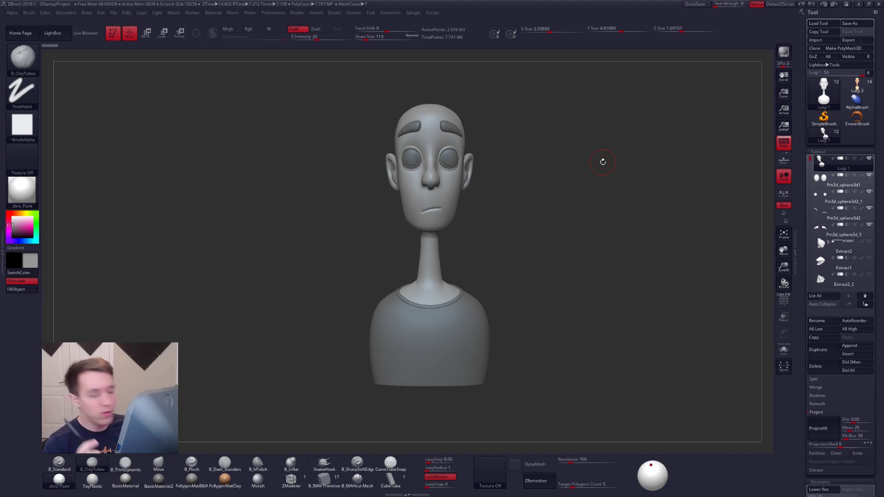
Step: Compare the grey Luigi 1 bust with the coloured Luigi 2 bust by switching between the two models
{"action": "mouse_move", "coordinate": [558, 261]}
{"action": "left_mouse_down"}
{"action": "mouse_move", "coordinate": [574, 264]}
{"action": "mouse_move", "coordinate": [563, 270]}
{"action": "mouse_move", "coordinate": [575, 258]}
{"action": "left_mouse_up"}
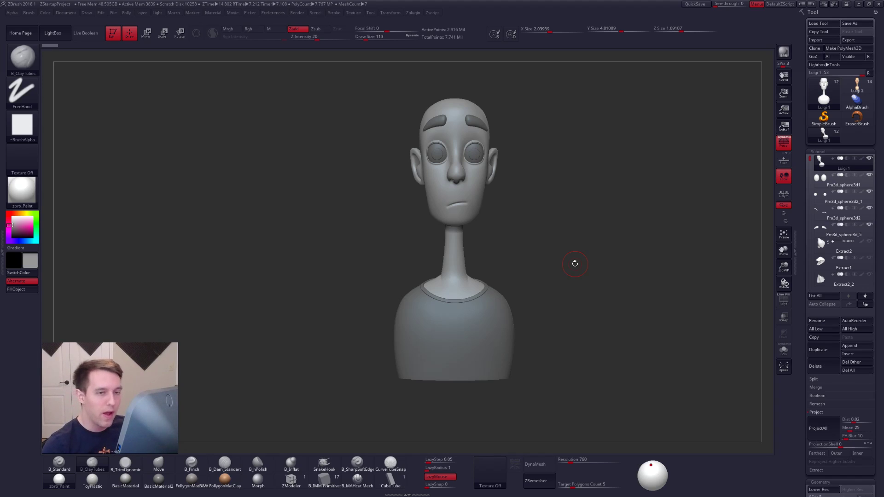
{"action": "left_click", "coordinate": [863, 89]}
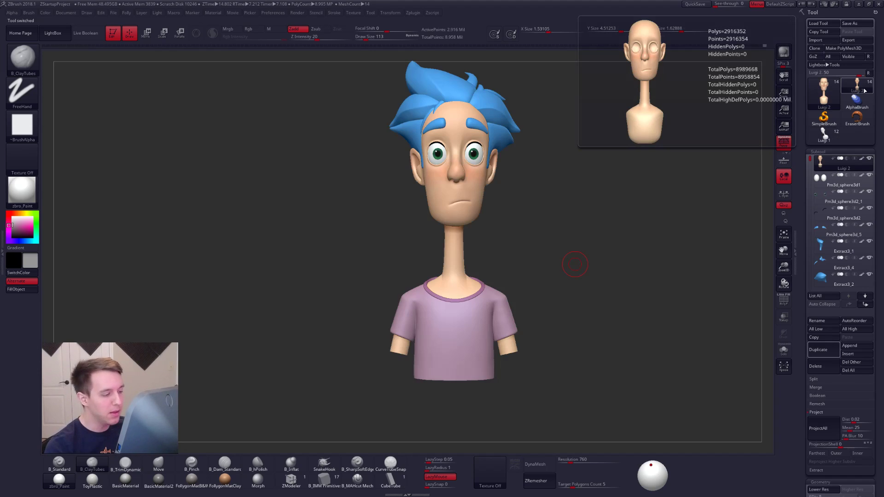
{"action": "left_click_drag", "start_coordinate": [637, 332], "coordinate": [607, 350], "text": "alt"}
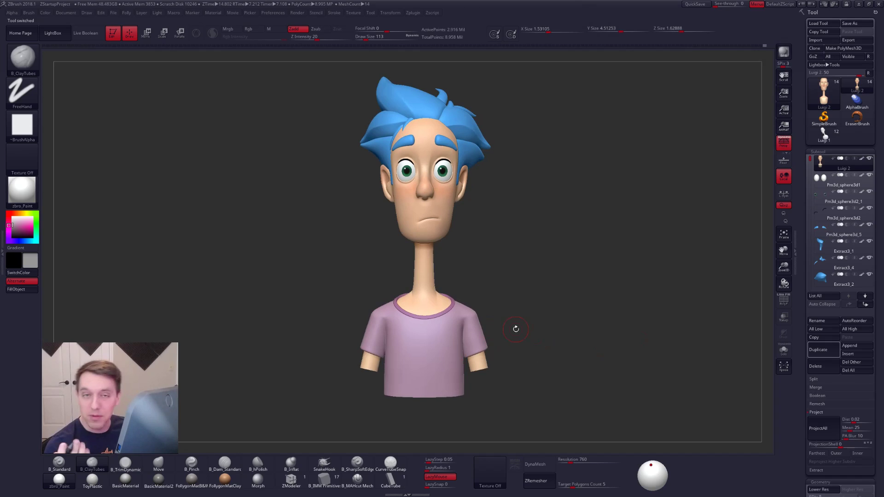
{"action": "left_click", "coordinate": [827, 137]}
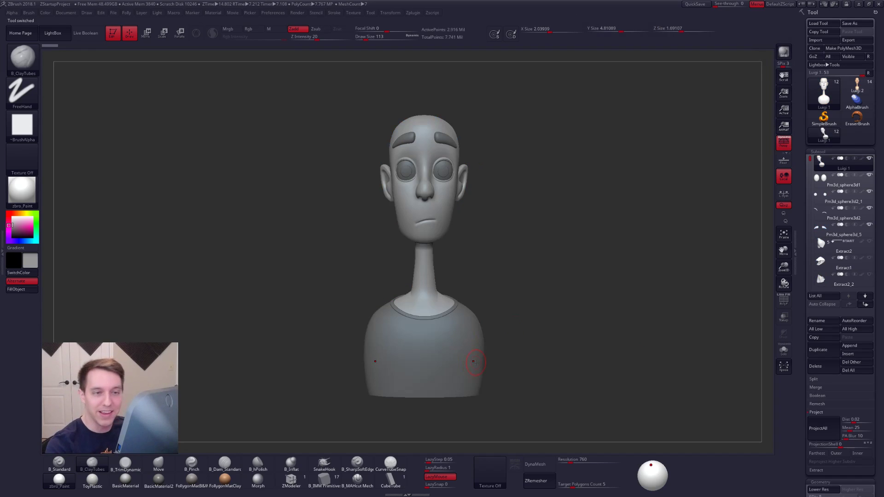
{"action": "left_click", "coordinate": [859, 88]}
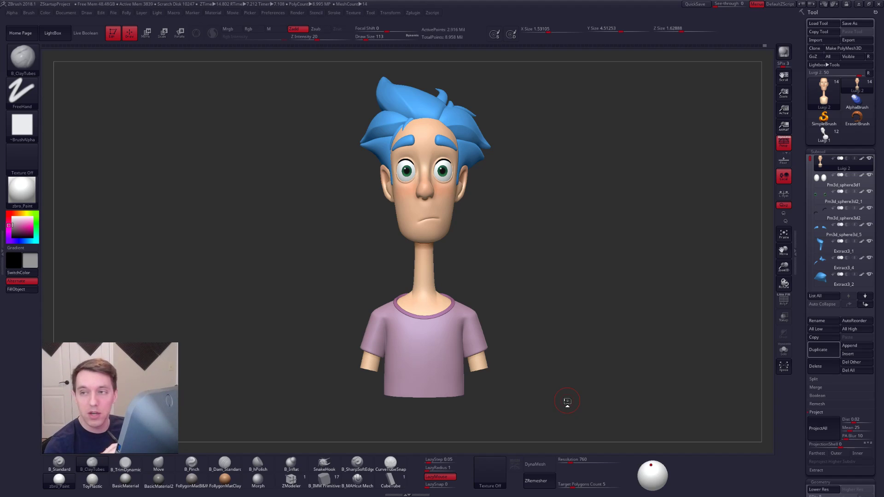
Step: Start a new Sphere3D, convert it to a PolyMesh3D and display the shark pup reference image beside it
{"action": "key", "text": "ctrl+shift+f"}
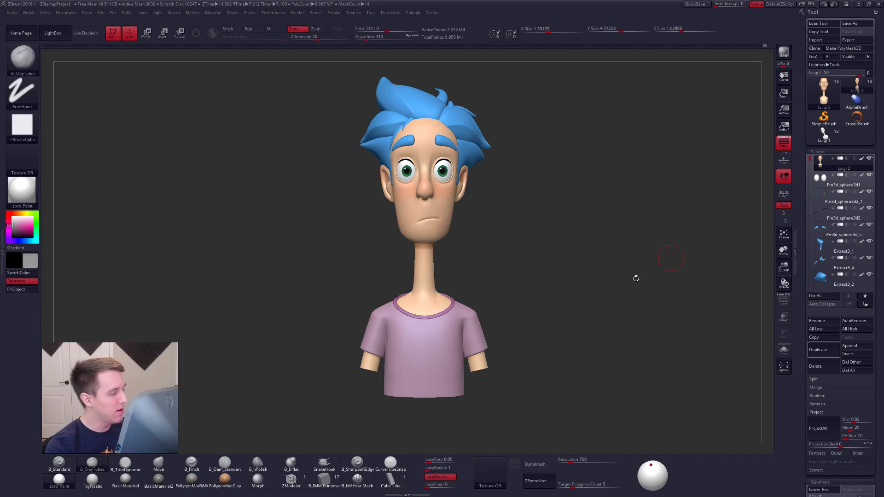
{"action": "key", "text": "space"}
{"action": "left_click_drag", "start_coordinate": [701, 247], "coordinate": [709, 249]}
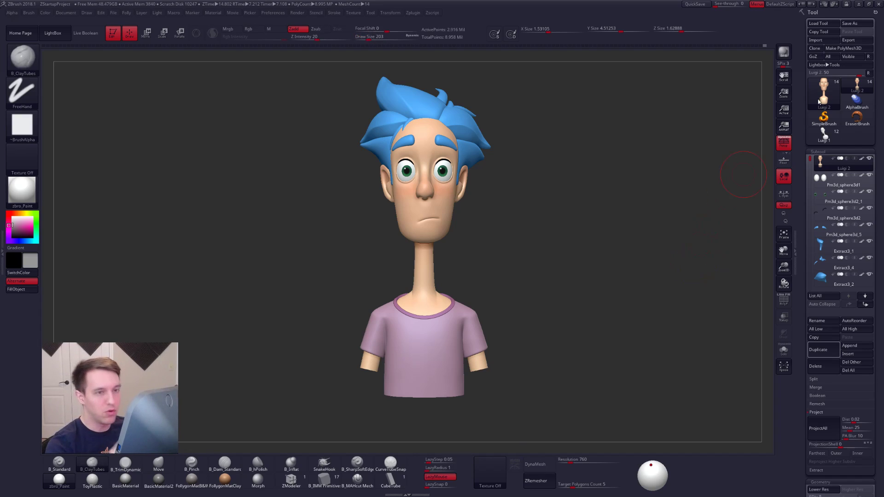
{"action": "left_click", "coordinate": [823, 92]}
{"action": "left_click", "coordinate": [518, 123]}
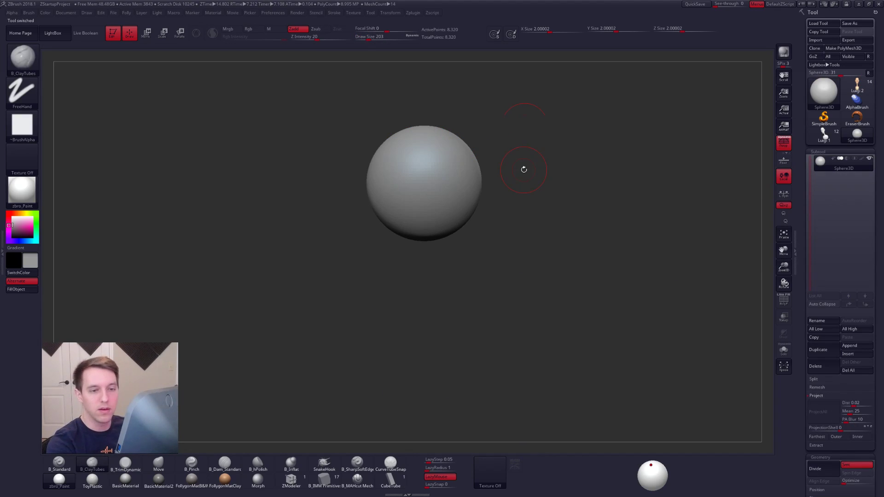
{"action": "left_click", "coordinate": [845, 49]}
{"action": "key", "text": "shift+z"}
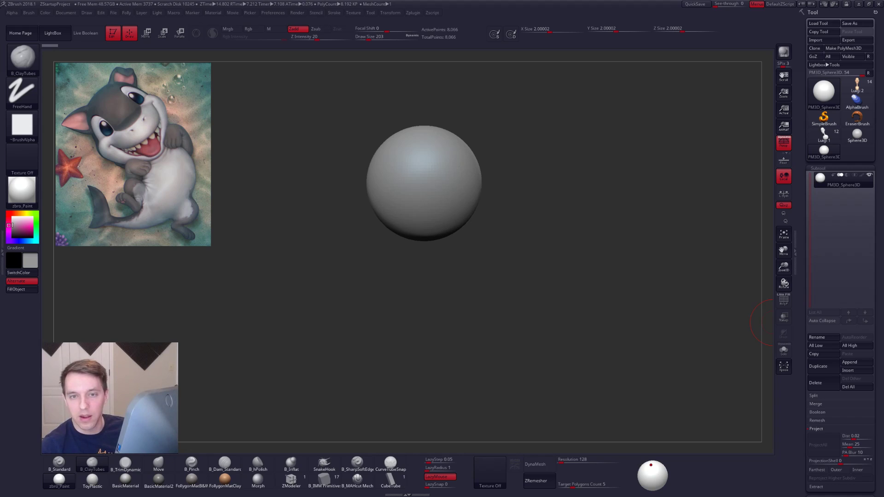
Step: Examine the full Sharkpup card picture in the photo viewer and move its window out of the workspace
{"action": "left_click_drag", "start_coordinate": [705, 54], "coordinate": [453, 67]}
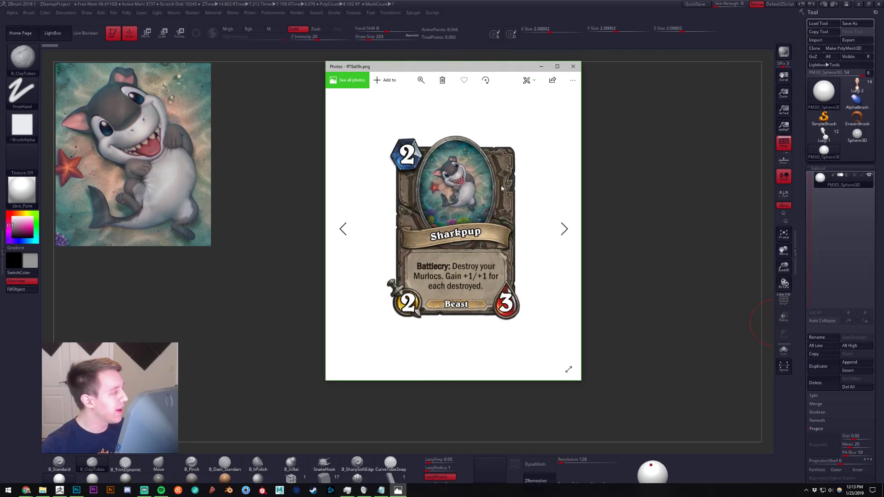
{"action": "scroll", "coordinate": [450, 189], "scroll_direction": "up", "scroll_amount": 1}
{"action": "scroll", "coordinate": [449, 188], "scroll_direction": "down", "scroll_amount": 1}
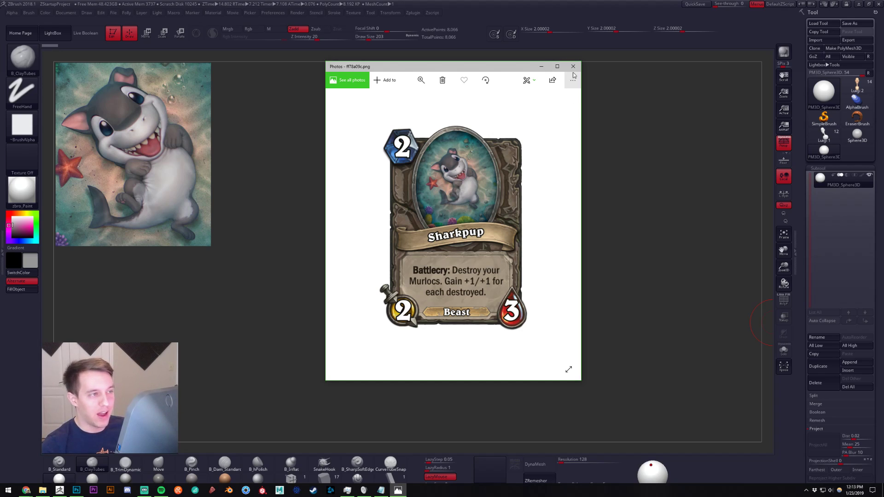
{"action": "left_click_drag", "start_coordinate": [510, 72], "coordinate": [883, 76]}
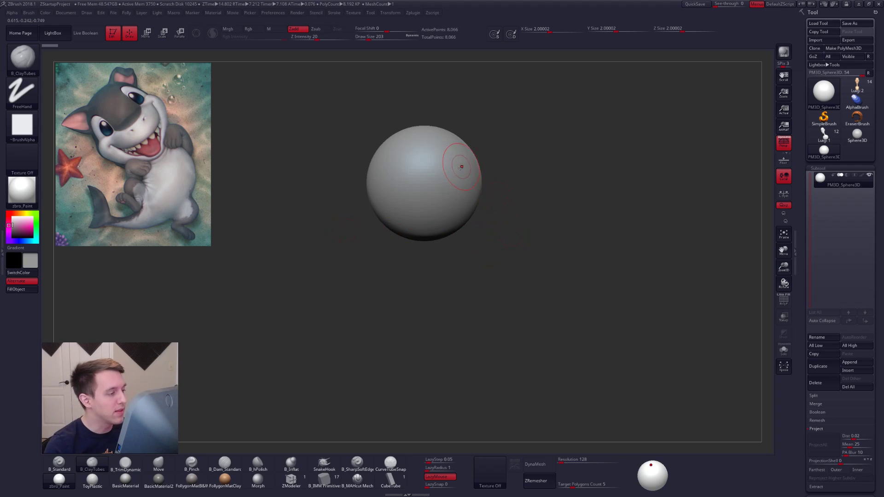
Step: Switch to Photoshop, examine the hooded character in render.psd in full-screen mode, and return to ZBrush
{"action": "right_click_drag", "start_coordinate": [450, 172], "coordinate": [468, 195], "text": "alt"}
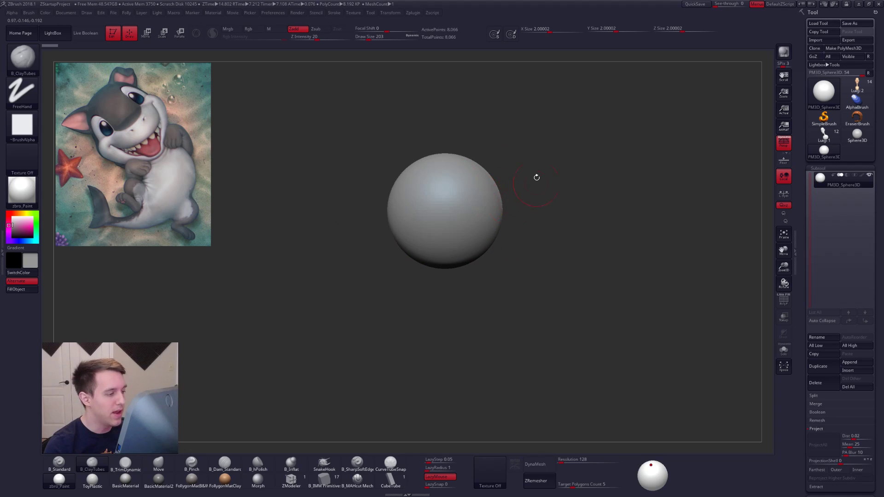
{"action": "right_click_drag", "start_coordinate": [637, 102], "coordinate": [624, 92], "text": "alt"}
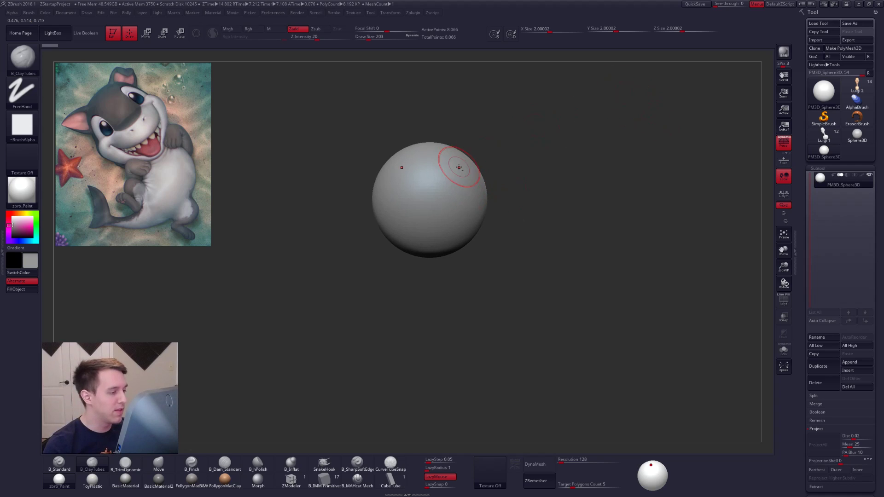
{"action": "key", "text": "alt+Tab"}
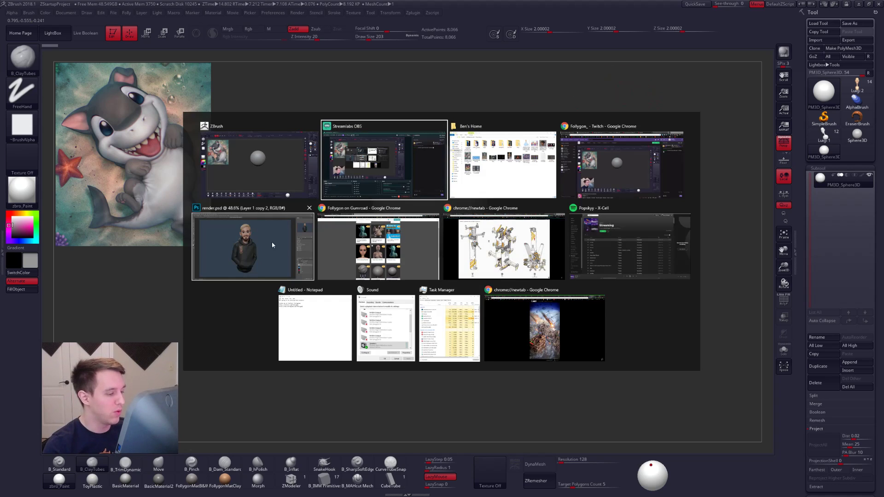
{"action": "left_click", "coordinate": [266, 239]}
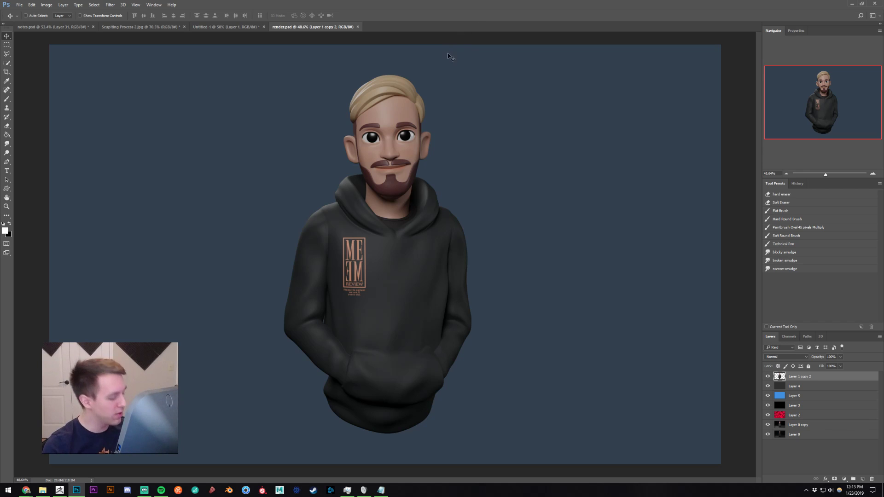
{"action": "key", "text": "f"}
{"action": "key", "text": "f"}
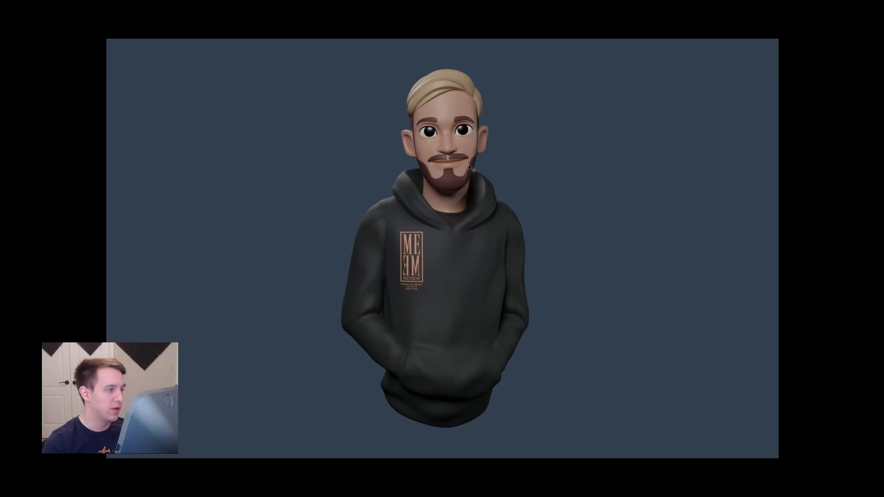
{"action": "mouse_move", "coordinate": [536, 139]}
{"action": "left_mouse_down", "text": "ctrl"}
{"action": "mouse_move", "coordinate": [543, 143]}
{"action": "mouse_move", "coordinate": [530, 133]}
{"action": "left_mouse_up", "text": "ctrl"}
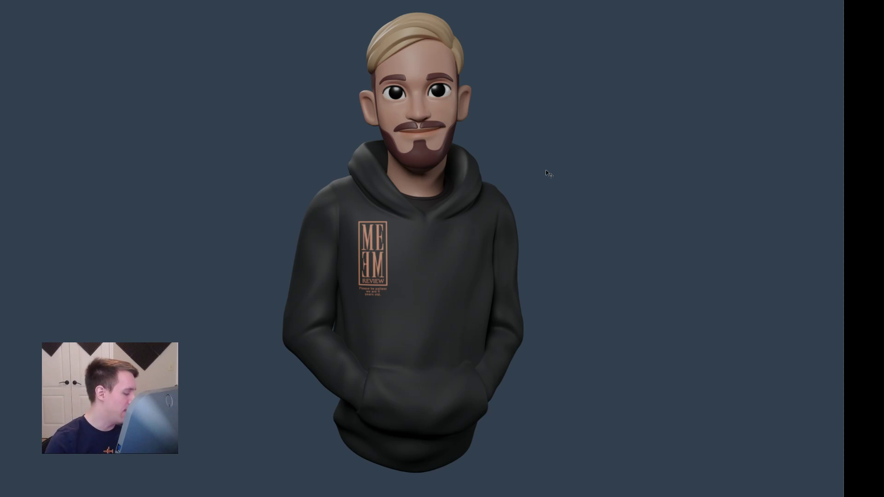
{"action": "key", "text": "f"}
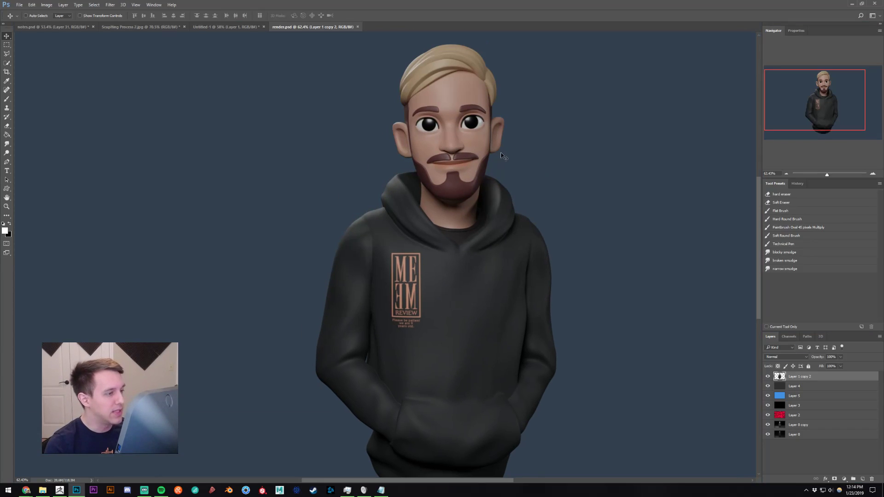
{"action": "key", "text": "alt+Tab"}
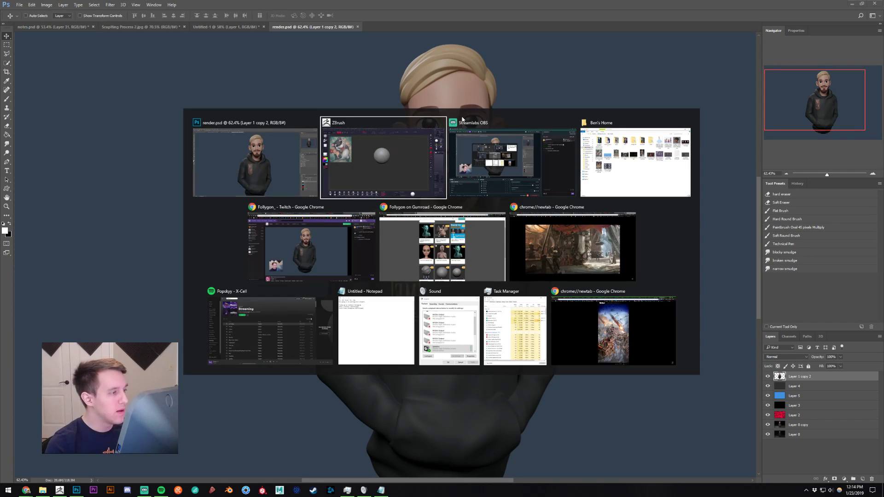
{"action": "left_click", "coordinate": [391, 137]}
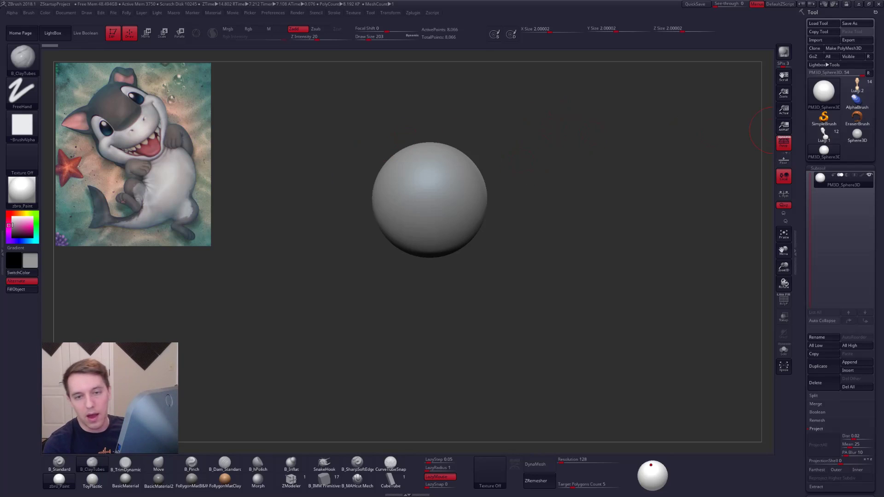
{"action": "key", "text": "alt+Tab"}
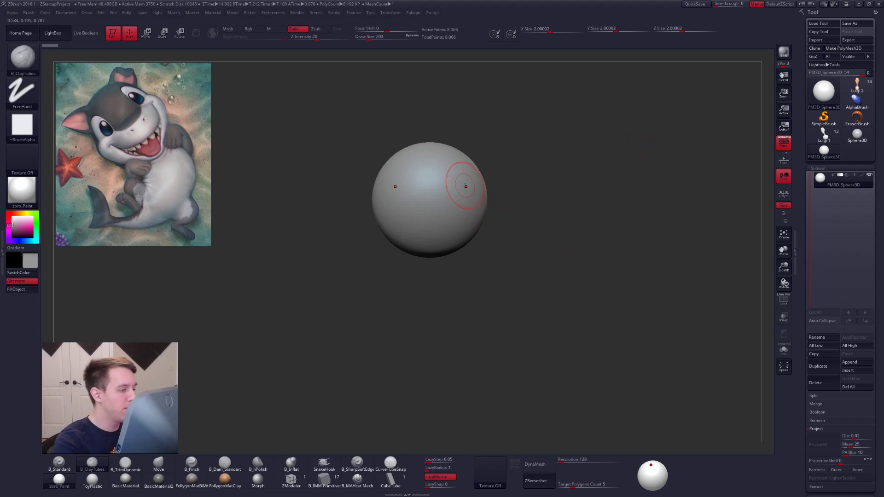
{"action": "right_click_drag", "start_coordinate": [464, 188], "coordinate": [464, 242], "text": "alt"}
{"action": "key", "text": "space"}
{"action": "left_click_drag", "start_coordinate": [464, 242], "coordinate": [467, 242]}
{"action": "right_click_drag", "start_coordinate": [467, 243], "coordinate": [471, 266], "text": "ctrl"}
{"action": "mouse_move", "coordinate": [442, 288]}
{"action": "left_mouse_down"}
{"action": "mouse_move", "coordinate": [482, 211]}
{"action": "mouse_move", "coordinate": [453, 306]}
{"action": "left_mouse_up"}
{"action": "key", "text": "ctrl+z"}
{"action": "key", "text": "ctrl+z"}
Step: Reset the list of recently used tools, keeping the polymesh sphere as the active model
{"action": "key", "text": "l"}
{"action": "right_click_drag", "start_coordinate": [465, 264], "coordinate": [480, 264], "text": "alt"}
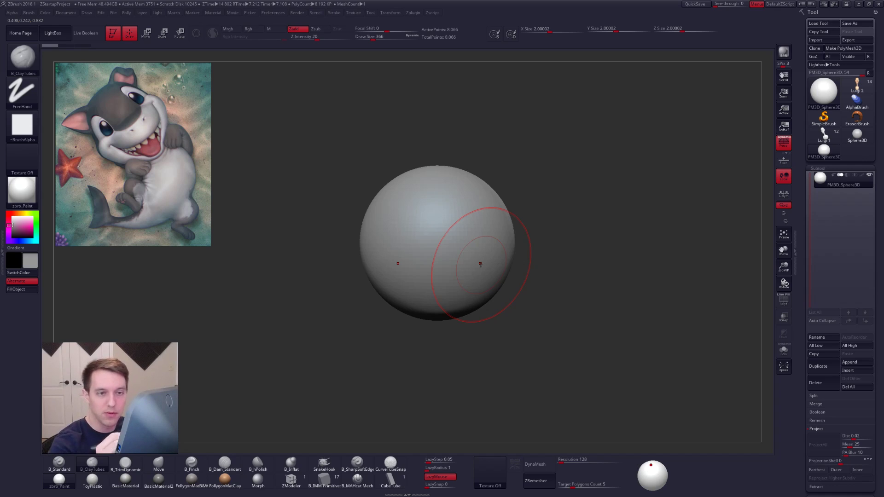
{"action": "left_click", "coordinate": [868, 73]}
{"action": "mouse_move", "coordinate": [477, 242]}
{"action": "right_mouse_down", "text": "alt"}
{"action": "mouse_move", "coordinate": [491, 229]}
{"action": "mouse_move", "coordinate": [493, 258]}
{"action": "right_mouse_up", "text": "alt"}
{"action": "mouse_move", "coordinate": [494, 258]}
{"action": "left_mouse_down"}
{"action": "mouse_move", "coordinate": [502, 213]}
{"action": "mouse_move", "coordinate": [497, 283]}
{"action": "left_mouse_up"}
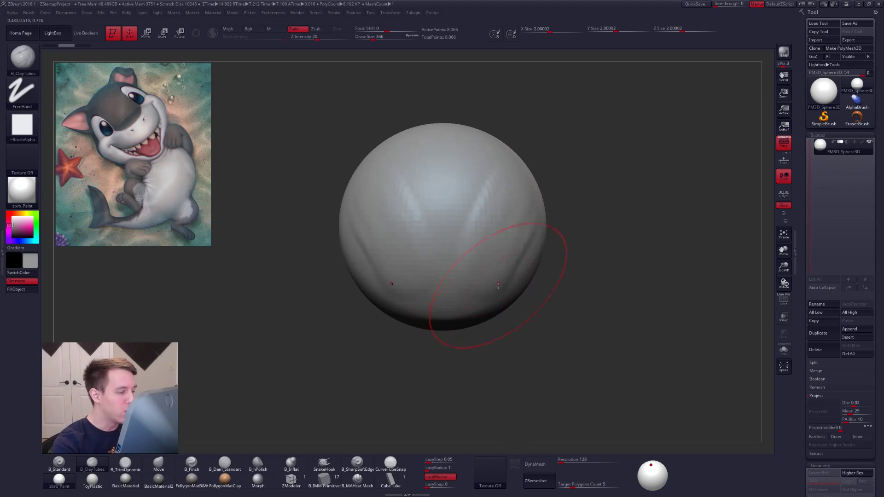
{"action": "key", "text": "ctrl+z"}
{"action": "right_click_drag", "start_coordinate": [497, 283], "coordinate": [596, 323], "text": "ctrl"}
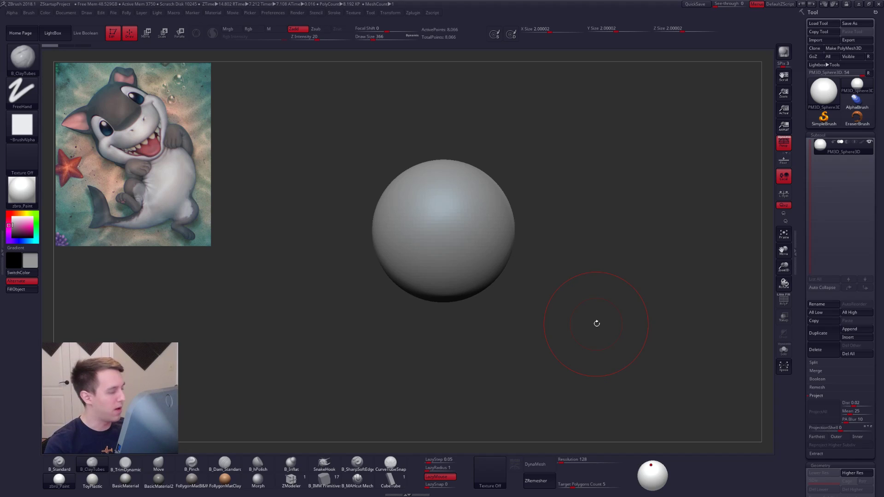
Step: Choose the Move brush with a draw size of about 465 and turn off perspective distortion
{"action": "right_click_drag", "start_coordinate": [502, 240], "coordinate": [496, 231], "text": "ctrl"}
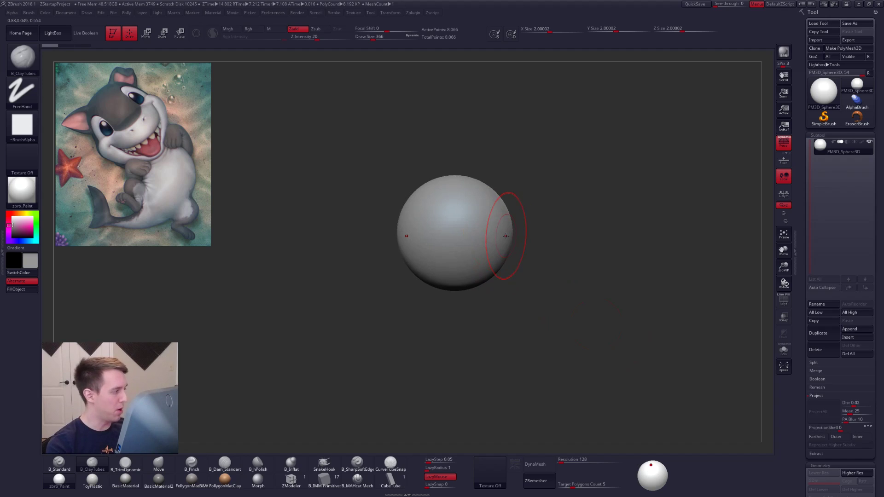
{"action": "left_click_drag", "start_coordinate": [542, 268], "coordinate": [539, 227], "text": "alt"}
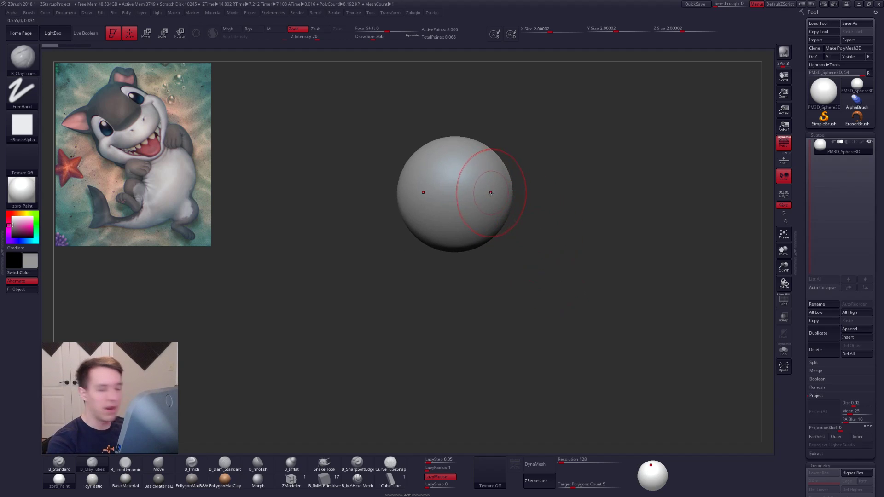
{"action": "right_click_drag", "start_coordinate": [483, 182], "coordinate": [485, 189], "text": "ctrl"}
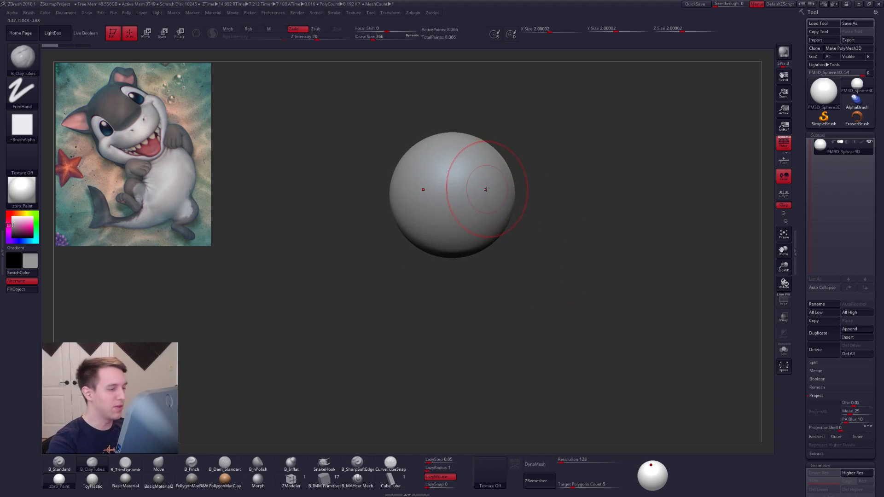
{"action": "key", "text": "b"}
{"action": "key", "text": "m"}
{"action": "key", "text": "v"}
{"action": "key", "text": "space"}
{"action": "left_click_drag", "start_coordinate": [482, 196], "coordinate": [488, 196]}
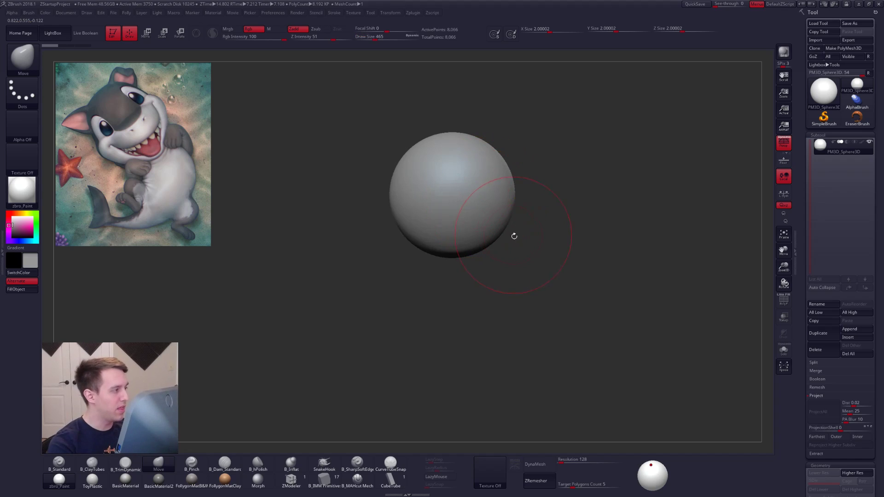
{"action": "right_click_drag", "start_coordinate": [513, 232], "coordinate": [494, 233], "text": "ctrl"}
{"action": "left_click", "coordinate": [784, 142]}
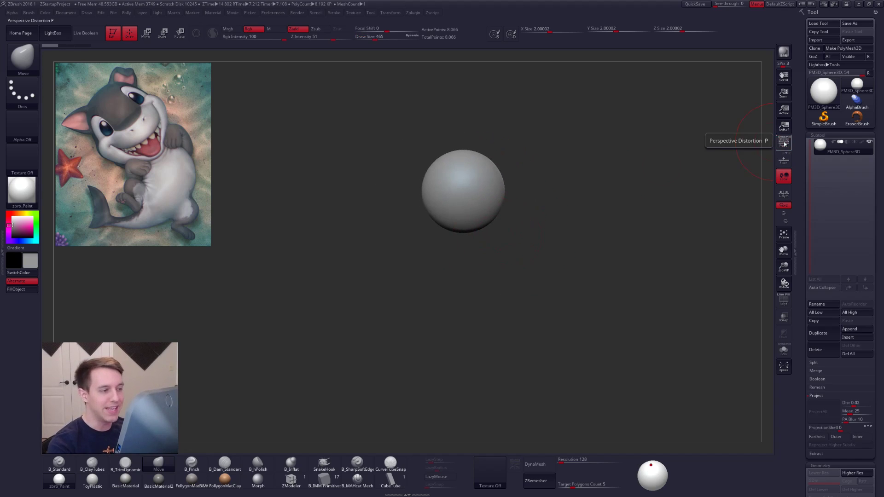
Step: Duplicate the sphere and move one of the two straight down so it overlaps the other's lower half
{"action": "left_click", "coordinate": [827, 330]}
{"action": "key", "text": "w"}
{"action": "left_click_drag", "start_coordinate": [486, 183], "coordinate": [486, 251], "text": "shift"}
{"action": "mouse_move", "coordinate": [486, 217]}
{"action": "left_mouse_down", "text": "shift"}
{"action": "mouse_move", "coordinate": [486, 236]}
{"action": "mouse_move", "coordinate": [479, 222]}
{"action": "mouse_move", "coordinate": [487, 209]}
{"action": "left_mouse_up", "text": "shift"}
Step: Enlarge the Move brush to about 699, extend the lower sphere forward as a muzzle, and widen its sides
{"action": "key", "text": "q"}
{"action": "key", "text": "space"}
{"action": "right_click_drag", "start_coordinate": [486, 212], "coordinate": [437, 213]}
{"action": "left_click_drag", "start_coordinate": [479, 209], "coordinate": [466, 217]}
{"action": "right_click_drag", "start_coordinate": [503, 223], "coordinate": [512, 201], "text": "shift"}
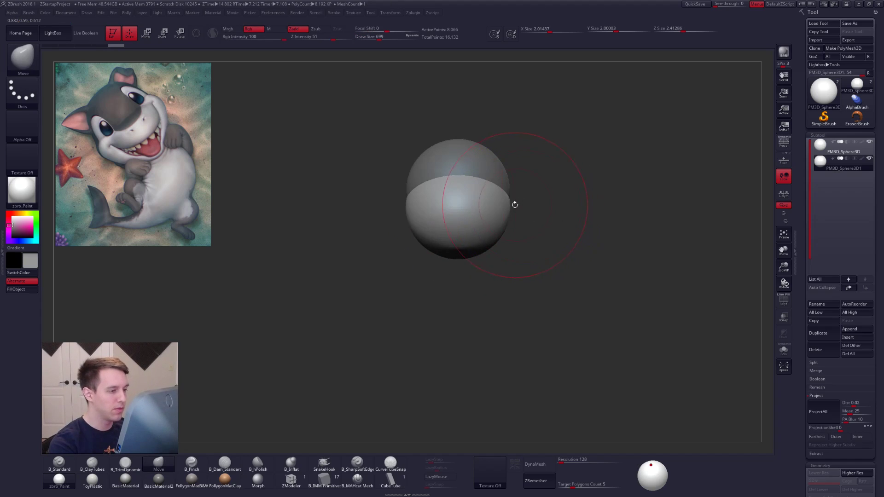
{"action": "left_click_drag", "start_coordinate": [515, 206], "coordinate": [518, 206]}
{"action": "left_click_drag", "start_coordinate": [467, 175], "coordinate": [466, 183]}
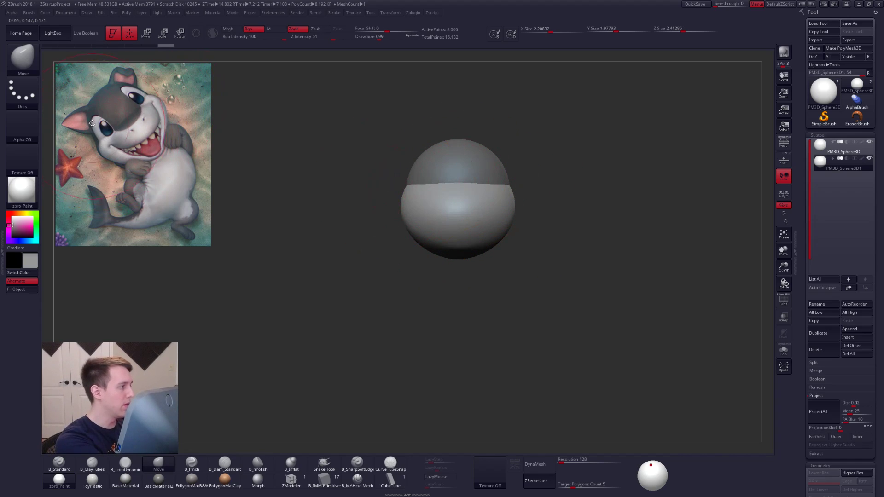
Step: Select the upper sphere, broaden the cranium with the Move brush, and smooth its top
{"action": "left_click", "coordinate": [471, 154], "text": "alt"}
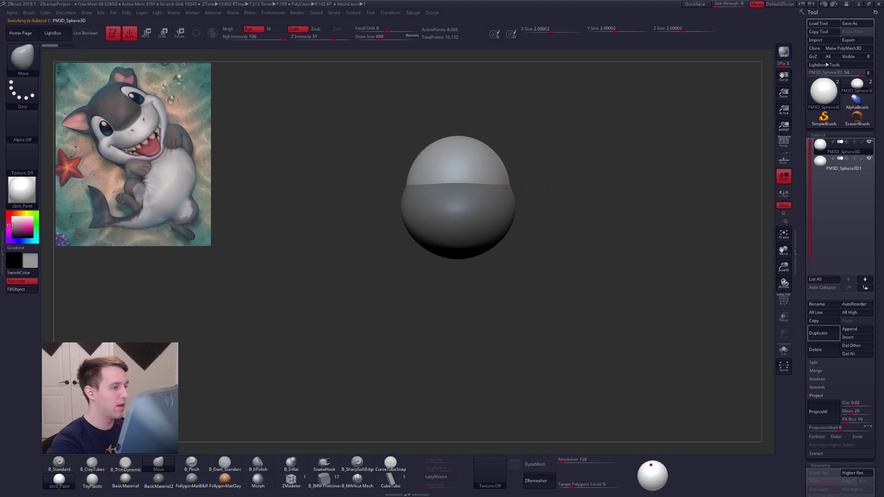
{"action": "left_click_drag", "start_coordinate": [481, 139], "coordinate": [497, 144]}
{"action": "key", "text": "space"}
{"action": "left_click_drag", "start_coordinate": [500, 150], "coordinate": [496, 149]}
{"action": "left_click_drag", "start_coordinate": [461, 137], "coordinate": [464, 141]}
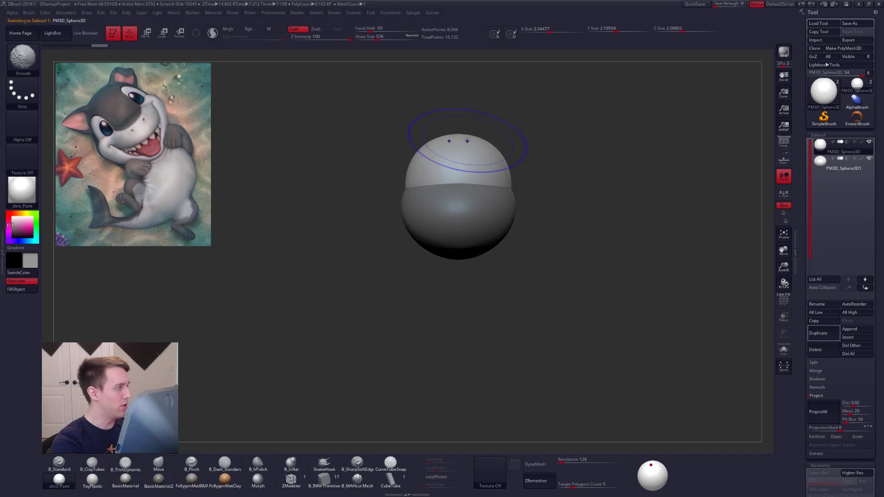
Step: Select the lower sphere and pull its underside down with a Move brush of about 742 to taper the jaw
{"action": "left_click", "coordinate": [478, 208], "text": "alt"}
{"action": "right_click_drag", "start_coordinate": [487, 236], "coordinate": [480, 232], "text": "ctrl"}
{"action": "key", "text": "space"}
{"action": "left_click_drag", "start_coordinate": [481, 232], "coordinate": [467, 254]}
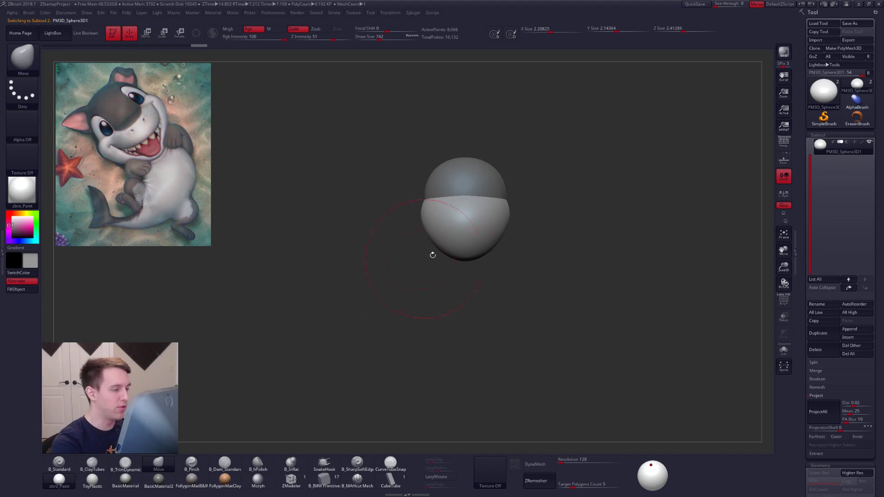
Step: Pull the lower sphere's muzzle further forward and adjust its sides with a Move brush of about 537
{"action": "right_click_drag", "start_coordinate": [471, 256], "coordinate": [515, 256], "text": "shift"}
{"action": "mouse_move", "coordinate": [438, 254]}
{"action": "left_mouse_down"}
{"action": "mouse_move", "coordinate": [410, 252]}
{"action": "mouse_move", "coordinate": [463, 257]}
{"action": "left_mouse_up"}
{"action": "key", "text": "bracketleft"}
{"action": "key", "text": "bracketleft"}
{"action": "left_click_drag", "start_coordinate": [486, 217], "coordinate": [491, 213]}
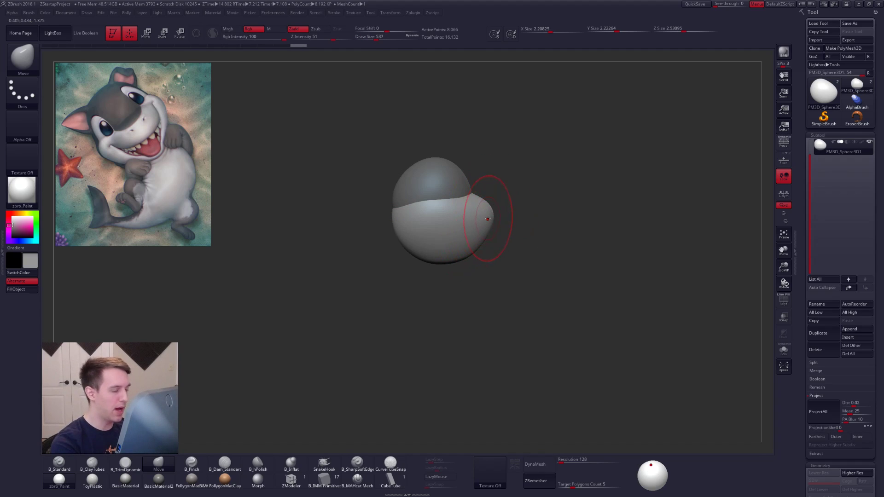
{"action": "left_click_drag", "start_coordinate": [481, 286], "coordinate": [434, 278], "text": "shift"}
{"action": "left_click_drag", "start_coordinate": [501, 187], "coordinate": [501, 190]}
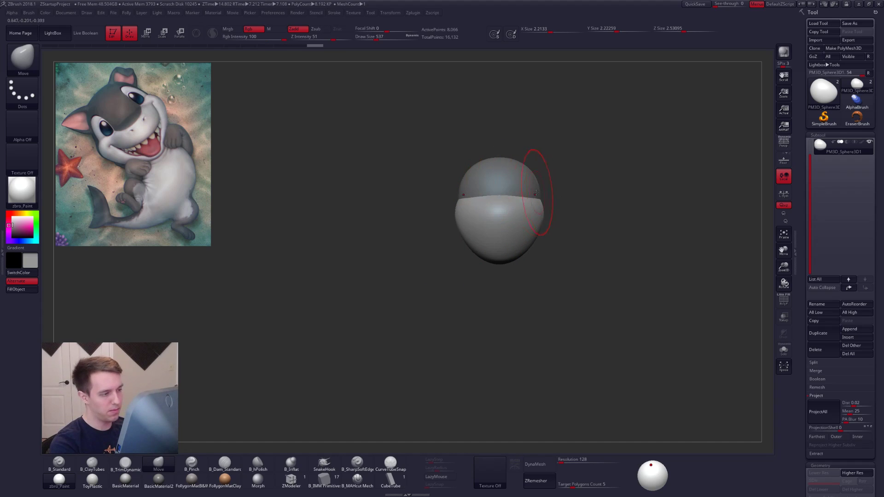
Step: Move the two head spheres further apart vertically, select the upper one, and set the Move brush size to about 350
{"action": "key", "text": "w"}
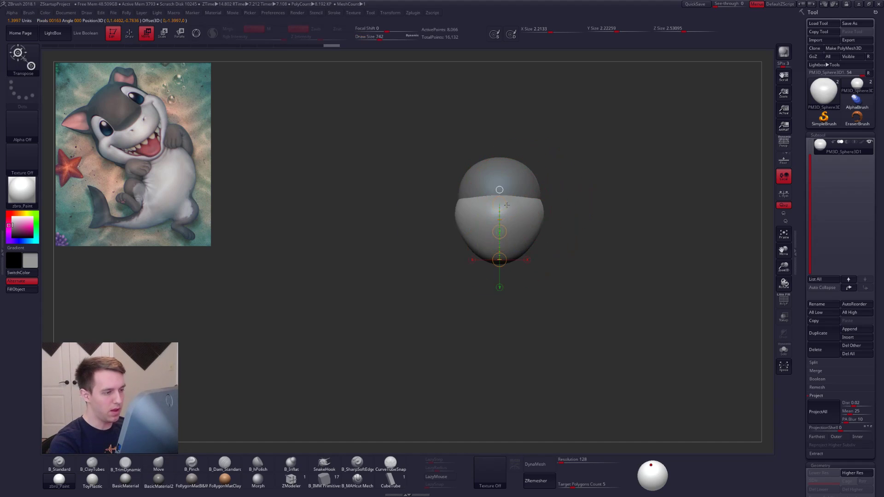
{"action": "left_click_drag", "start_coordinate": [499, 204], "coordinate": [536, 162]}
{"action": "key", "text": "q"}
{"action": "left_click", "coordinate": [529, 189], "text": "alt"}
{"action": "key", "text": "w"}
{"action": "key", "text": "q"}
{"action": "mouse_move", "coordinate": [582, 236]}
{"action": "left_mouse_down", "text": "alt"}
{"action": "mouse_move", "coordinate": [541, 215]}
{"action": "mouse_move", "coordinate": [534, 264]}
{"action": "mouse_move", "coordinate": [538, 234]}
{"action": "mouse_move", "coordinate": [519, 214]}
{"action": "mouse_move", "coordinate": [525, 238]}
{"action": "left_mouse_up", "text": "alt"}
{"action": "key", "text": "space"}
{"action": "key", "text": "space"}
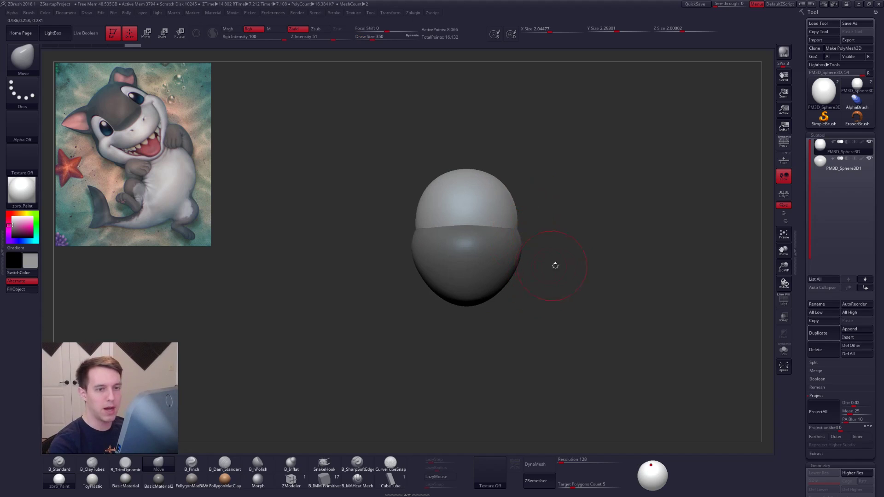
Step: Duplicate the upper sphere and insert a mirrored pair of Point Sphere primitives at its upper sides as ears
{"action": "left_click", "coordinate": [824, 334]}
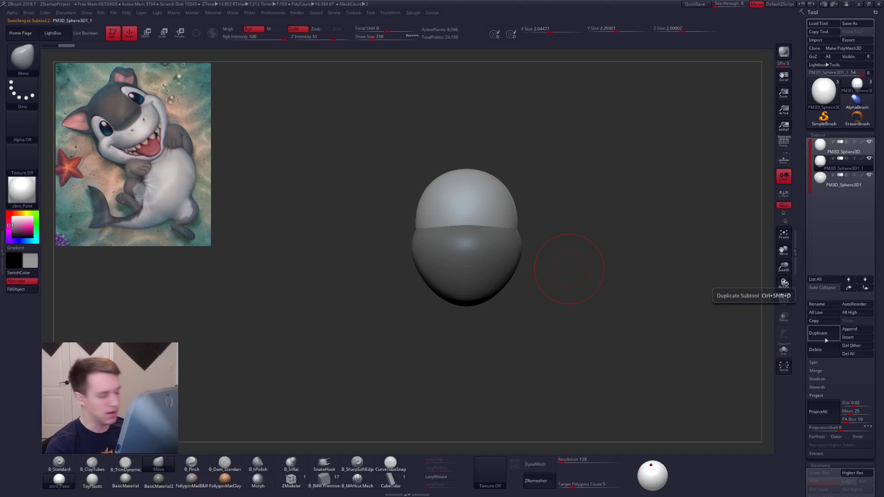
{"action": "left_click", "coordinate": [324, 479]}
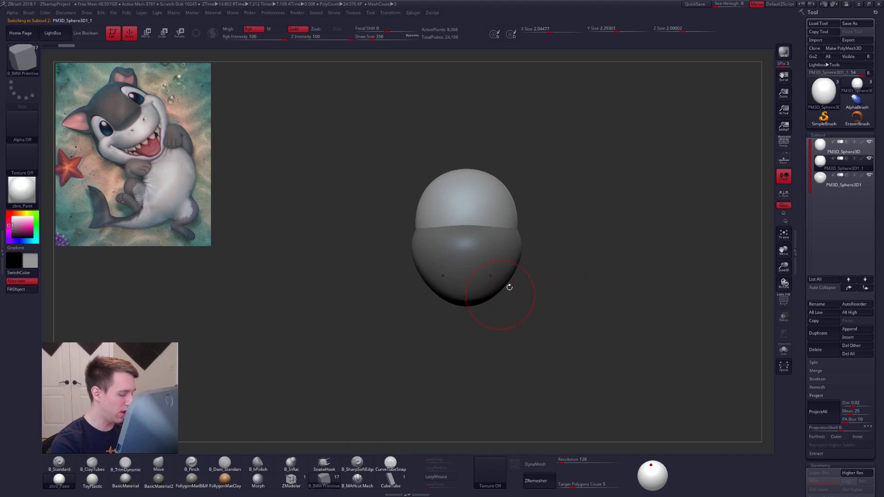
{"action": "key", "text": "m"}
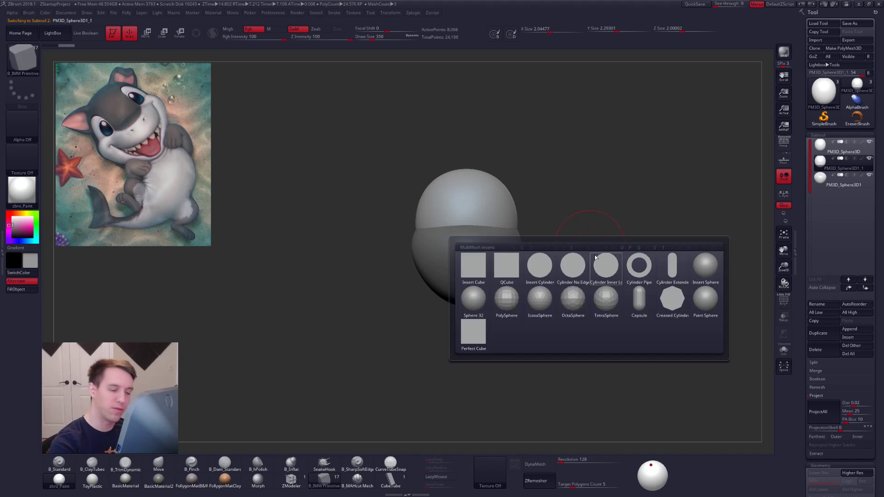
{"action": "left_click", "coordinate": [704, 303]}
{"action": "right_click_drag", "start_coordinate": [522, 229], "coordinate": [495, 238]}
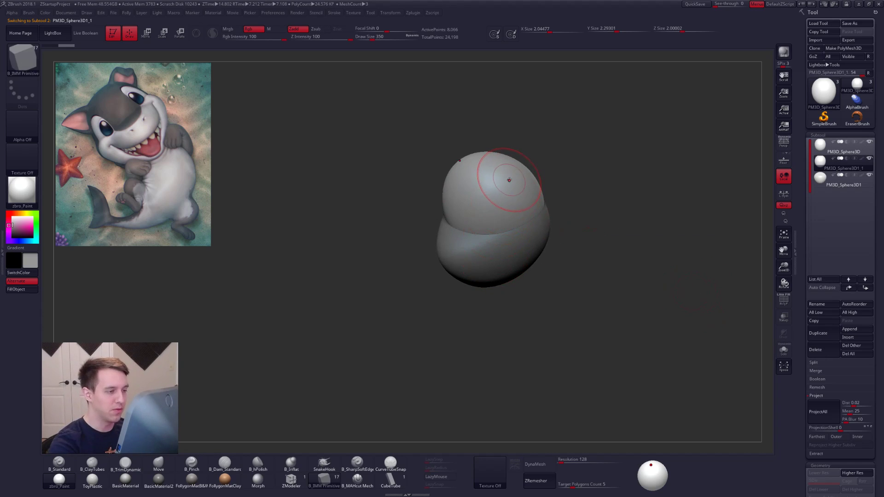
{"action": "right_click_drag", "start_coordinate": [509, 180], "coordinate": [540, 191], "text": "shift"}
{"action": "left_click_drag", "start_coordinate": [515, 178], "coordinate": [514, 195]}
Step: Isolate the two small ear spheres and delete the hidden duplicate cranium geometry
{"action": "right_click_drag", "start_coordinate": [514, 196], "coordinate": [543, 193], "text": "shift"}
{"action": "left_click", "coordinate": [523, 177], "text": "ctrl+shift"}
{"action": "key", "text": "f"}
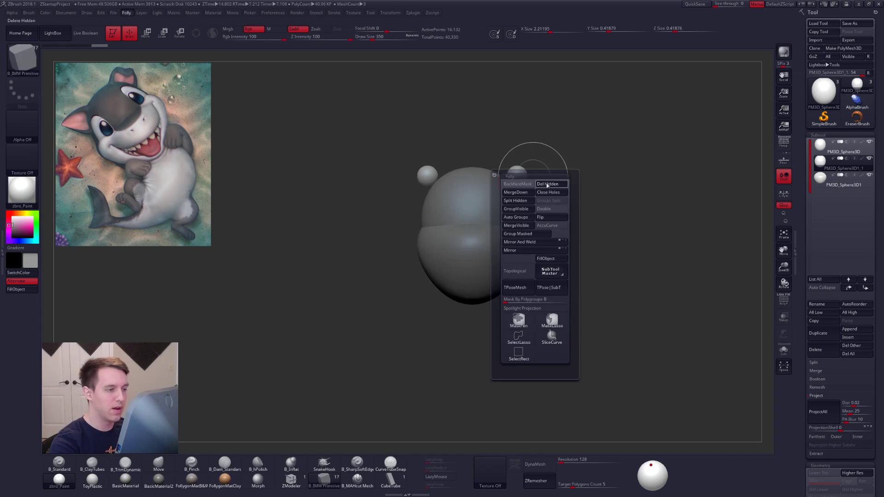
{"action": "left_click", "coordinate": [546, 184]}
Step: Stretch the ear spheres upward and outward into ovals with the Move brush
{"action": "key", "text": "b"}
{"action": "key", "text": "m"}
{"action": "key", "text": "v"}
{"action": "left_click_drag", "start_coordinate": [518, 173], "coordinate": [528, 161]}
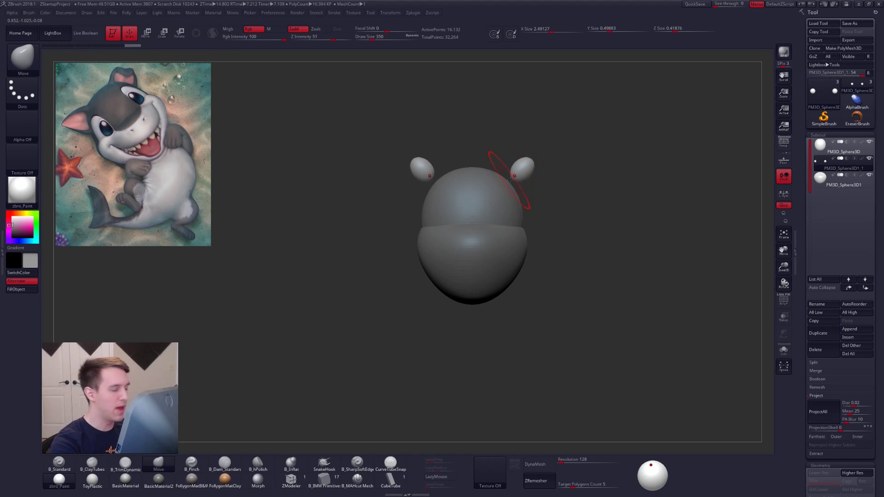
{"action": "right_click_drag", "start_coordinate": [510, 177], "coordinate": [534, 189], "text": "alt"}
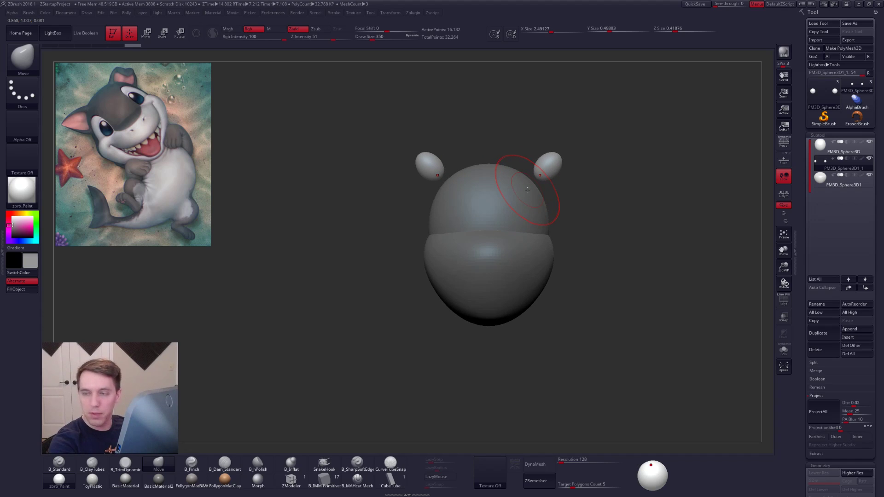
Step: Pull the ears' bases in toward the cranium and adjust their outer sides with the Move brush
{"action": "mouse_move", "coordinate": [539, 169]}
{"action": "left_mouse_down"}
{"action": "mouse_move", "coordinate": [537, 184]}
{"action": "mouse_move", "coordinate": [549, 175]}
{"action": "mouse_move", "coordinate": [515, 172]}
{"action": "mouse_move", "coordinate": [557, 200]}
{"action": "mouse_move", "coordinate": [530, 215]}
{"action": "left_mouse_up"}
{"action": "key", "text": "space"}
{"action": "key", "text": "space"}
{"action": "key", "text": "space"}
{"action": "mouse_move", "coordinate": [514, 206]}
{"action": "left_mouse_down"}
{"action": "mouse_move", "coordinate": [514, 220]}
{"action": "mouse_move", "coordinate": [507, 200]}
{"action": "left_mouse_up"}
{"action": "key", "text": "space"}
{"action": "left_click_drag", "start_coordinate": [545, 177], "coordinate": [581, 183]}
{"action": "mouse_move", "coordinate": [492, 186]}
{"action": "right_mouse_down", "text": "alt"}
{"action": "mouse_move", "coordinate": [528, 187]}
{"action": "mouse_move", "coordinate": [516, 189]}
{"action": "right_mouse_up", "text": "alt"}
Step: Refine the ears' taper and thickness from several angles using different Move brush sizes
{"action": "key", "text": "space"}
{"action": "mouse_move", "coordinate": [509, 203]}
{"action": "left_mouse_down"}
{"action": "mouse_move", "coordinate": [505, 184]}
{"action": "mouse_move", "coordinate": [532, 210]}
{"action": "left_mouse_up"}
{"action": "right_click_drag", "start_coordinate": [526, 193], "coordinate": [532, 206], "text": "alt"}
{"action": "left_click_drag", "start_coordinate": [533, 206], "coordinate": [536, 205]}
{"action": "right_click_drag", "start_coordinate": [535, 211], "coordinate": [503, 185], "text": "alt"}
{"action": "key", "text": "space"}
{"action": "mouse_move", "coordinate": [516, 197]}
{"action": "left_mouse_down"}
{"action": "mouse_move", "coordinate": [524, 197]}
{"action": "mouse_move", "coordinate": [511, 199]}
{"action": "left_mouse_up"}
{"action": "key", "text": "space"}
{"action": "mouse_move", "coordinate": [516, 201]}
{"action": "right_mouse_down", "text": "alt"}
{"action": "mouse_move", "coordinate": [505, 248]}
{"action": "mouse_move", "coordinate": [480, 241]}
{"action": "mouse_move", "coordinate": [465, 224]}
{"action": "right_mouse_up", "text": "alt"}
Step: Select the cranium sphere and reshape its back and upper contour with the Move brush
{"action": "left_click", "coordinate": [501, 234], "text": "alt"}
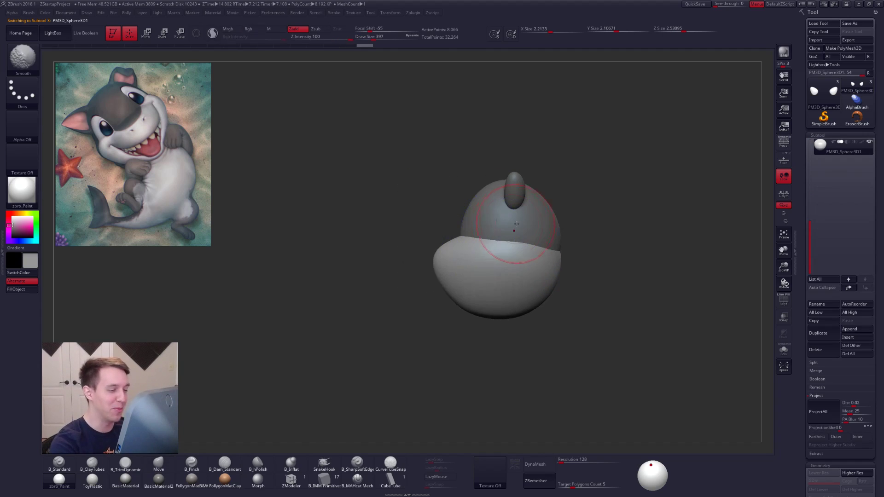
{"action": "left_click", "coordinate": [532, 220], "text": "alt"}
{"action": "key", "text": "space"}
{"action": "left_click_drag", "start_coordinate": [532, 220], "coordinate": [548, 194]}
{"action": "right_click_drag", "start_coordinate": [557, 205], "coordinate": [540, 176], "text": "alt"}
{"action": "key", "text": "space"}
{"action": "left_click_drag", "start_coordinate": [538, 216], "coordinate": [536, 237]}
Step: Select the muzzle sphere and adjust its front profile with an enlarged Move brush
{"action": "left_click", "coordinate": [511, 225], "text": "alt"}
{"action": "key", "text": "space"}
{"action": "right_click_drag", "start_coordinate": [490, 254], "coordinate": [549, 185]}
{"action": "mouse_move", "coordinate": [474, 217]}
{"action": "right_mouse_down"}
{"action": "mouse_move", "coordinate": [520, 202]}
{"action": "mouse_move", "coordinate": [465, 231]}
{"action": "right_mouse_up"}
{"action": "key", "text": "bracketright"}
{"action": "left_click_drag", "start_coordinate": [408, 240], "coordinate": [406, 241]}
{"action": "key", "text": "space"}
{"action": "left_click", "coordinate": [429, 181]}
{"action": "mouse_move", "coordinate": [511, 203]}
{"action": "right_mouse_down", "text": "shift"}
{"action": "mouse_move", "coordinate": [426, 209]}
{"action": "mouse_move", "coordinate": [404, 245]}
{"action": "right_mouse_up", "text": "shift"}
Step: Select the ears, enlarge them in place using local symmetry, and adjust their tips with a Move brush of about 447
{"action": "left_click", "coordinate": [516, 162], "text": "alt"}
{"action": "key", "text": "space"}
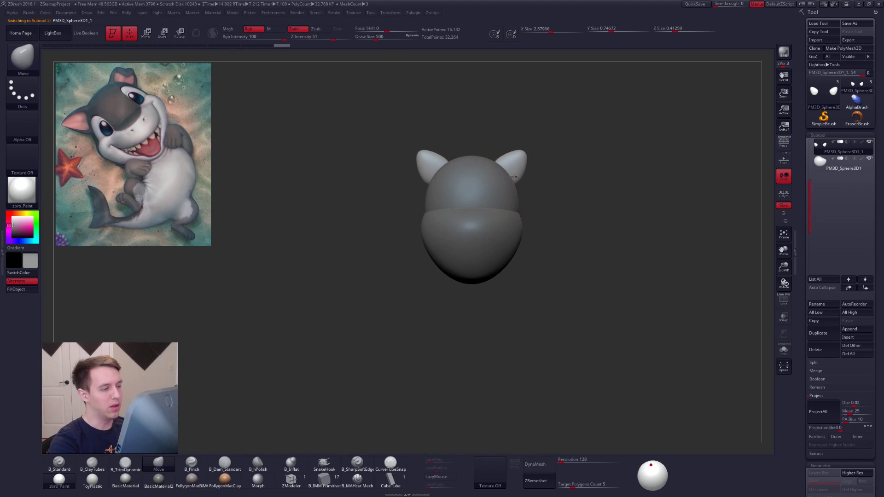
{"action": "key", "text": "e"}
{"action": "left_click_drag", "start_coordinate": [506, 172], "coordinate": [534, 145]}
{"action": "left_click", "coordinate": [783, 192]}
{"action": "left_click_drag", "start_coordinate": [545, 136], "coordinate": [561, 135]}
{"action": "left_click", "coordinate": [783, 193]}
{"action": "key", "text": "q"}
{"action": "key", "text": "space"}
{"action": "left_click_drag", "start_coordinate": [538, 152], "coordinate": [536, 151]}
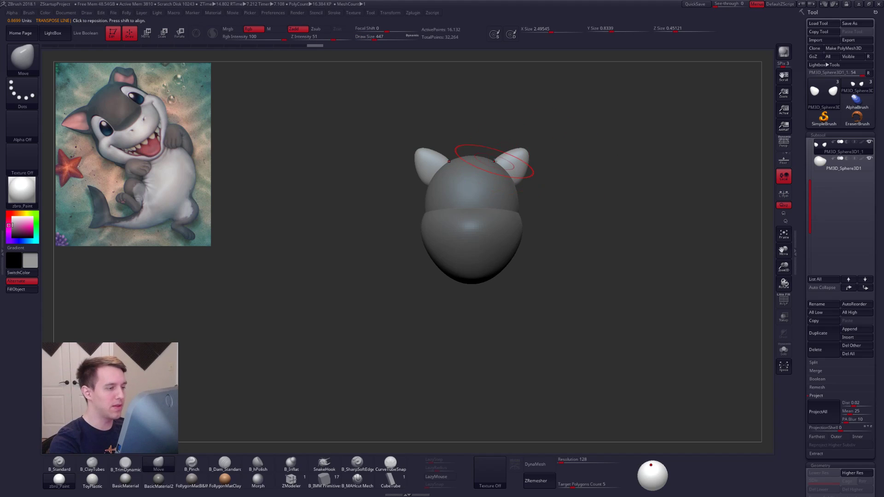
{"action": "left_click_drag", "start_coordinate": [636, 342], "coordinate": [607, 356]}
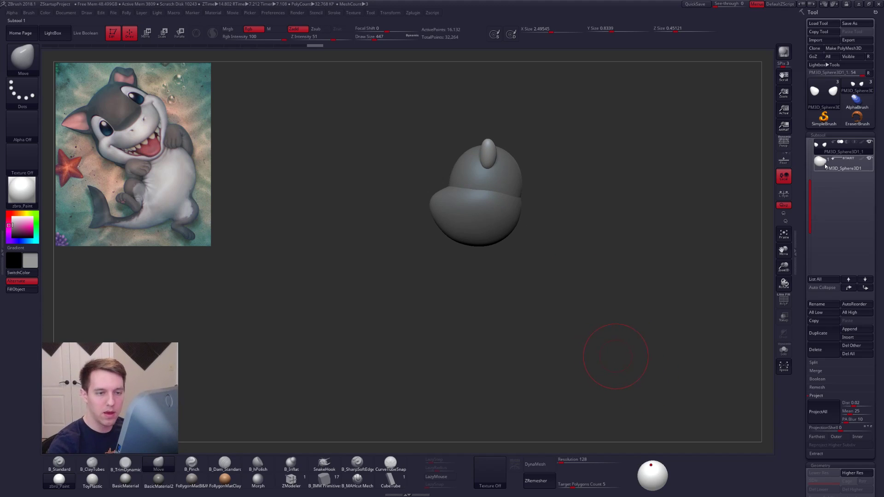
Step: Duplicate the muzzle sphere and insert a primitive sphere below the head as the torso with the B_IMM Primitive brush
{"action": "left_click", "coordinate": [824, 164]}
{"action": "left_click", "coordinate": [820, 332]}
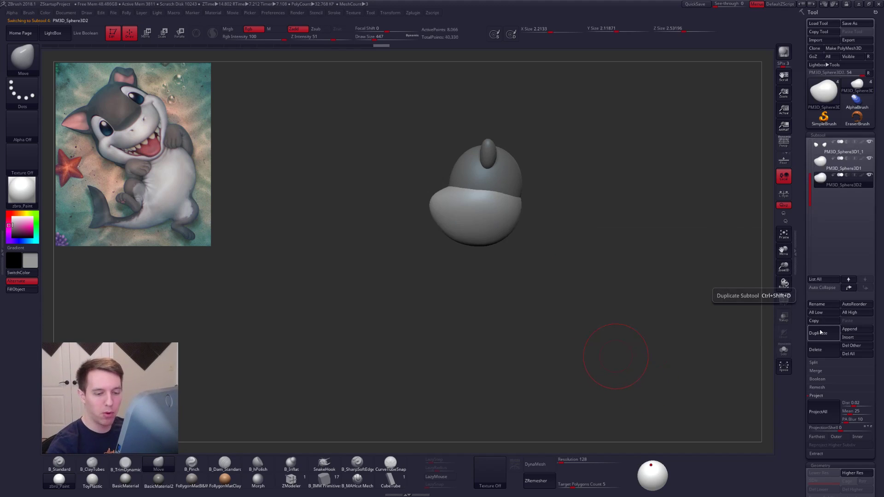
{"action": "left_click", "coordinate": [324, 479]}
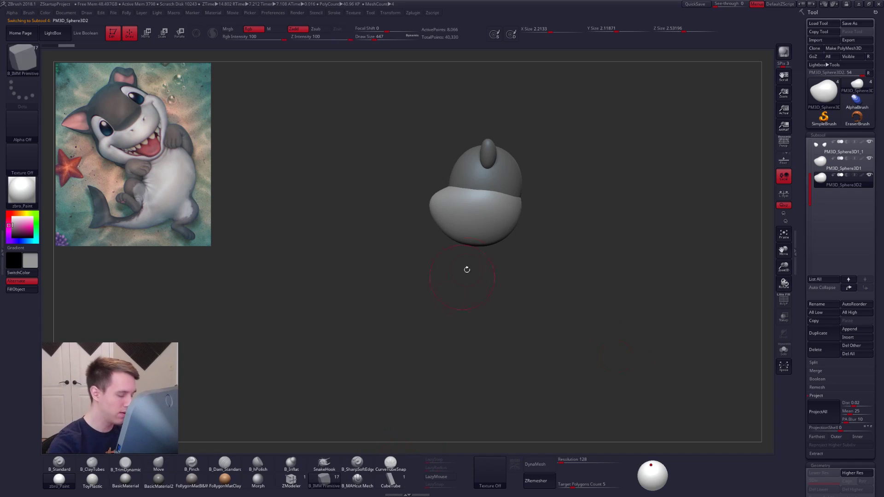
{"action": "left_click_drag", "start_coordinate": [462, 276], "coordinate": [499, 161]}
{"action": "left_click_drag", "start_coordinate": [489, 264], "coordinate": [513, 287]}
{"action": "mouse_move", "coordinate": [541, 235]}
{"action": "left_mouse_down"}
{"action": "mouse_move", "coordinate": [534, 294]}
{"action": "mouse_move", "coordinate": [520, 317]}
{"action": "left_mouse_up"}
Step: Remove the duplicate muzzle geometry so only the torso sphere remains, and activate the Move brush at about 881
{"action": "left_click", "coordinate": [509, 250], "text": "ctrl+shift"}
{"action": "left_click", "coordinate": [511, 254], "text": "ctrl+shift"}
{"action": "left_click", "coordinate": [511, 261], "text": "ctrl+shift"}
{"action": "key", "text": "space"}
{"action": "mouse_move", "coordinate": [558, 239]}
{"action": "left_mouse_down", "text": "ctrl+shift"}
{"action": "mouse_move", "coordinate": [565, 233]}
{"action": "mouse_move", "coordinate": [516, 242]}
{"action": "left_mouse_up", "text": "ctrl+shift"}
{"action": "left_click", "coordinate": [584, 246]}
{"action": "key", "text": "space"}
{"action": "key", "text": "b"}
{"action": "key", "text": "m"}
{"action": "key", "text": "v"}
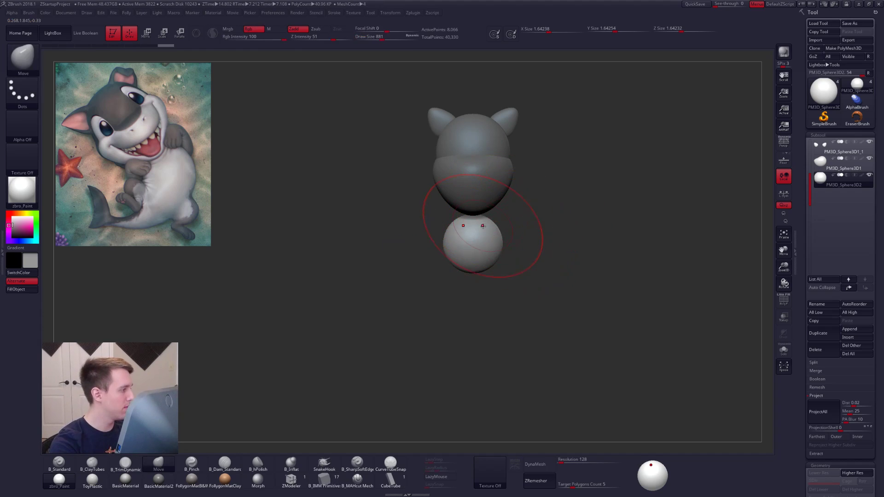
Step: Stretch the torso sphere into a tall egg tucked under the jaw and adjust its tilt
{"action": "left_click_drag", "start_coordinate": [486, 214], "coordinate": [491, 194]}
{"action": "mouse_move", "coordinate": [483, 263]}
{"action": "left_mouse_down"}
{"action": "mouse_move", "coordinate": [483, 297]}
{"action": "mouse_move", "coordinate": [512, 240]}
{"action": "mouse_move", "coordinate": [593, 251]}
{"action": "mouse_move", "coordinate": [503, 250]}
{"action": "mouse_move", "coordinate": [513, 242]}
{"action": "mouse_move", "coordinate": [462, 213]}
{"action": "left_mouse_up"}
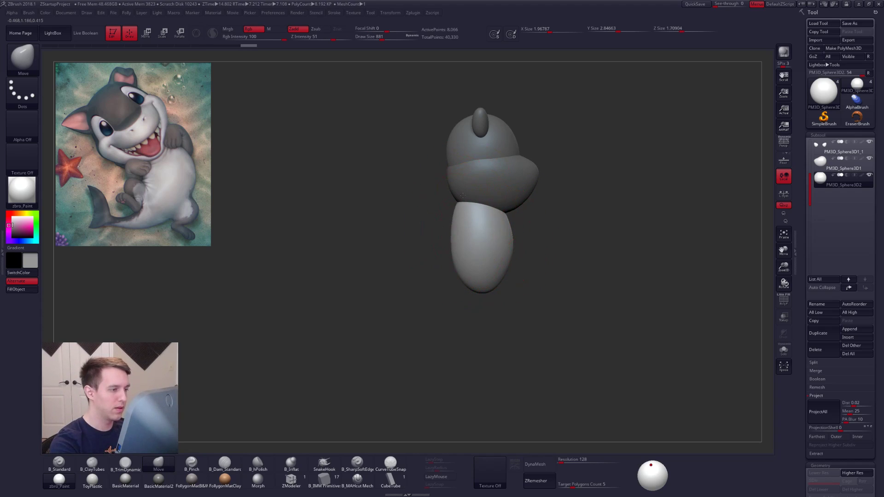
{"action": "left_click_drag", "start_coordinate": [539, 285], "coordinate": [536, 248], "text": "alt"}
{"action": "key", "text": "r"}
{"action": "left_click_drag", "start_coordinate": [475, 202], "coordinate": [475, 303], "text": "shift"}
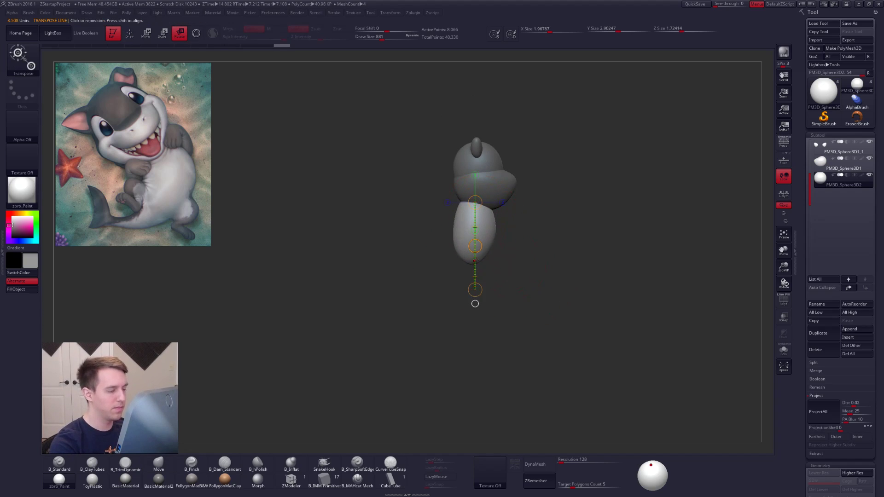
{"action": "key", "text": "q"}
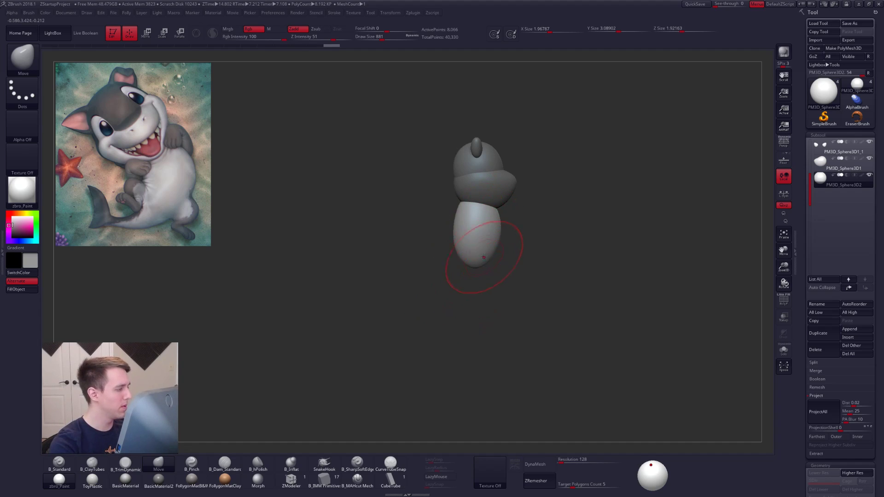
Step: Round out the torso's lower end and sides, starting with a Move brush of about 699
{"action": "key", "text": "space"}
{"action": "left_click_drag", "start_coordinate": [487, 252], "coordinate": [483, 252]}
{"action": "left_click_drag", "start_coordinate": [479, 287], "coordinate": [554, 335], "text": "shift"}
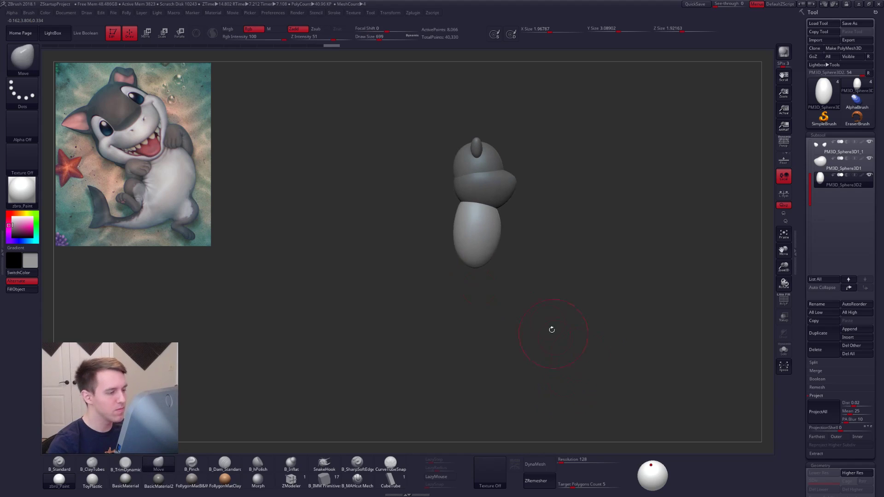
{"action": "key", "text": "space"}
{"action": "left_click_drag", "start_coordinate": [495, 239], "coordinate": [494, 241]}
{"action": "key", "text": "space"}
{"action": "left_click_drag", "start_coordinate": [534, 226], "coordinate": [491, 225], "text": "shift"}
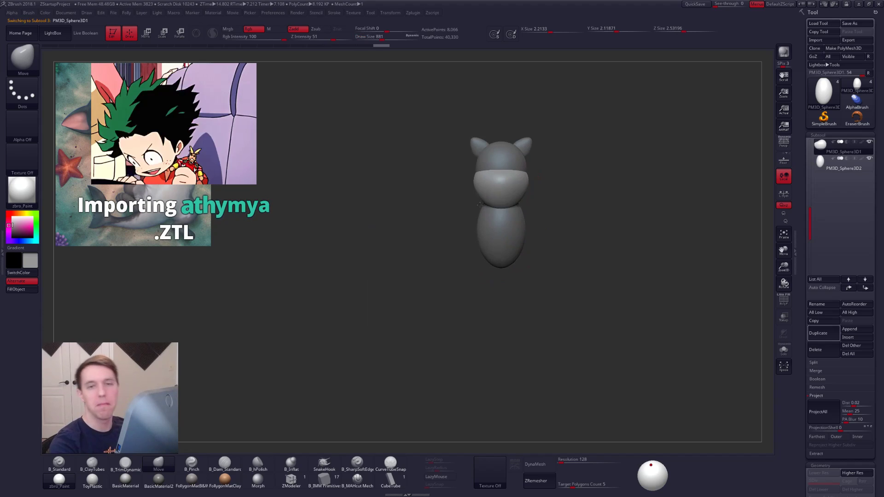
Step: Select the torso, reshape its belly and lower end with a Move brush of about 857, and duplicate it
{"action": "right_click_drag", "start_coordinate": [509, 203], "coordinate": [478, 224], "text": "alt"}
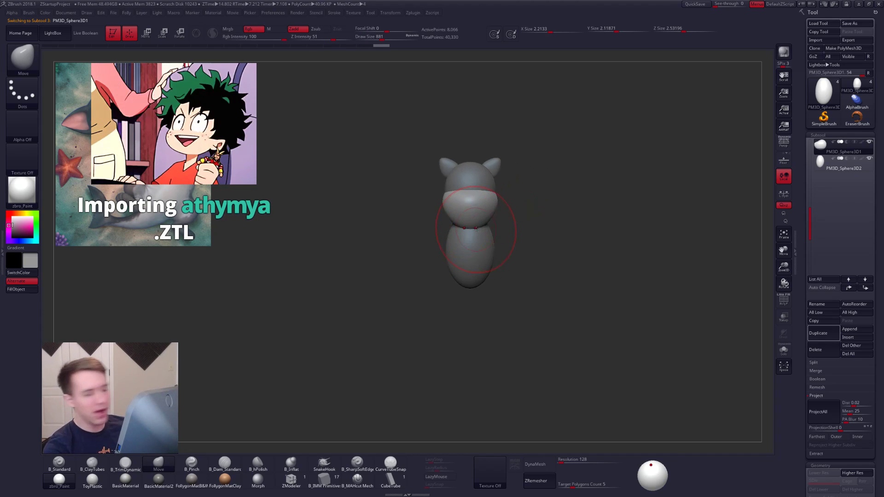
{"action": "right_click_drag", "start_coordinate": [481, 203], "coordinate": [452, 258], "text": "ctrl"}
{"action": "key", "text": "shift+s"}
{"action": "right_click", "coordinate": [464, 220]}
{"action": "key", "text": "shift+s"}
{"action": "right_click_drag", "start_coordinate": [512, 264], "coordinate": [488, 270], "text": "ctrl"}
{"action": "left_click", "coordinate": [477, 269], "text": "alt"}
{"action": "key", "text": "space"}
{"action": "mouse_move", "coordinate": [480, 262]}
{"action": "left_mouse_down"}
{"action": "mouse_move", "coordinate": [495, 232]}
{"action": "mouse_move", "coordinate": [496, 255]}
{"action": "mouse_move", "coordinate": [523, 235]}
{"action": "left_mouse_up"}
{"action": "key", "text": "space"}
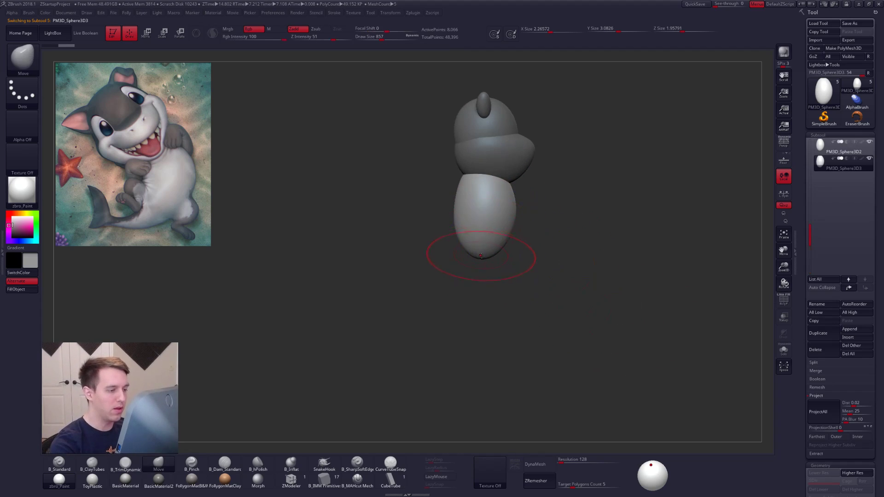
Step: Move the duplicated torso straight down below the original as the tail base, and enlarge the Move brush to about 1368
{"action": "key", "text": "w"}
{"action": "left_click_drag", "start_coordinate": [491, 242], "coordinate": [491, 308], "text": "shift"}
{"action": "left_click_drag", "start_coordinate": [491, 275], "coordinate": [487, 353]}
{"action": "key", "text": "q"}
{"action": "key", "text": "space"}
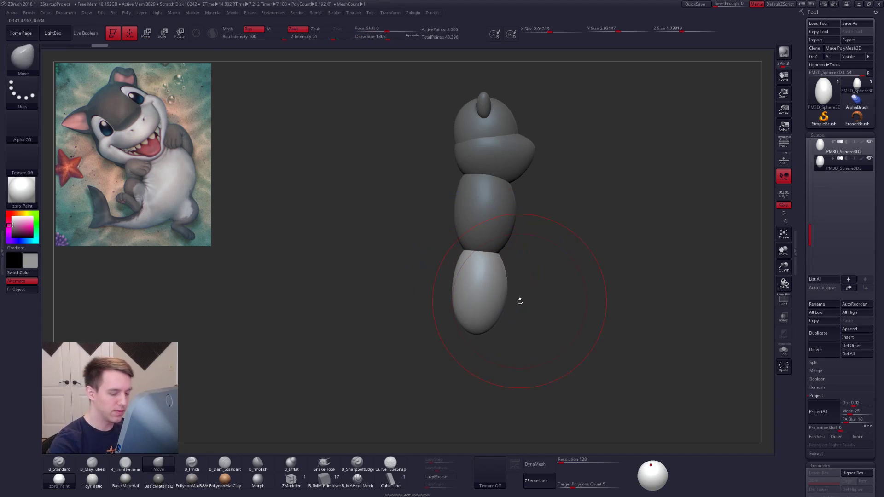
Step: ZRemesh the tail piece with a target polygon count of 0.1
{"action": "left_click_drag", "start_coordinate": [569, 484], "coordinate": [556, 485]}
{"action": "left_click", "coordinate": [544, 485]}
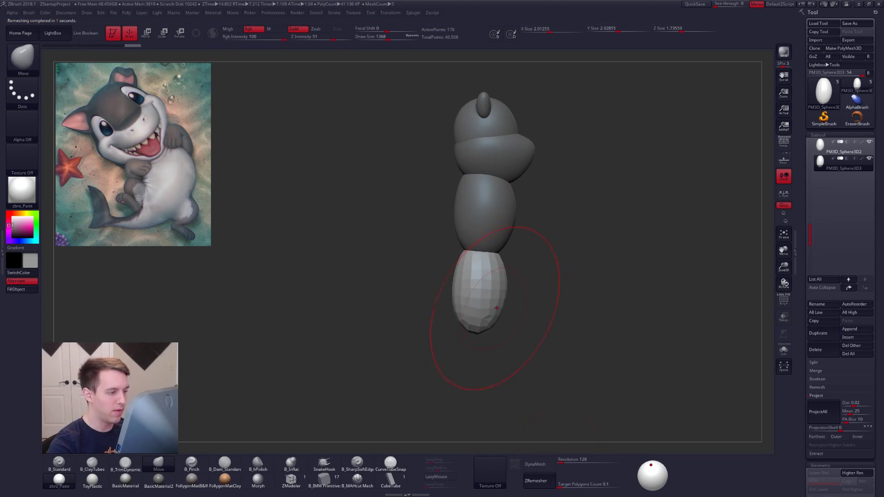
{"action": "mouse_move", "coordinate": [483, 293]}
{"action": "right_mouse_down"}
{"action": "mouse_move", "coordinate": [491, 297]}
{"action": "mouse_move", "coordinate": [477, 288]}
{"action": "right_mouse_up"}
{"action": "key", "text": "ctrl+z"}
{"action": "mouse_move", "coordinate": [478, 288]}
{"action": "left_mouse_down", "text": "shift"}
{"action": "mouse_move", "coordinate": [479, 316]}
{"action": "mouse_move", "coordinate": [487, 289]}
{"action": "mouse_move", "coordinate": [487, 302]}
{"action": "mouse_move", "coordinate": [453, 308]}
{"action": "mouse_move", "coordinate": [469, 280]}
{"action": "mouse_move", "coordinate": [484, 277]}
{"action": "left_mouse_up", "text": "shift"}
Step: Narrow the tail piece and sweep its lower end backward into a slim curve with a Move brush of about 1111
{"action": "key", "text": "space"}
{"action": "right_click_drag", "start_coordinate": [486, 278], "coordinate": [463, 275], "text": "shift"}
{"action": "left_click_drag", "start_coordinate": [501, 261], "coordinate": [505, 248]}
{"action": "right_click_drag", "start_coordinate": [547, 221], "coordinate": [571, 224], "text": "shift"}
{"action": "mouse_move", "coordinate": [492, 266]}
{"action": "left_mouse_down"}
{"action": "mouse_move", "coordinate": [495, 336]}
{"action": "mouse_move", "coordinate": [482, 335]}
{"action": "left_mouse_up"}
{"action": "key", "text": "r"}
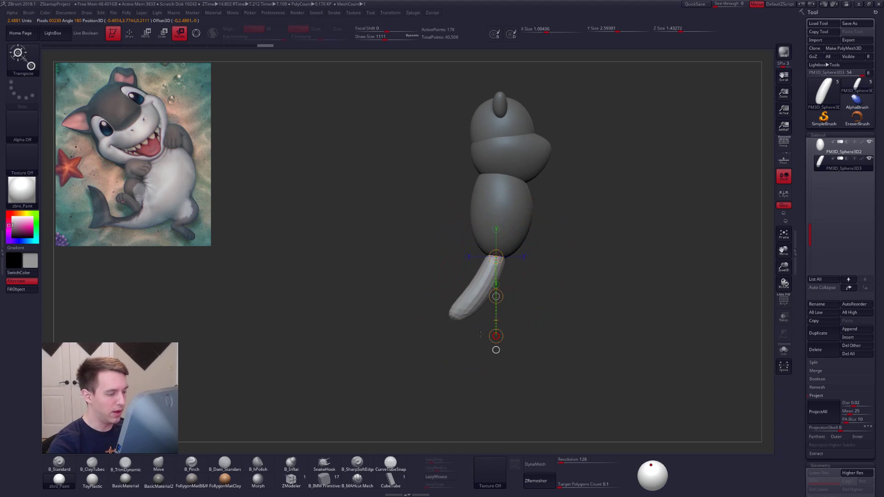
Step: Bend the tail into a stronger curve and lift its tip, using Move brush sizes of about 881 and 576
{"action": "key", "text": "q"}
{"action": "left_click_drag", "start_coordinate": [468, 292], "coordinate": [486, 287]}
{"action": "key", "text": "s"}
{"action": "mouse_move", "coordinate": [486, 296]}
{"action": "right_mouse_down"}
{"action": "mouse_move", "coordinate": [479, 288]}
{"action": "mouse_move", "coordinate": [539, 290]}
{"action": "right_mouse_up"}
{"action": "key", "text": "shift"}
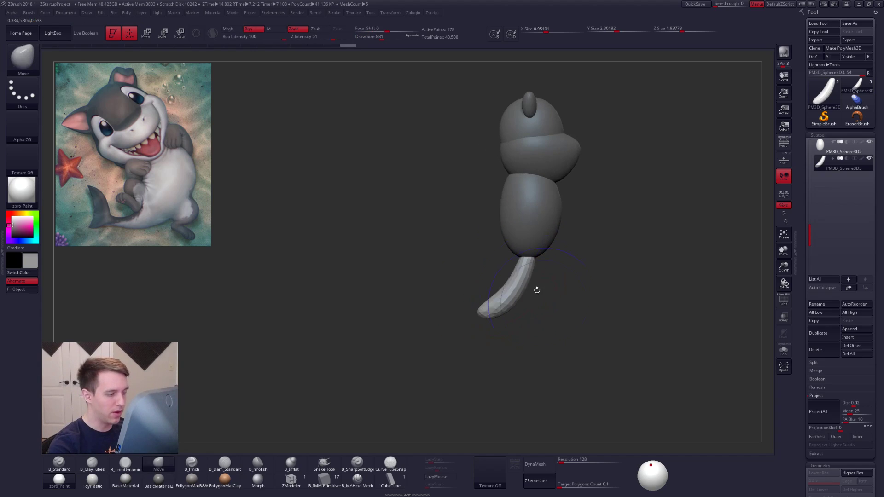
{"action": "left_click_drag", "start_coordinate": [524, 279], "coordinate": [531, 281]}
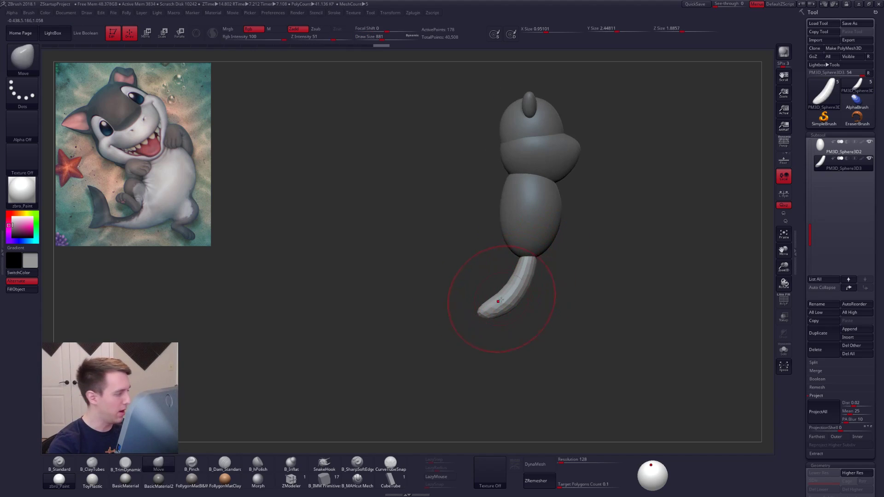
{"action": "left_click_drag", "start_coordinate": [488, 313], "coordinate": [485, 306]}
{"action": "key", "text": "space"}
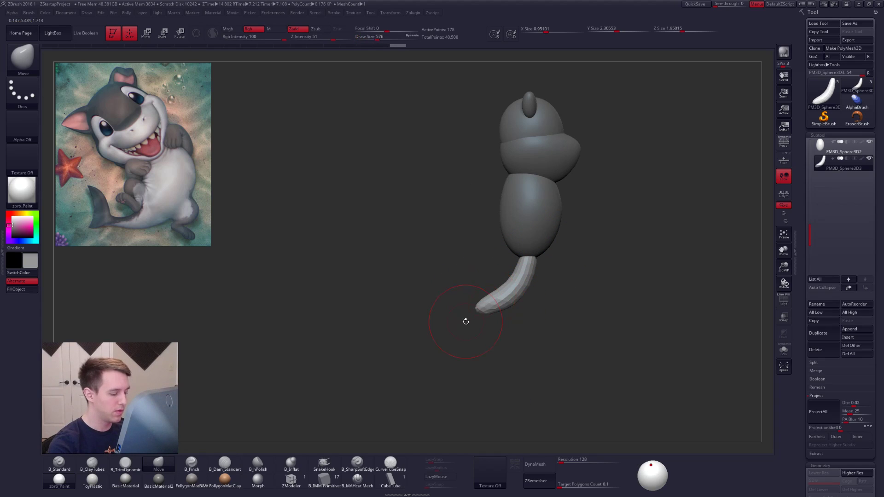
Step: Insert a sphere at the tip of the tail using the Insert Sphere mesh from the B_IMM Primitive brush
{"action": "left_click", "coordinate": [329, 479]}
{"action": "right_click_drag", "start_coordinate": [488, 311], "coordinate": [493, 281], "text": "alt"}
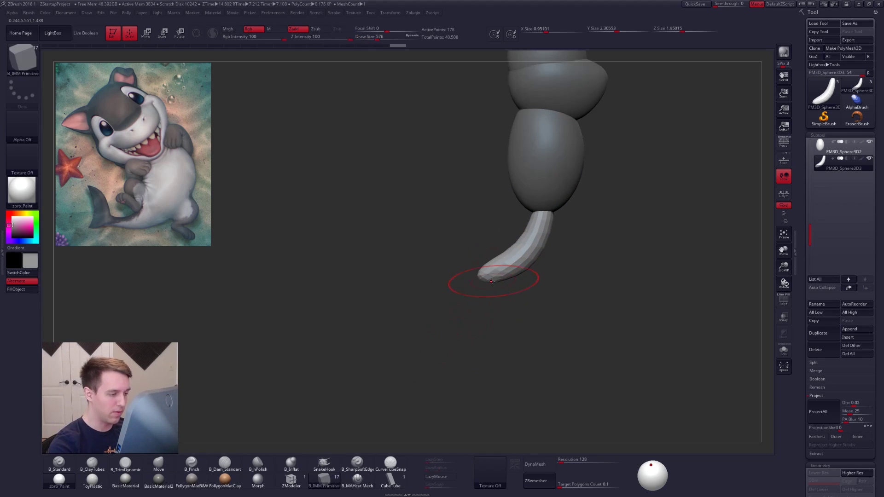
{"action": "key", "text": "m"}
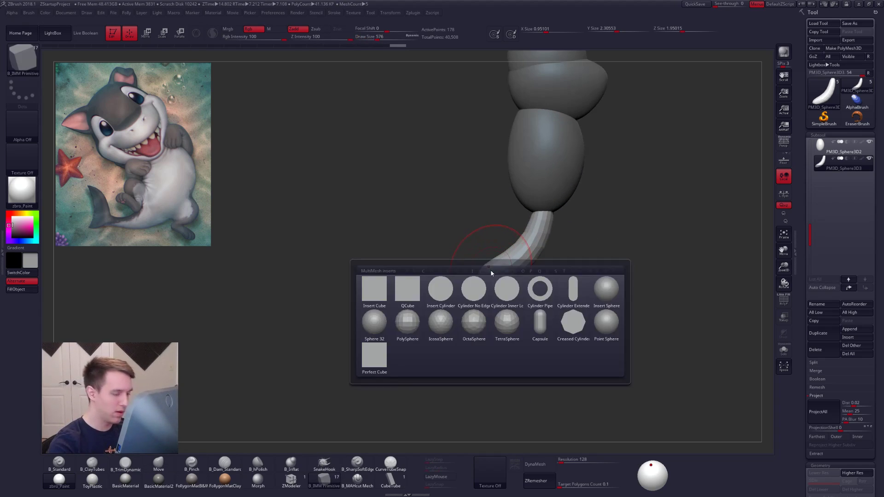
{"action": "left_click", "coordinate": [600, 289]}
{"action": "right_click_drag", "start_coordinate": [489, 267], "coordinate": [477, 274], "text": "shift"}
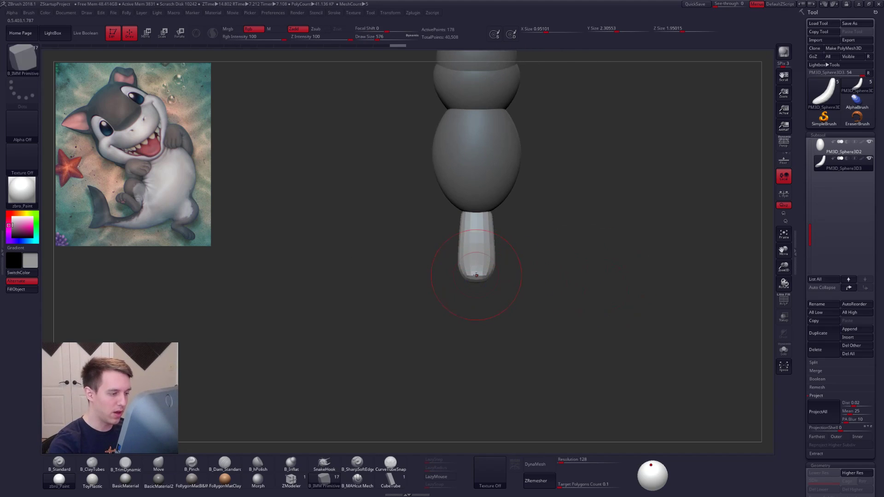
{"action": "left_click_drag", "start_coordinate": [476, 290], "coordinate": [501, 307]}
Step: Move the inserted sphere backward so it sits just behind the tail tip, checking the separate pieces with polyframe display
{"action": "key", "text": "w"}
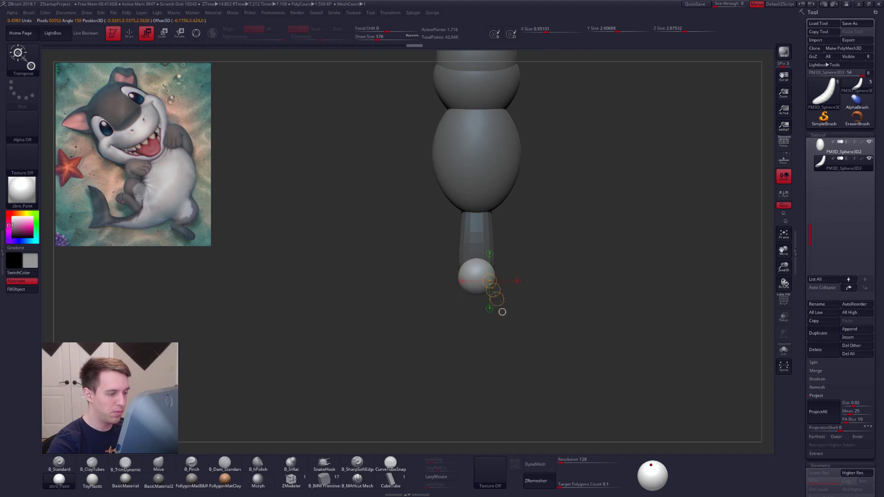
{"action": "left_click_drag", "start_coordinate": [474, 279], "coordinate": [533, 278]}
{"action": "key", "text": "shift+f"}
{"action": "right_click_drag", "start_coordinate": [488, 269], "coordinate": [510, 295], "text": "ctrl"}
{"action": "mouse_move", "coordinate": [464, 296]}
{"action": "left_mouse_down", "text": "shift"}
{"action": "mouse_move", "coordinate": [546, 297]}
{"action": "mouse_move", "coordinate": [488, 296]}
{"action": "left_mouse_up", "text": "shift"}
{"action": "right_click_drag", "start_coordinate": [488, 299], "coordinate": [430, 299], "text": "ctrl"}
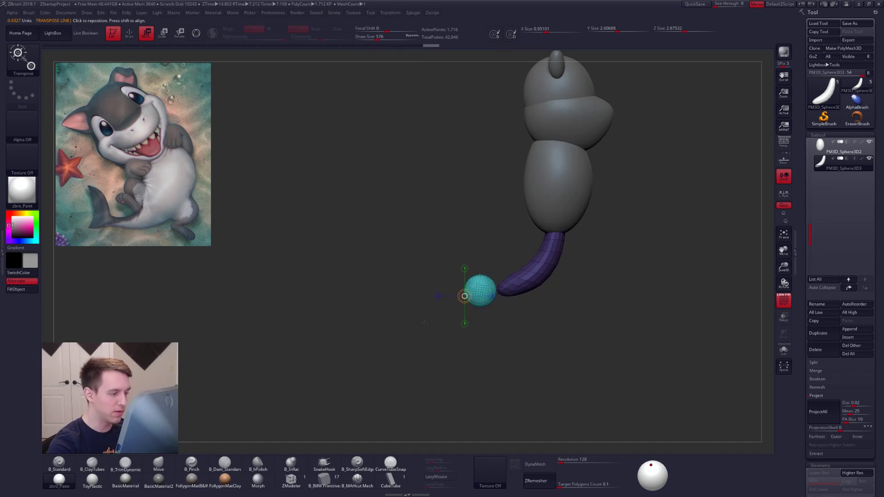
Step: Stretch the tail-tip sphere up and down into a long, slanted fin with a Move brush of about 576
{"action": "key", "text": "q"}
{"action": "right_click_drag", "start_coordinate": [480, 279], "coordinate": [484, 285], "text": "ctrl"}
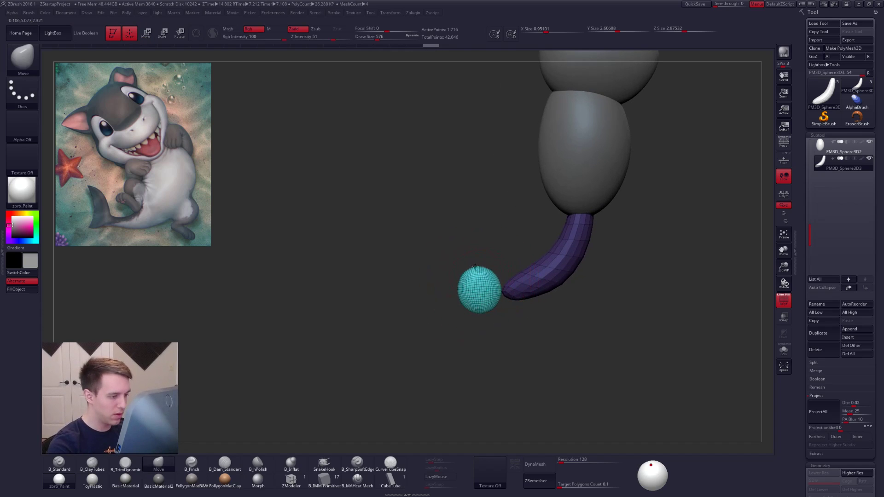
{"action": "left_click_drag", "start_coordinate": [476, 267], "coordinate": [461, 233]}
{"action": "key", "text": "shift+f"}
{"action": "mouse_move", "coordinate": [487, 299]}
{"action": "left_mouse_down"}
{"action": "mouse_move", "coordinate": [481, 362]}
{"action": "mouse_move", "coordinate": [495, 343]}
{"action": "left_mouse_up"}
{"action": "key", "text": "w"}
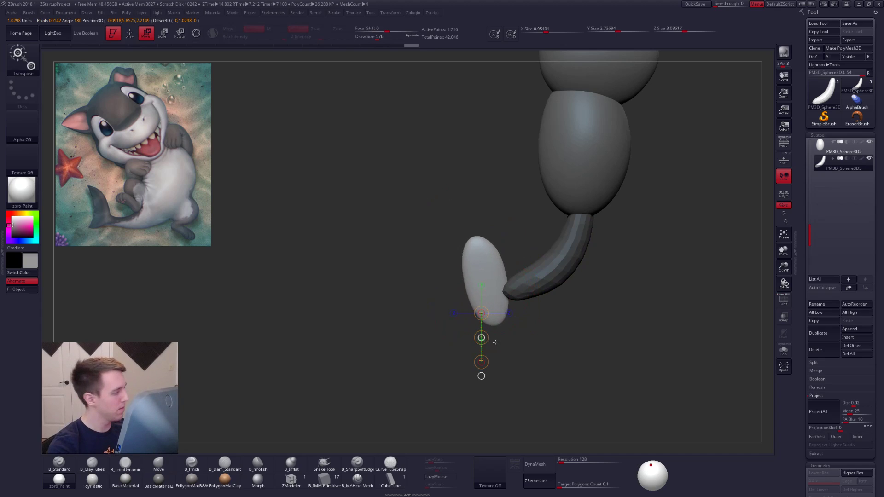
{"action": "key", "text": "q"}
{"action": "left_click_drag", "start_coordinate": [468, 239], "coordinate": [464, 234]}
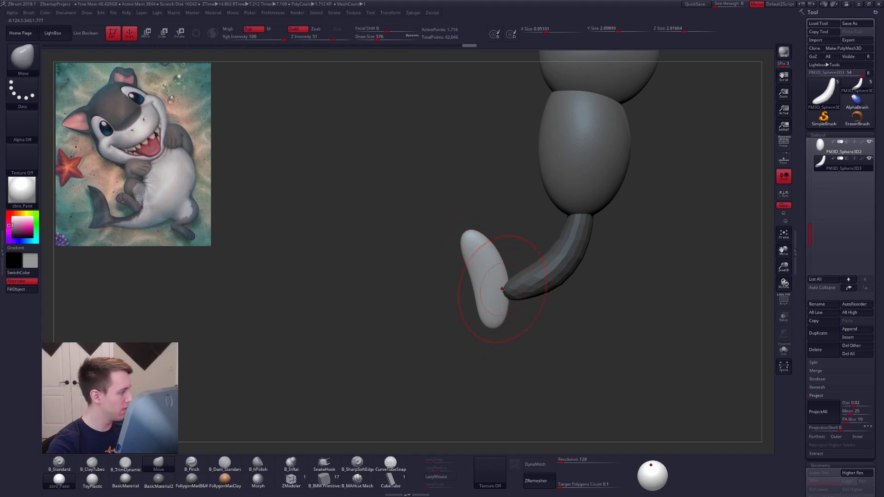
Step: Separate the tail fin from the curved tail so that each is its own subtool
{"action": "key", "text": "space"}
{"action": "left_click_drag", "start_coordinate": [502, 289], "coordinate": [496, 288]}
{"action": "right_click_drag", "start_coordinate": [534, 282], "coordinate": [503, 286], "text": "ctrl"}
{"action": "left_click_drag", "start_coordinate": [565, 297], "coordinate": [578, 305], "text": "ctrl"}
{"action": "mouse_move", "coordinate": [545, 278]}
{"action": "left_mouse_down", "text": "ctrl+alt+shift"}
{"action": "mouse_move", "coordinate": [560, 282]}
{"action": "mouse_move", "coordinate": [598, 257]}
{"action": "left_mouse_up", "text": "ctrl+alt+shift"}
{"action": "key", "text": "1"}
{"action": "left_click", "coordinate": [594, 280]}
{"action": "mouse_move", "coordinate": [641, 236]}
{"action": "left_mouse_down"}
{"action": "mouse_move", "coordinate": [625, 252]}
{"action": "mouse_move", "coordinate": [483, 291]}
{"action": "left_mouse_up"}
Step: Subdivide the isolated tail twice, then trim and smooth both ends with a TrimDynamic brush of about 381
{"action": "key", "text": "space"}
{"action": "mouse_move", "coordinate": [483, 290]}
{"action": "right_mouse_down"}
{"action": "mouse_move", "coordinate": [493, 286]}
{"action": "mouse_move", "coordinate": [469, 291]}
{"action": "right_mouse_up"}
{"action": "key", "text": "ctrl+d"}
{"action": "key", "text": "ctrl+d"}
{"action": "key", "text": "alt+s"}
{"action": "key", "text": "3"}
{"action": "left_click_drag", "start_coordinate": [464, 247], "coordinate": [462, 252]}
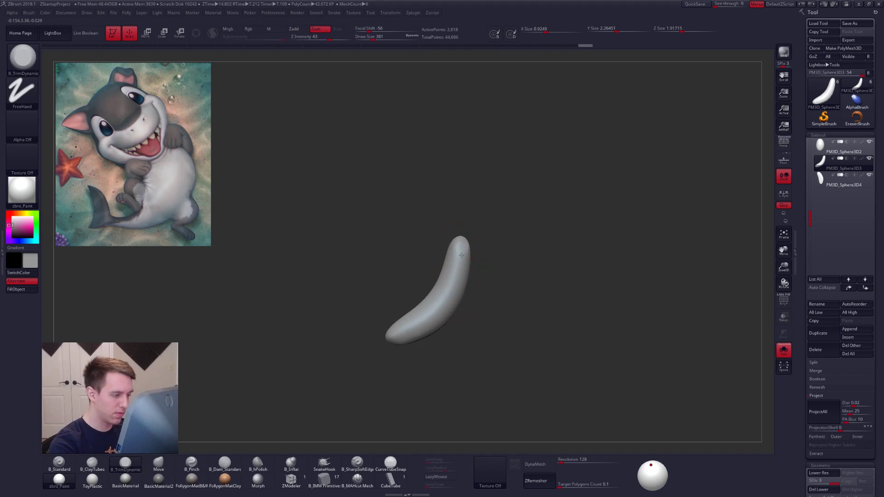
{"action": "left_click_drag", "start_coordinate": [416, 332], "coordinate": [410, 331]}
{"action": "left_click_drag", "start_coordinate": [466, 251], "coordinate": [417, 328], "text": "shift"}
{"action": "right_click_drag", "start_coordinate": [417, 328], "coordinate": [458, 320], "text": "shift"}
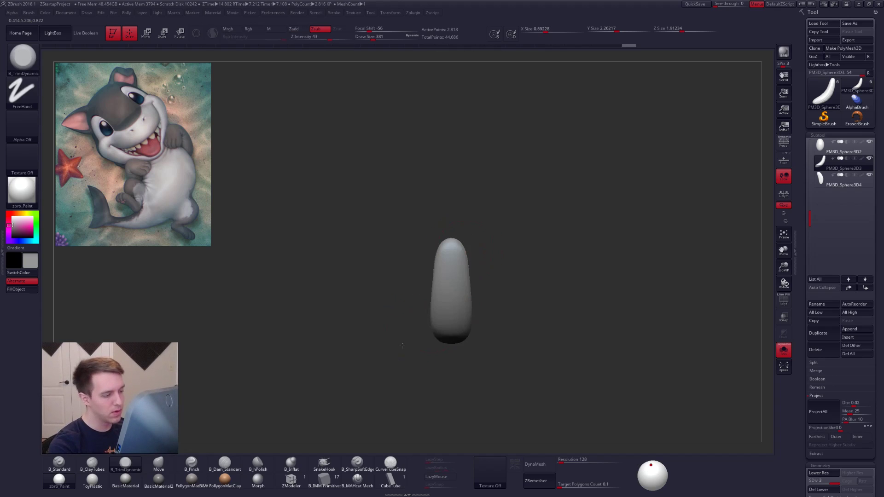
Step: Show the whole character, select the torso and adjust it with Move brush sizes of about 699 and 430
{"action": "key", "text": "alt+s"}
{"action": "right_click_drag", "start_coordinate": [473, 233], "coordinate": [495, 287], "text": "alt"}
{"action": "left_click", "coordinate": [482, 276], "text": "alt"}
{"action": "key", "text": "s"}
{"action": "left_click_drag", "start_coordinate": [506, 288], "coordinate": [512, 288]}
{"action": "right_click_drag", "start_coordinate": [511, 288], "coordinate": [448, 293]}
{"action": "key", "text": "s"}
{"action": "left_click_drag", "start_coordinate": [492, 297], "coordinate": [505, 300]}
{"action": "key", "text": "b"}
{"action": "key", "text": "m"}
{"action": "key", "text": "v"}
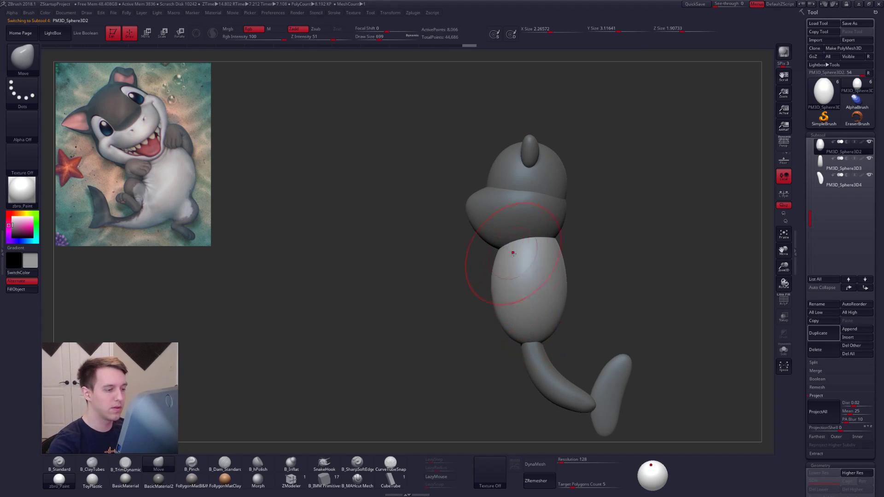
{"action": "right_click_drag", "start_coordinate": [528, 256], "coordinate": [501, 278], "text": "alt"}
{"action": "key", "text": "s"}
{"action": "left_click_drag", "start_coordinate": [510, 281], "coordinate": [504, 282]}
{"action": "right_click_drag", "start_coordinate": [533, 285], "coordinate": [508, 231], "text": "alt"}
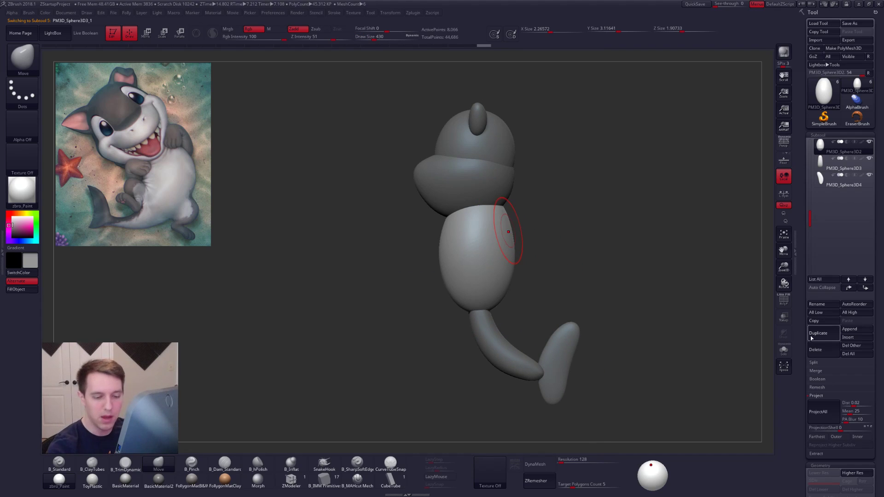
Step: Duplicate the torso and insert a mirrored pair of spheres on the copy beside the shoulders
{"action": "left_click", "coordinate": [817, 336]}
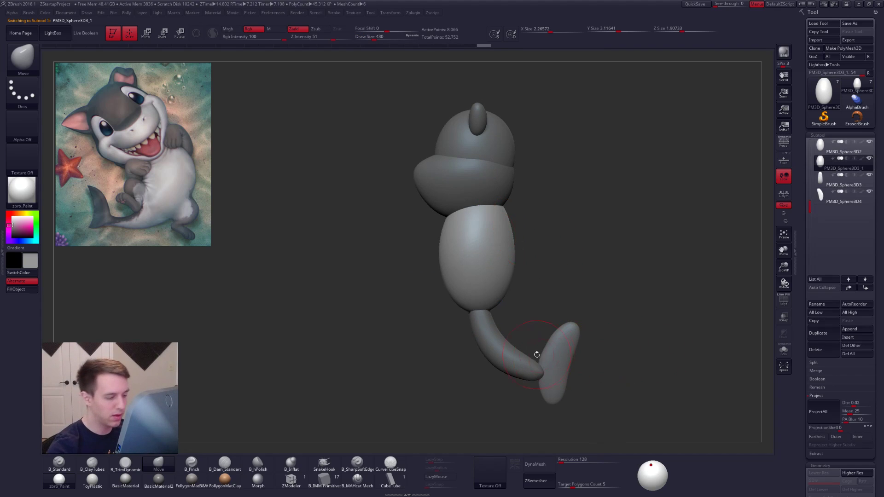
{"action": "left_click", "coordinate": [358, 481]}
{"action": "left_click", "coordinate": [324, 479]}
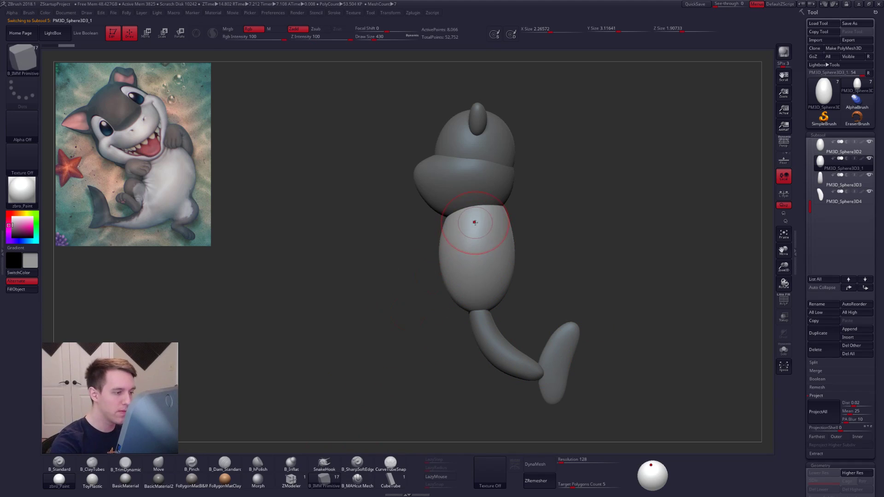
{"action": "left_click_drag", "start_coordinate": [477, 235], "coordinate": [478, 236]}
{"action": "right_click_drag", "start_coordinate": [477, 236], "coordinate": [511, 228]}
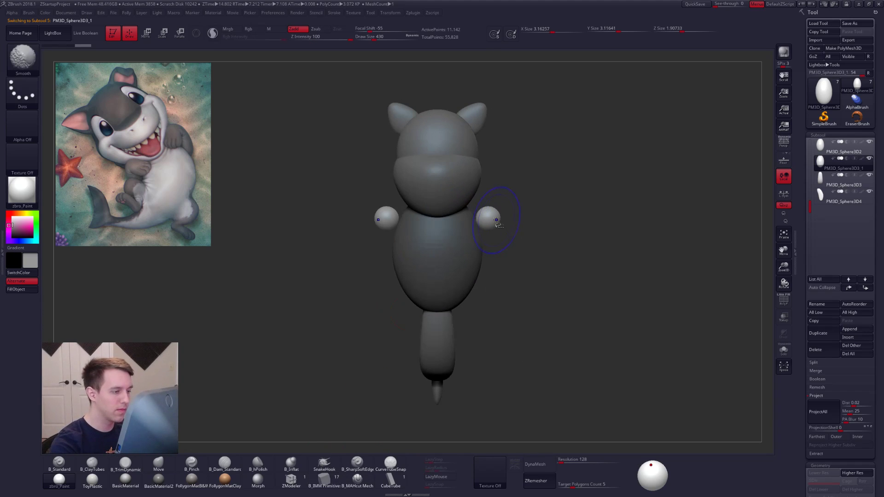
Step: Isolate the shoulder spheres, delete the duplicated torso mesh and move the spheres inward against the body
{"action": "left_click", "coordinate": [490, 219], "text": "ctrl+shift"}
{"action": "key", "text": "ctrl+shift+f"}
{"action": "key", "text": "w"}
{"action": "mouse_move", "coordinate": [517, 223]}
{"action": "left_mouse_down"}
{"action": "mouse_move", "coordinate": [555, 208]}
{"action": "mouse_move", "coordinate": [501, 226]}
{"action": "left_mouse_up"}
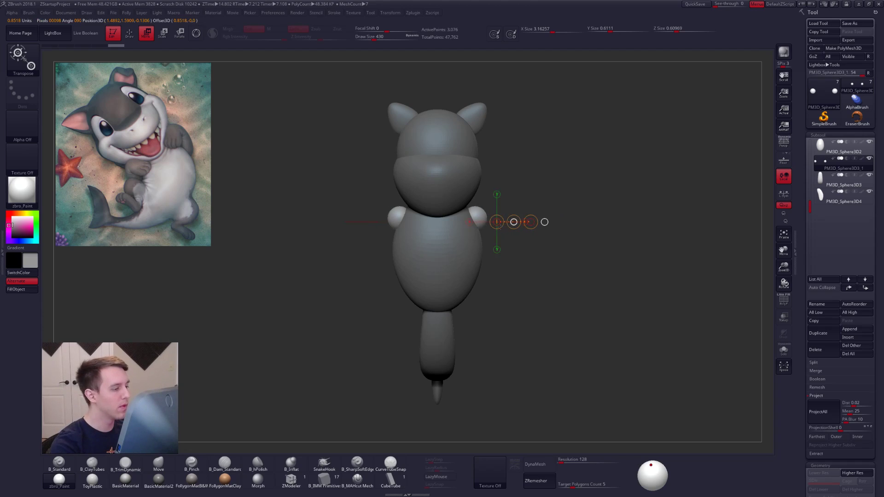
Step: Adjust the shoulder spheres against the upper torso with a Move brush of about 308
{"action": "key", "text": "q"}
{"action": "mouse_move", "coordinate": [476, 218]}
{"action": "right_mouse_down", "text": "ctrl"}
{"action": "mouse_move", "coordinate": [513, 221]}
{"action": "mouse_move", "coordinate": [516, 212]}
{"action": "right_mouse_up", "text": "ctrl"}
{"action": "mouse_move", "coordinate": [516, 212]}
{"action": "right_mouse_down", "text": "alt"}
{"action": "mouse_move", "coordinate": [551, 218]}
{"action": "mouse_move", "coordinate": [515, 259]}
{"action": "right_mouse_up", "text": "alt"}
{"action": "key", "text": "space"}
{"action": "left_click_drag", "start_coordinate": [525, 247], "coordinate": [515, 247]}
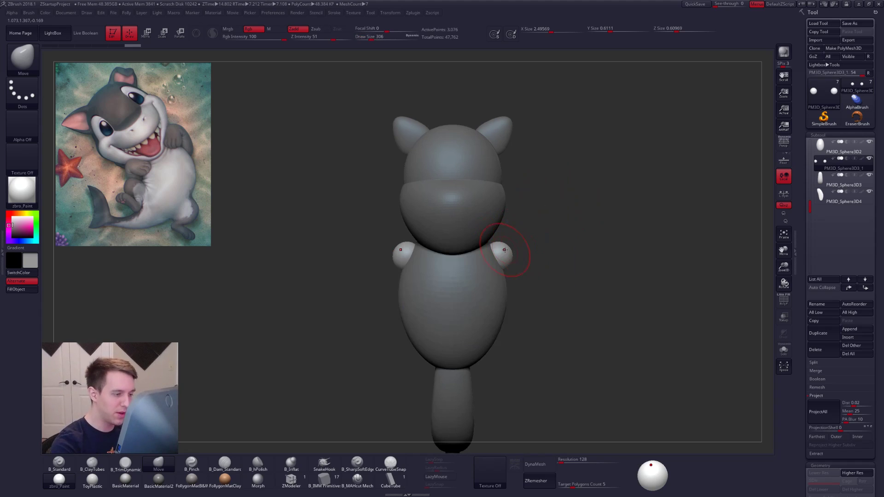
Step: Select the muzzle and adjust its shape with Move brush sizes of about 636 and 397
{"action": "right_click_drag", "start_coordinate": [500, 288], "coordinate": [483, 261], "text": "shift"}
{"action": "left_click", "coordinate": [493, 232], "text": "alt"}
{"action": "key", "text": "space"}
{"action": "left_click_drag", "start_coordinate": [489, 248], "coordinate": [521, 245]}
{"action": "key", "text": "space"}
{"action": "key", "text": "space"}
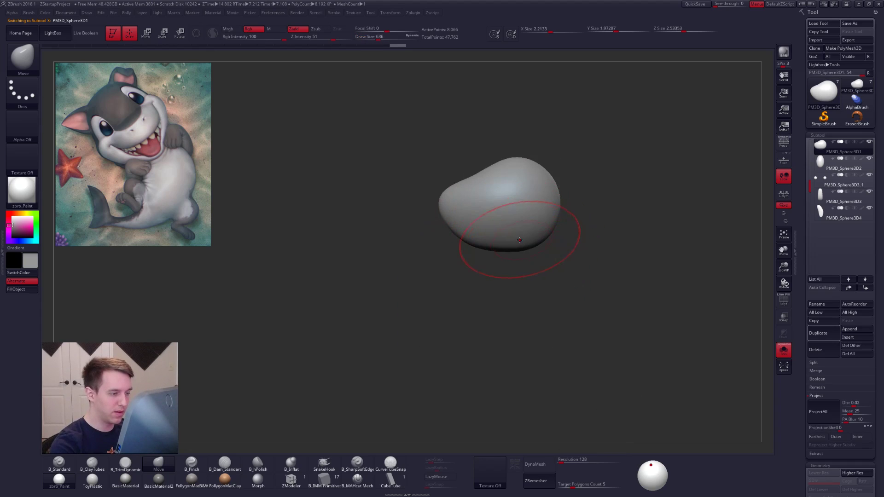
{"action": "key", "text": "space"}
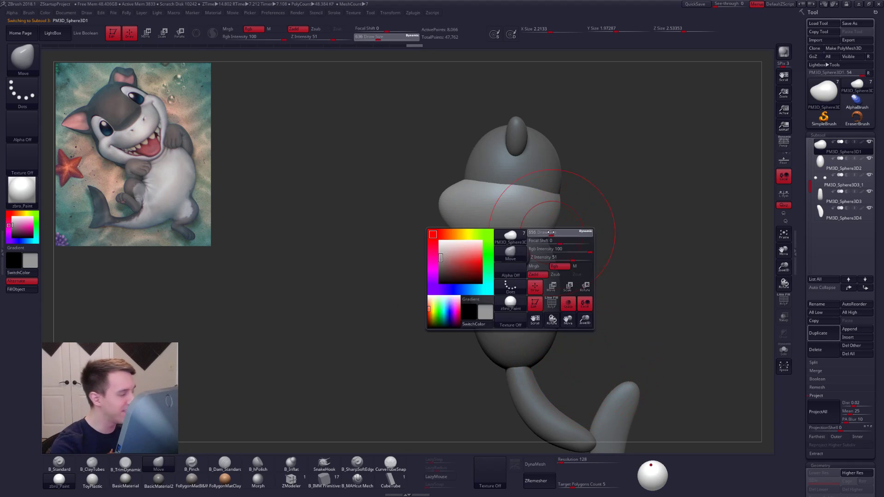
{"action": "key", "text": "space"}
{"action": "left_click_drag", "start_coordinate": [525, 191], "coordinate": [518, 188]}
{"action": "mouse_move", "coordinate": [519, 189]}
{"action": "right_mouse_down"}
{"action": "mouse_move", "coordinate": [550, 189]}
{"action": "mouse_move", "coordinate": [511, 212]}
{"action": "right_mouse_up"}
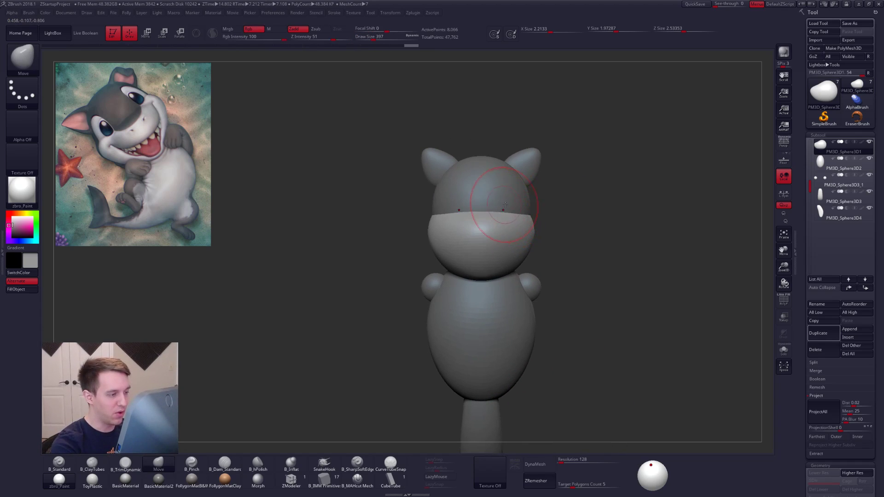
Step: Select the upper head sphere and adjust its back profile with a Move brush of about 656
{"action": "mouse_move", "coordinate": [490, 206]}
{"action": "right_mouse_down"}
{"action": "mouse_move", "coordinate": [466, 228]}
{"action": "mouse_move", "coordinate": [429, 234]}
{"action": "mouse_move", "coordinate": [454, 226]}
{"action": "right_mouse_up"}
{"action": "left_click", "coordinate": [456, 221], "text": "alt"}
{"action": "key", "text": "space"}
{"action": "left_click_drag", "start_coordinate": [447, 227], "coordinate": [453, 251]}
{"action": "key", "text": "space"}
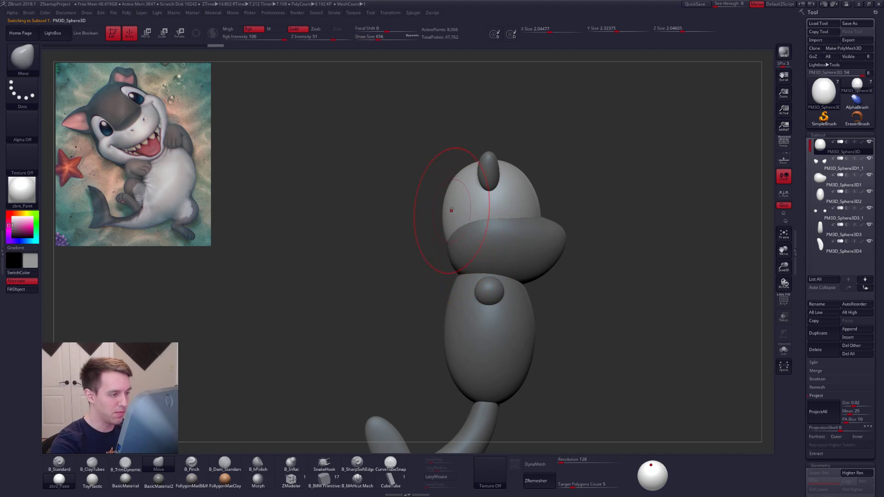
{"action": "left_click_drag", "start_coordinate": [431, 216], "coordinate": [399, 215], "text": "shift"}
Step: Reselect the muzzle, refine its overall shape with the Move brush and subdivide it twice
{"action": "mouse_move", "coordinate": [619, 228]}
{"action": "left_mouse_down", "text": "alt"}
{"action": "mouse_move", "coordinate": [544, 226]}
{"action": "mouse_move", "coordinate": [523, 210]}
{"action": "left_mouse_up", "text": "alt"}
{"action": "key", "text": "space"}
{"action": "left_click", "coordinate": [519, 233], "text": "alt"}
{"action": "left_click_drag", "start_coordinate": [577, 233], "coordinate": [514, 244]}
{"action": "key", "text": "space"}
{"action": "key", "text": "space"}
{"action": "key", "text": "ctrl+shift+s"}
{"action": "mouse_move", "coordinate": [585, 257]}
{"action": "left_mouse_down", "text": "alt"}
{"action": "mouse_move", "coordinate": [606, 236]}
{"action": "mouse_move", "coordinate": [606, 260]}
{"action": "left_mouse_up", "text": "alt"}
{"action": "key", "text": "ctrl+d"}
{"action": "key", "text": "ctrl+d"}
{"action": "key", "text": "space"}
{"action": "key", "text": "ctrl+shift+s"}
{"action": "key", "text": "space"}
{"action": "left_click_drag", "start_coordinate": [508, 235], "coordinate": [506, 235]}
{"action": "key", "text": "ctrl+shift+s"}
{"action": "left_click_drag", "start_coordinate": [599, 248], "coordinate": [578, 248], "text": "alt"}
Step: Build up raised cheeks on both sides of the muzzle with ClayTubes brush sizes of about 279 and 292
{"action": "key", "text": "2"}
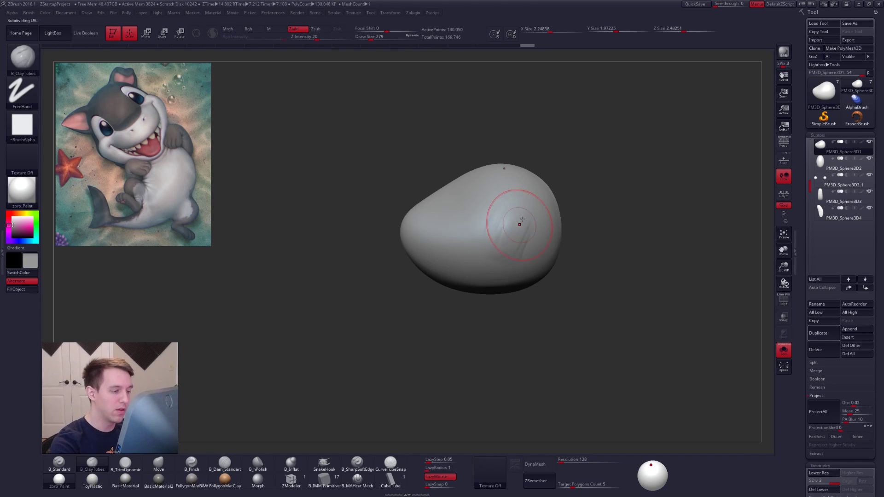
{"action": "left_click_drag", "start_coordinate": [520, 218], "coordinate": [530, 208]}
{"action": "left_click_drag", "start_coordinate": [578, 251], "coordinate": [628, 255]}
{"action": "key", "text": "ctrl+shift+s"}
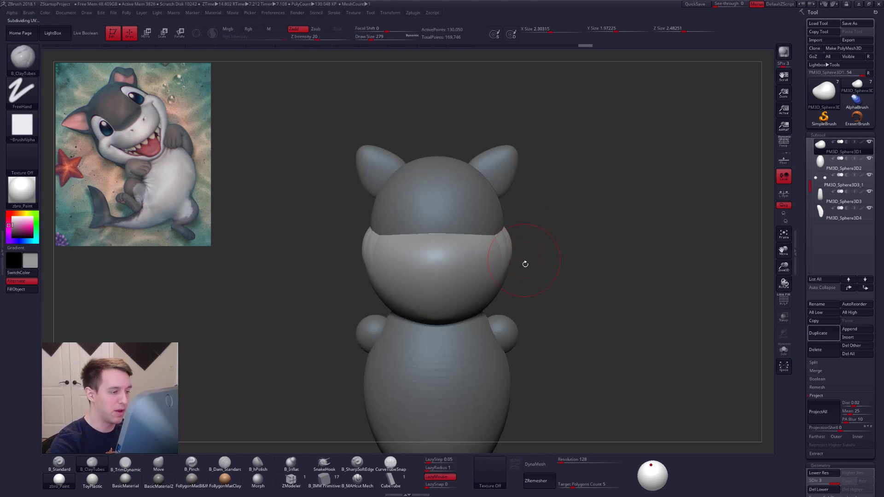
{"action": "left_click_drag", "start_coordinate": [523, 319], "coordinate": [463, 319]}
{"action": "key", "text": "space"}
{"action": "left_click_drag", "start_coordinate": [503, 276], "coordinate": [505, 276]}
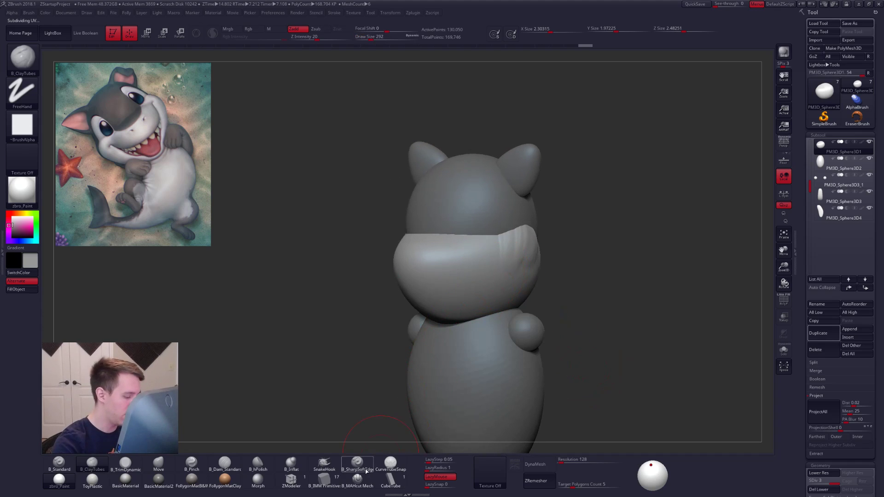
Step: Define the creases between the snout and cheeks with a B_SharpSoftEdge brush of about 292, smoothing the cheek surface
{"action": "left_click", "coordinate": [366, 470]}
{"action": "key", "text": "ctrl+shift+s"}
{"action": "left_click_drag", "start_coordinate": [489, 249], "coordinate": [499, 211]}
{"action": "mouse_move", "coordinate": [497, 274]}
{"action": "left_mouse_down"}
{"action": "mouse_move", "coordinate": [496, 305]}
{"action": "mouse_move", "coordinate": [520, 259]}
{"action": "left_mouse_up"}
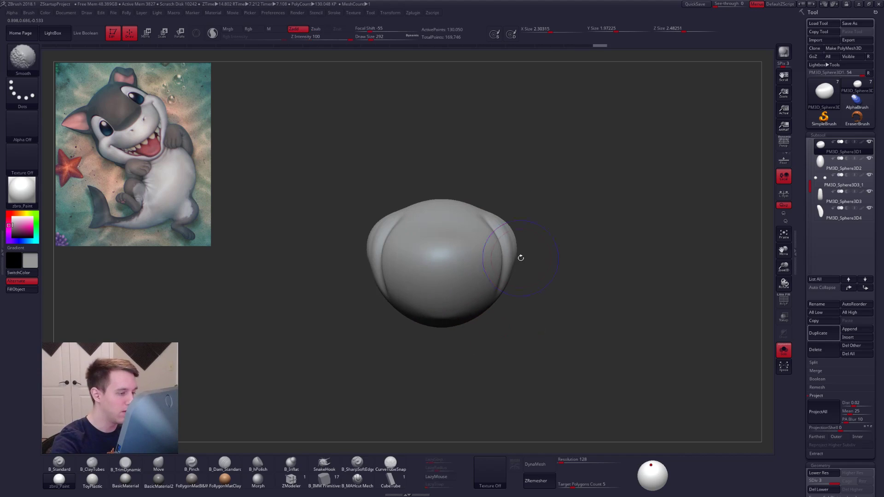
{"action": "key", "text": "ctrl+shift+s"}
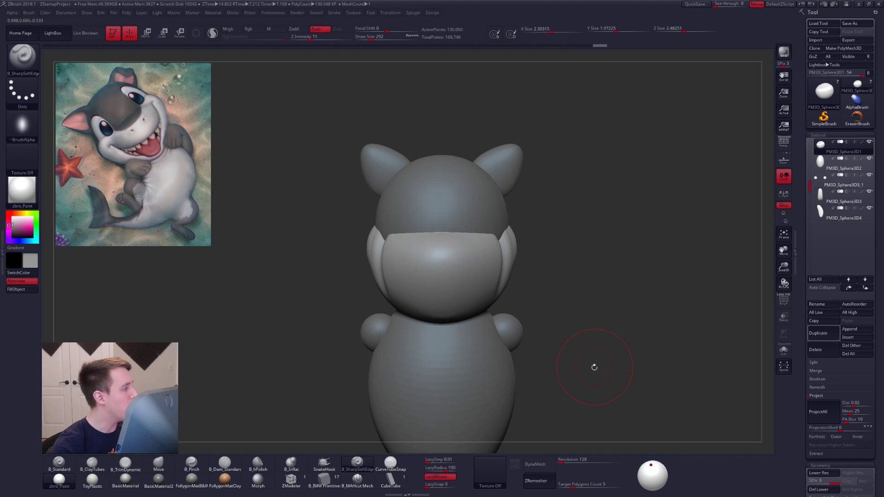
{"action": "key", "text": "ctrl+shift+s"}
{"action": "left_click_drag", "start_coordinate": [529, 286], "coordinate": [430, 265]}
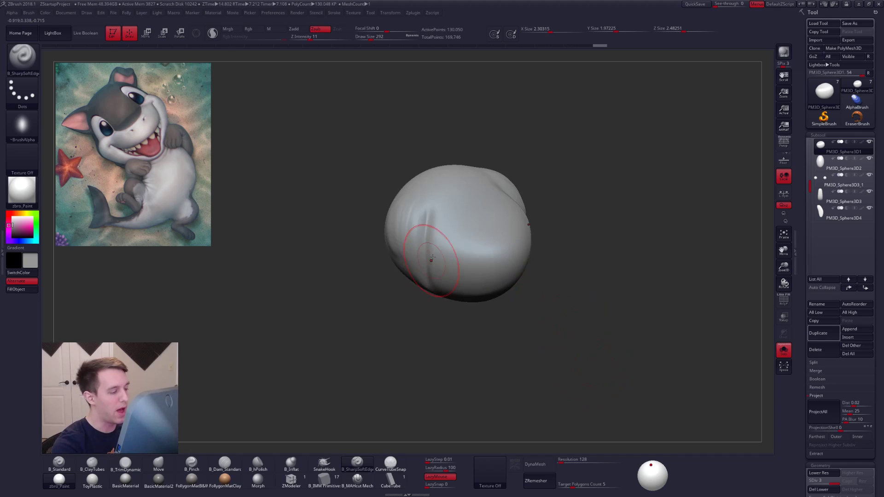
Step: Fill out the cheek forms beside the creases with ClayTubes and smooth the strokes
{"action": "key", "text": "b"}
{"action": "key", "text": "c"}
{"action": "key", "text": "t"}
{"action": "right_click_drag", "start_coordinate": [432, 280], "coordinate": [436, 221]}
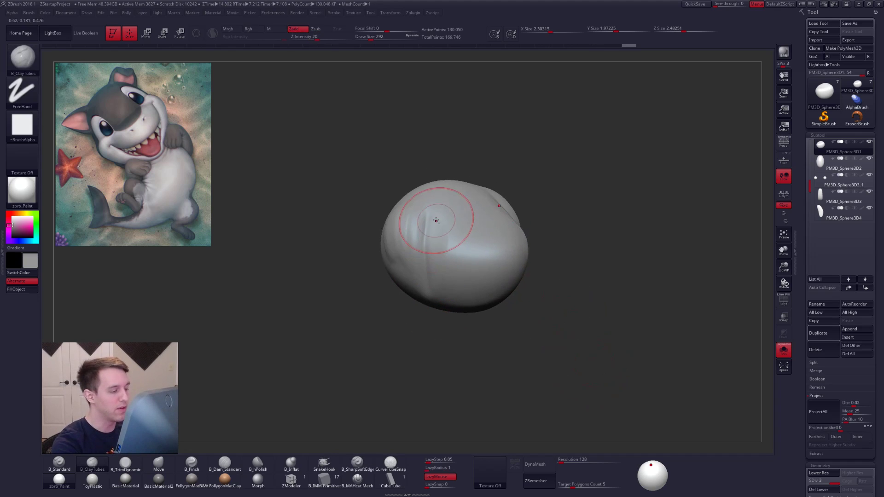
{"action": "right_click_drag", "start_coordinate": [440, 298], "coordinate": [446, 247]}
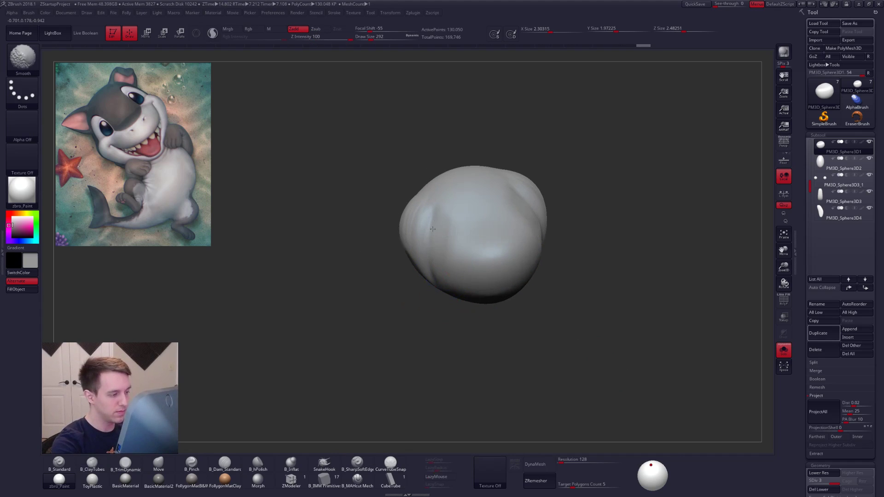
{"action": "left_click_drag", "start_coordinate": [434, 225], "coordinate": [431, 246], "text": "shift"}
{"action": "right_click_drag", "start_coordinate": [417, 263], "coordinate": [434, 237]}
Step: Tighten the lower cheek crease with a Pinch brush of about 292 and bring back the other body parts
{"action": "key", "text": "5"}
{"action": "left_click_drag", "start_coordinate": [424, 301], "coordinate": [425, 310]}
{"action": "mouse_move", "coordinate": [424, 310]}
{"action": "right_mouse_down", "text": "shift"}
{"action": "mouse_move", "coordinate": [420, 290]}
{"action": "mouse_move", "coordinate": [503, 316]}
{"action": "mouse_move", "coordinate": [532, 261]}
{"action": "right_mouse_up", "text": "shift"}
{"action": "key", "text": "shift+s"}
{"action": "key", "text": "bracketright"}
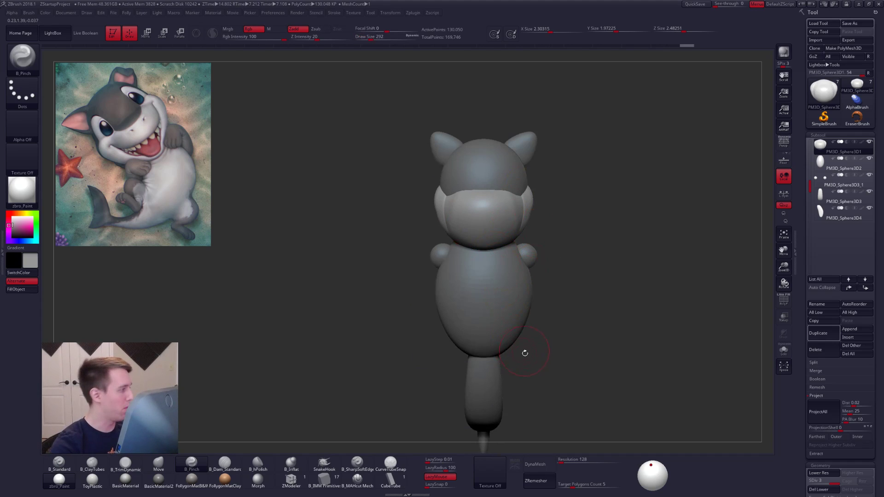
Step: Refine the side of the muzzle around the cheek crease with ClayTubes brush sizes of about 321 and 335
{"action": "right_click_drag", "start_coordinate": [526, 348], "coordinate": [529, 310], "text": "alt"}
{"action": "right_click_drag", "start_coordinate": [536, 264], "coordinate": [533, 298], "text": "alt"}
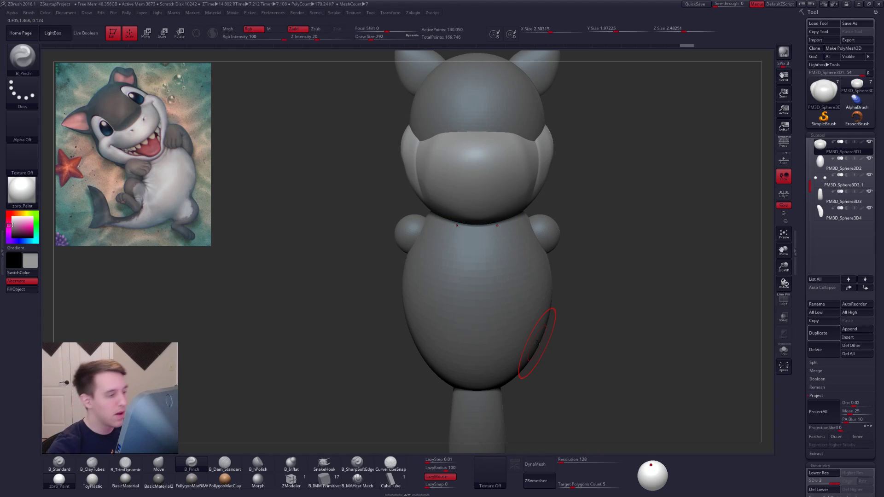
{"action": "right_click_drag", "start_coordinate": [523, 168], "coordinate": [521, 205], "text": "alt"}
{"action": "key", "text": "space"}
{"action": "left_click_drag", "start_coordinate": [522, 205], "coordinate": [526, 203]}
{"action": "right_click_drag", "start_coordinate": [527, 203], "coordinate": [479, 199]}
{"action": "key", "text": "2"}
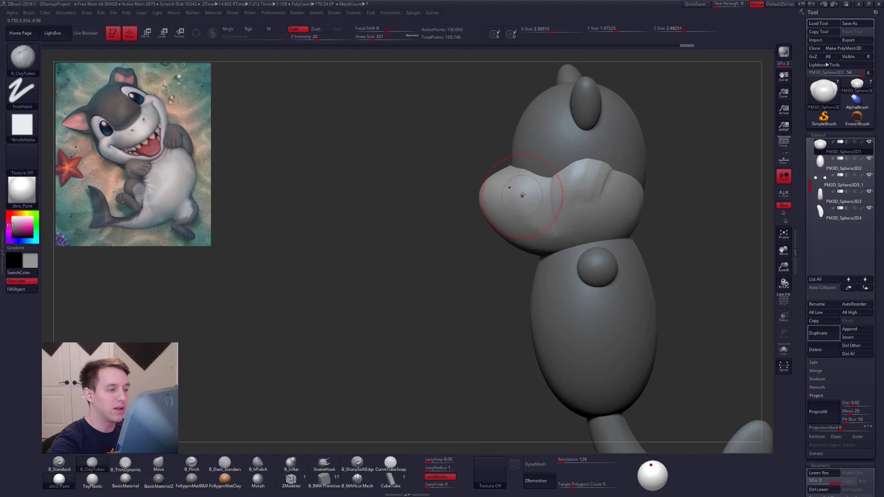
{"action": "key", "text": "shift+s"}
{"action": "mouse_move", "coordinate": [525, 171]}
{"action": "right_mouse_down"}
{"action": "mouse_move", "coordinate": [536, 195]}
{"action": "mouse_move", "coordinate": [527, 184]}
{"action": "right_mouse_up"}
{"action": "key", "text": "space"}
{"action": "left_click_drag", "start_coordinate": [527, 185], "coordinate": [529, 185]}
{"action": "right_click_drag", "start_coordinate": [529, 186], "coordinate": [474, 195]}
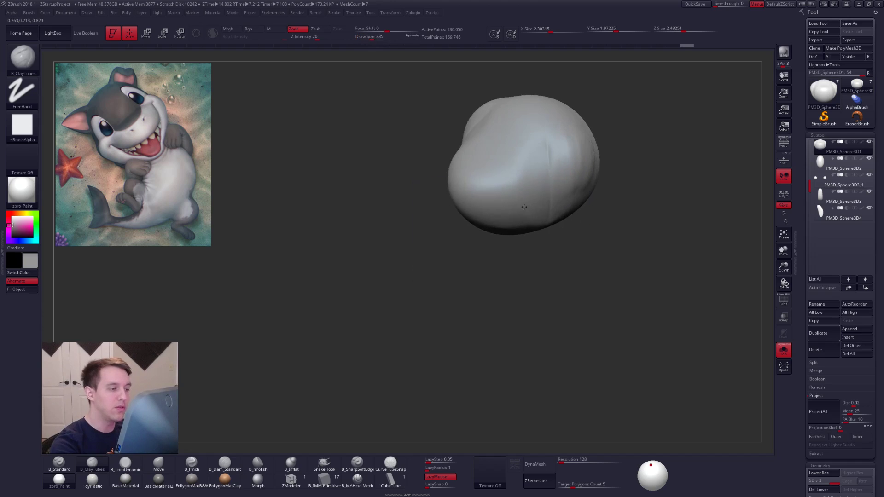
Step: Pinch the edge between snout and cheek at a brush size of about 335, and adjust the muzzle's front with the Move brush
{"action": "key", "text": "5"}
{"action": "left_click_drag", "start_coordinate": [576, 165], "coordinate": [527, 184]}
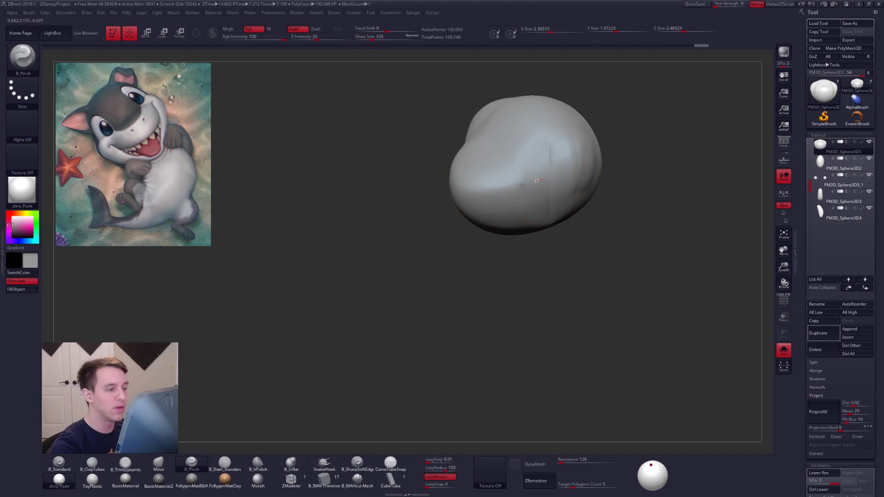
{"action": "key", "text": "4"}
{"action": "mouse_move", "coordinate": [462, 191]}
{"action": "right_mouse_down"}
{"action": "mouse_move", "coordinate": [499, 191]}
{"action": "mouse_move", "coordinate": [484, 229]}
{"action": "right_mouse_up"}
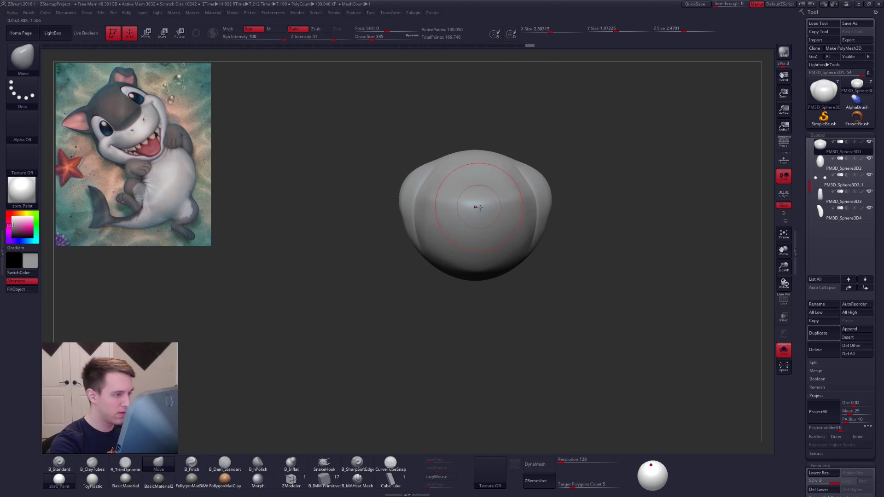
Step: Bring back the other body parts, select the shoulder spheres and set the Move brush size to 252
{"action": "key", "text": "shift+s"}
{"action": "right_click_drag", "start_coordinate": [517, 262], "coordinate": [534, 242], "text": "alt"}
{"action": "right_click_drag", "start_coordinate": [464, 201], "coordinate": [551, 281]}
{"action": "left_click", "coordinate": [531, 225], "text": "alt"}
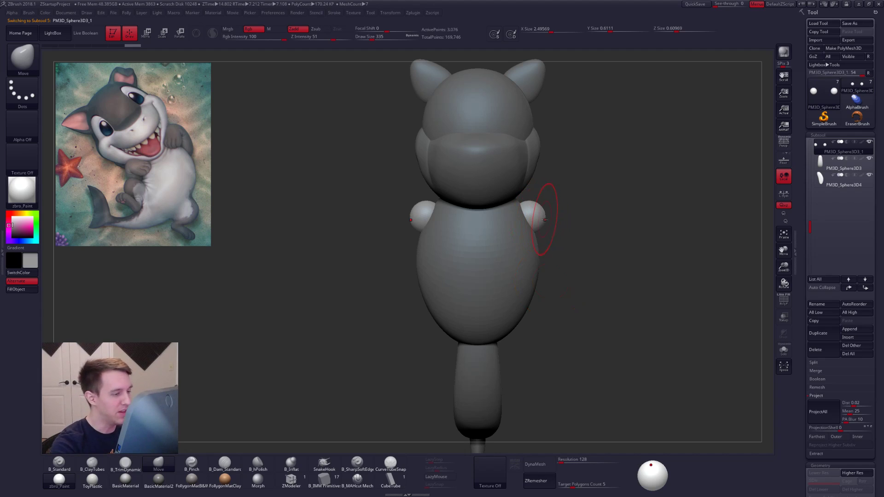
{"action": "right_click_drag", "start_coordinate": [484, 249], "coordinate": [460, 234], "text": "alt"}
{"action": "key", "text": "space"}
{"action": "left_click_drag", "start_coordinate": [460, 234], "coordinate": [454, 237]}
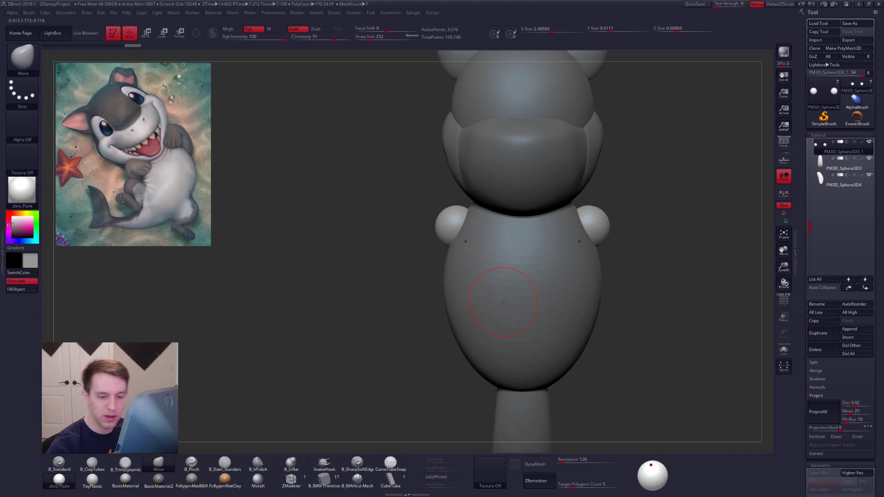
Step: Duplicate the shoulder spheres and stretch the copies down and outward into oval upper arms
{"action": "key", "text": "ctrl+shift+d"}
{"action": "key", "text": "w"}
{"action": "left_click_drag", "start_coordinate": [463, 209], "coordinate": [367, 321]}
{"action": "mouse_move", "coordinate": [443, 236]}
{"action": "left_mouse_down"}
{"action": "mouse_move", "coordinate": [392, 314]}
{"action": "mouse_move", "coordinate": [376, 306]}
{"action": "mouse_move", "coordinate": [483, 269]}
{"action": "mouse_move", "coordinate": [476, 294]}
{"action": "left_mouse_up"}
{"action": "key", "text": "r"}
{"action": "key", "text": "q"}
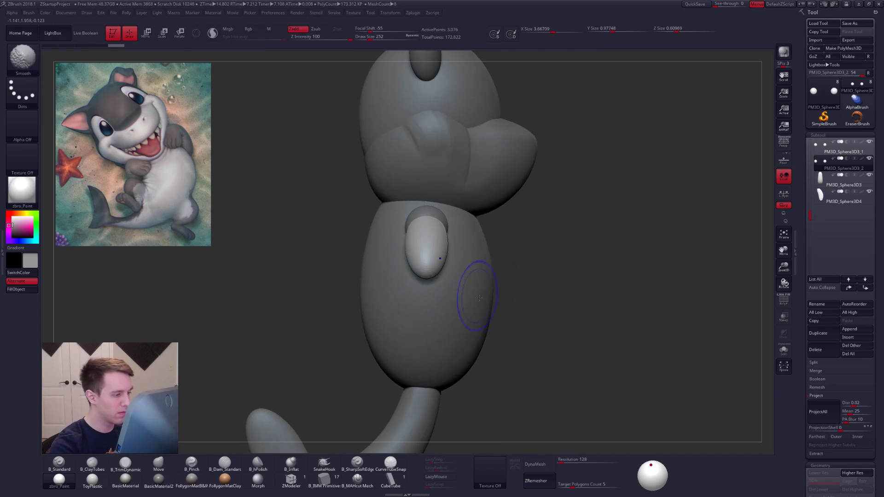
{"action": "left_click_drag", "start_coordinate": [581, 364], "coordinate": [607, 375], "text": "alt"}
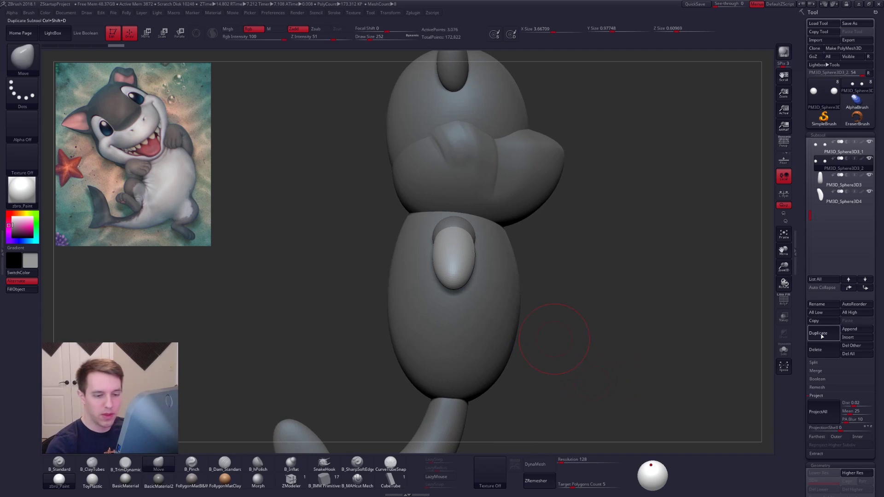
Step: Duplicate the upper arms and rotate the copies forward at the elbows to form the forearms
{"action": "left_click", "coordinate": [823, 336]}
{"action": "key", "text": "r"}
{"action": "mouse_move", "coordinate": [454, 285]}
{"action": "left_mouse_down", "text": "shift"}
{"action": "mouse_move", "coordinate": [579, 285]}
{"action": "mouse_move", "coordinate": [560, 353]}
{"action": "left_mouse_up", "text": "shift"}
{"action": "left_click_drag", "start_coordinate": [580, 285], "coordinate": [584, 364]}
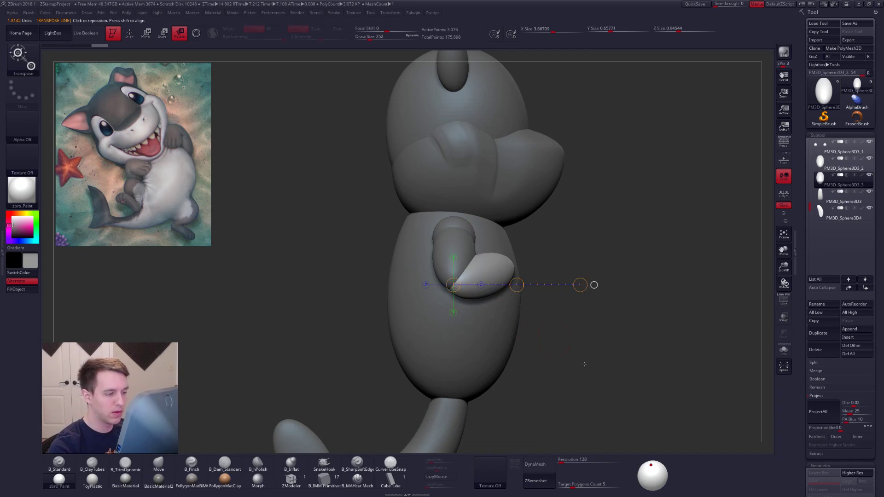
{"action": "right_click_drag", "start_coordinate": [514, 339], "coordinate": [514, 365]}
{"action": "left_click_drag", "start_coordinate": [449, 315], "coordinate": [603, 396]}
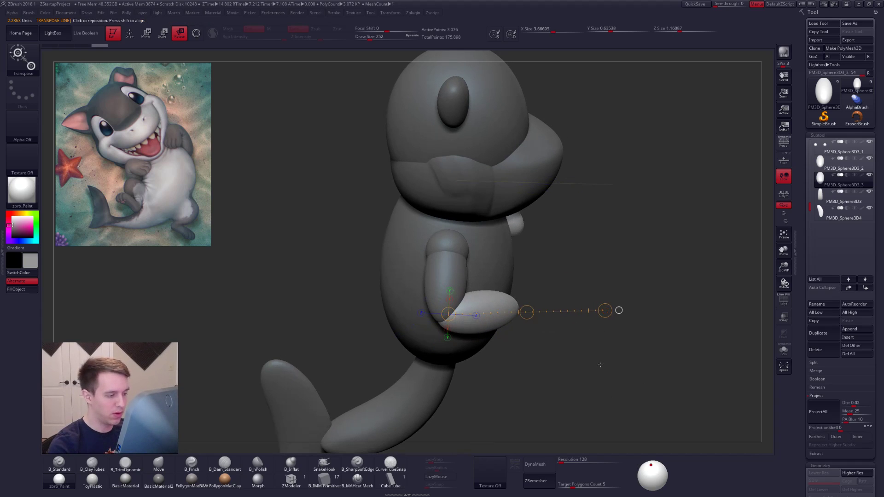
{"action": "left_click_drag", "start_coordinate": [606, 317], "coordinate": [604, 339]}
Step: Adjust the forearms' sideways angle with Transpose Rotate, working from beneath the character
{"action": "right_click_drag", "start_coordinate": [603, 321], "coordinate": [524, 300]}
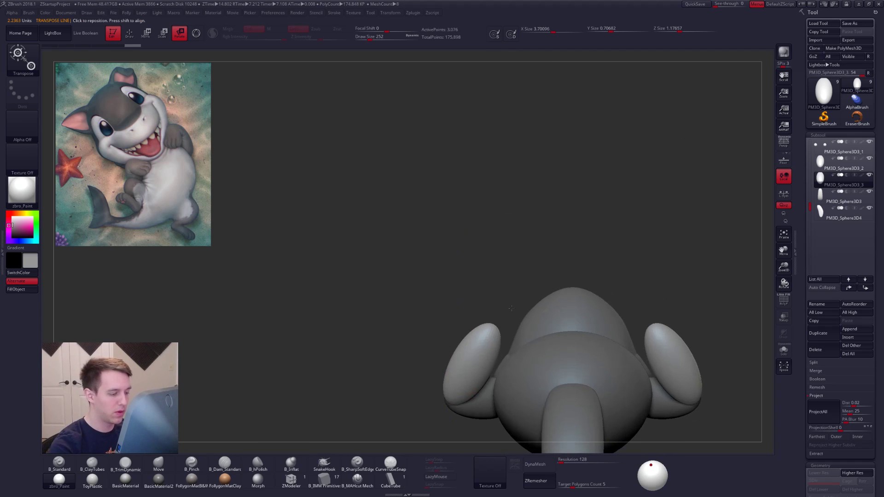
{"action": "right_click_drag", "start_coordinate": [502, 364], "coordinate": [514, 318], "text": "alt"}
{"action": "mouse_move", "coordinate": [467, 179]}
{"action": "left_mouse_down"}
{"action": "mouse_move", "coordinate": [507, 244]}
{"action": "mouse_move", "coordinate": [519, 241]}
{"action": "left_mouse_up"}
{"action": "key", "text": "q"}
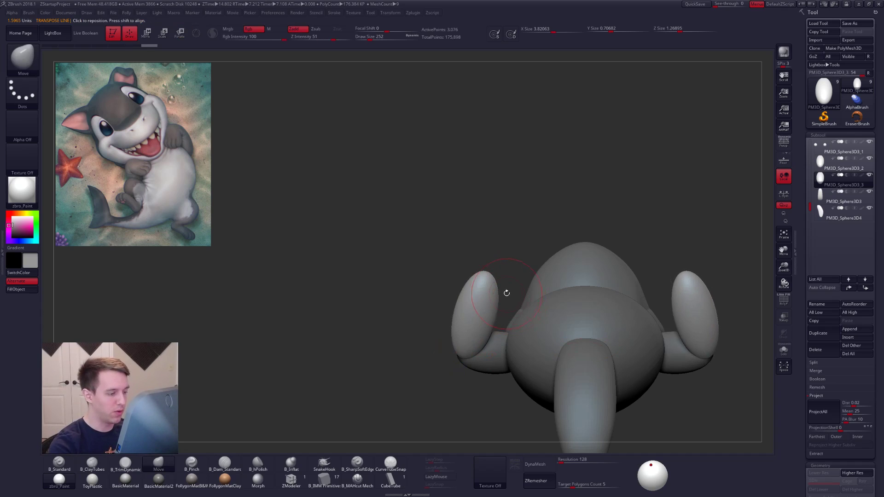
{"action": "right_click_drag", "start_coordinate": [507, 295], "coordinate": [500, 364], "text": "shift"}
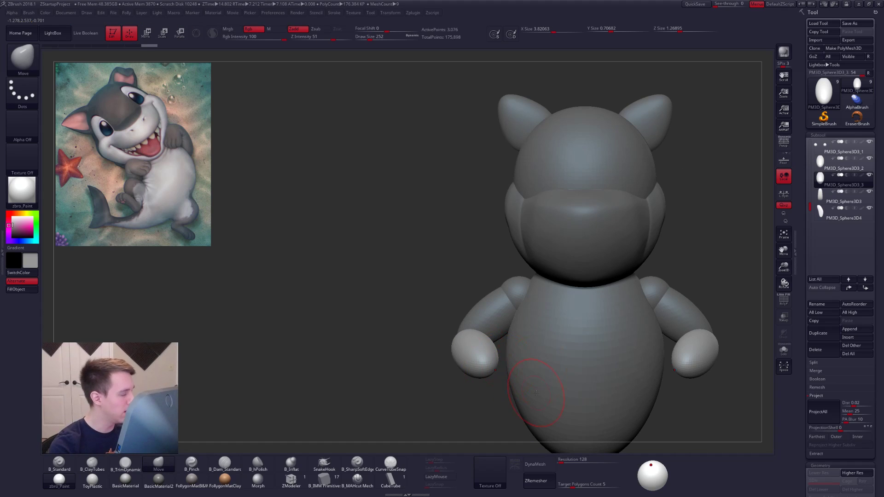
Step: Adjust the forearms' tilt in side view and refine their shape with the Move brush at size 335
{"action": "right_click_drag", "start_coordinate": [479, 352], "coordinate": [536, 305], "text": "shift"}
{"action": "key", "text": "r"}
{"action": "mouse_move", "coordinate": [440, 290]}
{"action": "left_mouse_down"}
{"action": "mouse_move", "coordinate": [569, 333]}
{"action": "mouse_move", "coordinate": [578, 261]}
{"action": "left_mouse_up"}
{"action": "key", "text": "q"}
{"action": "key", "text": "space"}
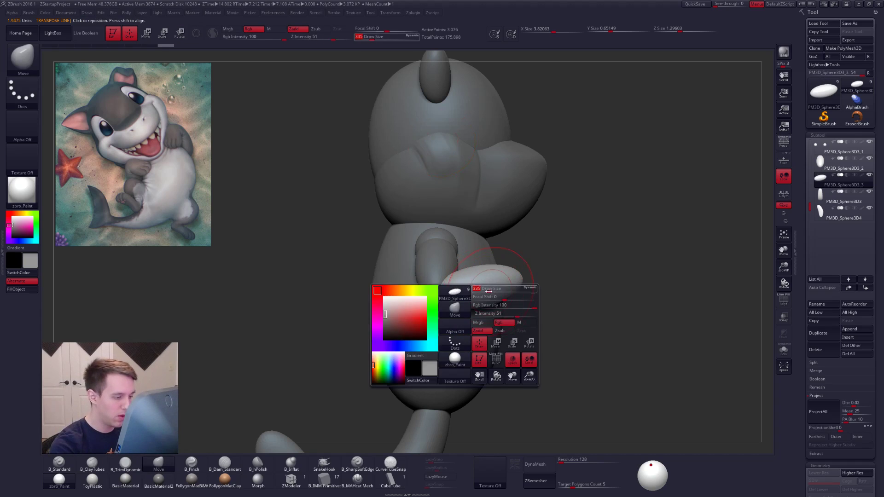
{"action": "mouse_move", "coordinate": [487, 287]}
{"action": "right_mouse_down"}
{"action": "mouse_move", "coordinate": [469, 267]}
{"action": "mouse_move", "coordinate": [528, 326]}
{"action": "mouse_move", "coordinate": [474, 335]}
{"action": "mouse_move", "coordinate": [456, 299]}
{"action": "mouse_move", "coordinate": [477, 271]}
{"action": "mouse_move", "coordinate": [486, 307]}
{"action": "right_mouse_up"}
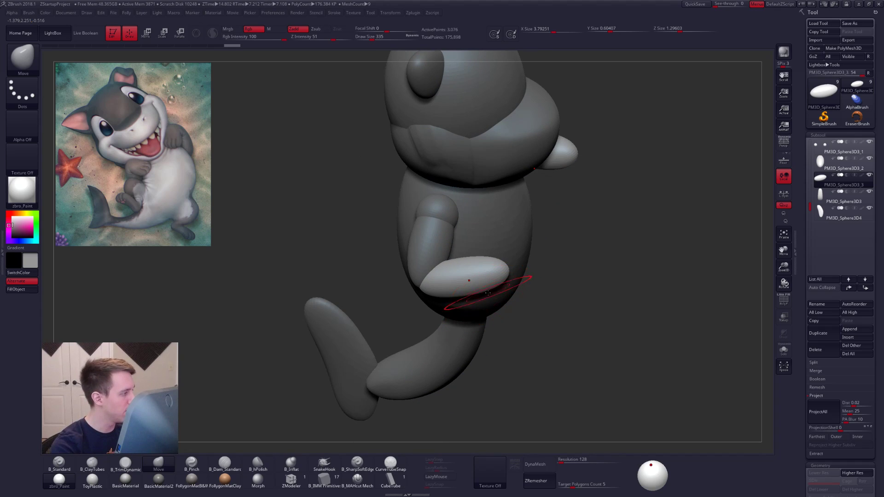
{"action": "right_click_drag", "start_coordinate": [503, 277], "coordinate": [523, 263]}
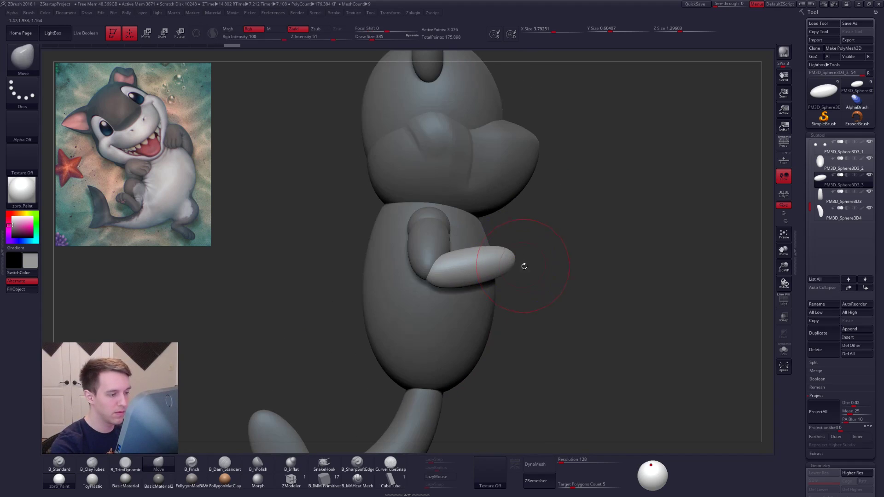
Step: Duplicate the forearms and replace the copies with primitive spheres at the wrists as hands
{"action": "left_click", "coordinate": [817, 332]}
{"action": "left_click", "coordinate": [324, 479]}
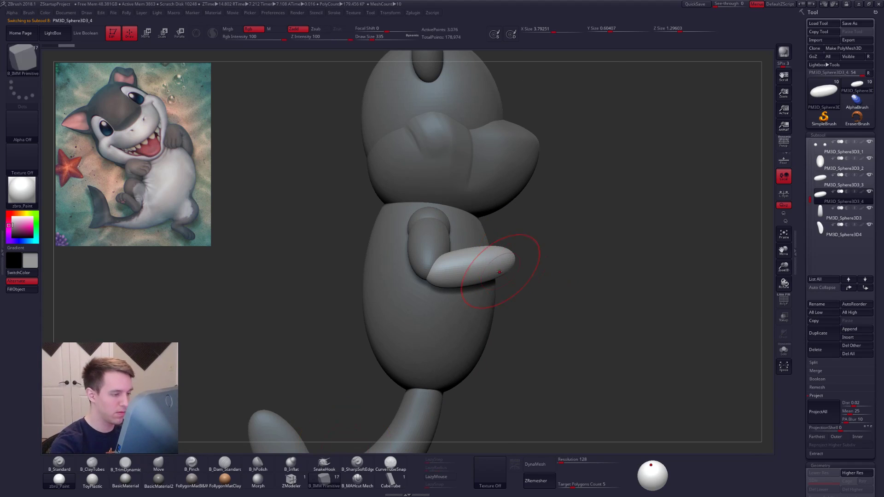
{"action": "right_click_drag", "start_coordinate": [502, 269], "coordinate": [499, 264]}
{"action": "left_click_drag", "start_coordinate": [519, 257], "coordinate": [530, 264]}
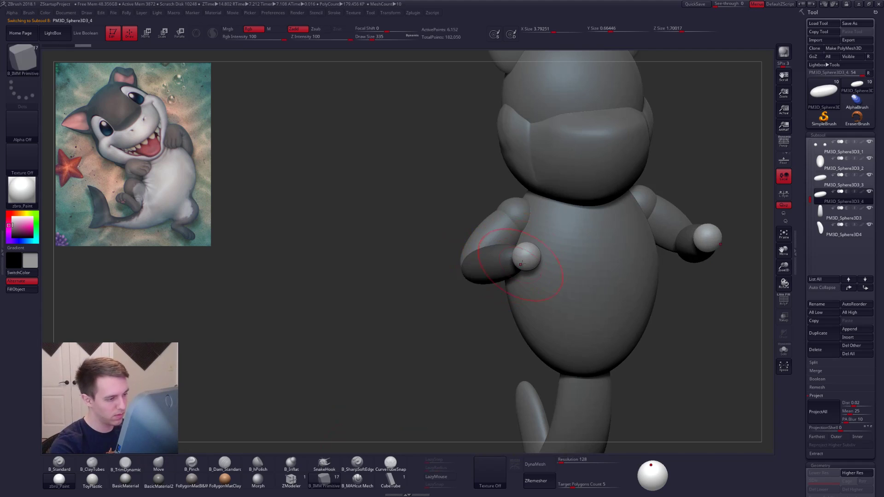
{"action": "key", "text": "ctrl+shift+f"}
{"action": "left_click", "coordinate": [549, 270]}
{"action": "right_click_drag", "start_coordinate": [526, 256], "coordinate": [545, 258]}
{"action": "right_click_drag", "start_coordinate": [530, 249], "coordinate": [517, 262], "text": "ctrl"}
Step: Shape the hand spheres at the ends of the forearms with the Move brush
{"action": "key", "text": "b"}
{"action": "key", "text": "m"}
{"action": "key", "text": "v"}
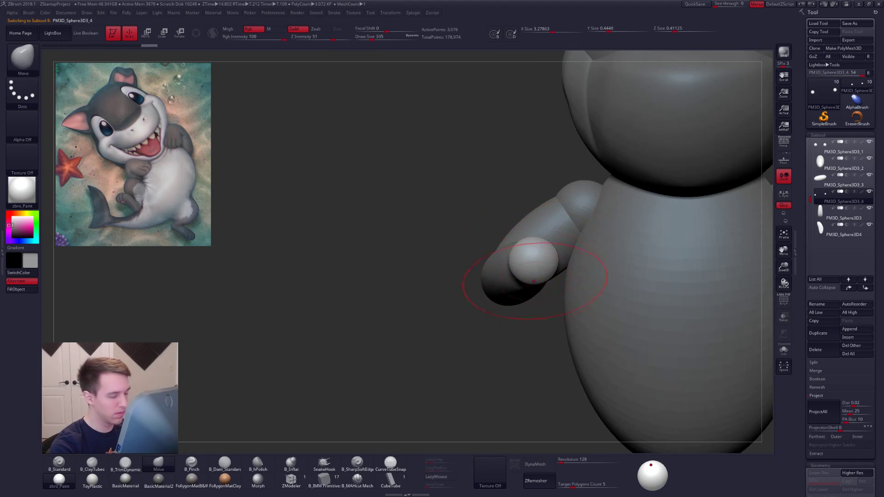
{"action": "mouse_move", "coordinate": [530, 309]}
{"action": "left_mouse_down"}
{"action": "mouse_move", "coordinate": [529, 319]}
{"action": "mouse_move", "coordinate": [556, 305]}
{"action": "mouse_move", "coordinate": [545, 276]}
{"action": "left_mouse_up"}
{"action": "key", "text": "s"}
{"action": "right_click_drag", "start_coordinate": [524, 275], "coordinate": [477, 279], "text": "alt"}
{"action": "left_click_drag", "start_coordinate": [508, 271], "coordinate": [511, 271]}
{"action": "right_click_drag", "start_coordinate": [512, 271], "coordinate": [518, 203], "text": "ctrl"}
{"action": "right_click_drag", "start_coordinate": [598, 288], "coordinate": [556, 262], "text": "alt"}
Step: Refine the hands at a Move brush size of about 381 and rotate them to hang down from the wrists
{"action": "key", "text": "space"}
{"action": "left_click_drag", "start_coordinate": [558, 265], "coordinate": [564, 269]}
{"action": "right_click_drag", "start_coordinate": [562, 284], "coordinate": [521, 285]}
{"action": "right_click_drag", "start_coordinate": [539, 230], "coordinate": [544, 261], "text": "ctrl"}
{"action": "key", "text": "r"}
{"action": "mouse_move", "coordinate": [546, 275]}
{"action": "left_mouse_down"}
{"action": "mouse_move", "coordinate": [545, 216]}
{"action": "mouse_move", "coordinate": [580, 213]}
{"action": "left_mouse_up"}
{"action": "key", "text": "q"}
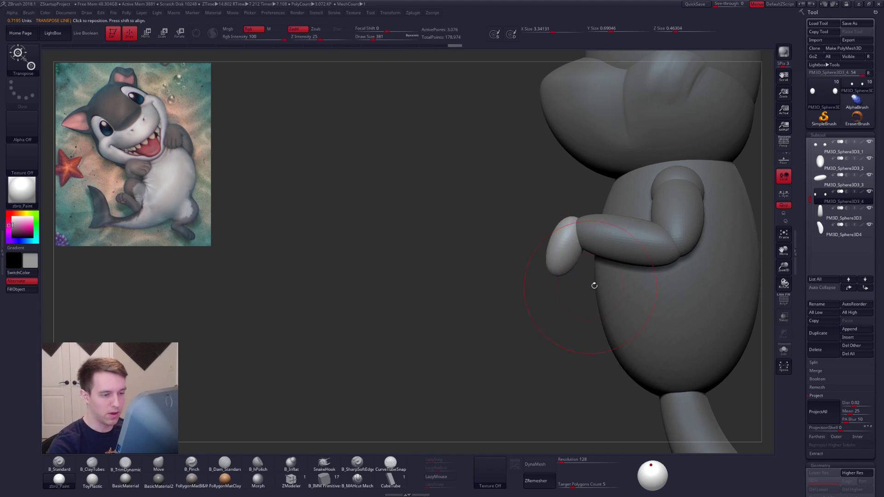
Step: Select the forearms and adjust their position along the arm between elbow and hand
{"action": "right_click_drag", "start_coordinate": [651, 252], "coordinate": [560, 286], "text": "alt"}
{"action": "left_click", "coordinate": [553, 280], "text": "alt"}
{"action": "key", "text": "w"}
{"action": "mouse_move", "coordinate": [571, 280]}
{"action": "left_mouse_down", "text": "shift"}
{"action": "mouse_move", "coordinate": [492, 280]}
{"action": "mouse_move", "coordinate": [554, 280]}
{"action": "left_mouse_up", "text": "shift"}
{"action": "left_click", "coordinate": [489, 275], "text": "alt"}
{"action": "key", "text": "q"}
{"action": "mouse_move", "coordinate": [506, 276]}
{"action": "right_mouse_down", "text": "shift"}
{"action": "mouse_move", "coordinate": [554, 280]}
{"action": "mouse_move", "coordinate": [494, 289]}
{"action": "mouse_move", "coordinate": [498, 239]}
{"action": "mouse_move", "coordinate": [499, 302]}
{"action": "mouse_move", "coordinate": [520, 251]}
{"action": "right_mouse_up", "text": "shift"}
Step: Select the torso and refine its silhouette around the waist and belly with the Move brush
{"action": "left_click", "coordinate": [494, 267], "text": "alt"}
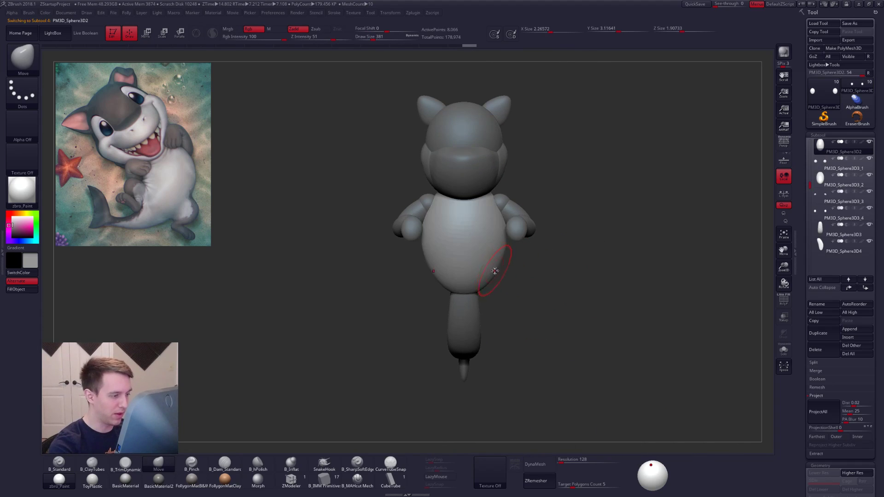
{"action": "left_click_drag", "start_coordinate": [504, 243], "coordinate": [500, 245]}
{"action": "left_click_drag", "start_coordinate": [566, 253], "coordinate": [437, 251]}
{"action": "key", "text": "space"}
{"action": "left_click_drag", "start_coordinate": [525, 275], "coordinate": [516, 275]}
{"action": "mouse_move", "coordinate": [517, 275]}
{"action": "right_mouse_down", "text": "ctrl"}
{"action": "mouse_move", "coordinate": [536, 313]}
{"action": "mouse_move", "coordinate": [512, 284]}
{"action": "right_mouse_up", "text": "ctrl"}
Step: Select the tail segment below the torso and reshape its base with a Move brush of about 465
{"action": "left_click", "coordinate": [509, 319], "text": "alt"}
{"action": "mouse_move", "coordinate": [510, 319]}
{"action": "right_mouse_down", "text": "shift"}
{"action": "mouse_move", "coordinate": [612, 318]}
{"action": "mouse_move", "coordinate": [512, 300]}
{"action": "right_mouse_up", "text": "shift"}
{"action": "key", "text": "space"}
{"action": "left_click_drag", "start_coordinate": [512, 300], "coordinate": [520, 306]}
{"action": "right_click_drag", "start_coordinate": [520, 306], "coordinate": [612, 308]}
{"action": "key", "text": "space"}
{"action": "left_click_drag", "start_coordinate": [520, 307], "coordinate": [510, 311]}
{"action": "right_click_drag", "start_coordinate": [516, 308], "coordinate": [593, 306]}
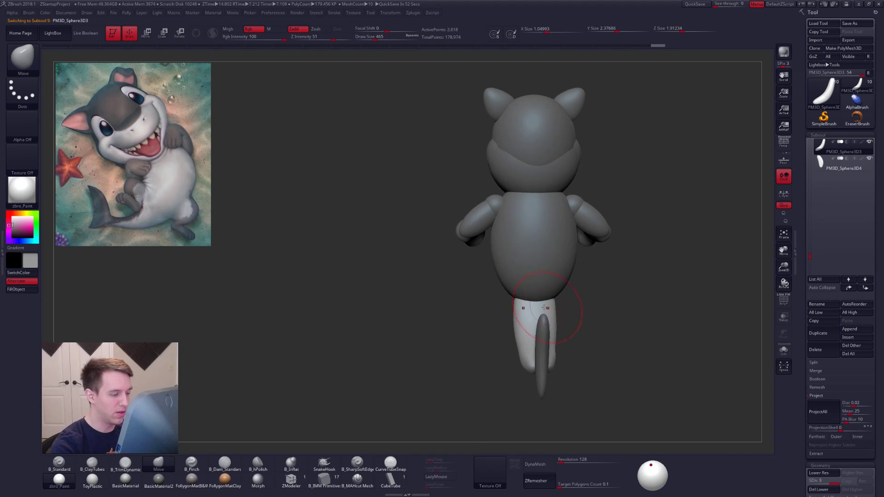
Step: Switch to the ClayTubes brush and check the tail's join with the torso from the side and front
{"action": "key", "text": "alt+s"}
{"action": "key", "text": "b"}
{"action": "key", "text": "c"}
{"action": "key", "text": "t"}
{"action": "key", "text": "alt+s"}
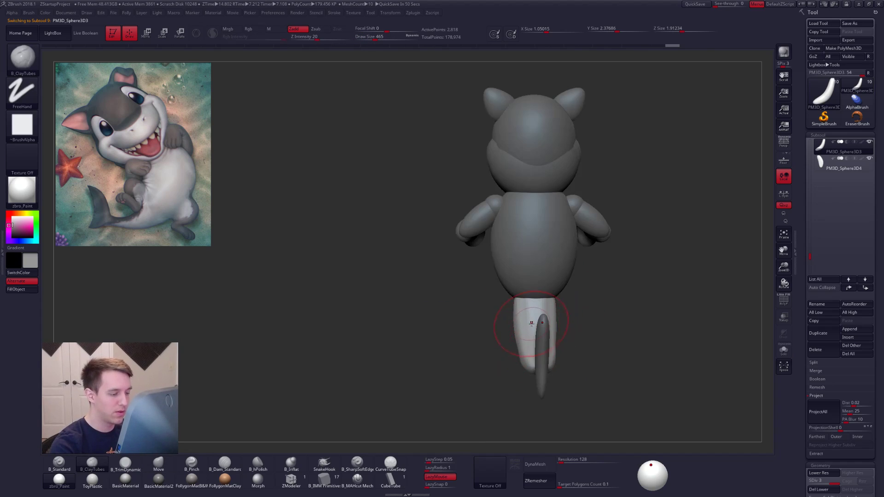
{"action": "right_click_drag", "start_coordinate": [530, 288], "coordinate": [572, 312]}
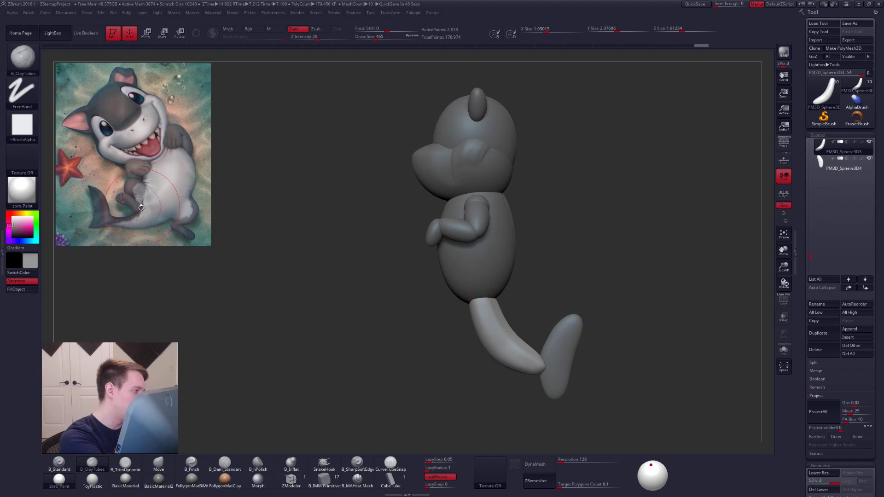
{"action": "right_click_drag", "start_coordinate": [461, 278], "coordinate": [489, 287], "text": "shift"}
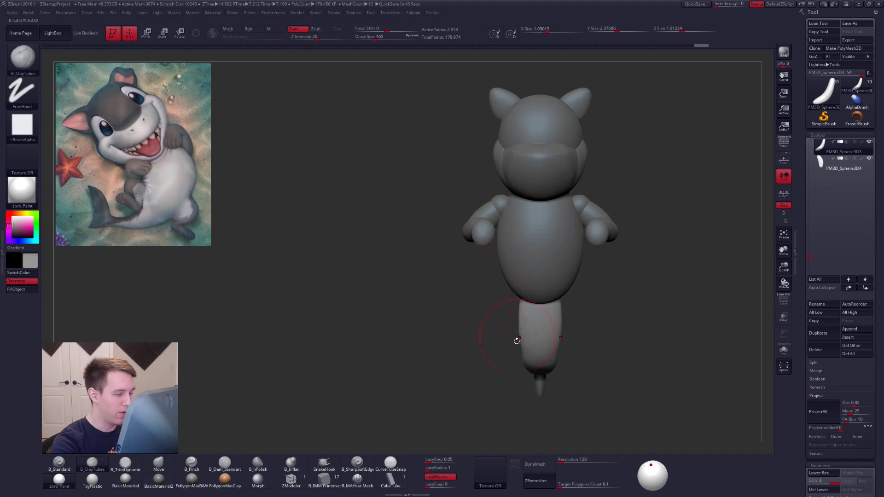
{"action": "right_click_drag", "start_coordinate": [523, 371], "coordinate": [458, 351], "text": "alt"}
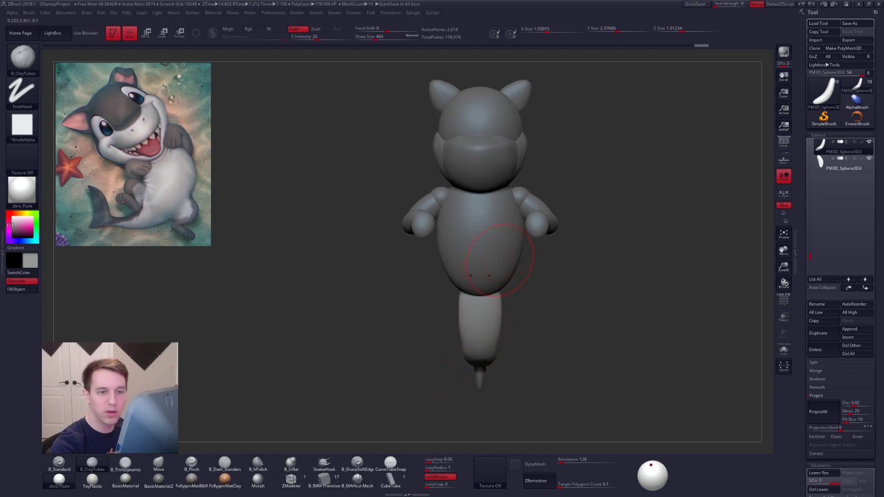
Step: Merge the tail segment into the torso as one subtool and turn on DynaMesh for it
{"action": "left_click", "coordinate": [502, 267], "text": "alt"}
{"action": "left_click_drag", "start_coordinate": [828, 237], "coordinate": [812, 156]}
{"action": "left_click", "coordinate": [821, 149]}
{"action": "key", "text": "ctrl+e"}
{"action": "left_click", "coordinate": [634, 249]}
{"action": "left_click", "coordinate": [612, 266]}
{"action": "mouse_move", "coordinate": [567, 302]}
{"action": "left_mouse_down"}
{"action": "mouse_move", "coordinate": [511, 318]}
{"action": "mouse_move", "coordinate": [497, 336]}
{"action": "mouse_move", "coordinate": [531, 361]}
{"action": "mouse_move", "coordinate": [476, 312]}
{"action": "mouse_move", "coordinate": [483, 297]}
{"action": "left_mouse_up"}
{"action": "left_click", "coordinate": [544, 464]}
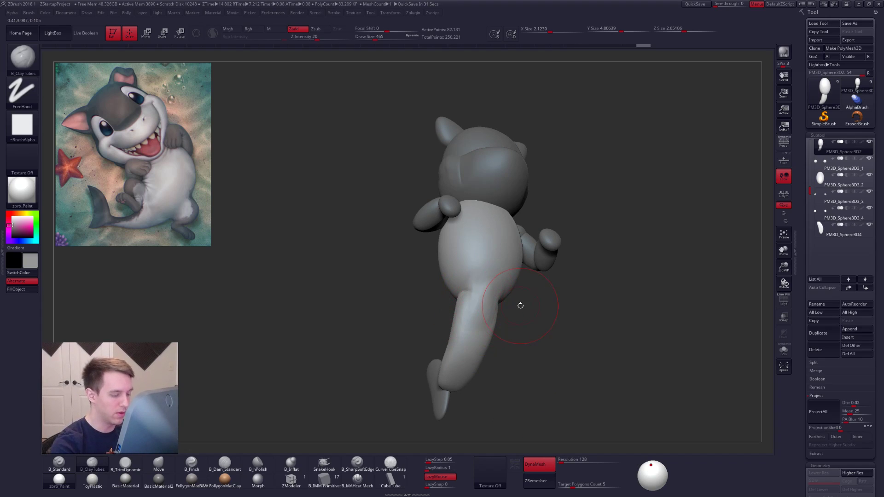
Step: Remesh the merged body at a DynaMesh resolution of 48 and smooth the seam at the tail
{"action": "key", "text": "ctrl"}
{"action": "left_click_drag", "start_coordinate": [601, 259], "coordinate": [649, 306], "text": "ctrl"}
{"action": "mouse_move", "coordinate": [484, 302]}
{"action": "left_mouse_down", "text": "shift"}
{"action": "mouse_move", "coordinate": [491, 304]}
{"action": "mouse_move", "coordinate": [480, 307]}
{"action": "left_mouse_up", "text": "shift"}
{"action": "left_click_drag", "start_coordinate": [533, 322], "coordinate": [525, 315]}
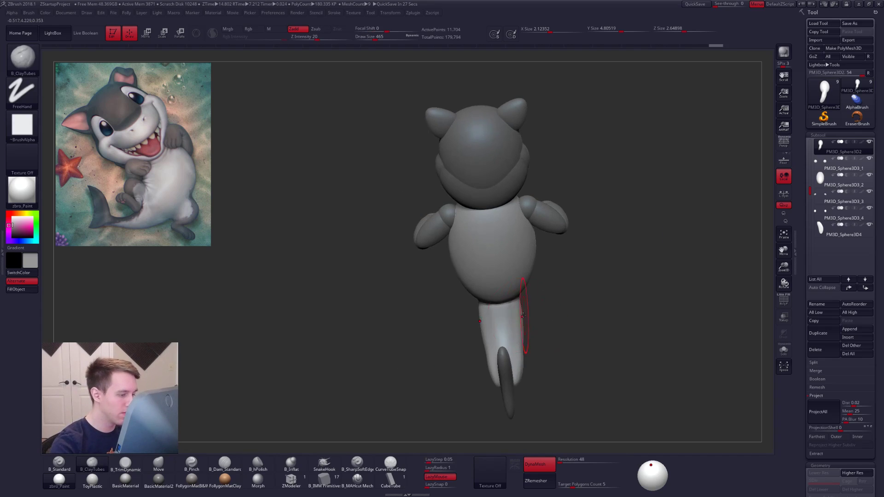
Step: Isolate the merged body and blend the tail's base into it at a ClayTubes size of about 307
{"action": "right_click_drag", "start_coordinate": [502, 312], "coordinate": [515, 297], "text": "shift"}
{"action": "key", "text": "s"}
{"action": "left_click_drag", "start_coordinate": [512, 299], "coordinate": [507, 299]}
{"action": "right_click_drag", "start_coordinate": [500, 309], "coordinate": [490, 287], "text": "alt"}
{"action": "key", "text": "alt+s"}
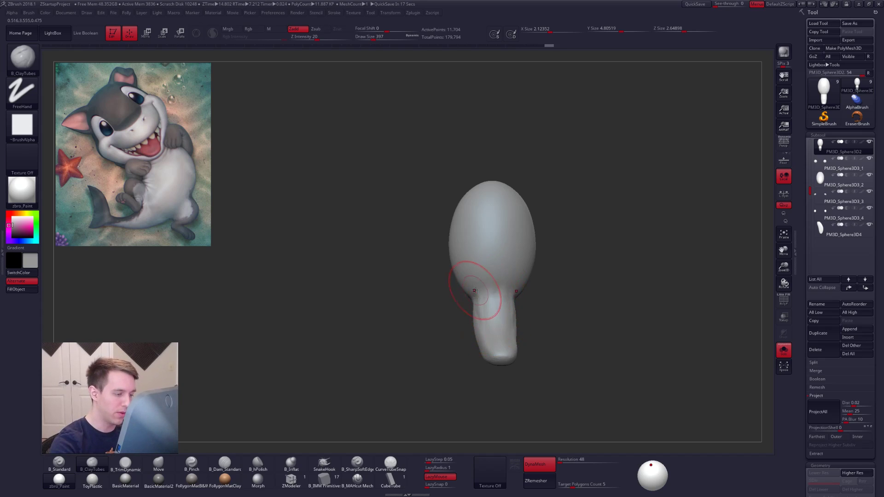
{"action": "right_click_drag", "start_coordinate": [495, 294], "coordinate": [486, 309], "text": "shift"}
Step: Shape the creased transition from belly to tail with the Pinch and ClayTubes brushes, smoothing the strokes
{"action": "key", "text": "5"}
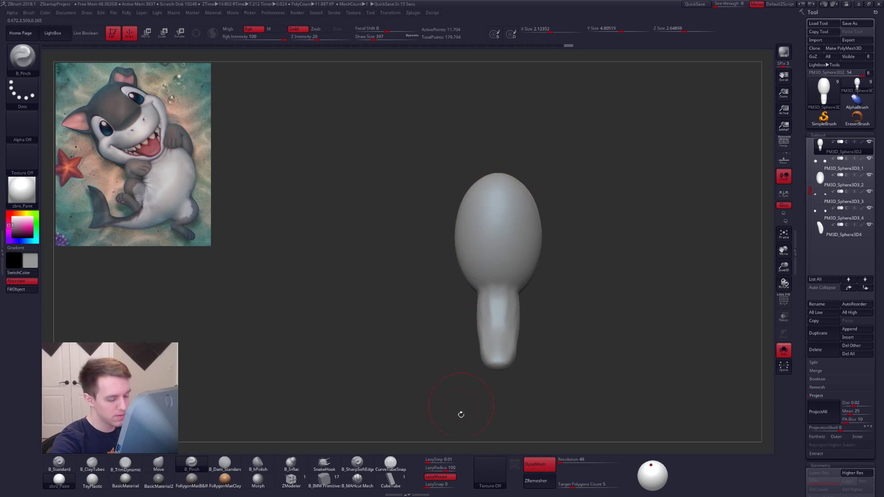
{"action": "left_click_drag", "start_coordinate": [497, 174], "coordinate": [496, 266]}
{"action": "mouse_move", "coordinate": [490, 381]}
{"action": "left_mouse_down"}
{"action": "mouse_move", "coordinate": [524, 320]}
{"action": "mouse_move", "coordinate": [485, 306]}
{"action": "left_mouse_up"}
{"action": "left_click_drag", "start_coordinate": [474, 213], "coordinate": [477, 216], "text": "shift"}
{"action": "mouse_move", "coordinate": [499, 301]}
{"action": "left_mouse_down"}
{"action": "mouse_move", "coordinate": [515, 296]}
{"action": "mouse_move", "coordinate": [482, 305]}
{"action": "mouse_move", "coordinate": [499, 354]}
{"action": "mouse_move", "coordinate": [600, 202]}
{"action": "left_mouse_up"}
{"action": "key", "text": "s"}
{"action": "left_click_drag", "start_coordinate": [528, 282], "coordinate": [486, 288]}
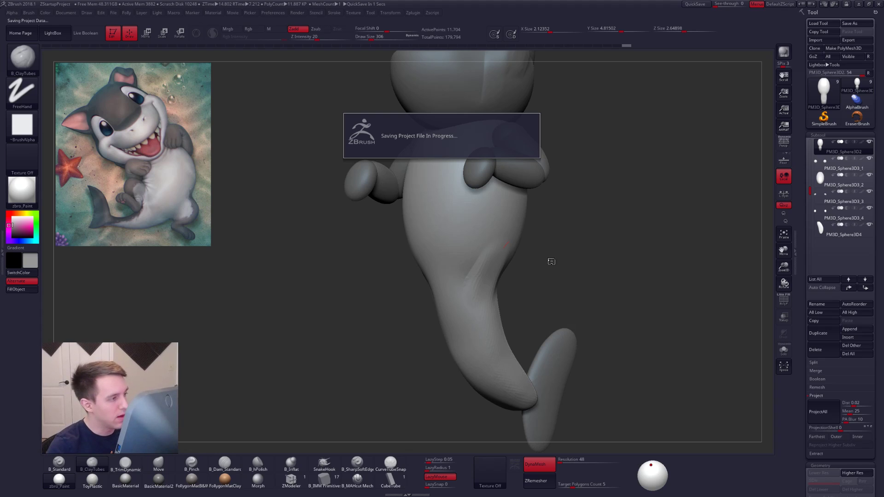
{"action": "left_click_drag", "start_coordinate": [553, 217], "coordinate": [527, 197], "text": "shift"}
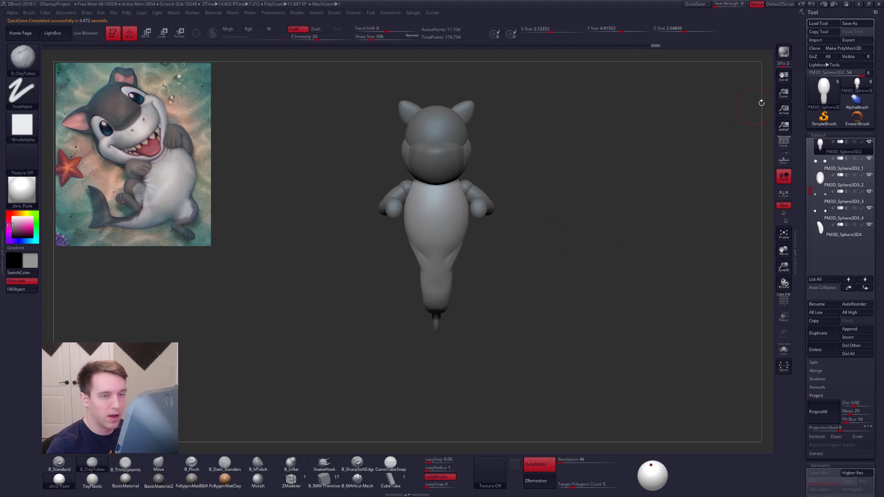
Step: Switch the active tool to the finished Luigi 2 bust and frame it in the view
{"action": "left_click", "coordinate": [828, 94]}
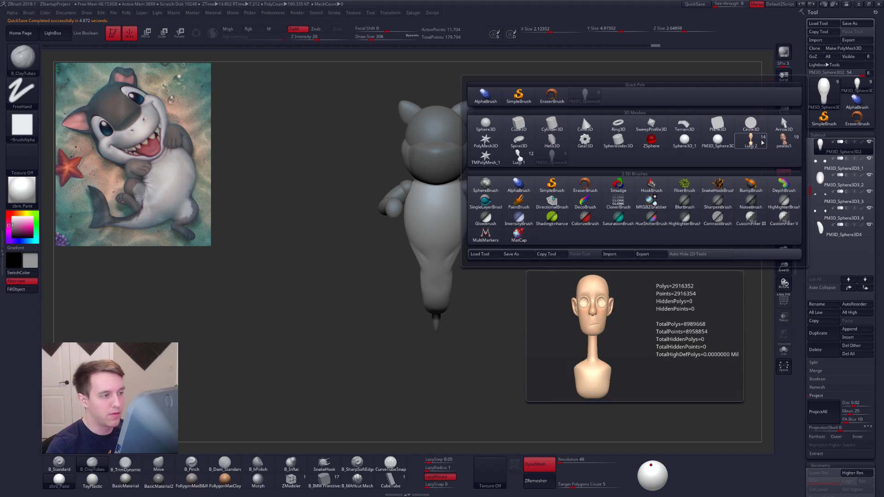
{"action": "left_click", "coordinate": [750, 140]}
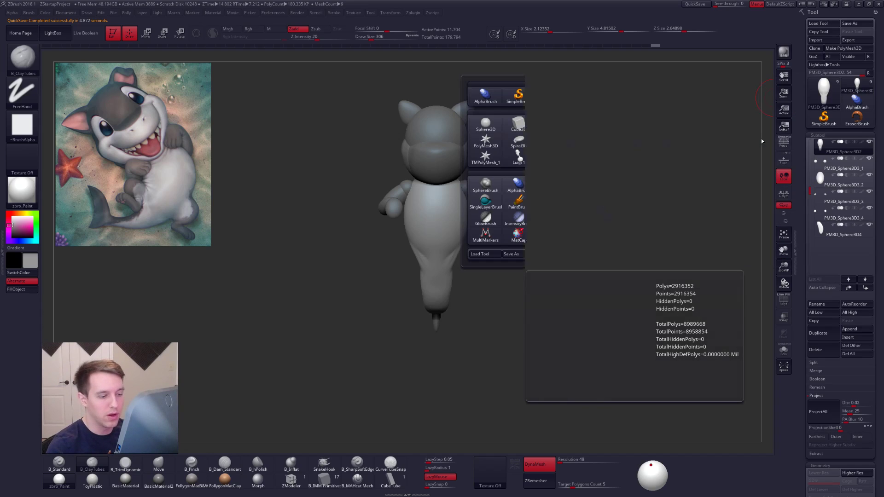
{"action": "left_click_drag", "start_coordinate": [601, 175], "coordinate": [598, 209], "text": "alt"}
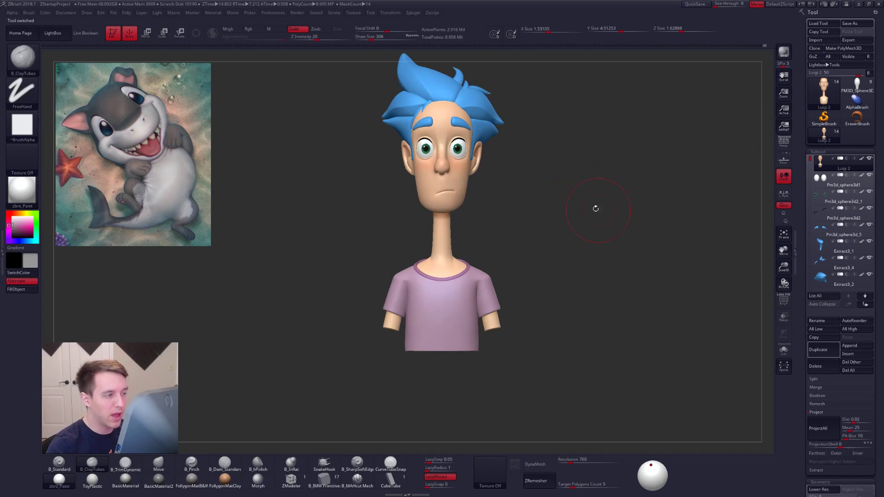
{"action": "key", "text": "space"}
{"action": "left_click", "coordinate": [576, 208]}
{"action": "left_click_drag", "start_coordinate": [510, 253], "coordinate": [520, 271], "text": "alt"}
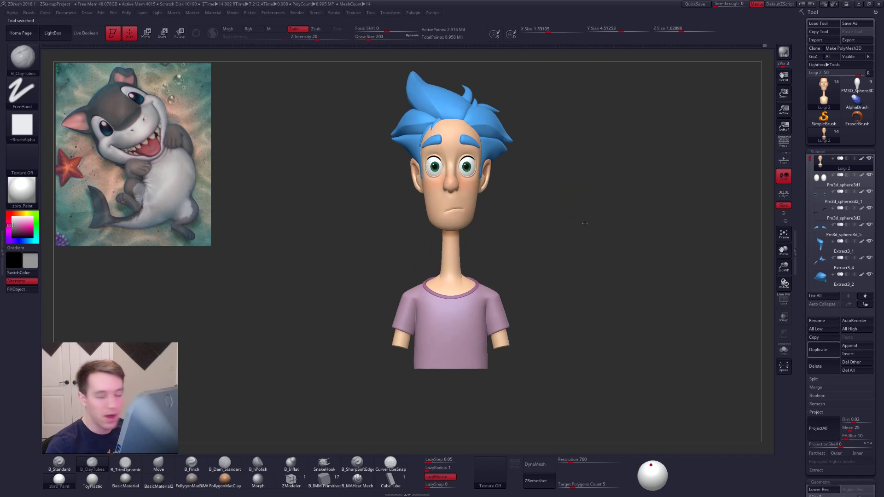
Step: Delete all subtools of the Luigi 2 bust, waiting out the accidental mesh projection first
{"action": "left_click", "coordinate": [831, 419]}
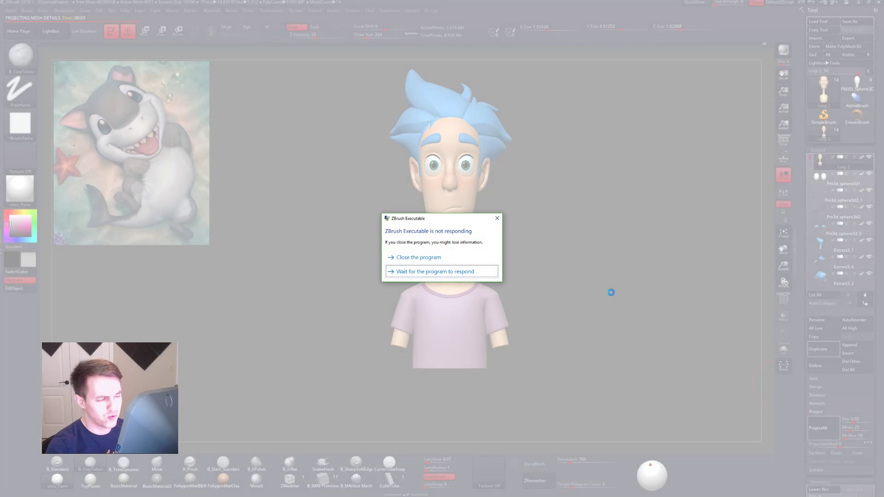
{"action": "left_click", "coordinate": [488, 277]}
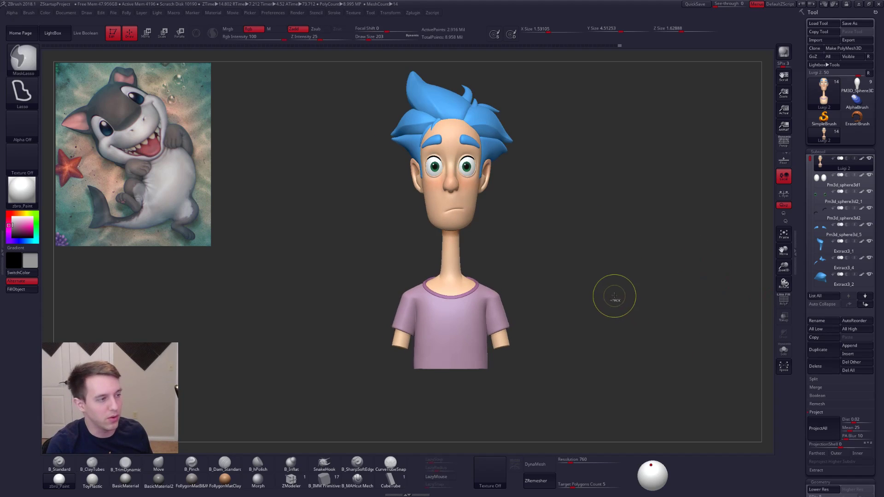
{"action": "left_click", "coordinate": [816, 412]}
{"action": "scroll", "coordinate": [803, 370], "scroll_direction": "down", "scroll_amount": 5}
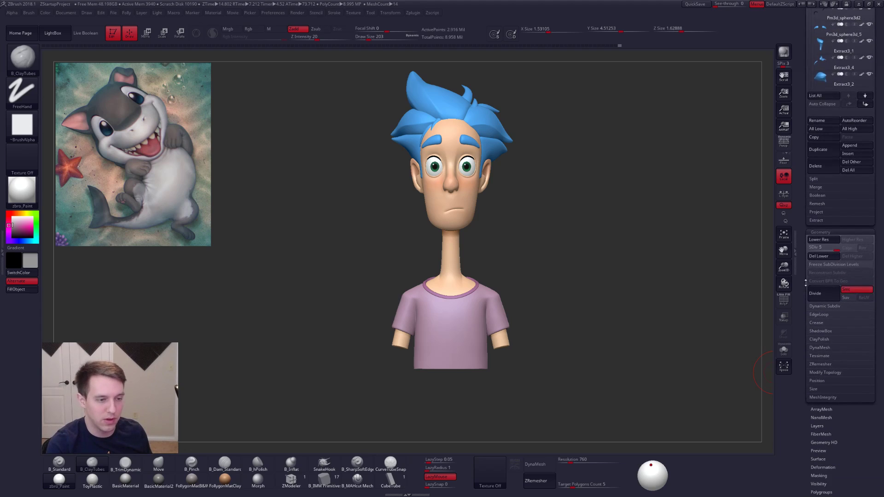
{"action": "left_click", "coordinate": [849, 170]}
{"action": "left_click", "coordinate": [760, 183]}
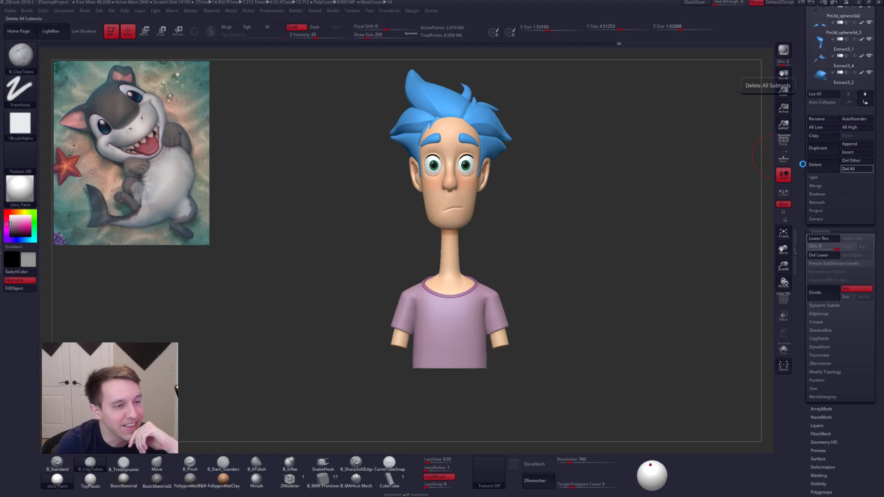
{"action": "left_click", "coordinate": [856, 168]}
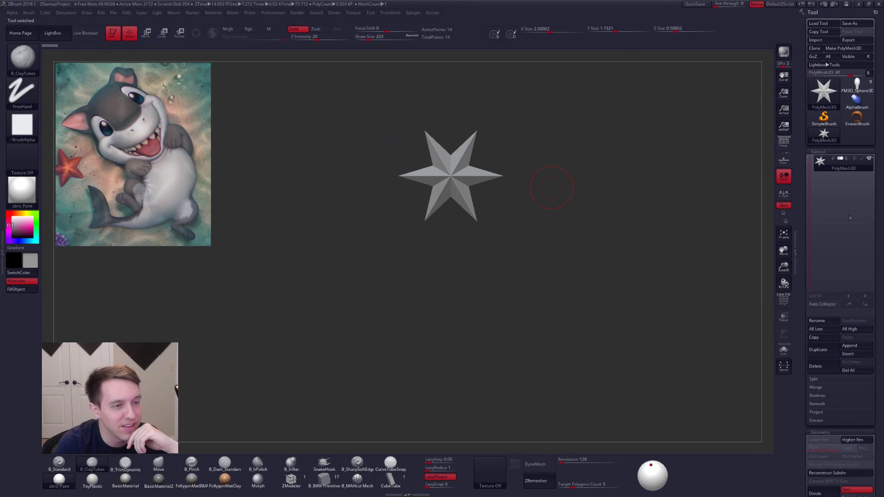
Step: Switch the active tool to the Luigi 1 bust and delete all of its subtools
{"action": "left_click", "coordinate": [823, 93]}
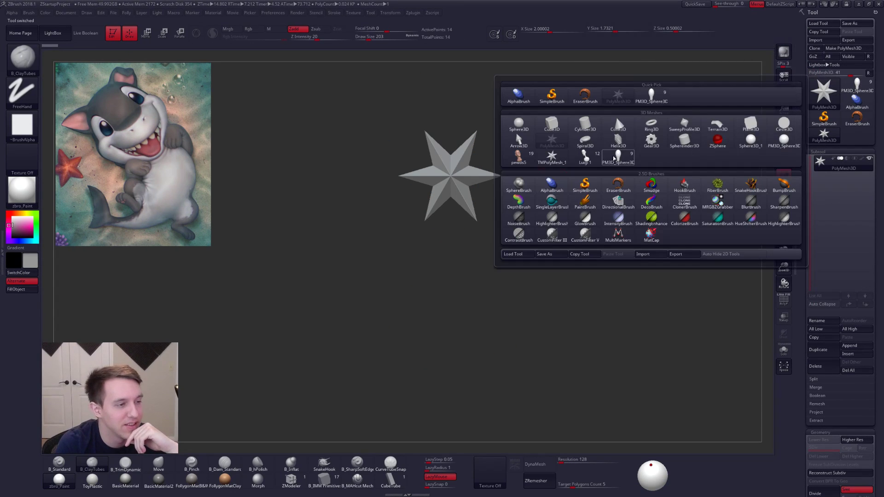
{"action": "left_click", "coordinate": [585, 158]}
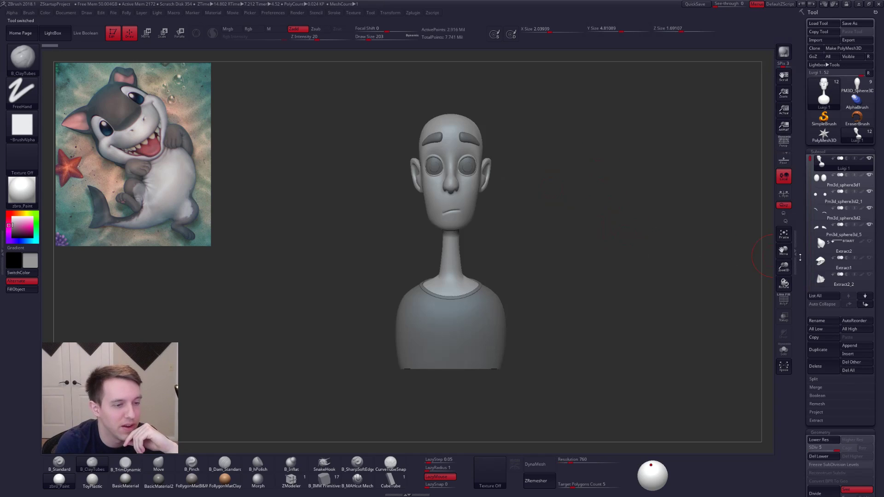
{"action": "scroll", "coordinate": [822, 239], "scroll_direction": "down", "scroll_amount": 5}
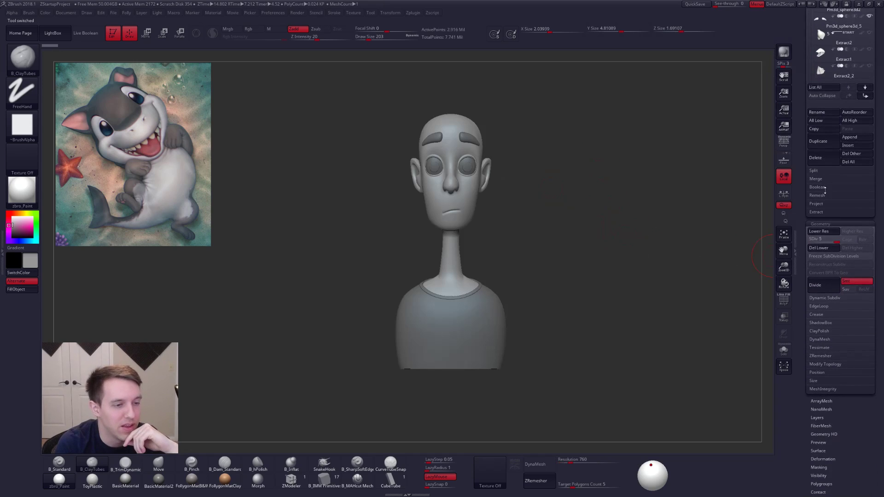
{"action": "left_click", "coordinate": [854, 162]}
{"action": "left_click", "coordinate": [760, 175]}
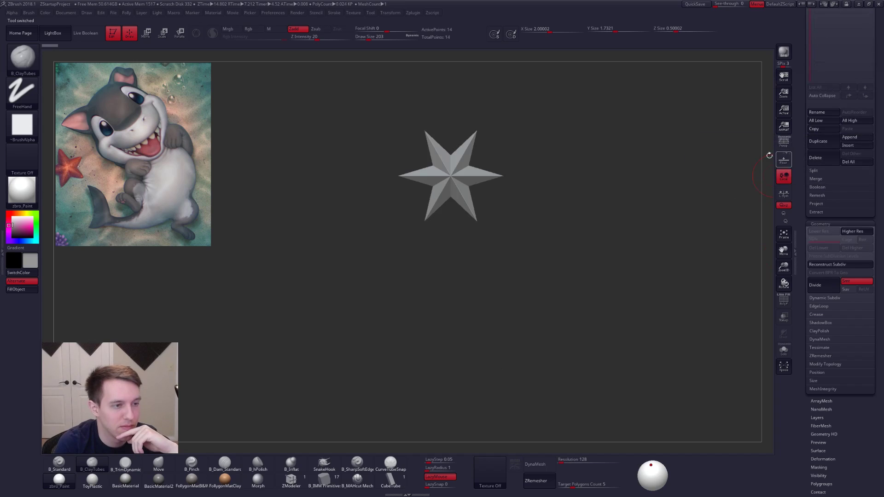
Step: Switch the active tool to the pewds5 character and delete all of its subtools
{"action": "scroll", "coordinate": [818, 118], "scroll_direction": "up", "scroll_amount": 5}
{"action": "left_click", "coordinate": [823, 92]}
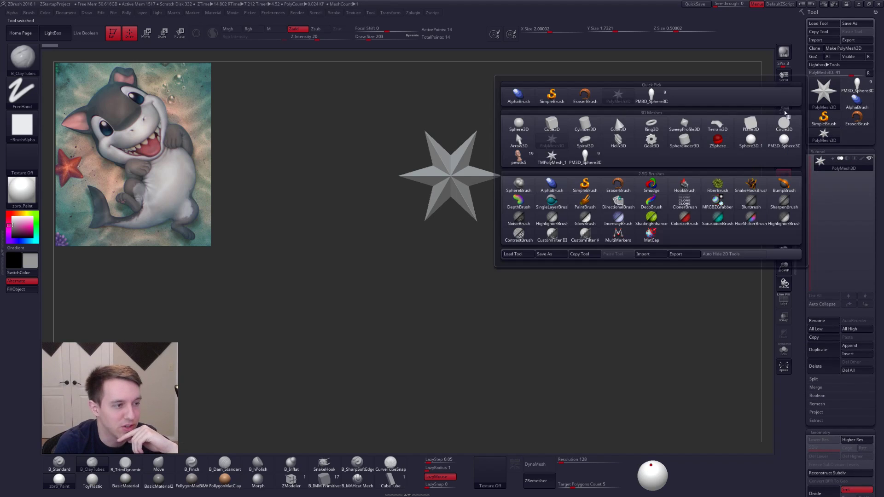
{"action": "left_click", "coordinate": [580, 162]}
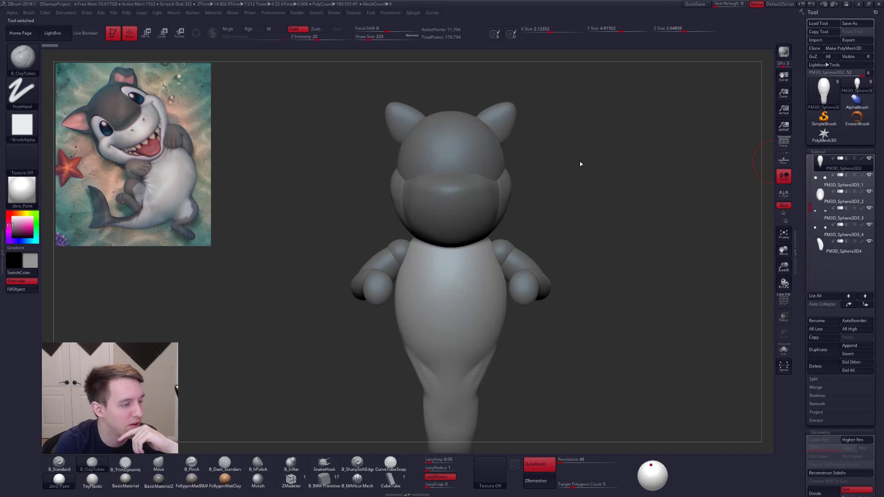
{"action": "left_click", "coordinate": [824, 92]}
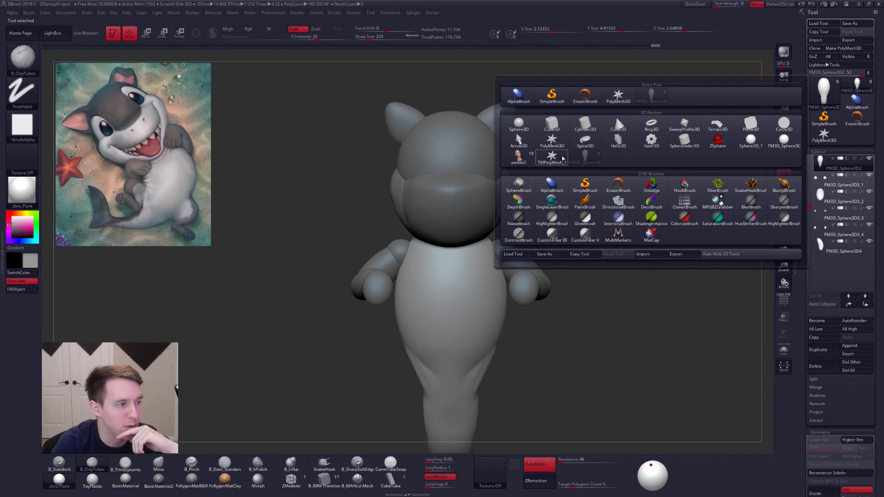
{"action": "left_click", "coordinate": [530, 160]}
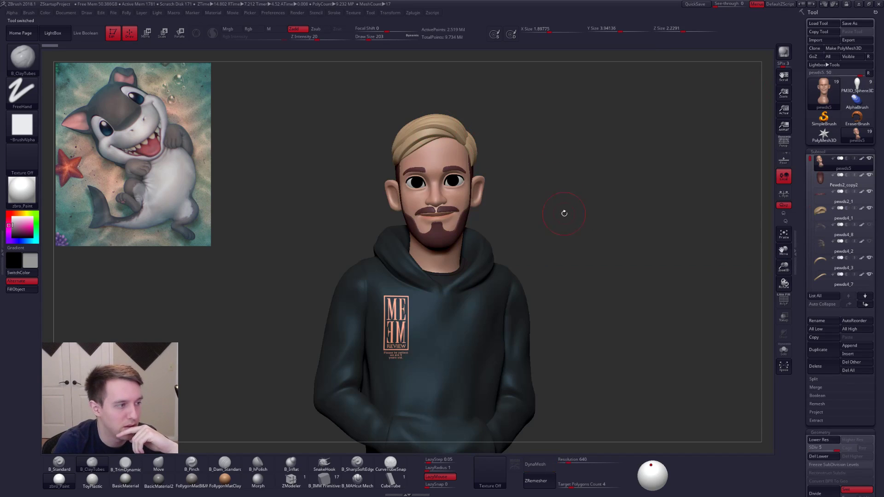
{"action": "left_click", "coordinate": [846, 372]}
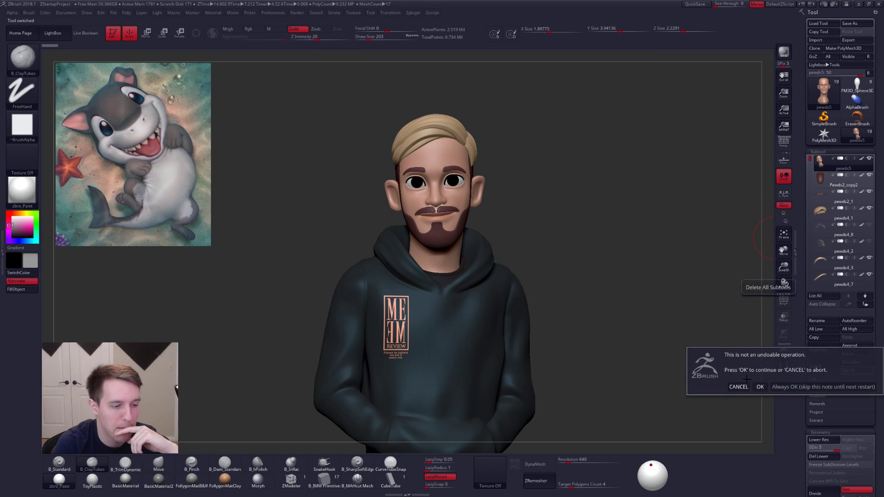
{"action": "left_click", "coordinate": [759, 386]}
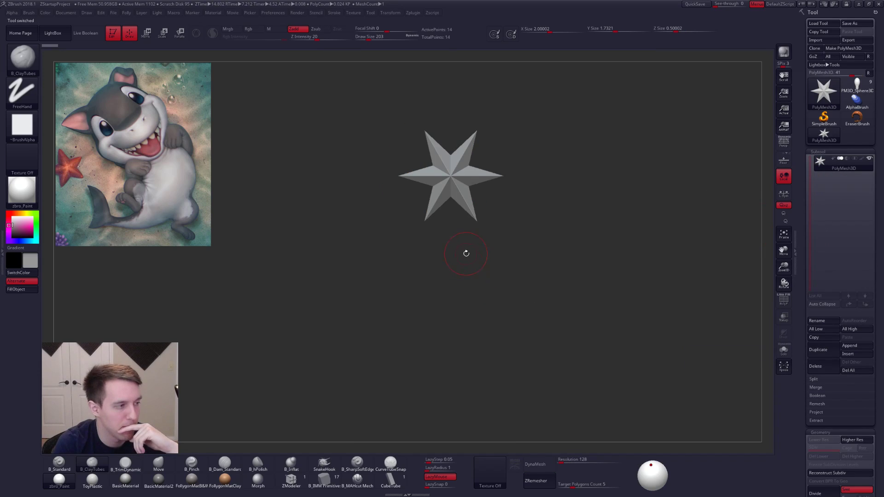
Step: Return to the Sharkpup tool, frame the whole character and quick-save the project
{"action": "left_click", "coordinate": [847, 85]}
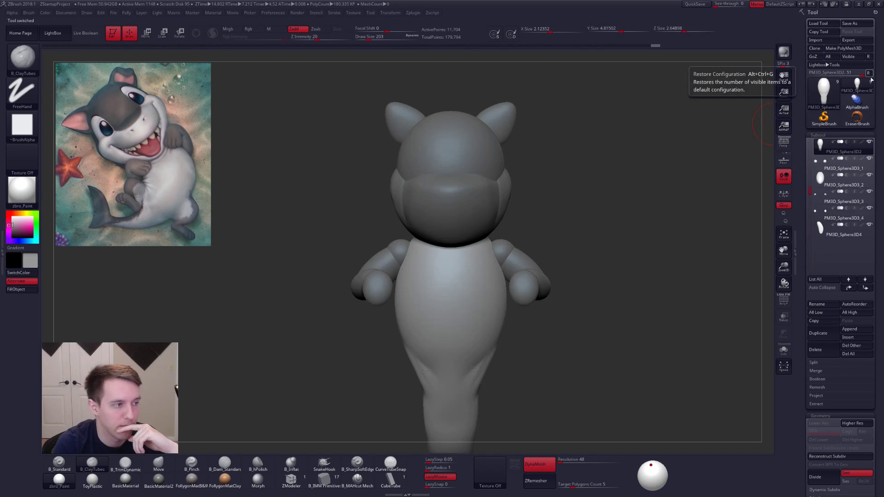
{"action": "left_click_drag", "start_coordinate": [597, 239], "coordinate": [561, 167]}
{"action": "left_click", "coordinate": [694, 4]}
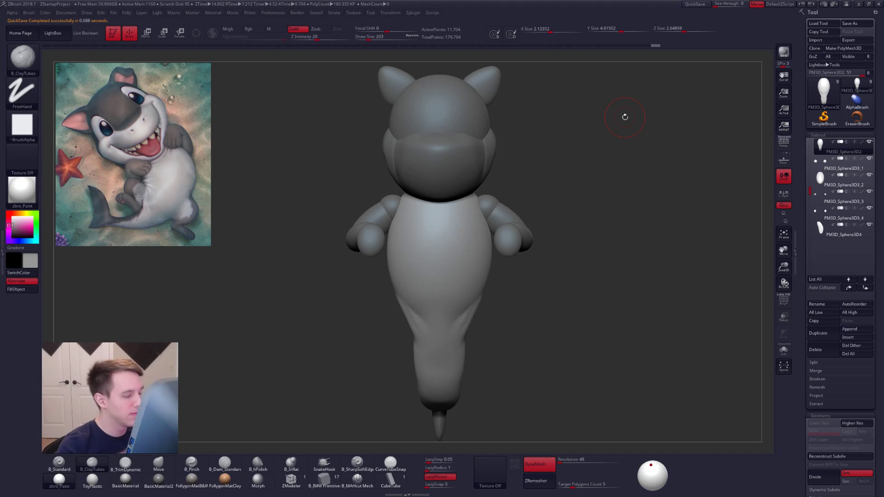
Step: Smooth the transition between the lower belly and the tail from several sides, enlarging the draw size to 500
{"action": "mouse_move", "coordinate": [460, 346]}
{"action": "right_mouse_down", "text": "alt"}
{"action": "mouse_move", "coordinate": [469, 294]}
{"action": "mouse_move", "coordinate": [482, 288]}
{"action": "mouse_move", "coordinate": [470, 309]}
{"action": "right_mouse_up", "text": "alt"}
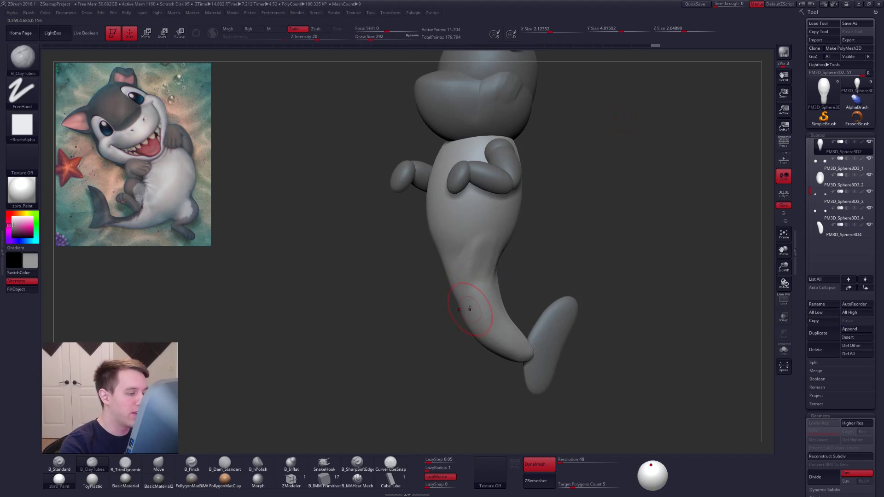
{"action": "right_click_drag", "start_coordinate": [478, 239], "coordinate": [499, 253]}
{"action": "left_click_drag", "start_coordinate": [478, 297], "coordinate": [482, 266], "text": "shift"}
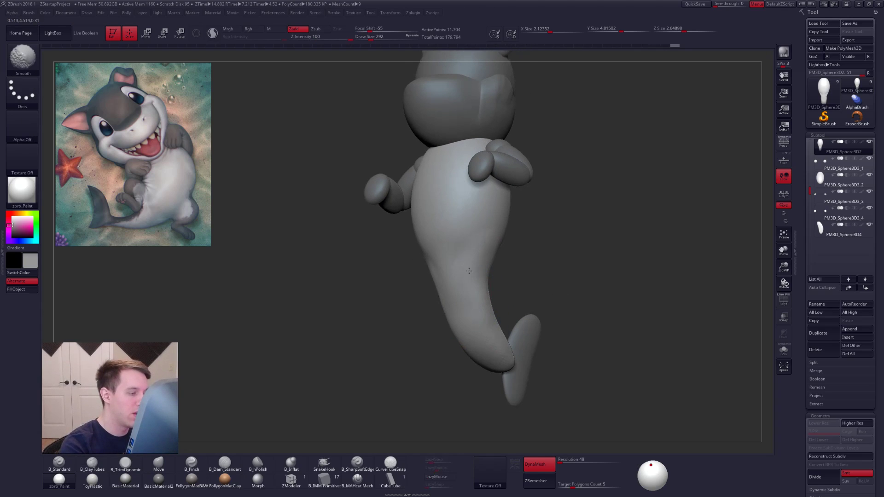
{"action": "right_click_drag", "start_coordinate": [469, 290], "coordinate": [483, 274], "text": "shift"}
{"action": "key", "text": "s"}
{"action": "left_click_drag", "start_coordinate": [478, 275], "coordinate": [482, 263]}
{"action": "key", "text": "s"}
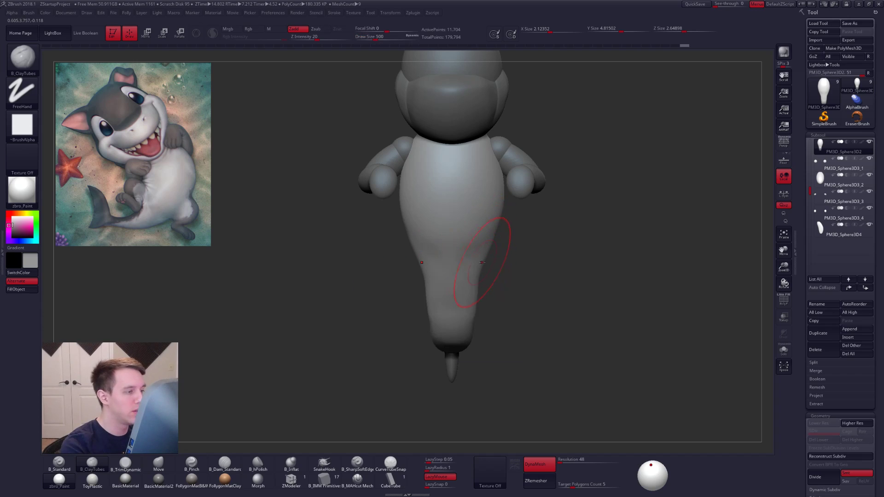
{"action": "right_click_drag", "start_coordinate": [453, 270], "coordinate": [483, 272]}
{"action": "left_click_drag", "start_coordinate": [444, 260], "coordinate": [450, 272], "text": "shift"}
{"action": "mouse_move", "coordinate": [453, 281]}
{"action": "right_mouse_down", "text": "shift"}
{"action": "mouse_move", "coordinate": [467, 292]}
{"action": "mouse_move", "coordinate": [471, 277]}
{"action": "right_mouse_up", "text": "shift"}
Step: Adjust the side profile of the body and tail with the Move brush and smooth the back
{"action": "key", "text": "b"}
{"action": "key", "text": "m"}
{"action": "key", "text": "v"}
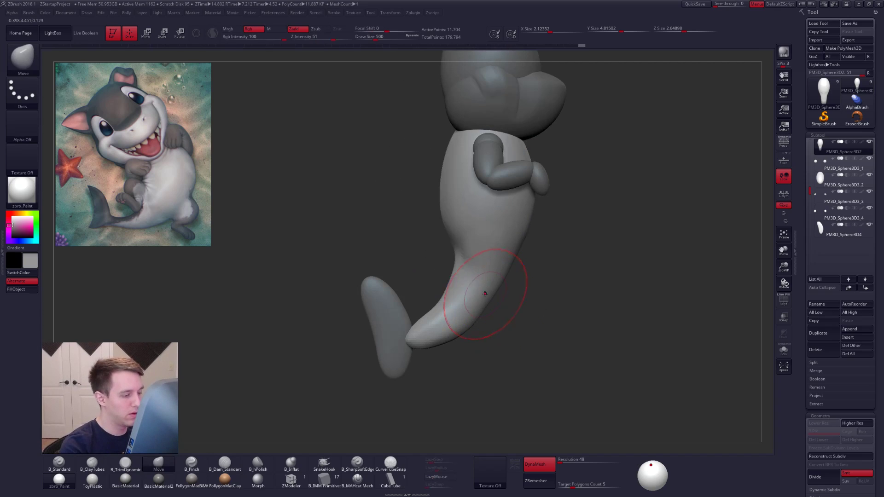
{"action": "right_click_drag", "start_coordinate": [468, 246], "coordinate": [464, 280], "text": "alt"}
{"action": "left_click_drag", "start_coordinate": [454, 274], "coordinate": [445, 229], "text": "shift"}
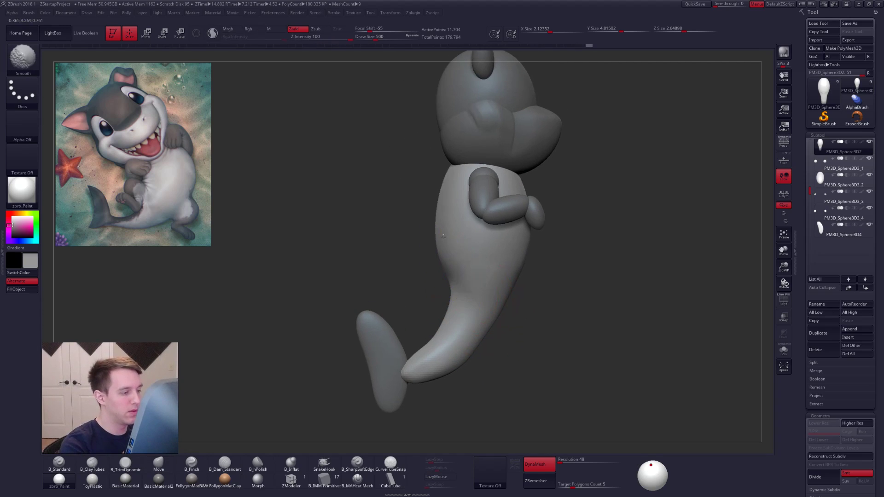
Step: Isolate the body and refine its back and belly curves with the Move brush at draw sizes up to 720
{"action": "key", "text": "space"}
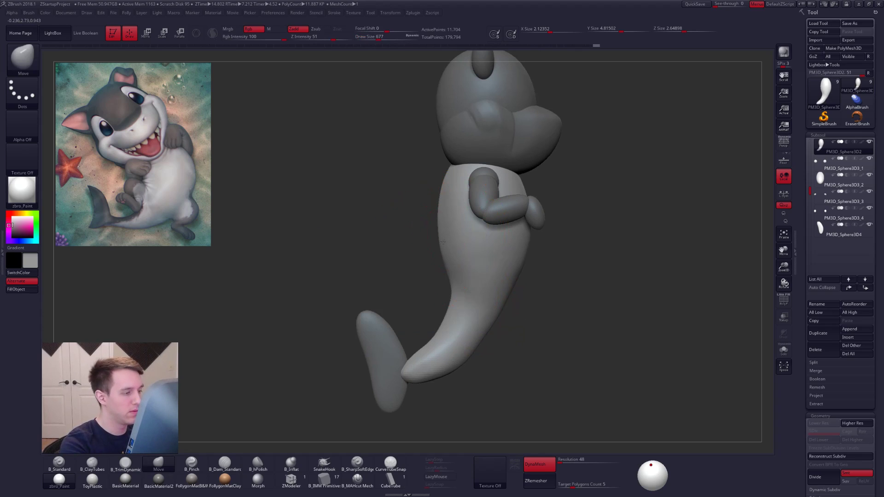
{"action": "key", "text": "space"}
{"action": "key", "text": "space"}
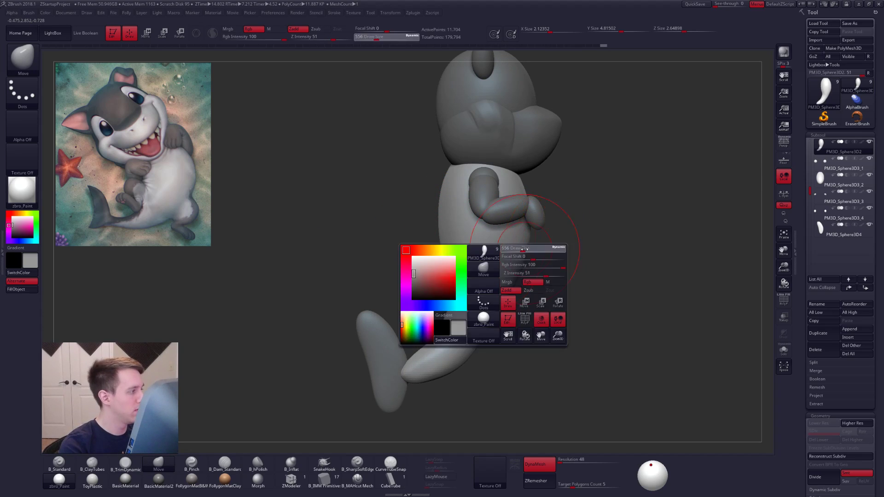
{"action": "key", "text": "shift+s"}
{"action": "left_click_drag", "start_coordinate": [527, 195], "coordinate": [523, 194]}
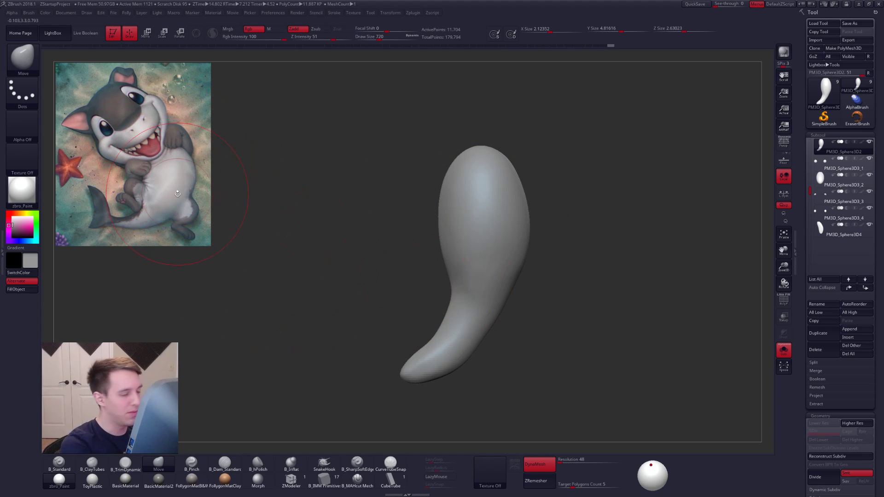
{"action": "left_click_drag", "start_coordinate": [527, 242], "coordinate": [518, 233]}
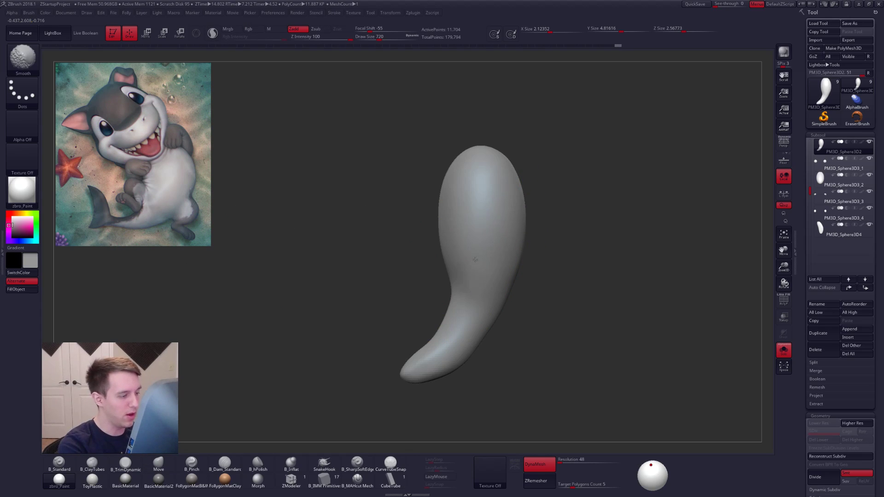
Step: Smooth the isolated body where the torso narrows into the tail and show the other parts again
{"action": "right_click_drag", "start_coordinate": [461, 325], "coordinate": [480, 281], "text": "alt"}
{"action": "mouse_move", "coordinate": [473, 297]}
{"action": "left_mouse_down", "text": "shift"}
{"action": "mouse_move", "coordinate": [456, 318]}
{"action": "mouse_move", "coordinate": [462, 301]}
{"action": "left_mouse_up", "text": "shift"}
{"action": "key", "text": "space"}
{"action": "left_click_drag", "start_coordinate": [460, 304], "coordinate": [450, 322], "text": "shift"}
{"action": "mouse_move", "coordinate": [520, 318]}
{"action": "right_mouse_down", "text": "shift"}
{"action": "mouse_move", "coordinate": [454, 322]}
{"action": "mouse_move", "coordinate": [491, 322]}
{"action": "mouse_move", "coordinate": [498, 300]}
{"action": "right_mouse_up", "text": "shift"}
{"action": "mouse_move", "coordinate": [498, 299]}
{"action": "right_mouse_down", "text": "alt"}
{"action": "mouse_move", "coordinate": [477, 349]}
{"action": "mouse_move", "coordinate": [455, 351]}
{"action": "mouse_move", "coordinate": [490, 297]}
{"action": "right_mouse_up", "text": "alt"}
{"action": "key", "text": "shift+alt+s"}
{"action": "key", "text": "shift+alt+s"}
Step: Select the tail fin and move it against the tip of the tail
{"action": "left_click", "coordinate": [426, 322], "text": "alt"}
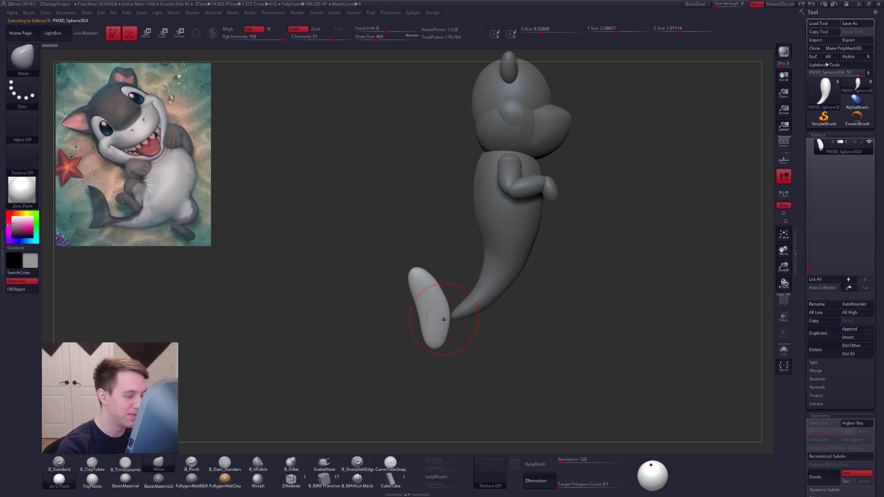
{"action": "key", "text": "w"}
{"action": "mouse_move", "coordinate": [441, 355]}
{"action": "left_mouse_down"}
{"action": "mouse_move", "coordinate": [440, 375]}
{"action": "mouse_move", "coordinate": [445, 349]}
{"action": "left_mouse_up"}
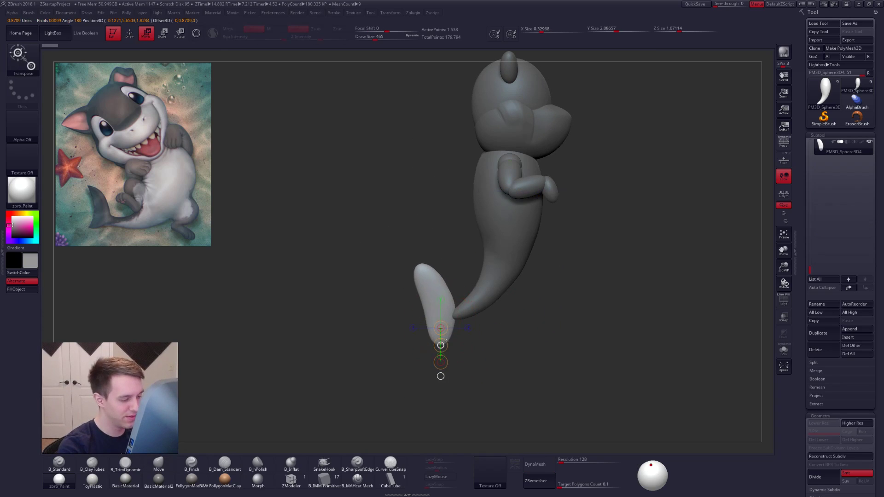
{"action": "key", "text": "q"}
Step: Select the body and adjust the outline of its sides in the front view with the Move brush
{"action": "mouse_move", "coordinate": [548, 276]}
{"action": "right_mouse_down", "text": "shift"}
{"action": "mouse_move", "coordinate": [494, 266]}
{"action": "mouse_move", "coordinate": [483, 284]}
{"action": "mouse_move", "coordinate": [500, 314]}
{"action": "right_mouse_up", "text": "shift"}
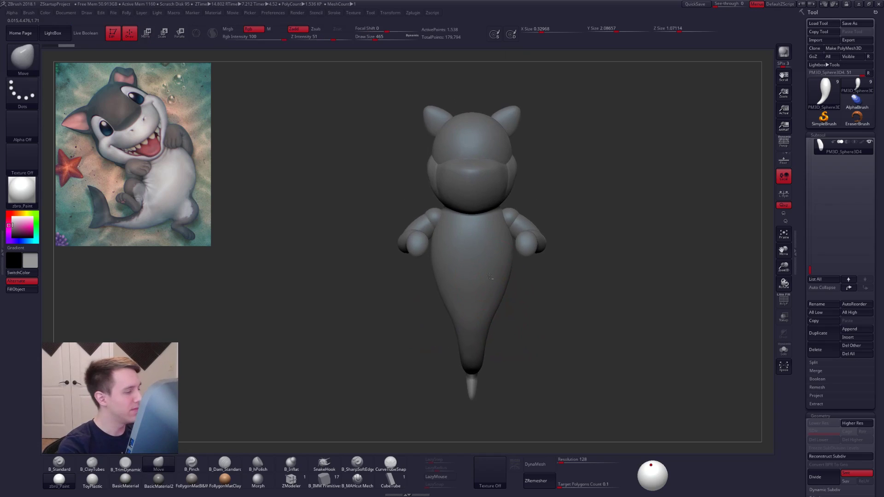
{"action": "left_click", "coordinate": [491, 272], "text": "alt"}
{"action": "key", "text": "space"}
{"action": "left_click_drag", "start_coordinate": [511, 265], "coordinate": [508, 266]}
{"action": "mouse_move", "coordinate": [509, 266]}
{"action": "right_mouse_down"}
{"action": "mouse_move", "coordinate": [467, 271]}
{"action": "mouse_move", "coordinate": [507, 276]}
{"action": "right_mouse_up"}
Step: Select the upper arms and merge the remaining arm and hand subtools into them as a single subtool
{"action": "key", "text": "space"}
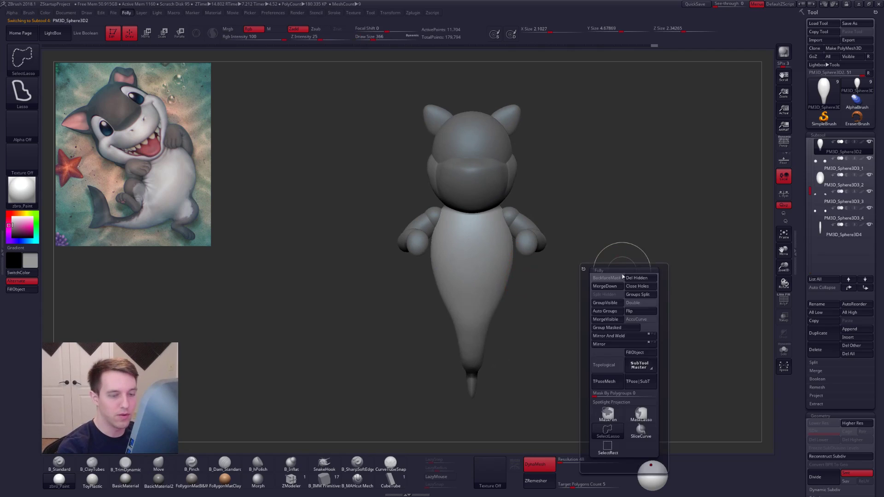
{"action": "left_click", "coordinate": [511, 218], "text": "alt"}
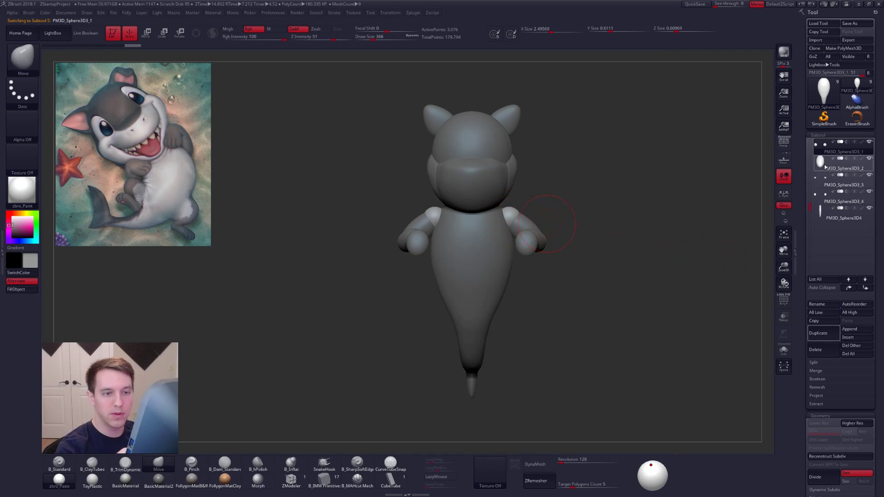
{"action": "mouse_move", "coordinate": [825, 167]}
{"action": "key", "text": "space"}
{"action": "left_click", "coordinate": [692, 212]}
{"action": "left_click", "coordinate": [666, 234]}
{"action": "key", "text": "space"}
{"action": "left_click", "coordinate": [676, 221]}
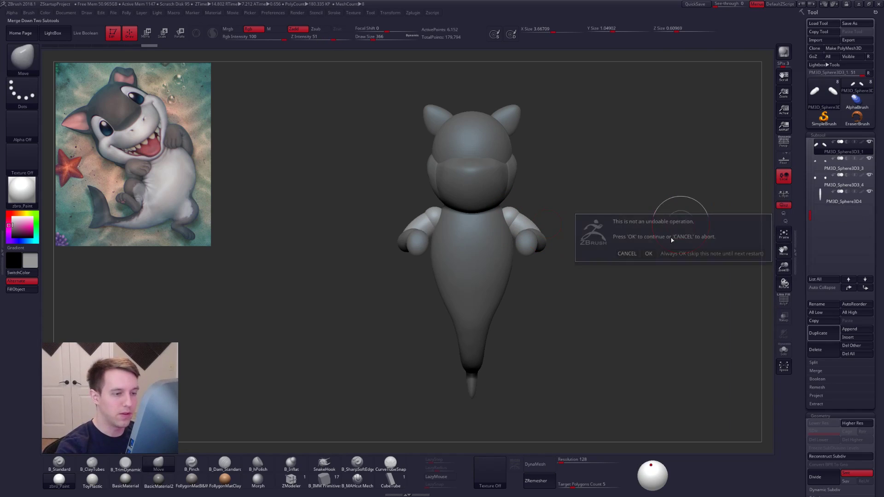
{"action": "left_click", "coordinate": [659, 253]}
{"action": "key", "text": "ctrl+space"}
{"action": "left_click", "coordinate": [650, 252]}
{"action": "left_click", "coordinate": [624, 267]}
{"action": "mouse_move", "coordinate": [673, 355]}
{"action": "left_mouse_down"}
{"action": "mouse_move", "coordinate": [704, 352]}
{"action": "mouse_move", "coordinate": [681, 340]}
{"action": "left_mouse_up"}
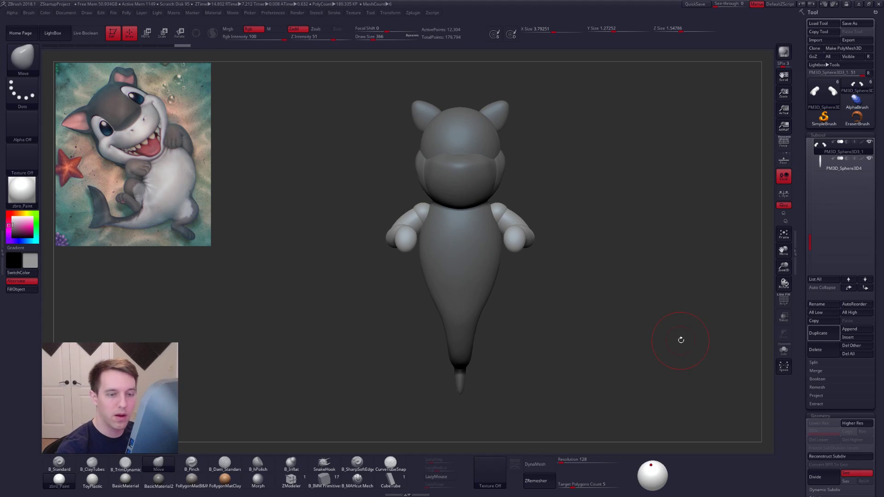
Step: Duplicate the merged arms and move the copy down to the lower body as a base for the legs
{"action": "left_click", "coordinate": [824, 333]}
{"action": "key", "text": "w"}
{"action": "left_click_drag", "start_coordinate": [454, 347], "coordinate": [454, 422]}
{"action": "left_click_drag", "start_coordinate": [521, 249], "coordinate": [521, 313]}
{"action": "left_click_drag", "start_coordinate": [521, 274], "coordinate": [527, 344]}
{"action": "left_click_drag", "start_coordinate": [484, 318], "coordinate": [558, 286], "text": "alt"}
Step: Rotate the duplicated arms in the side and front views so they bend downward as legs
{"action": "key", "text": "r"}
{"action": "mouse_move", "coordinate": [464, 255]}
{"action": "left_mouse_down", "text": "shift"}
{"action": "mouse_move", "coordinate": [463, 339]}
{"action": "mouse_move", "coordinate": [392, 315]}
{"action": "mouse_move", "coordinate": [529, 317]}
{"action": "mouse_move", "coordinate": [523, 260]}
{"action": "left_mouse_up", "text": "shift"}
{"action": "left_click_drag", "start_coordinate": [513, 313], "coordinate": [508, 318]}
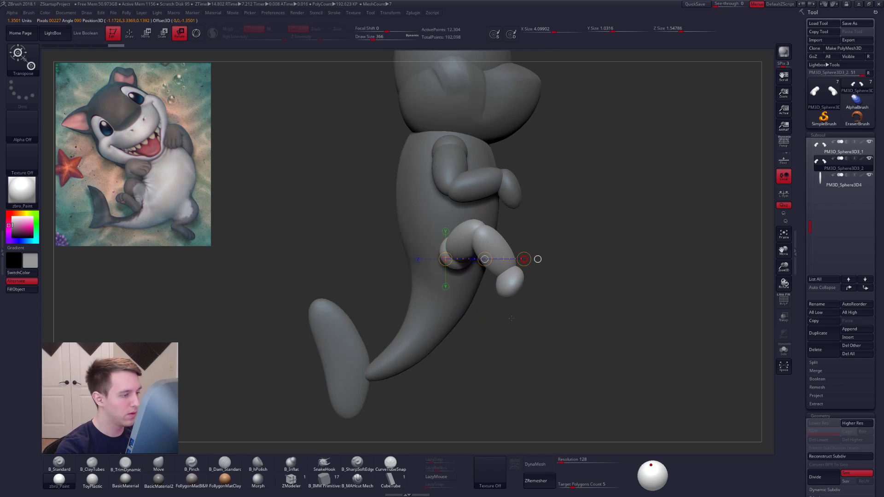
{"action": "right_click_drag", "start_coordinate": [508, 318], "coordinate": [454, 311], "text": "shift"}
{"action": "left_click_drag", "start_coordinate": [461, 250], "coordinate": [462, 333], "text": "shift"}
{"action": "mouse_move", "coordinate": [461, 292]}
{"action": "left_mouse_down"}
{"action": "mouse_move", "coordinate": [460, 247]}
{"action": "mouse_move", "coordinate": [486, 331]}
{"action": "mouse_move", "coordinate": [476, 342]}
{"action": "left_mouse_up"}
{"action": "right_click_drag", "start_coordinate": [474, 332], "coordinate": [518, 317]}
{"action": "mouse_move", "coordinate": [453, 253]}
{"action": "left_mouse_down", "text": "shift"}
{"action": "mouse_move", "coordinate": [556, 239]}
{"action": "mouse_move", "coordinate": [576, 252]}
{"action": "left_mouse_up", "text": "shift"}
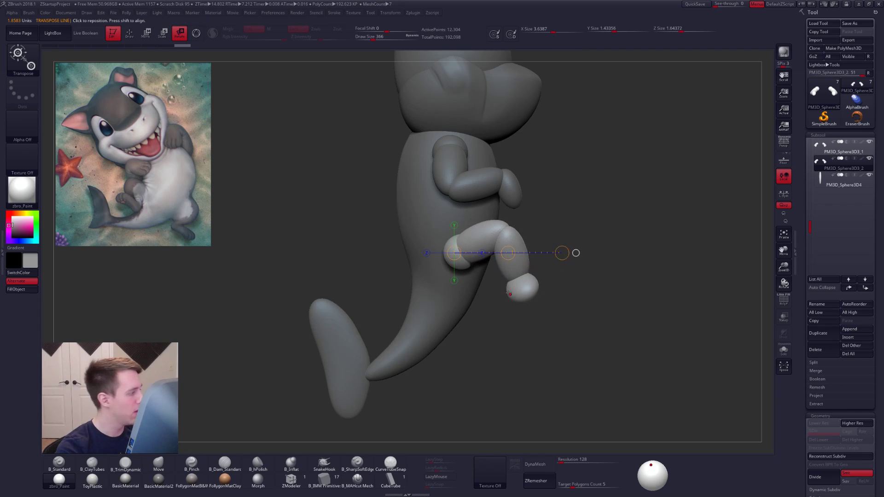
Step: Mask everything on the legs except the feet, and rotate and move the feet into place at the ankles
{"action": "key", "text": "q"}
{"action": "key", "text": "w"}
{"action": "left_click", "coordinate": [526, 285], "text": "ctrl"}
{"action": "left_click_drag", "start_coordinate": [566, 331], "coordinate": [442, 313]}
{"action": "left_click_drag", "start_coordinate": [375, 341], "coordinate": [429, 254]}
{"action": "mouse_move", "coordinate": [412, 288]}
{"action": "right_mouse_down"}
{"action": "mouse_move", "coordinate": [370, 269]}
{"action": "mouse_move", "coordinate": [391, 271]}
{"action": "right_mouse_up"}
{"action": "key", "text": "r"}
{"action": "mouse_move", "coordinate": [416, 299]}
{"action": "left_mouse_down"}
{"action": "mouse_move", "coordinate": [385, 234]}
{"action": "mouse_move", "coordinate": [457, 235]}
{"action": "left_mouse_up"}
{"action": "key", "text": "w"}
{"action": "left_click_drag", "start_coordinate": [401, 267], "coordinate": [392, 265]}
Step: Rotate the legs about the hips to refine their angle against the body
{"action": "key", "text": "q"}
{"action": "mouse_move", "coordinate": [443, 241]}
{"action": "right_mouse_down", "text": "shift"}
{"action": "mouse_move", "coordinate": [583, 375]}
{"action": "mouse_move", "coordinate": [545, 295]}
{"action": "mouse_move", "coordinate": [506, 263]}
{"action": "right_mouse_up", "text": "shift"}
{"action": "key", "text": "r"}
{"action": "left_click_drag", "start_coordinate": [600, 250], "coordinate": [596, 225]}
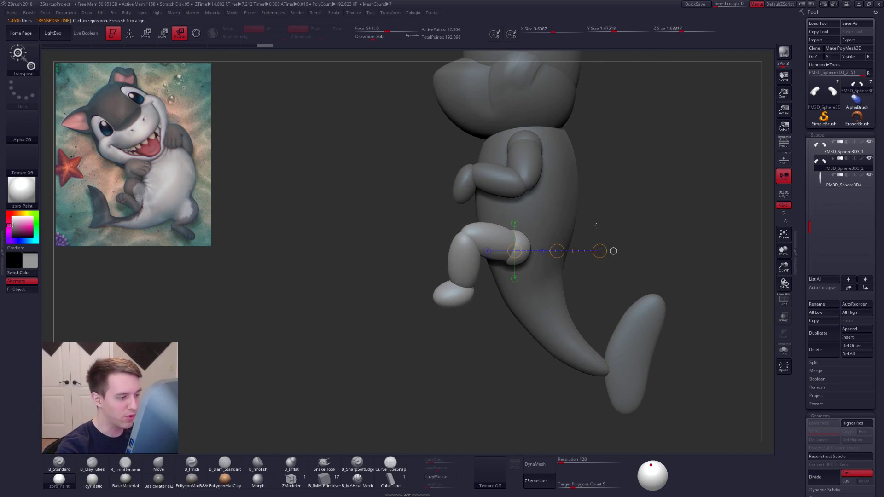
{"action": "right_click_drag", "start_coordinate": [518, 267], "coordinate": [515, 243]}
{"action": "left_click_drag", "start_coordinate": [519, 267], "coordinate": [519, 185]}
{"action": "left_click_drag", "start_coordinate": [519, 233], "coordinate": [522, 241]}
Step: Isolate the legs, mask everything except the thighs, and shorten the thighs toward the hips with the transpose line
{"action": "right_click_drag", "start_coordinate": [504, 295], "coordinate": [483, 289]}
{"action": "key", "text": "alt+s"}
{"action": "left_click_drag", "start_coordinate": [431, 245], "coordinate": [476, 255], "text": "ctrl"}
{"action": "key", "text": "alt+s"}
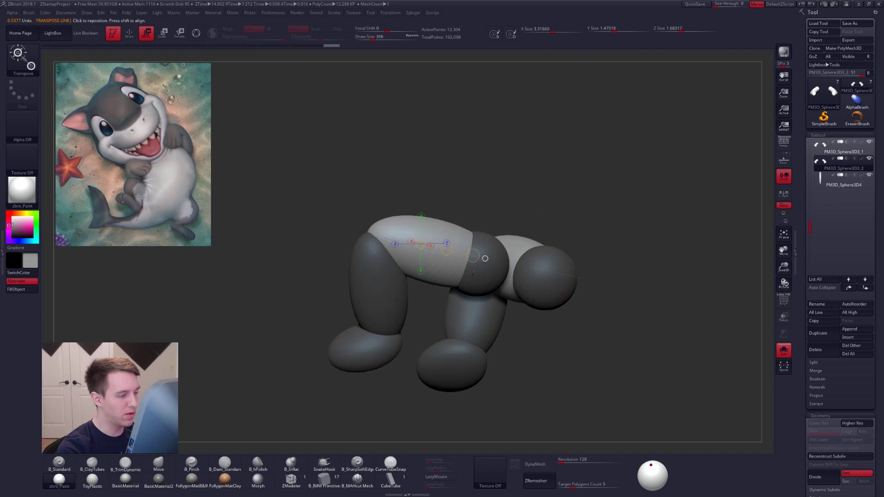
{"action": "left_click_drag", "start_coordinate": [426, 243], "coordinate": [328, 226]}
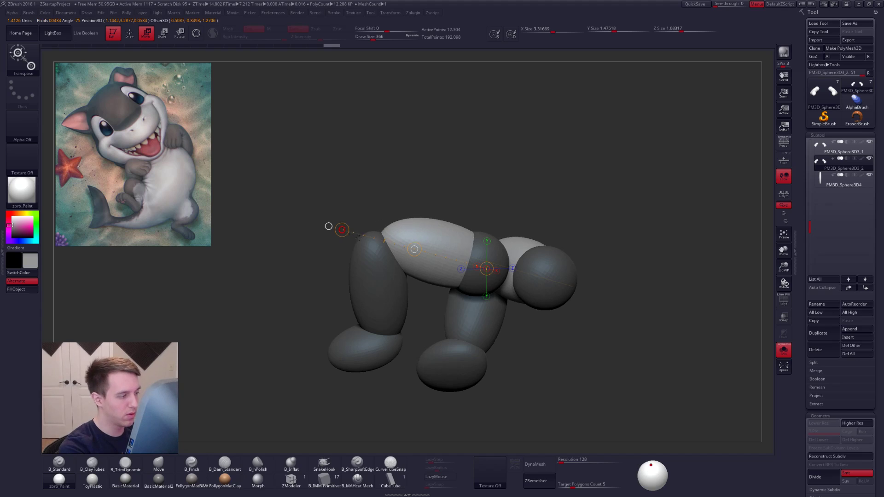
{"action": "left_click_drag", "start_coordinate": [375, 252], "coordinate": [378, 253]}
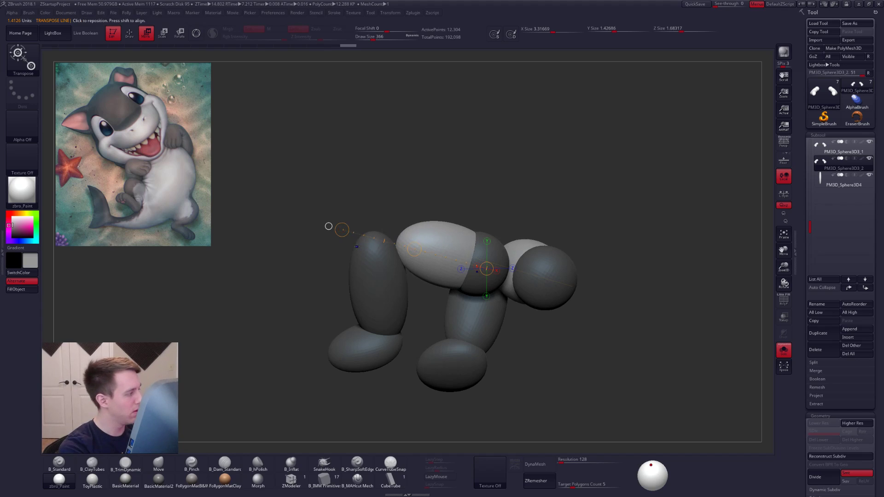
Step: Adjust the thighs with a larger Move brush and clear the mask on the legs
{"action": "key", "text": "q"}
{"action": "right_click_drag", "start_coordinate": [443, 291], "coordinate": [462, 291], "text": "shift"}
{"action": "right_click_drag", "start_coordinate": [463, 292], "coordinate": [474, 271], "text": "ctrl"}
{"action": "key", "text": "space"}
{"action": "left_click_drag", "start_coordinate": [475, 270], "coordinate": [475, 270]}
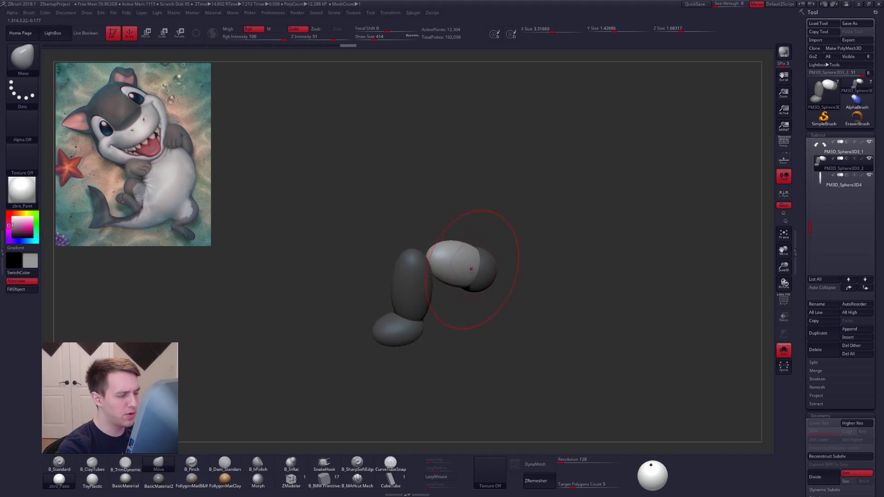
{"action": "right_click_drag", "start_coordinate": [473, 265], "coordinate": [490, 256], "text": "alt"}
{"action": "left_click_drag", "start_coordinate": [537, 266], "coordinate": [547, 276], "text": "ctrl"}
Step: Mask everything except the lower legs and slim them with the Move brush
{"action": "mouse_move", "coordinate": [536, 271]}
{"action": "right_mouse_down"}
{"action": "mouse_move", "coordinate": [470, 269]}
{"action": "mouse_move", "coordinate": [493, 268]}
{"action": "mouse_move", "coordinate": [433, 285]}
{"action": "right_mouse_up"}
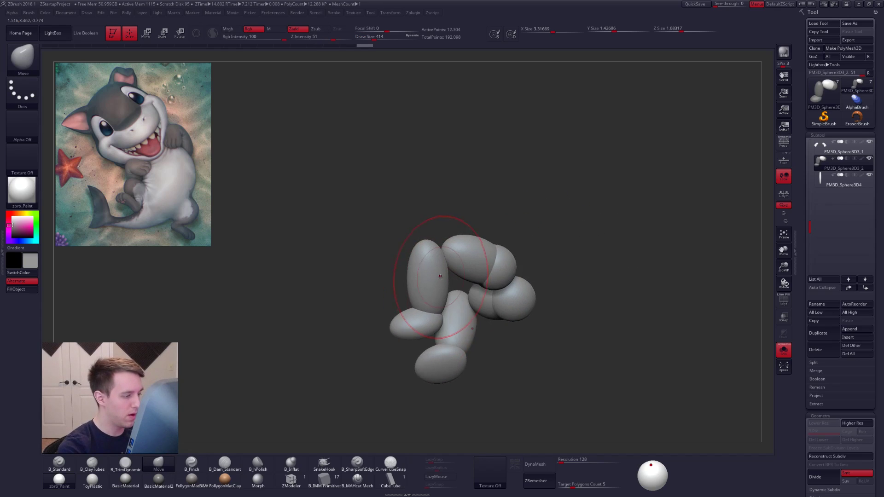
{"action": "key", "text": "w"}
{"action": "left_click", "coordinate": [429, 287], "text": "ctrl"}
{"action": "key", "text": "q"}
{"action": "left_click_drag", "start_coordinate": [414, 284], "coordinate": [425, 284]}
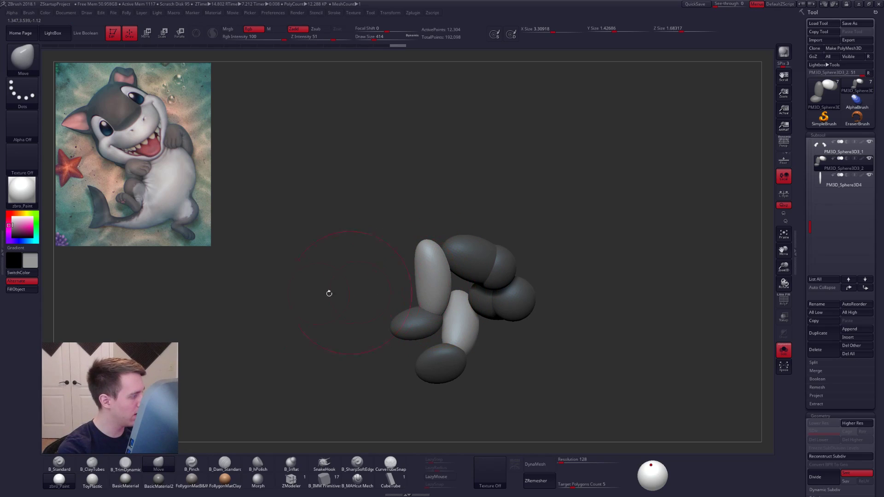
Step: Show only the thigh and hip polygroup, and split the hidden lower legs and feet into a separate subtool
{"action": "mouse_move", "coordinate": [198, 218]}
{"action": "right_mouse_down"}
{"action": "mouse_move", "coordinate": [483, 288]}
{"action": "mouse_move", "coordinate": [473, 278]}
{"action": "right_mouse_up"}
{"action": "key", "text": "space"}
{"action": "left_click_drag", "start_coordinate": [475, 277], "coordinate": [513, 266]}
{"action": "key", "text": "shift+f"}
{"action": "right_click_drag", "start_coordinate": [453, 270], "coordinate": [486, 258], "text": "alt"}
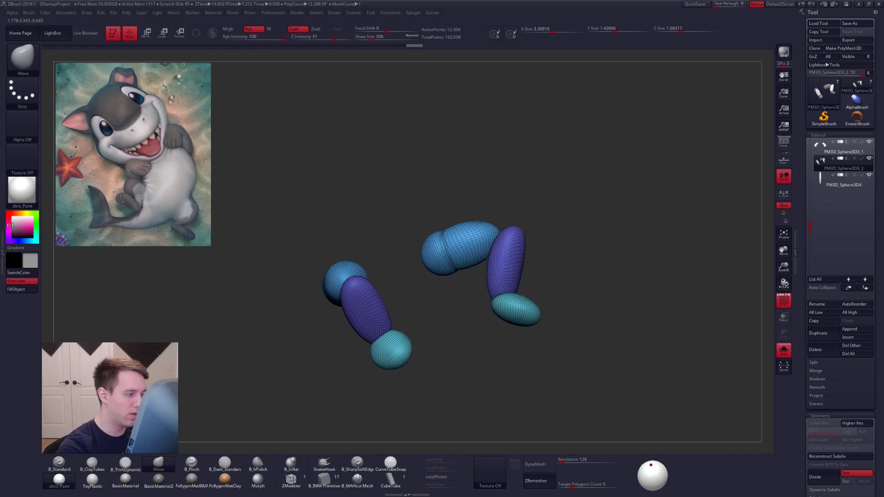
{"action": "left_click", "coordinate": [481, 255], "text": "ctrl+shift"}
{"action": "key", "text": "space"}
{"action": "right_click_drag", "start_coordinate": [425, 249], "coordinate": [467, 249]}
{"action": "key", "text": "ctrl+shift+s"}
{"action": "left_click", "coordinate": [466, 256]}
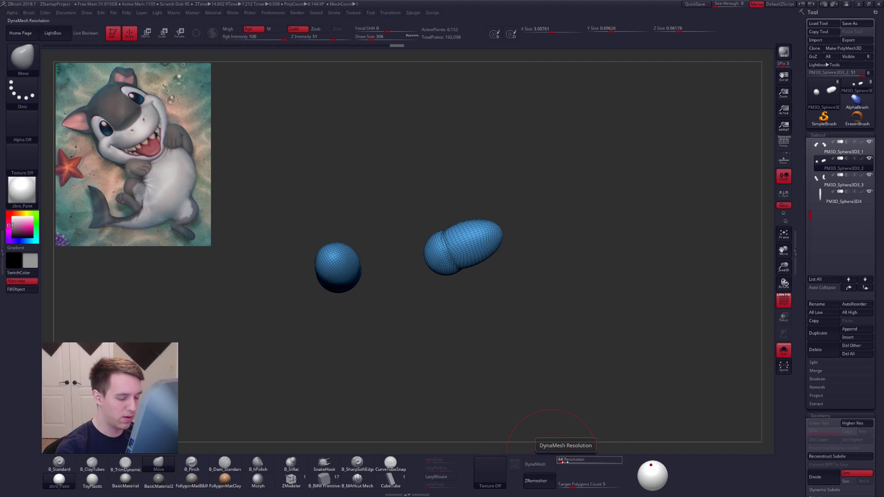
Step: DynaMesh the thighs at resolution 48 and smooth the seam between the hips and thighs
{"action": "left_click_drag", "start_coordinate": [565, 462], "coordinate": [567, 462]}
{"action": "left_click", "coordinate": [535, 464]}
{"action": "left_click_drag", "start_coordinate": [444, 245], "coordinate": [479, 243], "text": "shift"}
{"action": "right_click_drag", "start_coordinate": [481, 267], "coordinate": [426, 274]}
{"action": "left_click_drag", "start_coordinate": [470, 227], "coordinate": [512, 230], "text": "shift"}
{"action": "key", "text": "shift+f"}
{"action": "right_click_drag", "start_coordinate": [481, 262], "coordinate": [535, 253]}
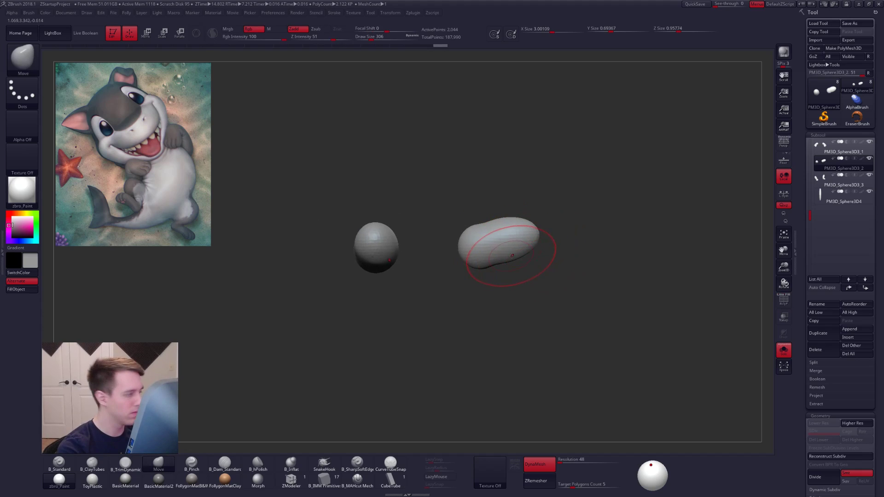
Step: Bring the rest of the character back into view and bulk up the thighs with the Move brush
{"action": "key", "text": "alt+s"}
{"action": "left_click_drag", "start_coordinate": [503, 263], "coordinate": [505, 266]}
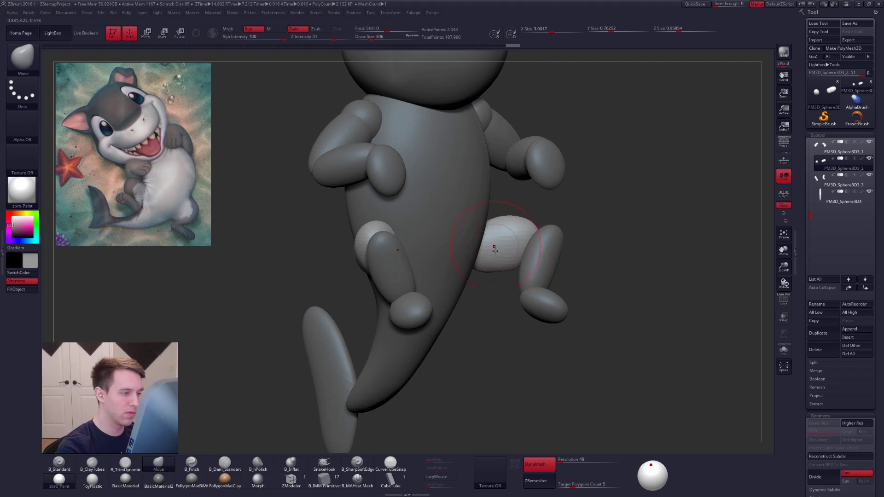
{"action": "mouse_move", "coordinate": [506, 264]}
{"action": "right_mouse_down"}
{"action": "mouse_move", "coordinate": [537, 284]}
{"action": "mouse_move", "coordinate": [558, 265]}
{"action": "right_mouse_up"}
Step: Hide every subtool except the thighs and lower legs, and make the lower legs active
{"action": "left_click", "coordinate": [550, 268], "text": "alt"}
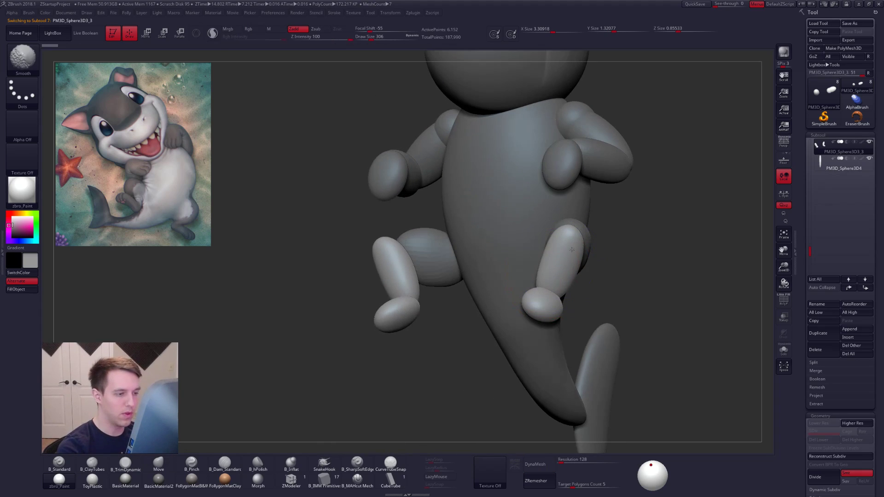
{"action": "mouse_move", "coordinate": [552, 267]}
{"action": "right_mouse_down", "text": "shift"}
{"action": "mouse_move", "coordinate": [543, 268]}
{"action": "mouse_move", "coordinate": [550, 272]}
{"action": "right_mouse_up", "text": "shift"}
{"action": "right_click_drag", "start_coordinate": [746, 198], "coordinate": [702, 202], "text": "alt"}
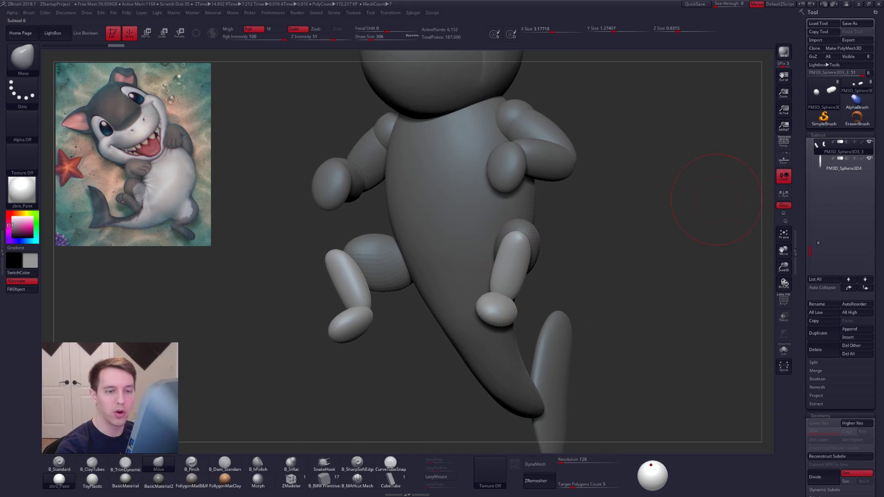
{"action": "left_click_drag", "start_coordinate": [809, 251], "coordinate": [809, 218]}
{"action": "left_click", "coordinate": [869, 158]}
{"action": "left_click", "coordinate": [823, 152]}
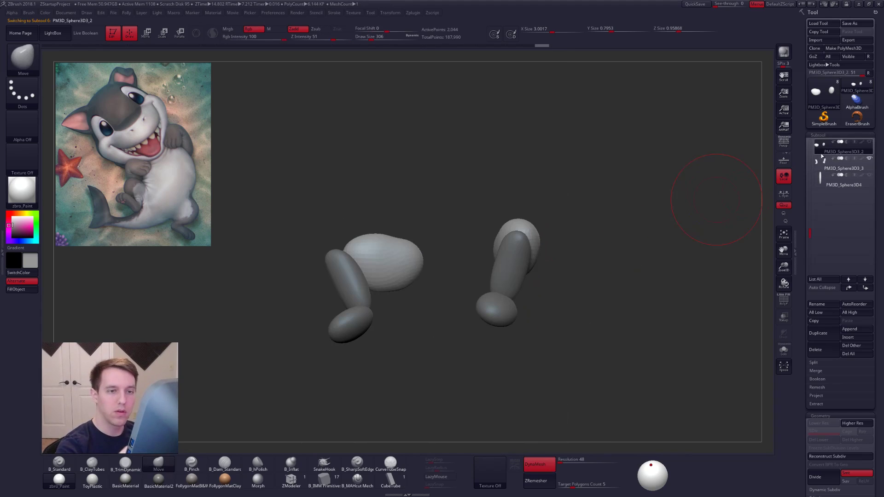
{"action": "left_click", "coordinate": [822, 162]}
Step: Mask everything except the feet, and reposition and reshape them into longer, flatter forms
{"action": "key", "text": "w"}
{"action": "left_click_drag", "start_coordinate": [508, 273], "coordinate": [533, 277]}
{"action": "mouse_move", "coordinate": [523, 239]}
{"action": "left_mouse_down"}
{"action": "mouse_move", "coordinate": [488, 340]}
{"action": "mouse_move", "coordinate": [540, 324]}
{"action": "mouse_move", "coordinate": [512, 303]}
{"action": "left_mouse_up"}
{"action": "left_click", "coordinate": [507, 319], "text": "ctrl"}
{"action": "left_click_drag", "start_coordinate": [545, 354], "coordinate": [570, 291]}
{"action": "key", "text": "q"}
{"action": "mouse_move", "coordinate": [509, 316]}
{"action": "left_mouse_down"}
{"action": "mouse_move", "coordinate": [509, 364]}
{"action": "mouse_move", "coordinate": [505, 307]}
{"action": "left_mouse_up"}
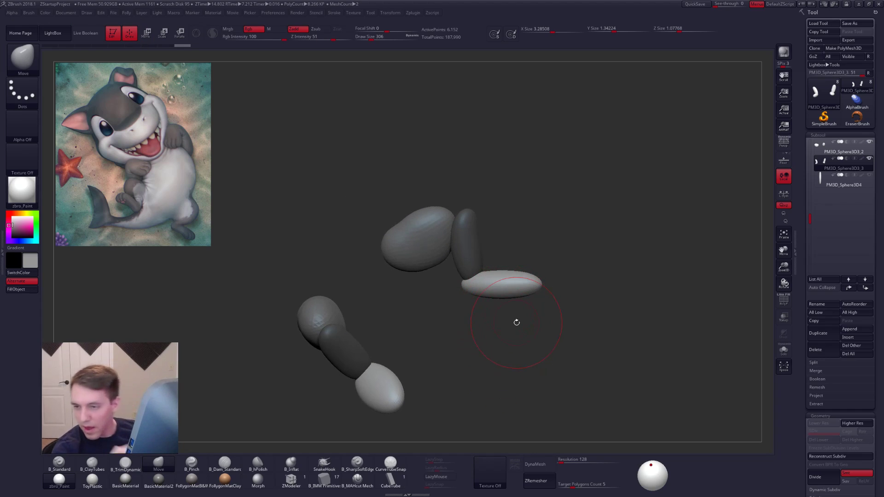
{"action": "left_click_drag", "start_coordinate": [518, 301], "coordinate": [534, 311], "text": "alt"}
Step: Split the feet from the shins into their own subtool using the foot polygroup, and isolate the shins
{"action": "key", "text": "shift+f"}
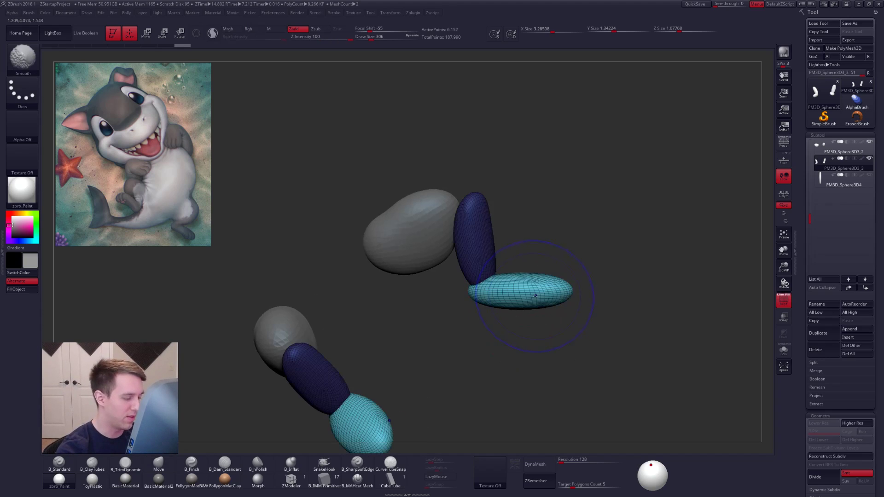
{"action": "left_click", "coordinate": [520, 307], "text": "ctrl+shift"}
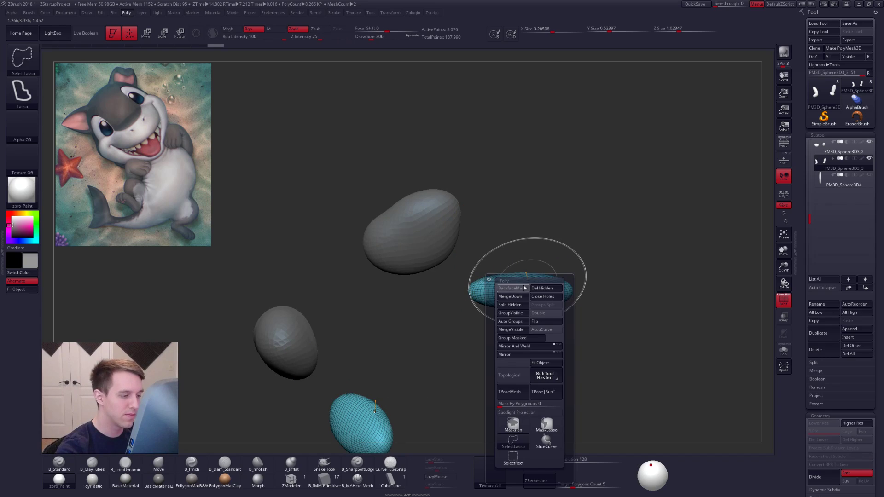
{"action": "left_click", "coordinate": [559, 257], "text": "ctrl+shift"}
{"action": "key", "text": "space"}
{"action": "left_click", "coordinate": [551, 276]}
{"action": "key", "text": "shift+f"}
{"action": "right_click_drag", "start_coordinate": [559, 272], "coordinate": [526, 282]}
{"action": "key", "text": "alt+s"}
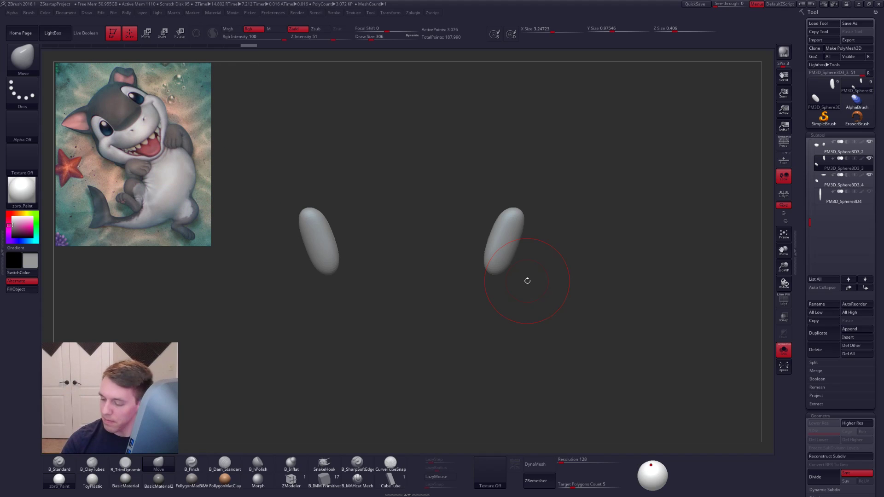
Step: Exit the isolated view, then adjust and smooth the shins between the thighs and feet
{"action": "key", "text": "alt+s"}
{"action": "mouse_move", "coordinate": [582, 272]}
{"action": "left_mouse_down", "text": "alt"}
{"action": "mouse_move", "coordinate": [574, 298]}
{"action": "mouse_move", "coordinate": [540, 290]}
{"action": "mouse_move", "coordinate": [544, 264]}
{"action": "mouse_move", "coordinate": [522, 340]}
{"action": "mouse_move", "coordinate": [537, 339]}
{"action": "left_mouse_up", "text": "alt"}
{"action": "key", "text": "r"}
{"action": "key", "text": "q"}
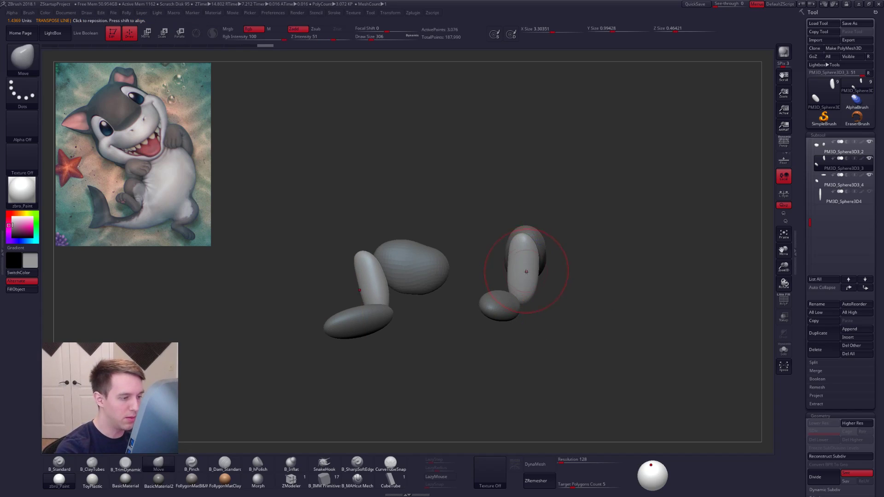
{"action": "left_click_drag", "start_coordinate": [523, 265], "coordinate": [523, 261], "text": "shift"}
Step: ZRemesh the shins with a target polygon count of 0.1 and subdivide them once
{"action": "key", "text": "shift+f"}
{"action": "key", "text": "shift+f"}
{"action": "left_click", "coordinate": [554, 481]}
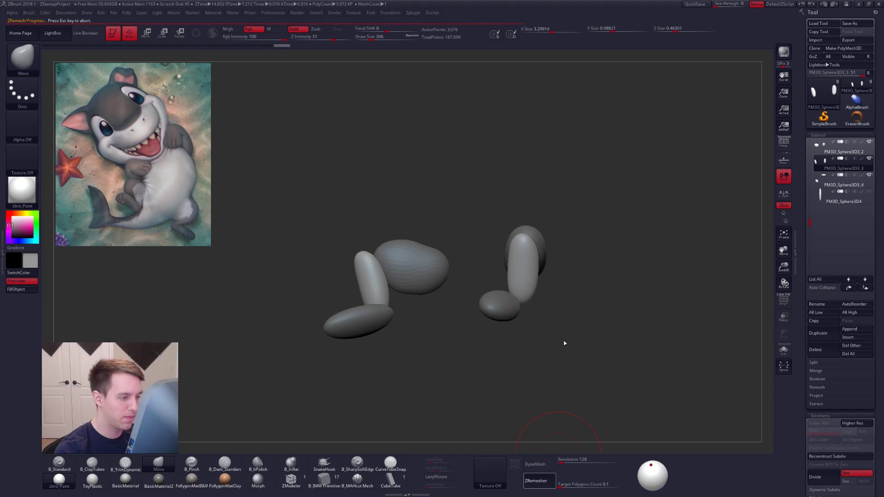
{"action": "key", "text": "ctrl+d"}
{"action": "key", "text": "]"}
Step: Smooth the shins and move them to meet the thighs at the knees
{"action": "left_click_drag", "start_coordinate": [523, 271], "coordinate": [526, 266], "text": "shift"}
{"action": "right_click_drag", "start_coordinate": [526, 264], "coordinate": [548, 272], "text": "ctrl"}
{"action": "key", "text": "w"}
{"action": "left_click", "coordinate": [518, 285]}
{"action": "left_click_drag", "start_coordinate": [520, 317], "coordinate": [539, 320]}
{"action": "key", "text": "q"}
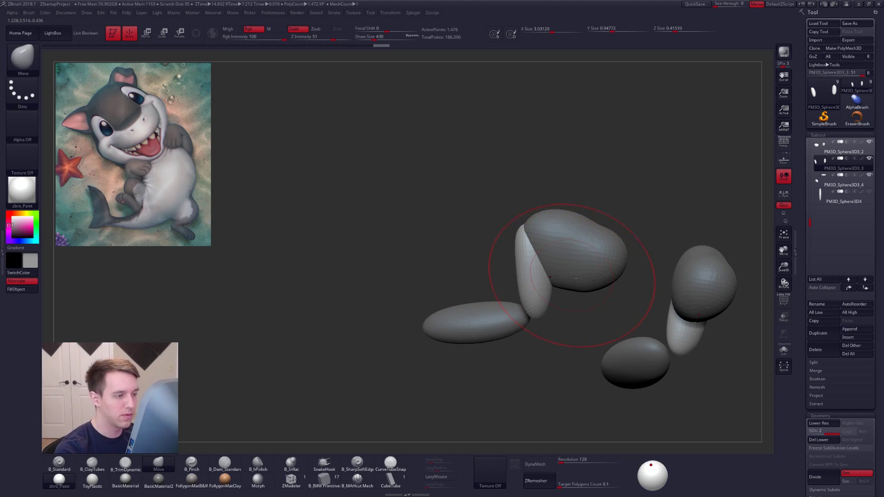
Step: Select the thighs, then reshape and smooth them around the knees with the Move brush
{"action": "left_click", "coordinate": [572, 275], "text": "alt"}
{"action": "key", "text": "space"}
{"action": "left_click_drag", "start_coordinate": [579, 272], "coordinate": [576, 271]}
{"action": "mouse_move", "coordinate": [600, 234]}
{"action": "left_mouse_down"}
{"action": "mouse_move", "coordinate": [604, 227]}
{"action": "mouse_move", "coordinate": [586, 230]}
{"action": "left_mouse_up"}
{"action": "left_click_drag", "start_coordinate": [532, 218], "coordinate": [528, 230], "text": "shift"}
{"action": "left_click_drag", "start_coordinate": [727, 272], "coordinate": [574, 276]}
Step: Select the feet and move them against the lower ends of the shins
{"action": "left_click", "coordinate": [540, 313], "text": "alt"}
{"action": "left_click_drag", "start_coordinate": [570, 382], "coordinate": [551, 246]}
{"action": "key", "text": "w"}
{"action": "mouse_move", "coordinate": [563, 324]}
{"action": "left_mouse_down"}
{"action": "mouse_move", "coordinate": [558, 311]}
{"action": "mouse_move", "coordinate": [529, 362]}
{"action": "left_mouse_up"}
{"action": "mouse_move", "coordinate": [529, 323]}
{"action": "left_mouse_down"}
{"action": "mouse_move", "coordinate": [540, 338]}
{"action": "mouse_move", "coordinate": [536, 221]}
{"action": "mouse_move", "coordinate": [609, 284]}
{"action": "mouse_move", "coordinate": [579, 314]}
{"action": "mouse_move", "coordinate": [595, 369]}
{"action": "left_mouse_up"}
{"action": "key", "text": "r"}
{"action": "key", "text": "q"}
Step: Show the hidden subtools again and rotate the feet into alignment with the legs
{"action": "left_click", "coordinate": [869, 142]}
{"action": "key", "text": "r"}
{"action": "left_click_drag", "start_coordinate": [517, 336], "coordinate": [521, 330]}
{"action": "left_click_drag", "start_coordinate": [585, 355], "coordinate": [594, 339]}
{"action": "key", "text": "q"}
Step: Select and isolate the arms, and split the forearms and hands from the upper arms into a separate subtool
{"action": "left_click_drag", "start_coordinate": [532, 264], "coordinate": [589, 289], "text": "alt"}
{"action": "mouse_move", "coordinate": [396, 237]}
{"action": "left_mouse_down"}
{"action": "mouse_move", "coordinate": [476, 242]}
{"action": "mouse_move", "coordinate": [425, 246]}
{"action": "mouse_move", "coordinate": [515, 256]}
{"action": "left_mouse_up"}
{"action": "left_click", "coordinate": [458, 227], "text": "alt"}
{"action": "key", "text": "alt+s"}
{"action": "key", "text": "shift+f"}
{"action": "left_click_drag", "start_coordinate": [579, 269], "coordinate": [518, 276]}
{"action": "left_click", "coordinate": [521, 265], "text": "ctrl+shift"}
{"action": "key", "text": "space"}
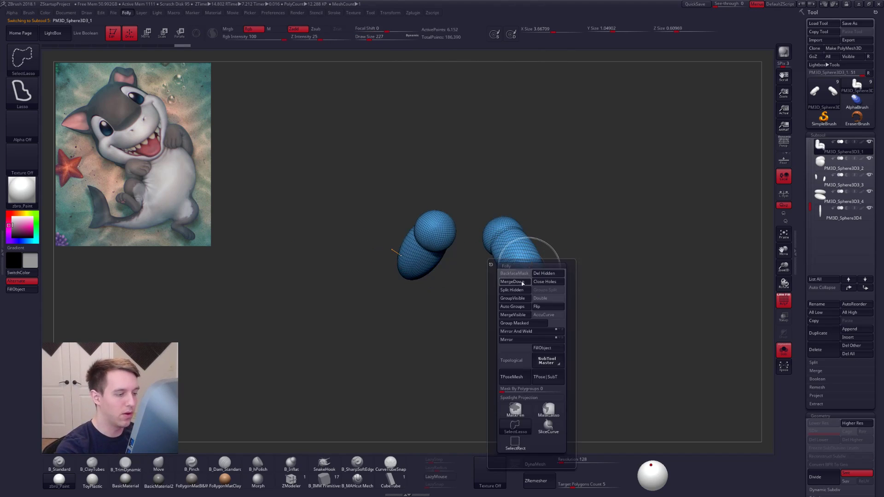
{"action": "left_click", "coordinate": [511, 289]}
{"action": "key", "text": "alt+s"}
{"action": "key", "text": "shift+f"}
{"action": "left_click_drag", "start_coordinate": [646, 330], "coordinate": [566, 309]}
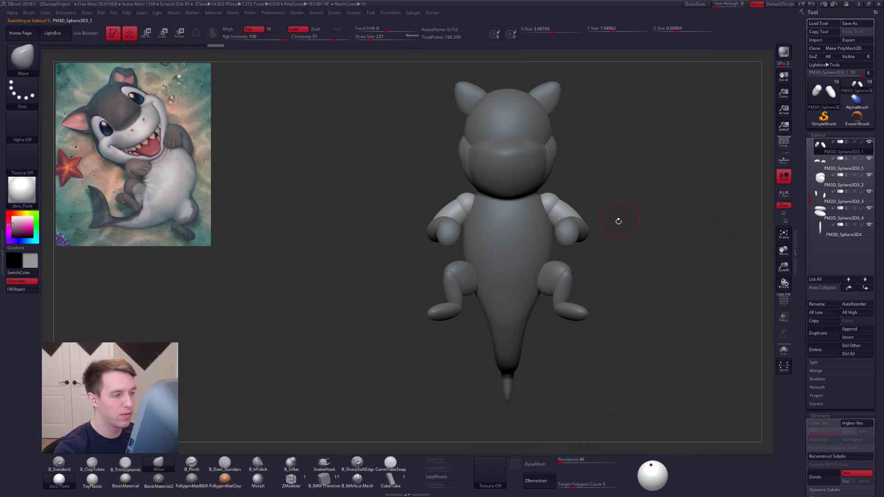
Step: DynaMesh the upper arms at resolution 48 and adjust their shoulder ends
{"action": "left_click", "coordinate": [536, 464]}
{"action": "left_click_drag", "start_coordinate": [575, 369], "coordinate": [568, 433], "text": "alt"}
{"action": "key", "text": "space"}
{"action": "left_click_drag", "start_coordinate": [446, 253], "coordinate": [453, 243]}
{"action": "key", "text": "alt+s"}
{"action": "left_click_drag", "start_coordinate": [444, 290], "coordinate": [480, 299]}
Step: Blend the shoulder spheres into the upper arms with the ClayTubes brush and smoothing
{"action": "key", "text": "2"}
{"action": "left_click_drag", "start_coordinate": [391, 274], "coordinate": [474, 297]}
{"action": "left_click_drag", "start_coordinate": [410, 236], "coordinate": [426, 233], "text": "shift"}
{"action": "left_click_drag", "start_coordinate": [494, 282], "coordinate": [399, 257]}
{"action": "key", "text": "alt+s"}
{"action": "left_click_drag", "start_coordinate": [534, 331], "coordinate": [482, 316]}
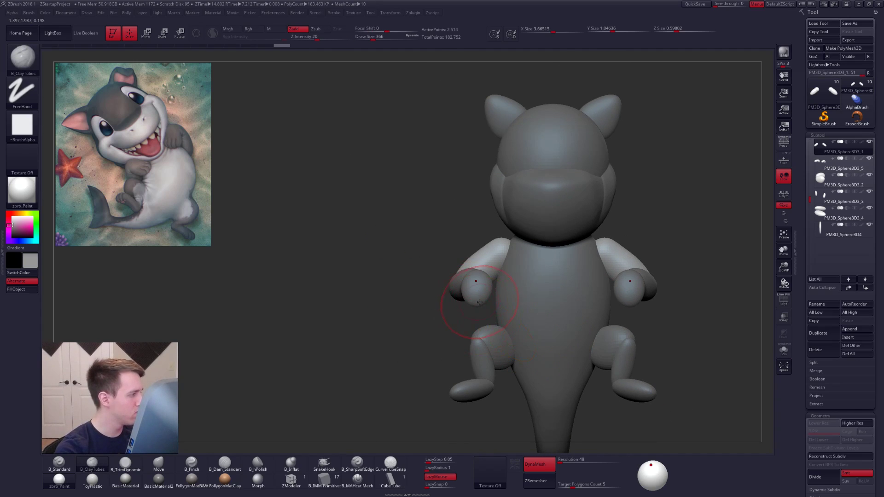
{"action": "mouse_move", "coordinate": [532, 301]}
{"action": "left_mouse_down"}
{"action": "mouse_move", "coordinate": [572, 292]}
{"action": "mouse_move", "coordinate": [524, 345]}
{"action": "mouse_move", "coordinate": [508, 315]}
{"action": "left_mouse_up"}
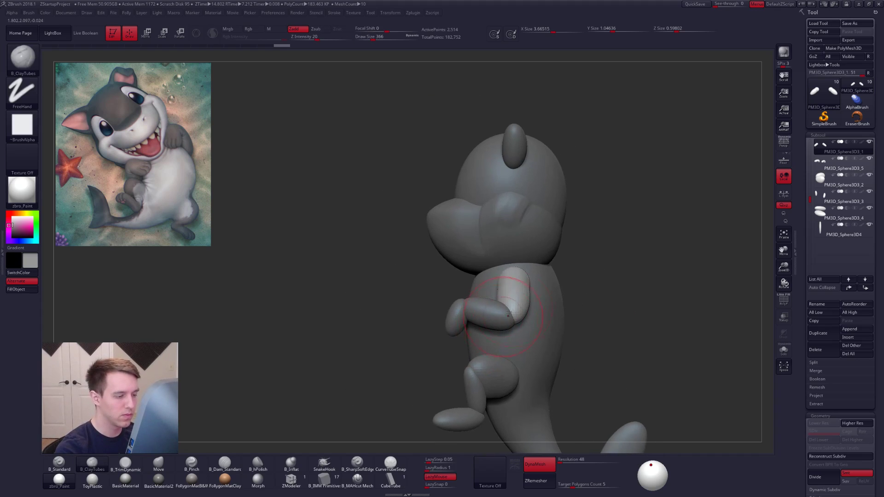
Step: Turn off DynaMesh on the upper arms and ZRemesh them with a target polygon count of 0.1
{"action": "left_click", "coordinate": [554, 466]}
{"action": "left_click", "coordinate": [558, 485]}
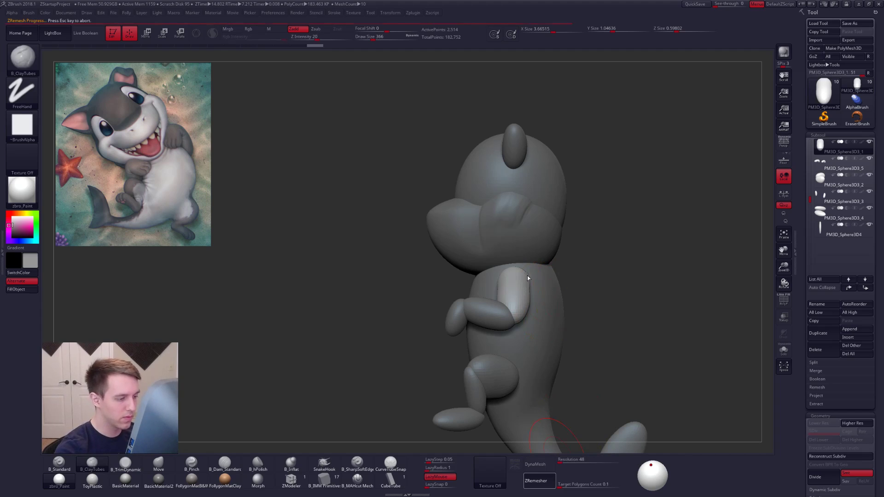
{"action": "left_click", "coordinate": [499, 317], "text": "alt"}
{"action": "right_click_drag", "start_coordinate": [504, 310], "coordinate": [526, 317], "text": "alt"}
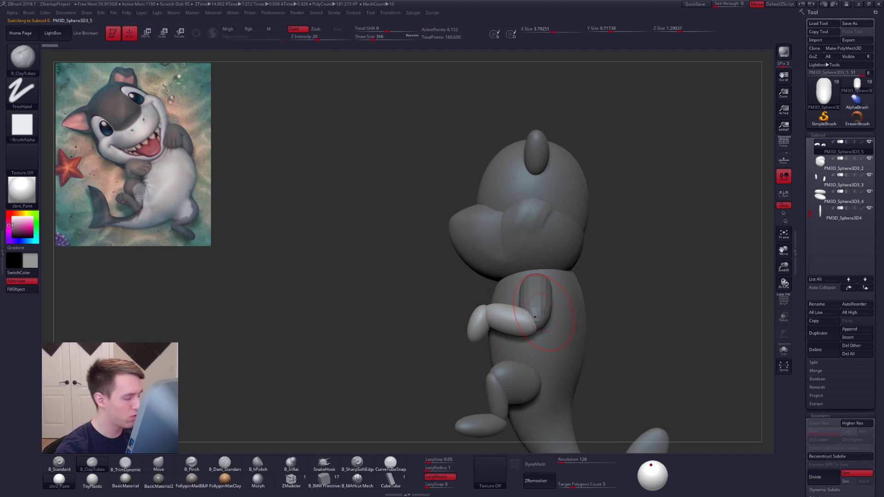
Step: Rotate the upper arms about the elbows in the side view and select the forearms and hands
{"action": "left_click", "coordinate": [534, 323], "text": "alt"}
{"action": "key", "text": "r"}
{"action": "mouse_move", "coordinate": [536, 330]}
{"action": "left_mouse_down"}
{"action": "mouse_move", "coordinate": [615, 298]}
{"action": "mouse_move", "coordinate": [618, 307]}
{"action": "left_mouse_up"}
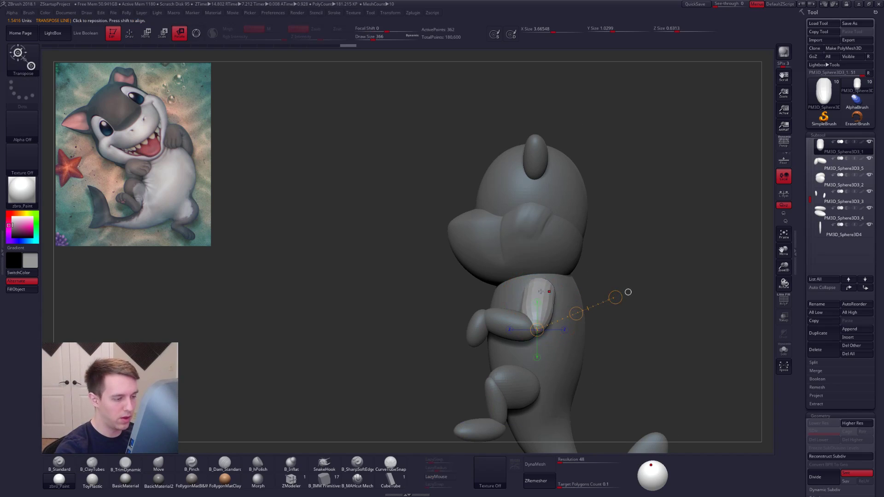
{"action": "left_click", "coordinate": [522, 329], "text": "alt"}
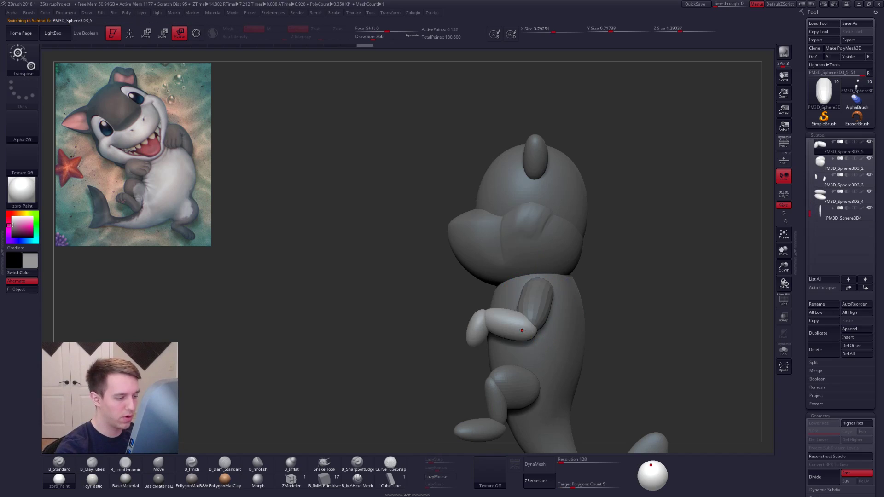
Step: Rotate the forearms and hands upward about the elbows in the side view
{"action": "mouse_move", "coordinate": [529, 326]}
{"action": "left_mouse_down"}
{"action": "mouse_move", "coordinate": [530, 378]}
{"action": "mouse_move", "coordinate": [486, 348]}
{"action": "mouse_move", "coordinate": [513, 345]}
{"action": "left_mouse_up"}
{"action": "key", "text": "w"}
{"action": "key", "text": "q"}
{"action": "mouse_move", "coordinate": [387, 328]}
{"action": "left_mouse_down"}
{"action": "mouse_move", "coordinate": [493, 325]}
{"action": "mouse_move", "coordinate": [522, 310]}
{"action": "left_mouse_up"}
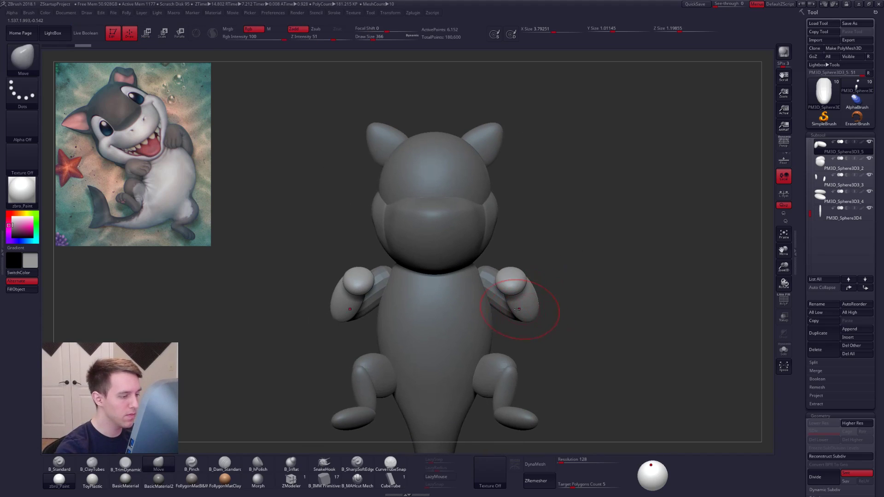
Step: Rotate the upper arms inward about the shoulders in the front view and pull their shoulder ends into shape
{"action": "left_click", "coordinate": [498, 301], "text": "alt"}
{"action": "key", "text": "alt+s"}
{"action": "key", "text": "r"}
{"action": "left_click_drag", "start_coordinate": [478, 277], "coordinate": [569, 330]}
{"action": "key", "text": "alt+s"}
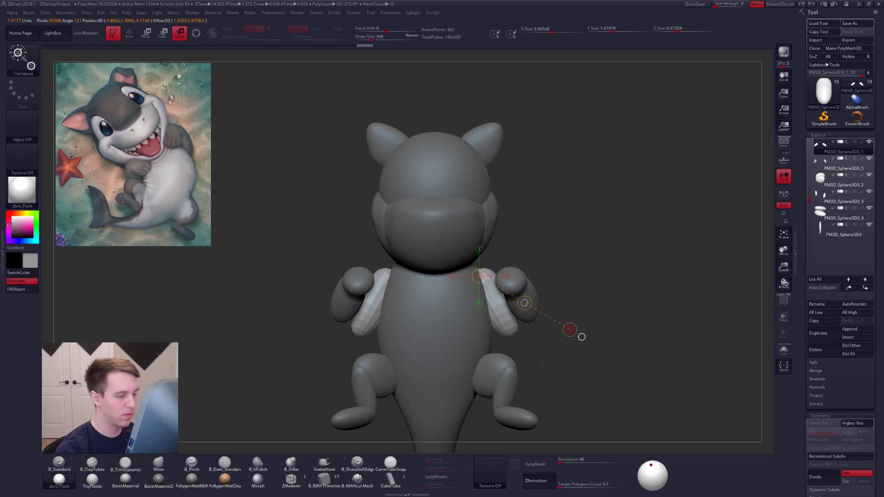
{"action": "key", "text": "w"}
{"action": "mouse_move", "coordinate": [504, 328]}
{"action": "left_mouse_down", "text": "shift"}
{"action": "mouse_move", "coordinate": [504, 377]}
{"action": "mouse_move", "coordinate": [503, 347]}
{"action": "left_mouse_up", "text": "shift"}
{"action": "key", "text": "q"}
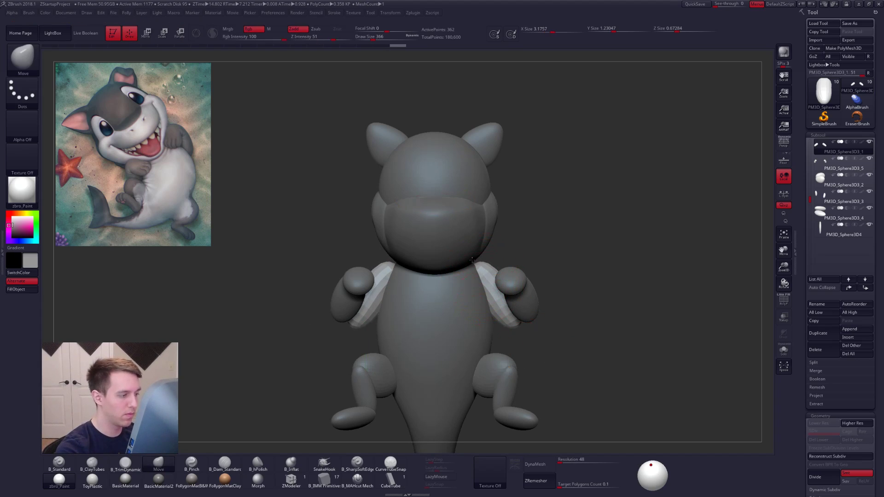
Step: Move the forearms and hands inward to line up with the repositioned elbows
{"action": "right_click_drag", "start_coordinate": [408, 291], "coordinate": [466, 271], "text": "alt"}
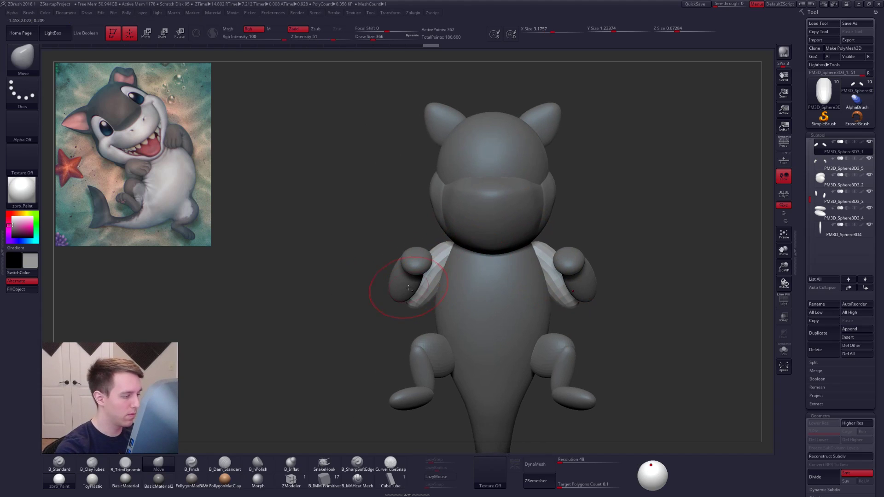
{"action": "left_click", "coordinate": [405, 290], "text": "alt"}
{"action": "key", "text": "w"}
{"action": "mouse_move", "coordinate": [405, 291]}
{"action": "left_mouse_down", "text": "shift"}
{"action": "mouse_move", "coordinate": [405, 346]}
{"action": "mouse_move", "coordinate": [406, 320]}
{"action": "mouse_move", "coordinate": [421, 320]}
{"action": "left_mouse_up", "text": "shift"}
{"action": "key", "text": "q"}
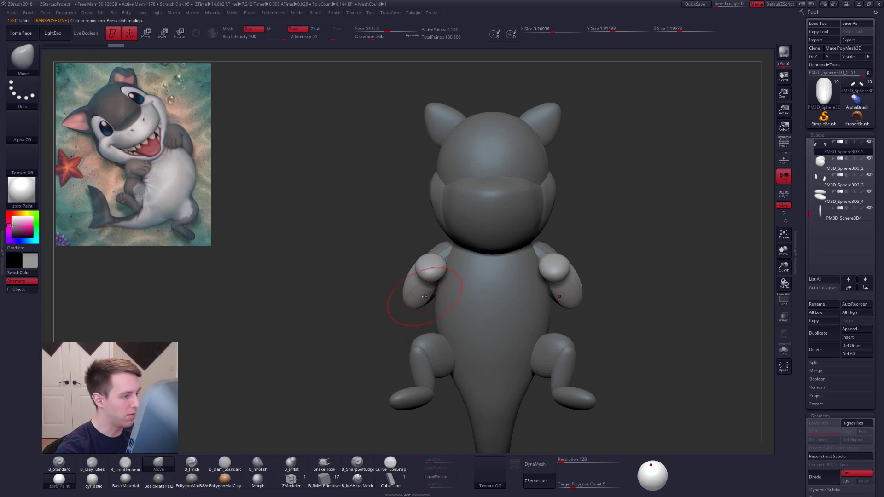
{"action": "mouse_move", "coordinate": [512, 331]}
{"action": "right_mouse_down", "text": "ctrl"}
{"action": "mouse_move", "coordinate": [517, 364]}
{"action": "mouse_move", "coordinate": [502, 328]}
{"action": "right_mouse_up", "text": "ctrl"}
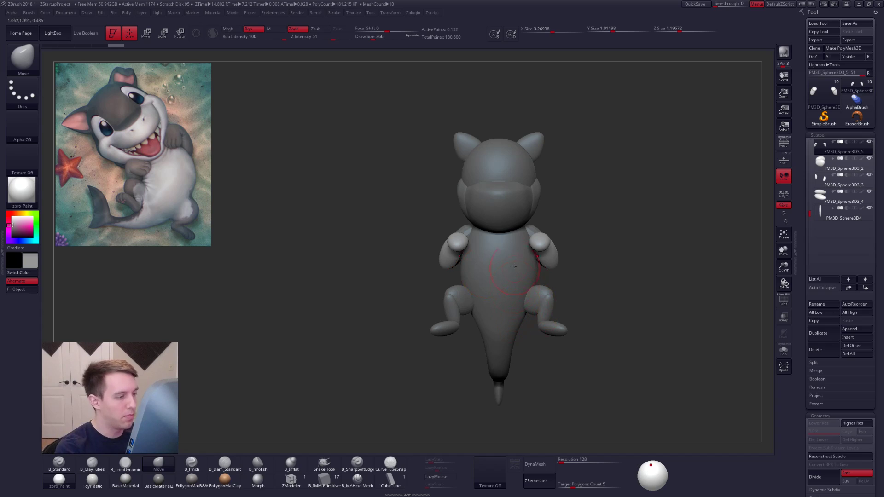
{"action": "left_click", "coordinate": [468, 278], "text": "alt"}
{"action": "mouse_move", "coordinate": [456, 271]}
{"action": "left_mouse_down", "text": "ctrl"}
{"action": "mouse_move", "coordinate": [431, 401]}
{"action": "mouse_move", "coordinate": [654, 350]}
{"action": "mouse_move", "coordinate": [650, 278]}
{"action": "left_mouse_up", "text": "ctrl"}
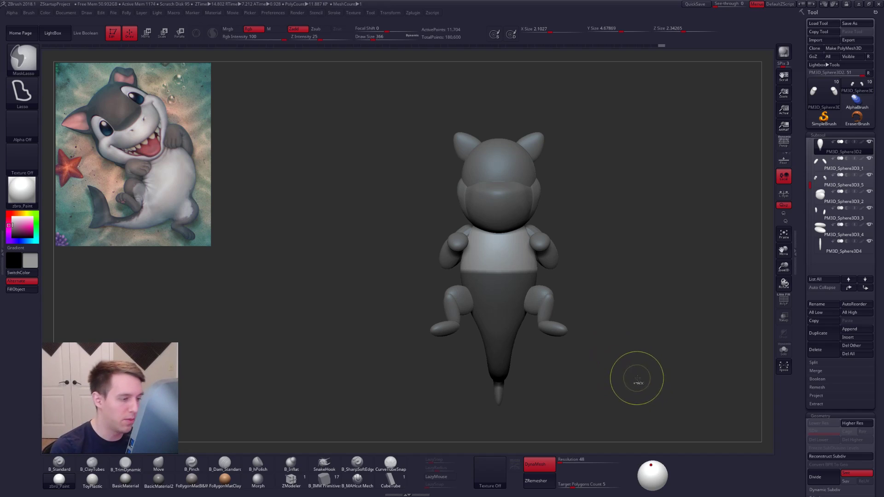
{"action": "left_click_drag", "start_coordinate": [637, 377], "coordinate": [645, 375], "text": "ctrl"}
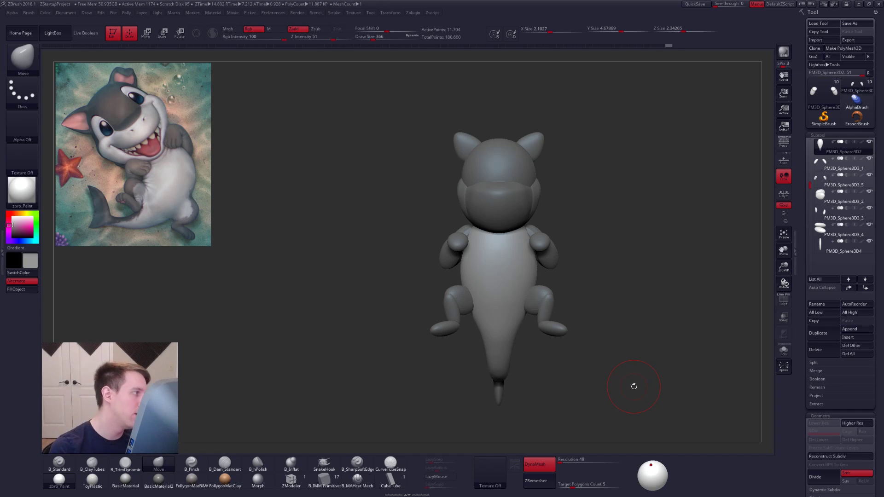
{"action": "mouse_move", "coordinate": [634, 386]}
{"action": "left_mouse_down"}
{"action": "mouse_move", "coordinate": [598, 386]}
{"action": "mouse_move", "coordinate": [621, 389]}
{"action": "left_mouse_up"}
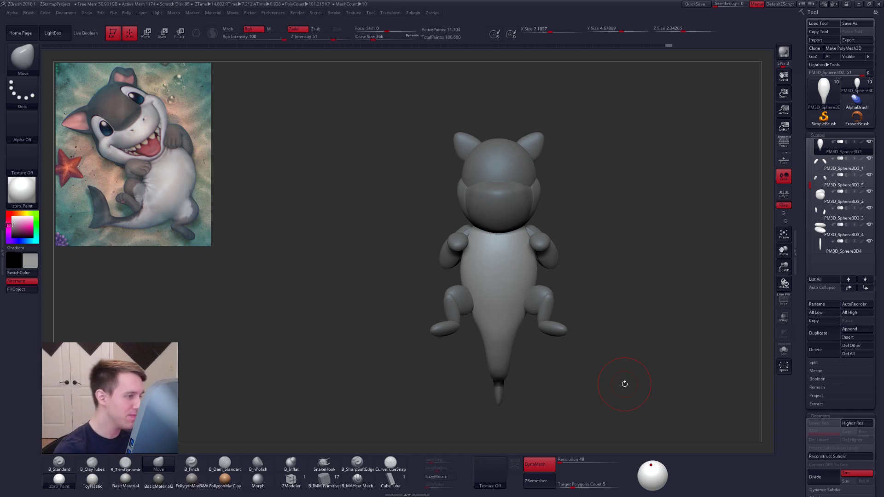
Step: Select the muzzle subtool and pull the cheeks outward with the Move brush
{"action": "mouse_move", "coordinate": [512, 165]}
{"action": "right_mouse_down", "text": "alt"}
{"action": "mouse_move", "coordinate": [493, 220]}
{"action": "mouse_move", "coordinate": [510, 233]}
{"action": "right_mouse_up", "text": "alt"}
{"action": "key", "text": "space"}
{"action": "left_click", "coordinate": [485, 236]}
{"action": "left_click", "coordinate": [486, 237], "text": "alt"}
{"action": "mouse_move", "coordinate": [489, 230]}
{"action": "right_mouse_down"}
{"action": "mouse_move", "coordinate": [522, 224]}
{"action": "mouse_move", "coordinate": [509, 235]}
{"action": "right_mouse_up"}
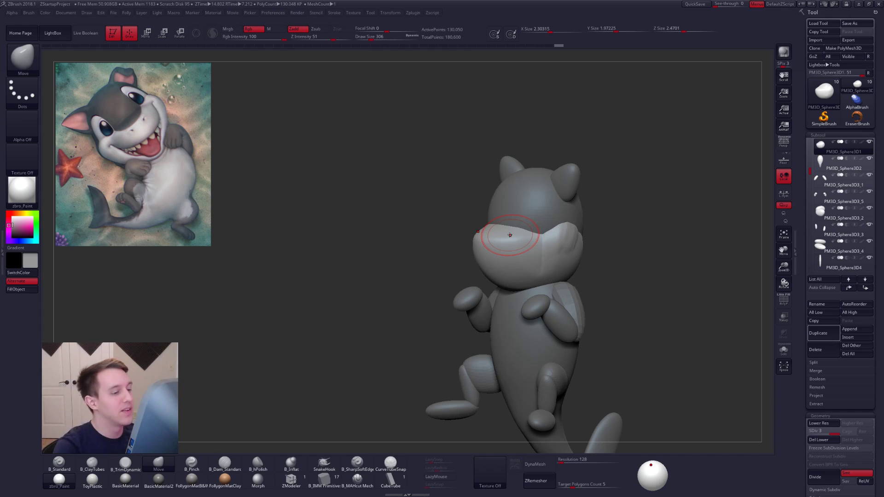
{"action": "mouse_move", "coordinate": [571, 267]}
{"action": "right_mouse_down"}
{"action": "mouse_move", "coordinate": [516, 260]}
{"action": "mouse_move", "coordinate": [602, 252]}
{"action": "mouse_move", "coordinate": [638, 398]}
{"action": "right_mouse_up"}
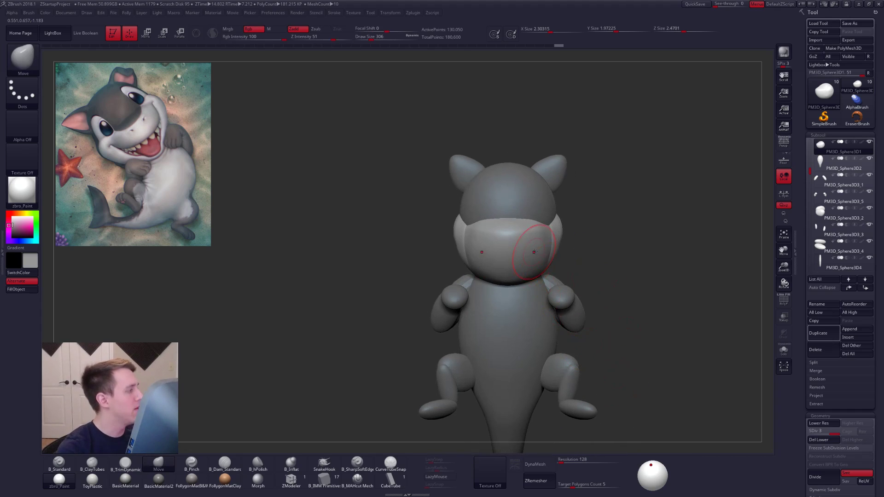
{"action": "right_click_drag", "start_coordinate": [536, 248], "coordinate": [543, 262], "text": "ctrl"}
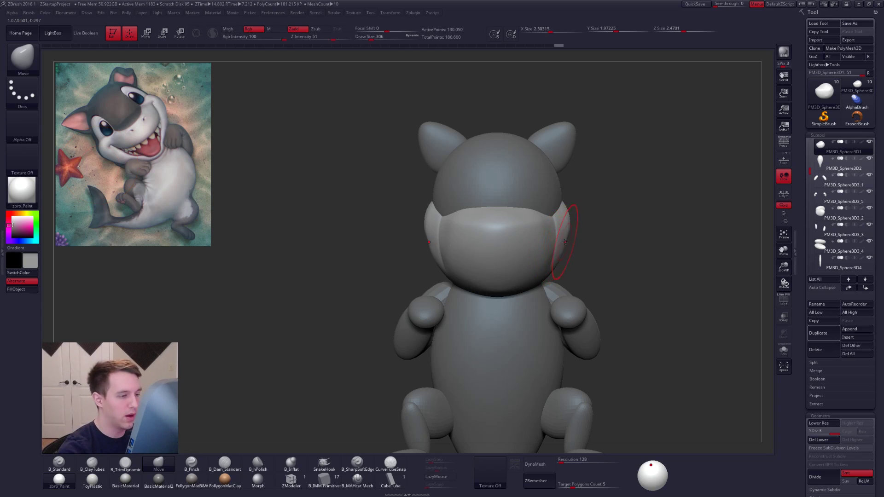
{"action": "right_click_drag", "start_coordinate": [564, 241], "coordinate": [550, 240]}
{"action": "key", "text": "space"}
{"action": "left_click_drag", "start_coordinate": [555, 239], "coordinate": [568, 258]}
Step: Build up the cheek tips with ClayTubes and sharpen them with the Pinch brush
{"action": "key", "text": "2"}
{"action": "right_click_drag", "start_coordinate": [581, 252], "coordinate": [520, 236]}
{"action": "key", "text": "5"}
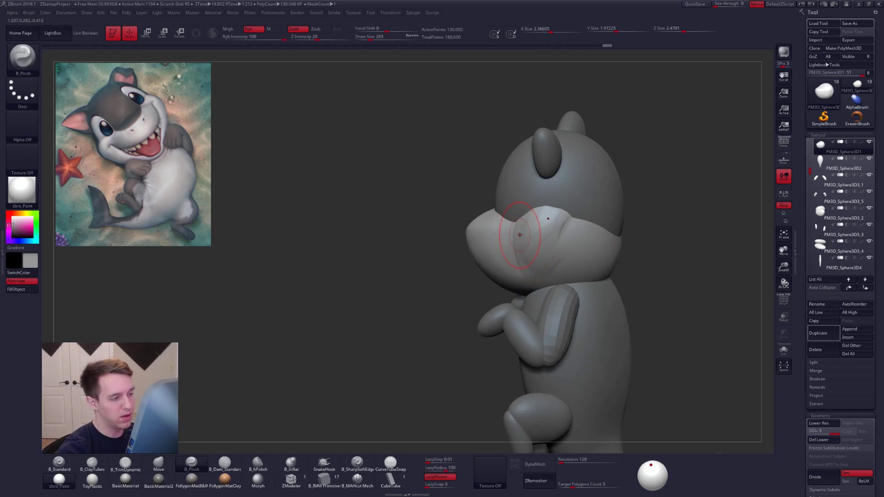
{"action": "mouse_move", "coordinate": [585, 234]}
{"action": "right_mouse_down", "text": "shift"}
{"action": "mouse_move", "coordinate": [575, 253]}
{"action": "mouse_move", "coordinate": [525, 236]}
{"action": "mouse_move", "coordinate": [515, 245]}
{"action": "right_mouse_up", "text": "shift"}
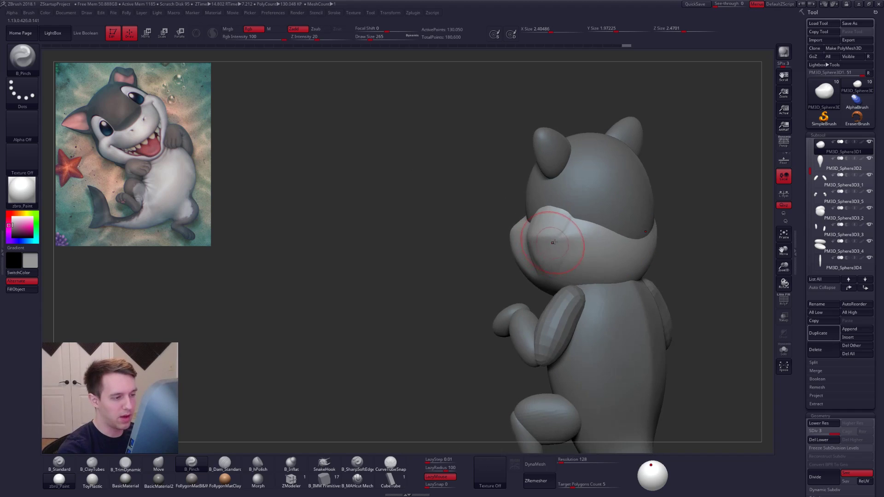
Step: Isolate the muzzle subtool and fill in the area behind the cheeks with ClayTubes and smoothing
{"action": "key", "text": "space"}
{"action": "left_click_drag", "start_coordinate": [575, 254], "coordinate": [580, 254]}
{"action": "key", "text": "shift+s"}
{"action": "key", "text": "2"}
{"action": "left_click_drag", "start_coordinate": [568, 224], "coordinate": [584, 230]}
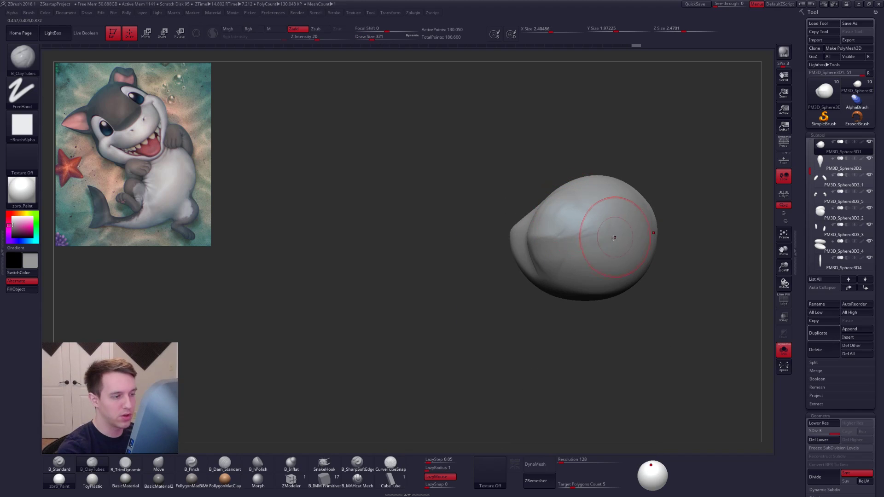
{"action": "right_click_drag", "start_coordinate": [616, 237], "coordinate": [601, 228], "text": "shift"}
{"action": "key", "text": "shift+s"}
{"action": "mouse_move", "coordinate": [581, 258]}
{"action": "right_mouse_down", "text": "shift"}
{"action": "mouse_move", "coordinate": [617, 250]}
{"action": "mouse_move", "coordinate": [572, 250]}
{"action": "right_mouse_up", "text": "shift"}
Step: Refine the cheek and muzzle silhouette in the front view with the Move brush
{"action": "key", "text": "b"}
{"action": "key", "text": "m"}
{"action": "key", "text": "v"}
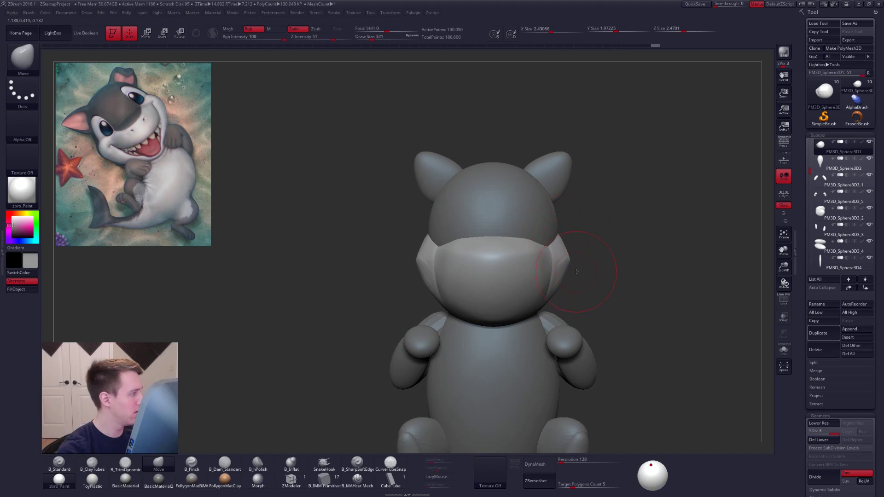
{"action": "right_click_drag", "start_coordinate": [575, 272], "coordinate": [567, 211], "text": "alt"}
{"action": "key", "text": "space"}
{"action": "left_click_drag", "start_coordinate": [539, 278], "coordinate": [542, 279]}
{"action": "right_click_drag", "start_coordinate": [534, 282], "coordinate": [525, 265], "text": "ctrl"}
{"action": "key", "text": "space"}
{"action": "left_click_drag", "start_coordinate": [523, 280], "coordinate": [521, 281]}
{"action": "left_click_drag", "start_coordinate": [460, 269], "coordinate": [464, 270]}
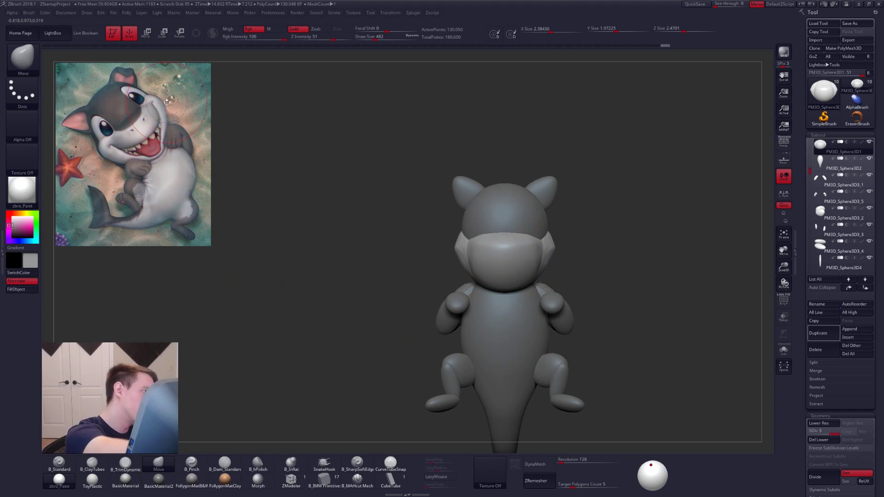
Step: Isolate the muzzle and pull its chin area slightly downward with a larger Move brush
{"action": "right_click_drag", "start_coordinate": [523, 280], "coordinate": [531, 287], "text": "ctrl"}
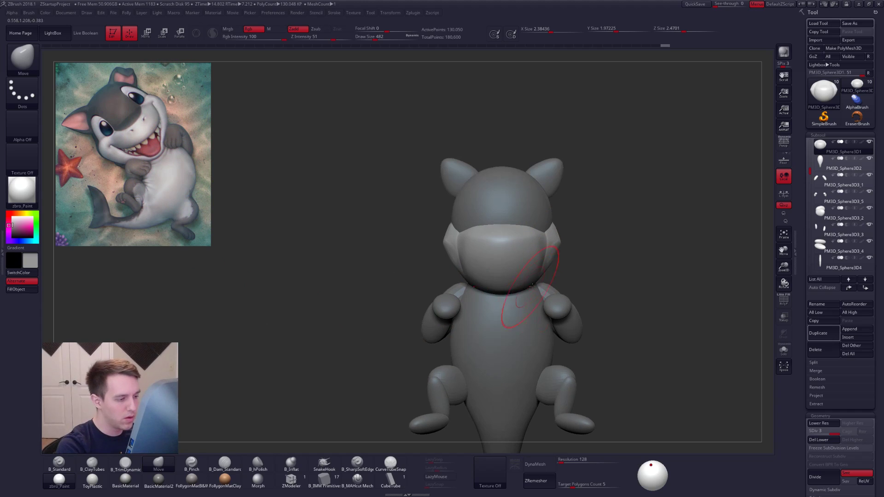
{"action": "key", "text": "alt+s"}
{"action": "key", "text": "bracketright"}
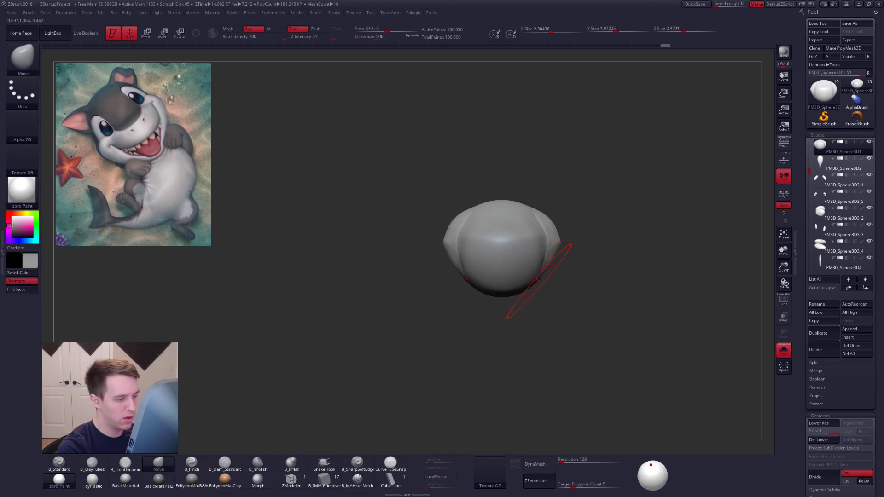
{"action": "key", "text": "bracketright"}
{"action": "left_click_drag", "start_coordinate": [509, 299], "coordinate": [504, 300]}
{"action": "key", "text": "alt+s"}
{"action": "mouse_move", "coordinate": [507, 304]}
{"action": "right_mouse_down"}
{"action": "mouse_move", "coordinate": [515, 307]}
{"action": "mouse_move", "coordinate": [532, 290]}
{"action": "right_mouse_up"}
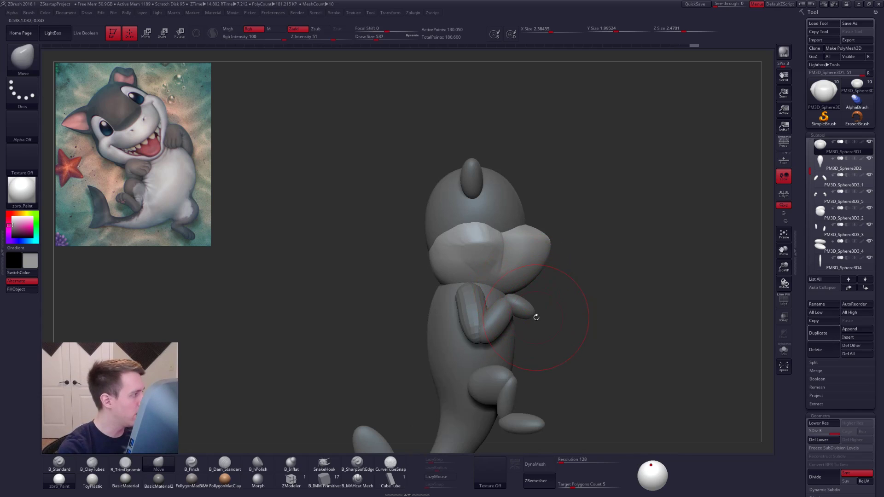
Step: Select the body subtool and reshape its upper torso with the ClayTubes brush
{"action": "left_click", "coordinate": [509, 325], "text": "alt"}
{"action": "key", "text": "alt+s"}
{"action": "key", "text": "3"}
{"action": "mouse_move", "coordinate": [516, 330]}
{"action": "right_mouse_down"}
{"action": "mouse_move", "coordinate": [501, 304]}
{"action": "mouse_move", "coordinate": [538, 288]}
{"action": "mouse_move", "coordinate": [530, 308]}
{"action": "right_mouse_up"}
{"action": "key", "text": "2"}
{"action": "key", "text": "alt+s"}
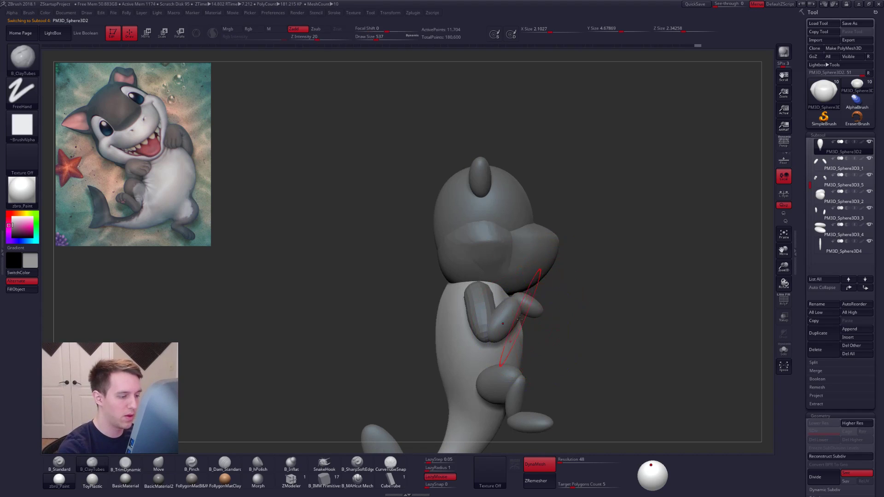
{"action": "key", "text": "alt+s"}
{"action": "mouse_move", "coordinate": [491, 313]}
{"action": "left_mouse_down"}
{"action": "mouse_move", "coordinate": [487, 325]}
{"action": "mouse_move", "coordinate": [511, 325]}
{"action": "mouse_move", "coordinate": [512, 308]}
{"action": "mouse_move", "coordinate": [507, 319]}
{"action": "left_mouse_up"}
{"action": "right_click_drag", "start_coordinate": [507, 319], "coordinate": [506, 249], "text": "alt"}
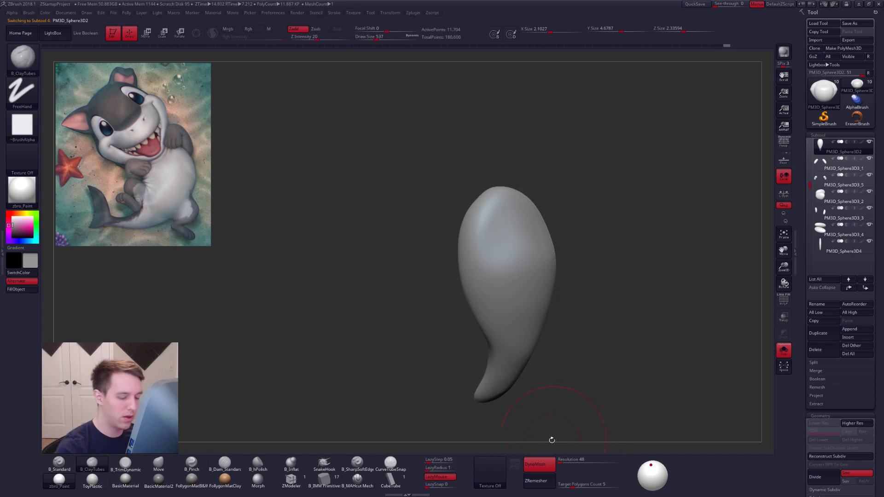
Step: Turn off DynaMesh on the body, ZRemesh it with a target polygon count of 0.1, and enable dynamic subdivision
{"action": "left_click", "coordinate": [548, 464]}
{"action": "left_click_drag", "start_coordinate": [564, 490], "coordinate": [558, 489]}
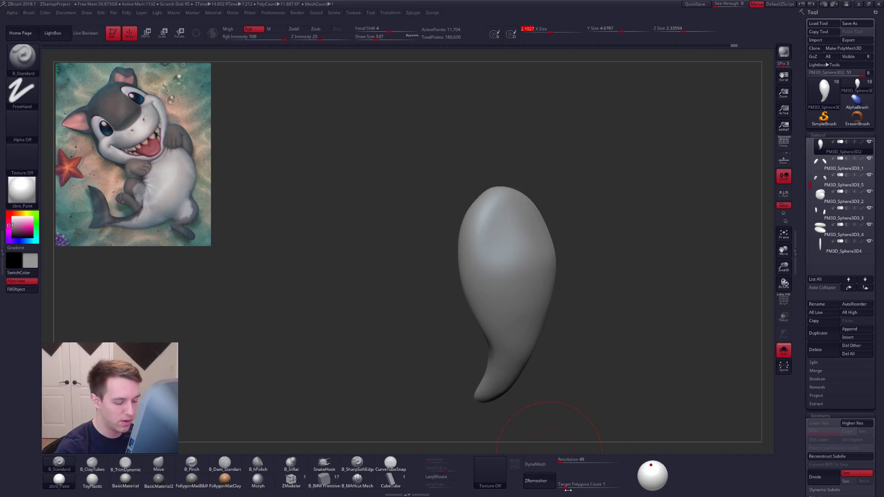
{"action": "left_click", "coordinate": [539, 481]}
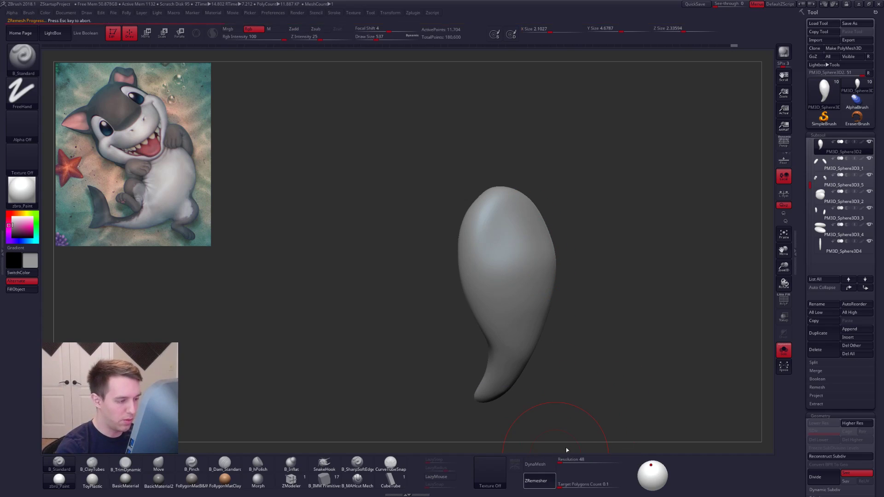
{"action": "key", "text": "alt+s"}
{"action": "key", "text": "d"}
Step: Reshape the upper back and chest of the remeshed body with the Move brush
{"action": "left_click_drag", "start_coordinate": [613, 396], "coordinate": [543, 260], "text": "shift"}
{"action": "key", "text": "4"}
{"action": "left_click_drag", "start_coordinate": [465, 220], "coordinate": [471, 227]}
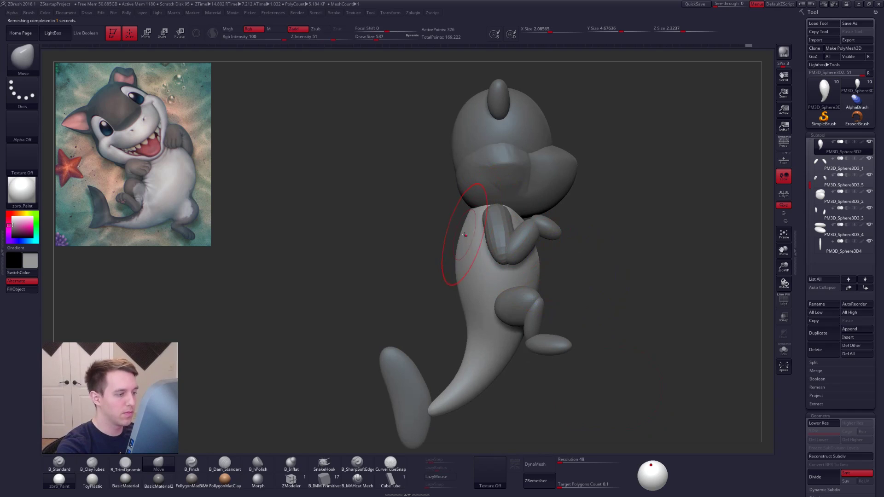
{"action": "key", "text": "alt+s"}
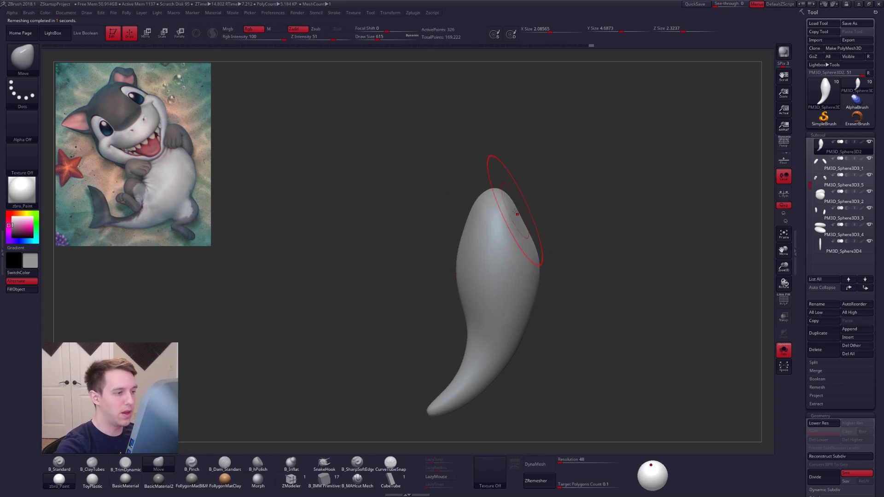
{"action": "key", "text": "alt+s"}
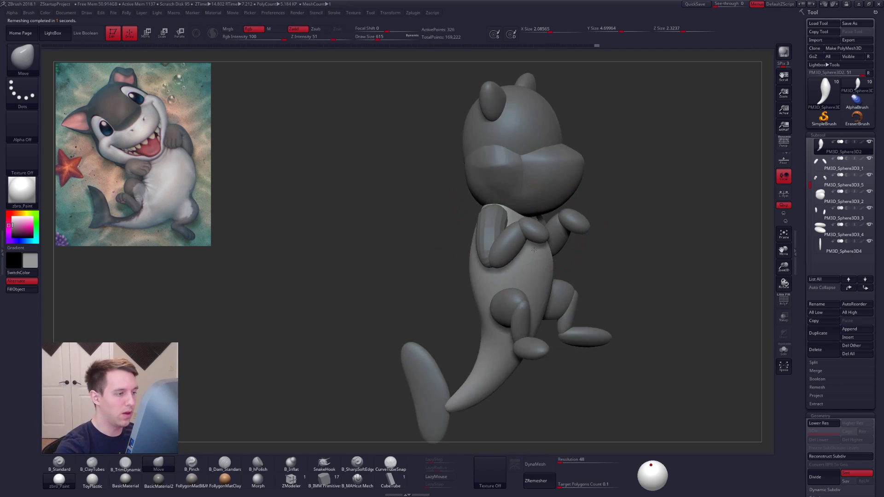
{"action": "key", "text": "space"}
{"action": "left_click_drag", "start_coordinate": [547, 231], "coordinate": [539, 231]}
{"action": "mouse_move", "coordinate": [559, 231]}
{"action": "right_mouse_down"}
{"action": "mouse_move", "coordinate": [525, 251]}
{"action": "mouse_move", "coordinate": [571, 221]}
{"action": "right_mouse_up"}
Step: Subdivide the body and build up its belly with the ClayTubes brush
{"action": "key", "text": "ctrl+d"}
{"action": "key", "text": "alt+s"}
{"action": "key", "text": "b"}
{"action": "key", "text": "c"}
{"action": "key", "text": "t"}
{"action": "key", "text": "alt+s"}
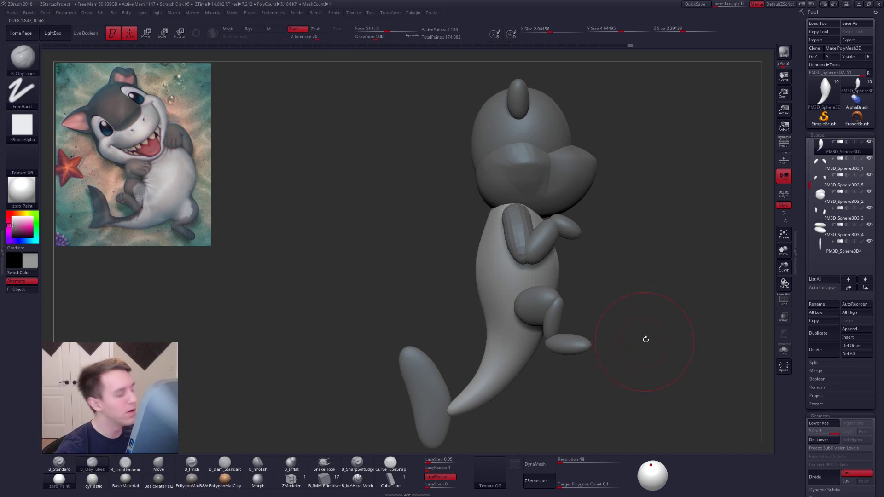
{"action": "right_click_drag", "start_coordinate": [646, 345], "coordinate": [612, 378]}
{"action": "left_click", "coordinate": [522, 292], "text": "alt"}
{"action": "key", "text": "alt+s"}
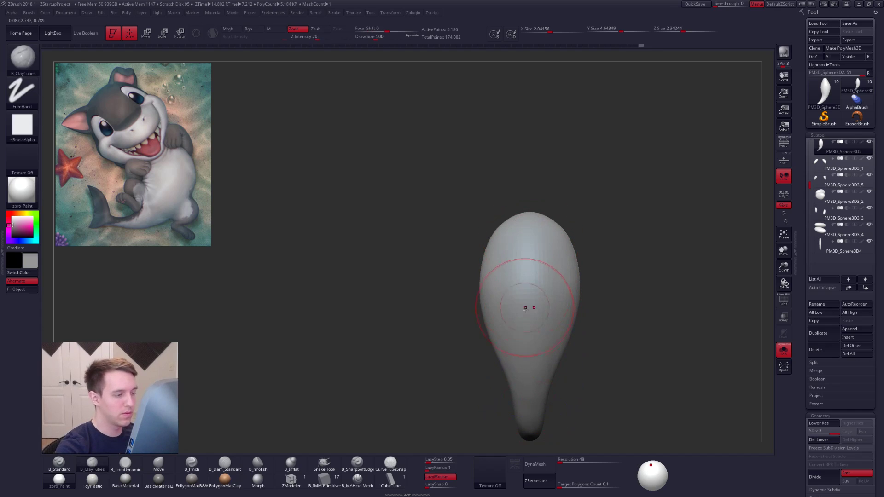
{"action": "key", "text": "alt+s"}
{"action": "mouse_move", "coordinate": [572, 331]}
{"action": "right_mouse_down"}
{"action": "mouse_move", "coordinate": [533, 319]}
{"action": "mouse_move", "coordinate": [528, 327]}
{"action": "right_mouse_up"}
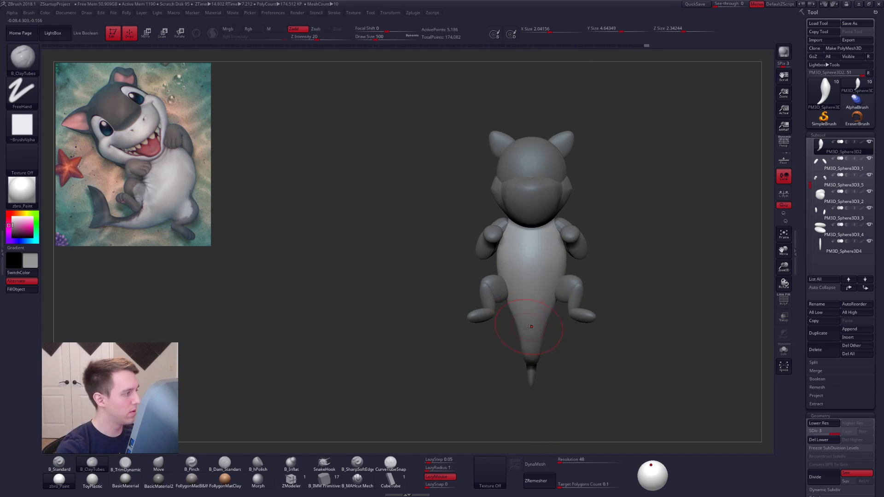
Step: Isolate the tail with a softened, inverted mask at a lower subdivision level and move it upward to shorten it
{"action": "mouse_move", "coordinate": [562, 304]}
{"action": "left_mouse_down", "text": "ctrl"}
{"action": "mouse_move", "coordinate": [481, 365]}
{"action": "mouse_move", "coordinate": [567, 380]}
{"action": "left_mouse_up", "text": "ctrl"}
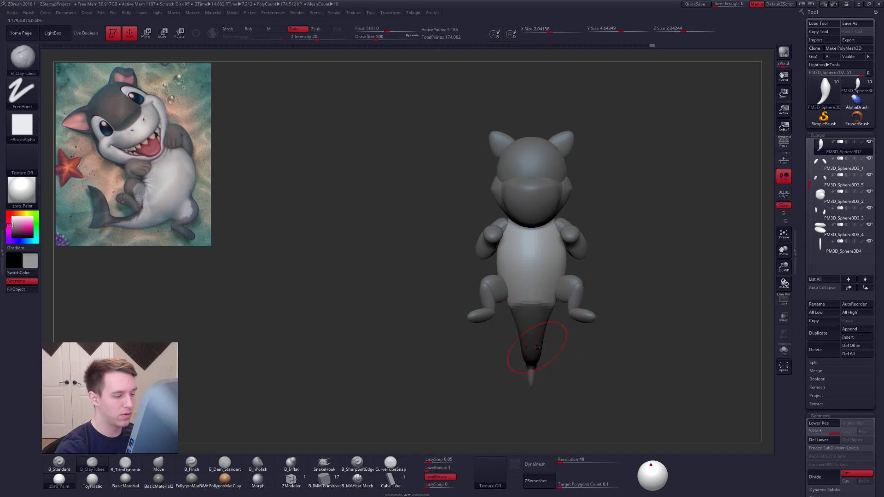
{"action": "key", "text": "shift+d"}
{"action": "left_click", "coordinate": [535, 345], "text": "ctrl"}
{"action": "left_click", "coordinate": [536, 346], "text": "ctrl"}
{"action": "key", "text": "ctrl+i"}
{"action": "key", "text": "w"}
{"action": "left_click_drag", "start_coordinate": [541, 301], "coordinate": [541, 382], "text": "shift"}
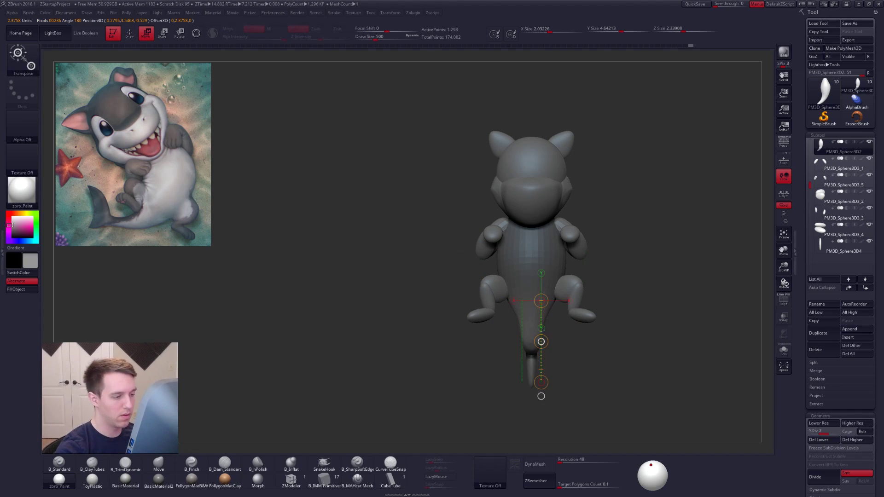
{"action": "left_click_drag", "start_coordinate": [542, 330], "coordinate": [542, 328]}
{"action": "key", "text": "q"}
Step: Mask the body above the tail tip with a softened edge in the side view and rotate the tail end downward
{"action": "right_click_drag", "start_coordinate": [529, 331], "coordinate": [554, 335]}
{"action": "mouse_move", "coordinate": [553, 336]}
{"action": "left_mouse_down", "text": "ctrl"}
{"action": "mouse_move", "coordinate": [539, 351]}
{"action": "mouse_move", "coordinate": [497, 317]}
{"action": "mouse_move", "coordinate": [447, 336]}
{"action": "left_mouse_up", "text": "ctrl"}
{"action": "left_click", "coordinate": [519, 343], "text": "ctrl"}
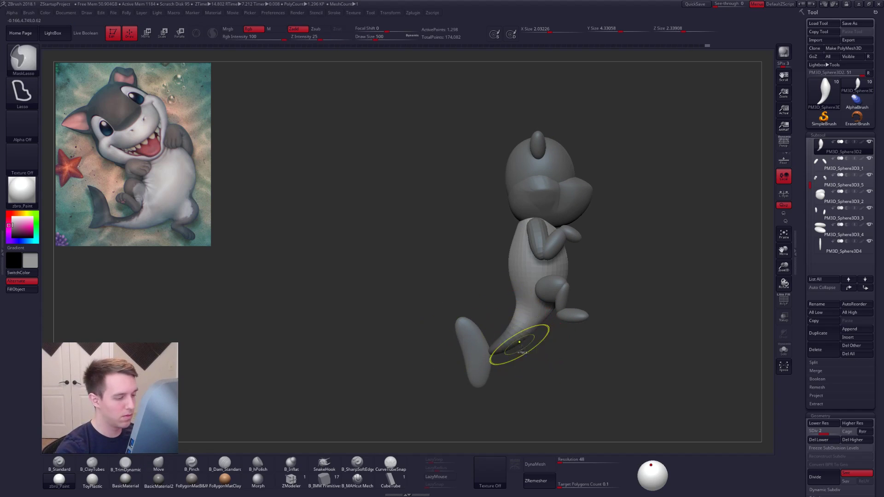
{"action": "key", "text": "b"}
{"action": "key", "text": "m"}
{"action": "key", "text": "v"}
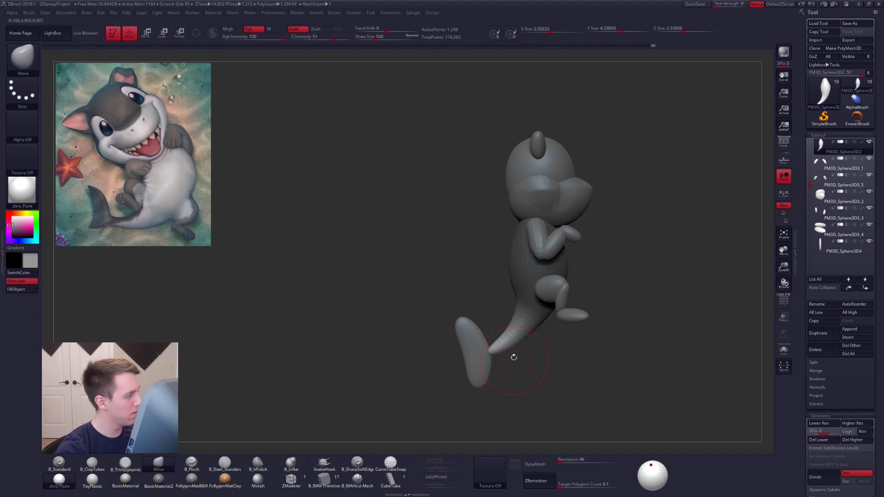
{"action": "key", "text": "r"}
{"action": "left_click_drag", "start_coordinate": [518, 332], "coordinate": [580, 358]}
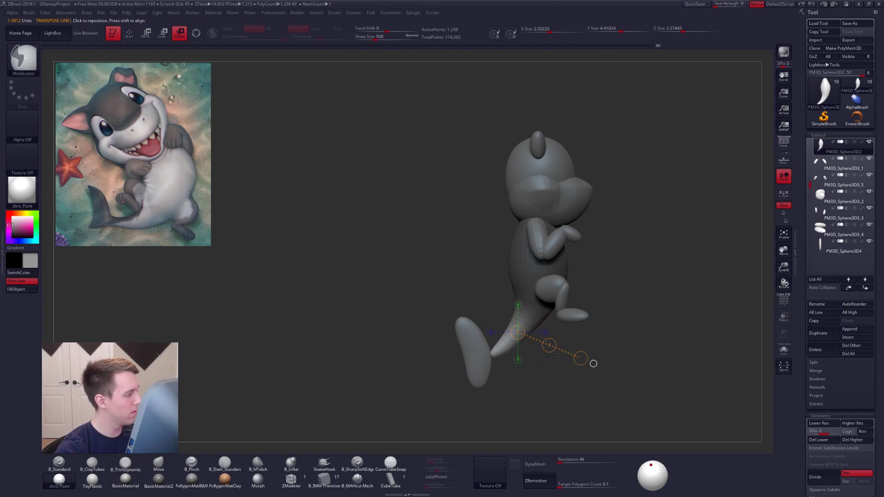
Step: Undo the last tail adjustment, then soften the mask at subdivision level 1 and rotate the tail downward
{"action": "key", "text": "ctrl+z"}
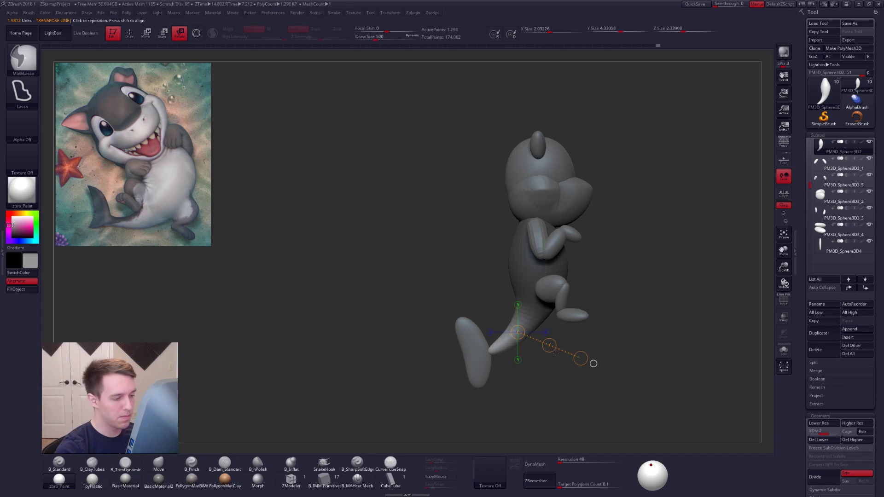
{"action": "key", "text": "q"}
{"action": "key", "text": "shift+d"}
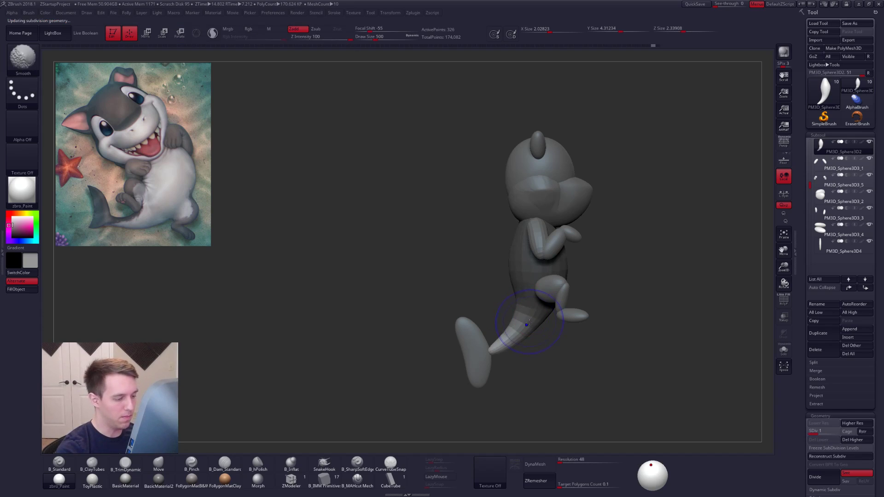
{"action": "key", "text": "w"}
{"action": "left_click", "coordinate": [533, 326], "text": "ctrl"}
{"action": "key", "text": "r"}
{"action": "left_click_drag", "start_coordinate": [536, 310], "coordinate": [491, 382]}
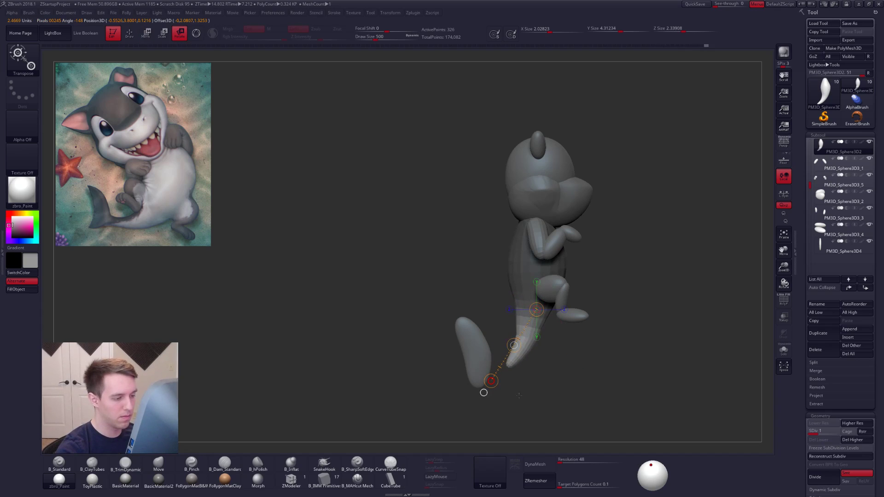
{"action": "key", "text": "q"}
Step: Try rotating the tail once more from its base with a further softened mask in the side view
{"action": "key", "text": "space"}
{"action": "left_click_drag", "start_coordinate": [575, 345], "coordinate": [513, 351], "text": "shift"}
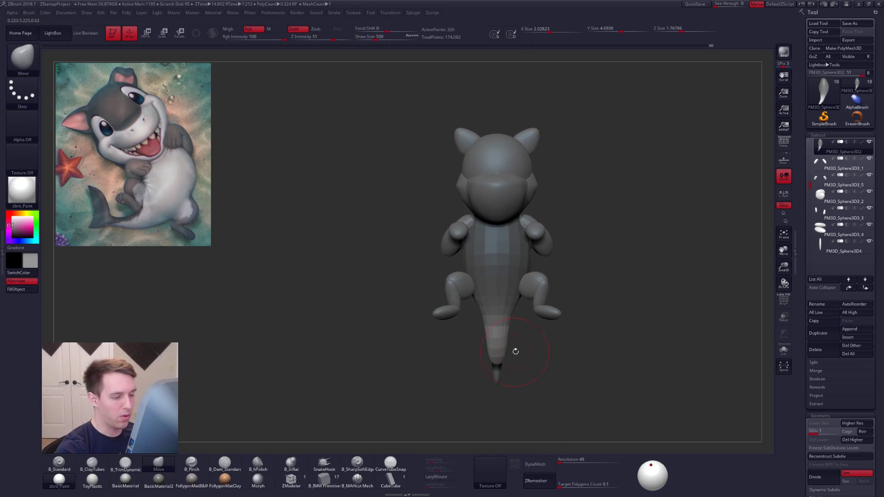
{"action": "left_click", "coordinate": [513, 350], "text": "ctrl"}
{"action": "left_click", "coordinate": [499, 334], "text": "ctrl"}
{"action": "left_click", "coordinate": [523, 308], "text": "ctrl"}
{"action": "key", "text": "r"}
{"action": "mouse_move", "coordinate": [496, 305]}
{"action": "left_mouse_down"}
{"action": "mouse_move", "coordinate": [497, 394]}
{"action": "mouse_move", "coordinate": [445, 387]}
{"action": "mouse_move", "coordinate": [466, 377]}
{"action": "left_mouse_up"}
{"action": "key", "text": "ctrl+z"}
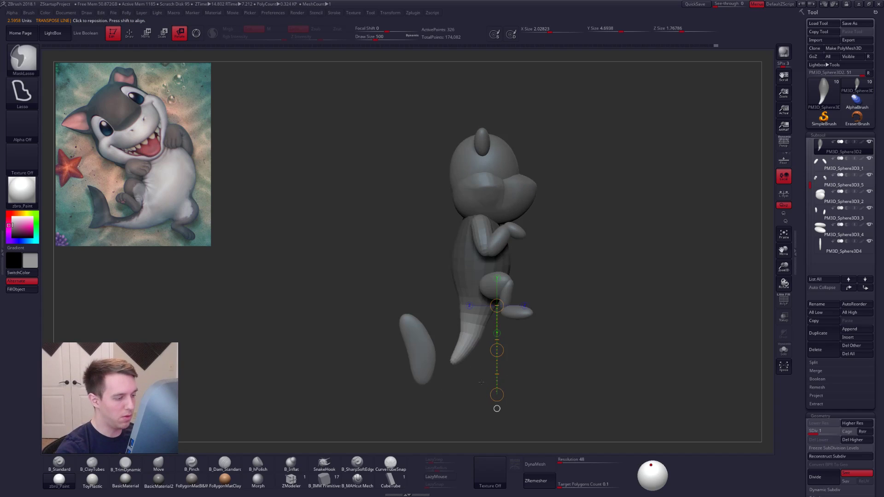
Step: Clear the body's mask, raise its subdivision level and refine the tail shape with the Move brush
{"action": "key", "text": "q"}
{"action": "left_click_drag", "start_coordinate": [533, 370], "coordinate": [489, 330], "text": "ctrl"}
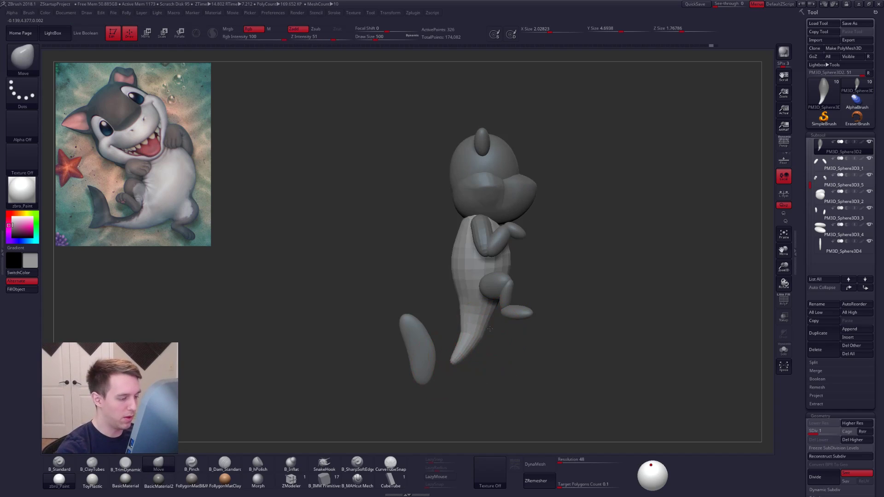
{"action": "key", "text": "ctrl+d"}
{"action": "key", "text": "space"}
{"action": "left_click_drag", "start_coordinate": [471, 307], "coordinate": [475, 308]}
{"action": "right_click_drag", "start_coordinate": [462, 349], "coordinate": [481, 316], "text": "alt"}
{"action": "left_click_drag", "start_coordinate": [481, 291], "coordinate": [519, 277], "text": "shift"}
{"action": "key", "text": "alt+s"}
{"action": "key", "text": "space"}
{"action": "left_click_drag", "start_coordinate": [522, 220], "coordinate": [520, 204], "text": "shift"}
{"action": "key", "text": "alt+s"}
Step: Select the tail fin and move it against the tip of the tail in the side view
{"action": "mouse_move", "coordinate": [523, 260]}
{"action": "right_mouse_down", "text": "shift"}
{"action": "mouse_move", "coordinate": [543, 294]}
{"action": "mouse_move", "coordinate": [509, 288]}
{"action": "mouse_move", "coordinate": [543, 295]}
{"action": "right_mouse_up", "text": "shift"}
{"action": "key", "text": "2"}
{"action": "left_click", "coordinate": [463, 313], "text": "alt"}
{"action": "key", "text": "w"}
{"action": "mouse_move", "coordinate": [469, 333]}
{"action": "left_mouse_down", "text": "shift"}
{"action": "mouse_move", "coordinate": [469, 384]}
{"action": "mouse_move", "coordinate": [479, 363]}
{"action": "mouse_move", "coordinate": [491, 370]}
{"action": "left_mouse_up", "text": "shift"}
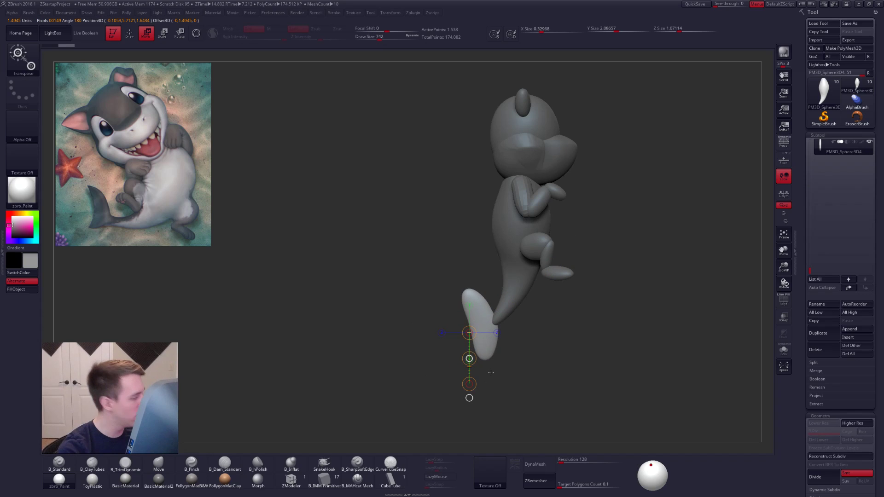
Step: Subdivide the tail fin to level 3 and pull its ends into a crescent with the Move brush at draw size 350
{"action": "key", "text": "q"}
{"action": "right_click_drag", "start_coordinate": [474, 324], "coordinate": [525, 296], "text": "alt"}
{"action": "key", "text": "space"}
{"action": "left_click_drag", "start_coordinate": [525, 295], "coordinate": [517, 294]}
{"action": "right_click_drag", "start_coordinate": [533, 331], "coordinate": [538, 279], "text": "alt"}
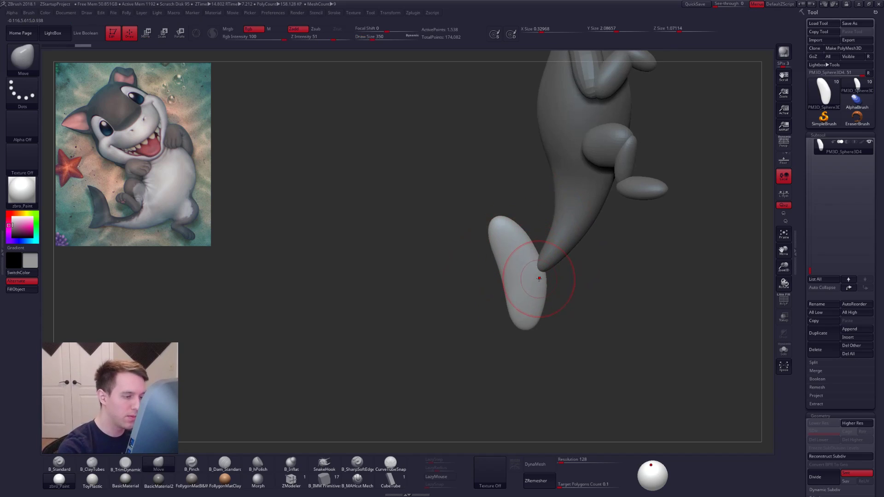
{"action": "key", "text": "ctrl+f"}
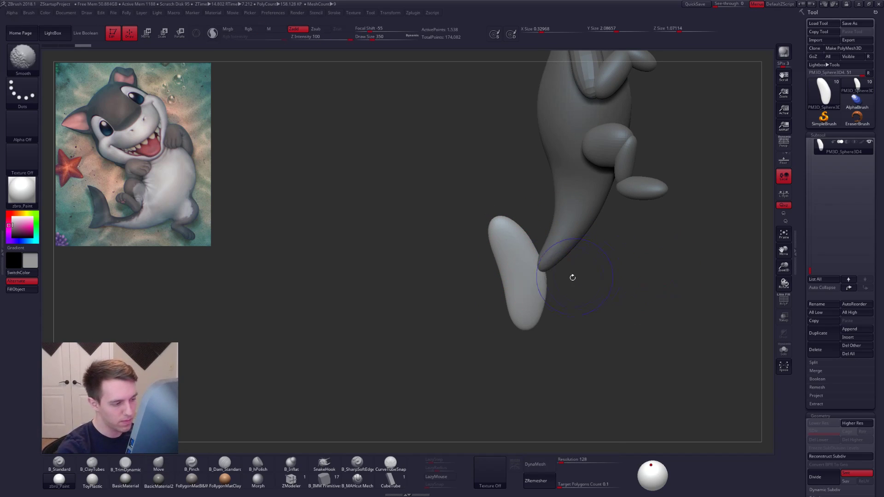
{"action": "key", "text": "ctrl+d"}
{"action": "key", "text": "ctrl+d"}
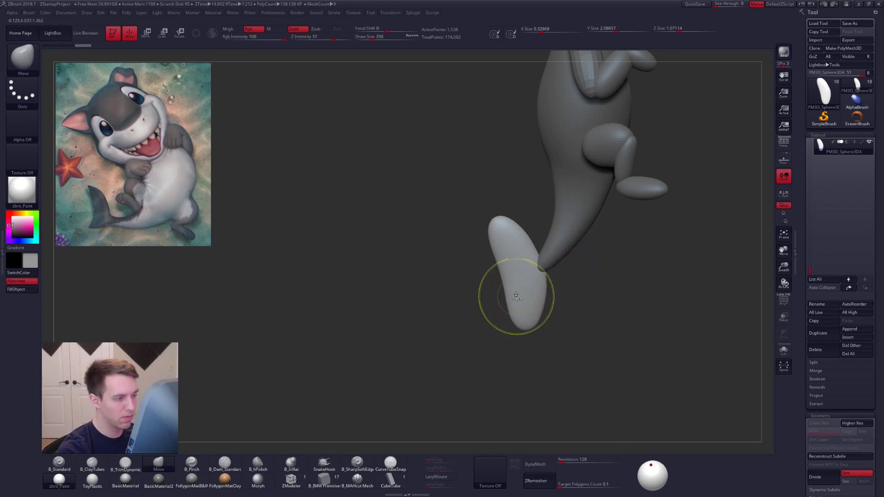
{"action": "left_click_drag", "start_coordinate": [486, 221], "coordinate": [466, 223]}
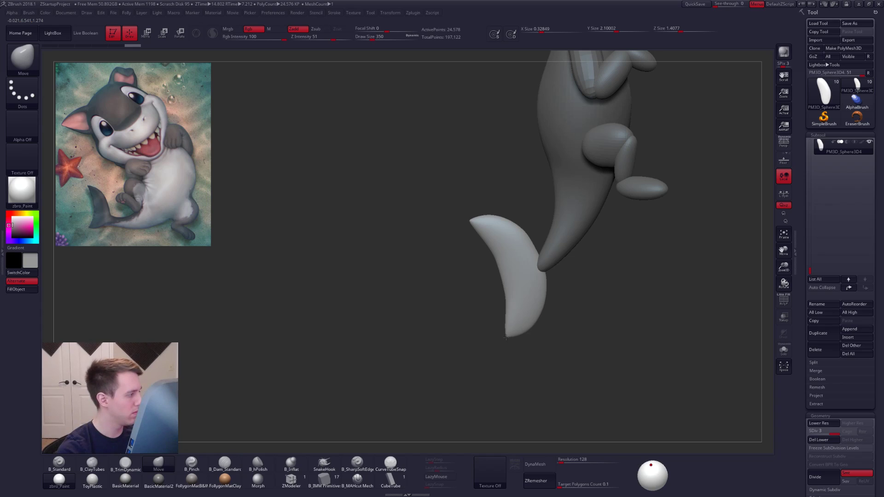
Step: Rotate the crescent fin and reposition it so its outer curve meets the tail tip
{"action": "key", "text": "shift+f"}
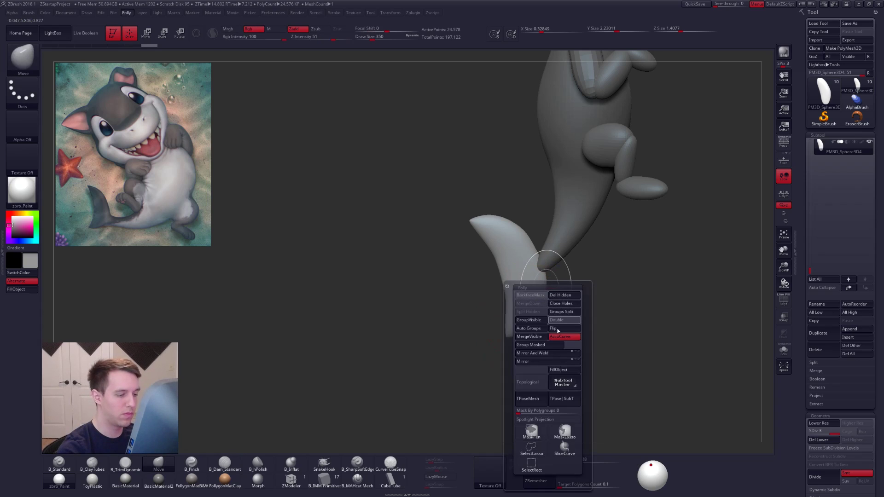
{"action": "key", "text": "space"}
{"action": "left_click", "coordinate": [553, 285]}
{"action": "key", "text": "w"}
{"action": "mouse_move", "coordinate": [504, 330]}
{"action": "left_mouse_down"}
{"action": "mouse_move", "coordinate": [539, 340]}
{"action": "mouse_move", "coordinate": [536, 325]}
{"action": "left_mouse_up"}
{"action": "mouse_move", "coordinate": [534, 292]}
{"action": "left_mouse_down"}
{"action": "mouse_move", "coordinate": [543, 331]}
{"action": "mouse_move", "coordinate": [480, 214]}
{"action": "mouse_move", "coordinate": [500, 247]}
{"action": "left_mouse_up"}
{"action": "key", "text": "r"}
{"action": "key", "text": "w"}
{"action": "key", "text": "y"}
{"action": "left_click_drag", "start_coordinate": [565, 248], "coordinate": [564, 254]}
{"action": "key", "text": "q"}
Step: Refine the fin's inner curve with smaller Move brush strokes and smooth its surface
{"action": "left_click_drag", "start_coordinate": [497, 245], "coordinate": [498, 256]}
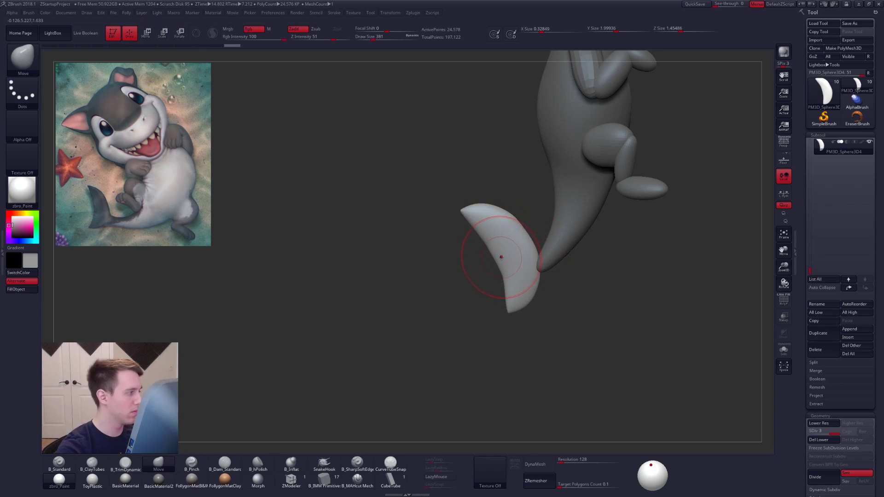
{"action": "key", "text": "s"}
{"action": "left_click", "coordinate": [505, 273]}
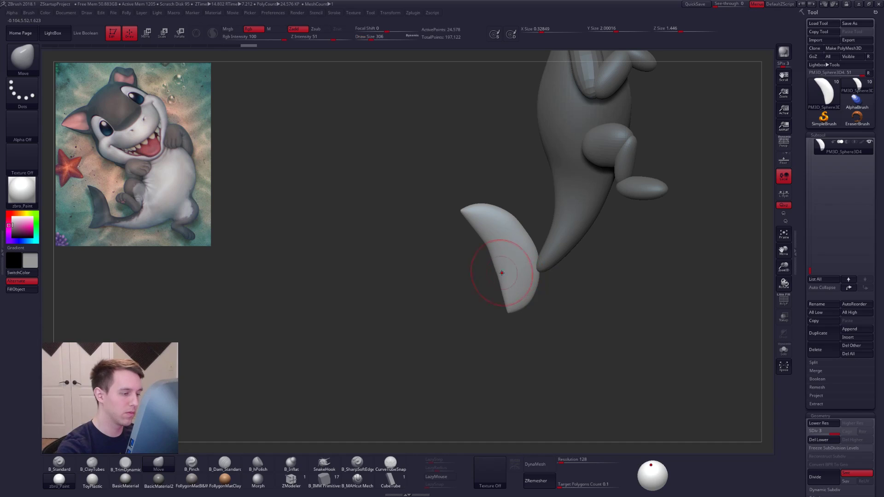
{"action": "key", "text": "shift"}
{"action": "left_click_drag", "start_coordinate": [504, 283], "coordinate": [500, 253], "text": "shift"}
{"action": "right_click_drag", "start_coordinate": [499, 253], "coordinate": [523, 267]}
{"action": "key", "text": "shift+s"}
Step: Isolate the tail fin and choose the B_SharpSoftEdge brush with a draw size of 203
{"action": "mouse_move", "coordinate": [523, 267]}
{"action": "right_mouse_down", "text": "alt"}
{"action": "mouse_move", "coordinate": [493, 299]}
{"action": "mouse_move", "coordinate": [478, 299]}
{"action": "mouse_move", "coordinate": [486, 300]}
{"action": "right_mouse_up", "text": "alt"}
{"action": "mouse_move", "coordinate": [485, 300]}
{"action": "right_mouse_down", "text": "ctrl"}
{"action": "mouse_move", "coordinate": [493, 326]}
{"action": "mouse_move", "coordinate": [468, 272]}
{"action": "right_mouse_up", "text": "ctrl"}
{"action": "key", "text": "space"}
{"action": "left_click", "coordinate": [533, 290]}
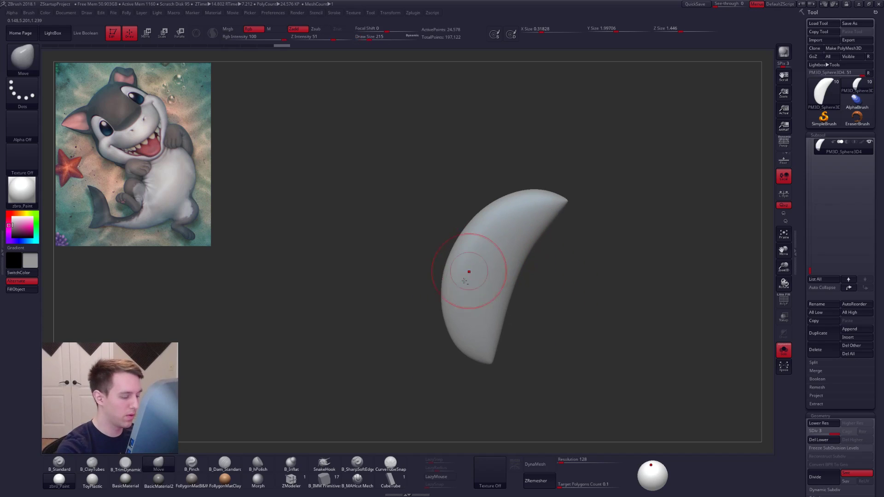
{"action": "left_click", "coordinate": [357, 478]}
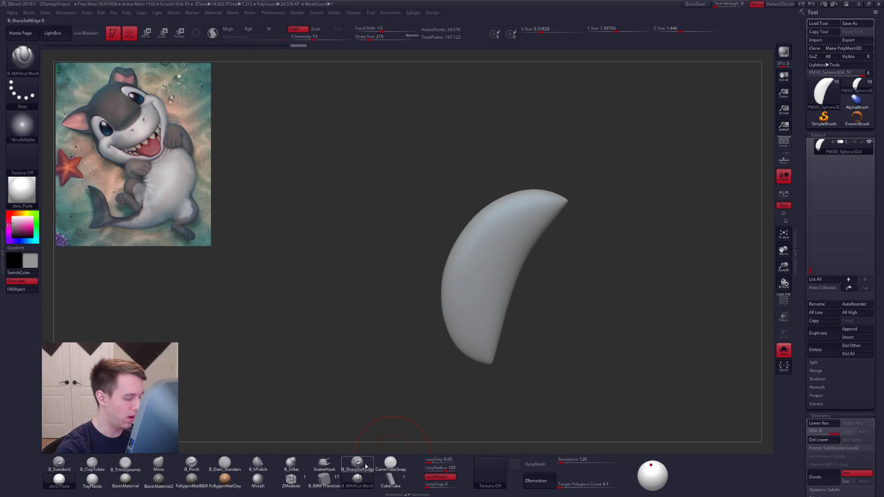
{"action": "left_click", "coordinate": [365, 467]}
{"action": "right_click_drag", "start_coordinate": [511, 265], "coordinate": [501, 294], "text": "ctrl"}
{"action": "key", "text": "space"}
{"action": "left_click", "coordinate": [543, 227]}
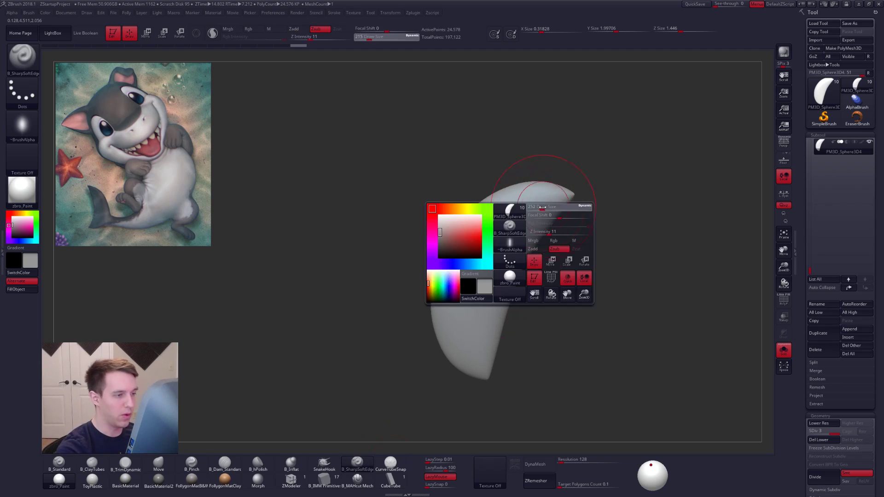
{"action": "right_click_drag", "start_coordinate": [530, 213], "coordinate": [532, 234], "text": "alt"}
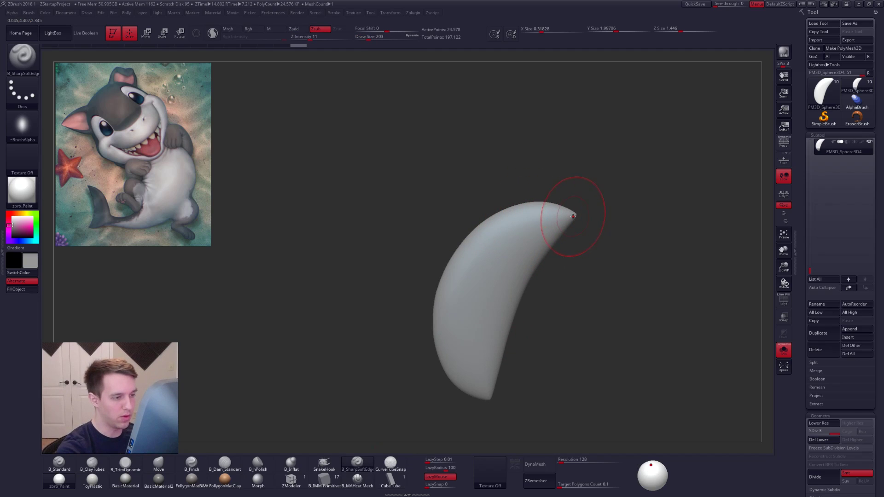
Step: Try carving a crease along the fin's outer curve with the B_SharpSoftEdge brush
{"action": "mouse_move", "coordinate": [527, 218]}
{"action": "left_mouse_down"}
{"action": "mouse_move", "coordinate": [460, 261]}
{"action": "mouse_move", "coordinate": [440, 322]}
{"action": "mouse_move", "coordinate": [463, 389]}
{"action": "mouse_move", "coordinate": [479, 401]}
{"action": "mouse_move", "coordinate": [506, 397]}
{"action": "left_mouse_up"}
{"action": "key", "text": "space"}
{"action": "left_click", "coordinate": [489, 298]}
{"action": "key", "text": "ctrl+z"}
Step: Subdivide the fin to level 4 and carve a groove along its outer curve with the B_SharpSoftEdge brush at draw size 121
{"action": "key", "text": "space"}
{"action": "left_click", "coordinate": [566, 216]}
{"action": "left_click_drag", "start_coordinate": [566, 216], "coordinate": [504, 218]}
{"action": "key", "text": "d"}
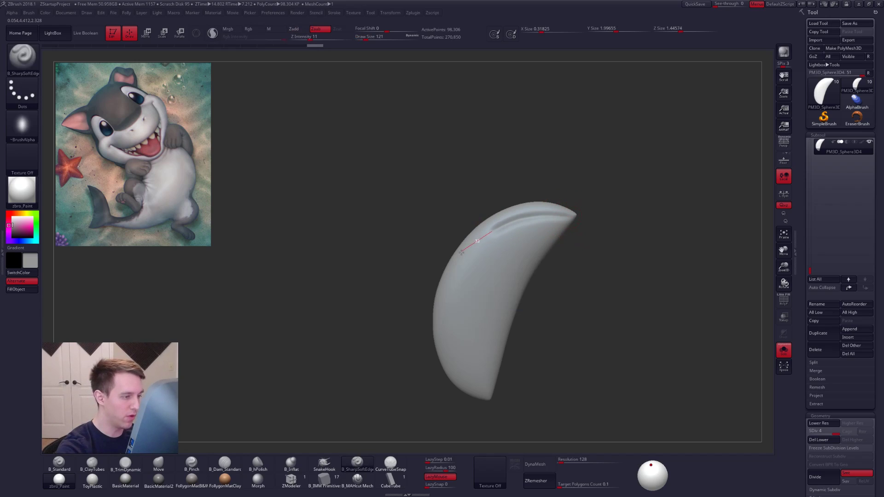
{"action": "mouse_move", "coordinate": [448, 276]}
{"action": "left_mouse_down"}
{"action": "mouse_move", "coordinate": [441, 309]}
{"action": "mouse_move", "coordinate": [449, 366]}
{"action": "mouse_move", "coordinate": [492, 408]}
{"action": "left_mouse_up"}
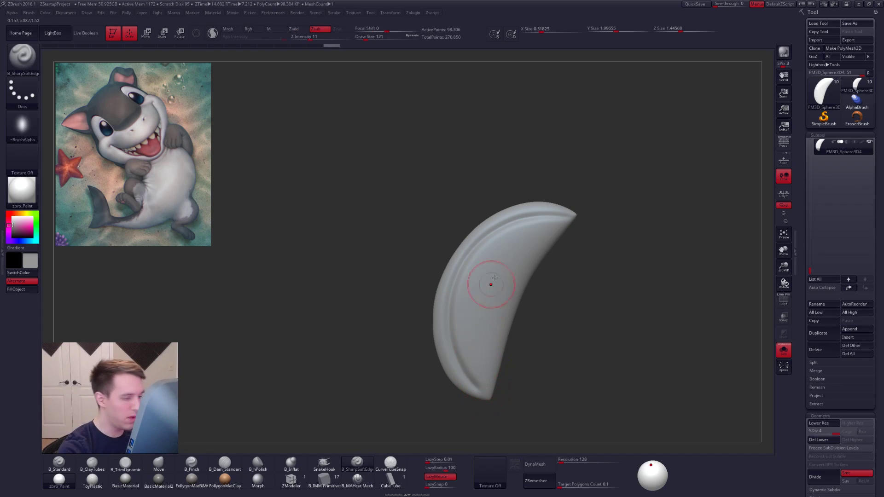
Step: Mask the fin's inner area inside the groove, then soften and invert the mask at subdivision level 2
{"action": "mouse_move", "coordinate": [567, 218]}
{"action": "left_mouse_down", "text": "ctrl"}
{"action": "mouse_move", "coordinate": [484, 235]}
{"action": "mouse_move", "coordinate": [459, 262]}
{"action": "mouse_move", "coordinate": [446, 317]}
{"action": "mouse_move", "coordinate": [455, 362]}
{"action": "mouse_move", "coordinate": [490, 398]}
{"action": "left_mouse_up", "text": "ctrl"}
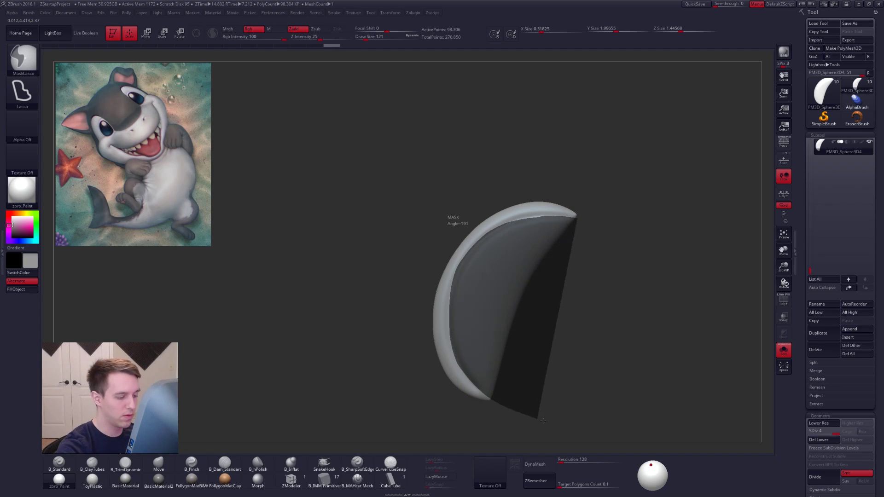
{"action": "key", "text": "shift"}
{"action": "key", "text": "shift+d"}
{"action": "key", "text": "shift+d"}
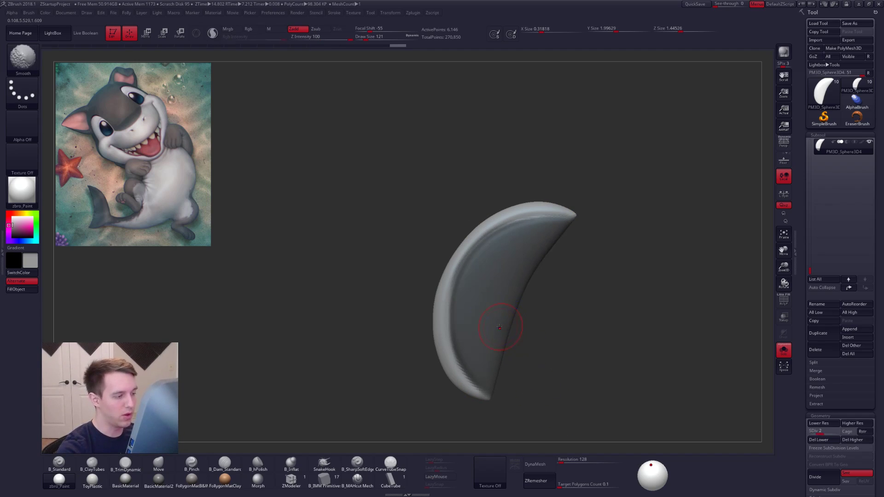
{"action": "left_click", "coordinate": [505, 327], "text": "ctrl"}
{"action": "left_click", "coordinate": [504, 328], "text": "ctrl"}
{"action": "left_click", "coordinate": [532, 335], "text": "ctrl"}
Step: Thin the fin's inner area behind the raised rim and return the fin to subdivision level 4
{"action": "mouse_move", "coordinate": [528, 319]}
{"action": "left_mouse_down", "text": "shift"}
{"action": "mouse_move", "coordinate": [492, 319]}
{"action": "mouse_move", "coordinate": [578, 327]}
{"action": "mouse_move", "coordinate": [541, 321]}
{"action": "mouse_move", "coordinate": [525, 338]}
{"action": "mouse_move", "coordinate": [532, 346]}
{"action": "mouse_move", "coordinate": [548, 335]}
{"action": "mouse_move", "coordinate": [571, 360]}
{"action": "mouse_move", "coordinate": [543, 352]}
{"action": "mouse_move", "coordinate": [511, 359]}
{"action": "left_mouse_up", "text": "shift"}
{"action": "key", "text": "w"}
{"action": "key", "text": "q"}
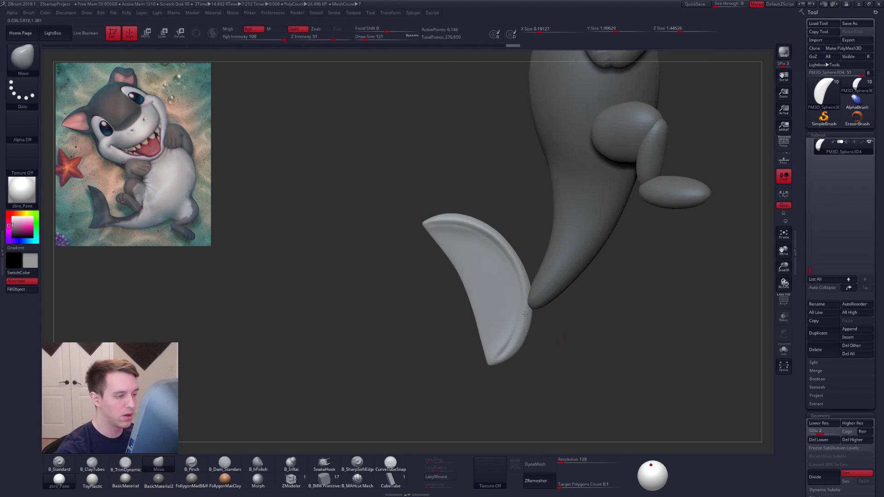
{"action": "left_click_drag", "start_coordinate": [559, 382], "coordinate": [561, 347], "text": "alt"}
{"action": "key", "text": "d"}
{"action": "key", "text": "d"}
{"action": "left_click_drag", "start_coordinate": [494, 387], "coordinate": [527, 318], "text": "alt"}
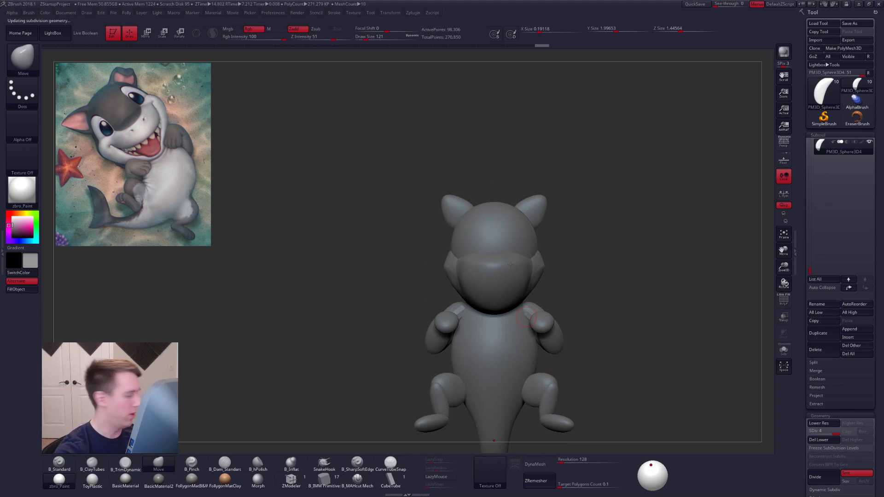
Step: Select the head and subdivide it to level 4
{"action": "left_click", "coordinate": [519, 237], "text": "alt"}
{"action": "right_click_drag", "start_coordinate": [516, 237], "coordinate": [497, 270], "text": "ctrl"}
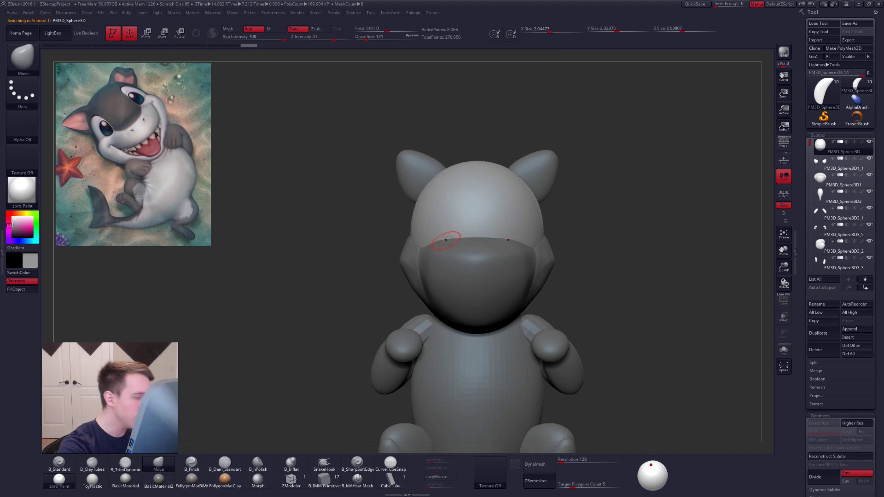
{"action": "mouse_move", "coordinate": [446, 240]}
{"action": "right_mouse_down", "text": "alt"}
{"action": "mouse_move", "coordinate": [425, 236]}
{"action": "mouse_move", "coordinate": [448, 230]}
{"action": "mouse_move", "coordinate": [448, 243]}
{"action": "right_mouse_up", "text": "alt"}
{"action": "key", "text": "ctrl+d"}
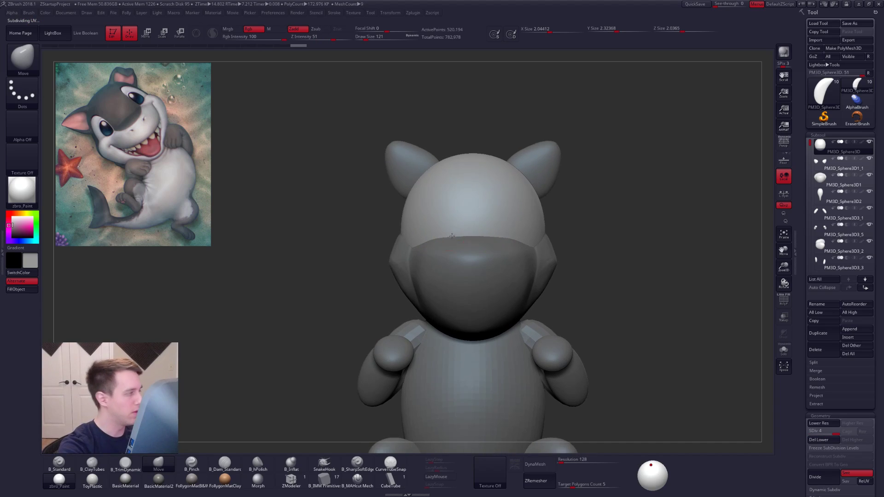
Step: Lasso-mask oval eye areas on both sides of the head above the muzzle, refining their outlines from the front and side
{"action": "key", "text": "ctrl"}
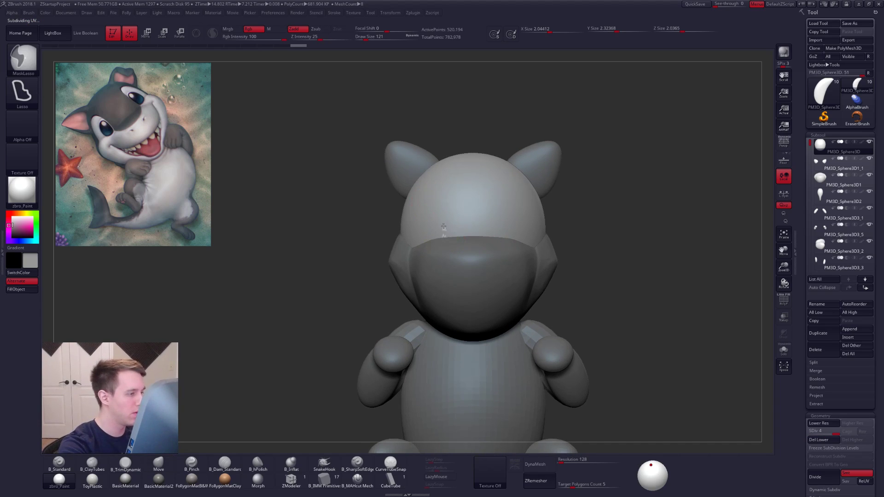
{"action": "mouse_move", "coordinate": [426, 189]}
{"action": "left_mouse_down", "text": "ctrl"}
{"action": "mouse_move", "coordinate": [407, 207]}
{"action": "mouse_move", "coordinate": [411, 254]}
{"action": "left_mouse_up", "text": "ctrl"}
{"action": "right_click_drag", "start_coordinate": [460, 283], "coordinate": [471, 297], "text": "alt"}
{"action": "key", "text": "ctrl"}
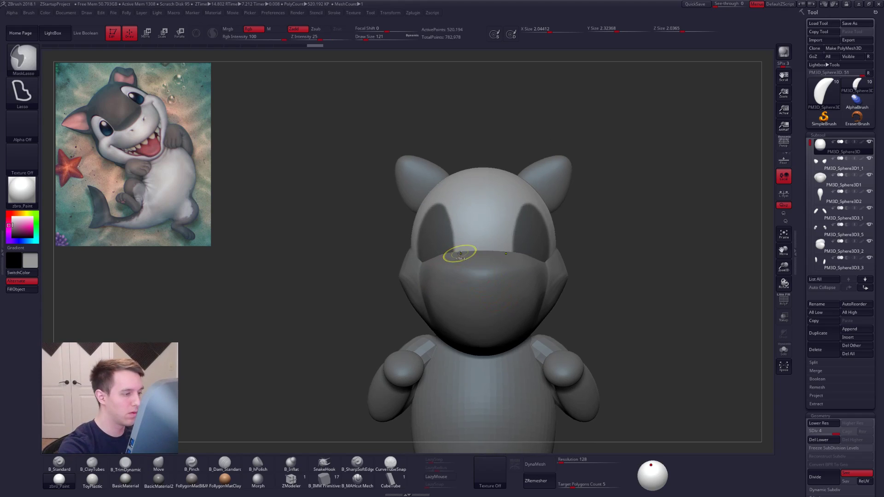
{"action": "mouse_move", "coordinate": [452, 213]}
{"action": "left_mouse_down", "text": "ctrl"}
{"action": "mouse_move", "coordinate": [430, 203]}
{"action": "mouse_move", "coordinate": [424, 251]}
{"action": "mouse_move", "coordinate": [460, 255]}
{"action": "left_mouse_up", "text": "ctrl"}
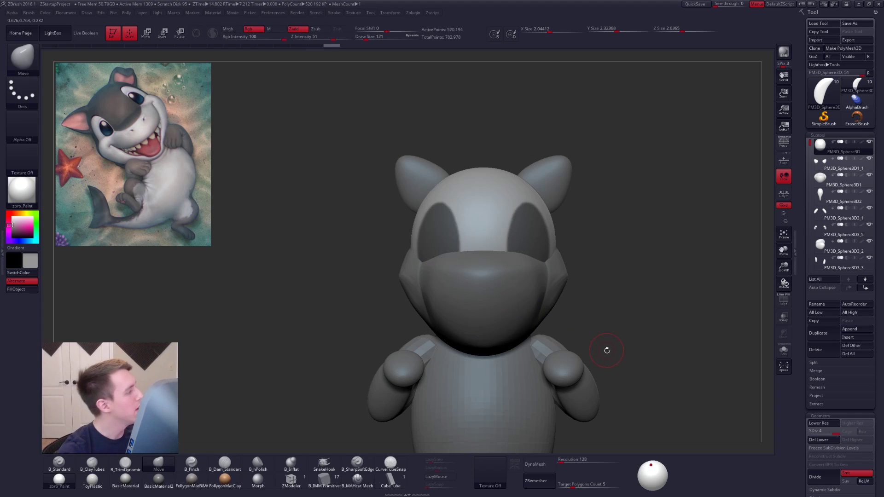
{"action": "left_click_drag", "start_coordinate": [602, 359], "coordinate": [529, 352]}
{"action": "mouse_move", "coordinate": [566, 160]}
{"action": "left_mouse_down", "text": "ctrl"}
{"action": "mouse_move", "coordinate": [540, 229]}
{"action": "mouse_move", "coordinate": [626, 258]}
{"action": "left_mouse_up", "text": "ctrl"}
Step: Soften and invert the eye mask, then push the eye areas back into the head to form sockets
{"action": "mouse_move", "coordinate": [522, 279]}
{"action": "right_mouse_down", "text": "alt"}
{"action": "mouse_move", "coordinate": [551, 317]}
{"action": "mouse_move", "coordinate": [547, 263]}
{"action": "right_mouse_up", "text": "alt"}
{"action": "left_click", "coordinate": [532, 272], "text": "ctrl"}
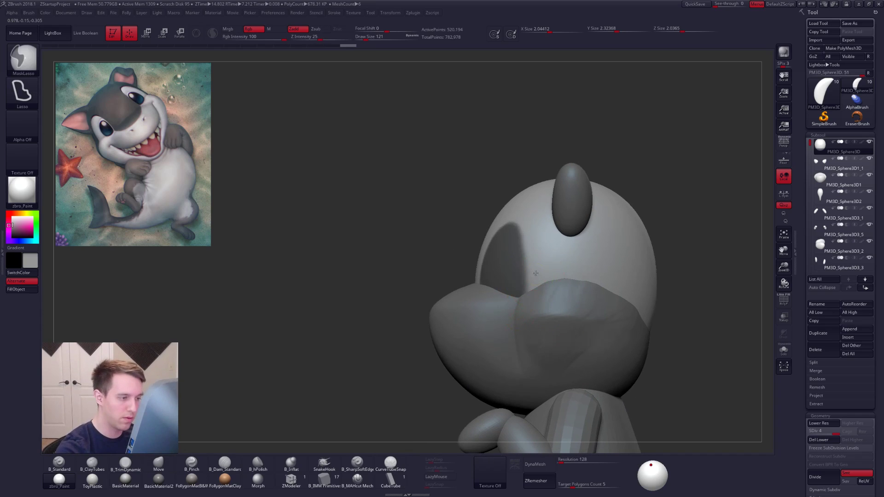
{"action": "left_click", "coordinate": [533, 170], "text": "ctrl"}
{"action": "key", "text": "w"}
{"action": "left_click_drag", "start_coordinate": [527, 289], "coordinate": [597, 289]}
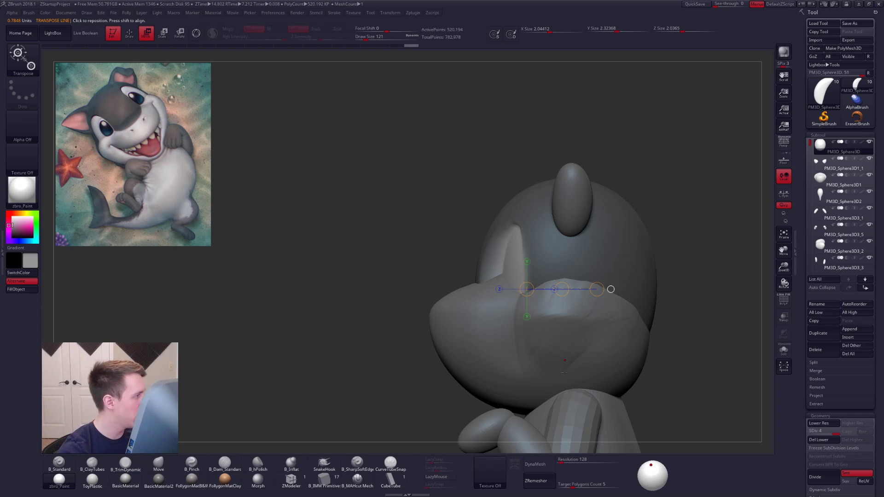
{"action": "right_click_drag", "start_coordinate": [561, 375], "coordinate": [637, 367]}
{"action": "left_click", "coordinate": [553, 271]}
{"action": "right_click_drag", "start_coordinate": [540, 290], "coordinate": [549, 303]}
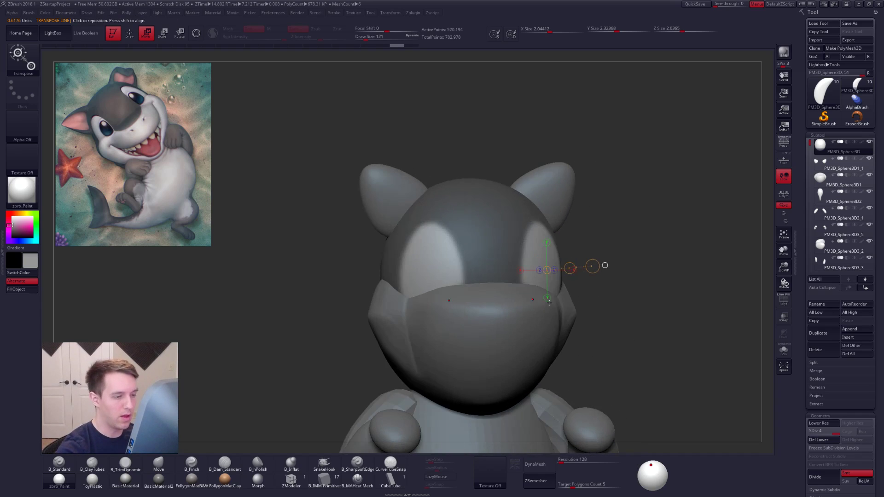
Step: Adjust the eye sockets inward toward the head's centre from the front view and clear the mask
{"action": "left_click", "coordinate": [783, 195]}
{"action": "left_click_drag", "start_coordinate": [561, 270], "coordinate": [565, 263]}
{"action": "left_click", "coordinate": [604, 265]}
{"action": "key", "text": "alt+s"}
{"action": "key", "text": "e"}
{"action": "left_click_drag", "start_coordinate": [579, 261], "coordinate": [566, 263]}
{"action": "key", "text": "alt+s"}
{"action": "right_click_drag", "start_coordinate": [580, 261], "coordinate": [568, 260]}
{"action": "right_click_drag", "start_coordinate": [590, 295], "coordinate": [580, 258], "text": "ctrl"}
{"action": "right_click_drag", "start_coordinate": [611, 324], "coordinate": [594, 236], "text": "alt"}
{"action": "key", "text": "q"}
{"action": "left_click", "coordinate": [781, 199]}
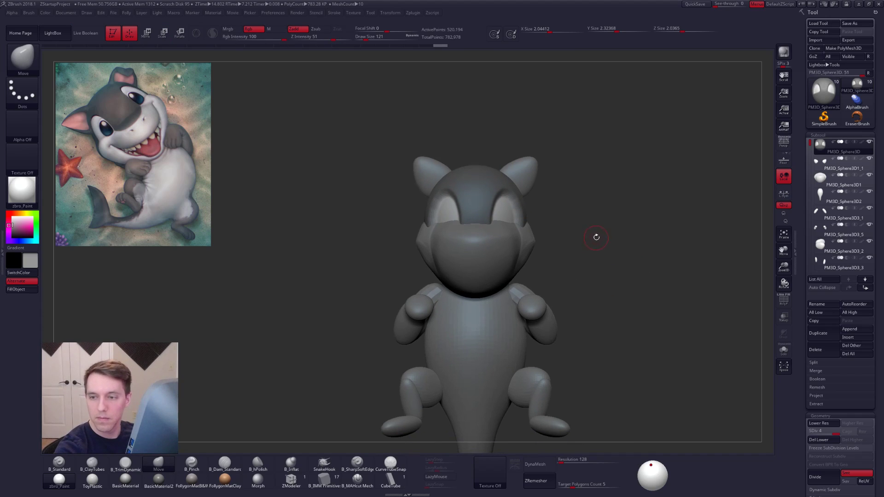
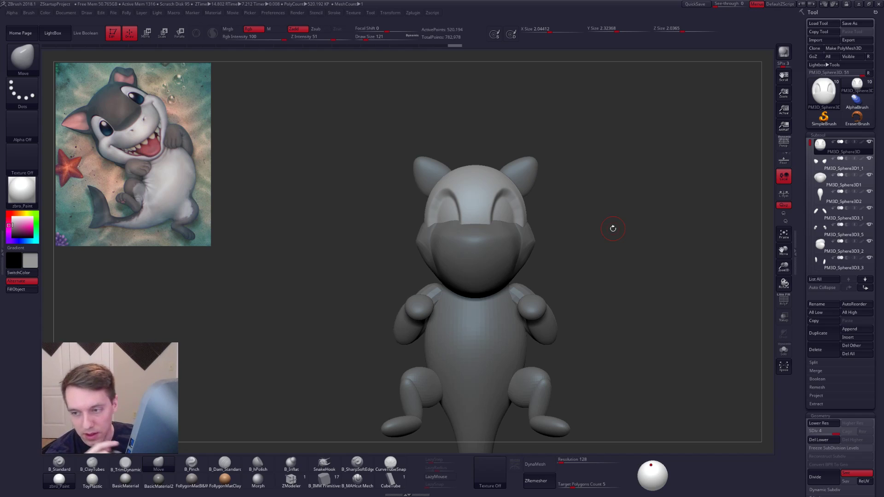
{"action": "right_click_drag", "start_coordinate": [499, 199], "coordinate": [536, 271], "text": "alt"}
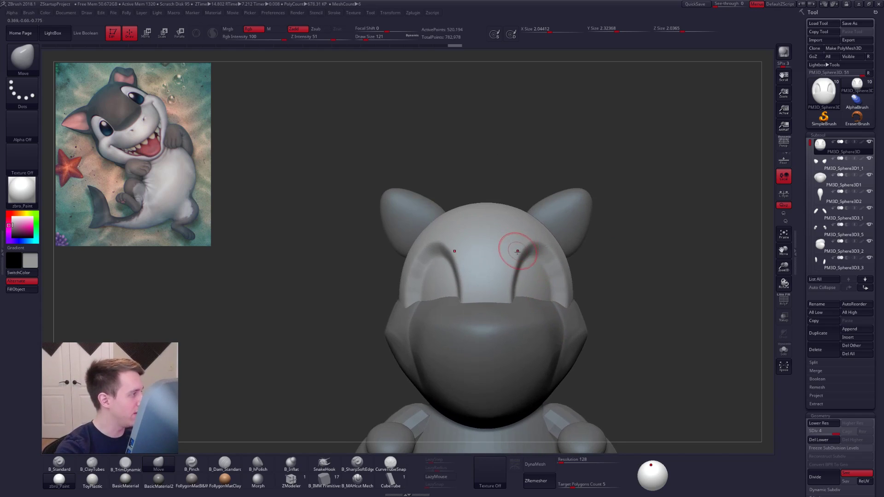
Step: Nudge the inner edges of the eye sockets and the sides of the head with the Move brush from the front view
{"action": "key", "text": "space"}
{"action": "mouse_move", "coordinate": [519, 255]}
{"action": "left_mouse_down"}
{"action": "mouse_move", "coordinate": [528, 256]}
{"action": "mouse_move", "coordinate": [514, 267]}
{"action": "left_mouse_up"}
{"action": "right_click_drag", "start_coordinate": [515, 267], "coordinate": [532, 260], "text": "alt"}
{"action": "left_click_drag", "start_coordinate": [470, 252], "coordinate": [475, 261]}
{"action": "mouse_move", "coordinate": [497, 273]}
{"action": "right_mouse_down", "text": "alt"}
{"action": "mouse_move", "coordinate": [499, 263]}
{"action": "mouse_move", "coordinate": [523, 284]}
{"action": "mouse_move", "coordinate": [496, 266]}
{"action": "mouse_move", "coordinate": [530, 264]}
{"action": "mouse_move", "coordinate": [525, 244]}
{"action": "mouse_move", "coordinate": [537, 253]}
{"action": "right_mouse_up", "text": "alt"}
{"action": "right_click", "coordinate": [503, 270]}
{"action": "right_click", "coordinate": [538, 266]}
{"action": "right_click_drag", "start_coordinate": [530, 214], "coordinate": [506, 217], "text": "shift"}
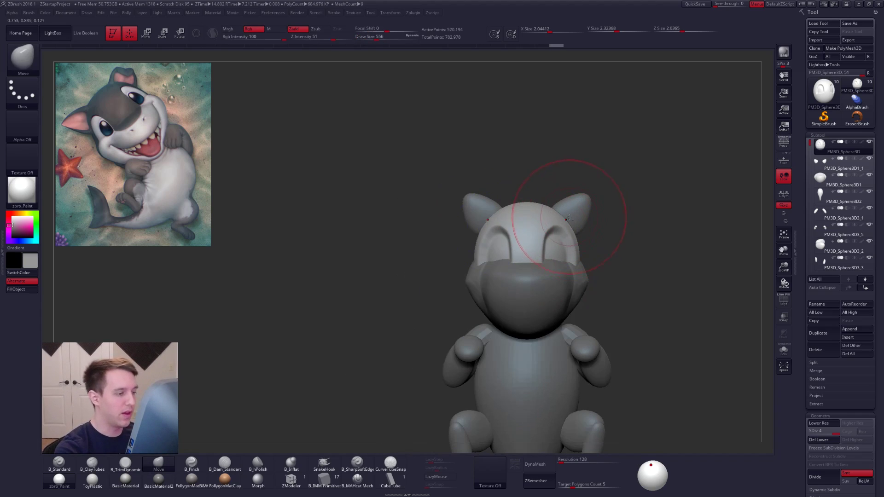
{"action": "right_click_drag", "start_coordinate": [587, 212], "coordinate": [539, 270], "text": "alt"}
{"action": "right_click", "coordinate": [540, 270]}
{"action": "left_click_drag", "start_coordinate": [578, 227], "coordinate": [574, 226]}
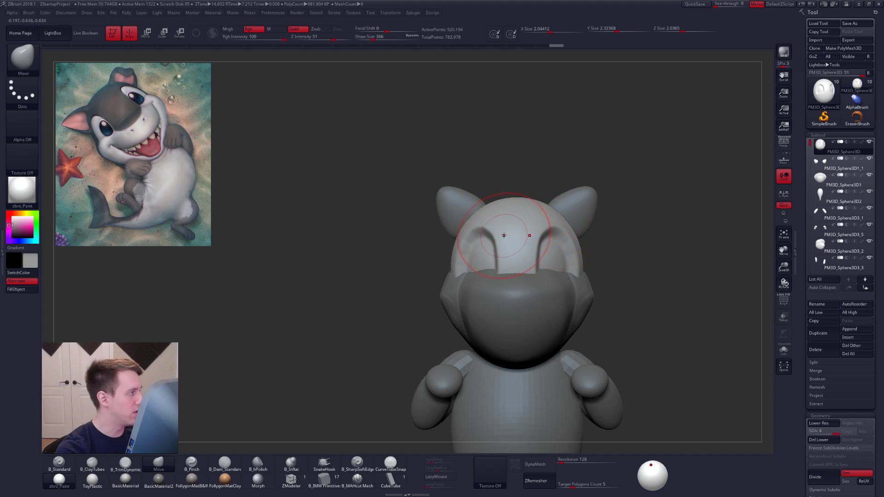
Step: Isolate the head at subdivision level 1 with a softened lasso mask over its crown
{"action": "key", "text": "alt+s"}
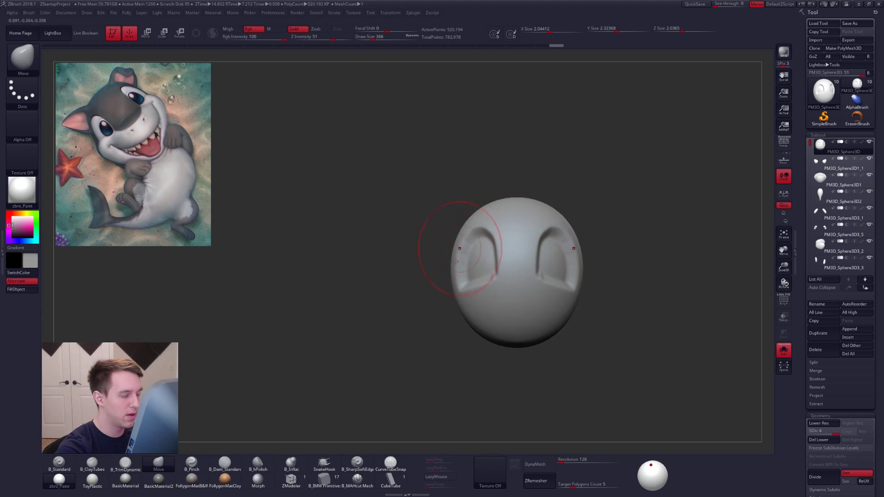
{"action": "key", "text": "ctrl"}
{"action": "left_click_drag", "start_coordinate": [533, 177], "coordinate": [356, 275], "text": "ctrl"}
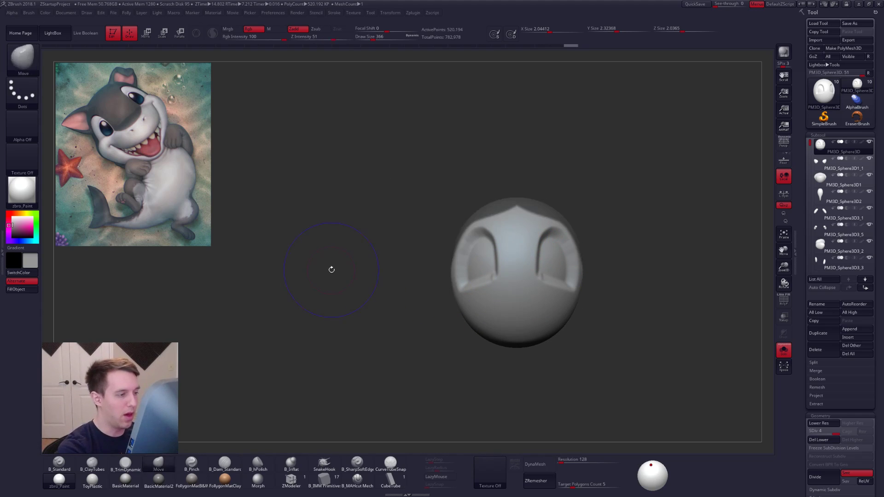
{"action": "key", "text": "shift+d"}
{"action": "key", "text": "shift+d"}
{"action": "key", "text": "shift+d"}
{"action": "left_click", "coordinate": [531, 237], "text": "ctrl"}
{"action": "left_click", "coordinate": [532, 237], "text": "ctrl"}
{"action": "left_click", "coordinate": [583, 229], "text": "ctrl"}
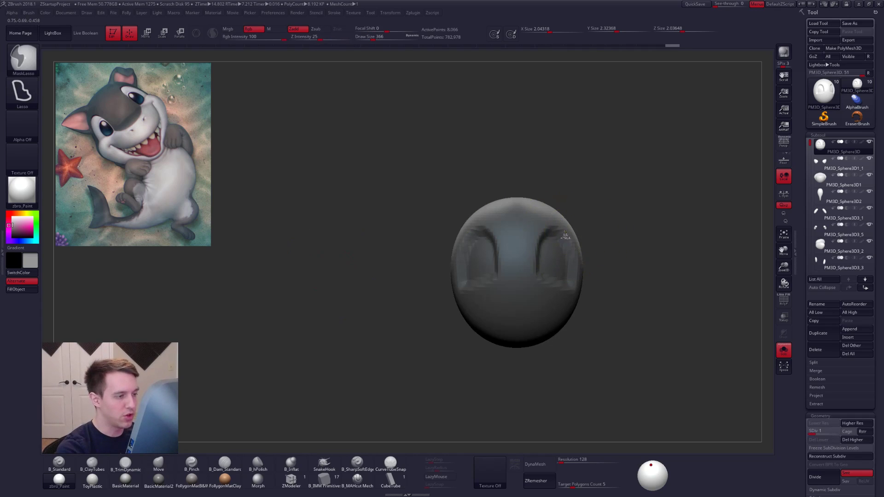
Step: Clear the head mask and reshape the rear sides of the head with a large Move brush from above
{"action": "key", "text": "bracketright"}
{"action": "left_click_drag", "start_coordinate": [468, 219], "coordinate": [513, 220]}
{"action": "right_click_drag", "start_coordinate": [431, 226], "coordinate": [481, 253], "text": "alt"}
{"action": "right_click_drag", "start_coordinate": [481, 252], "coordinate": [486, 318], "text": "shift"}
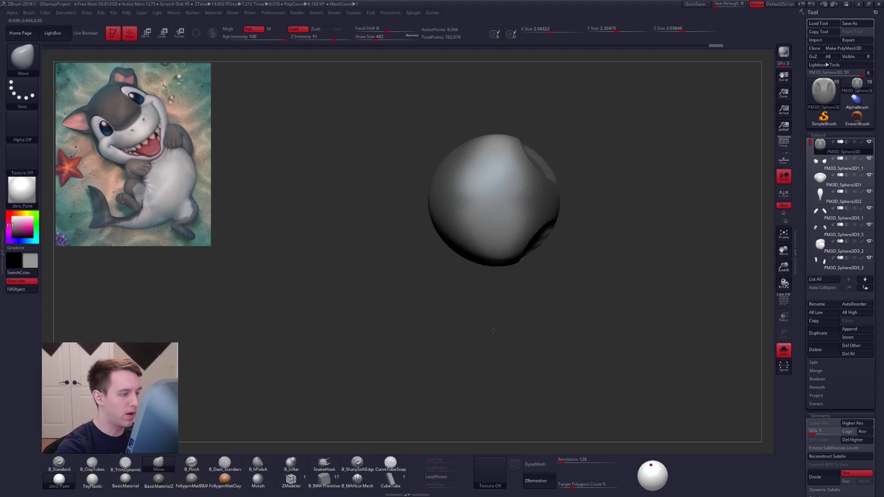
{"action": "left_click_drag", "start_coordinate": [581, 208], "coordinate": [570, 219], "text": "ctrl"}
{"action": "left_click_drag", "start_coordinate": [471, 252], "coordinate": [471, 254]}
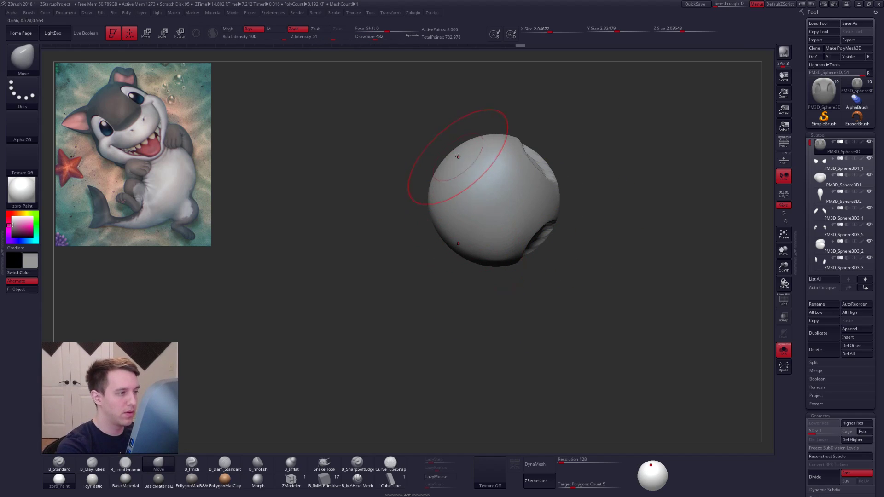
{"action": "left_click_drag", "start_coordinate": [457, 150], "coordinate": [436, 190]}
{"action": "left_click_drag", "start_coordinate": [447, 171], "coordinate": [444, 180]}
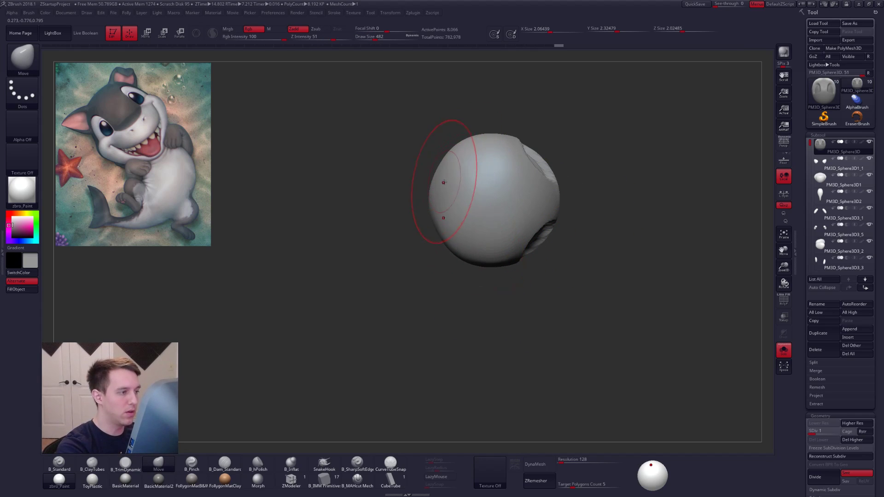
{"action": "mouse_move", "coordinate": [398, 201]}
{"action": "left_mouse_down"}
{"action": "mouse_move", "coordinate": [446, 210]}
{"action": "mouse_move", "coordinate": [428, 203]}
{"action": "mouse_move", "coordinate": [432, 210]}
{"action": "mouse_move", "coordinate": [424, 193]}
{"action": "left_mouse_up"}
{"action": "right_click_drag", "start_coordinate": [424, 193], "coordinate": [479, 202]}
Step: Flatten the back of the head with a larger Move brush and show the whole character again
{"action": "left_click_drag", "start_coordinate": [472, 218], "coordinate": [485, 247], "text": "shift"}
{"action": "mouse_move", "coordinate": [486, 248]}
{"action": "right_mouse_down"}
{"action": "mouse_move", "coordinate": [543, 246]}
{"action": "mouse_move", "coordinate": [496, 248]}
{"action": "mouse_move", "coordinate": [489, 207]}
{"action": "right_mouse_up"}
{"action": "key", "text": "s"}
{"action": "left_click_drag", "start_coordinate": [447, 281], "coordinate": [455, 281]}
{"action": "left_click_drag", "start_coordinate": [452, 200], "coordinate": [455, 203]}
{"action": "left_click_drag", "start_coordinate": [442, 239], "coordinate": [449, 265], "text": "shift"}
{"action": "key", "text": "alt+s"}
{"action": "left_click_drag", "start_coordinate": [445, 198], "coordinate": [438, 202]}
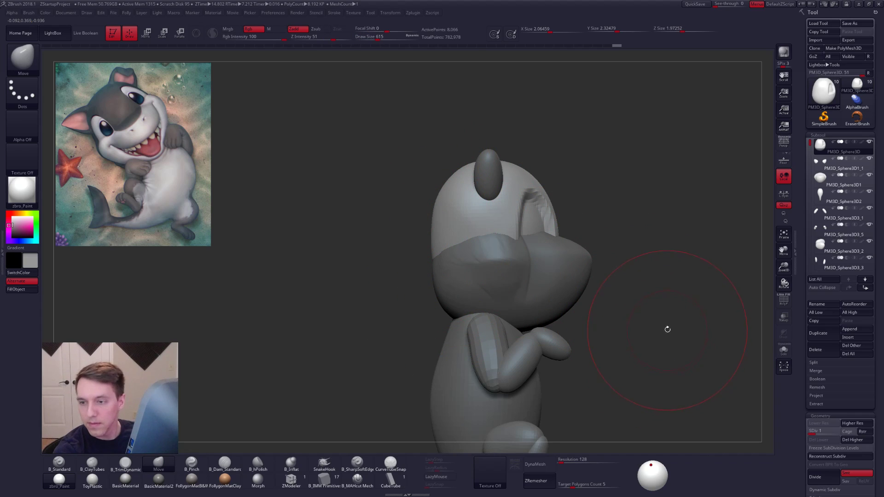
{"action": "right_click_drag", "start_coordinate": [666, 342], "coordinate": [642, 349]}
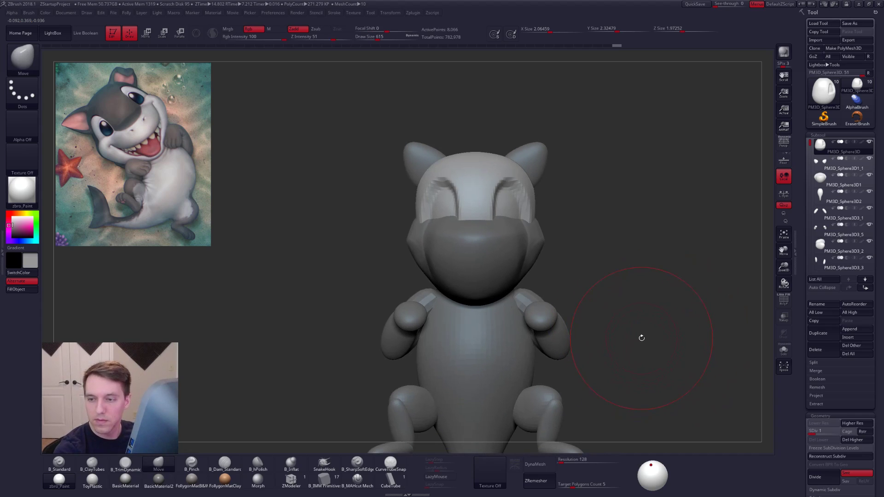
Step: Adjust the upper sides of the head with the Move brush, then return the head to subdivision level 4
{"action": "key", "text": "space"}
{"action": "left_click_drag", "start_coordinate": [593, 218], "coordinate": [589, 218]}
{"action": "right_click_drag", "start_coordinate": [589, 220], "coordinate": [594, 255], "text": "alt"}
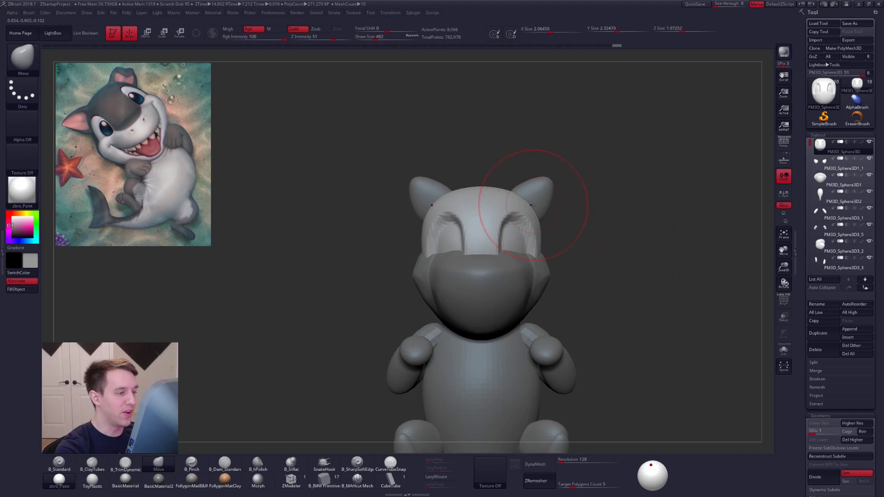
{"action": "mouse_move", "coordinate": [530, 207]}
{"action": "left_mouse_down"}
{"action": "mouse_move", "coordinate": [538, 216]}
{"action": "mouse_move", "coordinate": [532, 212]}
{"action": "left_mouse_up"}
{"action": "key", "text": "space"}
{"action": "key", "text": "alt+s"}
{"action": "mouse_move", "coordinate": [533, 211]}
{"action": "right_mouse_down"}
{"action": "mouse_move", "coordinate": [520, 215]}
{"action": "mouse_move", "coordinate": [540, 215]}
{"action": "right_mouse_up"}
{"action": "right_click_drag", "start_coordinate": [540, 215], "coordinate": [547, 229], "text": "alt"}
{"action": "key", "text": "space"}
{"action": "left_click_drag", "start_coordinate": [548, 230], "coordinate": [545, 229]}
{"action": "key", "text": "d"}
{"action": "key", "text": "d"}
{"action": "key", "text": "d"}
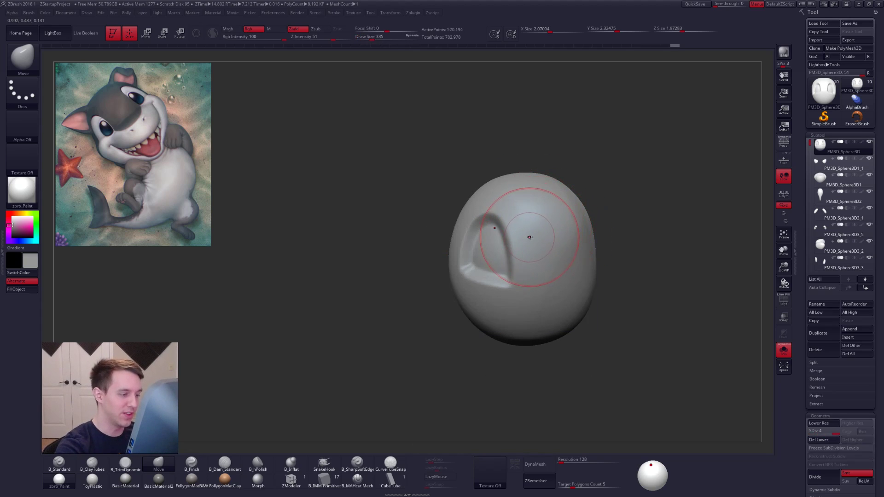
Step: Refine the upper edges of the eye sockets with a smaller Move brush from the front view
{"action": "right_click_drag", "start_coordinate": [528, 235], "coordinate": [561, 235], "text": "shift"}
{"action": "key", "text": "space"}
{"action": "left_click_drag", "start_coordinate": [561, 235], "coordinate": [558, 235]}
{"action": "right_click_drag", "start_coordinate": [539, 248], "coordinate": [565, 253], "text": "alt"}
{"action": "key", "text": "alt+s"}
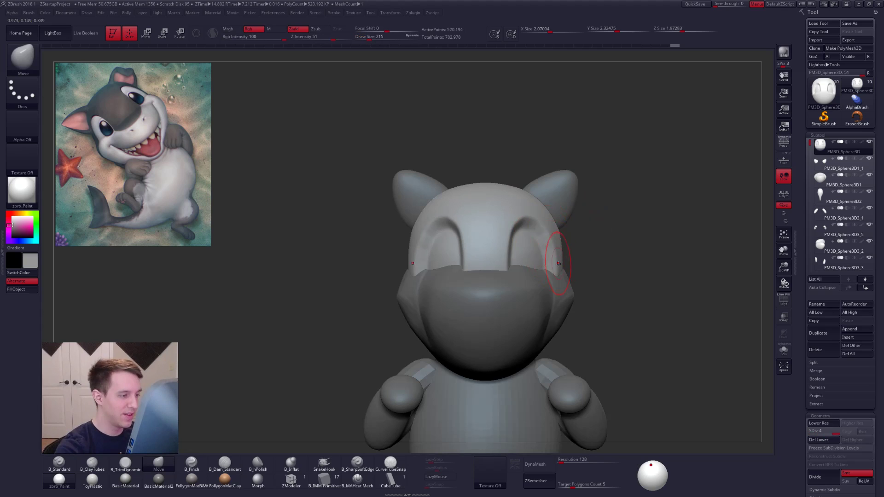
{"action": "left_click_drag", "start_coordinate": [512, 240], "coordinate": [510, 241]}
{"action": "mouse_move", "coordinate": [510, 245]}
{"action": "right_mouse_down", "text": "alt"}
{"action": "mouse_move", "coordinate": [518, 256]}
{"action": "mouse_move", "coordinate": [525, 231]}
{"action": "mouse_move", "coordinate": [540, 241]}
{"action": "mouse_move", "coordinate": [504, 249]}
{"action": "mouse_move", "coordinate": [518, 280]}
{"action": "mouse_move", "coordinate": [498, 294]}
{"action": "right_mouse_up", "text": "alt"}
{"action": "key", "text": "5"}
{"action": "key", "text": "4"}
Step: Adjust the isolated head around the eye sockets at subdivision level 1, then return it to level 4
{"action": "key", "text": "space"}
{"action": "key", "text": "shift+d"}
{"action": "key", "text": "shift+d"}
{"action": "key", "text": "shift+d"}
{"action": "key", "text": "alt+s"}
{"action": "key", "text": "space"}
{"action": "left_click_drag", "start_coordinate": [523, 300], "coordinate": [523, 304]}
{"action": "key", "text": "space"}
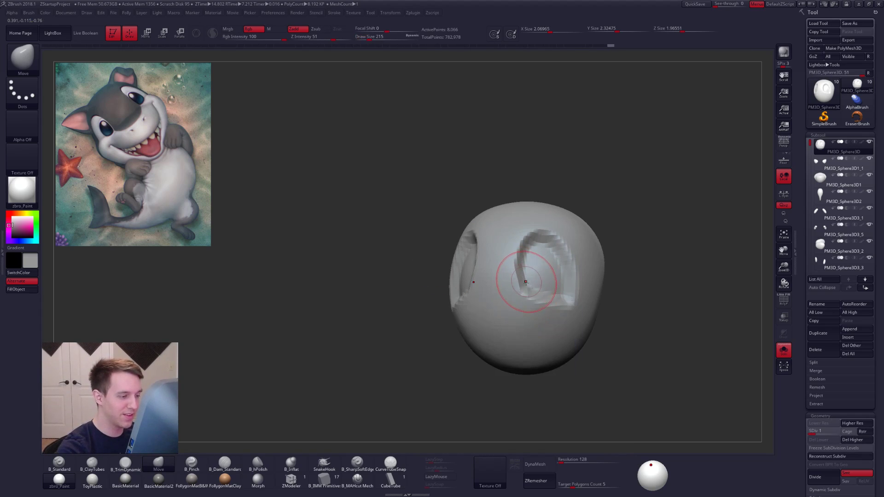
{"action": "key", "text": "d"}
{"action": "key", "text": "d"}
{"action": "key", "text": "d"}
Step: Sharpen the inner rims of the eye sockets with the B_Pinch brush
{"action": "mouse_move", "coordinate": [509, 267]}
{"action": "right_mouse_down"}
{"action": "mouse_move", "coordinate": [541, 242]}
{"action": "mouse_move", "coordinate": [515, 245]}
{"action": "right_mouse_up"}
{"action": "key", "text": "5"}
{"action": "key", "text": "space"}
{"action": "left_click_drag", "start_coordinate": [517, 255], "coordinate": [514, 253]}
{"action": "right_click_drag", "start_coordinate": [516, 251], "coordinate": [533, 248]}
{"action": "right_click_drag", "start_coordinate": [533, 248], "coordinate": [536, 267], "text": "ctrl"}
{"action": "left_click_drag", "start_coordinate": [540, 227], "coordinate": [518, 235]}
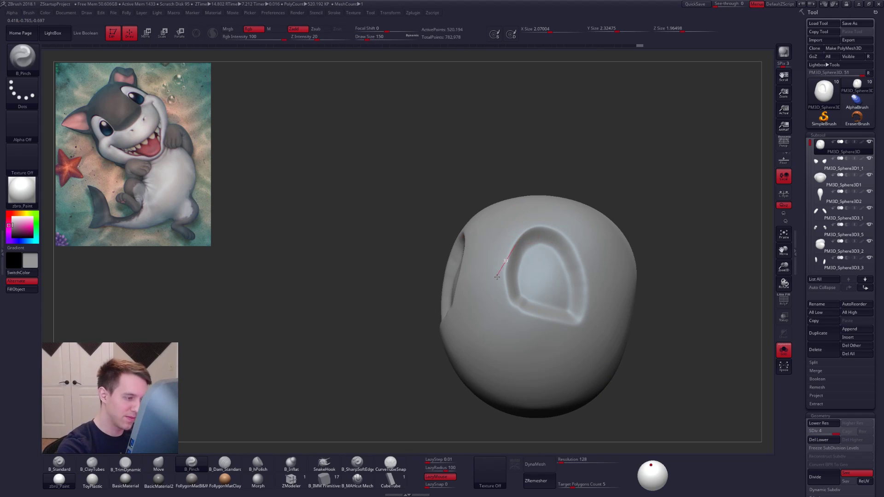
{"action": "mouse_move", "coordinate": [520, 332]}
{"action": "right_mouse_down"}
{"action": "mouse_move", "coordinate": [517, 282]}
{"action": "mouse_move", "coordinate": [503, 277]}
{"action": "right_mouse_up"}
Step: Show the full character and adjust the inner edges of the eye sockets with the Move brush
{"action": "key", "text": "b"}
{"action": "key", "text": "m"}
{"action": "key", "text": "v"}
{"action": "key", "text": "alt+s"}
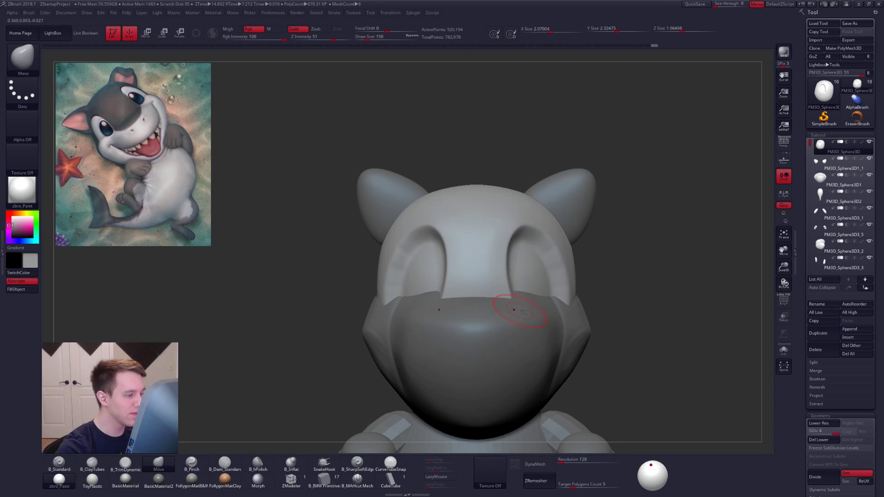
{"action": "right_click_drag", "start_coordinate": [519, 311], "coordinate": [519, 314], "text": "ctrl"}
{"action": "right_click_drag", "start_coordinate": [557, 343], "coordinate": [551, 327], "text": "alt"}
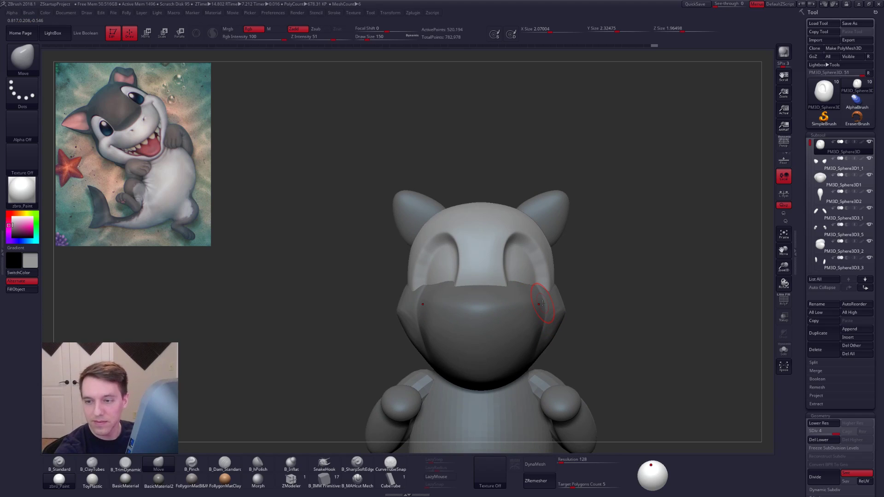
{"action": "right_click_drag", "start_coordinate": [516, 275], "coordinate": [527, 275], "text": "ctrl"}
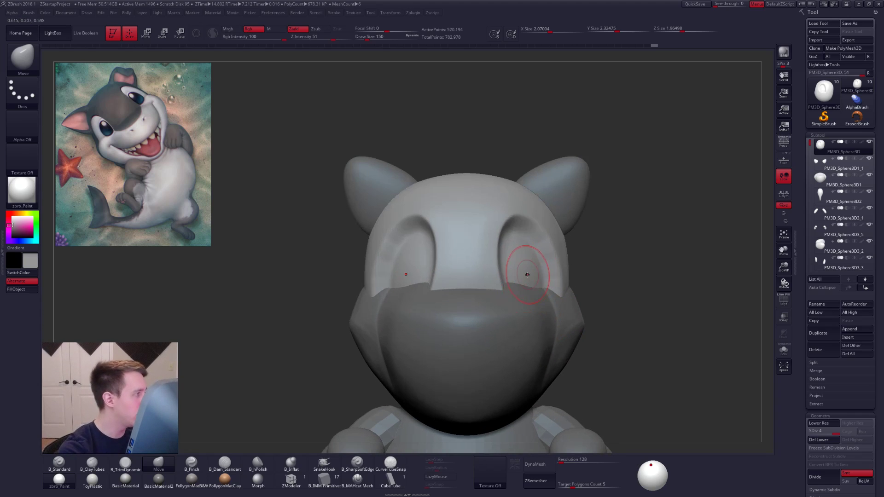
{"action": "key", "text": "space"}
{"action": "left_click_drag", "start_coordinate": [537, 275], "coordinate": [540, 275]}
{"action": "left_click_drag", "start_coordinate": [501, 258], "coordinate": [504, 257]}
{"action": "right_click_drag", "start_coordinate": [497, 270], "coordinate": [529, 255], "text": "alt"}
{"action": "right_click_drag", "start_coordinate": [462, 245], "coordinate": [519, 264], "text": "alt"}
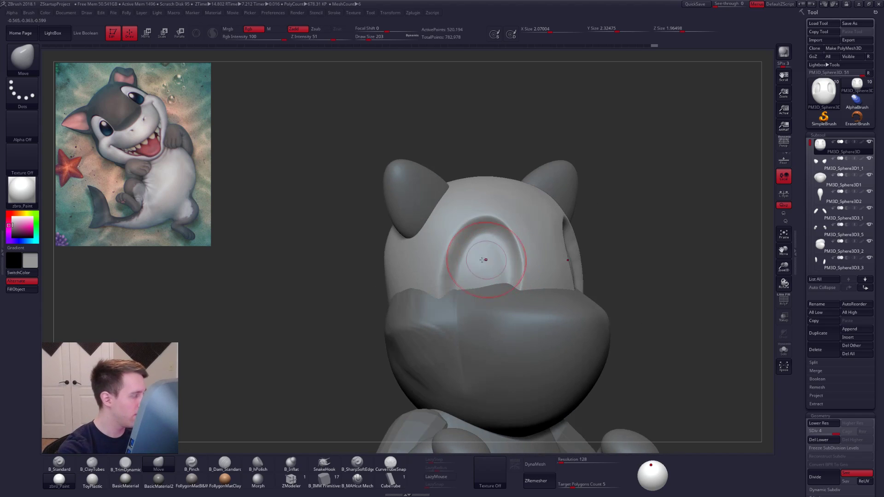
Step: Build up the eye sockets' floor and outer edges with the B_ClayTubes brush
{"action": "key", "text": "2"}
{"action": "mouse_move", "coordinate": [512, 268]}
{"action": "left_mouse_down"}
{"action": "mouse_move", "coordinate": [523, 221]}
{"action": "mouse_move", "coordinate": [467, 193]}
{"action": "mouse_move", "coordinate": [442, 226]}
{"action": "mouse_move", "coordinate": [448, 272]}
{"action": "left_mouse_up"}
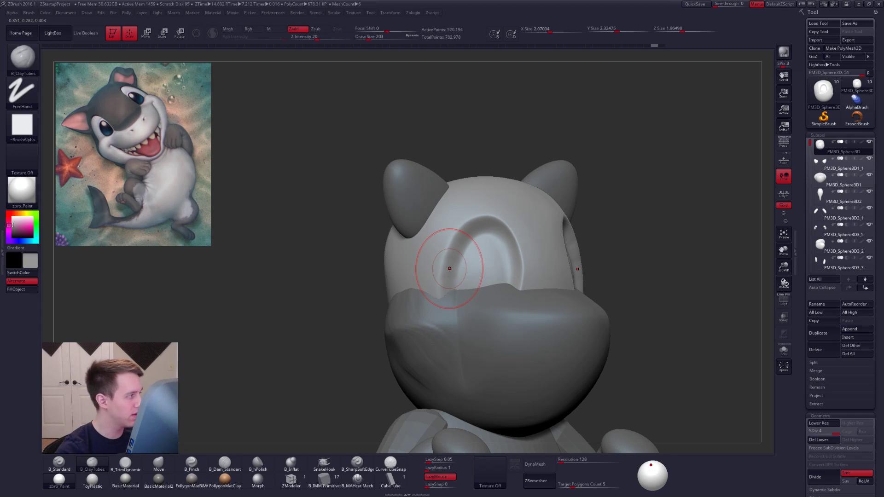
{"action": "key", "text": "space"}
{"action": "left_click", "coordinate": [525, 272]}
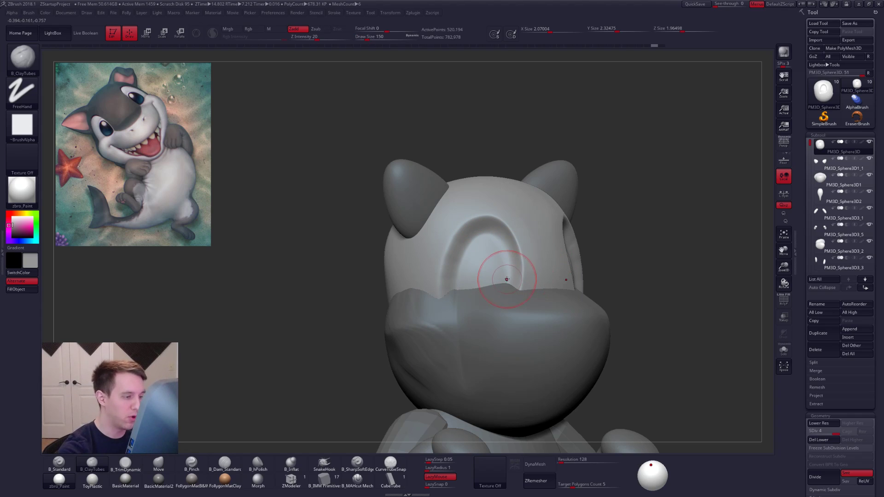
{"action": "key", "text": "alt+s"}
{"action": "right_click_drag", "start_coordinate": [468, 247], "coordinate": [436, 251]}
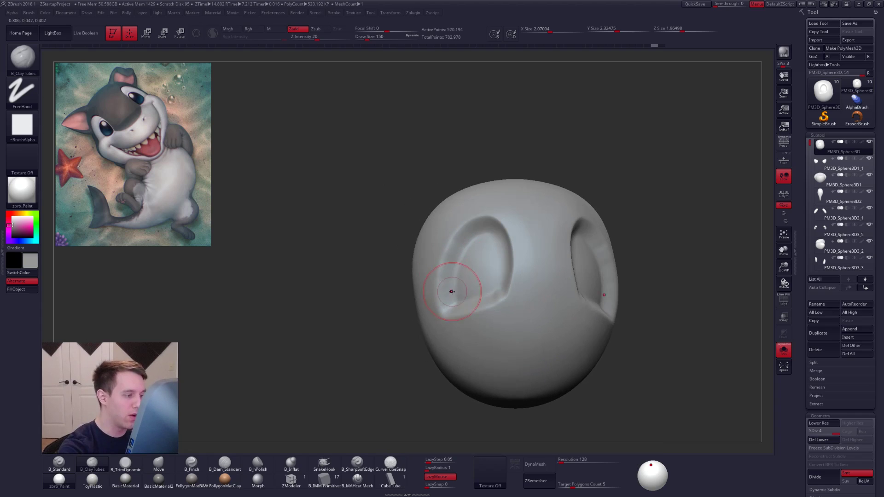
Step: Carve down the raised rims along the upper and inner edges of the sockets with B_ClayTubes
{"action": "right_click_drag", "start_coordinate": [443, 287], "coordinate": [448, 256]}
{"action": "mouse_move", "coordinate": [448, 253]}
{"action": "left_mouse_down", "text": "alt"}
{"action": "mouse_move", "coordinate": [451, 267]}
{"action": "mouse_move", "coordinate": [457, 234]}
{"action": "mouse_move", "coordinate": [456, 262]}
{"action": "mouse_move", "coordinate": [479, 218]}
{"action": "mouse_move", "coordinate": [481, 248]}
{"action": "left_mouse_up", "text": "alt"}
{"action": "mouse_move", "coordinate": [481, 247]}
{"action": "left_mouse_down", "text": "alt"}
{"action": "mouse_move", "coordinate": [485, 224]}
{"action": "mouse_move", "coordinate": [492, 247]}
{"action": "left_mouse_up", "text": "alt"}
{"action": "right_click_drag", "start_coordinate": [481, 244], "coordinate": [499, 228]}
{"action": "mouse_move", "coordinate": [486, 219]}
{"action": "left_mouse_down", "text": "alt"}
{"action": "mouse_move", "coordinate": [480, 229]}
{"action": "mouse_move", "coordinate": [504, 262]}
{"action": "mouse_move", "coordinate": [509, 244]}
{"action": "mouse_move", "coordinate": [512, 287]}
{"action": "left_mouse_up", "text": "alt"}
{"action": "mouse_move", "coordinate": [512, 288]}
{"action": "right_mouse_down"}
{"action": "mouse_move", "coordinate": [491, 279]}
{"action": "mouse_move", "coordinate": [529, 281]}
{"action": "right_mouse_up"}
Step: Lower the head's subdivision level and smooth the socket rims, stepping back up to level 3
{"action": "key", "text": "shift+d"}
{"action": "key", "text": "shift+d"}
{"action": "key", "text": "]"}
{"action": "mouse_move", "coordinate": [531, 267]}
{"action": "left_mouse_down", "text": "shift"}
{"action": "mouse_move", "coordinate": [514, 226]}
{"action": "mouse_move", "coordinate": [453, 244]}
{"action": "mouse_move", "coordinate": [447, 298]}
{"action": "left_mouse_up", "text": "shift"}
{"action": "key", "text": "d"}
{"action": "right_click_drag", "start_coordinate": [529, 266], "coordinate": [511, 270]}
{"action": "mouse_move", "coordinate": [514, 265]}
{"action": "left_mouse_down", "text": "shift"}
{"action": "mouse_move", "coordinate": [488, 238]}
{"action": "mouse_move", "coordinate": [478, 269]}
{"action": "left_mouse_up", "text": "shift"}
{"action": "key", "text": "shift+s"}
Step: Smooth the socket interiors and outer rims at level 3, then return the head to subdivision level 4
{"action": "right_click_drag", "start_coordinate": [518, 284], "coordinate": [483, 291], "text": "alt"}
{"action": "left_click_drag", "start_coordinate": [574, 276], "coordinate": [576, 276], "text": "shift"}
{"action": "right_click_drag", "start_coordinate": [577, 276], "coordinate": [533, 257]}
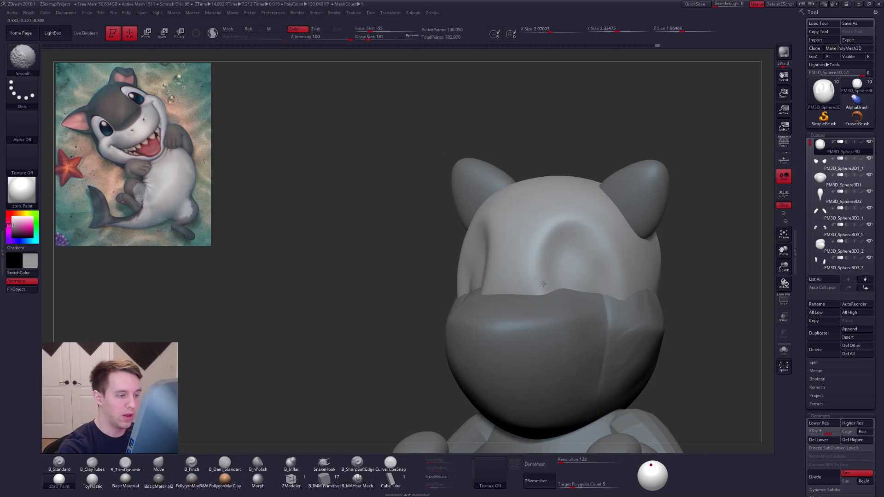
{"action": "left_click_drag", "start_coordinate": [559, 241], "coordinate": [583, 271], "text": "shift"}
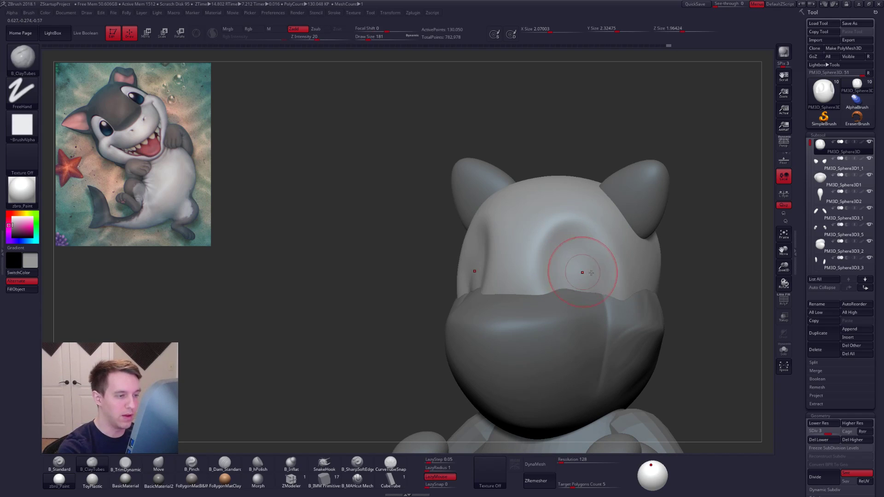
{"action": "right_click_drag", "start_coordinate": [582, 272], "coordinate": [560, 276], "text": "shift"}
{"action": "left_click_drag", "start_coordinate": [605, 259], "coordinate": [607, 254], "text": "shift"}
{"action": "right_click_drag", "start_coordinate": [614, 274], "coordinate": [565, 274]}
{"action": "left_click_drag", "start_coordinate": [624, 277], "coordinate": [618, 278], "text": "shift"}
{"action": "right_click_drag", "start_coordinate": [617, 277], "coordinate": [641, 274]}
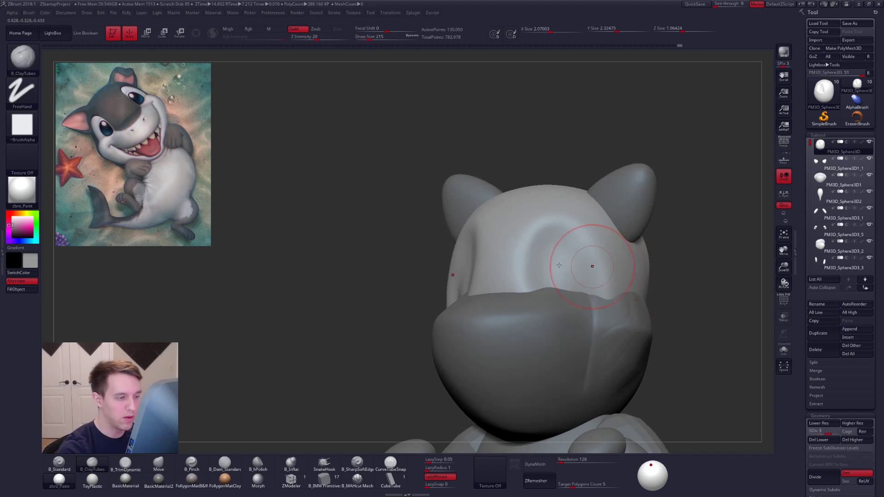
{"action": "key", "text": "d"}
{"action": "right_click_drag", "start_coordinate": [567, 266], "coordinate": [558, 272], "text": "shift"}
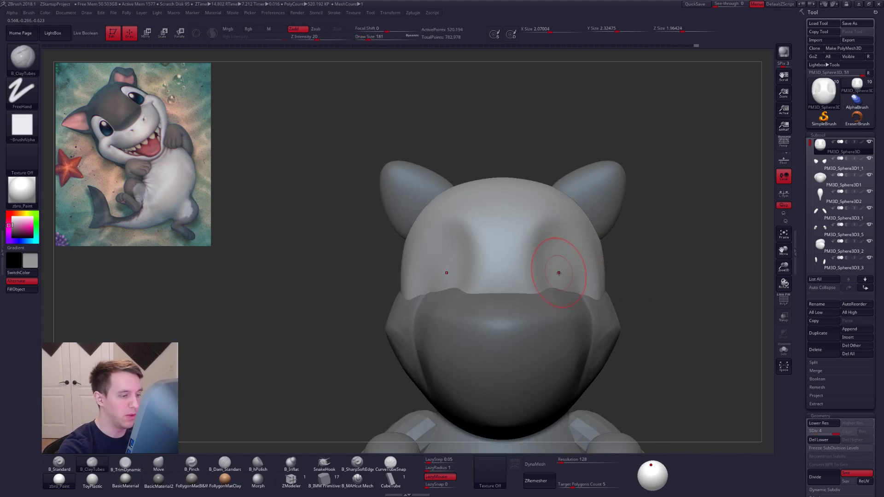
Step: Examine the softened eye sockets from the front and check the head's wireframe in isolation
{"action": "right_click_drag", "start_coordinate": [649, 358], "coordinate": [620, 373], "text": "ctrl"}
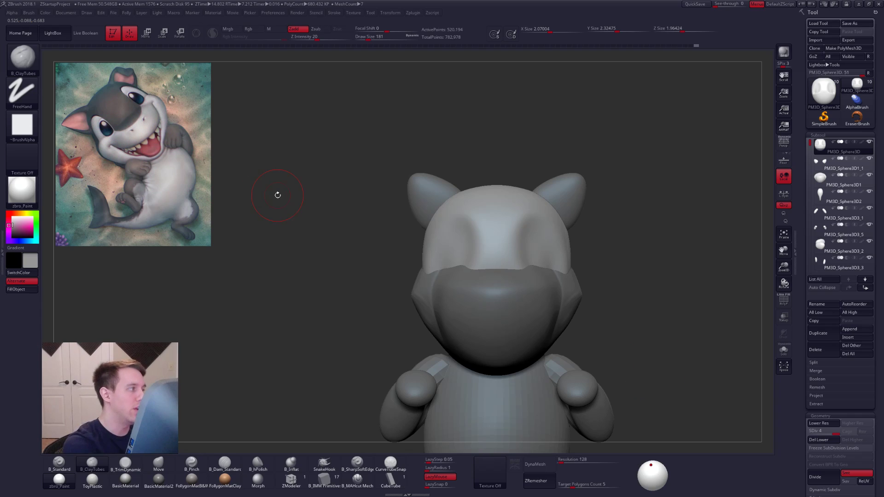
{"action": "left_click_drag", "start_coordinate": [643, 345], "coordinate": [625, 345]}
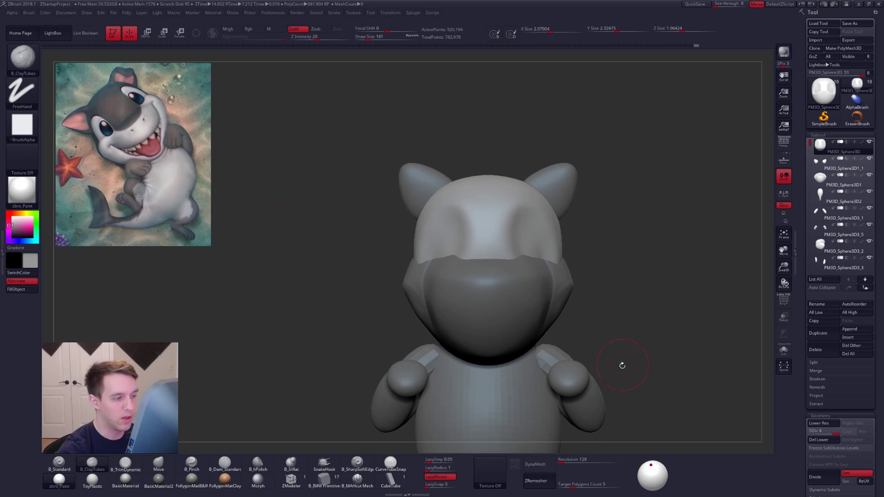
{"action": "mouse_move", "coordinate": [595, 253]}
{"action": "left_mouse_down"}
{"action": "mouse_move", "coordinate": [543, 265]}
{"action": "mouse_move", "coordinate": [560, 278]}
{"action": "left_mouse_up"}
{"action": "key", "text": "space"}
{"action": "key", "text": "shift+f"}
{"action": "key", "text": "shift+f"}
{"action": "right_click_drag", "start_coordinate": [538, 277], "coordinate": [572, 276]}
{"action": "key", "text": "shift+f"}
{"action": "key", "text": "shift+s"}
{"action": "right_click_drag", "start_coordinate": [504, 152], "coordinate": [503, 190]}
{"action": "key", "text": "shift+f"}
{"action": "left_click_drag", "start_coordinate": [566, 317], "coordinate": [566, 277], "text": "shift"}
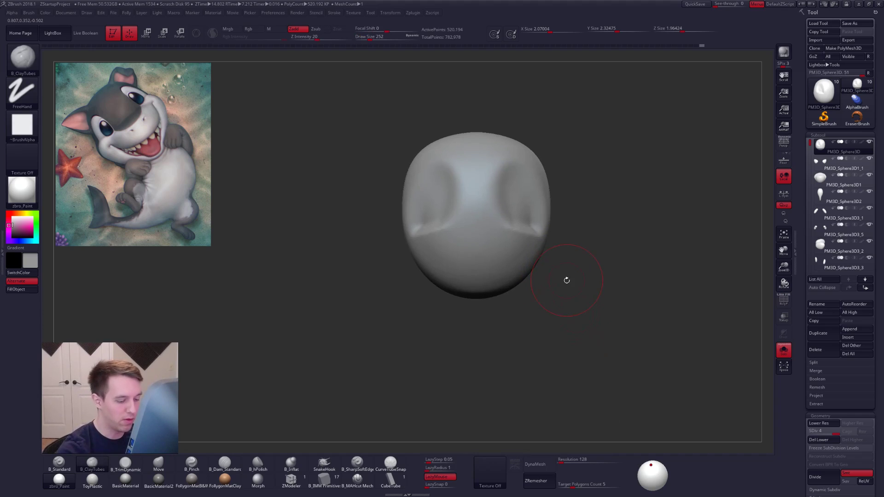
Step: DynaMesh the head at resolution 128 without freezing its subdivision levels
{"action": "key", "text": "shift+s"}
{"action": "left_click", "coordinate": [535, 465]}
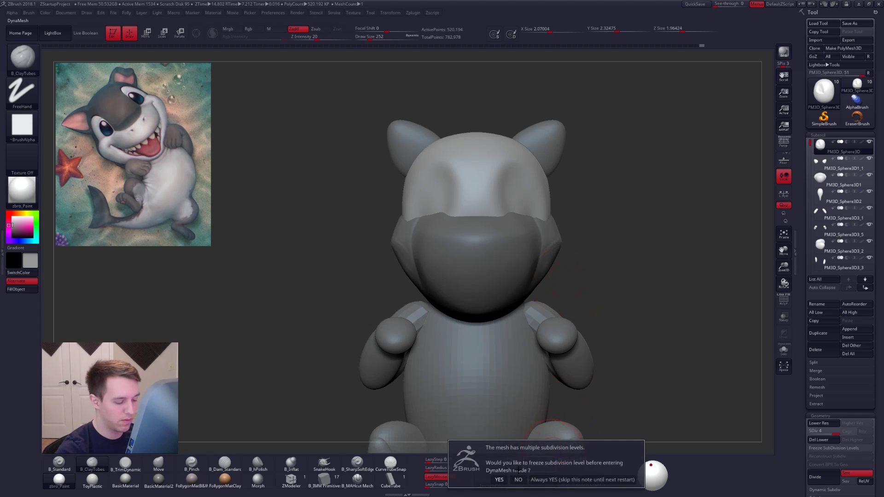
{"action": "left_click", "coordinate": [518, 479]}
{"action": "key", "text": "shift+f"}
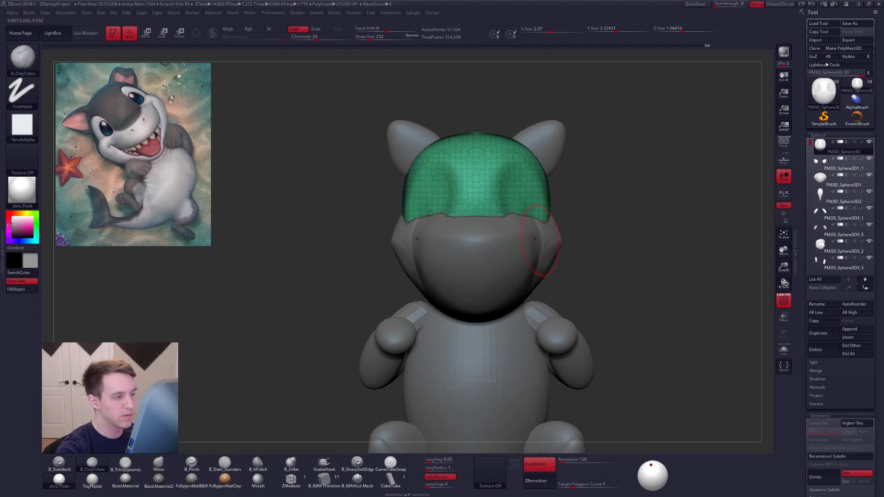
Step: Select the muzzle and DynaMesh it at resolution 128 without freezing its subdivision levels
{"action": "left_click", "coordinate": [540, 241], "text": "alt"}
{"action": "key", "text": "shift+f"}
{"action": "key", "text": "shift+s"}
{"action": "right_click_drag", "start_coordinate": [541, 248], "coordinate": [537, 282]}
{"action": "key", "text": "shift+f"}
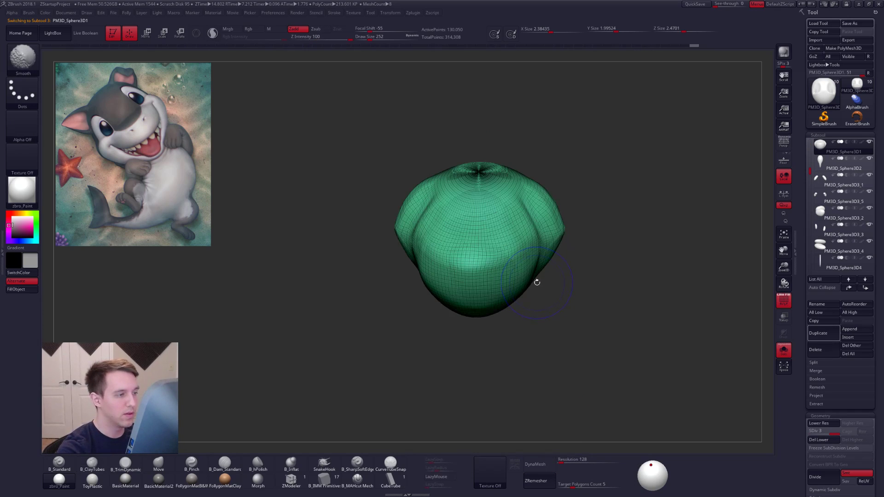
{"action": "left_click", "coordinate": [546, 464]}
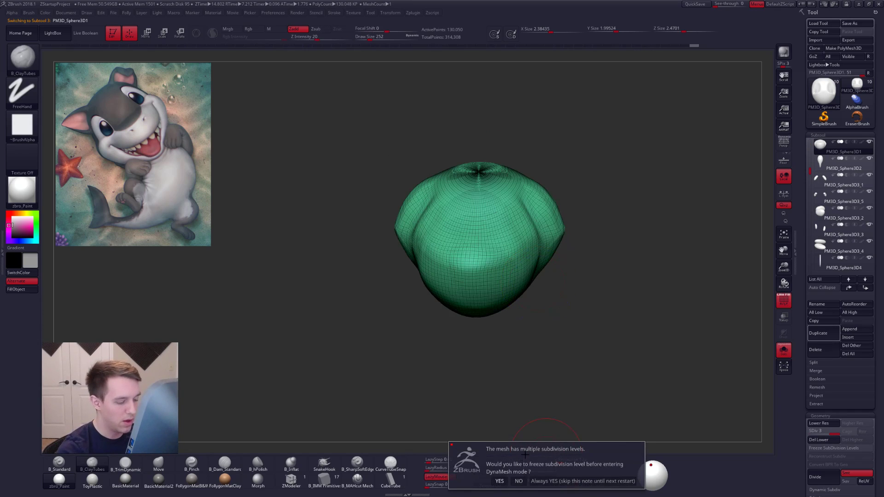
{"action": "left_click", "coordinate": [518, 481]}
{"action": "key", "text": "shift+f"}
{"action": "key", "text": "shift+s"}
{"action": "right_click_drag", "start_coordinate": [545, 356], "coordinate": [557, 354], "text": "alt"}
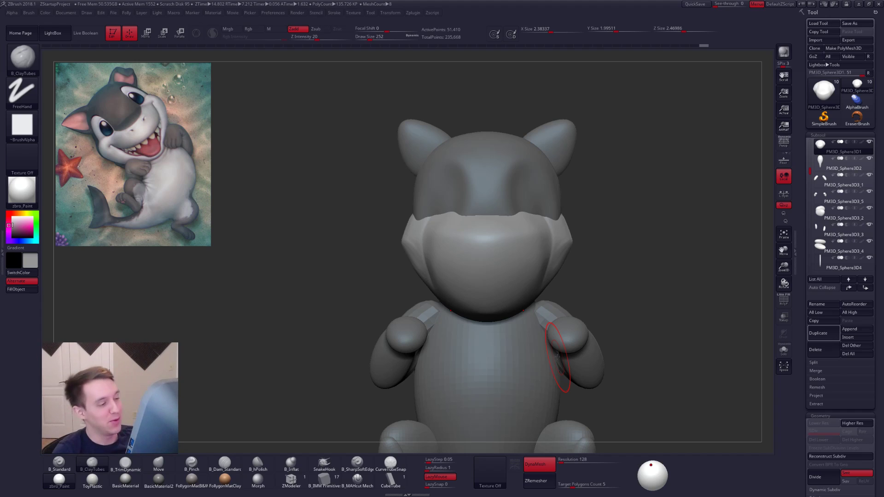
Step: Reshape the muzzle's upper edge below the eye sockets with the Move brush and smooth it into the cheek
{"action": "right_click_drag", "start_coordinate": [555, 226], "coordinate": [536, 230]}
{"action": "key", "text": "space"}
{"action": "left_click_drag", "start_coordinate": [544, 210], "coordinate": [541, 210]}
{"action": "right_click_drag", "start_coordinate": [545, 205], "coordinate": [534, 214], "text": "ctrl"}
{"action": "key", "text": "b"}
{"action": "key", "text": "m"}
{"action": "key", "text": "v"}
{"action": "mouse_move", "coordinate": [525, 207]}
{"action": "left_mouse_down"}
{"action": "mouse_move", "coordinate": [515, 206]}
{"action": "mouse_move", "coordinate": [533, 204]}
{"action": "left_mouse_up"}
{"action": "key", "text": "space"}
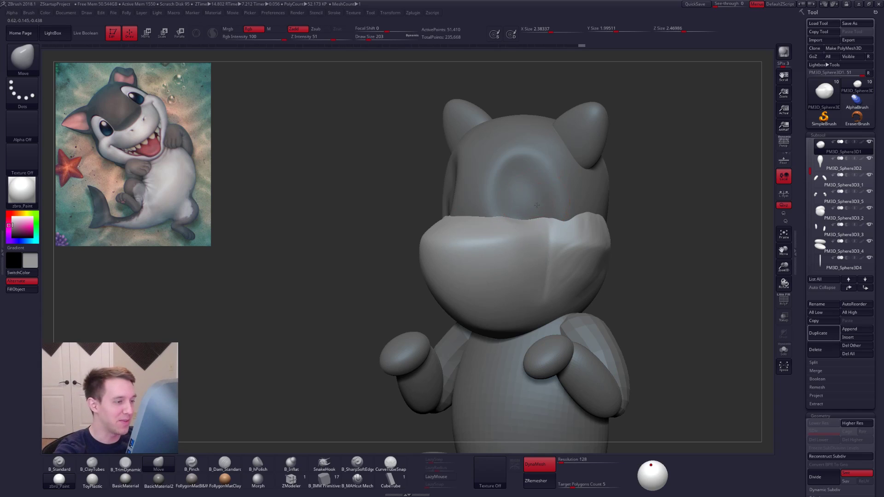
{"action": "mouse_move", "coordinate": [536, 203]}
{"action": "right_mouse_down"}
{"action": "mouse_move", "coordinate": [525, 204]}
{"action": "mouse_move", "coordinate": [537, 203]}
{"action": "right_mouse_up"}
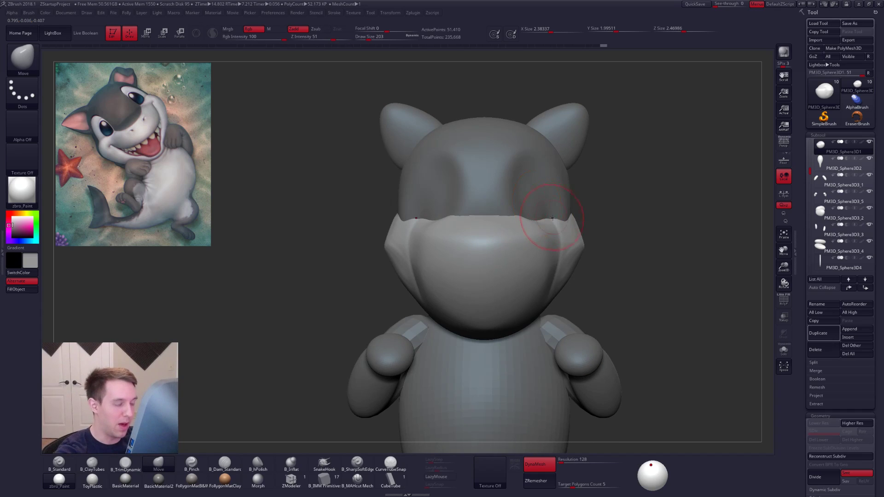
{"action": "right_click_drag", "start_coordinate": [551, 217], "coordinate": [544, 213]}
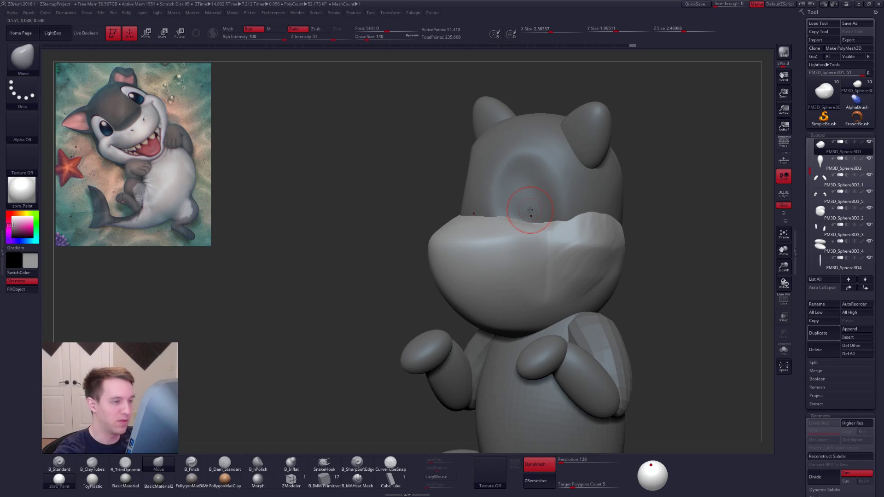
{"action": "left_click_drag", "start_coordinate": [578, 224], "coordinate": [571, 225], "text": "shift"}
Step: Isolate the muzzle, build up its cheek sides with ClayTubes, smooth the surface, and show the whole figure again
{"action": "key", "text": "space"}
{"action": "mouse_move", "coordinate": [581, 258]}
{"action": "left_mouse_down"}
{"action": "mouse_move", "coordinate": [590, 285]}
{"action": "mouse_move", "coordinate": [627, 301]}
{"action": "mouse_move", "coordinate": [612, 302]}
{"action": "left_mouse_up"}
{"action": "key", "text": "space"}
{"action": "key", "text": "2"}
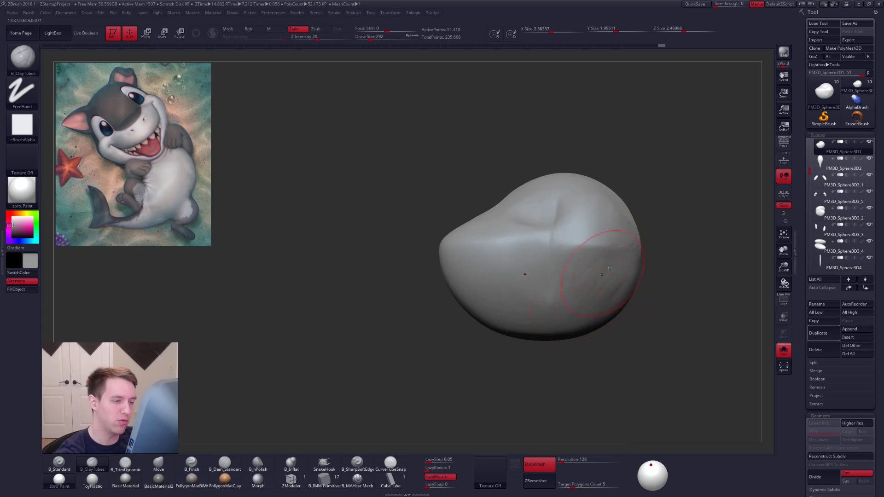
{"action": "mouse_move", "coordinate": [619, 284]}
{"action": "left_mouse_down", "text": "shift"}
{"action": "mouse_move", "coordinate": [604, 299]}
{"action": "mouse_move", "coordinate": [594, 281]}
{"action": "left_mouse_up", "text": "shift"}
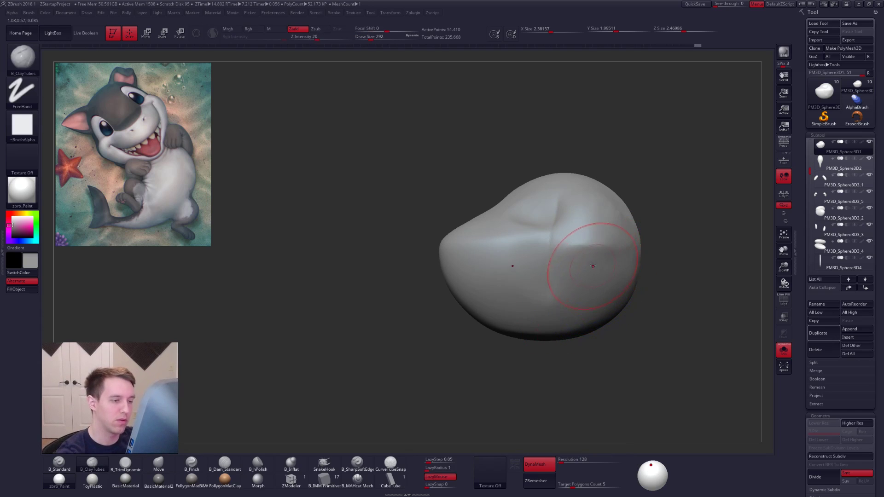
{"action": "right_click_drag", "start_coordinate": [591, 266], "coordinate": [571, 278]}
{"action": "key", "text": "5"}
{"action": "left_click_drag", "start_coordinate": [703, 230], "coordinate": [634, 247], "text": "shift"}
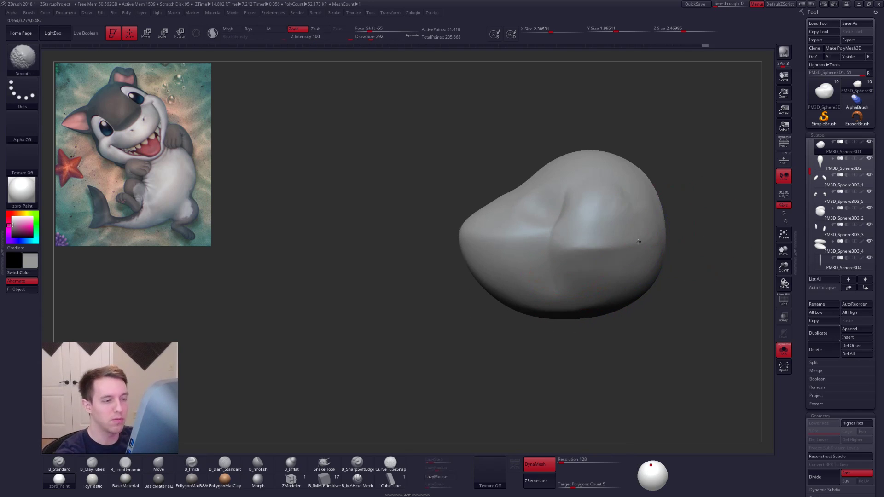
{"action": "left_click_drag", "start_coordinate": [610, 194], "coordinate": [601, 239], "text": "shift"}
{"action": "mouse_move", "coordinate": [586, 290]}
{"action": "right_mouse_down", "text": "shift"}
{"action": "mouse_move", "coordinate": [625, 298]}
{"action": "mouse_move", "coordinate": [639, 339]}
{"action": "mouse_move", "coordinate": [627, 332]}
{"action": "right_mouse_up", "text": "shift"}
{"action": "key", "text": "alt+s"}
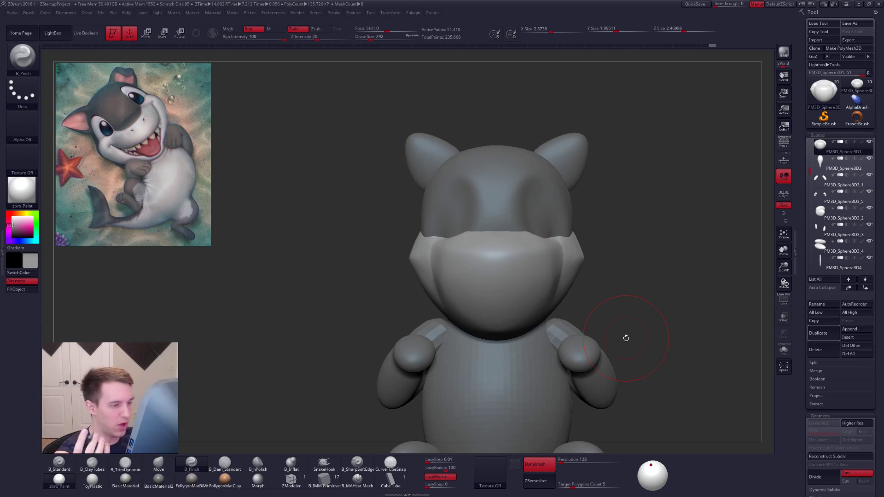
Step: Refine the transition between the muzzle and cheeks with ClayTubes and smooth the crease
{"action": "left_click_drag", "start_coordinate": [575, 289], "coordinate": [548, 278]}
{"action": "key", "text": "space"}
{"action": "key", "text": "2"}
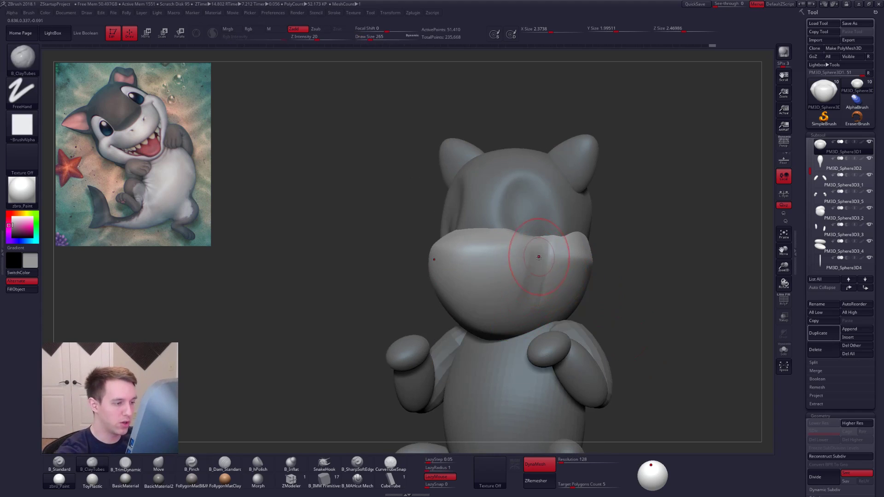
{"action": "key", "text": "shift"}
{"action": "right_click_drag", "start_coordinate": [520, 290], "coordinate": [550, 287], "text": "shift"}
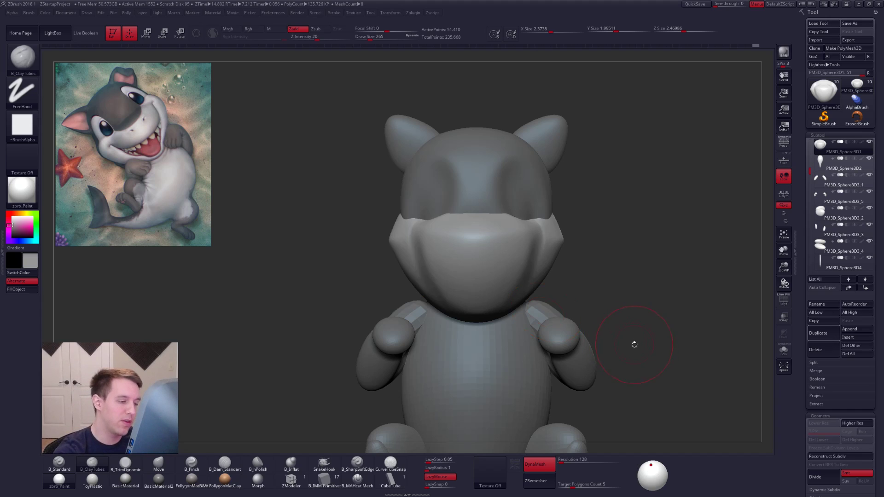
Step: Select the head and review its undo history back to the original sphere, returning to the latest sculpted state
{"action": "left_click_drag", "start_coordinate": [635, 343], "coordinate": [611, 315], "text": "alt"}
{"action": "left_click_drag", "start_coordinate": [620, 358], "coordinate": [612, 297], "text": "alt"}
{"action": "left_click_drag", "start_coordinate": [633, 371], "coordinate": [631, 360]}
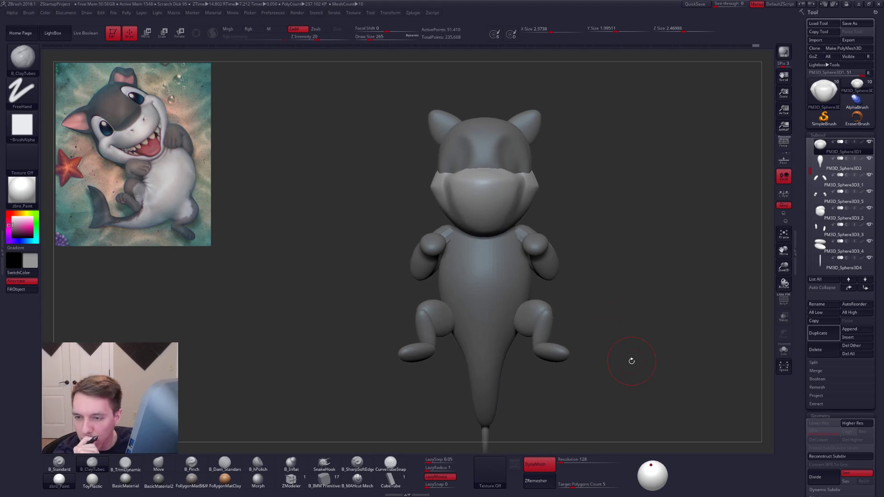
{"action": "left_click_drag", "start_coordinate": [632, 357], "coordinate": [650, 357]}
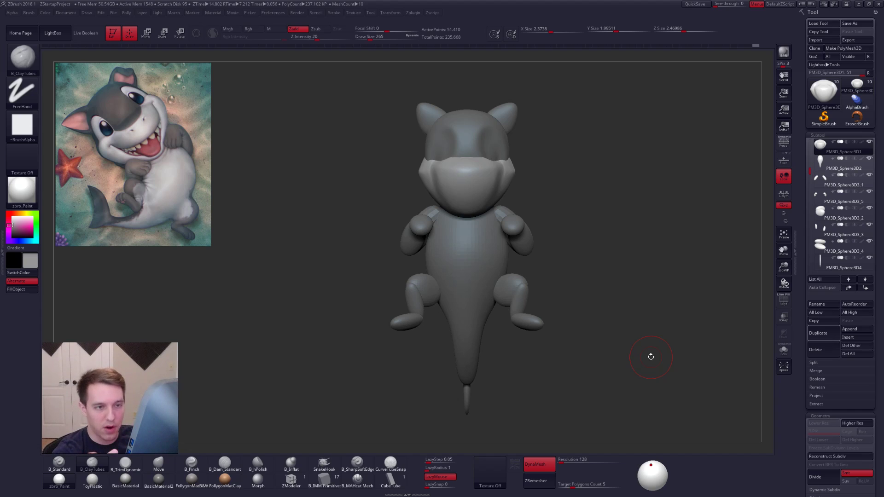
{"action": "left_click_drag", "start_coordinate": [809, 171], "coordinate": [809, 143]}
{"action": "left_click", "coordinate": [843, 147]}
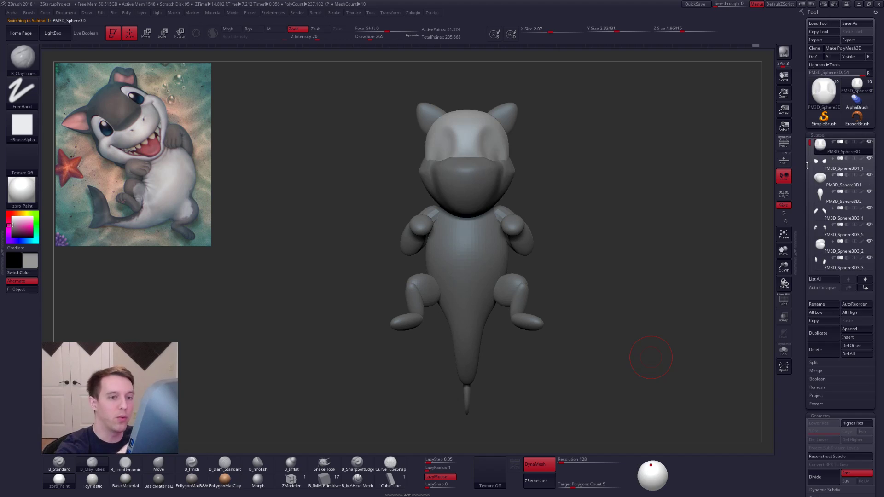
{"action": "key", "text": "alt+s"}
{"action": "left_click", "coordinate": [45, 45]}
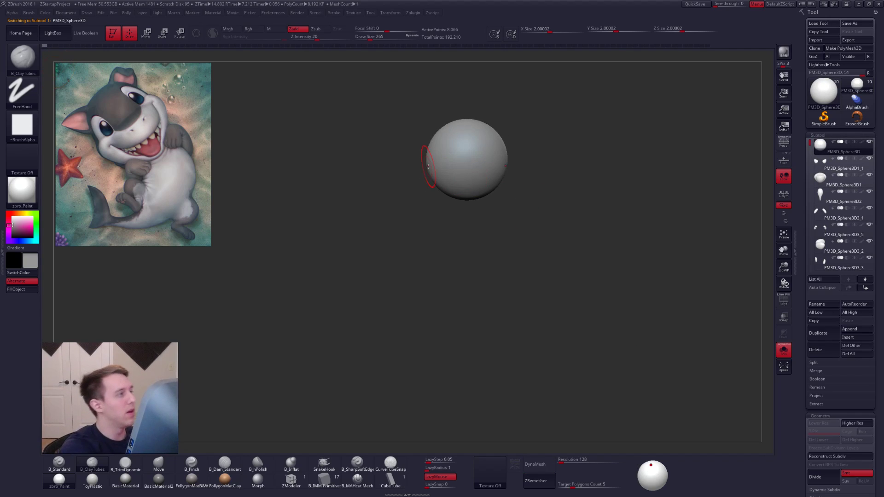
{"action": "key", "text": "alt+s"}
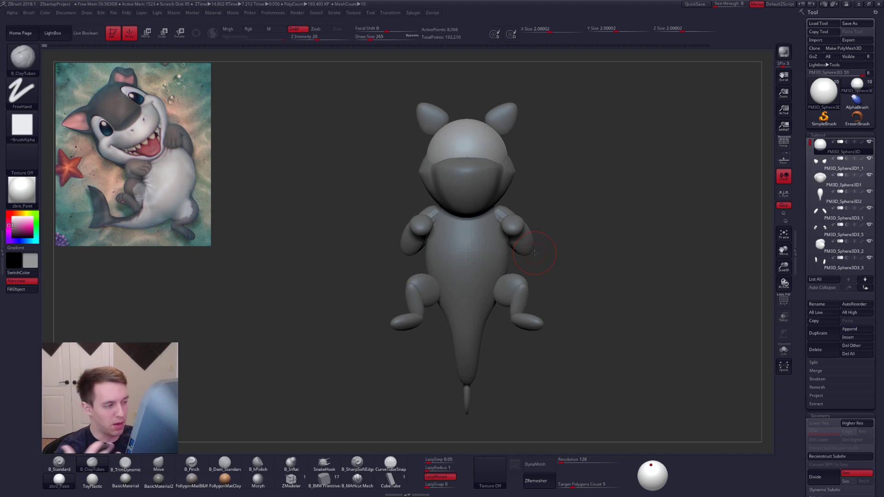
{"action": "mouse_move", "coordinate": [550, 330]}
{"action": "left_mouse_down"}
{"action": "mouse_move", "coordinate": [594, 326]}
{"action": "mouse_move", "coordinate": [553, 327]}
{"action": "left_mouse_up"}
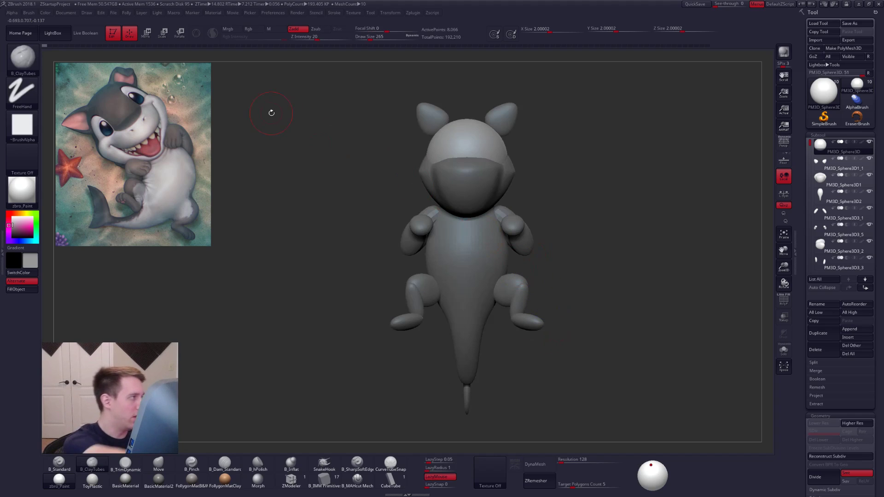
{"action": "left_click", "coordinate": [95, 45]}
{"action": "left_click_drag", "start_coordinate": [353, 44], "coordinate": [754, 31]}
{"action": "left_click_drag", "start_coordinate": [640, 228], "coordinate": [631, 256], "text": "alt"}
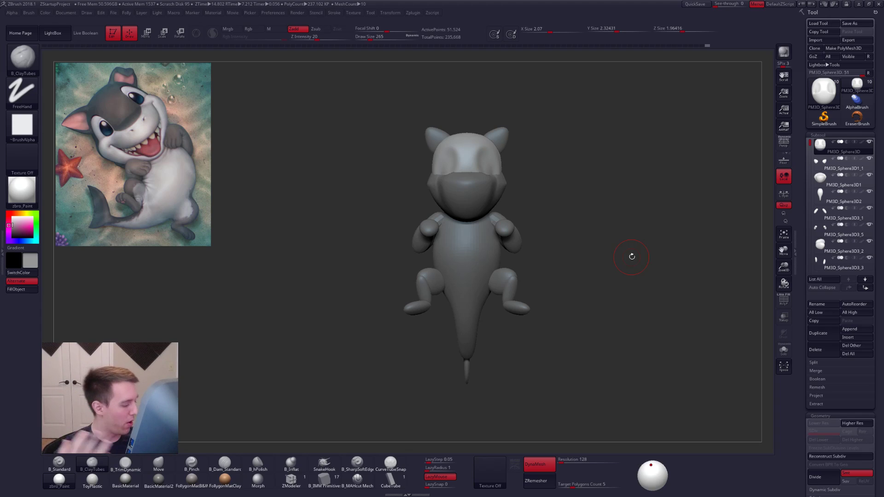
Step: Examine the head and its wireframe in isolation, and compare it with the full figure
{"action": "key", "text": "alt+s"}
{"action": "key", "text": "space"}
{"action": "left_click", "coordinate": [492, 181]}
{"action": "left_click_drag", "start_coordinate": [495, 199], "coordinate": [514, 283], "text": "alt"}
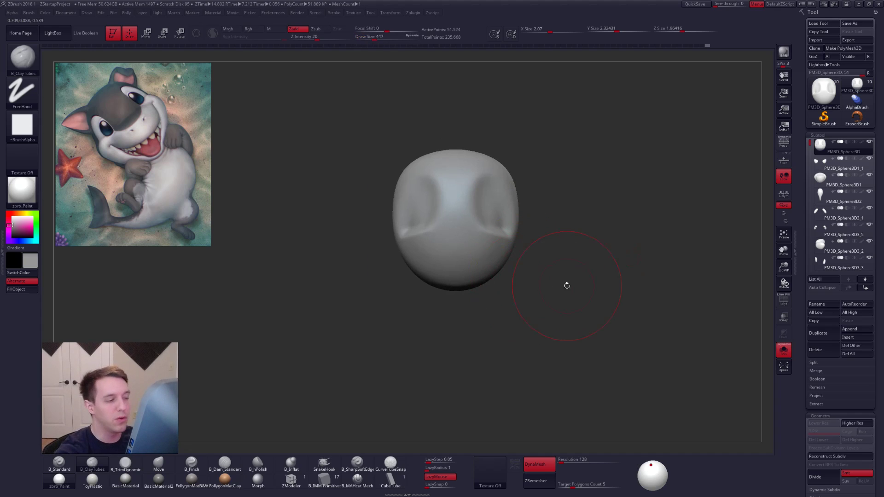
{"action": "key", "text": "shift"}
{"action": "mouse_move", "coordinate": [556, 292]}
{"action": "left_mouse_down"}
{"action": "mouse_move", "coordinate": [538, 294]}
{"action": "mouse_move", "coordinate": [515, 263]}
{"action": "left_mouse_up"}
{"action": "key", "text": "shift+f"}
{"action": "key", "text": "shift+f"}
{"action": "key", "text": "alt+s"}
{"action": "key", "text": "space"}
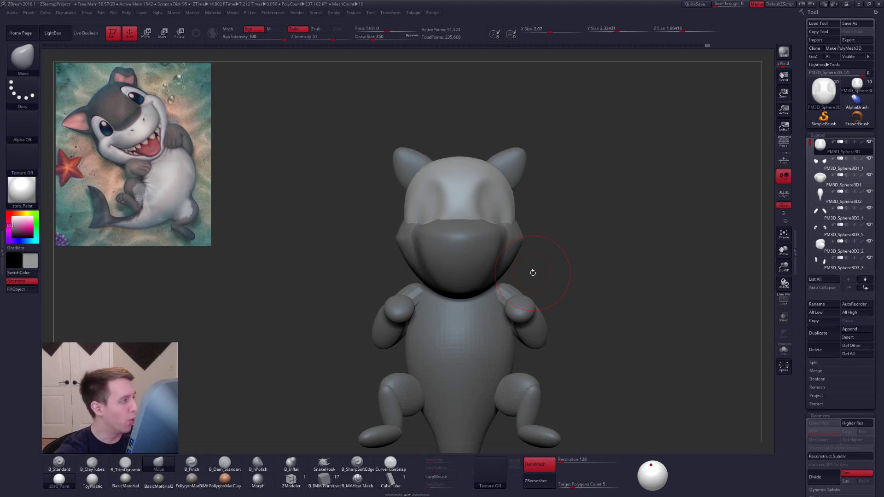
{"action": "left_click_drag", "start_coordinate": [586, 302], "coordinate": [481, 259]}
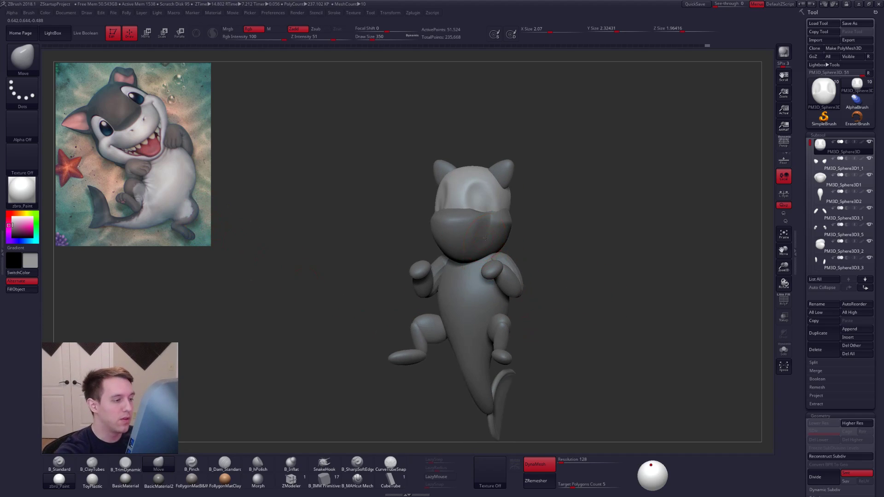
Step: Select the muzzle and flatten and smooth its side crease with TrimDynamic
{"action": "left_click", "coordinate": [481, 258], "text": "alt"}
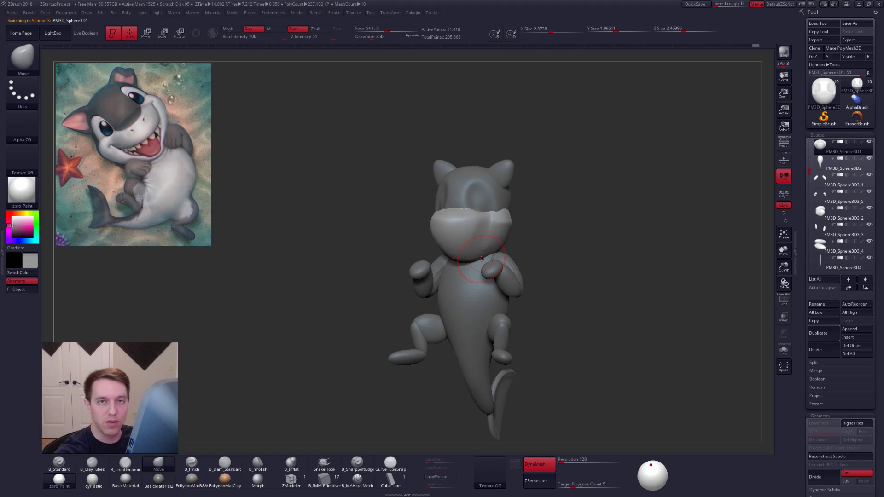
{"action": "right_click_drag", "start_coordinate": [476, 223], "coordinate": [482, 239], "text": "ctrl"}
{"action": "key", "text": "space"}
{"action": "left_click_drag", "start_coordinate": [485, 233], "coordinate": [471, 233]}
{"action": "key", "text": "3"}
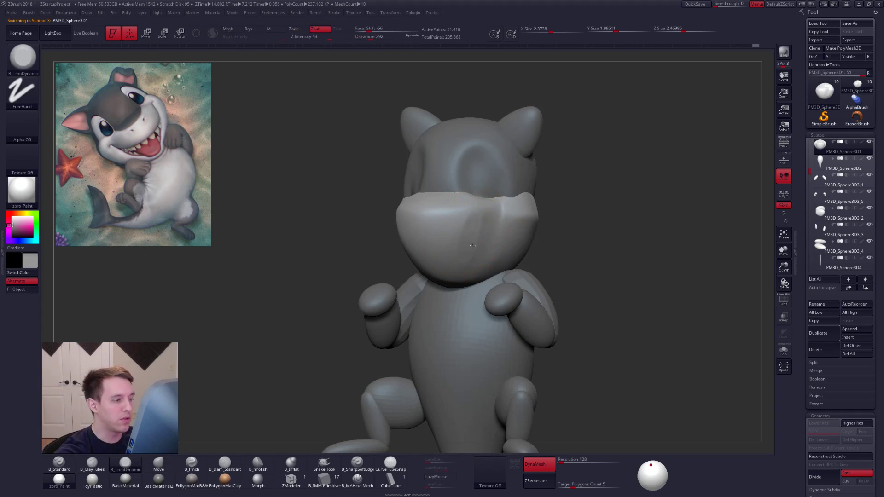
{"action": "key", "text": "shift"}
{"action": "right_click_drag", "start_coordinate": [460, 254], "coordinate": [480, 255], "text": "alt"}
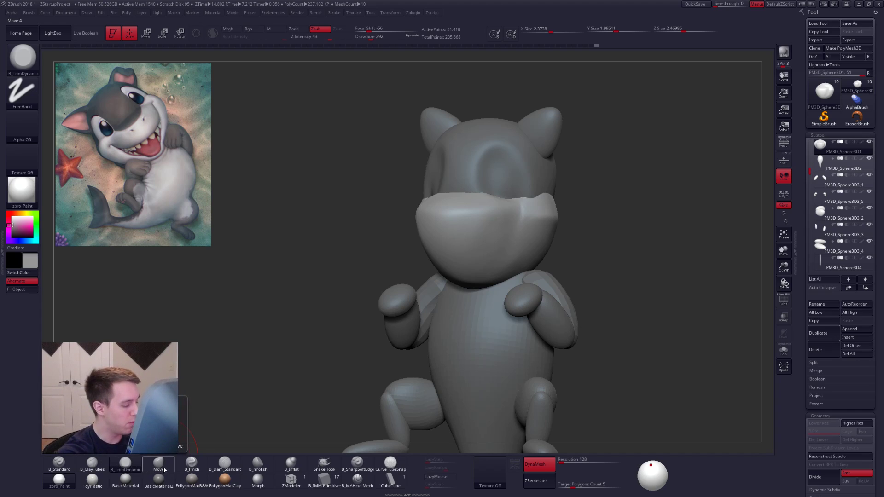
Step: Tighten the crease between the muzzle and cheek with the Pinch brush
{"action": "right_click_drag", "start_coordinate": [504, 231], "coordinate": [507, 262], "text": "alt"}
{"action": "key", "text": "5"}
{"action": "left_click_drag", "start_coordinate": [461, 242], "coordinate": [565, 244]}
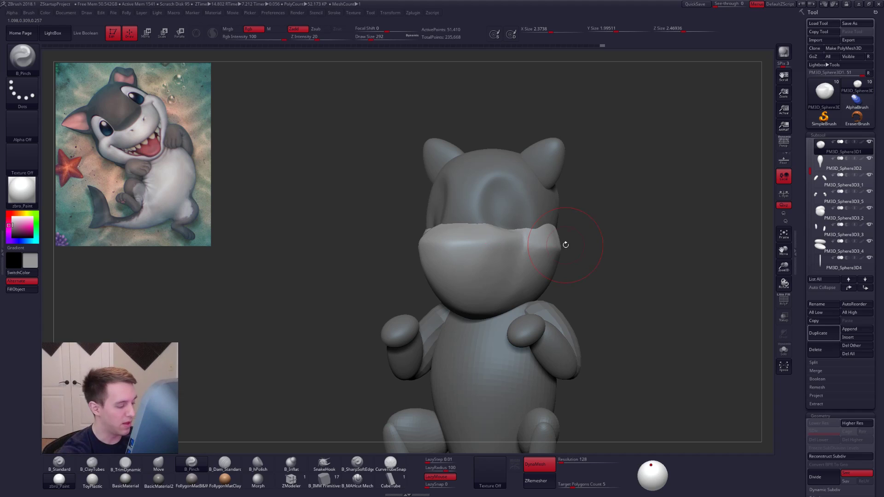
{"action": "key", "text": "space"}
{"action": "left_click", "coordinate": [527, 254]}
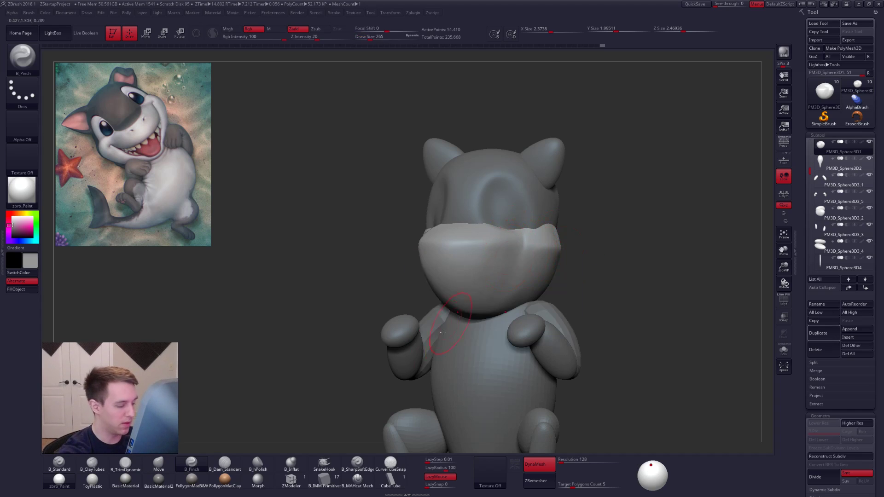
{"action": "left_click", "coordinate": [229, 468]}
Step: Carve a curved smile line across the lower muzzle from cheek to cheek with the SharpSoftEdge brush
{"action": "key", "text": "b"}
{"action": "key", "text": "m"}
{"action": "key", "text": "v"}
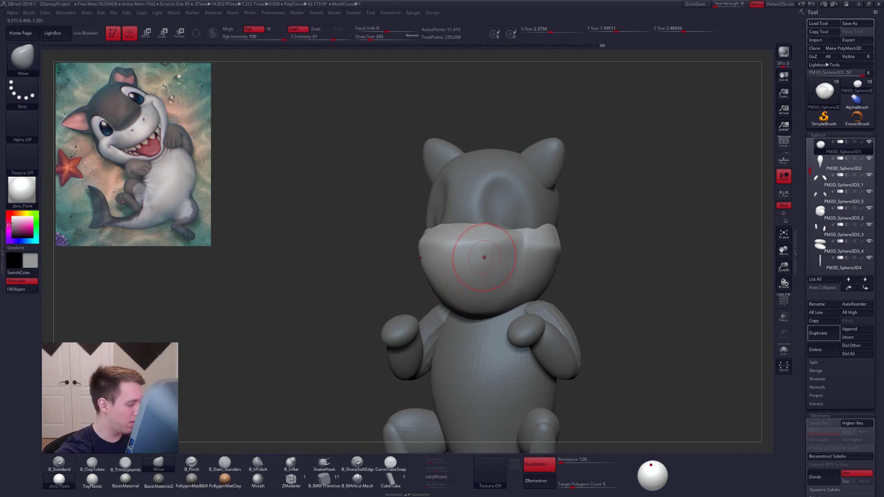
{"action": "left_click", "coordinate": [357, 463]}
{"action": "key", "text": "space"}
{"action": "left_click_drag", "start_coordinate": [505, 262], "coordinate": [512, 262]}
{"action": "right_click_drag", "start_coordinate": [511, 262], "coordinate": [528, 258]}
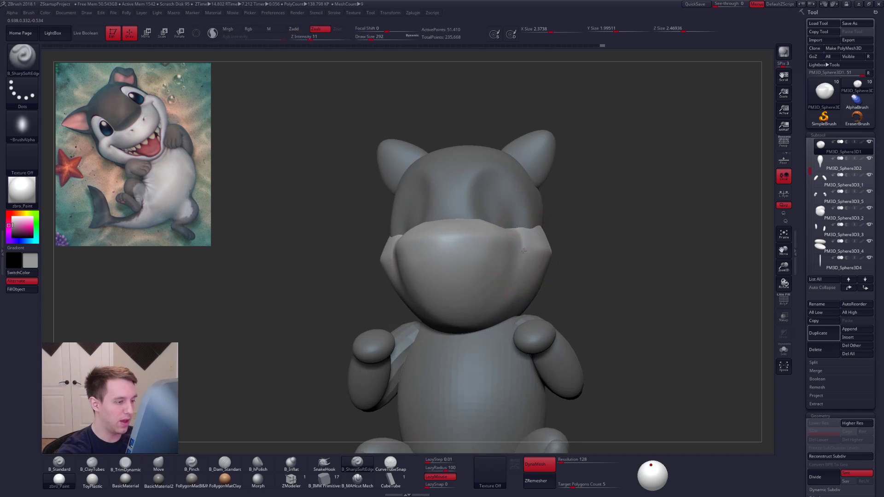
{"action": "mouse_move", "coordinate": [509, 286]}
{"action": "left_mouse_down"}
{"action": "mouse_move", "coordinate": [449, 315]}
{"action": "mouse_move", "coordinate": [498, 289]}
{"action": "mouse_move", "coordinate": [519, 260]}
{"action": "left_mouse_up"}
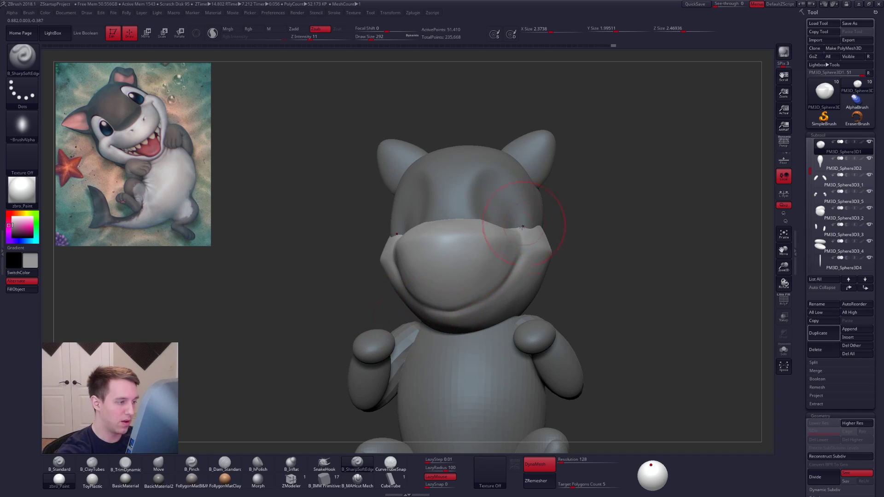
{"action": "right_click_drag", "start_coordinate": [524, 213], "coordinate": [529, 230], "text": "shift"}
{"action": "right_click_drag", "start_coordinate": [493, 272], "coordinate": [511, 299], "text": "alt"}
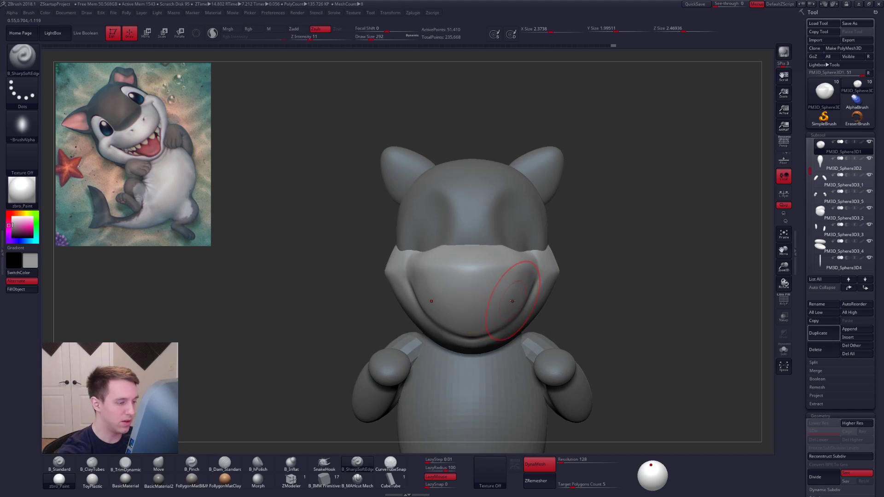
Step: Smooth away the carved smile line and soften the lower muzzle and chin
{"action": "key", "text": "shift"}
{"action": "left_click_drag", "start_coordinate": [502, 324], "coordinate": [453, 327], "text": "shift"}
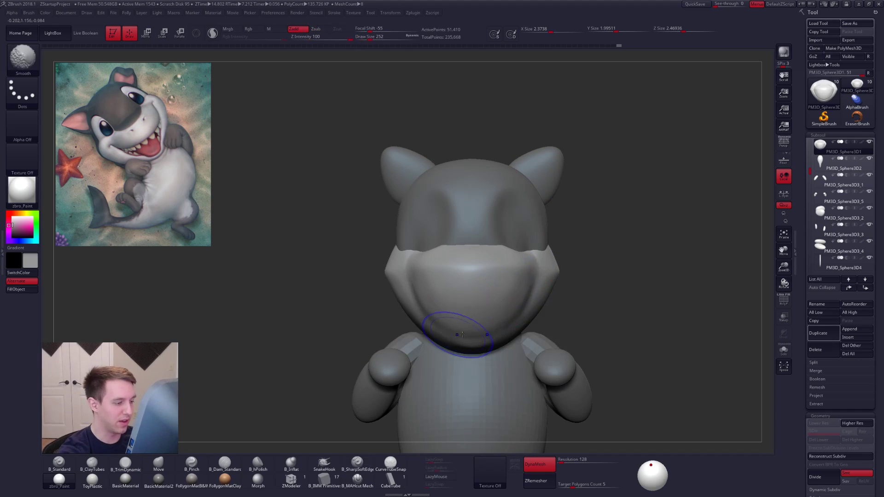
{"action": "right_click_drag", "start_coordinate": [487, 325], "coordinate": [514, 321]}
{"action": "left_click_drag", "start_coordinate": [462, 317], "coordinate": [451, 319], "text": "shift"}
{"action": "mouse_move", "coordinate": [564, 317]}
{"action": "right_mouse_down", "text": "shift"}
{"action": "mouse_move", "coordinate": [575, 307]}
{"action": "mouse_move", "coordinate": [568, 301]}
{"action": "right_mouse_up", "text": "shift"}
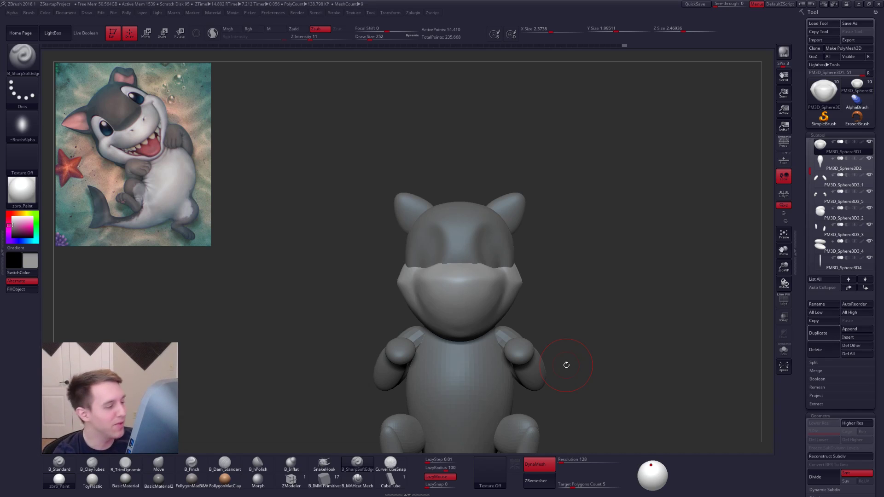
Step: Mask an open-mouth shape across the muzzle's lower front with MaskLasso, clearing the mask from the sides and back
{"action": "right_click_drag", "start_coordinate": [492, 288], "coordinate": [541, 292], "text": "ctrl"}
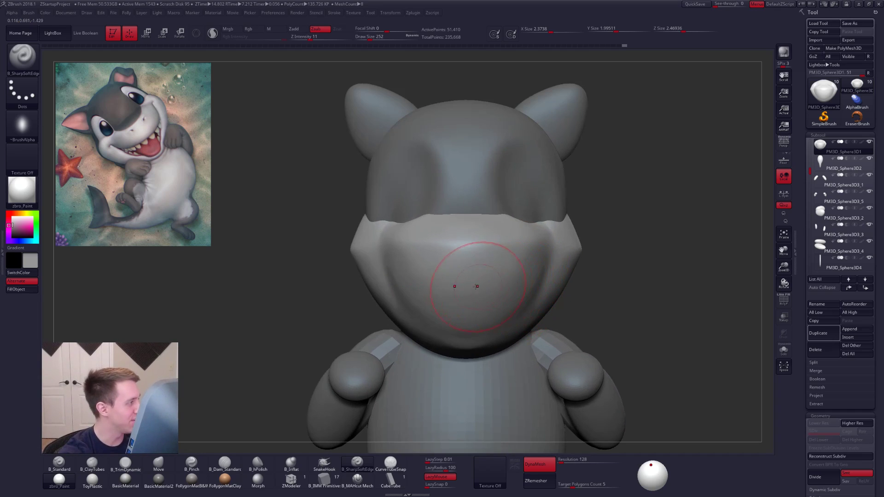
{"action": "key", "text": "ctrl"}
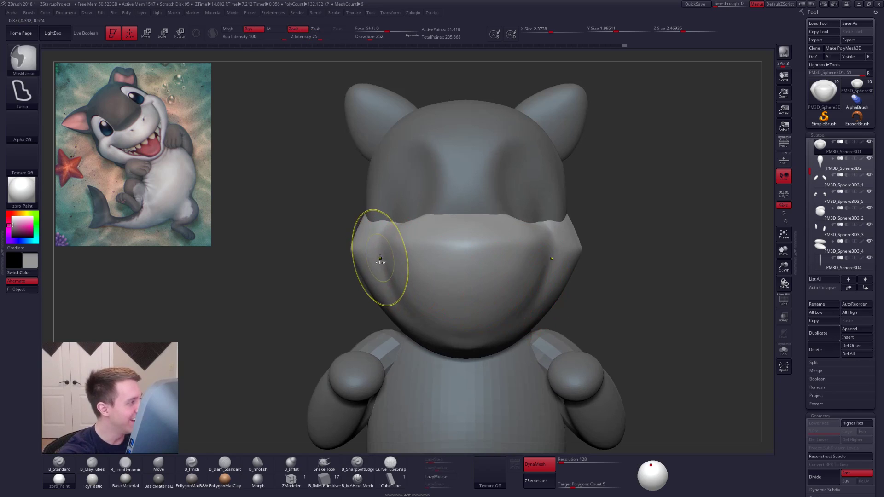
{"action": "mouse_move", "coordinate": [390, 269]}
{"action": "left_mouse_down", "text": "ctrl"}
{"action": "mouse_move", "coordinate": [483, 283]}
{"action": "mouse_move", "coordinate": [491, 289]}
{"action": "mouse_move", "coordinate": [480, 323]}
{"action": "mouse_move", "coordinate": [449, 336]}
{"action": "mouse_move", "coordinate": [421, 328]}
{"action": "mouse_move", "coordinate": [384, 267]}
{"action": "left_mouse_up", "text": "ctrl"}
{"action": "mouse_move", "coordinate": [558, 272]}
{"action": "left_mouse_down", "text": "ctrl+alt"}
{"action": "mouse_move", "coordinate": [550, 279]}
{"action": "mouse_move", "coordinate": [561, 317]}
{"action": "mouse_move", "coordinate": [563, 308]}
{"action": "left_mouse_up", "text": "ctrl+alt"}
{"action": "right_click_drag", "start_coordinate": [536, 298], "coordinate": [511, 286], "text": "ctrl"}
{"action": "right_click_drag", "start_coordinate": [510, 285], "coordinate": [552, 300]}
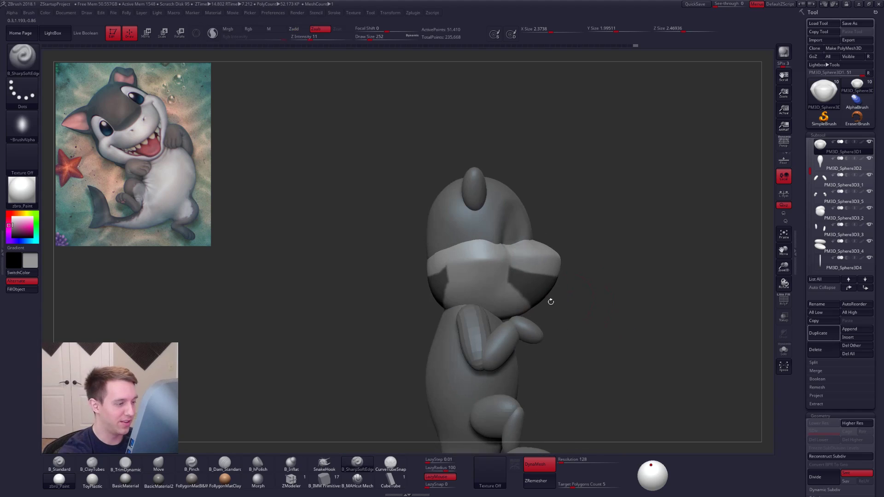
{"action": "left_click_drag", "start_coordinate": [485, 288], "coordinate": [474, 352], "text": "ctrl+alt"}
{"action": "mouse_move", "coordinate": [545, 304]}
{"action": "right_mouse_down"}
{"action": "mouse_move", "coordinate": [511, 304]}
{"action": "mouse_move", "coordinate": [554, 297]}
{"action": "right_mouse_up"}
{"action": "right_click_drag", "start_coordinate": [543, 267], "coordinate": [564, 307], "text": "ctrl"}
Step: Refine the open-mouth mask's upper lip line, corners and lower edge on the muzzle with MaskLasso
{"action": "key", "text": "space"}
{"action": "left_click_drag", "start_coordinate": [527, 301], "coordinate": [522, 302]}
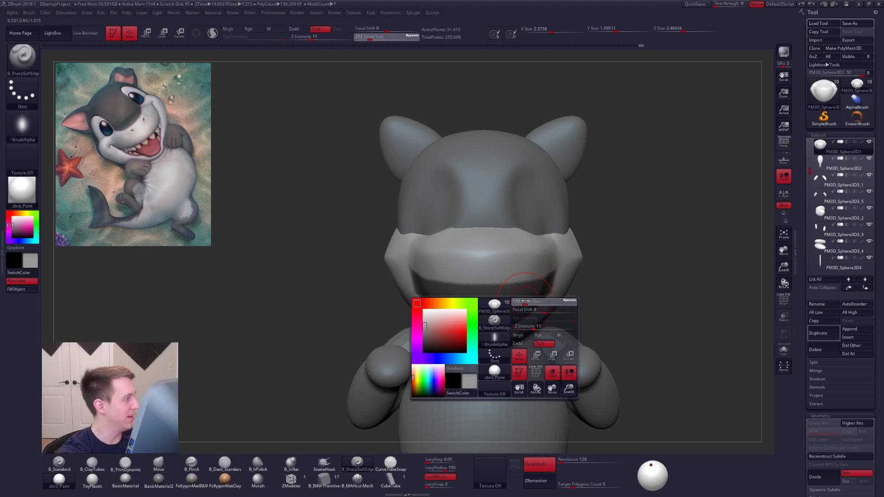
{"action": "right_click_drag", "start_coordinate": [524, 322], "coordinate": [501, 330]}
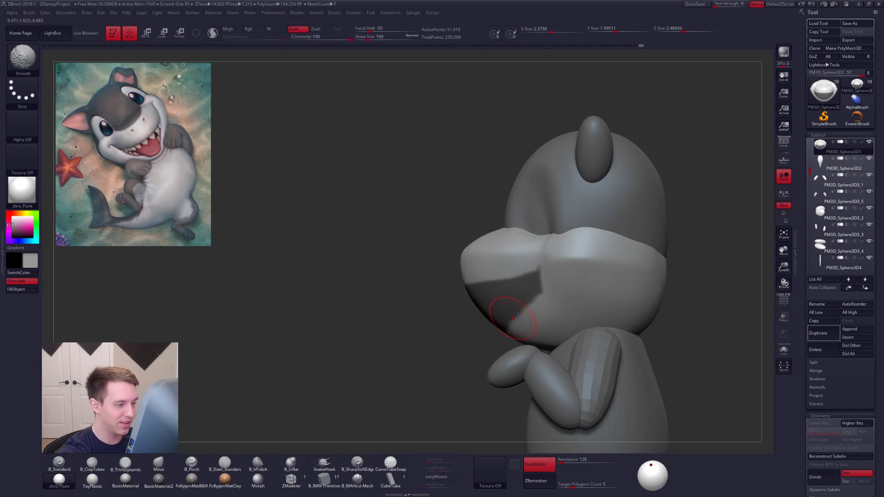
{"action": "mouse_move", "coordinate": [540, 292]}
{"action": "left_mouse_down", "text": "ctrl"}
{"action": "mouse_move", "coordinate": [507, 335]}
{"action": "mouse_move", "coordinate": [450, 331]}
{"action": "mouse_move", "coordinate": [449, 320]}
{"action": "left_mouse_up", "text": "ctrl"}
{"action": "mouse_move", "coordinate": [491, 304]}
{"action": "right_mouse_down"}
{"action": "mouse_move", "coordinate": [533, 276]}
{"action": "mouse_move", "coordinate": [523, 275]}
{"action": "right_mouse_up"}
{"action": "left_click_drag", "start_coordinate": [532, 265], "coordinate": [444, 263], "text": "ctrl+alt"}
{"action": "mouse_move", "coordinate": [539, 269]}
{"action": "left_mouse_down", "text": "ctrl"}
{"action": "mouse_move", "coordinate": [441, 294]}
{"action": "mouse_move", "coordinate": [463, 348]}
{"action": "left_mouse_up", "text": "ctrl"}
{"action": "left_click_drag", "start_coordinate": [484, 344], "coordinate": [541, 310], "text": "ctrl"}
{"action": "right_click_drag", "start_coordinate": [489, 308], "coordinate": [508, 320], "text": "ctrl"}
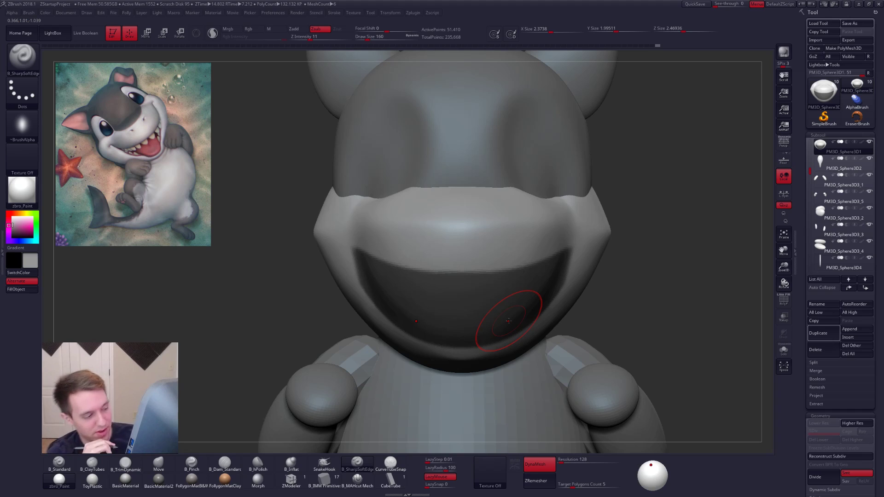
Step: Trim the mask around the mouth corner with MaskLasso, and invert it so only the mouth area stays editable
{"action": "key", "text": "ctrl"}
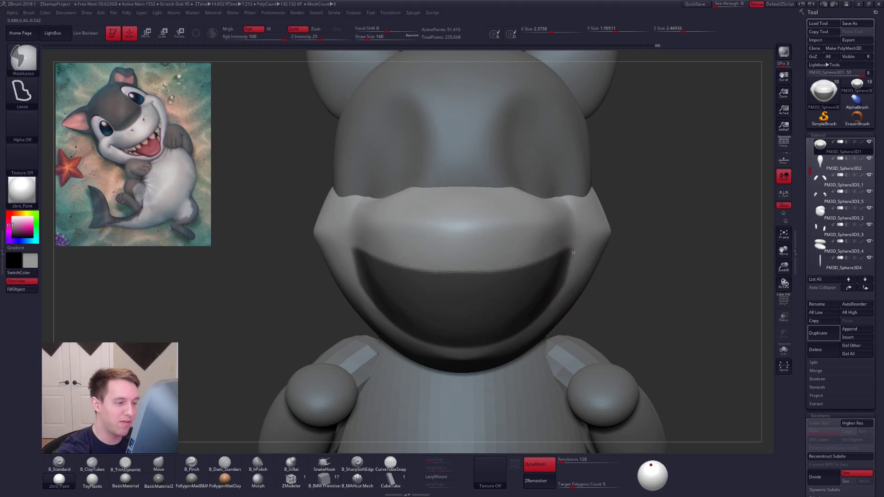
{"action": "left_click_drag", "start_coordinate": [549, 321], "coordinate": [603, 281], "text": "ctrl+alt"}
{"action": "right_click_drag", "start_coordinate": [574, 302], "coordinate": [561, 266], "text": "ctrl"}
{"action": "mouse_move", "coordinate": [517, 315]}
{"action": "right_mouse_down"}
{"action": "mouse_move", "coordinate": [539, 281]}
{"action": "mouse_move", "coordinate": [559, 282]}
{"action": "mouse_move", "coordinate": [547, 294]}
{"action": "right_mouse_up"}
{"action": "key", "text": "ctrl+i"}
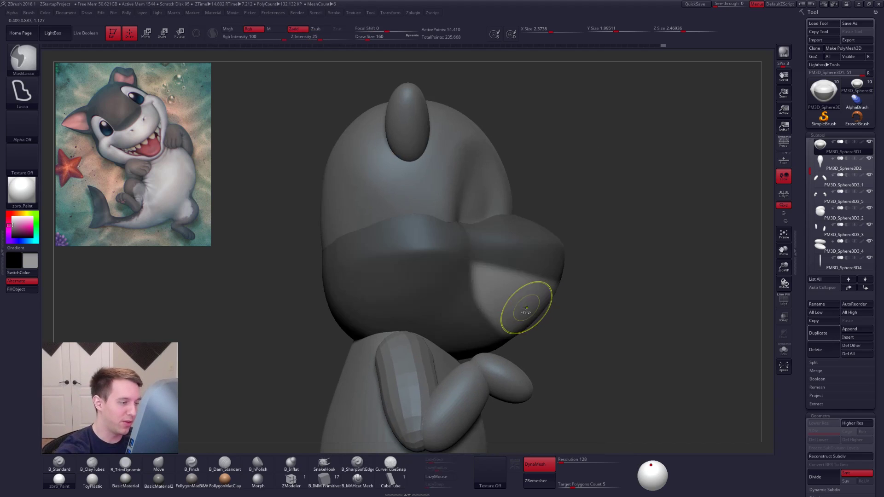
Step: Push the unmasked mouth area back into the muzzle with Transpose Move to form a recessed opening
{"action": "key", "text": "w"}
{"action": "mouse_move", "coordinate": [474, 267]}
{"action": "left_mouse_down"}
{"action": "mouse_move", "coordinate": [588, 350]}
{"action": "mouse_move", "coordinate": [594, 345]}
{"action": "mouse_move", "coordinate": [508, 290]}
{"action": "left_mouse_up"}
{"action": "key", "text": "q"}
{"action": "right_click_drag", "start_coordinate": [504, 295], "coordinate": [373, 302]}
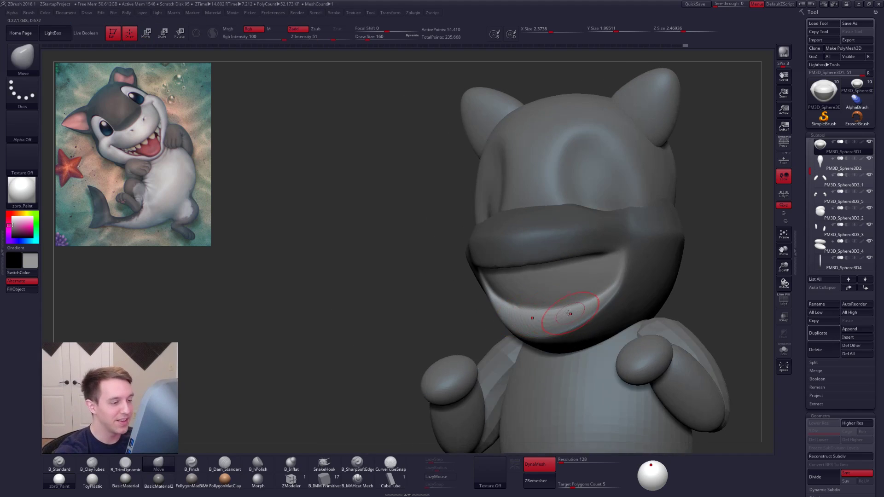
{"action": "right_click_drag", "start_coordinate": [581, 312], "coordinate": [610, 309]}
{"action": "right_click_drag", "start_coordinate": [610, 309], "coordinate": [599, 280], "text": "ctrl"}
{"action": "mouse_move", "coordinate": [577, 317]}
{"action": "right_mouse_down", "text": "alt"}
{"action": "mouse_move", "coordinate": [535, 316]}
{"action": "mouse_move", "coordinate": [498, 295]}
{"action": "right_mouse_up", "text": "alt"}
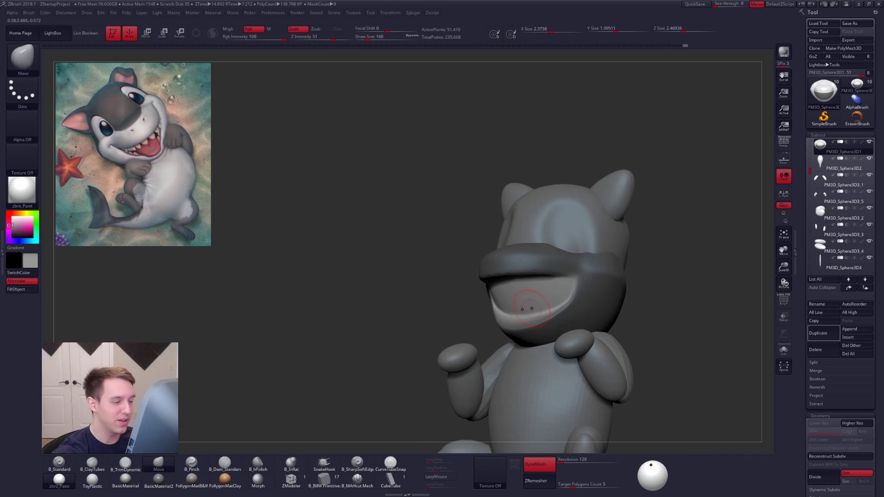
Step: Isolate the muzzle, carve the recessed mouth area deeper along its edges with the MAHcut Mech brush, and smooth it
{"action": "key", "text": "space"}
{"action": "left_click_drag", "start_coordinate": [500, 317], "coordinate": [504, 317]}
{"action": "mouse_move", "coordinate": [488, 322]}
{"action": "right_mouse_down"}
{"action": "mouse_move", "coordinate": [508, 324]}
{"action": "mouse_move", "coordinate": [491, 293]}
{"action": "mouse_move", "coordinate": [484, 309]}
{"action": "right_mouse_up"}
{"action": "left_click", "coordinate": [358, 481]}
{"action": "key", "text": "alt+s"}
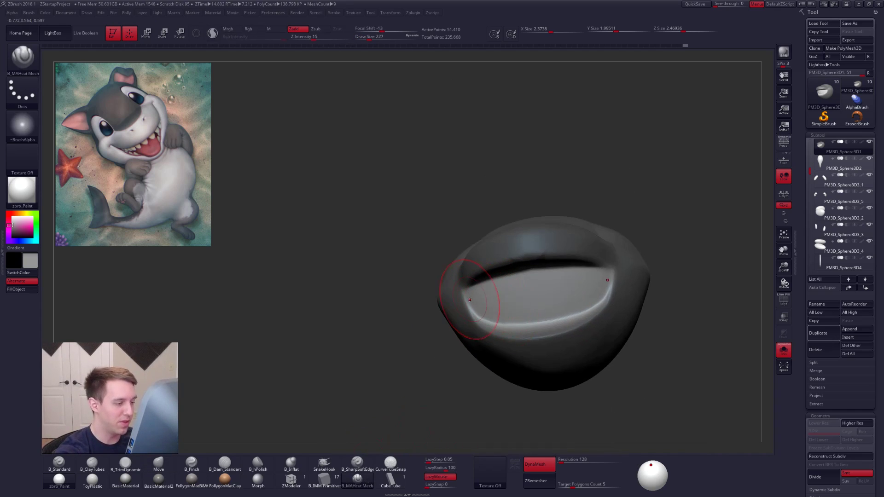
{"action": "left_click_drag", "start_coordinate": [606, 274], "coordinate": [525, 300]}
{"action": "right_click_drag", "start_coordinate": [538, 305], "coordinate": [508, 302]}
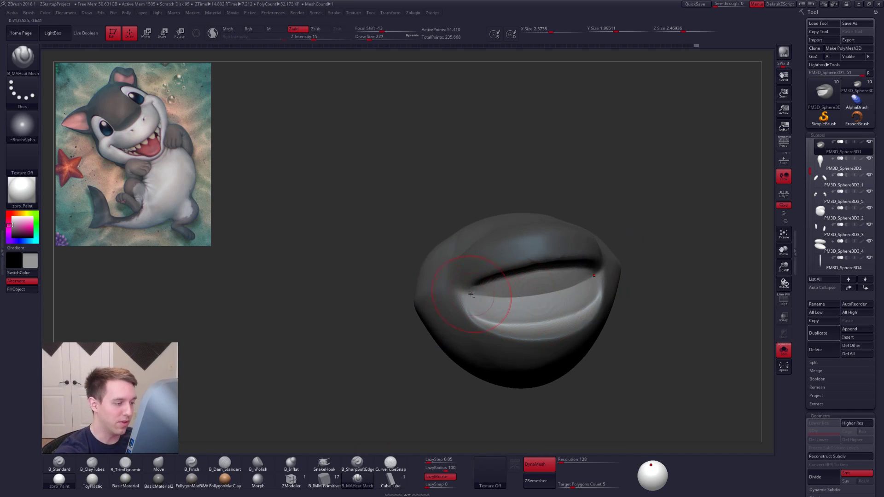
{"action": "right_click_drag", "start_coordinate": [587, 295], "coordinate": [555, 302]}
{"action": "mouse_move", "coordinate": [555, 302]}
{"action": "left_mouse_down", "text": "shift"}
{"action": "mouse_move", "coordinate": [528, 303]}
{"action": "mouse_move", "coordinate": [549, 306]}
{"action": "left_mouse_up", "text": "shift"}
{"action": "mouse_move", "coordinate": [549, 306]}
{"action": "right_mouse_down"}
{"action": "mouse_move", "coordinate": [560, 316]}
{"action": "mouse_move", "coordinate": [520, 288]}
{"action": "mouse_move", "coordinate": [650, 301]}
{"action": "right_mouse_up"}
{"action": "key", "text": "alt+s"}
{"action": "right_click_drag", "start_coordinate": [619, 355], "coordinate": [589, 359]}
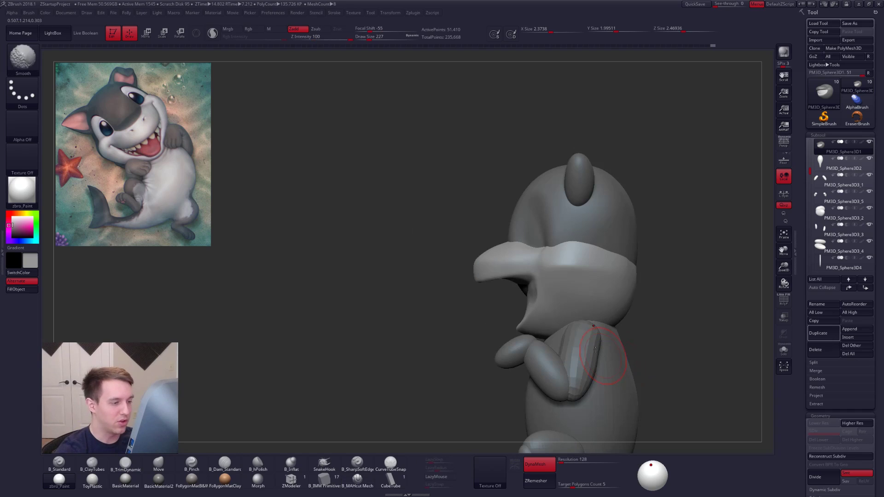
Step: Invert the mask back onto the outer muzzle and push the isolated mouth cavity further inward with the Move brush
{"action": "mouse_move", "coordinate": [533, 292]}
{"action": "right_mouse_down", "text": "ctrl"}
{"action": "mouse_move", "coordinate": [544, 301]}
{"action": "mouse_move", "coordinate": [538, 296]}
{"action": "right_mouse_up", "text": "ctrl"}
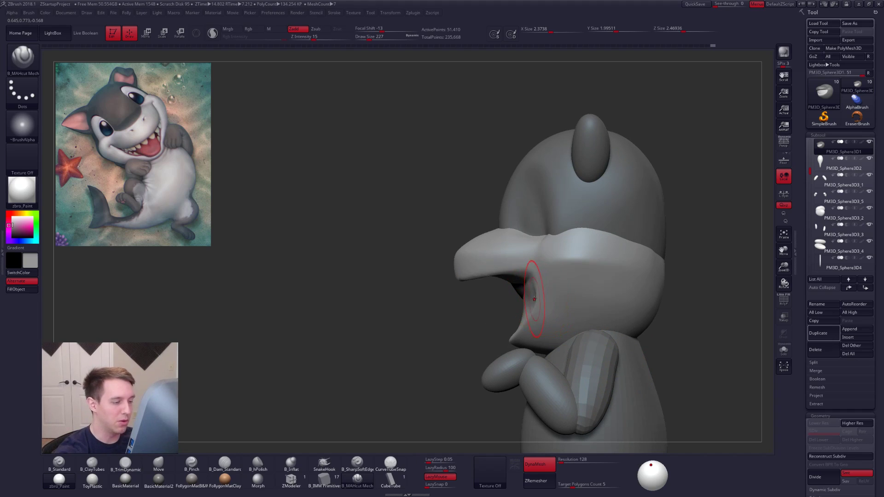
{"action": "mouse_move", "coordinate": [531, 302]}
{"action": "right_mouse_down"}
{"action": "mouse_move", "coordinate": [549, 302]}
{"action": "mouse_move", "coordinate": [533, 297]}
{"action": "right_mouse_up"}
{"action": "key", "text": "ctrl+i"}
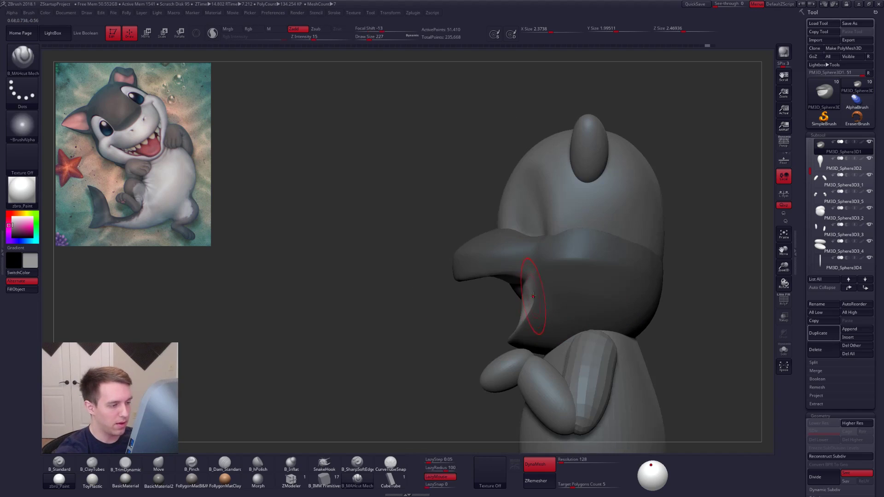
{"action": "key", "text": "b"}
{"action": "key", "text": "m"}
{"action": "key", "text": "v"}
{"action": "key", "text": "alt+s"}
{"action": "key", "text": "space"}
{"action": "left_click_drag", "start_coordinate": [519, 294], "coordinate": [524, 293]}
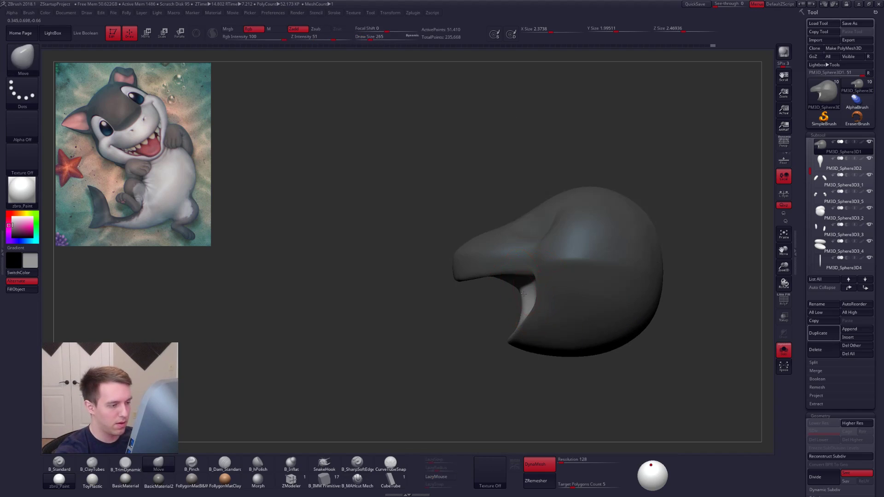
{"action": "right_click_drag", "start_coordinate": [521, 294], "coordinate": [526, 294]}
{"action": "key", "text": "space"}
{"action": "left_click_drag", "start_coordinate": [531, 293], "coordinate": [526, 293]}
{"action": "right_click_drag", "start_coordinate": [516, 294], "coordinate": [535, 296]}
{"action": "key", "text": "space"}
{"action": "left_click_drag", "start_coordinate": [534, 295], "coordinate": [509, 305]}
Step: Carve the inner wall of the mouth cavity with the ClayTubes brush
{"action": "key", "text": "b"}
{"action": "key", "text": "c"}
{"action": "key", "text": "t"}
{"action": "right_click_drag", "start_coordinate": [526, 294], "coordinate": [516, 286]}
{"action": "left_click_drag", "start_coordinate": [517, 285], "coordinate": [527, 295]}
{"action": "key", "text": "space"}
{"action": "left_click_drag", "start_coordinate": [527, 294], "coordinate": [530, 294]}
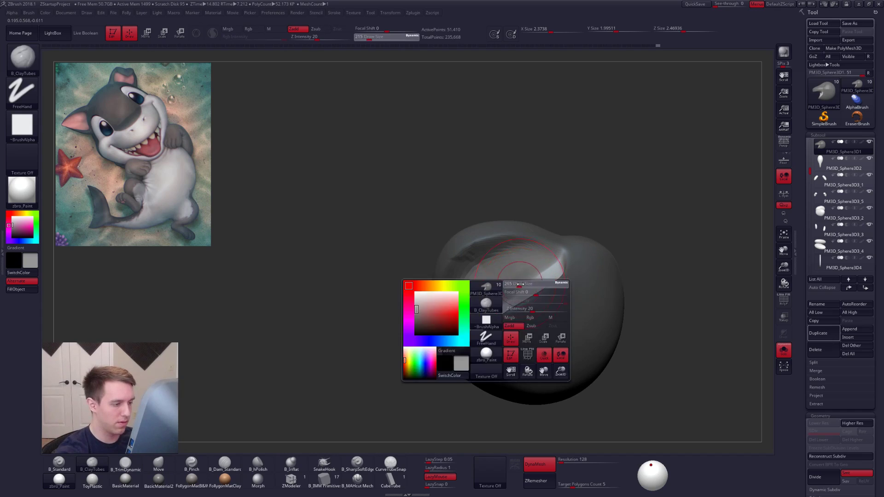
Step: Deepen and even out the mouth cavity with the Move brush, smoothing its inner surface
{"action": "right_click_drag", "start_coordinate": [530, 295], "coordinate": [524, 289]}
{"action": "key", "text": "b"}
{"action": "key", "text": "m"}
{"action": "key", "text": "v"}
{"action": "left_click_drag", "start_coordinate": [524, 289], "coordinate": [517, 296]}
{"action": "right_click_drag", "start_coordinate": [517, 296], "coordinate": [528, 287]}
{"action": "left_click_drag", "start_coordinate": [527, 286], "coordinate": [515, 291], "text": "shift"}
{"action": "right_click_drag", "start_coordinate": [515, 292], "coordinate": [522, 280]}
{"action": "key", "text": "space"}
{"action": "left_click_drag", "start_coordinate": [521, 279], "coordinate": [520, 278]}
{"action": "mouse_move", "coordinate": [519, 279]}
{"action": "right_mouse_down"}
{"action": "mouse_move", "coordinate": [495, 295]}
{"action": "mouse_move", "coordinate": [513, 302]}
{"action": "right_mouse_up"}
{"action": "left_click_drag", "start_coordinate": [512, 303], "coordinate": [513, 299]}
{"action": "mouse_move", "coordinate": [512, 298]}
{"action": "right_mouse_down"}
{"action": "mouse_move", "coordinate": [536, 297]}
{"action": "mouse_move", "coordinate": [543, 313]}
{"action": "mouse_move", "coordinate": [559, 314]}
{"action": "mouse_move", "coordinate": [491, 307]}
{"action": "mouse_move", "coordinate": [512, 316]}
{"action": "right_mouse_up"}
Step: Group the masked muzzle as its own polygroup and remesh the part with DynaMesh
{"action": "key", "text": "alt+s"}
{"action": "key", "text": "shift+f"}
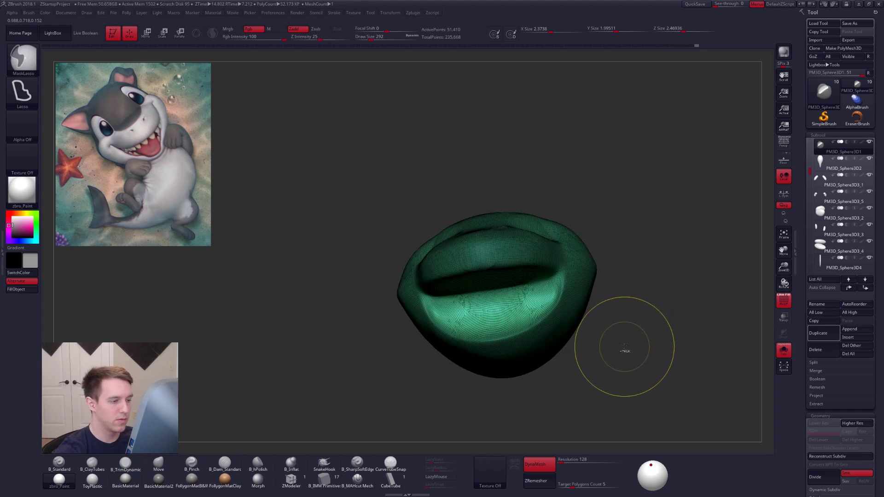
{"action": "key", "text": "ctrl+w"}
{"action": "left_click_drag", "start_coordinate": [659, 337], "coordinate": [692, 318], "text": "ctrl"}
Step: Mask everything except the mouth cavity's polygroup, soften the mask edge, and smooth the cavity's interior
{"action": "key", "text": "w"}
{"action": "left_click", "coordinate": [519, 294], "text": "ctrl"}
{"action": "key", "text": "q"}
{"action": "mouse_move", "coordinate": [525, 315]}
{"action": "right_mouse_down"}
{"action": "mouse_move", "coordinate": [503, 316]}
{"action": "mouse_move", "coordinate": [513, 303]}
{"action": "right_mouse_up"}
{"action": "left_click", "coordinate": [502, 316], "text": "ctrl"}
{"action": "left_click", "coordinate": [502, 316], "text": "ctrl"}
{"action": "left_click", "coordinate": [502, 316], "text": "ctrl"}
{"action": "key", "text": "shift+f"}
{"action": "key", "text": "2"}
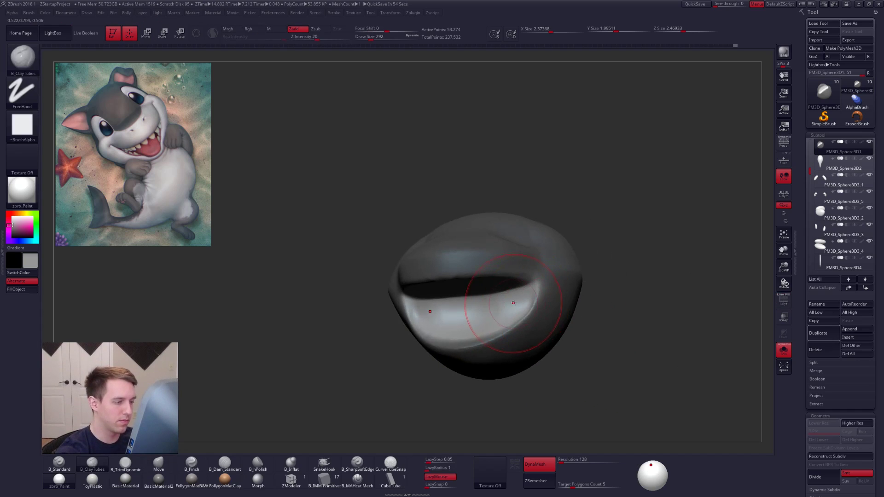
{"action": "right_click_drag", "start_coordinate": [463, 318], "coordinate": [474, 327], "text": "shift"}
{"action": "right_click", "coordinate": [474, 327]}
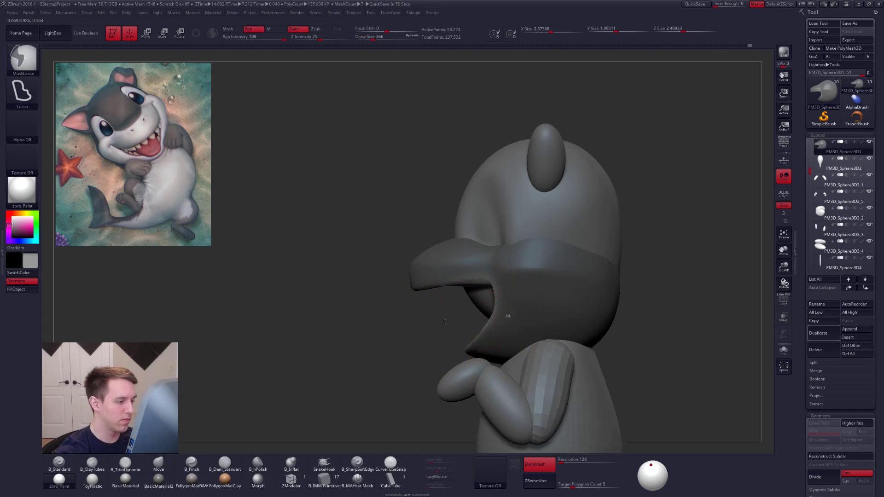
Step: Clear the mask and reshape the lips and mouth corners into a wider smile with the Move brush at draw size 279
{"action": "left_click", "coordinate": [449, 318], "text": "ctrl"}
{"action": "key", "text": "4"}
{"action": "key", "text": "space"}
{"action": "mouse_move", "coordinate": [456, 299]}
{"action": "left_mouse_down"}
{"action": "mouse_move", "coordinate": [452, 285]}
{"action": "mouse_move", "coordinate": [475, 285]}
{"action": "mouse_move", "coordinate": [421, 285]}
{"action": "mouse_move", "coordinate": [462, 299]}
{"action": "left_mouse_up"}
{"action": "key", "text": "space"}
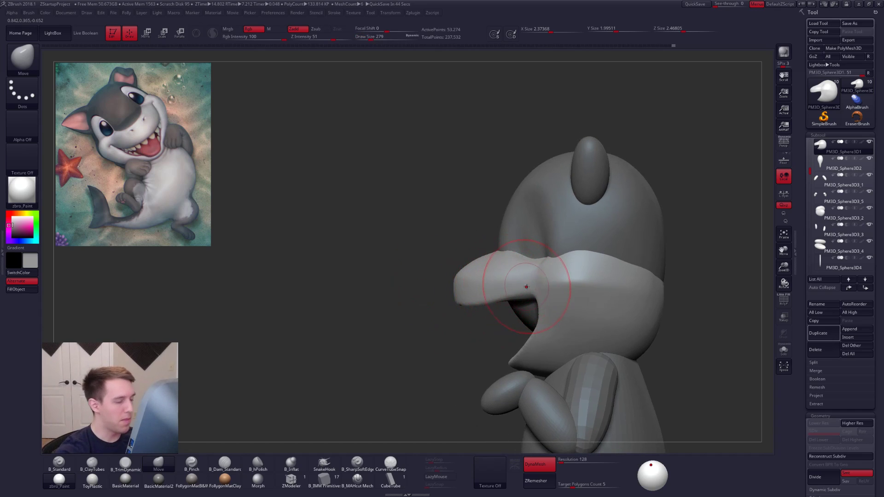
{"action": "left_click_drag", "start_coordinate": [544, 264], "coordinate": [347, 286], "text": "ctrl"}
{"action": "mouse_move", "coordinate": [438, 292]}
{"action": "left_mouse_down", "text": "ctrl"}
{"action": "mouse_move", "coordinate": [423, 305]}
{"action": "mouse_move", "coordinate": [515, 305]}
{"action": "mouse_move", "coordinate": [460, 304]}
{"action": "left_mouse_up", "text": "ctrl"}
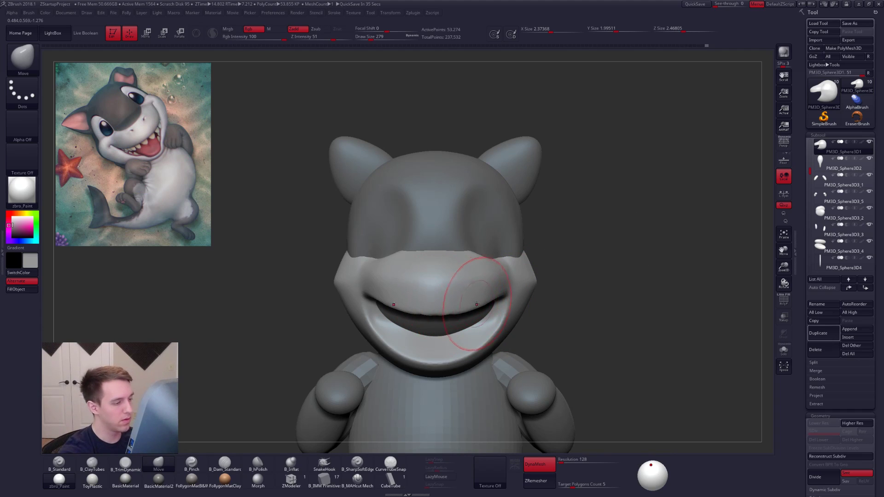
{"action": "left_click_drag", "start_coordinate": [512, 314], "coordinate": [476, 313]}
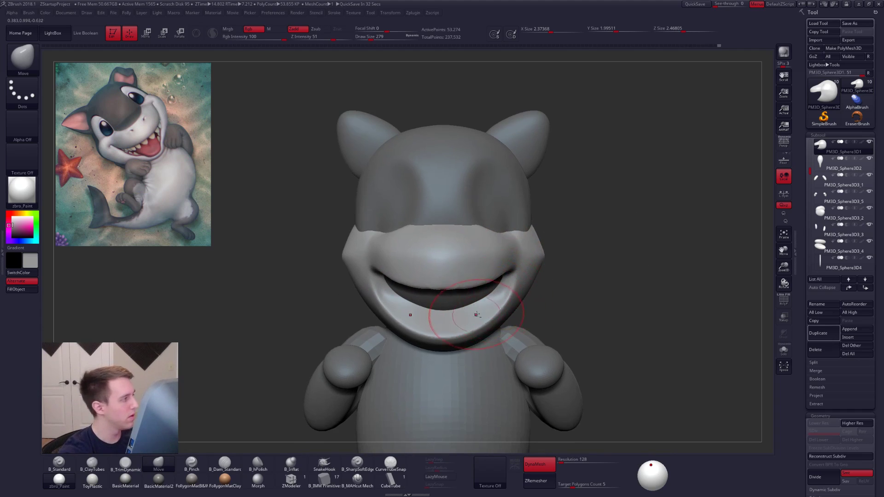
{"action": "mouse_move", "coordinate": [480, 319]}
{"action": "right_mouse_down"}
{"action": "mouse_move", "coordinate": [500, 311]}
{"action": "mouse_move", "coordinate": [524, 269]}
{"action": "right_mouse_up"}
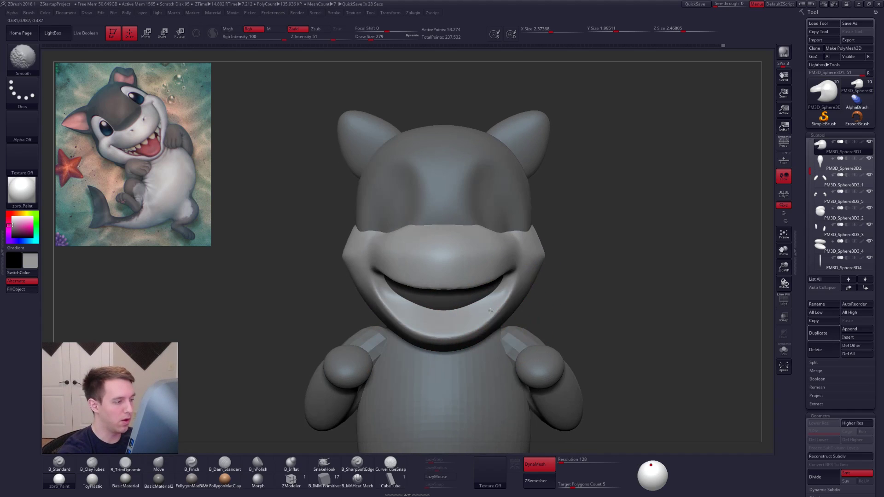
Step: Lay Transpose lines along both sides of the lower jaw from cheek to chin to check its slope
{"action": "key", "text": "w"}
{"action": "left_click_drag", "start_coordinate": [525, 270], "coordinate": [471, 335]}
{"action": "left_click_drag", "start_coordinate": [363, 269], "coordinate": [419, 343]}
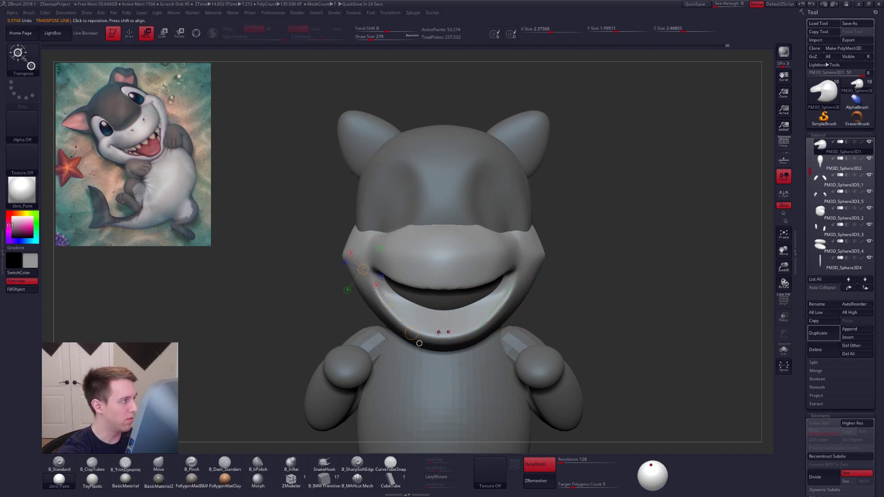
Step: Leave Transpose mode and build up the sides of the lower jaw and cheeks with the ClayTubes brush
{"action": "key", "text": "q"}
{"action": "mouse_move", "coordinate": [458, 350]}
{"action": "right_mouse_down"}
{"action": "mouse_move", "coordinate": [456, 319]}
{"action": "mouse_move", "coordinate": [452, 352]}
{"action": "mouse_move", "coordinate": [483, 317]}
{"action": "mouse_move", "coordinate": [474, 317]}
{"action": "right_mouse_up"}
{"action": "key", "text": "alt+s"}
{"action": "key", "text": "2"}
{"action": "mouse_move", "coordinate": [563, 303]}
{"action": "right_mouse_down"}
{"action": "mouse_move", "coordinate": [503, 342]}
{"action": "mouse_move", "coordinate": [448, 329]}
{"action": "right_mouse_up"}
{"action": "key", "text": "alt+s"}
{"action": "key", "text": "alt+s"}
{"action": "key", "text": "space"}
{"action": "left_click_drag", "start_coordinate": [508, 340], "coordinate": [512, 339]}
{"action": "mouse_move", "coordinate": [502, 333]}
{"action": "left_mouse_down"}
{"action": "mouse_move", "coordinate": [590, 291]}
{"action": "mouse_move", "coordinate": [548, 324]}
{"action": "left_mouse_up"}
{"action": "right_click_drag", "start_coordinate": [557, 322], "coordinate": [554, 299]}
{"action": "left_click_drag", "start_coordinate": [599, 288], "coordinate": [543, 343]}
{"action": "left_click_drag", "start_coordinate": [587, 307], "coordinate": [538, 345]}
{"action": "right_click_drag", "start_coordinate": [527, 351], "coordinate": [490, 335]}
{"action": "key", "text": "alt+s"}
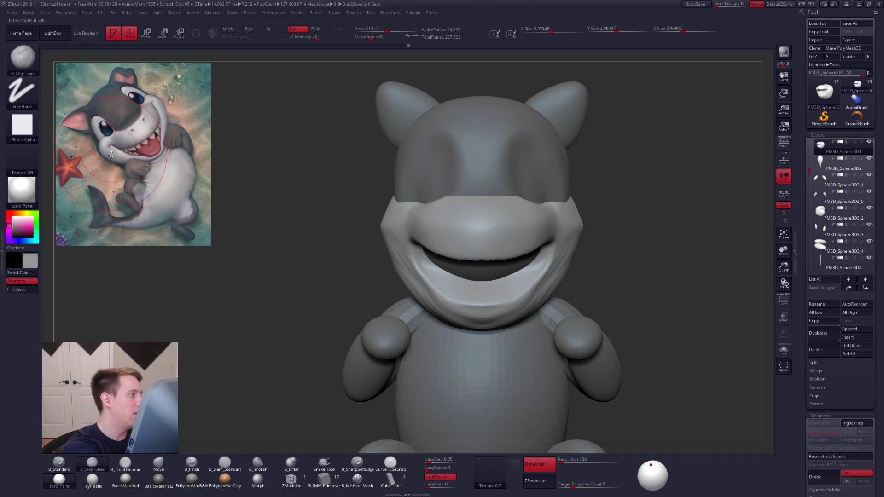
Step: Isolate the muzzle mesh and add ClayTubes strokes to the side and underside of the jaw
{"action": "key", "text": "alt+s"}
{"action": "right_click_drag", "start_coordinate": [566, 282], "coordinate": [558, 266]}
{"action": "right_click_drag", "start_coordinate": [589, 230], "coordinate": [480, 355]}
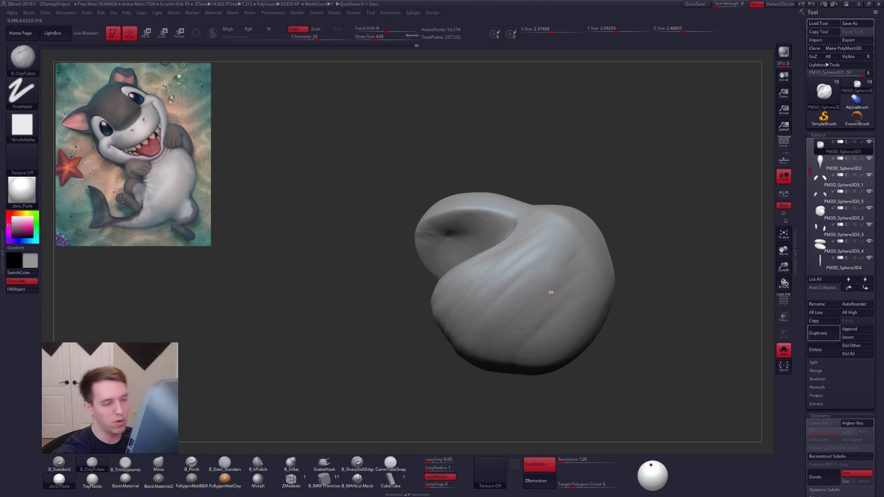
{"action": "left_click_drag", "start_coordinate": [493, 370], "coordinate": [492, 373]}
{"action": "mouse_move", "coordinate": [530, 365]}
{"action": "right_mouse_down"}
{"action": "mouse_move", "coordinate": [578, 359]}
{"action": "mouse_move", "coordinate": [628, 381]}
{"action": "mouse_move", "coordinate": [595, 367]}
{"action": "right_mouse_up"}
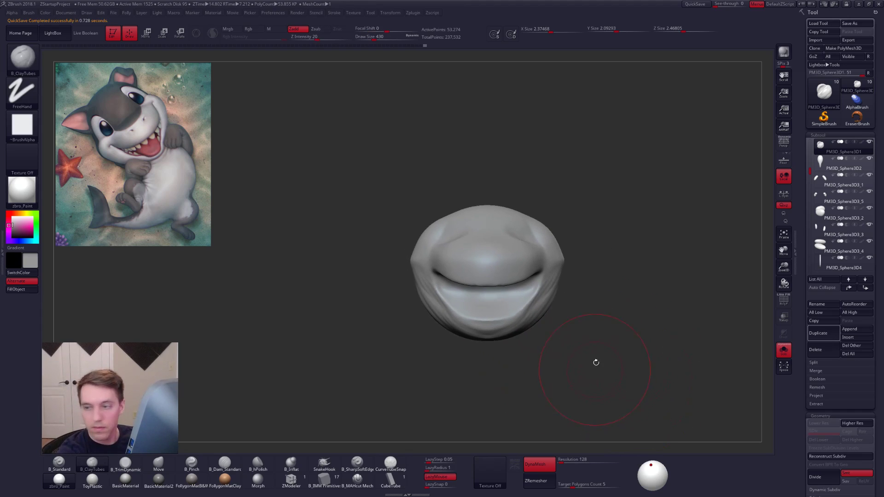
Step: Flatten the clay strokes along the cheek and jaw side of the isolated muzzle with the TrimDynamic brush
{"action": "mouse_move", "coordinate": [530, 319]}
{"action": "right_mouse_down"}
{"action": "mouse_move", "coordinate": [543, 318]}
{"action": "mouse_move", "coordinate": [510, 305]}
{"action": "right_mouse_up"}
{"action": "key", "text": "alt+s"}
{"action": "key", "text": "3"}
{"action": "right_click_drag", "start_coordinate": [571, 292], "coordinate": [576, 275]}
{"action": "left_click_drag", "start_coordinate": [576, 275], "coordinate": [550, 315]}
{"action": "right_click_drag", "start_coordinate": [566, 295], "coordinate": [581, 279]}
{"action": "left_click_drag", "start_coordinate": [582, 278], "coordinate": [568, 318]}
{"action": "mouse_move", "coordinate": [622, 303]}
{"action": "right_mouse_down"}
{"action": "mouse_move", "coordinate": [603, 290]}
{"action": "mouse_move", "coordinate": [584, 299]}
{"action": "right_mouse_up"}
{"action": "left_click_drag", "start_coordinate": [581, 306], "coordinate": [574, 327]}
{"action": "mouse_move", "coordinate": [574, 327]}
{"action": "right_mouse_down"}
{"action": "mouse_move", "coordinate": [607, 308]}
{"action": "mouse_move", "coordinate": [578, 331]}
{"action": "mouse_move", "coordinate": [582, 352]}
{"action": "mouse_move", "coordinate": [571, 344]}
{"action": "right_mouse_up"}
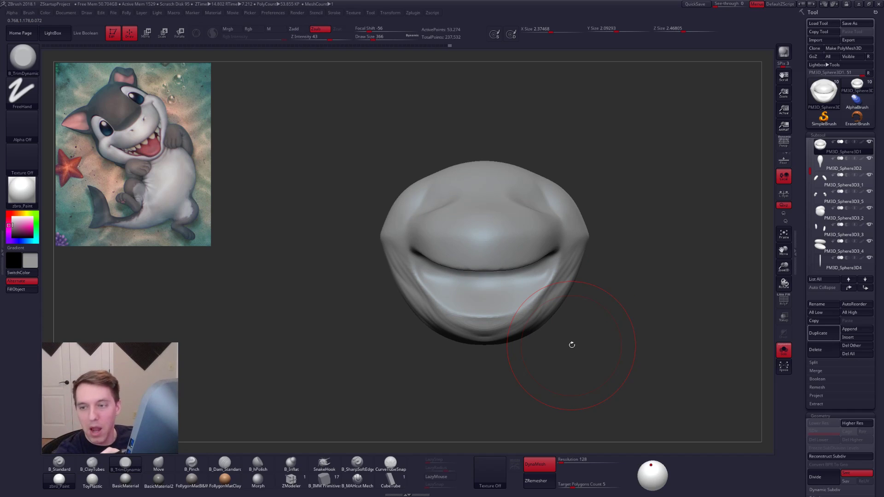
Step: Trim the outer cheek beside the mouth with a smaller TrimDynamic brush and smooth out the stroke marks on the jaw
{"action": "key", "text": "alt+s"}
{"action": "key", "text": "space"}
{"action": "left_click_drag", "start_coordinate": [555, 296], "coordinate": [551, 296]}
{"action": "right_click_drag", "start_coordinate": [559, 258], "coordinate": [556, 295]}
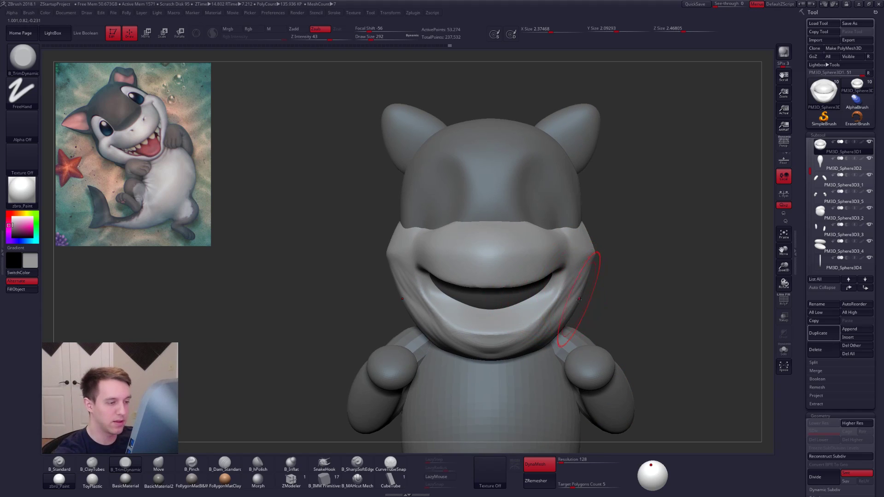
{"action": "right_click_drag", "start_coordinate": [631, 297], "coordinate": [573, 302]}
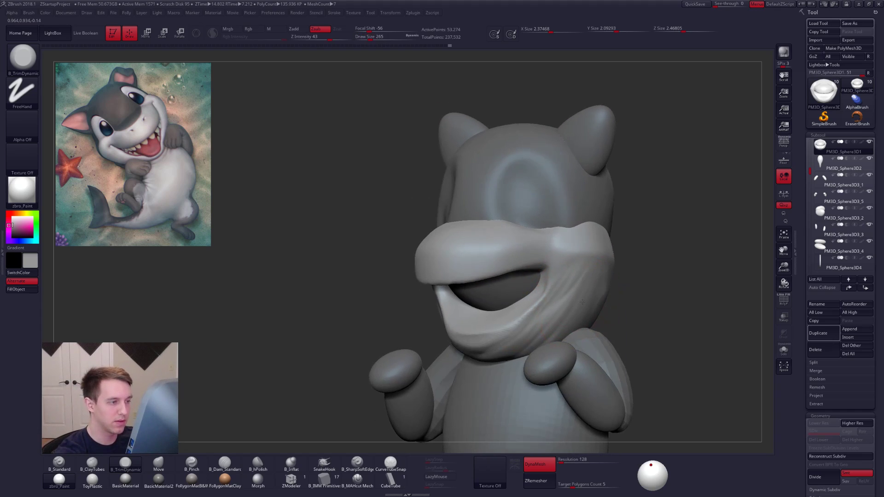
{"action": "key", "text": "alt+s"}
{"action": "key", "text": "shift"}
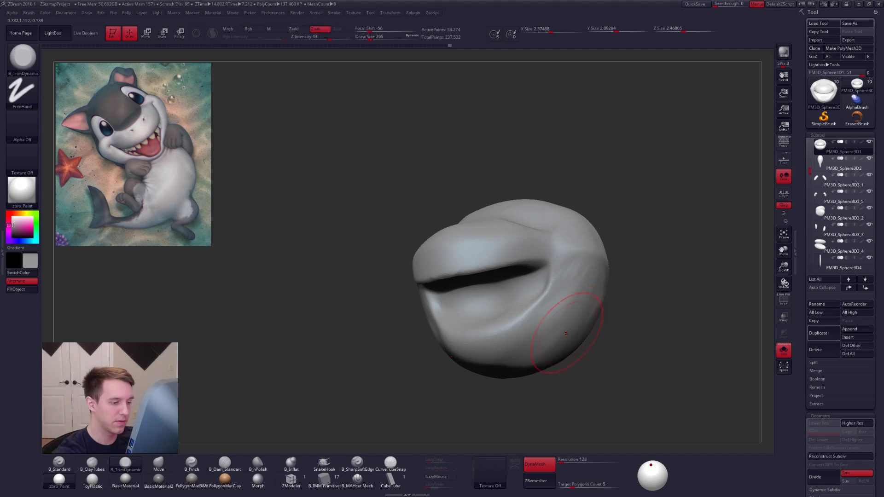
{"action": "right_click_drag", "start_coordinate": [572, 322], "coordinate": [610, 318], "text": "shift"}
Step: Assign the muzzle mesh to one polygroup and refine the side of the jaw with a smaller TrimDynamic brush
{"action": "key", "text": "shift+f"}
{"action": "key", "text": "space"}
{"action": "key", "text": "ctrl+w"}
{"action": "left_click_drag", "start_coordinate": [538, 321], "coordinate": [554, 352]}
{"action": "key", "text": "shift+f"}
{"action": "left_click_drag", "start_coordinate": [628, 349], "coordinate": [609, 350], "text": "alt"}
{"action": "key", "text": "alt+s"}
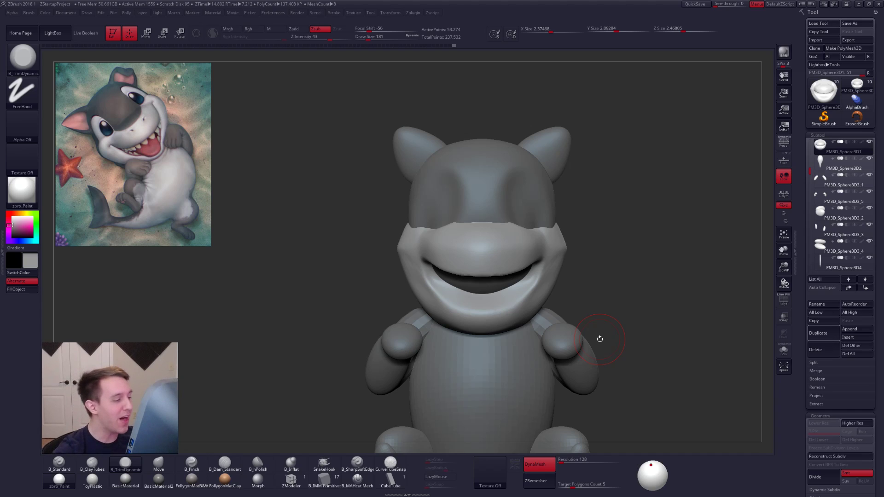
Step: Refine and smooth the area around the mouth corner, using ClayTubes and an adjusted brush size
{"action": "key", "text": "space"}
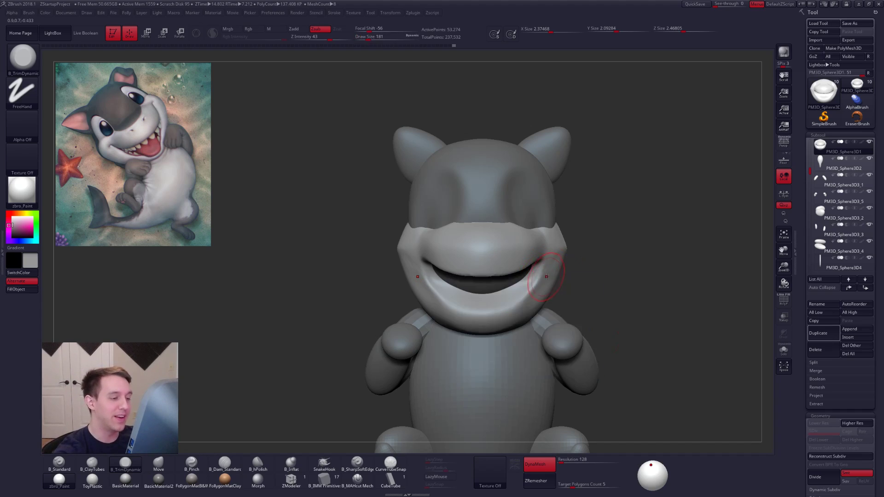
{"action": "right_click_drag", "start_coordinate": [544, 276], "coordinate": [533, 282]}
{"action": "key", "text": "space"}
{"action": "left_click_drag", "start_coordinate": [533, 283], "coordinate": [539, 281]}
{"action": "key", "text": "alt+s"}
{"action": "mouse_move", "coordinate": [539, 282]}
{"action": "right_mouse_down"}
{"action": "mouse_move", "coordinate": [527, 300]}
{"action": "mouse_move", "coordinate": [561, 316]}
{"action": "mouse_move", "coordinate": [548, 292]}
{"action": "right_mouse_up"}
{"action": "key", "text": "2"}
{"action": "left_click_drag", "start_coordinate": [548, 292], "coordinate": [539, 281], "text": "shift"}
{"action": "right_click_drag", "start_coordinate": [539, 287], "coordinate": [526, 316]}
{"action": "key", "text": "space"}
{"action": "left_click_drag", "start_coordinate": [560, 271], "coordinate": [556, 271]}
{"action": "right_click_drag", "start_coordinate": [556, 276], "coordinate": [541, 277]}
Step: Reshape the snout and the mouth opening with the Move brush, checking the profile and front views
{"action": "key", "text": "4"}
{"action": "key", "text": "space"}
{"action": "left_click_drag", "start_coordinate": [538, 272], "coordinate": [542, 272]}
{"action": "right_click_drag", "start_coordinate": [541, 278], "coordinate": [557, 279]}
{"action": "right_click_drag", "start_coordinate": [496, 249], "coordinate": [493, 250], "text": "shift"}
{"action": "key", "text": "space"}
{"action": "left_click_drag", "start_coordinate": [497, 249], "coordinate": [500, 249]}
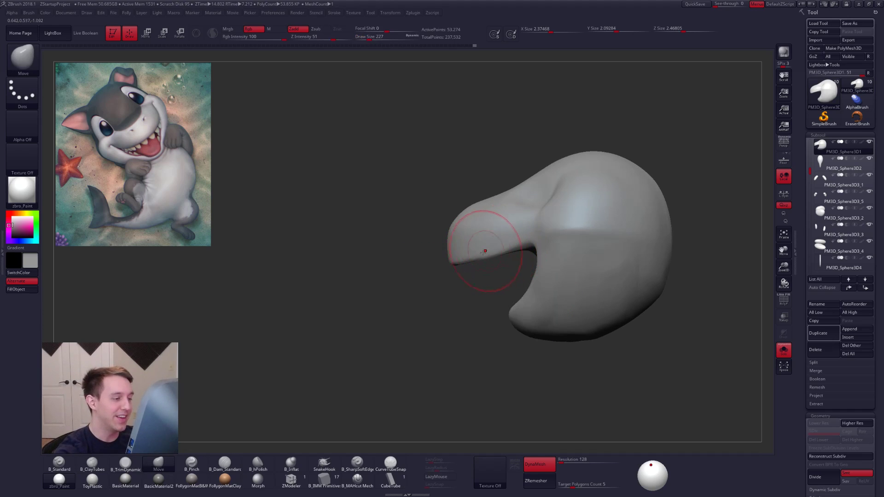
{"action": "right_click_drag", "start_coordinate": [479, 261], "coordinate": [510, 261], "text": "shift"}
{"action": "mouse_move", "coordinate": [510, 261]}
{"action": "right_mouse_down", "text": "alt"}
{"action": "mouse_move", "coordinate": [552, 274]}
{"action": "mouse_move", "coordinate": [521, 304]}
{"action": "right_mouse_up", "text": "alt"}
{"action": "key", "text": "alt+s"}
{"action": "key", "text": "space"}
{"action": "left_click_drag", "start_coordinate": [548, 295], "coordinate": [540, 295]}
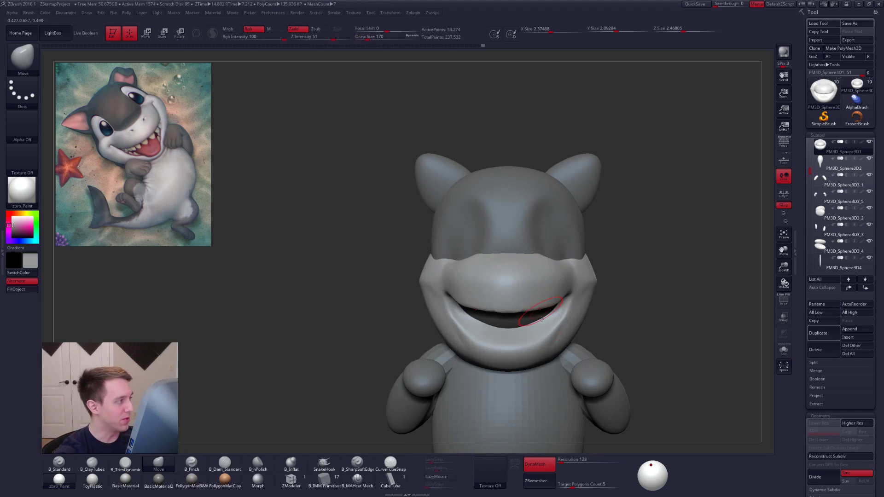
Step: Sharpen the lip edge and the rim of the lower jaw with the Pinch brush at varying sizes
{"action": "key", "text": "5"}
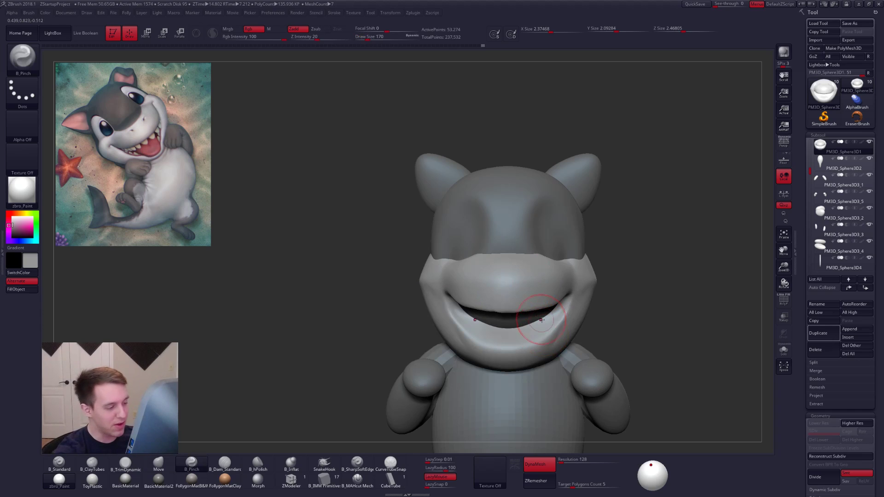
{"action": "mouse_move", "coordinate": [566, 315]}
{"action": "right_mouse_down"}
{"action": "mouse_move", "coordinate": [548, 316]}
{"action": "mouse_move", "coordinate": [552, 336]}
{"action": "right_mouse_up"}
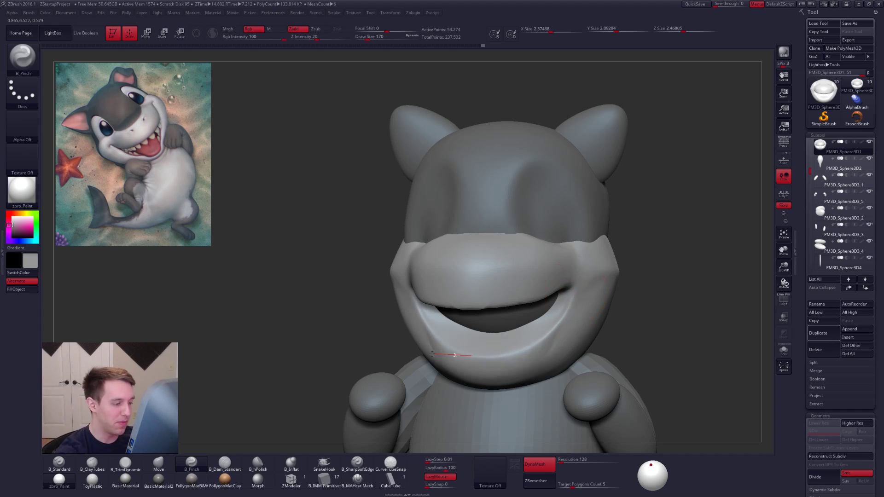
{"action": "left_click_drag", "start_coordinate": [435, 354], "coordinate": [434, 353]}
{"action": "right_click_drag", "start_coordinate": [434, 353], "coordinate": [455, 352], "text": "shift"}
{"action": "right_click_drag", "start_coordinate": [509, 340], "coordinate": [509, 311], "text": "ctrl"}
{"action": "key", "text": "space"}
{"action": "left_click_drag", "start_coordinate": [540, 319], "coordinate": [546, 321]}
{"action": "right_click_drag", "start_coordinate": [548, 303], "coordinate": [592, 305], "text": "alt"}
{"action": "key", "text": "space"}
{"action": "left_click_drag", "start_coordinate": [578, 316], "coordinate": [582, 317]}
{"action": "mouse_move", "coordinate": [587, 294]}
{"action": "right_mouse_down", "text": "ctrl"}
{"action": "mouse_move", "coordinate": [588, 278]}
{"action": "mouse_move", "coordinate": [593, 299]}
{"action": "mouse_move", "coordinate": [590, 255]}
{"action": "right_mouse_up", "text": "ctrl"}
{"action": "key", "text": "shift+f"}
{"action": "key", "text": "shift+f"}
{"action": "right_click_drag", "start_coordinate": [583, 289], "coordinate": [576, 301], "text": "alt"}
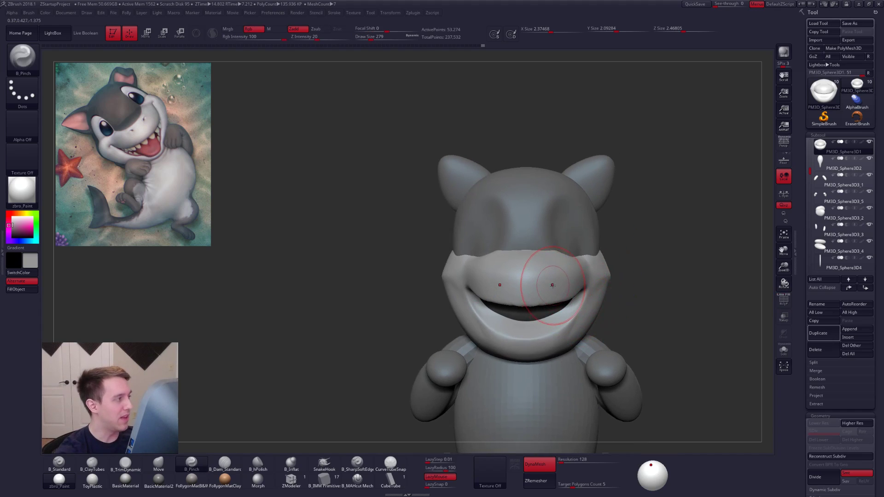
Step: Isolate the muzzle, pinch a ridge along the snout's front edge and smooth the hollow beneath the eye area
{"action": "right_click_drag", "start_coordinate": [555, 286], "coordinate": [520, 304]}
{"action": "key", "text": "space"}
{"action": "left_click_drag", "start_coordinate": [521, 309], "coordinate": [517, 309]}
{"action": "key", "text": "alt+s"}
{"action": "mouse_move", "coordinate": [524, 279]}
{"action": "right_mouse_down", "text": "alt"}
{"action": "mouse_move", "coordinate": [500, 298]}
{"action": "mouse_move", "coordinate": [493, 313]}
{"action": "mouse_move", "coordinate": [502, 316]}
{"action": "mouse_move", "coordinate": [486, 305]}
{"action": "right_mouse_up", "text": "alt"}
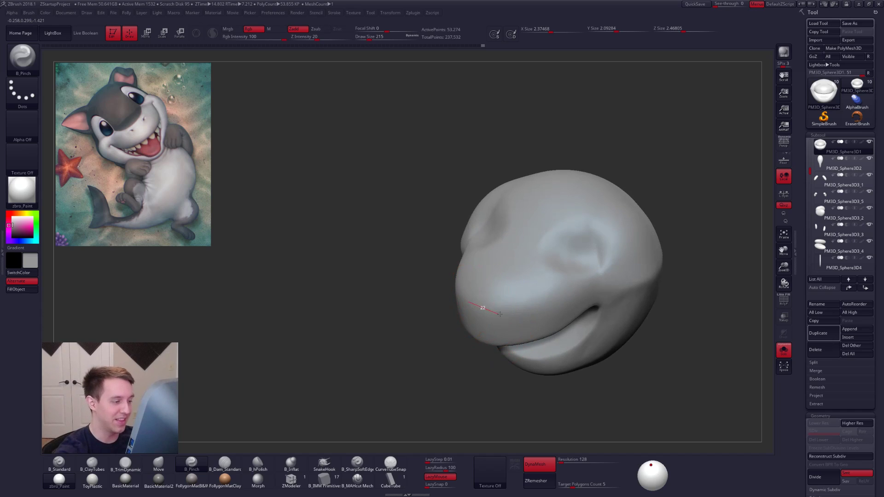
{"action": "left_click_drag", "start_coordinate": [587, 271], "coordinate": [595, 259]}
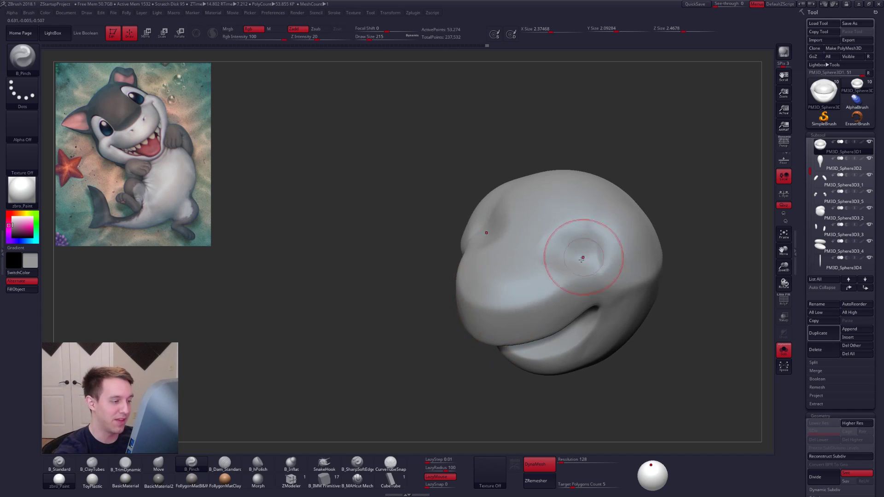
{"action": "right_click_drag", "start_coordinate": [585, 254], "coordinate": [560, 292]}
{"action": "left_click_drag", "start_coordinate": [558, 290], "coordinate": [591, 262]}
{"action": "mouse_move", "coordinate": [556, 273]}
{"action": "right_mouse_down"}
{"action": "mouse_move", "coordinate": [582, 264]}
{"action": "mouse_move", "coordinate": [588, 295]}
{"action": "mouse_move", "coordinate": [634, 361]}
{"action": "right_mouse_up"}
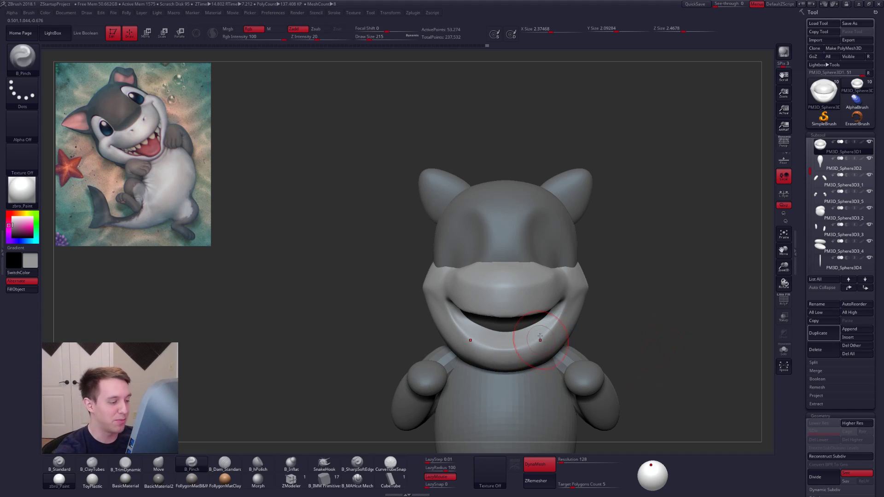
Step: Mask the snout from the side with a lasso, blur the mask edge, and invert it so only the snout stays editable
{"action": "right_click_drag", "start_coordinate": [556, 318], "coordinate": [537, 319], "text": "ctrl"}
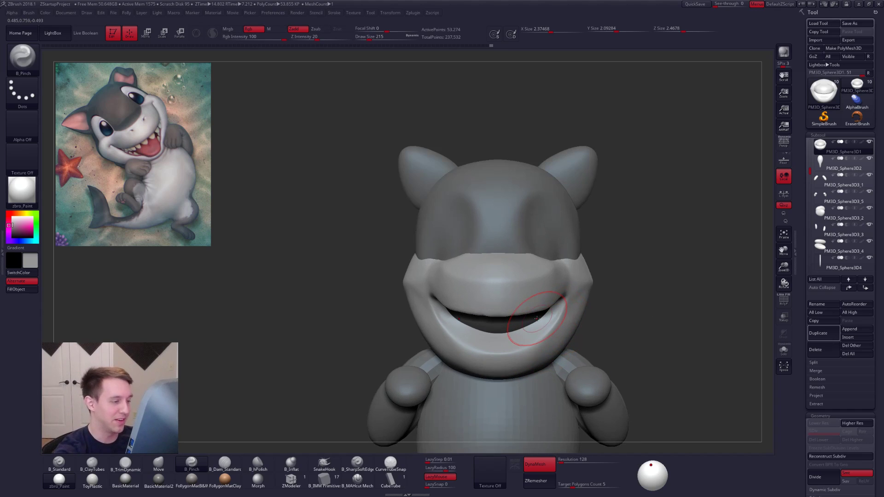
{"action": "mouse_move", "coordinate": [524, 269]}
{"action": "right_mouse_down"}
{"action": "mouse_move", "coordinate": [530, 244]}
{"action": "mouse_move", "coordinate": [555, 255]}
{"action": "mouse_move", "coordinate": [500, 254]}
{"action": "mouse_move", "coordinate": [524, 285]}
{"action": "right_mouse_up"}
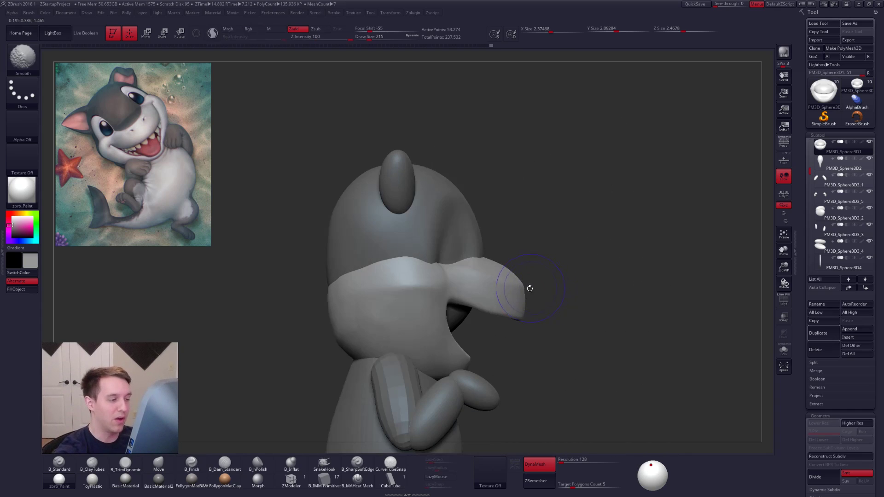
{"action": "key", "text": "ctrl"}
{"action": "left_click", "coordinate": [543, 303], "text": "ctrl"}
{"action": "left_click", "coordinate": [543, 303], "text": "ctrl"}
{"action": "mouse_move", "coordinate": [546, 305]}
{"action": "left_mouse_down", "text": "ctrl"}
{"action": "mouse_move", "coordinate": [445, 279]}
{"action": "mouse_move", "coordinate": [561, 196]}
{"action": "left_mouse_up", "text": "ctrl"}
{"action": "mouse_move", "coordinate": [541, 290]}
{"action": "left_mouse_down", "text": "ctrl+alt"}
{"action": "mouse_move", "coordinate": [425, 272]}
{"action": "mouse_move", "coordinate": [524, 277]}
{"action": "left_mouse_up", "text": "ctrl+alt"}
{"action": "left_click", "coordinate": [528, 277], "text": "ctrl"}
{"action": "left_click", "coordinate": [528, 275], "text": "ctrl"}
{"action": "key", "text": "ctrl+z"}
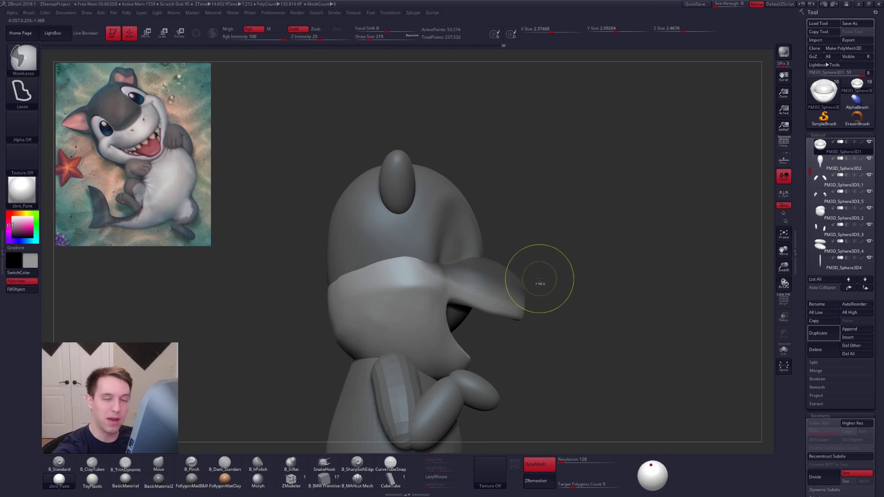
{"action": "left_click", "coordinate": [539, 279], "text": "ctrl"}
Step: Adjust the width of the unmasked snout from the front with a horizontal Transpose move line
{"action": "left_click_drag", "start_coordinate": [528, 286], "coordinate": [501, 281]}
{"action": "right_click_drag", "start_coordinate": [502, 282], "coordinate": [490, 283], "text": "shift"}
{"action": "key", "text": "space"}
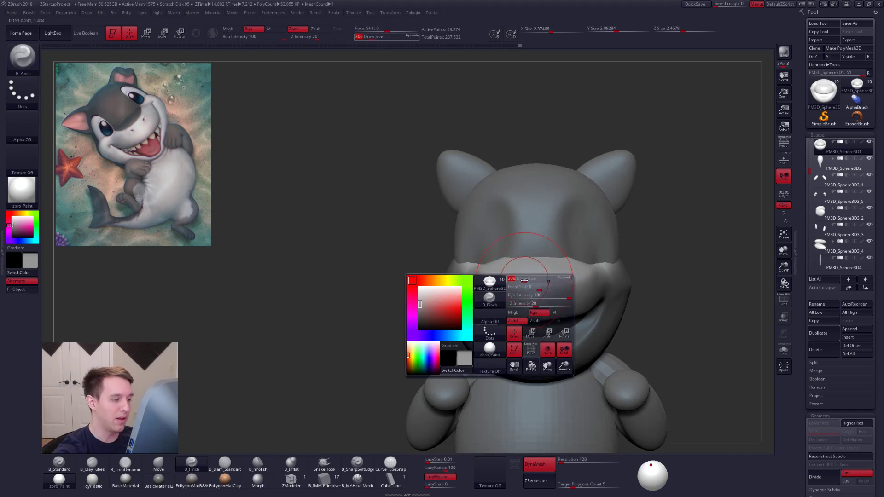
{"action": "left_click_drag", "start_coordinate": [537, 296], "coordinate": [544, 296]}
{"action": "right_click_drag", "start_coordinate": [545, 286], "coordinate": [513, 298], "text": "alt"}
{"action": "key", "text": "w"}
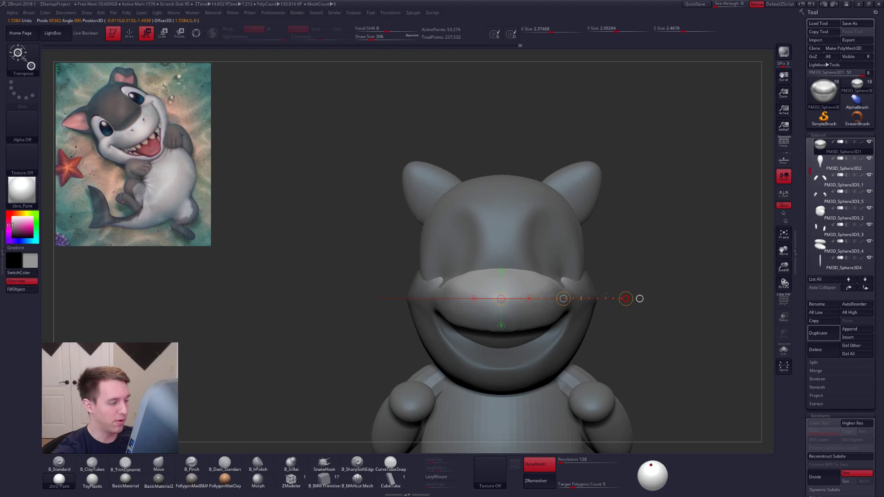
{"action": "key", "text": "q"}
{"action": "key", "text": "space"}
{"action": "left_click_drag", "start_coordinate": [597, 300], "coordinate": [612, 285]}
{"action": "right_click_drag", "start_coordinate": [610, 291], "coordinate": [555, 310]}
Step: Select the Pinch brush, clear the mask and remesh the muzzle with DynaMesh at resolution 128
{"action": "key", "text": "b"}
{"action": "key", "text": "p"}
{"action": "key", "text": "i"}
{"action": "left_click_drag", "start_coordinate": [392, 327], "coordinate": [409, 321], "text": "ctrl"}
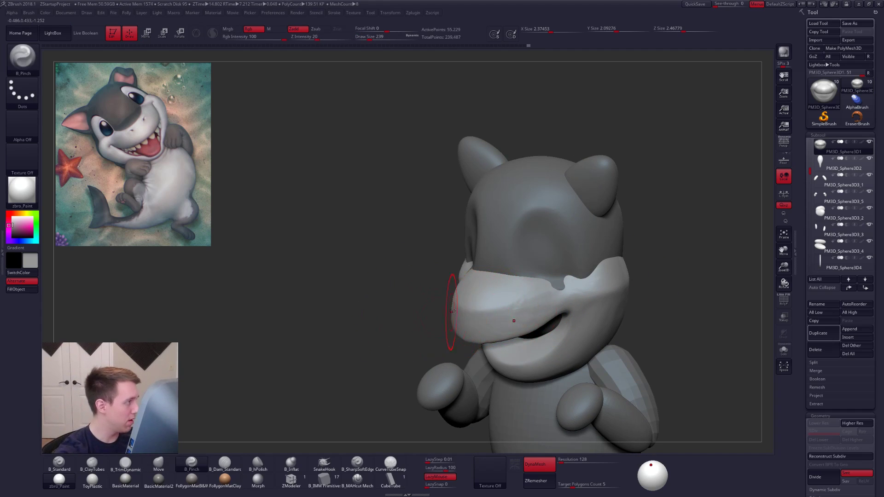
Step: Isolate the muzzle and pinch a crisp ridge along the snout's upper edge back toward the eye hollow
{"action": "key", "text": "alt+s"}
{"action": "right_click_drag", "start_coordinate": [478, 305], "coordinate": [456, 303]}
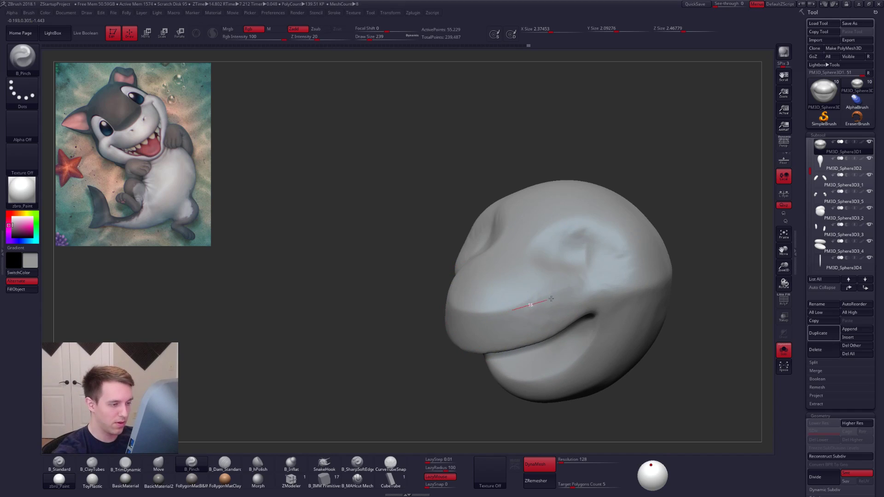
{"action": "left_click_drag", "start_coordinate": [573, 270], "coordinate": [572, 246]}
{"action": "right_click_drag", "start_coordinate": [545, 288], "coordinate": [559, 308]}
{"action": "mouse_move", "coordinate": [529, 307]}
{"action": "left_mouse_down"}
{"action": "mouse_move", "coordinate": [568, 255]}
{"action": "mouse_move", "coordinate": [565, 234]}
{"action": "left_mouse_up"}
{"action": "right_click_drag", "start_coordinate": [548, 287], "coordinate": [513, 300], "text": "shift"}
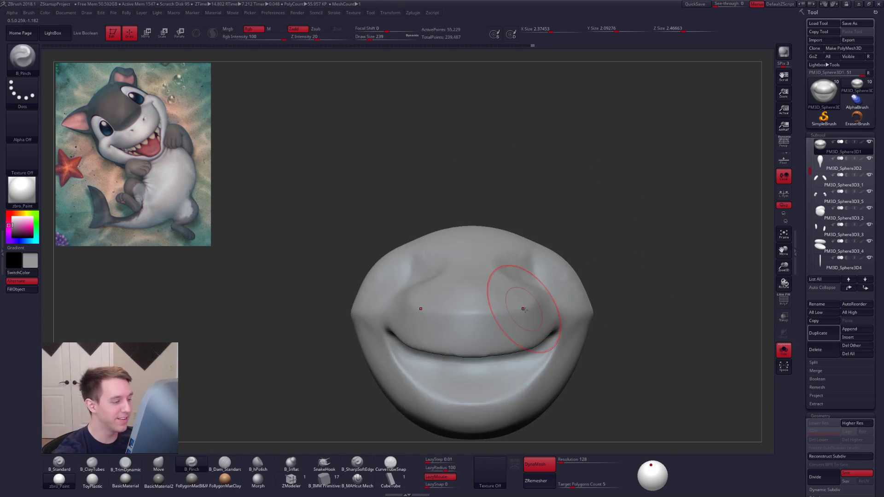
{"action": "key", "text": "alt+s"}
{"action": "right_click_drag", "start_coordinate": [598, 385], "coordinate": [644, 354], "text": "alt"}
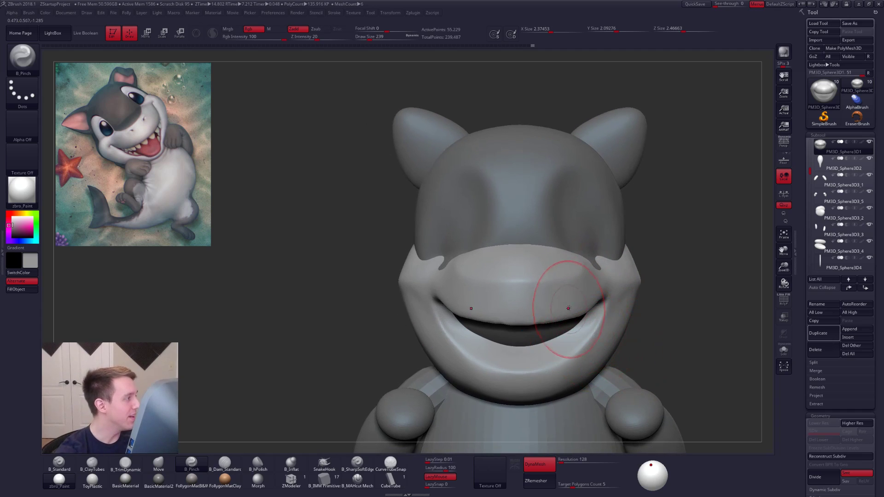
Step: Reshape the upper contour of the snout with the Move brush, comparing it with the reference picture
{"action": "key", "text": "b"}
{"action": "key", "text": "m"}
{"action": "key", "text": "v"}
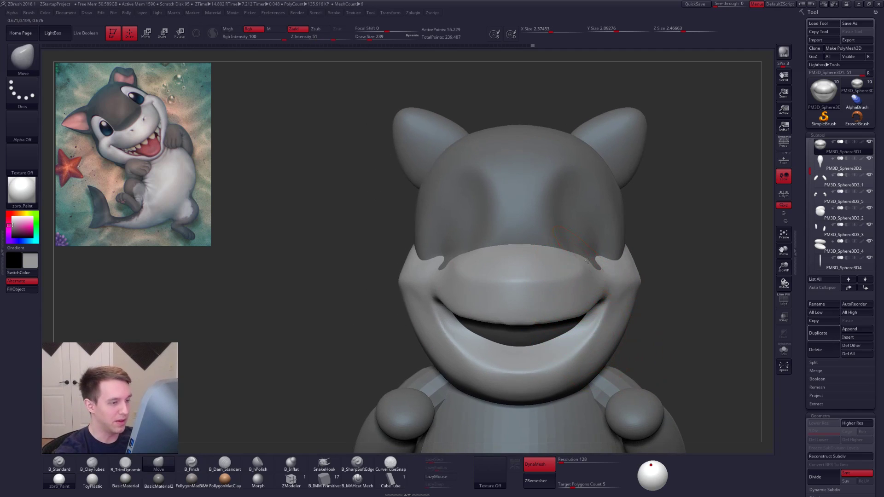
{"action": "right_click_drag", "start_coordinate": [558, 262], "coordinate": [539, 283], "text": "alt"}
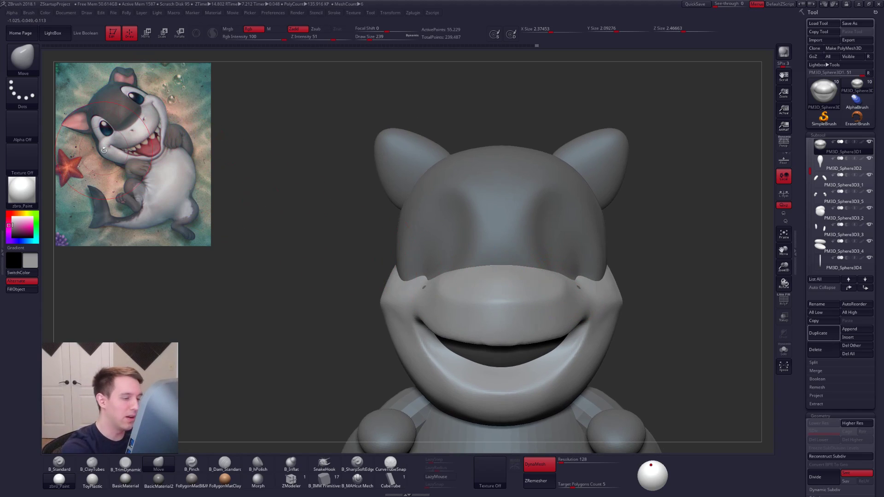
{"action": "right_click_drag", "start_coordinate": [554, 306], "coordinate": [528, 284]}
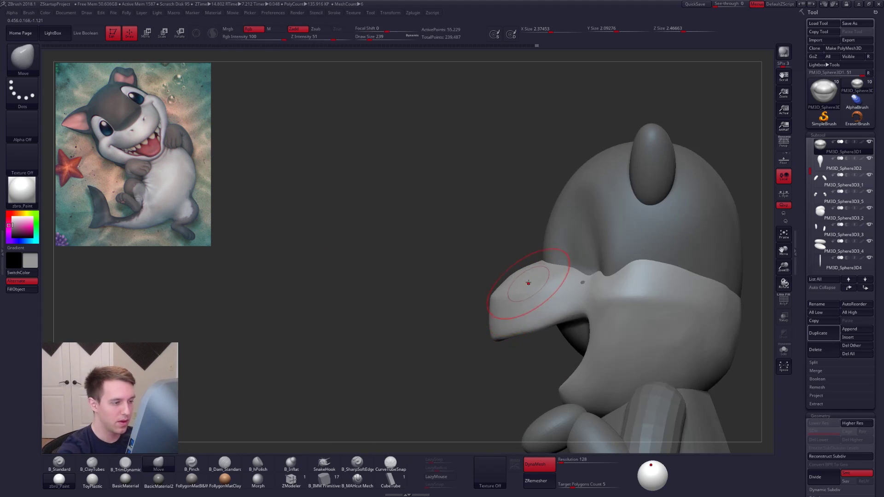
Step: Isolate the muzzle, choose TrimDynamic, and switch to the grey non-clay FollygonMat material with a white colour
{"action": "key", "text": "alt+s"}
{"action": "key", "text": "3"}
{"action": "mouse_move", "coordinate": [489, 251]}
{"action": "right_mouse_down"}
{"action": "mouse_move", "coordinate": [506, 263]}
{"action": "mouse_move", "coordinate": [415, 341]}
{"action": "right_mouse_up"}
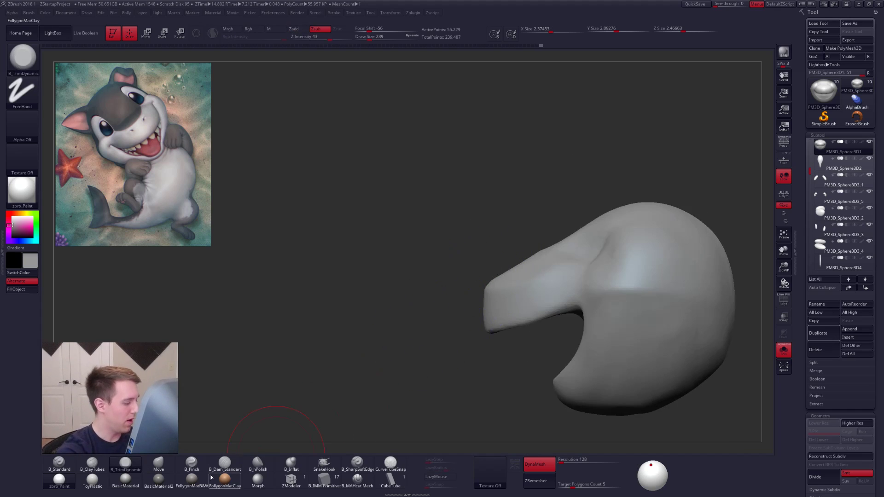
{"action": "left_click", "coordinate": [192, 479]}
{"action": "left_click", "coordinate": [13, 218]}
Step: Flatten the top plane of the snout with the TrimDynamic brush
{"action": "right_click_drag", "start_coordinate": [428, 269], "coordinate": [486, 269]}
{"action": "key", "text": "alt+s"}
{"action": "left_click_drag", "start_coordinate": [465, 260], "coordinate": [448, 246]}
{"action": "key", "text": "alt+s"}
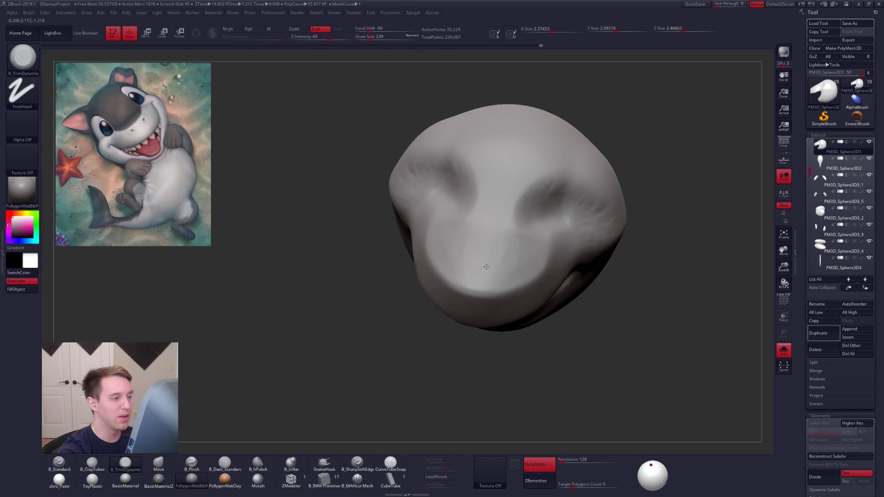
{"action": "right_click_drag", "start_coordinate": [466, 249], "coordinate": [497, 203]}
{"action": "key", "text": "alt+s"}
{"action": "right_click_drag", "start_coordinate": [524, 289], "coordinate": [464, 276]}
{"action": "right_click_drag", "start_coordinate": [574, 259], "coordinate": [495, 272]}
Step: Adjust the snout's top profile from the side with the Move brush at a slightly larger size
{"action": "key", "text": "b"}
{"action": "key", "text": "m"}
{"action": "key", "text": "v"}
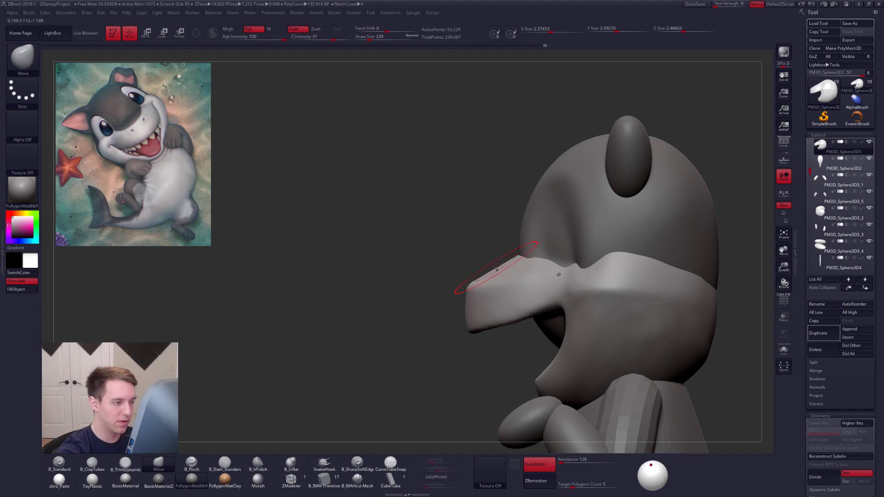
{"action": "key", "text": "space"}
{"action": "left_click_drag", "start_coordinate": [520, 252], "coordinate": [522, 253]}
{"action": "right_click_drag", "start_coordinate": [501, 261], "coordinate": [499, 267], "text": "alt"}
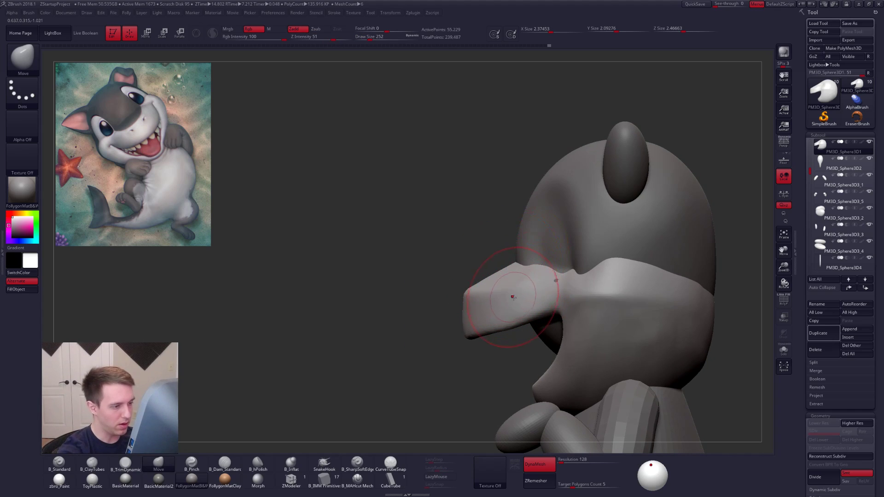
{"action": "mouse_move", "coordinate": [541, 268]}
{"action": "right_mouse_down"}
{"action": "mouse_move", "coordinate": [559, 278]}
{"action": "mouse_move", "coordinate": [527, 259]}
{"action": "mouse_move", "coordinate": [511, 292]}
{"action": "right_mouse_up"}
Step: Isolate the muzzle, even out the bridge of the snout with TrimDynamic, and show the whole character again
{"action": "key", "text": "alt+s"}
{"action": "key", "text": "b"}
{"action": "key", "text": "t"}
{"action": "key", "text": "d"}
{"action": "left_click_drag", "start_coordinate": [509, 276], "coordinate": [524, 254]}
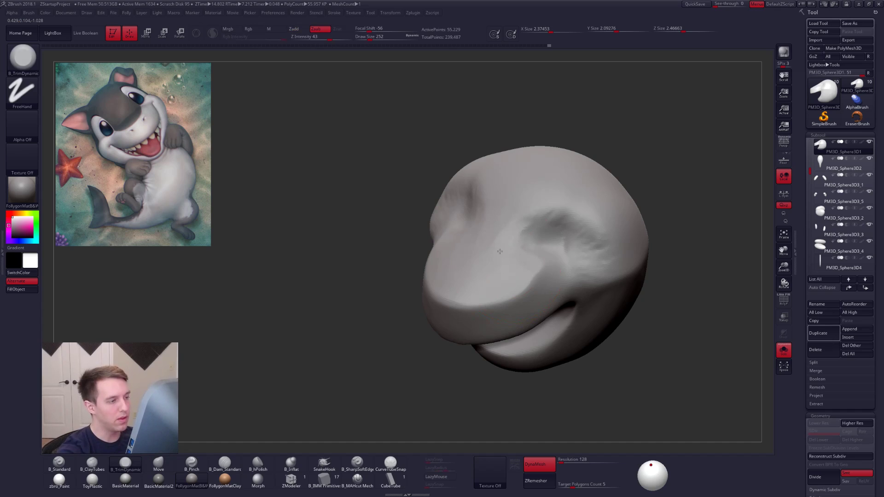
{"action": "right_click_drag", "start_coordinate": [496, 254], "coordinate": [528, 217], "text": "shift"}
{"action": "key", "text": "alt+s"}
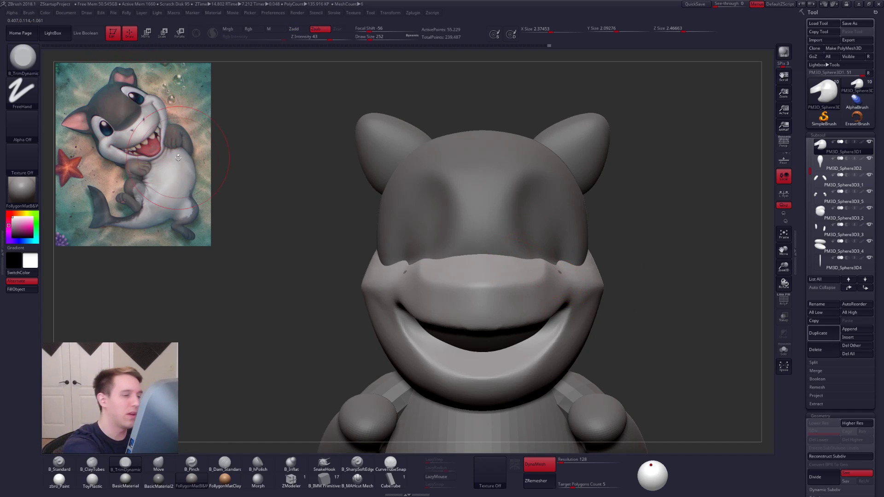
Step: Isolate the cranium and crisp the rim of the eye socket with the Pinch brush at size 192
{"action": "left_click", "coordinate": [554, 243], "text": "alt"}
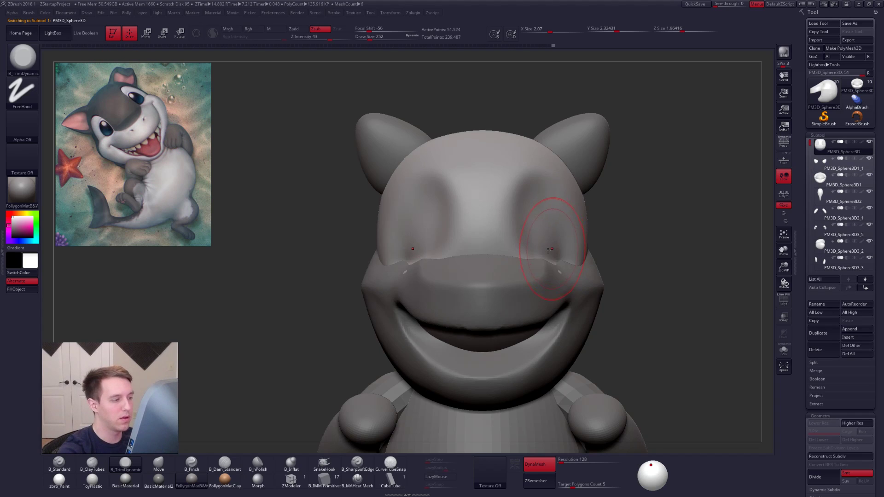
{"action": "right_click_drag", "start_coordinate": [553, 249], "coordinate": [508, 302]}
{"action": "key", "text": "alt+s"}
{"action": "key", "text": "5"}
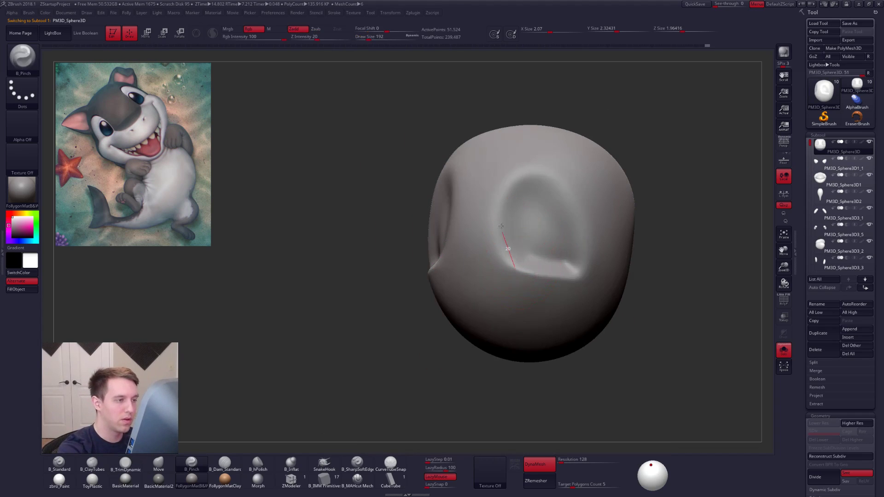
{"action": "left_click_drag", "start_coordinate": [520, 172], "coordinate": [571, 167]}
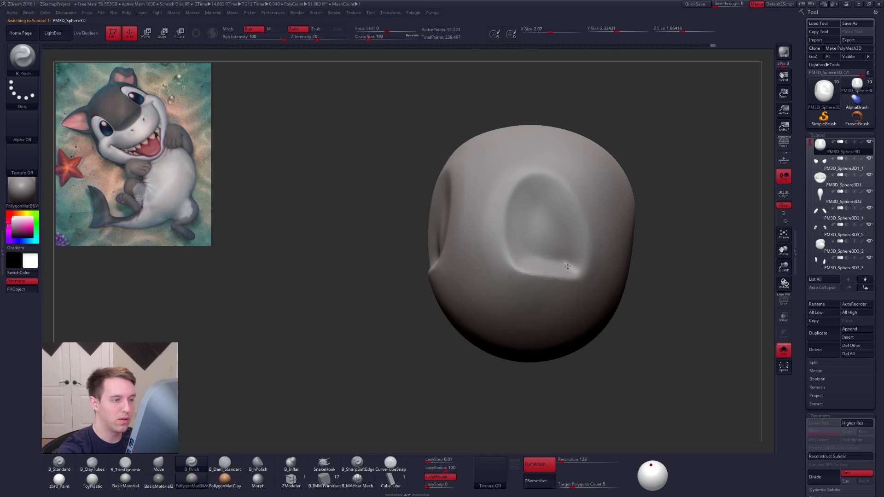
{"action": "right_click_drag", "start_coordinate": [568, 266], "coordinate": [578, 276], "text": "shift"}
Step: Show the whole character and reshape the eye sockets with the Move brush at size 279
{"action": "key", "text": "alt+s"}
{"action": "key", "text": "space"}
{"action": "left_click_drag", "start_coordinate": [529, 272], "coordinate": [542, 273]}
{"action": "key", "text": "4"}
{"action": "right_click_drag", "start_coordinate": [531, 202], "coordinate": [561, 177]}
{"action": "left_click_drag", "start_coordinate": [563, 192], "coordinate": [567, 189]}
{"action": "key", "text": "space"}
{"action": "left_click_drag", "start_coordinate": [578, 221], "coordinate": [575, 221]}
{"action": "left_click_drag", "start_coordinate": [573, 220], "coordinate": [582, 208]}
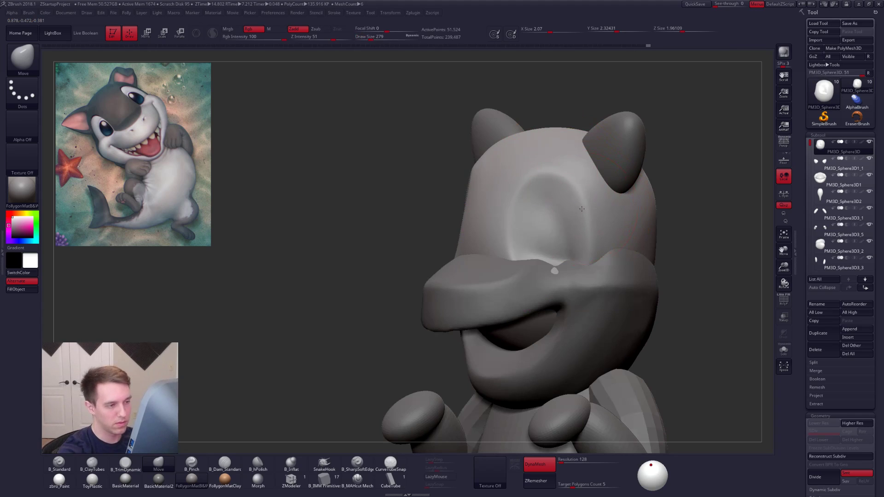
Step: Select and isolate the muzzle, then use a lasso mask to leave only the protruding snout editable
{"action": "right_click_drag", "start_coordinate": [583, 232], "coordinate": [533, 257]}
{"action": "left_click", "coordinate": [529, 281], "text": "alt"}
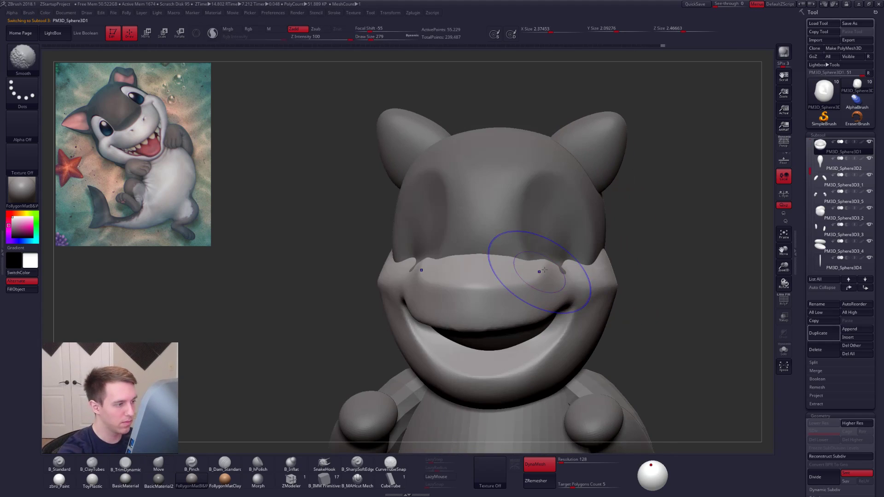
{"action": "mouse_move", "coordinate": [561, 350]}
{"action": "right_mouse_down", "text": "ctrl"}
{"action": "mouse_move", "coordinate": [601, 335]}
{"action": "mouse_move", "coordinate": [641, 363]}
{"action": "right_mouse_up", "text": "ctrl"}
{"action": "right_click_drag", "start_coordinate": [601, 295], "coordinate": [614, 309], "text": "alt"}
{"action": "mouse_move", "coordinate": [571, 275]}
{"action": "right_mouse_down"}
{"action": "mouse_move", "coordinate": [505, 265]}
{"action": "mouse_move", "coordinate": [499, 276]}
{"action": "right_mouse_up"}
{"action": "key", "text": "shift+s"}
{"action": "mouse_move", "coordinate": [486, 270]}
{"action": "left_mouse_down", "text": "ctrl"}
{"action": "mouse_move", "coordinate": [599, 223]}
{"action": "mouse_move", "coordinate": [460, 225]}
{"action": "left_mouse_up", "text": "ctrl"}
{"action": "left_click", "coordinate": [550, 292], "text": "ctrl"}
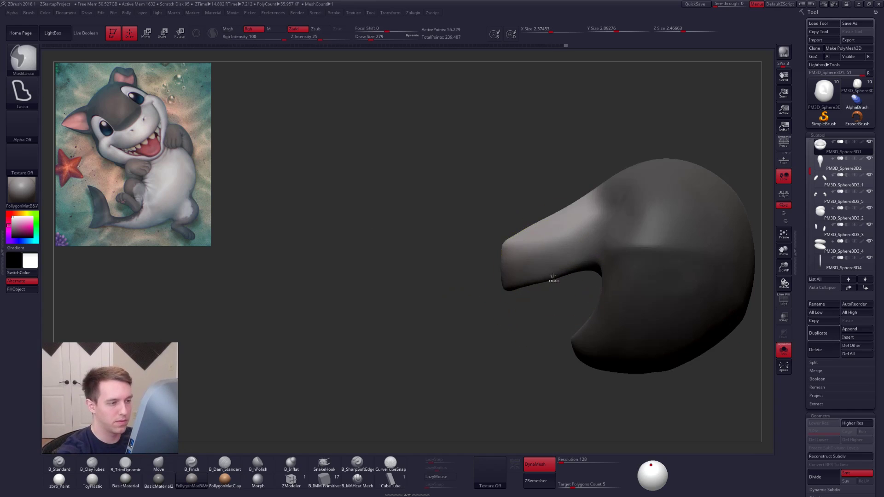
Step: Choose the Move brush at size 414 and show the whole character with the snout still isolated by the mask
{"action": "key", "text": "b"}
{"action": "key", "text": "m"}
{"action": "key", "text": "v"}
{"action": "right_click_drag", "start_coordinate": [552, 269], "coordinate": [567, 267], "text": "shift"}
{"action": "key", "text": "space"}
{"action": "left_click_drag", "start_coordinate": [564, 264], "coordinate": [568, 264]}
{"action": "key", "text": "shift+s"}
{"action": "right_click_drag", "start_coordinate": [512, 244], "coordinate": [514, 264], "text": "alt"}
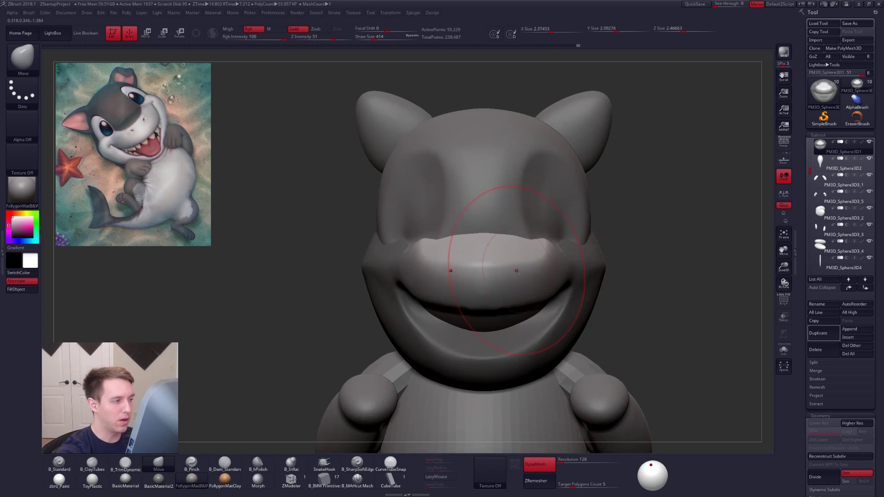
Step: Adjust the unmasked snout from the front using the transpose Move line
{"action": "key", "text": "w"}
{"action": "left_click_drag", "start_coordinate": [510, 297], "coordinate": [510, 341]}
{"action": "left_click_drag", "start_coordinate": [510, 310], "coordinate": [511, 288]}
{"action": "left_click_drag", "start_coordinate": [482, 261], "coordinate": [616, 262]}
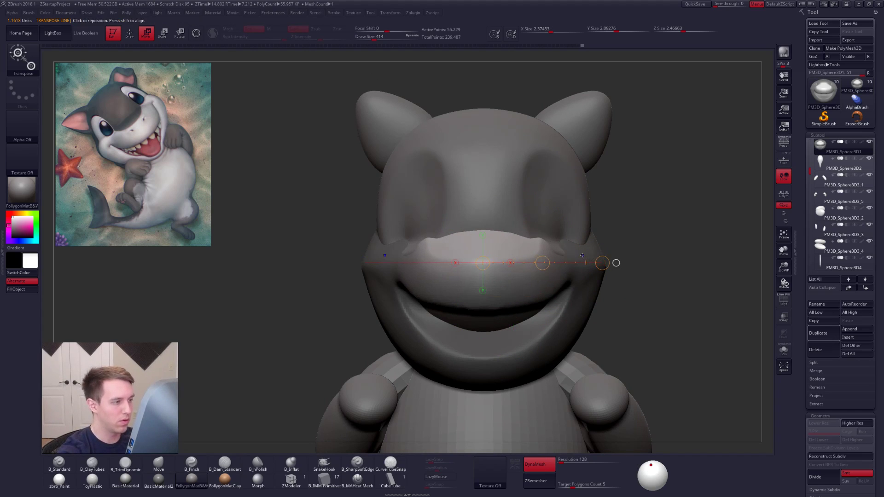
{"action": "key", "text": "q"}
Step: Isolate the muzzle and refine the snout's underside with the Move brush at size 203 and ClayTubes
{"action": "mouse_move", "coordinate": [545, 230]}
{"action": "right_mouse_down"}
{"action": "mouse_move", "coordinate": [522, 278]}
{"action": "mouse_move", "coordinate": [527, 271]}
{"action": "right_mouse_up"}
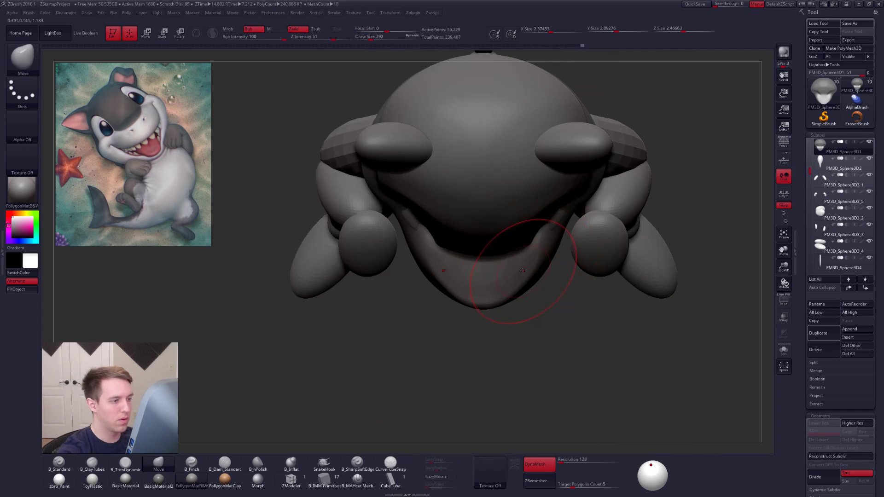
{"action": "key", "text": "alt+s"}
{"action": "right_click_drag", "start_coordinate": [537, 225], "coordinate": [537, 246], "text": "alt"}
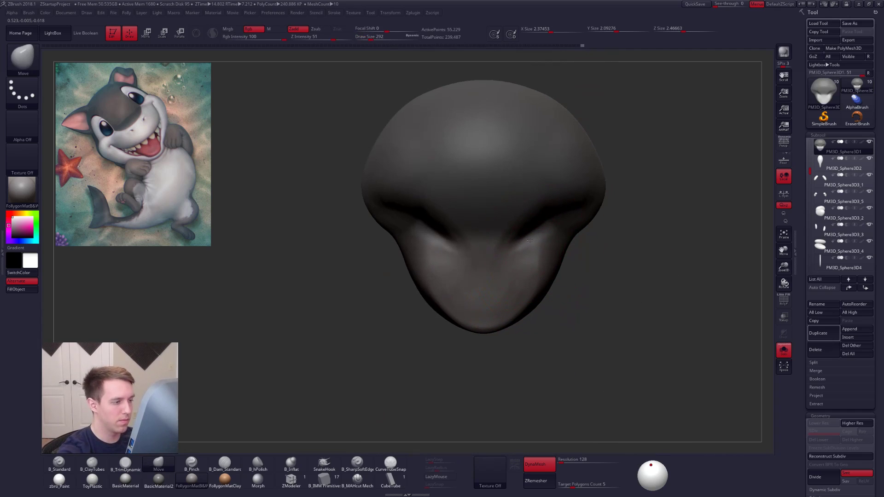
{"action": "key", "text": "space"}
{"action": "left_click_drag", "start_coordinate": [538, 244], "coordinate": [518, 258]}
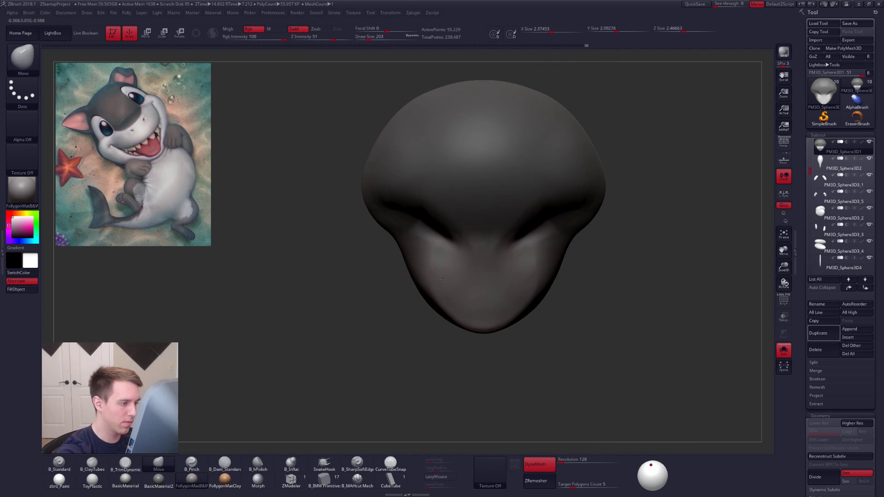
{"action": "right_click_drag", "start_coordinate": [477, 297], "coordinate": [485, 205]}
{"action": "right_click_drag", "start_coordinate": [625, 281], "coordinate": [543, 304]}
{"action": "key", "text": "2"}
{"action": "mouse_move", "coordinate": [529, 324]}
{"action": "left_mouse_down"}
{"action": "mouse_move", "coordinate": [560, 302]}
{"action": "mouse_move", "coordinate": [508, 329]}
{"action": "mouse_move", "coordinate": [570, 306]}
{"action": "mouse_move", "coordinate": [499, 343]}
{"action": "left_mouse_up"}
{"action": "right_click_drag", "start_coordinate": [534, 318], "coordinate": [575, 347], "text": "shift"}
{"action": "key", "text": "s"}
{"action": "mouse_move", "coordinate": [645, 366]}
{"action": "right_mouse_down", "text": "alt"}
{"action": "mouse_move", "coordinate": [615, 315]}
{"action": "mouse_move", "coordinate": [589, 294]}
{"action": "mouse_move", "coordinate": [550, 343]}
{"action": "right_mouse_up", "text": "alt"}
Step: Select the cranium and rework the brow area between the eye sockets by adding and carving with ClayTubes
{"action": "left_click", "coordinate": [520, 253], "text": "alt"}
{"action": "right_click_drag", "start_coordinate": [521, 257], "coordinate": [615, 284]}
{"action": "left_click_drag", "start_coordinate": [483, 288], "coordinate": [497, 284]}
{"action": "right_click", "coordinate": [500, 290]}
{"action": "mouse_move", "coordinate": [497, 284]}
{"action": "right_mouse_down"}
{"action": "mouse_move", "coordinate": [502, 291]}
{"action": "mouse_move", "coordinate": [488, 273]}
{"action": "right_mouse_up"}
{"action": "key", "text": "s"}
{"action": "mouse_move", "coordinate": [489, 271]}
{"action": "left_mouse_down", "text": "alt"}
{"action": "mouse_move", "coordinate": [484, 241]}
{"action": "mouse_move", "coordinate": [475, 272]}
{"action": "mouse_move", "coordinate": [501, 265]}
{"action": "left_mouse_up", "text": "alt"}
{"action": "key", "text": "s"}
{"action": "key", "text": "s"}
{"action": "mouse_move", "coordinate": [485, 299]}
{"action": "left_mouse_down"}
{"action": "mouse_move", "coordinate": [474, 323]}
{"action": "mouse_move", "coordinate": [491, 327]}
{"action": "mouse_move", "coordinate": [471, 318]}
{"action": "left_mouse_up"}
{"action": "mouse_move", "coordinate": [477, 233]}
{"action": "left_mouse_down", "text": "alt"}
{"action": "mouse_move", "coordinate": [465, 295]}
{"action": "mouse_move", "coordinate": [492, 304]}
{"action": "left_mouse_up", "text": "alt"}
{"action": "mouse_move", "coordinate": [486, 250]}
{"action": "left_mouse_down"}
{"action": "mouse_move", "coordinate": [483, 316]}
{"action": "mouse_move", "coordinate": [488, 276]}
{"action": "left_mouse_up"}
{"action": "key", "text": "s"}
{"action": "mouse_move", "coordinate": [646, 311]}
{"action": "left_mouse_down"}
{"action": "mouse_move", "coordinate": [694, 357]}
{"action": "mouse_move", "coordinate": [648, 337]}
{"action": "mouse_move", "coordinate": [648, 311]}
{"action": "left_mouse_up"}
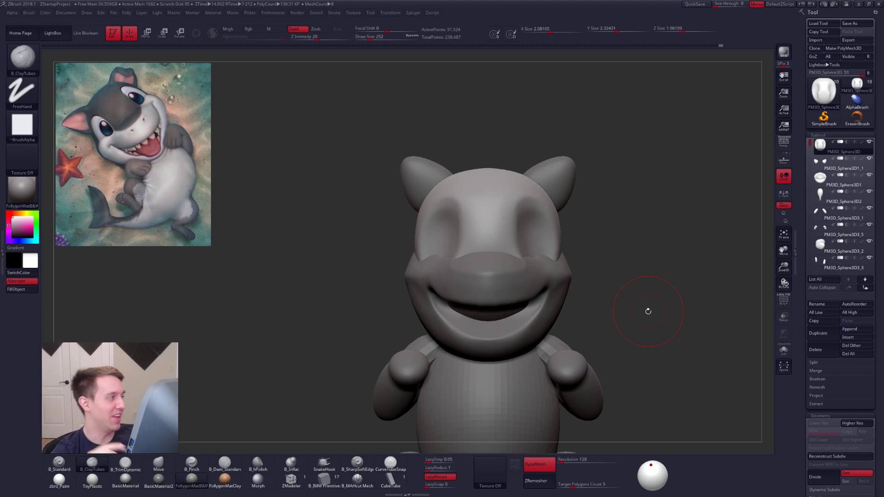
Step: Select and isolate the ears, then carve hollows into their front faces with ClayTubes at size 203
{"action": "left_click", "coordinate": [560, 185], "text": "alt"}
{"action": "right_click", "coordinate": [560, 185]}
{"action": "right_click_drag", "start_coordinate": [548, 169], "coordinate": [556, 231], "text": "alt"}
{"action": "key", "text": "alt+s"}
{"action": "right_click", "coordinate": [556, 228]}
{"action": "mouse_move", "coordinate": [565, 210]}
{"action": "left_mouse_down"}
{"action": "mouse_move", "coordinate": [554, 230]}
{"action": "mouse_move", "coordinate": [541, 216]}
{"action": "mouse_move", "coordinate": [557, 244]}
{"action": "mouse_move", "coordinate": [547, 220]}
{"action": "mouse_move", "coordinate": [531, 253]}
{"action": "mouse_move", "coordinate": [566, 239]}
{"action": "mouse_move", "coordinate": [536, 216]}
{"action": "mouse_move", "coordinate": [547, 205]}
{"action": "mouse_move", "coordinate": [537, 240]}
{"action": "left_mouse_up"}
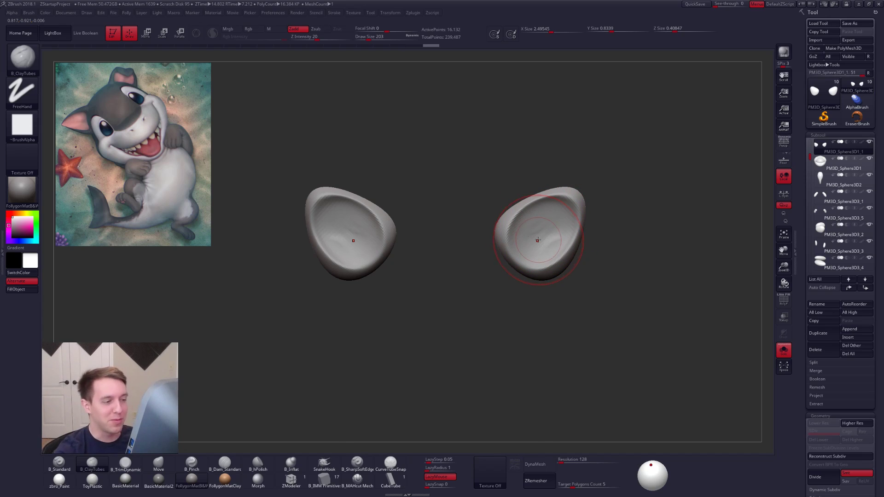
Step: Compare the ears with the whole head and deepen the inner hollows with more ClayTubes strokes
{"action": "key", "text": "alt+shift+s"}
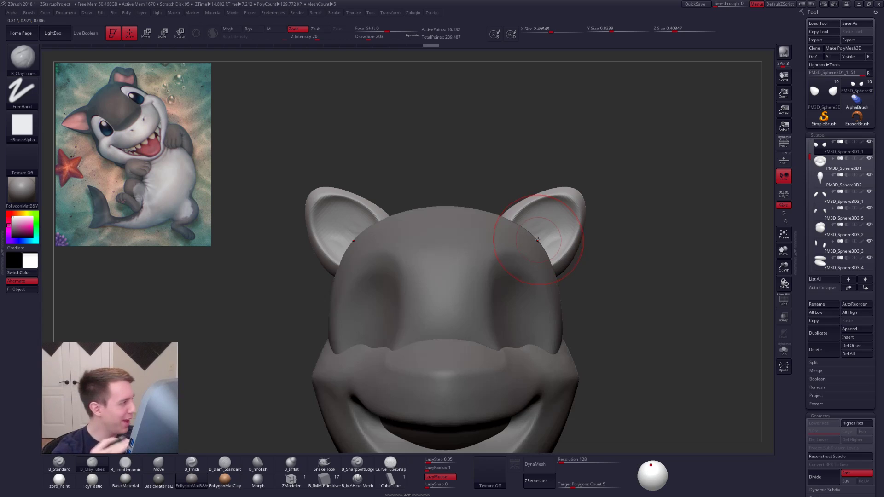
{"action": "key", "text": "space"}
{"action": "key", "text": "alt+shift+s"}
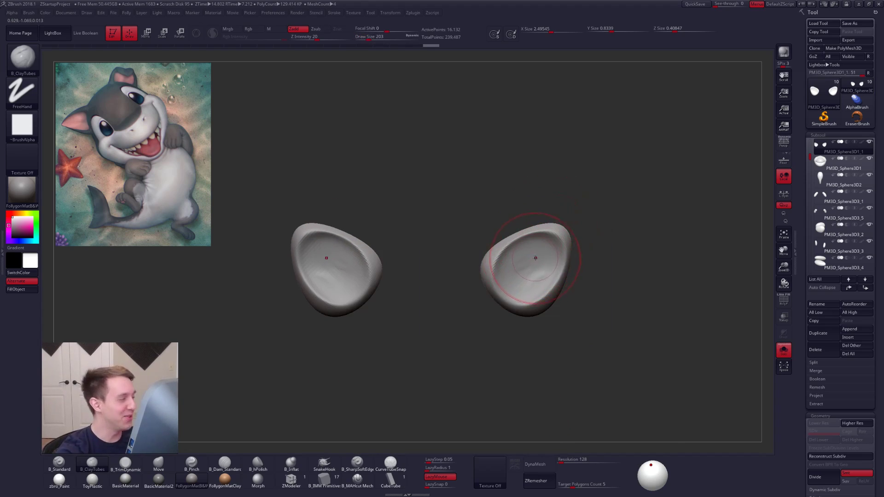
{"action": "mouse_move", "coordinate": [562, 254]}
{"action": "left_mouse_down"}
{"action": "mouse_move", "coordinate": [550, 263]}
{"action": "mouse_move", "coordinate": [543, 248]}
{"action": "mouse_move", "coordinate": [538, 269]}
{"action": "left_mouse_up"}
{"action": "left_click_drag", "start_coordinate": [520, 256], "coordinate": [518, 268]}
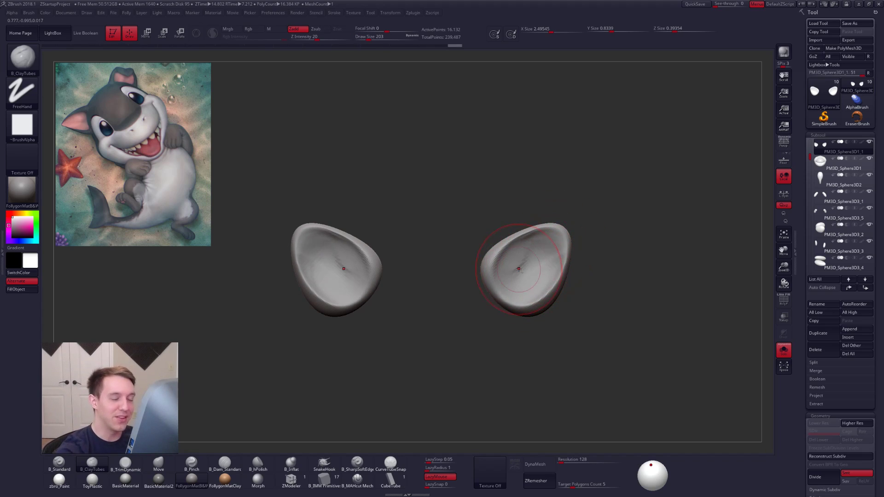
{"action": "right_click_drag", "start_coordinate": [528, 278], "coordinate": [519, 264], "text": "ctrl"}
Step: Even out the inner surfaces of the isolated ears using ClayTubes at size 227
{"action": "key", "text": "alt+s"}
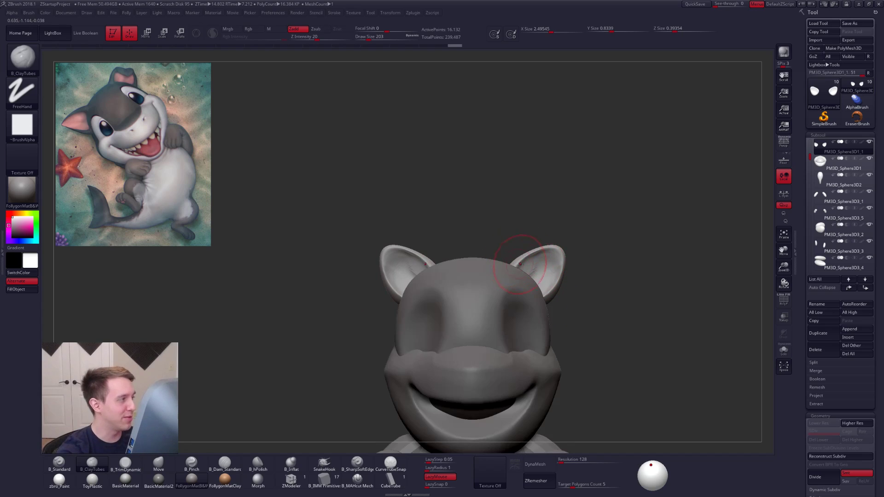
{"action": "key", "text": "space"}
{"action": "key", "text": "alt+s"}
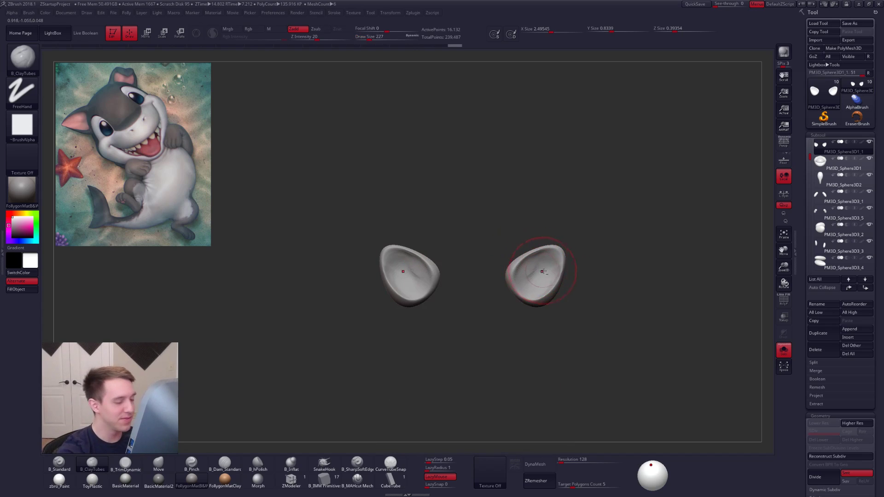
{"action": "left_click_drag", "start_coordinate": [523, 287], "coordinate": [523, 275]}
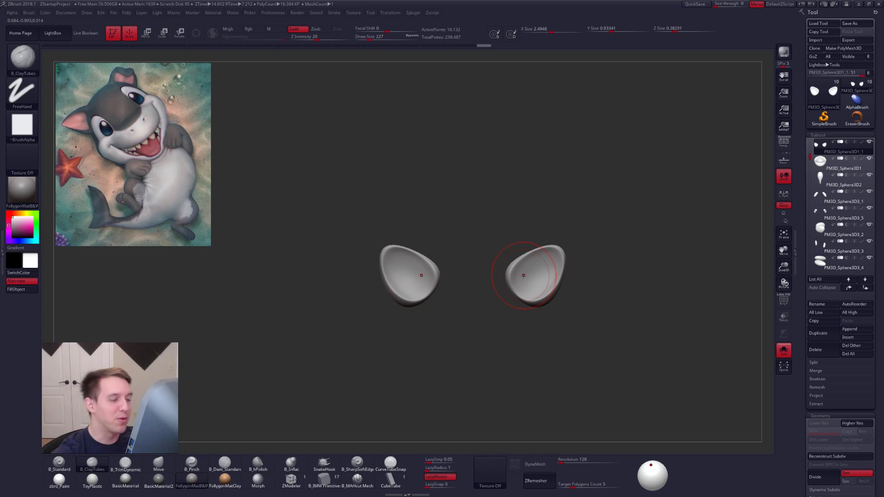
{"action": "mouse_move", "coordinate": [543, 261]}
{"action": "right_mouse_down", "text": "alt"}
{"action": "mouse_move", "coordinate": [542, 231]}
{"action": "mouse_move", "coordinate": [545, 261]}
{"action": "right_mouse_up", "text": "alt"}
Step: Show the whole character and pull the outer edges of the ears outward with the Move brush at size 203
{"action": "key", "text": "alt+s"}
{"action": "key", "text": "space"}
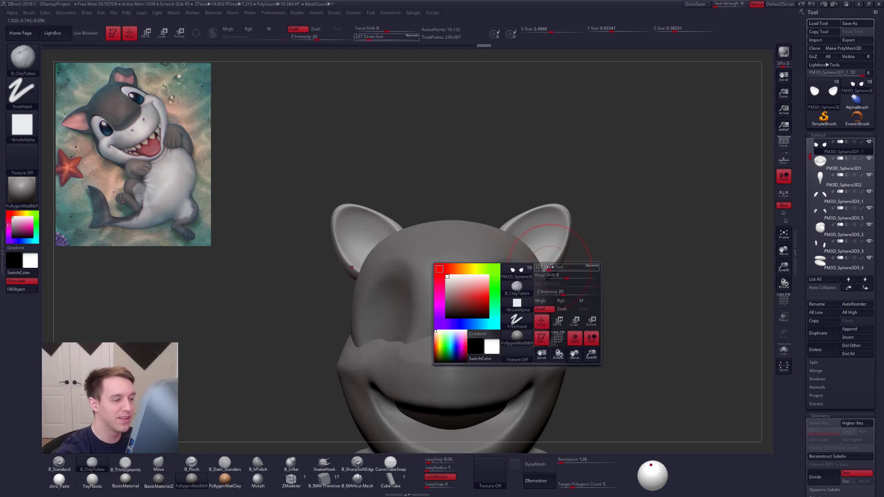
{"action": "left_click_drag", "start_coordinate": [545, 274], "coordinate": [543, 273]}
{"action": "key", "text": "b"}
{"action": "key", "text": "m"}
{"action": "key", "text": "v"}
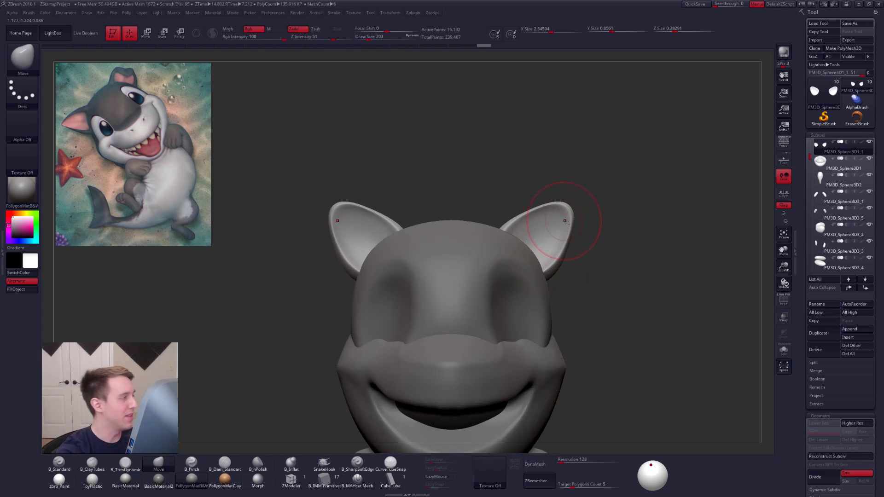
{"action": "right_click_drag", "start_coordinate": [562, 220], "coordinate": [569, 241], "text": "alt"}
{"action": "key", "text": "space"}
{"action": "left_click_drag", "start_coordinate": [568, 266], "coordinate": [565, 266]}
Step: Turn on AccuCurve and pull the ear tips out into sharper points with the Move brush
{"action": "key", "text": "ctrl+shift+f"}
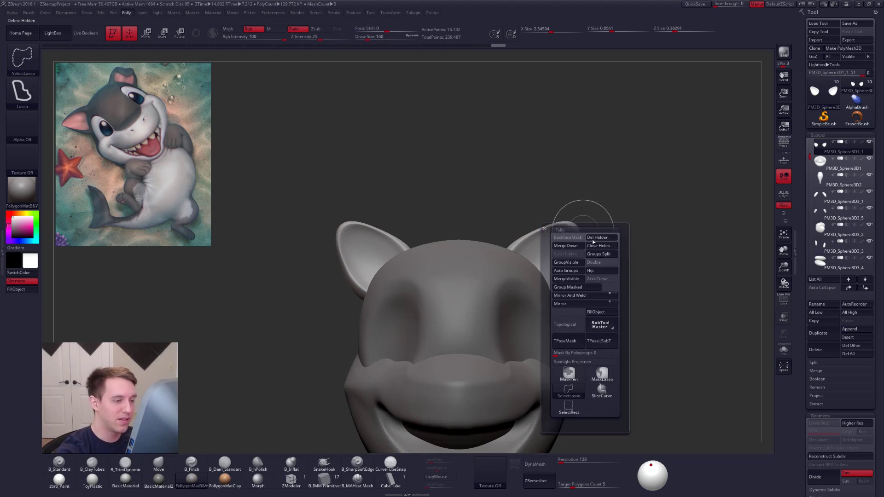
{"action": "left_click", "coordinate": [597, 280]}
{"action": "key", "text": "space"}
{"action": "left_click_drag", "start_coordinate": [567, 223], "coordinate": [593, 210]}
{"action": "key", "text": "f"}
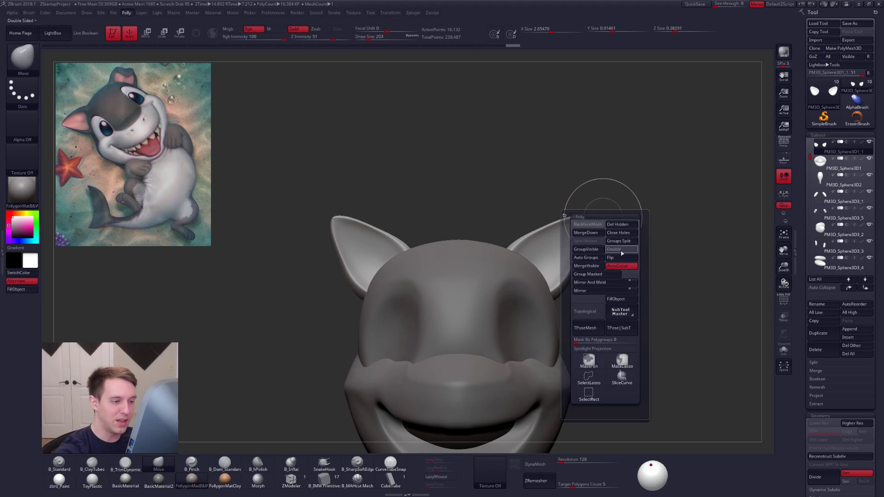
{"action": "right_click_drag", "start_coordinate": [573, 226], "coordinate": [566, 238], "text": "alt"}
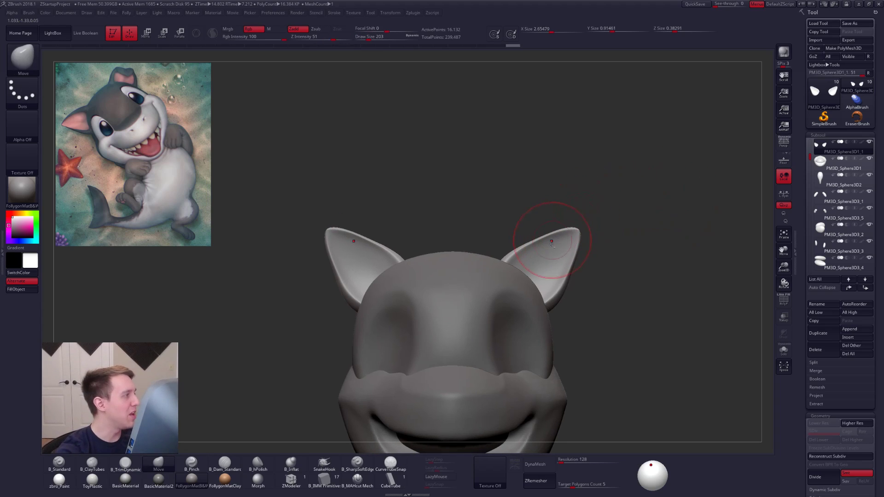
{"action": "left_click_drag", "start_coordinate": [553, 240], "coordinate": [553, 235]}
{"action": "right_click_drag", "start_coordinate": [553, 236], "coordinate": [574, 224], "text": "alt"}
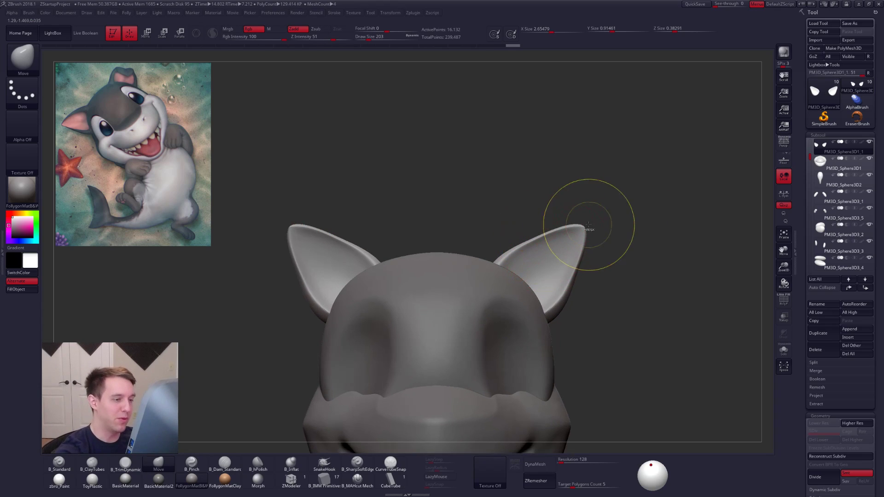
Step: Lasso-mask part of the ears and smooth their surfaces and tips
{"action": "mouse_move", "coordinate": [575, 235]}
{"action": "left_mouse_down", "text": "ctrl"}
{"action": "mouse_move", "coordinate": [458, 184]}
{"action": "mouse_move", "coordinate": [547, 248]}
{"action": "left_mouse_up", "text": "ctrl"}
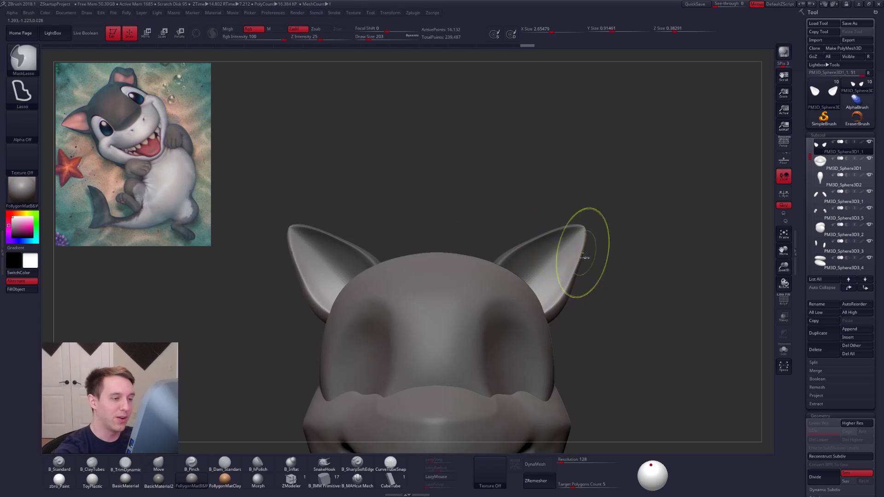
{"action": "key", "text": "ctrl+shift+z"}
{"action": "key", "text": "ctrl+shift+z"}
{"action": "key", "text": "ctrl+shift+z"}
{"action": "key", "text": "shift+f"}
{"action": "key", "text": "shift+f"}
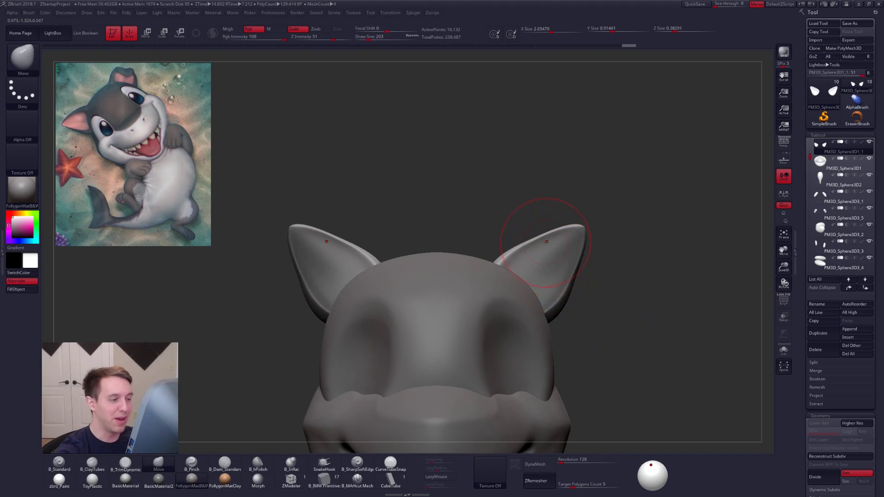
{"action": "mouse_move", "coordinate": [549, 239]}
{"action": "left_mouse_down", "text": "shift"}
{"action": "mouse_move", "coordinate": [558, 234]}
{"action": "mouse_move", "coordinate": [577, 253]}
{"action": "left_mouse_up", "text": "shift"}
{"action": "right_click_drag", "start_coordinate": [577, 255], "coordinate": [599, 239], "text": "alt"}
{"action": "left_click_drag", "start_coordinate": [600, 239], "coordinate": [586, 262], "text": "ctrl"}
{"action": "mouse_move", "coordinate": [551, 240]}
{"action": "right_mouse_down", "text": "alt"}
{"action": "mouse_move", "coordinate": [547, 287]}
{"action": "mouse_move", "coordinate": [526, 260]}
{"action": "mouse_move", "coordinate": [536, 285]}
{"action": "mouse_move", "coordinate": [519, 271]}
{"action": "right_mouse_up", "text": "alt"}
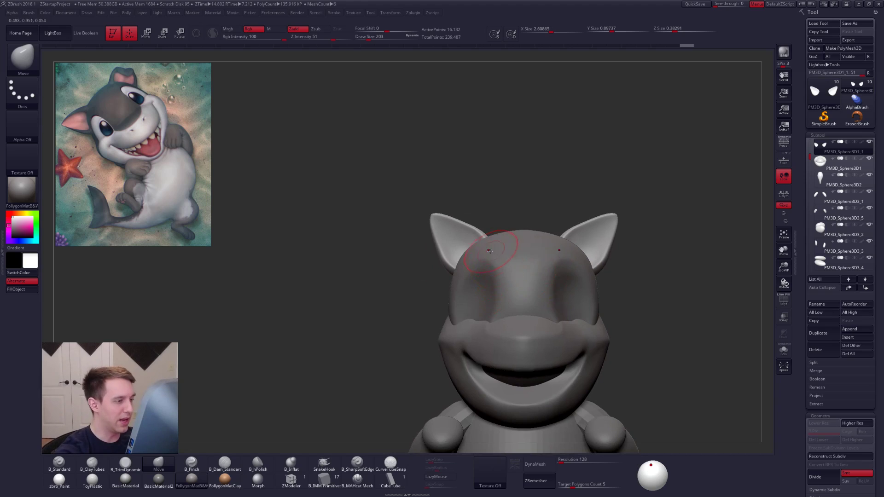
Step: Move the ears outward and tilt them away from the head with transpose Move and Rotate
{"action": "key", "text": "w"}
{"action": "mouse_move", "coordinate": [461, 250]}
{"action": "left_mouse_down"}
{"action": "mouse_move", "coordinate": [506, 210]}
{"action": "mouse_move", "coordinate": [472, 237]}
{"action": "left_mouse_up"}
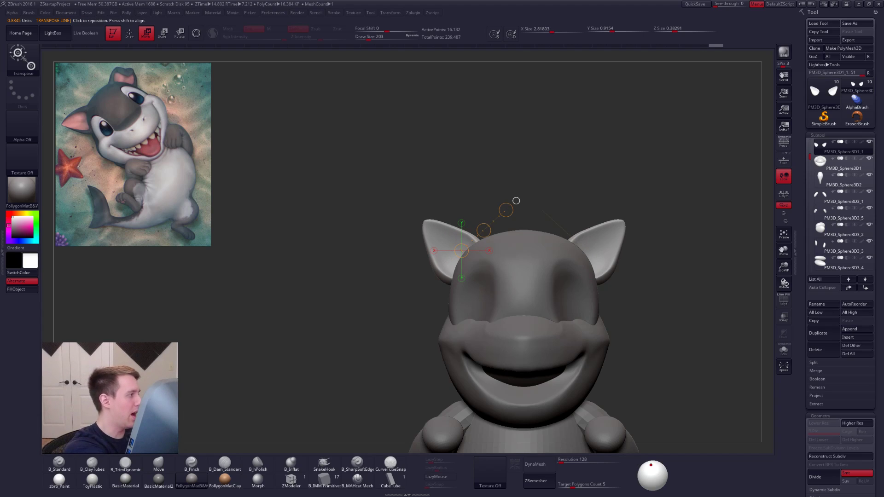
{"action": "key", "text": "r"}
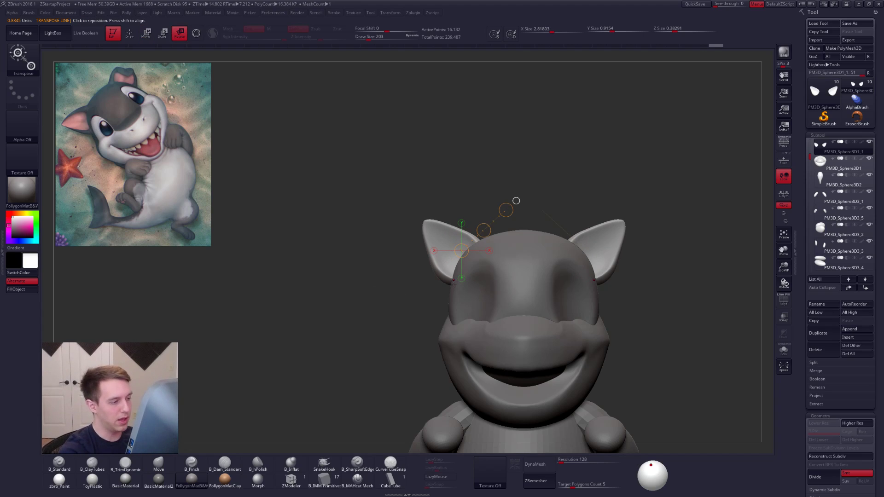
{"action": "left_click", "coordinate": [456, 280]}
{"action": "mouse_move", "coordinate": [454, 279]}
{"action": "left_mouse_down"}
{"action": "mouse_move", "coordinate": [457, 289]}
{"action": "mouse_move", "coordinate": [508, 301]}
{"action": "mouse_move", "coordinate": [510, 295]}
{"action": "mouse_move", "coordinate": [480, 293]}
{"action": "mouse_move", "coordinate": [477, 344]}
{"action": "left_mouse_up"}
{"action": "key", "text": "w"}
{"action": "key", "text": "r"}
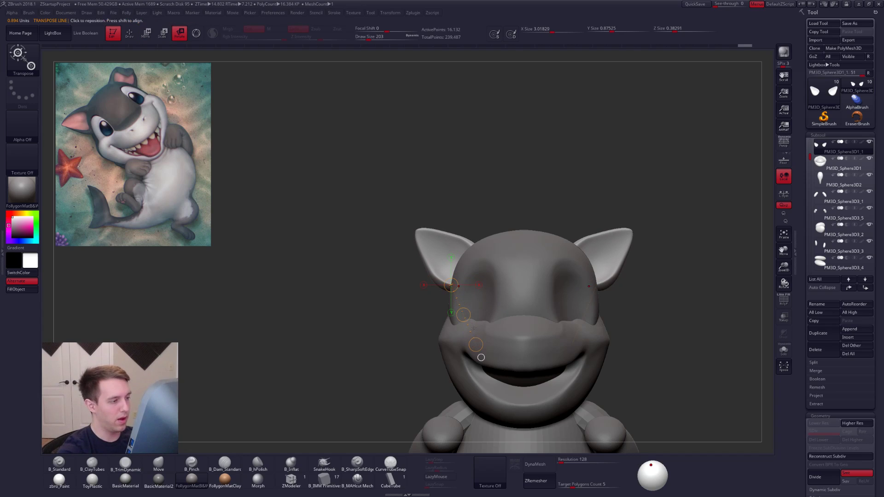
{"action": "key", "text": "q"}
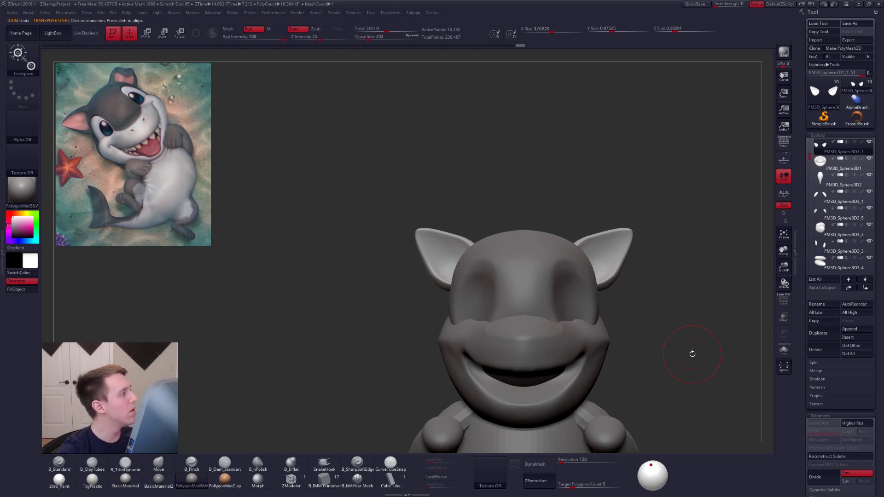
Step: Refine the ears' placement and angle against the sides of the head using transpose Move and Rotate
{"action": "key", "text": "w"}
{"action": "left_click_drag", "start_coordinate": [606, 287], "coordinate": [646, 328]}
{"action": "mouse_move", "coordinate": [646, 328]}
{"action": "left_mouse_down"}
{"action": "mouse_move", "coordinate": [655, 339]}
{"action": "mouse_move", "coordinate": [614, 306]}
{"action": "left_mouse_up"}
{"action": "key", "text": "r"}
{"action": "left_click_drag", "start_coordinate": [605, 246], "coordinate": [631, 308]}
{"action": "mouse_move", "coordinate": [621, 260]}
{"action": "left_mouse_down", "text": "shift"}
{"action": "mouse_move", "coordinate": [686, 259]}
{"action": "mouse_move", "coordinate": [688, 241]}
{"action": "left_mouse_up", "text": "shift"}
{"action": "key", "text": "w"}
{"action": "mouse_move", "coordinate": [628, 279]}
{"action": "left_mouse_down", "text": "shift"}
{"action": "mouse_move", "coordinate": [628, 319]}
{"action": "mouse_move", "coordinate": [628, 295]}
{"action": "left_mouse_up", "text": "shift"}
{"action": "mouse_move", "coordinate": [603, 298]}
{"action": "right_mouse_down"}
{"action": "mouse_move", "coordinate": [643, 297]}
{"action": "mouse_move", "coordinate": [640, 286]}
{"action": "mouse_move", "coordinate": [625, 303]}
{"action": "mouse_move", "coordinate": [601, 300]}
{"action": "mouse_move", "coordinate": [601, 313]}
{"action": "right_mouse_up"}
{"action": "key", "text": "q"}
Step: Isolate the upper head subtool, build up the bridge between the eye sockets with ClayTubes and smooth it
{"action": "mouse_move", "coordinate": [601, 236]}
{"action": "right_mouse_down", "text": "alt"}
{"action": "mouse_move", "coordinate": [598, 257]}
{"action": "mouse_move", "coordinate": [554, 299]}
{"action": "mouse_move", "coordinate": [505, 281]}
{"action": "mouse_move", "coordinate": [477, 302]}
{"action": "mouse_move", "coordinate": [392, 298]}
{"action": "right_mouse_up", "text": "alt"}
{"action": "left_click", "coordinate": [544, 311], "text": "alt"}
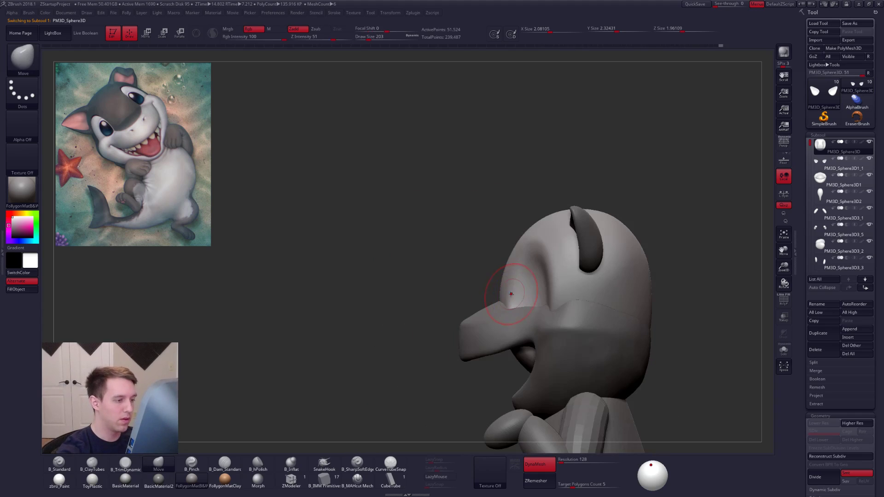
{"action": "key", "text": "space"}
{"action": "left_click_drag", "start_coordinate": [508, 295], "coordinate": [512, 296]}
{"action": "key", "text": "alt+s"}
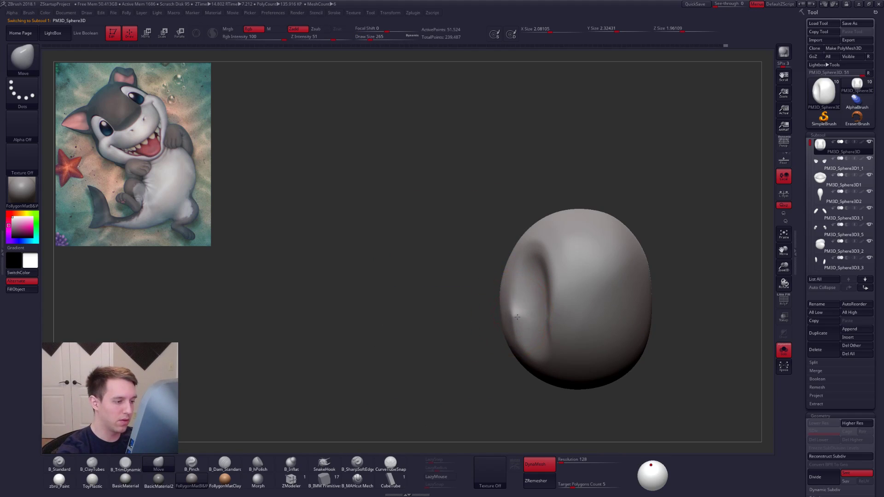
{"action": "right_click_drag", "start_coordinate": [516, 315], "coordinate": [523, 306], "text": "shift"}
{"action": "key", "text": "2"}
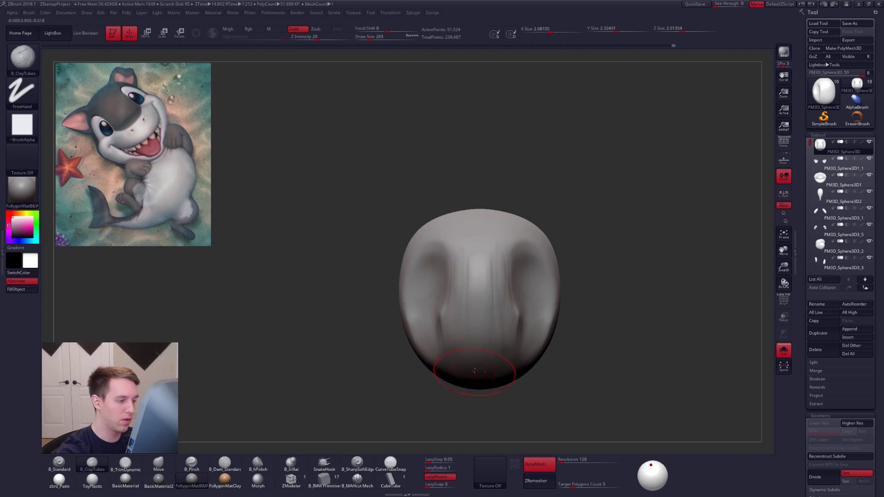
{"action": "right_click_drag", "start_coordinate": [474, 373], "coordinate": [460, 263]}
{"action": "left_click_drag", "start_coordinate": [464, 331], "coordinate": [474, 280], "text": "shift"}
{"action": "right_click_drag", "start_coordinate": [473, 322], "coordinate": [475, 276]}
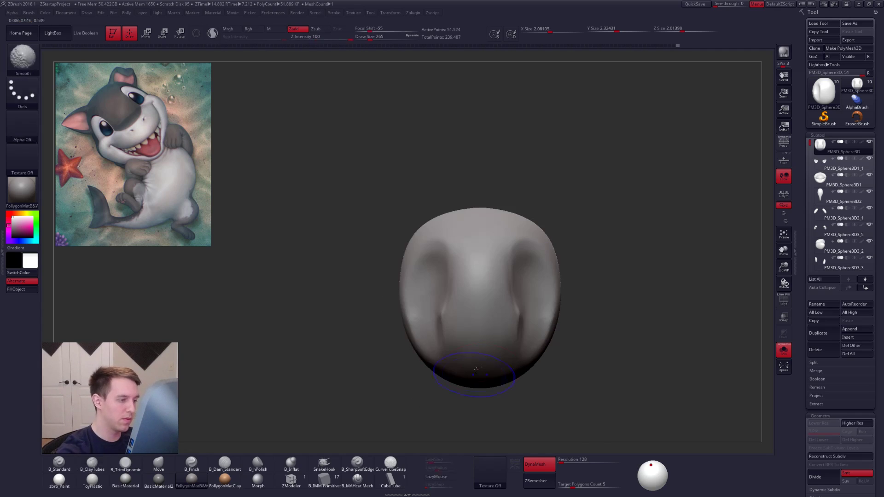
Step: Flatten the centre of the forehead between the eye sockets with TrimDynamic and adjust its shape with the Move brush
{"action": "key", "text": "alt+s"}
{"action": "right_click_drag", "start_coordinate": [432, 359], "coordinate": [549, 363]}
{"action": "right_click_drag", "start_coordinate": [564, 325], "coordinate": [462, 297]}
{"action": "right_click_drag", "start_coordinate": [474, 266], "coordinate": [474, 310]}
{"action": "key", "text": "3"}
{"action": "left_click_drag", "start_coordinate": [475, 263], "coordinate": [475, 219]}
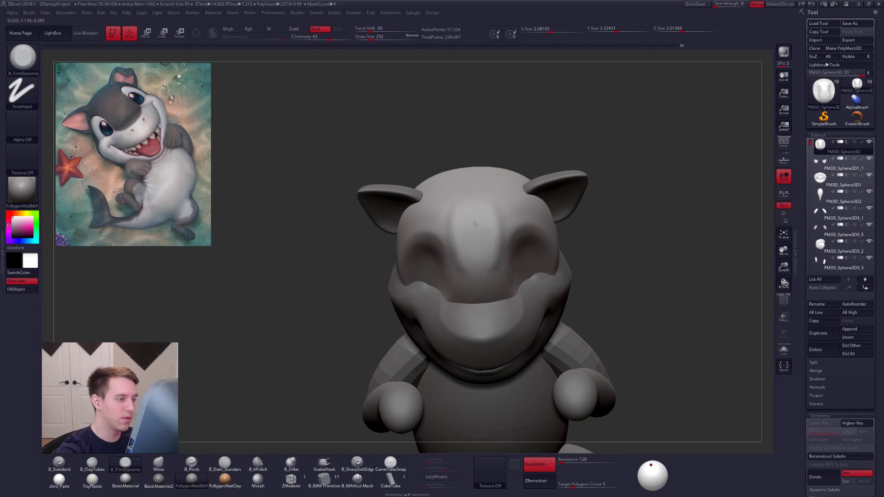
{"action": "key", "text": "alt+s"}
{"action": "mouse_move", "coordinate": [477, 328]}
{"action": "right_mouse_down"}
{"action": "mouse_move", "coordinate": [474, 239]}
{"action": "mouse_move", "coordinate": [470, 305]}
{"action": "mouse_move", "coordinate": [485, 241]}
{"action": "mouse_move", "coordinate": [460, 237]}
{"action": "mouse_move", "coordinate": [510, 231]}
{"action": "right_mouse_up"}
{"action": "key", "text": "alt+s"}
{"action": "key", "text": "4"}
{"action": "mouse_move", "coordinate": [513, 280]}
{"action": "right_mouse_down"}
{"action": "mouse_move", "coordinate": [487, 272]}
{"action": "mouse_move", "coordinate": [491, 301]}
{"action": "right_mouse_up"}
{"action": "key", "text": "alt+s"}
Step: Plane the bridge between the eye sockets down toward the snout with TrimDynamic and smooth the surface
{"action": "key", "text": "3"}
{"action": "left_click_drag", "start_coordinate": [499, 234], "coordinate": [503, 344]}
{"action": "right_click_drag", "start_coordinate": [503, 295], "coordinate": [500, 317]}
{"action": "left_click_drag", "start_coordinate": [503, 264], "coordinate": [508, 354]}
{"action": "right_click_drag", "start_coordinate": [508, 331], "coordinate": [510, 306]}
{"action": "left_click_drag", "start_coordinate": [510, 286], "coordinate": [510, 307], "text": "shift"}
{"action": "mouse_move", "coordinate": [510, 299]}
{"action": "right_mouse_down"}
{"action": "mouse_move", "coordinate": [532, 287]}
{"action": "mouse_move", "coordinate": [516, 281]}
{"action": "mouse_move", "coordinate": [516, 248]}
{"action": "mouse_move", "coordinate": [481, 269]}
{"action": "right_mouse_up"}
Step: Mask the upper half of the head and soften the mask's edge
{"action": "key", "text": "alt+s"}
{"action": "key", "text": "alt+s"}
{"action": "mouse_move", "coordinate": [506, 279]}
{"action": "left_mouse_down", "text": "ctrl"}
{"action": "mouse_move", "coordinate": [671, 298]}
{"action": "mouse_move", "coordinate": [518, 352]}
{"action": "mouse_move", "coordinate": [526, 335]}
{"action": "mouse_move", "coordinate": [534, 339]}
{"action": "left_mouse_up", "text": "ctrl"}
{"action": "left_click", "coordinate": [561, 354], "text": "ctrl"}
{"action": "left_click", "coordinate": [552, 383], "text": "ctrl"}
{"action": "key", "text": "space"}
{"action": "key", "text": "alt+s"}
{"action": "key", "text": "alt+s"}
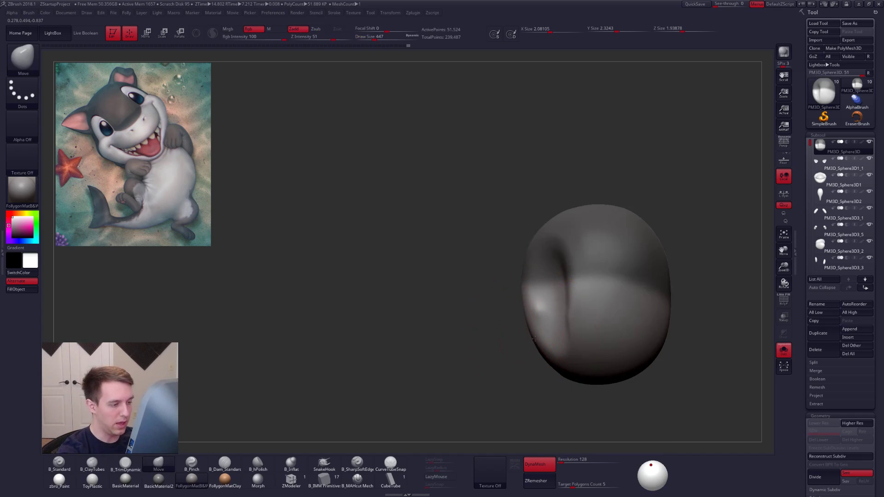
Step: Push the unmasked lower front of the head back out of the mouth opening with the Move brush, then clear the mask
{"action": "key", "text": "alt+s"}
{"action": "right_click_drag", "start_coordinate": [533, 346], "coordinate": [567, 352]}
{"action": "key", "text": "space"}
{"action": "left_click_drag", "start_coordinate": [567, 353], "coordinate": [559, 354]}
{"action": "right_click_drag", "start_coordinate": [543, 384], "coordinate": [534, 361]}
{"action": "left_click_drag", "start_coordinate": [532, 355], "coordinate": [516, 361]}
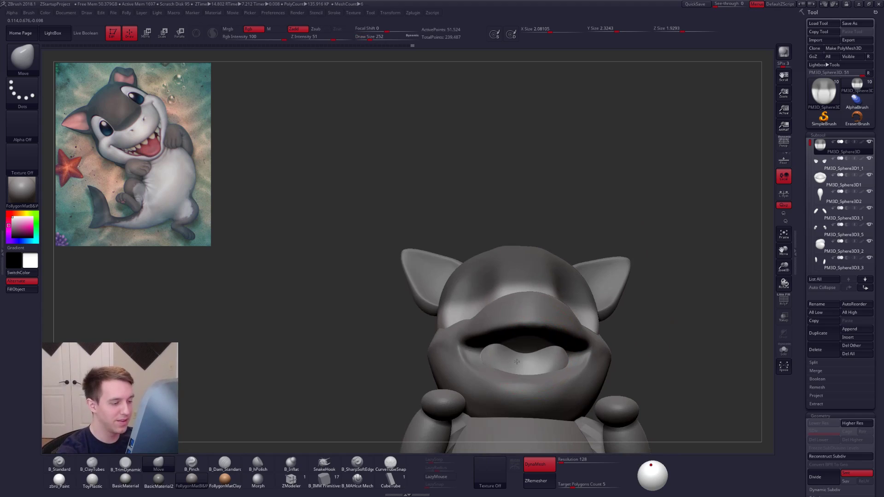
{"action": "key", "text": "alt+s"}
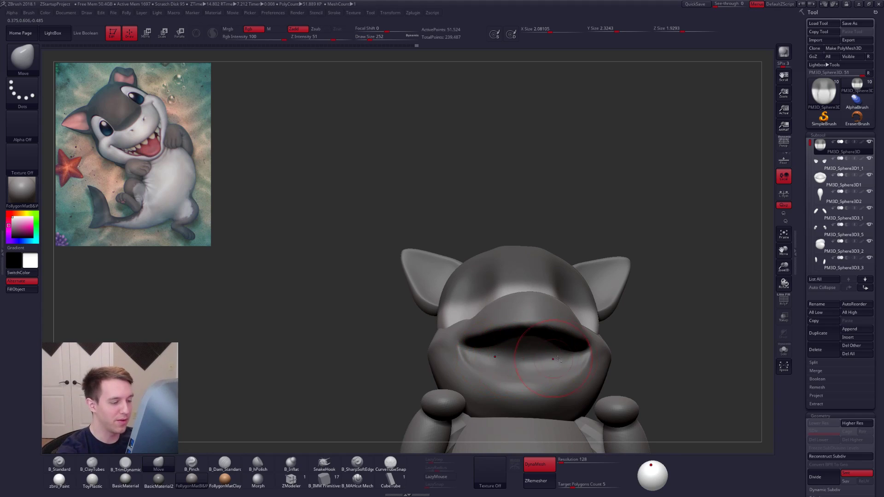
{"action": "right_click_drag", "start_coordinate": [556, 359], "coordinate": [562, 386]}
{"action": "left_click_drag", "start_coordinate": [658, 313], "coordinate": [673, 322], "text": "ctrl"}
{"action": "key", "text": "alt+s"}
{"action": "right_click_drag", "start_coordinate": [673, 322], "coordinate": [613, 356]}
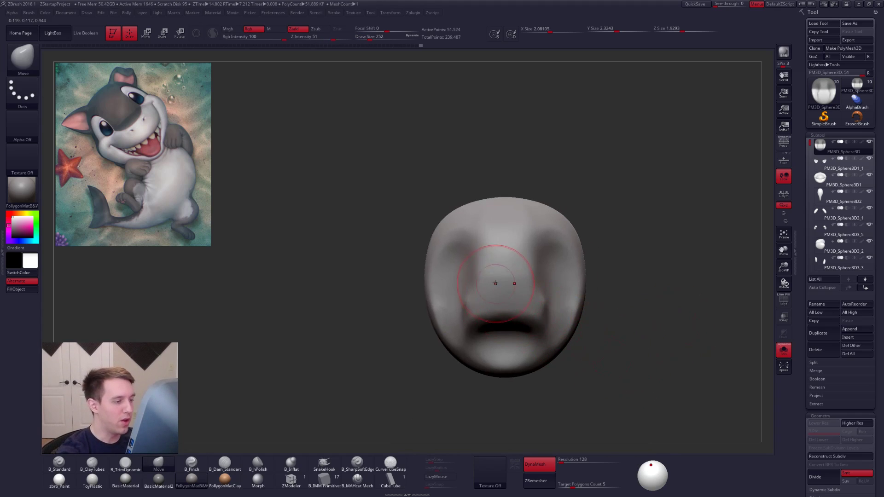
Step: Turn off DynaMesh for the head, ZRemesh it with a target polygon count of 1 and inspect its wireframe
{"action": "key", "text": "alt+s"}
{"action": "mouse_move", "coordinate": [493, 233]}
{"action": "right_mouse_down"}
{"action": "mouse_move", "coordinate": [479, 247]}
{"action": "mouse_move", "coordinate": [674, 338]}
{"action": "right_mouse_up"}
{"action": "left_click", "coordinate": [564, 486]}
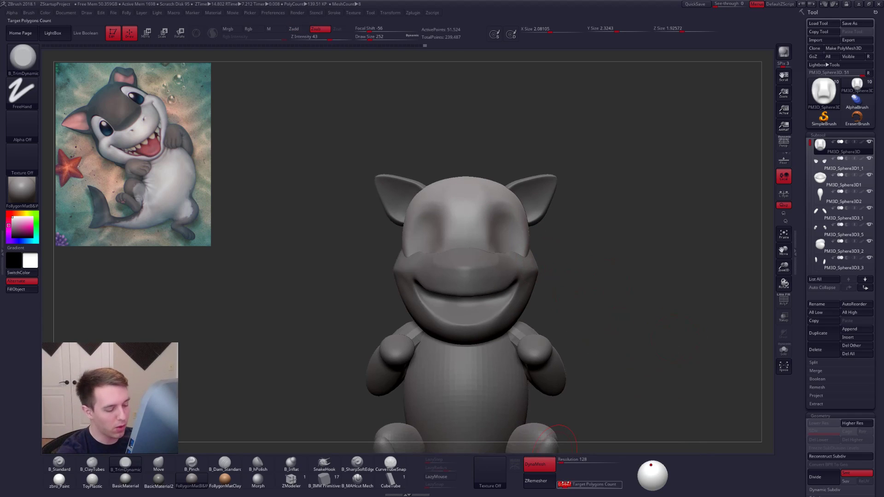
{"action": "left_click", "coordinate": [541, 465]}
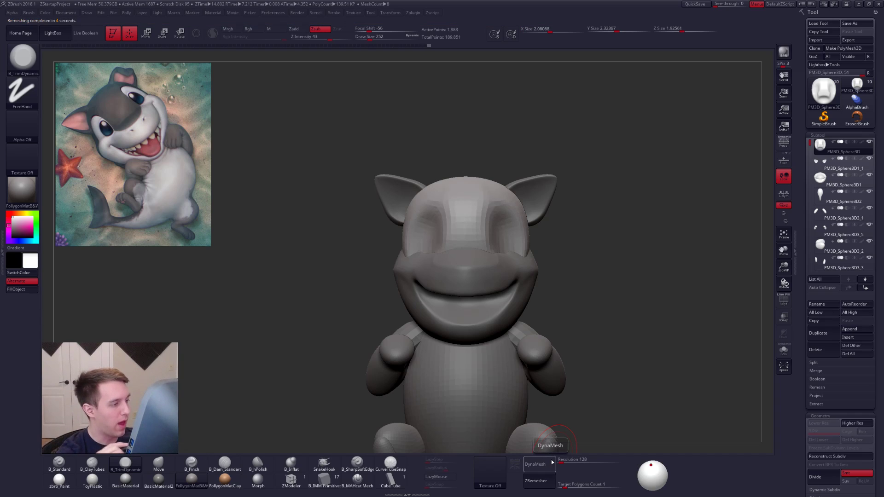
{"action": "key", "text": "shift+f"}
{"action": "key", "text": "shift+f"}
{"action": "right_click_drag", "start_coordinate": [643, 368], "coordinate": [590, 424], "text": "ctrl"}
{"action": "right_click_drag", "start_coordinate": [505, 244], "coordinate": [564, 224], "text": "alt"}
{"action": "right_click_drag", "start_coordinate": [523, 266], "coordinate": [529, 291], "text": "alt"}
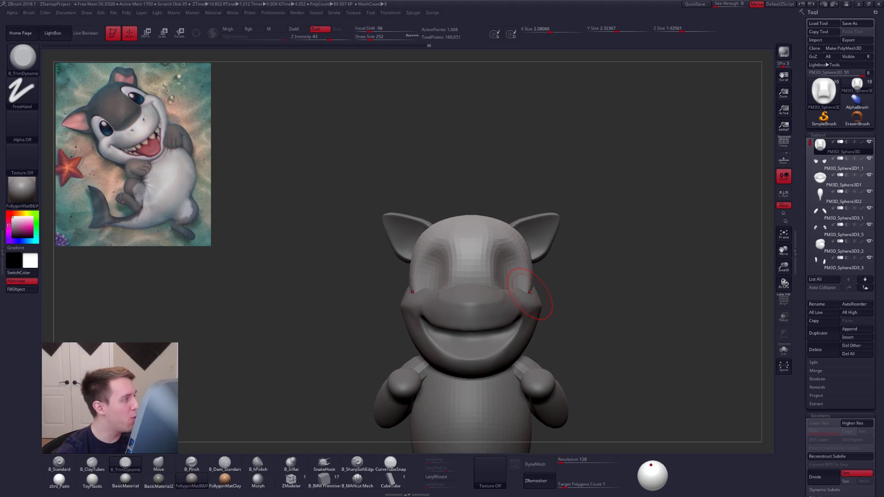
Step: Select the muzzle subtool and sharpen the upper front edge of the snout with the Pinch brush
{"action": "right_click_drag", "start_coordinate": [527, 329], "coordinate": [525, 283], "text": "alt"}
{"action": "left_click", "coordinate": [532, 314], "text": "alt"}
{"action": "key", "text": "space"}
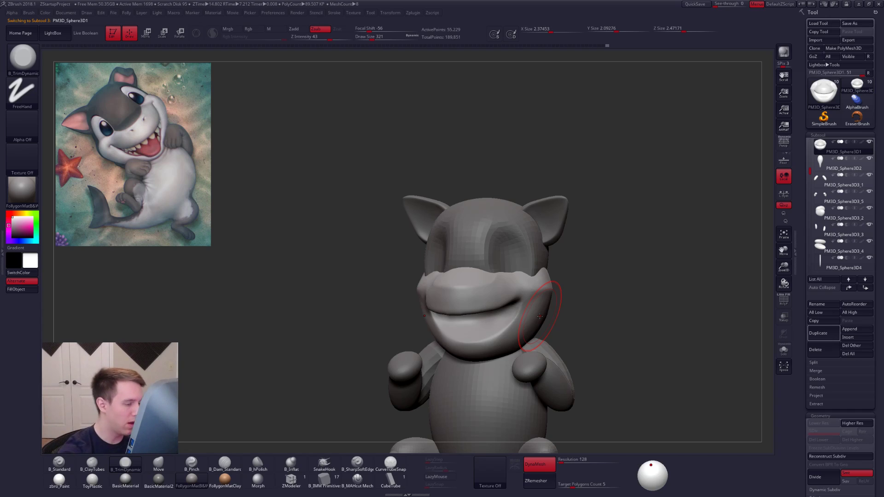
{"action": "mouse_move", "coordinate": [501, 321]}
{"action": "right_mouse_down"}
{"action": "mouse_move", "coordinate": [518, 295]}
{"action": "mouse_move", "coordinate": [496, 277]}
{"action": "mouse_move", "coordinate": [507, 274]}
{"action": "mouse_move", "coordinate": [475, 282]}
{"action": "right_mouse_up"}
{"action": "key", "text": "space"}
{"action": "key", "text": "space"}
{"action": "left_click", "coordinate": [507, 266]}
{"action": "key", "text": "shift+f"}
{"action": "key", "text": "shift+f"}
{"action": "key", "text": "5"}
{"action": "left_click_drag", "start_coordinate": [461, 257], "coordinate": [477, 264]}
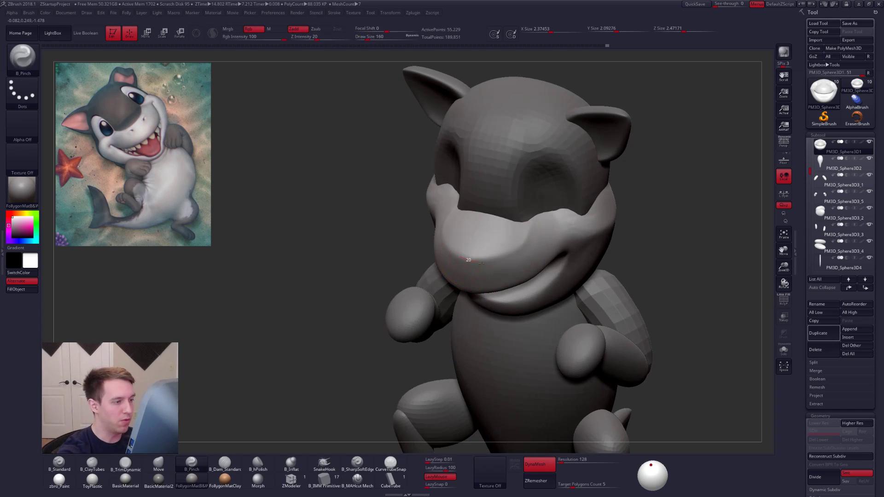
{"action": "key", "text": "alt+shift+s"}
{"action": "left_click_drag", "start_coordinate": [537, 190], "coordinate": [530, 213]}
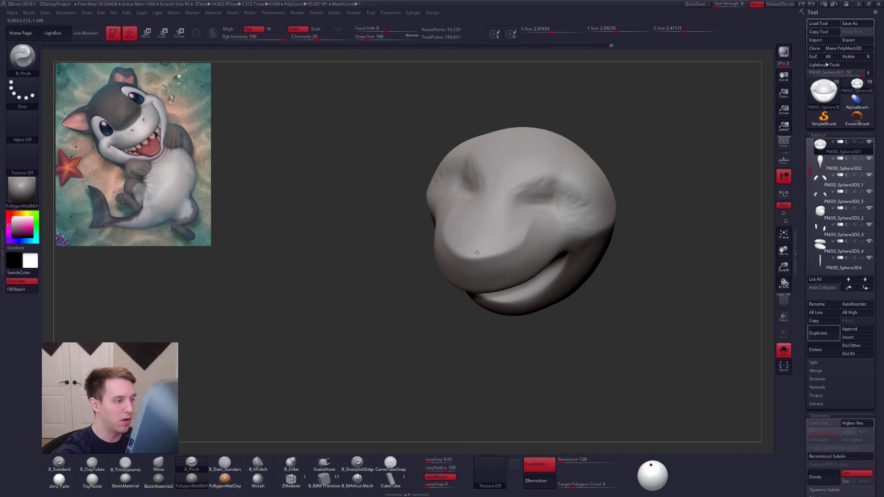
{"action": "right_click_drag", "start_coordinate": [474, 255], "coordinate": [509, 236]}
{"action": "key", "text": "alt+shift+s"}
Step: Turn on AccuCurve for the Move brush and refine the snout's lower front edge and the mouth profile
{"action": "right_click_drag", "start_coordinate": [414, 267], "coordinate": [499, 279]}
{"action": "key", "text": "4"}
{"action": "key", "text": "space"}
{"action": "left_click_drag", "start_coordinate": [472, 276], "coordinate": [479, 275]}
{"action": "key", "text": "ctrl+shift+f"}
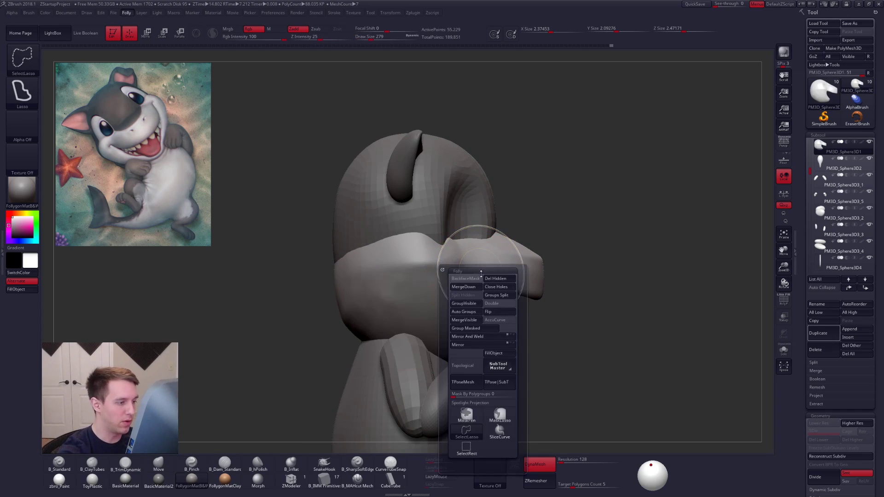
{"action": "left_click", "coordinate": [501, 319]}
{"action": "mouse_move", "coordinate": [603, 302]}
{"action": "right_mouse_down"}
{"action": "mouse_move", "coordinate": [495, 297]}
{"action": "mouse_move", "coordinate": [532, 275]}
{"action": "right_mouse_up"}
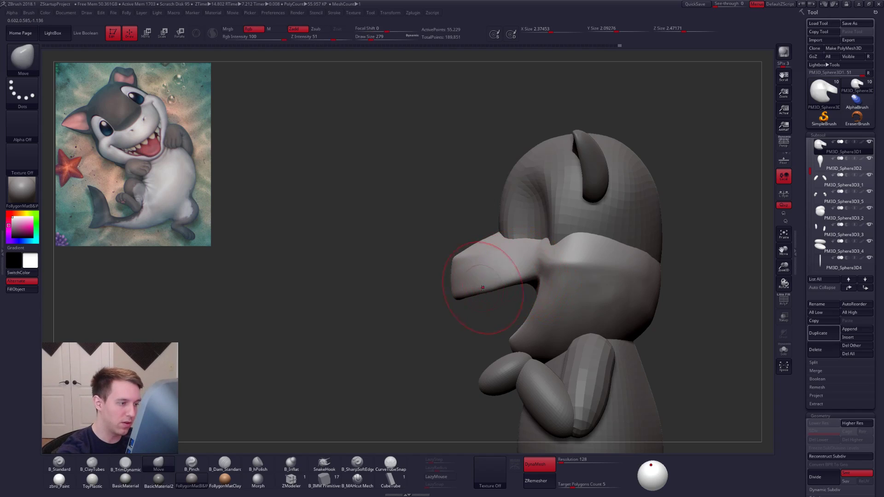
{"action": "right_click_drag", "start_coordinate": [464, 296], "coordinate": [496, 293]}
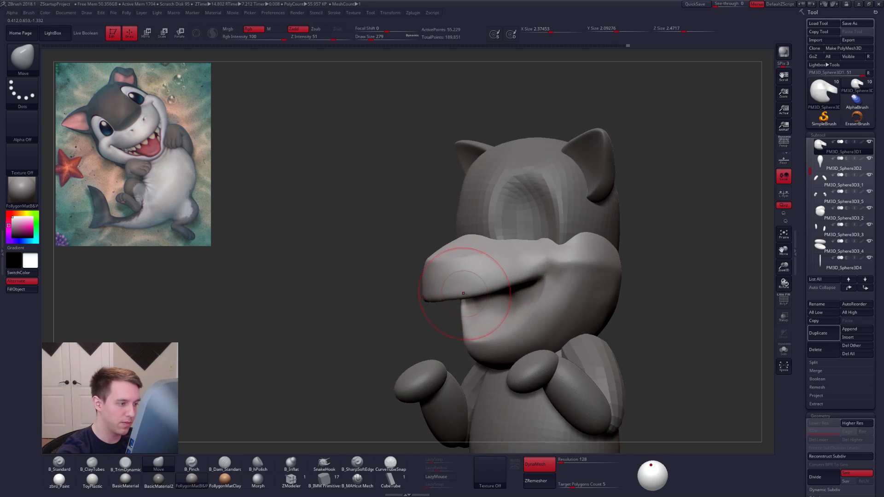
{"action": "right_click_drag", "start_coordinate": [526, 318], "coordinate": [501, 317]}
{"action": "key", "text": "space"}
{"action": "left_click_drag", "start_coordinate": [533, 316], "coordinate": [529, 316]}
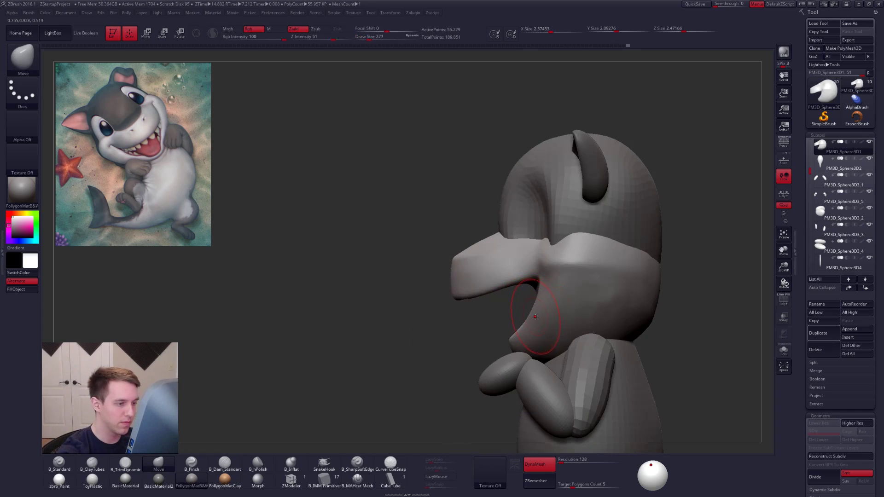
Step: Hide the five limb subtools PM3D_Sphere3D3_1 to PM3D_Sphere3D3_5, leaving the head and body visible
{"action": "mouse_move", "coordinate": [550, 304]}
{"action": "right_mouse_down"}
{"action": "mouse_move", "coordinate": [534, 308]}
{"action": "mouse_move", "coordinate": [639, 290]}
{"action": "mouse_move", "coordinate": [612, 262]}
{"action": "right_mouse_up"}
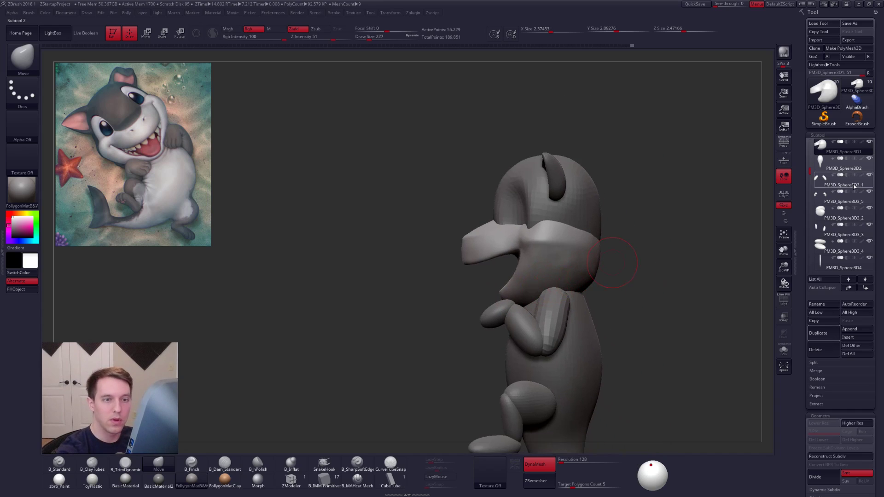
{"action": "left_click", "coordinate": [868, 176]}
{"action": "left_click", "coordinate": [868, 193]}
{"action": "left_click", "coordinate": [869, 208]}
{"action": "left_click", "coordinate": [868, 224]}
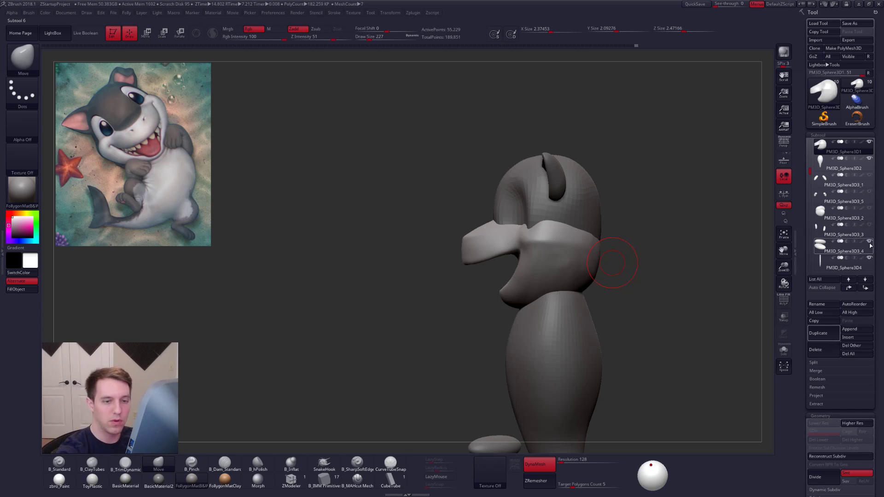
{"action": "left_click", "coordinate": [868, 243]}
Step: Reshape the lower jaw in profile with a larger Move brush
{"action": "left_click_drag", "start_coordinate": [663, 281], "coordinate": [669, 322], "text": "alt"}
{"action": "key", "text": "space"}
{"action": "left_click_drag", "start_coordinate": [511, 301], "coordinate": [515, 302]}
{"action": "key", "text": "ctrl+shift+f"}
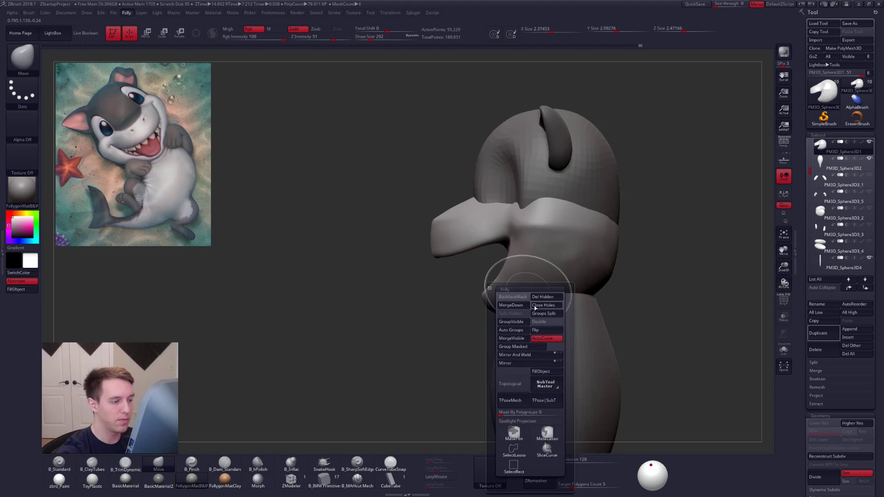
{"action": "left_click_drag", "start_coordinate": [460, 295], "coordinate": [435, 323], "text": "alt"}
Step: Select the remeshed upper head, subdivide it three times and adjust its shape with the Move brush
{"action": "left_click", "coordinate": [493, 234], "text": "alt"}
{"action": "left_click_drag", "start_coordinate": [414, 258], "coordinate": [545, 254]}
{"action": "left_click_drag", "start_coordinate": [544, 254], "coordinate": [571, 303], "text": "alt"}
{"action": "key", "text": "ctrl+d"}
{"action": "key", "text": "ctrl+d"}
{"action": "key", "text": "ctrl+d"}
{"action": "key", "text": "space"}
{"action": "mouse_move", "coordinate": [500, 277]}
{"action": "left_mouse_down"}
{"action": "mouse_move", "coordinate": [491, 277]}
{"action": "mouse_move", "coordinate": [507, 298]}
{"action": "mouse_move", "coordinate": [526, 300]}
{"action": "mouse_move", "coordinate": [516, 360]}
{"action": "left_mouse_up"}
{"action": "right_click_drag", "start_coordinate": [516, 361], "coordinate": [504, 337]}
Step: Select the muzzle subtool and adjust the sides of the snout with the Move brush
{"action": "left_click", "coordinate": [499, 329], "text": "alt"}
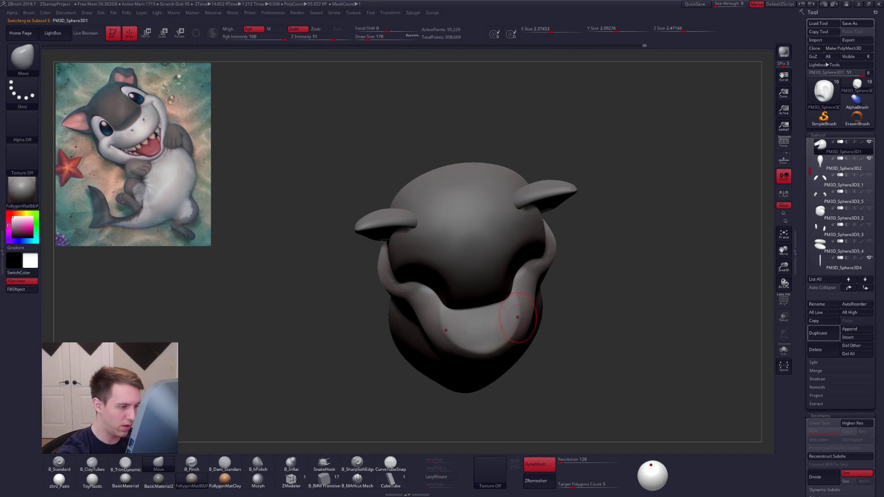
{"action": "right_click_drag", "start_coordinate": [510, 322], "coordinate": [497, 267]}
{"action": "key", "text": "space"}
{"action": "left_click_drag", "start_coordinate": [511, 340], "coordinate": [508, 340]}
{"action": "right_click_drag", "start_coordinate": [488, 350], "coordinate": [490, 297], "text": "alt"}
{"action": "mouse_move", "coordinate": [490, 297]}
{"action": "right_mouse_down"}
{"action": "mouse_move", "coordinate": [543, 300]}
{"action": "mouse_move", "coordinate": [499, 299]}
{"action": "mouse_move", "coordinate": [497, 290]}
{"action": "mouse_move", "coordinate": [511, 297]}
{"action": "right_mouse_up"}
Step: Subdivide the muzzle once and carve two small nostrils into the front of the snout with a small ClayTubes brush
{"action": "key", "text": "1"}
{"action": "key", "text": "space"}
{"action": "left_click_drag", "start_coordinate": [512, 299], "coordinate": [507, 299]}
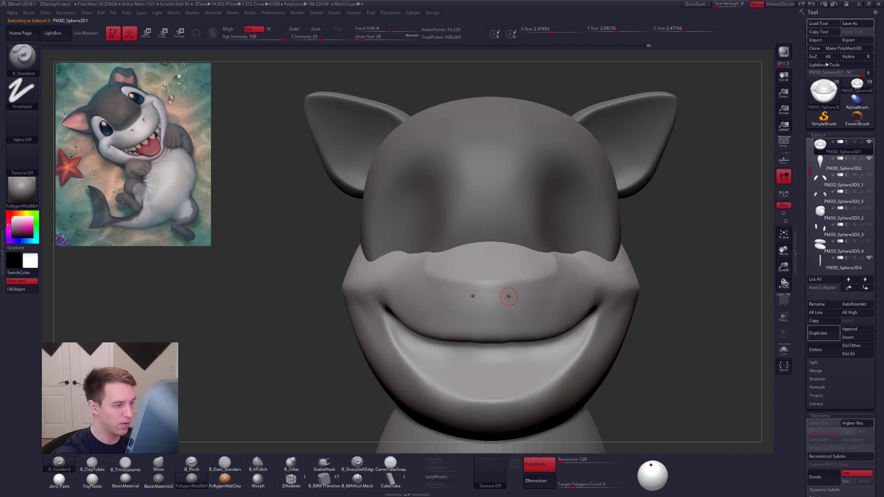
{"action": "key", "text": "2"}
{"action": "key", "text": "ctrl+d"}
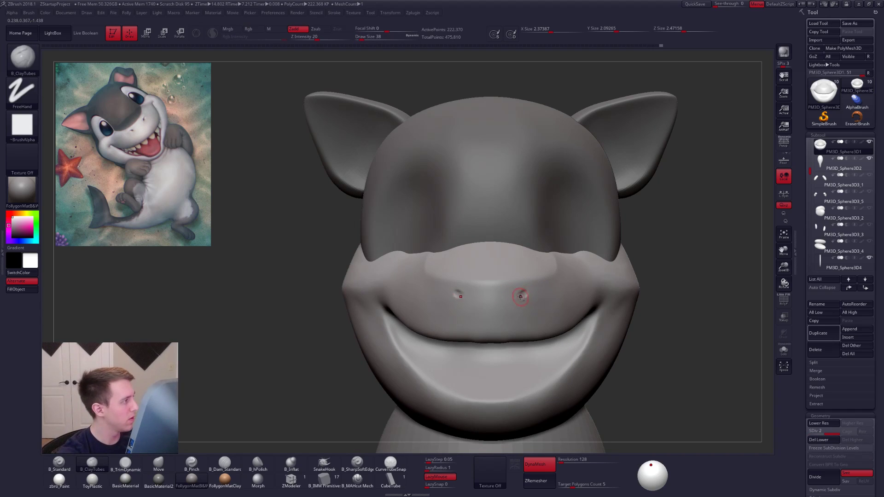
{"action": "right_click_drag", "start_coordinate": [535, 323], "coordinate": [512, 314], "text": "ctrl"}
{"action": "mouse_move", "coordinate": [477, 291]}
{"action": "right_mouse_down"}
{"action": "mouse_move", "coordinate": [525, 295]}
{"action": "mouse_move", "coordinate": [479, 295]}
{"action": "right_mouse_up"}
{"action": "left_click_drag", "start_coordinate": [472, 295], "coordinate": [476, 299]}
{"action": "key", "text": "s"}
Step: Drop the muzzle to its lower subdivision level and reshape the front of the lower jaw with the Move brush
{"action": "mouse_move", "coordinate": [361, 314]}
{"action": "right_mouse_down"}
{"action": "mouse_move", "coordinate": [411, 317]}
{"action": "mouse_move", "coordinate": [458, 300]}
{"action": "right_mouse_up"}
{"action": "key", "text": "shift+d"}
{"action": "key", "text": "b"}
{"action": "key", "text": "m"}
{"action": "key", "text": "v"}
{"action": "right_click_drag", "start_coordinate": [444, 306], "coordinate": [499, 318]}
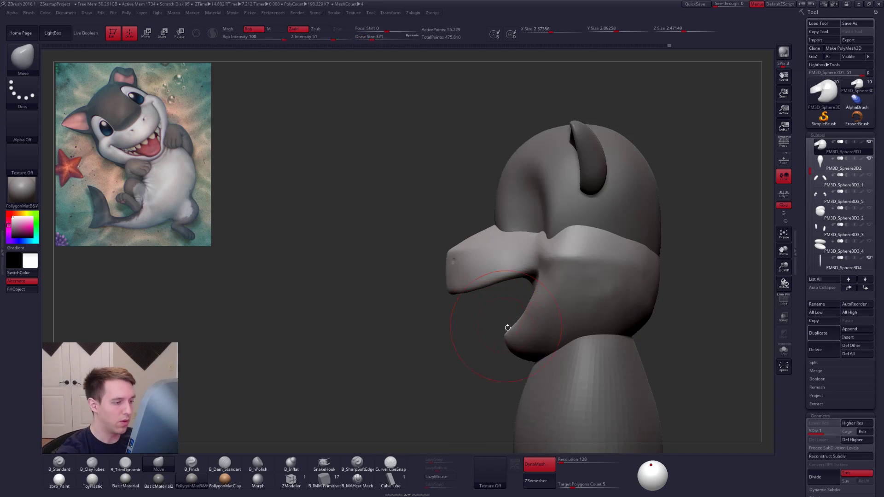
{"action": "left_click_drag", "start_coordinate": [515, 345], "coordinate": [512, 346]}
{"action": "right_click", "coordinate": [514, 346]}
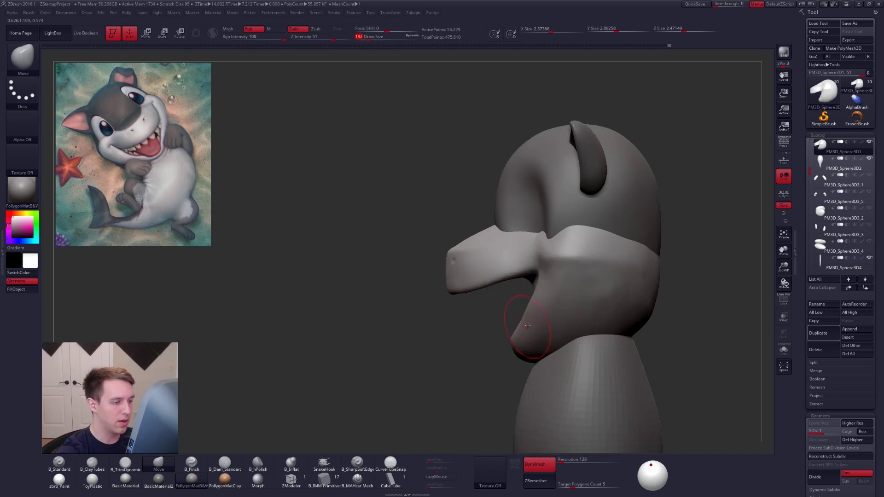
{"action": "right_click", "coordinate": [513, 337]}
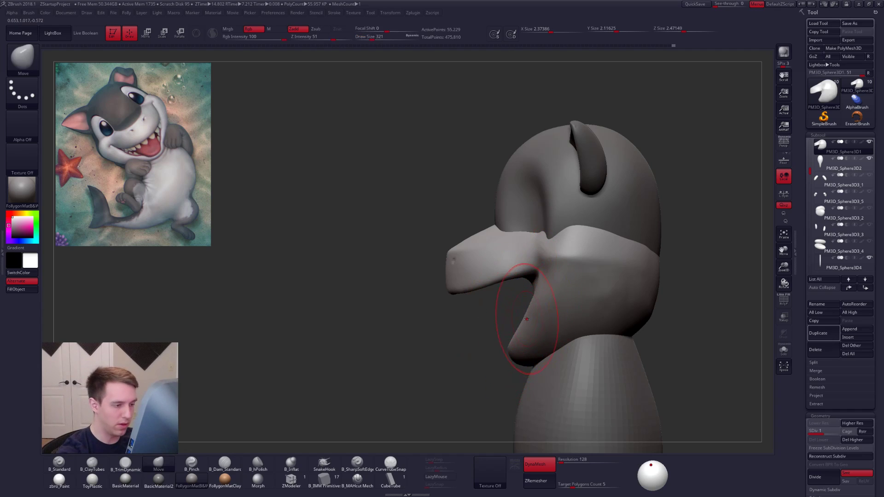
{"action": "mouse_move", "coordinate": [465, 331]}
{"action": "left_mouse_down"}
{"action": "mouse_move", "coordinate": [515, 341]}
{"action": "mouse_move", "coordinate": [509, 349]}
{"action": "left_mouse_up"}
{"action": "key", "text": "space"}
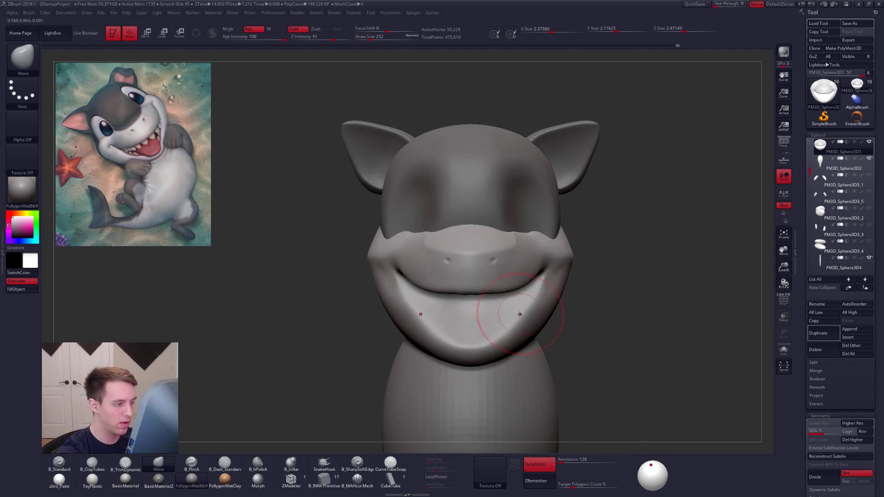
Step: Refine the width and curve of the lower jaw around the smile with the Move brush
{"action": "right_click_drag", "start_coordinate": [510, 348], "coordinate": [524, 316], "text": "alt"}
{"action": "key", "text": "space"}
{"action": "left_click_drag", "start_coordinate": [510, 321], "coordinate": [514, 321]}
{"action": "key", "text": "alt+s"}
{"action": "right_click_drag", "start_coordinate": [492, 332], "coordinate": [505, 284]}
Step: Flatten the surfaces of the chin and lower lip with TrimDynamic
{"action": "key", "text": "3"}
{"action": "mouse_move", "coordinate": [517, 324]}
{"action": "left_mouse_down"}
{"action": "mouse_move", "coordinate": [454, 320]}
{"action": "mouse_move", "coordinate": [522, 339]}
{"action": "mouse_move", "coordinate": [487, 345]}
{"action": "left_mouse_up"}
{"action": "right_click_drag", "start_coordinate": [492, 343], "coordinate": [507, 371]}
{"action": "mouse_move", "coordinate": [500, 326]}
{"action": "right_mouse_down"}
{"action": "mouse_move", "coordinate": [533, 323]}
{"action": "mouse_move", "coordinate": [493, 324]}
{"action": "mouse_move", "coordinate": [515, 321]}
{"action": "right_mouse_up"}
{"action": "key", "text": "alt+s"}
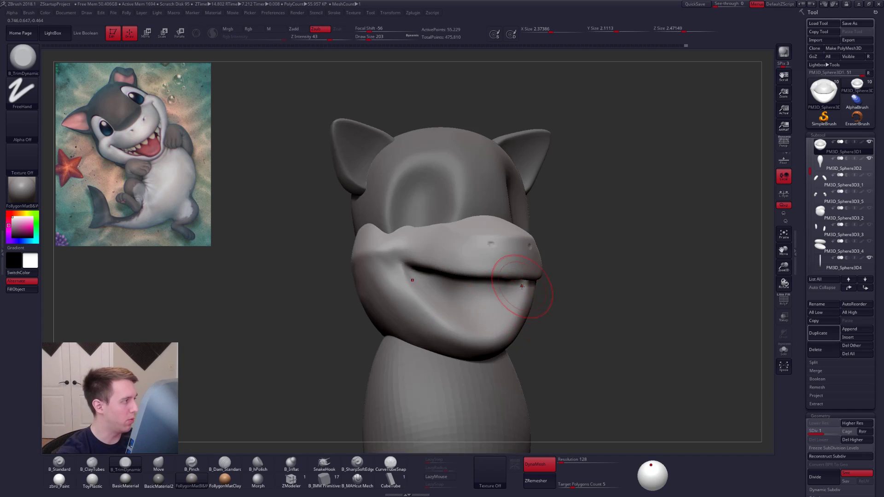
Step: Build up the cheeks at the sides of the muzzle with ClayTubes and show the polygroup wireframe
{"action": "right_click_drag", "start_coordinate": [594, 358], "coordinate": [562, 343], "text": "shift"}
{"action": "key", "text": "2"}
{"action": "mouse_move", "coordinate": [543, 276]}
{"action": "right_mouse_down"}
{"action": "mouse_move", "coordinate": [558, 276]}
{"action": "mouse_move", "coordinate": [546, 236]}
{"action": "right_mouse_up"}
{"action": "left_click_drag", "start_coordinate": [557, 237], "coordinate": [572, 312]}
{"action": "right_click_drag", "start_coordinate": [619, 366], "coordinate": [625, 370], "text": "shift"}
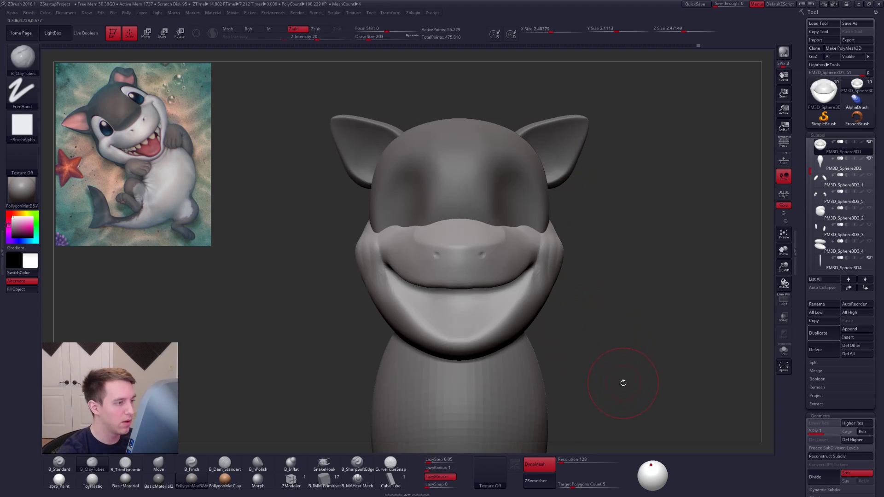
{"action": "key", "text": "shift+f"}
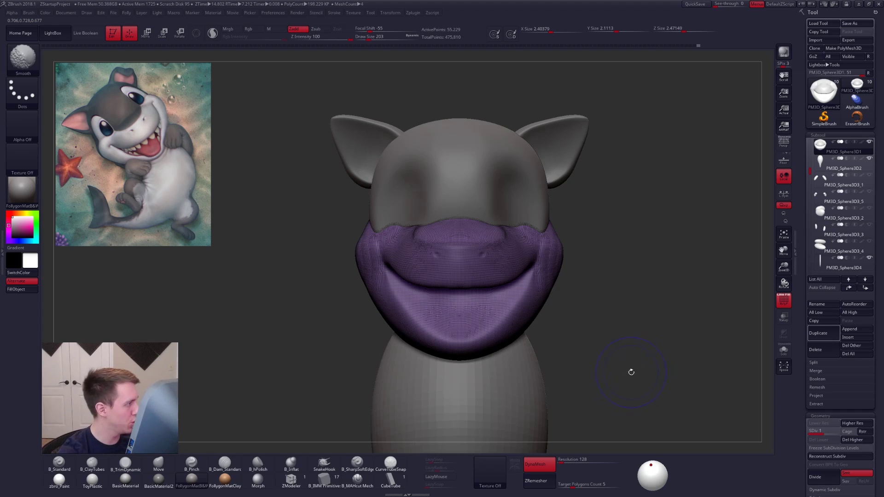
Step: Solo the muzzle and isolate the lower mouth region by hiding the polygons around it
{"action": "key", "text": "shift+f"}
{"action": "mouse_move", "coordinate": [629, 382]}
{"action": "left_mouse_down"}
{"action": "mouse_move", "coordinate": [661, 371]}
{"action": "mouse_move", "coordinate": [598, 340]}
{"action": "left_mouse_up"}
{"action": "right_click_drag", "start_coordinate": [549, 298], "coordinate": [506, 297]}
{"action": "mouse_move", "coordinate": [612, 315]}
{"action": "right_mouse_down", "text": "alt"}
{"action": "mouse_move", "coordinate": [548, 319]}
{"action": "mouse_move", "coordinate": [593, 297]}
{"action": "mouse_move", "coordinate": [534, 316]}
{"action": "mouse_move", "coordinate": [575, 302]}
{"action": "right_mouse_up", "text": "alt"}
{"action": "mouse_move", "coordinate": [606, 291]}
{"action": "left_mouse_down", "text": "ctrl+shift"}
{"action": "mouse_move", "coordinate": [489, 330]}
{"action": "mouse_move", "coordinate": [548, 378]}
{"action": "left_mouse_up", "text": "ctrl+shift"}
{"action": "mouse_move", "coordinate": [566, 354]}
{"action": "right_mouse_down"}
{"action": "mouse_move", "coordinate": [525, 329]}
{"action": "mouse_move", "coordinate": [525, 300]}
{"action": "mouse_move", "coordinate": [488, 317]}
{"action": "mouse_move", "coordinate": [456, 306]}
{"action": "right_mouse_up"}
{"action": "key", "text": "alt+s"}
{"action": "mouse_move", "coordinate": [449, 300]}
{"action": "left_mouse_down", "text": "ctrl+alt+shift"}
{"action": "mouse_move", "coordinate": [488, 262]}
{"action": "mouse_move", "coordinate": [536, 237]}
{"action": "mouse_move", "coordinate": [445, 294]}
{"action": "left_mouse_up", "text": "ctrl+alt+shift"}
{"action": "mouse_move", "coordinate": [447, 294]}
{"action": "right_mouse_down"}
{"action": "mouse_move", "coordinate": [472, 351]}
{"action": "mouse_move", "coordinate": [468, 325]}
{"action": "right_mouse_up"}
{"action": "key", "text": "space"}
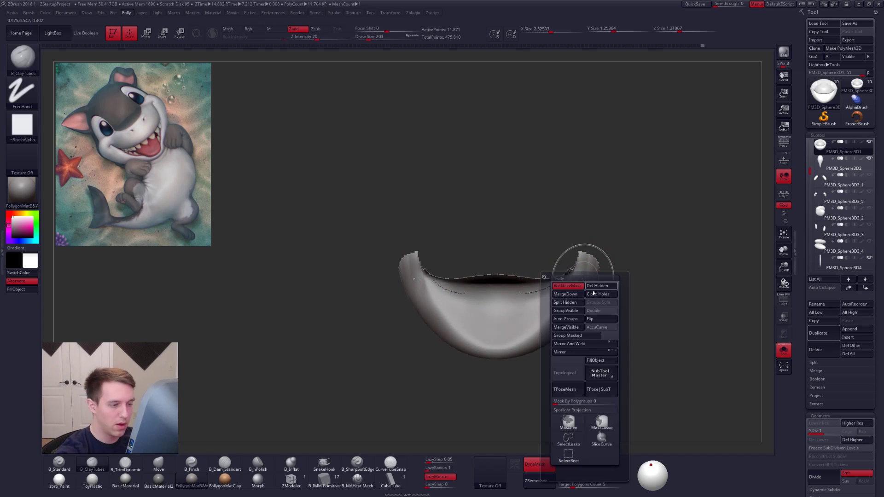
{"action": "left_click", "coordinate": [569, 286]}
Step: Trim the visible selection down to the inner surface of the mouth and assign it its own polygroup
{"action": "mouse_move", "coordinate": [641, 226]}
{"action": "right_mouse_down"}
{"action": "mouse_move", "coordinate": [571, 274]}
{"action": "mouse_move", "coordinate": [578, 279]}
{"action": "mouse_move", "coordinate": [575, 251]}
{"action": "right_mouse_up"}
{"action": "left_click_drag", "start_coordinate": [575, 265], "coordinate": [566, 296], "text": "ctrl+alt+shift"}
{"action": "left_click_drag", "start_coordinate": [523, 364], "coordinate": [629, 259], "text": "ctrl+alt+shift"}
{"action": "right_click_drag", "start_coordinate": [540, 170], "coordinate": [573, 175]}
{"action": "left_click_drag", "start_coordinate": [540, 332], "coordinate": [527, 342], "text": "ctrl+alt+shift"}
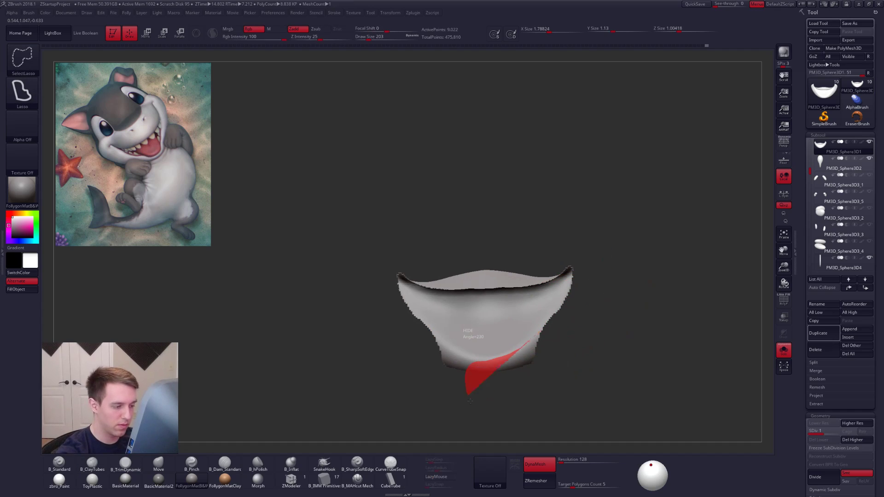
{"action": "left_click_drag", "start_coordinate": [467, 395], "coordinate": [622, 359], "text": "ctrl+alt+shift"}
{"action": "right_click_drag", "start_coordinate": [516, 363], "coordinate": [562, 331]}
{"action": "key", "text": "shift+f"}
{"action": "key", "text": "ctrl+w"}
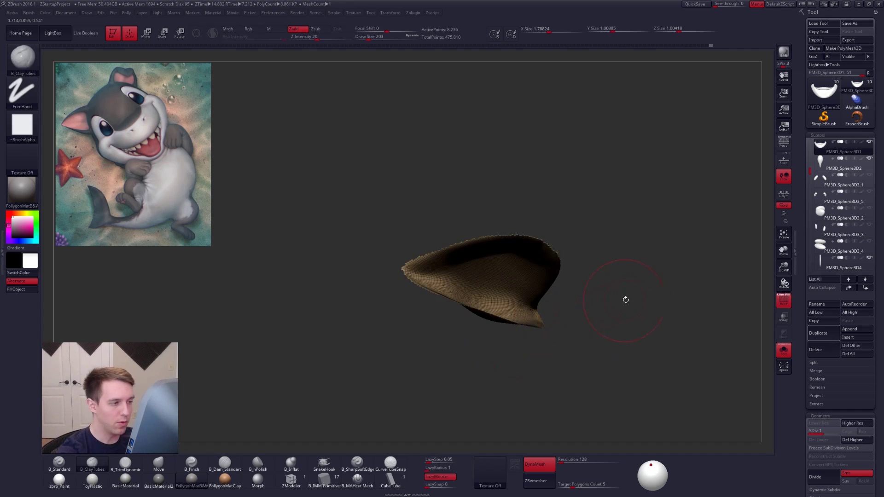
Step: Show the whole muzzle again and mask everything except the mouth interior polygroup
{"action": "left_click", "coordinate": [622, 301], "text": "ctrl+shift"}
{"action": "key", "text": "w"}
{"action": "left_click_drag", "start_coordinate": [522, 287], "coordinate": [534, 325]}
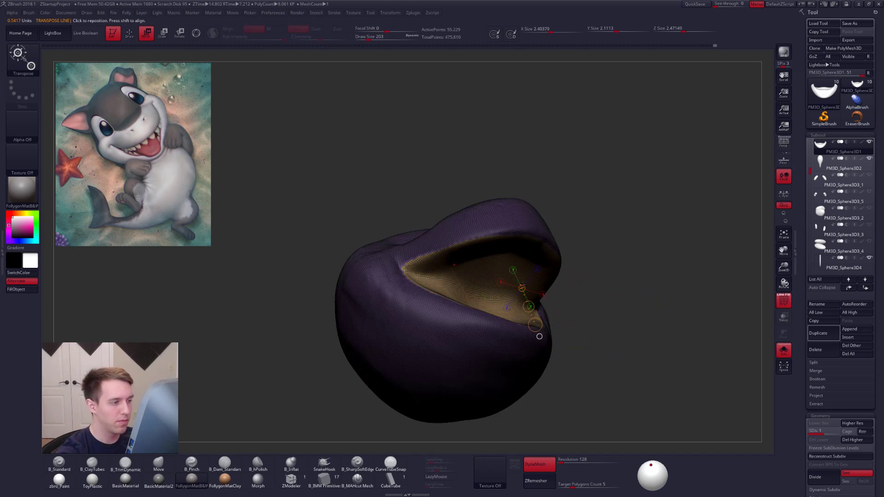
{"action": "right_click_drag", "start_coordinate": [540, 337], "coordinate": [530, 311]}
{"action": "left_click_drag", "start_coordinate": [530, 312], "coordinate": [631, 346]}
{"action": "key", "text": "q"}
{"action": "right_click_drag", "start_coordinate": [525, 309], "coordinate": [518, 313]}
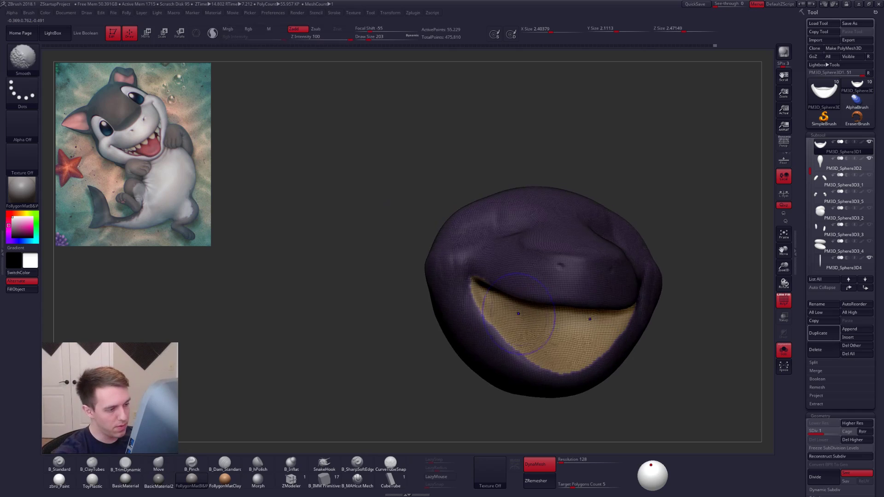
Step: Tighten the mouth interior along the lower lip edge with the Pinch brush
{"action": "key", "text": "shift+f"}
{"action": "right_click", "coordinate": [501, 360]}
{"action": "mouse_move", "coordinate": [510, 355]}
{"action": "right_mouse_down"}
{"action": "mouse_move", "coordinate": [548, 319]}
{"action": "mouse_move", "coordinate": [560, 351]}
{"action": "mouse_move", "coordinate": [507, 364]}
{"action": "mouse_move", "coordinate": [591, 306]}
{"action": "mouse_move", "coordinate": [578, 308]}
{"action": "mouse_move", "coordinate": [552, 288]}
{"action": "right_mouse_up"}
{"action": "key", "text": "ctrl"}
{"action": "key", "text": "space"}
{"action": "left_click_drag", "start_coordinate": [562, 303], "coordinate": [552, 303]}
{"action": "mouse_move", "coordinate": [543, 299]}
{"action": "right_mouse_down"}
{"action": "mouse_move", "coordinate": [540, 323]}
{"action": "mouse_move", "coordinate": [501, 287]}
{"action": "right_mouse_up"}
{"action": "key", "text": "5"}
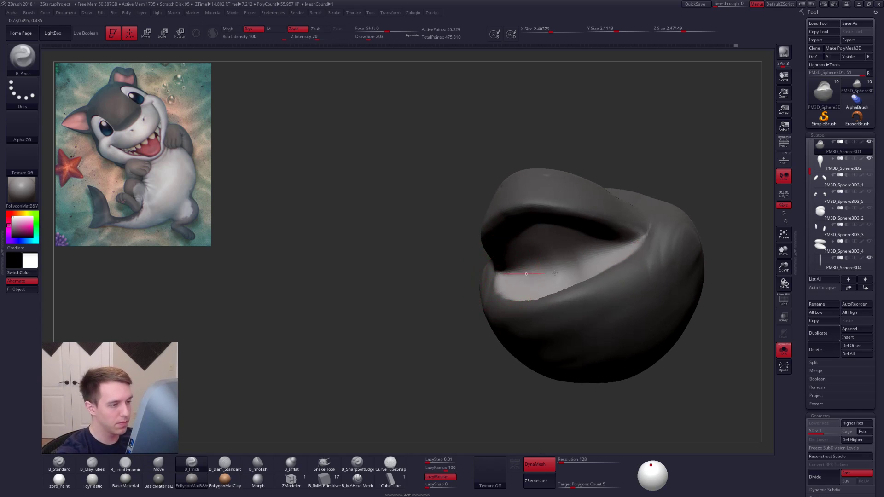
{"action": "left_click_drag", "start_coordinate": [552, 273], "coordinate": [622, 249]}
Step: Reshape the unmasked mouth interior behind the lower lip with the Move brush at draw size 265
{"action": "right_click_drag", "start_coordinate": [506, 294], "coordinate": [543, 302]}
{"action": "key", "text": "space"}
{"action": "left_click_drag", "start_coordinate": [548, 315], "coordinate": [554, 315]}
{"action": "key", "text": "4"}
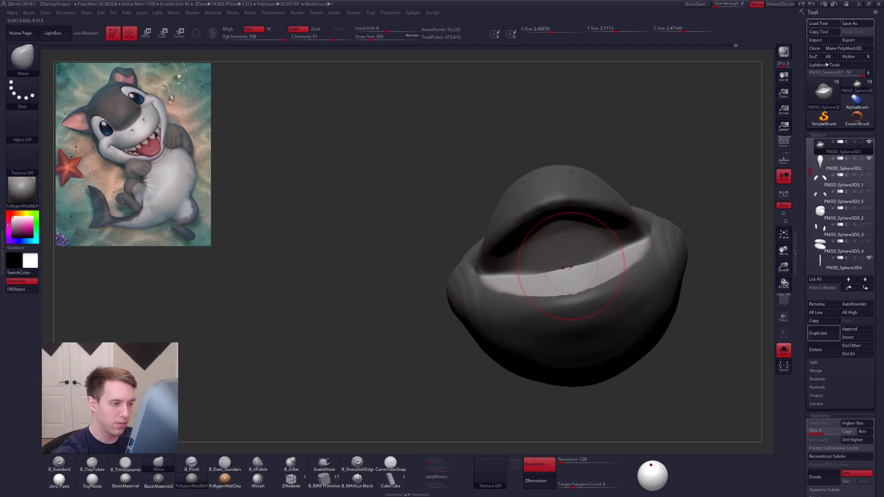
{"action": "right_click_drag", "start_coordinate": [587, 290], "coordinate": [625, 331]}
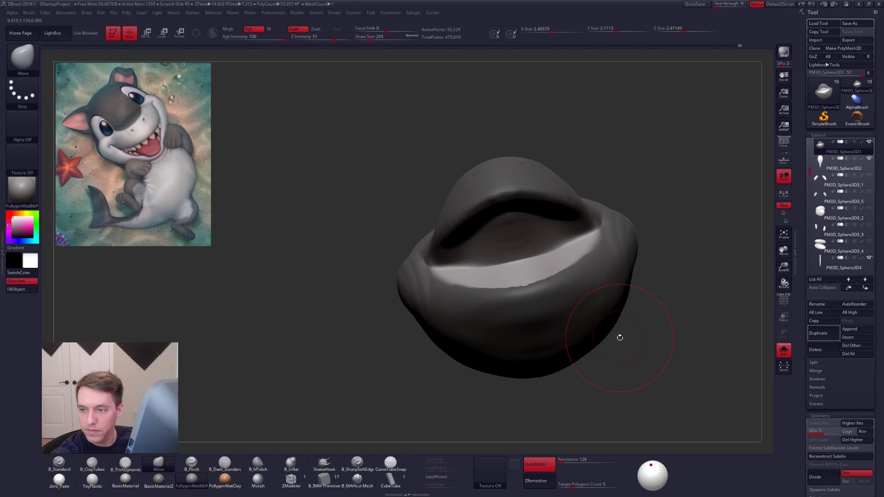
{"action": "right_click_drag", "start_coordinate": [620, 353], "coordinate": [613, 349], "text": "shift"}
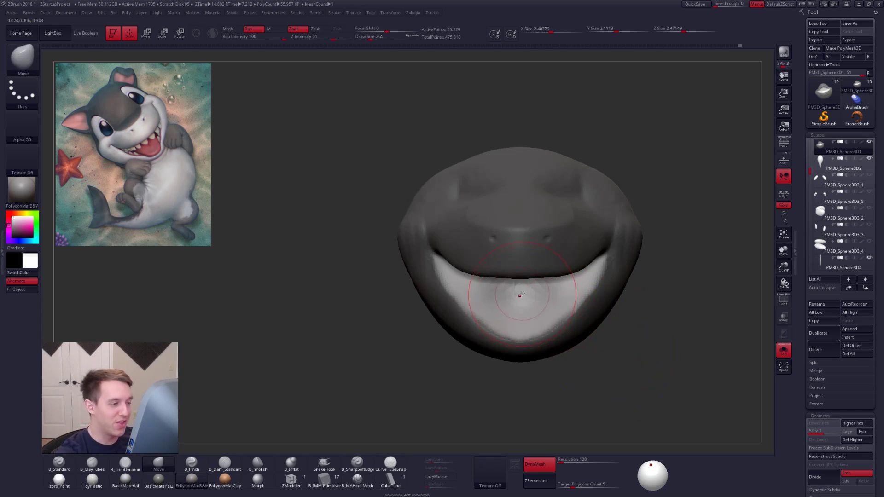
{"action": "left_click_drag", "start_coordinate": [560, 272], "coordinate": [559, 267]}
Step: Adjust the inner surface of the lower lip from below and the side with the Move brush, using draw sizes 215 to 252
{"action": "key", "text": "space"}
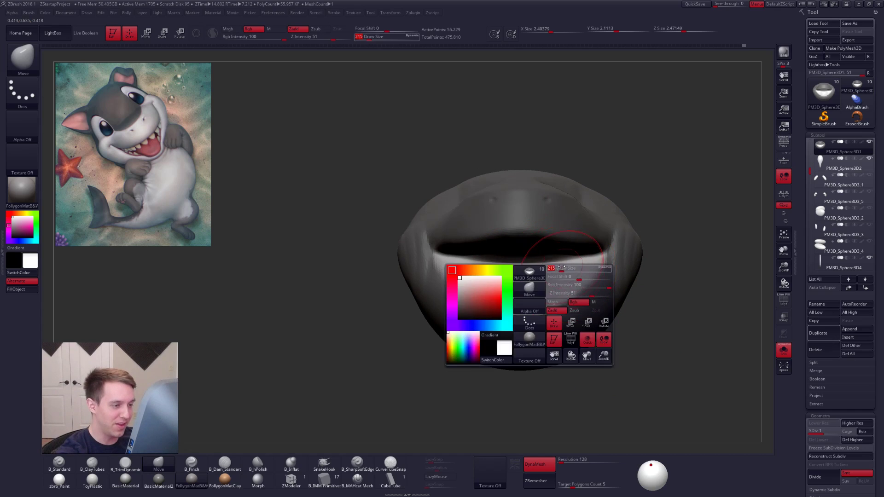
{"action": "right_click_drag", "start_coordinate": [557, 294], "coordinate": [541, 266], "text": "shift"}
{"action": "key", "text": "space"}
{"action": "left_click_drag", "start_coordinate": [540, 268], "coordinate": [538, 268]}
{"action": "mouse_move", "coordinate": [549, 267]}
{"action": "right_mouse_down"}
{"action": "mouse_move", "coordinate": [565, 265]}
{"action": "mouse_move", "coordinate": [460, 263]}
{"action": "mouse_move", "coordinate": [495, 236]}
{"action": "mouse_move", "coordinate": [444, 249]}
{"action": "right_mouse_up"}
{"action": "key", "text": "space"}
{"action": "left_click_drag", "start_coordinate": [443, 249], "coordinate": [453, 249]}
{"action": "mouse_move", "coordinate": [453, 249]}
{"action": "right_mouse_down"}
{"action": "mouse_move", "coordinate": [462, 240]}
{"action": "mouse_move", "coordinate": [457, 257]}
{"action": "right_mouse_up"}
{"action": "left_click_drag", "start_coordinate": [457, 258], "coordinate": [462, 264]}
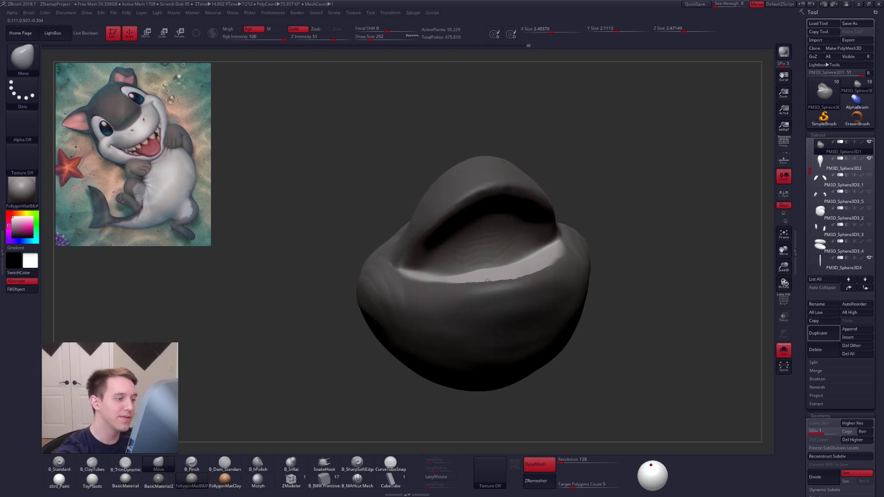
Step: Refine the inner lower lip with the Move brush at draw size 140 and smooth the centre of the mouth interior
{"action": "right_click_drag", "start_coordinate": [461, 263], "coordinate": [483, 278]}
{"action": "key", "text": "space"}
{"action": "left_click_drag", "start_coordinate": [486, 277], "coordinate": [481, 276]}
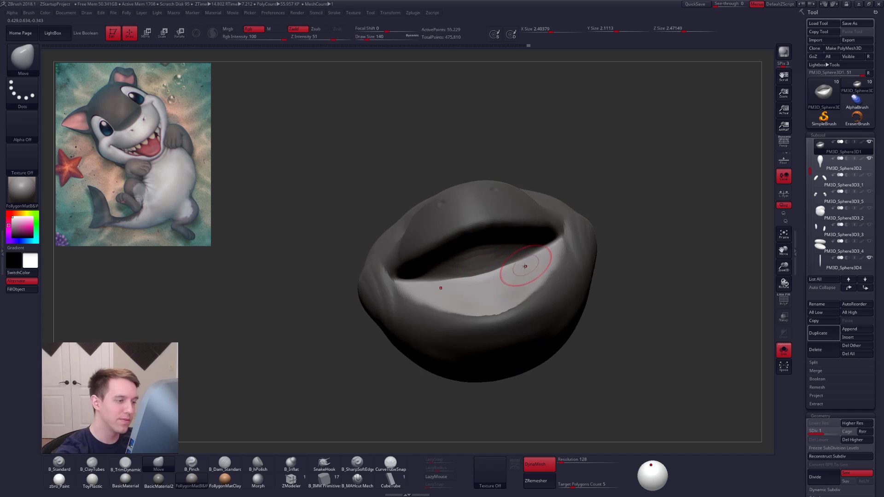
{"action": "right_click_drag", "start_coordinate": [616, 366], "coordinate": [606, 358]}
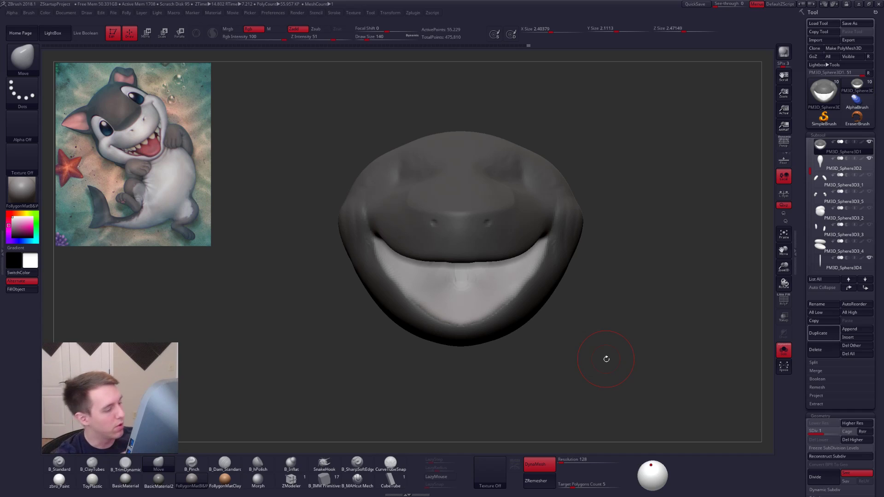
{"action": "key", "text": "space"}
{"action": "left_click_drag", "start_coordinate": [468, 290], "coordinate": [468, 286], "text": "shift"}
{"action": "mouse_move", "coordinate": [468, 287]}
{"action": "right_mouse_down"}
{"action": "mouse_move", "coordinate": [490, 275]}
{"action": "mouse_move", "coordinate": [473, 278]}
{"action": "right_mouse_up"}
Step: Adjust the mouth floor with the Move brush at draw size 292 and display the whole character again
{"action": "key", "text": "space"}
{"action": "key", "text": "space"}
{"action": "left_click_drag", "start_coordinate": [473, 277], "coordinate": [477, 279]}
{"action": "mouse_move", "coordinate": [457, 275]}
{"action": "right_mouse_down"}
{"action": "mouse_move", "coordinate": [430, 264]}
{"action": "mouse_move", "coordinate": [463, 243]}
{"action": "right_mouse_up"}
{"action": "left_click", "coordinate": [783, 350]}
{"action": "mouse_move", "coordinate": [615, 299]}
{"action": "right_mouse_down"}
{"action": "mouse_move", "coordinate": [597, 331]}
{"action": "mouse_move", "coordinate": [497, 276]}
{"action": "right_mouse_up"}
{"action": "right_click_drag", "start_coordinate": [497, 245], "coordinate": [552, 194]}
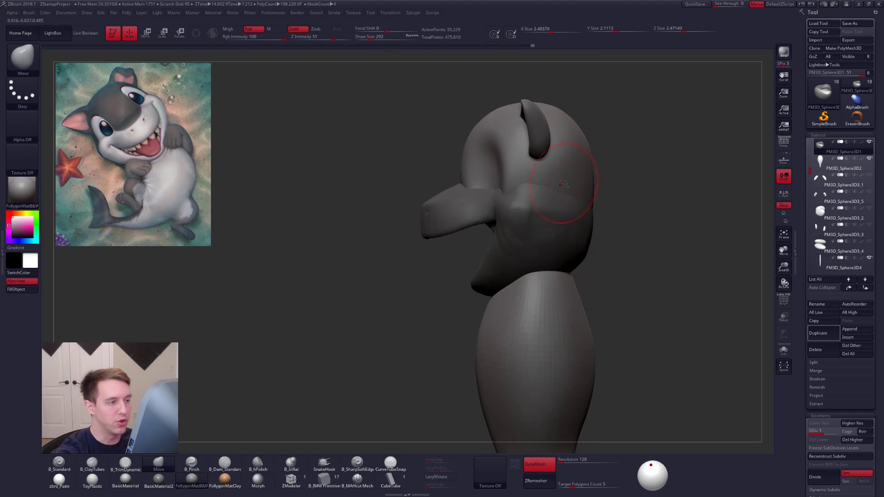
Step: Lasso-mask the mouth area of the head with transparency on, and delete the head's lower subdivision levels
{"action": "left_click", "coordinate": [562, 183], "text": "alt"}
{"action": "left_click", "coordinate": [783, 316]}
{"action": "right_click_drag", "start_coordinate": [566, 269], "coordinate": [569, 313], "text": "alt"}
{"action": "mouse_move", "coordinate": [411, 215]}
{"action": "left_mouse_down", "text": "ctrl"}
{"action": "mouse_move", "coordinate": [453, 209]}
{"action": "mouse_move", "coordinate": [524, 261]}
{"action": "mouse_move", "coordinate": [421, 333]}
{"action": "left_mouse_up", "text": "ctrl"}
{"action": "left_click", "coordinate": [421, 343], "text": "ctrl"}
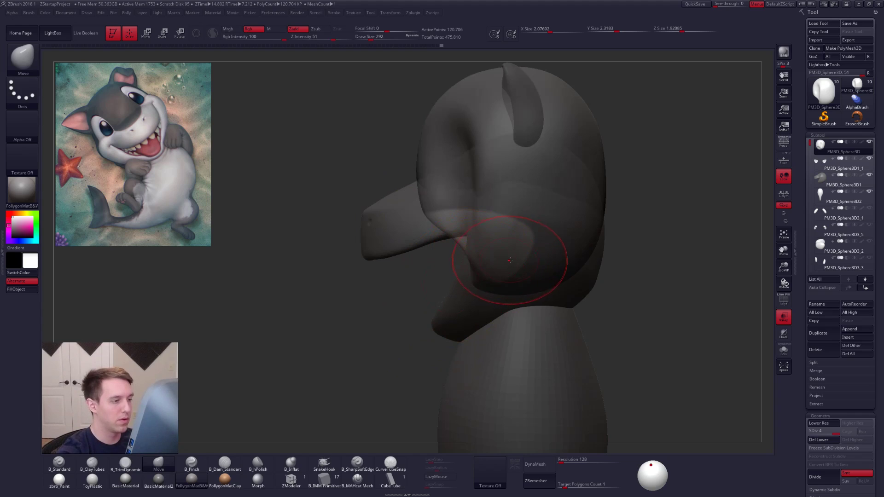
{"action": "left_click", "coordinate": [827, 439]}
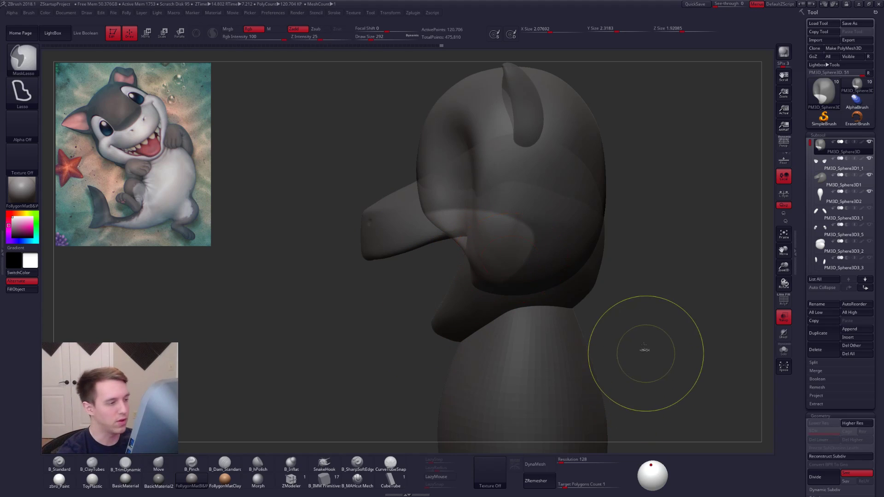
Step: Isolate the mouth area of the head and delete it to cut out an opening behind the muzzle
{"action": "left_click_drag", "start_coordinate": [645, 352], "coordinate": [658, 364], "text": "ctrl"}
{"action": "left_click", "coordinate": [565, 251], "text": "ctrl+shift"}
{"action": "left_click", "coordinate": [578, 195], "text": "ctrl+shift"}
{"action": "key", "text": "ctrl+z"}
{"action": "left_click", "coordinate": [598, 206], "text": "ctrl+shift"}
{"action": "key", "text": "1"}
{"action": "left_click", "coordinate": [620, 209]}
{"action": "key", "text": "1"}
{"action": "left_click", "coordinate": [585, 249]}
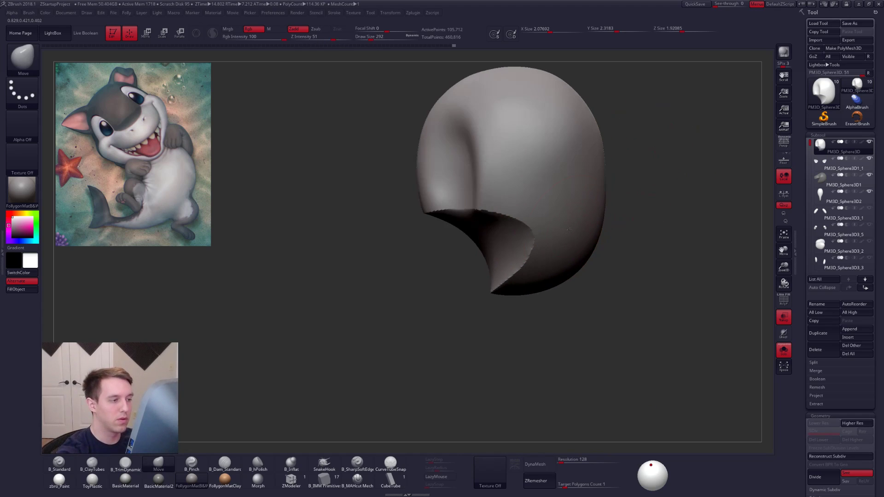
Step: Inspect the head's mouth opening with the polygroup wireframe, and turn transparency off
{"action": "key", "text": "shift+s"}
{"action": "right_click_drag", "start_coordinate": [558, 234], "coordinate": [597, 294]}
{"action": "key", "text": "shift+f"}
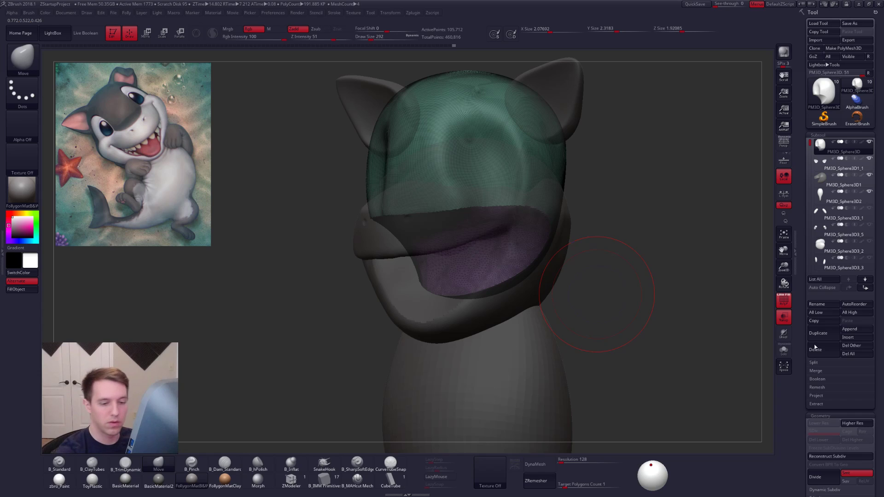
{"action": "key", "text": "shift+f"}
{"action": "left_click", "coordinate": [788, 321]}
{"action": "right_click_drag", "start_coordinate": [667, 371], "coordinate": [655, 322]}
Step: Adjust the head's lower edge above the muzzle with the Move brush and select the muzzle for editing
{"action": "left_click_drag", "start_coordinate": [493, 215], "coordinate": [496, 197]}
{"action": "mouse_move", "coordinate": [504, 197]}
{"action": "right_mouse_down"}
{"action": "mouse_move", "coordinate": [529, 242]}
{"action": "mouse_move", "coordinate": [529, 221]}
{"action": "right_mouse_up"}
{"action": "left_click", "coordinate": [530, 253], "text": "alt"}
{"action": "right_click_drag", "start_coordinate": [530, 253], "coordinate": [549, 245]}
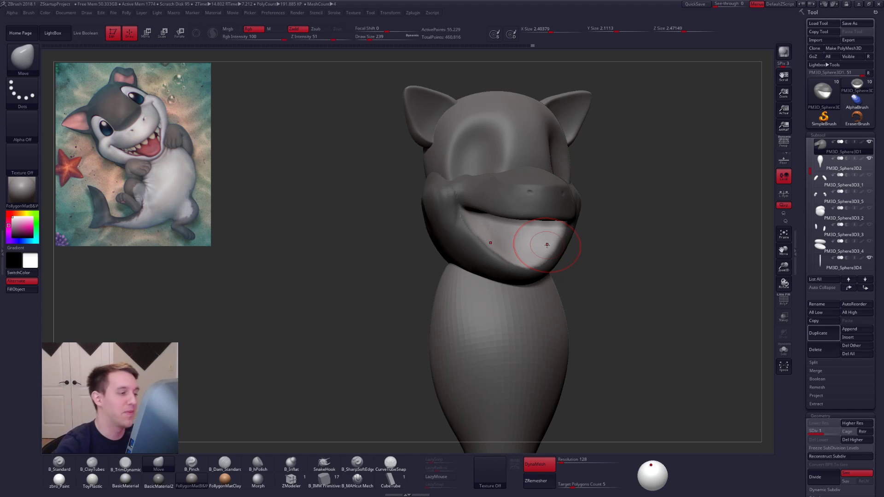
{"action": "right_click_drag", "start_coordinate": [538, 253], "coordinate": [507, 256]}
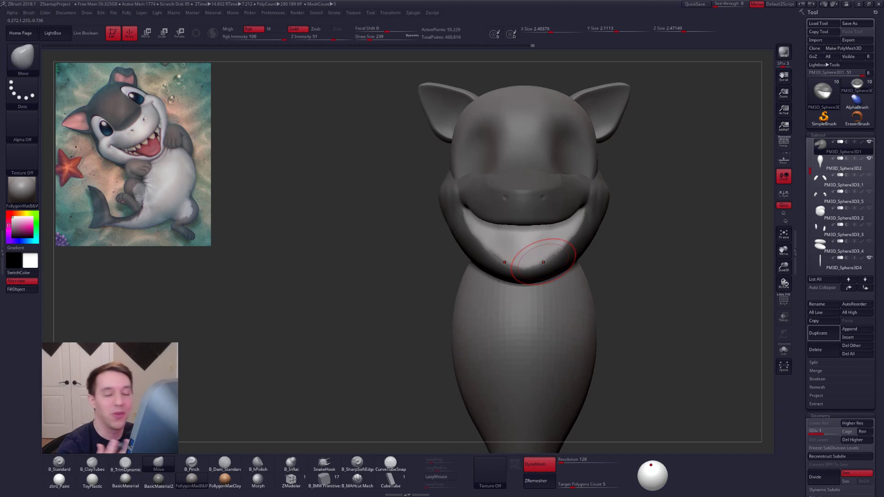
{"action": "right_click_drag", "start_coordinate": [559, 242], "coordinate": [568, 247], "text": "ctrl"}
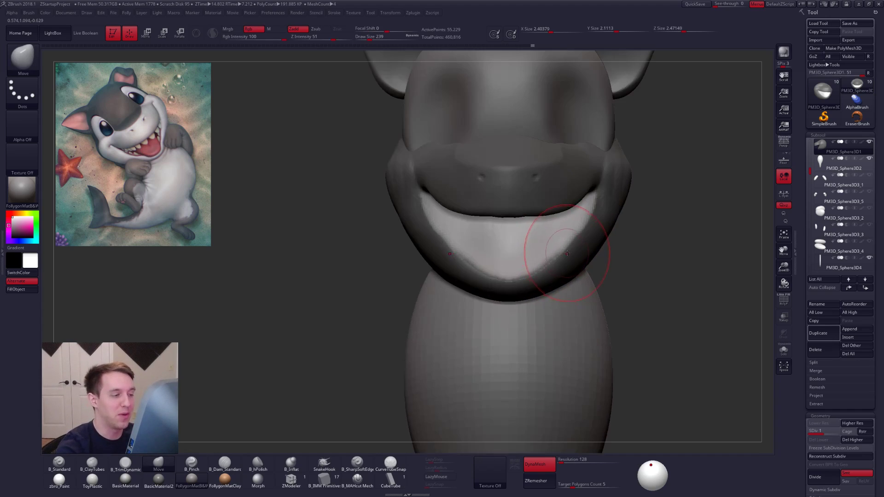
Step: Clear the muzzle's mask and adjust the lower jaw and smile corners with the Move brush at draw size 239
{"action": "key", "text": "space"}
{"action": "left_click_drag", "start_coordinate": [599, 211], "coordinate": [597, 211]}
{"action": "mouse_move", "coordinate": [598, 215]}
{"action": "right_mouse_down", "text": "alt"}
{"action": "mouse_move", "coordinate": [580, 258]}
{"action": "mouse_move", "coordinate": [570, 247]}
{"action": "right_mouse_up", "text": "alt"}
{"action": "key", "text": "space"}
{"action": "left_click_drag", "start_coordinate": [575, 256], "coordinate": [574, 256]}
{"action": "mouse_move", "coordinate": [565, 247]}
{"action": "right_mouse_down"}
{"action": "mouse_move", "coordinate": [582, 240]}
{"action": "mouse_move", "coordinate": [538, 243]}
{"action": "right_mouse_up"}
{"action": "key", "text": "space"}
{"action": "left_click_drag", "start_coordinate": [541, 243], "coordinate": [554, 243]}
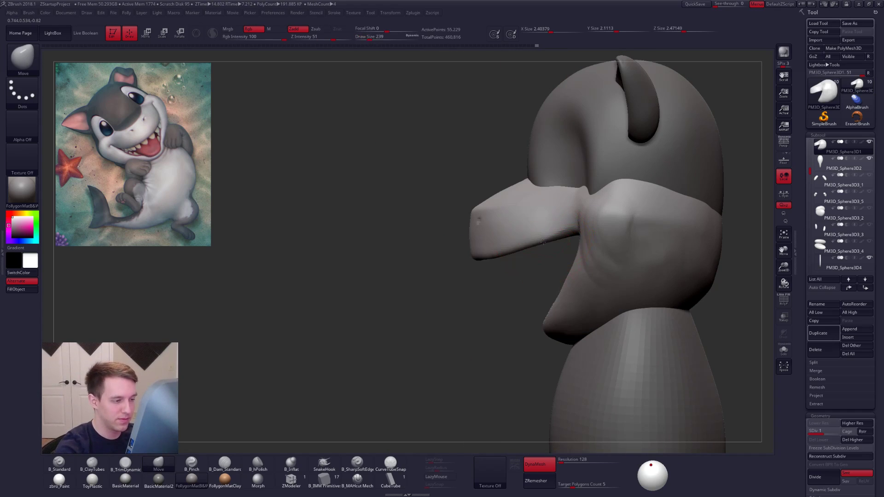
{"action": "right_click_drag", "start_coordinate": [541, 245], "coordinate": [624, 338]}
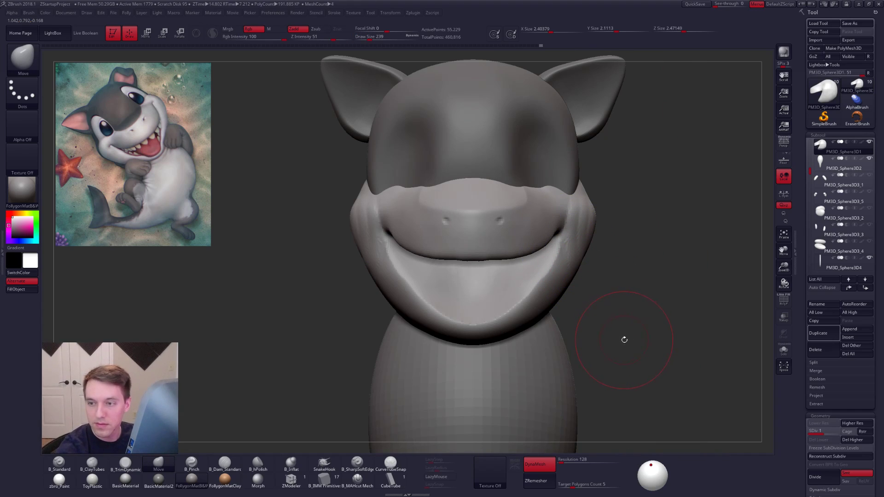
Step: Refine the outer edge of the lower jaw and the chin with the Move brush at draw sizes 160 and 227
{"action": "key", "text": "space"}
{"action": "left_click", "coordinate": [533, 260]}
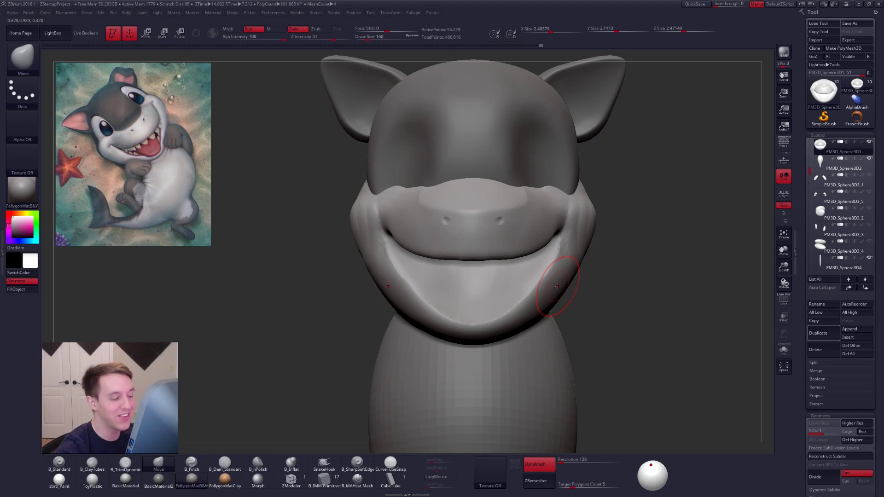
{"action": "key", "text": "space"}
{"action": "left_click", "coordinate": [484, 325]}
{"action": "left_click_drag", "start_coordinate": [483, 325], "coordinate": [481, 319]}
{"action": "left_click_drag", "start_coordinate": [604, 318], "coordinate": [594, 281], "text": "alt"}
{"action": "key", "text": "space"}
{"action": "left_click", "coordinate": [538, 303]}
{"action": "left_click_drag", "start_coordinate": [548, 307], "coordinate": [555, 282], "text": "alt"}
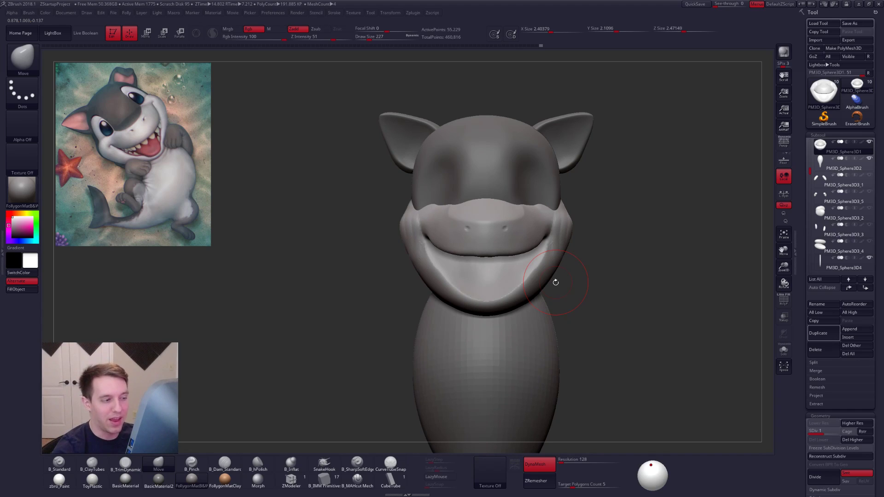
Step: Adjust the upper lip line and the corners of the mouth with the Move brush, reducing the draw size to 181
{"action": "left_click_drag", "start_coordinate": [555, 282], "coordinate": [556, 318], "text": "alt"}
{"action": "left_click_drag", "start_coordinate": [487, 252], "coordinate": [499, 255]}
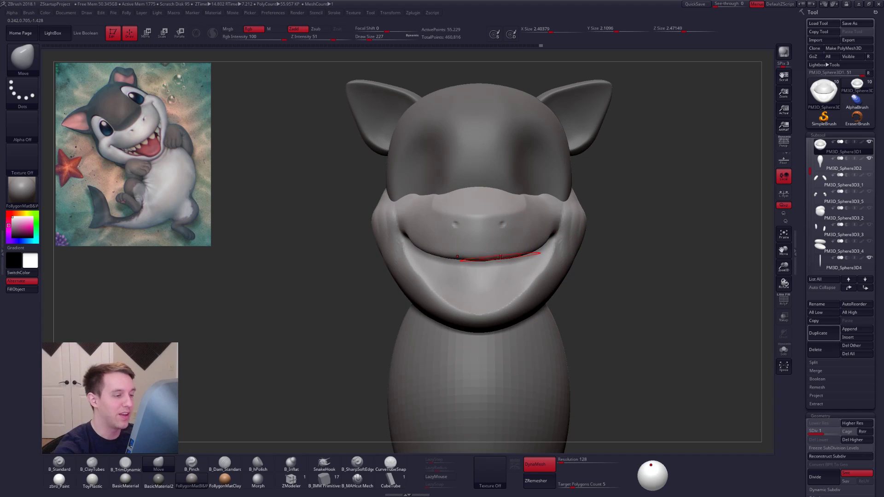
{"action": "right_click_drag", "start_coordinate": [513, 258], "coordinate": [529, 256], "text": "alt"}
{"action": "right_click_drag", "start_coordinate": [630, 258], "coordinate": [567, 243]}
{"action": "key", "text": "space"}
{"action": "left_click_drag", "start_coordinate": [565, 242], "coordinate": [563, 242]}
{"action": "mouse_move", "coordinate": [560, 239]}
{"action": "right_mouse_down"}
{"action": "mouse_move", "coordinate": [525, 237]}
{"action": "mouse_move", "coordinate": [575, 207]}
{"action": "mouse_move", "coordinate": [546, 241]}
{"action": "right_mouse_up"}
{"action": "key", "text": "space"}
{"action": "left_click_drag", "start_coordinate": [547, 241], "coordinate": [549, 241]}
{"action": "right_click_drag", "start_coordinate": [548, 242], "coordinate": [560, 216]}
Step: Build up the roof and inner corners of the mouth with ClayTubes, raising the draw size to 215
{"action": "key", "text": "2"}
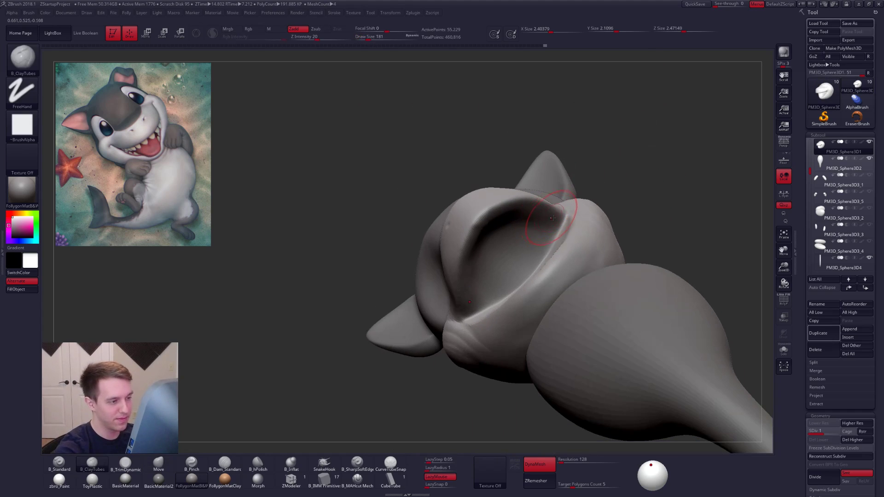
{"action": "right_click_drag", "start_coordinate": [521, 242], "coordinate": [529, 255]}
{"action": "key", "text": "space"}
{"action": "left_click_drag", "start_coordinate": [528, 255], "coordinate": [531, 254]}
{"action": "right_click_drag", "start_coordinate": [531, 255], "coordinate": [483, 221]}
{"action": "right_click_drag", "start_coordinate": [446, 251], "coordinate": [477, 207]}
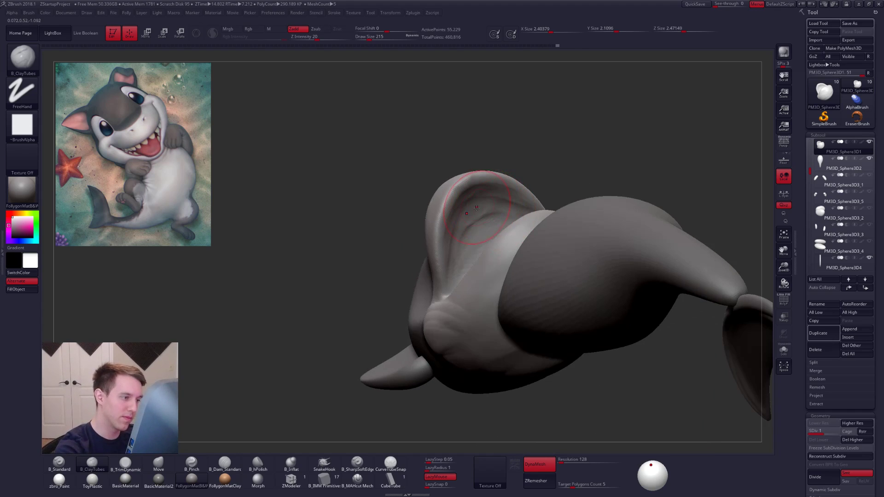
{"action": "mouse_move", "coordinate": [456, 248]}
{"action": "right_mouse_down"}
{"action": "mouse_move", "coordinate": [461, 227]}
{"action": "mouse_move", "coordinate": [465, 237]}
{"action": "mouse_move", "coordinate": [459, 202]}
{"action": "mouse_move", "coordinate": [460, 276]}
{"action": "mouse_move", "coordinate": [468, 286]}
{"action": "right_mouse_up"}
{"action": "key", "text": "shift+f"}
{"action": "key", "text": "shift+f"}
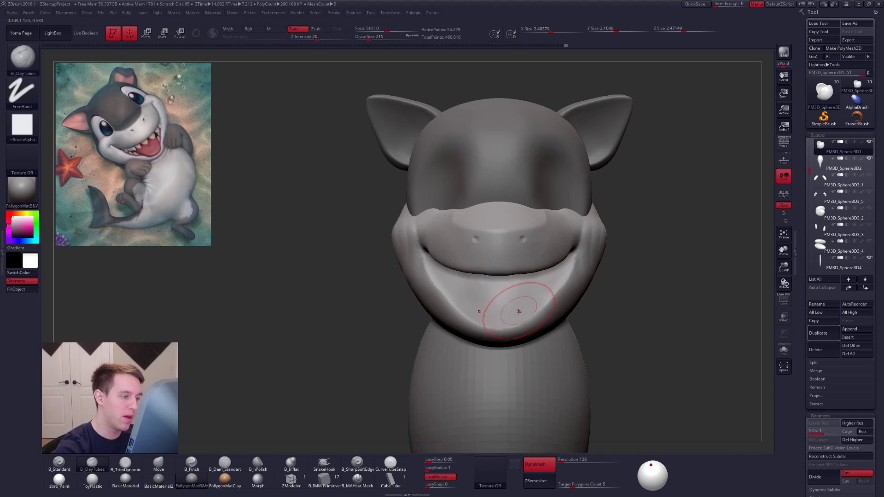
Step: Sharpen the inner edge of the lower lip with the SharpSoftEdge brush at draw size 192, and smooth the mouth interior
{"action": "right_click_drag", "start_coordinate": [530, 308], "coordinate": [515, 310]}
{"action": "key", "text": "s"}
{"action": "left_click_drag", "start_coordinate": [521, 311], "coordinate": [517, 311]}
{"action": "mouse_move", "coordinate": [525, 307]}
{"action": "right_mouse_down"}
{"action": "mouse_move", "coordinate": [543, 309]}
{"action": "mouse_move", "coordinate": [554, 268]}
{"action": "right_mouse_up"}
{"action": "left_click", "coordinate": [357, 462]}
{"action": "mouse_move", "coordinate": [537, 296]}
{"action": "left_mouse_down"}
{"action": "mouse_move", "coordinate": [522, 314]}
{"action": "mouse_move", "coordinate": [469, 321]}
{"action": "left_mouse_up"}
{"action": "right_click_drag", "start_coordinate": [470, 322], "coordinate": [478, 313]}
{"action": "left_click_drag", "start_coordinate": [483, 311], "coordinate": [523, 298]}
{"action": "right_click_drag", "start_coordinate": [504, 297], "coordinate": [521, 294]}
{"action": "left_click_drag", "start_coordinate": [521, 294], "coordinate": [504, 289], "text": "shift"}
{"action": "right_click_drag", "start_coordinate": [507, 289], "coordinate": [551, 283]}
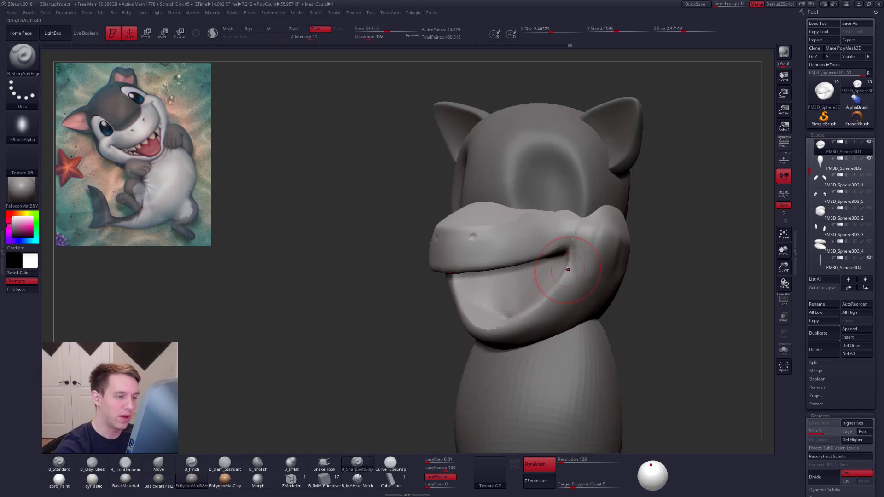
Step: Pinch the lower lip edge near the smile corner and smooth the surface inside the mouth
{"action": "key", "text": "5"}
{"action": "left_click_drag", "start_coordinate": [572, 256], "coordinate": [561, 281]}
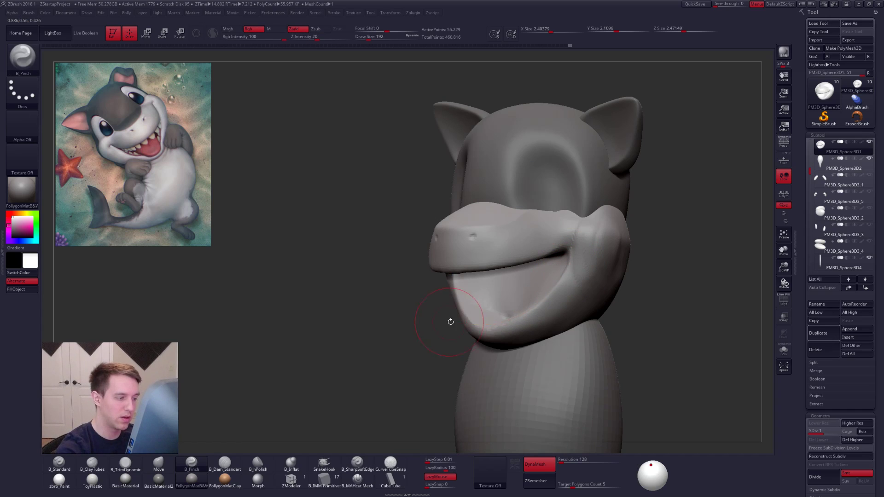
{"action": "right_click_drag", "start_coordinate": [449, 321], "coordinate": [479, 312], "text": "shift"}
{"action": "left_click_drag", "start_coordinate": [517, 306], "coordinate": [499, 303], "text": "shift"}
{"action": "right_click_drag", "start_coordinate": [527, 308], "coordinate": [543, 281], "text": "ctrl"}
{"action": "key", "text": "shift+f"}
{"action": "key", "text": "shift+f"}
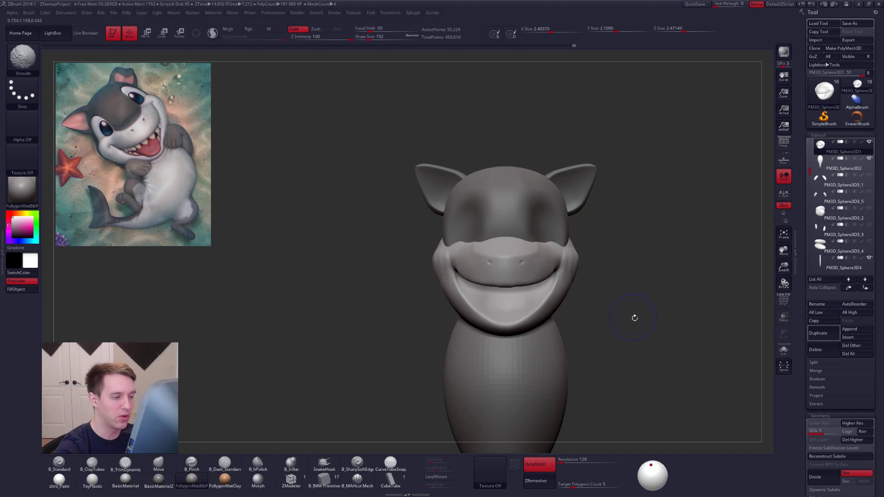
Step: Show the muzzle's polygroup wireframe, raise it to its highest subdivision level and delete the lower levels
{"action": "right_click_drag", "start_coordinate": [633, 316], "coordinate": [613, 306], "text": "alt"}
{"action": "key", "text": "shift+f"}
{"action": "mouse_move", "coordinate": [632, 358]}
{"action": "right_mouse_down"}
{"action": "mouse_move", "coordinate": [642, 305]}
{"action": "mouse_move", "coordinate": [616, 420]}
{"action": "mouse_move", "coordinate": [619, 364]}
{"action": "right_mouse_up"}
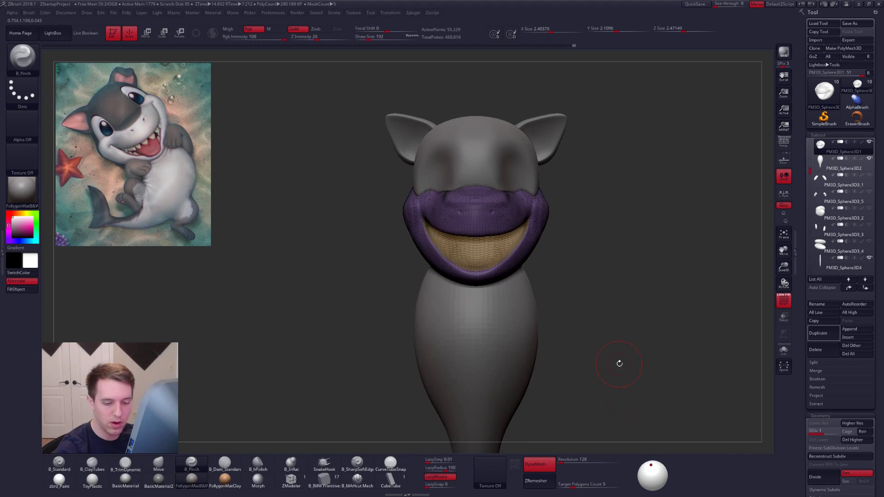
{"action": "left_click", "coordinate": [832, 431]}
{"action": "left_click", "coordinate": [822, 440]}
Step: ZRemesh the muzzle with a target polygon count of 1 while keeping its polygroups
{"action": "left_click_drag", "start_coordinate": [804, 409], "coordinate": [804, 389]}
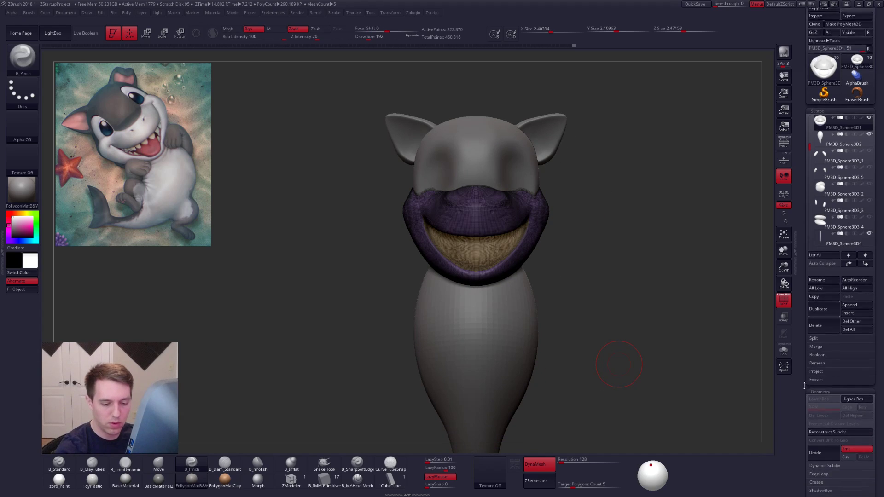
{"action": "scroll", "coordinate": [829, 351], "scroll_direction": "down", "scroll_amount": 5}
{"action": "left_click", "coordinate": [820, 323]}
{"action": "left_click_drag", "start_coordinate": [826, 355], "coordinate": [821, 354]}
{"action": "type", "text": "1"}
{"action": "key", "text": "Tab"}
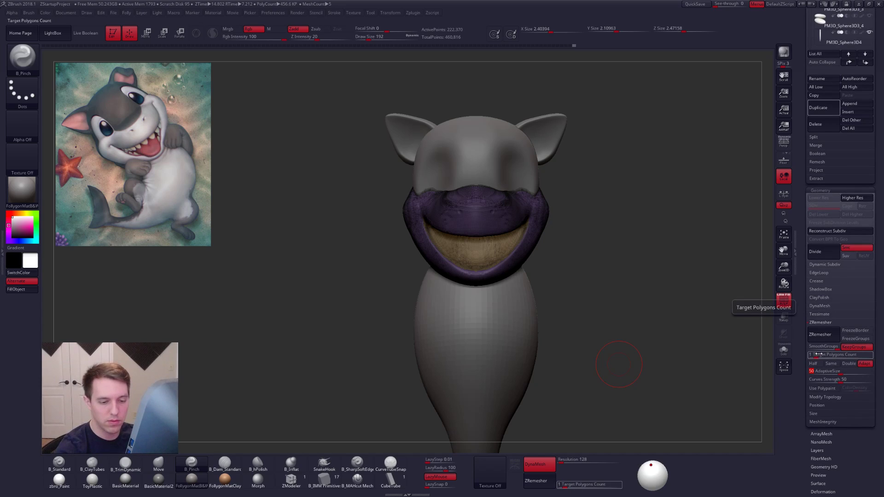
{"action": "left_click", "coordinate": [821, 335]}
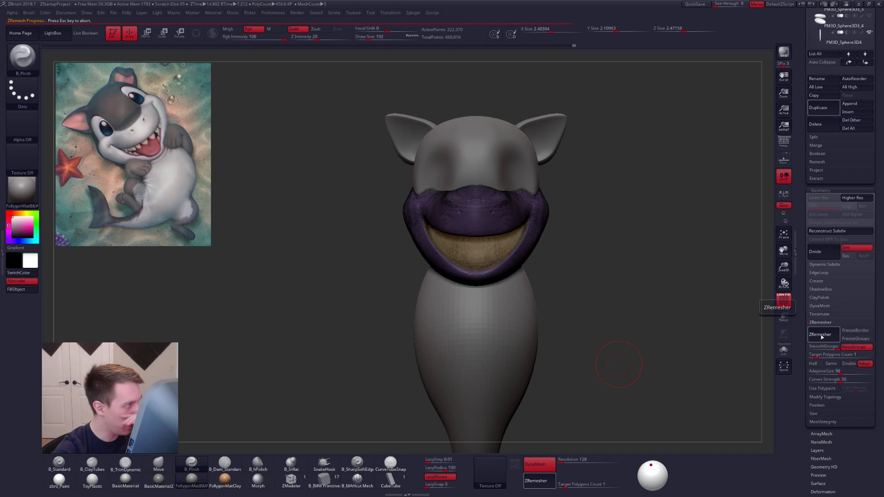
Step: Subdivide the remeshed muzzle twice
{"action": "key", "text": "shift+f"}
{"action": "right_click_drag", "start_coordinate": [581, 322], "coordinate": [566, 304]}
{"action": "key", "text": "ctrl+d"}
{"action": "key", "text": "ctrl+d"}
{"action": "right_click_drag", "start_coordinate": [529, 242], "coordinate": [548, 261]}
{"action": "key", "text": "shift+f"}
{"action": "key", "text": "shift+d"}
{"action": "left_click", "coordinate": [818, 322]}
{"action": "left_click_drag", "start_coordinate": [800, 198], "coordinate": [797, 423]}
Step: Examine the muzzle's polygroup wireframe and surface from several angles and at different subdivision levels
{"action": "key", "text": "shift+f"}
{"action": "mouse_move", "coordinate": [561, 292]}
{"action": "right_mouse_down", "text": "shift"}
{"action": "mouse_move", "coordinate": [533, 296]}
{"action": "mouse_move", "coordinate": [520, 276]}
{"action": "mouse_move", "coordinate": [556, 294]}
{"action": "right_mouse_up", "text": "shift"}
{"action": "right_click", "coordinate": [549, 282]}
{"action": "key", "text": "shift+f"}
{"action": "right_click_drag", "start_coordinate": [633, 330], "coordinate": [639, 365]}
{"action": "key", "text": "shift+f"}
{"action": "right_click_drag", "start_coordinate": [588, 338], "coordinate": [585, 318], "text": "ctrl"}
{"action": "key", "text": "shift+d"}
{"action": "key", "text": "d"}
{"action": "right_click_drag", "start_coordinate": [531, 295], "coordinate": [509, 266]}
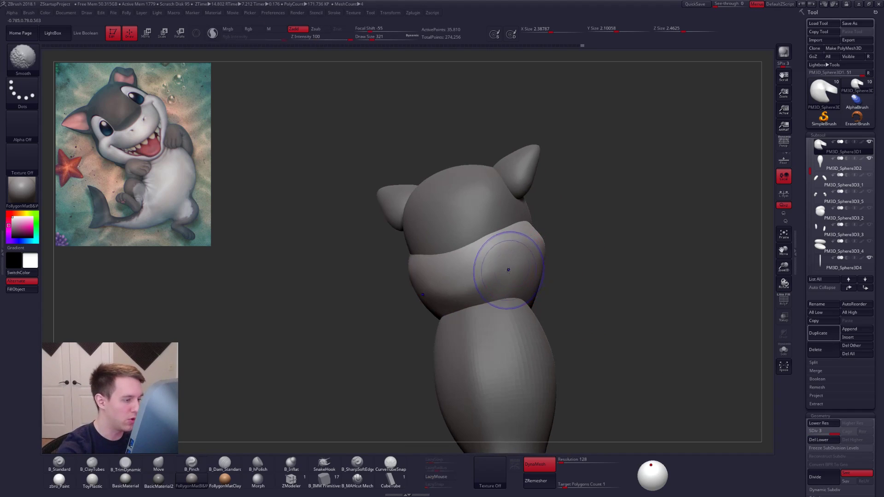
Step: Isolate the muzzle subtool and build up the cheek and jaw sides with the ClayTubes brush
{"action": "left_click", "coordinate": [783, 350]}
{"action": "mouse_move", "coordinate": [491, 310]}
{"action": "right_mouse_down"}
{"action": "mouse_move", "coordinate": [515, 296]}
{"action": "mouse_move", "coordinate": [485, 247]}
{"action": "right_mouse_up"}
{"action": "right_click", "coordinate": [495, 296]}
{"action": "right_click", "coordinate": [513, 296]}
{"action": "key", "text": "shift+s"}
{"action": "key", "text": "2"}
{"action": "left_click_drag", "start_coordinate": [488, 216], "coordinate": [483, 256]}
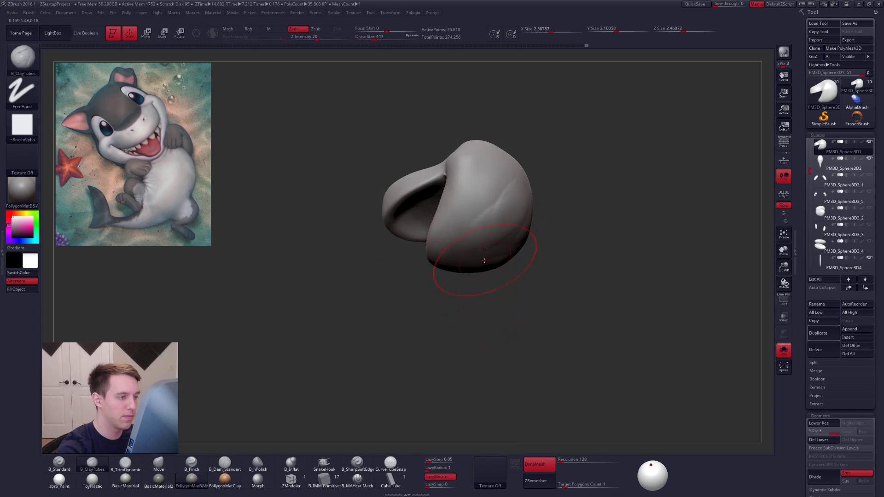
{"action": "right_click_drag", "start_coordinate": [484, 257], "coordinate": [481, 276]}
{"action": "right_click", "coordinate": [474, 278]}
{"action": "left_click_drag", "start_coordinate": [497, 226], "coordinate": [505, 249]}
{"action": "right_click_drag", "start_coordinate": [520, 277], "coordinate": [511, 259]}
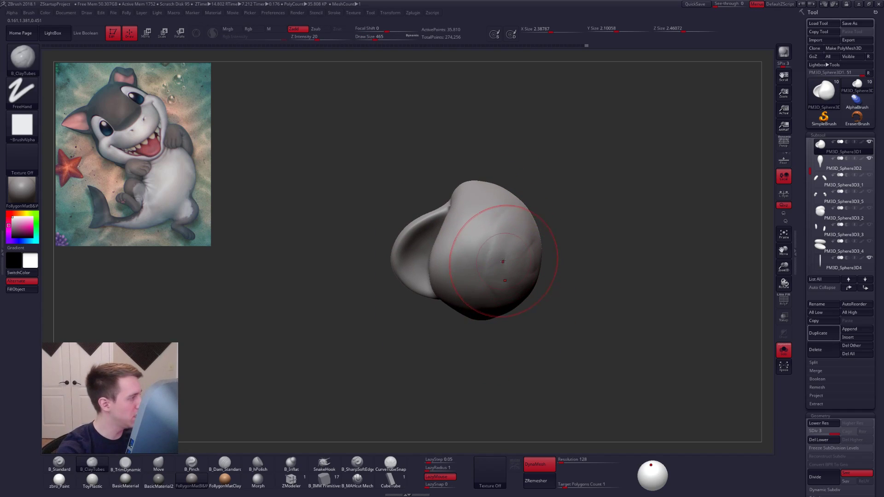
Step: Smooth the built-up cheek area behind the mouth corner at subdivision level 2, and show the other subtools again
{"action": "key", "text": "shift+d"}
{"action": "left_click_drag", "start_coordinate": [509, 254], "coordinate": [502, 244], "text": "shift"}
{"action": "right_click_drag", "start_coordinate": [506, 243], "coordinate": [509, 267]}
{"action": "left_click_drag", "start_coordinate": [509, 266], "coordinate": [501, 258], "text": "shift"}
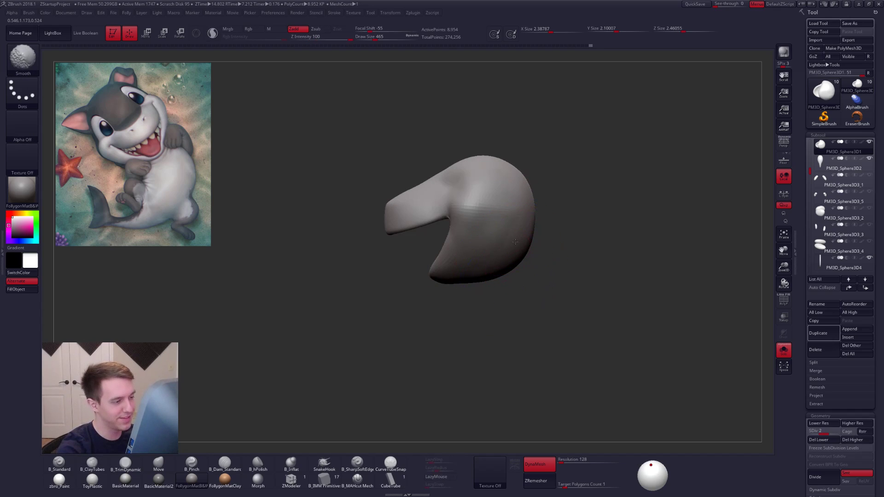
{"action": "key", "text": "shift+s"}
{"action": "right_click_drag", "start_coordinate": [487, 254], "coordinate": [503, 274], "text": "alt"}
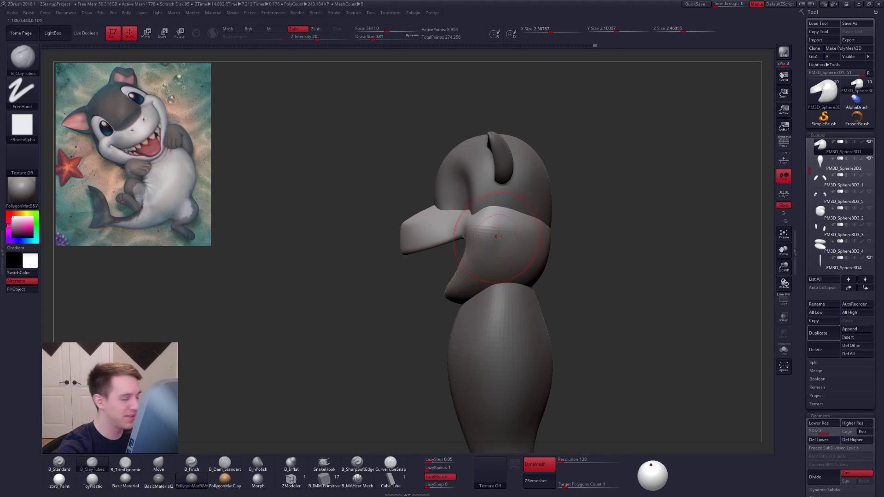
{"action": "left_click_drag", "start_coordinate": [502, 242], "coordinate": [501, 255], "text": "shift"}
{"action": "right_click_drag", "start_coordinate": [501, 253], "coordinate": [549, 244]}
{"action": "key", "text": "space"}
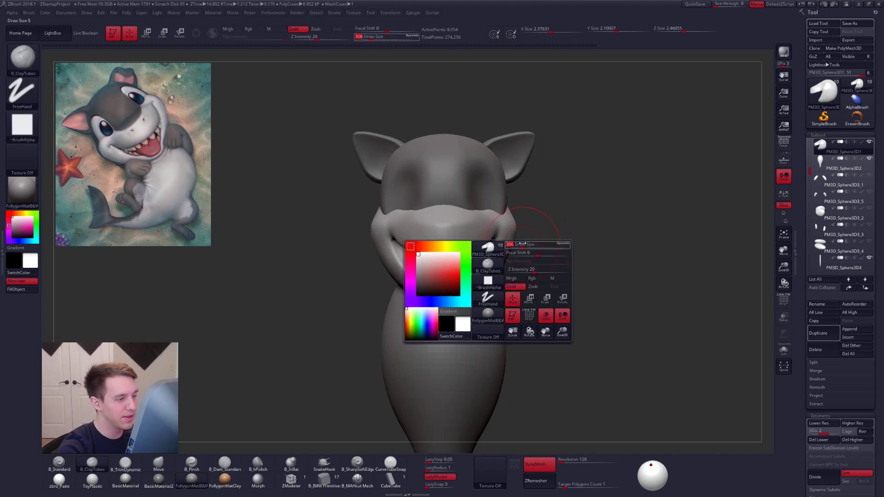
{"action": "left_click_drag", "start_coordinate": [528, 245], "coordinate": [523, 245]}
{"action": "right_click_drag", "start_coordinate": [508, 268], "coordinate": [491, 277], "text": "alt"}
{"action": "right_click_drag", "start_coordinate": [491, 277], "coordinate": [510, 298], "text": "alt"}
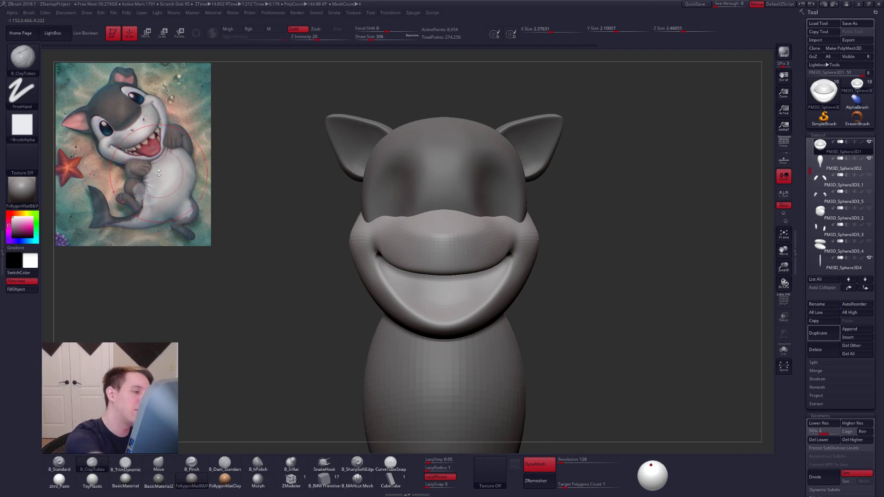
{"action": "mouse_move", "coordinate": [381, 267]}
{"action": "left_mouse_down", "text": "ctrl"}
{"action": "mouse_move", "coordinate": [377, 204]}
{"action": "mouse_move", "coordinate": [408, 162]}
{"action": "mouse_move", "coordinate": [387, 272]}
{"action": "left_mouse_up", "text": "ctrl"}
{"action": "key", "text": "ctrl+z"}
Step: Mask the area around the smile corner with a lasso and soften the mask's edge
{"action": "mouse_move", "coordinate": [531, 206]}
{"action": "left_mouse_down", "text": "ctrl"}
{"action": "mouse_move", "coordinate": [529, 373]}
{"action": "mouse_move", "coordinate": [645, 276]}
{"action": "left_mouse_up", "text": "ctrl"}
{"action": "left_click", "coordinate": [547, 264], "text": "ctrl"}
{"action": "left_click", "coordinate": [541, 265], "text": "ctrl"}
{"action": "left_click", "coordinate": [540, 264], "text": "ctrl"}
{"action": "left_click", "coordinate": [543, 265], "text": "ctrl"}
{"action": "left_click", "coordinate": [543, 263], "text": "ctrl"}
{"action": "left_click", "coordinate": [547, 246], "text": "ctrl"}
Step: Adjust the shape of the smile with the Move brush
{"action": "key", "text": "b"}
{"action": "key", "text": "m"}
{"action": "key", "text": "v"}
{"action": "key", "text": "space"}
{"action": "left_click_drag", "start_coordinate": [516, 257], "coordinate": [513, 257]}
{"action": "left_click_drag", "start_coordinate": [445, 265], "coordinate": [473, 272]}
{"action": "left_click_drag", "start_coordinate": [518, 295], "coordinate": [527, 284], "text": "alt"}
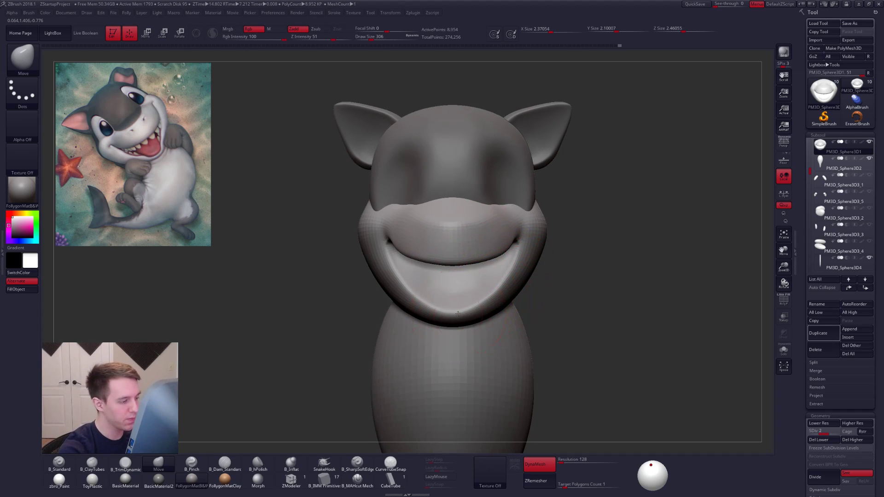
Step: Raise the lower lip and chin slightly with the Move brush, reducing the draw size to 227
{"action": "left_click_drag", "start_coordinate": [457, 319], "coordinate": [456, 313]}
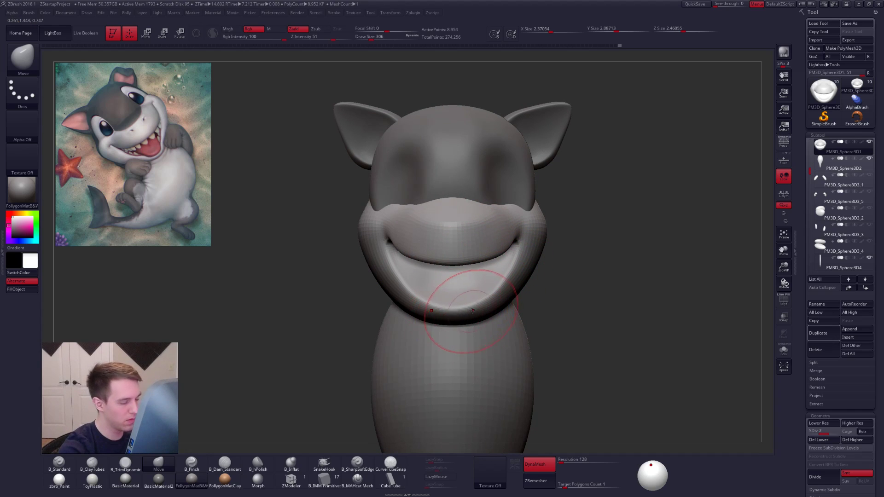
{"action": "key", "text": "space"}
{"action": "left_click_drag", "start_coordinate": [500, 307], "coordinate": [497, 307]}
{"action": "left_click_drag", "start_coordinate": [504, 281], "coordinate": [508, 283]}
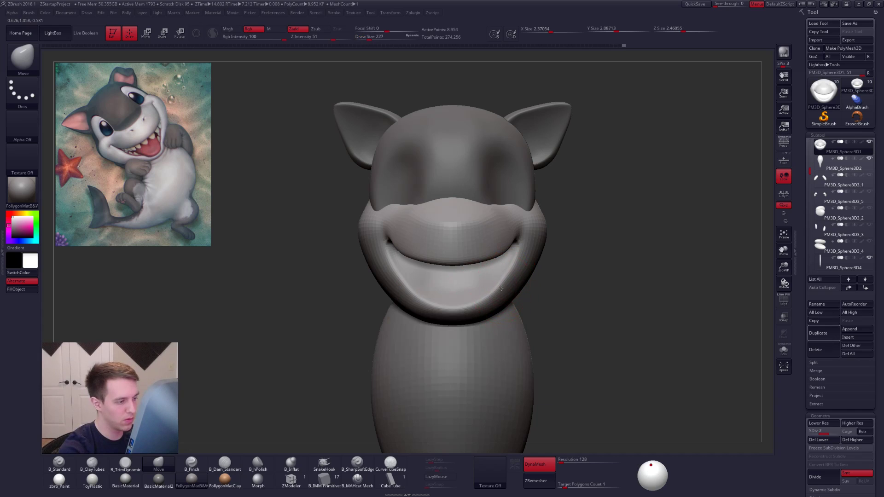
{"action": "mouse_move", "coordinate": [528, 244]}
{"action": "left_mouse_down", "text": "shift"}
{"action": "mouse_move", "coordinate": [490, 312]}
{"action": "mouse_move", "coordinate": [463, 322]}
{"action": "left_mouse_up", "text": "shift"}
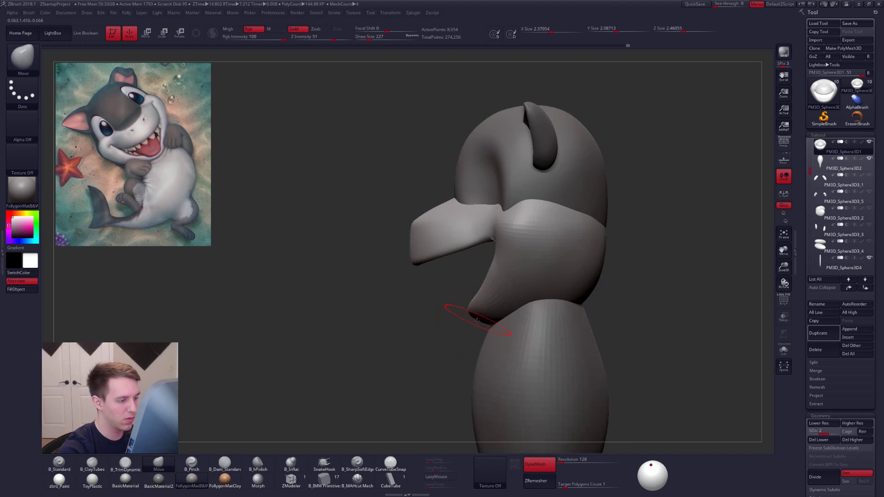
Step: Subdivide the muzzle once more and delete its lower subdivision levels
{"action": "key", "text": "alt+s"}
{"action": "mouse_move", "coordinate": [477, 335]}
{"action": "left_mouse_down", "text": "alt"}
{"action": "mouse_move", "coordinate": [488, 305]}
{"action": "mouse_move", "coordinate": [550, 257]}
{"action": "mouse_move", "coordinate": [560, 317]}
{"action": "left_mouse_up", "text": "alt"}
{"action": "key", "text": "d"}
{"action": "key", "text": "alt+s"}
{"action": "mouse_move", "coordinate": [547, 284]}
{"action": "right_mouse_down", "text": "alt"}
{"action": "mouse_move", "coordinate": [543, 328]}
{"action": "mouse_move", "coordinate": [497, 313]}
{"action": "mouse_move", "coordinate": [622, 295]}
{"action": "mouse_move", "coordinate": [596, 278]}
{"action": "mouse_move", "coordinate": [515, 294]}
{"action": "right_mouse_up", "text": "alt"}
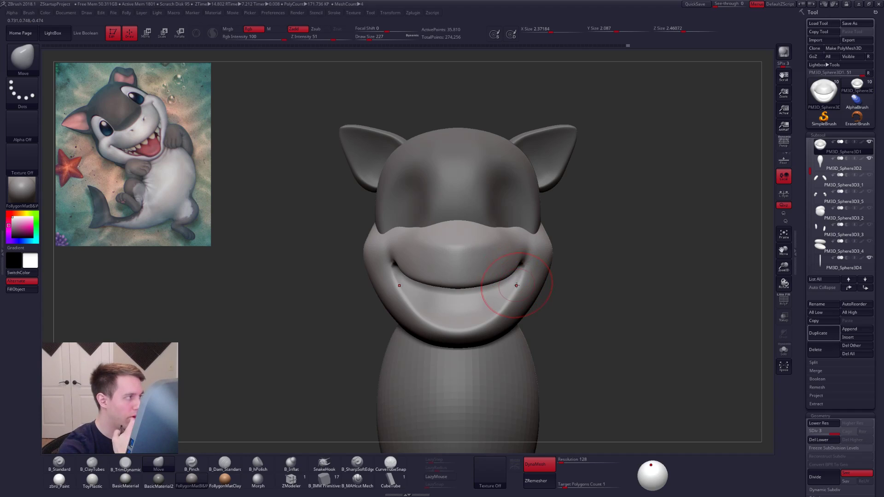
{"action": "key", "text": "shift+d"}
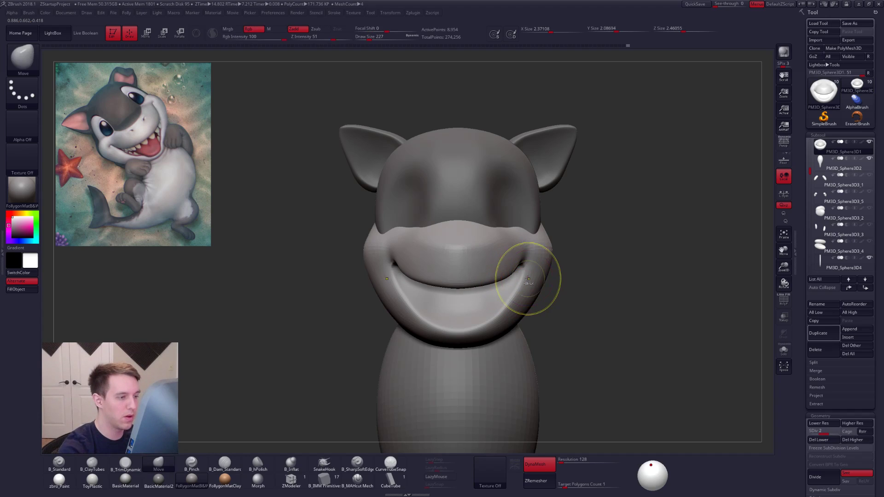
{"action": "key", "text": "ctrl"}
{"action": "key", "text": "d"}
{"action": "key", "text": "d"}
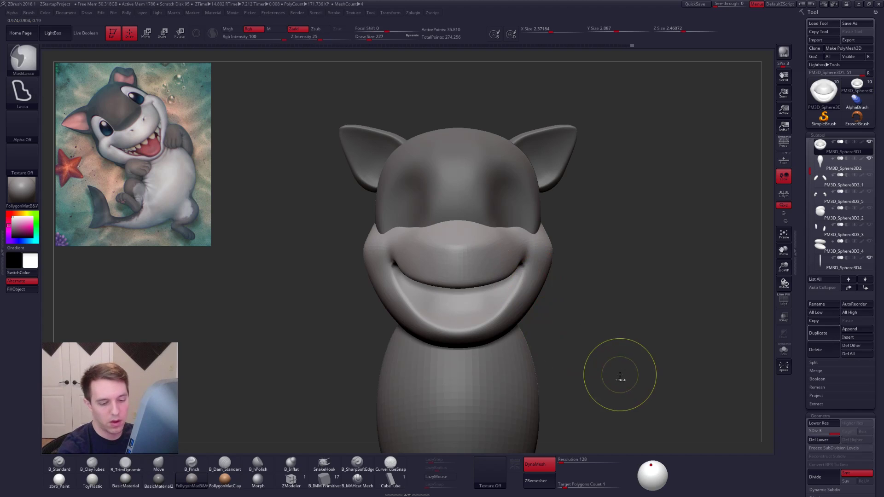
{"action": "left_click", "coordinate": [810, 440]}
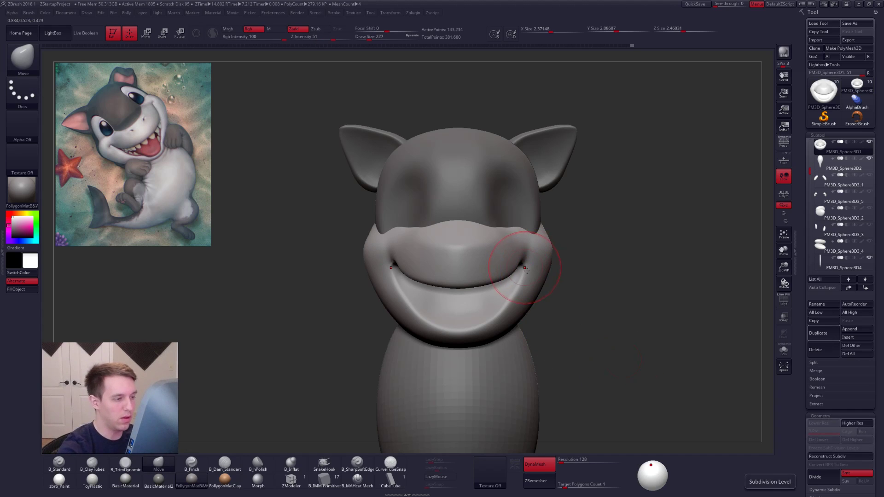
Step: Isolate the upper snout with a lasso selection drawn around it from the front
{"action": "scroll", "coordinate": [523, 252], "scroll_direction": "up", "scroll_amount": 3}
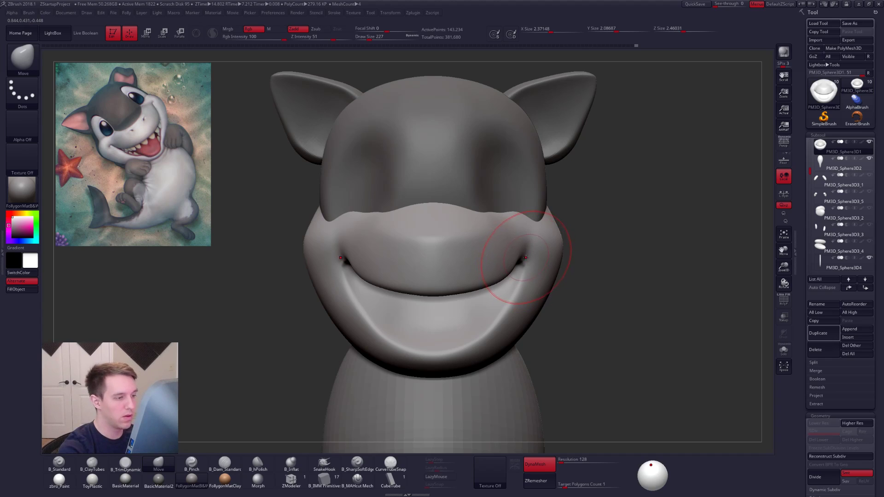
{"action": "key", "text": "ctrl+shift"}
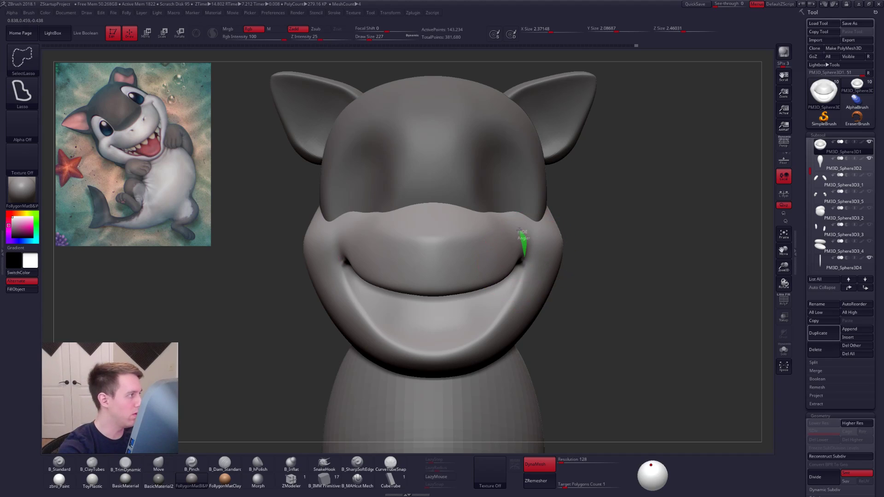
{"action": "mouse_move", "coordinate": [511, 226]}
{"action": "left_mouse_down", "text": "ctrl+shift"}
{"action": "mouse_move", "coordinate": [473, 203]}
{"action": "mouse_move", "coordinate": [392, 289]}
{"action": "mouse_move", "coordinate": [472, 307]}
{"action": "left_mouse_up", "text": "ctrl+shift"}
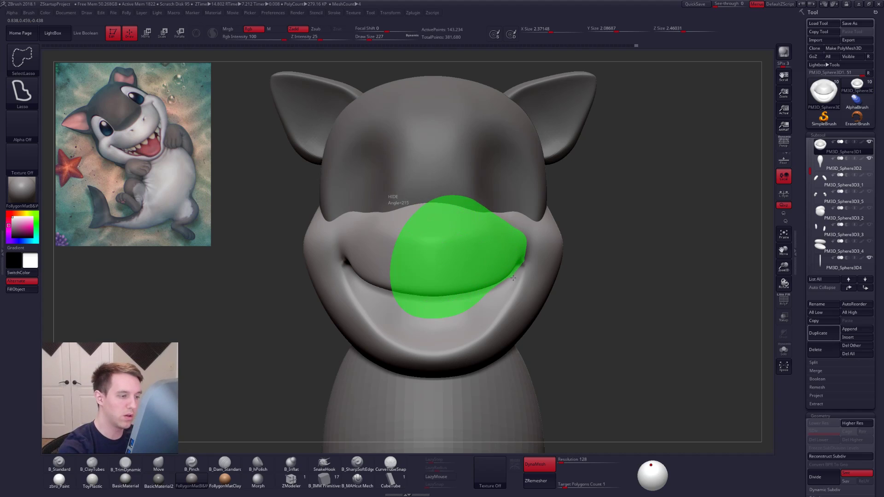
{"action": "left_click_drag", "start_coordinate": [513, 278], "coordinate": [514, 276], "text": "ctrl+shift"}
{"action": "right_click_drag", "start_coordinate": [513, 278], "coordinate": [451, 279], "text": "ctrl"}
{"action": "right_click_drag", "start_coordinate": [451, 279], "coordinate": [530, 288]}
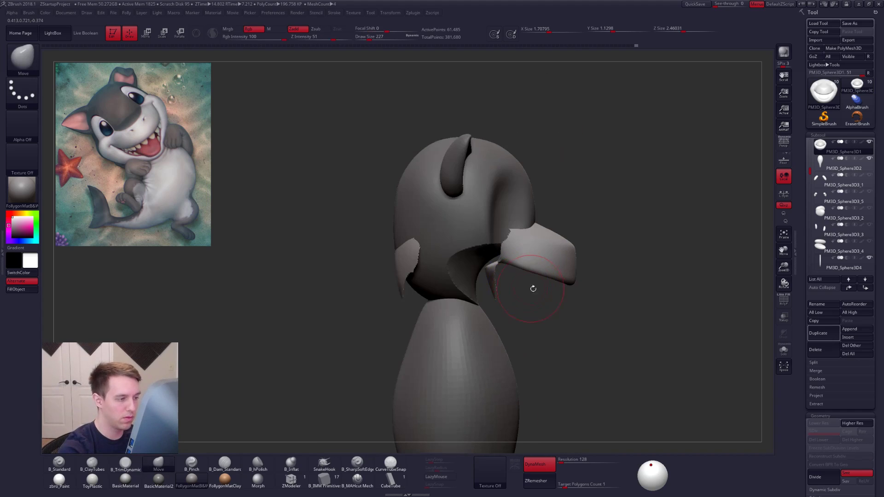
Step: Exclude the leftover back and lower-mouth pieces from the selection, and mask everything outside the snout
{"action": "key", "text": "alt+s"}
{"action": "mouse_move", "coordinate": [502, 267]}
{"action": "left_mouse_down", "text": "ctrl+alt+shift"}
{"action": "mouse_move", "coordinate": [462, 248]}
{"action": "mouse_move", "coordinate": [461, 264]}
{"action": "left_mouse_up", "text": "ctrl+alt+shift"}
{"action": "mouse_move", "coordinate": [440, 250]}
{"action": "left_mouse_down", "text": "ctrl+alt+shift"}
{"action": "mouse_move", "coordinate": [431, 209]}
{"action": "mouse_move", "coordinate": [428, 302]}
{"action": "left_mouse_up", "text": "ctrl+alt+shift"}
{"action": "left_click_drag", "start_coordinate": [516, 354], "coordinate": [583, 330], "text": "ctrl+shift"}
{"action": "mouse_move", "coordinate": [567, 260]}
{"action": "right_mouse_down", "text": "alt"}
{"action": "mouse_move", "coordinate": [516, 292]}
{"action": "mouse_move", "coordinate": [499, 297]}
{"action": "mouse_move", "coordinate": [543, 271]}
{"action": "mouse_move", "coordinate": [488, 285]}
{"action": "right_mouse_up", "text": "alt"}
{"action": "left_click", "coordinate": [556, 279], "text": "ctrl"}
{"action": "left_click", "coordinate": [557, 279], "text": "ctrl+shift"}
Step: Straighten the mask border along the side of the snout with the MaskPen at draw size 54
{"action": "key", "text": "space"}
{"action": "left_click_drag", "start_coordinate": [478, 255], "coordinate": [474, 255]}
{"action": "right_click_drag", "start_coordinate": [477, 265], "coordinate": [488, 304], "text": "alt"}
{"action": "key", "text": "alt+s"}
{"action": "key", "text": "alt+s"}
{"action": "key", "text": "space"}
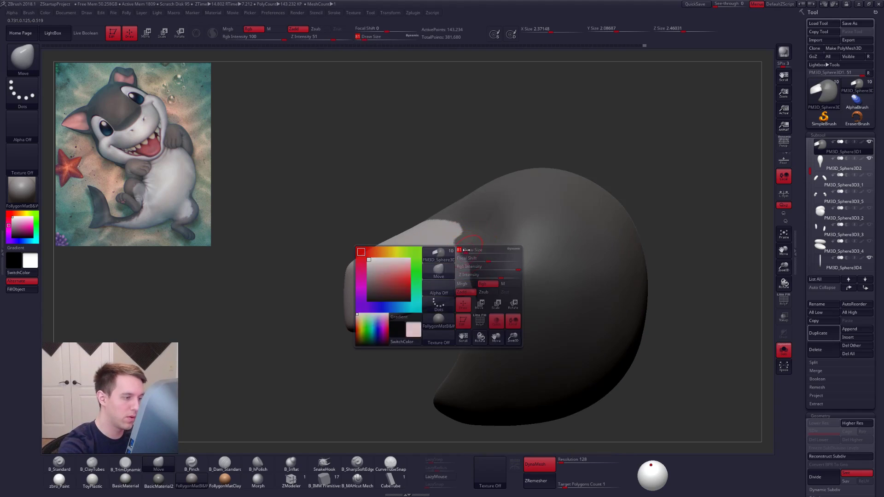
{"action": "left_click_drag", "start_coordinate": [466, 250], "coordinate": [463, 250]}
{"action": "key", "text": "ctrl+space"}
{"action": "right_click_drag", "start_coordinate": [435, 270], "coordinate": [454, 302]}
{"action": "key", "text": "space"}
{"action": "left_click_drag", "start_coordinate": [463, 274], "coordinate": [462, 274]}
{"action": "right_click_drag", "start_coordinate": [476, 267], "coordinate": [483, 271], "text": "alt"}
{"action": "right_click_drag", "start_coordinate": [483, 271], "coordinate": [488, 302], "text": "ctrl"}
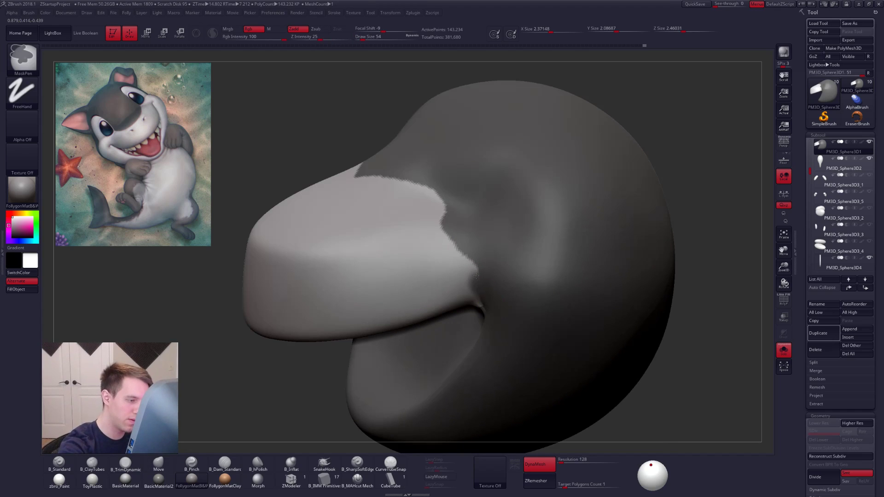
{"action": "left_click_drag", "start_coordinate": [463, 233], "coordinate": [457, 232]}
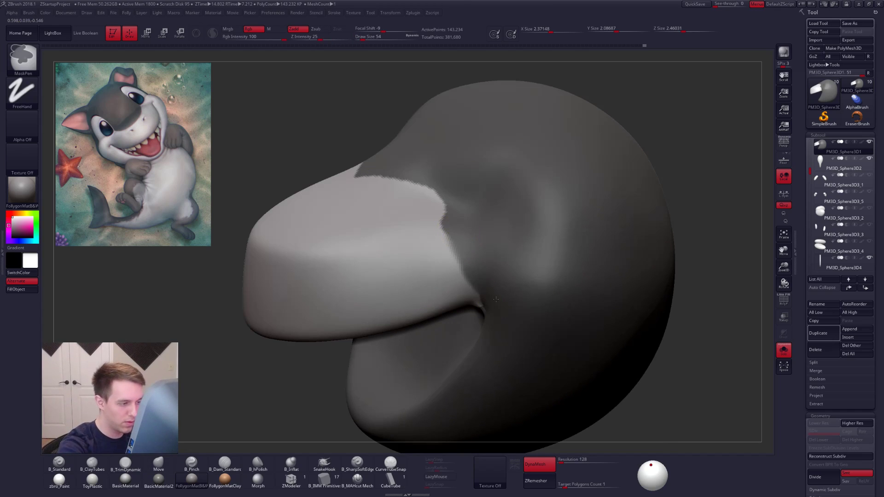
Step: Round off the mask border where the snout meets the eye area, following a clean curve
{"action": "right_click_drag", "start_coordinate": [496, 299], "coordinate": [454, 217]}
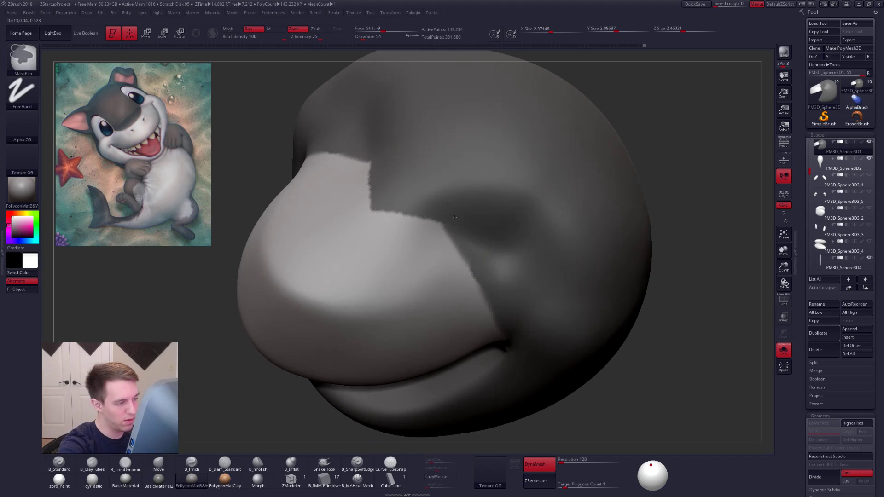
{"action": "left_click_drag", "start_coordinate": [415, 220], "coordinate": [370, 183]}
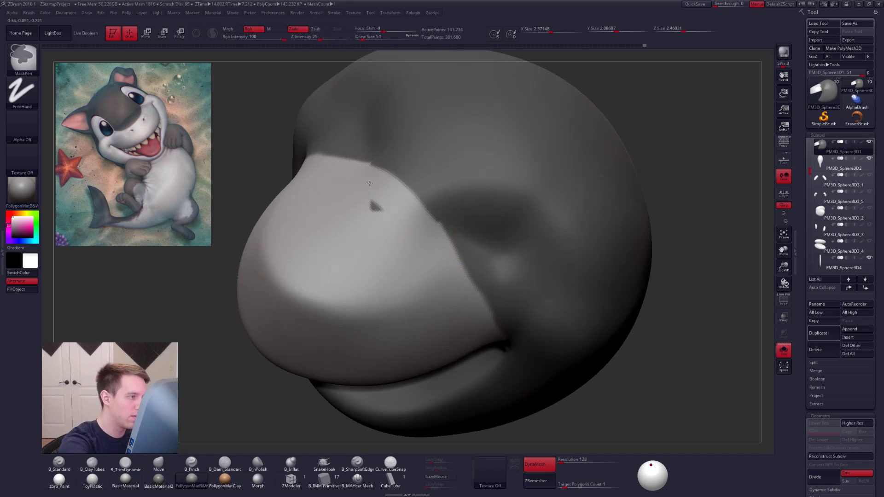
{"action": "mouse_move", "coordinate": [406, 232]}
{"action": "right_mouse_down", "text": "ctrl"}
{"action": "mouse_move", "coordinate": [408, 195]}
{"action": "mouse_move", "coordinate": [530, 189]}
{"action": "mouse_move", "coordinate": [481, 271]}
{"action": "mouse_move", "coordinate": [507, 275]}
{"action": "right_mouse_up", "text": "ctrl"}
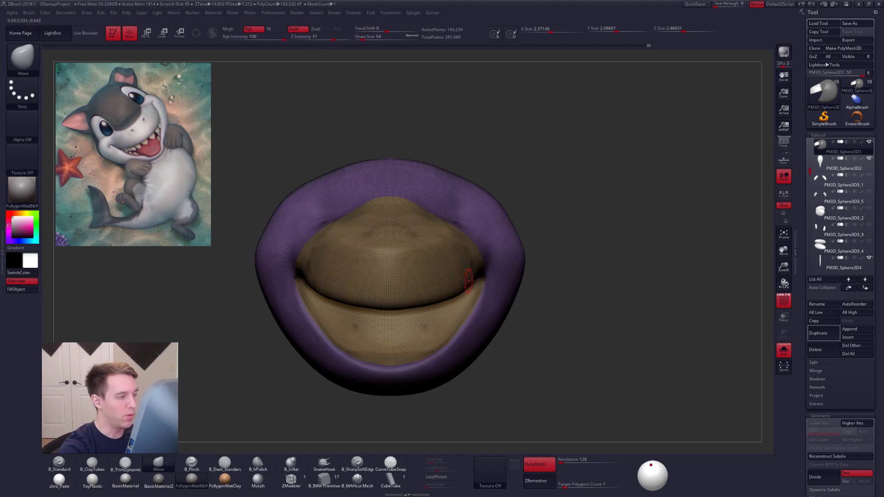
Step: Turn the snout area defined by the mask into its own polygroup
{"action": "right_click_drag", "start_coordinate": [470, 281], "coordinate": [509, 272], "text": "alt"}
{"action": "key", "text": "ctrl+w"}
{"action": "key", "text": "ctrl+shift+f"}
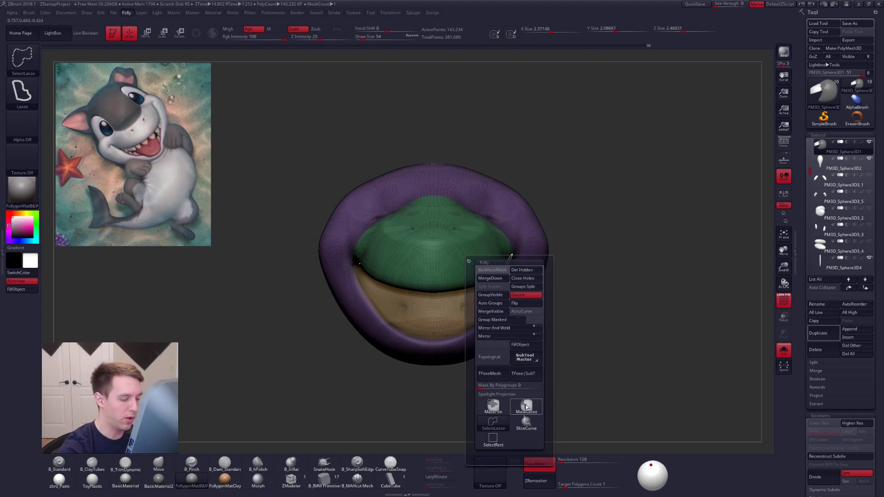
{"action": "right_click_drag", "start_coordinate": [553, 262], "coordinate": [598, 253], "text": "alt"}
{"action": "right_click", "coordinate": [607, 260]}
{"action": "left_click_drag", "start_coordinate": [611, 265], "coordinate": [613, 266]}
{"action": "right_click_drag", "start_coordinate": [614, 278], "coordinate": [611, 270], "text": "alt"}
Step: Hide the snout polygroup and split it off as a separate subtool
{"action": "left_click", "coordinate": [513, 240], "text": "ctrl+shift"}
{"action": "left_click", "coordinate": [649, 221], "text": "ctrl+shift"}
{"action": "key", "text": "shift+f"}
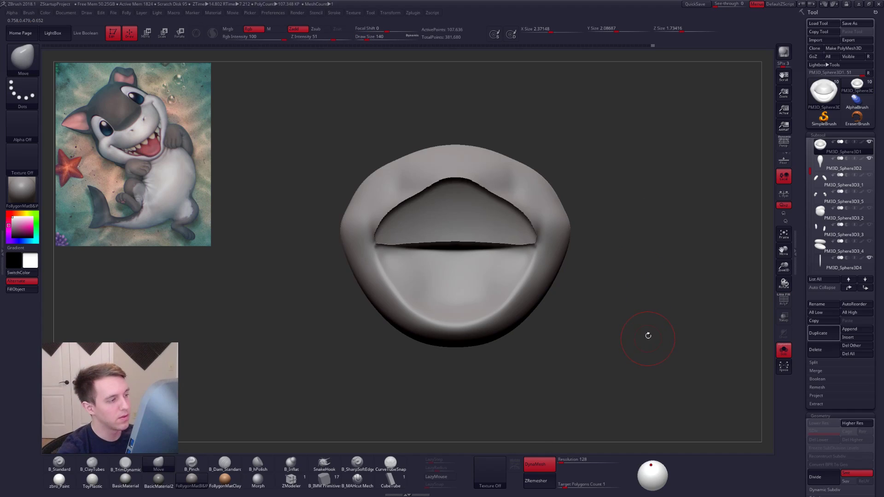
{"action": "key", "text": "alt+s"}
{"action": "right_click_drag", "start_coordinate": [669, 339], "coordinate": [654, 332], "text": "alt"}
{"action": "key", "text": "f"}
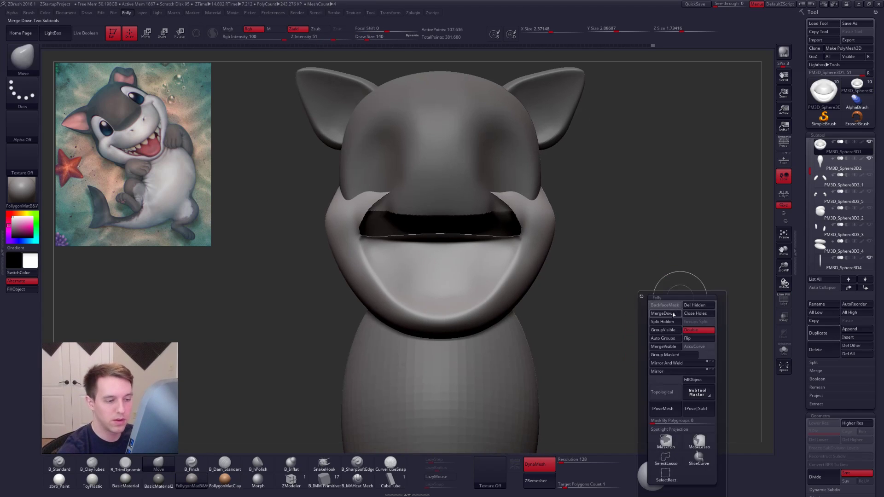
{"action": "left_click", "coordinate": [674, 313]}
{"action": "key", "text": "alt+s"}
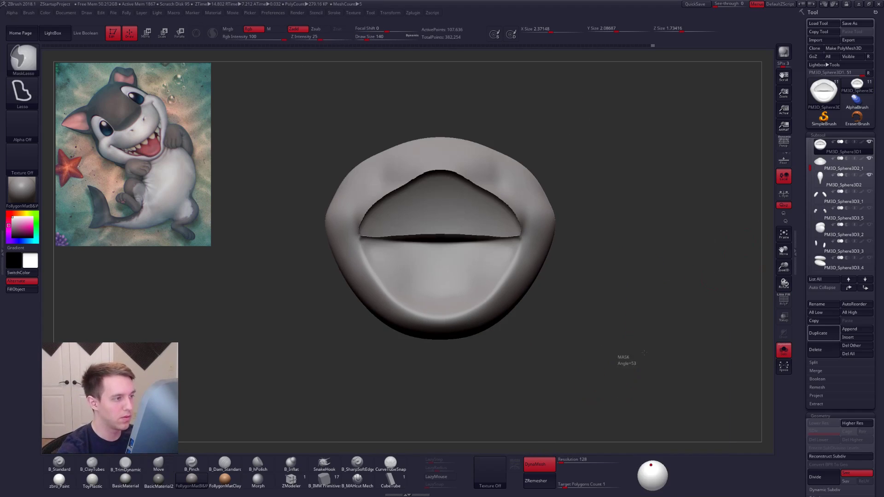
Step: DynaMesh the remaining muzzle to close the opening left by the snout, and smooth the filled surface
{"action": "left_click_drag", "start_coordinate": [624, 366], "coordinate": [663, 342], "text": "ctrl"}
{"action": "left_click_drag", "start_coordinate": [492, 205], "coordinate": [455, 188], "text": "shift"}
{"action": "mouse_move", "coordinate": [398, 212]}
{"action": "left_mouse_down", "text": "shift"}
{"action": "mouse_move", "coordinate": [392, 215]}
{"action": "mouse_move", "coordinate": [427, 224]}
{"action": "left_mouse_up", "text": "shift"}
{"action": "key", "text": "space"}
{"action": "key", "text": "space"}
Step: Select the separated snout subtool with the whole head shown and DynaMesh it
{"action": "key", "text": "alt+s"}
{"action": "left_click", "coordinate": [498, 243], "text": "alt"}
{"action": "right_click_drag", "start_coordinate": [564, 242], "coordinate": [529, 243]}
{"action": "left_click_drag", "start_coordinate": [630, 322], "coordinate": [641, 302], "text": "ctrl"}
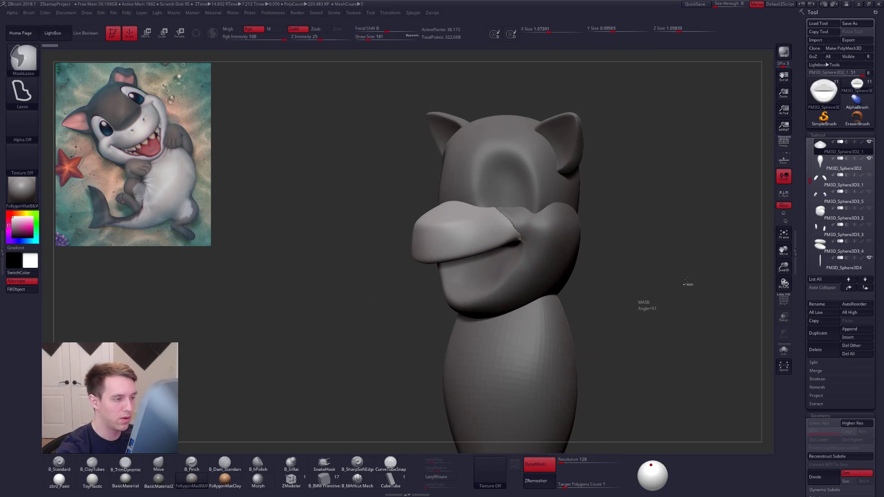
Step: Smooth the rear edge of the snout piece near the mouth corner at draw size 192
{"action": "right_click_drag", "start_coordinate": [546, 248], "coordinate": [410, 255]}
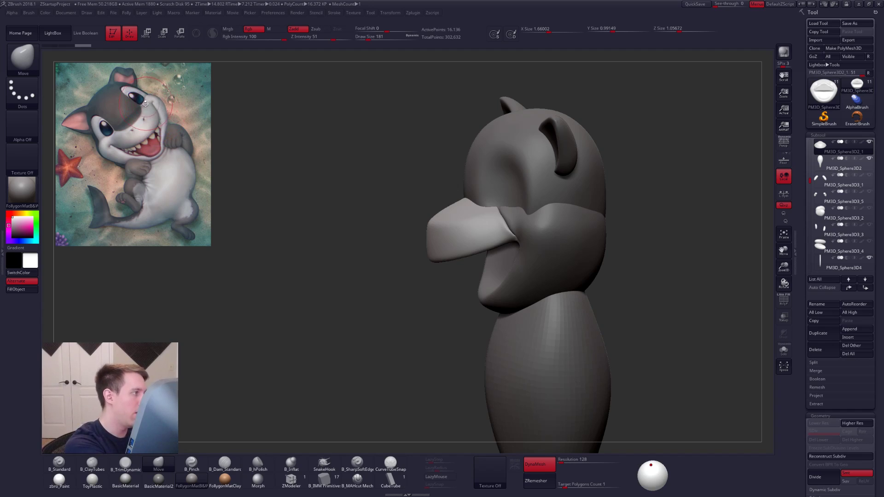
{"action": "mouse_move", "coordinate": [500, 224]}
{"action": "right_mouse_down"}
{"action": "mouse_move", "coordinate": [481, 225]}
{"action": "mouse_move", "coordinate": [480, 278]}
{"action": "mouse_move", "coordinate": [495, 244]}
{"action": "right_mouse_up"}
{"action": "key", "text": "bracketright"}
{"action": "key", "text": "bracketright"}
{"action": "key", "text": "bracketright"}
{"action": "key", "text": "bracketright"}
{"action": "key", "text": "alt+s"}
{"action": "key", "text": "bracketleft"}
{"action": "key", "text": "bracketleft"}
{"action": "key", "text": "bracketleft"}
{"action": "left_click_drag", "start_coordinate": [524, 233], "coordinate": [514, 253], "text": "shift"}
{"action": "right_click_drag", "start_coordinate": [495, 280], "coordinate": [533, 252]}
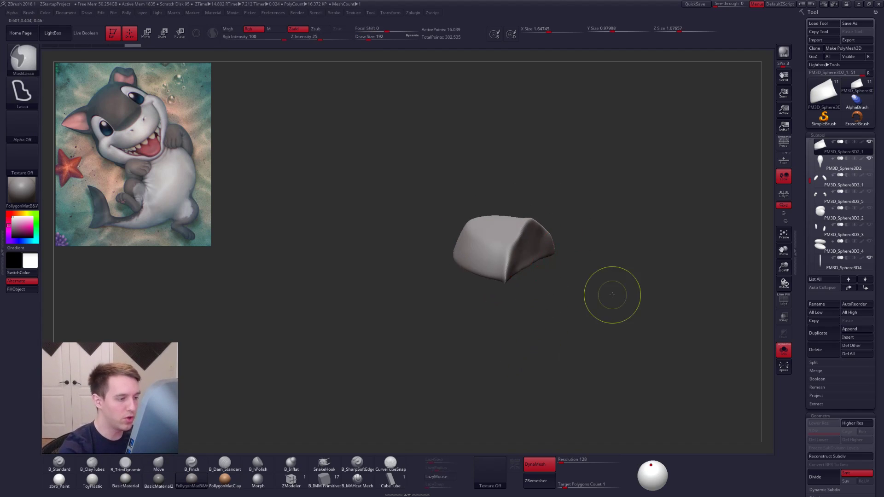
Step: ZRemesh the isolated snout piece and show the whole head again
{"action": "left_click", "coordinate": [535, 480]}
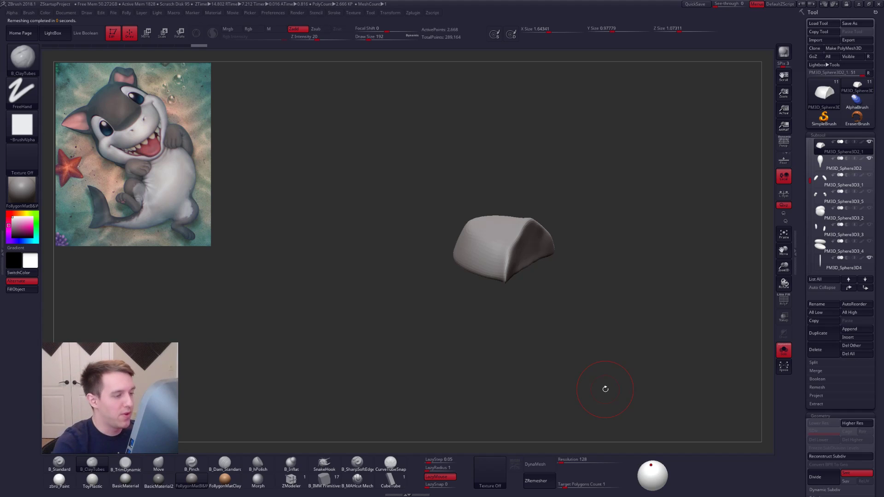
{"action": "right_click_drag", "start_coordinate": [506, 252], "coordinate": [525, 258], "text": "shift"}
{"action": "key", "text": "alt+s"}
{"action": "key", "text": "space"}
{"action": "key", "text": "4"}
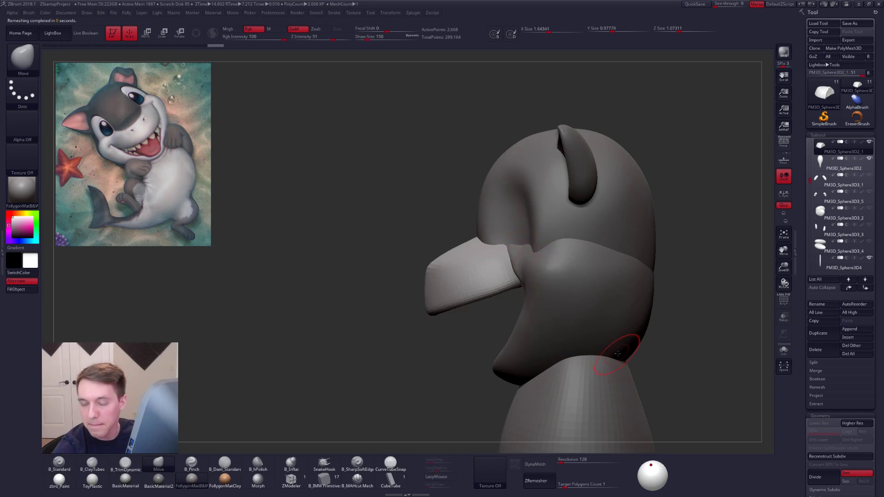
Step: Select the muzzle subtool and isolate it so the recess behind the snout is exposed
{"action": "right_click_drag", "start_coordinate": [624, 357], "coordinate": [711, 350]}
{"action": "right_click_drag", "start_coordinate": [588, 299], "coordinate": [551, 280], "text": "alt"}
{"action": "left_click", "coordinate": [551, 280], "text": "alt"}
{"action": "key", "text": "space"}
{"action": "key", "text": "alt+s"}
{"action": "key", "text": "space"}
{"action": "left_click_drag", "start_coordinate": [518, 255], "coordinate": [520, 255]}
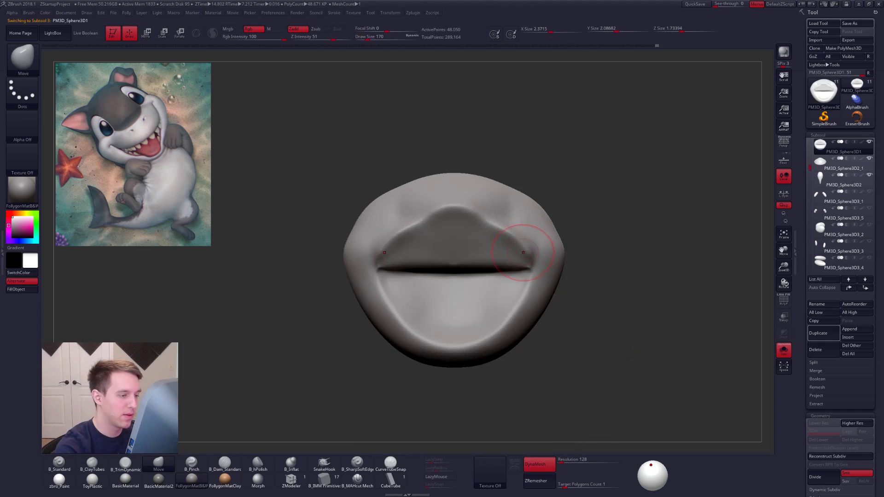
{"action": "right_click_drag", "start_coordinate": [498, 254], "coordinate": [525, 255], "text": "alt"}
{"action": "key", "text": "]"}
Step: Fill the horizontal crease inside the muzzle's mouth with ClayTubes at draw size 239 and smooth the surface
{"action": "right_click_drag", "start_coordinate": [452, 260], "coordinate": [478, 261]}
{"action": "key", "text": "2"}
{"action": "mouse_move", "coordinate": [405, 256]}
{"action": "left_mouse_down"}
{"action": "mouse_move", "coordinate": [418, 235]}
{"action": "mouse_move", "coordinate": [423, 257]}
{"action": "mouse_move", "coordinate": [439, 269]}
{"action": "mouse_move", "coordinate": [425, 272]}
{"action": "mouse_move", "coordinate": [448, 262]}
{"action": "mouse_move", "coordinate": [479, 272]}
{"action": "mouse_move", "coordinate": [453, 248]}
{"action": "mouse_move", "coordinate": [445, 263]}
{"action": "mouse_move", "coordinate": [476, 245]}
{"action": "mouse_move", "coordinate": [447, 242]}
{"action": "left_mouse_up"}
{"action": "key", "text": "space"}
{"action": "mouse_move", "coordinate": [441, 277]}
{"action": "left_mouse_down"}
{"action": "mouse_move", "coordinate": [469, 261]}
{"action": "mouse_move", "coordinate": [450, 254]}
{"action": "mouse_move", "coordinate": [460, 271]}
{"action": "mouse_move", "coordinate": [446, 290]}
{"action": "mouse_move", "coordinate": [444, 274]}
{"action": "left_mouse_up"}
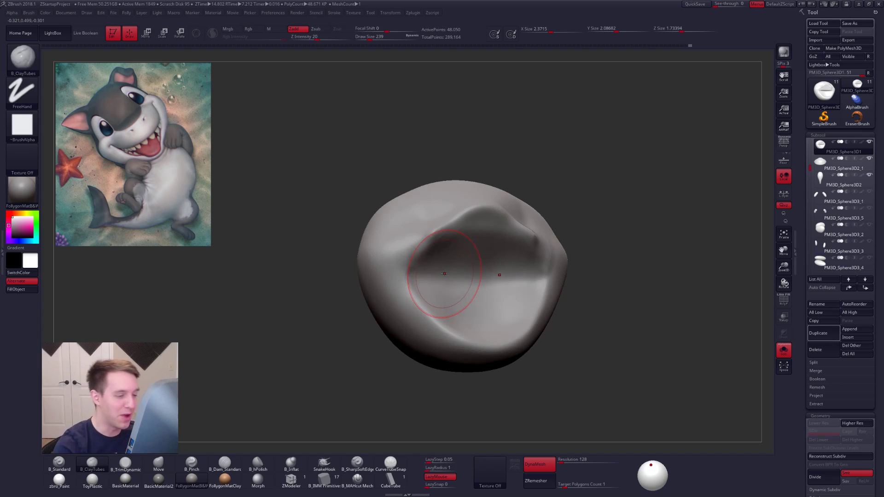
{"action": "right_click_drag", "start_coordinate": [538, 302], "coordinate": [525, 295], "text": "shift"}
{"action": "left_click_drag", "start_coordinate": [551, 259], "coordinate": [451, 219], "text": "shift"}
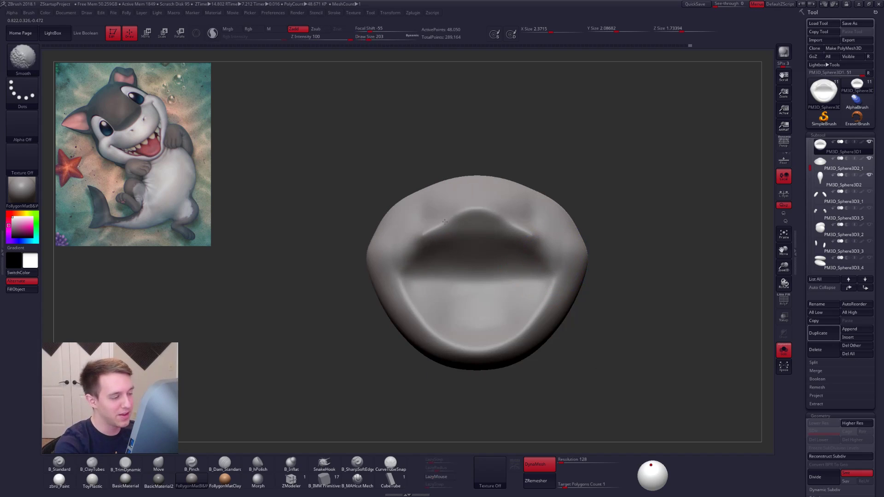
Step: Update the muzzle's DynaMesh, switch DynaMesh off and ZRemesh the muzzle with the whole head shown
{"action": "key", "text": "shift+f"}
{"action": "left_click_drag", "start_coordinate": [615, 305], "coordinate": [680, 263], "text": "ctrl"}
{"action": "key", "text": "shift+f"}
{"action": "right_click_drag", "start_coordinate": [679, 263], "coordinate": [571, 238], "text": "ctrl"}
{"action": "key", "text": "alt+s"}
{"action": "left_click", "coordinate": [539, 464]}
{"action": "left_click", "coordinate": [540, 481]}
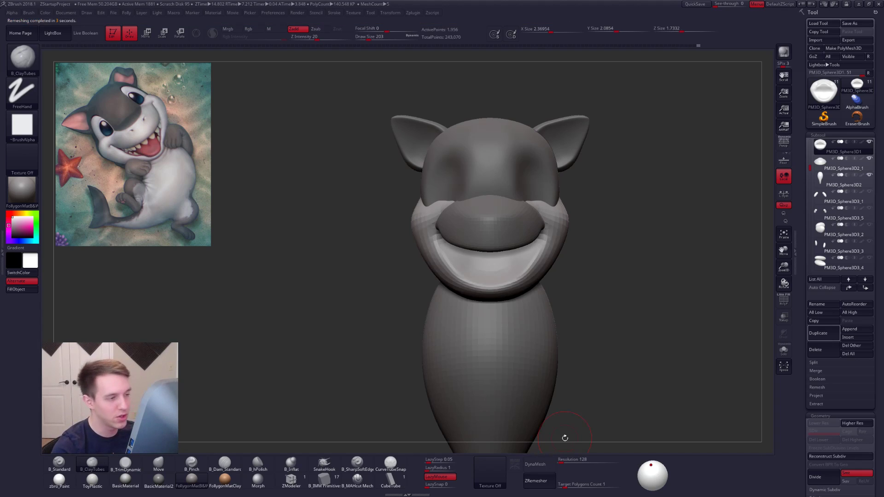
Step: Reshape the muzzle's mouth corner and inner cheek edge around the snout with the Move brush
{"action": "mouse_move", "coordinate": [565, 438]}
{"action": "right_mouse_down"}
{"action": "mouse_move", "coordinate": [416, 426]}
{"action": "mouse_move", "coordinate": [430, 453]}
{"action": "right_mouse_up"}
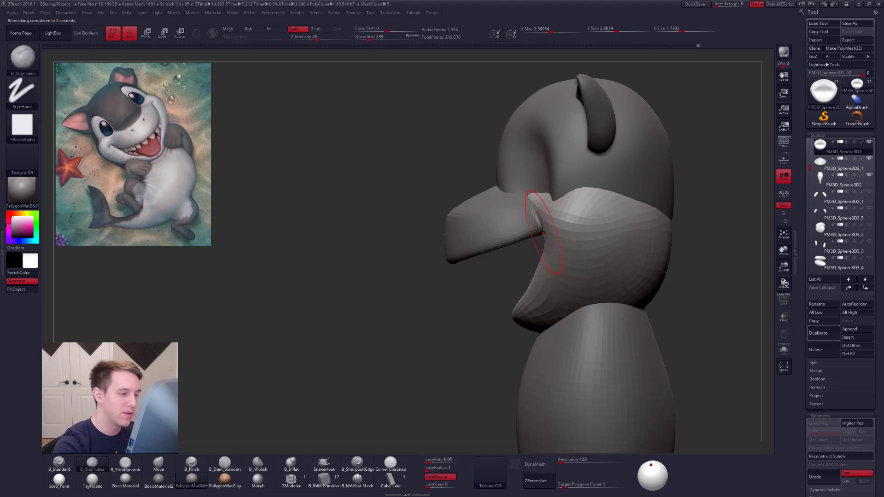
{"action": "key", "text": "b"}
{"action": "key", "text": "m"}
{"action": "key", "text": "v"}
{"action": "key", "text": "s"}
{"action": "left_click_drag", "start_coordinate": [547, 234], "coordinate": [549, 235]}
{"action": "key", "text": "s"}
{"action": "left_click_drag", "start_coordinate": [530, 291], "coordinate": [534, 285]}
{"action": "key", "text": "s"}
{"action": "right_click_drag", "start_coordinate": [543, 263], "coordinate": [599, 259]}
{"action": "key", "text": "s"}
{"action": "left_click_drag", "start_coordinate": [534, 197], "coordinate": [529, 198]}
Step: Select the snout and pull its rear corners out toward the cheeks with the Move brush to widen it
{"action": "right_click_drag", "start_coordinate": [518, 196], "coordinate": [536, 212], "text": "alt"}
{"action": "left_click", "coordinate": [526, 202], "text": "alt"}
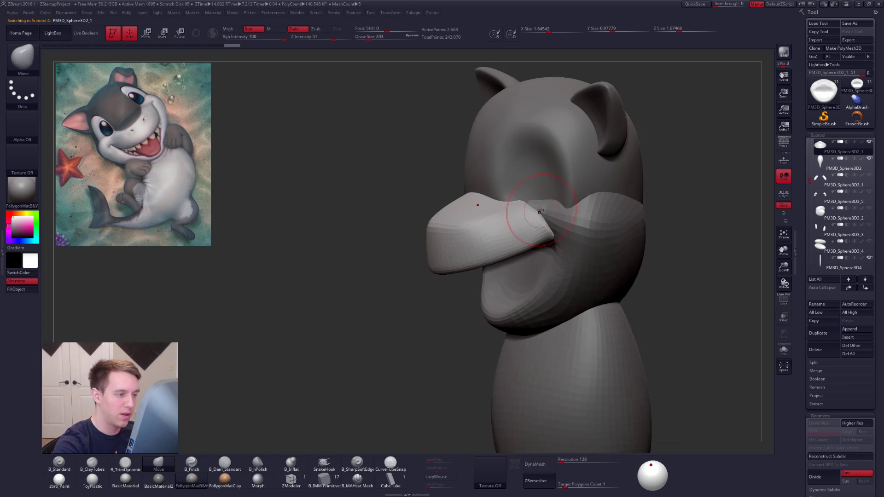
{"action": "right_click", "coordinate": [545, 221]}
{"action": "left_click_drag", "start_coordinate": [543, 220], "coordinate": [551, 226]}
{"action": "right_click", "coordinate": [548, 225]}
{"action": "right_click_drag", "start_coordinate": [532, 204], "coordinate": [496, 243]}
{"action": "right_click", "coordinate": [496, 244]}
{"action": "left_click_drag", "start_coordinate": [500, 249], "coordinate": [504, 249]}
{"action": "right_click_drag", "start_coordinate": [503, 248], "coordinate": [487, 246]}
{"action": "left_click_drag", "start_coordinate": [488, 246], "coordinate": [484, 249]}
{"action": "right_click", "coordinate": [484, 247]}
{"action": "mouse_move", "coordinate": [502, 231]}
{"action": "right_mouse_down"}
{"action": "mouse_move", "coordinate": [484, 230]}
{"action": "mouse_move", "coordinate": [497, 229]}
{"action": "mouse_move", "coordinate": [493, 210]}
{"action": "right_mouse_up"}
{"action": "right_click_drag", "start_coordinate": [493, 209], "coordinate": [451, 219], "text": "alt"}
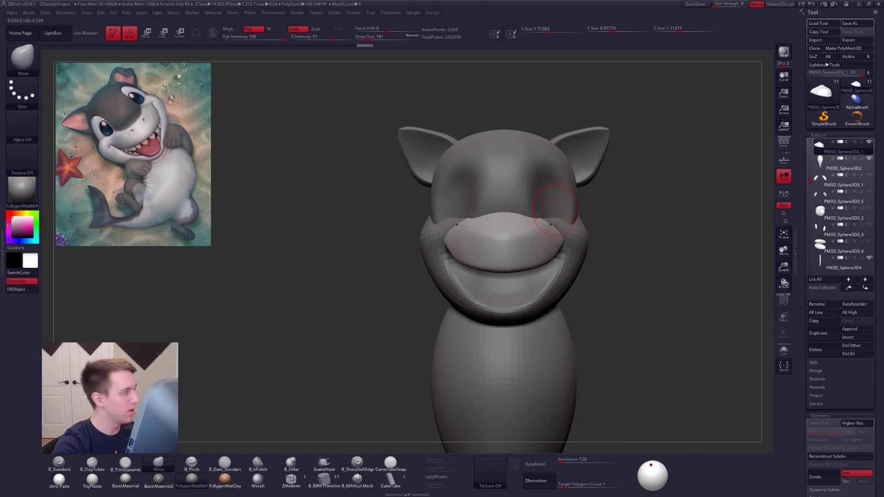
Step: Select and isolate the head subtool, smooth the edge below the eye sockets, and show the whole head again
{"action": "right_click_drag", "start_coordinate": [551, 210], "coordinate": [538, 254], "text": "alt"}
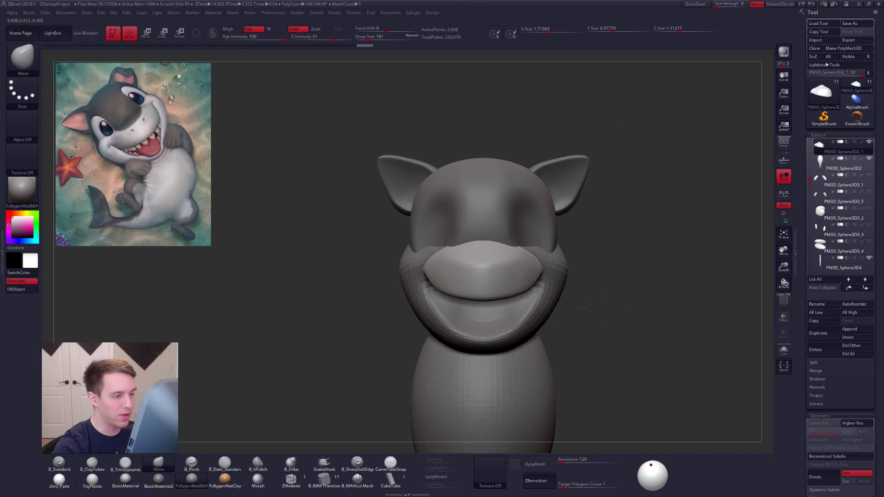
{"action": "right_click_drag", "start_coordinate": [586, 306], "coordinate": [562, 294], "text": "shift"}
{"action": "mouse_move", "coordinate": [517, 254]}
{"action": "right_mouse_down"}
{"action": "mouse_move", "coordinate": [534, 251]}
{"action": "mouse_move", "coordinate": [495, 236]}
{"action": "mouse_move", "coordinate": [509, 240]}
{"action": "right_mouse_up"}
{"action": "left_click", "coordinate": [509, 235], "text": "alt"}
{"action": "key", "text": "s"}
{"action": "left_click_drag", "start_coordinate": [510, 236], "coordinate": [512, 237]}
{"action": "key", "text": "5"}
{"action": "mouse_move", "coordinate": [512, 236]}
{"action": "right_mouse_down"}
{"action": "mouse_move", "coordinate": [527, 234]}
{"action": "mouse_move", "coordinate": [504, 221]}
{"action": "mouse_move", "coordinate": [503, 244]}
{"action": "right_mouse_up"}
{"action": "key", "text": "shift+s"}
{"action": "left_click_drag", "start_coordinate": [508, 276], "coordinate": [479, 282], "text": "shift"}
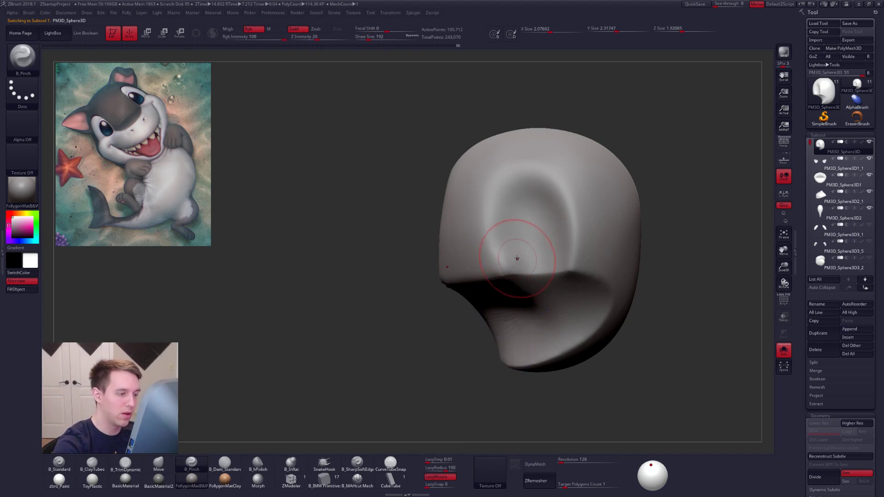
{"action": "key", "text": "shift+s"}
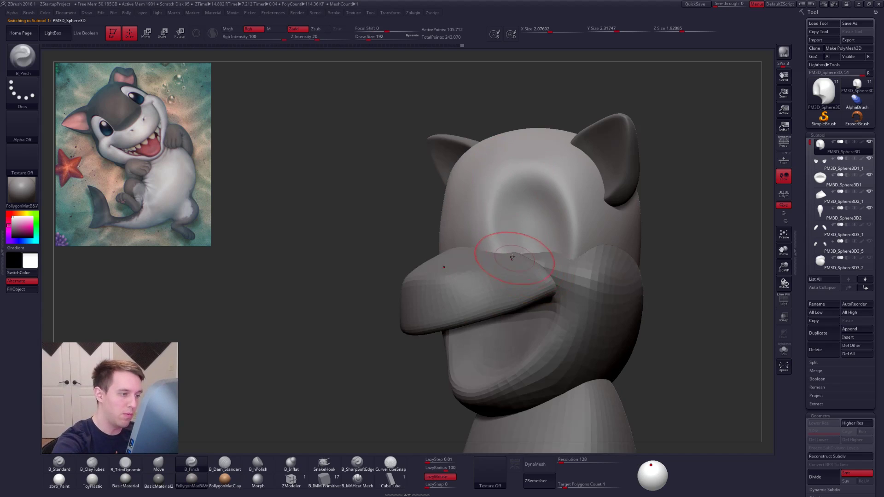
Step: Refine the upper rim of the head's eye sockets with the Pinch brush at draw size 192
{"action": "key", "text": "shift+s"}
{"action": "left_click_drag", "start_coordinate": [546, 168], "coordinate": [549, 170]}
{"action": "mouse_move", "coordinate": [514, 235]}
{"action": "right_mouse_down"}
{"action": "mouse_move", "coordinate": [506, 253]}
{"action": "mouse_move", "coordinate": [538, 243]}
{"action": "right_mouse_up"}
{"action": "key", "text": "b"}
{"action": "key", "text": "m"}
{"action": "key", "text": "v"}
{"action": "key", "text": "shift+s"}
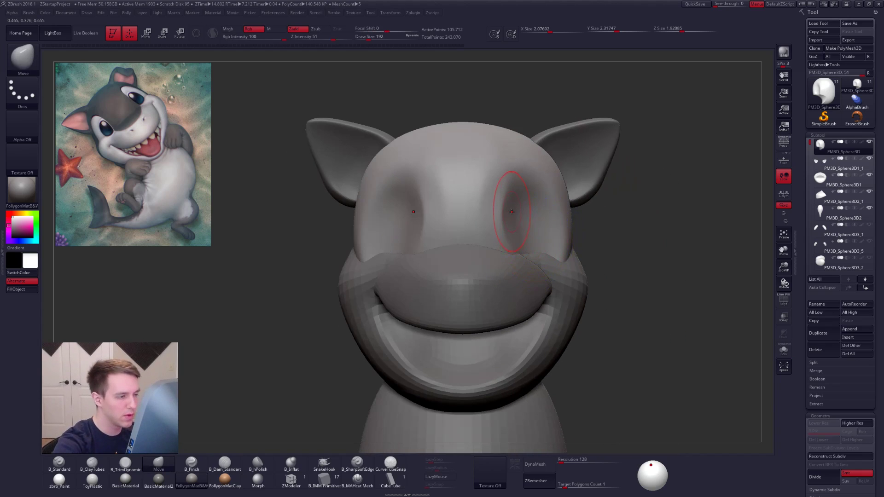
{"action": "key", "text": "b"}
{"action": "key", "text": "t"}
{"action": "key", "text": "d"}
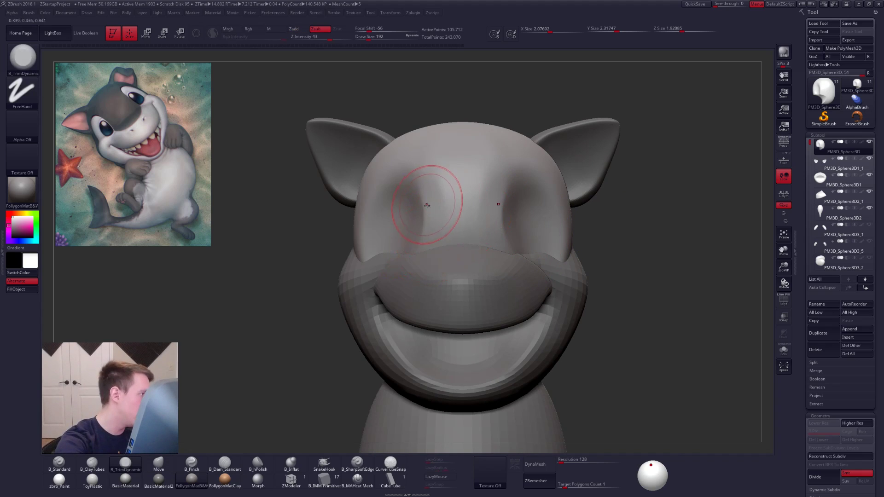
Step: Select the snout subtool and subdivide it up to subdivision level 5
{"action": "key", "text": "b"}
{"action": "key", "text": "m"}
{"action": "key", "text": "v"}
{"action": "left_click", "coordinate": [414, 267], "text": "alt"}
{"action": "right_click_drag", "start_coordinate": [416, 272], "coordinate": [435, 343]}
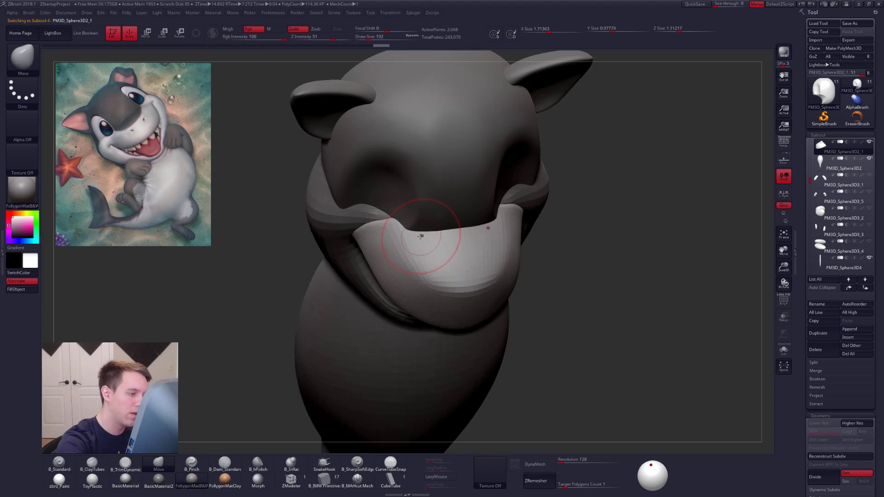
{"action": "right_click_drag", "start_coordinate": [421, 236], "coordinate": [493, 256]}
{"action": "key", "text": "ctrl+d"}
{"action": "key", "text": "ctrl+d"}
{"action": "key", "text": "ctrl+d"}
{"action": "key", "text": "ctrl+d"}
Step: Sharpen the edge between the snout's upper and front surfaces with the Pinch brush at draw size 239
{"action": "key", "text": "space"}
{"action": "key", "text": "b"}
{"action": "key", "text": "p"}
{"action": "key", "text": "i"}
{"action": "mouse_move", "coordinate": [483, 273]}
{"action": "left_mouse_down"}
{"action": "mouse_move", "coordinate": [468, 273]}
{"action": "mouse_move", "coordinate": [478, 284]}
{"action": "left_mouse_up"}
{"action": "key", "text": "space"}
{"action": "right_click_drag", "start_coordinate": [474, 286], "coordinate": [451, 290]}
{"action": "key", "text": "alt+s"}
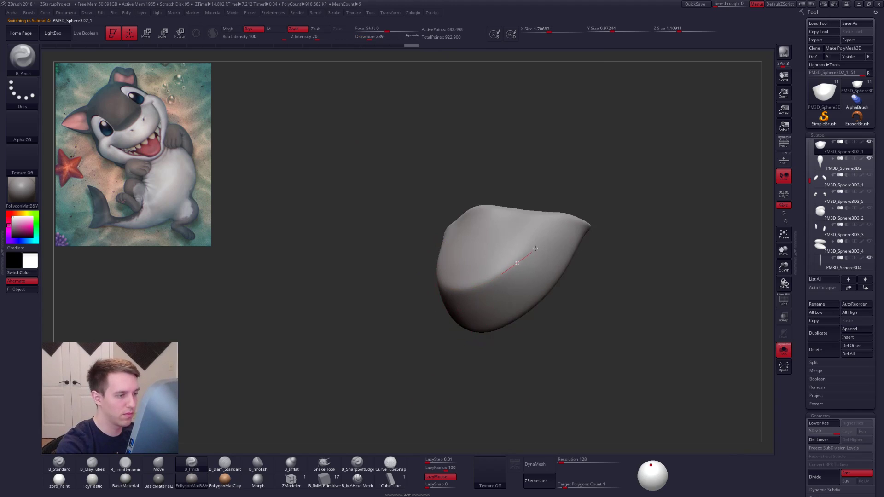
{"action": "right_click_drag", "start_coordinate": [547, 213], "coordinate": [540, 225]}
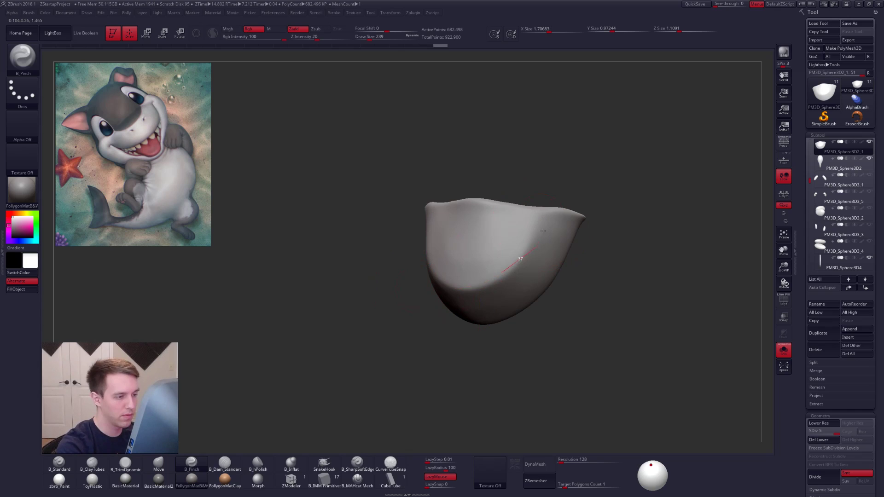
Step: Lower the snout by two subdivision levels and reshape its upper surface with the Move brush
{"action": "right_click_drag", "start_coordinate": [524, 178], "coordinate": [539, 201], "text": "shift"}
{"action": "key", "text": "space"}
{"action": "left_click", "coordinate": [518, 238]}
{"action": "key", "text": "space"}
{"action": "left_click_drag", "start_coordinate": [517, 258], "coordinate": [514, 258]}
{"action": "mouse_move", "coordinate": [535, 231]}
{"action": "right_mouse_down", "text": "alt"}
{"action": "mouse_move", "coordinate": [523, 273]}
{"action": "mouse_move", "coordinate": [492, 296]}
{"action": "right_mouse_up", "text": "alt"}
{"action": "key", "text": "shift"}
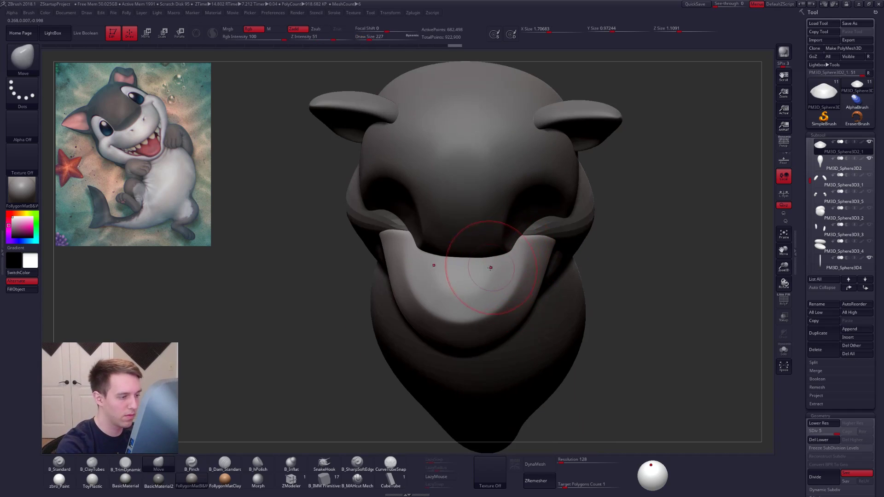
{"action": "key", "text": "shift+d"}
{"action": "key", "text": "shift+d"}
{"action": "key", "text": "b"}
{"action": "key", "text": "m"}
{"action": "key", "text": "v"}
{"action": "key", "text": "space"}
{"action": "left_click_drag", "start_coordinate": [463, 272], "coordinate": [450, 281]}
Step: Isolate the snout, smooth its upper surface and return it to subdivision level 5
{"action": "key", "text": "shift+s"}
{"action": "key", "text": "b"}
{"action": "key", "text": "t"}
{"action": "key", "text": "d"}
{"action": "mouse_move", "coordinate": [451, 272]}
{"action": "left_mouse_down", "text": "shift"}
{"action": "mouse_move", "coordinate": [454, 285]}
{"action": "mouse_move", "coordinate": [454, 272]}
{"action": "left_mouse_up", "text": "shift"}
{"action": "right_click_drag", "start_coordinate": [454, 268], "coordinate": [442, 286], "text": "shift"}
{"action": "key", "text": "d"}
{"action": "key", "text": "d"}
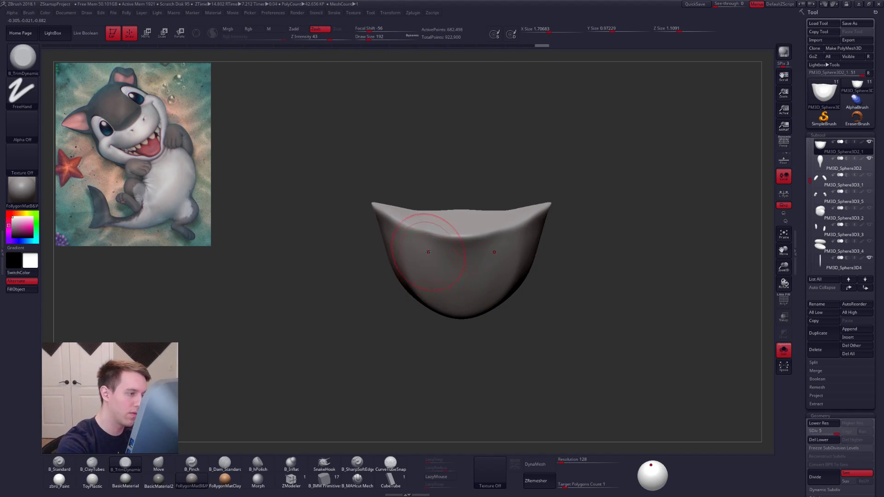
Step: Drop the snout to subdivision level 1, mask part of it with a lasso and soften the mask
{"action": "right_click_drag", "start_coordinate": [429, 253], "coordinate": [438, 230], "text": "shift"}
{"action": "key", "text": "shift+d"}
{"action": "key", "text": "shift+d"}
{"action": "key", "text": "shift+d"}
{"action": "key", "text": "shift+d"}
{"action": "right_click_drag", "start_coordinate": [500, 261], "coordinate": [518, 237], "text": "shift"}
{"action": "mouse_move", "coordinate": [544, 271]}
{"action": "left_mouse_down", "text": "ctrl"}
{"action": "mouse_move", "coordinate": [474, 302]}
{"action": "mouse_move", "coordinate": [533, 201]}
{"action": "left_mouse_up", "text": "ctrl"}
{"action": "left_click", "coordinate": [508, 270], "text": "ctrl"}
{"action": "left_click", "coordinate": [510, 271], "text": "ctrl"}
{"action": "left_click", "coordinate": [525, 271], "text": "ctrl"}
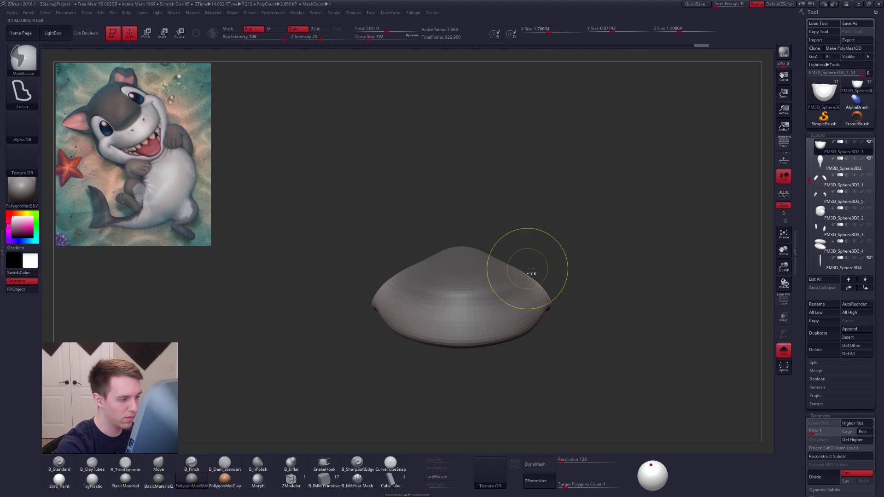
{"action": "left_click", "coordinate": [536, 265], "text": "ctrl"}
{"action": "left_click", "coordinate": [517, 278], "text": "ctrl"}
Step: Rotate the snout's sides symmetrically about its front tip with a Transpose line
{"action": "key", "text": "w"}
{"action": "right_click_drag", "start_coordinate": [473, 272], "coordinate": [478, 298], "text": "shift"}
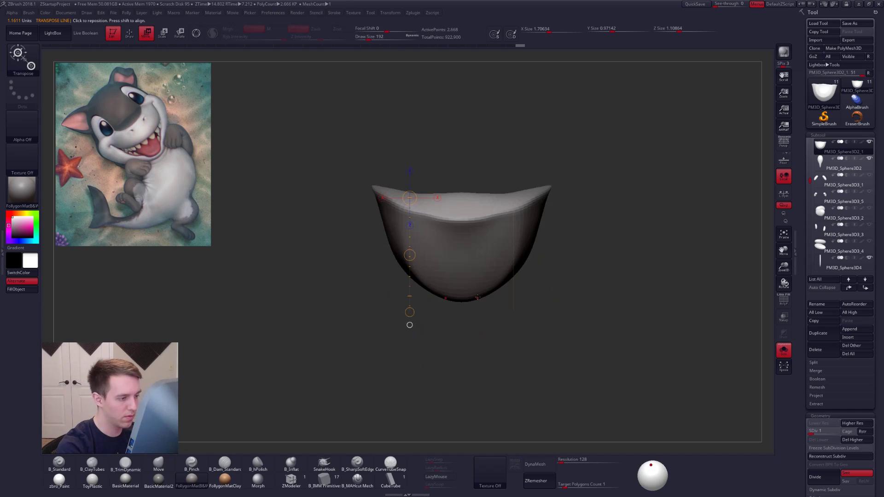
{"action": "left_click_drag", "start_coordinate": [461, 300], "coordinate": [588, 162]}
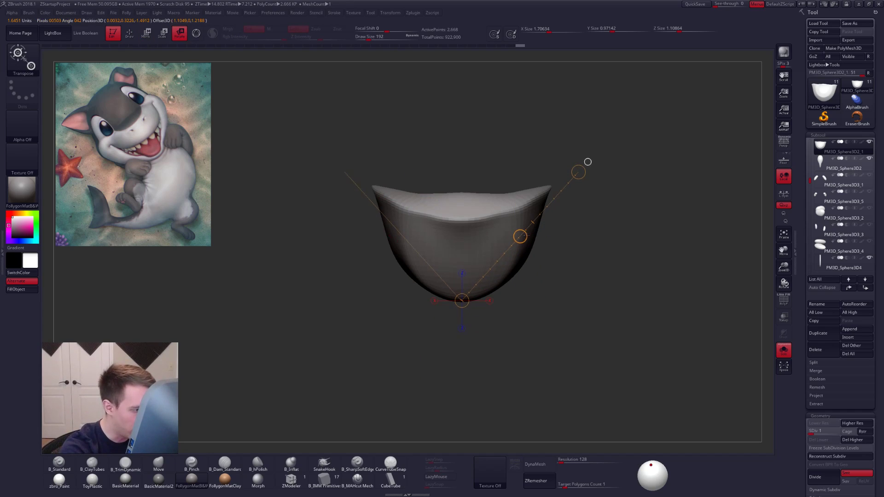
{"action": "right_click_drag", "start_coordinate": [479, 315], "coordinate": [496, 354], "text": "alt"}
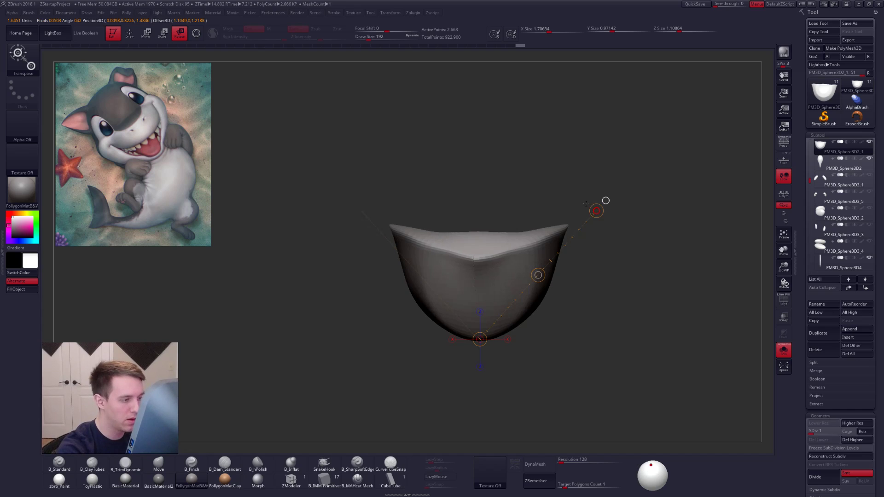
{"action": "left_click_drag", "start_coordinate": [583, 201], "coordinate": [583, 202]}
Step: Show the whole head and raise the snout back to subdivision level 5
{"action": "key", "text": "alt+s"}
{"action": "right_click_drag", "start_coordinate": [606, 364], "coordinate": [607, 284]}
{"action": "key", "text": "q"}
{"action": "key", "text": "b"}
{"action": "key", "text": "m"}
{"action": "key", "text": "v"}
{"action": "key", "text": "ctrl+d"}
{"action": "key", "text": "d"}
{"action": "key", "text": "d"}
{"action": "key", "text": "d"}
Step: Adjust the snout's upper centre edge with the Move brush at draw size 150 using Backface Auto Mask, and delete its subdivision levels
{"action": "left_click_drag", "start_coordinate": [609, 300], "coordinate": [623, 255], "text": "alt"}
{"action": "key", "text": "space"}
{"action": "left_click_drag", "start_coordinate": [496, 255], "coordinate": [494, 254]}
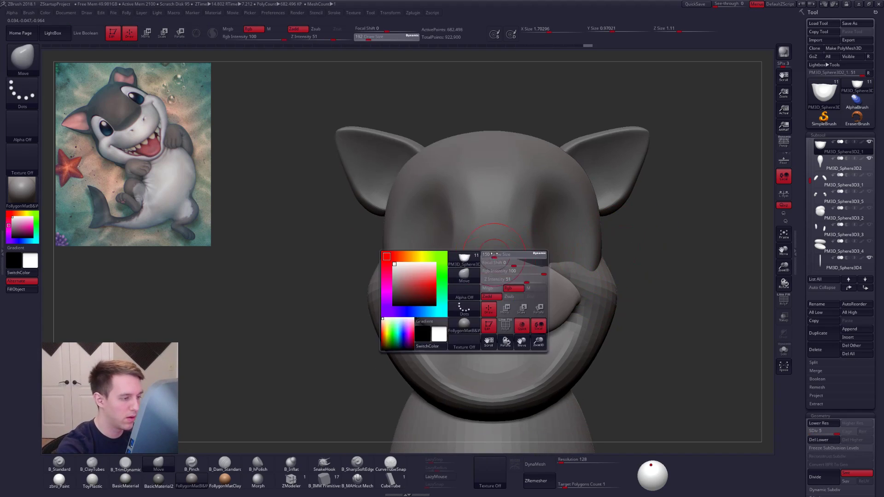
{"action": "right_click_drag", "start_coordinate": [493, 263], "coordinate": [499, 250]}
{"action": "key", "text": "ctrl+shift+f"}
{"action": "left_click", "coordinate": [505, 259]}
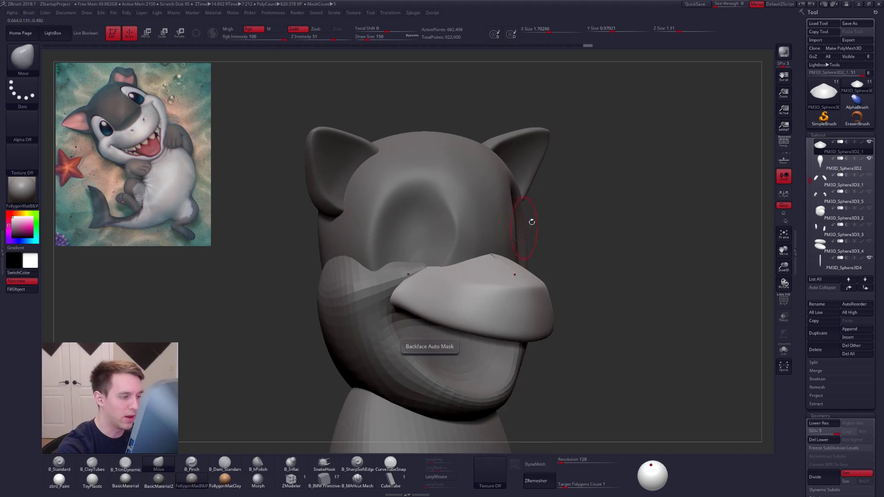
{"action": "key", "text": "alt+s"}
{"action": "left_click_drag", "start_coordinate": [493, 257], "coordinate": [506, 265]}
{"action": "key", "text": "ctrl+shift+f"}
{"action": "left_click", "coordinate": [520, 268]}
{"action": "mouse_move", "coordinate": [527, 253]}
{"action": "right_mouse_down"}
{"action": "mouse_move", "coordinate": [554, 240]}
{"action": "mouse_move", "coordinate": [547, 244]}
{"action": "right_mouse_up"}
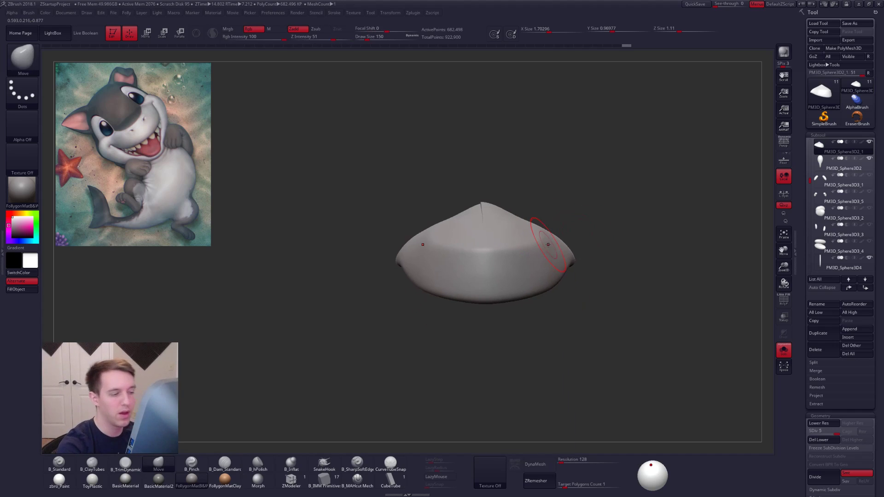
{"action": "key", "text": "shift+d"}
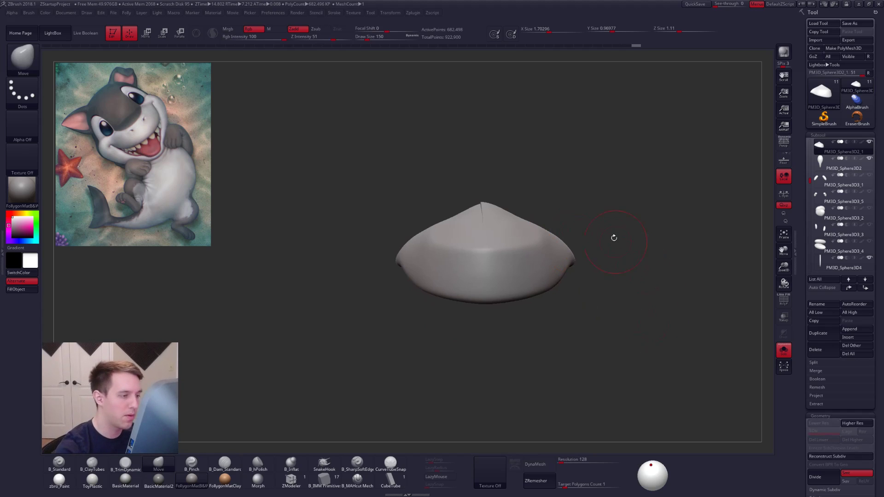
Step: Try to mirror and weld the isolated snout across its centre, and undo the result
{"action": "key", "text": "ctrl+shift+f"}
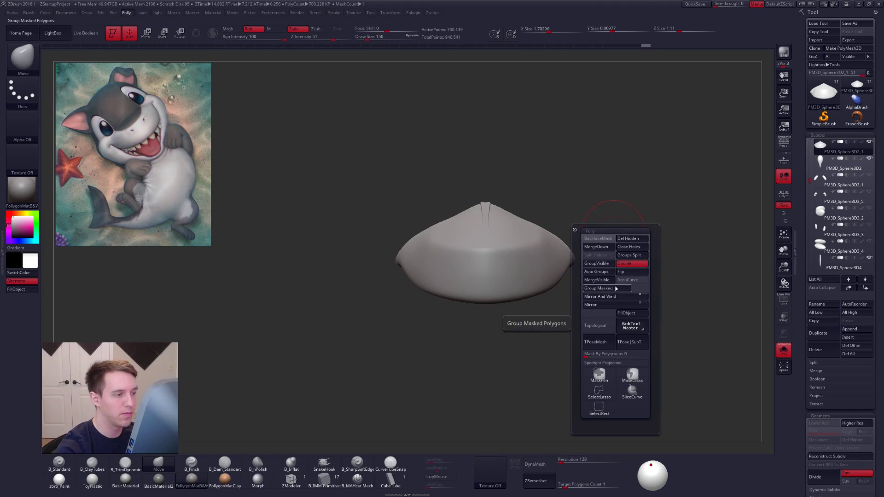
{"action": "left_click", "coordinate": [613, 295]}
{"action": "right_click_drag", "start_coordinate": [516, 258], "coordinate": [498, 210]}
{"action": "key", "text": "ctrl+z"}
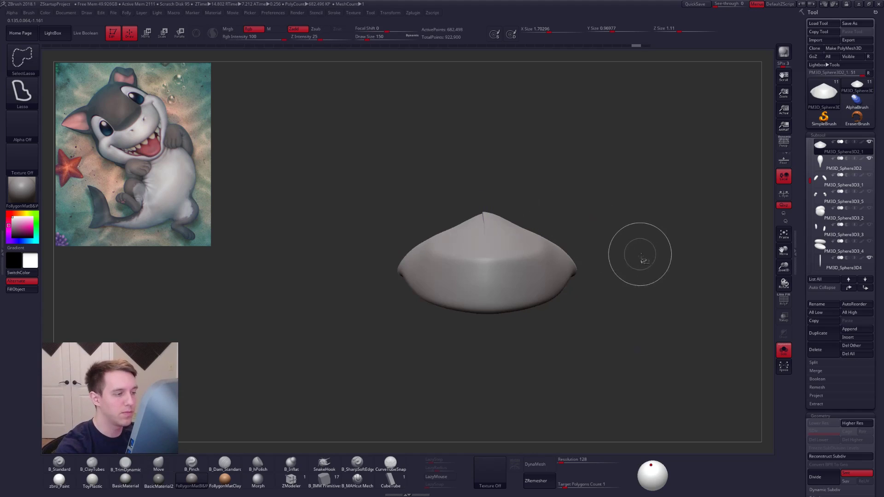
Step: Mirror and weld the snout from its other half to remove the centre crease
{"action": "key", "text": "ctrl+shift+f"}
{"action": "left_click", "coordinate": [652, 289]}
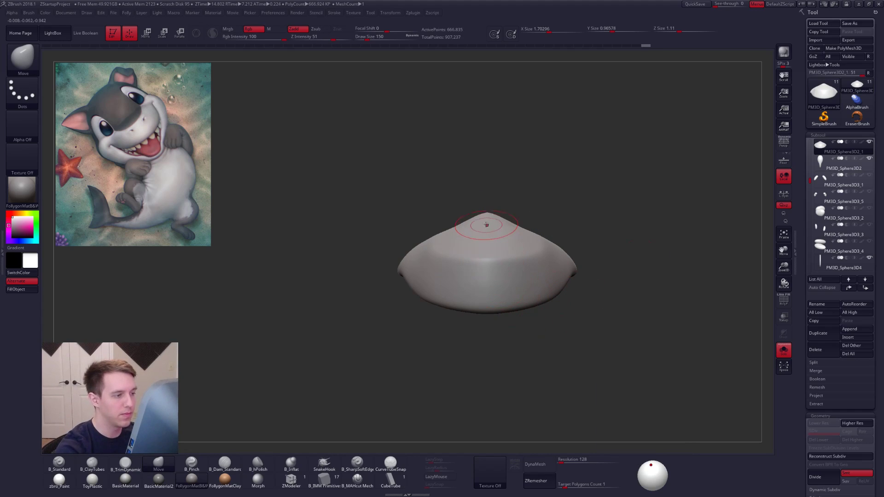
Step: Smooth the isolated snout's upper centre and show the whole head again
{"action": "right_click_drag", "start_coordinate": [484, 222], "coordinate": [484, 227]}
{"action": "left_click_drag", "start_coordinate": [491, 255], "coordinate": [488, 226], "text": "shift"}
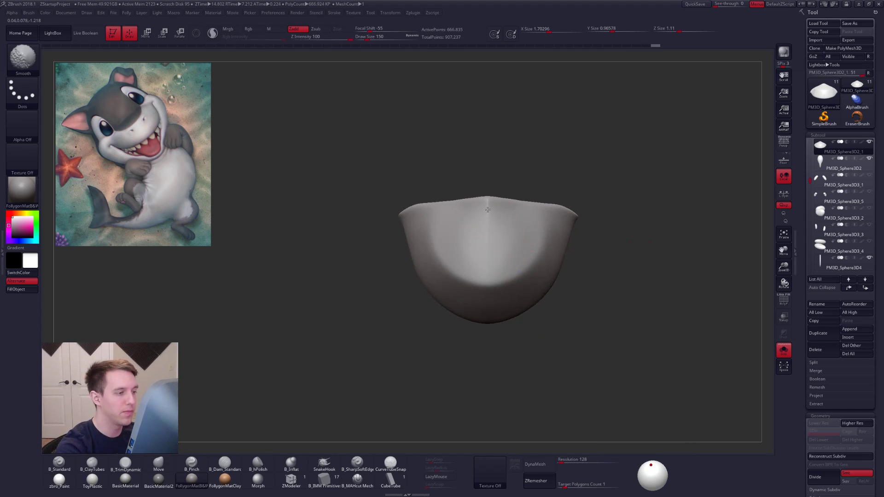
{"action": "right_click_drag", "start_coordinate": [489, 228], "coordinate": [495, 192]}
{"action": "key", "text": "alt+s"}
{"action": "right_click_drag", "start_coordinate": [587, 318], "coordinate": [582, 280], "text": "alt"}
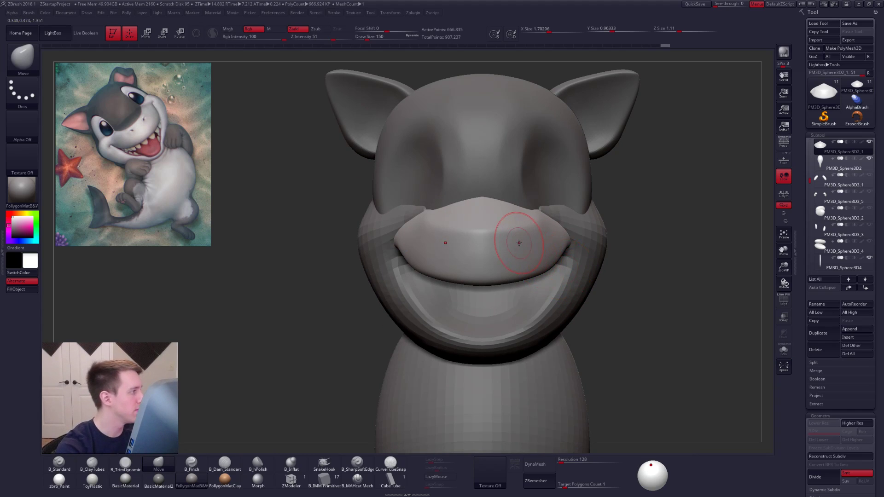
Step: Try to lower the snout's upper centre edge with the Move brush at draw size 192
{"action": "key", "text": "space"}
{"action": "left_click_drag", "start_coordinate": [486, 206], "coordinate": [488, 203]}
{"action": "key", "text": "ctrl"}
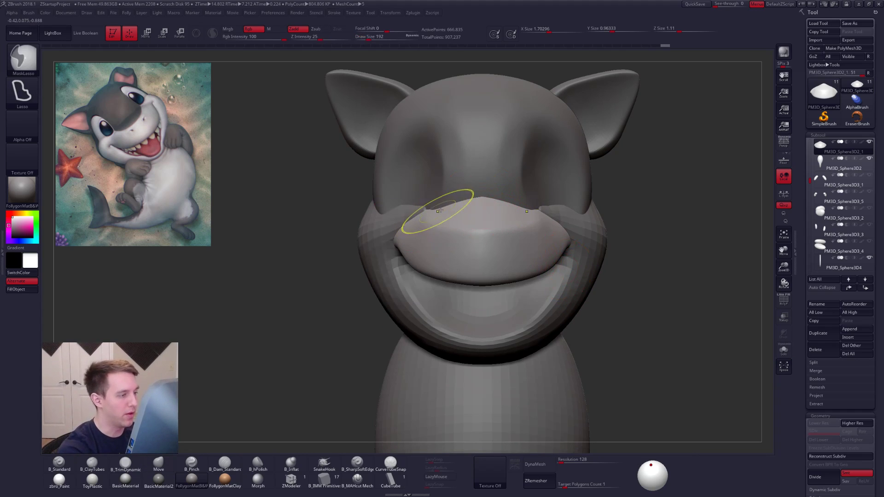
{"action": "left_click_drag", "start_coordinate": [503, 191], "coordinate": [504, 194], "text": "ctrl"}
{"action": "left_click_drag", "start_coordinate": [638, 232], "coordinate": [645, 218], "text": "ctrl"}
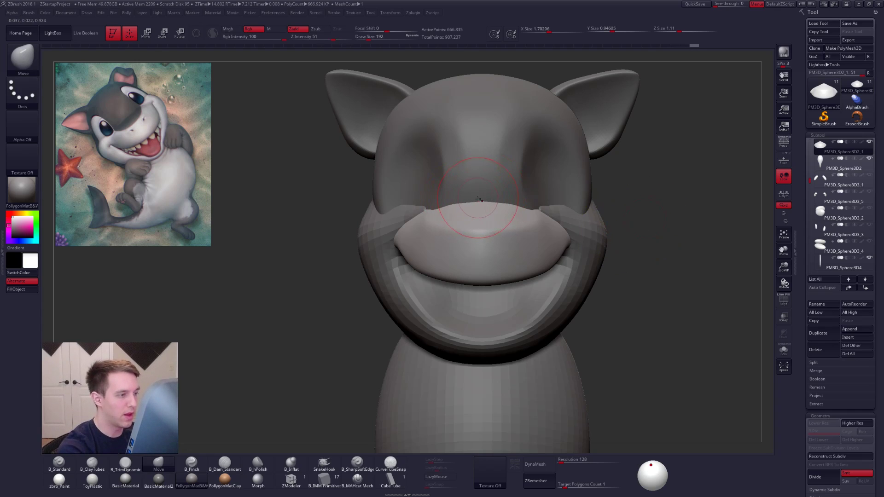
{"action": "right_click_drag", "start_coordinate": [478, 198], "coordinate": [529, 204]}
{"action": "left_click_drag", "start_coordinate": [479, 202], "coordinate": [511, 205], "text": "shift"}
Step: Isolate the snout and trim its upper surface with the TrimDynamic brush at draw size 192
{"action": "left_click", "coordinate": [783, 350]}
{"action": "left_click_drag", "start_coordinate": [645, 230], "coordinate": [635, 295]}
{"action": "left_click", "coordinate": [125, 463]}
{"action": "mouse_move", "coordinate": [485, 176]}
{"action": "left_mouse_down"}
{"action": "mouse_move", "coordinate": [501, 184]}
{"action": "mouse_move", "coordinate": [468, 197]}
{"action": "left_mouse_up"}
{"action": "mouse_move", "coordinate": [494, 215]}
{"action": "right_mouse_down"}
{"action": "mouse_move", "coordinate": [489, 225]}
{"action": "mouse_move", "coordinate": [518, 219]}
{"action": "right_mouse_up"}
Step: Mask part of the isolated snout with a lasso and clear the mask again
{"action": "mouse_move", "coordinate": [513, 234]}
{"action": "left_mouse_down", "text": "ctrl"}
{"action": "mouse_move", "coordinate": [524, 207]}
{"action": "mouse_move", "coordinate": [359, 166]}
{"action": "left_mouse_up", "text": "ctrl"}
{"action": "left_click", "coordinate": [497, 233], "text": "ctrl"}
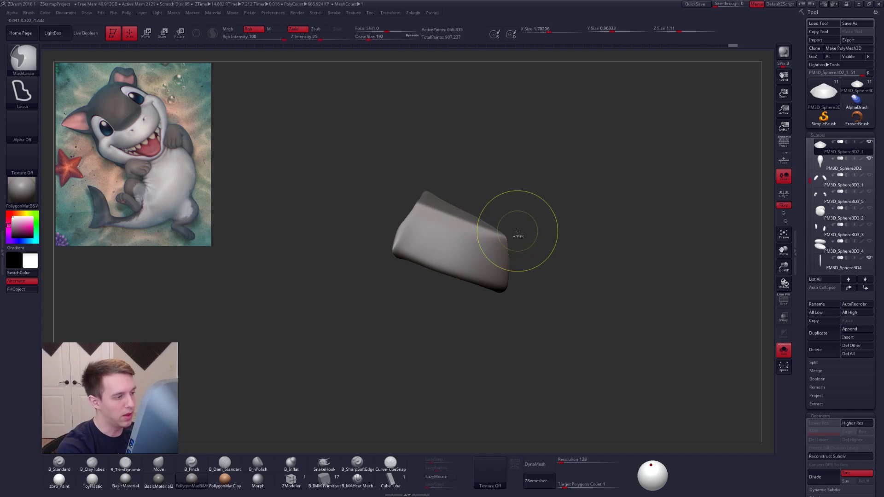
{"action": "right_click_drag", "start_coordinate": [517, 235], "coordinate": [541, 209]}
{"action": "left_click_drag", "start_coordinate": [608, 172], "coordinate": [624, 178], "text": "ctrl"}
Step: Show the whole head from the front and rebuild the snout's topology with ZRemesher
{"action": "right_click_drag", "start_coordinate": [589, 203], "coordinate": [572, 216], "text": "shift"}
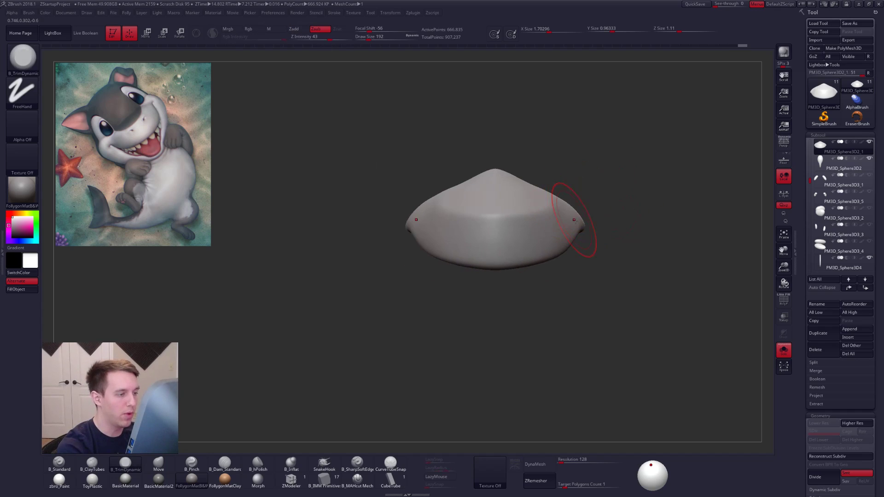
{"action": "key", "text": "alt+s"}
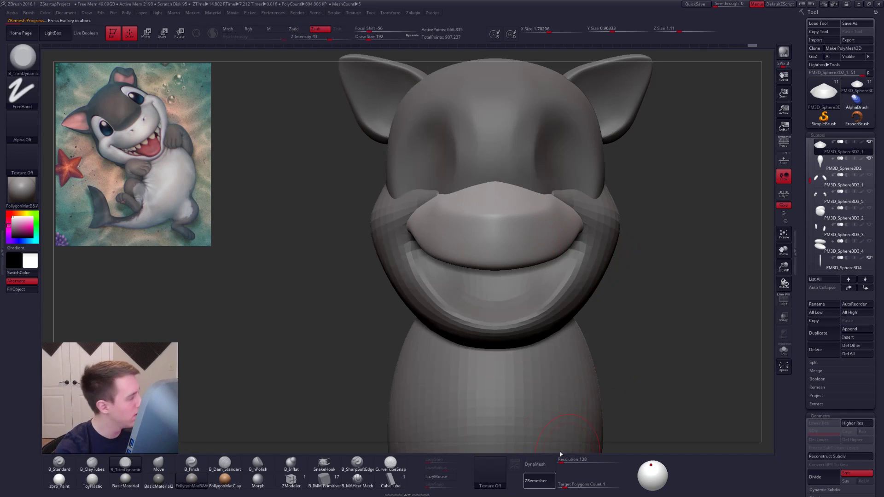
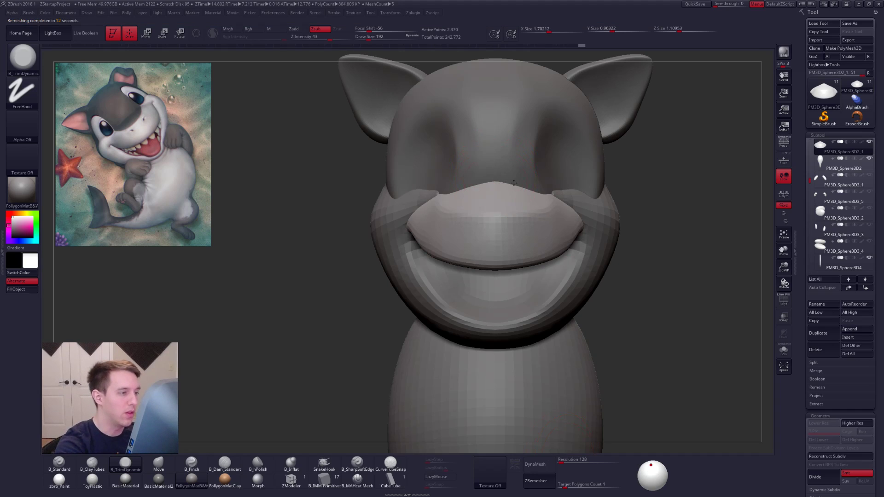
{"action": "right_click_drag", "start_coordinate": [514, 183], "coordinate": [542, 191], "text": "shift"}
Step: Mask part of the remeshed snout with a lasso, try to rotate the free area, and undo the rotation
{"action": "mouse_move", "coordinate": [554, 214]}
{"action": "left_mouse_down", "text": "ctrl"}
{"action": "mouse_move", "coordinate": [435, 130]}
{"action": "mouse_move", "coordinate": [358, 166]}
{"action": "left_mouse_up", "text": "ctrl"}
{"action": "left_click", "coordinate": [528, 193], "text": "ctrl"}
{"action": "key", "text": "r"}
{"action": "left_click_drag", "start_coordinate": [546, 212], "coordinate": [509, 109]}
{"action": "key", "text": "ctrl+z"}
{"action": "key", "text": "q"}
Step: Lower the remeshed snout's upper centre edge with the Move brush at draw size 161, isolating the snout and clearing its mask
{"action": "mouse_move", "coordinate": [555, 156]}
{"action": "right_mouse_down"}
{"action": "mouse_move", "coordinate": [510, 166]}
{"action": "mouse_move", "coordinate": [528, 156]}
{"action": "right_mouse_up"}
{"action": "key", "text": "space"}
{"action": "left_click_drag", "start_coordinate": [562, 168], "coordinate": [555, 168]}
{"action": "mouse_move", "coordinate": [552, 175]}
{"action": "right_mouse_down", "text": "alt"}
{"action": "mouse_move", "coordinate": [487, 201]}
{"action": "mouse_move", "coordinate": [495, 219]}
{"action": "right_mouse_up", "text": "alt"}
{"action": "key", "text": "alt+s"}
{"action": "key", "text": "shift"}
{"action": "key", "text": "space"}
{"action": "left_click_drag", "start_coordinate": [496, 219], "coordinate": [497, 219]}
{"action": "right_click_drag", "start_coordinate": [559, 147], "coordinate": [548, 175], "text": "alt"}
{"action": "left_click_drag", "start_coordinate": [548, 176], "coordinate": [557, 168], "text": "ctrl"}
{"action": "right_click_drag", "start_coordinate": [502, 230], "coordinate": [497, 213]}
{"action": "left_click_drag", "start_coordinate": [491, 208], "coordinate": [491, 212]}
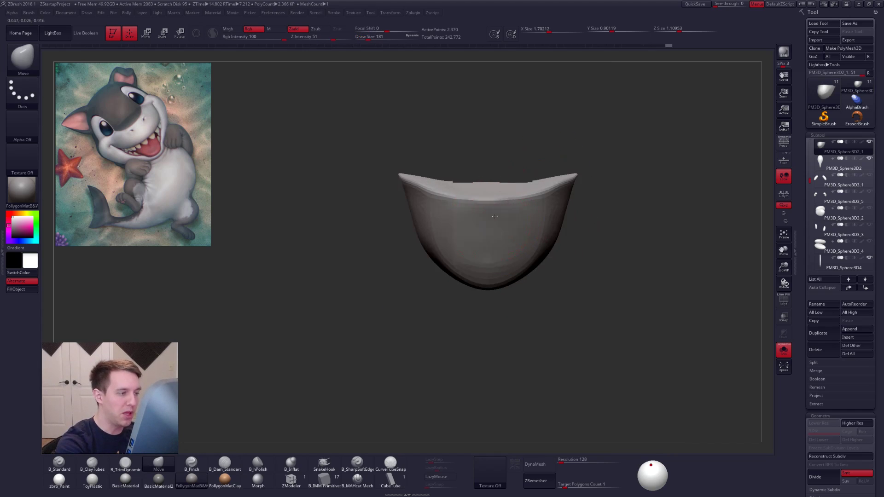
Step: Adjust the top of the isolated snout with the Move brush at draw size 170 and divide it to subdivision level 3
{"action": "right_click_drag", "start_coordinate": [491, 211], "coordinate": [487, 244]}
{"action": "key", "text": "space"}
{"action": "left_click_drag", "start_coordinate": [488, 244], "coordinate": [490, 244]}
{"action": "key", "text": "ctrl+d"}
{"action": "key", "text": "ctrl+d"}
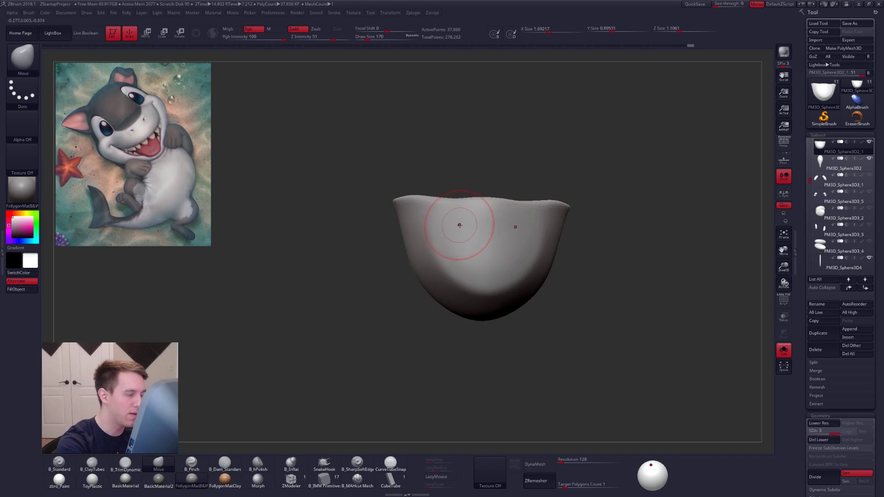
Step: Flatten and smooth the snout's top with the TrimDynamic brush at draw size 181, and divide it to subdivision level 4
{"action": "key", "text": "3"}
{"action": "key", "text": "space"}
{"action": "left_click_drag", "start_coordinate": [473, 233], "coordinate": [474, 233]}
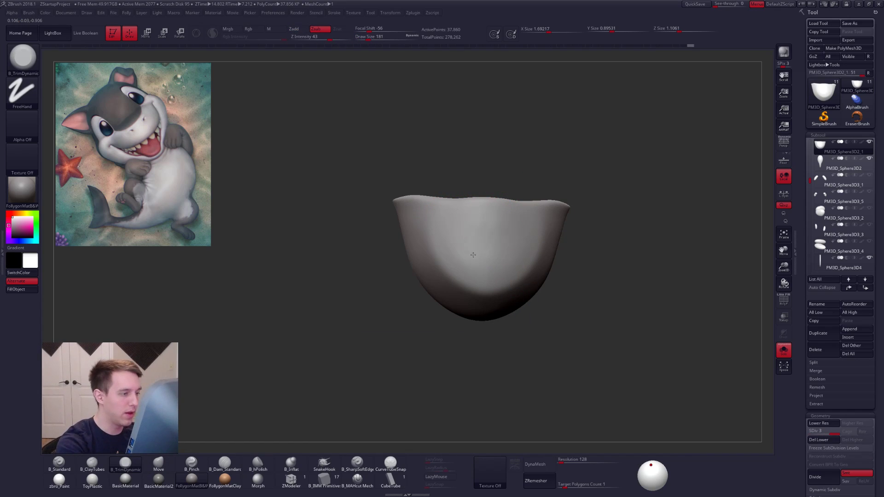
{"action": "key", "text": "shift"}
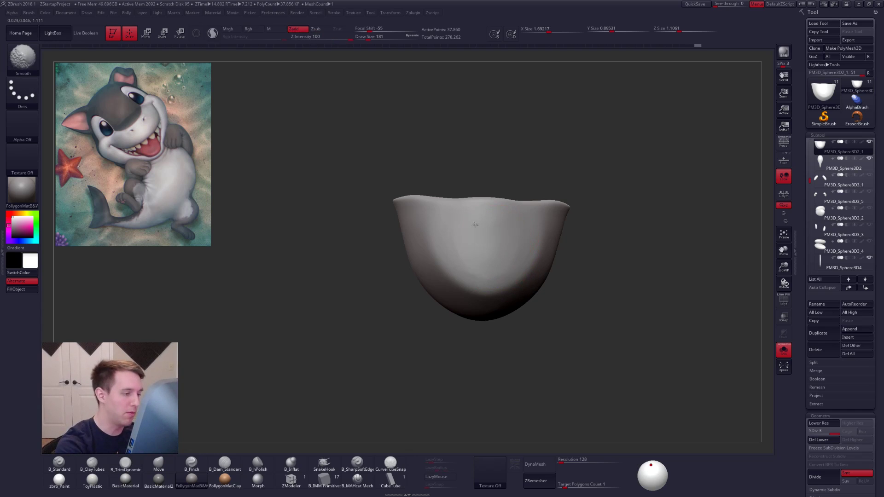
{"action": "right_click_drag", "start_coordinate": [478, 241], "coordinate": [479, 184]}
{"action": "key", "text": "ctrl+d"}
Step: Sharpen the snout's front and side edges with the Pinch brush at draw size 181, and show the whole head
{"action": "right_click_drag", "start_coordinate": [529, 266], "coordinate": [490, 291]}
{"action": "key", "text": "5"}
{"action": "left_click_drag", "start_coordinate": [600, 251], "coordinate": [592, 253]}
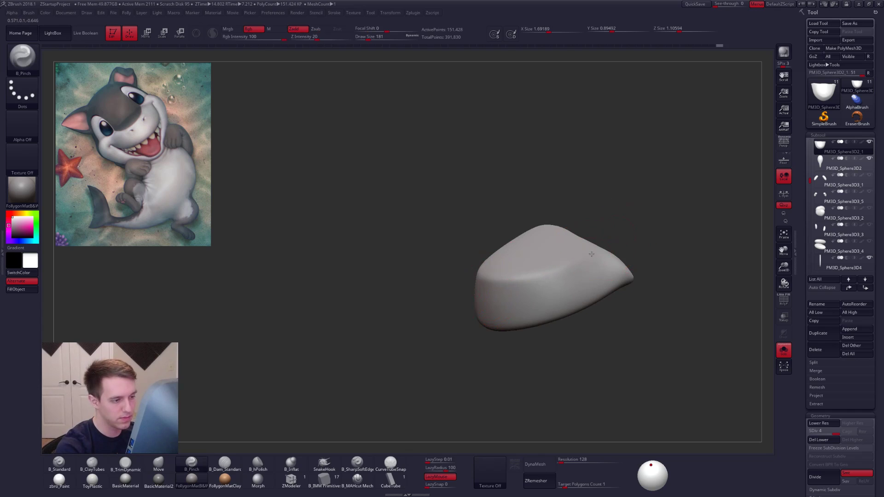
{"action": "left_click_drag", "start_coordinate": [498, 286], "coordinate": [488, 285]}
{"action": "right_click_drag", "start_coordinate": [489, 283], "coordinate": [522, 276]}
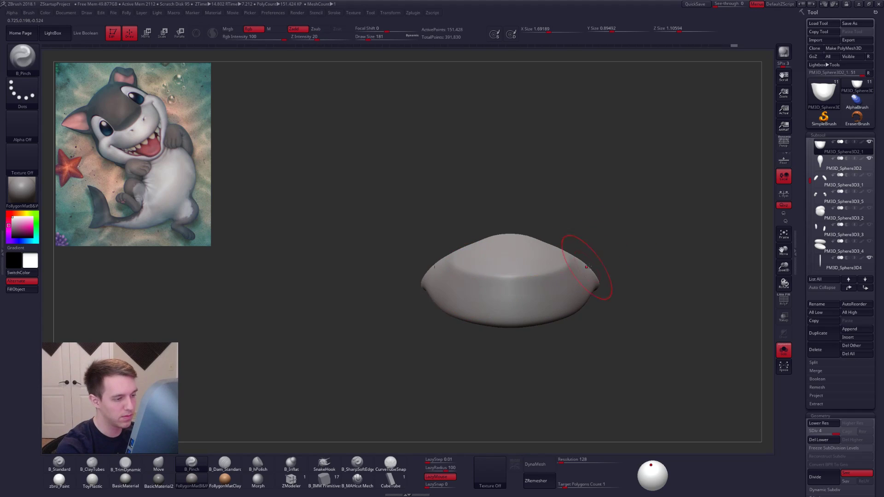
{"action": "left_click_drag", "start_coordinate": [588, 266], "coordinate": [587, 266]}
{"action": "right_click_drag", "start_coordinate": [586, 267], "coordinate": [526, 284]}
{"action": "left_click_drag", "start_coordinate": [578, 269], "coordinate": [608, 249]}
{"action": "right_click_drag", "start_coordinate": [608, 249], "coordinate": [630, 246], "text": "shift"}
{"action": "key", "text": "shift+s"}
Step: Select the lower face around the mouth, set the draw size to 170, and divide the mesh four times
{"action": "mouse_move", "coordinate": [570, 260]}
{"action": "right_mouse_down"}
{"action": "mouse_move", "coordinate": [536, 288]}
{"action": "mouse_move", "coordinate": [552, 297]}
{"action": "mouse_move", "coordinate": [530, 235]}
{"action": "mouse_move", "coordinate": [533, 286]}
{"action": "right_mouse_up"}
{"action": "right_click_drag", "start_coordinate": [580, 342], "coordinate": [587, 309], "text": "ctrl"}
{"action": "right_click_drag", "start_coordinate": [587, 309], "coordinate": [520, 248], "text": "alt"}
{"action": "left_click", "coordinate": [538, 247], "text": "alt"}
{"action": "right_click", "coordinate": [532, 288]}
{"action": "right_click_drag", "start_coordinate": [532, 288], "coordinate": [497, 260]}
{"action": "right_click_drag", "start_coordinate": [529, 216], "coordinate": [532, 241], "text": "ctrl"}
{"action": "mouse_move", "coordinate": [533, 241]}
{"action": "right_mouse_down", "text": "alt"}
{"action": "mouse_move", "coordinate": [523, 255]}
{"action": "mouse_move", "coordinate": [571, 254]}
{"action": "right_mouse_up", "text": "alt"}
{"action": "right_click", "coordinate": [517, 289]}
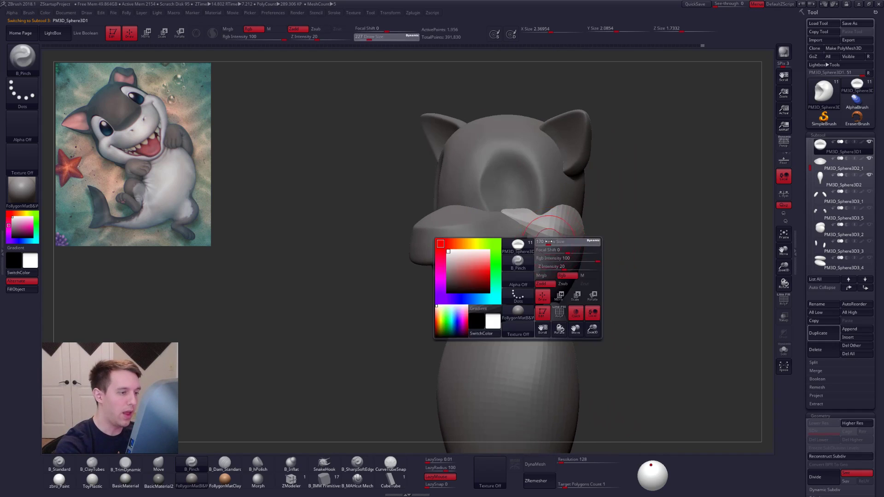
{"action": "left_click", "coordinate": [548, 256]}
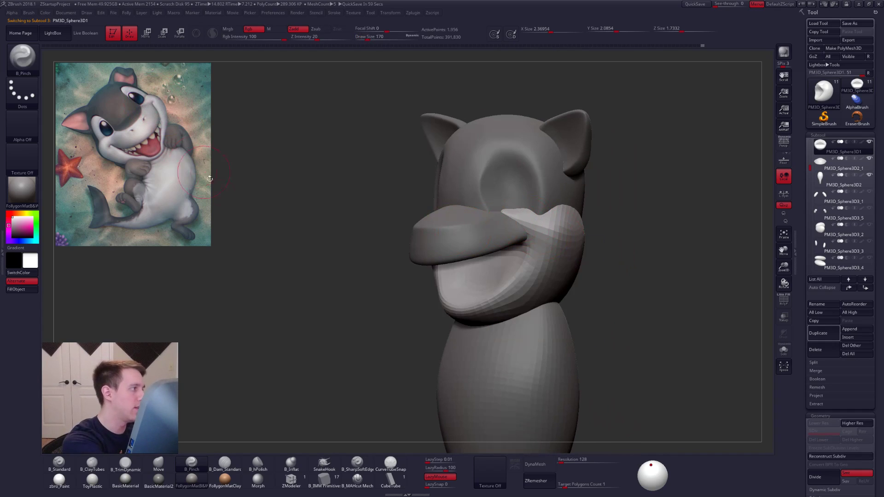
{"action": "key", "text": "ctrl+d"}
{"action": "key", "text": "ctrl+d"}
{"action": "key", "text": "ctrl+d"}
{"action": "key", "text": "ctrl+d"}
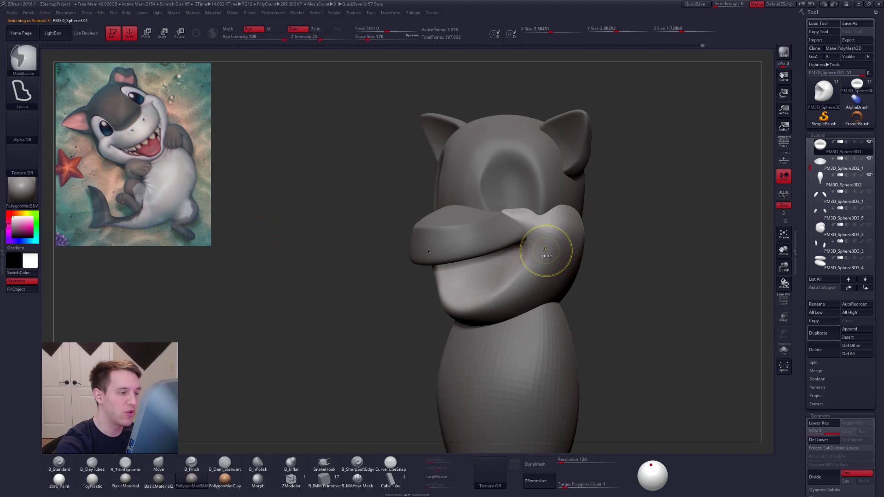
Step: Select the snout, examine it in isolation, and show the full head and body from the front
{"action": "mouse_move", "coordinate": [541, 249]}
{"action": "right_mouse_down", "text": "shift"}
{"action": "mouse_move", "coordinate": [558, 252]}
{"action": "mouse_move", "coordinate": [520, 231]}
{"action": "mouse_move", "coordinate": [500, 175]}
{"action": "mouse_move", "coordinate": [480, 205]}
{"action": "right_mouse_up", "text": "shift"}
{"action": "left_click", "coordinate": [505, 229], "text": "alt"}
{"action": "key", "text": "shift+alt+s"}
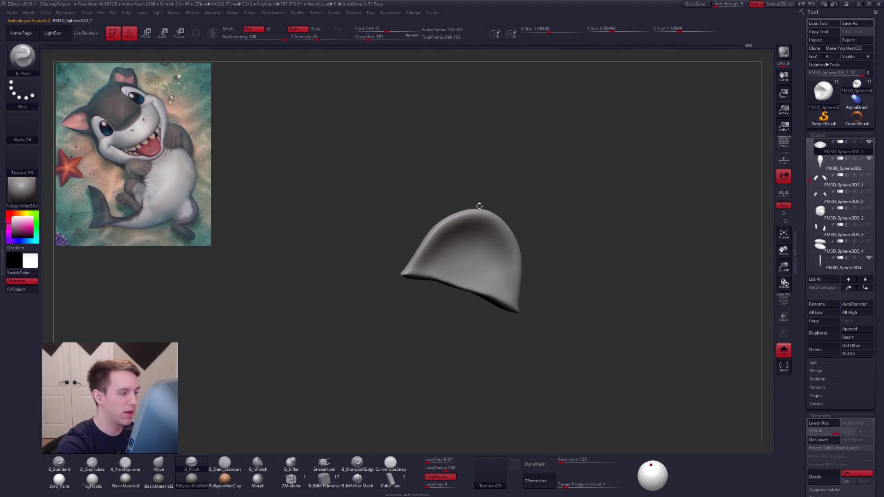
{"action": "right_click_drag", "start_coordinate": [451, 251], "coordinate": [444, 319], "text": "shift"}
{"action": "key", "text": "alt+shift+s"}
{"action": "right_click_drag", "start_coordinate": [497, 318], "coordinate": [510, 253], "text": "ctrl"}
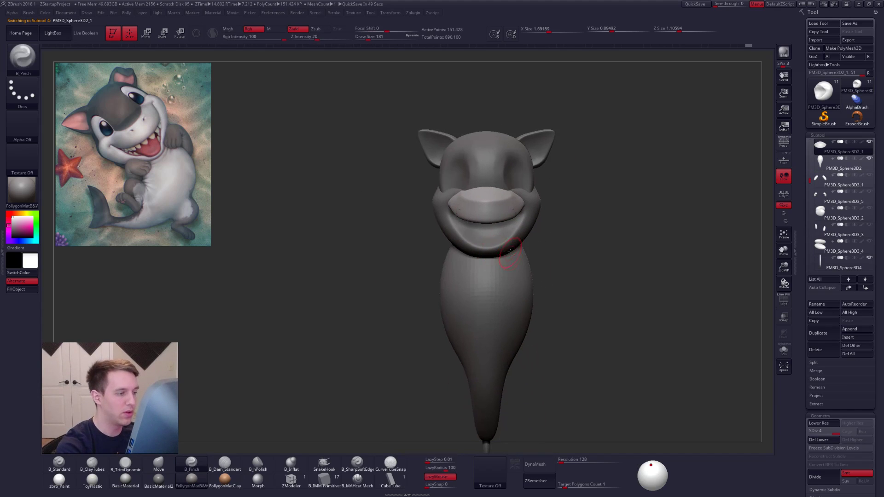
{"action": "right_click_drag", "start_coordinate": [529, 304], "coordinate": [528, 245], "text": "ctrl"}
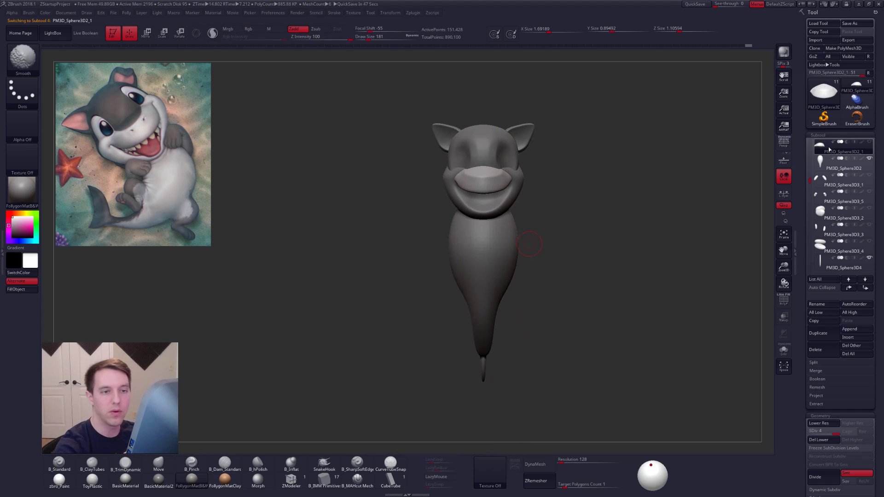
Step: Show all hidden limb subtools together with the head and body, and view the full character from the side
{"action": "left_click", "coordinate": [868, 142], "text": "shift"}
{"action": "mouse_move", "coordinate": [680, 365]}
{"action": "right_mouse_down"}
{"action": "mouse_move", "coordinate": [696, 365]}
{"action": "mouse_move", "coordinate": [641, 373]}
{"action": "mouse_move", "coordinate": [672, 375]}
{"action": "right_mouse_up"}
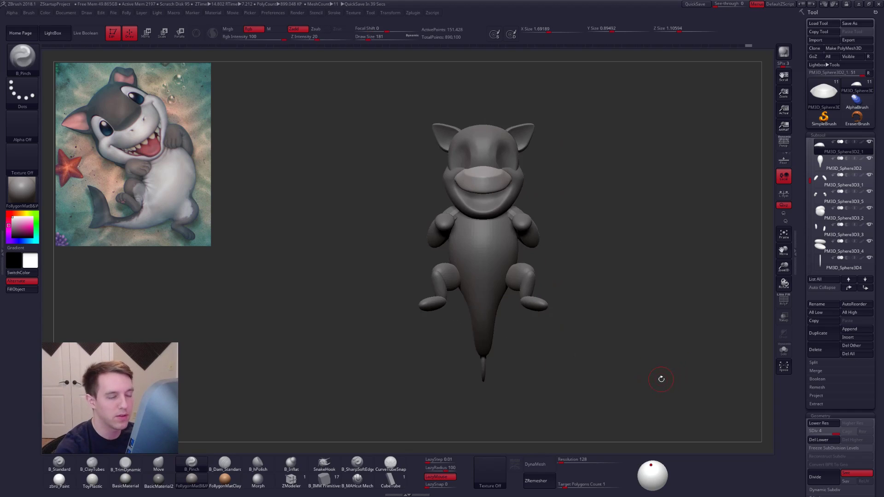
{"action": "right_click_drag", "start_coordinate": [486, 272], "coordinate": [483, 303], "text": "ctrl"}
{"action": "right_click", "coordinate": [483, 303]}
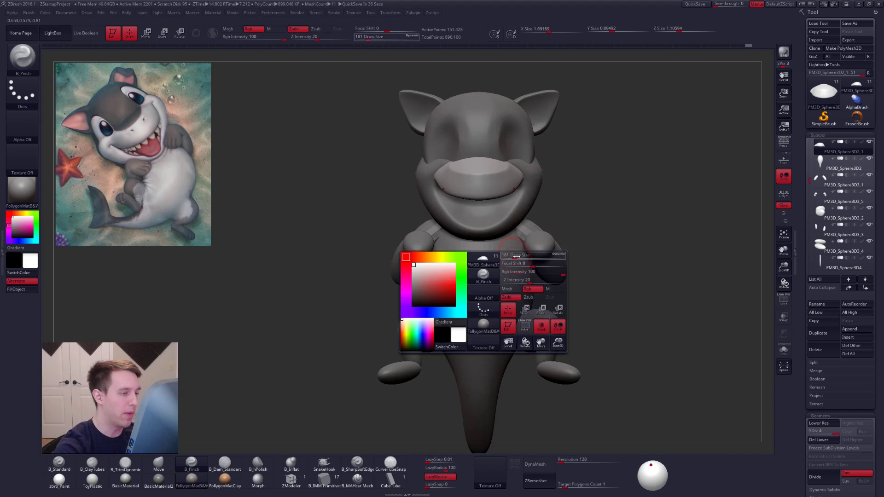
{"action": "mouse_move", "coordinate": [512, 254]}
{"action": "right_mouse_down"}
{"action": "mouse_move", "coordinate": [546, 253]}
{"action": "mouse_move", "coordinate": [487, 264]}
{"action": "mouse_move", "coordinate": [459, 215]}
{"action": "right_mouse_up"}
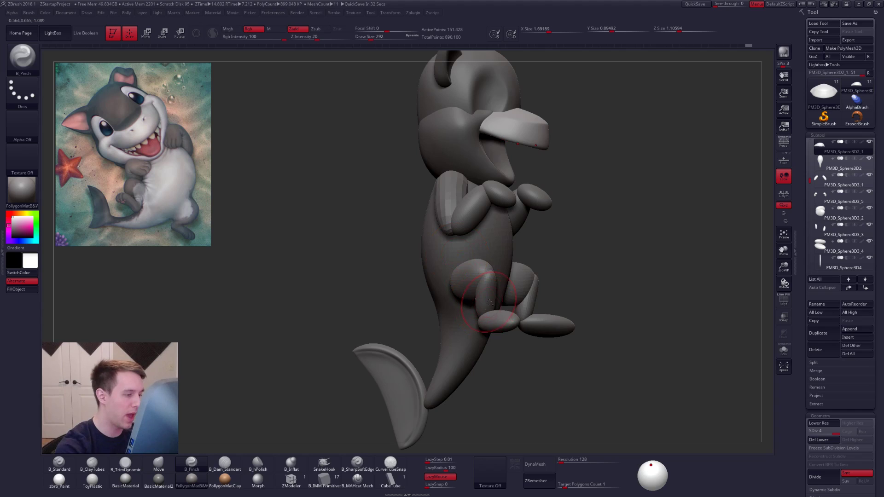
{"action": "right_click_drag", "start_coordinate": [488, 313], "coordinate": [488, 363], "text": "alt"}
Step: Select the body and reshape its upper back below the head with the Move brush at draw size 447
{"action": "left_click", "coordinate": [455, 245], "text": "alt"}
{"action": "right_click_drag", "start_coordinate": [455, 249], "coordinate": [484, 254]}
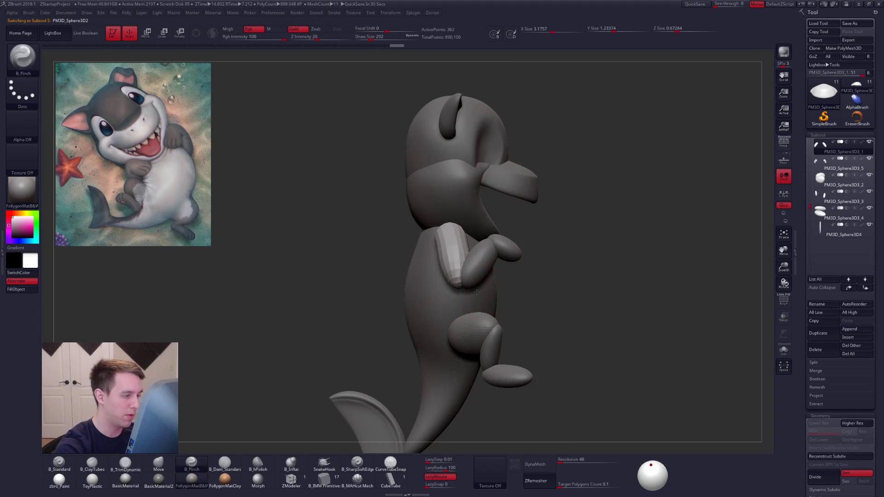
{"action": "left_click", "coordinate": [454, 309], "text": "alt"}
{"action": "right_click", "coordinate": [451, 322]}
{"action": "mouse_move", "coordinate": [465, 299]}
{"action": "right_mouse_down"}
{"action": "mouse_move", "coordinate": [478, 294]}
{"action": "mouse_move", "coordinate": [455, 258]}
{"action": "right_mouse_up"}
{"action": "key", "text": "b"}
{"action": "key", "text": "m"}
{"action": "key", "text": "v"}
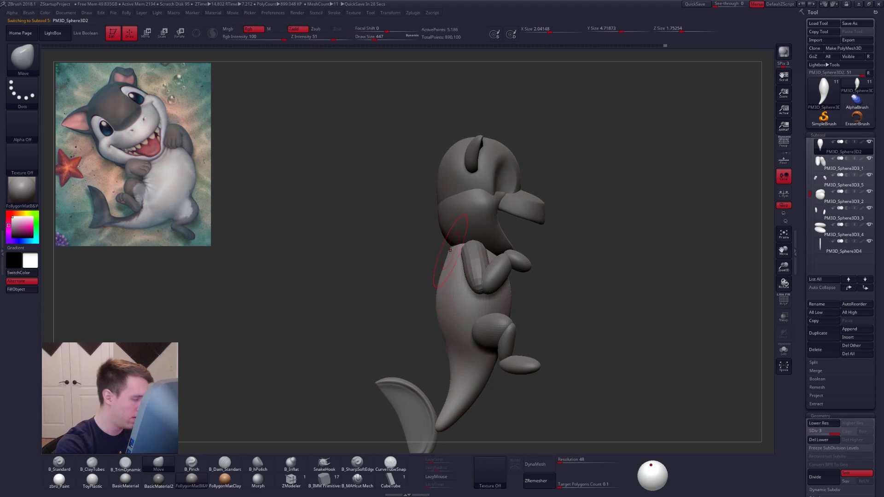
{"action": "left_click_drag", "start_coordinate": [445, 266], "coordinate": [443, 270]}
Step: Smooth the body's back from the neck towards the tail at draw size 482
{"action": "key", "text": "space"}
{"action": "right_click_drag", "start_coordinate": [448, 270], "coordinate": [446, 312]}
{"action": "key", "text": "shift"}
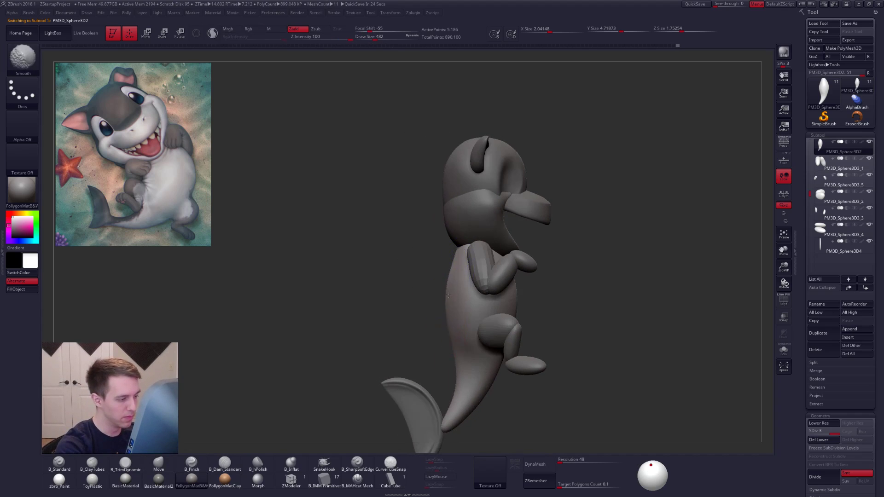
{"action": "left_click_drag", "start_coordinate": [453, 267], "coordinate": [459, 369], "text": "shift"}
Step: Adjust the back's profile behind the arms with the Move brush at draw size 465
{"action": "right_click_drag", "start_coordinate": [543, 332], "coordinate": [538, 290], "text": "ctrl"}
{"action": "right_click_drag", "start_coordinate": [537, 290], "coordinate": [482, 235]}
{"action": "mouse_move", "coordinate": [483, 235]}
{"action": "right_mouse_down", "text": "alt"}
{"action": "mouse_move", "coordinate": [530, 255]}
{"action": "mouse_move", "coordinate": [517, 253]}
{"action": "right_mouse_up", "text": "alt"}
{"action": "key", "text": "space"}
{"action": "left_click_drag", "start_coordinate": [517, 252], "coordinate": [513, 252]}
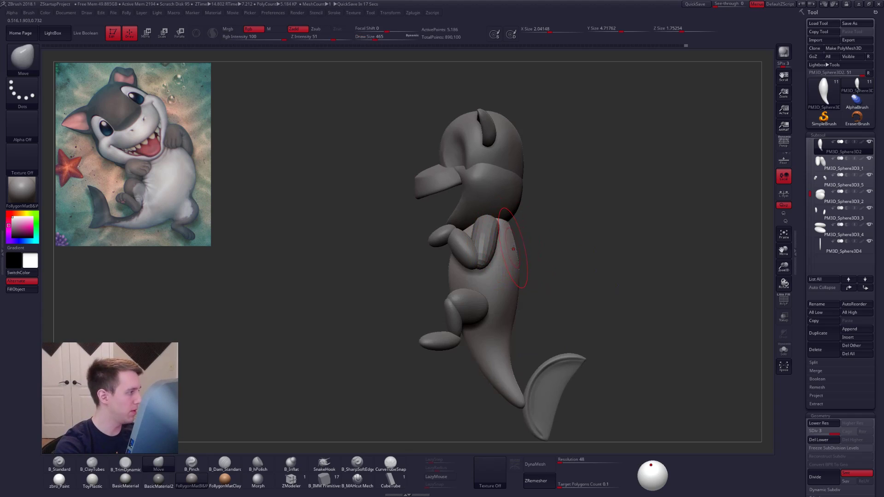
Step: Round out the chest and belly with the Move and ClayTubes brushes at draw size 556
{"action": "key", "text": "space"}
{"action": "left_click_drag", "start_coordinate": [492, 282], "coordinate": [494, 282]}
{"action": "key", "text": "shift+s"}
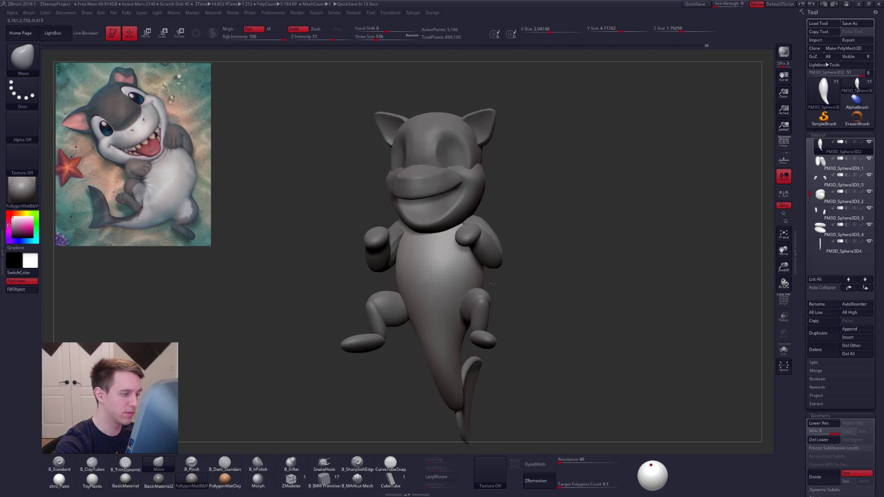
{"action": "key", "text": "b"}
{"action": "key", "text": "c"}
{"action": "key", "text": "t"}
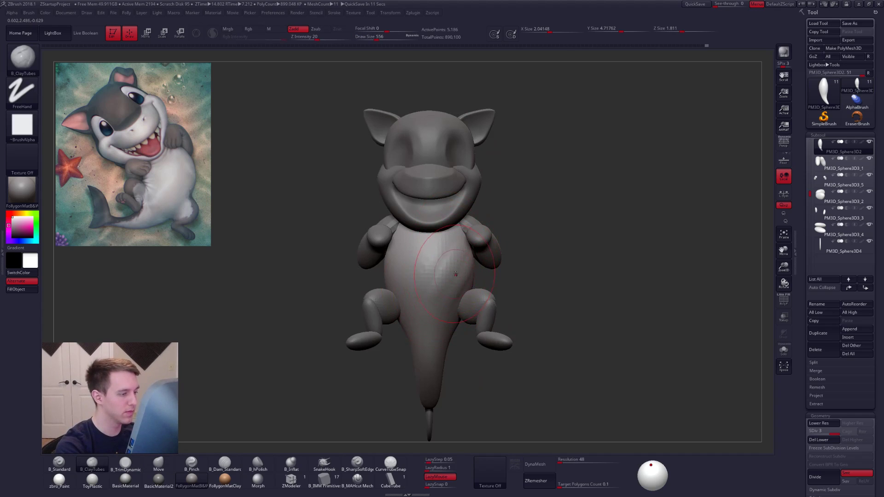
{"action": "right_click_drag", "start_coordinate": [454, 276], "coordinate": [491, 287], "text": "alt"}
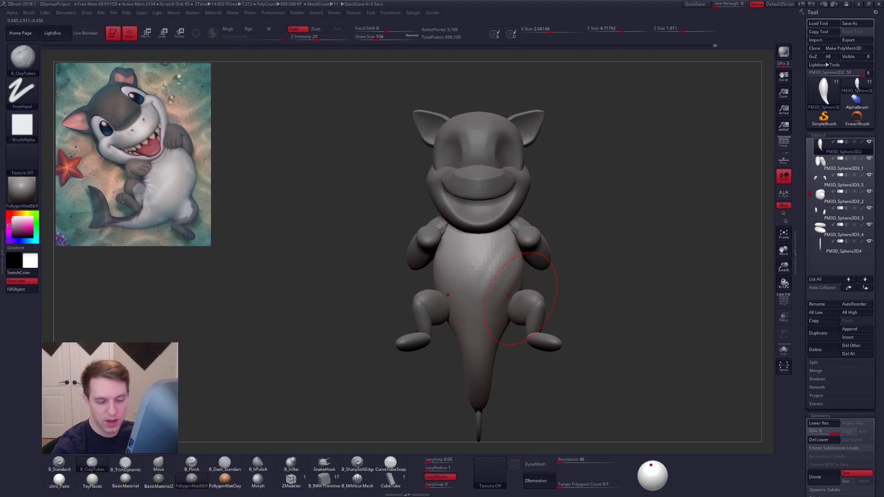
Step: Delete the body's subdivision levels, and mirror and weld it across its centre
{"action": "key", "text": "shift+d"}
{"action": "key", "text": "shift+d"}
{"action": "key", "text": "ctrl+shift+f"}
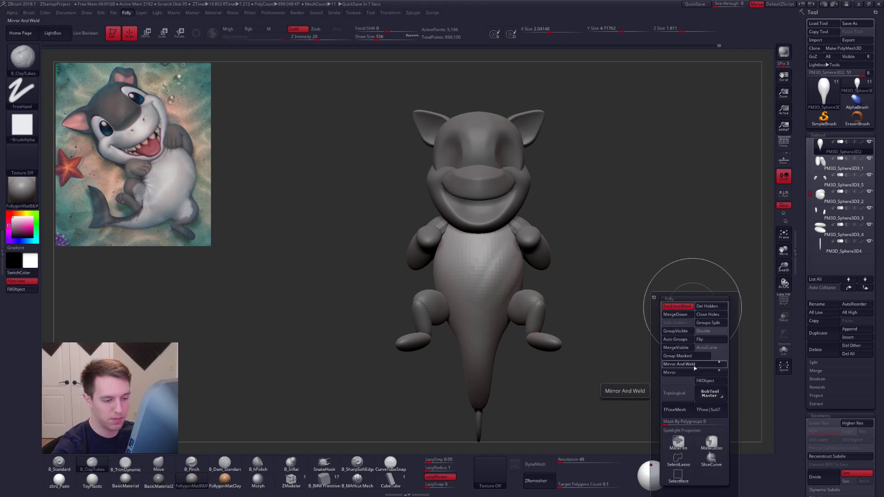
{"action": "left_click", "coordinate": [695, 364]}
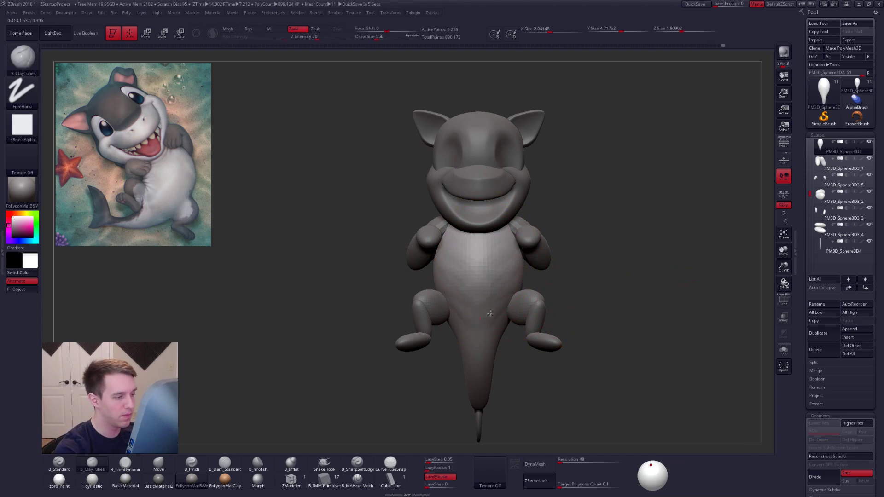
Step: Smooth the body's belly and back
{"action": "key", "text": "shift"}
{"action": "left_click_drag", "start_coordinate": [476, 294], "coordinate": [481, 278], "text": "shift"}
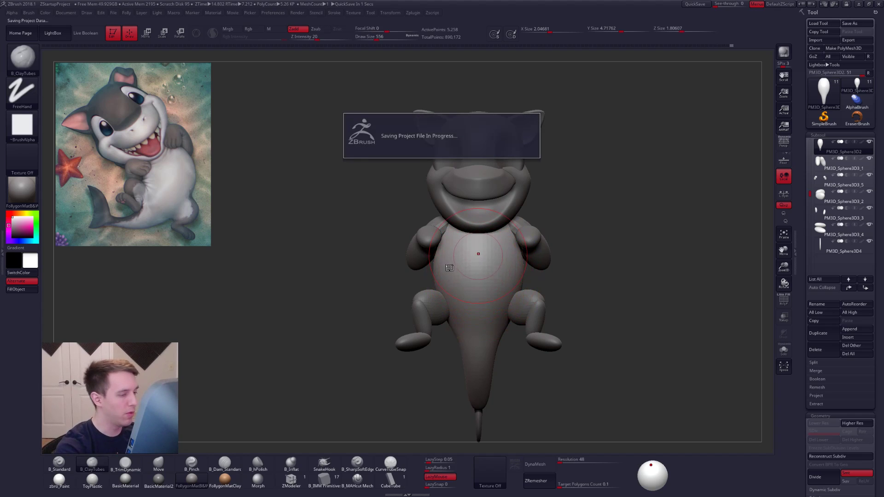
{"action": "mouse_move", "coordinate": [594, 281]}
{"action": "left_mouse_down"}
{"action": "mouse_move", "coordinate": [472, 289]}
{"action": "mouse_move", "coordinate": [500, 299]}
{"action": "left_mouse_up"}
{"action": "mouse_move", "coordinate": [594, 283]}
{"action": "left_mouse_down"}
{"action": "mouse_move", "coordinate": [626, 289]}
{"action": "mouse_move", "coordinate": [600, 292]}
{"action": "left_mouse_up"}
{"action": "mouse_move", "coordinate": [509, 326]}
{"action": "right_mouse_down"}
{"action": "mouse_move", "coordinate": [525, 315]}
{"action": "mouse_move", "coordinate": [498, 288]}
{"action": "right_mouse_up"}
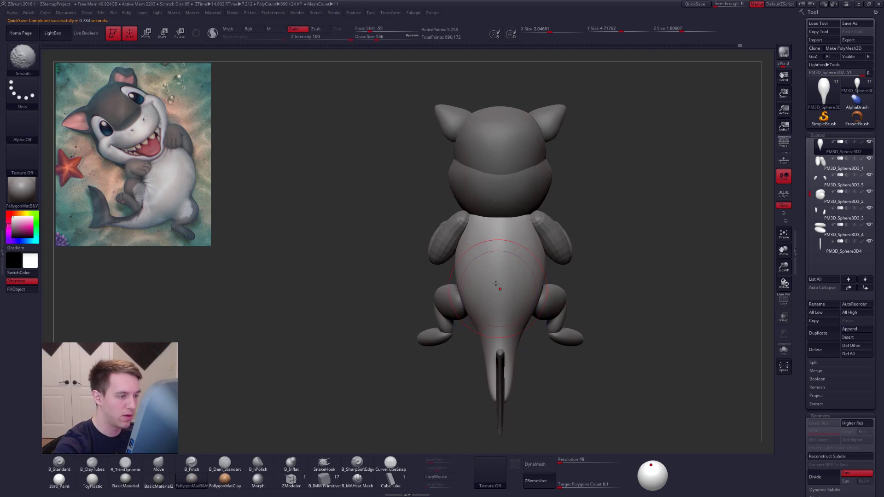
Step: Isolate the body and sharpen the ridge down the middle of its back with the Pinch brush at draw size 519
{"action": "key", "text": "alt+s"}
{"action": "key", "text": "s"}
{"action": "left_click_drag", "start_coordinate": [499, 249], "coordinate": [495, 247]}
{"action": "key", "text": "b"}
{"action": "key", "text": "p"}
{"action": "key", "text": "i"}
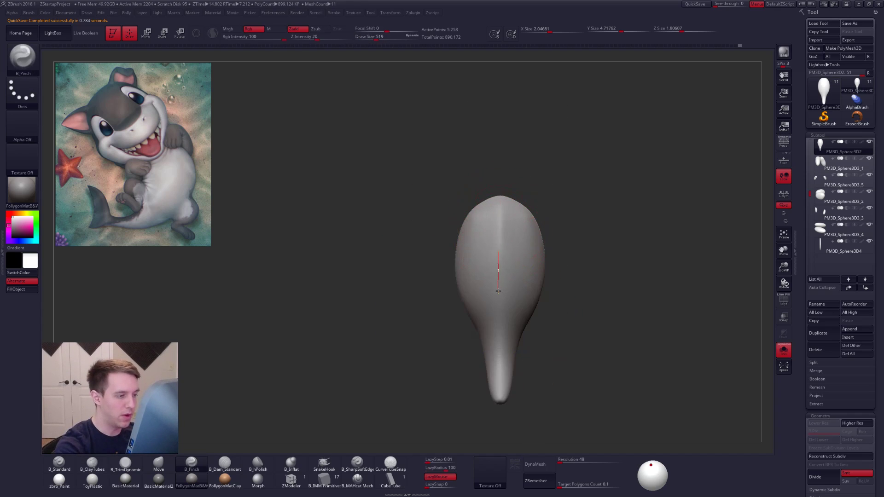
Step: Adjust the isolated body's back and tail profile with the Move brush, and show all the parts again
{"action": "right_click_drag", "start_coordinate": [493, 365], "coordinate": [477, 306]}
{"action": "key", "text": "b"}
{"action": "key", "text": "m"}
{"action": "key", "text": "v"}
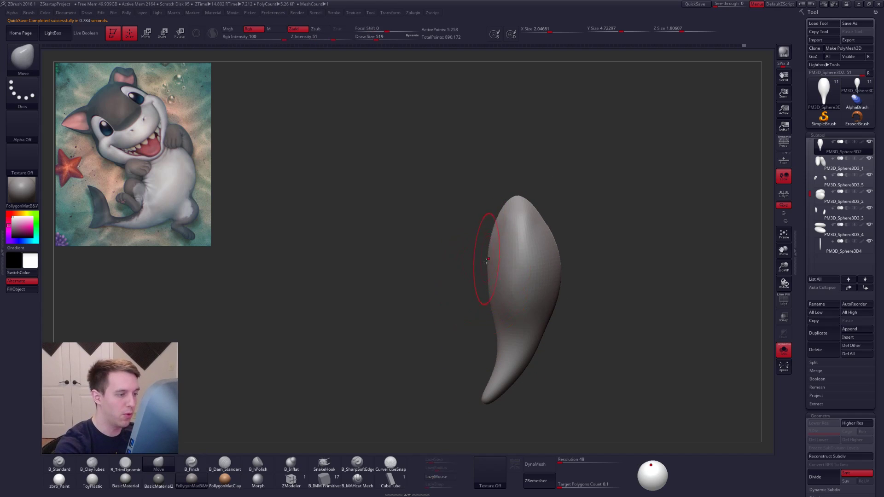
{"action": "left_click_drag", "start_coordinate": [495, 339], "coordinate": [491, 339]}
{"action": "right_click_drag", "start_coordinate": [490, 318], "coordinate": [510, 304], "text": "shift"}
{"action": "key", "text": "shift+s"}
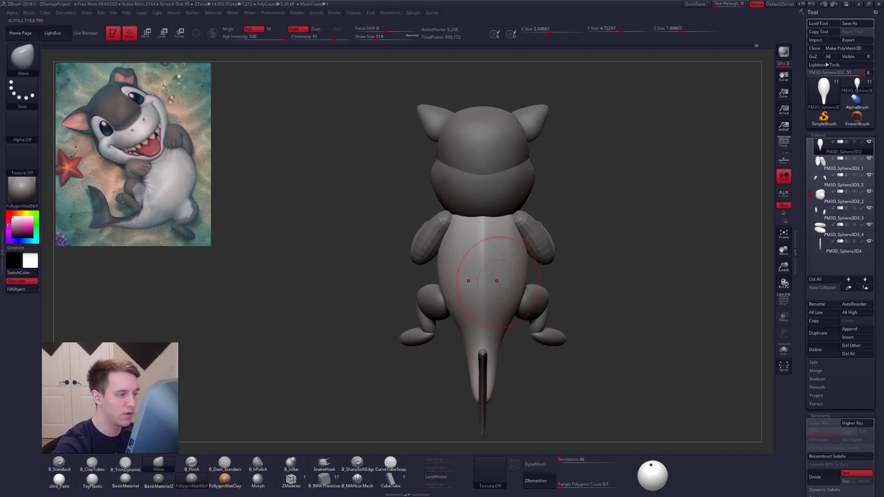
Step: Smooth the back and refine its side profile behind the arms with the Move brush at draw size 537
{"action": "mouse_move", "coordinate": [492, 257]}
{"action": "right_mouse_down"}
{"action": "mouse_move", "coordinate": [483, 260]}
{"action": "mouse_move", "coordinate": [497, 263]}
{"action": "mouse_move", "coordinate": [486, 263]}
{"action": "right_mouse_up"}
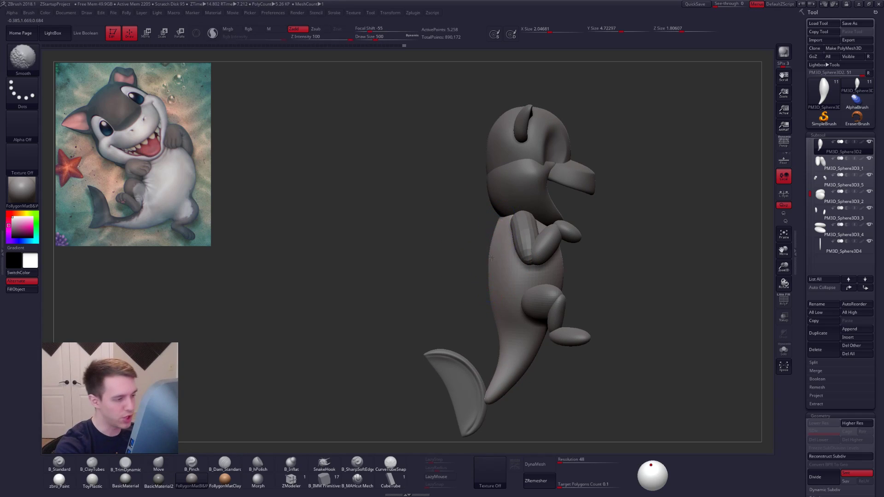
{"action": "right_click_drag", "start_coordinate": [487, 270], "coordinate": [513, 246], "text": "shift"}
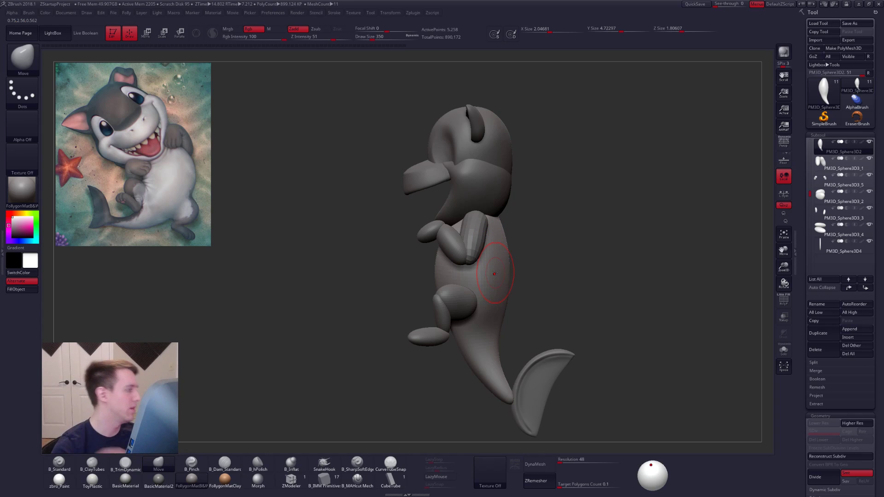
{"action": "key", "text": "space"}
{"action": "left_click_drag", "start_coordinate": [501, 269], "coordinate": [507, 268]}
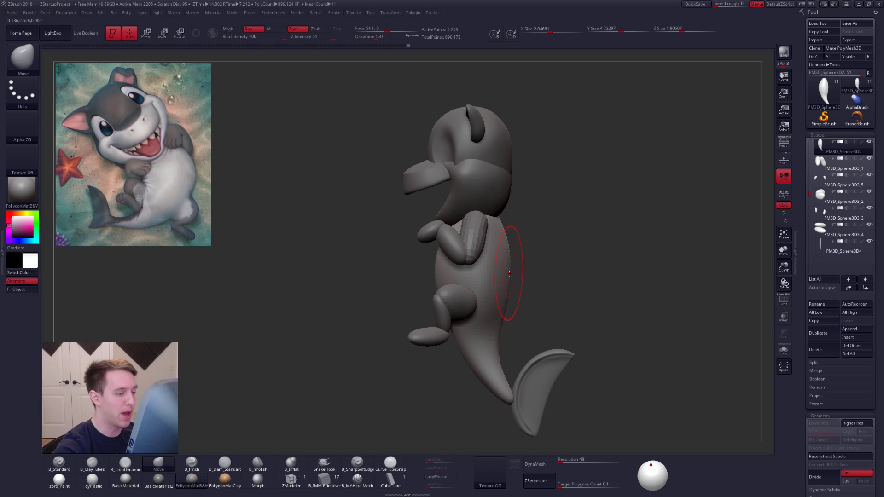
{"action": "mouse_move", "coordinate": [508, 280]}
{"action": "right_mouse_down", "text": "shift"}
{"action": "mouse_move", "coordinate": [533, 259]}
{"action": "mouse_move", "coordinate": [511, 277]}
{"action": "mouse_move", "coordinate": [501, 254]}
{"action": "mouse_move", "coordinate": [518, 260]}
{"action": "mouse_move", "coordinate": [519, 251]}
{"action": "right_mouse_up", "text": "shift"}
Step: Hide the upper arms, forearms and thighs, and reshape the exposed sides of the body with the Move brush
{"action": "left_click", "coordinate": [869, 160]}
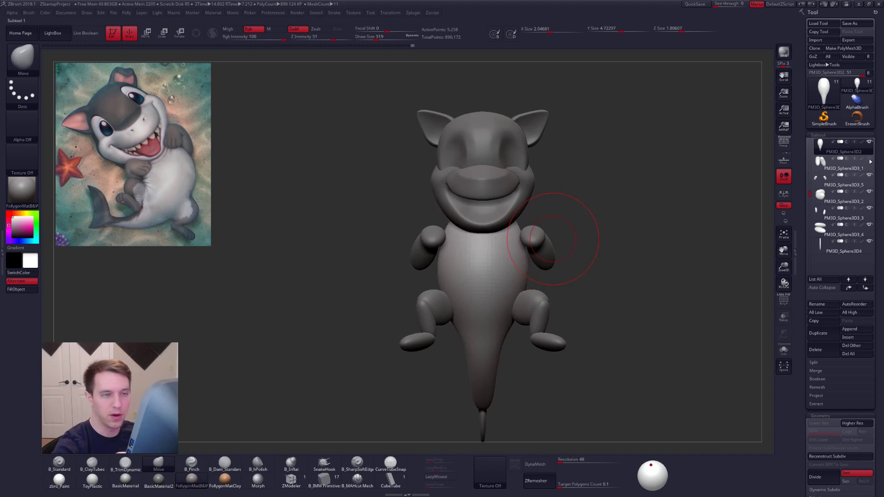
{"action": "left_click", "coordinate": [869, 175]}
{"action": "left_click", "coordinate": [869, 193]}
{"action": "right_click_drag", "start_coordinate": [739, 217], "coordinate": [623, 229], "text": "shift"}
{"action": "key", "text": "space"}
{"action": "right_click_drag", "start_coordinate": [557, 197], "coordinate": [544, 210]}
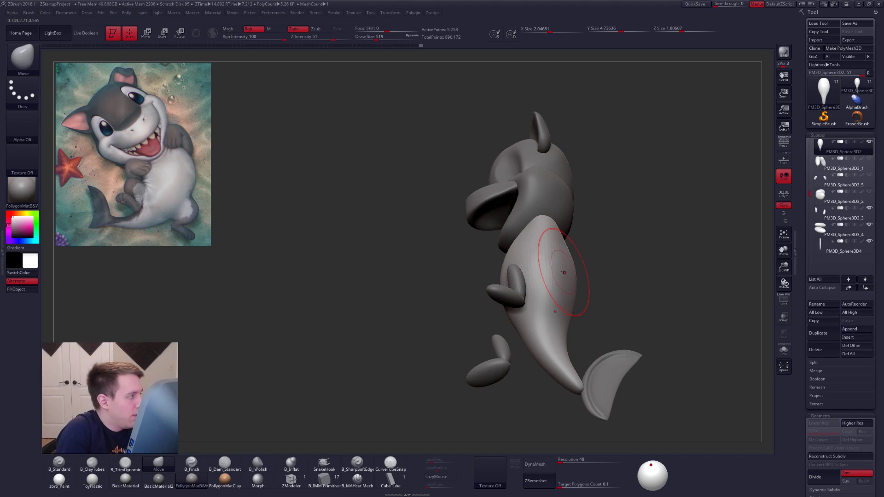
Step: Refine the upper back and shoulder area below the head with the Move and ClayTubes brushes at draw size 537
{"action": "right_click_drag", "start_coordinate": [558, 238], "coordinate": [546, 267]}
{"action": "key", "text": "space"}
{"action": "left_click_drag", "start_coordinate": [546, 263], "coordinate": [549, 262]}
{"action": "right_click_drag", "start_coordinate": [571, 239], "coordinate": [551, 218]}
{"action": "key", "text": "2"}
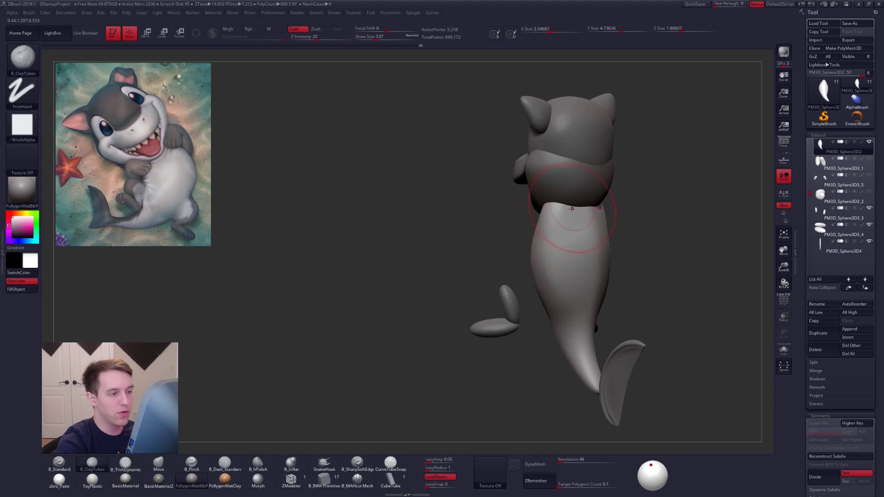
{"action": "right_click_drag", "start_coordinate": [559, 255], "coordinate": [586, 230], "text": "shift"}
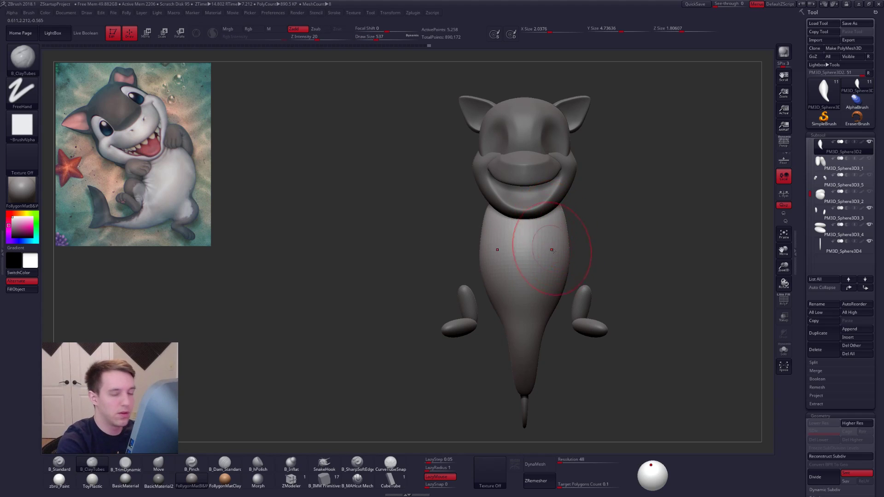
Step: Show and select the upper arms, and shift them slightly along the body with a Transpose move line
{"action": "left_click", "coordinate": [832, 164]}
{"action": "right_click_drag", "start_coordinate": [591, 251], "coordinate": [537, 271]}
{"action": "key", "text": "w"}
{"action": "left_click_drag", "start_coordinate": [558, 252], "coordinate": [560, 319]}
{"action": "left_click_drag", "start_coordinate": [559, 286], "coordinate": [561, 281]}
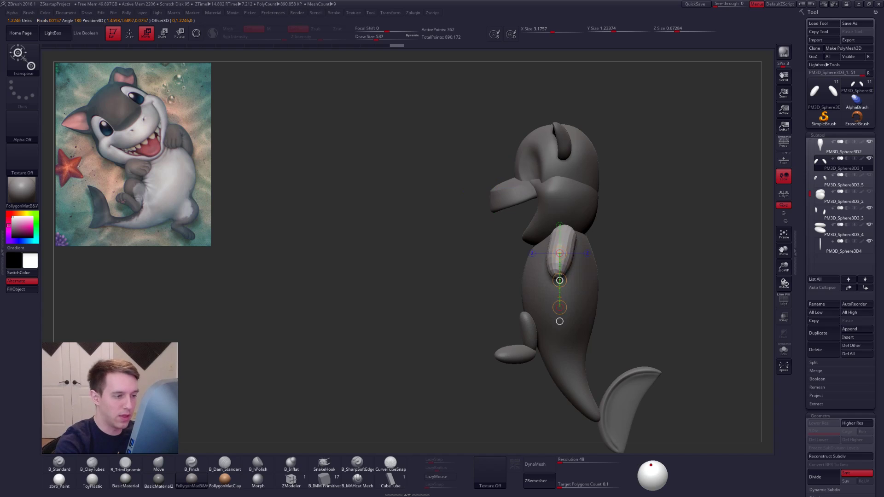
Step: Fit the upper arms against the shoulders with the Move brush at draw size 615
{"action": "key", "text": "q"}
{"action": "key", "text": "b"}
{"action": "key", "text": "m"}
{"action": "key", "text": "v"}
{"action": "right_click_drag", "start_coordinate": [572, 258], "coordinate": [582, 236], "text": "shift"}
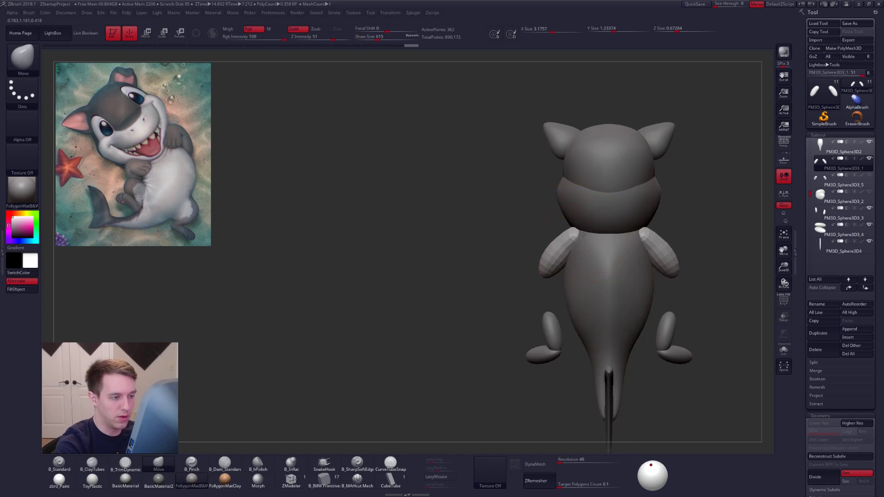
{"action": "left_click_drag", "start_coordinate": [585, 235], "coordinate": [586, 237]}
{"action": "mouse_move", "coordinate": [561, 239]}
{"action": "right_mouse_down"}
{"action": "mouse_move", "coordinate": [598, 237]}
{"action": "mouse_move", "coordinate": [584, 221]}
{"action": "right_mouse_up"}
Step: Show the forearms and hands, reselect the upper arms and subdivide them up to level 4
{"action": "left_click", "coordinate": [824, 181]}
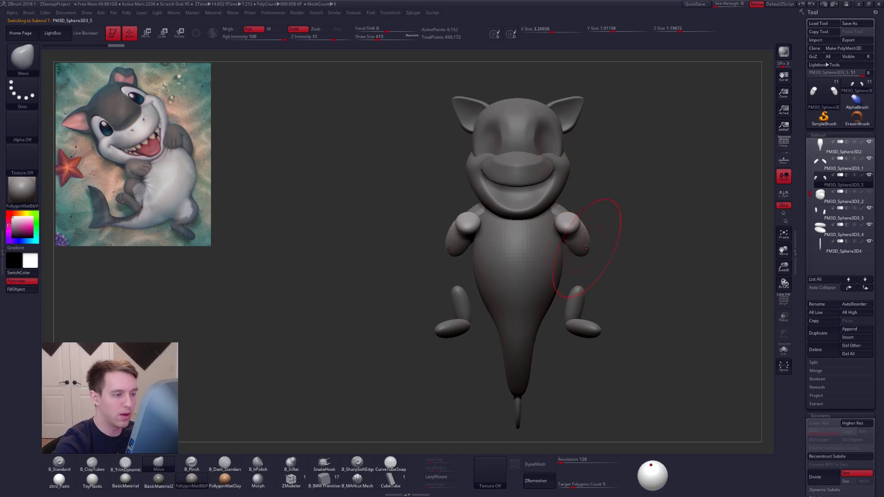
{"action": "left_click", "coordinate": [559, 209], "text": "alt"}
{"action": "right_click_drag", "start_coordinate": [529, 235], "coordinate": [568, 238], "text": "shift"}
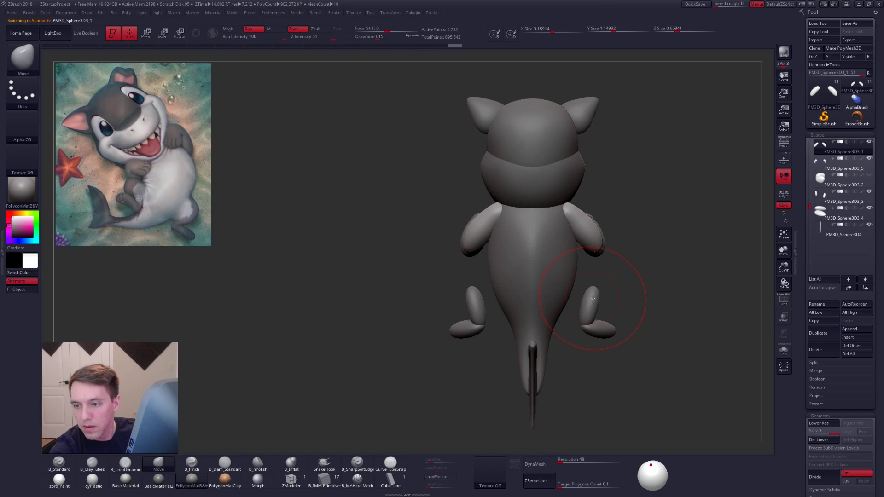
{"action": "key", "text": "space"}
{"action": "left_click_drag", "start_coordinate": [495, 222], "coordinate": [488, 221]}
{"action": "key", "text": "ctrl+d"}
Step: Shape the tops of the upper arms where they meet the shoulders with the Move brush at draw size 381
{"action": "mouse_move", "coordinate": [488, 222]}
{"action": "right_mouse_down"}
{"action": "mouse_move", "coordinate": [513, 218]}
{"action": "mouse_move", "coordinate": [481, 255]}
{"action": "right_mouse_up"}
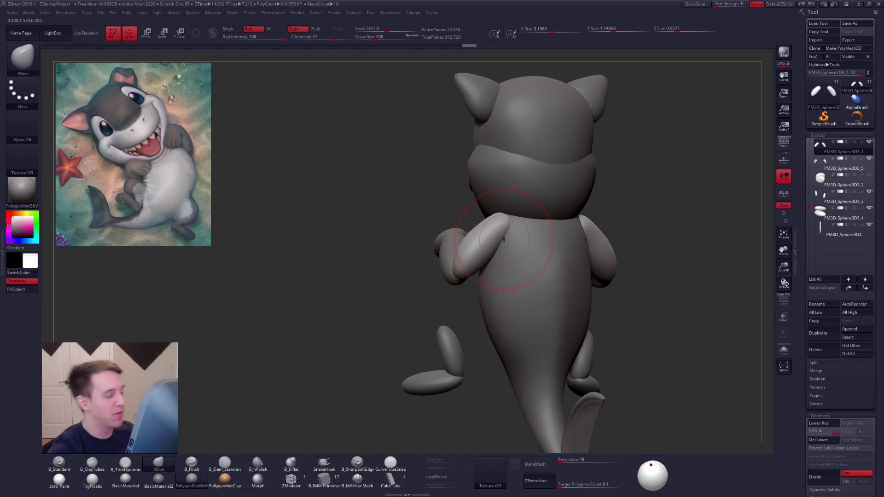
{"action": "key", "text": "space"}
{"action": "left_click_drag", "start_coordinate": [516, 247], "coordinate": [510, 248]}
{"action": "right_click_drag", "start_coordinate": [510, 246], "coordinate": [519, 232]}
{"action": "key", "text": "space"}
{"action": "left_click_drag", "start_coordinate": [501, 243], "coordinate": [504, 243]}
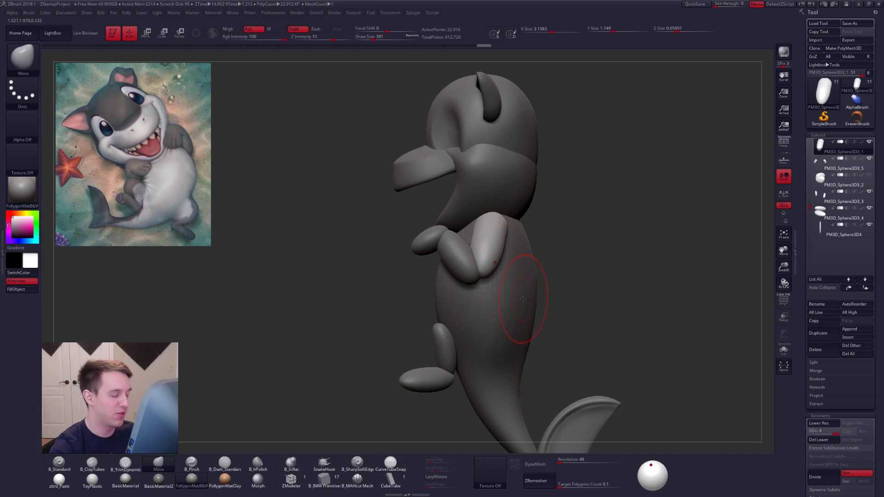
{"action": "mouse_move", "coordinate": [523, 298]}
{"action": "right_mouse_down"}
{"action": "mouse_move", "coordinate": [661, 348]}
{"action": "mouse_move", "coordinate": [661, 340]}
{"action": "right_mouse_up"}
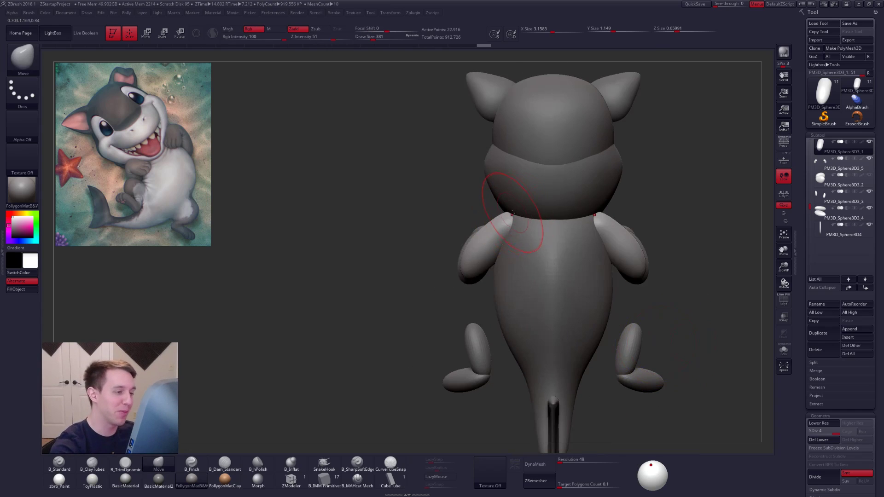
{"action": "right_click_drag", "start_coordinate": [511, 219], "coordinate": [523, 233], "text": "ctrl"}
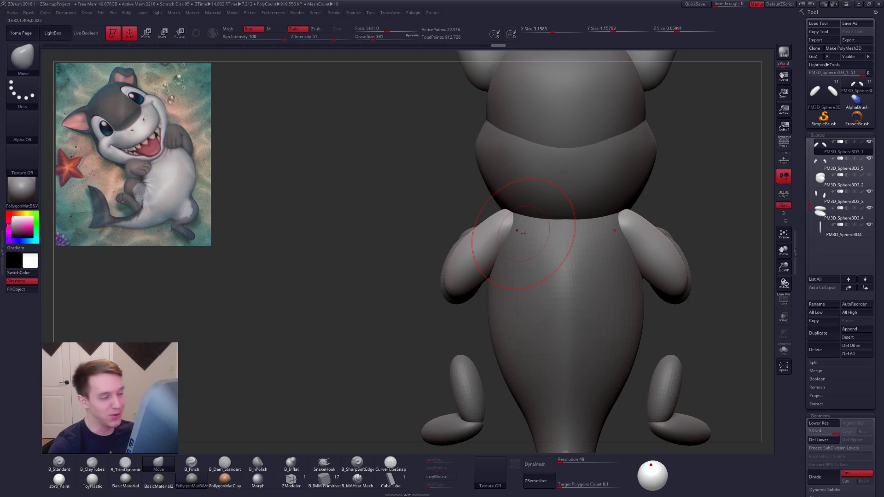
Step: Rotate the upper arms inwards about the shoulders with a Transpose line running from shoulder to elbow
{"action": "key", "text": "r"}
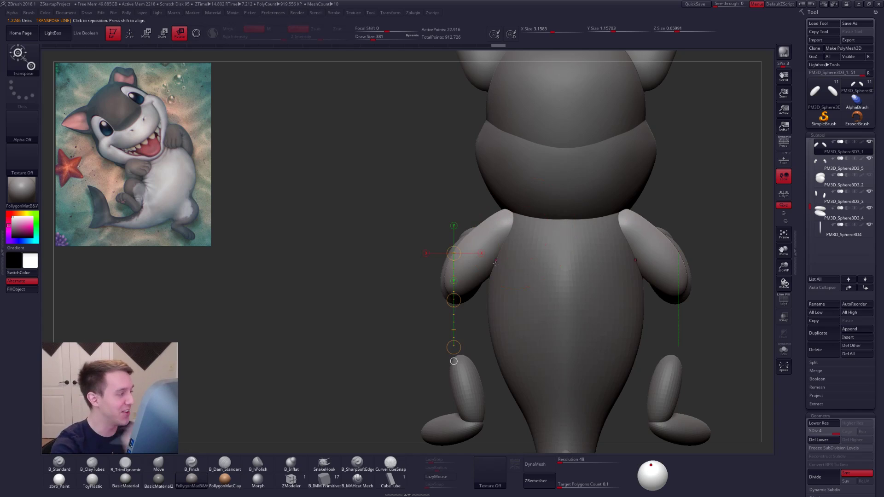
{"action": "mouse_move", "coordinate": [511, 213]}
{"action": "left_mouse_down"}
{"action": "mouse_move", "coordinate": [418, 326]}
{"action": "mouse_move", "coordinate": [440, 320]}
{"action": "left_mouse_up"}
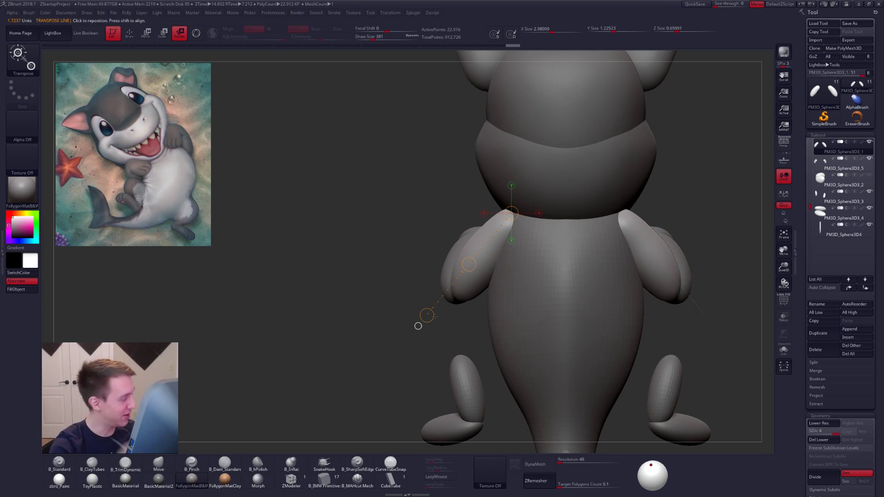
{"action": "right_click_drag", "start_coordinate": [435, 316], "coordinate": [487, 318], "text": "shift"}
Step: Select the forearms and hands and move them horizontally inwards to line up with the upper arms
{"action": "left_click", "coordinate": [441, 278], "text": "alt"}
{"action": "right_click_drag", "start_coordinate": [448, 281], "coordinate": [502, 292], "text": "alt"}
{"action": "key", "text": "w"}
{"action": "mouse_move", "coordinate": [487, 299]}
{"action": "left_mouse_down", "text": "shift"}
{"action": "mouse_move", "coordinate": [542, 299]}
{"action": "mouse_move", "coordinate": [525, 300]}
{"action": "left_mouse_up", "text": "shift"}
{"action": "right_click_drag", "start_coordinate": [454, 294], "coordinate": [505, 289], "text": "shift"}
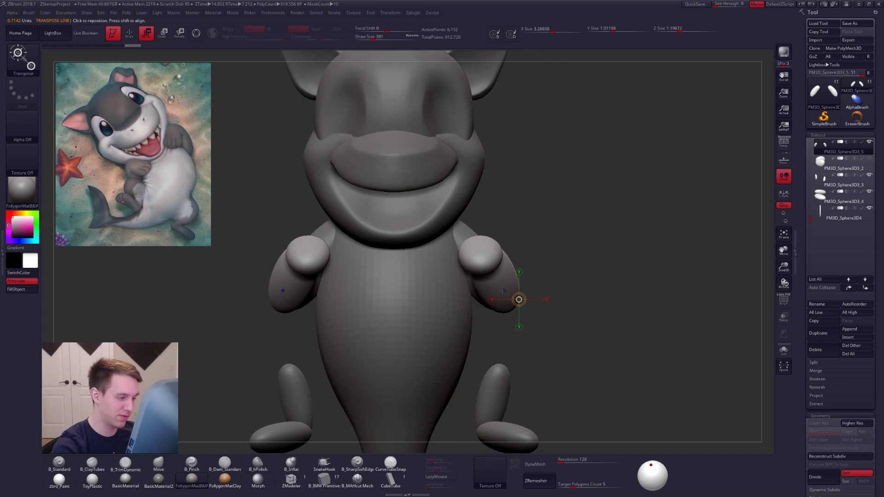
{"action": "mouse_move", "coordinate": [496, 292]}
{"action": "left_mouse_down", "text": "shift"}
{"action": "mouse_move", "coordinate": [552, 293]}
{"action": "mouse_move", "coordinate": [516, 289]}
{"action": "left_mouse_up", "text": "shift"}
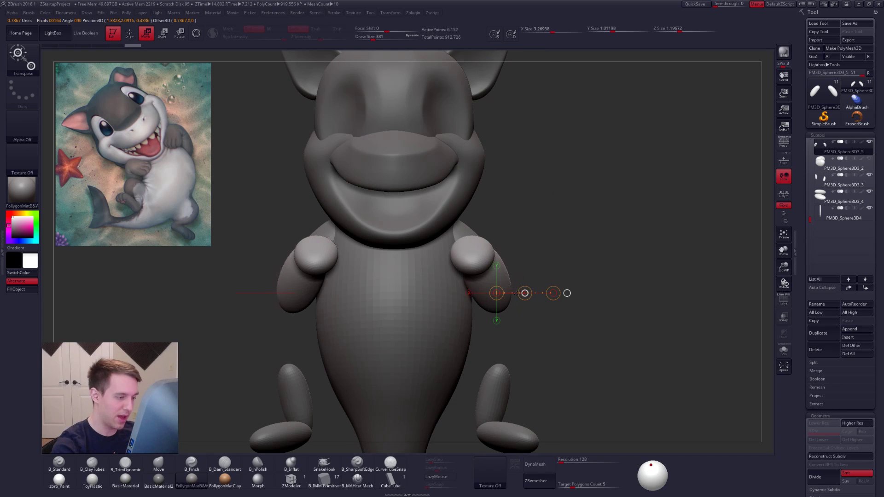
{"action": "mouse_move", "coordinate": [516, 289]}
{"action": "right_mouse_down"}
{"action": "mouse_move", "coordinate": [504, 309]}
{"action": "mouse_move", "coordinate": [577, 284]}
{"action": "right_mouse_up"}
{"action": "key", "text": "q"}
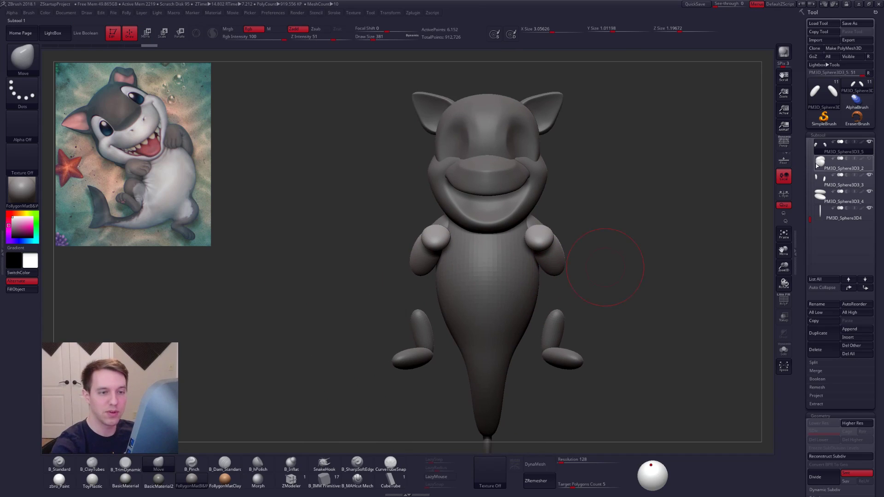
Step: Show the hidden thighs again and check the whole body's proportions from the front and side
{"action": "left_click", "coordinate": [816, 165]}
{"action": "right_click_drag", "start_coordinate": [716, 228], "coordinate": [685, 221], "text": "alt"}
{"action": "mouse_move", "coordinate": [676, 371]}
{"action": "right_mouse_down"}
{"action": "mouse_move", "coordinate": [718, 371]}
{"action": "mouse_move", "coordinate": [680, 368]}
{"action": "right_mouse_up"}
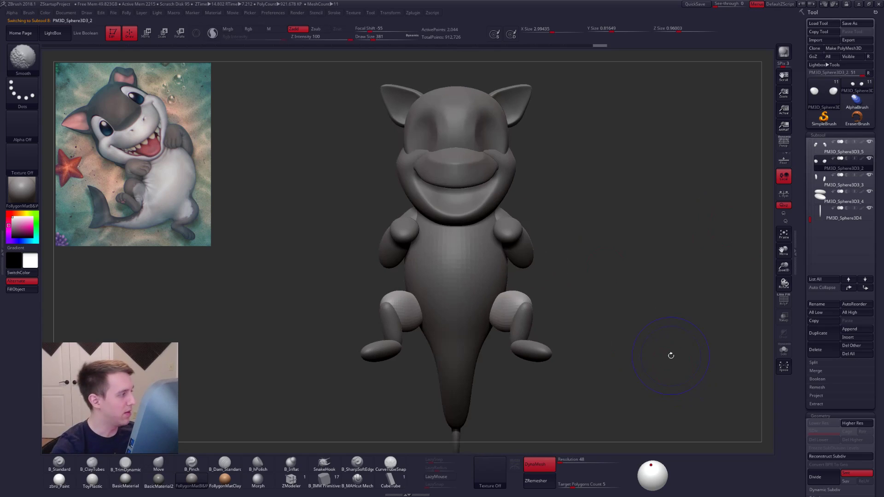
{"action": "left_click", "coordinate": [525, 259]}
{"action": "right_click_drag", "start_coordinate": [524, 259], "coordinate": [501, 240]}
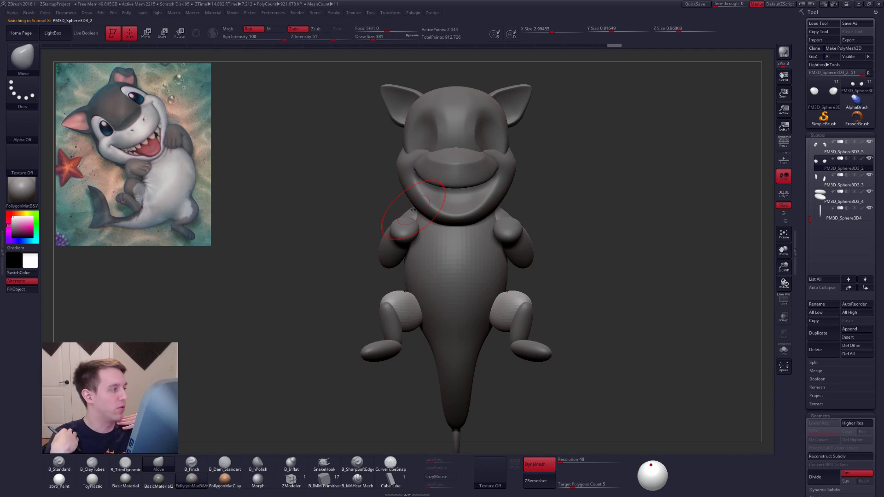
{"action": "right_click_drag", "start_coordinate": [519, 237], "coordinate": [540, 222]}
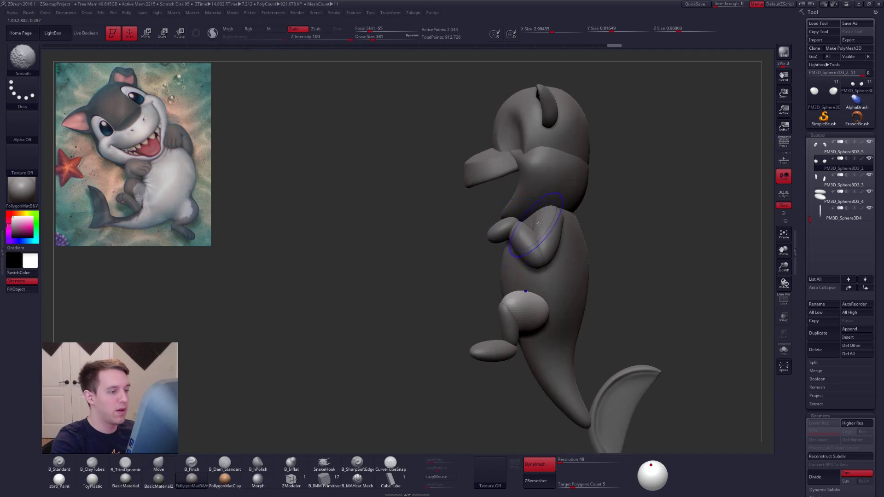
Step: Select the forearms and hands and adjust their placement along a Transpose move line from elbow to hand
{"action": "left_click", "coordinate": [526, 235], "text": "alt"}
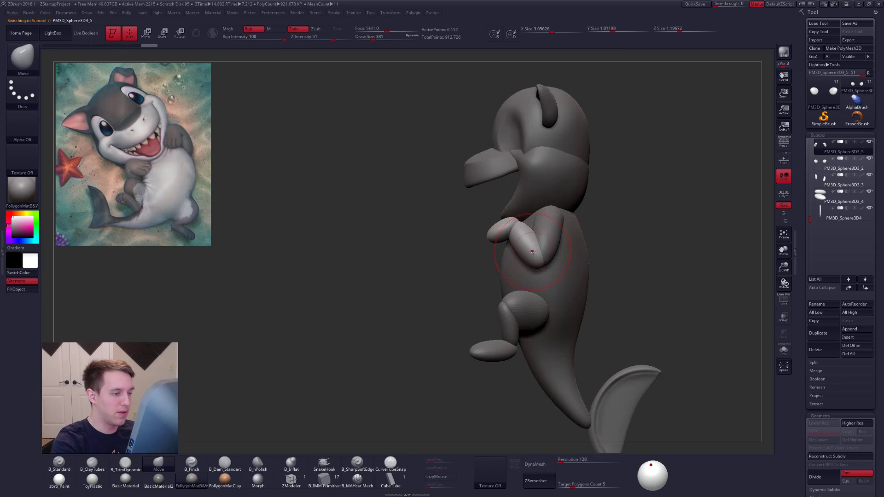
{"action": "key", "text": "w"}
{"action": "left_click_drag", "start_coordinate": [541, 263], "coordinate": [495, 213]}
{"action": "right_click_drag", "start_coordinate": [486, 203], "coordinate": [566, 215]}
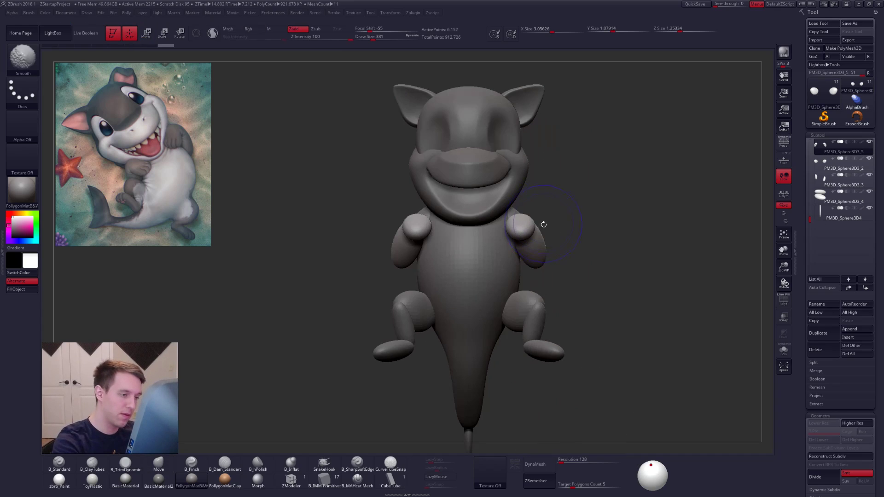
Step: Rotate the forearms and hands with a Transpose rotate line to change their angle in front of the chest
{"action": "key", "text": "r"}
{"action": "left_click_drag", "start_coordinate": [566, 215], "coordinate": [579, 200]}
{"action": "key", "text": "q"}
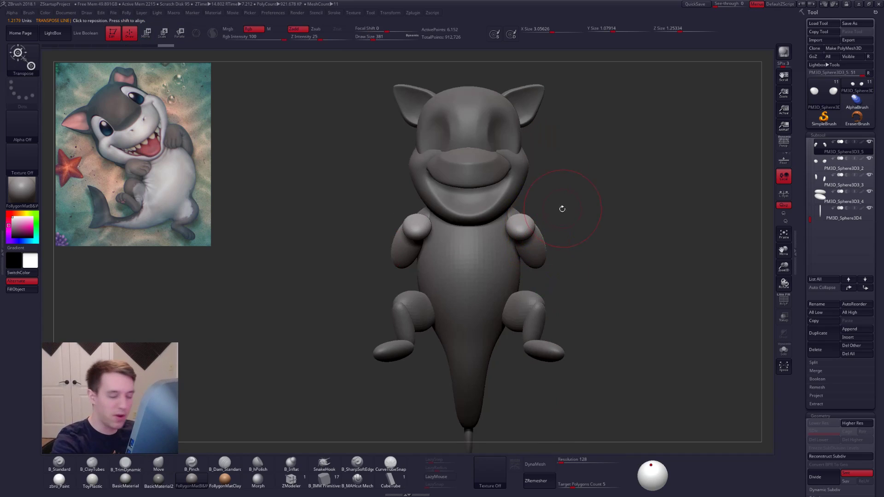
{"action": "key", "text": "r"}
{"action": "left_click", "coordinate": [540, 238]}
{"action": "left_click_drag", "start_coordinate": [539, 235], "coordinate": [526, 282]}
{"action": "right_click_drag", "start_coordinate": [526, 281], "coordinate": [522, 240]}
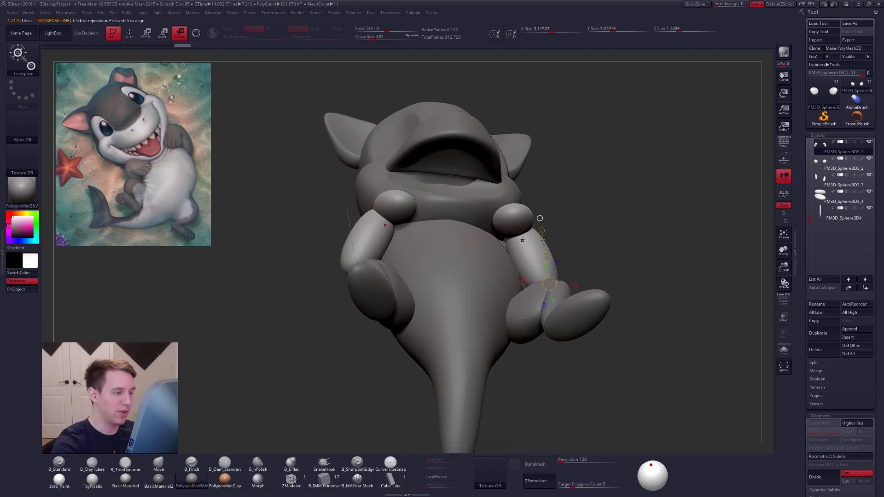
Step: Adjust the hands with the Move brush at draw size 482 while the forearms are masked
{"action": "key", "text": "q"}
{"action": "key", "text": "b"}
{"action": "key", "text": "m"}
{"action": "key", "text": "v"}
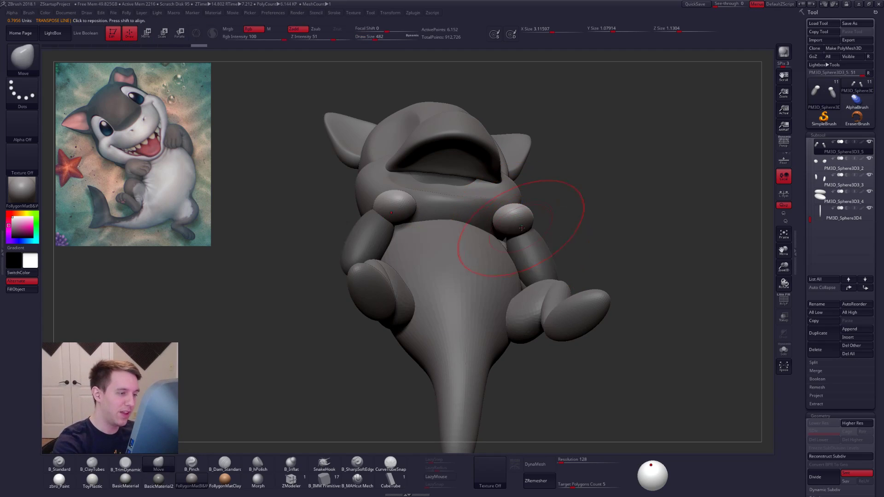
{"action": "right_click_drag", "start_coordinate": [528, 218], "coordinate": [573, 266]}
{"action": "mouse_move", "coordinate": [546, 295]}
{"action": "right_mouse_down"}
{"action": "mouse_move", "coordinate": [575, 334]}
{"action": "mouse_move", "coordinate": [588, 296]}
{"action": "mouse_move", "coordinate": [557, 294]}
{"action": "mouse_move", "coordinate": [552, 309]}
{"action": "right_mouse_up"}
Step: Shape the forearms around the elbows and wrists with the Move brush at draw sizes 307 and 265, keeping the hands masked
{"action": "key", "text": "space"}
{"action": "left_click_drag", "start_coordinate": [549, 305], "coordinate": [546, 317]}
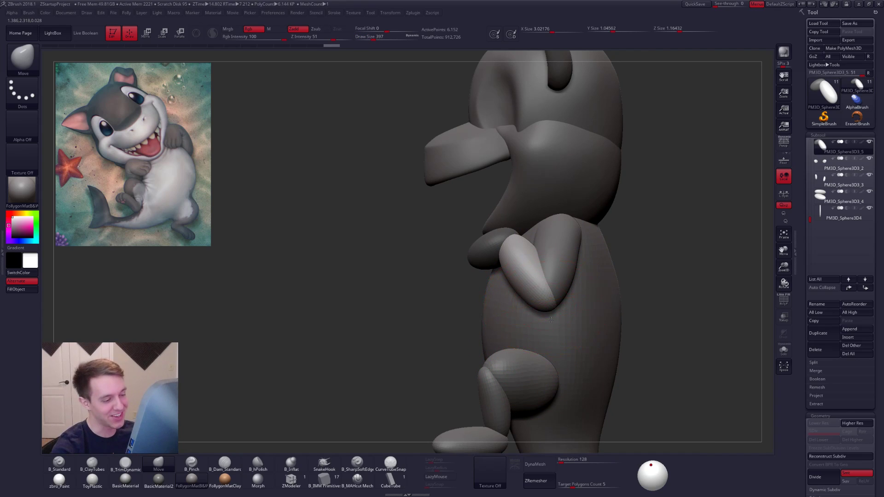
{"action": "right_click_drag", "start_coordinate": [550, 320], "coordinate": [581, 315], "text": "shift"}
{"action": "key", "text": "space"}
{"action": "left_click_drag", "start_coordinate": [543, 291], "coordinate": [537, 292]}
{"action": "right_click_drag", "start_coordinate": [461, 302], "coordinate": [506, 304], "text": "alt"}
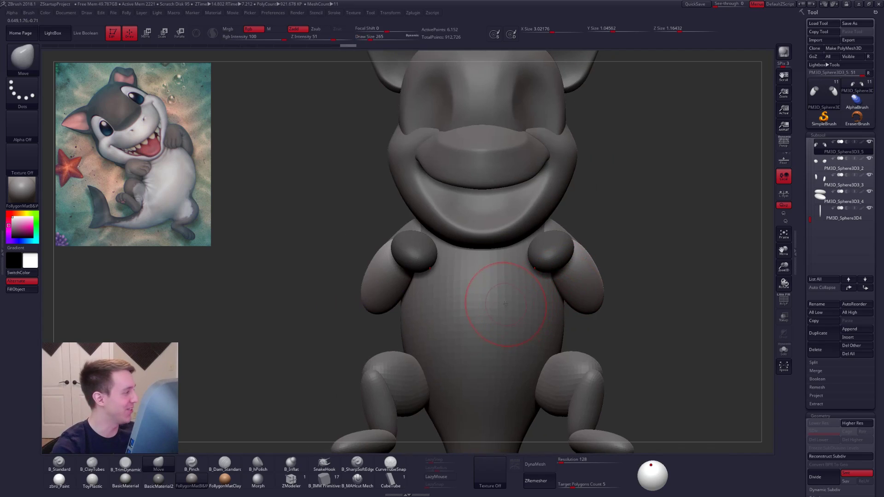
Step: Isolate the hands' polygroup and split the hands from the forearms into their own subtool
{"action": "right_click_drag", "start_coordinate": [688, 364], "coordinate": [663, 355], "text": "alt"}
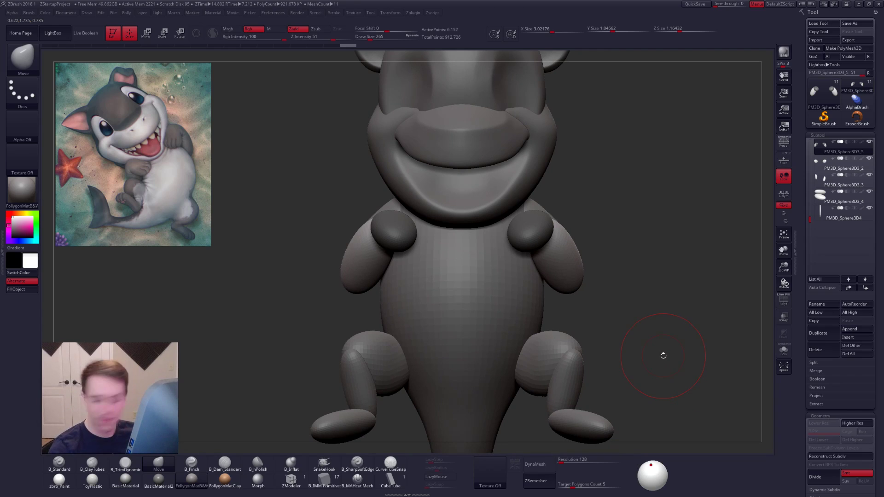
{"action": "key", "text": "space"}
{"action": "key", "text": "shift+f"}
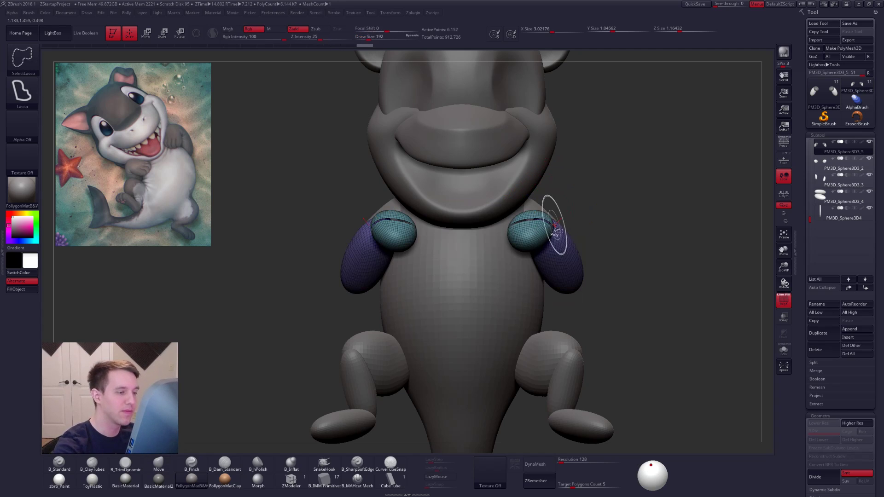
{"action": "left_click", "coordinate": [554, 226], "text": "ctrl+shift"}
{"action": "left_click_drag", "start_coordinate": [575, 198], "coordinate": [593, 205], "text": "ctrl+shift"}
{"action": "key", "text": "1"}
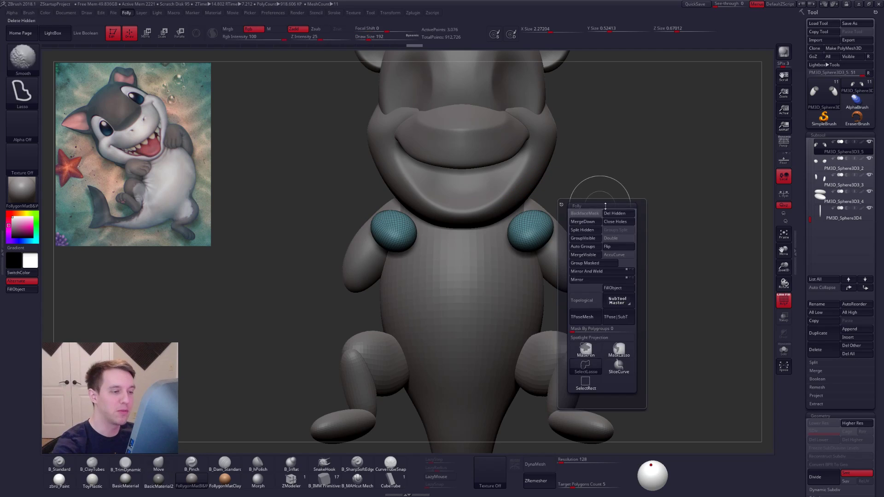
{"action": "left_click_drag", "start_coordinate": [661, 161], "coordinate": [683, 151], "text": "ctrl+shift"}
{"action": "key", "text": "1"}
{"action": "left_click", "coordinate": [630, 215]}
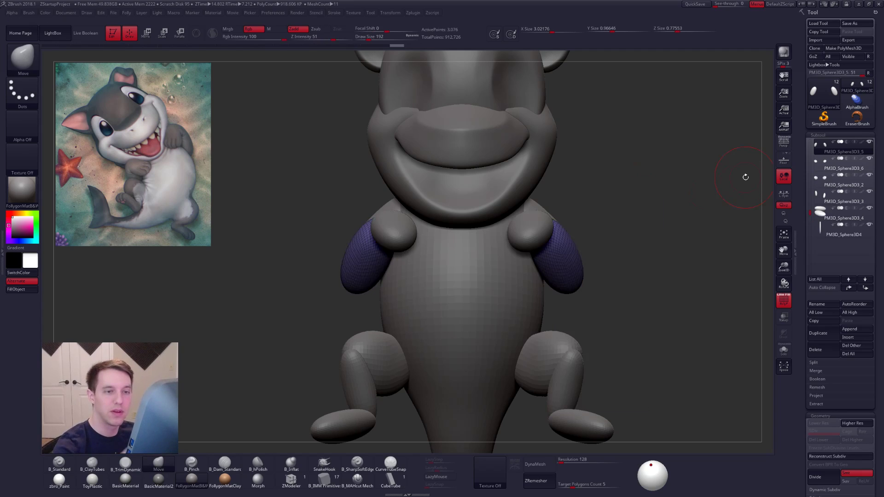
Step: Rotate the forearms at the elbows with a Transpose rotate line so they point forward, nearly horizontal
{"action": "left_click_drag", "start_coordinate": [659, 305], "coordinate": [627, 378]}
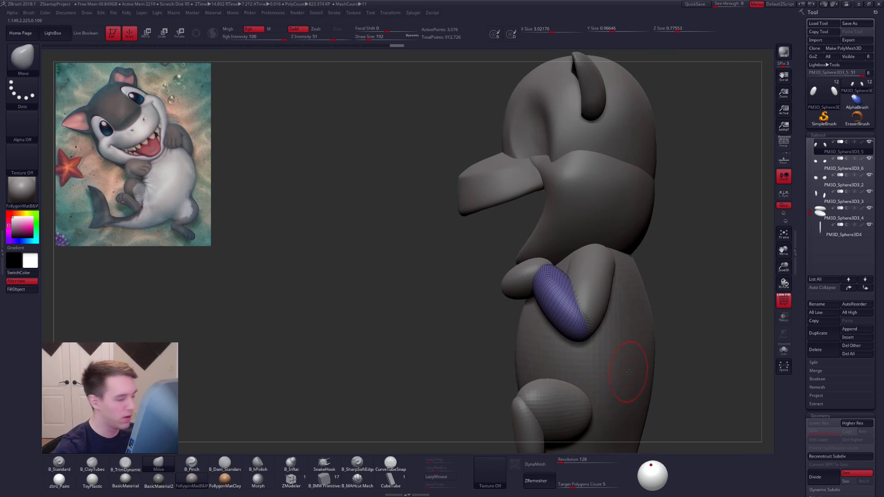
{"action": "key", "text": "ctrl+z"}
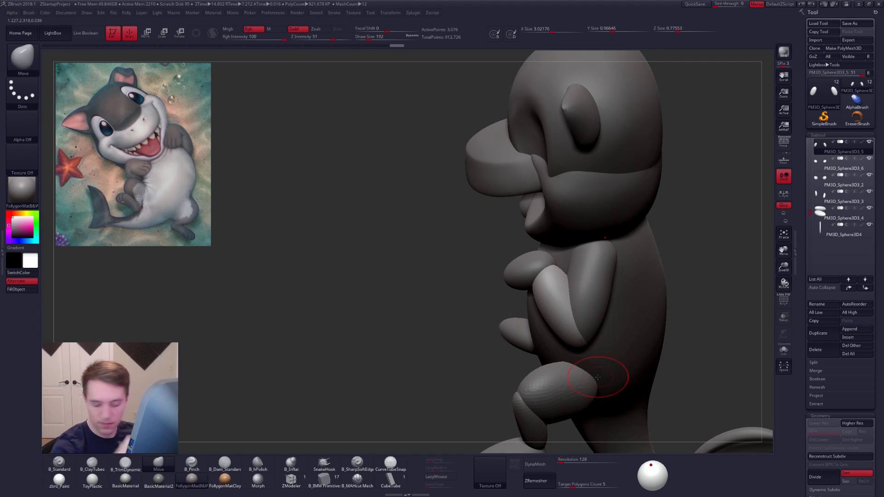
{"action": "mouse_move", "coordinate": [573, 323]}
{"action": "right_mouse_down"}
{"action": "mouse_move", "coordinate": [606, 321]}
{"action": "mouse_move", "coordinate": [572, 334]}
{"action": "mouse_move", "coordinate": [581, 333]}
{"action": "right_mouse_up"}
{"action": "key", "text": "r"}
{"action": "mouse_move", "coordinate": [576, 333]}
{"action": "left_mouse_down"}
{"action": "mouse_move", "coordinate": [703, 325]}
{"action": "mouse_move", "coordinate": [668, 286]}
{"action": "mouse_move", "coordinate": [619, 279]}
{"action": "mouse_move", "coordinate": [595, 295]}
{"action": "left_mouse_up"}
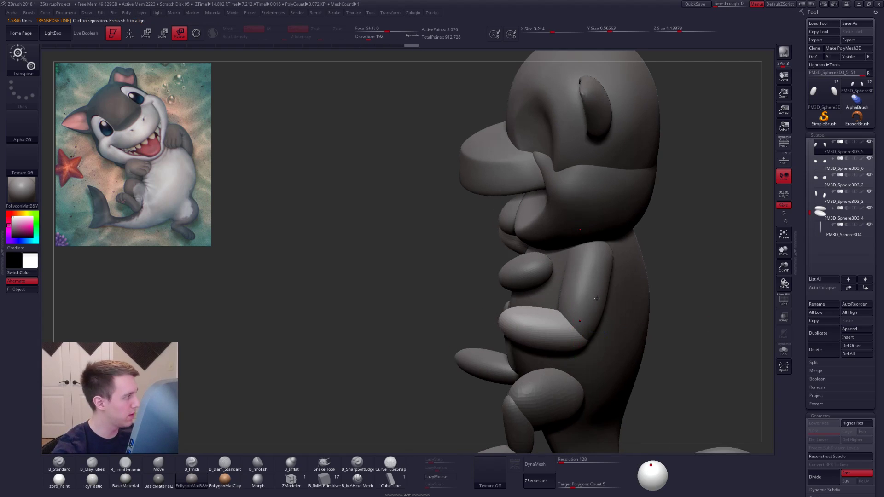
Step: Return to drawing mode, select the forearms and subdivide them twice, choosing the ClayTubes brush for sculpting
{"action": "left_click", "coordinate": [573, 299], "text": "alt"}
{"action": "key", "text": "q"}
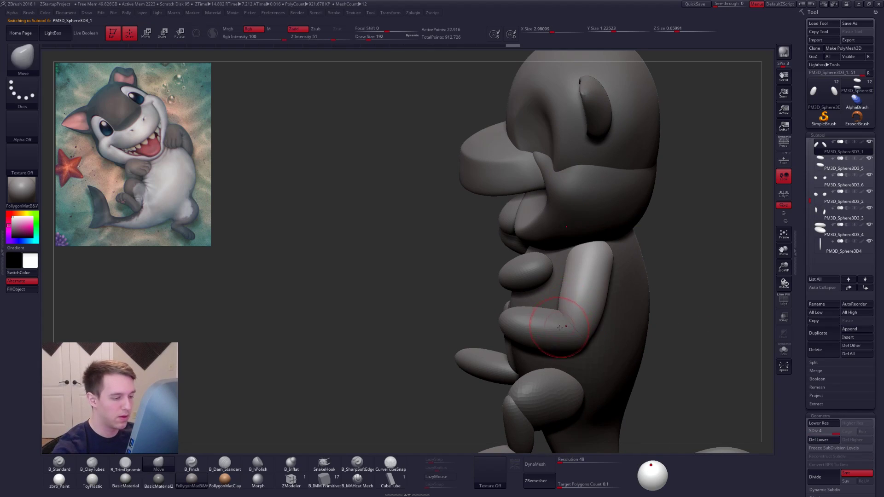
{"action": "left_click", "coordinate": [558, 326], "text": "alt"}
{"action": "left_click_drag", "start_coordinate": [392, 341], "coordinate": [592, 313]}
{"action": "key", "text": "alt+s"}
{"action": "key", "text": "ctrl+d"}
{"action": "key", "text": "ctrl+d"}
{"action": "mouse_move", "coordinate": [469, 256]}
{"action": "right_mouse_down", "text": "ctrl"}
{"action": "mouse_move", "coordinate": [443, 310]}
{"action": "mouse_move", "coordinate": [473, 257]}
{"action": "mouse_move", "coordinate": [495, 303]}
{"action": "right_mouse_up", "text": "ctrl"}
{"action": "key", "text": "2"}
{"action": "key", "text": "alt+s"}
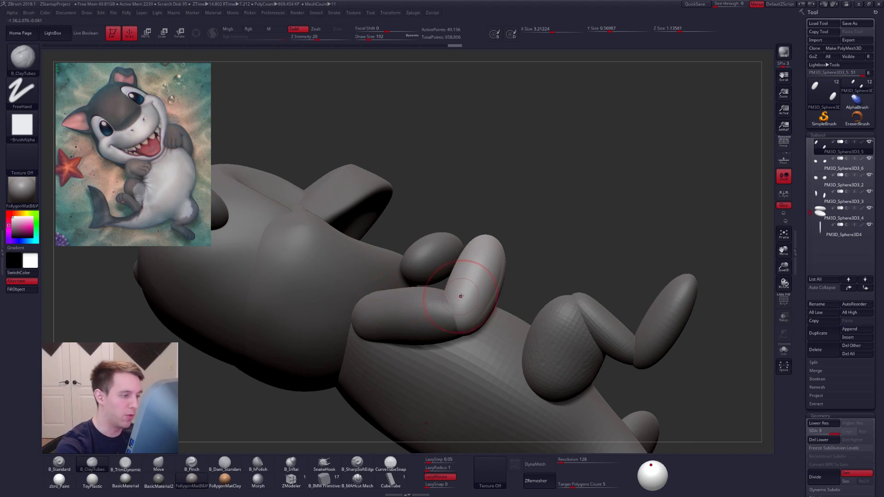
Step: Isolate the forearms, drop them two subdivision levels and switch to the Move brush to reshape them
{"action": "mouse_move", "coordinate": [464, 303]}
{"action": "right_mouse_down"}
{"action": "mouse_move", "coordinate": [492, 297]}
{"action": "mouse_move", "coordinate": [489, 316]}
{"action": "mouse_move", "coordinate": [469, 319]}
{"action": "mouse_move", "coordinate": [515, 271]}
{"action": "right_mouse_up"}
{"action": "key", "text": "alt+s"}
{"action": "key", "text": "shift+d"}
{"action": "key", "text": "shift+d"}
{"action": "key", "text": "space"}
{"action": "mouse_move", "coordinate": [519, 267]}
{"action": "left_mouse_down"}
{"action": "mouse_move", "coordinate": [531, 250]}
{"action": "mouse_move", "coordinate": [525, 261]}
{"action": "left_mouse_up"}
{"action": "key", "text": "b"}
{"action": "key", "text": "m"}
{"action": "key", "text": "v"}
{"action": "mouse_move", "coordinate": [524, 261]}
{"action": "right_mouse_down"}
{"action": "mouse_move", "coordinate": [496, 262]}
{"action": "mouse_move", "coordinate": [567, 291]}
{"action": "right_mouse_up"}
Step: Flatten the forearms near the wrists with the TrimDynamic brush and smooth the surface at subdivision level 2
{"action": "key", "text": "b"}
{"action": "key", "text": "t"}
{"action": "key", "text": "d"}
{"action": "mouse_move", "coordinate": [497, 261]}
{"action": "right_mouse_down"}
{"action": "mouse_move", "coordinate": [524, 259]}
{"action": "mouse_move", "coordinate": [546, 276]}
{"action": "mouse_move", "coordinate": [476, 275]}
{"action": "right_mouse_up"}
{"action": "key", "text": "ctrl+d"}
{"action": "left_click_drag", "start_coordinate": [489, 241], "coordinate": [486, 249]}
{"action": "right_click_drag", "start_coordinate": [488, 251], "coordinate": [517, 252]}
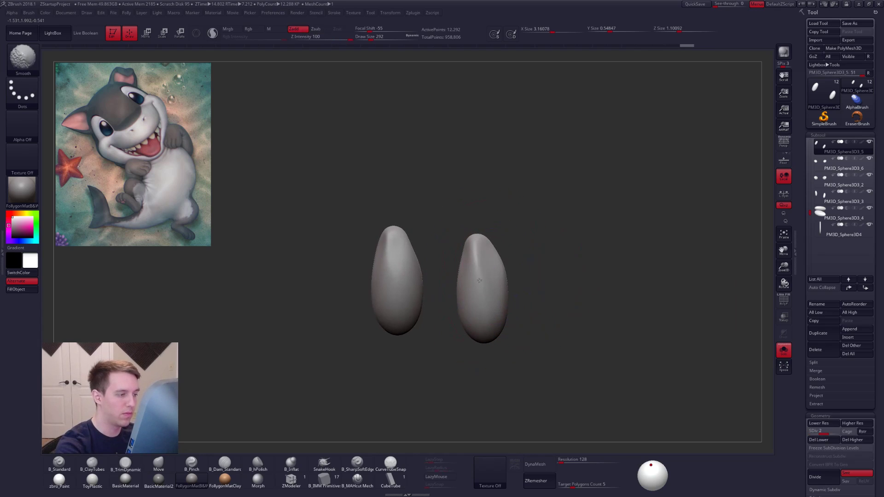
{"action": "right_click_drag", "start_coordinate": [479, 281], "coordinate": [472, 278]}
{"action": "left_click_drag", "start_coordinate": [454, 263], "coordinate": [459, 250], "text": "shift"}
Step: Reshape the forearms' sides and wrist ends with the Move brush at draw size 279 and smaller
{"action": "right_click_drag", "start_coordinate": [469, 286], "coordinate": [499, 276]}
{"action": "key", "text": "b"}
{"action": "key", "text": "m"}
{"action": "key", "text": "v"}
{"action": "key", "text": "bracketright"}
{"action": "left_click_drag", "start_coordinate": [497, 275], "coordinate": [490, 278]}
{"action": "mouse_move", "coordinate": [518, 278]}
{"action": "right_mouse_down"}
{"action": "mouse_move", "coordinate": [437, 283]}
{"action": "mouse_move", "coordinate": [462, 257]}
{"action": "right_mouse_up"}
{"action": "left_click_drag", "start_coordinate": [460, 252], "coordinate": [455, 256]}
{"action": "key", "text": "shift+s"}
{"action": "right_click", "coordinate": [453, 271]}
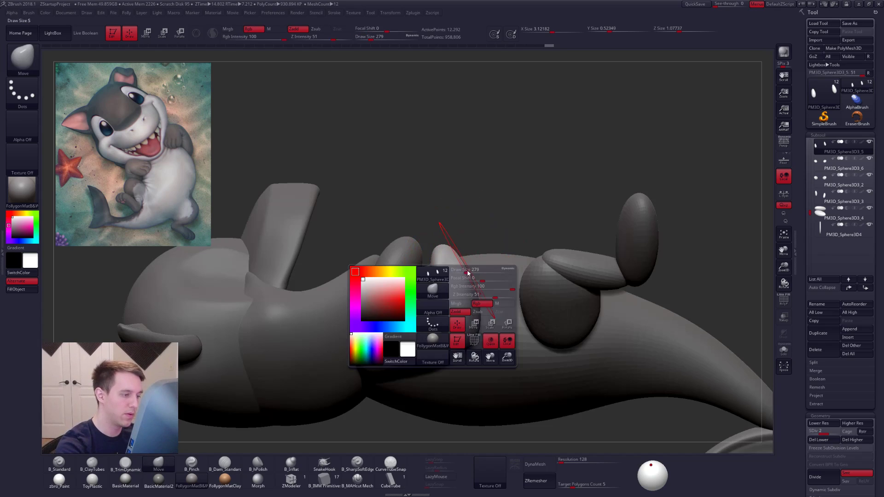
{"action": "key", "text": "bracketleft"}
{"action": "left_click_drag", "start_coordinate": [466, 307], "coordinate": [467, 301]}
Step: Refine the forearms' contour from the side and underneath with the Move brush at draw sizes 227 and 215
{"action": "right_click_drag", "start_coordinate": [469, 334], "coordinate": [494, 321], "text": "alt"}
{"action": "key", "text": "space"}
{"action": "left_click", "coordinate": [455, 297]}
{"action": "key", "text": "space"}
{"action": "left_click", "coordinate": [456, 300]}
{"action": "left_click_drag", "start_coordinate": [461, 300], "coordinate": [462, 297]}
{"action": "right_click_drag", "start_coordinate": [461, 299], "coordinate": [414, 304]}
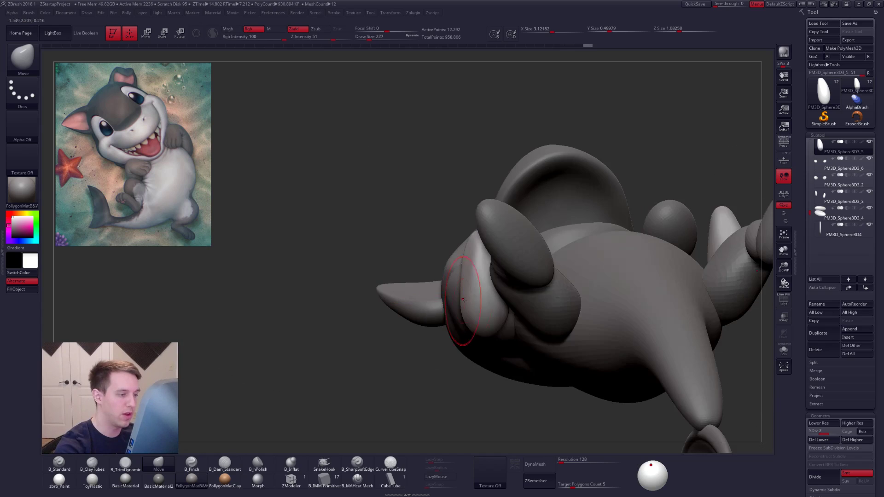
{"action": "key", "text": "alt+s"}
{"action": "right_click_drag", "start_coordinate": [481, 296], "coordinate": [476, 296]}
{"action": "key", "text": "space"}
{"action": "left_click", "coordinate": [478, 297]}
{"action": "key", "text": "space"}
{"action": "left_click", "coordinate": [479, 279]}
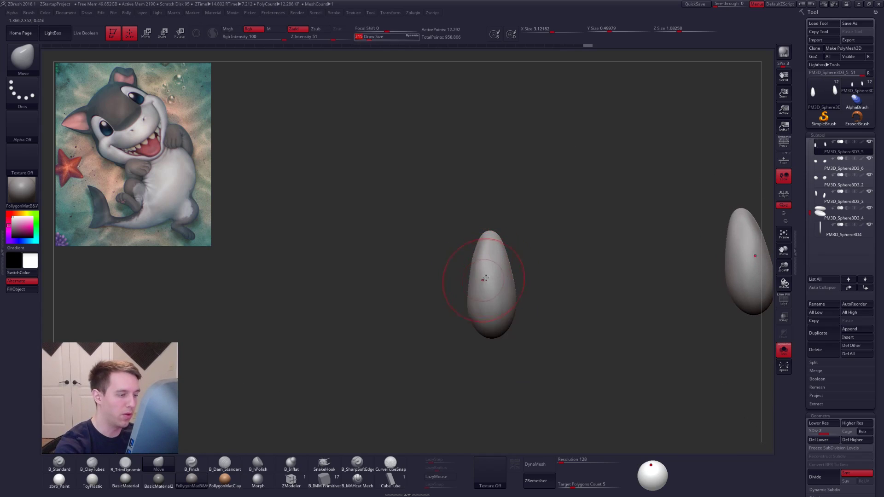
Step: DynaMesh the forearms, ZRemesh them with a target polygon count of 0.1, and subdivide them three times
{"action": "left_click", "coordinate": [616, 340], "text": "ctrl"}
{"action": "left_click", "coordinate": [624, 365], "text": "ctrl"}
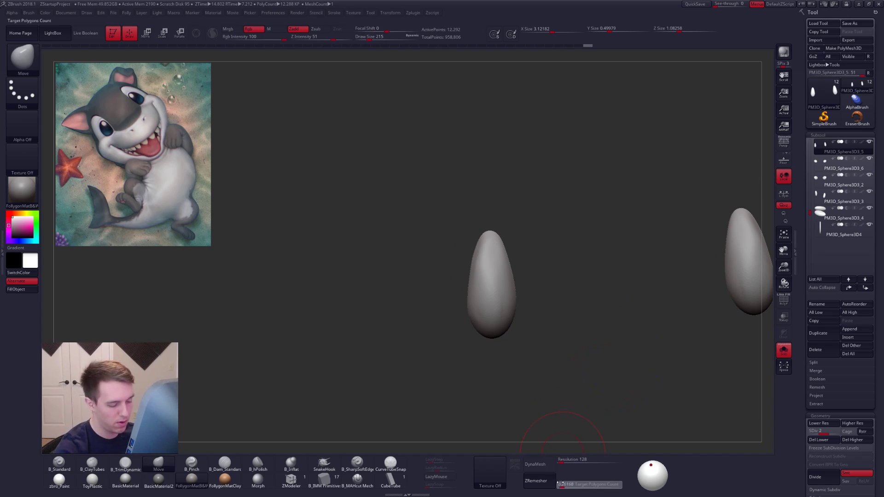
{"action": "left_click", "coordinate": [535, 463]}
{"action": "left_click", "coordinate": [522, 480]}
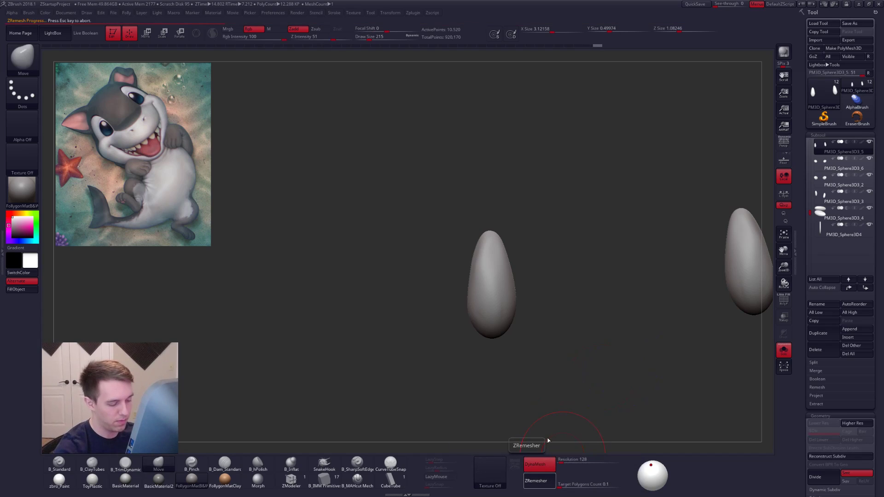
{"action": "key", "text": "ctrl+d"}
{"action": "key", "text": "ctrl+d"}
{"action": "key", "text": "ctrl+d"}
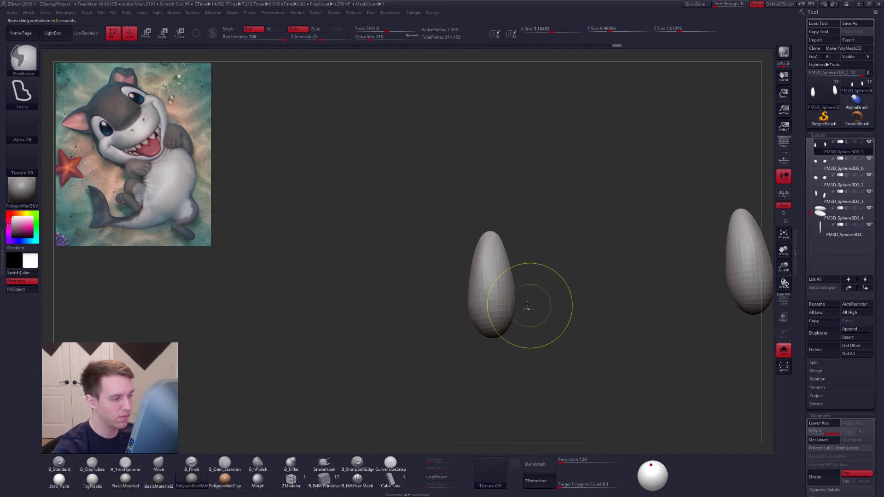
Step: Adjust the remeshed forearms' outline along their length with several Move brush strokes
{"action": "right_click_drag", "start_coordinate": [498, 275], "coordinate": [498, 289], "text": "ctrl"}
{"action": "key", "text": "space"}
{"action": "left_click", "coordinate": [519, 300]}
{"action": "left_click_drag", "start_coordinate": [513, 277], "coordinate": [509, 277]}
{"action": "left_click_drag", "start_coordinate": [518, 308], "coordinate": [513, 306]}
{"action": "left_click_drag", "start_coordinate": [489, 258], "coordinate": [483, 258]}
{"action": "left_click_drag", "start_coordinate": [481, 290], "coordinate": [476, 289]}
{"action": "key", "text": "bracketleft"}
Step: Build up the forearms with the ClayTubes brush and smooth the strokes
{"action": "mouse_move", "coordinate": [476, 288]}
{"action": "right_mouse_down"}
{"action": "mouse_move", "coordinate": [449, 293]}
{"action": "mouse_move", "coordinate": [447, 248]}
{"action": "right_mouse_up"}
{"action": "key", "text": "2"}
{"action": "left_click_drag", "start_coordinate": [440, 327], "coordinate": [437, 330]}
{"action": "left_click_drag", "start_coordinate": [449, 253], "coordinate": [455, 287], "text": "shift"}
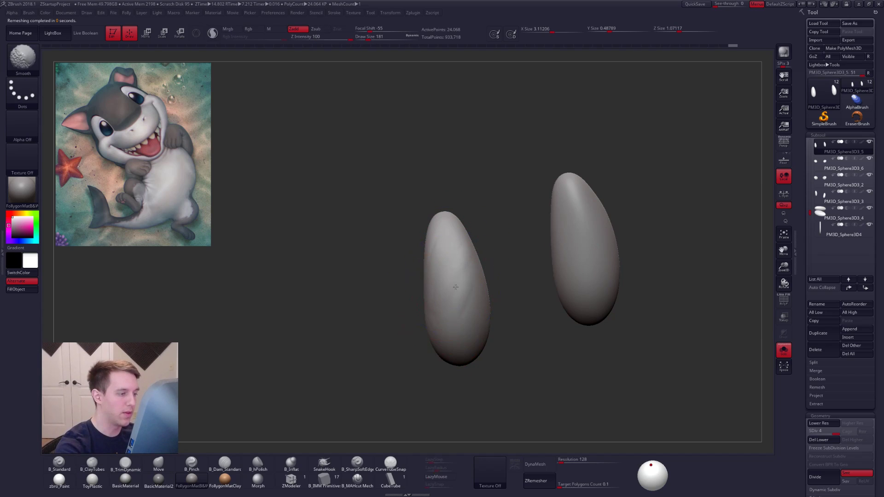
{"action": "right_click_drag", "start_coordinate": [452, 320], "coordinate": [468, 298]}
{"action": "mouse_move", "coordinate": [502, 207]}
{"action": "left_mouse_down"}
{"action": "mouse_move", "coordinate": [437, 276]}
{"action": "mouse_move", "coordinate": [416, 327]}
{"action": "mouse_move", "coordinate": [550, 306]}
{"action": "left_mouse_up"}
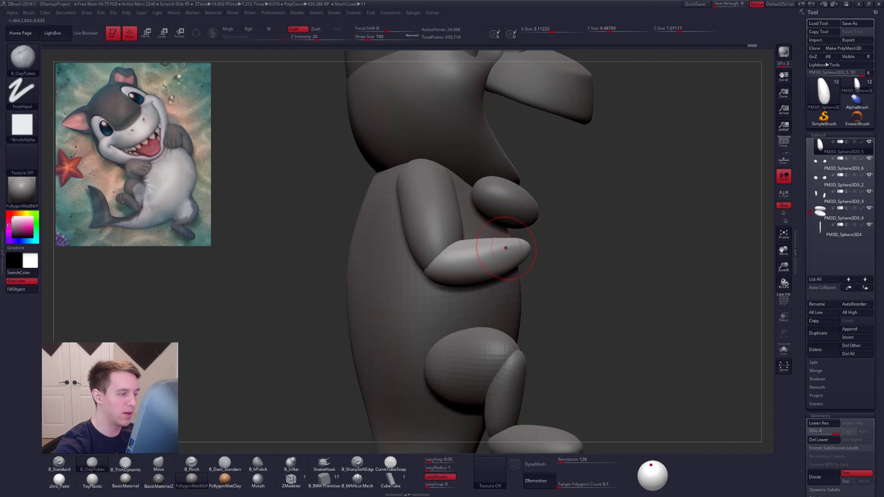
Step: Select the upper arms and fit them to the forearms at the elbows with the Move brush at draw size 265
{"action": "right_click_drag", "start_coordinate": [510, 263], "coordinate": [536, 299], "text": "alt"}
{"action": "left_click", "coordinate": [473, 267], "text": "alt"}
{"action": "key", "text": "b"}
{"action": "key", "text": "m"}
{"action": "key", "text": "v"}
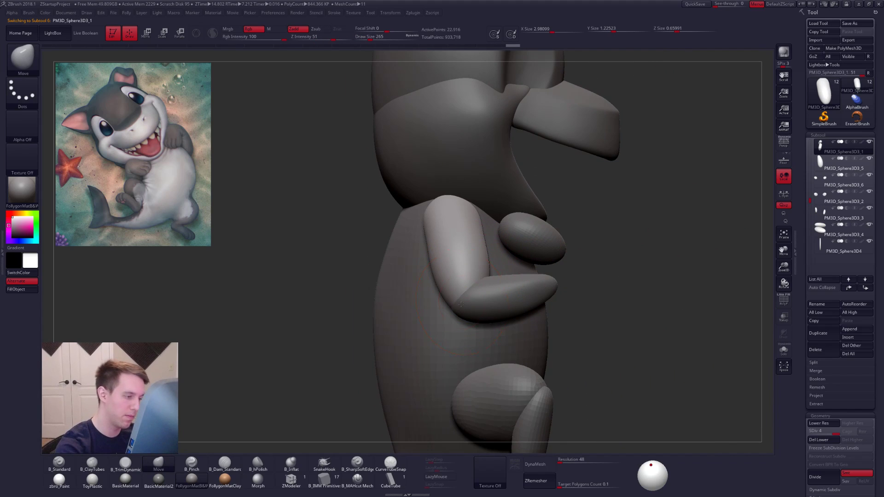
{"action": "left_click_drag", "start_coordinate": [460, 306], "coordinate": [458, 309]}
{"action": "right_click_drag", "start_coordinate": [458, 309], "coordinate": [536, 307]}
{"action": "key", "text": "space"}
{"action": "left_click_drag", "start_coordinate": [487, 310], "coordinate": [451, 321]}
{"action": "mouse_move", "coordinate": [511, 313]}
{"action": "right_mouse_down"}
{"action": "mouse_move", "coordinate": [451, 282]}
{"action": "mouse_move", "coordinate": [469, 309]}
{"action": "mouse_move", "coordinate": [470, 334]}
{"action": "mouse_move", "coordinate": [493, 312]}
{"action": "mouse_move", "coordinate": [463, 306]}
{"action": "right_mouse_up"}
Step: Hide the hands and reselect the upper arms
{"action": "left_click", "coordinate": [523, 285], "text": "alt"}
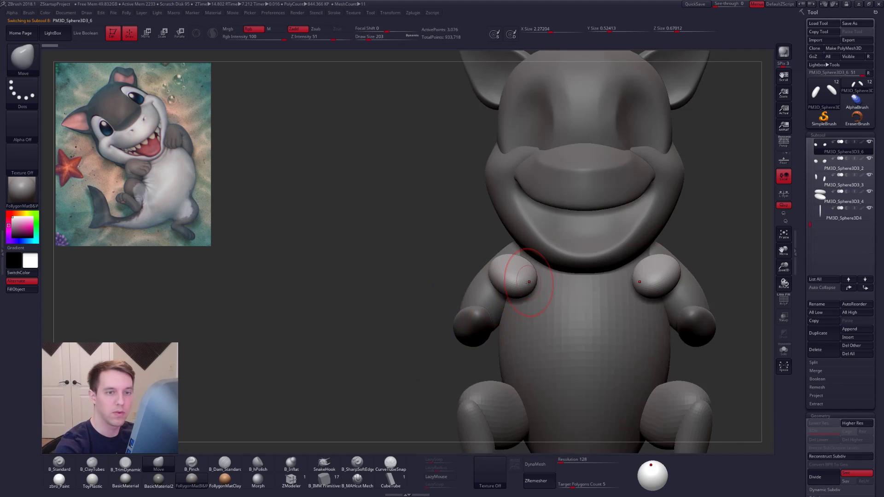
{"action": "left_click", "coordinate": [479, 292], "text": "alt"}
{"action": "right_click_drag", "start_coordinate": [479, 291], "coordinate": [584, 336]}
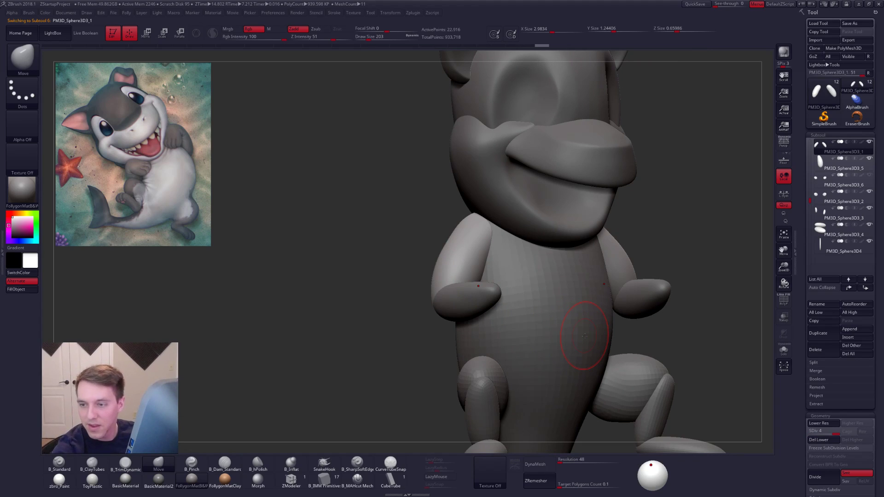
Step: Shape the upper arms from the front and back with the Move brush at draw sizes 252 and 306
{"action": "key", "text": "space"}
{"action": "left_click_drag", "start_coordinate": [476, 257], "coordinate": [478, 259]}
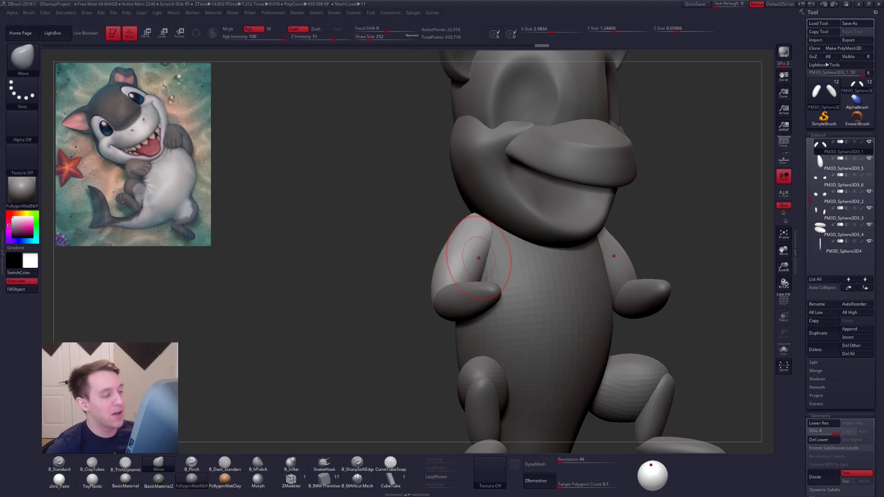
{"action": "key", "text": "space"}
{"action": "left_click_drag", "start_coordinate": [463, 249], "coordinate": [460, 249]}
{"action": "mouse_move", "coordinate": [385, 272]}
{"action": "left_mouse_down"}
{"action": "mouse_move", "coordinate": [458, 266]}
{"action": "mouse_move", "coordinate": [428, 267]}
{"action": "mouse_move", "coordinate": [446, 265]}
{"action": "left_mouse_up"}
{"action": "key", "text": "space"}
{"action": "key", "text": "space"}
{"action": "mouse_move", "coordinate": [488, 252]}
{"action": "left_mouse_down"}
{"action": "mouse_move", "coordinate": [551, 236]}
{"action": "mouse_move", "coordinate": [637, 238]}
{"action": "left_mouse_up"}
{"action": "key", "text": "space"}
{"action": "left_click_drag", "start_coordinate": [380, 251], "coordinate": [426, 265]}
{"action": "key", "text": "space"}
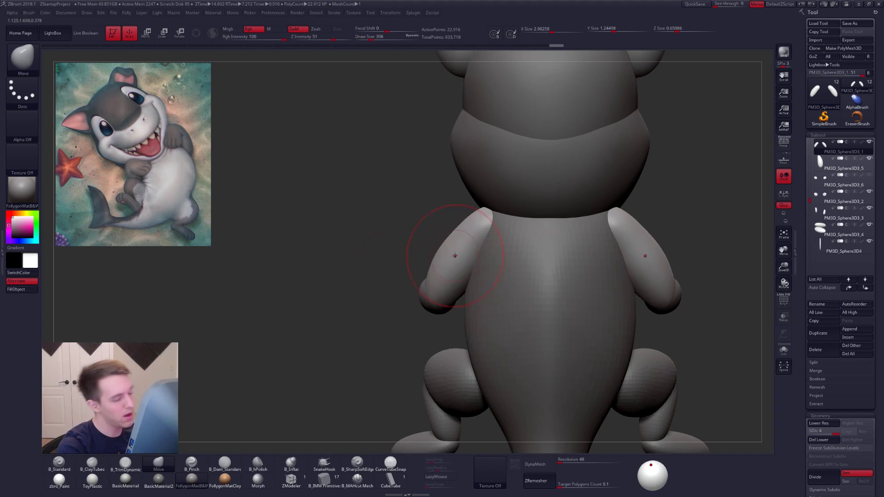
Step: Drop the upper arms to subdivision level 2 and adjust their outline with the Move brush at draw size 321
{"action": "key", "text": "shift+d"}
{"action": "key", "text": "shift+d"}
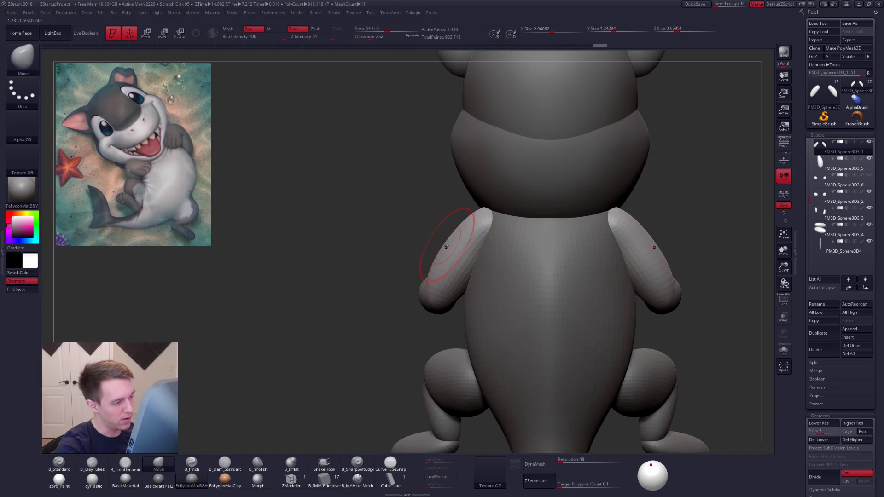
{"action": "key", "text": "space"}
{"action": "left_click_drag", "start_coordinate": [433, 263], "coordinate": [435, 263]}
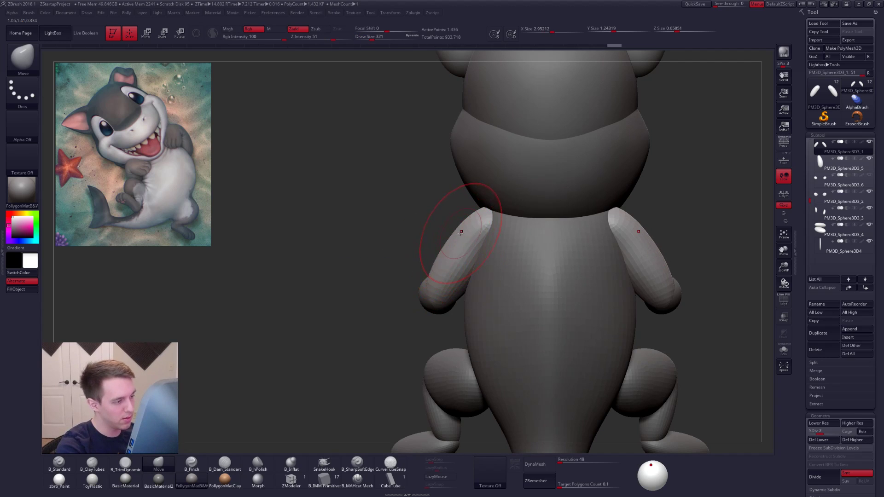
{"action": "left_click_drag", "start_coordinate": [480, 226], "coordinate": [486, 213]}
{"action": "right_click_drag", "start_coordinate": [487, 224], "coordinate": [578, 226]}
{"action": "key", "text": "space"}
{"action": "left_click_drag", "start_coordinate": [487, 244], "coordinate": [486, 244]}
{"action": "right_click_drag", "start_coordinate": [488, 244], "coordinate": [522, 244]}
Step: Raise the upper arms two subdivision levels and adjust their outer contour with a changed brush size
{"action": "key", "text": "d"}
{"action": "key", "text": "d"}
{"action": "right_click_drag", "start_coordinate": [472, 234], "coordinate": [562, 231]}
{"action": "right_click_drag", "start_coordinate": [402, 256], "coordinate": [462, 253], "text": "alt"}
{"action": "key", "text": "s"}
{"action": "left_click_drag", "start_coordinate": [451, 254], "coordinate": [449, 254]}
{"action": "key", "text": "alt+s"}
Step: Refine the upper arms below the shoulders from several angles, switching between subdivision levels
{"action": "mouse_move", "coordinate": [448, 254]}
{"action": "right_mouse_down"}
{"action": "mouse_move", "coordinate": [459, 278]}
{"action": "mouse_move", "coordinate": [471, 265]}
{"action": "mouse_move", "coordinate": [476, 307]}
{"action": "mouse_move", "coordinate": [543, 301]}
{"action": "mouse_move", "coordinate": [534, 300]}
{"action": "right_mouse_up"}
{"action": "key", "text": "2"}
{"action": "key", "text": "shift+d"}
{"action": "key", "text": "alt+s"}
{"action": "key", "text": "4"}
{"action": "mouse_move", "coordinate": [441, 287]}
{"action": "right_mouse_down"}
{"action": "mouse_move", "coordinate": [440, 296]}
{"action": "mouse_move", "coordinate": [444, 275]}
{"action": "mouse_move", "coordinate": [474, 273]}
{"action": "mouse_move", "coordinate": [483, 290]}
{"action": "mouse_move", "coordinate": [512, 284]}
{"action": "right_mouse_up"}
{"action": "key", "text": "d"}
{"action": "key", "text": "alt+s"}
{"action": "key", "text": "space"}
{"action": "left_click_drag", "start_coordinate": [508, 265], "coordinate": [511, 265]}
Step: Subdivide the upper arms to level 5 and build up their backs with the ClayTubes brush at draw size 192
{"action": "key", "text": "ctrl+d"}
{"action": "key", "text": "2"}
{"action": "key", "text": "alt+s"}
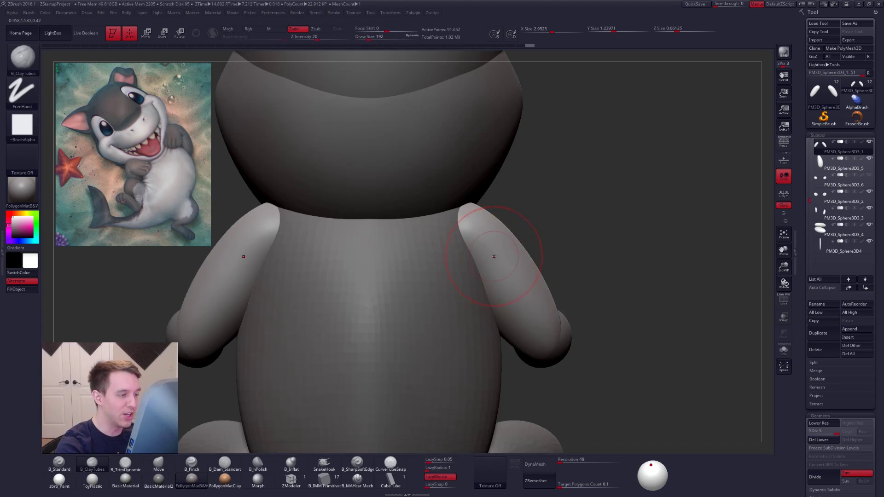
{"action": "key", "text": "alt+s"}
{"action": "left_click_drag", "start_coordinate": [490, 247], "coordinate": [502, 275]}
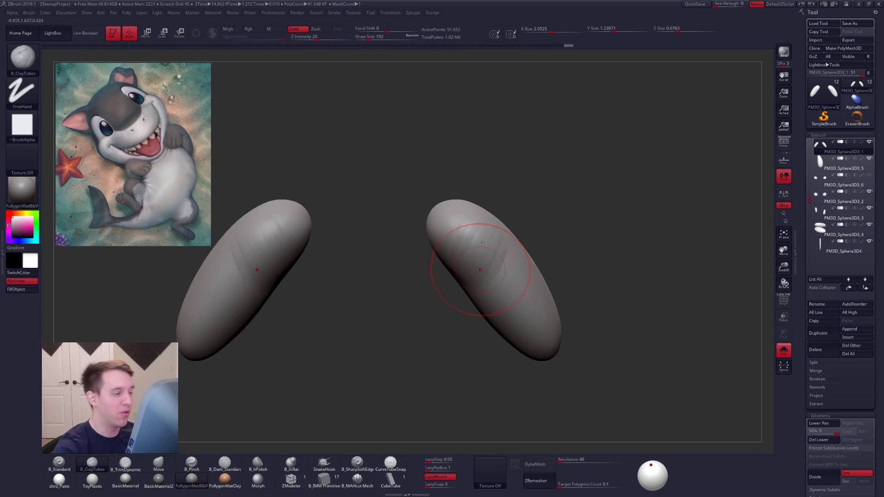
{"action": "left_click_drag", "start_coordinate": [496, 245], "coordinate": [492, 282]}
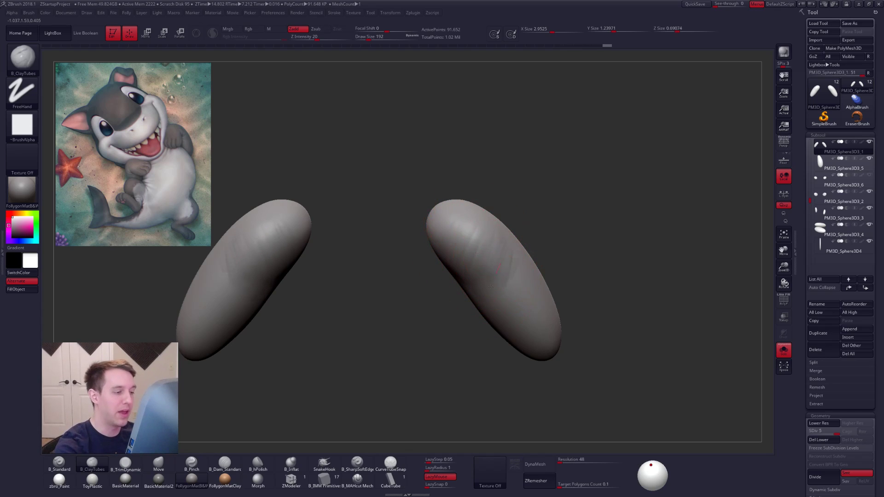
{"action": "left_click_drag", "start_coordinate": [611, 369], "coordinate": [578, 393]}
{"action": "key", "text": "alt+s"}
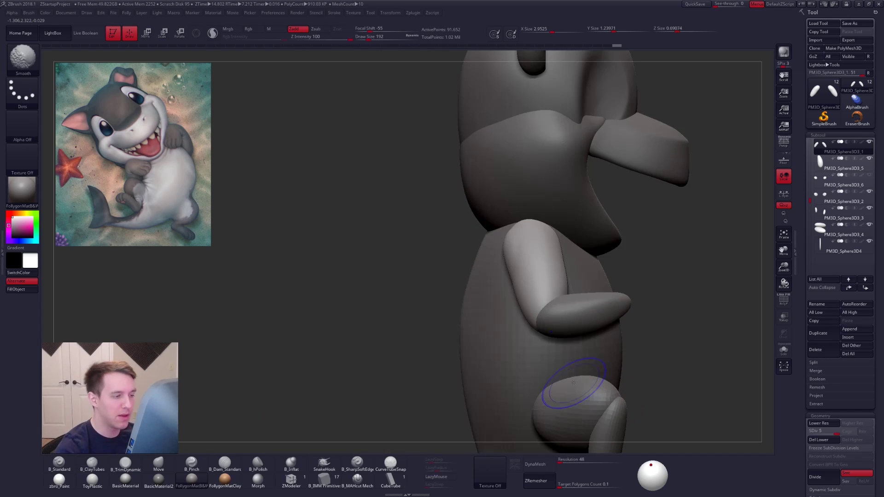
Step: Isolate the upper arms and smooth out the clay strokes at subdivision level 3, returning to level 5
{"action": "right_click_drag", "start_coordinate": [556, 350], "coordinate": [560, 383], "text": "alt"}
{"action": "key", "text": "alt+s"}
{"action": "right_click_drag", "start_coordinate": [517, 291], "coordinate": [540, 302]}
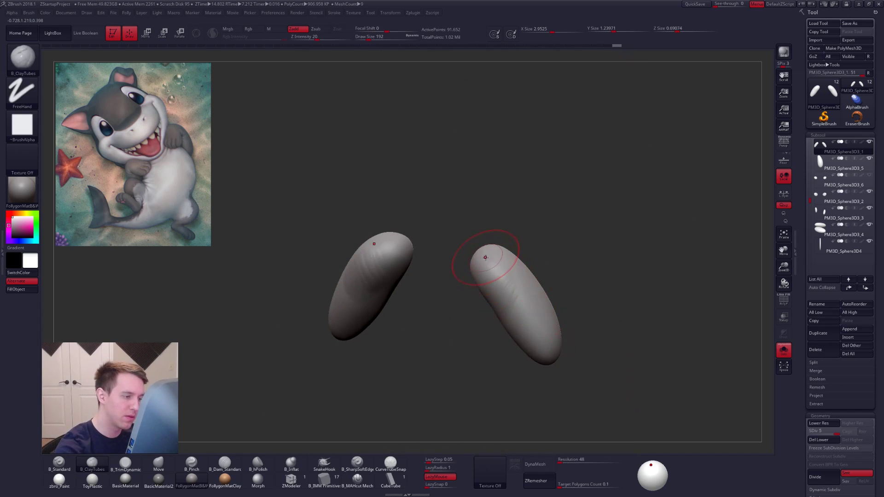
{"action": "right_click_drag", "start_coordinate": [485, 257], "coordinate": [474, 292]}
{"action": "key", "text": "shift"}
{"action": "key", "text": "shift+d"}
{"action": "key", "text": "shift+d"}
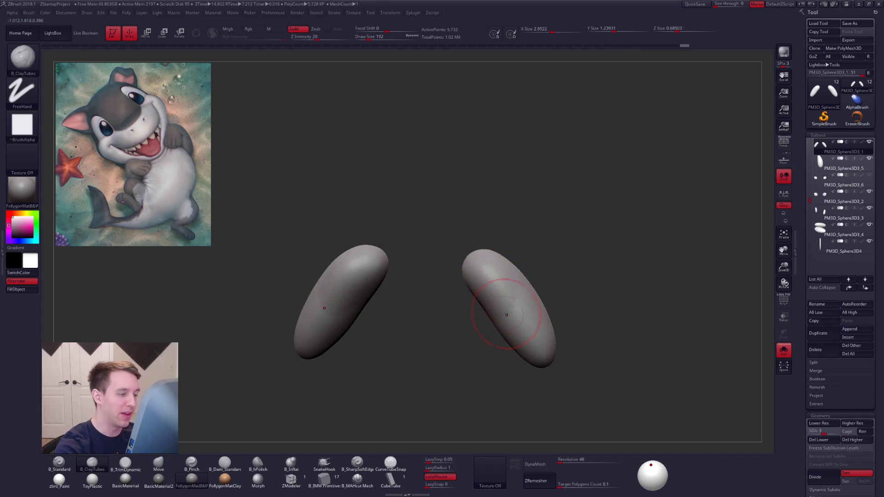
{"action": "key", "text": "d"}
{"action": "key", "text": "d"}
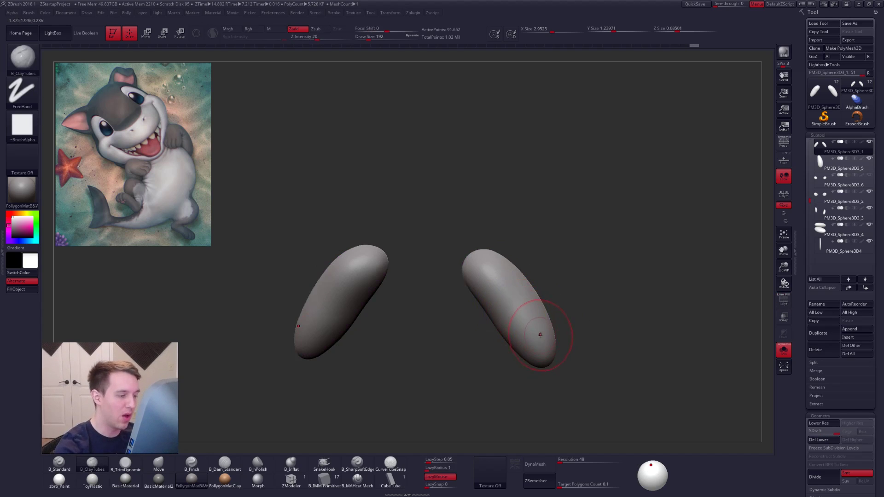
{"action": "right_click_drag", "start_coordinate": [540, 336], "coordinate": [496, 331]}
{"action": "key", "text": "shift+s"}
{"action": "right_click_drag", "start_coordinate": [520, 301], "coordinate": [495, 310]}
{"action": "key", "text": "shift+s"}
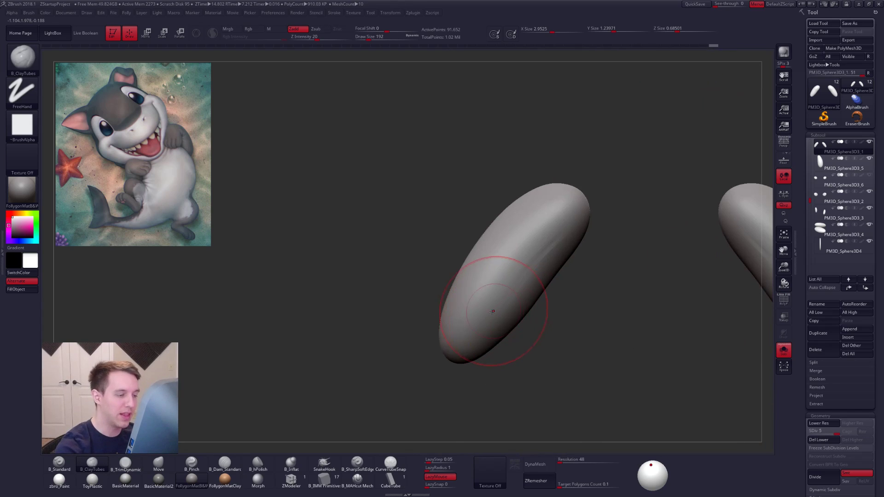
Step: Smooth a ClayTubes stroke on the lower upper arms and flatten the area with TrimDynamic at subdivision level 4
{"action": "left_click_drag", "start_coordinate": [479, 323], "coordinate": [491, 329]}
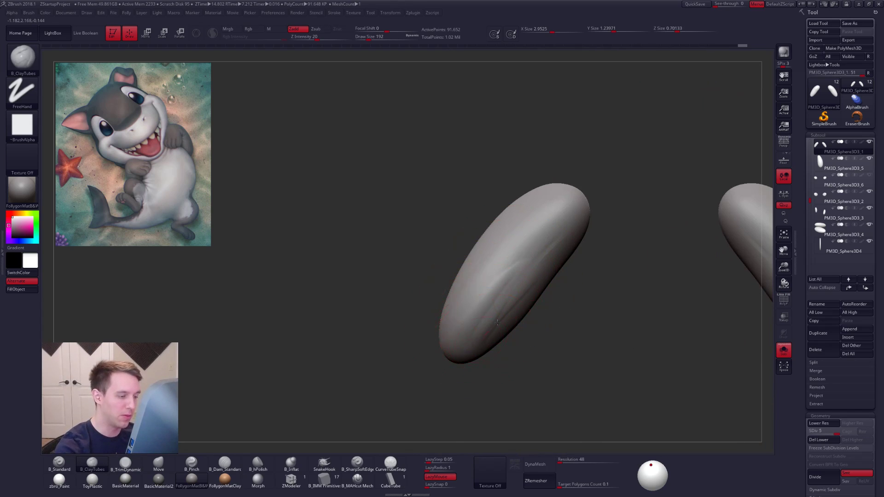
{"action": "key", "text": "shift"}
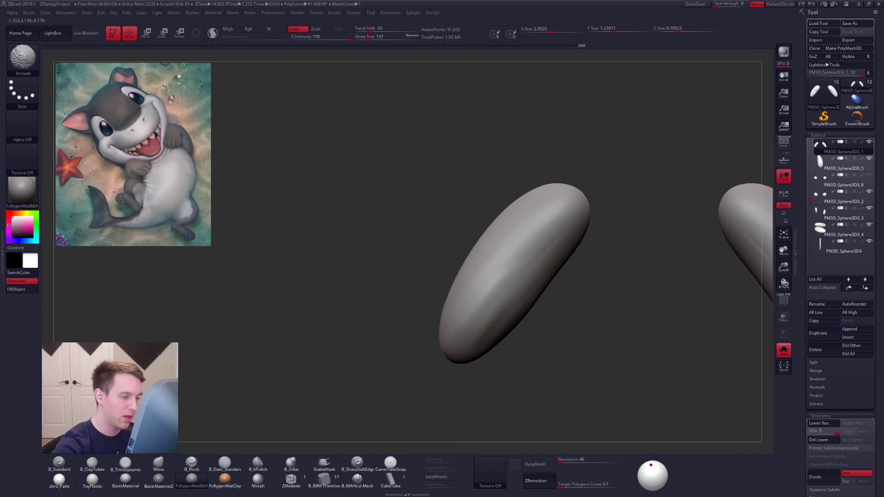
{"action": "key", "text": "shift+d"}
{"action": "key", "text": "b"}
{"action": "key", "text": "t"}
{"action": "key", "text": "d"}
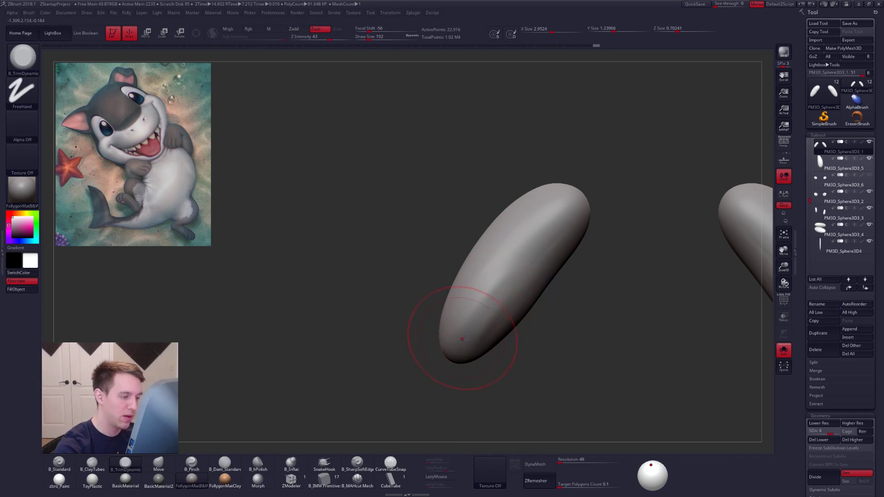
{"action": "left_click_drag", "start_coordinate": [498, 281], "coordinate": [490, 318]}
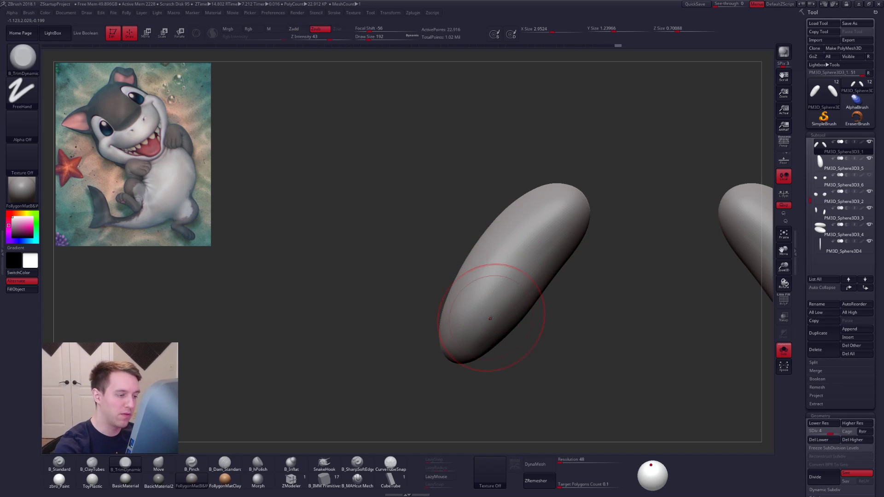
Step: Build up the backs of the upper arms with ClayTubes at level 3 and draw size 239, smoothing them at level 4
{"action": "key", "text": "shift+d"}
{"action": "key", "text": "b"}
{"action": "key", "text": "c"}
{"action": "key", "text": "t"}
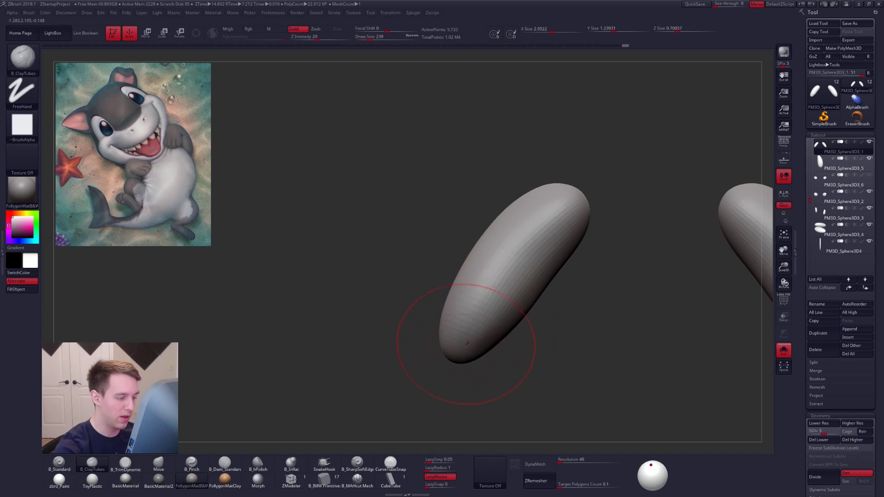
{"action": "left_click_drag", "start_coordinate": [558, 256], "coordinate": [493, 357]}
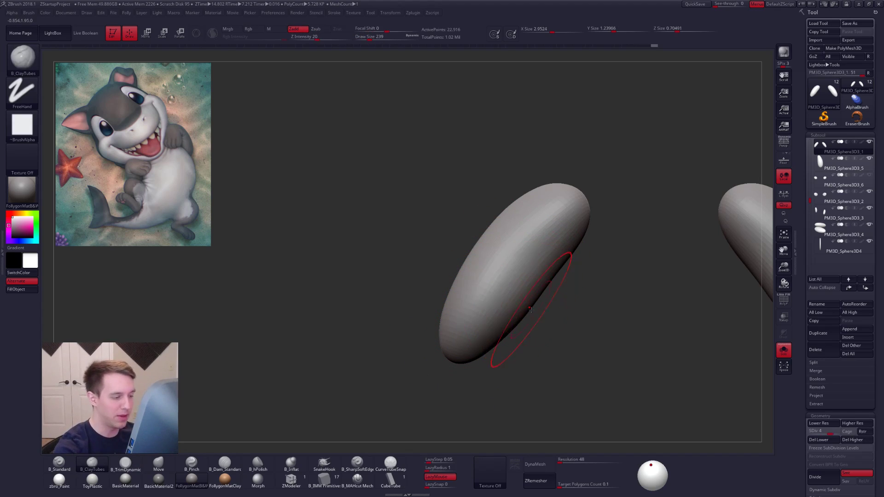
{"action": "key", "text": "d"}
{"action": "right_click_drag", "start_coordinate": [493, 314], "coordinate": [506, 288], "text": "ctrl"}
{"action": "left_click_drag", "start_coordinate": [510, 290], "coordinate": [502, 303], "text": "shift"}
{"action": "key", "text": "shift+s"}
{"action": "right_click_drag", "start_coordinate": [496, 302], "coordinate": [528, 306]}
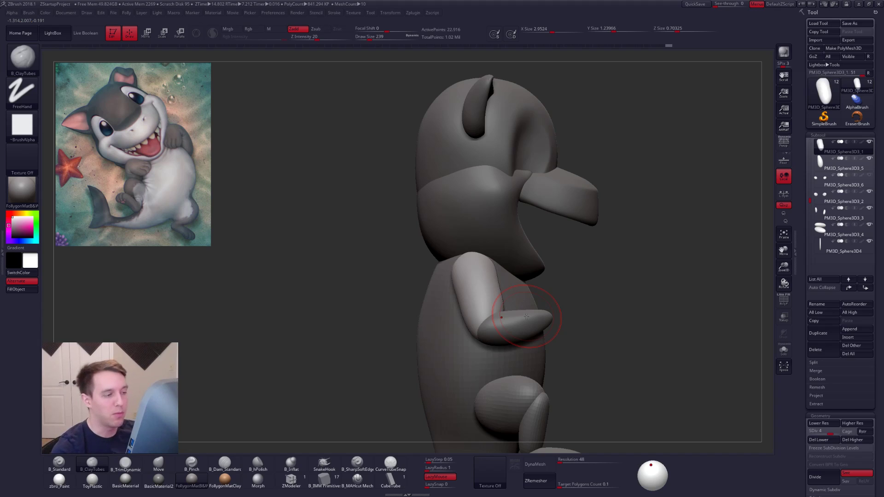
Step: Raise the upper arms to subdivision level 5 and reshape them above the forearms with the Move brush at draw size 279
{"action": "key", "text": "space"}
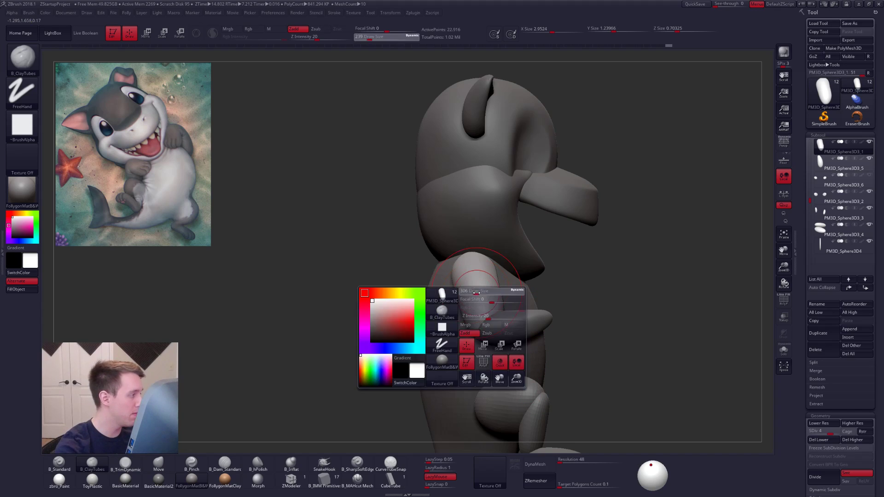
{"action": "key", "text": "d"}
{"action": "key", "text": "space"}
{"action": "left_click_drag", "start_coordinate": [503, 309], "coordinate": [499, 309]}
{"action": "right_click_drag", "start_coordinate": [520, 313], "coordinate": [462, 318]}
{"action": "key", "text": "space"}
{"action": "left_click_drag", "start_coordinate": [503, 310], "coordinate": [508, 310]}
{"action": "right_click_drag", "start_coordinate": [506, 294], "coordinate": [502, 299], "text": "ctrl"}
{"action": "key", "text": "b"}
{"action": "key", "text": "m"}
{"action": "key", "text": "v"}
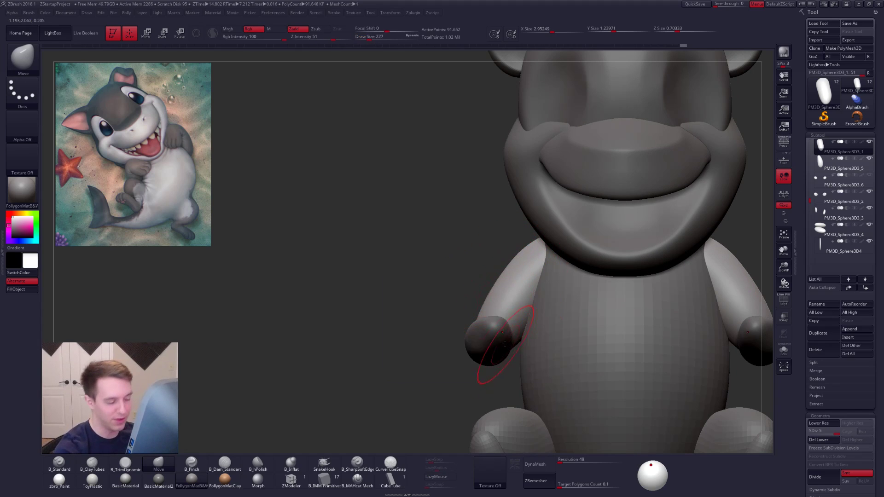
{"action": "mouse_move", "coordinate": [488, 298]}
{"action": "right_mouse_down"}
{"action": "mouse_move", "coordinate": [466, 326]}
{"action": "mouse_move", "coordinate": [458, 318]}
{"action": "right_mouse_up"}
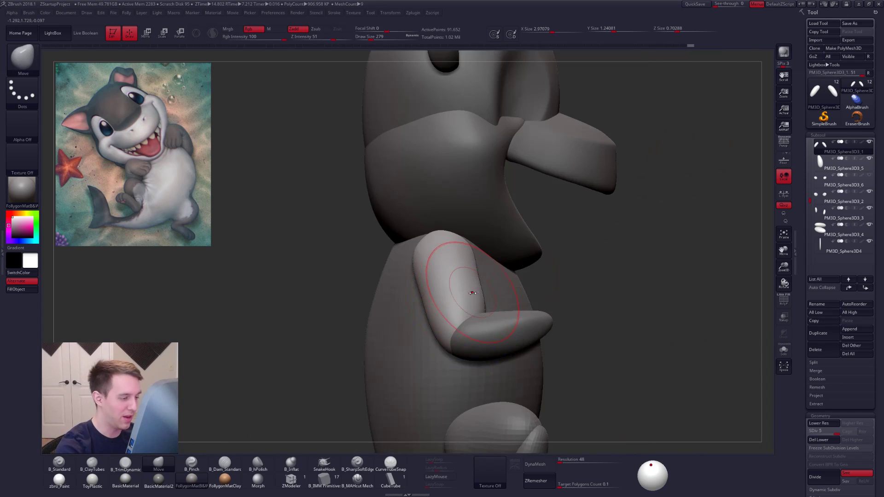
{"action": "right_click_drag", "start_coordinate": [442, 264], "coordinate": [467, 276], "text": "alt"}
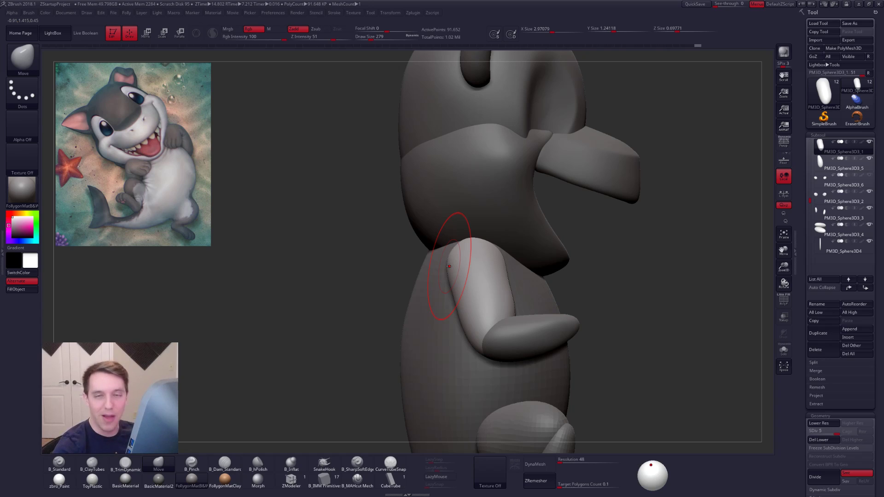
Step: Isolate the upper arms and adjust their contour with the Move brush at a changed size
{"action": "key", "text": "alt+s"}
{"action": "right_click_drag", "start_coordinate": [488, 299], "coordinate": [453, 302]}
{"action": "key", "text": "space"}
{"action": "left_click_drag", "start_coordinate": [506, 312], "coordinate": [499, 313]}
{"action": "right_click_drag", "start_coordinate": [499, 313], "coordinate": [506, 351]}
{"action": "mouse_move", "coordinate": [506, 223]}
{"action": "right_mouse_down", "text": "ctrl"}
{"action": "mouse_move", "coordinate": [506, 272]}
{"action": "mouse_move", "coordinate": [504, 218]}
{"action": "mouse_move", "coordinate": [515, 228]}
{"action": "right_mouse_up", "text": "ctrl"}
Step: Smooth and flatten the upper arm surfaces with TrimDynamic at draw size 203, and show the whole character again
{"action": "key", "text": "3"}
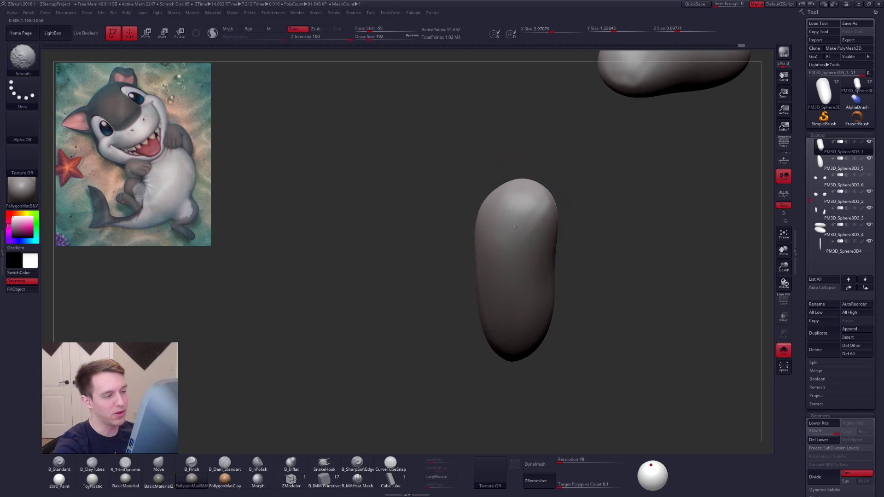
{"action": "right_click_drag", "start_coordinate": [523, 261], "coordinate": [514, 256]}
{"action": "mouse_move", "coordinate": [515, 256]}
{"action": "right_mouse_down", "text": "ctrl"}
{"action": "mouse_move", "coordinate": [511, 235]}
{"action": "mouse_move", "coordinate": [529, 251]}
{"action": "right_mouse_up", "text": "ctrl"}
{"action": "key", "text": "alt+s"}
{"action": "key", "text": "space"}
{"action": "left_click_drag", "start_coordinate": [529, 250], "coordinate": [530, 250]}
{"action": "mouse_move", "coordinate": [544, 251]}
{"action": "right_mouse_down"}
{"action": "mouse_move", "coordinate": [529, 249]}
{"action": "mouse_move", "coordinate": [641, 251]}
{"action": "mouse_move", "coordinate": [735, 181]}
{"action": "right_mouse_up"}
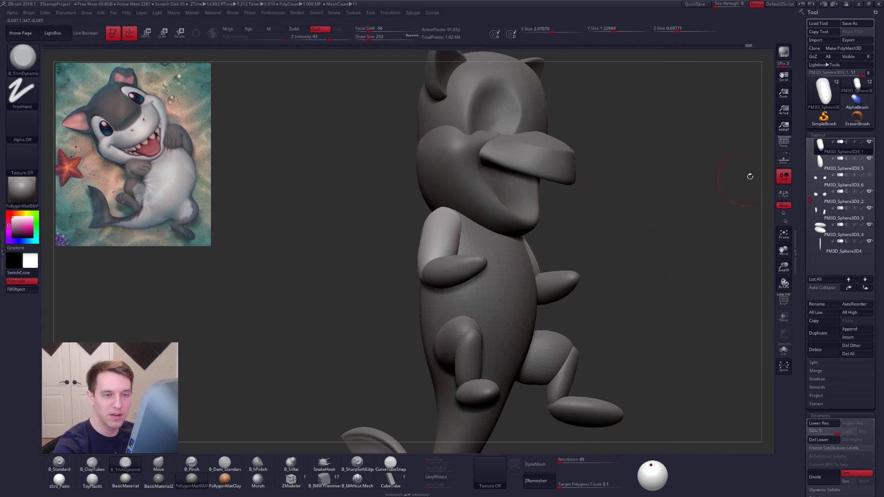
Step: Delete the lower subdivision levels of the arm parts and merge the upper arms and forearms into one subtool
{"action": "left_click", "coordinate": [821, 149]}
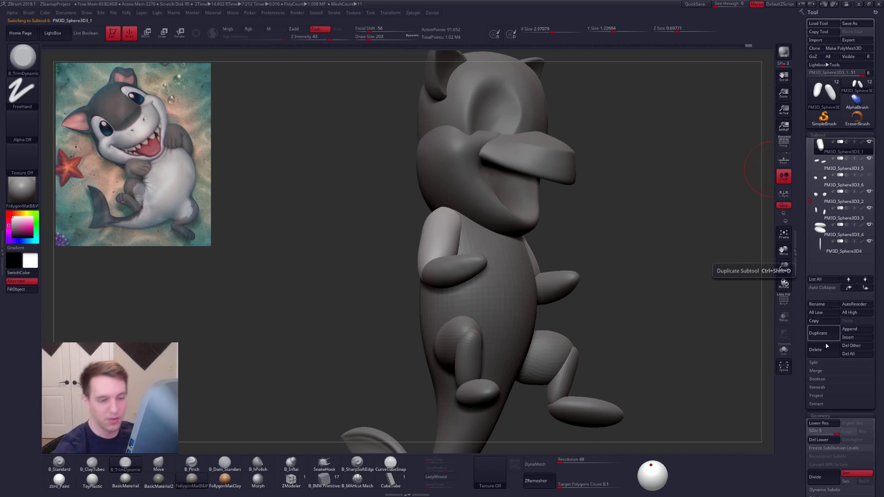
{"action": "left_click", "coordinate": [814, 440]}
{"action": "key", "text": "space"}
{"action": "left_click", "coordinate": [638, 229]}
{"action": "left_click", "coordinate": [614, 245]}
Step: Isolate the merged arms and adjust the joint between upper arm and forearm with the Move brush at draw size 140
{"action": "right_click_drag", "start_coordinate": [615, 276], "coordinate": [503, 264]}
{"action": "key", "text": "s"}
{"action": "key", "text": "w"}
{"action": "left_click_drag", "start_coordinate": [505, 266], "coordinate": [516, 230], "text": "ctrl"}
{"action": "key", "text": "q"}
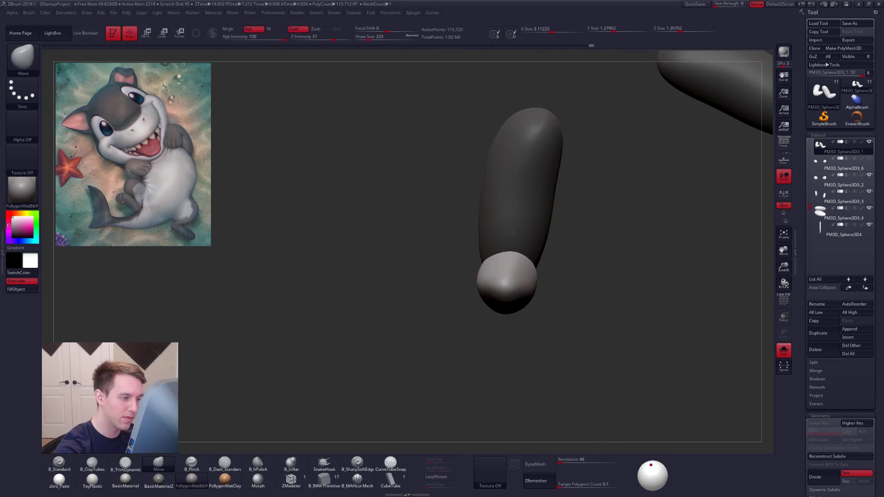
{"action": "mouse_move", "coordinate": [515, 236]}
{"action": "right_mouse_down"}
{"action": "mouse_move", "coordinate": [496, 237]}
{"action": "mouse_move", "coordinate": [547, 242]}
{"action": "mouse_move", "coordinate": [539, 244]}
{"action": "right_mouse_up"}
{"action": "key", "text": "space"}
{"action": "left_click_drag", "start_coordinate": [526, 241], "coordinate": [522, 239]}
{"action": "right_click_drag", "start_coordinate": [573, 225], "coordinate": [536, 226]}
{"action": "right_click_drag", "start_coordinate": [536, 225], "coordinate": [490, 260]}
{"action": "left_click_drag", "start_coordinate": [542, 254], "coordinate": [549, 261], "text": "ctrl"}
{"action": "right_click_drag", "start_coordinate": [475, 290], "coordinate": [548, 315]}
{"action": "key", "text": "shift+f"}
{"action": "key", "text": "shift+f"}
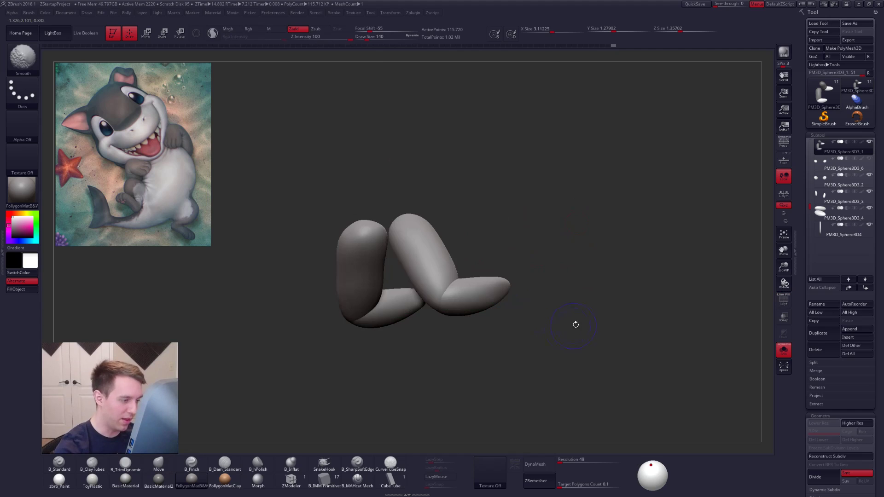
Step: Try to fuse the merged arms with DynaMesh at resolution 120
{"action": "right_click_drag", "start_coordinate": [565, 417], "coordinate": [578, 375], "text": "alt"}
{"action": "right_click_drag", "start_coordinate": [578, 375], "coordinate": [572, 379]}
{"action": "left_click_drag", "start_coordinate": [561, 463], "coordinate": [565, 458]}
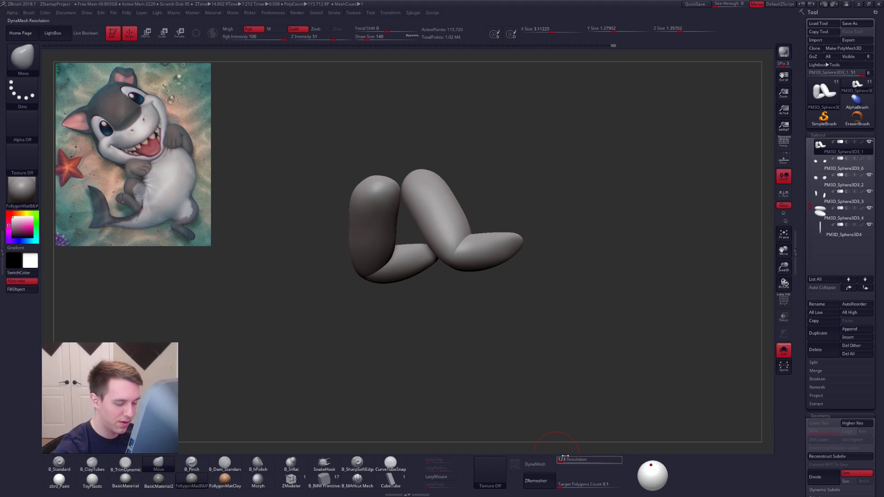
{"action": "left_click", "coordinate": [535, 464]}
{"action": "key", "text": "shift+f"}
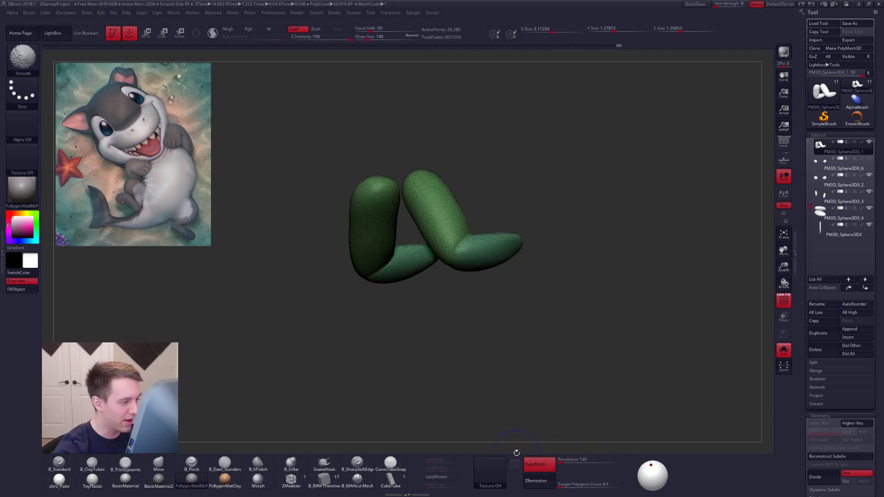
{"action": "key", "text": "ctrl+z"}
Step: Fuse the upper arms and forearms with DynaMesh at resolution 224
{"action": "left_click", "coordinate": [562, 465]}
{"action": "type", "text": "224"}
{"action": "key", "text": "Return"}
{"action": "left_click", "coordinate": [548, 464]}
Step: Sharpen the elbow crease with the Pinch brush at draw size 104 and smooth the surface around it
{"action": "mouse_move", "coordinate": [465, 257]}
{"action": "right_mouse_down"}
{"action": "mouse_move", "coordinate": [500, 261]}
{"action": "mouse_move", "coordinate": [505, 299]}
{"action": "right_mouse_up"}
{"action": "key", "text": "shift+f"}
{"action": "key", "text": "5"}
{"action": "key", "text": "space"}
{"action": "left_click_drag", "start_coordinate": [510, 270], "coordinate": [508, 269]}
{"action": "key", "text": "shift+f"}
{"action": "key", "text": "shift+f"}
{"action": "right_click_drag", "start_coordinate": [496, 282], "coordinate": [488, 260]}
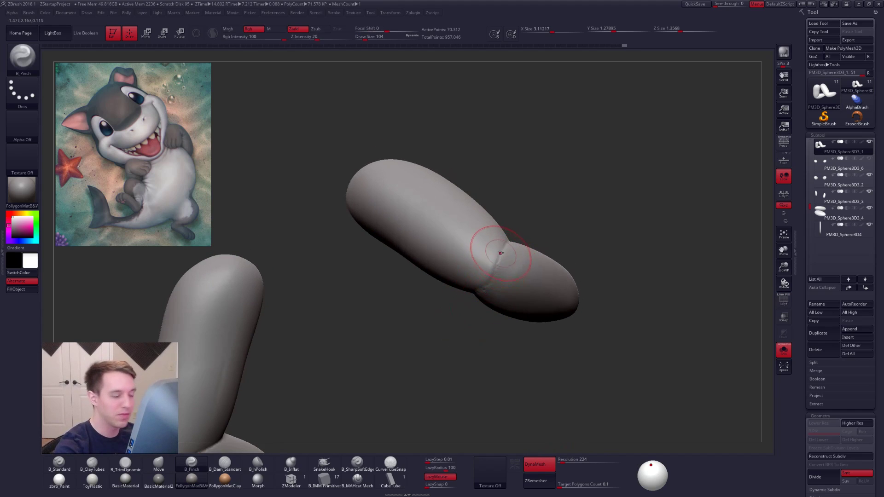
{"action": "right_click_drag", "start_coordinate": [469, 310], "coordinate": [479, 282]}
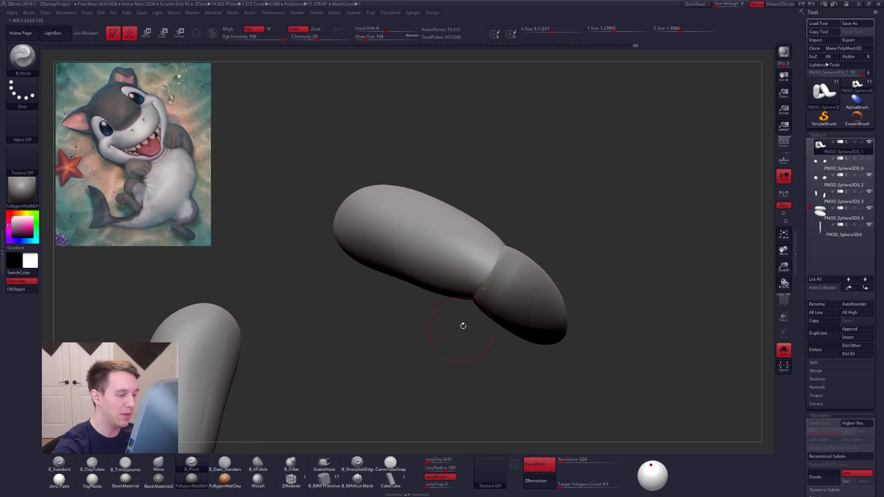
{"action": "right_click_drag", "start_coordinate": [462, 329], "coordinate": [490, 274]}
{"action": "right_click_drag", "start_coordinate": [460, 338], "coordinate": [424, 286]}
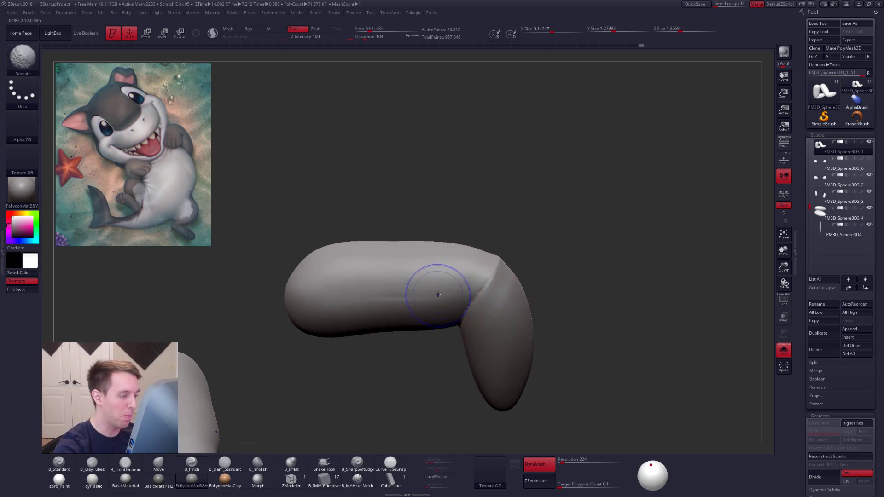
Step: Reshape the elbows and forearms of the fused arms with the Move brush at draw size 140 from several angles
{"action": "mouse_move", "coordinate": [479, 292]}
{"action": "right_mouse_down"}
{"action": "mouse_move", "coordinate": [513, 276]}
{"action": "mouse_move", "coordinate": [496, 315]}
{"action": "right_mouse_up"}
{"action": "key", "text": "b"}
{"action": "key", "text": "m"}
{"action": "key", "text": "v"}
{"action": "key", "text": "space"}
{"action": "left_click_drag", "start_coordinate": [511, 317], "coordinate": [516, 318]}
{"action": "right_click_drag", "start_coordinate": [487, 317], "coordinate": [536, 274]}
{"action": "key", "text": "space"}
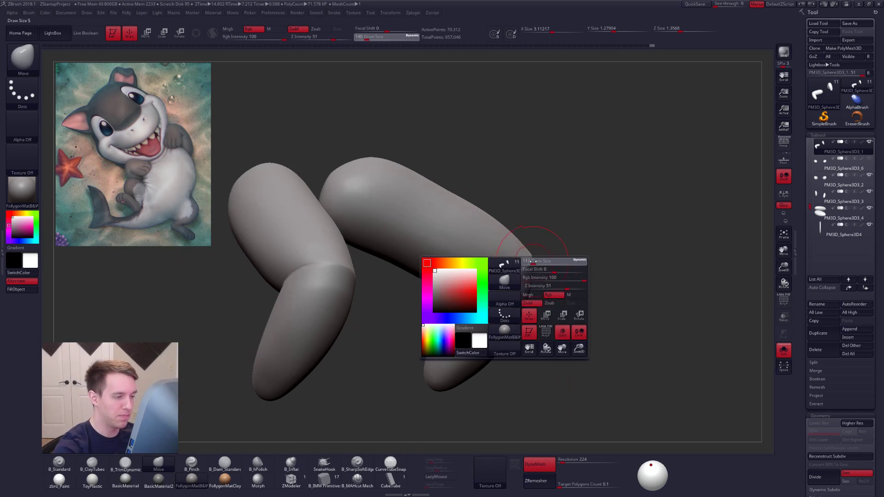
{"action": "left_click_drag", "start_coordinate": [529, 296], "coordinate": [525, 296]}
{"action": "left_click_drag", "start_coordinate": [527, 261], "coordinate": [536, 257]}
{"action": "key", "text": "space"}
{"action": "right_click_drag", "start_coordinate": [538, 263], "coordinate": [528, 259]}
{"action": "key", "text": "space"}
{"action": "left_click_drag", "start_coordinate": [527, 260], "coordinate": [532, 260]}
{"action": "right_click_drag", "start_coordinate": [534, 259], "coordinate": [487, 283]}
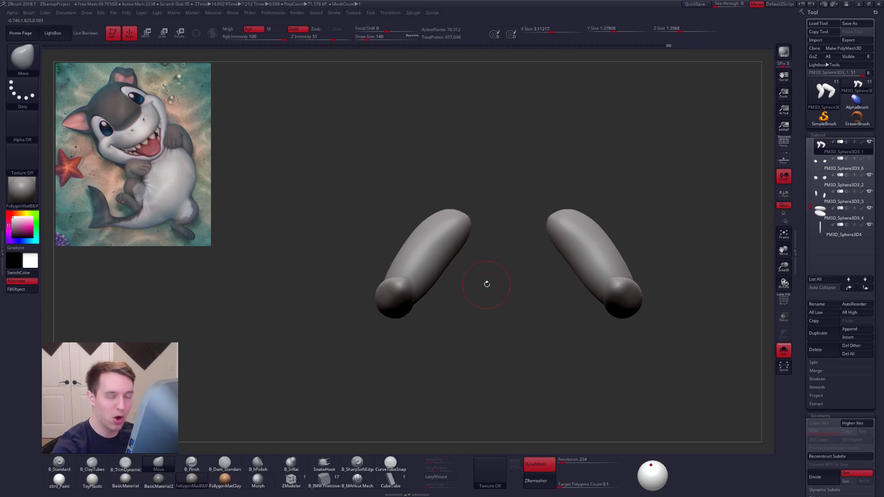
Step: Compare the arms with the body, and build up the isolated upper arms with ClayTubes at draw size 170, smoothing the strokes
{"action": "key", "text": "alt+s"}
{"action": "right_click_drag", "start_coordinate": [465, 329], "coordinate": [509, 352], "text": "alt"}
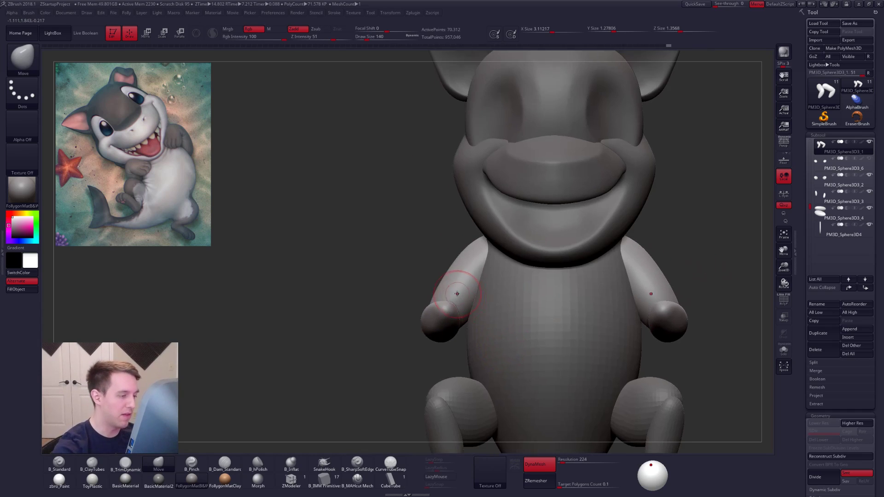
{"action": "key", "text": "alt+s"}
{"action": "key", "text": "space"}
{"action": "right_click_drag", "start_coordinate": [467, 292], "coordinate": [474, 313], "text": "ctrl"}
{"action": "key", "text": "space"}
{"action": "left_click_drag", "start_coordinate": [474, 293], "coordinate": [476, 294]}
{"action": "mouse_move", "coordinate": [476, 294]}
{"action": "right_mouse_down"}
{"action": "mouse_move", "coordinate": [475, 284]}
{"action": "mouse_move", "coordinate": [472, 301]}
{"action": "right_mouse_up"}
{"action": "key", "text": "2"}
{"action": "left_click_drag", "start_coordinate": [451, 294], "coordinate": [529, 213]}
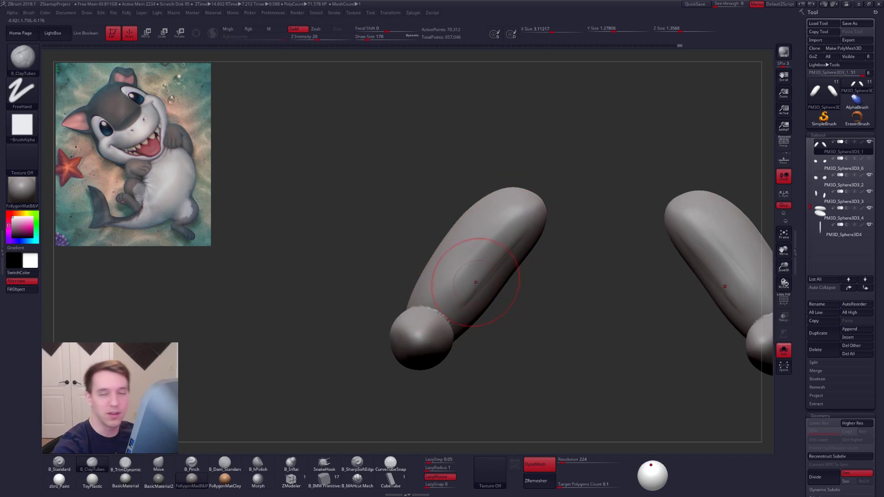
{"action": "left_click_drag", "start_coordinate": [475, 273], "coordinate": [491, 261], "text": "shift"}
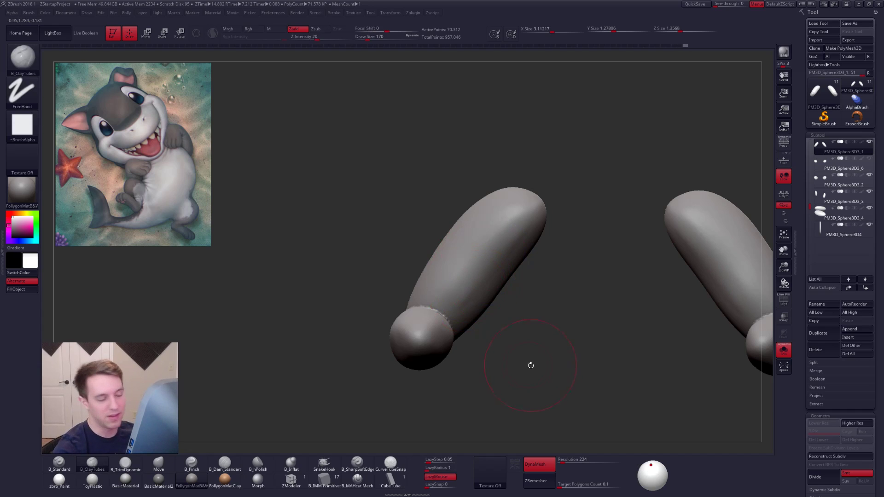
Step: Examine the fused arms and their polygroups, both isolated and together with the whole character
{"action": "key", "text": "f"}
{"action": "left_click_drag", "start_coordinate": [631, 371], "coordinate": [591, 387], "text": "alt"}
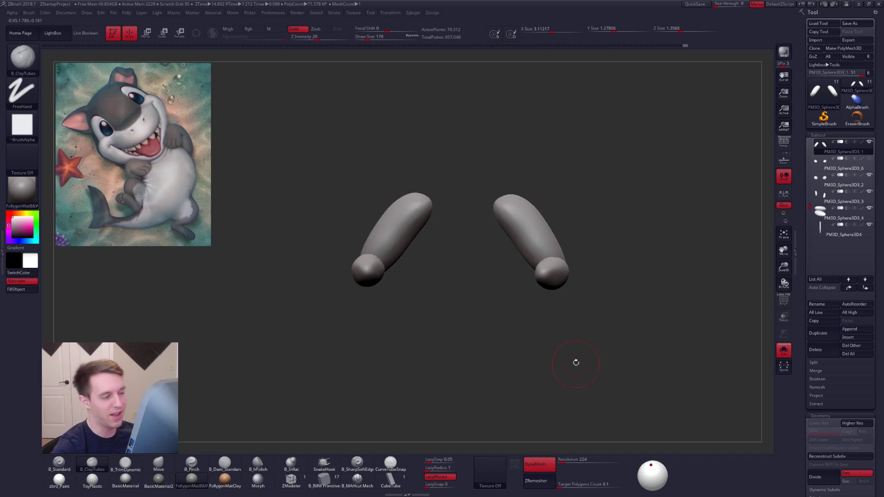
{"action": "key", "text": "alt+s"}
{"action": "key", "text": "alt+s"}
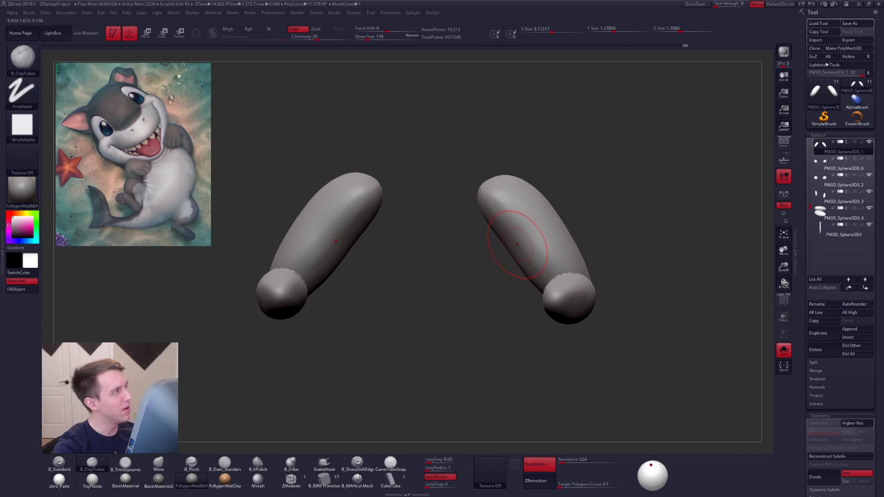
{"action": "mouse_move", "coordinate": [528, 224]}
{"action": "right_mouse_down"}
{"action": "mouse_move", "coordinate": [514, 210]}
{"action": "mouse_move", "coordinate": [517, 224]}
{"action": "mouse_move", "coordinate": [471, 241]}
{"action": "mouse_move", "coordinate": [482, 250]}
{"action": "mouse_move", "coordinate": [479, 293]}
{"action": "mouse_move", "coordinate": [545, 288]}
{"action": "mouse_move", "coordinate": [570, 270]}
{"action": "right_mouse_up"}
{"action": "key", "text": "shift+f"}
{"action": "key", "text": "shift+f"}
{"action": "key", "text": "alt+s"}
{"action": "key", "text": "shift+f"}
{"action": "key", "text": "shift+f"}
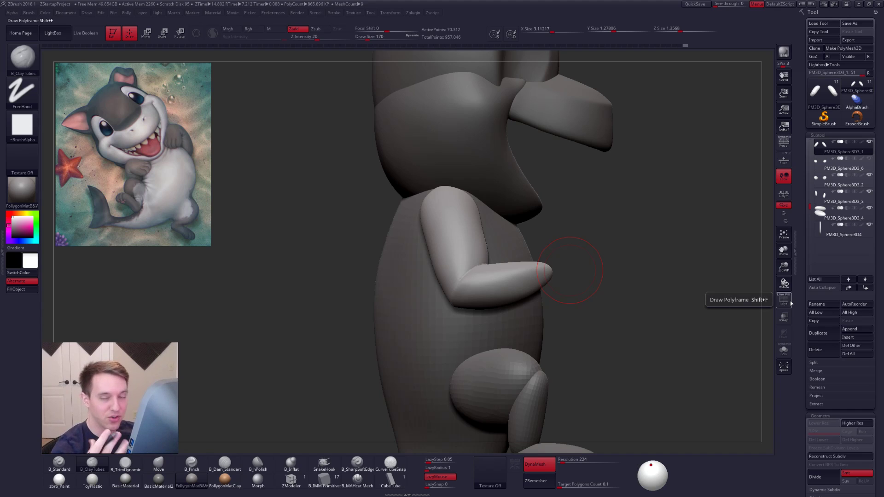
Step: Remesh the arms with ZRemesher at a target polygon count of 0.1 with KeepGroups enabled
{"action": "scroll", "coordinate": [800, 247], "scroll_direction": "down", "scroll_amount": 3}
{"action": "scroll", "coordinate": [800, 247], "scroll_direction": "up", "scroll_amount": 2}
{"action": "left_click_drag", "start_coordinate": [803, 260], "coordinate": [802, 235]}
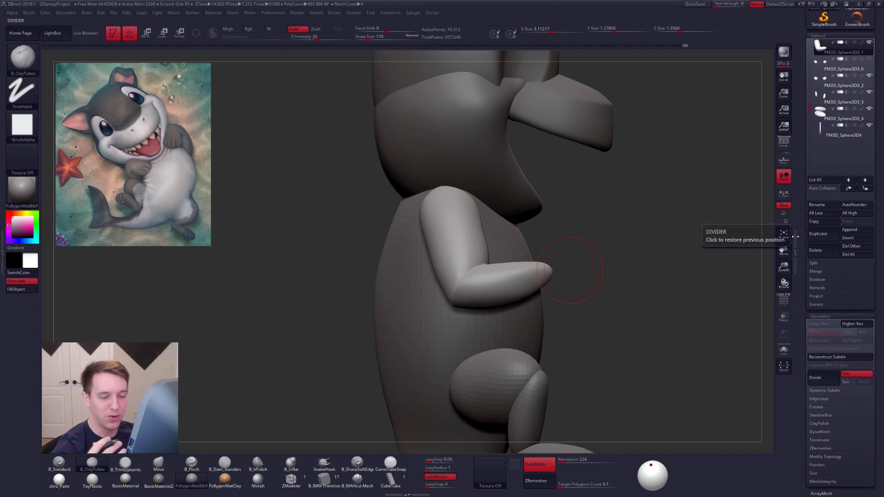
{"action": "left_click", "coordinate": [795, 236]}
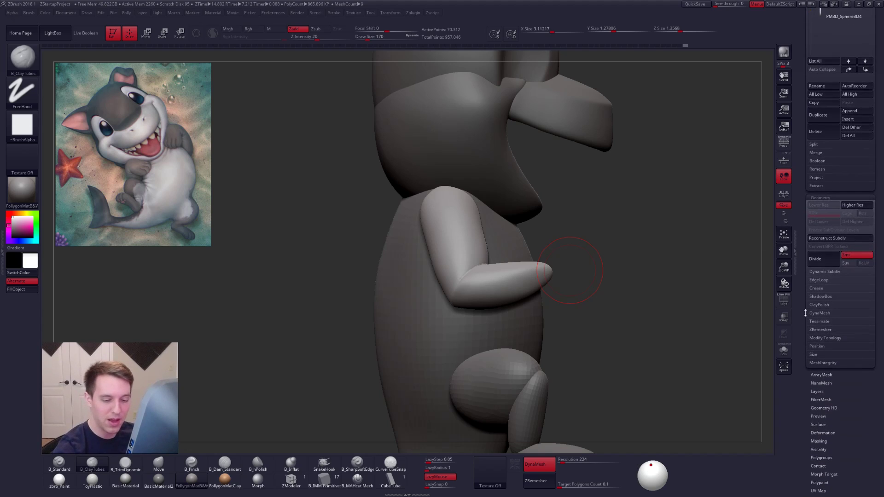
{"action": "left_click", "coordinate": [840, 330]}
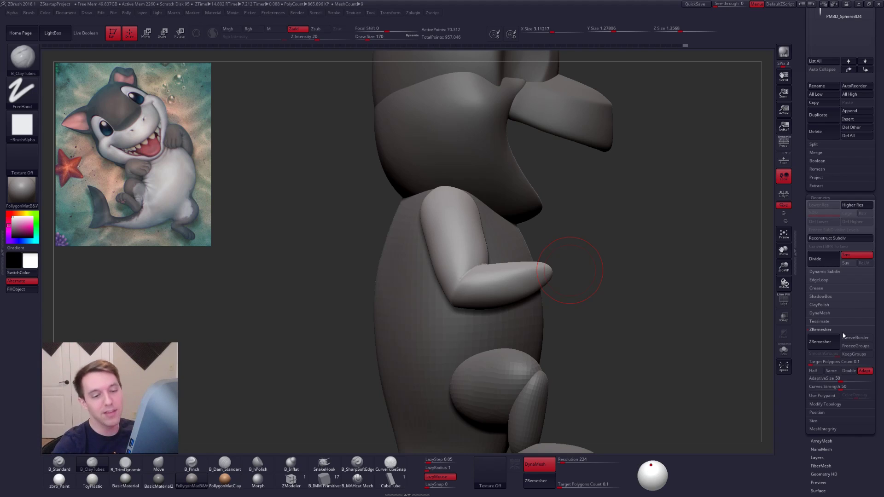
{"action": "left_click", "coordinate": [854, 354]}
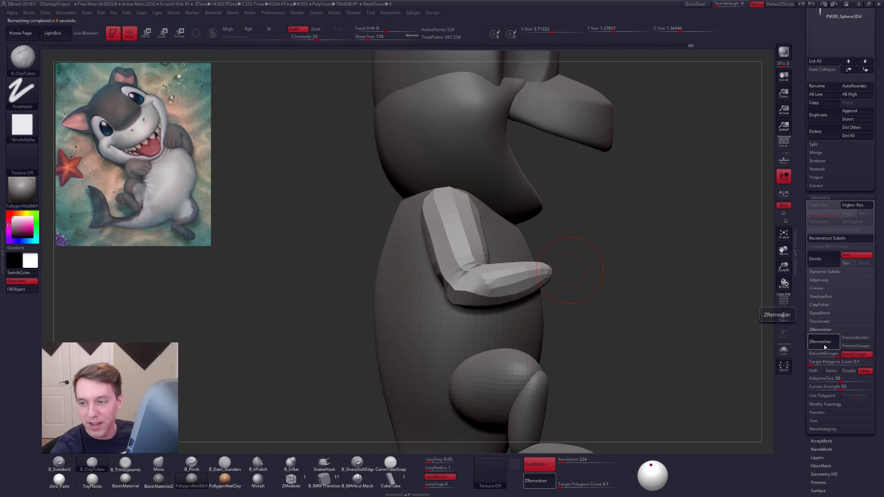
Step: Inspect the remeshed arms' topology with a test subdivision, and return to the DynaMesh version in isolation
{"action": "key", "text": "shift+f"}
{"action": "key", "text": "shift+f"}
{"action": "key", "text": "ctrl+d"}
{"action": "left_click_drag", "start_coordinate": [580, 299], "coordinate": [495, 277]}
{"action": "key", "text": "shift+f"}
{"action": "key", "text": "ctrl+w"}
{"action": "key", "text": "alt+shift+s"}
{"action": "key", "text": "shift+f"}
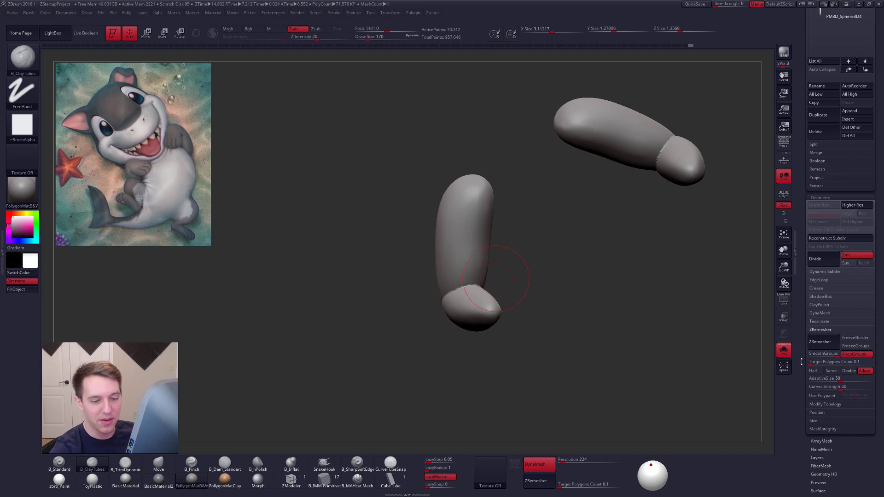
{"action": "right_click_drag", "start_coordinate": [486, 275], "coordinate": [465, 297]}
{"action": "key", "text": "ctrl"}
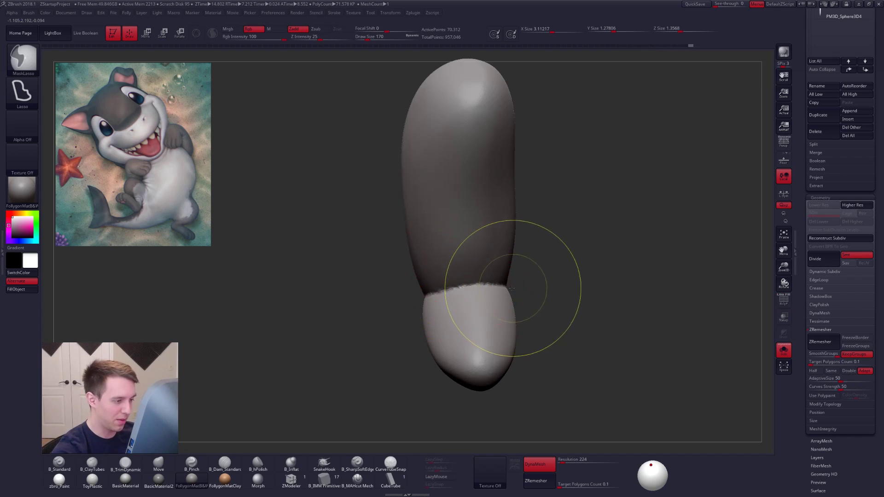
{"action": "mouse_move", "coordinate": [412, 297]}
{"action": "left_mouse_down", "text": "ctrl"}
{"action": "mouse_move", "coordinate": [499, 407]}
{"action": "mouse_move", "coordinate": [600, 313]}
{"action": "left_mouse_up", "text": "ctrl"}
{"action": "right_click_drag", "start_coordinate": [465, 332], "coordinate": [460, 311], "text": "ctrl"}
{"action": "mouse_move", "coordinate": [460, 310]}
{"action": "right_mouse_down"}
{"action": "mouse_move", "coordinate": [561, 327]}
{"action": "mouse_move", "coordinate": [506, 310]}
{"action": "mouse_move", "coordinate": [525, 309]}
{"action": "right_mouse_up"}
{"action": "key", "text": "shift+f"}
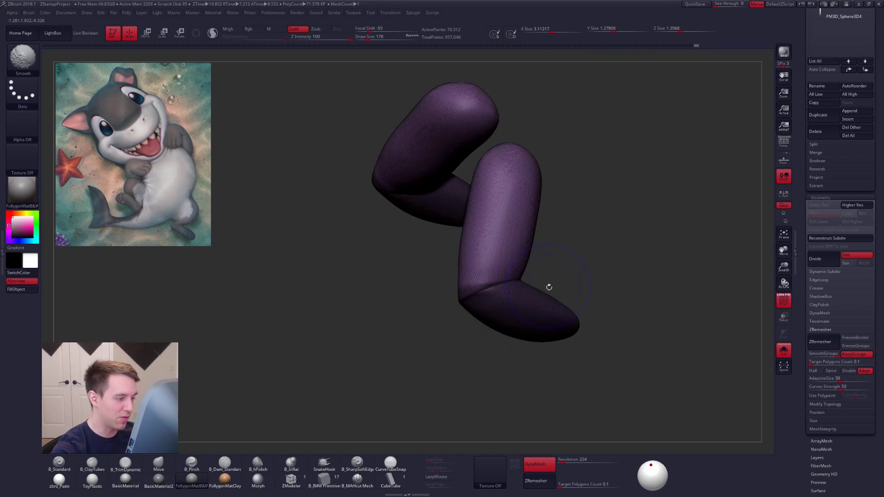
{"action": "left_click_drag", "start_coordinate": [656, 230], "coordinate": [682, 240], "text": "ctrl"}
Step: Re-DynaMesh the isolated arms at resolution 224
{"action": "left_click_drag", "start_coordinate": [620, 258], "coordinate": [709, 232], "text": "ctrl"}
{"action": "mouse_move", "coordinate": [518, 306]}
{"action": "right_mouse_down"}
{"action": "mouse_move", "coordinate": [476, 319]}
{"action": "mouse_move", "coordinate": [543, 263]}
{"action": "mouse_move", "coordinate": [573, 271]}
{"action": "mouse_move", "coordinate": [492, 290]}
{"action": "right_mouse_up"}
{"action": "right_click_drag", "start_coordinate": [492, 289], "coordinate": [514, 317], "text": "ctrl"}
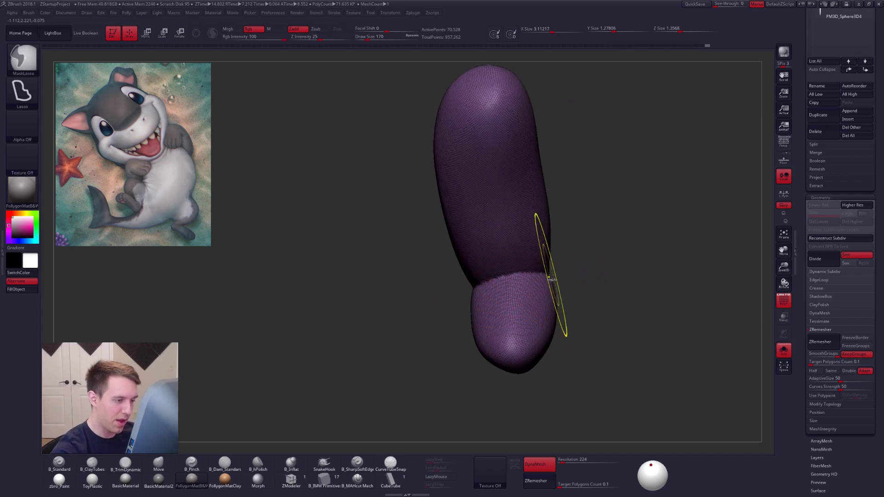
Step: Lasso-mask the forearms up to the elbows, trim the mask at the elbow, and turn the masked area into its own polygroup
{"action": "mouse_move", "coordinate": [493, 278]}
{"action": "left_mouse_down", "text": "ctrl"}
{"action": "mouse_move", "coordinate": [506, 404]}
{"action": "mouse_move", "coordinate": [610, 292]}
{"action": "left_mouse_up", "text": "ctrl"}
{"action": "right_click_drag", "start_coordinate": [546, 325], "coordinate": [530, 299], "text": "ctrl"}
{"action": "right_click_drag", "start_coordinate": [529, 299], "coordinate": [565, 280]}
{"action": "mouse_move", "coordinate": [490, 300]}
{"action": "right_mouse_down"}
{"action": "mouse_move", "coordinate": [444, 300]}
{"action": "mouse_move", "coordinate": [468, 314]}
{"action": "mouse_move", "coordinate": [509, 301]}
{"action": "mouse_move", "coordinate": [519, 308]}
{"action": "right_mouse_up"}
{"action": "key", "text": "shift+f"}
{"action": "mouse_move", "coordinate": [552, 287]}
{"action": "left_mouse_down", "text": "ctrl+alt"}
{"action": "mouse_move", "coordinate": [456, 294]}
{"action": "mouse_move", "coordinate": [555, 256]}
{"action": "left_mouse_up", "text": "ctrl+alt"}
{"action": "mouse_move", "coordinate": [601, 266]}
{"action": "right_mouse_down", "text": "ctrl"}
{"action": "mouse_move", "coordinate": [593, 290]}
{"action": "mouse_move", "coordinate": [546, 303]}
{"action": "mouse_move", "coordinate": [529, 278]}
{"action": "mouse_move", "coordinate": [559, 294]}
{"action": "right_mouse_up", "text": "ctrl"}
{"action": "key", "text": "shift+f"}
{"action": "key", "text": "ctrl+w"}
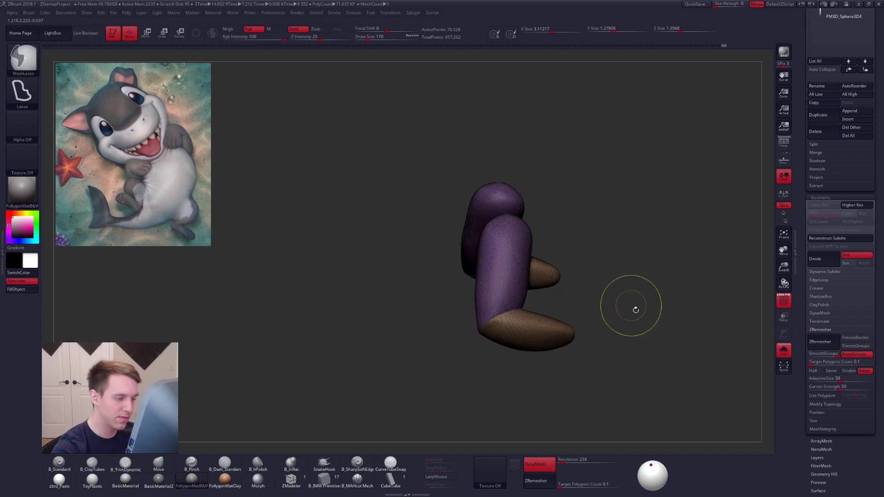
Step: Remesh the regrouped arms with ZRemesher at a target polygon count of 0.1 with KeepGroups enabled
{"action": "right_click_drag", "start_coordinate": [628, 304], "coordinate": [554, 261], "text": "alt"}
{"action": "left_click", "coordinate": [818, 342]}
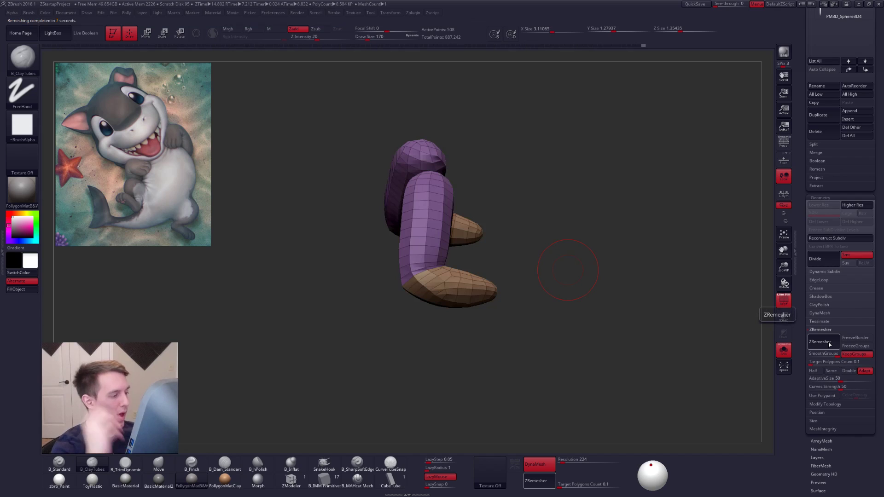
{"action": "key", "text": "shift+f"}
{"action": "mouse_move", "coordinate": [567, 341]}
{"action": "left_mouse_down", "text": "shift"}
{"action": "mouse_move", "coordinate": [554, 343]}
{"action": "mouse_move", "coordinate": [590, 362]}
{"action": "mouse_move", "coordinate": [596, 386]}
{"action": "mouse_move", "coordinate": [578, 398]}
{"action": "mouse_move", "coordinate": [633, 397]}
{"action": "mouse_move", "coordinate": [605, 365]}
{"action": "mouse_move", "coordinate": [582, 382]}
{"action": "mouse_move", "coordinate": [608, 391]}
{"action": "left_mouse_up", "text": "shift"}
Step: Show the whole character again and subdivide the remeshed arms up to SDiv 4
{"action": "key", "text": "alt+s"}
{"action": "key", "text": "d"}
{"action": "key", "text": "shift+f"}
{"action": "key", "text": "shift+d"}
{"action": "key", "text": "shift+f"}
{"action": "key", "text": "d"}
{"action": "left_click_drag", "start_coordinate": [585, 313], "coordinate": [655, 391], "text": "alt"}
{"action": "key", "text": "shift+d"}
{"action": "key", "text": "shift+d"}
{"action": "key", "text": "ctrl+d"}
{"action": "key", "text": "ctrl+d"}
{"action": "key", "text": "ctrl+d"}
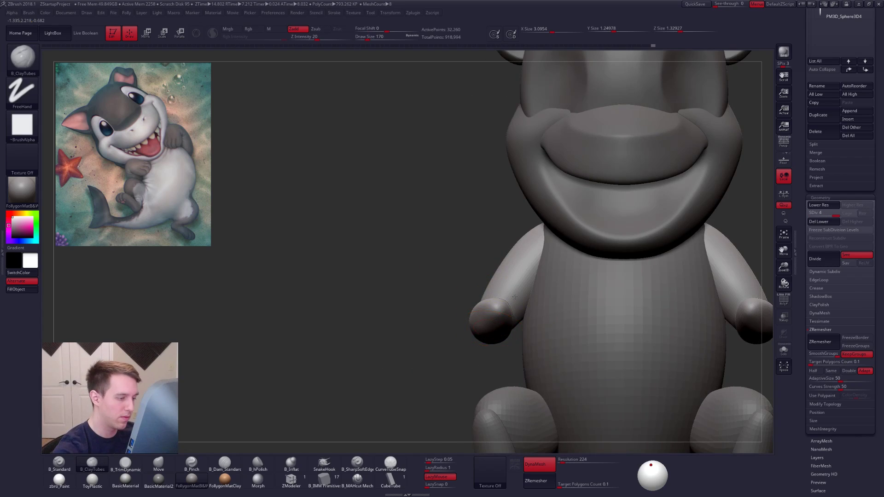
Step: Switch to the Move brush, isolate the arms, lasso-mask their lower portion, and blur and invert the mask
{"action": "left_click_drag", "start_coordinate": [437, 321], "coordinate": [484, 319]}
{"action": "key", "text": "shift"}
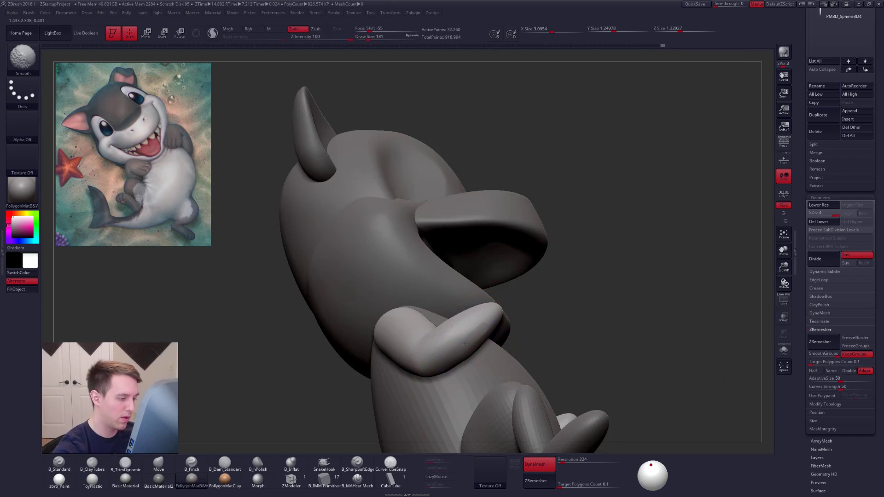
{"action": "mouse_move", "coordinate": [462, 349]}
{"action": "right_mouse_down"}
{"action": "mouse_move", "coordinate": [460, 368]}
{"action": "mouse_move", "coordinate": [469, 345]}
{"action": "mouse_move", "coordinate": [457, 342]}
{"action": "mouse_move", "coordinate": [391, 349]}
{"action": "right_mouse_up"}
{"action": "key", "text": "b"}
{"action": "key", "text": "m"}
{"action": "key", "text": "v"}
{"action": "right_click_drag", "start_coordinate": [428, 334], "coordinate": [465, 318], "text": "alt"}
{"action": "key", "text": "alt+s"}
{"action": "mouse_move", "coordinate": [479, 300]}
{"action": "left_mouse_down", "text": "ctrl"}
{"action": "mouse_move", "coordinate": [551, 370]}
{"action": "mouse_move", "coordinate": [548, 343]}
{"action": "left_mouse_up", "text": "ctrl"}
{"action": "key", "text": "shift+d"}
{"action": "left_click", "coordinate": [494, 327], "text": "ctrl"}
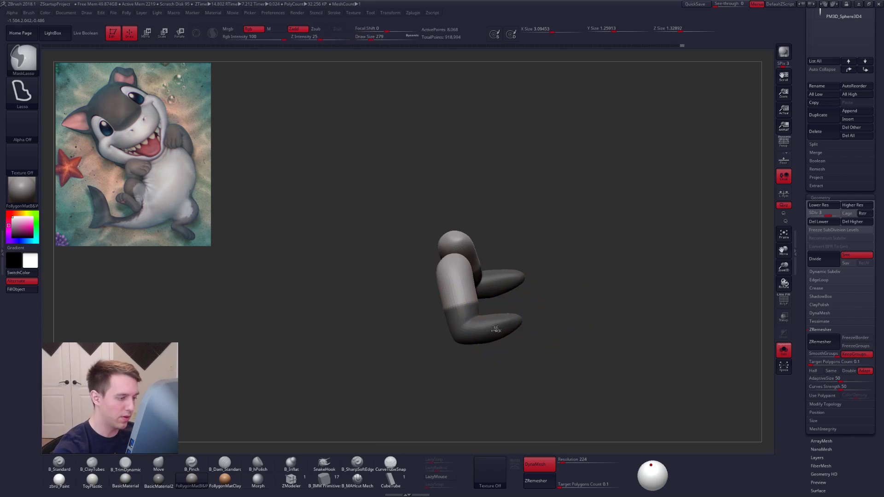
{"action": "left_click", "coordinate": [542, 320], "text": "ctrl"}
Step: Reposition the unmasked forearms at SDiv 1 with a Transpose move line, clear the mask, and return the arms to SDiv 4
{"action": "key", "text": "shift+d"}
{"action": "key", "text": "shift+d"}
{"action": "right_click_drag", "start_coordinate": [490, 334], "coordinate": [491, 344]}
{"action": "key", "text": "w"}
{"action": "left_click_drag", "start_coordinate": [451, 273], "coordinate": [480, 402]}
{"action": "key", "text": "alt+s"}
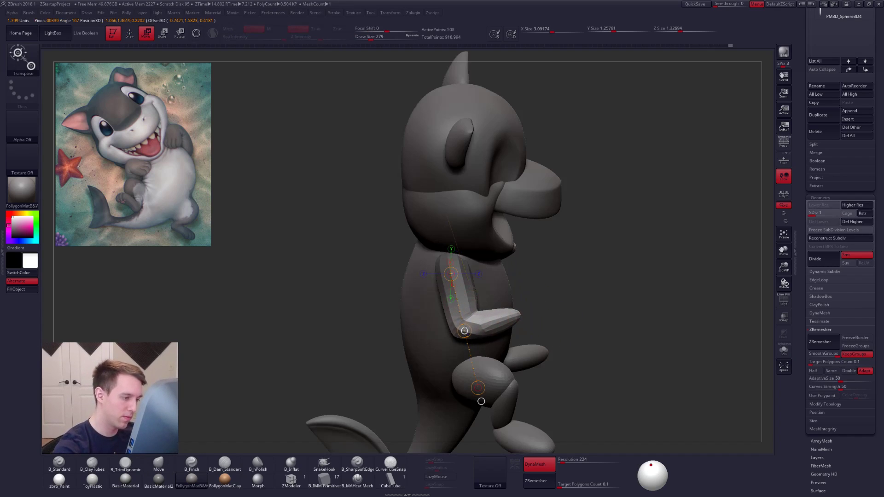
{"action": "mouse_move", "coordinate": [481, 401]}
{"action": "right_mouse_down"}
{"action": "mouse_move", "coordinate": [487, 391]}
{"action": "mouse_move", "coordinate": [442, 396]}
{"action": "right_mouse_up"}
{"action": "key", "text": "q"}
{"action": "left_click_drag", "start_coordinate": [636, 276], "coordinate": [651, 320], "text": "ctrl"}
{"action": "mouse_move", "coordinate": [652, 323]}
{"action": "right_mouse_down", "text": "alt"}
{"action": "mouse_move", "coordinate": [618, 298]}
{"action": "mouse_move", "coordinate": [683, 324]}
{"action": "right_mouse_up", "text": "alt"}
{"action": "key", "text": "d"}
{"action": "key", "text": "d"}
{"action": "key", "text": "d"}
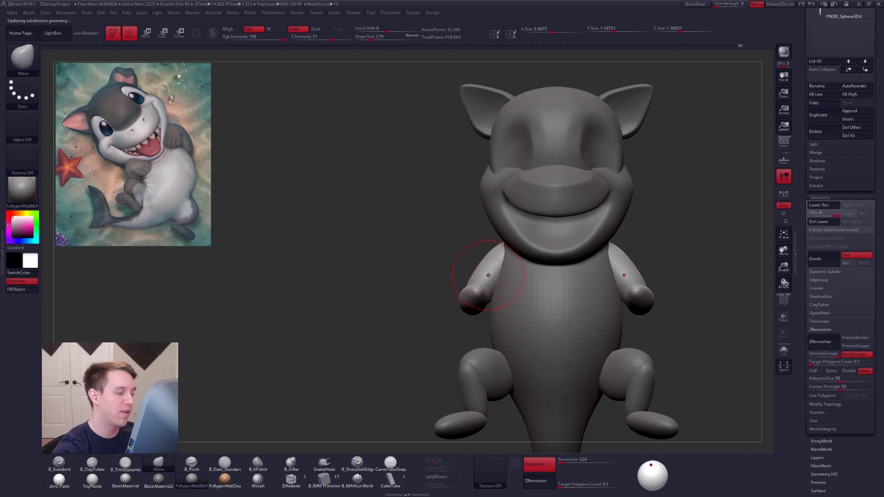
Step: Isolate the arms, subdivide them to SDiv 5, and set the Move brush's draw size to 192
{"action": "key", "text": "s"}
{"action": "left_click_drag", "start_coordinate": [495, 274], "coordinate": [493, 274]}
{"action": "key", "text": "alt+s"}
{"action": "right_click_drag", "start_coordinate": [493, 274], "coordinate": [505, 281], "text": "ctrl"}
{"action": "key", "text": "s"}
{"action": "left_click_drag", "start_coordinate": [510, 278], "coordinate": [509, 277]}
{"action": "mouse_move", "coordinate": [508, 276]}
{"action": "right_mouse_down"}
{"action": "mouse_move", "coordinate": [495, 295]}
{"action": "mouse_move", "coordinate": [491, 341]}
{"action": "mouse_move", "coordinate": [479, 310]}
{"action": "mouse_move", "coordinate": [499, 270]}
{"action": "right_mouse_up"}
{"action": "key", "text": "ctrl+d"}
{"action": "key", "text": "s"}
{"action": "key", "text": "s"}
{"action": "left_click_drag", "start_coordinate": [500, 270], "coordinate": [498, 269]}
{"action": "right_click_drag", "start_coordinate": [518, 272], "coordinate": [499, 284]}
{"action": "key", "text": "s"}
{"action": "left_click_drag", "start_coordinate": [499, 284], "coordinate": [500, 283]}
{"action": "right_click_drag", "start_coordinate": [501, 282], "coordinate": [495, 266]}
{"action": "key", "text": "space"}
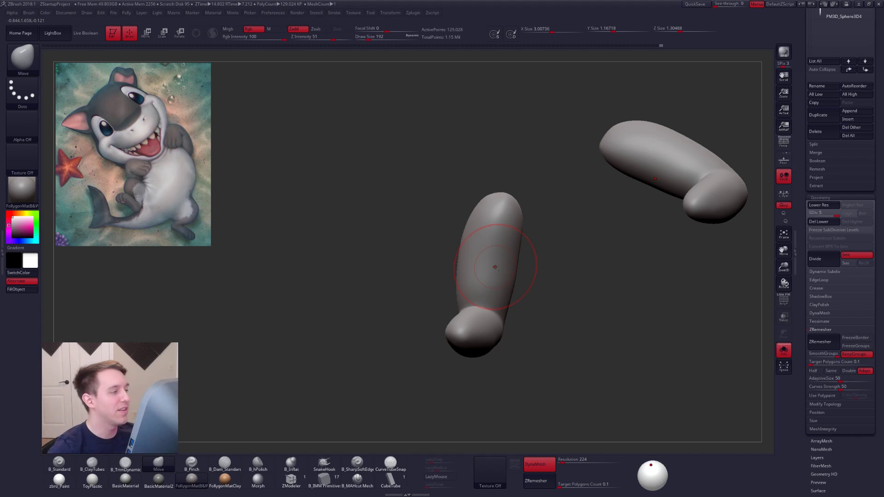
Step: Switch to the Chrome browser and search Google Images for "dixit" in a new tab
{"action": "key", "text": "alt+Tab"}
{"action": "left_click", "coordinate": [398, 249]}
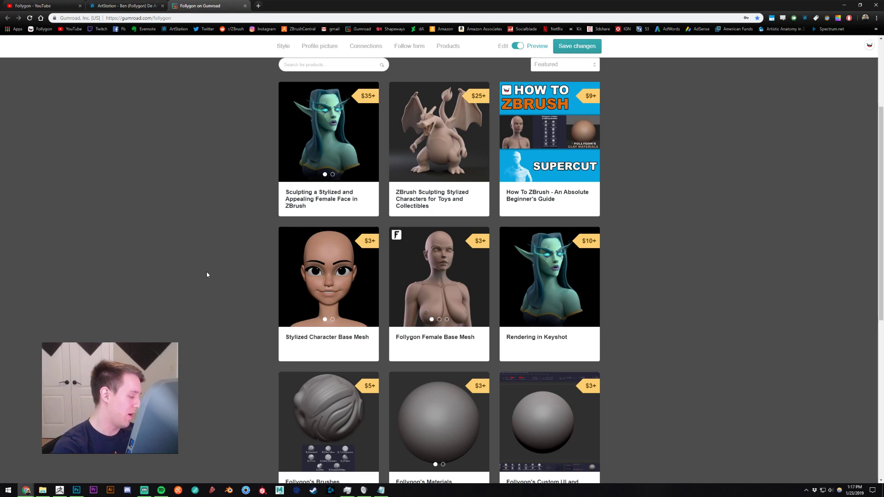
{"action": "key", "text": "ctrl+t"}
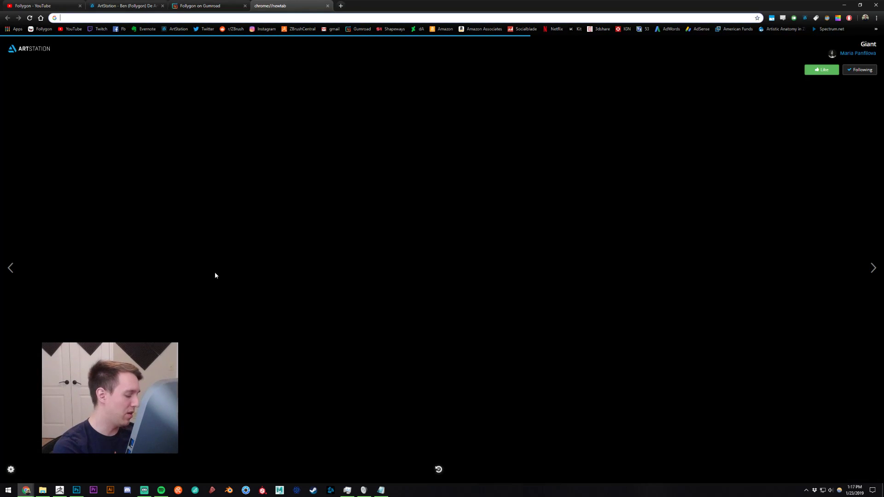
{"action": "type", "text": "dixit"}
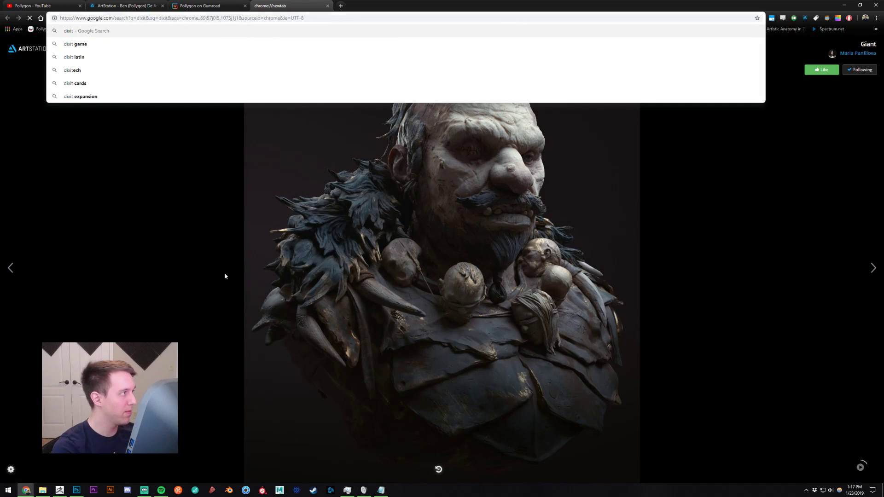
{"action": "key", "text": "Return"}
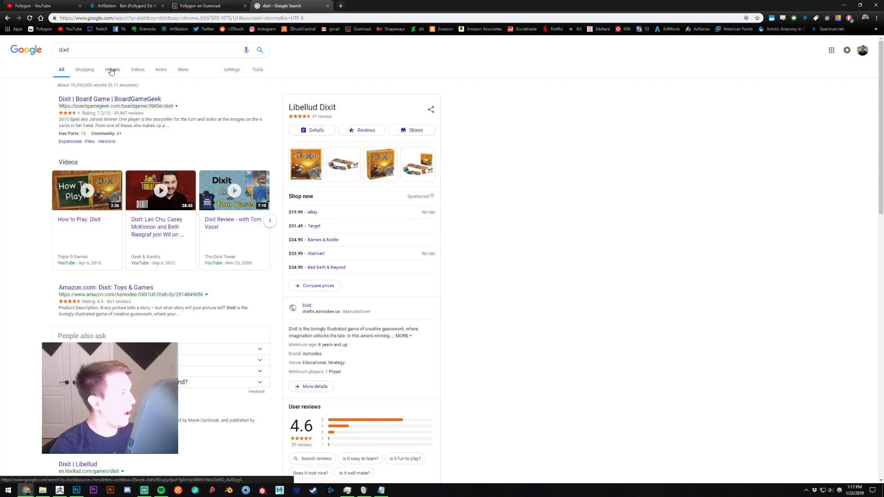
{"action": "left_click", "coordinate": [111, 70]}
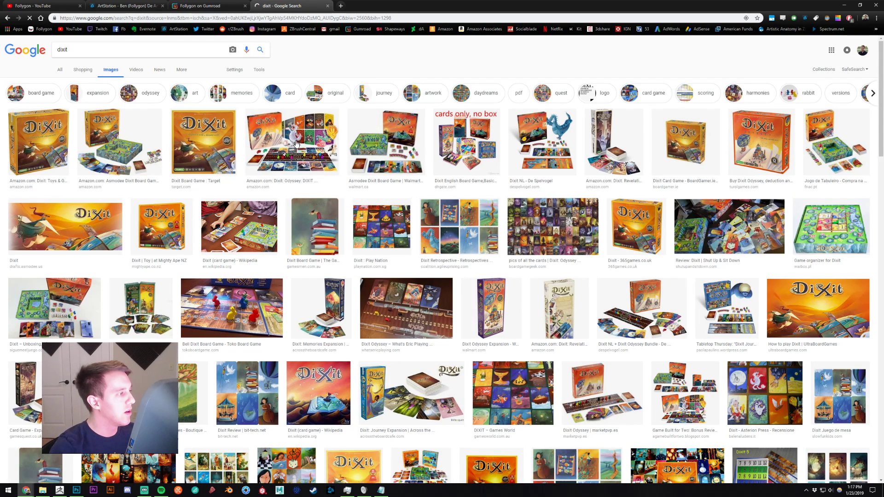
Step: View enlarged previews of several Dixit board game images, close the search tab, and switch back to ZBrush
{"action": "left_click", "coordinate": [292, 147]}
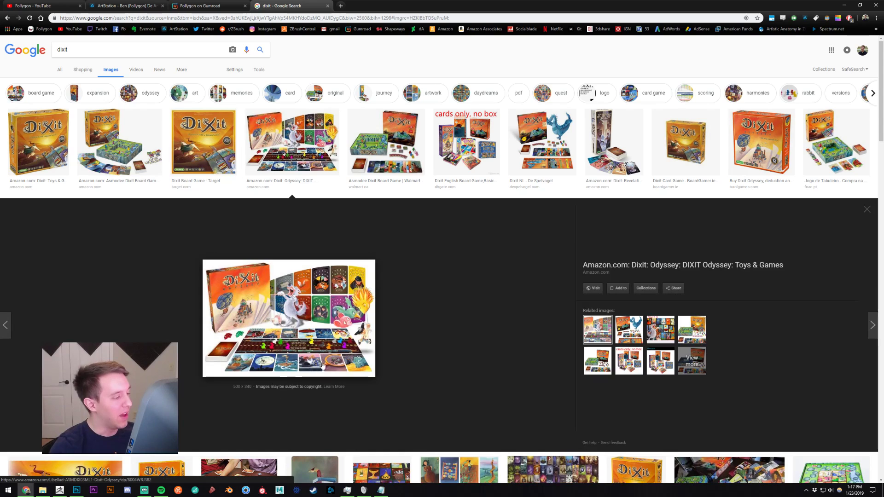
{"action": "left_click", "coordinate": [399, 141]}
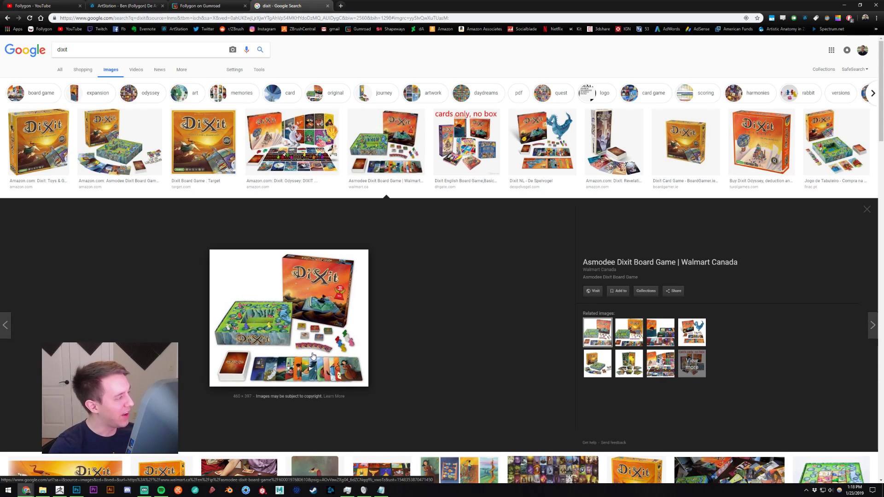
{"action": "left_click", "coordinate": [152, 163]}
{"action": "scroll", "coordinate": [242, 373], "scroll_direction": "down", "scroll_amount": 1}
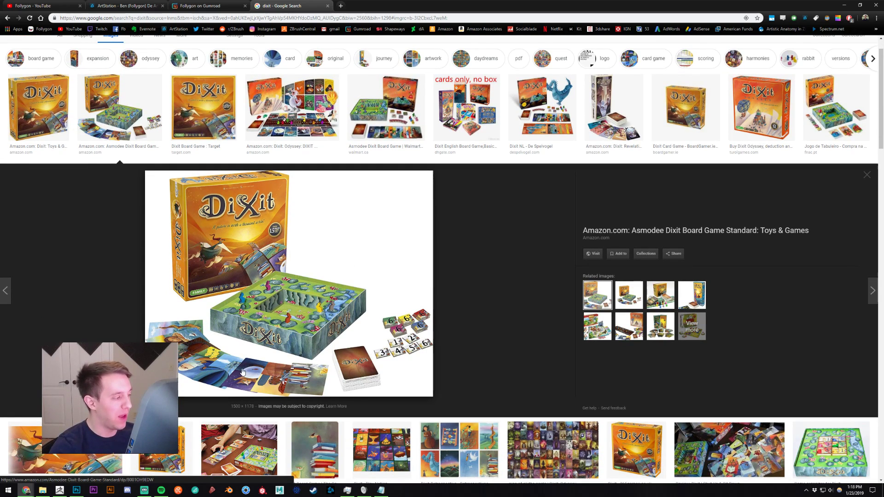
{"action": "scroll", "coordinate": [276, 354], "scroll_direction": "up", "scroll_amount": 1}
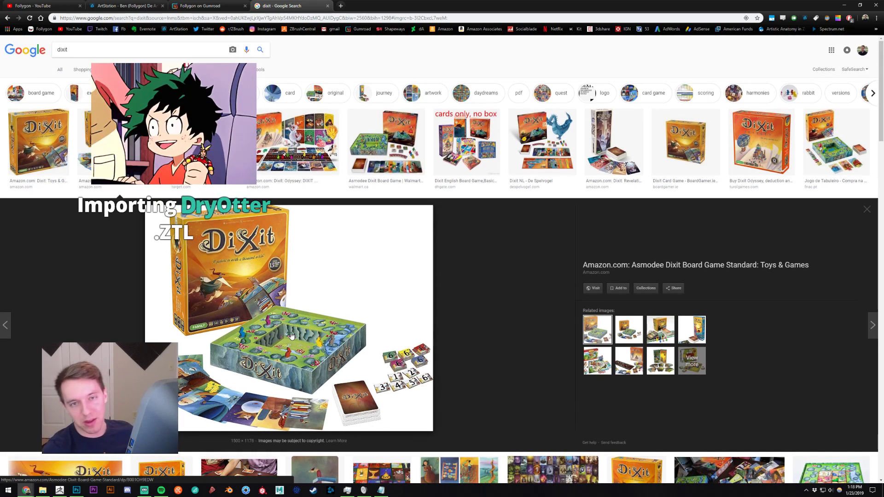
{"action": "key", "text": "ctrl+w"}
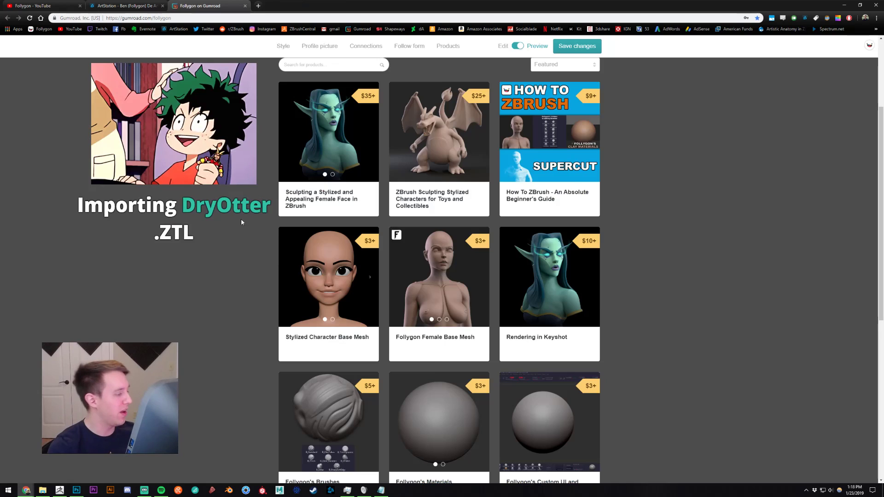
{"action": "key", "text": "alt+Tab"}
Step: Compare the arms with the body, isolate them again, and build up the inner elbows with ClayTubes at draw size 203
{"action": "right_click_drag", "start_coordinate": [454, 267], "coordinate": [453, 240], "text": "shift"}
{"action": "key", "text": "alt+s"}
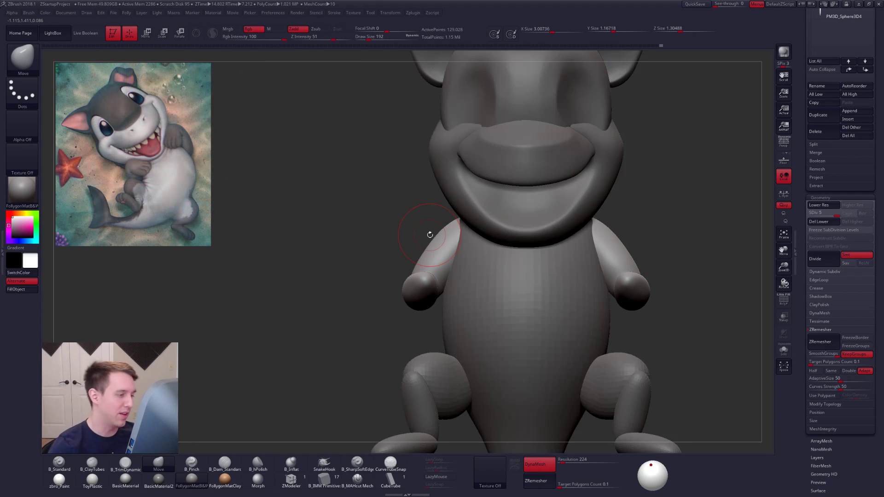
{"action": "key", "text": "alt+s"}
{"action": "key", "text": "space"}
{"action": "left_click_drag", "start_coordinate": [453, 278], "coordinate": [458, 277]}
{"action": "mouse_move", "coordinate": [461, 278]}
{"action": "right_mouse_down"}
{"action": "mouse_move", "coordinate": [437, 269]}
{"action": "mouse_move", "coordinate": [461, 282]}
{"action": "right_mouse_up"}
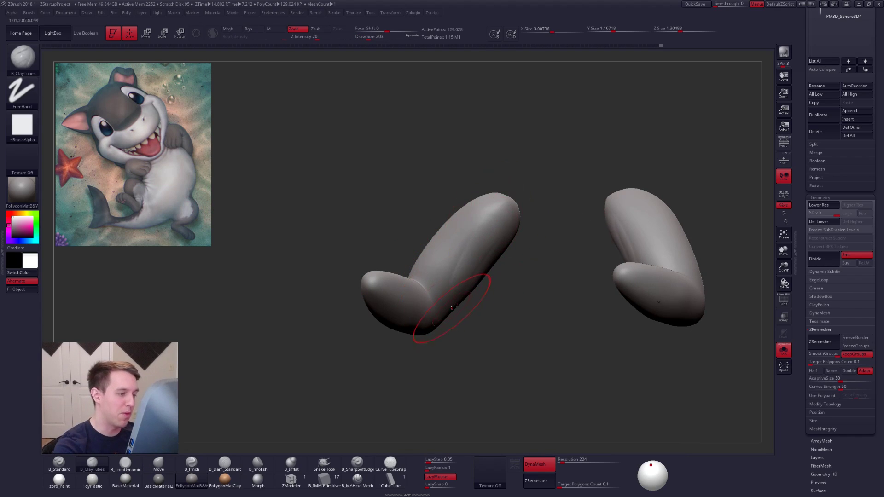
Step: Smooth the elbow areas of the isolated arms at SDiv 4 with draw size 130
{"action": "key", "text": "shift+d"}
{"action": "left_click_drag", "start_coordinate": [470, 276], "coordinate": [464, 279], "text": "shift"}
{"action": "mouse_move", "coordinate": [469, 272]}
{"action": "right_mouse_down"}
{"action": "mouse_move", "coordinate": [453, 266]}
{"action": "mouse_move", "coordinate": [415, 286]}
{"action": "right_mouse_up"}
{"action": "left_click_drag", "start_coordinate": [407, 310], "coordinate": [414, 299], "text": "shift"}
{"action": "right_click_drag", "start_coordinate": [414, 294], "coordinate": [516, 276]}
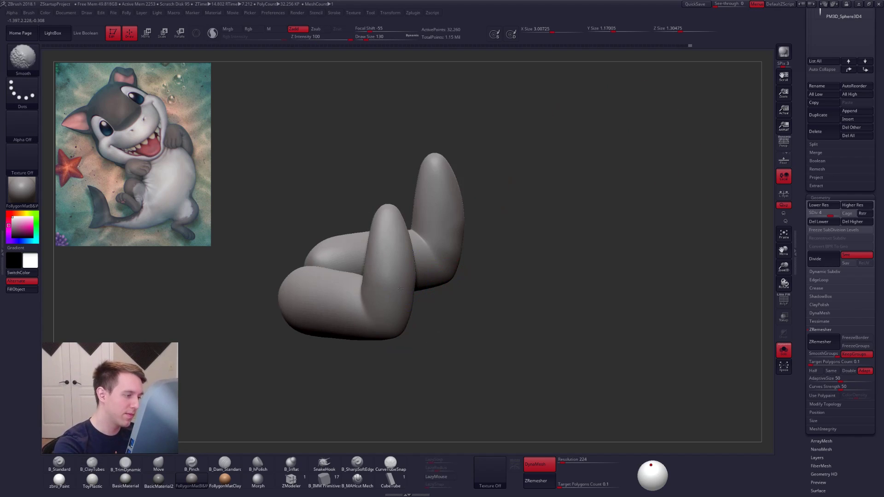
{"action": "right_click_drag", "start_coordinate": [401, 288], "coordinate": [488, 298]}
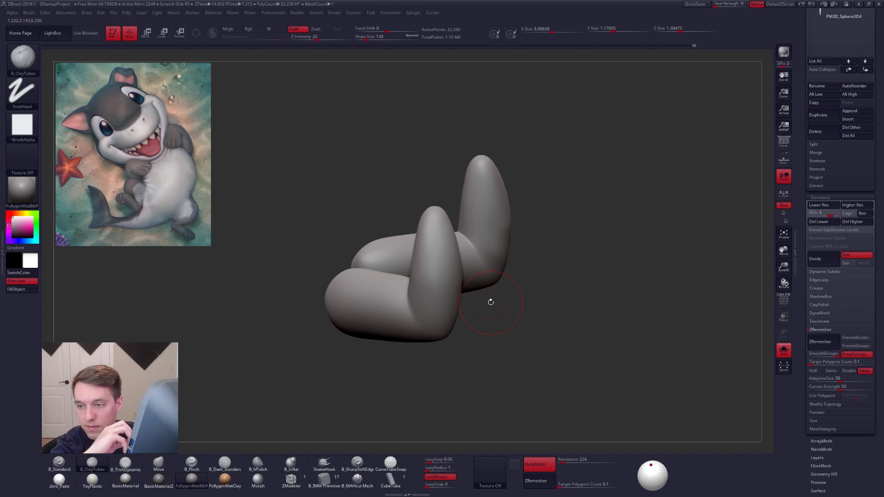
{"action": "left_click", "coordinate": [475, 232], "text": "ctrl+shift"}
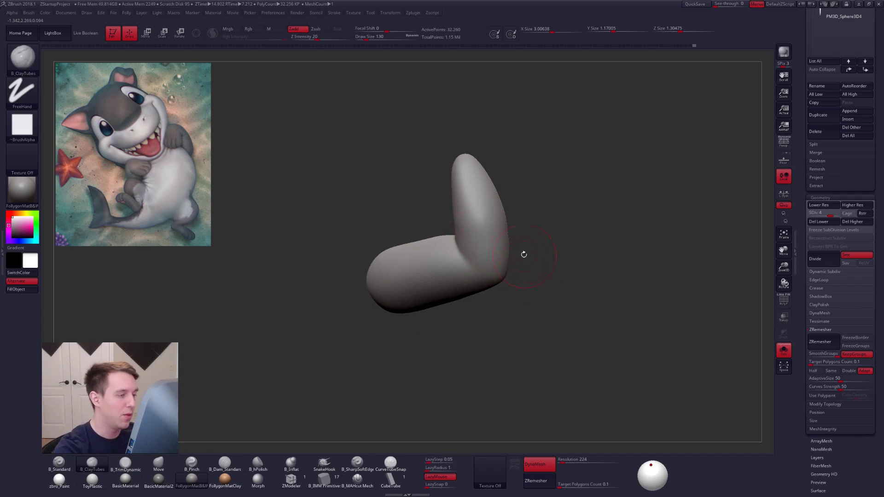
Step: Reshape the outer contour of the bent arm with the Move brush at draw size 227
{"action": "left_click_drag", "start_coordinate": [526, 258], "coordinate": [546, 277], "text": "alt"}
{"action": "key", "text": "space"}
{"action": "left_click_drag", "start_coordinate": [523, 235], "coordinate": [528, 237]}
{"action": "key", "text": "b"}
{"action": "key", "text": "m"}
{"action": "key", "text": "v"}
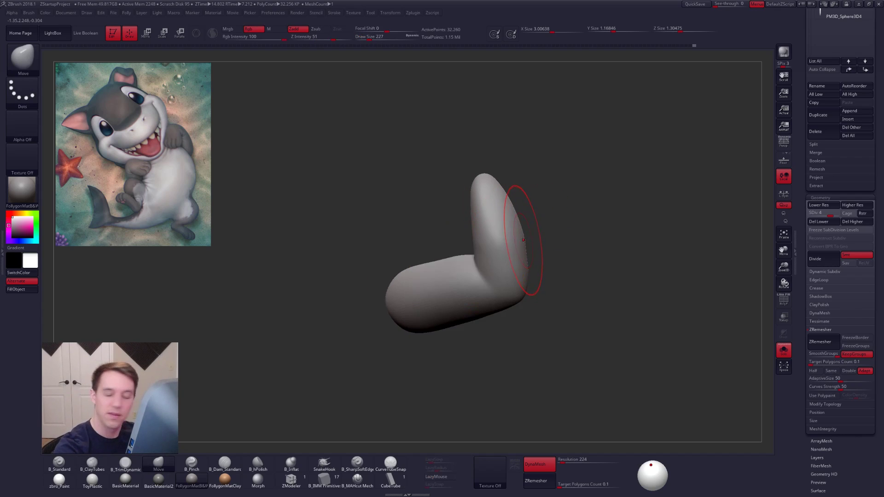
{"action": "mouse_move", "coordinate": [522, 236]}
{"action": "left_mouse_down"}
{"action": "mouse_move", "coordinate": [520, 290]}
{"action": "mouse_move", "coordinate": [477, 331]}
{"action": "mouse_move", "coordinate": [510, 318]}
{"action": "mouse_move", "coordinate": [518, 295]}
{"action": "left_mouse_up"}
Step: Mask the forearm and adjust the shape of the upper arm with the Move brush
{"action": "key", "text": "w"}
{"action": "left_click", "coordinate": [531, 270], "text": "ctrl"}
{"action": "key", "text": "q"}
{"action": "left_click_drag", "start_coordinate": [456, 269], "coordinate": [553, 241]}
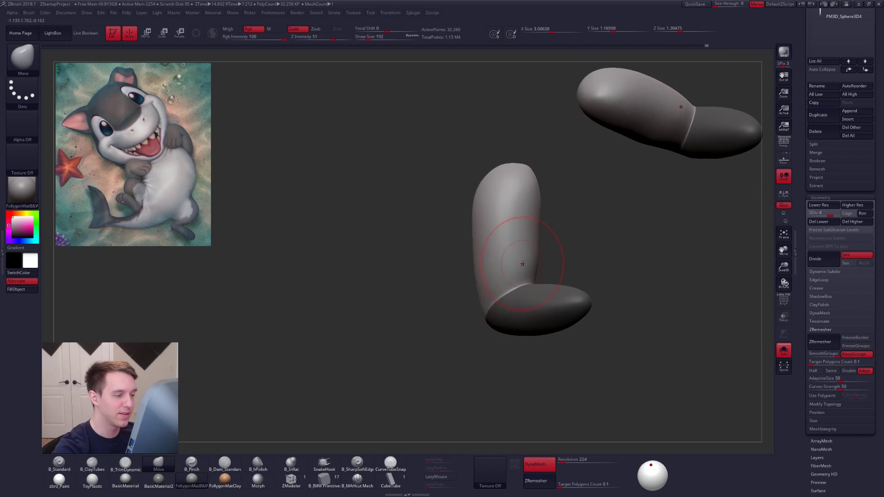
Step: Clear the forearm mask, smooth the arm two subdivision levels lower, and return to the higher level
{"action": "key", "text": "shift+d"}
{"action": "key", "text": "shift+d"}
{"action": "mouse_move", "coordinate": [557, 261]}
{"action": "left_mouse_down", "text": "alt"}
{"action": "mouse_move", "coordinate": [513, 278]}
{"action": "mouse_move", "coordinate": [520, 290]}
{"action": "mouse_move", "coordinate": [483, 279]}
{"action": "left_mouse_up", "text": "alt"}
{"action": "left_click", "coordinate": [505, 273], "text": "ctrl"}
{"action": "key", "text": "2"}
{"action": "key", "text": "d"}
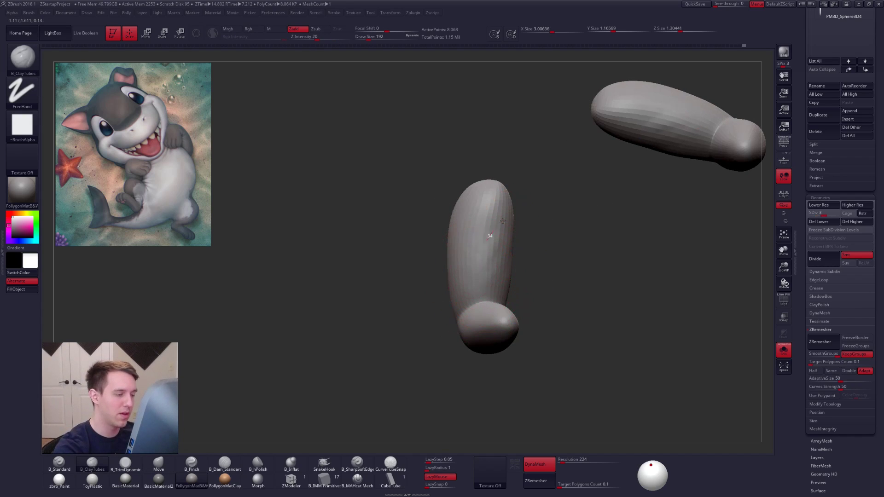
{"action": "key", "text": "d"}
{"action": "key", "text": "shift"}
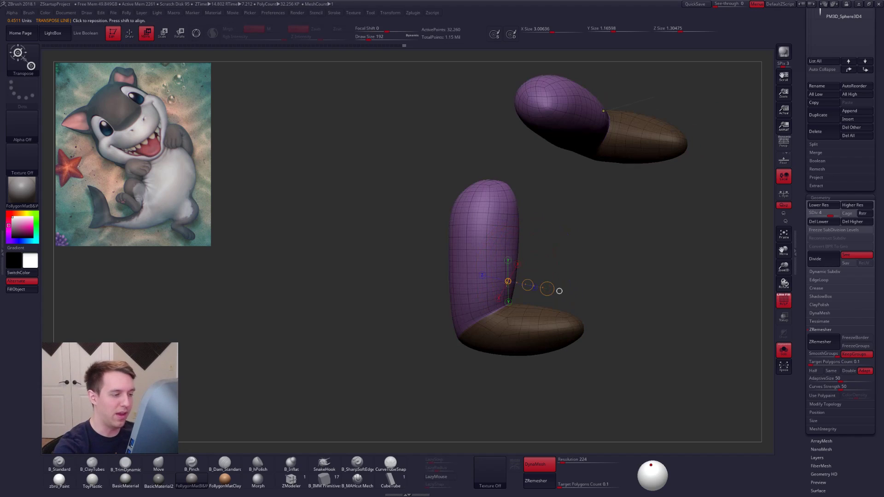
Step: Turn off the polygroup wireframe and invert the arm mask so that only the forearm is masked
{"action": "key", "text": "shift+f"}
{"action": "left_click", "coordinate": [534, 279], "text": "ctrl"}
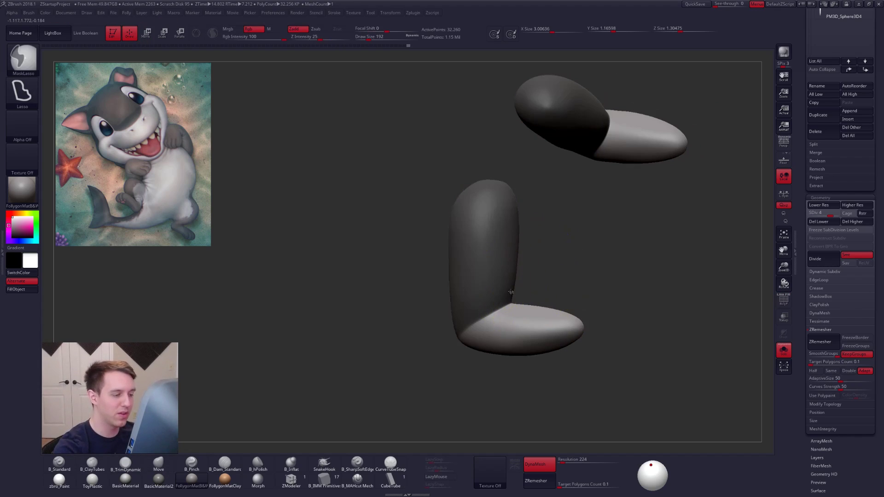
{"action": "left_click", "coordinate": [520, 285], "text": "ctrl"}
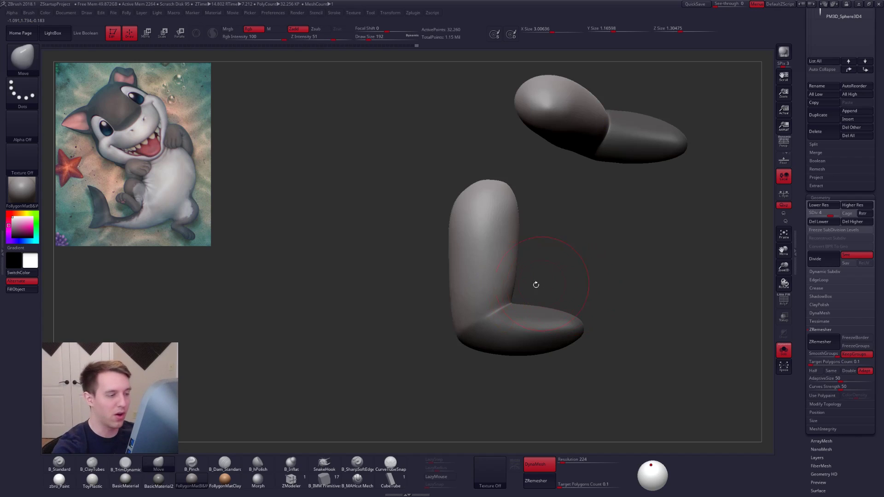
Step: Drop the arm one subdivision level and smooth the upper arm just above the elbow
{"action": "right_click", "coordinate": [524, 301]}
{"action": "right_click_drag", "start_coordinate": [507, 294], "coordinate": [529, 294]}
{"action": "key", "text": "2"}
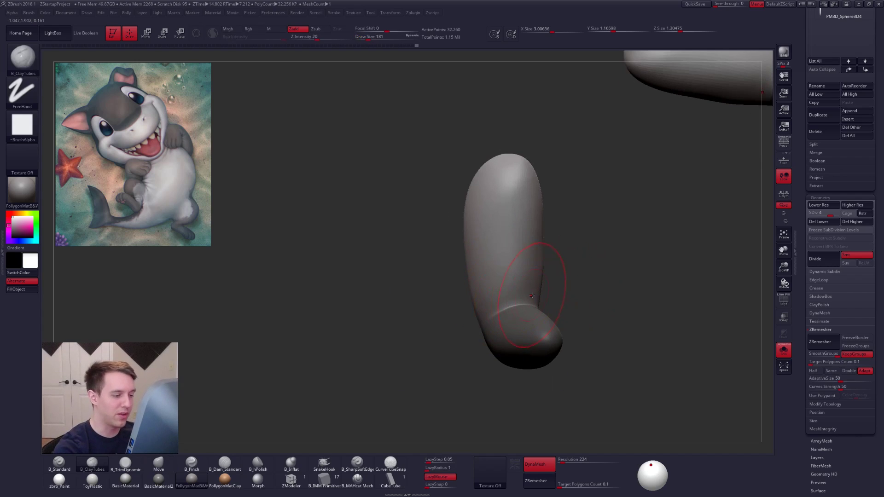
{"action": "key", "text": "shift+d"}
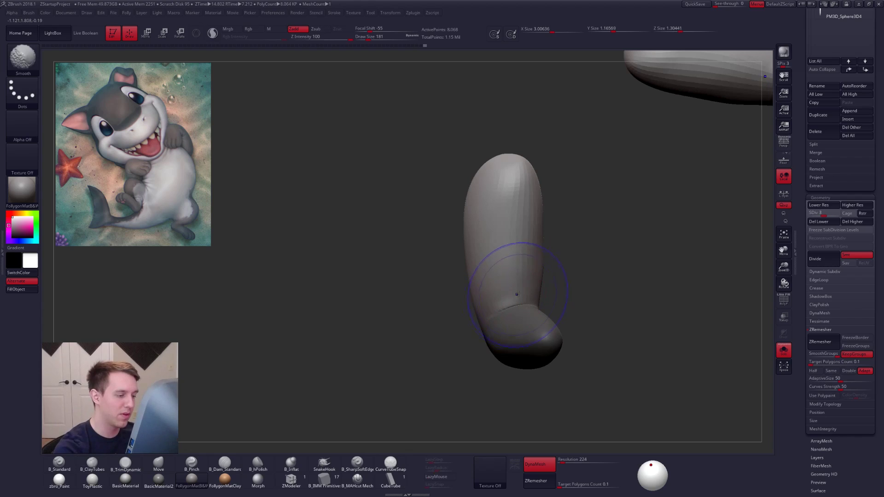
{"action": "mouse_move", "coordinate": [529, 255]}
{"action": "right_mouse_down"}
{"action": "mouse_move", "coordinate": [515, 285]}
{"action": "mouse_move", "coordinate": [518, 257]}
{"action": "right_mouse_up"}
Step: Bring back the whole body, refine the upper arm against the torso with the Move brush, and clear the mask
{"action": "key", "text": "alt+s"}
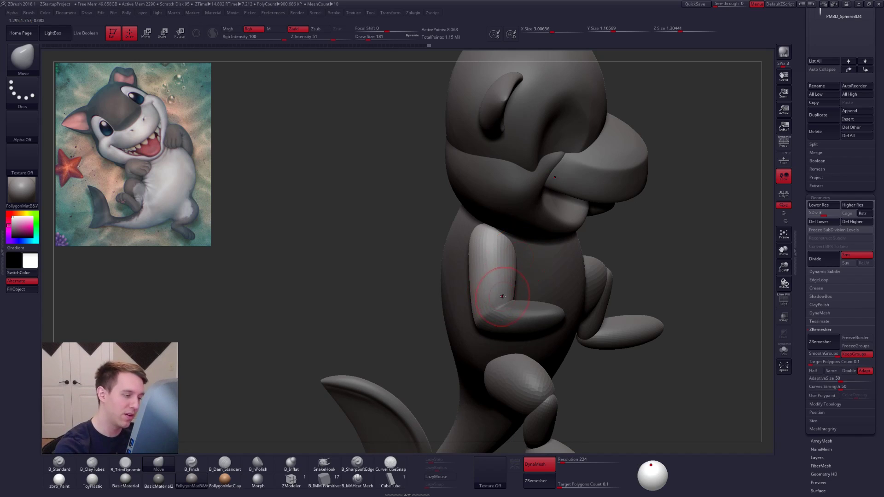
{"action": "right_click_drag", "start_coordinate": [502, 296], "coordinate": [499, 282]}
{"action": "key", "text": "space"}
{"action": "left_click_drag", "start_coordinate": [499, 282], "coordinate": [503, 282]}
{"action": "right_click_drag", "start_coordinate": [477, 269], "coordinate": [421, 253]}
{"action": "mouse_move", "coordinate": [420, 253]}
{"action": "left_mouse_down", "text": "ctrl"}
{"action": "mouse_move", "coordinate": [427, 260]}
{"action": "mouse_move", "coordinate": [467, 250]}
{"action": "mouse_move", "coordinate": [472, 239]}
{"action": "left_mouse_up", "text": "ctrl"}
Step: Fit the shoulders and upper arms to the torso with the Move brush and raise the arms two subdivision levels
{"action": "key", "text": "space"}
{"action": "right_click_drag", "start_coordinate": [460, 253], "coordinate": [488, 271]}
{"action": "key", "text": "space"}
{"action": "left_click_drag", "start_coordinate": [482, 272], "coordinate": [488, 272]}
{"action": "key", "text": "f"}
{"action": "mouse_move", "coordinate": [492, 289]}
{"action": "right_mouse_down", "text": "alt"}
{"action": "mouse_move", "coordinate": [499, 289]}
{"action": "mouse_move", "coordinate": [493, 312]}
{"action": "right_mouse_up", "text": "alt"}
{"action": "key", "text": "space"}
{"action": "left_click_drag", "start_coordinate": [493, 312], "coordinate": [484, 311]}
{"action": "key", "text": "d"}
{"action": "key", "text": "d"}
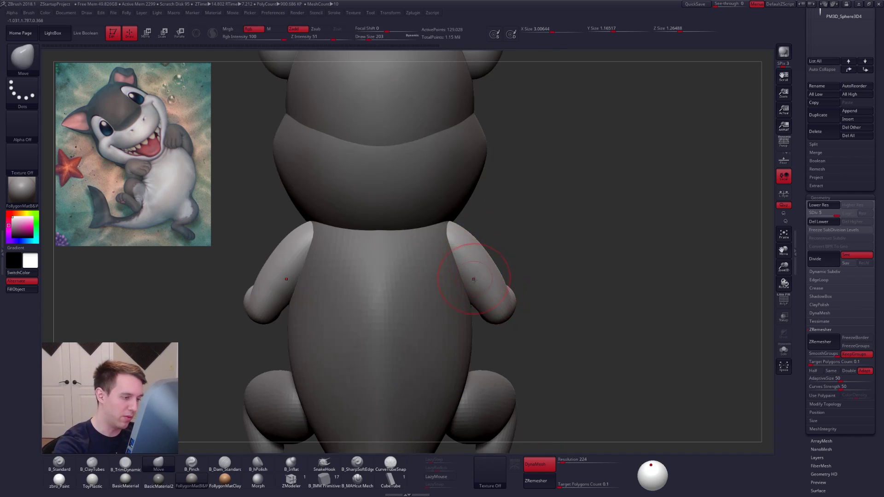
Step: Isolate the arms, smooth the upper arms one subdivision level lower, and return to the highest level
{"action": "key", "text": "s"}
{"action": "right_click_drag", "start_coordinate": [474, 278], "coordinate": [495, 289], "text": "ctrl"}
{"action": "key", "text": "2"}
{"action": "key", "text": "shift+d"}
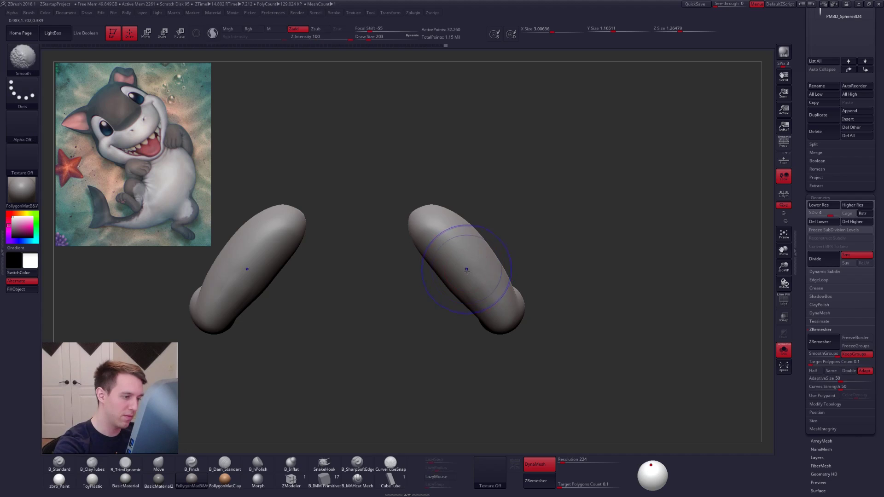
{"action": "key", "text": "d"}
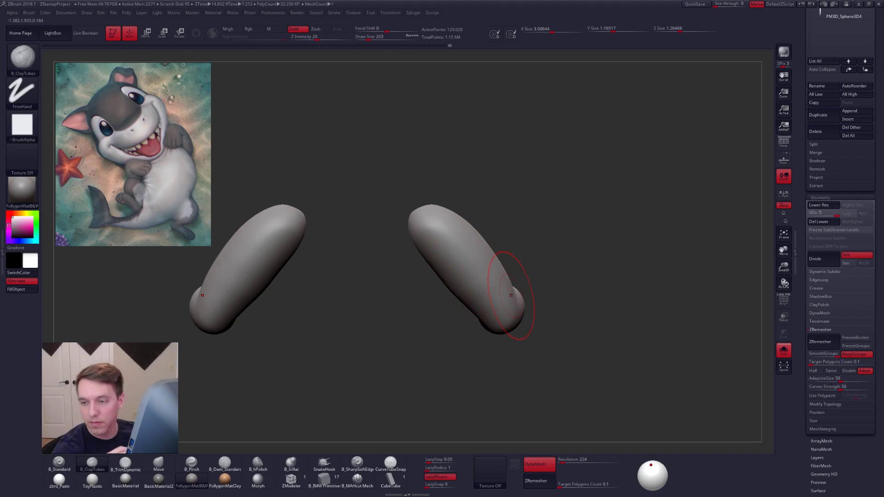
{"action": "right_click_drag", "start_coordinate": [517, 297], "coordinate": [566, 270], "text": "alt"}
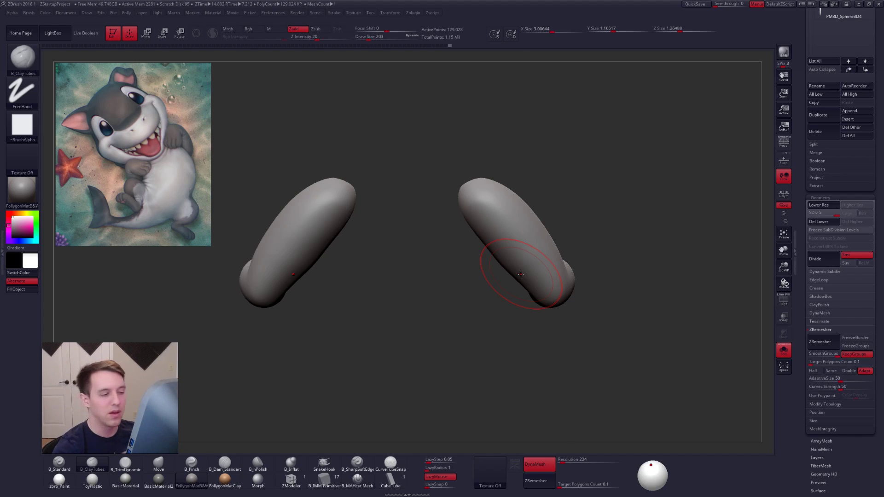
Step: Inspect the arms against the whole body from several angles, and isolate the arms again
{"action": "key", "text": "alt+s"}
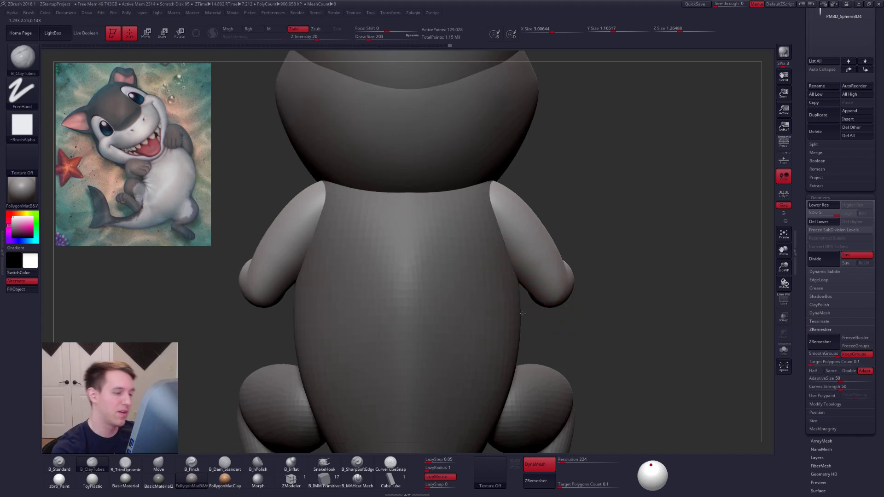
{"action": "right_click_drag", "start_coordinate": [531, 313], "coordinate": [526, 294], "text": "shift"}
{"action": "key", "text": "space"}
{"action": "left_click_drag", "start_coordinate": [555, 290], "coordinate": [545, 291]}
{"action": "mouse_move", "coordinate": [520, 315]}
{"action": "right_mouse_down"}
{"action": "mouse_move", "coordinate": [455, 371]}
{"action": "mouse_move", "coordinate": [479, 355]}
{"action": "right_mouse_up"}
{"action": "key", "text": "alt+s"}
{"action": "right_click_drag", "start_coordinate": [546, 326], "coordinate": [521, 303], "text": "alt"}
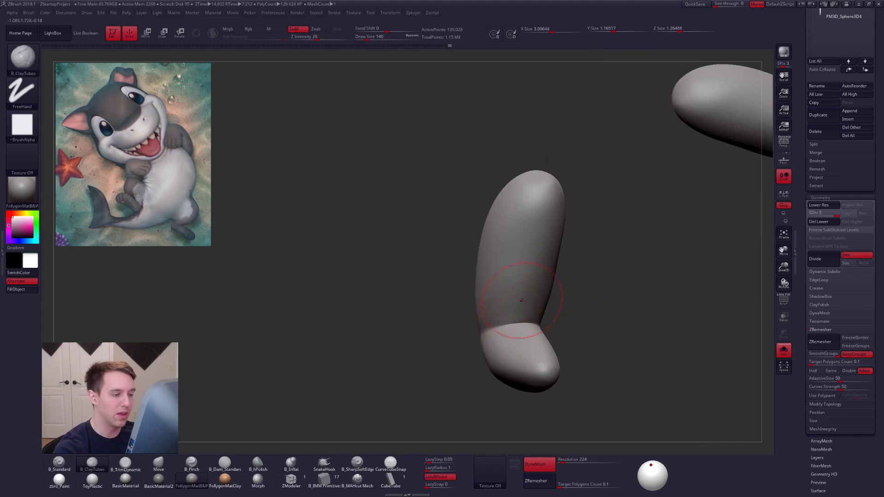
Step: Drop the arms two subdivision levels and smooth the upper arms and elbows
{"action": "key", "text": "shift"}
{"action": "right_click_drag", "start_coordinate": [541, 268], "coordinate": [555, 249]}
{"action": "key", "text": "shift+d"}
{"action": "key", "text": "shift+d"}
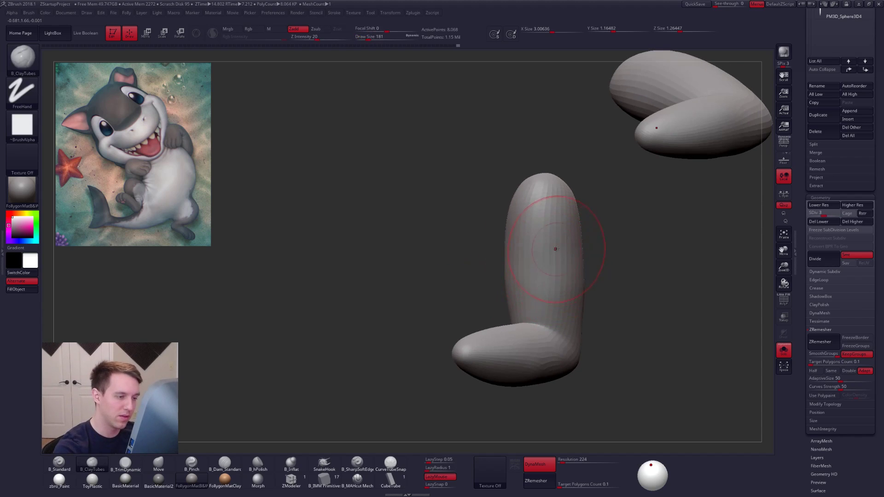
{"action": "left_click_drag", "start_coordinate": [568, 305], "coordinate": [564, 294], "text": "shift"}
{"action": "right_click_drag", "start_coordinate": [563, 294], "coordinate": [541, 331], "text": "shift"}
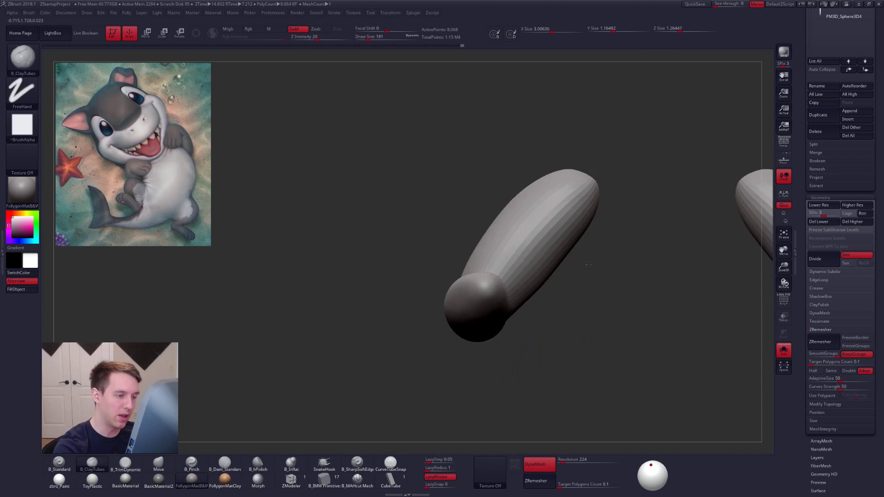
{"action": "left_click_drag", "start_coordinate": [516, 226], "coordinate": [568, 201], "text": "shift"}
Step: Adjust the upper arm's contour with the Move brush, raise the arms two subdivision levels, and show the whole character
{"action": "key", "text": "b"}
{"action": "key", "text": "m"}
{"action": "key", "text": "v"}
{"action": "mouse_move", "coordinate": [499, 232]}
{"action": "left_mouse_down"}
{"action": "mouse_move", "coordinate": [493, 223]}
{"action": "mouse_move", "coordinate": [518, 198]}
{"action": "left_mouse_up"}
{"action": "right_click_drag", "start_coordinate": [517, 248], "coordinate": [516, 209], "text": "ctrl"}
{"action": "key", "text": "shift+s"}
{"action": "right_click_drag", "start_coordinate": [566, 253], "coordinate": [493, 260], "text": "alt"}
{"action": "key", "text": "d"}
{"action": "key", "text": "d"}
{"action": "right_click_drag", "start_coordinate": [522, 294], "coordinate": [544, 247], "text": "ctrl"}
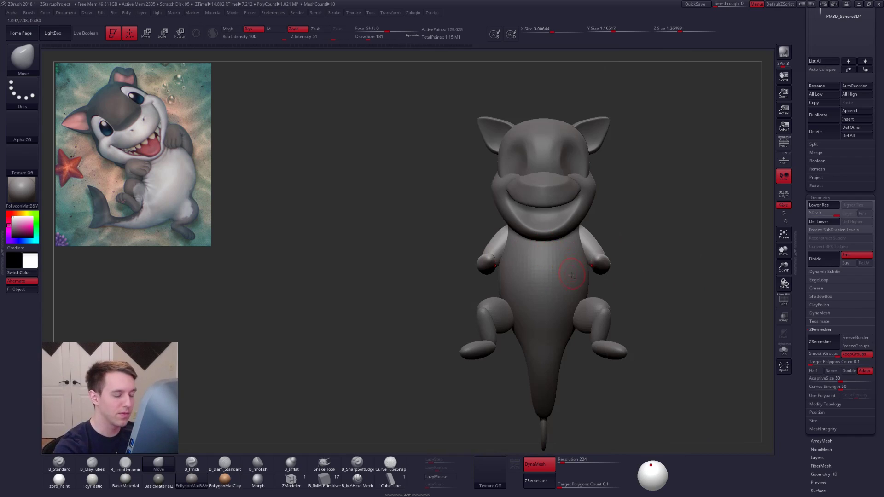
Step: Examine the whole character's proportions from the front, comparing the arms with the head, torso and legs
{"action": "right_click_drag", "start_coordinate": [489, 218], "coordinate": [547, 240], "text": "ctrl"}
{"action": "key", "text": "shift+s"}
{"action": "key", "text": "shift+s"}
{"action": "right_click_drag", "start_coordinate": [619, 352], "coordinate": [614, 294], "text": "ctrl"}
{"action": "right_click_drag", "start_coordinate": [614, 294], "coordinate": [555, 260], "text": "alt"}
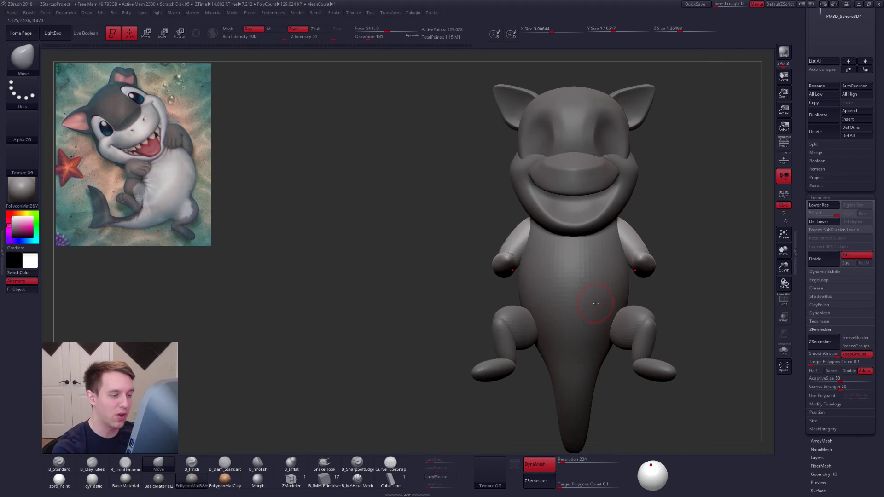
{"action": "left_click", "coordinate": [598, 302], "text": "alt"}
{"action": "right_click_drag", "start_coordinate": [578, 335], "coordinate": [571, 320], "text": "ctrl"}
{"action": "right_click_drag", "start_coordinate": [571, 319], "coordinate": [520, 319], "text": "alt"}
{"action": "right_click_drag", "start_coordinate": [607, 385], "coordinate": [577, 432], "text": "alt"}
Step: Select and isolate the jaw piece, and mask the inside of the mouth
{"action": "left_click", "coordinate": [537, 242], "text": "alt"}
{"action": "right_click_drag", "start_coordinate": [567, 275], "coordinate": [543, 322]}
{"action": "right_click_drag", "start_coordinate": [543, 322], "coordinate": [516, 304], "text": "alt"}
{"action": "right_click_drag", "start_coordinate": [511, 233], "coordinate": [508, 260], "text": "shift"}
{"action": "key", "text": "shift+s"}
{"action": "right_click_drag", "start_coordinate": [508, 260], "coordinate": [488, 283], "text": "alt"}
{"action": "mouse_move", "coordinate": [479, 298]}
{"action": "left_mouse_down", "text": "ctrl"}
{"action": "mouse_move", "coordinate": [514, 263]}
{"action": "mouse_move", "coordinate": [531, 219]}
{"action": "mouse_move", "coordinate": [507, 165]}
{"action": "mouse_move", "coordinate": [428, 151]}
{"action": "left_mouse_up", "text": "ctrl"}
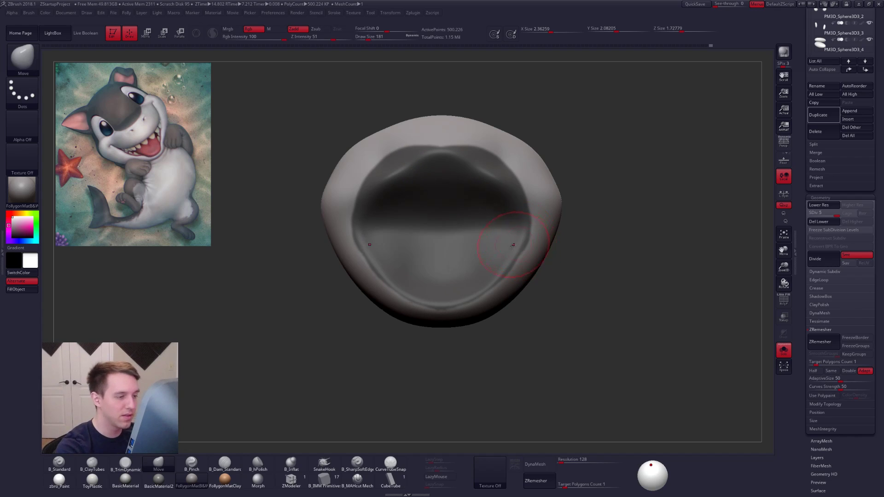
Step: Drop the jaw one subdivision level and soften the mask's edge, leaving the mouth interior masked
{"action": "right_click_drag", "start_coordinate": [521, 243], "coordinate": [506, 243]}
{"action": "key", "text": "shift+d"}
{"action": "left_click", "coordinate": [510, 259], "text": "ctrl"}
{"action": "key", "text": "ctrl+i"}
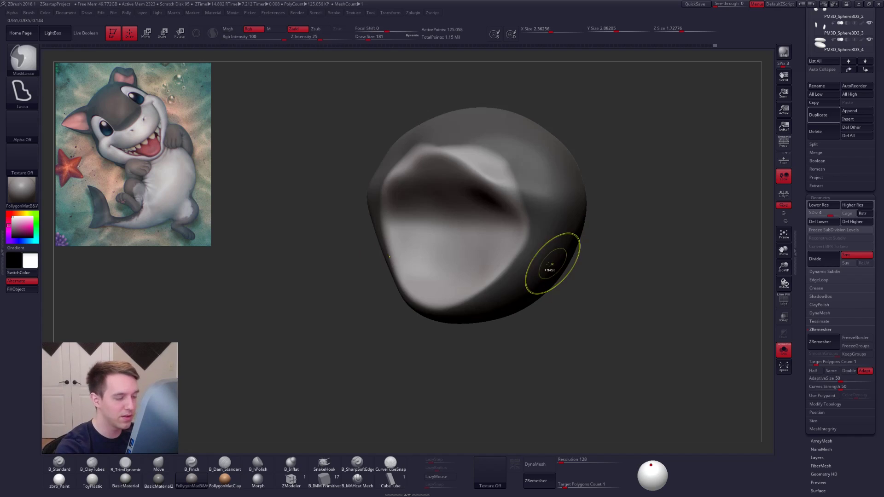
{"action": "left_click", "coordinate": [572, 262], "text": "ctrl"}
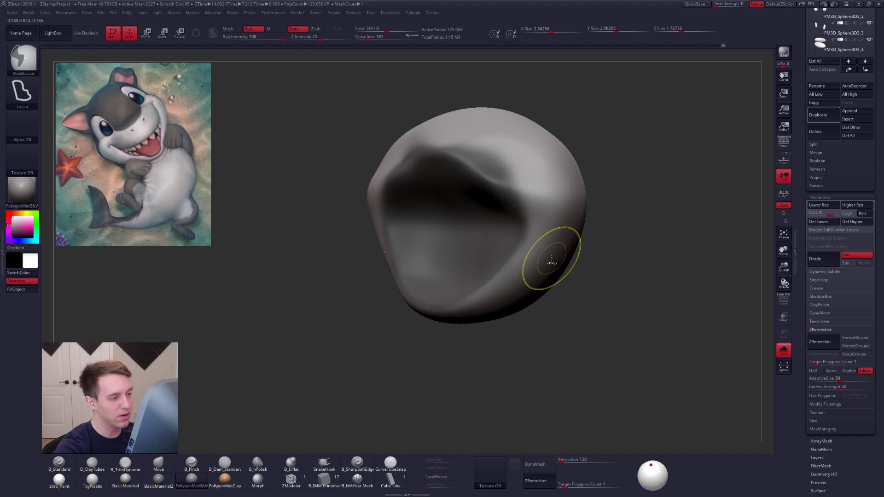
Step: Show the whole character and build up the cheeks behind the mouth corners with ClayTubes at draw size 215
{"action": "key", "text": "shift+s"}
{"action": "key", "text": "s"}
{"action": "right_click_drag", "start_coordinate": [538, 231], "coordinate": [509, 249]}
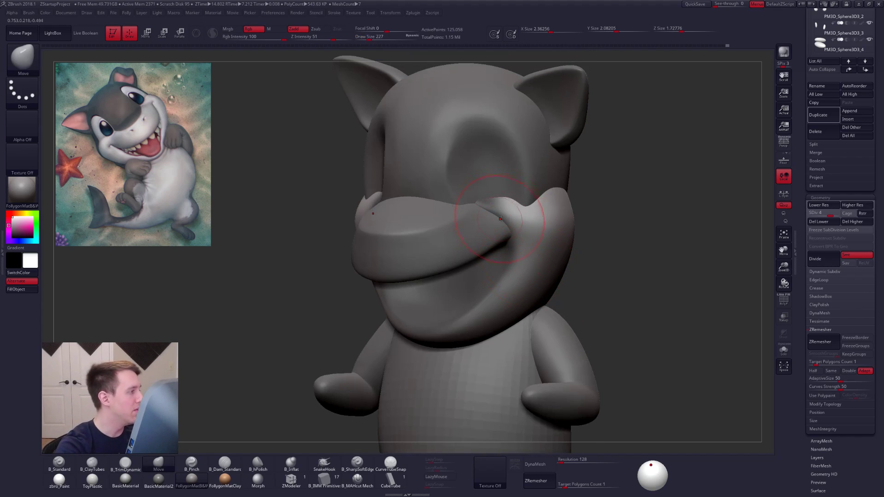
{"action": "key", "text": "space"}
{"action": "left_click_drag", "start_coordinate": [526, 249], "coordinate": [525, 249]}
{"action": "key", "text": "2"}
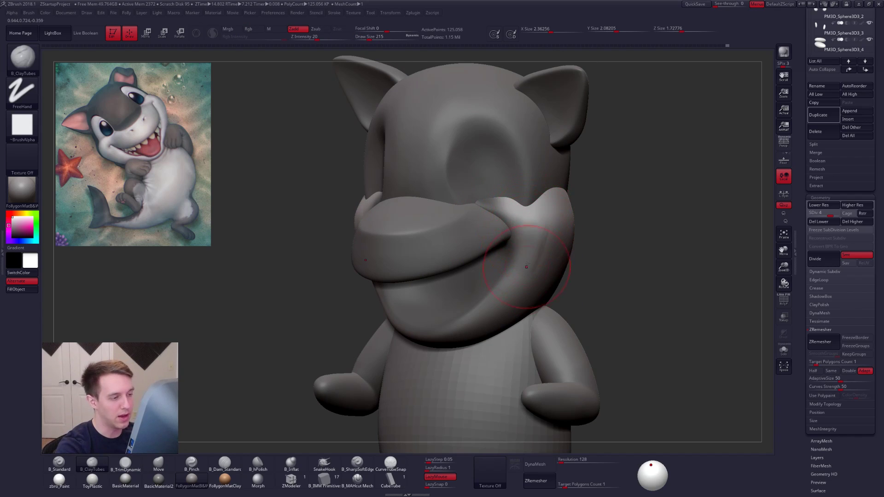
{"action": "right_click_drag", "start_coordinate": [525, 269], "coordinate": [532, 223]}
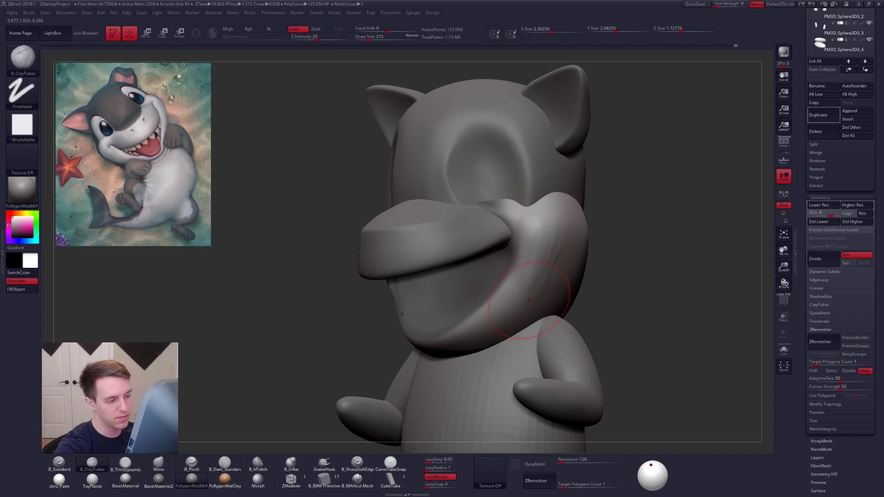
{"action": "right_click_drag", "start_coordinate": [529, 300], "coordinate": [528, 237]}
{"action": "right_click_drag", "start_coordinate": [535, 282], "coordinate": [547, 261]}
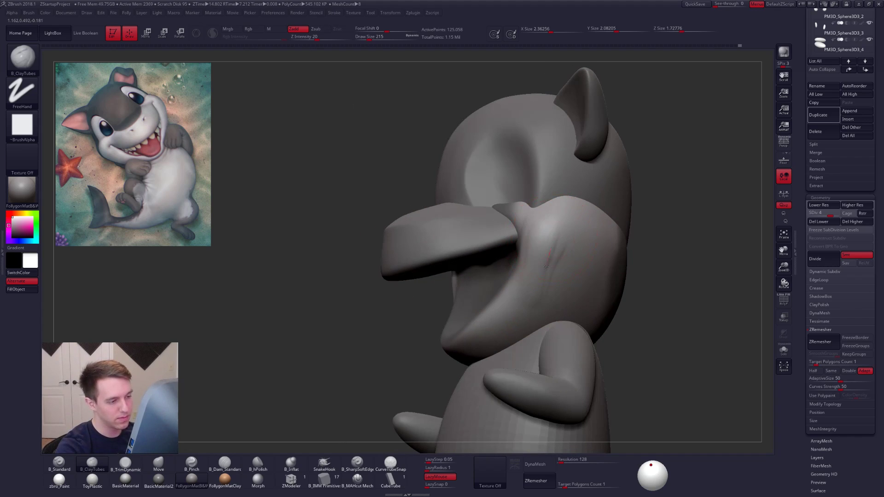
{"action": "mouse_move", "coordinate": [545, 297]}
{"action": "right_mouse_down"}
{"action": "mouse_move", "coordinate": [568, 295]}
{"action": "mouse_move", "coordinate": [559, 271]}
{"action": "right_mouse_up"}
Step: Smooth the clay strokes on the cheeks at a lower subdivision level and check the jaw in isolation
{"action": "mouse_move", "coordinate": [548, 249]}
{"action": "left_mouse_down", "text": "shift"}
{"action": "mouse_move", "coordinate": [548, 272]}
{"action": "mouse_move", "coordinate": [558, 280]}
{"action": "mouse_move", "coordinate": [562, 267]}
{"action": "mouse_move", "coordinate": [557, 283]}
{"action": "left_mouse_up", "text": "shift"}
{"action": "key", "text": "shift+d"}
{"action": "left_click_drag", "start_coordinate": [557, 276], "coordinate": [557, 290], "text": "shift"}
{"action": "key", "text": "alt+s"}
{"action": "mouse_move", "coordinate": [559, 299]}
{"action": "right_mouse_down"}
{"action": "mouse_move", "coordinate": [592, 312]}
{"action": "mouse_move", "coordinate": [552, 307]}
{"action": "mouse_move", "coordinate": [571, 320]}
{"action": "mouse_move", "coordinate": [553, 319]}
{"action": "right_mouse_up"}
{"action": "key", "text": "alt+s"}
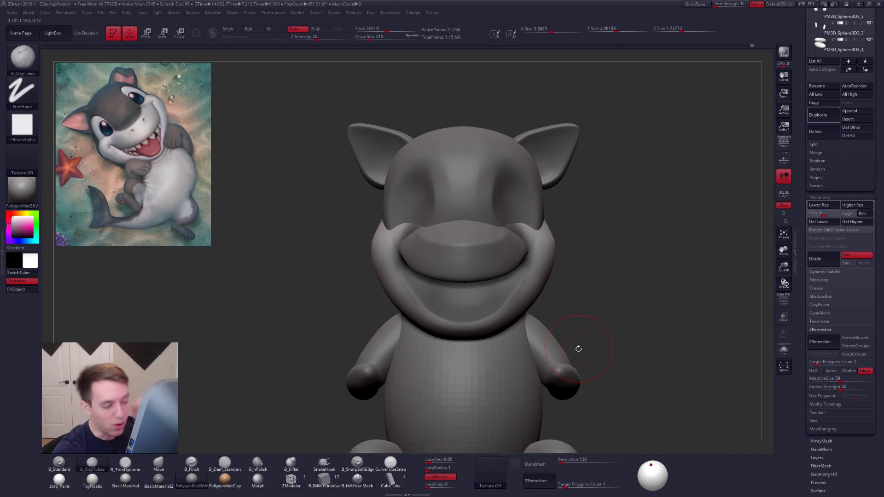
Step: Select the upper snout piece and set the Move brush to draw size 227
{"action": "right_click_drag", "start_coordinate": [554, 286], "coordinate": [510, 272]}
{"action": "key", "text": "s"}
{"action": "mouse_move", "coordinate": [499, 272]}
{"action": "left_mouse_down"}
{"action": "mouse_move", "coordinate": [507, 271]}
{"action": "mouse_move", "coordinate": [486, 290]}
{"action": "left_mouse_up"}
{"action": "key", "text": "4"}
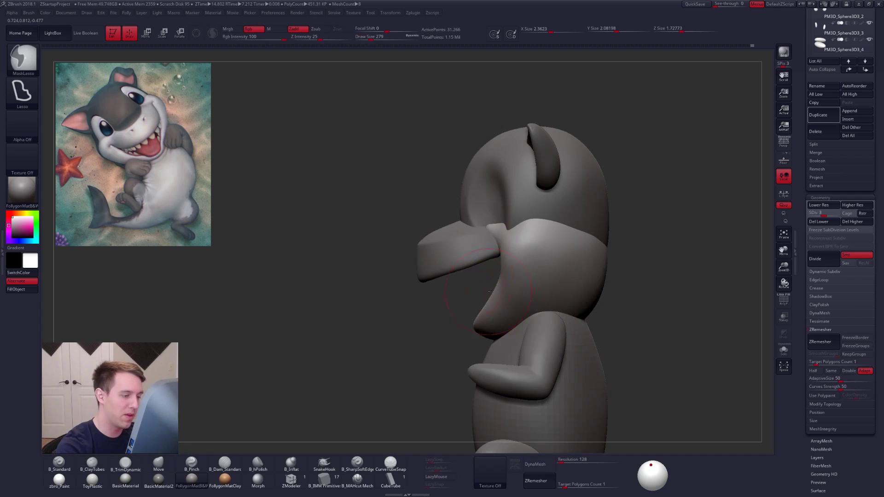
{"action": "key", "text": "space"}
{"action": "left_click_drag", "start_coordinate": [513, 254], "coordinate": [509, 252]}
{"action": "left_click", "coordinate": [493, 250], "text": "alt"}
{"action": "mouse_move", "coordinate": [489, 249]}
{"action": "right_mouse_down", "text": "alt"}
{"action": "mouse_move", "coordinate": [500, 254]}
{"action": "mouse_move", "coordinate": [495, 258]}
{"action": "right_mouse_up", "text": "alt"}
{"action": "key", "text": "s"}
{"action": "left_click_drag", "start_coordinate": [495, 259], "coordinate": [487, 261]}
{"action": "key", "text": "space"}
{"action": "right_click_drag", "start_coordinate": [474, 261], "coordinate": [514, 262], "text": "alt"}
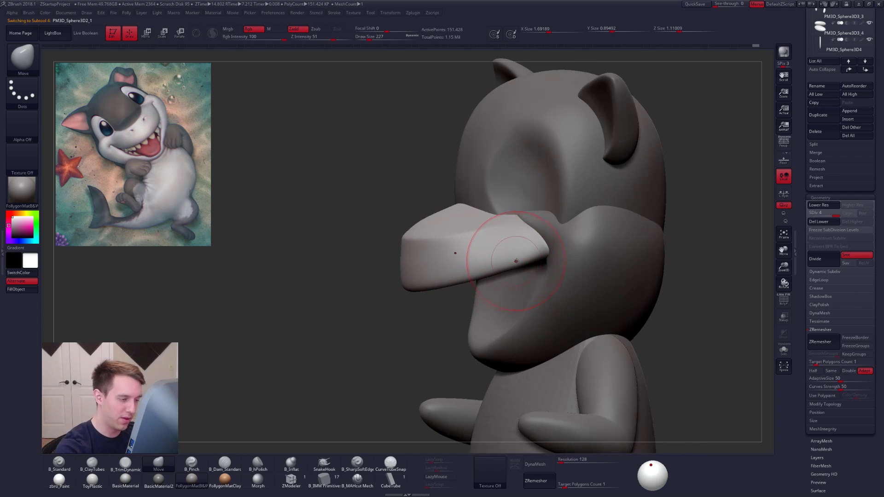
Step: Pull the lower front edge of the snout downward with the Move brush and check its profile from the side
{"action": "mouse_move", "coordinate": [424, 256]}
{"action": "right_mouse_down"}
{"action": "mouse_move", "coordinate": [437, 267]}
{"action": "mouse_move", "coordinate": [420, 276]}
{"action": "right_mouse_up"}
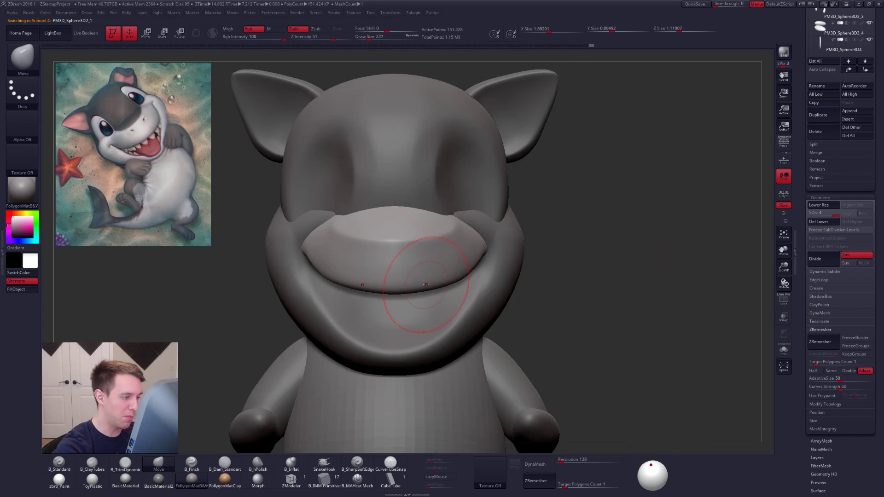
{"action": "left_click_drag", "start_coordinate": [420, 285], "coordinate": [422, 290]}
{"action": "right_click_drag", "start_coordinate": [421, 289], "coordinate": [442, 290], "text": "alt"}
{"action": "left_click_drag", "start_coordinate": [432, 292], "coordinate": [432, 297]}
{"action": "mouse_move", "coordinate": [425, 299]}
{"action": "right_mouse_down"}
{"action": "mouse_move", "coordinate": [402, 304]}
{"action": "mouse_move", "coordinate": [491, 278]}
{"action": "right_mouse_up"}
{"action": "key", "text": "space"}
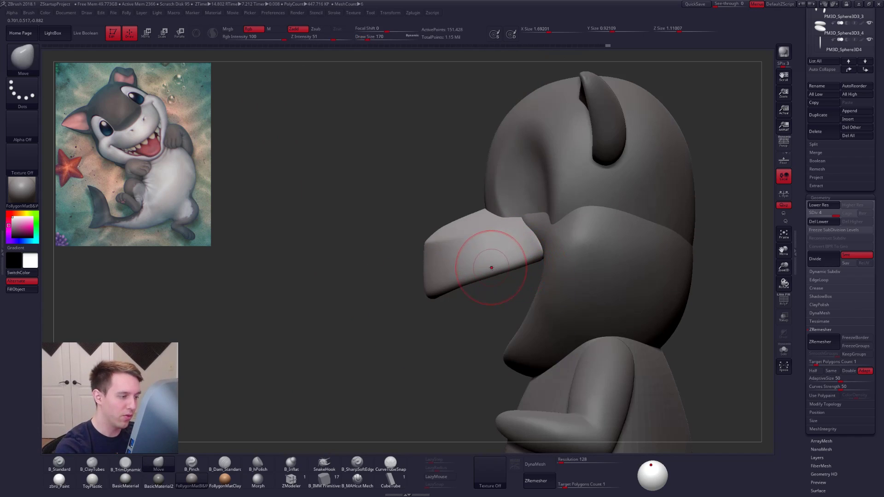
{"action": "key", "text": "space"}
{"action": "left_click_drag", "start_coordinate": [450, 286], "coordinate": [454, 284]}
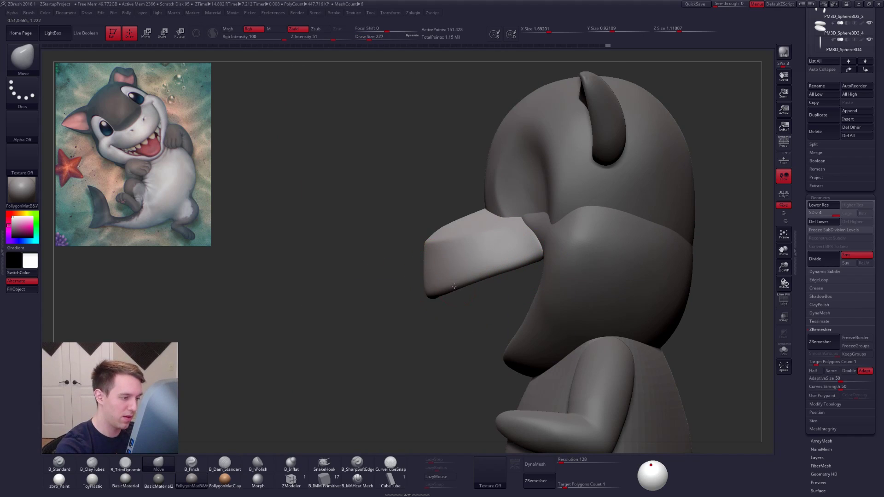
Step: Isolate the snout and sharpen its lower rim with the Pinch brush at draw size 150
{"action": "key", "text": "alt+s"}
{"action": "mouse_move", "coordinate": [473, 279]}
{"action": "right_mouse_down"}
{"action": "mouse_move", "coordinate": [461, 270]}
{"action": "mouse_move", "coordinate": [476, 282]}
{"action": "right_mouse_up"}
{"action": "key", "text": "space"}
{"action": "left_click_drag", "start_coordinate": [474, 308], "coordinate": [471, 308]}
{"action": "key", "text": "5"}
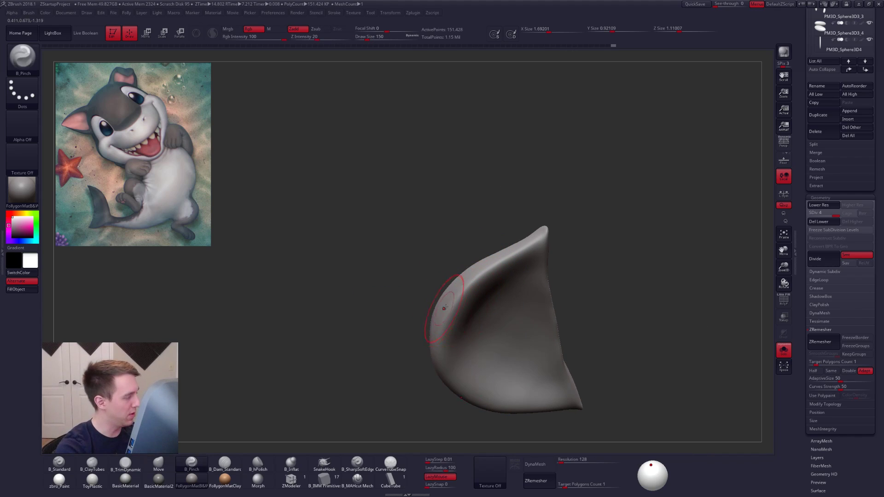
{"action": "right_click_drag", "start_coordinate": [435, 308], "coordinate": [449, 344]}
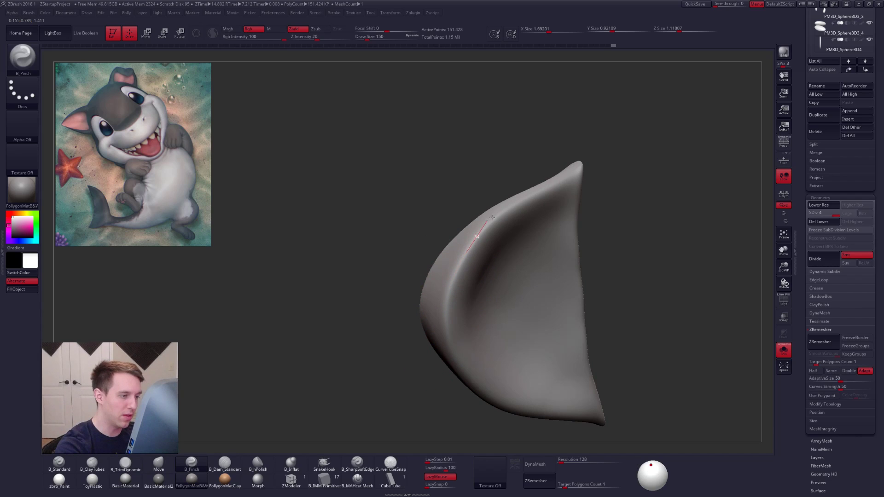
{"action": "right_click_drag", "start_coordinate": [549, 193], "coordinate": [486, 300]}
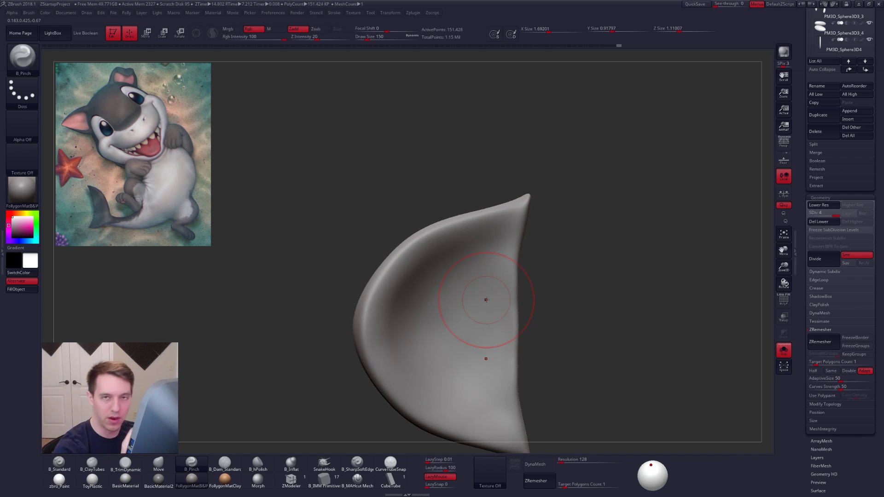
Step: Mask the end of the isolated snout, then blur the mask two subdivision levels down
{"action": "mouse_move", "coordinate": [508, 228]}
{"action": "right_mouse_down"}
{"action": "mouse_move", "coordinate": [513, 267]}
{"action": "mouse_move", "coordinate": [545, 253]}
{"action": "right_mouse_up"}
{"action": "mouse_move", "coordinate": [558, 233]}
{"action": "left_mouse_down", "text": "ctrl"}
{"action": "mouse_move", "coordinate": [526, 226]}
{"action": "mouse_move", "coordinate": [619, 144]}
{"action": "left_mouse_up", "text": "ctrl"}
{"action": "left_click", "coordinate": [617, 145], "text": "ctrl"}
{"action": "key", "text": "shift+d"}
{"action": "key", "text": "shift+d"}
{"action": "left_click", "coordinate": [545, 222], "text": "ctrl"}
{"action": "left_click", "coordinate": [545, 222], "text": "ctrl"}
{"action": "left_click", "coordinate": [564, 213], "text": "ctrl"}
{"action": "left_click", "coordinate": [558, 211], "text": "ctrl"}
Step: Clear the snout's mask with the full character shown, return to the highest subdivision level and switch to the Move brush
{"action": "mouse_move", "coordinate": [559, 211]}
{"action": "right_mouse_down"}
{"action": "mouse_move", "coordinate": [538, 249]}
{"action": "mouse_move", "coordinate": [559, 221]}
{"action": "mouse_move", "coordinate": [543, 258]}
{"action": "mouse_move", "coordinate": [474, 240]}
{"action": "right_mouse_up"}
{"action": "key", "text": "alt+s"}
{"action": "right_click_drag", "start_coordinate": [638, 267], "coordinate": [641, 232], "text": "ctrl"}
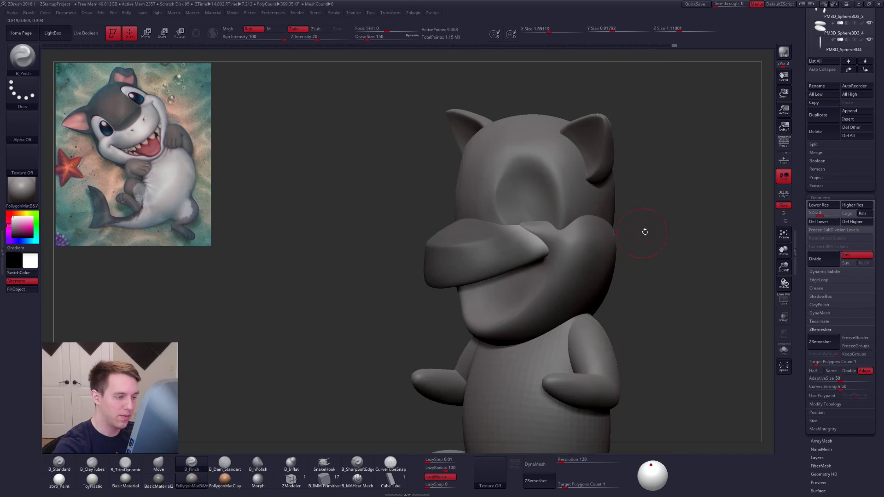
{"action": "left_click_drag", "start_coordinate": [645, 234], "coordinate": [662, 253], "text": "ctrl"}
{"action": "key", "text": "b"}
{"action": "key", "text": "m"}
{"action": "key", "text": "v"}
{"action": "key", "text": "d"}
{"action": "key", "text": "d"}
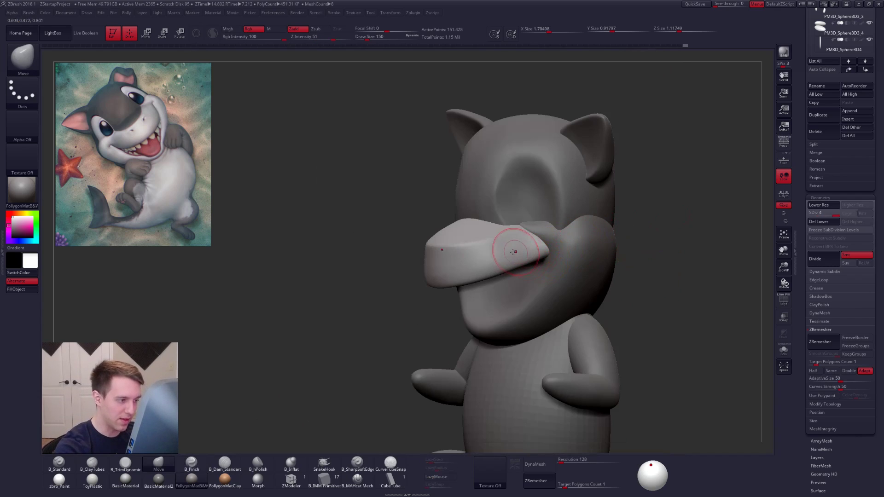
Step: Isolate the snout and flatten its side with the TrimDynamic brush at draw size 239, smoothing the strokes
{"action": "key", "text": "space"}
{"action": "left_click", "coordinate": [486, 261]}
{"action": "key", "text": "alt+s"}
{"action": "right_click_drag", "start_coordinate": [486, 260], "coordinate": [513, 286], "text": "ctrl"}
{"action": "key", "text": "b"}
{"action": "key", "text": "t"}
{"action": "key", "text": "d"}
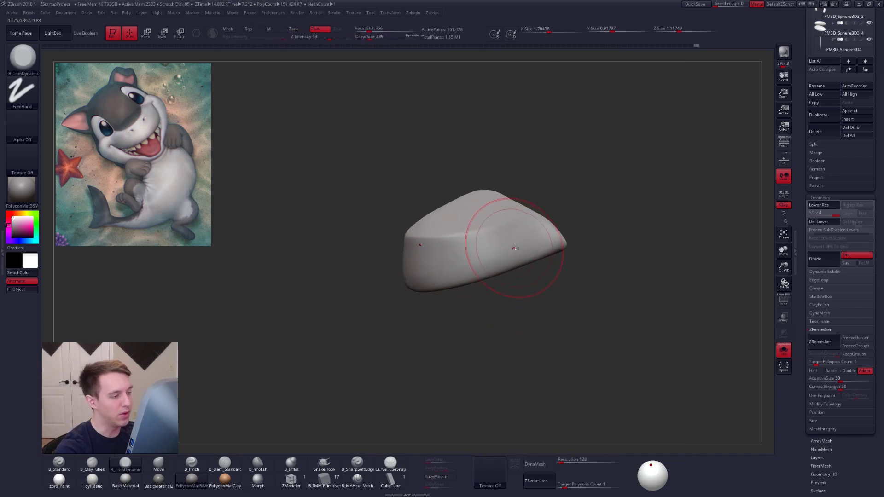
{"action": "key", "text": "shift"}
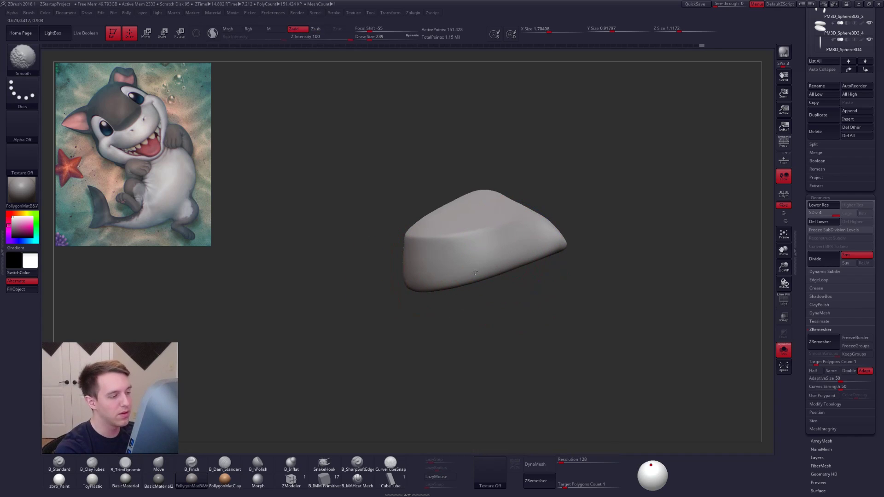
{"action": "right_click_drag", "start_coordinate": [477, 269], "coordinate": [528, 270], "text": "shift"}
Step: Select the jaw and cheek piece, raise it to its highest subdivision level and set the TrimDynamic draw size to 113
{"action": "key", "text": "alt+s"}
{"action": "mouse_move", "coordinate": [566, 292]}
{"action": "right_mouse_down", "text": "ctrl"}
{"action": "mouse_move", "coordinate": [543, 276]}
{"action": "mouse_move", "coordinate": [500, 321]}
{"action": "right_mouse_up", "text": "ctrl"}
{"action": "left_click", "coordinate": [536, 280], "text": "alt"}
{"action": "key", "text": "space"}
{"action": "left_click_drag", "start_coordinate": [531, 276], "coordinate": [525, 276]}
{"action": "mouse_move", "coordinate": [368, 275]}
{"action": "right_mouse_down", "text": "alt"}
{"action": "mouse_move", "coordinate": [432, 271]}
{"action": "mouse_move", "coordinate": [499, 288]}
{"action": "right_mouse_up", "text": "alt"}
{"action": "key", "text": "d"}
{"action": "key", "text": "d"}
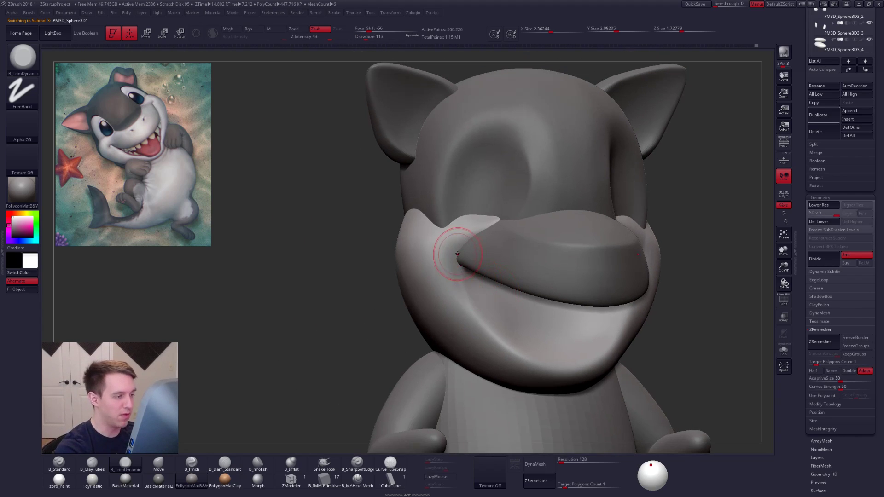
Step: Isolate the head and sharpen the eye socket rim with the Pinch brush at draw size 160
{"action": "right_click_drag", "start_coordinate": [464, 239], "coordinate": [464, 265], "text": "alt"}
{"action": "left_click", "coordinate": [541, 209], "text": "alt"}
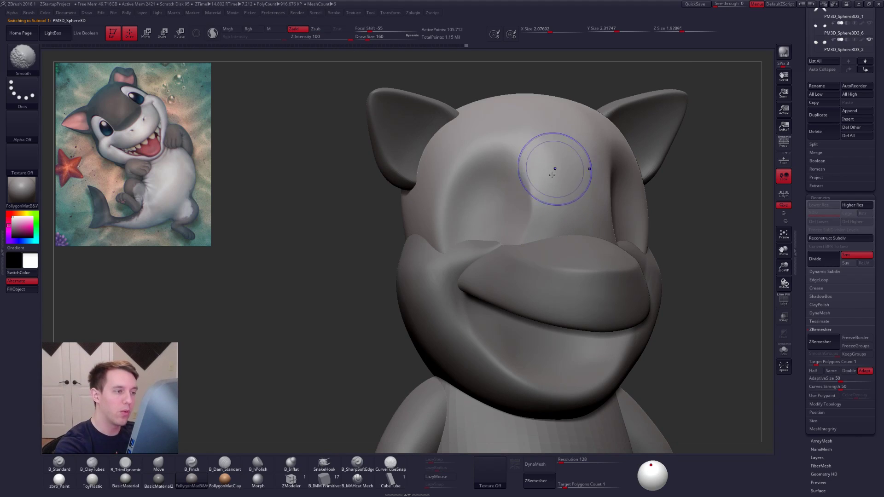
{"action": "key", "text": "alt+s"}
{"action": "left_click_drag", "start_coordinate": [514, 257], "coordinate": [525, 232]}
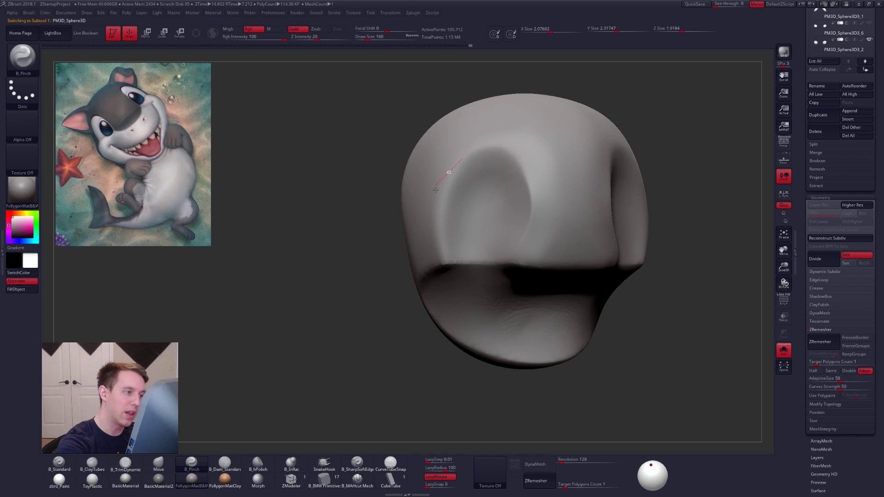
{"action": "right_click_drag", "start_coordinate": [497, 193], "coordinate": [501, 240], "text": "alt"}
Step: Adjust the inner edges of the eye sockets with the Move brush, setting its draw size to 203
{"action": "key", "text": "b"}
{"action": "key", "text": "m"}
{"action": "key", "text": "v"}
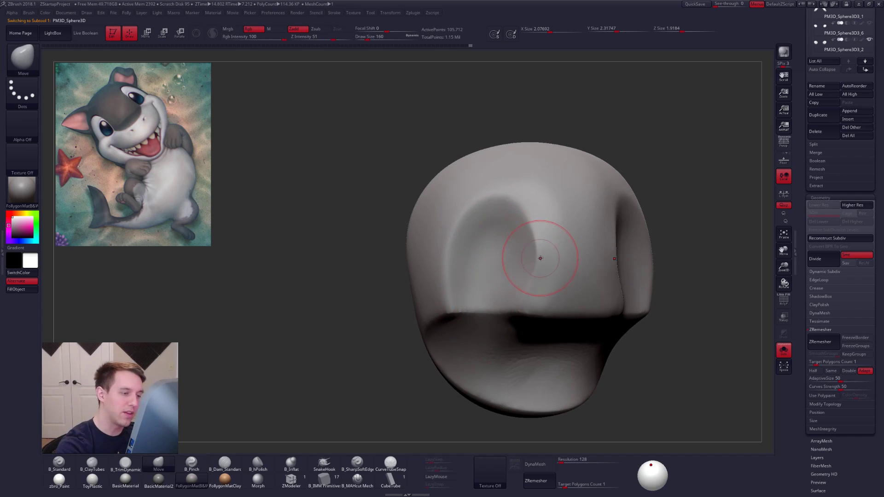
{"action": "left_click_drag", "start_coordinate": [541, 260], "coordinate": [540, 259]}
{"action": "key", "text": "space"}
{"action": "left_click_drag", "start_coordinate": [539, 254], "coordinate": [542, 253]}
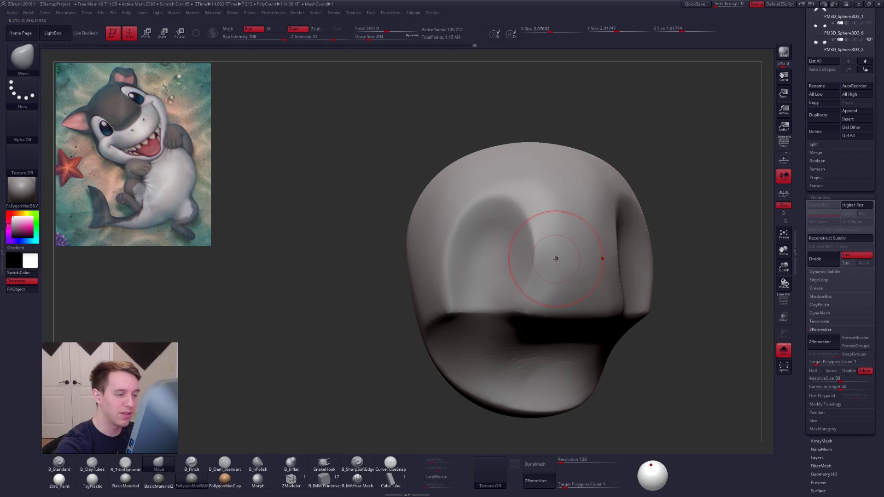
Step: Flatten the bridge between the eye sockets with the TrimDynamic brush at draw size 203 and smooth it
{"action": "right_click_drag", "start_coordinate": [557, 256], "coordinate": [531, 255], "text": "alt"}
{"action": "key", "text": "b"}
{"action": "key", "text": "t"}
{"action": "key", "text": "d"}
{"action": "right_click_drag", "start_coordinate": [530, 223], "coordinate": [517, 292]}
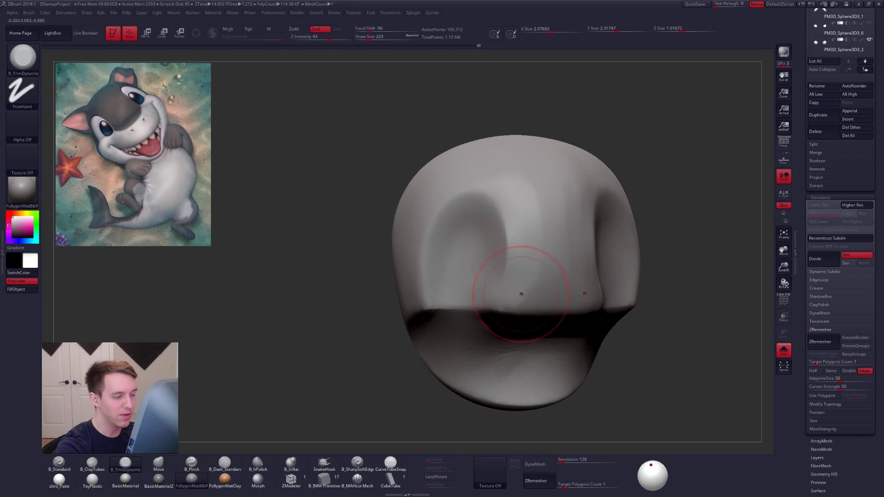
{"action": "key", "text": "shift"}
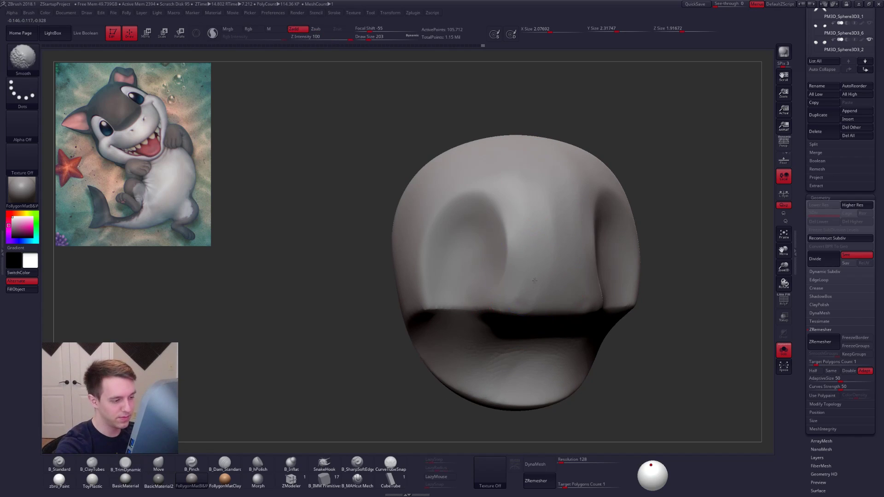
{"action": "right_click_drag", "start_coordinate": [559, 272], "coordinate": [593, 272]}
{"action": "mouse_move", "coordinate": [658, 276]}
{"action": "right_mouse_down"}
{"action": "mouse_move", "coordinate": [626, 279]}
{"action": "mouse_move", "coordinate": [663, 251]}
{"action": "mouse_move", "coordinate": [598, 239]}
{"action": "right_mouse_up"}
Step: Duplicate the head subtool and make the copy active
{"action": "left_click_drag", "start_coordinate": [805, 229], "coordinate": [794, 346]}
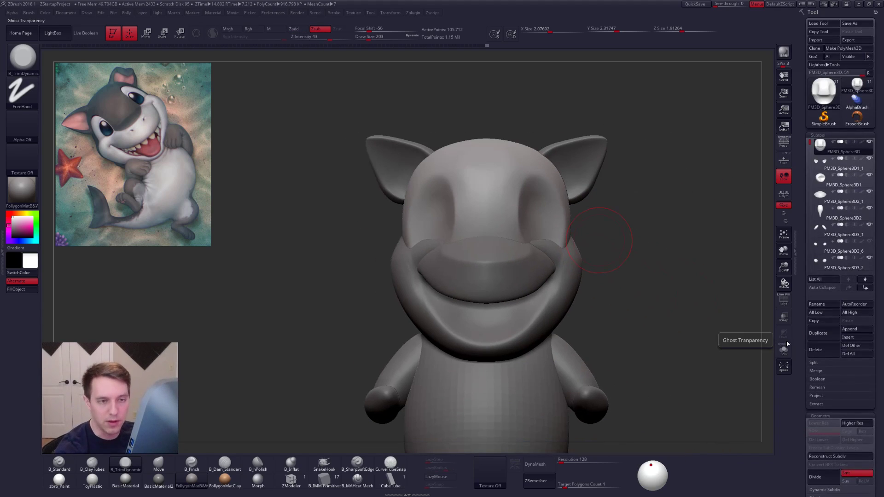
{"action": "left_click", "coordinate": [821, 339]}
{"action": "right_click_drag", "start_coordinate": [738, 338], "coordinate": [634, 335], "text": "alt"}
{"action": "right_click_drag", "start_coordinate": [534, 224], "coordinate": [538, 249], "text": "alt"}
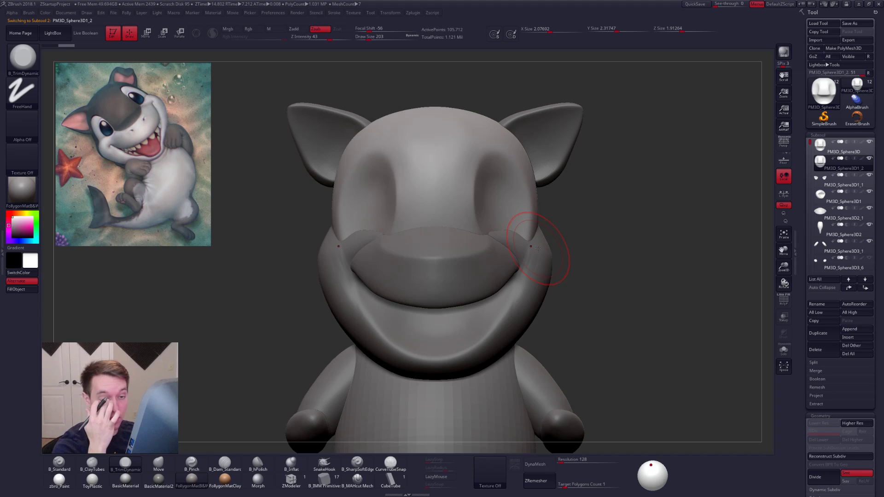
Step: Insert a Point Sphere from the IMM Primitive brush at each eye socket on the duplicated head, with polygroups displayed
{"action": "left_click", "coordinate": [357, 478]}
{"action": "left_click", "coordinate": [324, 479]}
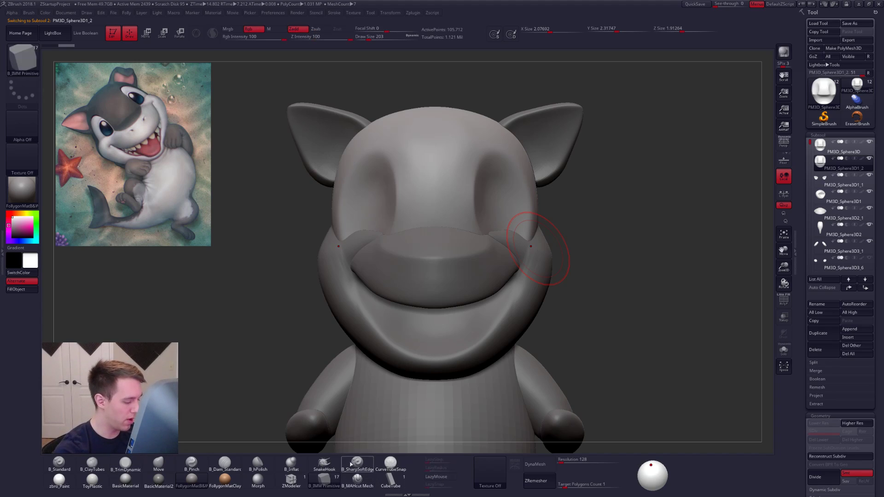
{"action": "key", "text": "m"}
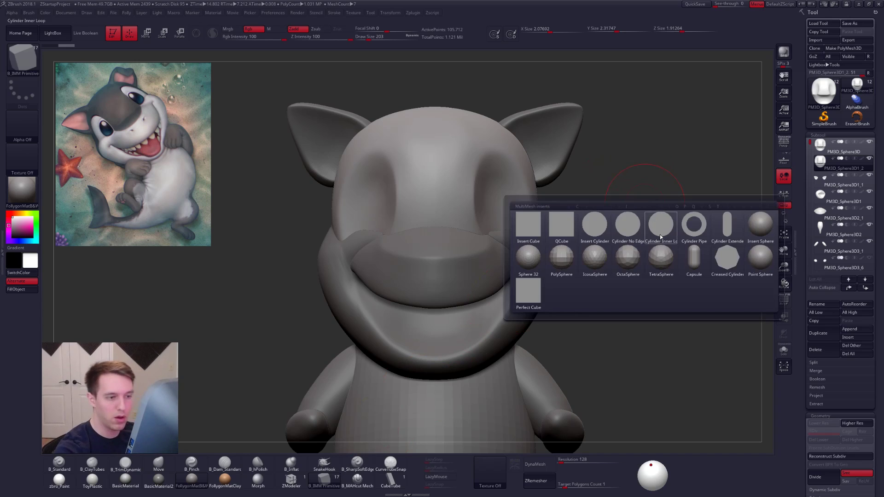
{"action": "left_click", "coordinate": [750, 258]}
{"action": "right_click_drag", "start_coordinate": [508, 210], "coordinate": [521, 233]}
{"action": "left_click_drag", "start_coordinate": [519, 230], "coordinate": [519, 250]}
{"action": "key", "text": "shift+f"}
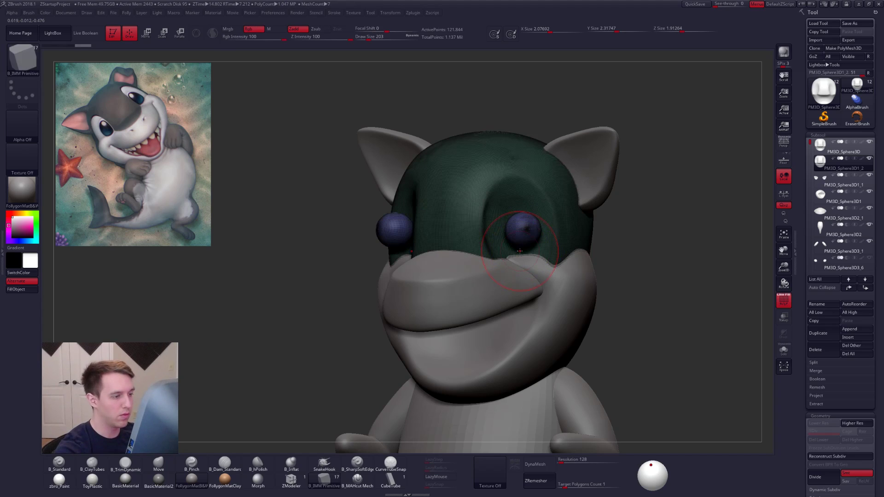
{"action": "key", "text": "ctrl+z"}
{"action": "key", "text": "ctrl+shift+z"}
{"action": "key", "text": "ctrl+z"}
{"action": "key", "text": "ctrl+shift+z"}
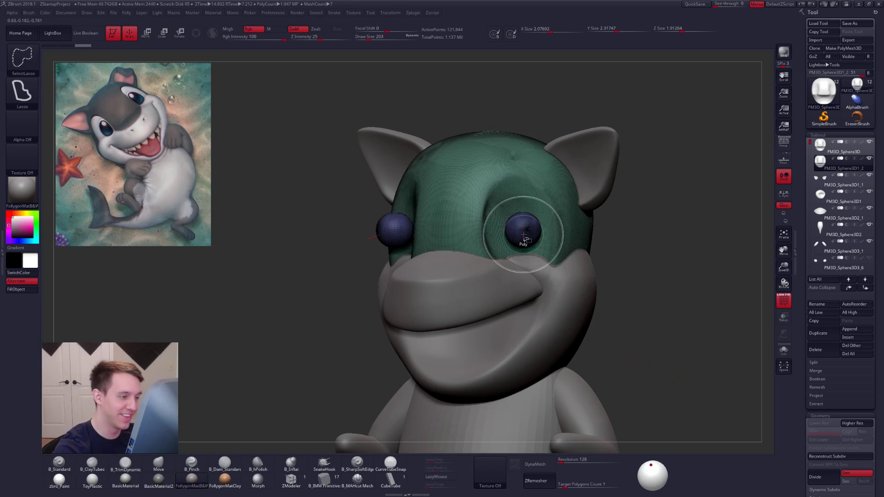
Step: Show only the eye spheres in the duplicated head piece and delete its hidden geometry
{"action": "left_click", "coordinate": [527, 233], "text": "ctrl+shift"}
{"action": "key", "text": "space"}
{"action": "left_click", "coordinate": [567, 243]}
{"action": "key", "text": "shift+f"}
Step: Move the eye spheres into the eye sockets with the Transpose line
{"action": "right_click_drag", "start_coordinate": [578, 208], "coordinate": [538, 233], "text": "shift"}
{"action": "right_click_drag", "start_coordinate": [553, 274], "coordinate": [583, 296], "text": "alt"}
{"action": "right_click_drag", "start_coordinate": [584, 297], "coordinate": [603, 263], "text": "ctrl"}
{"action": "key", "text": "w"}
{"action": "left_click_drag", "start_coordinate": [551, 256], "coordinate": [530, 261]}
{"action": "right_click_drag", "start_coordinate": [530, 294], "coordinate": [505, 294], "text": "shift"}
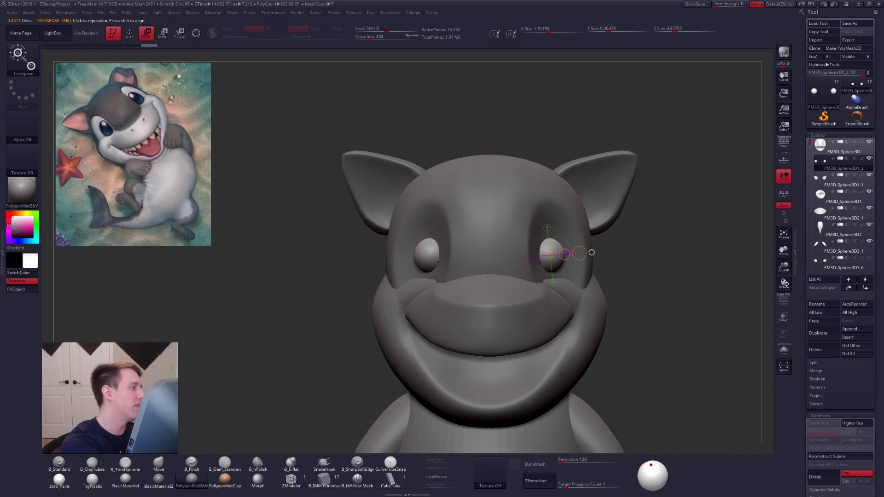
Step: Enable local symmetry and enlarge the eye spheres to better fill the sockets
{"action": "right_click_drag", "start_coordinate": [404, 292], "coordinate": [501, 299]}
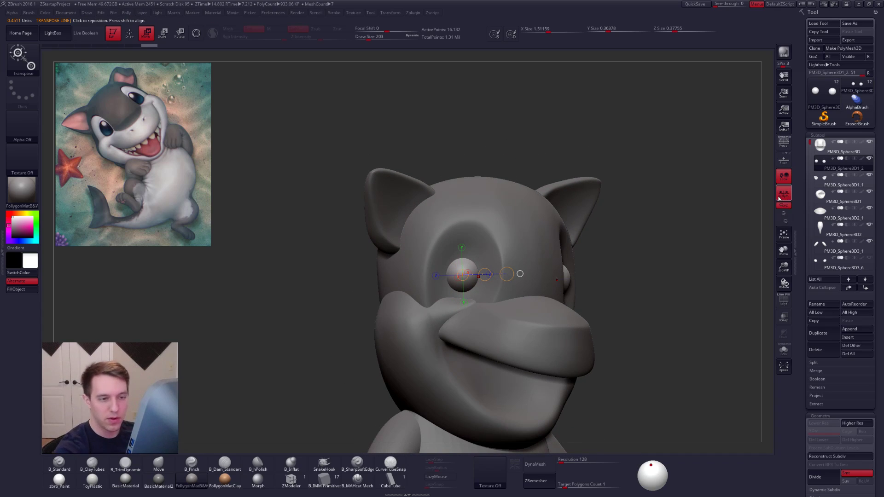
{"action": "key", "text": "e"}
{"action": "left_click_drag", "start_coordinate": [520, 274], "coordinate": [549, 282]}
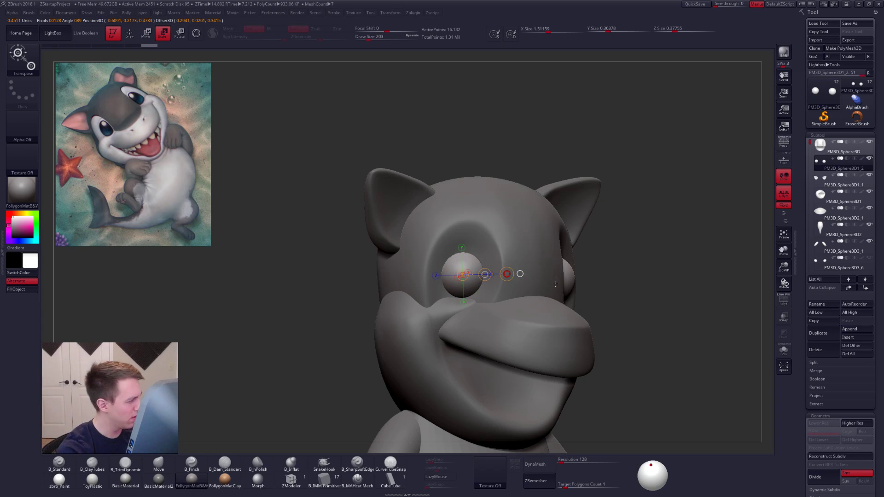
{"action": "right_click_drag", "start_coordinate": [551, 287], "coordinate": [606, 394]}
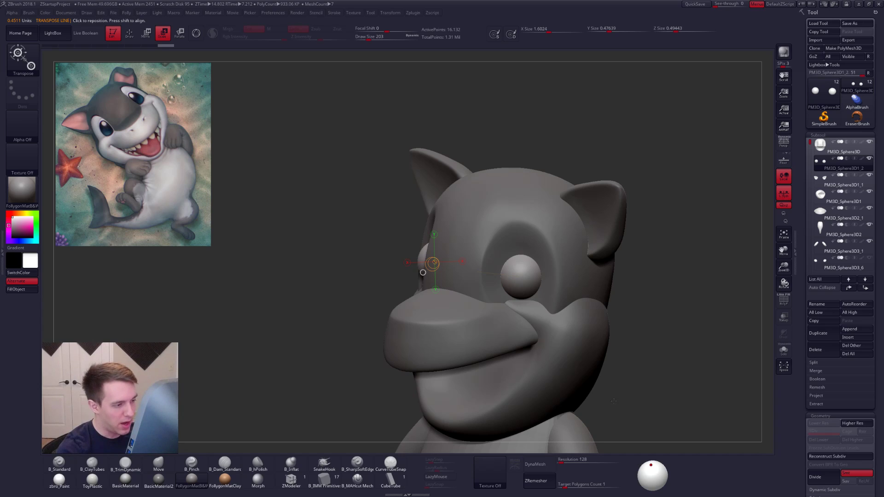
{"action": "right_click_drag", "start_coordinate": [613, 401], "coordinate": [614, 397]}
{"action": "right_click_drag", "start_coordinate": [555, 293], "coordinate": [557, 332], "text": "ctrl"}
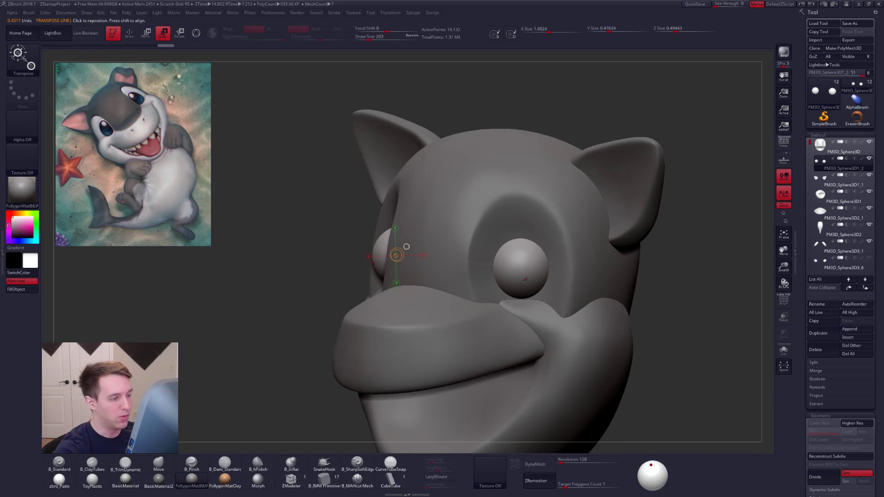
{"action": "left_click_drag", "start_coordinate": [518, 279], "coordinate": [721, 338]}
{"action": "key", "text": "w"}
{"action": "left_click_drag", "start_coordinate": [600, 303], "coordinate": [598, 305]}
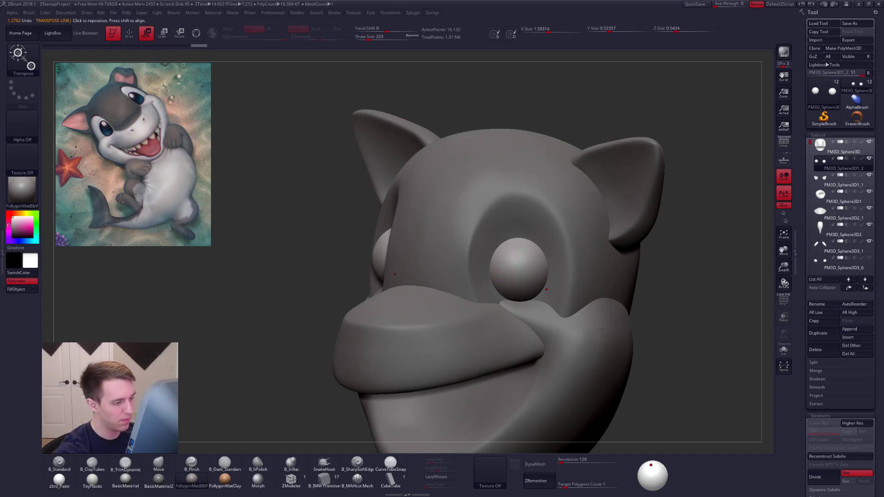
Step: Stretch the eye spheres vertically into tall ovals with the Transpose line
{"action": "right_click_drag", "start_coordinate": [602, 329], "coordinate": [599, 287], "text": "ctrl"}
{"action": "key", "text": "q"}
{"action": "right_click_drag", "start_coordinate": [555, 320], "coordinate": [580, 331]}
{"action": "mouse_move", "coordinate": [580, 331]}
{"action": "right_mouse_down", "text": "alt"}
{"action": "mouse_move", "coordinate": [561, 291]}
{"action": "mouse_move", "coordinate": [549, 294]}
{"action": "mouse_move", "coordinate": [553, 328]}
{"action": "right_mouse_up", "text": "alt"}
{"action": "mouse_move", "coordinate": [538, 297]}
{"action": "right_mouse_down"}
{"action": "mouse_move", "coordinate": [506, 292]}
{"action": "mouse_move", "coordinate": [520, 294]}
{"action": "right_mouse_up"}
{"action": "key", "text": "w"}
{"action": "left_click_drag", "start_coordinate": [505, 288], "coordinate": [502, 152]}
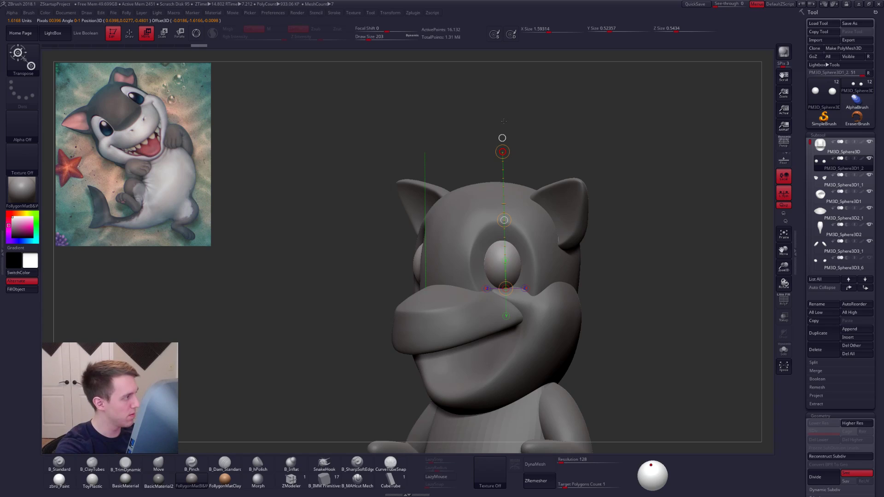
Step: Select the head and reshape the area around the eye sockets with the Move brush at draw size 306
{"action": "left_click", "coordinate": [482, 262], "text": "alt"}
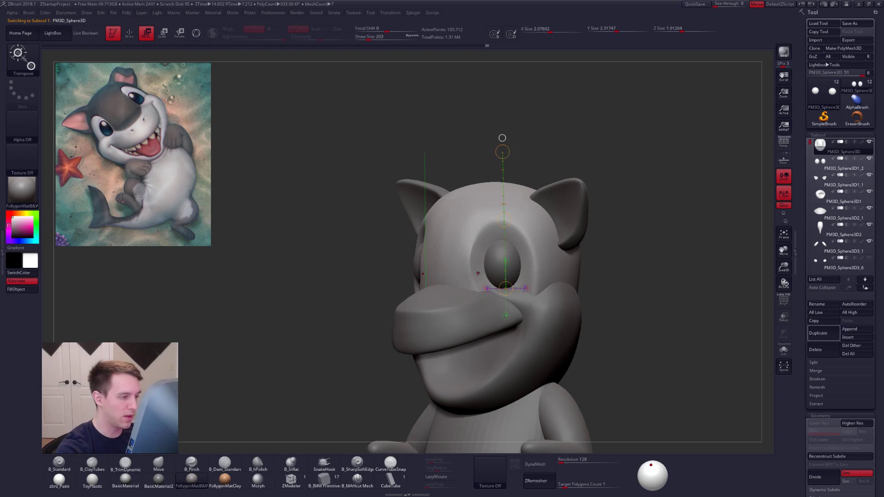
{"action": "mouse_move", "coordinate": [474, 267]}
{"action": "right_mouse_down"}
{"action": "mouse_move", "coordinate": [438, 266]}
{"action": "mouse_move", "coordinate": [451, 268]}
{"action": "right_mouse_up"}
{"action": "key", "text": "q"}
{"action": "key", "text": "space"}
{"action": "left_click_drag", "start_coordinate": [481, 276], "coordinate": [478, 276]}
{"action": "key", "text": "shift+f"}
{"action": "key", "text": "shift+f"}
{"action": "key", "text": "space"}
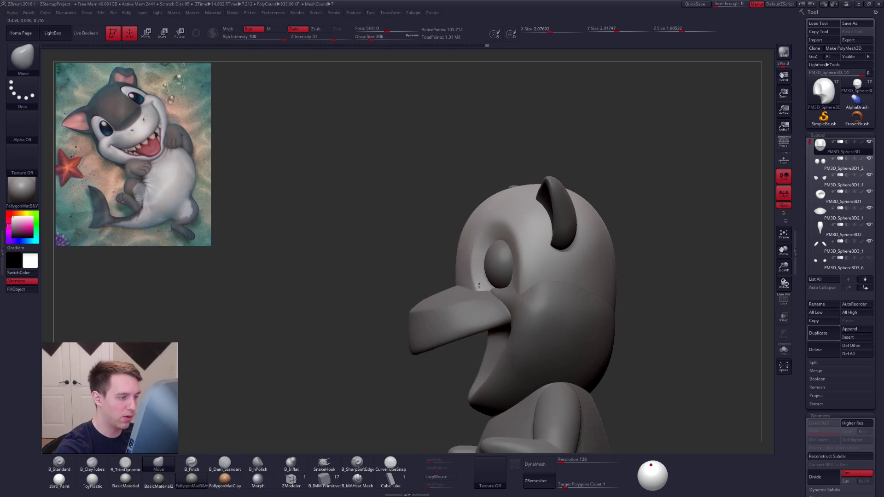
Step: Pull the head's bridge forward in front of the eyes with the Move brush, raising the draw size to 350
{"action": "mouse_move", "coordinate": [479, 287]}
{"action": "right_mouse_down"}
{"action": "mouse_move", "coordinate": [520, 286]}
{"action": "mouse_move", "coordinate": [473, 289]}
{"action": "right_mouse_up"}
{"action": "key", "text": "space"}
{"action": "left_click_drag", "start_coordinate": [473, 288], "coordinate": [467, 263]}
{"action": "key", "text": "space"}
{"action": "mouse_move", "coordinate": [464, 270]}
{"action": "left_mouse_down"}
{"action": "mouse_move", "coordinate": [480, 272]}
{"action": "mouse_move", "coordinate": [471, 252]}
{"action": "left_mouse_up"}
{"action": "key", "text": "ctrl+z"}
{"action": "key", "text": "space"}
{"action": "right_click_drag", "start_coordinate": [505, 221], "coordinate": [483, 184], "text": "alt"}
{"action": "right_click_drag", "start_coordinate": [493, 281], "coordinate": [541, 292], "text": "shift"}
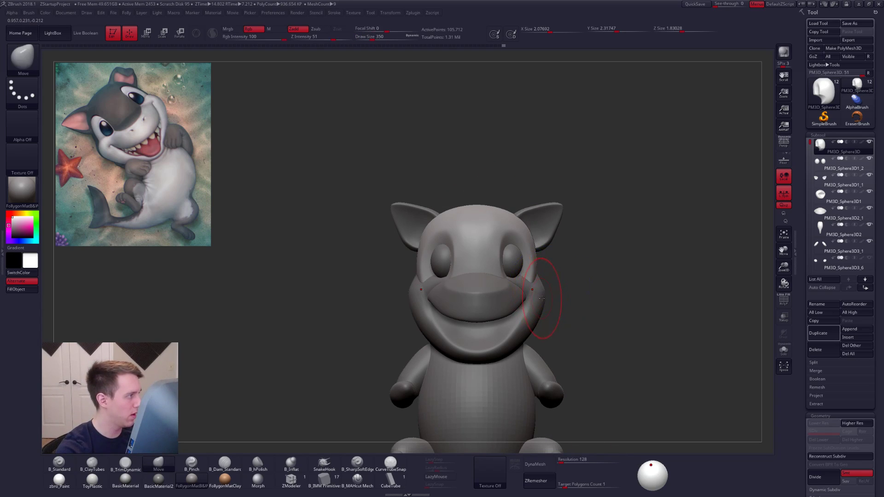
Step: Select and isolate the jaw and cheek piece, then set the SharpSoftEdge brush to draw size 130
{"action": "key", "text": "space"}
{"action": "left_click_drag", "start_coordinate": [543, 299], "coordinate": [536, 300]}
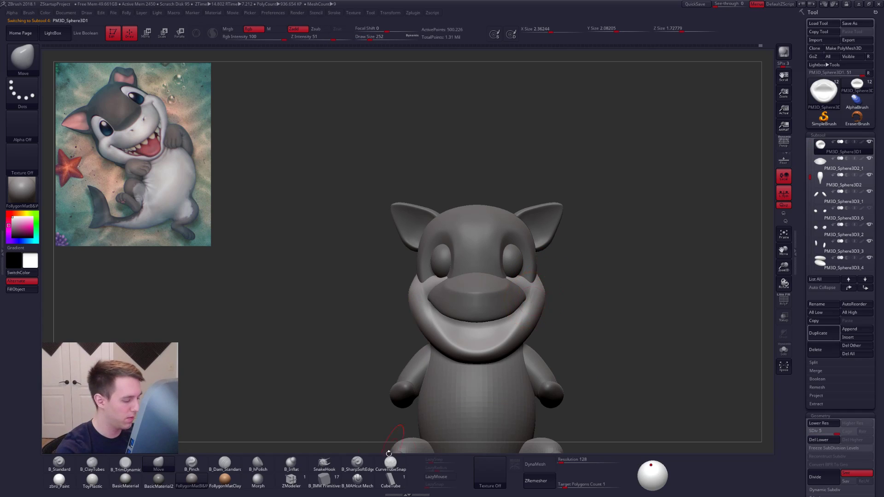
{"action": "left_click", "coordinate": [368, 468]}
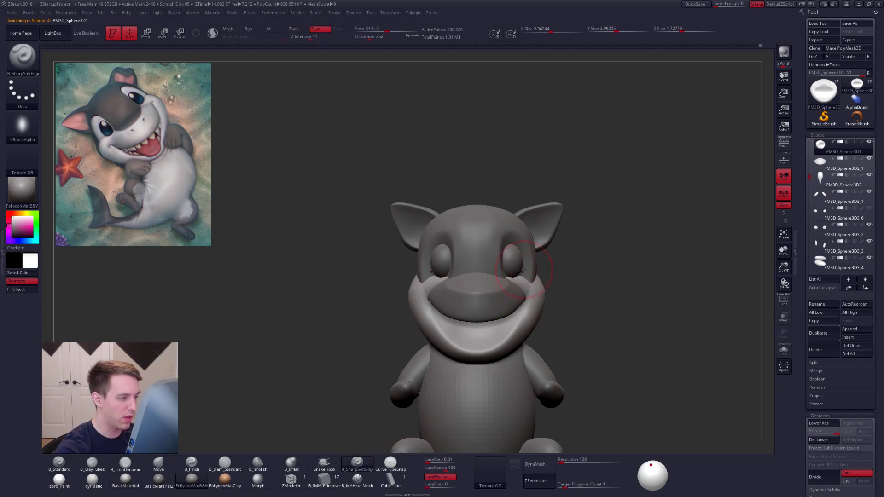
{"action": "left_click_drag", "start_coordinate": [567, 287], "coordinate": [525, 304], "text": "alt"}
{"action": "key", "text": "shift+s"}
{"action": "key", "text": "space"}
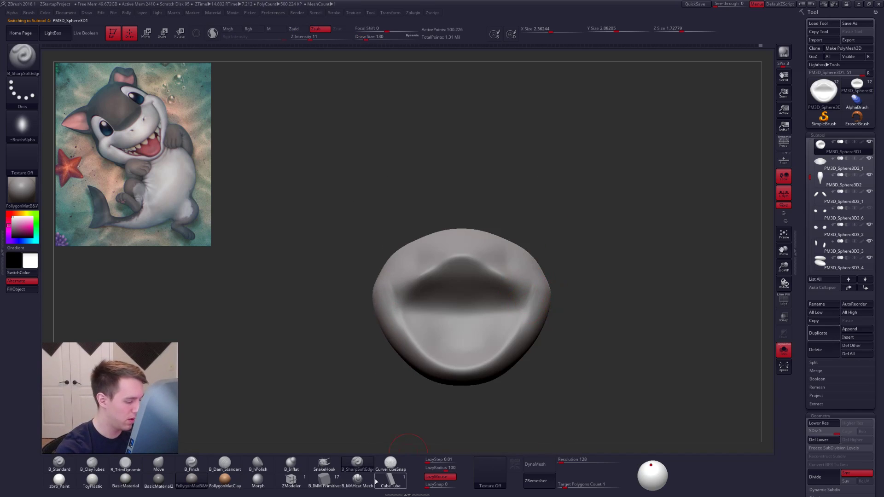
Step: Switch to the Dam_Standard brush, test strokes inside the mouth and undo them
{"action": "left_click", "coordinate": [224, 463]}
{"action": "left_click", "coordinate": [438, 479]}
{"action": "left_click_drag", "start_coordinate": [446, 337], "coordinate": [502, 315]}
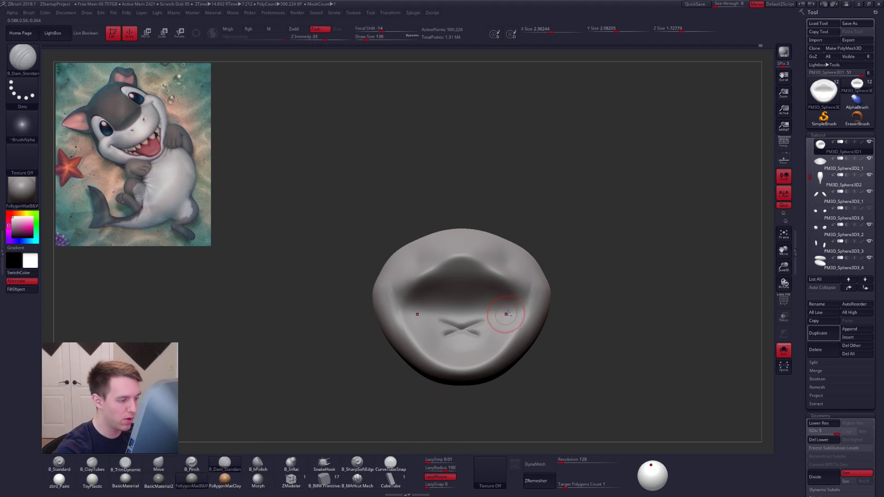
{"action": "right_click_drag", "start_coordinate": [507, 314], "coordinate": [524, 310], "text": "ctrl"}
{"action": "key", "text": "ctrl+z"}
Step: Carve creases at the mouth corners and along the inner jaw sides with the Dam_Standard brush at draw size 74
{"action": "key", "text": "space"}
{"action": "left_click_drag", "start_coordinate": [534, 296], "coordinate": [530, 296]}
{"action": "key", "text": "alt+s"}
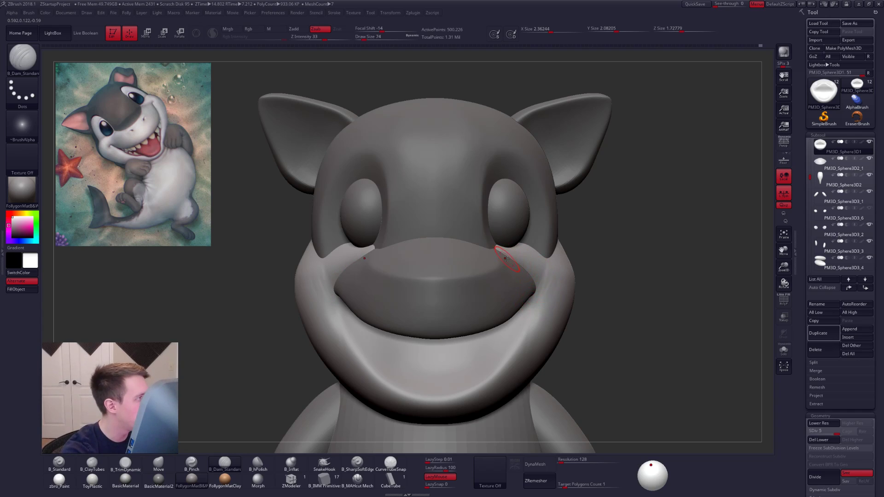
{"action": "key", "text": "alt+s"}
{"action": "left_click_drag", "start_coordinate": [536, 273], "coordinate": [560, 281]}
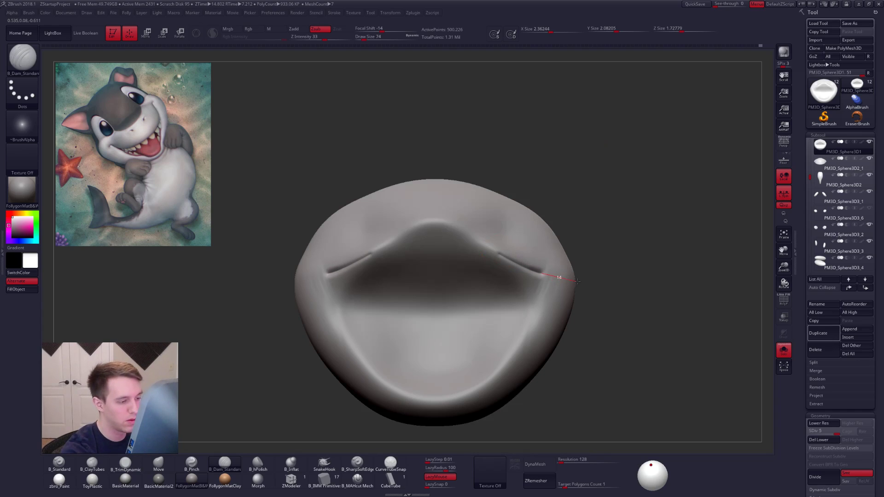
{"action": "key", "text": "alt+s"}
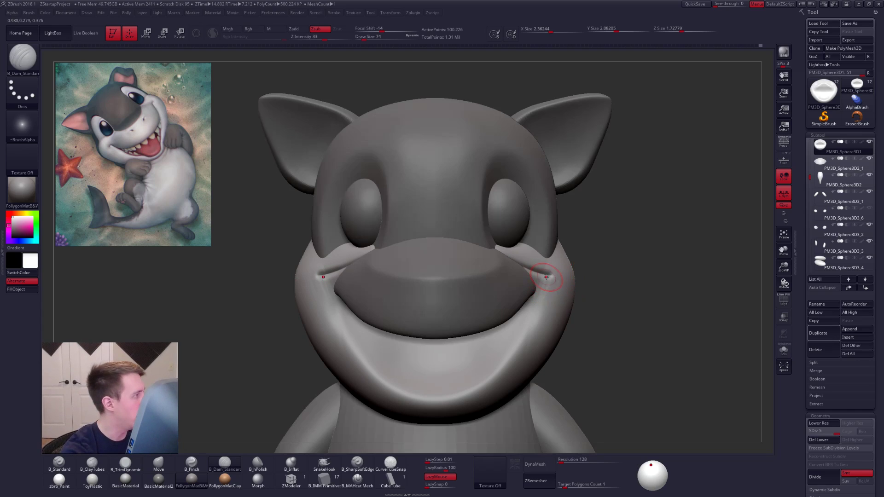
{"action": "left_click_drag", "start_coordinate": [529, 315], "coordinate": [507, 364]}
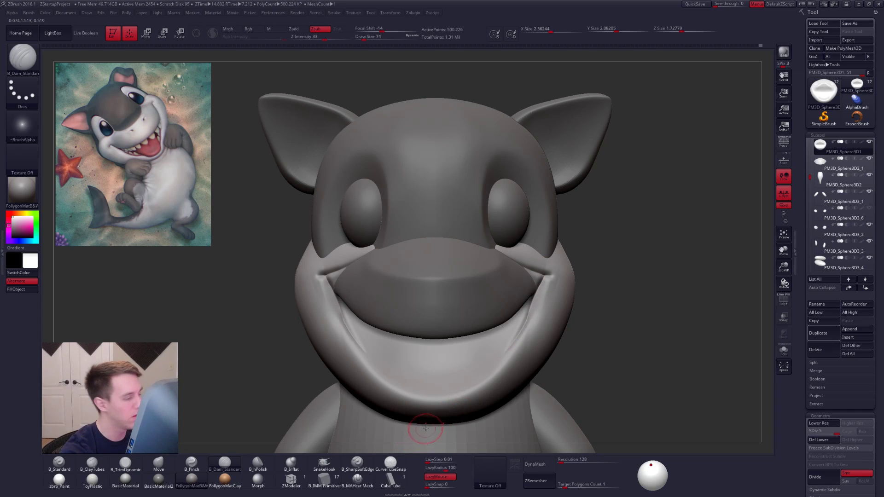
Step: Isolate the jaw and cheek piece, lasso-mask the inner sides of the mouth and invert the mask
{"action": "right_click_drag", "start_coordinate": [520, 334], "coordinate": [547, 304]}
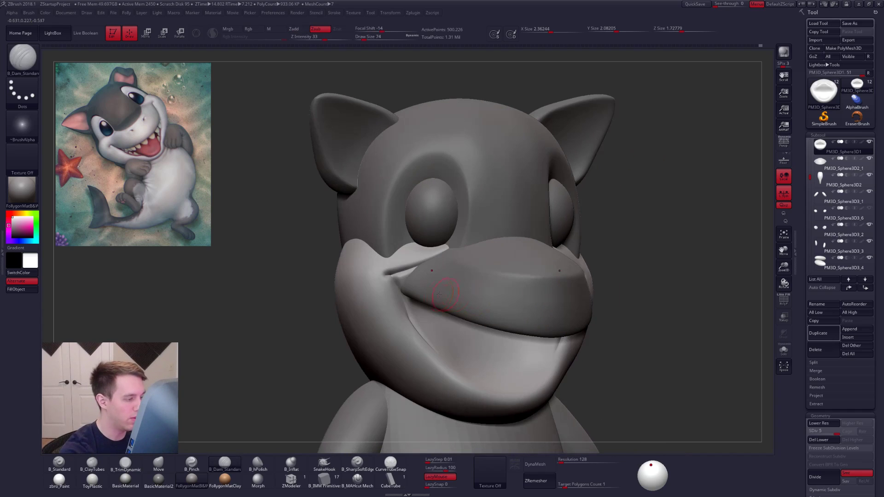
{"action": "key", "text": "alt+s"}
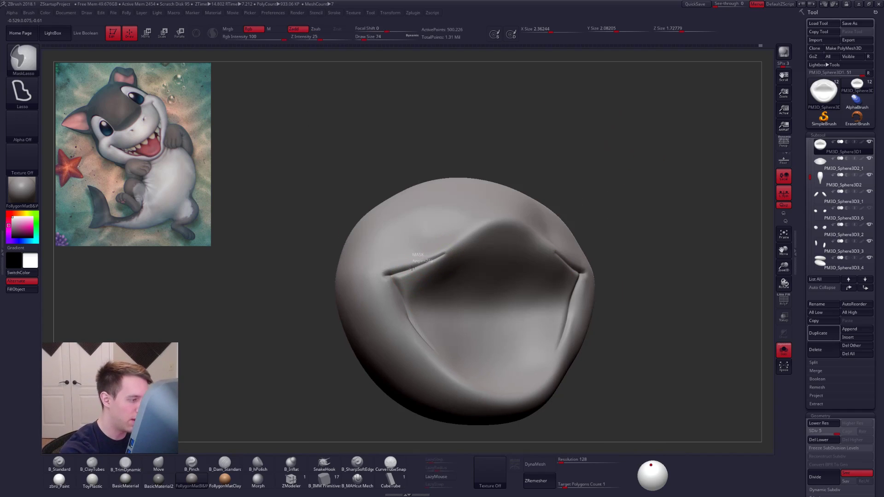
{"action": "left_click_drag", "start_coordinate": [409, 315], "coordinate": [471, 337], "text": "ctrl"}
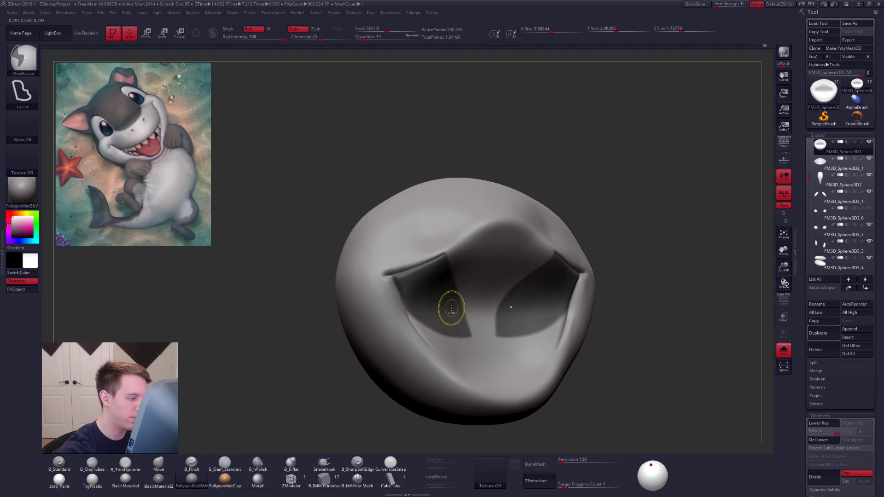
{"action": "right_click_drag", "start_coordinate": [450, 308], "coordinate": [426, 304]}
{"action": "left_click", "coordinate": [416, 194], "text": "ctrl"}
{"action": "mouse_move", "coordinate": [415, 195]}
{"action": "right_mouse_down"}
{"action": "mouse_move", "coordinate": [410, 223]}
{"action": "mouse_move", "coordinate": [403, 213]}
{"action": "right_mouse_up"}
Step: Push the inner mouth sides inward behind the lip edge with the Move brush
{"action": "key", "text": "space"}
{"action": "left_click_drag", "start_coordinate": [397, 274], "coordinate": [400, 274]}
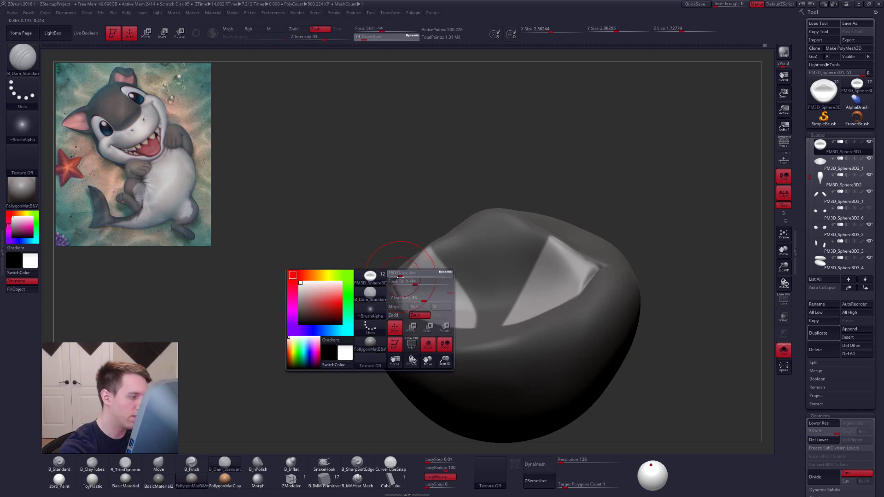
{"action": "key", "text": "b"}
{"action": "key", "text": "m"}
{"action": "key", "text": "v"}
{"action": "mouse_move", "coordinate": [415, 296]}
{"action": "right_mouse_down"}
{"action": "mouse_move", "coordinate": [397, 284]}
{"action": "mouse_move", "coordinate": [405, 307]}
{"action": "mouse_move", "coordinate": [395, 276]}
{"action": "mouse_move", "coordinate": [415, 261]}
{"action": "mouse_move", "coordinate": [407, 302]}
{"action": "right_mouse_up"}
Step: Sharpen the mouth corners and inner lip edge with the Pinch brush at draw size 113, and smooth the inner mouth sides
{"action": "key", "text": "5"}
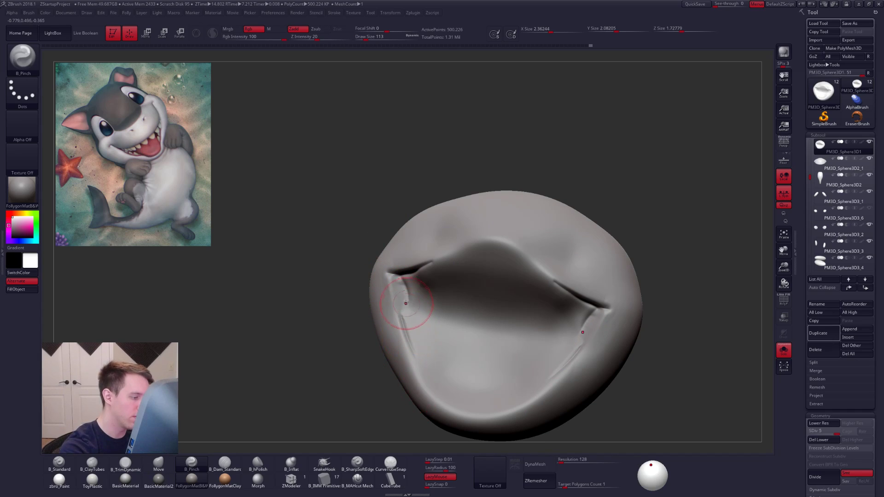
{"action": "key", "text": "2"}
{"action": "mouse_move", "coordinate": [424, 316]}
{"action": "right_mouse_down"}
{"action": "mouse_move", "coordinate": [404, 286]}
{"action": "mouse_move", "coordinate": [416, 288]}
{"action": "right_mouse_up"}
{"action": "key", "text": "shift"}
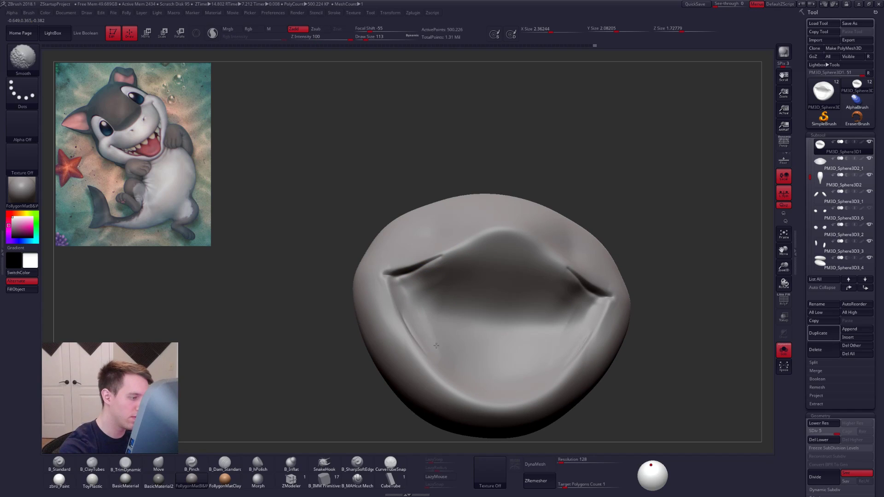
Step: Show all pieces and reshape the mouth corners of the jaw piece with the Move brush
{"action": "right_click_drag", "start_coordinate": [430, 348], "coordinate": [475, 350], "text": "shift"}
{"action": "key", "text": "alt+s"}
{"action": "mouse_move", "coordinate": [653, 352]}
{"action": "right_mouse_down", "text": "ctrl"}
{"action": "mouse_move", "coordinate": [649, 324]}
{"action": "mouse_move", "coordinate": [621, 326]}
{"action": "right_mouse_up", "text": "ctrl"}
{"action": "key", "text": "space"}
{"action": "key", "text": "b"}
{"action": "key", "text": "m"}
{"action": "key", "text": "v"}
{"action": "left_click_drag", "start_coordinate": [519, 293], "coordinate": [554, 295]}
{"action": "key", "text": "space"}
{"action": "right_click_drag", "start_coordinate": [573, 325], "coordinate": [520, 326]}
Step: Refine the isolated jaw piece's mouth corners with the Move brush at draw size 160
{"action": "key", "text": "space"}
{"action": "left_click_drag", "start_coordinate": [535, 277], "coordinate": [533, 277]}
{"action": "right_click_drag", "start_coordinate": [533, 276], "coordinate": [529, 244], "text": "ctrl"}
{"action": "right_click_drag", "start_coordinate": [529, 244], "coordinate": [573, 246], "text": "shift"}
{"action": "key", "text": "shift+s"}
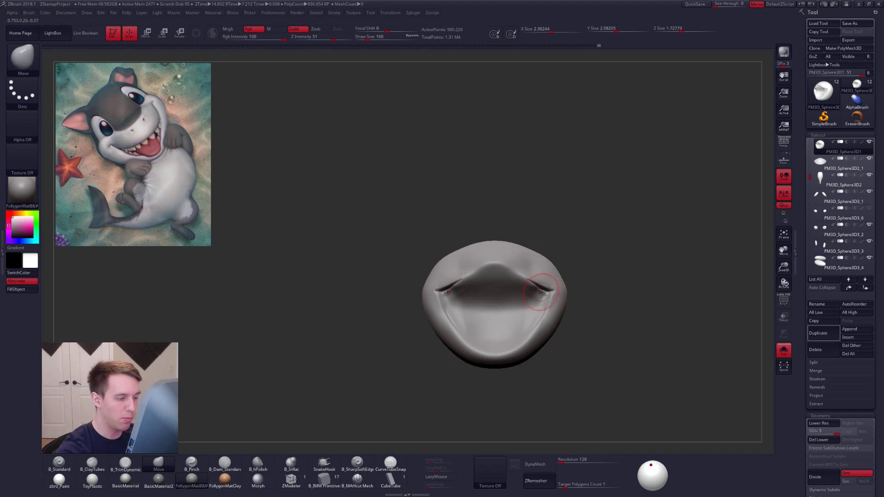
{"action": "right_click_drag", "start_coordinate": [576, 294], "coordinate": [593, 330], "text": "ctrl"}
{"action": "right_click_drag", "start_coordinate": [593, 330], "coordinate": [553, 308], "text": "alt"}
{"action": "key", "text": "space"}
{"action": "left_click_drag", "start_coordinate": [555, 300], "coordinate": [549, 300]}
{"action": "mouse_move", "coordinate": [549, 300]}
{"action": "right_mouse_down"}
{"action": "mouse_move", "coordinate": [583, 295]}
{"action": "mouse_move", "coordinate": [564, 322]}
{"action": "mouse_move", "coordinate": [519, 301]}
{"action": "right_mouse_up"}
Step: Carve behind the mouth corners with the ClayTubes brush and smooth the strokes
{"action": "key", "text": "b"}
{"action": "key", "text": "c"}
{"action": "key", "text": "t"}
{"action": "left_click_drag", "start_coordinate": [529, 287], "coordinate": [519, 301]}
{"action": "right_click_drag", "start_coordinate": [520, 301], "coordinate": [534, 293]}
{"action": "mouse_move", "coordinate": [507, 300]}
{"action": "left_mouse_down", "text": "shift"}
{"action": "mouse_move", "coordinate": [516, 293]}
{"action": "mouse_move", "coordinate": [477, 314]}
{"action": "mouse_move", "coordinate": [518, 306]}
{"action": "mouse_move", "coordinate": [479, 327]}
{"action": "mouse_move", "coordinate": [517, 316]}
{"action": "mouse_move", "coordinate": [490, 330]}
{"action": "mouse_move", "coordinate": [501, 310]}
{"action": "left_mouse_up", "text": "shift"}
Step: Carve the mouth cavity deeper from the corners toward the centre with the ClayTubes brush at draw size 140
{"action": "key", "text": "space"}
{"action": "key", "text": "space"}
{"action": "mouse_move", "coordinate": [524, 306]}
{"action": "left_mouse_down"}
{"action": "mouse_move", "coordinate": [484, 325]}
{"action": "mouse_move", "coordinate": [495, 343]}
{"action": "left_mouse_up"}
{"action": "mouse_move", "coordinate": [489, 352]}
{"action": "right_mouse_down"}
{"action": "mouse_move", "coordinate": [520, 303]}
{"action": "mouse_move", "coordinate": [555, 303]}
{"action": "mouse_move", "coordinate": [529, 351]}
{"action": "mouse_move", "coordinate": [526, 390]}
{"action": "right_mouse_up"}
{"action": "left_click_drag", "start_coordinate": [516, 294], "coordinate": [441, 346]}
{"action": "left_click_drag", "start_coordinate": [511, 319], "coordinate": [436, 368]}
{"action": "mouse_move", "coordinate": [481, 343]}
{"action": "right_mouse_down"}
{"action": "mouse_move", "coordinate": [509, 295]}
{"action": "mouse_move", "coordinate": [543, 317]}
{"action": "mouse_move", "coordinate": [544, 340]}
{"action": "right_mouse_up"}
{"action": "right_click_drag", "start_coordinate": [544, 340], "coordinate": [503, 255], "text": "alt"}
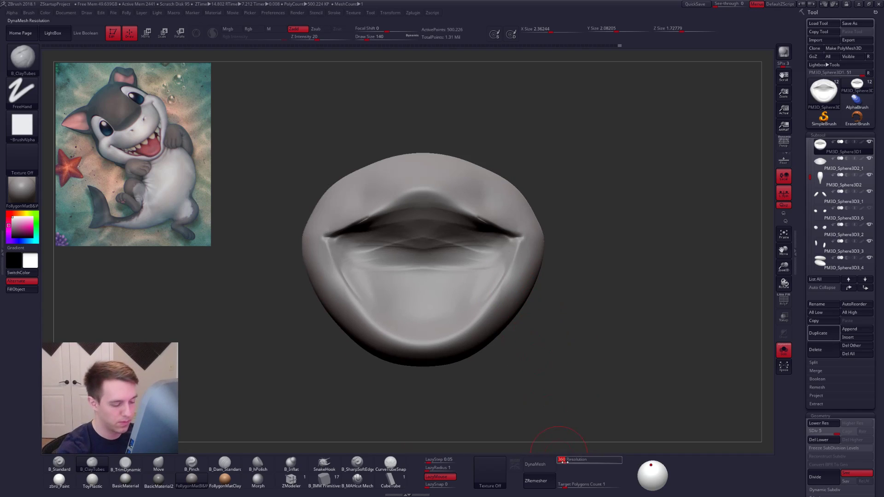
Step: Remesh the jaw piece with DynaMesh at resolution 336 and set the ClayTubes brush to draw size 121
{"action": "left_click", "coordinate": [547, 465]}
{"action": "left_click", "coordinate": [524, 480]}
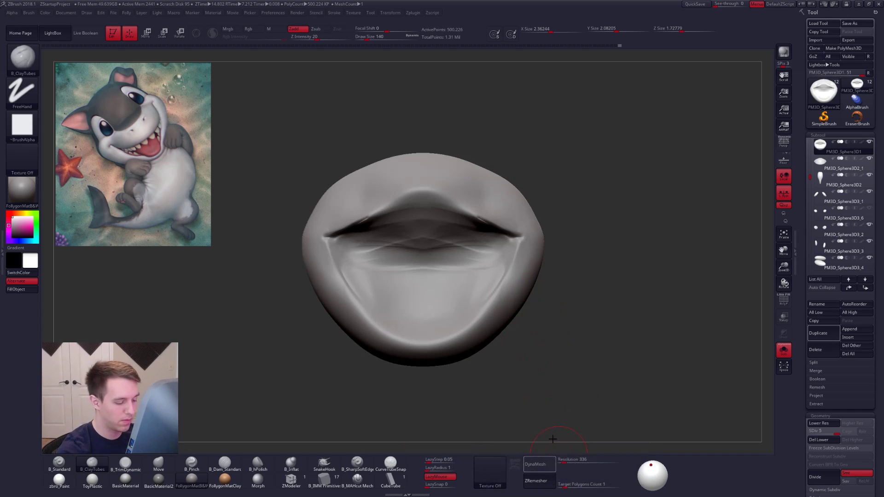
{"action": "right_click_drag", "start_coordinate": [542, 275], "coordinate": [494, 304]}
{"action": "key", "text": "space"}
{"action": "left_click", "coordinate": [524, 288]}
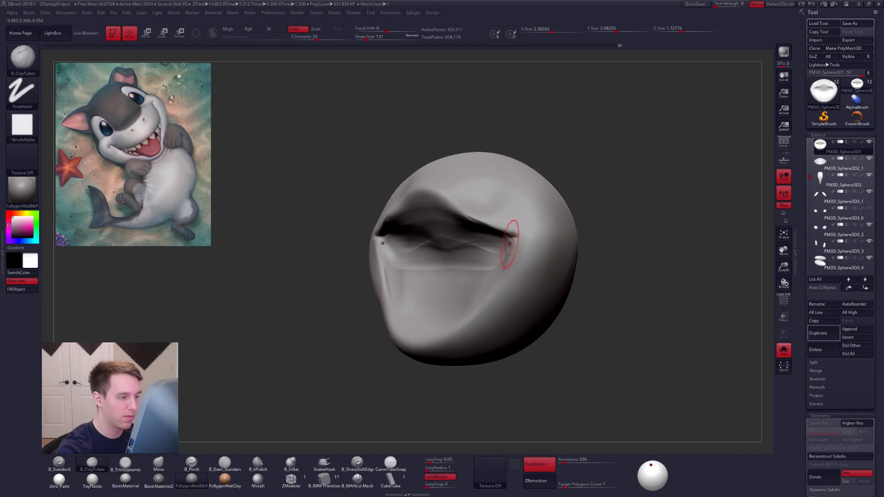
Step: Show all pieces and set the ClayTubes brush to draw size 140 over the cheek beside the mouth
{"action": "key", "text": "alt+s"}
{"action": "right_click_drag", "start_coordinate": [512, 258], "coordinate": [523, 275]}
{"action": "key", "text": "space"}
{"action": "left_click", "coordinate": [523, 278]}
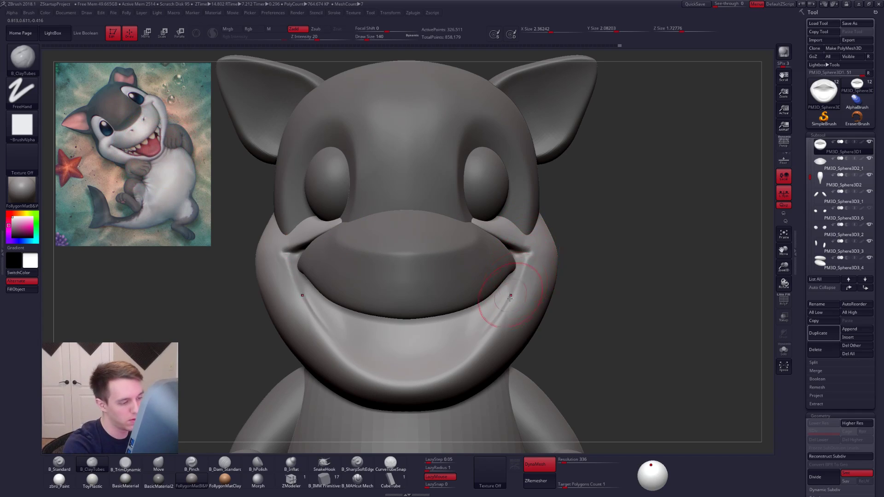
Step: Adjust the cheek edges beside the mouth corners with the Move brush, using draw sizes 227 and 150
{"action": "key", "text": "b"}
{"action": "key", "text": "m"}
{"action": "key", "text": "v"}
{"action": "key", "text": "space"}
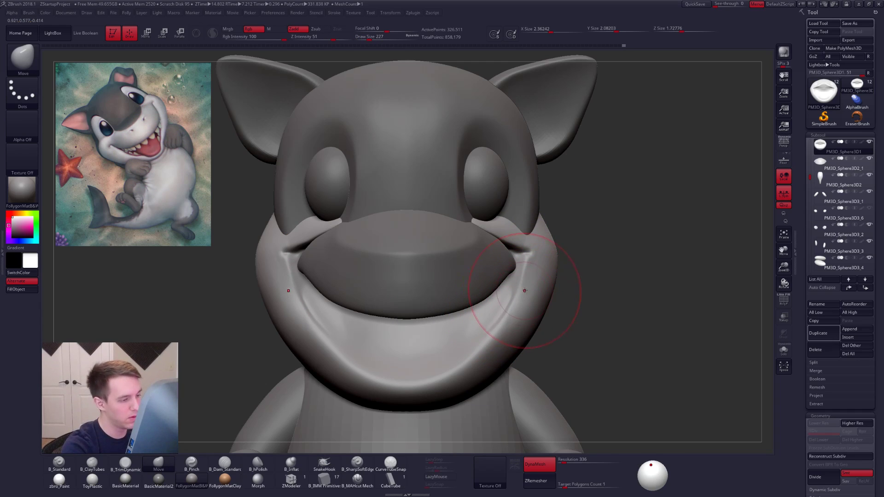
{"action": "left_click_drag", "start_coordinate": [534, 256], "coordinate": [531, 256]}
{"action": "key", "text": "space"}
{"action": "left_click", "coordinate": [535, 258]}
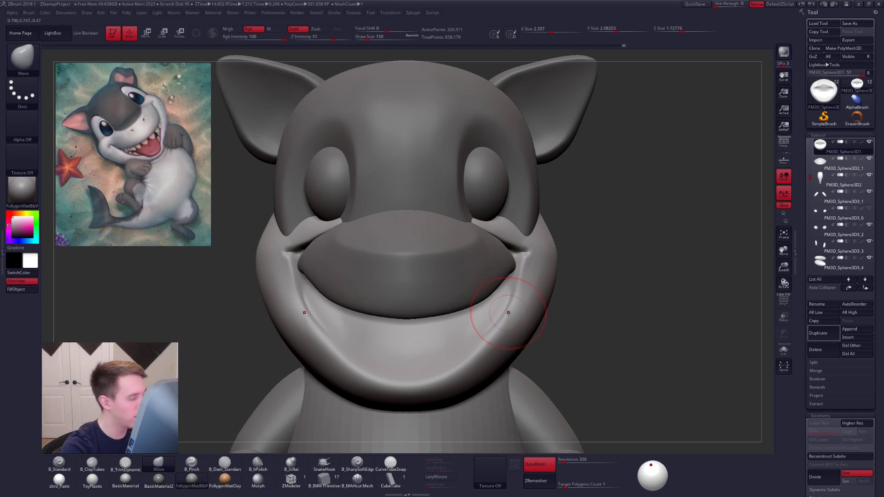
Step: Lift the smile line at the sides and adjust the lower lip with the Move brush, reducing the draw size to 130
{"action": "left_click_drag", "start_coordinate": [514, 311], "coordinate": [512, 294]}
{"action": "key", "text": "bracketleft"}
{"action": "key", "text": "bracketleft"}
{"action": "left_click_drag", "start_coordinate": [443, 372], "coordinate": [445, 376]}
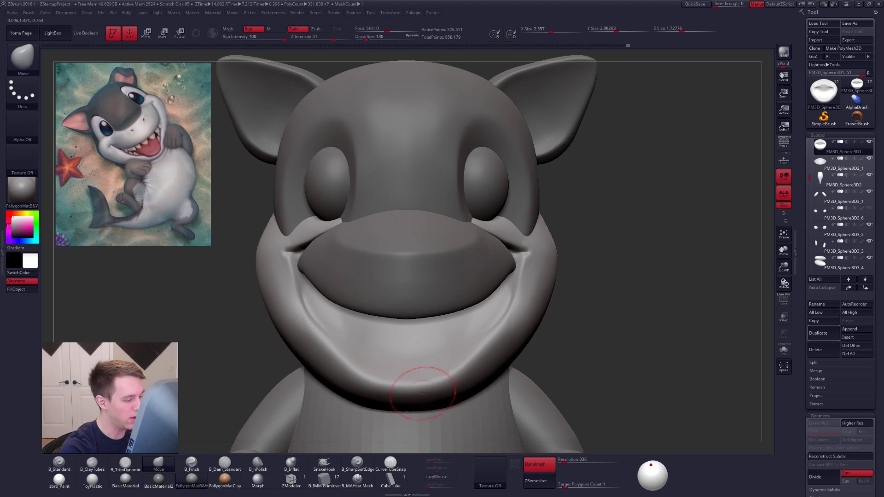
Step: Sharpen the lip edge from the mouth corners down to the chin with the Pinch brush at draw sizes 88 and 121
{"action": "key", "text": "space"}
{"action": "left_click_drag", "start_coordinate": [510, 356], "coordinate": [505, 357]}
{"action": "key", "text": "5"}
{"action": "left_click_drag", "start_coordinate": [516, 279], "coordinate": [521, 266]}
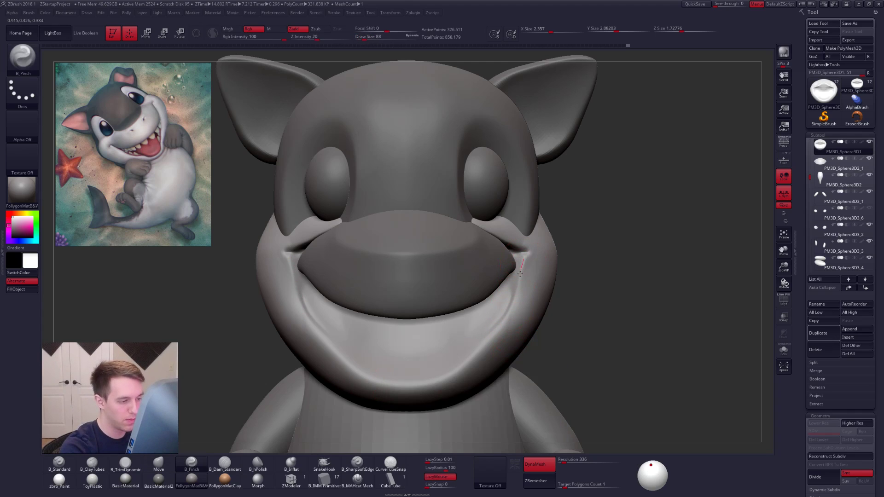
{"action": "mouse_move", "coordinate": [510, 331]}
{"action": "left_mouse_down"}
{"action": "mouse_move", "coordinate": [489, 353]}
{"action": "mouse_move", "coordinate": [428, 384]}
{"action": "left_mouse_up"}
{"action": "key", "text": "space"}
{"action": "left_click_drag", "start_coordinate": [480, 364], "coordinate": [482, 364]}
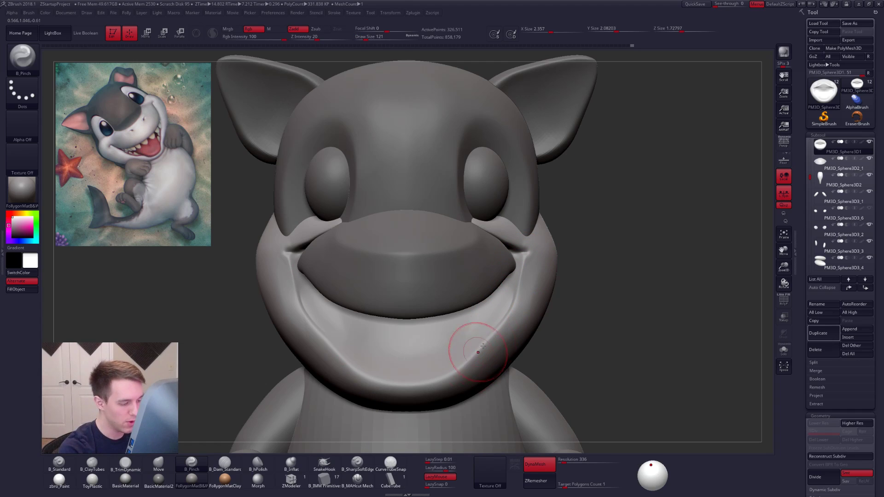
Step: Adjust the inner lip edge near the mouth corners with the Move brush at draw size 130
{"action": "key", "text": "b"}
{"action": "key", "text": "m"}
{"action": "key", "text": "v"}
{"action": "key", "text": "space"}
{"action": "left_click_drag", "start_coordinate": [505, 311], "coordinate": [505, 310]}
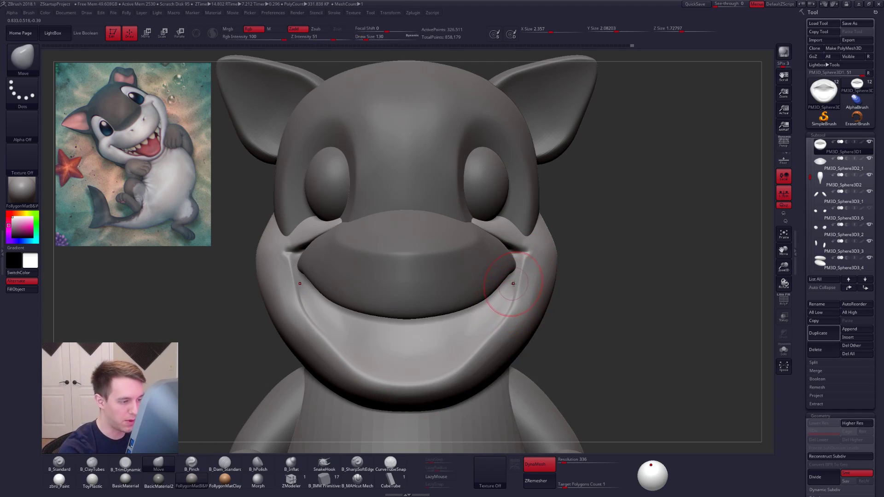
Step: Reshape the jaw's front edge in profile with the Move brush at draw sizes 160 and 227
{"action": "right_click_drag", "start_coordinate": [521, 290], "coordinate": [426, 293]}
{"action": "key", "text": "space"}
{"action": "left_click_drag", "start_coordinate": [522, 303], "coordinate": [524, 303]}
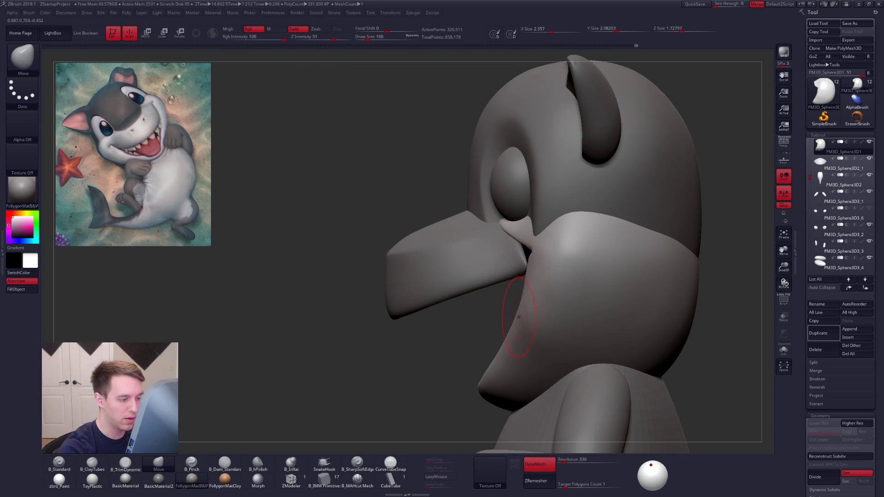
{"action": "key", "text": "space"}
{"action": "left_click_drag", "start_coordinate": [522, 316], "coordinate": [534, 317]}
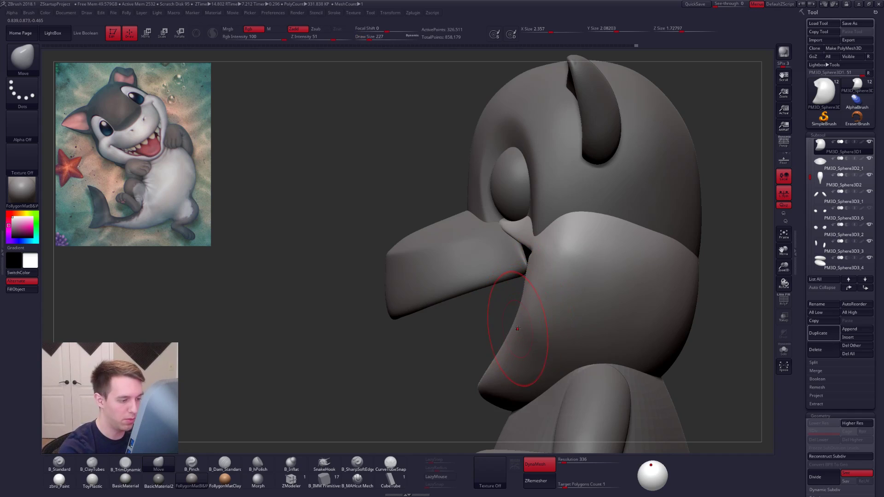
{"action": "right_click_drag", "start_coordinate": [516, 327], "coordinate": [619, 315]}
Step: Refine the smile curve from the front with the Move brush at draw size 170
{"action": "key", "text": "space"}
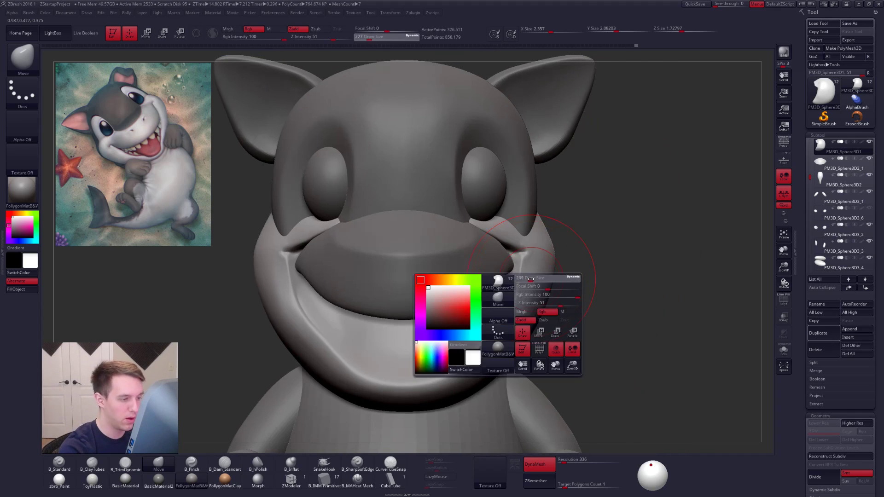
{"action": "key", "text": "space"}
{"action": "left_click_drag", "start_coordinate": [523, 296], "coordinate": [513, 297]}
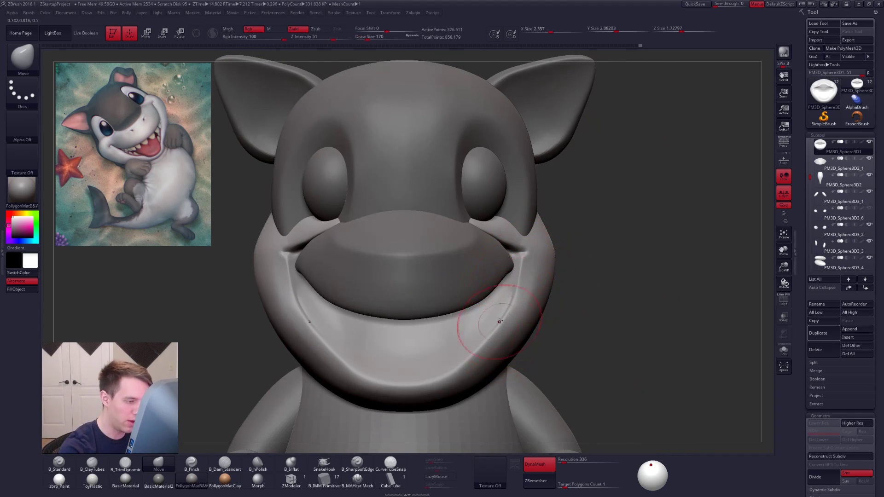
{"action": "right_click_drag", "start_coordinate": [511, 283], "coordinate": [530, 293], "text": "ctrl"}
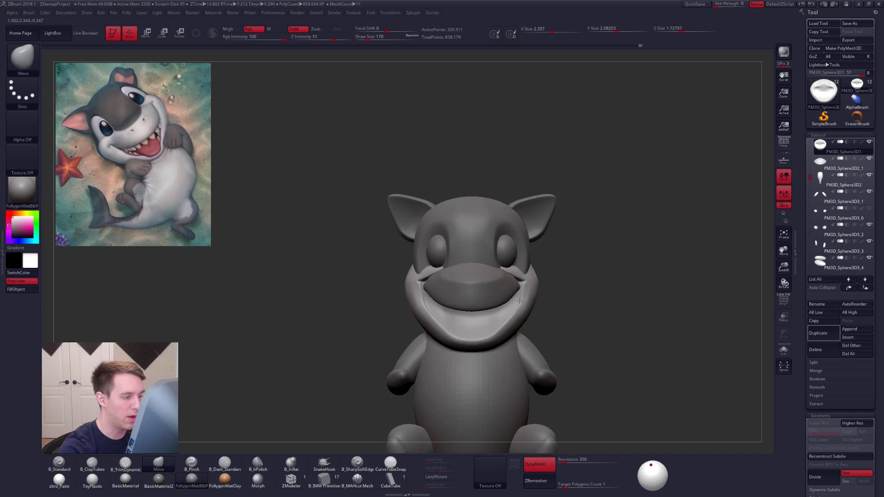
{"action": "key", "text": "alt+s"}
{"action": "right_click_drag", "start_coordinate": [496, 318], "coordinate": [522, 256], "text": "alt"}
{"action": "mouse_move", "coordinate": [543, 234]}
{"action": "left_mouse_down", "text": "ctrl"}
{"action": "mouse_move", "coordinate": [537, 260]}
{"action": "mouse_move", "coordinate": [487, 324]}
{"action": "mouse_move", "coordinate": [444, 327]}
{"action": "left_mouse_up", "text": "ctrl"}
{"action": "key", "text": "ctrl+z"}
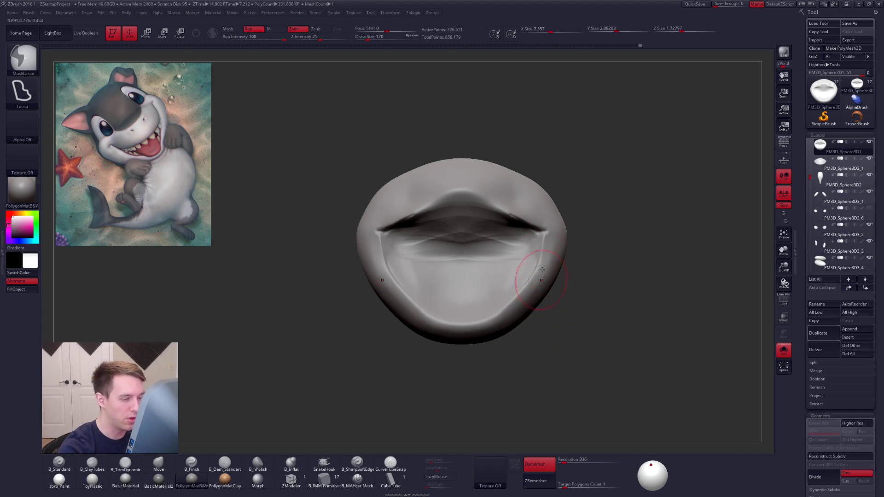
{"action": "right_click_drag", "start_coordinate": [578, 358], "coordinate": [571, 348], "text": "ctrl"}
{"action": "key", "text": "shift+s"}
{"action": "right_click_drag", "start_coordinate": [628, 379], "coordinate": [618, 388], "text": "alt"}
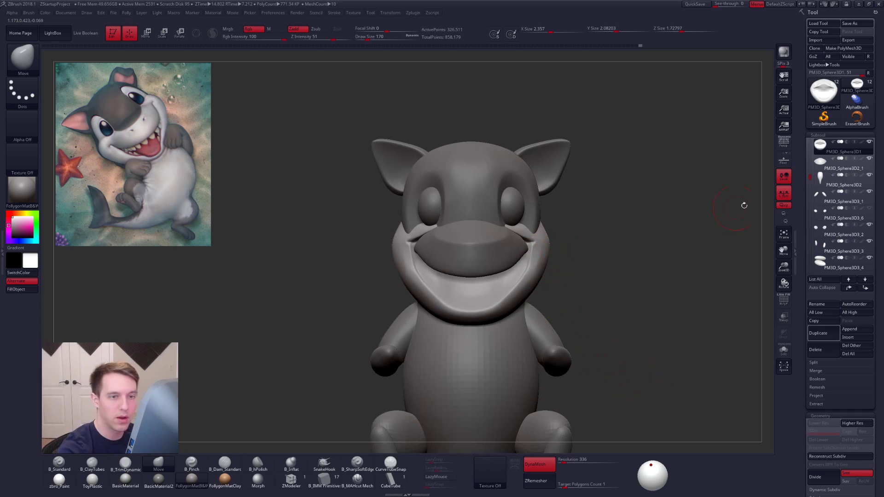
Step: Turn off local symmetry and move the jaw subtool up the list to directly below the head subtool
{"action": "left_click", "coordinate": [783, 193]}
{"action": "left_click_drag", "start_coordinate": [809, 176], "coordinate": [809, 142]}
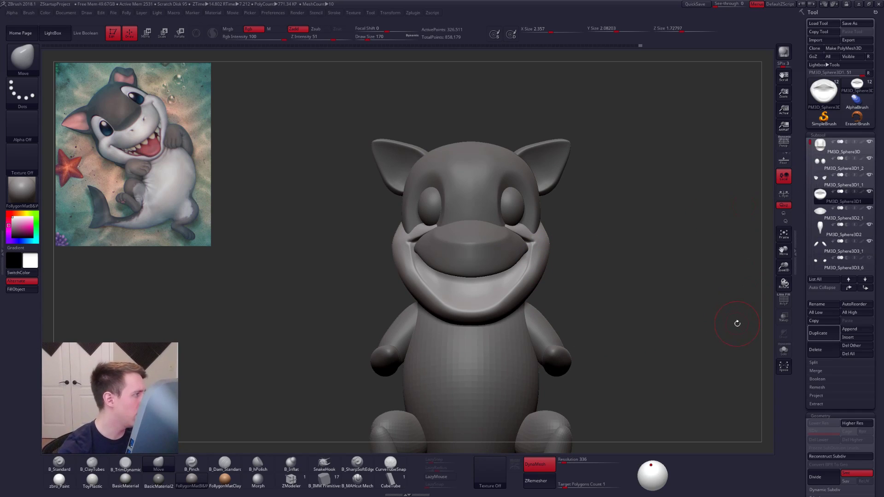
{"action": "left_click", "coordinate": [848, 288]}
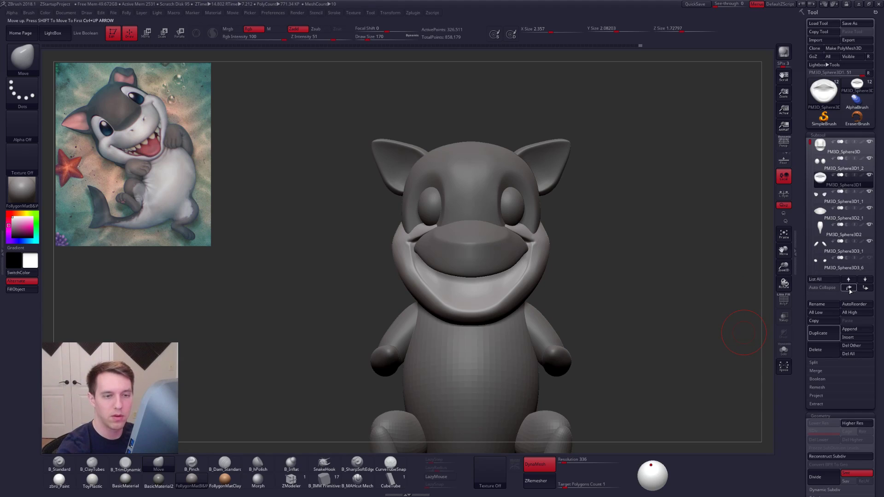
{"action": "left_click", "coordinate": [848, 287]}
{"action": "left_click", "coordinate": [848, 287]}
{"action": "left_click", "coordinate": [865, 287]}
Step: Select the head subtool and merge it down with the jaw piece
{"action": "left_click", "coordinate": [825, 149]}
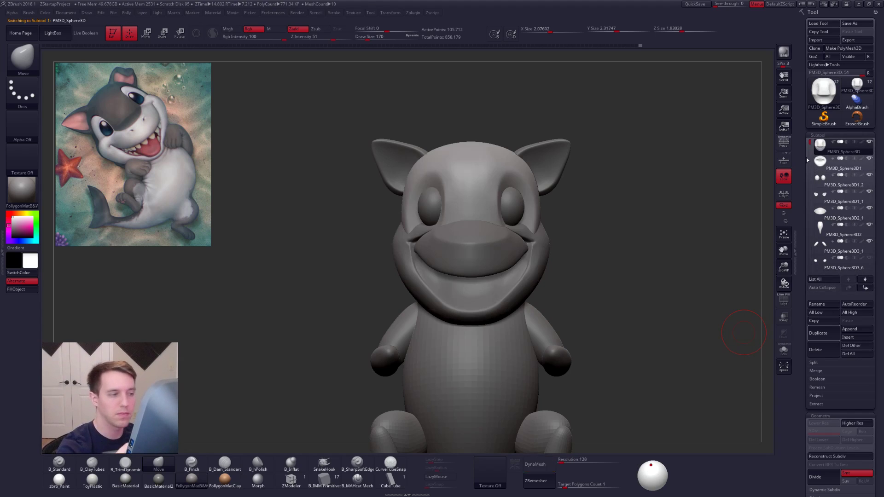
{"action": "key", "text": "space"}
{"action": "left_click", "coordinate": [673, 276]}
{"action": "left_click", "coordinate": [647, 289]}
{"action": "left_click", "coordinate": [639, 359]}
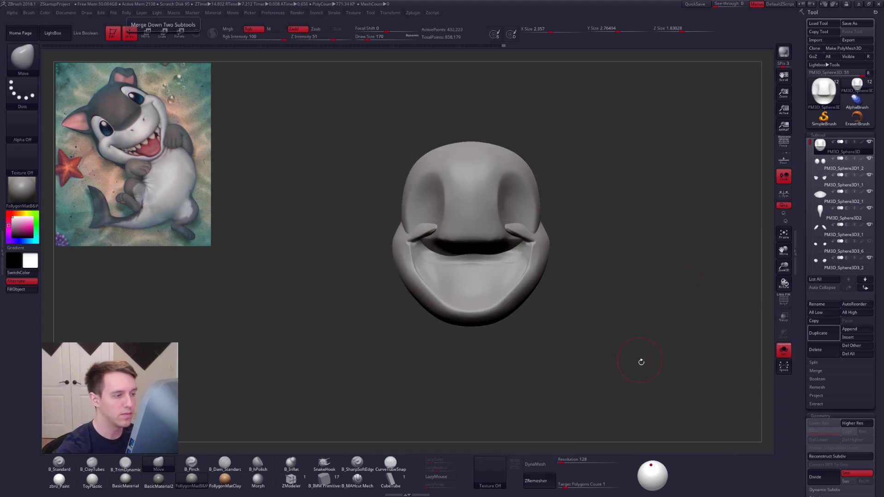
Step: Check the merged head's polygroups and mask everything except the jaw and cheek polygroup
{"action": "left_click_drag", "start_coordinate": [662, 373], "coordinate": [632, 372]}
{"action": "right_click_drag", "start_coordinate": [631, 372], "coordinate": [665, 364]}
{"action": "right_click_drag", "start_coordinate": [517, 272], "coordinate": [510, 233]}
{"action": "key", "text": "shift+f"}
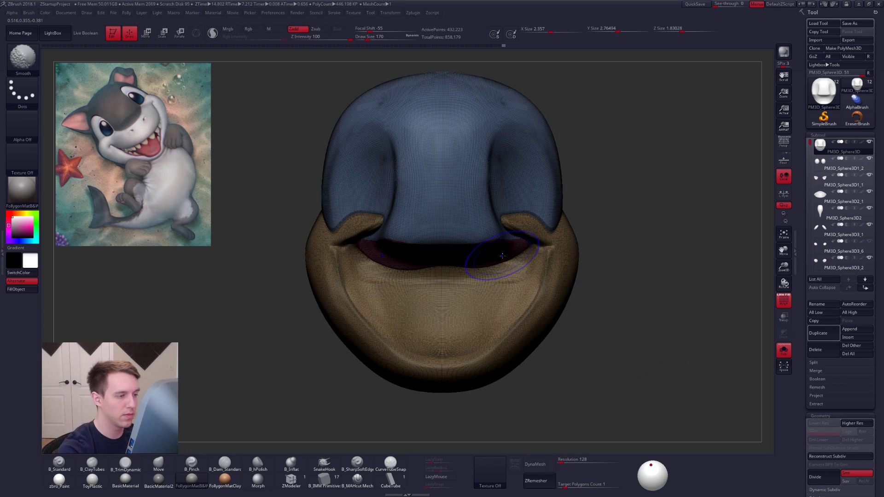
{"action": "key", "text": "shift+f"}
{"action": "key", "text": "w"}
{"action": "left_click_drag", "start_coordinate": [511, 233], "coordinate": [510, 239], "text": "ctrl"}
{"action": "key", "text": "q"}
Step: Reshape the cheek tops below the eyes with the Move brush at draw size 215, toggling the other pieces' visibility
{"action": "mouse_move", "coordinate": [511, 242]}
{"action": "right_mouse_down"}
{"action": "mouse_move", "coordinate": [517, 247]}
{"action": "mouse_move", "coordinate": [490, 286]}
{"action": "right_mouse_up"}
{"action": "key", "text": "space"}
{"action": "mouse_move", "coordinate": [520, 245]}
{"action": "left_mouse_down"}
{"action": "mouse_move", "coordinate": [524, 233]}
{"action": "mouse_move", "coordinate": [517, 256]}
{"action": "left_mouse_up"}
{"action": "mouse_move", "coordinate": [517, 256]}
{"action": "right_mouse_down"}
{"action": "mouse_move", "coordinate": [473, 266]}
{"action": "mouse_move", "coordinate": [516, 221]}
{"action": "mouse_move", "coordinate": [548, 204]}
{"action": "mouse_move", "coordinate": [576, 217]}
{"action": "mouse_move", "coordinate": [567, 253]}
{"action": "mouse_move", "coordinate": [583, 279]}
{"action": "mouse_move", "coordinate": [525, 265]}
{"action": "right_mouse_up"}
{"action": "key", "text": "alt+s"}
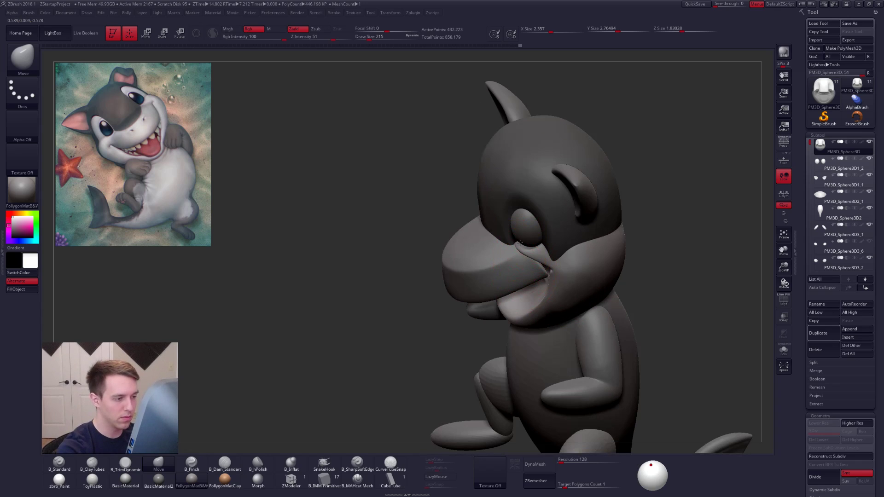
Step: Fuse the merged head and jaw with DynaMesh at resolution 336
{"action": "mouse_move", "coordinate": [523, 240]}
{"action": "right_mouse_down"}
{"action": "mouse_move", "coordinate": [532, 256]}
{"action": "mouse_move", "coordinate": [607, 286]}
{"action": "mouse_move", "coordinate": [642, 292]}
{"action": "mouse_move", "coordinate": [656, 279]}
{"action": "mouse_move", "coordinate": [638, 266]}
{"action": "right_mouse_up"}
{"action": "left_click", "coordinate": [559, 463]}
{"action": "type", "text": "336"}
{"action": "key", "text": "Return"}
{"action": "left_click", "coordinate": [551, 466]}
{"action": "key", "text": "shift+s"}
{"action": "right_click_drag", "start_coordinate": [560, 377], "coordinate": [591, 359]}
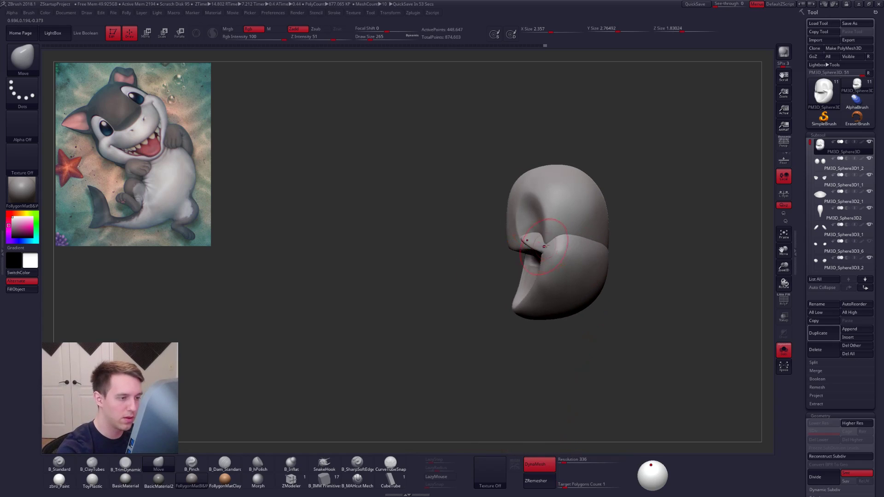
Step: Blend the seam between the cheeks and the head with the TrimDynamic brush at draw size 181
{"action": "key", "text": "3"}
{"action": "mouse_move", "coordinate": [574, 236]}
{"action": "right_mouse_down"}
{"action": "mouse_move", "coordinate": [642, 242]}
{"action": "mouse_move", "coordinate": [528, 278]}
{"action": "mouse_move", "coordinate": [566, 291]}
{"action": "right_mouse_up"}
{"action": "key", "text": "shift+s"}
{"action": "key", "text": "space"}
{"action": "left_click_drag", "start_coordinate": [547, 267], "coordinate": [541, 267]}
{"action": "right_click_drag", "start_coordinate": [520, 286], "coordinate": [547, 278]}
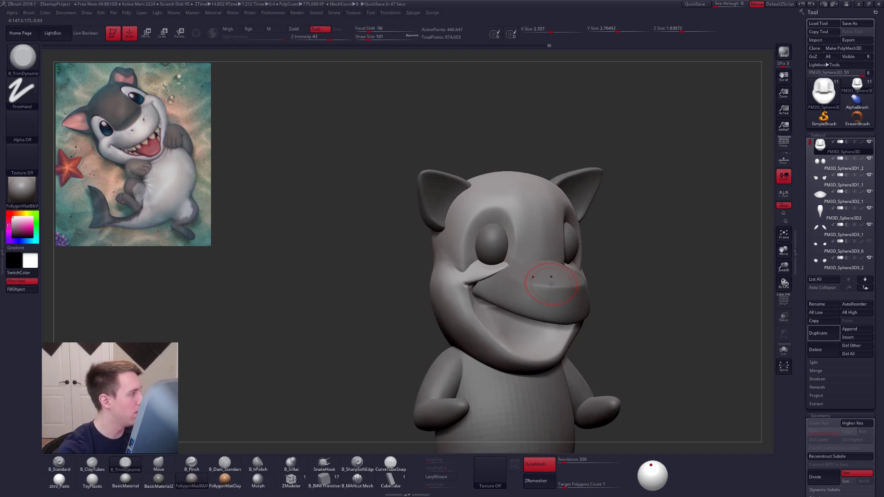
{"action": "mouse_move", "coordinate": [468, 284]}
{"action": "right_mouse_down", "text": "alt"}
{"action": "mouse_move", "coordinate": [486, 289]}
{"action": "mouse_move", "coordinate": [479, 292]}
{"action": "right_mouse_up", "text": "alt"}
{"action": "right_click_drag", "start_coordinate": [485, 255], "coordinate": [501, 268], "text": "ctrl"}
{"action": "key", "text": "space"}
{"action": "left_click_drag", "start_coordinate": [502, 268], "coordinate": [500, 268]}
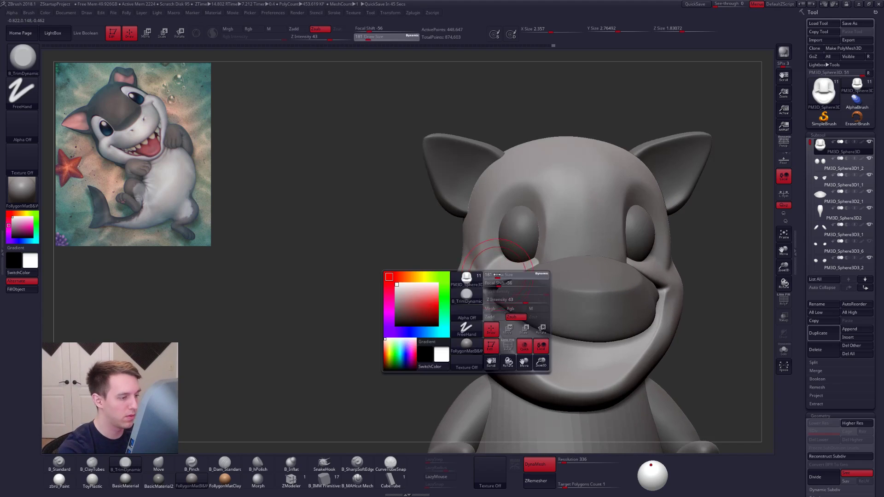
{"action": "right_click_drag", "start_coordinate": [500, 268], "coordinate": [491, 261], "text": "shift"}
Step: Isolate the fused head and reshape the cheek folds under the eyes with the Move brush at draw sizes 150 and 104
{"action": "key", "text": "alt+s"}
{"action": "key", "text": "b"}
{"action": "key", "text": "m"}
{"action": "key", "text": "v"}
{"action": "left_click_drag", "start_coordinate": [513, 253], "coordinate": [513, 261]}
{"action": "right_click_drag", "start_coordinate": [513, 261], "coordinate": [524, 259]}
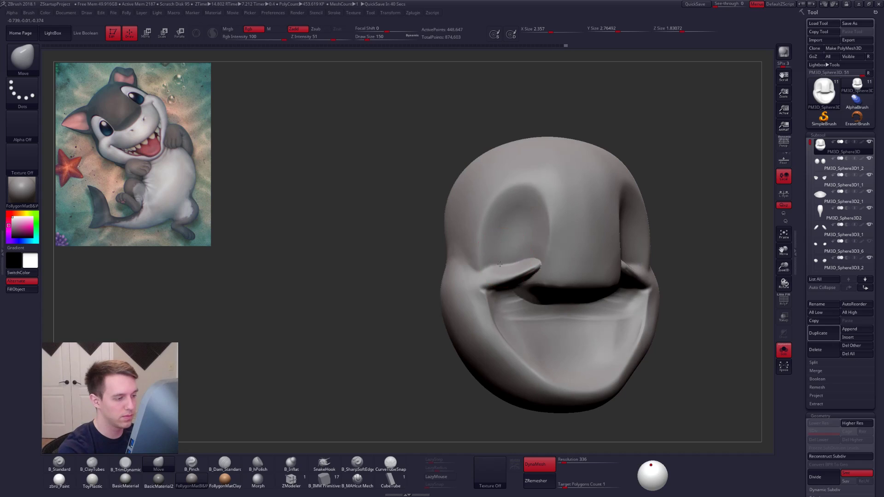
{"action": "key", "text": "space"}
{"action": "left_click_drag", "start_coordinate": [524, 258], "coordinate": [516, 261]}
{"action": "mouse_move", "coordinate": [517, 262]}
{"action": "right_mouse_down"}
{"action": "mouse_move", "coordinate": [494, 273]}
{"action": "mouse_move", "coordinate": [480, 268]}
{"action": "right_mouse_up"}
{"action": "right_click_drag", "start_coordinate": [644, 345], "coordinate": [631, 355]}
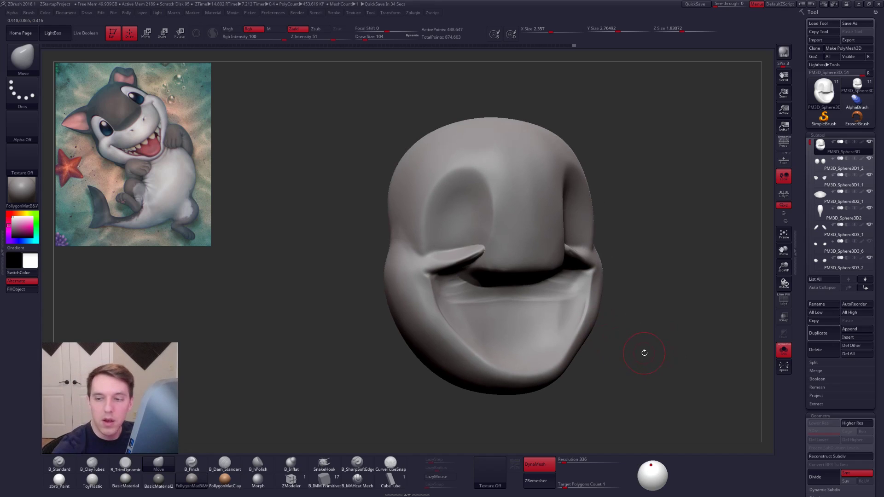
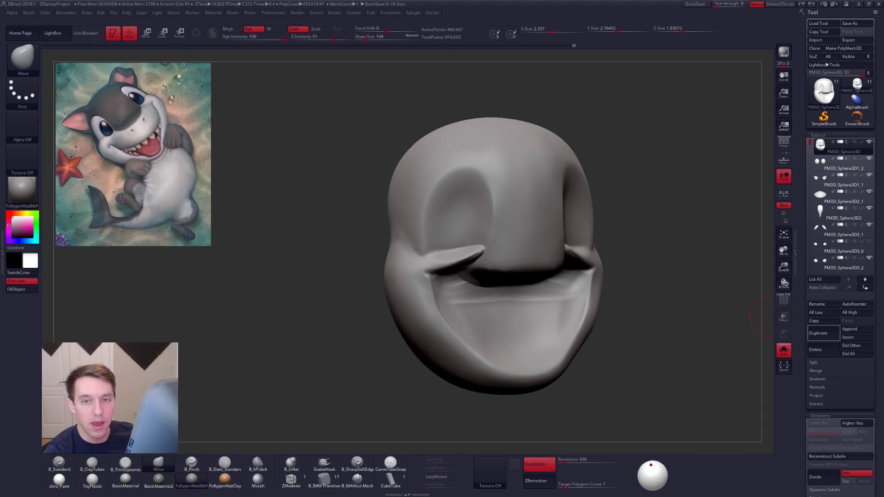
Step: Bring up the Sharkpup card image and look over the original artwork
{"action": "left_click_drag", "start_coordinate": [883, 54], "coordinate": [524, 83]}
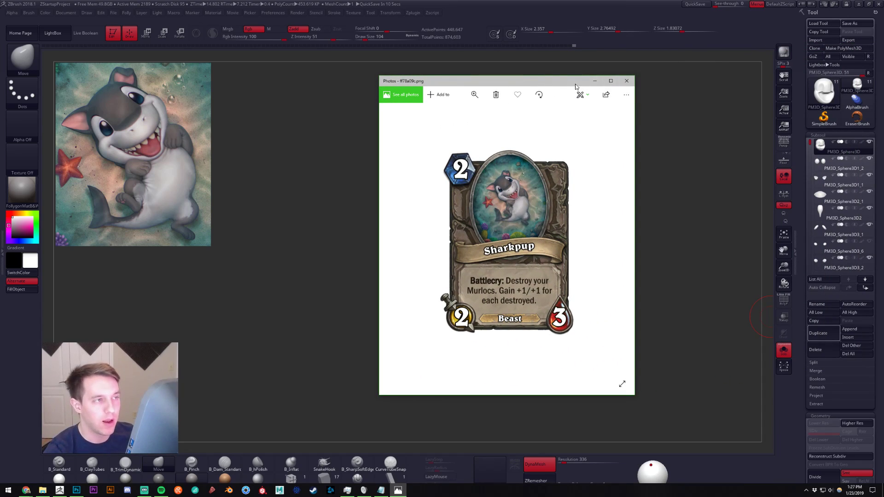
{"action": "left_click_drag", "start_coordinate": [576, 83], "coordinate": [878, 77]}
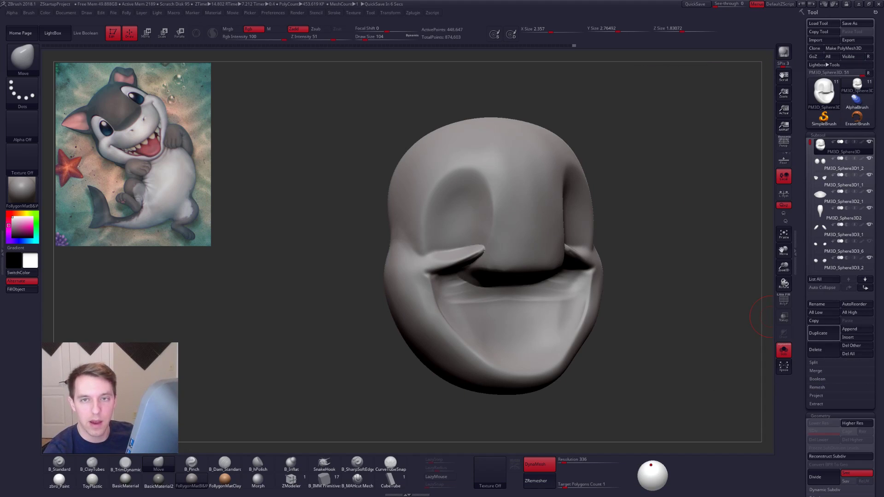
Step: Examine the head from several angles, both isolated and together with the other pieces
{"action": "right_click_drag", "start_coordinate": [479, 207], "coordinate": [449, 212]}
{"action": "key", "text": "alt+s"}
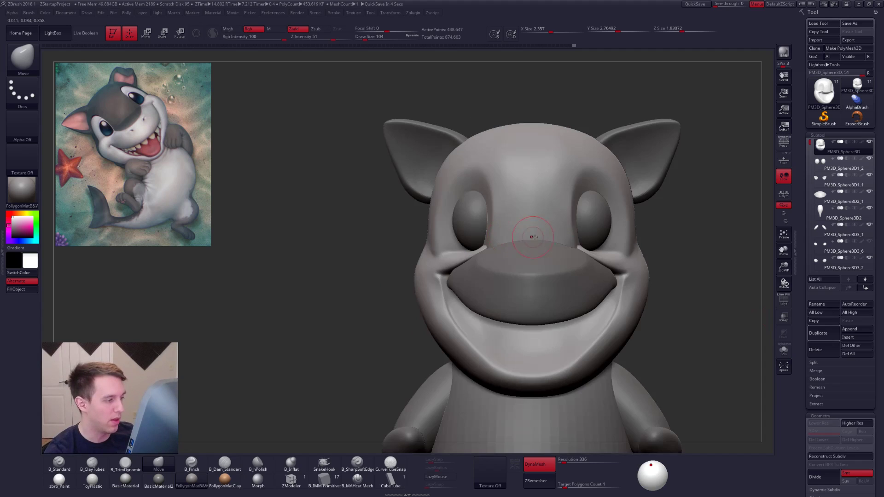
{"action": "mouse_move", "coordinate": [593, 259]}
{"action": "right_mouse_down"}
{"action": "mouse_move", "coordinate": [493, 251]}
{"action": "mouse_move", "coordinate": [508, 249]}
{"action": "right_mouse_up"}
{"action": "key", "text": "5"}
{"action": "key", "text": "alt+s"}
{"action": "mouse_move", "coordinate": [520, 237]}
{"action": "left_mouse_down"}
{"action": "mouse_move", "coordinate": [403, 252]}
{"action": "mouse_move", "coordinate": [473, 251]}
{"action": "mouse_move", "coordinate": [405, 251]}
{"action": "left_mouse_up"}
{"action": "mouse_move", "coordinate": [645, 280]}
{"action": "left_mouse_down"}
{"action": "mouse_move", "coordinate": [575, 272]}
{"action": "mouse_move", "coordinate": [636, 289]}
{"action": "left_mouse_up"}
{"action": "left_click_drag", "start_coordinate": [700, 287], "coordinate": [589, 281], "text": "alt"}
{"action": "left_click_drag", "start_coordinate": [639, 354], "coordinate": [612, 353], "text": "alt"}
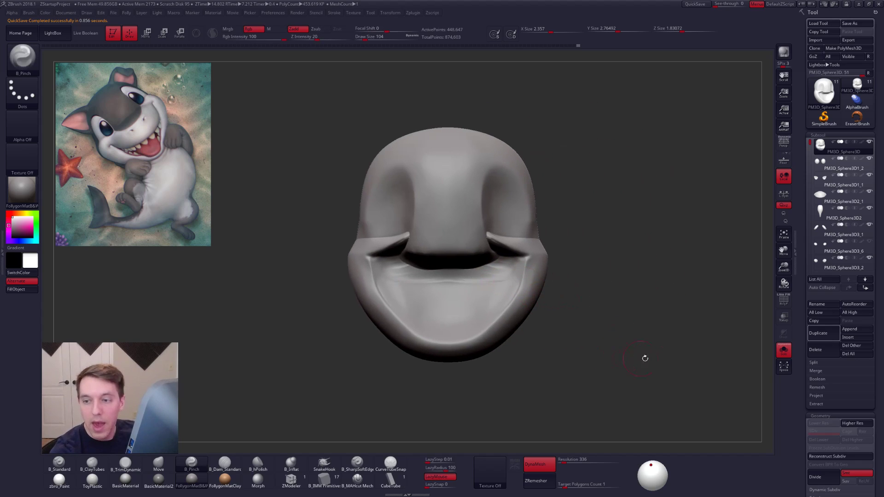
{"action": "key", "text": "alt+s"}
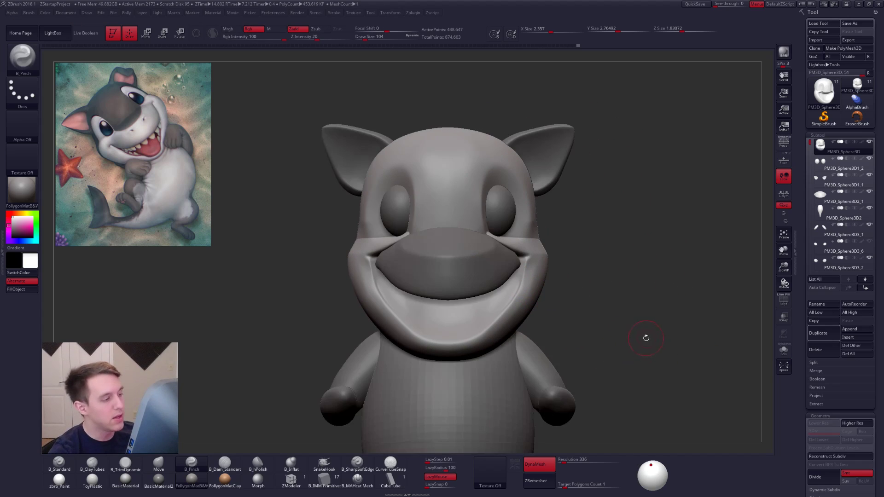
Step: Select the body piece and isolate it to study its silhouette
{"action": "mouse_move", "coordinate": [645, 357]}
{"action": "left_mouse_down"}
{"action": "mouse_move", "coordinate": [627, 359]}
{"action": "mouse_move", "coordinate": [608, 383]}
{"action": "mouse_move", "coordinate": [605, 326]}
{"action": "left_mouse_up"}
{"action": "key", "text": "space"}
{"action": "left_click", "coordinate": [523, 325], "text": "alt"}
{"action": "left_click_drag", "start_coordinate": [599, 397], "coordinate": [597, 362], "text": "alt"}
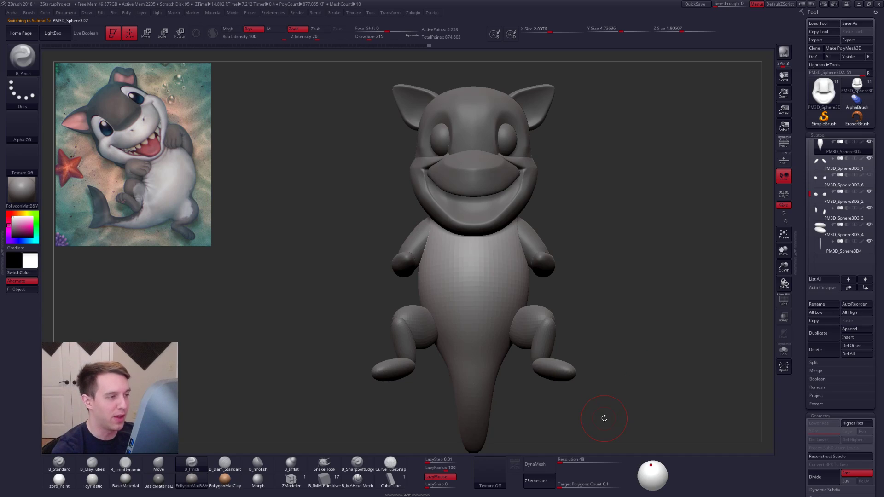
{"action": "key", "text": "alt+s"}
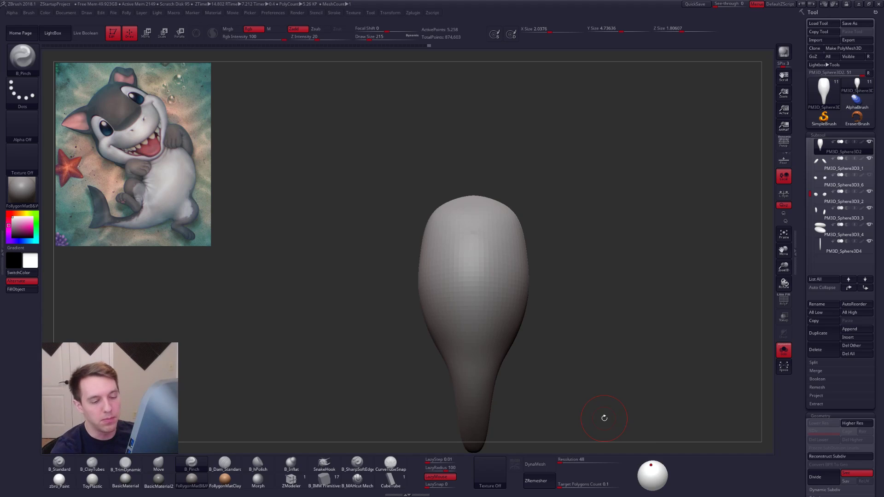
{"action": "left_click_drag", "start_coordinate": [684, 372], "coordinate": [665, 357], "text": "alt"}
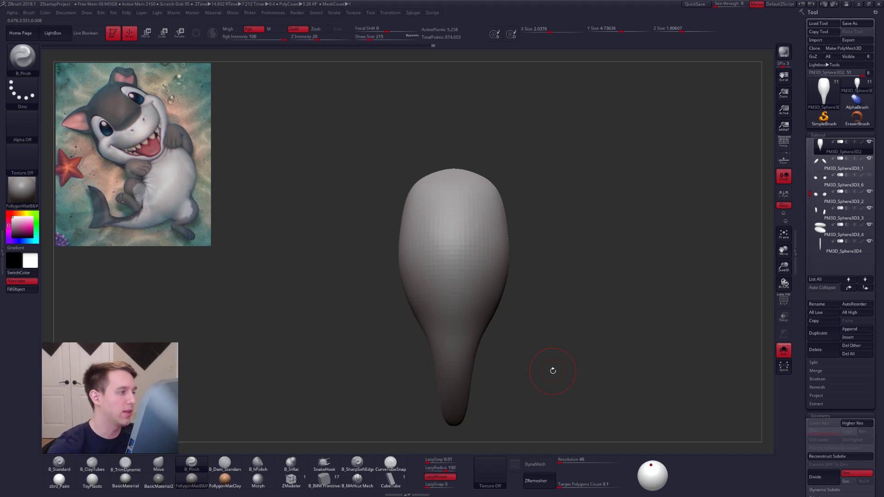
Step: Switch to Photoshop's Untitled-1 document and draw a sharp angle of two straight black lines on a new layer
{"action": "key", "text": "alt+Tab"}
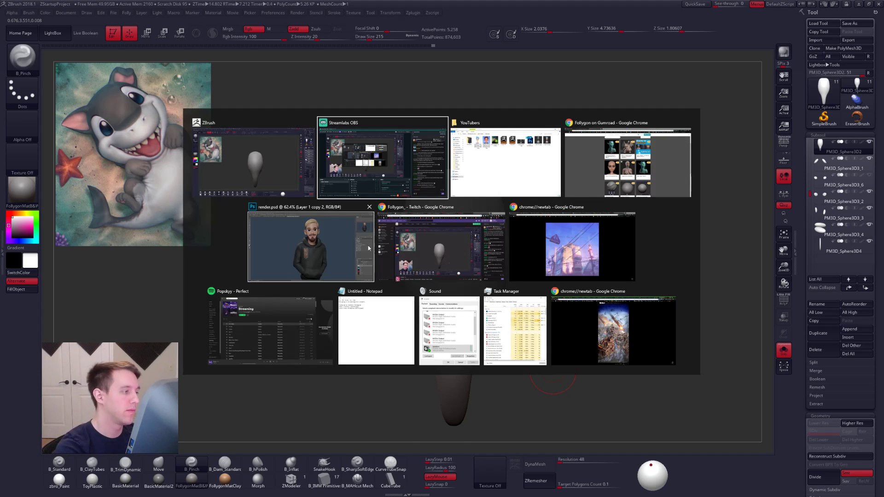
{"action": "left_click", "coordinate": [359, 224]}
{"action": "left_click", "coordinate": [252, 28]}
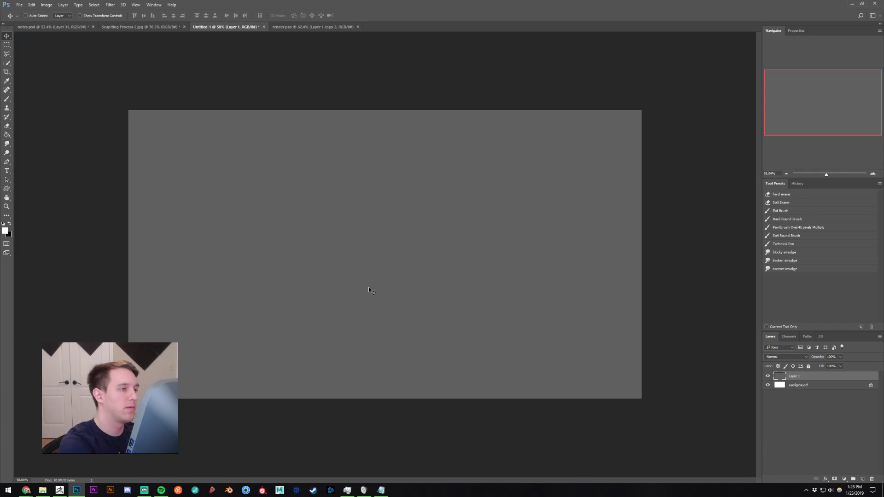
{"action": "key", "text": "b"}
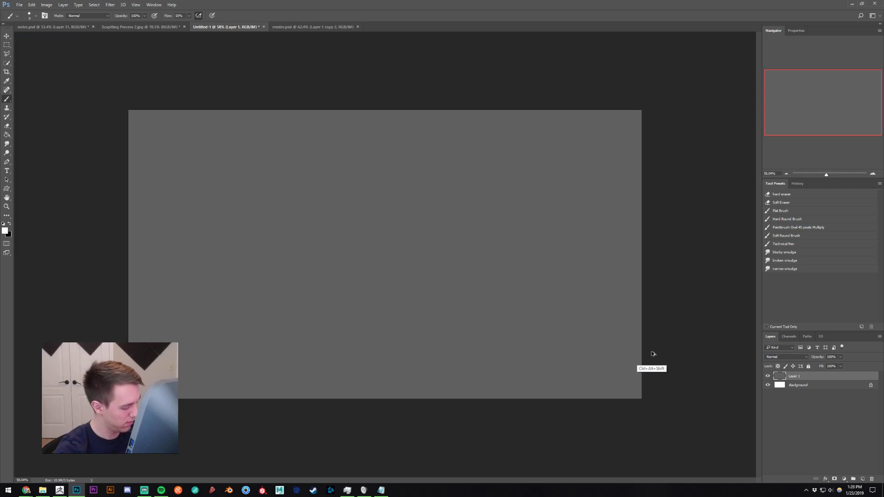
{"action": "key", "text": "ctrl+shift+alt+n"}
{"action": "key", "text": "x"}
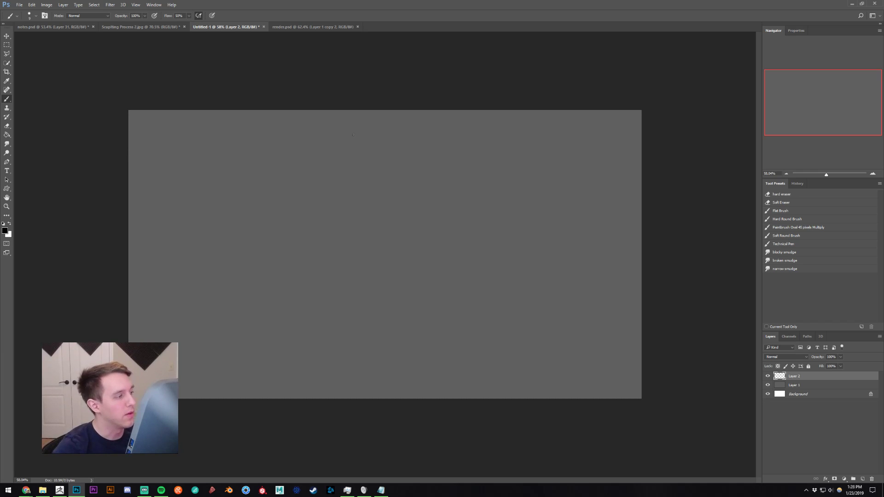
{"action": "left_click", "coordinate": [279, 226], "text": "shift"}
{"action": "left_click", "coordinate": [339, 352], "text": "shift"}
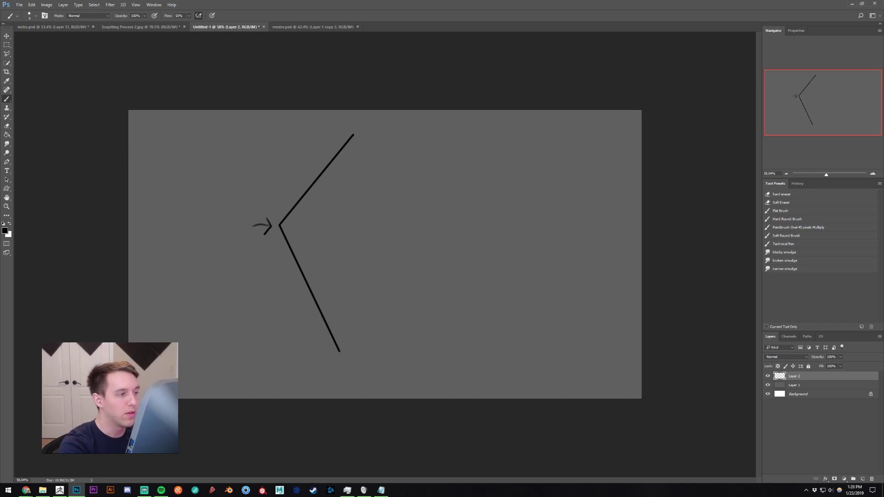
Step: Sketch smooth arcs with chord lines and arrows beside the angle, and delete the sketch layer before returning to ZBrush
{"action": "mouse_move", "coordinate": [502, 128]}
{"action": "left_mouse_down"}
{"action": "mouse_move", "coordinate": [450, 243]}
{"action": "mouse_move", "coordinate": [497, 340]}
{"action": "left_mouse_up"}
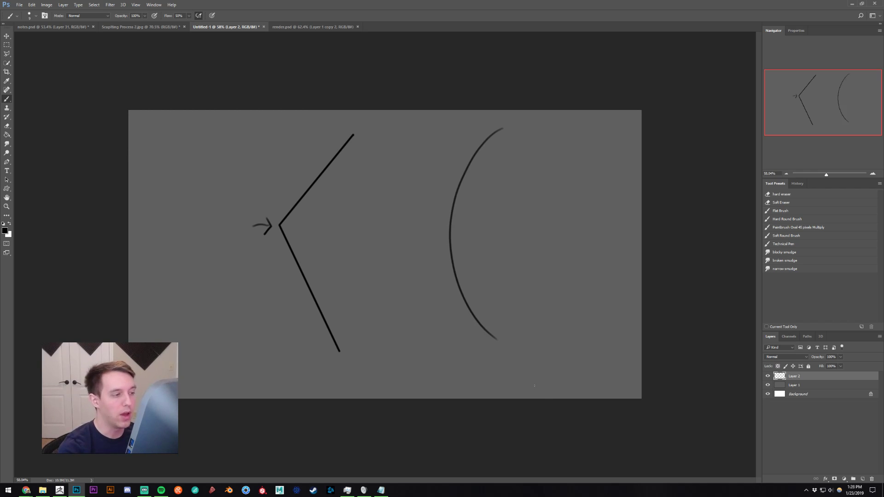
{"action": "left_click_drag", "start_coordinate": [502, 128], "coordinate": [443, 254]}
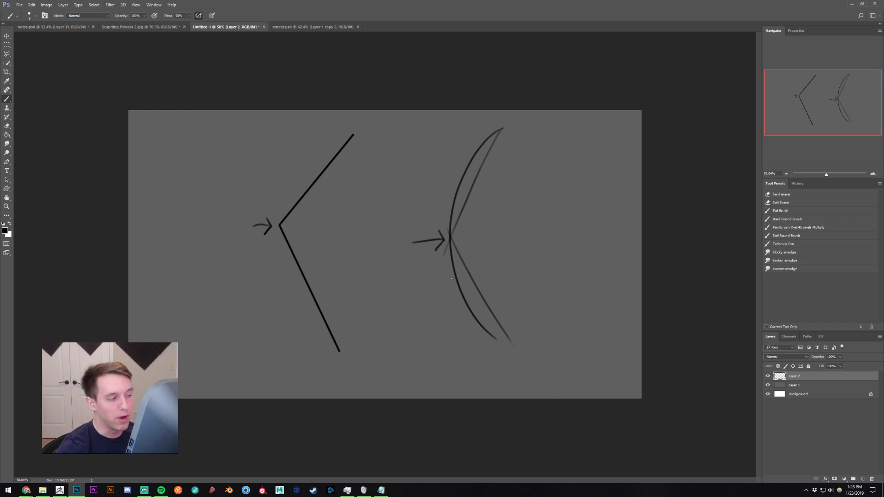
{"action": "left_click_drag", "start_coordinate": [502, 127], "coordinate": [488, 305]}
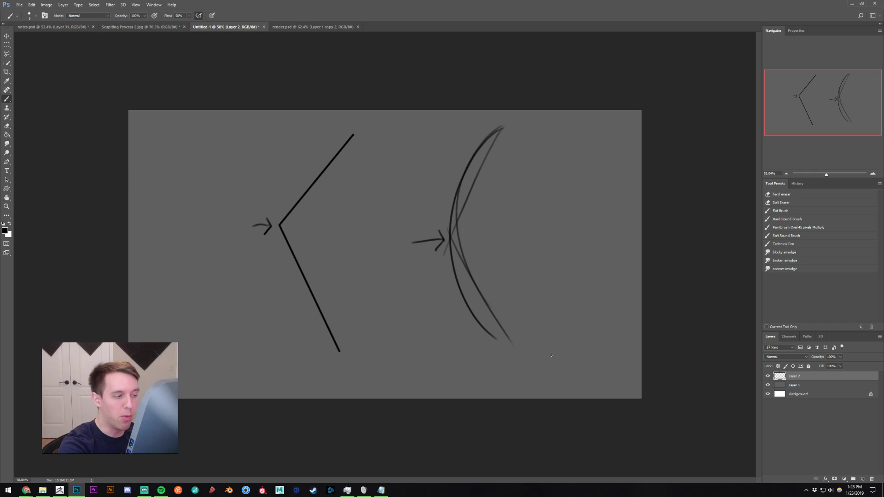
{"action": "key", "text": "ctrl+z"}
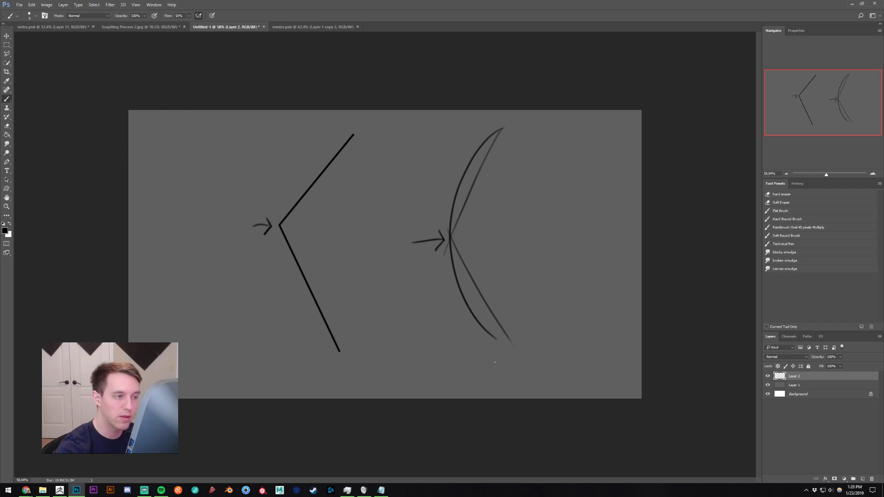
{"action": "mouse_move", "coordinate": [583, 129]}
{"action": "left_mouse_down"}
{"action": "mouse_move", "coordinate": [537, 207]}
{"action": "mouse_move", "coordinate": [572, 354]}
{"action": "left_mouse_up"}
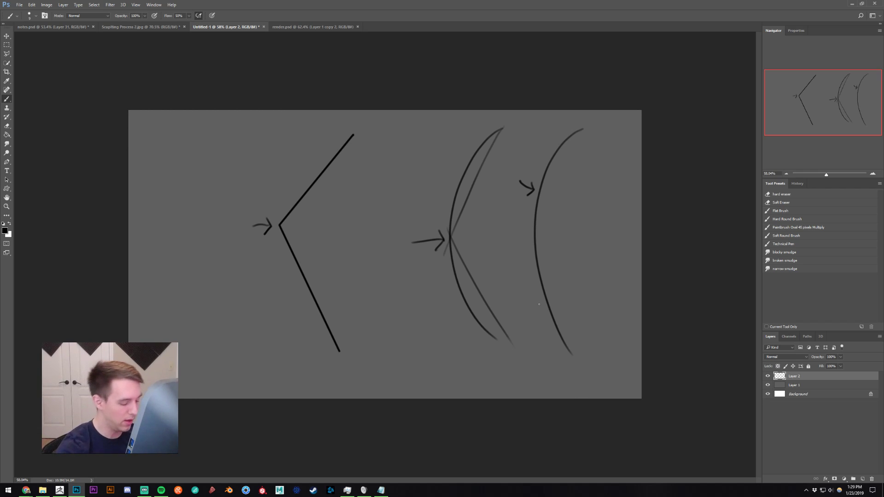
{"action": "key", "text": "Delete"}
{"action": "key", "text": "alt+Tab"}
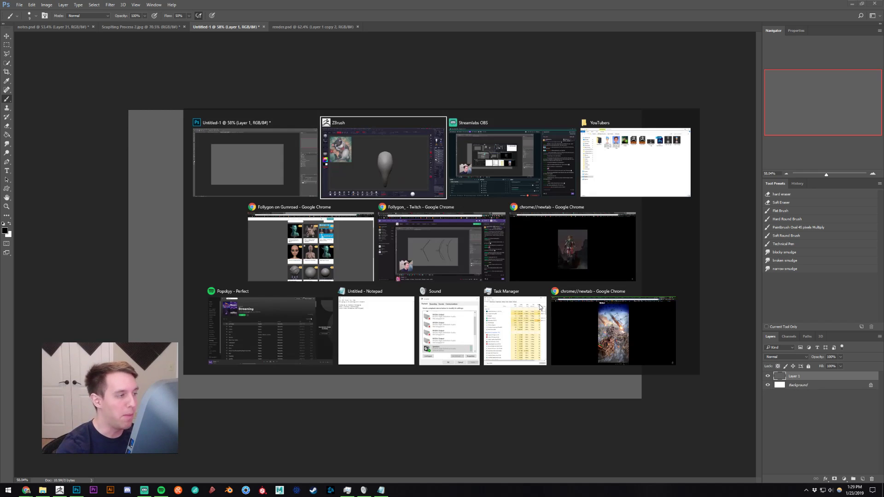
Step: Show all the pieces again and make the head the active piece
{"action": "right_click_drag", "start_coordinate": [475, 339], "coordinate": [500, 337], "text": "alt"}
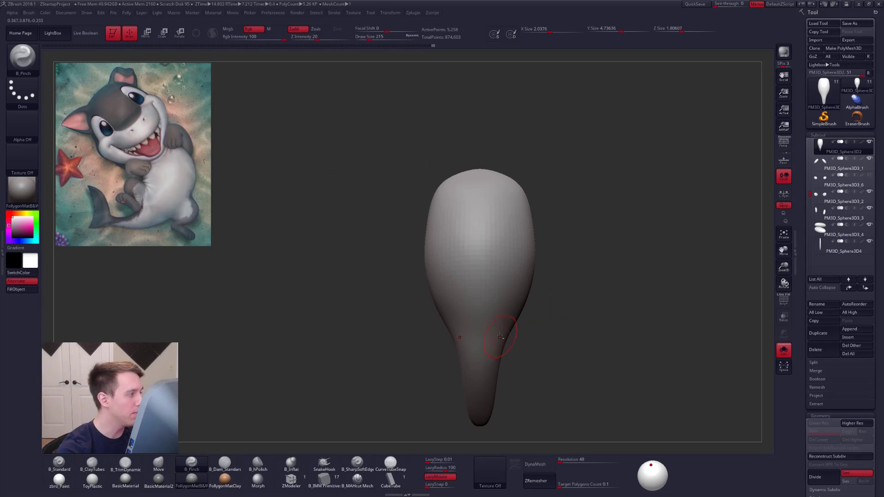
{"action": "left_click", "coordinate": [539, 270]}
{"action": "right_click_drag", "start_coordinate": [541, 286], "coordinate": [534, 324], "text": "alt"}
{"action": "key", "text": "space"}
{"action": "left_click_drag", "start_coordinate": [535, 288], "coordinate": [543, 288]}
{"action": "key", "text": "4"}
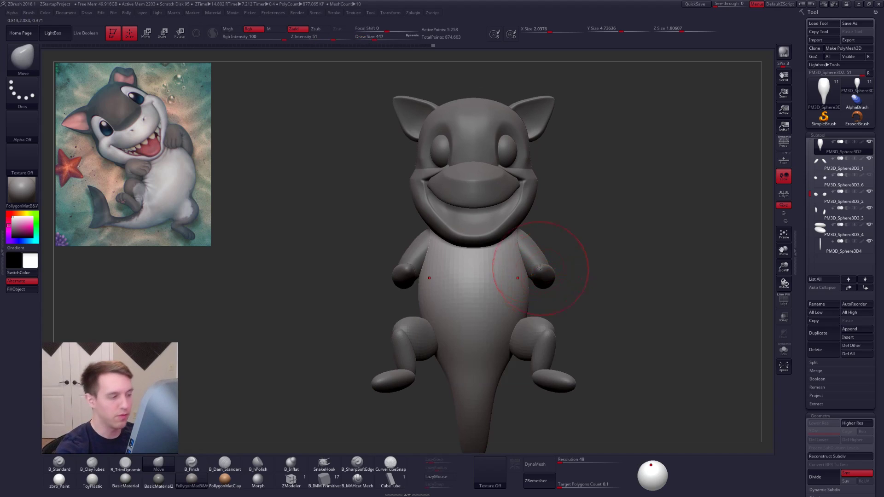
{"action": "left_click", "coordinate": [531, 204], "text": "alt"}
{"action": "key", "text": "space"}
{"action": "left_click_drag", "start_coordinate": [534, 206], "coordinate": [528, 202]}
{"action": "right_click_drag", "start_coordinate": [528, 198], "coordinate": [483, 241], "text": "alt"}
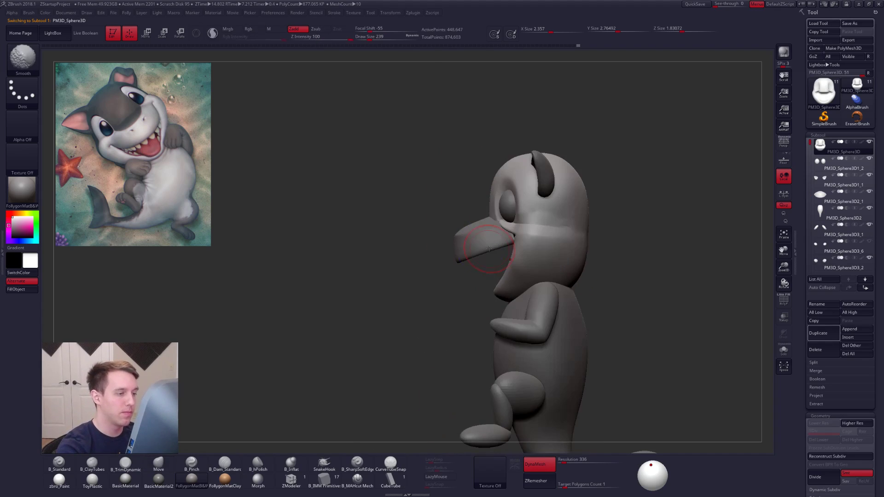
Step: Isolate the head and go over the seam around its back with the TrimDynamic brush
{"action": "key", "text": "ctrl+shift+s"}
{"action": "right_click_drag", "start_coordinate": [569, 248], "coordinate": [502, 249], "text": "alt"}
{"action": "key", "text": "3"}
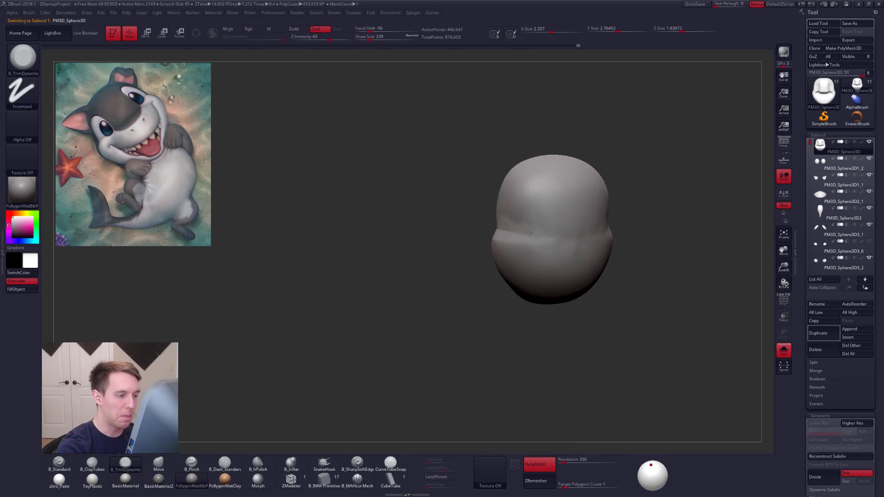
{"action": "key", "text": "space"}
{"action": "left_click_drag", "start_coordinate": [574, 237], "coordinate": [551, 231]}
{"action": "mouse_move", "coordinate": [523, 235]}
{"action": "right_mouse_down"}
{"action": "mouse_move", "coordinate": [515, 232]}
{"action": "mouse_move", "coordinate": [586, 233]}
{"action": "right_mouse_up"}
{"action": "right_click_drag", "start_coordinate": [586, 233], "coordinate": [529, 266], "text": "alt"}
Step: Smooth the side of the head beside the eye socket with the Smooth brush at draw size 130
{"action": "key", "text": "alt+s"}
{"action": "key", "text": "space"}
{"action": "left_click_drag", "start_coordinate": [541, 261], "coordinate": [540, 263]}
{"action": "mouse_move", "coordinate": [521, 269]}
{"action": "right_mouse_down", "text": "alt"}
{"action": "mouse_move", "coordinate": [562, 289]}
{"action": "mouse_move", "coordinate": [591, 276]}
{"action": "mouse_move", "coordinate": [517, 276]}
{"action": "right_mouse_up", "text": "alt"}
{"action": "key", "text": "alt+s"}
{"action": "key", "text": "space"}
{"action": "left_click_drag", "start_coordinate": [518, 277], "coordinate": [516, 277]}
{"action": "right_click_drag", "start_coordinate": [516, 277], "coordinate": [543, 286]}
{"action": "left_click_drag", "start_coordinate": [476, 273], "coordinate": [462, 274], "text": "shift"}
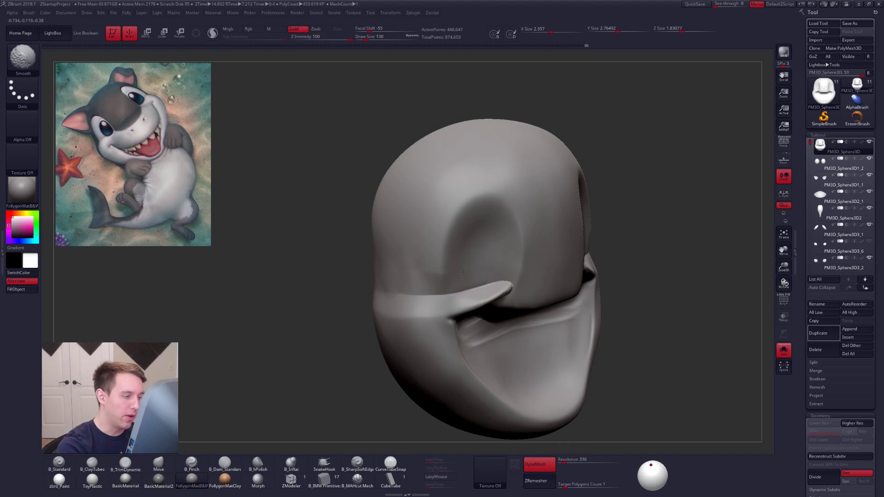
Step: Build up the temple behind the eye socket with the ClayTubes brush at draw sizes 227 and 252
{"action": "mouse_move", "coordinate": [522, 286]}
{"action": "right_mouse_down"}
{"action": "mouse_move", "coordinate": [487, 296]}
{"action": "mouse_move", "coordinate": [466, 289]}
{"action": "right_mouse_up"}
{"action": "key", "text": "space"}
{"action": "left_click_drag", "start_coordinate": [465, 289], "coordinate": [469, 289]}
{"action": "mouse_move", "coordinate": [468, 290]}
{"action": "right_mouse_down", "text": "alt"}
{"action": "mouse_move", "coordinate": [493, 294]}
{"action": "mouse_move", "coordinate": [472, 280]}
{"action": "mouse_move", "coordinate": [506, 285]}
{"action": "right_mouse_up", "text": "alt"}
{"action": "key", "text": "space"}
{"action": "key", "text": "space"}
{"action": "left_click_drag", "start_coordinate": [459, 294], "coordinate": [462, 294]}
{"action": "key", "text": "2"}
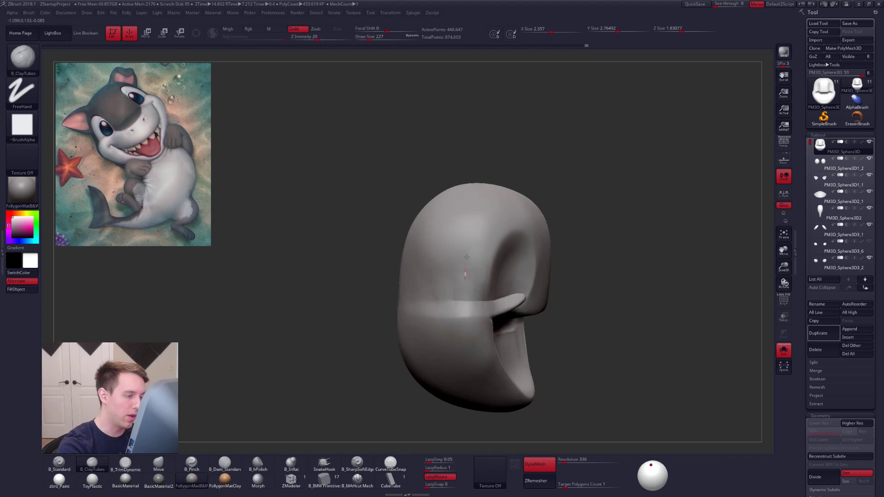
{"action": "right_click_drag", "start_coordinate": [466, 262], "coordinate": [481, 278]}
{"action": "key", "text": "space"}
{"action": "left_click_drag", "start_coordinate": [455, 298], "coordinate": [456, 298]}
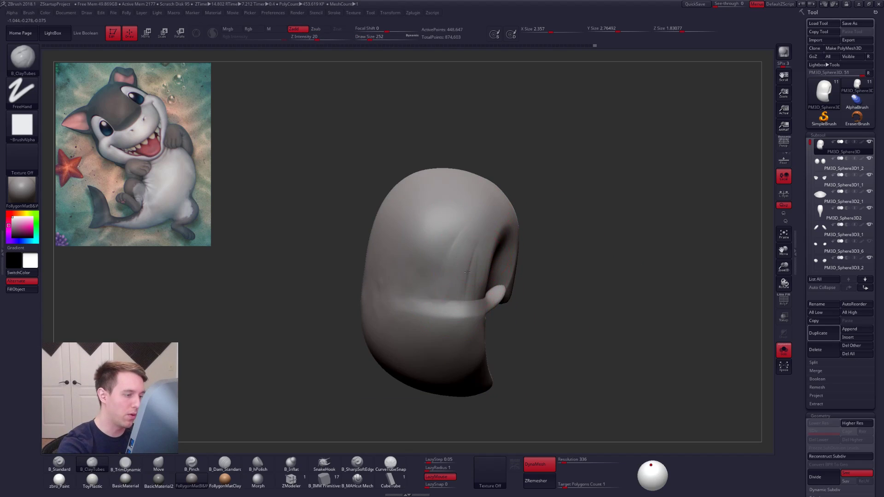
Step: Add long vertical ClayTubes strokes up the side of the head above the cheek seam at draw size 308
{"action": "right_click_drag", "start_coordinate": [469, 271], "coordinate": [492, 257]}
{"action": "key", "text": "space"}
{"action": "left_click_drag", "start_coordinate": [445, 295], "coordinate": [448, 295]}
{"action": "right_click_drag", "start_coordinate": [449, 281], "coordinate": [518, 284]}
{"action": "mouse_move", "coordinate": [423, 298]}
{"action": "left_mouse_down"}
{"action": "mouse_move", "coordinate": [424, 271]}
{"action": "mouse_move", "coordinate": [446, 223]}
{"action": "left_mouse_up"}
{"action": "left_click_drag", "start_coordinate": [428, 280], "coordinate": [457, 207]}
{"action": "right_click_drag", "start_coordinate": [396, 281], "coordinate": [421, 285]}
{"action": "left_click_drag", "start_coordinate": [420, 292], "coordinate": [424, 188]}
{"action": "right_click_drag", "start_coordinate": [481, 285], "coordinate": [421, 305]}
{"action": "right_click_drag", "start_coordinate": [514, 310], "coordinate": [463, 278], "text": "alt"}
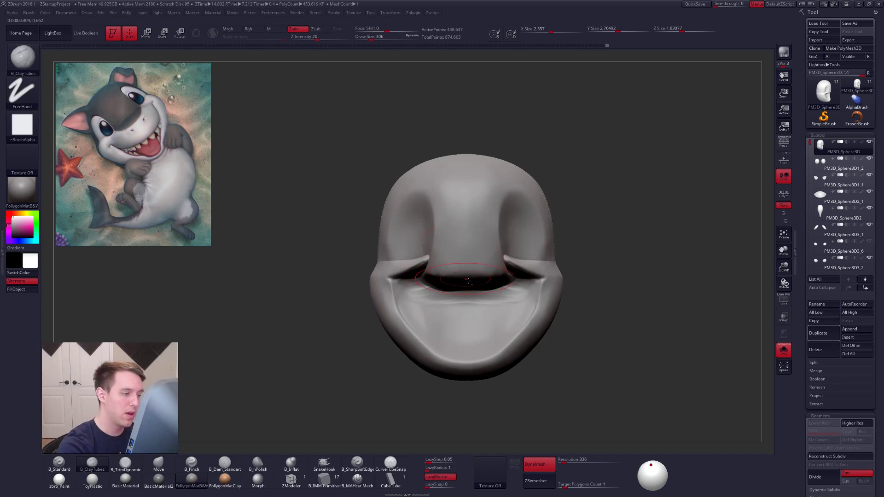
Step: Examine the built-up head from the front, three-quarter and low views, with and without the other pieces
{"action": "key", "text": "alt+s"}
{"action": "key", "text": "space"}
{"action": "left_click_drag", "start_coordinate": [576, 280], "coordinate": [573, 280]}
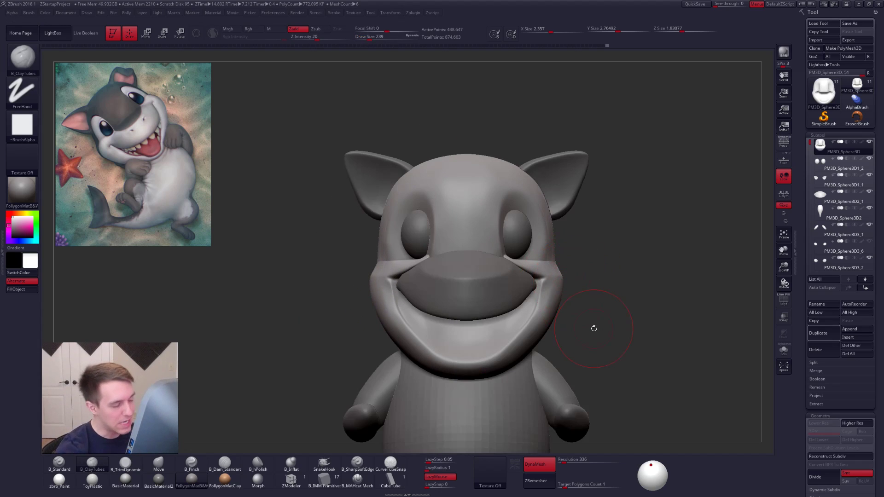
{"action": "right_click_drag", "start_coordinate": [540, 259], "coordinate": [508, 251]}
{"action": "key", "text": "space"}
{"action": "left_click_drag", "start_coordinate": [512, 242], "coordinate": [509, 242]}
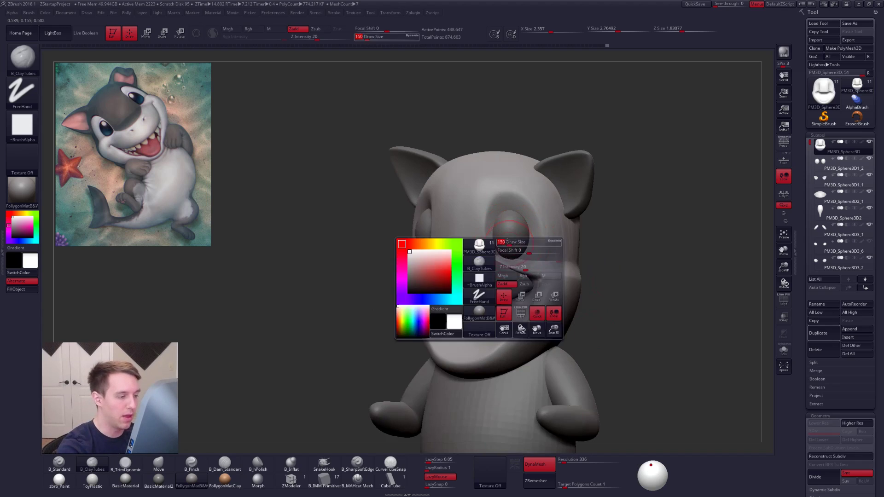
{"action": "key", "text": "alt+s"}
{"action": "right_click_drag", "start_coordinate": [524, 261], "coordinate": [498, 264]}
{"action": "key", "text": "space"}
{"action": "left_click_drag", "start_coordinate": [522, 263], "coordinate": [521, 259]}
{"action": "mouse_move", "coordinate": [510, 251]}
{"action": "right_mouse_down", "text": "shift"}
{"action": "mouse_move", "coordinate": [527, 237]}
{"action": "mouse_move", "coordinate": [509, 285]}
{"action": "mouse_move", "coordinate": [477, 299]}
{"action": "right_mouse_up", "text": "shift"}
{"action": "key", "text": "space"}
{"action": "left_click_drag", "start_coordinate": [505, 314], "coordinate": [508, 314]}
{"action": "mouse_move", "coordinate": [507, 314]}
{"action": "right_mouse_down", "text": "alt"}
{"action": "mouse_move", "coordinate": [514, 265]}
{"action": "mouse_move", "coordinate": [532, 236]}
{"action": "right_mouse_up", "text": "alt"}
Step: Pull down the cheek fold under the eye with the Move brush at draw size 170 and remesh the head
{"action": "key", "text": "b"}
{"action": "key", "text": "m"}
{"action": "key", "text": "v"}
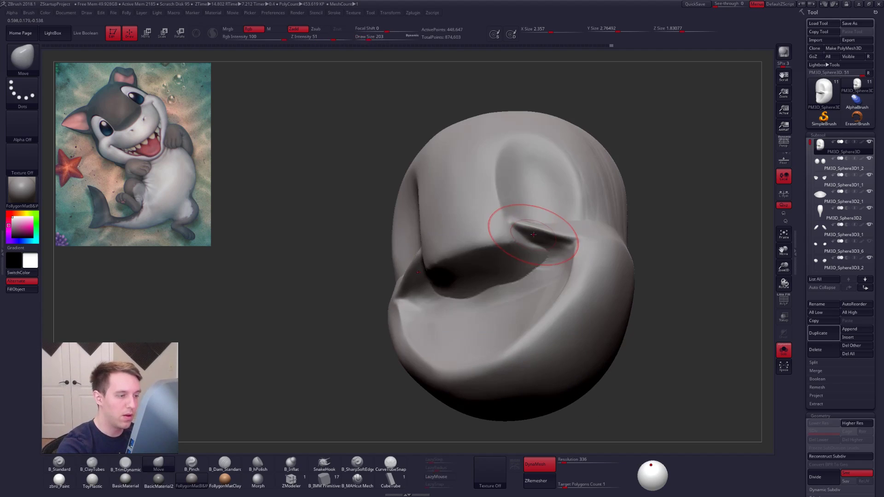
{"action": "key", "text": "space"}
{"action": "left_click_drag", "start_coordinate": [511, 229], "coordinate": [522, 237]}
{"action": "right_click_drag", "start_coordinate": [522, 236], "coordinate": [543, 233]}
{"action": "key", "text": "bracketleft"}
{"action": "mouse_move", "coordinate": [540, 234]}
{"action": "left_mouse_down"}
{"action": "mouse_move", "coordinate": [556, 246]}
{"action": "mouse_move", "coordinate": [547, 251]}
{"action": "left_mouse_up"}
{"action": "right_click_drag", "start_coordinate": [581, 239], "coordinate": [609, 211]}
{"action": "left_click_drag", "start_coordinate": [633, 201], "coordinate": [691, 237], "text": "ctrl"}
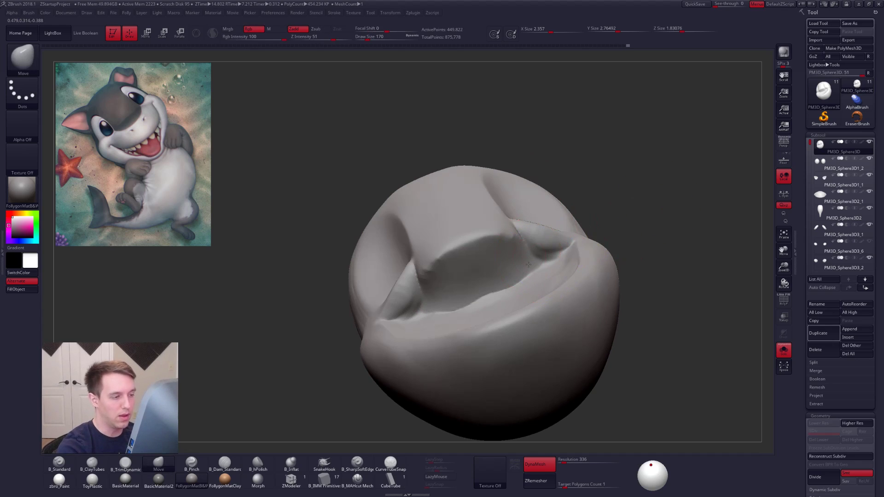
Step: Push the underside of the cheek fold against the mouth interior with the Move brush and remesh the head
{"action": "right_click_drag", "start_coordinate": [541, 263], "coordinate": [523, 227]}
{"action": "left_click_drag", "start_coordinate": [518, 237], "coordinate": [525, 247]}
{"action": "right_click_drag", "start_coordinate": [541, 272], "coordinate": [553, 258]}
{"action": "left_click_drag", "start_coordinate": [543, 264], "coordinate": [540, 269]}
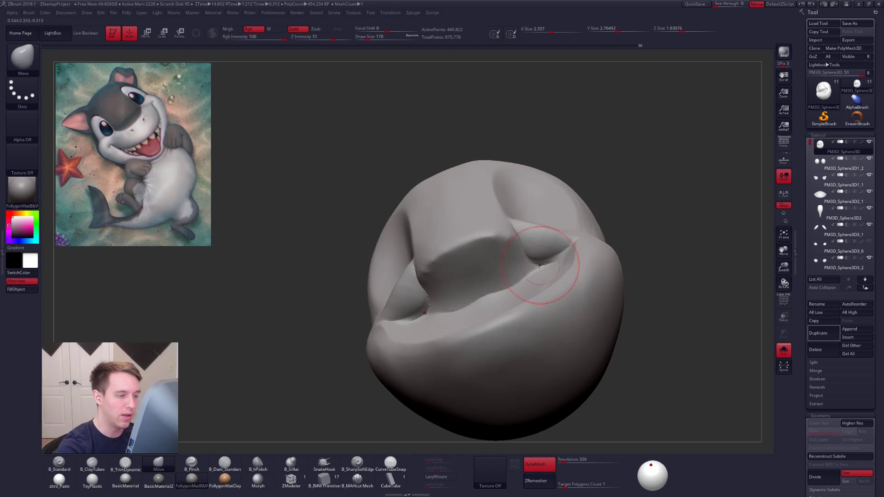
{"action": "left_click_drag", "start_coordinate": [631, 217], "coordinate": [638, 198], "text": "ctrl"}
Step: Smooth the crease under the cheek fold at draw size 170 and show all the pieces
{"action": "left_click_drag", "start_coordinate": [543, 264], "coordinate": [534, 260], "text": "shift"}
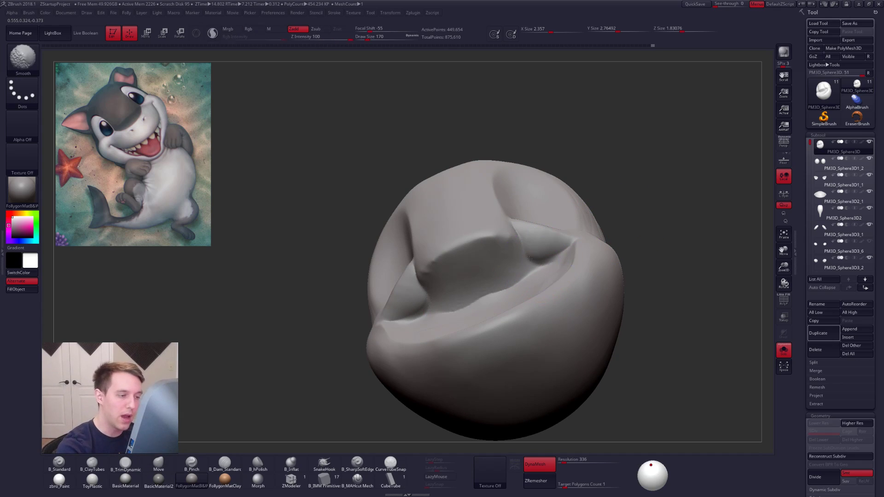
{"action": "mouse_move", "coordinate": [537, 271]}
{"action": "right_mouse_down", "text": "shift"}
{"action": "mouse_move", "coordinate": [538, 323]}
{"action": "mouse_move", "coordinate": [532, 291]}
{"action": "mouse_move", "coordinate": [566, 295]}
{"action": "right_mouse_up", "text": "shift"}
{"action": "key", "text": "alt+s"}
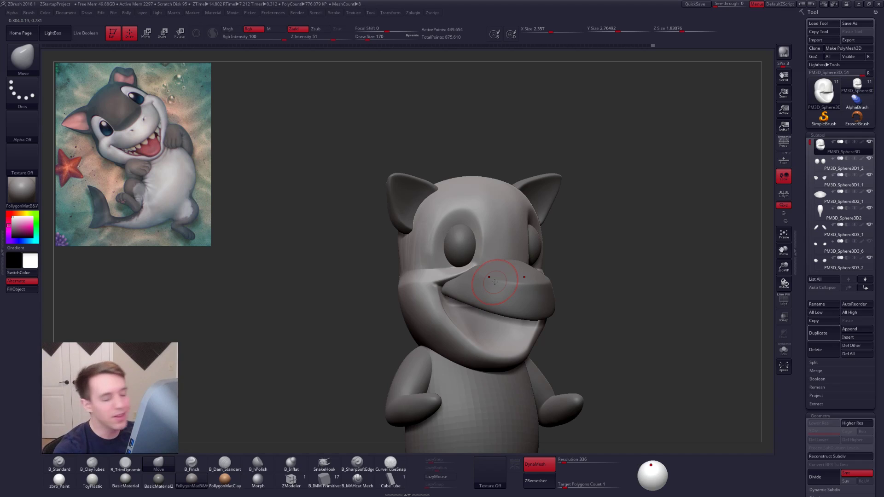
Step: Select the body and reshape the outline of its back from the side with the Move brush at draw size 576
{"action": "left_click_drag", "start_coordinate": [646, 368], "coordinate": [596, 259]}
{"action": "key", "text": "f"}
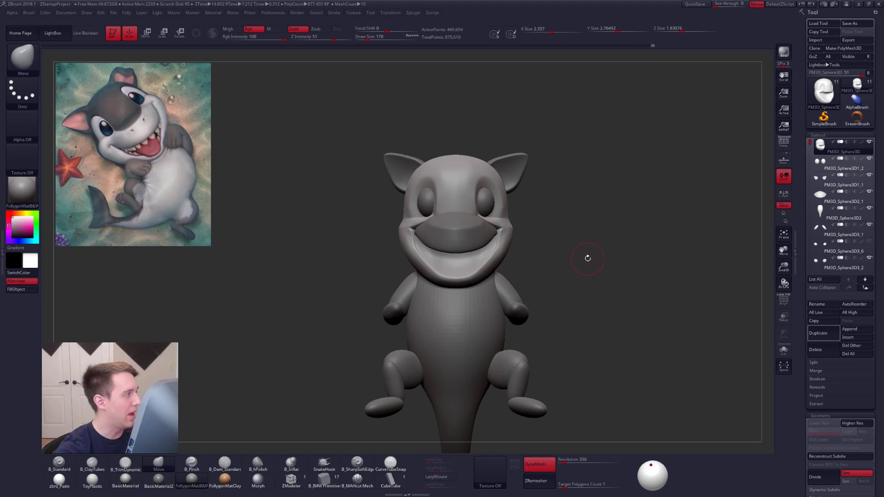
{"action": "key", "text": "space"}
{"action": "left_click_drag", "start_coordinate": [583, 257], "coordinate": [587, 258]}
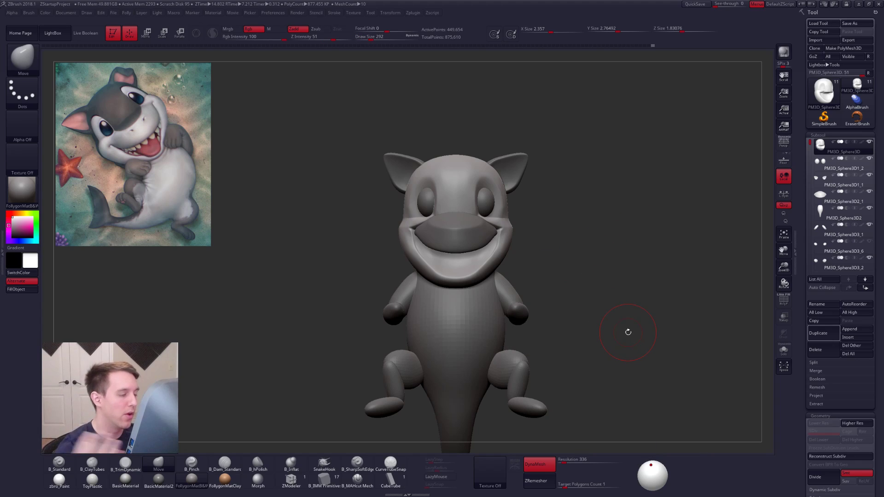
{"action": "left_click_drag", "start_coordinate": [625, 329], "coordinate": [595, 374]}
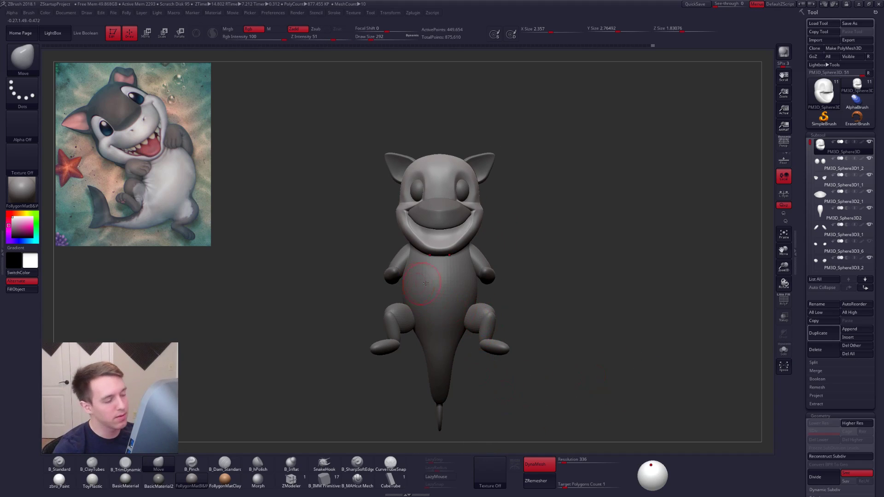
{"action": "left_click", "coordinate": [455, 293], "text": "alt"}
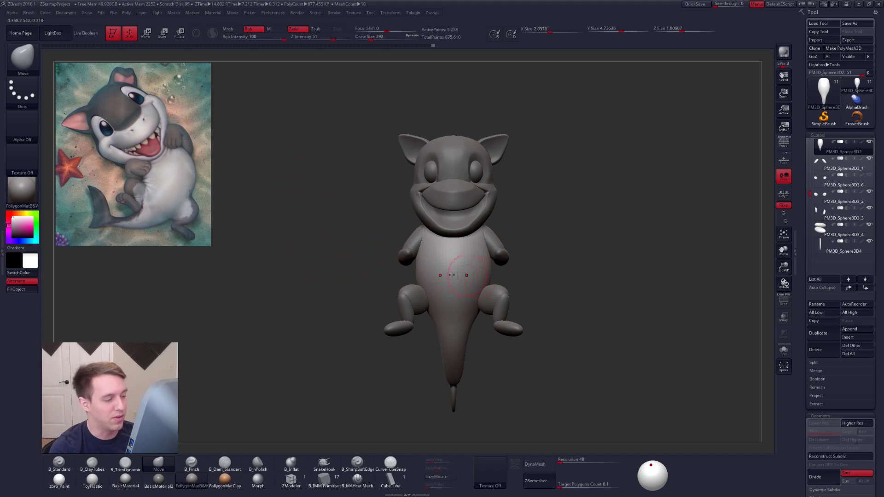
{"action": "right_click_drag", "start_coordinate": [443, 302], "coordinate": [510, 293]}
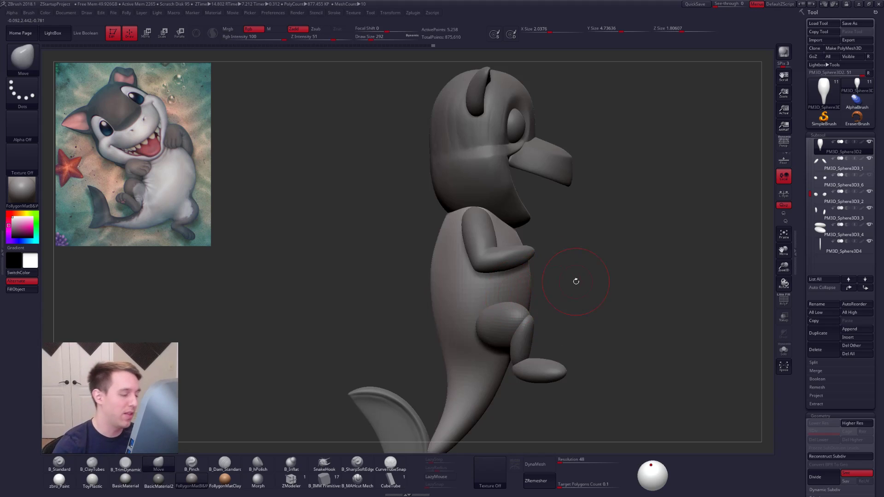
{"action": "key", "text": "space"}
{"action": "left_click_drag", "start_coordinate": [447, 263], "coordinate": [441, 240]}
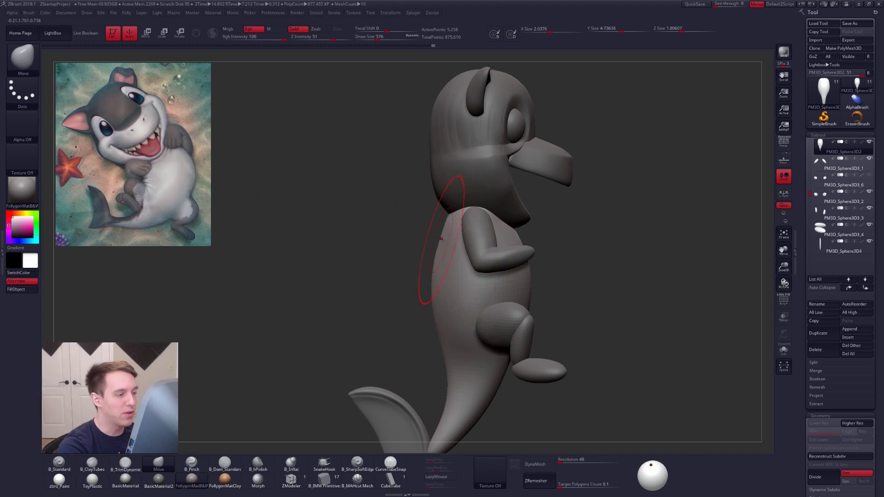
{"action": "left_click_drag", "start_coordinate": [433, 277], "coordinate": [437, 311]}
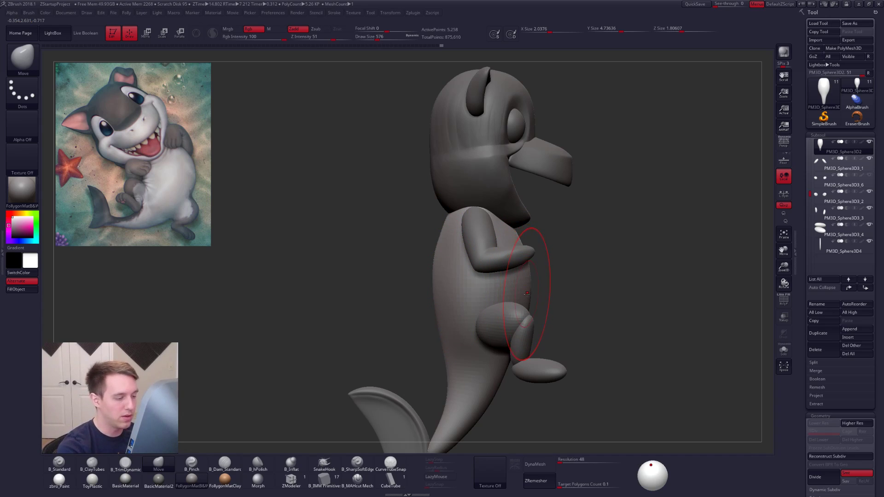
Step: Isolate the body and reshape the chest and belly outline with the Move brush at draw size 519
{"action": "key", "text": "alt+s"}
{"action": "left_click_drag", "start_coordinate": [526, 323], "coordinate": [523, 321]}
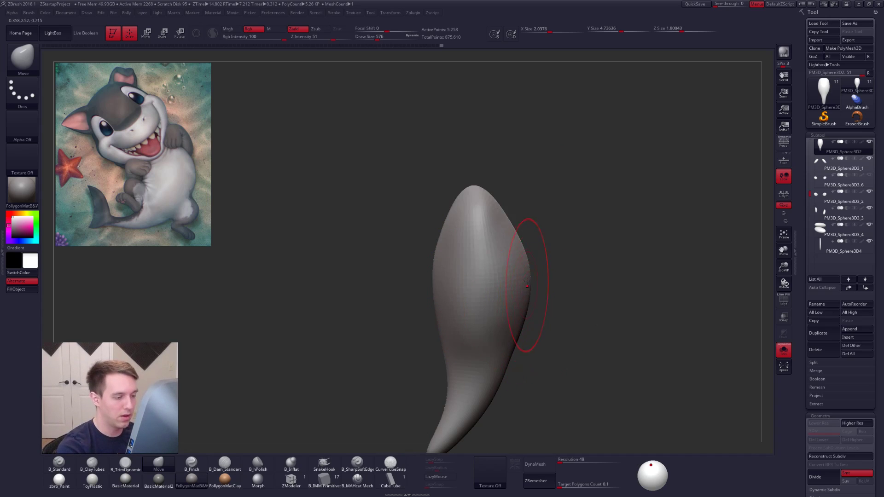
{"action": "left_click_drag", "start_coordinate": [527, 253], "coordinate": [531, 251]}
{"action": "key", "text": "space"}
{"action": "left_click_drag", "start_coordinate": [534, 252], "coordinate": [523, 236]}
{"action": "key", "text": "space"}
{"action": "key", "text": "alt+s"}
{"action": "key", "text": "alt+s"}
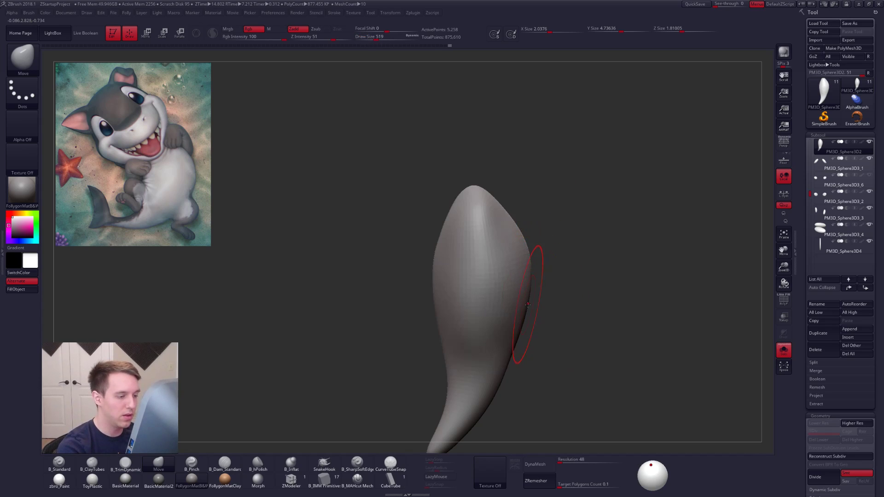
{"action": "left_click_drag", "start_coordinate": [535, 302], "coordinate": [534, 286], "text": "alt"}
{"action": "mouse_move", "coordinate": [533, 346]}
{"action": "left_mouse_down", "text": "alt"}
{"action": "mouse_move", "coordinate": [536, 294]}
{"action": "mouse_move", "coordinate": [524, 301]}
{"action": "left_mouse_up", "text": "alt"}
Step: Smooth the front of the body and check its shape against the other pieces
{"action": "mouse_move", "coordinate": [523, 301]}
{"action": "right_mouse_down", "text": "shift"}
{"action": "mouse_move", "coordinate": [478, 277]}
{"action": "mouse_move", "coordinate": [498, 264]}
{"action": "right_mouse_up", "text": "shift"}
{"action": "key", "text": "space"}
{"action": "left_click_drag", "start_coordinate": [515, 263], "coordinate": [513, 263]}
{"action": "right_click_drag", "start_coordinate": [513, 264], "coordinate": [509, 281], "text": "ctrl"}
{"action": "key", "text": "2"}
{"action": "left_click_drag", "start_coordinate": [511, 297], "coordinate": [518, 254], "text": "shift"}
{"action": "mouse_move", "coordinate": [499, 271]}
{"action": "right_mouse_down", "text": "alt"}
{"action": "mouse_move", "coordinate": [469, 321]}
{"action": "mouse_move", "coordinate": [493, 270]}
{"action": "mouse_move", "coordinate": [497, 286]}
{"action": "mouse_move", "coordinate": [517, 263]}
{"action": "mouse_move", "coordinate": [519, 292]}
{"action": "mouse_move", "coordinate": [524, 228]}
{"action": "right_mouse_up", "text": "alt"}
{"action": "key", "text": "alt+s"}
{"action": "right_click", "coordinate": [492, 271]}
{"action": "right_click", "coordinate": [498, 285]}
{"action": "key", "text": "alt+s"}
Step: Flatten the body's surface with the TrimDynamic brush at draw size 500 and show all the pieces
{"action": "key", "text": "3"}
{"action": "left_click_drag", "start_coordinate": [524, 227], "coordinate": [527, 290]}
{"action": "right_click_drag", "start_coordinate": [528, 290], "coordinate": [524, 235]}
{"action": "mouse_move", "coordinate": [524, 235]}
{"action": "left_mouse_down"}
{"action": "mouse_move", "coordinate": [526, 283]}
{"action": "mouse_move", "coordinate": [520, 265]}
{"action": "left_mouse_up"}
{"action": "mouse_move", "coordinate": [520, 264]}
{"action": "right_mouse_down"}
{"action": "mouse_move", "coordinate": [541, 281]}
{"action": "mouse_move", "coordinate": [521, 197]}
{"action": "right_mouse_up"}
{"action": "key", "text": "alt+s"}
Step: Switch to Chrome and load the sculptor's ArtStation portfolio page
{"action": "key", "text": "alt+Tab"}
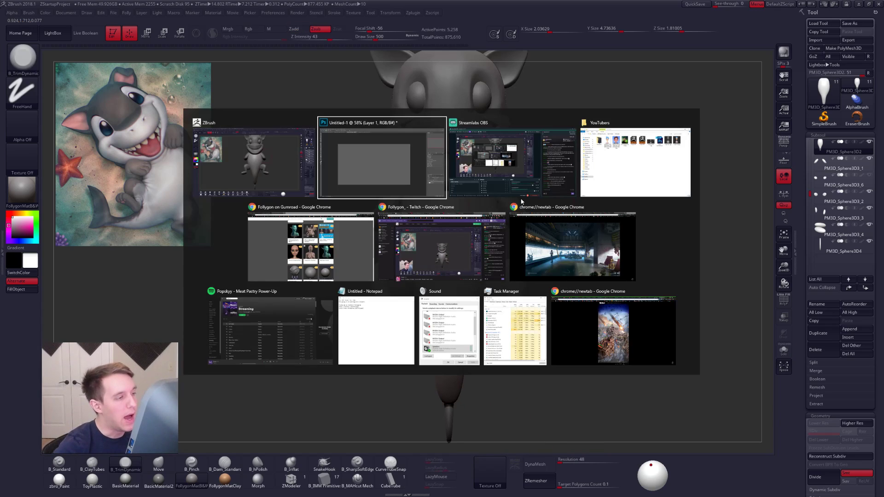
{"action": "left_click", "coordinate": [335, 269]}
{"action": "left_click", "coordinate": [126, 5]}
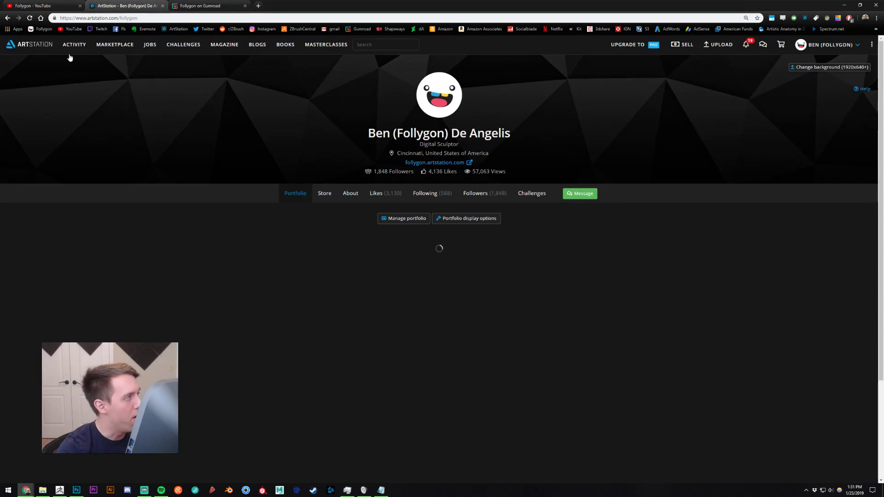
{"action": "left_click", "coordinate": [30, 18]}
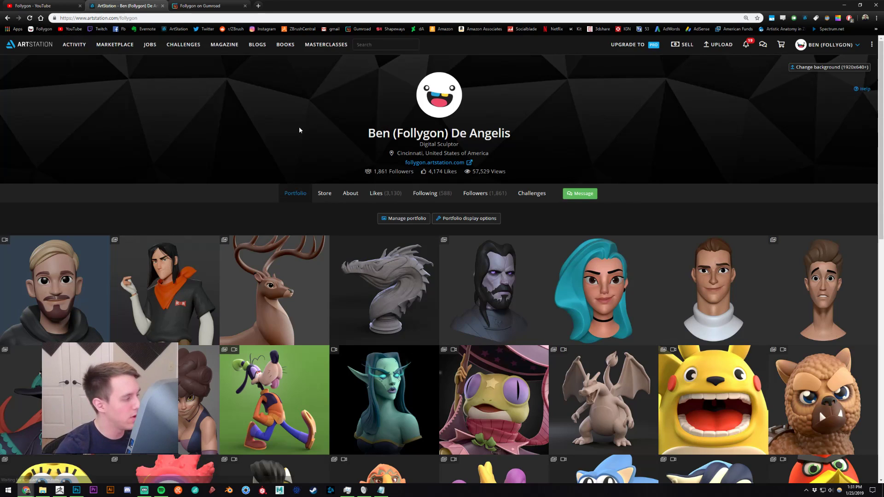
Step: Open the Android 17 - Dragon Ball Z artwork and examine its half-body and full-body renders
{"action": "left_click", "coordinate": [219, 270]}
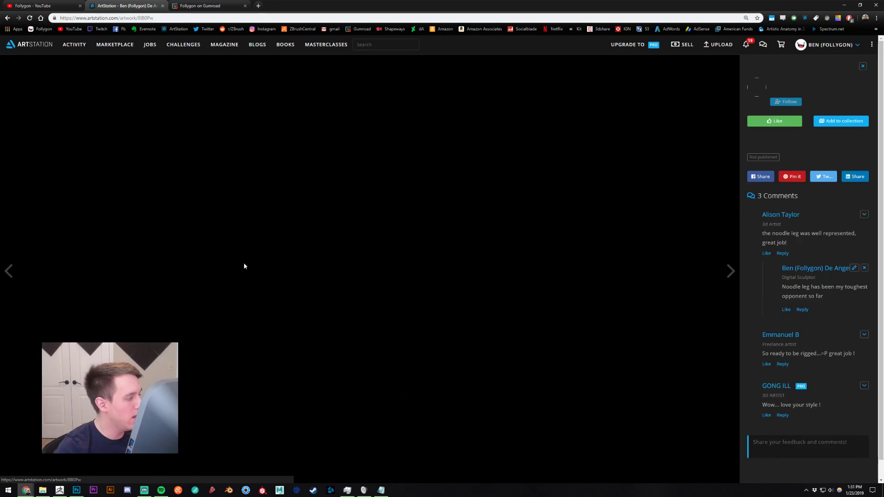
{"action": "scroll", "coordinate": [432, 194], "scroll_direction": "down", "scroll_amount": 10}
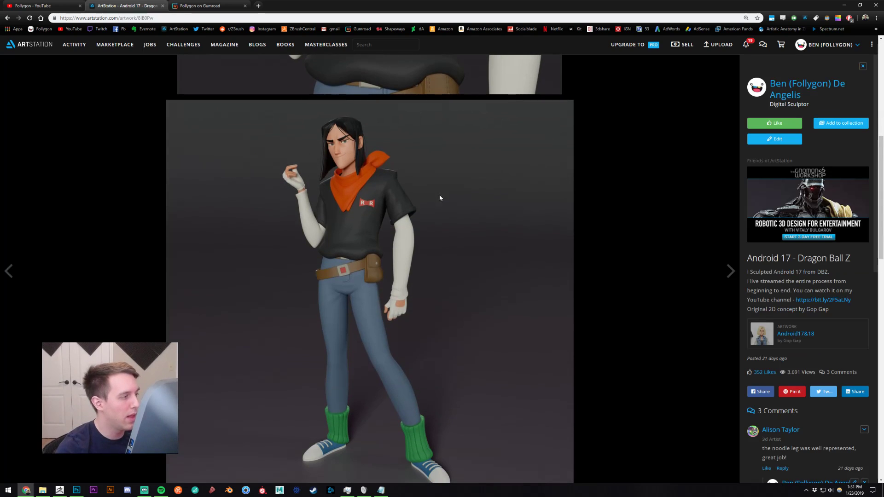
{"action": "scroll", "coordinate": [383, 140], "scroll_direction": "up", "scroll_amount": 7}
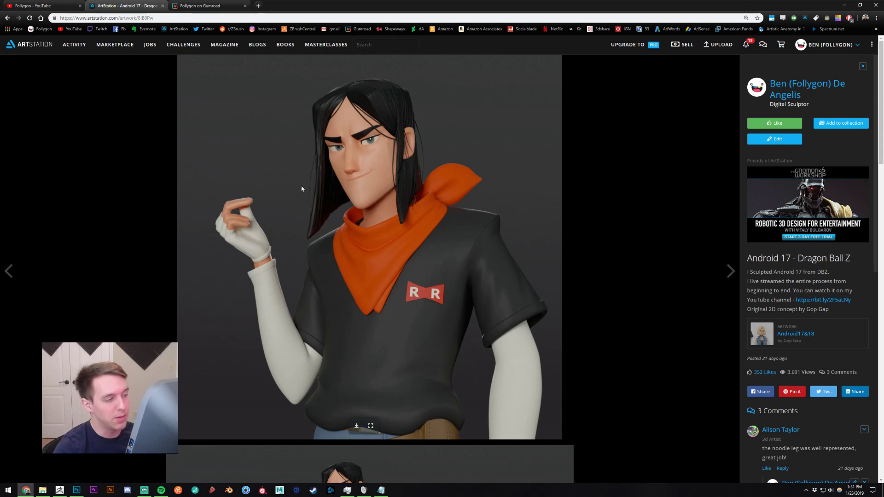
{"action": "scroll", "coordinate": [391, 213], "scroll_direction": "down", "scroll_amount": 7}
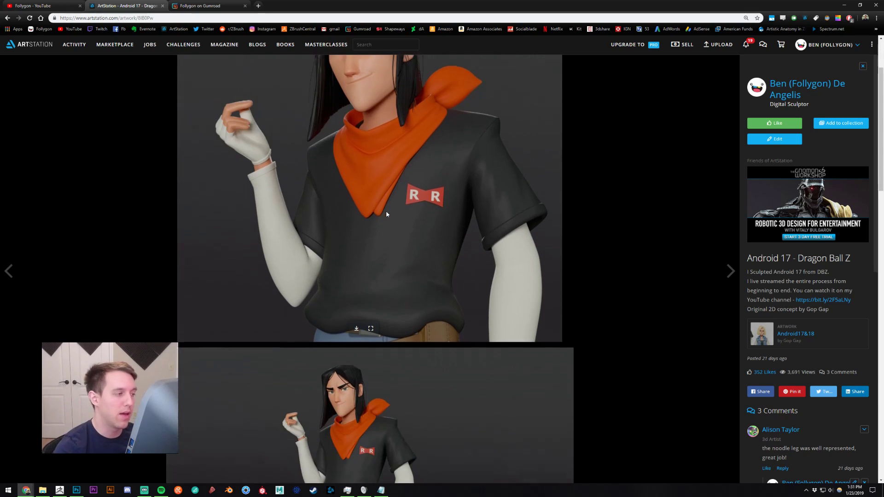
{"action": "scroll", "coordinate": [396, 221], "scroll_direction": "down", "scroll_amount": 1}
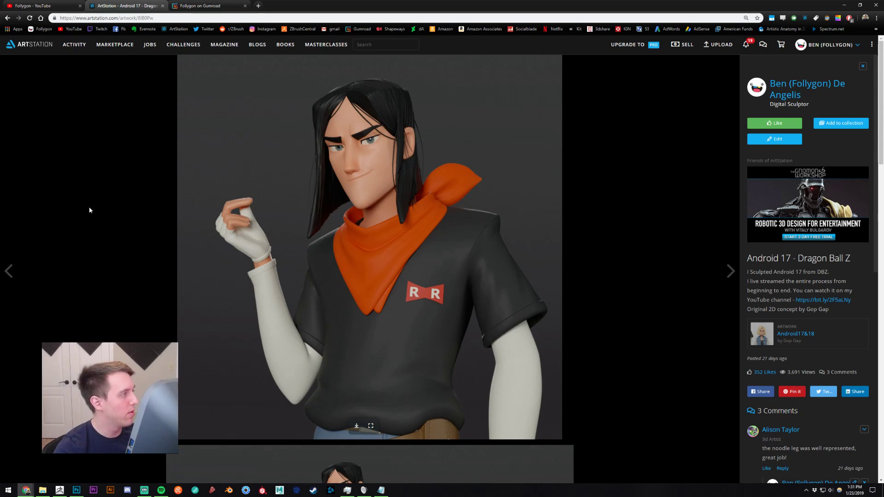
Step: View the Subscribe to PewDiePie artwork and its comments, and return to the portfolio page
{"action": "left_click", "coordinate": [19, 267]}
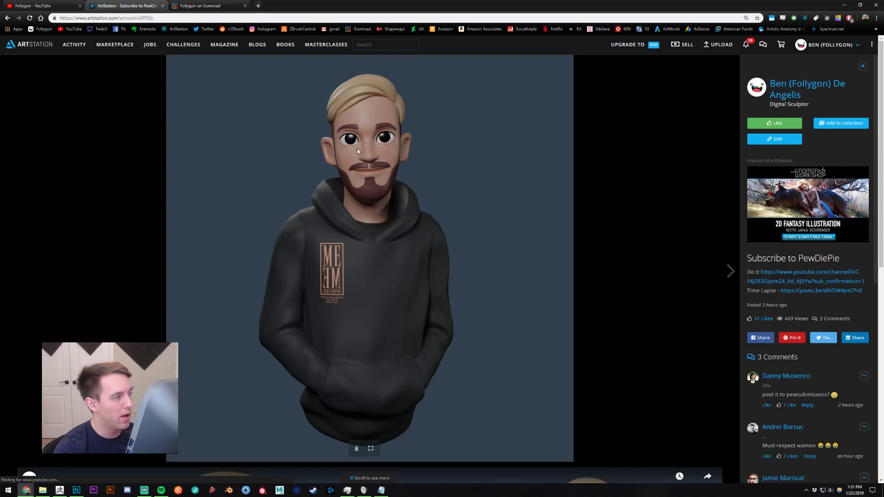
{"action": "scroll", "coordinate": [768, 310], "scroll_direction": "down", "scroll_amount": 2}
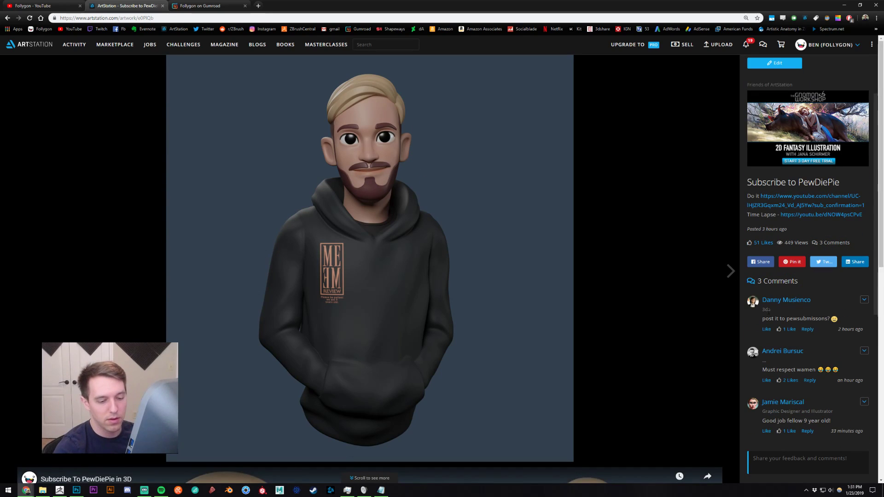
{"action": "scroll", "coordinate": [784, 252], "scroll_direction": "up", "scroll_amount": 2}
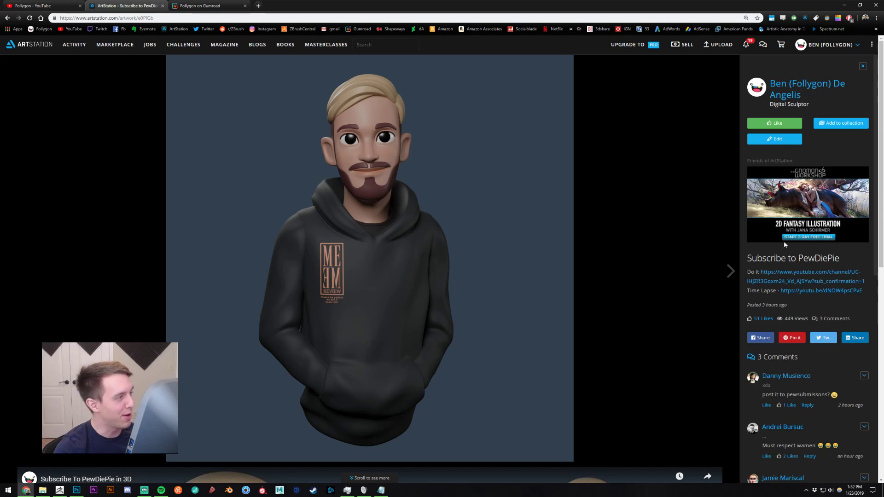
{"action": "left_click", "coordinate": [786, 94]}
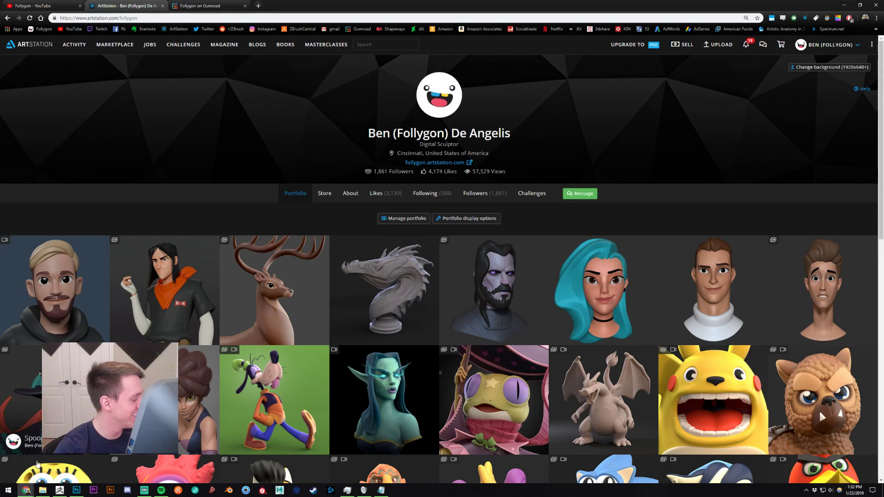
Step: Switch back to ZBrush, select the head and set the TrimDynamic brush's draw size to 265
{"action": "left_click", "coordinate": [59, 490]}
{"action": "right_click_drag", "start_coordinate": [441, 219], "coordinate": [472, 311], "text": "alt"}
{"action": "key", "text": "space"}
{"action": "left_click_drag", "start_coordinate": [482, 226], "coordinate": [478, 227]}
{"action": "right_click_drag", "start_coordinate": [469, 203], "coordinate": [487, 207]}
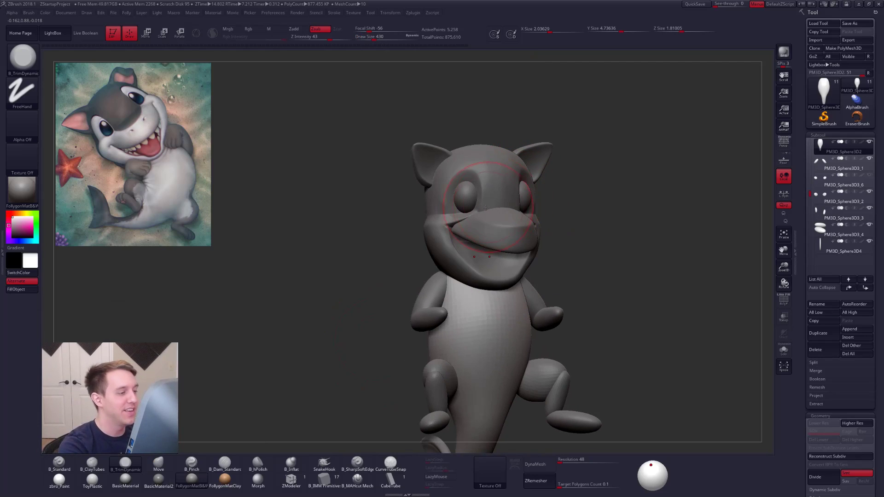
{"action": "left_click", "coordinate": [486, 207], "text": "alt"}
{"action": "key", "text": "space"}
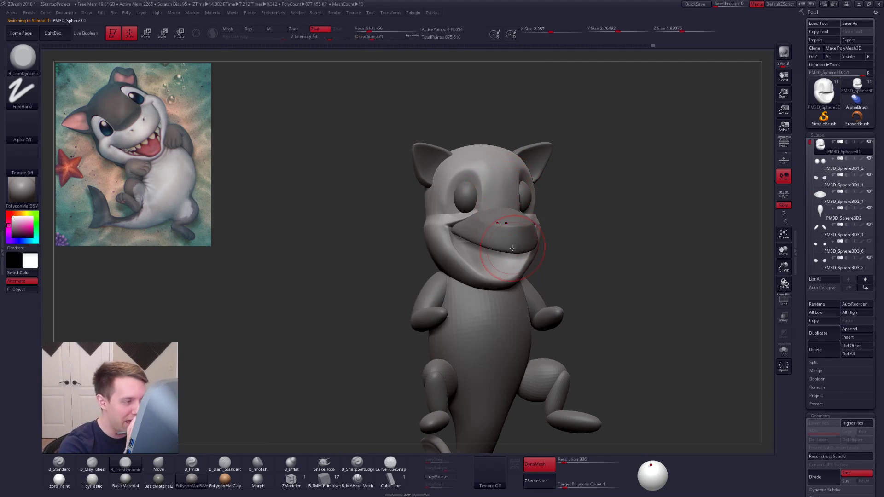
{"action": "right_click_drag", "start_coordinate": [453, 192], "coordinate": [457, 214], "text": "ctrl"}
{"action": "key", "text": "space"}
{"action": "left_click_drag", "start_coordinate": [457, 214], "coordinate": [454, 214]}
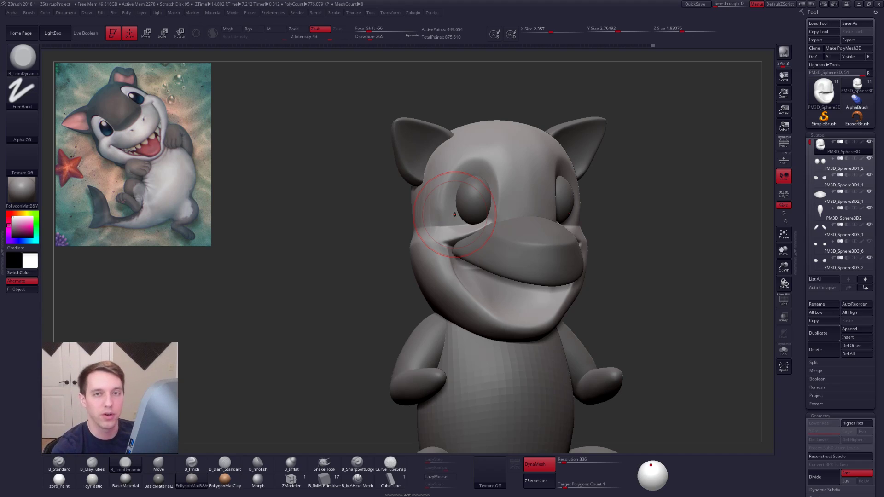
Step: Isolate the head, place a transpose line running outward from the upper cheek and return to sculpting
{"action": "right_click_drag", "start_coordinate": [454, 215], "coordinate": [414, 230]}
{"action": "key", "text": "alt+s"}
{"action": "key", "text": "w"}
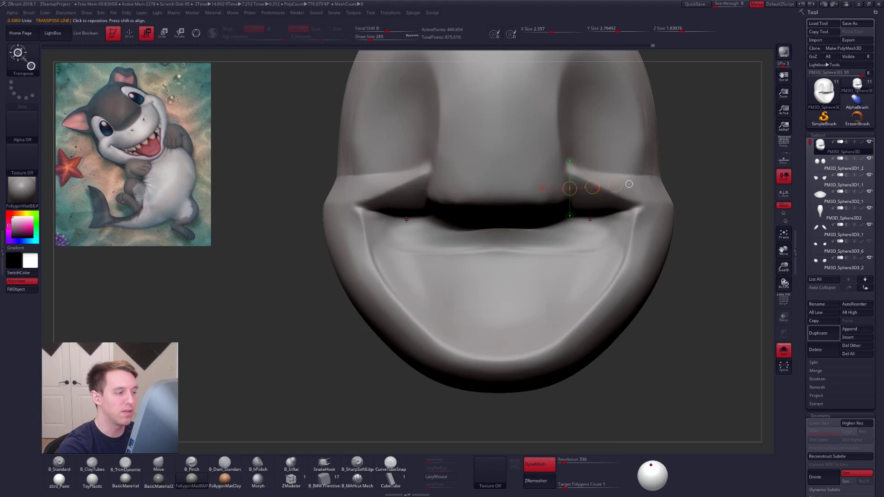
{"action": "left_click_drag", "start_coordinate": [338, 177], "coordinate": [228, 179]}
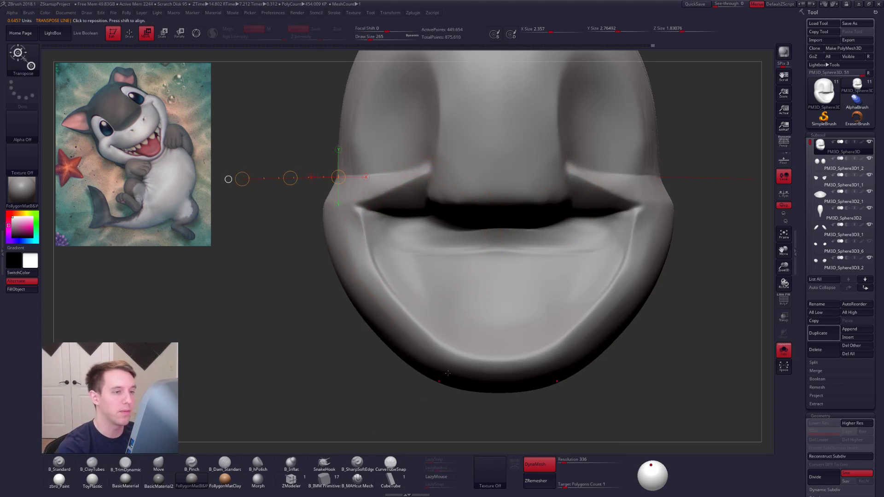
{"action": "key", "text": "q"}
Step: Sharpen the cheek fold under the eye with the Pinch brush at draw size 121 and show all the pieces
{"action": "mouse_move", "coordinate": [488, 272]}
{"action": "right_mouse_down", "text": "alt"}
{"action": "mouse_move", "coordinate": [566, 298]}
{"action": "mouse_move", "coordinate": [633, 345]}
{"action": "mouse_move", "coordinate": [633, 371]}
{"action": "right_mouse_up", "text": "alt"}
{"action": "key", "text": "space"}
{"action": "left_click_drag", "start_coordinate": [524, 220], "coordinate": [517, 220]}
{"action": "key", "text": "5"}
{"action": "right_click_drag", "start_coordinate": [497, 239], "coordinate": [524, 242]}
{"action": "key", "text": "space"}
{"action": "left_click_drag", "start_coordinate": [524, 241], "coordinate": [502, 266]}
{"action": "key", "text": "space"}
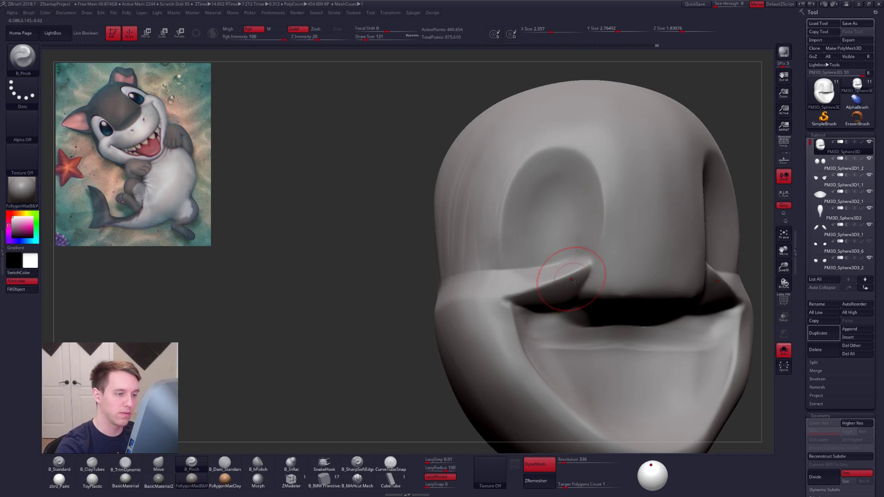
{"action": "right_click_drag", "start_coordinate": [562, 257], "coordinate": [592, 216]}
{"action": "left_click_drag", "start_coordinate": [564, 285], "coordinate": [478, 304]}
{"action": "right_click_drag", "start_coordinate": [548, 286], "coordinate": [522, 272], "text": "alt"}
{"action": "mouse_move", "coordinate": [658, 365]}
{"action": "left_mouse_down"}
{"action": "mouse_move", "coordinate": [610, 367]}
{"action": "mouse_move", "coordinate": [655, 361]}
{"action": "left_mouse_up"}
{"action": "key", "text": "alt+s"}
{"action": "right_click_drag", "start_coordinate": [655, 361], "coordinate": [656, 344], "text": "alt"}
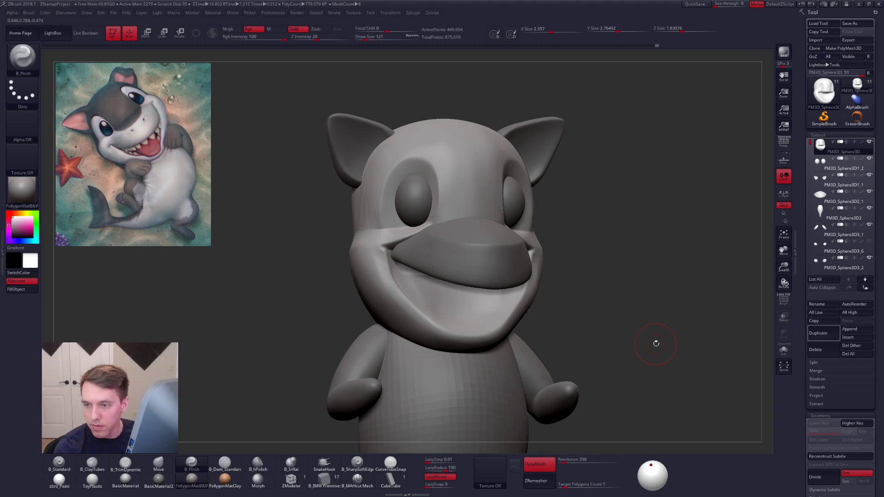
Step: Isolate the head and build up the outer cheek beside the mouth corner with the ClayTubes brush at draw size 160
{"action": "right_click_drag", "start_coordinate": [474, 223], "coordinate": [568, 280], "text": "alt"}
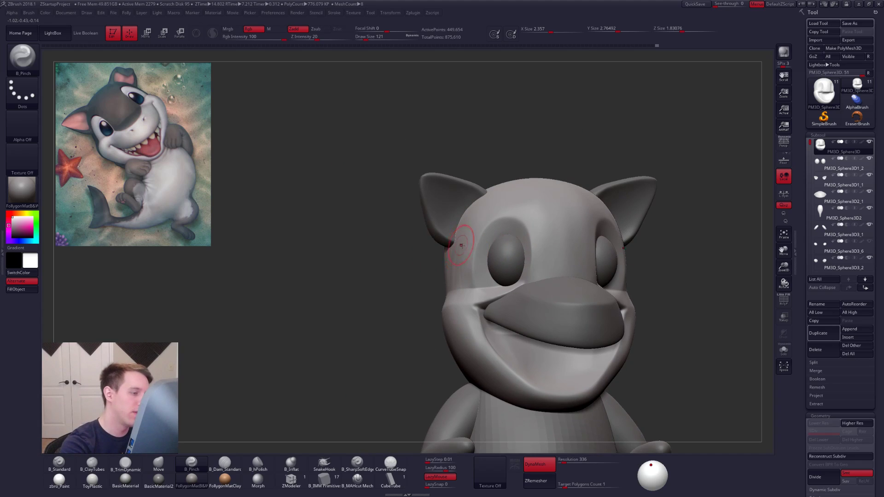
{"action": "right_click_drag", "start_coordinate": [462, 247], "coordinate": [570, 251]}
{"action": "mouse_move", "coordinate": [495, 249]}
{"action": "right_mouse_down"}
{"action": "mouse_move", "coordinate": [485, 263]}
{"action": "mouse_move", "coordinate": [536, 264]}
{"action": "right_mouse_up"}
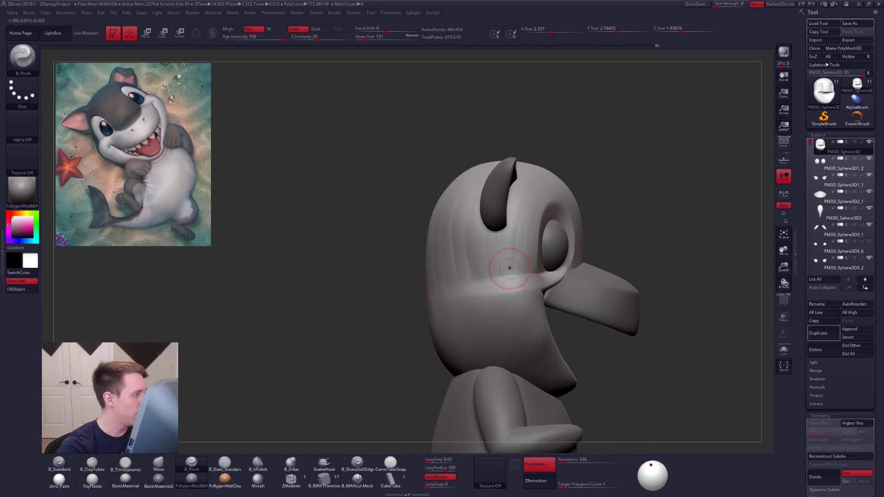
{"action": "key", "text": "alt+s"}
{"action": "right_click_drag", "start_coordinate": [525, 277], "coordinate": [577, 275]}
{"action": "key", "text": "space"}
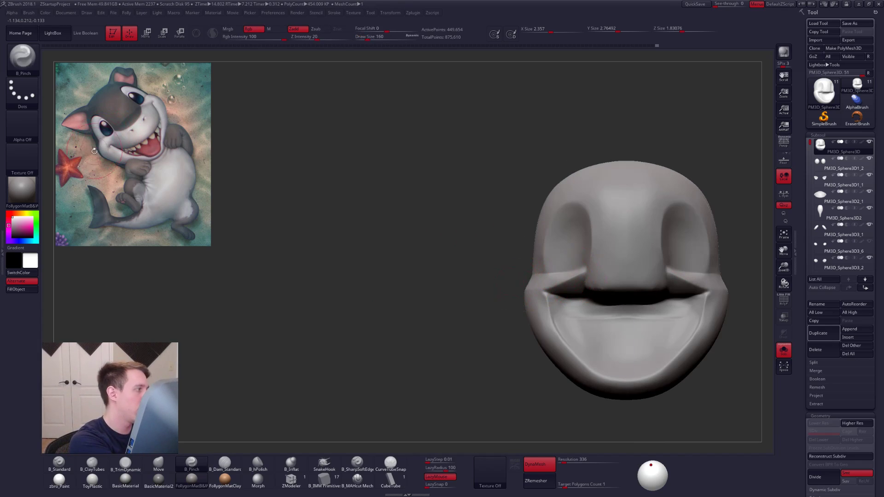
{"action": "right_click_drag", "start_coordinate": [540, 292], "coordinate": [502, 286]}
{"action": "key", "text": "b"}
{"action": "key", "text": "c"}
{"action": "key", "text": "t"}
{"action": "mouse_move", "coordinate": [495, 299]}
{"action": "left_mouse_down"}
{"action": "mouse_move", "coordinate": [523, 305]}
{"action": "mouse_move", "coordinate": [542, 282]}
{"action": "left_mouse_up"}
Step: Push the outer cheek and fold into shape with the Move brush and pick the Pinch brush for the fold
{"action": "key", "text": "b"}
{"action": "key", "text": "m"}
{"action": "key", "text": "v"}
{"action": "right_click_drag", "start_coordinate": [554, 281], "coordinate": [576, 271], "text": "shift"}
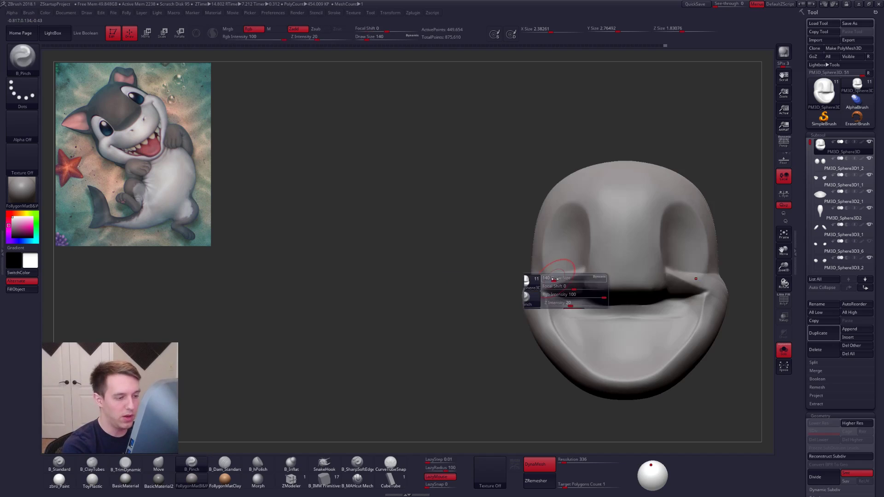
{"action": "mouse_move", "coordinate": [577, 271]}
{"action": "left_mouse_down"}
{"action": "mouse_move", "coordinate": [580, 278]}
{"action": "mouse_move", "coordinate": [544, 271]}
{"action": "left_mouse_up"}
{"action": "mouse_move", "coordinate": [540, 274]}
{"action": "right_mouse_down"}
{"action": "mouse_move", "coordinate": [525, 268]}
{"action": "mouse_move", "coordinate": [549, 271]}
{"action": "mouse_move", "coordinate": [503, 284]}
{"action": "right_mouse_up"}
{"action": "key", "text": "5"}
Step: Mask a band across the cheek folds with the MaskLasso brush and clear the mask
{"action": "mouse_move", "coordinate": [483, 298]}
{"action": "left_mouse_down", "text": "ctrl"}
{"action": "mouse_move", "coordinate": [519, 271]}
{"action": "mouse_move", "coordinate": [619, 319]}
{"action": "left_mouse_up", "text": "ctrl"}
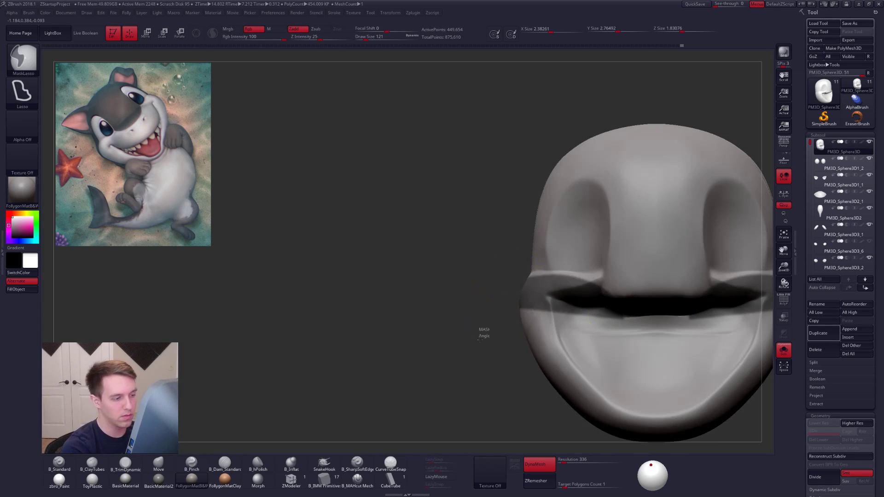
{"action": "left_click_drag", "start_coordinate": [481, 339], "coordinate": [484, 340], "text": "ctrl"}
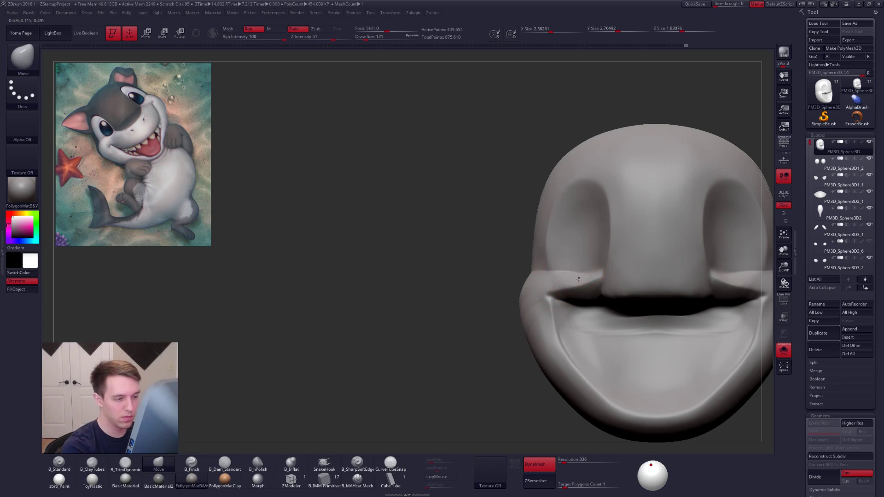
{"action": "mouse_move", "coordinate": [576, 284]}
{"action": "right_mouse_down"}
{"action": "mouse_move", "coordinate": [628, 298]}
{"action": "mouse_move", "coordinate": [552, 297]}
{"action": "right_mouse_up"}
{"action": "right_click", "coordinate": [535, 340]}
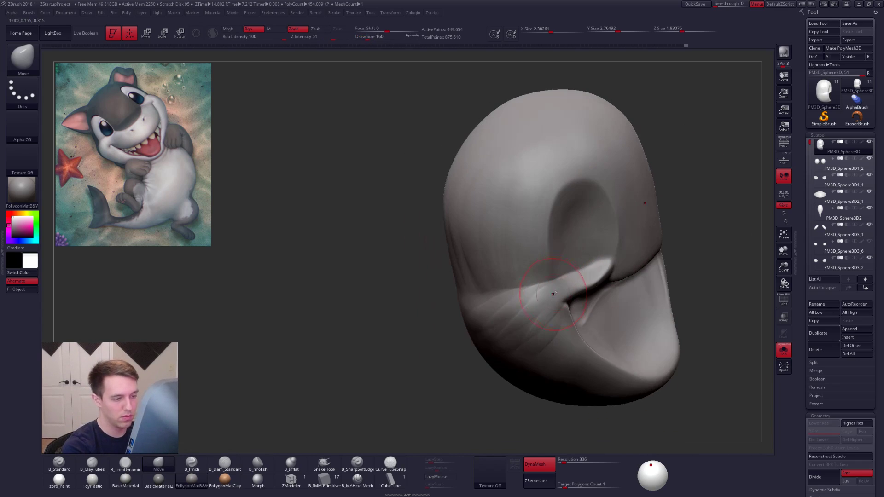
Step: Build up the cheek below the eye and behind the mouth corner with the ClayTubes brush at draw sizes 160 and 227
{"action": "key", "text": "2"}
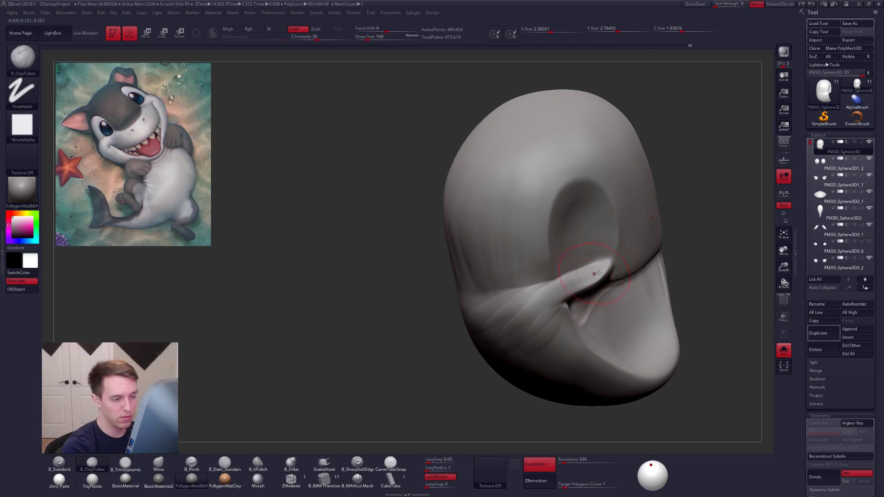
{"action": "left_click_drag", "start_coordinate": [569, 286], "coordinate": [522, 309]}
{"action": "right_click_drag", "start_coordinate": [534, 313], "coordinate": [559, 305]}
{"action": "left_click_drag", "start_coordinate": [573, 282], "coordinate": [476, 320]}
{"action": "left_click_drag", "start_coordinate": [550, 300], "coordinate": [474, 338]}
{"action": "left_click_drag", "start_coordinate": [543, 313], "coordinate": [456, 366]}
{"action": "mouse_move", "coordinate": [516, 354]}
{"action": "right_mouse_down"}
{"action": "mouse_move", "coordinate": [488, 352]}
{"action": "mouse_move", "coordinate": [496, 375]}
{"action": "right_mouse_up"}
{"action": "right_click", "coordinate": [496, 375]}
{"action": "left_click_drag", "start_coordinate": [520, 352], "coordinate": [526, 352]}
{"action": "mouse_move", "coordinate": [524, 357]}
{"action": "right_mouse_down", "text": "alt"}
{"action": "mouse_move", "coordinate": [522, 329]}
{"action": "mouse_move", "coordinate": [552, 313]}
{"action": "right_mouse_up", "text": "alt"}
{"action": "left_click_drag", "start_coordinate": [544, 284], "coordinate": [505, 334]}
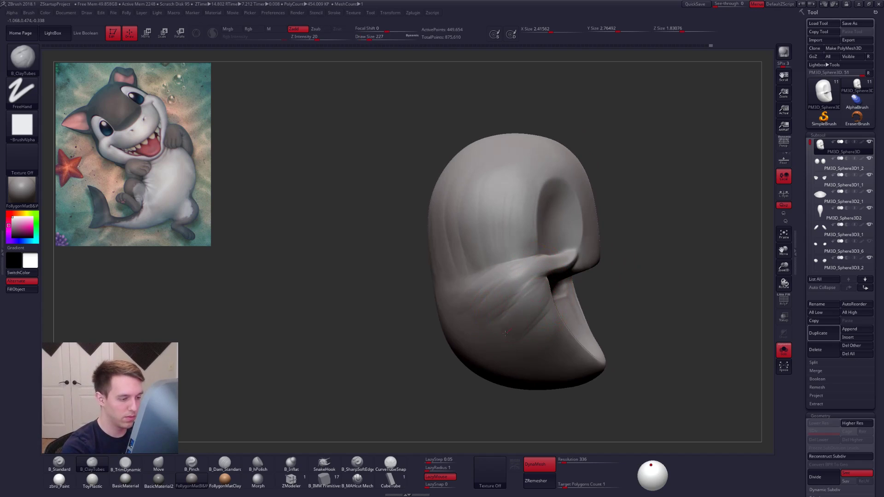
{"action": "mouse_move", "coordinate": [507, 324]}
{"action": "right_mouse_down"}
{"action": "mouse_move", "coordinate": [512, 336]}
{"action": "mouse_move", "coordinate": [467, 316]}
{"action": "mouse_move", "coordinate": [472, 345]}
{"action": "right_mouse_up"}
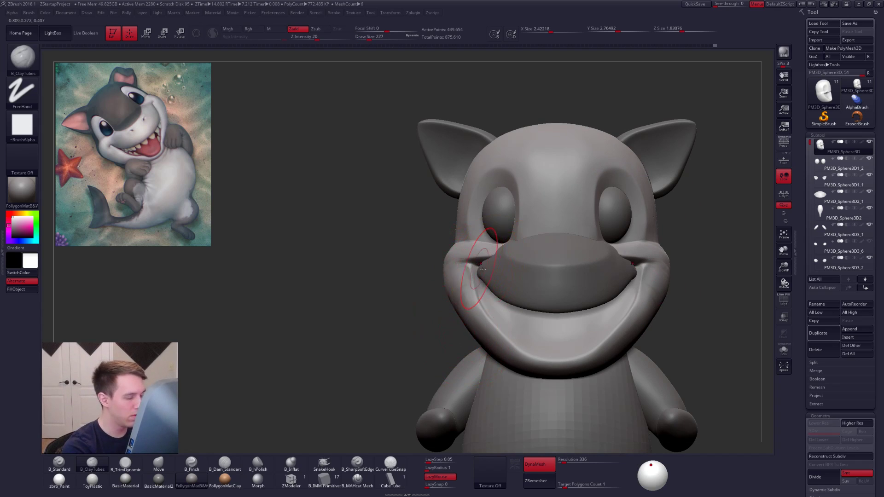
Step: Mask the crease at the mouth corner with the MaskLasso brush, set the draw size to 104 and clear the mask
{"action": "right_click_drag", "start_coordinate": [481, 270], "coordinate": [454, 247]}
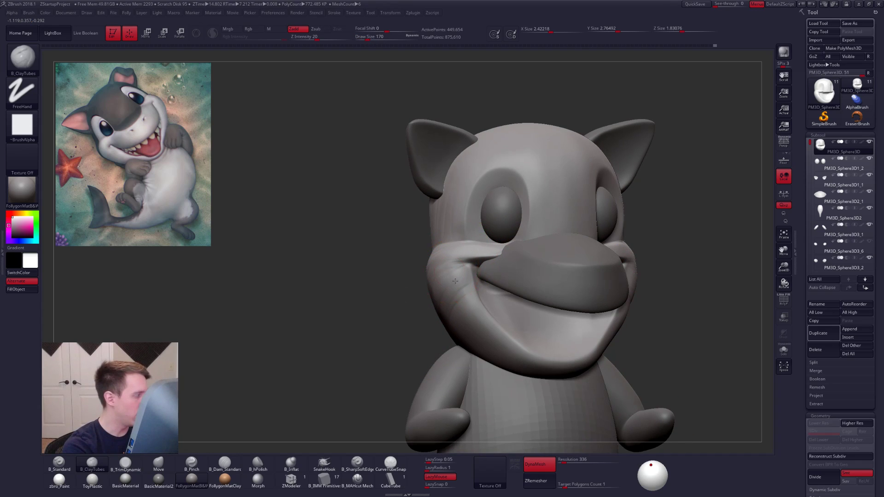
{"action": "right_click_drag", "start_coordinate": [455, 281], "coordinate": [454, 267], "text": "ctrl"}
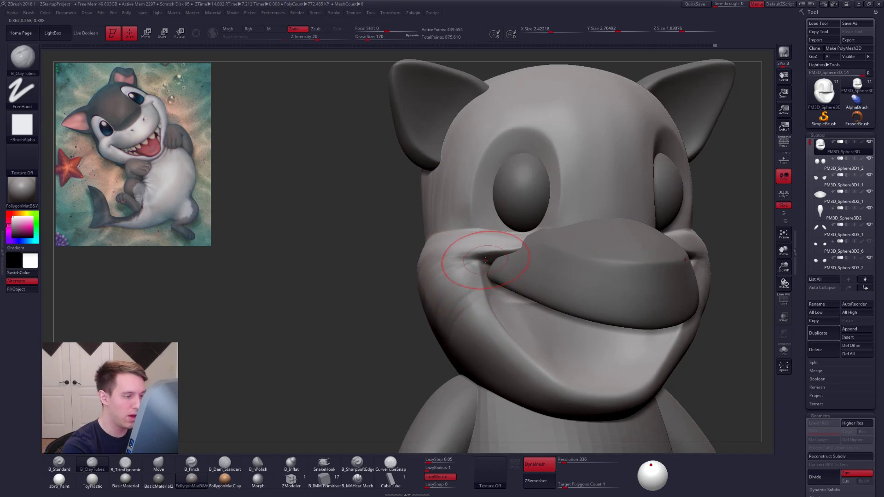
{"action": "key", "text": "ctrl"}
{"action": "left_click_drag", "start_coordinate": [476, 289], "coordinate": [512, 300], "text": "ctrl"}
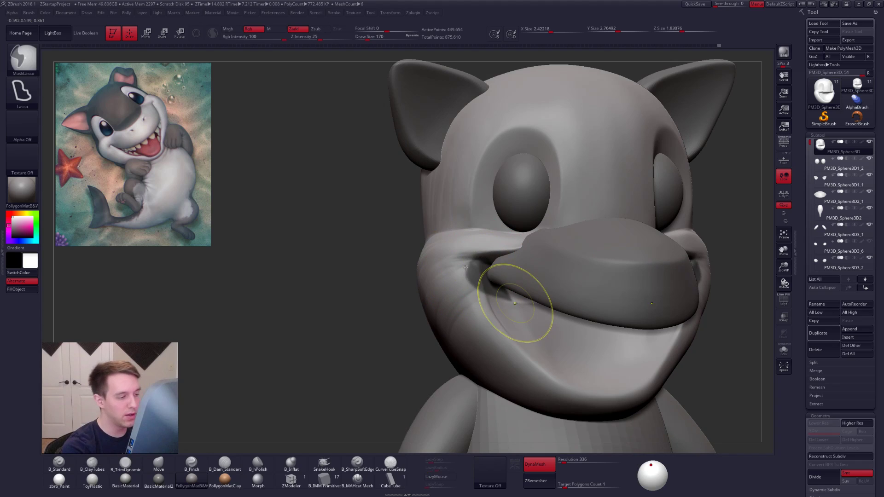
{"action": "mouse_move", "coordinate": [460, 290]}
{"action": "right_mouse_down"}
{"action": "mouse_move", "coordinate": [427, 312]}
{"action": "mouse_move", "coordinate": [450, 272]}
{"action": "right_mouse_up"}
{"action": "key", "text": "space"}
{"action": "left_click_drag", "start_coordinate": [469, 282], "coordinate": [465, 283]}
{"action": "right_click_drag", "start_coordinate": [461, 279], "coordinate": [425, 262], "text": "ctrl"}
{"action": "left_click_drag", "start_coordinate": [424, 260], "coordinate": [414, 279], "text": "ctrl"}
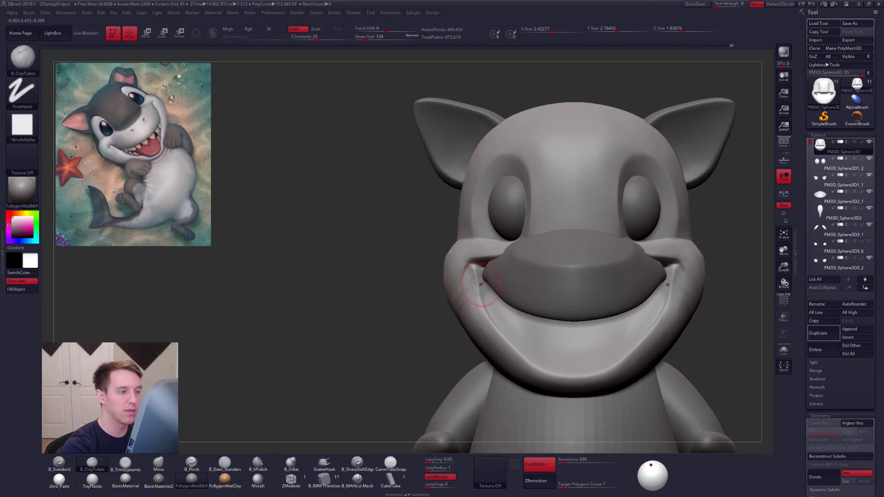
Step: Reselect the head piece and set the draw size to 170
{"action": "right_click_drag", "start_coordinate": [469, 271], "coordinate": [426, 286], "text": "alt"}
{"action": "left_click", "coordinate": [467, 228], "text": "alt"}
{"action": "mouse_move", "coordinate": [467, 228]}
{"action": "right_mouse_down"}
{"action": "mouse_move", "coordinate": [452, 232]}
{"action": "mouse_move", "coordinate": [462, 202]}
{"action": "mouse_move", "coordinate": [478, 207]}
{"action": "right_mouse_up"}
{"action": "left_click", "coordinate": [490, 221], "text": "alt"}
{"action": "key", "text": "space"}
{"action": "left_click_drag", "start_coordinate": [490, 249], "coordinate": [493, 249]}
{"action": "mouse_move", "coordinate": [530, 297]}
{"action": "right_mouse_down", "text": "alt"}
{"action": "mouse_move", "coordinate": [529, 354]}
{"action": "mouse_move", "coordinate": [529, 278]}
{"action": "mouse_move", "coordinate": [535, 268]}
{"action": "mouse_move", "coordinate": [556, 279]}
{"action": "right_mouse_up", "text": "alt"}
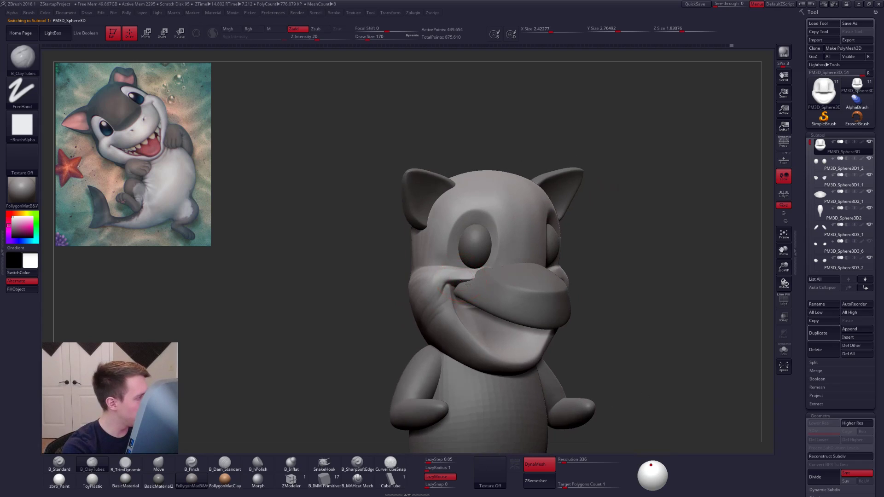
Step: Isolate the head, mask the cheek fold under the eye with the MaskLasso brush and invert the mask
{"action": "right_click_drag", "start_coordinate": [462, 281], "coordinate": [479, 291], "text": "ctrl"}
{"action": "key", "text": "space"}
{"action": "left_click_drag", "start_coordinate": [480, 294], "coordinate": [476, 294]}
{"action": "right_click_drag", "start_coordinate": [474, 294], "coordinate": [452, 286]}
{"action": "key", "text": "alt+s"}
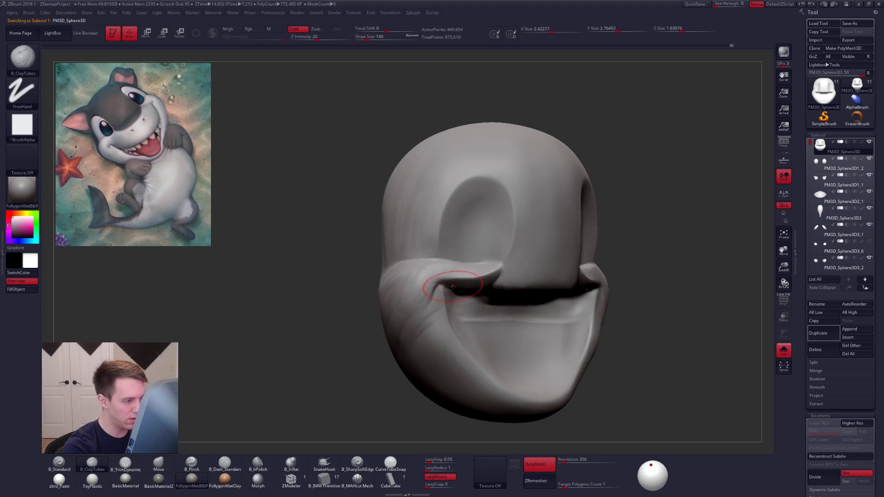
{"action": "key", "text": "ctrl"}
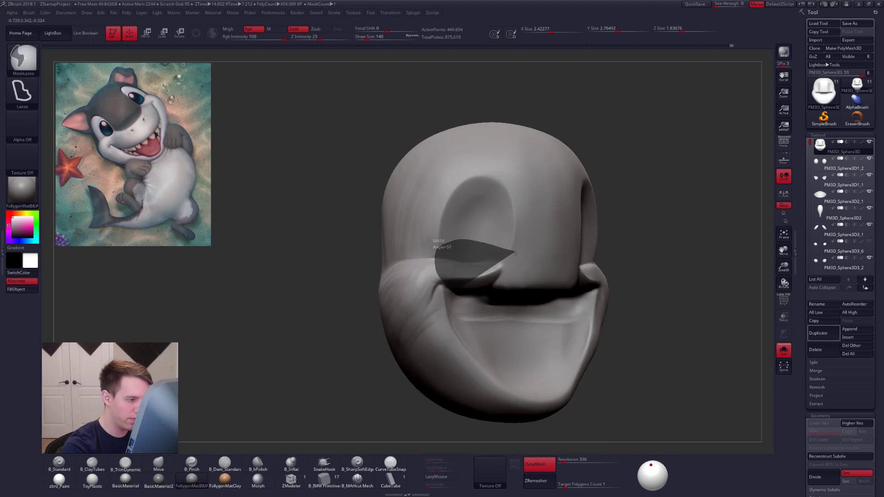
{"action": "left_click_drag", "start_coordinate": [511, 285], "coordinate": [506, 283], "text": "ctrl"}
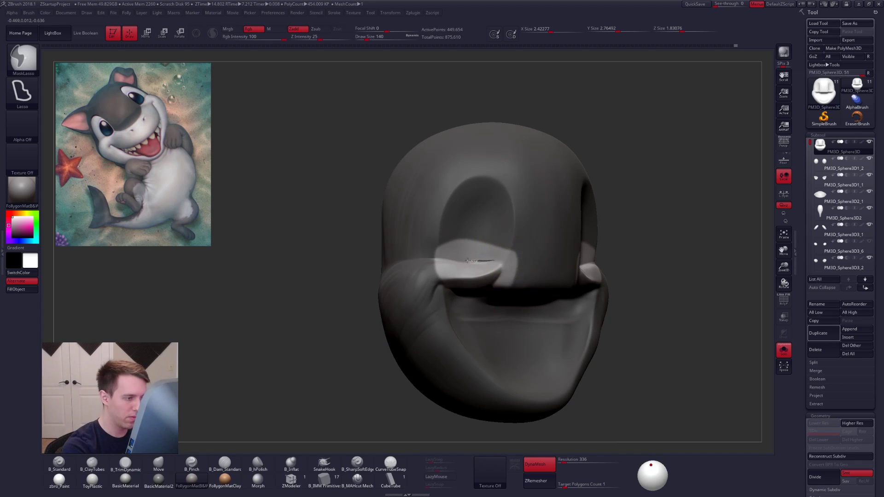
{"action": "mouse_move", "coordinate": [437, 259]}
{"action": "left_mouse_down", "text": "ctrl"}
{"action": "mouse_move", "coordinate": [550, 222]}
{"action": "mouse_move", "coordinate": [534, 271]}
{"action": "mouse_move", "coordinate": [464, 289]}
{"action": "left_mouse_up", "text": "ctrl"}
Step: Push the unmasked cheek fold against the muzzle with the Move brush at draw size 170 and clear the mask
{"action": "key", "text": "space"}
{"action": "key", "text": "alt+s"}
{"action": "key", "text": "b"}
{"action": "key", "text": "m"}
{"action": "key", "text": "v"}
{"action": "left_click_drag", "start_coordinate": [361, 318], "coordinate": [294, 322]}
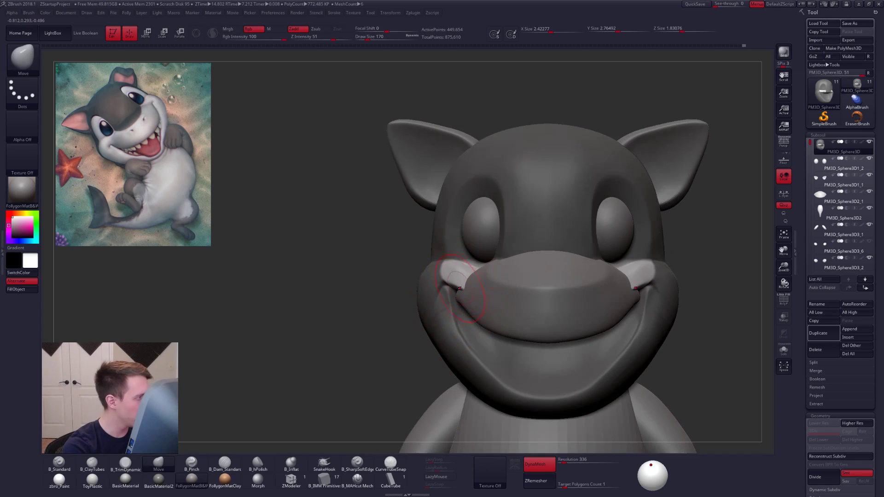
{"action": "right_click_drag", "start_coordinate": [459, 288], "coordinate": [468, 279]}
{"action": "key", "text": "space"}
{"action": "left_click_drag", "start_coordinate": [465, 291], "coordinate": [463, 292]}
{"action": "right_click_drag", "start_coordinate": [463, 291], "coordinate": [508, 292], "text": "alt"}
{"action": "key", "text": "alt+s"}
{"action": "left_click_drag", "start_coordinate": [398, 318], "coordinate": [391, 325], "text": "ctrl"}
Step: Fill the cheek fold with the ClayTubes brush and tighten its edge with the Pinch brush at draw size 74
{"action": "mouse_move", "coordinate": [460, 276]}
{"action": "right_mouse_down"}
{"action": "mouse_move", "coordinate": [511, 282]}
{"action": "mouse_move", "coordinate": [469, 285]}
{"action": "right_mouse_up"}
{"action": "key", "text": "2"}
{"action": "left_click_drag", "start_coordinate": [504, 245], "coordinate": [492, 267]}
{"action": "mouse_move", "coordinate": [479, 276]}
{"action": "right_mouse_down"}
{"action": "mouse_move", "coordinate": [449, 282]}
{"action": "mouse_move", "coordinate": [479, 274]}
{"action": "right_mouse_up"}
{"action": "key", "text": "s"}
{"action": "left_click_drag", "start_coordinate": [496, 269], "coordinate": [492, 269]}
{"action": "mouse_move", "coordinate": [492, 269]}
{"action": "right_mouse_down", "text": "alt"}
{"action": "mouse_move", "coordinate": [502, 272]}
{"action": "mouse_move", "coordinate": [488, 279]}
{"action": "right_mouse_up", "text": "alt"}
{"action": "key", "text": "5"}
{"action": "left_click_drag", "start_coordinate": [475, 273], "coordinate": [452, 282]}
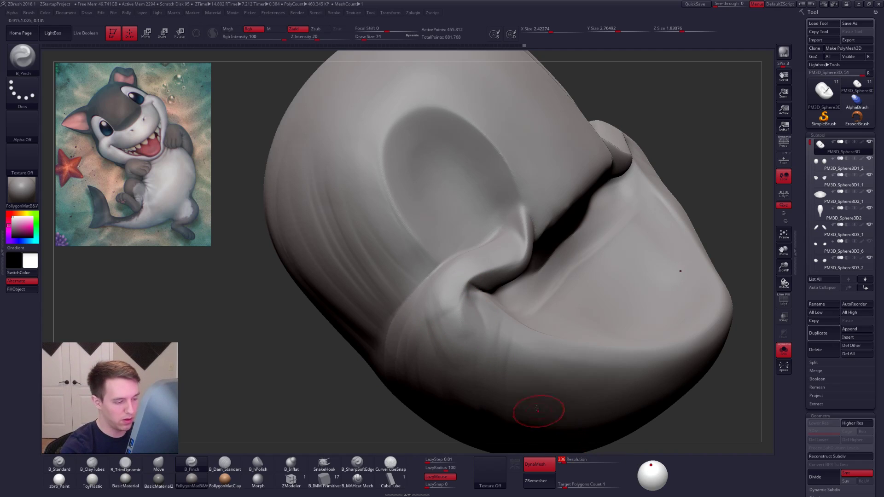
Step: Subdivide the head to level 2, pinch the crease at the mouth corner and show all the pieces
{"action": "key", "text": "shift+f"}
{"action": "key", "text": "shift+f"}
{"action": "key", "text": "ctrl+d"}
{"action": "left_click_drag", "start_coordinate": [513, 262], "coordinate": [477, 272]}
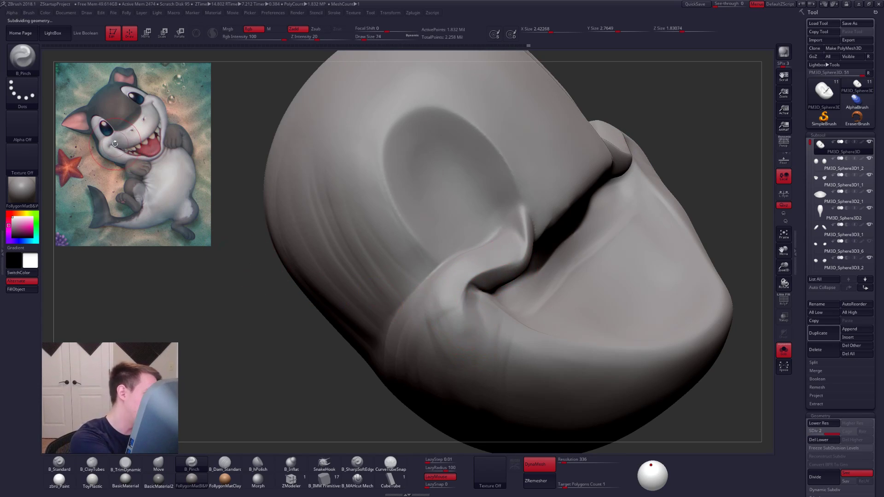
{"action": "key", "text": "alt+s"}
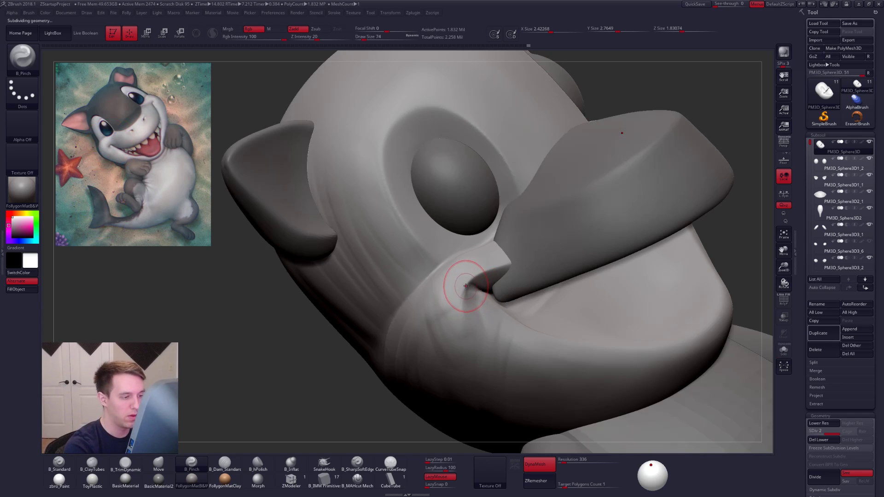
{"action": "mouse_move", "coordinate": [509, 294]}
{"action": "right_mouse_down"}
{"action": "mouse_move", "coordinate": [506, 274]}
{"action": "mouse_move", "coordinate": [490, 286]}
{"action": "right_mouse_up"}
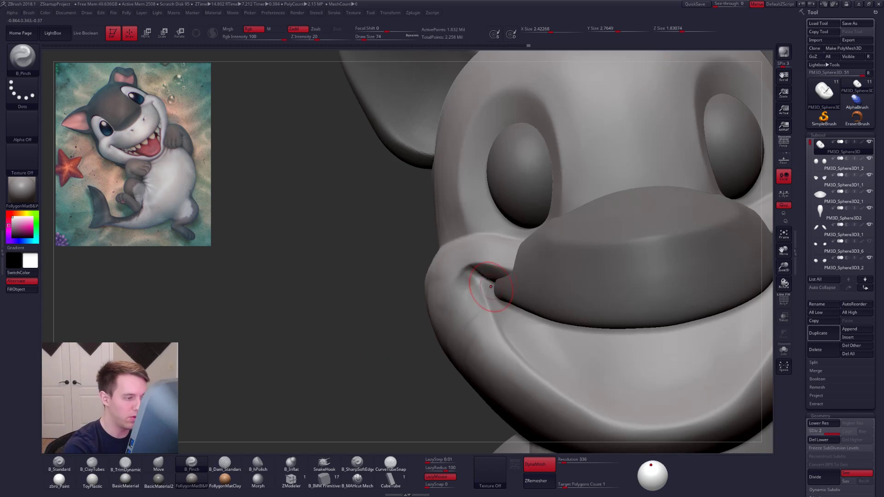
Step: Isolate the head and sharpen the crease running from the mouth corner into the mouth with the B_SharpSoftEdge brush
{"action": "left_click", "coordinate": [358, 467]}
{"action": "left_click", "coordinate": [783, 349]}
{"action": "right_click_drag", "start_coordinate": [766, 308], "coordinate": [529, 290], "text": "alt"}
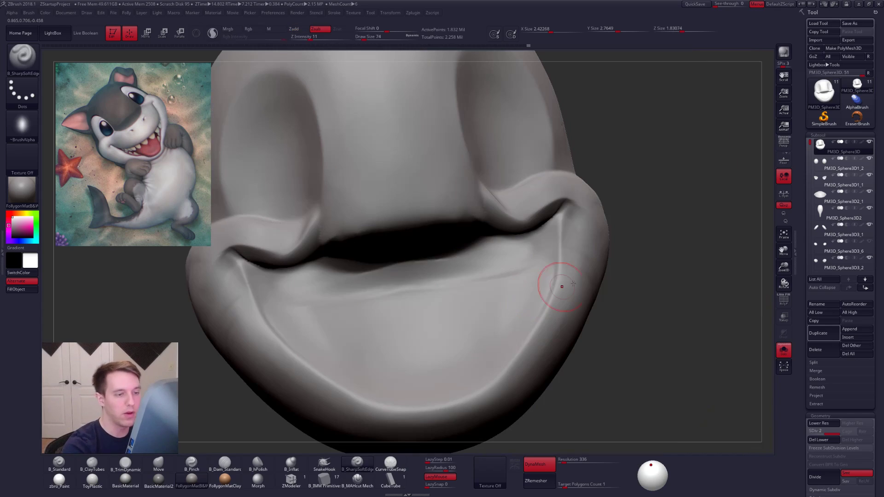
{"action": "right_click_drag", "start_coordinate": [559, 245], "coordinate": [573, 213]}
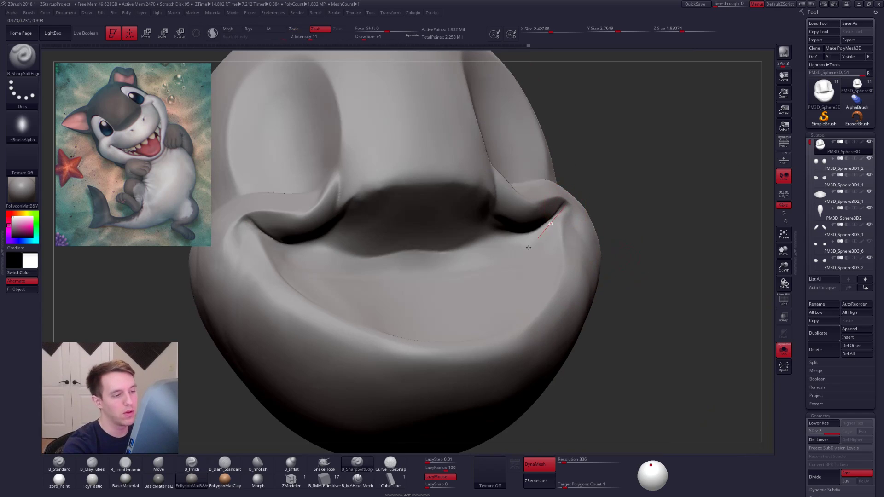
{"action": "left_click_drag", "start_coordinate": [529, 248], "coordinate": [504, 262]}
{"action": "left_click_drag", "start_coordinate": [568, 202], "coordinate": [543, 241]}
{"action": "left_click_drag", "start_coordinate": [568, 204], "coordinate": [520, 251]}
{"action": "right_click_drag", "start_coordinate": [483, 272], "coordinate": [436, 288]}
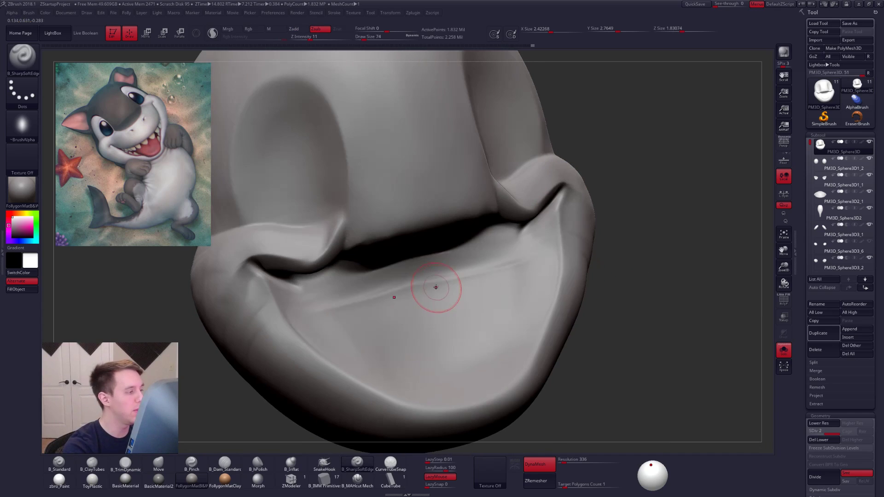
Step: Mask the lip just inside the mouth corner, pick the Move brush for the surrounding fold and clear the mask
{"action": "right_click_drag", "start_coordinate": [323, 308], "coordinate": [362, 244], "text": "alt"}
{"action": "key", "text": "space"}
{"action": "left_click_drag", "start_coordinate": [362, 243], "coordinate": [368, 246]}
{"action": "mouse_move", "coordinate": [368, 246]}
{"action": "right_mouse_down"}
{"action": "mouse_move", "coordinate": [379, 251]}
{"action": "mouse_move", "coordinate": [372, 232]}
{"action": "right_mouse_up"}
{"action": "key", "text": "space"}
{"action": "left_click_drag", "start_coordinate": [373, 232], "coordinate": [367, 232]}
{"action": "right_click_drag", "start_coordinate": [396, 245], "coordinate": [396, 254]}
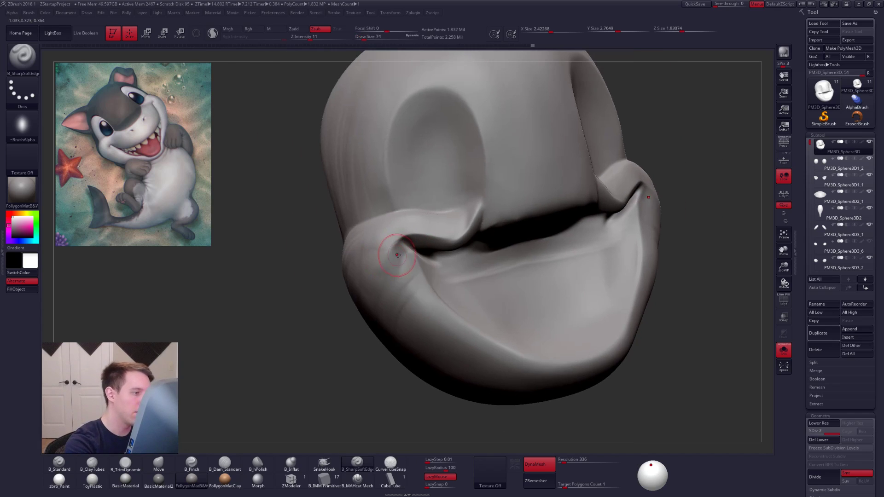
{"action": "mouse_move", "coordinate": [405, 243]}
{"action": "left_mouse_down", "text": "ctrl+alt"}
{"action": "mouse_move", "coordinate": [396, 254]}
{"action": "mouse_move", "coordinate": [445, 284]}
{"action": "left_mouse_up", "text": "ctrl+alt"}
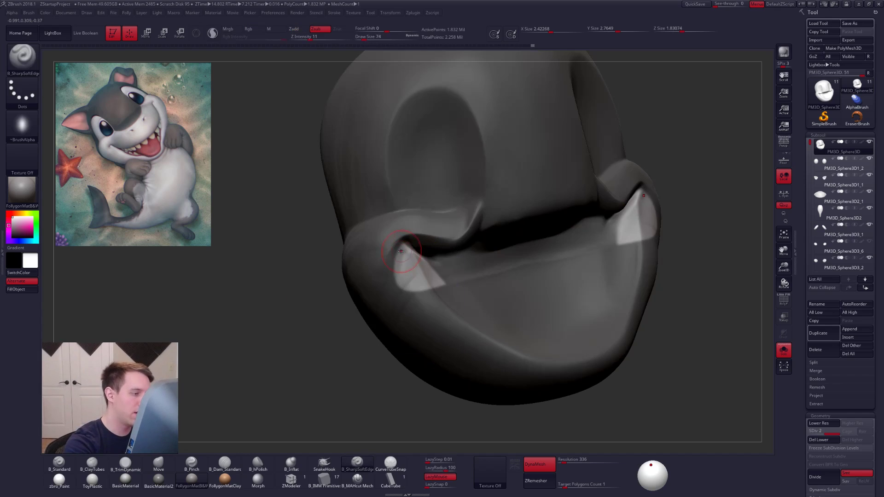
{"action": "left_click", "coordinate": [325, 302], "text": "ctrl"}
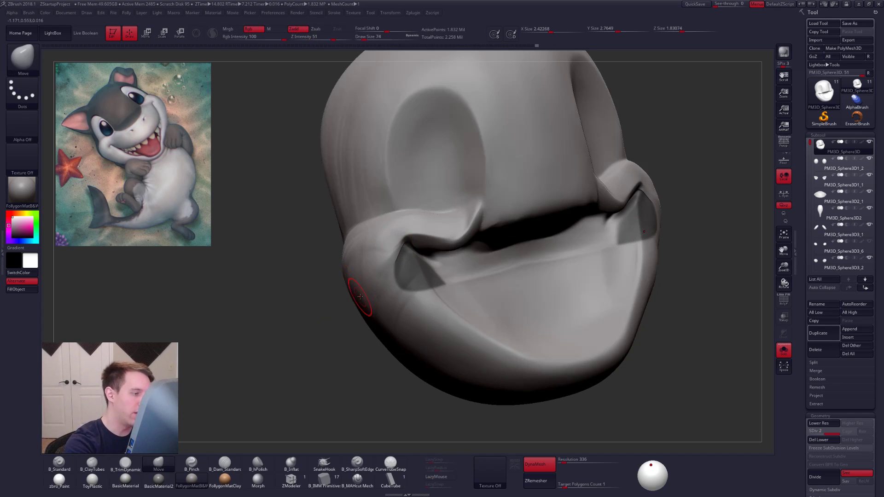
{"action": "left_click_drag", "start_coordinate": [344, 341], "coordinate": [352, 329], "text": "ctrl"}
Step: Isolate the head and mask a larger area of the lower lip from the mouth corner with the MaskLasso brush
{"action": "right_click_drag", "start_coordinate": [369, 329], "coordinate": [429, 318], "text": "ctrl"}
{"action": "right_click", "coordinate": [428, 318]}
{"action": "mouse_move", "coordinate": [588, 258]}
{"action": "right_mouse_down", "text": "alt"}
{"action": "mouse_move", "coordinate": [517, 262]}
{"action": "mouse_move", "coordinate": [478, 293]}
{"action": "right_mouse_up", "text": "alt"}
{"action": "right_click", "coordinate": [494, 274]}
{"action": "left_click", "coordinate": [493, 275]}
{"action": "mouse_move", "coordinate": [374, 306]}
{"action": "right_mouse_down", "text": "alt"}
{"action": "mouse_move", "coordinate": [425, 297]}
{"action": "mouse_move", "coordinate": [428, 276]}
{"action": "mouse_move", "coordinate": [418, 285]}
{"action": "right_mouse_up", "text": "alt"}
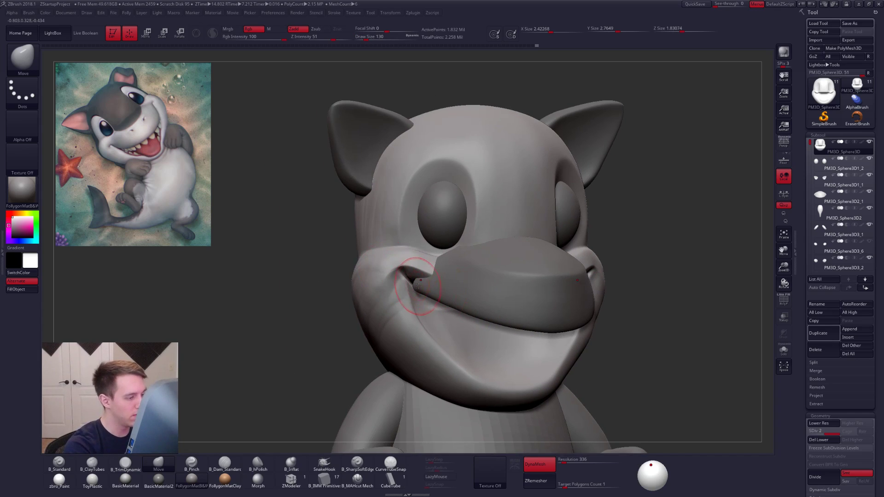
{"action": "key", "text": "alt+s"}
{"action": "left_click_drag", "start_coordinate": [435, 291], "coordinate": [417, 280], "text": "ctrl"}
{"action": "left_click_drag", "start_coordinate": [378, 325], "coordinate": [381, 323], "text": "ctrl"}
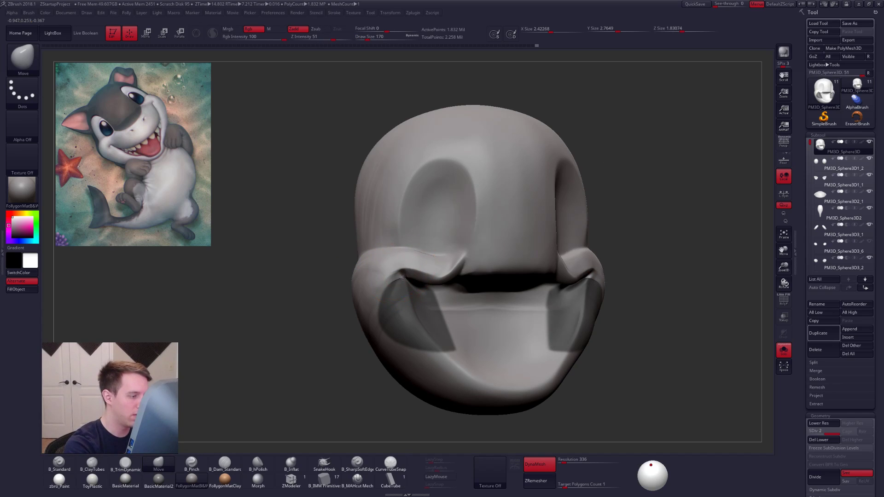
Step: Adjust the cheek fold above the masked mouth corner with the Move brush
{"action": "key", "text": "alt+s"}
{"action": "key", "text": "space"}
{"action": "mouse_move", "coordinate": [413, 275]}
{"action": "left_mouse_down"}
{"action": "mouse_move", "coordinate": [421, 272]}
{"action": "mouse_move", "coordinate": [402, 270]}
{"action": "mouse_move", "coordinate": [408, 277]}
{"action": "left_mouse_up"}
{"action": "key", "text": "space"}
{"action": "mouse_move", "coordinate": [408, 294]}
{"action": "right_mouse_down", "text": "ctrl"}
{"action": "mouse_move", "coordinate": [409, 281]}
{"action": "mouse_move", "coordinate": [451, 276]}
{"action": "mouse_move", "coordinate": [417, 292]}
{"action": "mouse_move", "coordinate": [403, 274]}
{"action": "right_mouse_up", "text": "ctrl"}
{"action": "key", "text": "alt+s"}
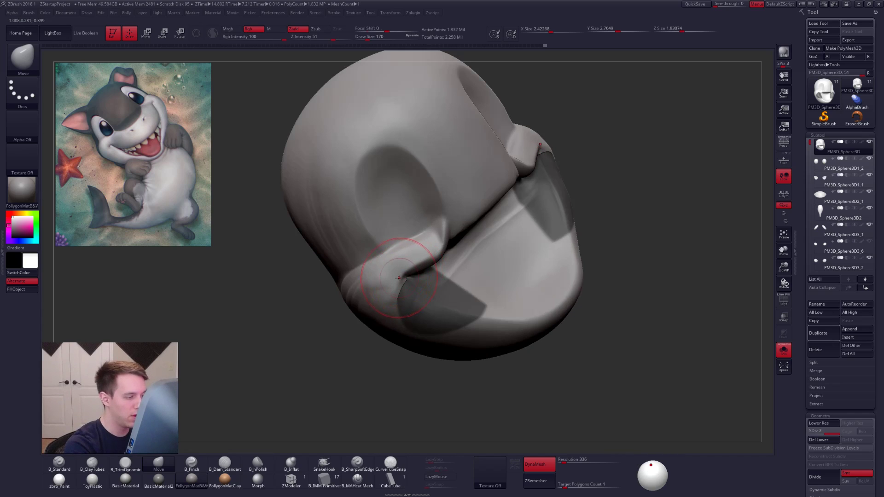
Step: Build up the cheek behind the masked mouth corner with the ClayTubes brush and clear the mask
{"action": "key", "text": "3"}
{"action": "key", "text": "space"}
{"action": "left_click_drag", "start_coordinate": [397, 278], "coordinate": [397, 269]}
{"action": "right_click_drag", "start_coordinate": [380, 262], "coordinate": [415, 249]}
{"action": "key", "text": "2"}
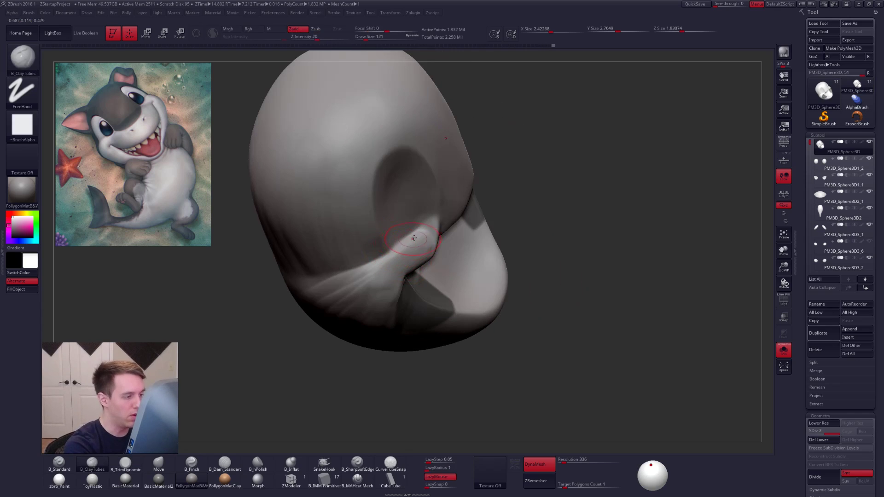
{"action": "right_click_drag", "start_coordinate": [387, 280], "coordinate": [411, 273]}
{"action": "key", "text": "]"}
{"action": "left_click_drag", "start_coordinate": [370, 272], "coordinate": [373, 300]}
{"action": "mouse_move", "coordinate": [359, 297]}
{"action": "right_mouse_down", "text": "alt"}
{"action": "mouse_move", "coordinate": [427, 279]}
{"action": "mouse_move", "coordinate": [416, 298]}
{"action": "right_mouse_up", "text": "alt"}
{"action": "left_click", "coordinate": [598, 239], "text": "ctrl+shift"}
Step: Show all the pieces and push out the back of the head with the Move brush at draw size 556
{"action": "right_click_drag", "start_coordinate": [417, 343], "coordinate": [409, 319], "text": "ctrl"}
{"action": "key", "text": "space"}
{"action": "left_click_drag", "start_coordinate": [409, 318], "coordinate": [417, 318]}
{"action": "key", "text": "alt+s"}
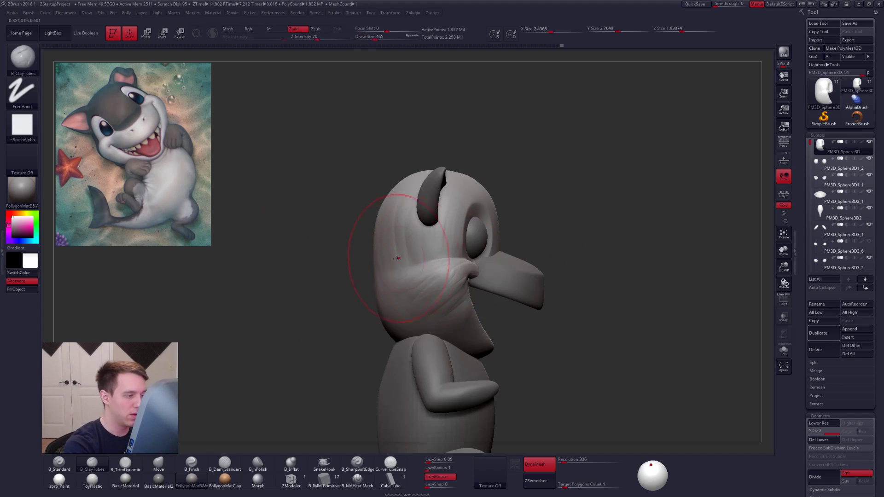
{"action": "key", "text": "b"}
{"action": "key", "text": "m"}
{"action": "key", "text": "v"}
{"action": "left_click_drag", "start_coordinate": [369, 272], "coordinate": [367, 269]}
{"action": "mouse_move", "coordinate": [409, 255]}
{"action": "right_mouse_down"}
{"action": "mouse_move", "coordinate": [447, 280]}
{"action": "mouse_move", "coordinate": [437, 239]}
{"action": "right_mouse_up"}
{"action": "key", "text": "]"}
{"action": "right_click_drag", "start_coordinate": [399, 273], "coordinate": [457, 272], "text": "alt"}
Step: Reshape the head's outline from the side, front and above with the Move brush, reducing the draw size to 447
{"action": "key", "text": "b"}
{"action": "key", "text": "c"}
{"action": "key", "text": "t"}
{"action": "key", "text": "b"}
{"action": "key", "text": "m"}
{"action": "key", "text": "v"}
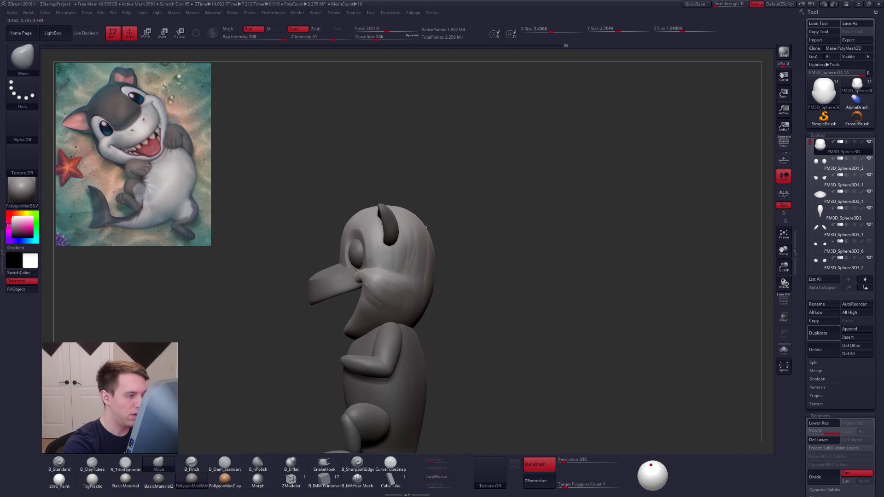
{"action": "right_click_drag", "start_coordinate": [437, 246], "coordinate": [448, 230], "text": "shift"}
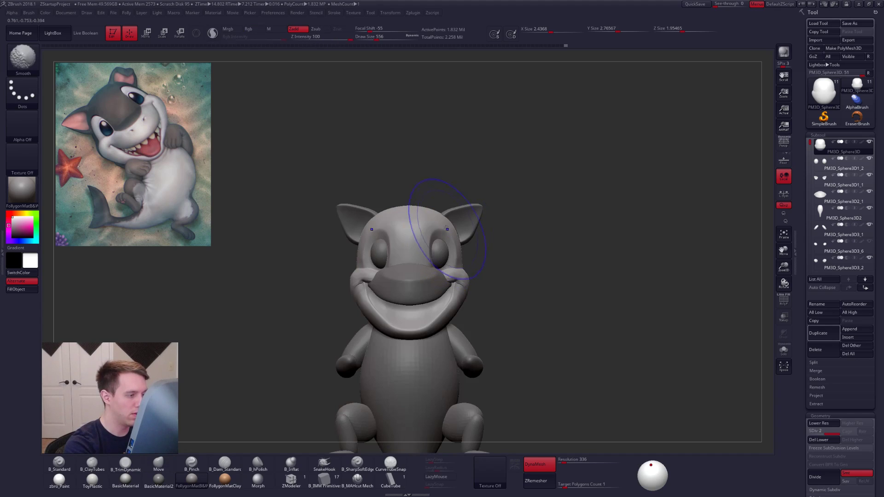
{"action": "key", "text": "space"}
{"action": "left_click_drag", "start_coordinate": [446, 233], "coordinate": [442, 234]}
{"action": "right_click_drag", "start_coordinate": [456, 246], "coordinate": [437, 288], "text": "shift"}
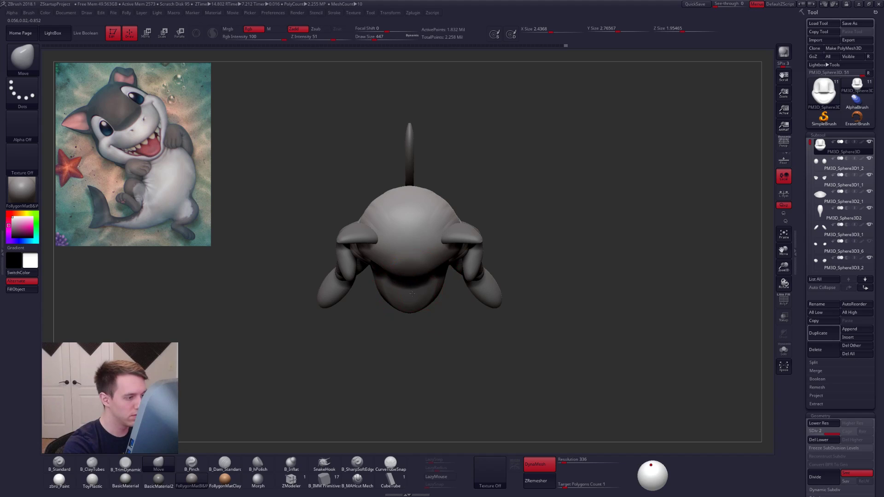
{"action": "right_click_drag", "start_coordinate": [409, 289], "coordinate": [421, 256]}
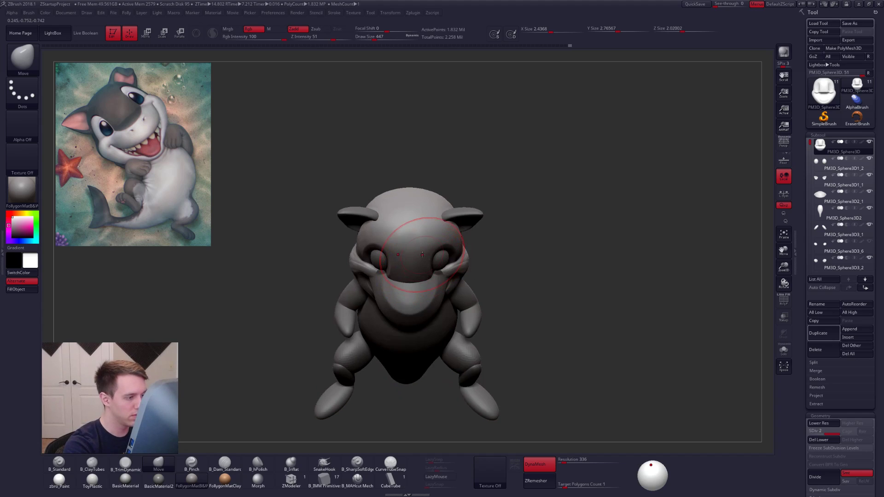
Step: Move the light to face the model head-on and refine the head's profile with the Move brush at draw size 576
{"action": "left_click_drag", "start_coordinate": [651, 464], "coordinate": [651, 474]}
{"action": "right_click_drag", "start_coordinate": [444, 299], "coordinate": [452, 235]}
{"action": "key", "text": "space"}
{"action": "left_click_drag", "start_coordinate": [460, 234], "coordinate": [465, 234]}
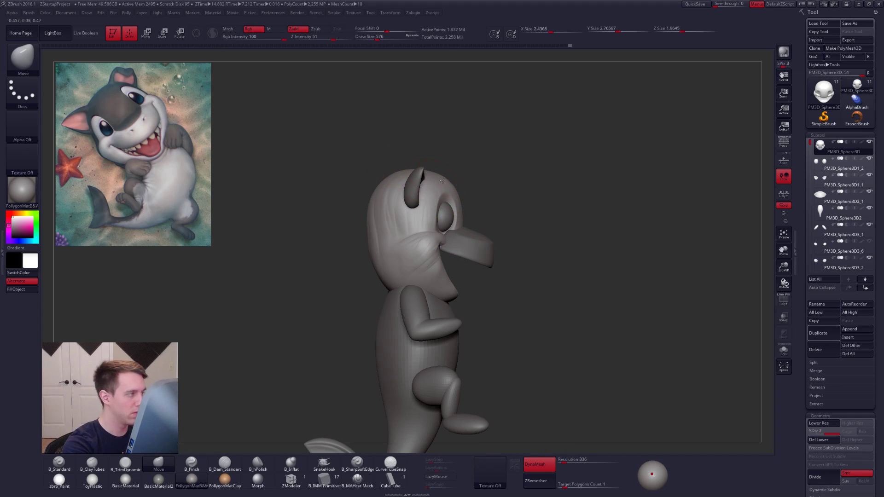
{"action": "right_click_drag", "start_coordinate": [447, 190], "coordinate": [432, 194], "text": "shift"}
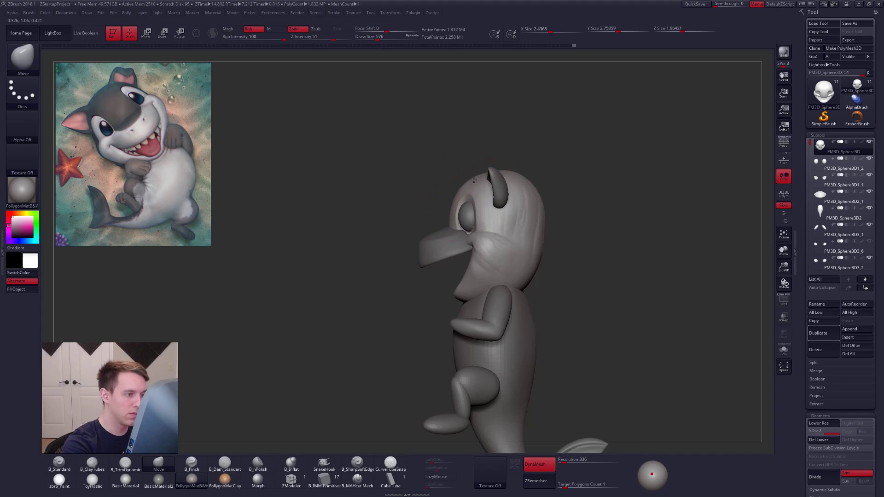
Step: Reshape the back of the head down to the neck with the Move brush at draw size 430
{"action": "right_click_drag", "start_coordinate": [518, 216], "coordinate": [523, 245], "text": "alt"}
{"action": "key", "text": "space"}
{"action": "mouse_move", "coordinate": [533, 316]}
{"action": "left_mouse_down"}
{"action": "mouse_move", "coordinate": [521, 319]}
{"action": "mouse_move", "coordinate": [546, 281]}
{"action": "mouse_move", "coordinate": [511, 297]}
{"action": "mouse_move", "coordinate": [463, 295]}
{"action": "left_mouse_up"}
{"action": "key", "text": "alt+s"}
{"action": "key", "text": "space"}
{"action": "key", "text": "alt+s"}
{"action": "key", "text": "space"}
{"action": "key", "text": "space"}
{"action": "mouse_move", "coordinate": [491, 303]}
{"action": "right_mouse_down", "text": "ctrl"}
{"action": "mouse_move", "coordinate": [490, 285]}
{"action": "mouse_move", "coordinate": [501, 292]}
{"action": "right_mouse_up", "text": "ctrl"}
{"action": "key", "text": "space"}
{"action": "left_click_drag", "start_coordinate": [457, 286], "coordinate": [463, 286]}
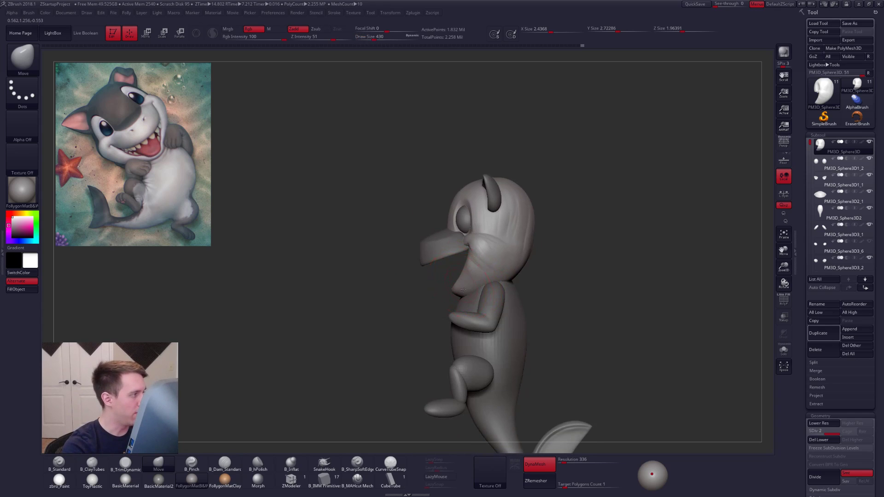
Step: Mask the lower back of the head with the MaskLasso brush, invert the mask and set the draw size to 292
{"action": "right_click_drag", "start_coordinate": [460, 285], "coordinate": [404, 281], "text": "ctrl"}
{"action": "mouse_move", "coordinate": [451, 302]}
{"action": "left_mouse_down", "text": "ctrl"}
{"action": "mouse_move", "coordinate": [580, 255]}
{"action": "mouse_move", "coordinate": [480, 374]}
{"action": "left_mouse_up", "text": "ctrl"}
{"action": "left_click", "coordinate": [403, 370], "text": "ctrl"}
{"action": "key", "text": "space"}
{"action": "mouse_move", "coordinate": [488, 287]}
{"action": "left_mouse_down"}
{"action": "mouse_move", "coordinate": [481, 286]}
{"action": "mouse_move", "coordinate": [619, 239]}
{"action": "mouse_move", "coordinate": [584, 342]}
{"action": "left_mouse_up"}
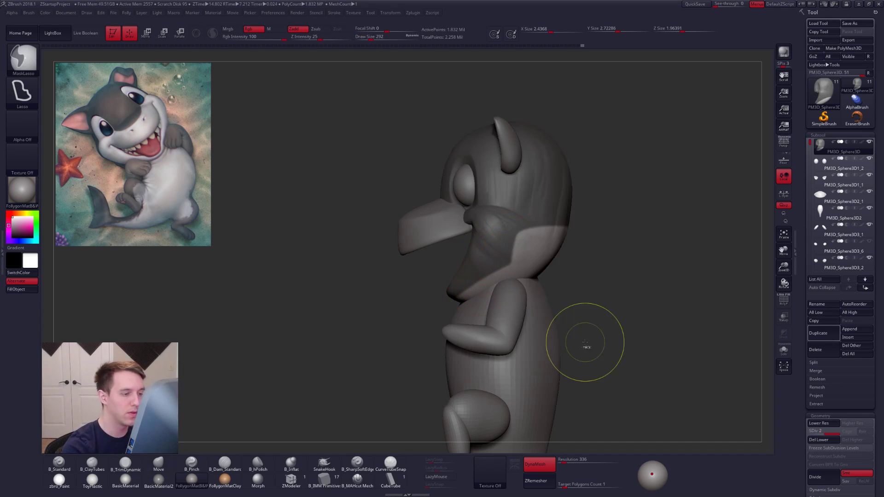
Step: Soften the mask's edge and flatten the unmasked underside of the isolated head with the TrimDynamic brush at draw size 306
{"action": "key", "text": "space"}
{"action": "left_click_drag", "start_coordinate": [487, 293], "coordinate": [488, 292]}
{"action": "left_click", "coordinate": [559, 265], "text": "ctrl"}
{"action": "right_click_drag", "start_coordinate": [556, 260], "coordinate": [570, 207]}
{"action": "left_click", "coordinate": [558, 255], "text": "ctrl"}
{"action": "key", "text": "shift+s"}
{"action": "right_click_drag", "start_coordinate": [468, 299], "coordinate": [448, 284]}
{"action": "key", "text": "3"}
{"action": "mouse_move", "coordinate": [437, 297]}
{"action": "left_mouse_down"}
{"action": "mouse_move", "coordinate": [461, 263]}
{"action": "mouse_move", "coordinate": [451, 294]}
{"action": "mouse_move", "coordinate": [465, 280]}
{"action": "mouse_move", "coordinate": [462, 296]}
{"action": "mouse_move", "coordinate": [462, 271]}
{"action": "left_mouse_up"}
{"action": "right_click_drag", "start_coordinate": [462, 271], "coordinate": [456, 249], "text": "alt"}
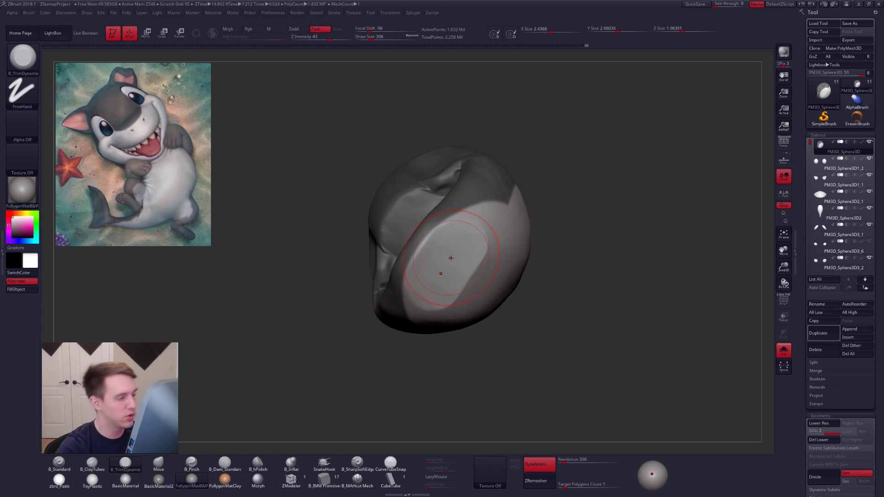
Step: Try pulling the unmasked lower back of the head outward with the Move brush at draw size 215
{"action": "right_click_drag", "start_coordinate": [476, 272], "coordinate": [486, 263]}
{"action": "key", "text": "b"}
{"action": "key", "text": "m"}
{"action": "key", "text": "v"}
{"action": "key", "text": "space"}
{"action": "left_click_drag", "start_coordinate": [485, 262], "coordinate": [478, 262]}
{"action": "right_click_drag", "start_coordinate": [478, 273], "coordinate": [499, 246]}
{"action": "mouse_move", "coordinate": [499, 246]}
{"action": "left_mouse_down"}
{"action": "mouse_move", "coordinate": [517, 246]}
{"action": "mouse_move", "coordinate": [477, 237]}
{"action": "mouse_move", "coordinate": [610, 315]}
{"action": "left_mouse_up"}
{"action": "key", "text": "ctrl+z"}
{"action": "key", "text": "ctrl+z"}
{"action": "key", "text": "ctrl+z"}
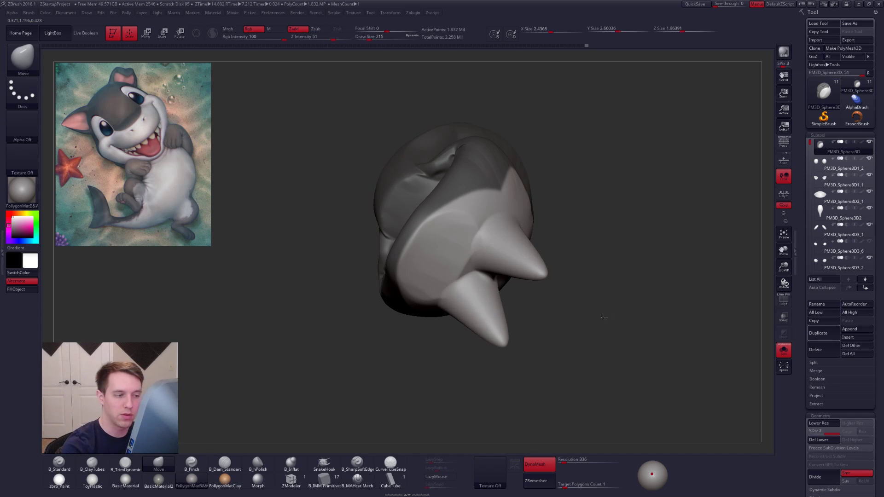
{"action": "key", "text": "ctrl+z"}
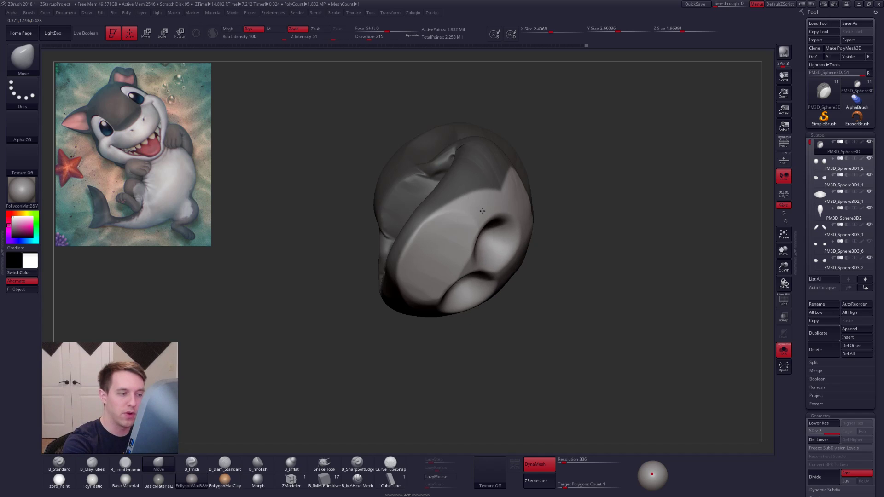
Step: Try swelling the lower back of the head with the Inflat brush at draw size 321
{"action": "left_click", "coordinate": [291, 462]}
{"action": "key", "text": "space"}
{"action": "left_click_drag", "start_coordinate": [494, 272], "coordinate": [505, 245]}
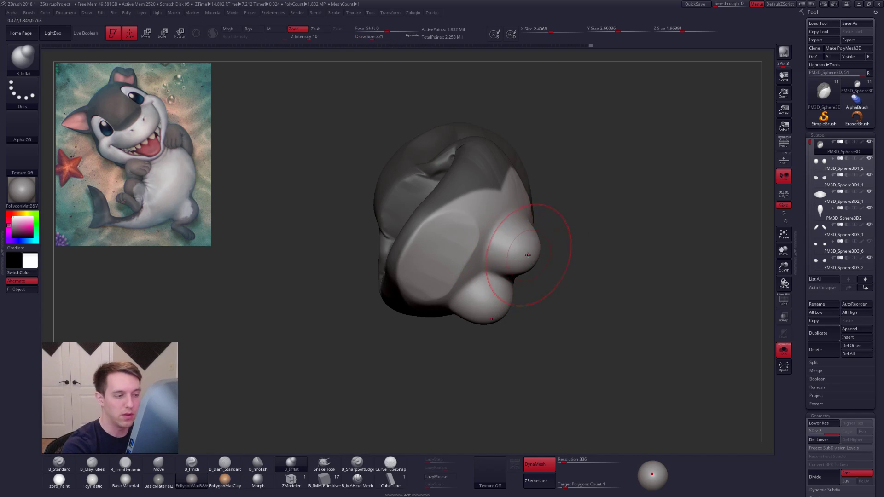
{"action": "key", "text": "ctrl+z"}
{"action": "key", "text": "ctrl+z"}
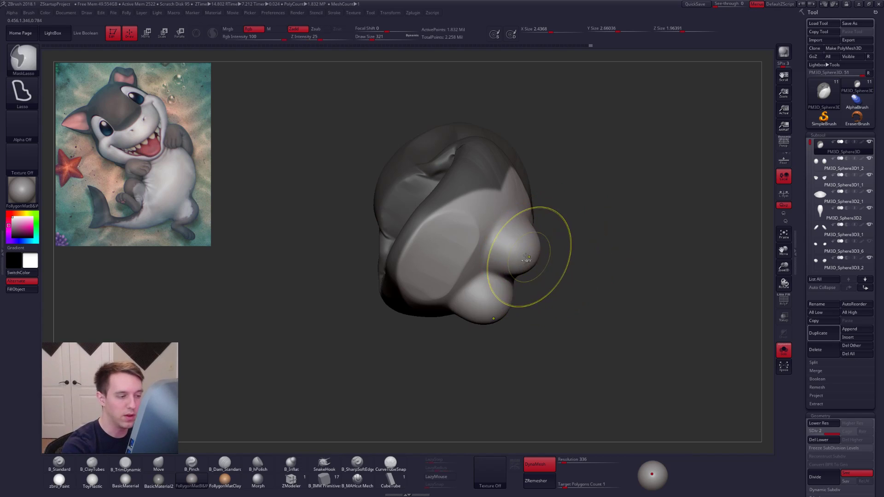
Step: Try pulling out the lower back of the head with the Move brush at draw size 265 and focal shift 78
{"action": "key", "text": "space"}
{"action": "key", "text": "b"}
{"action": "key", "text": "m"}
{"action": "key", "text": "v"}
{"action": "mouse_move", "coordinate": [521, 248]}
{"action": "left_mouse_down"}
{"action": "mouse_move", "coordinate": [554, 236]}
{"action": "mouse_move", "coordinate": [474, 234]}
{"action": "mouse_move", "coordinate": [611, 248]}
{"action": "left_mouse_up"}
{"action": "key", "text": "space"}
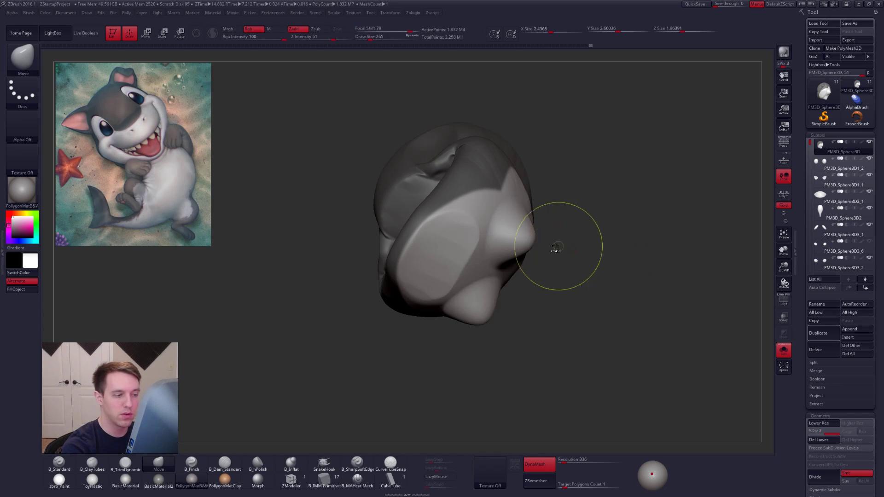
{"action": "key", "text": "ctrl+z"}
Step: Try pushing the lower back of the head outward along its surface normals with the Move brush at draw size 265
{"action": "left_click_drag", "start_coordinate": [504, 235], "coordinate": [583, 252], "text": "alt"}
{"action": "key", "text": "space"}
{"action": "key", "text": "ctrl+z"}
{"action": "left_click_drag", "start_coordinate": [502, 242], "coordinate": [599, 260], "text": "alt"}
{"action": "key", "text": "space"}
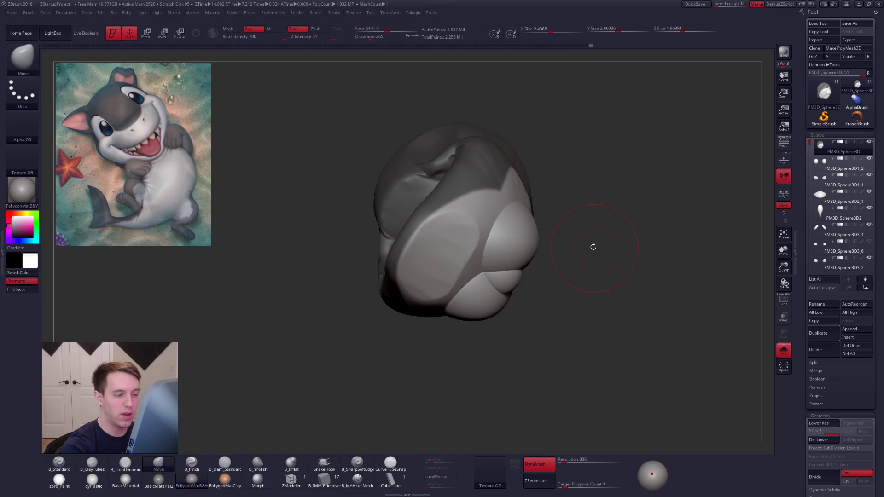
{"action": "key", "text": "ctrl+z"}
Step: Sharpen the lower edge of the jaw with the Pinch brush at draw size 265
{"action": "mouse_move", "coordinate": [496, 240]}
{"action": "right_mouse_down"}
{"action": "mouse_move", "coordinate": [474, 262]}
{"action": "mouse_move", "coordinate": [489, 292]}
{"action": "mouse_move", "coordinate": [481, 270]}
{"action": "mouse_move", "coordinate": [505, 290]}
{"action": "mouse_move", "coordinate": [469, 275]}
{"action": "mouse_move", "coordinate": [492, 279]}
{"action": "right_mouse_up"}
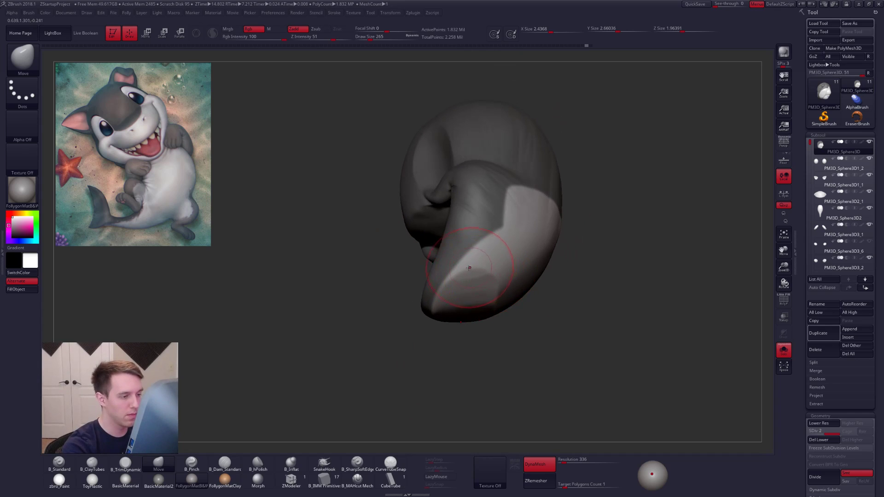
{"action": "key", "text": "5"}
{"action": "mouse_move", "coordinate": [469, 267]}
{"action": "left_mouse_down"}
{"action": "mouse_move", "coordinate": [537, 211]}
{"action": "mouse_move", "coordinate": [498, 239]}
{"action": "mouse_move", "coordinate": [515, 234]}
{"action": "left_mouse_up"}
{"action": "right_click_drag", "start_coordinate": [515, 234], "coordinate": [543, 253]}
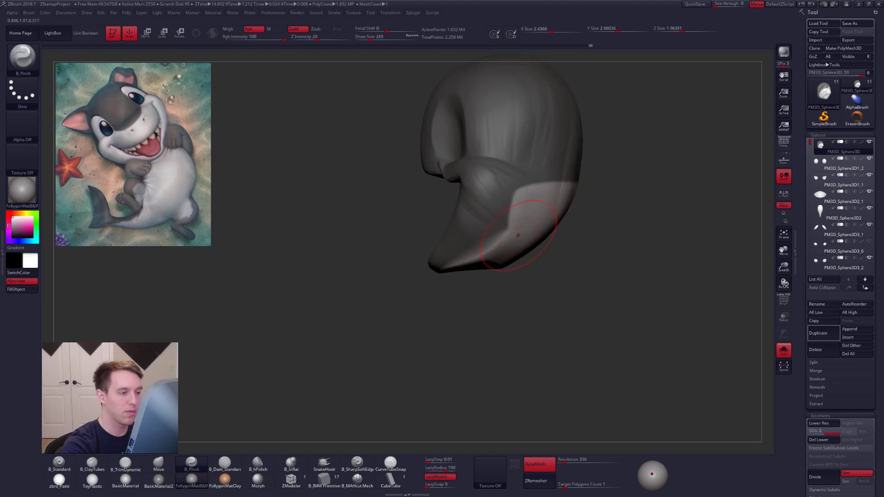
{"action": "mouse_move", "coordinate": [520, 223]}
{"action": "right_mouse_down"}
{"action": "mouse_move", "coordinate": [539, 218]}
{"action": "mouse_move", "coordinate": [549, 195]}
{"action": "right_mouse_up"}
Step: Flatten the lower back of the head with TrimDynamic and build it up with the ClayTubes brush
{"action": "key", "text": "3"}
{"action": "mouse_move", "coordinate": [537, 230]}
{"action": "left_mouse_down"}
{"action": "mouse_move", "coordinate": [567, 267]}
{"action": "mouse_move", "coordinate": [577, 249]}
{"action": "mouse_move", "coordinate": [594, 308]}
{"action": "mouse_move", "coordinate": [591, 294]}
{"action": "left_mouse_up"}
{"action": "key", "text": "2"}
{"action": "mouse_move", "coordinate": [529, 255]}
{"action": "left_mouse_down"}
{"action": "mouse_move", "coordinate": [545, 316]}
{"action": "mouse_move", "coordinate": [534, 321]}
{"action": "left_mouse_up"}
{"action": "mouse_move", "coordinate": [508, 301]}
{"action": "left_mouse_down"}
{"action": "mouse_move", "coordinate": [574, 274]}
{"action": "mouse_move", "coordinate": [525, 292]}
{"action": "mouse_move", "coordinate": [570, 285]}
{"action": "left_mouse_up"}
{"action": "mouse_move", "coordinate": [559, 272]}
{"action": "right_mouse_down"}
{"action": "mouse_move", "coordinate": [536, 318]}
{"action": "mouse_move", "coordinate": [493, 297]}
{"action": "right_mouse_up"}
{"action": "key", "text": "shift+alt+s"}
Step: Adjust the side of the jaw above the arm with the Move brush at draw size 252 on the full, unmasked character
{"action": "key", "text": "space"}
{"action": "key", "text": "space"}
{"action": "left_click_drag", "start_coordinate": [494, 295], "coordinate": [491, 295]}
{"action": "key", "text": "b"}
{"action": "key", "text": "m"}
{"action": "key", "text": "v"}
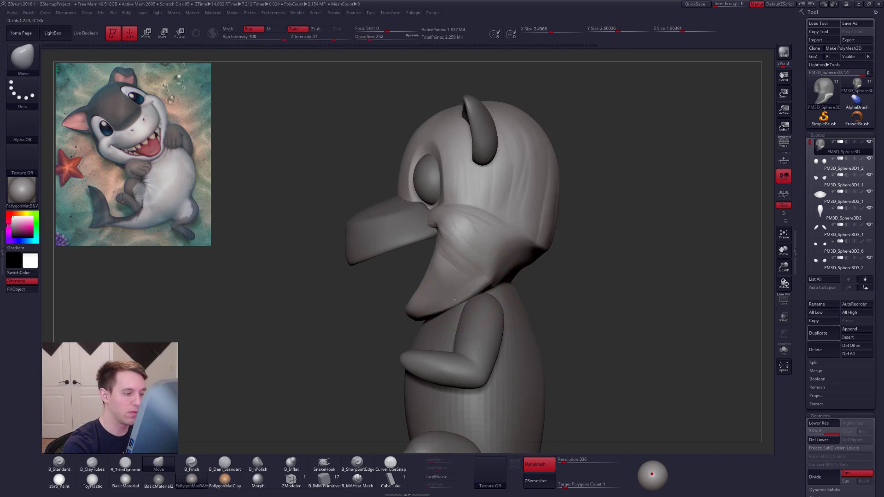
{"action": "mouse_move", "coordinate": [460, 299]}
{"action": "right_mouse_down"}
{"action": "mouse_move", "coordinate": [495, 300]}
{"action": "mouse_move", "coordinate": [465, 283]}
{"action": "right_mouse_up"}
{"action": "left_click_drag", "start_coordinate": [471, 283], "coordinate": [480, 284]}
{"action": "right_click_drag", "start_coordinate": [447, 283], "coordinate": [494, 272]}
Step: Build up the side of the jaw below the cheek fold on the isolated head with the ClayTubes brush
{"action": "key", "text": "alt+s"}
{"action": "key", "text": "b"}
{"action": "key", "text": "c"}
{"action": "key", "text": "t"}
{"action": "mouse_move", "coordinate": [474, 249]}
{"action": "left_mouse_down"}
{"action": "mouse_move", "coordinate": [476, 264]}
{"action": "mouse_move", "coordinate": [536, 266]}
{"action": "mouse_move", "coordinate": [552, 294]}
{"action": "mouse_move", "coordinate": [525, 326]}
{"action": "left_mouse_up"}
{"action": "right_click_drag", "start_coordinate": [525, 326], "coordinate": [521, 295]}
{"action": "mouse_move", "coordinate": [525, 308]}
{"action": "left_mouse_down"}
{"action": "mouse_move", "coordinate": [513, 326]}
{"action": "mouse_move", "coordinate": [526, 308]}
{"action": "mouse_move", "coordinate": [524, 276]}
{"action": "left_mouse_up"}
{"action": "mouse_move", "coordinate": [525, 276]}
{"action": "right_mouse_down"}
{"action": "mouse_move", "coordinate": [519, 329]}
{"action": "mouse_move", "coordinate": [531, 325]}
{"action": "mouse_move", "coordinate": [507, 288]}
{"action": "right_mouse_up"}
Step: Sharpen the jaw's edge and the crease running up behind the cheek with the Pinch brush at draw size 160
{"action": "key", "text": "s"}
{"action": "mouse_move", "coordinate": [506, 288]}
{"action": "left_mouse_down"}
{"action": "mouse_move", "coordinate": [488, 289]}
{"action": "mouse_move", "coordinate": [490, 277]}
{"action": "left_mouse_up"}
{"action": "key", "text": "5"}
{"action": "right_click_drag", "start_coordinate": [579, 211], "coordinate": [600, 268]}
{"action": "left_click_drag", "start_coordinate": [487, 279], "coordinate": [575, 238]}
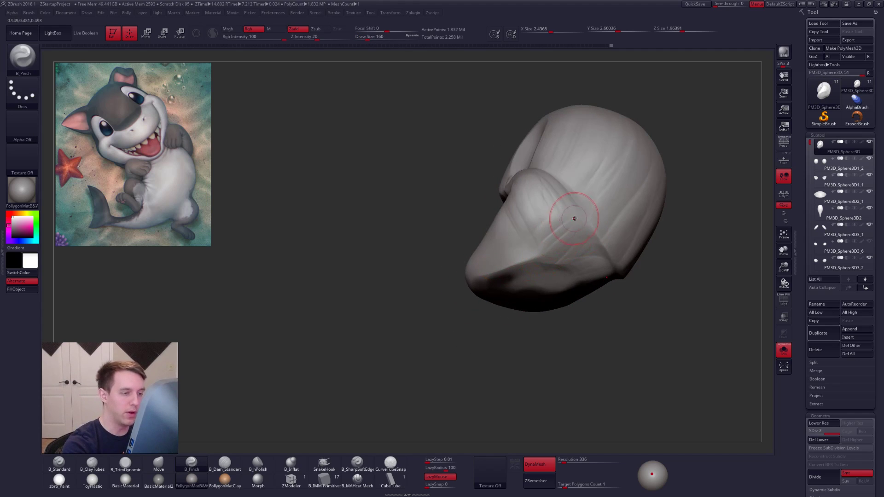
{"action": "right_click_drag", "start_coordinate": [603, 203], "coordinate": [621, 185]}
{"action": "key", "text": "space"}
{"action": "left_click_drag", "start_coordinate": [518, 279], "coordinate": [526, 279]}
{"action": "mouse_move", "coordinate": [497, 272]}
{"action": "left_mouse_down"}
{"action": "mouse_move", "coordinate": [578, 233]}
{"action": "mouse_move", "coordinate": [592, 197]}
{"action": "left_mouse_up"}
Step: Lower the head's subdivision level and check its shape against the rest of the character
{"action": "key", "text": "shift+f"}
{"action": "key", "text": "shift+f"}
{"action": "key", "text": "shift+d"}
{"action": "mouse_move", "coordinate": [536, 272]}
{"action": "right_mouse_down"}
{"action": "mouse_move", "coordinate": [554, 280]}
{"action": "mouse_move", "coordinate": [502, 281]}
{"action": "mouse_move", "coordinate": [550, 301]}
{"action": "right_mouse_up"}
{"action": "key", "text": "alt+s"}
{"action": "key", "text": "space"}
{"action": "left_click_drag", "start_coordinate": [507, 313], "coordinate": [515, 313]}
{"action": "right_click_drag", "start_coordinate": [442, 300], "coordinate": [502, 305]}
{"action": "key", "text": "space"}
{"action": "left_click_drag", "start_coordinate": [511, 313], "coordinate": [505, 313]}
{"action": "key", "text": "alt+s"}
Step: Flatten the side and underside of the jaw with the TrimDynamic brush at draw size 252 and remesh the head with DynaMesh
{"action": "mouse_move", "coordinate": [384, 318]}
{"action": "right_mouse_down"}
{"action": "mouse_move", "coordinate": [428, 296]}
{"action": "mouse_move", "coordinate": [449, 261]}
{"action": "right_mouse_up"}
{"action": "key", "text": "3"}
{"action": "mouse_move", "coordinate": [441, 262]}
{"action": "left_mouse_down"}
{"action": "mouse_move", "coordinate": [360, 282]}
{"action": "mouse_move", "coordinate": [403, 277]}
{"action": "mouse_move", "coordinate": [353, 298]}
{"action": "left_mouse_up"}
{"action": "left_click_drag", "start_coordinate": [573, 315], "coordinate": [648, 252], "text": "ctrl"}
{"action": "mouse_move", "coordinate": [411, 282]}
{"action": "left_mouse_down", "text": "shift"}
{"action": "mouse_move", "coordinate": [405, 289]}
{"action": "mouse_move", "coordinate": [407, 279]}
{"action": "left_mouse_up", "text": "shift"}
{"action": "right_click_drag", "start_coordinate": [410, 286], "coordinate": [510, 291], "text": "alt"}
{"action": "mouse_move", "coordinate": [542, 267]}
{"action": "left_mouse_down"}
{"action": "mouse_move", "coordinate": [455, 286]}
{"action": "mouse_move", "coordinate": [465, 295]}
{"action": "left_mouse_up"}
Step: Examine the trimmed head from the side, front and back, both isolated and together with the body
{"action": "mouse_move", "coordinate": [502, 304]}
{"action": "right_mouse_down", "text": "shift"}
{"action": "mouse_move", "coordinate": [454, 348]}
{"action": "mouse_move", "coordinate": [547, 336]}
{"action": "right_mouse_up", "text": "shift"}
{"action": "key", "text": "alt+s"}
{"action": "key", "text": "alt+s"}
{"action": "right_click_drag", "start_coordinate": [483, 322], "coordinate": [522, 297]}
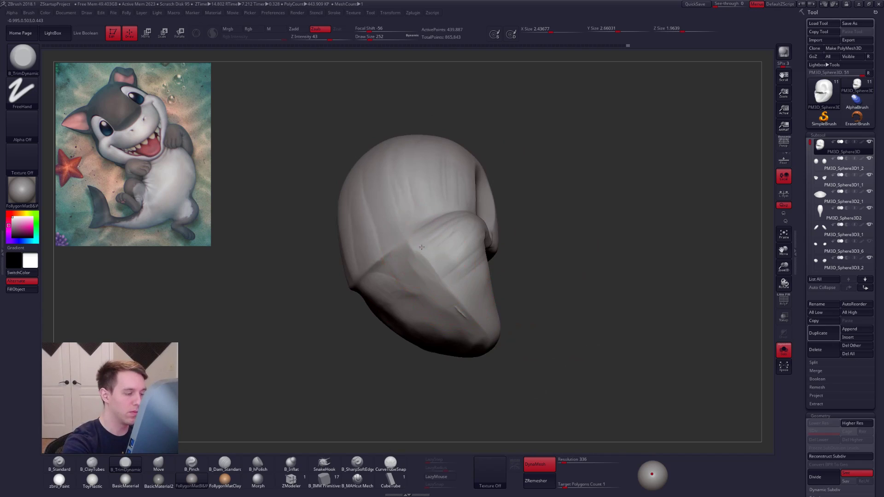
{"action": "right_click_drag", "start_coordinate": [467, 330], "coordinate": [458, 393]}
{"action": "key", "text": "alt+s"}
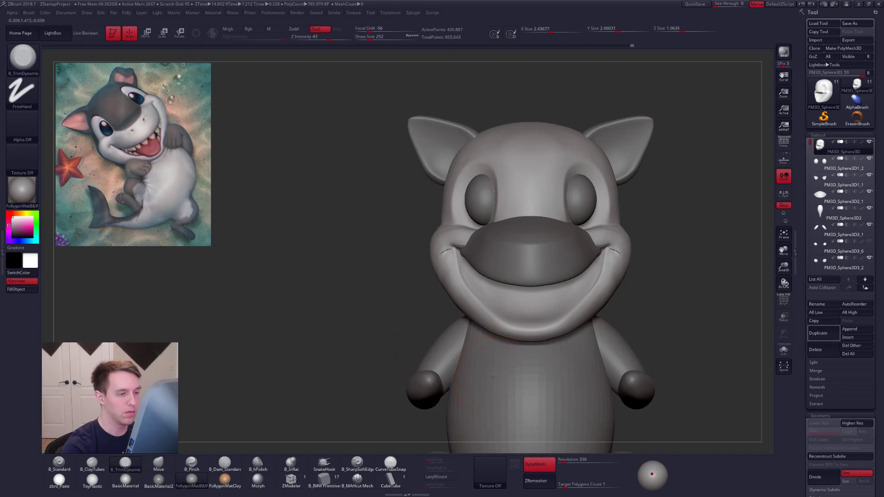
{"action": "right_click_drag", "start_coordinate": [497, 369], "coordinate": [507, 372]}
{"action": "right_click_drag", "start_coordinate": [660, 437], "coordinate": [656, 313]}
{"action": "key", "text": "alt+s"}
{"action": "right_click_drag", "start_coordinate": [465, 310], "coordinate": [511, 302]}
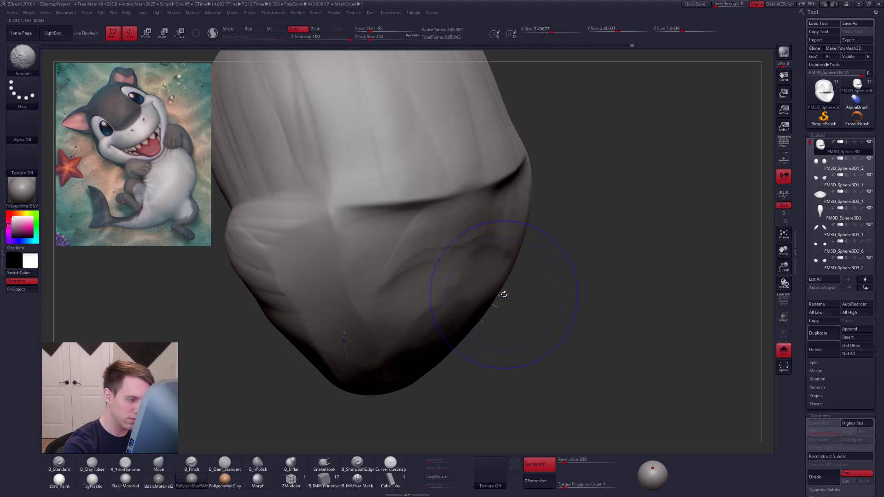
Step: Smooth the crease across the back of the head and flatten the area with the TrimDynamic brush at draw size 306
{"action": "key", "text": "ctrl+shift"}
{"action": "mouse_move", "coordinate": [477, 350]}
{"action": "left_mouse_down", "text": "ctrl+alt+shift"}
{"action": "mouse_move", "coordinate": [582, 296]}
{"action": "mouse_move", "coordinate": [545, 288]}
{"action": "mouse_move", "coordinate": [591, 261]}
{"action": "mouse_move", "coordinate": [541, 272]}
{"action": "mouse_move", "coordinate": [485, 316]}
{"action": "mouse_move", "coordinate": [510, 309]}
{"action": "left_mouse_up", "text": "ctrl+alt+shift"}
{"action": "key", "text": "ctrl+shift+f"}
{"action": "left_click", "coordinate": [561, 292]}
{"action": "left_click_drag", "start_coordinate": [585, 294], "coordinate": [515, 299]}
{"action": "left_click_drag", "start_coordinate": [514, 363], "coordinate": [502, 340]}
{"action": "left_click_drag", "start_coordinate": [517, 249], "coordinate": [520, 221]}
{"action": "mouse_move", "coordinate": [584, 313]}
{"action": "left_mouse_down"}
{"action": "mouse_move", "coordinate": [622, 294]}
{"action": "mouse_move", "coordinate": [607, 258]}
{"action": "left_mouse_up"}
{"action": "key", "text": "space"}
{"action": "left_click_drag", "start_coordinate": [506, 271], "coordinate": [508, 270]}
{"action": "left_click_drag", "start_coordinate": [598, 299], "coordinate": [557, 295]}
{"action": "mouse_move", "coordinate": [478, 290]}
{"action": "left_mouse_down"}
{"action": "mouse_move", "coordinate": [444, 260]}
{"action": "mouse_move", "coordinate": [469, 262]}
{"action": "mouse_move", "coordinate": [465, 251]}
{"action": "mouse_move", "coordinate": [444, 271]}
{"action": "left_mouse_up"}
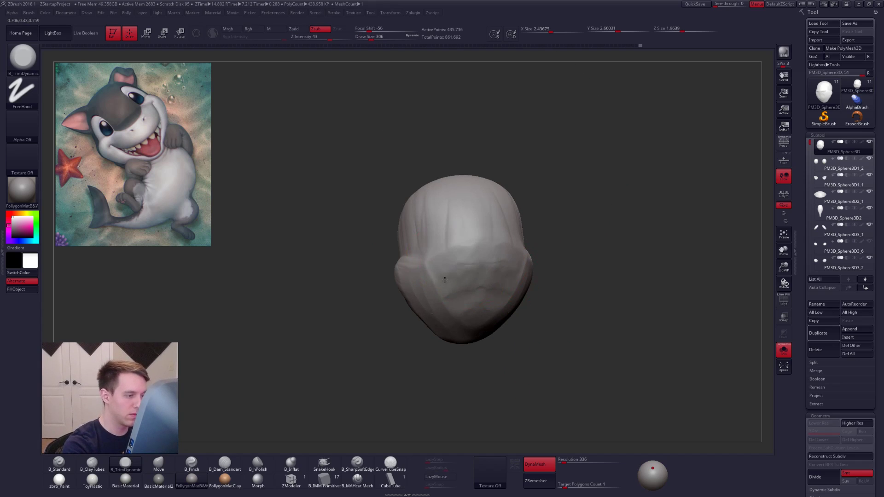
{"action": "left_click_drag", "start_coordinate": [552, 315], "coordinate": [612, 307]}
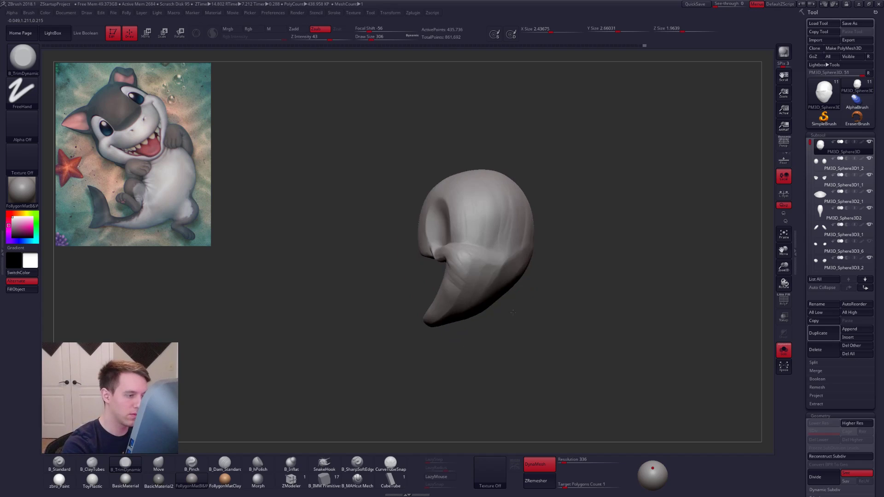
Step: Show the full character and reshape the back of the head above the neck with the Move brush
{"action": "key", "text": "shift+s"}
{"action": "key", "text": "b"}
{"action": "key", "text": "m"}
{"action": "key", "text": "v"}
{"action": "key", "text": "space"}
{"action": "left_click_drag", "start_coordinate": [498, 306], "coordinate": [501, 306]}
{"action": "left_click_drag", "start_coordinate": [557, 308], "coordinate": [504, 298]}
{"action": "key", "text": "2"}
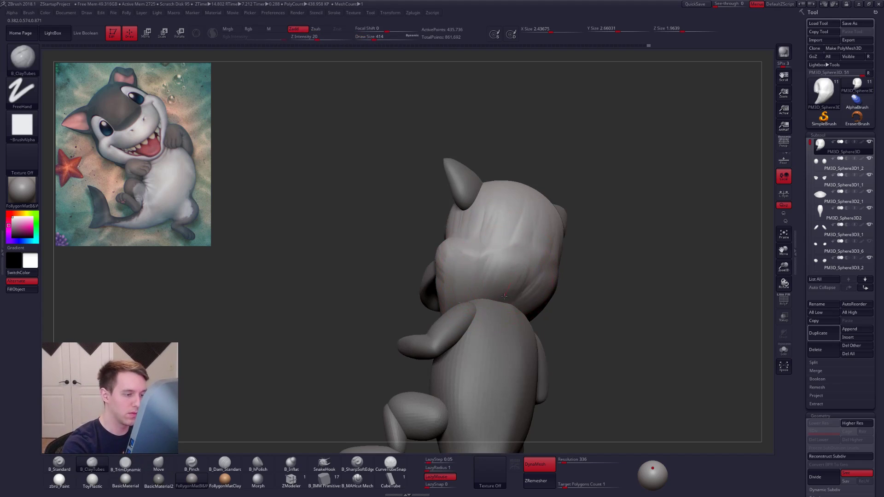
{"action": "right_click_drag", "start_coordinate": [506, 309], "coordinate": [483, 307], "text": "shift"}
{"action": "key", "text": "b"}
{"action": "key", "text": "m"}
{"action": "key", "text": "v"}
{"action": "left_click_drag", "start_coordinate": [511, 299], "coordinate": [510, 316]}
{"action": "right_click_drag", "start_coordinate": [510, 315], "coordinate": [517, 312], "text": "shift"}
Step: Set the Move brush's draw size to 576 and combine all the character's parts into a TPose mesh
{"action": "key", "text": "space"}
{"action": "left_click_drag", "start_coordinate": [518, 311], "coordinate": [516, 312]}
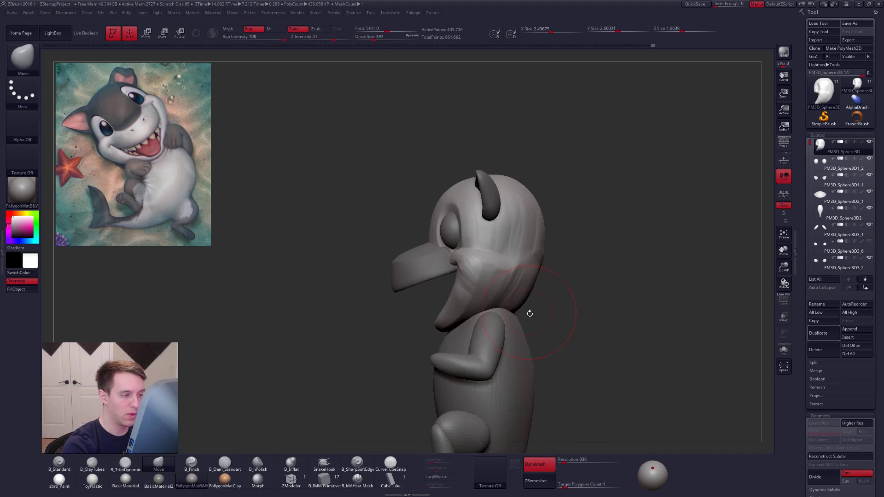
{"action": "right_click_drag", "start_coordinate": [528, 310], "coordinate": [520, 292], "text": "alt"}
{"action": "key", "text": "space"}
{"action": "left_click_drag", "start_coordinate": [488, 304], "coordinate": [492, 305]}
{"action": "mouse_move", "coordinate": [478, 296]}
{"action": "right_mouse_down", "text": "ctrl"}
{"action": "mouse_move", "coordinate": [501, 300]}
{"action": "mouse_move", "coordinate": [526, 290]}
{"action": "mouse_move", "coordinate": [532, 245]}
{"action": "right_mouse_up", "text": "ctrl"}
{"action": "key", "text": "ctrl+shift+f"}
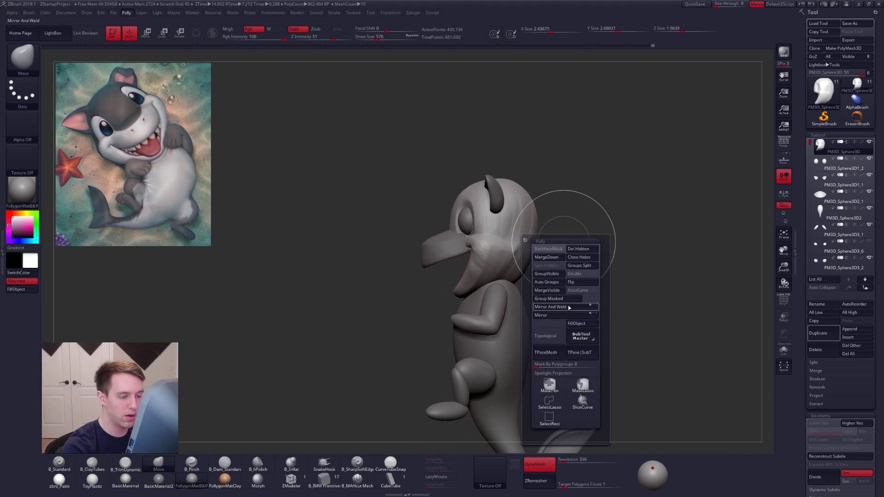
{"action": "left_click", "coordinate": [552, 353]}
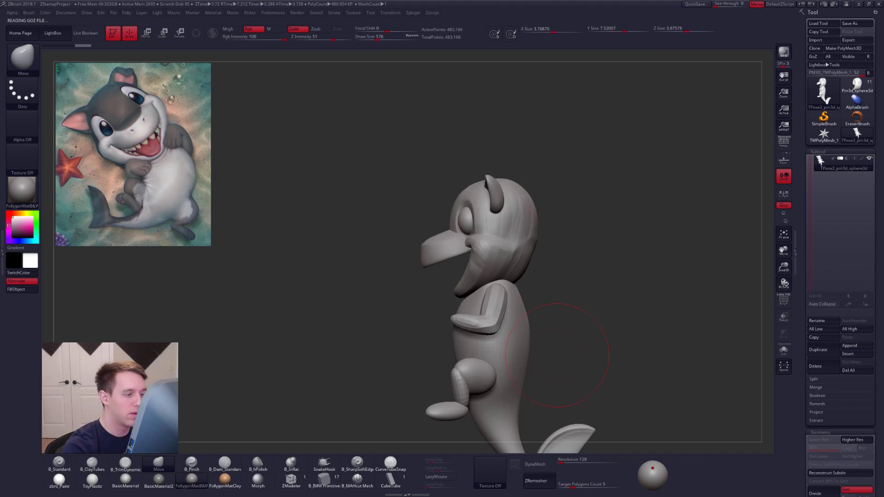
Step: Mask the head with its ears, eyes and snout on the TPose mesh, leaving the body unmasked
{"action": "mouse_move", "coordinate": [497, 256]}
{"action": "right_mouse_down"}
{"action": "mouse_move", "coordinate": [524, 257]}
{"action": "mouse_move", "coordinate": [497, 260]}
{"action": "right_mouse_up"}
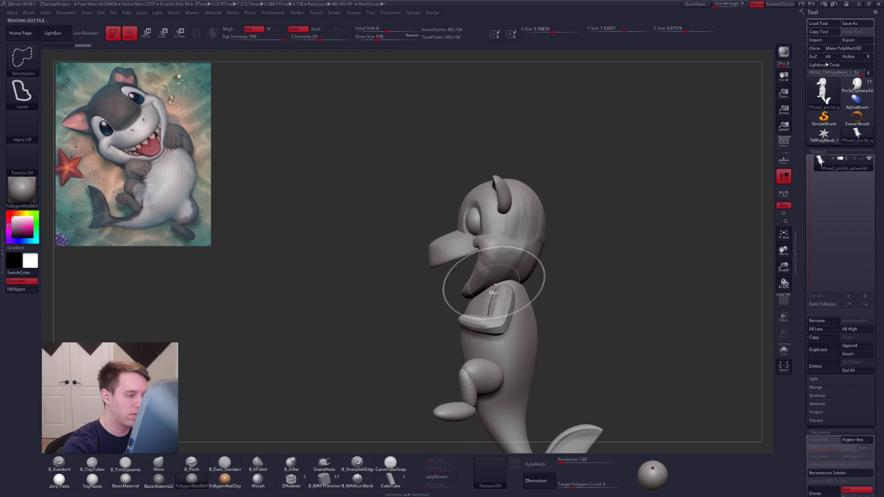
{"action": "left_click", "coordinate": [504, 301], "text": "ctrl+shift"}
{"action": "left_click_drag", "start_coordinate": [538, 288], "coordinate": [539, 291], "text": "ctrl+shift"}
{"action": "left_click", "coordinate": [521, 307], "text": "ctrl+shift"}
{"action": "right_click_drag", "start_coordinate": [521, 328], "coordinate": [512, 265], "text": "ctrl"}
{"action": "left_click_drag", "start_coordinate": [517, 275], "coordinate": [621, 312], "text": "ctrl+alt+shift"}
{"action": "left_click", "coordinate": [621, 311], "text": "ctrl+shift"}
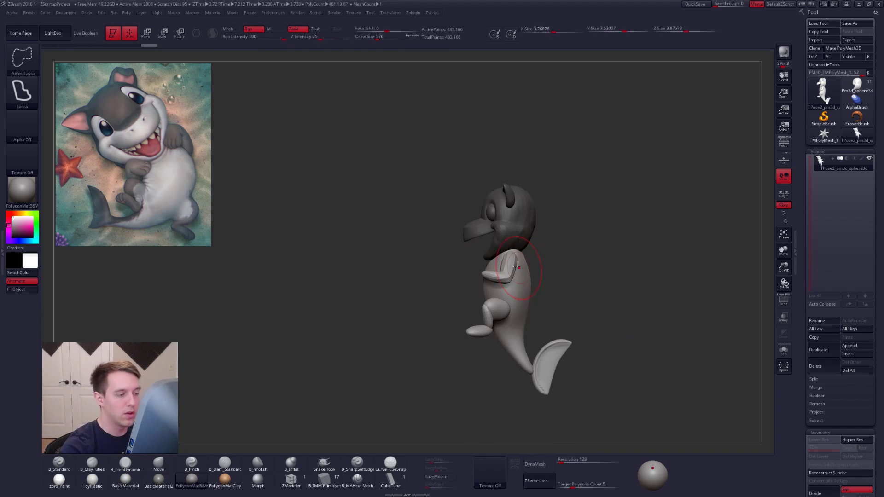
Step: Shift the unmasked body backward beneath the head with a Transpose move line and set the Move brush's draw size to 482
{"action": "key", "text": "w"}
{"action": "mouse_move", "coordinate": [514, 285]}
{"action": "left_mouse_down", "text": "shift"}
{"action": "mouse_move", "coordinate": [576, 285]}
{"action": "mouse_move", "coordinate": [555, 286]}
{"action": "left_mouse_up", "text": "shift"}
{"action": "key", "text": "q"}
{"action": "mouse_move", "coordinate": [536, 239]}
{"action": "right_mouse_down", "text": "shift"}
{"action": "mouse_move", "coordinate": [521, 250]}
{"action": "mouse_move", "coordinate": [541, 237]}
{"action": "right_mouse_up", "text": "shift"}
{"action": "key", "text": "s"}
{"action": "left_click_drag", "start_coordinate": [539, 238], "coordinate": [532, 240]}
{"action": "right_click_drag", "start_coordinate": [531, 241], "coordinate": [538, 283], "text": "alt"}
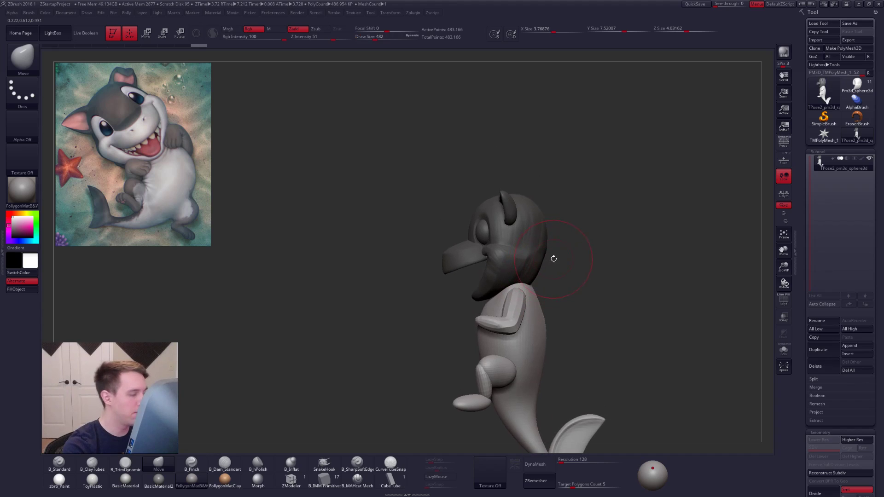
Step: Invert the mask to free the head, adjust the head over the masked body, and set the Move brush's draw size to 556
{"action": "left_click", "coordinate": [554, 259], "text": "ctrl"}
{"action": "key", "text": "r"}
{"action": "left_click_drag", "start_coordinate": [506, 253], "coordinate": [587, 253], "text": "shift"}
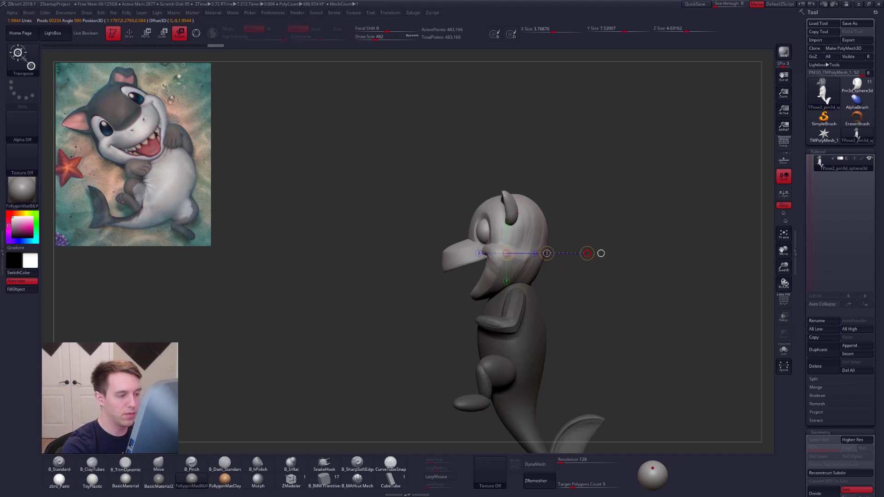
{"action": "key", "text": "q"}
{"action": "mouse_move", "coordinate": [601, 253]}
{"action": "left_mouse_down"}
{"action": "mouse_move", "coordinate": [567, 270]}
{"action": "mouse_move", "coordinate": [600, 272]}
{"action": "mouse_move", "coordinate": [590, 278]}
{"action": "left_mouse_up"}
{"action": "right_click_drag", "start_coordinate": [590, 277], "coordinate": [570, 286], "text": "ctrl"}
{"action": "key", "text": "space"}
{"action": "mouse_move", "coordinate": [558, 275]}
{"action": "left_mouse_down"}
{"action": "mouse_move", "coordinate": [495, 286]}
{"action": "mouse_move", "coordinate": [543, 266]}
{"action": "left_mouse_up"}
{"action": "key", "text": "space"}
{"action": "left_click_drag", "start_coordinate": [545, 227], "coordinate": [551, 227]}
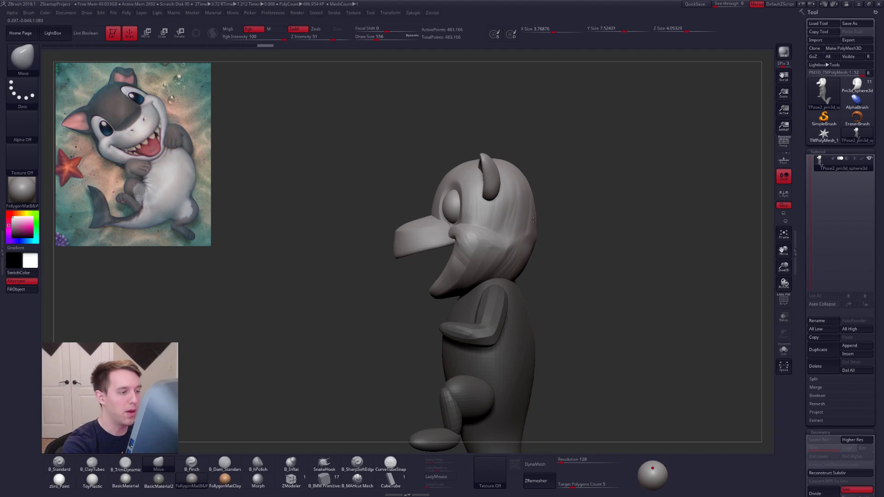
Step: Refine the head's silhouette from the front, back and side with the Move brush at draw sizes 306 and 447
{"action": "right_click_drag", "start_coordinate": [492, 268], "coordinate": [514, 260]}
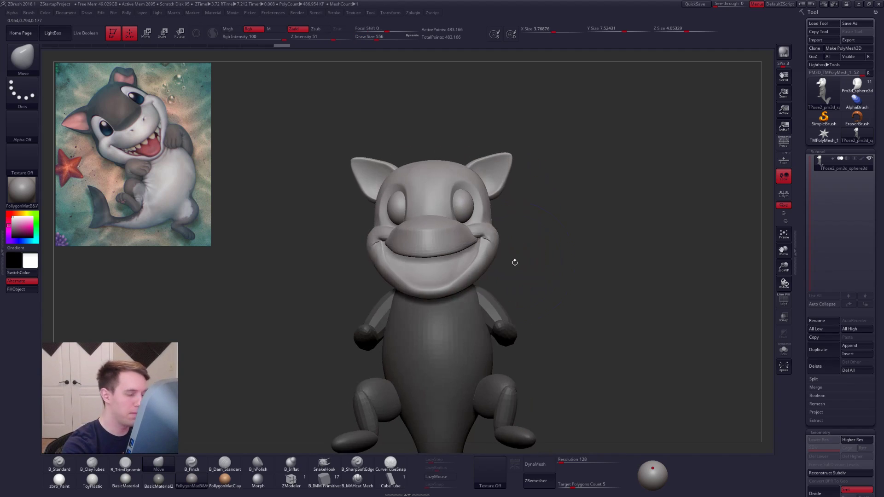
{"action": "key", "text": "space"}
{"action": "left_click_drag", "start_coordinate": [512, 261], "coordinate": [508, 260]}
{"action": "right_click_drag", "start_coordinate": [476, 258], "coordinate": [509, 268]}
{"action": "key", "text": "space"}
{"action": "left_click_drag", "start_coordinate": [509, 268], "coordinate": [505, 268]}
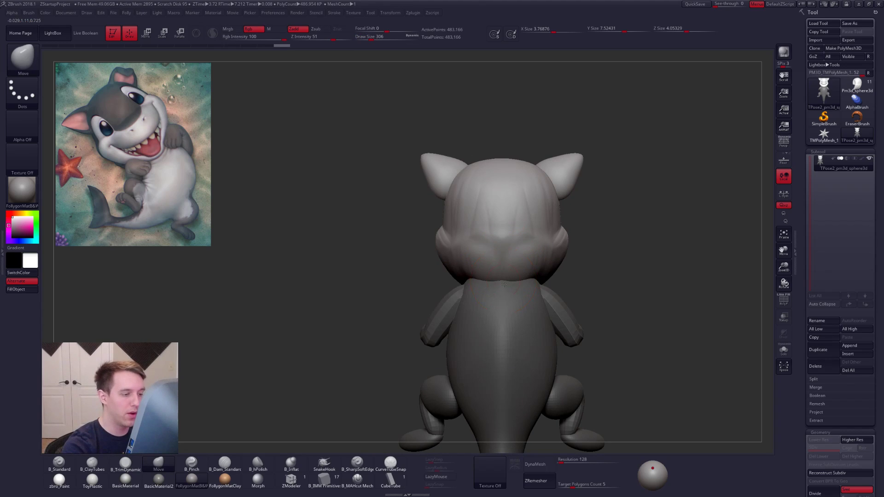
{"action": "right_click_drag", "start_coordinate": [512, 302], "coordinate": [529, 300]}
{"action": "key", "text": "space"}
{"action": "left_click_drag", "start_coordinate": [503, 295], "coordinate": [506, 295]}
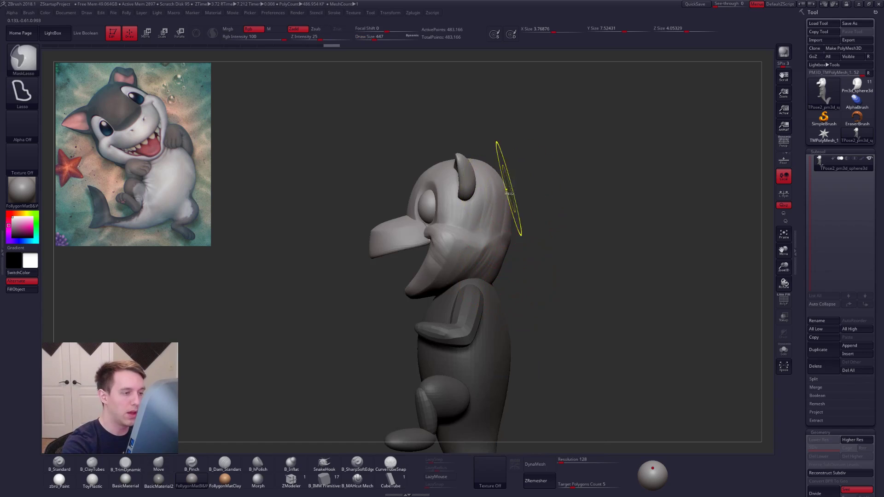
Step: Clear the mask on the TPose mesh and transfer the adjusted pose back to the character's separate subtools
{"action": "mouse_move", "coordinate": [510, 191]}
{"action": "left_mouse_down", "text": "ctrl"}
{"action": "mouse_move", "coordinate": [602, 403]}
{"action": "mouse_move", "coordinate": [639, 374]}
{"action": "left_mouse_up", "text": "ctrl"}
{"action": "right_click_drag", "start_coordinate": [589, 312], "coordinate": [581, 294], "text": "ctrl"}
{"action": "left_click_drag", "start_coordinate": [579, 309], "coordinate": [580, 307], "text": "ctrl"}
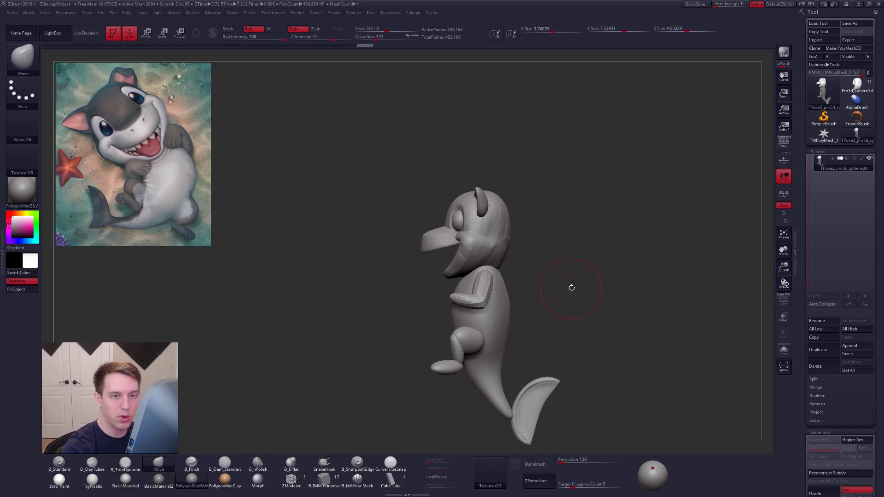
{"action": "right_click_drag", "start_coordinate": [568, 288], "coordinate": [594, 279]}
{"action": "key", "text": "ctrl+space"}
{"action": "left_click", "coordinate": [612, 388]}
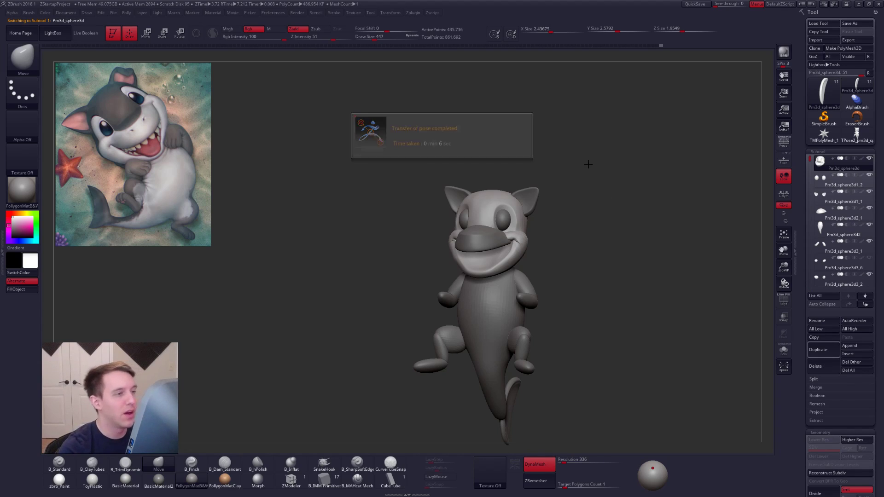
Step: Set the Move brush's draw size to 292 and quick save the project
{"action": "mouse_move", "coordinate": [539, 130]}
{"action": "left_mouse_down", "text": "alt"}
{"action": "mouse_move", "coordinate": [549, 184]}
{"action": "mouse_move", "coordinate": [543, 153]}
{"action": "left_mouse_up", "text": "alt"}
{"action": "key", "text": "space"}
{"action": "left_click", "coordinate": [553, 160]}
{"action": "key", "text": "ctrl+shift+space"}
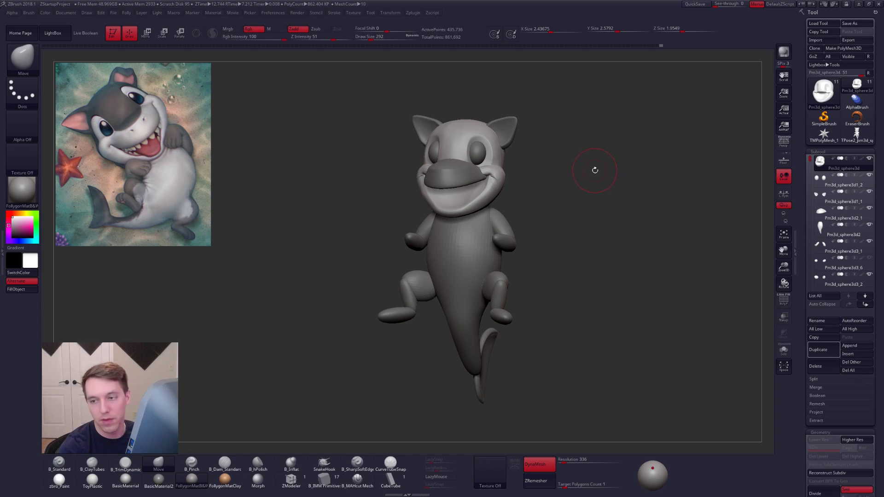
{"action": "left_click_drag", "start_coordinate": [584, 171], "coordinate": [560, 154]}
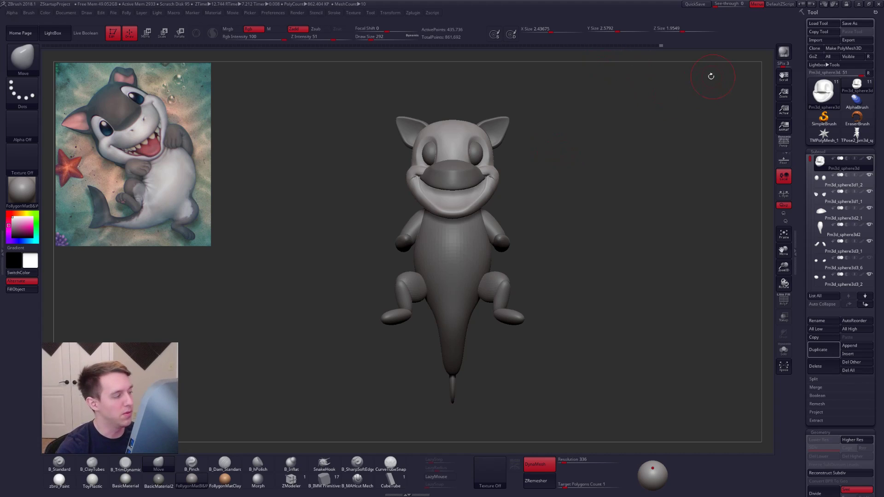
{"action": "left_click", "coordinate": [695, 4]}
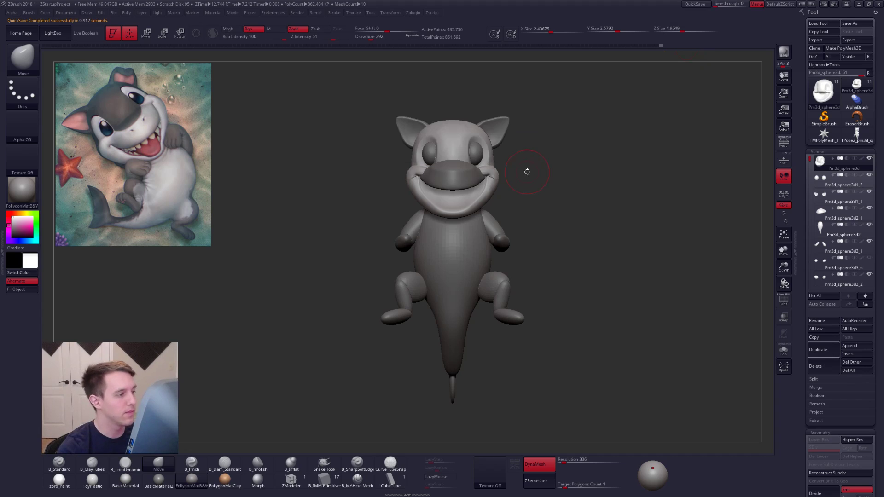
Step: Reshape the mouth corners on the head with the Move brush at draw size 130 and smooth the cheek crease
{"action": "mouse_move", "coordinate": [512, 202]}
{"action": "left_mouse_down", "text": "alt"}
{"action": "mouse_move", "coordinate": [555, 261]}
{"action": "mouse_move", "coordinate": [552, 239]}
{"action": "left_mouse_up", "text": "alt"}
{"action": "key", "text": "space"}
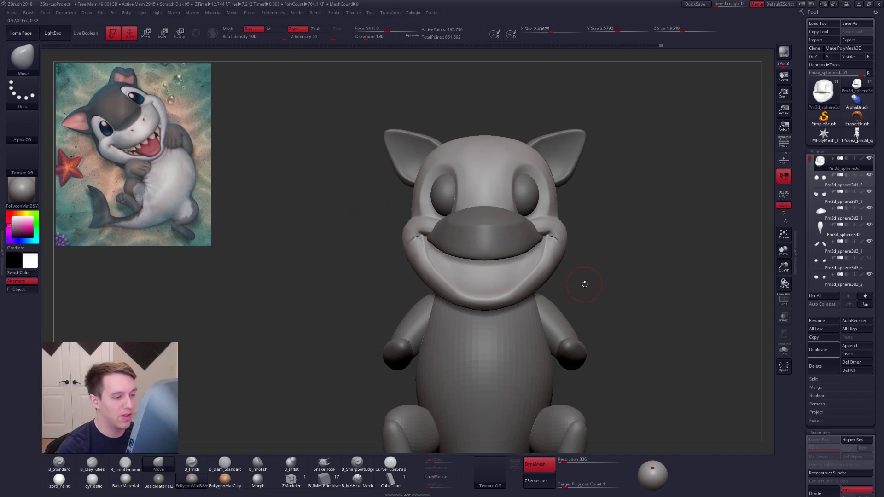
{"action": "key", "text": "alt+s"}
{"action": "key", "text": "shift+f"}
{"action": "key", "text": "shift+f"}
{"action": "left_click_drag", "start_coordinate": [392, 260], "coordinate": [412, 258]}
{"action": "right_click_drag", "start_coordinate": [433, 247], "coordinate": [482, 305], "text": "alt"}
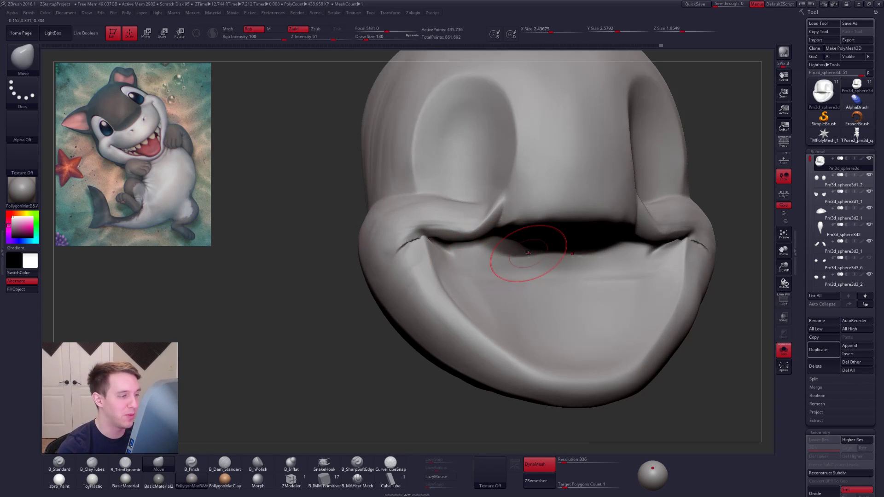
{"action": "key", "text": "alt+s"}
{"action": "right_click_drag", "start_coordinate": [490, 222], "coordinate": [541, 224]}
{"action": "left_click_drag", "start_coordinate": [400, 251], "coordinate": [404, 249], "text": "shift"}
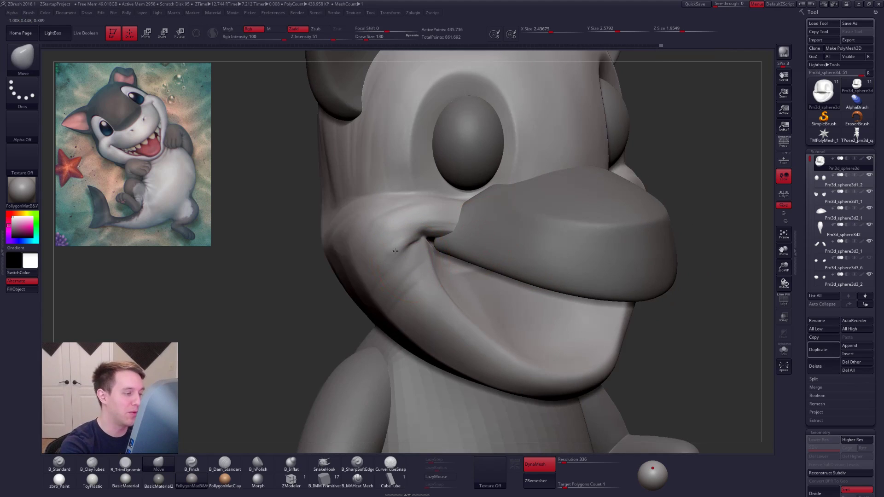
Step: Build up the cheeks around the mouth corners with the ClayTubes brush at draw size 121 and isolate the head
{"action": "right_click_drag", "start_coordinate": [412, 264], "coordinate": [411, 253], "text": "ctrl"}
{"action": "key", "text": "space"}
{"action": "left_click_drag", "start_coordinate": [414, 265], "coordinate": [411, 264]}
{"action": "key", "text": "2"}
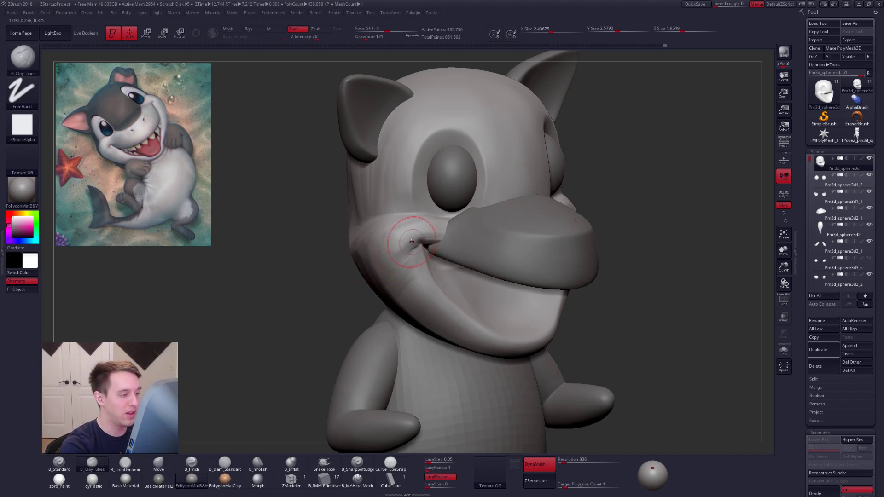
{"action": "right_click_drag", "start_coordinate": [445, 232], "coordinate": [475, 257], "text": "alt"}
{"action": "key", "text": "space"}
{"action": "left_click_drag", "start_coordinate": [470, 265], "coordinate": [474, 265]}
{"action": "key", "text": "alt+s"}
{"action": "mouse_move", "coordinate": [474, 268]}
{"action": "right_mouse_down"}
{"action": "mouse_move", "coordinate": [555, 280]}
{"action": "mouse_move", "coordinate": [478, 281]}
{"action": "right_mouse_up"}
{"action": "mouse_move", "coordinate": [570, 265]}
{"action": "right_mouse_down"}
{"action": "mouse_move", "coordinate": [581, 267]}
{"action": "mouse_move", "coordinate": [570, 272]}
{"action": "right_mouse_up"}
{"action": "key", "text": "space"}
{"action": "left_click_drag", "start_coordinate": [570, 267], "coordinate": [568, 264]}
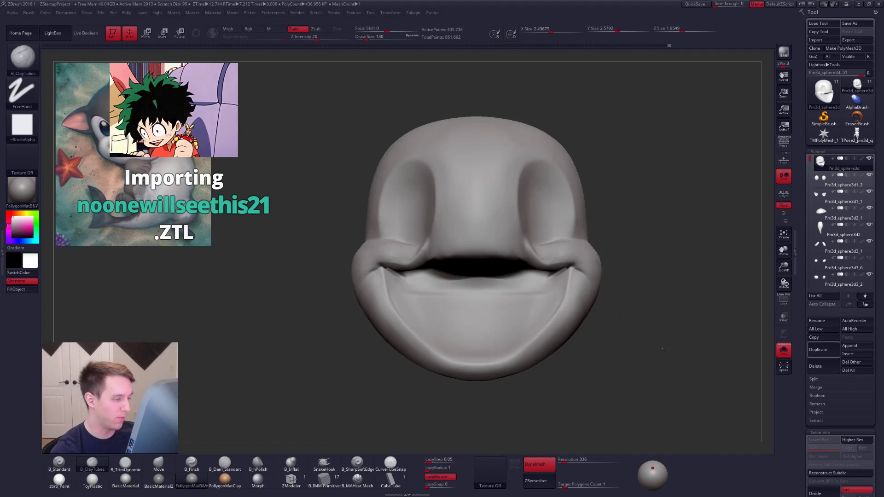
Step: Sculpt the inner mouth corners and cheeks with the ClayTubes brush at draw sizes 113 and 67
{"action": "mouse_move", "coordinate": [640, 295]}
{"action": "left_mouse_down"}
{"action": "mouse_move", "coordinate": [569, 276]}
{"action": "mouse_move", "coordinate": [572, 237]}
{"action": "mouse_move", "coordinate": [559, 256]}
{"action": "left_mouse_up"}
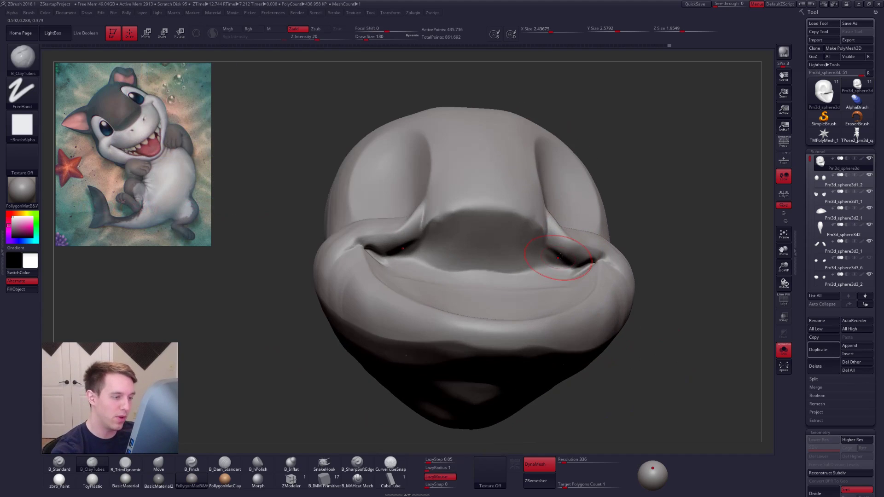
{"action": "right_click_drag", "start_coordinate": [558, 256], "coordinate": [572, 265]}
{"action": "key", "text": "space"}
{"action": "left_click_drag", "start_coordinate": [573, 272], "coordinate": [569, 271]}
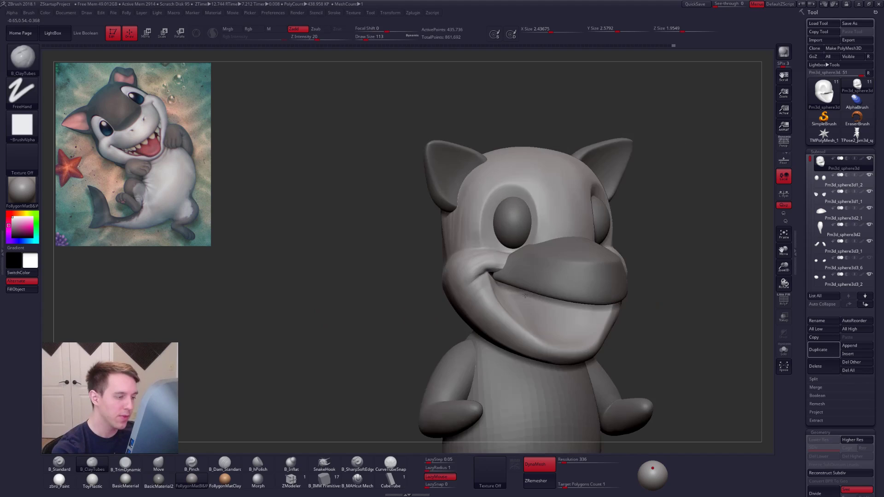
{"action": "right_click_drag", "start_coordinate": [524, 296], "coordinate": [514, 317]}
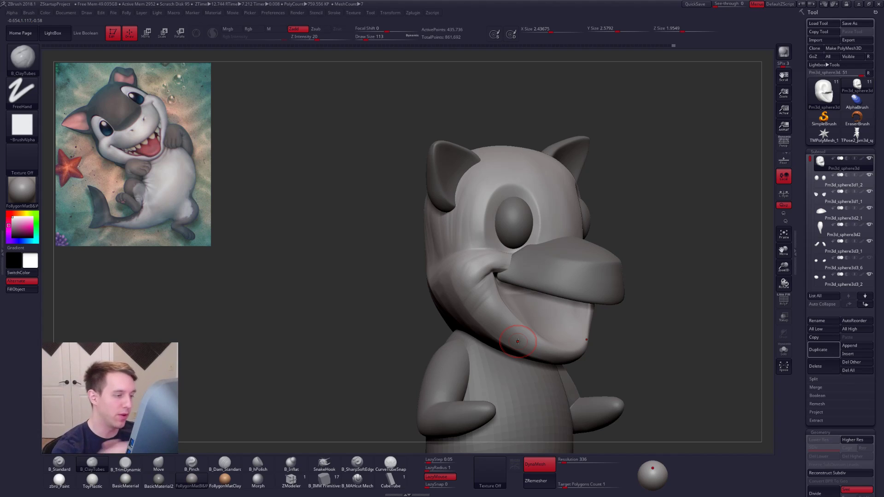
{"action": "mouse_move", "coordinate": [483, 276]}
{"action": "right_mouse_down"}
{"action": "mouse_move", "coordinate": [489, 293]}
{"action": "mouse_move", "coordinate": [449, 301]}
{"action": "mouse_move", "coordinate": [465, 322]}
{"action": "right_mouse_up"}
{"action": "key", "text": "space"}
{"action": "left_click_drag", "start_coordinate": [493, 321], "coordinate": [488, 321]}
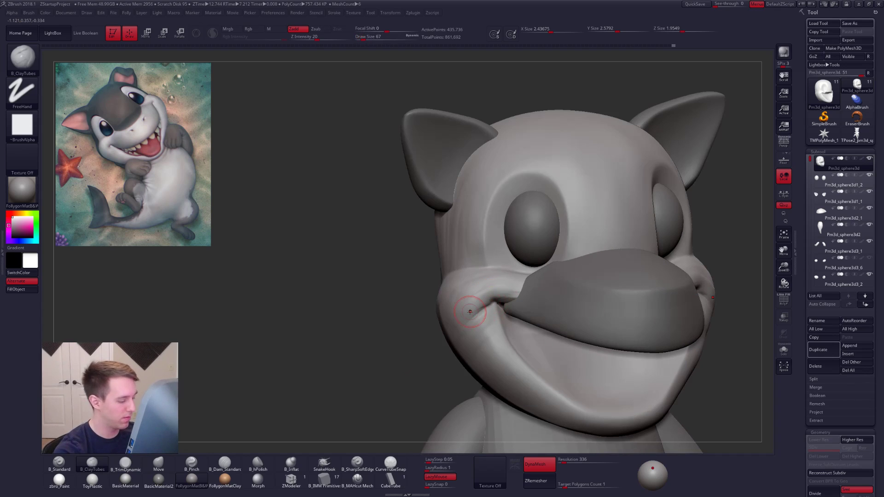
Step: Define the lip edge and crease at the mouth corner of the isolated head with the SharpSoftEdge brush
{"action": "left_click", "coordinate": [363, 469]}
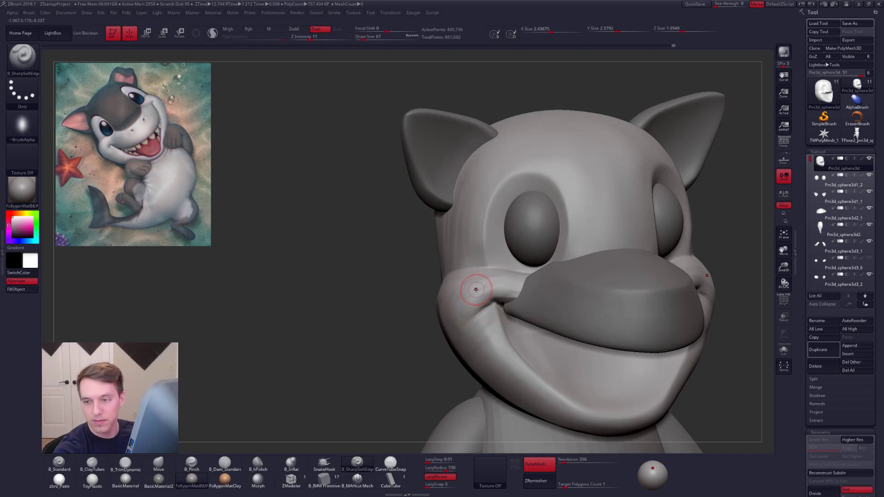
{"action": "key", "text": "shift+s"}
{"action": "right_click_drag", "start_coordinate": [482, 282], "coordinate": [489, 302], "text": "ctrl"}
{"action": "key", "text": "space"}
{"action": "left_click_drag", "start_coordinate": [489, 302], "coordinate": [494, 301]}
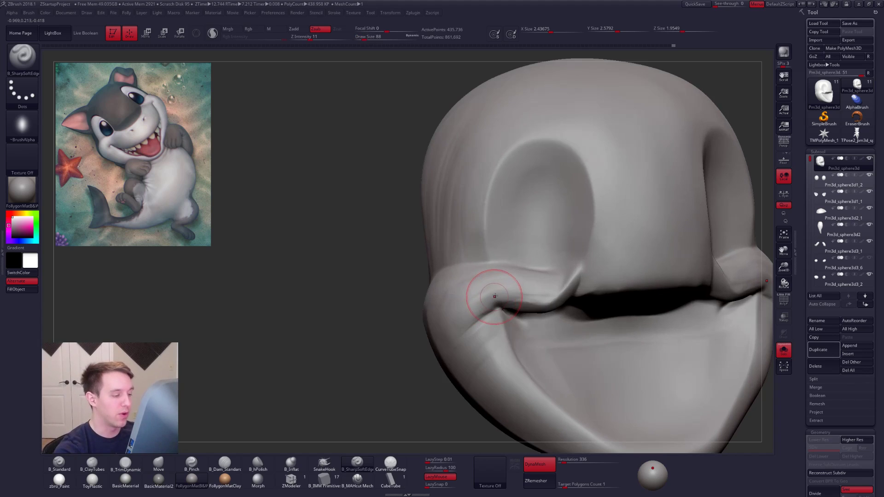
{"action": "right_click_drag", "start_coordinate": [495, 291], "coordinate": [486, 294]}
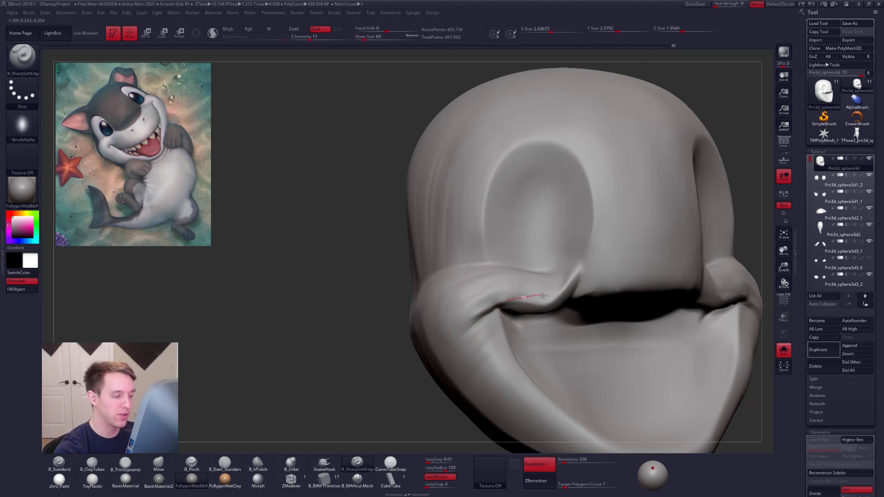
{"action": "mouse_move", "coordinate": [558, 306]}
{"action": "left_mouse_down"}
{"action": "mouse_move", "coordinate": [568, 307]}
{"action": "mouse_move", "coordinate": [485, 299]}
{"action": "left_mouse_up"}
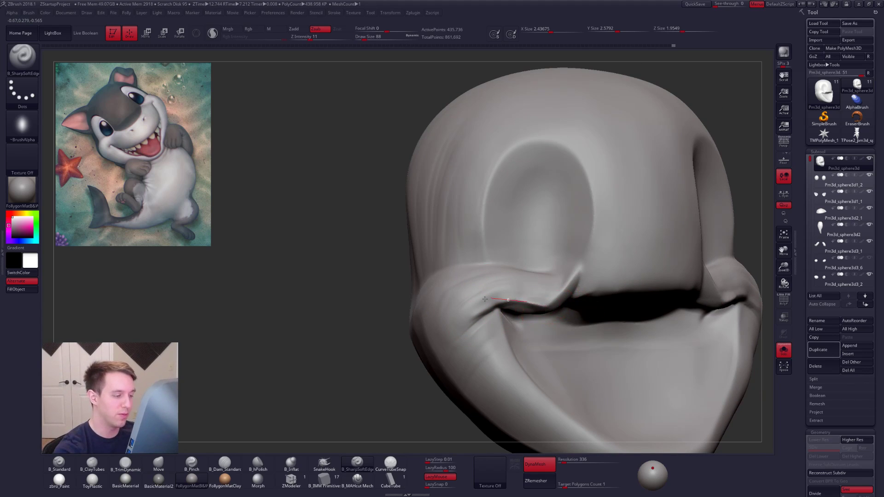
{"action": "right_click_drag", "start_coordinate": [469, 342], "coordinate": [503, 340]}
{"action": "left_click_drag", "start_coordinate": [493, 319], "coordinate": [502, 347]}
Step: Fill in the inside of the mouth corners with ClayTubes at draw size 113 and re-DynaMesh the head at resolution 336
{"action": "mouse_move", "coordinate": [518, 339]}
{"action": "right_mouse_down"}
{"action": "mouse_move", "coordinate": [490, 332]}
{"action": "mouse_move", "coordinate": [518, 308]}
{"action": "mouse_move", "coordinate": [509, 319]}
{"action": "right_mouse_up"}
{"action": "key", "text": "s"}
{"action": "left_click_drag", "start_coordinate": [509, 319], "coordinate": [513, 317]}
{"action": "key", "text": "2"}
{"action": "right_click_drag", "start_coordinate": [511, 314], "coordinate": [507, 312]}
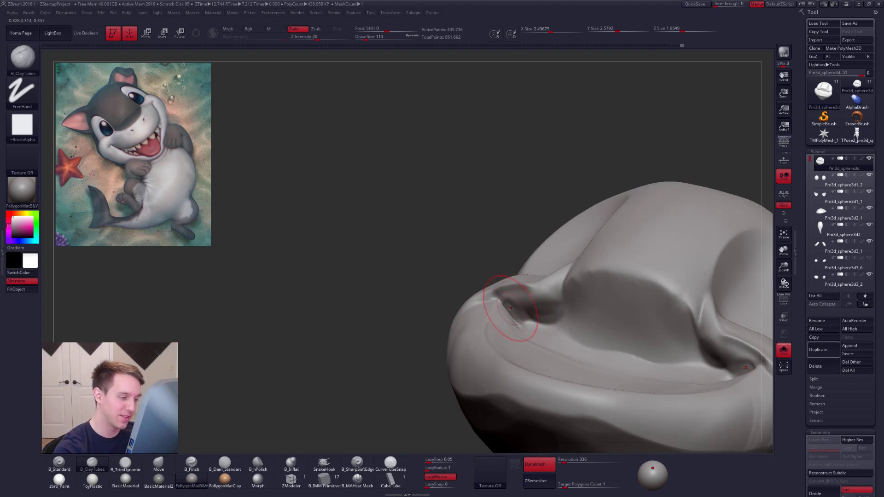
{"action": "right_click_drag", "start_coordinate": [547, 328], "coordinate": [475, 249]}
{"action": "key", "text": "ctrl"}
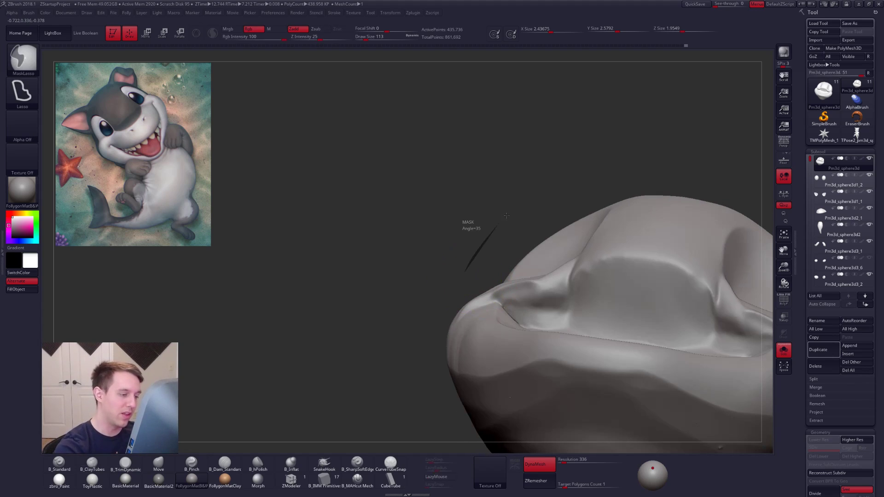
{"action": "left_click_drag", "start_coordinate": [506, 216], "coordinate": [507, 215], "text": "ctrl"}
Step: Tighten the crease at the mouth corners with the Pinch brush at draw sizes 67 and 61
{"action": "right_click_drag", "start_coordinate": [510, 308], "coordinate": [497, 359]}
{"action": "key", "text": "space"}
{"action": "left_click_drag", "start_coordinate": [514, 328], "coordinate": [529, 317]}
{"action": "mouse_move", "coordinate": [512, 329]}
{"action": "right_mouse_down"}
{"action": "mouse_move", "coordinate": [525, 307]}
{"action": "mouse_move", "coordinate": [505, 303]}
{"action": "mouse_move", "coordinate": [506, 336]}
{"action": "mouse_move", "coordinate": [489, 358]}
{"action": "right_mouse_up"}
{"action": "key", "text": "shift"}
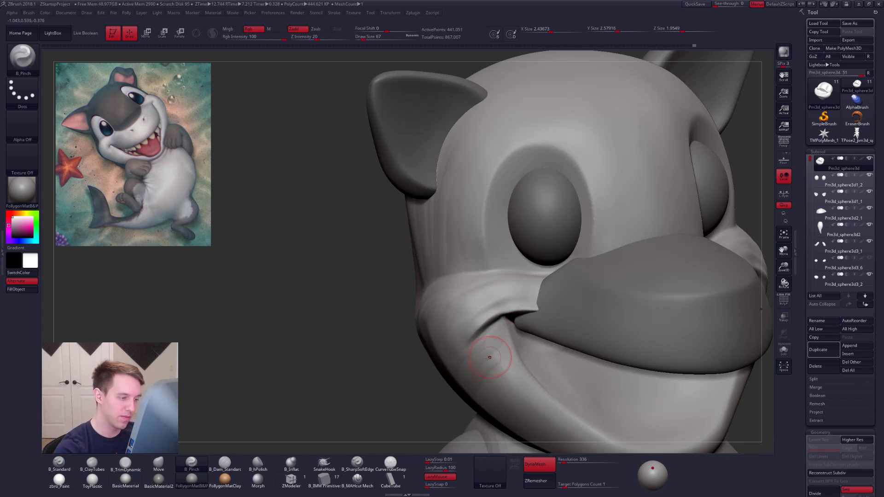
{"action": "key", "text": "space"}
{"action": "left_click_drag", "start_coordinate": [511, 322], "coordinate": [513, 322]}
{"action": "right_click_drag", "start_coordinate": [513, 322], "coordinate": [506, 329]}
{"action": "key", "text": "shift+s"}
Step: Mask the lower lip area just below the mouth corners and soften the mask's edges
{"action": "key", "text": "ctrl"}
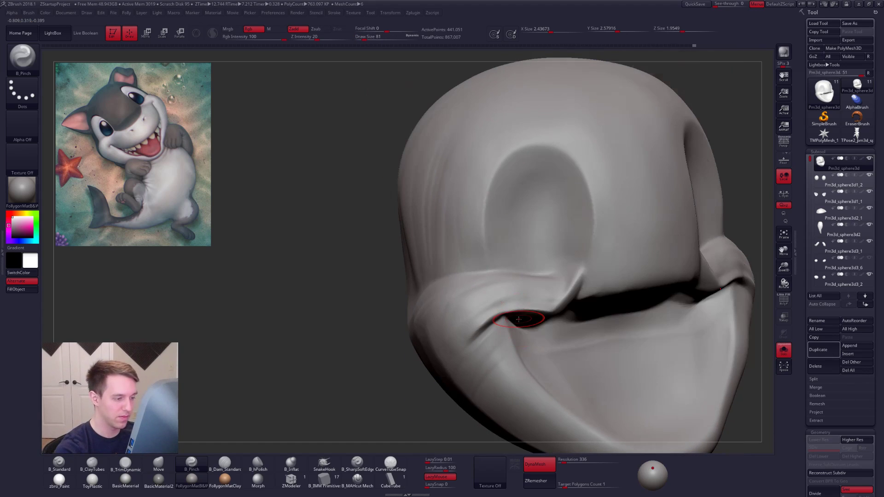
{"action": "mouse_move", "coordinate": [505, 314]}
{"action": "left_mouse_down", "text": "ctrl+alt"}
{"action": "mouse_move", "coordinate": [504, 393]}
{"action": "mouse_move", "coordinate": [564, 368]}
{"action": "mouse_move", "coordinate": [524, 312]}
{"action": "left_mouse_up", "text": "ctrl+alt"}
{"action": "key", "text": "s"}
{"action": "left_click", "coordinate": [412, 356], "text": "ctrl"}
{"action": "left_click", "coordinate": [444, 353], "text": "ctrl"}
Step: Pull the upper lip down over the masked mouth corners with the Move brush at draw sizes 252, 203 and 160
{"action": "key", "text": "space"}
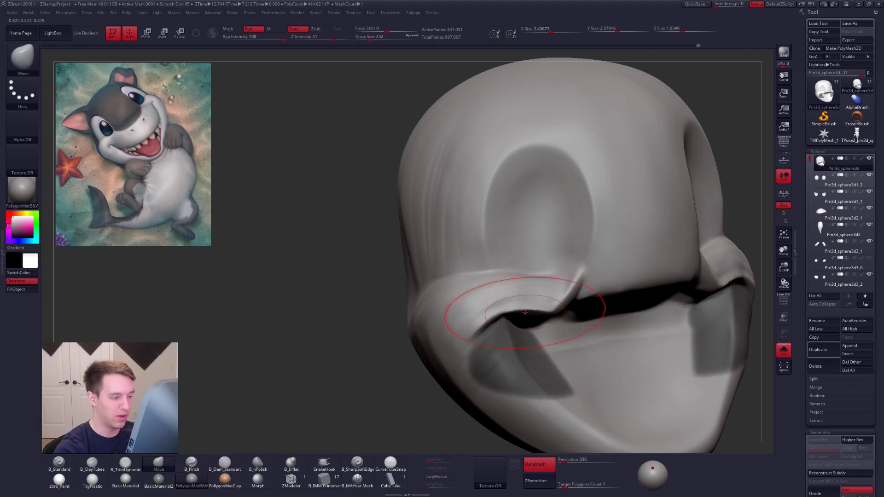
{"action": "key", "text": "shift+s"}
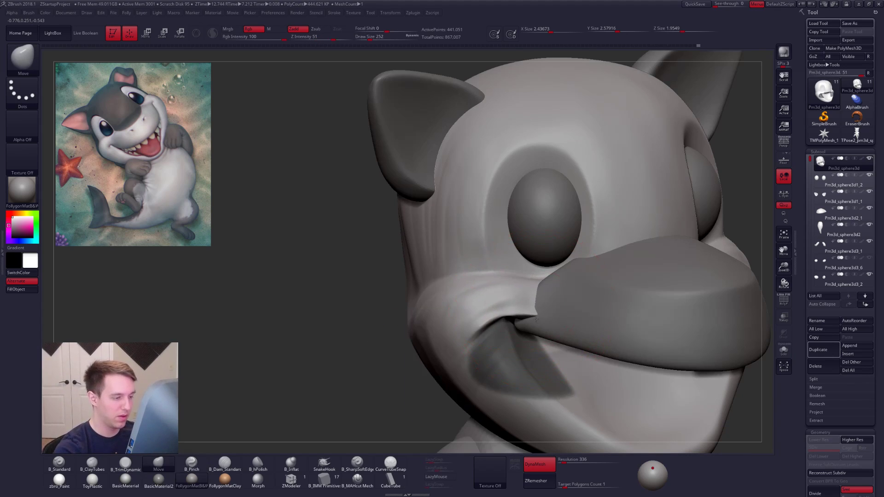
{"action": "key", "text": "bracketleft"}
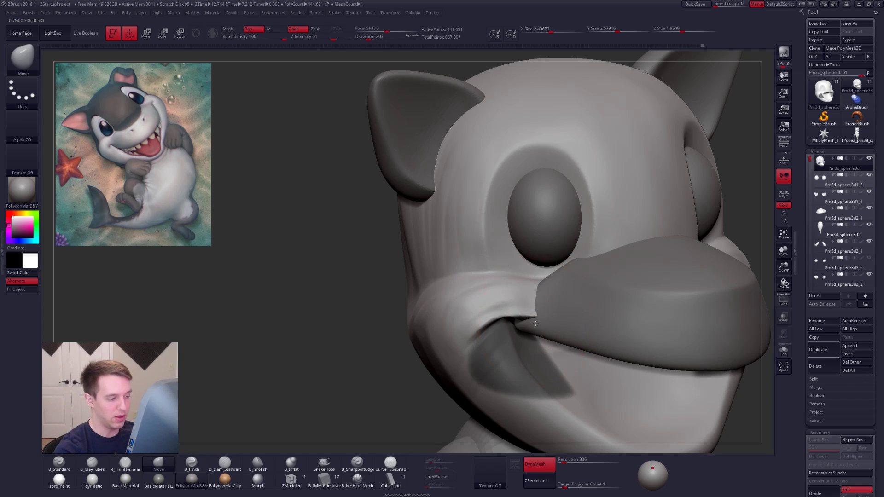
{"action": "mouse_move", "coordinate": [547, 324]}
{"action": "right_mouse_down"}
{"action": "mouse_move", "coordinate": [631, 320]}
{"action": "mouse_move", "coordinate": [533, 310]}
{"action": "right_mouse_up"}
{"action": "key", "text": "alt+s"}
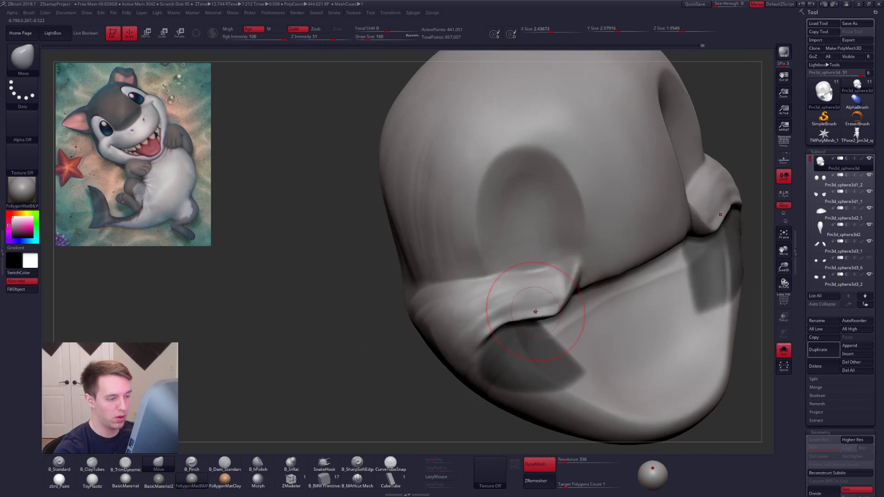
Step: Build up the upper lip fold above the mouth corners with ClayTubes at draw size 160 and show all the parts again
{"action": "key", "text": "2"}
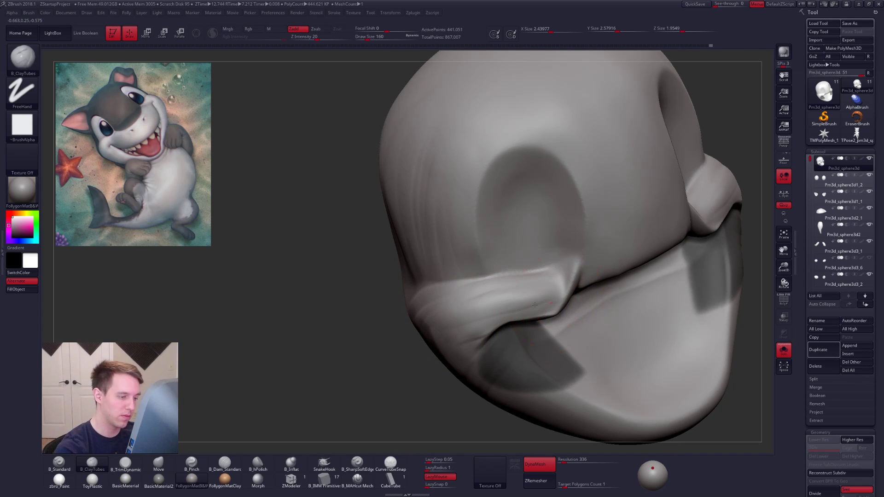
{"action": "mouse_move", "coordinate": [448, 347]}
{"action": "right_mouse_down"}
{"action": "mouse_move", "coordinate": [536, 332]}
{"action": "mouse_move", "coordinate": [541, 302]}
{"action": "mouse_move", "coordinate": [554, 324]}
{"action": "mouse_move", "coordinate": [520, 368]}
{"action": "right_mouse_up"}
{"action": "key", "text": "alt+s"}
{"action": "key", "text": "4"}
{"action": "key", "text": "space"}
{"action": "left_click", "coordinate": [552, 338]}
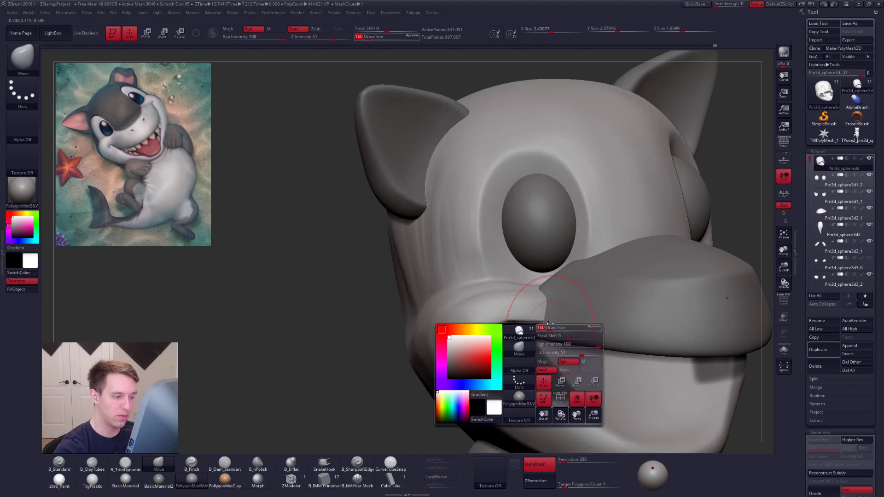
Step: Refine the shape of the mouth corners and cheeks from several angles with the Move brush at draw size 140
{"action": "mouse_move", "coordinate": [535, 332]}
{"action": "right_mouse_down", "text": "alt"}
{"action": "mouse_move", "coordinate": [516, 320]}
{"action": "mouse_move", "coordinate": [523, 361]}
{"action": "mouse_move", "coordinate": [513, 318]}
{"action": "mouse_move", "coordinate": [533, 313]}
{"action": "mouse_move", "coordinate": [510, 318]}
{"action": "mouse_move", "coordinate": [507, 308]}
{"action": "mouse_move", "coordinate": [553, 314]}
{"action": "mouse_move", "coordinate": [536, 296]}
{"action": "mouse_move", "coordinate": [545, 311]}
{"action": "mouse_move", "coordinate": [455, 317]}
{"action": "right_mouse_up", "text": "alt"}
{"action": "key", "text": "space"}
{"action": "left_click", "coordinate": [515, 313]}
{"action": "key", "text": "space"}
{"action": "left_click", "coordinate": [511, 312]}
{"action": "key", "text": "space"}
{"action": "left_click", "coordinate": [505, 308]}
{"action": "key", "text": "space"}
{"action": "left_click", "coordinate": [527, 314]}
{"action": "right_click_drag", "start_coordinate": [455, 317], "coordinate": [363, 299], "text": "alt"}
{"action": "right_click_drag", "start_coordinate": [363, 299], "coordinate": [363, 313], "text": "ctrl"}
{"action": "right_click_drag", "start_coordinate": [672, 314], "coordinate": [617, 330], "text": "ctrl"}
{"action": "mouse_move", "coordinate": [580, 299]}
{"action": "right_mouse_down"}
{"action": "mouse_move", "coordinate": [546, 290]}
{"action": "mouse_move", "coordinate": [553, 317]}
{"action": "right_mouse_up"}
Step: Select the eyeballs and shift them slightly down and outward in their sockets with the Transpose line
{"action": "left_click", "coordinate": [509, 246], "text": "alt"}
{"action": "right_click_drag", "start_coordinate": [529, 231], "coordinate": [510, 237]}
{"action": "right_click_drag", "start_coordinate": [511, 237], "coordinate": [505, 266], "text": "alt"}
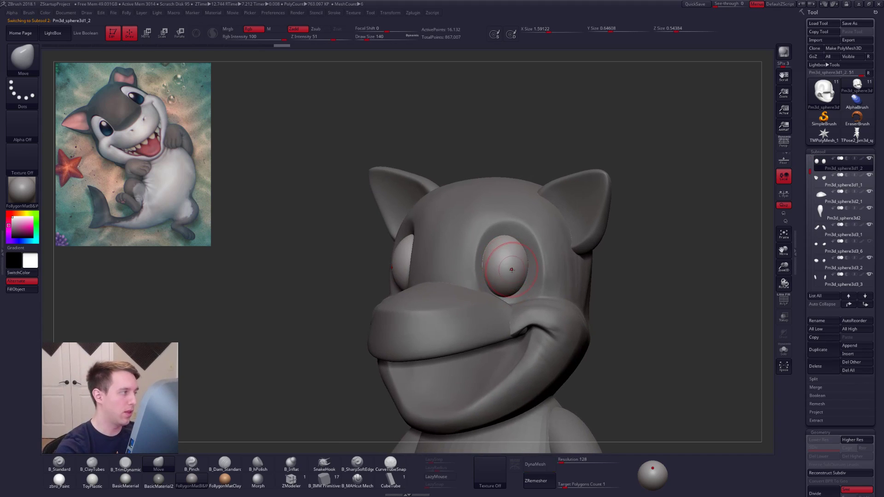
{"action": "key", "text": "w"}
{"action": "left_click_drag", "start_coordinate": [507, 292], "coordinate": [506, 339]}
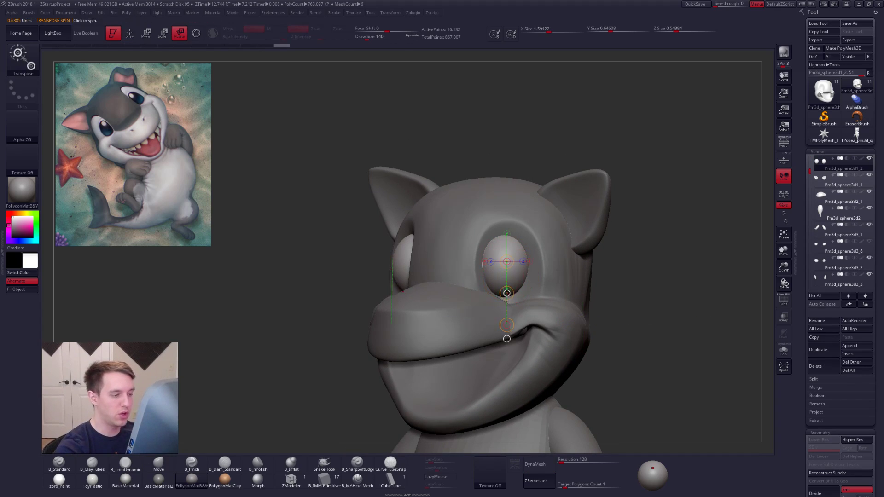
{"action": "left_click_drag", "start_coordinate": [507, 293], "coordinate": [510, 297]}
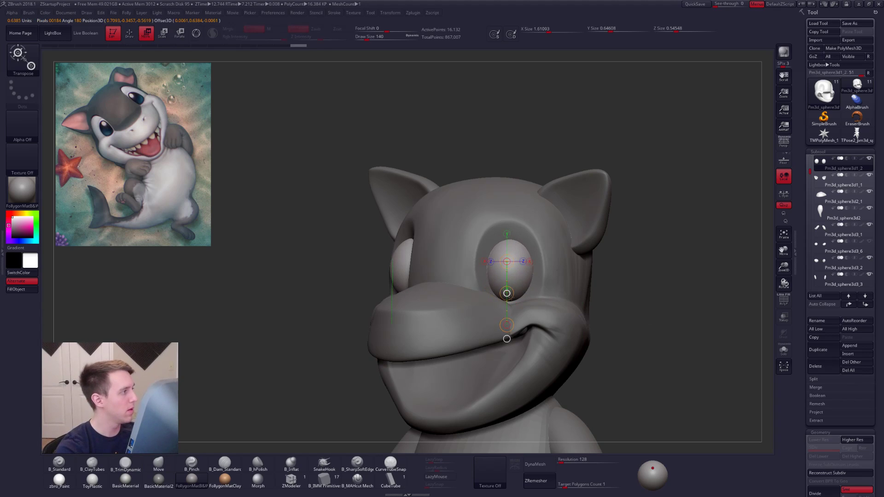
{"action": "right_click_drag", "start_coordinate": [442, 316], "coordinate": [563, 312]}
Step: Select the snout and mask its top surface, leaving the sides and front free
{"action": "left_click", "coordinate": [445, 325], "text": "alt"}
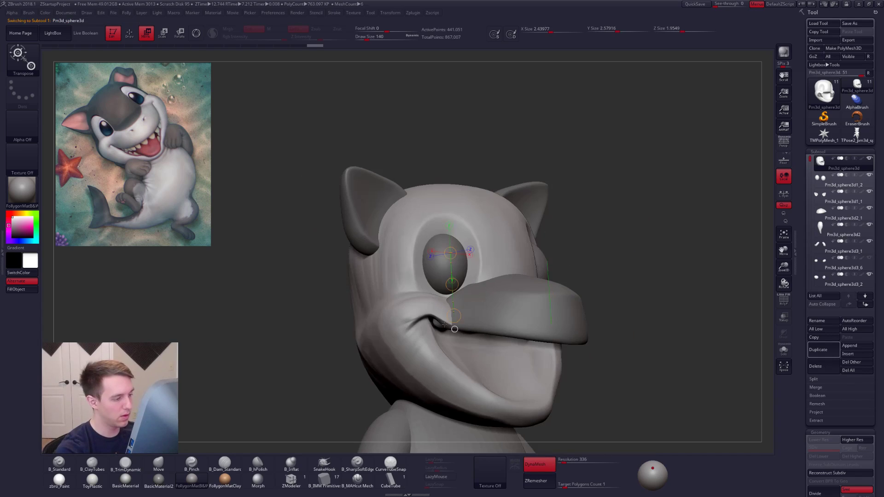
{"action": "right_click_drag", "start_coordinate": [443, 325], "coordinate": [458, 316]}
{"action": "left_click", "coordinate": [493, 316], "text": "alt"}
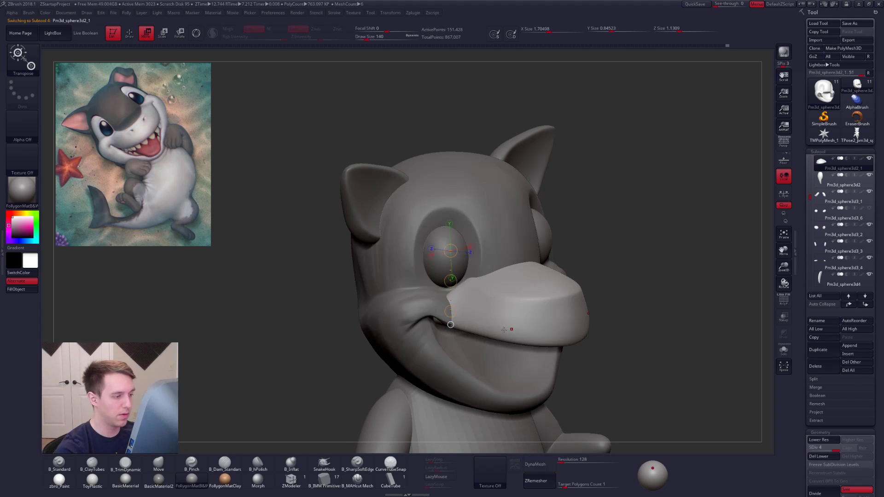
{"action": "right_click_drag", "start_coordinate": [512, 327], "coordinate": [492, 326], "text": "shift"}
{"action": "right_click_drag", "start_coordinate": [544, 327], "coordinate": [499, 312], "text": "alt"}
{"action": "left_click_drag", "start_coordinate": [524, 329], "coordinate": [649, 329]}
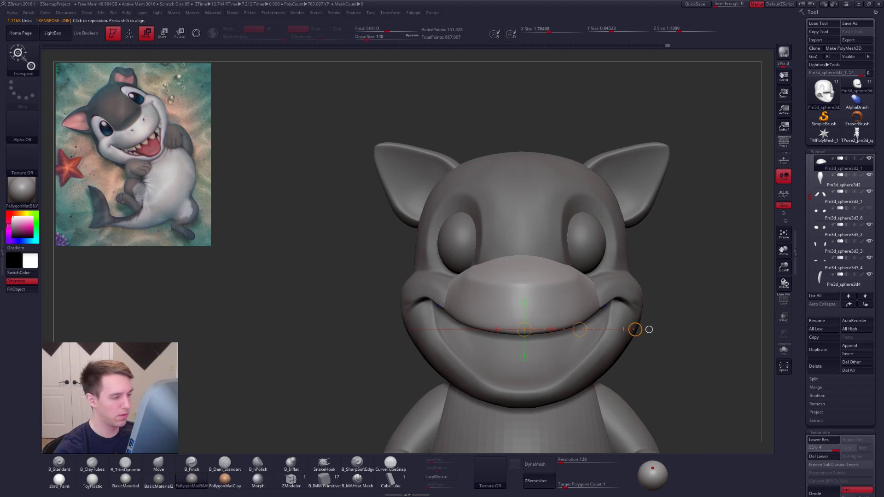
{"action": "key", "text": "q"}
{"action": "key", "text": "s"}
{"action": "left_click_drag", "start_coordinate": [423, 300], "coordinate": [428, 299]}
{"action": "right_click_drag", "start_coordinate": [433, 287], "coordinate": [483, 279]}
{"action": "left_click_drag", "start_coordinate": [458, 262], "coordinate": [472, 280], "text": "ctrl"}
{"action": "mouse_move", "coordinate": [525, 286]}
{"action": "left_mouse_down", "text": "ctrl"}
{"action": "mouse_move", "coordinate": [536, 251]}
{"action": "mouse_move", "coordinate": [511, 235]}
{"action": "left_mouse_up", "text": "ctrl"}
Step: Isolate the snout and unmask its pointed rear corners
{"action": "key", "text": "alt+s"}
{"action": "key", "text": "s"}
{"action": "left_click_drag", "start_coordinate": [432, 278], "coordinate": [443, 280]}
{"action": "key", "text": "alt+s"}
{"action": "right_click_drag", "start_coordinate": [443, 280], "coordinate": [491, 284]}
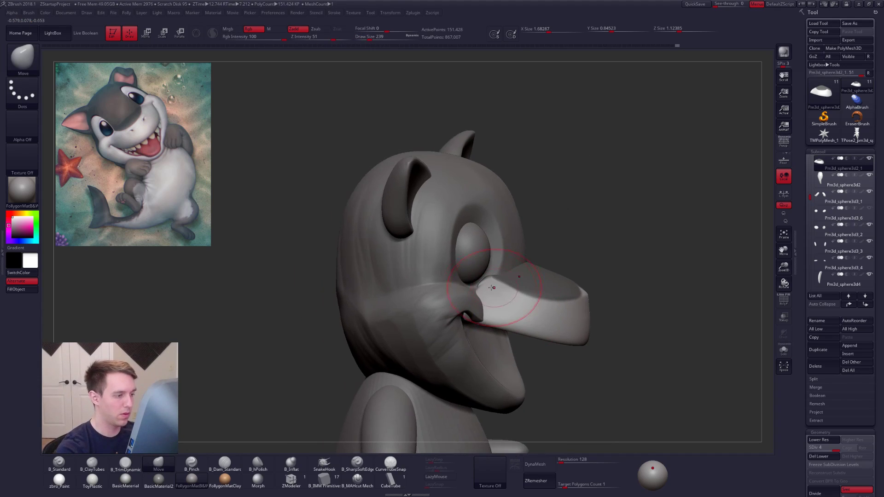
{"action": "key", "text": "alt+s"}
{"action": "key", "text": "s"}
{"action": "left_click_drag", "start_coordinate": [493, 284], "coordinate": [487, 285]}
{"action": "right_click_drag", "start_coordinate": [488, 287], "coordinate": [521, 320]}
{"action": "right_click_drag", "start_coordinate": [481, 286], "coordinate": [481, 324]}
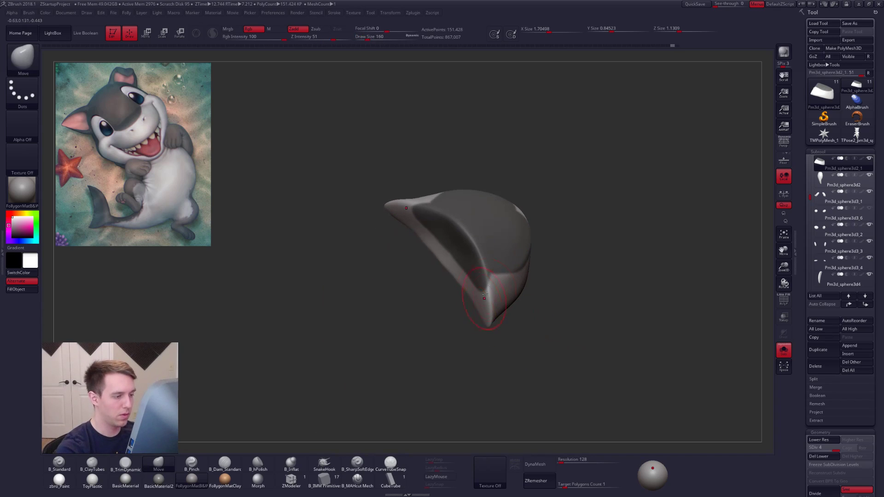
{"action": "left_click_drag", "start_coordinate": [491, 276], "coordinate": [487, 329], "text": "ctrl+alt"}
{"action": "right_click_drag", "start_coordinate": [487, 332], "coordinate": [486, 302]}
Step: Lower the snout to subdivision level 2 and reshape its rear corners with the Move brush at draw size 239
{"action": "key", "text": "s"}
{"action": "left_click_drag", "start_coordinate": [487, 302], "coordinate": [490, 301]}
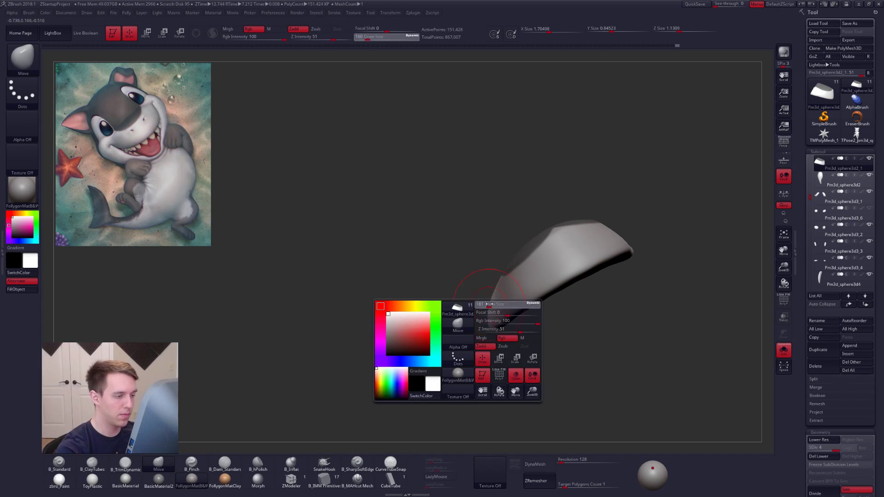
{"action": "key", "text": "shift+d"}
{"action": "key", "text": "shift+d"}
{"action": "key", "text": "alt+s"}
{"action": "mouse_move", "coordinate": [489, 302]}
{"action": "right_mouse_down"}
{"action": "mouse_move", "coordinate": [487, 283]}
{"action": "mouse_move", "coordinate": [489, 315]}
{"action": "right_mouse_up"}
{"action": "key", "text": "alt+s"}
{"action": "right_click", "coordinate": [492, 278]}
{"action": "right_click", "coordinate": [493, 315]}
{"action": "left_click_drag", "start_coordinate": [486, 315], "coordinate": [471, 322]}
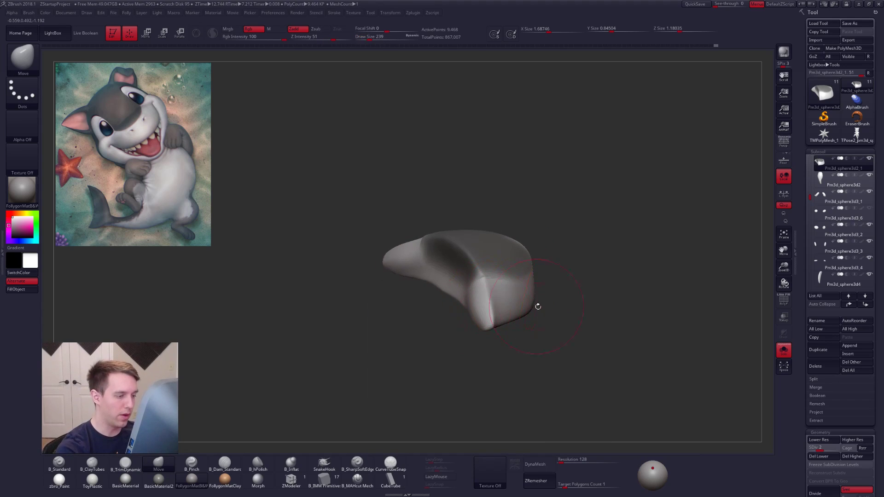
Step: Clear the mask and pull the hollow rear edge of the snout outward to fill it
{"action": "left_click_drag", "start_coordinate": [545, 304], "coordinate": [556, 315], "text": "ctrl"}
{"action": "right_click_drag", "start_coordinate": [548, 299], "coordinate": [546, 317]}
{"action": "mouse_move", "coordinate": [460, 284]}
{"action": "left_mouse_down"}
{"action": "mouse_move", "coordinate": [469, 281]}
{"action": "mouse_move", "coordinate": [445, 268]}
{"action": "mouse_move", "coordinate": [441, 278]}
{"action": "left_mouse_up"}
{"action": "mouse_move", "coordinate": [480, 298]}
{"action": "right_mouse_down"}
{"action": "mouse_move", "coordinate": [456, 294]}
{"action": "mouse_move", "coordinate": [481, 312]}
{"action": "right_mouse_up"}
{"action": "key", "text": "d"}
{"action": "key", "text": "s"}
{"action": "key", "text": "d"}
{"action": "key", "text": "5"}
{"action": "left_click_drag", "start_coordinate": [475, 225], "coordinate": [470, 191]}
{"action": "mouse_move", "coordinate": [485, 290]}
{"action": "right_mouse_down"}
{"action": "mouse_move", "coordinate": [497, 237]}
{"action": "mouse_move", "coordinate": [530, 240]}
{"action": "right_mouse_up"}
Step: Build up the hollow back of the snout with ClayTubes at draw size 150
{"action": "key", "text": "shift+s"}
{"action": "mouse_move", "coordinate": [494, 325]}
{"action": "right_mouse_down"}
{"action": "mouse_move", "coordinate": [516, 295]}
{"action": "mouse_move", "coordinate": [525, 299]}
{"action": "right_mouse_up"}
{"action": "key", "text": "shift+s"}
{"action": "key", "text": "s"}
{"action": "key", "text": "shift+d"}
{"action": "key", "text": "shift+d"}
{"action": "key", "text": "2"}
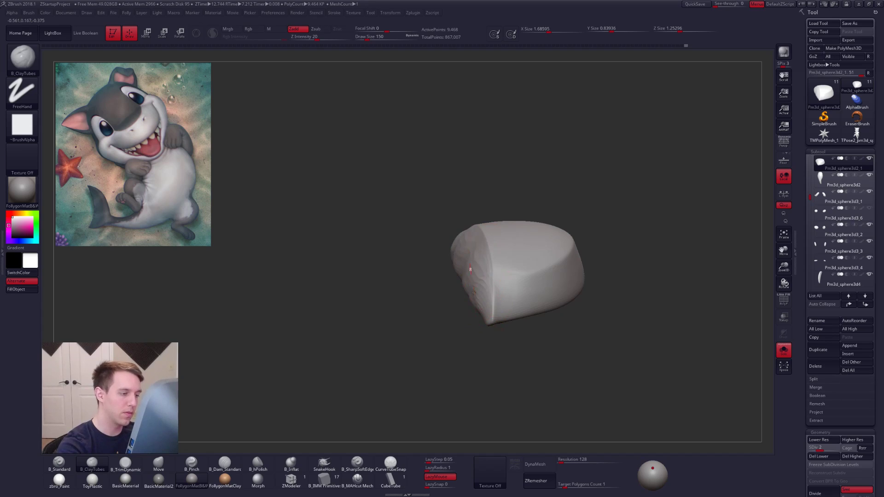
Step: Convert the snout to DynaMesh at resolution 224
{"action": "key", "text": "d"}
{"action": "key", "text": "d"}
{"action": "left_click", "coordinate": [562, 460]}
{"action": "type", "text": "224"}
{"action": "key", "text": "Return"}
{"action": "left_click", "coordinate": [539, 464]}
{"action": "left_click", "coordinate": [538, 443]}
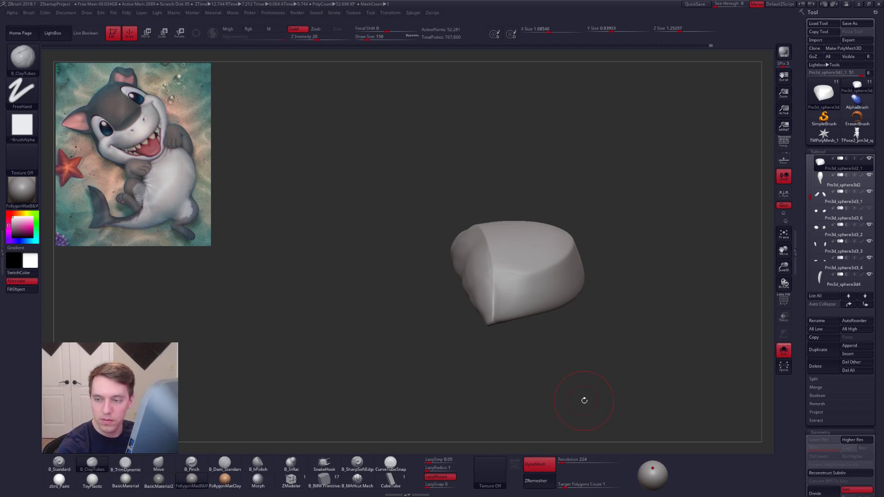
Step: Fill out the back of the snout from several angles with ClayTubes and smooth the strokes
{"action": "mouse_move", "coordinate": [515, 324]}
{"action": "left_mouse_down"}
{"action": "mouse_move", "coordinate": [495, 306]}
{"action": "mouse_move", "coordinate": [500, 298]}
{"action": "mouse_move", "coordinate": [492, 302]}
{"action": "mouse_move", "coordinate": [489, 263]}
{"action": "left_mouse_up"}
{"action": "key", "text": "space"}
{"action": "key", "text": "space"}
{"action": "left_click_drag", "start_coordinate": [438, 188], "coordinate": [463, 269]}
{"action": "key", "text": "space"}
{"action": "left_click_drag", "start_coordinate": [472, 259], "coordinate": [474, 258]}
{"action": "left_click_drag", "start_coordinate": [458, 186], "coordinate": [476, 269]}
{"action": "right_click_drag", "start_coordinate": [442, 237], "coordinate": [476, 230]}
{"action": "left_click_drag", "start_coordinate": [457, 198], "coordinate": [458, 263]}
{"action": "right_click_drag", "start_coordinate": [442, 251], "coordinate": [457, 241]}
{"action": "left_click_drag", "start_coordinate": [475, 208], "coordinate": [476, 271]}
{"action": "right_click_drag", "start_coordinate": [461, 271], "coordinate": [477, 258]}
{"action": "left_click_drag", "start_coordinate": [476, 244], "coordinate": [475, 254], "text": "shift"}
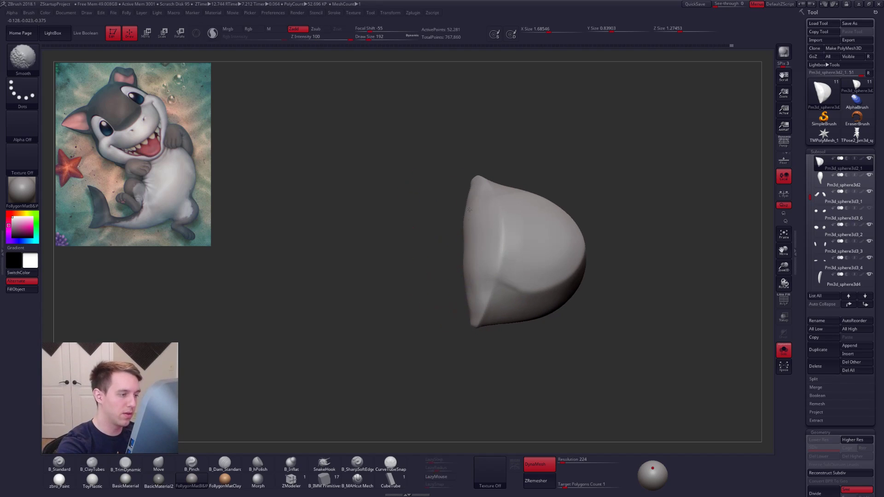
Step: Smooth the snout's rear edge and upper surface, and switch to the Pinch brush
{"action": "key", "text": "b"}
{"action": "key", "text": "m"}
{"action": "key", "text": "v"}
{"action": "left_click_drag", "start_coordinate": [464, 236], "coordinate": [474, 304], "text": "shift"}
{"action": "right_click_drag", "start_coordinate": [462, 253], "coordinate": [497, 252]}
{"action": "left_click_drag", "start_coordinate": [525, 269], "coordinate": [529, 275], "text": "shift"}
{"action": "key", "text": "b"}
{"action": "key", "text": "p"}
{"action": "key", "text": "i"}
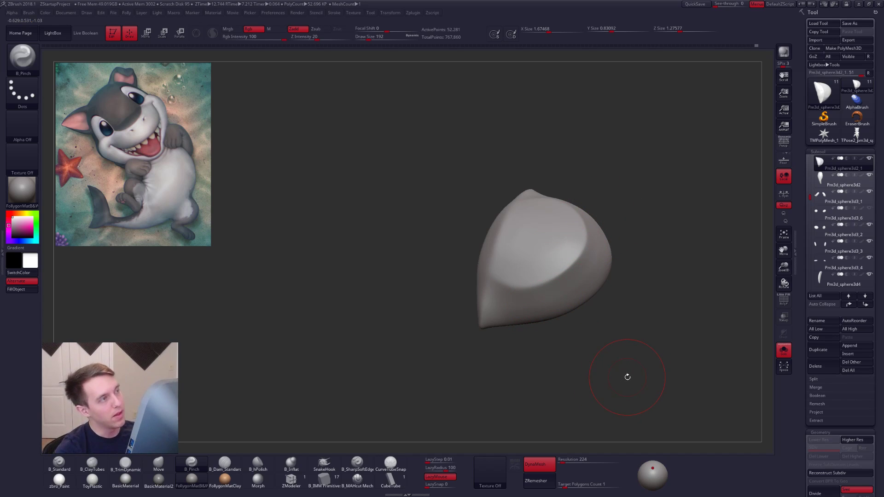
{"action": "left_click_drag", "start_coordinate": [620, 378], "coordinate": [637, 364]}
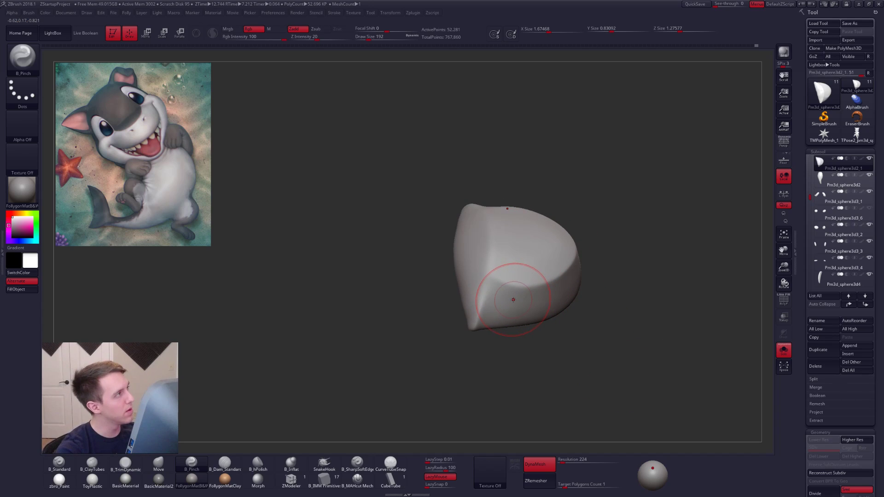
Step: Sharpen the ridge around the snout's top plane with the Pinch brush at draw size 170
{"action": "key", "text": "4"}
{"action": "key", "text": "space"}
{"action": "left_click_drag", "start_coordinate": [523, 283], "coordinate": [520, 283]}
{"action": "right_click_drag", "start_coordinate": [520, 286], "coordinate": [516, 308]}
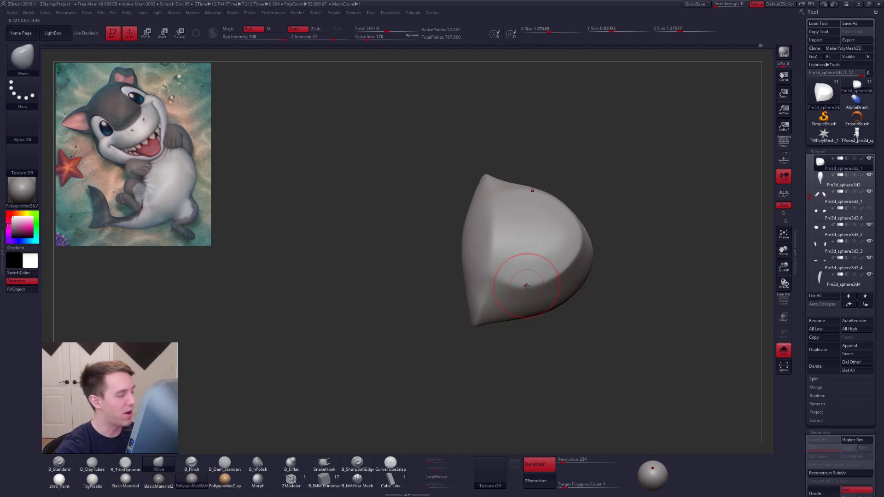
{"action": "key", "text": "space"}
{"action": "mouse_move", "coordinate": [521, 288]}
{"action": "right_mouse_down"}
{"action": "mouse_move", "coordinate": [512, 274]}
{"action": "mouse_move", "coordinate": [527, 261]}
{"action": "mouse_move", "coordinate": [470, 259]}
{"action": "mouse_move", "coordinate": [484, 270]}
{"action": "mouse_move", "coordinate": [473, 253]}
{"action": "mouse_move", "coordinate": [485, 191]}
{"action": "right_mouse_up"}
{"action": "key", "text": "5"}
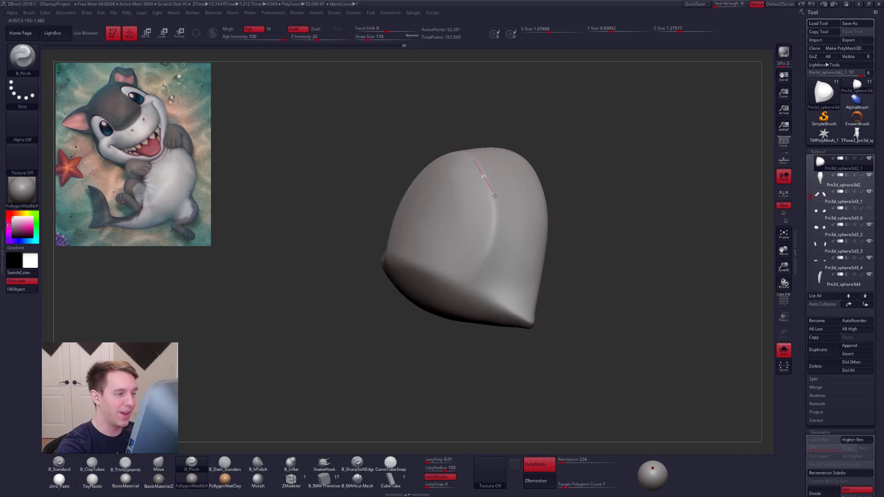
{"action": "right_click_drag", "start_coordinate": [446, 325], "coordinate": [484, 265]}
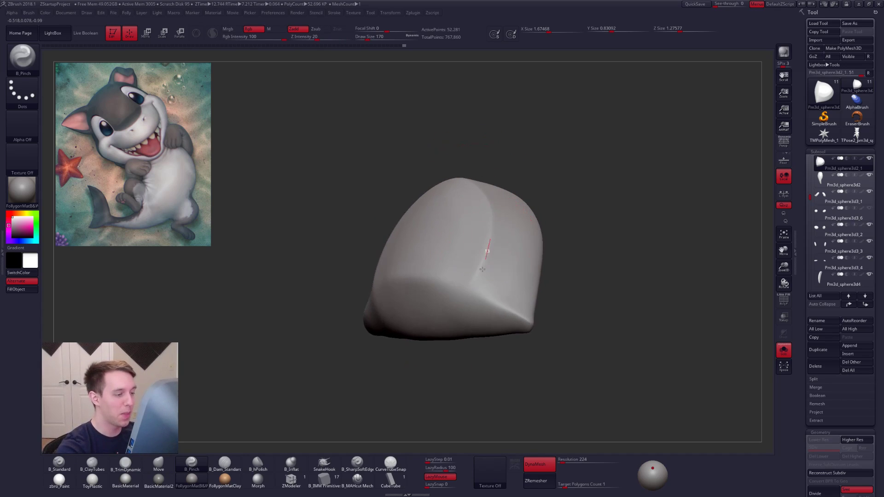
{"action": "mouse_move", "coordinate": [435, 314]}
{"action": "right_mouse_down"}
{"action": "mouse_move", "coordinate": [469, 290]}
{"action": "mouse_move", "coordinate": [463, 244]}
{"action": "mouse_move", "coordinate": [460, 258]}
{"action": "right_mouse_up"}
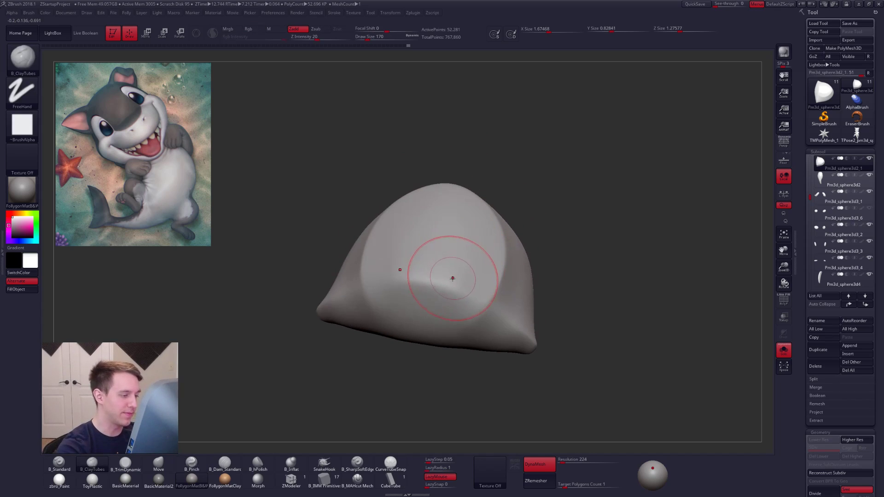
Step: Round off the rear of the snout's top and its back corners with ClayTubes, smoothing the transitions
{"action": "left_click_drag", "start_coordinate": [467, 254], "coordinate": [456, 309]}
{"action": "mouse_move", "coordinate": [433, 261]}
{"action": "left_mouse_down"}
{"action": "mouse_move", "coordinate": [421, 322]}
{"action": "mouse_move", "coordinate": [455, 310]}
{"action": "left_mouse_up"}
{"action": "left_click_drag", "start_coordinate": [471, 278], "coordinate": [420, 312]}
{"action": "left_click_drag", "start_coordinate": [407, 270], "coordinate": [396, 307], "text": "shift"}
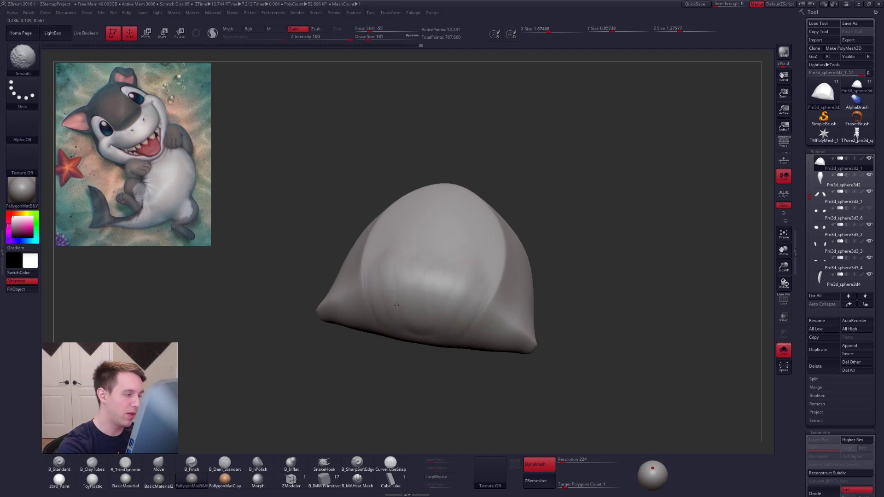
{"action": "right_click_drag", "start_coordinate": [474, 335], "coordinate": [509, 290]}
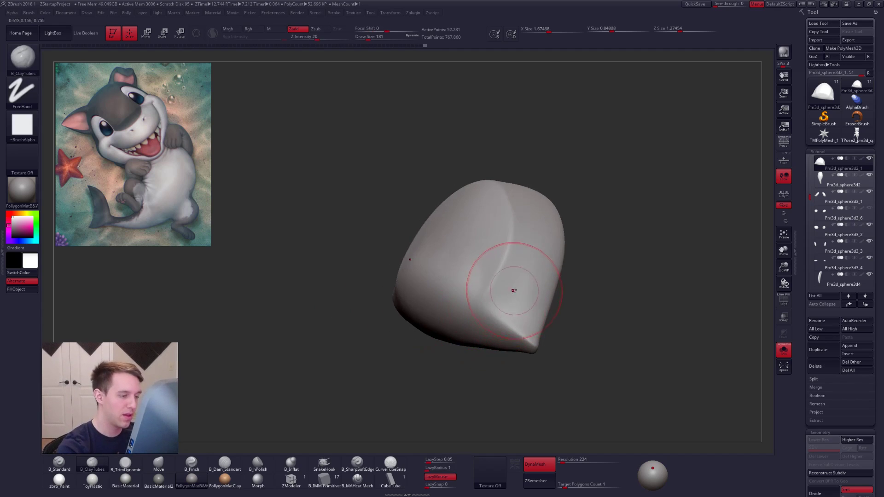
{"action": "left_click_drag", "start_coordinate": [522, 301], "coordinate": [515, 337]}
{"action": "right_click_drag", "start_coordinate": [511, 303], "coordinate": [543, 276]}
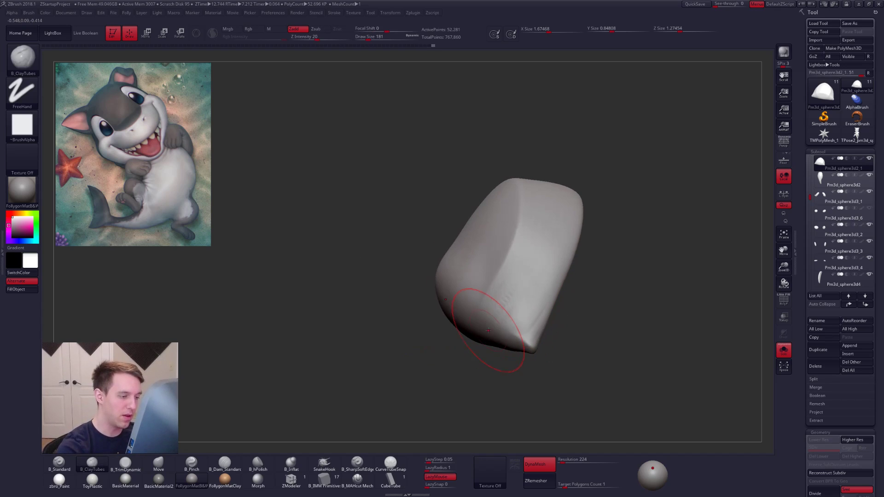
{"action": "mouse_move", "coordinate": [534, 244]}
{"action": "left_mouse_down"}
{"action": "mouse_move", "coordinate": [533, 299]}
{"action": "mouse_move", "coordinate": [516, 333]}
{"action": "left_mouse_up"}
{"action": "mouse_move", "coordinate": [502, 356]}
{"action": "right_mouse_down"}
{"action": "mouse_move", "coordinate": [493, 331]}
{"action": "mouse_move", "coordinate": [525, 368]}
{"action": "mouse_move", "coordinate": [548, 339]}
{"action": "mouse_move", "coordinate": [552, 353]}
{"action": "mouse_move", "coordinate": [478, 324]}
{"action": "mouse_move", "coordinate": [464, 292]}
{"action": "right_mouse_up"}
Step: Show all the parts again and widen the snout's rear corners into the cheeks with the Move brush at draw size 150
{"action": "key", "text": "alt+shift+s"}
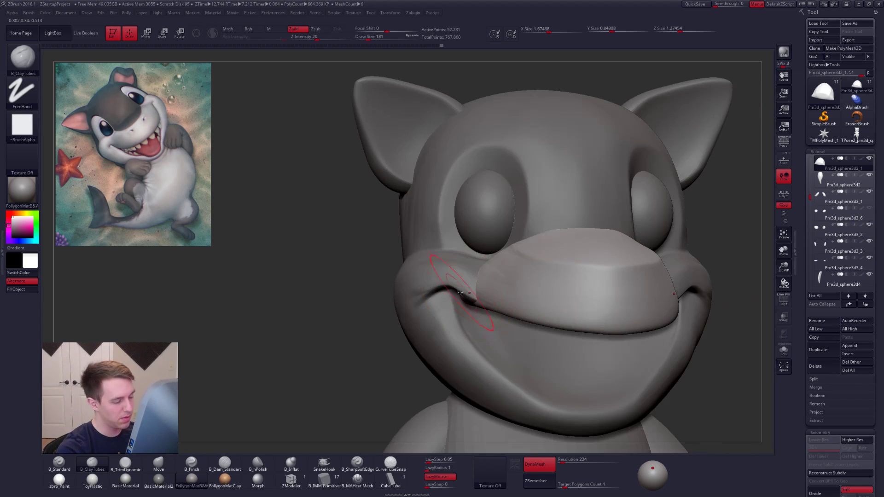
{"action": "key", "text": "b"}
{"action": "key", "text": "m"}
{"action": "key", "text": "v"}
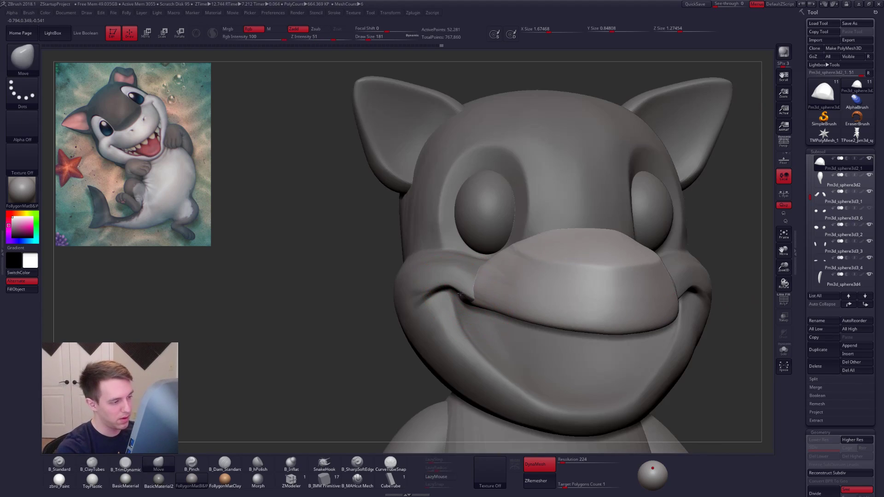
{"action": "right_click_drag", "start_coordinate": [445, 322], "coordinate": [451, 348], "text": "alt"}
{"action": "right_click", "coordinate": [451, 348]}
{"action": "key", "text": "["}
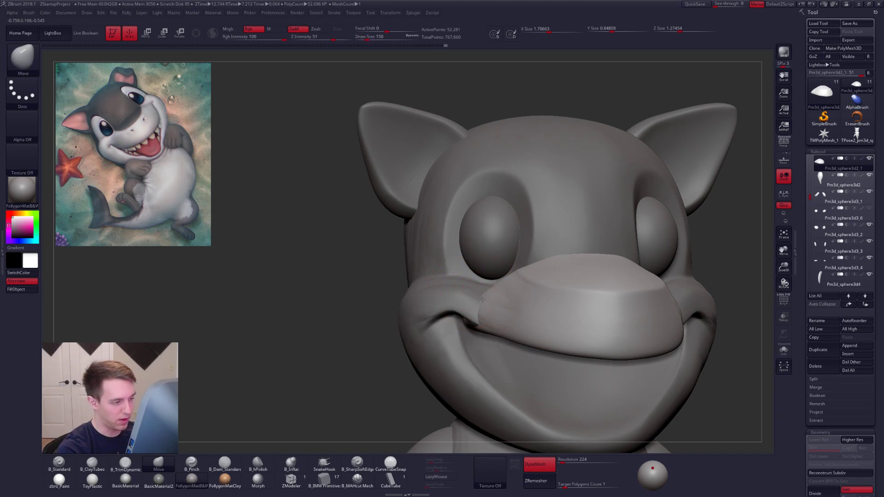
{"action": "mouse_move", "coordinate": [500, 312]}
{"action": "right_mouse_down"}
{"action": "mouse_move", "coordinate": [484, 306]}
{"action": "mouse_move", "coordinate": [542, 304]}
{"action": "right_mouse_up"}
{"action": "key", "text": "shift"}
Step: Isolate the snout, crisp up its top ridge with the Pinch brush at draw size 192, and show all the parts again
{"action": "key", "text": "alt+s"}
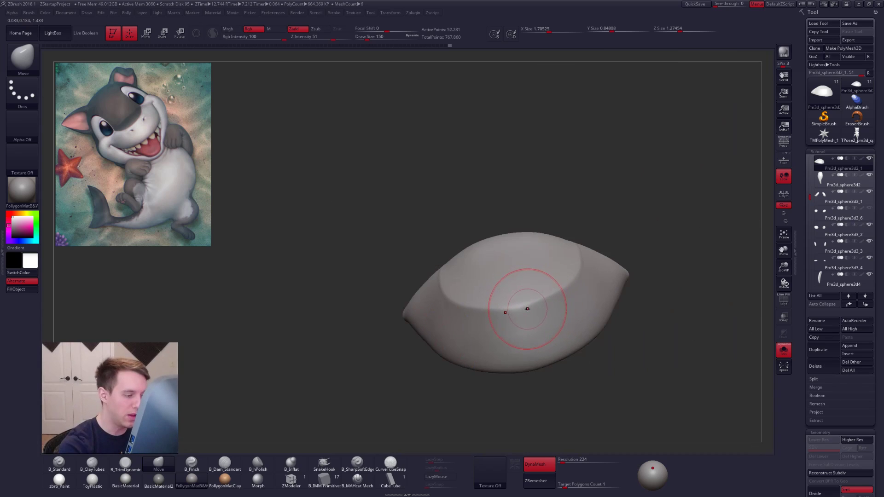
{"action": "key", "text": "space"}
{"action": "left_click_drag", "start_coordinate": [521, 308], "coordinate": [523, 309]}
{"action": "key", "text": "5"}
{"action": "right_click_drag", "start_coordinate": [522, 309], "coordinate": [502, 309]}
{"action": "left_click_drag", "start_coordinate": [602, 249], "coordinate": [611, 198]}
{"action": "mouse_move", "coordinate": [630, 371]}
{"action": "right_mouse_down"}
{"action": "mouse_move", "coordinate": [660, 358]}
{"action": "mouse_move", "coordinate": [661, 369]}
{"action": "mouse_move", "coordinate": [621, 353]}
{"action": "right_mouse_up"}
{"action": "key", "text": "alt+s"}
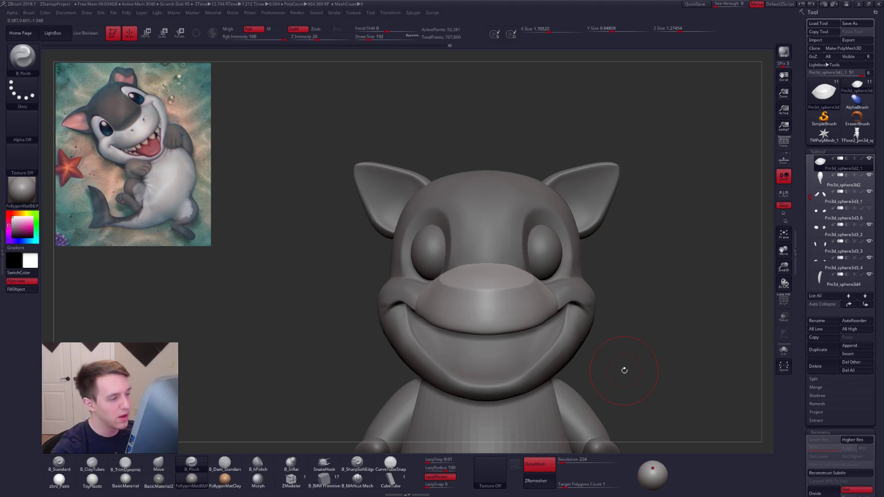
Step: Try a ClayTubes stroke on the snout
{"action": "key", "text": "1"}
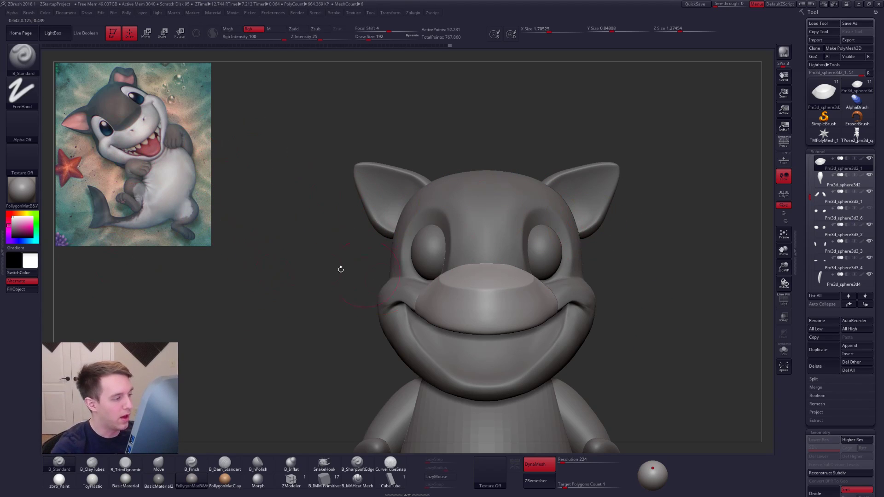
{"action": "key", "text": "alt+s"}
{"action": "mouse_move", "coordinate": [436, 313]}
{"action": "right_mouse_down", "text": "alt"}
{"action": "mouse_move", "coordinate": [449, 235]}
{"action": "mouse_move", "coordinate": [518, 251]}
{"action": "right_mouse_up", "text": "alt"}
{"action": "key", "text": "2"}
{"action": "left_click_drag", "start_coordinate": [459, 233], "coordinate": [477, 240]}
{"action": "key", "text": "ctrl+z"}
{"action": "key", "text": "alt+s"}
{"action": "mouse_move", "coordinate": [395, 239]}
{"action": "right_mouse_down", "text": "alt"}
{"action": "mouse_move", "coordinate": [442, 293]}
{"action": "mouse_move", "coordinate": [407, 243]}
{"action": "right_mouse_up", "text": "alt"}
{"action": "key", "text": "1"}
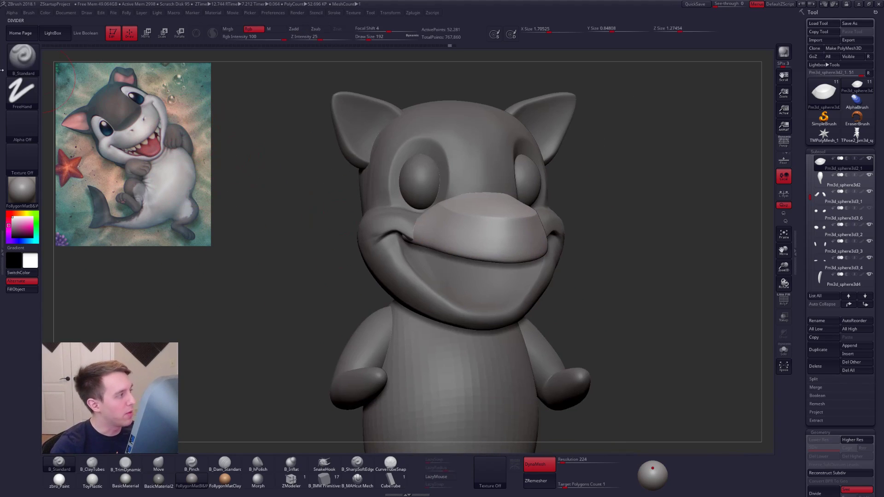
{"action": "left_click", "coordinate": [22, 93]}
{"action": "left_click", "coordinate": [97, 98]}
{"action": "left_click", "coordinate": [23, 127]}
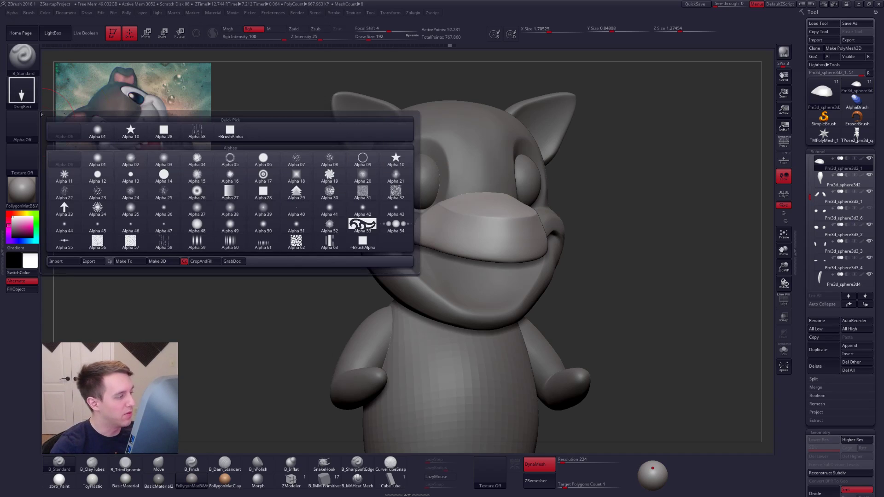
{"action": "left_click", "coordinate": [22, 92]}
{"action": "left_click", "coordinate": [129, 99]}
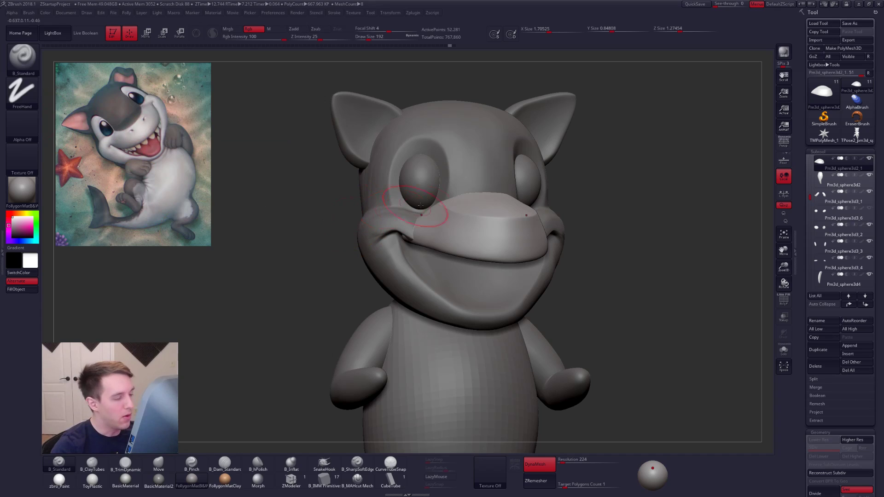
Step: Switch to the head part with the ClayTubes brush at draw size 170 and isolate it
{"action": "key", "text": "b"}
{"action": "key", "text": "c"}
{"action": "key", "text": "t"}
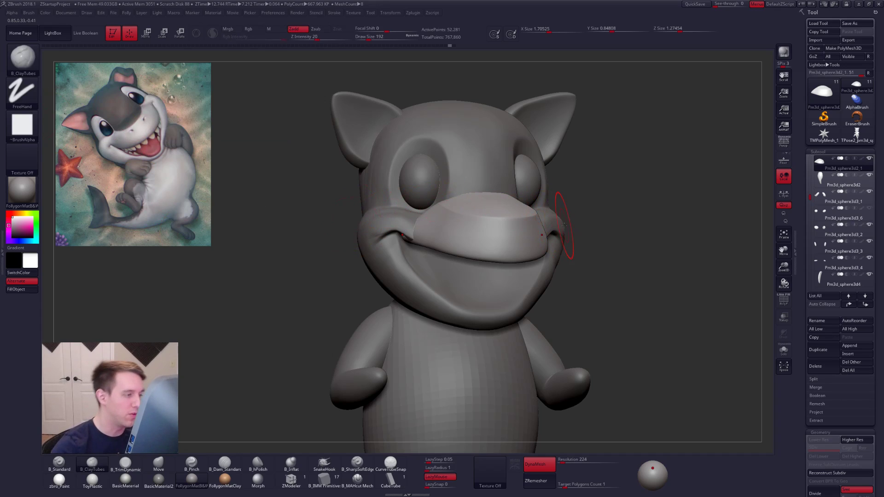
{"action": "right_click_drag", "start_coordinate": [477, 230], "coordinate": [565, 277], "text": "alt"}
{"action": "left_click", "coordinate": [493, 258], "text": "alt"}
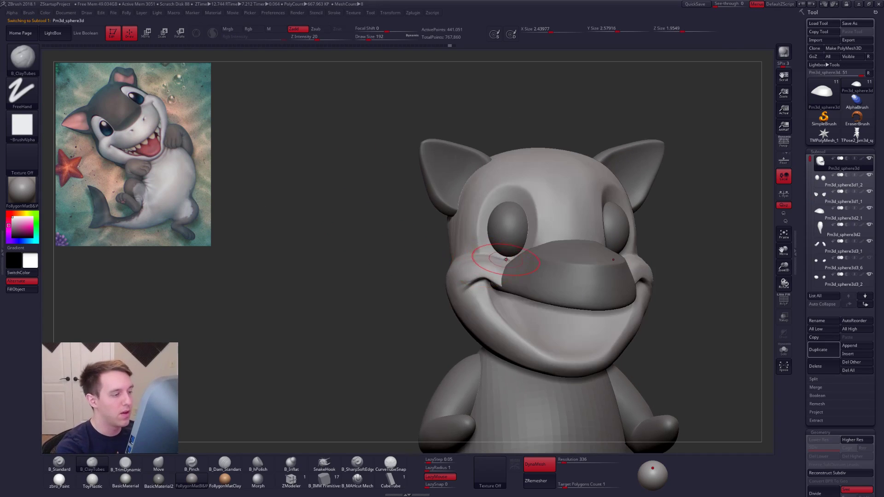
{"action": "key", "text": "space"}
{"action": "left_click", "coordinate": [505, 257]}
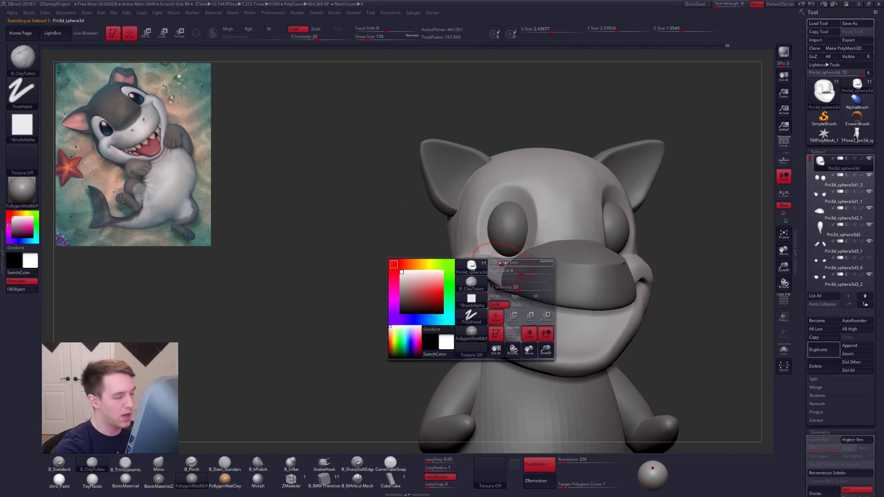
{"action": "key", "text": "space"}
{"action": "left_click", "coordinate": [504, 265]}
{"action": "key", "text": "shift+s"}
Step: Build up and round off the cheek above the smile corner with ClayTubes at draw size 181
{"action": "mouse_move", "coordinate": [494, 262]}
{"action": "right_mouse_down"}
{"action": "mouse_move", "coordinate": [568, 250]}
{"action": "mouse_move", "coordinate": [511, 271]}
{"action": "mouse_move", "coordinate": [527, 231]}
{"action": "right_mouse_up"}
{"action": "key", "text": "space"}
{"action": "left_click", "coordinate": [521, 252]}
{"action": "mouse_move", "coordinate": [527, 231]}
{"action": "left_mouse_down"}
{"action": "mouse_move", "coordinate": [540, 229]}
{"action": "mouse_move", "coordinate": [513, 264]}
{"action": "left_mouse_up"}
{"action": "key", "text": "space"}
{"action": "left_click", "coordinate": [529, 257]}
{"action": "mouse_move", "coordinate": [514, 263]}
{"action": "right_mouse_down"}
{"action": "mouse_move", "coordinate": [479, 259]}
{"action": "mouse_move", "coordinate": [522, 258]}
{"action": "right_mouse_up"}
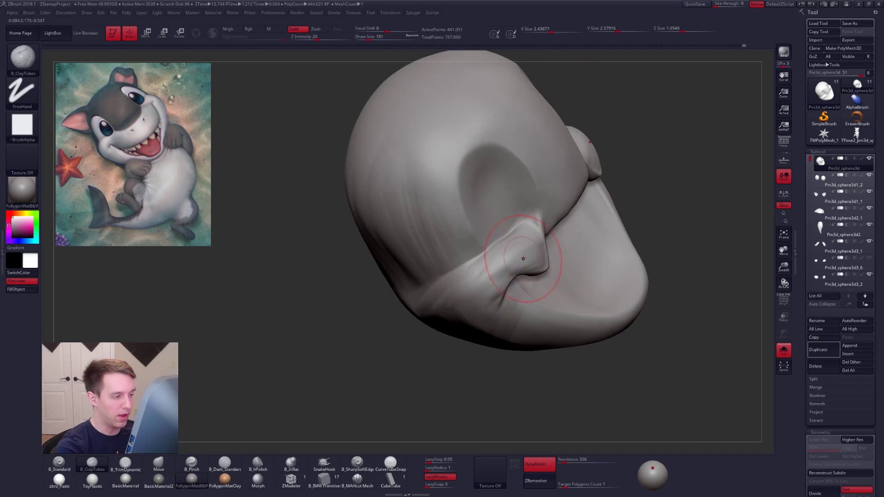
{"action": "right_click_drag", "start_coordinate": [448, 302], "coordinate": [505, 259]}
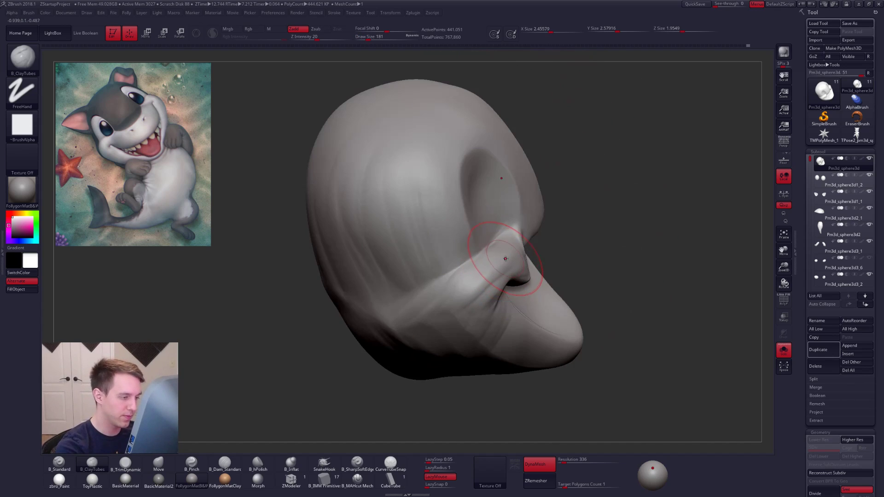
Step: Fill and smooth the side of the jaw and cheek with ClayTubes at draw sizes of 227 to 265
{"action": "right_click_drag", "start_coordinate": [612, 322], "coordinate": [523, 293]}
{"action": "key", "text": "alt+s"}
{"action": "right_click_drag", "start_coordinate": [516, 311], "coordinate": [575, 306]}
{"action": "key", "text": "space"}
{"action": "left_click_drag", "start_coordinate": [505, 300], "coordinate": [503, 300]}
{"action": "key", "text": "alt+s"}
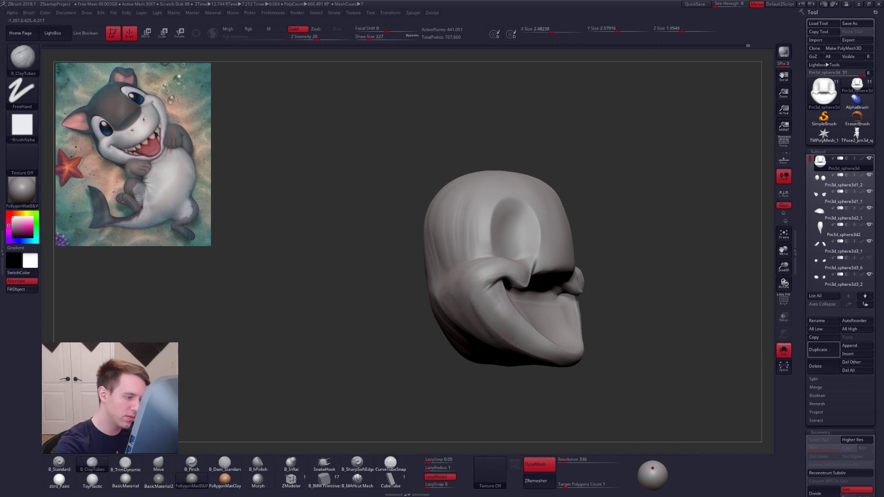
{"action": "right_click_drag", "start_coordinate": [510, 349], "coordinate": [441, 293]}
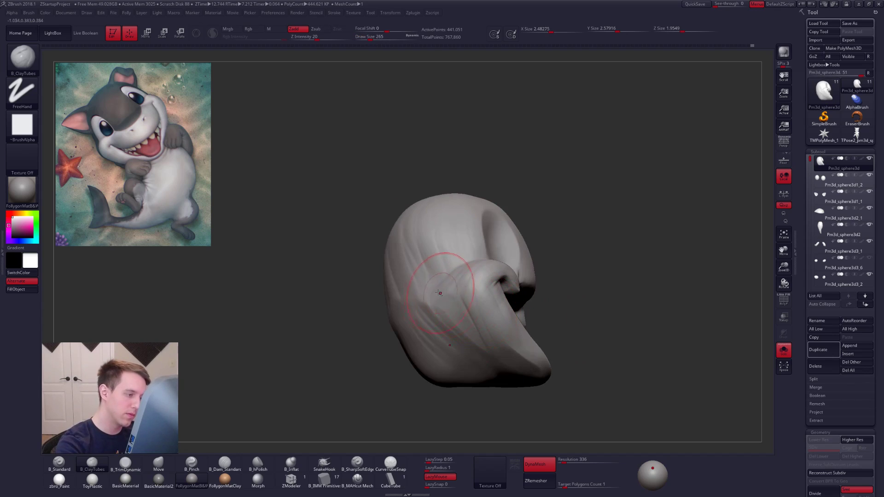
Step: Even out the back of the head behind the cheeks with ClayTubes at draw size 350
{"action": "mouse_move", "coordinate": [464, 378]}
{"action": "right_mouse_down"}
{"action": "mouse_move", "coordinate": [458, 369]}
{"action": "mouse_move", "coordinate": [474, 291]}
{"action": "mouse_move", "coordinate": [478, 322]}
{"action": "mouse_move", "coordinate": [494, 290]}
{"action": "mouse_move", "coordinate": [444, 327]}
{"action": "right_mouse_up"}
{"action": "key", "text": "space"}
{"action": "left_click_drag", "start_coordinate": [477, 291], "coordinate": [480, 291]}
{"action": "right_click_drag", "start_coordinate": [449, 299], "coordinate": [456, 259]}
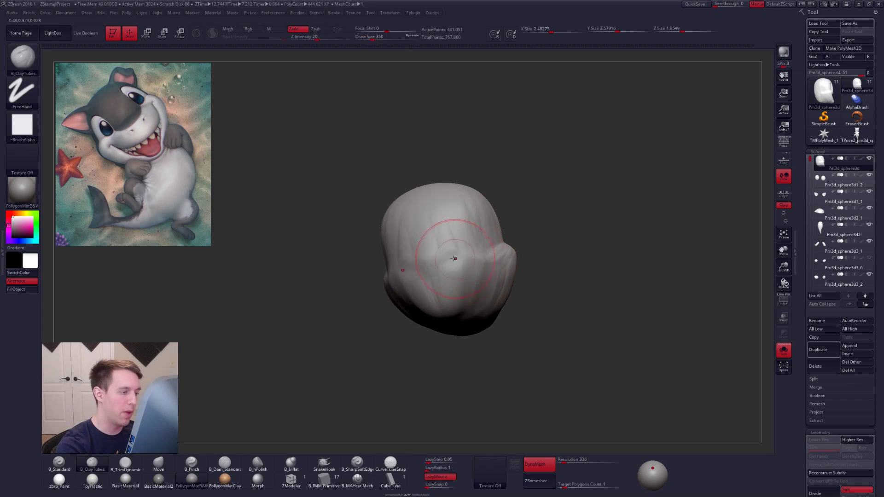
{"action": "mouse_move", "coordinate": [452, 314]}
{"action": "right_mouse_down"}
{"action": "mouse_move", "coordinate": [523, 258]}
{"action": "mouse_move", "coordinate": [474, 283]}
{"action": "mouse_move", "coordinate": [448, 329]}
{"action": "right_mouse_up"}
{"action": "key", "text": "space"}
{"action": "left_click_drag", "start_coordinate": [481, 295], "coordinate": [484, 295]}
Step: Sharpen the cheek's rear ridge and the lower back edge of the head with the Pinch brush
{"action": "key", "text": "5"}
{"action": "left_click_drag", "start_coordinate": [521, 254], "coordinate": [509, 265]}
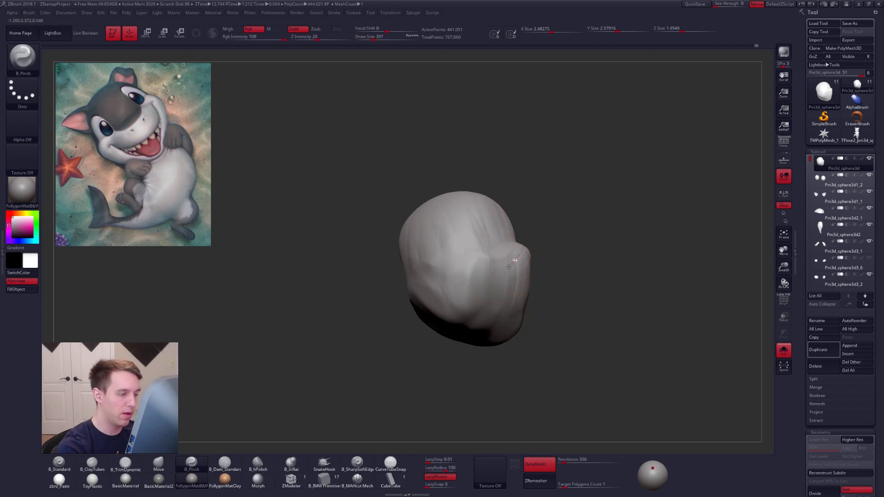
{"action": "right_click_drag", "start_coordinate": [424, 311], "coordinate": [424, 349]}
{"action": "key", "text": "space"}
{"action": "left_click_drag", "start_coordinate": [458, 314], "coordinate": [454, 314]}
{"action": "right_click_drag", "start_coordinate": [451, 313], "coordinate": [405, 331]}
{"action": "left_click_drag", "start_coordinate": [398, 319], "coordinate": [442, 308]}
Step: Flatten the back of the head with the TrimDynamic brush and show all the parts again
{"action": "right_click_drag", "start_coordinate": [450, 314], "coordinate": [524, 263], "text": "alt"}
{"action": "key", "text": "space"}
{"action": "left_click_drag", "start_coordinate": [497, 312], "coordinate": [501, 312]}
{"action": "mouse_move", "coordinate": [501, 312]}
{"action": "right_mouse_down"}
{"action": "mouse_move", "coordinate": [484, 322]}
{"action": "mouse_move", "coordinate": [481, 315]}
{"action": "mouse_move", "coordinate": [552, 345]}
{"action": "right_mouse_up"}
{"action": "key", "text": "3"}
{"action": "key", "text": "space"}
{"action": "left_click_drag", "start_coordinate": [510, 350], "coordinate": [506, 349]}
{"action": "key", "text": "alt+s"}
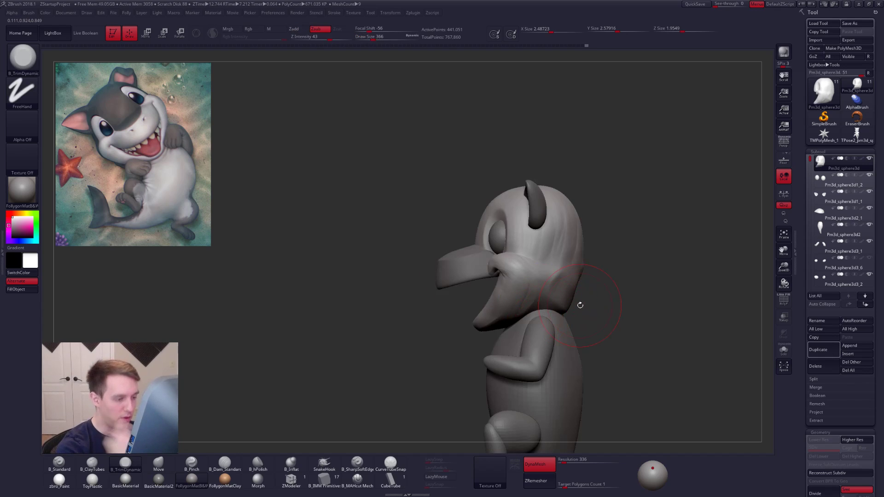
Step: Examine the whole character's head and body proportions from the side and the front
{"action": "key", "text": "shift"}
{"action": "mouse_move", "coordinate": [576, 281]}
{"action": "right_mouse_down", "text": "shift"}
{"action": "mouse_move", "coordinate": [568, 286]}
{"action": "mouse_move", "coordinate": [607, 286]}
{"action": "mouse_move", "coordinate": [552, 296]}
{"action": "mouse_move", "coordinate": [529, 313]}
{"action": "right_mouse_up", "text": "shift"}
{"action": "key", "text": "s"}
{"action": "left_click_drag", "start_coordinate": [528, 310], "coordinate": [526, 310]}
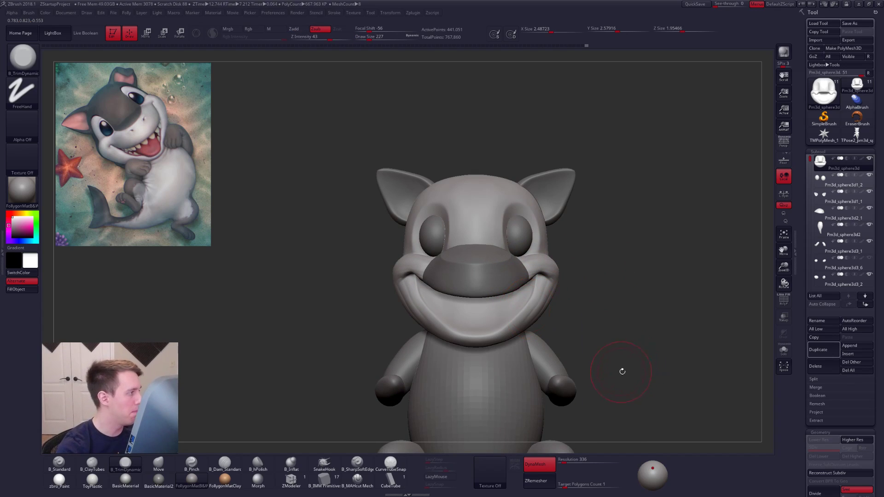
{"action": "key", "text": "space"}
{"action": "left_click_drag", "start_coordinate": [555, 284], "coordinate": [552, 284]}
{"action": "mouse_move", "coordinate": [552, 292]}
{"action": "right_mouse_down", "text": "alt"}
{"action": "mouse_move", "coordinate": [516, 302]}
{"action": "mouse_move", "coordinate": [544, 307]}
{"action": "mouse_move", "coordinate": [495, 296]}
{"action": "right_mouse_up", "text": "alt"}
{"action": "key", "text": "shift+f"}
{"action": "key", "text": "shift+f"}
{"action": "key", "text": "space"}
{"action": "left_click_drag", "start_coordinate": [556, 295], "coordinate": [561, 296]}
{"action": "right_click_drag", "start_coordinate": [560, 296], "coordinate": [547, 281], "text": "alt"}
{"action": "right_click_drag", "start_coordinate": [509, 281], "coordinate": [533, 267]}
{"action": "key", "text": "shift+s"}
Step: Delete the leftover TPose2 mesh and return to the character's multi-part tool
{"action": "left_click", "coordinate": [857, 135]}
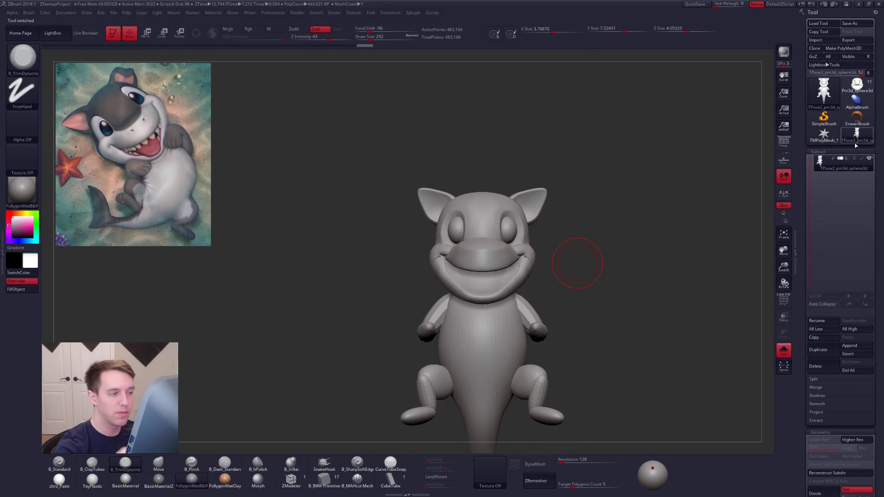
{"action": "left_click", "coordinate": [822, 367]}
{"action": "left_click", "coordinate": [759, 380]}
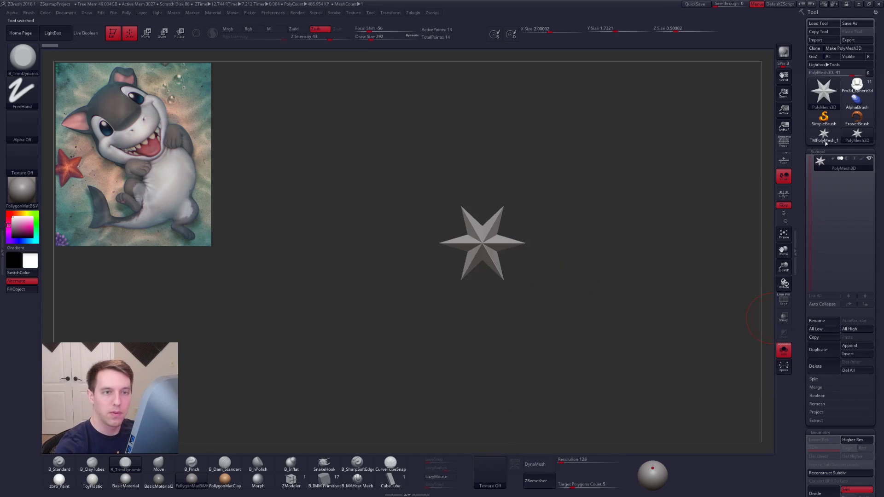
{"action": "left_click", "coordinate": [857, 86]}
{"action": "left_click", "coordinate": [867, 73]}
{"action": "key", "text": "shift+s"}
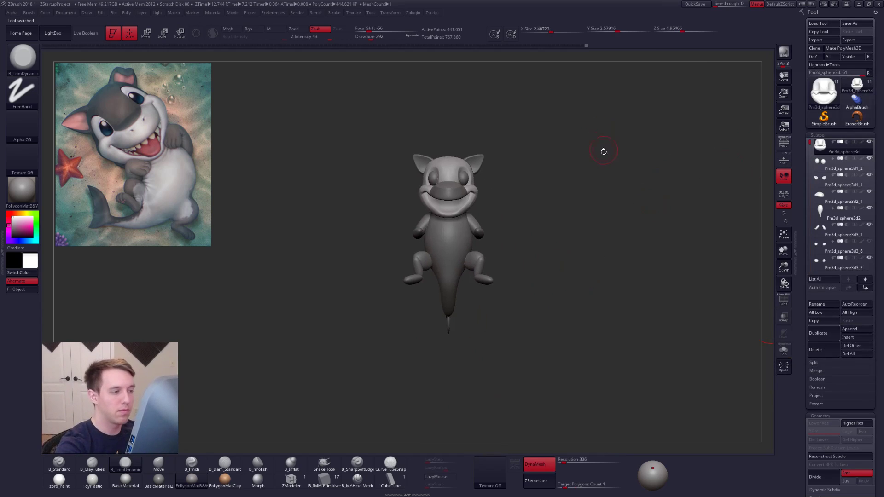
Step: Isolate the head, duplicate it, remesh the original with ZRemesher, and inspect its new wireframe
{"action": "key", "text": "shift+s"}
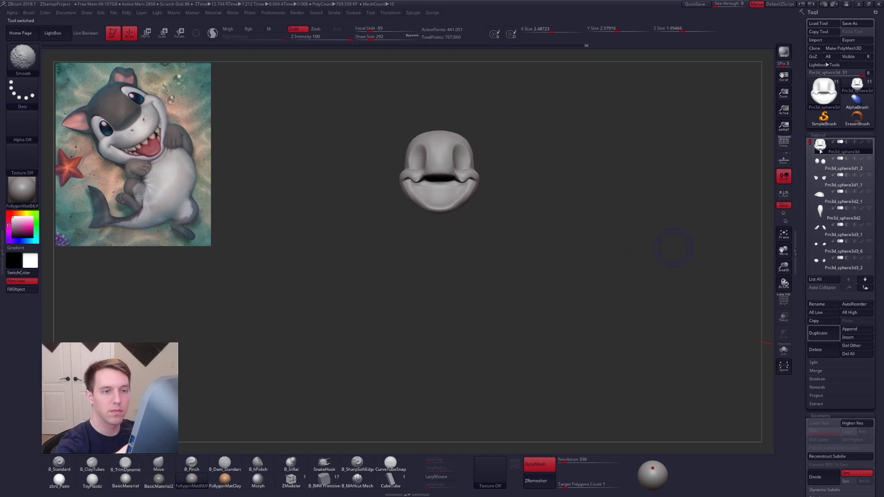
{"action": "left_click", "coordinate": [818, 332]}
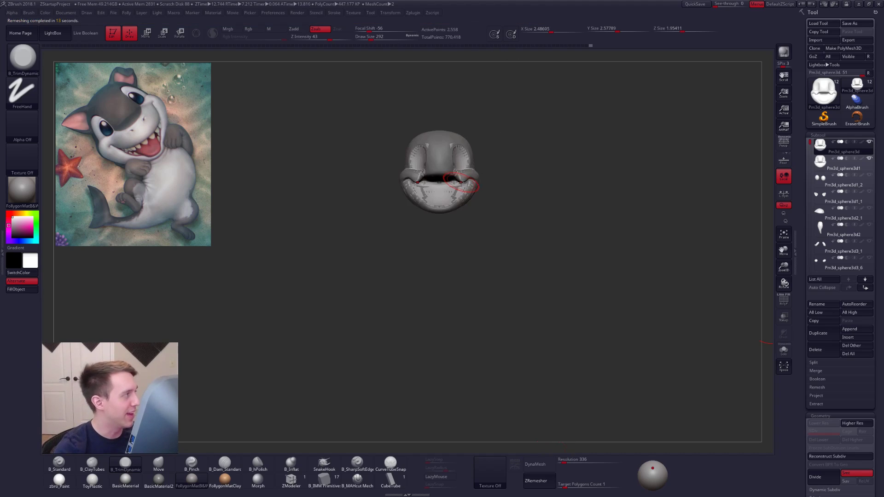
{"action": "right_click_drag", "start_coordinate": [451, 145], "coordinate": [458, 160], "text": "ctrl"}
{"action": "key", "text": "space"}
{"action": "left_click_drag", "start_coordinate": [475, 167], "coordinate": [470, 167]}
{"action": "key", "text": "alt+s"}
{"action": "right_click_drag", "start_coordinate": [480, 171], "coordinate": [505, 186], "text": "alt"}
{"action": "key", "text": "shift+f"}
{"action": "right_click_drag", "start_coordinate": [428, 184], "coordinate": [368, 165]}
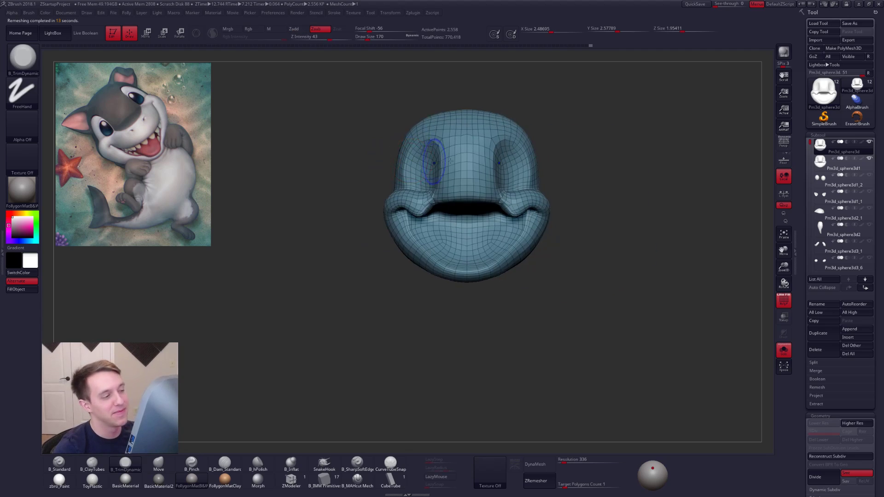
{"action": "key", "text": "shift+f"}
Step: Subdivide the remeshed head up to level 4, projecting the duplicate's details onto it
{"action": "key", "text": "ctrl+shift+f"}
{"action": "key", "text": "ctrl+d"}
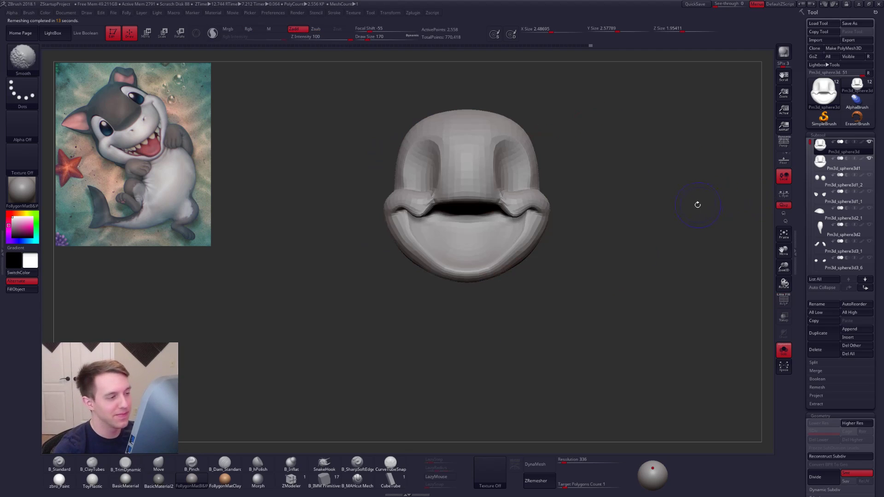
{"action": "left_click", "coordinate": [829, 396]}
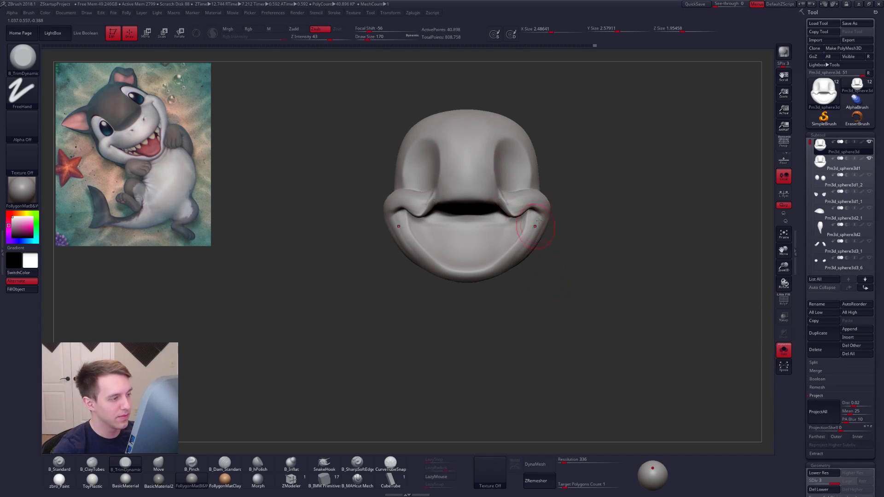
{"action": "key", "text": "ctrl+d"}
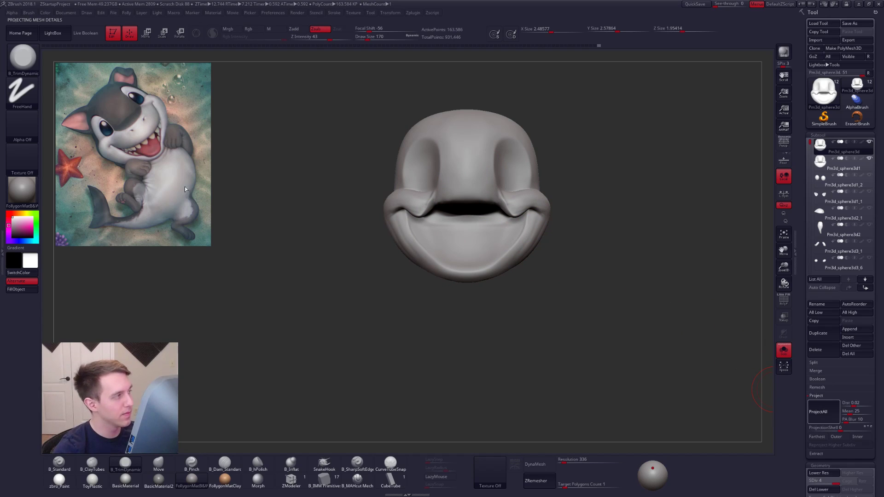
Step: Delete the duplicate head, reselect the remeshed head at subdivision level 2, and show all the parts
{"action": "left_click", "coordinate": [829, 166]}
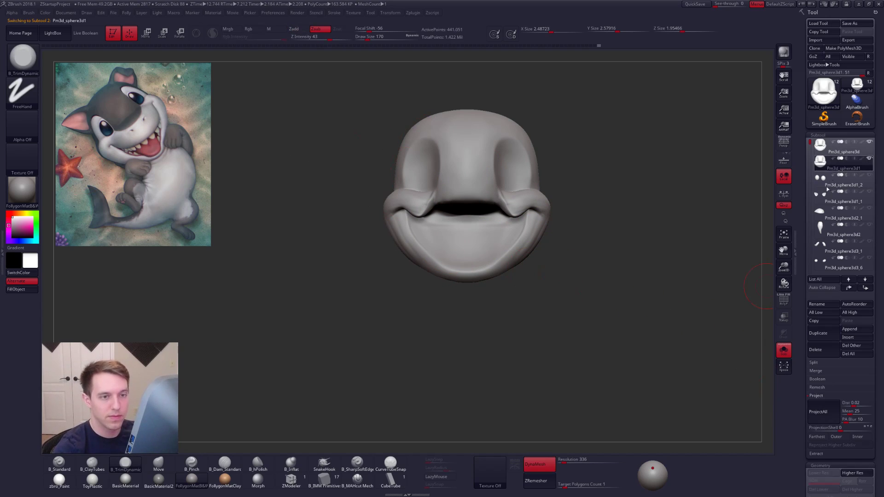
{"action": "left_click", "coordinate": [815, 350]}
{"action": "left_click", "coordinate": [763, 363]}
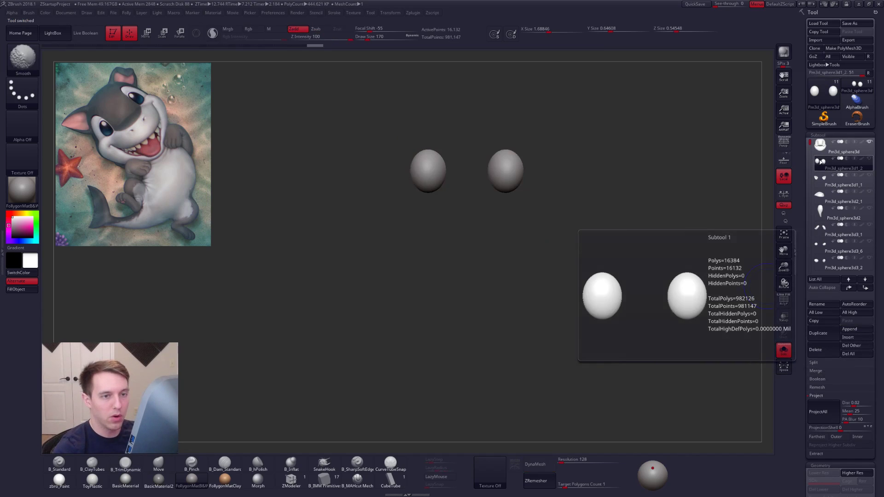
{"action": "left_click", "coordinate": [828, 146]}
{"action": "key", "text": "shift+d"}
{"action": "key", "text": "shift+d"}
{"action": "key", "text": "d"}
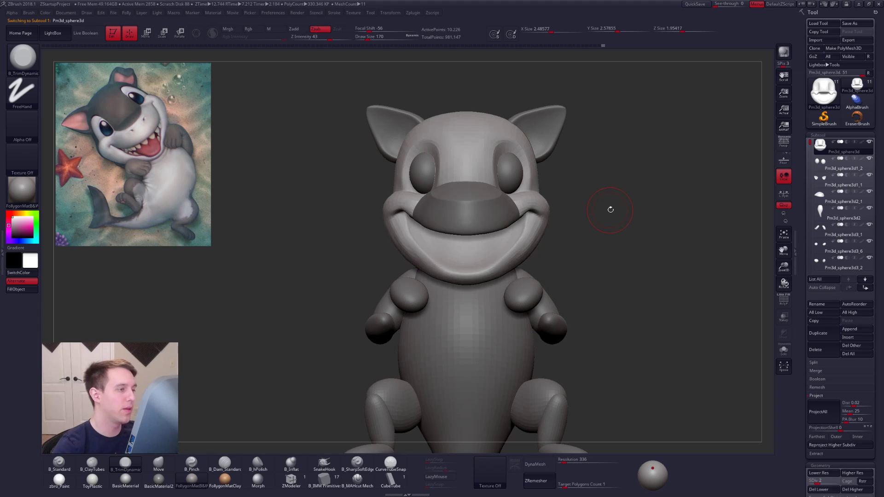
Step: Mask the upper head with a lasso, drop to subdivision level 1, and invert the mask onto the lower face
{"action": "left_click_drag", "start_coordinate": [610, 209], "coordinate": [611, 267], "text": "alt"}
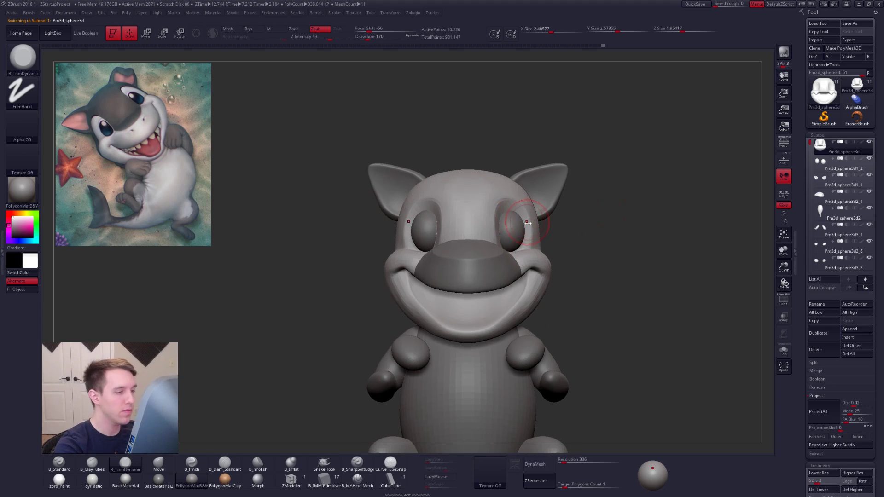
{"action": "mouse_move", "coordinate": [548, 245]}
{"action": "left_mouse_down", "text": "ctrl"}
{"action": "mouse_move", "coordinate": [444, 224]}
{"action": "mouse_move", "coordinate": [558, 175]}
{"action": "left_mouse_up", "text": "ctrl"}
{"action": "key", "text": "shift+d"}
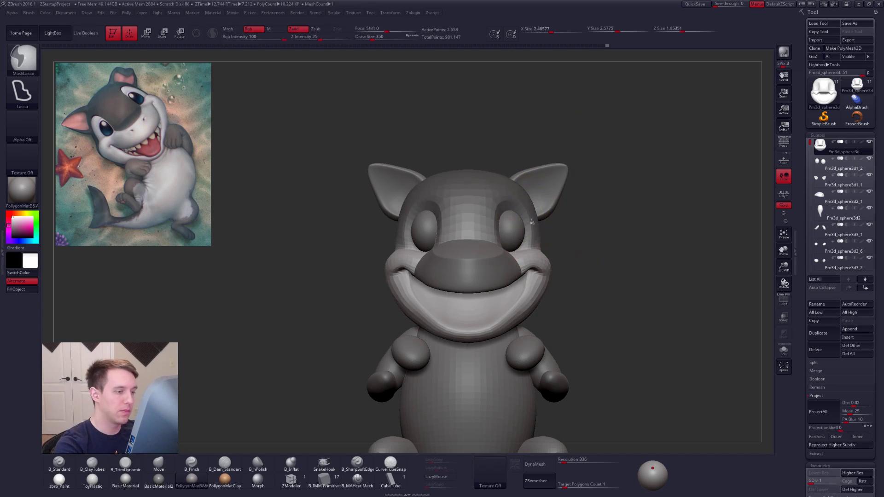
{"action": "left_click", "coordinate": [551, 215], "text": "ctrl"}
Step: Stretch the unmasked upper head sideways with a horizontal transpose line from its centre, and clear the mask
{"action": "key", "text": "w"}
{"action": "left_click_drag", "start_coordinate": [533, 248], "coordinate": [597, 247], "text": "shift"}
{"action": "key", "text": "alt+s"}
{"action": "left_click_drag", "start_coordinate": [467, 238], "coordinate": [618, 238], "text": "shift"}
{"action": "left_click_drag", "start_coordinate": [546, 236], "coordinate": [547, 237]}
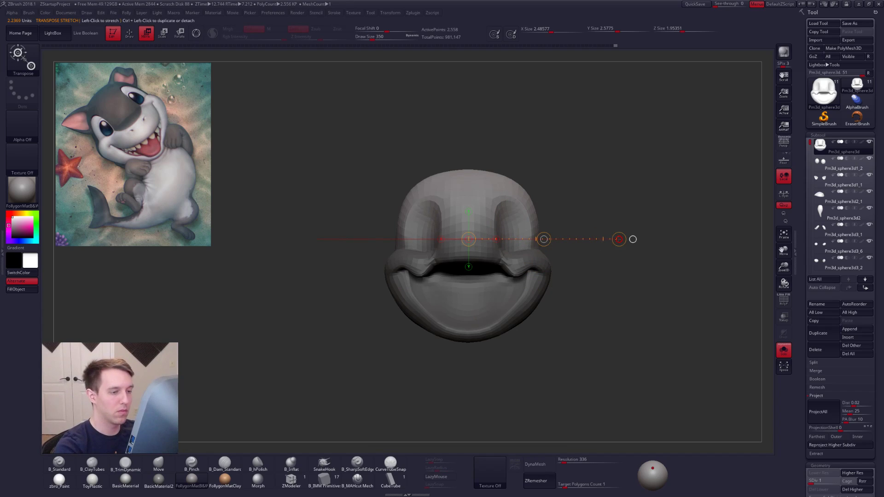
{"action": "key", "text": "alt+s"}
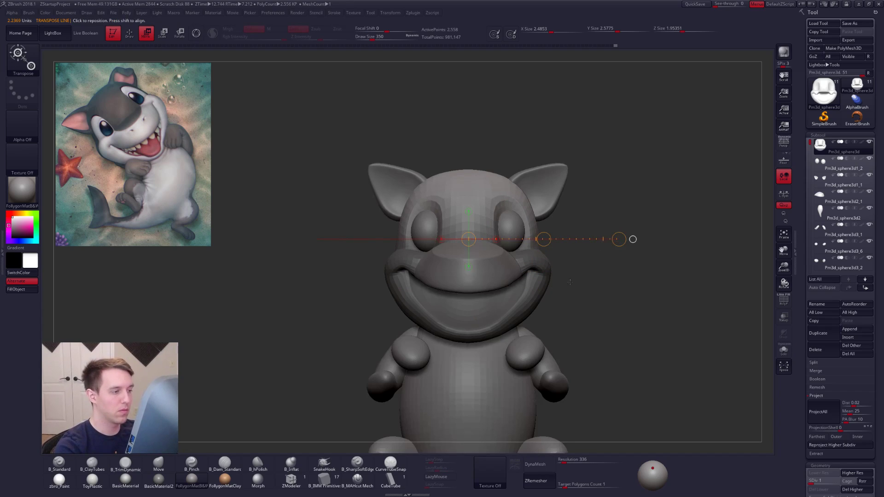
{"action": "key", "text": "q"}
{"action": "key", "text": "ctrl"}
{"action": "left_click_drag", "start_coordinate": [572, 260], "coordinate": [570, 258], "text": "ctrl"}
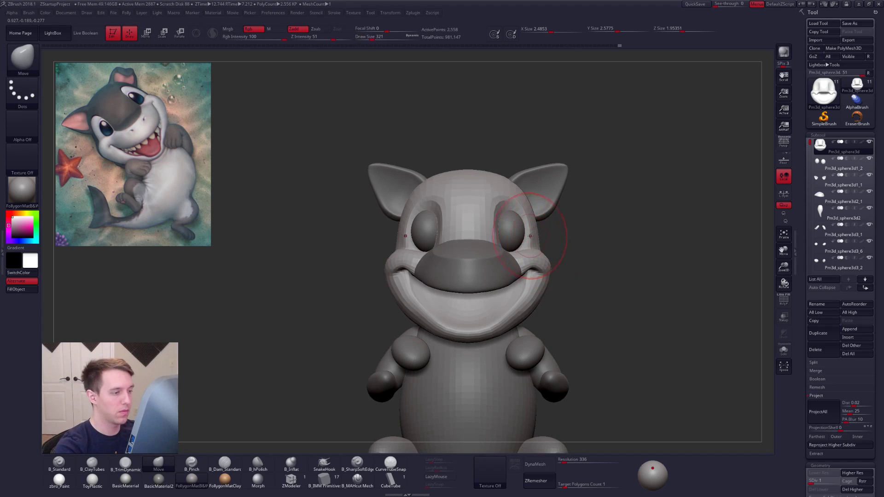
Step: Hide the eyes and reshape the sides of the head and cheek with the Move brush at draw size 366
{"action": "left_click", "coordinate": [870, 159]}
{"action": "key", "text": "s"}
{"action": "left_click_drag", "start_coordinate": [562, 228], "coordinate": [505, 271]}
{"action": "right_click_drag", "start_coordinate": [505, 270], "coordinate": [483, 281]}
{"action": "key", "text": "space"}
{"action": "left_click_drag", "start_coordinate": [533, 293], "coordinate": [542, 293]}
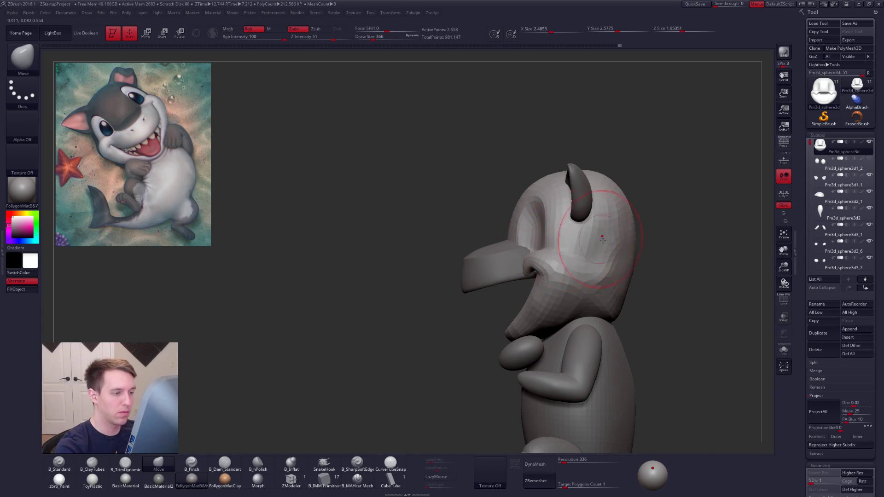
{"action": "right_click_drag", "start_coordinate": [597, 238], "coordinate": [559, 227], "text": "alt"}
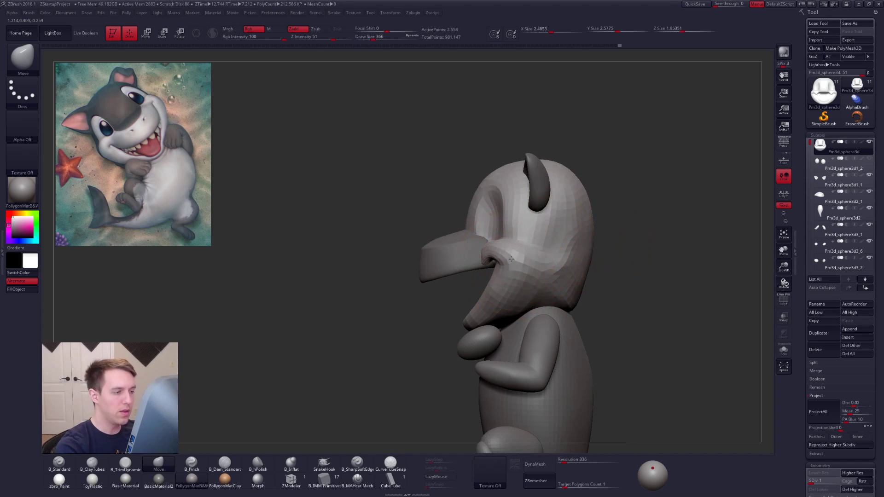
{"action": "key", "text": "space"}
{"action": "left_click_drag", "start_coordinate": [530, 254], "coordinate": [529, 258]}
{"action": "key", "text": "space"}
{"action": "right_click_drag", "start_coordinate": [494, 262], "coordinate": [524, 279]}
Step: Raise the head to subdivision level 3, isolate it, and pinch the jaw's edge below the smile at draw size 203
{"action": "key", "text": "d"}
{"action": "key", "text": "d"}
{"action": "key", "text": "alt+s"}
{"action": "key", "text": "space"}
{"action": "left_click_drag", "start_coordinate": [470, 325], "coordinate": [462, 325]}
{"action": "right_click_drag", "start_coordinate": [463, 325], "coordinate": [471, 305]}
{"action": "key", "text": "5"}
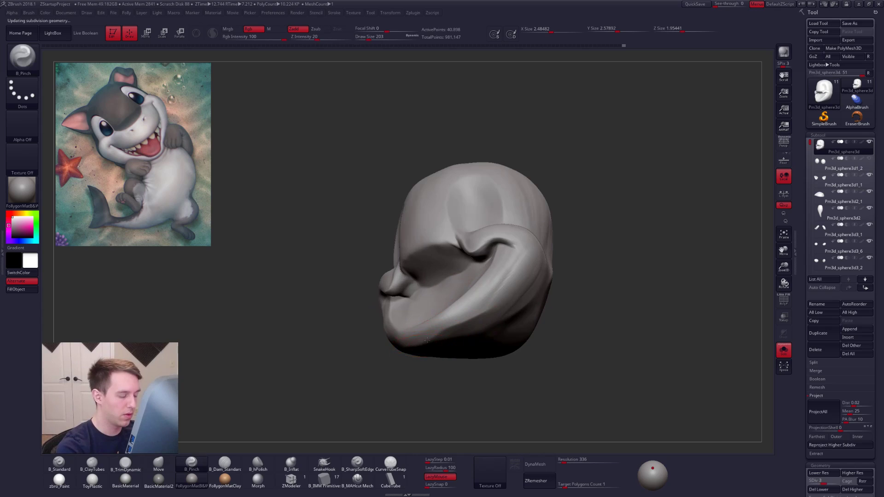
{"action": "right_click_drag", "start_coordinate": [451, 352], "coordinate": [457, 322]}
{"action": "left_click_drag", "start_coordinate": [408, 347], "coordinate": [443, 330]}
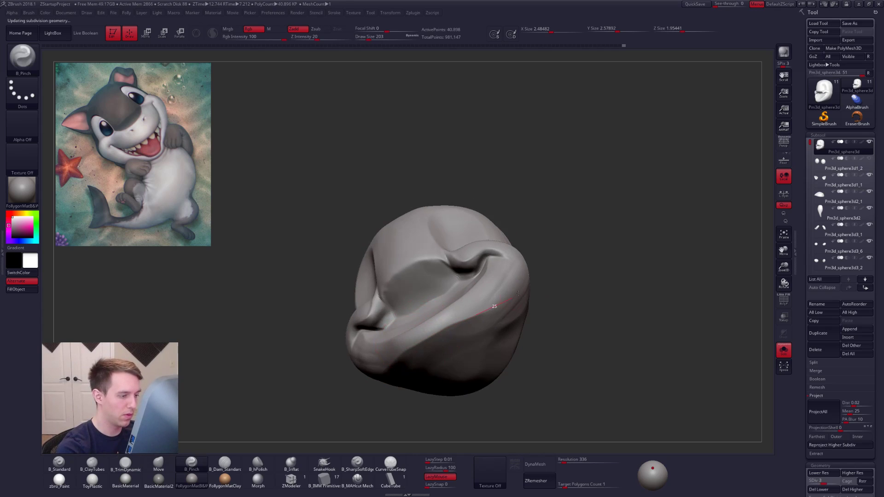
{"action": "right_click_drag", "start_coordinate": [518, 293], "coordinate": [529, 283]}
Step: Smooth the jaw at subdivision level 2, return to level 3, and refine the smile corner with Pinch at draw size 170
{"action": "key", "text": "shift+d"}
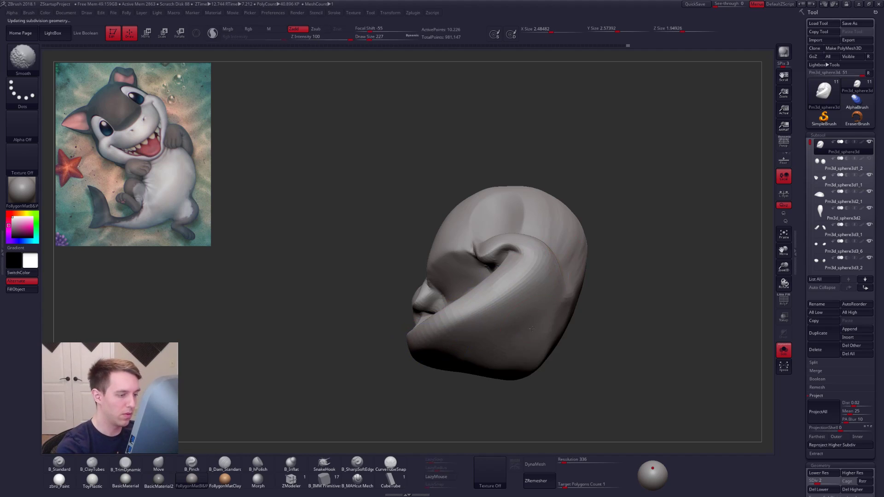
{"action": "right_click_drag", "start_coordinate": [529, 327], "coordinate": [512, 299]}
{"action": "key", "text": "d"}
{"action": "key", "text": "space"}
{"action": "left_click_drag", "start_coordinate": [513, 298], "coordinate": [469, 273]}
{"action": "right_click_drag", "start_coordinate": [497, 295], "coordinate": [463, 278]}
{"action": "right_click_drag", "start_coordinate": [462, 279], "coordinate": [456, 295], "text": "ctrl"}
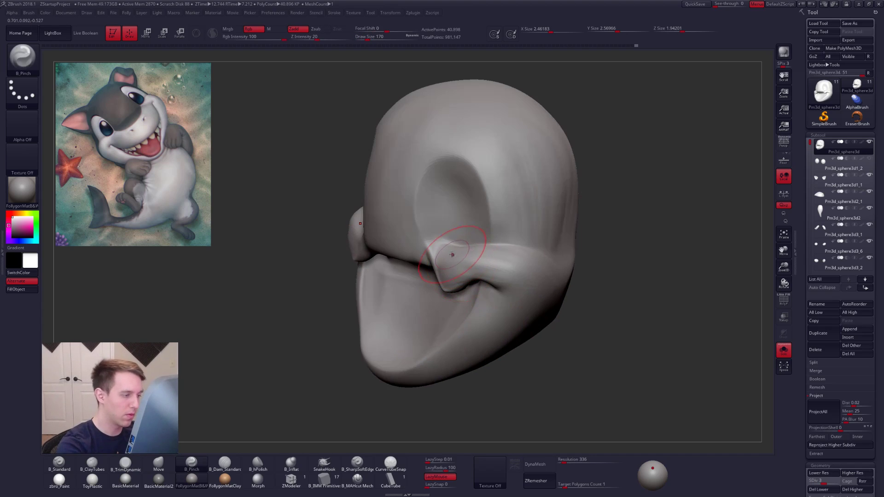
Step: Smooth the smile corner, the cheek below it and the side of the head at draw size 279
{"action": "left_click_drag", "start_coordinate": [452, 254], "coordinate": [449, 261], "text": "shift"}
{"action": "left_click_drag", "start_coordinate": [506, 273], "coordinate": [520, 274], "text": "shift"}
{"action": "key", "text": "d"}
{"action": "mouse_move", "coordinate": [533, 275]}
{"action": "right_mouse_down", "text": "alt"}
{"action": "mouse_move", "coordinate": [518, 268]}
{"action": "mouse_move", "coordinate": [536, 232]}
{"action": "mouse_move", "coordinate": [578, 192]}
{"action": "right_mouse_up", "text": "alt"}
{"action": "key", "text": "shift+d"}
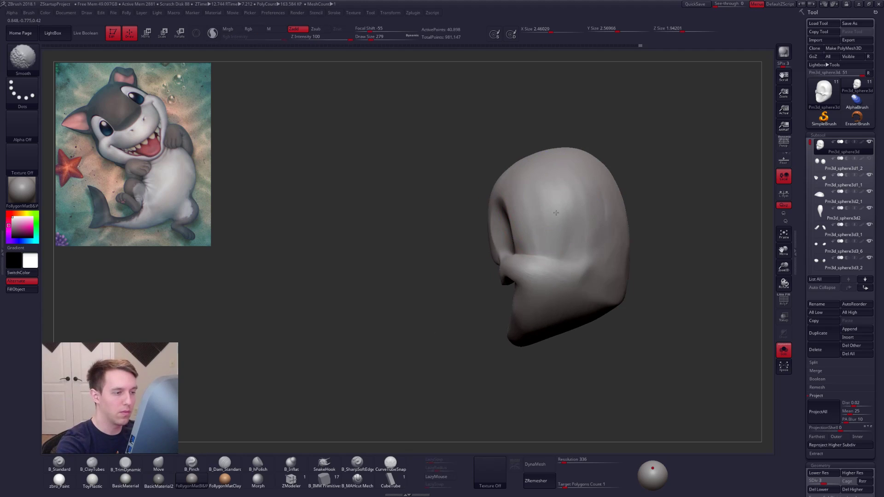
{"action": "right_click_drag", "start_coordinate": [608, 240], "coordinate": [556, 243]}
{"action": "key", "text": "shift+d"}
{"action": "mouse_move", "coordinate": [556, 242]}
{"action": "left_mouse_down", "text": "shift"}
{"action": "mouse_move", "coordinate": [565, 225]}
{"action": "mouse_move", "coordinate": [573, 249]}
{"action": "left_mouse_up", "text": "shift"}
Step: Smooth the underside and rear edge of the jaw from several angles
{"action": "key", "text": "space"}
{"action": "mouse_move", "coordinate": [587, 272]}
{"action": "right_mouse_down", "text": "alt"}
{"action": "mouse_move", "coordinate": [558, 270]}
{"action": "mouse_move", "coordinate": [544, 278]}
{"action": "mouse_move", "coordinate": [548, 288]}
{"action": "right_mouse_up", "text": "alt"}
{"action": "left_click_drag", "start_coordinate": [573, 322], "coordinate": [563, 337], "text": "shift"}
{"action": "mouse_move", "coordinate": [538, 339]}
{"action": "right_mouse_down"}
{"action": "mouse_move", "coordinate": [534, 390]}
{"action": "mouse_move", "coordinate": [567, 343]}
{"action": "mouse_move", "coordinate": [558, 338]}
{"action": "right_mouse_up"}
{"action": "left_click_drag", "start_coordinate": [571, 336], "coordinate": [555, 367], "text": "shift"}
{"action": "key", "text": "space"}
{"action": "mouse_move", "coordinate": [580, 335]}
{"action": "right_mouse_down", "text": "alt"}
{"action": "mouse_move", "coordinate": [539, 314]}
{"action": "mouse_move", "coordinate": [534, 333]}
{"action": "right_mouse_up", "text": "alt"}
{"action": "left_click_drag", "start_coordinate": [445, 335], "coordinate": [465, 338], "text": "shift"}
{"action": "mouse_move", "coordinate": [520, 339]}
{"action": "right_mouse_down"}
{"action": "mouse_move", "coordinate": [479, 326]}
{"action": "mouse_move", "coordinate": [511, 297]}
{"action": "mouse_move", "coordinate": [509, 272]}
{"action": "mouse_move", "coordinate": [523, 256]}
{"action": "right_mouse_up"}
Step: Soften the cheek around the smile corner by smoothing at draw size 130
{"action": "key", "text": "d"}
{"action": "key", "text": "s"}
{"action": "mouse_move", "coordinate": [542, 297]}
{"action": "right_mouse_down"}
{"action": "mouse_move", "coordinate": [521, 291]}
{"action": "mouse_move", "coordinate": [527, 276]}
{"action": "mouse_move", "coordinate": [511, 271]}
{"action": "right_mouse_up"}
{"action": "left_click_drag", "start_coordinate": [530, 276], "coordinate": [522, 275], "text": "shift"}
{"action": "right_click_drag", "start_coordinate": [521, 275], "coordinate": [571, 276]}
{"action": "left_click_drag", "start_coordinate": [529, 262], "coordinate": [518, 253], "text": "shift"}
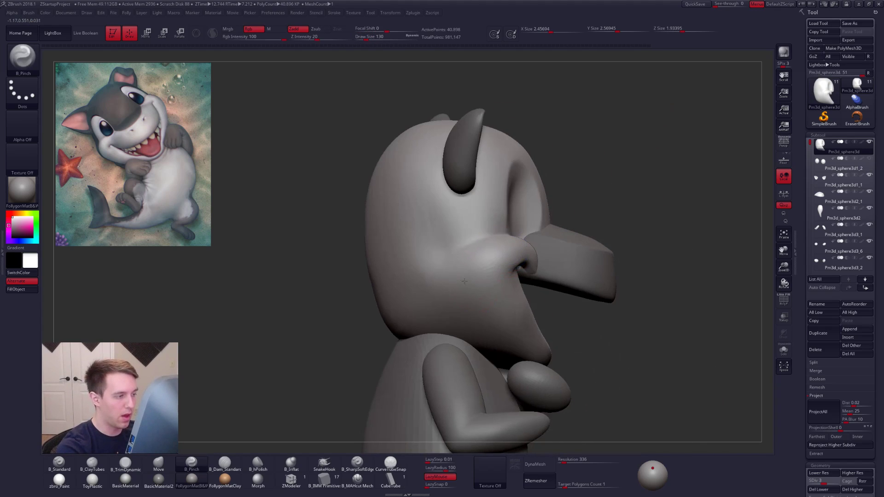
Step: Smooth the back of the head at subdivision level 1 with draw size 500, and return it to level 2
{"action": "right_click_drag", "start_coordinate": [442, 272], "coordinate": [430, 295], "text": "ctrl"}
{"action": "key", "text": "space"}
{"action": "left_click_drag", "start_coordinate": [464, 254], "coordinate": [476, 254]}
{"action": "key", "text": "shift+d"}
{"action": "key", "text": "shift+d"}
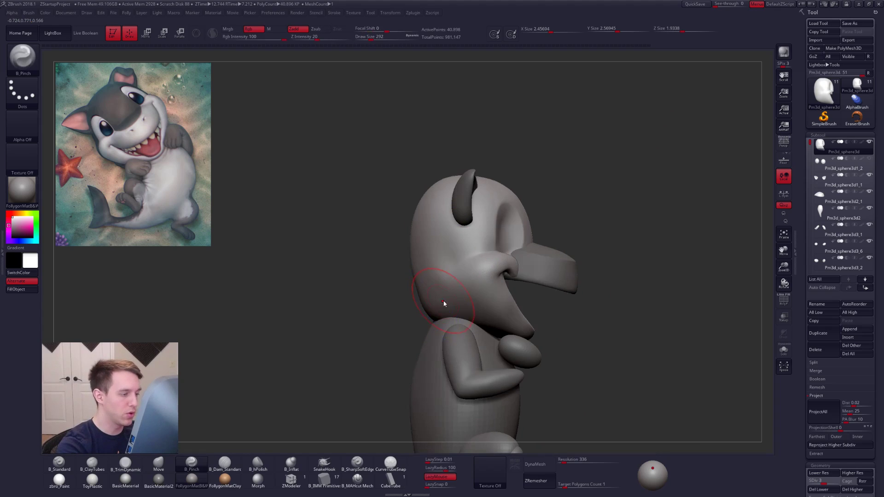
{"action": "mouse_move", "coordinate": [444, 321]}
{"action": "right_mouse_down"}
{"action": "mouse_move", "coordinate": [494, 318]}
{"action": "mouse_move", "coordinate": [475, 309]}
{"action": "mouse_move", "coordinate": [493, 285]}
{"action": "mouse_move", "coordinate": [474, 321]}
{"action": "right_mouse_up"}
{"action": "key", "text": "alt+s"}
{"action": "key", "text": "alt+s"}
{"action": "key", "text": "alt+s"}
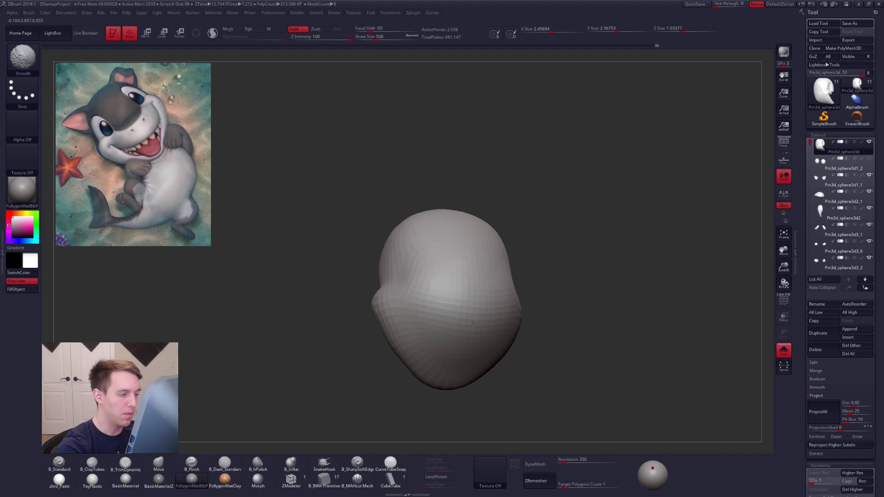
{"action": "right_click_drag", "start_coordinate": [465, 268], "coordinate": [481, 318]}
{"action": "key", "text": "alt+s"}
{"action": "right_click_drag", "start_coordinate": [471, 197], "coordinate": [505, 282], "text": "alt"}
{"action": "key", "text": "d"}
Step: Isolate the body and pull the top of its neck upward with the Move brush at draw size 447
{"action": "left_click", "coordinate": [512, 303], "text": "alt"}
{"action": "key", "text": "alt+s"}
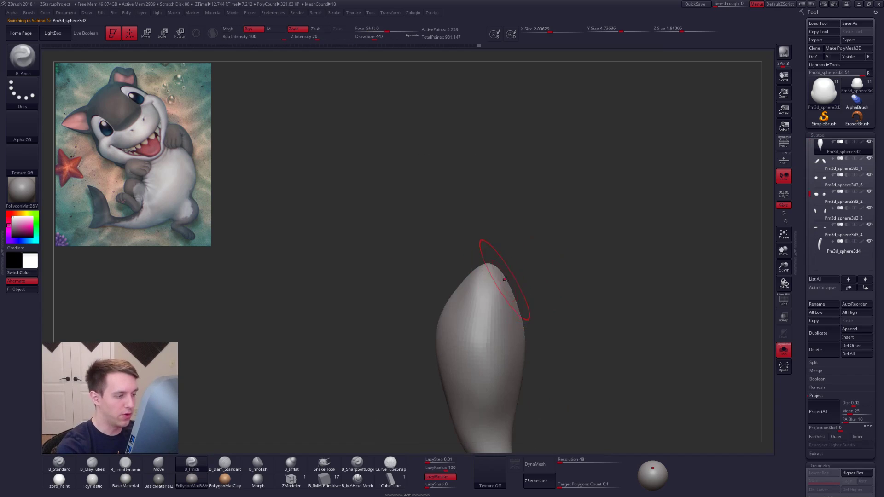
{"action": "left_click_drag", "start_coordinate": [505, 279], "coordinate": [542, 251], "text": "ctrl"}
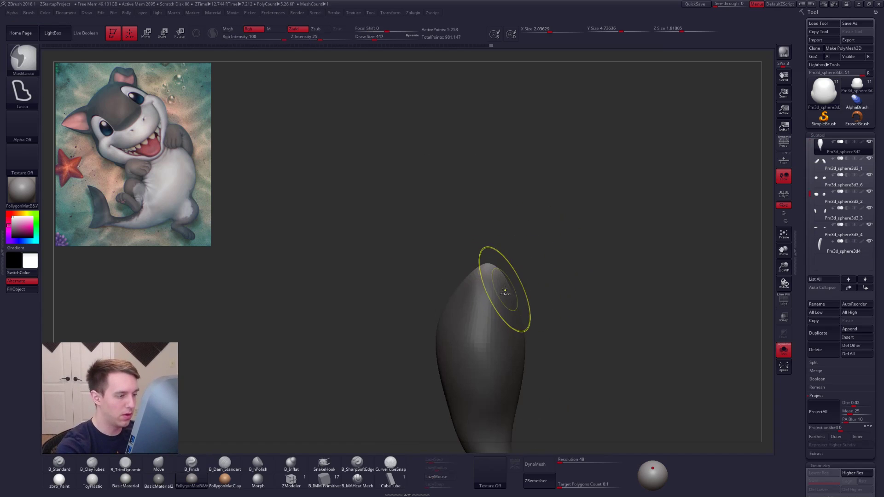
{"action": "key", "text": "b"}
{"action": "key", "text": "m"}
{"action": "key", "text": "v"}
{"action": "left_click_drag", "start_coordinate": [487, 243], "coordinate": [489, 239]}
{"action": "key", "text": "alt+s"}
{"action": "right_click_drag", "start_coordinate": [519, 280], "coordinate": [511, 318]}
Step: Extend the top of the neck further up into the head with the Move brush at draw size 430
{"action": "key", "text": "space"}
{"action": "left_click_drag", "start_coordinate": [503, 297], "coordinate": [499, 296]}
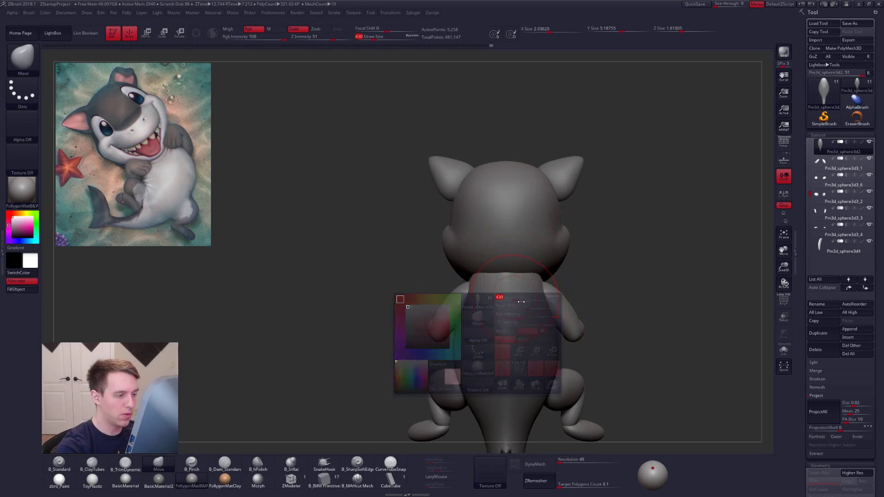
{"action": "right_click_drag", "start_coordinate": [557, 303], "coordinate": [587, 304], "text": "shift"}
{"action": "right_click_drag", "start_coordinate": [518, 286], "coordinate": [493, 288], "text": "shift"}
{"action": "left_click_drag", "start_coordinate": [454, 294], "coordinate": [460, 295], "text": "ctrl"}
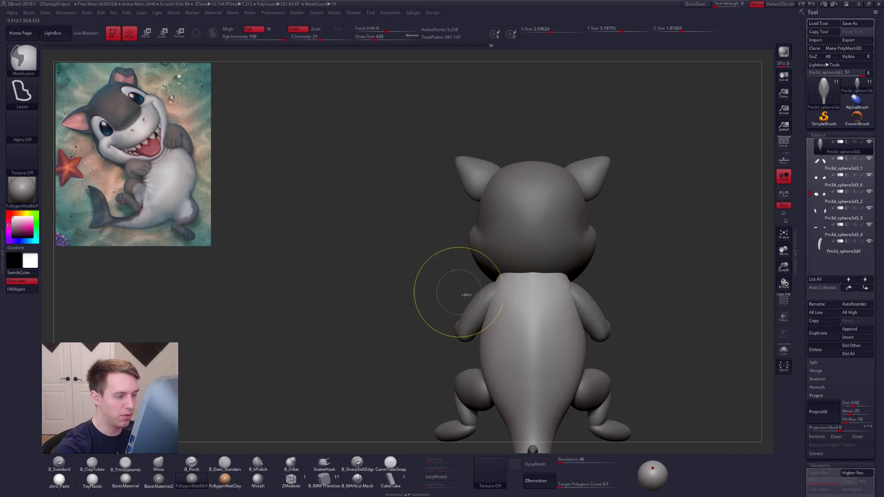
{"action": "key", "text": "alt+s"}
{"action": "right_click_drag", "start_coordinate": [492, 289], "coordinate": [548, 288], "text": "shift"}
{"action": "left_click_drag", "start_coordinate": [516, 271], "coordinate": [508, 265]}
{"action": "left_click_drag", "start_coordinate": [500, 234], "coordinate": [500, 233]}
{"action": "mouse_move", "coordinate": [503, 248]}
{"action": "right_mouse_down", "text": "shift"}
{"action": "mouse_move", "coordinate": [548, 269]}
{"action": "mouse_move", "coordinate": [542, 317]}
{"action": "mouse_move", "coordinate": [572, 315]}
{"action": "mouse_move", "coordinate": [541, 274]}
{"action": "mouse_move", "coordinate": [580, 286]}
{"action": "mouse_move", "coordinate": [567, 288]}
{"action": "mouse_move", "coordinate": [533, 324]}
{"action": "right_mouse_up", "text": "shift"}
{"action": "key", "text": "alt+s"}
{"action": "key", "text": "d"}
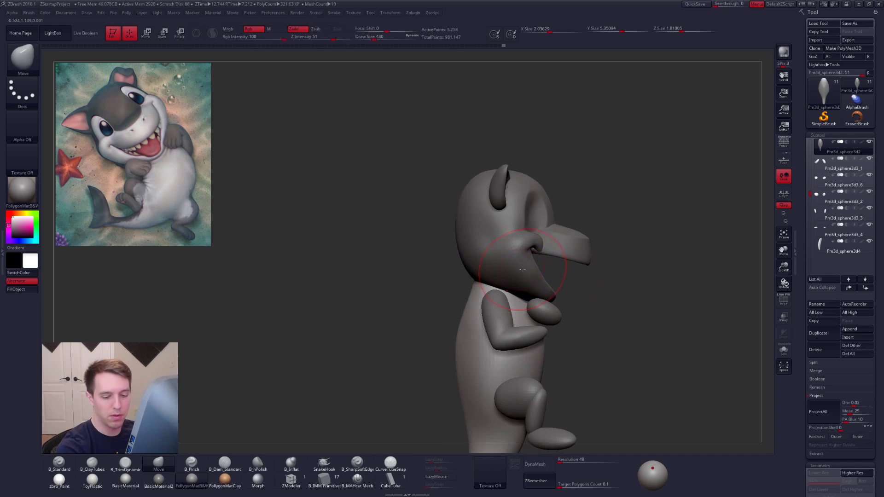
Step: Select the head and reshape its back with the Move brush at draw size 656
{"action": "left_click", "coordinate": [525, 268], "text": "alt"}
{"action": "left_click", "coordinate": [816, 396]}
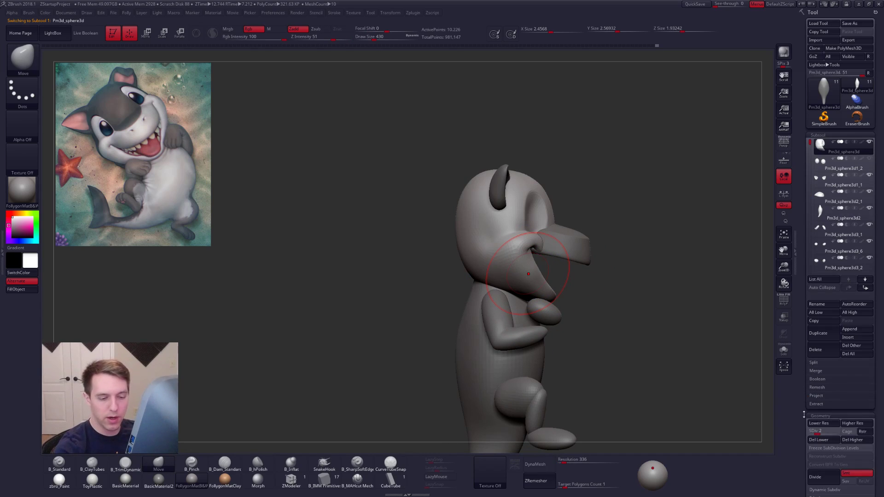
{"action": "right_click_drag", "start_coordinate": [646, 341], "coordinate": [651, 397], "text": "alt"}
{"action": "key", "text": "space"}
{"action": "left_click_drag", "start_coordinate": [522, 286], "coordinate": [525, 286]}
{"action": "key", "text": "space"}
{"action": "left_click_drag", "start_coordinate": [476, 312], "coordinate": [482, 312]}
{"action": "left_click_drag", "start_coordinate": [656, 354], "coordinate": [681, 346]}
{"action": "left_click", "coordinate": [480, 314], "text": "alt"}
{"action": "left_click_drag", "start_coordinate": [612, 350], "coordinate": [573, 349]}
{"action": "left_click_drag", "start_coordinate": [573, 349], "coordinate": [592, 307], "text": "alt"}
{"action": "key", "text": "w"}
{"action": "left_click_drag", "start_coordinate": [486, 263], "coordinate": [486, 308], "text": "shift"}
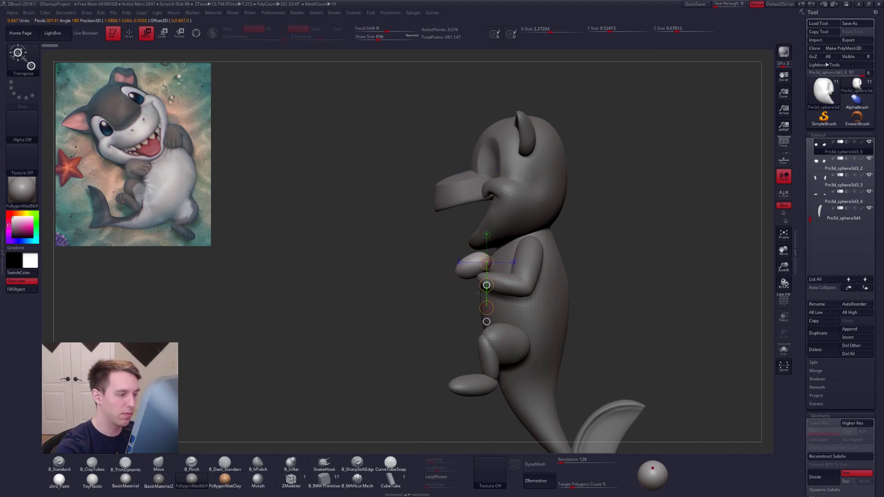
{"action": "key", "text": "ctrl+z"}
{"action": "key", "text": "q"}
Step: Select the head and smooth the back of it at subdivision level 2
{"action": "left_click", "coordinate": [517, 233], "text": "alt"}
{"action": "right_click_drag", "start_coordinate": [518, 238], "coordinate": [497, 308], "text": "alt"}
{"action": "right_click", "coordinate": [492, 280]}
{"action": "right_click", "coordinate": [499, 230]}
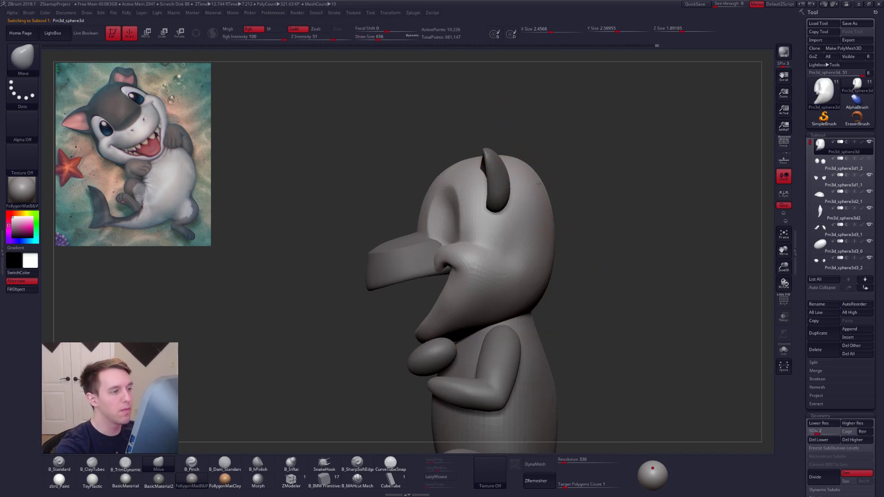
{"action": "mouse_move", "coordinate": [534, 248]}
{"action": "left_mouse_down", "text": "shift"}
{"action": "mouse_move", "coordinate": [511, 294]}
{"action": "mouse_move", "coordinate": [539, 279]}
{"action": "left_mouse_up", "text": "shift"}
Step: Refine and smooth the rear side of the head with ClayTubes at draw size 307, raising it to subdivision level 3
{"action": "right_click", "coordinate": [497, 311]}
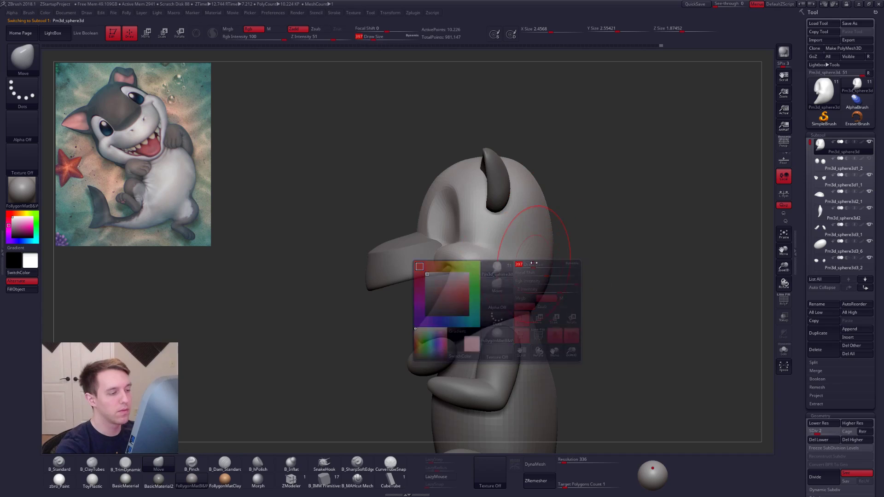
{"action": "key", "text": "2"}
{"action": "right_click_drag", "start_coordinate": [523, 268], "coordinate": [518, 277]}
{"action": "left_click_drag", "start_coordinate": [550, 197], "coordinate": [543, 240], "text": "shift"}
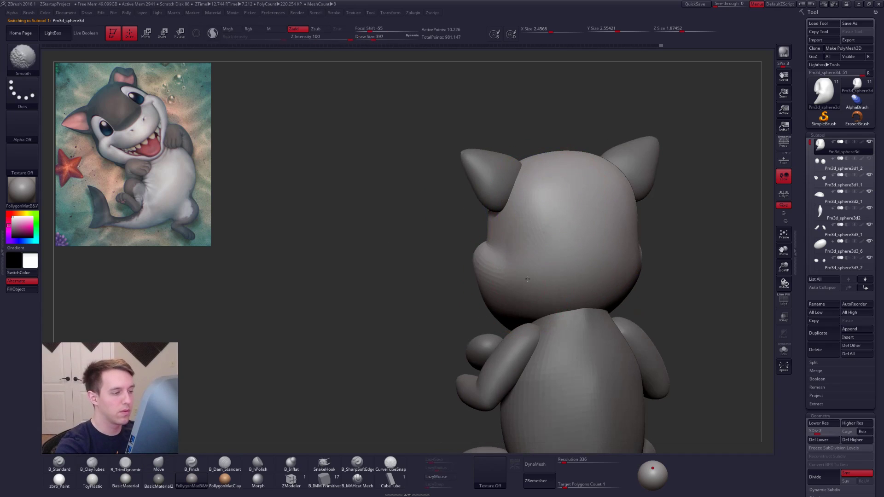
{"action": "right_click_drag", "start_coordinate": [529, 263], "coordinate": [564, 268]}
{"action": "left_click_drag", "start_coordinate": [548, 258], "coordinate": [559, 271], "text": "shift"}
{"action": "key", "text": "d"}
{"action": "left_click_drag", "start_coordinate": [561, 241], "coordinate": [542, 243], "text": "shift"}
Step: Isolate the head and blend the cheek into the lower jaw with the ClayTubes brush at draw size 215
{"action": "key", "text": "alt+s"}
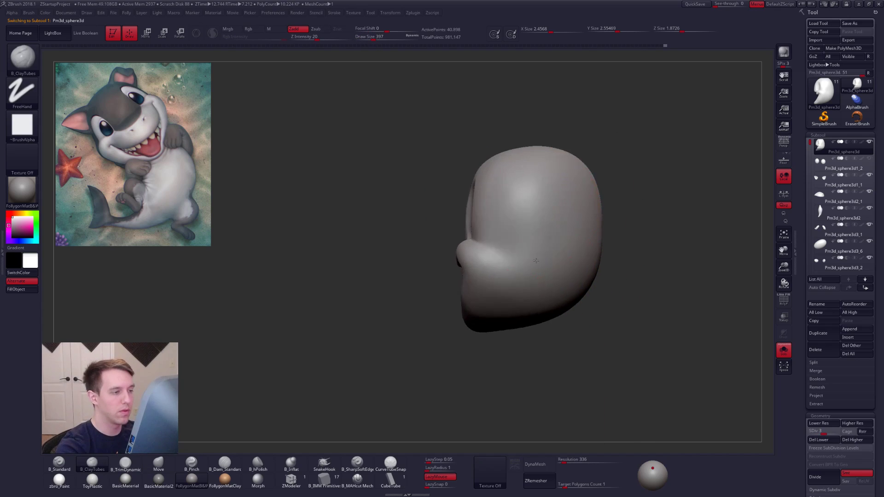
{"action": "right_click_drag", "start_coordinate": [545, 248], "coordinate": [522, 230]}
{"action": "left_click_drag", "start_coordinate": [522, 230], "coordinate": [531, 233], "text": "shift"}
{"action": "mouse_move", "coordinate": [517, 234]}
{"action": "right_mouse_down"}
{"action": "mouse_move", "coordinate": [530, 255]}
{"action": "mouse_move", "coordinate": [519, 270]}
{"action": "right_mouse_up"}
{"action": "right_click", "coordinate": [519, 270]}
{"action": "left_click_drag", "start_coordinate": [519, 271], "coordinate": [488, 303]}
{"action": "right_click_drag", "start_coordinate": [483, 318], "coordinate": [482, 297]}
{"action": "right_click", "coordinate": [481, 297]}
{"action": "left_click_drag", "start_coordinate": [482, 297], "coordinate": [479, 297]}
{"action": "right_click_drag", "start_coordinate": [479, 296], "coordinate": [504, 315]}
Step: Raise the head to subdivision level 5, smooth the jaw, and bring the whole character back into view
{"action": "key", "text": "d"}
{"action": "key", "text": "d"}
{"action": "left_click_drag", "start_coordinate": [474, 302], "coordinate": [442, 312], "text": "shift"}
{"action": "right_click_drag", "start_coordinate": [488, 318], "coordinate": [586, 335], "text": "shift"}
{"action": "key", "text": "alt+s"}
{"action": "mouse_move", "coordinate": [536, 294]}
{"action": "right_mouse_down", "text": "alt"}
{"action": "mouse_move", "coordinate": [556, 315]}
{"action": "mouse_move", "coordinate": [653, 334]}
{"action": "right_mouse_up", "text": "alt"}
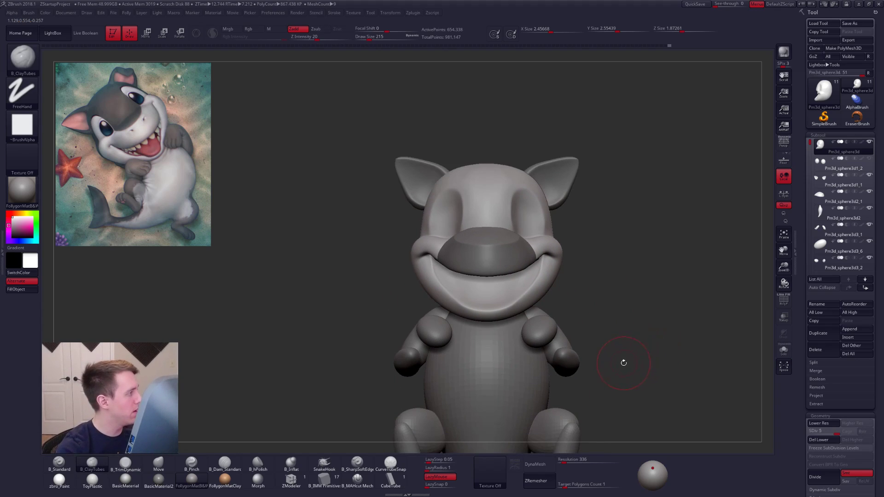
{"action": "mouse_move", "coordinate": [619, 365]}
{"action": "right_mouse_down"}
{"action": "mouse_move", "coordinate": [627, 371]}
{"action": "mouse_move", "coordinate": [614, 368]}
{"action": "mouse_move", "coordinate": [620, 355]}
{"action": "right_mouse_up"}
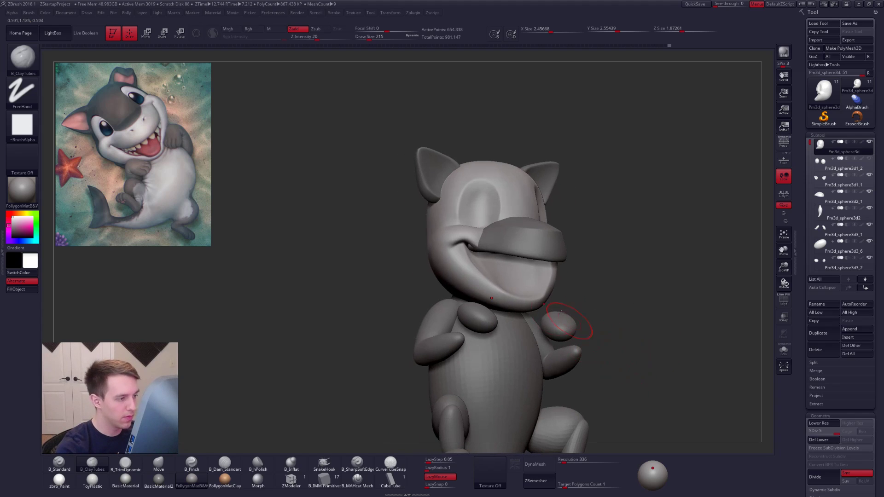
Step: Select and isolate the snout, enlarge the draw size to 335, and switch to the Move brush
{"action": "right_click_drag", "start_coordinate": [541, 293], "coordinate": [541, 250]}
{"action": "left_click", "coordinate": [541, 269], "text": "alt"}
{"action": "key", "text": "]"}
{"action": "key", "text": "alt+s"}
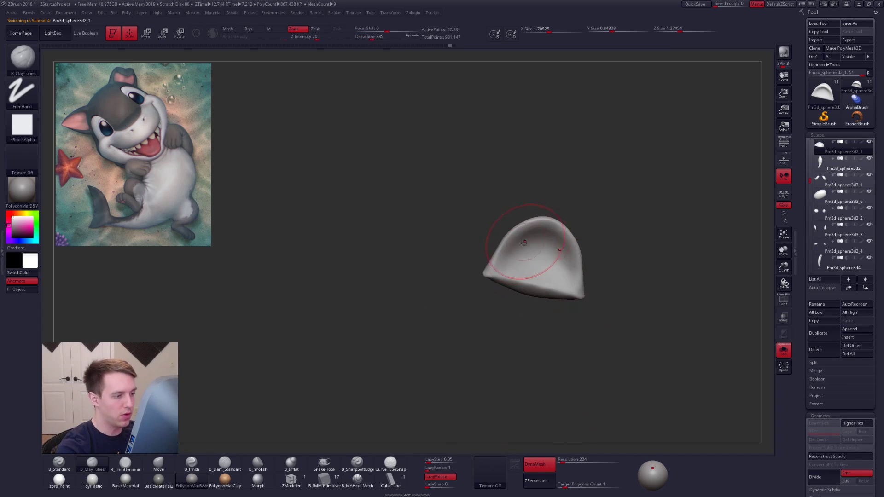
{"action": "key", "text": "b"}
{"action": "key", "text": "m"}
{"action": "key", "text": "v"}
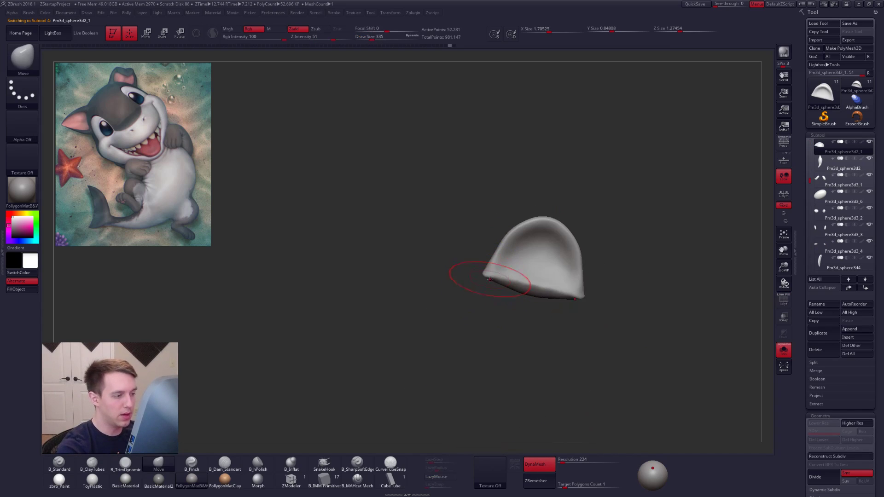
Step: Pull the snout's rear edge back toward the head with the Move brush at draw size 381
{"action": "right_click_drag", "start_coordinate": [516, 287], "coordinate": [498, 288], "text": "ctrl"}
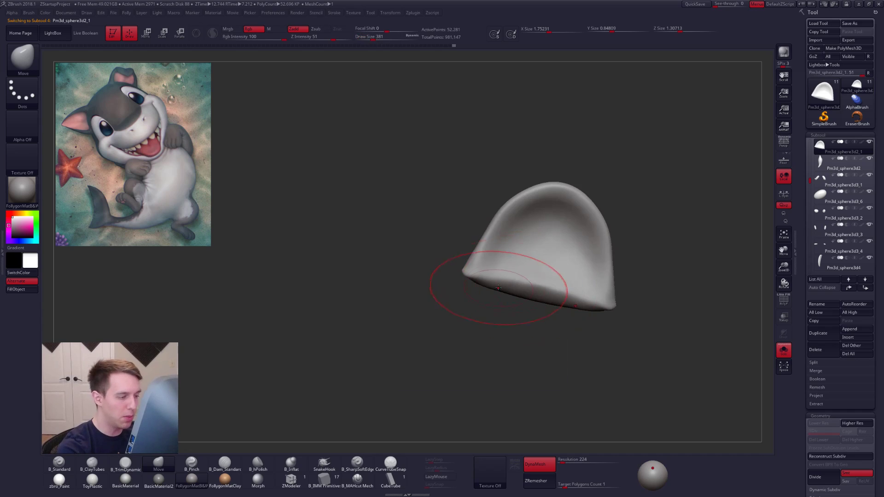
{"action": "left_click_drag", "start_coordinate": [525, 297], "coordinate": [524, 306]}
{"action": "right_click_drag", "start_coordinate": [524, 301], "coordinate": [512, 302]}
{"action": "left_click_drag", "start_coordinate": [515, 299], "coordinate": [514, 307]}
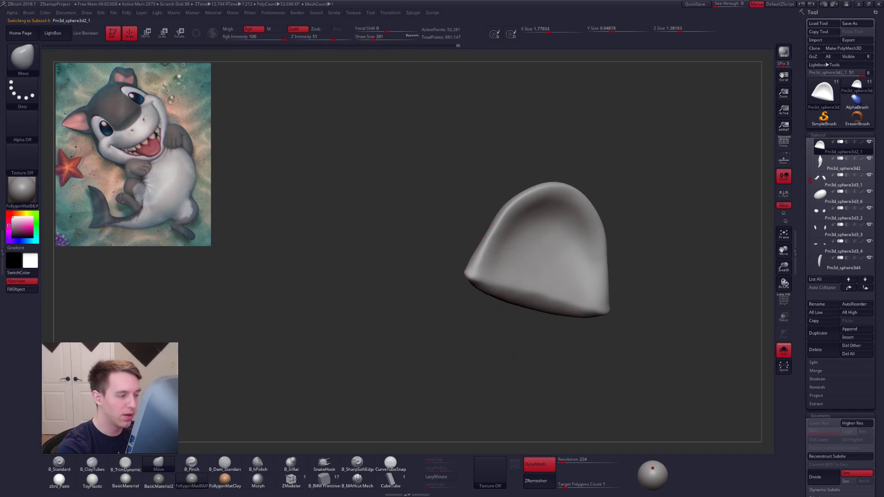
{"action": "right_click_drag", "start_coordinate": [513, 307], "coordinate": [505, 336]}
{"action": "key", "text": "alt+s"}
{"action": "right_click_drag", "start_coordinate": [516, 300], "coordinate": [491, 340]}
{"action": "key", "text": "alt+s"}
{"action": "key", "text": "alt+s"}
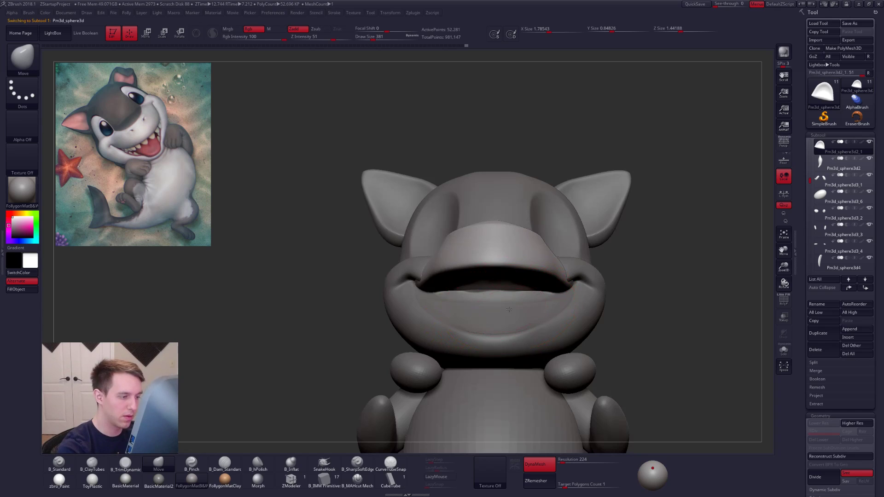
Step: Select and isolate the head, set the draw size to 215, and lower it to subdivision level 2
{"action": "left_click", "coordinate": [509, 309], "text": "alt"}
{"action": "key", "text": "space"}
{"action": "left_click_drag", "start_coordinate": [509, 310], "coordinate": [504, 310]}
{"action": "key", "text": "alt+s"}
{"action": "right_click_drag", "start_coordinate": [506, 307], "coordinate": [515, 295]}
{"action": "key", "text": "shift+d"}
{"action": "key", "text": "shift+d"}
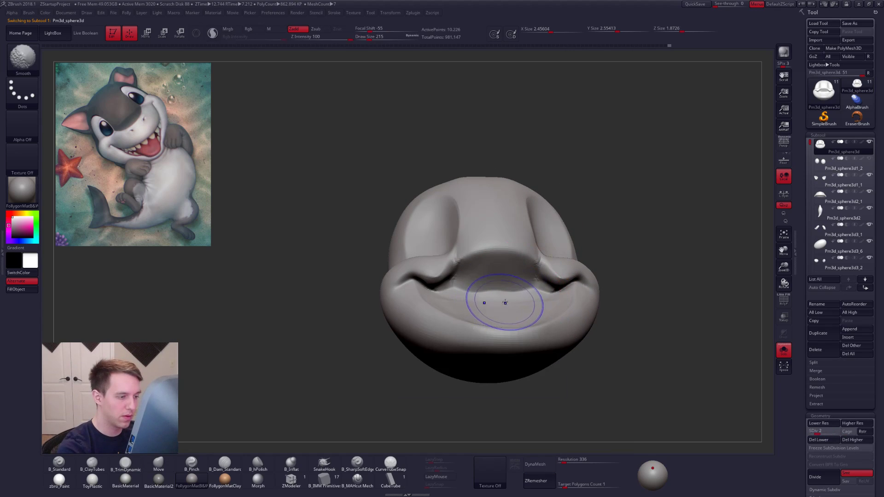
{"action": "key", "text": "shift+d"}
Step: Reshape the inner surface of the lower mouth with the Move brush at draw size 160, and smooth it
{"action": "key", "text": "space"}
{"action": "left_click_drag", "start_coordinate": [474, 300], "coordinate": [470, 300]}
{"action": "right_click_drag", "start_coordinate": [492, 299], "coordinate": [473, 306]}
{"action": "left_click_drag", "start_coordinate": [473, 305], "coordinate": [473, 299]}
{"action": "right_click_drag", "start_coordinate": [472, 301], "coordinate": [491, 305]}
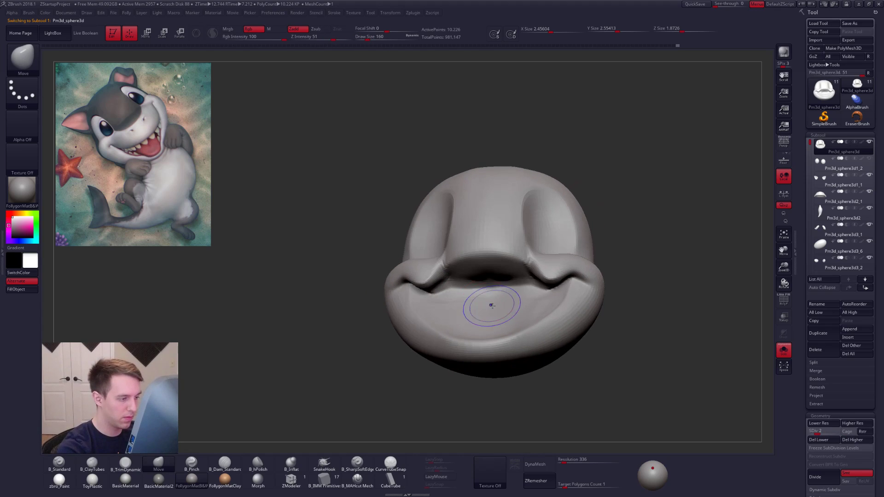
{"action": "left_click_drag", "start_coordinate": [491, 305], "coordinate": [478, 299], "text": "shift"}
Step: Bring back the other parts, raise the head to subdivision level 3, and set the Move brush's draw size to 279
{"action": "mouse_move", "coordinate": [448, 308]}
{"action": "right_mouse_down"}
{"action": "mouse_move", "coordinate": [503, 305]}
{"action": "mouse_move", "coordinate": [488, 289]}
{"action": "mouse_move", "coordinate": [457, 308]}
{"action": "mouse_move", "coordinate": [483, 296]}
{"action": "mouse_move", "coordinate": [501, 353]}
{"action": "mouse_move", "coordinate": [497, 391]}
{"action": "mouse_move", "coordinate": [428, 363]}
{"action": "mouse_move", "coordinate": [438, 371]}
{"action": "right_mouse_up"}
{"action": "key", "text": "space"}
{"action": "left_click_drag", "start_coordinate": [508, 318], "coordinate": [516, 318]}
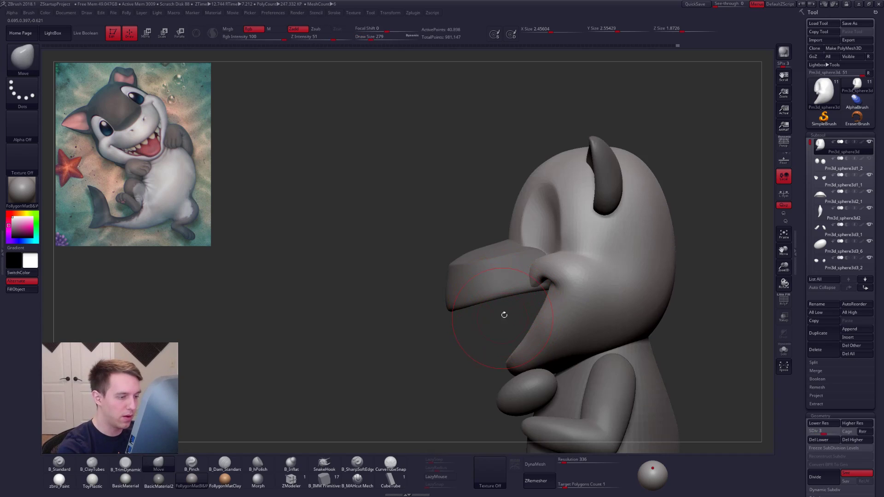
Step: Select the upper snout subtool and lasso-mask its top surface from the side view
{"action": "left_click", "coordinate": [503, 294], "text": "alt"}
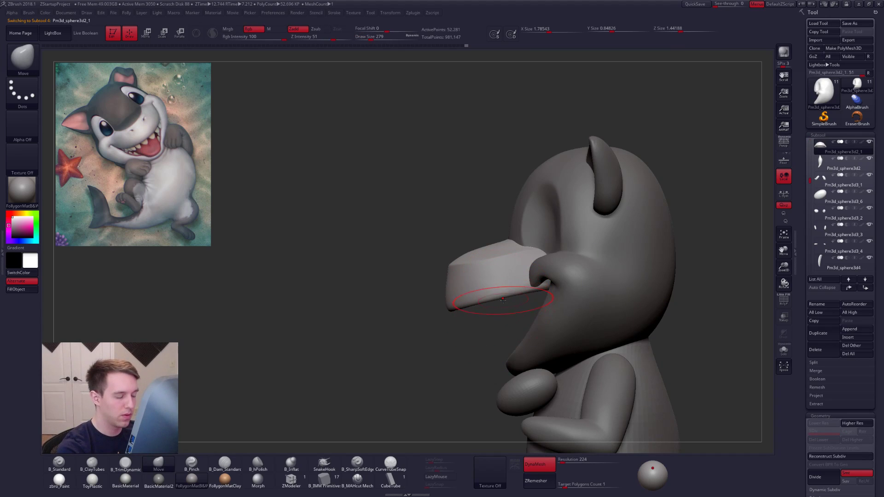
{"action": "key", "text": "shift"}
{"action": "key", "text": "shift+f"}
{"action": "mouse_move", "coordinate": [499, 296]}
{"action": "right_mouse_down"}
{"action": "mouse_move", "coordinate": [575, 302]}
{"action": "mouse_move", "coordinate": [493, 294]}
{"action": "right_mouse_up"}
{"action": "key", "text": "ctrl"}
{"action": "left_click_drag", "start_coordinate": [639, 240], "coordinate": [663, 258], "text": "ctrl"}
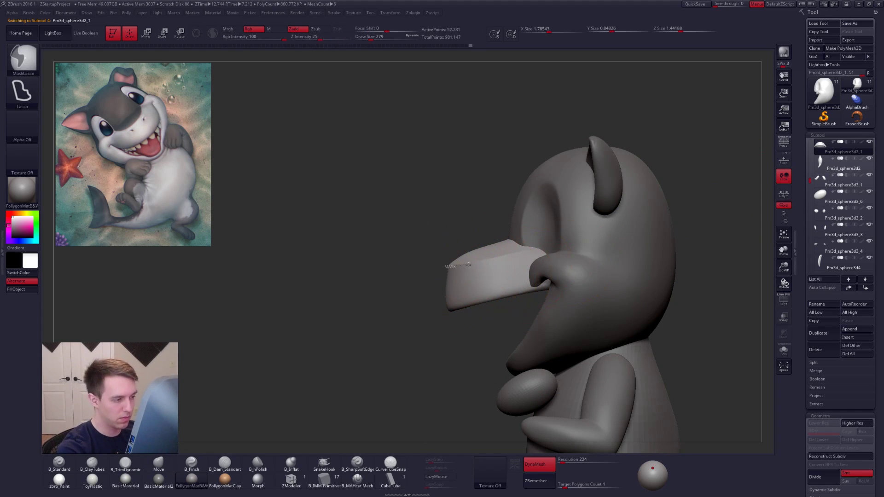
{"action": "left_click_drag", "start_coordinate": [588, 218], "coordinate": [456, 166], "text": "ctrl"}
Step: Trim the mask along the edge of the snout's top by unmasking part of its side
{"action": "left_click_drag", "start_coordinate": [297, 289], "coordinate": [414, 278], "text": "shift"}
{"action": "key", "text": "shift+f"}
{"action": "key", "text": "shift+f"}
{"action": "right_click_drag", "start_coordinate": [481, 258], "coordinate": [492, 265], "text": "alt"}
{"action": "mouse_move", "coordinate": [492, 265]}
{"action": "right_mouse_down", "text": "ctrl"}
{"action": "mouse_move", "coordinate": [447, 283]}
{"action": "mouse_move", "coordinate": [460, 266]}
{"action": "right_mouse_up", "text": "ctrl"}
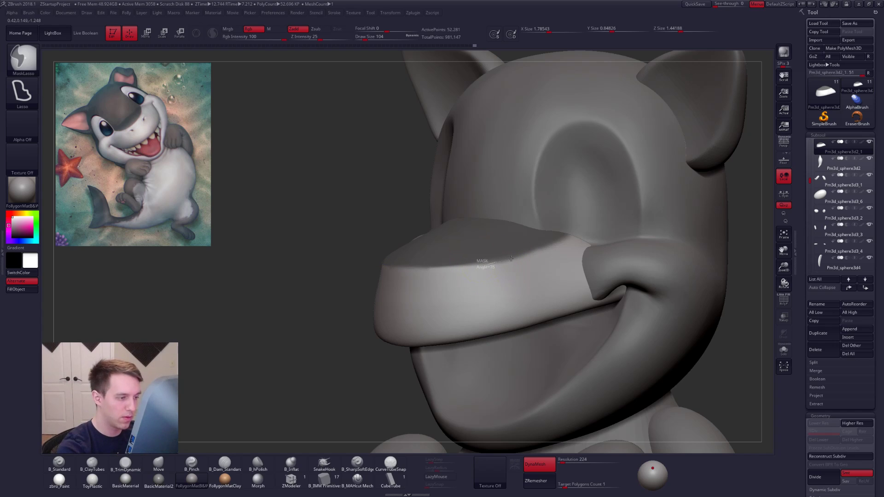
{"action": "left_click_drag", "start_coordinate": [581, 225], "coordinate": [523, 286], "text": "ctrl+alt"}
Step: Assign the masked top of the snout its own polygroup and isolate the remaining lower part
{"action": "key", "text": "shift+s"}
{"action": "mouse_move", "coordinate": [524, 308]}
{"action": "right_mouse_down"}
{"action": "mouse_move", "coordinate": [534, 330]}
{"action": "mouse_move", "coordinate": [514, 346]}
{"action": "mouse_move", "coordinate": [546, 329]}
{"action": "mouse_move", "coordinate": [570, 359]}
{"action": "mouse_move", "coordinate": [595, 351]}
{"action": "mouse_move", "coordinate": [565, 319]}
{"action": "right_mouse_up"}
{"action": "key", "text": "shift+f"}
{"action": "key", "text": "ctrl+w"}
{"action": "left_click", "coordinate": [394, 288], "text": "ctrl+shift"}
{"action": "mouse_move", "coordinate": [510, 271]}
{"action": "right_mouse_down"}
{"action": "mouse_move", "coordinate": [518, 244]}
{"action": "mouse_move", "coordinate": [535, 268]}
{"action": "mouse_move", "coordinate": [502, 288]}
{"action": "mouse_move", "coordinate": [591, 353]}
{"action": "mouse_move", "coordinate": [572, 341]}
{"action": "right_mouse_up"}
{"action": "key", "text": "shift+f"}
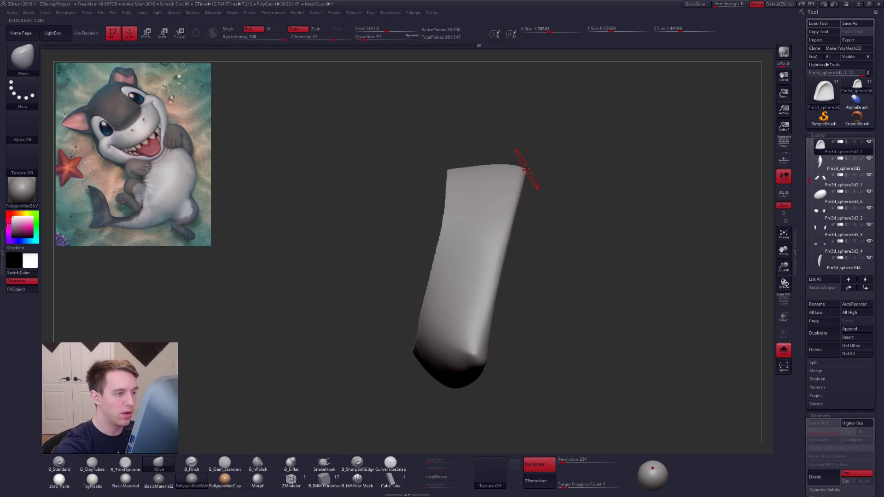
Step: Mask the snout's outer side and paint along its underside rim with the MaskPen at draw size 33
{"action": "mouse_move", "coordinate": [528, 166]}
{"action": "left_mouse_down", "text": "ctrl"}
{"action": "mouse_move", "coordinate": [550, 340]}
{"action": "mouse_move", "coordinate": [463, 419]}
{"action": "left_mouse_up", "text": "ctrl"}
{"action": "mouse_move", "coordinate": [508, 372]}
{"action": "right_mouse_down", "text": "ctrl"}
{"action": "mouse_move", "coordinate": [516, 356]}
{"action": "mouse_move", "coordinate": [485, 369]}
{"action": "mouse_move", "coordinate": [493, 352]}
{"action": "mouse_move", "coordinate": [461, 357]}
{"action": "right_mouse_up", "text": "ctrl"}
{"action": "key", "text": "ctrl+f"}
{"action": "left_click", "coordinate": [508, 428], "text": "ctrl"}
{"action": "key", "text": "space"}
{"action": "left_click_drag", "start_coordinate": [524, 258], "coordinate": [515, 258]}
{"action": "mouse_move", "coordinate": [499, 240]}
{"action": "right_mouse_down"}
{"action": "mouse_move", "coordinate": [509, 226]}
{"action": "mouse_move", "coordinate": [502, 239]}
{"action": "right_mouse_up"}
{"action": "right_click_drag", "start_coordinate": [502, 239], "coordinate": [454, 280], "text": "ctrl"}
{"action": "key", "text": "ctrl"}
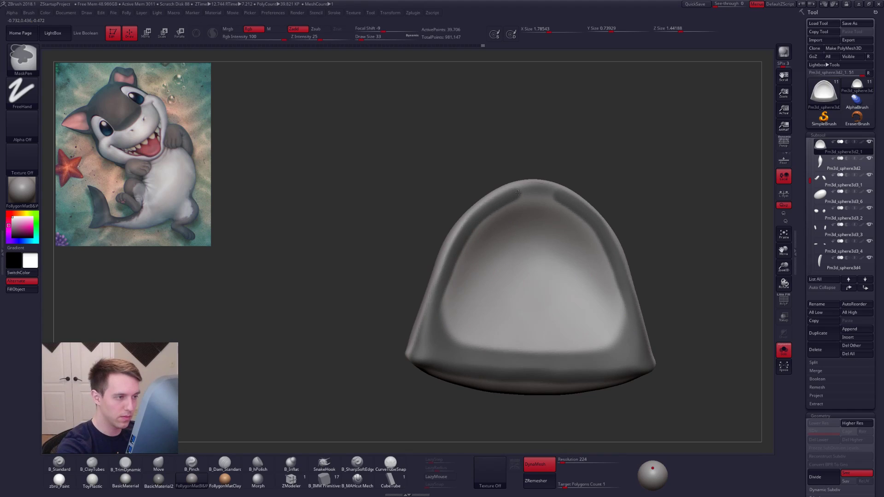
Step: Widen the painted mask around the underside rim with the MaskPen at draw size 67
{"action": "key", "text": "space"}
{"action": "mouse_move", "coordinate": [537, 204]}
{"action": "left_mouse_down"}
{"action": "mouse_move", "coordinate": [465, 266]}
{"action": "mouse_move", "coordinate": [450, 335]}
{"action": "mouse_move", "coordinate": [515, 354]}
{"action": "left_mouse_up"}
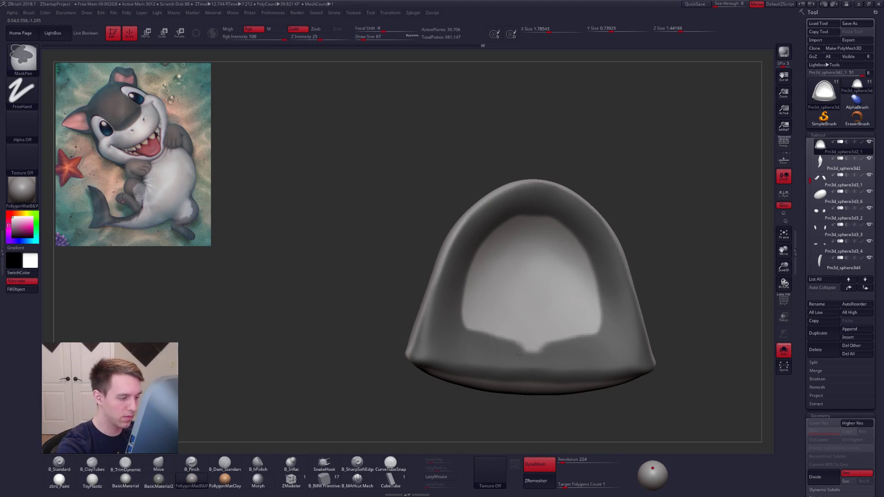
{"action": "key", "text": "space"}
{"action": "left_click_drag", "start_coordinate": [574, 336], "coordinate": [578, 335]}
{"action": "right_click_drag", "start_coordinate": [566, 307], "coordinate": [524, 266], "text": "alt"}
{"action": "mouse_move", "coordinate": [545, 279]}
{"action": "left_mouse_down", "text": "ctrl"}
{"action": "mouse_move", "coordinate": [497, 280]}
{"action": "mouse_move", "coordinate": [536, 244]}
{"action": "mouse_move", "coordinate": [511, 193]}
{"action": "mouse_move", "coordinate": [500, 222]}
{"action": "mouse_move", "coordinate": [487, 211]}
{"action": "left_mouse_up", "text": "ctrl"}
Step: Touch up the rim mask and split the snout's inner underside and outer side into separate polygroups
{"action": "mouse_move", "coordinate": [479, 271]}
{"action": "right_mouse_down"}
{"action": "mouse_move", "coordinate": [510, 294]}
{"action": "mouse_move", "coordinate": [476, 326]}
{"action": "mouse_move", "coordinate": [487, 290]}
{"action": "right_mouse_up"}
{"action": "key", "text": "shift+s"}
{"action": "mouse_move", "coordinate": [469, 251]}
{"action": "right_mouse_down"}
{"action": "mouse_move", "coordinate": [491, 248]}
{"action": "mouse_move", "coordinate": [481, 243]}
{"action": "right_mouse_up"}
{"action": "key", "text": "shift+s"}
{"action": "key", "text": "ctrl"}
{"action": "left_click_drag", "start_coordinate": [445, 345], "coordinate": [448, 326], "text": "ctrl"}
{"action": "right_click_drag", "start_coordinate": [449, 325], "coordinate": [546, 361]}
{"action": "key", "text": "shift+s"}
{"action": "mouse_move", "coordinate": [619, 392]}
{"action": "right_mouse_down"}
{"action": "mouse_move", "coordinate": [589, 390]}
{"action": "mouse_move", "coordinate": [628, 339]}
{"action": "mouse_move", "coordinate": [668, 325]}
{"action": "right_mouse_up"}
{"action": "key", "text": "shift+f"}
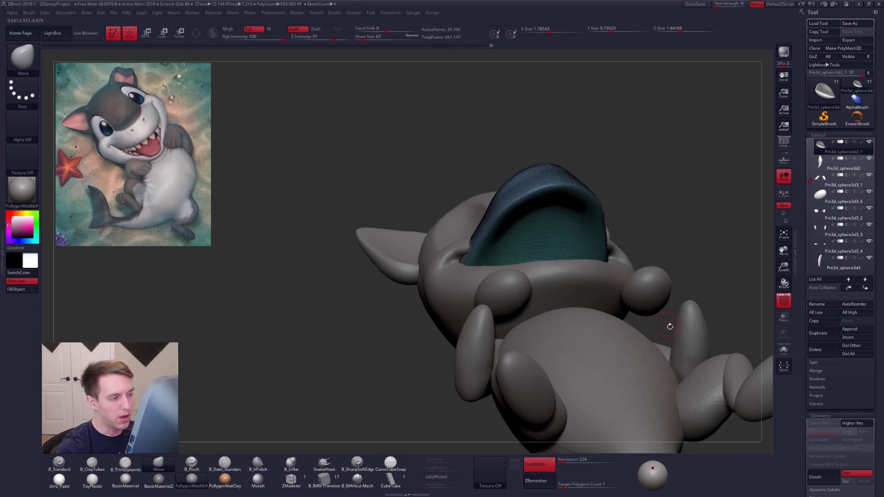
Step: Unhide the whole snout and ZRemesh it with KeepGroups on and a target polygon count of 0.1
{"action": "left_click", "coordinate": [698, 264], "text": "ctrl+shift"}
{"action": "mouse_move", "coordinate": [697, 267]}
{"action": "right_mouse_down"}
{"action": "mouse_move", "coordinate": [690, 336]}
{"action": "mouse_move", "coordinate": [641, 317]}
{"action": "right_mouse_up"}
{"action": "key", "text": "shift+s"}
{"action": "key", "text": "shift+f"}
{"action": "left_click_drag", "start_coordinate": [798, 322], "coordinate": [821, 251]}
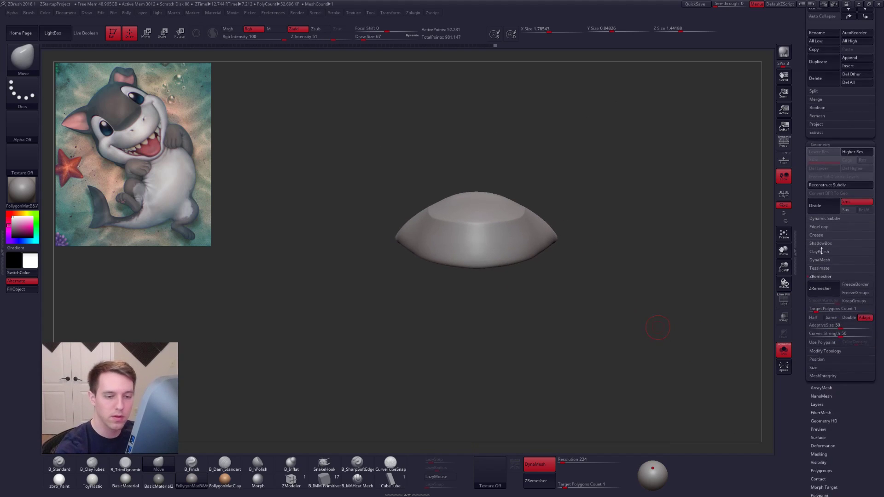
{"action": "left_click", "coordinate": [858, 302]}
{"action": "left_click_drag", "start_coordinate": [815, 310], "coordinate": [804, 311]}
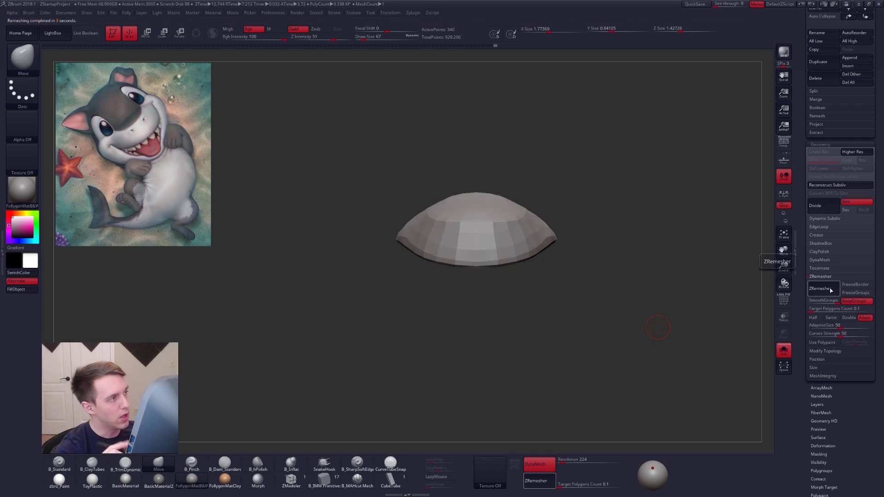
Step: Inspect the remeshed snout's polygroups and preview the mesh with dynamic subdivision
{"action": "key", "text": "shift+f"}
{"action": "left_click_drag", "start_coordinate": [557, 352], "coordinate": [524, 258]}
{"action": "key", "text": "ctrl+d"}
{"action": "key", "text": "ctrl+d"}
{"action": "key", "text": "shift+d"}
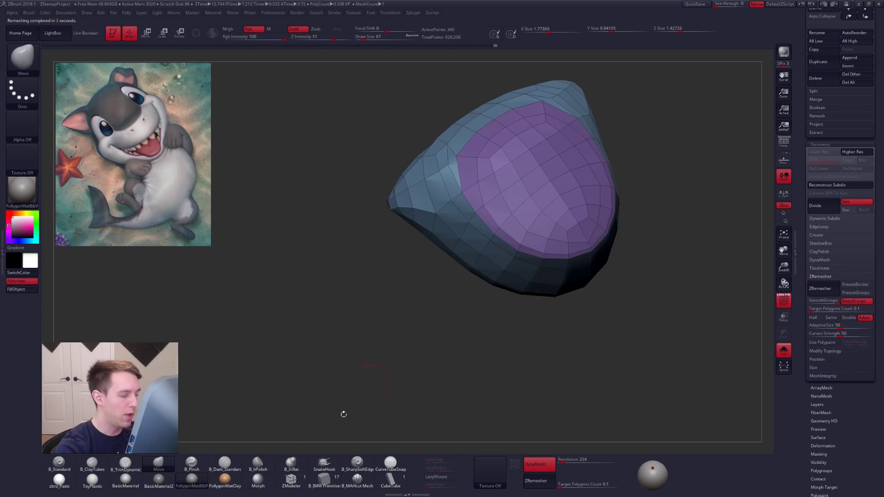
Step: Bevel the complete edge loop around the snout's top polygroup with ZModeler
{"action": "left_click", "coordinate": [291, 480]}
{"action": "mouse_move", "coordinate": [431, 321]}
{"action": "left_mouse_down"}
{"action": "mouse_move", "coordinate": [453, 281]}
{"action": "mouse_move", "coordinate": [464, 336]}
{"action": "left_mouse_up"}
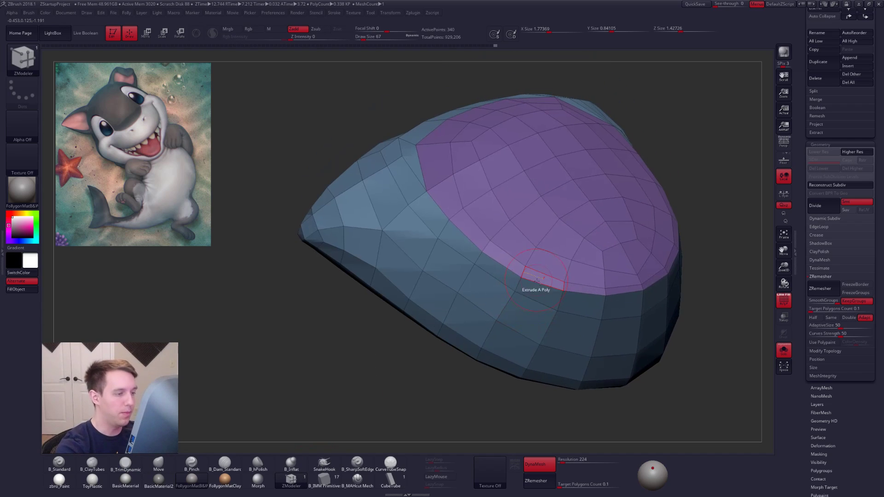
{"action": "key", "text": "space"}
{"action": "left_click", "coordinate": [490, 301]}
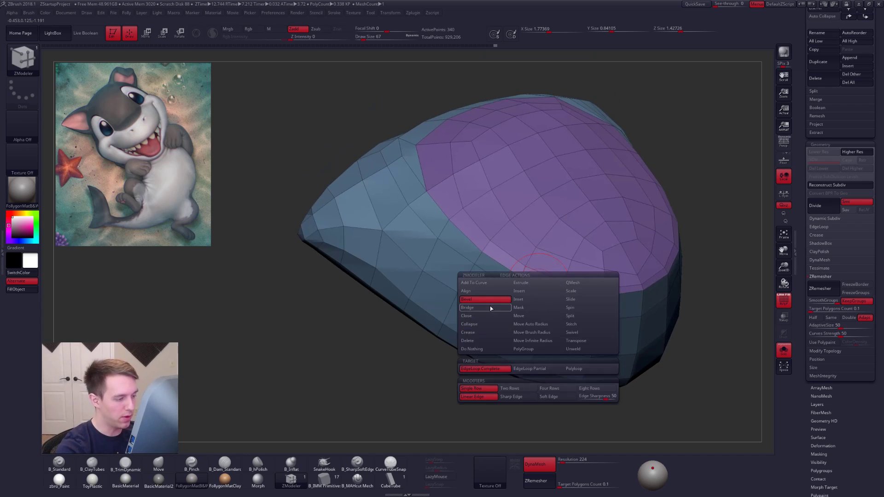
{"action": "left_click", "coordinate": [485, 367]}
{"action": "left_click_drag", "start_coordinate": [532, 282], "coordinate": [534, 287]}
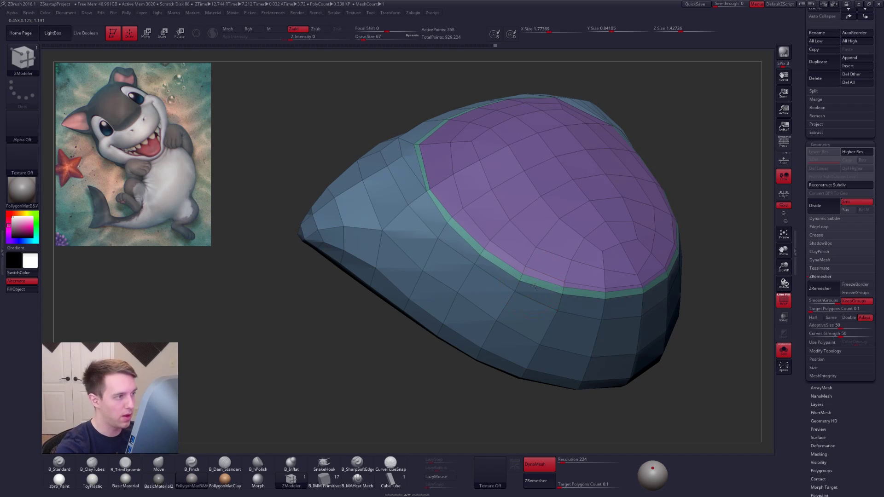
Step: Examine the beveled top edge with dynamic subdivision, both isolated and together with the head
{"action": "key", "text": "d"}
{"action": "right_click_drag", "start_coordinate": [531, 287], "coordinate": [563, 314]}
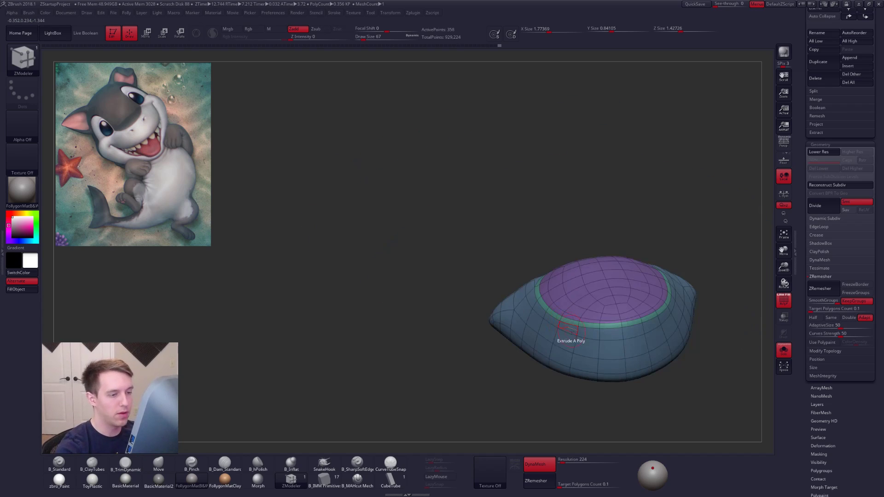
{"action": "key", "text": "shift+f"}
{"action": "right_click_drag", "start_coordinate": [597, 346], "coordinate": [536, 301], "text": "alt"}
{"action": "key", "text": "alt+s"}
{"action": "key", "text": "shift+f"}
{"action": "right_click_drag", "start_coordinate": [480, 290], "coordinate": [500, 300], "text": "ctrl"}
{"action": "key", "text": "alt+s"}
{"action": "key", "text": "shift+d"}
Step: Undo the bevel and bevel the same edge loop again with a narrower width
{"action": "key", "text": "ctrl+z"}
{"action": "left_click", "coordinate": [506, 294]}
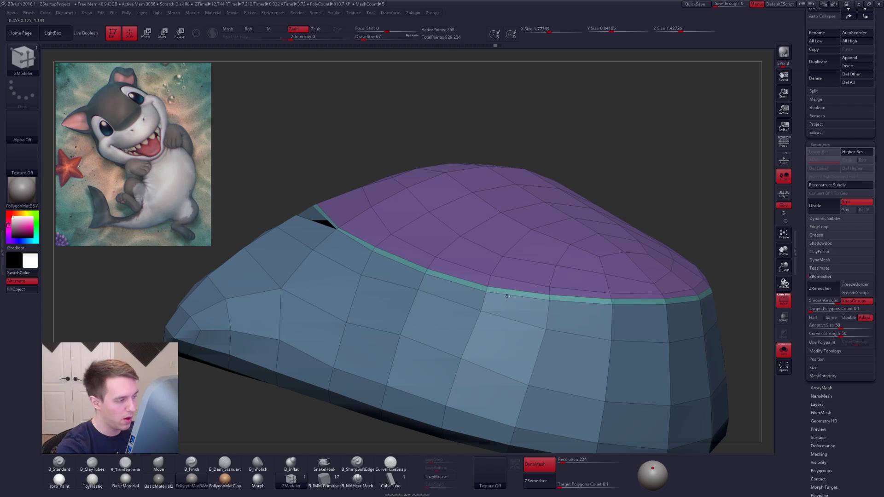
{"action": "left_click_drag", "start_coordinate": [510, 293], "coordinate": [506, 293]}
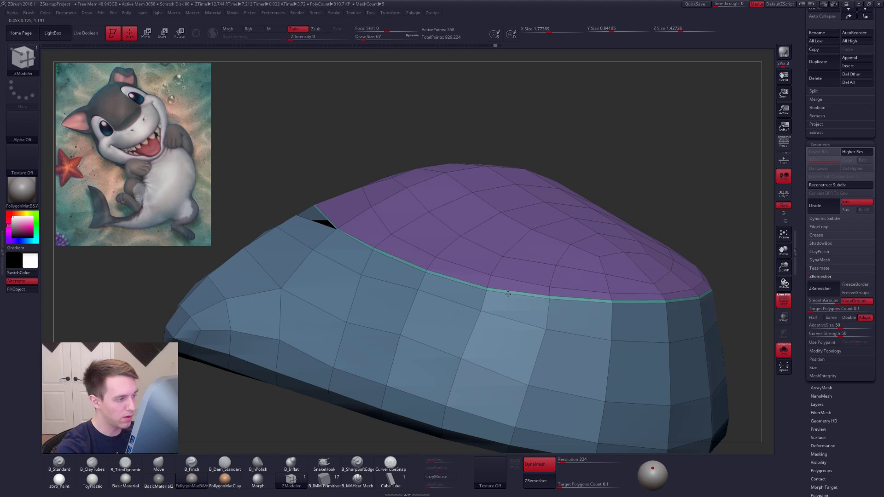
Step: Preview the narrower bevel with dynamic subdivision and view the snout in place on the head
{"action": "key", "text": "d"}
{"action": "key", "text": "shift+f"}
{"action": "right_click_drag", "start_coordinate": [576, 355], "coordinate": [572, 312], "text": "ctrl"}
{"action": "key", "text": "alt+s"}
{"action": "right_click_drag", "start_coordinate": [644, 371], "coordinate": [555, 367]}
{"action": "right_click_drag", "start_coordinate": [621, 345], "coordinate": [628, 365], "text": "ctrl"}
{"action": "right_click_drag", "start_coordinate": [578, 328], "coordinate": [484, 318], "text": "alt"}
Step: Switch to the Move brush at draw size 150 and compare the snout with and without dynamic subdivision
{"action": "key", "text": "b"}
{"action": "key", "text": "m"}
{"action": "key", "text": "v"}
{"action": "key", "text": "space"}
{"action": "left_click_drag", "start_coordinate": [505, 266], "coordinate": [520, 267]}
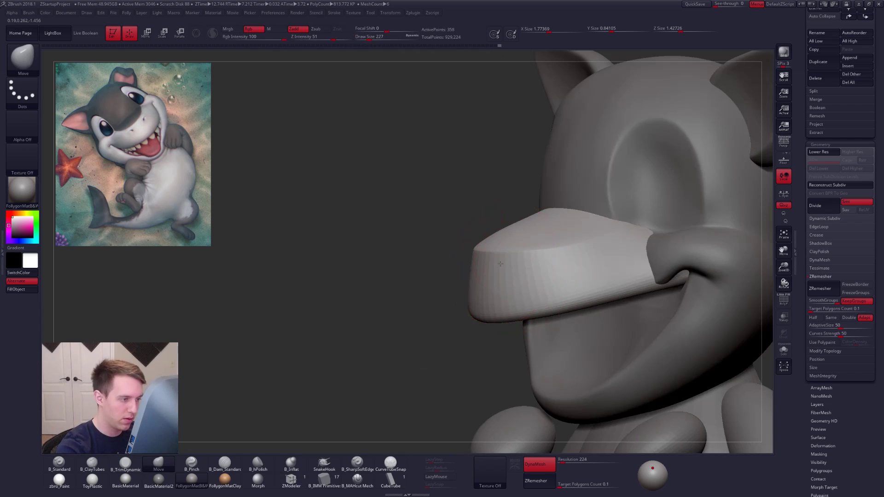
{"action": "right_click_drag", "start_coordinate": [499, 262], "coordinate": [533, 266]}
{"action": "key", "text": "shift+d"}
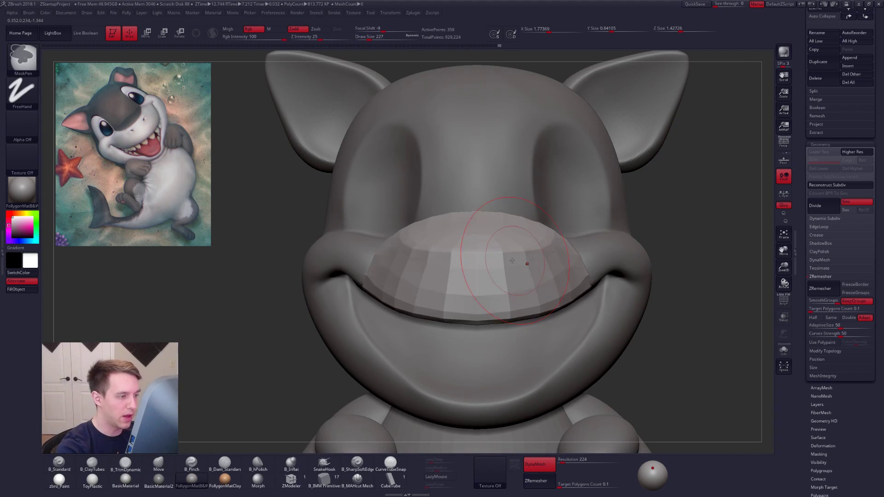
{"action": "key", "text": "d"}
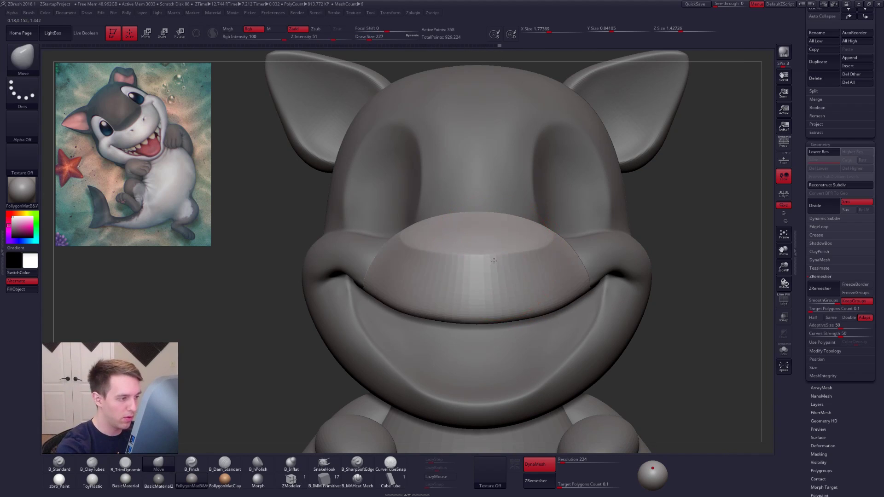
{"action": "key", "text": "space"}
{"action": "left_click_drag", "start_coordinate": [512, 256], "coordinate": [509, 255]}
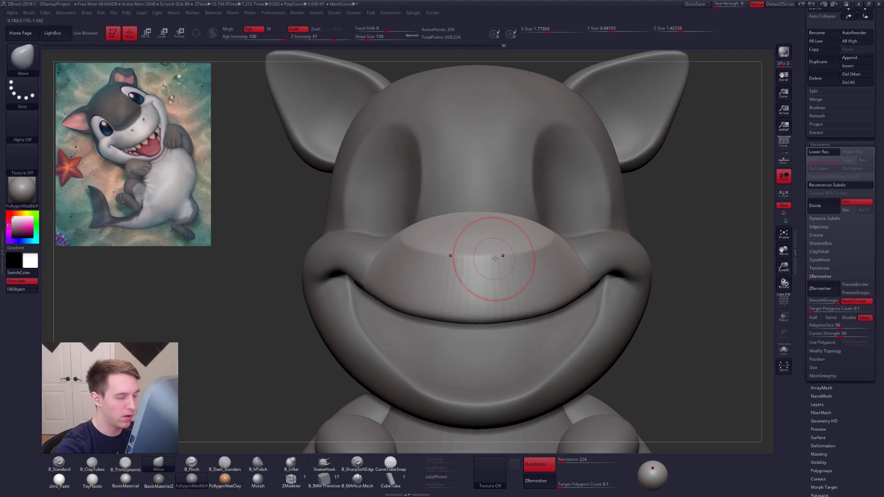
{"action": "mouse_move", "coordinate": [498, 267]}
{"action": "right_mouse_down"}
{"action": "mouse_move", "coordinate": [503, 297]}
{"action": "mouse_move", "coordinate": [492, 269]}
{"action": "mouse_move", "coordinate": [509, 283]}
{"action": "mouse_move", "coordinate": [499, 264]}
{"action": "right_mouse_up"}
Step: Isolate the snout and set ZModeler's edge action to Crease at its underside rim
{"action": "key", "text": "shift+s"}
{"action": "key", "text": "shift+d"}
{"action": "key", "text": "shift+f"}
{"action": "left_click", "coordinate": [290, 480]}
{"action": "right_click_drag", "start_coordinate": [449, 280], "coordinate": [468, 247], "text": "ctrl"}
{"action": "key", "text": "space"}
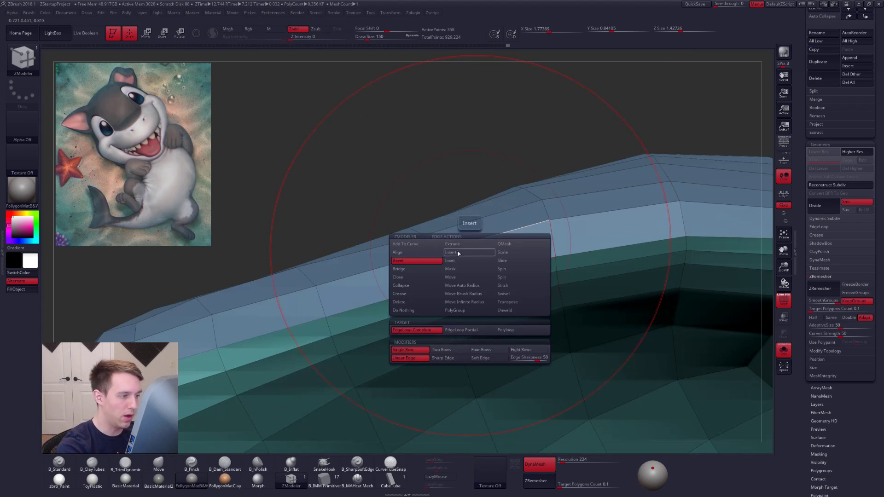
{"action": "left_click", "coordinate": [422, 293]}
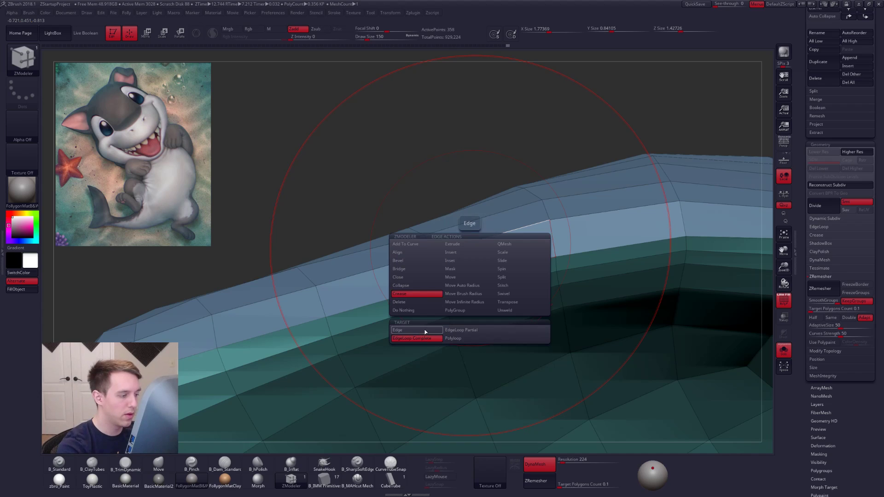
{"action": "left_click", "coordinate": [423, 338]}
{"action": "right_click_drag", "start_coordinate": [483, 245], "coordinate": [502, 250]}
{"action": "right_click_drag", "start_coordinate": [488, 184], "coordinate": [476, 195]}
Step: Reduce the draw size to 5 and preview the snout's rim edges with dynamic subdivision
{"action": "key", "text": "space"}
{"action": "left_click", "coordinate": [407, 87]}
{"action": "key", "text": "d"}
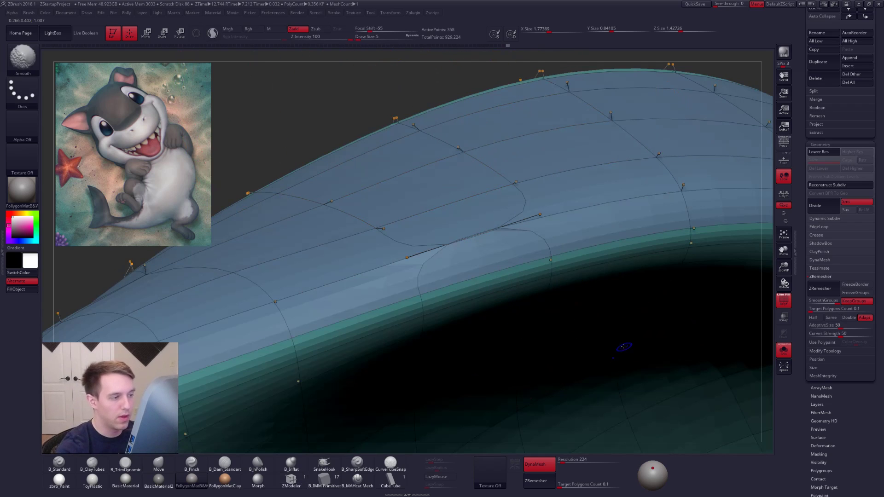
{"action": "key", "text": "shift+f"}
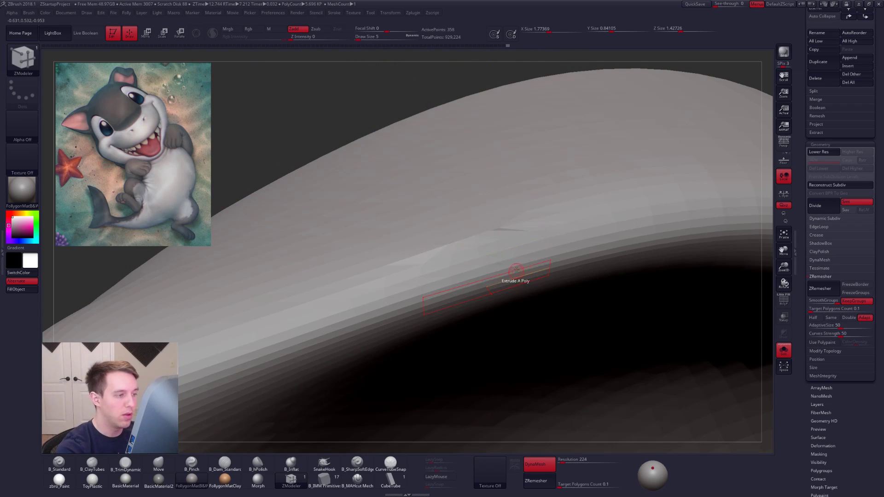
{"action": "key", "text": "shift+d"}
{"action": "key", "text": "shift+f"}
{"action": "key", "text": "d"}
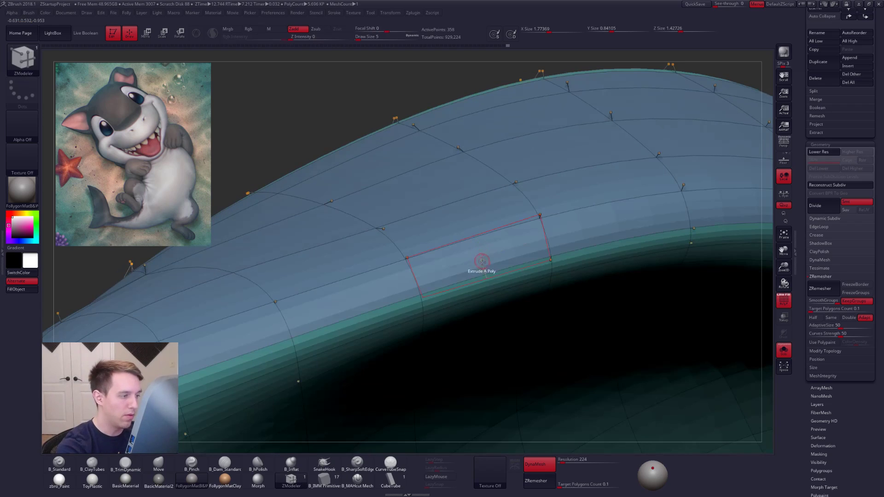
Step: Set the Crease target to EdgeLoop Complete and crease the edge loop along the snout's underside rim
{"action": "key", "text": "shift+d"}
{"action": "key", "text": "space"}
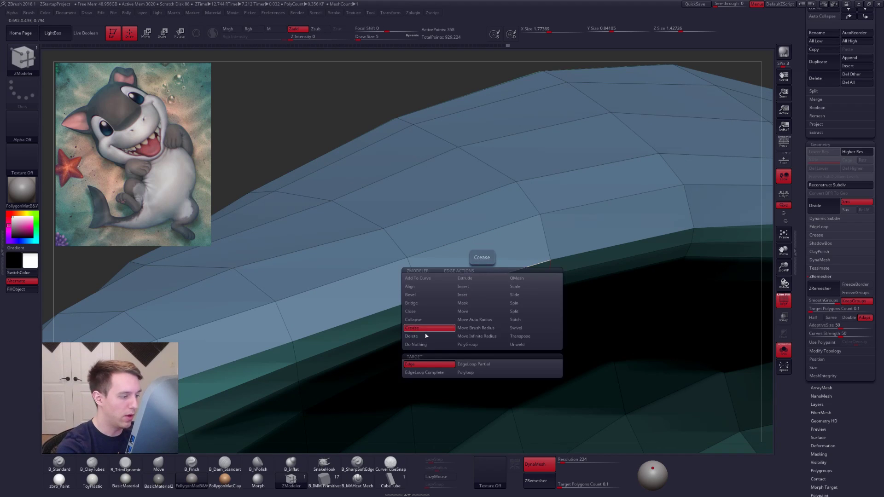
{"action": "left_click", "coordinate": [424, 372]}
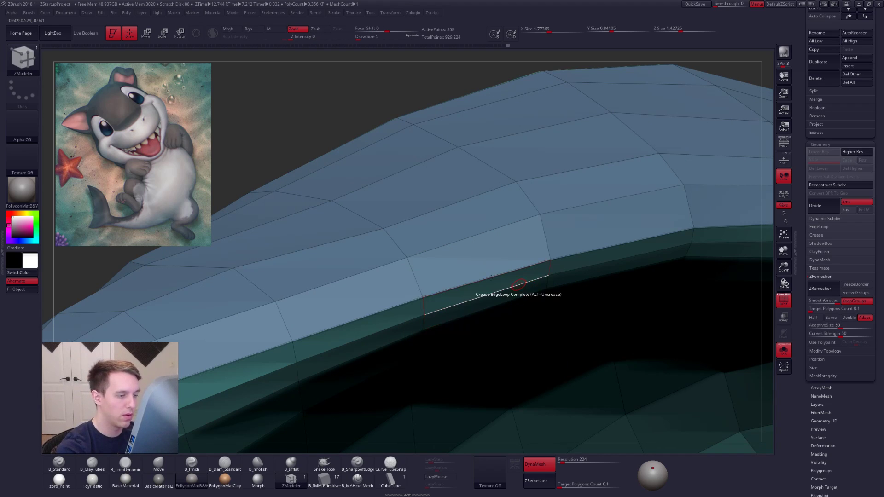
{"action": "right_click_drag", "start_coordinate": [519, 285], "coordinate": [468, 279], "text": "ctrl"}
Step: Examine the underside rim with dynamic subdivision, with and without the polyframe
{"action": "key", "text": "d"}
{"action": "right_click_drag", "start_coordinate": [505, 311], "coordinate": [497, 296]}
{"action": "key", "text": "shift+f"}
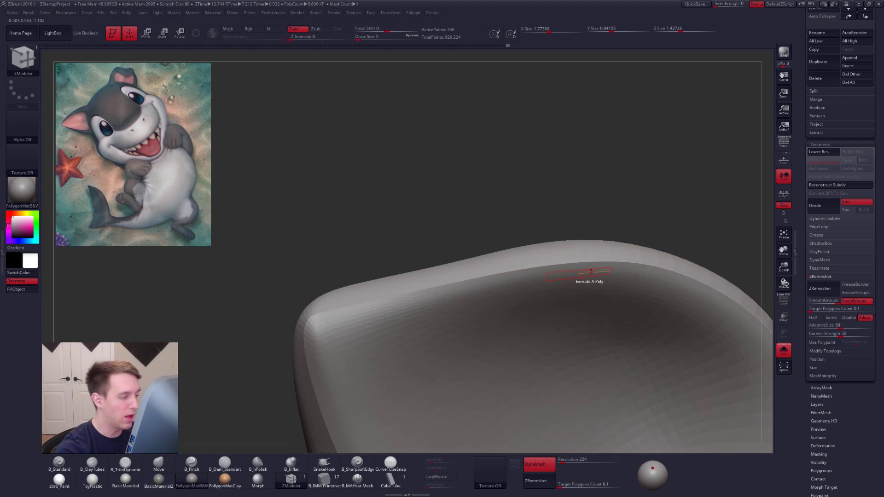
{"action": "right_click_drag", "start_coordinate": [519, 282], "coordinate": [519, 290]}
{"action": "right_click_drag", "start_coordinate": [520, 290], "coordinate": [523, 303], "text": "ctrl"}
{"action": "key", "text": "shift+f"}
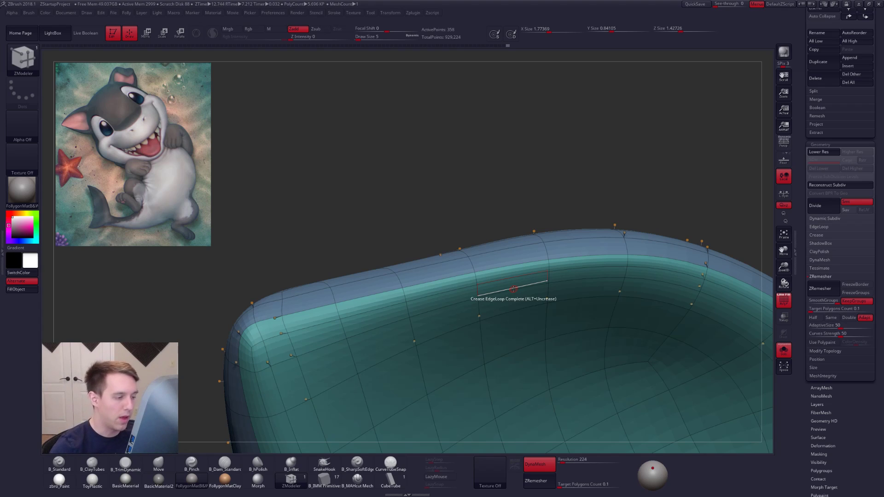
{"action": "right_click_drag", "start_coordinate": [524, 266], "coordinate": [545, 312], "text": "alt"}
{"action": "key", "text": "shift+d"}
{"action": "mouse_move", "coordinate": [500, 283]}
{"action": "right_mouse_down", "text": "alt"}
{"action": "mouse_move", "coordinate": [540, 257]}
{"action": "mouse_move", "coordinate": [593, 372]}
{"action": "mouse_move", "coordinate": [634, 360]}
{"action": "mouse_move", "coordinate": [572, 299]}
{"action": "mouse_move", "coordinate": [578, 366]}
{"action": "right_mouse_up", "text": "alt"}
{"action": "key", "text": "d"}
Step: Bring back the other body parts and reshape the snout against the head with the Move brush
{"action": "key", "text": "shift+f"}
{"action": "key", "text": "alt+s"}
{"action": "key", "text": "b"}
{"action": "key", "text": "m"}
{"action": "key", "text": "v"}
{"action": "key", "text": "space"}
{"action": "left_click", "coordinate": [583, 210]}
{"action": "type", "text": "4"}
{"action": "left_click_drag", "start_coordinate": [561, 214], "coordinate": [562, 218]}
{"action": "mouse_move", "coordinate": [570, 218]}
{"action": "right_mouse_down", "text": "alt"}
{"action": "mouse_move", "coordinate": [533, 282]}
{"action": "mouse_move", "coordinate": [435, 282]}
{"action": "right_mouse_up", "text": "alt"}
{"action": "left_click_drag", "start_coordinate": [586, 260], "coordinate": [586, 266]}
Step: Refine the snout's side profile with the Move brush, enlarging the draw size to 306
{"action": "key", "text": "space"}
{"action": "left_click_drag", "start_coordinate": [588, 302], "coordinate": [591, 301]}
{"action": "mouse_move", "coordinate": [589, 255]}
{"action": "right_mouse_down", "text": "alt"}
{"action": "mouse_move", "coordinate": [553, 264]}
{"action": "mouse_move", "coordinate": [543, 246]}
{"action": "mouse_move", "coordinate": [518, 236]}
{"action": "mouse_move", "coordinate": [530, 250]}
{"action": "right_mouse_up", "text": "alt"}
{"action": "key", "text": "space"}
{"action": "left_click_drag", "start_coordinate": [530, 250], "coordinate": [500, 271]}
{"action": "key", "text": "space"}
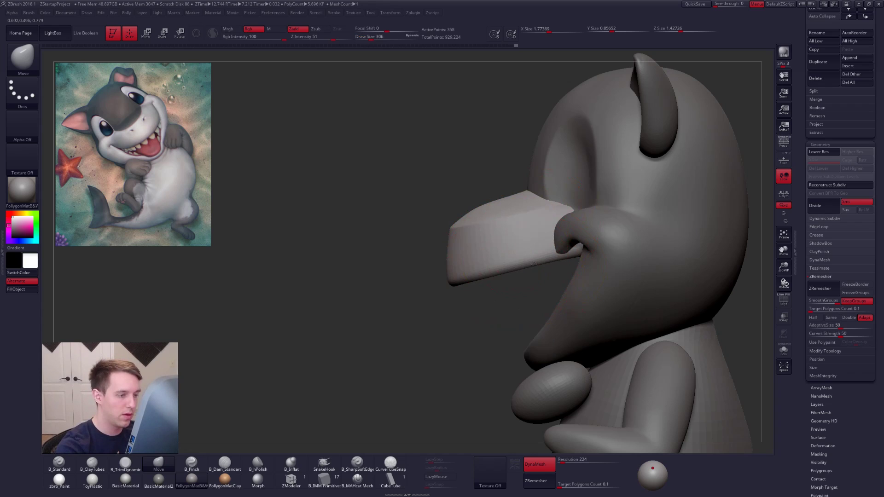
{"action": "key", "text": "s"}
Step: Mask the upper part of the isolated snout and blur the mask, setting MaskLasso as the masking brush
{"action": "left_click_drag", "start_coordinate": [614, 196], "coordinate": [396, 247], "text": "ctrl"}
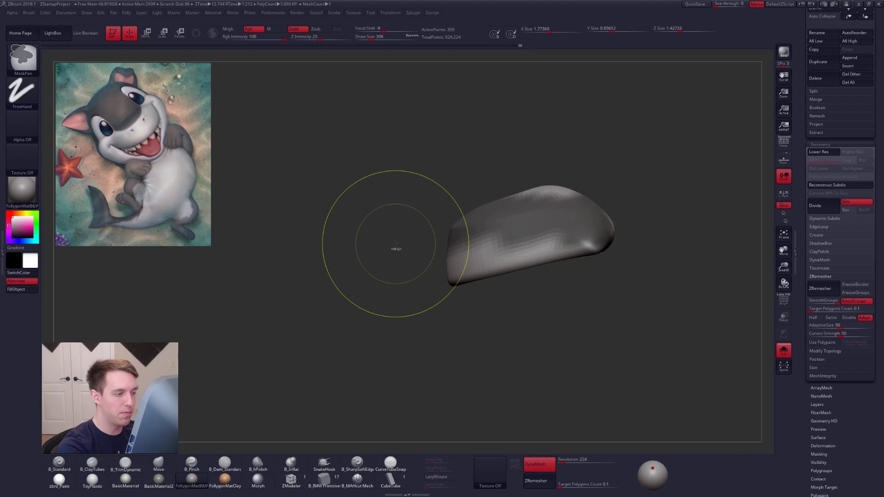
{"action": "key", "text": "1"}
{"action": "left_click", "coordinate": [539, 406]}
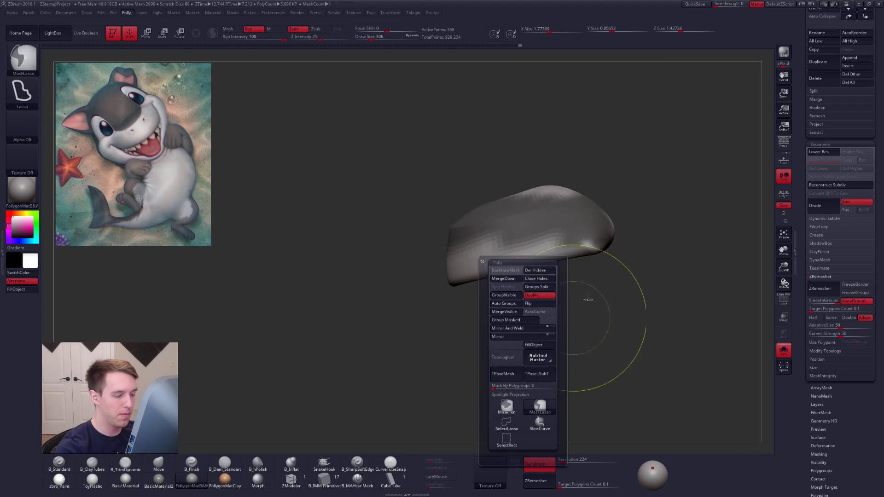
{"action": "left_click", "coordinate": [545, 238], "text": "ctrl"}
{"action": "left_click", "coordinate": [543, 257], "text": "ctrl"}
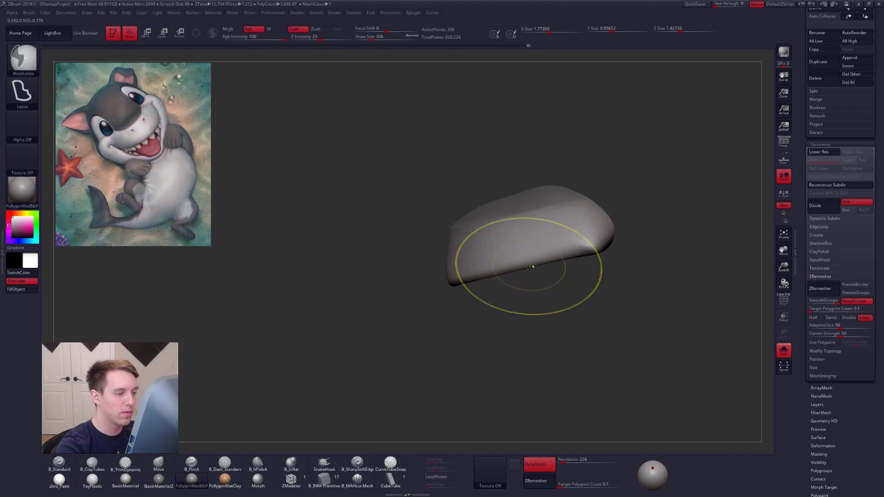
Step: Bring back the other body parts and adjust the snout tip's lower edge with the Move brush at draw size 292
{"action": "key", "text": "space"}
{"action": "key", "text": "alt+s"}
{"action": "left_click_drag", "start_coordinate": [525, 267], "coordinate": [546, 264]}
{"action": "key", "text": "space"}
{"action": "key", "text": "space"}
{"action": "left_click_drag", "start_coordinate": [489, 273], "coordinate": [486, 273]}
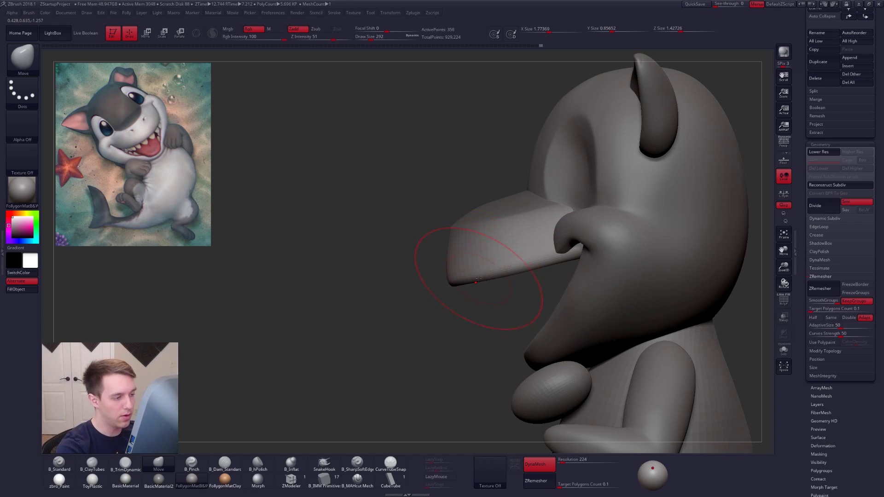
{"action": "left_click_drag", "start_coordinate": [479, 267], "coordinate": [482, 273]}
Step: Refine the snout's underside line in side view with the Move brush, reducing the draw size to 203
{"action": "key", "text": "space"}
{"action": "left_click_drag", "start_coordinate": [555, 264], "coordinate": [553, 265]}
{"action": "mouse_move", "coordinate": [428, 286]}
{"action": "left_mouse_down"}
{"action": "mouse_move", "coordinate": [497, 280]}
{"action": "mouse_move", "coordinate": [465, 283]}
{"action": "left_mouse_up"}
{"action": "key", "text": "space"}
{"action": "key", "text": "space"}
{"action": "key", "text": "space"}
{"action": "mouse_move", "coordinate": [475, 280]}
{"action": "right_mouse_down", "text": "alt"}
{"action": "mouse_move", "coordinate": [502, 303]}
{"action": "mouse_move", "coordinate": [407, 302]}
{"action": "right_mouse_up", "text": "alt"}
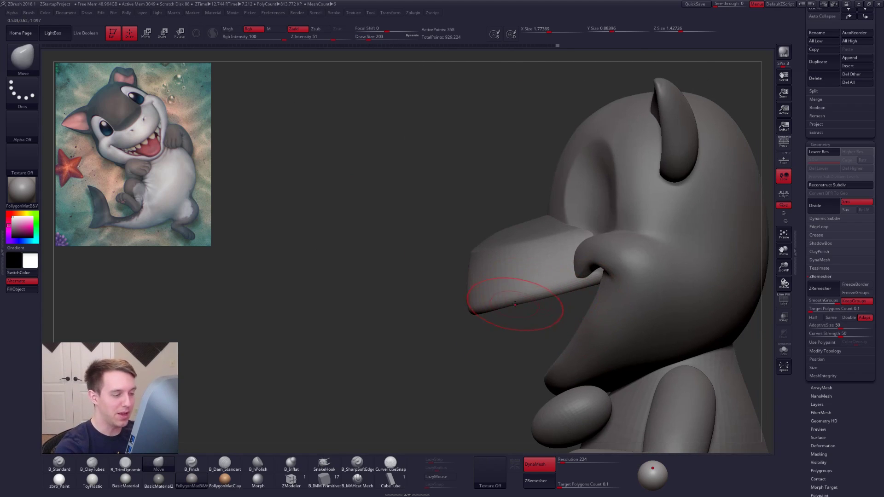
Step: Clear the snout's mask, lasso-mask its upper part again, and blur the mask with the snout isolated
{"action": "mouse_move", "coordinate": [507, 324]}
{"action": "right_mouse_down"}
{"action": "mouse_move", "coordinate": [539, 324]}
{"action": "mouse_move", "coordinate": [511, 327]}
{"action": "right_mouse_up"}
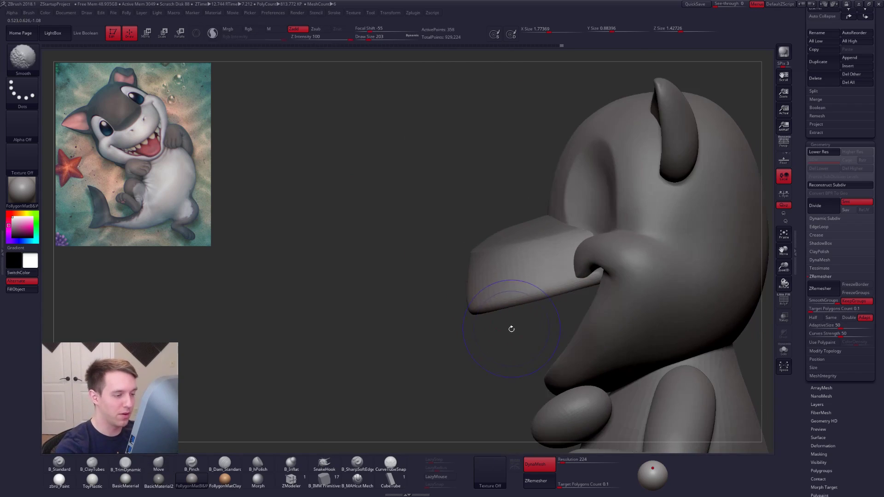
{"action": "left_click_drag", "start_coordinate": [512, 333], "coordinate": [539, 315], "text": "ctrl"}
{"action": "right_click_drag", "start_coordinate": [543, 313], "coordinate": [505, 327], "text": "alt"}
{"action": "key", "text": "ctrl"}
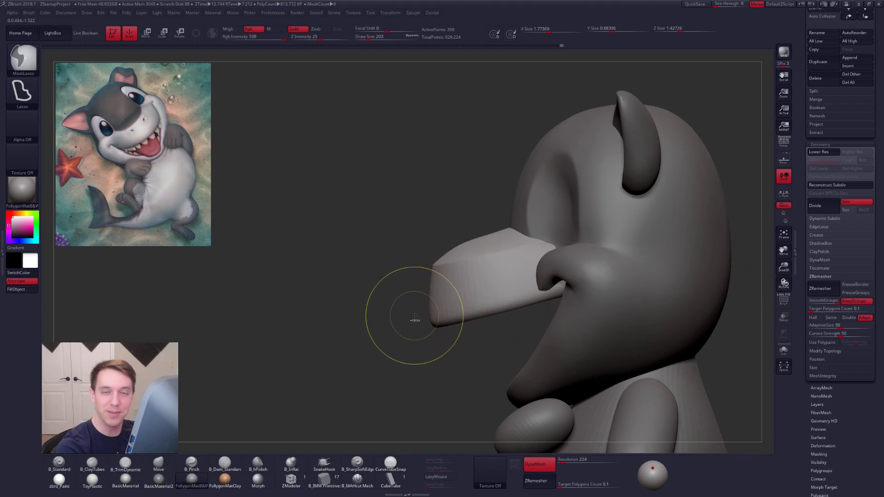
{"action": "mouse_move", "coordinate": [432, 301]}
{"action": "left_mouse_down", "text": "ctrl"}
{"action": "mouse_move", "coordinate": [517, 172]}
{"action": "mouse_move", "coordinate": [488, 182]}
{"action": "left_mouse_up", "text": "ctrl"}
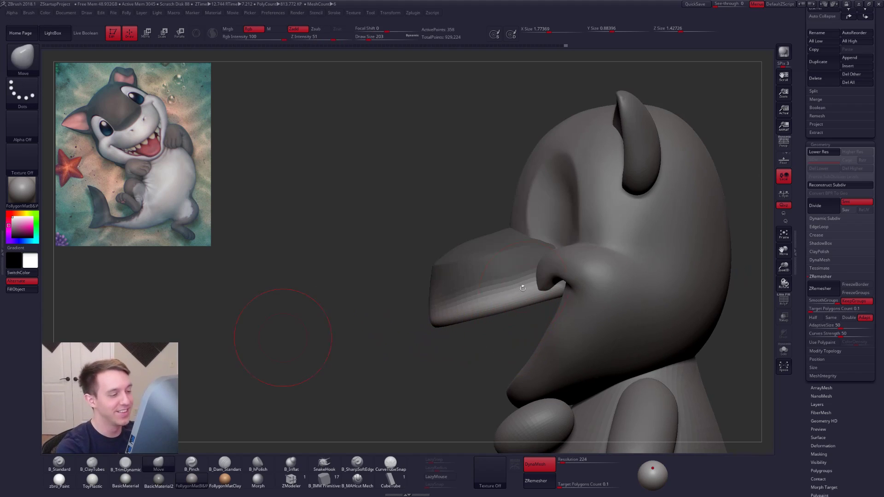
{"action": "key", "text": "alt+s"}
{"action": "left_click", "coordinate": [551, 291], "text": "ctrl"}
{"action": "left_click", "coordinate": [540, 310], "text": "ctrl"}
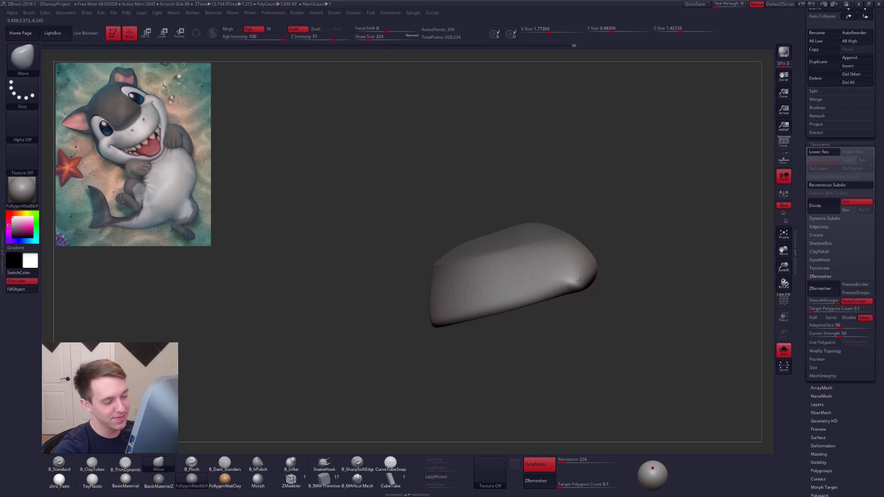
Step: Show all body parts and reshape the snout's rear corner and lower edge with the Move brush at draw size 292
{"action": "key", "text": "alt+s"}
{"action": "key", "text": "space"}
{"action": "left_click_drag", "start_coordinate": [574, 282], "coordinate": [577, 277]}
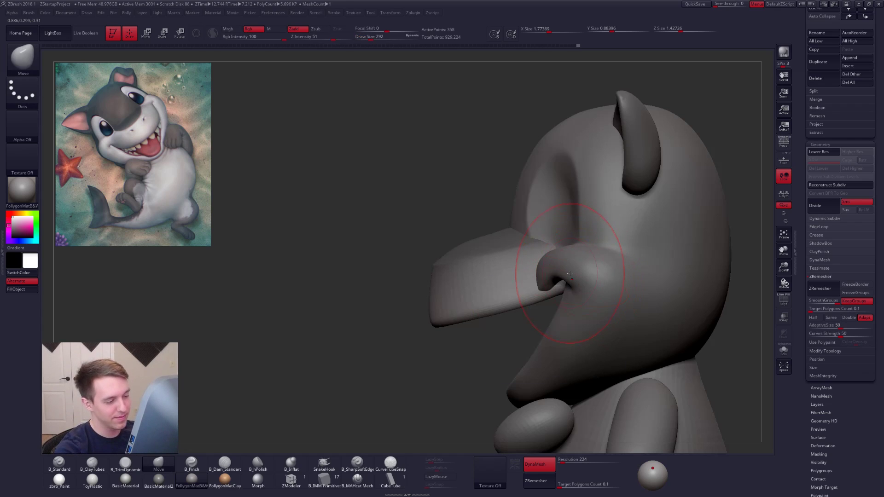
{"action": "left_click_drag", "start_coordinate": [392, 295], "coordinate": [536, 265]}
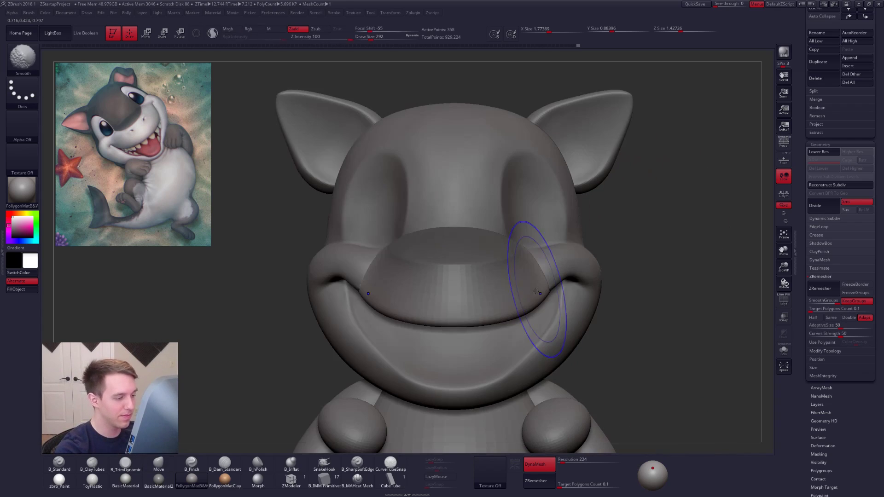
{"action": "left_click_drag", "start_coordinate": [487, 310], "coordinate": [485, 316]}
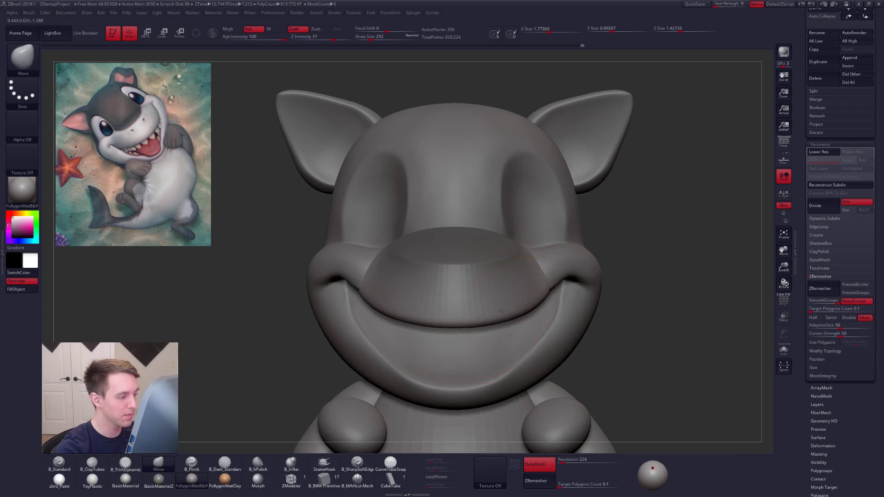
Step: Refine the snout's side corners by the mouth at draw size 203 and compare its lower and higher subdivision levels
{"action": "right_click_drag", "start_coordinate": [499, 310], "coordinate": [469, 318], "text": "ctrl"}
{"action": "right_click_drag", "start_coordinate": [510, 358], "coordinate": [516, 338], "text": "alt"}
{"action": "key", "text": "space"}
{"action": "left_click_drag", "start_coordinate": [558, 301], "coordinate": [554, 301]}
{"action": "right_click_drag", "start_coordinate": [546, 277], "coordinate": [603, 286], "text": "ctrl"}
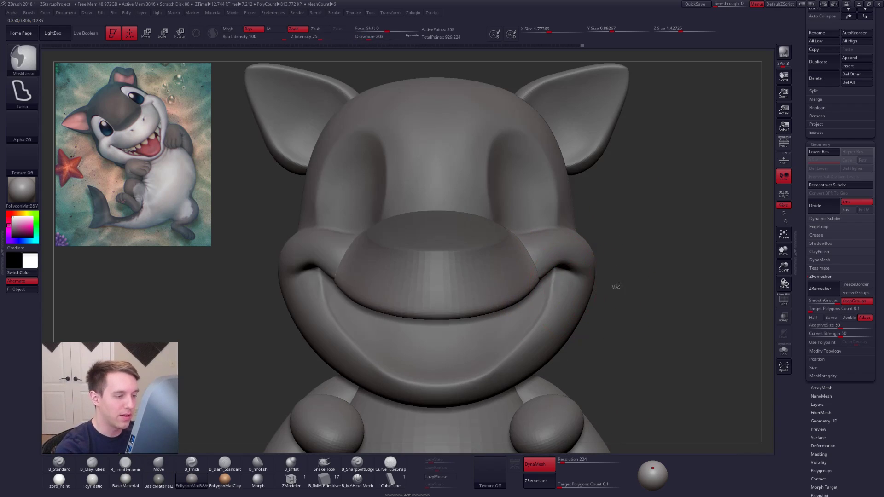
{"action": "mouse_move", "coordinate": [576, 275]}
{"action": "left_mouse_down", "text": "ctrl"}
{"action": "mouse_move", "coordinate": [554, 262]}
{"action": "mouse_move", "coordinate": [494, 306]}
{"action": "mouse_move", "coordinate": [294, 266]}
{"action": "mouse_move", "coordinate": [295, 329]}
{"action": "mouse_move", "coordinate": [378, 380]}
{"action": "mouse_move", "coordinate": [564, 294]}
{"action": "mouse_move", "coordinate": [557, 306]}
{"action": "left_mouse_up", "text": "ctrl"}
{"action": "left_click_drag", "start_coordinate": [619, 290], "coordinate": [605, 271], "text": "alt"}
{"action": "key", "text": "shift+d"}
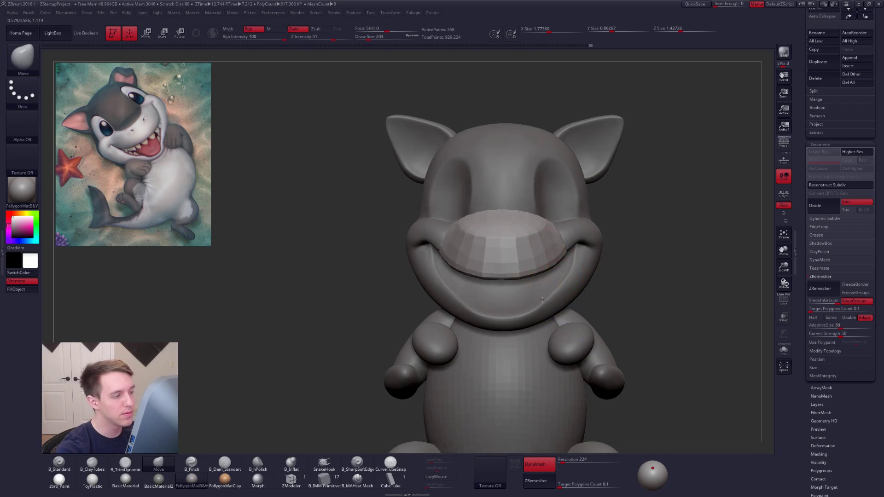
{"action": "key", "text": "d"}
Step: Adjust the snout's upper side contour from the front with the Move brush at draw size 292
{"action": "right_click_drag", "start_coordinate": [542, 300], "coordinate": [543, 332]}
{"action": "mouse_move", "coordinate": [543, 244]}
{"action": "right_mouse_down"}
{"action": "mouse_move", "coordinate": [539, 260]}
{"action": "mouse_move", "coordinate": [536, 229]}
{"action": "right_mouse_up"}
{"action": "left_click_drag", "start_coordinate": [537, 230], "coordinate": [538, 230]}
{"action": "right_click_drag", "start_coordinate": [547, 248], "coordinate": [548, 232]}
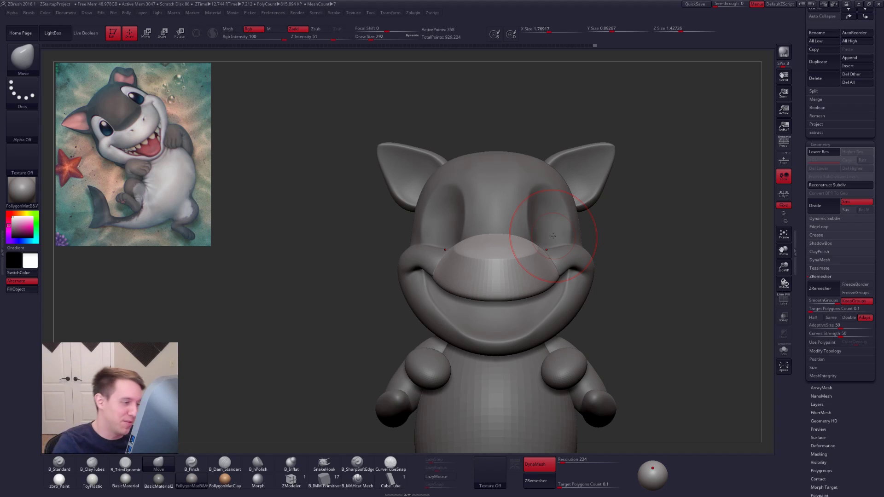
{"action": "left_click_drag", "start_coordinate": [594, 289], "coordinate": [573, 256], "text": "alt"}
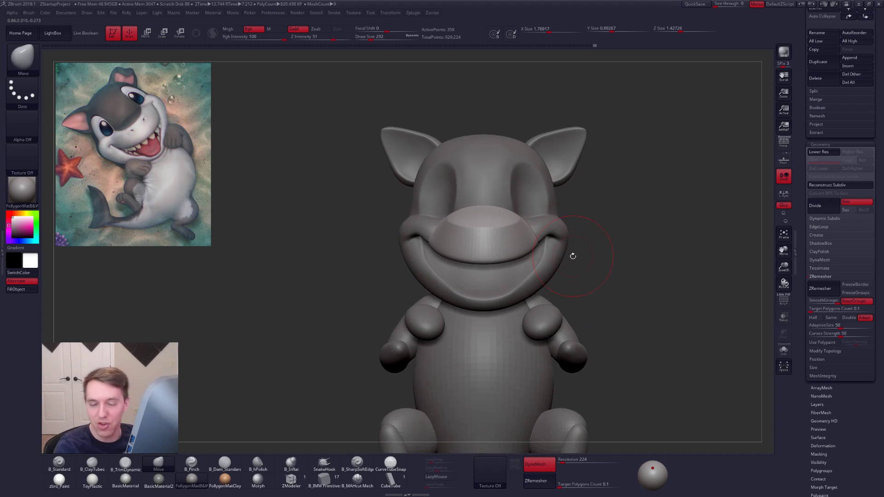
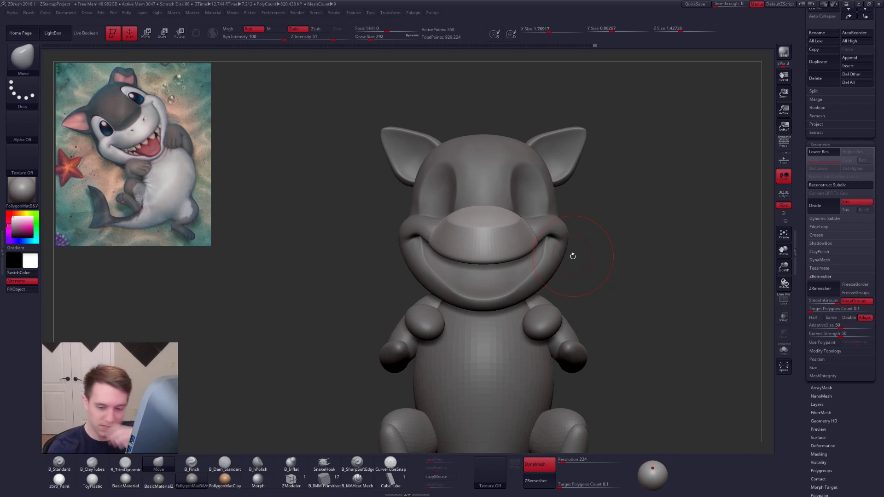
{"action": "left_click_drag", "start_coordinate": [573, 256], "coordinate": [615, 293]}
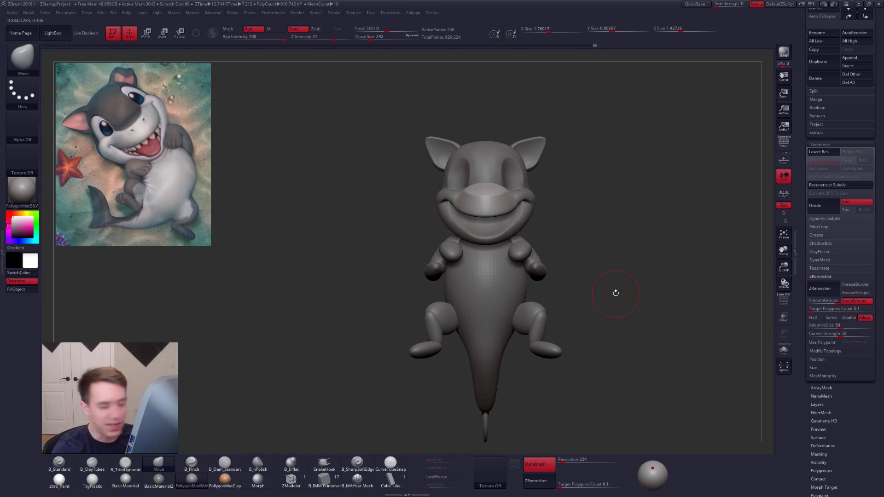
Step: Select the head with the Move brush active and compare its lowest and highest subdivision levels
{"action": "left_click_drag", "start_coordinate": [511, 229], "coordinate": [581, 267]}
{"action": "left_click", "coordinate": [464, 257], "text": "alt"}
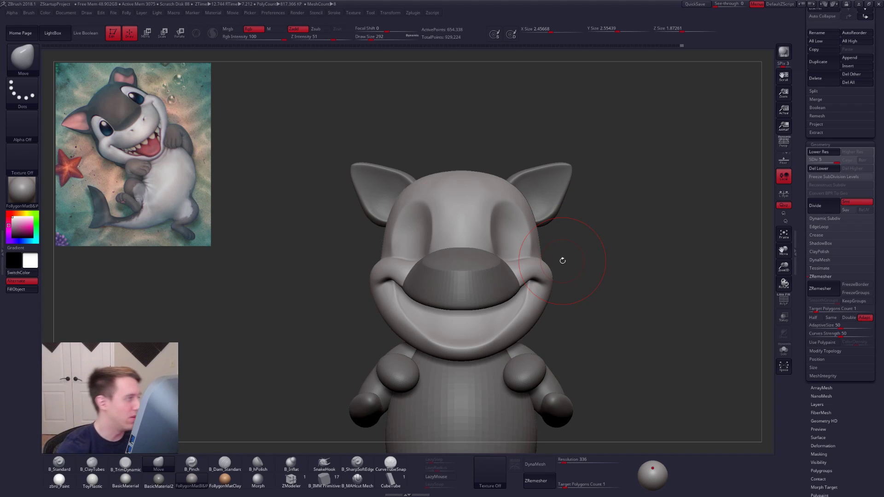
{"action": "key", "text": "shift+d"}
{"action": "key", "text": "shift+d"}
{"action": "key", "text": "b"}
{"action": "key", "text": "m"}
{"action": "key", "text": "v"}
{"action": "key", "text": "f"}
{"action": "key", "text": "shift+d"}
{"action": "key", "text": "shift+d"}
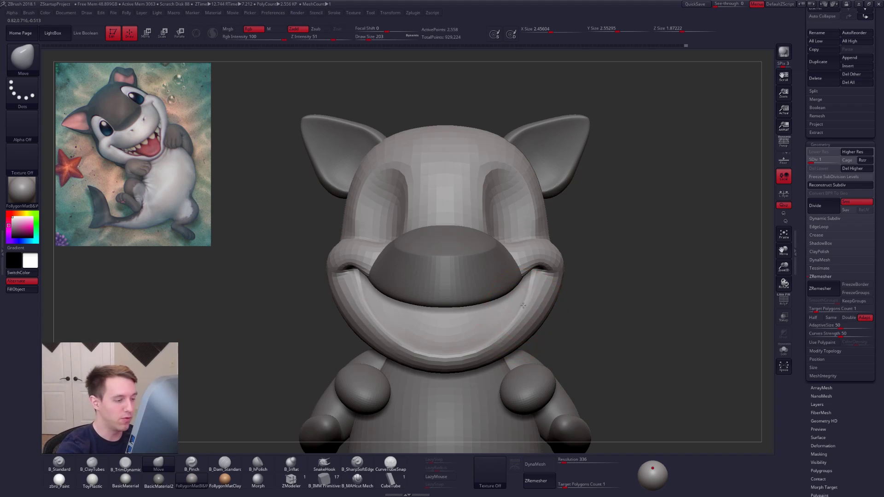
{"action": "key", "text": "d"}
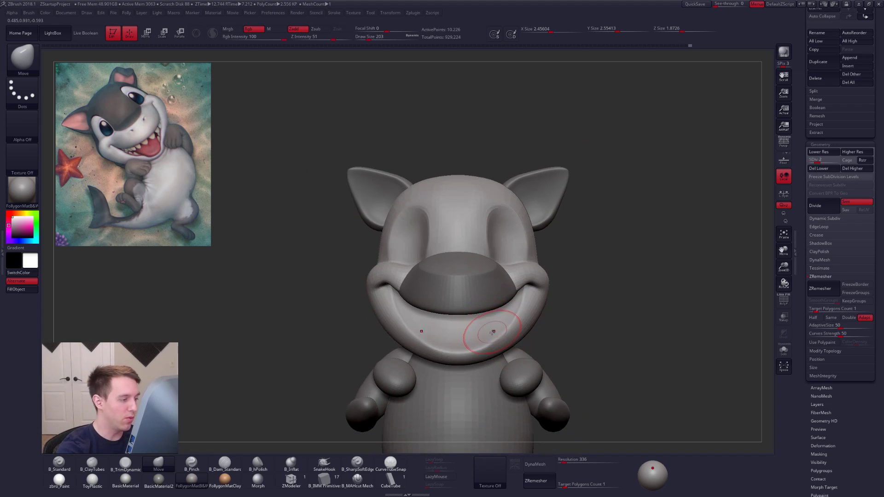
{"action": "key", "text": "d"}
{"action": "key", "text": "d"}
{"action": "key", "text": "d"}
Step: Smooth the isolated head's surface at subdivision level 3 with draw size 192
{"action": "right_click_drag", "start_coordinate": [492, 332], "coordinate": [463, 339]}
{"action": "mouse_move", "coordinate": [491, 242]}
{"action": "right_mouse_down", "text": "alt"}
{"action": "mouse_move", "coordinate": [484, 293]}
{"action": "mouse_move", "coordinate": [506, 294]}
{"action": "right_mouse_up", "text": "alt"}
{"action": "key", "text": "shift+d"}
{"action": "key", "text": "shift+d"}
{"action": "key", "text": "bracketright"}
{"action": "key", "text": "bracketright"}
{"action": "key", "text": "bracketright"}
{"action": "left_click_drag", "start_coordinate": [455, 277], "coordinate": [462, 270], "text": "shift"}
{"action": "mouse_move", "coordinate": [462, 270]}
{"action": "right_mouse_down"}
{"action": "mouse_move", "coordinate": [451, 277]}
{"action": "mouse_move", "coordinate": [460, 296]}
{"action": "mouse_move", "coordinate": [494, 301]}
{"action": "right_mouse_up"}
{"action": "key", "text": "alt+s"}
{"action": "key", "text": "3"}
{"action": "mouse_move", "coordinate": [466, 186]}
{"action": "left_mouse_down"}
{"action": "mouse_move", "coordinate": [465, 233]}
{"action": "mouse_move", "coordinate": [439, 204]}
{"action": "left_mouse_up"}
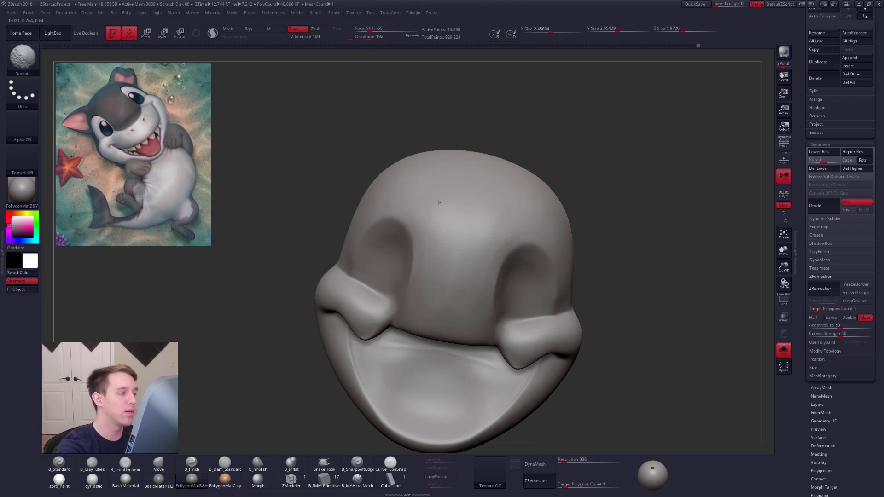
{"action": "right_click_drag", "start_coordinate": [460, 274], "coordinate": [463, 287], "text": "shift"}
{"action": "key", "text": "alt+s"}
Step: Reshape the brow above the eye socket in side view with the Move brush at subdivision level 2 and draw size 335
{"action": "mouse_move", "coordinate": [553, 297]}
{"action": "right_mouse_down"}
{"action": "mouse_move", "coordinate": [516, 315]}
{"action": "mouse_move", "coordinate": [527, 264]}
{"action": "right_mouse_up"}
{"action": "key", "text": "space"}
{"action": "mouse_move", "coordinate": [526, 264]}
{"action": "left_mouse_down"}
{"action": "mouse_move", "coordinate": [520, 253]}
{"action": "mouse_move", "coordinate": [536, 262]}
{"action": "mouse_move", "coordinate": [468, 214]}
{"action": "mouse_move", "coordinate": [490, 294]}
{"action": "left_mouse_up"}
{"action": "key", "text": "shift+d"}
{"action": "key", "text": "space"}
{"action": "key", "text": "b"}
{"action": "key", "text": "m"}
{"action": "key", "text": "v"}
{"action": "key", "text": "space"}
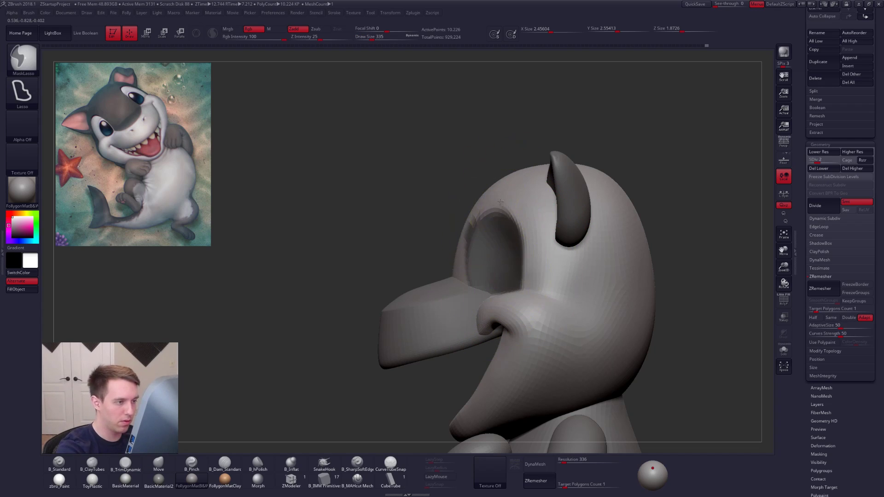
{"action": "left_click_drag", "start_coordinate": [394, 250], "coordinate": [415, 239], "text": "ctrl"}
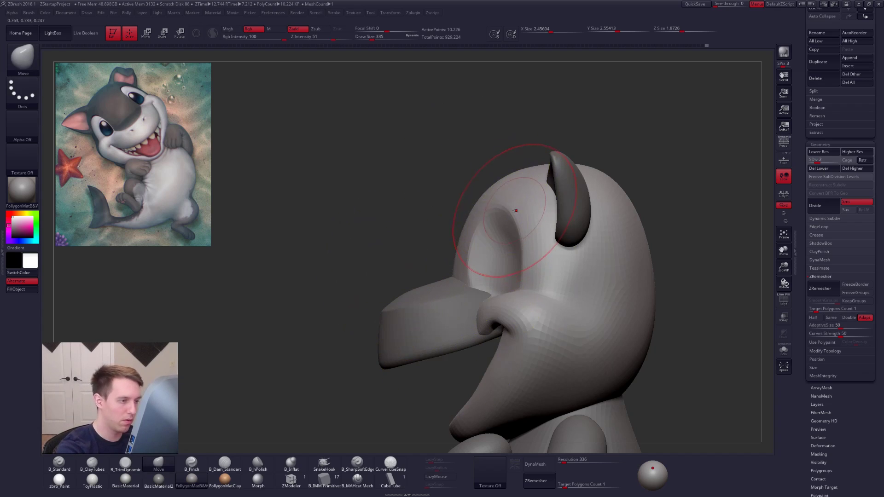
Step: Smooth around the eye sockets and reshape their outer edges with the Move brush at draw sizes 160 and 239
{"action": "key", "text": "bracketleft"}
{"action": "key", "text": "bracketleft"}
{"action": "left_click_drag", "start_coordinate": [558, 264], "coordinate": [568, 278], "text": "shift"}
{"action": "mouse_move", "coordinate": [568, 278]}
{"action": "right_mouse_down"}
{"action": "mouse_move", "coordinate": [587, 285]}
{"action": "mouse_move", "coordinate": [572, 282]}
{"action": "right_mouse_up"}
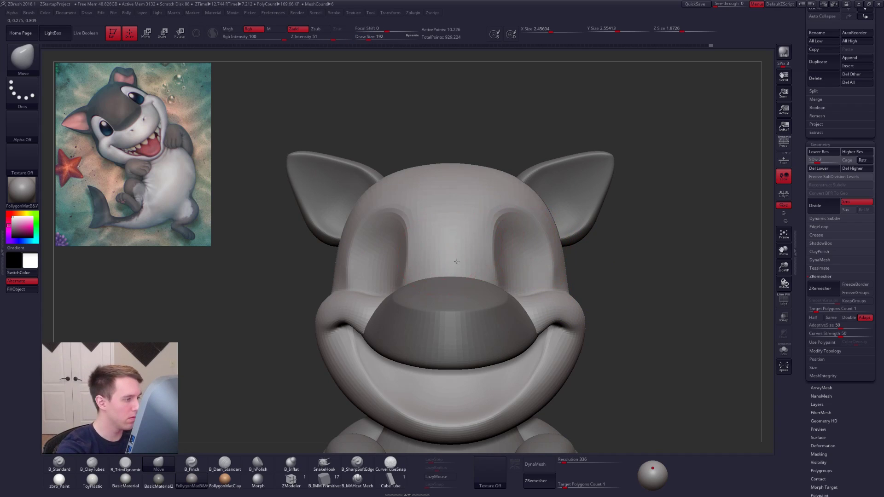
{"action": "right_click_drag", "start_coordinate": [456, 261], "coordinate": [536, 265], "text": "alt"}
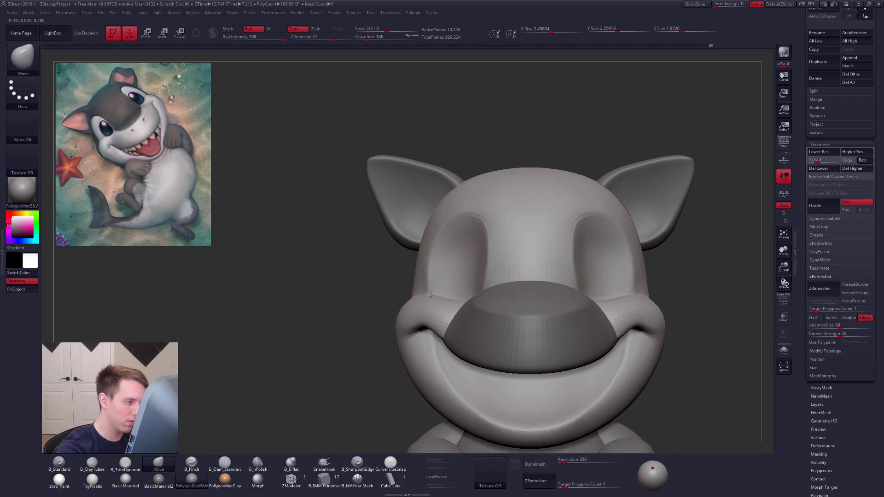
{"action": "key", "text": "space"}
{"action": "left_click_drag", "start_coordinate": [434, 283], "coordinate": [433, 282]}
{"action": "key", "text": "space"}
{"action": "key", "text": "space"}
{"action": "left_click_drag", "start_coordinate": [442, 251], "coordinate": [445, 251]}
{"action": "right_click_drag", "start_coordinate": [434, 274], "coordinate": [495, 276]}
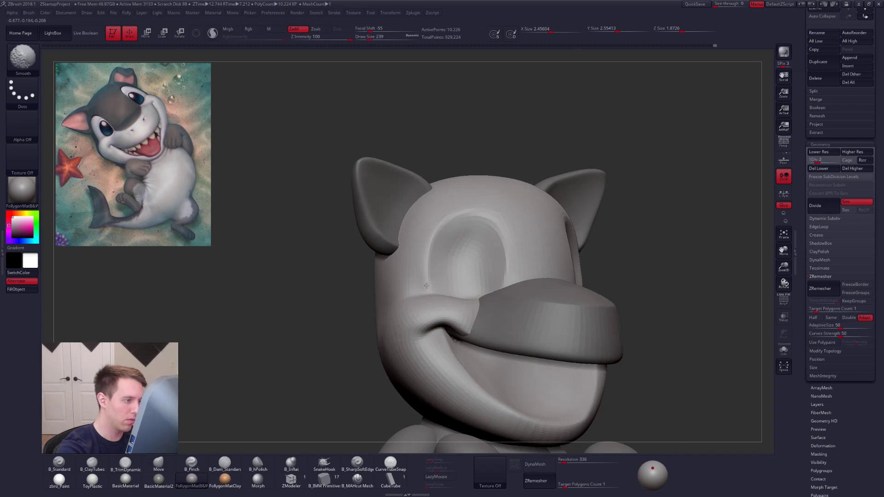
Step: Return the head to subdivision level 5 and refine the eye socket's edge with the Move brush at draw size 170
{"action": "key", "text": "d"}
{"action": "key", "text": "d"}
{"action": "key", "text": "d"}
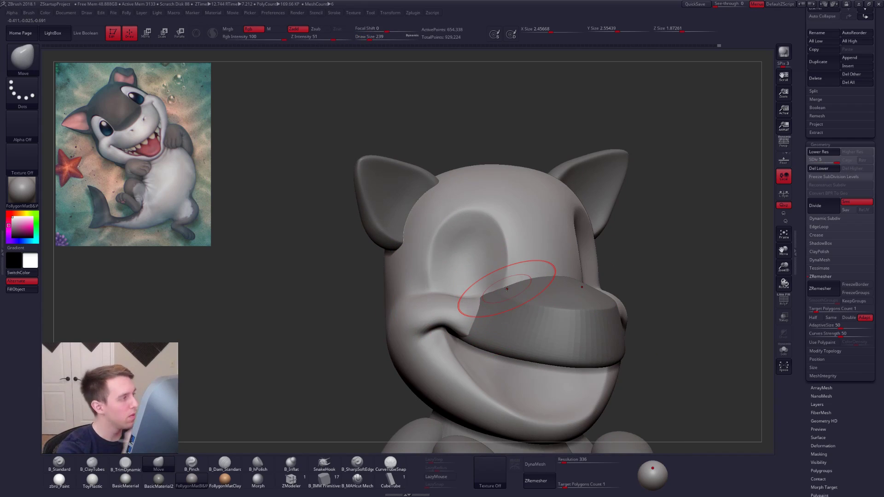
{"action": "key", "text": "space"}
{"action": "left_click_drag", "start_coordinate": [445, 251], "coordinate": [442, 251]}
{"action": "key", "text": "alt+s"}
{"action": "mouse_move", "coordinate": [462, 266]}
{"action": "right_mouse_down", "text": "alt"}
{"action": "mouse_move", "coordinate": [471, 306]}
{"action": "mouse_move", "coordinate": [483, 294]}
{"action": "right_mouse_up", "text": "alt"}
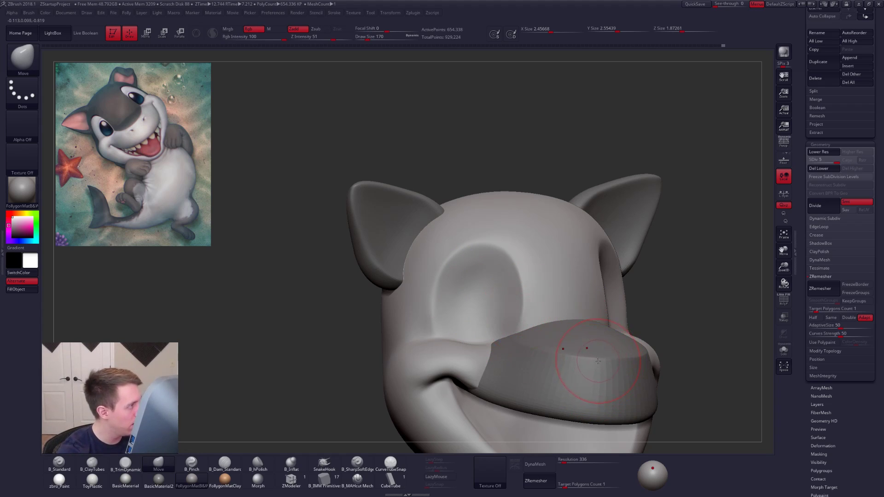
Step: Show the eyeballs to check their fit, then reselect the head, isolate it, and set the draw size to 252
{"action": "left_click_drag", "start_coordinate": [802, 245], "coordinate": [789, 365]}
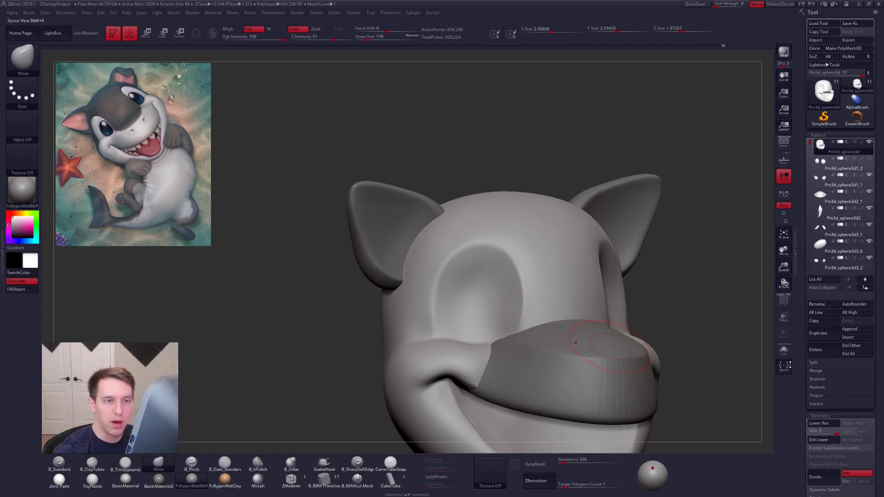
{"action": "left_click", "coordinate": [826, 170]}
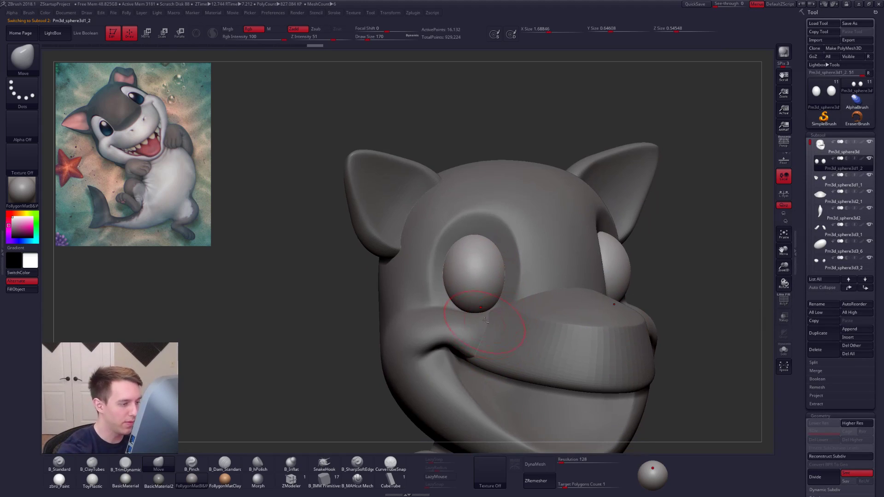
{"action": "mouse_move", "coordinate": [479, 312]}
{"action": "right_mouse_down", "text": "ctrl"}
{"action": "mouse_move", "coordinate": [479, 299]}
{"action": "mouse_move", "coordinate": [487, 321]}
{"action": "mouse_move", "coordinate": [568, 306]}
{"action": "mouse_move", "coordinate": [493, 303]}
{"action": "mouse_move", "coordinate": [503, 298]}
{"action": "mouse_move", "coordinate": [486, 282]}
{"action": "right_mouse_up", "text": "ctrl"}
{"action": "left_click", "coordinate": [522, 283], "text": "alt"}
{"action": "key", "text": "alt+s"}
{"action": "key", "text": "space"}
{"action": "left_click_drag", "start_coordinate": [488, 294], "coordinate": [491, 295]}
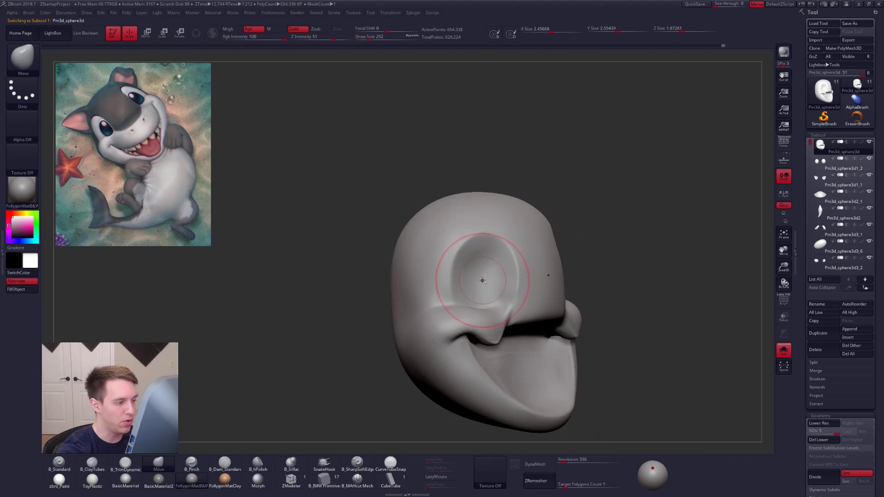
Step: Flatten the inside of the eye socket with the B_TrimDynamic brush, reducing the draw size to 215
{"action": "key", "text": "2"}
{"action": "key", "text": "3"}
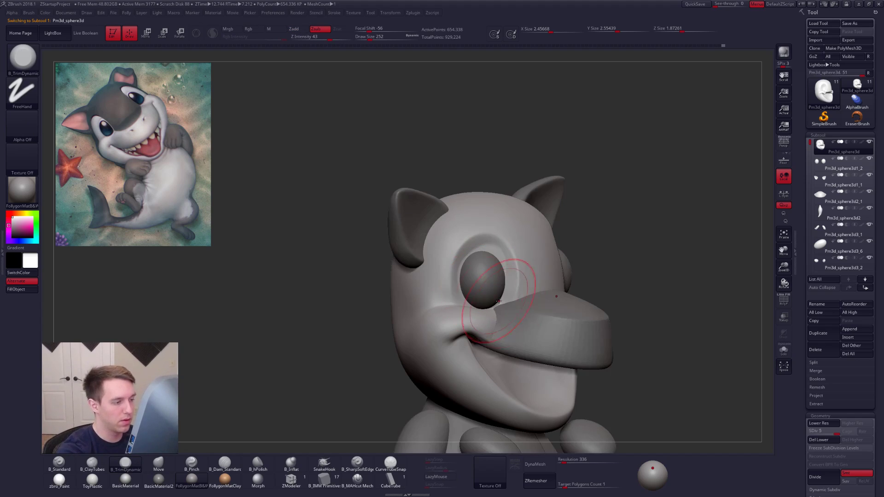
{"action": "left_click_drag", "start_coordinate": [505, 249], "coordinate": [506, 292]}
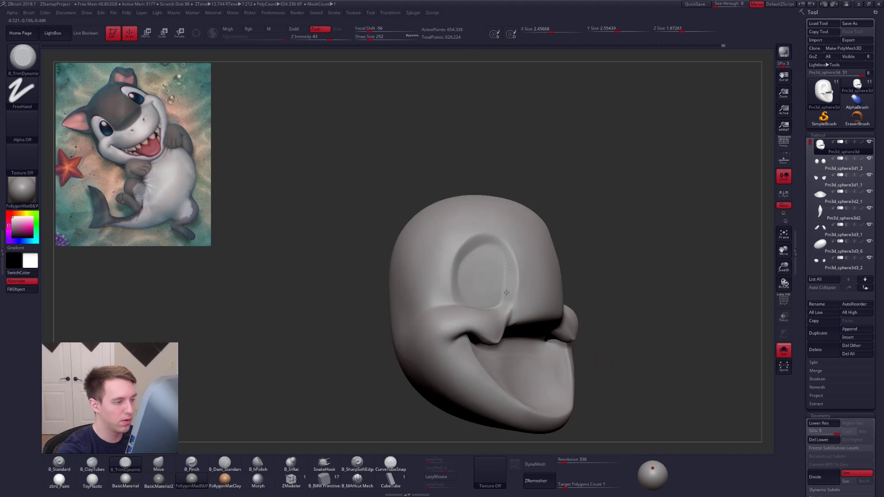
{"action": "right_click_drag", "start_coordinate": [506, 292], "coordinate": [500, 287]}
{"action": "key", "text": "space"}
{"action": "left_click_drag", "start_coordinate": [501, 282], "coordinate": [497, 282]}
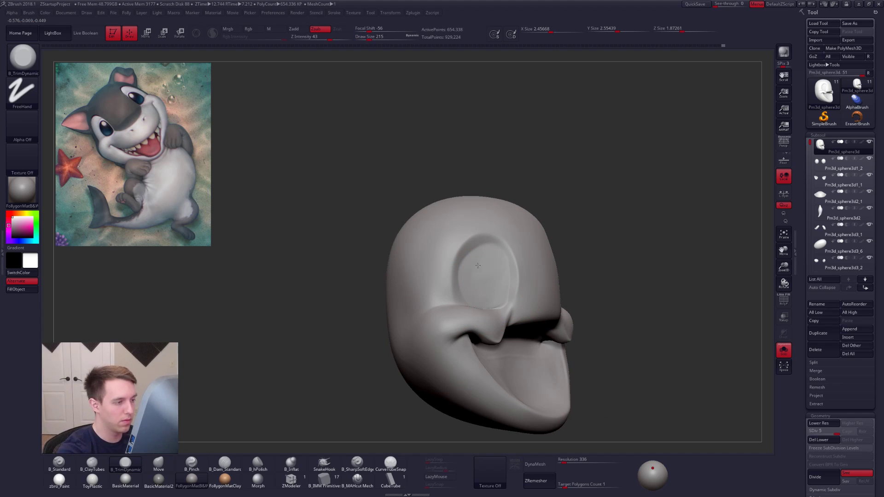
{"action": "mouse_move", "coordinate": [486, 271]}
{"action": "right_mouse_down"}
{"action": "mouse_move", "coordinate": [453, 282]}
{"action": "mouse_move", "coordinate": [478, 290]}
{"action": "mouse_move", "coordinate": [486, 321]}
{"action": "right_mouse_up"}
{"action": "right_click_drag", "start_coordinate": [486, 288], "coordinate": [472, 320]}
Step: Lower the head to subdivision level 3 and smooth the eye socket's surface
{"action": "key", "text": "shift+d"}
{"action": "key", "text": "shift+d"}
{"action": "left_click_drag", "start_coordinate": [480, 317], "coordinate": [479, 313], "text": "shift"}
{"action": "mouse_move", "coordinate": [478, 313]}
{"action": "right_mouse_down"}
{"action": "mouse_move", "coordinate": [485, 256]}
{"action": "mouse_move", "coordinate": [488, 318]}
{"action": "right_mouse_up"}
{"action": "key", "text": "shift+d"}
{"action": "key", "text": "d"}
{"action": "right_click_drag", "start_coordinate": [604, 358], "coordinate": [614, 374]}
{"action": "key", "text": "shift+s"}
{"action": "mouse_move", "coordinate": [571, 341]}
{"action": "right_mouse_down"}
{"action": "mouse_move", "coordinate": [461, 271]}
{"action": "mouse_move", "coordinate": [444, 287]}
{"action": "right_mouse_up"}
Step: Build up the eye socket's inner surface with the B_ClayTubes brush at draw size 160 and smooth the strokes
{"action": "key", "text": "2"}
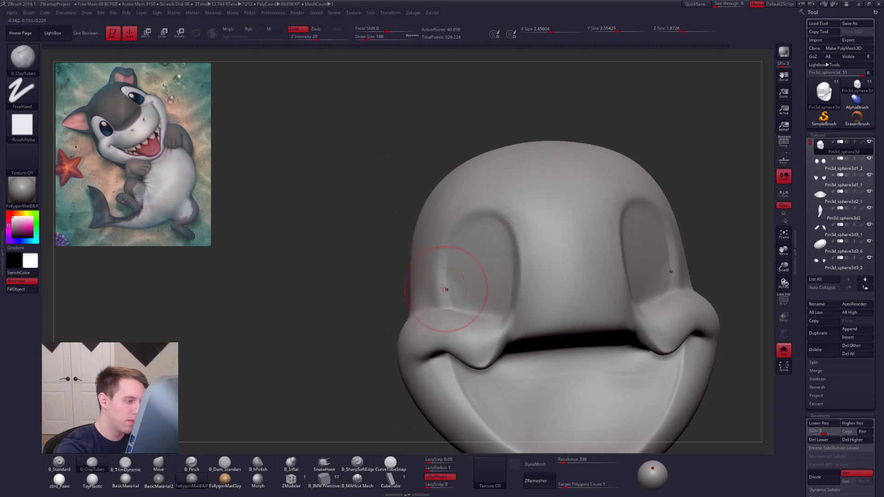
{"action": "right_click_drag", "start_coordinate": [468, 232], "coordinate": [490, 238]}
{"action": "left_click_drag", "start_coordinate": [499, 263], "coordinate": [500, 275]}
{"action": "right_click_drag", "start_coordinate": [499, 267], "coordinate": [482, 255]}
{"action": "left_click_drag", "start_coordinate": [483, 251], "coordinate": [466, 237], "text": "shift"}
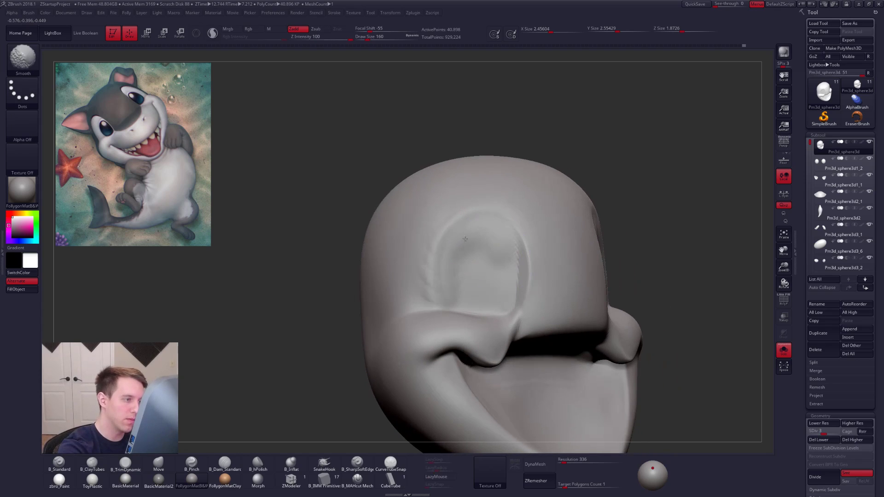
{"action": "left_click_drag", "start_coordinate": [445, 285], "coordinate": [466, 288], "text": "shift"}
{"action": "mouse_move", "coordinate": [468, 286]}
{"action": "right_mouse_down"}
{"action": "mouse_move", "coordinate": [457, 276]}
{"action": "mouse_move", "coordinate": [459, 292]}
{"action": "right_mouse_up"}
{"action": "mouse_move", "coordinate": [480, 239]}
{"action": "left_mouse_down"}
{"action": "mouse_move", "coordinate": [499, 237]}
{"action": "mouse_move", "coordinate": [477, 265]}
{"action": "mouse_move", "coordinate": [470, 257]}
{"action": "mouse_move", "coordinate": [470, 271]}
{"action": "left_mouse_up"}
Step: Tighten the rim of the head's eye socket with the B_Pinch brush at draw size 160, and show the other parts again
{"action": "mouse_move", "coordinate": [470, 271]}
{"action": "right_mouse_down"}
{"action": "mouse_move", "coordinate": [438, 283]}
{"action": "mouse_move", "coordinate": [498, 291]}
{"action": "right_mouse_up"}
{"action": "key", "text": "5"}
{"action": "left_click_drag", "start_coordinate": [524, 293], "coordinate": [508, 208]}
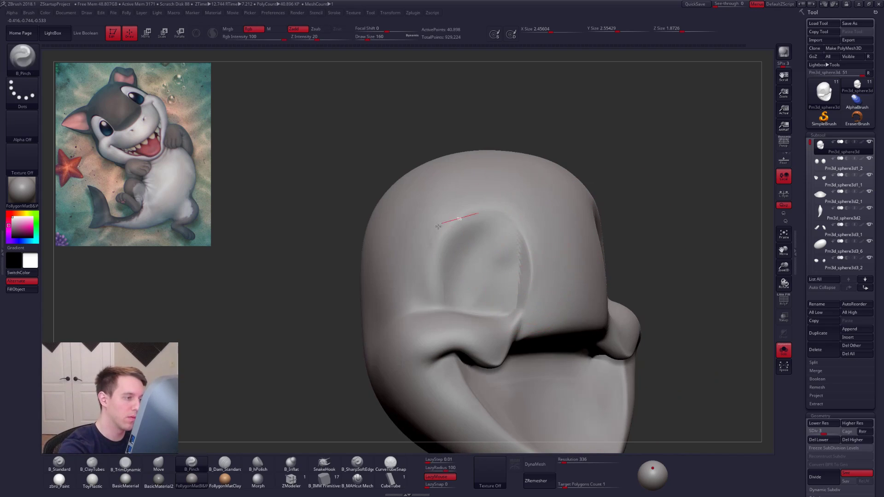
{"action": "right_click_drag", "start_coordinate": [446, 317], "coordinate": [415, 309]}
{"action": "key", "text": "alt+s"}
{"action": "right_click_drag", "start_coordinate": [483, 302], "coordinate": [471, 295]}
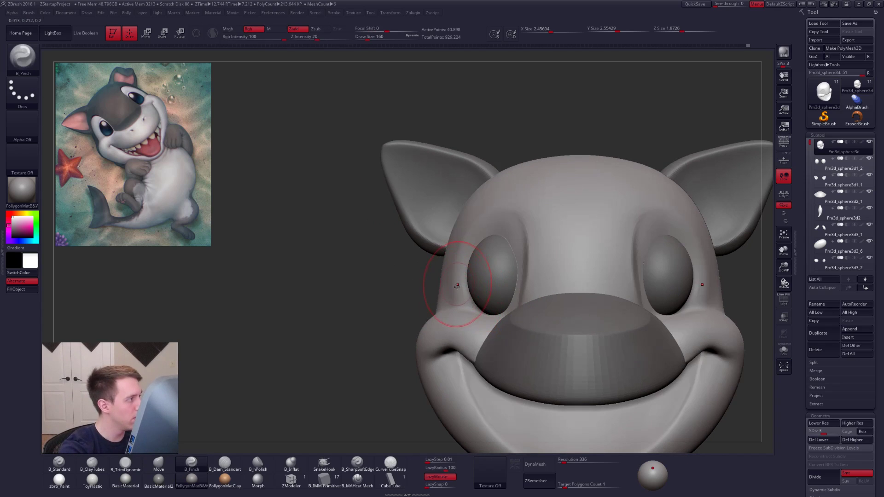
Step: Undo the last three edits to the head
{"action": "key", "text": "shift"}
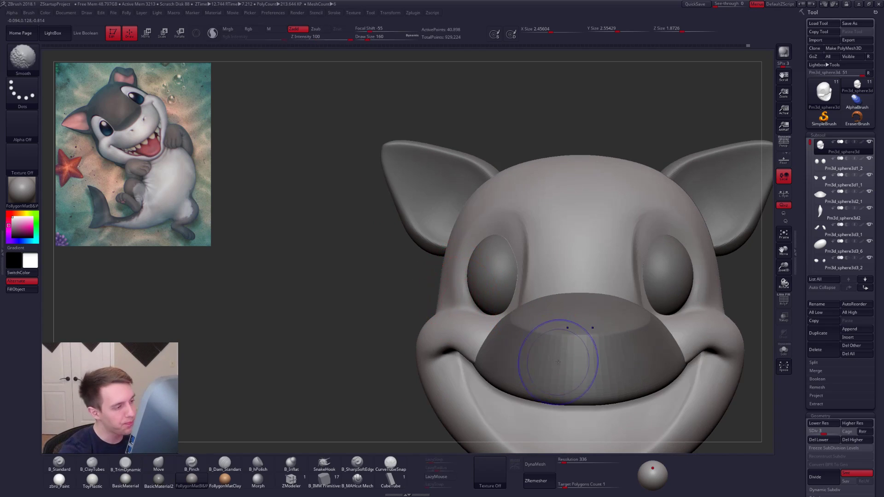
{"action": "key", "text": "ctrl"}
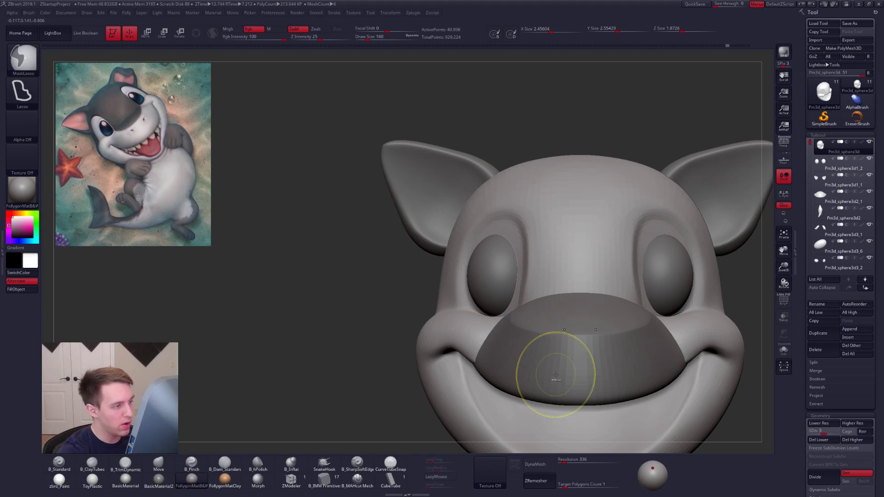
{"action": "key", "text": "ctrl+z"}
{"action": "key", "text": "ctrl+z"}
{"action": "key", "text": "ctrl+z"}
Step: Select the eyeballs and reposition them inside the sockets, closer to the snout, with the Transpose line
{"action": "right_click_drag", "start_coordinate": [555, 374], "coordinate": [594, 368]}
{"action": "left_click", "coordinate": [488, 298], "text": "alt"}
{"action": "key", "text": "w"}
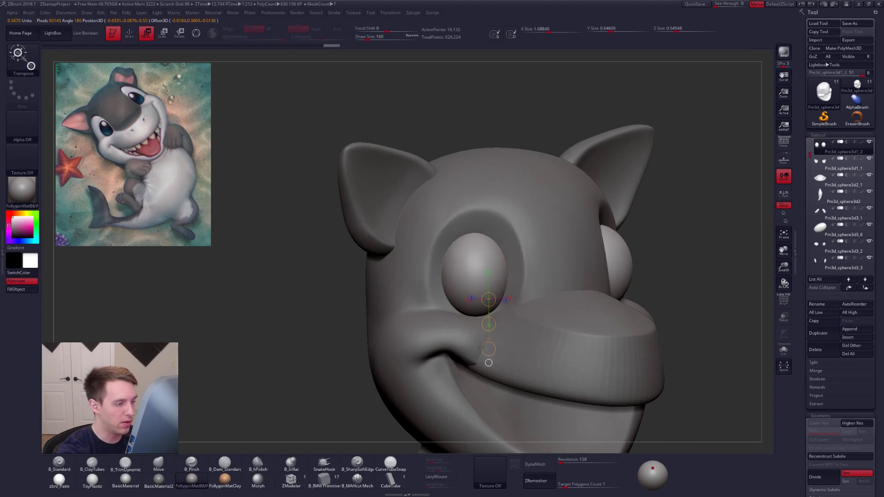
{"action": "mouse_move", "coordinate": [489, 324]}
{"action": "left_mouse_down"}
{"action": "mouse_move", "coordinate": [508, 325]}
{"action": "mouse_move", "coordinate": [500, 319]}
{"action": "left_mouse_up"}
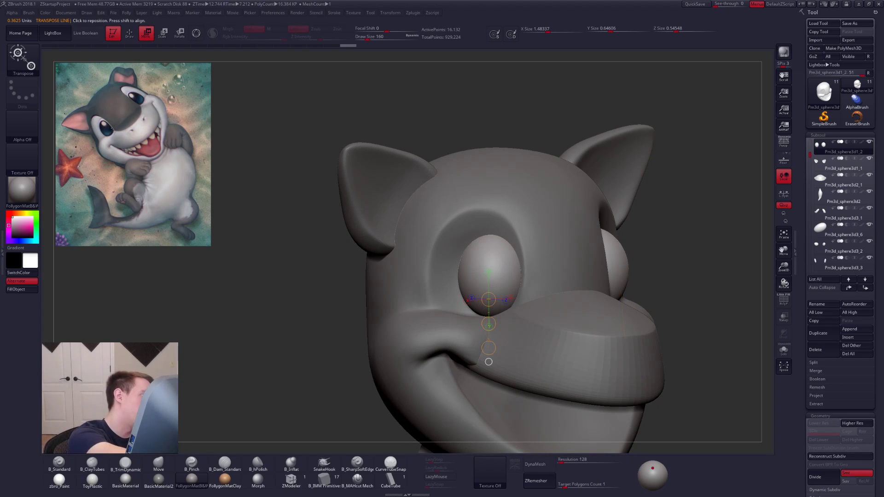
{"action": "right_click_drag", "start_coordinate": [543, 278], "coordinate": [589, 279]}
{"action": "right_click_drag", "start_coordinate": [504, 278], "coordinate": [555, 279]}
{"action": "key", "text": "alt+s"}
{"action": "mouse_move", "coordinate": [510, 279]}
{"action": "left_mouse_down"}
{"action": "mouse_move", "coordinate": [592, 284]}
{"action": "mouse_move", "coordinate": [546, 284]}
{"action": "left_mouse_up"}
{"action": "key", "text": "alt+s"}
{"action": "right_click_drag", "start_coordinate": [542, 314], "coordinate": [515, 285]}
{"action": "left_click_drag", "start_coordinate": [517, 284], "coordinate": [516, 284]}
Step: Widen the eyeballs to fill the sockets with the Move brush at draw size 203
{"action": "key", "text": "q"}
{"action": "key", "text": "b"}
{"action": "key", "text": "m"}
{"action": "key", "text": "v"}
{"action": "mouse_move", "coordinate": [527, 335]}
{"action": "right_mouse_down"}
{"action": "mouse_move", "coordinate": [500, 317]}
{"action": "mouse_move", "coordinate": [474, 316]}
{"action": "mouse_move", "coordinate": [491, 318]}
{"action": "right_mouse_up"}
{"action": "right_click_drag", "start_coordinate": [616, 322], "coordinate": [552, 284], "text": "ctrl"}
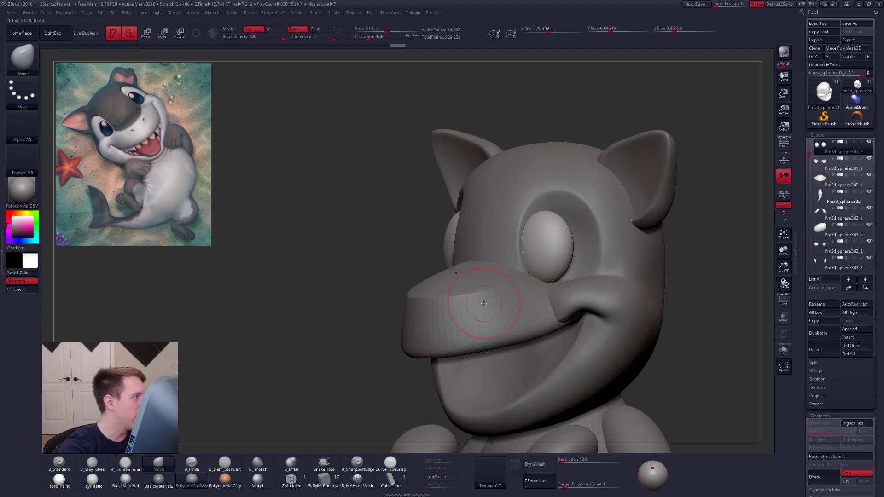
{"action": "mouse_move", "coordinate": [483, 303]}
{"action": "right_mouse_down", "text": "alt"}
{"action": "mouse_move", "coordinate": [480, 326]}
{"action": "mouse_move", "coordinate": [503, 324]}
{"action": "right_mouse_up", "text": "alt"}
{"action": "right_click", "coordinate": [550, 301]}
{"action": "mouse_move", "coordinate": [558, 300]}
{"action": "right_mouse_down"}
{"action": "mouse_move", "coordinate": [547, 297]}
{"action": "mouse_move", "coordinate": [558, 297]}
{"action": "right_mouse_up"}
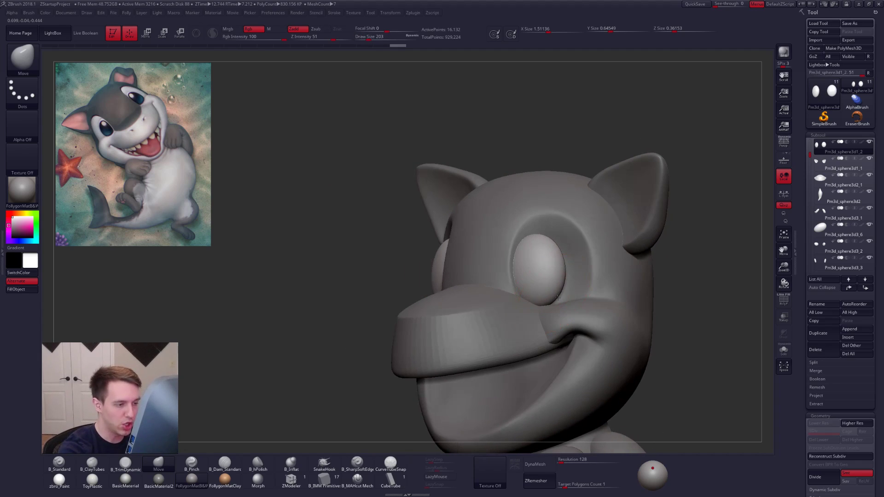
{"action": "left_click_drag", "start_coordinate": [559, 300], "coordinate": [558, 298]}
Step: Refine the eyeballs into an egg shape with the Move brush at draw size 192, checking them in isolation, and smooth them
{"action": "key", "text": "alt+s"}
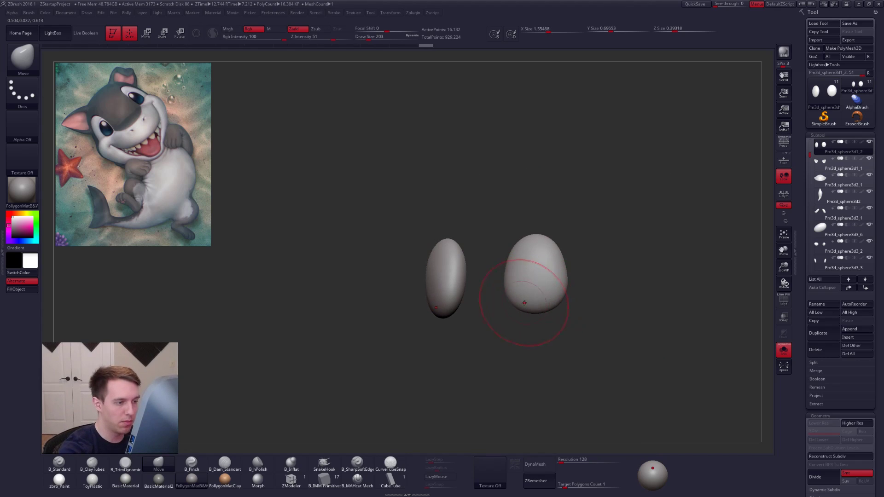
{"action": "key", "text": "alt+s"}
{"action": "right_click_drag", "start_coordinate": [548, 297], "coordinate": [517, 288]}
{"action": "key", "text": "space"}
{"action": "left_click_drag", "start_coordinate": [522, 291], "coordinate": [520, 291]}
{"action": "mouse_move", "coordinate": [537, 274]}
{"action": "right_mouse_down"}
{"action": "mouse_move", "coordinate": [554, 269]}
{"action": "mouse_move", "coordinate": [551, 252]}
{"action": "right_mouse_up"}
{"action": "right_click_drag", "start_coordinate": [519, 286], "coordinate": [477, 256]}
{"action": "left_click_drag", "start_coordinate": [480, 255], "coordinate": [481, 252]}
{"action": "right_click_drag", "start_coordinate": [480, 280], "coordinate": [480, 260]}
{"action": "left_click_drag", "start_coordinate": [484, 280], "coordinate": [478, 290], "text": "shift"}
Step: DynaMesh the eyeballs at resolution 128, try a ZRemesh with Target Polygons Count 0.1, and check the wireframe
{"action": "left_click", "coordinate": [546, 463]}
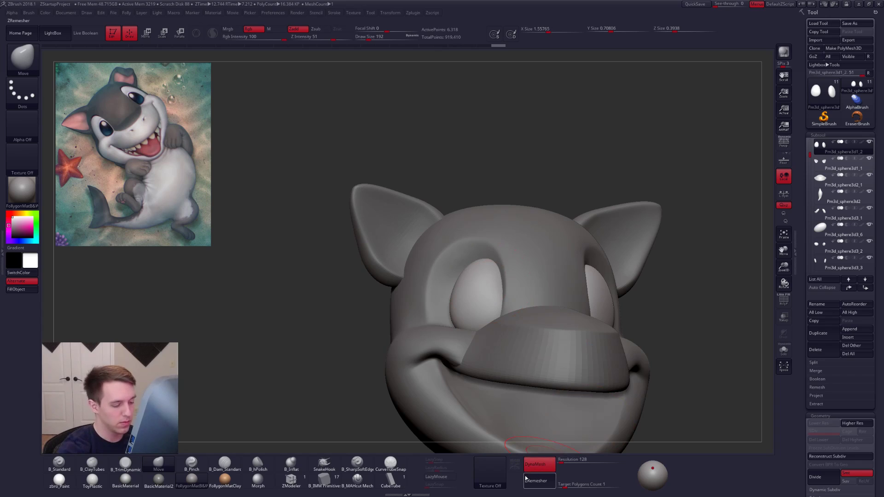
{"action": "left_click_drag", "start_coordinate": [564, 487], "coordinate": [555, 486]}
{"action": "left_click", "coordinate": [550, 482]}
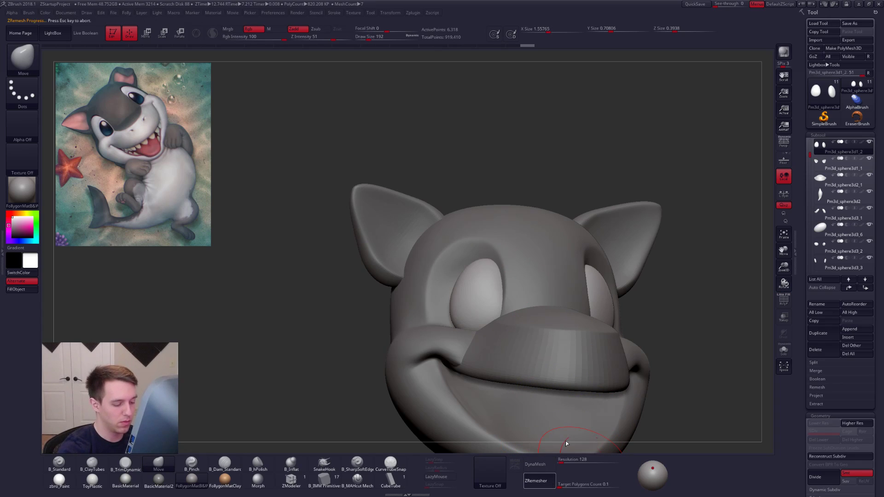
{"action": "key", "text": "shift+f"}
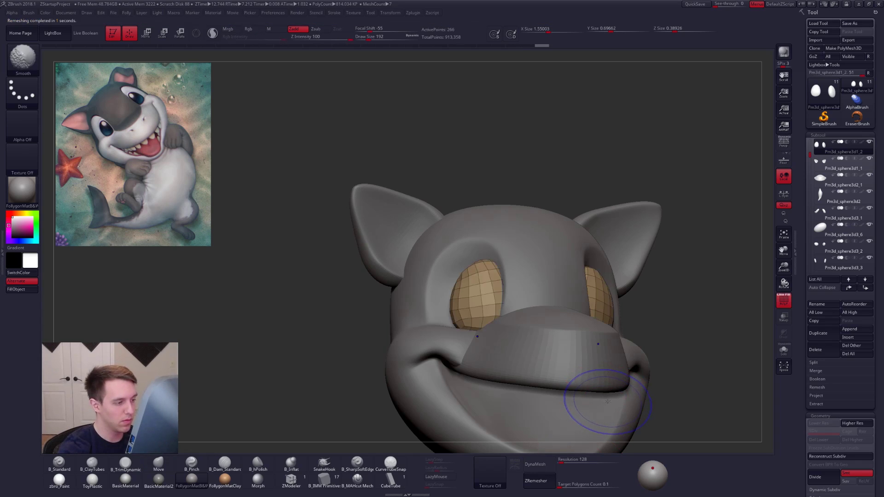
{"action": "key", "text": "shift+f"}
Step: Undo the ZRemesh, rerun it on the eyeballs with Target Polygons Count 1, and divide the mesh twice
{"action": "left_click", "coordinate": [567, 485]}
{"action": "key", "text": "ctrl+z"}
{"action": "left_click", "coordinate": [543, 480]}
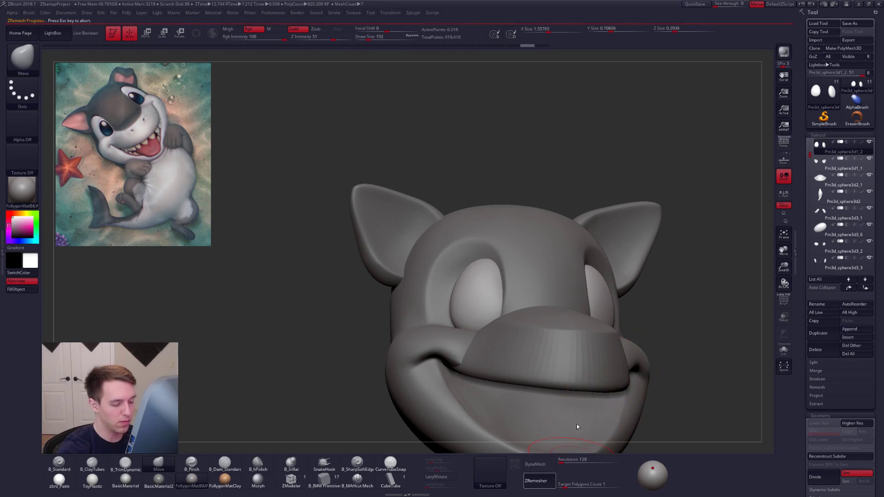
{"action": "key", "text": "shift+f"}
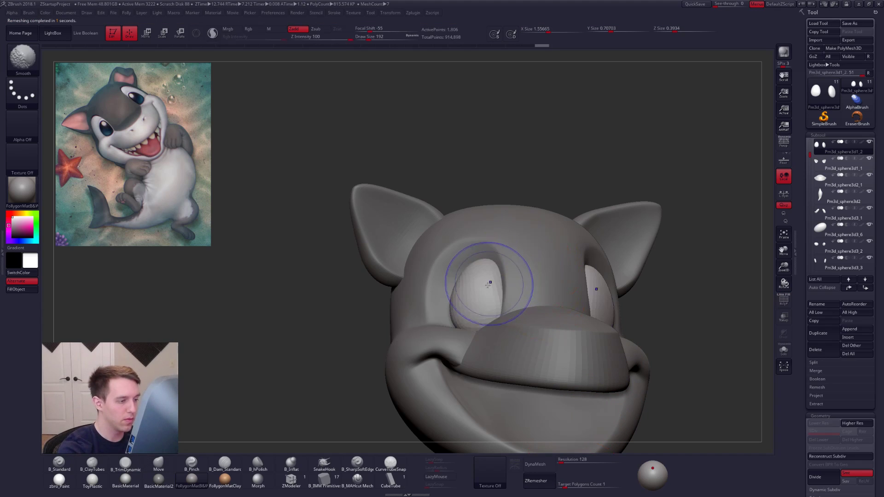
{"action": "key", "text": "shift+f"}
{"action": "key", "text": "ctrl+d"}
{"action": "key", "text": "ctrl+d"}
Step: Fit the eyeballs' shape to the sockets with the Move brush at draw size 215
{"action": "mouse_move", "coordinate": [475, 292]}
{"action": "right_mouse_down"}
{"action": "mouse_move", "coordinate": [477, 312]}
{"action": "mouse_move", "coordinate": [482, 286]}
{"action": "right_mouse_up"}
{"action": "key", "text": "space"}
{"action": "left_click_drag", "start_coordinate": [464, 285], "coordinate": [468, 304]}
{"action": "left_click_drag", "start_coordinate": [460, 290], "coordinate": [463, 291]}
{"action": "mouse_move", "coordinate": [465, 292]}
{"action": "right_mouse_down"}
{"action": "mouse_move", "coordinate": [580, 313]}
{"action": "mouse_move", "coordinate": [565, 302]}
{"action": "mouse_move", "coordinate": [529, 317]}
{"action": "right_mouse_up"}
{"action": "right_click_drag", "start_coordinate": [520, 378], "coordinate": [527, 335]}
Step: Rotate the eyeballs with the Transpose line to follow the curve of the face, and return to sculpting
{"action": "right_click_drag", "start_coordinate": [524, 294], "coordinate": [529, 266]}
{"action": "key", "text": "r"}
{"action": "left_click_drag", "start_coordinate": [529, 261], "coordinate": [611, 384]}
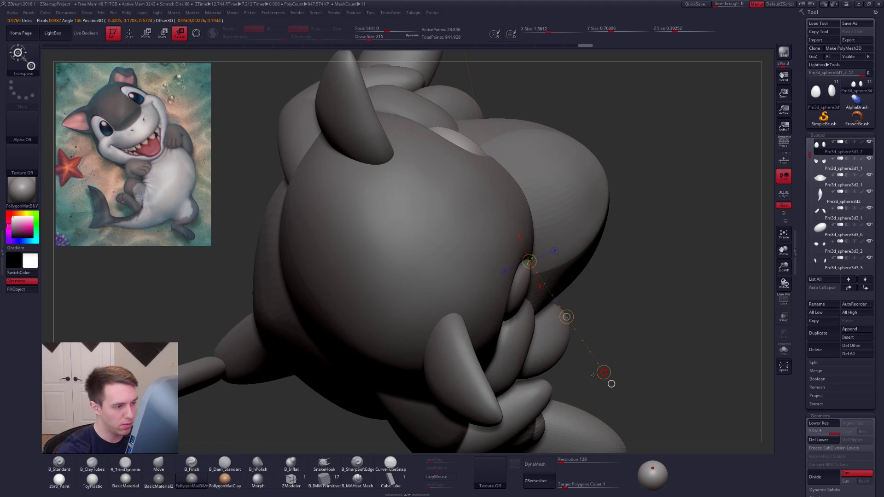
{"action": "mouse_move", "coordinate": [530, 263]}
{"action": "left_mouse_down"}
{"action": "mouse_move", "coordinate": [522, 293]}
{"action": "mouse_move", "coordinate": [650, 303]}
{"action": "mouse_move", "coordinate": [637, 299]}
{"action": "left_mouse_up"}
{"action": "key", "text": "q"}
{"action": "mouse_move", "coordinate": [655, 357]}
{"action": "left_mouse_down"}
{"action": "mouse_move", "coordinate": [631, 328]}
{"action": "mouse_move", "coordinate": [599, 325]}
{"action": "left_mouse_up"}
{"action": "mouse_move", "coordinate": [599, 325]}
{"action": "right_mouse_down"}
{"action": "mouse_move", "coordinate": [593, 312]}
{"action": "mouse_move", "coordinate": [560, 295]}
{"action": "mouse_move", "coordinate": [588, 311]}
{"action": "mouse_move", "coordinate": [560, 285]}
{"action": "mouse_move", "coordinate": [562, 275]}
{"action": "right_mouse_up"}
Step: Lower the eyeballs to subdivision level 1 and adjust their side profile with the Move brush at draw size 252
{"action": "key", "text": "shift+d"}
{"action": "key", "text": "shift+d"}
{"action": "key", "text": "space"}
{"action": "left_click_drag", "start_coordinate": [568, 294], "coordinate": [572, 294]}
{"action": "right_click_drag", "start_coordinate": [572, 297], "coordinate": [571, 279]}
{"action": "left_click_drag", "start_coordinate": [568, 290], "coordinate": [571, 289]}
{"action": "mouse_move", "coordinate": [569, 306]}
{"action": "right_mouse_down"}
{"action": "mouse_move", "coordinate": [568, 320]}
{"action": "mouse_move", "coordinate": [547, 316]}
{"action": "right_mouse_up"}
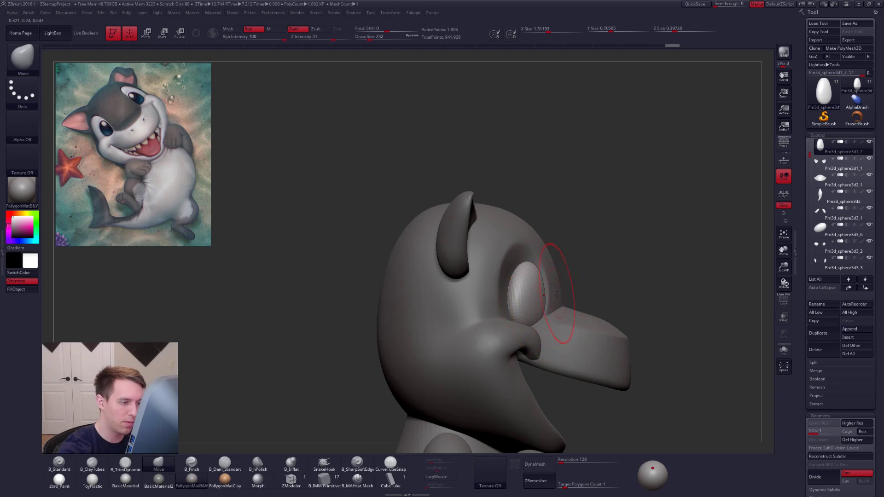
Step: Select the head, lower it to subdivision level 3, and reshape the area around the eye socket with the Move brush at draw size 279
{"action": "left_click", "coordinate": [557, 295], "text": "alt"}
{"action": "key", "text": "shift+d"}
{"action": "key", "text": "shift+d"}
{"action": "key", "text": "space"}
{"action": "left_click_drag", "start_coordinate": [548, 281], "coordinate": [572, 297]}
{"action": "key", "text": "shift+d"}
{"action": "key", "text": "d"}
{"action": "key", "text": "space"}
{"action": "right_click_drag", "start_coordinate": [575, 311], "coordinate": [583, 368]}
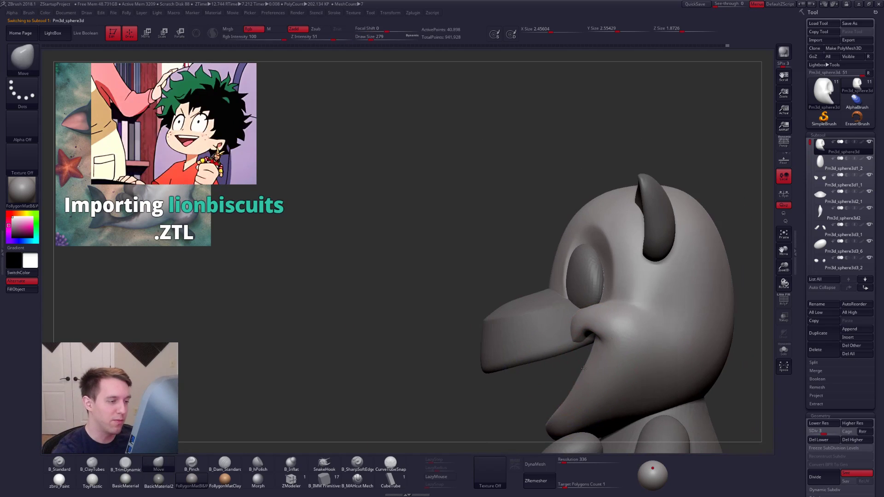
Step: Raise the head to subdivision level 5 and reduce the brush's draw size to 252
{"action": "key", "text": "d"}
{"action": "key", "text": "d"}
{"action": "key", "text": "bracketleft"}
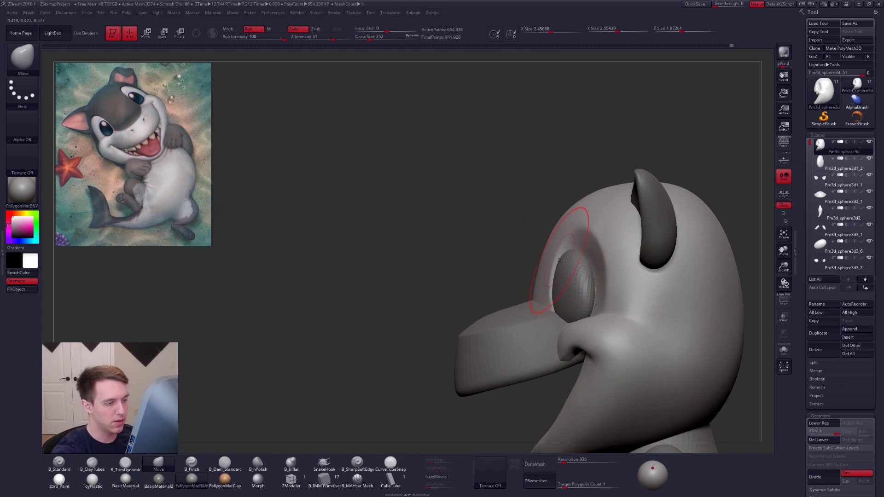
{"action": "right_click_drag", "start_coordinate": [520, 276], "coordinate": [537, 309]}
Step: Isolate the head, sharpen the eye socket's edges with the B_Pinch brush at draw size 113, and show the other parts again
{"action": "key", "text": "space"}
{"action": "left_click_drag", "start_coordinate": [571, 266], "coordinate": [565, 266]}
{"action": "key", "text": "5"}
{"action": "mouse_move", "coordinate": [539, 269]}
{"action": "right_mouse_down"}
{"action": "mouse_move", "coordinate": [518, 275]}
{"action": "mouse_move", "coordinate": [515, 284]}
{"action": "mouse_move", "coordinate": [527, 277]}
{"action": "mouse_move", "coordinate": [515, 296]}
{"action": "right_mouse_up"}
{"action": "key", "text": "shift+s"}
{"action": "key", "text": "space"}
{"action": "left_click_drag", "start_coordinate": [539, 342], "coordinate": [534, 342]}
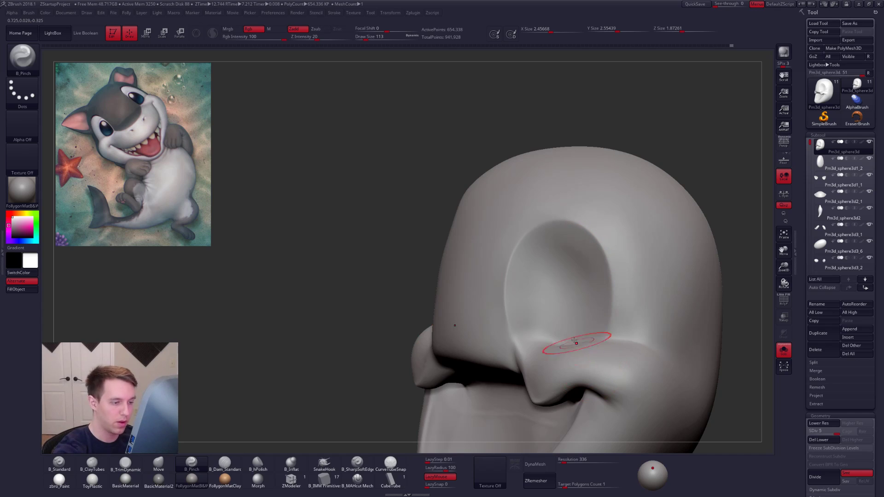
{"action": "key", "text": "shift+s"}
{"action": "right_click_drag", "start_coordinate": [612, 367], "coordinate": [649, 357]}
{"action": "right_click_drag", "start_coordinate": [544, 347], "coordinate": [541, 324], "text": "ctrl"}
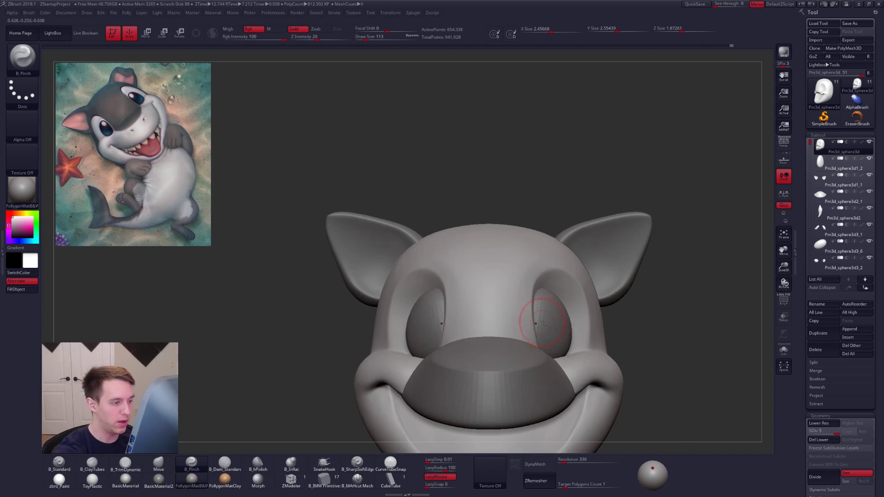
Step: Select the eyeballs, examine their fit in the sockets from several angles, and reselect the head
{"action": "left_click", "coordinate": [542, 324], "text": "alt"}
{"action": "left_click_drag", "start_coordinate": [614, 310], "coordinate": [618, 358], "text": "alt"}
{"action": "right_click_drag", "start_coordinate": [618, 358], "coordinate": [594, 342], "text": "shift"}
{"action": "right_click_drag", "start_coordinate": [506, 224], "coordinate": [515, 363], "text": "ctrl"}
{"action": "right_click_drag", "start_coordinate": [492, 252], "coordinate": [517, 305], "text": "alt"}
{"action": "right_click_drag", "start_coordinate": [516, 265], "coordinate": [541, 277], "text": "ctrl"}
{"action": "left_click", "coordinate": [591, 278], "text": "alt"}
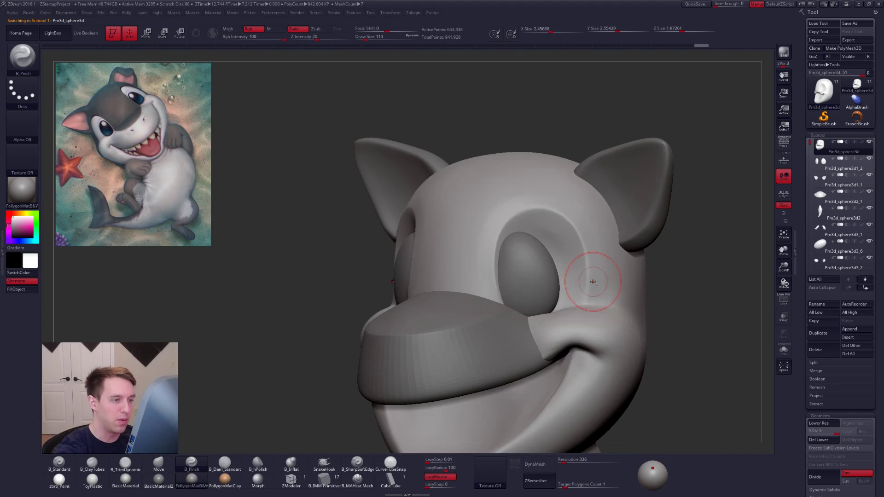
Step: Flatten and smooth the surfaces around the eye sockets with the B_TrimDynamic brush at draw size 160
{"action": "key", "text": "3"}
{"action": "right_click_drag", "start_coordinate": [480, 253], "coordinate": [511, 285]}
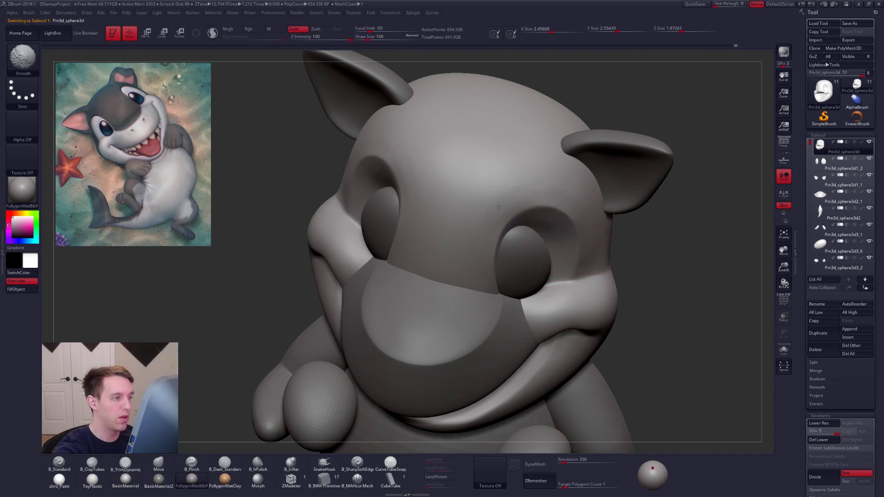
{"action": "mouse_move", "coordinate": [522, 253]}
{"action": "right_mouse_down", "text": "shift"}
{"action": "mouse_move", "coordinate": [483, 220]}
{"action": "mouse_move", "coordinate": [489, 283]}
{"action": "mouse_move", "coordinate": [596, 353]}
{"action": "right_mouse_up", "text": "shift"}
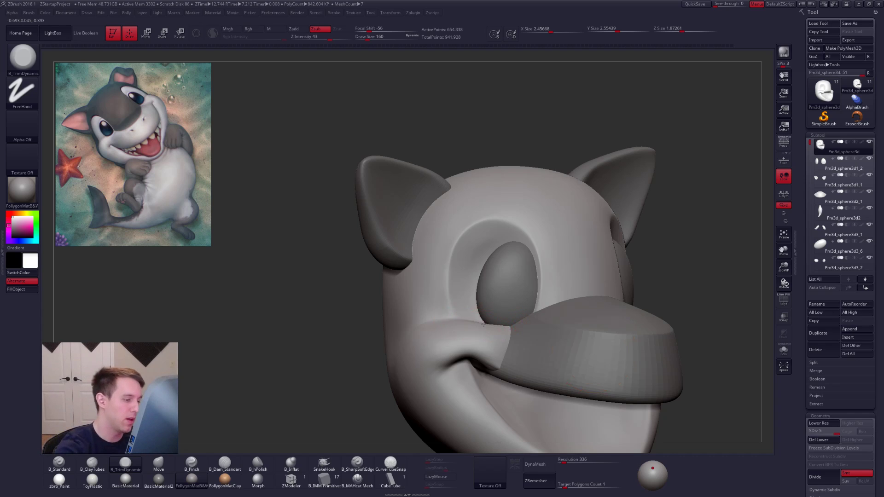
{"action": "right_click_drag", "start_coordinate": [445, 321], "coordinate": [489, 339], "text": "ctrl"}
{"action": "key", "text": "space"}
{"action": "left_click_drag", "start_coordinate": [499, 349], "coordinate": [507, 350]}
{"action": "mouse_move", "coordinate": [507, 349]}
{"action": "right_mouse_down", "text": "alt"}
{"action": "mouse_move", "coordinate": [520, 324]}
{"action": "mouse_move", "coordinate": [529, 331]}
{"action": "mouse_move", "coordinate": [515, 319]}
{"action": "right_mouse_up", "text": "alt"}
Step: Isolate the head, set it to subdivision level 4, and clean up the inside of the eye socket
{"action": "key", "text": "shift"}
{"action": "key", "text": "shift+d"}
{"action": "key", "text": "alt+s"}
{"action": "key", "text": "space"}
{"action": "mouse_move", "coordinate": [521, 336]}
{"action": "left_mouse_down"}
{"action": "mouse_move", "coordinate": [469, 296]}
{"action": "mouse_move", "coordinate": [495, 303]}
{"action": "left_mouse_up"}
{"action": "key", "text": "shift+d"}
{"action": "key", "text": "d"}
{"action": "key", "text": "space"}
Step: Smooth the cheek below the eye socket with the draw size at 130
{"action": "right_click_drag", "start_coordinate": [495, 304], "coordinate": [530, 332]}
{"action": "key", "text": "space"}
{"action": "left_click_drag", "start_coordinate": [495, 303], "coordinate": [494, 303]}
{"action": "left_click_drag", "start_coordinate": [485, 296], "coordinate": [409, 318], "text": "shift"}
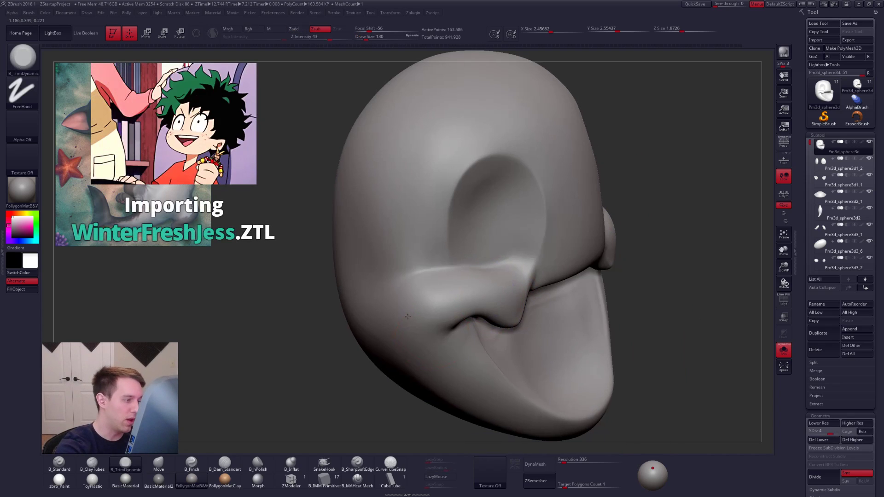
{"action": "right_click_drag", "start_coordinate": [408, 318], "coordinate": [410, 295], "text": "ctrl"}
{"action": "right_click_drag", "start_coordinate": [473, 312], "coordinate": [446, 305]}
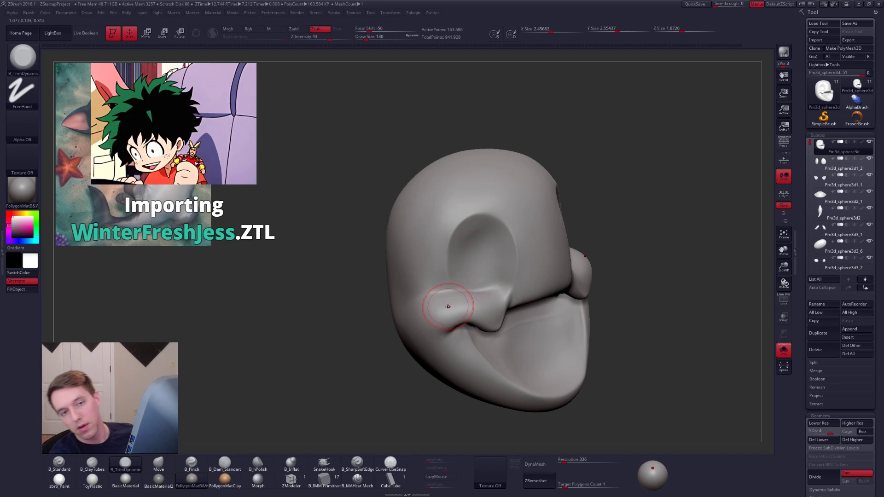
Step: Reshape the cheek below the eye's outer corner with the Move brush at draw size 121 and subdivision level 3
{"action": "key", "text": "b"}
{"action": "key", "text": "m"}
{"action": "key", "text": "v"}
{"action": "left_click_drag", "start_coordinate": [445, 308], "coordinate": [444, 296]}
{"action": "right_click_drag", "start_coordinate": [444, 296], "coordinate": [448, 300]}
{"action": "key", "text": "s"}
{"action": "left_click_drag", "start_coordinate": [447, 297], "coordinate": [446, 296]}
{"action": "key", "text": "shift+d"}
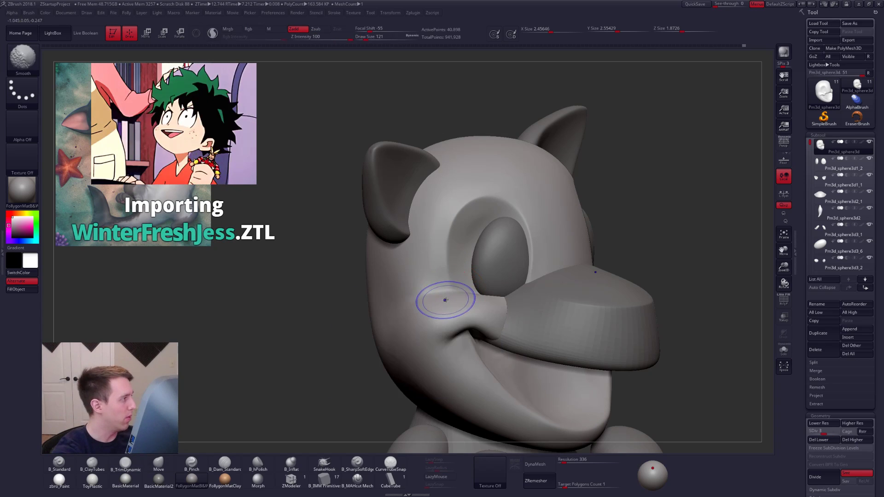
{"action": "right_click_drag", "start_coordinate": [445, 300], "coordinate": [440, 296]}
{"action": "left_click_drag", "start_coordinate": [440, 298], "coordinate": [441, 295]}
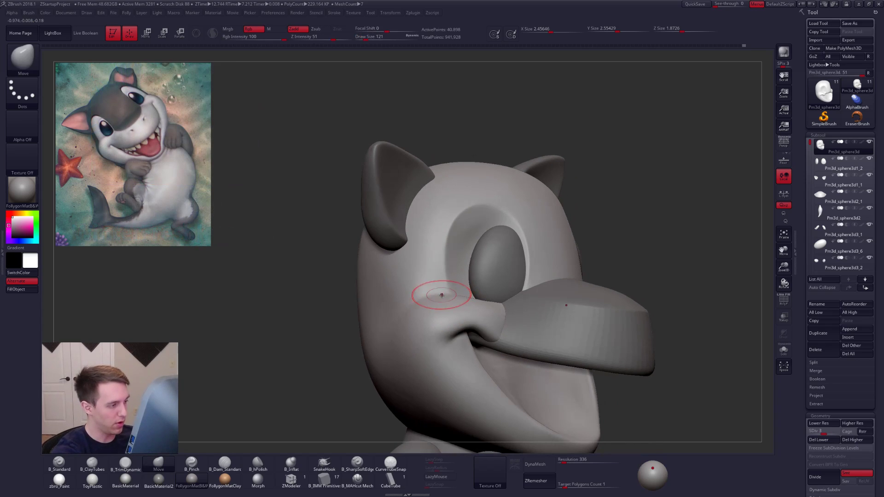
Step: Examine the cheeks and mouth corners from the front with the head at a higher subdivision level
{"action": "right_click_drag", "start_coordinate": [441, 295], "coordinate": [416, 296], "text": "shift"}
{"action": "right_click_drag", "start_coordinate": [487, 343], "coordinate": [486, 325], "text": "ctrl"}
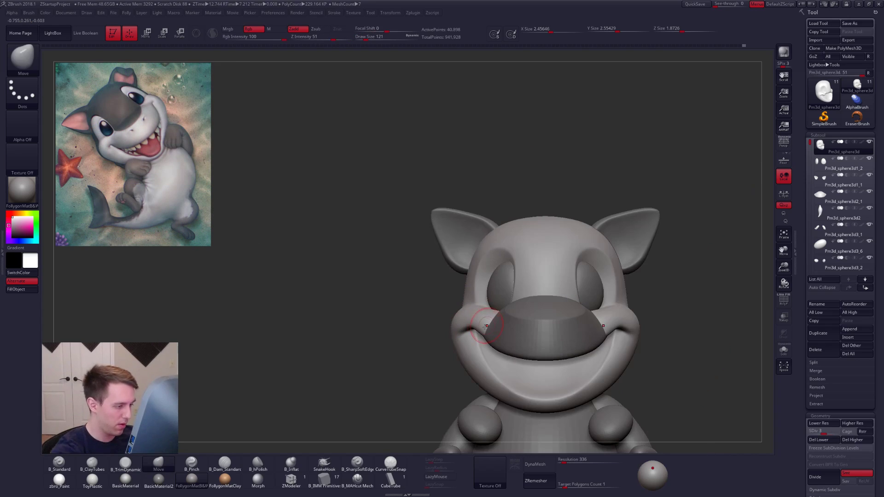
{"action": "key", "text": "d"}
{"action": "key", "text": "d"}
{"action": "key", "text": "space"}
{"action": "left_click_drag", "start_coordinate": [485, 326], "coordinate": [489, 326]}
{"action": "mouse_move", "coordinate": [488, 327]}
{"action": "right_mouse_down"}
{"action": "mouse_move", "coordinate": [525, 325]}
{"action": "mouse_move", "coordinate": [480, 323]}
{"action": "mouse_move", "coordinate": [477, 332]}
{"action": "right_mouse_up"}
Step: Lower the head to subdivision level 3 and reshape the cheek beside the snout with the Move brush at draw size 150
{"action": "key", "text": "shift+d"}
{"action": "key", "text": "shift+d"}
{"action": "key", "text": "space"}
{"action": "left_click_drag", "start_coordinate": [471, 311], "coordinate": [469, 311]}
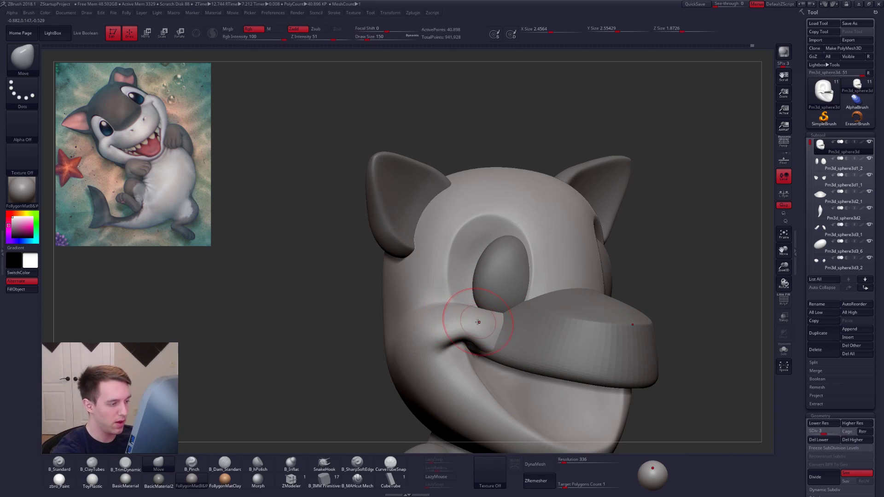
{"action": "left_click_drag", "start_coordinate": [506, 326], "coordinate": [506, 319]}
Step: Isolate the head, smooth the cheek below the socket at draw size 140, and raise the head to subdivision level 5
{"action": "right_click_drag", "start_coordinate": [508, 324], "coordinate": [489, 316]}
{"action": "key", "text": "alt+shift+s"}
{"action": "key", "text": "space"}
{"action": "left_click_drag", "start_coordinate": [487, 316], "coordinate": [486, 316]}
{"action": "right_click_drag", "start_coordinate": [489, 310], "coordinate": [500, 322]}
{"action": "key", "text": "d"}
{"action": "key", "text": "d"}
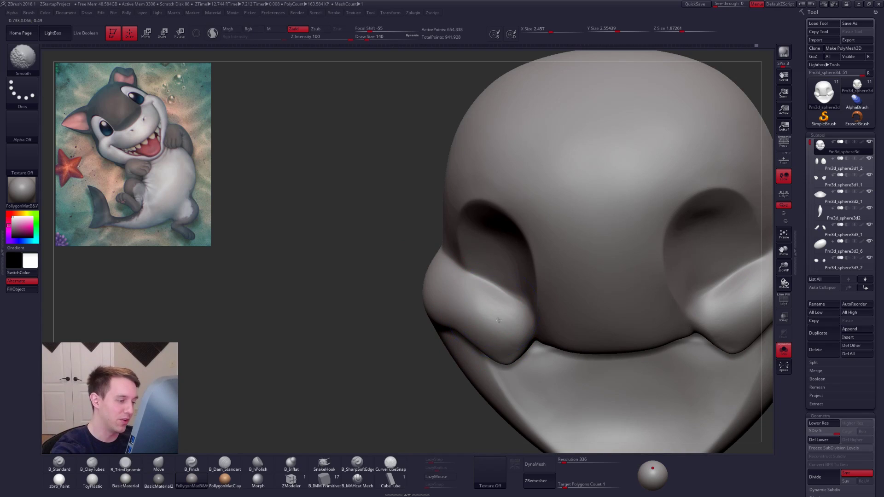
Step: Smooth the cheek below the eye socket, build it up at draw size 130, and lower the head to subdivision level 3
{"action": "left_click_drag", "start_coordinate": [499, 327], "coordinate": [491, 301], "text": "shift"}
{"action": "right_click_drag", "start_coordinate": [743, 287], "coordinate": [592, 333], "text": "alt"}
{"action": "key", "text": "space"}
{"action": "left_click_drag", "start_coordinate": [603, 333], "coordinate": [603, 332]}
{"action": "right_click_drag", "start_coordinate": [601, 328], "coordinate": [587, 359]}
{"action": "key", "text": "2"}
{"action": "mouse_move", "coordinate": [551, 352]}
{"action": "left_mouse_down"}
{"action": "mouse_move", "coordinate": [615, 311]}
{"action": "mouse_move", "coordinate": [594, 326]}
{"action": "mouse_move", "coordinate": [614, 319]}
{"action": "left_mouse_up"}
{"action": "key", "text": "shift+d"}
{"action": "key", "text": "shift+d"}
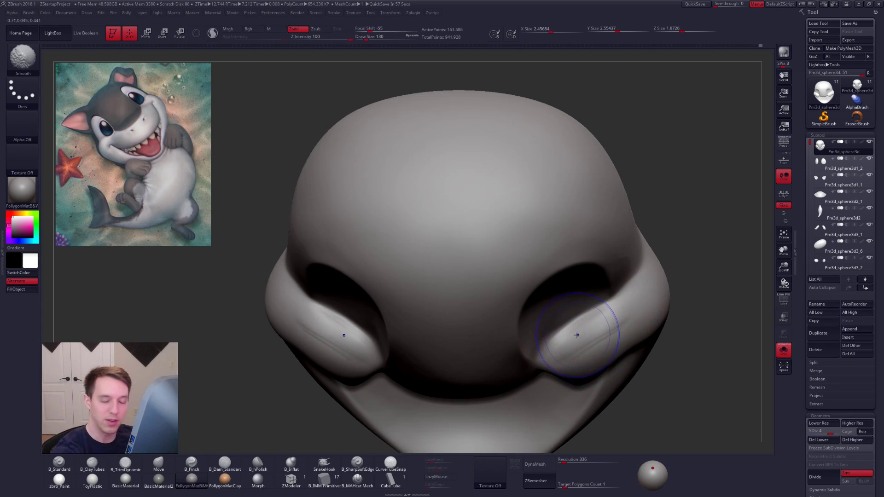
Step: Build up the cheek ridge with the ClayTubes brush at subdivision level 3, then smooth it at level 4
{"action": "left_click_drag", "start_coordinate": [560, 353], "coordinate": [634, 311]}
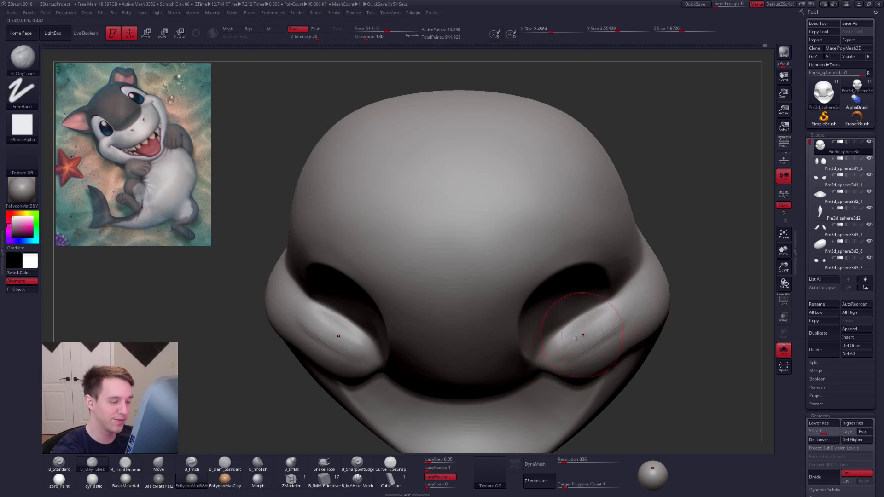
{"action": "left_click_drag", "start_coordinate": [563, 349], "coordinate": [603, 323]}
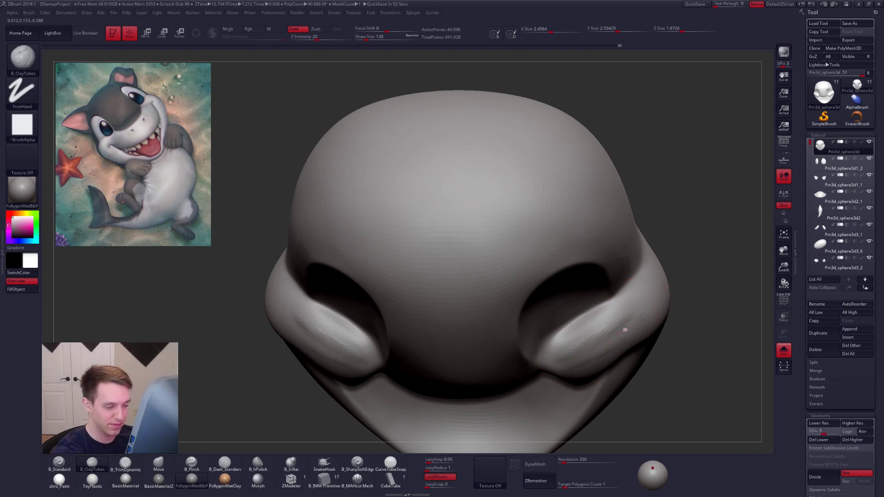
{"action": "key", "text": "shift"}
{"action": "key", "text": "d"}
{"action": "key", "text": "shift"}
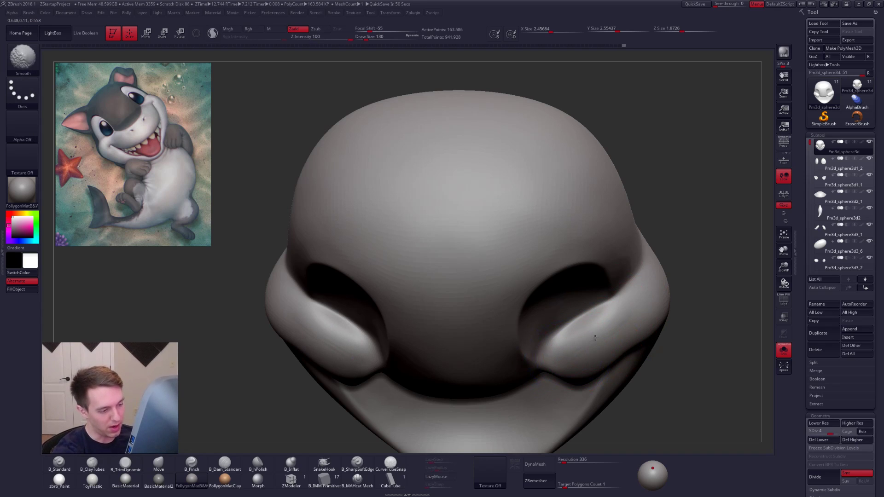
Step: Show the whole character again, lower the head to subdivision level 2, and set up the Move brush at draw size 140
{"action": "right_click_drag", "start_coordinate": [599, 361], "coordinate": [599, 308]}
{"action": "right_click_drag", "start_coordinate": [635, 345], "coordinate": [476, 330], "text": "ctrl"}
{"action": "key", "text": "space"}
{"action": "key", "text": "shift+d"}
{"action": "key", "text": "shift+d"}
{"action": "key", "text": "space"}
{"action": "left_click_drag", "start_coordinate": [472, 321], "coordinate": [465, 322]}
{"action": "key", "text": "b"}
{"action": "key", "text": "m"}
{"action": "key", "text": "v"}
{"action": "key", "text": "space"}
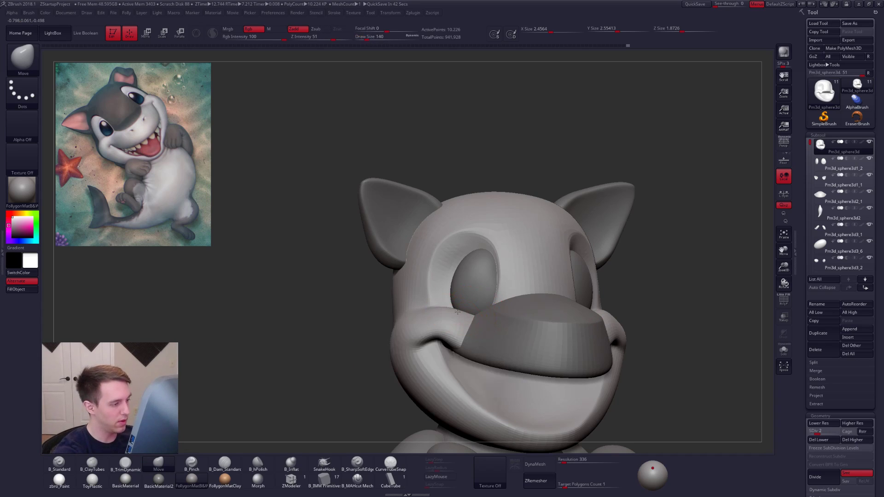
{"action": "right_click_drag", "start_coordinate": [456, 322], "coordinate": [474, 324], "text": "alt"}
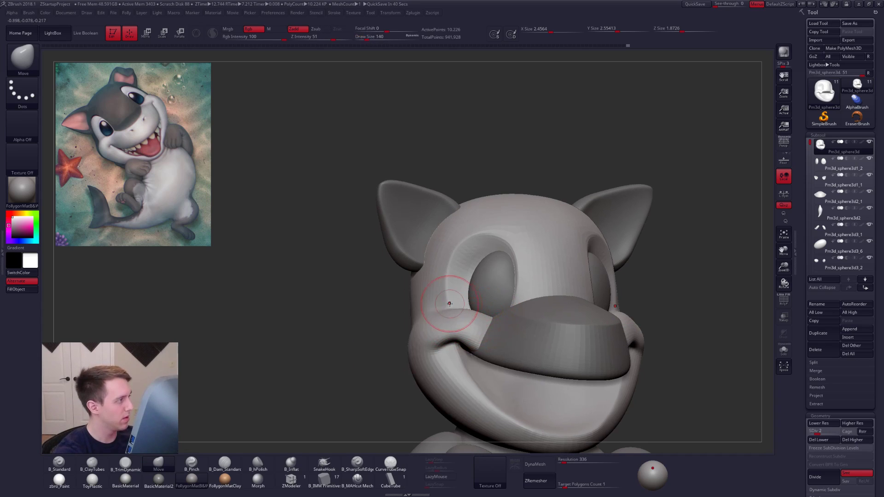
Step: Mask the head along the side of the face with the lasso from the front and lower it to subdivision level 1
{"action": "key", "text": "space"}
{"action": "left_click_drag", "start_coordinate": [450, 325], "coordinate": [456, 325]}
{"action": "right_click_drag", "start_coordinate": [456, 325], "coordinate": [437, 325], "text": "shift"}
{"action": "right_click_drag", "start_coordinate": [490, 369], "coordinate": [490, 348], "text": "ctrl"}
{"action": "mouse_move", "coordinate": [490, 348]}
{"action": "right_mouse_down", "text": "alt"}
{"action": "mouse_move", "coordinate": [444, 327]}
{"action": "mouse_move", "coordinate": [448, 352]}
{"action": "right_mouse_up", "text": "alt"}
{"action": "right_click_drag", "start_coordinate": [545, 295], "coordinate": [547, 287], "text": "ctrl"}
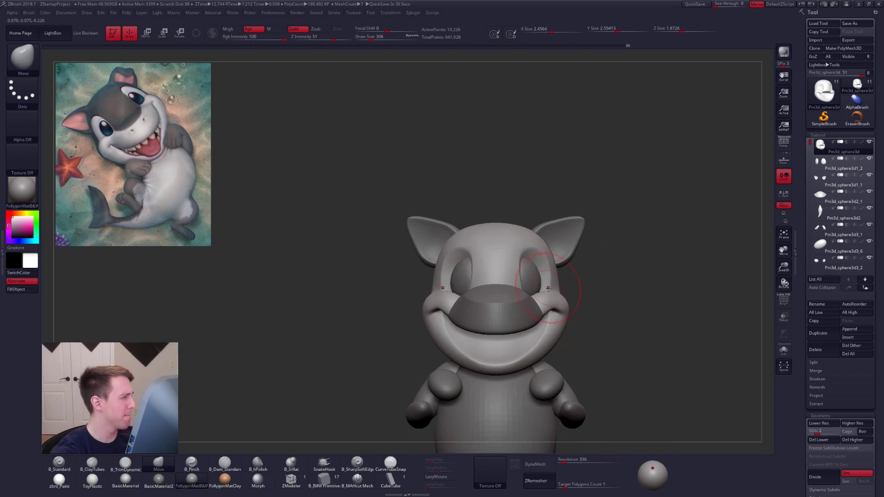
{"action": "right_click_drag", "start_coordinate": [431, 277], "coordinate": [451, 274], "text": "alt"}
{"action": "key", "text": "ctrl"}
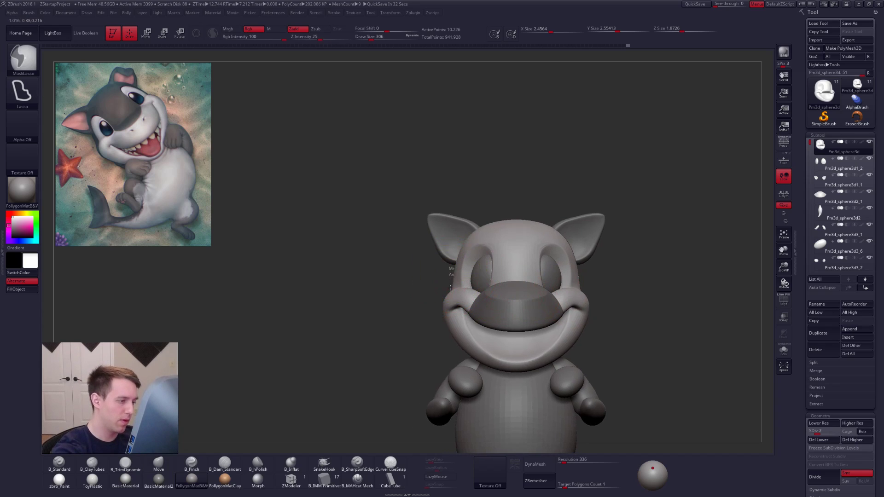
{"action": "mouse_move", "coordinate": [458, 342]}
{"action": "left_mouse_down", "text": "ctrl"}
{"action": "mouse_move", "coordinate": [428, 365]}
{"action": "mouse_move", "coordinate": [424, 262]}
{"action": "left_mouse_up", "text": "ctrl"}
{"action": "key", "text": "shift"}
{"action": "key", "text": "shift+d"}
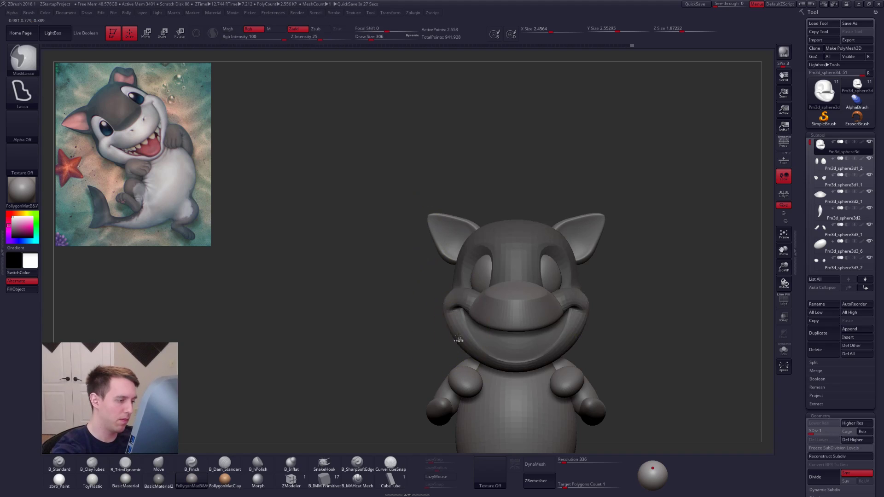
Step: Adjust the width of the masked head with the Move gizmo and return it to subdivision level 5
{"action": "key", "text": "w"}
{"action": "mouse_move", "coordinate": [614, 322]}
{"action": "left_mouse_down"}
{"action": "mouse_move", "coordinate": [605, 322]}
{"action": "mouse_move", "coordinate": [612, 278]}
{"action": "mouse_move", "coordinate": [636, 305]}
{"action": "mouse_move", "coordinate": [637, 336]}
{"action": "left_mouse_up"}
{"action": "key", "text": "q"}
{"action": "key", "text": "d"}
{"action": "key", "text": "d"}
{"action": "key", "text": "d"}
{"action": "key", "text": "d"}
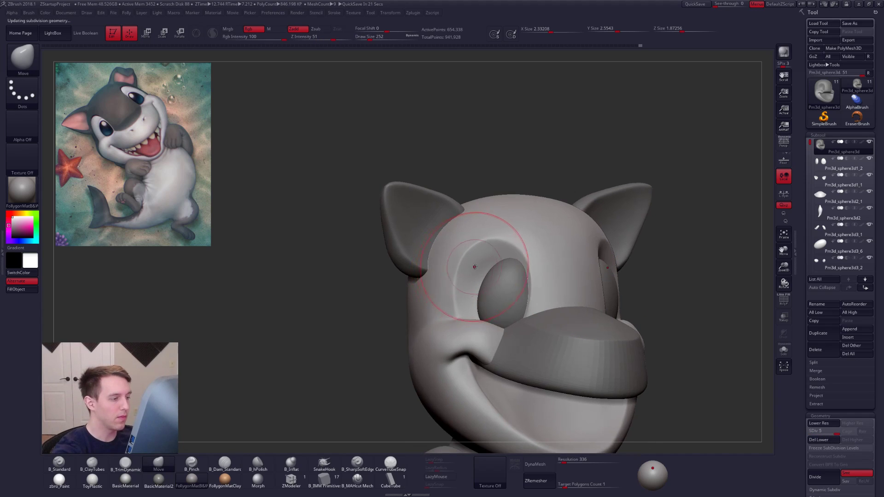
Step: Duplicate the head subtool and delete the copy's lower subdivision levels
{"action": "key", "text": "s"}
{"action": "left_click_drag", "start_coordinate": [474, 265], "coordinate": [464, 267]}
{"action": "right_click_drag", "start_coordinate": [476, 270], "coordinate": [525, 287], "text": "ctrl"}
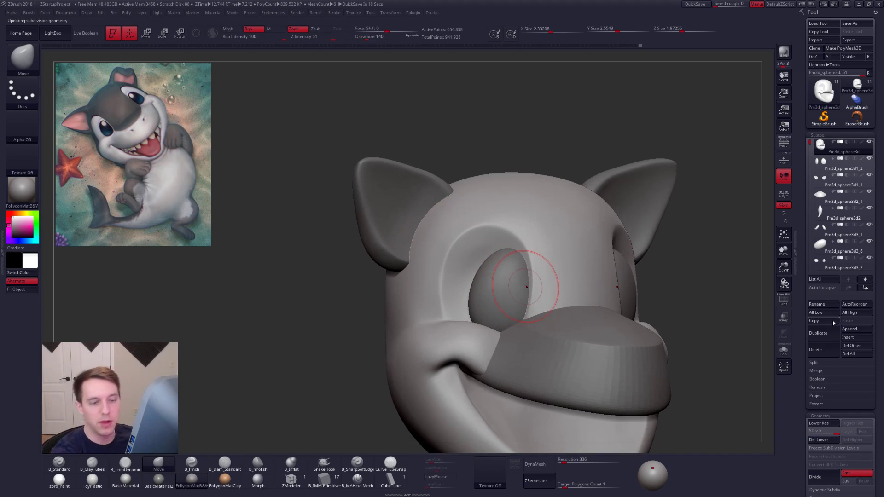
{"action": "left_click", "coordinate": [820, 439]}
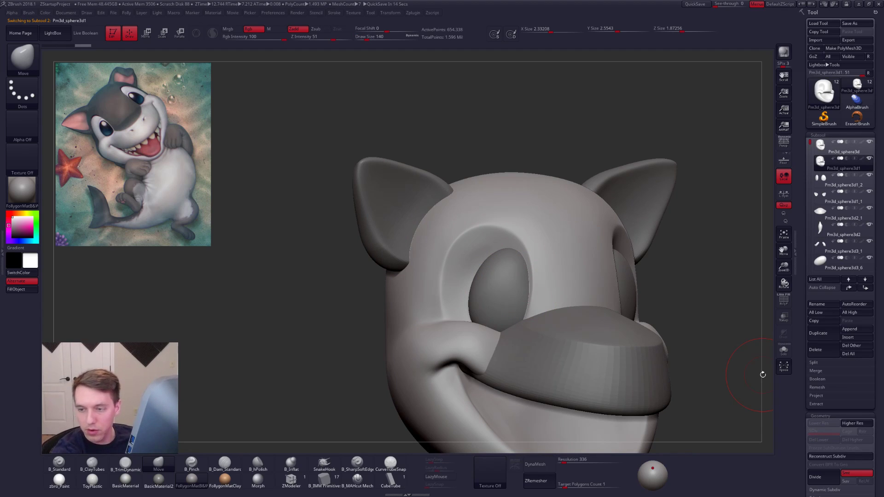
Step: Draw an eyelid tube with the CurveTubeSnap brush at draw size 104 along the outer and upper edge of the eye socket
{"action": "right_click_drag", "start_coordinate": [463, 282], "coordinate": [463, 278]}
{"action": "key", "text": "s"}
{"action": "left_click_drag", "start_coordinate": [467, 279], "coordinate": [463, 280]}
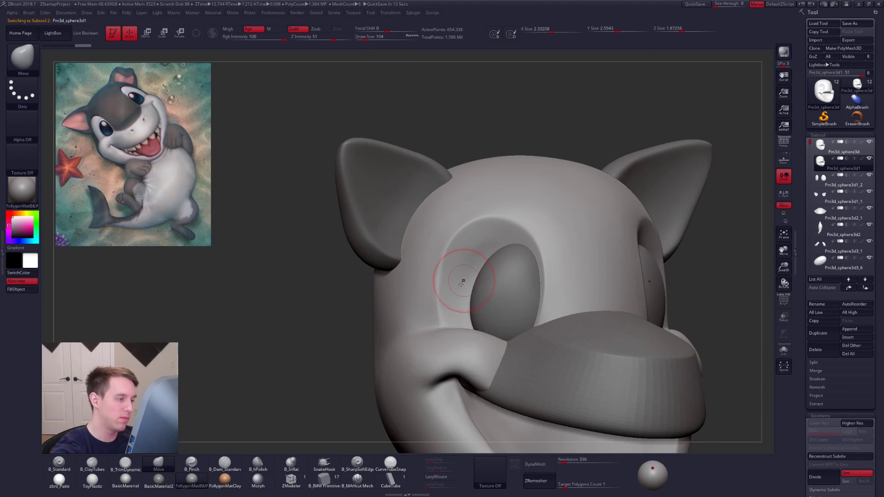
{"action": "right_click_drag", "start_coordinate": [463, 280], "coordinate": [449, 288]}
{"action": "left_click", "coordinate": [391, 462]}
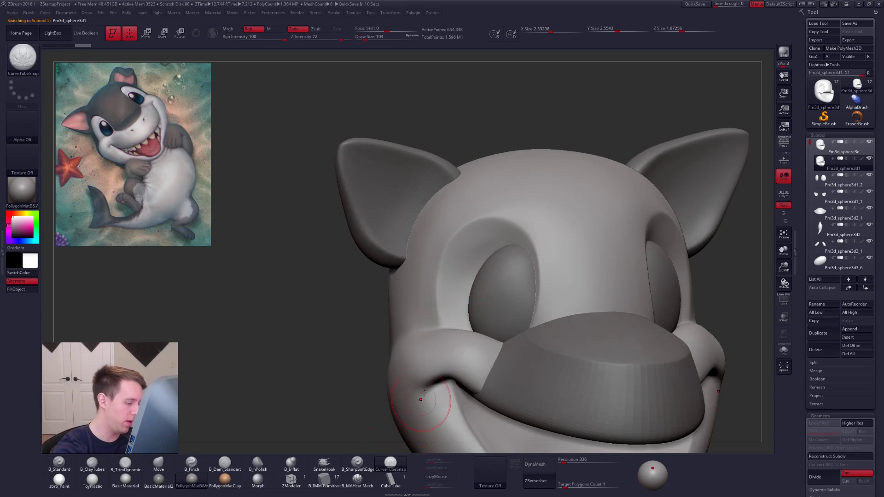
{"action": "right_click_drag", "start_coordinate": [457, 283], "coordinate": [449, 314]}
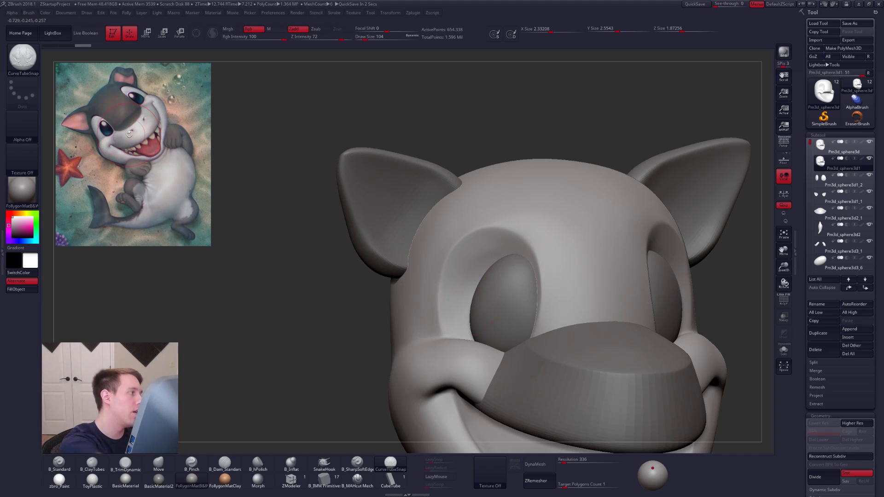
{"action": "mouse_move", "coordinate": [455, 338]}
{"action": "left_mouse_down"}
{"action": "mouse_move", "coordinate": [452, 304]}
{"action": "mouse_move", "coordinate": [465, 262]}
{"action": "mouse_move", "coordinate": [484, 248]}
{"action": "mouse_move", "coordinate": [526, 253]}
{"action": "left_mouse_up"}
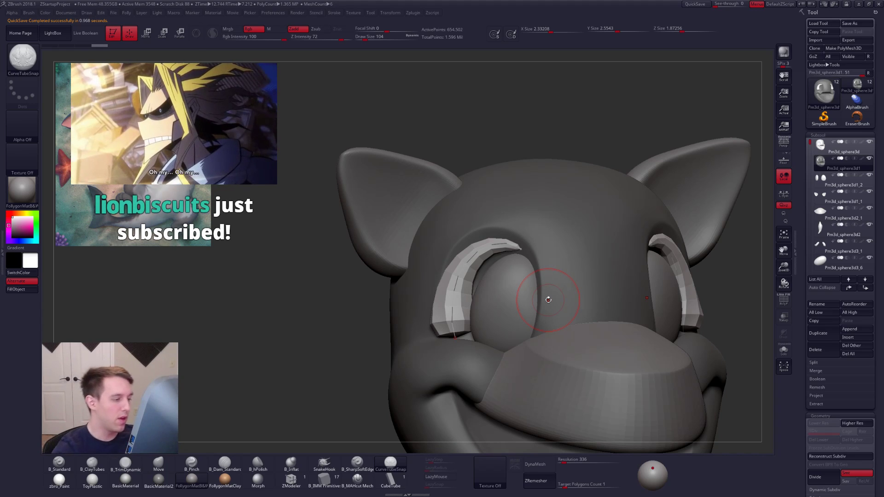
Step: Try to change the eyelid tube's thickness by updating its curve at draw size 43
{"action": "mouse_move", "coordinate": [548, 299]}
{"action": "right_mouse_down"}
{"action": "mouse_move", "coordinate": [576, 296]}
{"action": "mouse_move", "coordinate": [520, 230]}
{"action": "right_mouse_up"}
{"action": "left_click_drag", "start_coordinate": [506, 223], "coordinate": [509, 225]}
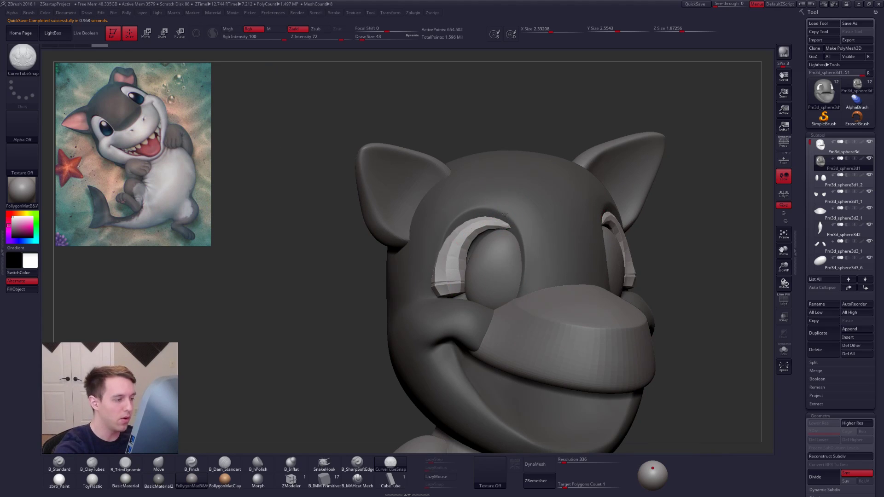
{"action": "left_click", "coordinate": [506, 216]}
{"action": "right_click_drag", "start_coordinate": [505, 212], "coordinate": [517, 225], "text": "ctrl"}
{"action": "key", "text": "ctrl+z"}
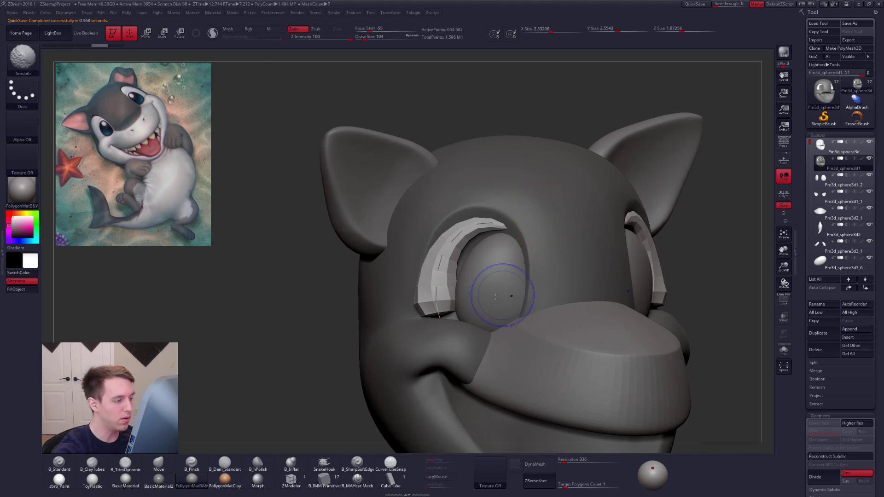
Step: Check the eyelid tube's polygroups with the wireframe and update the tube's curve at a larger draw size
{"action": "key", "text": "shift+f"}
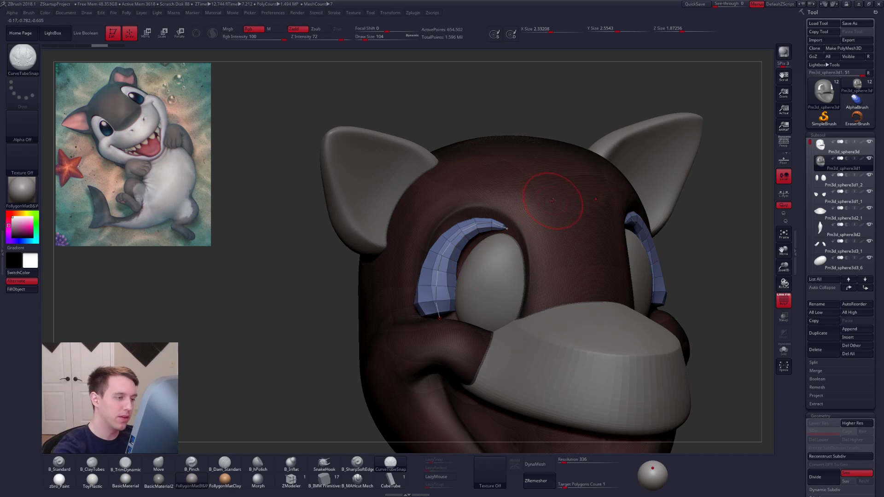
{"action": "key", "text": "space"}
{"action": "left_click", "coordinate": [554, 201]}
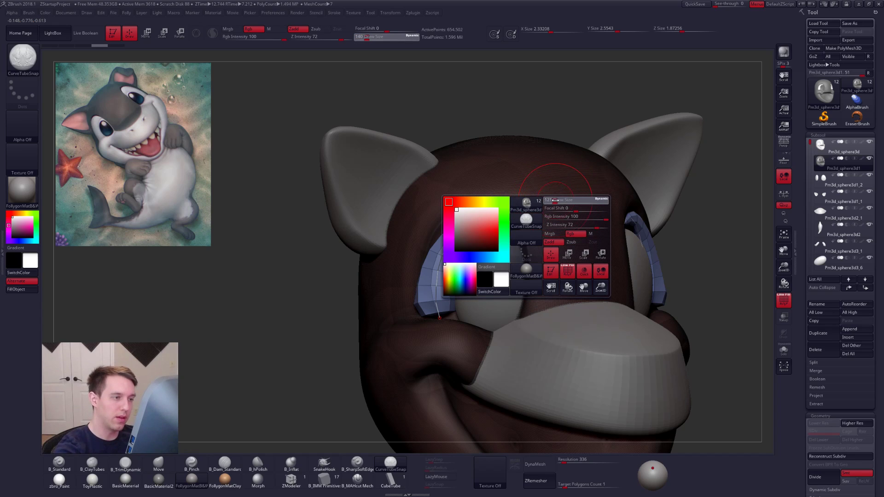
{"action": "left_click_drag", "start_coordinate": [555, 200], "coordinate": [549, 201]}
{"action": "left_click", "coordinate": [457, 248]}
{"action": "left_click", "coordinate": [504, 335]}
{"action": "key", "text": "shift+f"}
Step: Isolate the eyelid tubes, remove the hidden head copy from their subtool, and give them a smooth subdivided surface
{"action": "left_click", "coordinate": [453, 258], "text": "ctrl+shift"}
{"action": "key", "text": "ctrl+f"}
{"action": "left_click", "coordinate": [496, 267]}
{"action": "key", "text": "space"}
{"action": "mouse_move", "coordinate": [468, 315]}
{"action": "left_mouse_down"}
{"action": "mouse_move", "coordinate": [478, 315]}
{"action": "mouse_move", "coordinate": [457, 320]}
{"action": "left_mouse_up"}
{"action": "key", "text": "ctrl+d"}
{"action": "key", "text": "ctrl+d"}
Step: Reshape the eyelid tube around the eye's outer side with the Move brush at draw size 227
{"action": "key", "text": "b"}
{"action": "key", "text": "m"}
{"action": "key", "text": "v"}
{"action": "right_click_drag", "start_coordinate": [456, 321], "coordinate": [513, 321]}
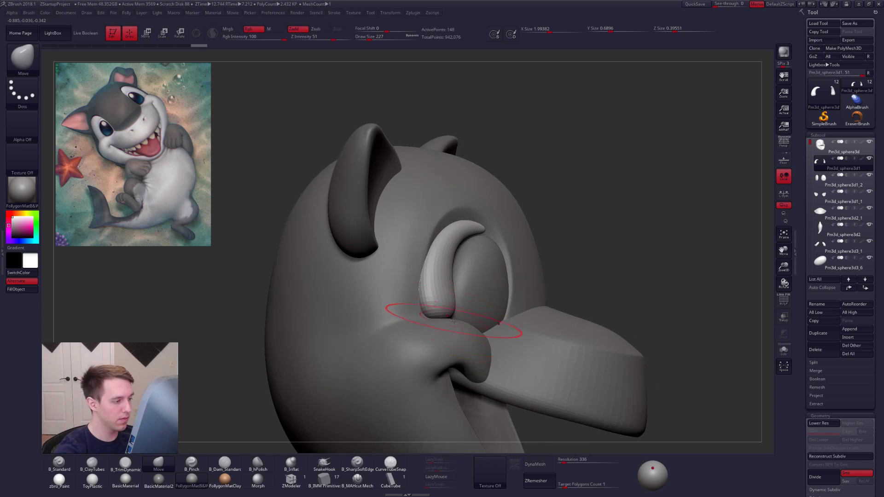
{"action": "right_click_drag", "start_coordinate": [424, 325], "coordinate": [451, 262]}
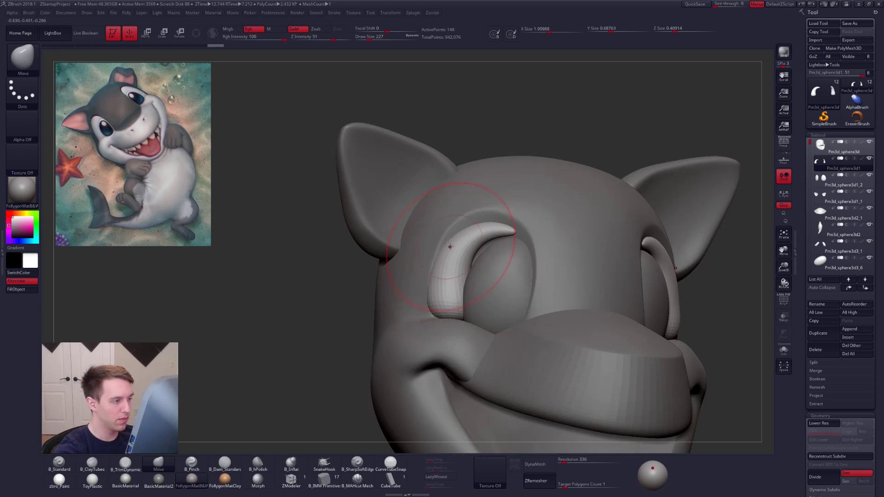
{"action": "left_click_drag", "start_coordinate": [519, 233], "coordinate": [519, 231]}
{"action": "right_click_drag", "start_coordinate": [519, 248], "coordinate": [570, 245]}
Step: Fit the eyelid's upper inner tip against the eyeball with the Move brush at draw size 130
{"action": "key", "text": "space"}
{"action": "left_click_drag", "start_coordinate": [494, 276], "coordinate": [486, 276]}
{"action": "mouse_move", "coordinate": [515, 235]}
{"action": "right_mouse_down"}
{"action": "mouse_move", "coordinate": [524, 267]}
{"action": "mouse_move", "coordinate": [506, 291]}
{"action": "right_mouse_up"}
{"action": "key", "text": "space"}
{"action": "left_click_drag", "start_coordinate": [543, 249], "coordinate": [541, 249]}
{"action": "left_click_drag", "start_coordinate": [536, 246], "coordinate": [538, 248]}
{"action": "right_click_drag", "start_coordinate": [539, 249], "coordinate": [558, 249]}
Step: Reshape the eyelid's upper arc and lower end with the Move brush at draw size 192
{"action": "left_click_drag", "start_coordinate": [489, 230], "coordinate": [488, 227]}
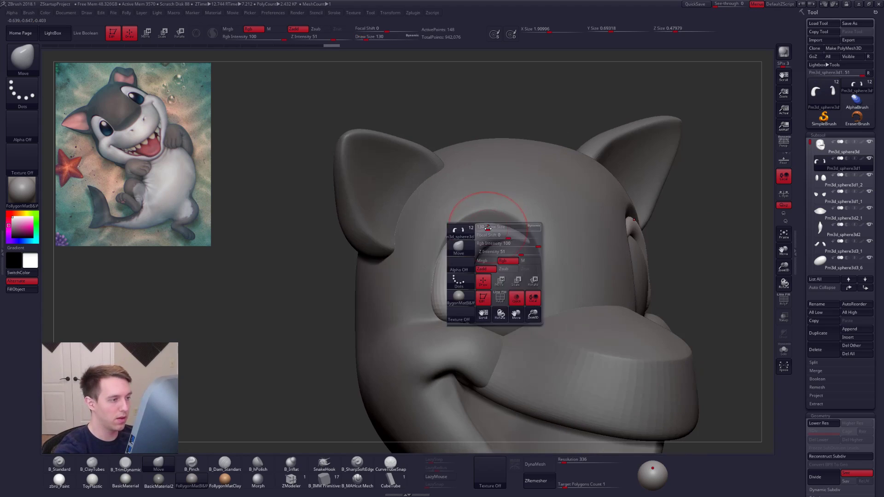
{"action": "right_click_drag", "start_coordinate": [488, 252], "coordinate": [493, 235]}
{"action": "key", "text": "space"}
{"action": "left_click_drag", "start_coordinate": [480, 243], "coordinate": [485, 243]}
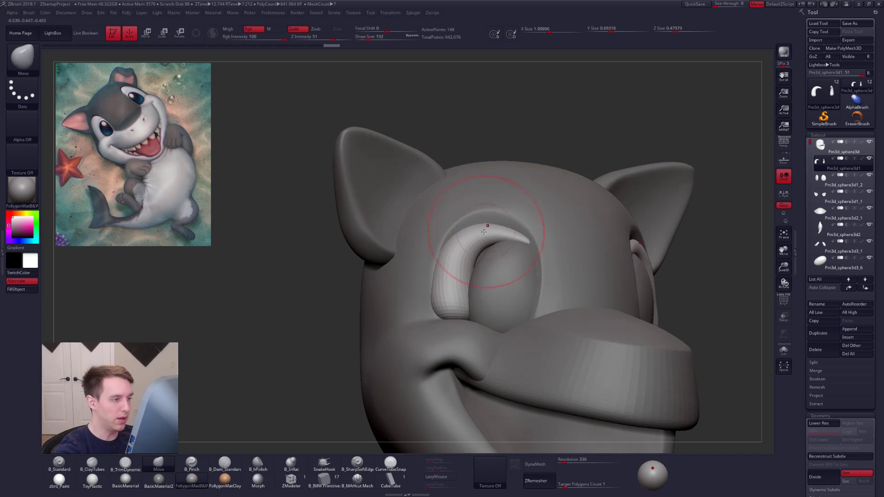
{"action": "mouse_move", "coordinate": [496, 260]}
{"action": "right_mouse_down"}
{"action": "mouse_move", "coordinate": [474, 289]}
{"action": "mouse_move", "coordinate": [456, 276]}
{"action": "right_mouse_up"}
{"action": "key", "text": "ctrl+shift+f"}
{"action": "left_click_drag", "start_coordinate": [456, 309], "coordinate": [458, 316]}
{"action": "mouse_move", "coordinate": [462, 305]}
{"action": "right_mouse_down"}
{"action": "mouse_move", "coordinate": [490, 295]}
{"action": "mouse_move", "coordinate": [481, 293]}
{"action": "right_mouse_up"}
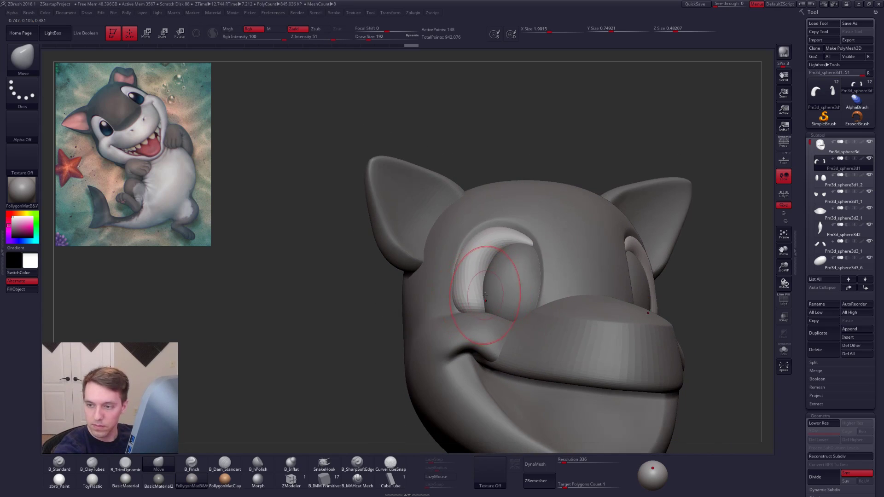
Step: Adjust the eyelid's lower end where it meets the cheek with the Move brush at draw size 140
{"action": "key", "text": "bracketleft"}
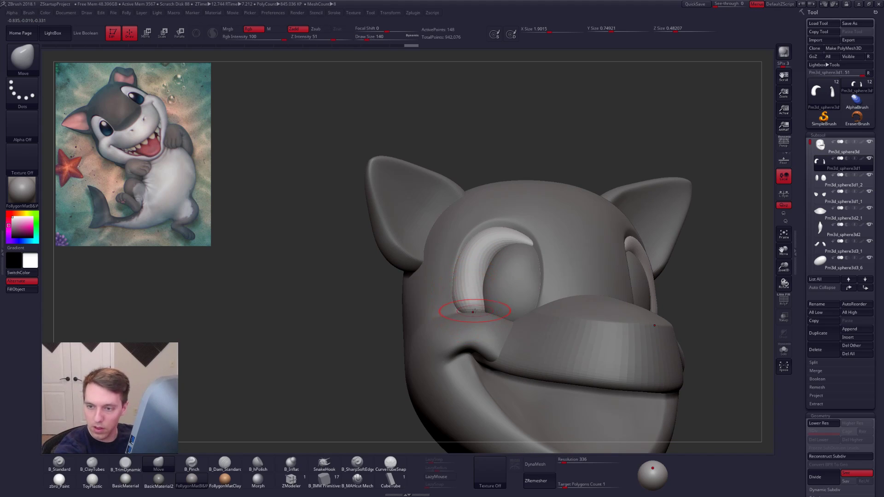
{"action": "mouse_move", "coordinate": [469, 316]}
{"action": "right_mouse_down"}
{"action": "mouse_move", "coordinate": [454, 305]}
{"action": "mouse_move", "coordinate": [513, 313]}
{"action": "right_mouse_up"}
{"action": "key", "text": "space"}
{"action": "key", "text": "space"}
{"action": "key", "text": "space"}
{"action": "left_click_drag", "start_coordinate": [484, 332], "coordinate": [487, 331]}
{"action": "mouse_move", "coordinate": [442, 317]}
{"action": "right_mouse_down"}
{"action": "mouse_move", "coordinate": [493, 317]}
{"action": "mouse_move", "coordinate": [450, 294]}
{"action": "mouse_move", "coordinate": [514, 298]}
{"action": "right_mouse_up"}
Step: Refine the eyelid's upper outer curve inside the socket with the Move brush at draw sizes 181 and 140
{"action": "key", "text": "space"}
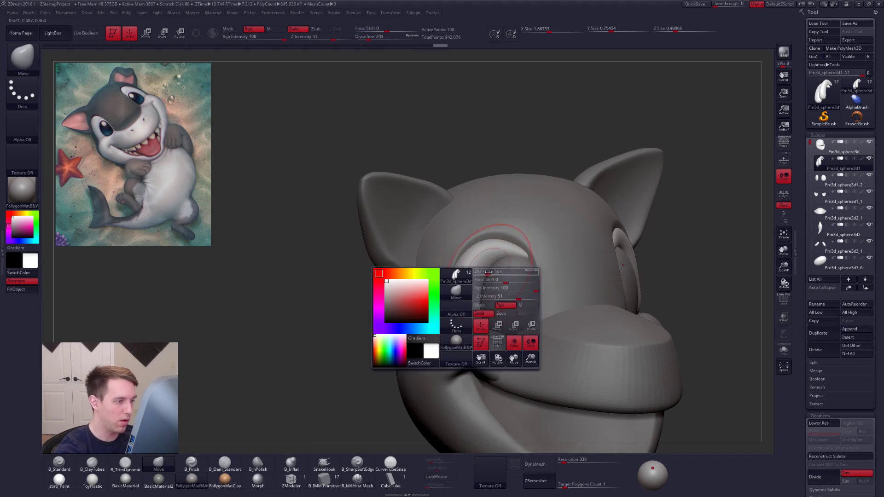
{"action": "left_click_drag", "start_coordinate": [501, 271], "coordinate": [500, 271]}
{"action": "right_click_drag", "start_coordinate": [503, 270], "coordinate": [476, 261]}
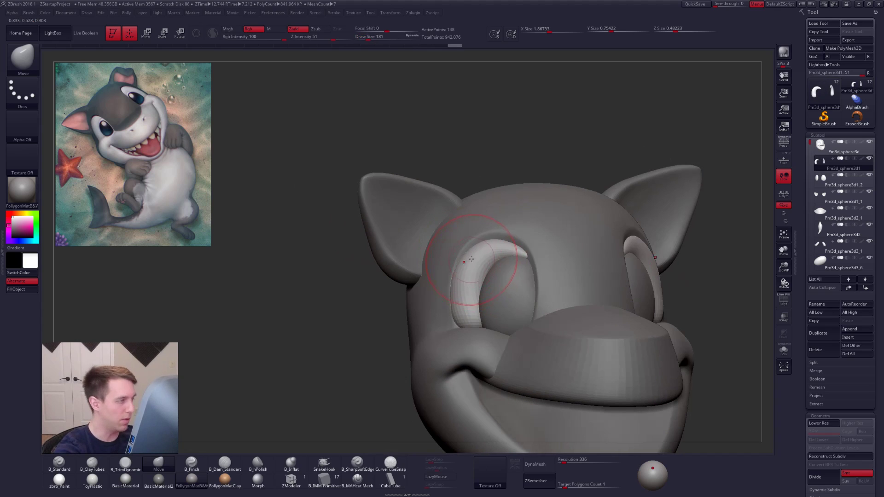
{"action": "key", "text": "space"}
{"action": "left_click_drag", "start_coordinate": [484, 253], "coordinate": [480, 253]}
{"action": "mouse_move", "coordinate": [468, 256]}
{"action": "right_mouse_down"}
{"action": "mouse_move", "coordinate": [517, 236]}
{"action": "mouse_move", "coordinate": [489, 233]}
{"action": "right_mouse_up"}
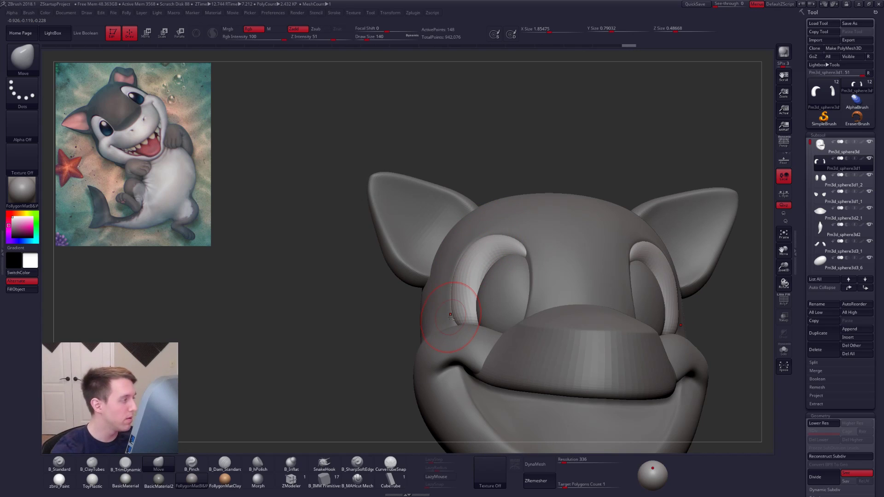
Step: Switch to Chrome, look through the products on the Gumroad store page, and return to ZBrush
{"action": "key", "text": "alt+Tab"}
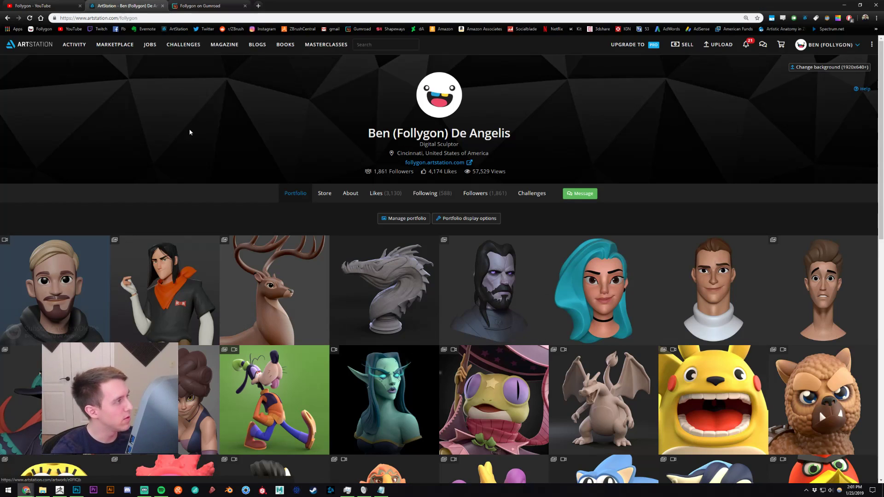
{"action": "left_click", "coordinate": [202, 5]}
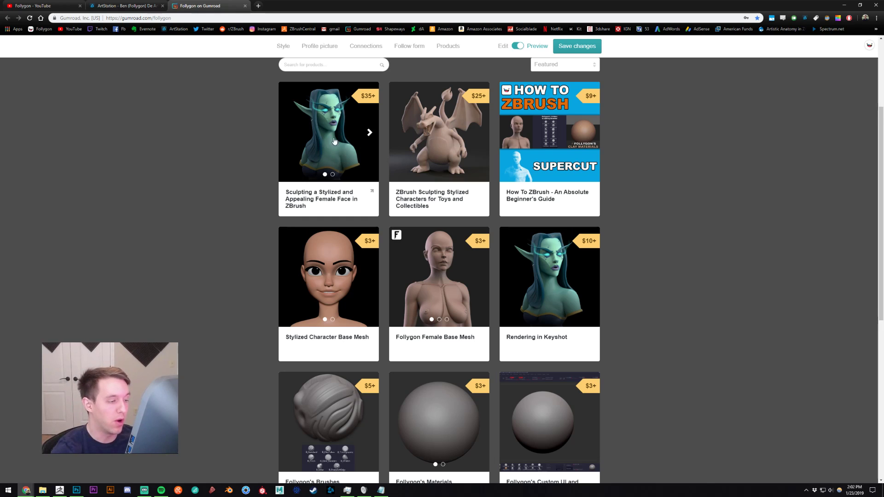
{"action": "scroll", "coordinate": [397, 196], "scroll_direction": "down", "scroll_amount": 5}
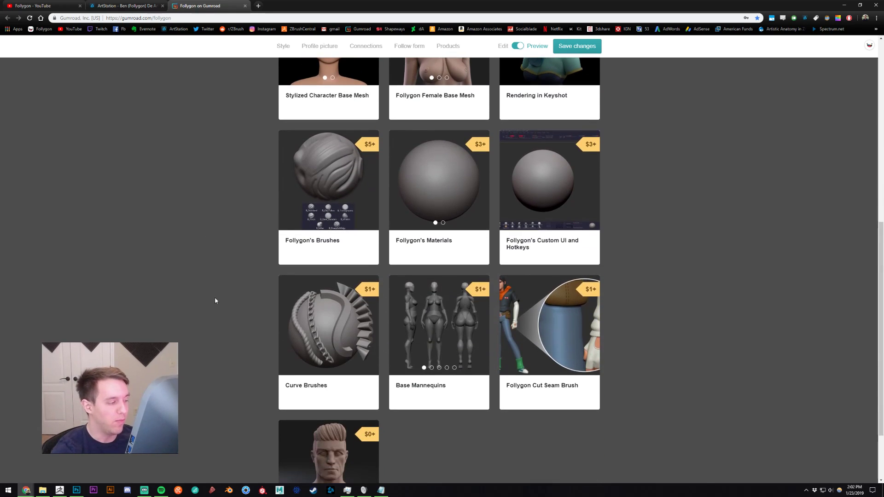
{"action": "scroll", "coordinate": [281, 291], "scroll_direction": "up", "scroll_amount": 3}
{"action": "left_click", "coordinate": [59, 489]}
Step: Adjust the eyelid's fit around the eyeball with the Move brush at draw size 140
{"action": "left_click_drag", "start_coordinate": [255, 437], "coordinate": [506, 293]}
{"action": "mouse_move", "coordinate": [507, 293]}
{"action": "right_mouse_down"}
{"action": "mouse_move", "coordinate": [478, 336]}
{"action": "mouse_move", "coordinate": [488, 326]}
{"action": "mouse_move", "coordinate": [474, 307]}
{"action": "mouse_move", "coordinate": [595, 305]}
{"action": "mouse_move", "coordinate": [634, 335]}
{"action": "right_mouse_up"}
{"action": "right_click_drag", "start_coordinate": [571, 308], "coordinate": [597, 306]}
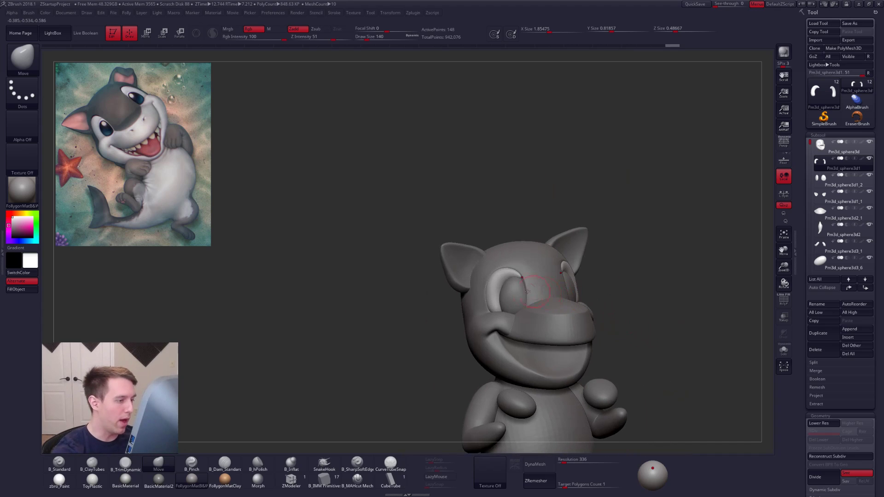
{"action": "mouse_move", "coordinate": [502, 279]}
{"action": "right_mouse_down", "text": "ctrl"}
{"action": "mouse_move", "coordinate": [515, 294]}
{"action": "mouse_move", "coordinate": [526, 273]}
{"action": "right_mouse_up", "text": "ctrl"}
{"action": "right_click_drag", "start_coordinate": [505, 306], "coordinate": [522, 286], "text": "ctrl"}
Step: Smooth the eyelid, lower it to subdivision level 1, and isolate the eyelid pair
{"action": "mouse_move", "coordinate": [547, 281]}
{"action": "left_mouse_down", "text": "ctrl"}
{"action": "mouse_move", "coordinate": [524, 267]}
{"action": "mouse_move", "coordinate": [476, 364]}
{"action": "mouse_move", "coordinate": [519, 361]}
{"action": "left_mouse_up", "text": "ctrl"}
{"action": "key", "text": "shift+d"}
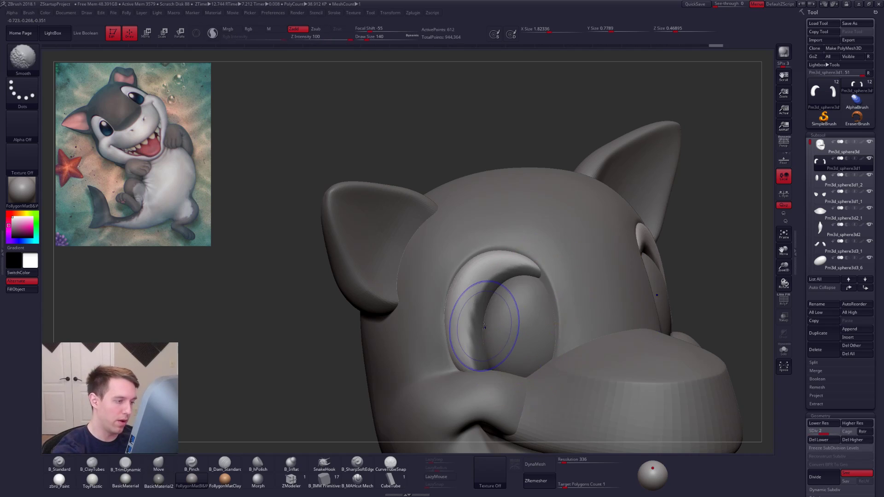
{"action": "key", "text": "shift+d"}
{"action": "key", "text": "alt+s"}
{"action": "right_click_drag", "start_coordinate": [489, 349], "coordinate": [478, 311], "text": "alt"}
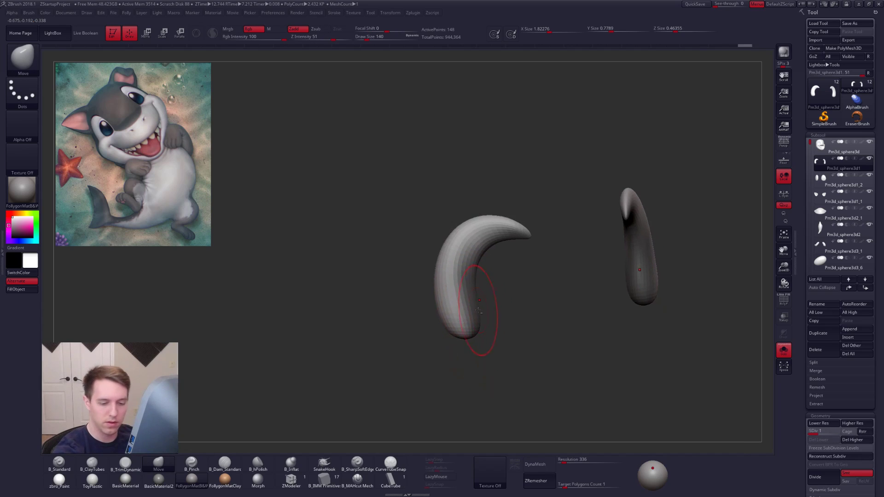
Step: Turn off the dynamic subdivision preview on the isolated eyelid pair
{"action": "scroll", "coordinate": [843, 315], "scroll_direction": "down", "scroll_amount": 5}
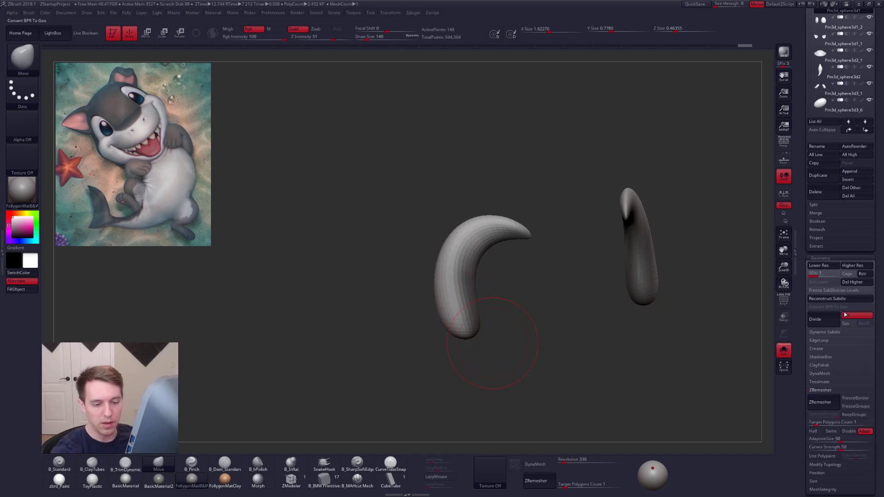
{"action": "left_click", "coordinate": [827, 333]}
{"action": "key", "text": "shift+d"}
{"action": "left_click", "coordinate": [825, 330]}
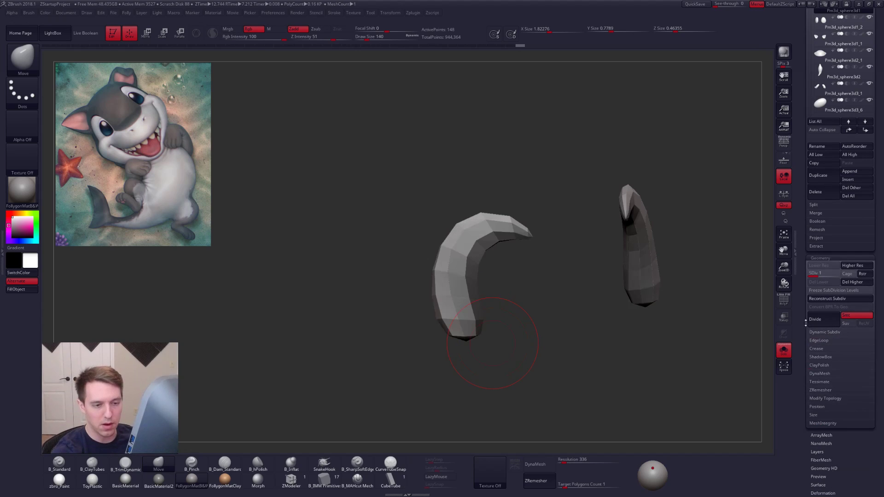
{"action": "left_click_drag", "start_coordinate": [701, 340], "coordinate": [685, 352], "text": "ctrl"}
Step: Divide the eyelids up to subdivision level 6 and show the rest of the model again
{"action": "key", "text": "ctrl+d"}
{"action": "key", "text": "d"}
{"action": "key", "text": "d"}
{"action": "key", "text": "ctrl+d"}
{"action": "key", "text": "ctrl+d"}
{"action": "key", "text": "ctrl+d"}
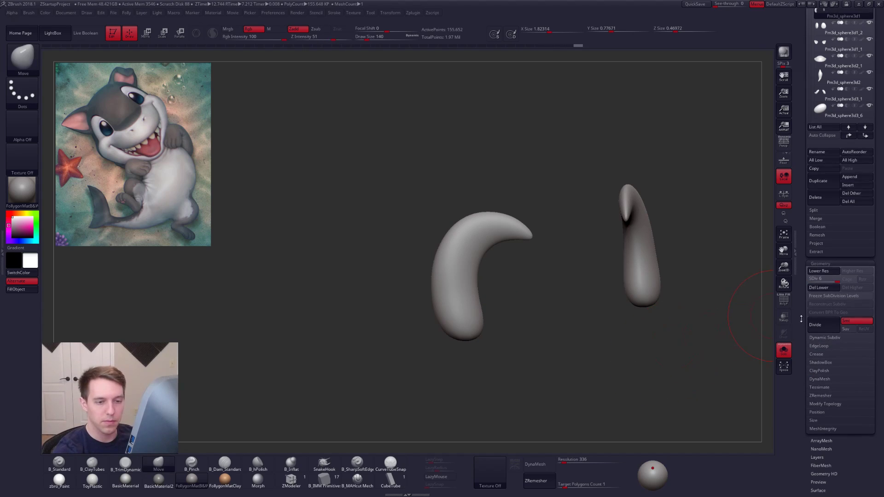
{"action": "scroll", "coordinate": [797, 415], "scroll_direction": "up", "scroll_amount": 5}
{"action": "left_click", "coordinate": [783, 350]}
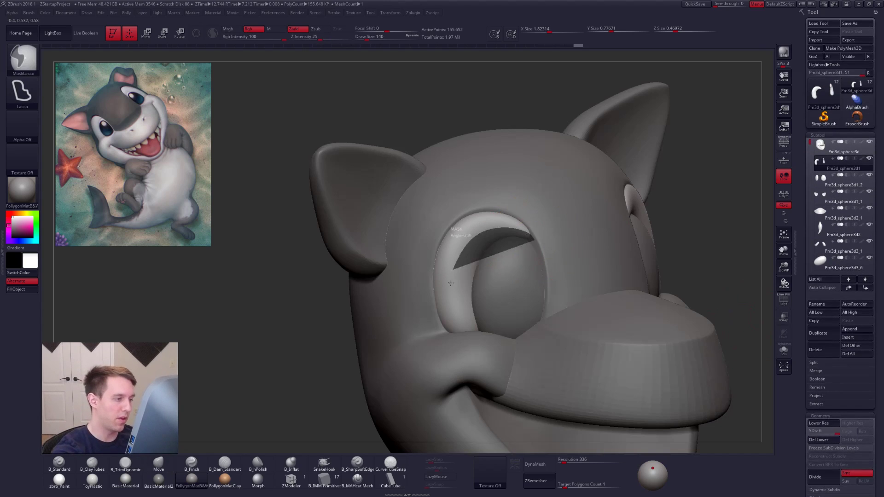
Step: Lower the eyelids to subdivision level 4 and adjust the eyelid's lower end in the socket with the Move brush
{"action": "key", "text": "shift+d"}
{"action": "key", "text": "shift+d"}
{"action": "key", "text": "b"}
{"action": "key", "text": "m"}
{"action": "key", "text": "v"}
{"action": "left_click", "coordinate": [340, 349], "text": "ctrl"}
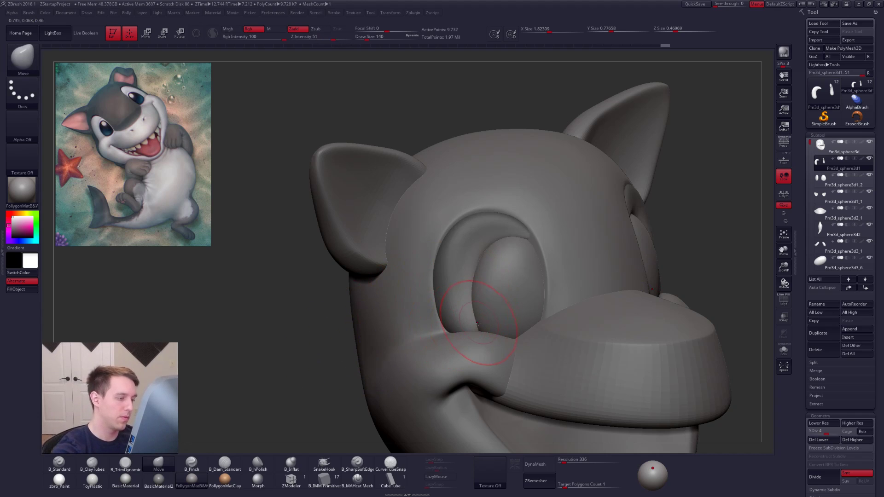
{"action": "right_click_drag", "start_coordinate": [485, 325], "coordinate": [520, 323]}
{"action": "key", "text": "space"}
{"action": "left_click_drag", "start_coordinate": [482, 317], "coordinate": [487, 314]}
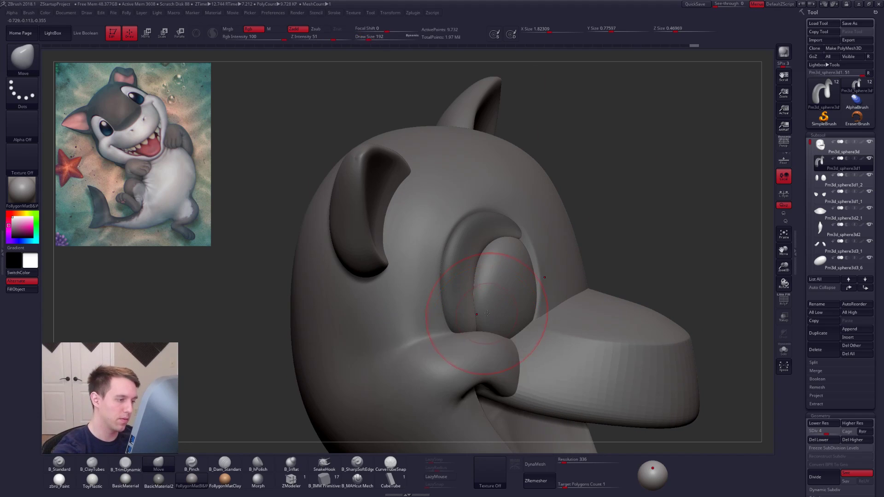
Step: Refine the eyelid's inner edge around the eyeball from several angles with the Move brush at draw size 192
{"action": "right_click_drag", "start_coordinate": [486, 313], "coordinate": [520, 319]}
{"action": "left_click_drag", "start_coordinate": [484, 323], "coordinate": [488, 323]}
{"action": "right_click_drag", "start_coordinate": [488, 323], "coordinate": [464, 302]}
{"action": "key", "text": "space"}
{"action": "left_click_drag", "start_coordinate": [489, 303], "coordinate": [483, 305]}
{"action": "right_click_drag", "start_coordinate": [483, 305], "coordinate": [535, 250]}
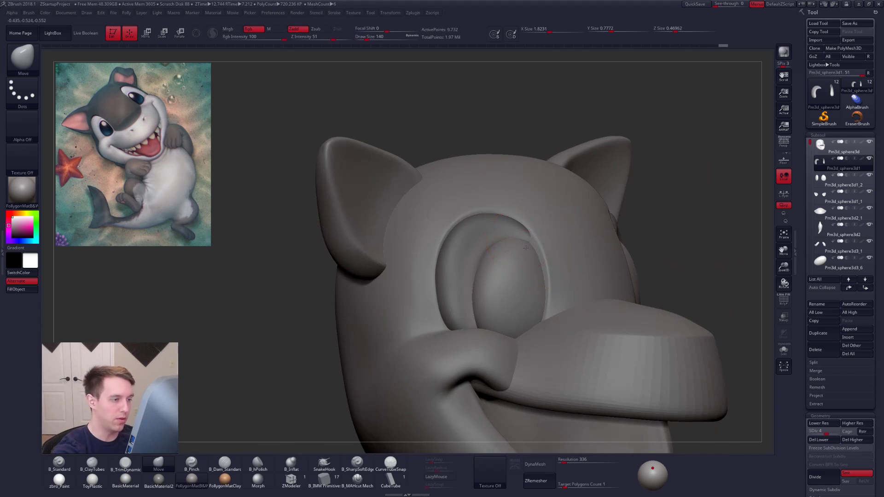
{"action": "mouse_move", "coordinate": [506, 282]}
{"action": "right_mouse_down"}
{"action": "mouse_move", "coordinate": [520, 214]}
{"action": "mouse_move", "coordinate": [493, 243]}
{"action": "right_mouse_up"}
{"action": "right_click_drag", "start_coordinate": [531, 269], "coordinate": [516, 247], "text": "ctrl"}
{"action": "left_click_drag", "start_coordinate": [521, 271], "coordinate": [488, 297]}
{"action": "mouse_move", "coordinate": [511, 207]}
{"action": "right_mouse_down"}
{"action": "mouse_move", "coordinate": [539, 178]}
{"action": "mouse_move", "coordinate": [559, 241]}
{"action": "mouse_move", "coordinate": [535, 283]}
{"action": "right_mouse_up"}
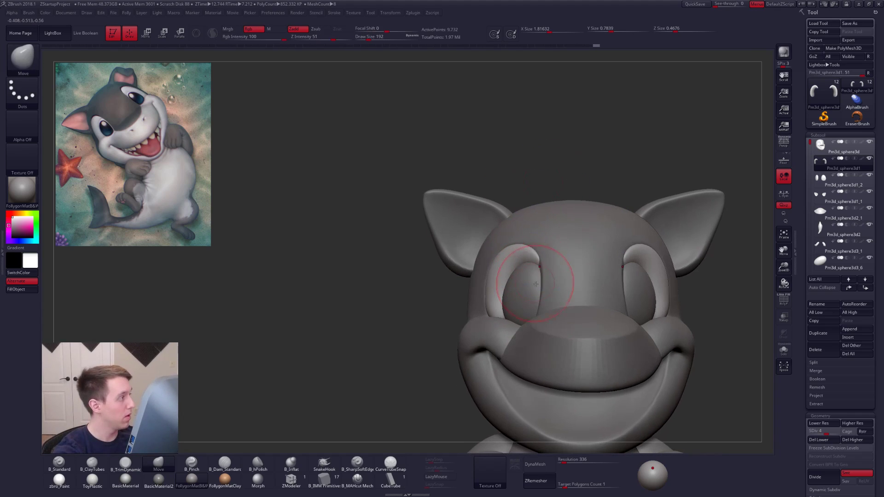
{"action": "right_click_drag", "start_coordinate": [540, 240], "coordinate": [572, 260]}
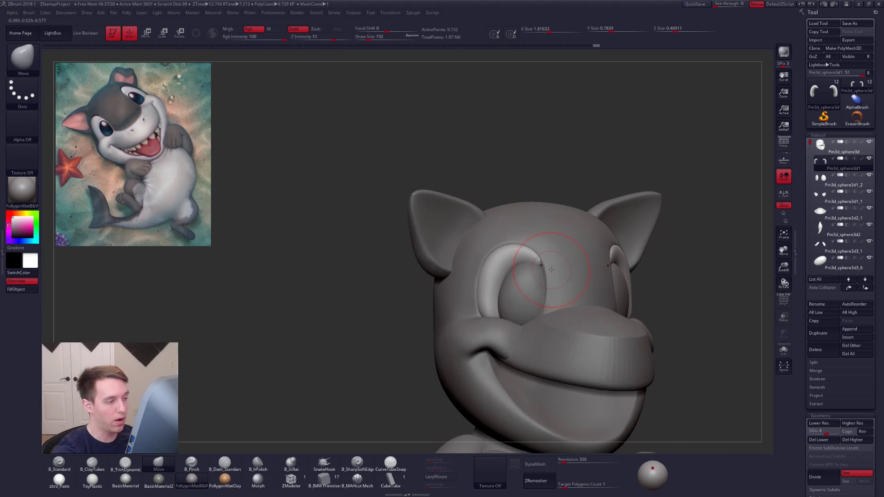
Step: Select the head, lower it to subdivision level 2, and adjust the eye socket's upper outer rim with the Move brush at draw sizes 252 and 203
{"action": "left_click", "coordinate": [569, 267], "text": "alt"}
{"action": "key", "text": "alt+s"}
{"action": "key", "text": "shift+d"}
{"action": "key", "text": "shift+d"}
{"action": "key", "text": "shift+d"}
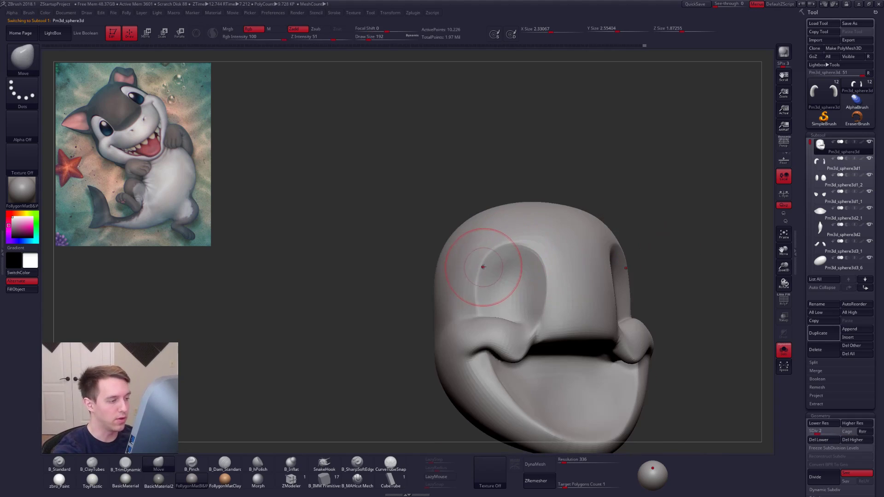
{"action": "key", "text": "space"}
{"action": "left_click_drag", "start_coordinate": [483, 267], "coordinate": [478, 270]}
{"action": "key", "text": "alt+s"}
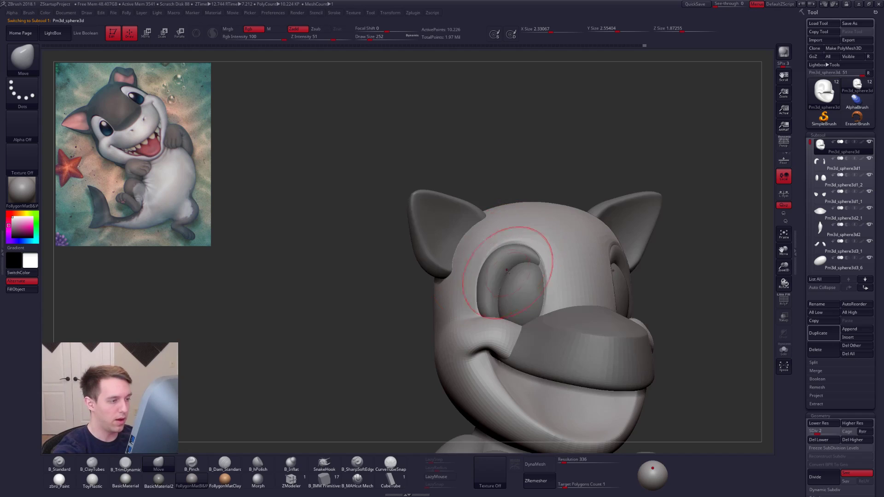
{"action": "key", "text": "space"}
{"action": "left_click_drag", "start_coordinate": [511, 256], "coordinate": [507, 256]}
{"action": "mouse_move", "coordinate": [515, 247]}
{"action": "right_mouse_down"}
{"action": "mouse_move", "coordinate": [531, 249]}
{"action": "mouse_move", "coordinate": [531, 258]}
{"action": "mouse_move", "coordinate": [499, 248]}
{"action": "right_mouse_up"}
{"action": "key", "text": "shift+d"}
Step: Select the eyelids and push the eyelid's upper curve toward the socket rim with the Move brush, starting at draw size 203
{"action": "left_click", "coordinate": [499, 247], "text": "alt"}
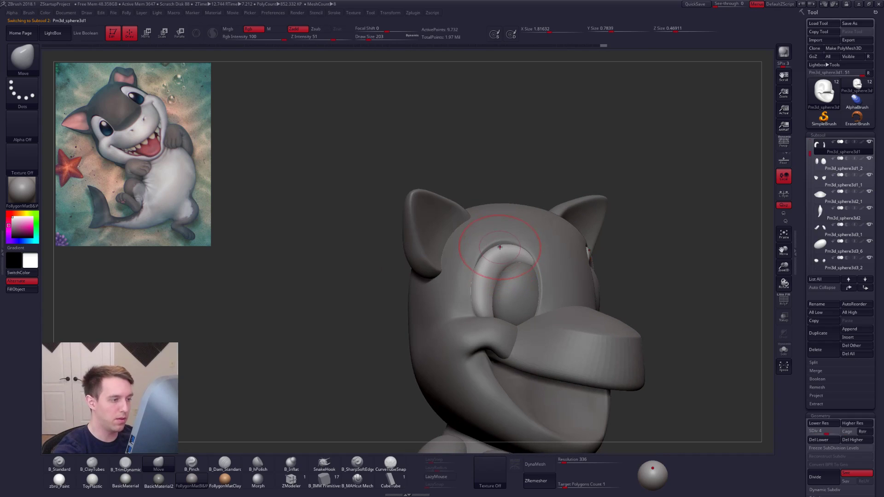
{"action": "left_click_drag", "start_coordinate": [504, 243], "coordinate": [503, 240]}
{"action": "right_click_drag", "start_coordinate": [515, 258], "coordinate": [494, 260]}
{"action": "key", "text": "space"}
{"action": "left_click_drag", "start_coordinate": [534, 283], "coordinate": [530, 283]}
{"action": "right_click_drag", "start_coordinate": [510, 260], "coordinate": [542, 268]}
Step: Shape the eyelid's inner upper tip along the socket edge with the Move brush at draw size 38
{"action": "key", "text": "s"}
{"action": "key", "text": "space"}
{"action": "left_click_drag", "start_coordinate": [541, 267], "coordinate": [538, 267]}
{"action": "mouse_move", "coordinate": [538, 267]}
{"action": "right_mouse_down"}
{"action": "mouse_move", "coordinate": [548, 269]}
{"action": "mouse_move", "coordinate": [543, 286]}
{"action": "right_mouse_up"}
{"action": "key", "text": "space"}
{"action": "left_click_drag", "start_coordinate": [544, 270], "coordinate": [540, 271]}
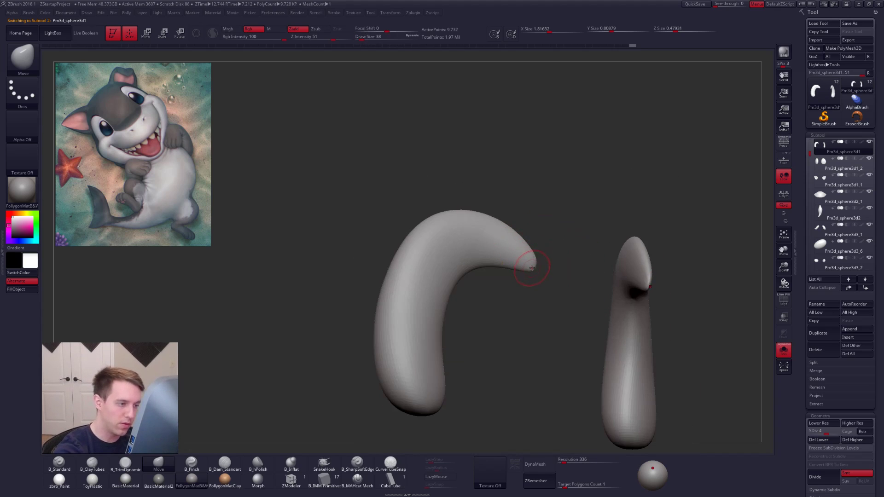
{"action": "key", "text": "s"}
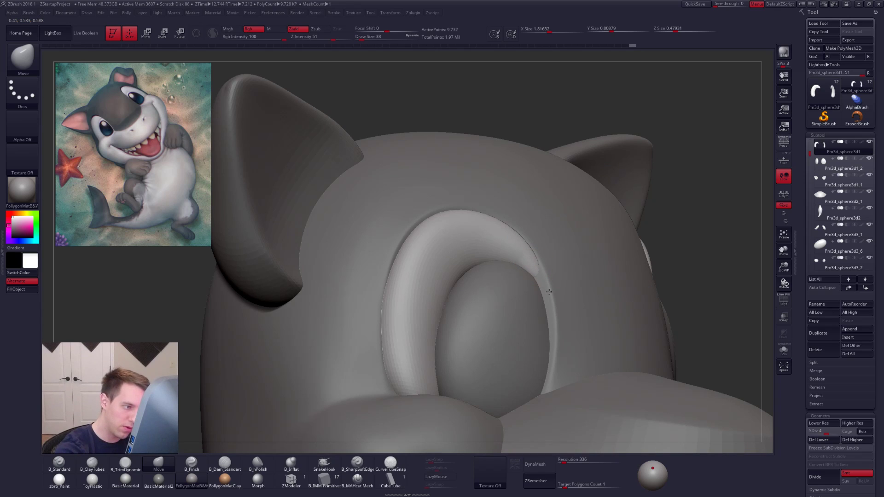
{"action": "left_click_drag", "start_coordinate": [557, 307], "coordinate": [557, 308]}
{"action": "key", "text": "space"}
{"action": "left_click_drag", "start_coordinate": [555, 307], "coordinate": [558, 308]}
{"action": "left_click_drag", "start_coordinate": [537, 278], "coordinate": [542, 282]}
Step: Adjust the eyelid's lower inner edge with the Move brush at draw size 113 and hide the eyeballs
{"action": "mouse_move", "coordinate": [555, 276]}
{"action": "right_mouse_down"}
{"action": "mouse_move", "coordinate": [527, 271]}
{"action": "mouse_move", "coordinate": [465, 343]}
{"action": "right_mouse_up"}
{"action": "key", "text": "space"}
{"action": "left_click_drag", "start_coordinate": [482, 315], "coordinate": [486, 315]}
{"action": "mouse_move", "coordinate": [486, 314]}
{"action": "right_mouse_down"}
{"action": "mouse_move", "coordinate": [539, 302]}
{"action": "mouse_move", "coordinate": [506, 278]}
{"action": "mouse_move", "coordinate": [524, 312]}
{"action": "mouse_move", "coordinate": [487, 293]}
{"action": "mouse_move", "coordinate": [509, 301]}
{"action": "mouse_move", "coordinate": [490, 322]}
{"action": "right_mouse_up"}
{"action": "key", "text": "space"}
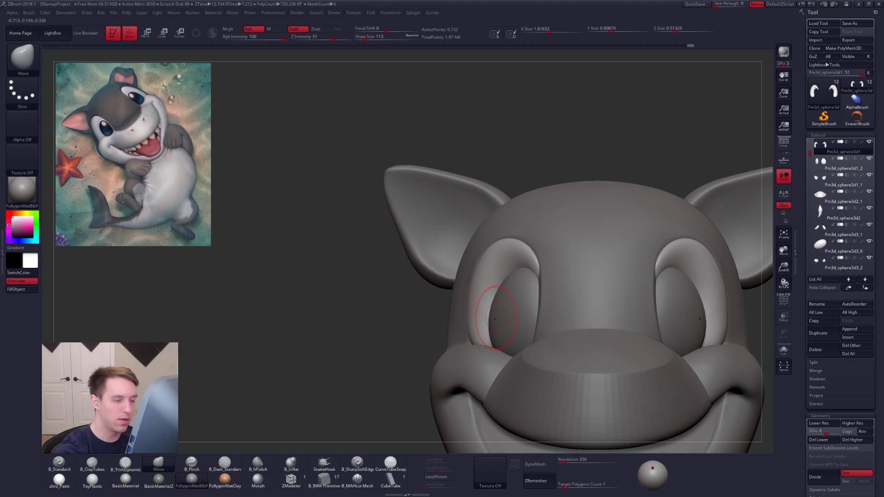
{"action": "left_click", "coordinate": [868, 158]}
{"action": "left_click_drag", "start_coordinate": [488, 337], "coordinate": [493, 338]}
{"action": "mouse_move", "coordinate": [494, 339]}
{"action": "right_mouse_down"}
{"action": "mouse_move", "coordinate": [512, 336]}
{"action": "mouse_move", "coordinate": [511, 319]}
{"action": "right_mouse_up"}
Step: Divide the eyelids up to subdivision level 7
{"action": "key", "text": "space"}
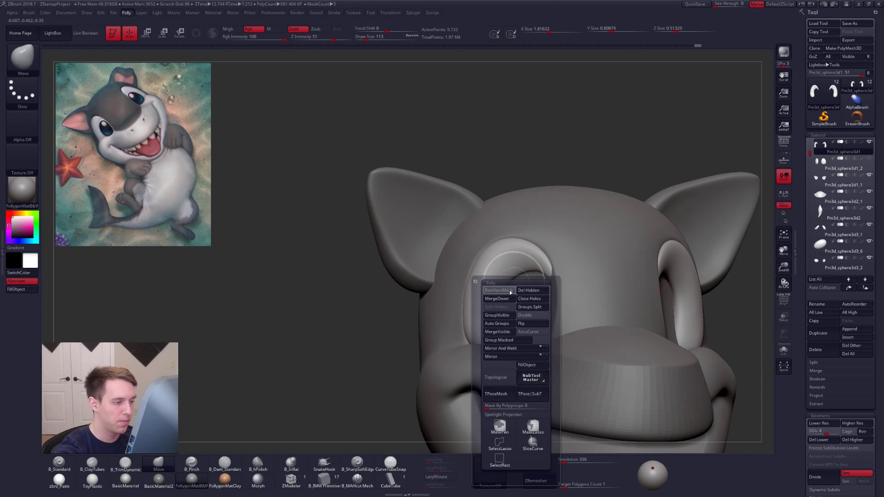
{"action": "key", "text": "d"}
{"action": "key", "text": "d"}
{"action": "key", "text": "ctrl+d"}
{"action": "key", "text": "ctrl+d"}
{"action": "right_click_drag", "start_coordinate": [518, 296], "coordinate": [517, 269]}
{"action": "key", "text": "shift+d"}
{"action": "key", "text": "]"}
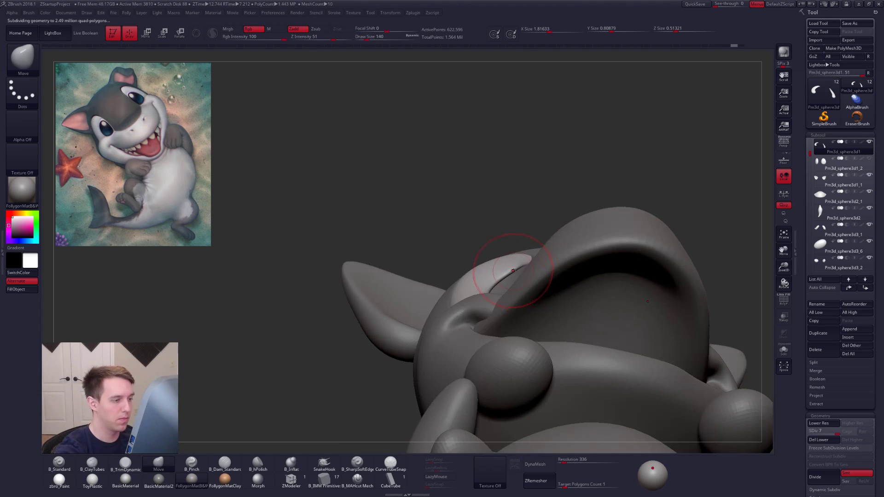
Step: Reshape the underside of the eyelid with the Move brush at draw size 140
{"action": "right_click_drag", "start_coordinate": [499, 299], "coordinate": [498, 317]}
{"action": "left_click_drag", "start_coordinate": [486, 282], "coordinate": [493, 290]}
{"action": "right_click_drag", "start_coordinate": [493, 290], "coordinate": [506, 267]}
{"action": "key", "text": "ctrl+f"}
{"action": "left_click", "coordinate": [477, 264]}
Step: Tuck the eyelid's lower end behind the cheek with the Move brush at draw size 96
{"action": "key", "text": "space"}
{"action": "left_click_drag", "start_coordinate": [504, 251], "coordinate": [499, 250]}
{"action": "right_click_drag", "start_coordinate": [489, 262], "coordinate": [492, 270]}
{"action": "key", "text": "space"}
{"action": "left_click_drag", "start_coordinate": [489, 271], "coordinate": [492, 271]}
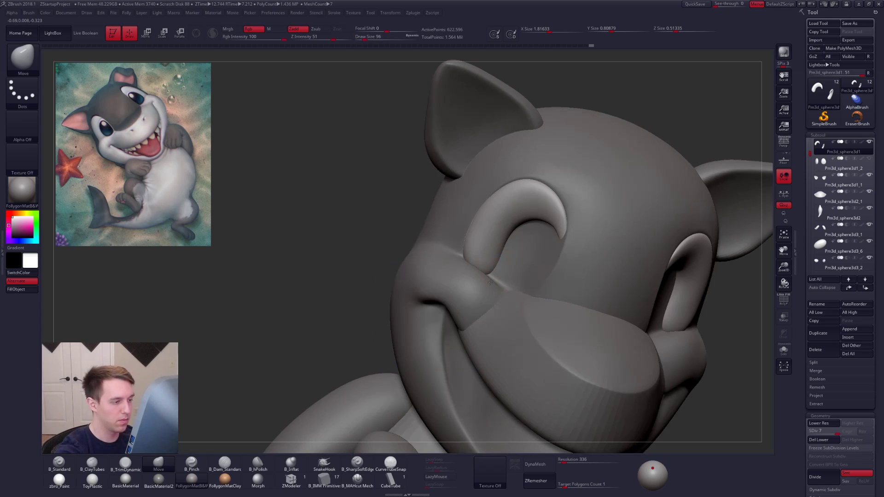
{"action": "right_click_drag", "start_coordinate": [483, 276], "coordinate": [487, 285]}
{"action": "left_click_drag", "start_coordinate": [488, 285], "coordinate": [490, 287]}
{"action": "right_click_drag", "start_coordinate": [490, 288], "coordinate": [495, 301]}
{"action": "left_click_drag", "start_coordinate": [496, 301], "coordinate": [496, 304]}
{"action": "right_click_drag", "start_coordinate": [496, 303], "coordinate": [509, 298]}
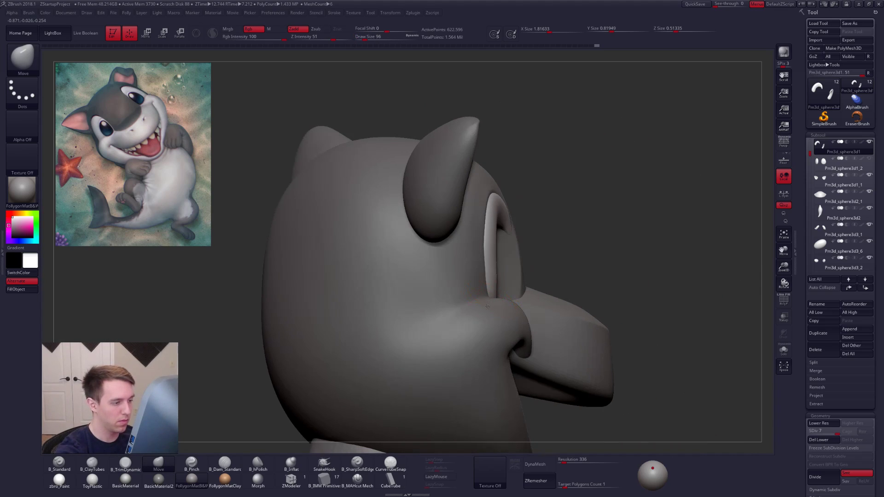
Step: Select the head, lower it to subdivision level 3, and adjust the surface around the eyelid with the Move brush at draw size 140
{"action": "left_click", "coordinate": [486, 253], "text": "alt"}
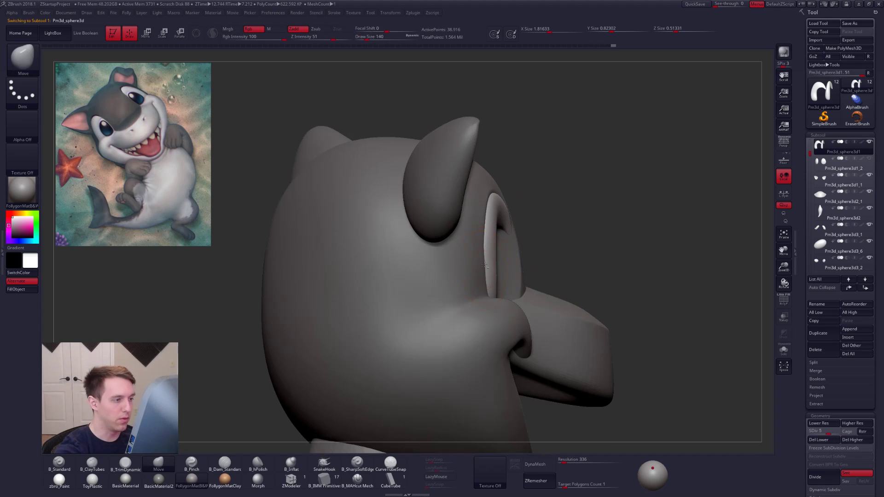
{"action": "key", "text": "shift+d"}
{"action": "key", "text": "shift+d"}
{"action": "mouse_move", "coordinate": [495, 254]}
{"action": "right_mouse_down"}
{"action": "mouse_move", "coordinate": [484, 275]}
{"action": "mouse_move", "coordinate": [486, 242]}
{"action": "right_mouse_up"}
{"action": "key", "text": "alt+s"}
{"action": "mouse_move", "coordinate": [487, 283]}
{"action": "right_mouse_down"}
{"action": "mouse_move", "coordinate": [536, 275]}
{"action": "mouse_move", "coordinate": [477, 292]}
{"action": "right_mouse_up"}
{"action": "key", "text": "alt+s"}
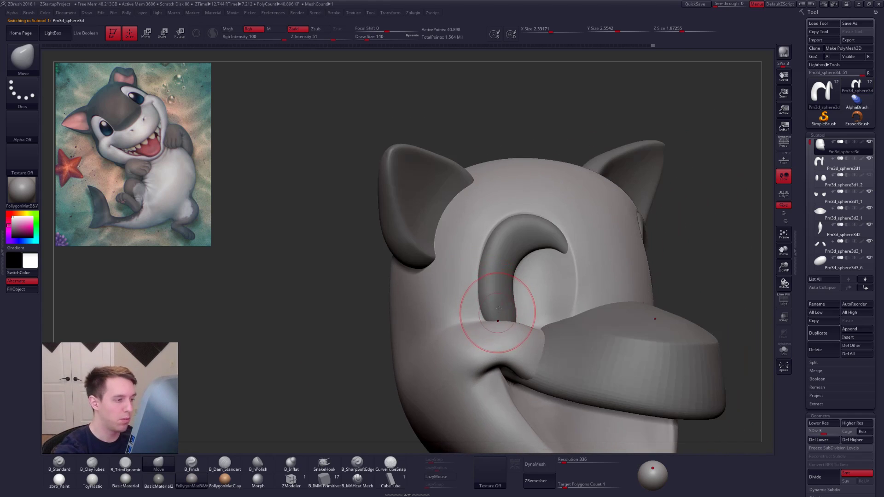
Step: Reselect the head, isolate it, and lower it from its highest level to subdivision level 3
{"action": "left_click", "coordinate": [497, 304], "text": "alt"}
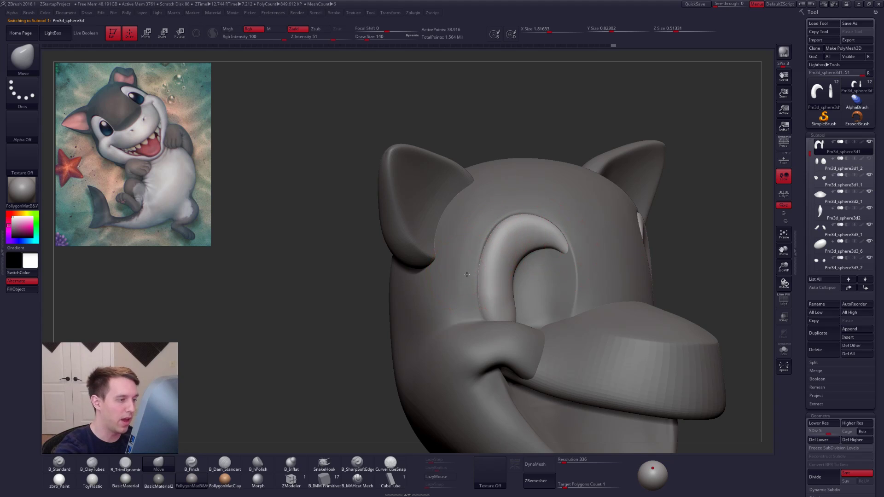
{"action": "left_click", "coordinate": [467, 274], "text": "alt"}
{"action": "right_click_drag", "start_coordinate": [454, 266], "coordinate": [457, 276]}
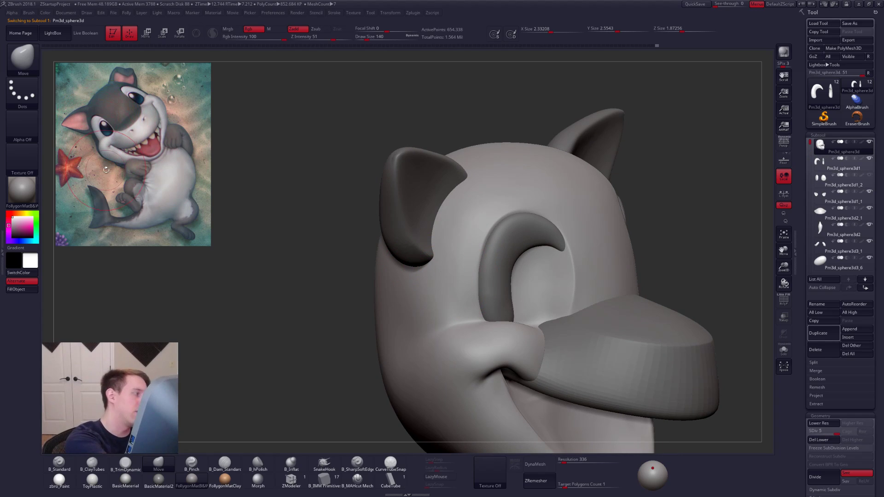
{"action": "mouse_move", "coordinate": [473, 264]}
{"action": "right_mouse_down"}
{"action": "mouse_move", "coordinate": [474, 272]}
{"action": "mouse_move", "coordinate": [460, 258]}
{"action": "mouse_move", "coordinate": [447, 301]}
{"action": "right_mouse_up"}
{"action": "key", "text": "shift+s"}
{"action": "key", "text": "3"}
{"action": "key", "text": "shift+d"}
{"action": "key", "text": "shift+d"}
{"action": "mouse_move", "coordinate": [486, 211]}
{"action": "right_mouse_down"}
{"action": "mouse_move", "coordinate": [455, 290]}
{"action": "mouse_move", "coordinate": [455, 277]}
{"action": "mouse_move", "coordinate": [474, 336]}
{"action": "mouse_move", "coordinate": [461, 316]}
{"action": "right_mouse_up"}
Step: Build up the temple behind the eye socket with the B_ClayTubes brush at draw size 203, then raise the head to subdivision level 4
{"action": "key", "text": "b"}
{"action": "key", "text": "c"}
{"action": "key", "text": "t"}
{"action": "left_click_drag", "start_coordinate": [456, 322], "coordinate": [433, 348]}
{"action": "mouse_move", "coordinate": [465, 306]}
{"action": "left_mouse_down"}
{"action": "mouse_move", "coordinate": [432, 343]}
{"action": "mouse_move", "coordinate": [419, 333]}
{"action": "mouse_move", "coordinate": [445, 301]}
{"action": "left_mouse_up"}
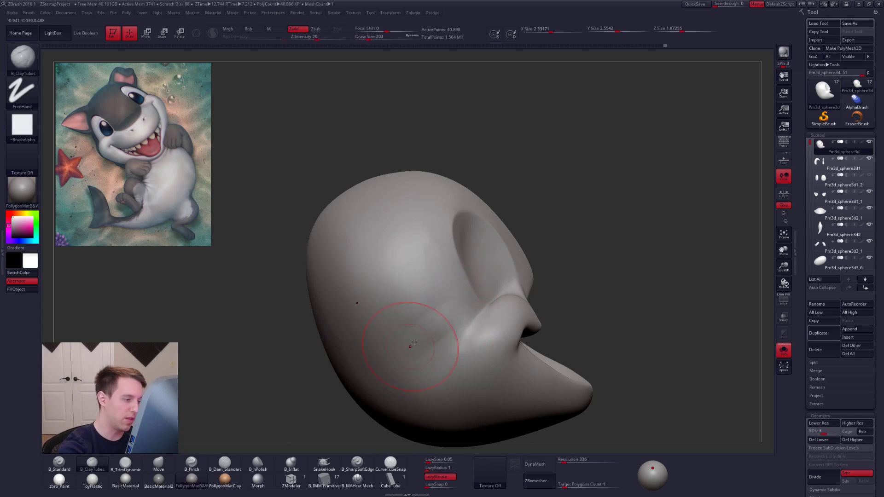
{"action": "key", "text": "shift"}
{"action": "key", "text": "d"}
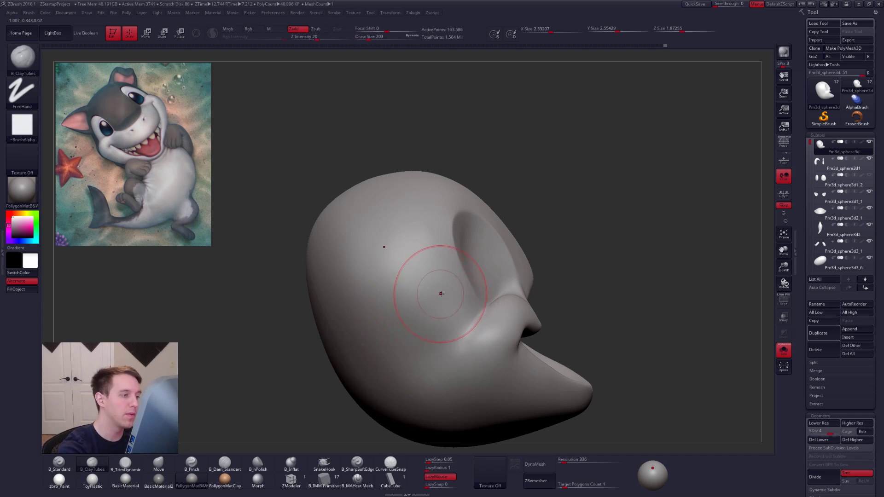
Step: Smooth the sides of the head behind the eye sockets and raise the head to subdivision level 5
{"action": "left_click_drag", "start_coordinate": [552, 303], "coordinate": [645, 308], "text": "shift"}
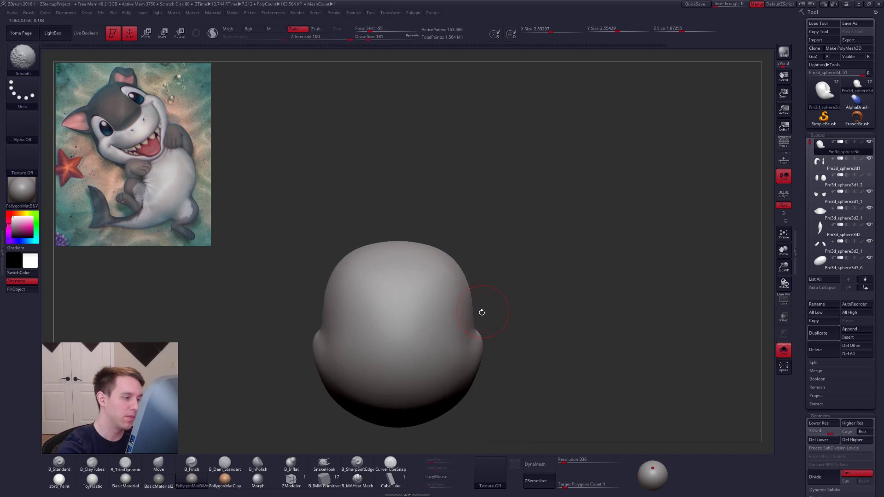
{"action": "left_click_drag", "start_coordinate": [524, 313], "coordinate": [571, 317]}
{"action": "key", "text": "shift"}
{"action": "left_click_drag", "start_coordinate": [375, 353], "coordinate": [405, 327], "text": "shift"}
{"action": "key", "text": "d"}
{"action": "left_click_drag", "start_coordinate": [455, 308], "coordinate": [414, 318], "text": "shift"}
{"action": "left_click_drag", "start_coordinate": [317, 304], "coordinate": [519, 328]}
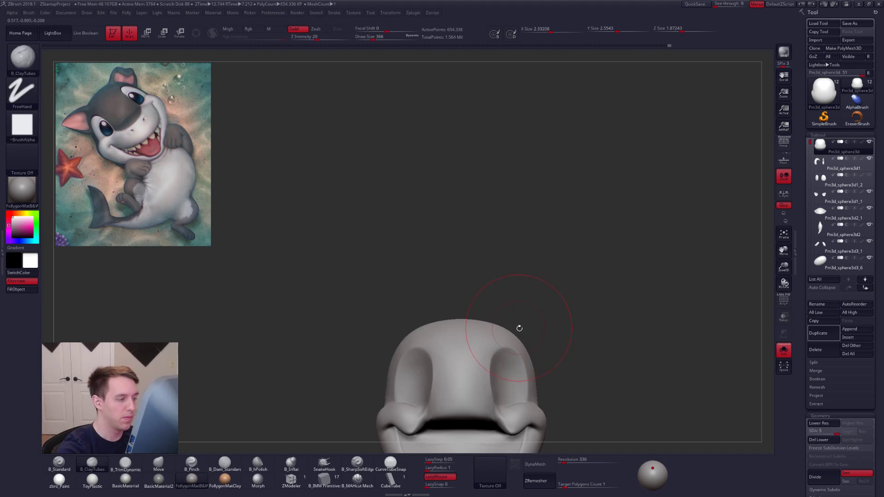
Step: Show the other parts again, frame the whole face, and set the brush draw size to 215
{"action": "key", "text": "shift+s"}
{"action": "right_click_drag", "start_coordinate": [509, 379], "coordinate": [527, 317], "text": "alt"}
{"action": "right_click_drag", "start_coordinate": [522, 375], "coordinate": [518, 330], "text": "alt"}
{"action": "key", "text": "space"}
{"action": "left_click", "coordinate": [555, 287]}
{"action": "mouse_move", "coordinate": [465, 266]}
{"action": "right_mouse_down"}
{"action": "mouse_move", "coordinate": [505, 272]}
{"action": "mouse_move", "coordinate": [505, 292]}
{"action": "right_mouse_up"}
{"action": "key", "text": "space"}
{"action": "left_click", "coordinate": [499, 258]}
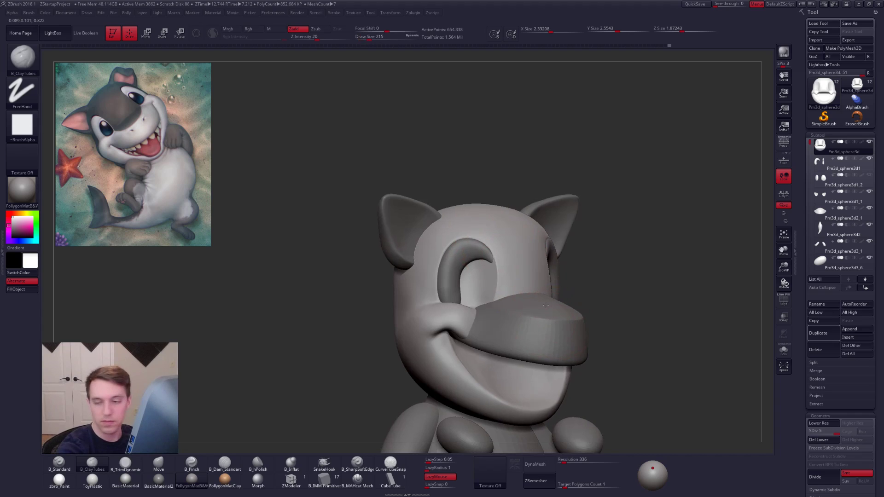
{"action": "right_click_drag", "start_coordinate": [555, 316], "coordinate": [546, 306], "text": "alt"}
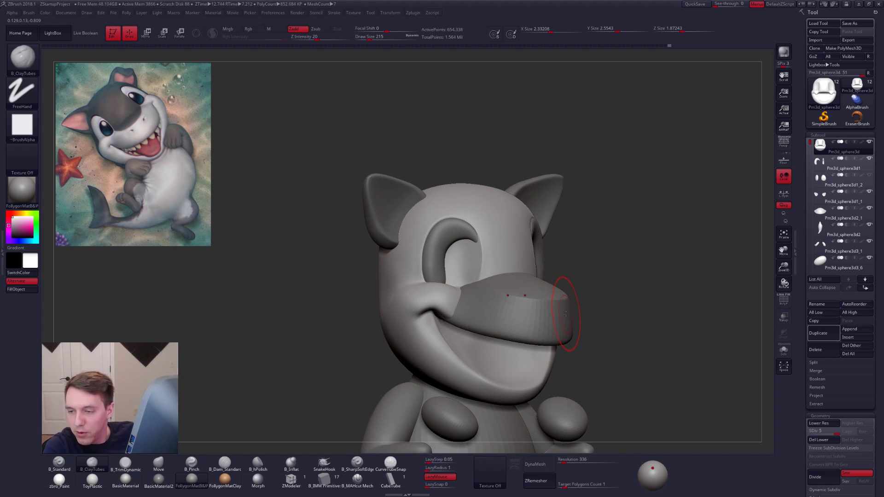
Step: Select the eyelids and adjust the eyelid's upper outer curve with the Move brush at draw size 160
{"action": "left_click", "coordinate": [436, 227], "text": "alt"}
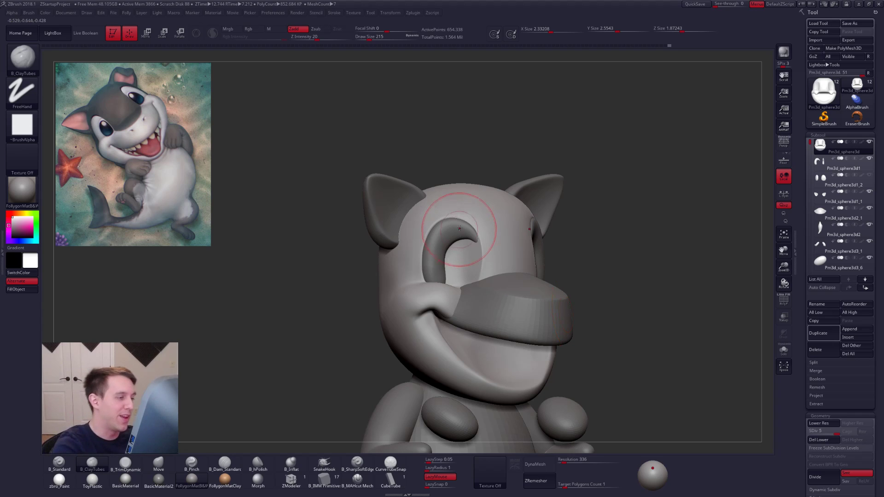
{"action": "right_click_drag", "start_coordinate": [435, 226], "coordinate": [474, 260], "text": "alt"}
{"action": "key", "text": "space"}
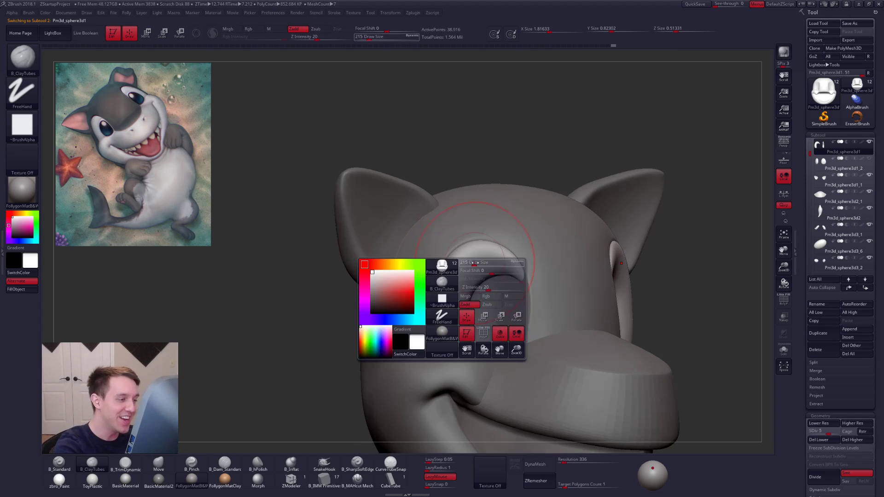
{"action": "left_click", "coordinate": [472, 258]}
{"action": "key", "text": "b"}
{"action": "key", "text": "m"}
{"action": "key", "text": "v"}
{"action": "left_click_drag", "start_coordinate": [468, 257], "coordinate": [465, 252]}
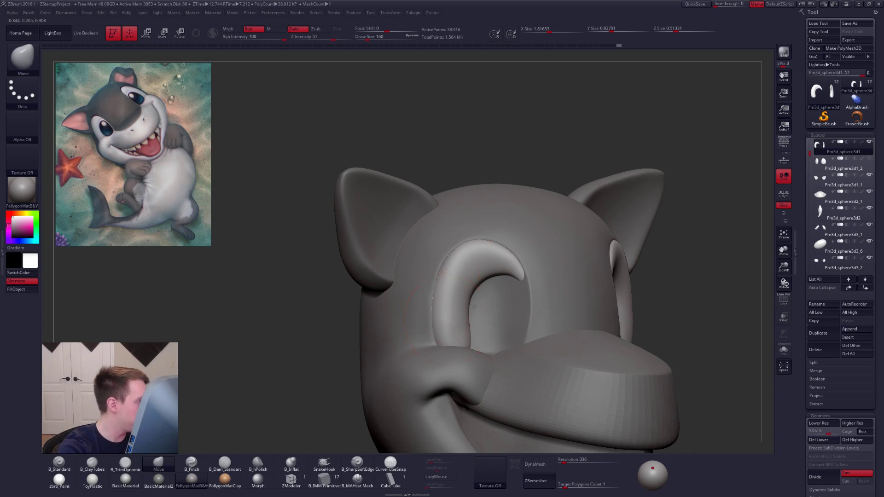
Step: Reshape the eyelid's lower section and side profile with the Move brush, going up to draw size 215
{"action": "right_click_drag", "start_coordinate": [443, 322], "coordinate": [485, 296], "text": "alt"}
{"action": "key", "text": "space"}
{"action": "left_click_drag", "start_coordinate": [485, 296], "coordinate": [481, 320]}
{"action": "key", "text": "space"}
{"action": "left_click_drag", "start_coordinate": [479, 323], "coordinate": [481, 326]}
{"action": "right_click_drag", "start_coordinate": [294, 318], "coordinate": [391, 311]}
{"action": "key", "text": "space"}
{"action": "left_click_drag", "start_coordinate": [503, 323], "coordinate": [500, 323]}
{"action": "mouse_move", "coordinate": [524, 319]}
{"action": "right_mouse_down", "text": "alt"}
{"action": "mouse_move", "coordinate": [533, 329]}
{"action": "mouse_move", "coordinate": [538, 278]}
{"action": "mouse_move", "coordinate": [504, 250]}
{"action": "mouse_move", "coordinate": [532, 266]}
{"action": "mouse_move", "coordinate": [543, 311]}
{"action": "mouse_move", "coordinate": [573, 318]}
{"action": "right_mouse_up", "text": "alt"}
{"action": "key", "text": "space"}
{"action": "left_click_drag", "start_coordinate": [526, 304], "coordinate": [531, 293]}
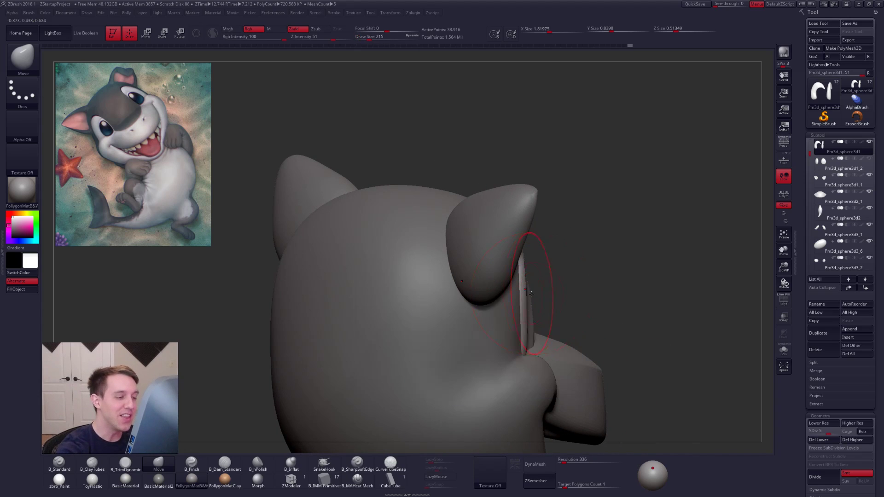
Step: Refine the eyelid with the Move brush at draw size 96, then show and select the eyeballs
{"action": "right_click_drag", "start_coordinate": [544, 307], "coordinate": [486, 296]}
{"action": "key", "text": "space"}
{"action": "left_click_drag", "start_coordinate": [532, 299], "coordinate": [528, 299]}
{"action": "mouse_move", "coordinate": [543, 299]}
{"action": "right_mouse_down"}
{"action": "mouse_move", "coordinate": [515, 324]}
{"action": "mouse_move", "coordinate": [608, 271]}
{"action": "mouse_move", "coordinate": [580, 300]}
{"action": "right_mouse_up"}
{"action": "left_click", "coordinate": [609, 270], "text": "alt"}
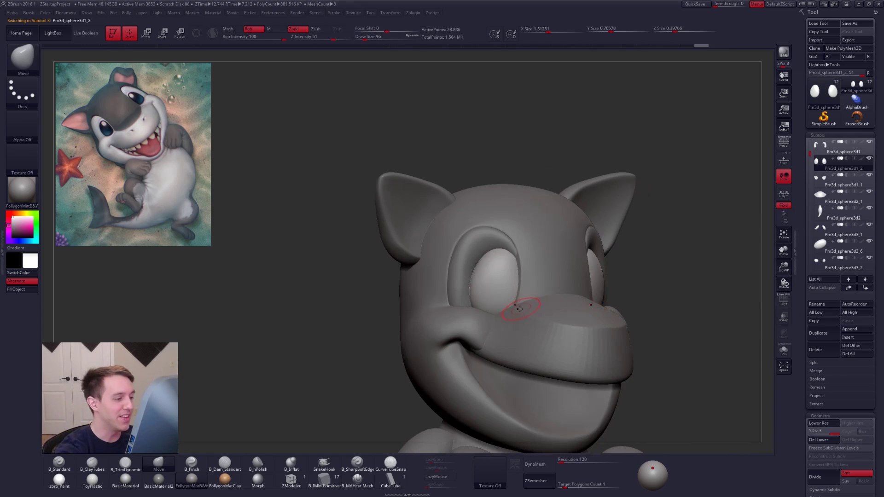
Step: Refine the eyeballs' shape and fit inside the sockets with the Move brush, varying the draw size
{"action": "right_click_drag", "start_coordinate": [452, 292], "coordinate": [515, 359], "text": "ctrl"}
{"action": "right_click_drag", "start_coordinate": [515, 359], "coordinate": [579, 405]}
{"action": "right_click_drag", "start_coordinate": [595, 372], "coordinate": [543, 294], "text": "alt"}
{"action": "key", "text": "space"}
{"action": "left_click_drag", "start_coordinate": [465, 266], "coordinate": [468, 268]}
{"action": "right_click_drag", "start_coordinate": [469, 268], "coordinate": [482, 311], "text": "alt"}
{"action": "key", "text": "space"}
{"action": "left_click_drag", "start_coordinate": [463, 276], "coordinate": [468, 276]}
{"action": "right_click_drag", "start_coordinate": [468, 276], "coordinate": [476, 267]}
{"action": "key", "text": "space"}
{"action": "left_click_drag", "start_coordinate": [475, 266], "coordinate": [472, 265]}
{"action": "right_click_drag", "start_coordinate": [470, 250], "coordinate": [504, 274]}
Step: Select the eyelids and nudge the eyelid's lower outer edge into place beside the eyeball
{"action": "mouse_move", "coordinate": [461, 310]}
{"action": "right_mouse_down"}
{"action": "mouse_move", "coordinate": [461, 300]}
{"action": "mouse_move", "coordinate": [488, 359]}
{"action": "mouse_move", "coordinate": [456, 296]}
{"action": "mouse_move", "coordinate": [464, 304]}
{"action": "right_mouse_up"}
{"action": "left_click", "coordinate": [456, 296], "text": "alt"}
{"action": "left_click_drag", "start_coordinate": [468, 307], "coordinate": [466, 303]}
{"action": "right_click_drag", "start_coordinate": [466, 303], "coordinate": [448, 307]}
{"action": "key", "text": "space"}
{"action": "left_click_drag", "start_coordinate": [468, 304], "coordinate": [466, 304]}
Step: Isolate the eyelids, refine their form at a lower subdivision level, and show the other parts again
{"action": "mouse_move", "coordinate": [456, 301]}
{"action": "right_mouse_down"}
{"action": "mouse_move", "coordinate": [463, 297]}
{"action": "mouse_move", "coordinate": [455, 278]}
{"action": "right_mouse_up"}
{"action": "key", "text": "alt+s"}
{"action": "key", "text": "shift+d"}
{"action": "key", "text": "space"}
{"action": "left_click_drag", "start_coordinate": [454, 287], "coordinate": [451, 283]}
{"action": "key", "text": "2"}
{"action": "key", "text": "space"}
{"action": "key", "text": "d"}
{"action": "key", "text": "alt+s"}
Step: Adjust the eyelids once more from another angle and raise them back to a higher subdivision level
{"action": "right_click_drag", "start_coordinate": [455, 291], "coordinate": [467, 283]}
{"action": "key", "text": "1"}
{"action": "key", "text": "space"}
{"action": "left_click_drag", "start_coordinate": [463, 281], "coordinate": [465, 281]}
{"action": "key", "text": "shift+d"}
{"action": "mouse_move", "coordinate": [458, 281]}
{"action": "right_mouse_down"}
{"action": "mouse_move", "coordinate": [465, 296]}
{"action": "mouse_move", "coordinate": [473, 291]}
{"action": "mouse_move", "coordinate": [455, 297]}
{"action": "mouse_move", "coordinate": [506, 283]}
{"action": "mouse_move", "coordinate": [451, 330]}
{"action": "mouse_move", "coordinate": [441, 306]}
{"action": "mouse_move", "coordinate": [464, 331]}
{"action": "mouse_move", "coordinate": [474, 316]}
{"action": "mouse_move", "coordinate": [454, 364]}
{"action": "mouse_move", "coordinate": [516, 288]}
{"action": "mouse_move", "coordinate": [498, 318]}
{"action": "right_mouse_up"}
{"action": "key", "text": "d"}
{"action": "key", "text": "d"}
Step: Isolate the head at a lower subdivision level and shape the cheek below the eye socket with ClayTubes and TrimDynamic at draw size 113
{"action": "left_click", "coordinate": [452, 329], "text": "alt"}
{"action": "key", "text": "shift+s"}
{"action": "key", "text": "2"}
{"action": "key", "text": "shift+d"}
{"action": "key", "text": "shift+d"}
{"action": "left_click_drag", "start_coordinate": [502, 305], "coordinate": [528, 280]}
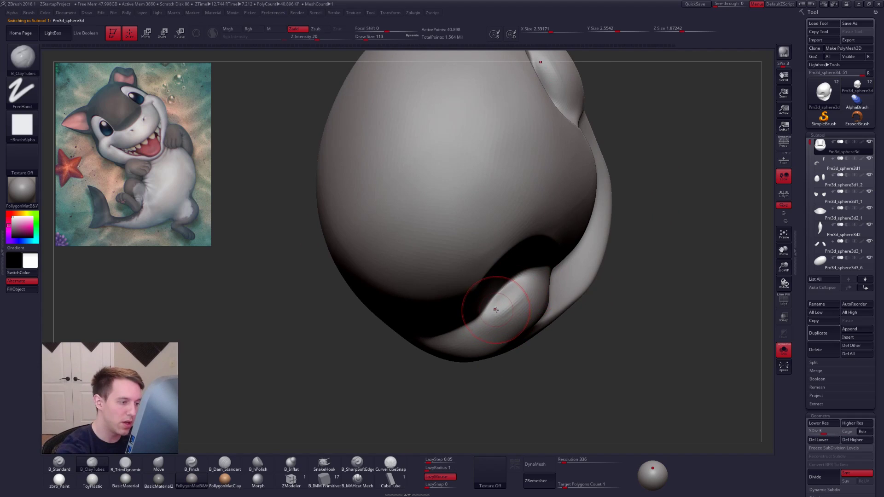
{"action": "right_click_drag", "start_coordinate": [491, 330], "coordinate": [522, 293]}
{"action": "key", "text": "b"}
{"action": "key", "text": "t"}
{"action": "key", "text": "d"}
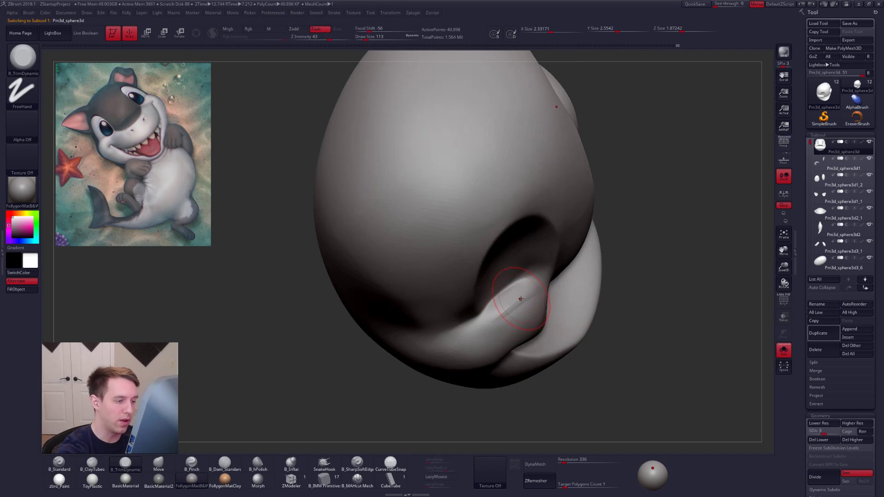
Step: Build up the raised cheek below the eye socket with ClayTubes at draw size 113 and smooth its transitions
{"action": "key", "text": "b"}
{"action": "key", "text": "c"}
{"action": "key", "text": "t"}
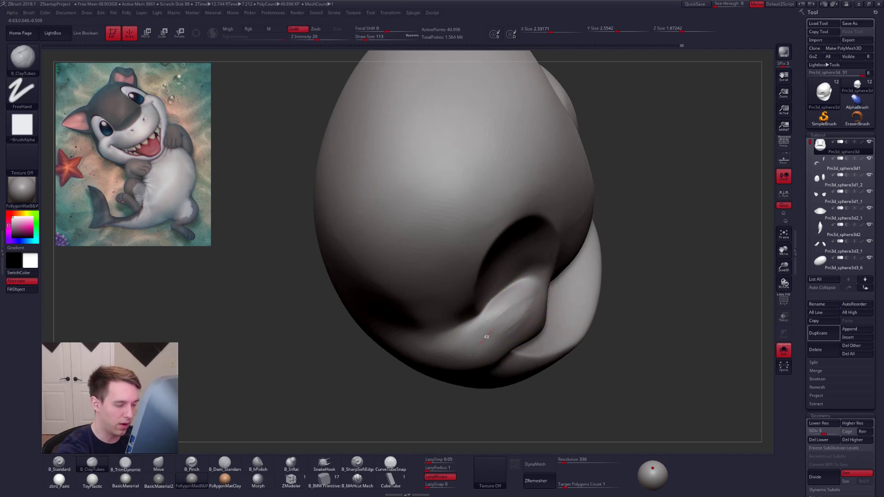
{"action": "right_click_drag", "start_coordinate": [492, 346], "coordinate": [489, 339]}
{"action": "key", "text": "shift"}
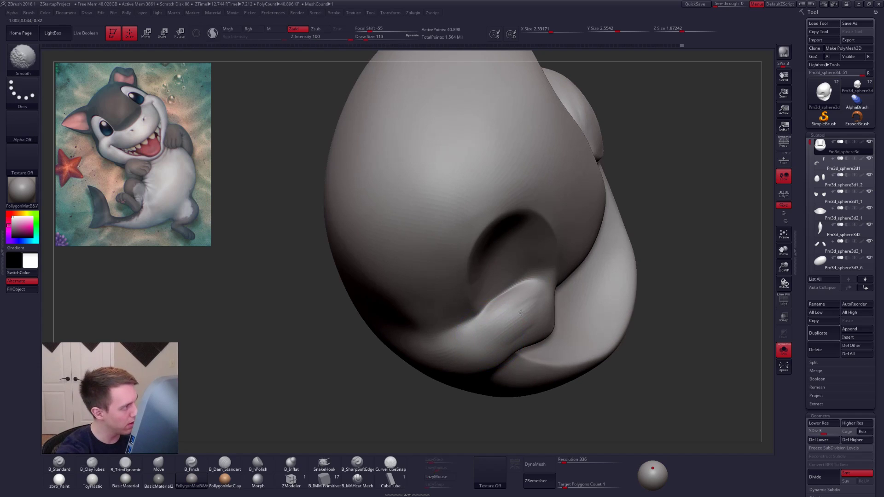
{"action": "right_click_drag", "start_coordinate": [500, 341], "coordinate": [516, 318]}
{"action": "key", "text": "d"}
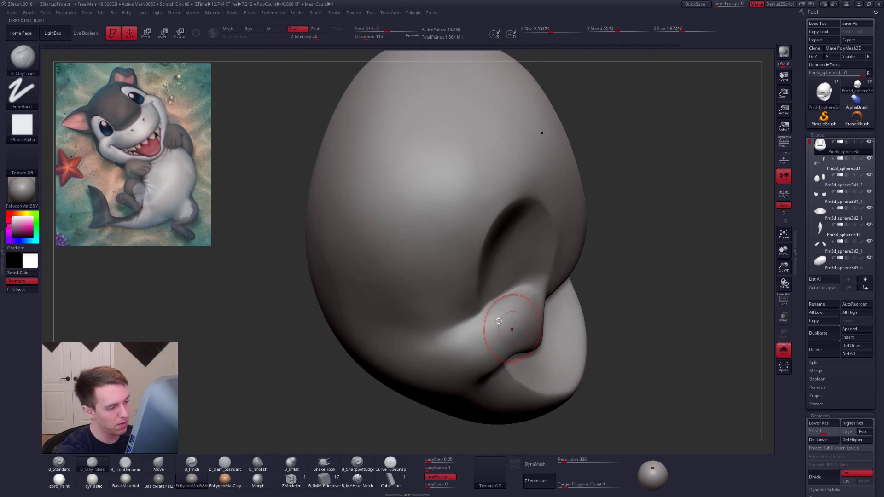
{"action": "mouse_move", "coordinate": [459, 365]}
{"action": "right_mouse_down", "text": "alt"}
{"action": "mouse_move", "coordinate": [445, 352]}
{"action": "mouse_move", "coordinate": [447, 317]}
{"action": "right_mouse_up", "text": "alt"}
{"action": "key", "text": "shift"}
{"action": "mouse_move", "coordinate": [494, 331]}
{"action": "right_mouse_down"}
{"action": "mouse_move", "coordinate": [499, 320]}
{"action": "mouse_move", "coordinate": [497, 350]}
{"action": "mouse_move", "coordinate": [503, 323]}
{"action": "right_mouse_up"}
Step: Raise the head to subdivision level 5 and cut a crease along the cheek's upper edge with B_MAHcut Mech at draw size 121
{"action": "key", "text": "5"}
{"action": "key", "text": "d"}
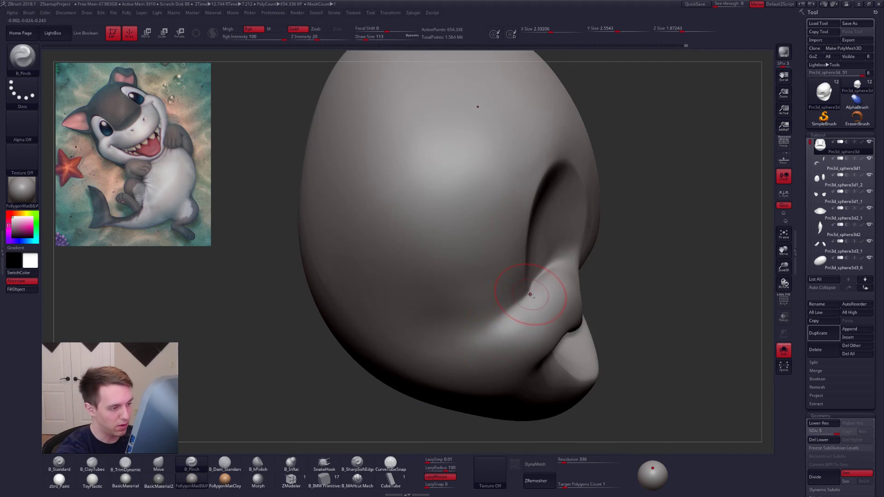
{"action": "key", "text": "space"}
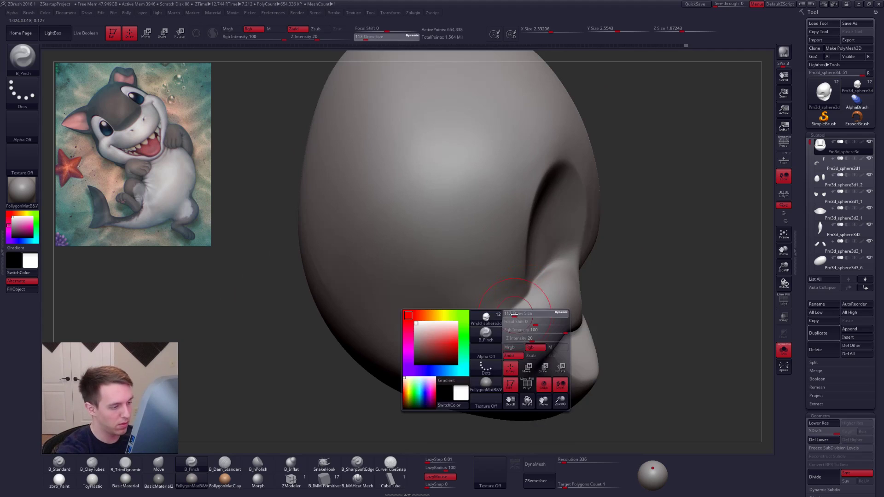
{"action": "left_click", "coordinate": [357, 478]}
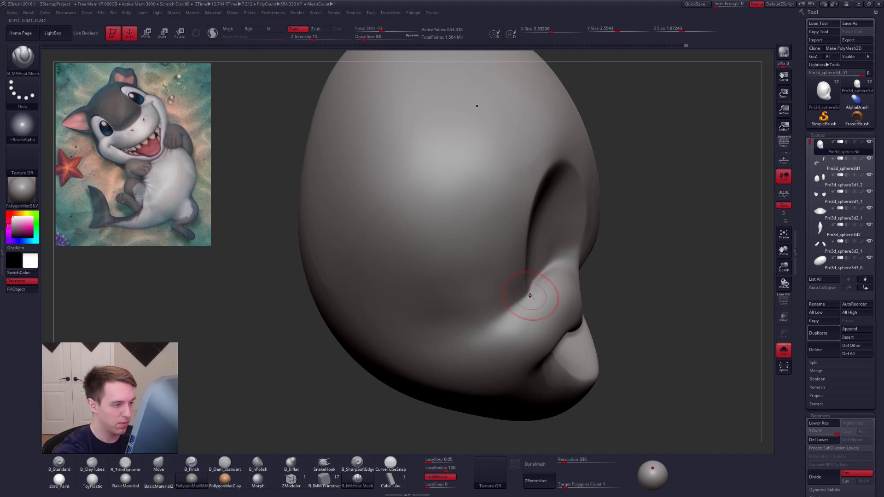
{"action": "key", "text": "s"}
{"action": "left_click", "coordinate": [451, 354]}
{"action": "left_click_drag", "start_coordinate": [443, 353], "coordinate": [494, 324]}
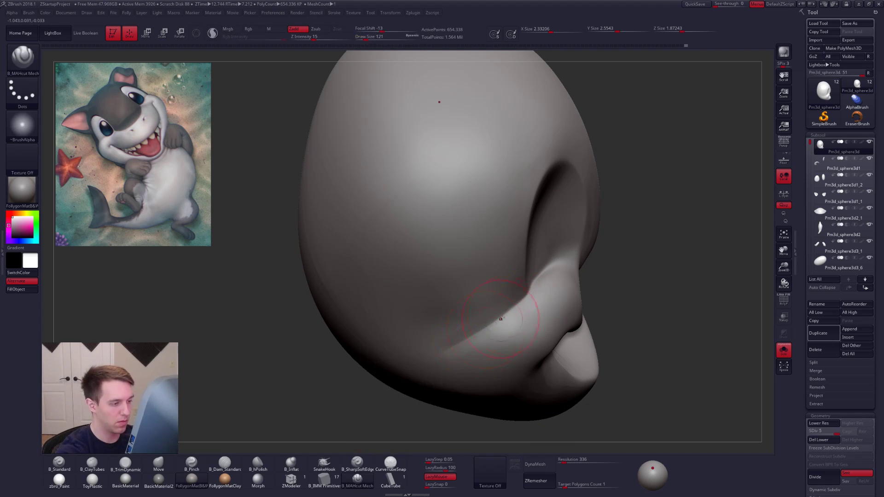
Step: Reshape the cheek beside the muzzle at a lower subdivision level with the Move brush at draw size 140, and smooth its back edge
{"action": "mouse_move", "coordinate": [464, 346]}
{"action": "right_mouse_down"}
{"action": "mouse_move", "coordinate": [483, 364]}
{"action": "mouse_move", "coordinate": [500, 359]}
{"action": "mouse_move", "coordinate": [497, 331]}
{"action": "right_mouse_up"}
{"action": "key", "text": "shift+d"}
{"action": "key", "text": "shift+d"}
{"action": "key", "text": "b"}
{"action": "key", "text": "m"}
{"action": "key", "text": "v"}
{"action": "key", "text": "space"}
{"action": "left_click_drag", "start_coordinate": [495, 334], "coordinate": [496, 333]}
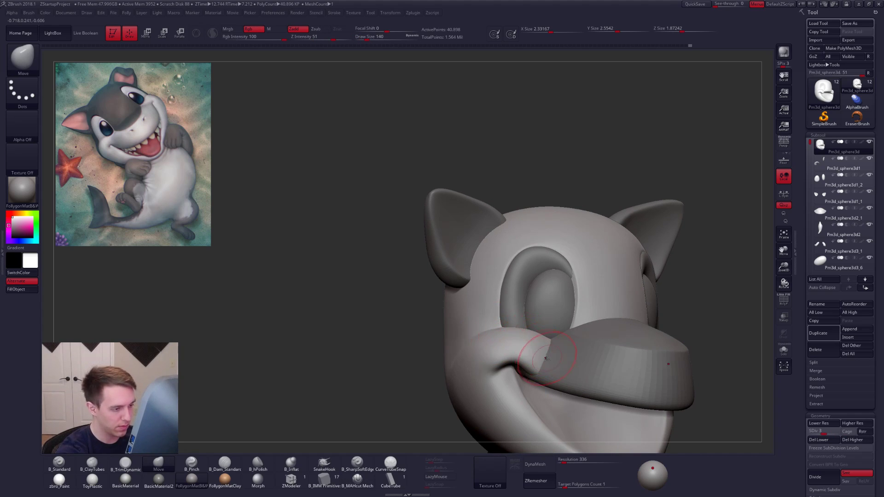
{"action": "right_click_drag", "start_coordinate": [530, 356], "coordinate": [557, 345]}
{"action": "left_click_drag", "start_coordinate": [428, 375], "coordinate": [423, 384], "text": "shift"}
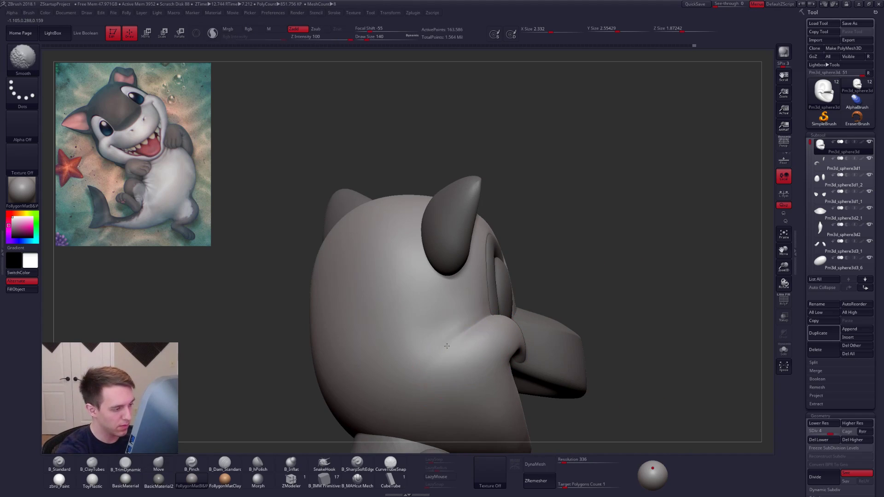
Step: Blend the back of the cheek into the head with ClayTubes at draw size 181 and smoothing, then return to subdivision level 5
{"action": "mouse_move", "coordinate": [460, 354]}
{"action": "right_mouse_down"}
{"action": "mouse_move", "coordinate": [506, 380]}
{"action": "mouse_move", "coordinate": [474, 357]}
{"action": "right_mouse_up"}
{"action": "right_click", "coordinate": [506, 380]}
{"action": "key", "text": "3"}
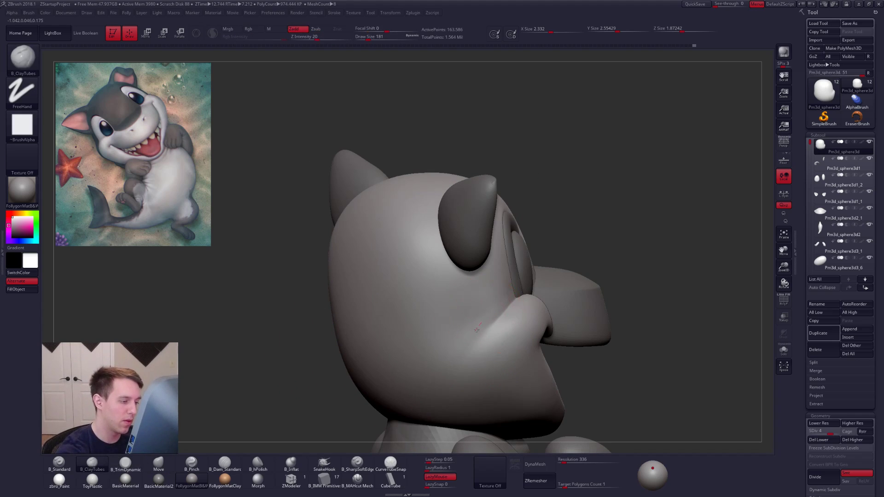
{"action": "key", "text": "shift"}
{"action": "key", "text": "d"}
{"action": "mouse_move", "coordinate": [474, 354]}
{"action": "right_mouse_down"}
{"action": "mouse_move", "coordinate": [480, 344]}
{"action": "mouse_move", "coordinate": [513, 341]}
{"action": "right_mouse_up"}
{"action": "key", "text": "d"}
{"action": "right_click_drag", "start_coordinate": [576, 349], "coordinate": [469, 315], "text": "ctrl"}
{"action": "right_click_drag", "start_coordinate": [497, 244], "coordinate": [538, 329], "text": "ctrl"}
{"action": "right_click", "coordinate": [520, 281]}
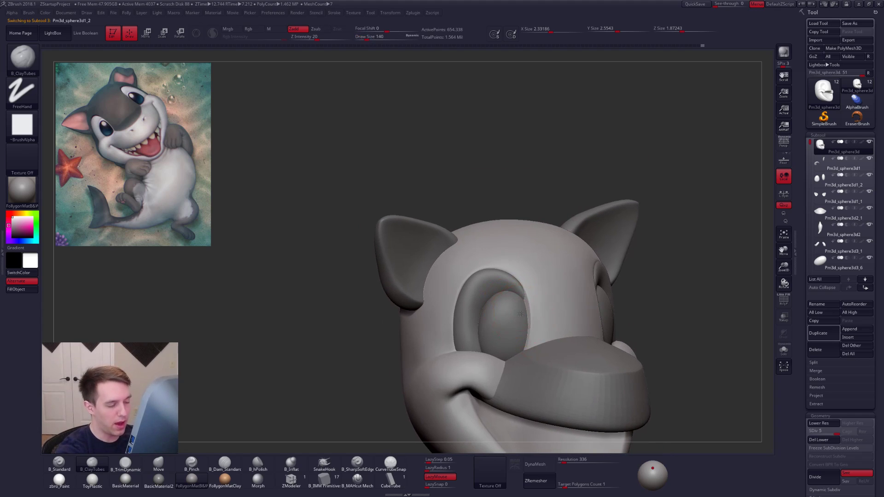
Step: Select the eyeballs and duplicate them as a separate subtool
{"action": "left_click", "coordinate": [525, 311], "text": "alt"}
{"action": "right_click", "coordinate": [518, 313]}
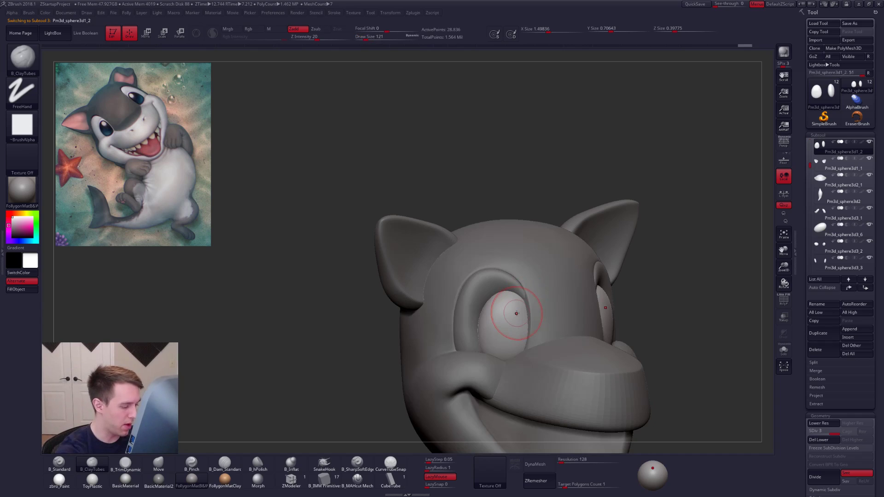
{"action": "left_click", "coordinate": [393, 481]}
{"action": "left_click_drag", "start_coordinate": [741, 329], "coordinate": [722, 292], "text": "alt"}
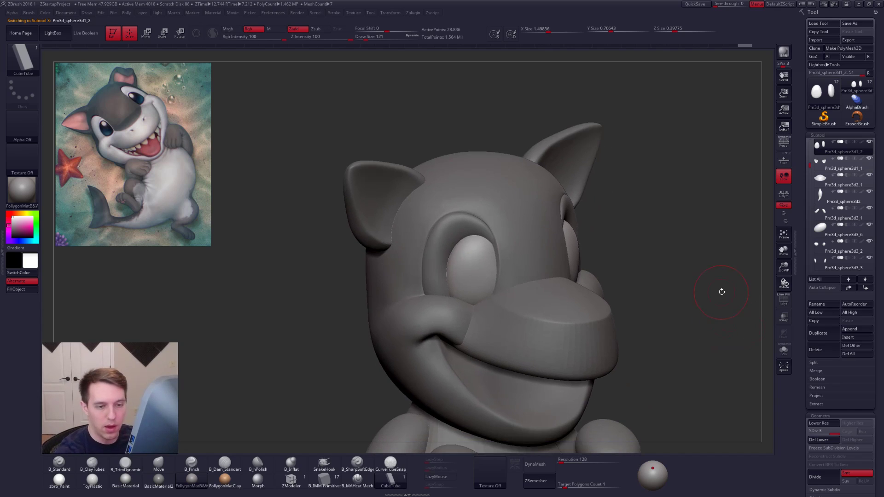
{"action": "left_click", "coordinate": [821, 333]}
{"action": "left_click", "coordinate": [815, 423]}
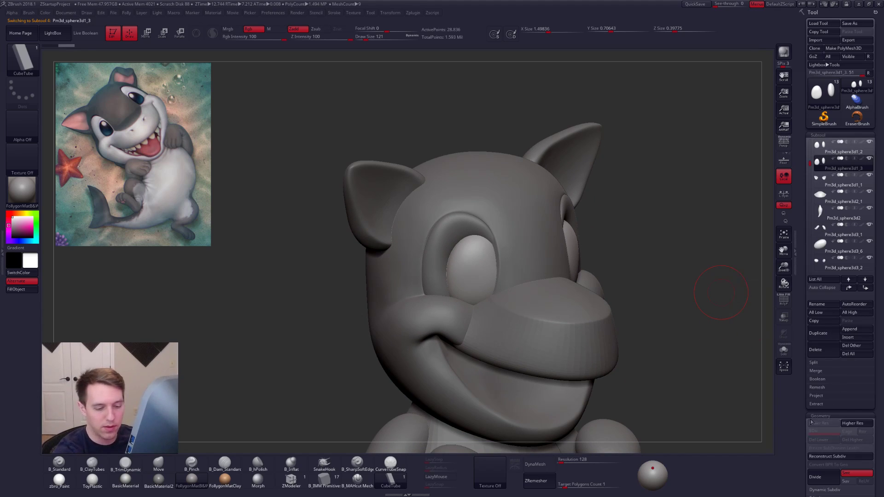
{"action": "left_click_drag", "start_coordinate": [682, 364], "coordinate": [592, 371], "text": "alt"}
{"action": "mouse_move", "coordinate": [612, 295]}
{"action": "left_mouse_down"}
{"action": "mouse_move", "coordinate": [585, 313]}
{"action": "mouse_move", "coordinate": [612, 359]}
{"action": "mouse_move", "coordinate": [616, 350]}
{"action": "left_mouse_up"}
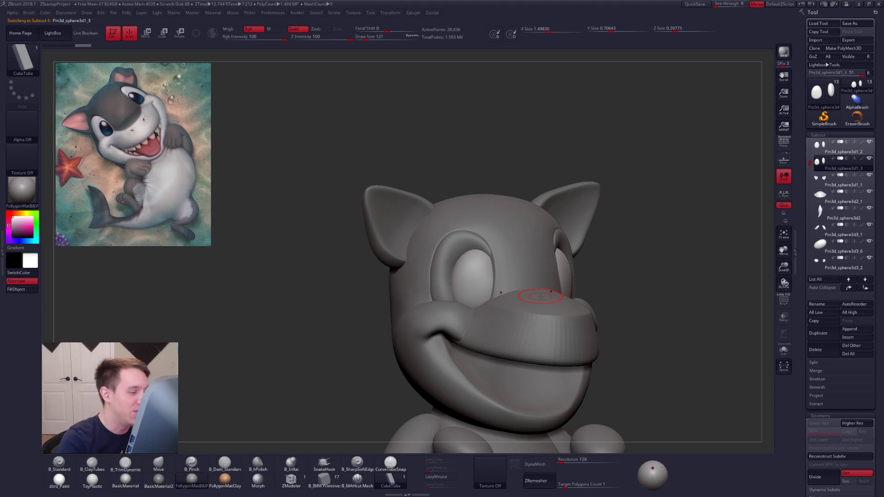
Step: Hide the duplicate eyeballs and reshape the originals' lower outer side with the Move brush at draw size 160
{"action": "mouse_move", "coordinate": [483, 256]}
{"action": "right_mouse_down", "text": "ctrl"}
{"action": "mouse_move", "coordinate": [468, 289]}
{"action": "mouse_move", "coordinate": [511, 306]}
{"action": "right_mouse_up", "text": "ctrl"}
{"action": "right_click_drag", "start_coordinate": [531, 344], "coordinate": [521, 343]}
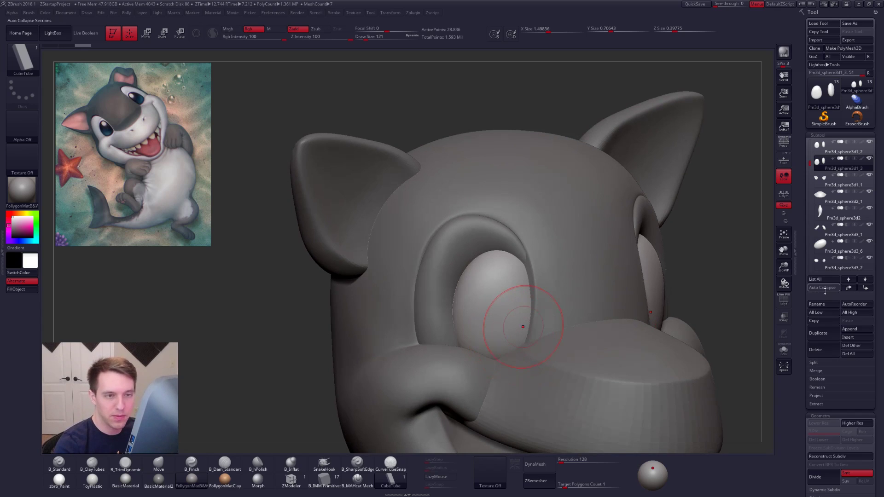
{"action": "left_click", "coordinate": [840, 149]}
{"action": "left_click", "coordinate": [869, 159]}
{"action": "key", "text": "b"}
{"action": "key", "text": "m"}
{"action": "key", "text": "v"}
{"action": "key", "text": "bracketright"}
{"action": "key", "text": "bracketright"}
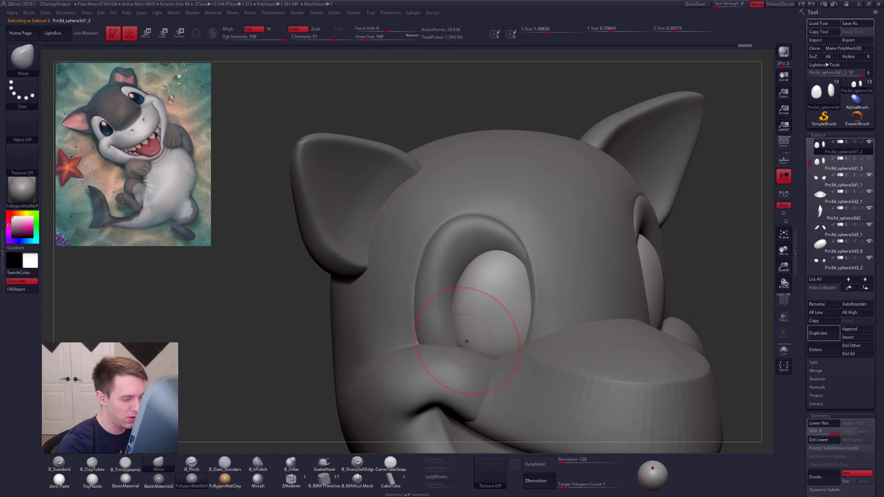
{"action": "left_click_drag", "start_coordinate": [456, 350], "coordinate": [460, 346]}
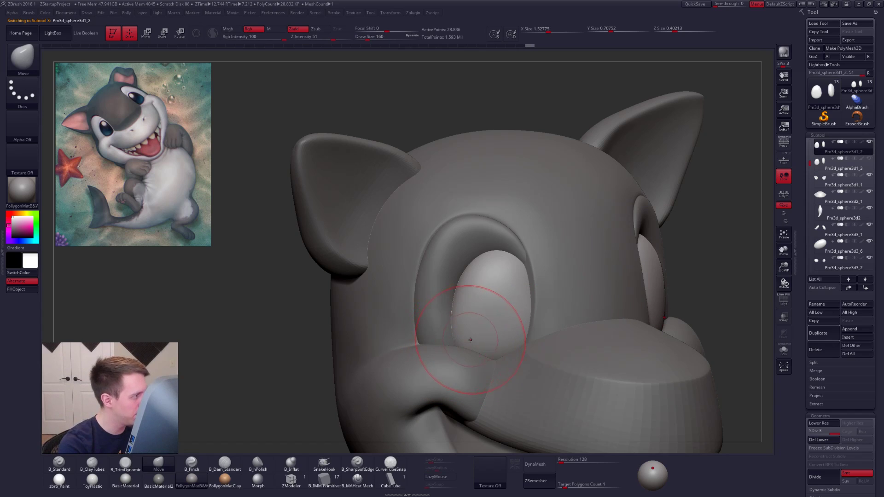
{"action": "mouse_move", "coordinate": [491, 364]}
{"action": "right_mouse_down"}
{"action": "mouse_move", "coordinate": [487, 380]}
{"action": "mouse_move", "coordinate": [492, 361]}
{"action": "right_mouse_up"}
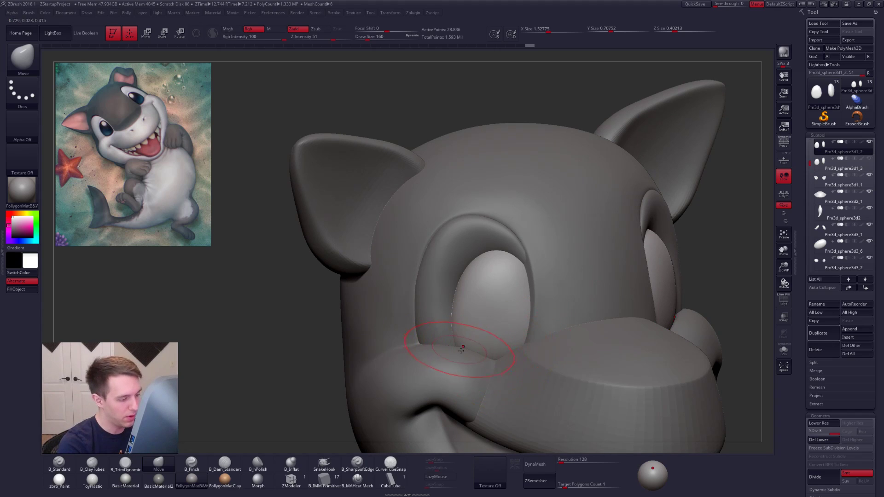
Step: Select the muzzle and adjust its shape with the Move brush at draw size 170
{"action": "right_click_drag", "start_coordinate": [479, 366], "coordinate": [487, 315], "text": "ctrl"}
{"action": "left_click", "coordinate": [514, 358], "text": "alt"}
{"action": "right_click_drag", "start_coordinate": [514, 372], "coordinate": [512, 399]}
{"action": "key", "text": "space"}
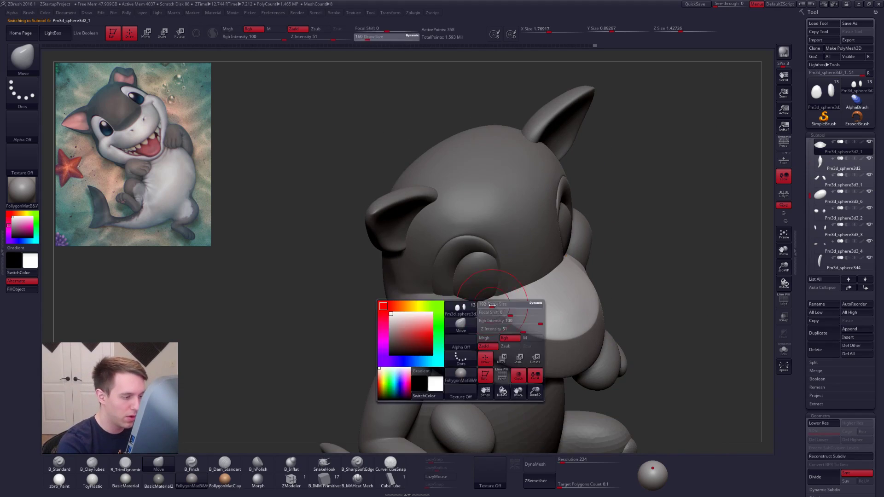
{"action": "left_click_drag", "start_coordinate": [490, 304], "coordinate": [492, 301]}
{"action": "right_click_drag", "start_coordinate": [496, 342], "coordinate": [501, 297]}
{"action": "key", "text": "space"}
{"action": "left_click_drag", "start_coordinate": [510, 310], "coordinate": [507, 310]}
{"action": "left_click_drag", "start_coordinate": [575, 355], "coordinate": [579, 347]}
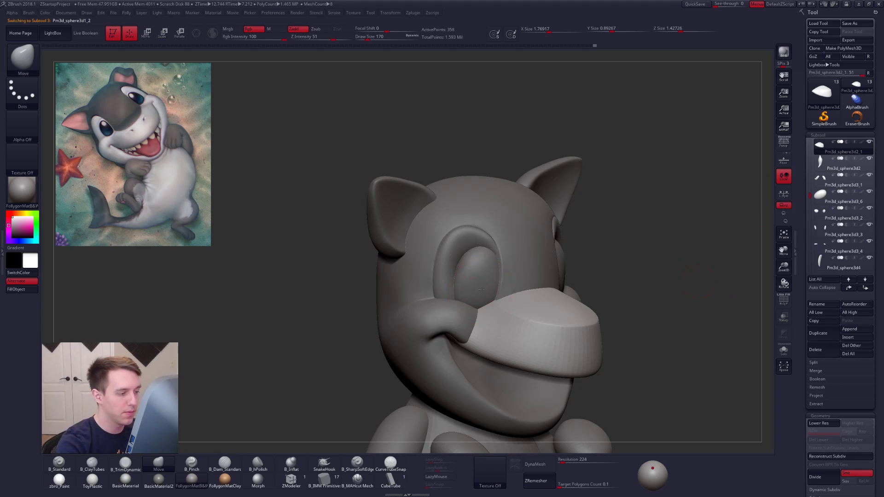
Step: Delete the duplicate eyeballs and select the original eyeballs
{"action": "left_click", "coordinate": [482, 289], "text": "alt"}
{"action": "left_click", "coordinate": [815, 349]}
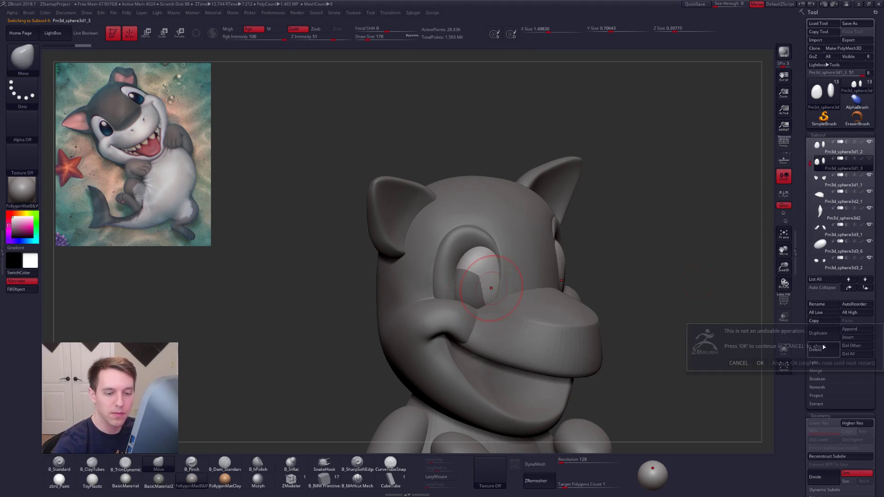
{"action": "key", "text": "Return"}
{"action": "left_click", "coordinate": [842, 147]}
Step: Bring the muzzle to subdivision level 5 and move it directly below the head in the subtool order
{"action": "left_click_drag", "start_coordinate": [654, 254], "coordinate": [571, 168], "text": "alt"}
{"action": "key", "text": "ctrl+shift+d"}
{"action": "left_click", "coordinate": [506, 274], "text": "alt"}
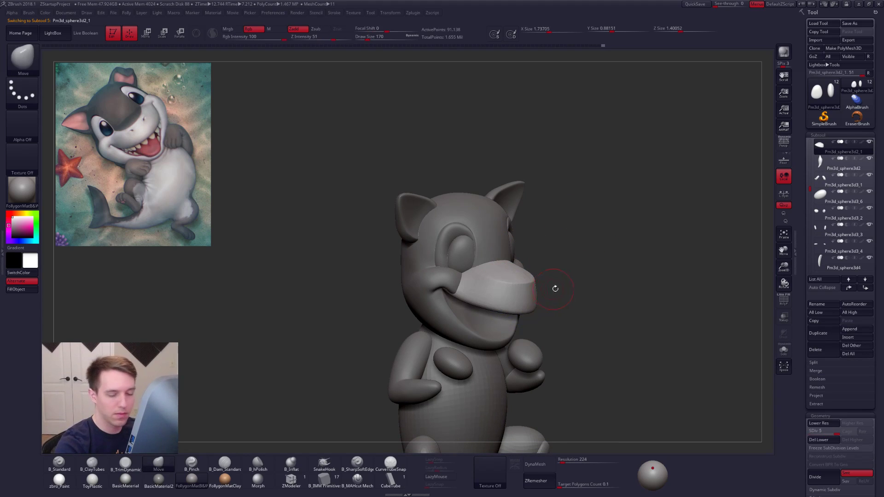
{"action": "left_click_drag", "start_coordinate": [812, 139], "coordinate": [844, 228]}
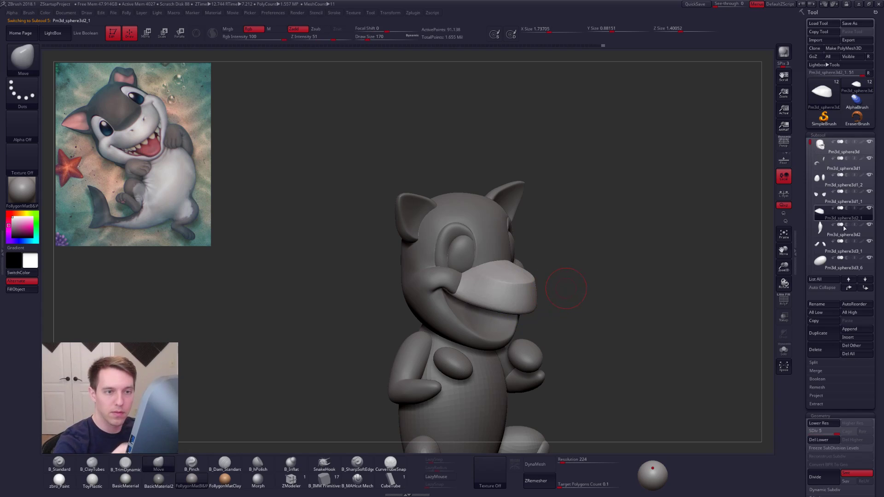
{"action": "left_click", "coordinate": [849, 289]}
{"action": "left_click", "coordinate": [849, 290]}
{"action": "left_click", "coordinate": [849, 290]}
Step: Select the head and merge the muzzle down into it
{"action": "left_click", "coordinate": [844, 148]}
{"action": "key", "text": "ctrl+f"}
{"action": "left_click", "coordinate": [647, 240]}
{"action": "left_click", "coordinate": [626, 253]}
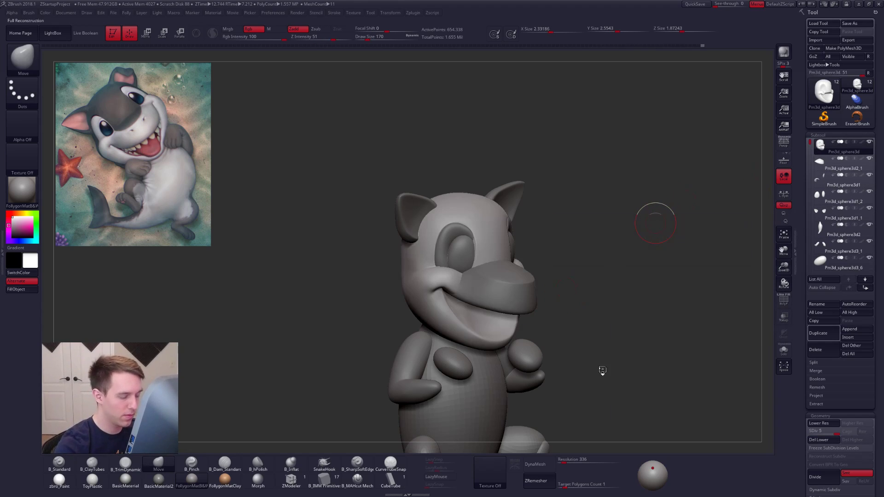
{"action": "left_click_drag", "start_coordinate": [602, 368], "coordinate": [626, 277]}
{"action": "key", "text": "shift+f"}
{"action": "key", "text": "shift+f"}
Step: Isolate the combined head and muzzle, DynaMesh them at resolution 552, and check the polygroups with all parts shown
{"action": "key", "text": "alt+s"}
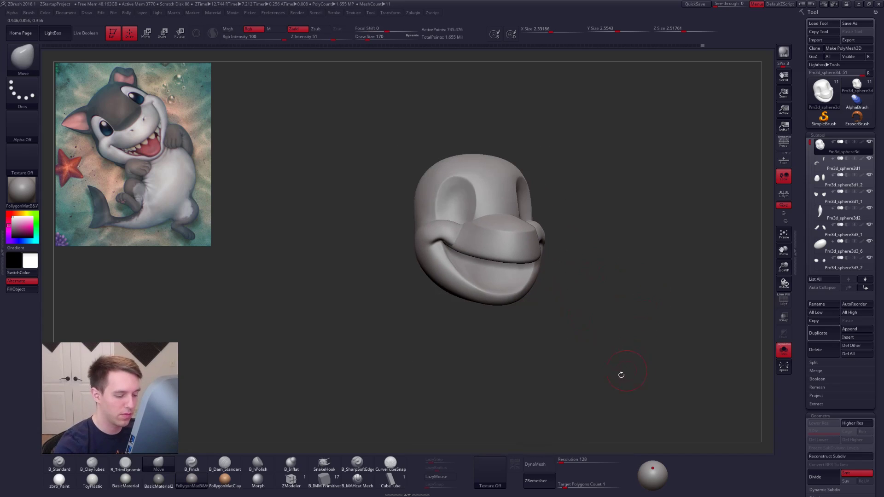
{"action": "left_click_drag", "start_coordinate": [571, 458], "coordinate": [567, 459]}
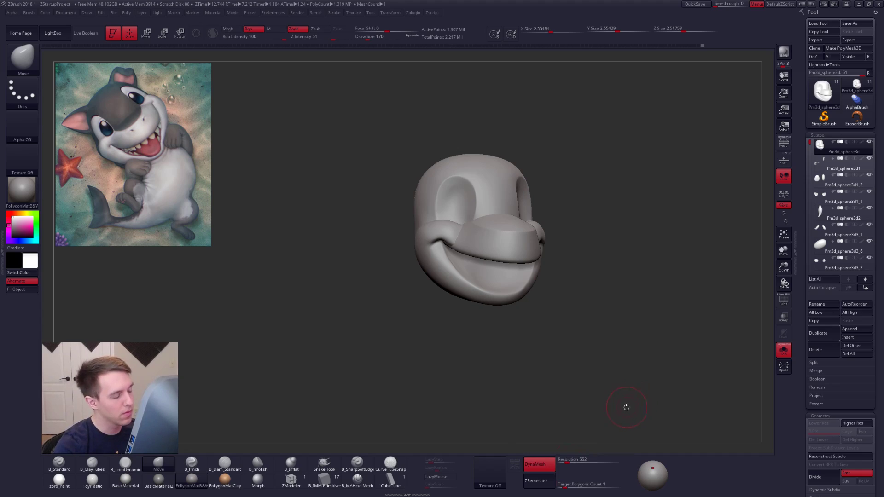
{"action": "key", "text": "alt+s"}
{"action": "key", "text": "shift+f"}
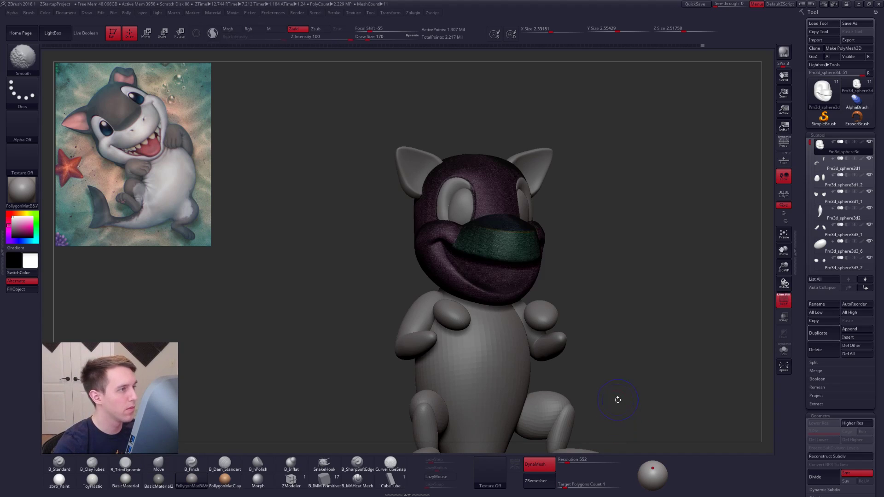
{"action": "key", "text": "shift+f"}
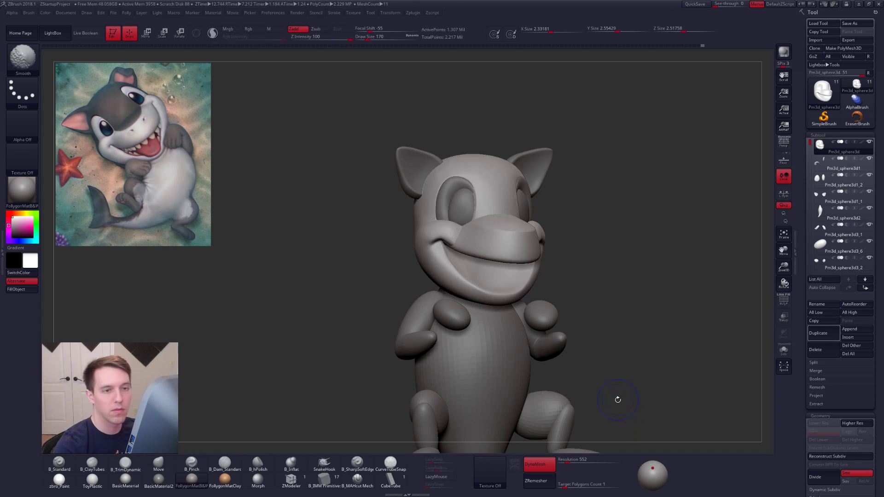
Step: Merge the eyelids down into the head, update the DynaMesh to fuse them, and isolate the result
{"action": "left_click", "coordinate": [824, 162]}
{"action": "left_click", "coordinate": [820, 150]}
{"action": "key", "text": "ctrl+shift+d"}
{"action": "left_click", "coordinate": [708, 219]}
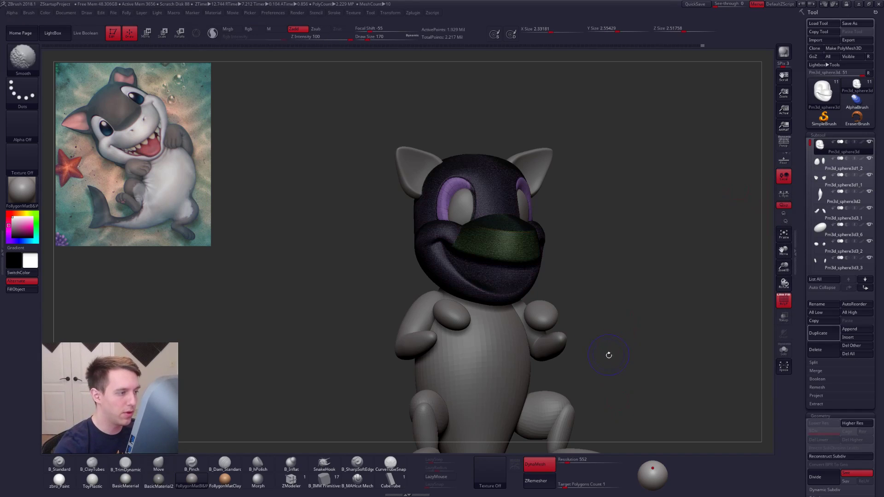
{"action": "key", "text": "shift+f"}
{"action": "left_click_drag", "start_coordinate": [598, 406], "coordinate": [659, 356], "text": "ctrl"}
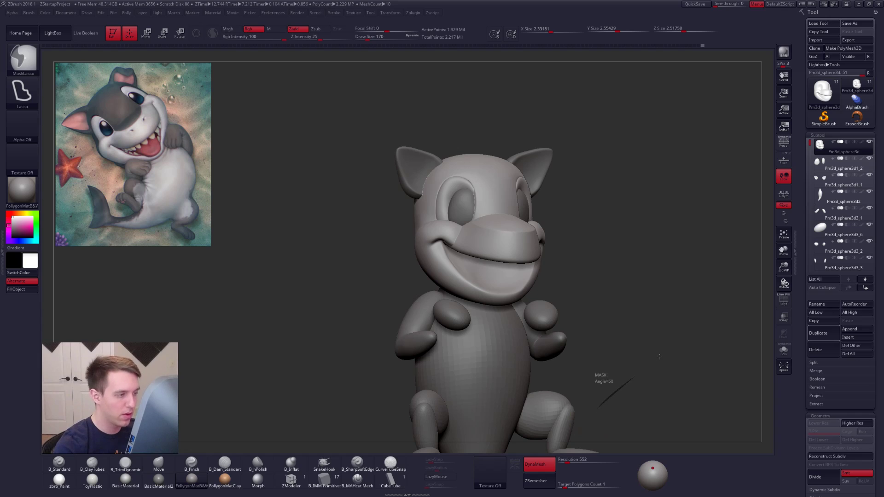
{"action": "key", "text": "alt+s"}
Step: Flatten the seam between the muzzle and cheek below the eyelid with TrimDynamic at draw size 113, checking it against the full figure
{"action": "mouse_move", "coordinate": [464, 203]}
{"action": "right_mouse_down", "text": "alt"}
{"action": "mouse_move", "coordinate": [500, 240]}
{"action": "mouse_move", "coordinate": [505, 262]}
{"action": "mouse_move", "coordinate": [479, 318]}
{"action": "right_mouse_up", "text": "alt"}
{"action": "key", "text": "space"}
{"action": "left_click_drag", "start_coordinate": [502, 316], "coordinate": [493, 316]}
{"action": "mouse_move", "coordinate": [493, 316]}
{"action": "right_mouse_down"}
{"action": "mouse_move", "coordinate": [517, 270]}
{"action": "mouse_move", "coordinate": [527, 322]}
{"action": "mouse_move", "coordinate": [532, 292]}
{"action": "mouse_move", "coordinate": [528, 287]}
{"action": "mouse_move", "coordinate": [520, 313]}
{"action": "right_mouse_up"}
{"action": "key", "text": "3"}
{"action": "key", "text": "space"}
{"action": "left_click_drag", "start_coordinate": [496, 258], "coordinate": [491, 257]}
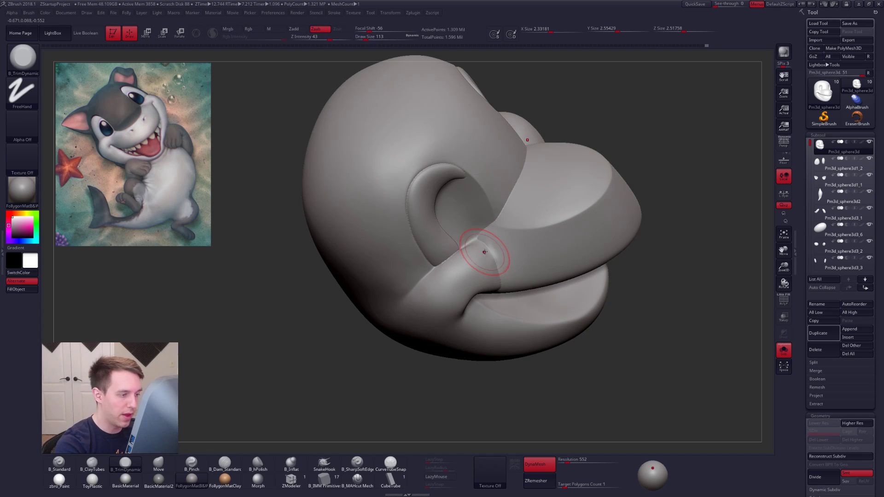
{"action": "right_click_drag", "start_coordinate": [484, 252], "coordinate": [508, 258]}
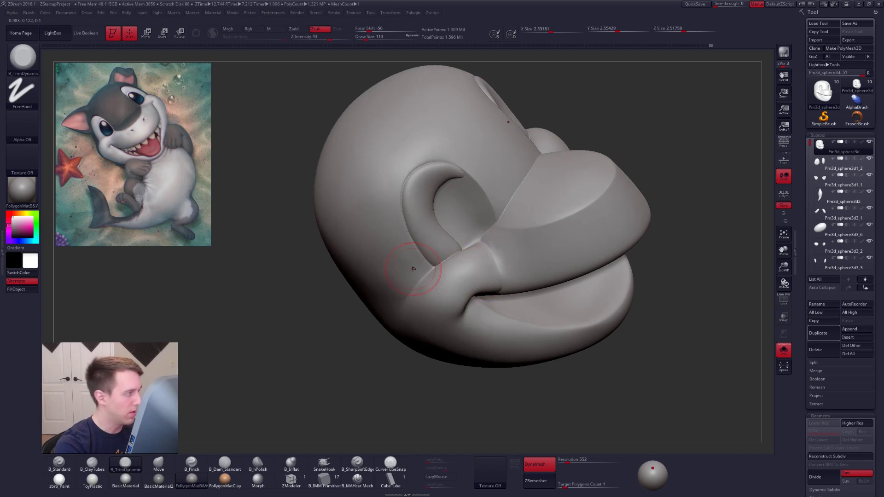
{"action": "right_click_drag", "start_coordinate": [493, 267], "coordinate": [469, 254]}
{"action": "key", "text": "shift+s"}
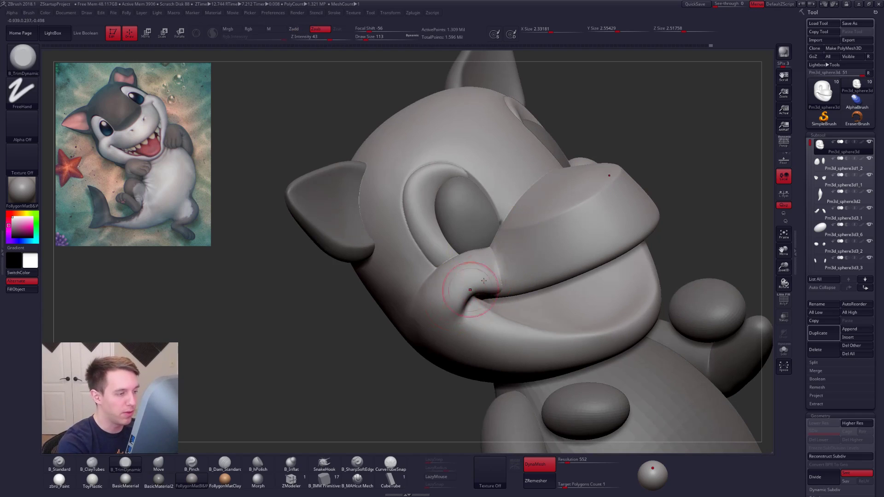
{"action": "right_click_drag", "start_coordinate": [509, 262], "coordinate": [486, 250]}
{"action": "key", "text": "shift+s"}
Step: Build up the junction of the cheek and muzzle above the mouth corner with ClayTubes
{"action": "key", "text": "2"}
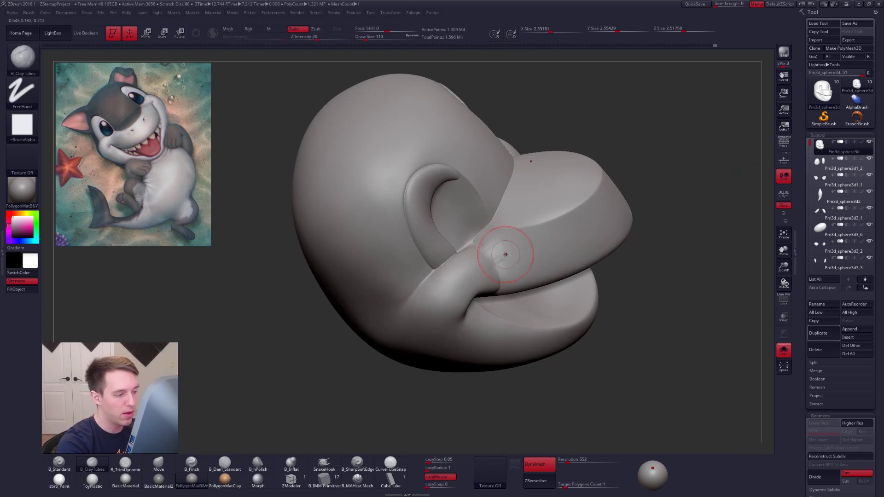
{"action": "right_click_drag", "start_coordinate": [494, 281], "coordinate": [485, 255]}
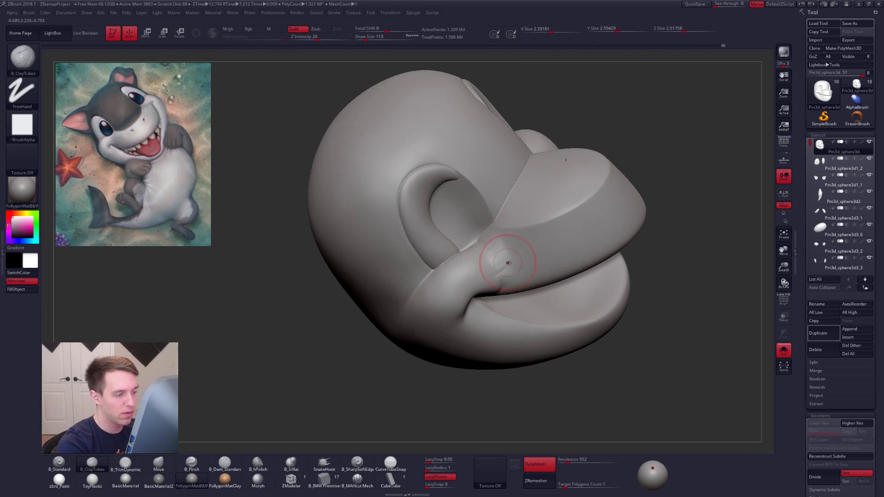
{"action": "mouse_move", "coordinate": [508, 283]}
{"action": "right_mouse_down"}
{"action": "mouse_move", "coordinate": [513, 276]}
{"action": "mouse_move", "coordinate": [484, 242]}
{"action": "mouse_move", "coordinate": [493, 293]}
{"action": "mouse_move", "coordinate": [493, 266]}
{"action": "right_mouse_up"}
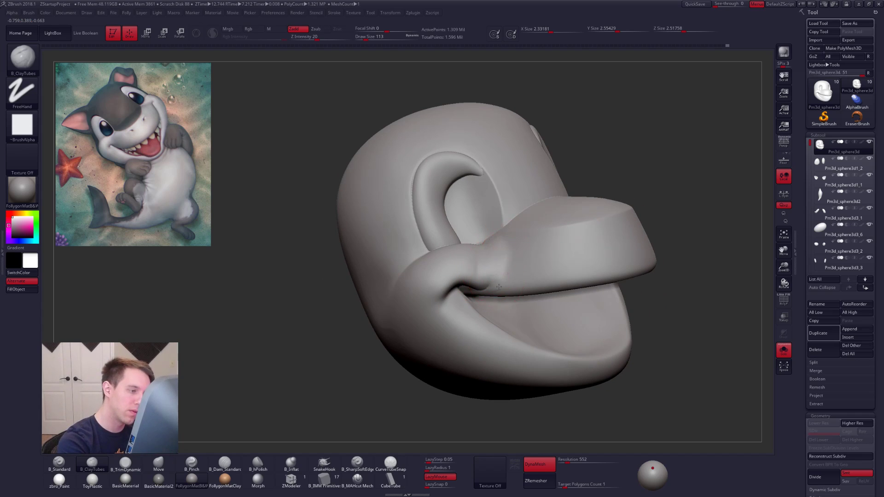
{"action": "right_click_drag", "start_coordinate": [498, 287], "coordinate": [481, 244]}
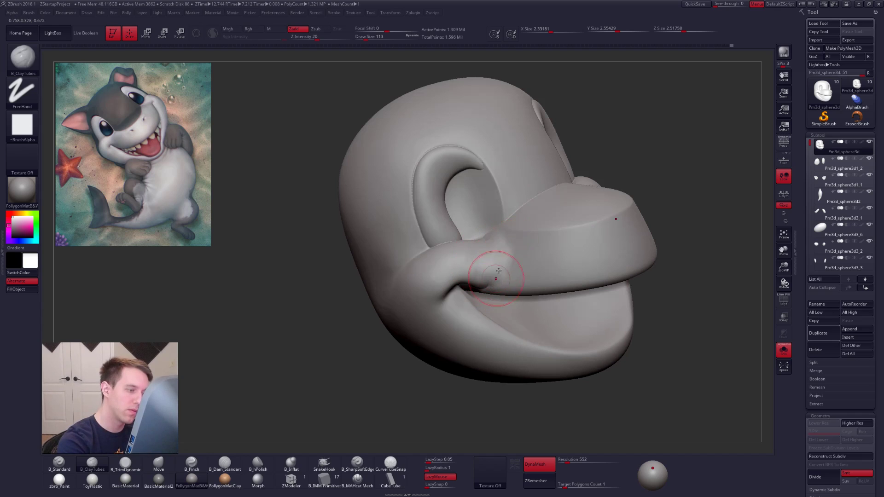
{"action": "mouse_move", "coordinate": [510, 281]}
{"action": "right_mouse_down"}
{"action": "mouse_move", "coordinate": [493, 278]}
{"action": "mouse_move", "coordinate": [510, 274]}
{"action": "mouse_move", "coordinate": [492, 245]}
{"action": "mouse_move", "coordinate": [503, 252]}
{"action": "mouse_move", "coordinate": [483, 253]}
{"action": "mouse_move", "coordinate": [495, 235]}
{"action": "right_mouse_up"}
Step: Refine the cheek-to-muzzle transition with the Move and ClayTubes brushes
{"action": "key", "text": "alt+s"}
{"action": "key", "text": "b"}
{"action": "key", "text": "m"}
{"action": "key", "text": "v"}
{"action": "key", "text": "alt+s"}
{"action": "key", "text": "b"}
{"action": "key", "text": "c"}
{"action": "key", "text": "t"}
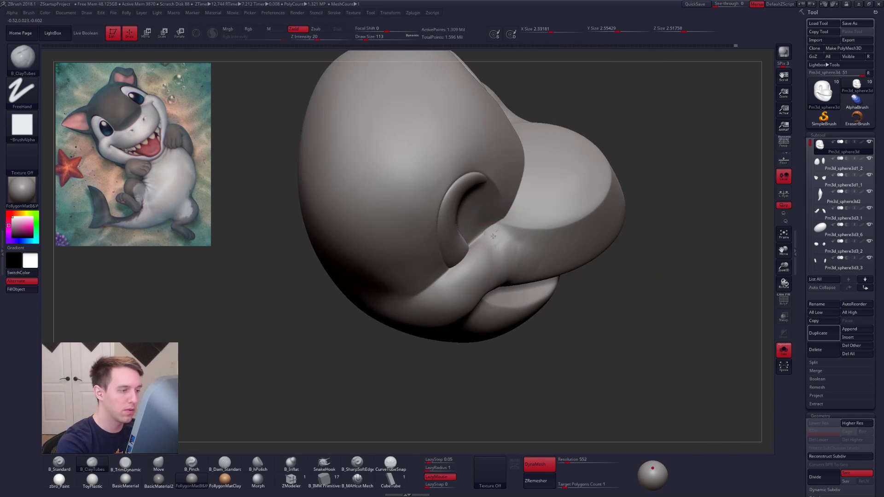
Step: Flatten the raised area where the cheek meets the muzzle with TrimDynamic and inspect the polyframe
{"action": "key", "text": "b"}
{"action": "key", "text": "t"}
{"action": "key", "text": "d"}
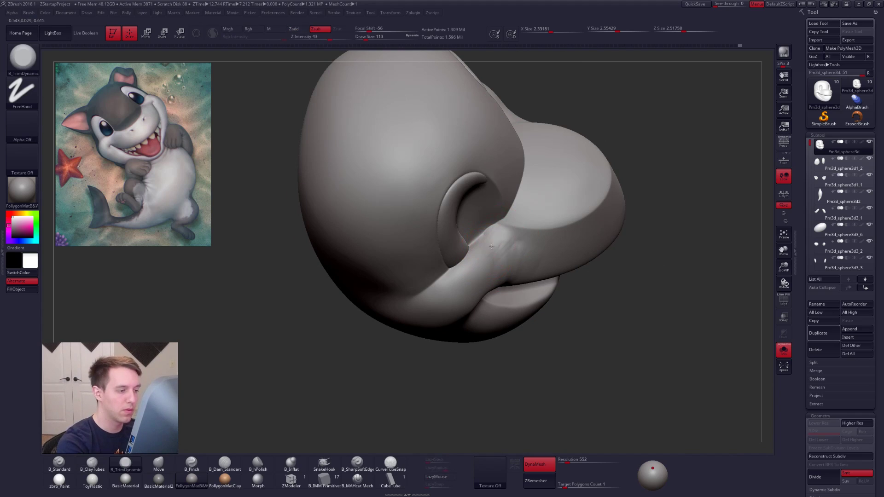
{"action": "left_click_drag", "start_coordinate": [503, 255], "coordinate": [505, 264]}
{"action": "right_click_drag", "start_coordinate": [504, 263], "coordinate": [534, 235]}
{"action": "key", "text": "shift+f"}
{"action": "mouse_move", "coordinate": [635, 387]}
{"action": "right_mouse_down", "text": "ctrl"}
{"action": "mouse_move", "coordinate": [645, 354]}
{"action": "mouse_move", "coordinate": [626, 373]}
{"action": "right_mouse_up", "text": "ctrl"}
{"action": "key", "text": "shift+f"}
Step: Smooth the outer edge of the eyelid and sharpen the crease around it with the Pinch brush at draw size 81
{"action": "right_click_drag", "start_coordinate": [529, 302], "coordinate": [545, 350], "text": "alt"}
{"action": "left_click_drag", "start_coordinate": [446, 231], "coordinate": [460, 284], "text": "shift"}
{"action": "right_click_drag", "start_coordinate": [459, 284], "coordinate": [453, 286]}
{"action": "key", "text": "space"}
{"action": "left_click_drag", "start_coordinate": [456, 284], "coordinate": [454, 283]}
{"action": "right_click_drag", "start_coordinate": [454, 286], "coordinate": [462, 302]}
{"action": "left_click_drag", "start_coordinate": [463, 306], "coordinate": [451, 276]}
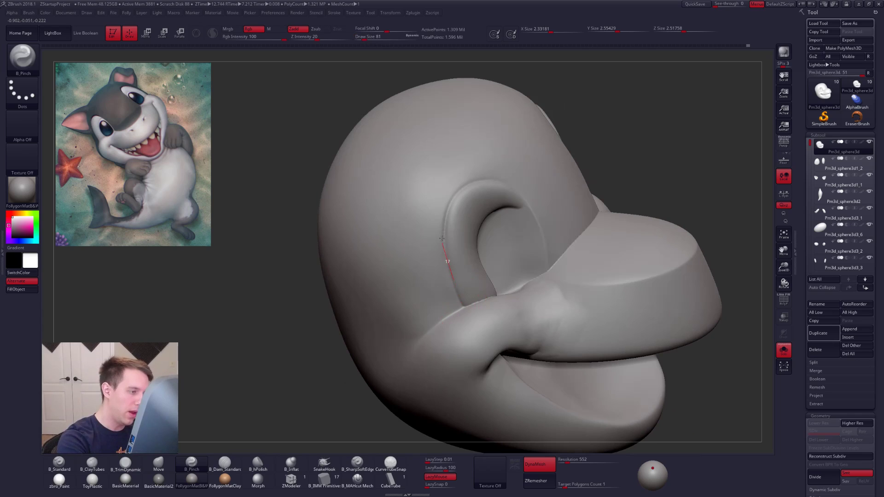
{"action": "left_click_drag", "start_coordinate": [441, 214], "coordinate": [461, 177]}
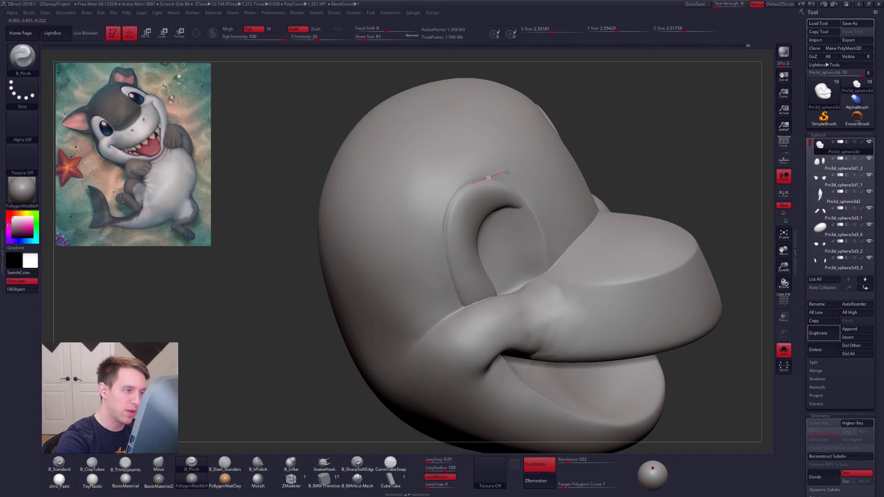
{"action": "left_click_drag", "start_coordinate": [459, 304], "coordinate": [450, 273]}
{"action": "left_click_drag", "start_coordinate": [446, 198], "coordinate": [479, 168]}
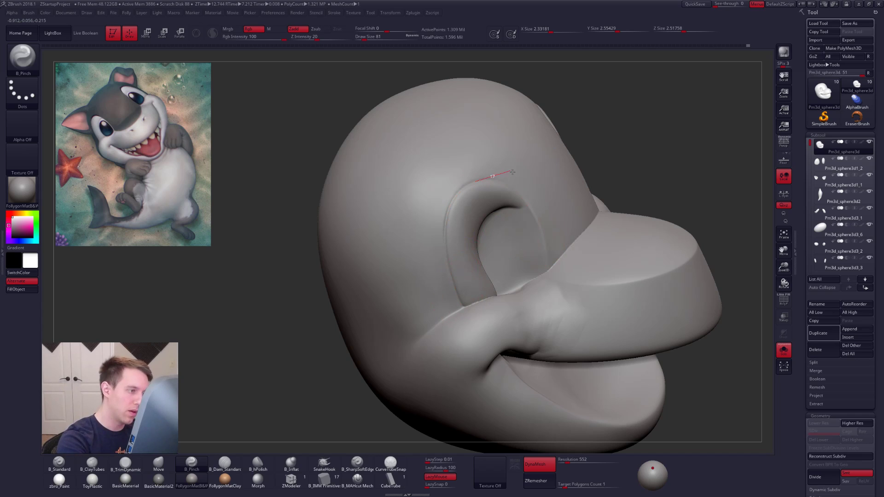
{"action": "mouse_move", "coordinate": [433, 235]}
{"action": "right_mouse_down"}
{"action": "mouse_move", "coordinate": [481, 235]}
{"action": "mouse_move", "coordinate": [445, 251]}
{"action": "right_mouse_up"}
{"action": "key", "text": "space"}
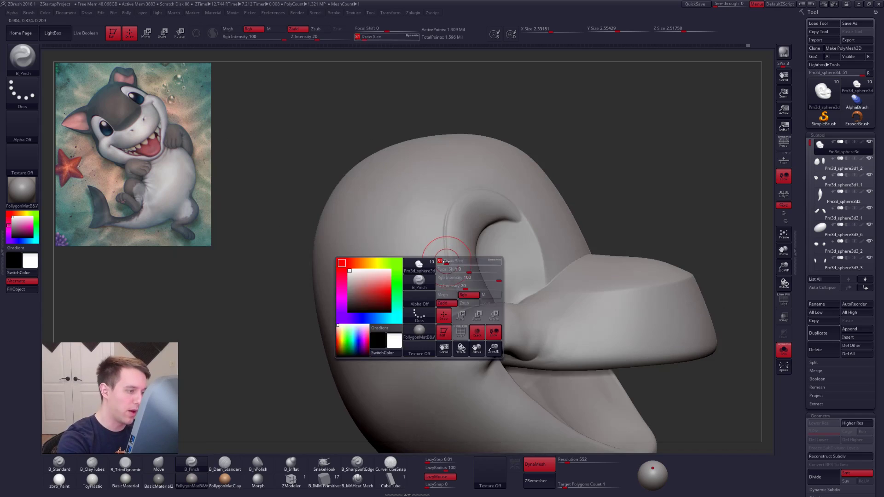
{"action": "key", "text": "space"}
{"action": "left_click_drag", "start_coordinate": [449, 303], "coordinate": [432, 233]}
Step: Undo the last stroke and fill the area along the eyelid's outer edge with ClayTubes
{"action": "key", "text": "b"}
{"action": "key", "text": "c"}
{"action": "key", "text": "t"}
{"action": "key", "text": "shift+f"}
{"action": "key", "text": "shift+f"}
{"action": "key", "text": "ctrl+z"}
{"action": "left_click_drag", "start_coordinate": [453, 313], "coordinate": [447, 297]}
{"action": "left_click_drag", "start_coordinate": [433, 245], "coordinate": [430, 224]}
{"action": "mouse_move", "coordinate": [429, 224]}
{"action": "left_mouse_down"}
{"action": "mouse_move", "coordinate": [451, 308]}
{"action": "mouse_move", "coordinate": [440, 195]}
{"action": "left_mouse_up"}
{"action": "mouse_move", "coordinate": [444, 316]}
{"action": "left_mouse_down"}
{"action": "mouse_move", "coordinate": [425, 253]}
{"action": "mouse_move", "coordinate": [425, 207]}
{"action": "mouse_move", "coordinate": [432, 281]}
{"action": "mouse_move", "coordinate": [419, 233]}
{"action": "mouse_move", "coordinate": [423, 267]}
{"action": "mouse_move", "coordinate": [418, 200]}
{"action": "left_mouse_up"}
Step: Flatten the built-up strip beside the eyelid's outer edge with TrimDynamic
{"action": "key", "text": "b"}
{"action": "key", "text": "t"}
{"action": "key", "text": "d"}
{"action": "mouse_move", "coordinate": [418, 199]}
{"action": "left_mouse_down"}
{"action": "mouse_move", "coordinate": [416, 233]}
{"action": "mouse_move", "coordinate": [439, 312]}
{"action": "left_mouse_up"}
{"action": "left_click_drag", "start_coordinate": [439, 312], "coordinate": [430, 198]}
{"action": "left_click_drag", "start_coordinate": [430, 198], "coordinate": [442, 303]}
Step: Cut a clean crease around the outer eyelid with the MAHcut Mech brush at Z intensity 15
{"action": "mouse_move", "coordinate": [438, 295]}
{"action": "right_mouse_down"}
{"action": "mouse_move", "coordinate": [525, 288]}
{"action": "mouse_move", "coordinate": [428, 274]}
{"action": "mouse_move", "coordinate": [423, 282]}
{"action": "mouse_move", "coordinate": [469, 299]}
{"action": "mouse_move", "coordinate": [463, 308]}
{"action": "right_mouse_up"}
{"action": "left_click", "coordinate": [357, 479]}
{"action": "key", "text": "space"}
{"action": "left_click", "coordinate": [464, 280]}
{"action": "left_click_drag", "start_coordinate": [461, 309], "coordinate": [451, 267]}
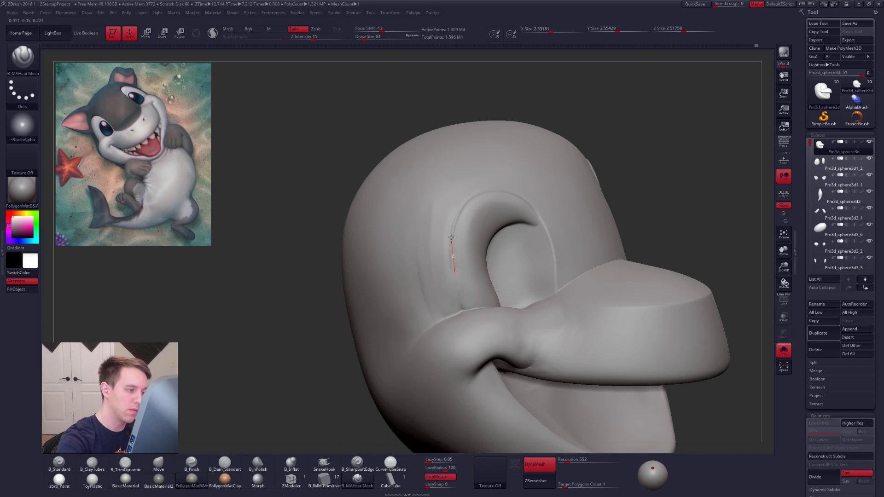
{"action": "left_click_drag", "start_coordinate": [454, 222], "coordinate": [454, 219]}
{"action": "right_click_drag", "start_coordinate": [453, 243], "coordinate": [515, 262]}
{"action": "mouse_move", "coordinate": [389, 327]}
{"action": "left_mouse_down"}
{"action": "mouse_move", "coordinate": [408, 213]}
{"action": "mouse_move", "coordinate": [434, 162]}
{"action": "left_mouse_up"}
{"action": "right_click_drag", "start_coordinate": [441, 220], "coordinate": [454, 300]}
{"action": "left_click_drag", "start_coordinate": [455, 310], "coordinate": [451, 281]}
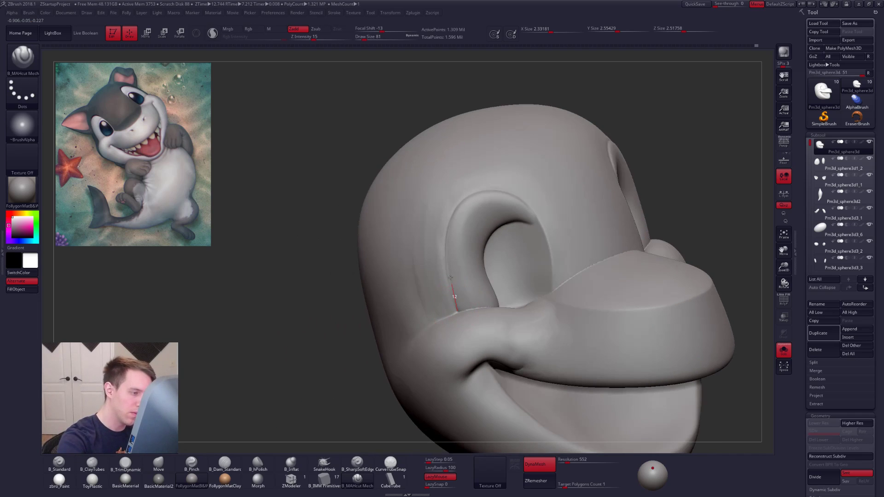
{"action": "left_click_drag", "start_coordinate": [452, 199], "coordinate": [504, 179]}
{"action": "left_click_drag", "start_coordinate": [543, 214], "coordinate": [545, 225]}
Step: Refine the eyelid surface with ClayTubes at draw size 121 and TrimDynamic at draw size 192, and check the whole figure
{"action": "mouse_move", "coordinate": [473, 246]}
{"action": "right_mouse_down"}
{"action": "mouse_move", "coordinate": [463, 286]}
{"action": "mouse_move", "coordinate": [464, 228]}
{"action": "right_mouse_up"}
{"action": "key", "text": "space"}
{"action": "key", "text": "shift+s"}
{"action": "key", "text": "2"}
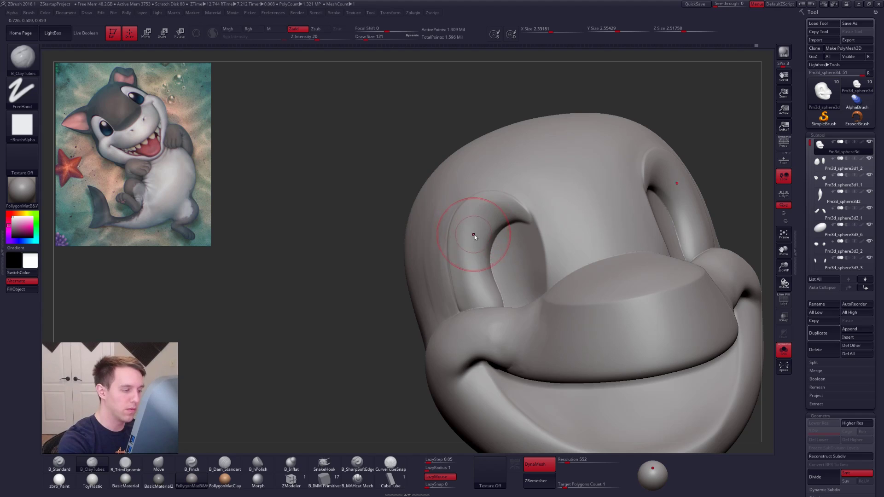
{"action": "mouse_move", "coordinate": [474, 266]}
{"action": "right_mouse_down", "text": "ctrl"}
{"action": "mouse_move", "coordinate": [453, 262]}
{"action": "mouse_move", "coordinate": [497, 272]}
{"action": "mouse_move", "coordinate": [494, 288]}
{"action": "right_mouse_up", "text": "ctrl"}
{"action": "key", "text": "space"}
{"action": "left_click_drag", "start_coordinate": [461, 265], "coordinate": [465, 265]}
{"action": "key", "text": "3"}
{"action": "key", "text": "shift+f"}
{"action": "key", "text": "shift+f"}
{"action": "right_click_drag", "start_coordinate": [695, 381], "coordinate": [658, 383]}
{"action": "right_click_drag", "start_coordinate": [676, 385], "coordinate": [659, 352], "text": "ctrl"}
{"action": "key", "text": "shift+s"}
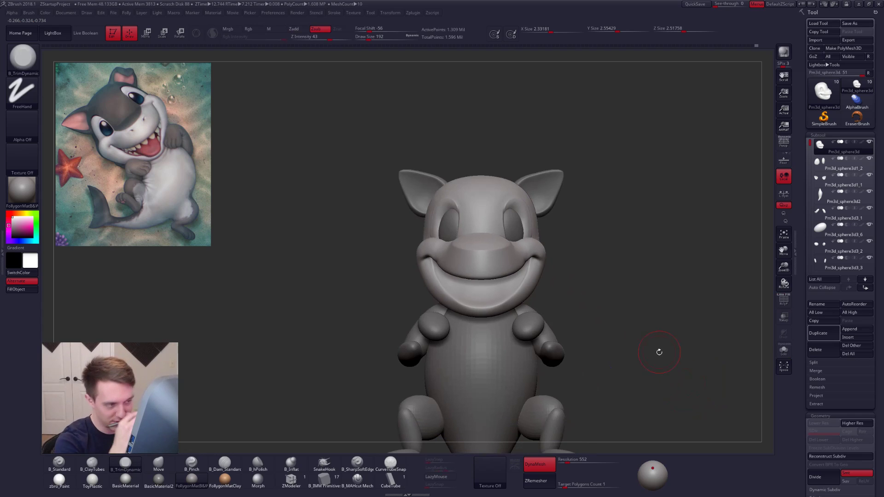
Step: Isolate the head and duplicate it as a new subtool
{"action": "key", "text": "shift+s"}
{"action": "right_click_drag", "start_coordinate": [729, 284], "coordinate": [685, 263], "text": "alt"}
{"action": "left_click", "coordinate": [822, 335]}
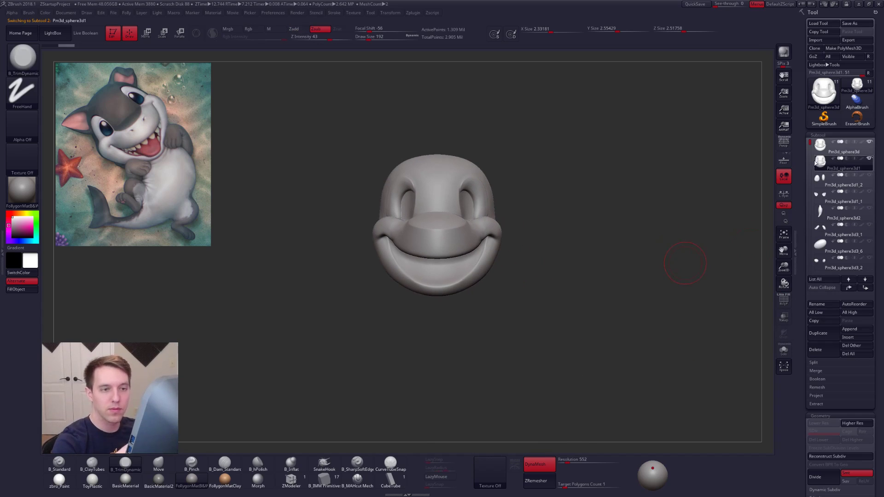
Step: Turn off DynaMesh on the original head and ZRemesh it with a target polygon count of 2
{"action": "right_click_drag", "start_coordinate": [612, 290], "coordinate": [609, 285], "text": "alt"}
{"action": "left_click", "coordinate": [544, 464]}
{"action": "left_click", "coordinate": [571, 485]}
{"action": "type", "text": "2"}
{"action": "key", "text": "Tab"}
{"action": "left_click", "coordinate": [550, 482]}
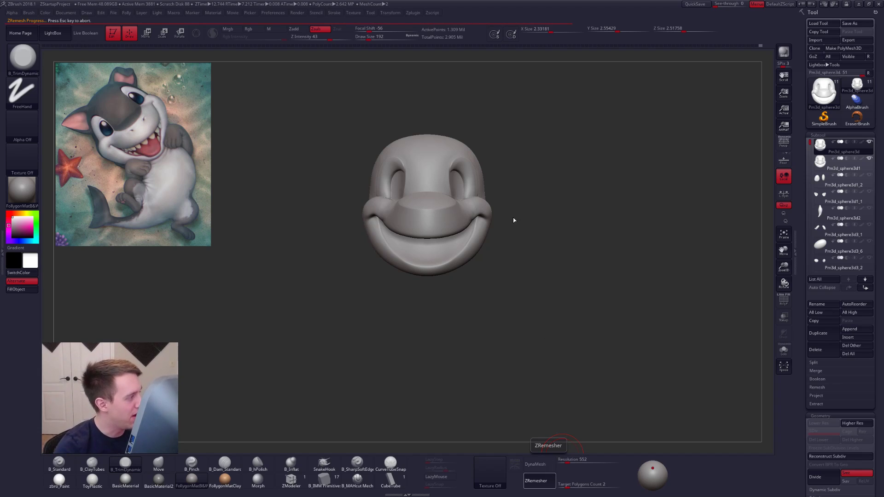
Step: Show all body parts, inspect the figure from the front and side, and select the arms
{"action": "left_click", "coordinate": [868, 142]}
{"action": "left_click_drag", "start_coordinate": [615, 255], "coordinate": [647, 208], "text": "alt"}
{"action": "key", "text": "alt+shift+s"}
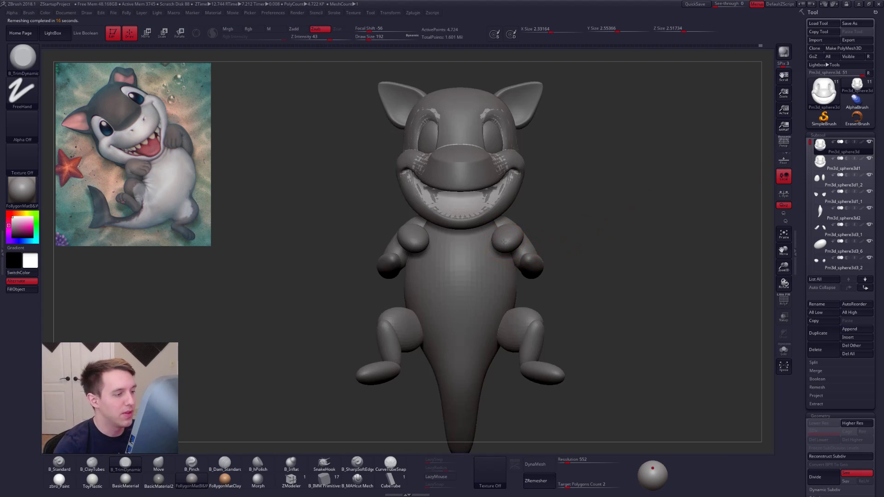
{"action": "left_click", "coordinate": [503, 242], "text": "alt"}
{"action": "left_click_drag", "start_coordinate": [561, 244], "coordinate": [612, 237]}
{"action": "left_click_drag", "start_coordinate": [491, 271], "coordinate": [401, 264], "text": "alt"}
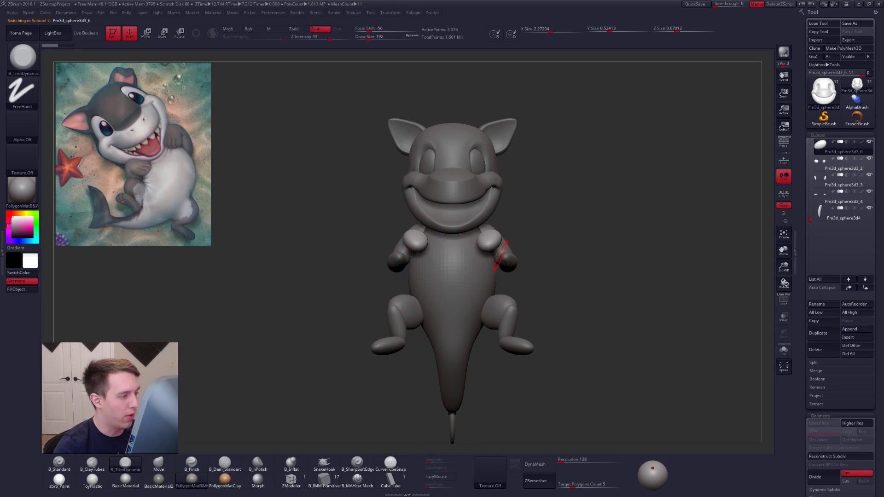
{"action": "left_click_drag", "start_coordinate": [502, 275], "coordinate": [453, 264], "text": "shift"}
{"action": "left_click", "coordinate": [465, 261], "text": "alt"}
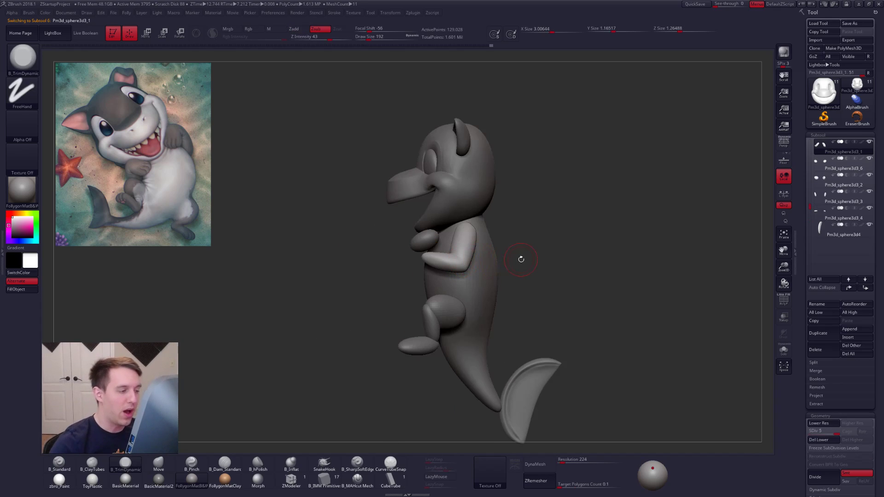
Step: Isolate the arms at subdivision level 1, show their polygroups, and activate the Transpose move tool
{"action": "right_click_drag", "start_coordinate": [463, 256], "coordinate": [510, 334], "text": "alt"}
{"action": "key", "text": "alt+s"}
{"action": "key", "text": "shift+d"}
{"action": "key", "text": "shift+d"}
{"action": "key", "text": "shift+d"}
{"action": "key", "text": "shift+d"}
{"action": "key", "text": "shift+f"}
{"action": "key", "text": "w"}
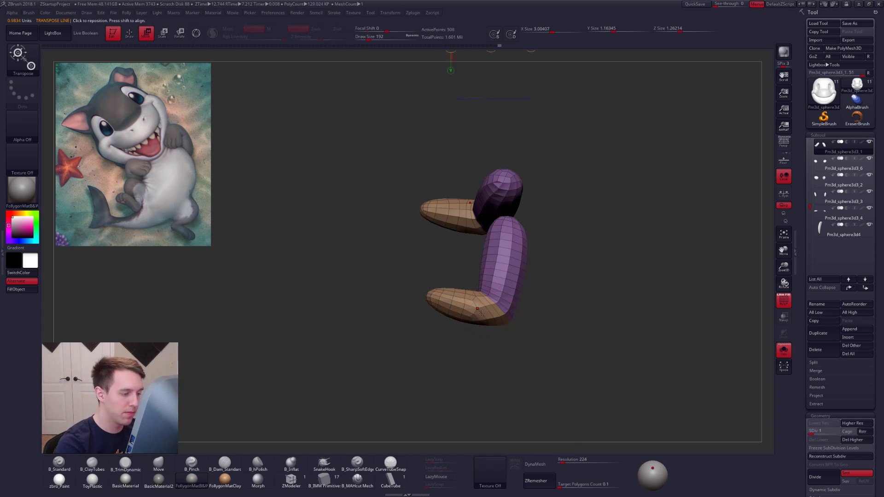
Step: Try rotating the forearms upward at the elbows with the upper arms masked, and return to subdivision level 5
{"action": "left_click", "coordinate": [477, 320], "text": "ctrl"}
{"action": "mouse_move", "coordinate": [494, 320]}
{"action": "left_mouse_down"}
{"action": "mouse_move", "coordinate": [513, 371]}
{"action": "mouse_move", "coordinate": [526, 378]}
{"action": "mouse_move", "coordinate": [486, 375]}
{"action": "left_mouse_up"}
{"action": "key", "text": "e"}
{"action": "key", "text": "d"}
{"action": "key", "text": "d"}
{"action": "key", "text": "d"}
{"action": "key", "text": "d"}
{"action": "key", "text": "shift+f"}
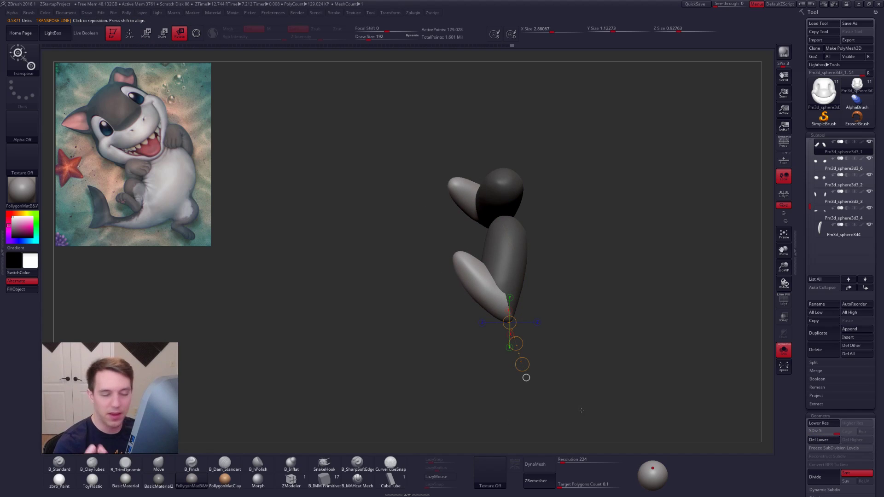
Step: Undo the forearm rotation, return to drawing, and show the whole figure from the front
{"action": "key", "text": "ctrl+z"}
{"action": "right_click_drag", "start_coordinate": [526, 377], "coordinate": [520, 359], "text": "alt"}
{"action": "key", "text": "q"}
{"action": "mouse_move", "coordinate": [552, 359]}
{"action": "left_mouse_down", "text": "shift"}
{"action": "mouse_move", "coordinate": [593, 350]}
{"action": "mouse_move", "coordinate": [592, 380]}
{"action": "mouse_move", "coordinate": [604, 376]}
{"action": "left_mouse_up", "text": "shift"}
{"action": "key", "text": "alt+s"}
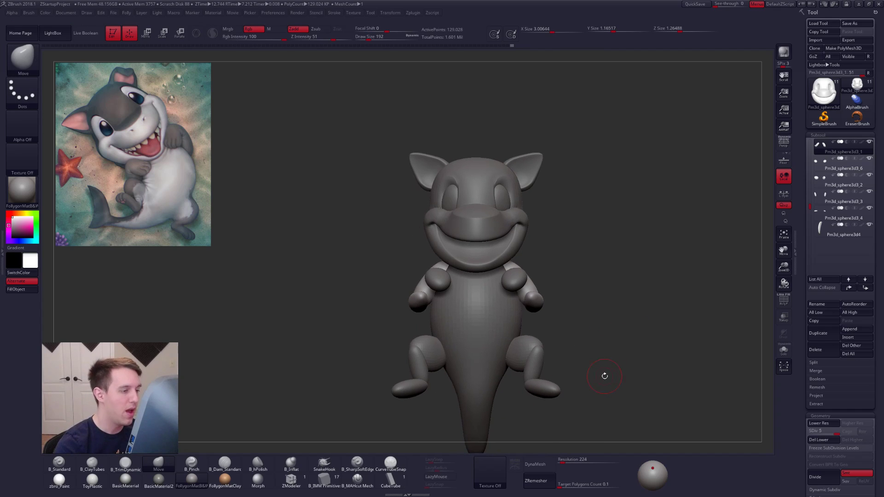
Step: Select the remeshed head and compare it with its high-resolution duplicate
{"action": "left_click_drag", "start_coordinate": [810, 207], "coordinate": [810, 143]}
{"action": "left_click", "coordinate": [825, 152]}
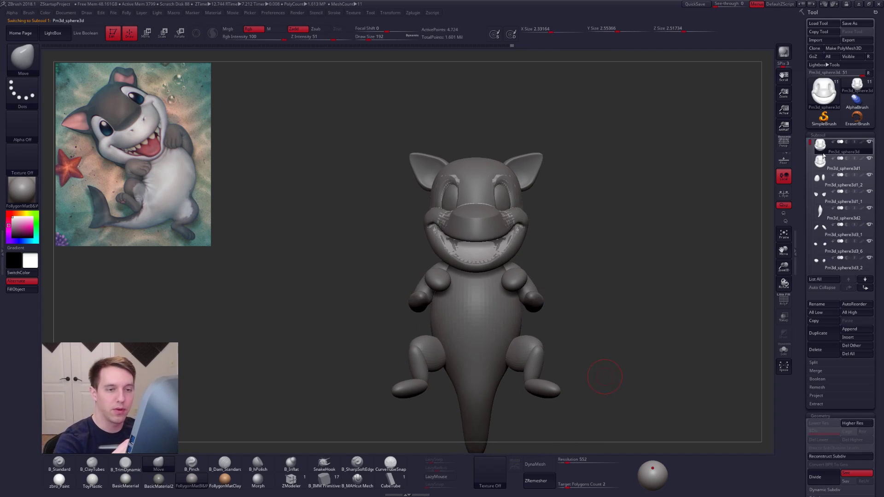
{"action": "key", "text": "shift+s"}
{"action": "left_click", "coordinate": [823, 161]}
{"action": "left_click", "coordinate": [824, 151]}
{"action": "left_click", "coordinate": [824, 161]}
{"action": "left_click", "coordinate": [825, 151]}
Step: Isolate both heads, subdivide the remeshed one to level 2, and project the duplicate's detail onto it
{"action": "left_click_drag", "start_coordinate": [557, 208], "coordinate": [573, 263], "text": "alt"}
{"action": "key", "text": "shift+f"}
{"action": "key", "text": "shift+f"}
{"action": "key", "text": "shift+s"}
{"action": "key", "text": "ctrl+shift+f"}
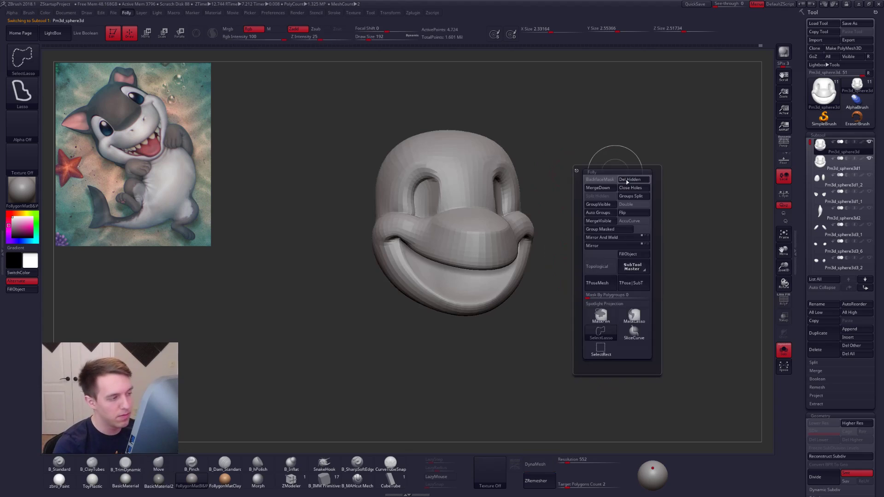
{"action": "key", "text": "ctrl+d"}
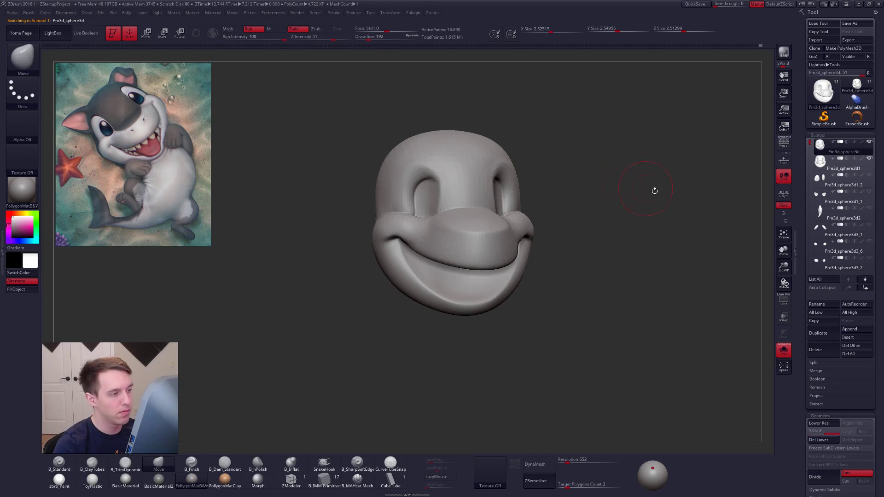
{"action": "left_click", "coordinate": [815, 396]}
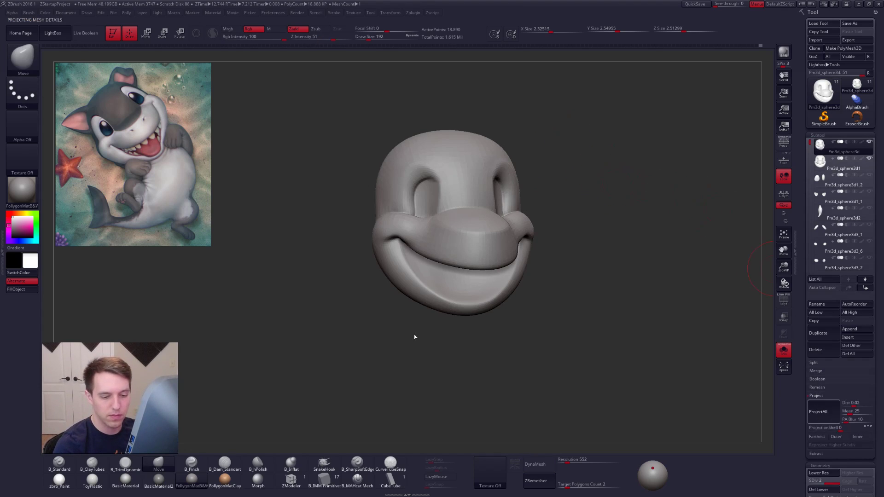
Step: Subdivide the head to levels 3 and 4, projecting the duplicate's detail at each, and add level 5
{"action": "key", "text": "ctrl+d"}
{"action": "left_click", "coordinate": [819, 420]}
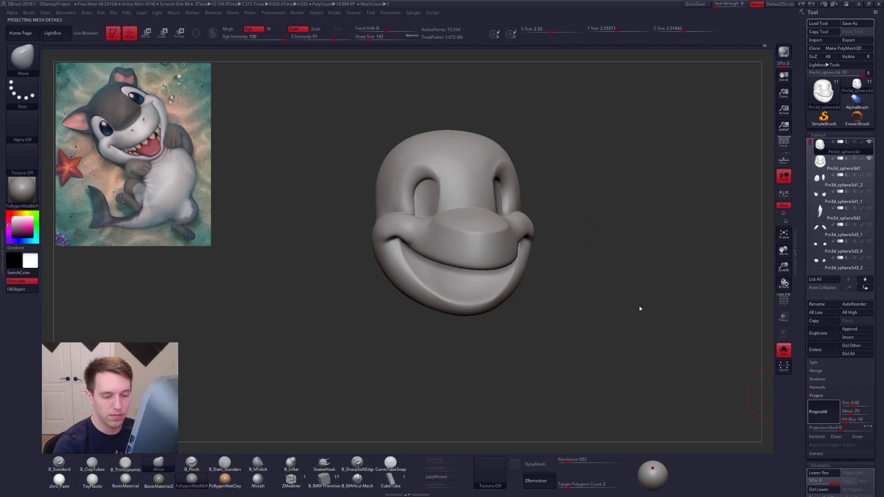
{"action": "key", "text": "ctrl+d"}
{"action": "left_click", "coordinate": [819, 411]}
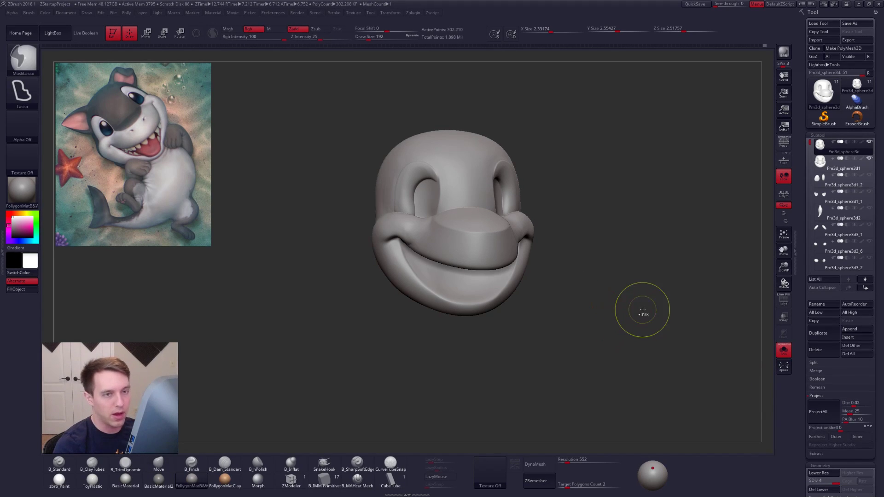
{"action": "key", "text": "ctrl+d"}
Step: Delete the high-resolution duplicate head subtool
{"action": "left_click", "coordinate": [810, 160]}
{"action": "left_click", "coordinate": [813, 349]}
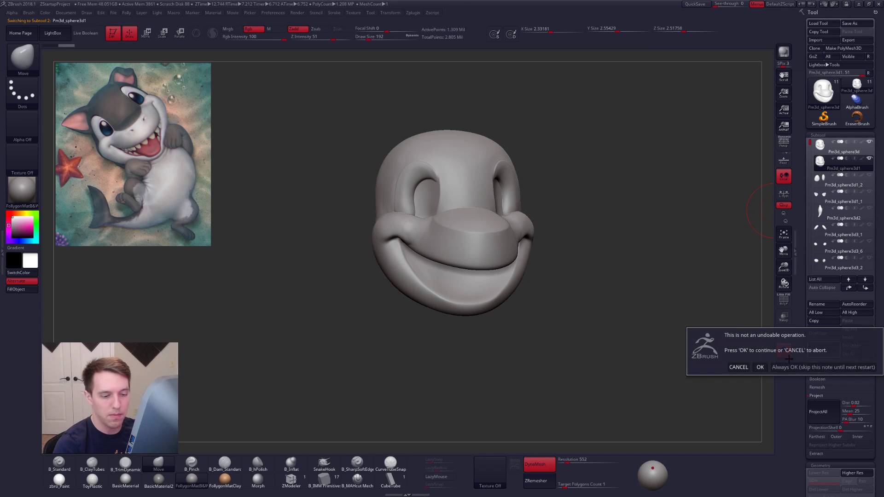
{"action": "left_click", "coordinate": [760, 367]}
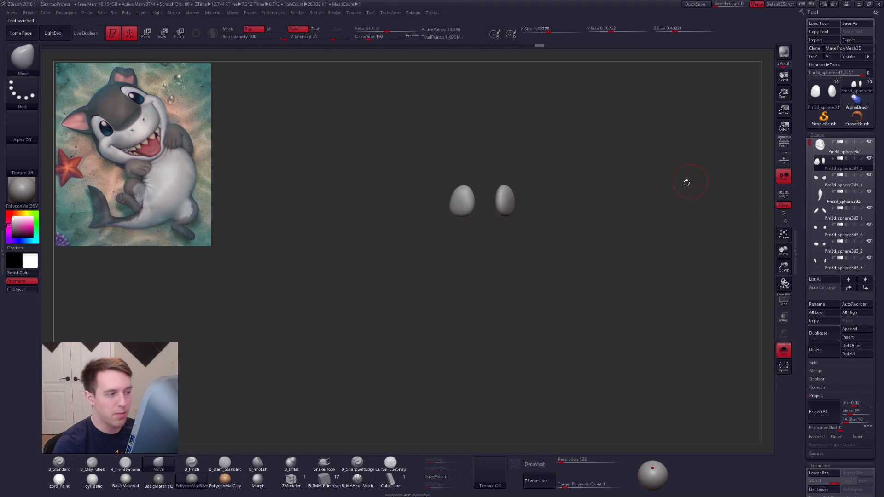
Step: Switch to the web browser and open the Android 17 artwork from the ArtStation portfolio
{"action": "key", "text": "alt+Tab"}
{"action": "left_click", "coordinate": [126, 6]}
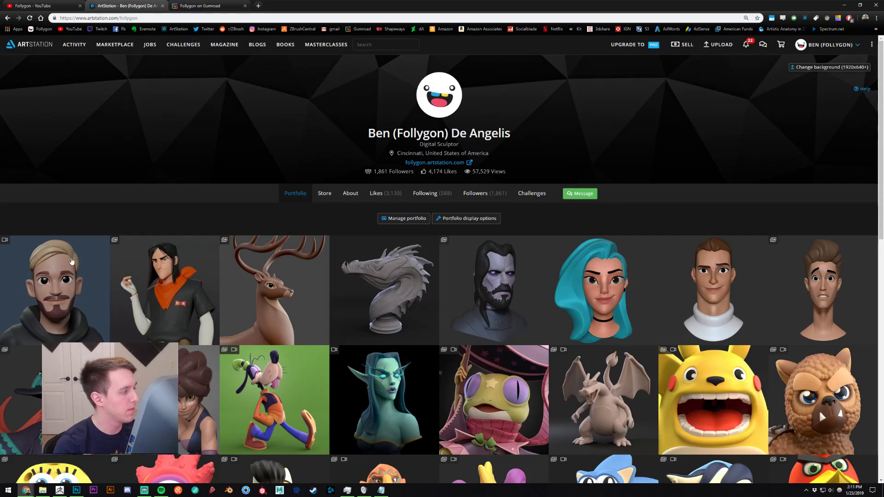
{"action": "left_click", "coordinate": [200, 274]}
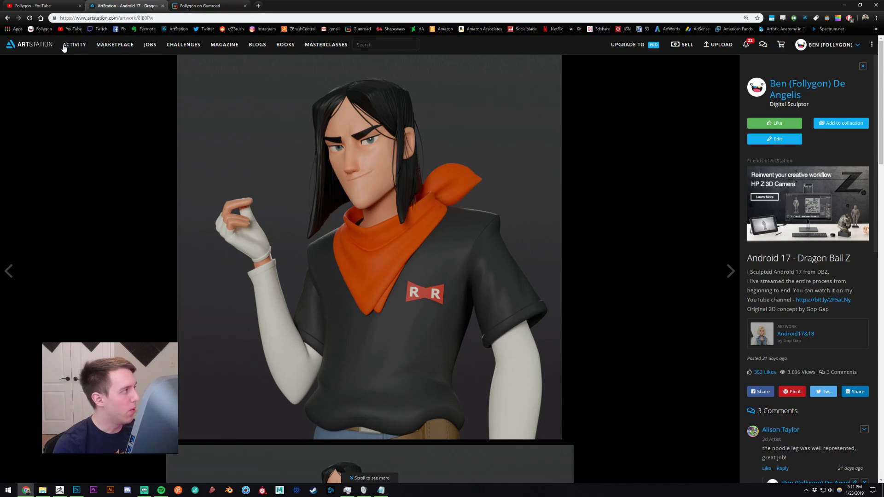
Step: Switch back to ZBrush and load the Follygon_Female_DSBM.ZTL tool from LightBox
{"action": "left_click", "coordinate": [7, 17]}
{"action": "key", "text": "alt+Tab"}
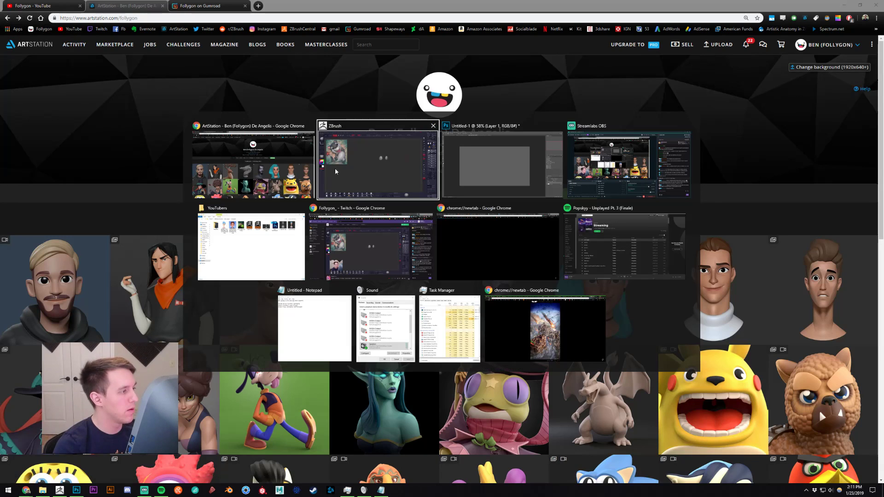
{"action": "left_click_drag", "start_coordinate": [463, 217], "coordinate": [465, 286], "text": "shift"}
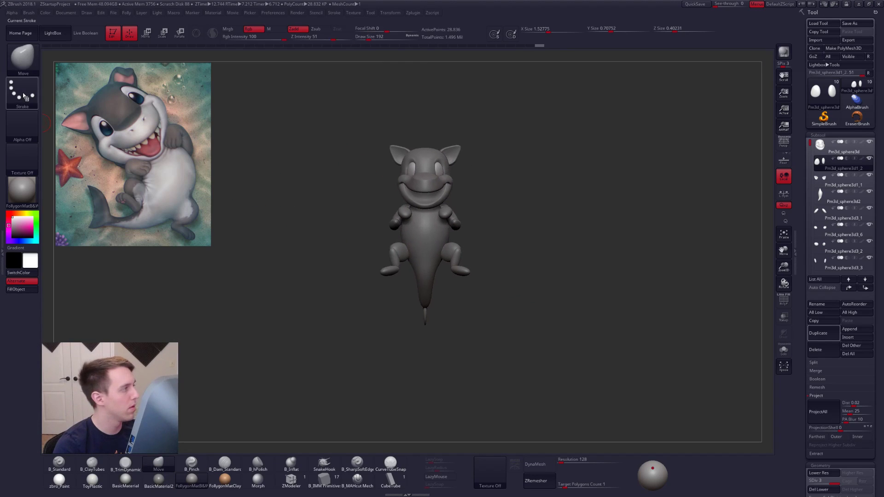
{"action": "left_click", "coordinate": [53, 33]}
{"action": "left_click", "coordinate": [104, 55]}
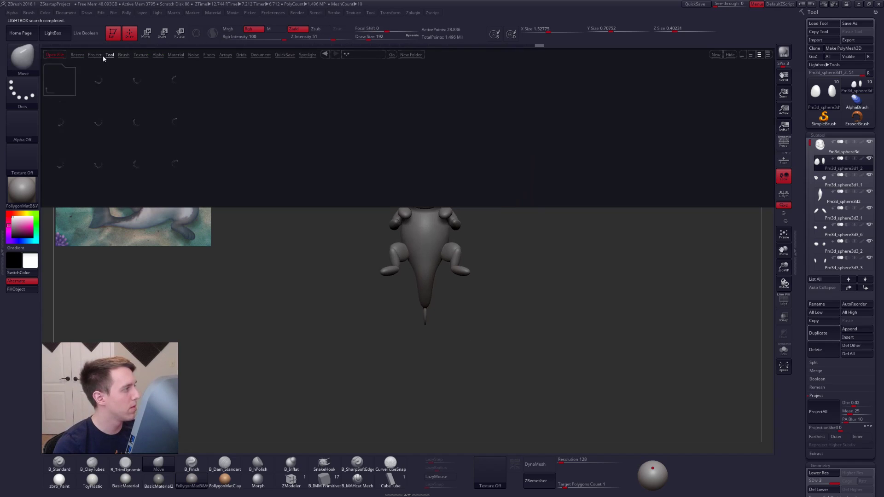
{"action": "double_click", "coordinate": [175, 129]}
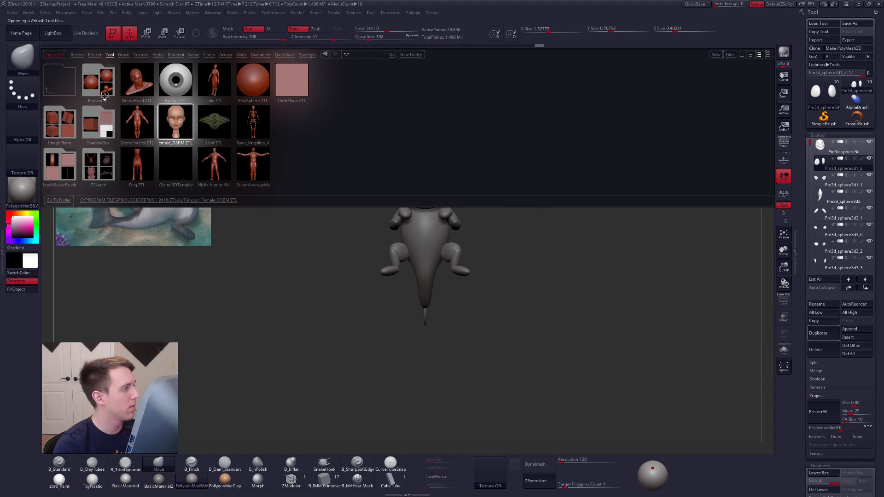
{"action": "left_click", "coordinate": [53, 33]}
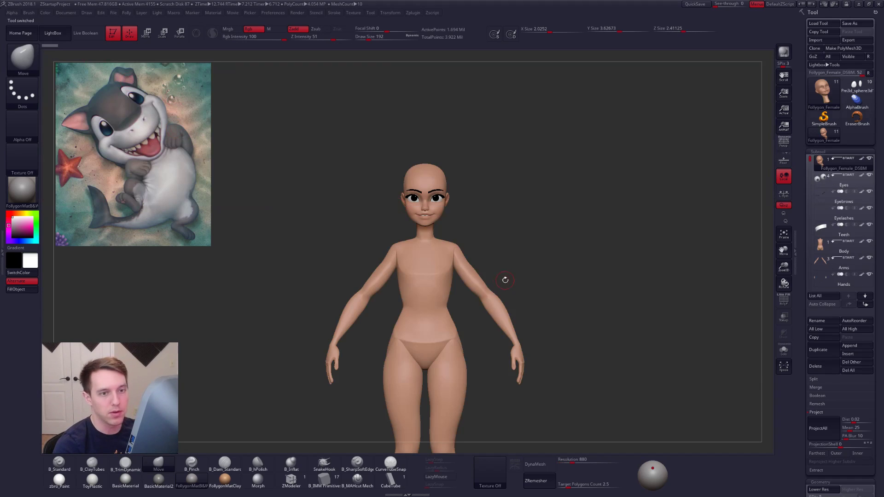
Step: Turn on perspective and isolate the female head subtool in a close three-quarter view
{"action": "right_click_drag", "start_coordinate": [432, 156], "coordinate": [652, 184], "text": "ctrl"}
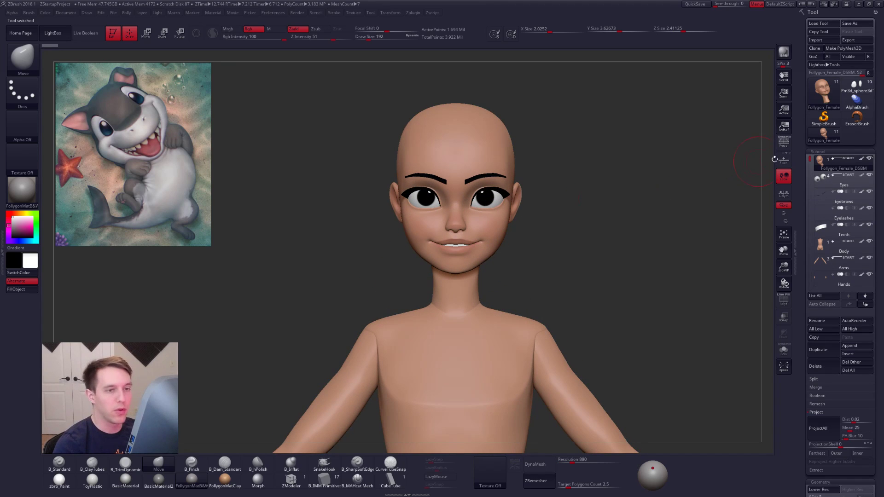
{"action": "left_click", "coordinate": [781, 144]}
{"action": "right_click_drag", "start_coordinate": [490, 225], "coordinate": [561, 225]}
{"action": "key", "text": "space"}
{"action": "left_click_drag", "start_coordinate": [529, 227], "coordinate": [526, 227]}
{"action": "mouse_move", "coordinate": [497, 236]}
{"action": "right_mouse_down", "text": "alt"}
{"action": "mouse_move", "coordinate": [455, 293]}
{"action": "mouse_move", "coordinate": [489, 297]}
{"action": "right_mouse_up", "text": "alt"}
{"action": "mouse_move", "coordinate": [489, 297]}
{"action": "right_mouse_down", "text": "alt"}
{"action": "mouse_move", "coordinate": [547, 291]}
{"action": "mouse_move", "coordinate": [500, 294]}
{"action": "right_mouse_up", "text": "alt"}
{"action": "key", "text": "alt+s"}
{"action": "key", "text": "space"}
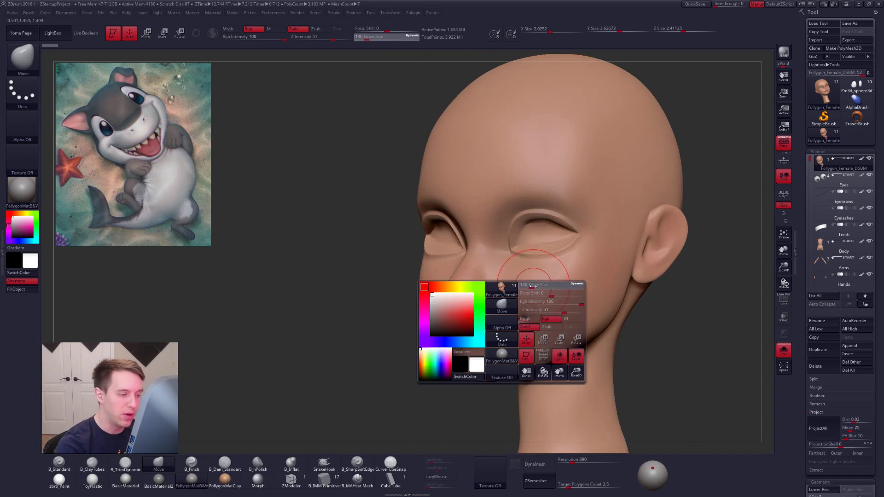
Step: Mask an area below the isolated head's eye, invert and clear the mask, and show all subtools again
{"action": "left_click_drag", "start_coordinate": [527, 317], "coordinate": [532, 317]}
{"action": "mouse_move", "coordinate": [535, 258]}
{"action": "left_mouse_down", "text": "ctrl"}
{"action": "mouse_move", "coordinate": [559, 330]}
{"action": "mouse_move", "coordinate": [572, 255]}
{"action": "left_mouse_up", "text": "ctrl"}
{"action": "key", "text": "ctrl+i"}
{"action": "key", "text": "space"}
{"action": "left_click_drag", "start_coordinate": [571, 303], "coordinate": [567, 304]}
{"action": "right_click_drag", "start_coordinate": [568, 303], "coordinate": [621, 306]}
{"action": "left_click_drag", "start_coordinate": [624, 307], "coordinate": [635, 315], "text": "ctrl"}
{"action": "key", "text": "alt+s"}
{"action": "mouse_move", "coordinate": [625, 359]}
{"action": "right_mouse_down", "text": "shift"}
{"action": "mouse_move", "coordinate": [634, 371]}
{"action": "mouse_move", "coordinate": [605, 375]}
{"action": "right_mouse_up", "text": "shift"}
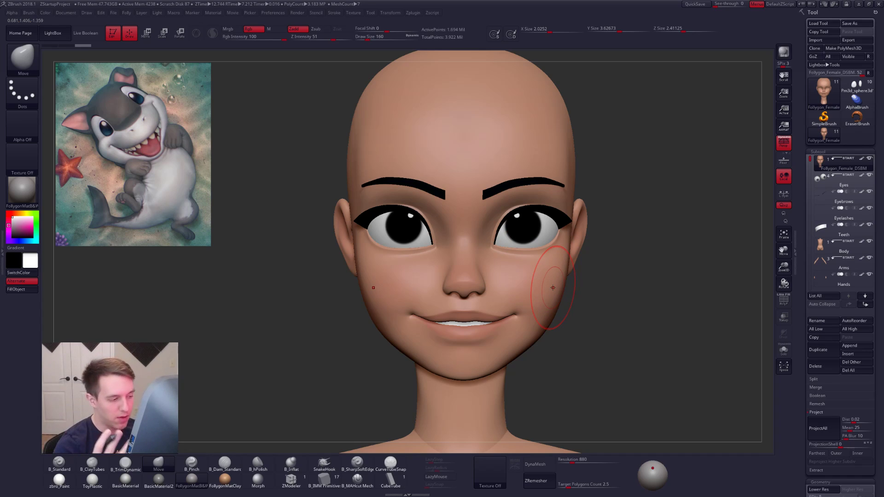
Step: Mark out the planes of the female head's cheek with lasso masking and clear the mask
{"action": "mouse_move", "coordinate": [515, 332]}
{"action": "right_mouse_down", "text": "alt"}
{"action": "mouse_move", "coordinate": [530, 309]}
{"action": "mouse_move", "coordinate": [546, 317]}
{"action": "mouse_move", "coordinate": [506, 318]}
{"action": "mouse_move", "coordinate": [491, 335]}
{"action": "mouse_move", "coordinate": [502, 320]}
{"action": "right_mouse_up", "text": "alt"}
{"action": "key", "text": "ctrl"}
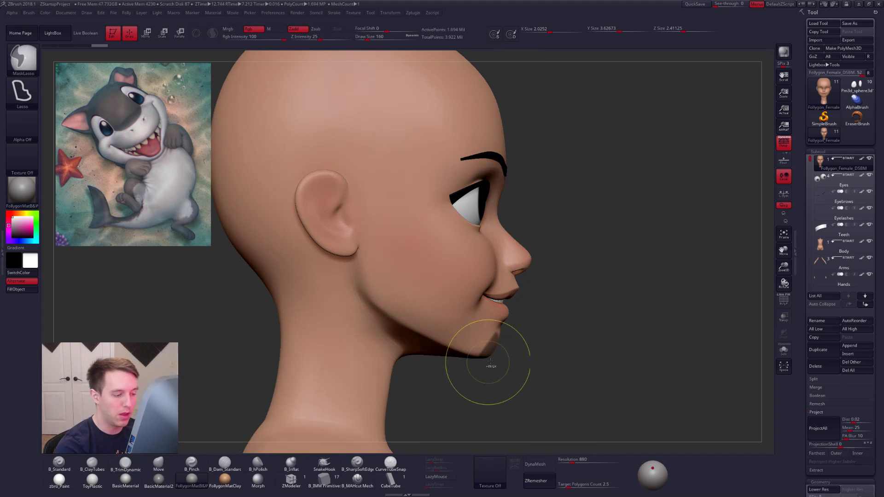
{"action": "right_click_drag", "start_coordinate": [556, 336], "coordinate": [457, 340]}
{"action": "key", "text": "ctrl"}
{"action": "mouse_move", "coordinate": [548, 235]}
{"action": "left_mouse_down", "text": "ctrl+alt"}
{"action": "mouse_move", "coordinate": [509, 296]}
{"action": "mouse_move", "coordinate": [557, 251]}
{"action": "left_mouse_up", "text": "ctrl+alt"}
{"action": "right_click_drag", "start_coordinate": [554, 294], "coordinate": [520, 286]}
{"action": "key", "text": "ctrl"}
{"action": "mouse_move", "coordinate": [543, 237]}
{"action": "left_mouse_down", "text": "ctrl+alt"}
{"action": "mouse_move", "coordinate": [589, 268]}
{"action": "mouse_move", "coordinate": [553, 277]}
{"action": "left_mouse_up", "text": "ctrl+alt"}
{"action": "left_click_drag", "start_coordinate": [731, 275], "coordinate": [760, 285], "text": "ctrl"}
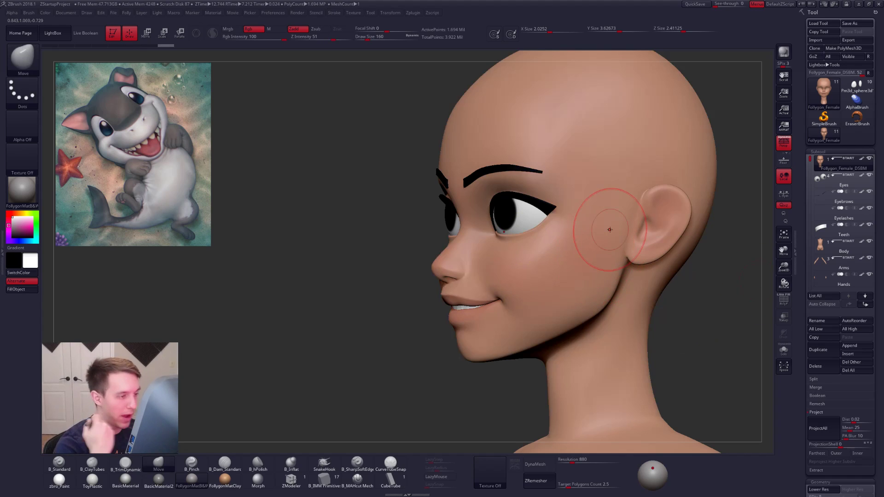
{"action": "right_click_drag", "start_coordinate": [512, 242], "coordinate": [549, 245]}
{"action": "mouse_move", "coordinate": [595, 221]}
{"action": "left_mouse_down", "text": "ctrl+alt"}
{"action": "mouse_move", "coordinate": [499, 244]}
{"action": "mouse_move", "coordinate": [541, 304]}
{"action": "mouse_move", "coordinate": [584, 286]}
{"action": "mouse_move", "coordinate": [616, 294]}
{"action": "left_mouse_up", "text": "ctrl+alt"}
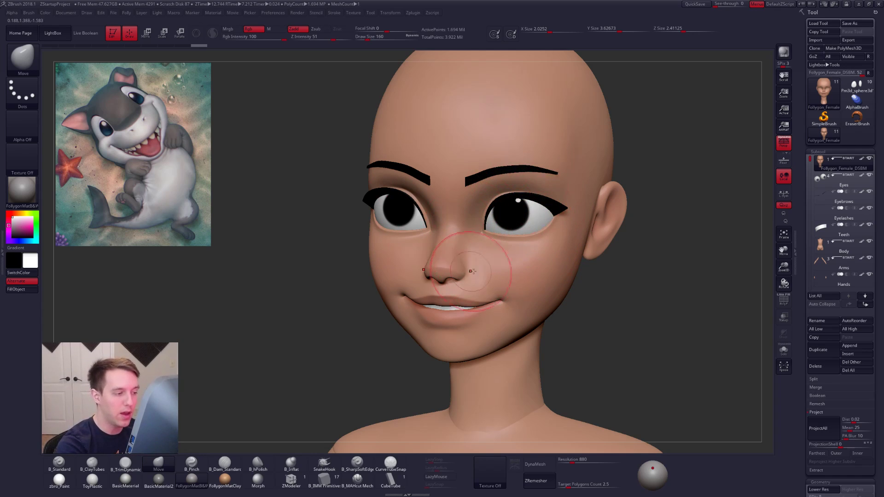
Step: Try a ClayTubes stroke across the female head's cheek to demonstrate its surface planes
{"action": "right_click_drag", "start_coordinate": [510, 271], "coordinate": [456, 270]}
{"action": "key", "text": "w"}
{"action": "key", "text": "q"}
{"action": "key", "text": "2"}
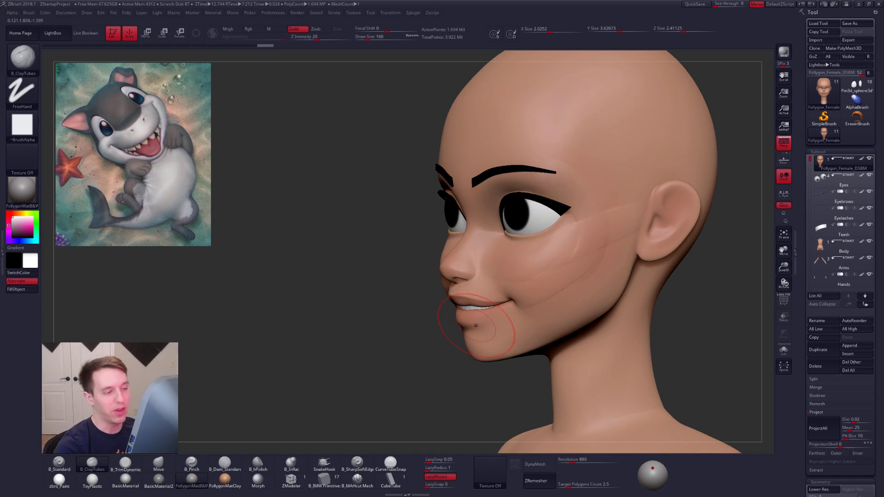
{"action": "left_click_drag", "start_coordinate": [545, 268], "coordinate": [560, 256]}
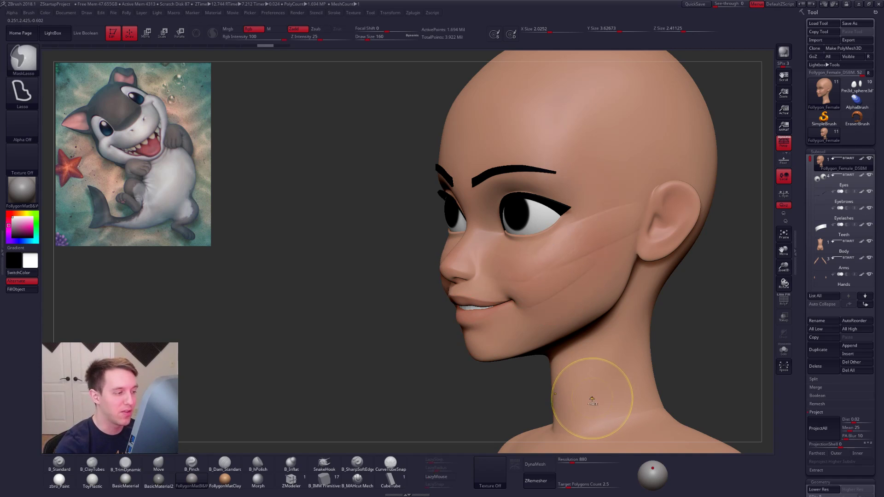
{"action": "left_click_drag", "start_coordinate": [601, 322], "coordinate": [563, 337], "text": "ctrl"}
{"action": "mouse_move", "coordinate": [530, 308]}
{"action": "right_mouse_down", "text": "shift"}
{"action": "mouse_move", "coordinate": [598, 323]}
{"action": "mouse_move", "coordinate": [570, 304]}
{"action": "right_mouse_up", "text": "shift"}
Step: Reselect the Move brush, delete all subtools of the female base mesh, and switch back to the shark tool
{"action": "key", "text": "space"}
{"action": "left_click_drag", "start_coordinate": [569, 304], "coordinate": [580, 297]}
{"action": "key", "text": "b"}
{"action": "key", "text": "m"}
{"action": "key", "text": "v"}
{"action": "key", "text": "space"}
{"action": "mouse_move", "coordinate": [581, 295]}
{"action": "right_mouse_down", "text": "alt"}
{"action": "mouse_move", "coordinate": [553, 300]}
{"action": "mouse_move", "coordinate": [582, 255]}
{"action": "right_mouse_up", "text": "alt"}
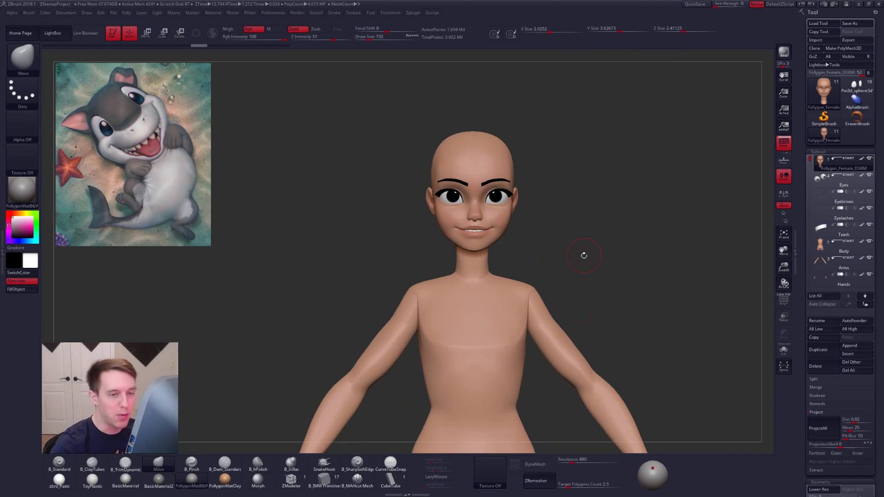
{"action": "right_click_drag", "start_coordinate": [536, 257], "coordinate": [561, 233], "text": "alt"}
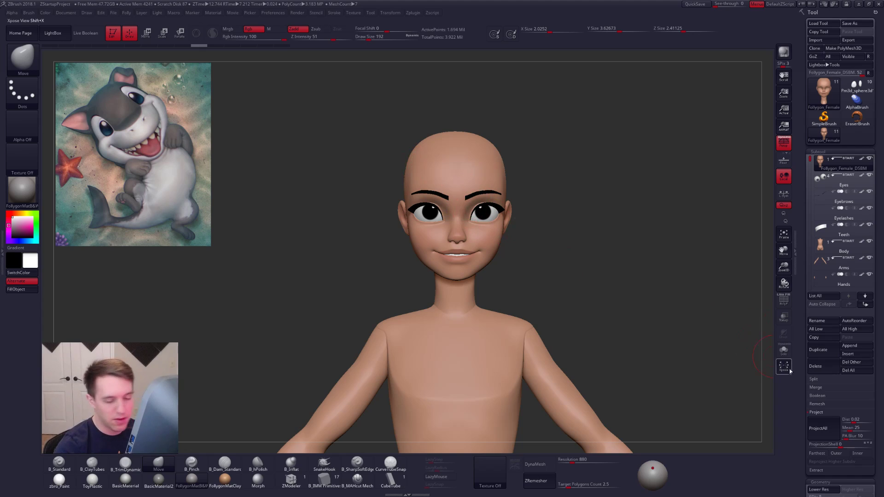
{"action": "left_click", "coordinate": [847, 371]}
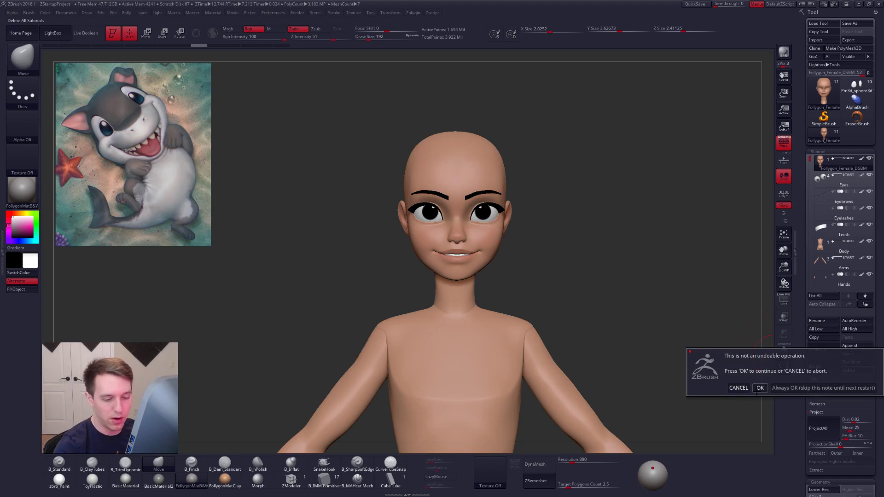
{"action": "left_click", "coordinate": [759, 388]}
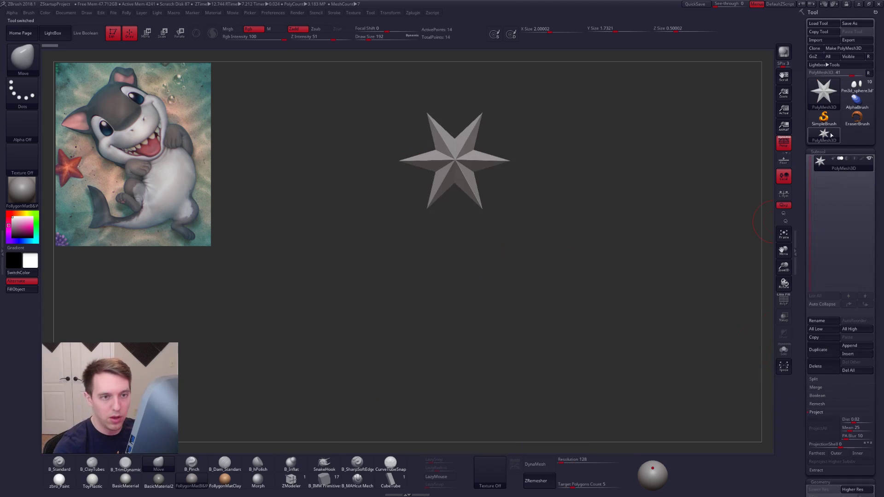
{"action": "left_click", "coordinate": [855, 85]}
Step: Make the shark's head the active subtool in a three-quarter view
{"action": "right_click_drag", "start_coordinate": [551, 135], "coordinate": [563, 169], "text": "alt"}
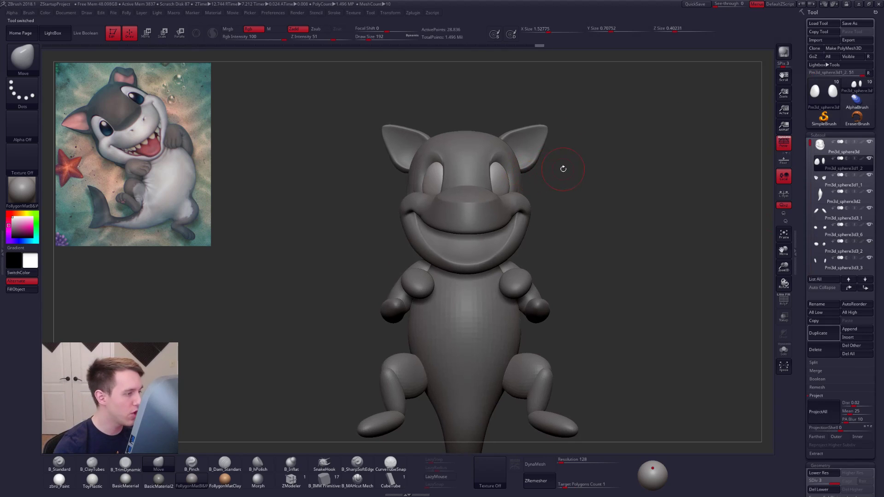
{"action": "right_click_drag", "start_coordinate": [485, 150], "coordinate": [498, 165], "text": "ctrl"}
{"action": "right_click_drag", "start_coordinate": [498, 215], "coordinate": [501, 276], "text": "alt"}
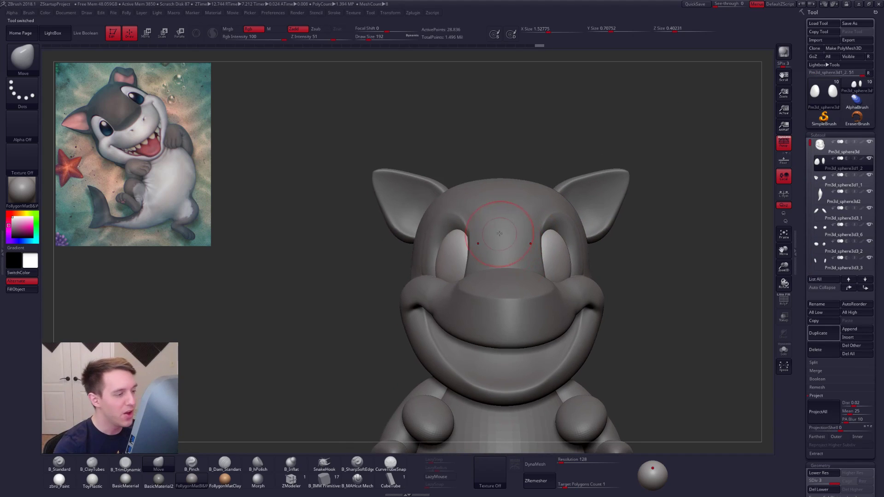
{"action": "key", "text": "alt+Tab"}
{"action": "left_click", "coordinate": [271, 177]}
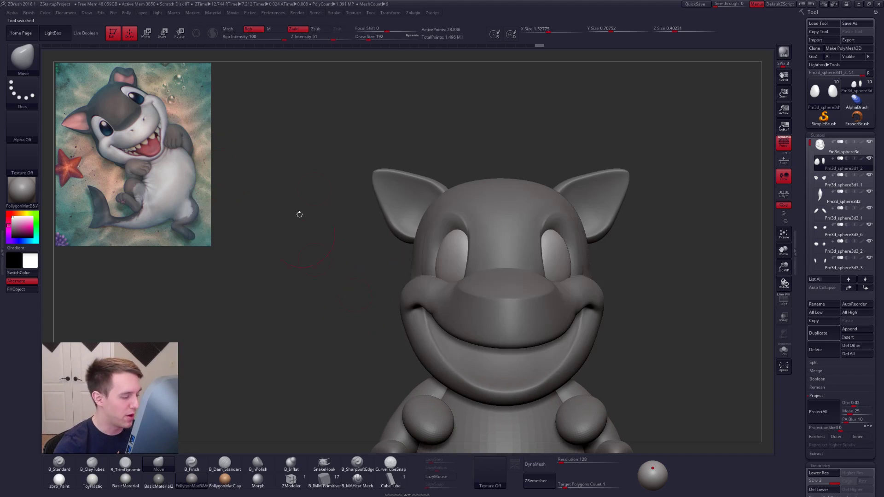
{"action": "right_click_drag", "start_coordinate": [488, 364], "coordinate": [540, 349]}
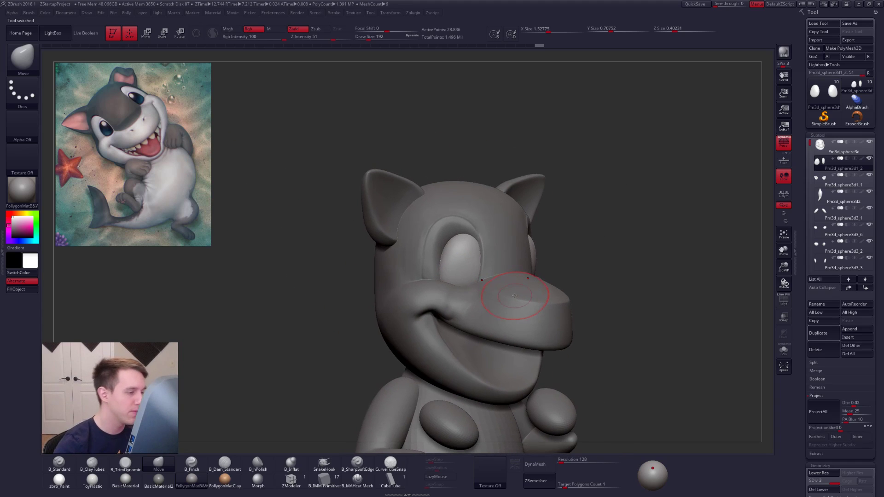
{"action": "key", "text": "alt+s"}
{"action": "key", "text": "alt+s"}
{"action": "left_click", "coordinate": [452, 224], "text": "alt"}
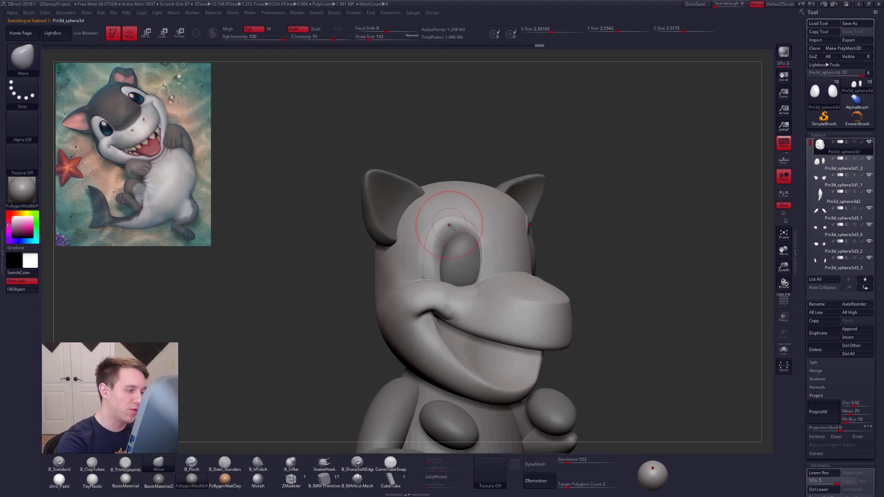
Step: Isolate the shark's head, set the draw size to 104, and step down to subdivision level 3
{"action": "right_click_drag", "start_coordinate": [450, 225], "coordinate": [448, 240], "text": "ctrl"}
{"action": "key", "text": "alt+s"}
{"action": "key", "text": "space"}
{"action": "mouse_move", "coordinate": [446, 242]}
{"action": "left_mouse_down"}
{"action": "mouse_move", "coordinate": [438, 242]}
{"action": "mouse_move", "coordinate": [439, 257]}
{"action": "left_mouse_up"}
{"action": "key", "text": "space"}
{"action": "key", "text": "shift+d"}
{"action": "key", "text": "shift+d"}
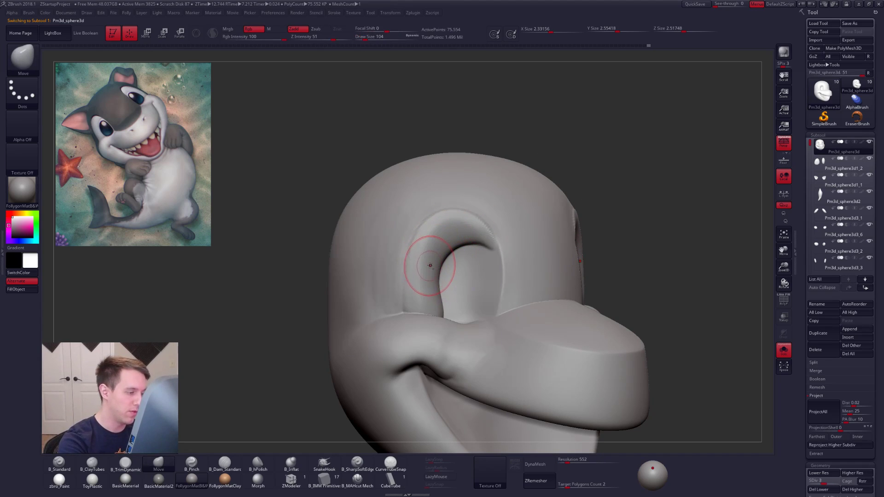
Step: At subdivision level 4, flatten the rim around the eye socket with TrimDynamic and smooth it
{"action": "right_click_drag", "start_coordinate": [428, 266], "coordinate": [435, 269], "text": "ctrl"}
{"action": "key", "text": "d"}
{"action": "key", "text": "space"}
{"action": "key", "text": "3"}
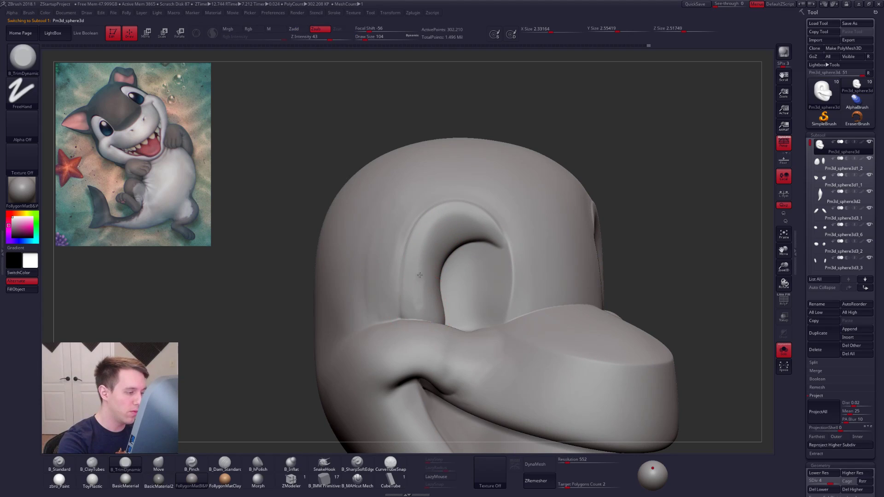
{"action": "left_click_drag", "start_coordinate": [484, 229], "coordinate": [480, 226]}
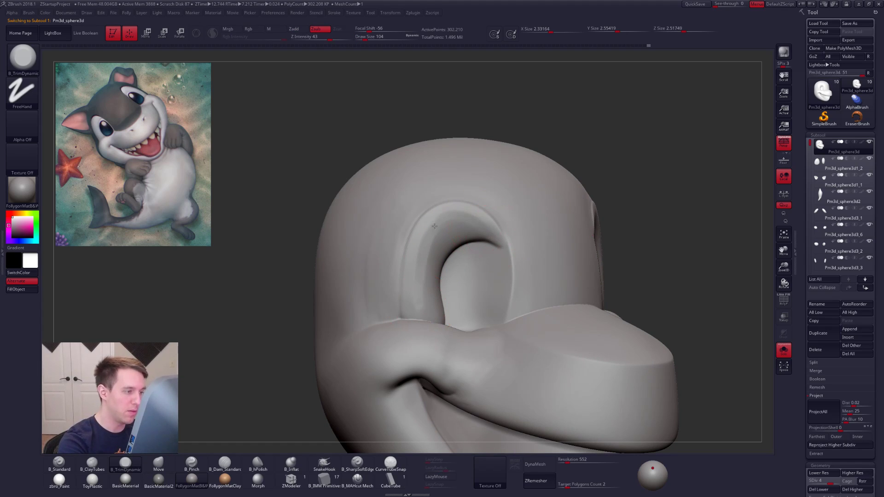
{"action": "key", "text": "space"}
{"action": "right_click_drag", "start_coordinate": [450, 236], "coordinate": [469, 249], "text": "ctrl"}
{"action": "left_click_drag", "start_coordinate": [474, 227], "coordinate": [480, 225], "text": "shift"}
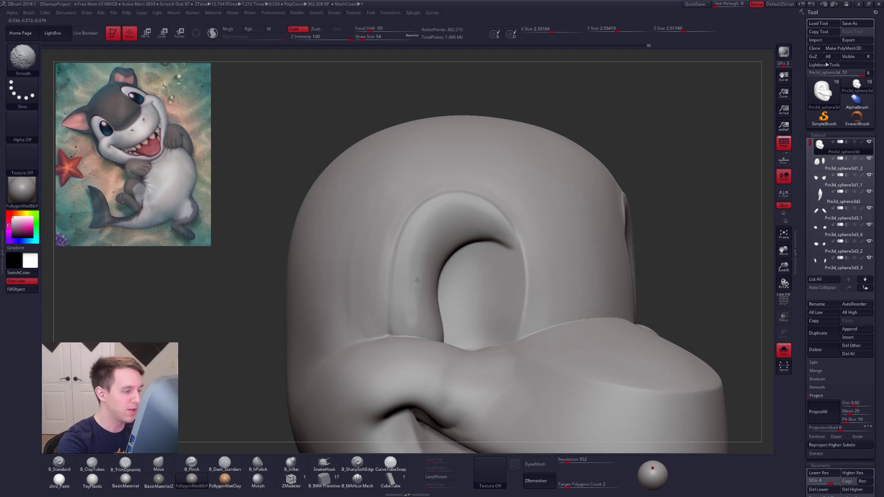
{"action": "left_click_drag", "start_coordinate": [417, 283], "coordinate": [419, 308], "text": "shift"}
Step: Trim the side of the head behind the eye socket with TrimDynamic at subdivision level 4
{"action": "key", "text": "shift+d"}
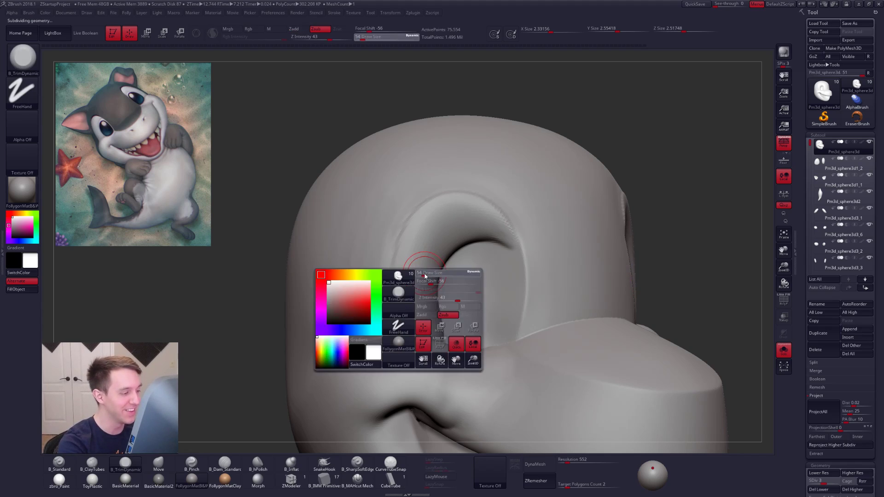
{"action": "key", "text": "d"}
{"action": "right_click_drag", "start_coordinate": [397, 279], "coordinate": [482, 287], "text": "ctrl"}
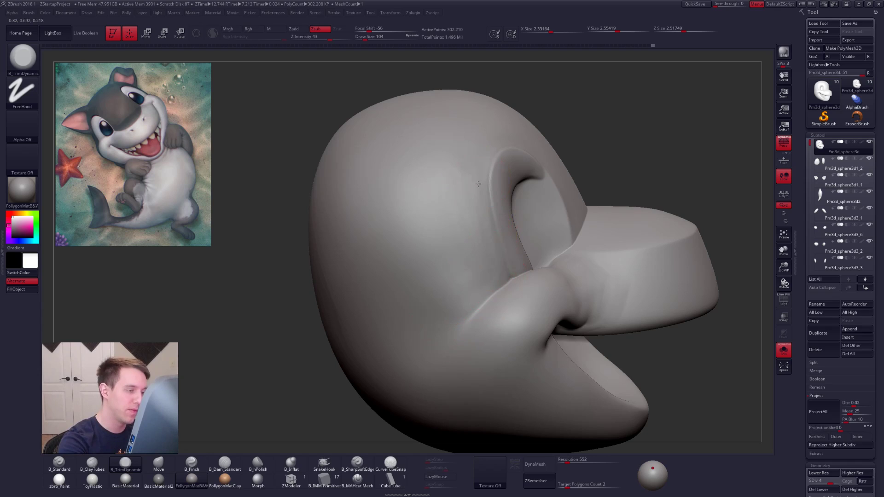
{"action": "left_click_drag", "start_coordinate": [497, 273], "coordinate": [499, 277]}
{"action": "left_click_drag", "start_coordinate": [463, 183], "coordinate": [477, 251]}
{"action": "key", "text": "space"}
{"action": "mouse_move", "coordinate": [470, 199]}
{"action": "left_mouse_down"}
{"action": "mouse_move", "coordinate": [480, 257]}
{"action": "mouse_move", "coordinate": [486, 236]}
{"action": "left_mouse_up"}
{"action": "mouse_move", "coordinate": [487, 233]}
{"action": "right_mouse_down"}
{"action": "mouse_move", "coordinate": [473, 222]}
{"action": "mouse_move", "coordinate": [471, 255]}
{"action": "mouse_move", "coordinate": [439, 260]}
{"action": "right_mouse_up"}
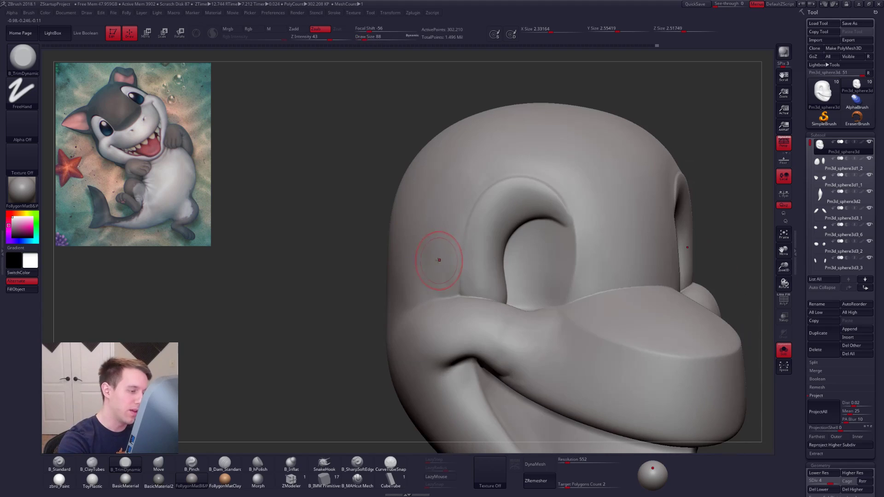
Step: Switch to the Move brush and bring the head up to subdivision level 5
{"action": "key", "text": "b"}
{"action": "key", "text": "m"}
{"action": "key", "text": "v"}
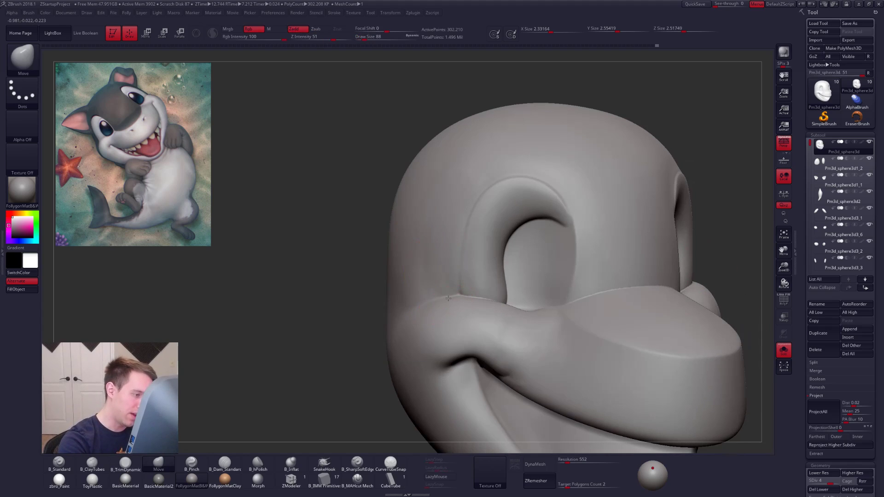
{"action": "right_click_drag", "start_coordinate": [455, 300], "coordinate": [432, 276]}
{"action": "key", "text": "shift+d"}
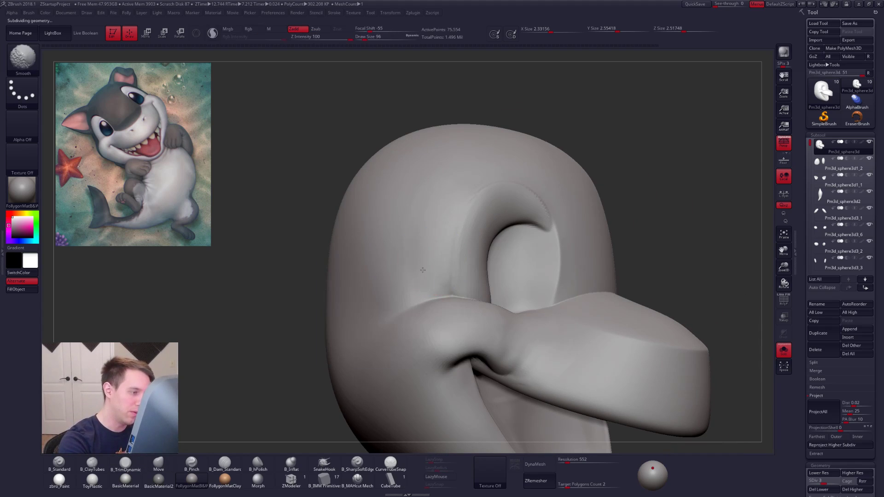
{"action": "right_click_drag", "start_coordinate": [452, 242], "coordinate": [482, 280]}
{"action": "key", "text": "alt+s"}
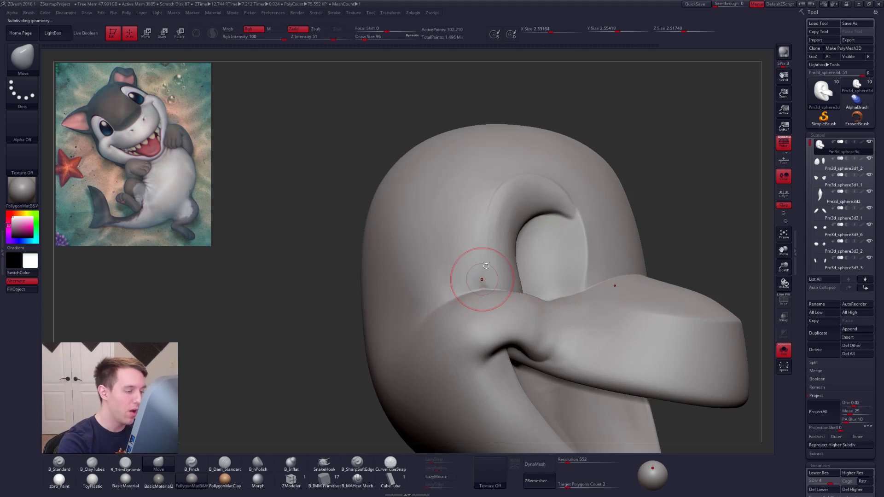
{"action": "key", "text": "d"}
{"action": "key", "text": "d"}
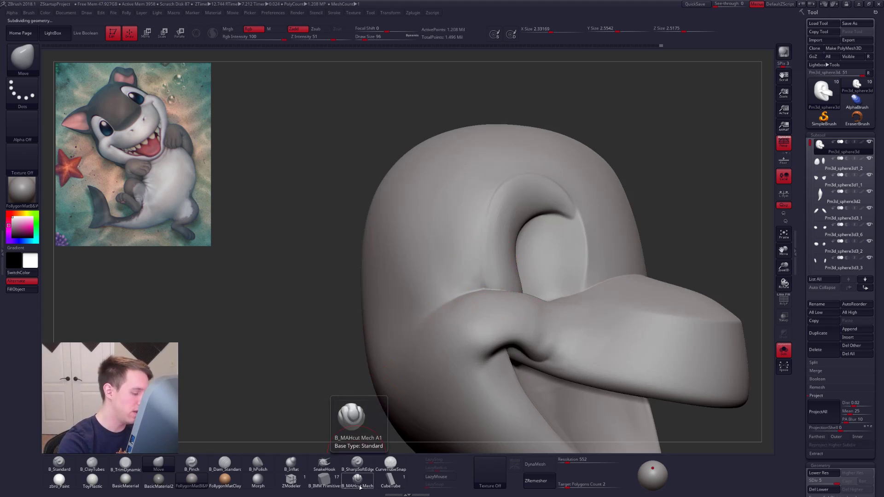
Step: Cut a crisper crease around the eye socket's outer rim with the B_MAHcut Mech A1 brush
{"action": "left_click", "coordinate": [361, 487]}
{"action": "left_click_drag", "start_coordinate": [483, 280], "coordinate": [485, 272]}
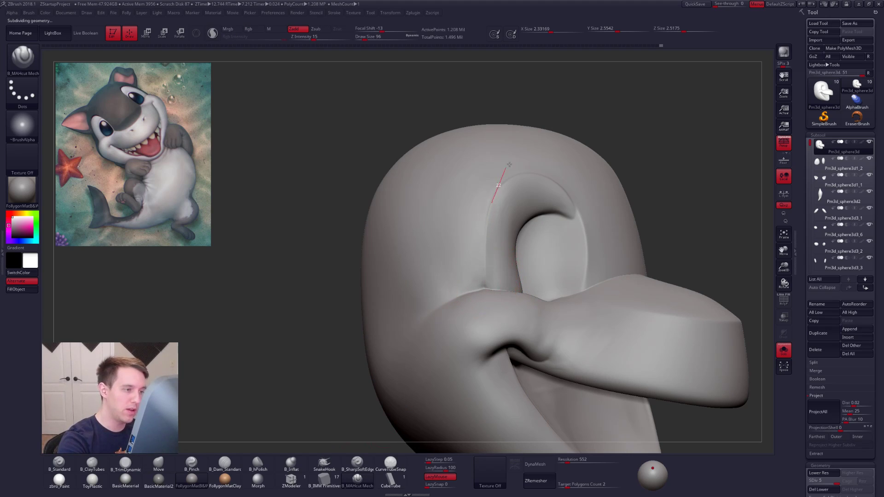
{"action": "left_click_drag", "start_coordinate": [596, 252], "coordinate": [597, 256]}
{"action": "right_click", "coordinate": [598, 235]}
{"action": "mouse_move", "coordinate": [597, 234]}
{"action": "right_mouse_down"}
{"action": "mouse_move", "coordinate": [548, 246]}
{"action": "mouse_move", "coordinate": [499, 229]}
{"action": "right_mouse_up"}
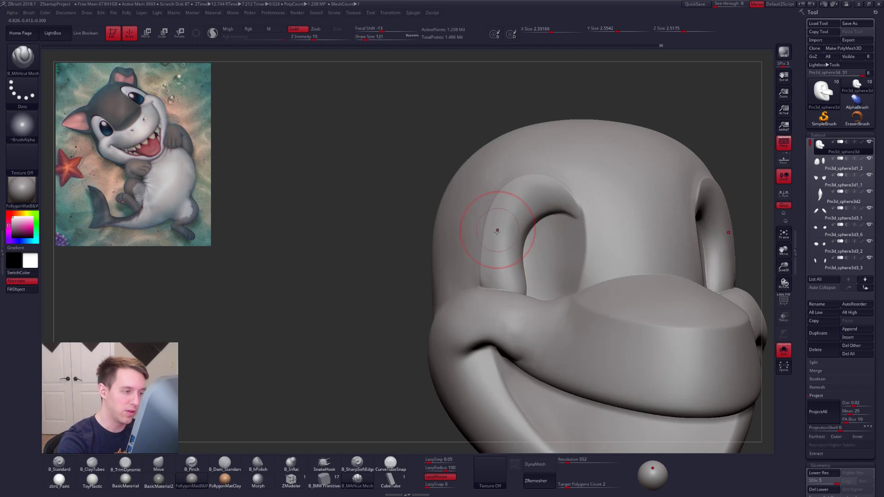
Step: Build up the rim around the eye socket with the ClayTubes brush, undoing and redoing the stroke along its outer side
{"action": "key", "text": "2"}
{"action": "left_click_drag", "start_coordinate": [486, 278], "coordinate": [491, 248]}
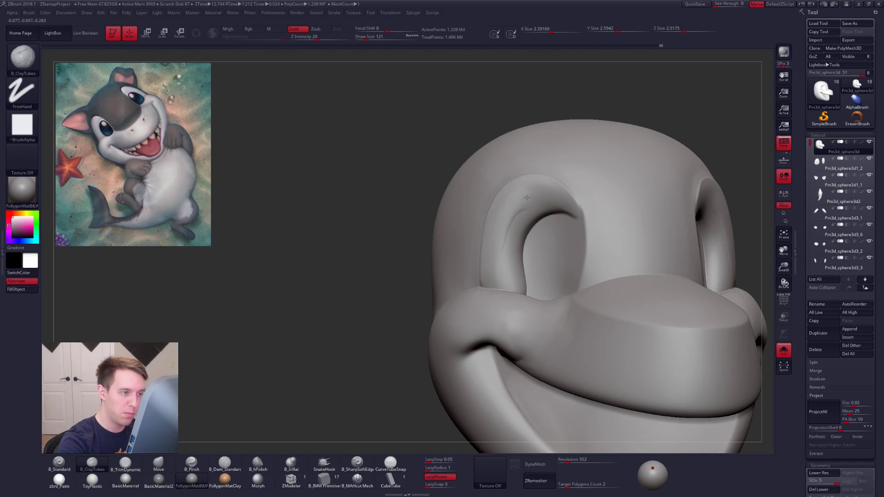
{"action": "mouse_move", "coordinate": [544, 205]}
{"action": "right_mouse_down"}
{"action": "mouse_move", "coordinate": [497, 232]}
{"action": "mouse_move", "coordinate": [503, 225]}
{"action": "right_mouse_up"}
{"action": "key", "text": "ctrl+z"}
{"action": "key", "text": "space"}
{"action": "left_click_drag", "start_coordinate": [515, 225], "coordinate": [512, 226]}
{"action": "right_click_drag", "start_coordinate": [512, 226], "coordinate": [476, 234], "text": "ctrl"}
{"action": "left_click_drag", "start_coordinate": [455, 331], "coordinate": [454, 306]}
{"action": "mouse_move", "coordinate": [526, 210]}
{"action": "left_mouse_down"}
{"action": "mouse_move", "coordinate": [545, 220]}
{"action": "mouse_move", "coordinate": [528, 222]}
{"action": "left_mouse_up"}
Step: At subdivision level 4, smooth the top and outer side of the eye-socket rim, enlarging the brush to 96
{"action": "key", "text": "shift+d"}
{"action": "key", "text": "space"}
{"action": "right_click_drag", "start_coordinate": [527, 221], "coordinate": [537, 219]}
{"action": "key", "text": "shift"}
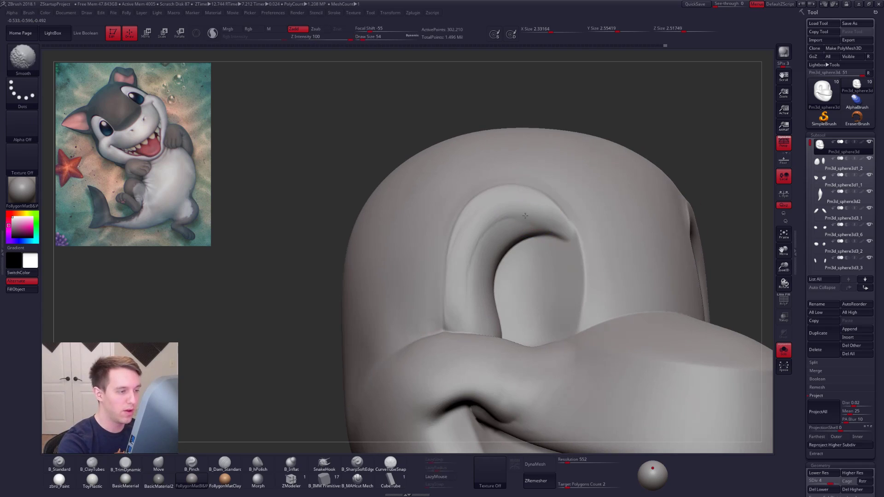
{"action": "left_click_drag", "start_coordinate": [465, 270], "coordinate": [460, 295], "text": "shift"}
{"action": "key", "text": "]"}
{"action": "right_click_drag", "start_coordinate": [477, 278], "coordinate": [454, 272]}
{"action": "key", "text": "shift"}
{"action": "left_click_drag", "start_coordinate": [483, 247], "coordinate": [475, 249], "text": "shift"}
{"action": "key", "text": "space"}
{"action": "key", "text": "space"}
{"action": "mouse_move", "coordinate": [466, 283]}
{"action": "right_mouse_down"}
{"action": "mouse_move", "coordinate": [468, 294]}
{"action": "mouse_move", "coordinate": [482, 282]}
{"action": "right_mouse_up"}
{"action": "key", "text": "]"}
{"action": "key", "text": "shift"}
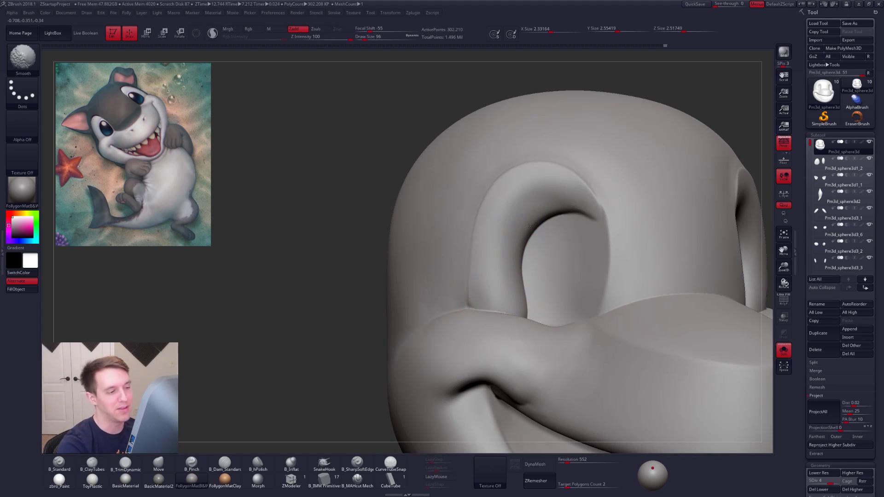
{"action": "key", "text": "shift"}
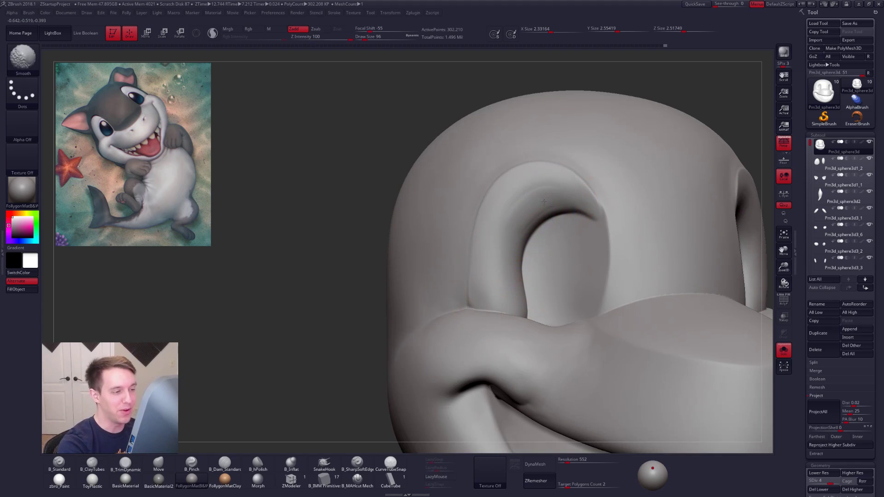
Step: Smooth the eye-socket rim at subdivision level 3 and bring the head back to level 5
{"action": "key", "text": "shift+d"}
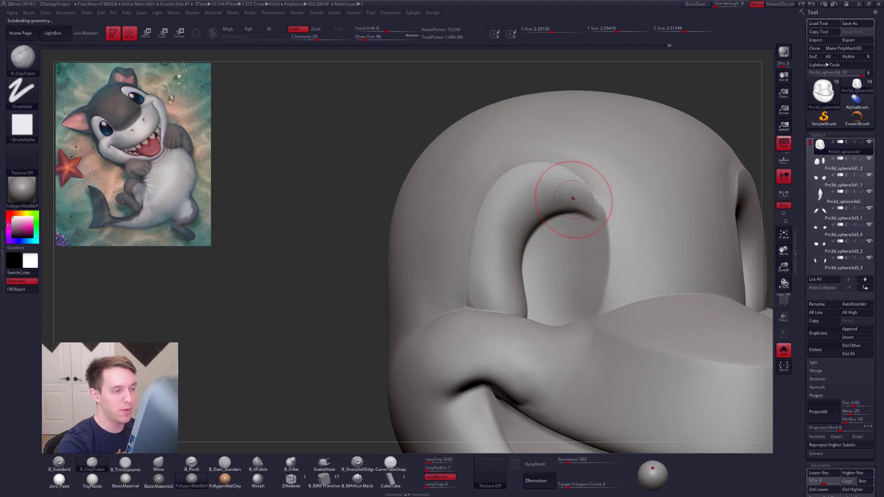
{"action": "key", "text": "shift"}
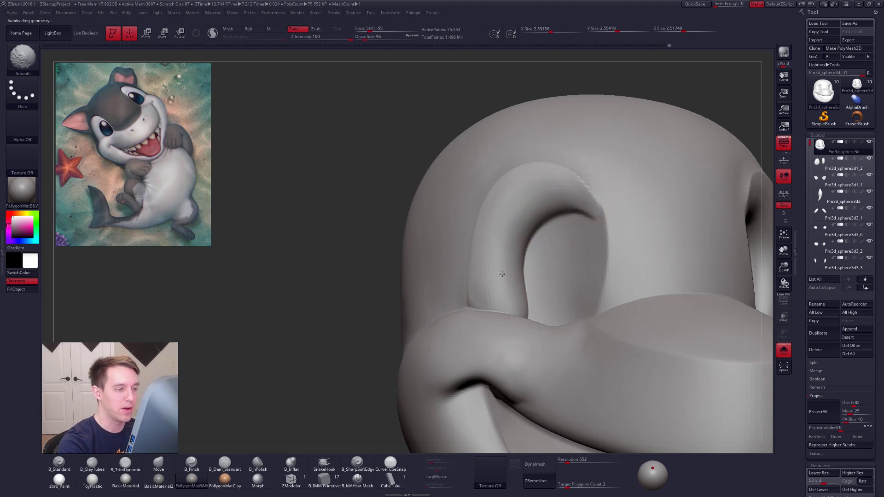
{"action": "key", "text": "d"}
{"action": "mouse_move", "coordinate": [510, 261]}
{"action": "right_mouse_down"}
{"action": "mouse_move", "coordinate": [491, 259]}
{"action": "mouse_move", "coordinate": [504, 230]}
{"action": "right_mouse_up"}
{"action": "key", "text": "d"}
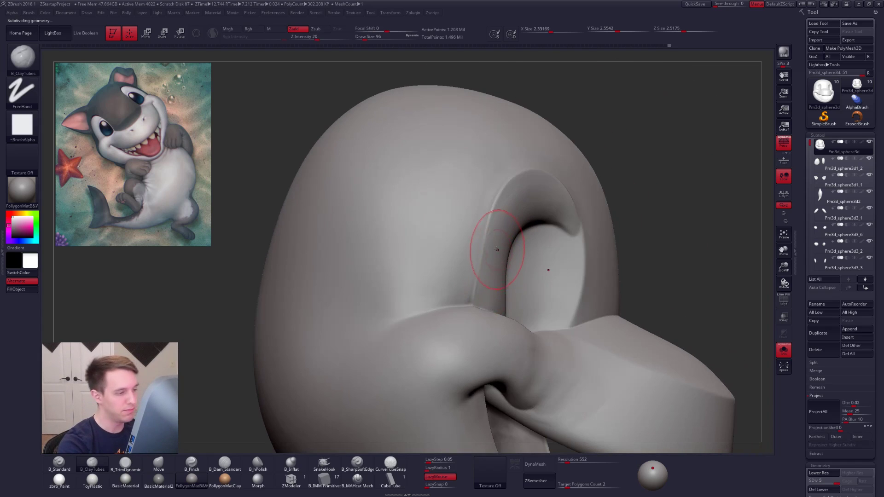
Step: Soften the outer edge of the eye-socket rim with Smooth at subdivision level 5
{"action": "key", "text": "shift"}
{"action": "right_click_drag", "start_coordinate": [538, 200], "coordinate": [508, 208]}
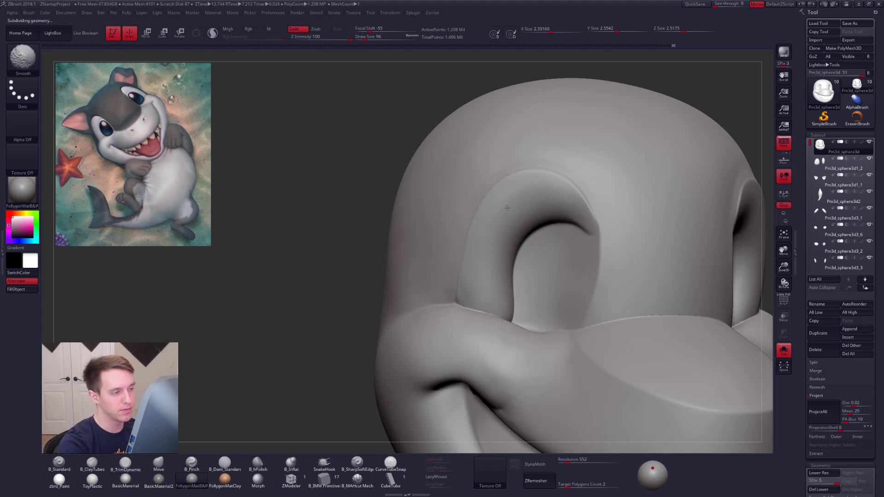
{"action": "left_click_drag", "start_coordinate": [487, 246], "coordinate": [491, 256], "text": "shift"}
{"action": "mouse_move", "coordinate": [483, 256]}
{"action": "right_mouse_down"}
{"action": "mouse_move", "coordinate": [476, 254]}
{"action": "mouse_move", "coordinate": [490, 251]}
{"action": "right_mouse_up"}
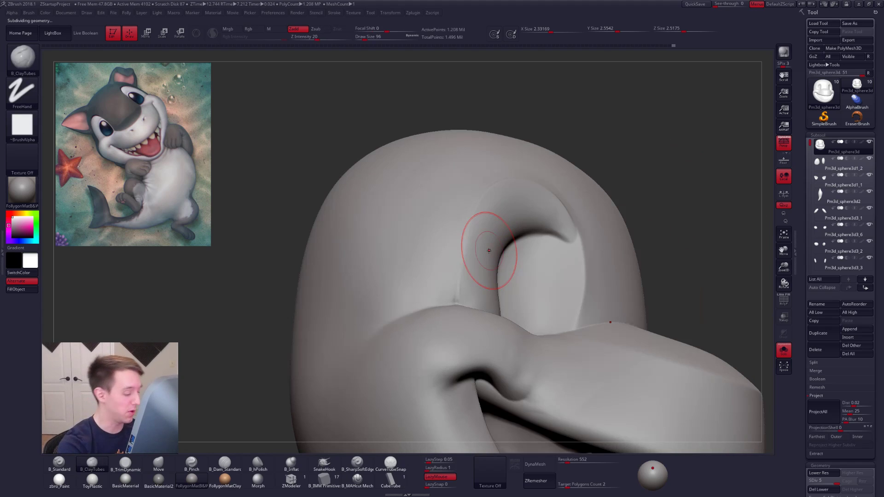
Step: At subdivision level 4, smooth the cheek surface between the eye socket and the corner of the mouth
{"action": "left_click", "coordinate": [364, 481]}
{"action": "mouse_move", "coordinate": [365, 414]}
{"action": "right_mouse_down"}
{"action": "mouse_move", "coordinate": [467, 316]}
{"action": "mouse_move", "coordinate": [497, 325]}
{"action": "mouse_move", "coordinate": [517, 306]}
{"action": "right_mouse_up"}
{"action": "key", "text": "shift+d"}
{"action": "key", "text": "shift+d"}
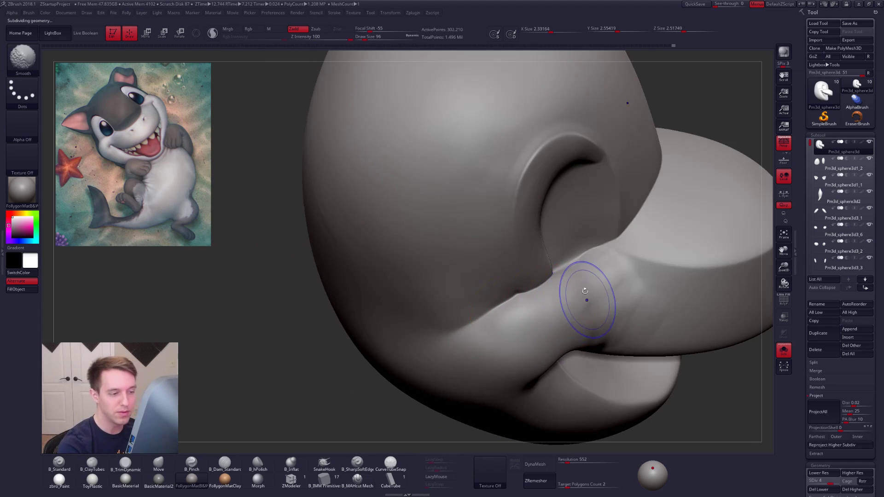
{"action": "mouse_move", "coordinate": [589, 274]}
{"action": "left_mouse_down", "text": "shift"}
{"action": "mouse_move", "coordinate": [571, 286]}
{"action": "mouse_move", "coordinate": [631, 311]}
{"action": "left_mouse_up", "text": "shift"}
Step: Fill out the cheek above the mouth corner with ClayTubes at subdivision level 3 and smooth it into the muzzle
{"action": "mouse_move", "coordinate": [639, 317]}
{"action": "right_mouse_down"}
{"action": "mouse_move", "coordinate": [570, 284]}
{"action": "mouse_move", "coordinate": [559, 249]}
{"action": "mouse_move", "coordinate": [580, 253]}
{"action": "right_mouse_up"}
{"action": "key", "text": "b"}
{"action": "key", "text": "c"}
{"action": "key", "text": "t"}
{"action": "left_click_drag", "start_coordinate": [572, 257], "coordinate": [534, 279]}
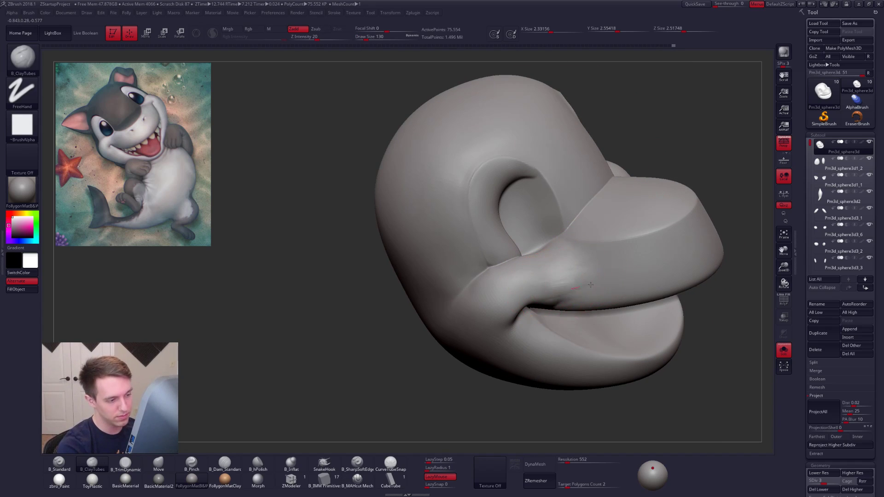
{"action": "right_click_drag", "start_coordinate": [575, 289], "coordinate": [579, 276]}
{"action": "right_click", "coordinate": [572, 288]}
{"action": "left_click_drag", "start_coordinate": [579, 290], "coordinate": [563, 301], "text": "shift"}
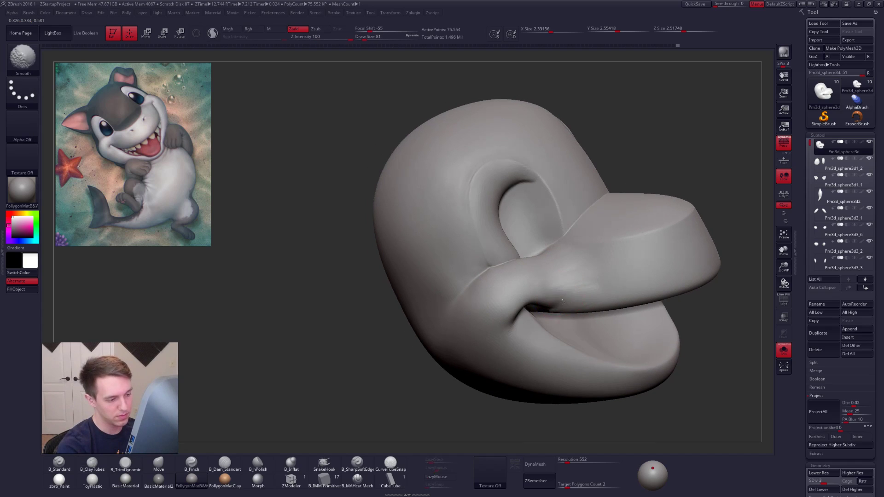
{"action": "left_click_drag", "start_coordinate": [547, 284], "coordinate": [553, 281]}
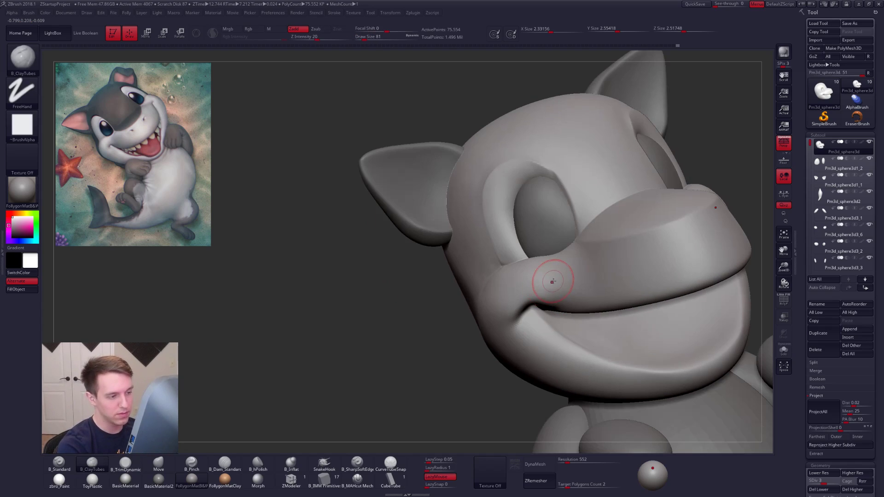
Step: Try to lasso-mask the cheek area just below the eye
{"action": "right_click_drag", "start_coordinate": [559, 272], "coordinate": [575, 267]}
{"action": "mouse_move", "coordinate": [572, 235]}
{"action": "left_mouse_down", "text": "ctrl"}
{"action": "mouse_move", "coordinate": [478, 279]}
{"action": "mouse_move", "coordinate": [579, 233]}
{"action": "left_mouse_up", "text": "ctrl"}
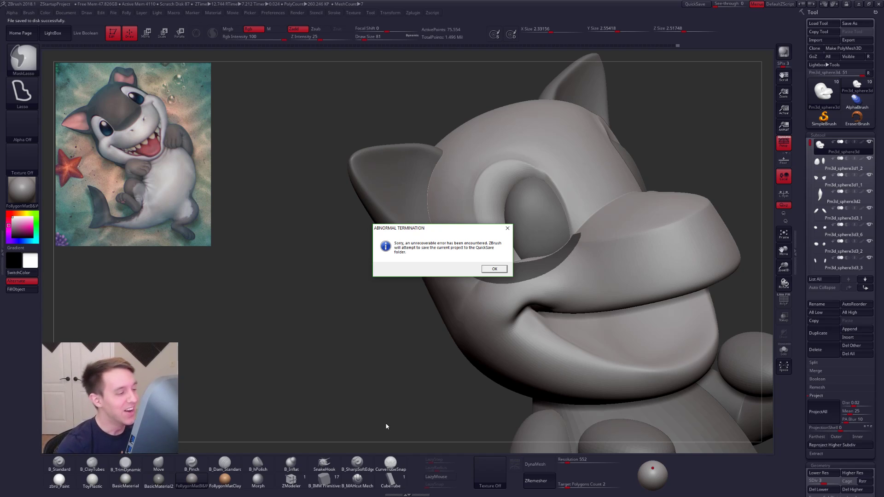
Step: Dismiss the crash messages and relaunch ZBrush
{"action": "left_click", "coordinate": [494, 269]}
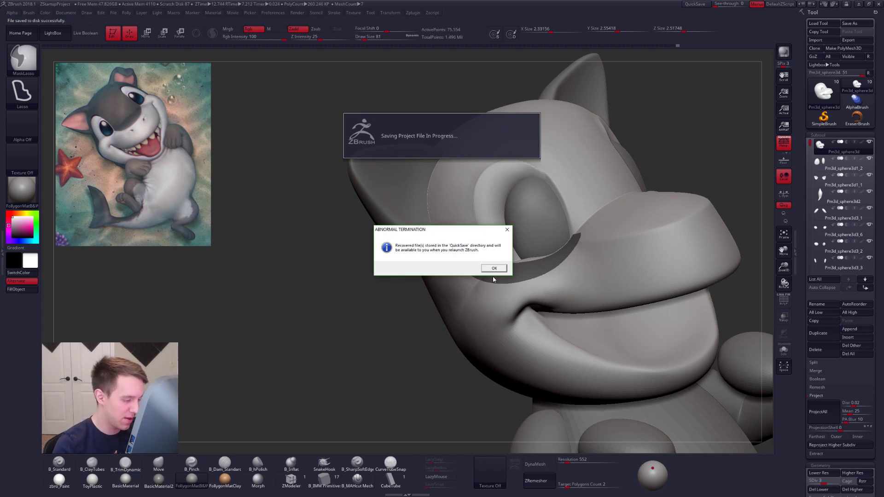
{"action": "left_click", "coordinate": [492, 269]}
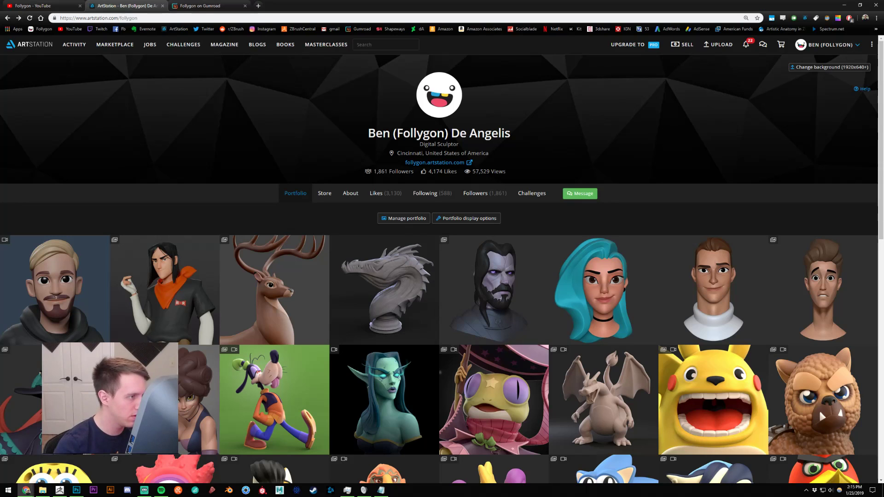
{"action": "left_click", "coordinate": [62, 491]}
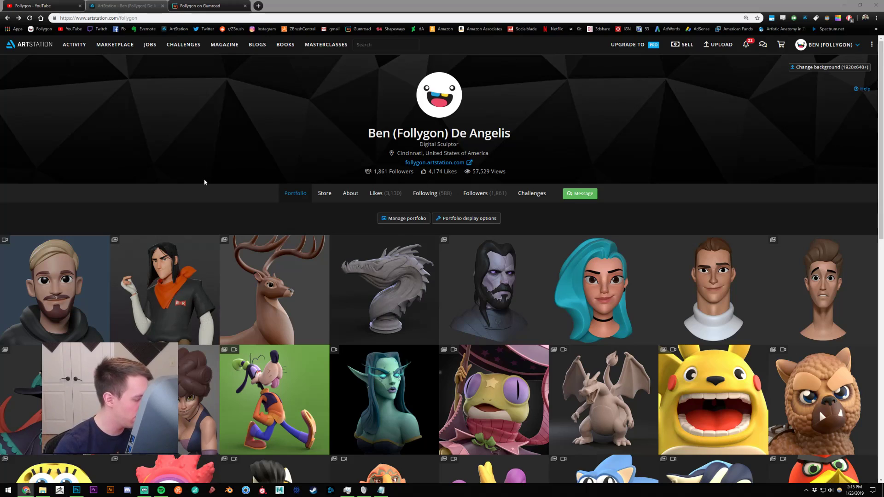
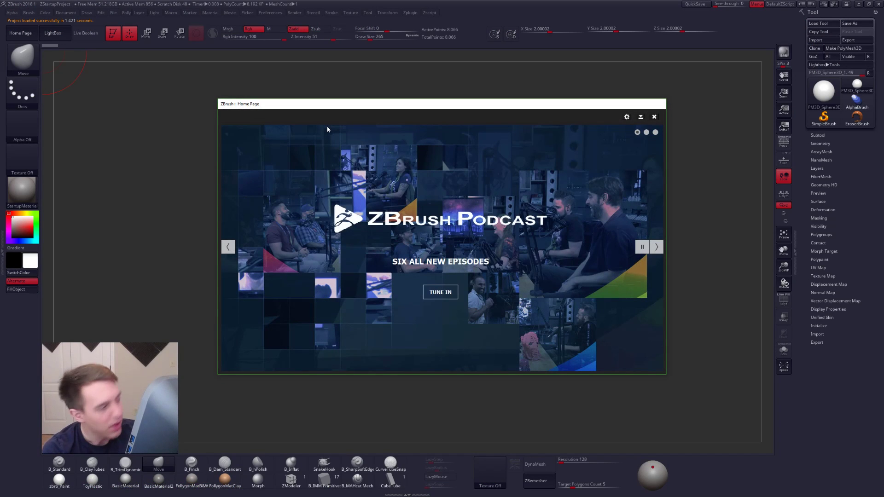
Step: Dismiss the home page and the abnormal-termination note, and expand the subtool list
{"action": "left_click", "coordinate": [652, 118]}
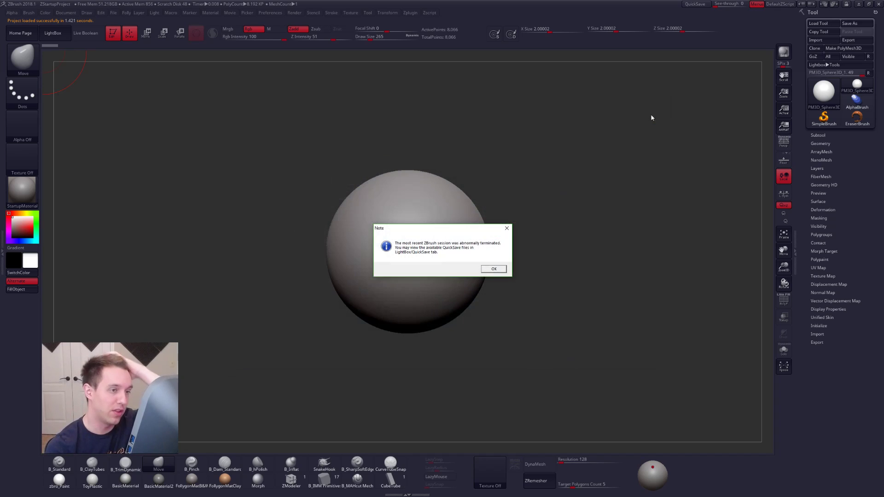
{"action": "left_click", "coordinate": [489, 269]}
{"action": "left_click", "coordinate": [820, 144]}
{"action": "left_click", "coordinate": [824, 135]}
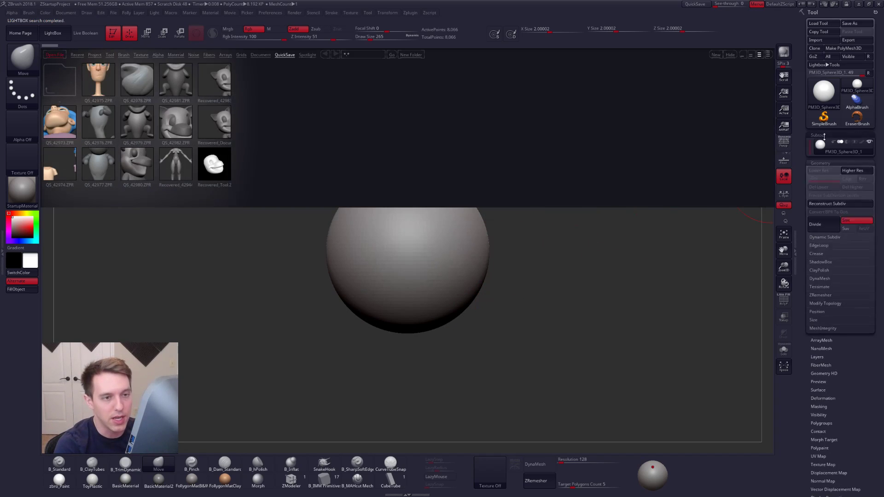
Step: Load Recovered_Tool.ZTL from the QuickSave files, inspect the model from an angle and select the Move brush
{"action": "double_click", "coordinate": [221, 164]}
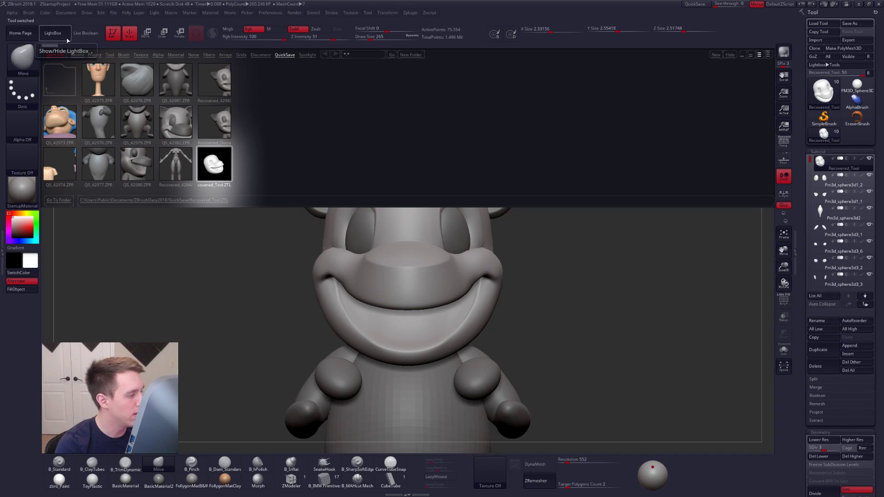
{"action": "left_click", "coordinate": [66, 38]}
{"action": "left_click_drag", "start_coordinate": [286, 213], "coordinate": [283, 244]}
{"action": "key", "text": "ctrl"}
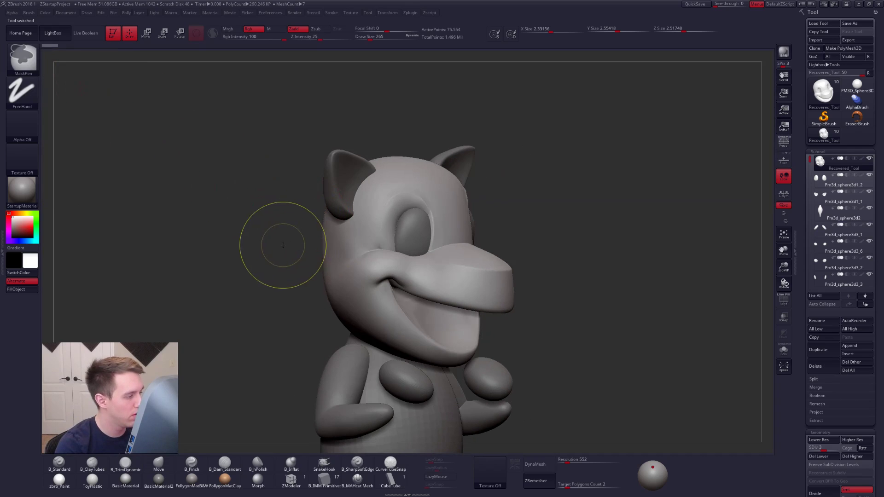
{"action": "key", "text": "b"}
{"action": "key", "text": "m"}
{"action": "key", "text": "v"}
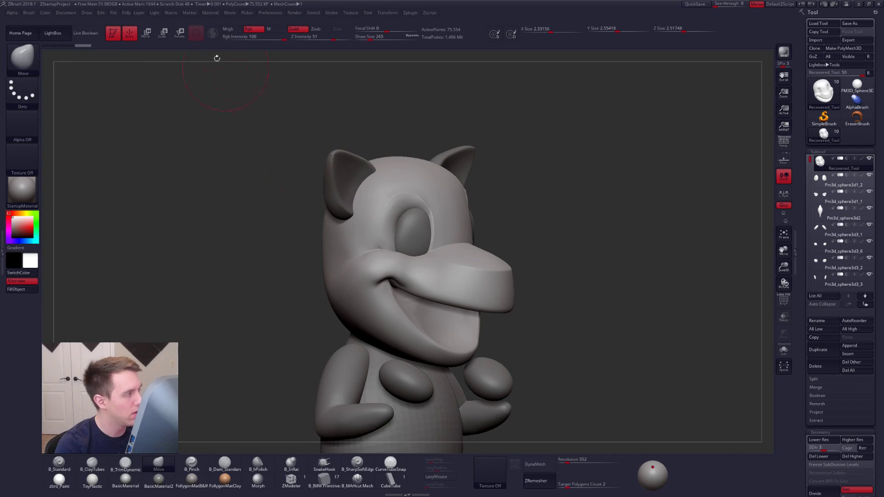
Step: Open the recovered project Recovered_42983.ZPR from the QuickSave files without saving changes to the current project
{"action": "left_click", "coordinate": [68, 32]}
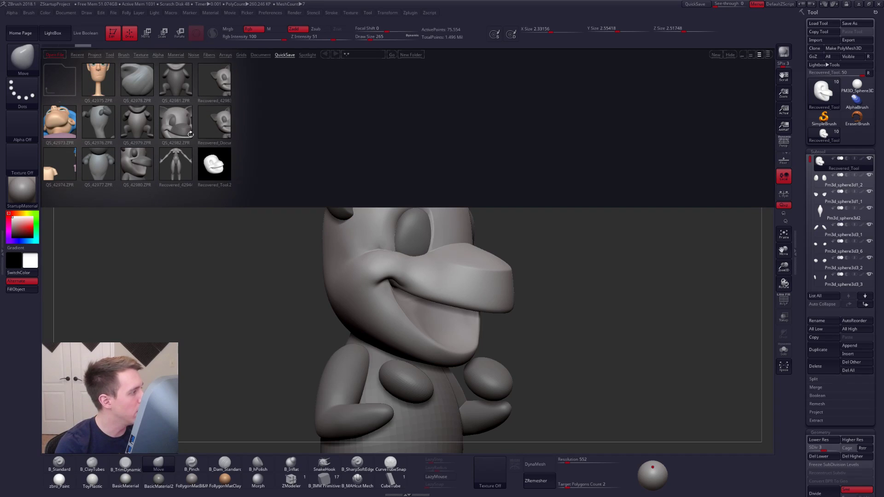
{"action": "left_click", "coordinate": [215, 82]}
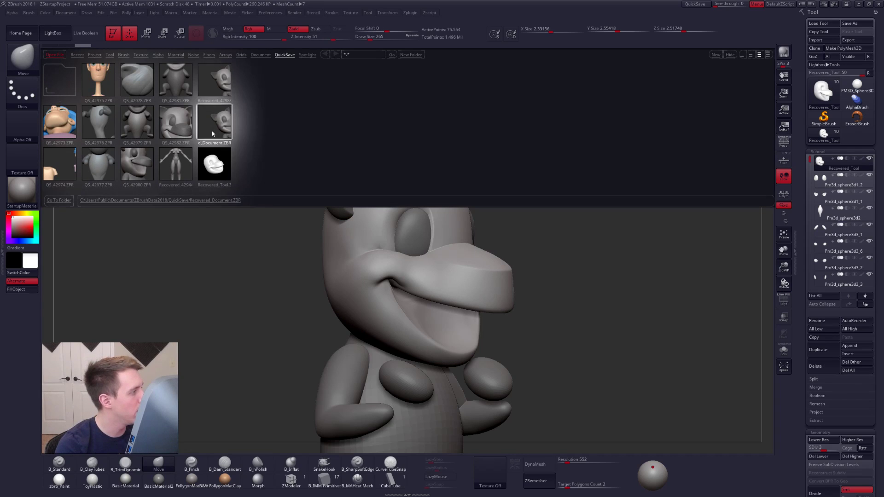
{"action": "double_click", "coordinate": [216, 80]}
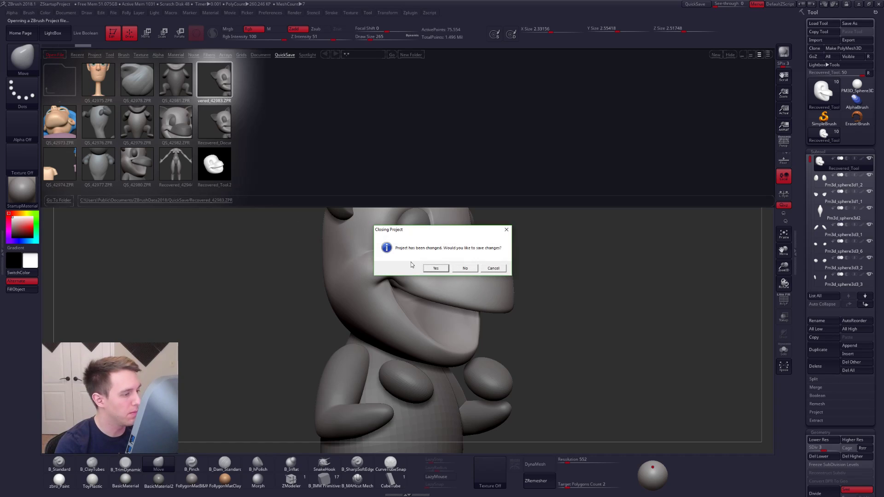
{"action": "left_click", "coordinate": [464, 269]}
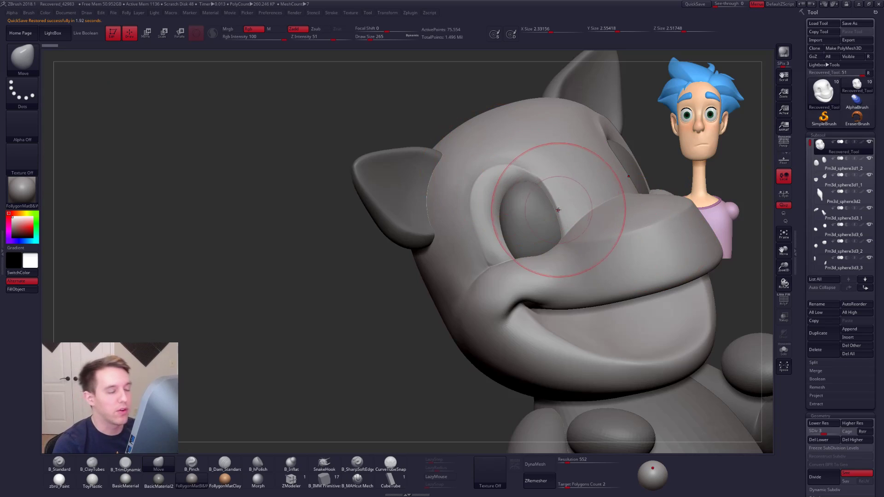
Step: Frame the recovered character from the front and raise its head to subdivision level 5
{"action": "mouse_move", "coordinate": [581, 200]}
{"action": "right_mouse_down"}
{"action": "mouse_move", "coordinate": [581, 192]}
{"action": "mouse_move", "coordinate": [597, 195]}
{"action": "mouse_move", "coordinate": [474, 172]}
{"action": "mouse_move", "coordinate": [436, 178]}
{"action": "mouse_move", "coordinate": [430, 219]}
{"action": "mouse_move", "coordinate": [417, 185]}
{"action": "mouse_move", "coordinate": [446, 183]}
{"action": "mouse_move", "coordinate": [370, 186]}
{"action": "mouse_move", "coordinate": [439, 198]}
{"action": "mouse_move", "coordinate": [433, 190]}
{"action": "right_mouse_up"}
{"action": "right_click_drag", "start_coordinate": [452, 221], "coordinate": [371, 175], "text": "ctrl"}
{"action": "key", "text": "d"}
{"action": "key", "text": "d"}
{"action": "key", "text": "d"}
Step: Load Recovered_Tool.ZTL into the recovered project and compare it with the project's own character tool
{"action": "left_click", "coordinate": [53, 33]}
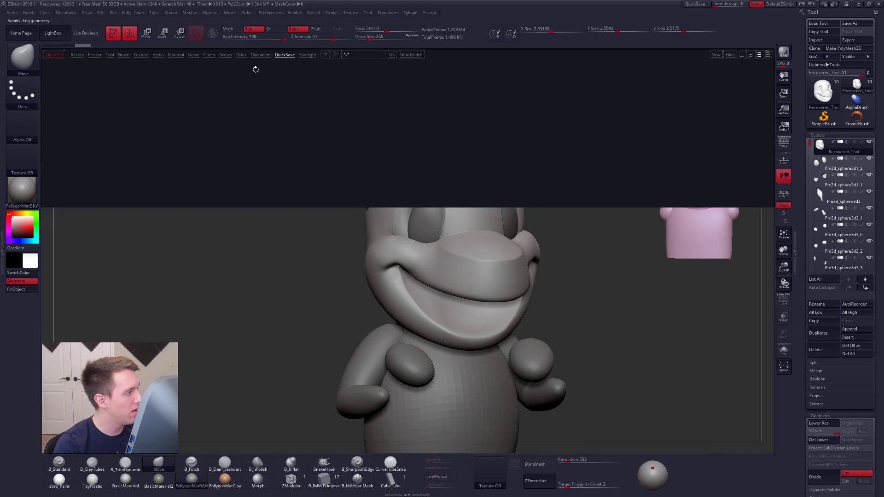
{"action": "double_click", "coordinate": [216, 163]}
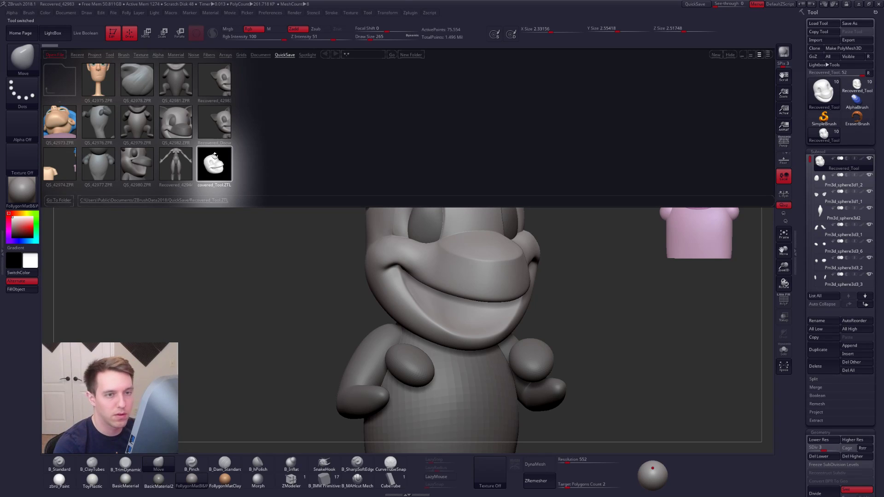
{"action": "left_click", "coordinate": [52, 39]}
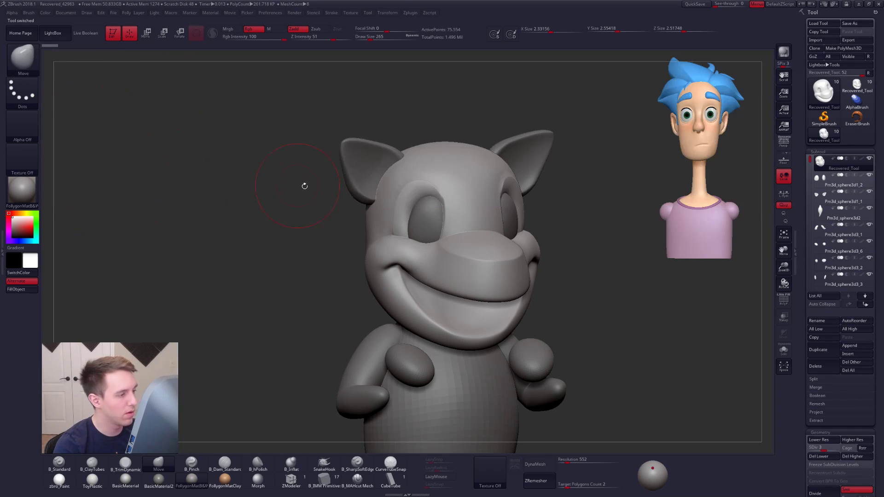
{"action": "left_click", "coordinate": [856, 88]}
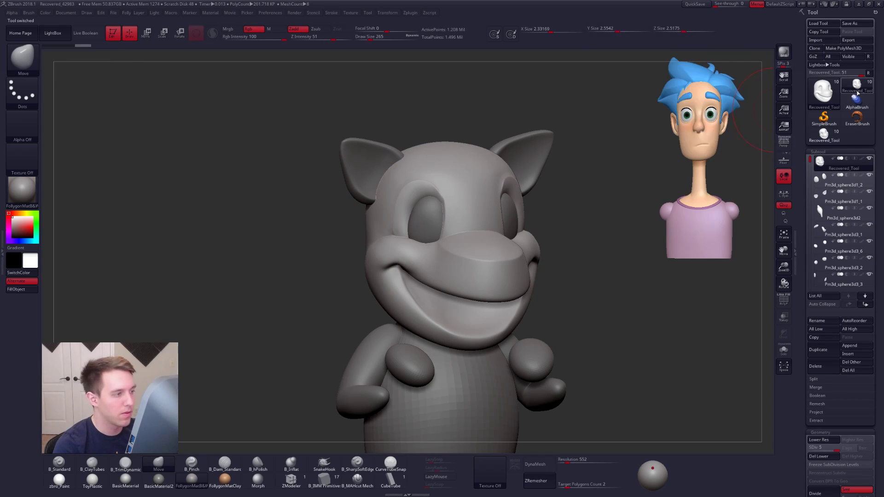
{"action": "left_click", "coordinate": [818, 136]}
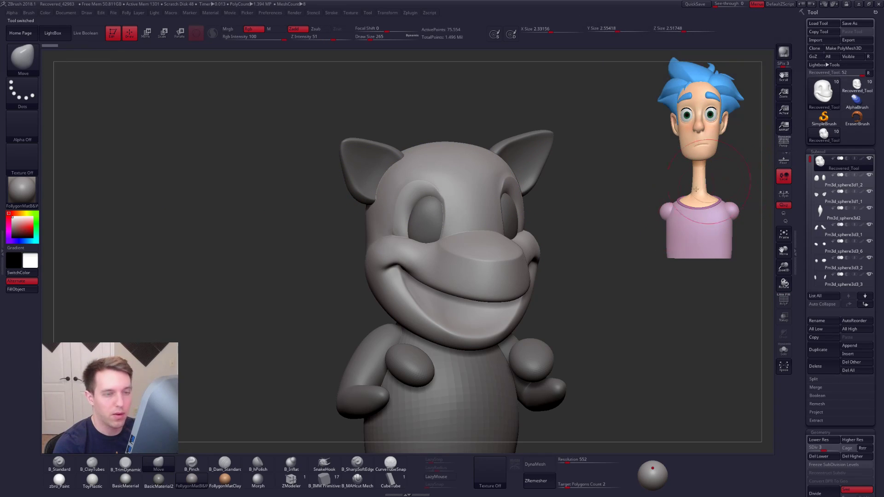
Step: Clear the leftover blue-haired figure from the canvas and delete the duplicate tool's subtools, returning to the project's character
{"action": "key", "text": "ctrl+n"}
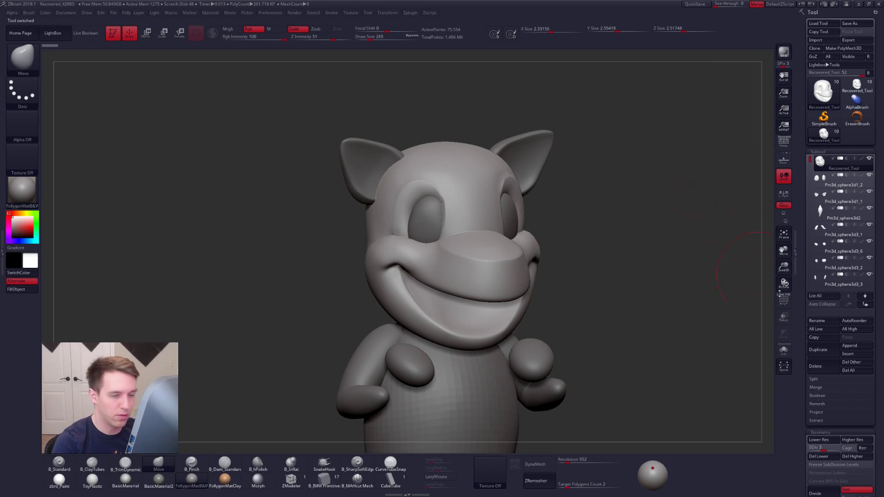
{"action": "left_click", "coordinate": [849, 371]}
{"action": "left_click", "coordinate": [761, 384]}
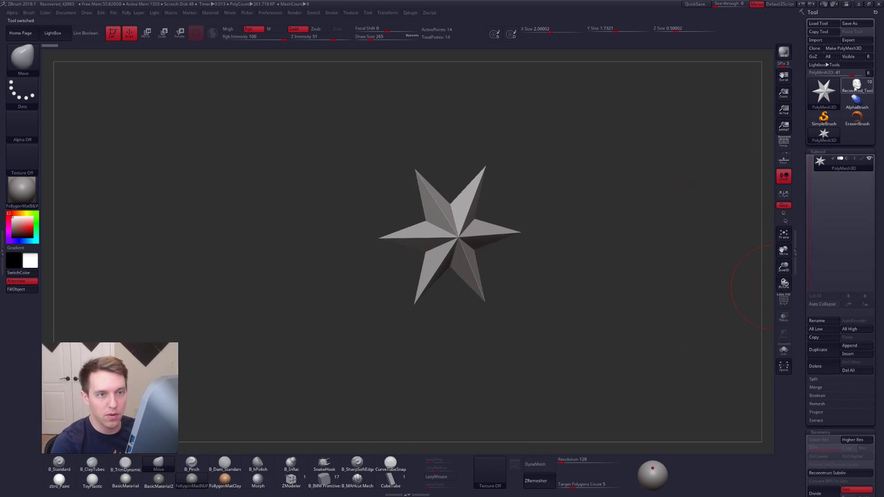
{"action": "left_click", "coordinate": [856, 86]}
Step: Check the QS_42982.ZPR quick save among the saved projects without opening it
{"action": "left_click", "coordinate": [52, 32]}
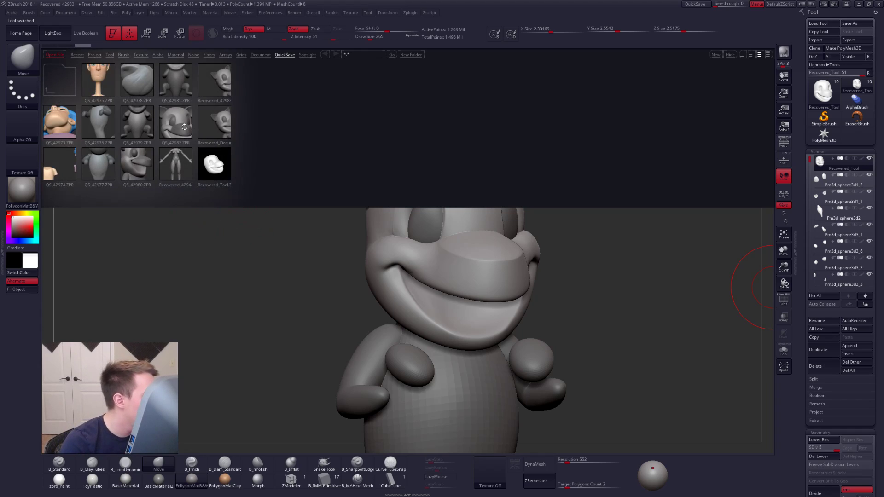
{"action": "left_click", "coordinate": [185, 128]}
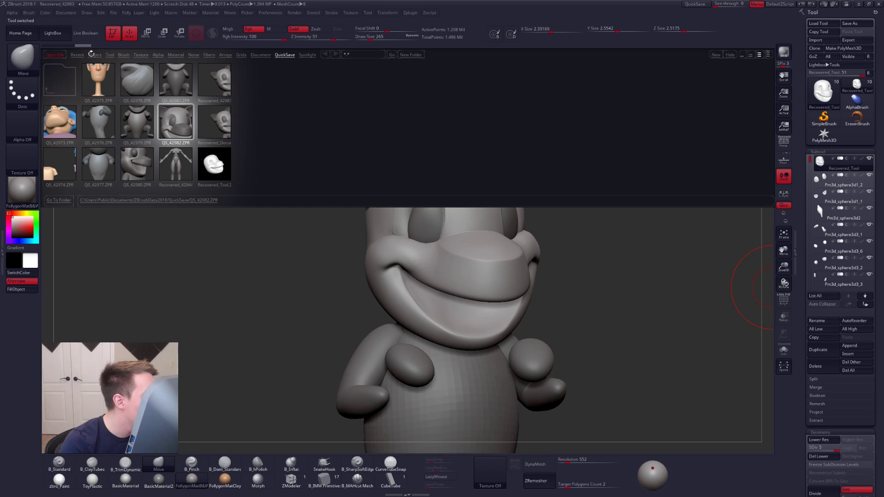
{"action": "left_click", "coordinate": [67, 39]}
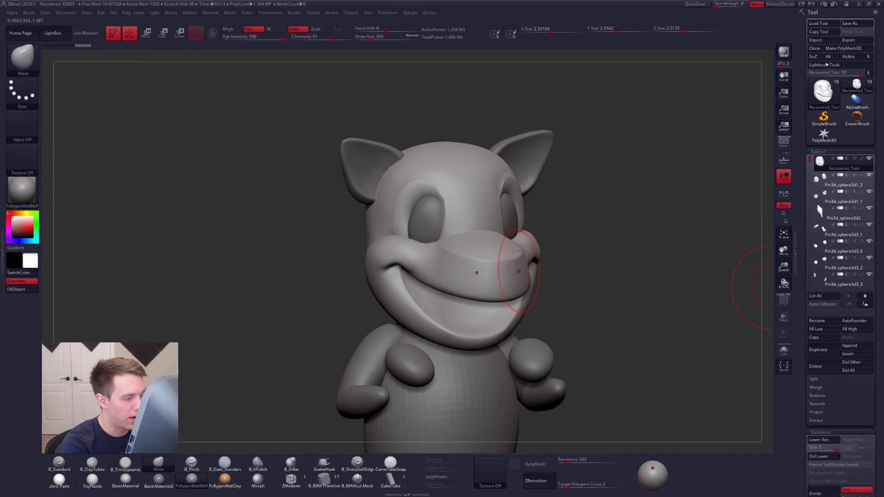
Step: Assign MaskLasso for masking and SelectLasso for selecting, and frame the whole character from the front
{"action": "left_click_drag", "start_coordinate": [543, 268], "coordinate": [565, 300], "text": "ctrl"}
{"action": "key", "text": "ctrl+shift+f"}
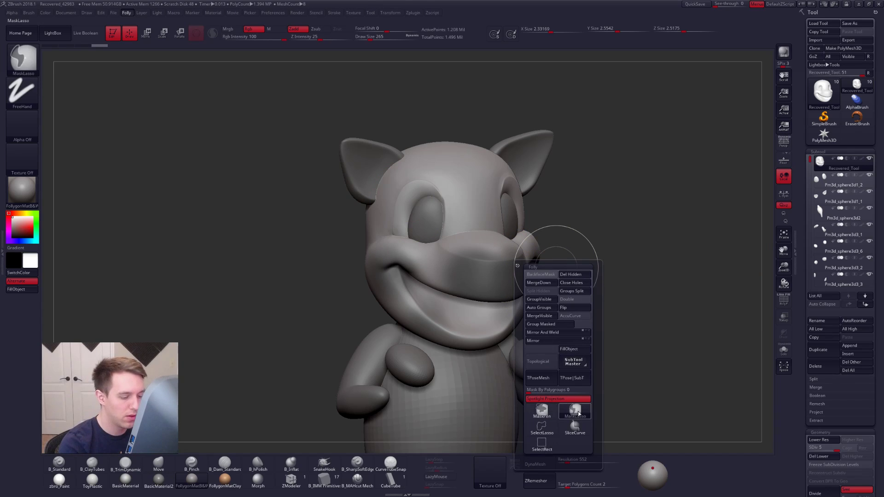
{"action": "left_click", "coordinate": [542, 427]}
{"action": "mouse_move", "coordinate": [557, 232]}
{"action": "left_mouse_down", "text": "ctrl"}
{"action": "mouse_move", "coordinate": [509, 251]}
{"action": "mouse_move", "coordinate": [573, 290]}
{"action": "left_mouse_up", "text": "ctrl"}
{"action": "left_click_drag", "start_coordinate": [568, 279], "coordinate": [536, 232]}
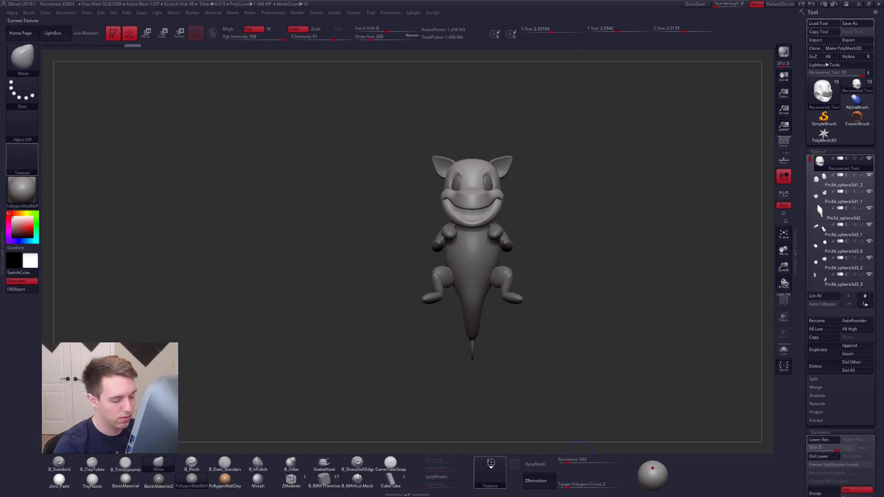
Step: Import the cartoon shark pup reference image as a texture and add it to Spotlight
{"action": "left_click", "coordinate": [490, 469]}
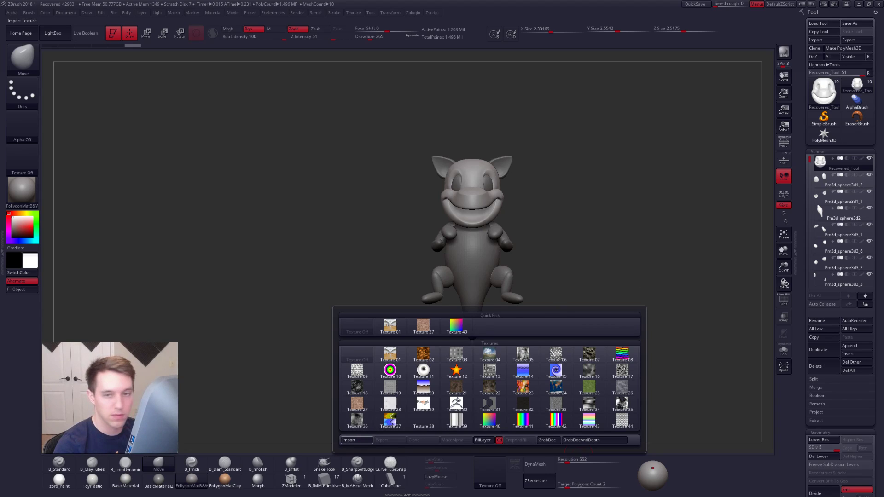
{"action": "left_click", "coordinate": [349, 440]}
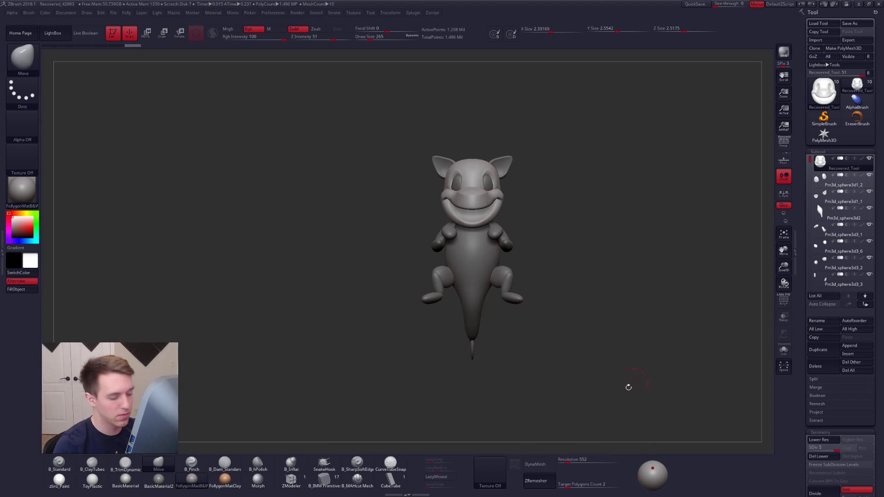
{"action": "left_click", "coordinate": [508, 421]}
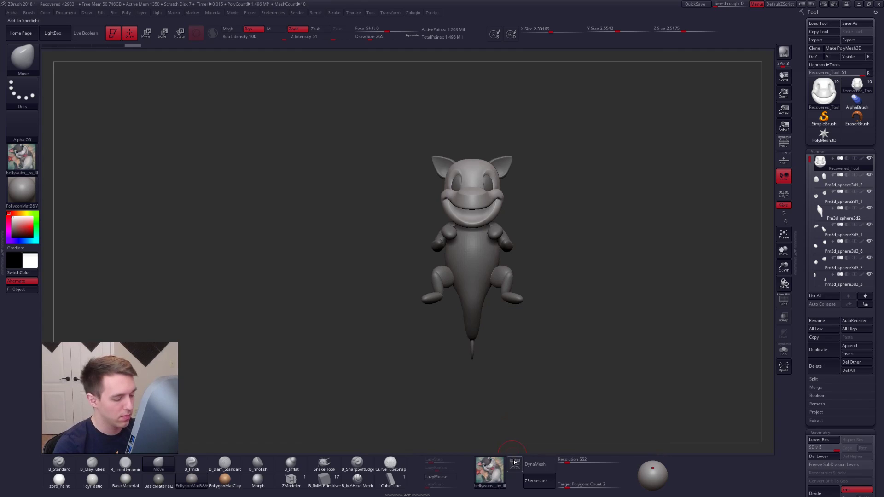
{"action": "left_click", "coordinate": [514, 464]}
Step: Scale down the reference image, place it in the canvas corner beside the character, adjust its fade and leave Spotlight editing
{"action": "left_click", "coordinate": [59, 38]}
{"action": "left_click", "coordinate": [231, 172]}
{"action": "left_click_drag", "start_coordinate": [245, 133], "coordinate": [207, 138]}
{"action": "left_click_drag", "start_coordinate": [268, 256], "coordinate": [179, 206]}
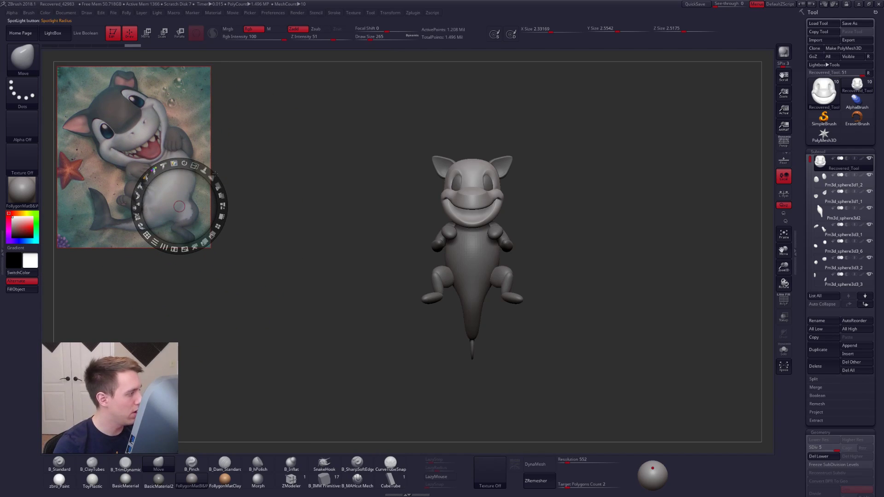
{"action": "left_click_drag", "start_coordinate": [218, 187], "coordinate": [226, 205]}
{"action": "key", "text": "z"}
{"action": "key", "text": "ctrl+shift+space"}
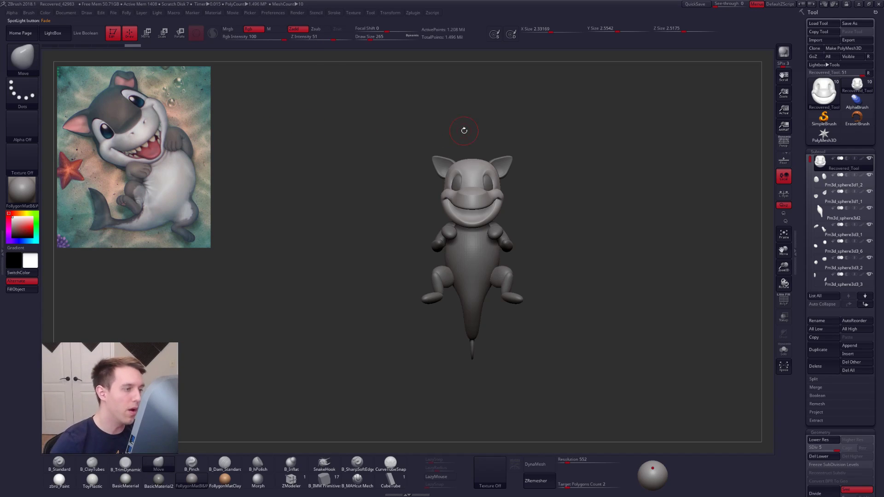
Step: Isolate the head and lower it to subdivision level 2 for reshaping the cheek with the Move brush
{"action": "mouse_move", "coordinate": [451, 189]}
{"action": "right_mouse_down", "text": "alt"}
{"action": "mouse_move", "coordinate": [478, 208]}
{"action": "mouse_move", "coordinate": [504, 205]}
{"action": "mouse_move", "coordinate": [503, 227]}
{"action": "mouse_move", "coordinate": [513, 207]}
{"action": "mouse_move", "coordinate": [492, 235]}
{"action": "right_mouse_up", "text": "alt"}
{"action": "key", "text": "space"}
{"action": "left_click_drag", "start_coordinate": [498, 234], "coordinate": [495, 233]}
{"action": "mouse_move", "coordinate": [495, 233]}
{"action": "right_mouse_down", "text": "alt"}
{"action": "mouse_move", "coordinate": [516, 248]}
{"action": "mouse_move", "coordinate": [505, 234]}
{"action": "right_mouse_up", "text": "alt"}
{"action": "key", "text": "alt+s"}
{"action": "key", "text": "space"}
{"action": "left_click_drag", "start_coordinate": [506, 232], "coordinate": [501, 233]}
{"action": "mouse_move", "coordinate": [501, 232]}
{"action": "right_mouse_down"}
{"action": "mouse_move", "coordinate": [476, 234]}
{"action": "mouse_move", "coordinate": [503, 228]}
{"action": "right_mouse_up"}
{"action": "right_click_drag", "start_coordinate": [460, 248], "coordinate": [407, 354]}
{"action": "key", "text": "s"}
{"action": "left_click_drag", "start_coordinate": [482, 250], "coordinate": [488, 250]}
{"action": "right_click_drag", "start_coordinate": [495, 272], "coordinate": [473, 266]}
{"action": "key", "text": "shift+d"}
{"action": "key", "text": "shift+d"}
{"action": "key", "text": "shift+d"}
Step: Reshape and smooth the cheek behind the mouth corner, using the Move brush up to a draw size of 130
{"action": "key", "text": "space"}
{"action": "left_click_drag", "start_coordinate": [477, 290], "coordinate": [480, 291]}
{"action": "mouse_move", "coordinate": [428, 273]}
{"action": "right_mouse_down"}
{"action": "mouse_move", "coordinate": [448, 275]}
{"action": "mouse_move", "coordinate": [422, 275]}
{"action": "right_mouse_up"}
{"action": "left_click_drag", "start_coordinate": [423, 275], "coordinate": [426, 285], "text": "shift"}
{"action": "right_click_drag", "start_coordinate": [426, 286], "coordinate": [456, 269]}
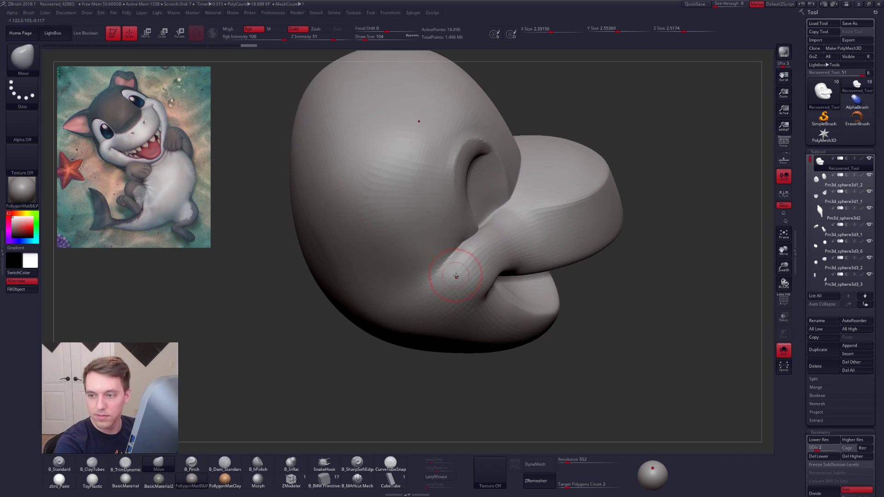
{"action": "key", "text": "space"}
{"action": "left_click_drag", "start_coordinate": [454, 276], "coordinate": [457, 276]}
{"action": "right_click_drag", "start_coordinate": [453, 273], "coordinate": [479, 282]}
{"action": "key", "text": "space"}
{"action": "left_click_drag", "start_coordinate": [472, 270], "coordinate": [474, 271]}
{"action": "mouse_move", "coordinate": [476, 282]}
{"action": "right_mouse_down"}
{"action": "mouse_move", "coordinate": [470, 288]}
{"action": "mouse_move", "coordinate": [460, 254]}
{"action": "mouse_move", "coordinate": [478, 279]}
{"action": "right_mouse_up"}
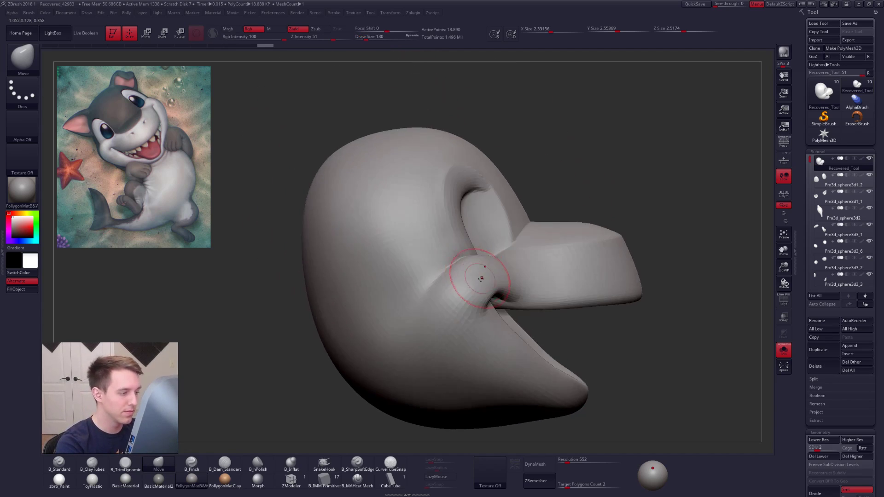
Step: Show the full character again, raise the head to subdivision level 5 and pinch the rim around the eye socket
{"action": "mouse_move", "coordinate": [473, 315]}
{"action": "right_mouse_down"}
{"action": "mouse_move", "coordinate": [462, 299]}
{"action": "mouse_move", "coordinate": [510, 221]}
{"action": "mouse_move", "coordinate": [516, 233]}
{"action": "mouse_move", "coordinate": [538, 234]}
{"action": "right_mouse_up"}
{"action": "key", "text": "alt+s"}
{"action": "key", "text": "d"}
{"action": "key", "text": "d"}
{"action": "key", "text": "space"}
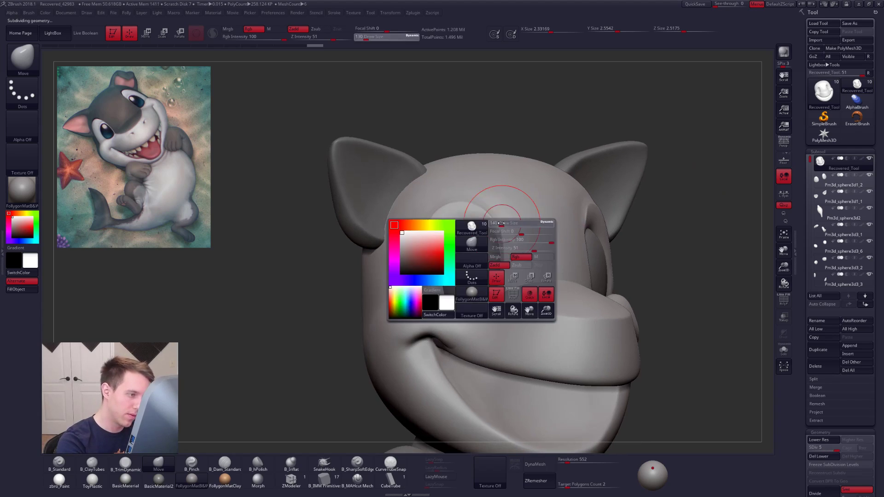
{"action": "left_click_drag", "start_coordinate": [499, 232], "coordinate": [494, 233]}
{"action": "key", "text": "5"}
{"action": "mouse_move", "coordinate": [443, 228]}
{"action": "right_mouse_down"}
{"action": "mouse_move", "coordinate": [469, 223]}
{"action": "mouse_move", "coordinate": [453, 204]}
{"action": "right_mouse_up"}
{"action": "left_click_drag", "start_coordinate": [436, 200], "coordinate": [442, 200]}
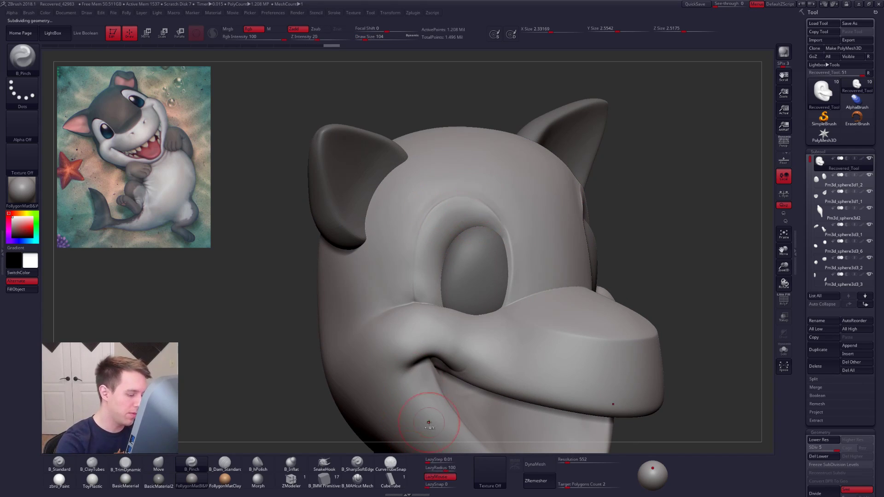
{"action": "right_click_drag", "start_coordinate": [509, 233], "coordinate": [460, 196]}
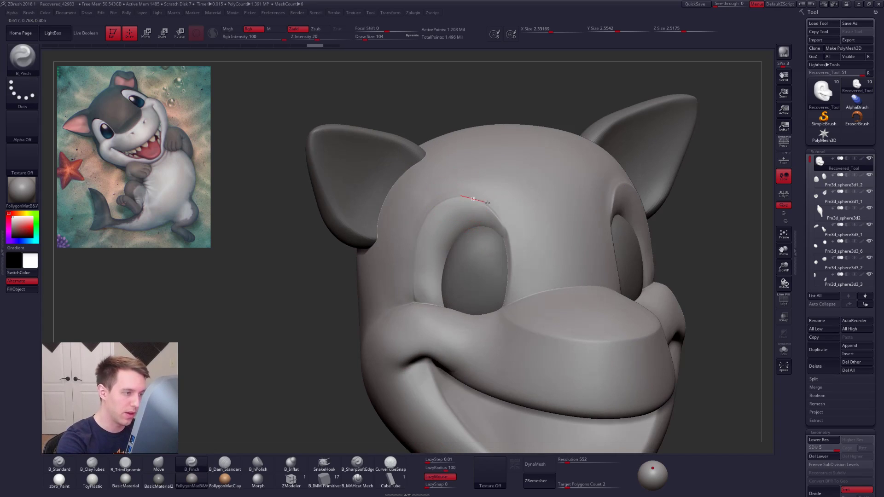
Step: Build up the outer rim of the eye socket with ClayTubes at subdivision level 3 and smooth it
{"action": "mouse_move", "coordinate": [504, 290]}
{"action": "right_mouse_down"}
{"action": "mouse_move", "coordinate": [490, 253]}
{"action": "mouse_move", "coordinate": [458, 246]}
{"action": "right_mouse_up"}
{"action": "key", "text": "shift+d"}
{"action": "key", "text": "shift+d"}
{"action": "key", "text": "2"}
{"action": "left_click_drag", "start_coordinate": [493, 238], "coordinate": [438, 251]}
{"action": "right_click_drag", "start_coordinate": [455, 276], "coordinate": [440, 288]}
{"action": "mouse_move", "coordinate": [435, 275]}
{"action": "left_mouse_down", "text": "shift"}
{"action": "mouse_move", "coordinate": [432, 255]}
{"action": "mouse_move", "coordinate": [439, 275]}
{"action": "left_mouse_up", "text": "shift"}
{"action": "mouse_move", "coordinate": [452, 280]}
{"action": "right_mouse_down"}
{"action": "mouse_move", "coordinate": [470, 286]}
{"action": "mouse_move", "coordinate": [470, 268]}
{"action": "mouse_move", "coordinate": [453, 282]}
{"action": "right_mouse_up"}
{"action": "right_click_drag", "start_coordinate": [453, 281], "coordinate": [507, 272], "text": "alt"}
{"action": "mouse_move", "coordinate": [529, 274]}
{"action": "left_mouse_down", "text": "shift"}
{"action": "mouse_move", "coordinate": [526, 264]}
{"action": "mouse_move", "coordinate": [499, 265]}
{"action": "left_mouse_up", "text": "shift"}
{"action": "mouse_move", "coordinate": [473, 274]}
{"action": "right_mouse_down"}
{"action": "mouse_move", "coordinate": [506, 266]}
{"action": "mouse_move", "coordinate": [480, 278]}
{"action": "mouse_move", "coordinate": [515, 237]}
{"action": "mouse_move", "coordinate": [509, 223]}
{"action": "right_mouse_up"}
Step: Return the head to subdivision level 5 and smooth the cheek at the mouth corner with a draw size of 96
{"action": "key", "text": "4"}
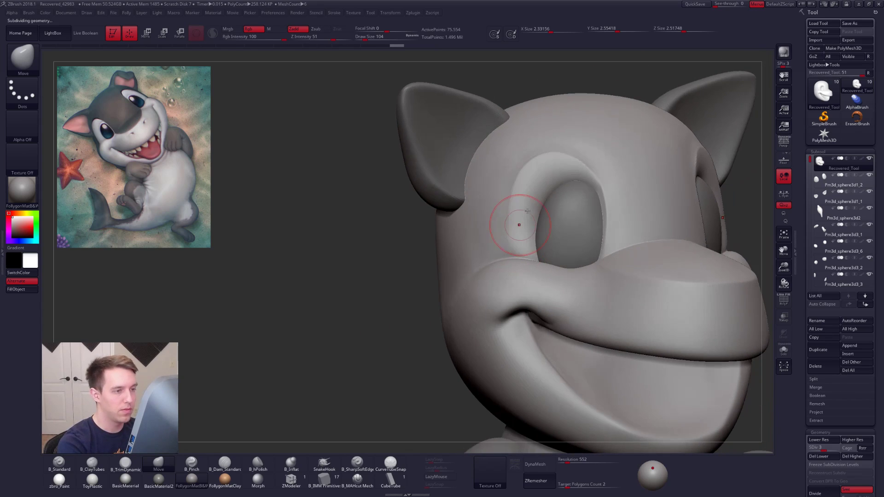
{"action": "key", "text": "d"}
{"action": "key", "text": "d"}
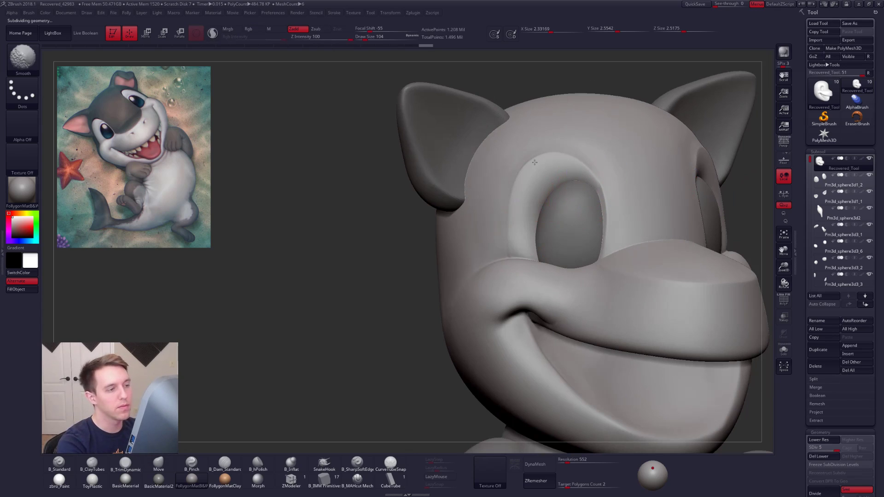
{"action": "right_click_drag", "start_coordinate": [507, 198], "coordinate": [450, 222], "text": "alt"}
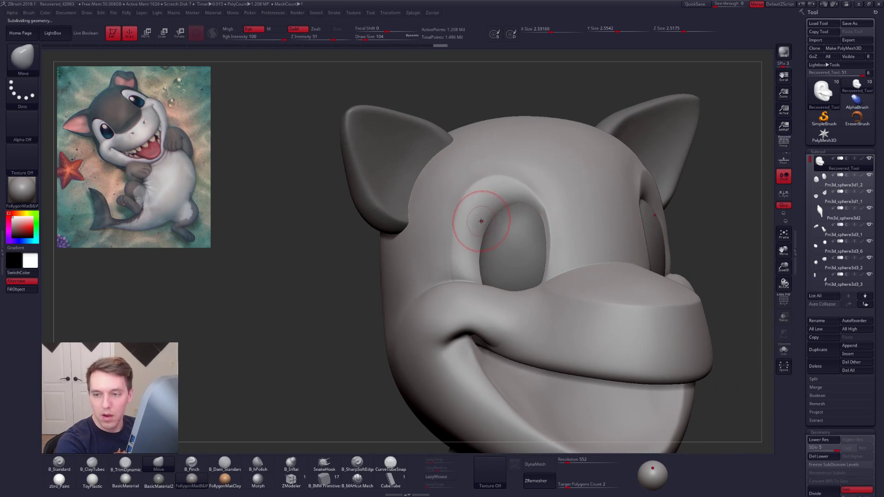
{"action": "mouse_move", "coordinate": [476, 225]}
{"action": "right_mouse_down"}
{"action": "mouse_move", "coordinate": [473, 236]}
{"action": "mouse_move", "coordinate": [487, 229]}
{"action": "right_mouse_up"}
{"action": "key", "text": "s"}
{"action": "left_click_drag", "start_coordinate": [461, 282], "coordinate": [466, 282]}
{"action": "mouse_move", "coordinate": [559, 257]}
{"action": "right_mouse_down"}
{"action": "mouse_move", "coordinate": [483, 274]}
{"action": "mouse_move", "coordinate": [472, 272]}
{"action": "mouse_move", "coordinate": [469, 258]}
{"action": "right_mouse_up"}
{"action": "right_click_drag", "start_coordinate": [469, 257], "coordinate": [483, 235]}
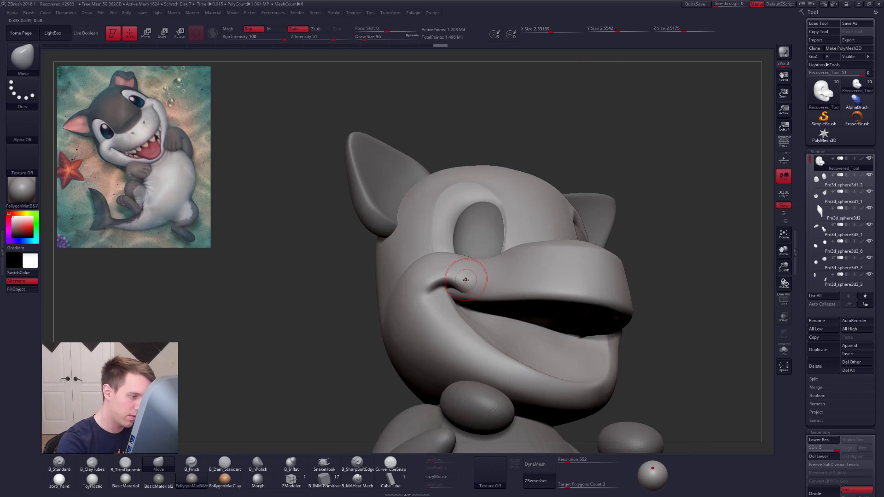
{"action": "left_click_drag", "start_coordinate": [465, 279], "coordinate": [460, 291], "text": "shift"}
Step: Compare the isolated head with the full character and lower the head to subdivision level 3
{"action": "mouse_move", "coordinate": [482, 276]}
{"action": "right_mouse_down", "text": "ctrl"}
{"action": "mouse_move", "coordinate": [598, 308]}
{"action": "mouse_move", "coordinate": [560, 297]}
{"action": "mouse_move", "coordinate": [549, 271]}
{"action": "mouse_move", "coordinate": [531, 314]}
{"action": "mouse_move", "coordinate": [548, 327]}
{"action": "right_mouse_up", "text": "ctrl"}
{"action": "key", "text": "alt+s"}
{"action": "mouse_move", "coordinate": [481, 295]}
{"action": "right_mouse_down"}
{"action": "mouse_move", "coordinate": [491, 286]}
{"action": "mouse_move", "coordinate": [498, 296]}
{"action": "right_mouse_up"}
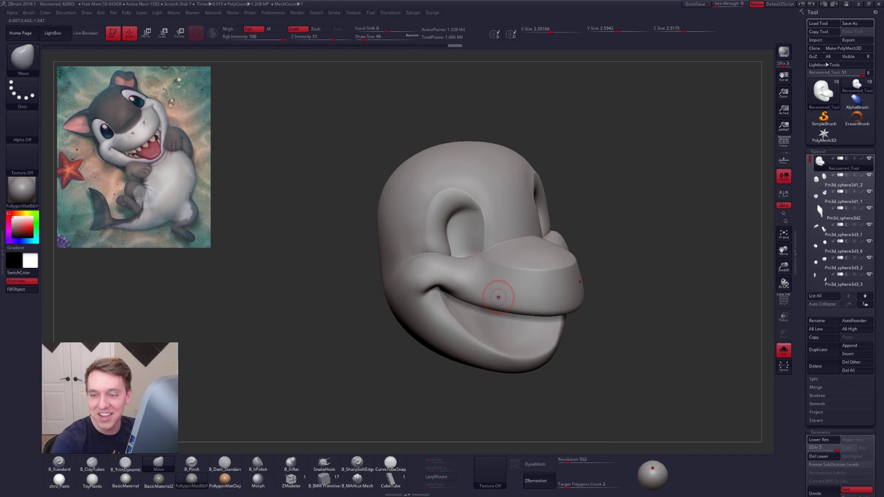
{"action": "key", "text": "alt+s"}
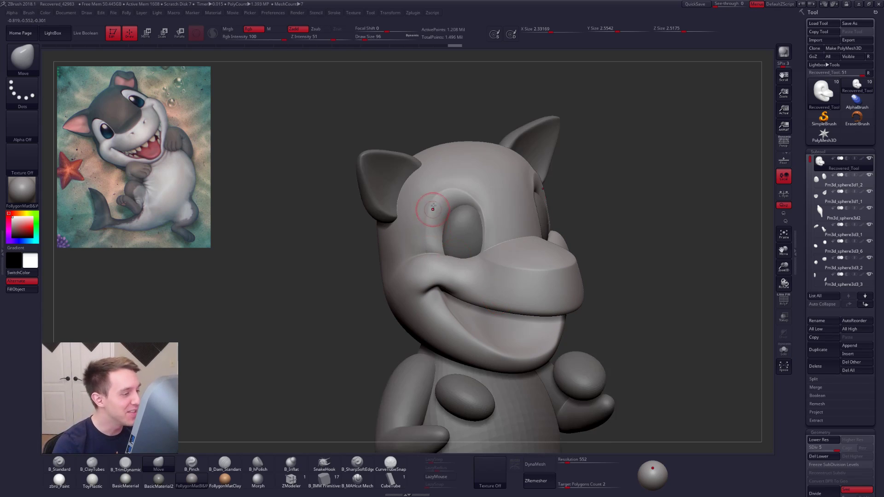
{"action": "right_click_drag", "start_coordinate": [432, 211], "coordinate": [458, 211], "text": "ctrl"}
{"action": "key", "text": "shift+d"}
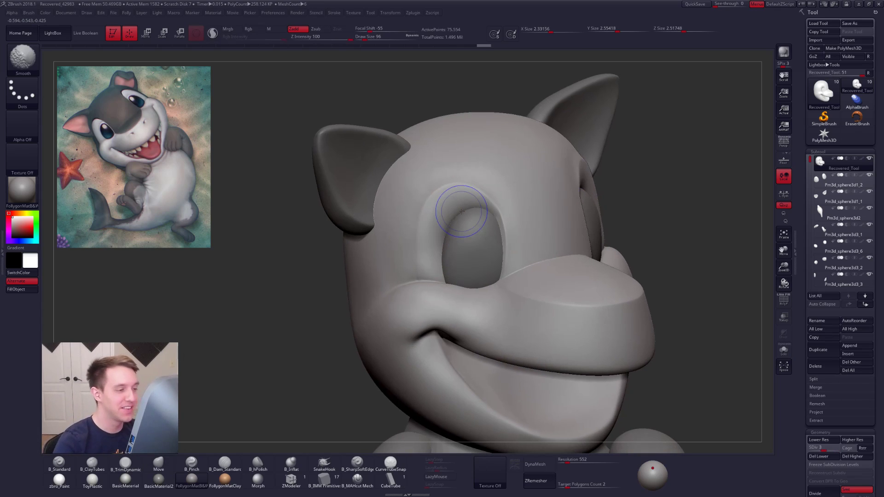
Step: Mask the cheek below the eye socket with lasso selections on the head and soften the mask's edge
{"action": "mouse_move", "coordinate": [508, 215]}
{"action": "right_mouse_down"}
{"action": "mouse_move", "coordinate": [454, 227]}
{"action": "mouse_move", "coordinate": [496, 241]}
{"action": "mouse_move", "coordinate": [472, 275]}
{"action": "mouse_move", "coordinate": [481, 228]}
{"action": "right_mouse_up"}
{"action": "key", "text": "ctrl"}
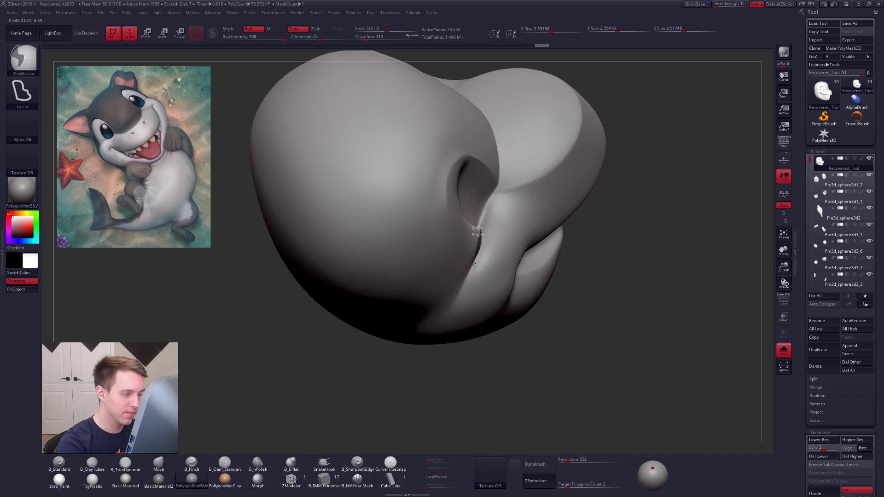
{"action": "mouse_move", "coordinate": [457, 311]}
{"action": "left_mouse_down", "text": "ctrl"}
{"action": "mouse_move", "coordinate": [639, 309]}
{"action": "mouse_move", "coordinate": [679, 266]}
{"action": "left_mouse_up", "text": "ctrl"}
{"action": "right_click", "coordinate": [469, 304]}
{"action": "mouse_move", "coordinate": [432, 299]}
{"action": "right_mouse_down"}
{"action": "mouse_move", "coordinate": [470, 304]}
{"action": "mouse_move", "coordinate": [483, 262]}
{"action": "mouse_move", "coordinate": [520, 251]}
{"action": "mouse_move", "coordinate": [495, 230]}
{"action": "right_mouse_up"}
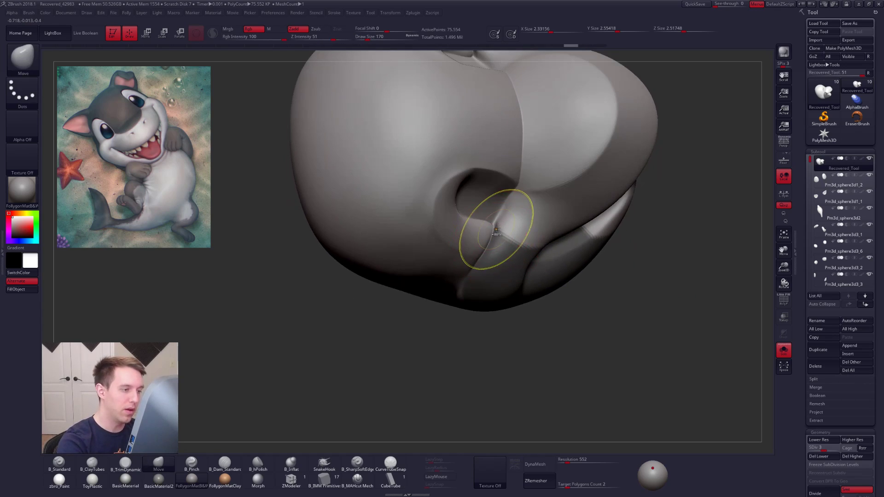
{"action": "key", "text": "ctrl"}
{"action": "left_click_drag", "start_coordinate": [539, 268], "coordinate": [495, 257], "text": "ctrl"}
{"action": "right_click_drag", "start_coordinate": [493, 256], "coordinate": [495, 239]}
{"action": "left_click", "coordinate": [495, 239], "text": "ctrl"}
{"action": "left_click", "coordinate": [524, 358], "text": "ctrl"}
{"action": "left_click", "coordinate": [522, 354], "text": "ctrl"}
Step: Shape the area between the eye socket and the masked cheek with the Move brush at draw size 104
{"action": "mouse_move", "coordinate": [507, 270]}
{"action": "right_mouse_down"}
{"action": "mouse_move", "coordinate": [490, 257]}
{"action": "mouse_move", "coordinate": [503, 246]}
{"action": "mouse_move", "coordinate": [467, 308]}
{"action": "right_mouse_up"}
{"action": "key", "text": "space"}
{"action": "left_click_drag", "start_coordinate": [498, 289], "coordinate": [496, 289]}
{"action": "mouse_move", "coordinate": [464, 253]}
{"action": "right_mouse_down"}
{"action": "mouse_move", "coordinate": [437, 242]}
{"action": "mouse_move", "coordinate": [389, 320]}
{"action": "right_mouse_up"}
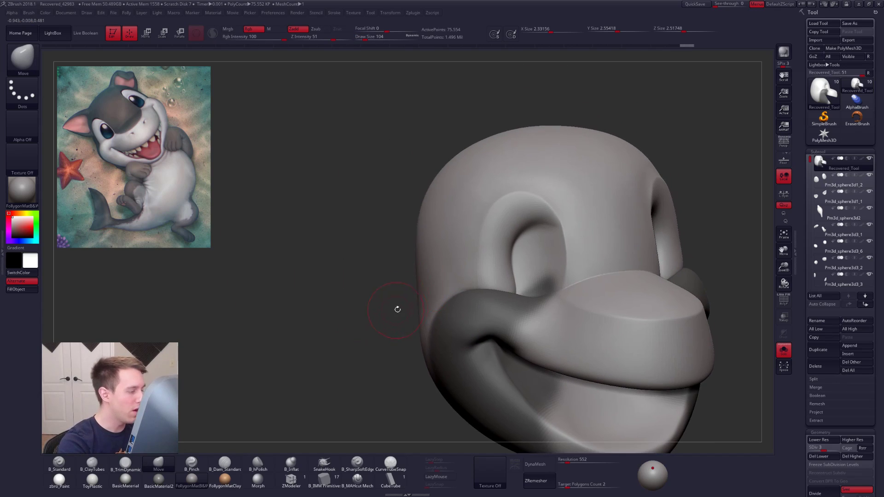
{"action": "key", "text": "ctrl+d"}
{"action": "right_click_drag", "start_coordinate": [470, 244], "coordinate": [479, 241], "text": "alt"}
{"action": "key", "text": "shift+d"}
Step: Add volume above the outer side of the eye socket with ClayTubes at draw size 150 and smooth it
{"action": "mouse_move", "coordinate": [527, 198]}
{"action": "right_mouse_down"}
{"action": "mouse_move", "coordinate": [543, 221]}
{"action": "mouse_move", "coordinate": [511, 240]}
{"action": "mouse_move", "coordinate": [478, 230]}
{"action": "right_mouse_up"}
{"action": "key", "text": "space"}
{"action": "left_click_drag", "start_coordinate": [510, 211], "coordinate": [513, 211]}
{"action": "key", "text": "2"}
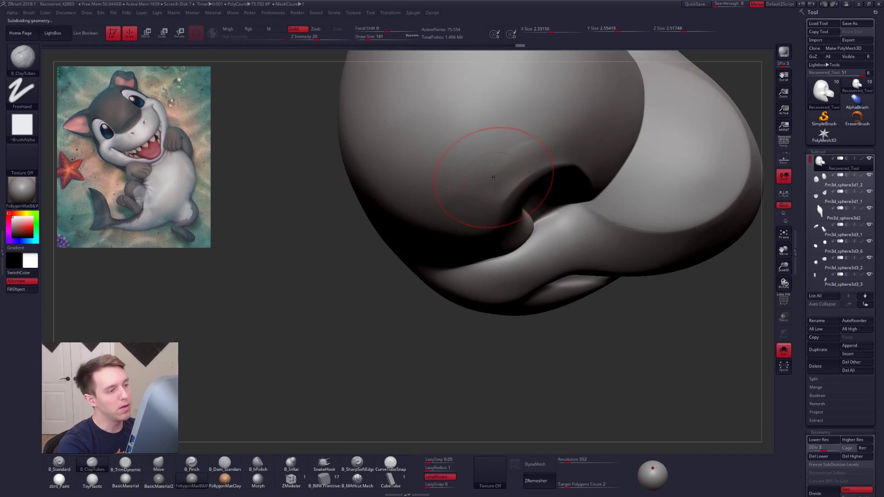
{"action": "right_click_drag", "start_coordinate": [484, 199], "coordinate": [526, 158]}
{"action": "key", "text": "space"}
{"action": "left_click_drag", "start_coordinate": [481, 207], "coordinate": [479, 207]}
{"action": "left_click_drag", "start_coordinate": [494, 184], "coordinate": [501, 170]}
{"action": "right_click_drag", "start_coordinate": [476, 212], "coordinate": [483, 230]}
{"action": "left_click_drag", "start_coordinate": [509, 173], "coordinate": [517, 169], "text": "shift"}
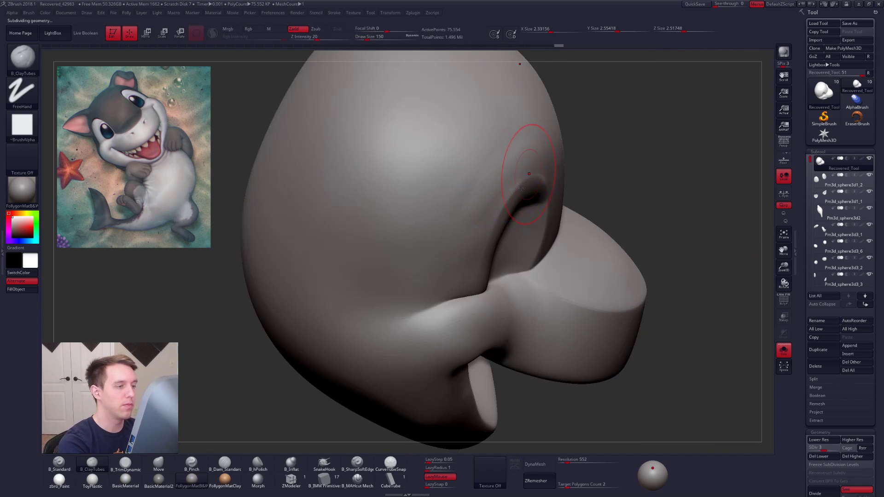
Step: Mask the eye socket, smooth the temple and brow surface around it, and clear the mask
{"action": "right_click_drag", "start_coordinate": [518, 63], "coordinate": [492, 178]}
{"action": "key", "text": "3"}
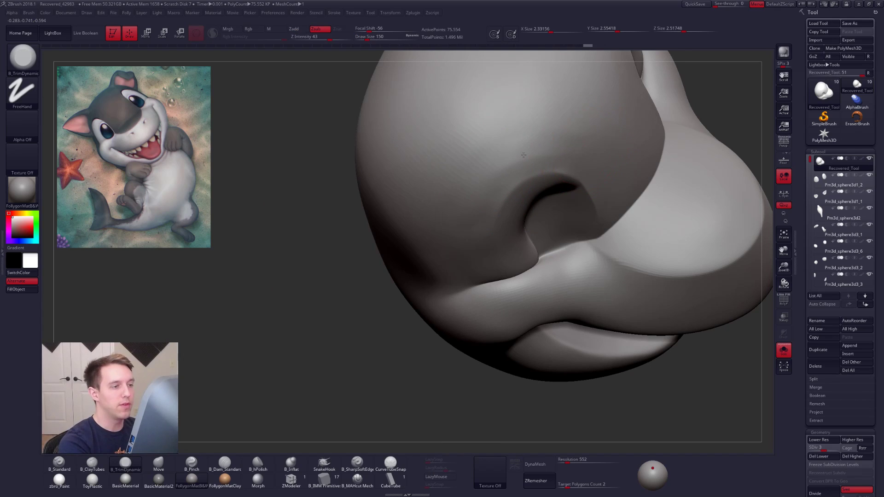
{"action": "right_click_drag", "start_coordinate": [519, 160], "coordinate": [547, 160]}
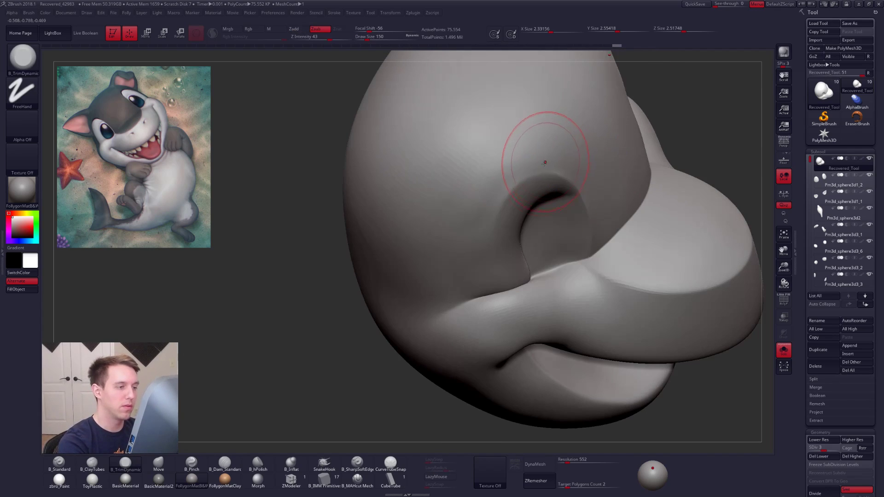
{"action": "mouse_move", "coordinate": [593, 247]}
{"action": "left_mouse_down", "text": "ctrl"}
{"action": "mouse_move", "coordinate": [592, 215]}
{"action": "mouse_move", "coordinate": [566, 181]}
{"action": "mouse_move", "coordinate": [537, 174]}
{"action": "mouse_move", "coordinate": [504, 194]}
{"action": "mouse_move", "coordinate": [492, 253]}
{"action": "mouse_move", "coordinate": [585, 320]}
{"action": "mouse_move", "coordinate": [591, 267]}
{"action": "left_mouse_up", "text": "ctrl"}
{"action": "left_click", "coordinate": [556, 192], "text": "ctrl"}
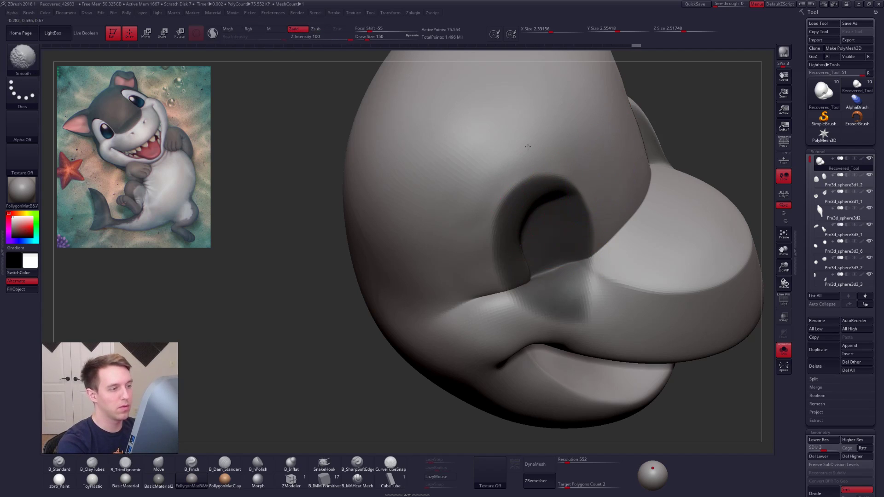
{"action": "right_click_drag", "start_coordinate": [479, 239], "coordinate": [475, 263]}
{"action": "left_click_drag", "start_coordinate": [475, 212], "coordinate": [475, 262], "text": "shift"}
{"action": "mouse_move", "coordinate": [476, 270]}
{"action": "right_mouse_down"}
{"action": "mouse_move", "coordinate": [519, 248]}
{"action": "mouse_move", "coordinate": [513, 221]}
{"action": "right_mouse_up"}
{"action": "right_click_drag", "start_coordinate": [443, 201], "coordinate": [405, 198]}
{"action": "left_click_drag", "start_coordinate": [562, 176], "coordinate": [534, 192], "text": "ctrl"}
Step: Raise the head to subdivision level 5, set the Pinch brush to draw size 104 and smooth the crease above the cheek
{"action": "key", "text": "d"}
{"action": "key", "text": "d"}
{"action": "mouse_move", "coordinate": [485, 211]}
{"action": "right_mouse_down"}
{"action": "mouse_move", "coordinate": [465, 213]}
{"action": "mouse_move", "coordinate": [488, 221]}
{"action": "right_mouse_up"}
{"action": "right_click_drag", "start_coordinate": [488, 221], "coordinate": [487, 248], "text": "ctrl"}
{"action": "key", "text": "b"}
{"action": "key", "text": "p"}
{"action": "key", "text": "i"}
{"action": "key", "text": "space"}
{"action": "left_click_drag", "start_coordinate": [475, 224], "coordinate": [471, 225]}
{"action": "right_click_drag", "start_coordinate": [434, 260], "coordinate": [416, 320]}
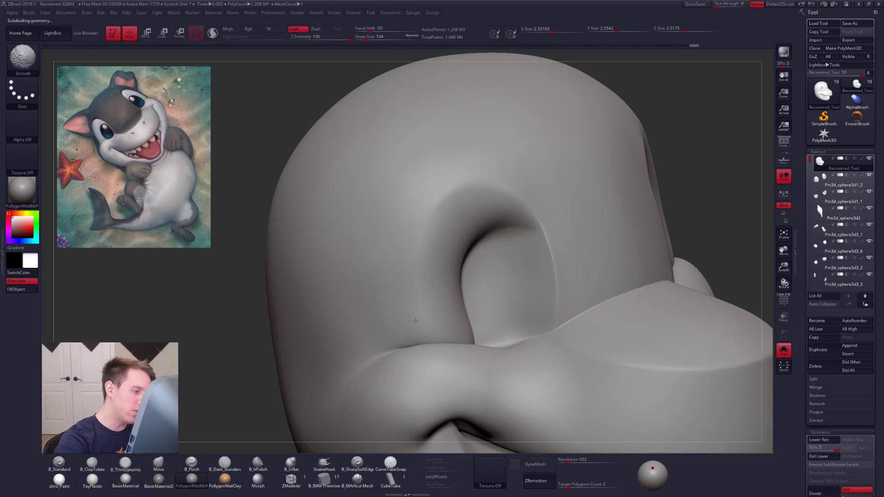
{"action": "left_click_drag", "start_coordinate": [386, 337], "coordinate": [396, 332], "text": "shift"}
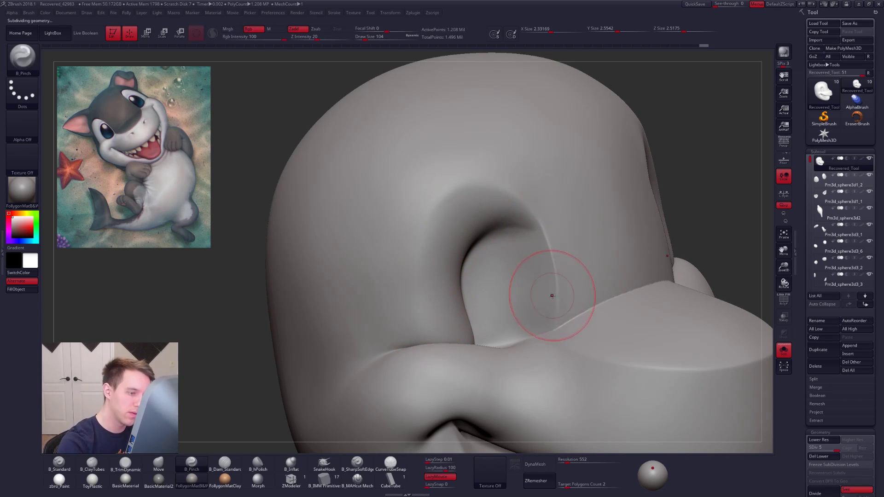
Step: Show the full character and refine the inner edge of the eye socket with Move at draw size 121, then Pinch
{"action": "key", "text": "b"}
{"action": "key", "text": "m"}
{"action": "key", "text": "v"}
{"action": "key", "text": "alt+s"}
{"action": "key", "text": "space"}
{"action": "left_click_drag", "start_coordinate": [565, 282], "coordinate": [570, 280]}
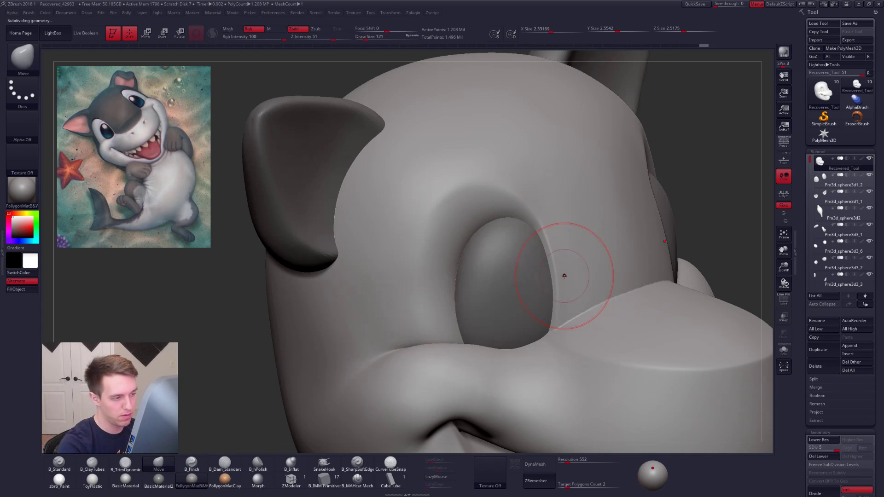
{"action": "key", "text": "b"}
{"action": "key", "text": "p"}
{"action": "key", "text": "i"}
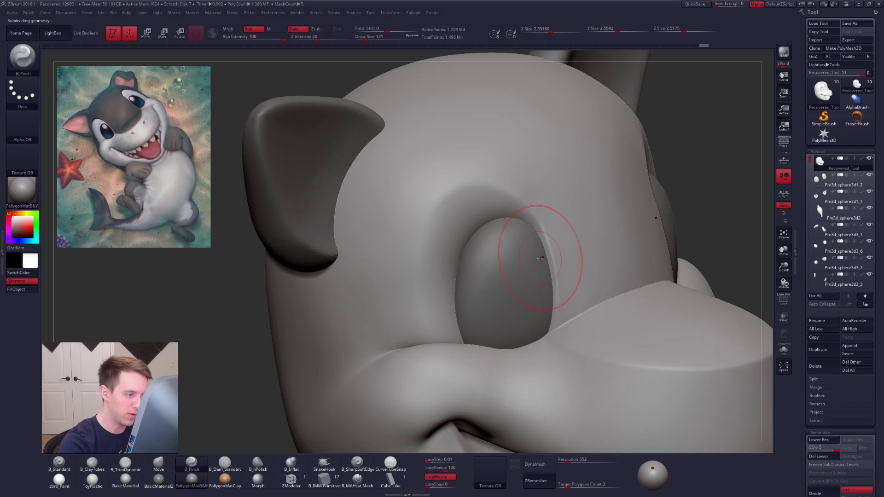
{"action": "left_click_drag", "start_coordinate": [538, 218], "coordinate": [535, 215]}
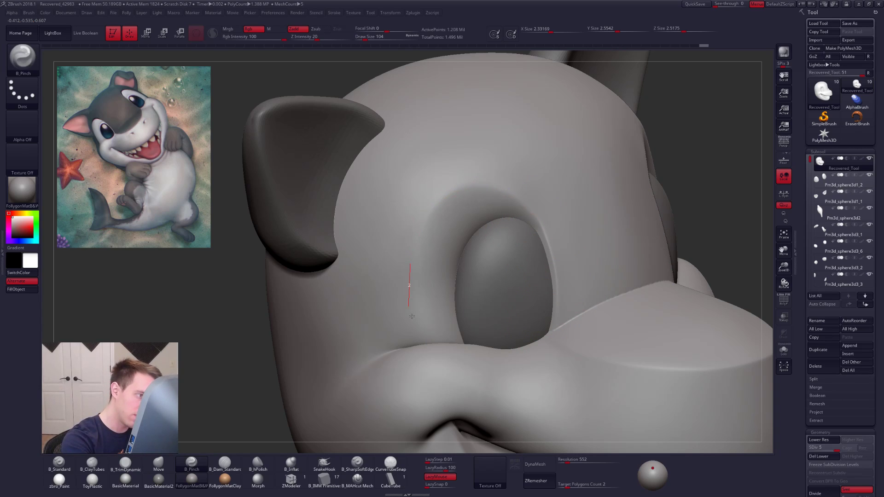
Step: Mask the head above the cheek crease with a topological Transpose mask, soften it at subdivision level 3 and invert it to protect the muzzle
{"action": "key", "text": "w"}
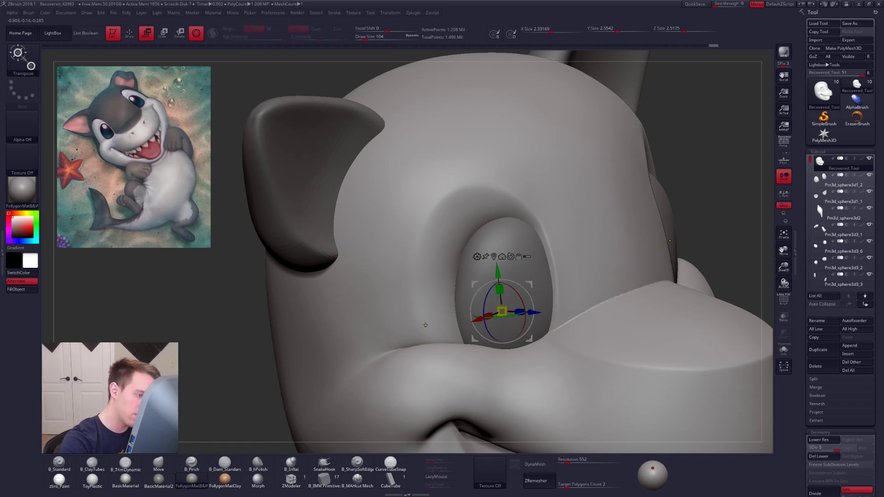
{"action": "left_click_drag", "start_coordinate": [426, 327], "coordinate": [433, 374], "text": "ctrl"}
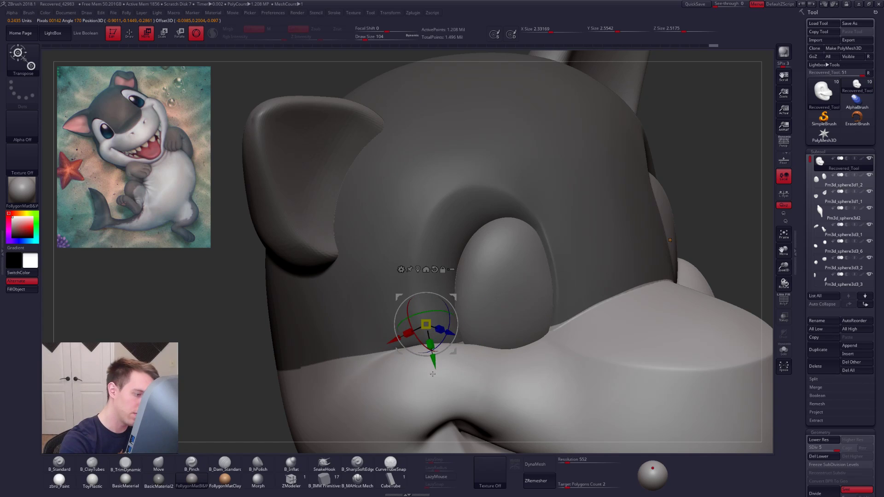
{"action": "key", "text": "q"}
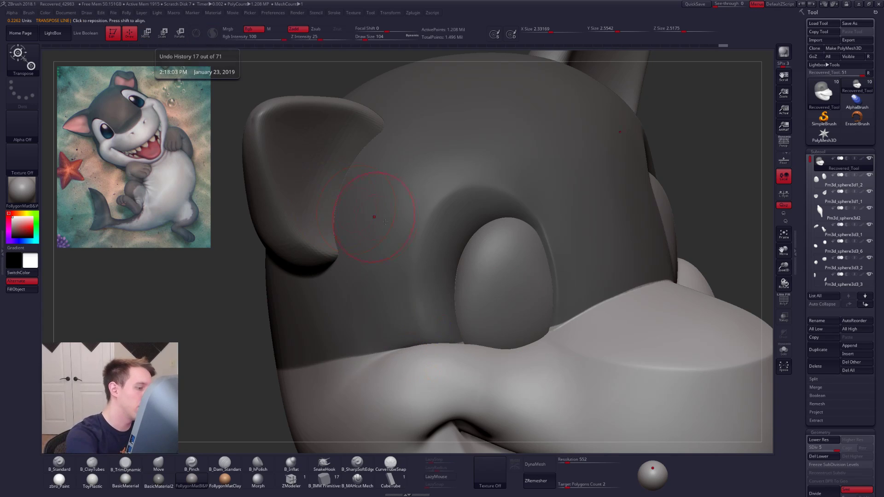
{"action": "key", "text": "shift"}
{"action": "key", "text": "shift+d"}
{"action": "key", "text": "shift+d"}
{"action": "left_click", "coordinate": [439, 319], "text": "ctrl"}
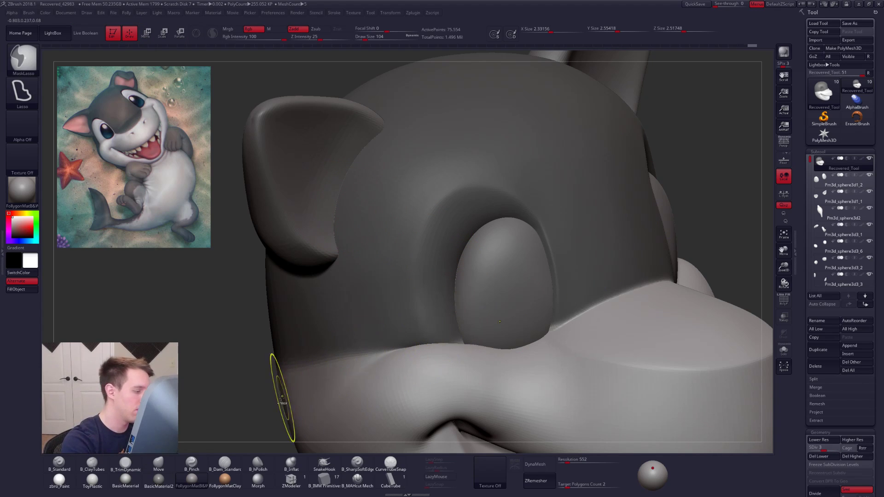
{"action": "left_click", "coordinate": [276, 375], "text": "ctrl"}
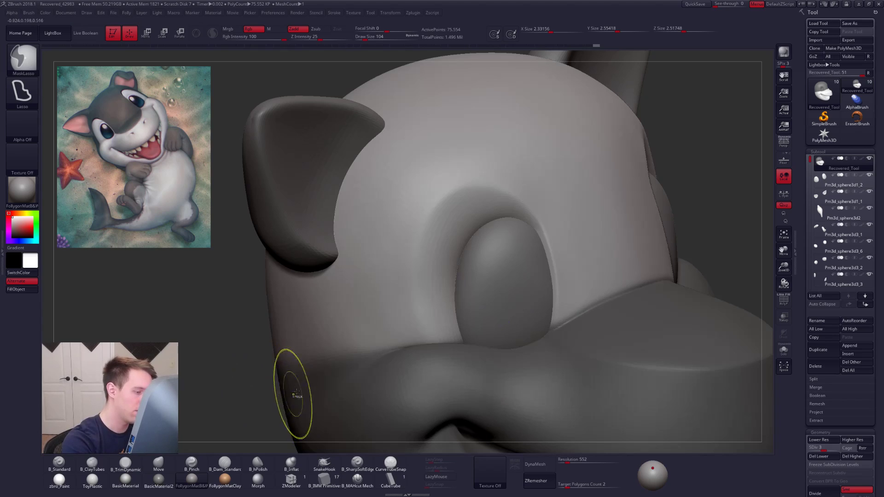
Step: Return the head to subdivision level 5, isolate it, and pinch and smooth the inner eye-socket edge, reducing the Smooth brush's draw size to 68
{"action": "key", "text": "d"}
{"action": "key", "text": "d"}
{"action": "key", "text": "5"}
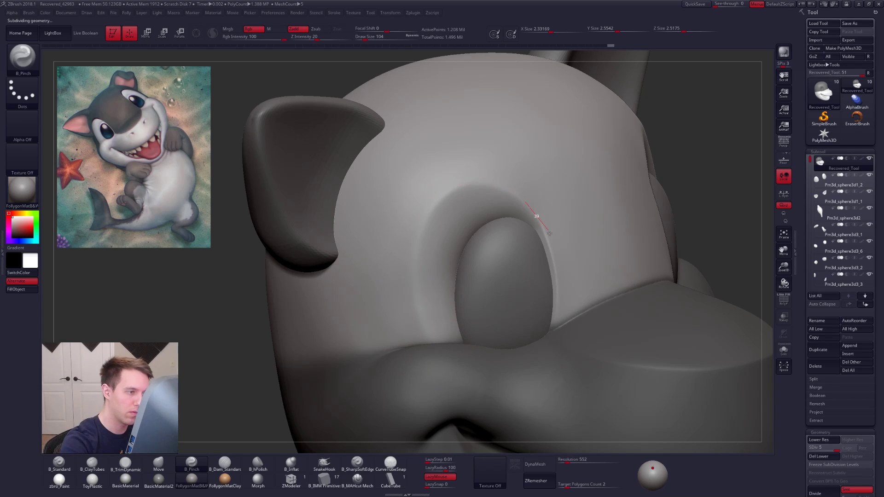
{"action": "key", "text": "shift+s"}
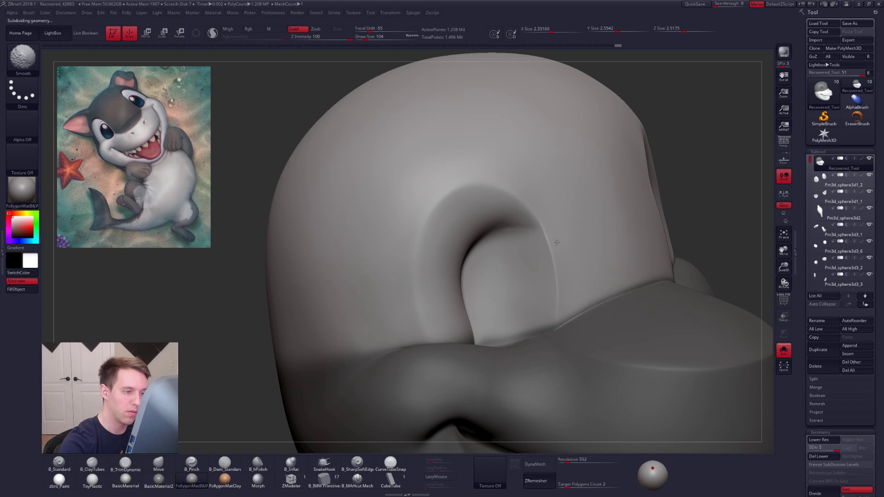
{"action": "right_click_drag", "start_coordinate": [559, 291], "coordinate": [581, 278]}
{"action": "key", "text": "space"}
{"action": "left_click_drag", "start_coordinate": [581, 278], "coordinate": [558, 281]}
{"action": "key", "text": "space"}
{"action": "right_click_drag", "start_coordinate": [563, 265], "coordinate": [546, 240]}
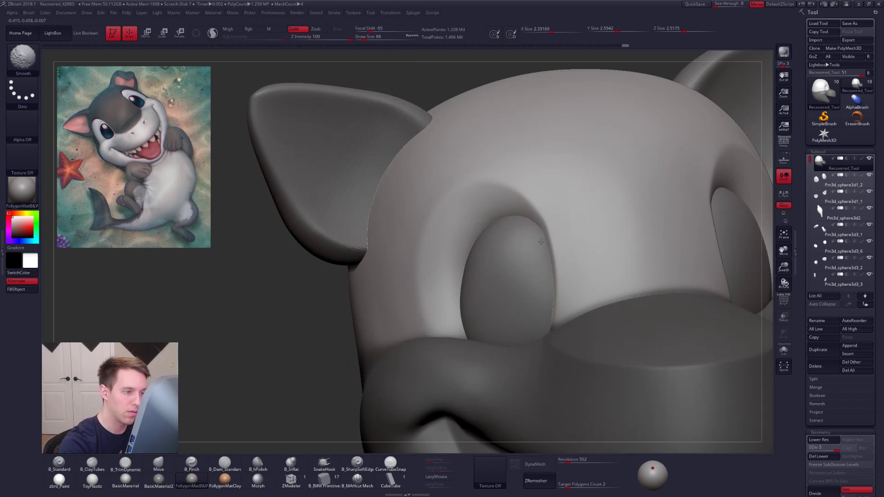
Step: Isolate the head and refine the upper inner rim of the eye socket with TrimDynamic and Pinch at draw size 61, smoothing the surface
{"action": "key", "text": "shift+s"}
{"action": "key", "text": "space"}
{"action": "left_click_drag", "start_coordinate": [556, 217], "coordinate": [549, 217]}
{"action": "key", "text": "3"}
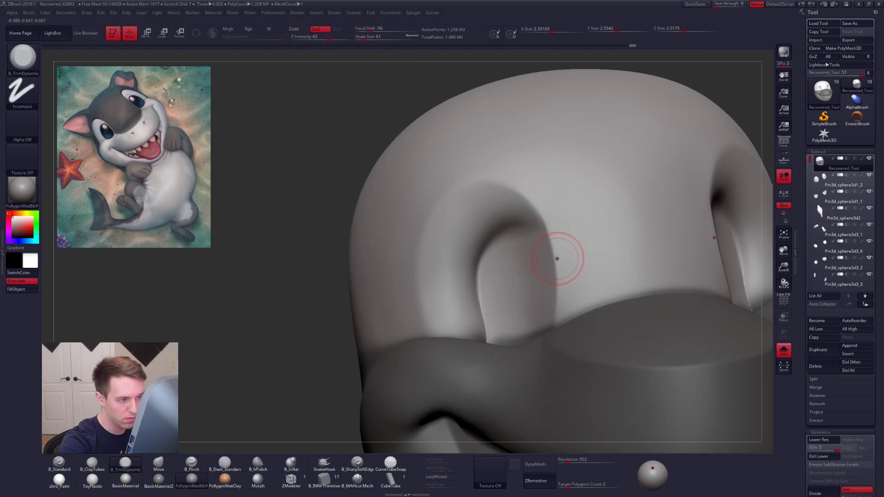
{"action": "right_click_drag", "start_coordinate": [550, 227], "coordinate": [531, 197]}
{"action": "key", "text": "5"}
{"action": "left_click_drag", "start_coordinate": [512, 183], "coordinate": [521, 192]}
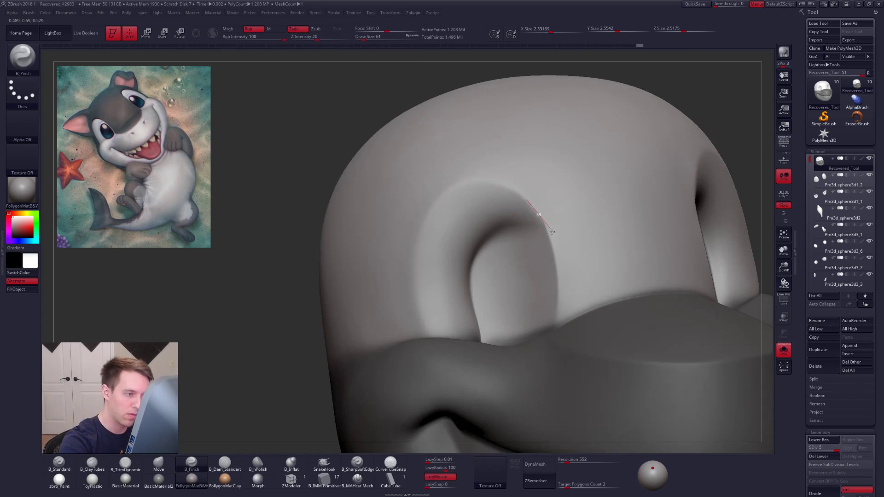
{"action": "right_click_drag", "start_coordinate": [559, 301], "coordinate": [607, 287]}
{"action": "left_click_drag", "start_coordinate": [505, 234], "coordinate": [530, 265], "text": "shift"}
{"action": "right_click_drag", "start_coordinate": [531, 265], "coordinate": [509, 261]}
Step: Show the full character, check the eye socket from several angles and clear the mask from the head
{"action": "key", "text": "shift+s"}
{"action": "right_click_drag", "start_coordinate": [718, 387], "coordinate": [673, 369], "text": "ctrl"}
{"action": "right_click_drag", "start_coordinate": [673, 368], "coordinate": [644, 327], "text": "alt"}
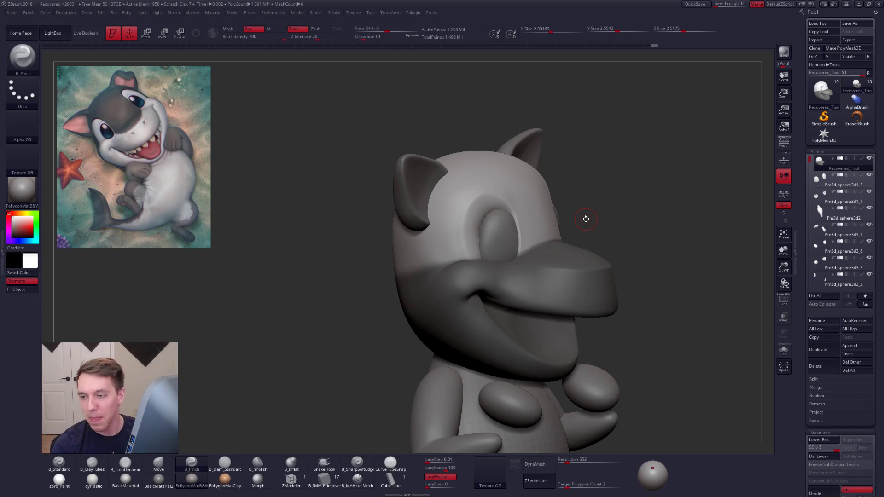
{"action": "left_click_drag", "start_coordinate": [586, 218], "coordinate": [513, 206]}
{"action": "right_click_drag", "start_coordinate": [505, 202], "coordinate": [517, 201], "text": "ctrl"}
{"action": "left_click_drag", "start_coordinate": [501, 114], "coordinate": [520, 112], "text": "ctrl"}
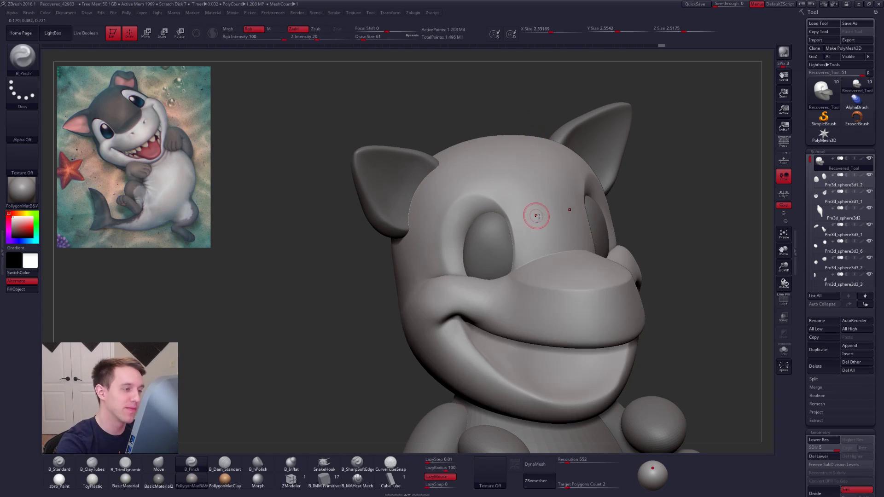
{"action": "right_click_drag", "start_coordinate": [536, 216], "coordinate": [541, 227]}
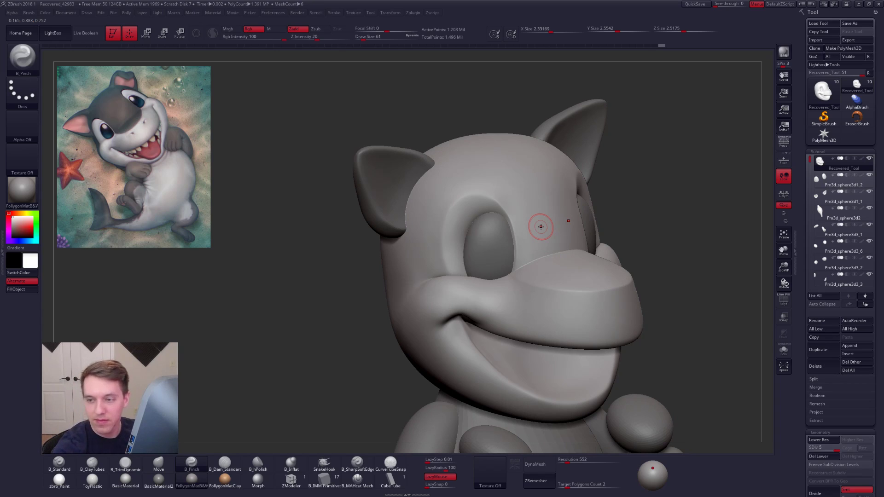
Step: Adjust the brush size and reshape the inner edge of the eye socket beside the muzzle with the Move brush
{"action": "key", "text": "space"}
{"action": "right_click_drag", "start_coordinate": [546, 254], "coordinate": [527, 264]}
{"action": "key", "text": "space"}
{"action": "left_click_drag", "start_coordinate": [534, 274], "coordinate": [541, 274]}
{"action": "mouse_move", "coordinate": [534, 274]}
{"action": "right_mouse_down"}
{"action": "mouse_move", "coordinate": [547, 272]}
{"action": "mouse_move", "coordinate": [541, 268]}
{"action": "right_mouse_up"}
{"action": "key", "text": "space"}
{"action": "left_click_drag", "start_coordinate": [542, 270], "coordinate": [546, 270]}
{"action": "key", "text": "b"}
{"action": "key", "text": "m"}
{"action": "key", "text": "v"}
{"action": "right_click_drag", "start_coordinate": [543, 240], "coordinate": [541, 243]}
{"action": "key", "text": "space"}
{"action": "left_click_drag", "start_coordinate": [531, 244], "coordinate": [533, 243]}
{"action": "mouse_move", "coordinate": [533, 242]}
{"action": "right_mouse_down"}
{"action": "mouse_move", "coordinate": [493, 234]}
{"action": "mouse_move", "coordinate": [518, 222]}
{"action": "mouse_move", "coordinate": [559, 236]}
{"action": "right_mouse_up"}
{"action": "key", "text": "space"}
{"action": "left_click_drag", "start_coordinate": [512, 257], "coordinate": [508, 256]}
{"action": "mouse_move", "coordinate": [519, 247]}
{"action": "right_mouse_down"}
{"action": "mouse_move", "coordinate": [484, 242]}
{"action": "mouse_move", "coordinate": [534, 231]}
{"action": "mouse_move", "coordinate": [505, 249]}
{"action": "right_mouse_up"}
Step: Isolate the head and refine the inner eye-socket rim with Move at draw size 104, then Pinch
{"action": "key", "text": "alt+s"}
{"action": "key", "text": "space"}
{"action": "left_click_drag", "start_coordinate": [562, 259], "coordinate": [560, 259]}
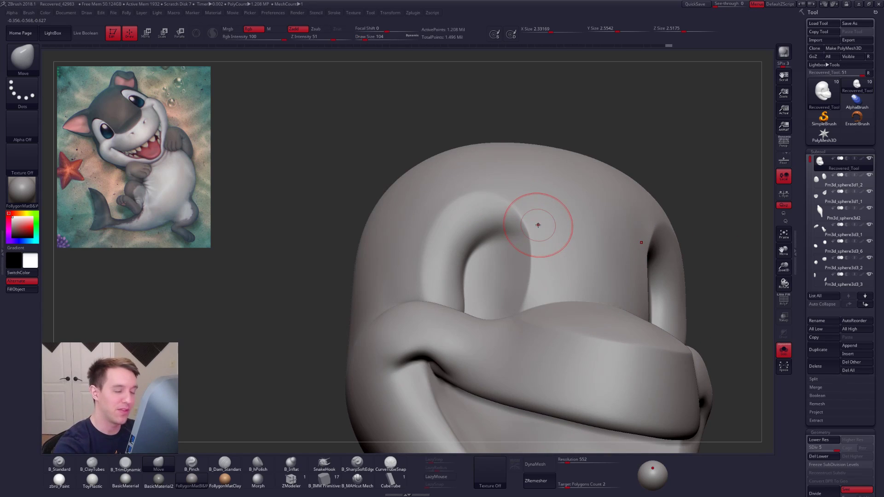
{"action": "key", "text": "5"}
{"action": "right_click_drag", "start_coordinate": [509, 253], "coordinate": [534, 291]}
Step: Lower the head to subdivision level 3 and soften the inner eye-socket edge with Smooth, Move and Pinch at draw size 104
{"action": "key", "text": "shift+d"}
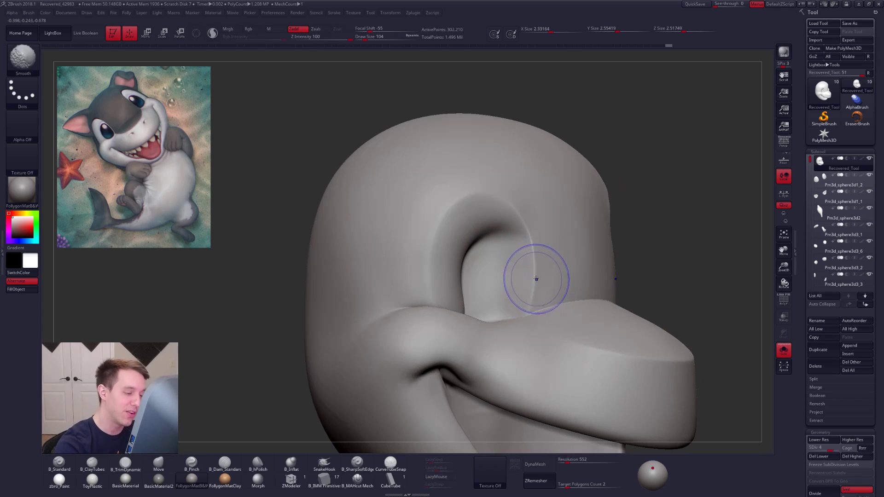
{"action": "key", "text": "shift+d"}
{"action": "key", "text": "4"}
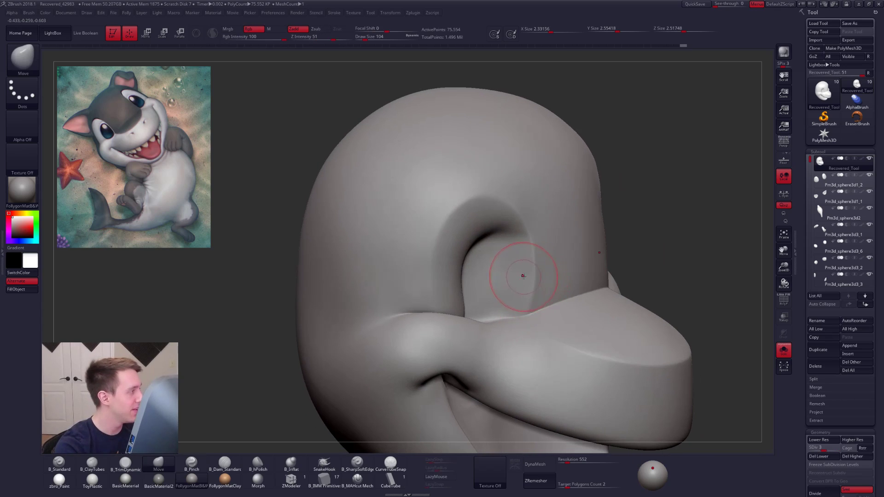
{"action": "key", "text": "5"}
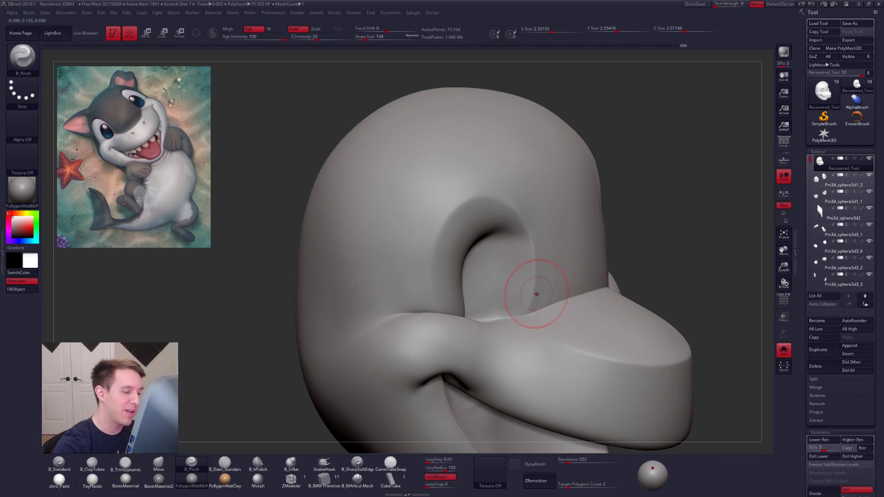
{"action": "right_click_drag", "start_coordinate": [536, 293], "coordinate": [521, 279]}
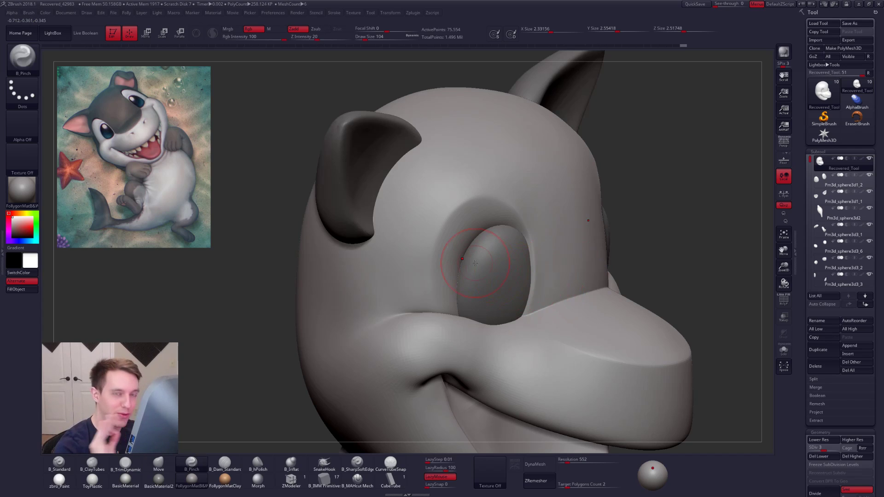
Step: Pinch the outer and upper rim of the eye socket at subdivision level 5 with a draw size of 104
{"action": "key", "text": "d"}
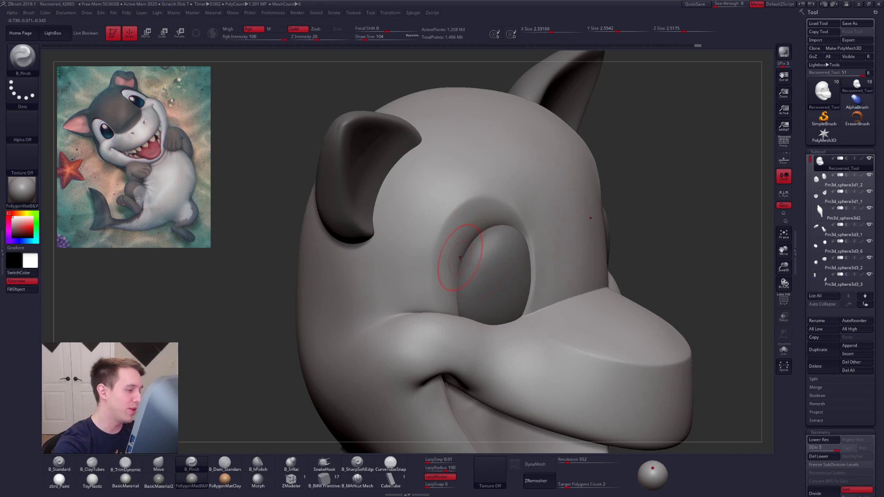
{"action": "right_click_drag", "start_coordinate": [457, 259], "coordinate": [431, 280]}
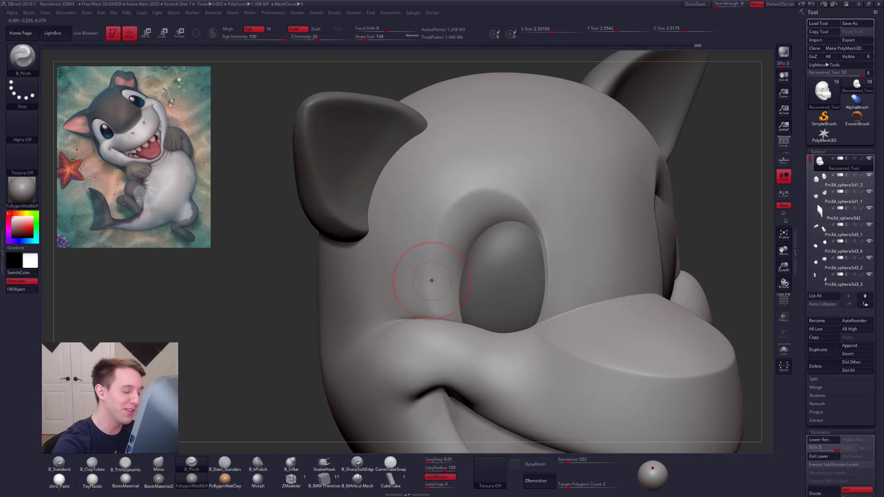
{"action": "left_click_drag", "start_coordinate": [423, 290], "coordinate": [432, 315]}
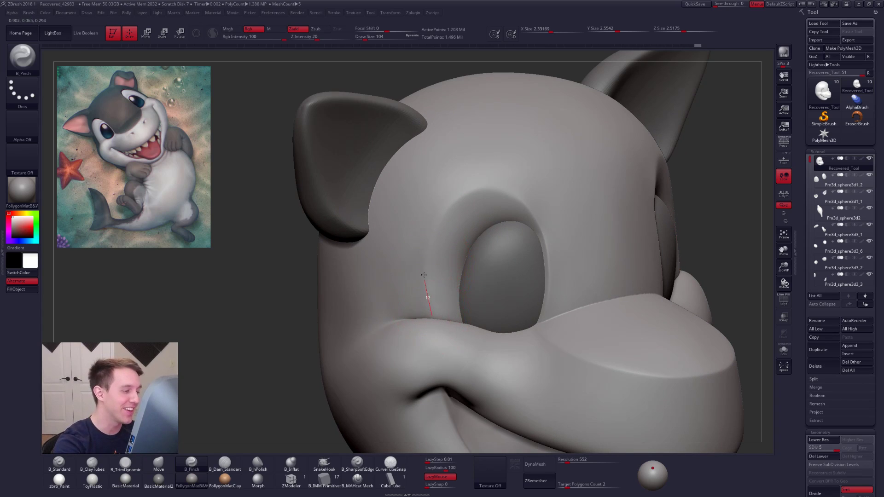
{"action": "left_click_drag", "start_coordinate": [533, 182], "coordinate": [534, 188]}
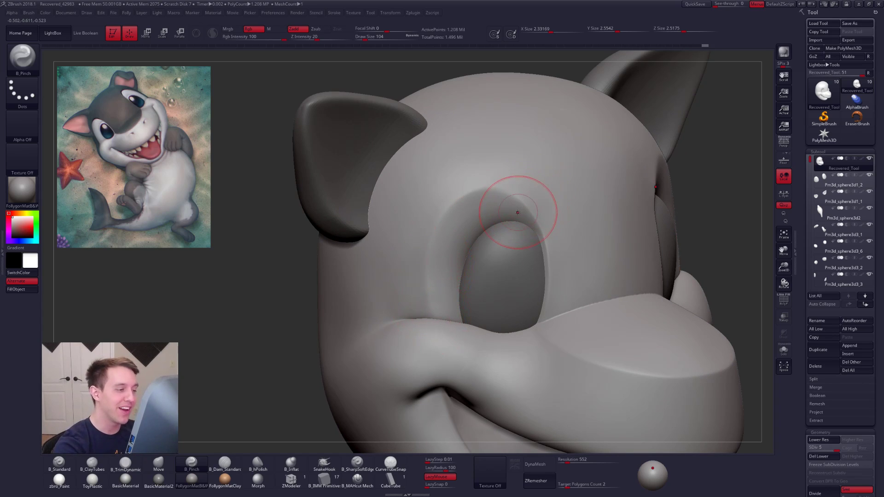
{"action": "mouse_move", "coordinate": [561, 249]}
{"action": "right_mouse_down", "text": "ctrl"}
{"action": "mouse_move", "coordinate": [593, 216]}
{"action": "mouse_move", "coordinate": [552, 236]}
{"action": "mouse_move", "coordinate": [503, 213]}
{"action": "right_mouse_up", "text": "ctrl"}
{"action": "key", "text": "space"}
{"action": "left_click_drag", "start_coordinate": [542, 206], "coordinate": [543, 207]}
{"action": "right_click_drag", "start_coordinate": [520, 214], "coordinate": [575, 207]}
{"action": "key", "text": "space"}
{"action": "left_click_drag", "start_coordinate": [483, 194], "coordinate": [486, 193]}
{"action": "mouse_move", "coordinate": [488, 196]}
{"action": "right_mouse_down"}
{"action": "mouse_move", "coordinate": [530, 221]}
{"action": "mouse_move", "coordinate": [518, 248]}
{"action": "right_mouse_up"}
Step: Reshape the area beside the outer edge of the eye socket with the Move brush at subdivision level 3, draw size 252
{"action": "key", "text": "b"}
{"action": "key", "text": "m"}
{"action": "key", "text": "v"}
{"action": "key", "text": "space"}
{"action": "left_click_drag", "start_coordinate": [483, 195], "coordinate": [484, 195]}
{"action": "key", "text": "shift+d"}
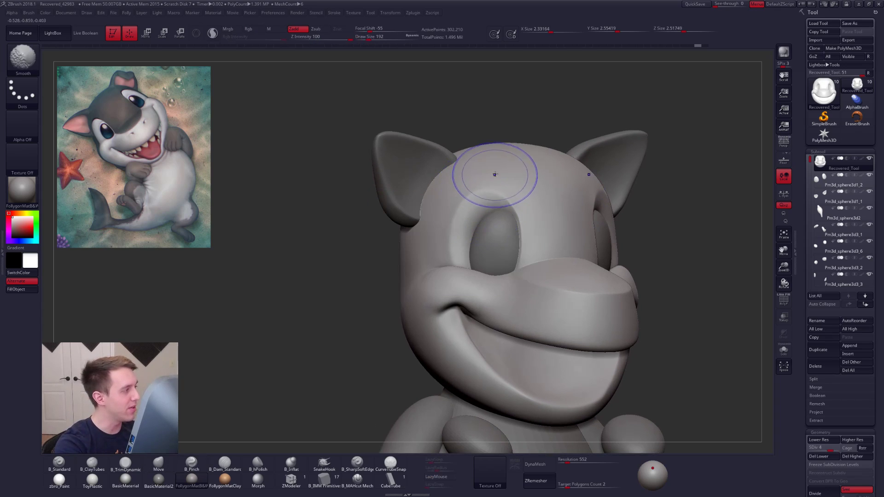
{"action": "key", "text": "shift+d"}
{"action": "right_click_drag", "start_coordinate": [497, 183], "coordinate": [463, 205]}
{"action": "key", "text": "space"}
{"action": "left_click_drag", "start_coordinate": [464, 205], "coordinate": [468, 206]}
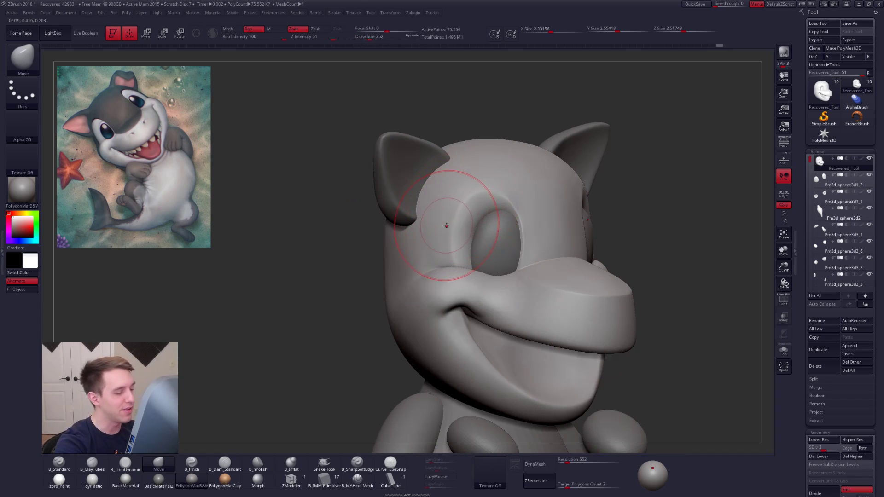
{"action": "left_click_drag", "start_coordinate": [449, 225], "coordinate": [451, 223]}
{"action": "key", "text": "space"}
{"action": "left_click_drag", "start_coordinate": [458, 219], "coordinate": [464, 211]}
Step: Review the head from the front while stepping from the lowest to the highest subdivision level
{"action": "key", "text": "shift+d"}
{"action": "key", "text": "shift+d"}
{"action": "key", "text": "space"}
{"action": "right_click_drag", "start_coordinate": [464, 210], "coordinate": [521, 216]}
{"action": "key", "text": "d"}
{"action": "key", "text": "d"}
{"action": "key", "text": "d"}
{"action": "key", "text": "d"}
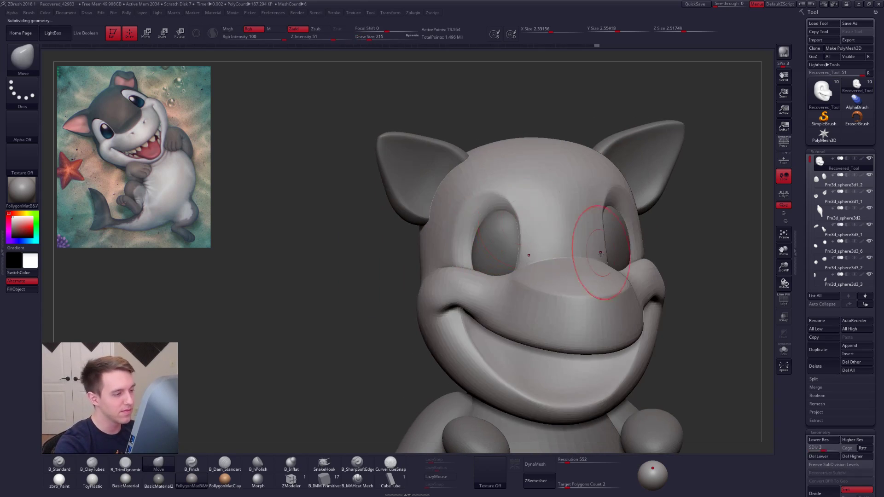
Step: Build up and smooth the area behind the cheek with the ClayTubes brush at subdivision level 3, then return to level 5
{"action": "key", "text": "space"}
{"action": "left_click_drag", "start_coordinate": [546, 228], "coordinate": [544, 228]}
{"action": "mouse_move", "coordinate": [546, 229]}
{"action": "right_mouse_down"}
{"action": "mouse_move", "coordinate": [578, 228]}
{"action": "mouse_move", "coordinate": [578, 237]}
{"action": "mouse_move", "coordinate": [528, 289]}
{"action": "right_mouse_up"}
{"action": "key", "text": "shift+d"}
{"action": "key", "text": "shift+d"}
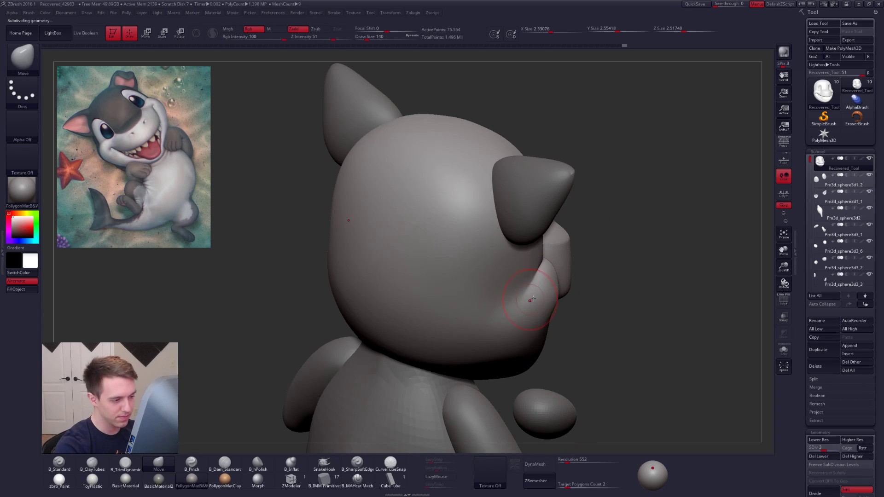
{"action": "key", "text": "space"}
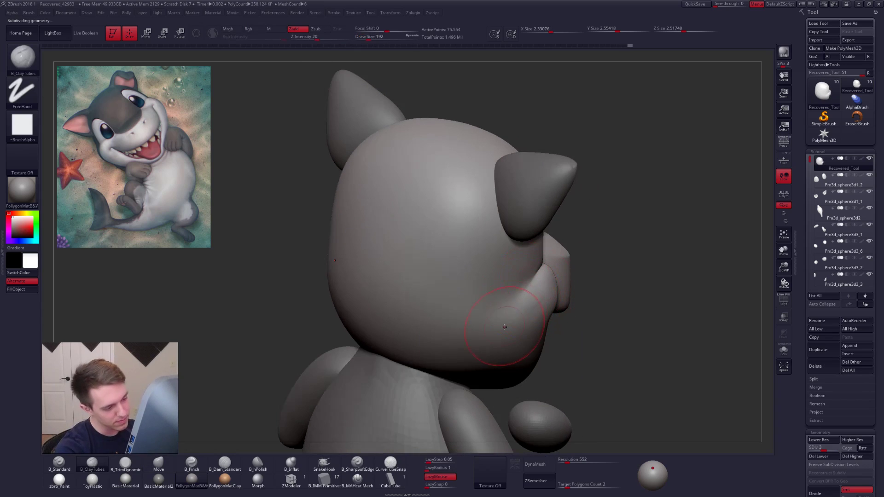
{"action": "right_click_drag", "start_coordinate": [505, 325], "coordinate": [545, 287]}
{"action": "left_click_drag", "start_coordinate": [527, 317], "coordinate": [541, 278], "text": "shift"}
{"action": "mouse_move", "coordinate": [538, 294]}
{"action": "right_mouse_down"}
{"action": "mouse_move", "coordinate": [482, 304]}
{"action": "mouse_move", "coordinate": [497, 320]}
{"action": "mouse_move", "coordinate": [492, 325]}
{"action": "right_mouse_up"}
{"action": "key", "text": "d"}
{"action": "key", "text": "d"}
Step: Isolate the head from the other subtools and frame the eye socket with a brush draw size of 121
{"action": "right_click_drag", "start_coordinate": [555, 303], "coordinate": [511, 293], "text": "alt"}
{"action": "key", "text": "space"}
{"action": "left_click_drag", "start_coordinate": [512, 249], "coordinate": [514, 249]}
{"action": "right_click_drag", "start_coordinate": [534, 222], "coordinate": [506, 205], "text": "alt"}
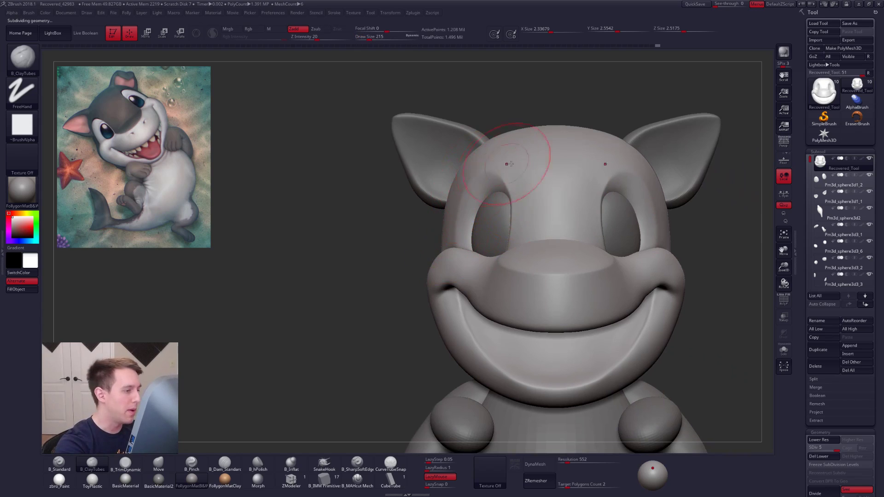
{"action": "right_click_drag", "start_coordinate": [568, 278], "coordinate": [523, 280], "text": "alt"}
{"action": "key", "text": "alt+s"}
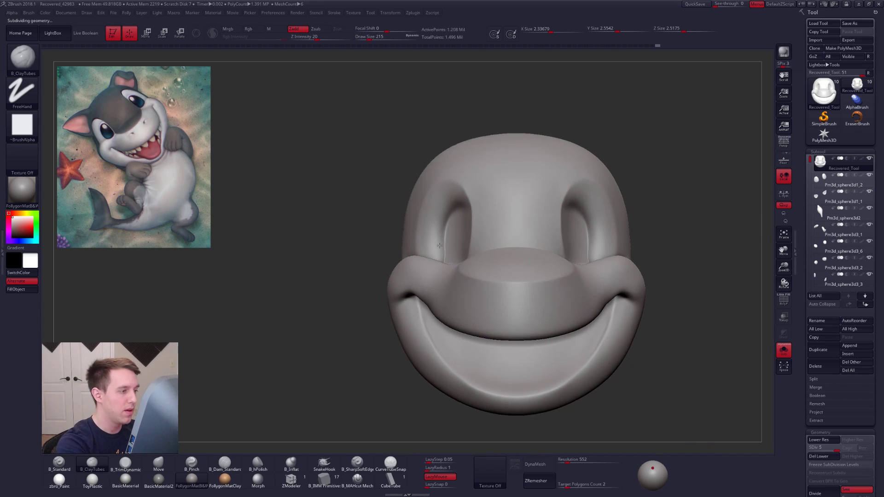
{"action": "right_click_drag", "start_coordinate": [424, 207], "coordinate": [436, 233], "text": "alt"}
{"action": "key", "text": "space"}
{"action": "key", "text": "space"}
{"action": "left_click_drag", "start_coordinate": [440, 239], "coordinate": [433, 239]}
{"action": "right_click_drag", "start_coordinate": [442, 231], "coordinate": [470, 285]}
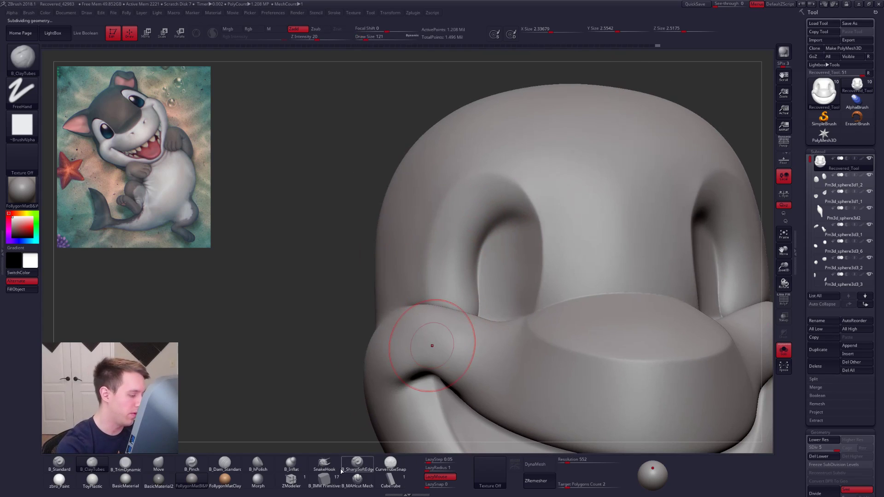
Step: Switch to the Inflat brush with LazyMouse on and lower its Z Intensity to 5
{"action": "left_click", "coordinate": [291, 462]}
{"action": "left_click", "coordinate": [436, 476]}
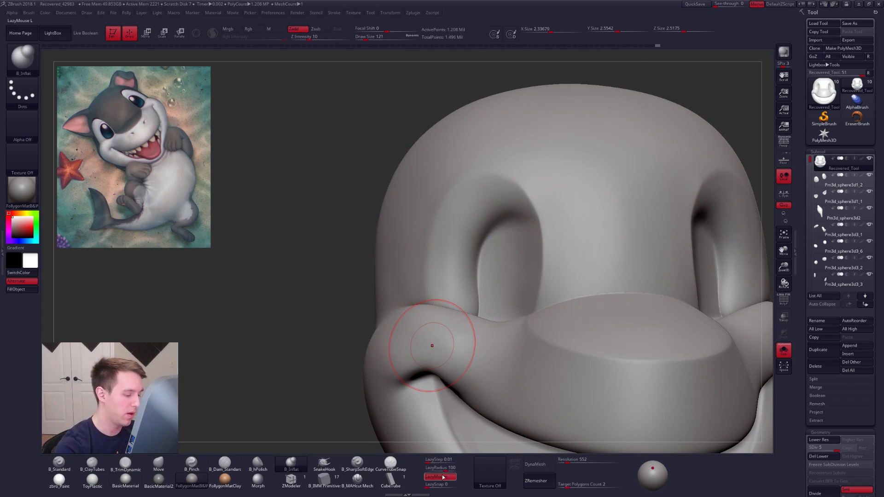
{"action": "left_click_drag", "start_coordinate": [396, 269], "coordinate": [424, 173]}
{"action": "key", "text": "space"}
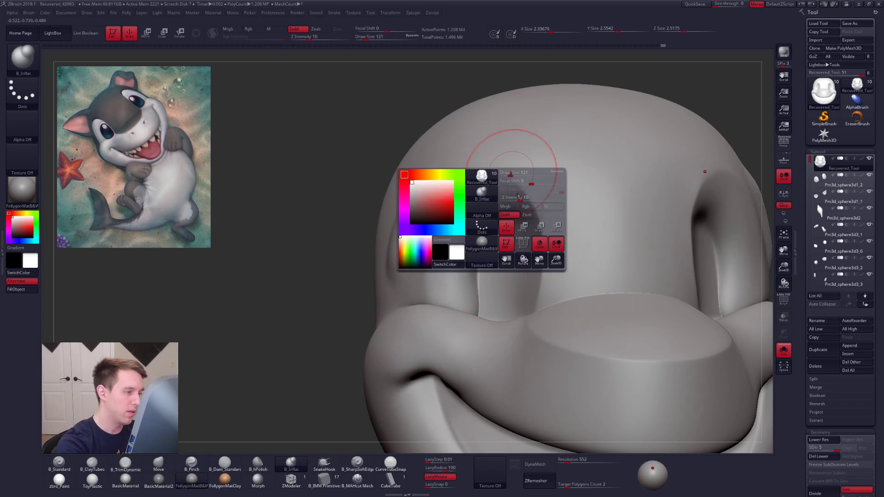
{"action": "left_click_drag", "start_coordinate": [524, 201], "coordinate": [520, 200]}
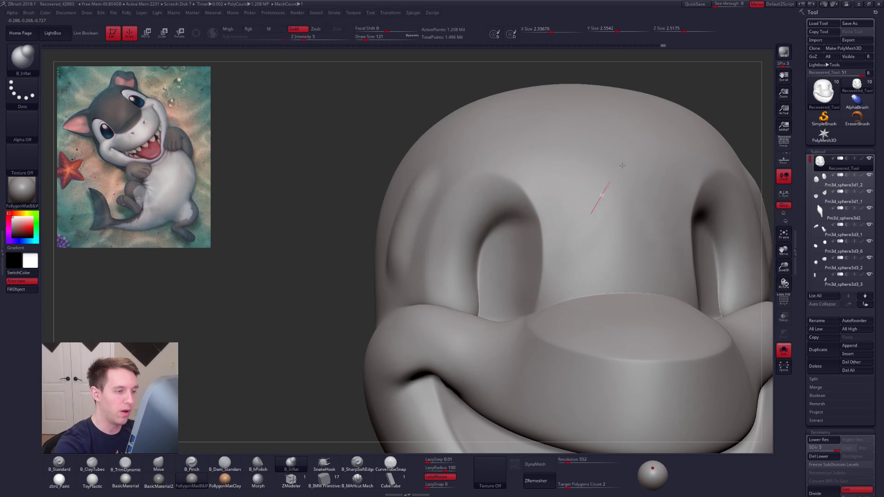
Step: Try long Inflat strokes across the forehead and side of the head, and undo them
{"action": "mouse_move", "coordinate": [604, 199]}
{"action": "right_mouse_down"}
{"action": "mouse_move", "coordinate": [611, 233]}
{"action": "mouse_move", "coordinate": [704, 246]}
{"action": "mouse_move", "coordinate": [697, 244]}
{"action": "right_mouse_up"}
{"action": "left_click_drag", "start_coordinate": [506, 130], "coordinate": [295, 246]}
{"action": "key", "text": "ctrl+z"}
{"action": "key", "text": "ctrl+z"}
Step: Inflate the outer and upper rim of the eye socket with a draw size of 130
{"action": "mouse_move", "coordinate": [510, 276]}
{"action": "right_mouse_down"}
{"action": "mouse_move", "coordinate": [462, 259]}
{"action": "mouse_move", "coordinate": [446, 286]}
{"action": "right_mouse_up"}
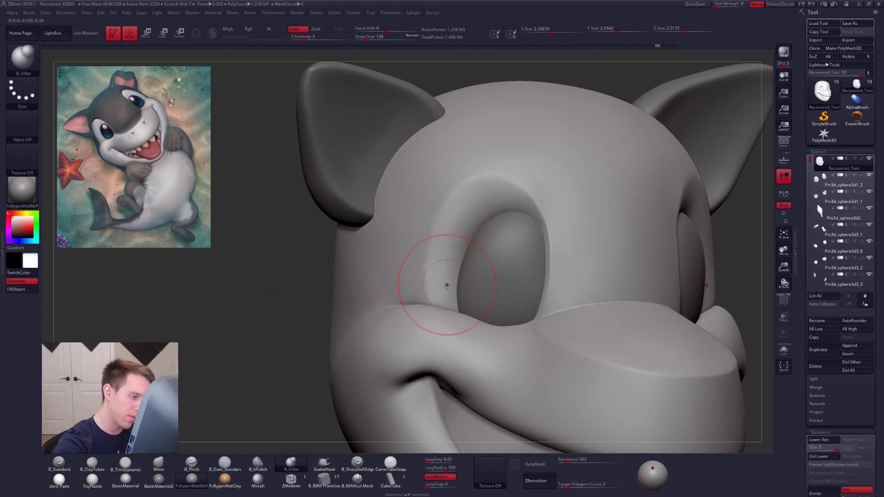
{"action": "left_click_drag", "start_coordinate": [447, 302], "coordinate": [446, 274]}
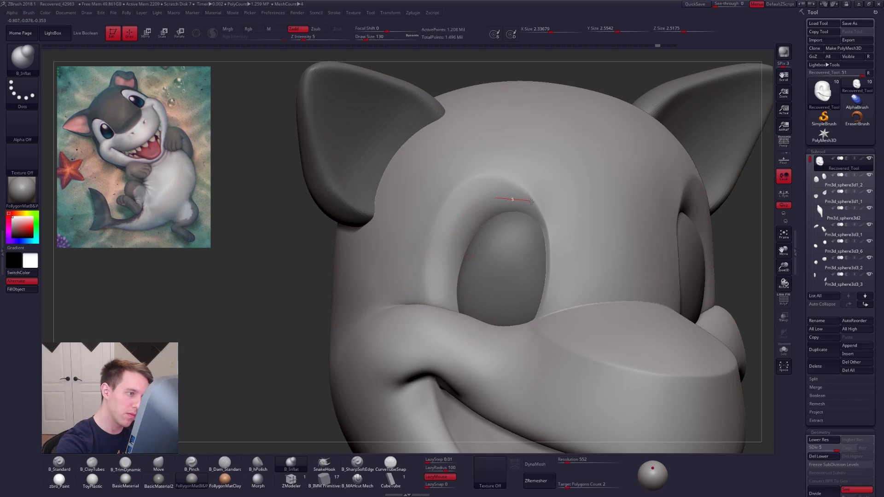
{"action": "left_click_drag", "start_coordinate": [544, 218], "coordinate": [545, 221]}
{"action": "mouse_move", "coordinate": [543, 231]}
{"action": "right_mouse_down"}
{"action": "mouse_move", "coordinate": [564, 229]}
{"action": "mouse_move", "coordinate": [473, 197]}
{"action": "right_mouse_up"}
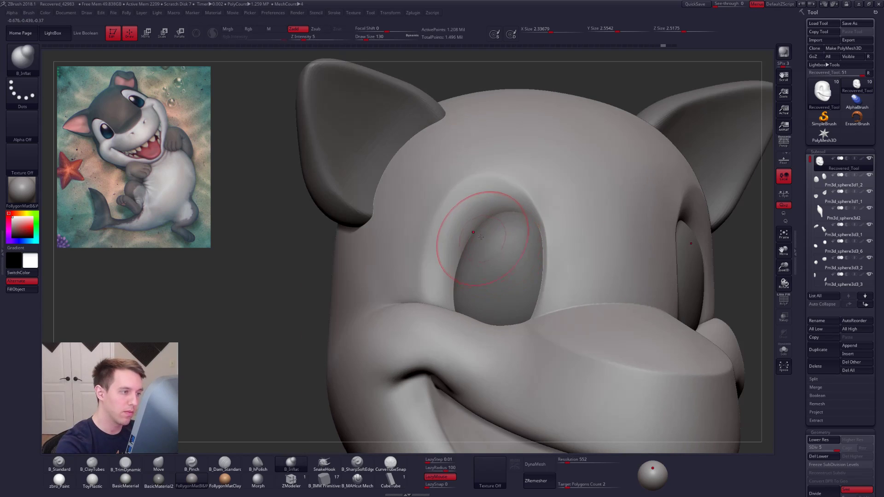
Step: Isolate the head and inflate a narrower ridge along the eye socket's outer and upper rim with a draw size of 74
{"action": "key", "text": "space"}
{"action": "left_click_drag", "start_coordinate": [463, 231], "coordinate": [462, 231]}
{"action": "mouse_move", "coordinate": [426, 275]}
{"action": "right_mouse_down"}
{"action": "mouse_move", "coordinate": [434, 270]}
{"action": "mouse_move", "coordinate": [413, 316]}
{"action": "right_mouse_up"}
{"action": "key", "text": "space"}
{"action": "left_click_drag", "start_coordinate": [442, 270], "coordinate": [439, 270]}
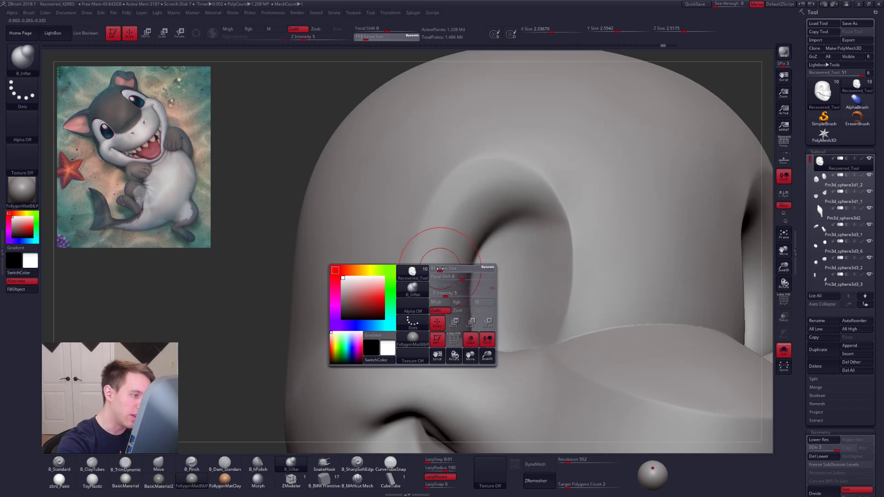
{"action": "left_click_drag", "start_coordinate": [425, 307], "coordinate": [424, 262]}
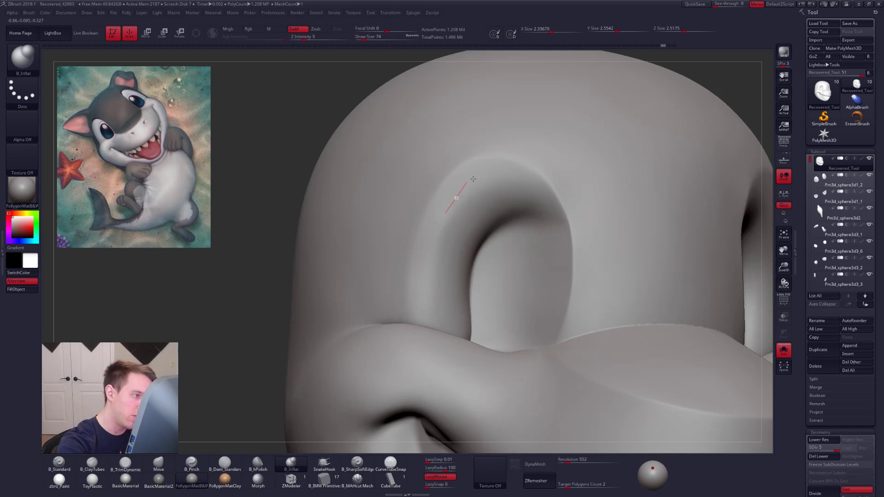
{"action": "left_click_drag", "start_coordinate": [556, 206], "coordinate": [565, 221]}
Step: Inflate the arch of the eye socket from its lower outer end over the top with a draw size of 121
{"action": "key", "text": "space"}
{"action": "left_click_drag", "start_coordinate": [448, 270], "coordinate": [451, 270]}
{"action": "left_click_drag", "start_coordinate": [444, 319], "coordinate": [454, 236]}
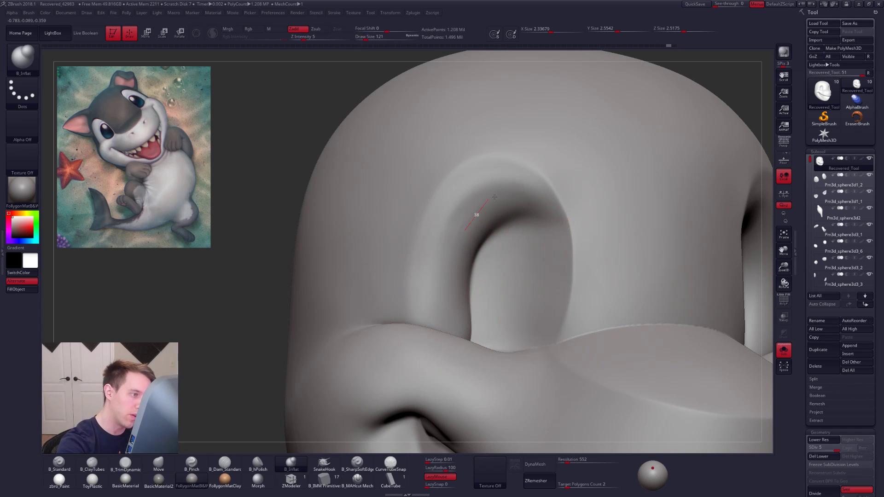
{"action": "left_click_drag", "start_coordinate": [561, 219], "coordinate": [565, 221]}
Step: Smooth the eye socket's arch at subdivision levels 3 and 4 with a draw size of 67
{"action": "key", "text": "shift+d"}
{"action": "key", "text": "shift+d"}
{"action": "key", "text": "space"}
{"action": "left_click_drag", "start_coordinate": [497, 217], "coordinate": [490, 199]}
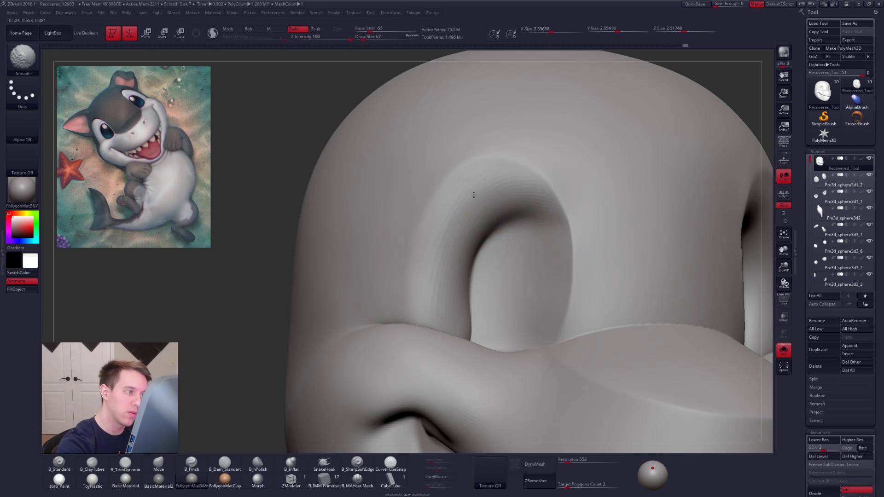
{"action": "key", "text": "d"}
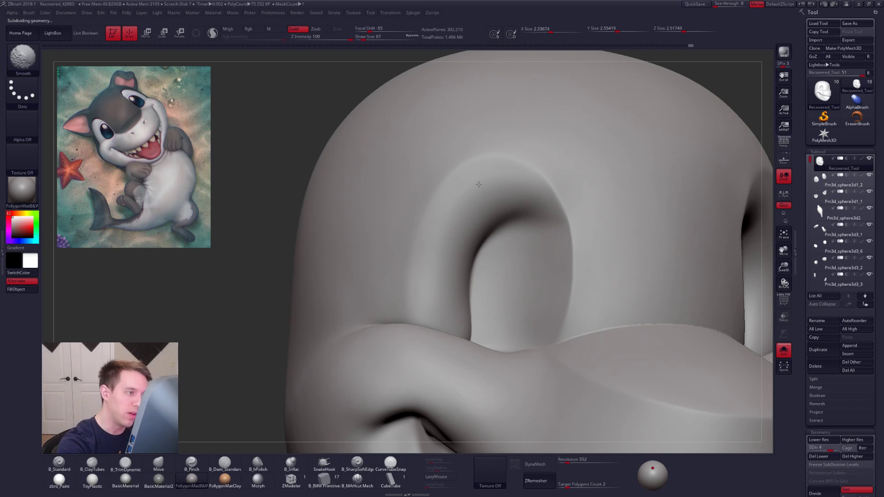
{"action": "right_click_drag", "start_coordinate": [501, 202], "coordinate": [548, 207]}
{"action": "left_click_drag", "start_coordinate": [536, 209], "coordinate": [506, 212], "text": "shift"}
{"action": "mouse_move", "coordinate": [459, 255]}
{"action": "right_mouse_down"}
{"action": "mouse_move", "coordinate": [451, 269]}
{"action": "mouse_move", "coordinate": [457, 252]}
{"action": "mouse_move", "coordinate": [496, 275]}
{"action": "right_mouse_up"}
{"action": "mouse_move", "coordinate": [495, 275]}
{"action": "left_mouse_down", "text": "ctrl+shift"}
{"action": "mouse_move", "coordinate": [352, 257]}
{"action": "mouse_move", "coordinate": [478, 295]}
{"action": "left_mouse_up", "text": "ctrl+shift"}
{"action": "mouse_move", "coordinate": [478, 294]}
{"action": "right_mouse_down"}
{"action": "mouse_move", "coordinate": [509, 354]}
{"action": "mouse_move", "coordinate": [461, 368]}
{"action": "right_mouse_up"}
{"action": "mouse_move", "coordinate": [470, 302]}
{"action": "left_mouse_down", "text": "ctrl"}
{"action": "mouse_move", "coordinate": [349, 307]}
{"action": "mouse_move", "coordinate": [333, 315]}
{"action": "left_mouse_up", "text": "ctrl"}
{"action": "right_click_drag", "start_coordinate": [465, 375], "coordinate": [480, 290]}
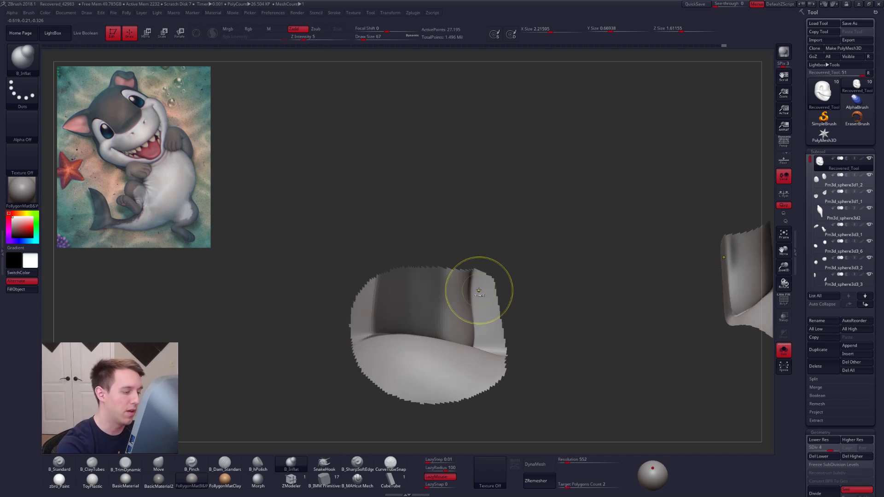
{"action": "key", "text": "ctrl+z"}
{"action": "left_click", "coordinate": [500, 288], "text": "ctrl+shift"}
Step: Show all subtools and adjust the upper rim of the eye socket with the Move brush at subdivision level 3, draw size 113
{"action": "key", "text": "d"}
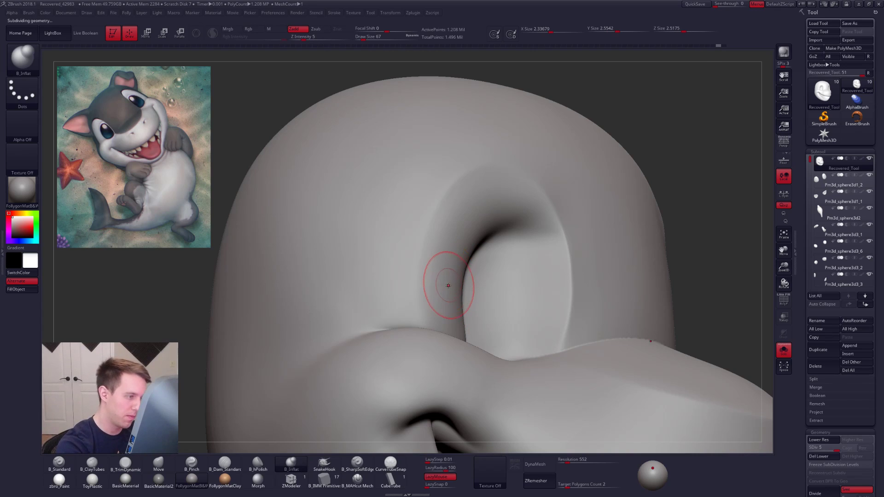
{"action": "key", "text": "bracketright"}
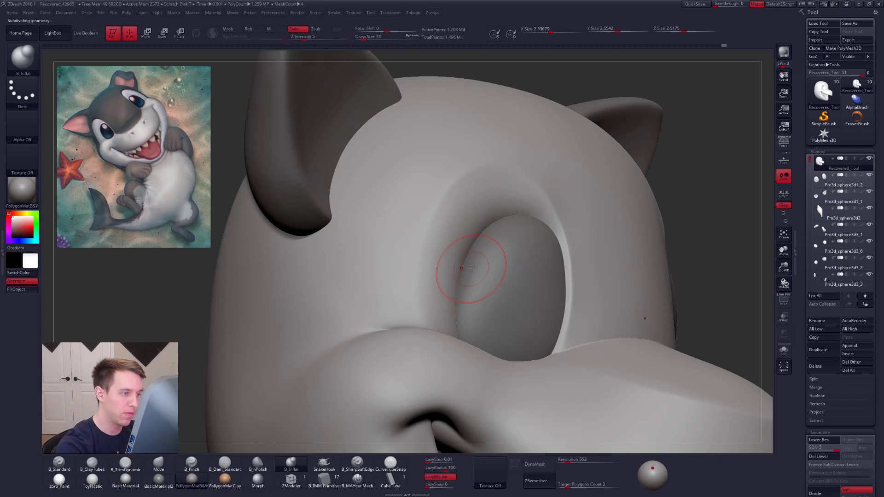
{"action": "right_click_drag", "start_coordinate": [492, 262], "coordinate": [492, 250]}
{"action": "key", "text": "shift+d"}
{"action": "key", "text": "shift+d"}
{"action": "key", "text": "b"}
{"action": "key", "text": "m"}
{"action": "key", "text": "v"}
{"action": "key", "text": "space"}
{"action": "left_click_drag", "start_coordinate": [492, 251], "coordinate": [494, 251]}
{"action": "right_click_drag", "start_coordinate": [490, 250], "coordinate": [488, 277]}
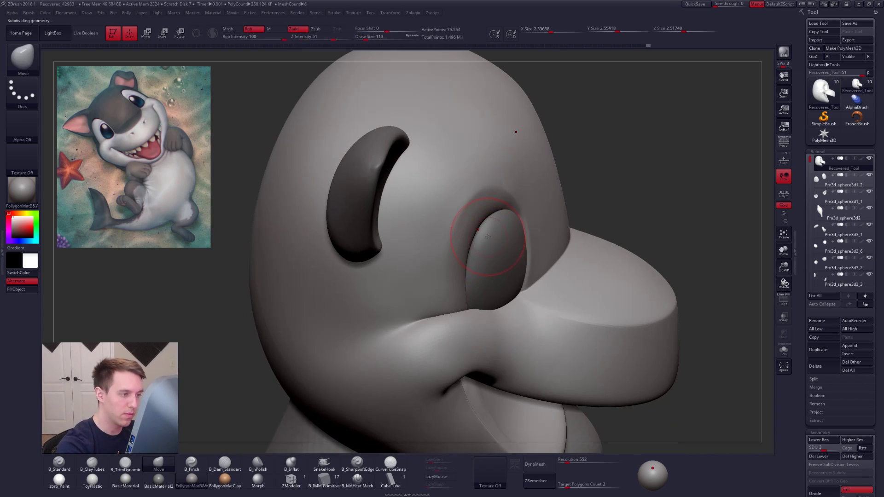
{"action": "left_click_drag", "start_coordinate": [498, 222], "coordinate": [492, 231]}
Step: Check the head from the side at subdivision level 1 and from the front at subdivision level 5
{"action": "key", "text": "shift+d"}
{"action": "key", "text": "space"}
{"action": "key", "text": "shift+d"}
{"action": "right_click_drag", "start_coordinate": [486, 251], "coordinate": [453, 220]}
{"action": "right_click_drag", "start_coordinate": [552, 258], "coordinate": [571, 295], "text": "ctrl"}
{"action": "right_click_drag", "start_coordinate": [571, 294], "coordinate": [466, 256]}
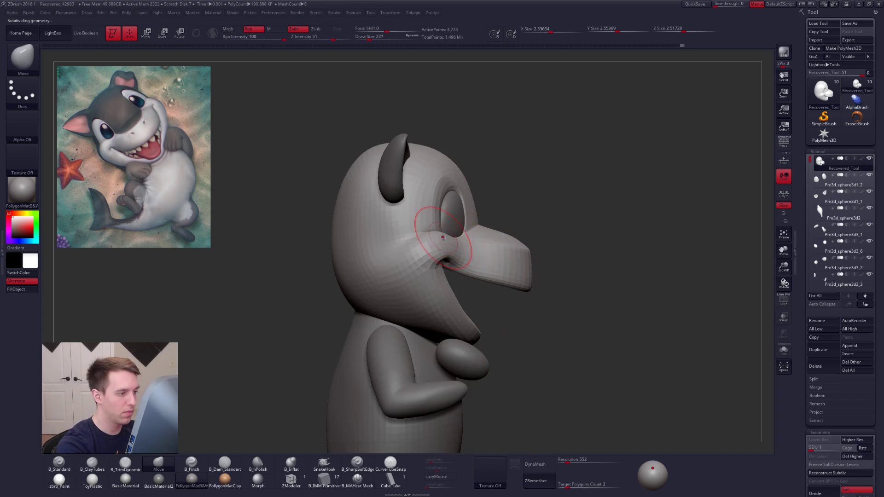
{"action": "right_click_drag", "start_coordinate": [428, 216], "coordinate": [425, 265]}
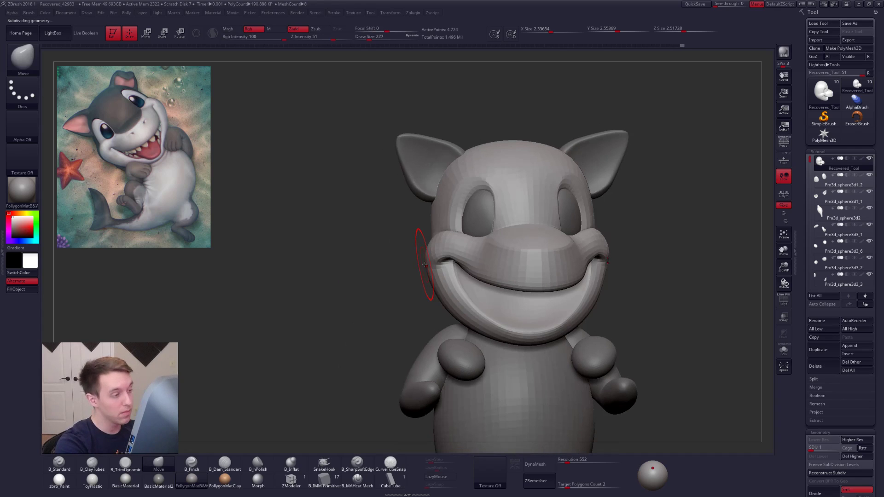
{"action": "key", "text": "d"}
{"action": "key", "text": "d"}
{"action": "key", "text": "d"}
{"action": "key", "text": "d"}
{"action": "key", "text": "space"}
{"action": "right_click_drag", "start_coordinate": [635, 254], "coordinate": [650, 324]}
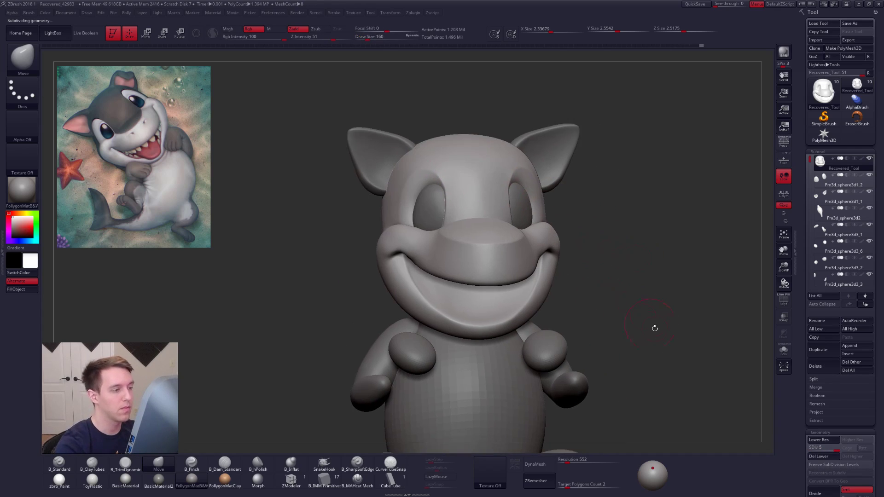
{"action": "right_click_drag", "start_coordinate": [716, 367], "coordinate": [691, 366]}
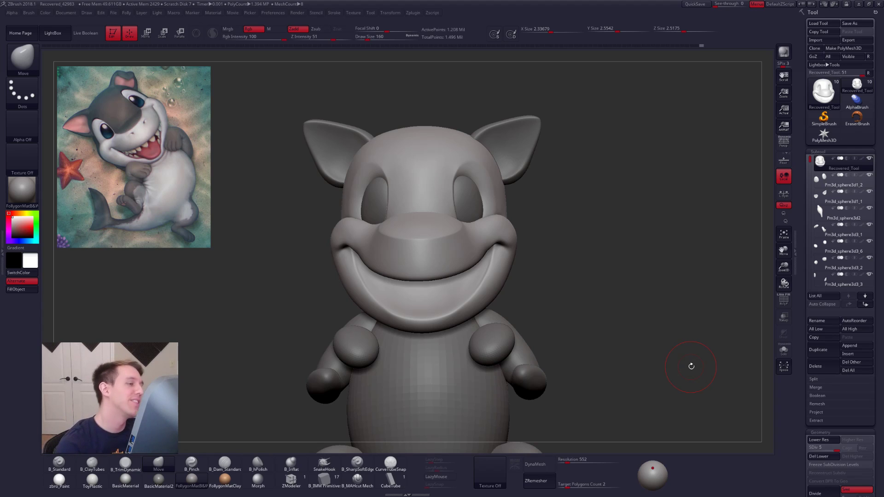
Step: Refine the upper inner corner of the eye socket, smoothing it at subdivision level 5 with a draw size of 121
{"action": "mouse_move", "coordinate": [435, 164]}
{"action": "right_mouse_down", "text": "alt"}
{"action": "mouse_move", "coordinate": [512, 189]}
{"action": "mouse_move", "coordinate": [519, 233]}
{"action": "mouse_move", "coordinate": [520, 215]}
{"action": "right_mouse_up", "text": "alt"}
{"action": "key", "text": "space"}
{"action": "left_click_drag", "start_coordinate": [521, 215], "coordinate": [518, 214]}
{"action": "key", "text": "shift+d"}
{"action": "key", "text": "shift+d"}
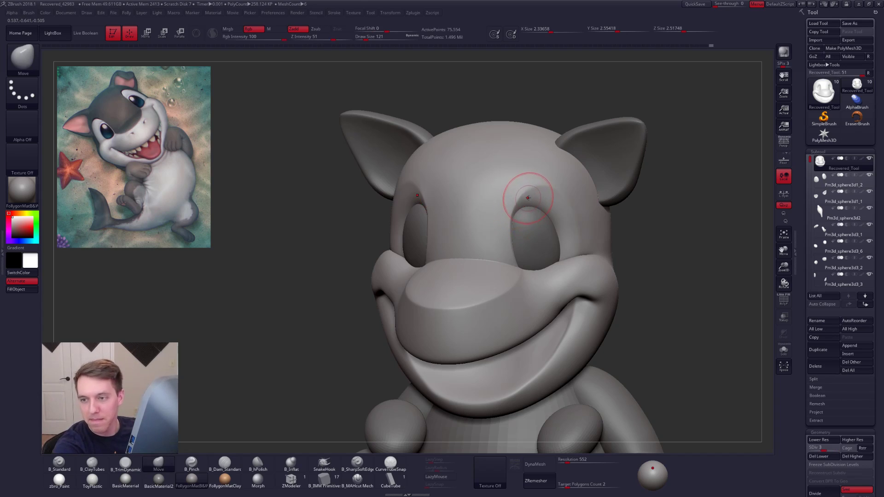
{"action": "right_click_drag", "start_coordinate": [518, 202], "coordinate": [510, 211], "text": "ctrl"}
{"action": "key", "text": "d"}
{"action": "key", "text": "d"}
{"action": "key", "text": "shift"}
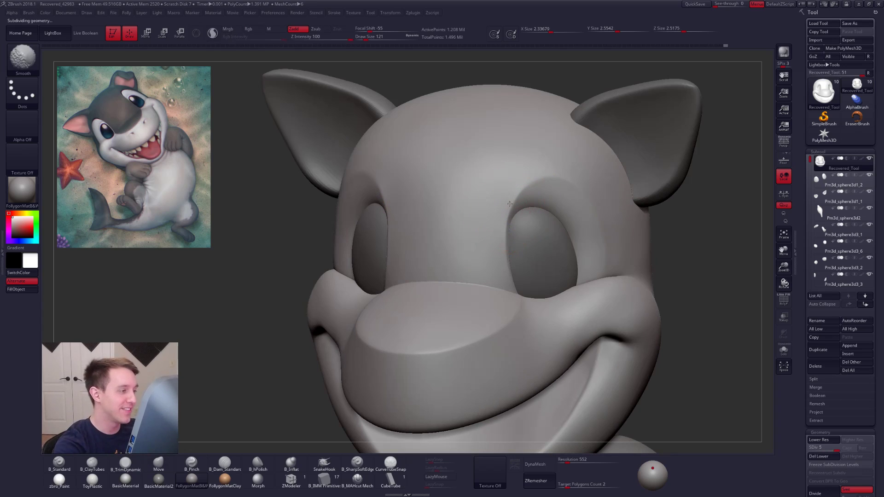
{"action": "mouse_move", "coordinate": [511, 197]}
{"action": "left_mouse_down", "text": "shift"}
{"action": "mouse_move", "coordinate": [506, 204]}
{"action": "mouse_move", "coordinate": [523, 185]}
{"action": "left_mouse_up", "text": "shift"}
Step: Isolate the head and pinch the inner and upper rim of the eye socket with the Pinch brush at draw size 88
{"action": "key", "text": "5"}
{"action": "key", "text": "space"}
{"action": "key", "text": "alt+s"}
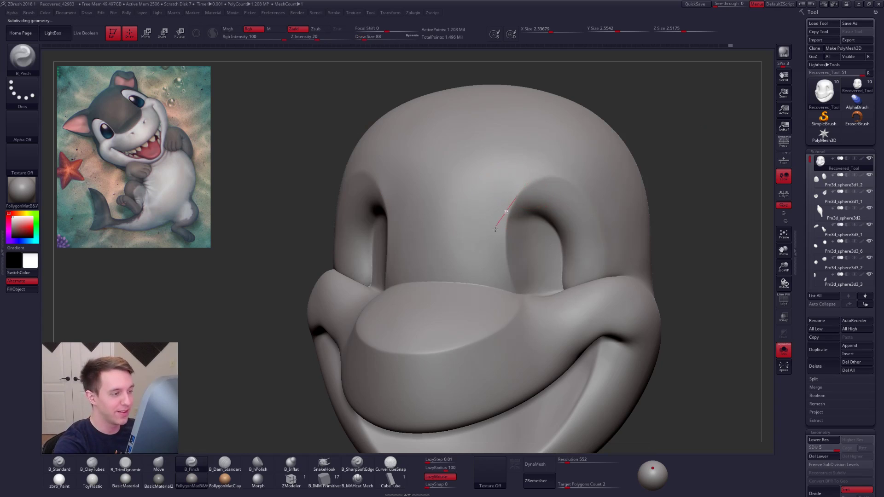
{"action": "left_click_drag", "start_coordinate": [499, 256], "coordinate": [506, 276]}
{"action": "mouse_move", "coordinate": [500, 232]}
{"action": "left_mouse_down", "text": "shift"}
{"action": "mouse_move", "coordinate": [546, 177]}
{"action": "mouse_move", "coordinate": [558, 189]}
{"action": "left_mouse_up", "text": "shift"}
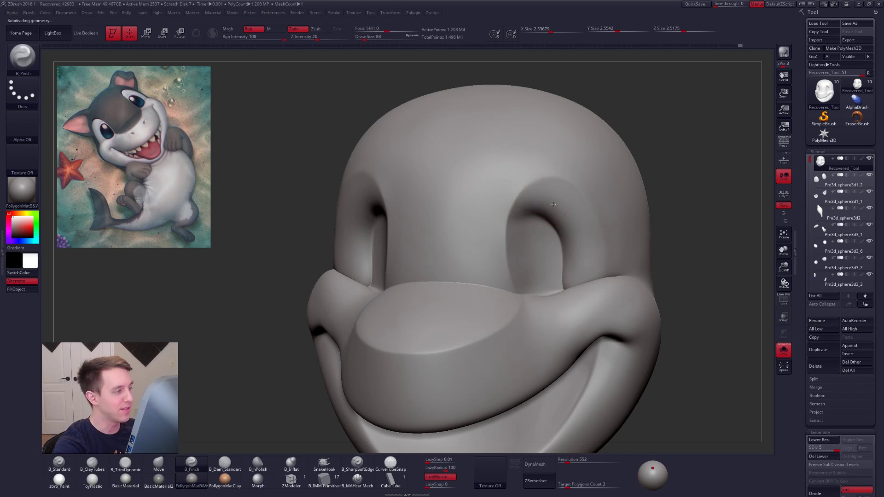
Step: Show all subtools to examine the full figure, and set the draw size to 192
{"action": "right_click_drag", "start_coordinate": [543, 184], "coordinate": [572, 195], "text": "shift"}
{"action": "key", "text": "alt+s"}
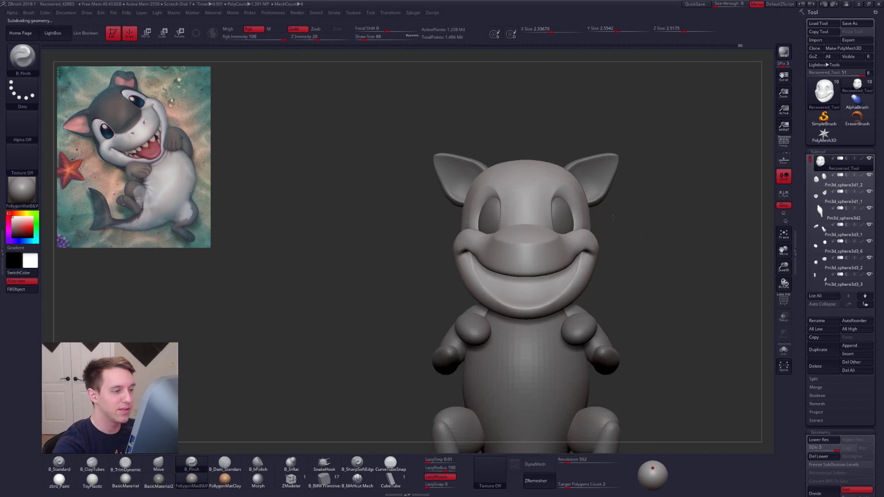
{"action": "left_click_drag", "start_coordinate": [589, 217], "coordinate": [600, 217]}
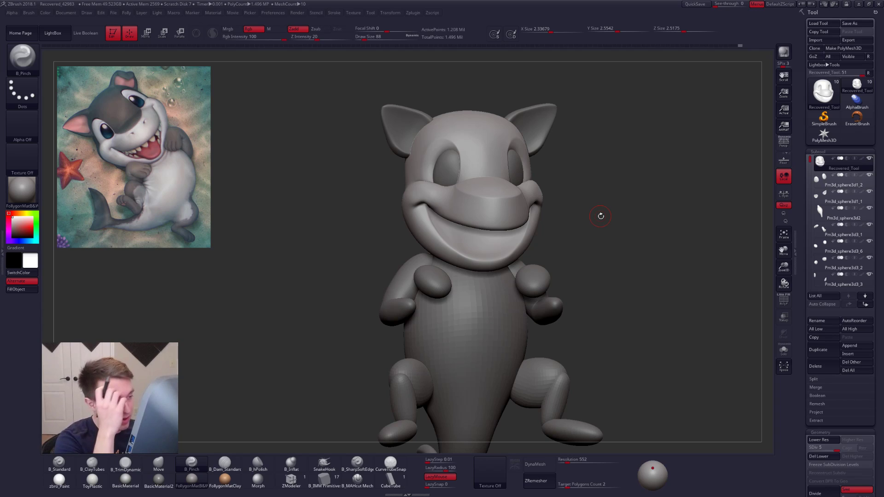
{"action": "mouse_move", "coordinate": [556, 226]}
{"action": "left_mouse_down", "text": "alt"}
{"action": "mouse_move", "coordinate": [565, 274]}
{"action": "mouse_move", "coordinate": [544, 291]}
{"action": "mouse_move", "coordinate": [562, 282]}
{"action": "mouse_move", "coordinate": [551, 267]}
{"action": "left_mouse_up", "text": "alt"}
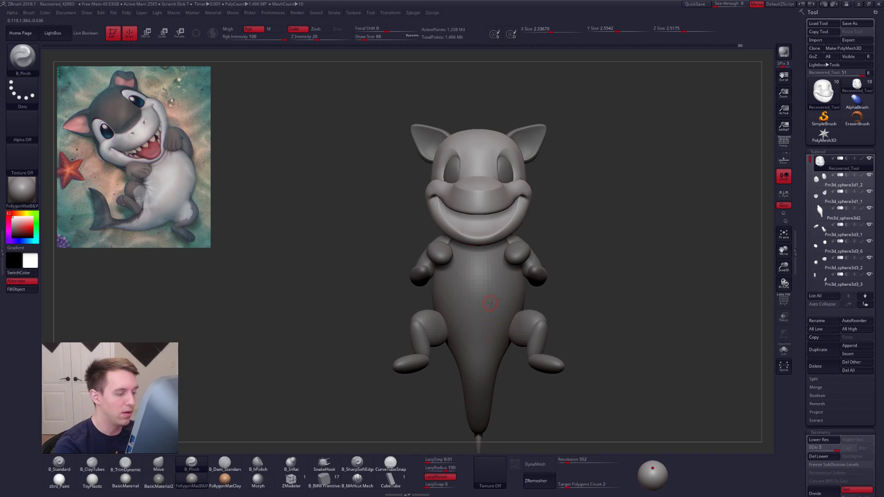
{"action": "key", "text": "s"}
{"action": "left_click", "coordinate": [562, 281]}
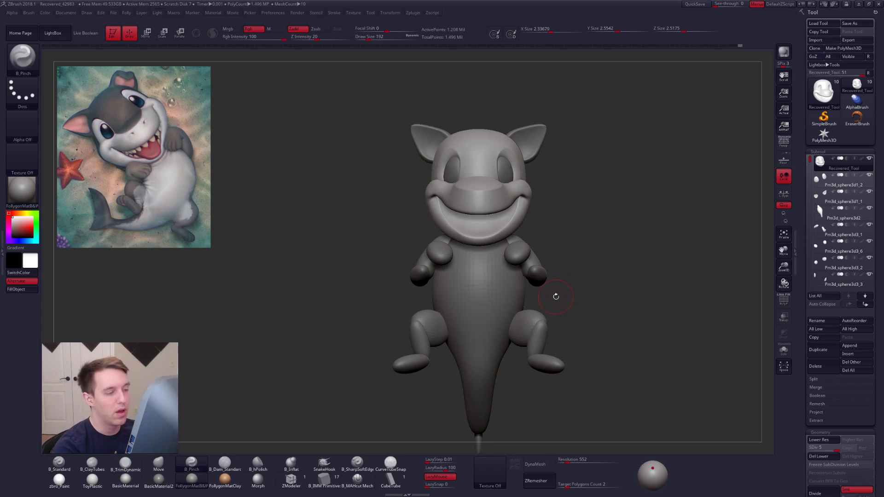
{"action": "key", "text": "alt+s"}
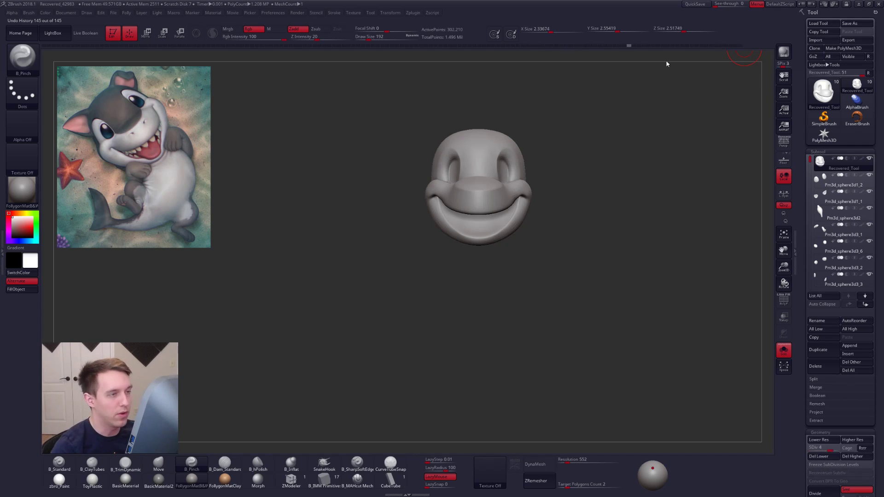
Step: Select and isolate the arms subtool and examine its shape and wireframe
{"action": "key", "text": "alt+s"}
{"action": "left_click", "coordinate": [477, 259], "text": "alt"}
{"action": "right_click_drag", "start_coordinate": [475, 259], "coordinate": [636, 259]}
{"action": "left_click", "coordinate": [478, 258], "text": "alt"}
{"action": "key", "text": "alt+s"}
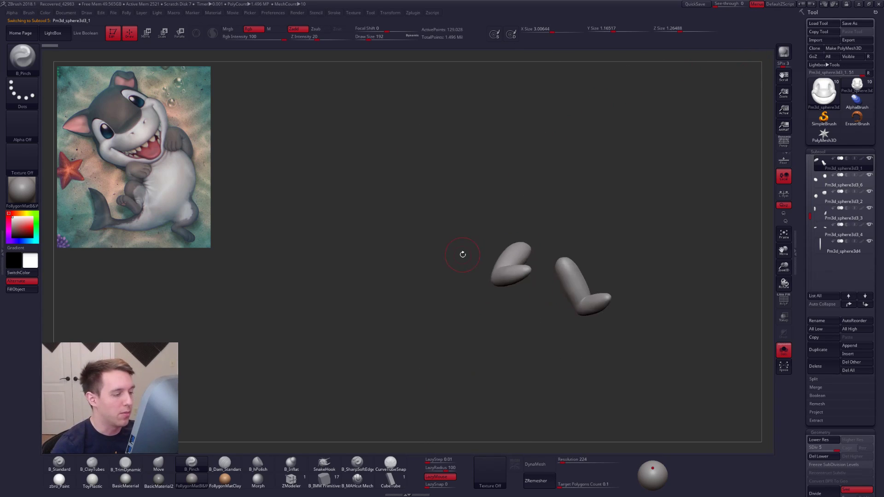
{"action": "key", "text": "shift+f"}
{"action": "right_click_drag", "start_coordinate": [540, 282], "coordinate": [484, 249]}
{"action": "key", "text": "shift+f"}
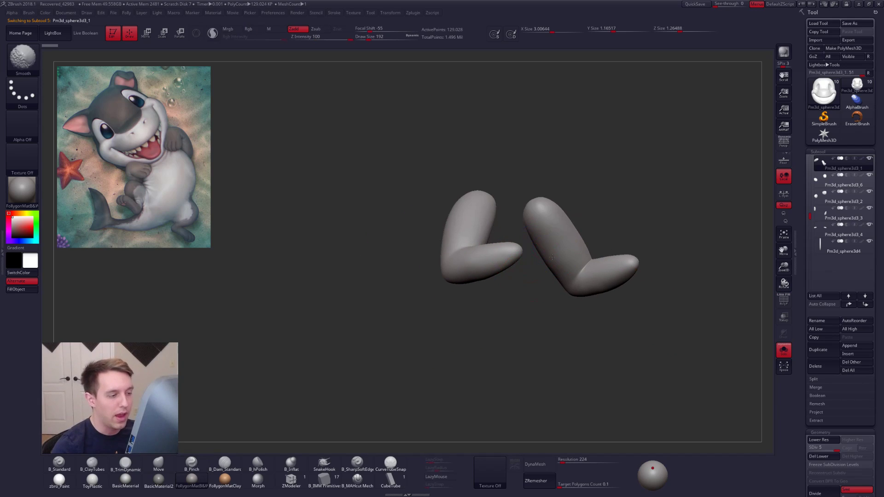
{"action": "right_click_drag", "start_coordinate": [594, 270], "coordinate": [590, 242]}
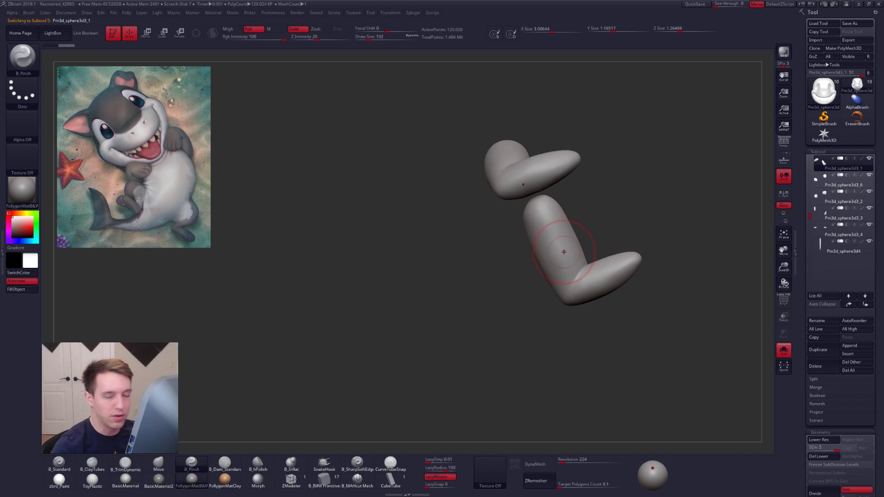
{"action": "right_click_drag", "start_coordinate": [537, 203], "coordinate": [482, 261]}
Step: Show all subtools, check the arms from the side, and make the head the active subtool
{"action": "key", "text": "alt+s"}
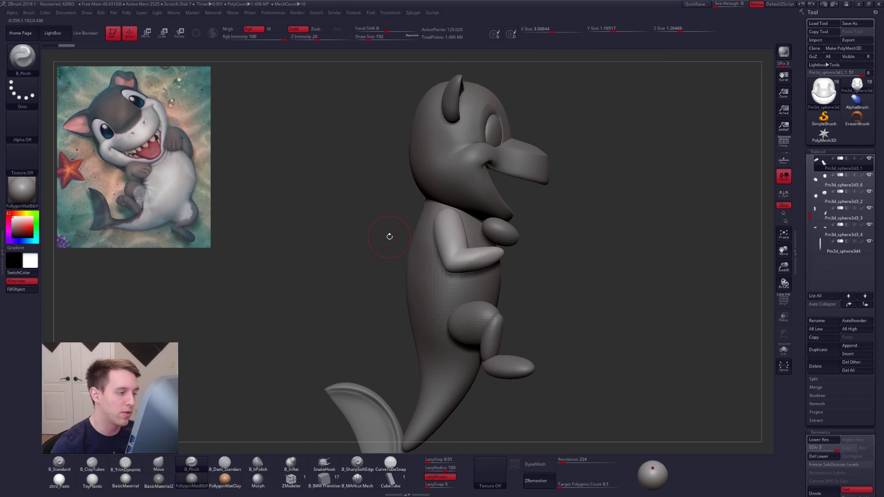
{"action": "mouse_move", "coordinate": [461, 246]}
{"action": "right_mouse_down"}
{"action": "mouse_move", "coordinate": [414, 256]}
{"action": "mouse_move", "coordinate": [454, 256]}
{"action": "mouse_move", "coordinate": [489, 227]}
{"action": "right_mouse_up"}
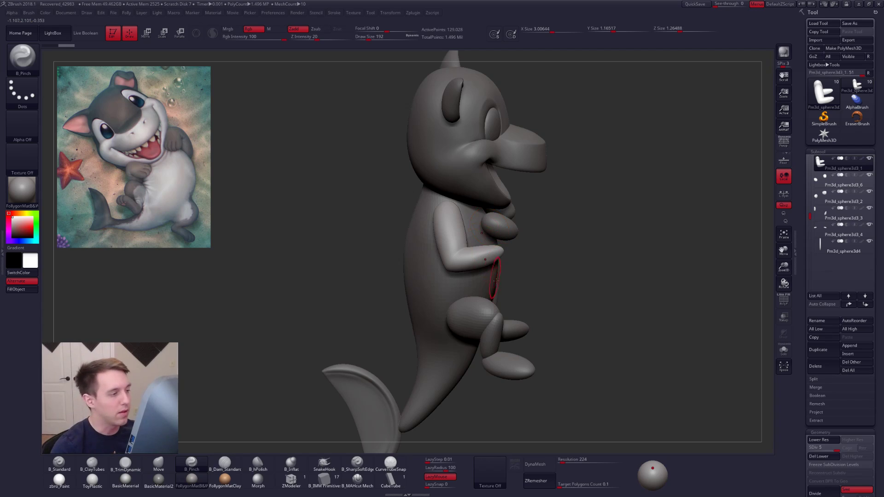
{"action": "mouse_move", "coordinate": [488, 257]}
{"action": "right_mouse_down"}
{"action": "mouse_move", "coordinate": [500, 249]}
{"action": "mouse_move", "coordinate": [442, 248]}
{"action": "mouse_move", "coordinate": [505, 243]}
{"action": "right_mouse_up"}
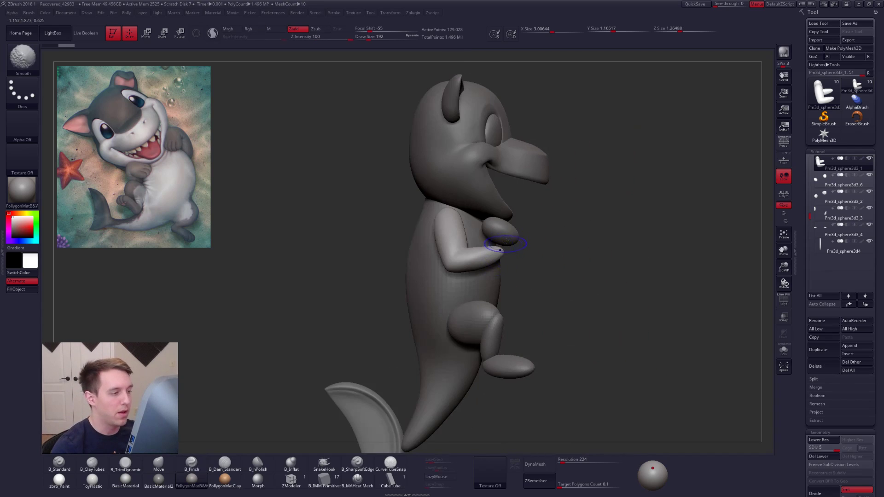
{"action": "left_click", "coordinate": [493, 203], "text": "alt"}
{"action": "mouse_move", "coordinate": [489, 203]}
{"action": "right_mouse_down"}
{"action": "mouse_move", "coordinate": [459, 203]}
{"action": "mouse_move", "coordinate": [525, 193]}
{"action": "right_mouse_up"}
{"action": "mouse_move", "coordinate": [525, 194]}
{"action": "right_mouse_down", "text": "alt"}
{"action": "mouse_move", "coordinate": [477, 189]}
{"action": "mouse_move", "coordinate": [486, 208]}
{"action": "mouse_move", "coordinate": [484, 199]}
{"action": "right_mouse_up", "text": "alt"}
{"action": "mouse_move", "coordinate": [529, 230]}
{"action": "right_mouse_down", "text": "alt"}
{"action": "mouse_move", "coordinate": [496, 203]}
{"action": "mouse_move", "coordinate": [489, 225]}
{"action": "mouse_move", "coordinate": [499, 269]}
{"action": "right_mouse_up", "text": "alt"}
{"action": "mouse_move", "coordinate": [502, 208]}
{"action": "right_mouse_down"}
{"action": "mouse_move", "coordinate": [469, 197]}
{"action": "mouse_move", "coordinate": [503, 227]}
{"action": "mouse_move", "coordinate": [489, 205]}
{"action": "mouse_move", "coordinate": [523, 230]}
{"action": "right_mouse_up"}
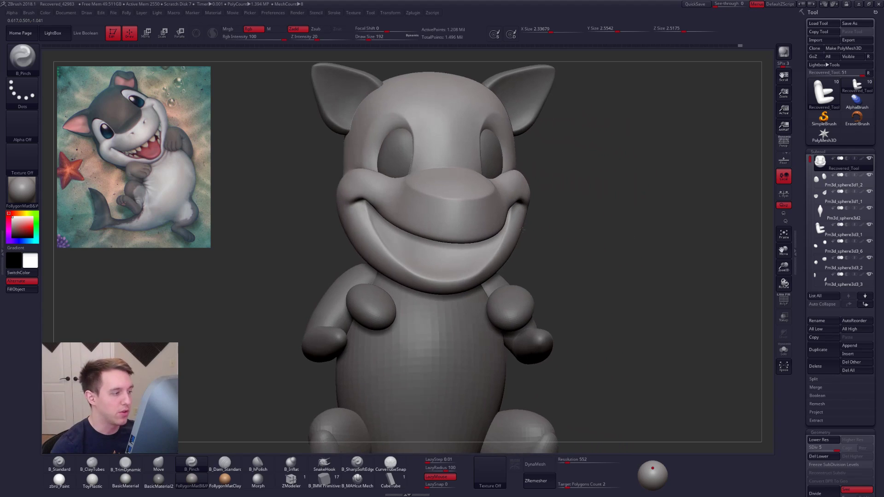
Step: Examine the head's wireframe and compare its shape between subdivision levels 1 and 5
{"action": "key", "text": "shift+d"}
{"action": "key", "text": "shift+d"}
{"action": "key", "text": "shift+d"}
{"action": "key", "text": "shift+d"}
{"action": "key", "text": "shift+f"}
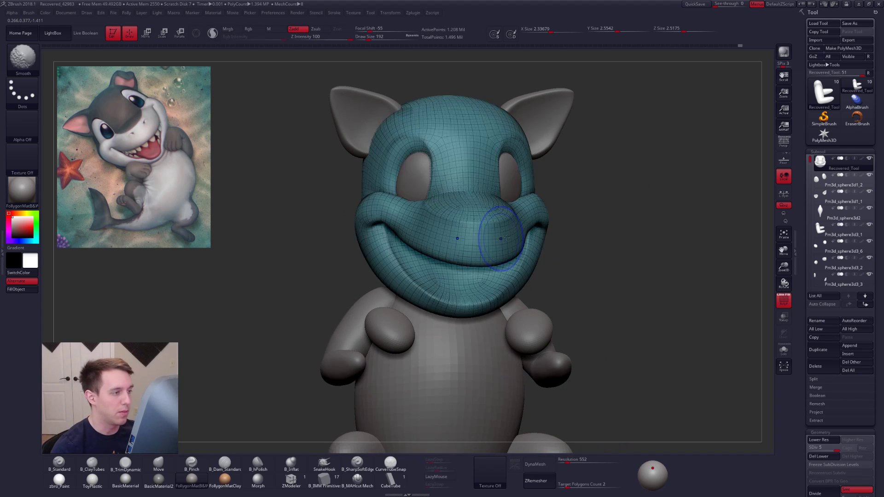
{"action": "key", "text": "shift+f"}
{"action": "key", "text": "d"}
{"action": "right_click_drag", "start_coordinate": [510, 233], "coordinate": [513, 203]}
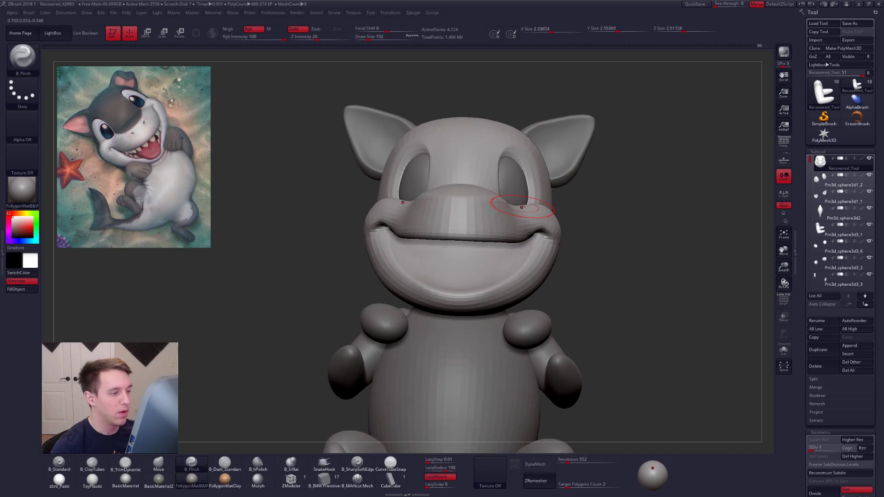
{"action": "key", "text": "d"}
{"action": "key", "text": "d"}
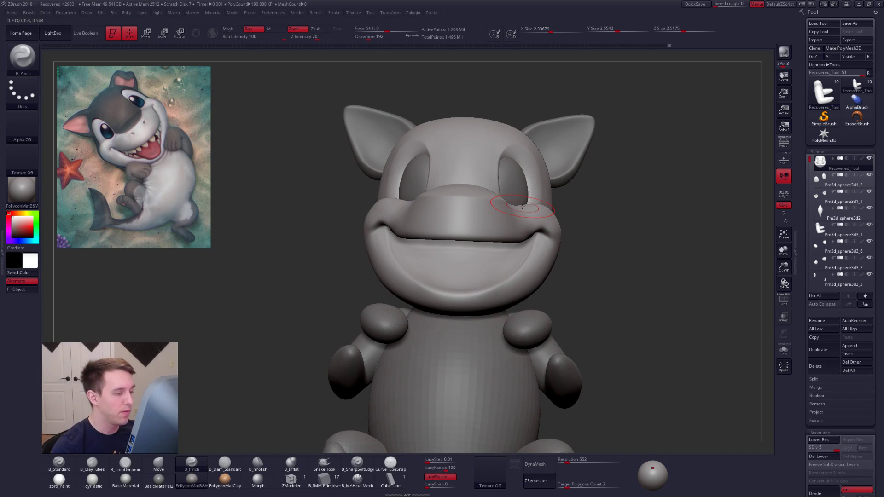
Step: Isolate the head at subdivision level 3 and set the draw size to 140
{"action": "key", "text": "alt+s"}
{"action": "right_click_drag", "start_coordinate": [529, 229], "coordinate": [529, 252]}
{"action": "mouse_move", "coordinate": [465, 249]}
{"action": "right_mouse_down", "text": "ctrl"}
{"action": "mouse_move", "coordinate": [460, 272]}
{"action": "mouse_move", "coordinate": [417, 276]}
{"action": "right_mouse_up", "text": "ctrl"}
{"action": "key", "text": "shift+d"}
{"action": "key", "text": "shift+d"}
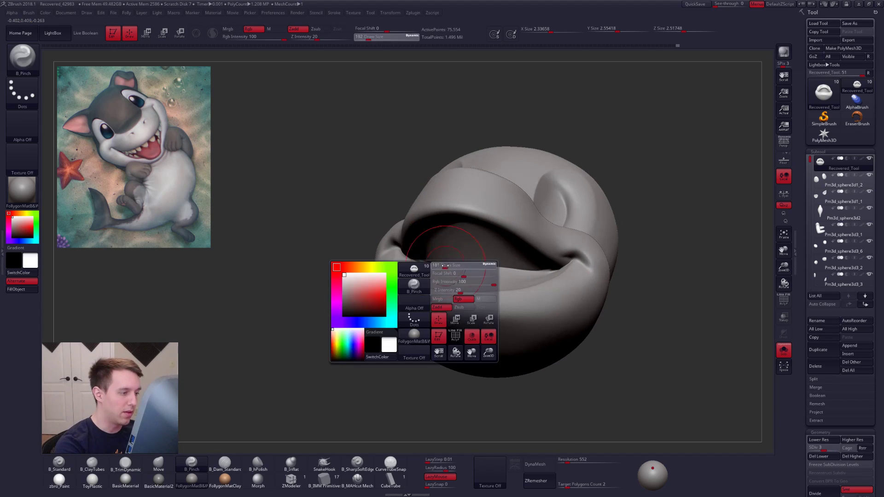
{"action": "left_click_drag", "start_coordinate": [422, 263], "coordinate": [432, 266], "text": "shift"}
{"action": "mouse_move", "coordinate": [483, 266]}
{"action": "right_mouse_down"}
{"action": "mouse_move", "coordinate": [483, 276]}
{"action": "mouse_move", "coordinate": [448, 241]}
{"action": "mouse_move", "coordinate": [448, 285]}
{"action": "right_mouse_up"}
{"action": "key", "text": "["}
Step: Switch to the browser, look through the uploads on the Follygon YouTube channel, and return to ZBrush
{"action": "key", "text": "alt+Tab"}
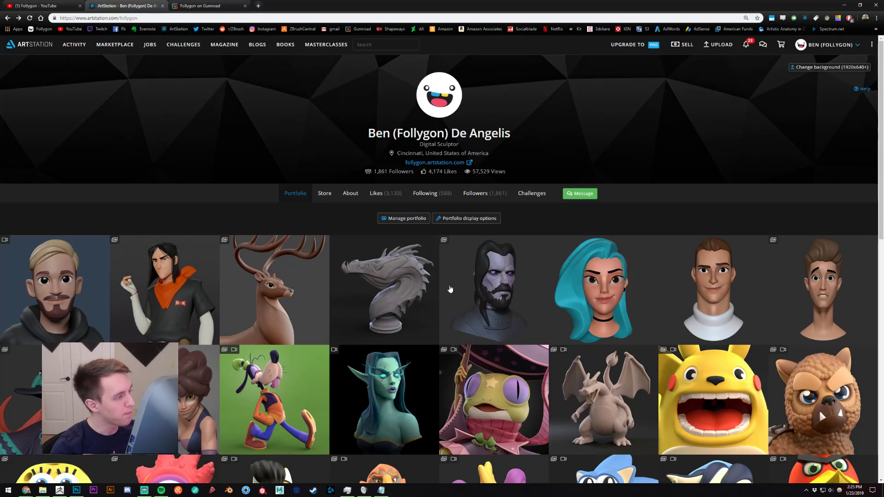
{"action": "left_click", "coordinate": [62, 3]}
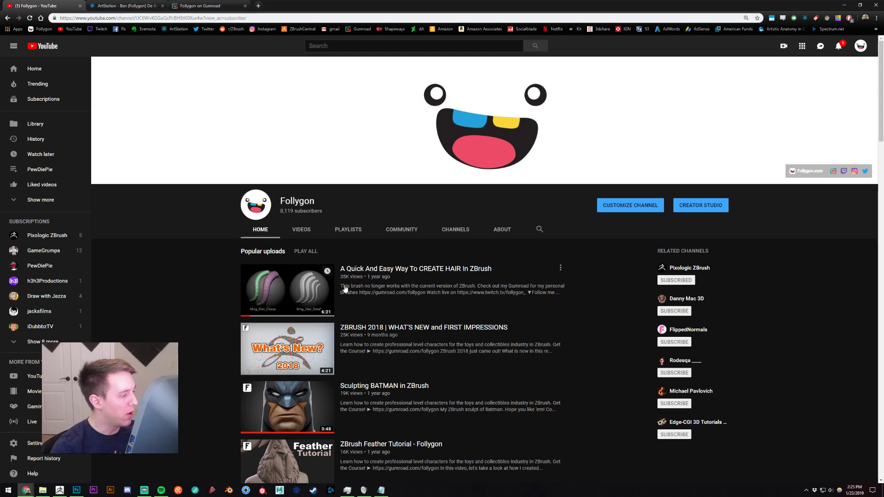
{"action": "scroll", "coordinate": [450, 281], "scroll_direction": "down", "scroll_amount": 5}
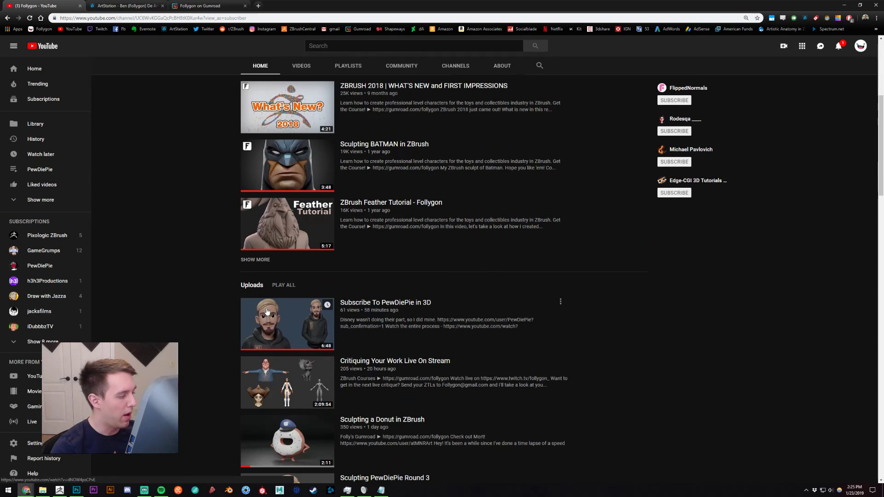
{"action": "scroll", "coordinate": [362, 294], "scroll_direction": "up", "scroll_amount": 3}
{"action": "scroll", "coordinate": [331, 323], "scroll_direction": "down", "scroll_amount": 5}
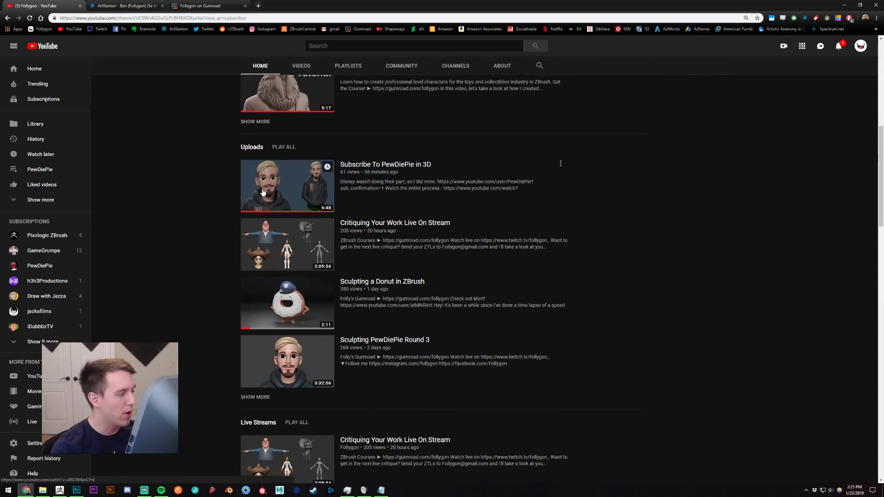
{"action": "scroll", "coordinate": [158, 169], "scroll_direction": "up", "scroll_amount": 3}
{"action": "scroll", "coordinate": [159, 169], "scroll_direction": "up", "scroll_amount": 4}
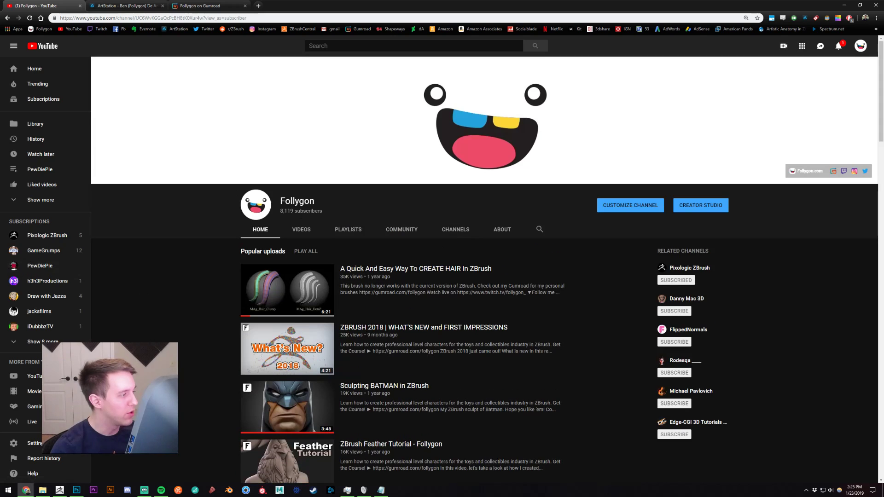
{"action": "key", "text": "alt+Tab"}
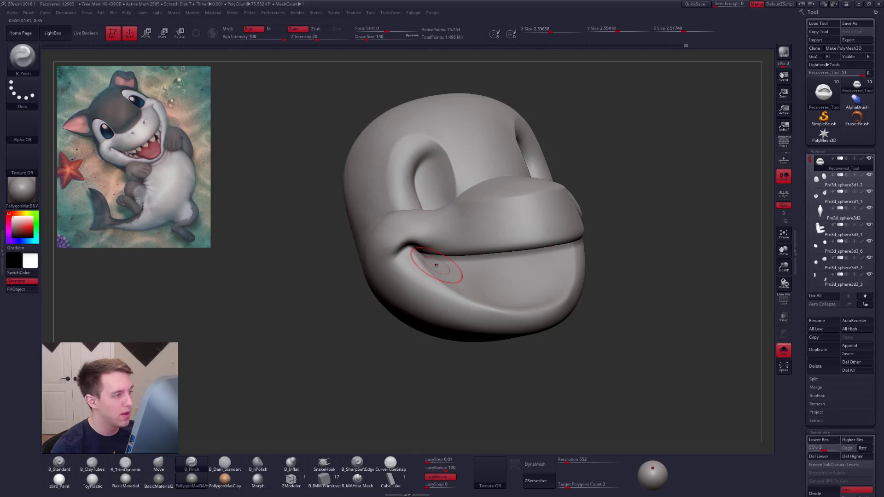
Step: Refine the corner of the mouth with the Pinch brush at draw size 104, working at subdivision level 4
{"action": "key", "text": "d"}
{"action": "key", "text": "d"}
{"action": "mouse_move", "coordinate": [447, 284]}
{"action": "right_mouse_down"}
{"action": "mouse_move", "coordinate": [419, 284]}
{"action": "mouse_move", "coordinate": [417, 260]}
{"action": "mouse_move", "coordinate": [435, 229]}
{"action": "mouse_move", "coordinate": [469, 237]}
{"action": "mouse_move", "coordinate": [435, 248]}
{"action": "mouse_move", "coordinate": [445, 264]}
{"action": "right_mouse_up"}
{"action": "key", "text": "s"}
{"action": "left_click_drag", "start_coordinate": [448, 259], "coordinate": [444, 259]}
{"action": "mouse_move", "coordinate": [455, 253]}
{"action": "right_mouse_down"}
{"action": "mouse_move", "coordinate": [466, 250]}
{"action": "mouse_move", "coordinate": [459, 257]}
{"action": "right_mouse_up"}
{"action": "key", "text": "shift+d"}
{"action": "key", "text": "shift+d"}
{"action": "key", "text": "2"}
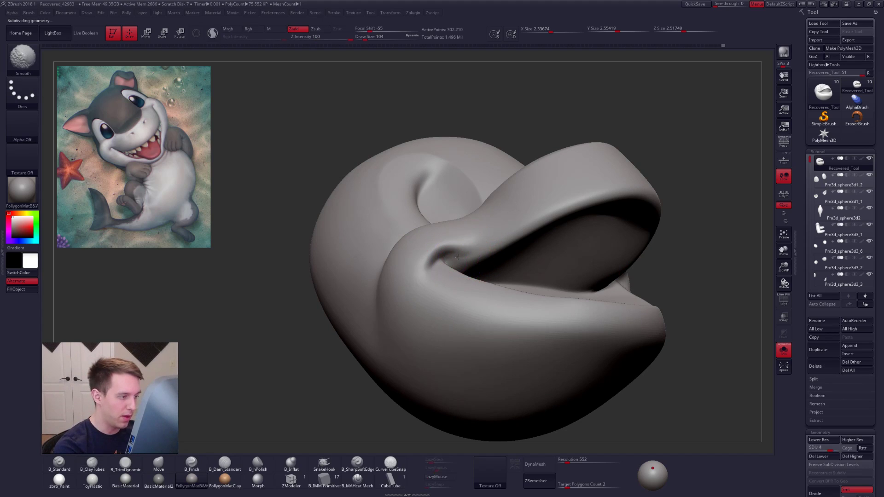
{"action": "key", "text": "d"}
{"action": "key", "text": "5"}
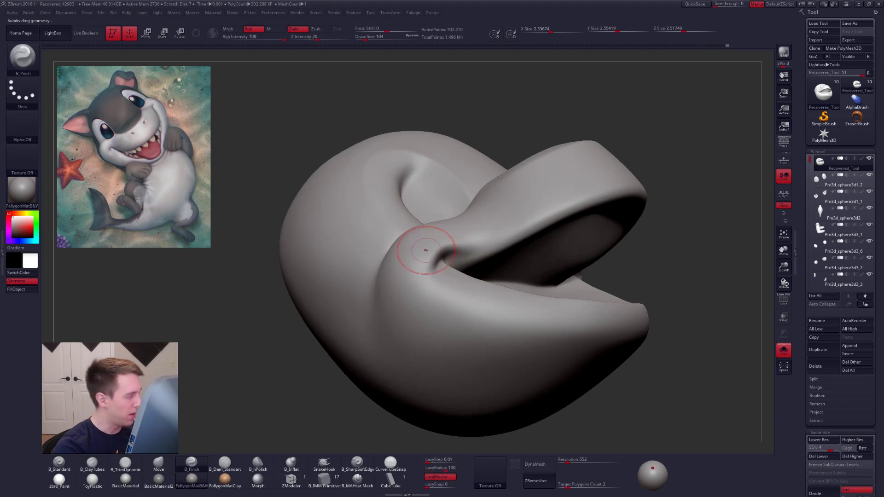
{"action": "right_click_drag", "start_coordinate": [442, 254], "coordinate": [428, 256], "text": "ctrl"}
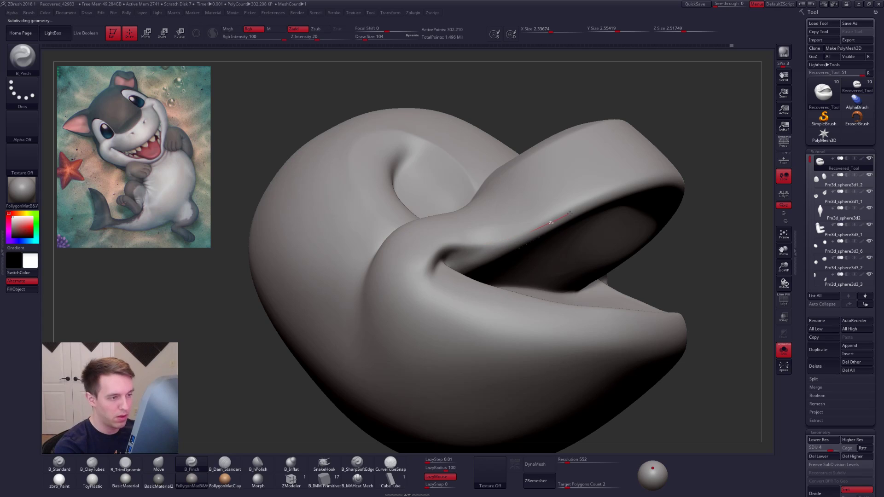
Step: Sharpen the rim of the upper lip with the Pinch brush at subdivision level 4
{"action": "left_click_drag", "start_coordinate": [634, 186], "coordinate": [640, 184]}
{"action": "mouse_move", "coordinate": [509, 258]}
{"action": "right_mouse_down"}
{"action": "mouse_move", "coordinate": [435, 261]}
{"action": "mouse_move", "coordinate": [673, 277]}
{"action": "mouse_move", "coordinate": [559, 276]}
{"action": "mouse_move", "coordinate": [531, 244]}
{"action": "mouse_move", "coordinate": [529, 255]}
{"action": "mouse_move", "coordinate": [556, 257]}
{"action": "mouse_move", "coordinate": [553, 249]}
{"action": "mouse_move", "coordinate": [570, 242]}
{"action": "mouse_move", "coordinate": [594, 267]}
{"action": "mouse_move", "coordinate": [576, 258]}
{"action": "mouse_move", "coordinate": [558, 293]}
{"action": "mouse_move", "coordinate": [579, 280]}
{"action": "right_mouse_up"}
{"action": "right_click_drag", "start_coordinate": [500, 296], "coordinate": [530, 292], "text": "alt"}
Step: Mask the side of the snout above the mouth corner at subdivision level 2, and soften and invert the mask
{"action": "key", "text": "shift+d"}
{"action": "key", "text": "shift+d"}
{"action": "mouse_move", "coordinate": [428, 291]}
{"action": "left_mouse_down", "text": "shift"}
{"action": "mouse_move", "coordinate": [414, 289]}
{"action": "mouse_move", "coordinate": [474, 187]}
{"action": "mouse_move", "coordinate": [537, 314]}
{"action": "mouse_move", "coordinate": [518, 326]}
{"action": "left_mouse_up", "text": "shift"}
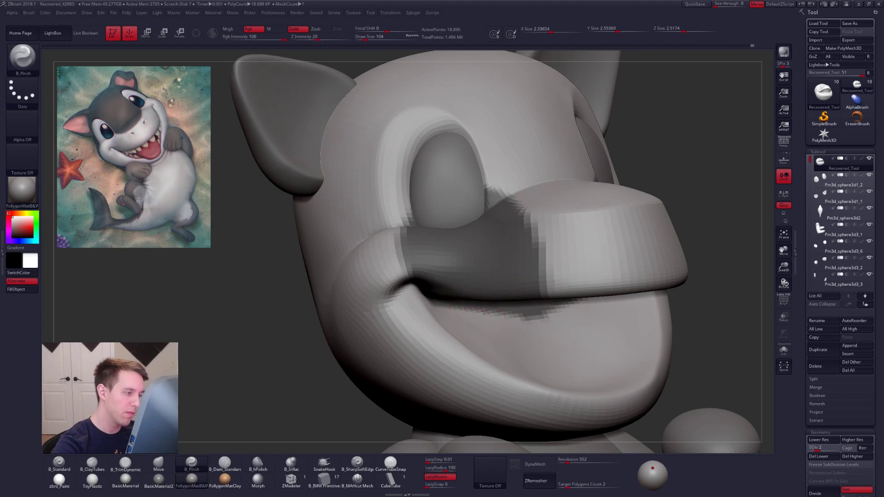
{"action": "right_click_drag", "start_coordinate": [479, 319], "coordinate": [480, 290]}
{"action": "left_click", "coordinate": [487, 283], "text": "ctrl"}
{"action": "left_click", "coordinate": [637, 150], "text": "ctrl"}
{"action": "left_click", "coordinate": [561, 211], "text": "ctrl"}
Step: Pull the upper lip up near the mouth corner with the Move brush at subdivision level 1
{"action": "key", "text": "space"}
{"action": "left_click", "coordinate": [517, 249]}
{"action": "key", "text": "shift+d"}
{"action": "mouse_move", "coordinate": [517, 251]}
{"action": "right_mouse_down"}
{"action": "mouse_move", "coordinate": [469, 249]}
{"action": "mouse_move", "coordinate": [466, 271]}
{"action": "right_mouse_up"}
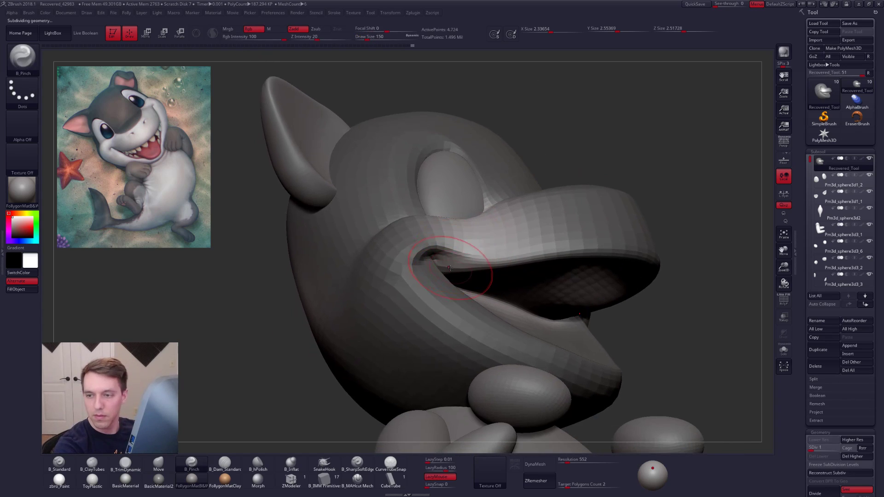
{"action": "key", "text": "b"}
{"action": "key", "text": "m"}
{"action": "key", "text": "v"}
{"action": "key", "text": "space"}
{"action": "left_click", "coordinate": [452, 263]}
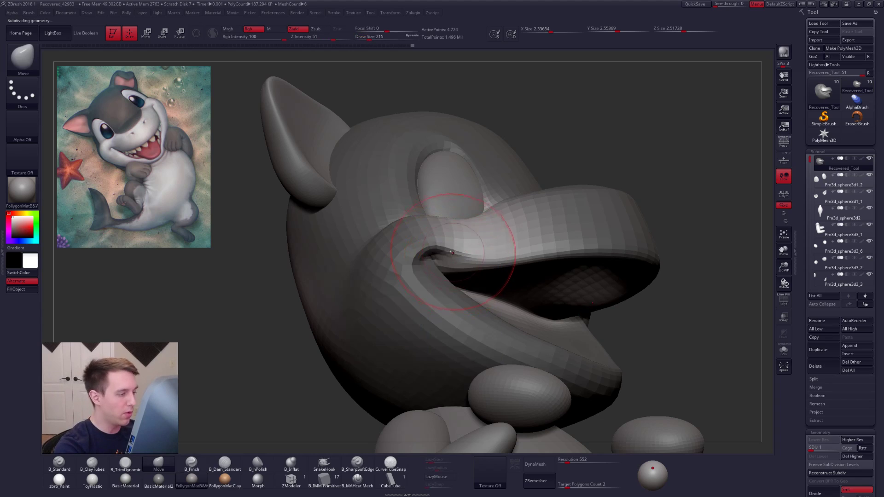
{"action": "key", "text": "space"}
{"action": "left_click", "coordinate": [451, 250]}
{"action": "left_click_drag", "start_coordinate": [456, 246], "coordinate": [460, 240]}
{"action": "mouse_move", "coordinate": [488, 232]}
{"action": "right_mouse_down"}
{"action": "mouse_move", "coordinate": [453, 249]}
{"action": "mouse_move", "coordinate": [462, 250]}
{"action": "mouse_move", "coordinate": [456, 262]}
{"action": "mouse_move", "coordinate": [427, 245]}
{"action": "mouse_move", "coordinate": [417, 271]}
{"action": "right_mouse_up"}
Step: Work the inner mouth corner with the ClayTubes brush at draw size 113, and return the head to subdivision level 5
{"action": "key", "text": "space"}
{"action": "left_click", "coordinate": [450, 250]}
{"action": "key", "text": "2"}
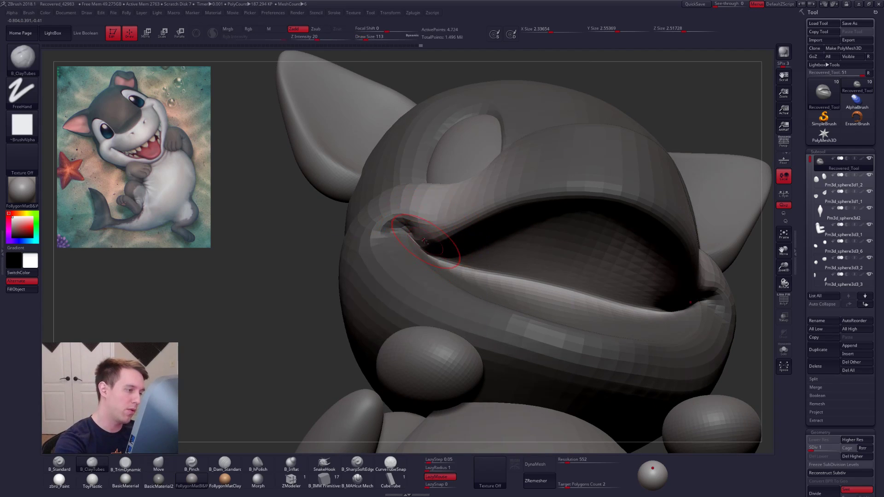
{"action": "right_click_drag", "start_coordinate": [436, 241], "coordinate": [431, 234]}
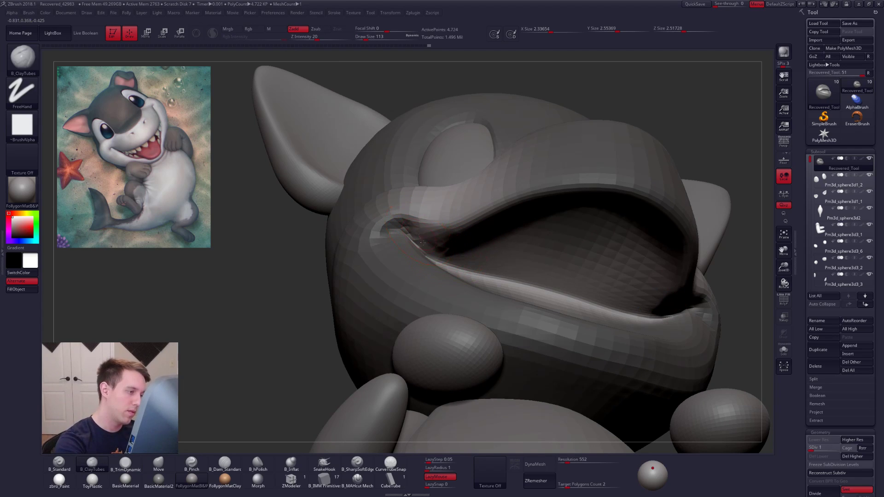
{"action": "mouse_move", "coordinate": [443, 259]}
{"action": "right_mouse_down"}
{"action": "mouse_move", "coordinate": [439, 251]}
{"action": "mouse_move", "coordinate": [457, 282]}
{"action": "mouse_move", "coordinate": [437, 293]}
{"action": "right_mouse_up"}
{"action": "key", "text": "ctrl+d"}
{"action": "right_click_drag", "start_coordinate": [606, 251], "coordinate": [582, 272]}
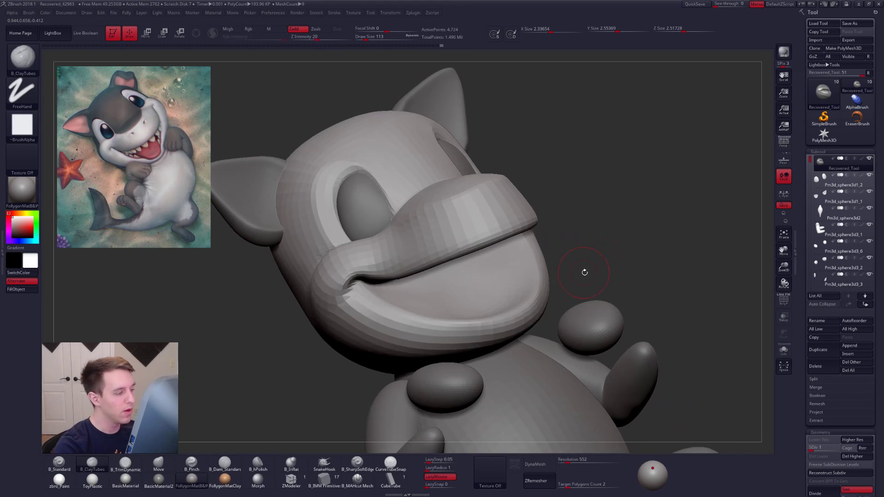
{"action": "key", "text": "ctrl+d"}
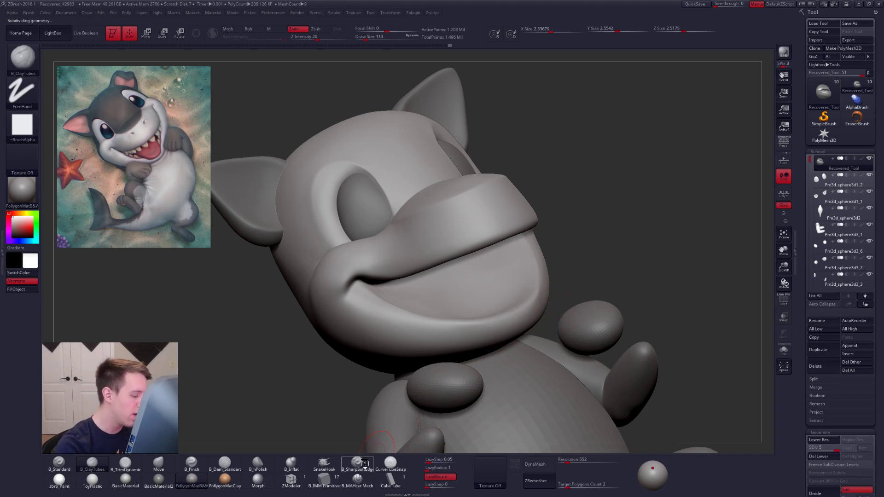
Step: Shape the crease at the mouth corner with the B_SharpSoftEdge brush at draw size 170
{"action": "left_click", "coordinate": [361, 463]}
{"action": "key", "text": "ctrl+z"}
{"action": "left_click", "coordinate": [440, 477]}
{"action": "mouse_move", "coordinate": [496, 316]}
{"action": "right_mouse_down"}
{"action": "mouse_move", "coordinate": [476, 310]}
{"action": "mouse_move", "coordinate": [427, 348]}
{"action": "right_mouse_up"}
{"action": "key", "text": "bracketright"}
{"action": "key", "text": "bracketright"}
{"action": "mouse_move", "coordinate": [511, 254]}
{"action": "right_mouse_down"}
{"action": "mouse_move", "coordinate": [483, 258]}
{"action": "mouse_move", "coordinate": [507, 243]}
{"action": "right_mouse_up"}
{"action": "key", "text": "bracketright"}
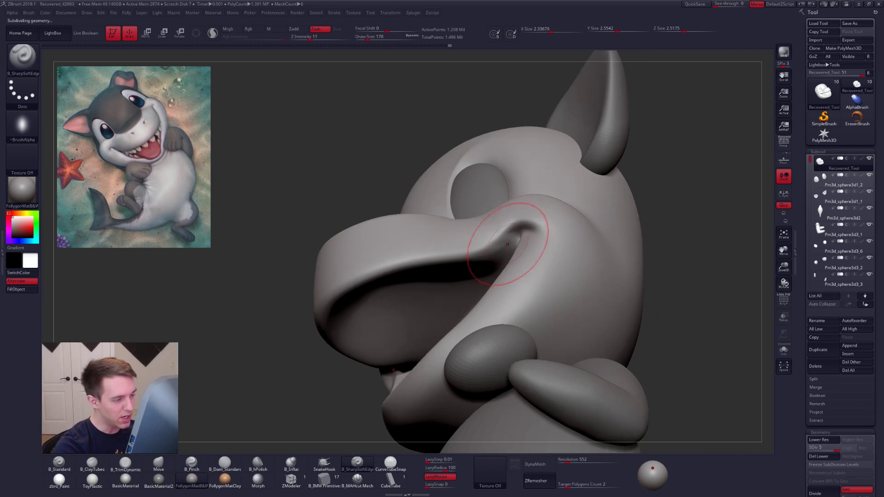
{"action": "left_click_drag", "start_coordinate": [499, 255], "coordinate": [487, 268]}
{"action": "mouse_move", "coordinate": [497, 279]}
{"action": "right_mouse_down"}
{"action": "mouse_move", "coordinate": [506, 250]}
{"action": "mouse_move", "coordinate": [492, 240]}
{"action": "mouse_move", "coordinate": [502, 255]}
{"action": "right_mouse_up"}
Step: Build up the surface inside the mouth corner with the ClayTubes brush at draw sizes 61 and 74
{"action": "key", "text": "space"}
{"action": "key", "text": "space"}
{"action": "left_click_drag", "start_coordinate": [504, 255], "coordinate": [502, 256]}
{"action": "key", "text": "2"}
{"action": "key", "text": "space"}
{"action": "mouse_move", "coordinate": [505, 257]}
{"action": "right_mouse_down"}
{"action": "mouse_move", "coordinate": [498, 259]}
{"action": "mouse_move", "coordinate": [505, 251]}
{"action": "right_mouse_up"}
{"action": "key", "text": "space"}
{"action": "left_click_drag", "start_coordinate": [507, 253], "coordinate": [506, 250]}
{"action": "key", "text": "space"}
{"action": "right_click_drag", "start_coordinate": [515, 250], "coordinate": [509, 248]}
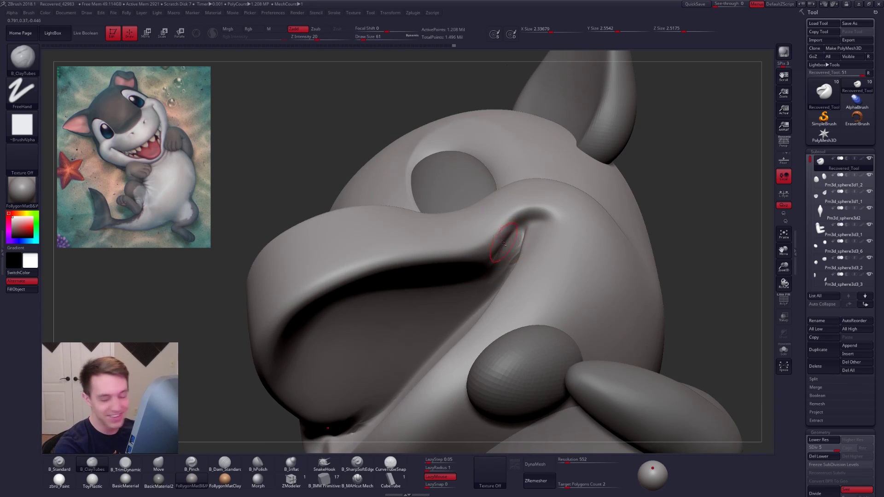
{"action": "key", "text": "space"}
{"action": "left_click_drag", "start_coordinate": [505, 250], "coordinate": [506, 250]}
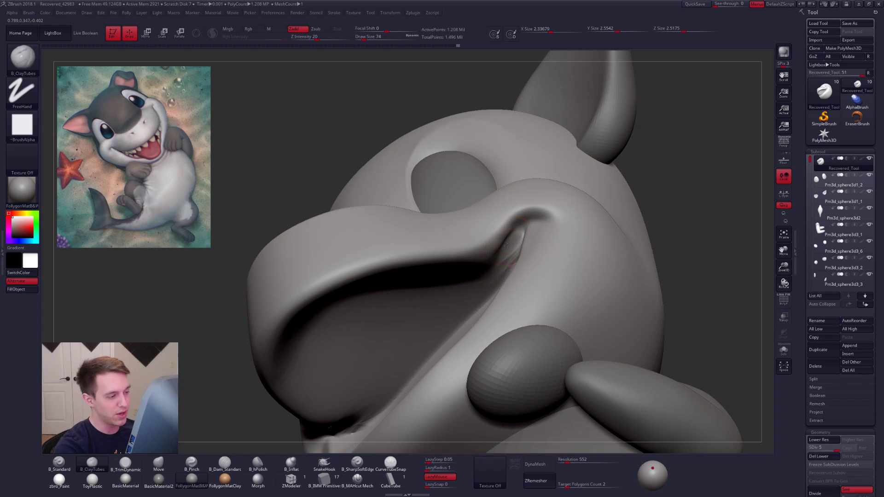
Step: Blend the inner mouth wall beside the corner with the ClayTubes brush at draw size 104, smoothing it at lower subdivision levels
{"action": "right_click_drag", "start_coordinate": [501, 266], "coordinate": [499, 271]}
{"action": "key", "text": "space"}
{"action": "left_click_drag", "start_coordinate": [498, 271], "coordinate": [501, 271]}
{"action": "right_click_drag", "start_coordinate": [500, 269], "coordinate": [459, 280]}
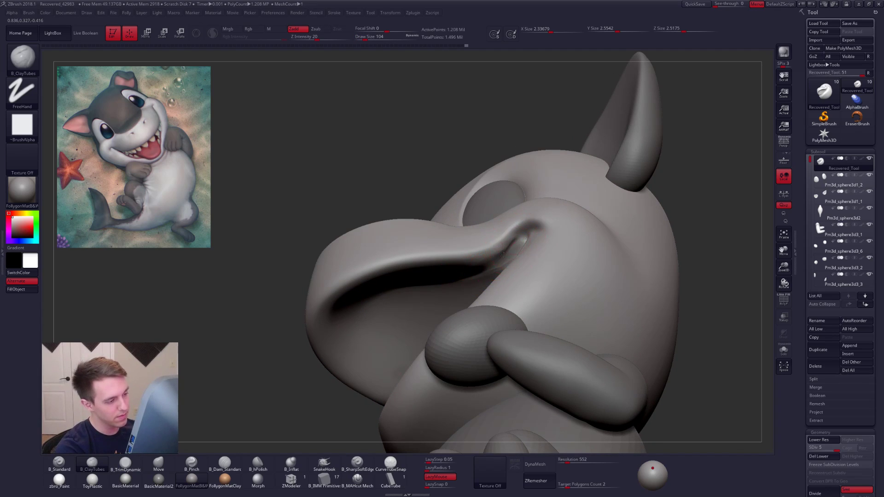
{"action": "key", "text": "shift+d"}
{"action": "right_click_drag", "start_coordinate": [498, 258], "coordinate": [516, 245]}
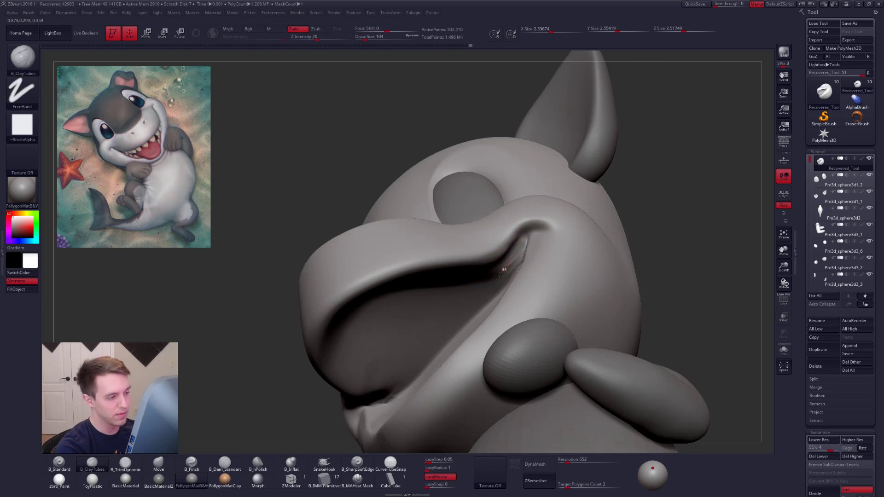
{"action": "mouse_move", "coordinate": [500, 281]}
{"action": "right_mouse_down"}
{"action": "mouse_move", "coordinate": [514, 269]}
{"action": "mouse_move", "coordinate": [492, 255]}
{"action": "mouse_move", "coordinate": [504, 232]}
{"action": "right_mouse_up"}
{"action": "key", "text": "shift"}
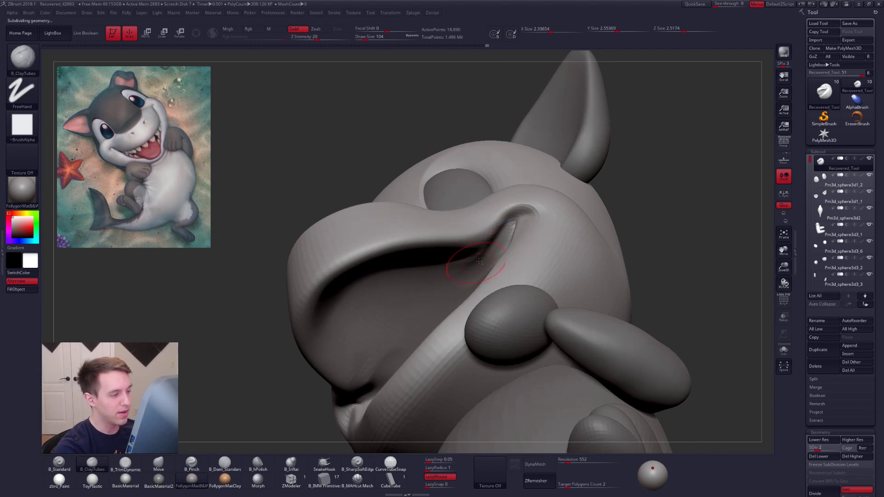
{"action": "mouse_move", "coordinate": [474, 267]}
{"action": "right_mouse_down"}
{"action": "mouse_move", "coordinate": [468, 252]}
{"action": "mouse_move", "coordinate": [484, 231]}
{"action": "mouse_move", "coordinate": [482, 244]}
{"action": "right_mouse_up"}
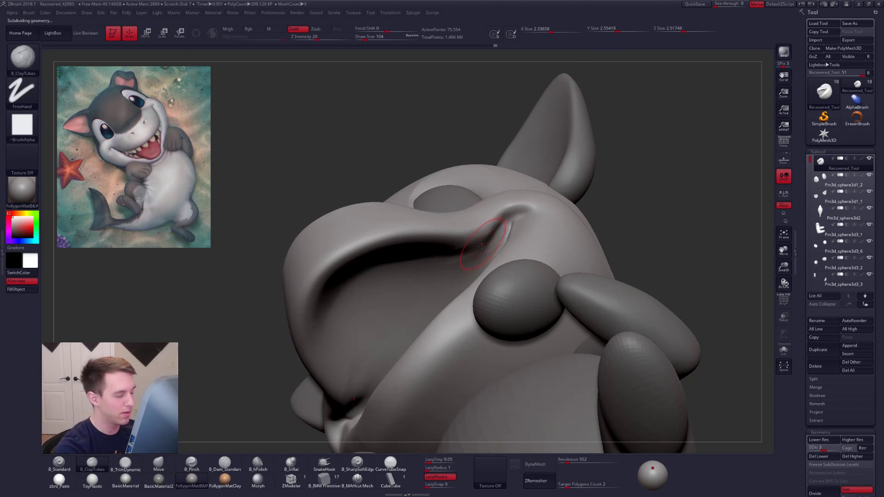
Step: Tighten the upper lip edge at the mouth corner with the Pinch brush at draw size 61 and smooth the area
{"action": "right_click", "coordinate": [499, 230]}
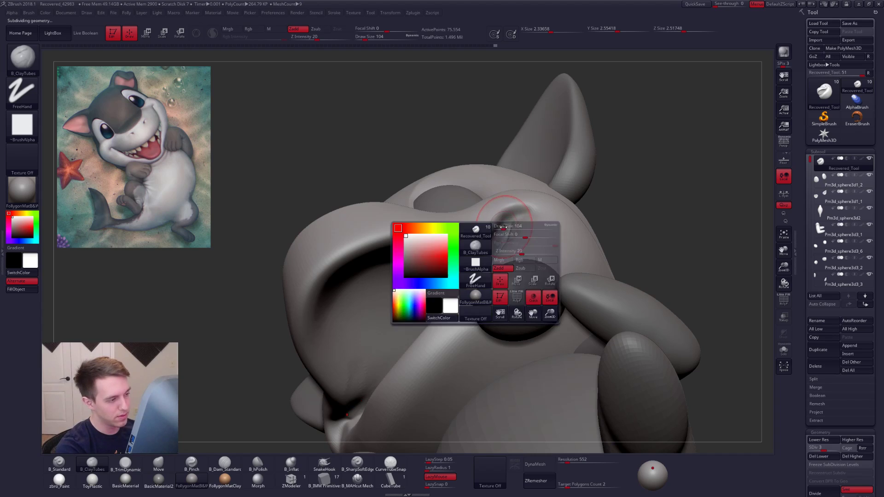
{"action": "key", "text": "5"}
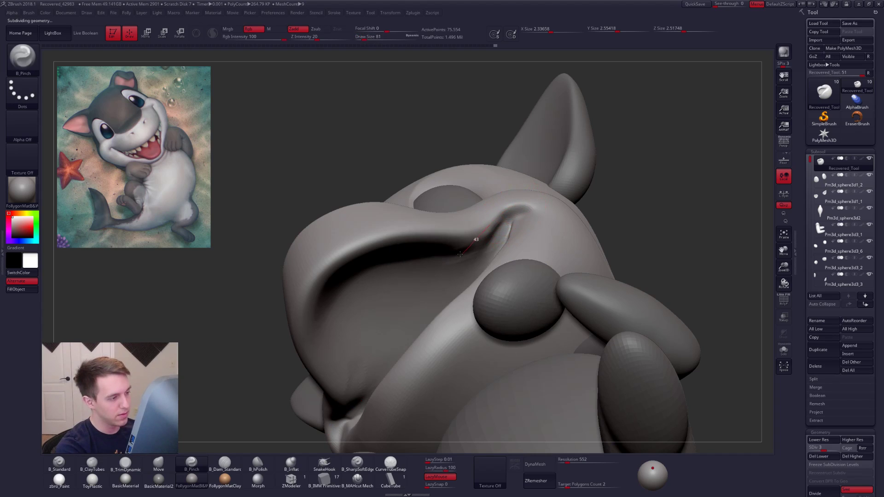
{"action": "right_click_drag", "start_coordinate": [513, 257], "coordinate": [480, 244]}
{"action": "key", "text": "3"}
{"action": "mouse_move", "coordinate": [503, 231]}
{"action": "left_mouse_down"}
{"action": "mouse_move", "coordinate": [503, 223]}
{"action": "mouse_move", "coordinate": [478, 234]}
{"action": "left_mouse_up"}
{"action": "key", "text": "shift"}
{"action": "mouse_move", "coordinate": [478, 233]}
{"action": "right_mouse_down"}
{"action": "mouse_move", "coordinate": [481, 246]}
{"action": "mouse_move", "coordinate": [502, 244]}
{"action": "right_mouse_up"}
Step: Rework the inner cheek wall behind the mouth corner with the ClayTubes brush at draw size 61 and smooth it
{"action": "key", "text": "2"}
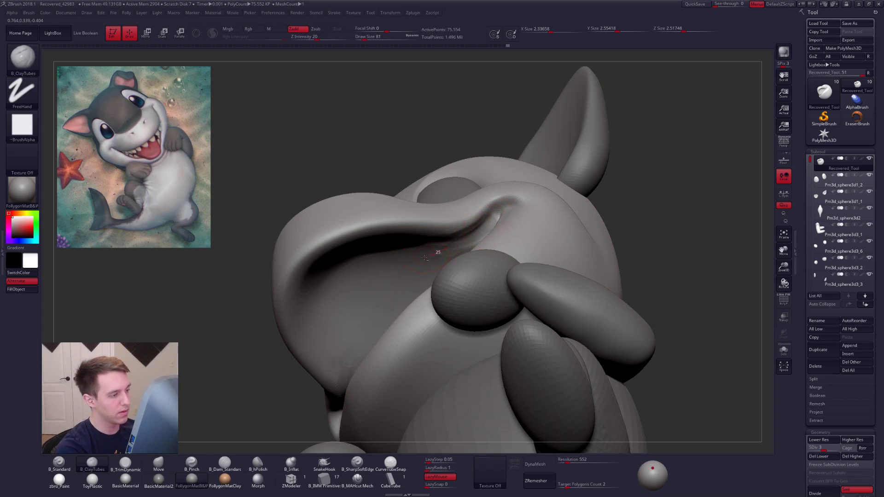
{"action": "key", "text": "shift"}
{"action": "right_click_drag", "start_coordinate": [432, 251], "coordinate": [450, 242]}
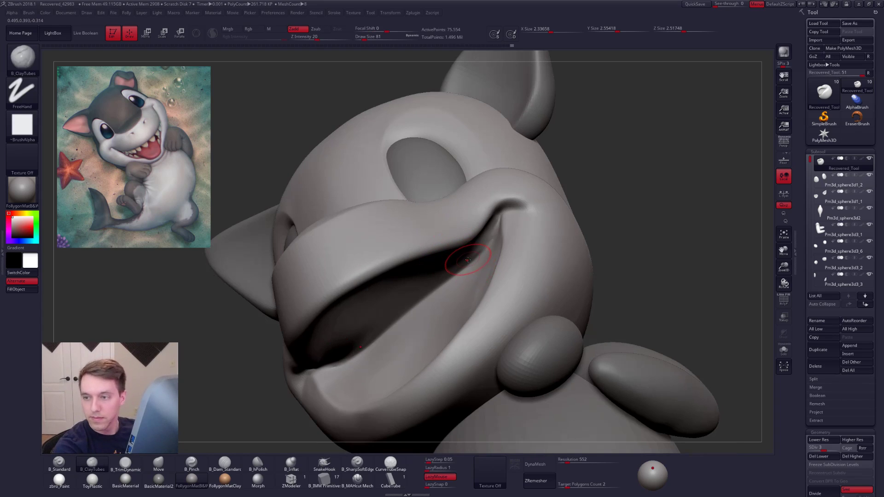
{"action": "right_click_drag", "start_coordinate": [462, 253], "coordinate": [434, 276]}
{"action": "key", "text": "space"}
{"action": "left_click_drag", "start_coordinate": [456, 251], "coordinate": [461, 243]}
Step: Adjust the shape of the lips and mouth corner with the Move brush at draw sizes 113 and 140
{"action": "key", "text": "b"}
{"action": "key", "text": "m"}
{"action": "key", "text": "v"}
{"action": "mouse_move", "coordinate": [453, 242]}
{"action": "right_mouse_down"}
{"action": "mouse_move", "coordinate": [480, 227]}
{"action": "mouse_move", "coordinate": [613, 286]}
{"action": "mouse_move", "coordinate": [584, 284]}
{"action": "mouse_move", "coordinate": [635, 304]}
{"action": "mouse_move", "coordinate": [503, 262]}
{"action": "mouse_move", "coordinate": [541, 307]}
{"action": "right_mouse_up"}
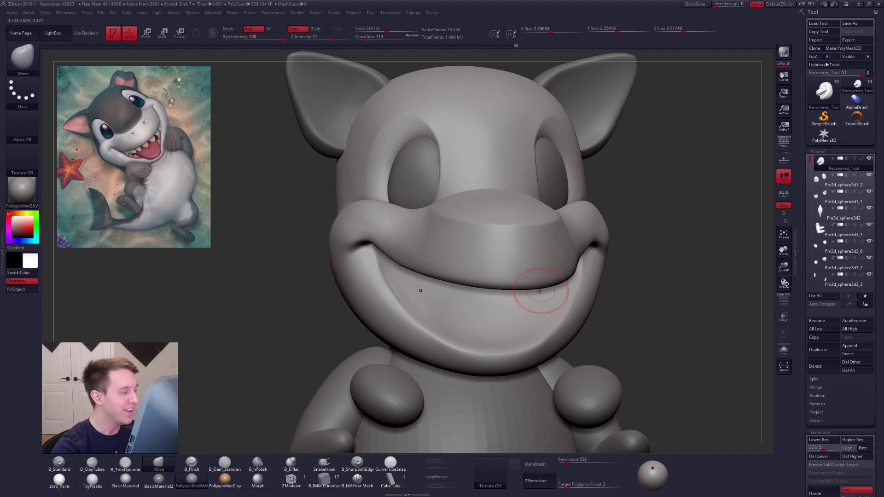
{"action": "mouse_move", "coordinate": [489, 321]}
{"action": "right_mouse_down"}
{"action": "mouse_move", "coordinate": [428, 274]}
{"action": "mouse_move", "coordinate": [424, 247]}
{"action": "mouse_move", "coordinate": [457, 231]}
{"action": "mouse_move", "coordinate": [499, 260]}
{"action": "mouse_move", "coordinate": [444, 244]}
{"action": "mouse_move", "coordinate": [465, 238]}
{"action": "right_mouse_up"}
{"action": "key", "text": "space"}
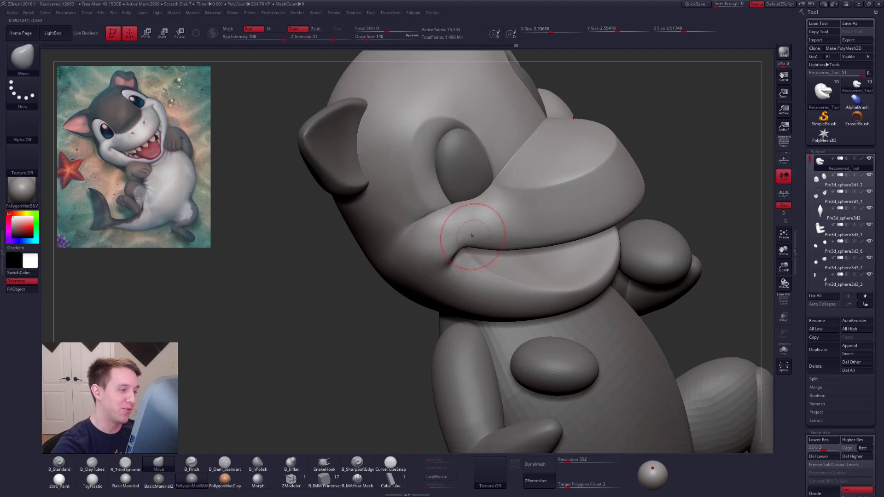
Step: Add volume around the mouth corner with the ClayTubes brush, smooth it, and set the draw size to 96
{"action": "key", "text": "b"}
{"action": "key", "text": "c"}
{"action": "key", "text": "t"}
{"action": "left_click_drag", "start_coordinate": [444, 244], "coordinate": [452, 241]}
{"action": "mouse_move", "coordinate": [504, 231]}
{"action": "left_mouse_down", "text": "shift"}
{"action": "mouse_move", "coordinate": [483, 229]}
{"action": "mouse_move", "coordinate": [505, 225]}
{"action": "left_mouse_up", "text": "shift"}
{"action": "mouse_move", "coordinate": [505, 224]}
{"action": "right_mouse_down"}
{"action": "mouse_move", "coordinate": [487, 244]}
{"action": "mouse_move", "coordinate": [503, 285]}
{"action": "right_mouse_up"}
{"action": "key", "text": "space"}
{"action": "left_click_drag", "start_coordinate": [490, 291], "coordinate": [485, 291]}
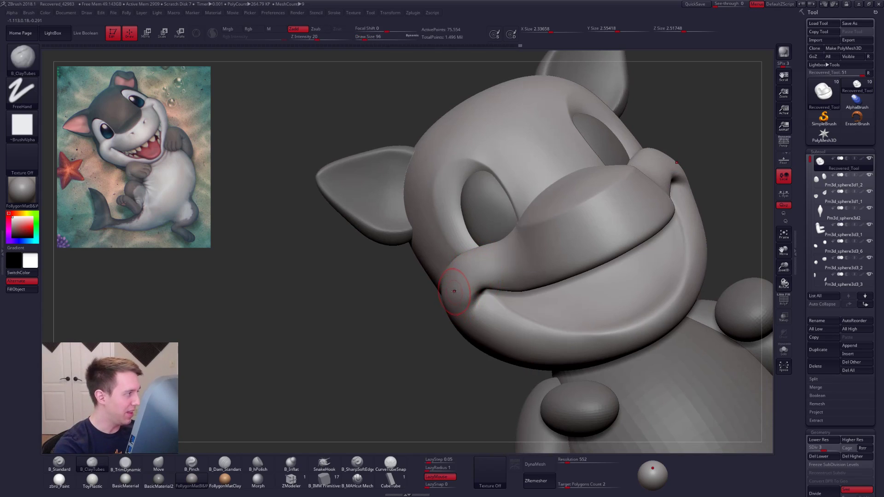
Step: Sharpen the lower lip edge near the mouth corner with the Pinch brush at draw size 96
{"action": "key", "text": "b"}
{"action": "key", "text": "p"}
{"action": "key", "text": "i"}
{"action": "mouse_move", "coordinate": [462, 294]}
{"action": "right_mouse_down"}
{"action": "mouse_move", "coordinate": [500, 276]}
{"action": "mouse_move", "coordinate": [500, 285]}
{"action": "right_mouse_up"}
{"action": "left_click_drag", "start_coordinate": [500, 285], "coordinate": [468, 283]}
{"action": "left_click_drag", "start_coordinate": [461, 342], "coordinate": [460, 344]}
{"action": "right_click_drag", "start_coordinate": [478, 332], "coordinate": [498, 313]}
{"action": "right_click_drag", "start_coordinate": [531, 277], "coordinate": [471, 194], "text": "ctrl"}
{"action": "right_click_drag", "start_coordinate": [471, 193], "coordinate": [569, 278], "text": "ctrl"}
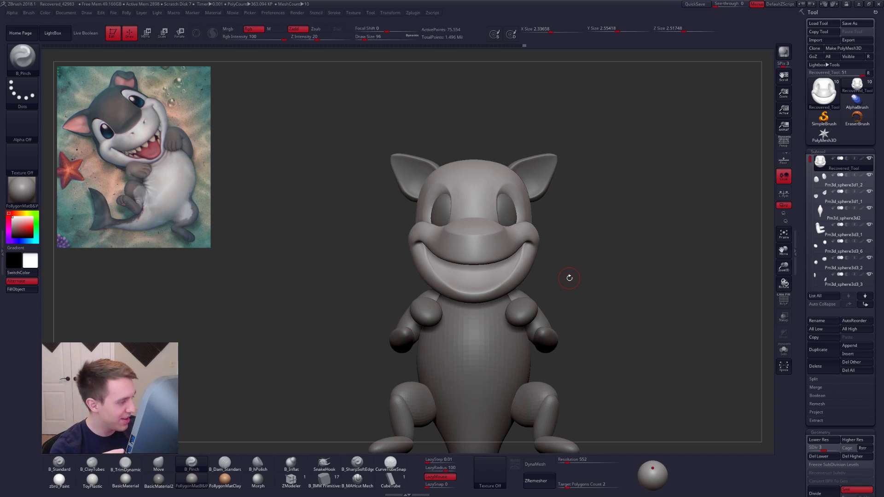
Step: Isolate the head at a higher subdivision level and try a Pinch stroke along the lower lip near the mouth corner
{"action": "right_click_drag", "start_coordinate": [459, 281], "coordinate": [521, 286]}
{"action": "right_click_drag", "start_coordinate": [529, 248], "coordinate": [540, 299], "text": "alt"}
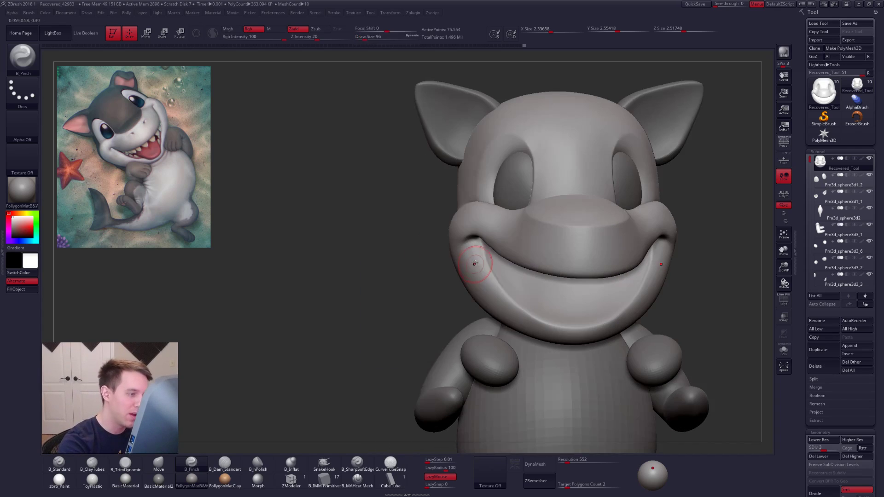
{"action": "right_click_drag", "start_coordinate": [467, 261], "coordinate": [476, 260]}
{"action": "key", "text": "s"}
{"action": "left_click_drag", "start_coordinate": [470, 258], "coordinate": [475, 261]}
{"action": "key", "text": "d"}
{"action": "key", "text": "d"}
{"action": "mouse_move", "coordinate": [484, 266]}
{"action": "right_mouse_down"}
{"action": "mouse_move", "coordinate": [466, 276]}
{"action": "mouse_move", "coordinate": [471, 223]}
{"action": "mouse_move", "coordinate": [481, 262]}
{"action": "right_mouse_up"}
{"action": "key", "text": "alt+s"}
{"action": "right_click_drag", "start_coordinate": [481, 263], "coordinate": [483, 294], "text": "alt"}
{"action": "left_click_drag", "start_coordinate": [482, 257], "coordinate": [509, 252]}
{"action": "key", "text": "ctrl+z"}
Step: Pinch and smooth the lower lip edge at subdivision level 3, and return the head to level 5
{"action": "key", "text": "s"}
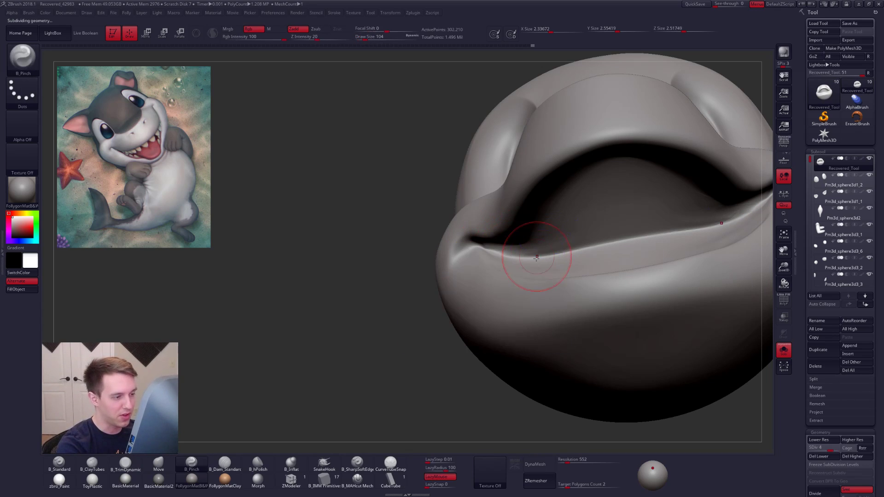
{"action": "key", "text": "shift+d"}
{"action": "key", "text": "shift+d"}
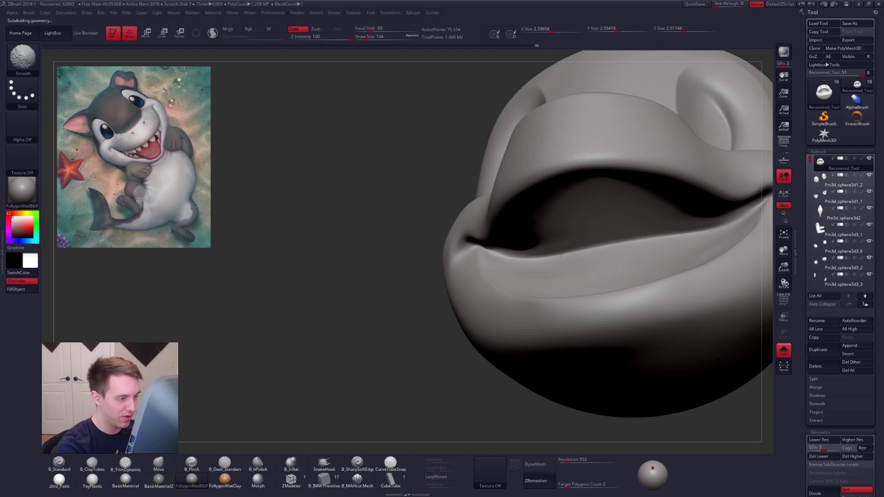
{"action": "left_click_drag", "start_coordinate": [424, 251], "coordinate": [499, 245]}
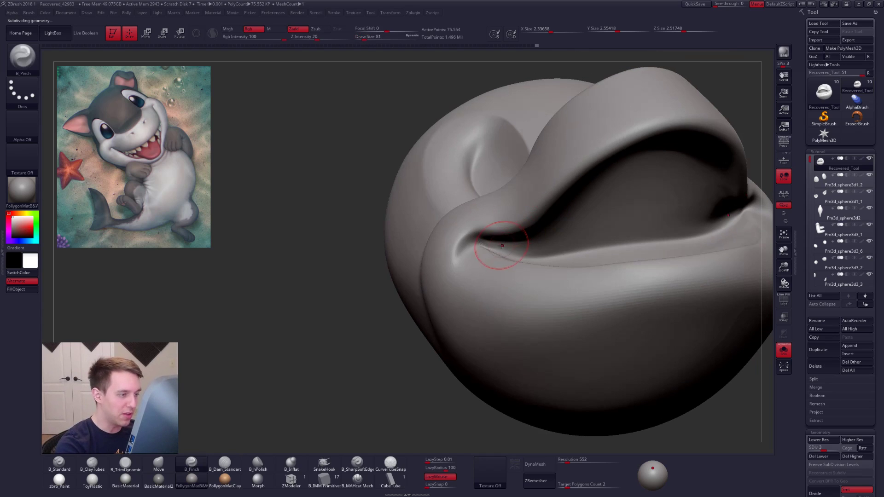
{"action": "key", "text": "d"}
{"action": "key", "text": "d"}
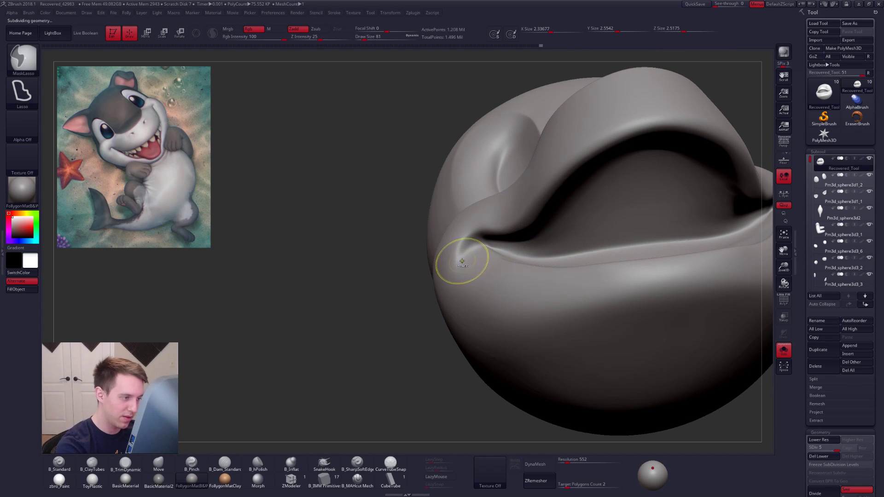
Step: Lasso-mask the lower mouth interior and soften the mask at subdivision level 2
{"action": "mouse_move", "coordinate": [584, 254]}
{"action": "left_mouse_down", "text": "ctrl"}
{"action": "mouse_move", "coordinate": [582, 336]}
{"action": "mouse_move", "coordinate": [432, 405]}
{"action": "left_mouse_up", "text": "ctrl"}
{"action": "key", "text": "shift+d"}
{"action": "key", "text": "shift+d"}
{"action": "key", "text": "shift+d"}
{"action": "mouse_move", "coordinate": [487, 266]}
{"action": "right_mouse_down"}
{"action": "mouse_move", "coordinate": [481, 313]}
{"action": "mouse_move", "coordinate": [449, 310]}
{"action": "right_mouse_up"}
{"action": "left_click", "coordinate": [479, 295], "text": "ctrl"}
{"action": "left_click", "coordinate": [449, 322], "text": "ctrl"}
{"action": "left_click", "coordinate": [470, 315], "text": "ctrl"}
{"action": "left_click", "coordinate": [450, 310], "text": "ctrl"}
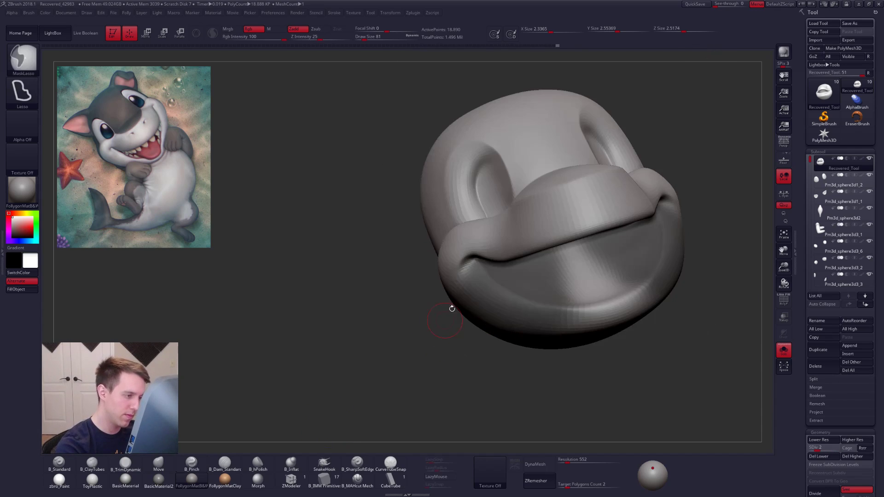
Step: Show the other body parts again and reshape the lower lip around the mask with the Move brush at subdivision level 1
{"action": "key", "text": "shift+s"}
{"action": "key", "text": "space"}
{"action": "left_click_drag", "start_coordinate": [468, 294], "coordinate": [474, 294]}
{"action": "key", "text": "b"}
{"action": "key", "text": "m"}
{"action": "key", "text": "v"}
{"action": "mouse_move", "coordinate": [478, 280]}
{"action": "right_mouse_down"}
{"action": "mouse_move", "coordinate": [488, 267]}
{"action": "mouse_move", "coordinate": [481, 256]}
{"action": "right_mouse_up"}
{"action": "key", "text": "space"}
{"action": "left_click_drag", "start_coordinate": [481, 255], "coordinate": [479, 255]}
{"action": "right_click_drag", "start_coordinate": [477, 290], "coordinate": [468, 262]}
{"action": "key", "text": "space"}
{"action": "left_click_drag", "start_coordinate": [467, 262], "coordinate": [467, 262]}
{"action": "key", "text": "shift+d"}
{"action": "key", "text": "space"}
{"action": "key", "text": "space"}
{"action": "right_click_drag", "start_coordinate": [467, 263], "coordinate": [499, 292]}
{"action": "mouse_move", "coordinate": [598, 338]}
{"action": "right_mouse_down", "text": "ctrl"}
{"action": "mouse_move", "coordinate": [615, 306]}
{"action": "mouse_move", "coordinate": [523, 290]}
{"action": "mouse_move", "coordinate": [551, 263]}
{"action": "mouse_move", "coordinate": [559, 284]}
{"action": "right_mouse_up", "text": "ctrl"}
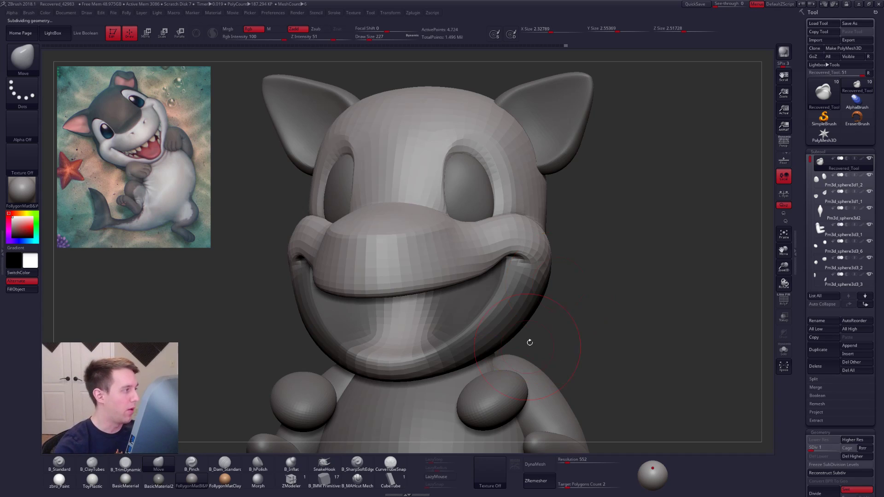
Step: Adjust the mouth corner from the side with the Move brush and invert the mask
{"action": "right_click_drag", "start_coordinate": [533, 296], "coordinate": [509, 284]}
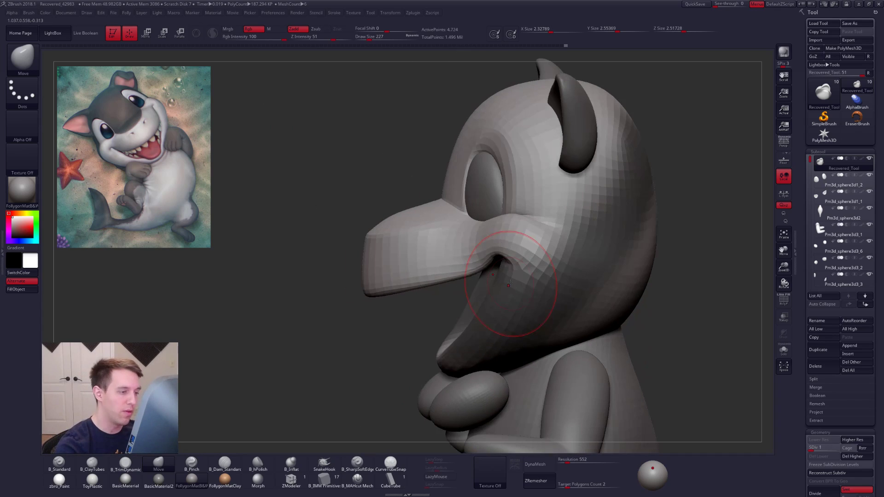
{"action": "key", "text": "s"}
{"action": "left_click_drag", "start_coordinate": [501, 262], "coordinate": [498, 261]}
{"action": "mouse_move", "coordinate": [497, 261]}
{"action": "right_mouse_down"}
{"action": "mouse_move", "coordinate": [699, 271]}
{"action": "mouse_move", "coordinate": [615, 270]}
{"action": "mouse_move", "coordinate": [565, 243]}
{"action": "right_mouse_up"}
{"action": "left_click", "coordinate": [614, 271], "text": "ctrl"}
Step: Move the unmasked mouth interior near the corners at draw sizes 192 and 170, and return the head to subdivision level 5
{"action": "key", "text": "space"}
{"action": "left_click_drag", "start_coordinate": [562, 245], "coordinate": [565, 246]}
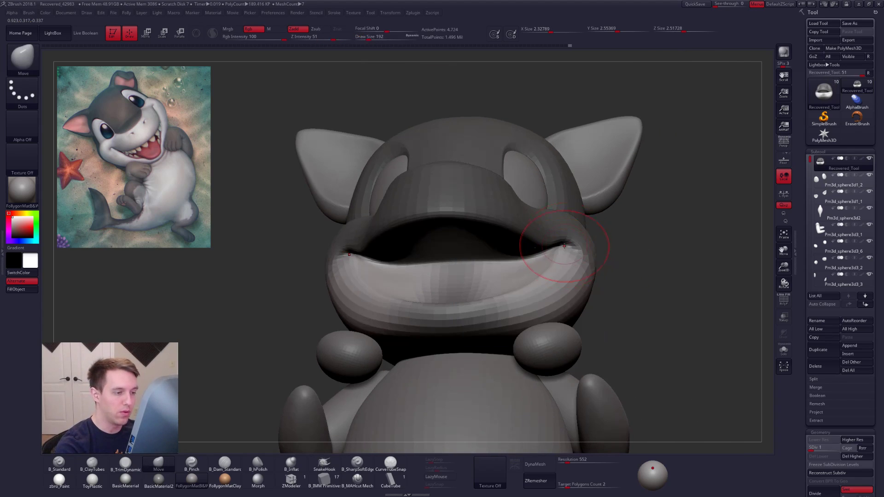
{"action": "mouse_move", "coordinate": [565, 245]}
{"action": "right_mouse_down"}
{"action": "mouse_move", "coordinate": [529, 292]}
{"action": "mouse_move", "coordinate": [546, 296]}
{"action": "mouse_move", "coordinate": [568, 282]}
{"action": "right_mouse_up"}
{"action": "key", "text": "space"}
{"action": "left_click_drag", "start_coordinate": [565, 267], "coordinate": [562, 267]}
{"action": "key", "text": "d"}
{"action": "key", "text": "d"}
{"action": "key", "text": "d"}
{"action": "key", "text": "d"}
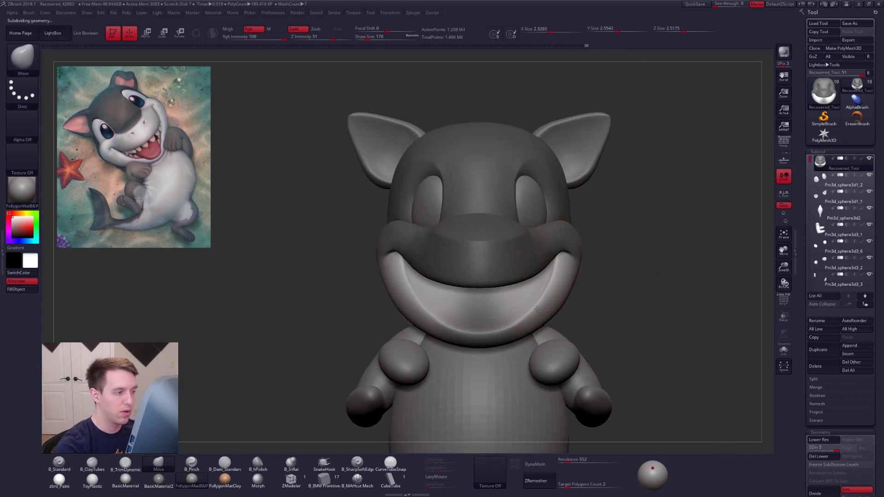
Step: Undo the clearing of the mask and soften the mask's edge beside the mouth
{"action": "right_click_drag", "start_coordinate": [543, 293], "coordinate": [554, 300]}
{"action": "left_click_drag", "start_coordinate": [622, 271], "coordinate": [639, 258], "text": "ctrl"}
{"action": "key", "text": "ctrl+z"}
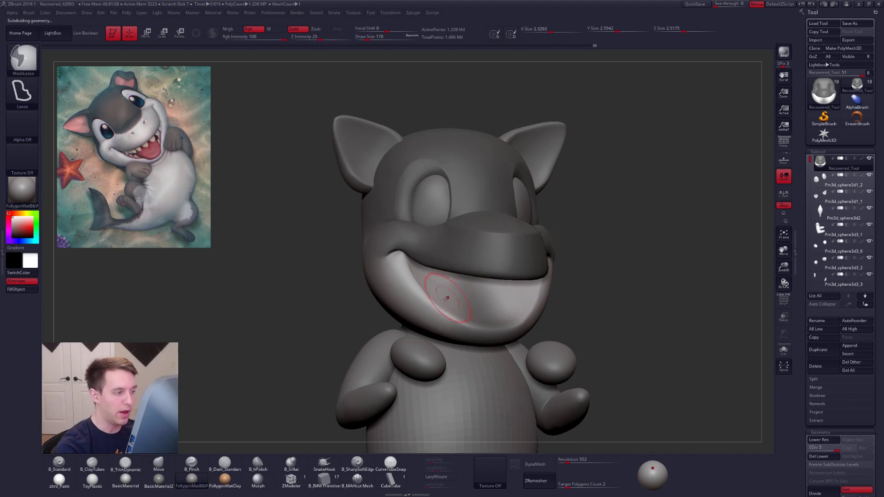
{"action": "right_click_drag", "start_coordinate": [460, 297], "coordinate": [540, 313], "text": "alt"}
{"action": "left_click", "coordinate": [435, 285], "text": "ctrl"}
{"action": "right_click_drag", "start_coordinate": [465, 277], "coordinate": [449, 268], "text": "shift"}
Step: Refine the unmasked inner lip near the mouth corner with the Move brush at draw size 96 on lower subdivision levels, smoothing it
{"action": "key", "text": "shift+d"}
{"action": "key", "text": "shift+d"}
{"action": "mouse_move", "coordinate": [451, 301]}
{"action": "right_mouse_down"}
{"action": "mouse_move", "coordinate": [474, 280]}
{"action": "mouse_move", "coordinate": [460, 317]}
{"action": "right_mouse_up"}
{"action": "key", "text": "space"}
{"action": "left_click_drag", "start_coordinate": [483, 292], "coordinate": [475, 293]}
{"action": "key", "text": "shift+d"}
{"action": "right_click_drag", "start_coordinate": [464, 281], "coordinate": [464, 251]}
{"action": "left_click_drag", "start_coordinate": [470, 268], "coordinate": [472, 264]}
{"action": "right_click_drag", "start_coordinate": [480, 275], "coordinate": [458, 270], "text": "shift"}
{"action": "left_click_drag", "start_coordinate": [458, 270], "coordinate": [477, 258], "text": "shift"}
Step: Smooth the inner mouth corner further, clear the mask, and return the head to subdivision level 5
{"action": "key", "text": "d"}
{"action": "right_click_drag", "start_coordinate": [480, 253], "coordinate": [497, 263]}
{"action": "left_click_drag", "start_coordinate": [475, 271], "coordinate": [483, 260], "text": "shift"}
{"action": "mouse_move", "coordinate": [522, 270]}
{"action": "right_mouse_down"}
{"action": "mouse_move", "coordinate": [492, 279]}
{"action": "mouse_move", "coordinate": [469, 263]}
{"action": "right_mouse_up"}
{"action": "left_click_drag", "start_coordinate": [407, 320], "coordinate": [417, 323], "text": "ctrl"}
{"action": "right_click_drag", "start_coordinate": [426, 317], "coordinate": [444, 320], "text": "shift"}
{"action": "key", "text": "d"}
{"action": "key", "text": "d"}
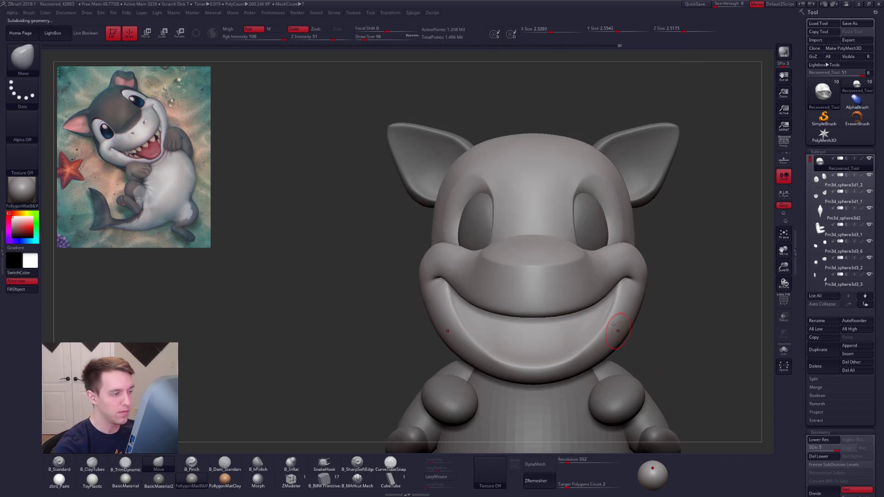
Step: Examine the head and the whole character from several angles, and select the ears
{"action": "right_click_drag", "start_coordinate": [613, 324], "coordinate": [585, 288], "text": "alt"}
{"action": "right_click_drag", "start_coordinate": [646, 321], "coordinate": [593, 292], "text": "ctrl"}
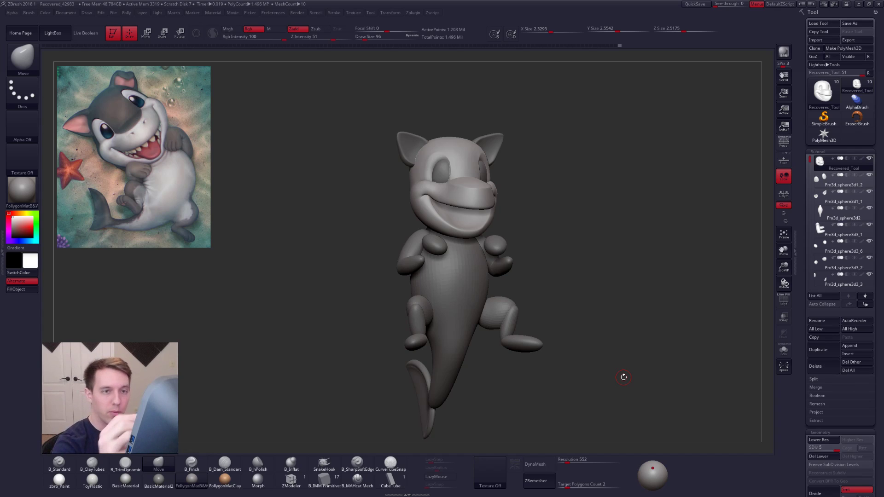
{"action": "mouse_move", "coordinate": [490, 165]}
{"action": "right_mouse_down", "text": "alt"}
{"action": "mouse_move", "coordinate": [513, 233]}
{"action": "mouse_move", "coordinate": [508, 246]}
{"action": "mouse_move", "coordinate": [533, 275]}
{"action": "mouse_move", "coordinate": [517, 273]}
{"action": "mouse_move", "coordinate": [528, 285]}
{"action": "right_mouse_up", "text": "alt"}
{"action": "right_click", "coordinate": [541, 274]}
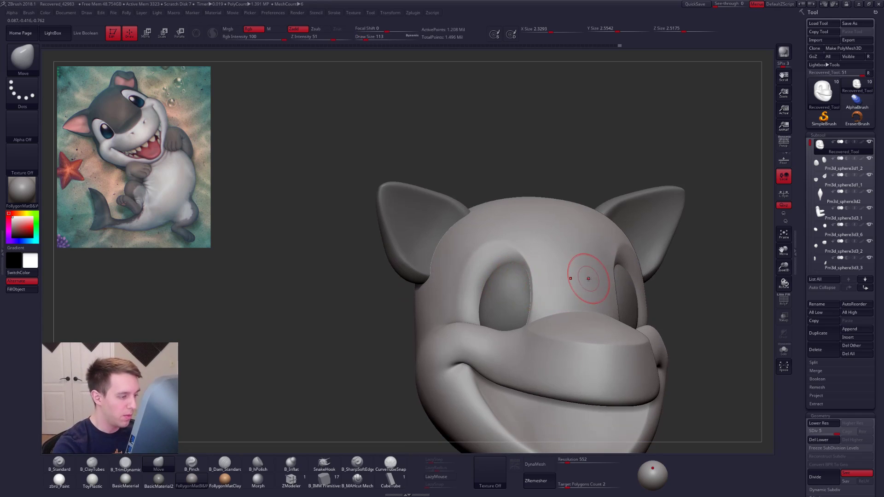
{"action": "left_click", "coordinate": [437, 238], "text": "alt"}
{"action": "right_click_drag", "start_coordinate": [452, 249], "coordinate": [441, 254]}
{"action": "right_click_drag", "start_coordinate": [695, 294], "coordinate": [657, 256], "text": "alt"}
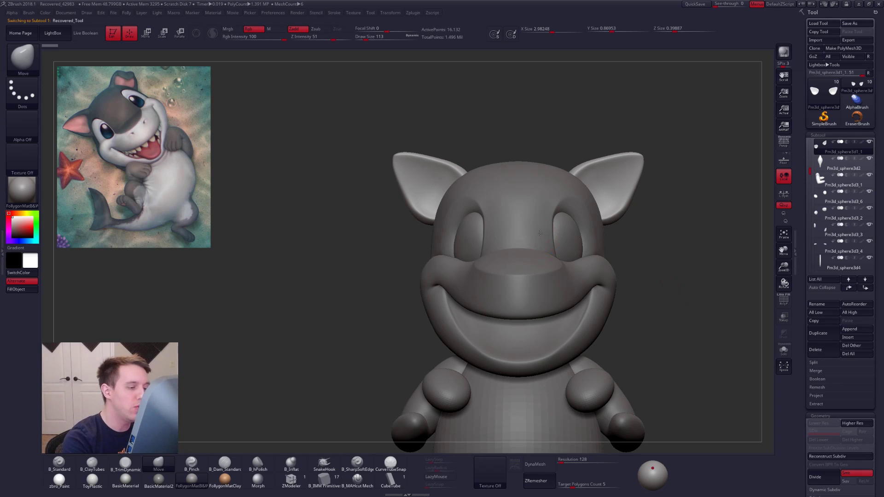
Step: Reshape the forehead and brow of the head with the Move brush around draw size 227 at subdivision level 3, returning to level 5
{"action": "key", "text": "space"}
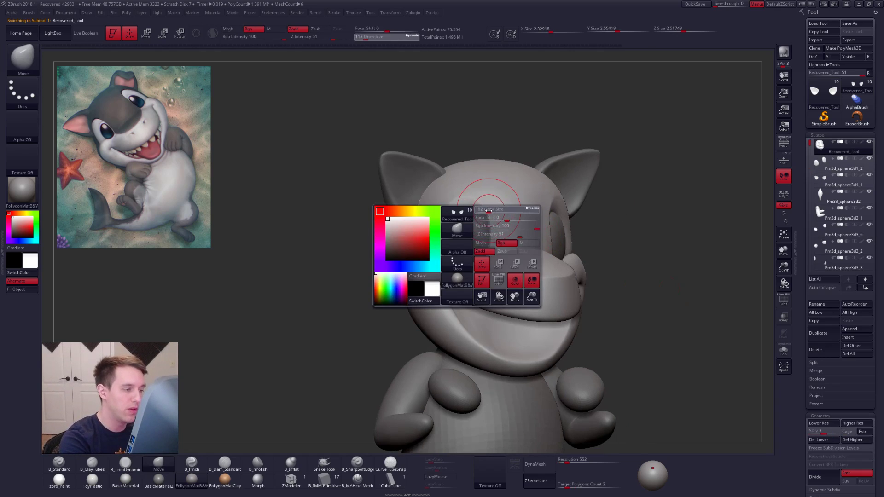
{"action": "right_click_drag", "start_coordinate": [484, 195], "coordinate": [474, 199]}
{"action": "key", "text": "bracketright"}
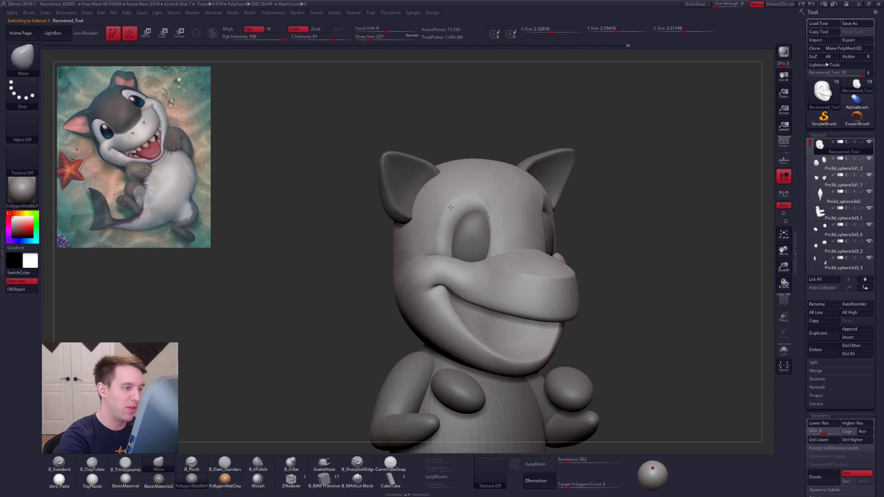
{"action": "key", "text": "bracketleft"}
{"action": "key", "text": "bracketright"}
{"action": "right_click_drag", "start_coordinate": [548, 257], "coordinate": [519, 258]}
{"action": "right_click_drag", "start_coordinate": [503, 167], "coordinate": [514, 215], "text": "alt"}
{"action": "key", "text": "d"}
{"action": "mouse_move", "coordinate": [508, 262]}
{"action": "right_mouse_down"}
{"action": "mouse_move", "coordinate": [523, 252]}
{"action": "mouse_move", "coordinate": [472, 185]}
{"action": "right_mouse_up"}
{"action": "right_click", "coordinate": [523, 253]}
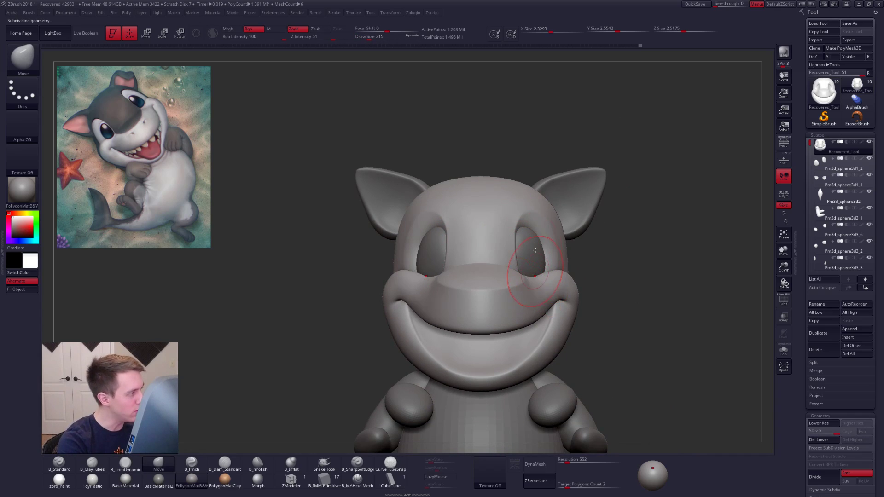
Step: Select the ears and delete the one on the character's left side, keeping a single ear
{"action": "right_click_drag", "start_coordinate": [497, 229], "coordinate": [544, 246], "text": "alt"}
{"action": "left_click", "coordinate": [444, 211], "text": "alt"}
{"action": "right_click_drag", "start_coordinate": [564, 214], "coordinate": [485, 205], "text": "alt"}
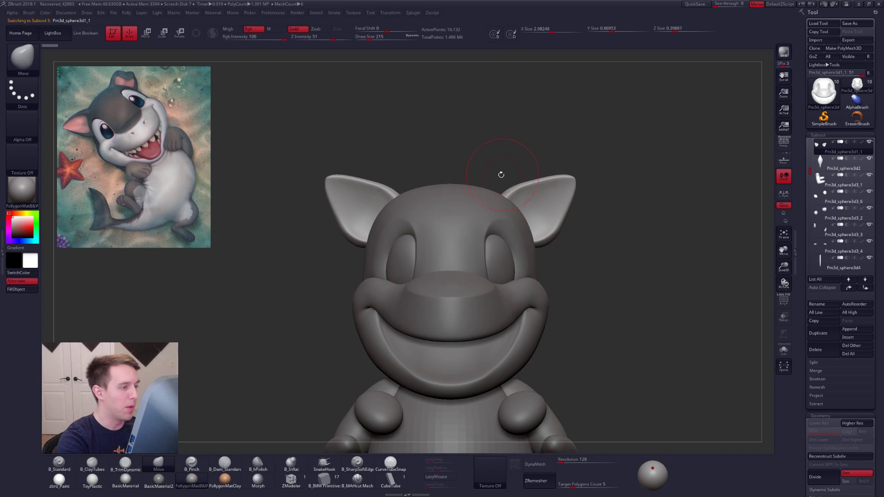
{"action": "mouse_move", "coordinate": [429, 158]}
{"action": "left_mouse_down", "text": "ctrl+shift"}
{"action": "mouse_move", "coordinate": [345, 161]}
{"action": "mouse_move", "coordinate": [290, 117]}
{"action": "left_mouse_up", "text": "ctrl+shift"}
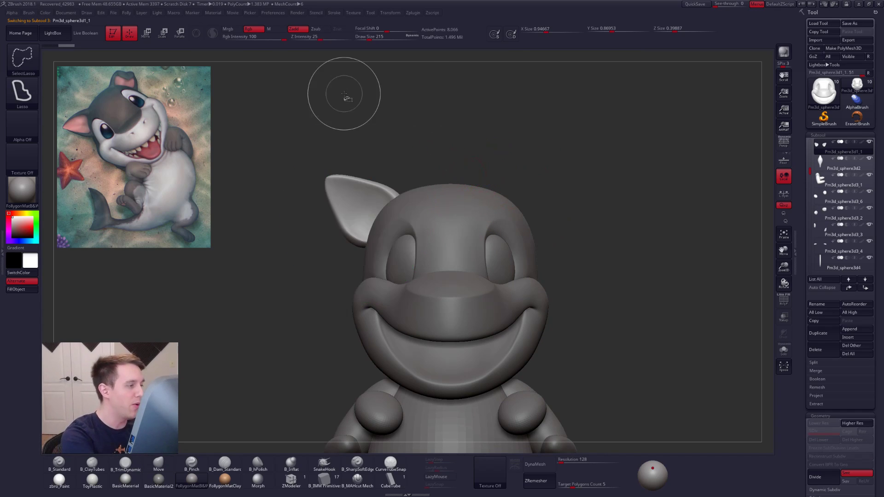
{"action": "key", "text": "ctrl+1"}
{"action": "left_click", "coordinate": [496, 160]}
Step: Examine the remaining ear's shape and wireframe topology up close
{"action": "key", "text": "alt+s"}
{"action": "mouse_move", "coordinate": [405, 184]}
{"action": "right_mouse_down"}
{"action": "mouse_move", "coordinate": [368, 212]}
{"action": "mouse_move", "coordinate": [400, 221]}
{"action": "mouse_move", "coordinate": [382, 152]}
{"action": "mouse_move", "coordinate": [458, 171]}
{"action": "right_mouse_up"}
{"action": "mouse_move", "coordinate": [458, 171]}
{"action": "right_mouse_down"}
{"action": "mouse_move", "coordinate": [453, 230]}
{"action": "mouse_move", "coordinate": [474, 219]}
{"action": "right_mouse_up"}
{"action": "key", "text": "alt+s"}
{"action": "key", "text": "space"}
{"action": "left_click_drag", "start_coordinate": [471, 205], "coordinate": [467, 205]}
{"action": "right_click_drag", "start_coordinate": [468, 229], "coordinate": [484, 255], "text": "alt"}
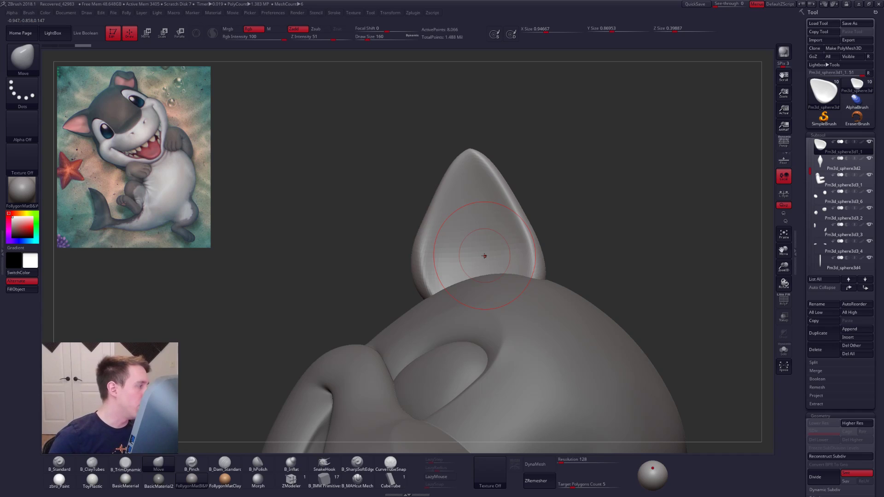
{"action": "key", "text": "shift+f"}
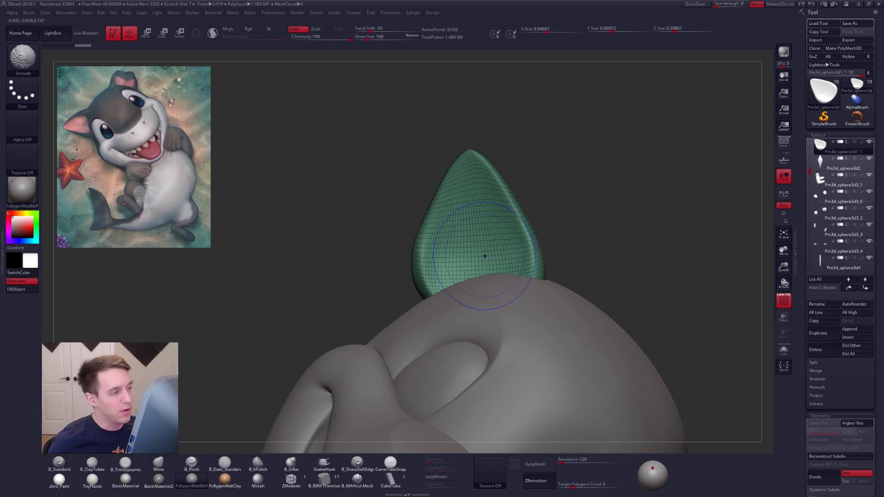
{"action": "key", "text": "shift+f"}
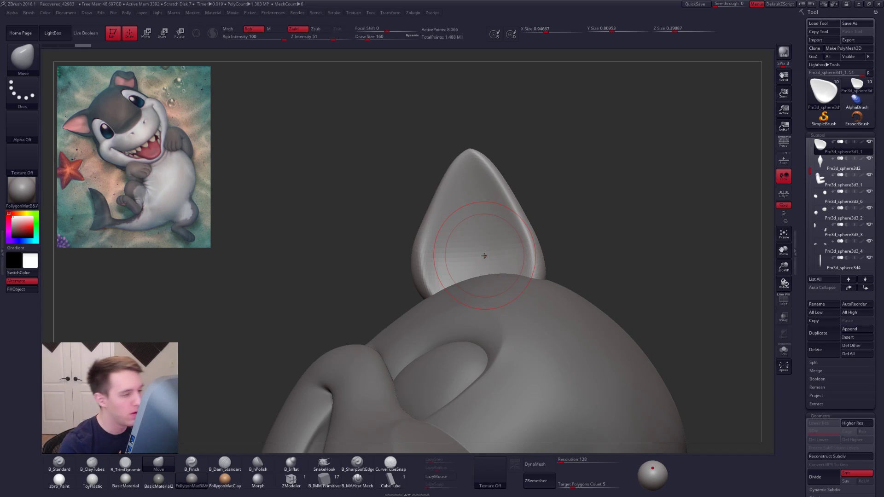
Step: Isolate the ear and subdivide it twice, checking the denser wireframe, with the B_SharpSoftEdge brush ready at draw size 104
{"action": "left_click", "coordinate": [357, 462]}
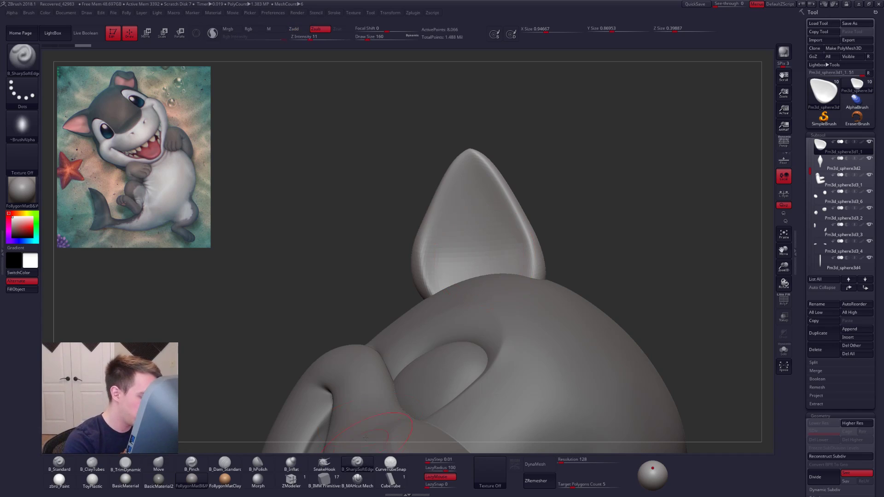
{"action": "key", "text": "alt+s"}
{"action": "key", "text": "space"}
{"action": "left_click", "coordinate": [453, 239]}
{"action": "key", "text": "ctrl+d"}
{"action": "key", "text": "ctrl+d"}
{"action": "right_click_drag", "start_coordinate": [456, 195], "coordinate": [471, 189], "text": "alt"}
{"action": "key", "text": "shift+f"}
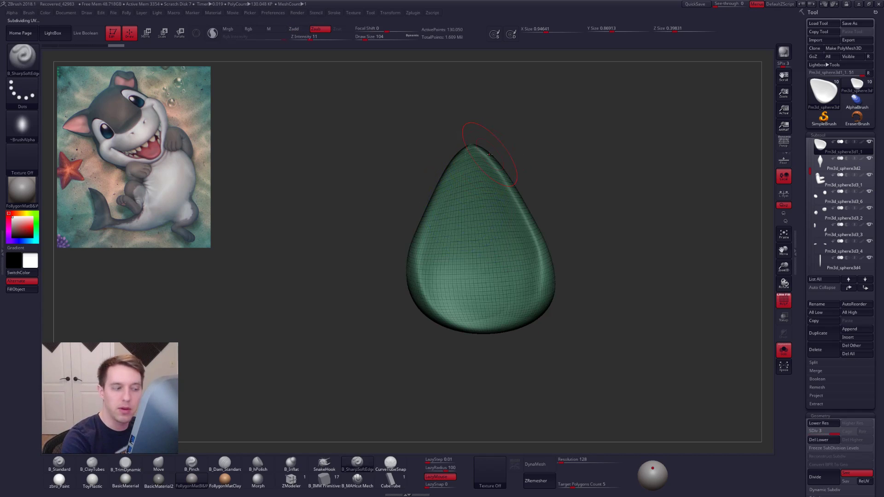
{"action": "mouse_move", "coordinate": [489, 154]}
{"action": "right_mouse_down"}
{"action": "mouse_move", "coordinate": [501, 341]}
{"action": "mouse_move", "coordinate": [512, 328]}
{"action": "mouse_move", "coordinate": [485, 242]}
{"action": "right_mouse_up"}
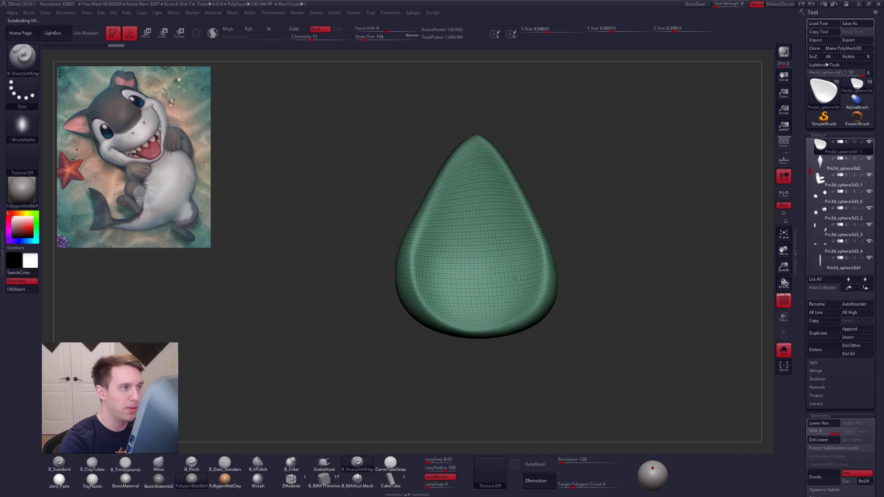
{"action": "key", "text": "shift+f"}
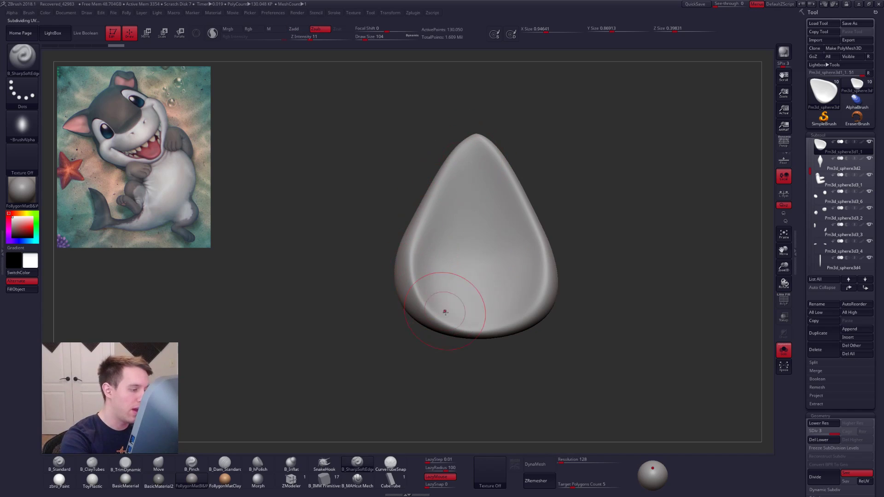
Step: Carve a crease along both sides of the ear's inner rim with the B_SharpSoftEdge brush at draw size 104
{"action": "mouse_move", "coordinate": [423, 282]}
{"action": "left_mouse_down"}
{"action": "mouse_move", "coordinate": [424, 208]}
{"action": "mouse_move", "coordinate": [478, 137]}
{"action": "left_mouse_up"}
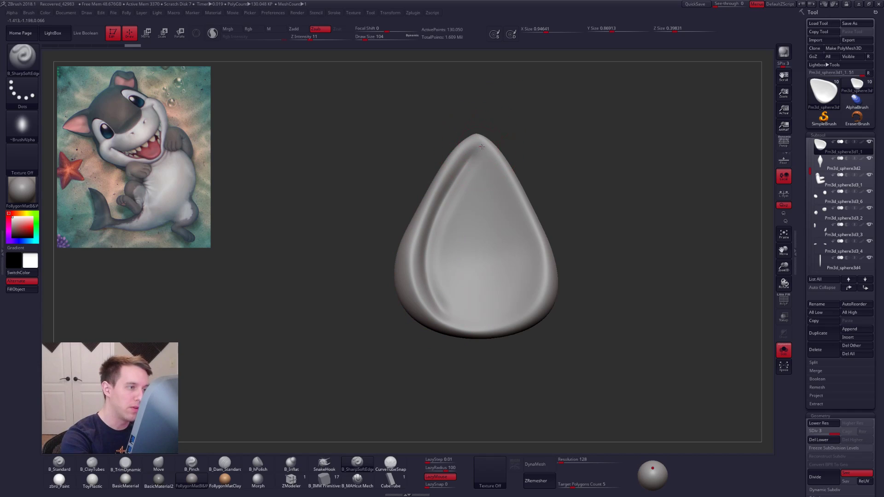
{"action": "mouse_move", "coordinate": [504, 174]}
{"action": "left_mouse_down"}
{"action": "mouse_move", "coordinate": [528, 222]}
{"action": "mouse_move", "coordinate": [531, 301]}
{"action": "mouse_move", "coordinate": [465, 317]}
{"action": "left_mouse_up"}
{"action": "key", "text": "alt+s"}
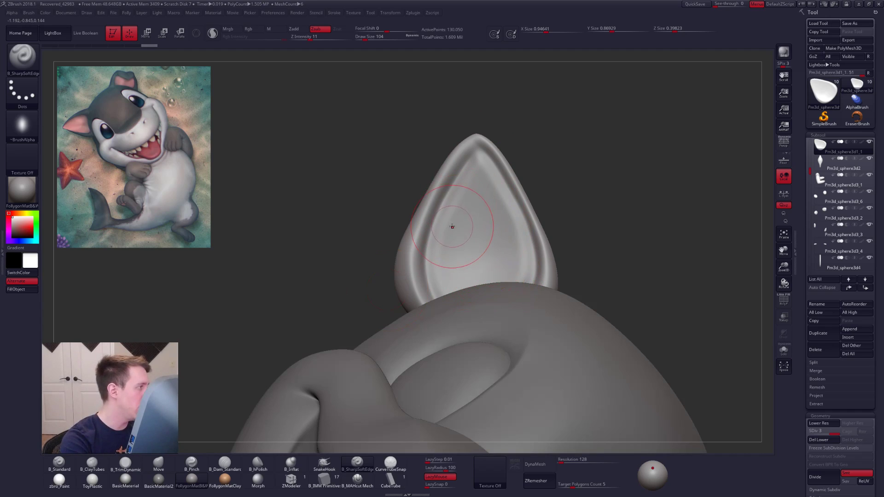
{"action": "mouse_move", "coordinate": [460, 237]}
{"action": "right_mouse_down"}
{"action": "mouse_move", "coordinate": [533, 251]}
{"action": "mouse_move", "coordinate": [468, 252]}
{"action": "mouse_move", "coordinate": [446, 238]}
{"action": "right_mouse_up"}
Step: Sculpt the hollow inside of the ear with long B_ClayTubes strokes running from the tip toward the base
{"action": "key", "text": "alt+s"}
{"action": "key", "text": "space"}
{"action": "left_click_drag", "start_coordinate": [471, 210], "coordinate": [467, 210]}
{"action": "right_click_drag", "start_coordinate": [471, 202], "coordinate": [467, 191]}
{"action": "key", "text": "2"}
{"action": "mouse_move", "coordinate": [473, 161]}
{"action": "left_mouse_down"}
{"action": "mouse_move", "coordinate": [442, 270]}
{"action": "mouse_move", "coordinate": [482, 228]}
{"action": "mouse_move", "coordinate": [497, 247]}
{"action": "left_mouse_up"}
{"action": "left_click_drag", "start_coordinate": [502, 184], "coordinate": [499, 276]}
{"action": "mouse_move", "coordinate": [491, 222]}
{"action": "right_mouse_down", "text": "alt"}
{"action": "mouse_move", "coordinate": [483, 215]}
{"action": "mouse_move", "coordinate": [473, 231]}
{"action": "right_mouse_up", "text": "alt"}
{"action": "key", "text": "space"}
{"action": "left_click_drag", "start_coordinate": [473, 230], "coordinate": [478, 230]}
{"action": "left_click_drag", "start_coordinate": [480, 207], "coordinate": [468, 284]}
{"action": "mouse_move", "coordinate": [479, 216]}
{"action": "right_mouse_down"}
{"action": "mouse_move", "coordinate": [505, 250]}
{"action": "mouse_move", "coordinate": [498, 198]}
{"action": "mouse_move", "coordinate": [506, 196]}
{"action": "right_mouse_up"}
Step: Flatten the back of the ear with the B_TrimDynamic brush, using draw sizes from 203 to 239
{"action": "key", "text": "3"}
{"action": "key", "text": "space"}
{"action": "left_click_drag", "start_coordinate": [467, 201], "coordinate": [470, 201]}
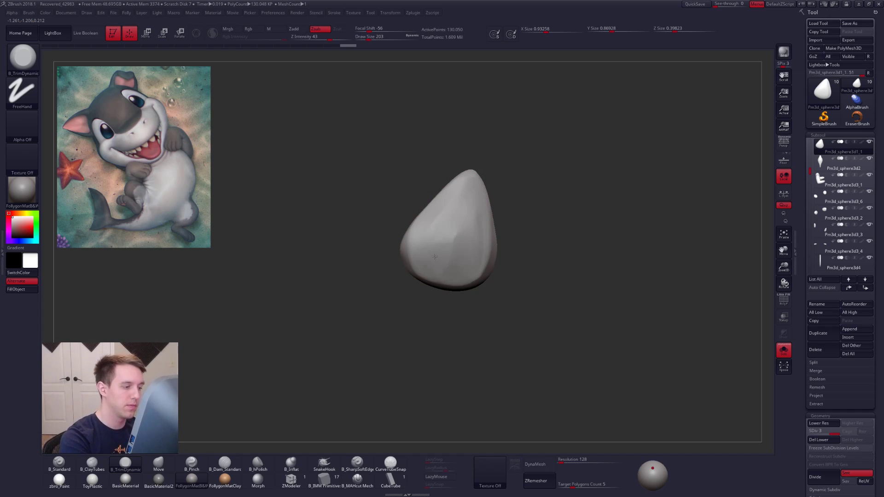
{"action": "left_click_drag", "start_coordinate": [436, 244], "coordinate": [444, 221]}
{"action": "right_click_drag", "start_coordinate": [444, 248], "coordinate": [474, 260]}
{"action": "key", "text": "space"}
{"action": "left_click_drag", "start_coordinate": [434, 266], "coordinate": [437, 266]}
{"action": "right_click_drag", "start_coordinate": [442, 262], "coordinate": [410, 254]}
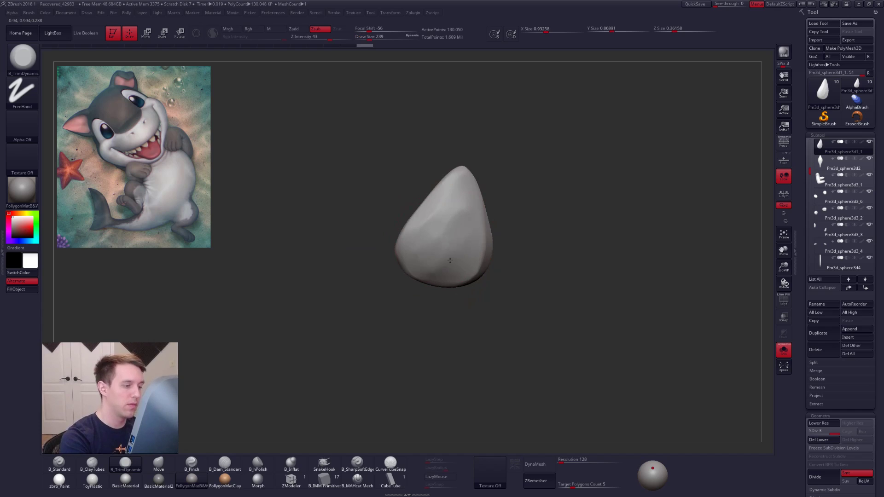
Step: Trim the upper back and edges of the ear further with B_TrimDynamic and smooth the surface
{"action": "left_click_drag", "start_coordinate": [460, 225], "coordinate": [453, 205]}
{"action": "mouse_move", "coordinate": [454, 216]}
{"action": "right_mouse_down"}
{"action": "mouse_move", "coordinate": [444, 226]}
{"action": "mouse_move", "coordinate": [467, 243]}
{"action": "right_mouse_up"}
{"action": "key", "text": "space"}
{"action": "left_click_drag", "start_coordinate": [465, 253], "coordinate": [458, 252]}
{"action": "right_click_drag", "start_coordinate": [456, 249], "coordinate": [428, 239]}
{"action": "left_click_drag", "start_coordinate": [416, 191], "coordinate": [418, 177]}
{"action": "mouse_move", "coordinate": [421, 203]}
{"action": "right_mouse_down"}
{"action": "mouse_move", "coordinate": [457, 223]}
{"action": "mouse_move", "coordinate": [421, 202]}
{"action": "right_mouse_up"}
{"action": "left_click_drag", "start_coordinate": [418, 197], "coordinate": [426, 187], "text": "shift"}
{"action": "mouse_move", "coordinate": [430, 203]}
{"action": "right_mouse_down"}
{"action": "mouse_move", "coordinate": [444, 208]}
{"action": "mouse_move", "coordinate": [431, 214]}
{"action": "right_mouse_up"}
Step: Refine the ear's inner hollow with the B_ClayTubes brush at draw size 140
{"action": "key", "text": "space"}
{"action": "key", "text": "2"}
{"action": "mouse_move", "coordinate": [403, 252]}
{"action": "right_mouse_down"}
{"action": "mouse_move", "coordinate": [432, 270]}
{"action": "mouse_move", "coordinate": [422, 249]}
{"action": "mouse_move", "coordinate": [432, 258]}
{"action": "right_mouse_up"}
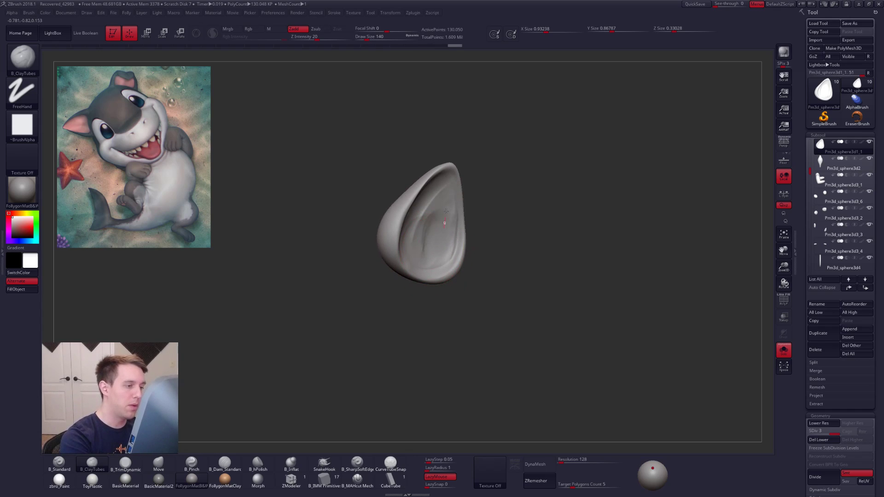
{"action": "right_click_drag", "start_coordinate": [437, 226], "coordinate": [439, 184]}
{"action": "left_click_drag", "start_coordinate": [423, 232], "coordinate": [421, 251]}
{"action": "mouse_move", "coordinate": [421, 235]}
{"action": "right_mouse_down", "text": "alt"}
{"action": "mouse_move", "coordinate": [487, 275]}
{"action": "mouse_move", "coordinate": [460, 272]}
{"action": "mouse_move", "coordinate": [509, 254]}
{"action": "mouse_move", "coordinate": [592, 249]}
{"action": "mouse_move", "coordinate": [567, 201]}
{"action": "right_mouse_up", "text": "alt"}
Step: Remesh the isolated ear with DynaMesh at a resolution of 336
{"action": "key", "text": "alt+s"}
{"action": "key", "text": "alt+s"}
{"action": "left_click", "coordinate": [570, 459]}
{"action": "left_click", "coordinate": [534, 464]}
{"action": "left_click", "coordinate": [525, 477]}
Step: Sharpen the crease along one side of the ear's inner rim with B_SharpSoftEdge at draw size 104, and show the head again
{"action": "mouse_move", "coordinate": [465, 191]}
{"action": "right_mouse_down", "text": "ctrl"}
{"action": "mouse_move", "coordinate": [476, 256]}
{"action": "mouse_move", "coordinate": [452, 256]}
{"action": "right_mouse_up", "text": "ctrl"}
{"action": "key", "text": "space"}
{"action": "left_click_drag", "start_coordinate": [453, 273], "coordinate": [456, 273]}
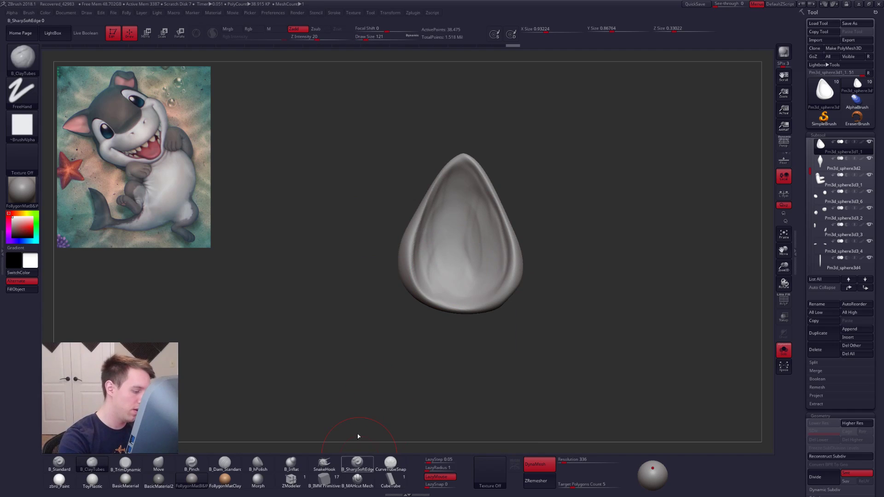
{"action": "left_click", "coordinate": [357, 462]}
{"action": "left_click_drag", "start_coordinate": [421, 280], "coordinate": [430, 201]}
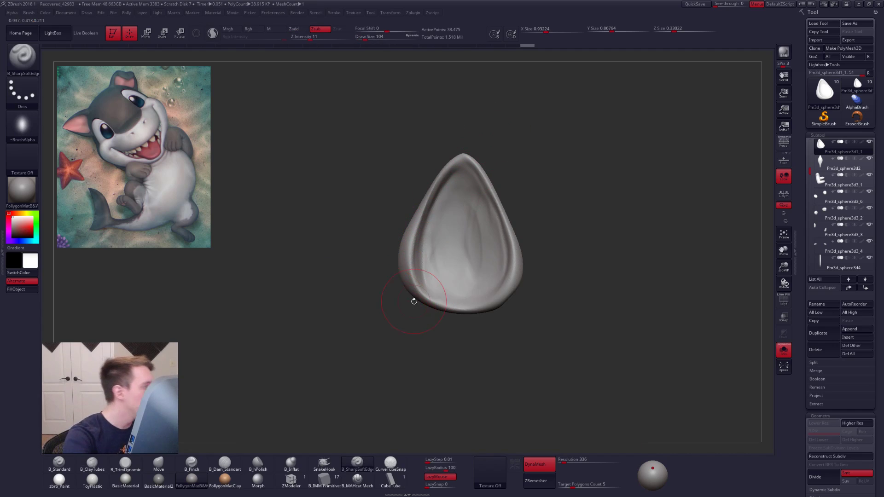
{"action": "key", "text": "alt+s"}
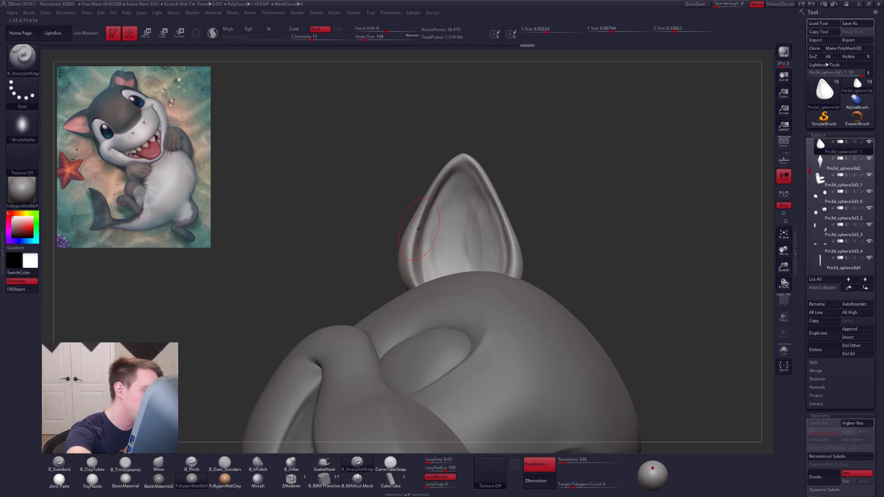
{"action": "mouse_move", "coordinate": [432, 174]}
{"action": "left_mouse_down", "text": "ctrl"}
{"action": "mouse_move", "coordinate": [465, 186]}
{"action": "mouse_move", "coordinate": [459, 220]}
{"action": "left_mouse_up", "text": "ctrl"}
{"action": "left_click", "coordinate": [512, 190], "text": "ctrl"}
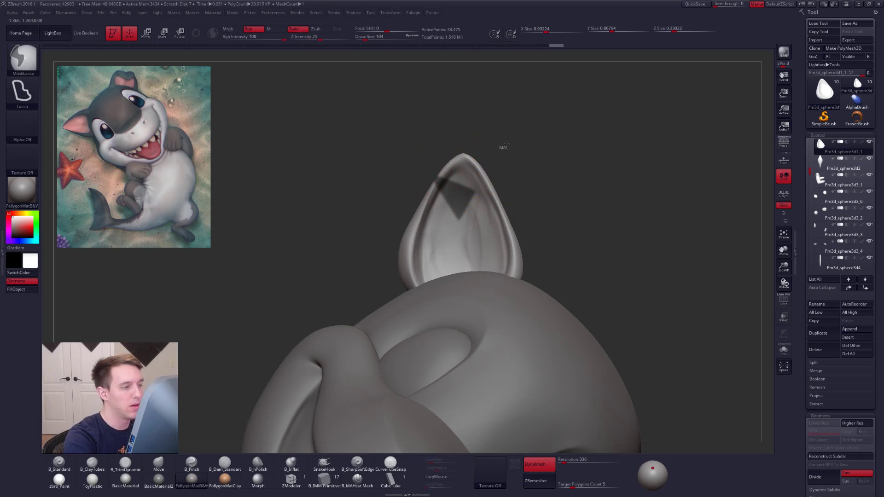
{"action": "left_click", "coordinate": [504, 145], "text": "ctrl"}
Step: Pull the ear's tip up into a sharp point with the Move brush at draw size 150, and toggle the AccuCurve option
{"action": "mouse_move", "coordinate": [461, 166]}
{"action": "left_mouse_down", "text": "shift"}
{"action": "mouse_move", "coordinate": [469, 159]}
{"action": "mouse_move", "coordinate": [463, 129]}
{"action": "left_mouse_up", "text": "shift"}
{"action": "key", "text": "ctrl+z"}
{"action": "key", "text": "space"}
{"action": "key", "text": "ctrl+q"}
{"action": "key", "text": "ctrl+q"}
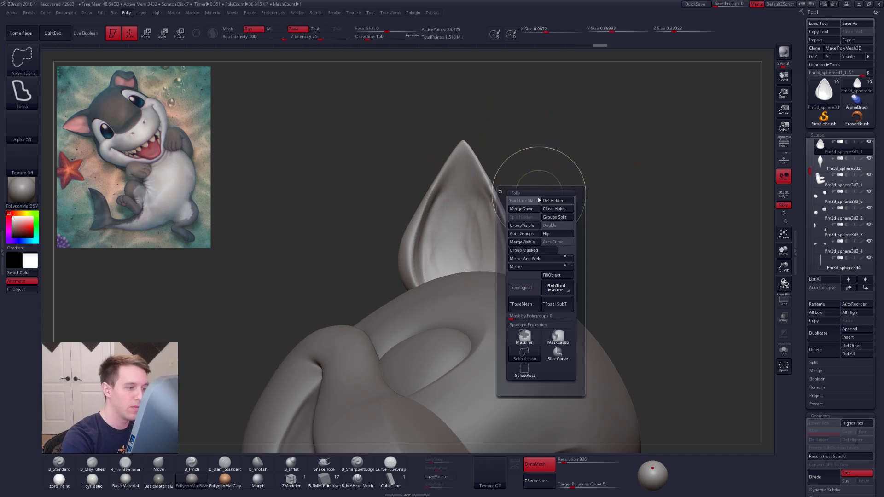
{"action": "left_click", "coordinate": [564, 242]}
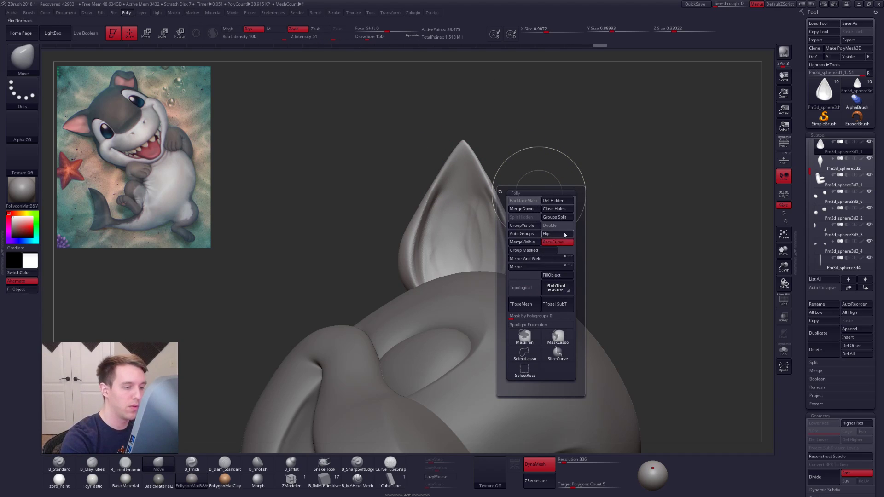
{"action": "key", "text": "space"}
{"action": "left_click", "coordinate": [599, 206]}
Step: Widen the ear's base by pulling both lower corners outward with the Move brush at draw size 252
{"action": "key", "text": "bracketleft"}
{"action": "key", "text": "bracketleft"}
{"action": "key", "text": "bracketleft"}
{"action": "key", "text": "bracketleft"}
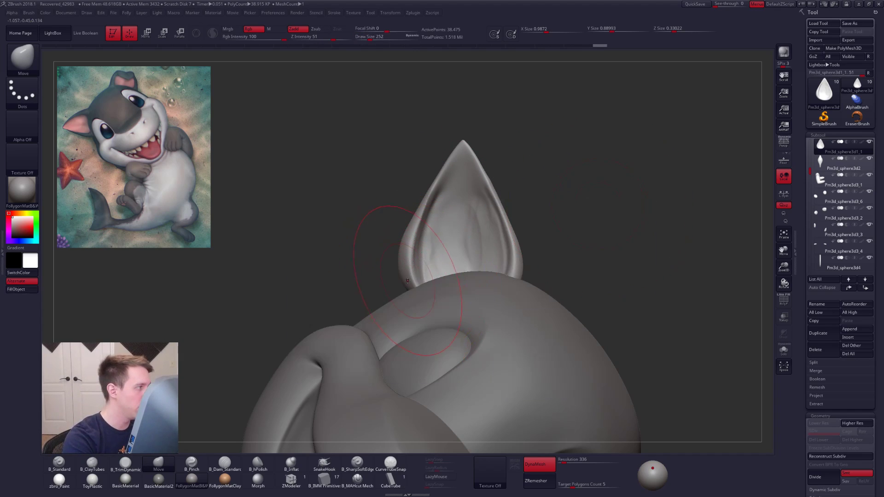
{"action": "left_click_drag", "start_coordinate": [407, 309], "coordinate": [404, 311]}
{"action": "key", "text": "alt+s"}
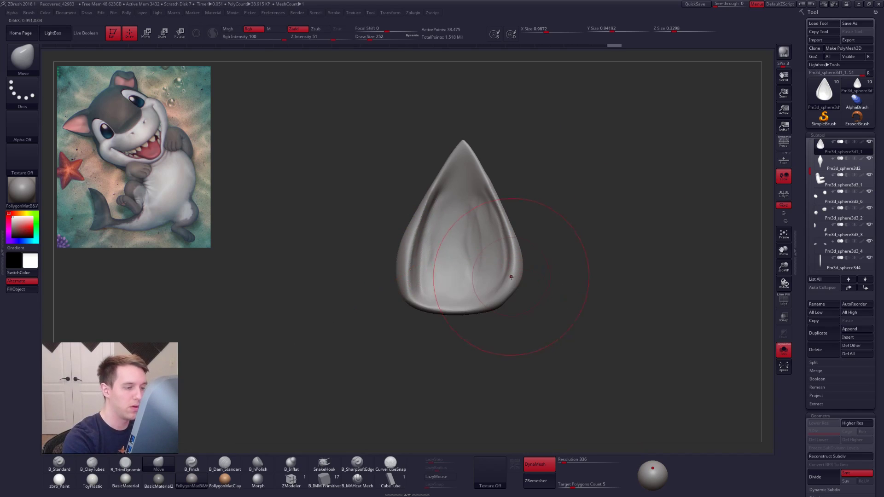
{"action": "left_click_drag", "start_coordinate": [523, 290], "coordinate": [534, 305]}
{"action": "key", "text": "ctrl+f"}
{"action": "key", "text": "alt+s"}
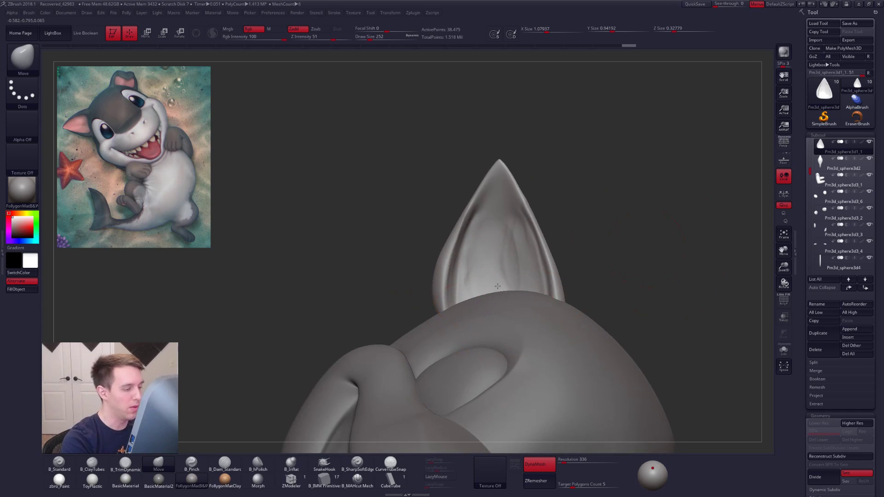
Step: Isolate the ear and fill out its back surface with the B_ClayTubes brush at draw size 160
{"action": "mouse_move", "coordinate": [479, 292]}
{"action": "right_mouse_down"}
{"action": "mouse_move", "coordinate": [507, 288]}
{"action": "mouse_move", "coordinate": [497, 262]}
{"action": "right_mouse_up"}
{"action": "key", "text": "bracketleft"}
{"action": "key", "text": "bracketleft"}
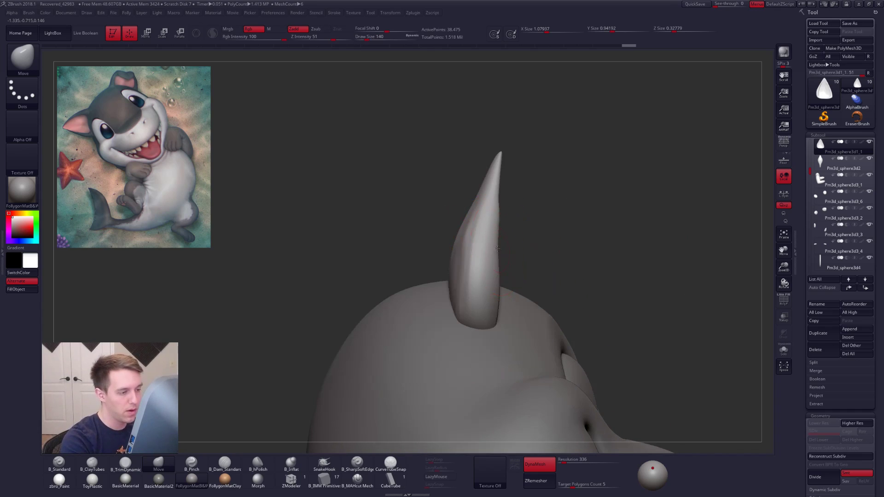
{"action": "right_click", "coordinate": [475, 198]}
{"action": "mouse_move", "coordinate": [454, 202]}
{"action": "right_mouse_down"}
{"action": "mouse_move", "coordinate": [479, 212]}
{"action": "mouse_move", "coordinate": [463, 223]}
{"action": "mouse_move", "coordinate": [455, 184]}
{"action": "right_mouse_up"}
{"action": "right_click", "coordinate": [479, 213]}
{"action": "key", "text": "2"}
{"action": "key", "text": "alt+s"}
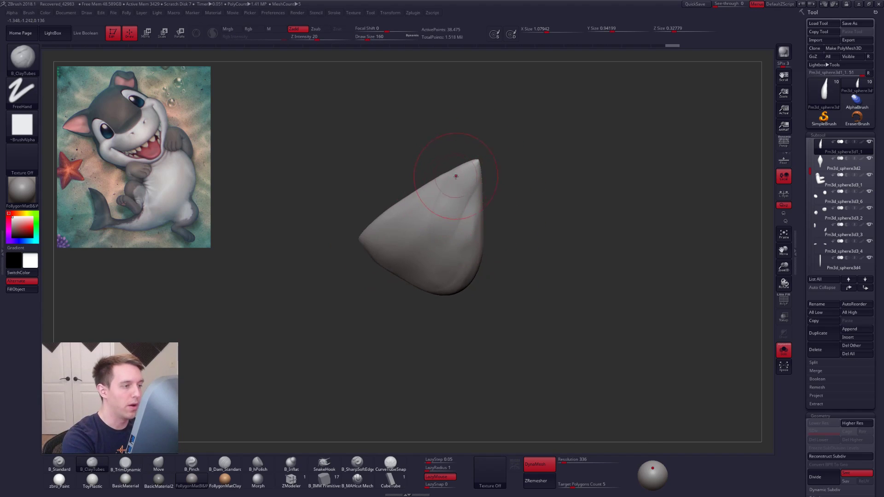
{"action": "left_click_drag", "start_coordinate": [431, 230], "coordinate": [425, 242]}
{"action": "right_click_drag", "start_coordinate": [449, 177], "coordinate": [468, 188]}
{"action": "left_click_drag", "start_coordinate": [468, 187], "coordinate": [437, 243]}
{"action": "right_click_drag", "start_coordinate": [437, 258], "coordinate": [443, 271]}
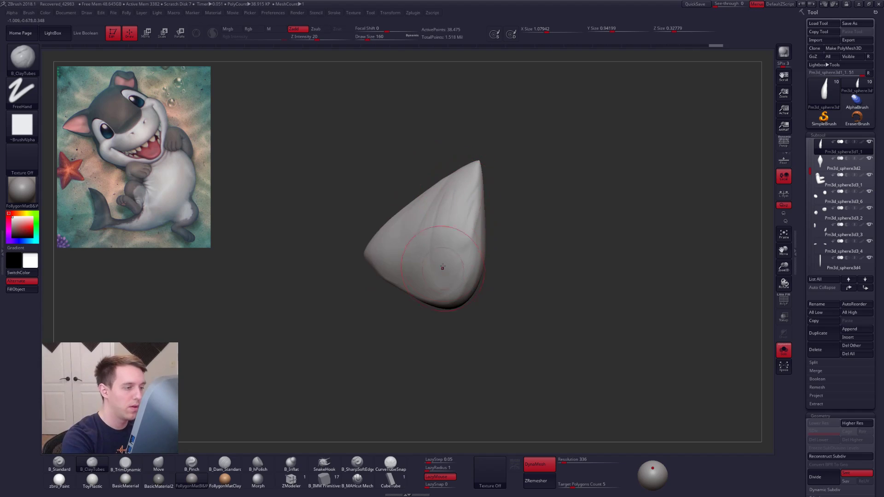
{"action": "right_click_drag", "start_coordinate": [472, 207], "coordinate": [455, 204]}
{"action": "left_click_drag", "start_coordinate": [441, 221], "coordinate": [452, 181]}
{"action": "right_click_drag", "start_coordinate": [422, 231], "coordinate": [401, 276]}
{"action": "mouse_move", "coordinate": [460, 233]}
{"action": "right_mouse_down", "text": "shift"}
{"action": "mouse_move", "coordinate": [506, 240]}
{"action": "mouse_move", "coordinate": [489, 224]}
{"action": "mouse_move", "coordinate": [473, 262]}
{"action": "right_mouse_up", "text": "shift"}
Step: Sculpt a narrow ridge along the ear's inner side with B_ClayTubes at draw size 61 and smooth it
{"action": "key", "text": "space"}
{"action": "left_click_drag", "start_coordinate": [471, 266], "coordinate": [463, 265]}
{"action": "right_click_drag", "start_coordinate": [463, 266], "coordinate": [468, 199]}
{"action": "key", "text": "space"}
{"action": "left_click_drag", "start_coordinate": [454, 200], "coordinate": [458, 200]}
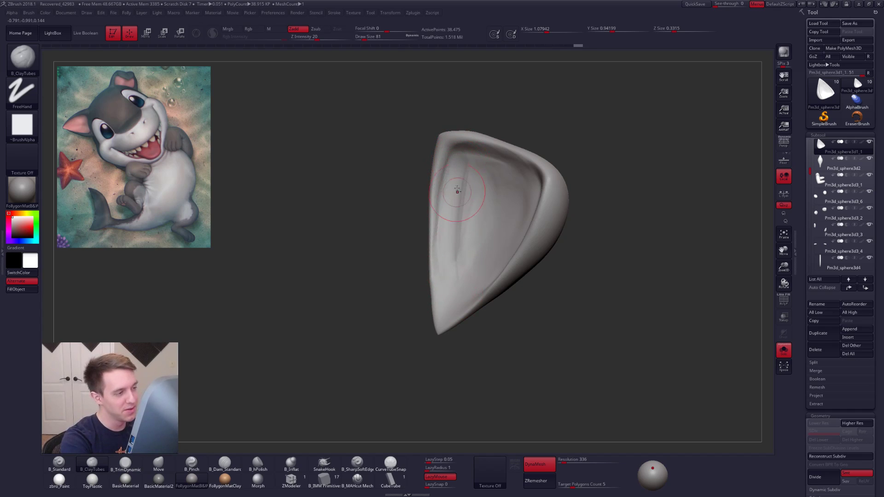
{"action": "right_click_drag", "start_coordinate": [456, 197], "coordinate": [460, 183]}
{"action": "right_click_drag", "start_coordinate": [442, 142], "coordinate": [425, 190]}
{"action": "left_click_drag", "start_coordinate": [426, 189], "coordinate": [432, 232]}
{"action": "right_click_drag", "start_coordinate": [431, 233], "coordinate": [400, 230]}
{"action": "left_click_drag", "start_coordinate": [421, 193], "coordinate": [430, 248]}
{"action": "right_click_drag", "start_coordinate": [430, 249], "coordinate": [451, 249]}
{"action": "left_click_drag", "start_coordinate": [430, 234], "coordinate": [440, 280], "text": "shift"}
{"action": "mouse_move", "coordinate": [469, 226]}
{"action": "right_mouse_down"}
{"action": "mouse_move", "coordinate": [436, 217]}
{"action": "mouse_move", "coordinate": [438, 207]}
{"action": "right_mouse_up"}
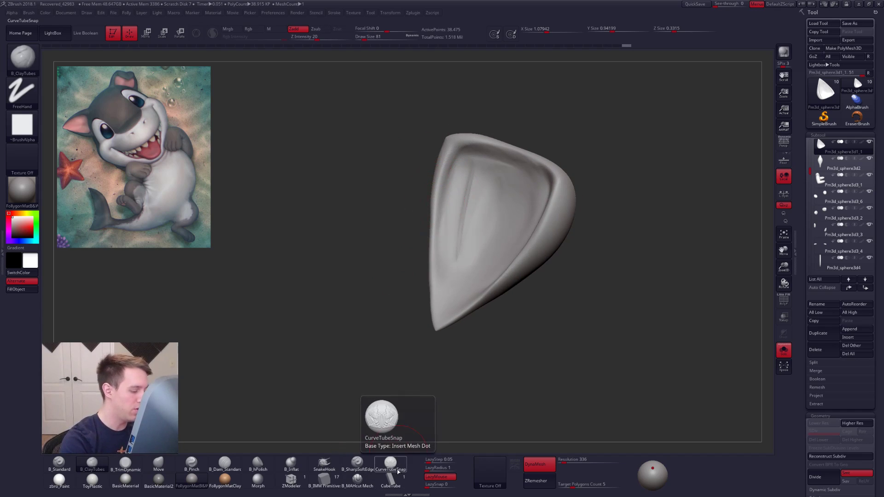
Step: Crease the edge of the ear's inner ridge and rim with the B_SharpSoftEdge brush at draw size 61
{"action": "left_click", "coordinate": [358, 464]}
{"action": "left_click_drag", "start_coordinate": [371, 397], "coordinate": [343, 395]}
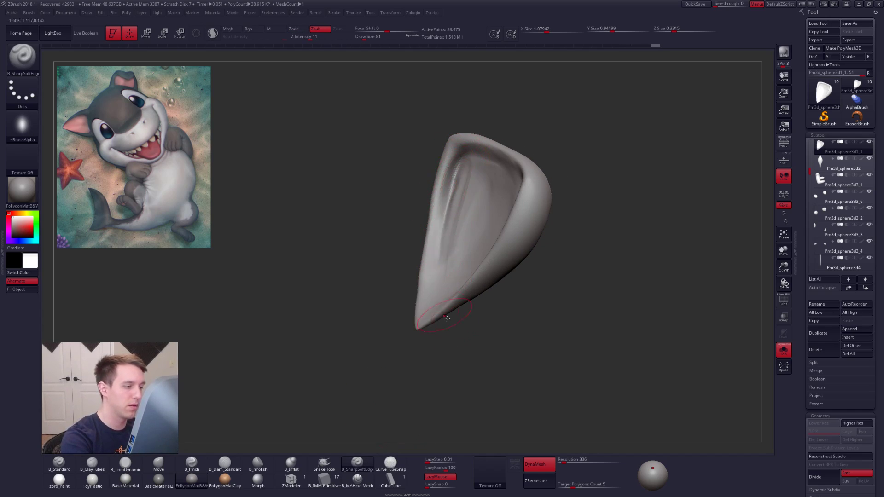
{"action": "left_click_drag", "start_coordinate": [444, 316], "coordinate": [481, 267]}
{"action": "left_click_drag", "start_coordinate": [396, 219], "coordinate": [359, 223]}
Step: Build up the fold along the ear's inner edge from base to tip with B_ClayTubes at draw size 61
{"action": "key", "text": "2"}
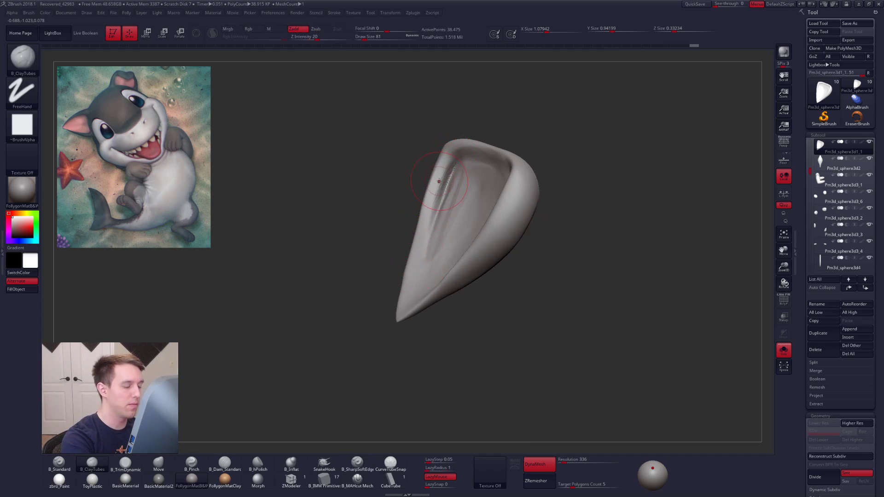
{"action": "key", "text": "1"}
{"action": "key", "text": "2"}
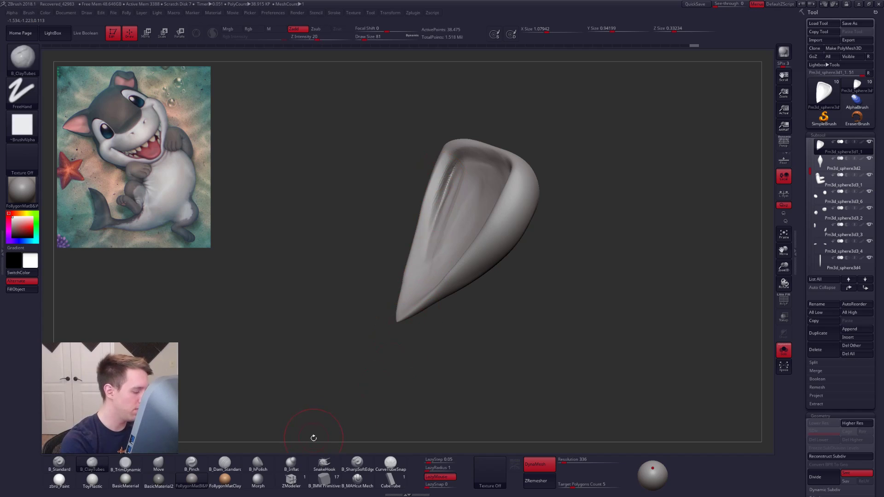
{"action": "mouse_move", "coordinate": [394, 244]}
{"action": "left_mouse_down"}
{"action": "mouse_move", "coordinate": [414, 184]}
{"action": "mouse_move", "coordinate": [443, 161]}
{"action": "left_mouse_up"}
{"action": "left_click_drag", "start_coordinate": [430, 291], "coordinate": [448, 147]}
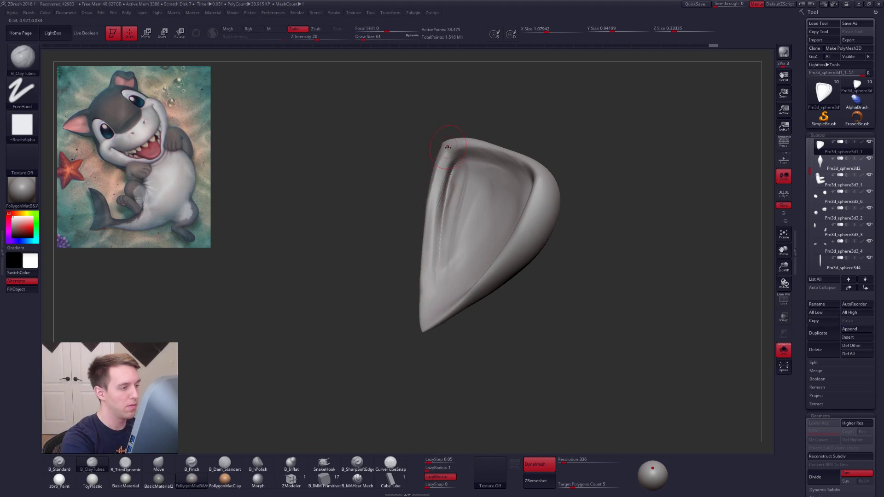
{"action": "left_click_drag", "start_coordinate": [449, 189], "coordinate": [460, 170]}
{"action": "mouse_move", "coordinate": [405, 276]}
{"action": "left_mouse_down"}
{"action": "mouse_move", "coordinate": [468, 262]}
{"action": "mouse_move", "coordinate": [494, 268]}
{"action": "left_mouse_up"}
{"action": "mouse_move", "coordinate": [527, 295]}
{"action": "left_mouse_down"}
{"action": "mouse_move", "coordinate": [499, 393]}
{"action": "mouse_move", "coordinate": [517, 375]}
{"action": "mouse_move", "coordinate": [538, 311]}
{"action": "left_mouse_up"}
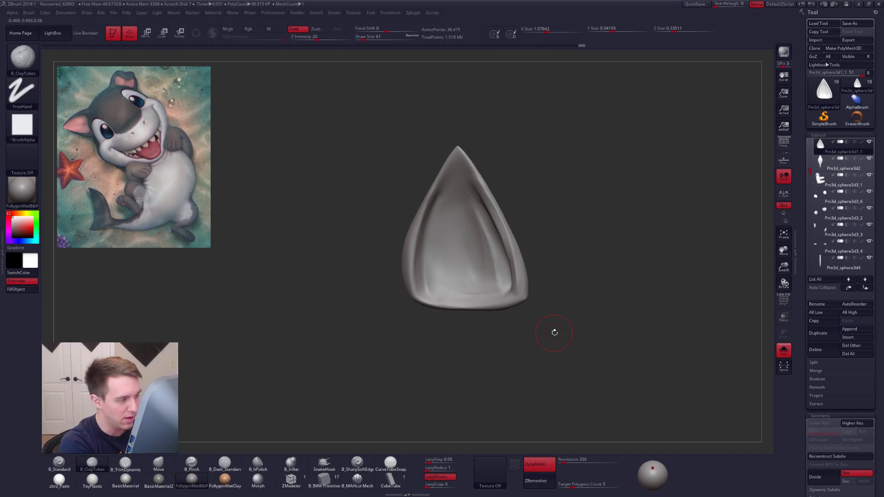
Step: Smooth the ear's lower corner and rim, and refine the inner fold with B_ClayTubes around draw size 67
{"action": "right_click_drag", "start_coordinate": [482, 305], "coordinate": [541, 300], "text": "alt"}
{"action": "left_click_drag", "start_coordinate": [532, 288], "coordinate": [539, 273], "text": "shift"}
{"action": "mouse_move", "coordinate": [524, 230]}
{"action": "left_mouse_down", "text": "shift"}
{"action": "mouse_move", "coordinate": [515, 212]}
{"action": "mouse_move", "coordinate": [529, 262]}
{"action": "left_mouse_up", "text": "shift"}
{"action": "key", "text": "space"}
{"action": "right_click_drag", "start_coordinate": [526, 260], "coordinate": [539, 267]}
{"action": "key", "text": "space"}
{"action": "left_click_drag", "start_coordinate": [543, 296], "coordinate": [539, 296]}
{"action": "right_click_drag", "start_coordinate": [546, 276], "coordinate": [529, 276]}
{"action": "left_click_drag", "start_coordinate": [508, 218], "coordinate": [523, 292]}
{"action": "right_click_drag", "start_coordinate": [548, 304], "coordinate": [540, 286], "text": "alt"}
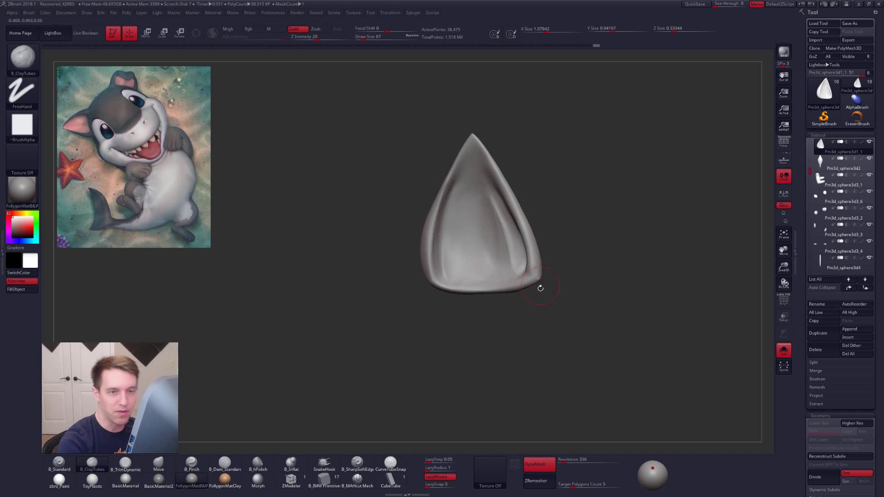
Step: Rotate and move the ear with Transpose so it stands upright at the top centre of the head
{"action": "key", "text": "alt+s"}
{"action": "mouse_move", "coordinate": [665, 384]}
{"action": "right_mouse_down"}
{"action": "mouse_move", "coordinate": [672, 371]}
{"action": "mouse_move", "coordinate": [624, 301]}
{"action": "mouse_move", "coordinate": [647, 310]}
{"action": "mouse_move", "coordinate": [509, 256]}
{"action": "mouse_move", "coordinate": [499, 239]}
{"action": "mouse_move", "coordinate": [460, 240]}
{"action": "right_mouse_up"}
{"action": "key", "text": "alt+s"}
{"action": "key", "text": "alt+s"}
{"action": "key", "text": "r"}
{"action": "mouse_move", "coordinate": [412, 233]}
{"action": "left_mouse_down"}
{"action": "mouse_move", "coordinate": [372, 136]}
{"action": "mouse_move", "coordinate": [467, 103]}
{"action": "mouse_move", "coordinate": [478, 107]}
{"action": "left_mouse_up"}
{"action": "key", "text": "w"}
{"action": "mouse_move", "coordinate": [392, 185]}
{"action": "left_mouse_down"}
{"action": "mouse_move", "coordinate": [424, 155]}
{"action": "mouse_move", "coordinate": [488, 130]}
{"action": "mouse_move", "coordinate": [472, 136]}
{"action": "left_mouse_up"}
{"action": "key", "text": "r"}
{"action": "left_click_drag", "start_coordinate": [488, 180], "coordinate": [494, 81], "text": "shift"}
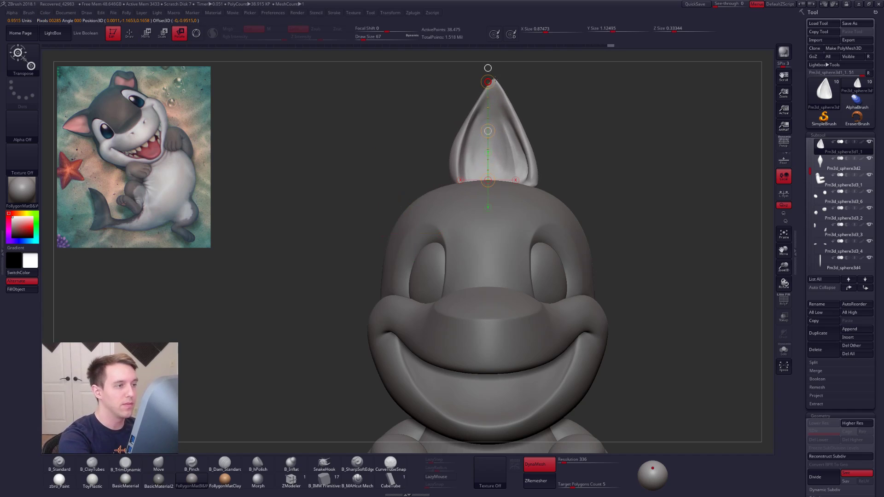
Step: Isolate the ear and apply Mirror And Weld to make its two sides symmetrical
{"action": "key", "text": "q"}
{"action": "right_click_drag", "start_coordinate": [539, 156], "coordinate": [513, 209], "text": "alt"}
{"action": "key", "text": "alt+s"}
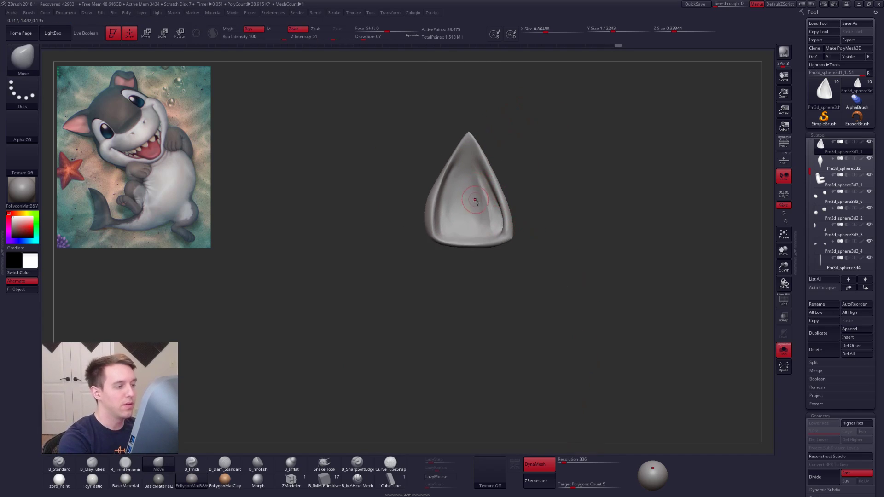
{"action": "key", "text": "f"}
{"action": "key", "text": "w"}
{"action": "mouse_move", "coordinate": [484, 243]}
{"action": "left_mouse_down", "text": "shift"}
{"action": "mouse_move", "coordinate": [534, 243]}
{"action": "mouse_move", "coordinate": [503, 243]}
{"action": "left_mouse_up", "text": "shift"}
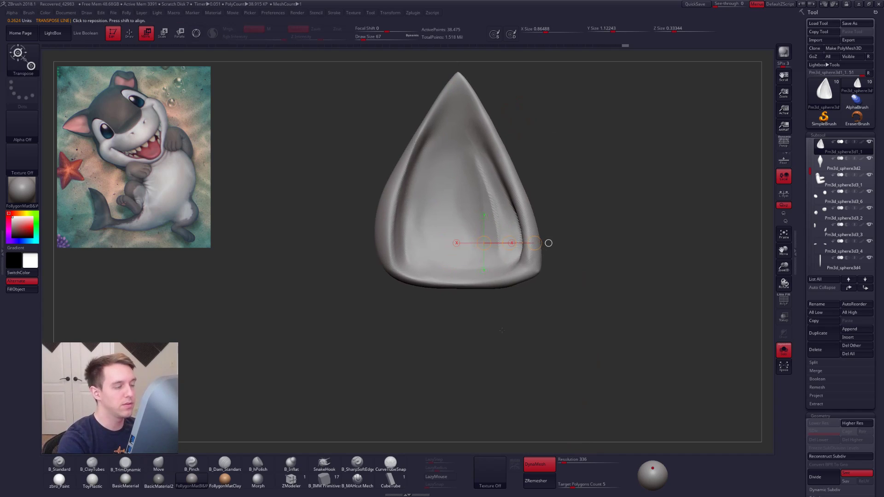
{"action": "right_click_drag", "start_coordinate": [512, 293], "coordinate": [521, 331], "text": "alt"}
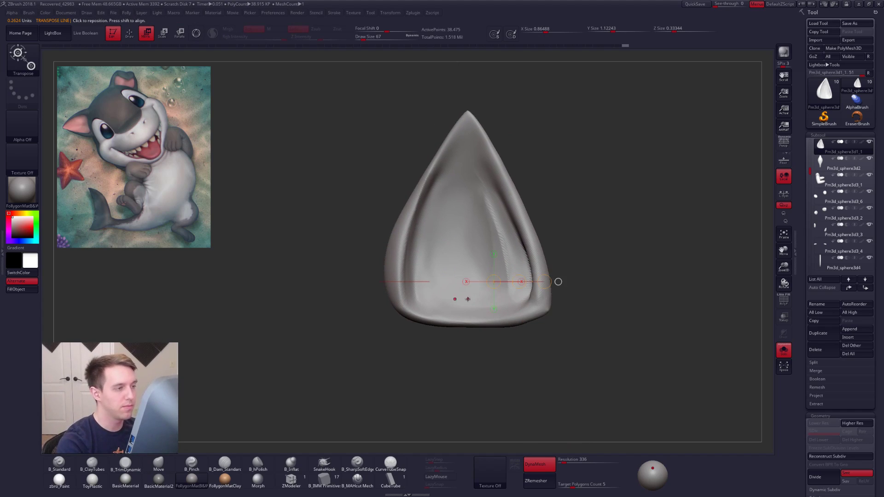
{"action": "key", "text": "q"}
{"action": "right_click_drag", "start_coordinate": [657, 299], "coordinate": [637, 286], "text": "alt"}
{"action": "key", "text": "ctrl+shift+f"}
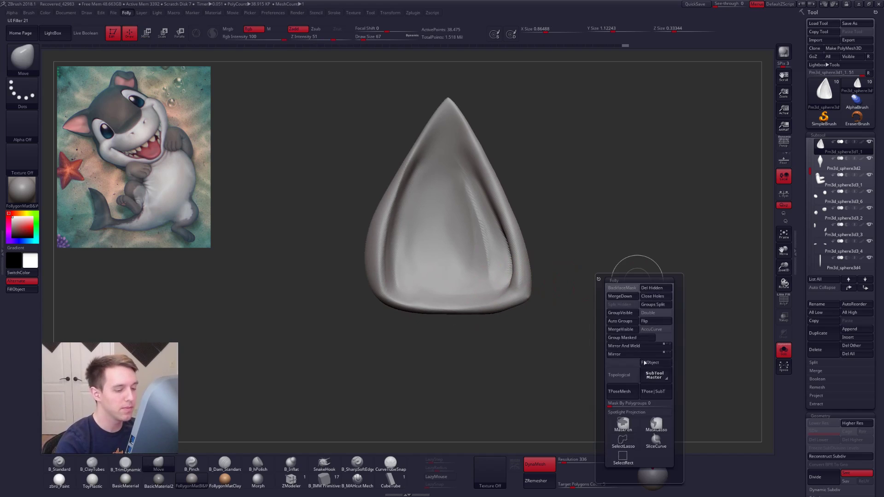
{"action": "left_click", "coordinate": [641, 345]}
Step: Pull the ear's tip slightly upward with the Move brush at draw size 192
{"action": "right_click_drag", "start_coordinate": [534, 259], "coordinate": [521, 232], "text": "ctrl"}
{"action": "key", "text": "space"}
{"action": "left_click_drag", "start_coordinate": [479, 220], "coordinate": [486, 220]}
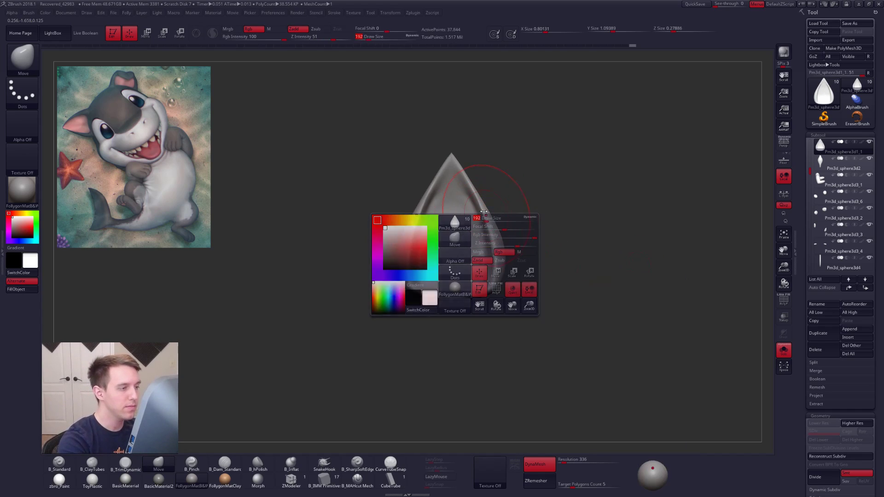
{"action": "left_click_drag", "start_coordinate": [451, 172], "coordinate": [451, 155]}
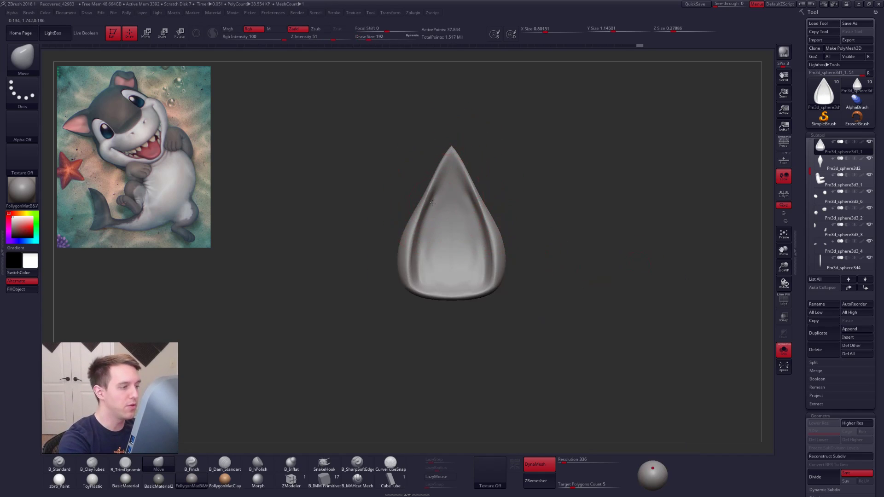
Step: Fill out the seam and lower area on the ear's back with B_ClayTubes at draw size 160
{"action": "right_click_drag", "start_coordinate": [457, 253], "coordinate": [578, 253]}
{"action": "key", "text": "space"}
{"action": "left_click_drag", "start_coordinate": [489, 251], "coordinate": [491, 251]}
{"action": "right_click_drag", "start_coordinate": [477, 267], "coordinate": [512, 266]}
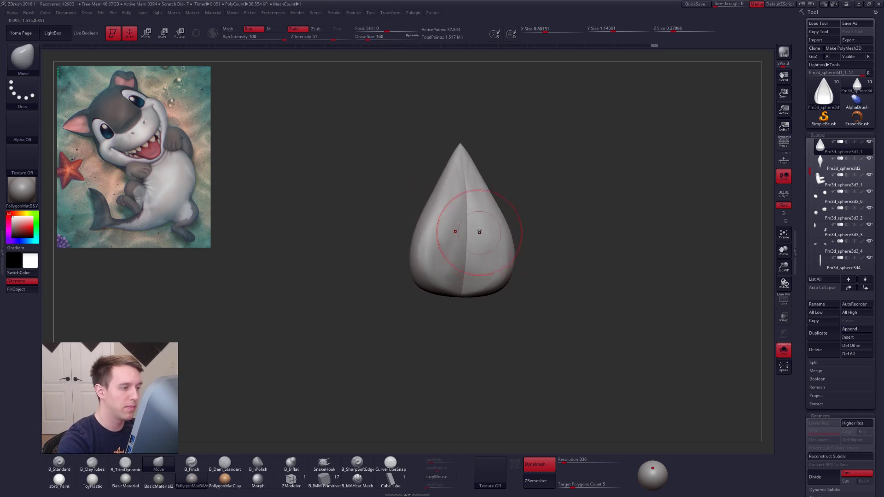
{"action": "key", "text": "2"}
{"action": "right_click_drag", "start_coordinate": [457, 278], "coordinate": [468, 263]}
{"action": "mouse_move", "coordinate": [468, 261]}
{"action": "left_mouse_down"}
{"action": "mouse_move", "coordinate": [466, 249]}
{"action": "mouse_move", "coordinate": [464, 282]}
{"action": "left_mouse_up"}
{"action": "right_click_drag", "start_coordinate": [464, 290], "coordinate": [464, 267]}
{"action": "left_click_drag", "start_coordinate": [463, 267], "coordinate": [469, 258]}
{"action": "right_click_drag", "start_coordinate": [471, 250], "coordinate": [446, 268]}
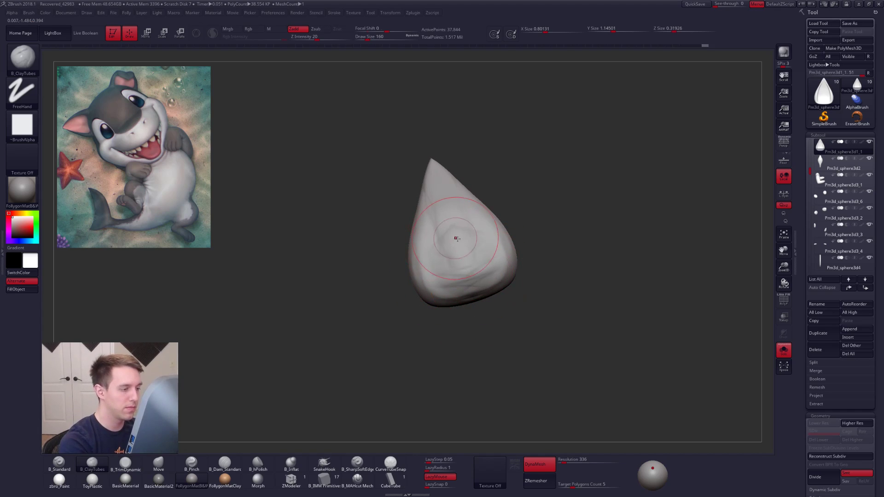
Step: Even out the ear's back surface with B_TrimDynamic at about draw size 150
{"action": "key", "text": "3"}
{"action": "right_click_drag", "start_coordinate": [453, 292], "coordinate": [477, 267]}
{"action": "left_click_drag", "start_coordinate": [477, 272], "coordinate": [465, 294]}
{"action": "key", "text": "space"}
{"action": "left_click_drag", "start_coordinate": [480, 299], "coordinate": [479, 299]}
{"action": "right_click_drag", "start_coordinate": [479, 322], "coordinate": [489, 366]}
{"action": "left_click_drag", "start_coordinate": [467, 263], "coordinate": [464, 226]}
{"action": "right_click_drag", "start_coordinate": [469, 258], "coordinate": [543, 262]}
{"action": "key", "text": "space"}
{"action": "mouse_move", "coordinate": [487, 276]}
{"action": "right_mouse_down"}
{"action": "mouse_move", "coordinate": [511, 241]}
{"action": "mouse_move", "coordinate": [566, 257]}
{"action": "right_mouse_up"}
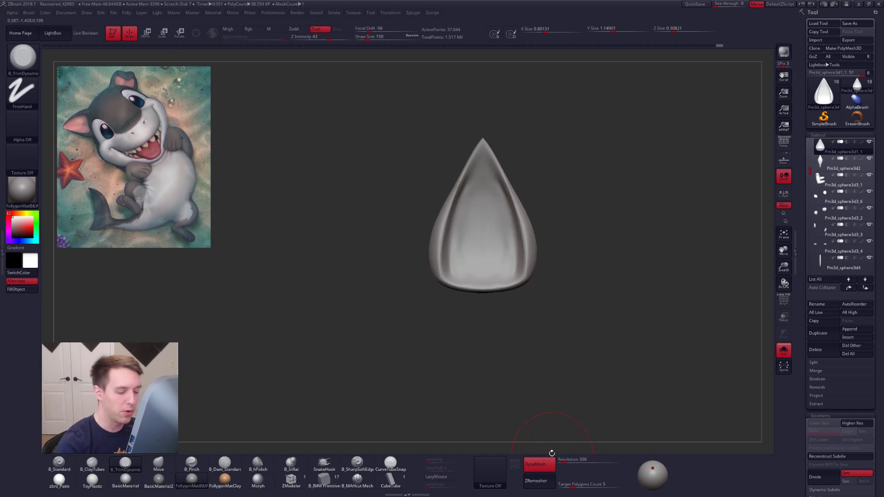
Step: Turn off DynaMesh, ZRemesh the ear with a target polygon count of 0.1, and subdivide it to level 3
{"action": "left_click", "coordinate": [544, 465]}
{"action": "left_click", "coordinate": [545, 479]}
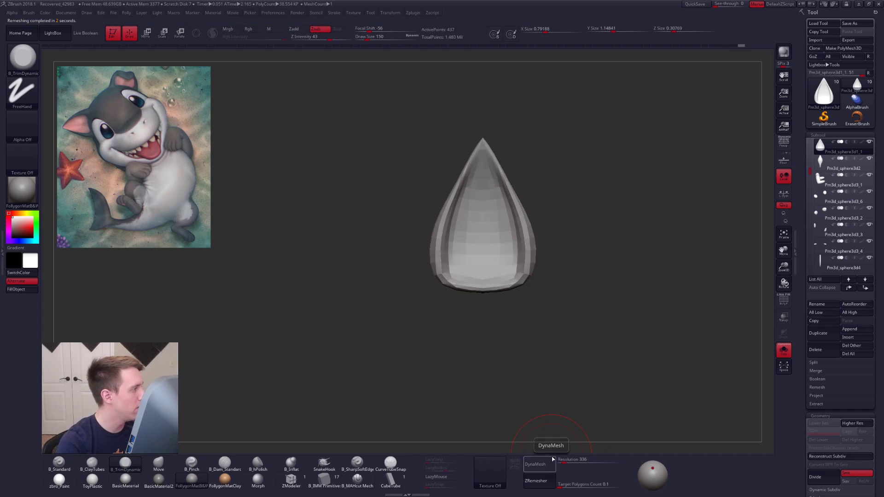
{"action": "key", "text": "d"}
{"action": "left_click", "coordinate": [474, 154]}
{"action": "left_click_drag", "start_coordinate": [416, 225], "coordinate": [489, 241]}
{"action": "key", "text": "shift+d"}
{"action": "mouse_move", "coordinate": [488, 241]}
{"action": "right_mouse_down", "text": "shift"}
{"action": "mouse_move", "coordinate": [433, 229]}
{"action": "mouse_move", "coordinate": [481, 230]}
{"action": "mouse_move", "coordinate": [464, 222]}
{"action": "right_mouse_up", "text": "shift"}
{"action": "key", "text": "ctrl+d"}
{"action": "right_click", "coordinate": [480, 230]}
{"action": "left_click", "coordinate": [476, 227]}
{"action": "key", "text": "ctrl+d"}
Step: Refine the remeshed ear's back and side with B_TrimDynamic at draw size 140 and smooth them
{"action": "key", "text": "2"}
{"action": "key", "text": "3"}
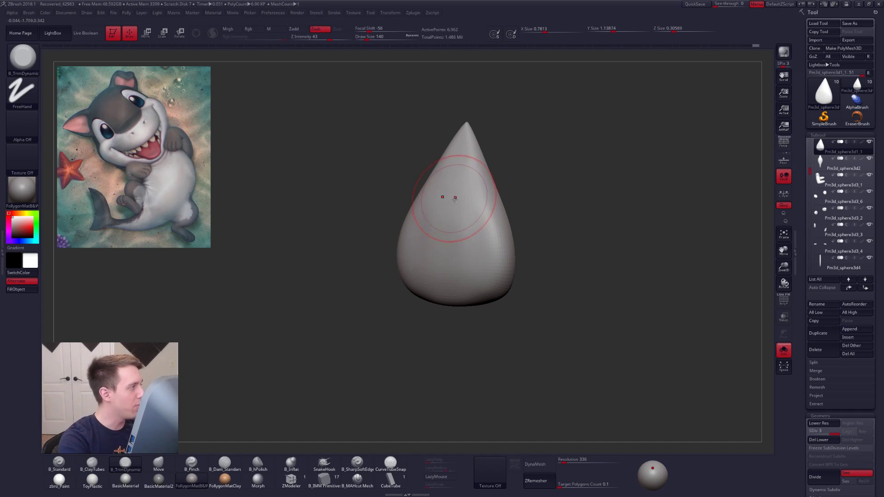
{"action": "key", "text": "4"}
{"action": "left_click_drag", "start_coordinate": [458, 208], "coordinate": [457, 220], "text": "shift"}
{"action": "left_click_drag", "start_coordinate": [448, 277], "coordinate": [456, 270], "text": "shift"}
{"action": "mouse_move", "coordinate": [463, 262]}
{"action": "right_mouse_down", "text": "ctrl"}
{"action": "mouse_move", "coordinate": [473, 252]}
{"action": "mouse_move", "coordinate": [464, 252]}
{"action": "right_mouse_up", "text": "ctrl"}
{"action": "mouse_move", "coordinate": [464, 252]}
{"action": "right_mouse_down", "text": "ctrl"}
{"action": "mouse_move", "coordinate": [472, 256]}
{"action": "mouse_move", "coordinate": [493, 227]}
{"action": "mouse_move", "coordinate": [498, 189]}
{"action": "right_mouse_up", "text": "ctrl"}
{"action": "key", "text": "3"}
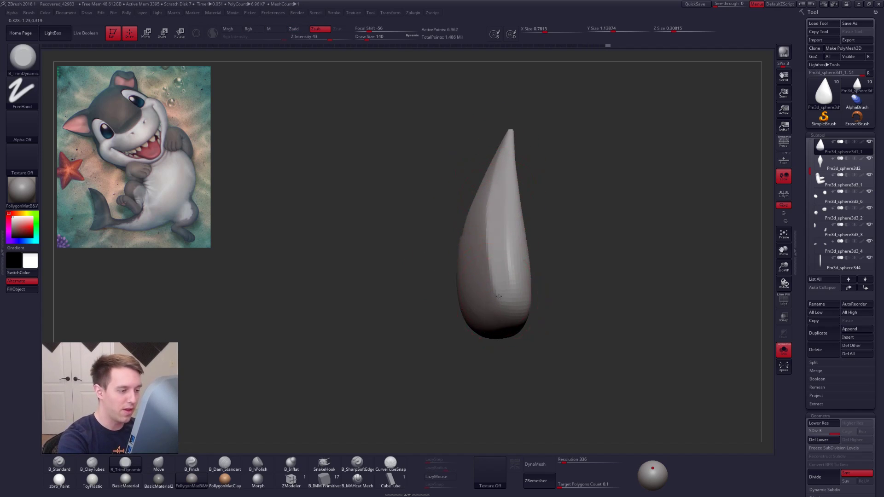
{"action": "right_click_drag", "start_coordinate": [497, 295], "coordinate": [485, 226]}
{"action": "key", "text": "shift"}
{"action": "left_click_drag", "start_coordinate": [479, 263], "coordinate": [504, 271], "text": "shift"}
Step: Show the head again and widen the ear's lower sides with the Move brush at draw size 215
{"action": "mouse_move", "coordinate": [505, 262]}
{"action": "right_mouse_down"}
{"action": "mouse_move", "coordinate": [558, 328]}
{"action": "mouse_move", "coordinate": [616, 352]}
{"action": "mouse_move", "coordinate": [596, 371]}
{"action": "mouse_move", "coordinate": [605, 345]}
{"action": "right_mouse_up"}
{"action": "right_click_drag", "start_coordinate": [605, 345], "coordinate": [525, 324], "text": "alt"}
{"action": "key", "text": "shift+s"}
{"action": "key", "text": "space"}
{"action": "left_click_drag", "start_coordinate": [523, 286], "coordinate": [535, 292]}
{"action": "key", "text": "b"}
{"action": "key", "text": "m"}
{"action": "key", "text": "v"}
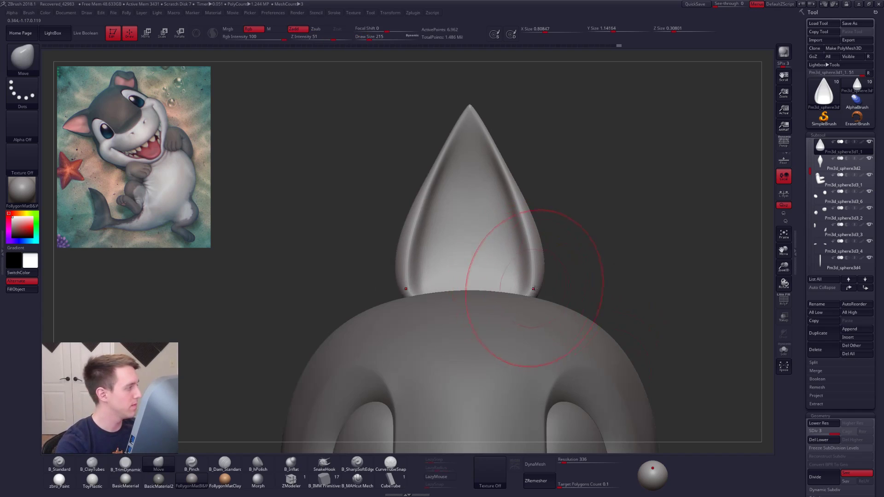
Step: Try to pull the ear's upper edges inward with the Move brush at draw size 130
{"action": "key", "text": "space"}
{"action": "left_click_drag", "start_coordinate": [544, 259], "coordinate": [540, 258]}
{"action": "right_click_drag", "start_coordinate": [475, 217], "coordinate": [483, 244], "text": "alt"}
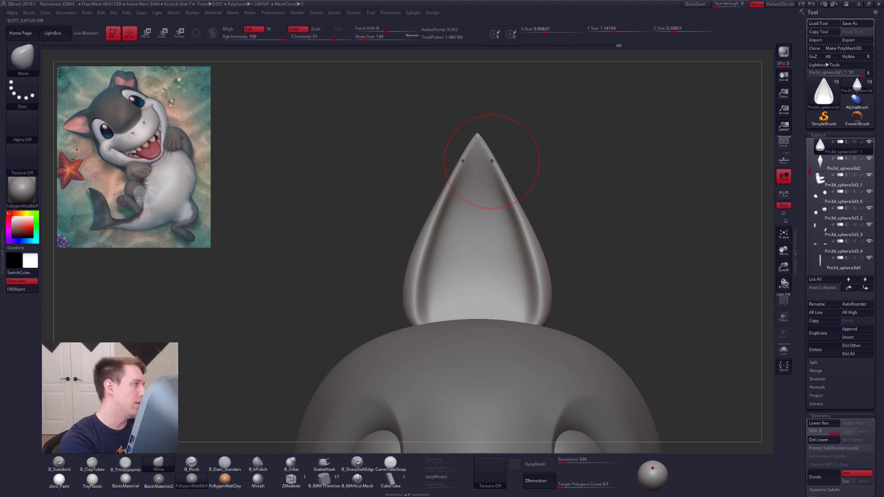
{"action": "mouse_move", "coordinate": [132, 112]}
{"action": "left_mouse_down", "text": "ctrl"}
{"action": "mouse_move", "coordinate": [57, 169]}
{"action": "mouse_move", "coordinate": [146, 280]}
{"action": "mouse_move", "coordinate": [169, 273]}
{"action": "left_mouse_up", "text": "ctrl"}
{"action": "left_click_drag", "start_coordinate": [400, 239], "coordinate": [515, 195], "text": "ctrl"}
{"action": "left_click_drag", "start_coordinate": [350, 233], "coordinate": [424, 189], "text": "ctrl"}
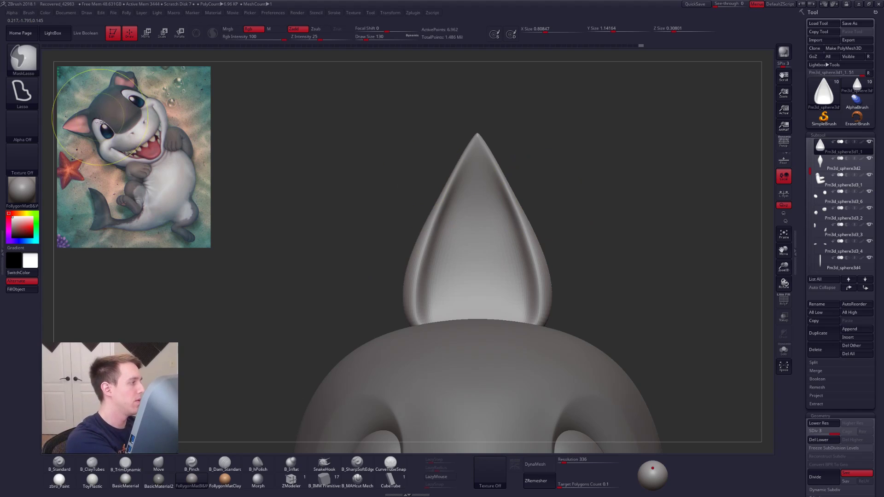
{"action": "mouse_move", "coordinate": [72, 125]}
{"action": "left_mouse_down", "text": "ctrl"}
{"action": "mouse_move", "coordinate": [84, 208]}
{"action": "mouse_move", "coordinate": [153, 219]}
{"action": "left_mouse_up", "text": "ctrl"}
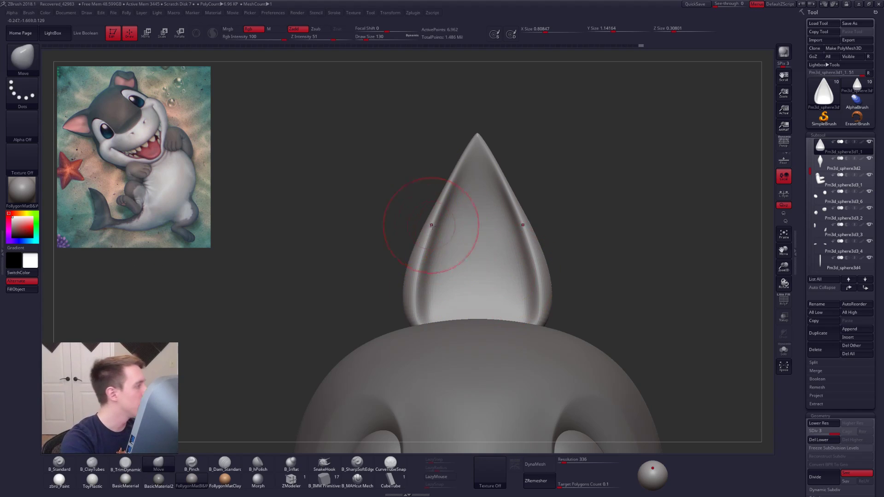
{"action": "left_click_drag", "start_coordinate": [456, 174], "coordinate": [467, 176]}
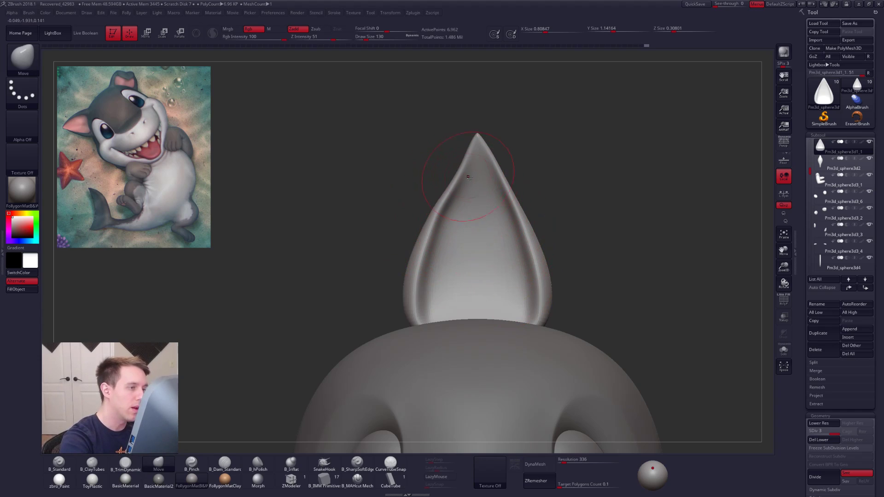
{"action": "key", "text": "ctrl+z"}
Step: Adjust the ear's sides with the Move brush at draw size 170 and subdivide the ear to level 6
{"action": "key", "text": "bracketright"}
{"action": "key", "text": "bracketright"}
{"action": "key", "text": "bracketright"}
{"action": "key", "text": "bracketright"}
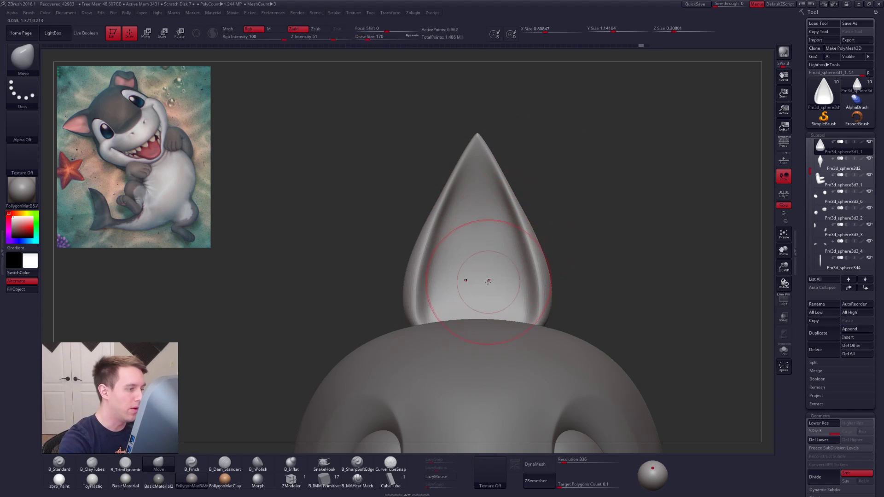
{"action": "key", "text": "shift+s"}
{"action": "key", "text": "s"}
{"action": "left_click_drag", "start_coordinate": [456, 228], "coordinate": [449, 229]}
{"action": "key", "text": "d"}
{"action": "key", "text": "d"}
{"action": "key", "text": "ctrl+d"}
Step: Crease the inner edge of the ear's rim from base to tip with B_SharpSoftEdge at draw size 67
{"action": "mouse_move", "coordinate": [488, 318]}
{"action": "right_mouse_down"}
{"action": "mouse_move", "coordinate": [474, 317]}
{"action": "mouse_move", "coordinate": [460, 298]}
{"action": "mouse_move", "coordinate": [445, 313]}
{"action": "right_mouse_up"}
{"action": "left_click", "coordinate": [362, 463]}
{"action": "key", "text": "space"}
{"action": "left_click_drag", "start_coordinate": [445, 317], "coordinate": [441, 317]}
{"action": "right_click_drag", "start_coordinate": [440, 325], "coordinate": [451, 327]}
{"action": "mouse_move", "coordinate": [433, 328]}
{"action": "left_mouse_down"}
{"action": "mouse_move", "coordinate": [437, 221]}
{"action": "mouse_move", "coordinate": [503, 71]}
{"action": "left_mouse_up"}
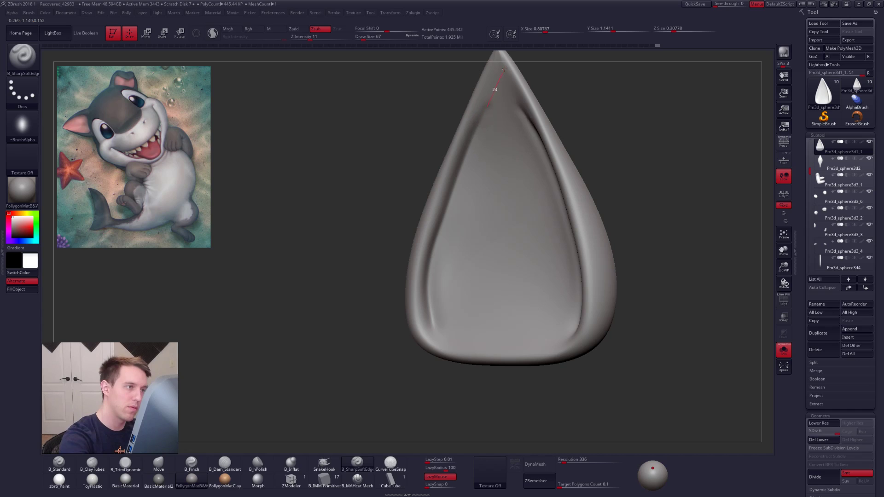
Step: Build up and carve the ear's inner surface along the rim with B_ClayTubes at draw size 74
{"action": "mouse_move", "coordinate": [471, 302]}
{"action": "right_mouse_down"}
{"action": "mouse_move", "coordinate": [526, 327]}
{"action": "mouse_move", "coordinate": [465, 336]}
{"action": "right_mouse_up"}
{"action": "mouse_move", "coordinate": [520, 386]}
{"action": "right_mouse_down", "text": "ctrl"}
{"action": "mouse_move", "coordinate": [517, 345]}
{"action": "mouse_move", "coordinate": [470, 372]}
{"action": "mouse_move", "coordinate": [500, 338]}
{"action": "mouse_move", "coordinate": [501, 318]}
{"action": "mouse_move", "coordinate": [500, 338]}
{"action": "right_mouse_up", "text": "ctrl"}
{"action": "key", "text": "space"}
{"action": "left_click_drag", "start_coordinate": [495, 304], "coordinate": [498, 299]}
{"action": "right_click_drag", "start_coordinate": [498, 299], "coordinate": [465, 302]}
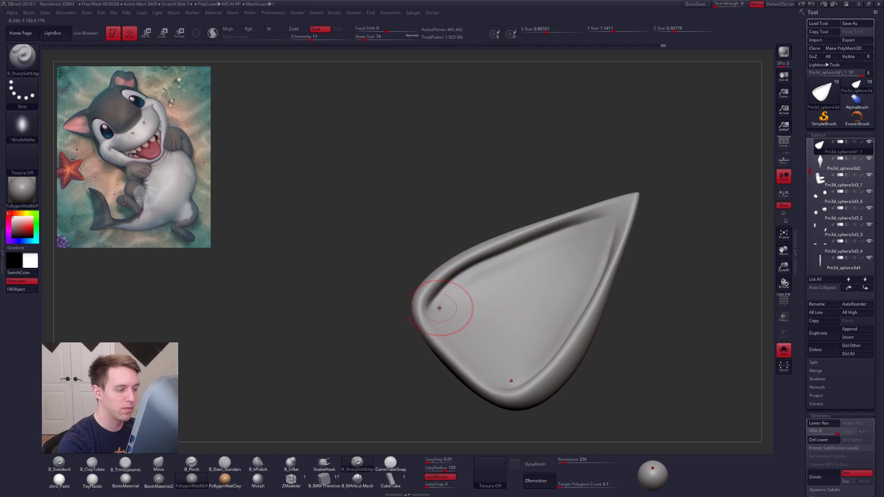
{"action": "key", "text": "2"}
{"action": "left_click_drag", "start_coordinate": [531, 252], "coordinate": [506, 263]}
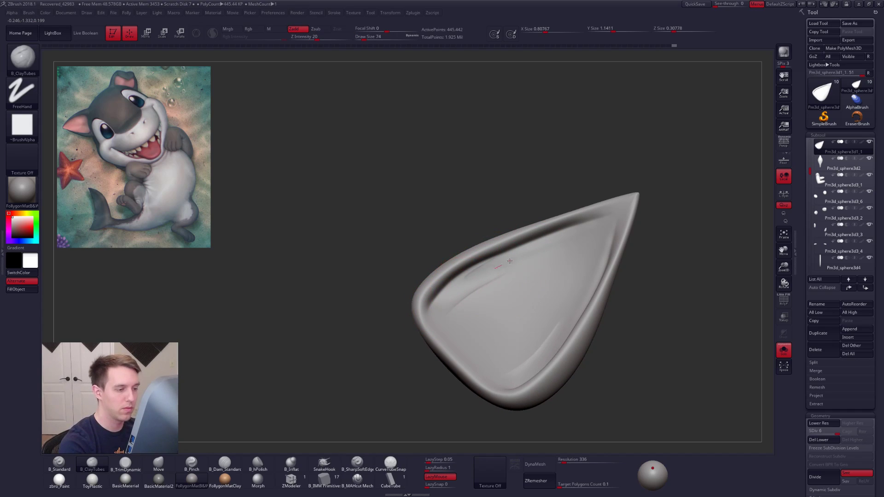
{"action": "left_click_drag", "start_coordinate": [593, 229], "coordinate": [452, 307], "text": "alt"}
Step: Drop the ear to subdivision level 4 and smooth its inner surface beside the rim
{"action": "right_click_drag", "start_coordinate": [482, 301], "coordinate": [485, 302]}
{"action": "key", "text": "shift+d"}
{"action": "key", "text": "shift+d"}
{"action": "left_click_drag", "start_coordinate": [447, 311], "coordinate": [491, 277], "text": "shift"}
{"action": "left_click_drag", "start_coordinate": [558, 253], "coordinate": [534, 272], "text": "shift"}
{"action": "mouse_move", "coordinate": [521, 282]}
{"action": "right_mouse_down"}
{"action": "mouse_move", "coordinate": [507, 266]}
{"action": "mouse_move", "coordinate": [505, 278]}
{"action": "right_mouse_up"}
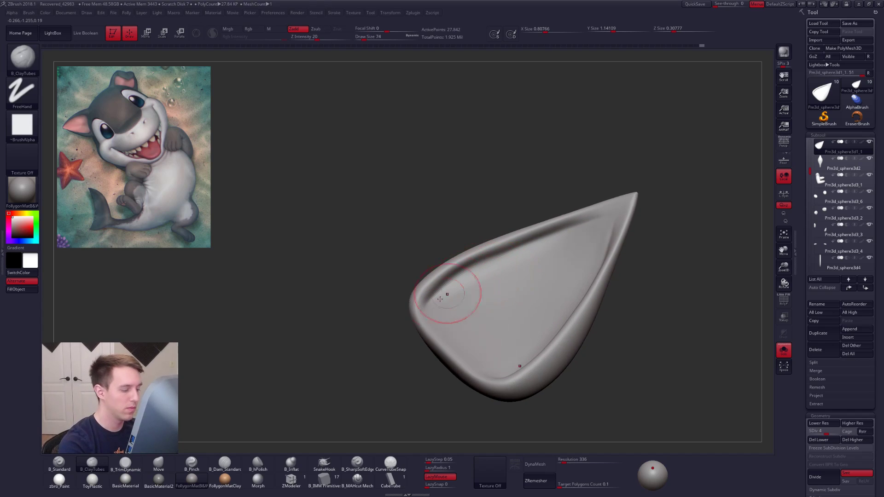
Step: Thicken the ear's rim with the B_Inflat brush at draw size 74 on subdivision level 6
{"action": "left_click", "coordinate": [290, 467]}
{"action": "key", "text": "d"}
{"action": "key", "text": "d"}
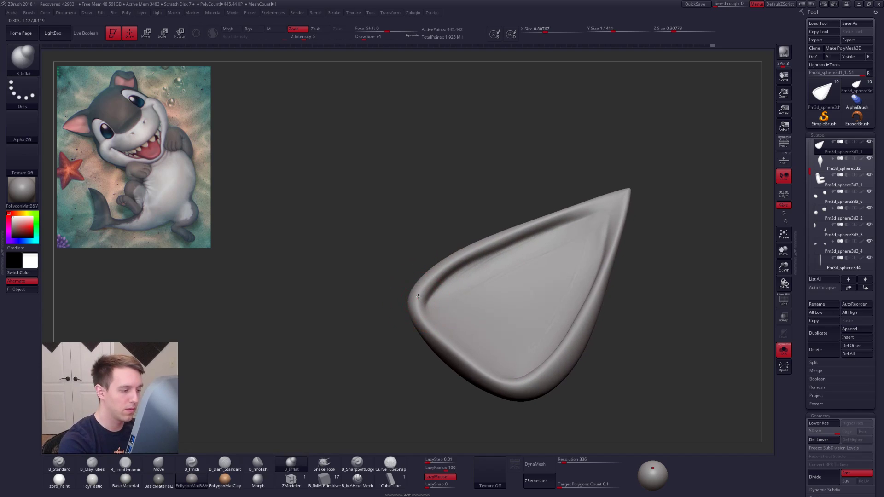
{"action": "left_click_drag", "start_coordinate": [519, 230], "coordinate": [617, 198]}
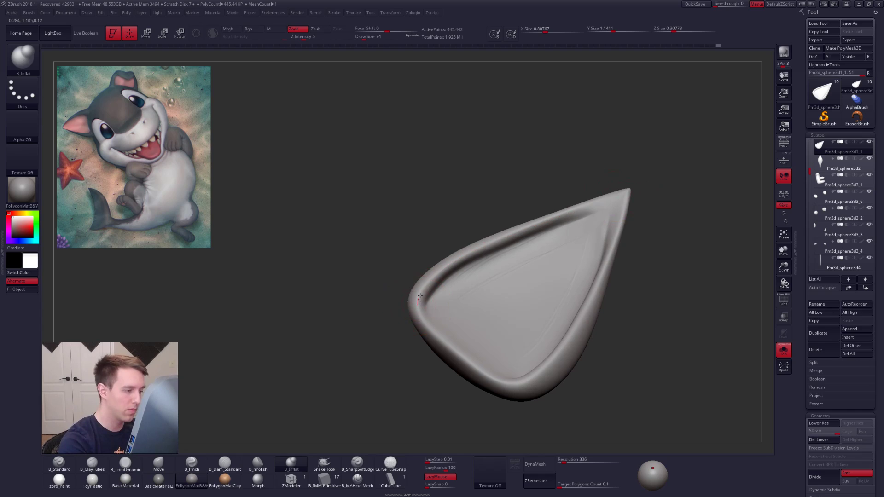
{"action": "mouse_move", "coordinate": [464, 250]}
{"action": "left_mouse_down"}
{"action": "mouse_move", "coordinate": [509, 234]}
{"action": "mouse_move", "coordinate": [514, 242]}
{"action": "left_mouse_up"}
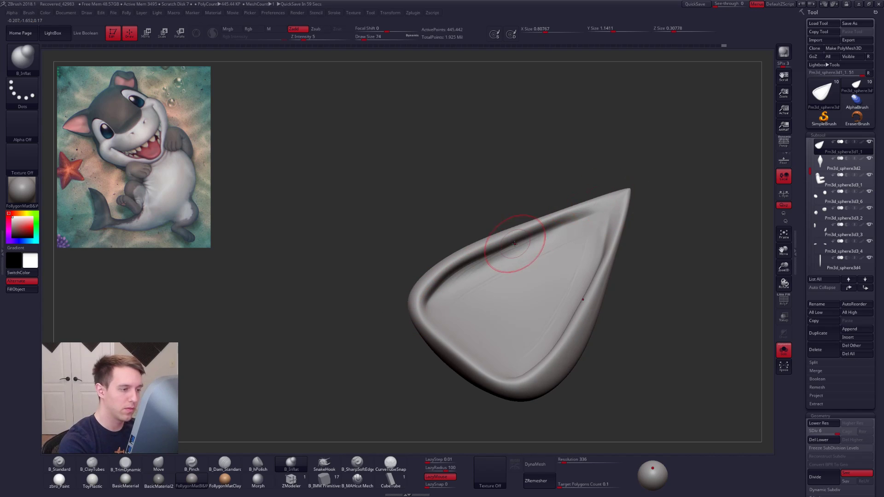
{"action": "mouse_move", "coordinate": [414, 305]}
{"action": "left_mouse_down"}
{"action": "mouse_move", "coordinate": [459, 292]}
{"action": "mouse_move", "coordinate": [449, 341]}
{"action": "mouse_move", "coordinate": [403, 331]}
{"action": "left_mouse_up"}
Step: Mask the ear's inner surface, return to subdivision level 4, and soften the mask's edge
{"action": "key", "text": "ctrl"}
{"action": "mouse_move", "coordinate": [407, 282]}
{"action": "left_mouse_down", "text": "ctrl"}
{"action": "mouse_move", "coordinate": [408, 199]}
{"action": "mouse_move", "coordinate": [352, 114]}
{"action": "mouse_move", "coordinate": [345, 389]}
{"action": "left_mouse_up", "text": "ctrl"}
{"action": "key", "text": "shift"}
{"action": "key", "text": "shift+d"}
{"action": "key", "text": "shift+d"}
{"action": "left_click", "coordinate": [400, 334], "text": "ctrl"}
{"action": "left_click", "coordinate": [383, 342], "text": "ctrl"}
{"action": "left_click", "coordinate": [394, 337], "text": "ctrl"}
Step: Reshape the ear's lower rim around the masked interior with the Move brush at about draw size 96 and smooth it
{"action": "key", "text": "space"}
{"action": "left_click_drag", "start_coordinate": [399, 332], "coordinate": [408, 333]}
{"action": "left_click_drag", "start_coordinate": [366, 317], "coordinate": [435, 310]}
{"action": "key", "text": "space"}
{"action": "left_click_drag", "start_coordinate": [396, 330], "coordinate": [422, 340]}
{"action": "key", "text": "b"}
{"action": "key", "text": "m"}
{"action": "key", "text": "v"}
{"action": "key", "text": "space"}
{"action": "left_click_drag", "start_coordinate": [426, 342], "coordinate": [423, 342]}
{"action": "left_click_drag", "start_coordinate": [363, 333], "coordinate": [399, 335]}
{"action": "mouse_move", "coordinate": [398, 335]}
{"action": "left_mouse_down", "text": "shift"}
{"action": "mouse_move", "coordinate": [396, 323]}
{"action": "mouse_move", "coordinate": [329, 324]}
{"action": "mouse_move", "coordinate": [371, 328]}
{"action": "mouse_move", "coordinate": [394, 317]}
{"action": "mouse_move", "coordinate": [395, 325]}
{"action": "left_mouse_up", "text": "shift"}
{"action": "left_click_drag", "start_coordinate": [385, 352], "coordinate": [420, 337]}
Step: Build up the lower side of the ear's rim with B_ClayTubes at draw size 96
{"action": "key", "text": "2"}
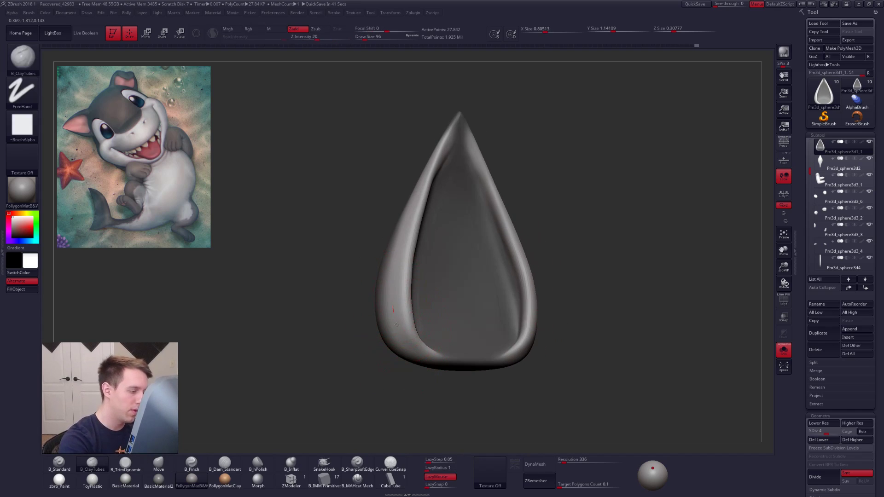
{"action": "left_click_drag", "start_coordinate": [398, 272], "coordinate": [395, 326]}
{"action": "left_click_drag", "start_coordinate": [410, 393], "coordinate": [386, 398]}
{"action": "left_click_drag", "start_coordinate": [386, 398], "coordinate": [394, 369], "text": "alt"}
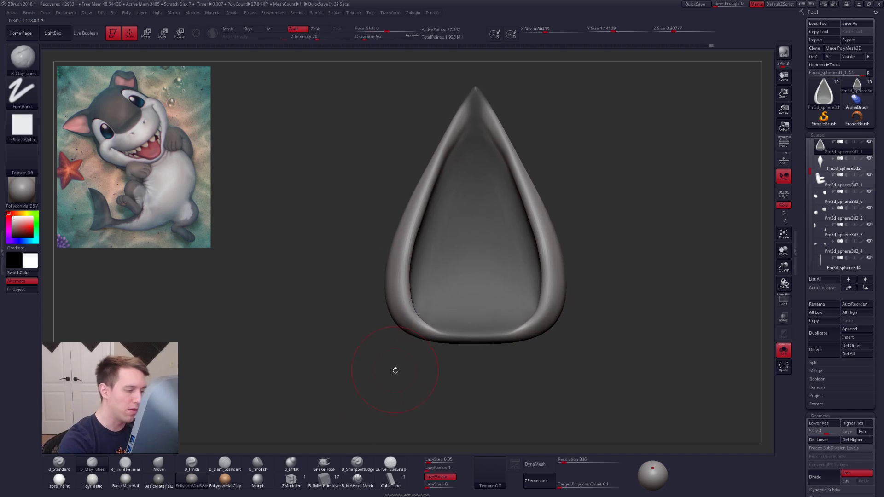
Step: Show the head again and smooth the ear's inner rim, setting the draw size to 140
{"action": "key", "text": "alt+s"}
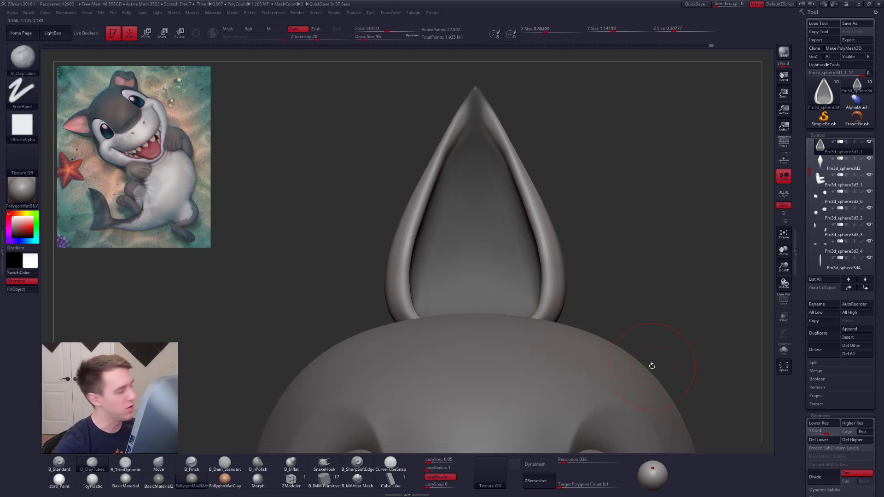
{"action": "mouse_move", "coordinate": [598, 295]}
{"action": "left_mouse_down", "text": "alt"}
{"action": "mouse_move", "coordinate": [531, 225]}
{"action": "mouse_move", "coordinate": [560, 197]}
{"action": "left_mouse_up", "text": "alt"}
{"action": "mouse_move", "coordinate": [432, 204]}
{"action": "left_mouse_down", "text": "shift"}
{"action": "mouse_move", "coordinate": [443, 177]}
{"action": "mouse_move", "coordinate": [426, 220]}
{"action": "left_mouse_up", "text": "shift"}
{"action": "key", "text": "space"}
{"action": "left_click_drag", "start_coordinate": [553, 216], "coordinate": [492, 214]}
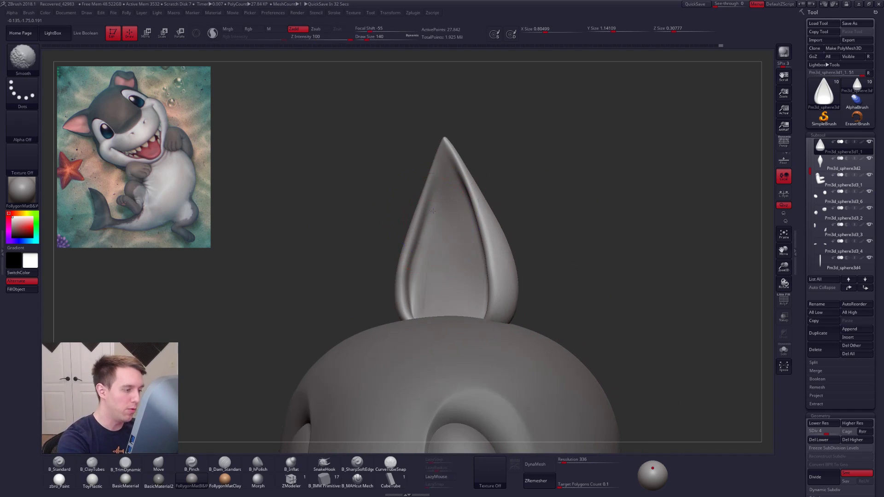
Step: Smooth the ear's inner surface and its side rim at draw size 140
{"action": "left_click_drag", "start_coordinate": [419, 301], "coordinate": [417, 305], "text": "shift"}
{"action": "mouse_move", "coordinate": [388, 301]}
{"action": "left_mouse_down"}
{"action": "mouse_move", "coordinate": [448, 294]}
{"action": "mouse_move", "coordinate": [462, 281]}
{"action": "left_mouse_up"}
{"action": "left_click_drag", "start_coordinate": [380, 279], "coordinate": [463, 274]}
{"action": "left_click_drag", "start_coordinate": [396, 295], "coordinate": [422, 299]}
{"action": "key", "text": "space"}
{"action": "left_click_drag", "start_coordinate": [441, 297], "coordinate": [443, 297]}
Step: Isolate the ear, lower it to subdivision level 3, and smooth its outer back surface
{"action": "key", "text": "ctrl+shift+s"}
{"action": "mouse_move", "coordinate": [396, 276]}
{"action": "left_mouse_down"}
{"action": "mouse_move", "coordinate": [407, 271]}
{"action": "mouse_move", "coordinate": [405, 299]}
{"action": "left_mouse_up"}
{"action": "key", "text": "shift+d"}
{"action": "left_click_drag", "start_coordinate": [436, 255], "coordinate": [433, 271], "text": "shift"}
{"action": "key", "text": "space"}
{"action": "left_click_drag", "start_coordinate": [391, 288], "coordinate": [440, 297]}
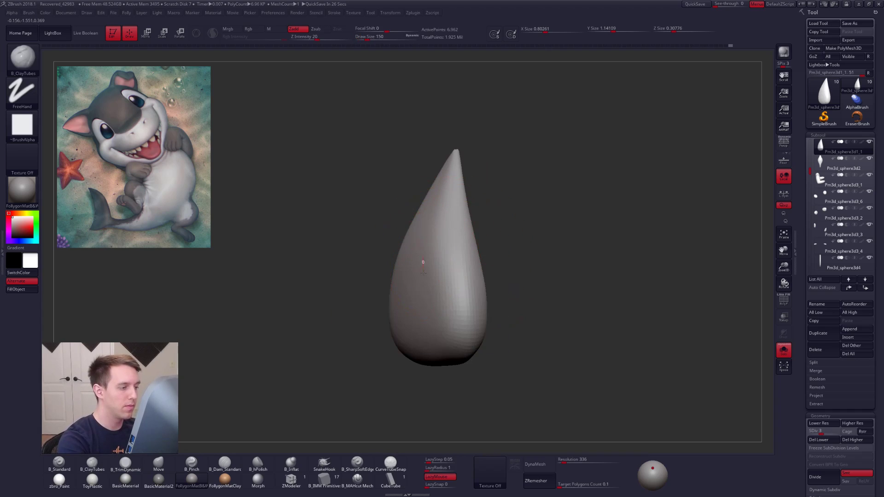
{"action": "left_click_drag", "start_coordinate": [426, 242], "coordinate": [405, 258], "text": "shift"}
{"action": "mouse_move", "coordinate": [375, 251]}
{"action": "left_mouse_down"}
{"action": "mouse_move", "coordinate": [426, 254]}
{"action": "mouse_move", "coordinate": [443, 276]}
{"action": "mouse_move", "coordinate": [400, 241]}
{"action": "left_mouse_up"}
Step: Reshape the ear's side profile with the Move brush at draw size 203
{"action": "key", "text": "space"}
{"action": "key", "text": "b"}
{"action": "key", "text": "m"}
{"action": "key", "text": "v"}
{"action": "key", "text": "w"}
{"action": "mouse_move", "coordinate": [468, 302]}
{"action": "left_mouse_down"}
{"action": "mouse_move", "coordinate": [512, 286]}
{"action": "mouse_move", "coordinate": [517, 272]}
{"action": "mouse_move", "coordinate": [507, 273]}
{"action": "mouse_move", "coordinate": [514, 285]}
{"action": "left_mouse_up"}
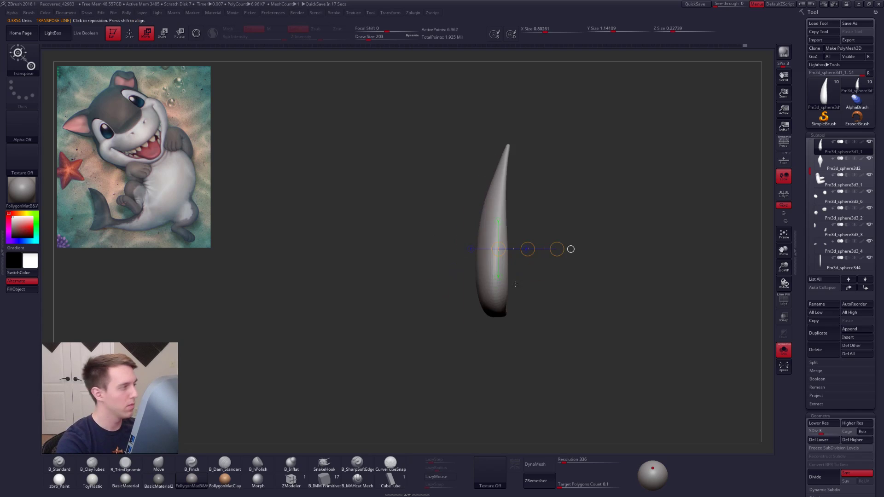
{"action": "left_click_drag", "start_coordinate": [614, 341], "coordinate": [625, 359]}
{"action": "key", "text": "ctrl+z"}
{"action": "key", "text": "q"}
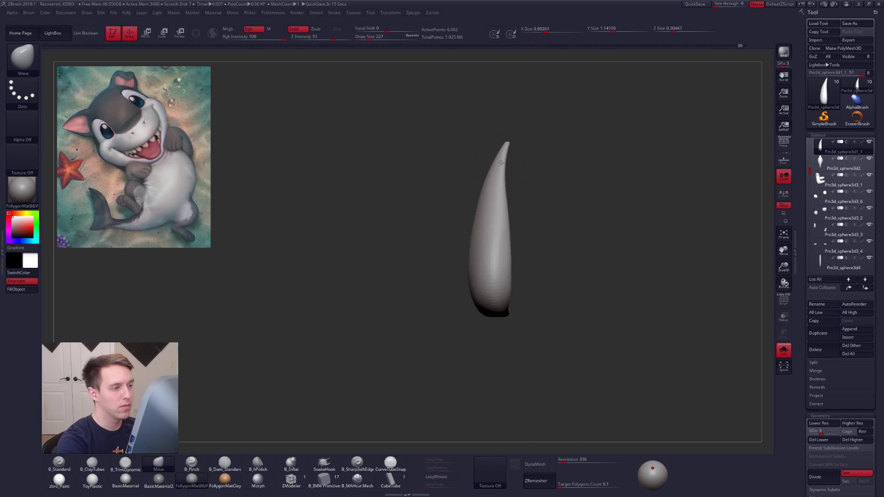
Step: At subdivision level 1, mask part of the ear, rotate the unmasked upper portion, and clear the mask
{"action": "key", "text": "shift+d"}
{"action": "key", "text": "shift+d"}
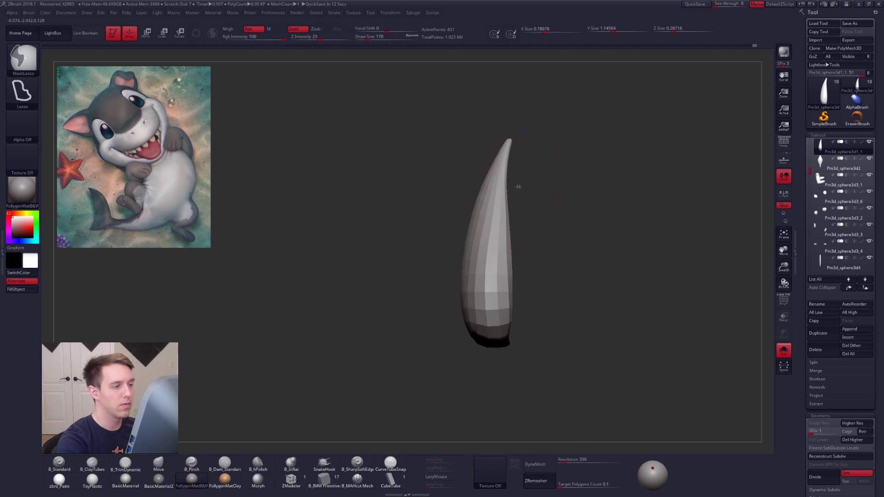
{"action": "left_click", "coordinate": [528, 168], "text": "ctrl"}
{"action": "left_click", "coordinate": [496, 198], "text": "ctrl"}
{"action": "key", "text": "r"}
{"action": "mouse_move", "coordinate": [489, 199]}
{"action": "left_mouse_down"}
{"action": "mouse_move", "coordinate": [543, 132]}
{"action": "mouse_move", "coordinate": [525, 129]}
{"action": "left_mouse_up"}
{"action": "key", "text": "q"}
{"action": "mouse_move", "coordinate": [563, 226]}
{"action": "left_mouse_down", "text": "ctrl"}
{"action": "mouse_move", "coordinate": [583, 267]}
{"action": "mouse_move", "coordinate": [585, 221]}
{"action": "left_mouse_up", "text": "ctrl"}
{"action": "key", "text": "w"}
{"action": "left_click_drag", "start_coordinate": [553, 304], "coordinate": [582, 323], "text": "shift"}
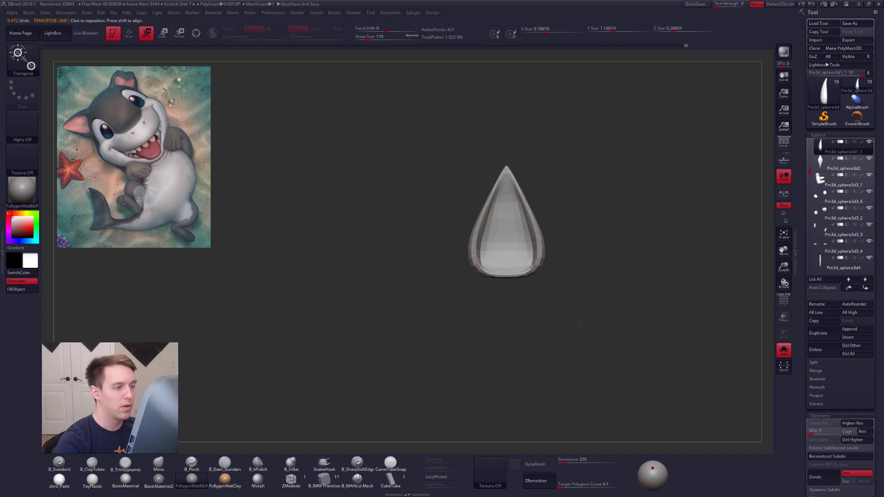
Step: Return the ear to subdivision level 6 and compare its shape with the head shown and hidden
{"action": "key", "text": "q"}
{"action": "key", "text": "d"}
{"action": "key", "text": "d"}
{"action": "key", "text": "d"}
{"action": "key", "text": "d"}
{"action": "key", "text": "d"}
{"action": "left_click_drag", "start_coordinate": [519, 305], "coordinate": [504, 327]}
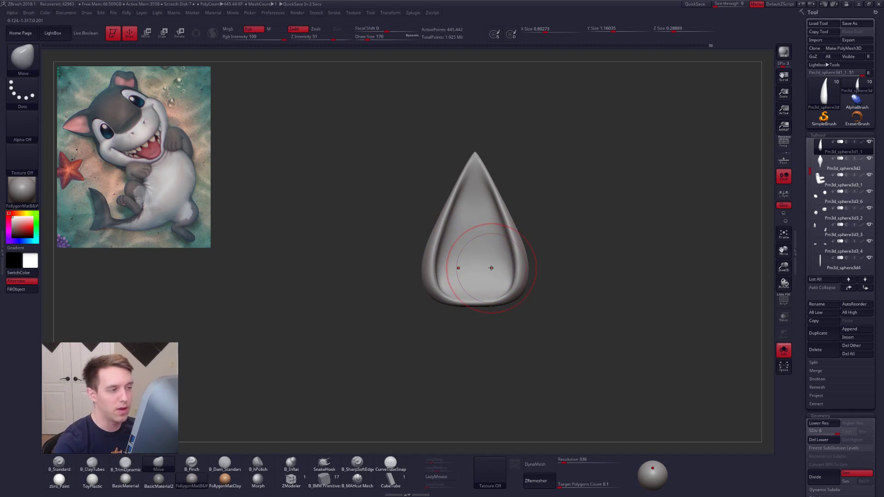
{"action": "key", "text": "alt+s"}
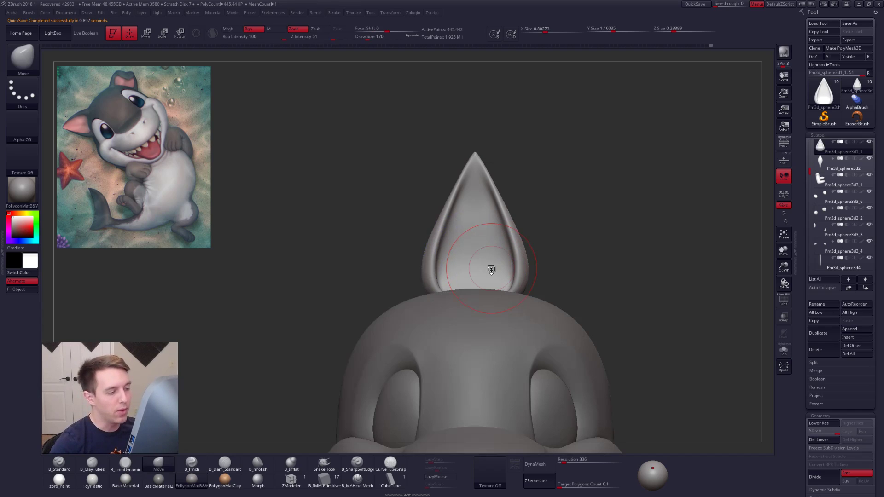
{"action": "key", "text": "alt+s"}
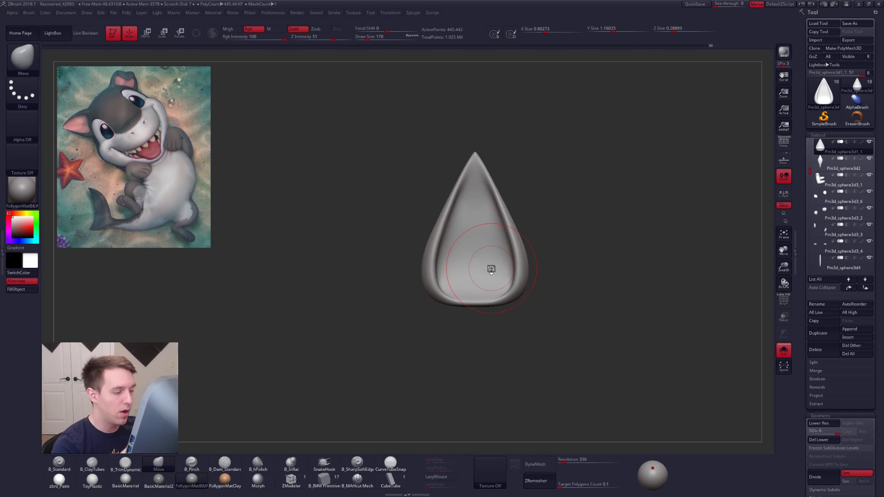
Step: Smooth the ear's tip at draw size 88 and check the form from the side
{"action": "right_click_drag", "start_coordinate": [497, 219], "coordinate": [512, 243], "text": "ctrl"}
{"action": "key", "text": "space"}
{"action": "left_click_drag", "start_coordinate": [516, 241], "coordinate": [507, 241]}
{"action": "left_click_drag", "start_coordinate": [460, 144], "coordinate": [459, 121], "text": "shift"}
{"action": "mouse_move", "coordinate": [440, 124]}
{"action": "right_mouse_down"}
{"action": "mouse_move", "coordinate": [468, 123]}
{"action": "mouse_move", "coordinate": [491, 185]}
{"action": "mouse_move", "coordinate": [524, 188]}
{"action": "mouse_move", "coordinate": [518, 183]}
{"action": "right_mouse_up"}
{"action": "key", "text": "shift+f"}
{"action": "key", "text": "shift+f"}
{"action": "left_click_drag", "start_coordinate": [568, 363], "coordinate": [596, 361]}
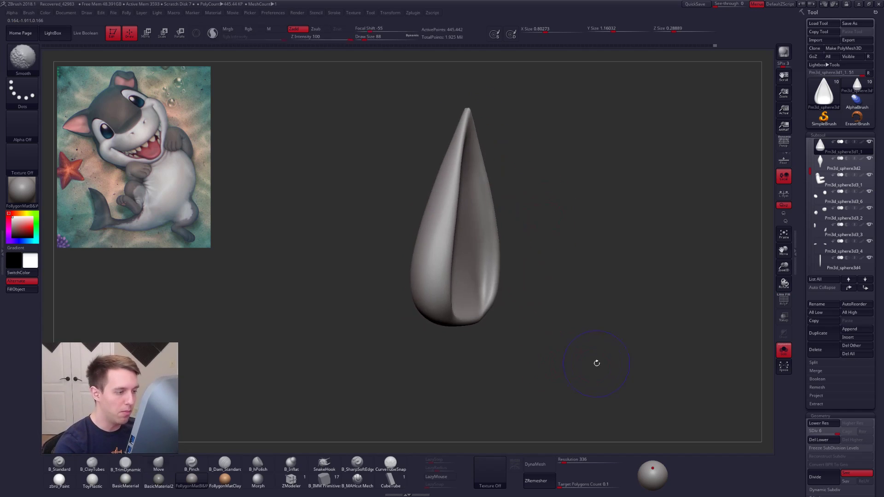
{"action": "left_click_drag", "start_coordinate": [489, 325], "coordinate": [476, 311]}
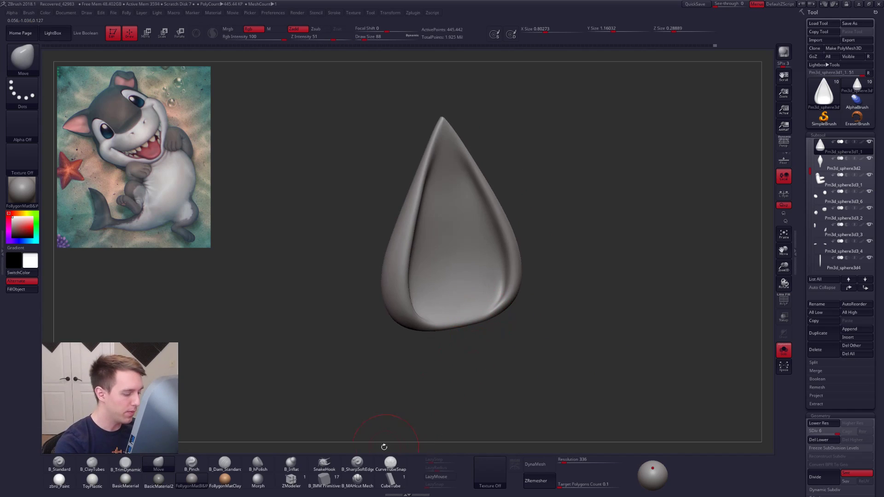
Step: Build up the bottom of the inner ear with B_ClayTubes at draw size 88
{"action": "left_click", "coordinate": [357, 462]}
{"action": "mouse_move", "coordinate": [425, 346]}
{"action": "left_mouse_down"}
{"action": "mouse_move", "coordinate": [460, 332]}
{"action": "mouse_move", "coordinate": [463, 339]}
{"action": "mouse_move", "coordinate": [434, 336]}
{"action": "left_mouse_up"}
{"action": "key", "text": "2"}
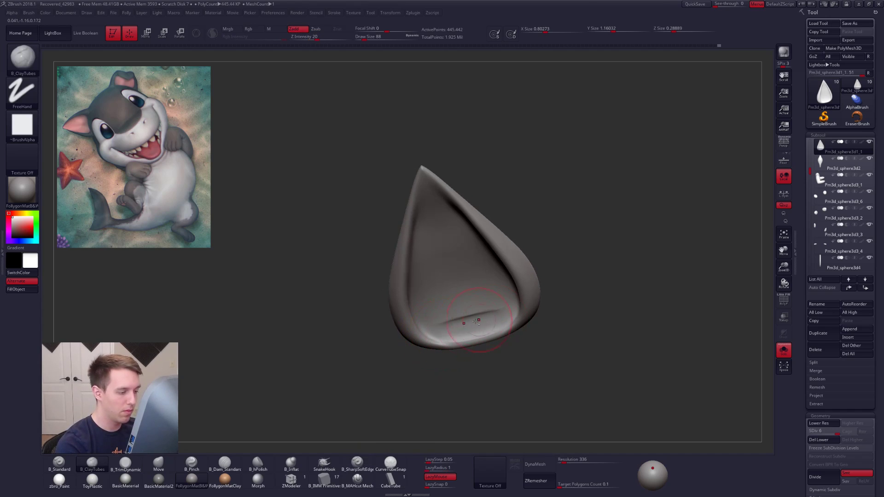
{"action": "left_click_drag", "start_coordinate": [499, 306], "coordinate": [468, 315]}
{"action": "mouse_move", "coordinate": [465, 318]}
{"action": "right_mouse_down"}
{"action": "mouse_move", "coordinate": [507, 321]}
{"action": "mouse_move", "coordinate": [469, 321]}
{"action": "right_mouse_up"}
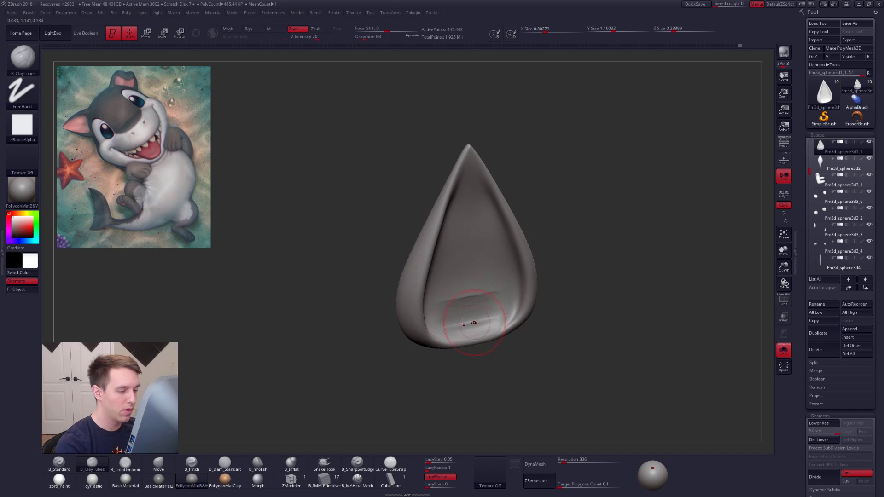
Step: Fill the inner ear's base out toward the side rim with more B_ClayTubes strokes
{"action": "left_click_drag", "start_coordinate": [478, 355], "coordinate": [348, 341], "text": "ctrl+shift"}
{"action": "mouse_move", "coordinate": [466, 322]}
{"action": "right_mouse_down"}
{"action": "mouse_move", "coordinate": [467, 303]}
{"action": "mouse_move", "coordinate": [464, 334]}
{"action": "right_mouse_up"}
{"action": "key", "text": "space"}
{"action": "left_click", "coordinate": [522, 317]}
{"action": "right_click_drag", "start_coordinate": [581, 288], "coordinate": [595, 283]}
{"action": "mouse_move", "coordinate": [488, 326]}
{"action": "right_mouse_down", "text": "shift"}
{"action": "mouse_move", "coordinate": [546, 315]}
{"action": "mouse_move", "coordinate": [524, 292]}
{"action": "mouse_move", "coordinate": [505, 314]}
{"action": "mouse_move", "coordinate": [510, 305]}
{"action": "mouse_move", "coordinate": [484, 254]}
{"action": "mouse_move", "coordinate": [504, 291]}
{"action": "right_mouse_up", "text": "shift"}
{"action": "left_click", "coordinate": [608, 312], "text": "ctrl+shift"}
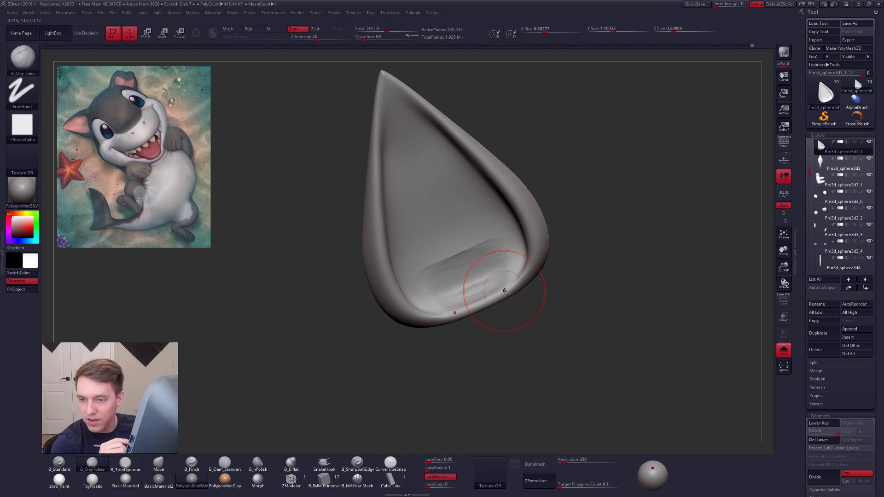
{"action": "right_click_drag", "start_coordinate": [504, 291], "coordinate": [509, 286]}
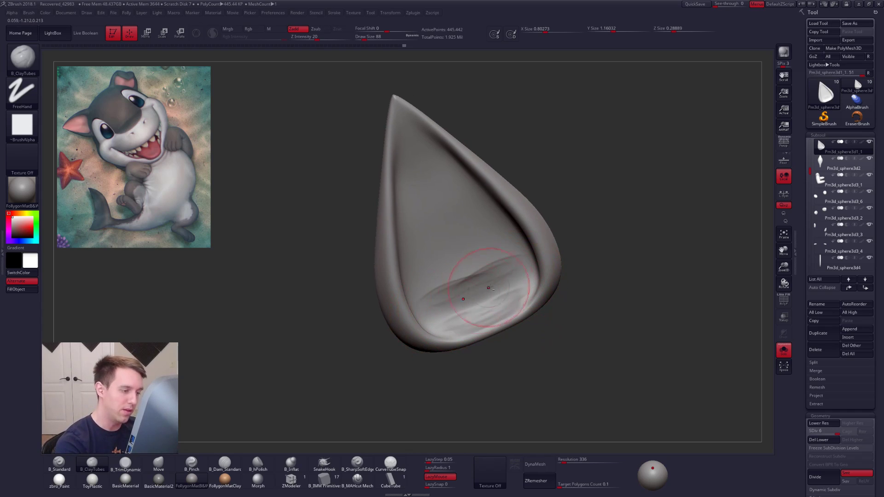
{"action": "mouse_move", "coordinate": [481, 290]}
{"action": "right_mouse_down"}
{"action": "mouse_move", "coordinate": [491, 289]}
{"action": "mouse_move", "coordinate": [483, 300]}
{"action": "mouse_move", "coordinate": [490, 292]}
{"action": "right_mouse_up"}
{"action": "key", "text": "space"}
{"action": "left_click_drag", "start_coordinate": [490, 292], "coordinate": [492, 291]}
Step: Extend the B_ClayTubes build-up over the middle and sides of the inner ear, varying the draw size
{"action": "mouse_move", "coordinate": [483, 297]}
{"action": "right_mouse_down"}
{"action": "mouse_move", "coordinate": [467, 300]}
{"action": "mouse_move", "coordinate": [466, 312]}
{"action": "mouse_move", "coordinate": [500, 285]}
{"action": "mouse_move", "coordinate": [471, 233]}
{"action": "mouse_move", "coordinate": [456, 244]}
{"action": "right_mouse_up"}
{"action": "key", "text": "space"}
{"action": "left_click_drag", "start_coordinate": [470, 239], "coordinate": [467, 239]}
{"action": "right_click_drag", "start_coordinate": [462, 241], "coordinate": [449, 256]}
{"action": "key", "text": "space"}
{"action": "left_click_drag", "start_coordinate": [437, 259], "coordinate": [438, 259]}
{"action": "mouse_move", "coordinate": [439, 260]}
{"action": "right_mouse_down"}
{"action": "mouse_move", "coordinate": [429, 288]}
{"action": "mouse_move", "coordinate": [448, 285]}
{"action": "mouse_move", "coordinate": [461, 300]}
{"action": "mouse_move", "coordinate": [422, 281]}
{"action": "right_mouse_up"}
{"action": "key", "text": "space"}
{"action": "left_click_drag", "start_coordinate": [423, 277], "coordinate": [423, 277]}
Step: Lower the ear to subdivision level 4 and smooth the built-up inner surface at draw size 104
{"action": "key", "text": "shift+d"}
{"action": "key", "text": "shift+d"}
{"action": "right_click_drag", "start_coordinate": [452, 265], "coordinate": [476, 268]}
{"action": "left_click_drag", "start_coordinate": [461, 258], "coordinate": [460, 249], "text": "shift"}
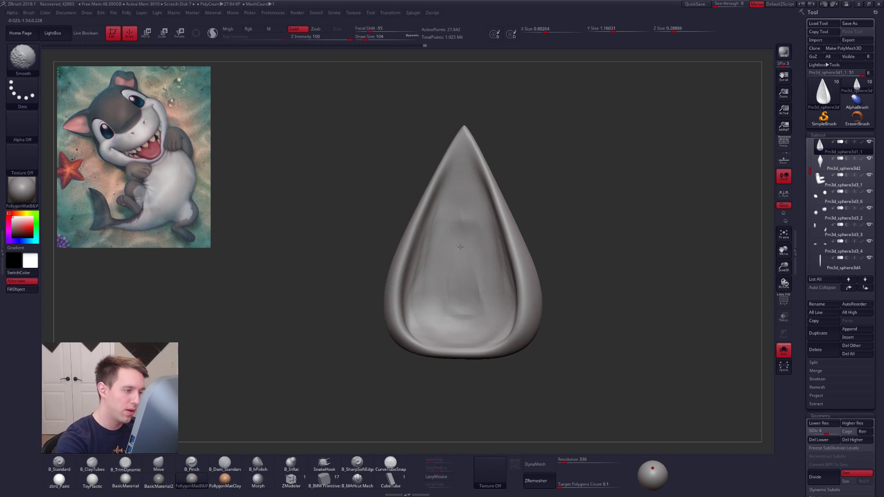
{"action": "left_click_drag", "start_coordinate": [457, 282], "coordinate": [462, 302], "text": "shift"}
Step: Add B_ClayTubes strokes along the inner ear beside the rim at about draw size 113
{"action": "right_click_drag", "start_coordinate": [461, 301], "coordinate": [450, 299]}
{"action": "key", "text": "space"}
{"action": "left_click_drag", "start_coordinate": [450, 298], "coordinate": [449, 298]}
{"action": "mouse_move", "coordinate": [449, 299]}
{"action": "right_mouse_down"}
{"action": "mouse_move", "coordinate": [414, 301]}
{"action": "mouse_move", "coordinate": [435, 281]}
{"action": "right_mouse_up"}
{"action": "key", "text": "space"}
{"action": "left_click_drag", "start_coordinate": [430, 231], "coordinate": [430, 231]}
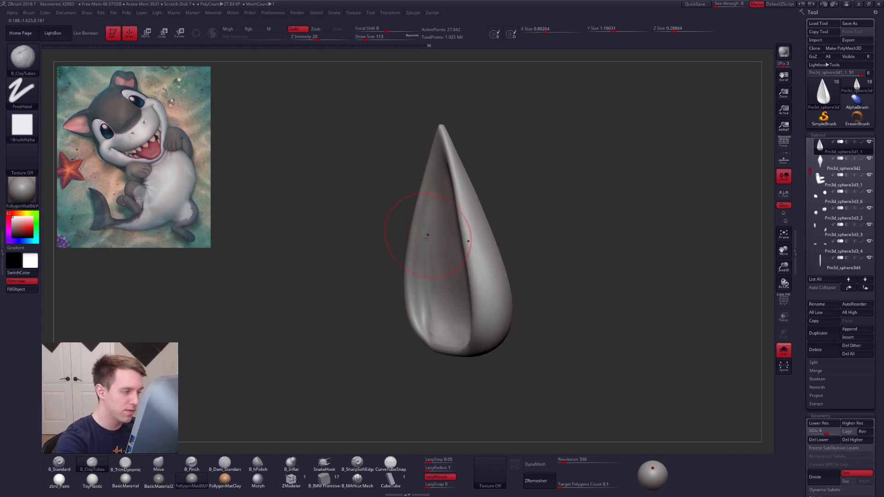
{"action": "right_click_drag", "start_coordinate": [435, 246], "coordinate": [426, 250]}
{"action": "key", "text": "space"}
{"action": "left_click_drag", "start_coordinate": [426, 252], "coordinate": [427, 252]}
Step: Adjust the ear's rim from below with the Move brush, starting at draw size 81
{"action": "key", "text": "b"}
{"action": "key", "text": "m"}
{"action": "key", "text": "v"}
{"action": "mouse_move", "coordinate": [424, 233]}
{"action": "right_mouse_down"}
{"action": "mouse_move", "coordinate": [446, 281]}
{"action": "mouse_move", "coordinate": [486, 265]}
{"action": "mouse_move", "coordinate": [479, 269]}
{"action": "right_mouse_up"}
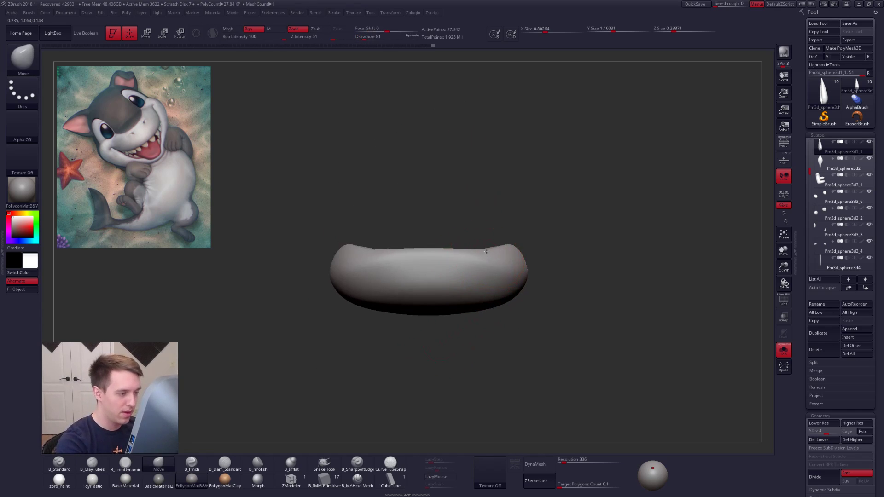
{"action": "key", "text": "space"}
{"action": "left_click_drag", "start_coordinate": [436, 260], "coordinate": [440, 259]}
{"action": "right_click_drag", "start_coordinate": [434, 256], "coordinate": [432, 338]}
{"action": "key", "text": "space"}
{"action": "left_click_drag", "start_coordinate": [448, 260], "coordinate": [451, 259]}
{"action": "mouse_move", "coordinate": [451, 259]}
{"action": "right_mouse_down"}
{"action": "mouse_move", "coordinate": [481, 263]}
{"action": "mouse_move", "coordinate": [470, 280]}
{"action": "mouse_move", "coordinate": [489, 249]}
{"action": "mouse_move", "coordinate": [556, 205]}
{"action": "mouse_move", "coordinate": [460, 249]}
{"action": "right_mouse_up"}
Step: Switch back to B_ClayTubes and smooth the inner ear and its rim transition
{"action": "key", "text": "2"}
{"action": "key", "text": "shift"}
{"action": "left_click_drag", "start_coordinate": [494, 214], "coordinate": [496, 230], "text": "shift"}
{"action": "right_click_drag", "start_coordinate": [496, 230], "coordinate": [474, 220]}
{"action": "left_click_drag", "start_coordinate": [485, 204], "coordinate": [491, 245], "text": "shift"}
{"action": "mouse_move", "coordinate": [491, 244]}
{"action": "right_mouse_down", "text": "shift"}
{"action": "mouse_move", "coordinate": [461, 222]}
{"action": "mouse_move", "coordinate": [458, 247]}
{"action": "right_mouse_up", "text": "shift"}
Step: Fill the upper and side areas of the inner ear with B_ClayTubes at draw sizes from 43 to 121
{"action": "key", "text": "space"}
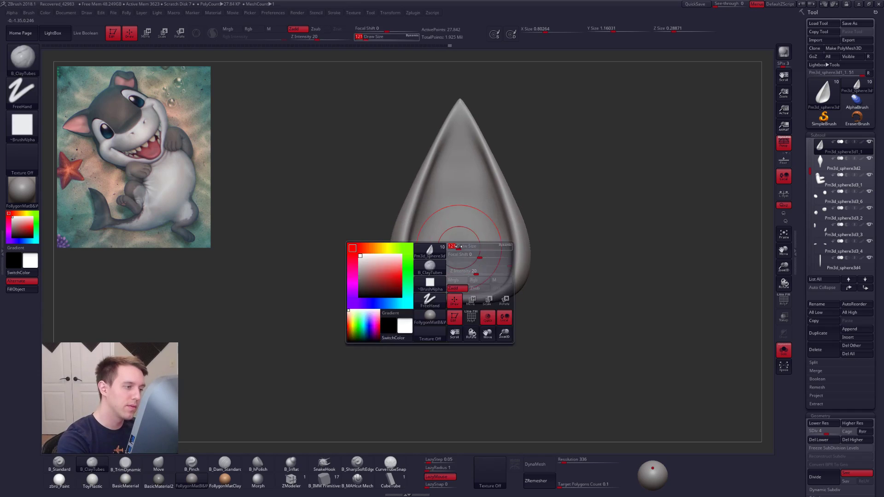
{"action": "left_click_drag", "start_coordinate": [458, 248], "coordinate": [454, 247]}
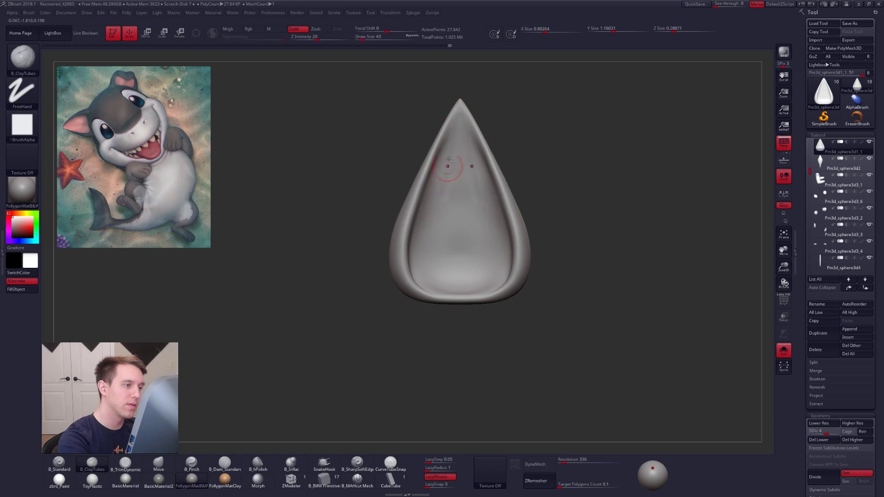
{"action": "left_click_drag", "start_coordinate": [430, 208], "coordinate": [417, 228]}
{"action": "key", "text": "space"}
{"action": "left_click_drag", "start_coordinate": [416, 230], "coordinate": [438, 237]}
{"action": "right_click_drag", "start_coordinate": [422, 246], "coordinate": [429, 246]}
{"action": "key", "text": "space"}
{"action": "left_click_drag", "start_coordinate": [429, 246], "coordinate": [431, 246]}
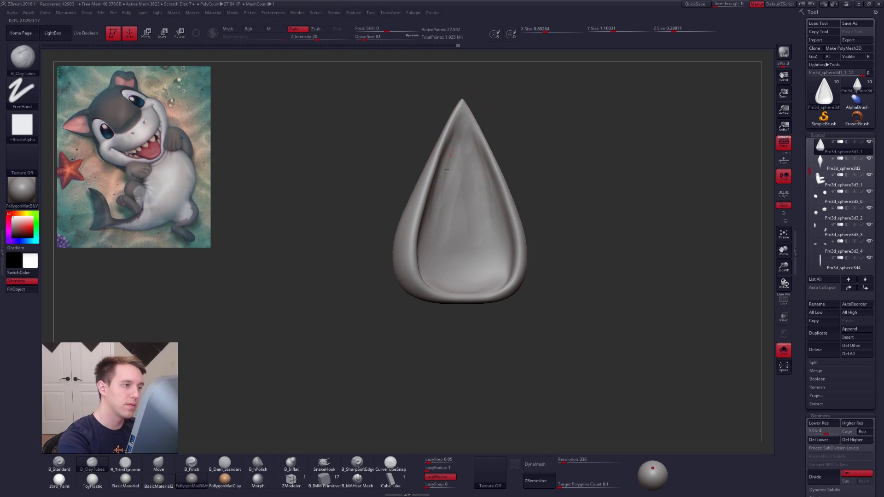
{"action": "key", "text": "space"}
{"action": "mouse_move", "coordinate": [447, 207]}
{"action": "left_mouse_down"}
{"action": "mouse_move", "coordinate": [446, 225]}
{"action": "mouse_move", "coordinate": [457, 225]}
{"action": "left_mouse_up"}
{"action": "left_click_drag", "start_coordinate": [457, 178], "coordinate": [450, 236]}
{"action": "right_click_drag", "start_coordinate": [453, 240], "coordinate": [473, 241]}
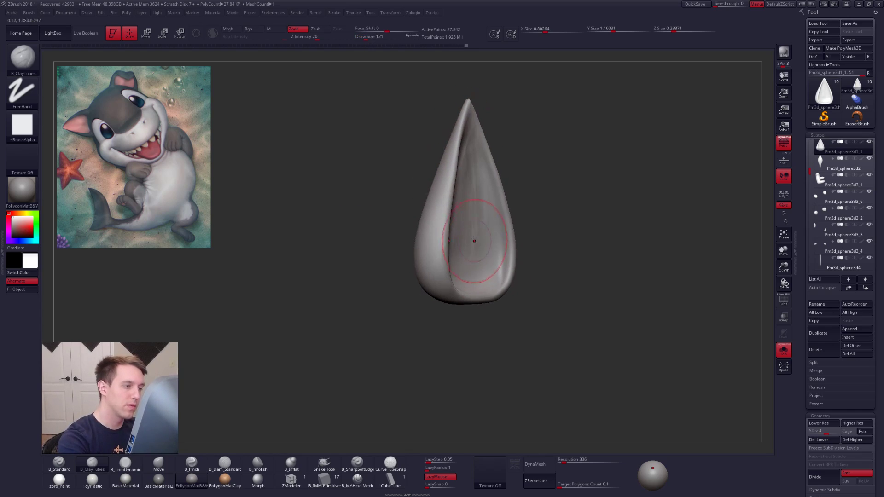
Step: Smooth the inner ear from the tip down to the base at draw size 121
{"action": "left_click_drag", "start_coordinate": [473, 230], "coordinate": [467, 176], "text": "shift"}
{"action": "right_click_drag", "start_coordinate": [481, 172], "coordinate": [465, 171]}
{"action": "left_click_drag", "start_coordinate": [462, 133], "coordinate": [461, 159], "text": "shift"}
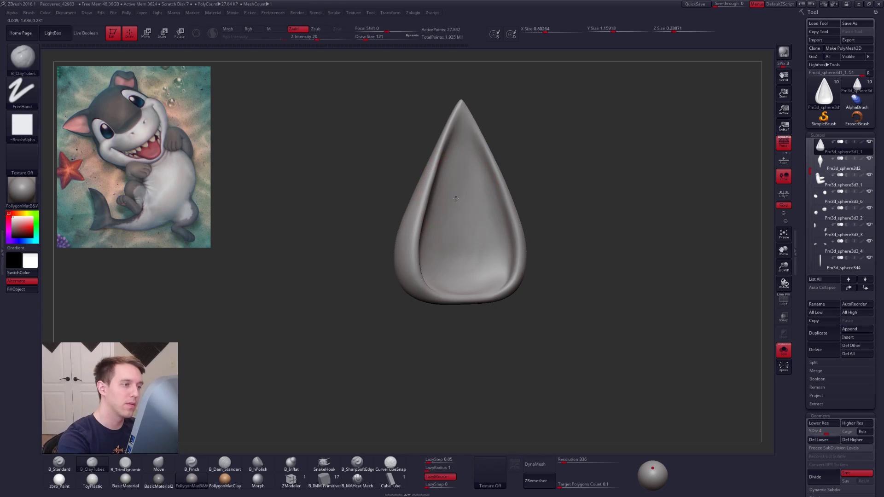
{"action": "right_click_drag", "start_coordinate": [470, 198], "coordinate": [458, 198]}
{"action": "left_click_drag", "start_coordinate": [459, 221], "coordinate": [457, 264], "text": "shift"}
{"action": "mouse_move", "coordinate": [457, 265]}
{"action": "right_mouse_down"}
{"action": "mouse_move", "coordinate": [483, 263]}
{"action": "mouse_move", "coordinate": [495, 295]}
{"action": "mouse_move", "coordinate": [458, 294]}
{"action": "right_mouse_up"}
Step: Refine the ear's side profile with the Move brush, stepping down to subdivision level 2 and raising the draw size to 160
{"action": "key", "text": "b"}
{"action": "key", "text": "m"}
{"action": "key", "text": "v"}
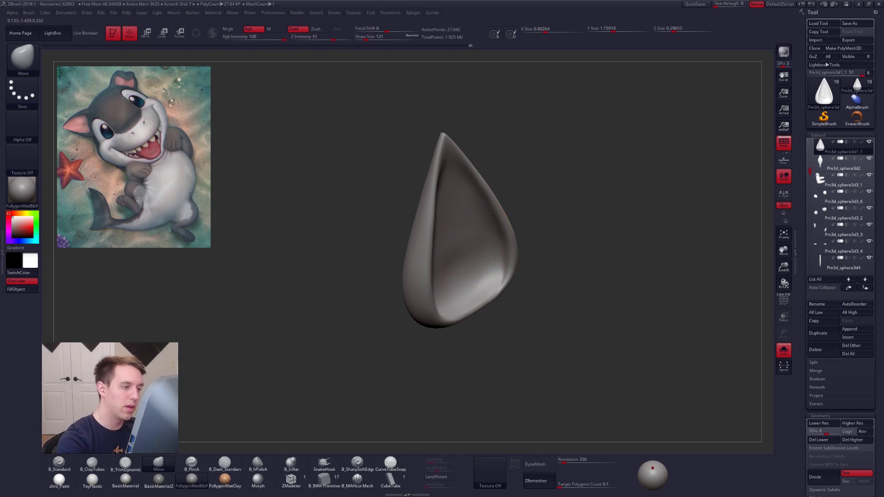
{"action": "mouse_move", "coordinate": [465, 255]}
{"action": "right_mouse_down"}
{"action": "mouse_move", "coordinate": [524, 257]}
{"action": "mouse_move", "coordinate": [560, 272]}
{"action": "right_mouse_up"}
{"action": "key", "text": "shift+d"}
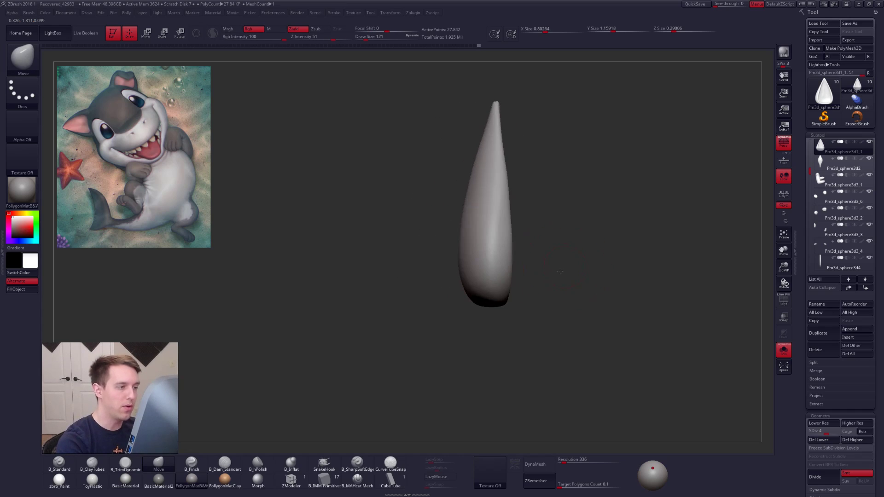
{"action": "key", "text": "shift+d"}
{"action": "key", "text": "space"}
{"action": "left_click_drag", "start_coordinate": [524, 219], "coordinate": [528, 219]}
{"action": "right_click_drag", "start_coordinate": [584, 244], "coordinate": [547, 246]}
Step: Return the ear to subdivision level 6 and check its front with the wireframe displayed
{"action": "key", "text": "d"}
{"action": "key", "text": "d"}
{"action": "key", "text": "d"}
{"action": "key", "text": "d"}
{"action": "right_click_drag", "start_coordinate": [609, 263], "coordinate": [547, 277], "text": "alt"}
{"action": "left_click_drag", "start_coordinate": [471, 290], "coordinate": [467, 267], "text": "shift"}
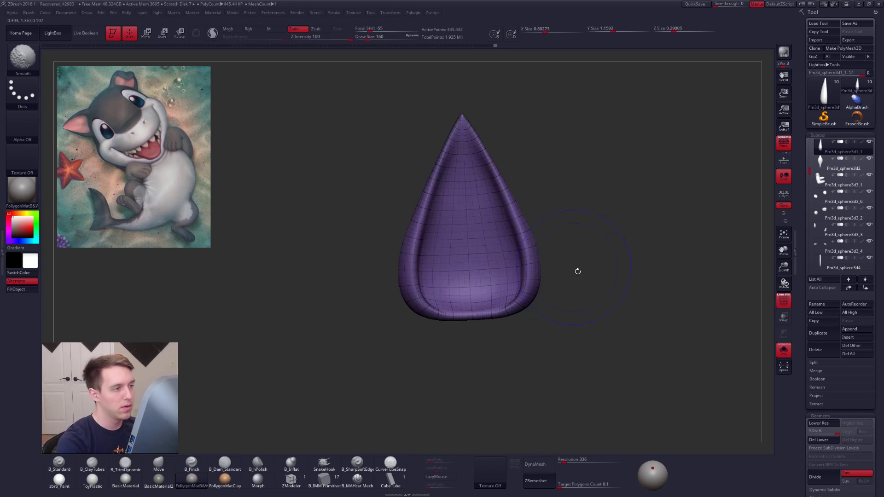
Step: DynaMesh the ear at resolution 552 and display its wireframe
{"action": "left_click", "coordinate": [535, 464]}
{"action": "left_click", "coordinate": [521, 481]}
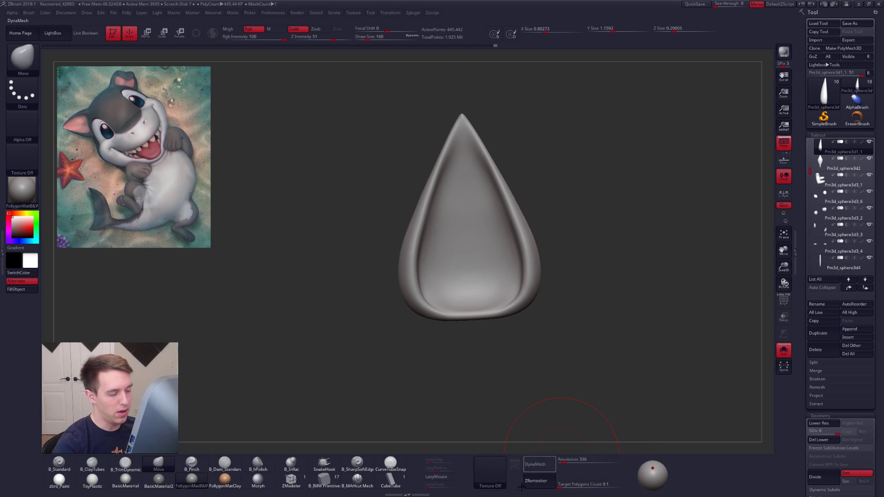
{"action": "left_click_drag", "start_coordinate": [563, 464], "coordinate": [565, 463]}
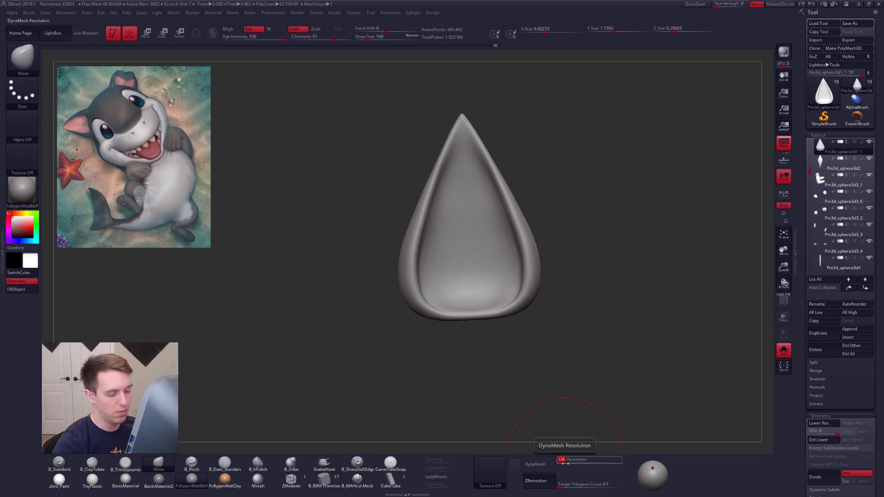
{"action": "left_click", "coordinate": [547, 465]}
{"action": "left_click", "coordinate": [520, 479]}
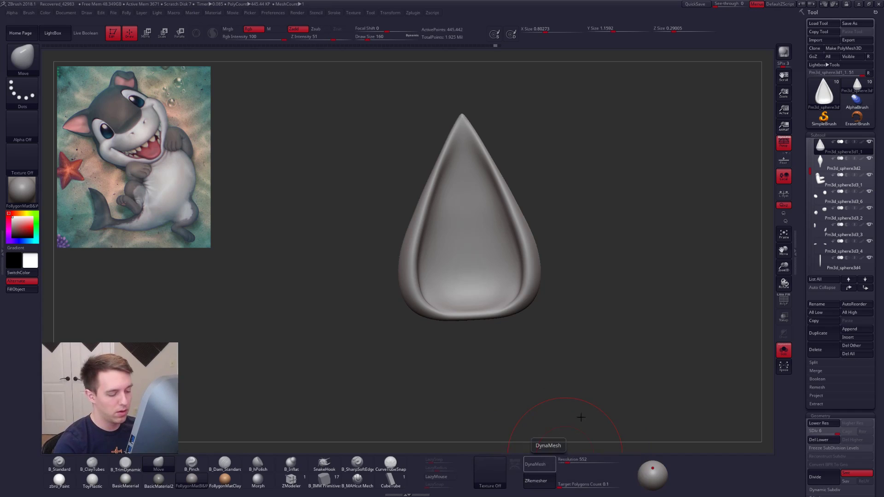
{"action": "key", "text": "shift+f"}
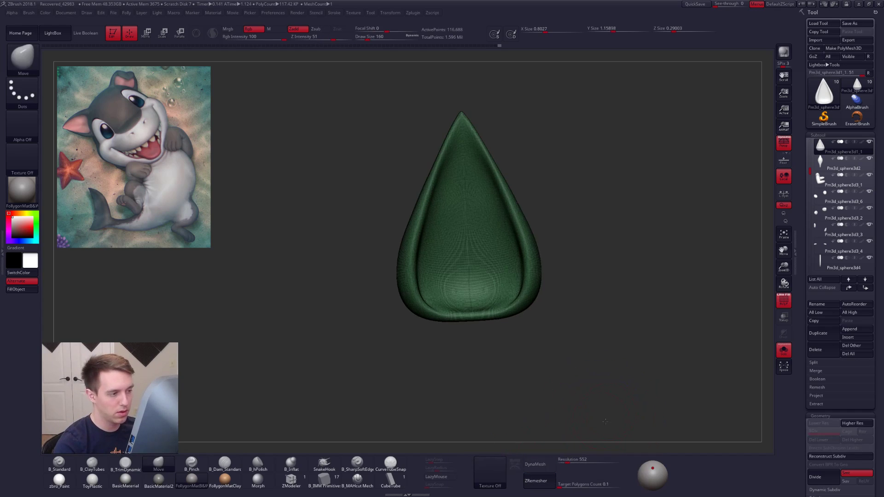
Step: Set the draw size to 81 and ZRemesh the ear with a target polygon count of 1
{"action": "key", "text": "space"}
{"action": "key", "text": "space"}
{"action": "left_click_drag", "start_coordinate": [663, 273], "coordinate": [605, 270]}
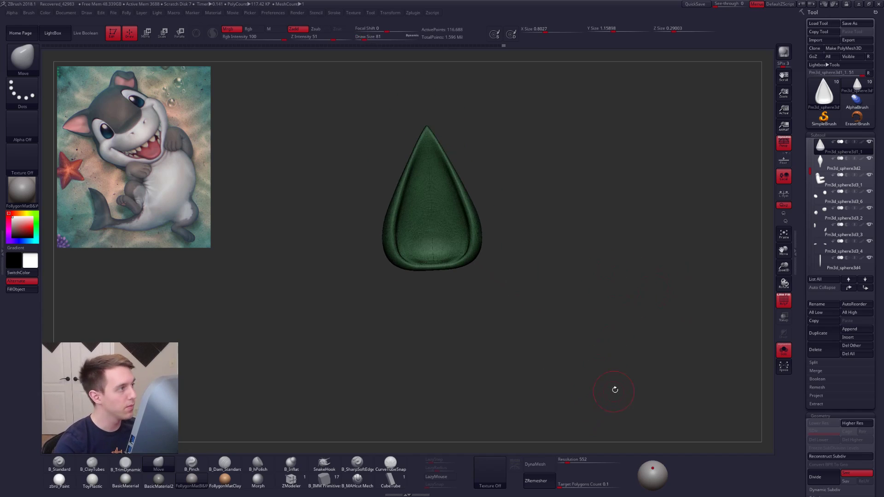
{"action": "key", "text": "space"}
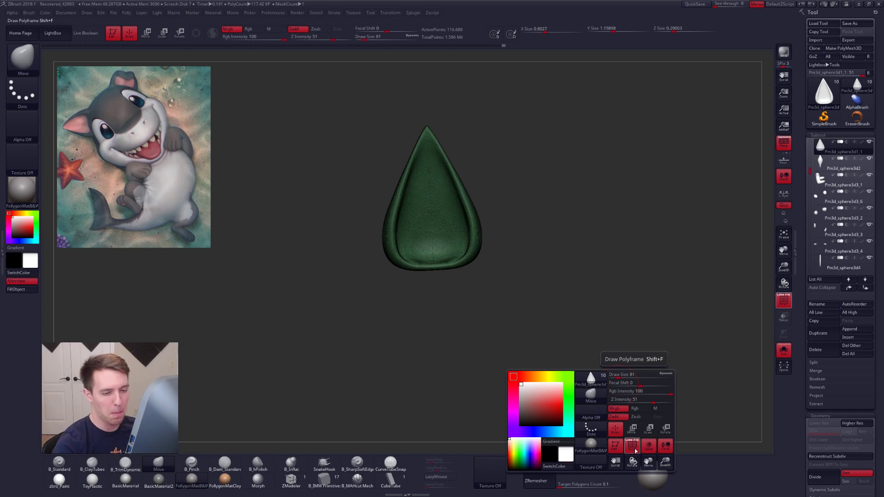
{"action": "left_click", "coordinate": [581, 484]}
{"action": "type", "text": "1"}
{"action": "key", "text": "Tab"}
{"action": "left_click", "coordinate": [551, 483]}
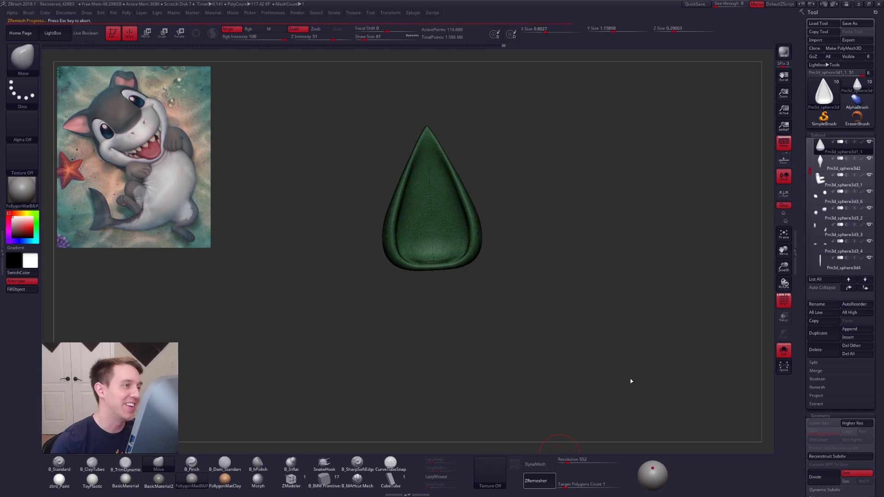
{"action": "left_click_drag", "start_coordinate": [512, 233], "coordinate": [448, 227], "text": "shift"}
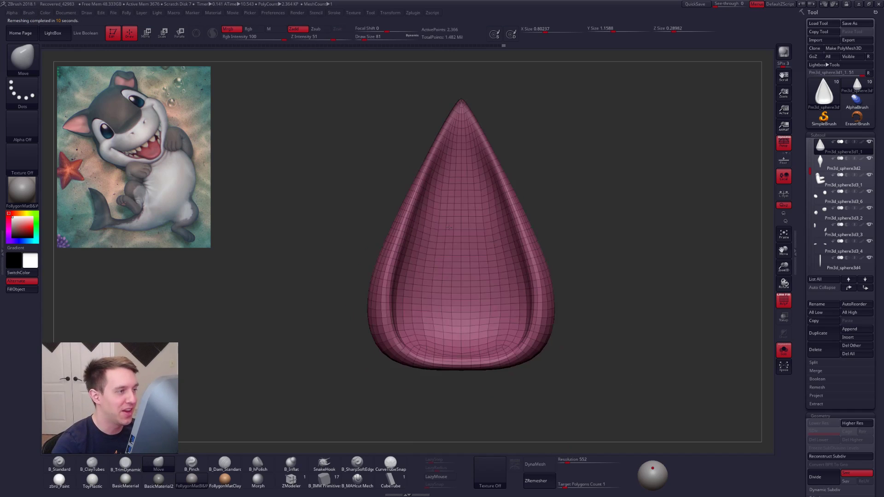
Step: Hide the ear's wireframe and compare its surface with the Dynamic Subdivision preview switched on and off
{"action": "key", "text": "d"}
{"action": "mouse_move", "coordinate": [471, 90]}
{"action": "left_mouse_down", "text": "alt"}
{"action": "mouse_move", "coordinate": [474, 179]}
{"action": "mouse_move", "coordinate": [473, 112]}
{"action": "left_mouse_up", "text": "alt"}
{"action": "key", "text": "shift+f"}
{"action": "right_click_drag", "start_coordinate": [506, 121], "coordinate": [493, 132], "text": "alt"}
{"action": "mouse_move", "coordinate": [466, 212]}
{"action": "right_mouse_down"}
{"action": "mouse_move", "coordinate": [488, 225]}
{"action": "mouse_move", "coordinate": [464, 218]}
{"action": "right_mouse_up"}
{"action": "key", "text": "shift+d"}
{"action": "right_click_drag", "start_coordinate": [513, 195], "coordinate": [518, 180], "text": "ctrl"}
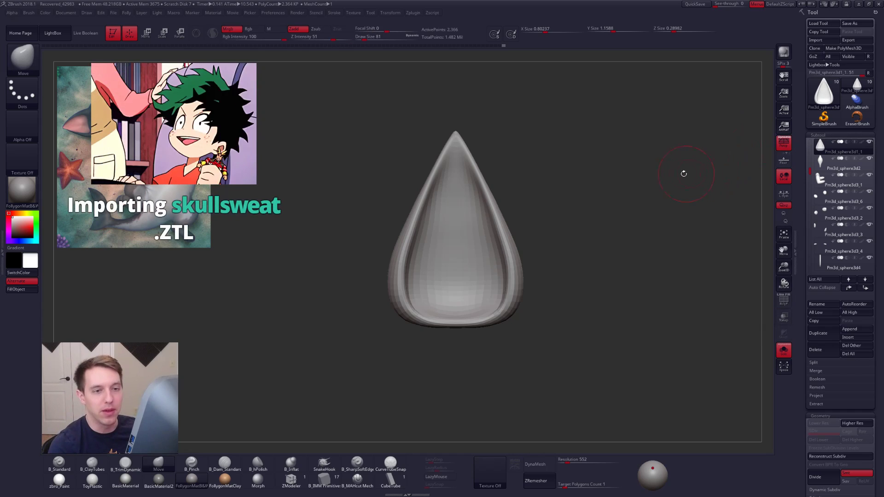
Step: Leave solo mode so the ear is shown on the whole character from the front
{"action": "left_click_drag", "start_coordinate": [686, 174], "coordinate": [647, 170], "text": "alt"}
{"action": "left_click_drag", "start_coordinate": [681, 205], "coordinate": [645, 118], "text": "alt"}
{"action": "key", "text": "alt+s"}
{"action": "left_click_drag", "start_coordinate": [573, 213], "coordinate": [549, 171]}
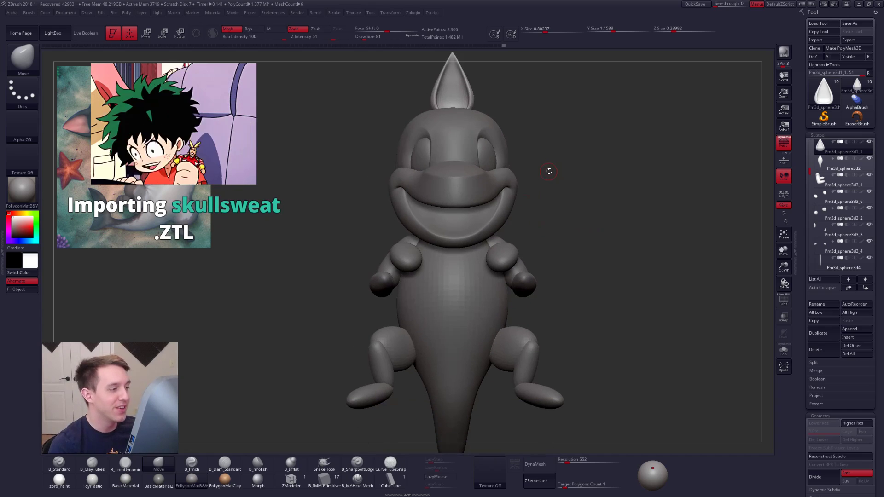
Step: Try to tilt the ear and shift it to the side of the head with the Transpose line, and undo both changes
{"action": "right_click_drag", "start_coordinate": [506, 176], "coordinate": [525, 271], "text": "alt"}
{"action": "key", "text": "r"}
{"action": "mouse_move", "coordinate": [463, 181]}
{"action": "left_mouse_down", "text": "shift"}
{"action": "mouse_move", "coordinate": [462, 89]}
{"action": "mouse_move", "coordinate": [416, 96]}
{"action": "left_mouse_up", "text": "shift"}
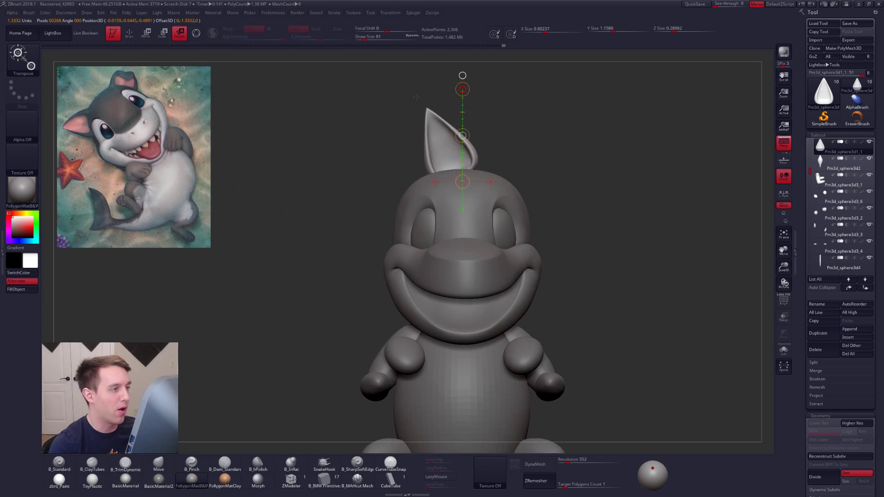
{"action": "key", "text": "w"}
{"action": "left_click_drag", "start_coordinate": [462, 135], "coordinate": [415, 162]}
{"action": "mouse_move", "coordinate": [619, 223]}
{"action": "left_mouse_down", "text": "alt"}
{"action": "mouse_move", "coordinate": [606, 185]}
{"action": "mouse_move", "coordinate": [610, 222]}
{"action": "left_mouse_up", "text": "alt"}
{"action": "key", "text": "ctrl+z"}
{"action": "key", "text": "ctrl+z"}
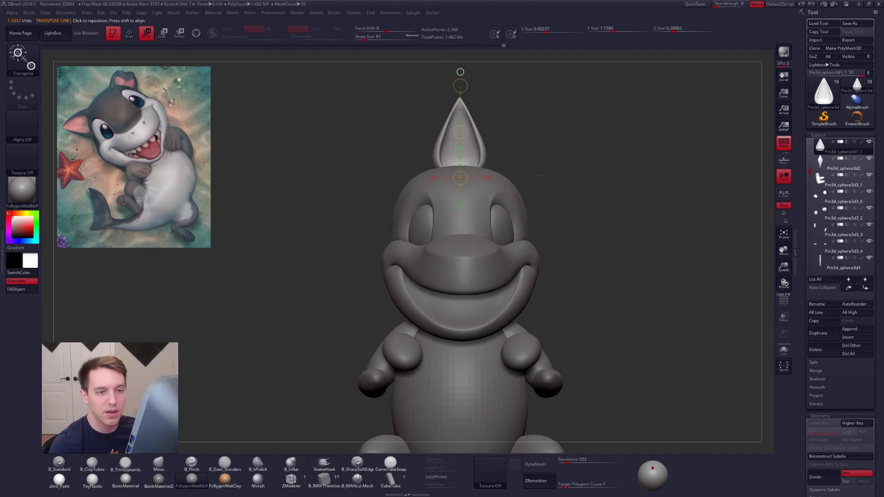
{"action": "key", "text": "q"}
Step: Move the ear to the end of the subtool list and duplicate it
{"action": "left_click_drag", "start_coordinate": [528, 167], "coordinate": [497, 175], "text": "alt"}
{"action": "right_click_drag", "start_coordinate": [497, 175], "coordinate": [497, 207], "text": "ctrl"}
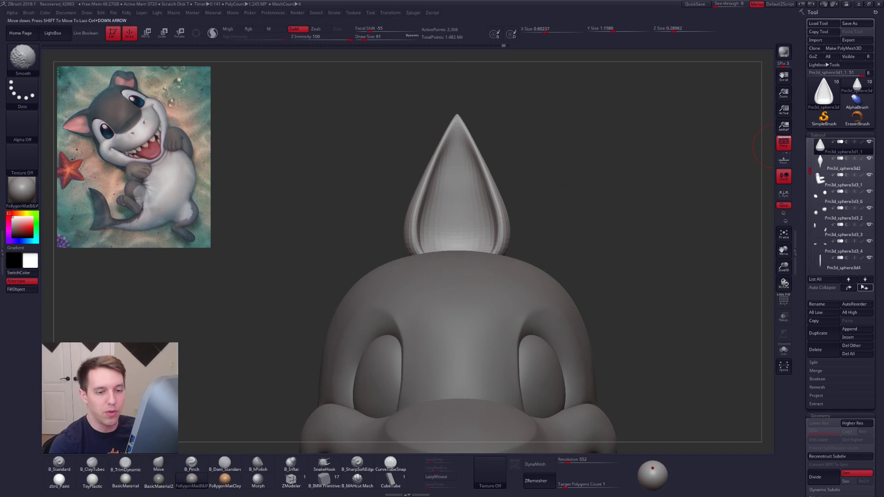
{"action": "left_click", "coordinate": [865, 287], "text": "shift"}
{"action": "mouse_move", "coordinate": [828, 264]}
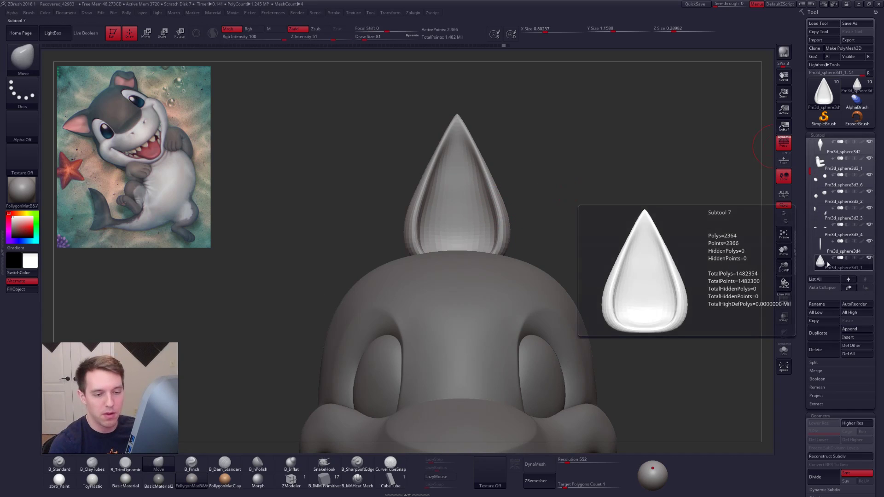
{"action": "left_click", "coordinate": [818, 333]}
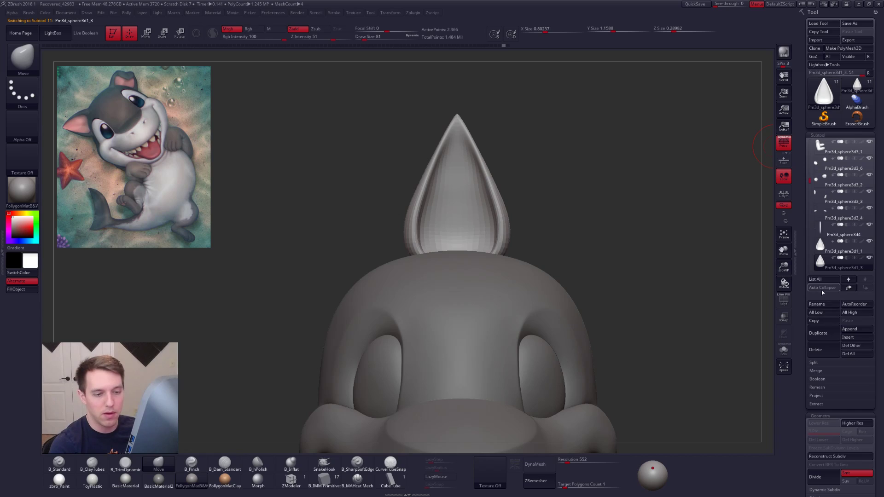
Step: Select the original ear and move it up the subtool list to directly below Recovered_Tool
{"action": "left_click", "coordinate": [828, 246]}
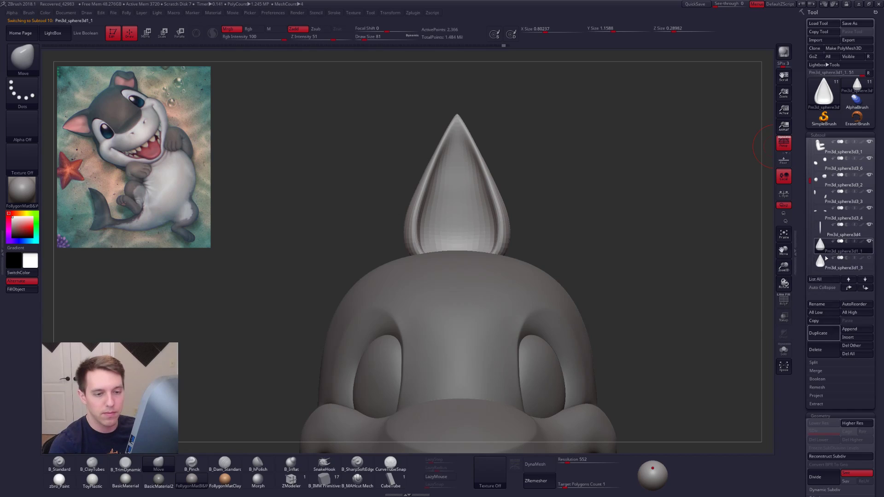
{"action": "left_click", "coordinate": [853, 291], "text": "shift"}
{"action": "left_click", "coordinate": [865, 289]}
{"action": "mouse_move", "coordinate": [644, 218]}
{"action": "left_mouse_down", "text": "alt"}
{"action": "mouse_move", "coordinate": [602, 188]}
{"action": "mouse_move", "coordinate": [498, 161]}
{"action": "left_mouse_up", "text": "alt"}
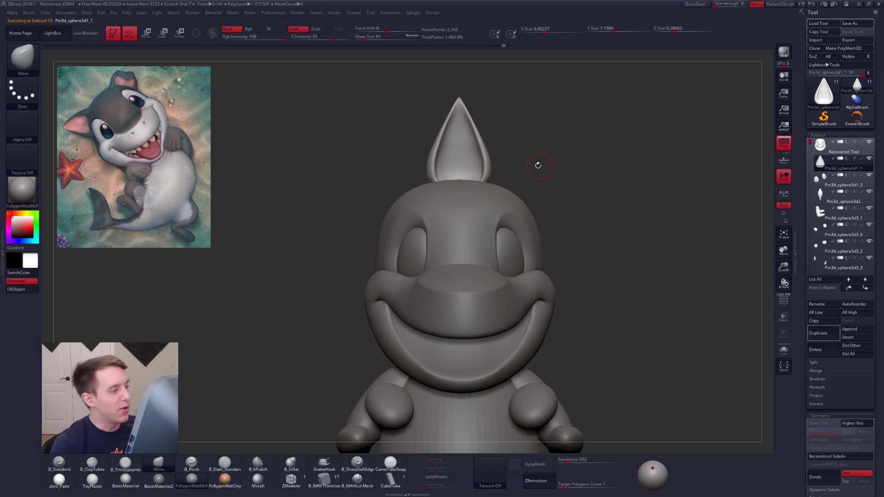
{"action": "mouse_move", "coordinate": [542, 162]}
{"action": "left_mouse_down", "text": "alt"}
{"action": "mouse_move", "coordinate": [564, 187]}
{"action": "mouse_move", "coordinate": [543, 165]}
{"action": "left_mouse_up", "text": "alt"}
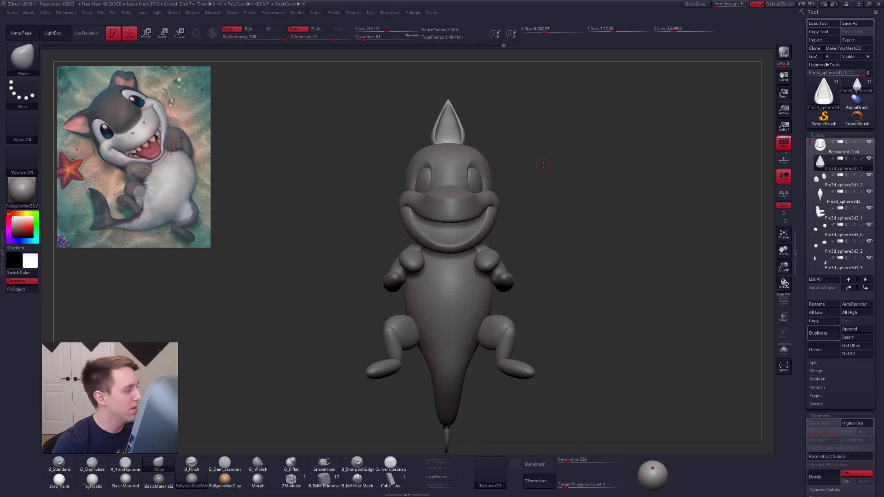
Step: Switch to the browser and open the video "Sculpting a Donut in ZBrush" from the Follygon channel's uploads
{"action": "key", "text": "alt+Tab"}
{"action": "left_click", "coordinate": [411, 171]}
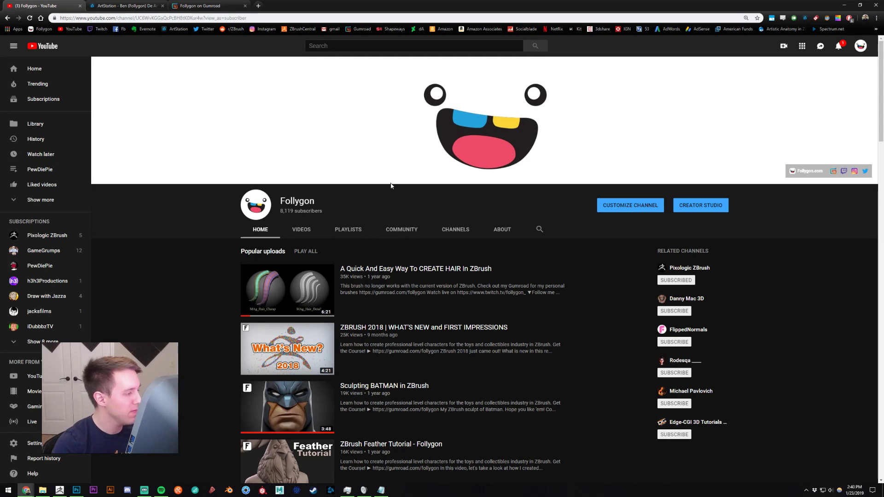
{"action": "left_click", "coordinate": [306, 229]}
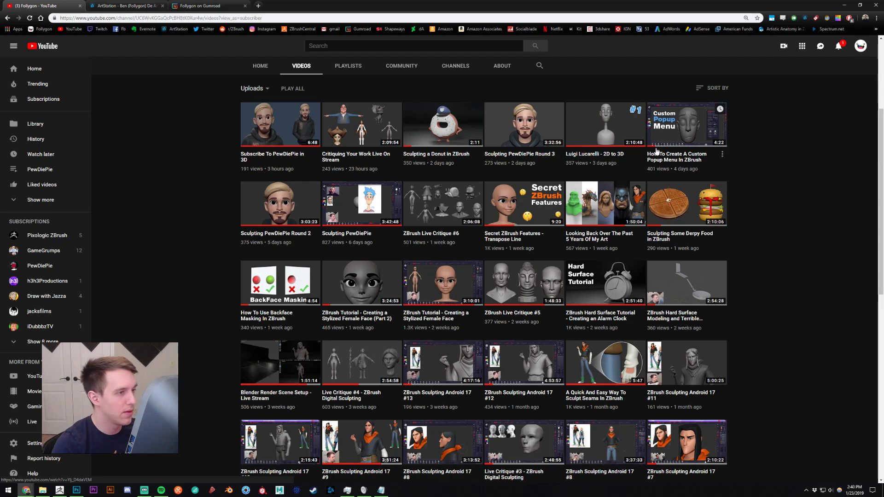
{"action": "left_click", "coordinate": [466, 155]}
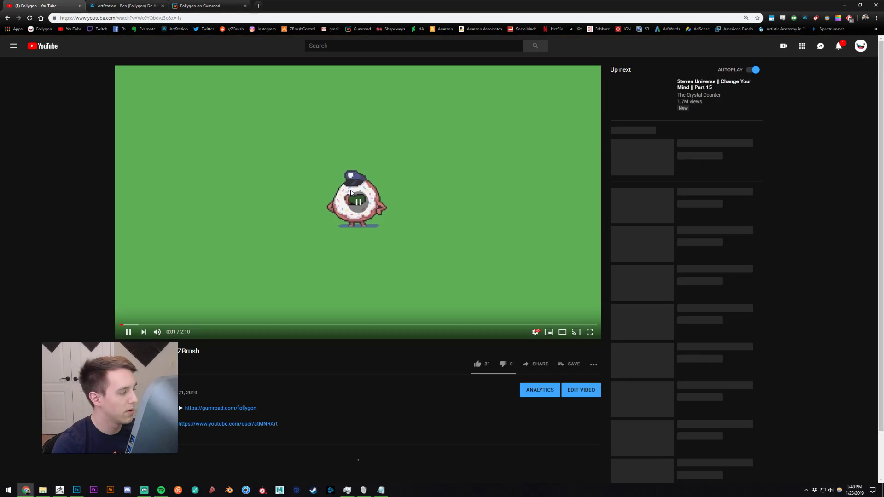
Step: Mute the donut video, view its opening in full screen with a pause, and return to the normal page view
{"action": "left_click", "coordinate": [157, 332]}
{"action": "left_click", "coordinate": [302, 265]}
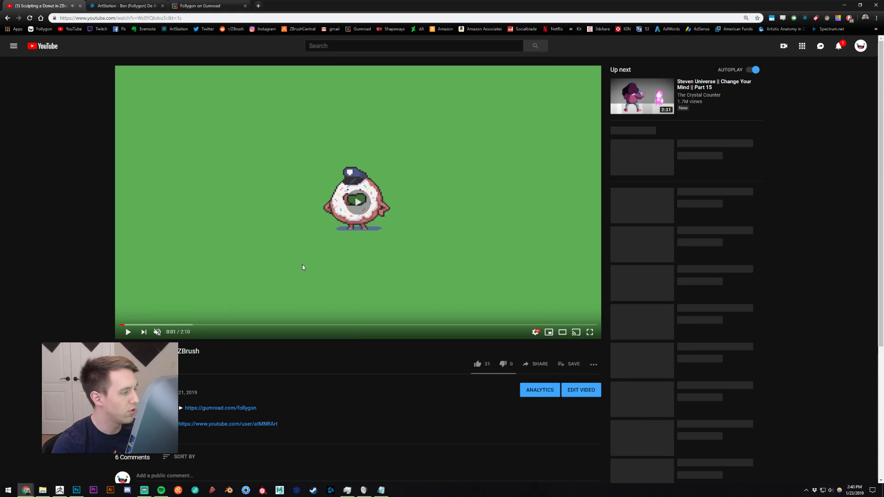
{"action": "double_click", "coordinate": [479, 216]}
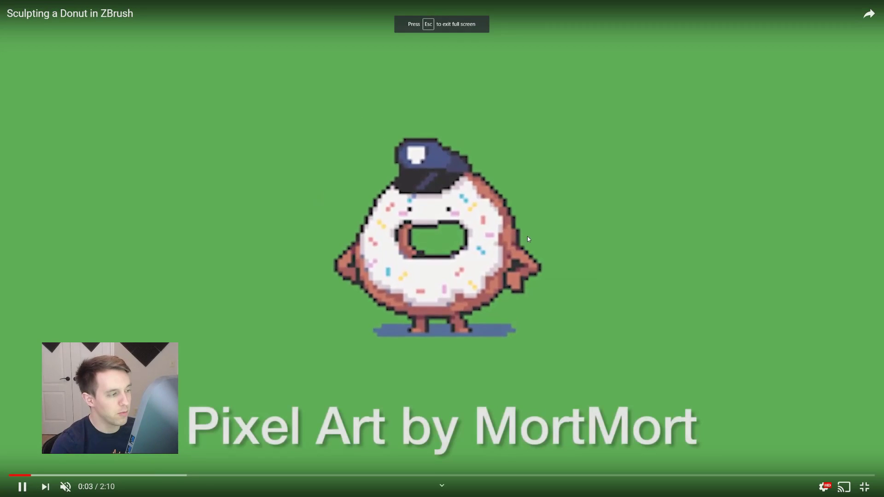
{"action": "left_click", "coordinate": [529, 236]}
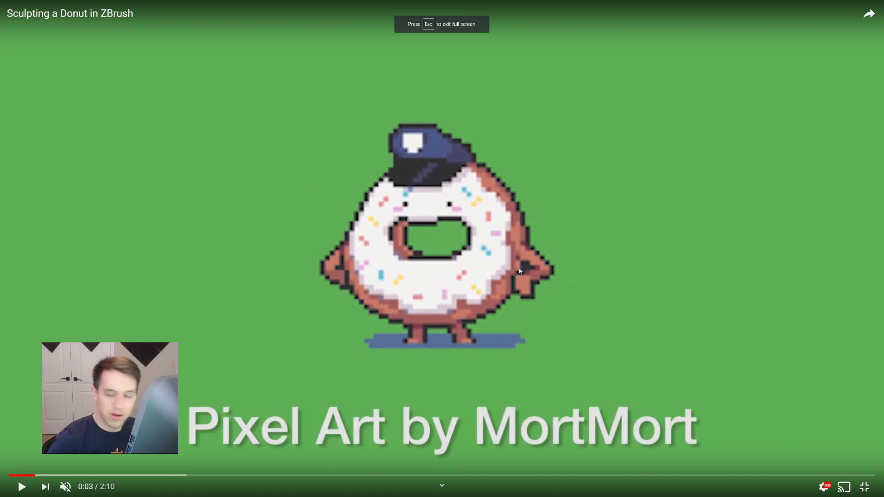
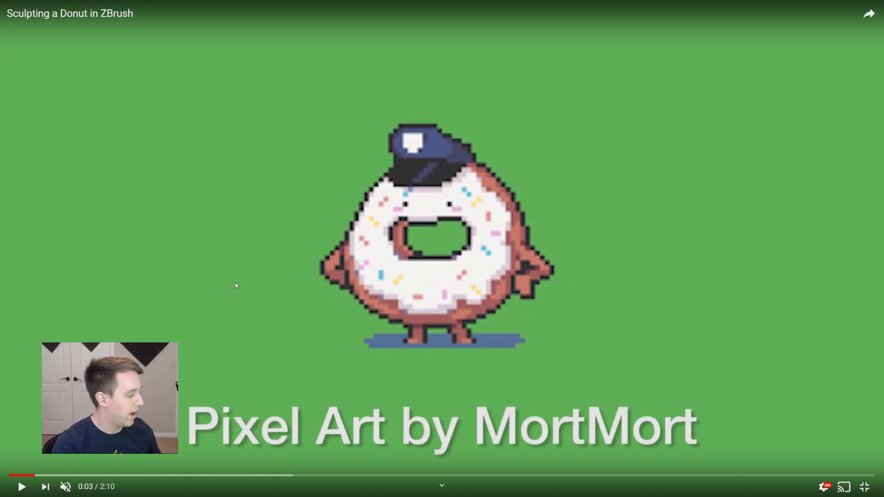
{"action": "left_click", "coordinate": [253, 263]}
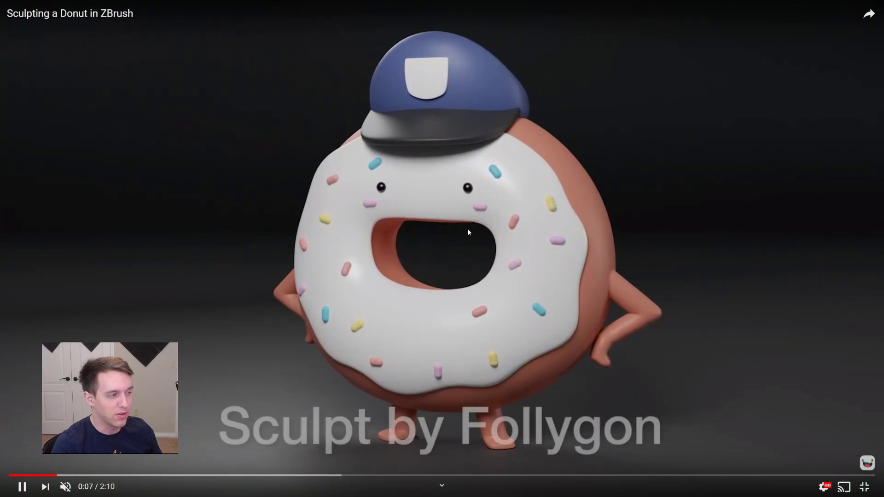
{"action": "double_click", "coordinate": [280, 257]}
{"action": "left_click", "coordinate": [242, 253]}
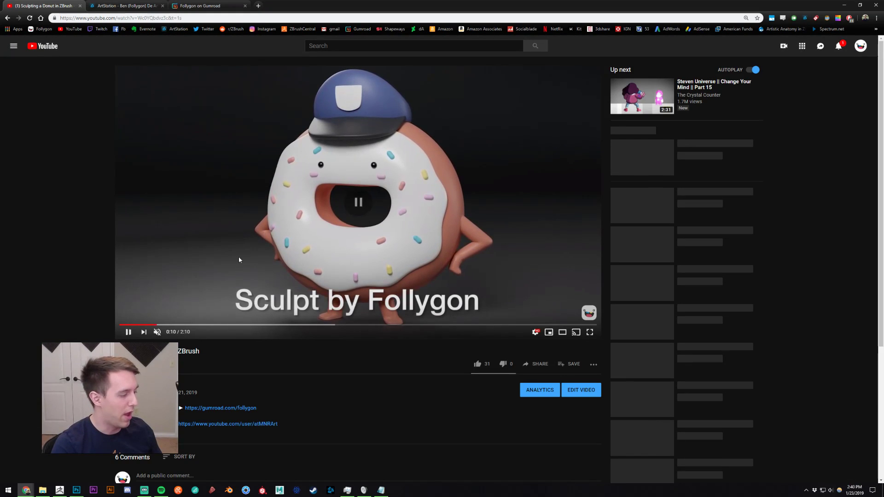
Step: Unmute the video, compare the pixel art at 0:04 with the finished sculpt at 0:08, and return to ZBrush
{"action": "left_click", "coordinate": [156, 332]}
{"action": "left_click", "coordinate": [136, 324]}
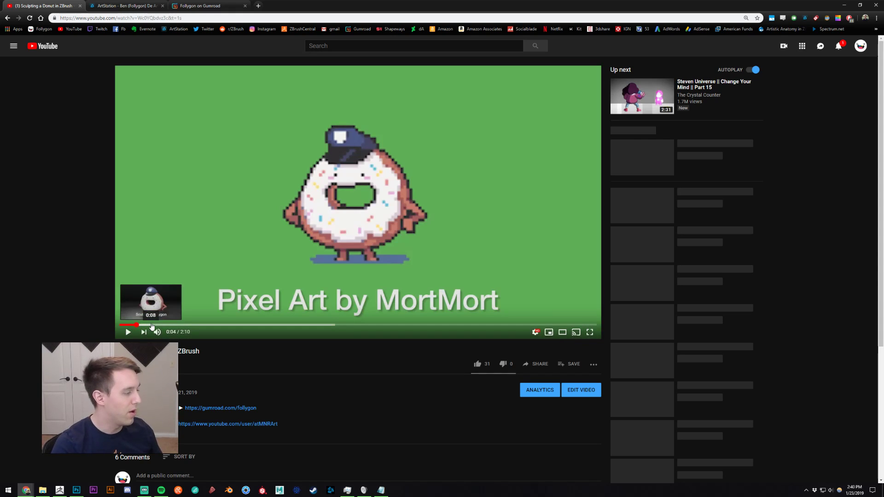
{"action": "left_click", "coordinate": [152, 325]}
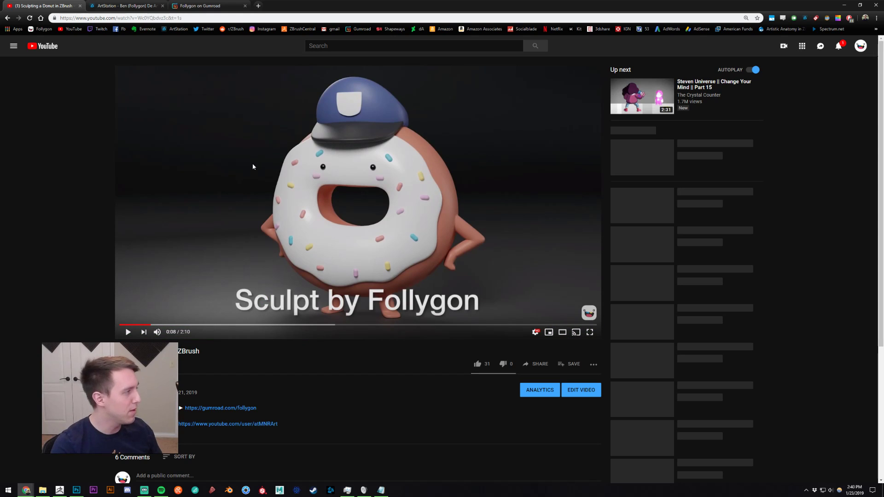
{"action": "left_click", "coordinate": [148, 387]}
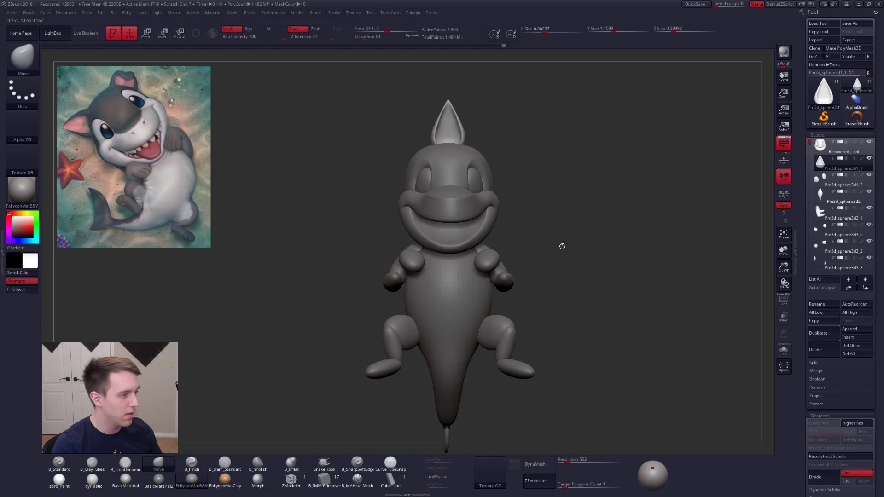
Step: Frame the ear and enlarge the Move brush's draw size to 160 and then 500
{"action": "left_click_drag", "start_coordinate": [562, 246], "coordinate": [571, 242]}
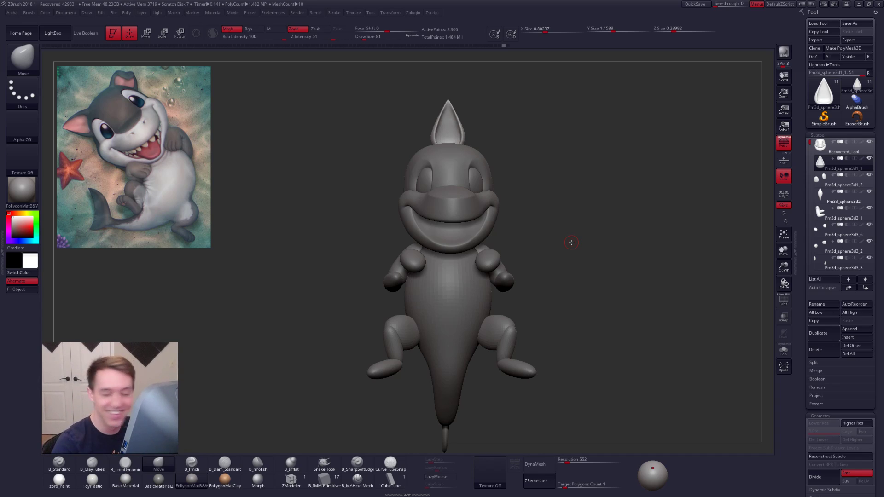
{"action": "right_click_drag", "start_coordinate": [472, 102], "coordinate": [514, 192], "text": "ctrl"}
{"action": "key", "text": "space"}
{"action": "left_click_drag", "start_coordinate": [534, 185], "coordinate": [542, 185]}
{"action": "key", "text": "ctrl+space"}
{"action": "right_click_drag", "start_coordinate": [579, 164], "coordinate": [542, 176], "text": "ctrl"}
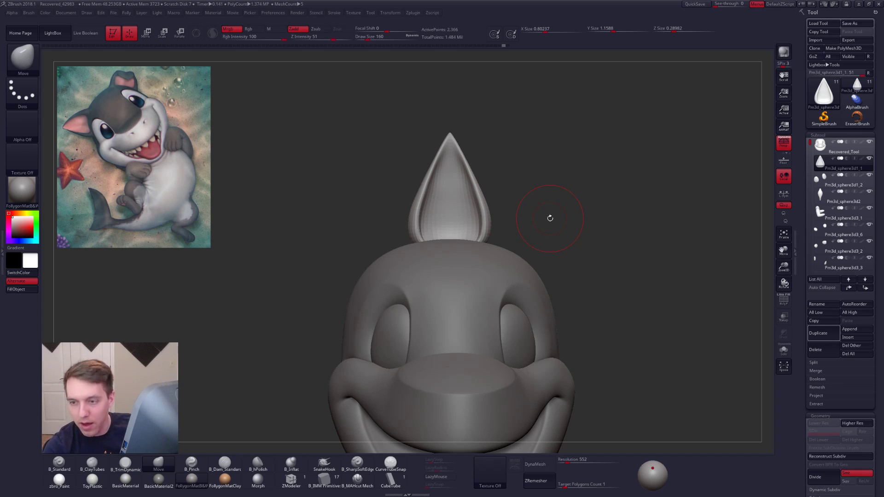
{"action": "key", "text": "space"}
{"action": "key", "text": "ctrl"}
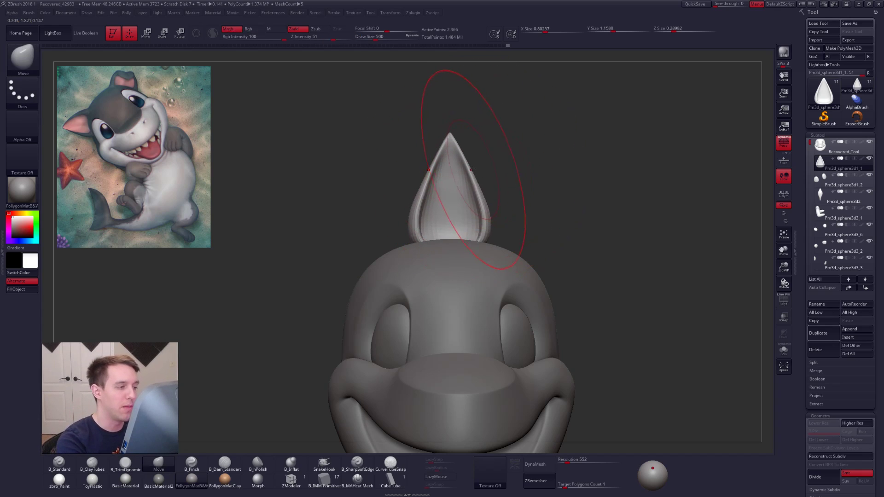
Step: Try to move the ear with a horizontal Transpose line and the 3D gizmo, and undo the move
{"action": "left_click", "coordinate": [146, 33]}
{"action": "left_click_drag", "start_coordinate": [474, 189], "coordinate": [553, 188]}
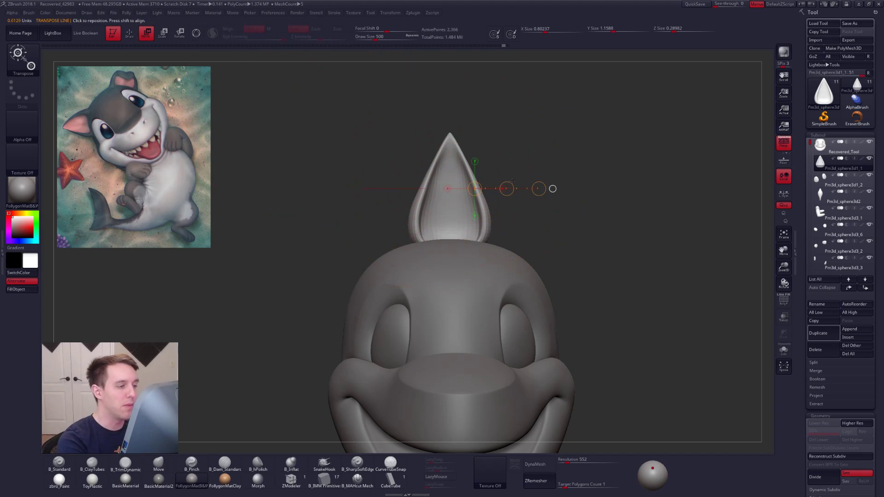
{"action": "left_click", "coordinate": [196, 33]}
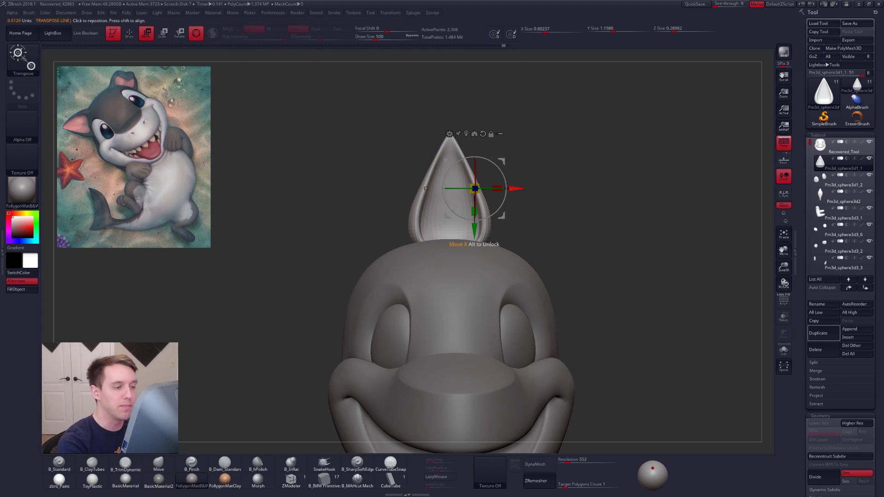
{"action": "left_click_drag", "start_coordinate": [478, 226], "coordinate": [478, 207]}
{"action": "key", "text": "ctrl+z"}
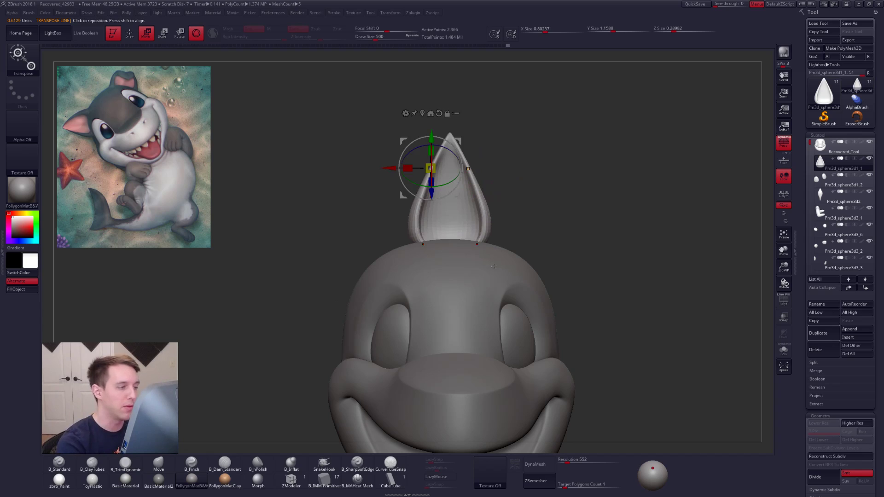
Step: Turn off the gizmo, return to the Move brush and set its draw size to 321
{"action": "left_click", "coordinate": [196, 33]}
{"action": "key", "text": "q"}
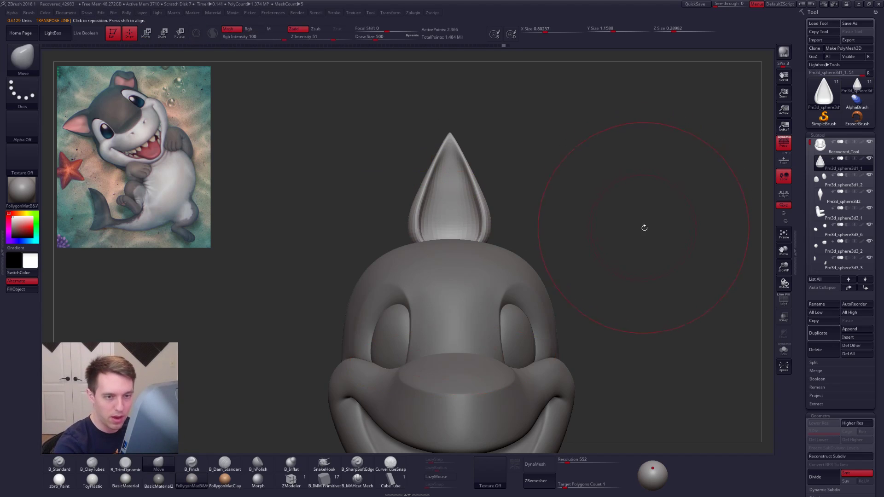
{"action": "key", "text": "space"}
{"action": "left_click_drag", "start_coordinate": [697, 203], "coordinate": [685, 205]}
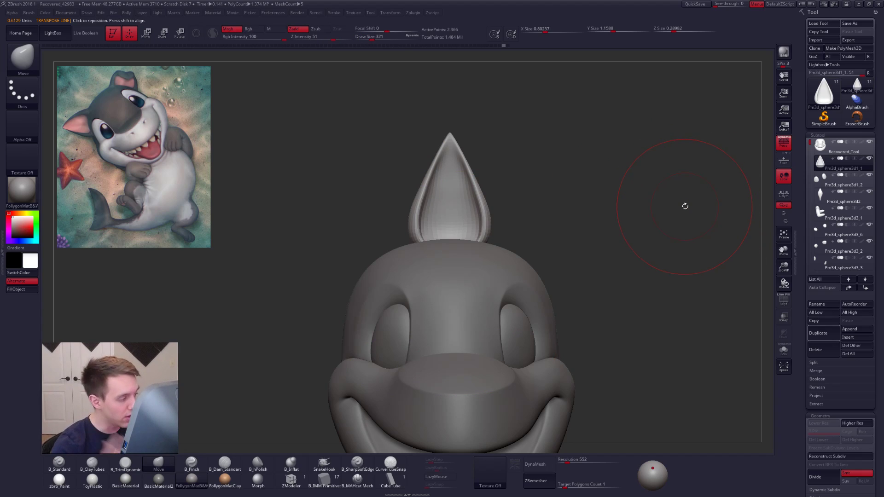
Step: Switch to the browser, open "Secret ZBrush Features - Transpose Line" from the channel's uploads in a new tab and pause it
{"action": "key", "text": "alt+Tab"}
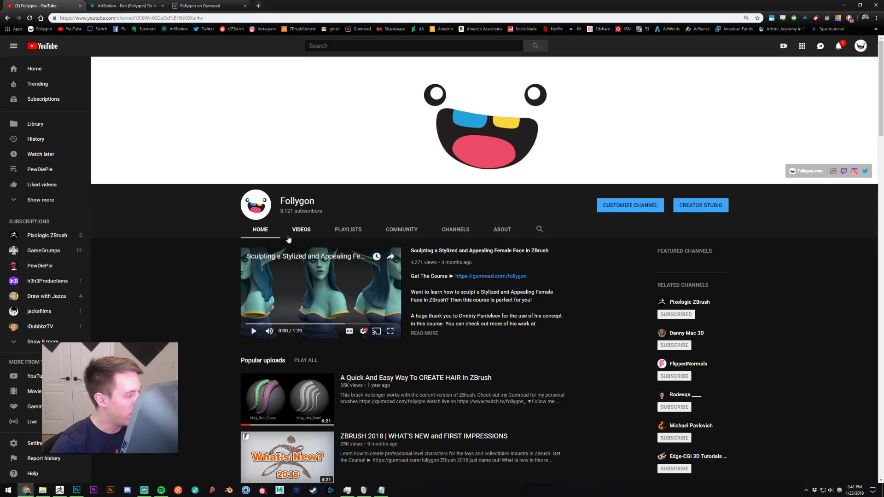
{"action": "left_click", "coordinate": [288, 238]}
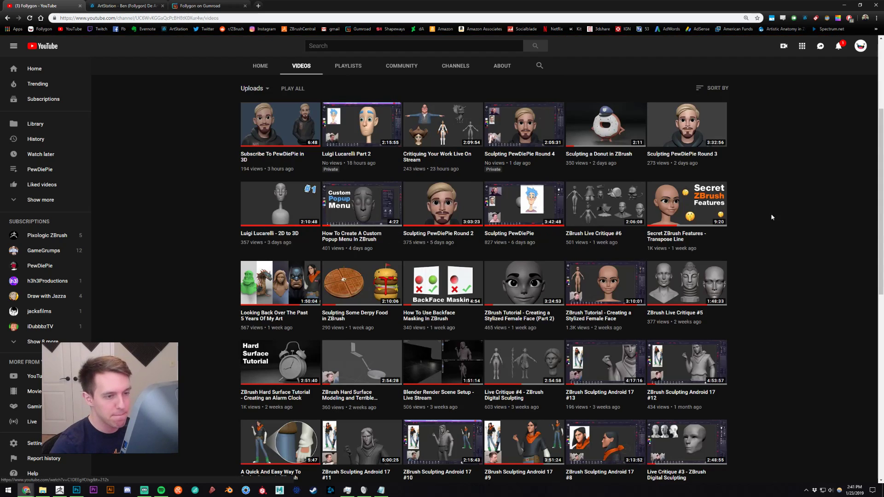
{"action": "middle_click", "coordinate": [668, 223]}
{"action": "left_click", "coordinate": [122, 6]}
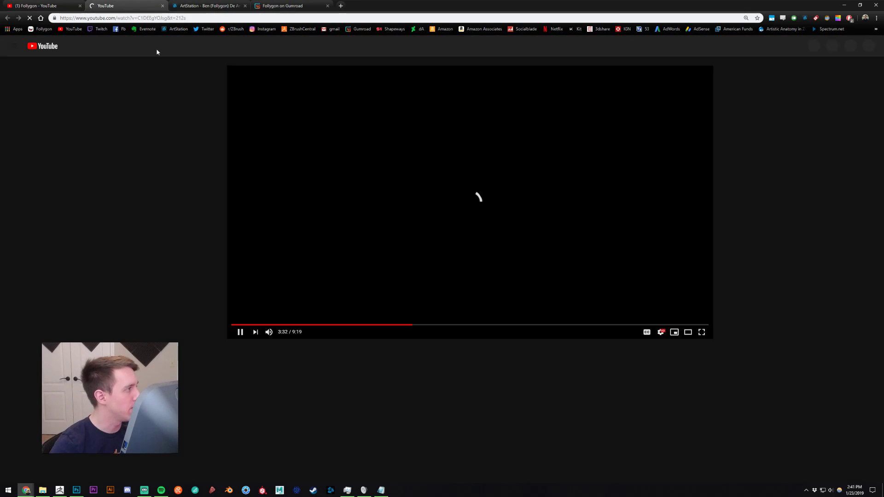
{"action": "left_click", "coordinate": [312, 182]}
Step: Copy the share link of the Transpose Line video, close the share dialog and close the video's tab
{"action": "left_click", "coordinate": [165, 18]}
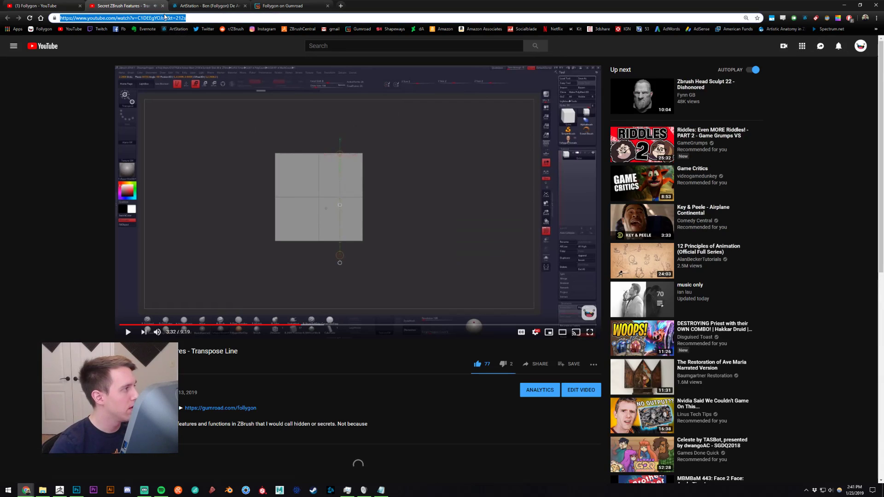
{"action": "key", "text": "BackSpace"}
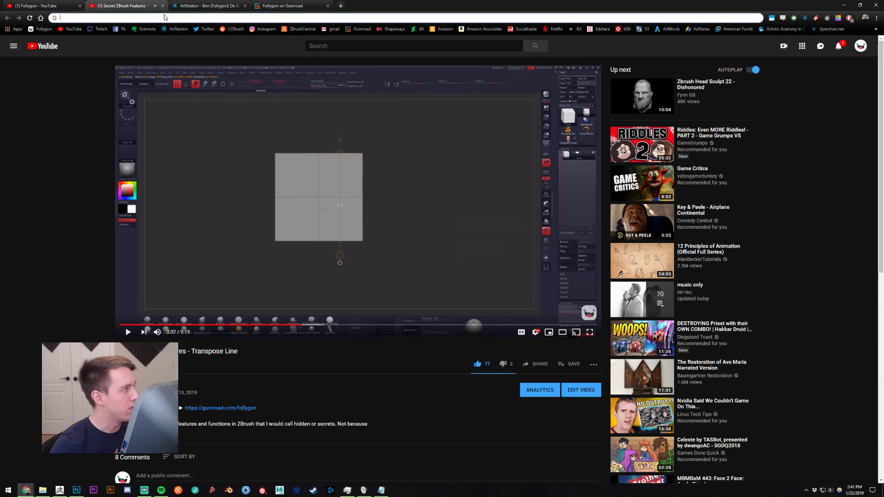
{"action": "left_click", "coordinate": [540, 364]}
{"action": "left_click", "coordinate": [512, 308]}
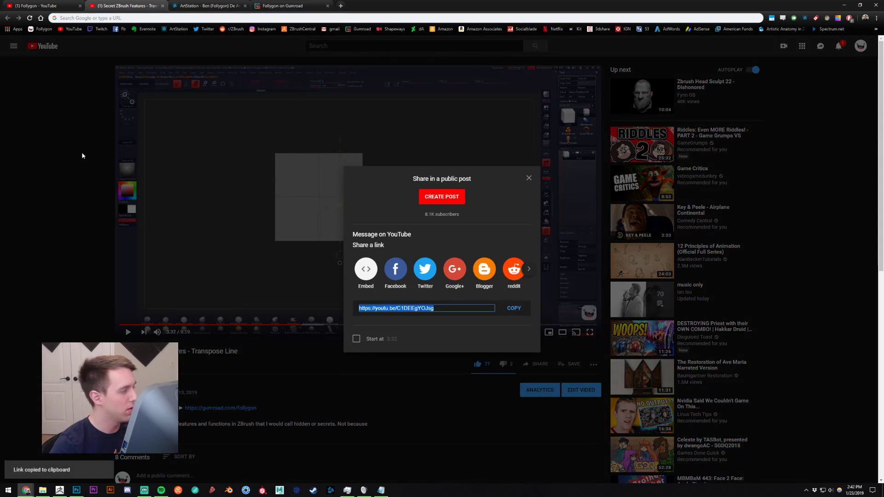
{"action": "left_click", "coordinate": [82, 156]}
{"action": "left_click", "coordinate": [71, 4]}
{"action": "middle_click", "coordinate": [104, 4]}
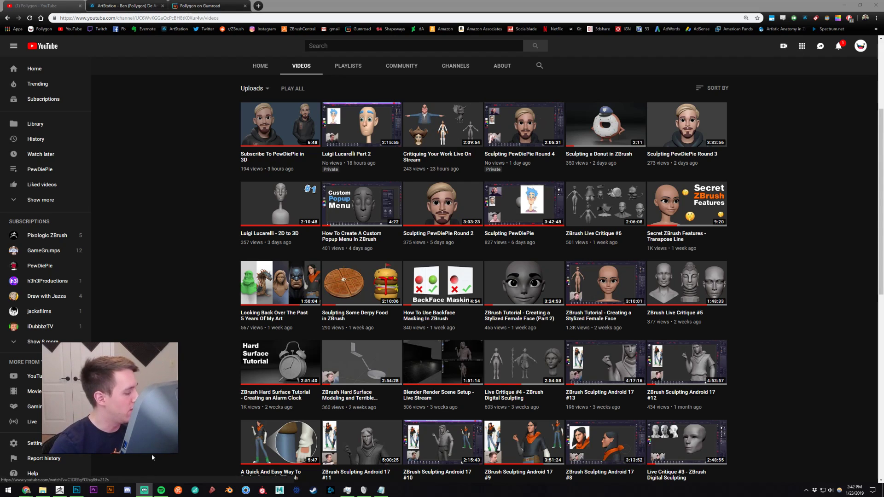
Step: Switch back to ZBrush, draw a Transpose line across the ear and look over the 3D gizmo's transform types
{"action": "left_click", "coordinate": [59, 490]}
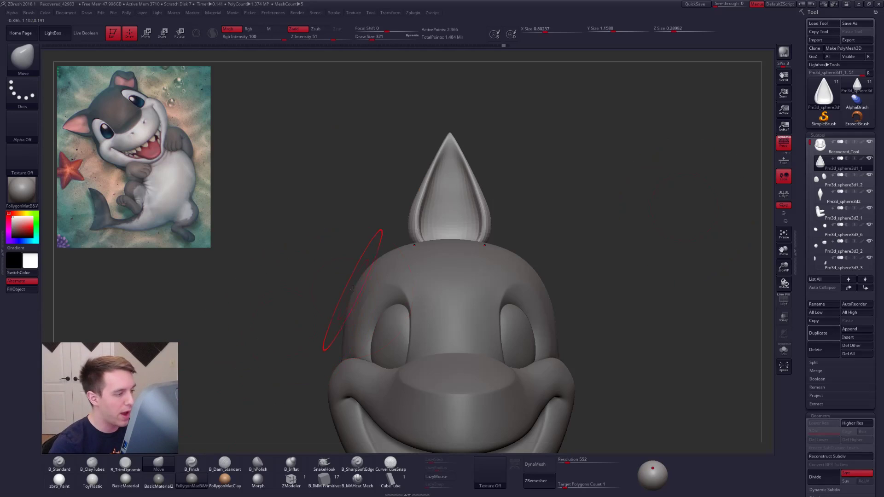
{"action": "key", "text": "w"}
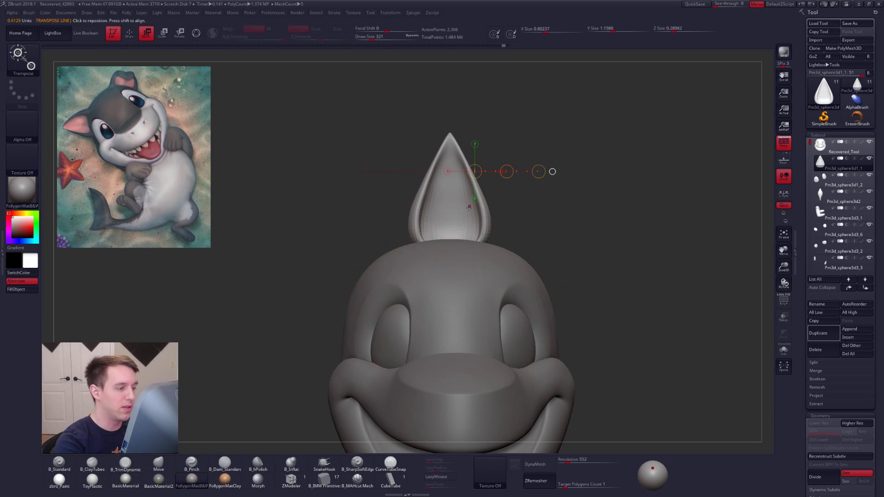
{"action": "left_click_drag", "start_coordinate": [588, 218], "coordinate": [575, 226]}
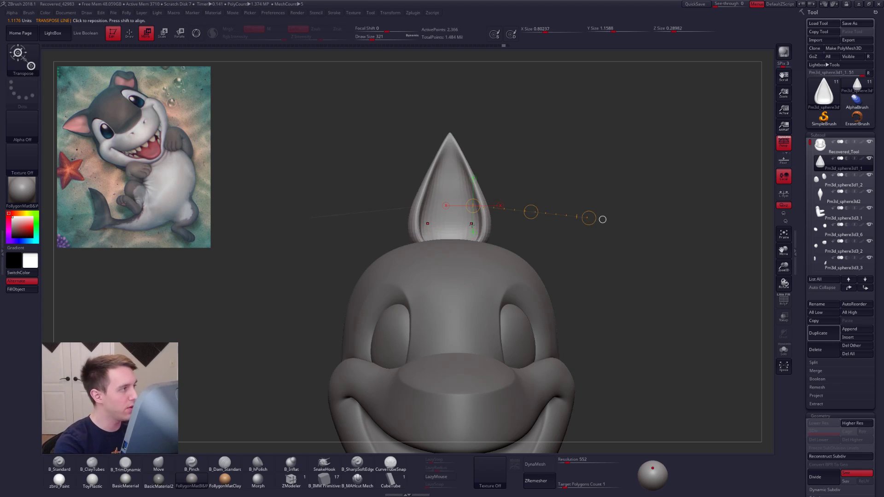
{"action": "left_click", "coordinate": [197, 37]}
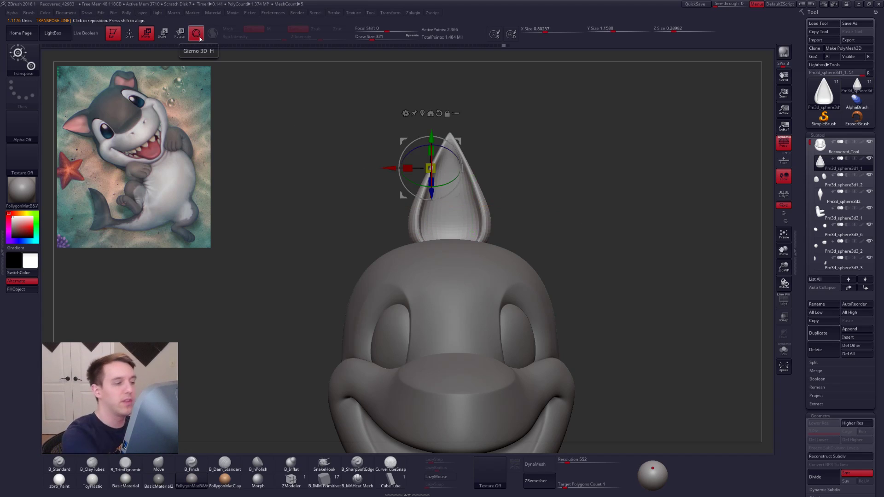
{"action": "left_click", "coordinate": [405, 113]}
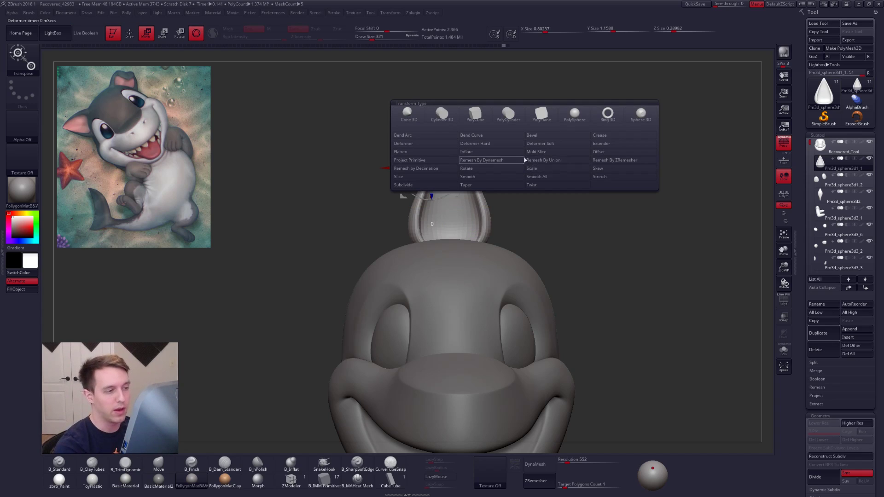
{"action": "left_click", "coordinate": [194, 36]}
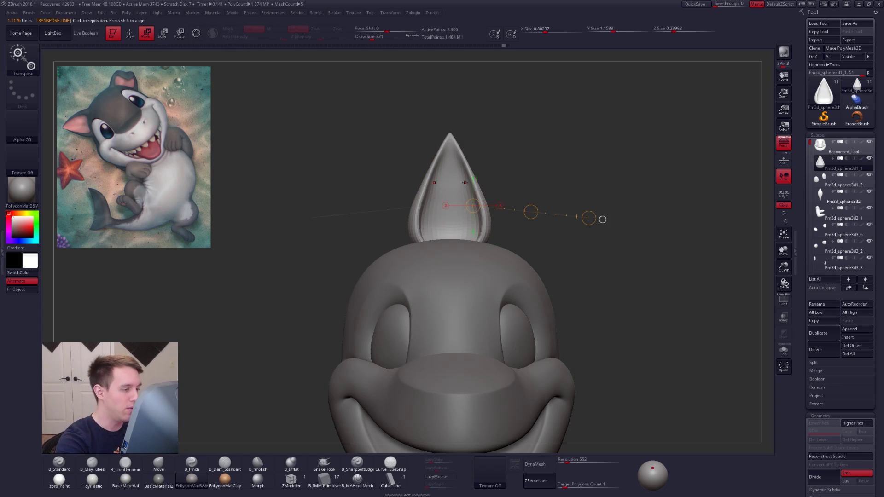
Step: Rotate the ear outward with a vertical Transpose line and move it to the upper side of the head
{"action": "key", "text": "r"}
{"action": "mouse_move", "coordinate": [451, 247]}
{"action": "left_mouse_down"}
{"action": "mouse_move", "coordinate": [449, 112]}
{"action": "mouse_move", "coordinate": [482, 107]}
{"action": "mouse_move", "coordinate": [483, 95]}
{"action": "left_mouse_up"}
{"action": "left_click_drag", "start_coordinate": [454, 123], "coordinate": [405, 136]}
{"action": "key", "text": "w"}
{"action": "left_click_drag", "start_coordinate": [454, 175], "coordinate": [402, 200]}
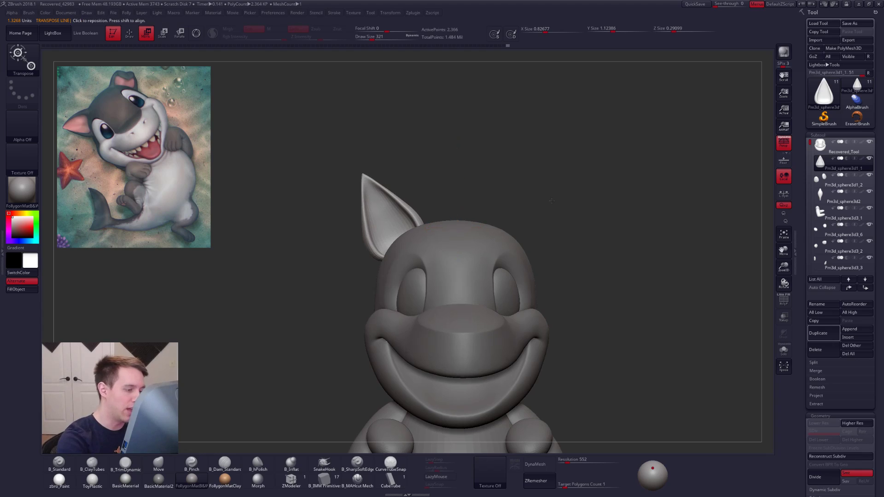
Step: Tilt the ear further outward in two Transpose rotations and shift it down against the side of the head
{"action": "left_click_drag", "start_coordinate": [574, 285], "coordinate": [554, 226], "text": "alt"}
{"action": "key", "text": "r"}
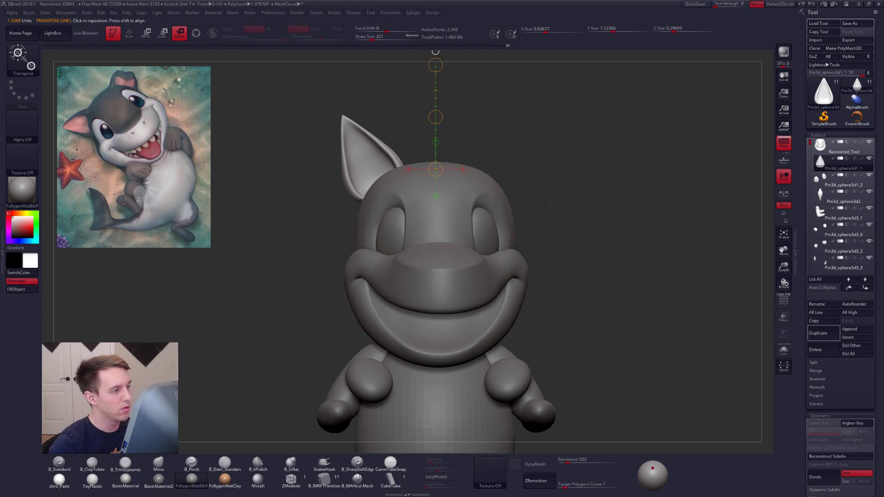
{"action": "left_click_drag", "start_coordinate": [533, 165], "coordinate": [577, 163], "text": "alt"}
{"action": "mouse_move", "coordinate": [425, 191]}
{"action": "left_mouse_down"}
{"action": "mouse_move", "coordinate": [400, 97]}
{"action": "mouse_move", "coordinate": [383, 102]}
{"action": "left_mouse_up"}
{"action": "key", "text": "w"}
{"action": "left_click_drag", "start_coordinate": [413, 144], "coordinate": [407, 150]}
{"action": "left_click_drag", "start_coordinate": [558, 173], "coordinate": [521, 203], "text": "alt"}
{"action": "key", "text": "r"}
{"action": "left_click_drag", "start_coordinate": [398, 90], "coordinate": [390, 92]}
{"action": "key", "text": "w"}
{"action": "left_click_drag", "start_coordinate": [413, 138], "coordinate": [414, 153]}
{"action": "key", "text": "q"}
Step: Lasso-mask the ear's base with a softened edge, rotate the tip slightly outward with Transpose and clear the mask
{"action": "mouse_move", "coordinate": [382, 165]}
{"action": "right_mouse_down", "text": "alt"}
{"action": "mouse_move", "coordinate": [403, 198]}
{"action": "mouse_move", "coordinate": [393, 202]}
{"action": "right_mouse_up", "text": "alt"}
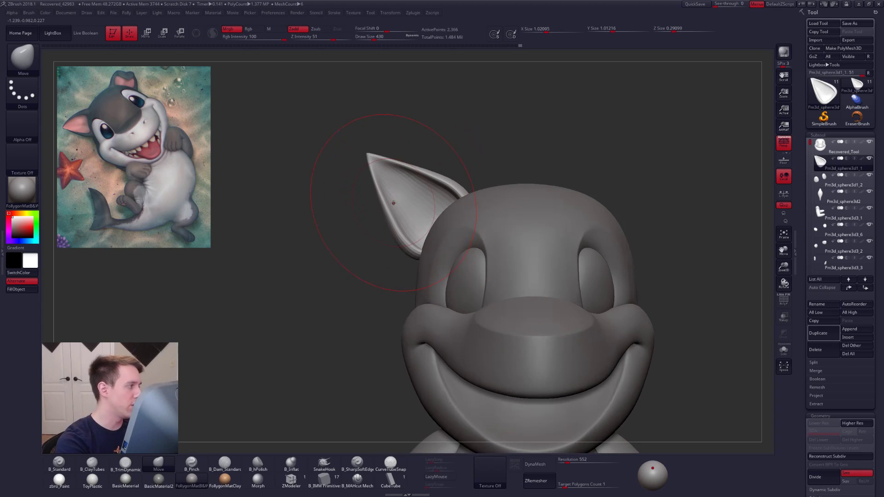
{"action": "left_click_drag", "start_coordinate": [366, 193], "coordinate": [337, 143], "text": "ctrl"}
{"action": "key", "text": "ctrl+i"}
{"action": "left_click", "coordinate": [424, 189], "text": "ctrl"}
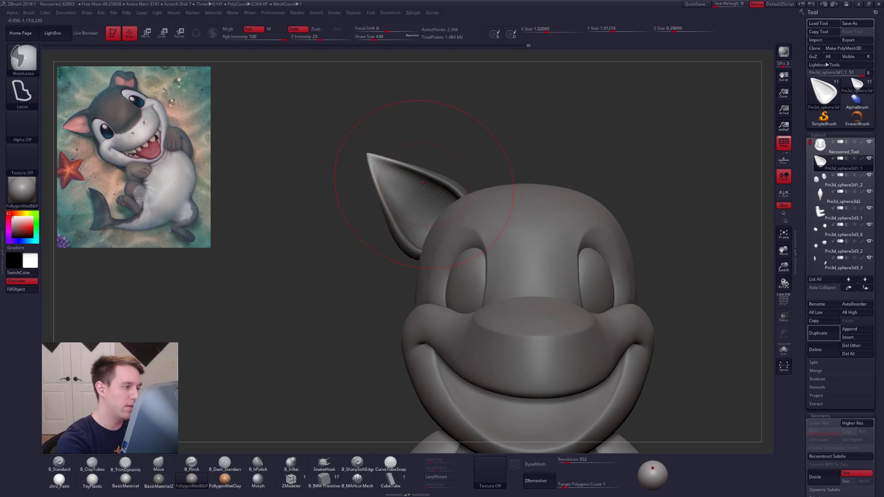
{"action": "key", "text": "r"}
{"action": "left_click_drag", "start_coordinate": [405, 191], "coordinate": [408, 116]}
{"action": "key", "text": "q"}
{"action": "left_click_drag", "start_coordinate": [462, 164], "coordinate": [465, 170], "text": "ctrl"}
Step: Set the Move brush's draw size to 227 and nudge the ear's outer edge inward
{"action": "key", "text": "bracketleft"}
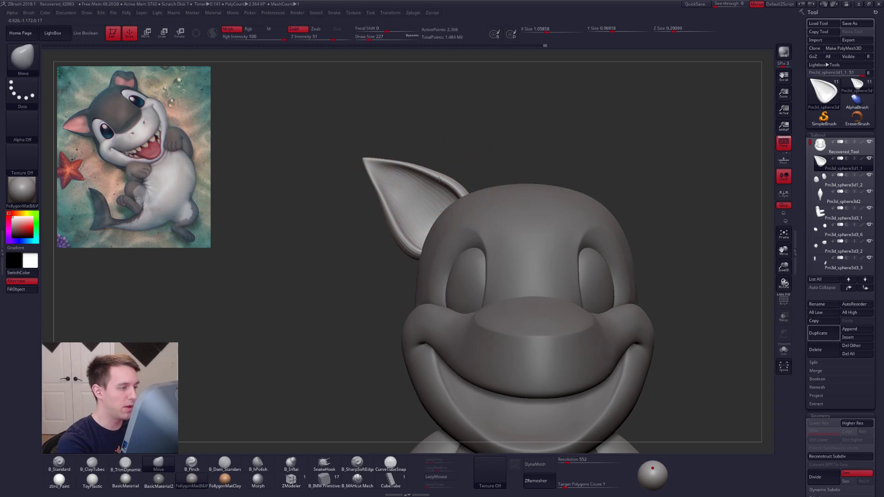
{"action": "left_click_drag", "start_coordinate": [379, 197], "coordinate": [384, 194]}
{"action": "left_click_drag", "start_coordinate": [663, 349], "coordinate": [603, 270], "text": "alt"}
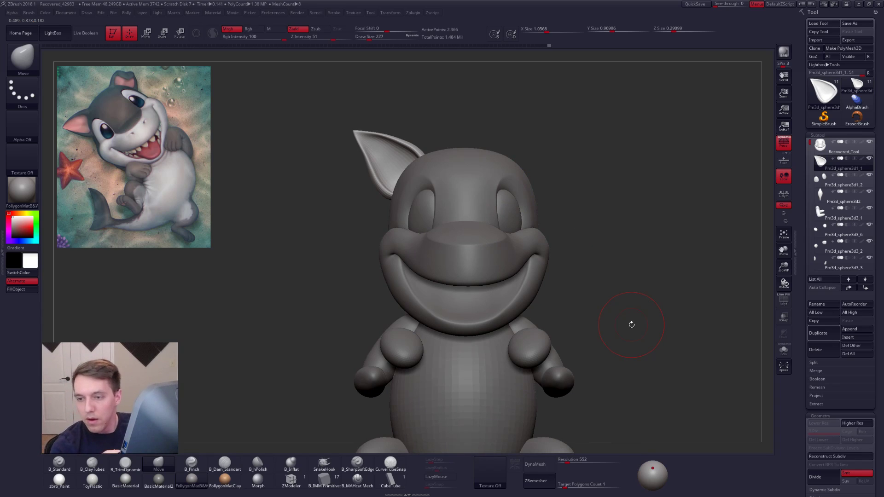
Step: Rotate the ear slightly from a side view with a Transpose line and return to the Move brush
{"action": "left_click_drag", "start_coordinate": [632, 324], "coordinate": [736, 322]}
{"action": "left_click_drag", "start_coordinate": [418, 129], "coordinate": [480, 203], "text": "alt"}
{"action": "key", "text": "space"}
{"action": "key", "text": "r"}
{"action": "mouse_move", "coordinate": [461, 257]}
{"action": "left_mouse_down", "text": "shift"}
{"action": "mouse_move", "coordinate": [461, 152]}
{"action": "mouse_move", "coordinate": [479, 162]}
{"action": "mouse_move", "coordinate": [492, 224]}
{"action": "left_mouse_up", "text": "shift"}
{"action": "left_click_drag", "start_coordinate": [461, 172], "coordinate": [473, 172]}
{"action": "mouse_move", "coordinate": [718, 185]}
{"action": "left_mouse_down"}
{"action": "mouse_move", "coordinate": [663, 184]}
{"action": "mouse_move", "coordinate": [645, 204]}
{"action": "mouse_move", "coordinate": [625, 203]}
{"action": "mouse_move", "coordinate": [600, 221]}
{"action": "left_mouse_up"}
{"action": "key", "text": "q"}
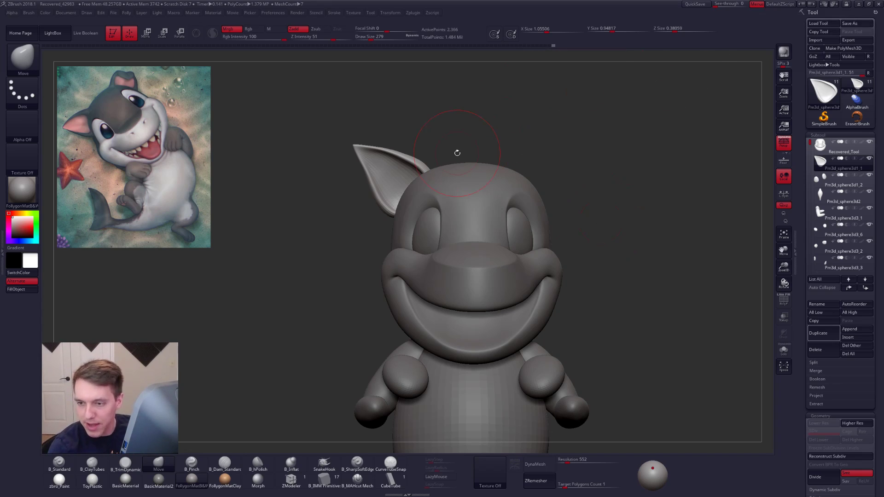
Step: Set the Move brush's draw size to 215 and reshape the ear's outer edge, tip and lower base
{"action": "left_click_drag", "start_coordinate": [471, 152], "coordinate": [478, 110], "text": "alt"}
{"action": "left_click_drag", "start_coordinate": [517, 157], "coordinate": [531, 131], "text": "alt"}
{"action": "left_click_drag", "start_coordinate": [559, 162], "coordinate": [517, 214], "text": "alt"}
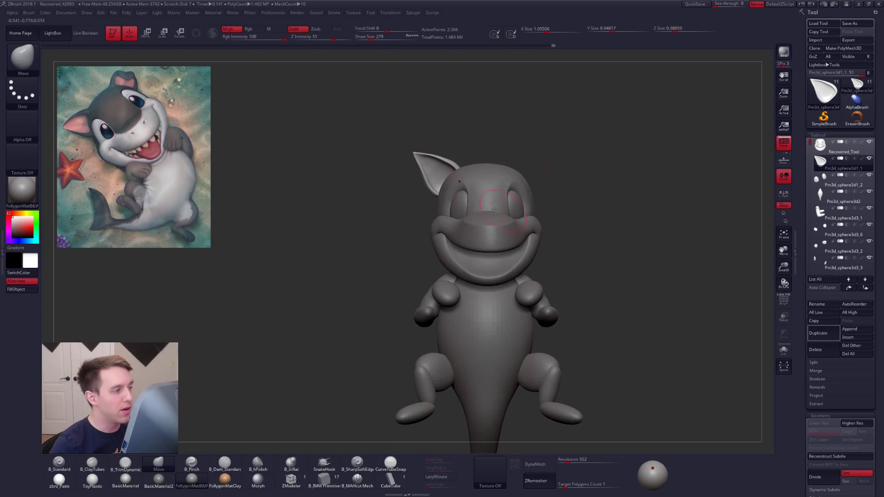
{"action": "left_click_drag", "start_coordinate": [424, 166], "coordinate": [466, 212], "text": "alt"}
{"action": "key", "text": "space"}
{"action": "left_click_drag", "start_coordinate": [433, 180], "coordinate": [421, 196]}
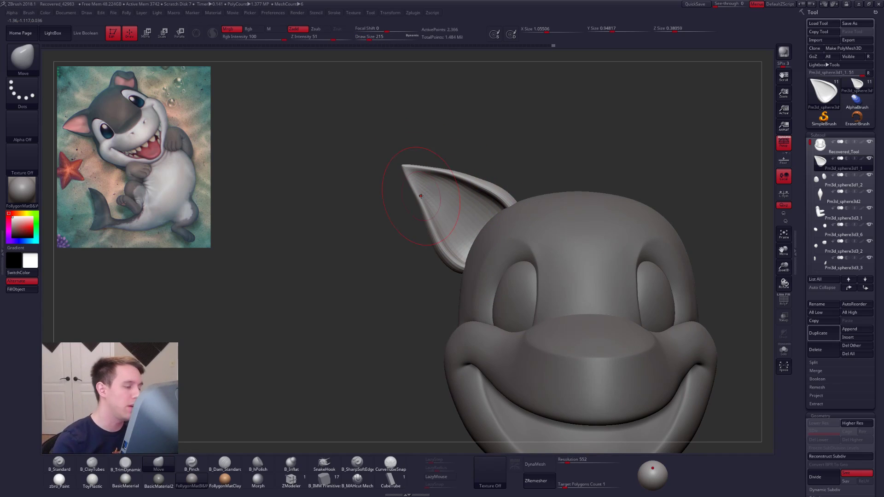
{"action": "key", "text": "space"}
{"action": "left_click_drag", "start_coordinate": [411, 177], "coordinate": [413, 184]}
{"action": "key", "text": "space"}
{"action": "key", "text": "space"}
{"action": "left_click_drag", "start_coordinate": [451, 259], "coordinate": [462, 289]}
{"action": "right_click_drag", "start_coordinate": [474, 270], "coordinate": [470, 268], "text": "ctrl"}
Step: Set the Move brush's draw size to 252 and adjust the ear's shape where it meets the head
{"action": "key", "text": "space"}
{"action": "left_click", "coordinate": [503, 222]}
{"action": "left_click_drag", "start_coordinate": [496, 223], "coordinate": [500, 219]}
{"action": "right_click_drag", "start_coordinate": [488, 225], "coordinate": [504, 221]}
{"action": "key", "text": "space"}
{"action": "left_click_drag", "start_coordinate": [509, 220], "coordinate": [511, 217]}
{"action": "mouse_move", "coordinate": [498, 216]}
{"action": "right_mouse_down"}
{"action": "mouse_move", "coordinate": [515, 208]}
{"action": "mouse_move", "coordinate": [518, 223]}
{"action": "mouse_move", "coordinate": [492, 191]}
{"action": "right_mouse_up"}
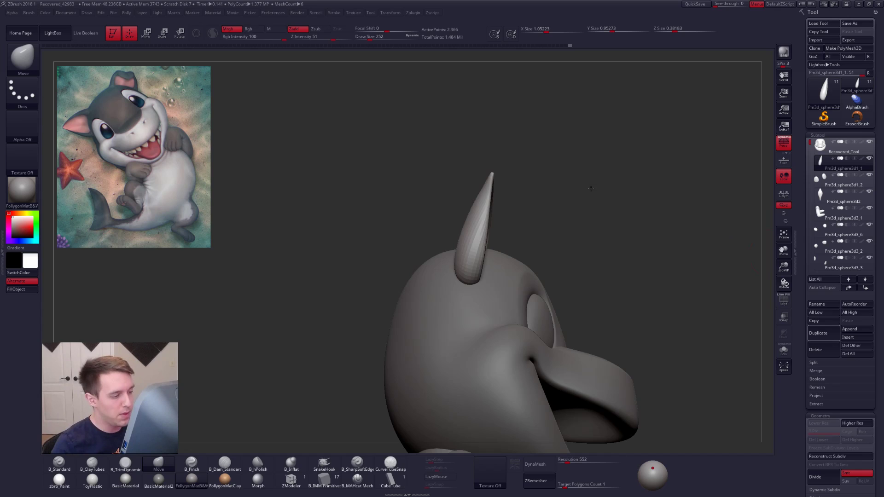
{"action": "left_click_drag", "start_coordinate": [590, 188], "coordinate": [565, 193]}
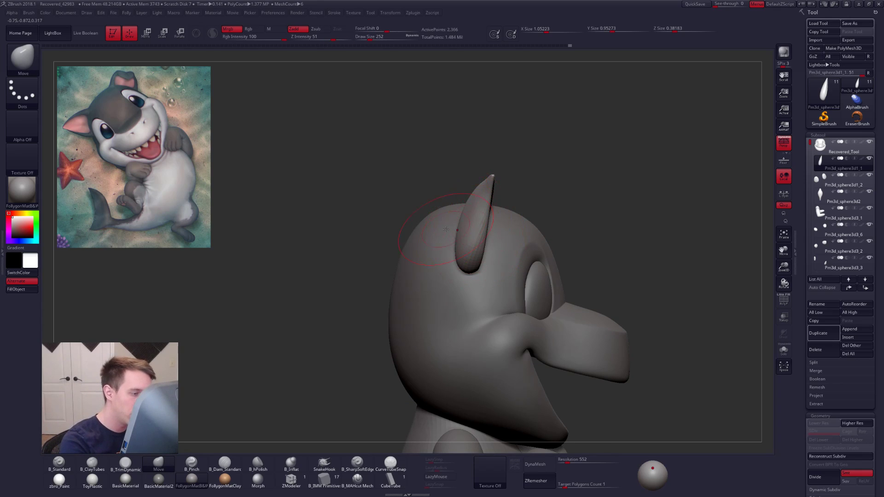
{"action": "left_click_drag", "start_coordinate": [462, 232], "coordinate": [451, 206]}
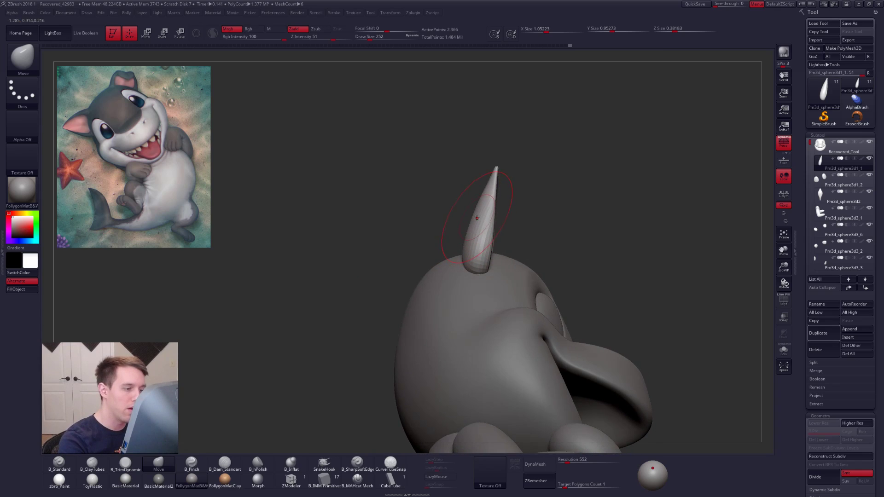
Step: Isolate the ear, lasso-mask part of it with a softened edge and twist the unmasked part using a Transpose line
{"action": "key", "text": "alt+s"}
{"action": "right_click_drag", "start_coordinate": [479, 215], "coordinate": [491, 241], "text": "ctrl"}
{"action": "mouse_move", "coordinate": [512, 124]}
{"action": "left_mouse_down", "text": "ctrl"}
{"action": "mouse_move", "coordinate": [472, 345]}
{"action": "mouse_move", "coordinate": [455, 137]}
{"action": "left_mouse_up", "text": "ctrl"}
{"action": "left_click", "coordinate": [491, 236], "text": "ctrl"}
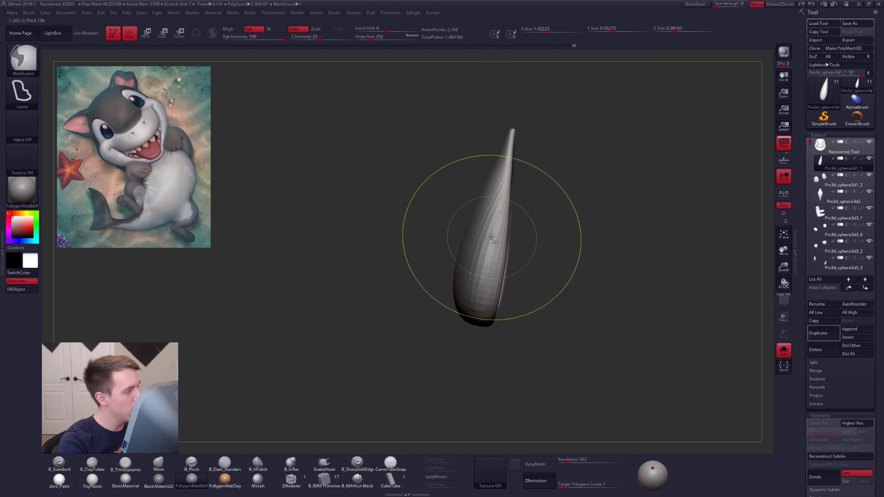
{"action": "key", "text": "r"}
{"action": "mouse_move", "coordinate": [512, 131]}
{"action": "left_mouse_down"}
{"action": "mouse_move", "coordinate": [467, 320]}
{"action": "mouse_move", "coordinate": [454, 316]}
{"action": "left_mouse_up"}
{"action": "right_click_drag", "start_coordinate": [453, 316], "coordinate": [460, 282]}
{"action": "right_click_drag", "start_coordinate": [460, 282], "coordinate": [499, 263]}
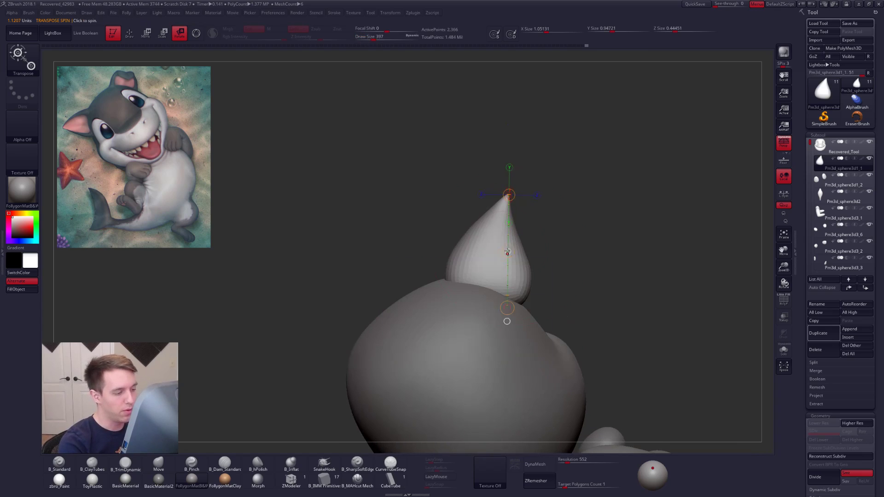
Step: Mask one side of the ear, soften the mask, and rotate the unmasked side with an outward Transpose line
{"action": "key", "text": "q"}
{"action": "key", "text": "ctrl"}
{"action": "mouse_move", "coordinate": [511, 183]}
{"action": "left_mouse_down", "text": "ctrl"}
{"action": "mouse_move", "coordinate": [576, 309]}
{"action": "mouse_move", "coordinate": [585, 295]}
{"action": "left_mouse_up", "text": "ctrl"}
{"action": "left_click", "coordinate": [627, 226], "text": "ctrl"}
{"action": "left_click", "coordinate": [525, 273], "text": "ctrl"}
{"action": "left_click", "coordinate": [530, 273], "text": "ctrl"}
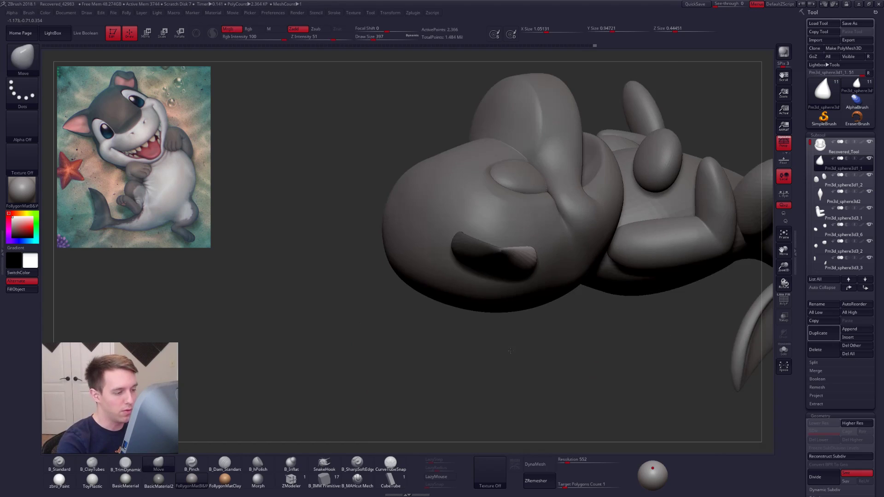
{"action": "right_click_drag", "start_coordinate": [470, 258], "coordinate": [497, 260]}
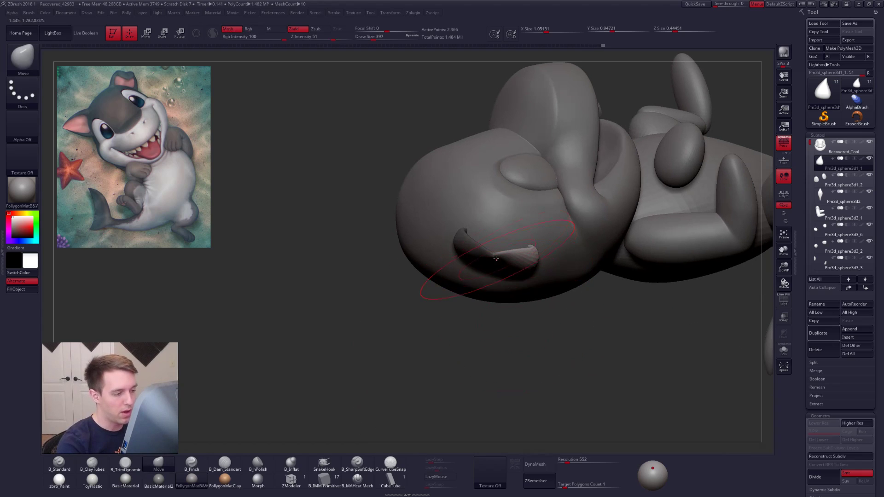
{"action": "key", "text": "r"}
{"action": "left_click_drag", "start_coordinate": [494, 259], "coordinate": [503, 355]}
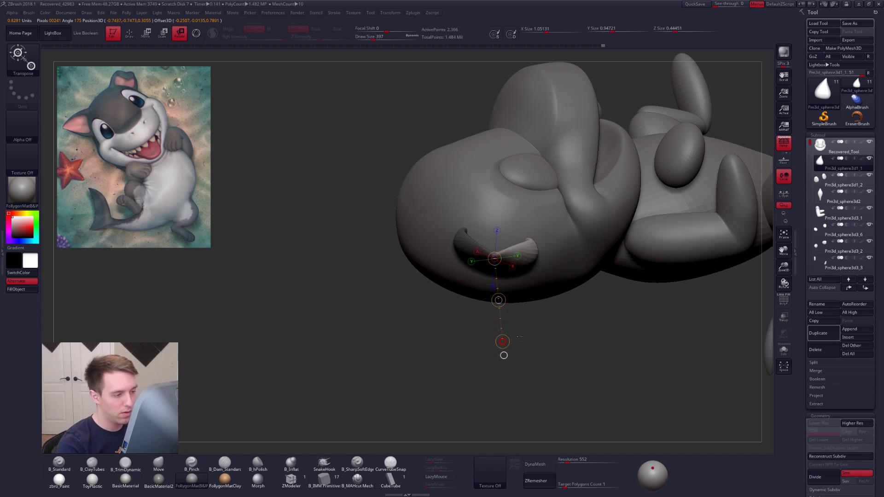
{"action": "right_click_drag", "start_coordinate": [503, 351], "coordinate": [517, 301]}
{"action": "mouse_move", "coordinate": [533, 248]}
{"action": "right_mouse_down"}
{"action": "mouse_move", "coordinate": [525, 307]}
{"action": "mouse_move", "coordinate": [528, 244]}
{"action": "mouse_move", "coordinate": [595, 237]}
{"action": "mouse_move", "coordinate": [551, 180]}
{"action": "right_mouse_up"}
{"action": "key", "text": "w"}
{"action": "key", "text": "q"}
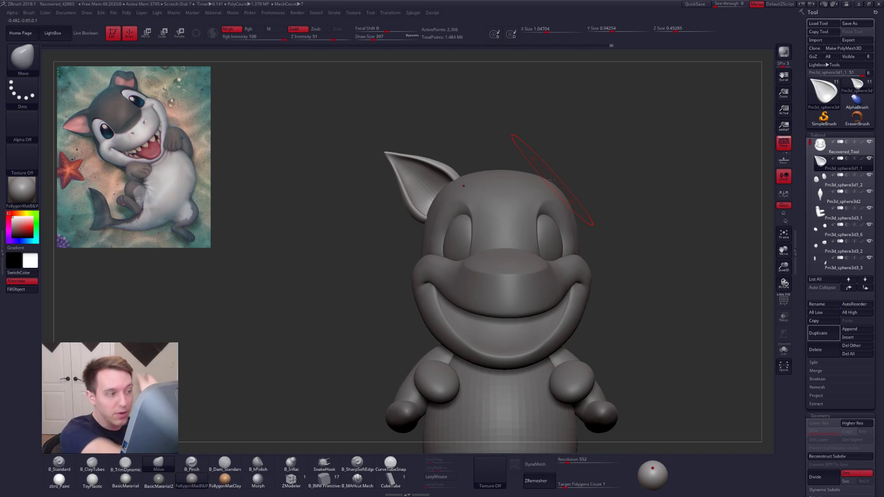
Step: Reshape the ear with the Move brush and turn on its dynamic subdivision preview
{"action": "right_click_drag", "start_coordinate": [399, 190], "coordinate": [383, 236], "text": "ctrl"}
{"action": "key", "text": "space"}
{"action": "mouse_move", "coordinate": [426, 205]}
{"action": "left_mouse_down"}
{"action": "mouse_move", "coordinate": [418, 205]}
{"action": "mouse_move", "coordinate": [466, 206]}
{"action": "left_mouse_up"}
{"action": "key", "text": "d"}
{"action": "key", "text": "space"}
{"action": "right_click_drag", "start_coordinate": [414, 232], "coordinate": [445, 215]}
{"action": "key", "text": "space"}
Step: Set the Move brush's draw size to 227 and refine the ear's upper rim and lower base
{"action": "left_click_drag", "start_coordinate": [474, 173], "coordinate": [475, 171]}
{"action": "key", "text": "ctrl+space"}
{"action": "key", "text": "space"}
{"action": "right_click_drag", "start_coordinate": [475, 171], "coordinate": [465, 177]}
{"action": "left_click_drag", "start_coordinate": [477, 174], "coordinate": [475, 178]}
{"action": "right_click_drag", "start_coordinate": [476, 172], "coordinate": [460, 175]}
{"action": "left_click_drag", "start_coordinate": [476, 171], "coordinate": [480, 169]}
{"action": "right_click_drag", "start_coordinate": [454, 198], "coordinate": [441, 221]}
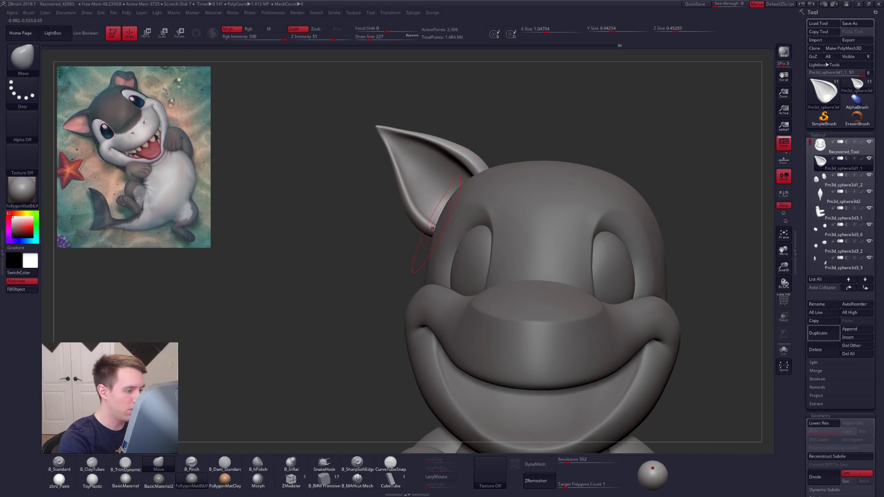
{"action": "left_click_drag", "start_coordinate": [449, 236], "coordinate": [446, 235]}
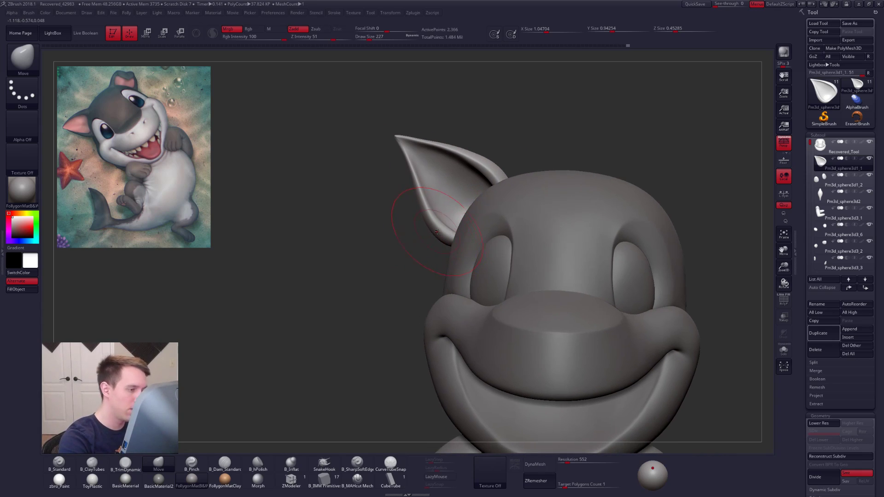
Step: Set the Move brush's draw size to 203 and reshape the back of the ear from a side view
{"action": "mouse_move", "coordinate": [447, 234]}
{"action": "right_mouse_down"}
{"action": "mouse_move", "coordinate": [446, 213]}
{"action": "mouse_move", "coordinate": [469, 219]}
{"action": "right_mouse_up"}
{"action": "right_click", "coordinate": [461, 223]}
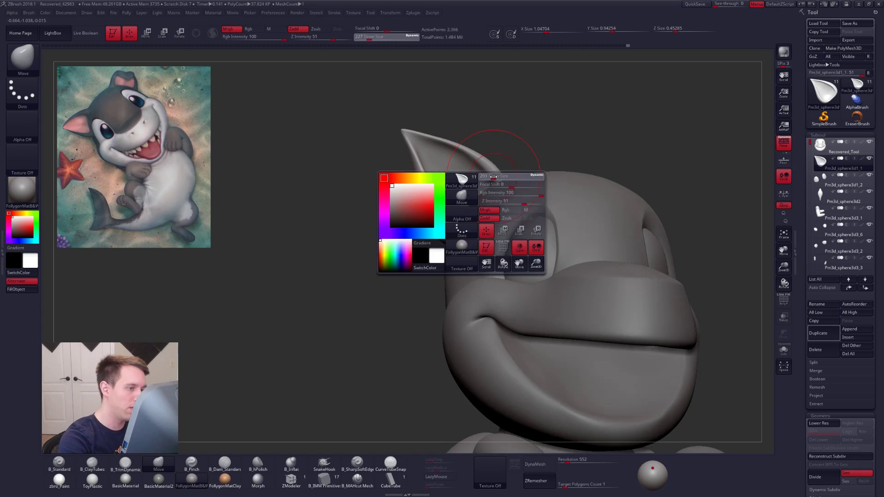
{"action": "mouse_move", "coordinate": [494, 178]}
{"action": "right_mouse_down"}
{"action": "mouse_move", "coordinate": [477, 171]}
{"action": "mouse_move", "coordinate": [511, 215]}
{"action": "mouse_move", "coordinate": [525, 215]}
{"action": "mouse_move", "coordinate": [456, 209]}
{"action": "mouse_move", "coordinate": [468, 210]}
{"action": "mouse_move", "coordinate": [462, 192]}
{"action": "right_mouse_up"}
{"action": "key", "text": "space"}
{"action": "key", "text": "shift"}
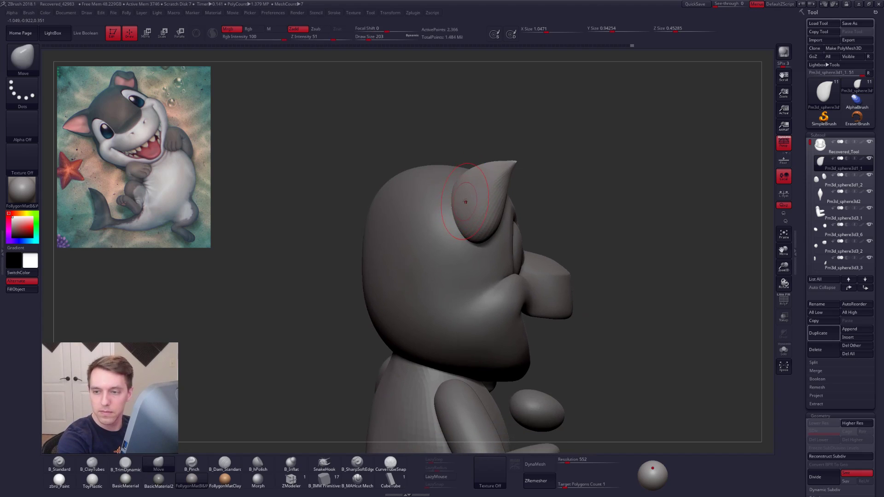
{"action": "key", "text": "space"}
{"action": "left_click_drag", "start_coordinate": [468, 198], "coordinate": [458, 205]}
{"action": "key", "text": "space"}
{"action": "right_click_drag", "start_coordinate": [466, 211], "coordinate": [669, 335]}
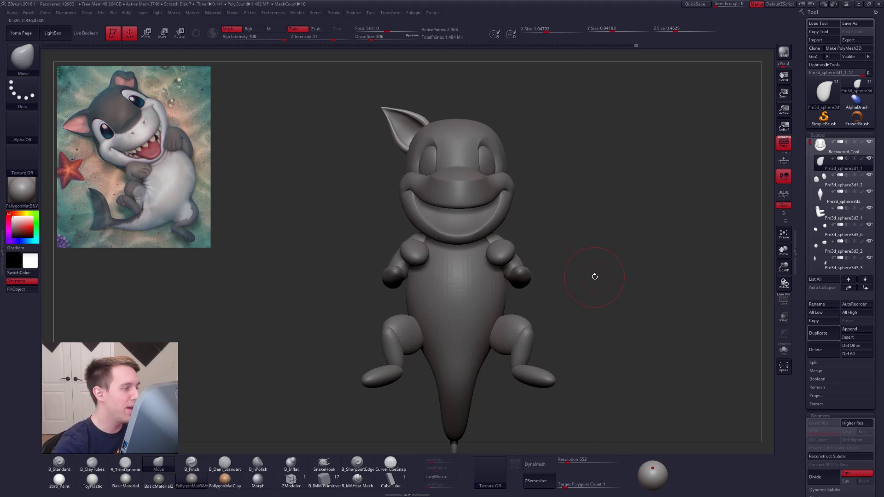
Step: Set the Move brush's draw size to 160 and refine the ear's upper rim near the head
{"action": "right_click_drag", "start_coordinate": [575, 269], "coordinate": [597, 326], "text": "alt"}
{"action": "right_click_drag", "start_coordinate": [422, 148], "coordinate": [453, 172], "text": "ctrl"}
{"action": "key", "text": "space"}
{"action": "left_click_drag", "start_coordinate": [457, 174], "coordinate": [453, 174]}
{"action": "right_click_drag", "start_coordinate": [453, 173], "coordinate": [486, 214], "text": "alt"}
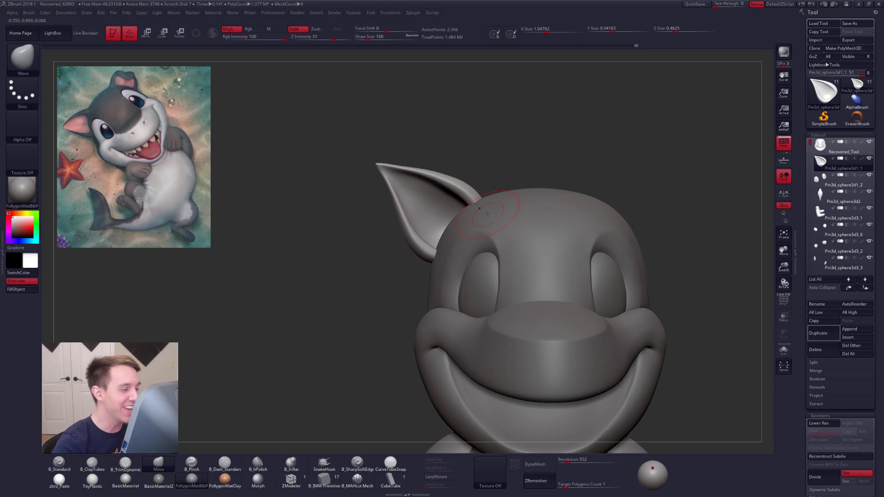
{"action": "right_click_drag", "start_coordinate": [427, 168], "coordinate": [451, 180], "text": "ctrl"}
{"action": "key", "text": "space"}
{"action": "left_click_drag", "start_coordinate": [451, 180], "coordinate": [449, 179]}
Step: Isolate the ear, turn off its dynamic subdivision preview and set the Move brush's draw size to 239
{"action": "key", "text": "alt+s"}
{"action": "key", "text": "shift+d"}
{"action": "mouse_move", "coordinate": [476, 186]}
{"action": "right_mouse_down"}
{"action": "mouse_move", "coordinate": [453, 193]}
{"action": "mouse_move", "coordinate": [431, 221]}
{"action": "mouse_move", "coordinate": [458, 211]}
{"action": "right_mouse_up"}
{"action": "key", "text": "space"}
{"action": "left_click_drag", "start_coordinate": [458, 211], "coordinate": [461, 212]}
{"action": "right_click_drag", "start_coordinate": [461, 211], "coordinate": [456, 223]}
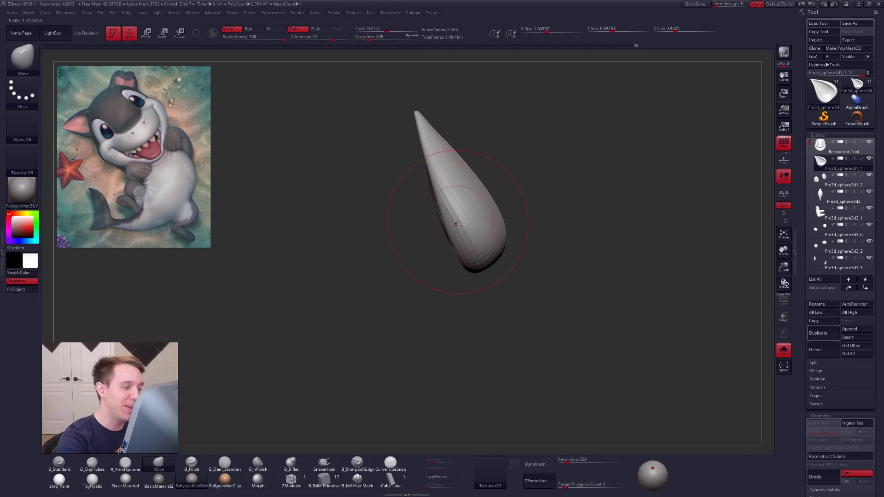
Step: Mask part of the isolated ear with a lasso, soften the mask and reshape the ear's lower back with the Move brush
{"action": "mouse_move", "coordinate": [405, 209]}
{"action": "left_mouse_down", "text": "ctrl"}
{"action": "mouse_move", "coordinate": [468, 182]}
{"action": "mouse_move", "coordinate": [394, 134]}
{"action": "left_mouse_up", "text": "ctrl"}
{"action": "left_click", "coordinate": [466, 183], "text": "ctrl"}
{"action": "left_click", "coordinate": [467, 182], "text": "ctrl"}
{"action": "left_click", "coordinate": [516, 172], "text": "ctrl"}
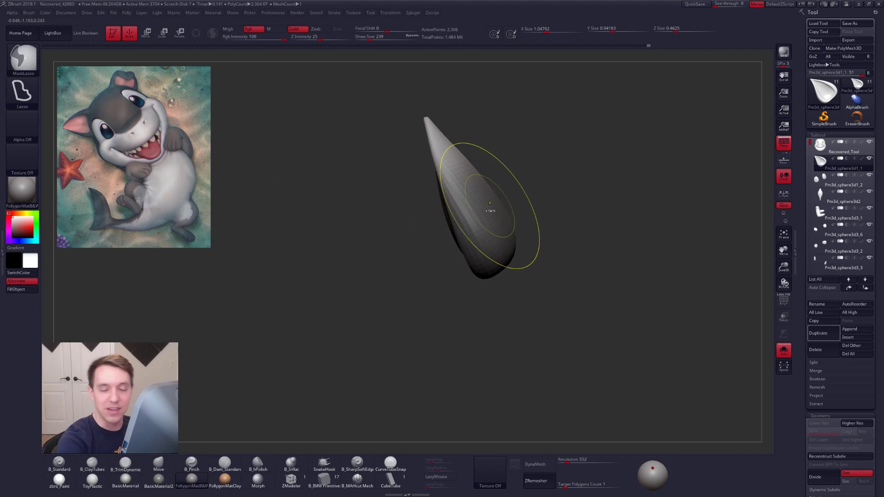
{"action": "mouse_move", "coordinate": [603, 359]}
{"action": "left_mouse_down"}
{"action": "mouse_move", "coordinate": [529, 369]}
{"action": "mouse_move", "coordinate": [643, 376]}
{"action": "left_mouse_up"}
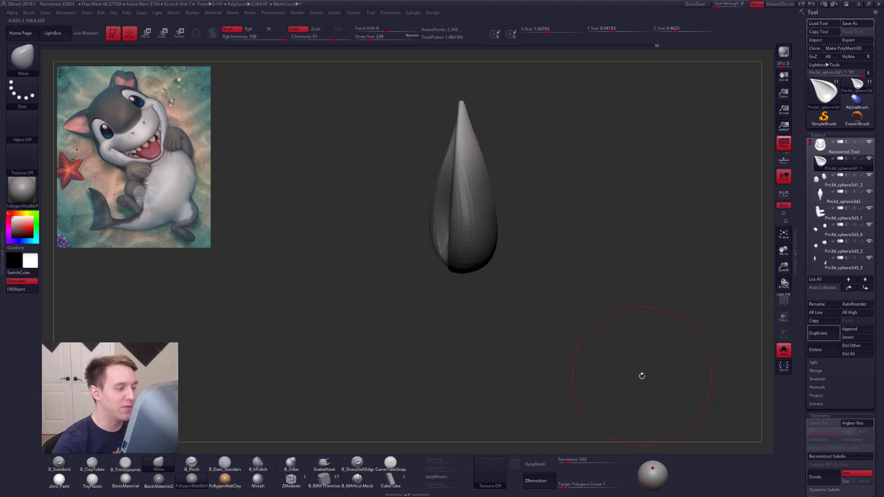
{"action": "left_click_drag", "start_coordinate": [517, 291], "coordinate": [500, 253]}
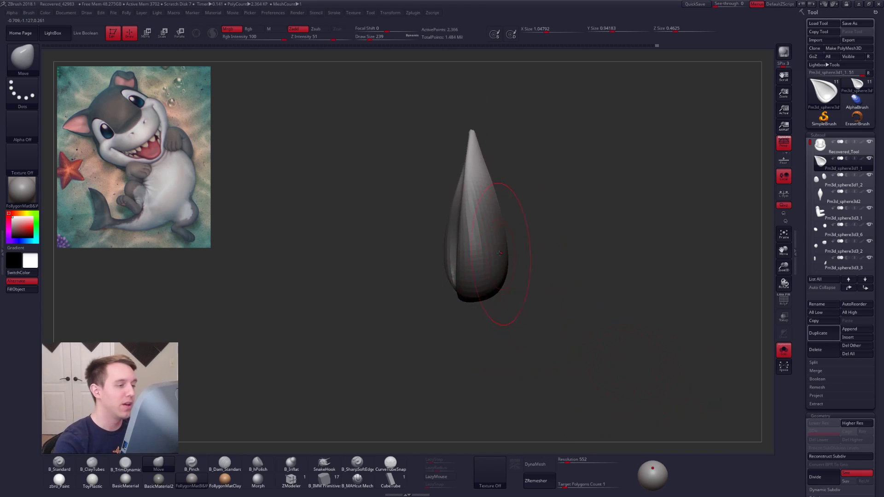
Step: Show the full model, rotate the ear's tip with Transpose and refine its front edge with the Move brush at draw size 192
{"action": "key", "text": "r"}
{"action": "key", "text": "alt+s"}
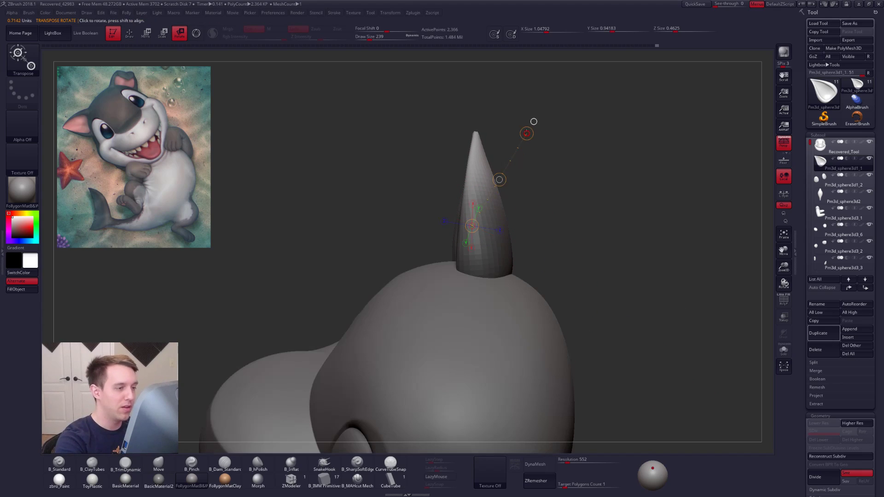
{"action": "key", "text": "q"}
{"action": "key", "text": "space"}
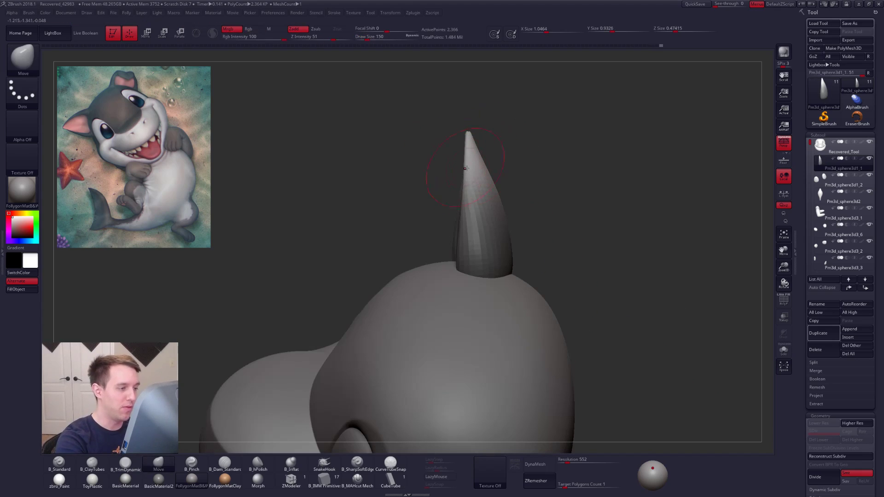
{"action": "left_click_drag", "start_coordinate": [476, 168], "coordinate": [466, 190]}
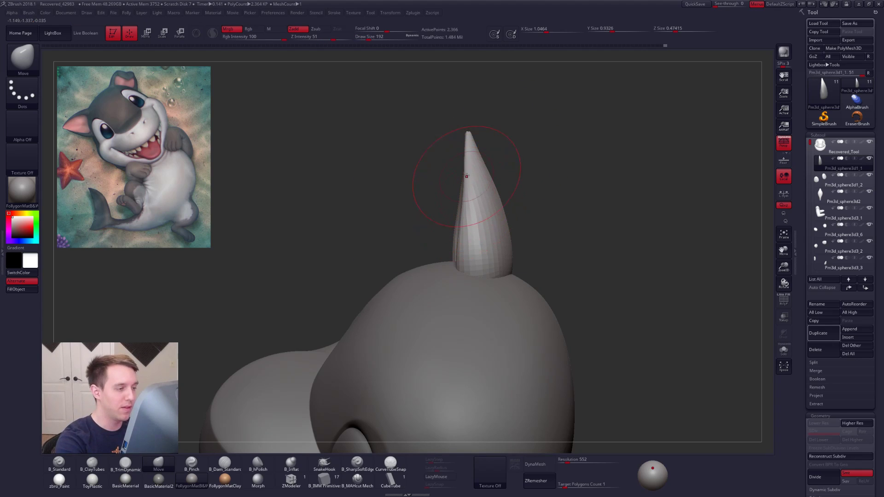
Step: Isolate the ear, adjust its inner surface with the Move brush and smooth the back near the tip at draw size 192
{"action": "right_click_drag", "start_coordinate": [474, 181], "coordinate": [598, 189]}
{"action": "right_click_drag", "start_coordinate": [462, 193], "coordinate": [400, 184]}
{"action": "key", "text": "shift+s"}
{"action": "mouse_move", "coordinate": [485, 127]}
{"action": "left_mouse_down", "text": "ctrl"}
{"action": "mouse_move", "coordinate": [495, 240]}
{"action": "mouse_move", "coordinate": [331, 306]}
{"action": "left_mouse_up", "text": "ctrl"}
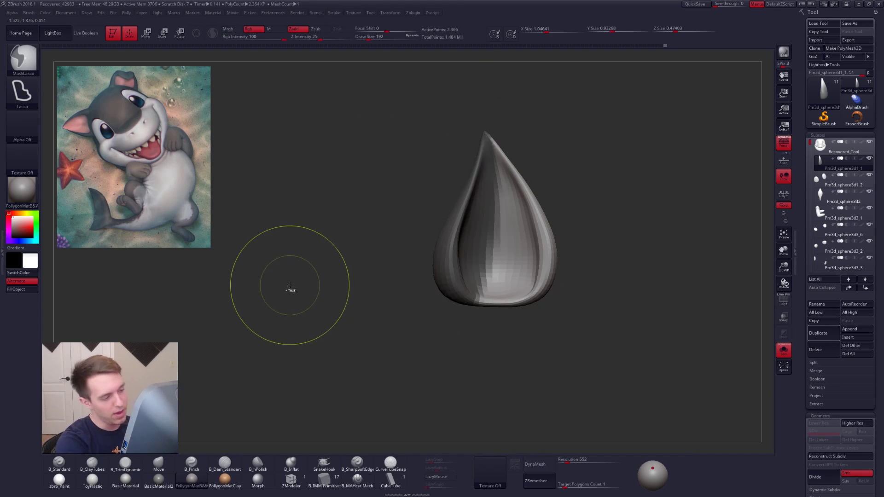
{"action": "right_click_drag", "start_coordinate": [575, 231], "coordinate": [506, 254]}
{"action": "key", "text": "space"}
{"action": "left_click_drag", "start_coordinate": [504, 254], "coordinate": [508, 253]}
{"action": "right_click_drag", "start_coordinate": [509, 195], "coordinate": [520, 197]}
{"action": "key", "text": "space"}
{"action": "left_click_drag", "start_coordinate": [520, 203], "coordinate": [516, 202]}
{"action": "mouse_move", "coordinate": [512, 198]}
{"action": "right_mouse_down", "text": "alt"}
{"action": "mouse_move", "coordinate": [475, 215]}
{"action": "mouse_move", "coordinate": [488, 233]}
{"action": "mouse_move", "coordinate": [435, 251]}
{"action": "right_mouse_up", "text": "alt"}
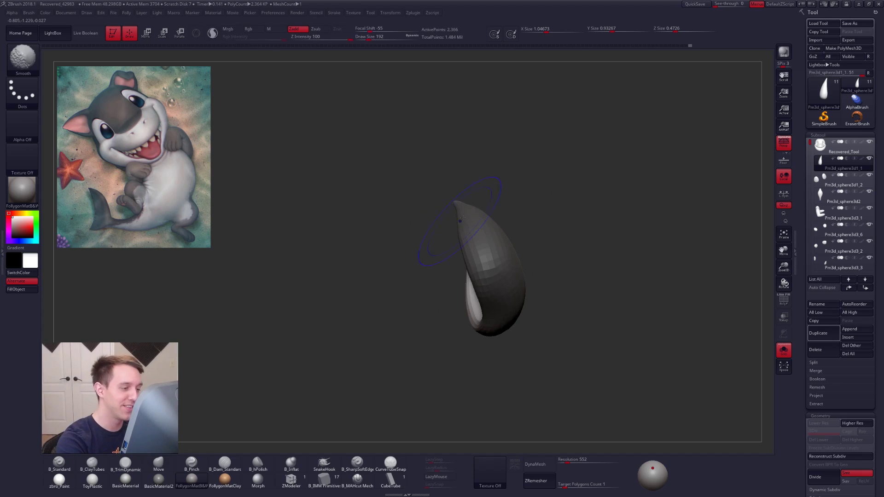
Step: Undo the mask on the ear and reshape the ear's side with the Move brush at draw size 227
{"action": "right_click_drag", "start_coordinate": [474, 212], "coordinate": [502, 202]}
{"action": "left_click_drag", "start_coordinate": [501, 202], "coordinate": [511, 212], "text": "ctrl"}
{"action": "key", "text": "ctrl+z"}
{"action": "left_click", "coordinate": [504, 182], "text": "ctrl"}
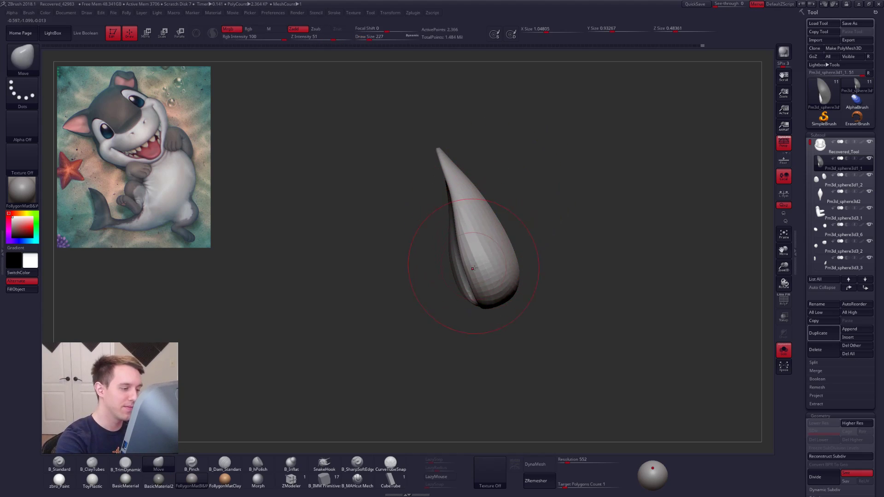
Step: Show the full model and refine the ear's side profile with the Move brush at draw size 160
{"action": "key", "text": "alt+s"}
{"action": "right_click_drag", "start_coordinate": [468, 229], "coordinate": [476, 226]}
{"action": "key", "text": "s"}
{"action": "left_click_drag", "start_coordinate": [473, 251], "coordinate": [469, 251]}
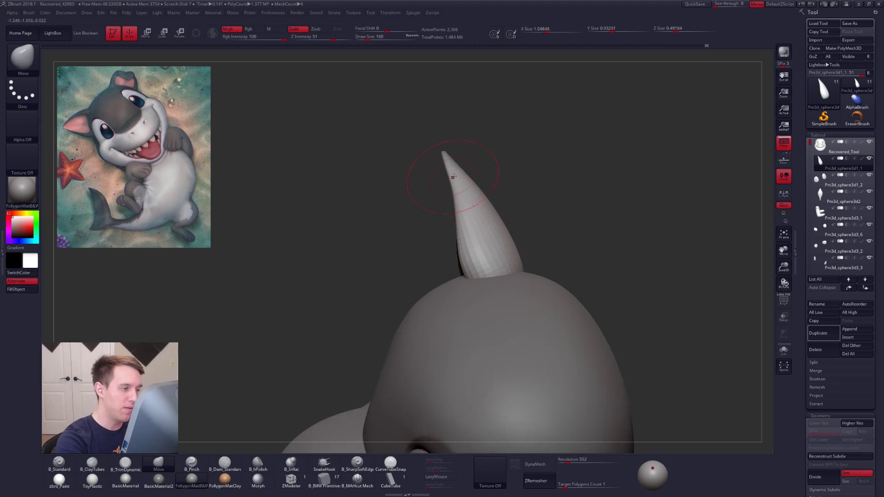
Step: Separate the ear's tip with a lasso mask, bend it with Transpose Rotate and clear the mask
{"action": "mouse_move", "coordinate": [436, 177]}
{"action": "left_mouse_down", "text": "ctrl"}
{"action": "mouse_move", "coordinate": [437, 124]}
{"action": "mouse_move", "coordinate": [430, 134]}
{"action": "left_mouse_up", "text": "ctrl"}
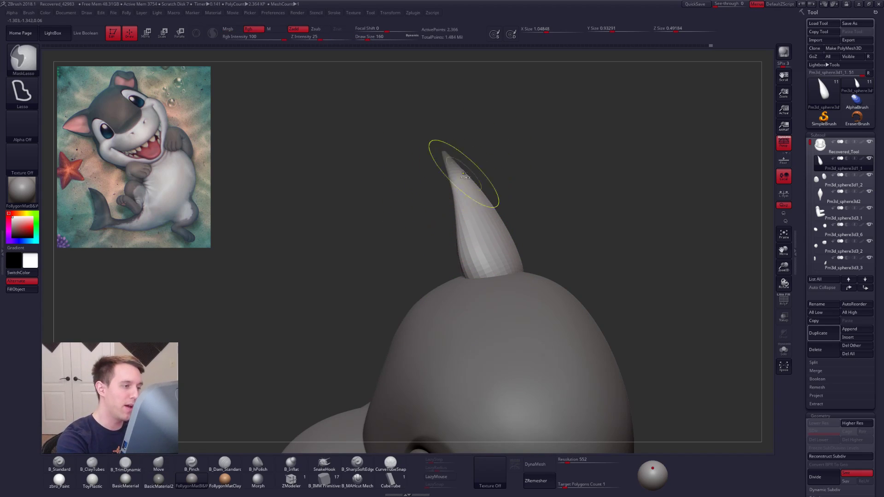
{"action": "key", "text": "r"}
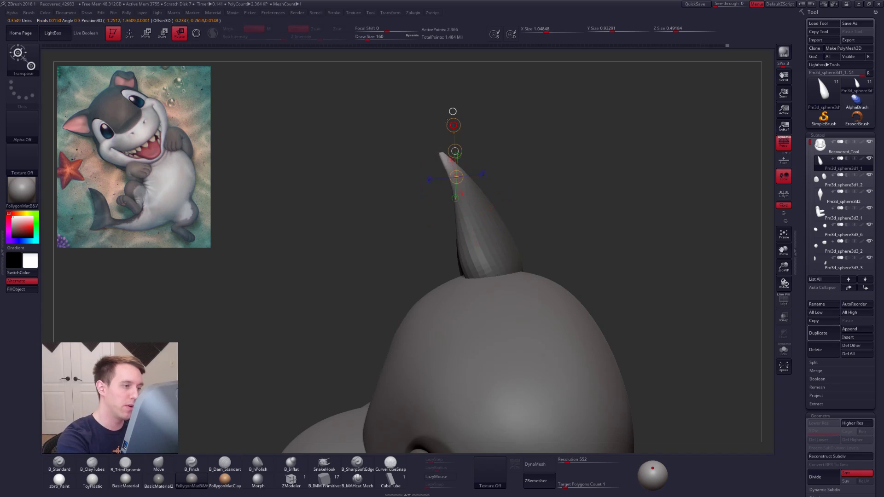
{"action": "key", "text": "q"}
{"action": "left_click_drag", "start_coordinate": [486, 164], "coordinate": [499, 180], "text": "ctrl"}
Step: Set the Move brush's draw size to 381 and reshape the whole ear from the side of the head
{"action": "mouse_move", "coordinate": [378, 202]}
{"action": "right_mouse_down"}
{"action": "mouse_move", "coordinate": [461, 216]}
{"action": "mouse_move", "coordinate": [548, 251]}
{"action": "right_mouse_up"}
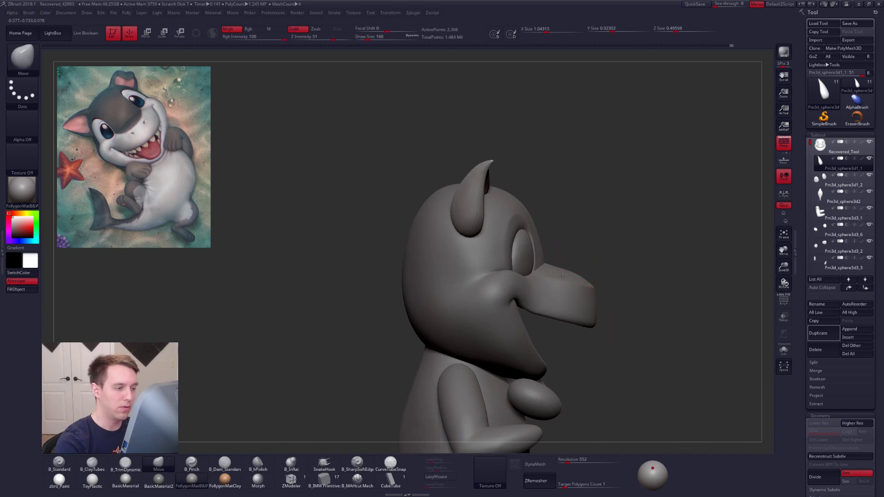
{"action": "key", "text": "space"}
{"action": "left_click_drag", "start_coordinate": [550, 251], "coordinate": [556, 252]}
{"action": "right_click_drag", "start_coordinate": [556, 252], "coordinate": [607, 247]}
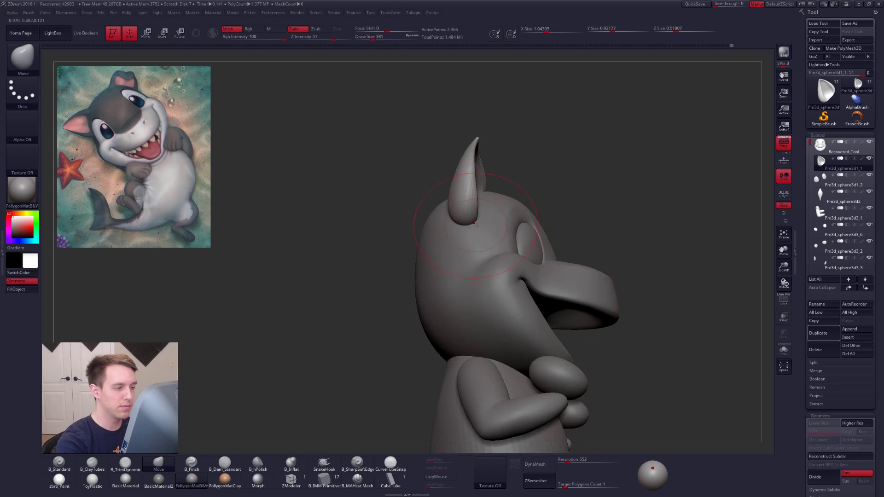
Step: Set the Move brush's draw size to 265 and refine the back of the ear near the head
{"action": "right_click_drag", "start_coordinate": [474, 225], "coordinate": [492, 230]}
{"action": "right_click_drag", "start_coordinate": [391, 255], "coordinate": [415, 264]}
{"action": "key", "text": "space"}
{"action": "left_click_drag", "start_coordinate": [416, 263], "coordinate": [412, 264]}
{"action": "mouse_move", "coordinate": [412, 264]}
{"action": "right_mouse_down"}
{"action": "mouse_move", "coordinate": [436, 239]}
{"action": "mouse_move", "coordinate": [423, 216]}
{"action": "right_mouse_up"}
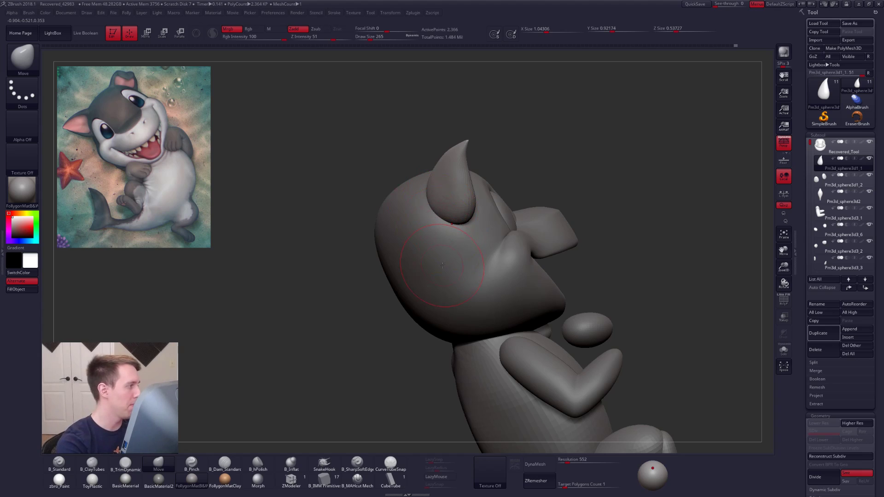
{"action": "right_click_drag", "start_coordinate": [434, 233], "coordinate": [442, 199]}
{"action": "key", "text": "2"}
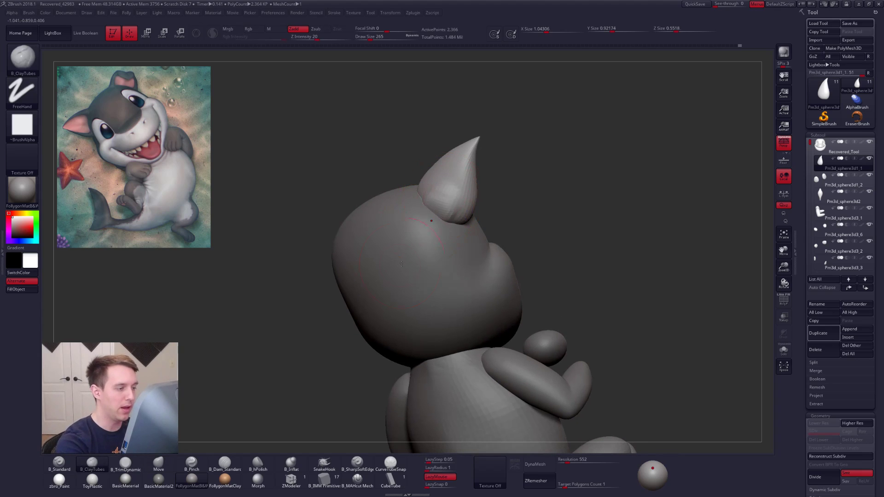
{"action": "right_click_drag", "start_coordinate": [516, 276], "coordinate": [442, 300]}
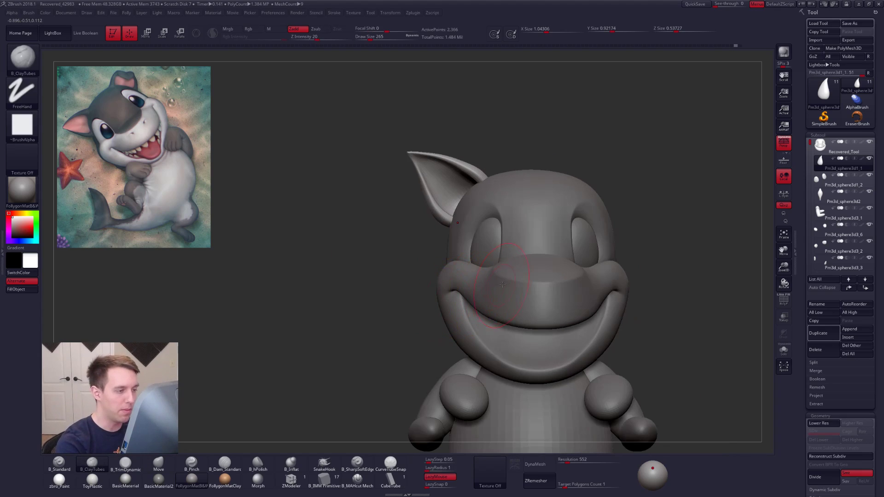
{"action": "mouse_move", "coordinate": [472, 174]}
{"action": "right_mouse_down"}
{"action": "mouse_move", "coordinate": [493, 159]}
{"action": "mouse_move", "coordinate": [449, 225]}
{"action": "right_mouse_up"}
{"action": "key", "text": "space"}
{"action": "left_click", "coordinate": [477, 189]}
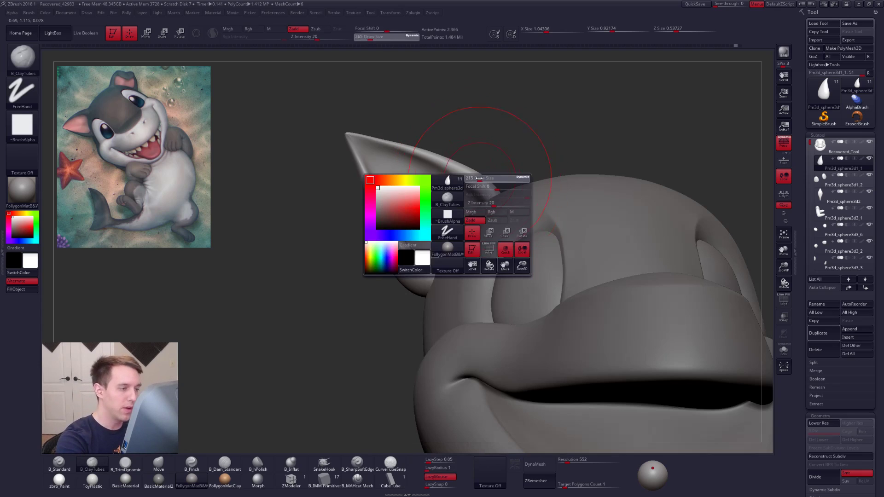
Step: Isolate the ear and sharpen its upper rim toward the tip with a small B_Pinch brush
{"action": "key", "text": "shift+s"}
{"action": "mouse_move", "coordinate": [493, 193]}
{"action": "right_mouse_down"}
{"action": "mouse_move", "coordinate": [476, 174]}
{"action": "mouse_move", "coordinate": [460, 179]}
{"action": "right_mouse_up"}
{"action": "key", "text": "5"}
{"action": "key", "text": "space"}
{"action": "left_click", "coordinate": [448, 157]}
{"action": "left_click_drag", "start_coordinate": [449, 158], "coordinate": [378, 136]}
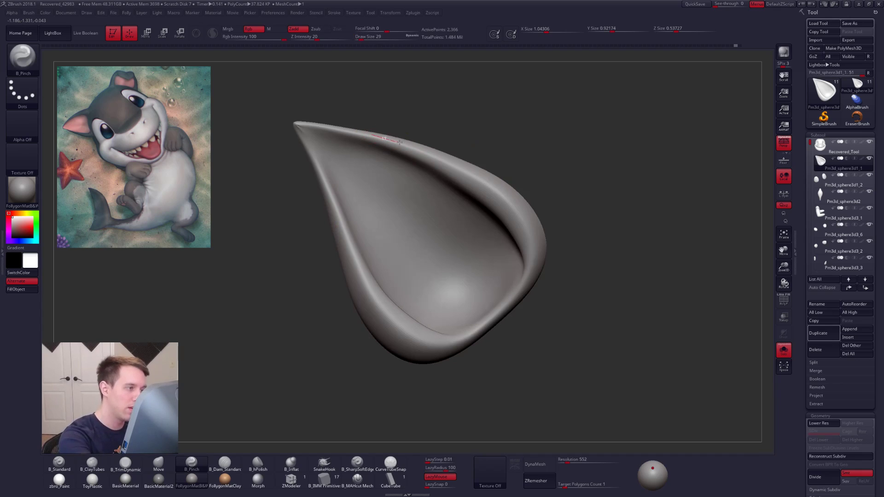
Step: Turn off the ear's dynamic subdivision preview and subdivide the mesh to level 3
{"action": "key", "text": "shift+d"}
{"action": "mouse_move", "coordinate": [512, 233]}
{"action": "right_mouse_down"}
{"action": "mouse_move", "coordinate": [414, 214]}
{"action": "mouse_move", "coordinate": [497, 205]}
{"action": "mouse_move", "coordinate": [470, 148]}
{"action": "right_mouse_up"}
{"action": "key", "text": "ctrl+d"}
{"action": "key", "text": "ctrl+d"}
Step: Smooth the ear's upper rim and inner edge, raising the brush's draw size to 67
{"action": "key", "text": "shift"}
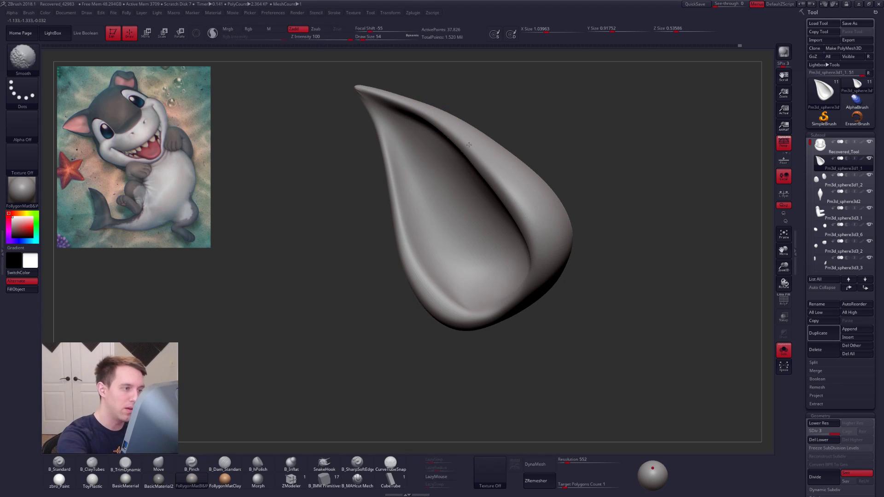
{"action": "left_click_drag", "start_coordinate": [505, 184], "coordinate": [530, 240], "text": "shift"}
{"action": "mouse_move", "coordinate": [530, 241]}
{"action": "right_mouse_down"}
{"action": "mouse_move", "coordinate": [532, 196]}
{"action": "mouse_move", "coordinate": [523, 230]}
{"action": "right_mouse_up"}
{"action": "key", "text": "space"}
{"action": "left_click_drag", "start_coordinate": [523, 235], "coordinate": [534, 235]}
{"action": "mouse_move", "coordinate": [534, 217]}
{"action": "right_mouse_down"}
{"action": "mouse_move", "coordinate": [527, 198]}
{"action": "mouse_move", "coordinate": [539, 192]}
{"action": "mouse_move", "coordinate": [490, 182]}
{"action": "right_mouse_up"}
{"action": "key", "text": "shift"}
{"action": "left_click_drag", "start_coordinate": [506, 171], "coordinate": [474, 140], "text": "shift"}
Step: Smooth the ear's outer rim from the middle down to the rounded base
{"action": "right_click_drag", "start_coordinate": [475, 140], "coordinate": [513, 149]}
{"action": "left_click_drag", "start_coordinate": [408, 194], "coordinate": [417, 240], "text": "shift"}
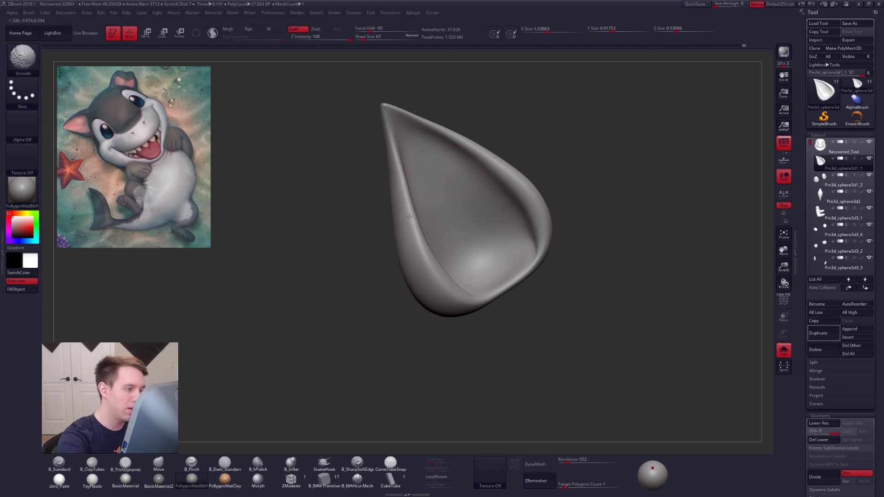
{"action": "right_click_drag", "start_coordinate": [438, 246], "coordinate": [419, 247]}
{"action": "left_click_drag", "start_coordinate": [419, 245], "coordinate": [449, 290], "text": "shift"}
{"action": "right_click_drag", "start_coordinate": [497, 295], "coordinate": [509, 310]}
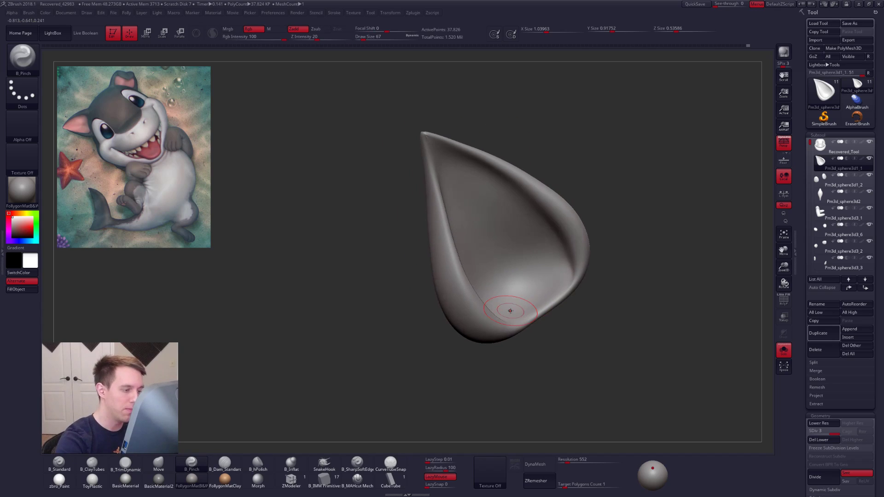
Step: Subdivide the ear to level 4 and smooth the outer rim and the inside surface
{"action": "key", "text": "ctrl+d"}
{"action": "left_click_drag", "start_coordinate": [453, 258], "coordinate": [468, 301], "text": "shift"}
{"action": "left_click_drag", "start_coordinate": [435, 199], "coordinate": [440, 225], "text": "shift"}
{"action": "right_click_drag", "start_coordinate": [440, 225], "coordinate": [459, 230]}
{"action": "left_click_drag", "start_coordinate": [440, 184], "coordinate": [453, 225], "text": "shift"}
{"action": "right_click_drag", "start_coordinate": [458, 188], "coordinate": [408, 207], "text": "alt"}
{"action": "mouse_move", "coordinate": [442, 185]}
{"action": "left_mouse_down", "text": "shift"}
{"action": "mouse_move", "coordinate": [469, 198]}
{"action": "mouse_move", "coordinate": [511, 255]}
{"action": "left_mouse_up", "text": "shift"}
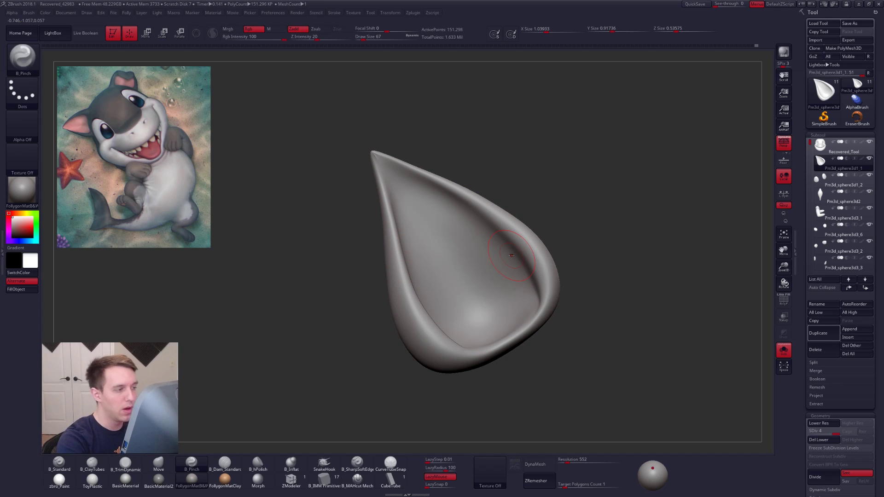
Step: Enlarge the brush and smooth the ear's upper rim once more
{"action": "mouse_move", "coordinate": [478, 284]}
{"action": "right_mouse_down", "text": "alt"}
{"action": "mouse_move", "coordinate": [454, 267]}
{"action": "mouse_move", "coordinate": [481, 276]}
{"action": "right_mouse_up", "text": "alt"}
{"action": "key", "text": "s"}
{"action": "key", "text": "space"}
{"action": "left_click_drag", "start_coordinate": [500, 233], "coordinate": [503, 234]}
{"action": "left_click_drag", "start_coordinate": [497, 189], "coordinate": [489, 192], "text": "shift"}
{"action": "mouse_move", "coordinate": [496, 201]}
{"action": "right_mouse_down", "text": "alt"}
{"action": "mouse_move", "coordinate": [500, 170]}
{"action": "mouse_move", "coordinate": [569, 198]}
{"action": "mouse_move", "coordinate": [532, 225]}
{"action": "mouse_move", "coordinate": [503, 185]}
{"action": "mouse_move", "coordinate": [537, 158]}
{"action": "mouse_move", "coordinate": [483, 190]}
{"action": "right_mouse_up", "text": "alt"}
Step: Show the full model and switch to the Move brush at draw size 170
{"action": "key", "text": "b"}
{"action": "key", "text": "m"}
{"action": "key", "text": "v"}
{"action": "key", "text": "space"}
{"action": "left_click_drag", "start_coordinate": [484, 202], "coordinate": [486, 203]}
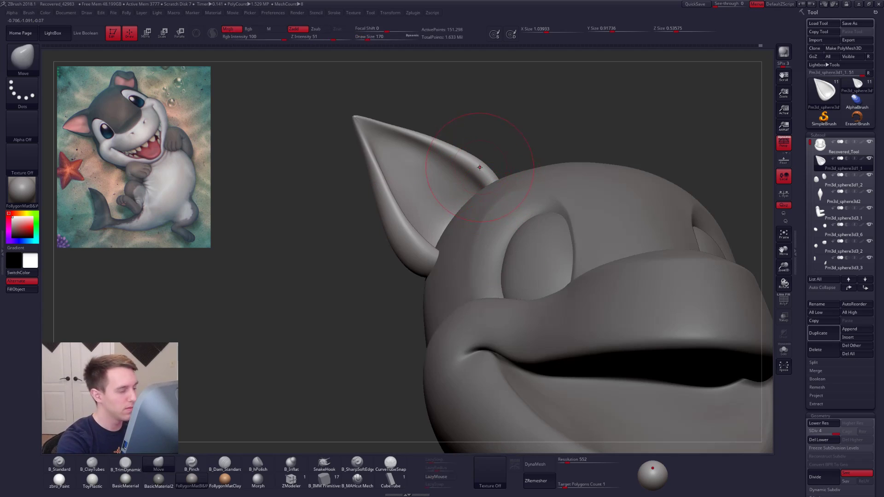
Step: Lower the ear to subdivision level 2 and set the Move brush's draw size to 227
{"action": "key", "text": "space"}
{"action": "key", "text": "shift+d"}
{"action": "key", "text": "shift+d"}
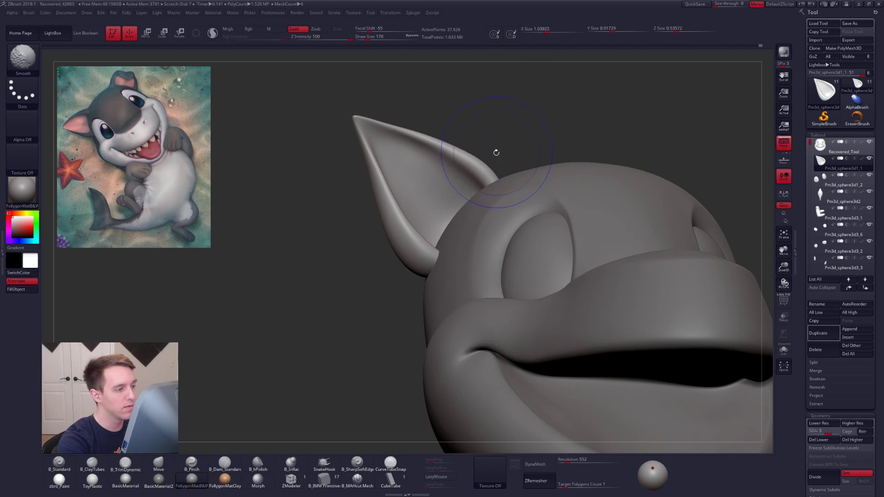
{"action": "right_click_drag", "start_coordinate": [493, 179], "coordinate": [478, 189]}
{"action": "key", "text": "space"}
{"action": "left_click_drag", "start_coordinate": [486, 195], "coordinate": [490, 195]}
{"action": "key", "text": "space"}
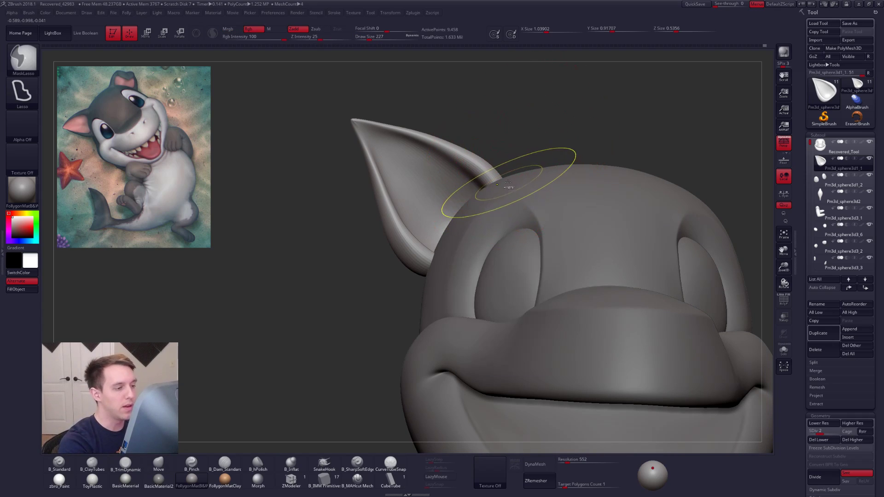
Step: Reshape the ear's upper rim where it meets the head with the Move brush, reducing the draw size to 140
{"action": "mouse_move", "coordinate": [502, 181]}
{"action": "left_mouse_down", "text": "ctrl"}
{"action": "mouse_move", "coordinate": [324, 125]}
{"action": "mouse_move", "coordinate": [275, 174]}
{"action": "left_mouse_up", "text": "ctrl"}
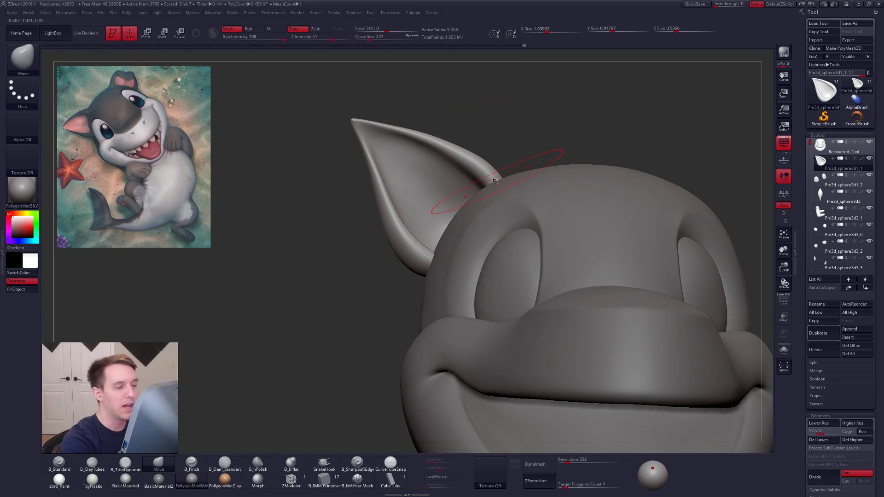
{"action": "left_click_drag", "start_coordinate": [504, 179], "coordinate": [503, 177]}
{"action": "right_click_drag", "start_coordinate": [497, 178], "coordinate": [506, 178]}
{"action": "left_click_drag", "start_coordinate": [502, 182], "coordinate": [481, 165]}
{"action": "key", "text": "space"}
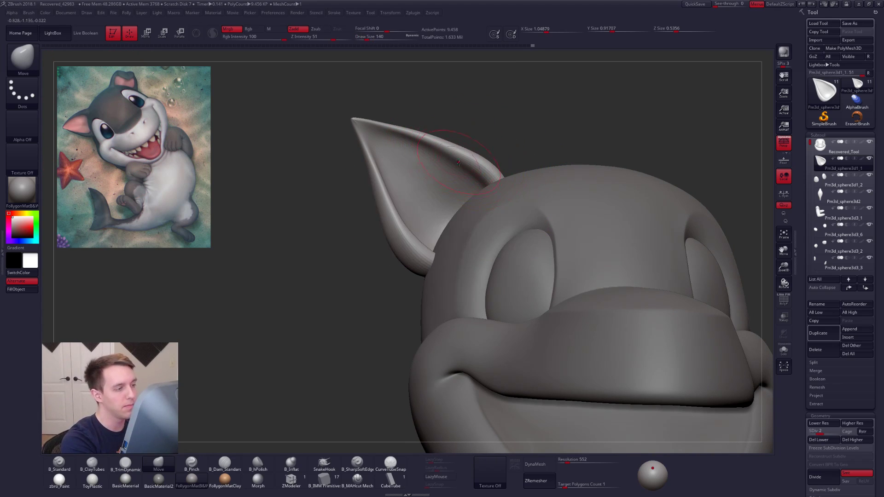
Step: Finish adjusting the ear's upper rim and return the ear to subdivision level 4
{"action": "right_click_drag", "start_coordinate": [457, 161], "coordinate": [441, 159]}
{"action": "mouse_move", "coordinate": [553, 185]}
{"action": "right_mouse_down", "text": "ctrl"}
{"action": "mouse_move", "coordinate": [641, 266]}
{"action": "mouse_move", "coordinate": [585, 188]}
{"action": "right_mouse_up", "text": "ctrl"}
{"action": "key", "text": "d"}
{"action": "key", "text": "d"}
Step: Mirror the ear to the other side of the head within the same subtool using SubTool Master
{"action": "key", "text": "ctrl+f"}
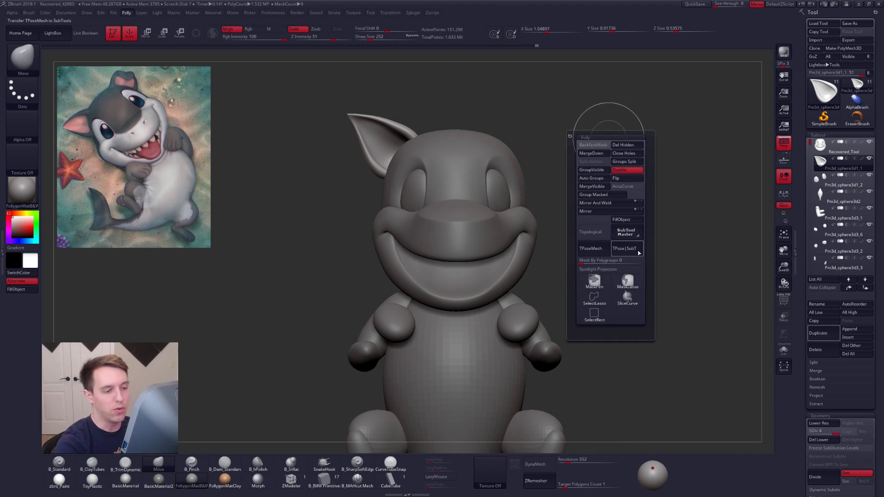
{"action": "left_click", "coordinate": [626, 233]}
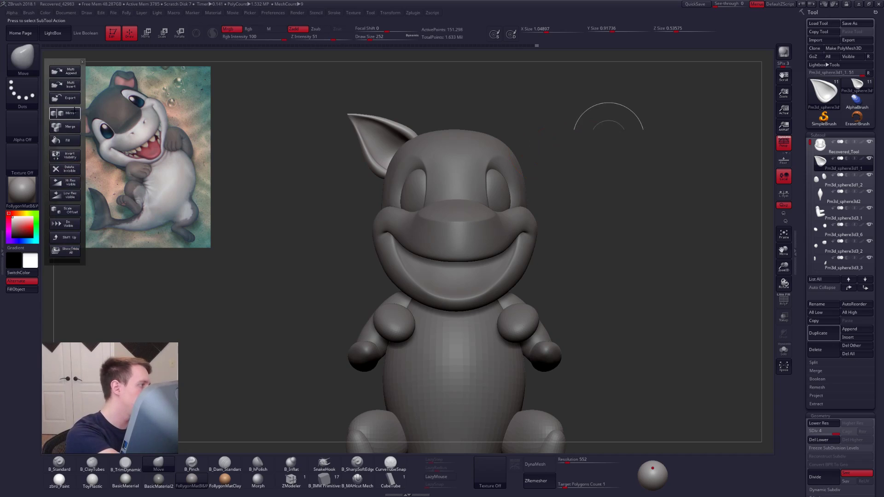
{"action": "left_click", "coordinate": [74, 112]}
{"action": "left_click", "coordinate": [411, 209]}
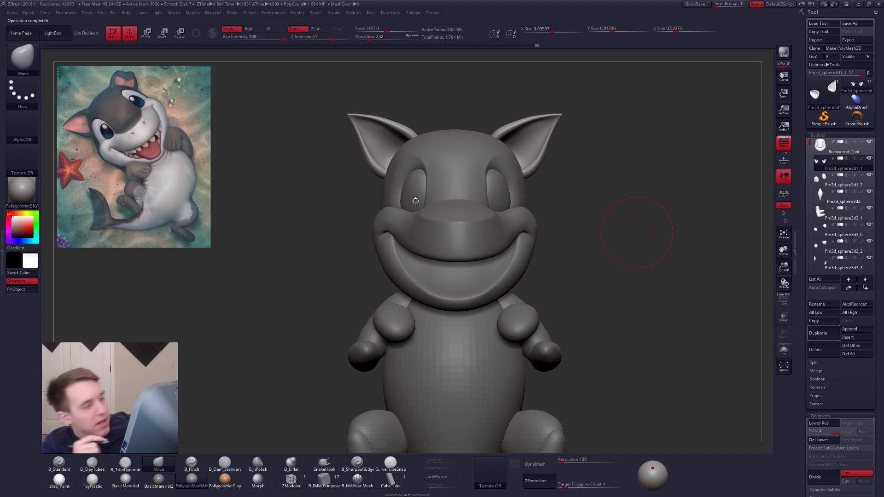
Step: Lower both ears by two subdivision levels and adjust the Move brush's size while checking them from behind
{"action": "mouse_move", "coordinate": [523, 144]}
{"action": "right_mouse_down", "text": "alt"}
{"action": "mouse_move", "coordinate": [498, 217]}
{"action": "mouse_move", "coordinate": [506, 203]}
{"action": "mouse_move", "coordinate": [492, 198]}
{"action": "mouse_move", "coordinate": [519, 190]}
{"action": "mouse_move", "coordinate": [509, 183]}
{"action": "mouse_move", "coordinate": [508, 203]}
{"action": "mouse_move", "coordinate": [526, 209]}
{"action": "mouse_move", "coordinate": [491, 217]}
{"action": "right_mouse_up", "text": "alt"}
{"action": "key", "text": "space"}
{"action": "left_click", "coordinate": [528, 183]}
{"action": "key", "text": "shift+d"}
{"action": "key", "text": "shift+d"}
{"action": "key", "text": "space"}
{"action": "left_click", "coordinate": [520, 184]}
{"action": "mouse_move", "coordinate": [519, 184]}
{"action": "right_mouse_down"}
{"action": "mouse_move", "coordinate": [530, 193]}
{"action": "mouse_move", "coordinate": [548, 187]}
{"action": "mouse_move", "coordinate": [271, 335]}
{"action": "mouse_move", "coordinate": [233, 392]}
{"action": "right_mouse_up"}
Step: Isolate both ears at subdivision level 4 and switch to the B_Pinch brush at draw size 96
{"action": "key", "text": "alt+s"}
{"action": "key", "text": "d"}
{"action": "key", "text": "space"}
{"action": "left_click", "coordinate": [560, 203]}
{"action": "key", "text": "5"}
{"action": "mouse_move", "coordinate": [547, 208]}
{"action": "right_mouse_down"}
{"action": "mouse_move", "coordinate": [555, 221]}
{"action": "mouse_move", "coordinate": [568, 211]}
{"action": "right_mouse_up"}
{"action": "key", "text": "space"}
{"action": "left_click", "coordinate": [568, 210]}
{"action": "key", "text": "Return"}
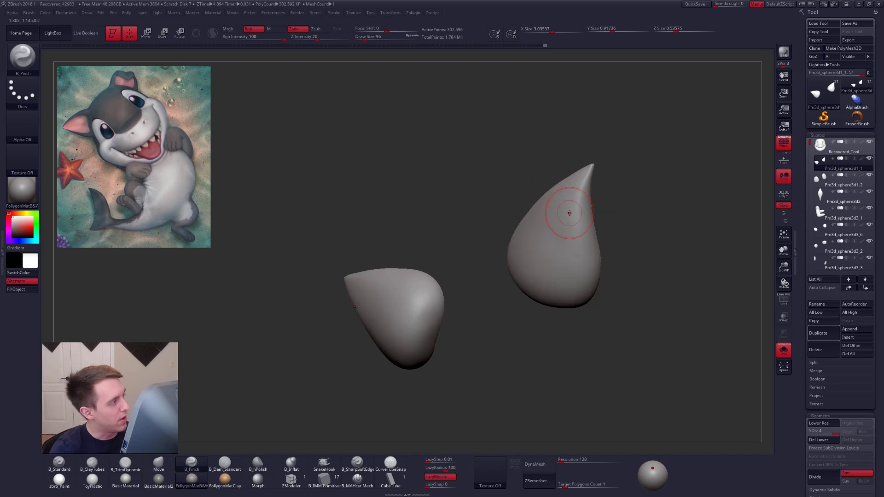
Step: Pinch along the back of the ear below its tip with the B_Pinch brush at draw size 98
{"action": "key", "text": "XF86AudioLowerVolume"}
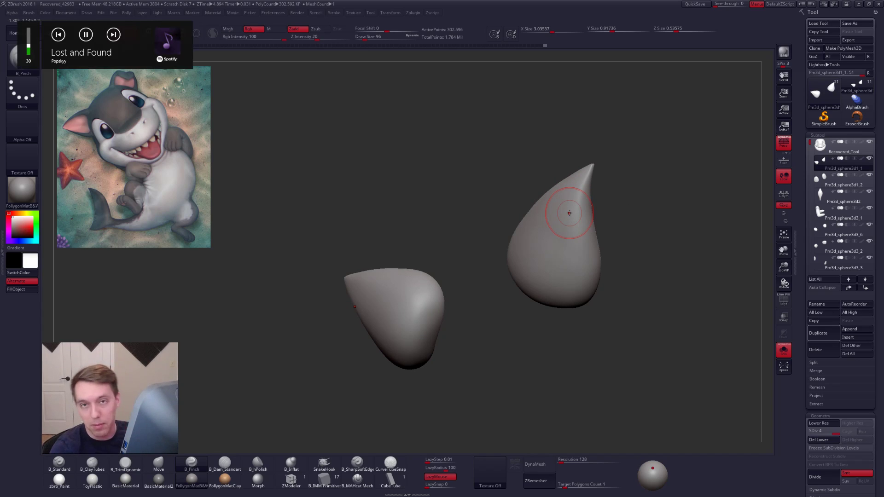
{"action": "mouse_move", "coordinate": [571, 195]}
{"action": "right_mouse_down"}
{"action": "mouse_move", "coordinate": [578, 198]}
{"action": "mouse_move", "coordinate": [567, 190]}
{"action": "right_mouse_up"}
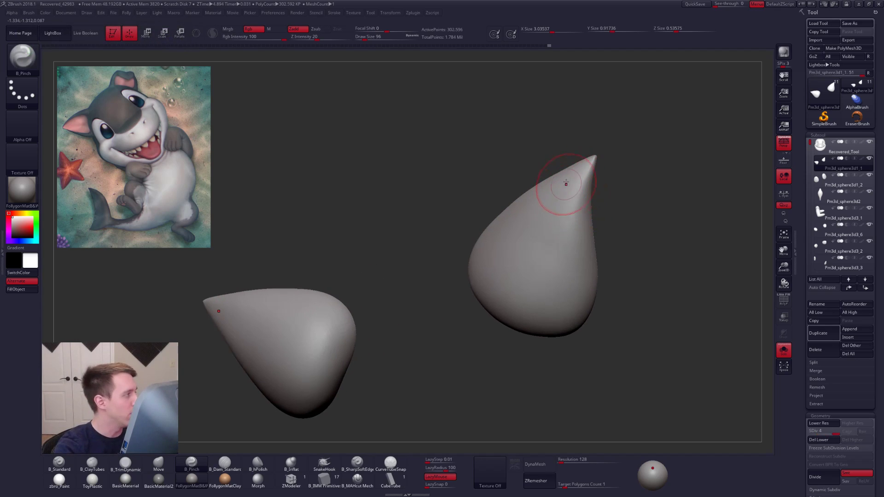
{"action": "key", "text": "s"}
{"action": "left_click", "coordinate": [585, 182]}
{"action": "right_click_drag", "start_coordinate": [585, 173], "coordinate": [589, 162], "text": "ctrl"}
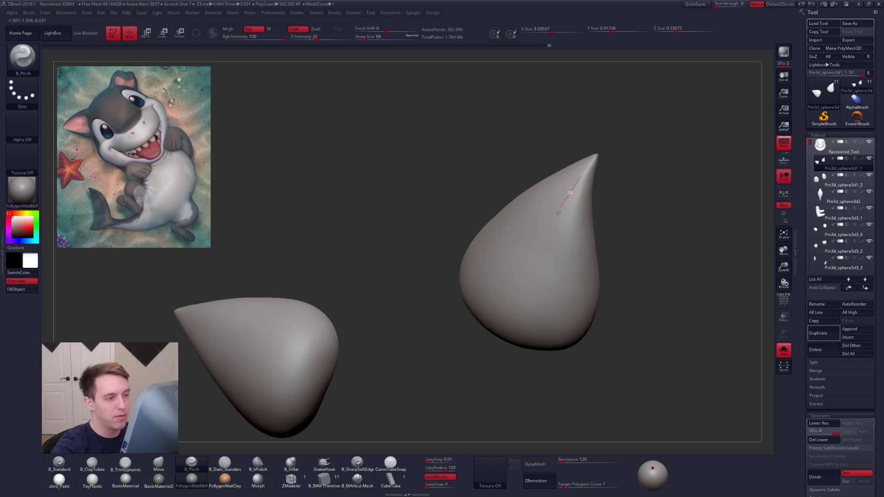
{"action": "right_click_drag", "start_coordinate": [509, 329], "coordinate": [512, 332]}
{"action": "key", "text": "space"}
{"action": "left_click", "coordinate": [546, 291]}
{"action": "mouse_move", "coordinate": [567, 262]}
{"action": "right_mouse_down"}
{"action": "mouse_move", "coordinate": [551, 250]}
{"action": "mouse_move", "coordinate": [567, 255]}
{"action": "mouse_move", "coordinate": [529, 289]}
{"action": "right_mouse_up"}
Step: Lower the ears to subdivision level 2, pinch a ridge down the back with a 130 draw size and smooth it
{"action": "key", "text": "shift+d"}
{"action": "key", "text": "shift+d"}
{"action": "key", "text": "space"}
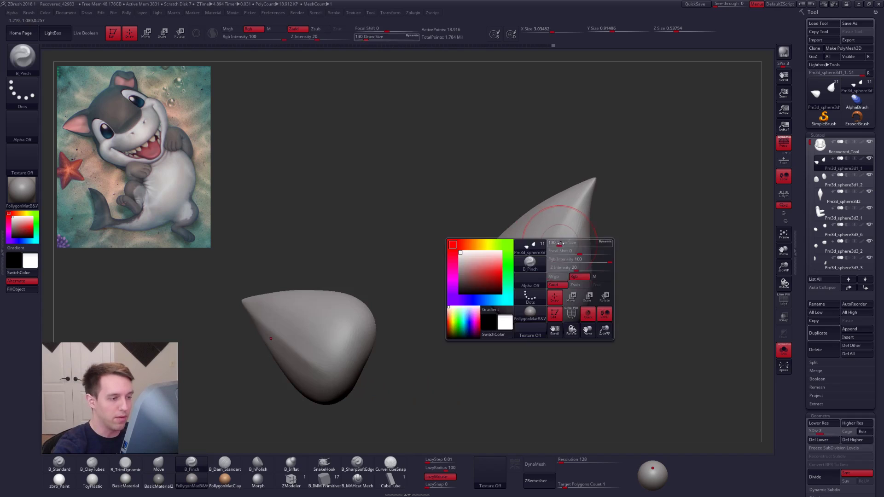
{"action": "left_click", "coordinate": [566, 247]}
{"action": "right_click_drag", "start_coordinate": [565, 244], "coordinate": [562, 225]}
{"action": "key", "text": "space"}
{"action": "left_click", "coordinate": [572, 225]}
{"action": "left_click_drag", "start_coordinate": [572, 219], "coordinate": [571, 218], "text": "shift"}
Step: Raise the ears to subdivision level 3 and extend the pinched ridge toward the base at draw size 150
{"action": "mouse_move", "coordinate": [554, 230]}
{"action": "right_mouse_down"}
{"action": "mouse_move", "coordinate": [567, 238]}
{"action": "mouse_move", "coordinate": [566, 221]}
{"action": "right_mouse_up"}
{"action": "key", "text": "space"}
{"action": "left_click", "coordinate": [567, 241]}
{"action": "key", "text": "d"}
{"action": "key", "text": "space"}
{"action": "left_click", "coordinate": [564, 233]}
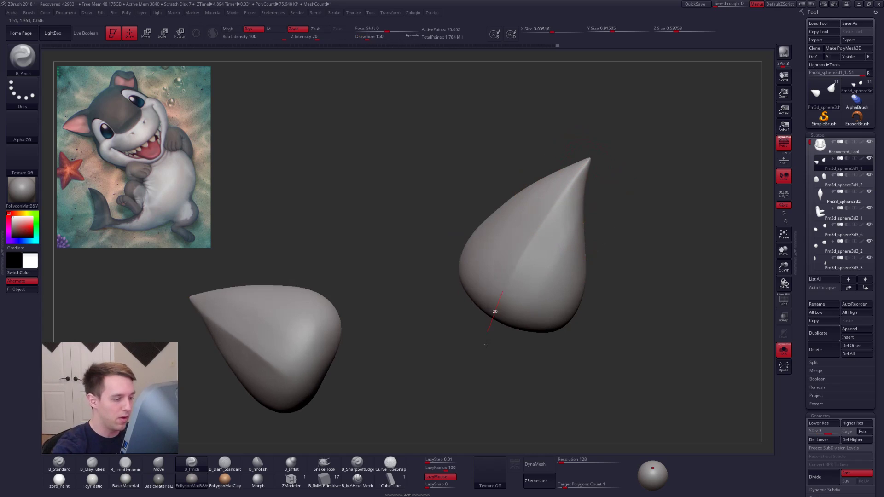
Step: Switch to the Move brush at draw size 140 with the ears at subdivision level 2
{"action": "mouse_move", "coordinate": [517, 268]}
{"action": "right_mouse_down"}
{"action": "mouse_move", "coordinate": [554, 253]}
{"action": "mouse_move", "coordinate": [520, 239]}
{"action": "mouse_move", "coordinate": [537, 244]}
{"action": "right_mouse_up"}
{"action": "key", "text": "b"}
{"action": "key", "text": "m"}
{"action": "key", "text": "v"}
{"action": "key", "text": "shift+d"}
{"action": "key", "text": "space"}
{"action": "left_click", "coordinate": [535, 247]}
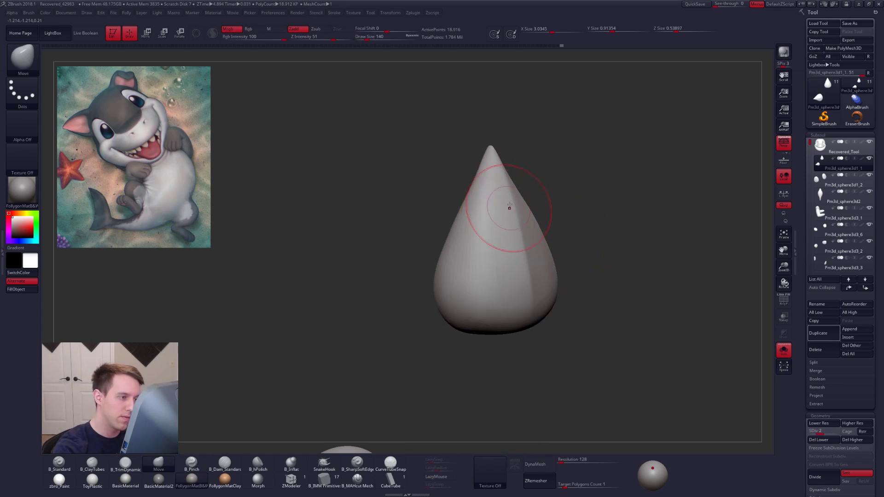
Step: Smooth the ridge and the rounded back surfaces of both ears while checking them from several angles
{"action": "right_click_drag", "start_coordinate": [507, 211], "coordinate": [505, 193]}
{"action": "left_click_drag", "start_coordinate": [505, 194], "coordinate": [511, 219], "text": "shift"}
{"action": "right_click_drag", "start_coordinate": [512, 221], "coordinate": [474, 236]}
{"action": "left_click_drag", "start_coordinate": [474, 226], "coordinate": [482, 282], "text": "shift"}
{"action": "right_click_drag", "start_coordinate": [483, 285], "coordinate": [529, 263]}
{"action": "left_click_drag", "start_coordinate": [530, 263], "coordinate": [543, 222], "text": "shift"}
{"action": "mouse_move", "coordinate": [543, 222]}
{"action": "right_mouse_down"}
{"action": "mouse_move", "coordinate": [522, 235]}
{"action": "mouse_move", "coordinate": [530, 205]}
{"action": "right_mouse_up"}
{"action": "key", "text": "shift+d"}
{"action": "left_click_drag", "start_coordinate": [524, 203], "coordinate": [528, 258], "text": "shift"}
{"action": "right_click_drag", "start_coordinate": [527, 258], "coordinate": [549, 290]}
{"action": "key", "text": "d"}
{"action": "right_click_drag", "start_coordinate": [579, 216], "coordinate": [545, 193]}
{"action": "right_click_drag", "start_coordinate": [550, 280], "coordinate": [559, 264]}
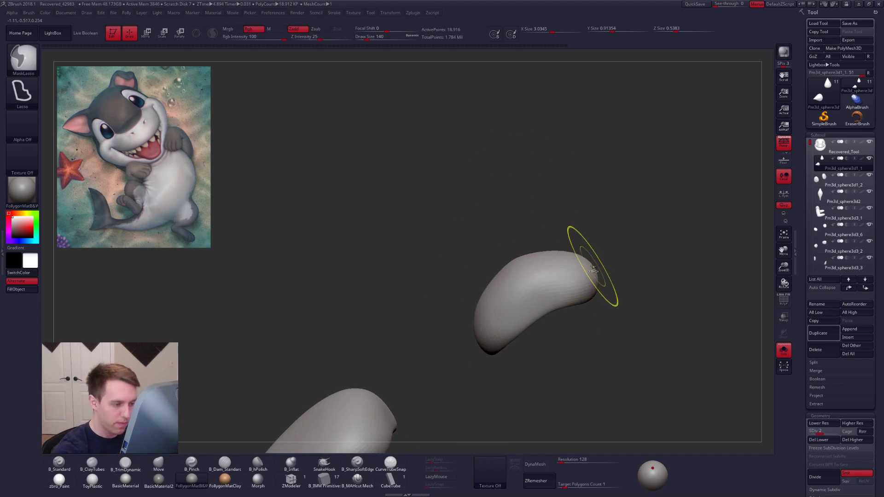
Step: Adjust the ear's outline with the Move brush, return it to subdivision level 4 and show the whole character
{"action": "left_click_drag", "start_coordinate": [487, 294], "coordinate": [512, 369], "text": "ctrl"}
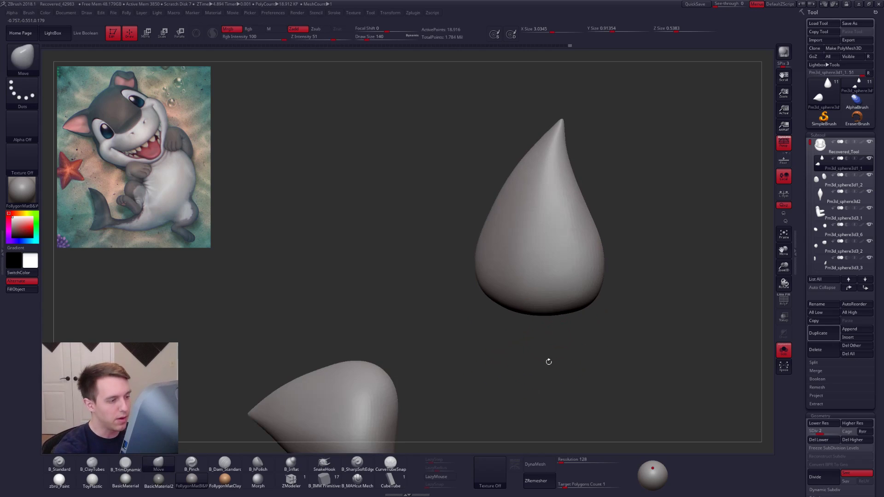
{"action": "key", "text": "b"}
{"action": "key", "text": "m"}
{"action": "key", "text": "v"}
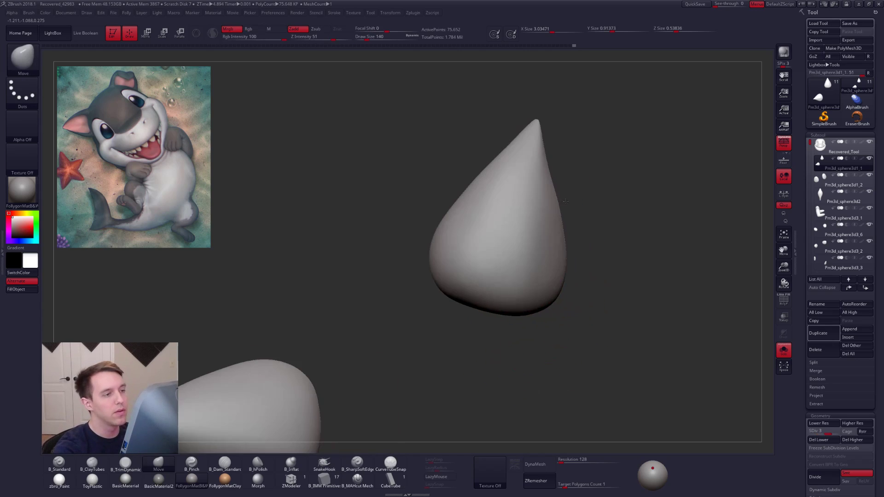
{"action": "key", "text": "d"}
{"action": "left_click_drag", "start_coordinate": [565, 201], "coordinate": [699, 221]}
{"action": "key", "text": "shift+d"}
{"action": "key", "text": "d"}
{"action": "left_click_drag", "start_coordinate": [736, 257], "coordinate": [587, 261], "text": "alt"}
{"action": "key", "text": "alt+s"}
{"action": "left_click_drag", "start_coordinate": [690, 294], "coordinate": [582, 236], "text": "alt"}
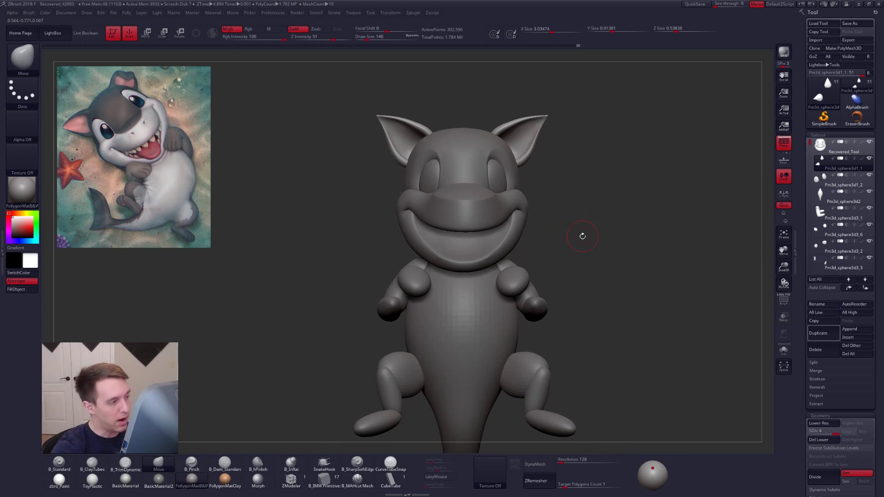
Step: Select and isolate the head, lower it to subdivision level 1 and enlarge the Move brush to 381
{"action": "mouse_move", "coordinate": [471, 201]}
{"action": "left_mouse_down", "text": "alt"}
{"action": "mouse_move", "coordinate": [513, 250]}
{"action": "mouse_move", "coordinate": [538, 250]}
{"action": "left_mouse_up", "text": "alt"}
{"action": "left_click", "coordinate": [511, 231], "text": "alt"}
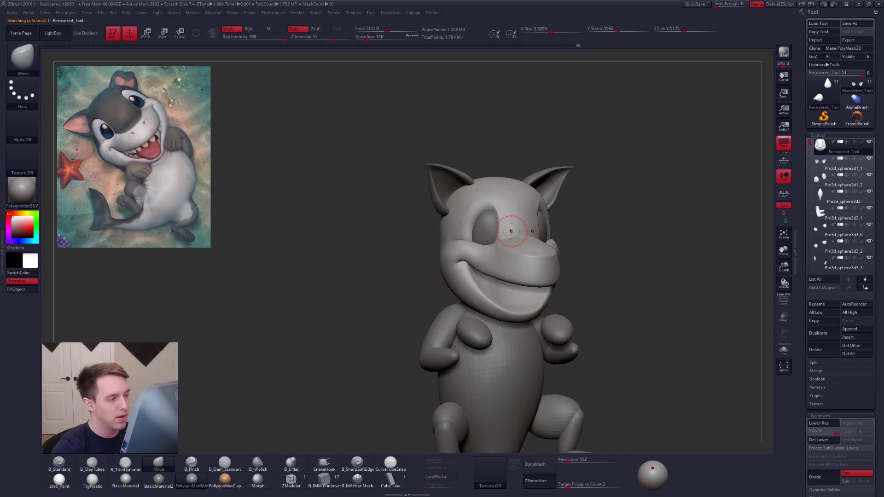
{"action": "key", "text": "alt+s"}
{"action": "right_click_drag", "start_coordinate": [511, 231], "coordinate": [439, 277], "text": "ctrl"}
{"action": "key", "text": "space"}
{"action": "left_click", "coordinate": [469, 229]}
{"action": "key", "text": "shift+d"}
{"action": "key", "text": "shift+d"}
{"action": "key", "text": "shift+d"}
{"action": "key", "text": "shift+d"}
{"action": "key", "text": "space"}
{"action": "left_click", "coordinate": [425, 223]}
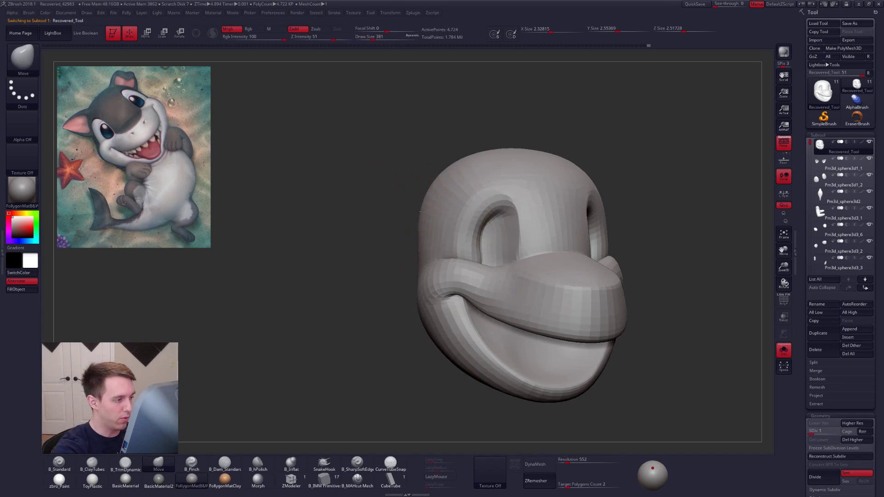
Step: Reshape and smooth the top, side and back of the head with a draw size around 321
{"action": "key", "text": "alt+s"}
{"action": "right_click_drag", "start_coordinate": [476, 247], "coordinate": [448, 213], "text": "ctrl"}
{"action": "key", "text": "space"}
{"action": "left_click", "coordinate": [449, 210]}
{"action": "key", "text": "alt+s"}
{"action": "key", "text": "space"}
{"action": "left_click", "coordinate": [443, 216]}
{"action": "left_click_drag", "start_coordinate": [437, 225], "coordinate": [446, 201], "text": "shift"}
{"action": "right_click_drag", "start_coordinate": [442, 207], "coordinate": [477, 213]}
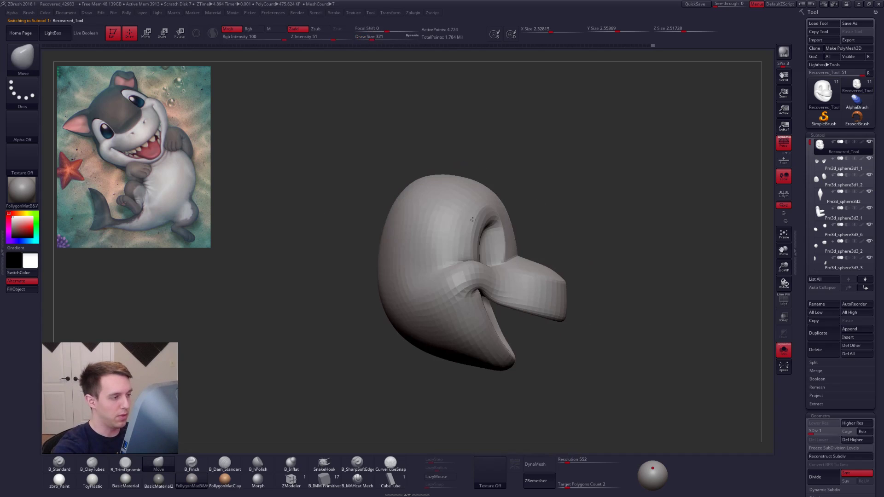
{"action": "left_click_drag", "start_coordinate": [449, 215], "coordinate": [420, 213], "text": "shift"}
{"action": "right_click_drag", "start_coordinate": [442, 228], "coordinate": [408, 242]}
{"action": "mouse_move", "coordinate": [428, 209]}
{"action": "left_mouse_down", "text": "shift"}
{"action": "mouse_move", "coordinate": [424, 219]}
{"action": "mouse_move", "coordinate": [437, 211]}
{"action": "left_mouse_up", "text": "shift"}
{"action": "key", "text": "alt+s"}
Step: Adjust the side of the head with the Move brush at draw size 252 and return it to subdivision level 5
{"action": "mouse_move", "coordinate": [536, 237]}
{"action": "right_mouse_down"}
{"action": "mouse_move", "coordinate": [506, 240]}
{"action": "mouse_move", "coordinate": [542, 266]}
{"action": "mouse_move", "coordinate": [517, 233]}
{"action": "mouse_move", "coordinate": [545, 223]}
{"action": "mouse_move", "coordinate": [523, 216]}
{"action": "mouse_move", "coordinate": [605, 243]}
{"action": "right_mouse_up"}
{"action": "key", "text": "b"}
{"action": "key", "text": "m"}
{"action": "key", "text": "v"}
{"action": "left_click_drag", "start_coordinate": [576, 258], "coordinate": [582, 253]}
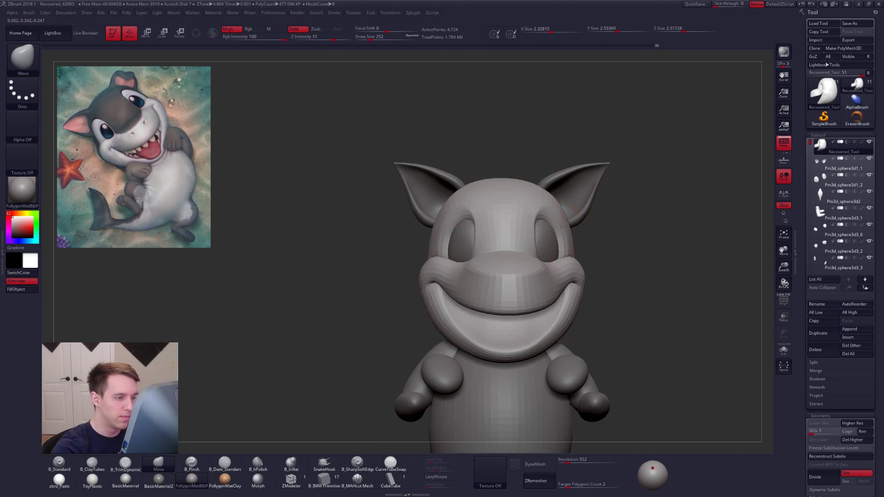
{"action": "right_click_drag", "start_coordinate": [654, 317], "coordinate": [633, 275], "text": "alt"}
{"action": "key", "text": "d"}
{"action": "key", "text": "d"}
{"action": "key", "text": "d"}
{"action": "key", "text": "d"}
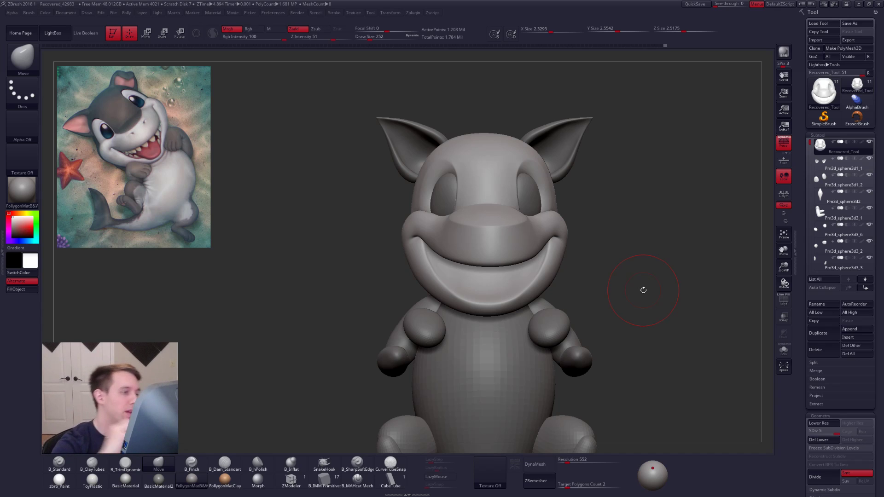
Step: Reshape the inner rim of the eye sockets beside the eyes with the Move brush at draw size 130
{"action": "right_click_drag", "start_coordinate": [480, 171], "coordinate": [501, 206], "text": "alt"}
{"action": "key", "text": "space"}
{"action": "left_click_drag", "start_coordinate": [514, 219], "coordinate": [505, 219]}
{"action": "mouse_move", "coordinate": [465, 200]}
{"action": "right_mouse_down"}
{"action": "mouse_move", "coordinate": [505, 197]}
{"action": "mouse_move", "coordinate": [503, 223]}
{"action": "mouse_move", "coordinate": [483, 213]}
{"action": "mouse_move", "coordinate": [500, 254]}
{"action": "right_mouse_up"}
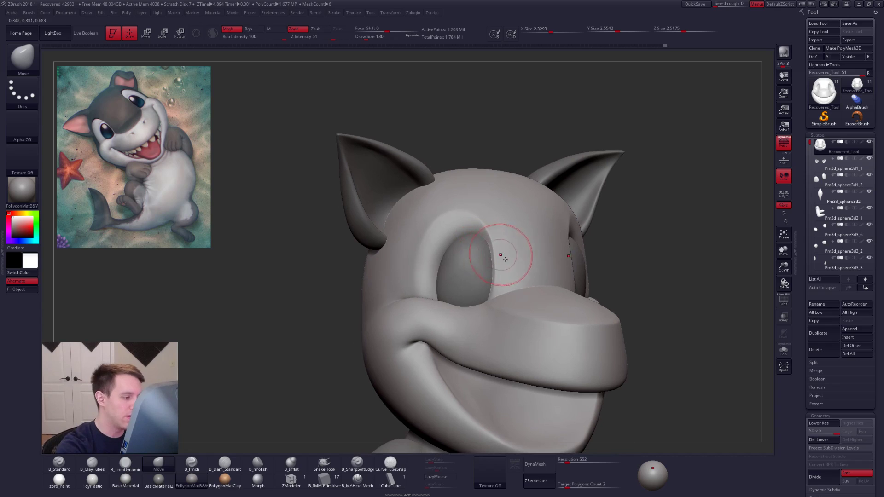
{"action": "right_click_drag", "start_coordinate": [664, 341], "coordinate": [648, 328]}
{"action": "key", "text": "space"}
{"action": "left_click_drag", "start_coordinate": [494, 275], "coordinate": [495, 275]}
{"action": "right_click_drag", "start_coordinate": [482, 273], "coordinate": [506, 278]}
{"action": "key", "text": "space"}
{"action": "left_click_drag", "start_coordinate": [496, 263], "coordinate": [491, 263]}
{"action": "right_click_drag", "start_coordinate": [516, 265], "coordinate": [492, 243]}
{"action": "key", "text": "space"}
{"action": "left_click_drag", "start_coordinate": [491, 243], "coordinate": [491, 244]}
{"action": "right_click_drag", "start_coordinate": [490, 245], "coordinate": [506, 251]}
{"action": "left_click_drag", "start_coordinate": [499, 251], "coordinate": [498, 251]}
Step: Refine the area around the eye sockets and reselect the head with the Move brush at draw size 181
{"action": "mouse_move", "coordinate": [508, 250]}
{"action": "right_mouse_down"}
{"action": "mouse_move", "coordinate": [487, 222]}
{"action": "mouse_move", "coordinate": [462, 244]}
{"action": "right_mouse_up"}
{"action": "key", "text": "space"}
{"action": "left_click_drag", "start_coordinate": [462, 244], "coordinate": [468, 219]}
{"action": "right_click_drag", "start_coordinate": [588, 218], "coordinate": [597, 215]}
{"action": "right_click_drag", "start_coordinate": [543, 221], "coordinate": [550, 219]}
{"action": "left_click", "coordinate": [549, 219], "text": "alt"}
{"action": "key", "text": "space"}
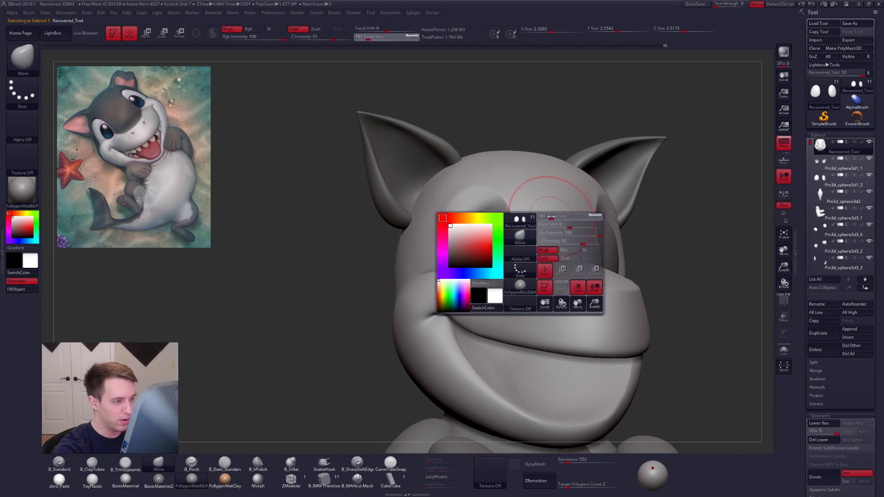
{"action": "left_click_drag", "start_coordinate": [564, 220], "coordinate": [562, 220]}
Step: Smooth the socket edges at subdivision level 4, return the head to level 5 and adjust the rims at draw size 104
{"action": "right_click_drag", "start_coordinate": [534, 226], "coordinate": [524, 239], "text": "ctrl"}
{"action": "key", "text": "space"}
{"action": "left_click_drag", "start_coordinate": [518, 234], "coordinate": [512, 240]}
{"action": "key", "text": "space"}
{"action": "key", "text": "ctrl+d"}
{"action": "key", "text": "shift"}
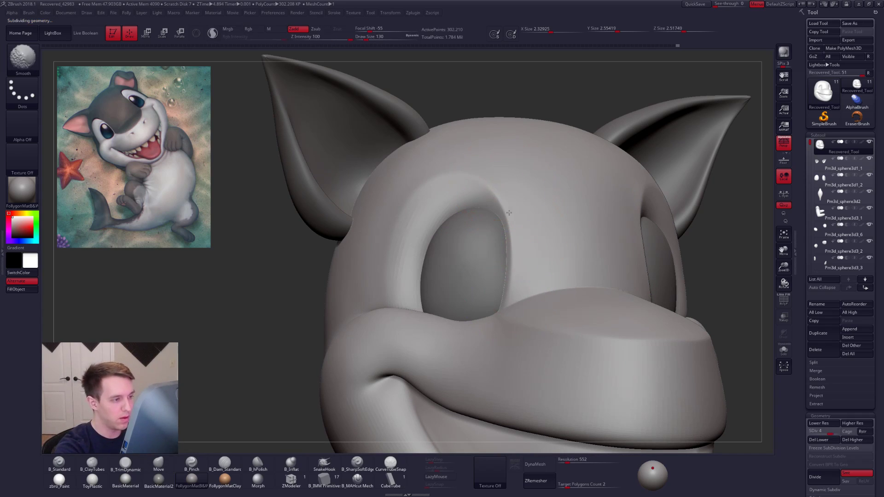
{"action": "key", "text": "d"}
{"action": "mouse_move", "coordinate": [547, 246]}
{"action": "right_mouse_down"}
{"action": "mouse_move", "coordinate": [598, 248]}
{"action": "mouse_move", "coordinate": [570, 221]}
{"action": "right_mouse_up"}
{"action": "key", "text": "space"}
{"action": "left_click_drag", "start_coordinate": [522, 249], "coordinate": [516, 249]}
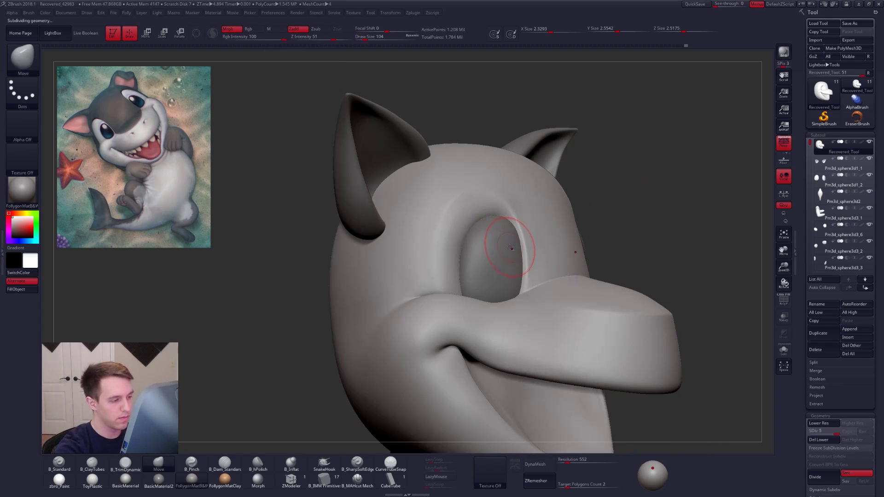
Step: Select the eyes and adjust their shape with the Move brush at draw size 215
{"action": "left_click", "coordinate": [509, 250], "text": "alt"}
{"action": "right_click_drag", "start_coordinate": [543, 249], "coordinate": [514, 247]}
{"action": "key", "text": "space"}
{"action": "mouse_move", "coordinate": [514, 247]}
{"action": "left_mouse_down"}
{"action": "mouse_move", "coordinate": [524, 247]}
{"action": "mouse_move", "coordinate": [526, 219]}
{"action": "left_mouse_up"}
{"action": "mouse_move", "coordinate": [520, 240]}
{"action": "right_mouse_down"}
{"action": "mouse_move", "coordinate": [539, 262]}
{"action": "mouse_move", "coordinate": [532, 222]}
{"action": "mouse_move", "coordinate": [541, 325]}
{"action": "right_mouse_up"}
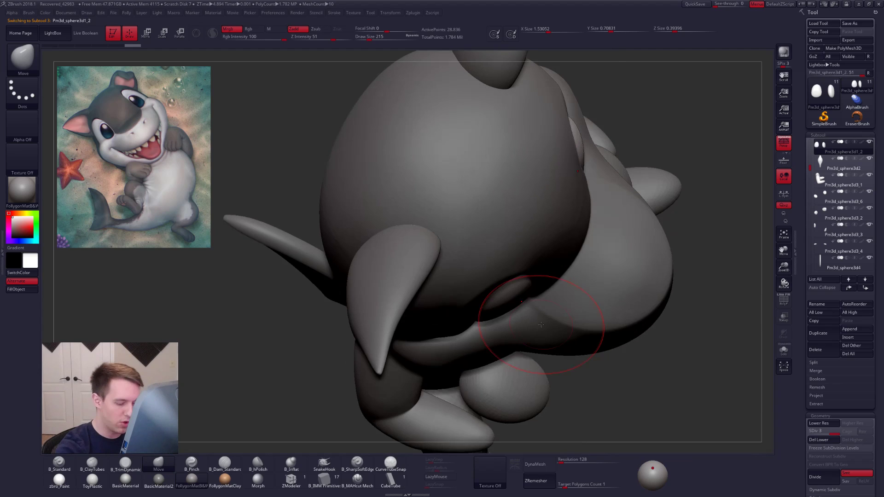
Step: Reposition the eyes in their sockets with a Transpose move line, comparing the result with the previous state
{"action": "mouse_move", "coordinate": [637, 410]}
{"action": "right_mouse_down"}
{"action": "mouse_move", "coordinate": [601, 369]}
{"action": "mouse_move", "coordinate": [605, 385]}
{"action": "right_mouse_up"}
{"action": "mouse_move", "coordinate": [527, 325]}
{"action": "right_mouse_down"}
{"action": "mouse_move", "coordinate": [507, 300]}
{"action": "mouse_move", "coordinate": [504, 311]}
{"action": "mouse_move", "coordinate": [505, 299]}
{"action": "right_mouse_up"}
{"action": "key", "text": "w"}
{"action": "left_click_drag", "start_coordinate": [505, 299], "coordinate": [516, 331]}
{"action": "left_click_drag", "start_coordinate": [578, 412], "coordinate": [581, 411]}
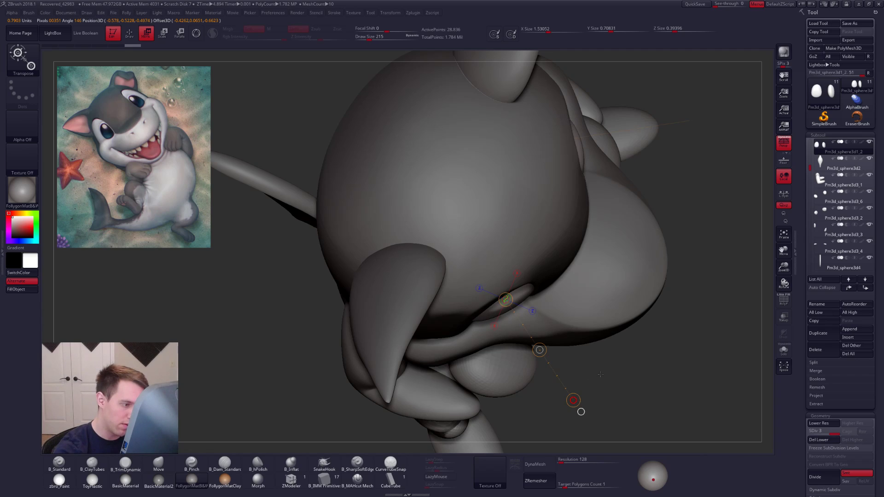
{"action": "key", "text": "ctrl+z"}
{"action": "key", "text": "ctrl+shift+z"}
{"action": "mouse_move", "coordinate": [600, 374]}
{"action": "right_mouse_down"}
{"action": "mouse_move", "coordinate": [590, 351]}
{"action": "mouse_move", "coordinate": [603, 332]}
{"action": "mouse_move", "coordinate": [590, 363]}
{"action": "mouse_move", "coordinate": [552, 299]}
{"action": "right_mouse_up"}
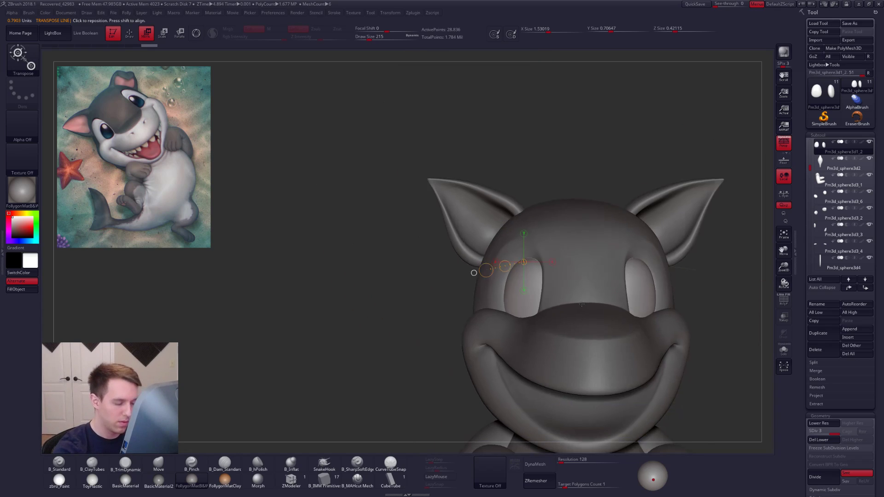
Step: Return to the Move brush, compare the last eye edit by undoing and redoing it, and rework the eye's upper part
{"action": "right_click_drag", "start_coordinate": [497, 285], "coordinate": [525, 272]}
{"action": "key", "text": "q"}
{"action": "key", "text": "space"}
{"action": "left_click_drag", "start_coordinate": [527, 283], "coordinate": [532, 283]}
{"action": "mouse_move", "coordinate": [531, 282]}
{"action": "right_mouse_down"}
{"action": "mouse_move", "coordinate": [529, 331]}
{"action": "mouse_move", "coordinate": [534, 238]}
{"action": "right_mouse_up"}
{"action": "key", "text": "ctrl+z"}
{"action": "key", "text": "ctrl+shift+z"}
{"action": "key", "text": "ctrl+z"}
{"action": "left_click_drag", "start_coordinate": [533, 234], "coordinate": [537, 239]}
Step: Refine the eyes' outer surface from the side with the Move brush at draw size 265
{"action": "right_click_drag", "start_coordinate": [525, 255], "coordinate": [552, 281]}
{"action": "key", "text": "space"}
{"action": "left_click_drag", "start_coordinate": [558, 265], "coordinate": [557, 265]}
{"action": "right_click_drag", "start_coordinate": [537, 264], "coordinate": [546, 285]}
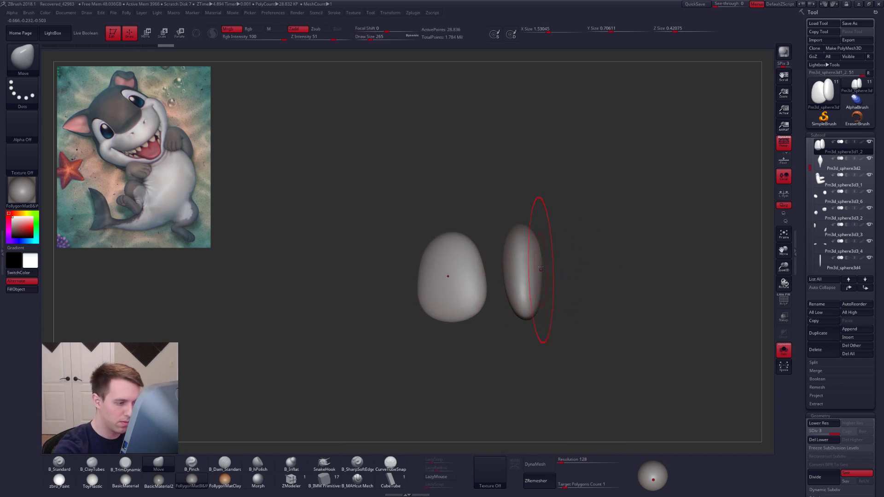
Step: Drop the eyes to their lowest subdivision level and set the Move brush's draw size to 227
{"action": "key", "text": "w"}
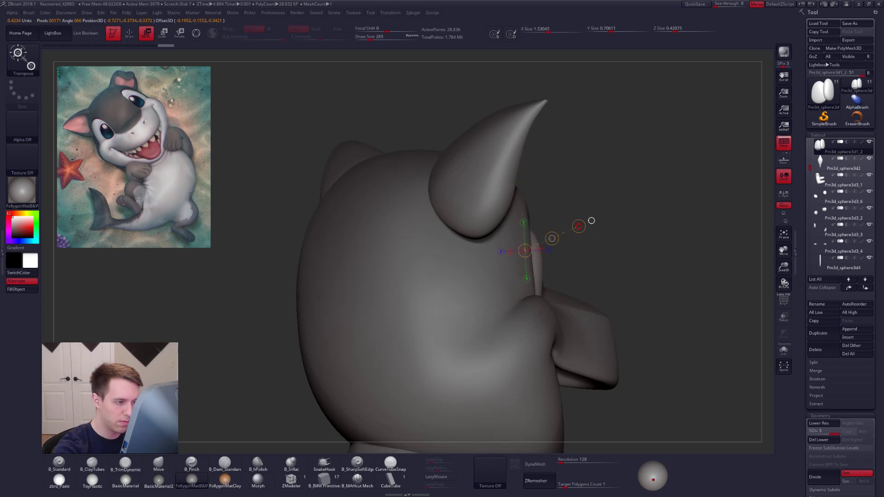
{"action": "key", "text": "q"}
{"action": "key", "text": "shift+d"}
{"action": "key", "text": "shift+d"}
{"action": "key", "text": "space"}
{"action": "right_click_drag", "start_coordinate": [529, 237], "coordinate": [533, 227], "text": "ctrl"}
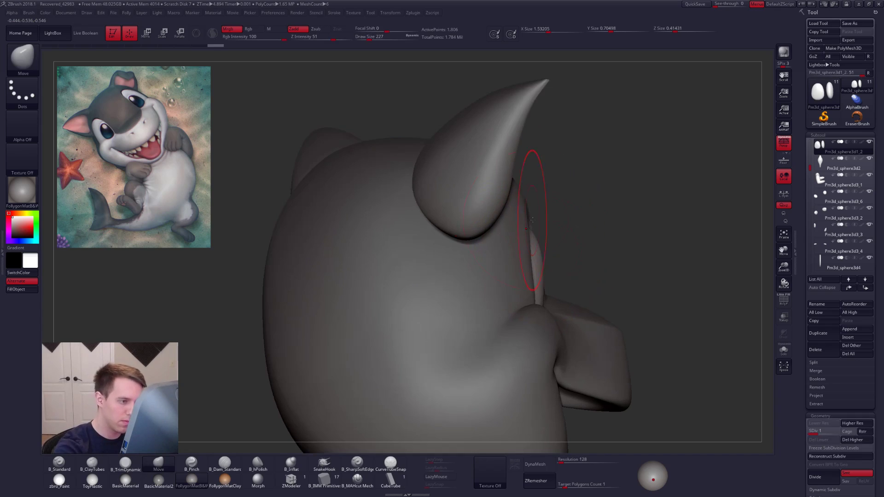
Step: Lasso-mask part of the eyes from the side and soften the mask while the eyes are isolated
{"action": "mouse_move", "coordinate": [529, 218]}
{"action": "left_mouse_down", "text": "ctrl"}
{"action": "mouse_move", "coordinate": [607, 276]}
{"action": "mouse_move", "coordinate": [562, 392]}
{"action": "left_mouse_up", "text": "ctrl"}
{"action": "key", "text": "shift+s"}
{"action": "mouse_move", "coordinate": [562, 390]}
{"action": "right_mouse_down"}
{"action": "mouse_move", "coordinate": [543, 364]}
{"action": "mouse_move", "coordinate": [488, 331]}
{"action": "right_mouse_up"}
{"action": "left_click", "coordinate": [543, 287], "text": "ctrl"}
{"action": "left_click", "coordinate": [553, 333], "text": "ctrl"}
Step: Shift the unmasked part of the eyes with a Transpose move line and return to the Move brush
{"action": "mouse_move", "coordinate": [574, 258]}
{"action": "right_mouse_down"}
{"action": "mouse_move", "coordinate": [558, 273]}
{"action": "mouse_move", "coordinate": [548, 267]}
{"action": "right_mouse_up"}
{"action": "key", "text": "w"}
{"action": "left_click", "coordinate": [540, 258]}
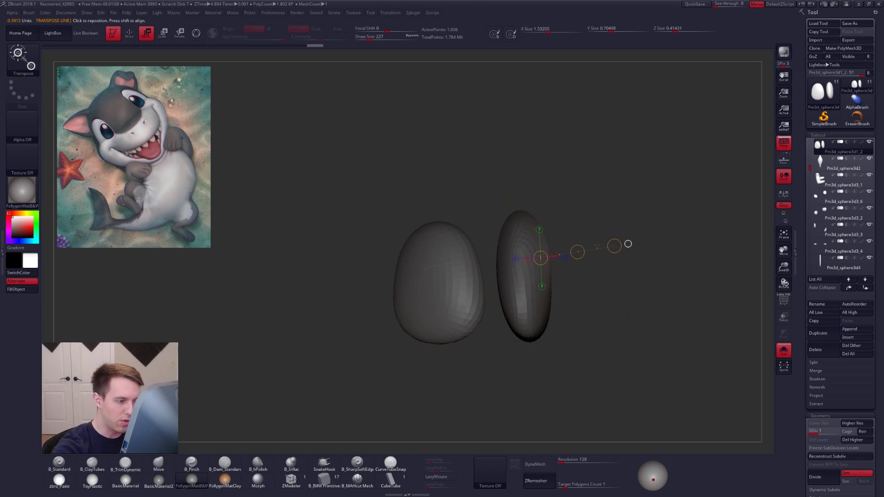
{"action": "key", "text": "shift+s"}
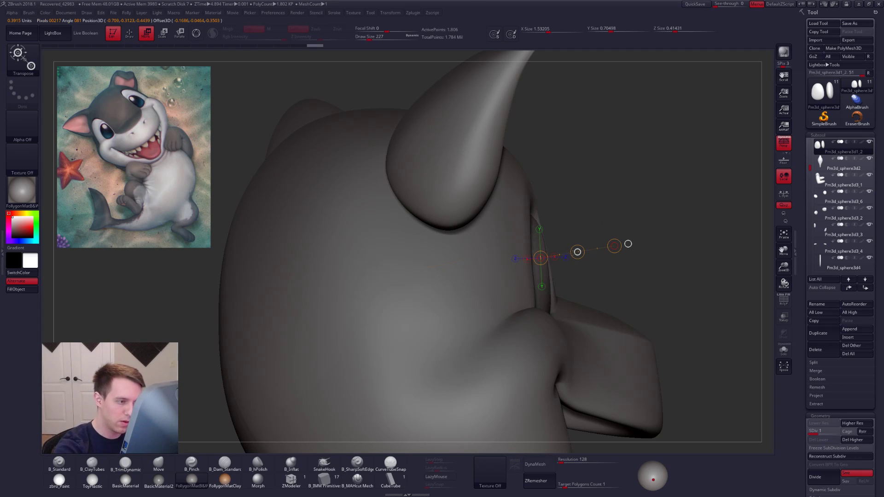
{"action": "key", "text": "q"}
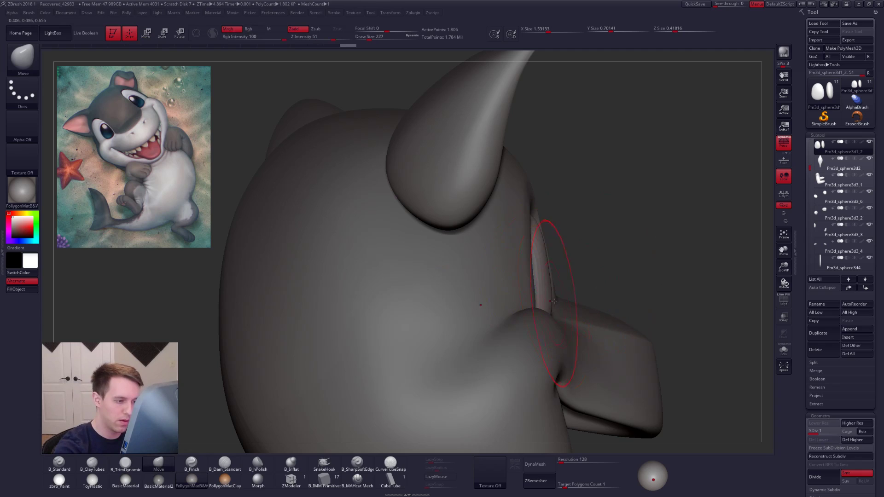
Step: Bring the eyes back up to subdivision level 3 and set the draw size to 192
{"action": "right_click_drag", "start_coordinate": [609, 233], "coordinate": [548, 249]}
{"action": "key", "text": "d"}
{"action": "key", "text": "space"}
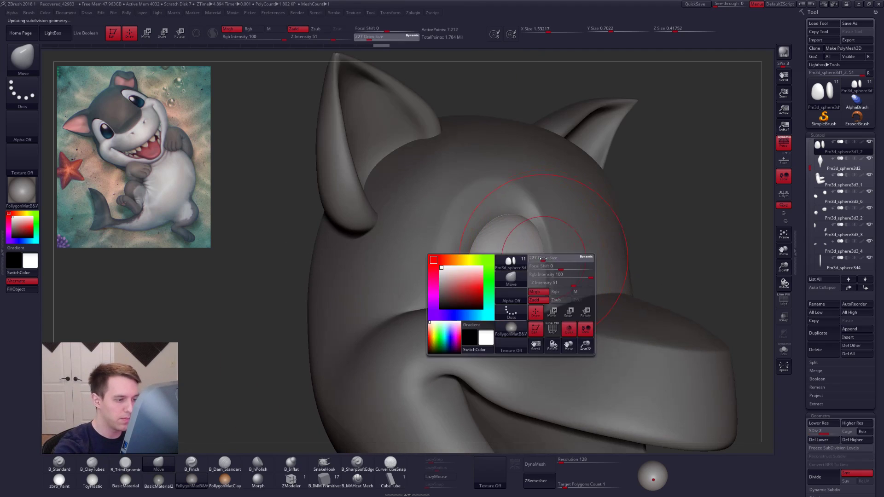
{"action": "key", "text": "d"}
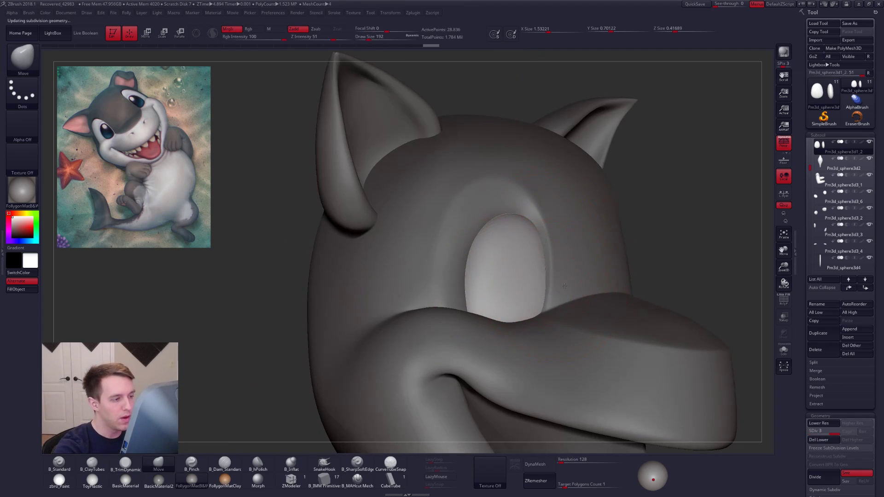
Step: Move the light higher on the preview sphere and check the eyes from both sides of the head
{"action": "right_click_drag", "start_coordinate": [566, 286], "coordinate": [592, 297], "text": "ctrl"}
{"action": "right_click_drag", "start_coordinate": [592, 297], "coordinate": [576, 299]}
{"action": "right_click_drag", "start_coordinate": [563, 261], "coordinate": [502, 238]}
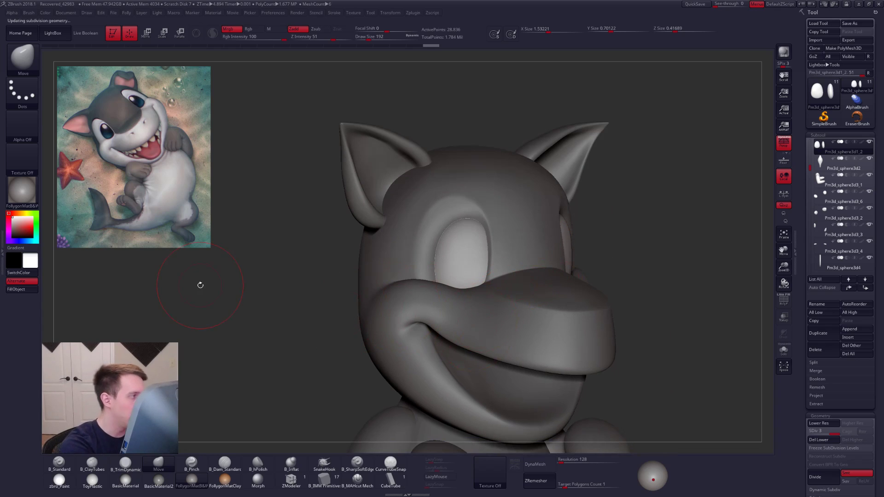
{"action": "left_click", "coordinate": [653, 473]}
{"action": "right_click_drag", "start_coordinate": [623, 404], "coordinate": [565, 397]}
{"action": "mouse_move", "coordinate": [574, 308]}
{"action": "right_mouse_down", "text": "shift"}
{"action": "mouse_move", "coordinate": [592, 264]}
{"action": "mouse_move", "coordinate": [499, 290]}
{"action": "mouse_move", "coordinate": [485, 317]}
{"action": "right_mouse_up", "text": "shift"}
Step: Refine the eye's outline inside its socket with short Move brush strokes, varying the draw size
{"action": "key", "text": "space"}
{"action": "left_click_drag", "start_coordinate": [515, 278], "coordinate": [515, 277]}
{"action": "mouse_move", "coordinate": [516, 277]}
{"action": "right_mouse_down"}
{"action": "mouse_move", "coordinate": [527, 286]}
{"action": "mouse_move", "coordinate": [496, 245]}
{"action": "right_mouse_up"}
{"action": "key", "text": "space"}
{"action": "left_click_drag", "start_coordinate": [496, 245], "coordinate": [499, 243]}
{"action": "mouse_move", "coordinate": [501, 247]}
{"action": "right_mouse_down"}
{"action": "mouse_move", "coordinate": [484, 258]}
{"action": "mouse_move", "coordinate": [496, 281]}
{"action": "right_mouse_up"}
{"action": "key", "text": "space"}
{"action": "left_click_drag", "start_coordinate": [496, 280], "coordinate": [483, 297]}
Step: Smooth the eye's surface starting at subdivision level 1 and step back up to level 3
{"action": "key", "text": "shift+d"}
{"action": "key", "text": "shift+d"}
{"action": "key", "text": "space"}
{"action": "right_click_drag", "start_coordinate": [499, 254], "coordinate": [505, 252]}
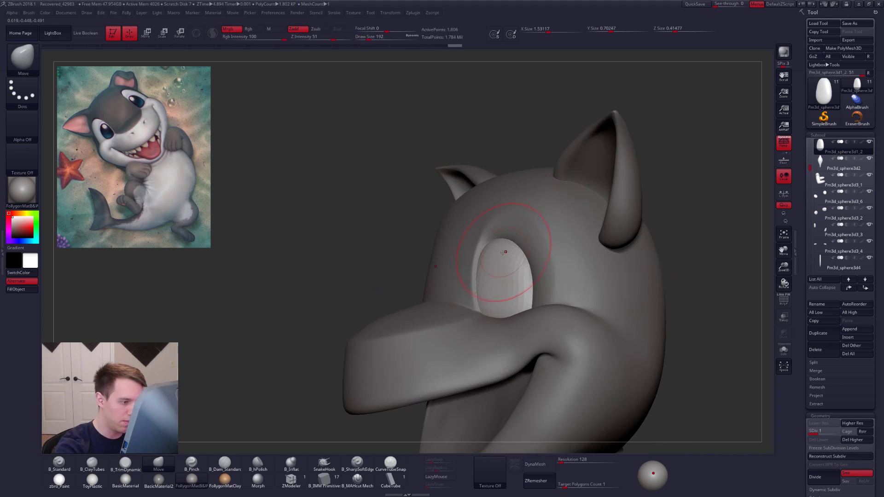
{"action": "key", "text": "d"}
{"action": "left_click_drag", "start_coordinate": [514, 263], "coordinate": [511, 272], "text": "shift"}
{"action": "mouse_move", "coordinate": [512, 271]}
{"action": "right_mouse_down"}
{"action": "mouse_move", "coordinate": [536, 273]}
{"action": "mouse_move", "coordinate": [527, 331]}
{"action": "mouse_move", "coordinate": [507, 286]}
{"action": "right_mouse_up"}
{"action": "key", "text": "d"}
{"action": "left_click_drag", "start_coordinate": [501, 296], "coordinate": [502, 286], "text": "shift"}
Step: Adjust the outer edge of the eye with the Move brush and set the draw size to 160
{"action": "mouse_move", "coordinate": [630, 398]}
{"action": "right_mouse_down", "text": "ctrl"}
{"action": "mouse_move", "coordinate": [623, 325]}
{"action": "mouse_move", "coordinate": [648, 342]}
{"action": "right_mouse_up", "text": "ctrl"}
{"action": "left_click_drag", "start_coordinate": [537, 263], "coordinate": [546, 264]}
{"action": "mouse_move", "coordinate": [546, 265]}
{"action": "right_mouse_down"}
{"action": "mouse_move", "coordinate": [502, 262]}
{"action": "mouse_move", "coordinate": [505, 283]}
{"action": "right_mouse_up"}
{"action": "key", "text": "space"}
{"action": "left_click_drag", "start_coordinate": [539, 276], "coordinate": [534, 276]}
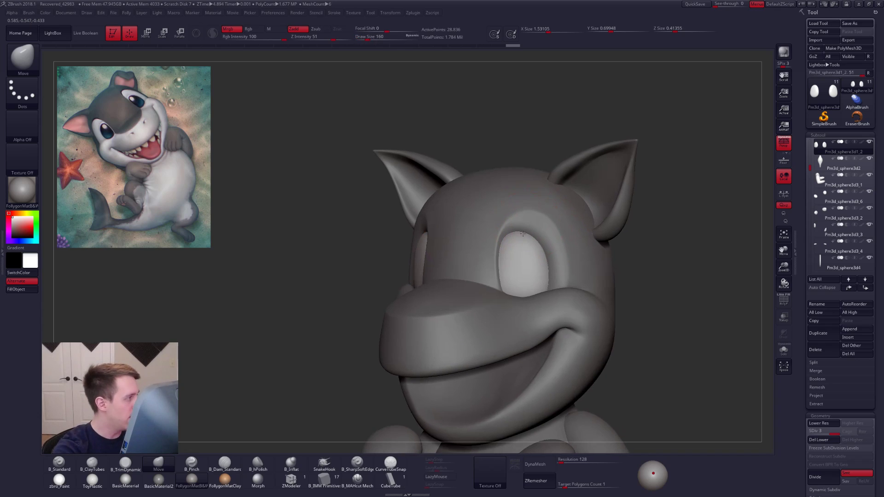
Step: Reshape the upper outer part of the eye with the Move brush and smooth it
{"action": "right_click_drag", "start_coordinate": [525, 223], "coordinate": [527, 237], "text": "ctrl"}
{"action": "key", "text": "space"}
{"action": "left_click_drag", "start_coordinate": [527, 236], "coordinate": [543, 232]}
{"action": "right_click_drag", "start_coordinate": [538, 241], "coordinate": [519, 245]}
{"action": "left_click_drag", "start_coordinate": [540, 247], "coordinate": [543, 246], "text": "shift"}
{"action": "mouse_move", "coordinate": [544, 281]}
{"action": "right_mouse_down"}
{"action": "mouse_move", "coordinate": [567, 287]}
{"action": "mouse_move", "coordinate": [526, 297]}
{"action": "mouse_move", "coordinate": [523, 285]}
{"action": "right_mouse_up"}
Step: Set the Move brush's draw size to 150 and check the eyes on the whole face from the front
{"action": "key", "text": "space"}
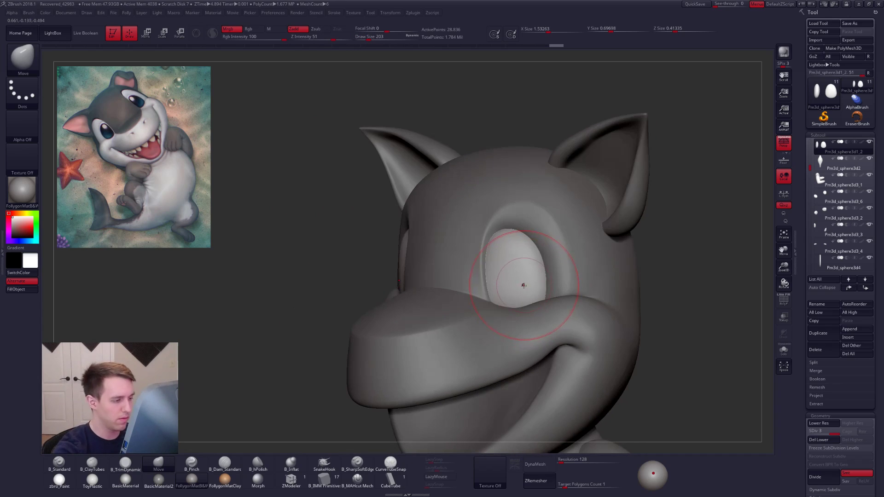
{"action": "left_click_drag", "start_coordinate": [533, 270], "coordinate": [538, 279]}
{"action": "right_click_drag", "start_coordinate": [540, 282], "coordinate": [538, 276], "text": "ctrl"}
{"action": "right_click_drag", "start_coordinate": [539, 276], "coordinate": [525, 262], "text": "alt"}
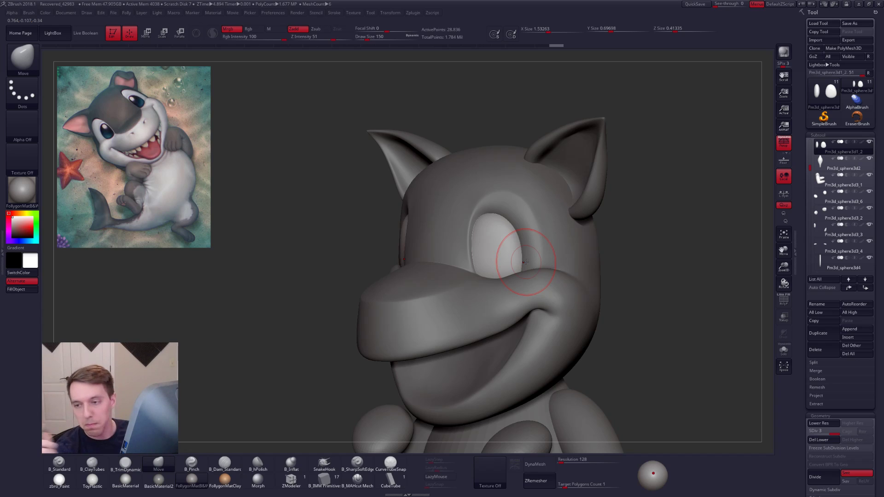
{"action": "right_click_drag", "start_coordinate": [654, 343], "coordinate": [636, 346]}
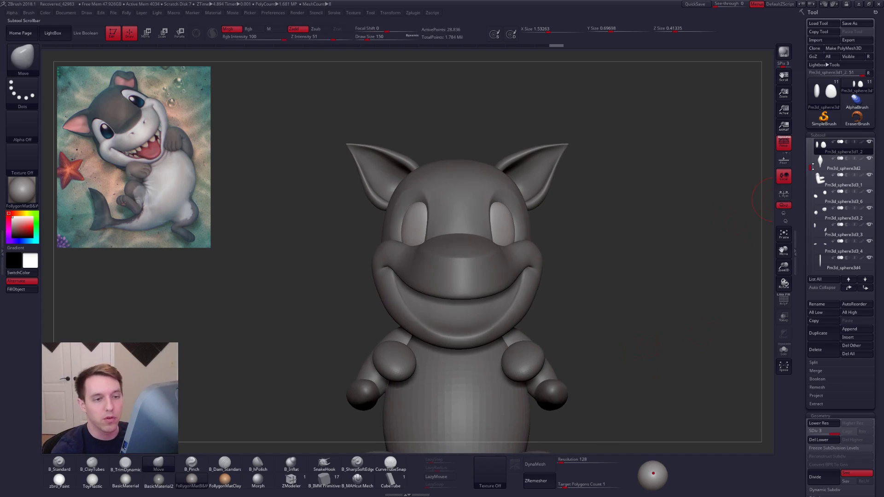
Step: Select the hidden teardrop-shaped ear subtool Pm3d_sphere3d1_3, isolate it and switch to the Gizmo 3D
{"action": "left_click_drag", "start_coordinate": [810, 163], "coordinate": [809, 194]}
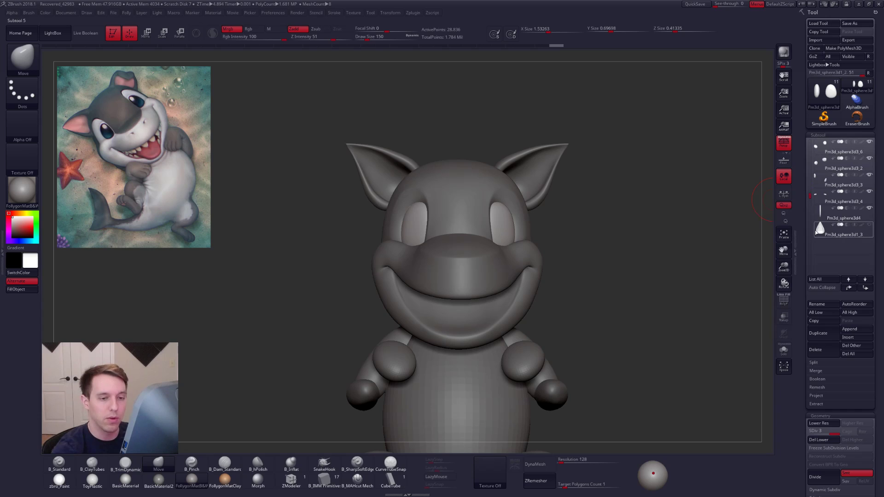
{"action": "left_click", "coordinate": [818, 231]}
{"action": "key", "text": "shift+s"}
{"action": "right_click_drag", "start_coordinate": [457, 135], "coordinate": [479, 240], "text": "alt"}
{"action": "key", "text": "w"}
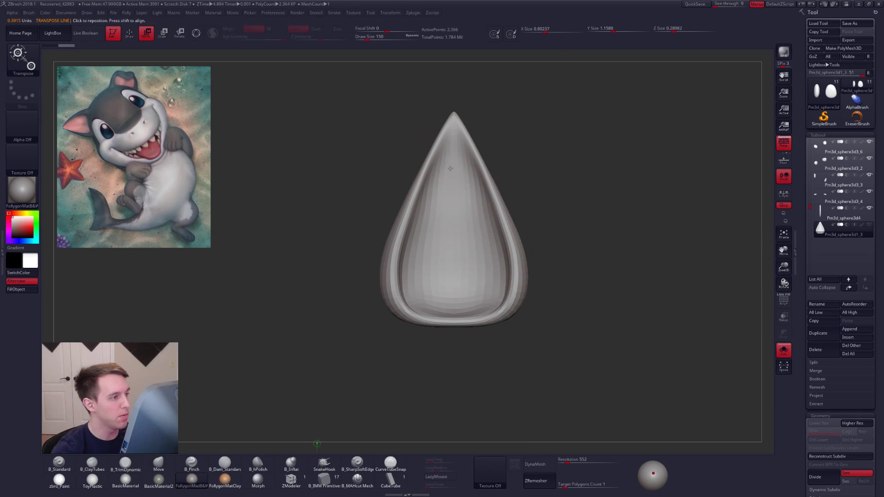
{"action": "left_click", "coordinate": [198, 33]}
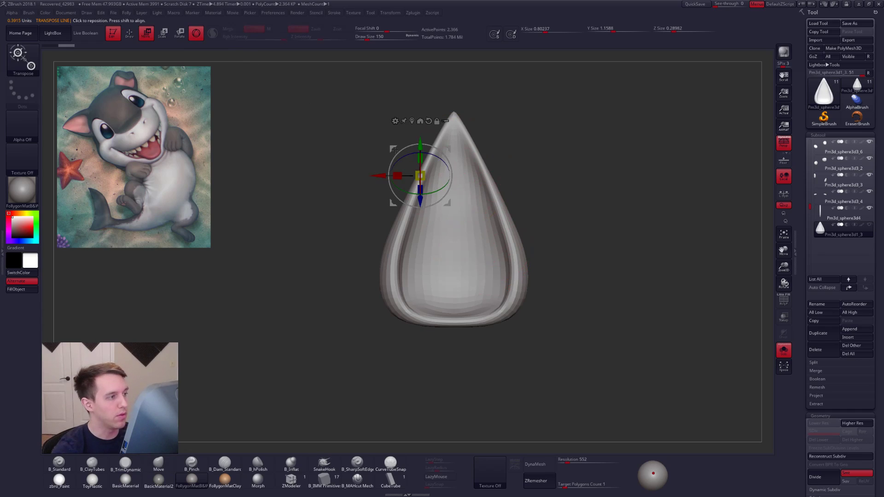
Step: Try the Bend Curve deformer on the ear with the gizmo still unaligned, and undo it
{"action": "left_click", "coordinate": [395, 121]}
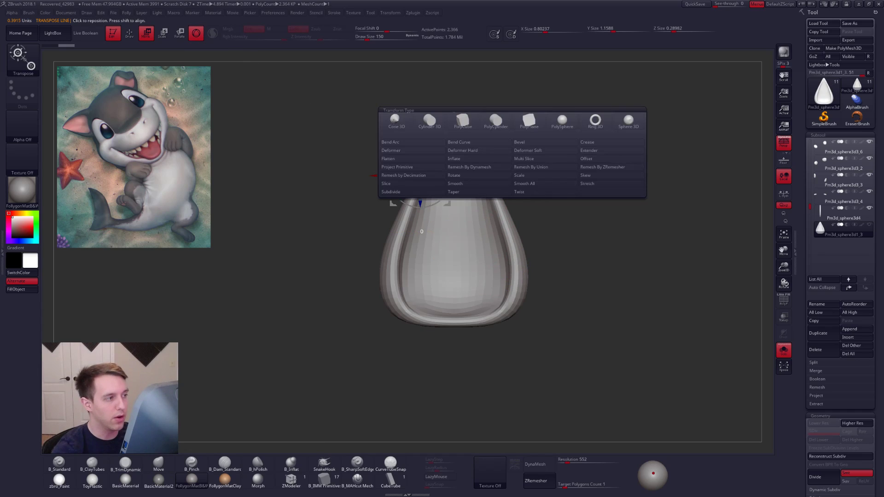
{"action": "left_click", "coordinate": [475, 146]}
{"action": "right_click_drag", "start_coordinate": [466, 222], "coordinate": [488, 233]}
{"action": "left_click_drag", "start_coordinate": [498, 234], "coordinate": [464, 226]}
{"action": "key", "text": "ctrl"}
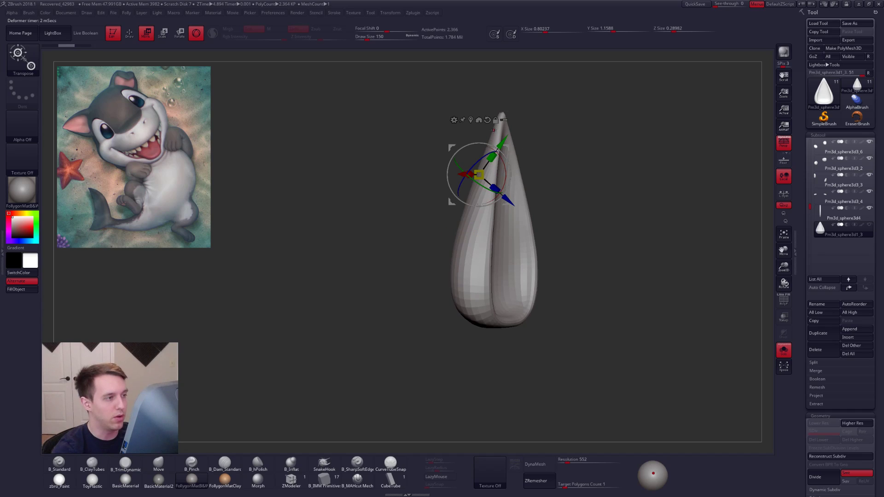
{"action": "key", "text": "ctrl+shift+z"}
Step: Reset the gizmo's orientation and centre it on the unmasked ear mesh
{"action": "right_click_drag", "start_coordinate": [517, 181], "coordinate": [496, 176]}
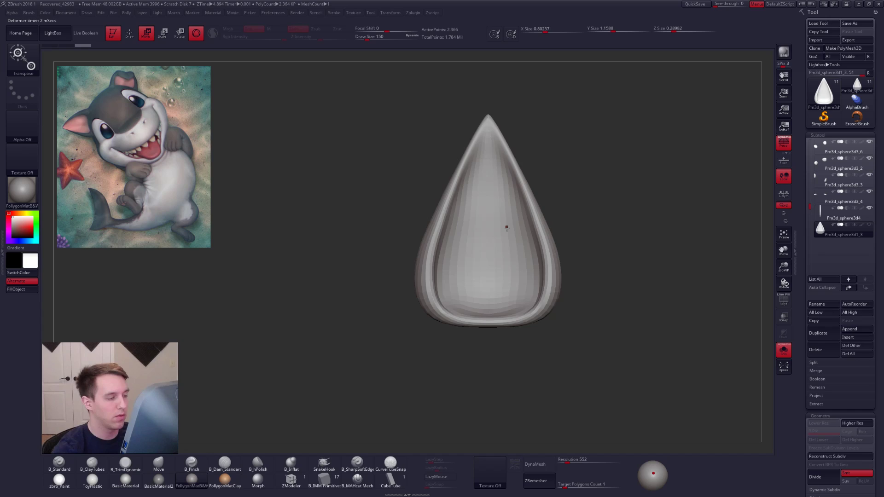
{"action": "right_click_drag", "start_coordinate": [506, 228], "coordinate": [501, 195], "text": "ctrl"}
{"action": "right_click_drag", "start_coordinate": [501, 227], "coordinate": [504, 241], "text": "ctrl"}
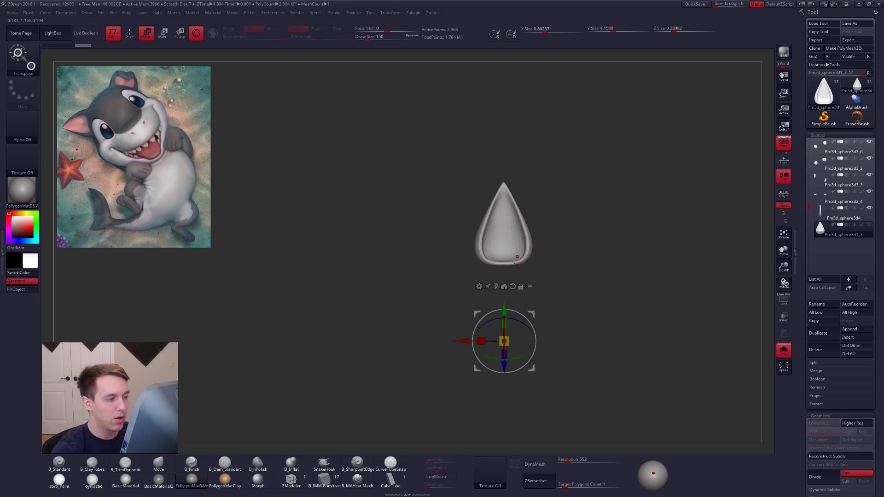
{"action": "left_click", "coordinate": [513, 286]}
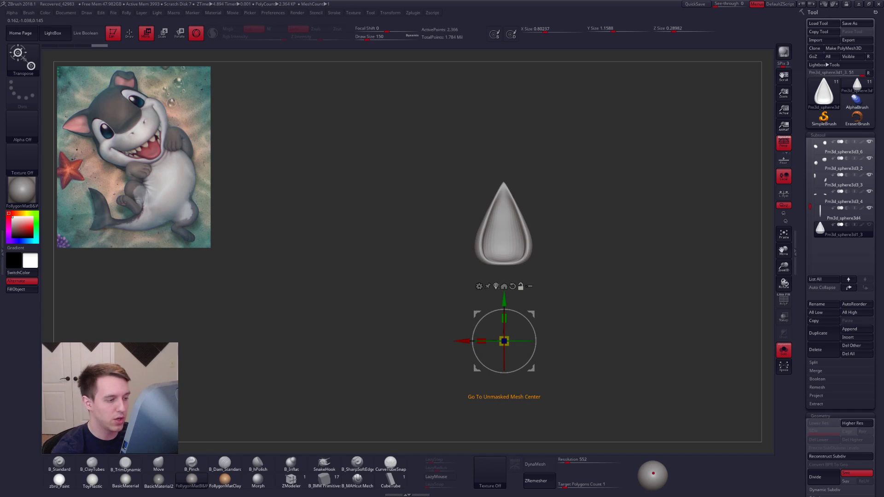
{"action": "left_click", "coordinate": [496, 286]}
{"action": "left_click_drag", "start_coordinate": [496, 286], "coordinate": [552, 324]}
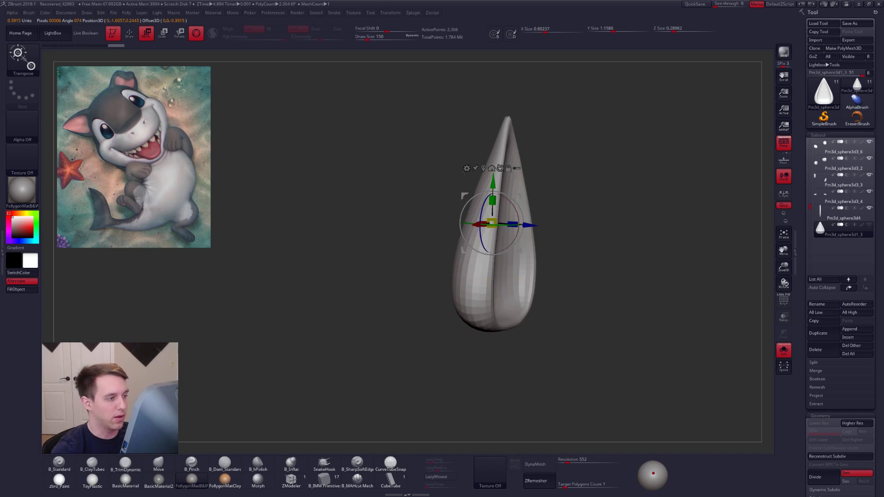
Step: Apply the Bend Curve deformer to the ear and increase the number of curve control points
{"action": "left_click", "coordinate": [466, 169]}
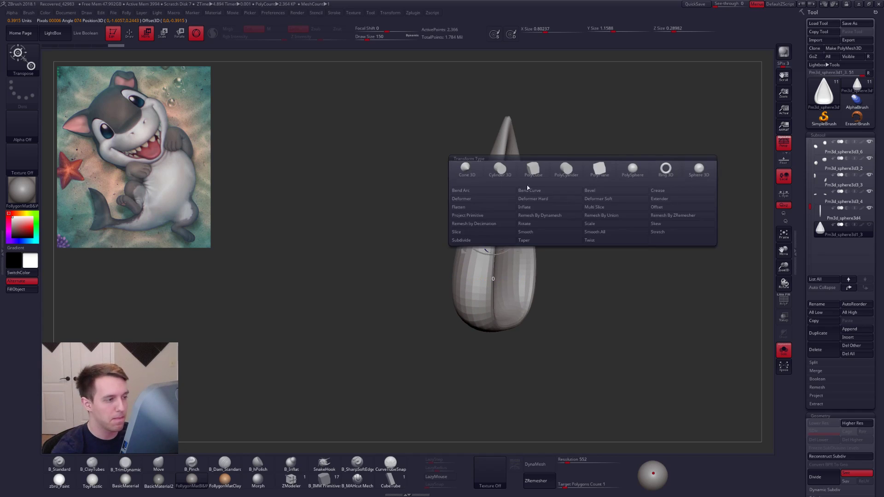
{"action": "left_click", "coordinate": [548, 190]}
{"action": "right_click_drag", "start_coordinate": [505, 219], "coordinate": [480, 185]}
{"action": "right_click_drag", "start_coordinate": [410, 137], "coordinate": [410, 138], "text": "alt"}
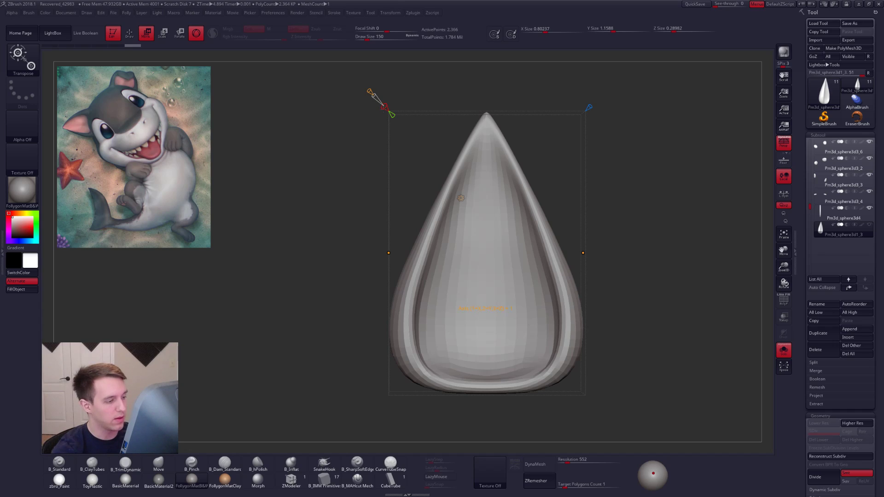
{"action": "left_click_drag", "start_coordinate": [384, 106], "coordinate": [378, 98]}
{"action": "left_click_drag", "start_coordinate": [392, 183], "coordinate": [444, 198]}
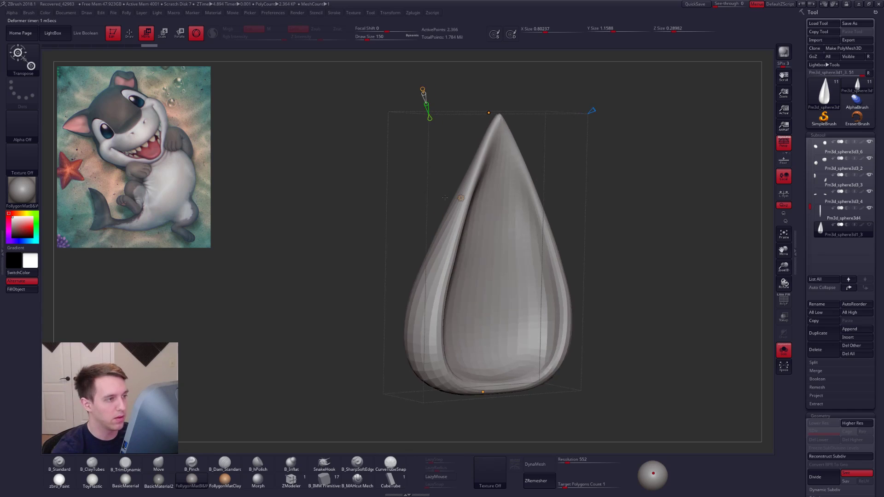
{"action": "left_click_drag", "start_coordinate": [533, 152], "coordinate": [389, 100]}
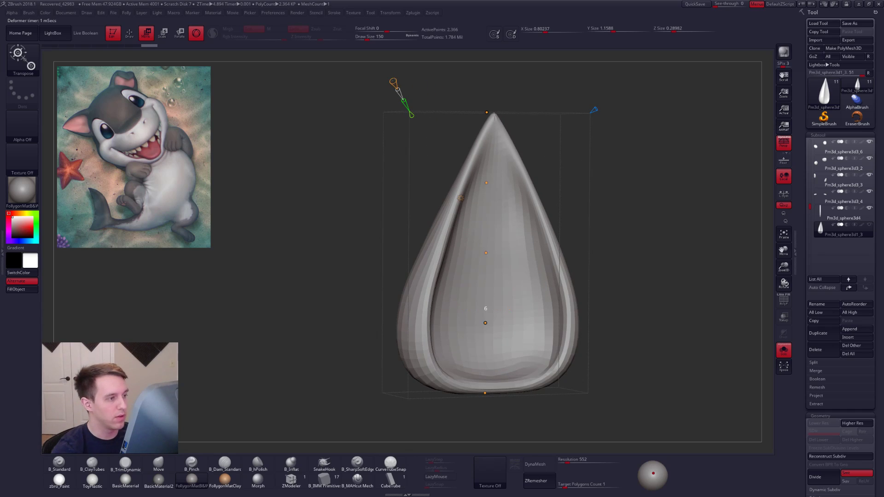
Step: Try bending the ear into an S-shape by moving the curve's inner control points
{"action": "right_click_drag", "start_coordinate": [447, 320], "coordinate": [543, 317]}
{"action": "right_click_drag", "start_coordinate": [516, 271], "coordinate": [470, 232], "text": "ctrl"}
{"action": "left_click_drag", "start_coordinate": [465, 245], "coordinate": [454, 245]}
{"action": "left_click_drag", "start_coordinate": [462, 305], "coordinate": [478, 308]}
{"action": "left_click_drag", "start_coordinate": [464, 183], "coordinate": [480, 185]}
{"action": "right_click_drag", "start_coordinate": [534, 290], "coordinate": [466, 281]}
{"action": "left_click_drag", "start_coordinate": [465, 185], "coordinate": [453, 184]}
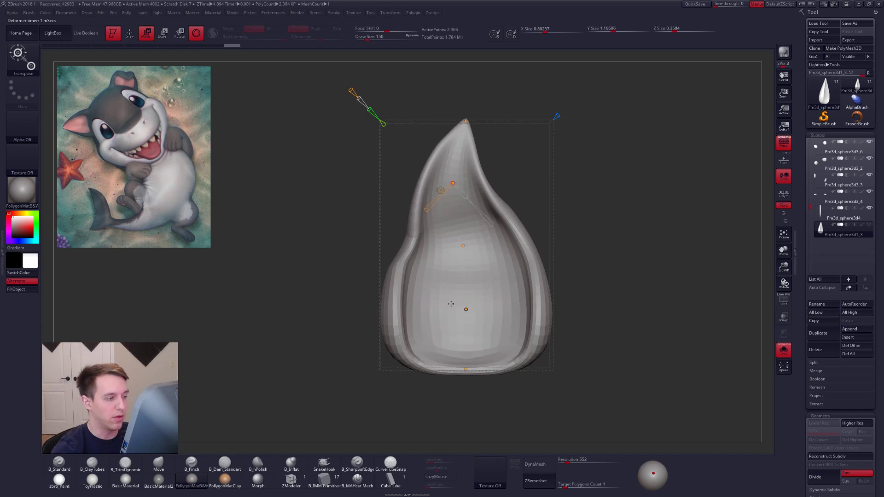
{"action": "left_click_drag", "start_coordinate": [465, 307], "coordinate": [471, 310]}
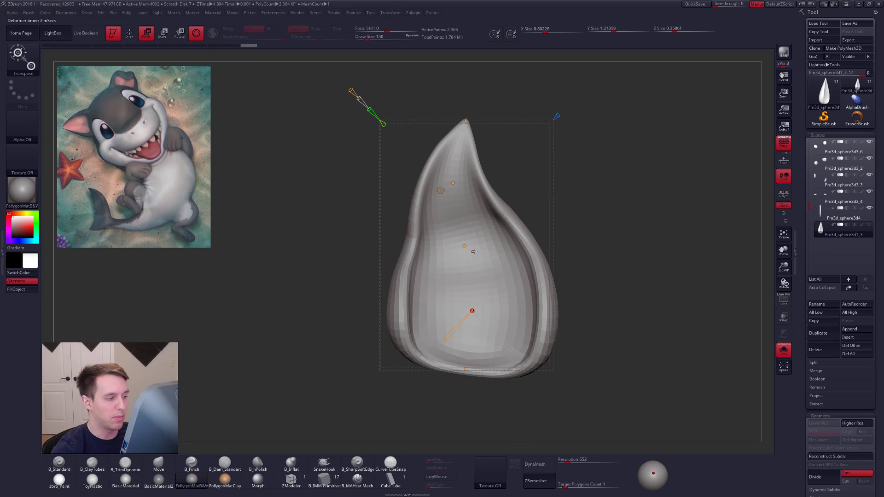
{"action": "left_click", "coordinate": [466, 246]}
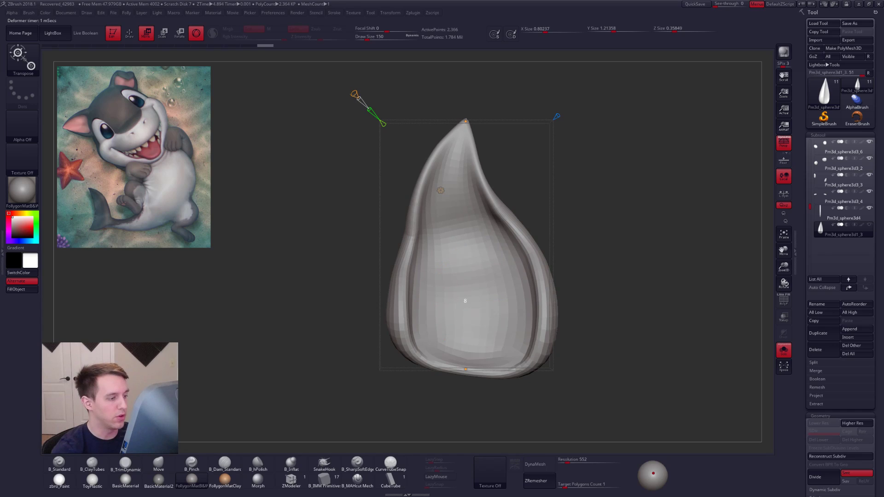
Step: Undo the bend curve edits on the ear
{"action": "key", "text": "ctrl+z"}
{"action": "key", "text": "ctrl+z"}
{"action": "key", "text": "ctrl+z"}
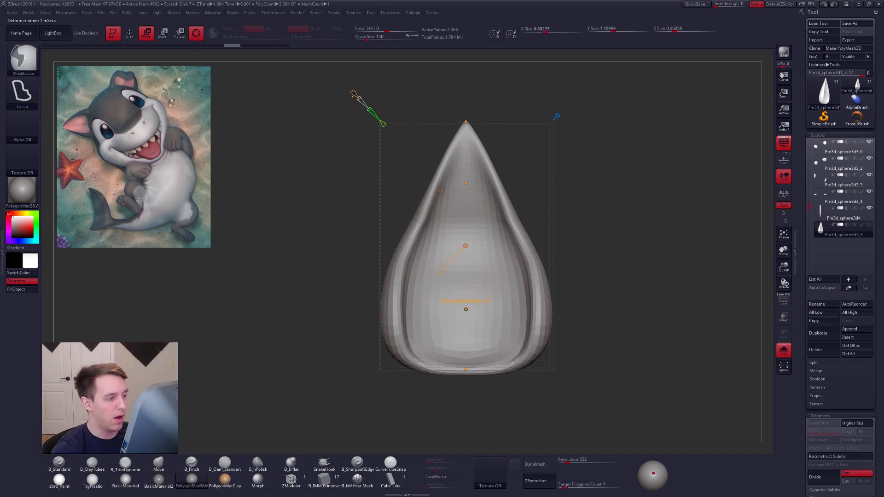
{"action": "key", "text": "ctrl+z"}
{"action": "key", "text": "ctrl+z"}
{"action": "key", "text": "ctrl+z"}
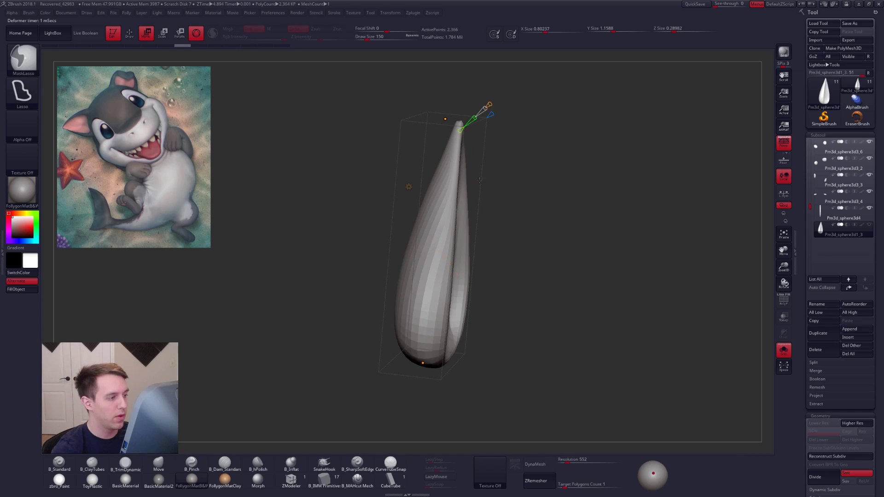
{"action": "key", "text": "ctrl+z"}
{"action": "key", "text": "ctrl+z"}
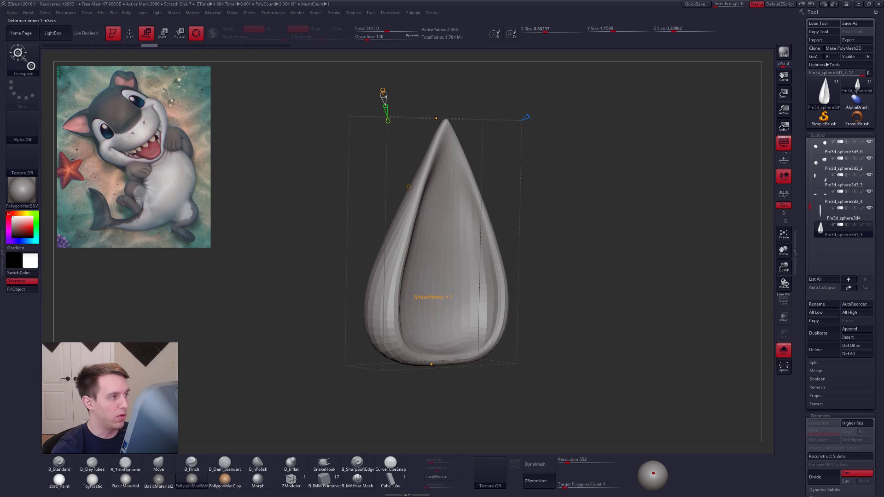
Step: Add a middle control point to the bend curve and use it to curve the ear sideways and in depth
{"action": "left_click_drag", "start_coordinate": [382, 89], "coordinate": [501, 102]}
{"action": "left_click_drag", "start_coordinate": [444, 240], "coordinate": [421, 231]}
{"action": "right_click_drag", "start_coordinate": [421, 232], "coordinate": [506, 243]}
{"action": "left_click_drag", "start_coordinate": [515, 233], "coordinate": [541, 235]}
{"action": "right_click_drag", "start_coordinate": [541, 235], "coordinate": [470, 240], "text": "alt"}
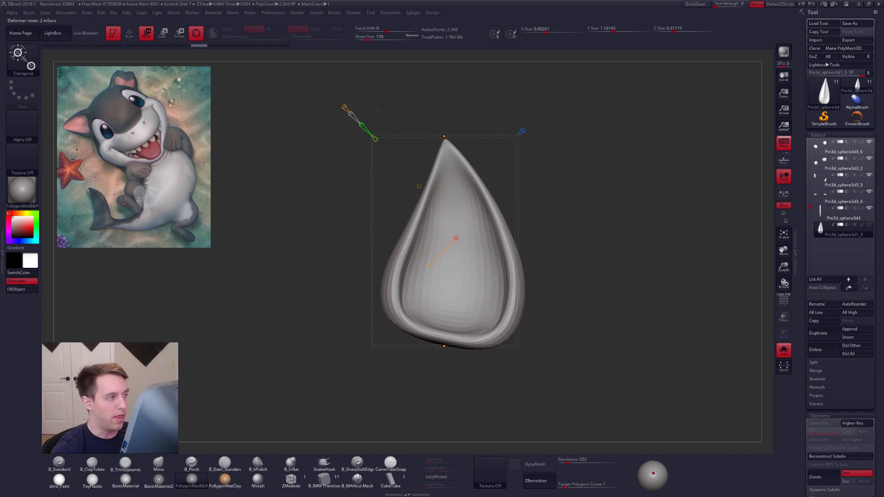
Step: Try more control points on the ear's bend curve and delete the Bend Curve deformer
{"action": "left_click_drag", "start_coordinate": [344, 109], "coordinate": [348, 112]}
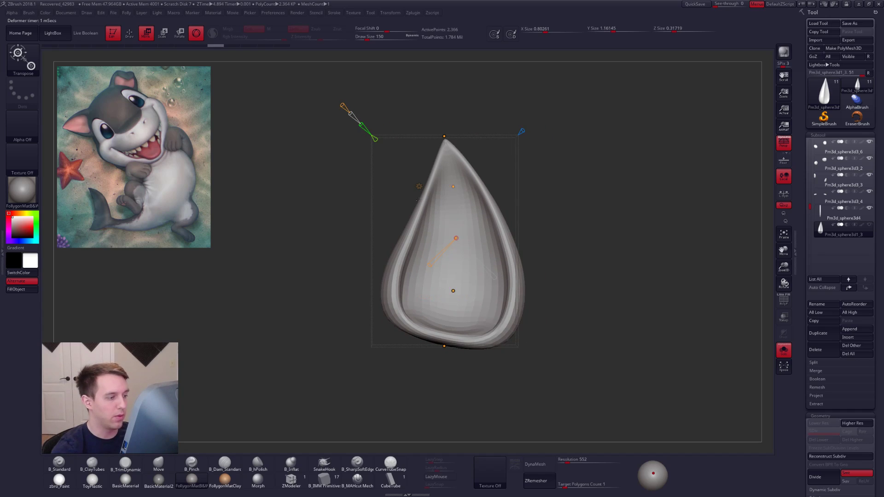
{"action": "left_click_drag", "start_coordinate": [457, 190], "coordinate": [453, 187]}
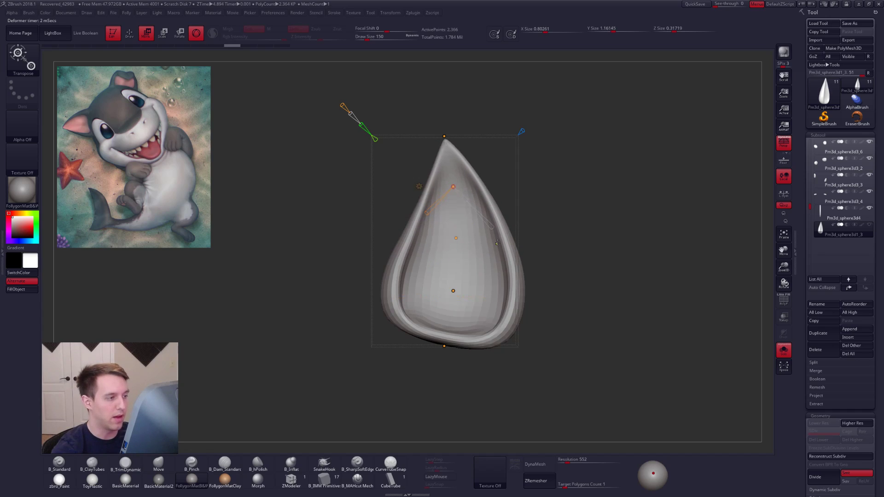
{"action": "left_click", "coordinate": [418, 186]}
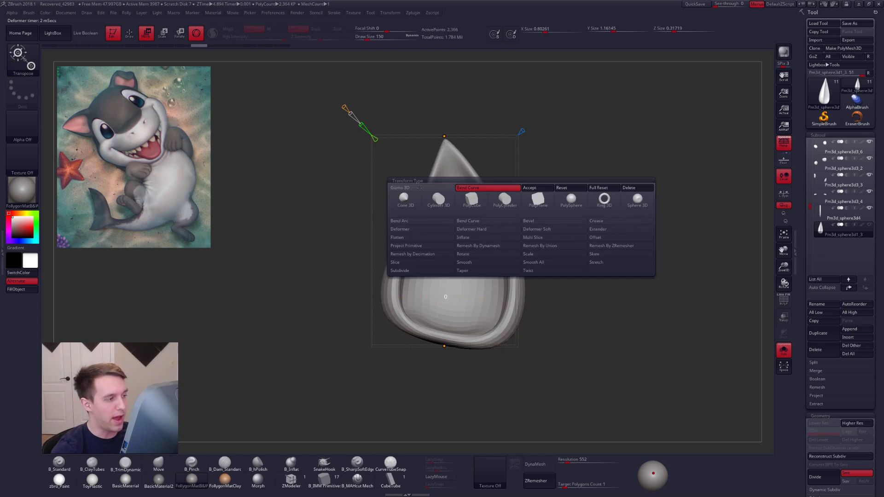
{"action": "left_click", "coordinate": [637, 188]}
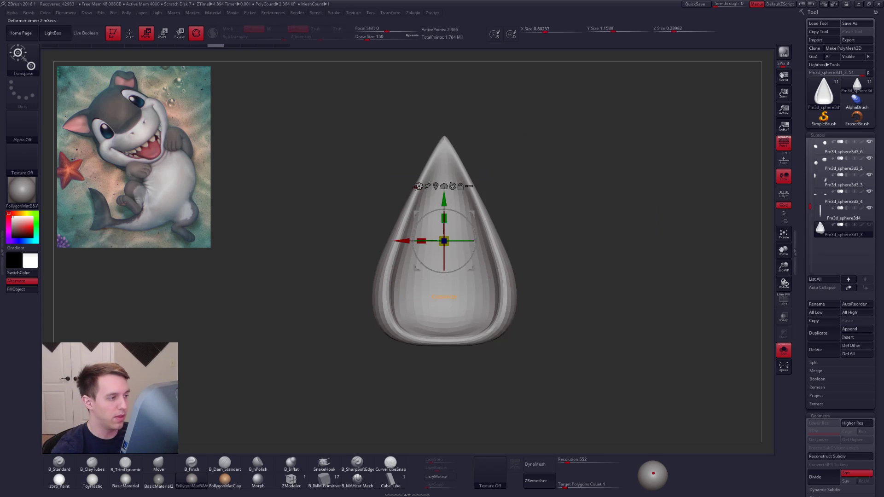
Step: Try a soft deformer cage on the isolated cone-shaped mesh
{"action": "left_click", "coordinate": [418, 186]}
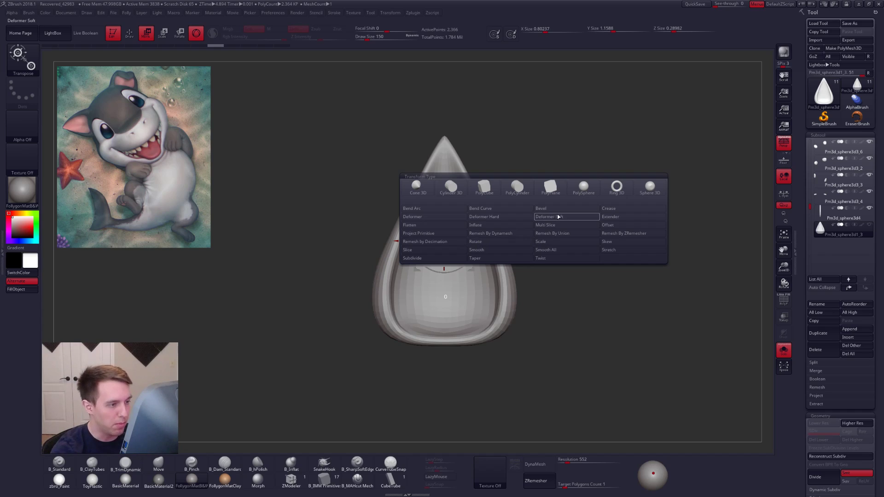
{"action": "left_click", "coordinate": [432, 219]}
{"action": "right_click_drag", "start_coordinate": [451, 295], "coordinate": [510, 295]}
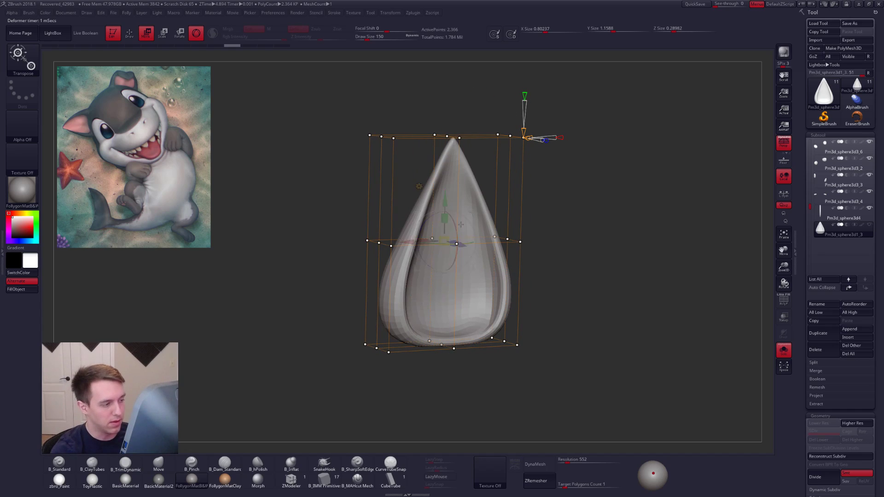
{"action": "key", "text": "q"}
{"action": "key", "text": "w"}
{"action": "key", "text": "ctrl+z"}
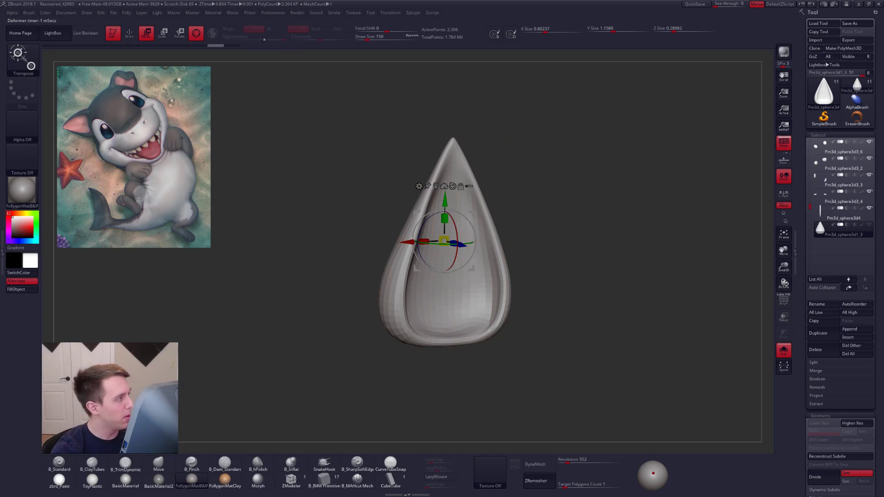
Step: Try shifting the cone-shaped mesh sideways with a vertical transpose line instead of the gizmo
{"action": "left_click", "coordinate": [196, 34]}
{"action": "right_click_drag", "start_coordinate": [398, 271], "coordinate": [402, 274], "text": "shift"}
{"action": "left_click_drag", "start_coordinate": [441, 336], "coordinate": [455, 155], "text": "shift"}
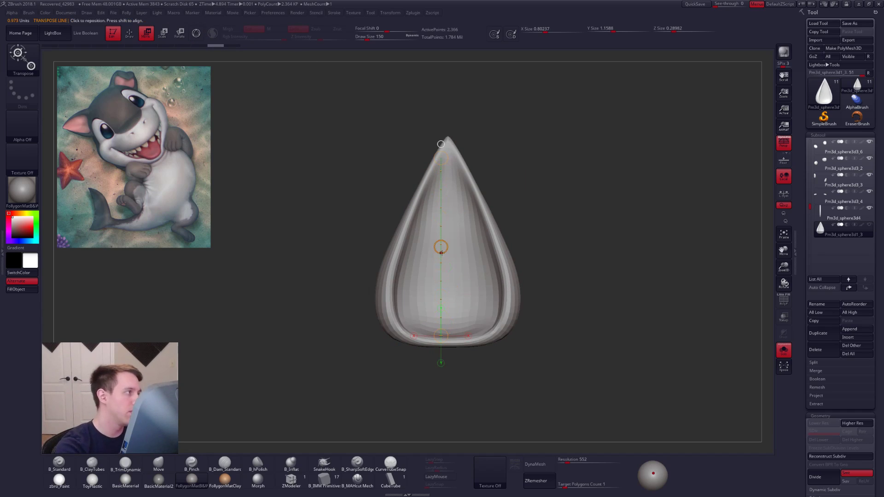
{"action": "left_click_drag", "start_coordinate": [438, 245], "coordinate": [420, 246]}
{"action": "key", "text": "ctrl+z"}
{"action": "right_click_drag", "start_coordinate": [499, 292], "coordinate": [467, 212], "text": "ctrl"}
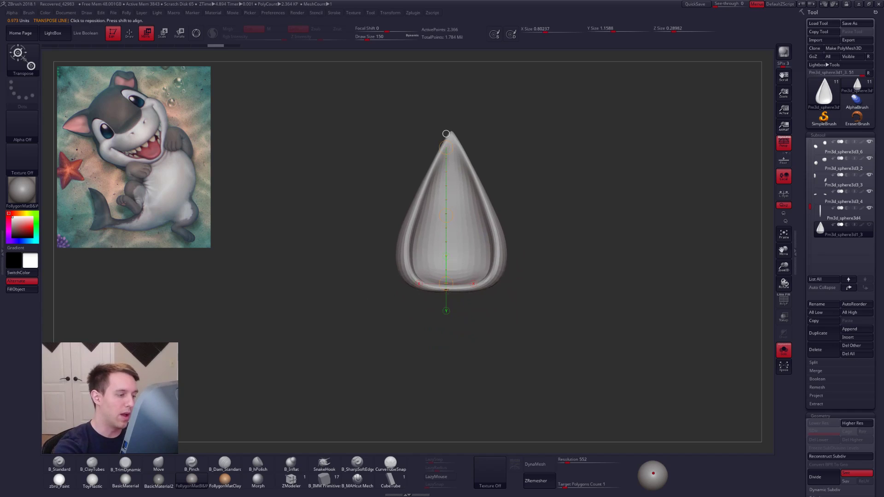
{"action": "mouse_move", "coordinate": [451, 293]}
{"action": "left_mouse_down", "text": "shift"}
{"action": "mouse_move", "coordinate": [451, 85]}
{"action": "mouse_move", "coordinate": [450, 102]}
{"action": "left_mouse_up", "text": "shift"}
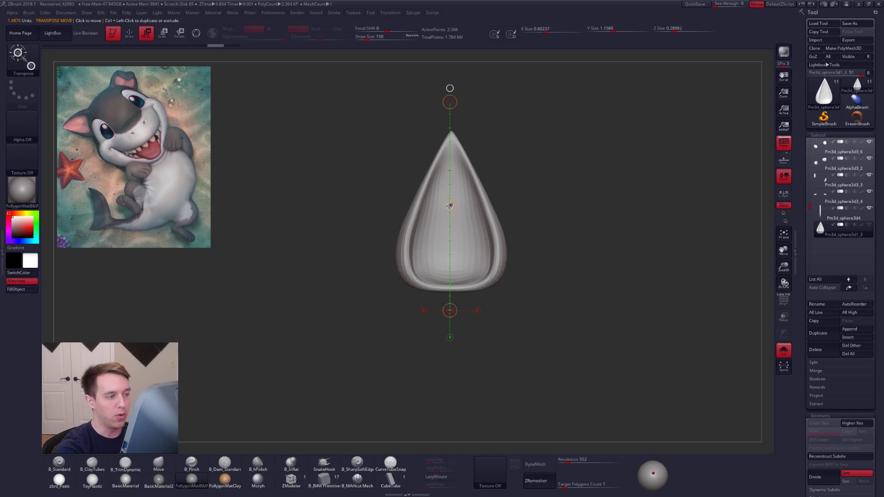
{"action": "mouse_move", "coordinate": [449, 206]}
{"action": "left_mouse_down"}
{"action": "mouse_move", "coordinate": [465, 205]}
{"action": "mouse_move", "coordinate": [438, 203]}
{"action": "mouse_move", "coordinate": [458, 205]}
{"action": "mouse_move", "coordinate": [440, 212]}
{"action": "left_mouse_up"}
{"action": "key", "text": "ctrl+z"}
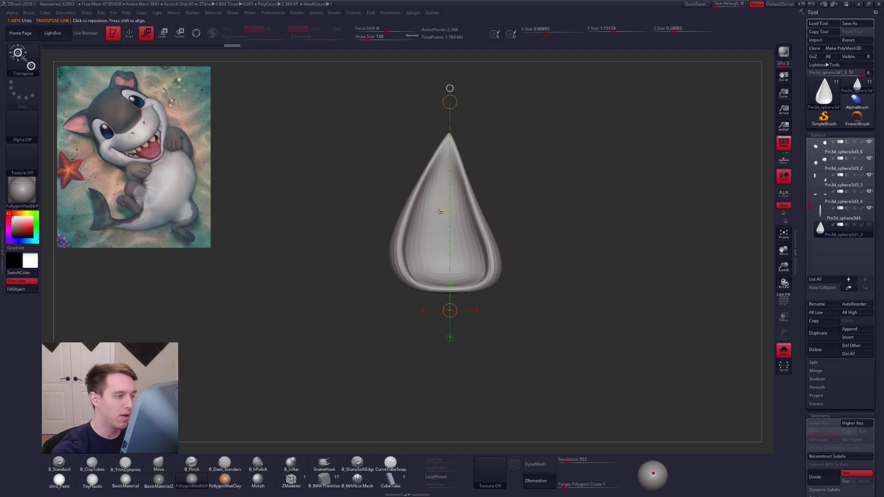
{"action": "key", "text": "ctrl+z"}
{"action": "key", "text": "q"}
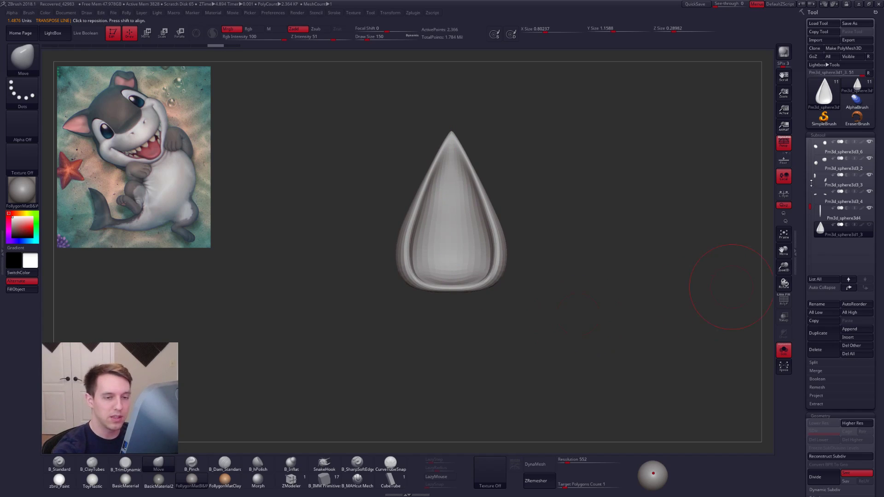
Step: Select the head subtool, show the whole character again, and light the material from higher up
{"action": "left_click", "coordinate": [810, 150]}
{"action": "left_click", "coordinate": [828, 148]}
{"action": "left_click", "coordinate": [783, 350]}
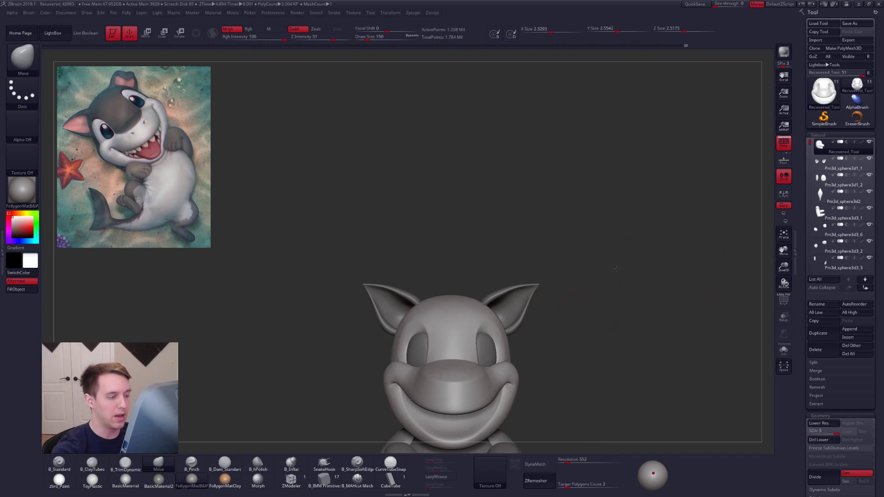
{"action": "left_click_drag", "start_coordinate": [586, 342], "coordinate": [606, 226], "text": "alt"}
{"action": "left_click_drag", "start_coordinate": [653, 473], "coordinate": [653, 467]}
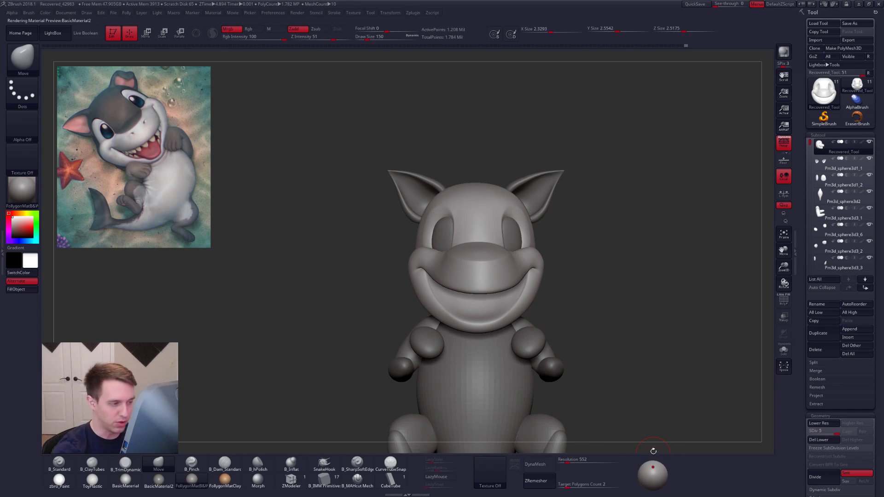
Step: Examine the ears subtool on its own at a lower subdivision level and with the full character at level 4
{"action": "mouse_move", "coordinate": [549, 288]}
{"action": "left_mouse_down", "text": "alt"}
{"action": "mouse_move", "coordinate": [537, 226]}
{"action": "mouse_move", "coordinate": [544, 189]}
{"action": "left_mouse_up", "text": "alt"}
{"action": "left_click", "coordinate": [544, 188], "text": "alt"}
{"action": "mouse_move", "coordinate": [632, 203]}
{"action": "left_mouse_down"}
{"action": "mouse_move", "coordinate": [571, 213]}
{"action": "mouse_move", "coordinate": [515, 246]}
{"action": "mouse_move", "coordinate": [506, 230]}
{"action": "left_mouse_up"}
{"action": "key", "text": "alt+s"}
{"action": "right_click_drag", "start_coordinate": [505, 224], "coordinate": [496, 240], "text": "ctrl"}
{"action": "key", "text": "shift+d"}
{"action": "key", "text": "shift+d"}
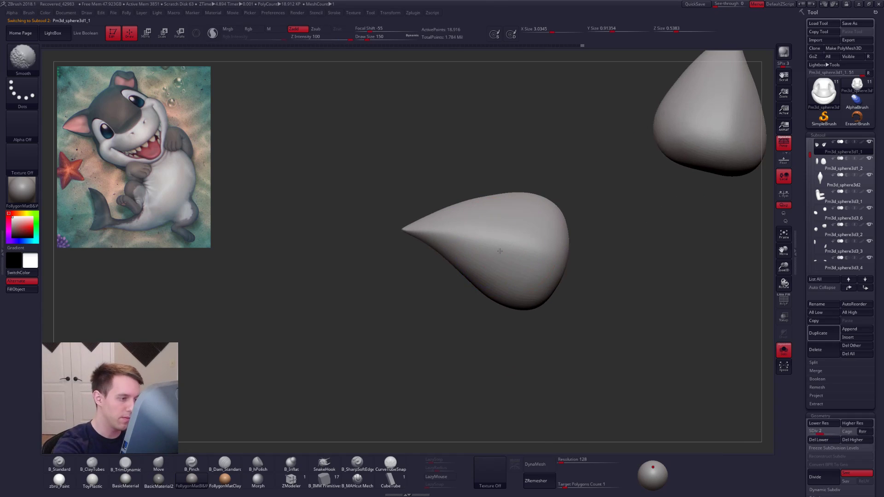
{"action": "right_click_drag", "start_coordinate": [541, 263], "coordinate": [513, 261]}
{"action": "right_click_drag", "start_coordinate": [469, 233], "coordinate": [615, 278]}
{"action": "key", "text": "d"}
{"action": "key", "text": "d"}
{"action": "key", "text": "alt+s"}
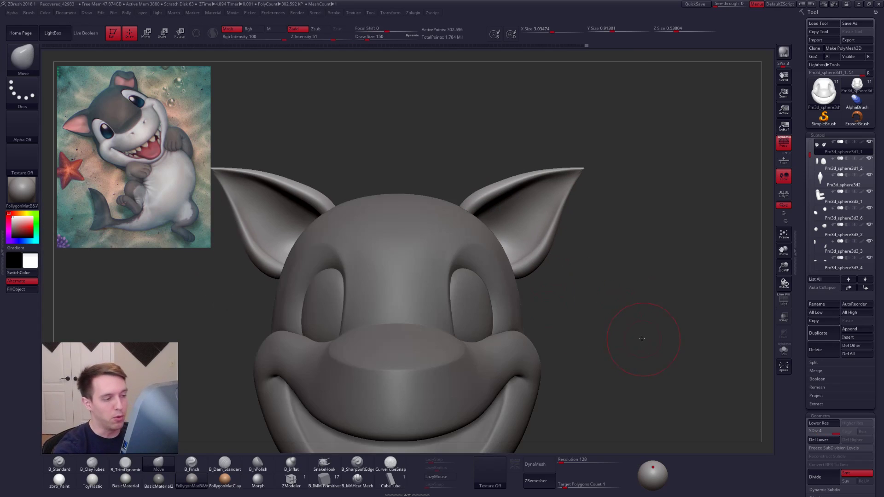
{"action": "right_click_drag", "start_coordinate": [627, 368], "coordinate": [615, 377], "text": "ctrl"}
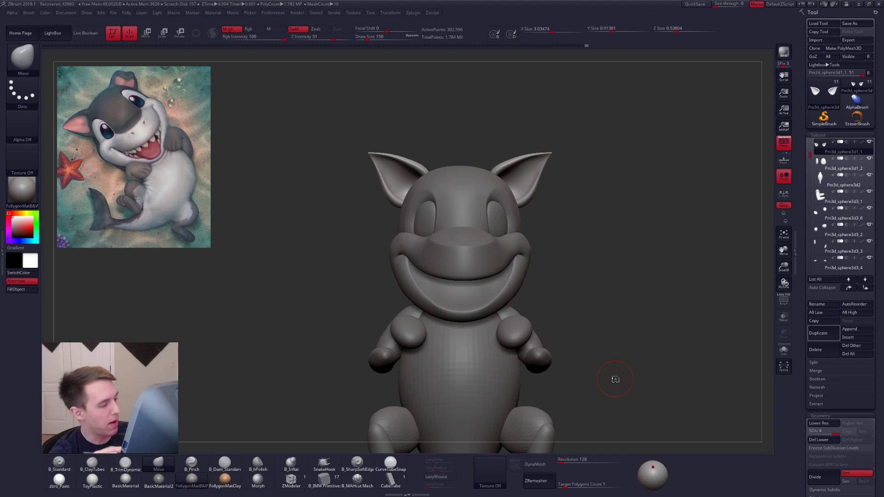
{"action": "right_click_drag", "start_coordinate": [615, 379], "coordinate": [614, 410], "text": "ctrl"}
Step: Duplicate the eyes subtool and delete the copy's lower subdivision levels
{"action": "left_click", "coordinate": [528, 268], "text": "alt"}
{"action": "right_click_drag", "start_coordinate": [532, 269], "coordinate": [528, 291]}
{"action": "mouse_move", "coordinate": [528, 291]}
{"action": "right_mouse_down", "text": "alt"}
{"action": "mouse_move", "coordinate": [534, 270]}
{"action": "mouse_move", "coordinate": [521, 270]}
{"action": "mouse_move", "coordinate": [534, 286]}
{"action": "mouse_move", "coordinate": [499, 291]}
{"action": "mouse_move", "coordinate": [527, 287]}
{"action": "mouse_move", "coordinate": [499, 289]}
{"action": "mouse_move", "coordinate": [508, 269]}
{"action": "right_mouse_up", "text": "alt"}
{"action": "left_click", "coordinate": [505, 285], "text": "alt"}
{"action": "left_click", "coordinate": [818, 333]}
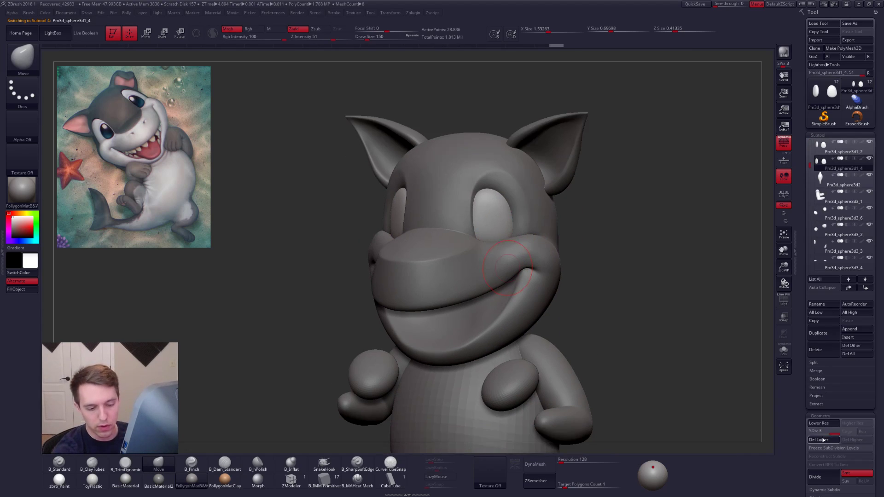
Step: Try a CubeTube curve from the snout up over the forehead with draw size 96
{"action": "left_click", "coordinate": [396, 487]}
{"action": "mouse_move", "coordinate": [494, 258]}
{"action": "right_mouse_down"}
{"action": "mouse_move", "coordinate": [477, 251]}
{"action": "mouse_move", "coordinate": [494, 216]}
{"action": "right_mouse_up"}
{"action": "key", "text": "space"}
{"action": "left_click", "coordinate": [494, 210]}
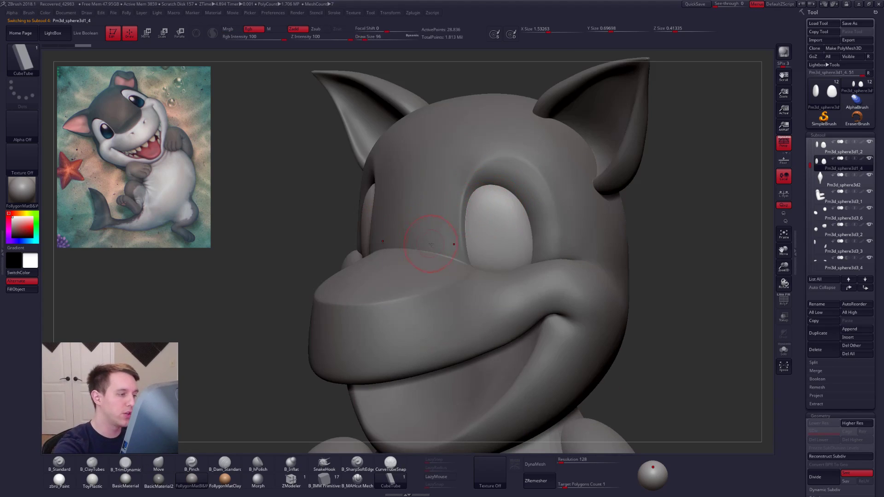
{"action": "left_click_drag", "start_coordinate": [441, 247], "coordinate": [507, 95]}
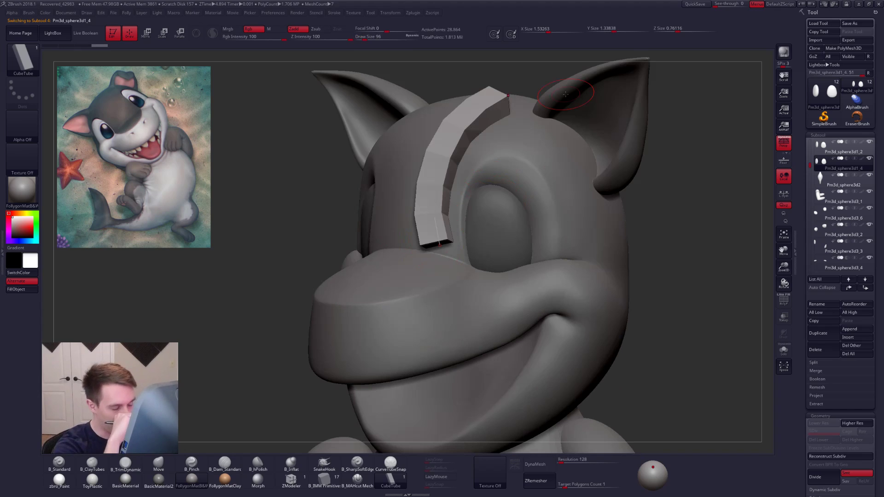
{"action": "key", "text": "alt+s"}
{"action": "mouse_move", "coordinate": [514, 266]}
{"action": "right_mouse_down"}
{"action": "mouse_move", "coordinate": [463, 254]}
{"action": "mouse_move", "coordinate": [526, 273]}
{"action": "mouse_move", "coordinate": [511, 276]}
{"action": "mouse_move", "coordinate": [509, 253]}
{"action": "right_mouse_up"}
{"action": "key", "text": "shift+f"}
{"action": "key", "text": "ctrl+z"}
{"action": "key", "text": "ctrl+z"}
Step: Draw a CubeTube curve around the visible edge of the eye with draw size 40
{"action": "key", "text": "alt+s"}
{"action": "key", "text": "shift+f"}
{"action": "key", "text": "space"}
{"action": "left_click_drag", "start_coordinate": [500, 229], "coordinate": [497, 229]}
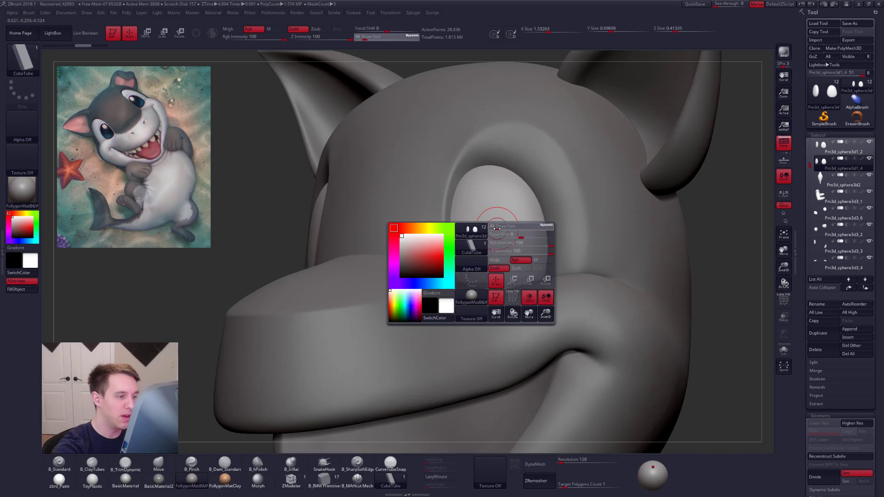
{"action": "mouse_move", "coordinate": [511, 256]}
{"action": "right_mouse_down", "text": "alt"}
{"action": "mouse_move", "coordinate": [519, 290]}
{"action": "mouse_move", "coordinate": [547, 300]}
{"action": "mouse_move", "coordinate": [556, 316]}
{"action": "right_mouse_up", "text": "alt"}
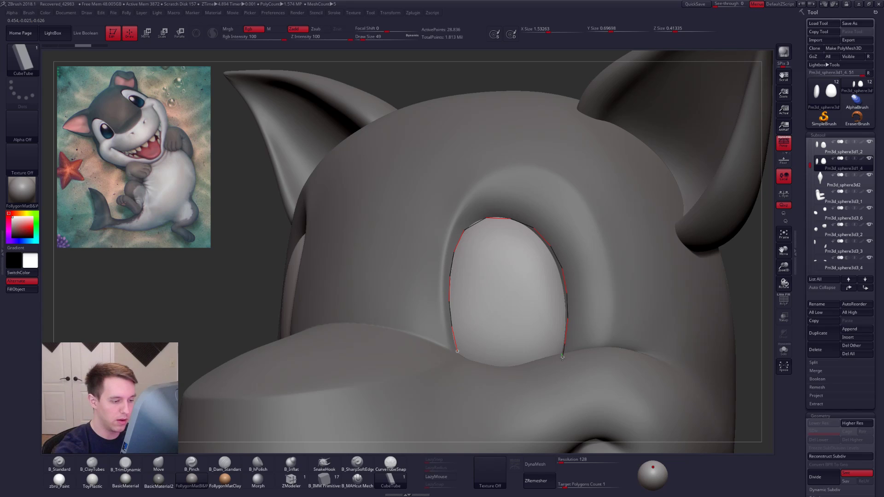
{"action": "left_click_drag", "start_coordinate": [560, 350], "coordinate": [563, 355]}
{"action": "mouse_move", "coordinate": [611, 375]}
{"action": "right_mouse_down"}
{"action": "mouse_move", "coordinate": [598, 370]}
{"action": "mouse_move", "coordinate": [604, 362]}
{"action": "right_mouse_up"}
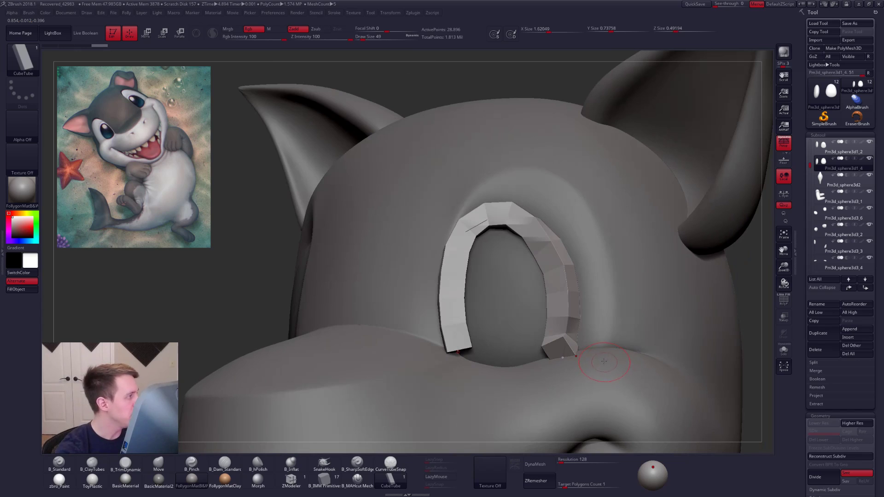
{"action": "right_click_drag", "start_coordinate": [581, 288], "coordinate": [591, 302]}
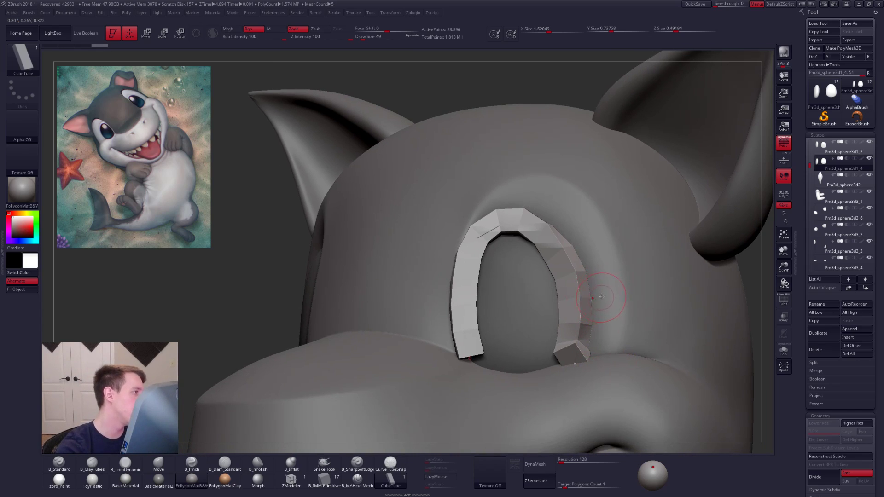
Step: Thin the tube around the eye by updating its curve with draw size 25
{"action": "right_click", "coordinate": [620, 283]}
{"action": "left_click_drag", "start_coordinate": [628, 285], "coordinate": [626, 284]}
{"action": "right_click_drag", "start_coordinate": [625, 292], "coordinate": [654, 291]}
{"action": "left_click", "coordinate": [556, 249]}
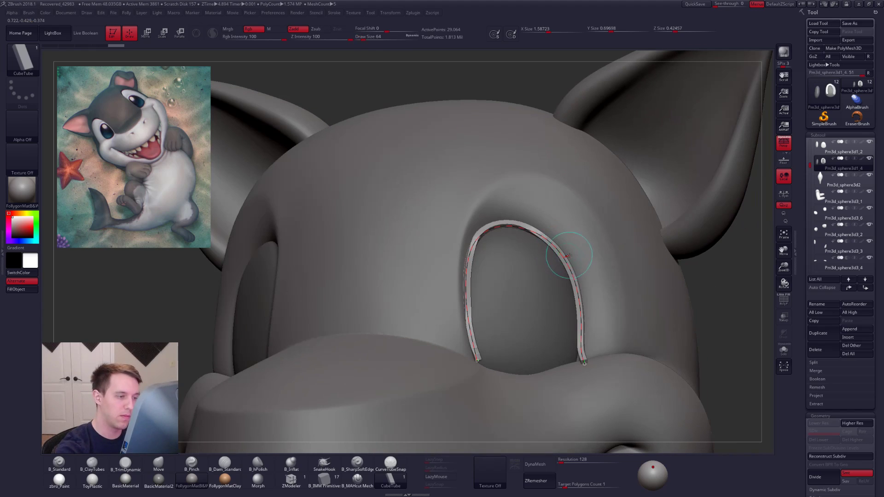
{"action": "right_click", "coordinate": [615, 282]}
{"action": "left_click_drag", "start_coordinate": [616, 281], "coordinate": [596, 281]}
{"action": "left_click", "coordinate": [588, 294]}
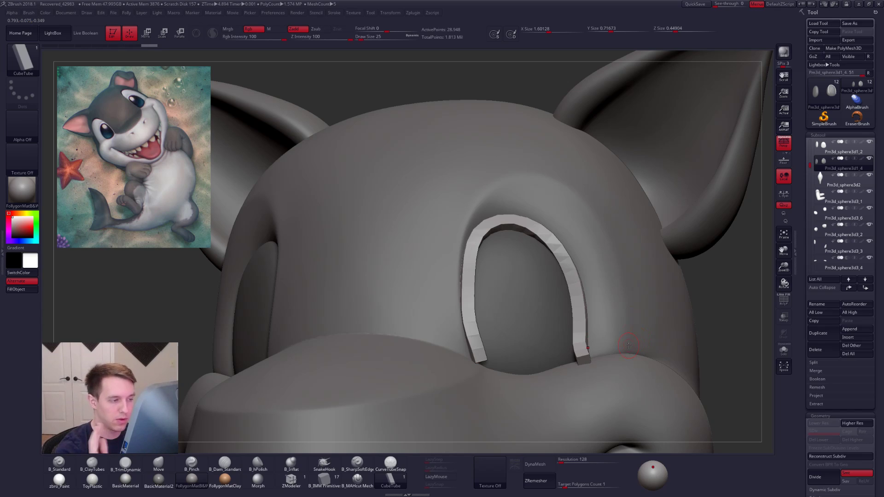
Step: Turn on the wireframe display, assign polygroups to the duplicate, and keep only the tube visible without its eyeballs
{"action": "key", "text": "alt+s"}
{"action": "key", "text": "shift+f"}
{"action": "left_click", "coordinate": [601, 290], "text": "ctrl"}
{"action": "key", "text": "ctrl+w"}
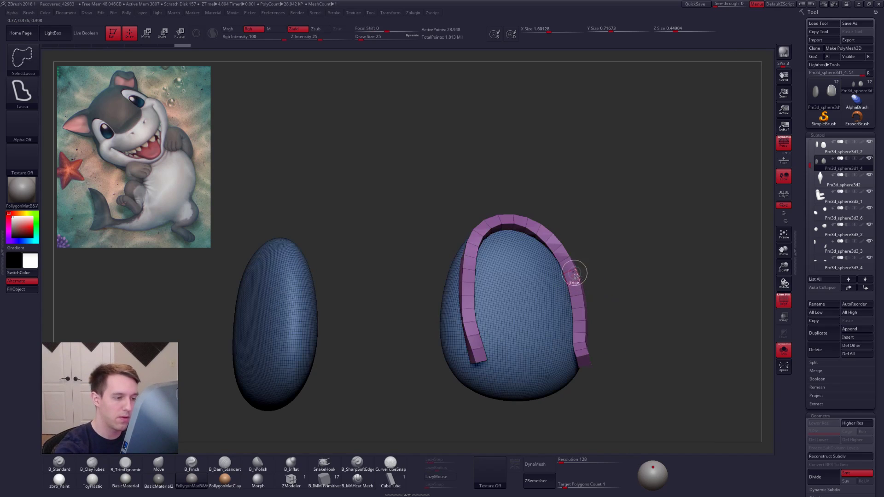
{"action": "left_click", "coordinate": [574, 275], "text": "ctrl+shift"}
{"action": "key", "text": "alt+s"}
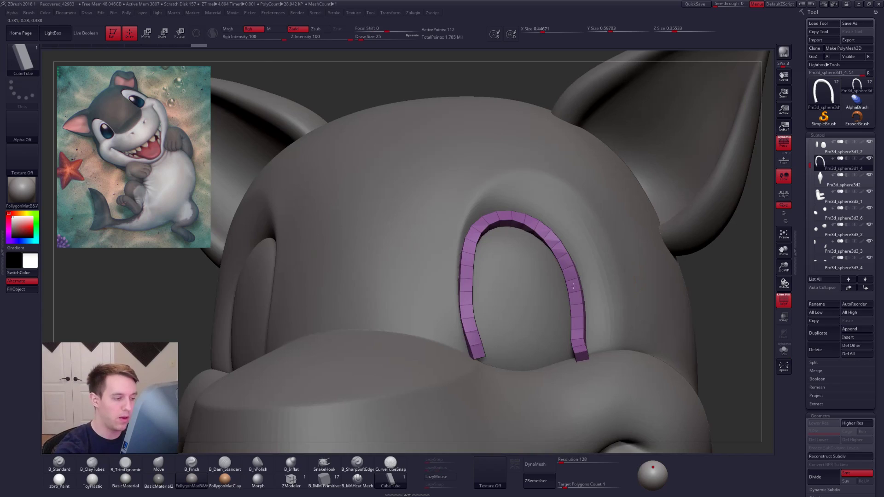
Step: Isolate the eyelid tube and set the ZModeler edge action to Delete with complete edge loops as target
{"action": "right_click_drag", "start_coordinate": [574, 285], "coordinate": [560, 255], "text": "alt"}
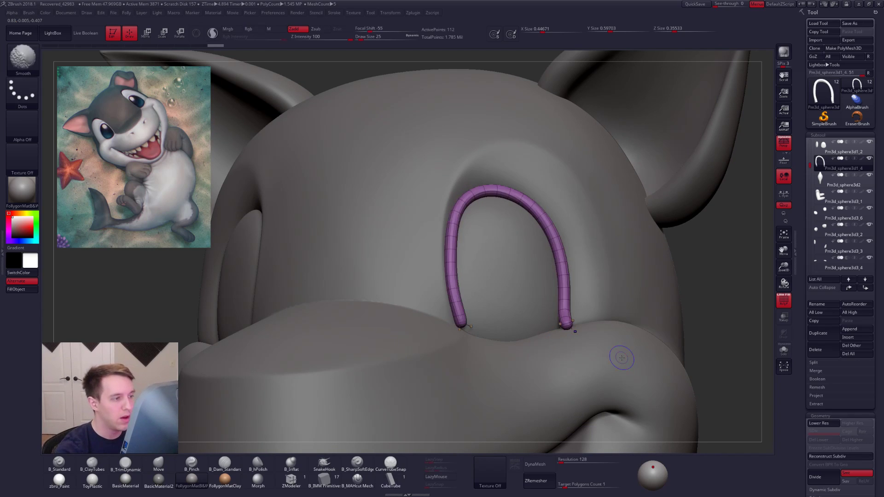
{"action": "right_click_drag", "start_coordinate": [702, 336], "coordinate": [643, 335], "text": "ctrl"}
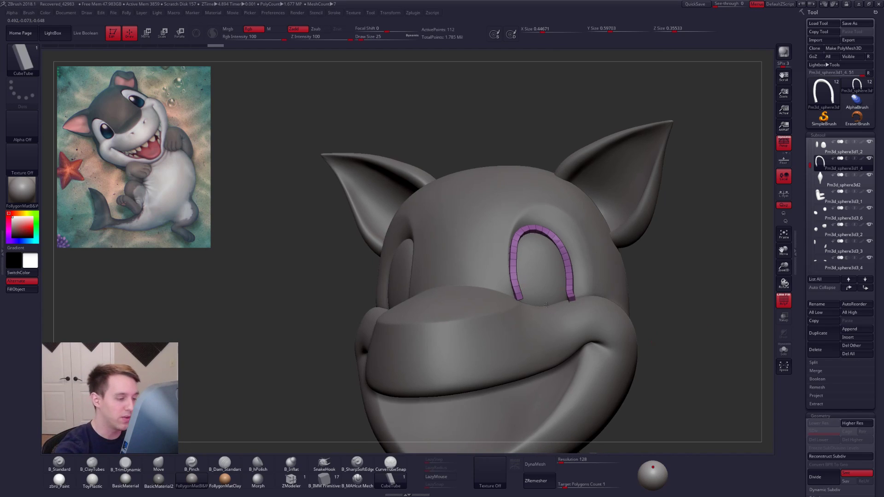
{"action": "right_click_drag", "start_coordinate": [523, 283], "coordinate": [538, 313], "text": "ctrl"}
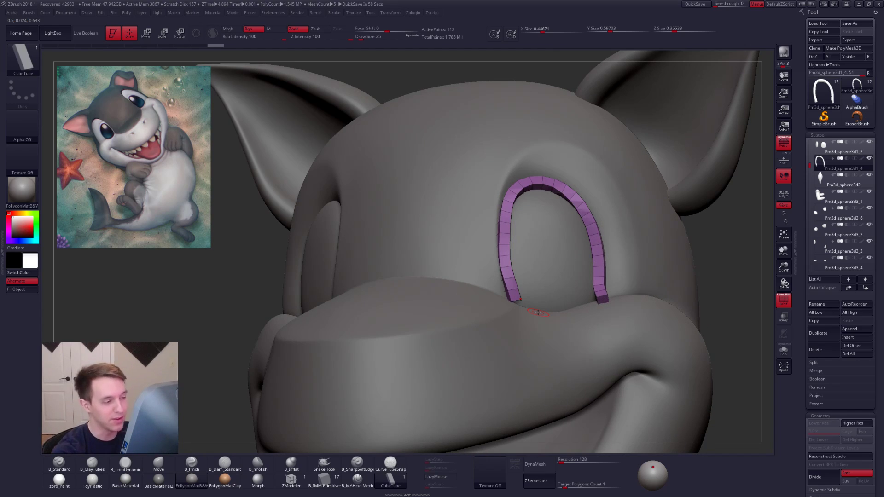
{"action": "left_click", "coordinate": [292, 481]}
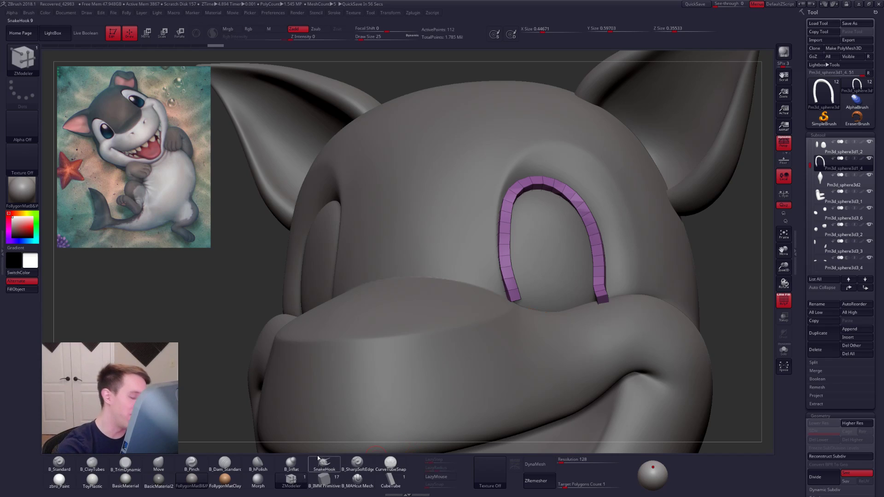
{"action": "key", "text": "alt+s"}
{"action": "right_click_drag", "start_coordinate": [510, 291], "coordinate": [525, 286]}
{"action": "right_click_drag", "start_coordinate": [526, 287], "coordinate": [487, 312], "text": "alt"}
{"action": "key", "text": "space"}
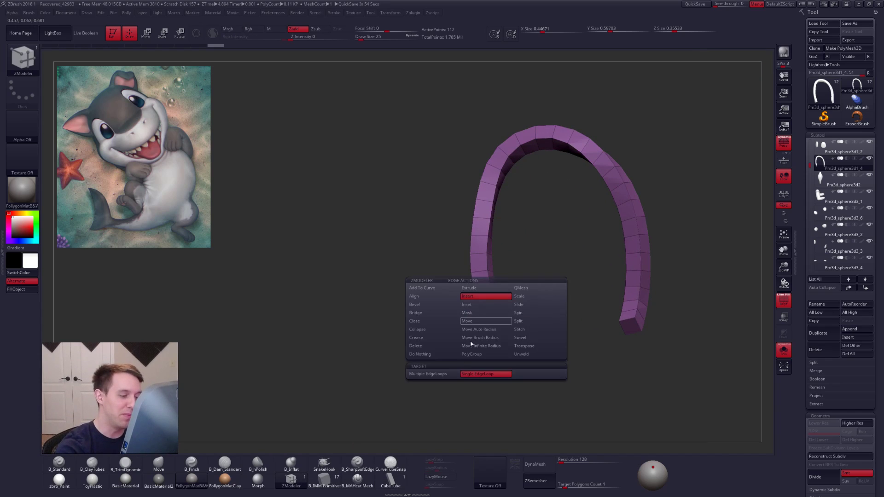
{"action": "left_click", "coordinate": [435, 347]}
{"action": "left_click", "coordinate": [468, 375]}
Step: Delete surplus edge loops from the tube's snout-side leg up to the top of the arch
{"action": "left_click", "coordinate": [482, 291]}
{"action": "right_click_drag", "start_coordinate": [488, 278], "coordinate": [476, 327], "text": "alt"}
{"action": "left_click", "coordinate": [477, 303]}
{"action": "left_click", "coordinate": [474, 286]}
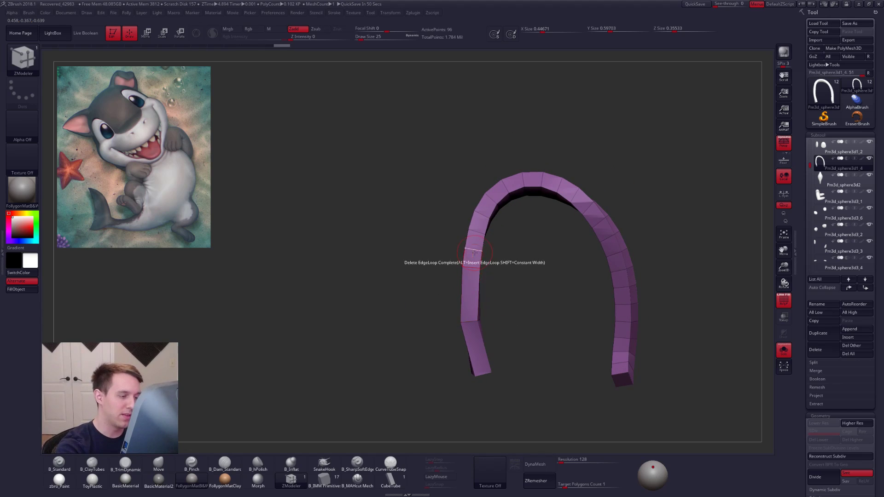
{"action": "right_click_drag", "start_coordinate": [480, 231], "coordinate": [463, 266], "text": "alt"}
{"action": "left_click", "coordinate": [475, 236]}
{"action": "left_click", "coordinate": [503, 221]}
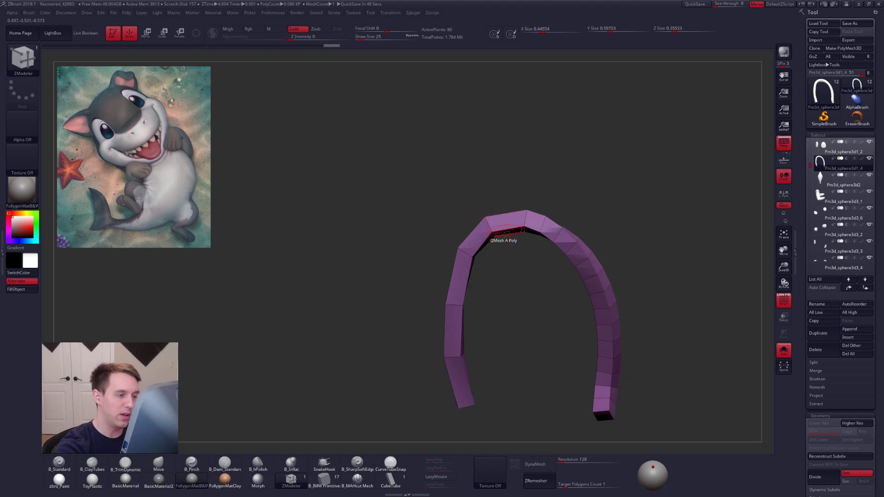
Step: Delete surplus edge loops from the top of the arch down the tube's outer leg
{"action": "left_click", "coordinate": [542, 224]}
{"action": "left_click", "coordinate": [591, 276]}
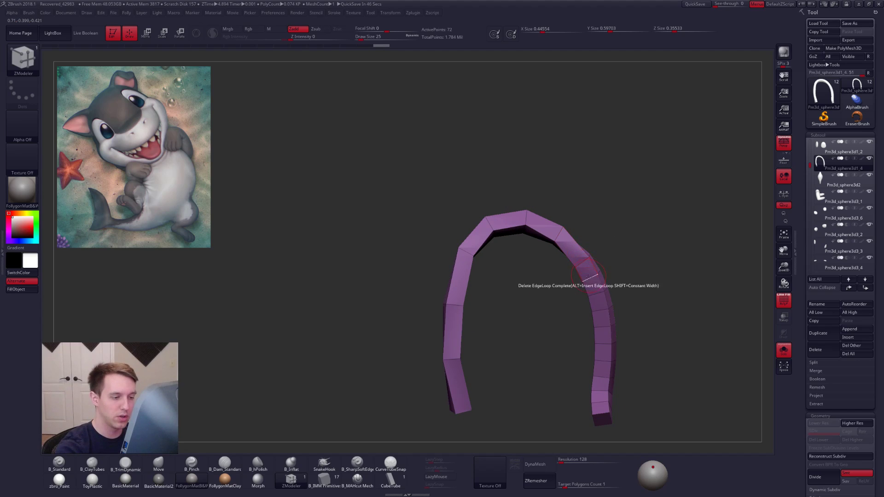
{"action": "left_click", "coordinate": [604, 323]}
{"action": "right_click_drag", "start_coordinate": [604, 316], "coordinate": [596, 271], "text": "alt"}
{"action": "left_click", "coordinate": [593, 299]}
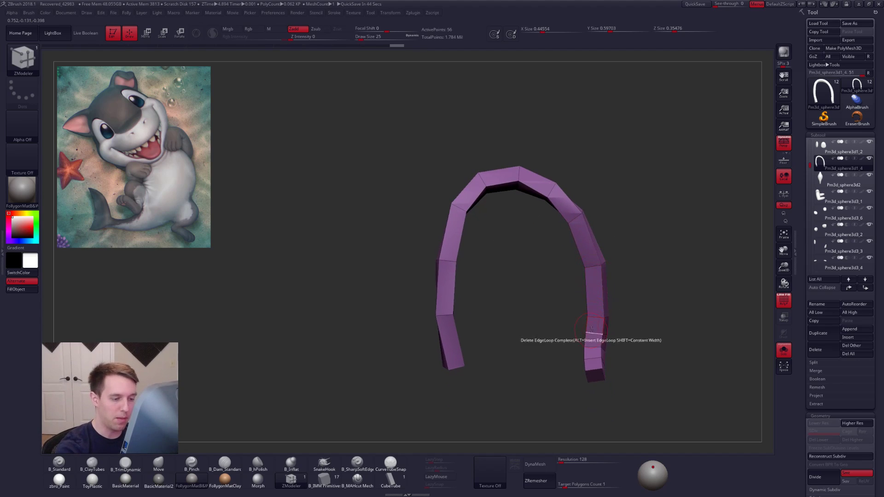
{"action": "left_click", "coordinate": [593, 334]}
{"action": "left_click", "coordinate": [593, 347]}
{"action": "left_click", "coordinate": [593, 359]}
Step: Rotate the eyelid tube with a Transpose line, viewing it from the side
{"action": "right_click_drag", "start_coordinate": [594, 360], "coordinate": [633, 375]}
{"action": "right_click_drag", "start_coordinate": [633, 375], "coordinate": [543, 350], "text": "alt"}
{"action": "key", "text": "r"}
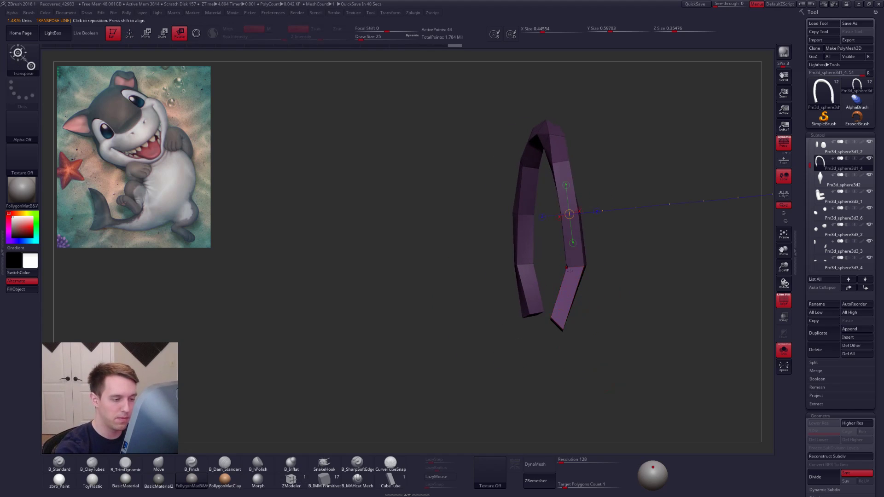
{"action": "left_click_drag", "start_coordinate": [536, 352], "coordinate": [571, 320]}
{"action": "key", "text": "q"}
Step: Pull the tube's outer leg against the eye with the Move brush, resizing the brush as needed
{"action": "mouse_move", "coordinate": [499, 366]}
{"action": "right_mouse_down"}
{"action": "mouse_move", "coordinate": [548, 352]}
{"action": "mouse_move", "coordinate": [540, 364]}
{"action": "right_mouse_up"}
{"action": "key", "text": "space"}
{"action": "left_click", "coordinate": [572, 306]}
{"action": "key", "text": "space"}
{"action": "left_click", "coordinate": [568, 317]}
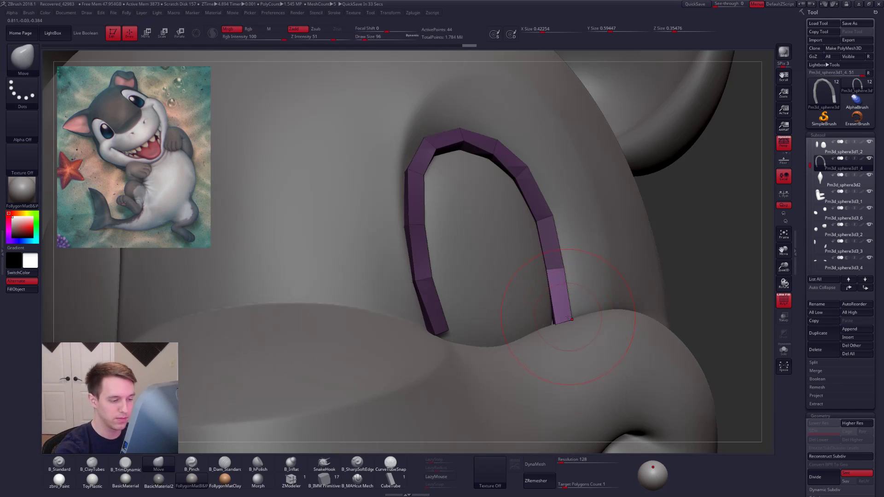
{"action": "mouse_move", "coordinate": [634, 276]}
{"action": "right_mouse_down", "text": "ctrl"}
{"action": "mouse_move", "coordinate": [662, 270]}
{"action": "mouse_move", "coordinate": [609, 256]}
{"action": "right_mouse_up", "text": "ctrl"}
{"action": "key", "text": "space"}
{"action": "left_click", "coordinate": [551, 276]}
{"action": "left_click_drag", "start_coordinate": [551, 275], "coordinate": [550, 275]}
{"action": "key", "text": "alt+s"}
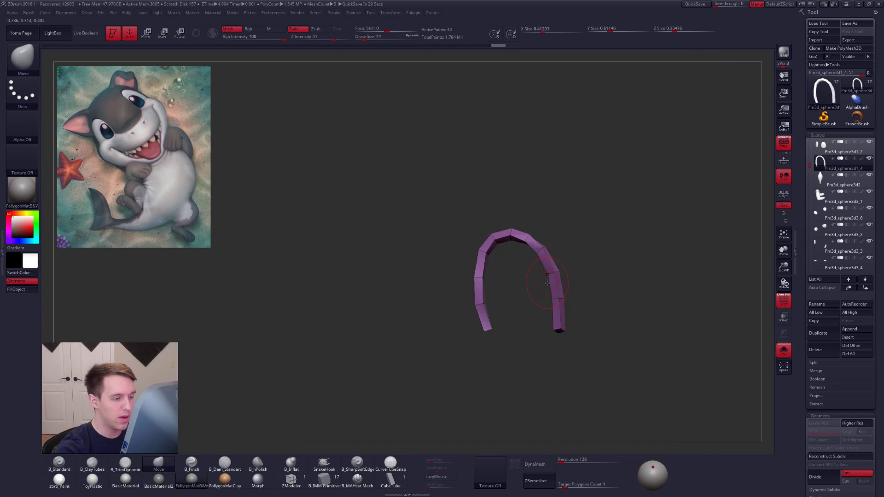
Step: Hide the end cap and the back faces along the tube's outer leg
{"action": "right_click_drag", "start_coordinate": [551, 276], "coordinate": [544, 297], "text": "ctrl"}
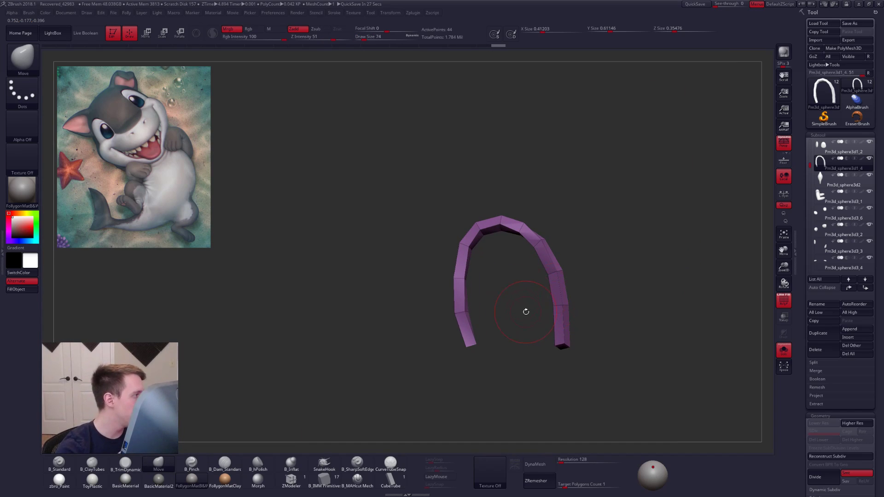
{"action": "right_click_drag", "start_coordinate": [566, 312], "coordinate": [537, 338]}
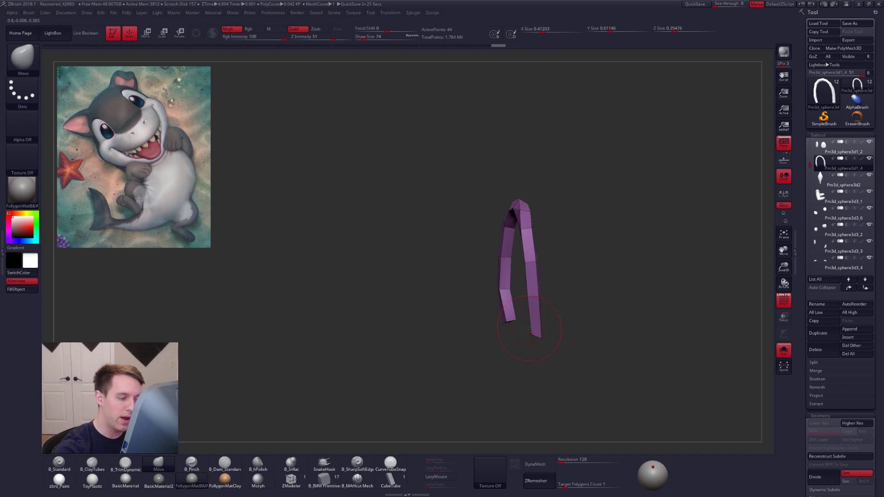
{"action": "mouse_move", "coordinate": [537, 340]}
{"action": "left_mouse_down", "text": "ctrl+alt+shift"}
{"action": "mouse_move", "coordinate": [568, 257]}
{"action": "mouse_move", "coordinate": [607, 343]}
{"action": "left_mouse_up", "text": "ctrl+alt+shift"}
{"action": "mouse_move", "coordinate": [603, 339]}
{"action": "right_mouse_down", "text": "alt"}
{"action": "mouse_move", "coordinate": [602, 378]}
{"action": "mouse_move", "coordinate": [543, 313]}
{"action": "mouse_move", "coordinate": [552, 329]}
{"action": "right_mouse_up", "text": "alt"}
{"action": "key", "text": "ctrl+space"}
{"action": "left_click", "coordinate": [551, 304]}
{"action": "mouse_move", "coordinate": [551, 329]}
{"action": "right_mouse_down"}
{"action": "mouse_move", "coordinate": [543, 322]}
{"action": "mouse_move", "coordinate": [537, 334]}
{"action": "right_mouse_up"}
{"action": "mouse_move", "coordinate": [538, 329]}
{"action": "left_mouse_down", "text": "ctrl+alt+shift"}
{"action": "mouse_move", "coordinate": [590, 246]}
{"action": "mouse_move", "coordinate": [573, 311]}
{"action": "left_mouse_up", "text": "ctrl+alt+shift"}
{"action": "right_click_drag", "start_coordinate": [572, 310], "coordinate": [523, 321]}
{"action": "mouse_move", "coordinate": [516, 302]}
{"action": "left_mouse_down", "text": "ctrl+alt+shift"}
{"action": "mouse_move", "coordinate": [520, 263]}
{"action": "mouse_move", "coordinate": [545, 298]}
{"action": "left_mouse_up", "text": "ctrl+alt+shift"}
Step: Hide the remaining side and back faces of the arch and compare the front strip with the eye
{"action": "right_click_drag", "start_coordinate": [545, 300], "coordinate": [510, 242]}
{"action": "mouse_move", "coordinate": [531, 195]}
{"action": "left_mouse_down", "text": "ctrl+alt+shift"}
{"action": "mouse_move", "coordinate": [491, 251]}
{"action": "mouse_move", "coordinate": [464, 258]}
{"action": "left_mouse_up", "text": "ctrl+alt+shift"}
{"action": "mouse_move", "coordinate": [466, 260]}
{"action": "right_mouse_down"}
{"action": "mouse_move", "coordinate": [499, 242]}
{"action": "mouse_move", "coordinate": [491, 212]}
{"action": "right_mouse_up"}
{"action": "left_click_drag", "start_coordinate": [491, 213], "coordinate": [488, 208], "text": "ctrl+shift"}
{"action": "right_click_drag", "start_coordinate": [488, 208], "coordinate": [506, 205]}
{"action": "mouse_move", "coordinate": [536, 211]}
{"action": "left_mouse_down", "text": "ctrl+alt+shift"}
{"action": "mouse_move", "coordinate": [484, 249]}
{"action": "mouse_move", "coordinate": [489, 232]}
{"action": "left_mouse_up", "text": "ctrl+alt+shift"}
{"action": "right_click_drag", "start_coordinate": [490, 231], "coordinate": [510, 263]}
{"action": "left_click_drag", "start_coordinate": [510, 263], "coordinate": [391, 264], "text": "ctrl+alt+shift"}
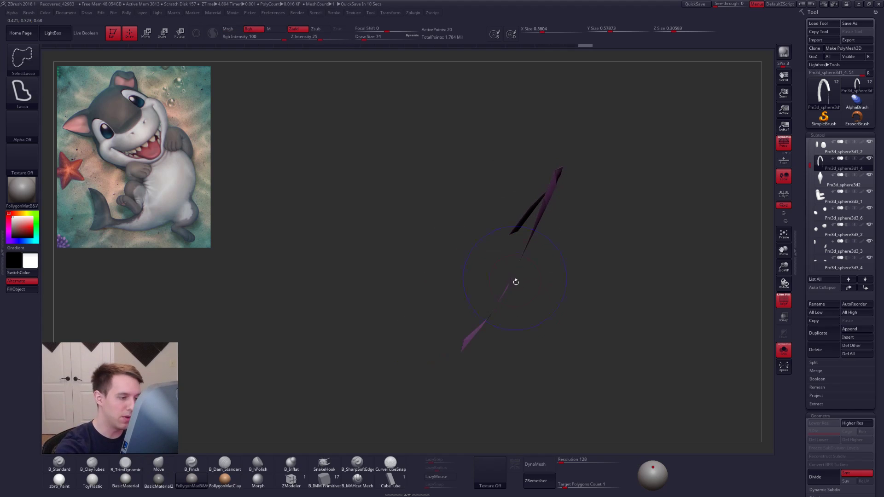
{"action": "right_click_drag", "start_coordinate": [508, 214], "coordinate": [559, 272]}
{"action": "key", "text": "1"}
{"action": "left_click", "coordinate": [588, 278]}
{"action": "right_click_drag", "start_coordinate": [617, 263], "coordinate": [576, 245]}
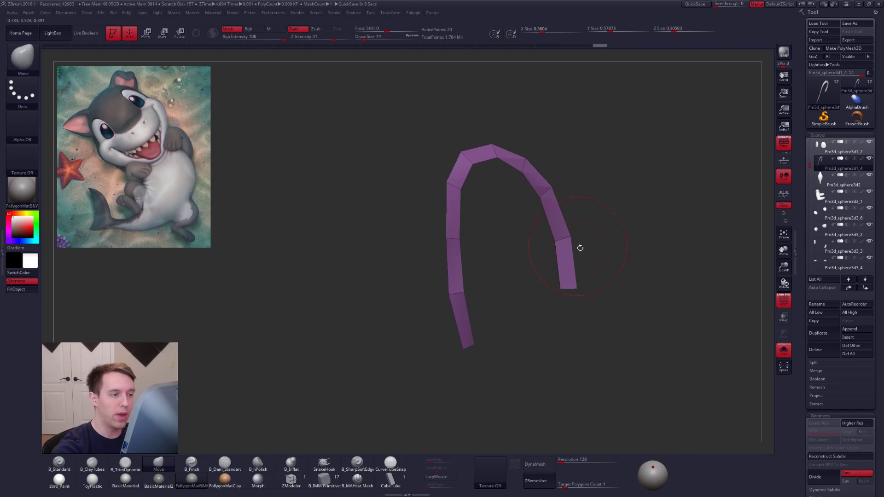
{"action": "key", "text": "alt+s"}
{"action": "mouse_move", "coordinate": [601, 277]}
{"action": "right_mouse_down"}
{"action": "mouse_move", "coordinate": [581, 269]}
{"action": "mouse_move", "coordinate": [572, 286]}
{"action": "right_mouse_up"}
{"action": "key", "text": "space"}
{"action": "key", "text": "ctrl"}
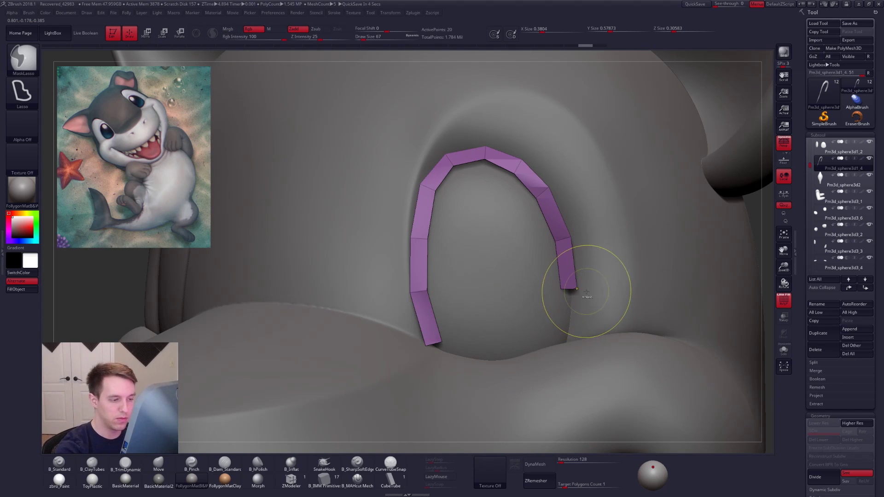
Step: Invert the tube's visibility to check the hidden faces, and bring the whole tube back into view
{"action": "key", "text": "ctrl+z"}
{"action": "key", "text": "alt+s"}
{"action": "right_click_drag", "start_coordinate": [567, 304], "coordinate": [548, 317]}
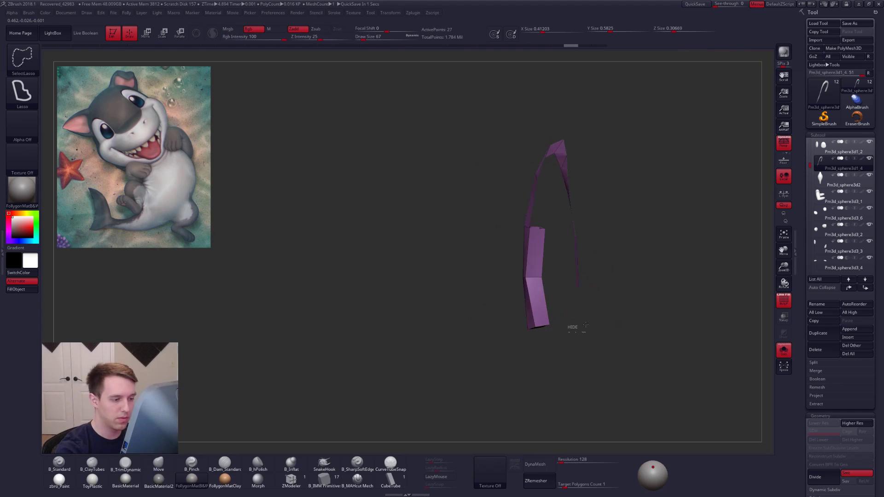
{"action": "left_click_drag", "start_coordinate": [582, 326], "coordinate": [579, 327], "text": "ctrl+shift"}
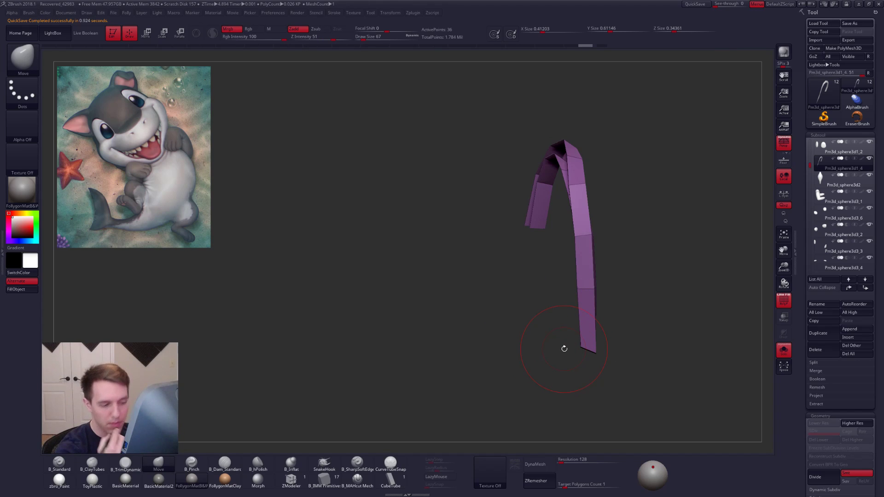
{"action": "mouse_move", "coordinate": [565, 348]}
{"action": "left_mouse_down"}
{"action": "mouse_move", "coordinate": [437, 338]}
{"action": "mouse_move", "coordinate": [620, 326]}
{"action": "mouse_move", "coordinate": [576, 335]}
{"action": "mouse_move", "coordinate": [596, 333]}
{"action": "mouse_move", "coordinate": [564, 327]}
{"action": "left_mouse_up"}
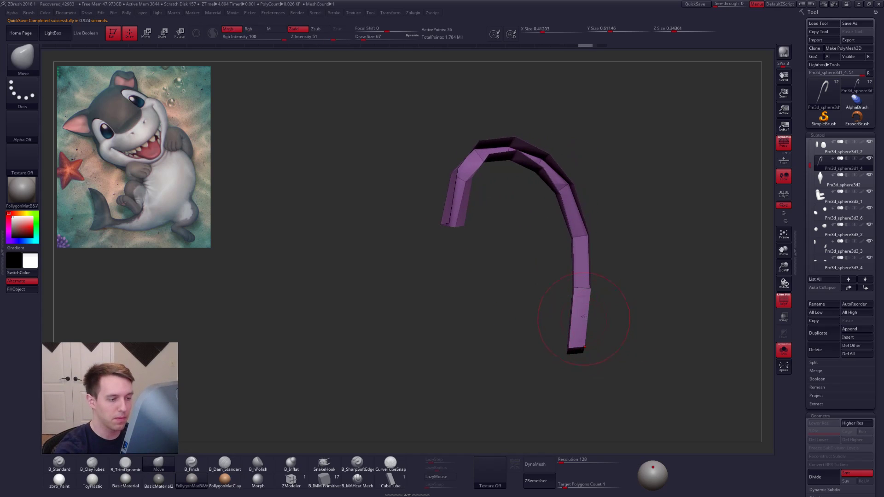
{"action": "mouse_move", "coordinate": [581, 282]}
{"action": "left_mouse_down", "text": "ctrl+shift"}
{"action": "mouse_move", "coordinate": [632, 268]}
{"action": "mouse_move", "coordinate": [631, 258]}
{"action": "mouse_move", "coordinate": [622, 282]}
{"action": "mouse_move", "coordinate": [637, 276]}
{"action": "left_mouse_up", "text": "ctrl+shift"}
{"action": "mouse_move", "coordinate": [644, 272]}
{"action": "left_mouse_down", "text": "ctrl+shift"}
{"action": "mouse_move", "coordinate": [652, 264]}
{"action": "mouse_move", "coordinate": [582, 298]}
{"action": "mouse_move", "coordinate": [552, 325]}
{"action": "mouse_move", "coordinate": [540, 250]}
{"action": "left_mouse_up", "text": "ctrl+shift"}
{"action": "left_click", "coordinate": [606, 268], "text": "ctrl+shift"}
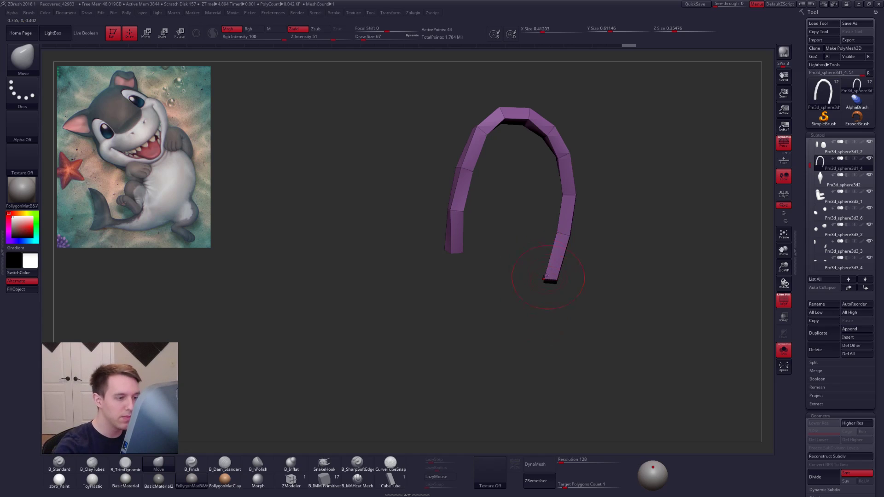
Step: Hide the side and back faces down the tube's outer leg, comparing the result with the head
{"action": "left_click_drag", "start_coordinate": [542, 263], "coordinate": [530, 276], "text": "alt"}
{"action": "mouse_move", "coordinate": [553, 237]}
{"action": "left_mouse_down", "text": "ctrl+alt+shift"}
{"action": "mouse_move", "coordinate": [537, 194]}
{"action": "mouse_move", "coordinate": [538, 247]}
{"action": "left_mouse_up", "text": "ctrl+alt+shift"}
{"action": "key", "text": "b"}
{"action": "key", "text": "m"}
{"action": "key", "text": "v"}
{"action": "left_click", "coordinate": [566, 182], "text": "ctrl+shift"}
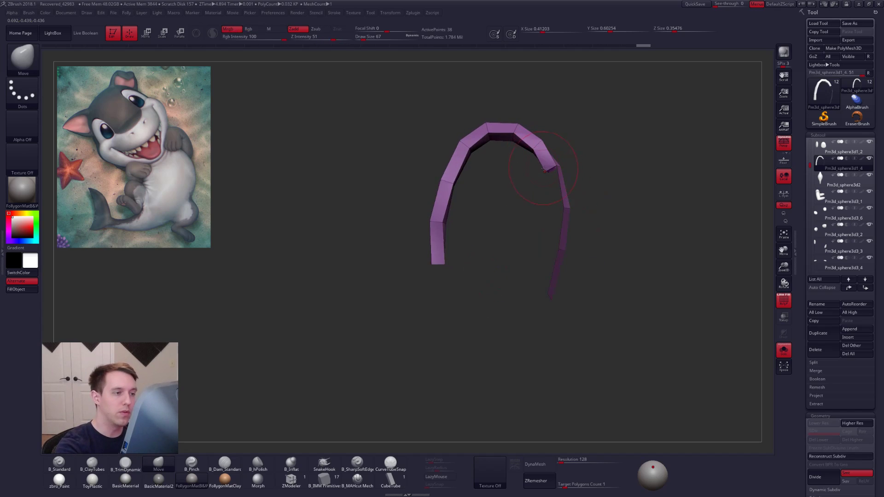
{"action": "left_click_drag", "start_coordinate": [512, 142], "coordinate": [513, 146], "text": "ctrl+alt+shift"}
{"action": "key", "text": "shift+s"}
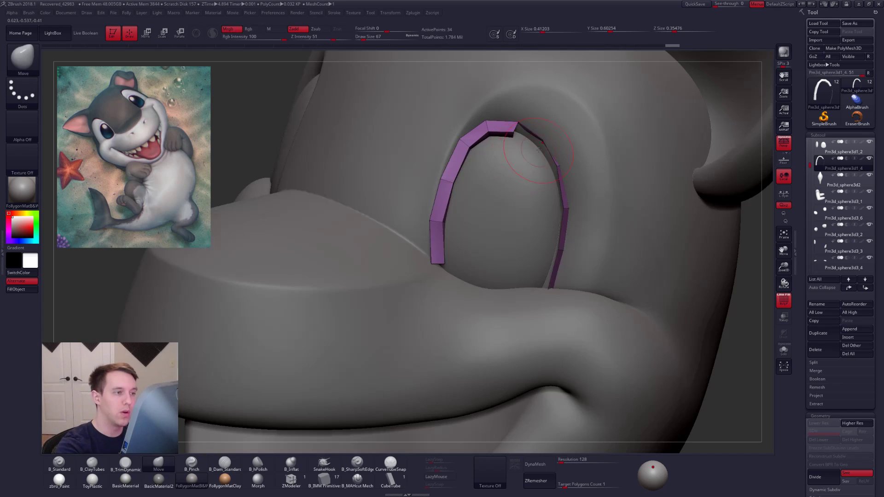
{"action": "key", "text": "shift+s"}
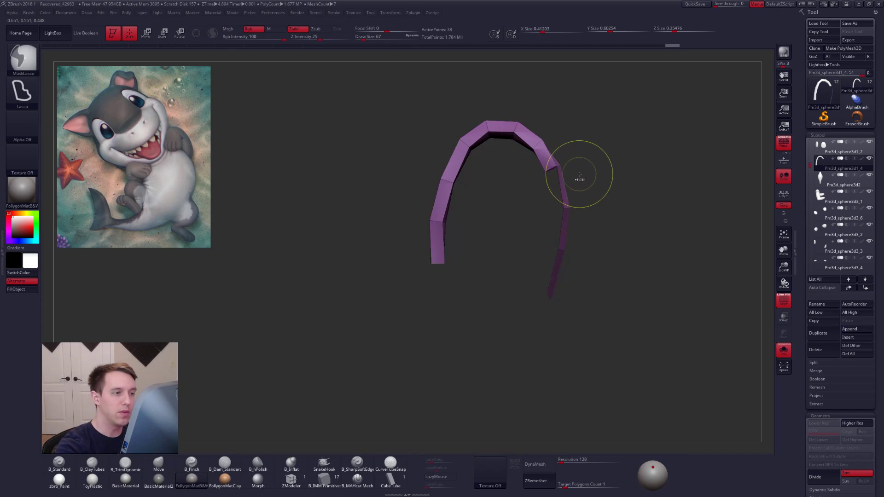
{"action": "left_click", "coordinate": [578, 179], "text": "ctrl+shift"}
Step: Remove the remaining side and back faces of the tube so that only the front strip is left
{"action": "mouse_move", "coordinate": [628, 281]}
{"action": "left_mouse_down"}
{"action": "mouse_move", "coordinate": [559, 290]}
{"action": "mouse_move", "coordinate": [589, 341]}
{"action": "left_mouse_up"}
{"action": "mouse_move", "coordinate": [581, 275]}
{"action": "left_mouse_down"}
{"action": "mouse_move", "coordinate": [572, 317]}
{"action": "mouse_move", "coordinate": [547, 226]}
{"action": "mouse_move", "coordinate": [578, 318]}
{"action": "mouse_move", "coordinate": [548, 295]}
{"action": "mouse_move", "coordinate": [530, 320]}
{"action": "left_mouse_up"}
{"action": "mouse_move", "coordinate": [537, 287]}
{"action": "left_mouse_down", "text": "ctrl+alt+shift"}
{"action": "mouse_move", "coordinate": [579, 244]}
{"action": "mouse_move", "coordinate": [581, 276]}
{"action": "left_mouse_up", "text": "ctrl+alt+shift"}
{"action": "mouse_move", "coordinate": [581, 248]}
{"action": "left_mouse_down"}
{"action": "mouse_move", "coordinate": [581, 288]}
{"action": "mouse_move", "coordinate": [584, 275]}
{"action": "mouse_move", "coordinate": [557, 300]}
{"action": "left_mouse_up"}
{"action": "left_click_drag", "start_coordinate": [545, 256], "coordinate": [532, 289]}
{"action": "mouse_move", "coordinate": [534, 285]}
{"action": "left_mouse_down"}
{"action": "mouse_move", "coordinate": [518, 260]}
{"action": "mouse_move", "coordinate": [517, 285]}
{"action": "left_mouse_up"}
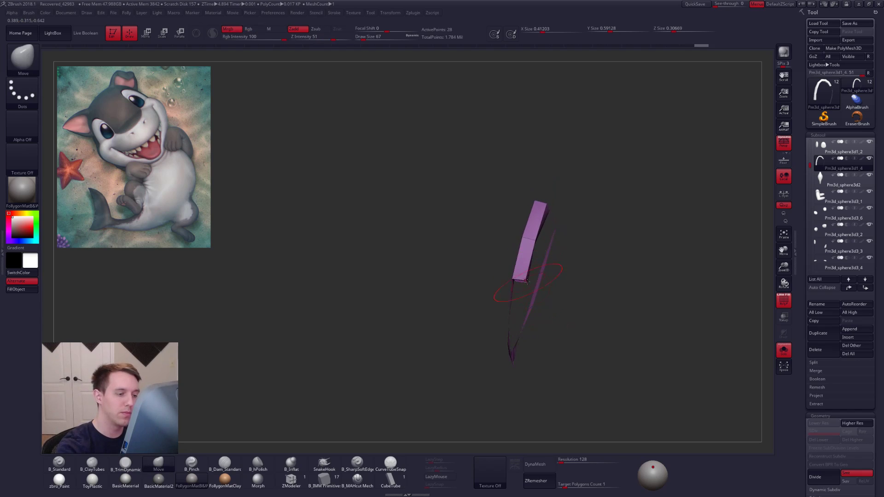
{"action": "left_click_drag", "start_coordinate": [551, 224], "coordinate": [579, 201], "text": "ctrl+alt+shift"}
{"action": "key", "text": "ctrl+shift+f"}
{"action": "left_click", "coordinate": [571, 205]}
Step: Fit the snout-side leg of the eyelid strip to the eye rim with the Move brush
{"action": "mouse_move", "coordinate": [627, 155]}
{"action": "left_mouse_down"}
{"action": "mouse_move", "coordinate": [550, 184]}
{"action": "mouse_move", "coordinate": [566, 253]}
{"action": "mouse_move", "coordinate": [513, 272]}
{"action": "left_mouse_up"}
{"action": "key", "text": "alt+s"}
{"action": "key", "text": "space"}
{"action": "left_click_drag", "start_coordinate": [449, 307], "coordinate": [441, 300]}
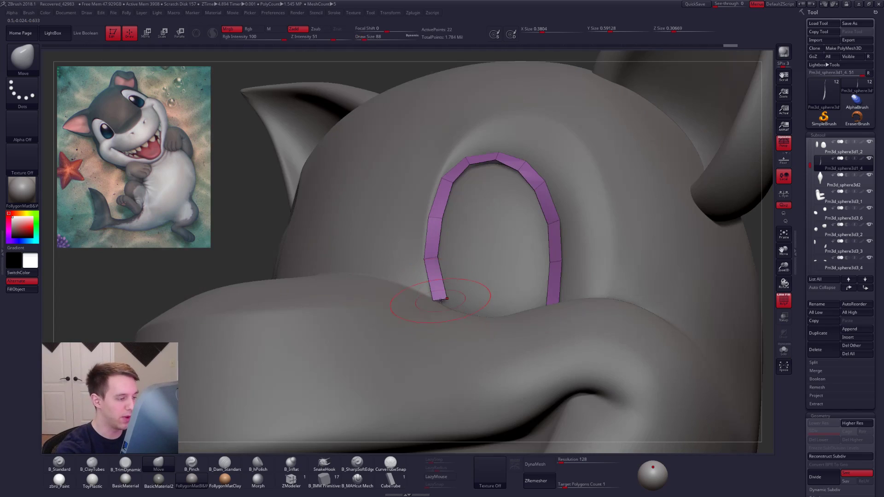
{"action": "left_click_drag", "start_coordinate": [436, 244], "coordinate": [443, 193]}
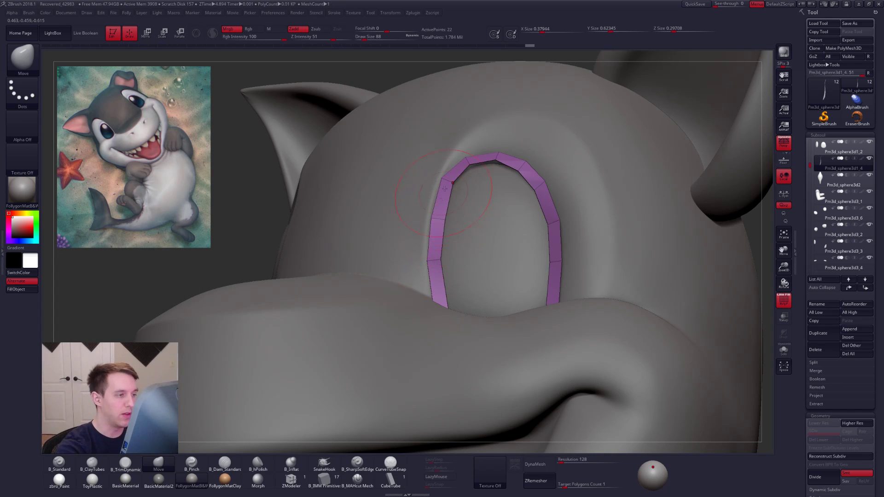
Step: Adjust the strip with the Move brush at draw size 150 and shift it closer to the eyeball with Transpose
{"action": "mouse_move", "coordinate": [465, 254]}
{"action": "left_mouse_down", "text": "alt"}
{"action": "mouse_move", "coordinate": [476, 308]}
{"action": "mouse_move", "coordinate": [517, 294]}
{"action": "left_mouse_up", "text": "alt"}
{"action": "left_click_drag", "start_coordinate": [486, 225], "coordinate": [511, 218]}
{"action": "key", "text": "space"}
{"action": "left_click_drag", "start_coordinate": [598, 231], "coordinate": [518, 231]}
{"action": "key", "text": "space"}
{"action": "left_click_drag", "start_coordinate": [518, 232], "coordinate": [522, 232]}
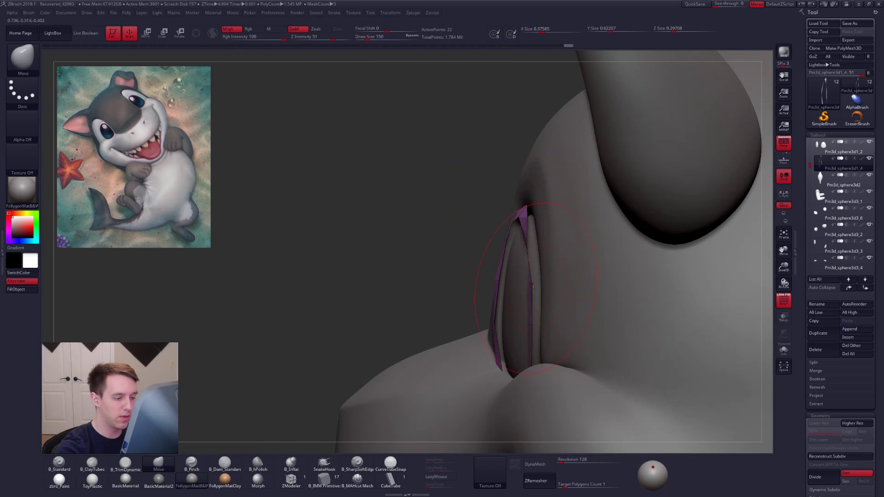
{"action": "right_click_drag", "start_coordinate": [532, 288], "coordinate": [516, 289]}
{"action": "key", "text": "w"}
{"action": "mouse_move", "coordinate": [530, 304]}
{"action": "left_mouse_down"}
{"action": "mouse_move", "coordinate": [590, 304]}
{"action": "mouse_move", "coordinate": [526, 313]}
{"action": "left_mouse_up"}
{"action": "key", "text": "q"}
Step: Try smoothing a subdivided version of the eyelid strip around the eye
{"action": "key", "text": "space"}
{"action": "key", "text": "alt+s"}
{"action": "right_click_drag", "start_coordinate": [465, 309], "coordinate": [529, 311]}
{"action": "right_click_drag", "start_coordinate": [529, 311], "coordinate": [550, 285], "text": "alt"}
{"action": "mouse_move", "coordinate": [548, 355]}
{"action": "left_mouse_down", "text": "ctrl"}
{"action": "mouse_move", "coordinate": [548, 261]}
{"action": "mouse_move", "coordinate": [625, 354]}
{"action": "mouse_move", "coordinate": [603, 366]}
{"action": "left_mouse_up", "text": "ctrl"}
{"action": "mouse_move", "coordinate": [545, 229]}
{"action": "left_mouse_down", "text": "ctrl"}
{"action": "mouse_move", "coordinate": [519, 214]}
{"action": "mouse_move", "coordinate": [631, 196]}
{"action": "mouse_move", "coordinate": [617, 209]}
{"action": "left_mouse_up", "text": "ctrl"}
{"action": "mouse_move", "coordinate": [496, 177]}
{"action": "left_mouse_down", "text": "ctrl"}
{"action": "mouse_move", "coordinate": [429, 185]}
{"action": "mouse_move", "coordinate": [497, 154]}
{"action": "left_mouse_up", "text": "ctrl"}
{"action": "mouse_move", "coordinate": [437, 186]}
{"action": "left_mouse_down", "text": "ctrl"}
{"action": "mouse_move", "coordinate": [432, 252]}
{"action": "mouse_move", "coordinate": [377, 354]}
{"action": "mouse_move", "coordinate": [399, 175]}
{"action": "left_mouse_up", "text": "ctrl"}
{"action": "right_click_drag", "start_coordinate": [475, 236], "coordinate": [476, 210]}
{"action": "key", "text": "alt+s"}
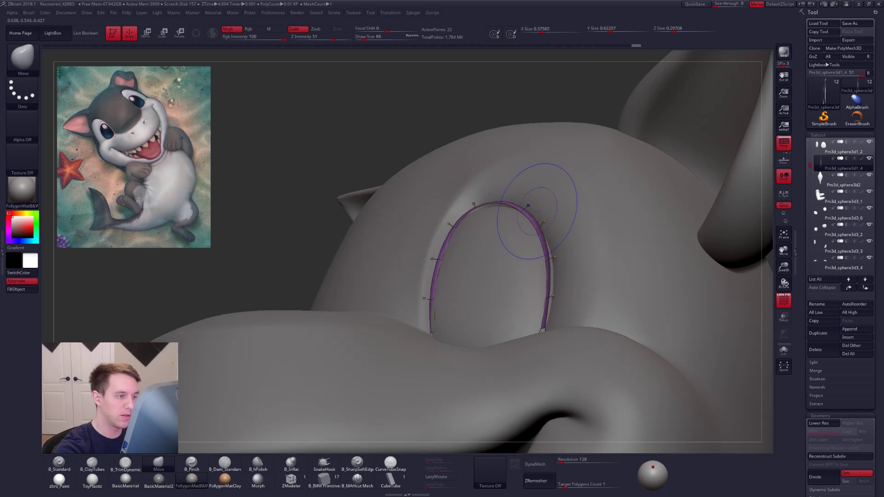
Step: Examine the eyelid strip's fit around the eye from several angles, with the head and in isolation
{"action": "right_click_drag", "start_coordinate": [523, 217], "coordinate": [569, 272]}
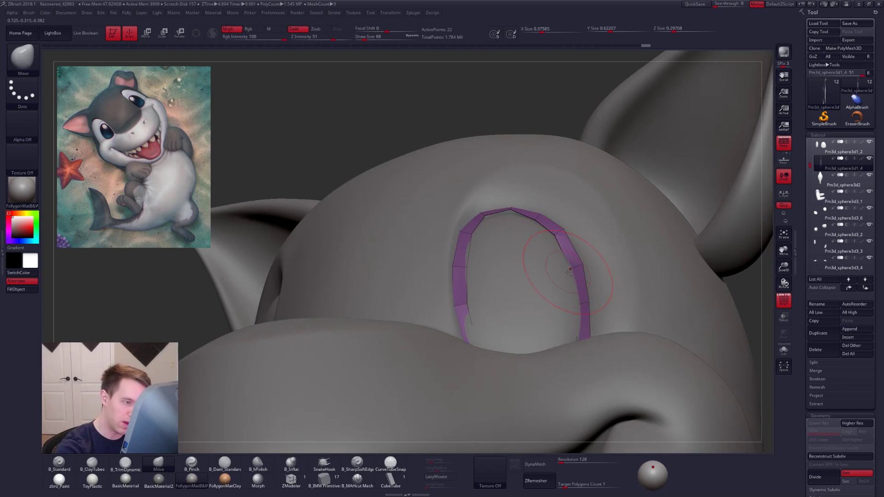
{"action": "right_click_drag", "start_coordinate": [580, 304], "coordinate": [583, 348]}
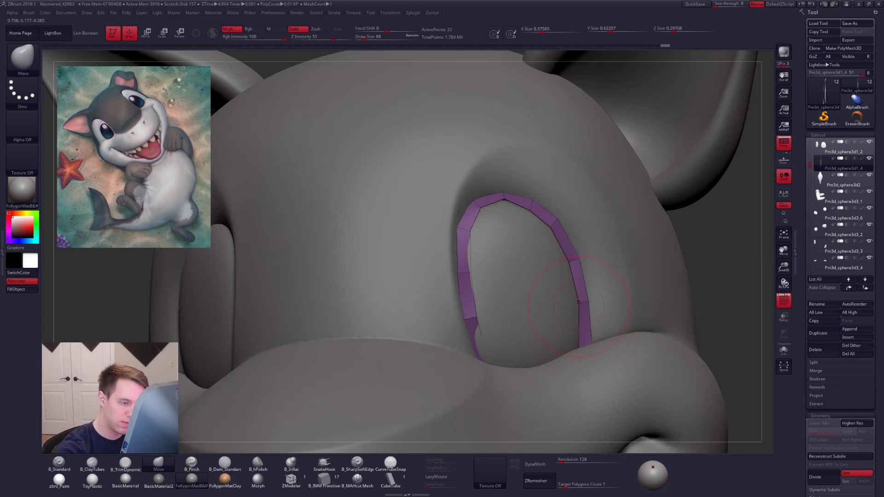
{"action": "right_click_drag", "start_coordinate": [557, 304], "coordinate": [477, 324]}
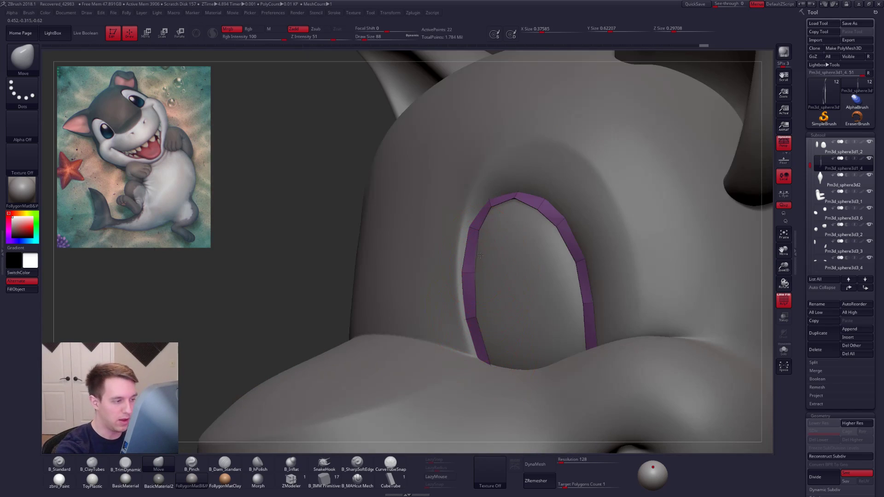
{"action": "right_click_drag", "start_coordinate": [483, 256], "coordinate": [476, 259]}
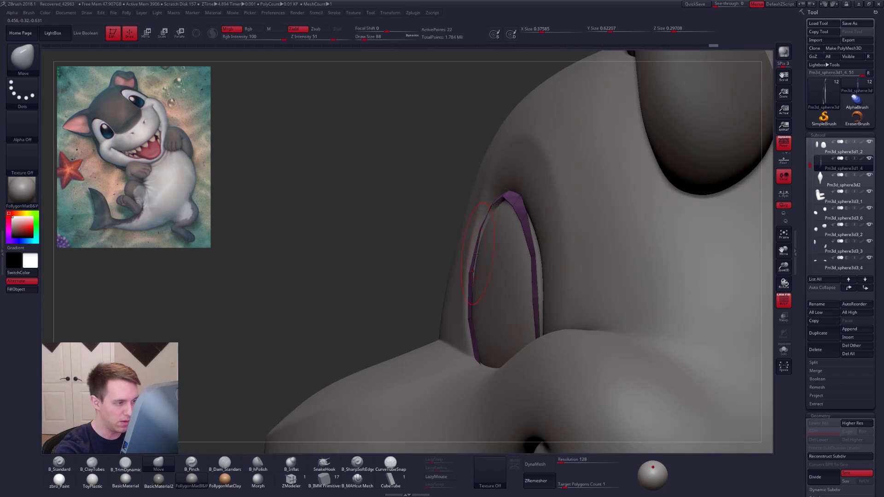
{"action": "key", "text": "alt+s"}
{"action": "right_click_drag", "start_coordinate": [578, 263], "coordinate": [564, 258]}
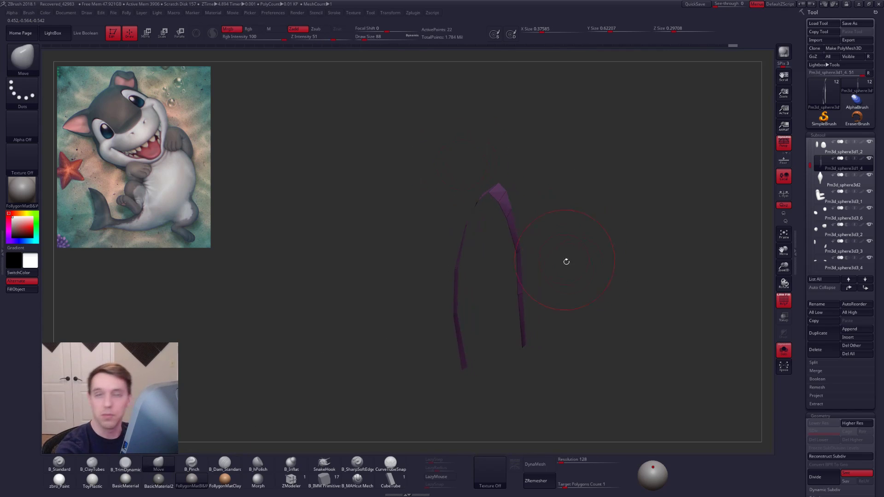
{"action": "mouse_move", "coordinate": [630, 322]}
{"action": "right_mouse_down"}
{"action": "mouse_move", "coordinate": [649, 330]}
{"action": "mouse_move", "coordinate": [609, 326]}
{"action": "right_mouse_up"}
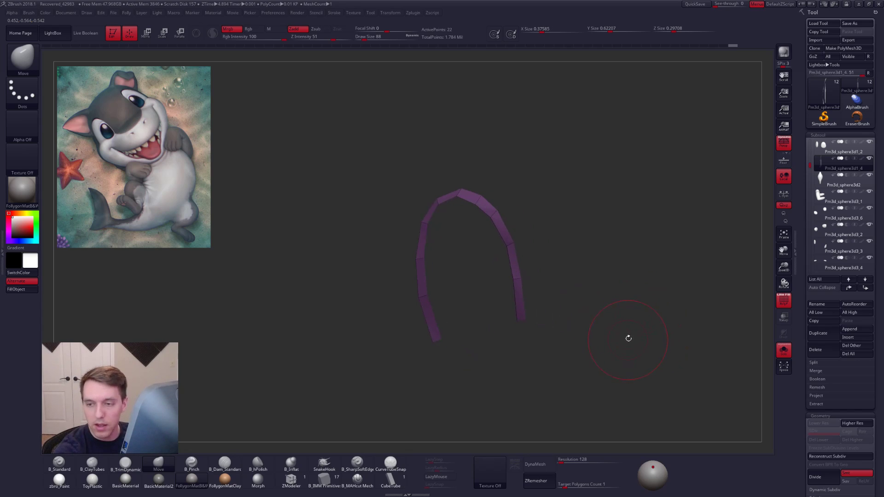
{"action": "mouse_move", "coordinate": [509, 229]}
{"action": "right_mouse_down"}
{"action": "mouse_move", "coordinate": [503, 198]}
{"action": "mouse_move", "coordinate": [514, 221]}
{"action": "mouse_move", "coordinate": [506, 242]}
{"action": "mouse_move", "coordinate": [540, 271]}
{"action": "mouse_move", "coordinate": [570, 274]}
{"action": "right_mouse_up"}
{"action": "key", "text": "alt+s"}
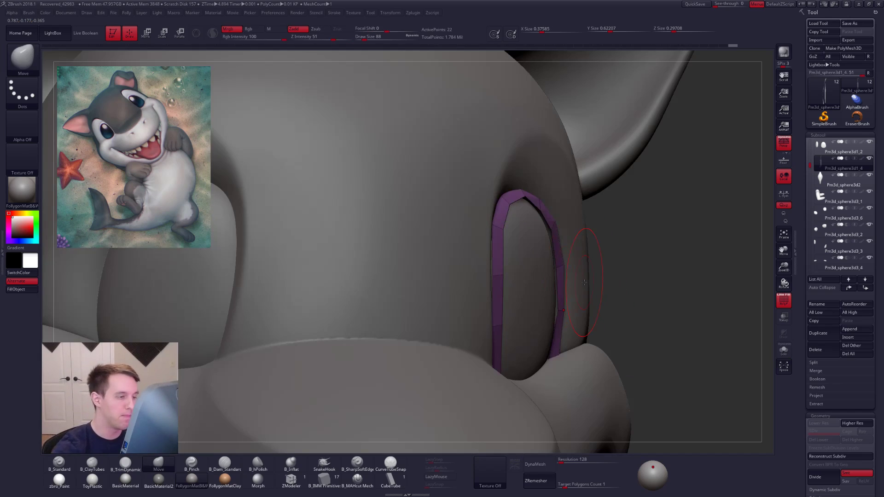
Step: Switch to Chrome, view the Curve Brushes product on the Gumroad page, and return to ZBrush
{"action": "key", "text": "alt+Tab"}
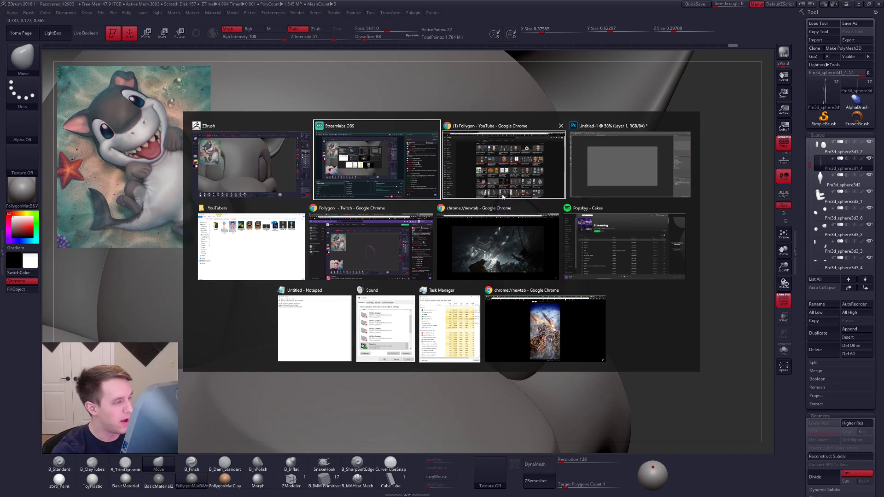
{"action": "left_click", "coordinate": [518, 158]}
{"action": "left_click", "coordinate": [199, 5]}
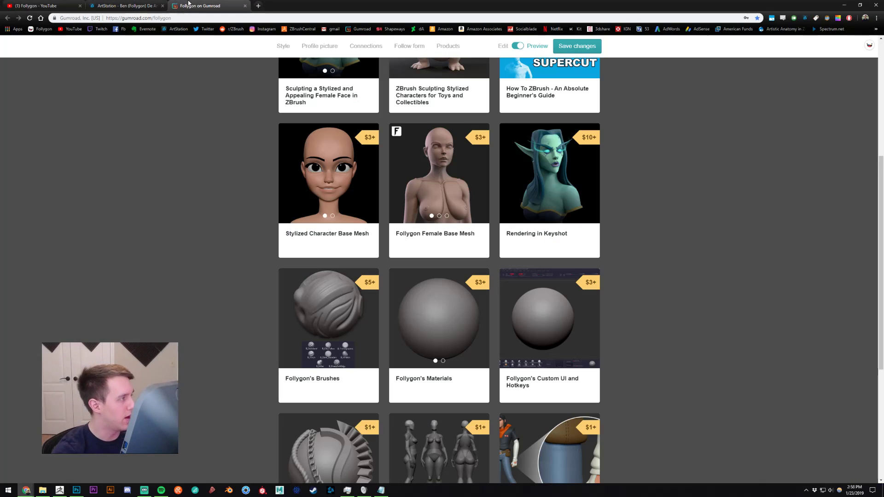
{"action": "scroll", "coordinate": [228, 298], "scroll_direction": "down", "scroll_amount": 4}
{"action": "left_click", "coordinate": [342, 275]}
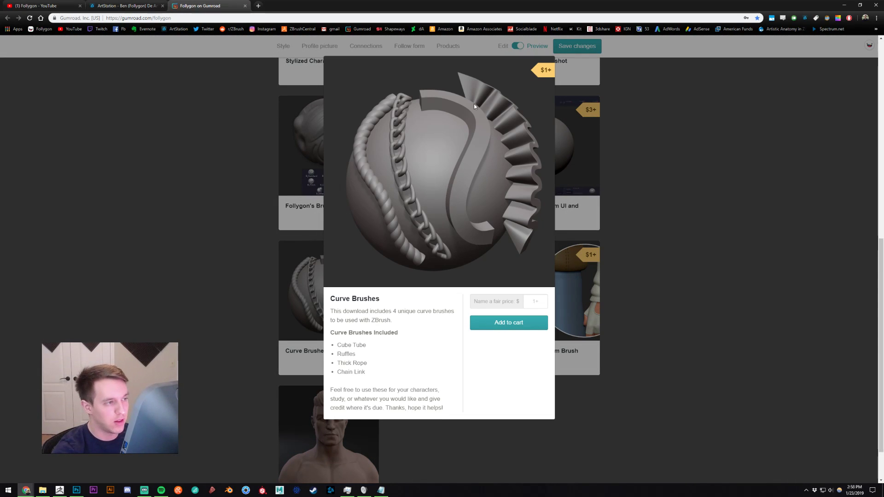
{"action": "key", "text": "alt+Tab"}
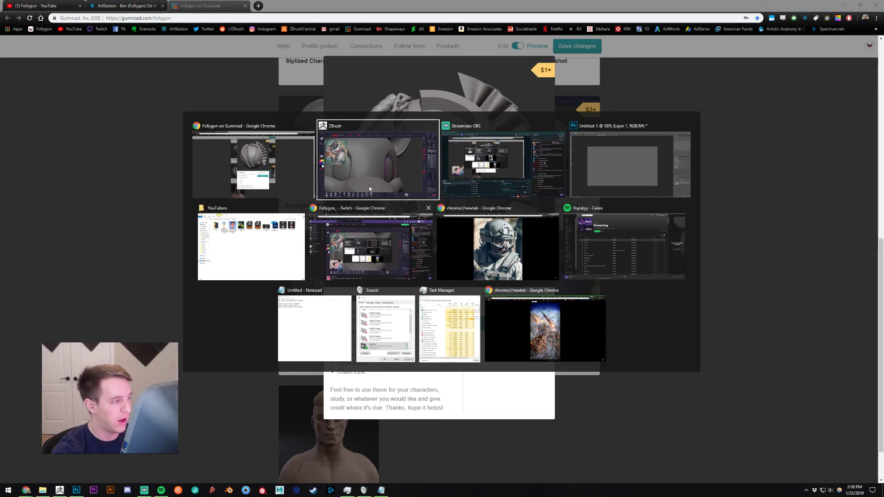
{"action": "key", "text": "alt+Tab"}
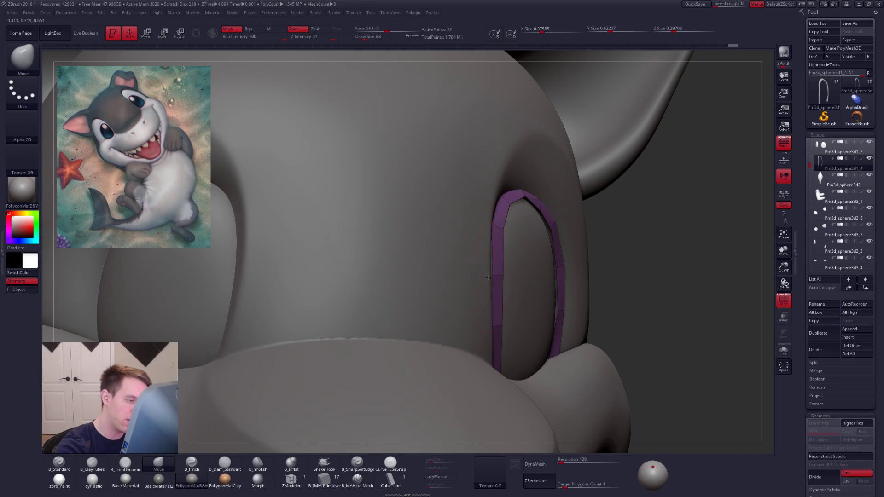
Step: Reshape the top of the strip's arch and its outer leg with the Move brush to follow the eye
{"action": "right_click_drag", "start_coordinate": [493, 250], "coordinate": [470, 331]}
{"action": "mouse_move", "coordinate": [573, 170]}
{"action": "left_mouse_down"}
{"action": "mouse_move", "coordinate": [570, 160]}
{"action": "mouse_move", "coordinate": [546, 170]}
{"action": "left_mouse_up"}
{"action": "key", "text": "shift+s"}
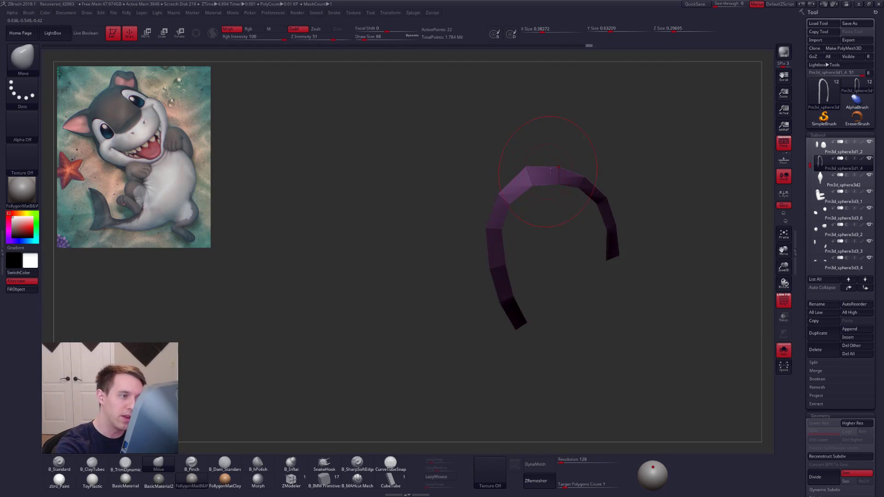
{"action": "mouse_move", "coordinate": [575, 174]}
{"action": "right_mouse_down"}
{"action": "mouse_move", "coordinate": [615, 205]}
{"action": "mouse_move", "coordinate": [532, 200]}
{"action": "right_mouse_up"}
{"action": "key", "text": "shift+s"}
{"action": "left_click_drag", "start_coordinate": [532, 224], "coordinate": [548, 234]}
{"action": "left_click_drag", "start_coordinate": [530, 276], "coordinate": [532, 325]}
{"action": "key", "text": "shift+s"}
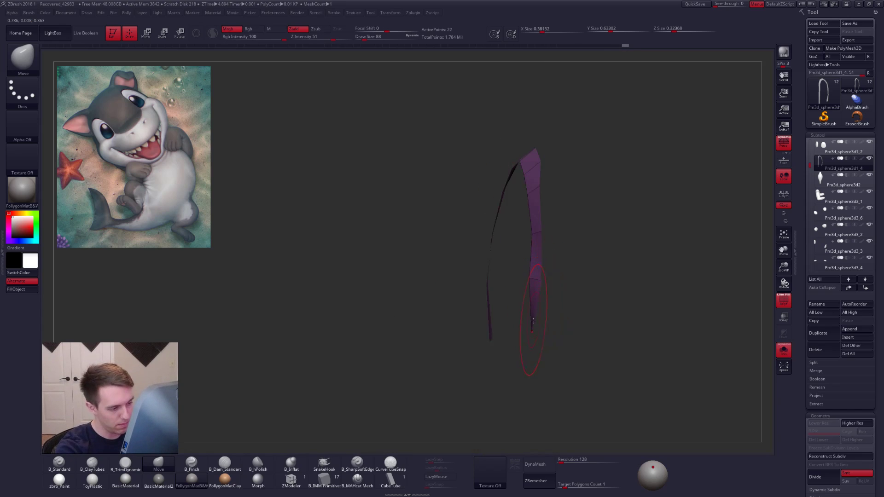
Step: Set the brush's draw size to 54, pull the middle of the strip's outer leg inward, and check it against the head
{"action": "right_click_drag", "start_coordinate": [543, 271], "coordinate": [567, 266]}
{"action": "key", "text": "space"}
{"action": "left_click", "coordinate": [562, 254]}
{"action": "left_click_drag", "start_coordinate": [529, 233], "coordinate": [520, 232]}
{"action": "right_click_drag", "start_coordinate": [532, 226], "coordinate": [535, 202], "text": "ctrl"}
{"action": "key", "text": "shift+s"}
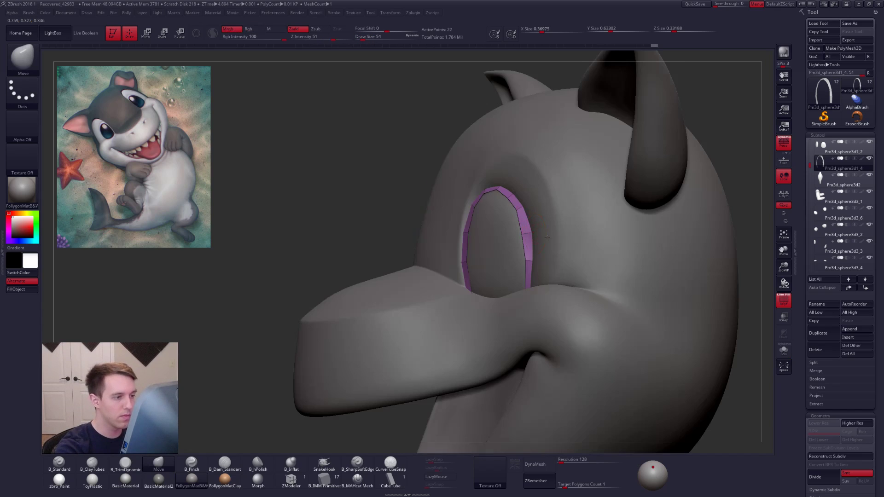
Step: Switch to Photoshop, view the render.psd character image full screen, and return to ZBrush
{"action": "right_click_drag", "start_coordinate": [534, 257], "coordinate": [569, 265]}
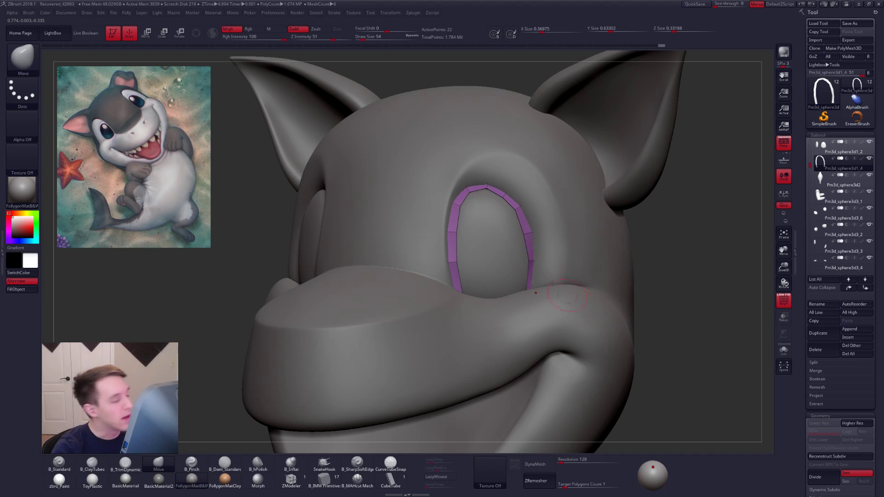
{"action": "key", "text": "alt+Tab"}
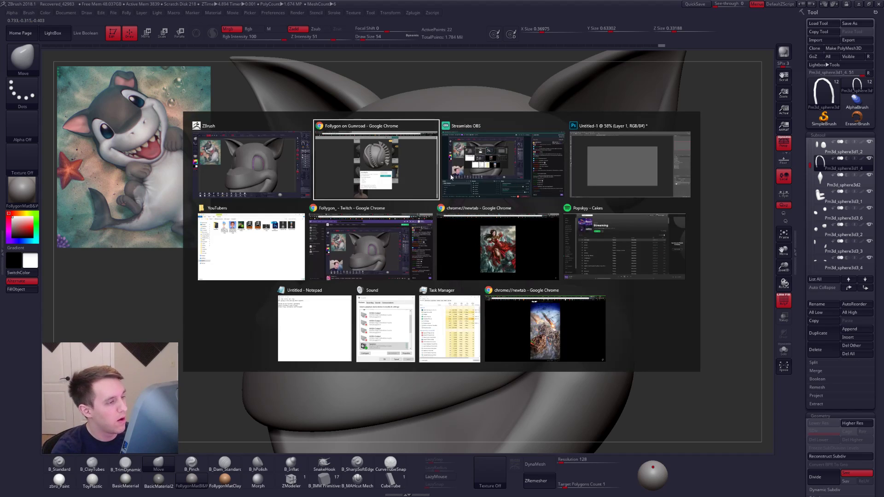
{"action": "left_click", "coordinate": [575, 142]}
{"action": "left_click", "coordinate": [310, 28]}
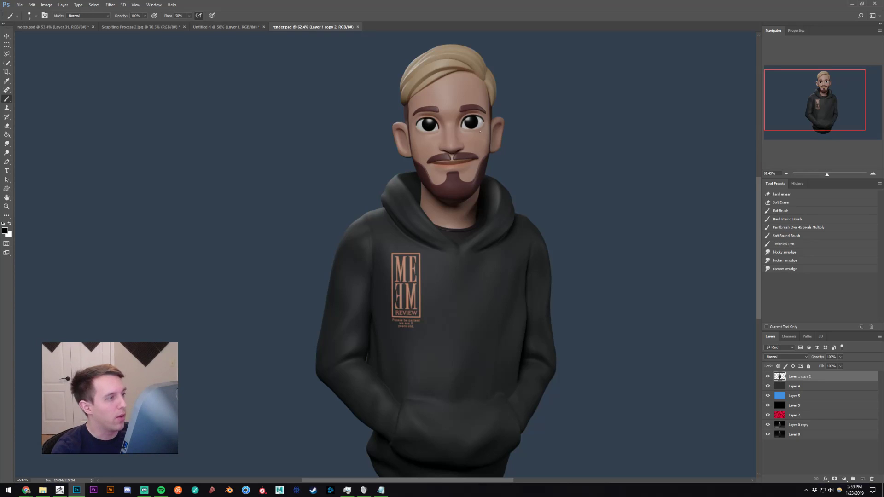
{"action": "scroll", "coordinate": [520, 205], "scroll_direction": "down", "scroll_amount": 1, "text": "alt"}
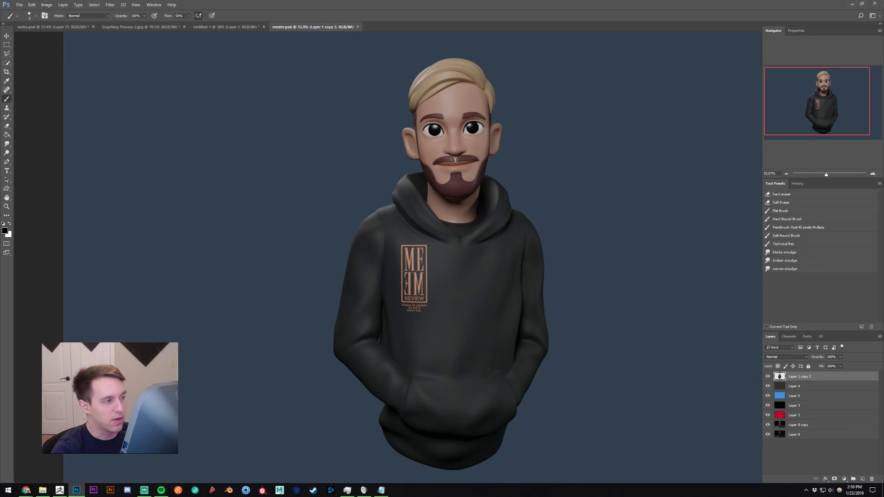
{"action": "key", "text": "f"}
{"action": "key", "text": "f"}
{"action": "scroll", "coordinate": [494, 211], "scroll_direction": "up", "scroll_amount": 2, "text": "alt"}
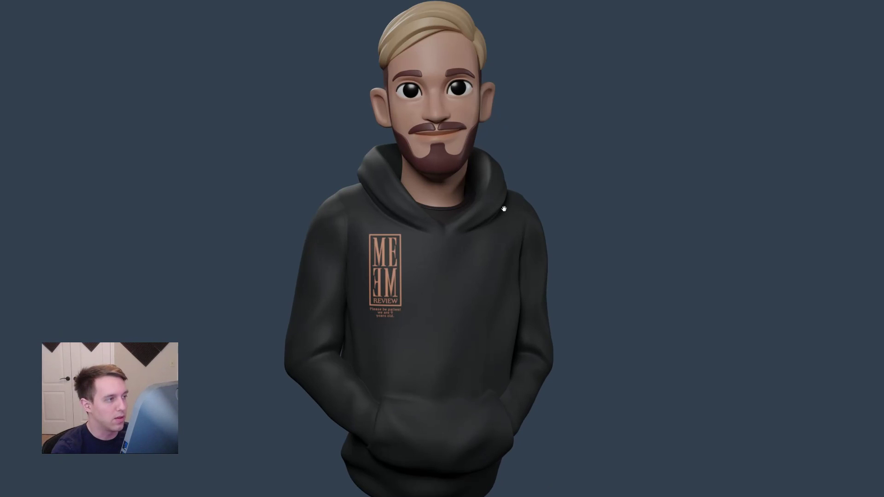
{"action": "left_click_drag", "start_coordinate": [523, 214], "coordinate": [538, 266]}
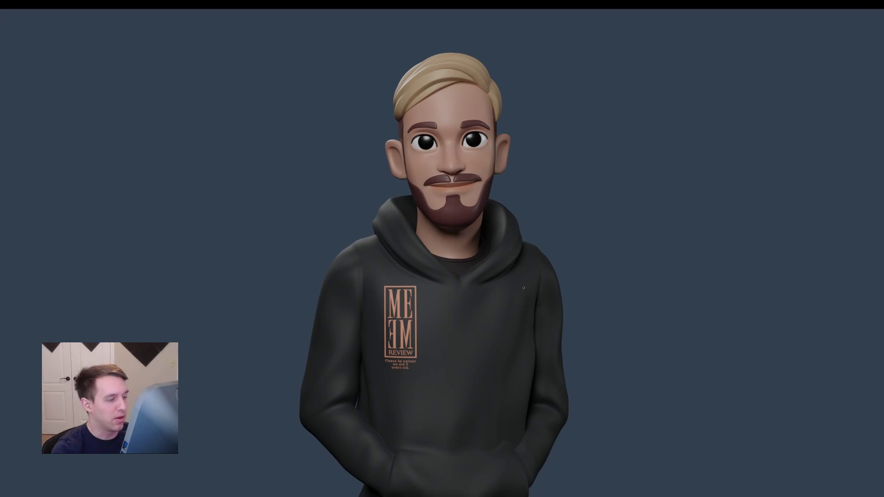
{"action": "key", "text": "f"}
{"action": "left_click_drag", "start_coordinate": [521, 273], "coordinate": [487, 234]}
{"action": "key", "text": "ctrl+shift+Tab"}
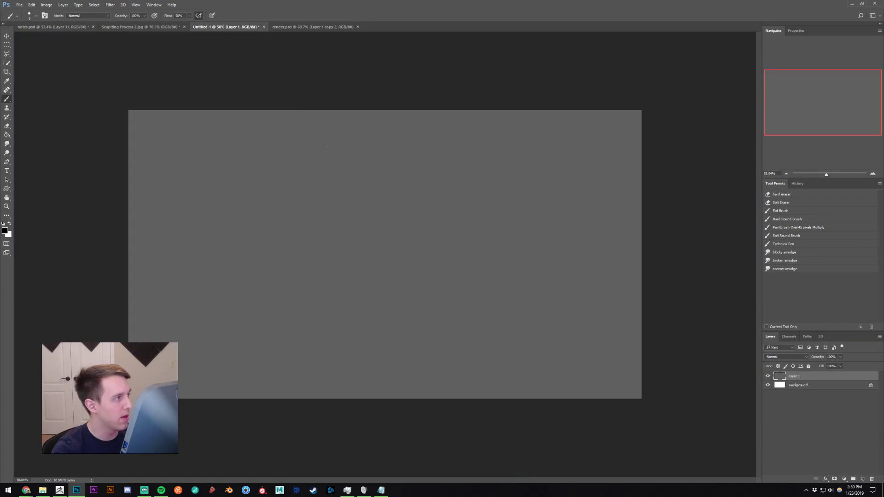
{"action": "key", "text": "alt+Tab"}
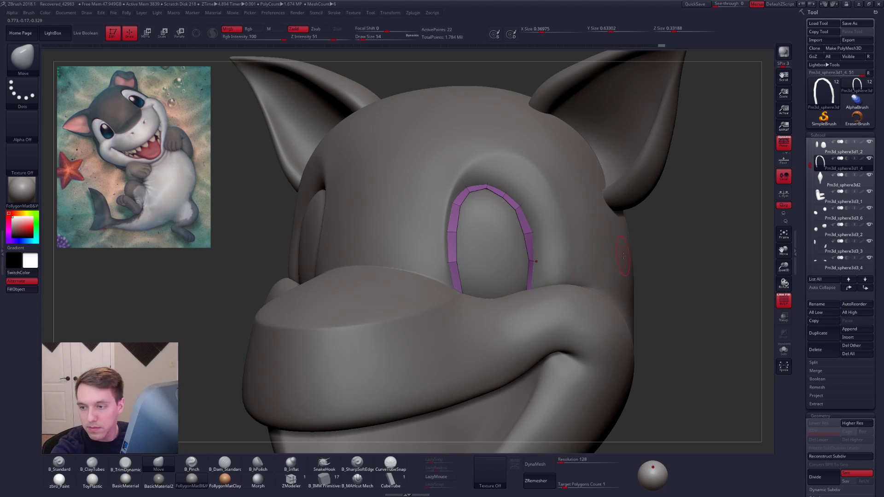
Step: Isolate the eyelid strip and nudge the points along its outer leg with the Move brush at draw size 33
{"action": "left_click_drag", "start_coordinate": [621, 280], "coordinate": [542, 276]}
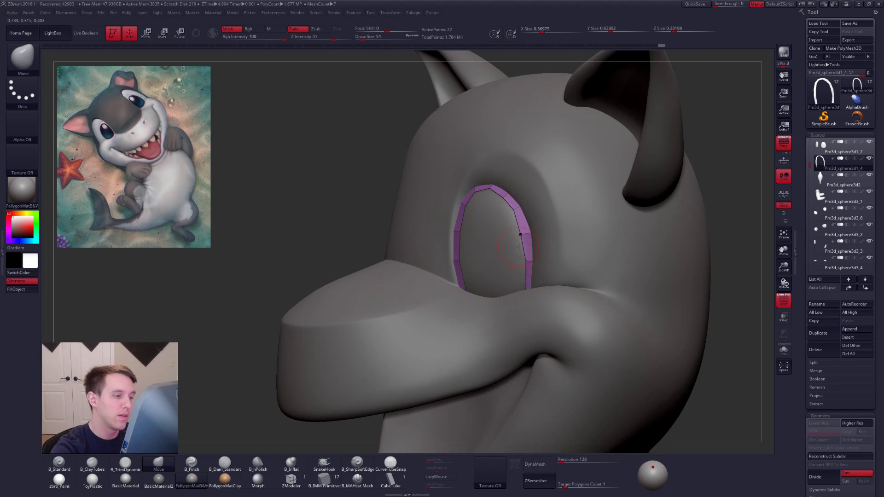
{"action": "left_click_drag", "start_coordinate": [598, 276], "coordinate": [593, 295]}
{"action": "left_click", "coordinate": [784, 350]}
{"action": "key", "text": "space"}
{"action": "left_click_drag", "start_coordinate": [498, 252], "coordinate": [493, 252]}
{"action": "mouse_move", "coordinate": [516, 203]}
{"action": "right_mouse_down", "text": "ctrl"}
{"action": "mouse_move", "coordinate": [519, 223]}
{"action": "mouse_move", "coordinate": [507, 217]}
{"action": "right_mouse_up", "text": "ctrl"}
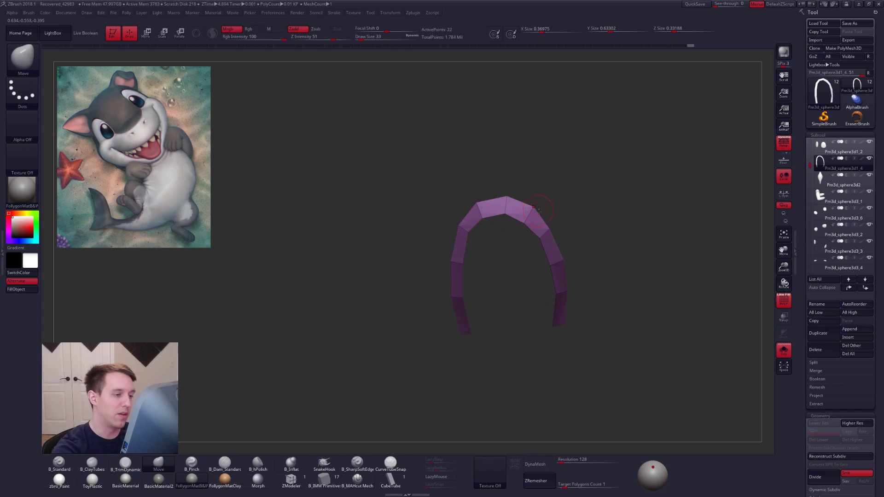
{"action": "left_click_drag", "start_coordinate": [550, 223], "coordinate": [551, 224]}
{"action": "right_click_drag", "start_coordinate": [554, 241], "coordinate": [558, 257]}
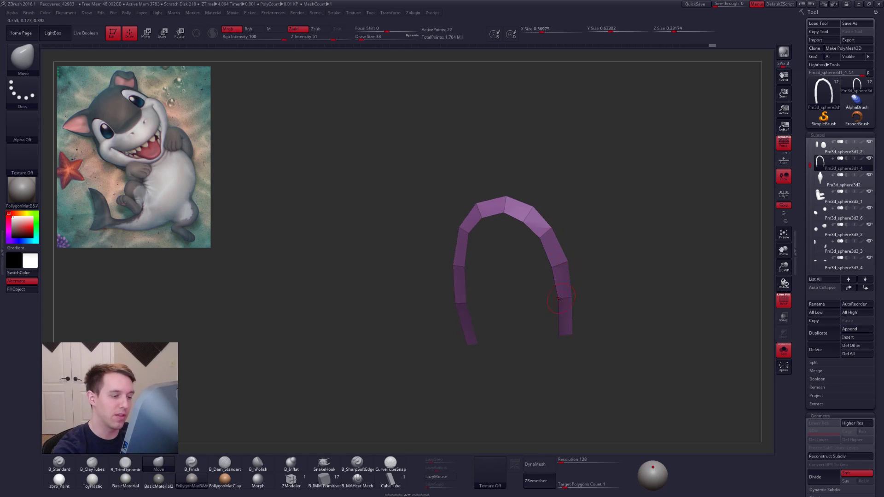
{"action": "left_click_drag", "start_coordinate": [572, 299], "coordinate": [572, 299]}
Step: Adjust the strip's inner leg and its lower end, raise the draw size to 61, and check the fit against the head
{"action": "mouse_move", "coordinate": [573, 301]}
{"action": "right_mouse_down"}
{"action": "mouse_move", "coordinate": [554, 275]}
{"action": "mouse_move", "coordinate": [572, 249]}
{"action": "mouse_move", "coordinate": [547, 244]}
{"action": "right_mouse_up"}
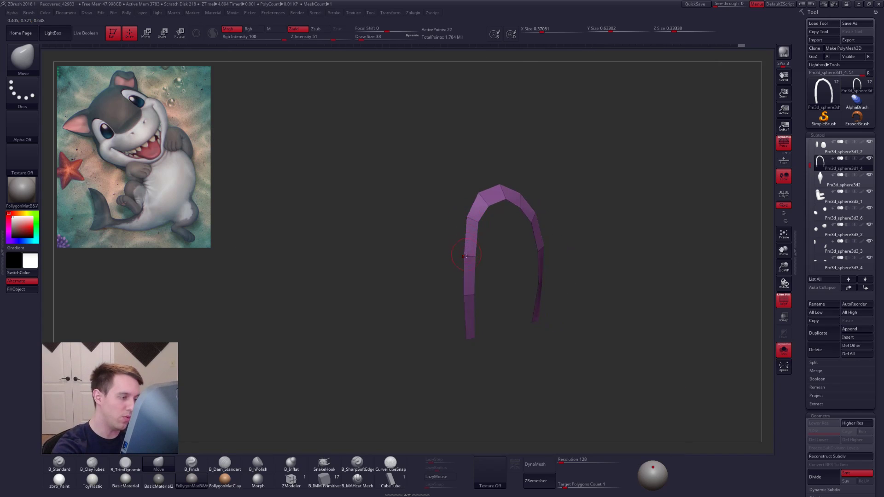
{"action": "left_click_drag", "start_coordinate": [466, 339], "coordinate": [464, 340]}
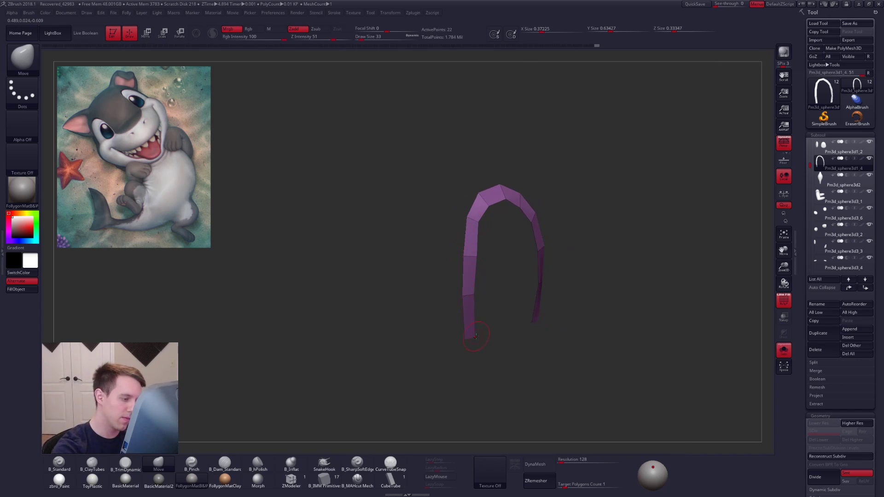
{"action": "mouse_move", "coordinate": [472, 301]}
{"action": "right_mouse_down"}
{"action": "mouse_move", "coordinate": [500, 304]}
{"action": "mouse_move", "coordinate": [491, 304]}
{"action": "right_mouse_up"}
{"action": "key", "text": "s"}
{"action": "left_click_drag", "start_coordinate": [393, 303], "coordinate": [400, 302]}
{"action": "left_click_drag", "start_coordinate": [472, 254], "coordinate": [496, 251]}
{"action": "key", "text": "alt+s"}
{"action": "key", "text": "space"}
{"action": "right_click_drag", "start_coordinate": [591, 272], "coordinate": [574, 262]}
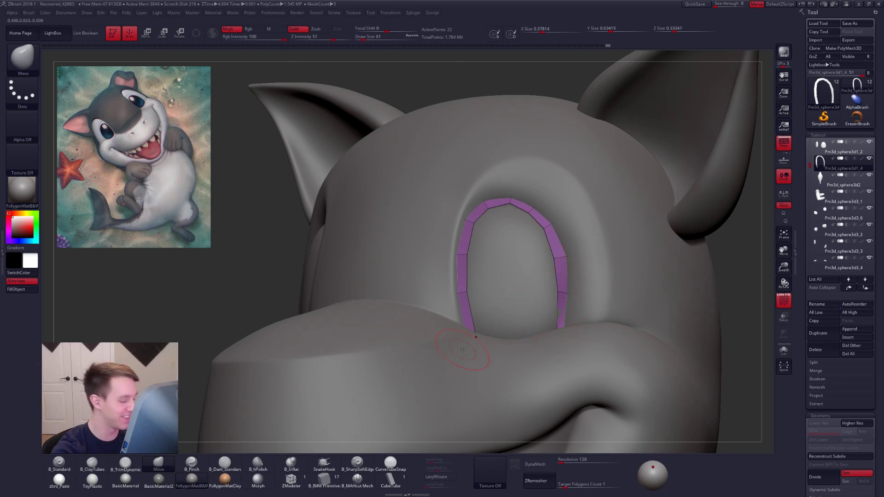
Step: Give the isolated strip thickness with ZModeler's Extrude polygon action, targeting All Polygons
{"action": "left_click", "coordinate": [291, 479]}
{"action": "key", "text": "alt+s"}
{"action": "mouse_move", "coordinate": [554, 272]}
{"action": "right_mouse_down"}
{"action": "mouse_move", "coordinate": [572, 270]}
{"action": "mouse_move", "coordinate": [566, 272]}
{"action": "right_mouse_up"}
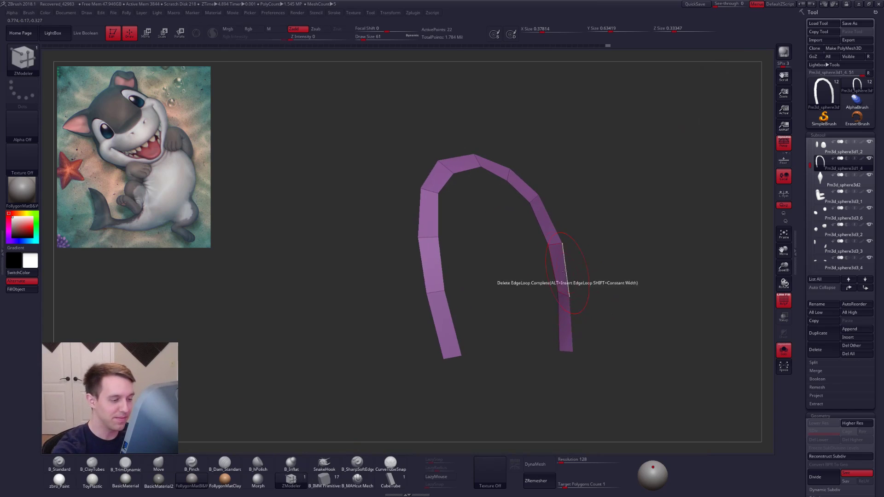
{"action": "key", "text": "space"}
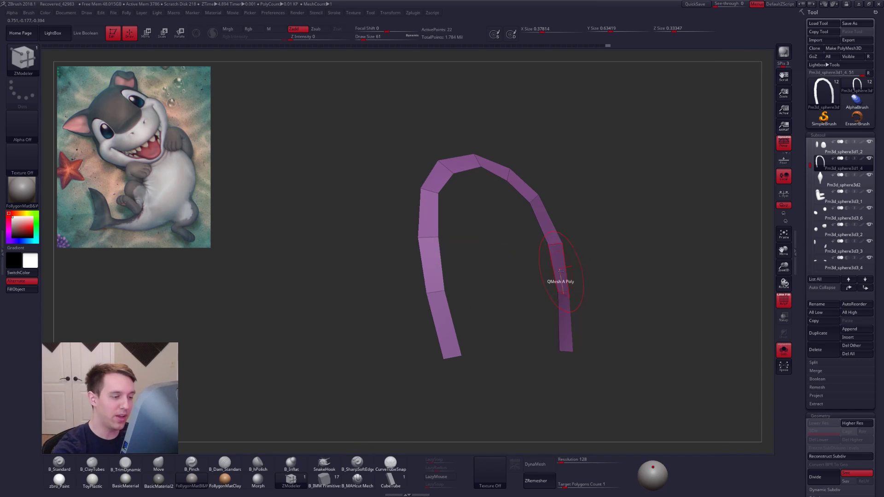
{"action": "key", "text": "space"}
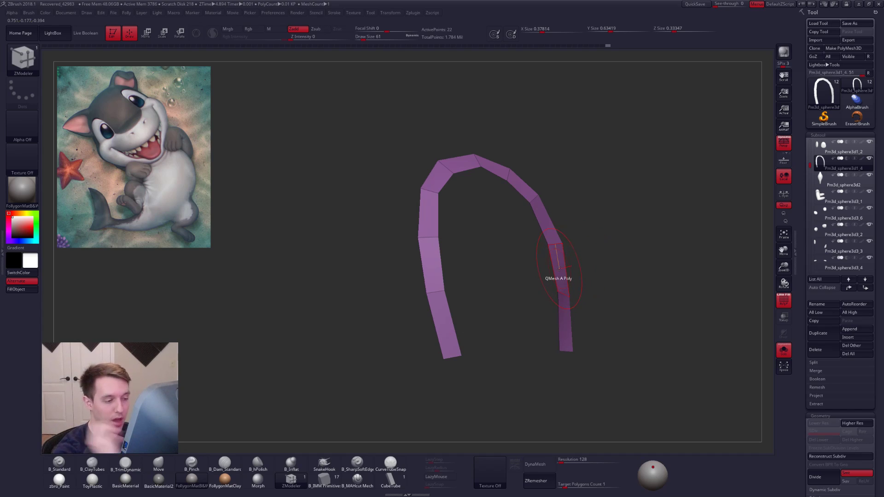
{"action": "key", "text": "space"}
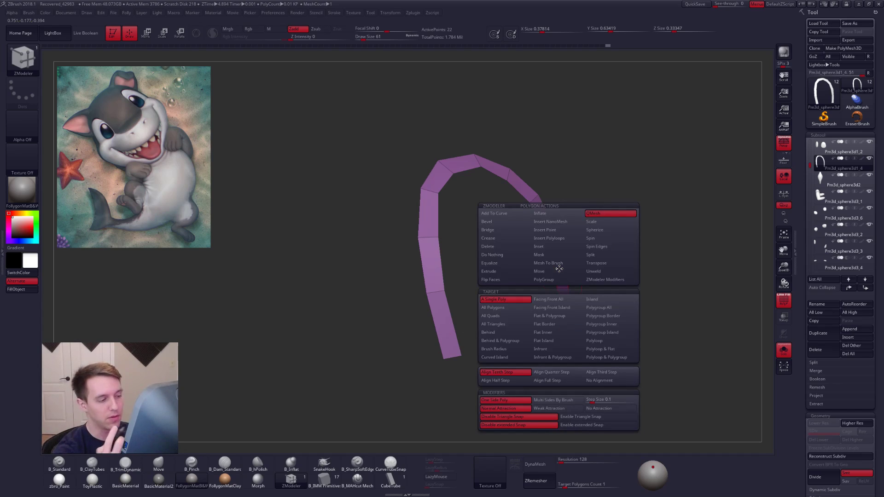
{"action": "left_click", "coordinate": [503, 273]}
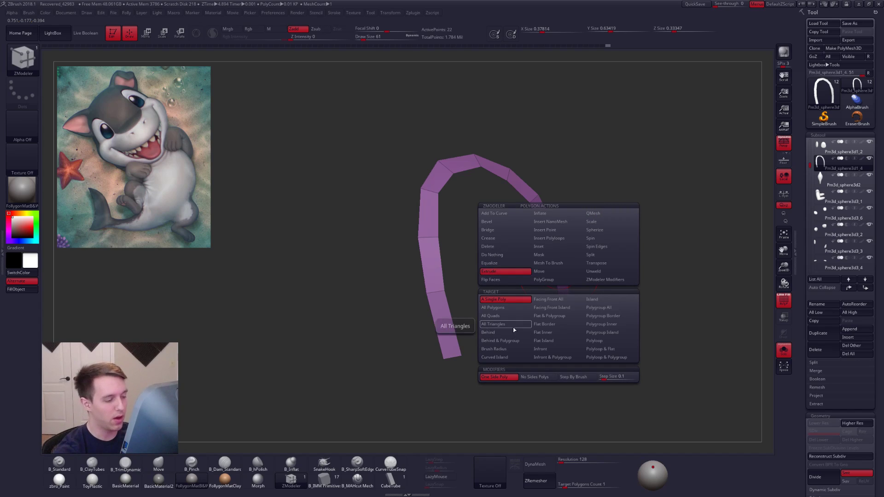
{"action": "left_click", "coordinate": [506, 307]}
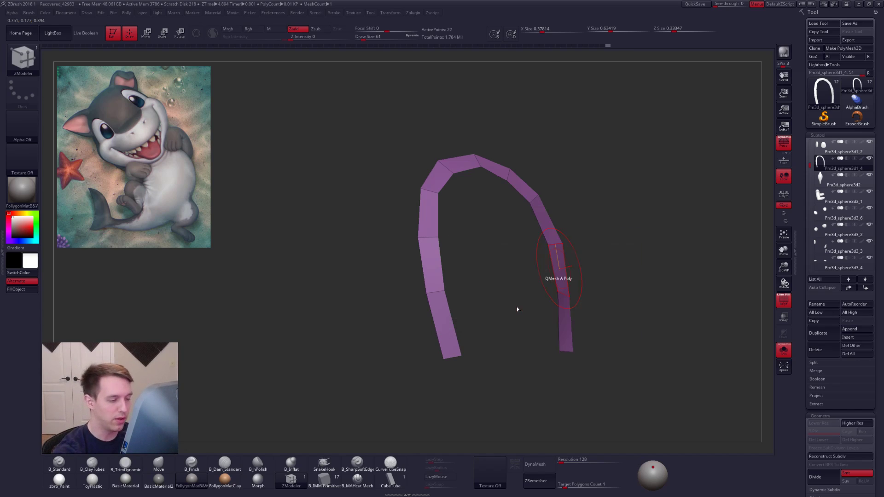
{"action": "mouse_move", "coordinate": [556, 288]}
{"action": "left_mouse_down"}
{"action": "mouse_move", "coordinate": [544, 285]}
{"action": "mouse_move", "coordinate": [603, 345]}
{"action": "mouse_move", "coordinate": [615, 324]}
{"action": "mouse_move", "coordinate": [549, 303]}
{"action": "mouse_move", "coordinate": [619, 296]}
{"action": "left_mouse_up"}
{"action": "key", "text": "ctrl+shift+f"}
{"action": "left_click", "coordinate": [643, 339]}
{"action": "key", "text": "b"}
{"action": "key", "text": "m"}
{"action": "key", "text": "v"}
{"action": "key", "text": "space"}
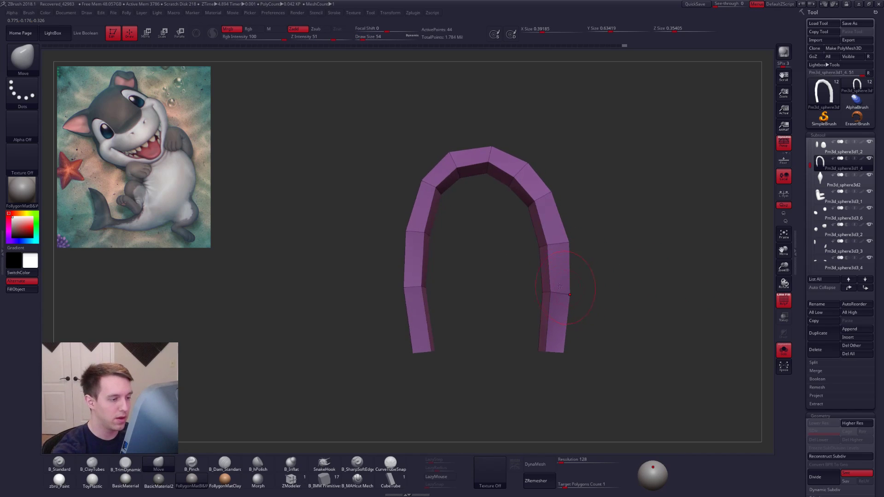
Step: Crease the long edge loops of the thickened strip with ZModeler
{"action": "left_click", "coordinate": [294, 480]}
{"action": "key", "text": "space"}
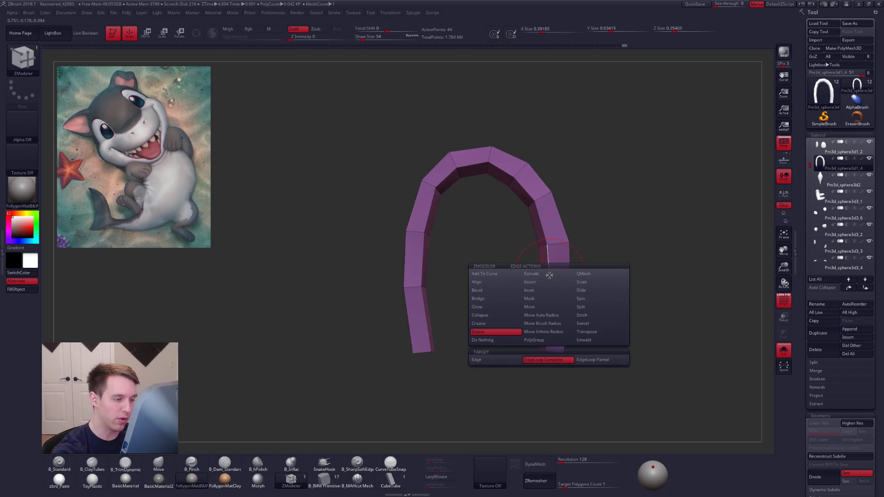
{"action": "left_click", "coordinate": [500, 371]}
{"action": "left_click", "coordinate": [549, 282]}
{"action": "left_click_drag", "start_coordinate": [509, 282], "coordinate": [584, 284]}
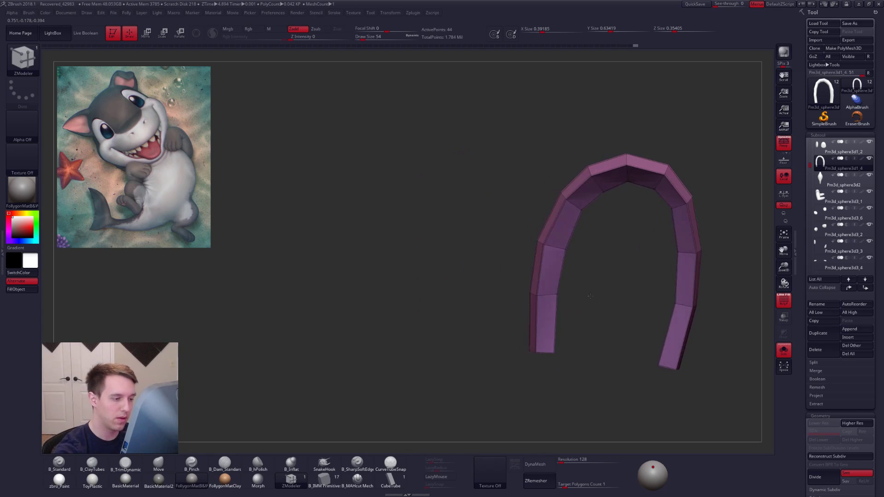
{"action": "left_click", "coordinate": [554, 321]}
Step: Crease the edges at the strip's open end and preview the strip with dynamic subdivision
{"action": "key", "text": "d"}
{"action": "left_click_drag", "start_coordinate": [603, 318], "coordinate": [565, 319]}
{"action": "key", "text": "shift+d"}
{"action": "left_click", "coordinate": [528, 353]}
{"action": "left_click", "coordinate": [540, 352]}
{"action": "key", "text": "d"}
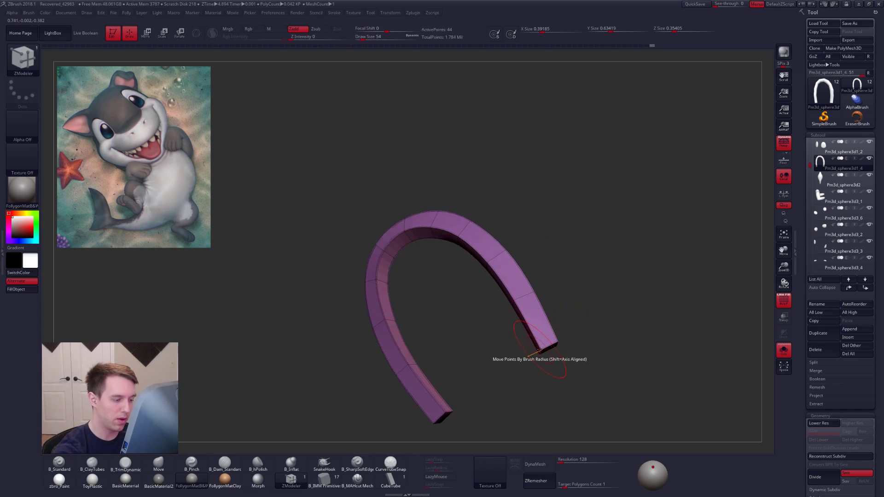
{"action": "left_click_drag", "start_coordinate": [534, 349], "coordinate": [549, 310], "text": "alt"}
{"action": "mouse_move", "coordinate": [630, 311]}
{"action": "left_mouse_down"}
{"action": "mouse_move", "coordinate": [580, 308]}
{"action": "mouse_move", "coordinate": [598, 305]}
{"action": "left_mouse_up"}
Step: Hide the wireframe, bring back the head, and fit the smoothed strip around the eye with the Move brush
{"action": "key", "text": "shift+f"}
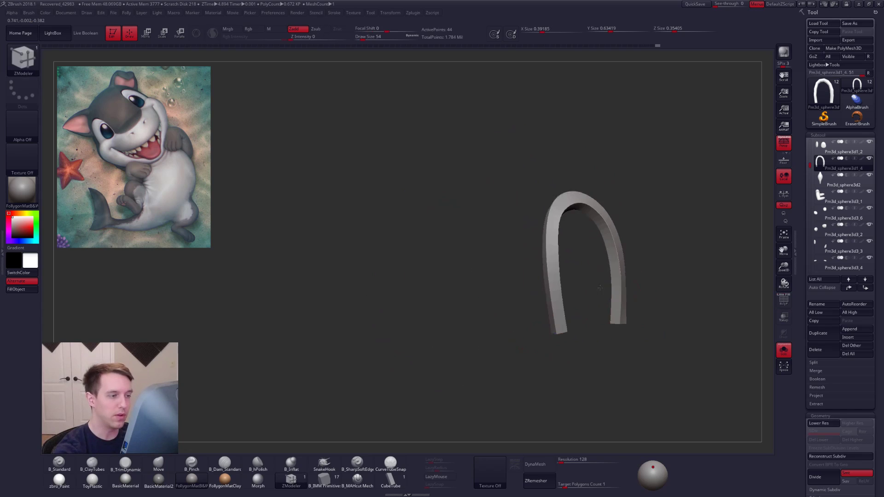
{"action": "key", "text": "shift+s"}
{"action": "left_click_drag", "start_coordinate": [671, 297], "coordinate": [625, 286]}
{"action": "key", "text": "b"}
{"action": "key", "text": "m"}
{"action": "key", "text": "v"}
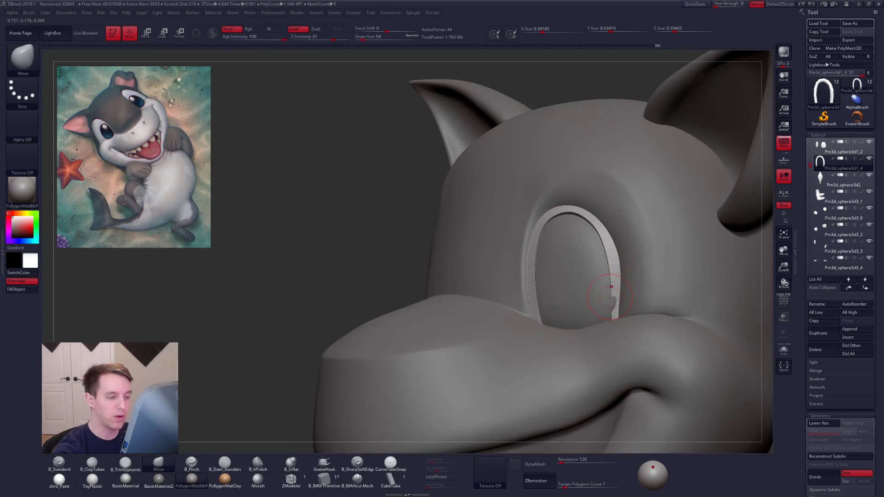
{"action": "left_click_drag", "start_coordinate": [626, 301], "coordinate": [585, 311]}
{"action": "right_click_drag", "start_coordinate": [547, 284], "coordinate": [577, 296]}
{"action": "left_click_drag", "start_coordinate": [562, 257], "coordinate": [570, 252]}
{"action": "mouse_move", "coordinate": [570, 252]}
{"action": "right_mouse_down", "text": "alt"}
{"action": "mouse_move", "coordinate": [540, 270]}
{"action": "mouse_move", "coordinate": [529, 262]}
{"action": "mouse_move", "coordinate": [577, 247]}
{"action": "right_mouse_up", "text": "alt"}
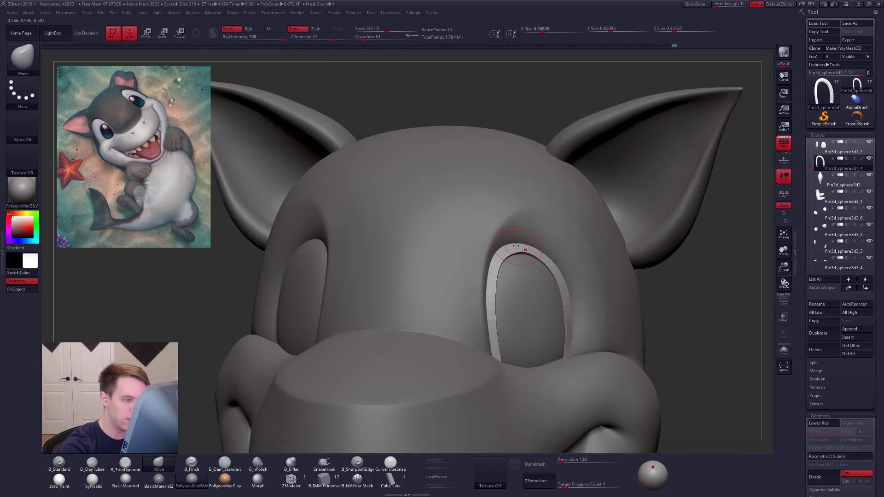
Step: Examine the thickened strip's fit around the eye from several angles
{"action": "key", "text": "alt+s"}
{"action": "key", "text": "shift+d"}
{"action": "right_click_drag", "start_coordinate": [505, 315], "coordinate": [495, 282], "text": "alt"}
{"action": "mouse_move", "coordinate": [477, 360]}
{"action": "left_mouse_down", "text": "ctrl"}
{"action": "mouse_move", "coordinate": [468, 295]}
{"action": "mouse_move", "coordinate": [497, 259]}
{"action": "mouse_move", "coordinate": [497, 322]}
{"action": "left_mouse_up", "text": "ctrl"}
{"action": "right_click_drag", "start_coordinate": [497, 322], "coordinate": [445, 304]}
{"action": "mouse_move", "coordinate": [446, 304]}
{"action": "left_mouse_down", "text": "ctrl"}
{"action": "mouse_move", "coordinate": [468, 267]}
{"action": "mouse_move", "coordinate": [507, 272]}
{"action": "mouse_move", "coordinate": [521, 320]}
{"action": "left_mouse_up", "text": "ctrl"}
{"action": "right_click_drag", "start_coordinate": [521, 320], "coordinate": [514, 318]}
{"action": "mouse_move", "coordinate": [564, 362]}
{"action": "left_mouse_down", "text": "ctrl"}
{"action": "mouse_move", "coordinate": [524, 280]}
{"action": "mouse_move", "coordinate": [474, 331]}
{"action": "left_mouse_up", "text": "ctrl"}
{"action": "right_click_drag", "start_coordinate": [474, 330], "coordinate": [493, 337]}
Step: Set the draw size to 121 and nudge the upper inner curve of the smoothed strip with the Move brush
{"action": "key", "text": "s"}
{"action": "key", "text": "d"}
{"action": "key", "text": "shift+s"}
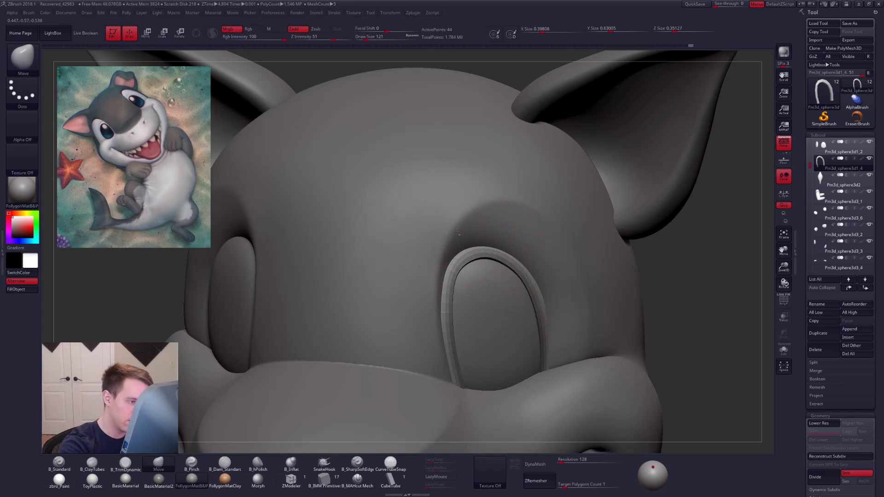
{"action": "left_click_drag", "start_coordinate": [470, 232], "coordinate": [457, 240]}
{"action": "key", "text": "shift+f"}
{"action": "key", "text": "shift+f"}
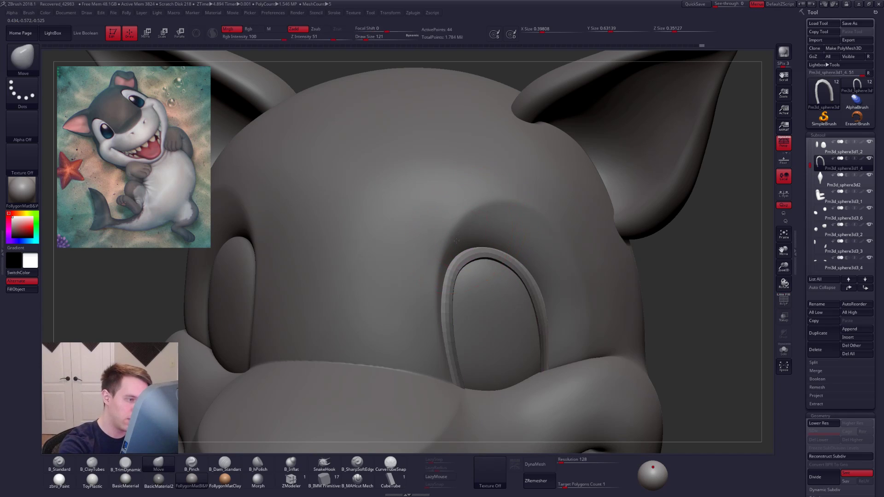
Step: Set the draw size to 150 and refine the strip's top and inner side against the eye socket
{"action": "right_click_drag", "start_coordinate": [470, 238], "coordinate": [449, 220]}
{"action": "key", "text": "space"}
{"action": "left_click_drag", "start_coordinate": [461, 237], "coordinate": [464, 237]}
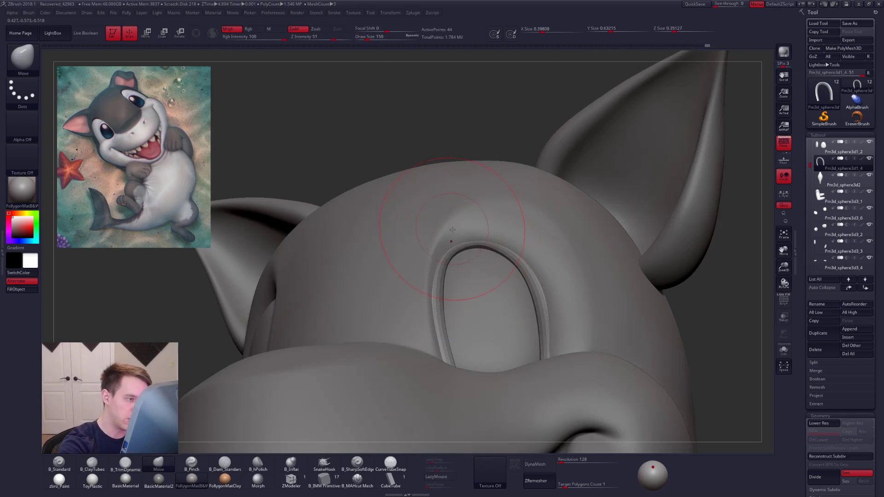
{"action": "mouse_move", "coordinate": [464, 238]}
{"action": "right_mouse_down"}
{"action": "mouse_move", "coordinate": [473, 259]}
{"action": "mouse_move", "coordinate": [436, 311]}
{"action": "right_mouse_up"}
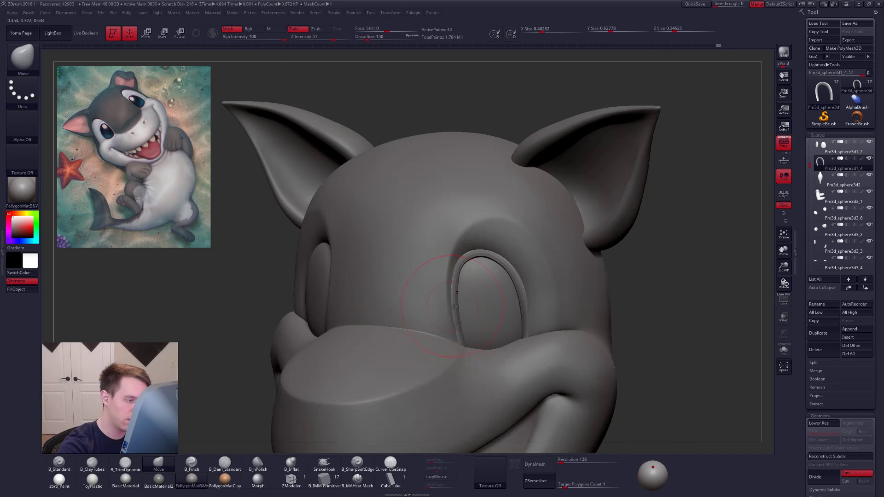
{"action": "mouse_move", "coordinate": [457, 339]}
{"action": "right_mouse_down"}
{"action": "mouse_move", "coordinate": [534, 275]}
{"action": "mouse_move", "coordinate": [635, 254]}
{"action": "mouse_move", "coordinate": [534, 312]}
{"action": "mouse_move", "coordinate": [541, 346]}
{"action": "mouse_move", "coordinate": [525, 279]}
{"action": "mouse_move", "coordinate": [510, 266]}
{"action": "mouse_move", "coordinate": [466, 265]}
{"action": "mouse_move", "coordinate": [434, 296]}
{"action": "mouse_move", "coordinate": [416, 295]}
{"action": "right_mouse_up"}
{"action": "key", "text": "ctrl+shift+z"}
{"action": "mouse_move", "coordinate": [543, 291]}
{"action": "right_mouse_down"}
{"action": "mouse_move", "coordinate": [506, 290]}
{"action": "mouse_move", "coordinate": [518, 307]}
{"action": "right_mouse_up"}
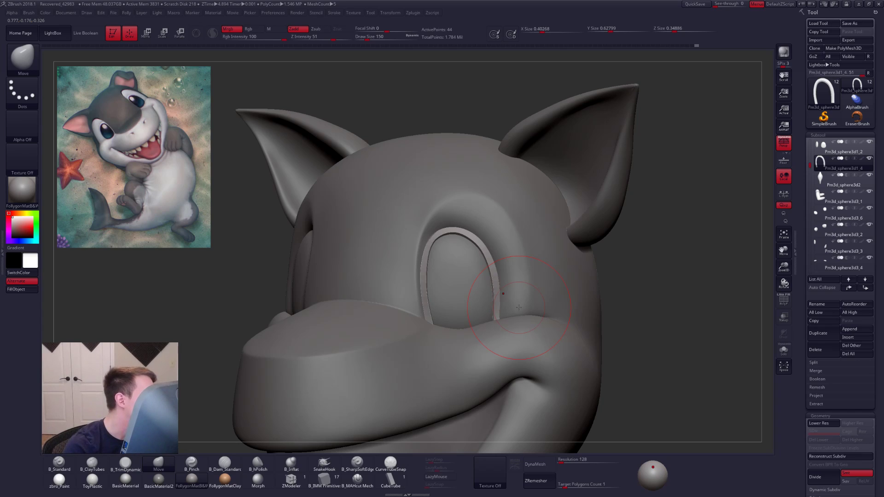
Step: Set the draw size to 160, adjust the strip's upper inner curve, and isolate the strip
{"action": "key", "text": "alt+s"}
{"action": "key", "text": "alt+s"}
{"action": "key", "text": "space"}
{"action": "left_click_drag", "start_coordinate": [439, 226], "coordinate": [477, 231]}
{"action": "key", "text": "space"}
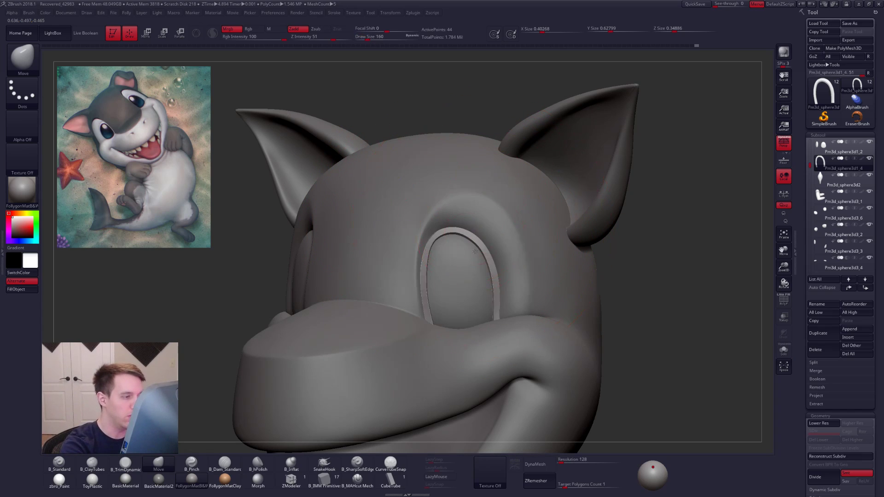
{"action": "right_click_drag", "start_coordinate": [401, 212], "coordinate": [433, 240]}
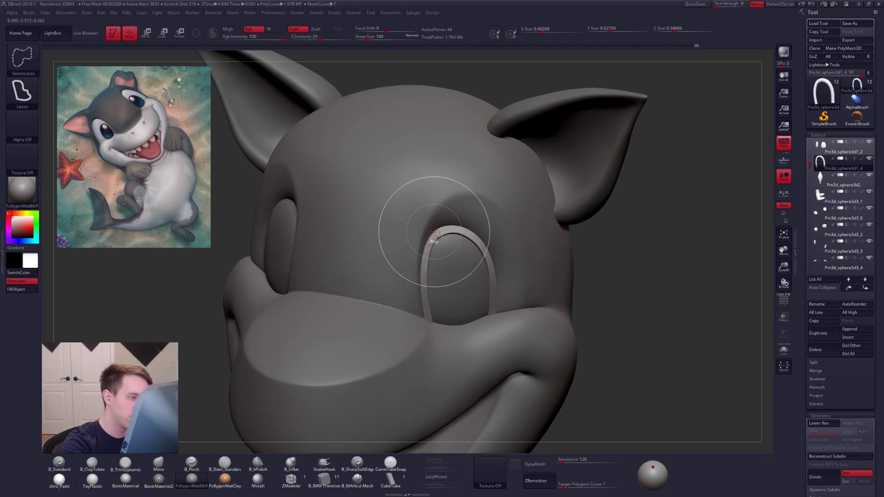
{"action": "key", "text": "space"}
{"action": "key", "text": "alt+s"}
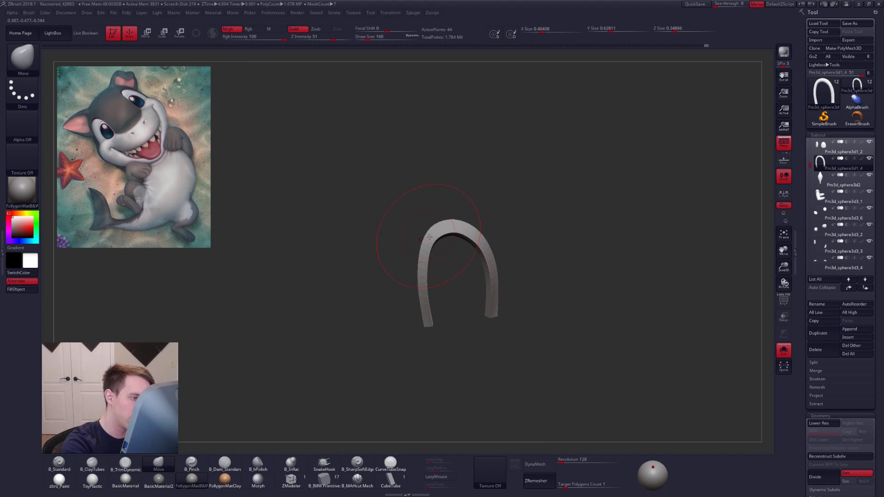
Step: Nudge the upper inner curve of the isolated eyelid strip and bring the rest of the model back into view
{"action": "right_click_drag", "start_coordinate": [437, 239], "coordinate": [439, 242]}
{"action": "left_click_drag", "start_coordinate": [438, 243], "coordinate": [438, 240]}
{"action": "mouse_move", "coordinate": [430, 239]}
{"action": "right_mouse_down"}
{"action": "mouse_move", "coordinate": [448, 241]}
{"action": "mouse_move", "coordinate": [433, 241]}
{"action": "right_mouse_up"}
{"action": "key", "text": "alt+s"}
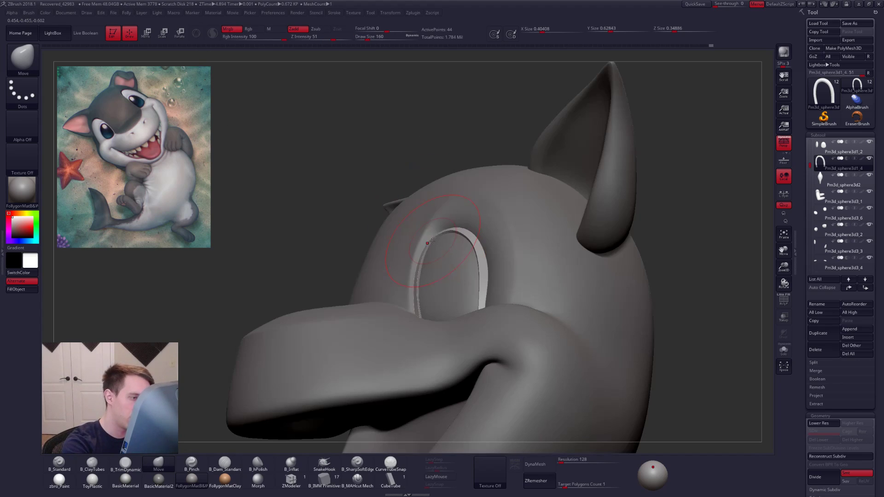
Step: Set the draw size to 130 and adjust the strip's inner side against the eye socket with the Move brush
{"action": "key", "text": "ctrl+space"}
{"action": "key", "text": "space"}
{"action": "left_click_drag", "start_coordinate": [438, 240], "coordinate": [436, 241]}
{"action": "mouse_move", "coordinate": [438, 253]}
{"action": "right_mouse_down"}
{"action": "mouse_move", "coordinate": [434, 244]}
{"action": "mouse_move", "coordinate": [445, 244]}
{"action": "mouse_move", "coordinate": [429, 274]}
{"action": "right_mouse_up"}
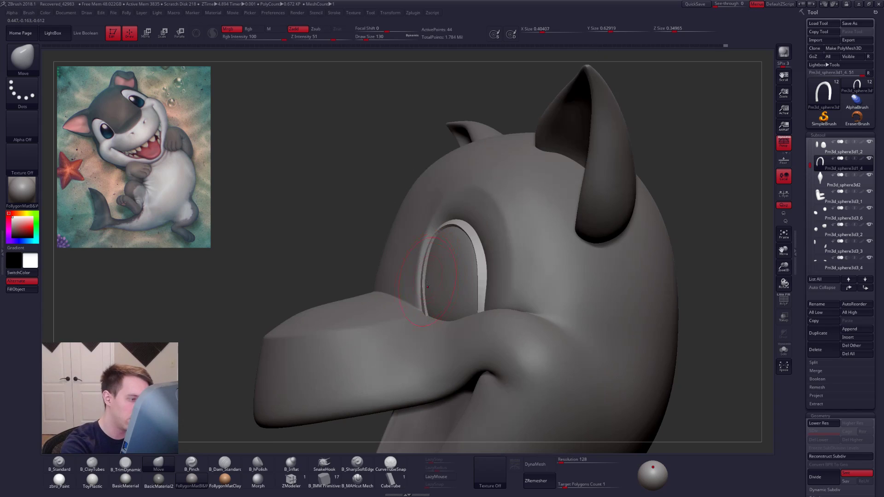
Step: Set the draw size to 150 and refine the inner and outer sides of the strip around the eye
{"action": "mouse_move", "coordinate": [426, 318]}
{"action": "right_mouse_down"}
{"action": "mouse_move", "coordinate": [481, 307]}
{"action": "mouse_move", "coordinate": [414, 325]}
{"action": "right_mouse_up"}
{"action": "right_click_drag", "start_coordinate": [501, 324], "coordinate": [431, 325]}
{"action": "key", "text": "space"}
{"action": "left_click_drag", "start_coordinate": [439, 291], "coordinate": [440, 291]}
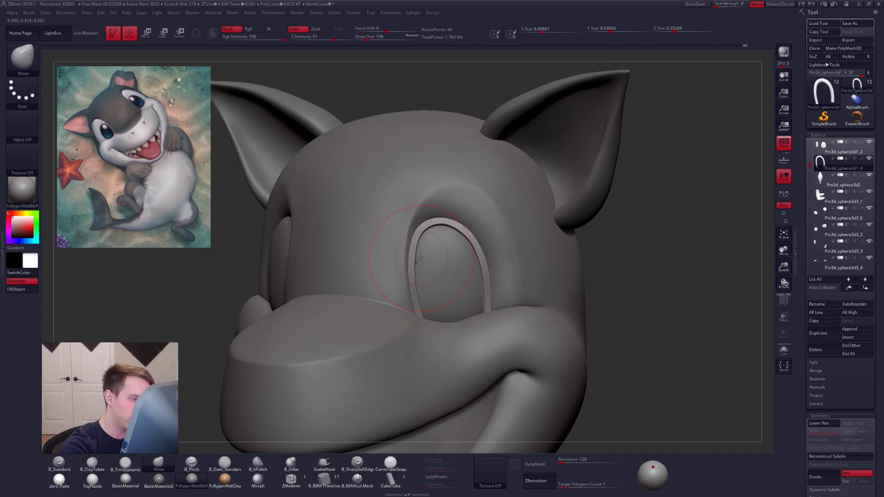
{"action": "right_click_drag", "start_coordinate": [427, 269], "coordinate": [455, 243]}
{"action": "right_click_drag", "start_coordinate": [471, 280], "coordinate": [485, 286]}
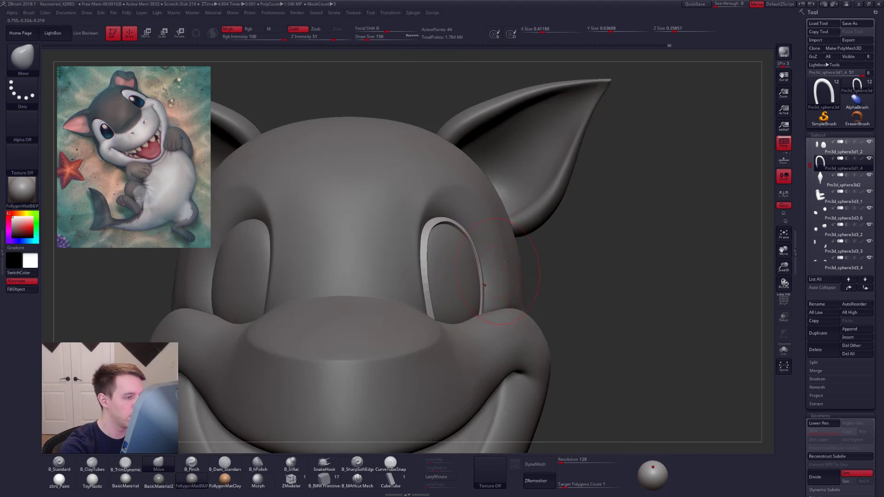
Step: Mirror the eyelid strip to the character's other eye and clear any mask
{"action": "key", "text": "space"}
{"action": "left_click", "coordinate": [539, 312]}
{"action": "right_click_drag", "start_coordinate": [455, 261], "coordinate": [442, 273], "text": "ctrl"}
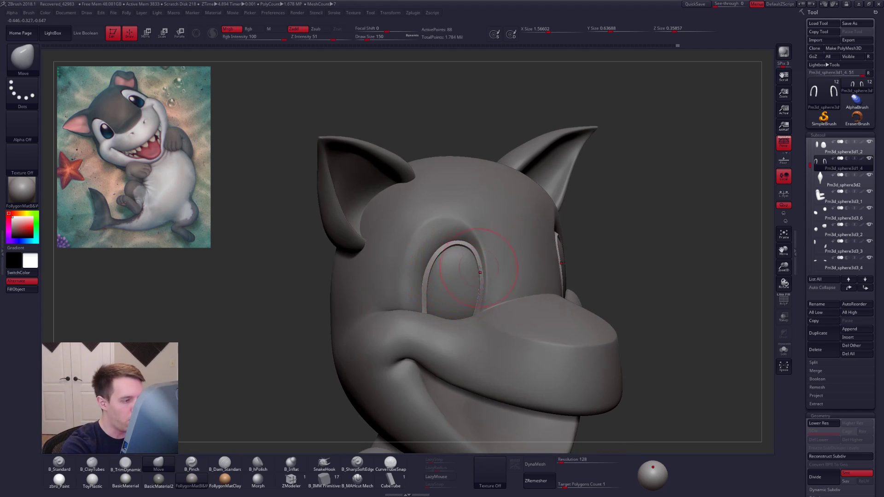
{"action": "key", "text": "ctrl"}
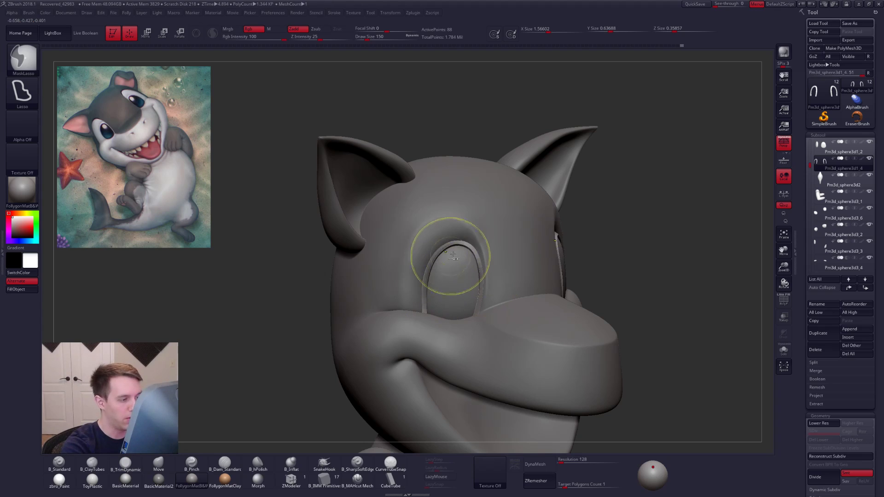
{"action": "left_click_drag", "start_coordinate": [623, 244], "coordinate": [609, 243], "text": "ctrl"}
{"action": "mouse_move", "coordinate": [567, 239]}
{"action": "right_mouse_down"}
{"action": "mouse_move", "coordinate": [546, 255]}
{"action": "mouse_move", "coordinate": [611, 248]}
{"action": "right_mouse_up"}
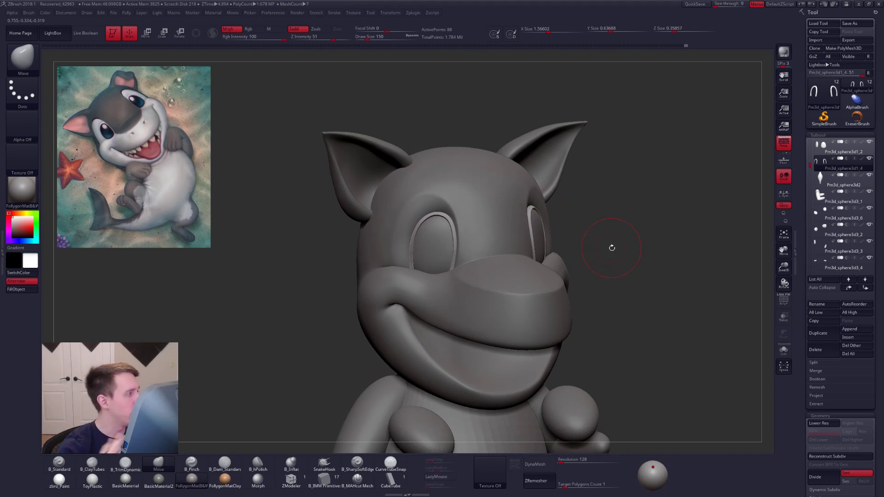
Step: Select the eyeball subtool and create a combined low-resolution mesh of the character with TPoseMesh
{"action": "key", "text": "ctrl+shift+f"}
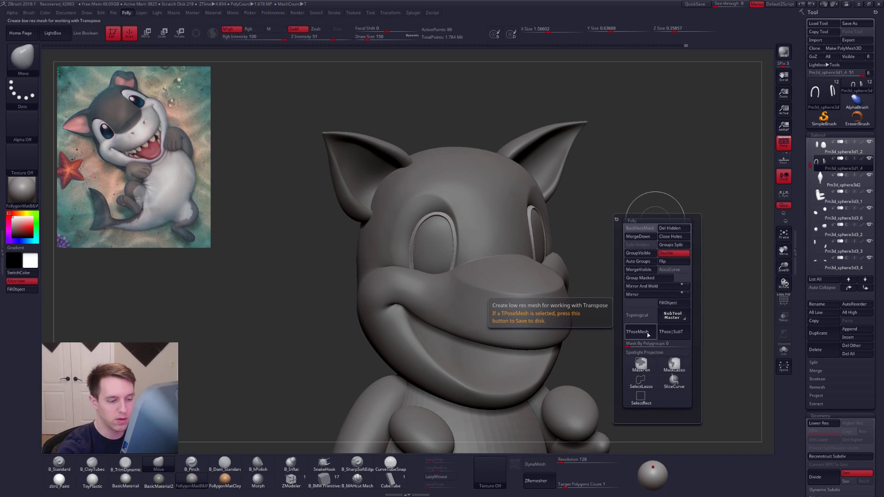
{"action": "left_click", "coordinate": [441, 256], "text": "alt"}
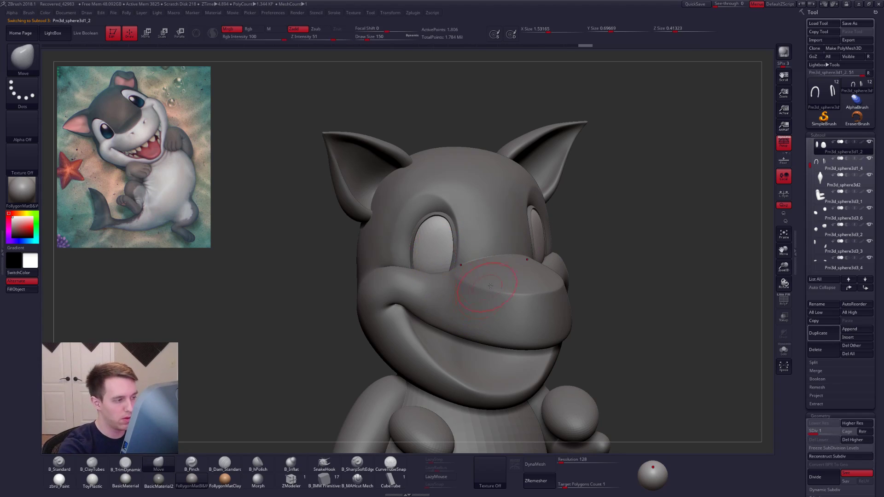
{"action": "key", "text": "ctrl+shift+f"}
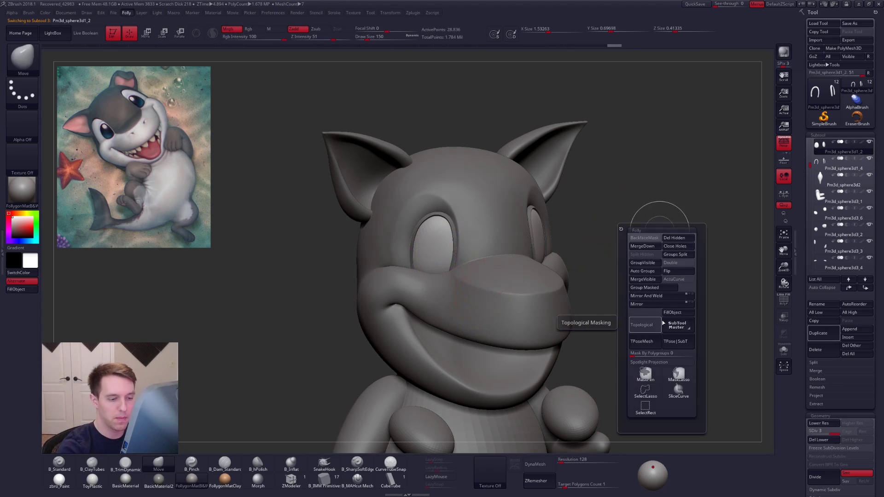
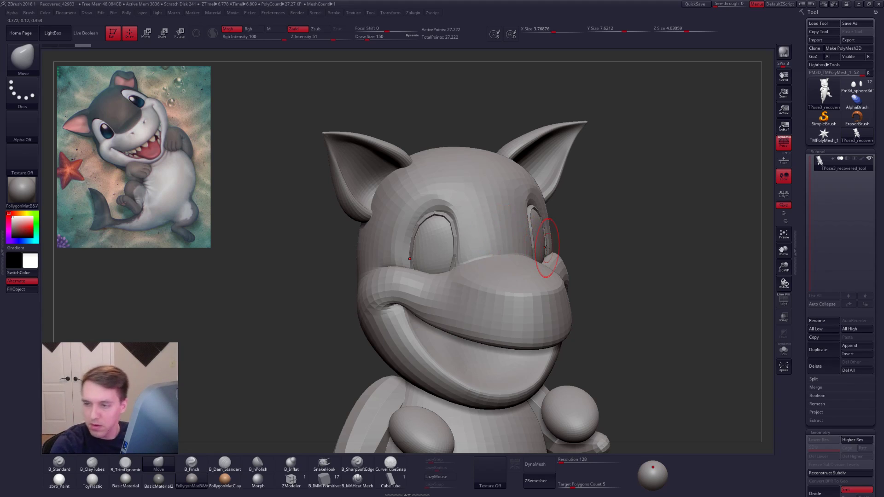
Step: Set the draw size to 104 and nudge the outer lower side of the eyelid rim on the combined mesh
{"action": "mouse_move", "coordinate": [454, 227]}
{"action": "right_mouse_down", "text": "alt"}
{"action": "mouse_move", "coordinate": [516, 262]}
{"action": "mouse_move", "coordinate": [564, 258]}
{"action": "mouse_move", "coordinate": [478, 266]}
{"action": "mouse_move", "coordinate": [492, 260]}
{"action": "mouse_move", "coordinate": [491, 249]}
{"action": "mouse_move", "coordinate": [479, 268]}
{"action": "right_mouse_up", "text": "alt"}
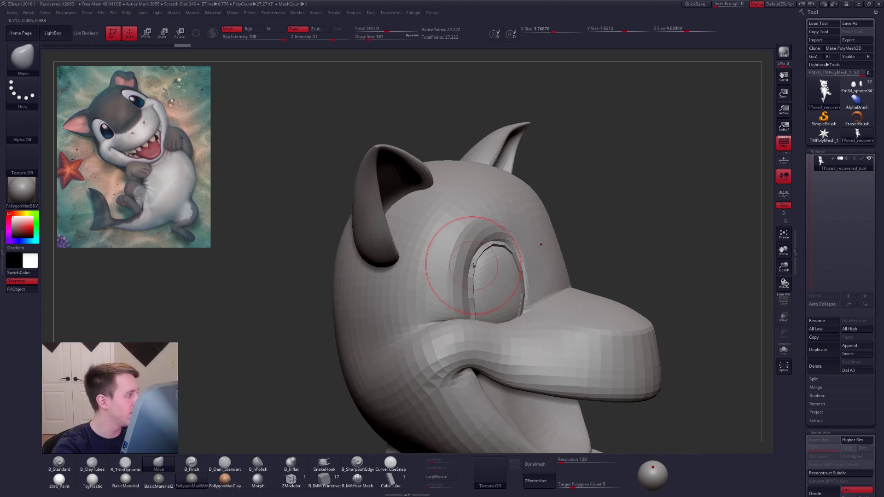
{"action": "right_click_drag", "start_coordinate": [480, 287], "coordinate": [473, 303]}
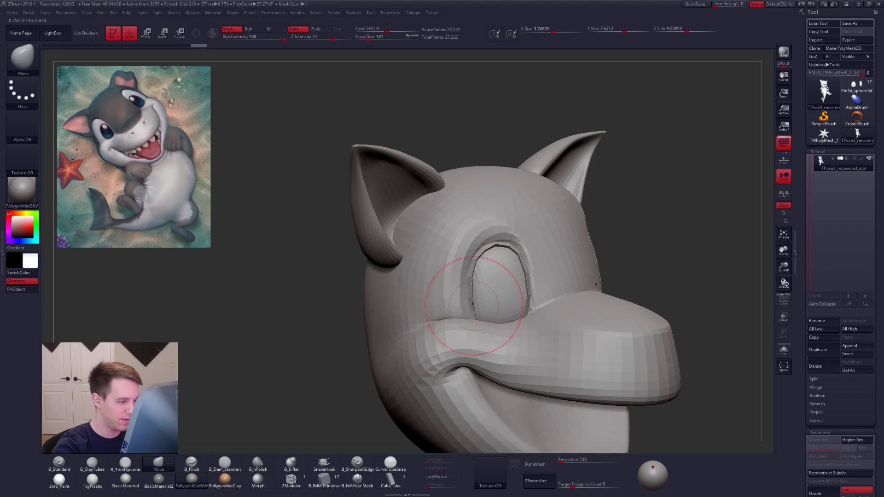
{"action": "left_click_drag", "start_coordinate": [479, 316], "coordinate": [480, 315]}
{"action": "key", "text": "space"}
{"action": "left_click_drag", "start_coordinate": [483, 310], "coordinate": [480, 299]}
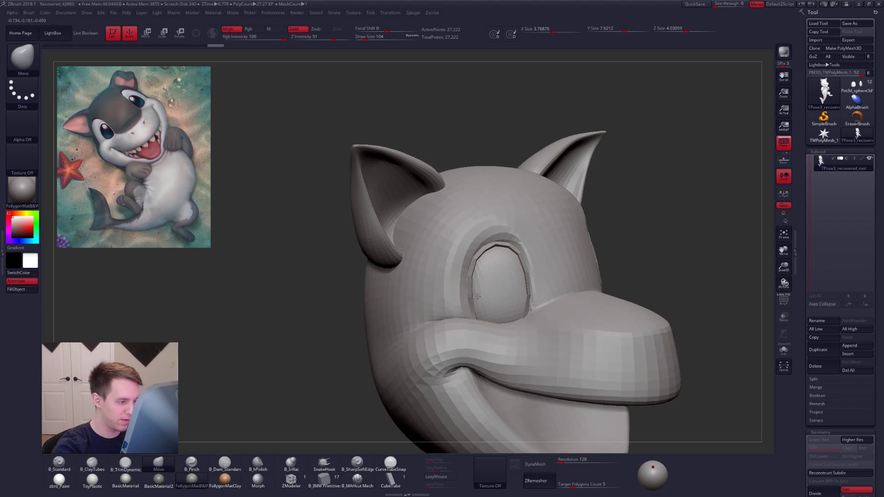
Step: Set the draw size to 140 and continue adjusting the lower part of the eye area
{"action": "mouse_move", "coordinate": [496, 305]}
{"action": "right_mouse_down"}
{"action": "mouse_move", "coordinate": [484, 296]}
{"action": "mouse_move", "coordinate": [509, 280]}
{"action": "mouse_move", "coordinate": [581, 314]}
{"action": "mouse_move", "coordinate": [589, 280]}
{"action": "right_mouse_up"}
{"action": "key", "text": "space"}
{"action": "left_click_drag", "start_coordinate": [512, 303], "coordinate": [515, 304]}
{"action": "mouse_move", "coordinate": [499, 297]}
{"action": "right_mouse_down"}
{"action": "mouse_move", "coordinate": [552, 265]}
{"action": "mouse_move", "coordinate": [574, 236]}
{"action": "mouse_move", "coordinate": [570, 189]}
{"action": "right_mouse_up"}
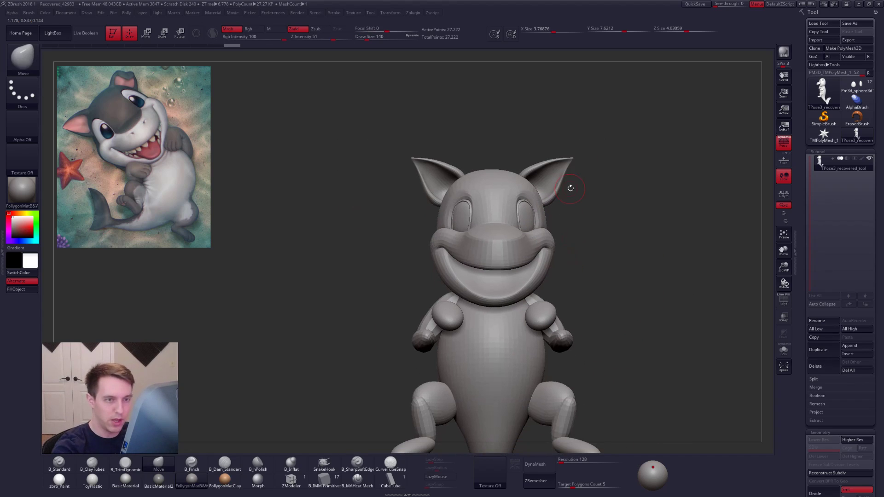
Step: Set the draw size to 170 and reshape the side and top of the eye socket with the Move brush
{"action": "mouse_move", "coordinate": [396, 208]}
{"action": "right_mouse_down"}
{"action": "mouse_move", "coordinate": [423, 209]}
{"action": "mouse_move", "coordinate": [452, 236]}
{"action": "mouse_move", "coordinate": [450, 279]}
{"action": "right_mouse_up"}
{"action": "key", "text": "space"}
{"action": "left_click_drag", "start_coordinate": [477, 234], "coordinate": [478, 233]}
{"action": "right_click_drag", "start_coordinate": [479, 233], "coordinate": [500, 258], "text": "alt"}
{"action": "key", "text": "space"}
{"action": "left_click_drag", "start_coordinate": [488, 259], "coordinate": [485, 258]}
{"action": "right_click_drag", "start_coordinate": [464, 290], "coordinate": [472, 292]}
{"action": "key", "text": "space"}
{"action": "left_click_drag", "start_coordinate": [475, 286], "coordinate": [477, 284]}
{"action": "right_click_drag", "start_coordinate": [474, 249], "coordinate": [487, 242]}
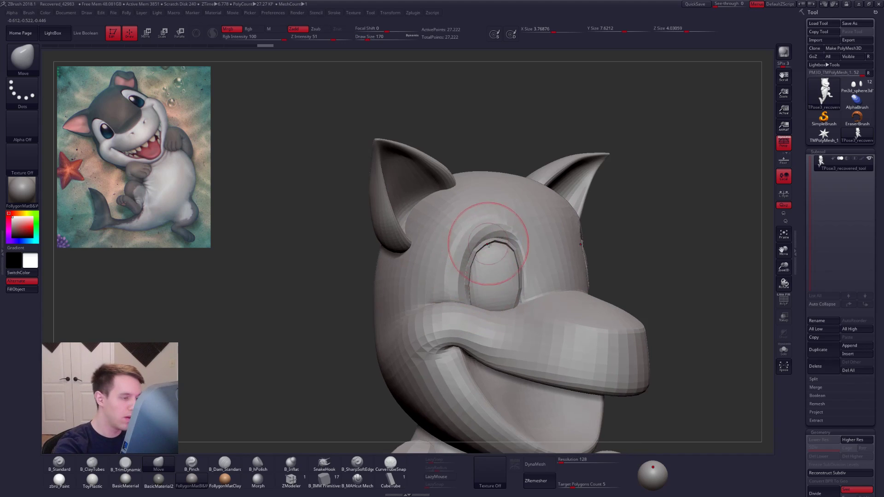
Step: Set the draw size to 181 and refine the upper and inner edges of the eye socket
{"action": "key", "text": "space"}
{"action": "left_click_drag", "start_coordinate": [506, 247], "coordinate": [503, 248]}
{"action": "mouse_move", "coordinate": [506, 247]}
{"action": "right_mouse_down"}
{"action": "mouse_move", "coordinate": [490, 248]}
{"action": "mouse_move", "coordinate": [512, 247]}
{"action": "mouse_move", "coordinate": [534, 278]}
{"action": "right_mouse_up"}
{"action": "key", "text": "space"}
{"action": "left_click_drag", "start_coordinate": [522, 280], "coordinate": [527, 279]}
{"action": "mouse_move", "coordinate": [598, 272]}
{"action": "right_mouse_down", "text": "ctrl"}
{"action": "mouse_move", "coordinate": [641, 308]}
{"action": "mouse_move", "coordinate": [648, 293]}
{"action": "right_mouse_up", "text": "ctrl"}
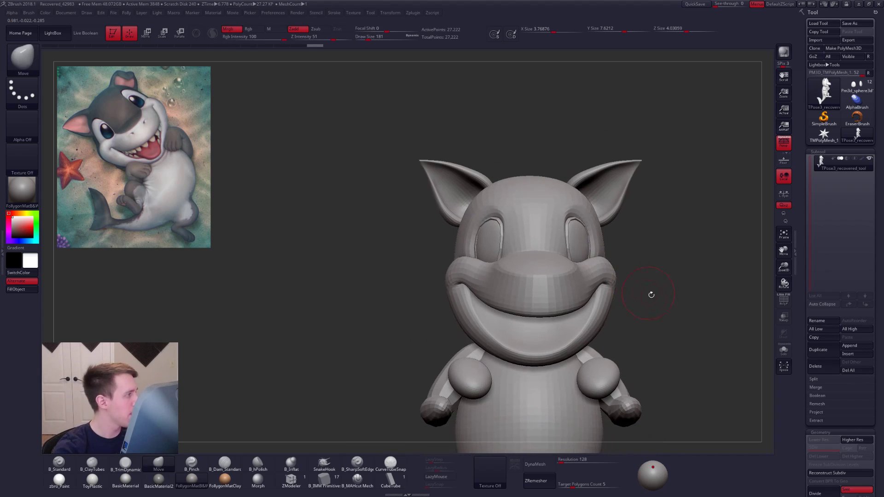
Step: Mask everything except the snout in side view and pull the snout back toward the face with a Transpose line
{"action": "mouse_move", "coordinate": [673, 349]}
{"action": "right_mouse_down", "text": "shift"}
{"action": "mouse_move", "coordinate": [690, 351]}
{"action": "mouse_move", "coordinate": [640, 317]}
{"action": "right_mouse_up", "text": "shift"}
{"action": "left_click_drag", "start_coordinate": [511, 237], "coordinate": [608, 276], "text": "ctrl"}
{"action": "left_click", "coordinate": [543, 285], "text": "ctrl"}
{"action": "left_click", "coordinate": [560, 284], "text": "ctrl"}
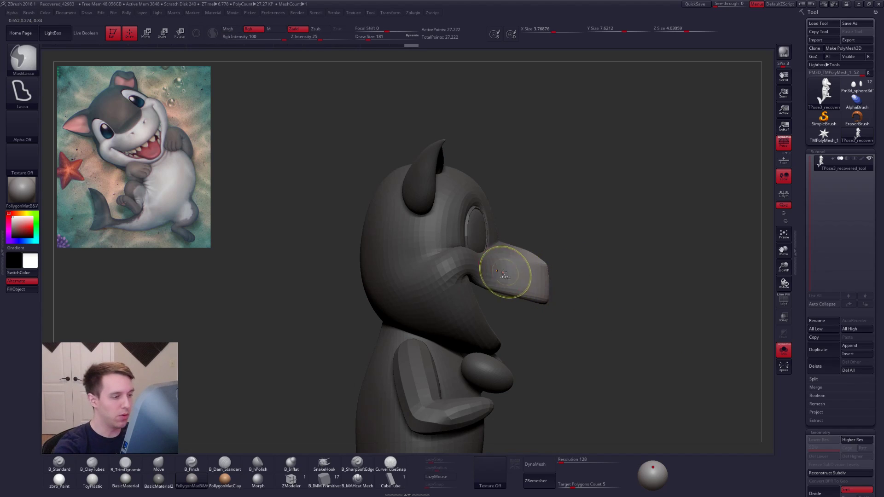
{"action": "key", "text": "w"}
{"action": "mouse_move", "coordinate": [487, 270]}
{"action": "left_mouse_down"}
{"action": "mouse_move", "coordinate": [594, 293]}
{"action": "mouse_move", "coordinate": [490, 304]}
{"action": "left_mouse_up"}
{"action": "mouse_move", "coordinate": [499, 298]}
{"action": "right_mouse_down", "text": "alt"}
{"action": "mouse_move", "coordinate": [559, 288]}
{"action": "mouse_move", "coordinate": [518, 284]}
{"action": "mouse_move", "coordinate": [542, 280]}
{"action": "right_mouse_up", "text": "alt"}
{"action": "key", "text": "q"}
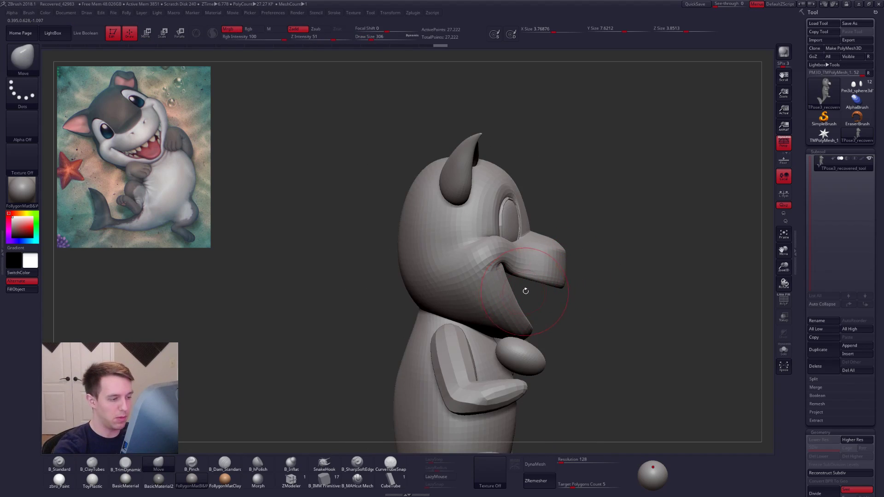
Step: Mask everything except the front of the lower jaw and place a Transpose line from the mouth corner past the chin
{"action": "double_click", "coordinate": [511, 311], "text": "ctrl+shift"}
{"action": "left_click", "coordinate": [514, 313], "text": "ctrl+shift"}
{"action": "mouse_move", "coordinate": [527, 308]}
{"action": "left_mouse_down", "text": "ctrl+shift"}
{"action": "mouse_move", "coordinate": [539, 297]}
{"action": "mouse_move", "coordinate": [508, 281]}
{"action": "mouse_move", "coordinate": [520, 378]}
{"action": "mouse_move", "coordinate": [568, 359]}
{"action": "left_mouse_up", "text": "ctrl+shift"}
{"action": "left_click", "coordinate": [590, 329], "text": "ctrl+shift"}
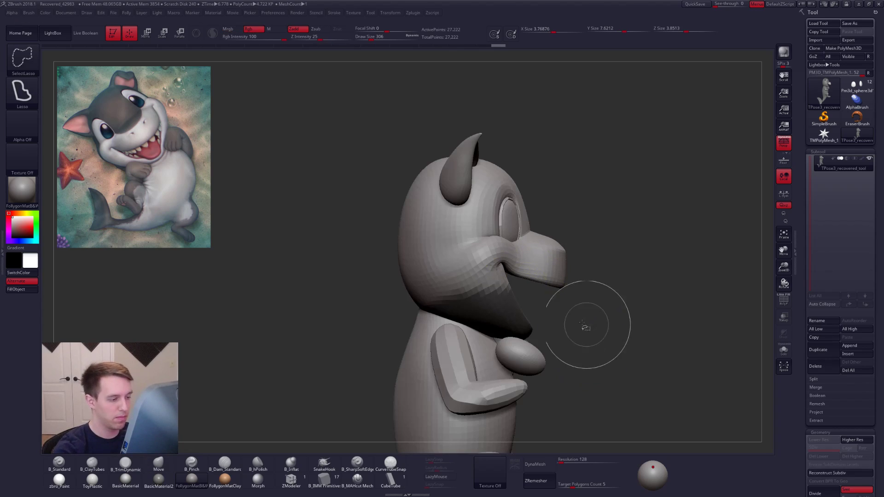
{"action": "left_click", "coordinate": [514, 325], "text": "ctrl"}
{"action": "left_click", "coordinate": [548, 320], "text": "ctrl"}
{"action": "key", "text": "w"}
{"action": "left_click_drag", "start_coordinate": [498, 295], "coordinate": [577, 371]}
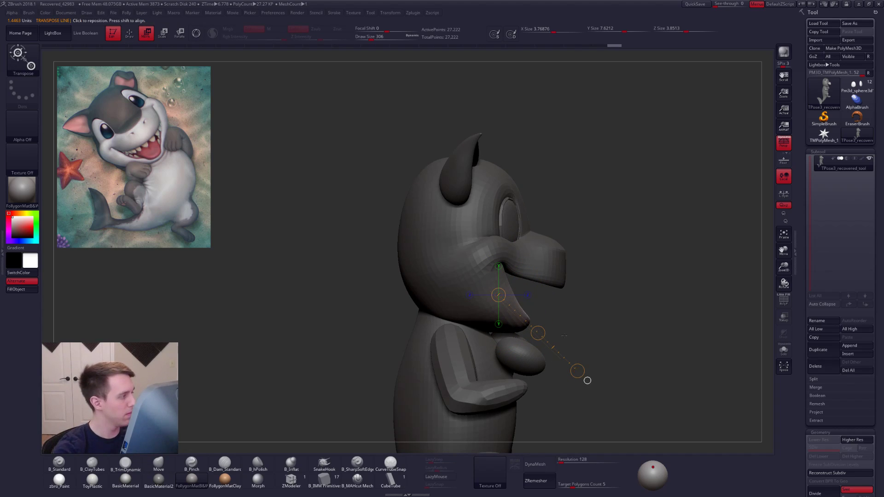
Step: Isolate the head mesh and adjust the masking around its lower jaw
{"action": "key", "text": "q"}
{"action": "left_click", "coordinate": [529, 320], "text": "ctrl+shift"}
{"action": "mouse_move", "coordinate": [511, 356]}
{"action": "left_mouse_down", "text": "shift"}
{"action": "mouse_move", "coordinate": [519, 353]}
{"action": "mouse_move", "coordinate": [502, 318]}
{"action": "mouse_move", "coordinate": [412, 276]}
{"action": "mouse_move", "coordinate": [525, 344]}
{"action": "left_mouse_up", "text": "shift"}
{"action": "left_click", "coordinate": [524, 342], "text": "ctrl"}
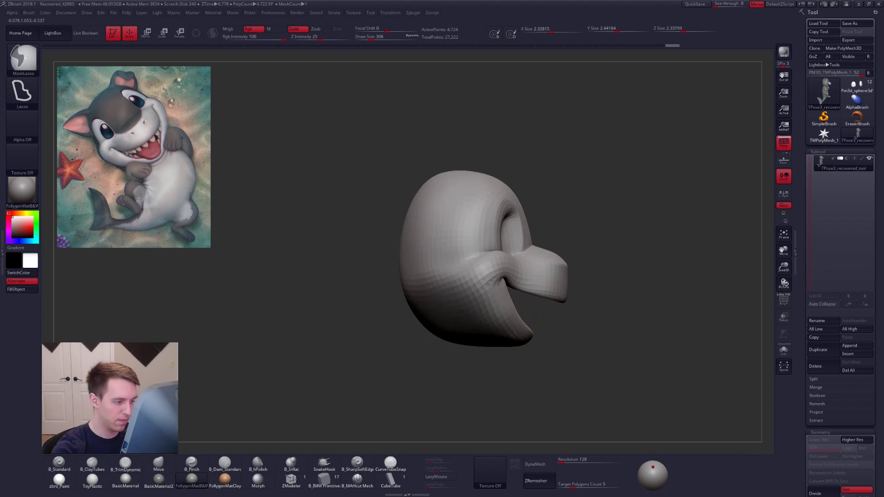
{"action": "left_click", "coordinate": [524, 342], "text": "ctrl"}
{"action": "left_click", "coordinate": [546, 338], "text": "ctrl+shift"}
{"action": "left_click", "coordinate": [522, 334], "text": "ctrl"}
{"action": "left_click", "coordinate": [555, 330], "text": "ctrl"}
Step: Clear the mask, keep only the head mesh visible, and turn it to expose the underside of the jaw
{"action": "left_click_drag", "start_coordinate": [554, 330], "coordinate": [577, 295], "text": "alt"}
{"action": "right_click_drag", "start_coordinate": [499, 305], "coordinate": [407, 299]}
{"action": "left_click", "coordinate": [529, 309], "text": "ctrl+shift"}
{"action": "left_click", "coordinate": [559, 299], "text": "ctrl+shift"}
{"action": "left_click", "coordinate": [627, 280], "text": "ctrl+shift"}
{"action": "left_click_drag", "start_coordinate": [629, 278], "coordinate": [667, 259], "text": "ctrl+shift"}
{"action": "mouse_move", "coordinate": [606, 296]}
{"action": "right_mouse_down"}
{"action": "mouse_move", "coordinate": [567, 278]}
{"action": "mouse_move", "coordinate": [577, 274]}
{"action": "right_mouse_up"}
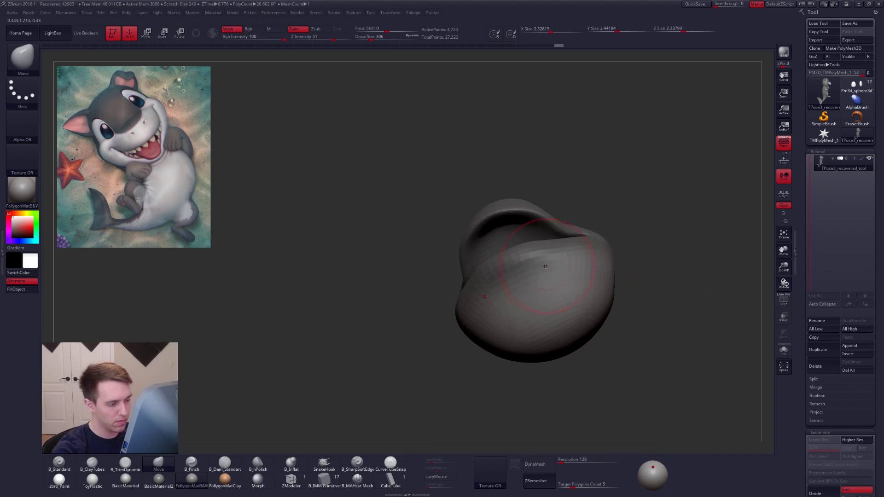
Step: Build up and smooth the underside of the isolated head's jaw with the ClayTubes brush at draw size 306
{"action": "key", "text": "b"}
{"action": "key", "text": "c"}
{"action": "key", "text": "t"}
{"action": "right_click_drag", "start_coordinate": [540, 327], "coordinate": [505, 276]}
{"action": "mouse_move", "coordinate": [560, 292]}
{"action": "right_mouse_down"}
{"action": "mouse_move", "coordinate": [548, 280]}
{"action": "mouse_move", "coordinate": [539, 351]}
{"action": "mouse_move", "coordinate": [517, 299]}
{"action": "mouse_move", "coordinate": [504, 295]}
{"action": "mouse_move", "coordinate": [506, 258]}
{"action": "right_mouse_up"}
{"action": "key", "text": "shift"}
{"action": "key", "text": "space"}
{"action": "left_click_drag", "start_coordinate": [522, 277], "coordinate": [526, 277]}
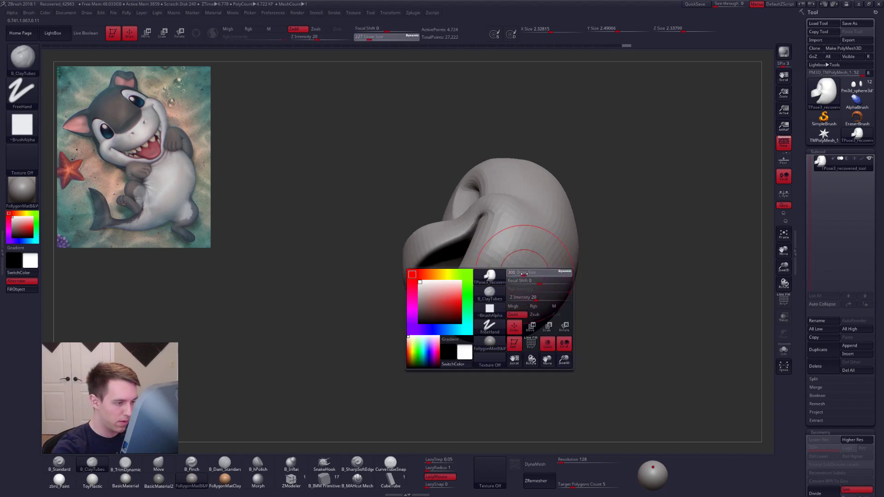
{"action": "right_click_drag", "start_coordinate": [526, 277], "coordinate": [520, 248]}
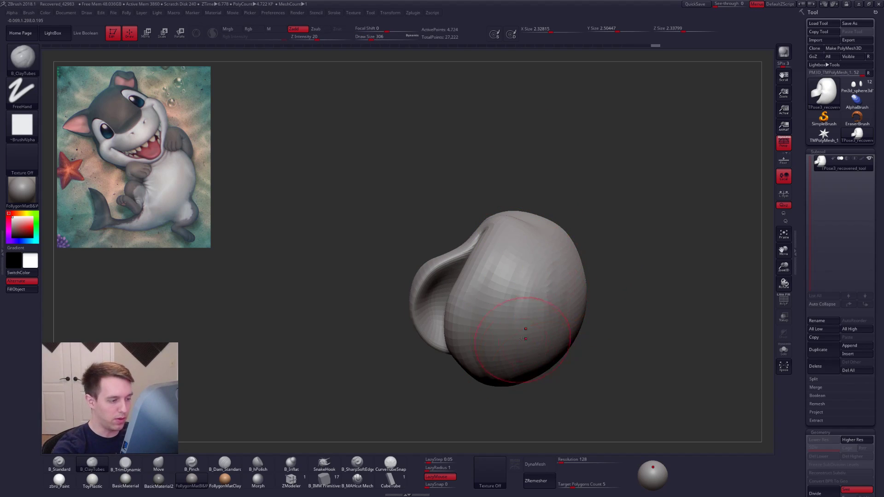
{"action": "key", "text": "shift"}
{"action": "right_click_drag", "start_coordinate": [555, 270], "coordinate": [570, 327]}
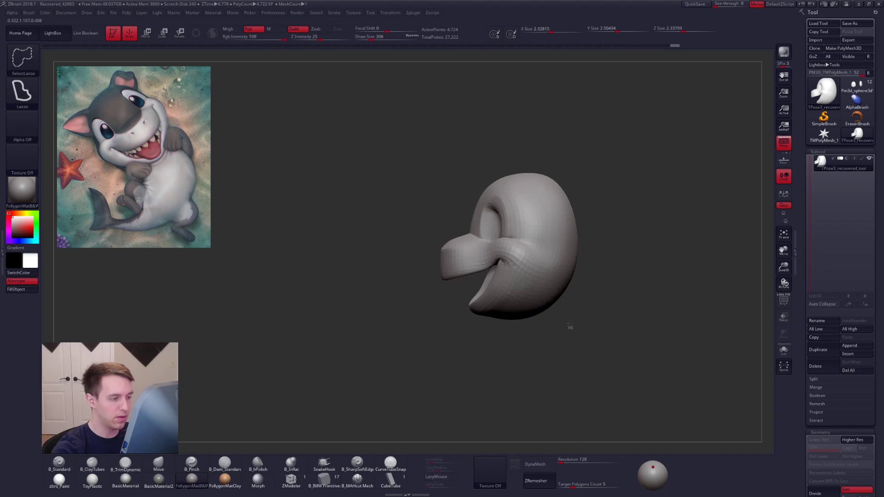
Step: Show the whole character again, mask everything except the head, and set the Move brush's draw size to 321
{"action": "left_click", "coordinate": [570, 327], "text": "ctrl+shift"}
{"action": "key", "text": "space"}
{"action": "left_click_drag", "start_coordinate": [578, 327], "coordinate": [582, 328]}
{"action": "mouse_move", "coordinate": [582, 327]}
{"action": "right_mouse_down"}
{"action": "mouse_move", "coordinate": [575, 290]}
{"action": "mouse_move", "coordinate": [583, 284]}
{"action": "mouse_move", "coordinate": [547, 292]}
{"action": "right_mouse_up"}
{"action": "key", "text": "w"}
{"action": "left_click", "coordinate": [547, 292], "text": "ctrl"}
{"action": "key", "text": "q"}
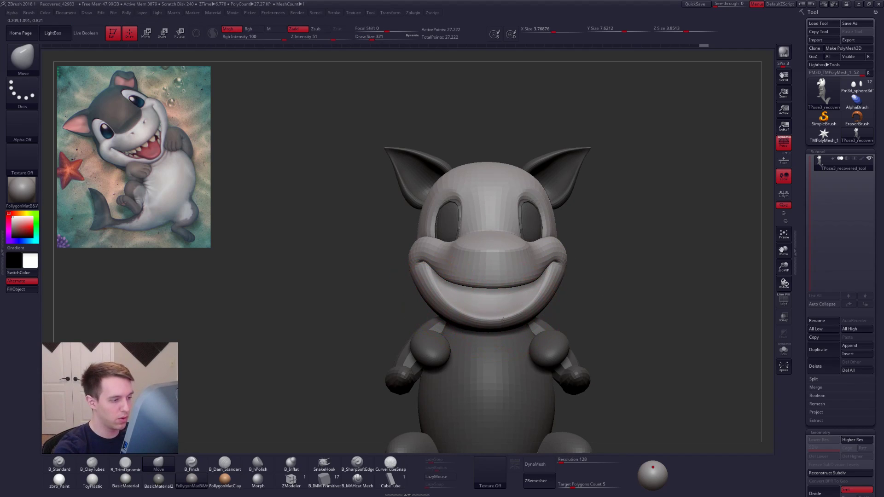
Step: Set the draw size to 307 and reshape the sides of the lower jaw from the front
{"action": "key", "text": "space"}
{"action": "left_click_drag", "start_coordinate": [537, 316], "coordinate": [543, 315]}
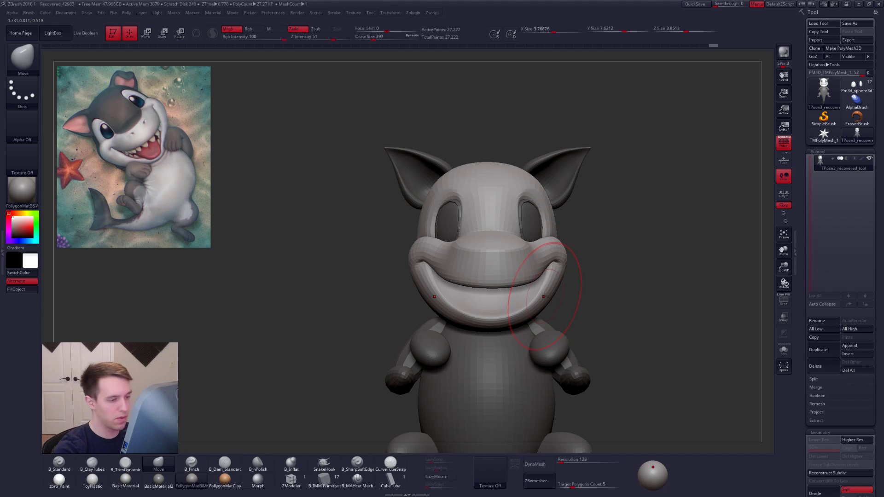
{"action": "left_click_drag", "start_coordinate": [593, 294], "coordinate": [633, 292]}
{"action": "key", "text": "space"}
{"action": "left_click_drag", "start_coordinate": [538, 312], "coordinate": [533, 312]}
Step: Clear the mask from the character, set the draw size to 335, and undo the last change
{"action": "left_click_drag", "start_coordinate": [587, 201], "coordinate": [606, 237], "text": "alt"}
{"action": "left_click_drag", "start_coordinate": [602, 231], "coordinate": [610, 239], "text": "ctrl"}
{"action": "key", "text": "space"}
{"action": "left_click_drag", "start_coordinate": [485, 255], "coordinate": [488, 254]}
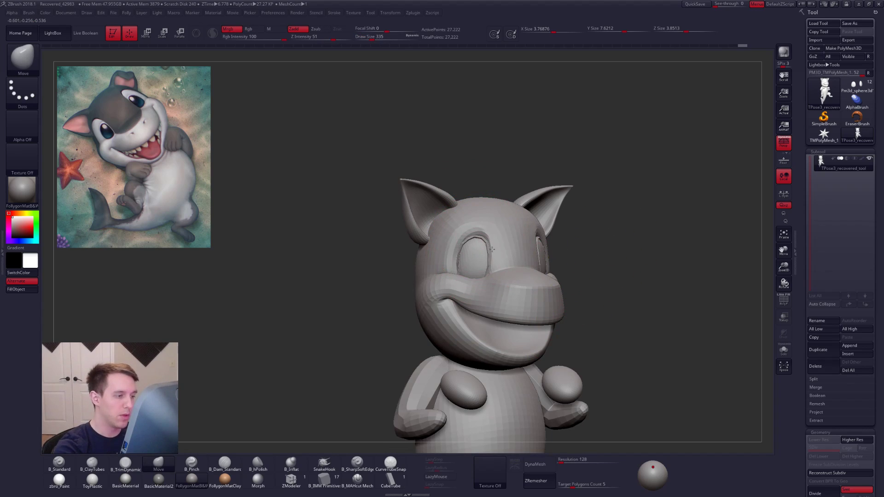
{"action": "key", "text": "ctrl+z"}
Step: Set the draw size to 170 and reshape the inner and upper rim of the eye with the Move brush
{"action": "left_click_drag", "start_coordinate": [593, 258], "coordinate": [613, 273], "text": "alt"}
{"action": "left_click_drag", "start_coordinate": [480, 266], "coordinate": [476, 267]}
{"action": "right_click_drag", "start_coordinate": [476, 266], "coordinate": [488, 269], "text": "ctrl"}
{"action": "key", "text": "space"}
{"action": "left_click_drag", "start_coordinate": [496, 263], "coordinate": [485, 261]}
{"action": "key", "text": "space"}
{"action": "right_click_drag", "start_coordinate": [485, 261], "coordinate": [492, 270]}
{"action": "key", "text": "space"}
{"action": "left_click_drag", "start_coordinate": [492, 270], "coordinate": [486, 271]}
{"action": "right_click_drag", "start_coordinate": [486, 271], "coordinate": [480, 270]}
{"action": "left_click_drag", "start_coordinate": [480, 270], "coordinate": [478, 270]}
{"action": "right_click_drag", "start_coordinate": [490, 268], "coordinate": [483, 268]}
{"action": "left_click_drag", "start_coordinate": [488, 258], "coordinate": [487, 256]}
{"action": "mouse_move", "coordinate": [485, 272]}
{"action": "right_mouse_down"}
{"action": "mouse_move", "coordinate": [535, 276]}
{"action": "mouse_move", "coordinate": [515, 277]}
{"action": "right_mouse_up"}
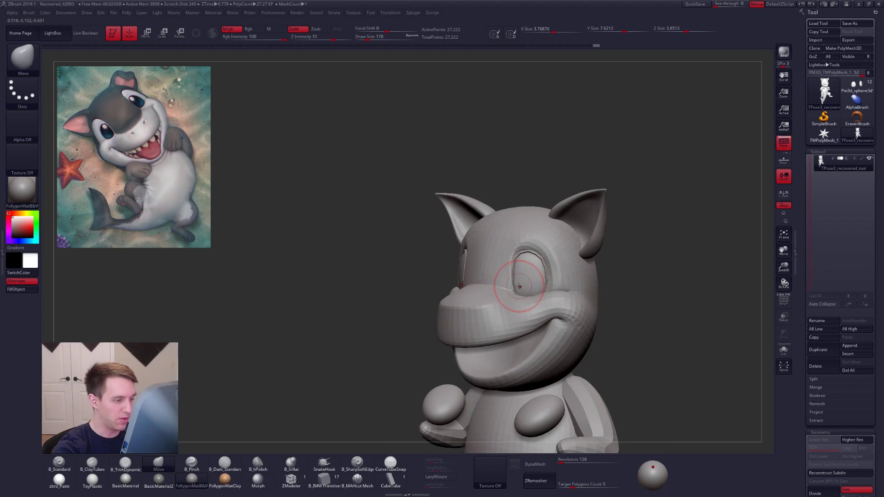
Step: Set the draw size to 181, mask everything except the eyeballs, and draw a Transpose line outward from an eye
{"action": "right_click_drag", "start_coordinate": [523, 287], "coordinate": [547, 266], "text": "shift"}
{"action": "key", "text": "space"}
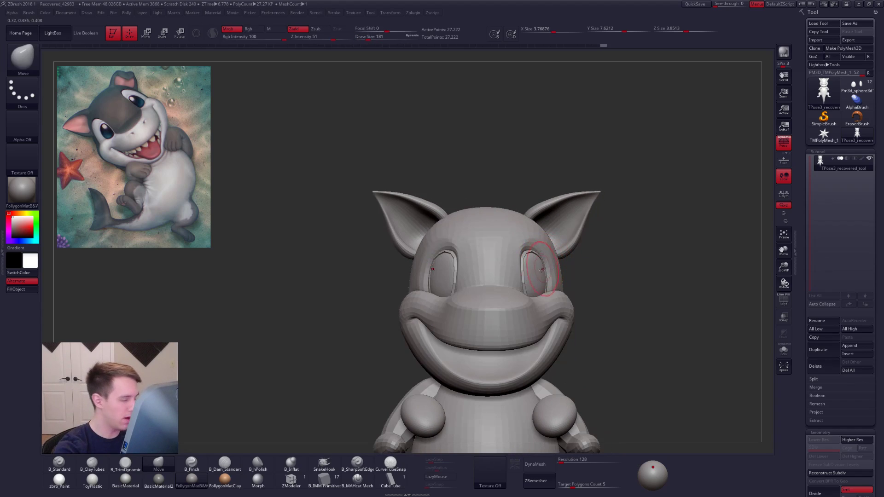
{"action": "key", "text": "w"}
{"action": "left_click", "coordinate": [536, 276], "text": "ctrl"}
{"action": "right_click_drag", "start_coordinate": [510, 282], "coordinate": [527, 285]}
{"action": "left_click_drag", "start_coordinate": [598, 271], "coordinate": [579, 261]}
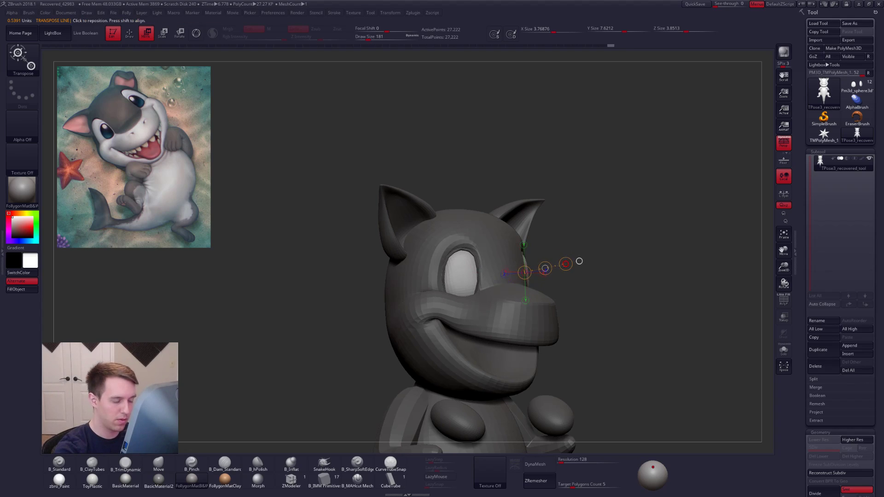
Step: Switch to the ClayTubes brush on the unmasked eyeballs and clear the mask from the character
{"action": "right_click_drag", "start_coordinate": [570, 263], "coordinate": [546, 271], "text": "shift"}
{"action": "key", "text": "q"}
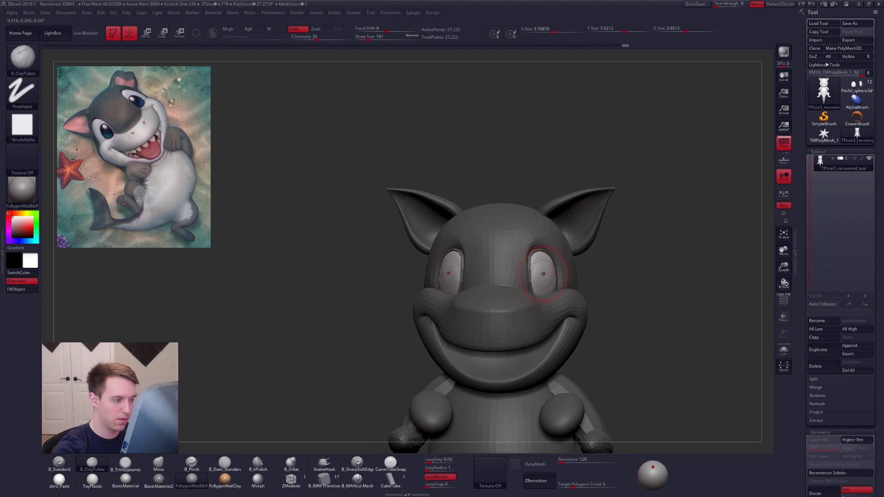
{"action": "mouse_move", "coordinate": [543, 273]}
{"action": "right_mouse_down"}
{"action": "mouse_move", "coordinate": [565, 284]}
{"action": "mouse_move", "coordinate": [572, 282]}
{"action": "mouse_move", "coordinate": [554, 283]}
{"action": "mouse_move", "coordinate": [617, 277]}
{"action": "right_mouse_up"}
{"action": "left_click_drag", "start_coordinate": [600, 267], "coordinate": [645, 313], "text": "ctrl"}
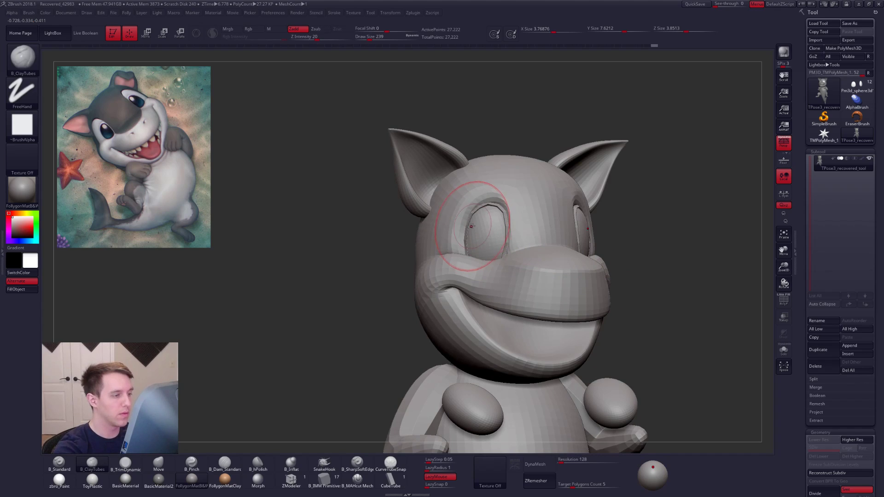
Step: Adjust the head in profile with the Move brush at draw size 500, isolating the head part and then showing everything again
{"action": "key", "text": "b"}
{"action": "key", "text": "m"}
{"action": "key", "text": "v"}
{"action": "left_click_drag", "start_coordinate": [474, 223], "coordinate": [471, 218]}
{"action": "right_click_drag", "start_coordinate": [441, 218], "coordinate": [554, 233]}
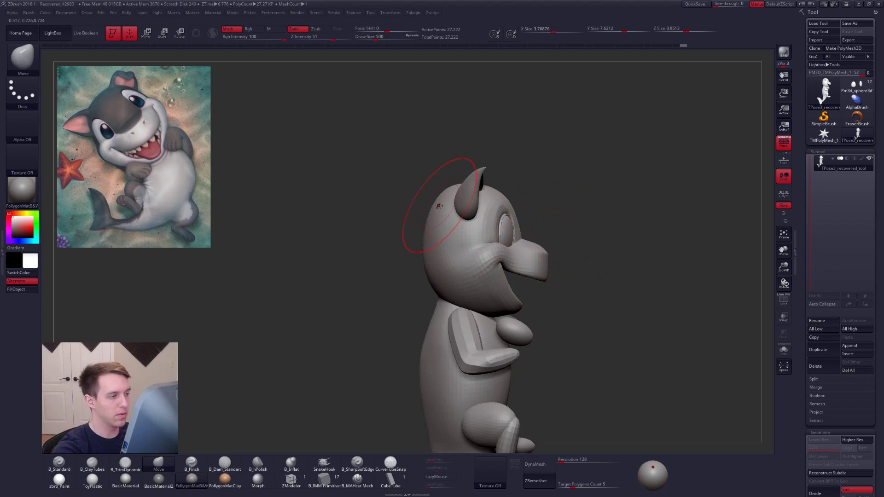
{"action": "left_click", "coordinate": [446, 238], "text": "ctrl+shift"}
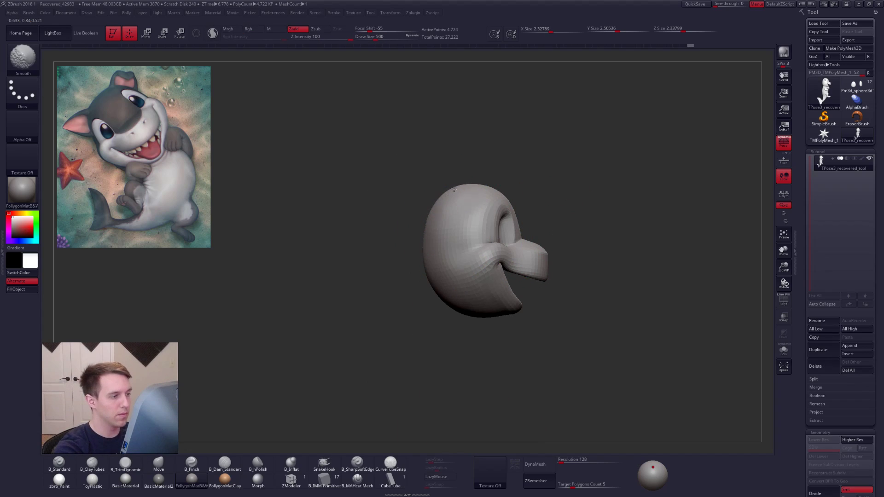
{"action": "left_click", "coordinate": [424, 291], "text": "ctrl+shift"}
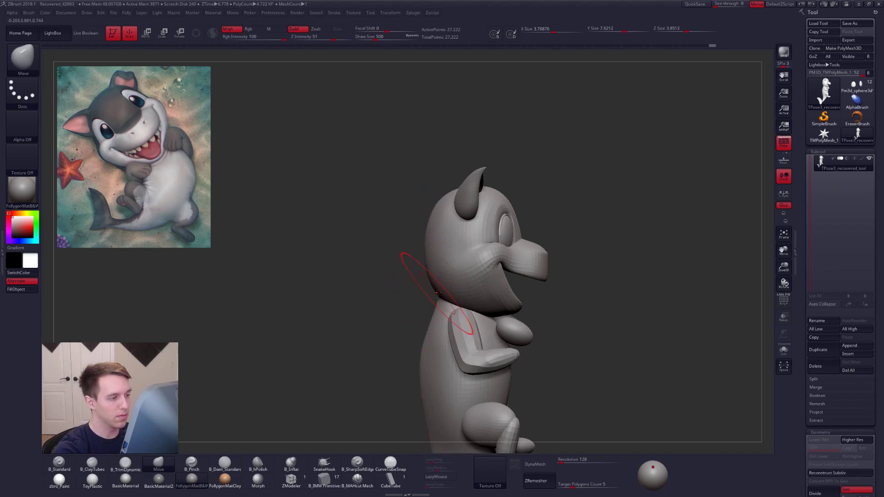
Step: Set the draw size to 414 and transfer the TPose mesh's changes back to the original subtools
{"action": "right_click_drag", "start_coordinate": [441, 302], "coordinate": [604, 300]}
{"action": "mouse_move", "coordinate": [607, 245]}
{"action": "right_mouse_down", "text": "alt"}
{"action": "mouse_move", "coordinate": [595, 225]}
{"action": "mouse_move", "coordinate": [598, 235]}
{"action": "right_mouse_up", "text": "alt"}
{"action": "key", "text": "space"}
{"action": "left_click_drag", "start_coordinate": [597, 235], "coordinate": [595, 229]}
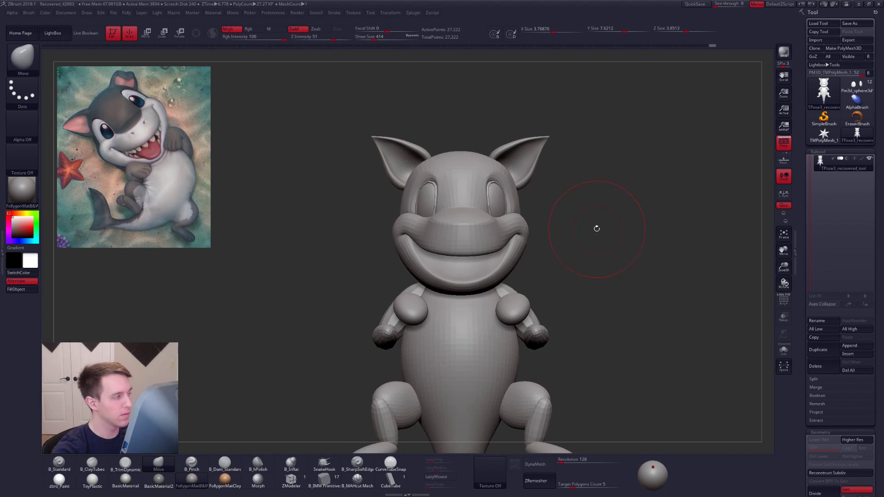
{"action": "key", "text": "f"}
{"action": "left_click", "coordinate": [649, 299]}
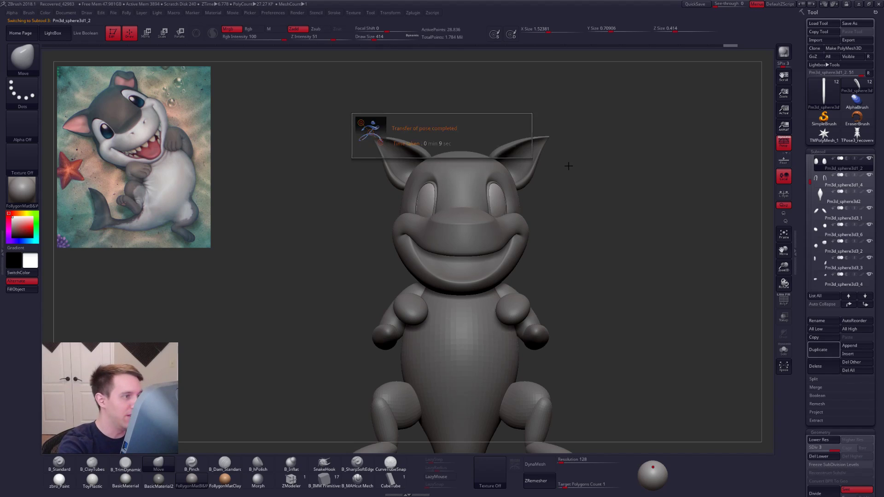
Step: Set the draw size to 181 and make the head the active subtool
{"action": "key", "text": "space"}
{"action": "left_click_drag", "start_coordinate": [509, 167], "coordinate": [510, 167]}
{"action": "mouse_move", "coordinate": [526, 184]}
{"action": "right_mouse_down"}
{"action": "mouse_move", "coordinate": [491, 201]}
{"action": "mouse_move", "coordinate": [517, 189]}
{"action": "right_mouse_up"}
{"action": "key", "text": "space"}
{"action": "left_click_drag", "start_coordinate": [522, 185], "coordinate": [518, 185]}
{"action": "right_click_drag", "start_coordinate": [519, 186], "coordinate": [525, 240], "text": "alt"}
{"action": "right_click_drag", "start_coordinate": [466, 223], "coordinate": [534, 272]}
{"action": "left_click", "coordinate": [531, 272], "text": "alt"}
{"action": "right_click_drag", "start_coordinate": [592, 259], "coordinate": [566, 208], "text": "alt"}
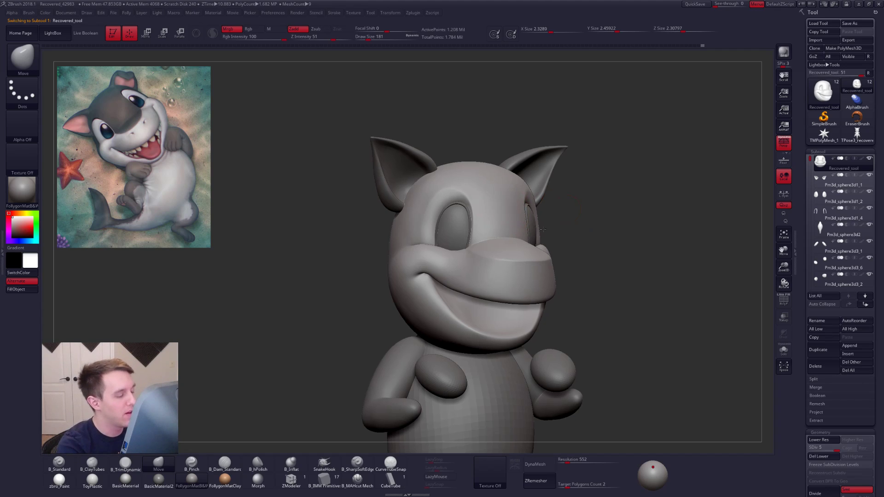
Step: Set the draw size to 113 and examine the eyes, snout and smile from front and three-quarter views
{"action": "right_click_drag", "start_coordinate": [489, 205], "coordinate": [529, 232], "text": "alt"}
{"action": "key", "text": "space"}
{"action": "left_click_drag", "start_coordinate": [525, 234], "coordinate": [524, 234]}
{"action": "mouse_move", "coordinate": [526, 230]}
{"action": "right_mouse_down"}
{"action": "mouse_move", "coordinate": [551, 232]}
{"action": "mouse_move", "coordinate": [499, 236]}
{"action": "right_mouse_up"}
{"action": "key", "text": "space"}
{"action": "left_click_drag", "start_coordinate": [513, 252], "coordinate": [509, 252]}
{"action": "mouse_move", "coordinate": [508, 252]}
{"action": "right_mouse_down"}
{"action": "mouse_move", "coordinate": [480, 273]}
{"action": "mouse_move", "coordinate": [546, 258]}
{"action": "mouse_move", "coordinate": [491, 271]}
{"action": "mouse_move", "coordinate": [541, 244]}
{"action": "right_mouse_up"}
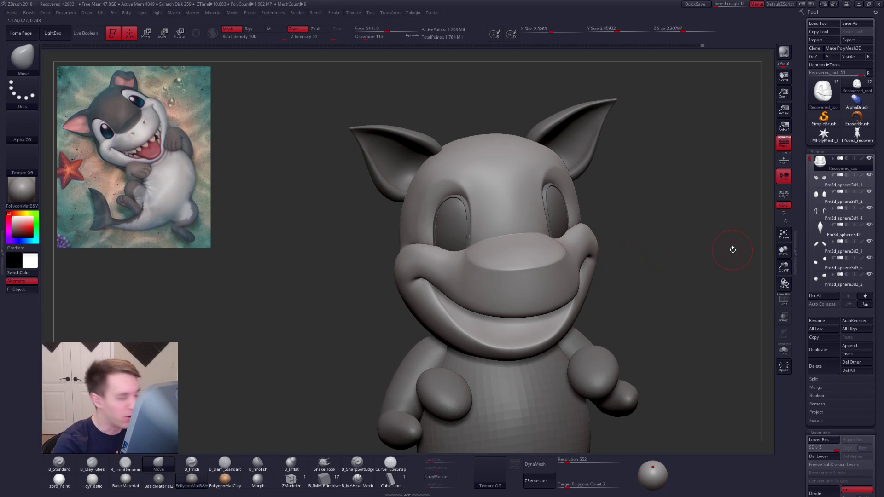
{"action": "key", "text": "space"}
{"action": "key", "text": "space"}
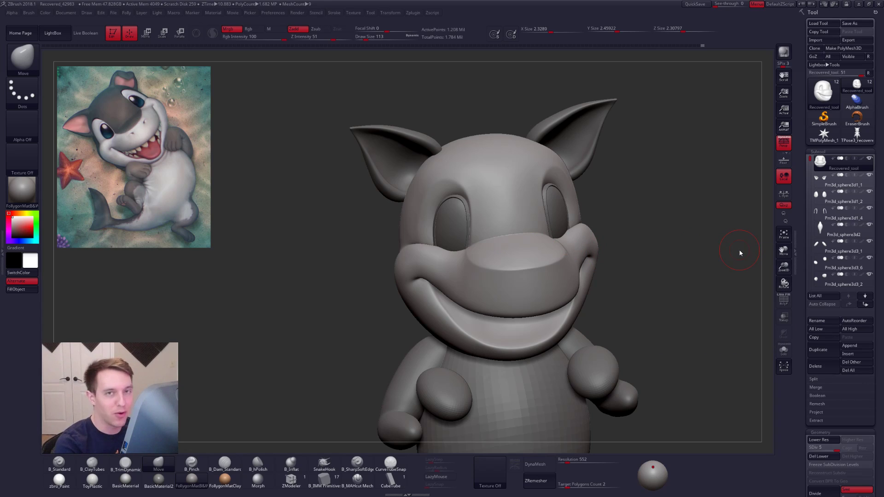
{"action": "key", "text": "space"}
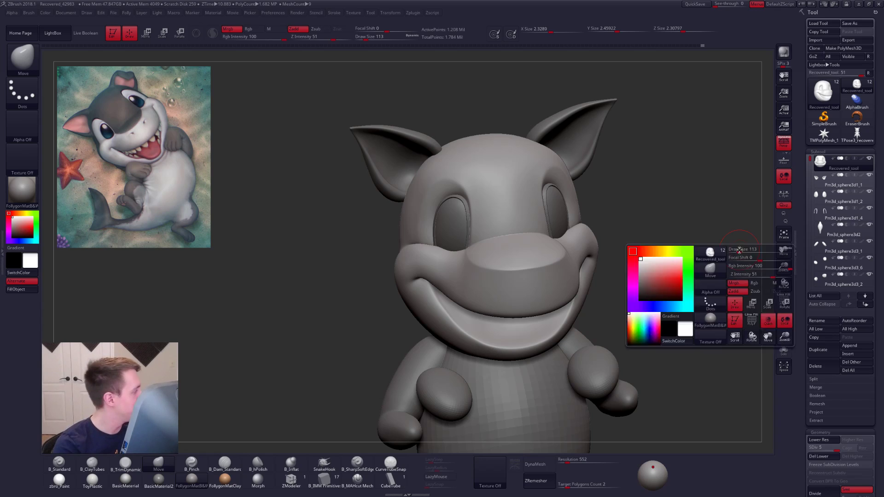
{"action": "right_click_drag", "start_coordinate": [504, 258], "coordinate": [515, 251], "text": "shift"}
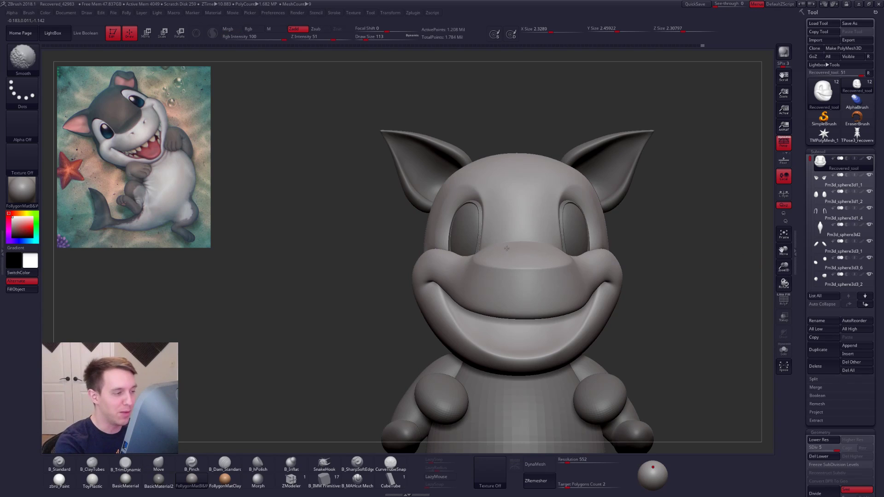
Step: Step the head down to subdivision level 2, set the draw size to 192, and return to level 5
{"action": "right_click_drag", "start_coordinate": [489, 216], "coordinate": [479, 193]}
{"action": "key", "text": "shift+d"}
{"action": "key", "text": "shift+d"}
{"action": "key", "text": "shift+d"}
{"action": "key", "text": "space"}
{"action": "left_click_drag", "start_coordinate": [454, 205], "coordinate": [457, 203]}
{"action": "right_click_drag", "start_coordinate": [458, 202], "coordinate": [441, 199]}
{"action": "right_click_drag", "start_coordinate": [455, 233], "coordinate": [461, 225], "text": "shift"}
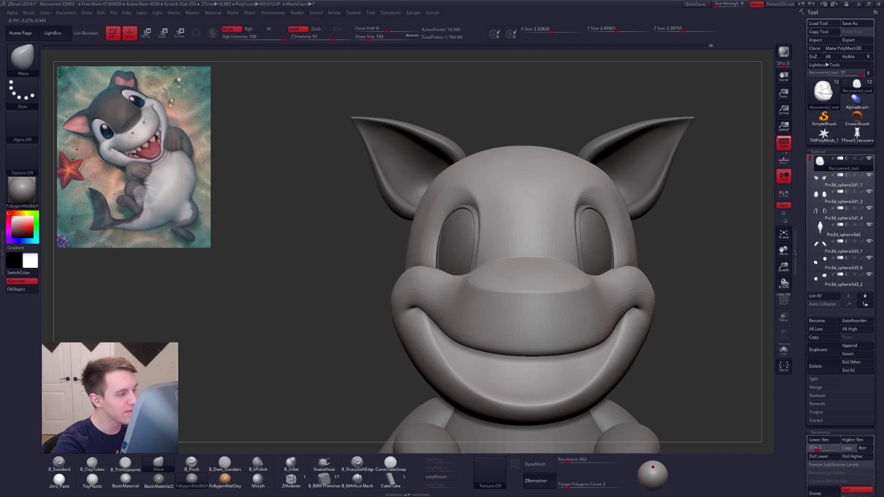
{"action": "key", "text": "d"}
{"action": "key", "text": "d"}
{"action": "key", "text": "d"}
{"action": "right_click_drag", "start_coordinate": [667, 263], "coordinate": [553, 279], "text": "ctrl"}
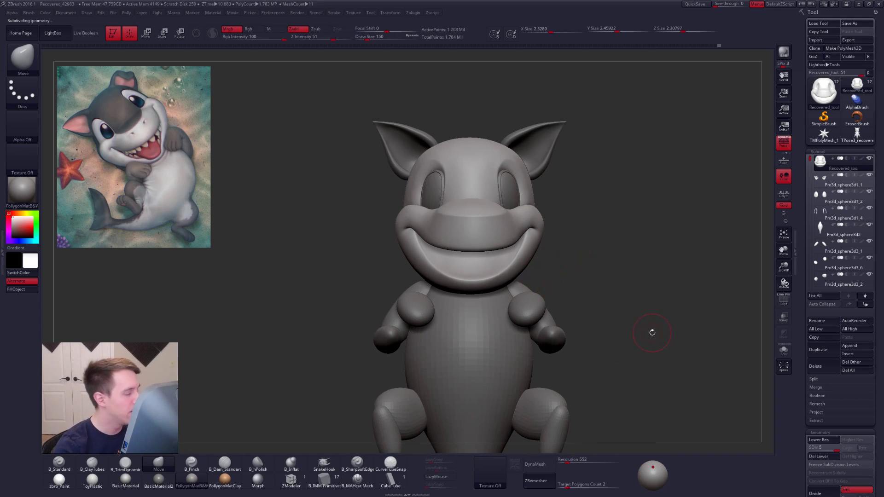
Step: Delete the combined TPose mesh and return to the multi-subtool character
{"action": "left_click", "coordinate": [856, 135]}
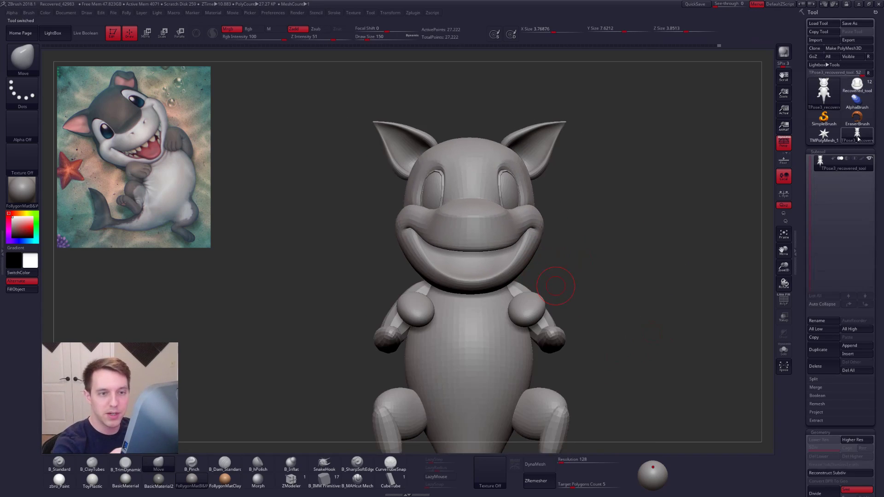
{"action": "left_click", "coordinate": [816, 366]}
{"action": "left_click", "coordinate": [761, 381]}
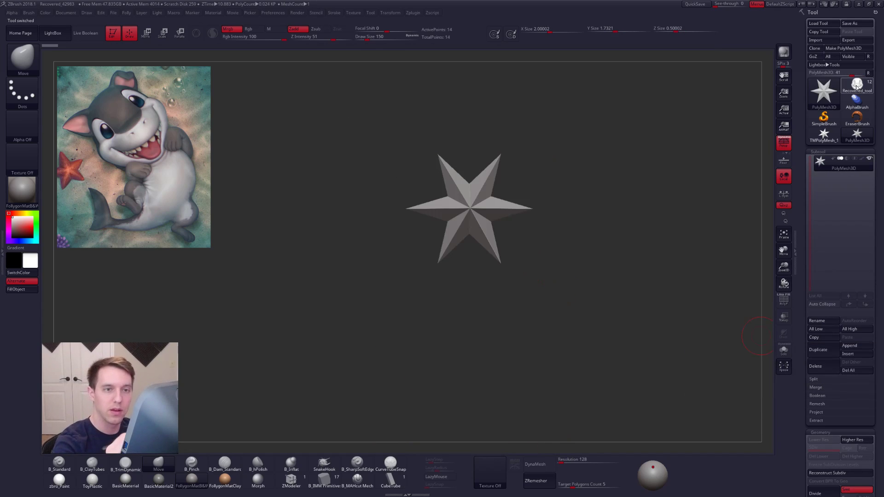
{"action": "left_click", "coordinate": [857, 87]}
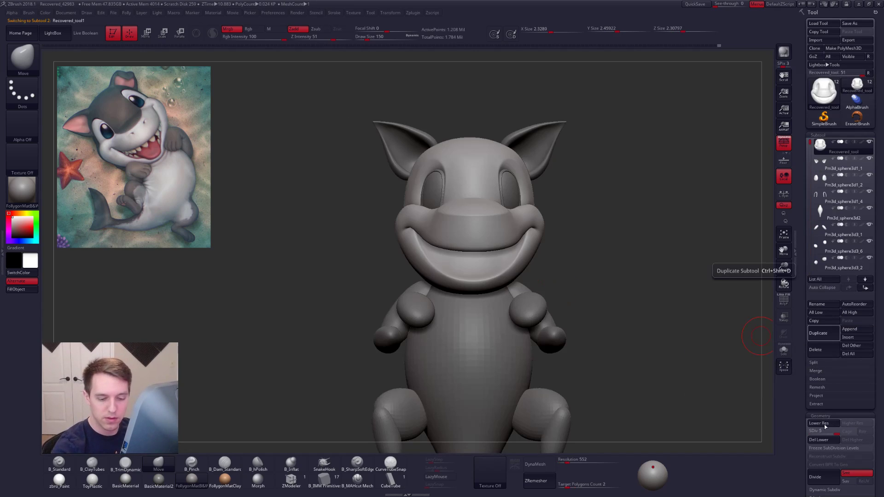
Step: Duplicate the head subtool, insert an IMM Primitive sphere at the mouth, and delete the hidden head geometry so only the sphere remains
{"action": "left_click", "coordinate": [330, 482]}
{"action": "key", "text": "m"}
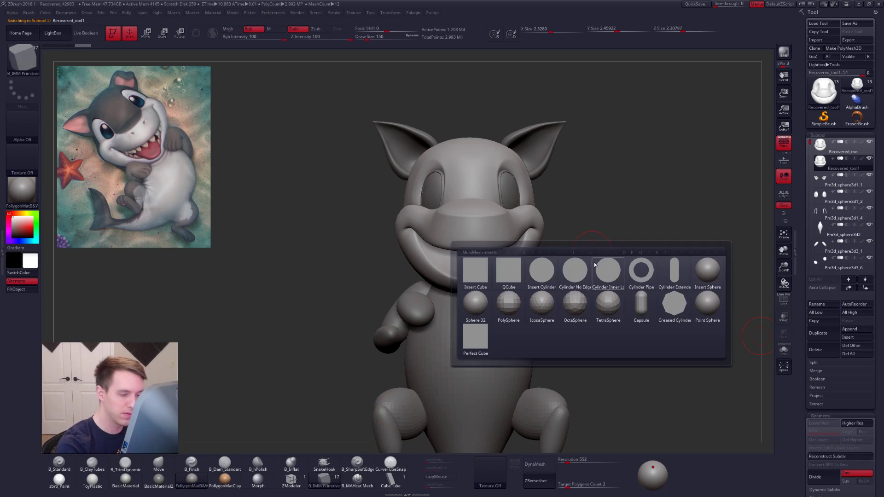
{"action": "left_click", "coordinate": [699, 277]}
{"action": "left_click_drag", "start_coordinate": [471, 263], "coordinate": [471, 276]}
{"action": "right_click_drag", "start_coordinate": [476, 265], "coordinate": [497, 264]}
{"action": "left_click", "coordinate": [483, 262], "text": "ctrl+shift"}
{"action": "key", "text": "2"}
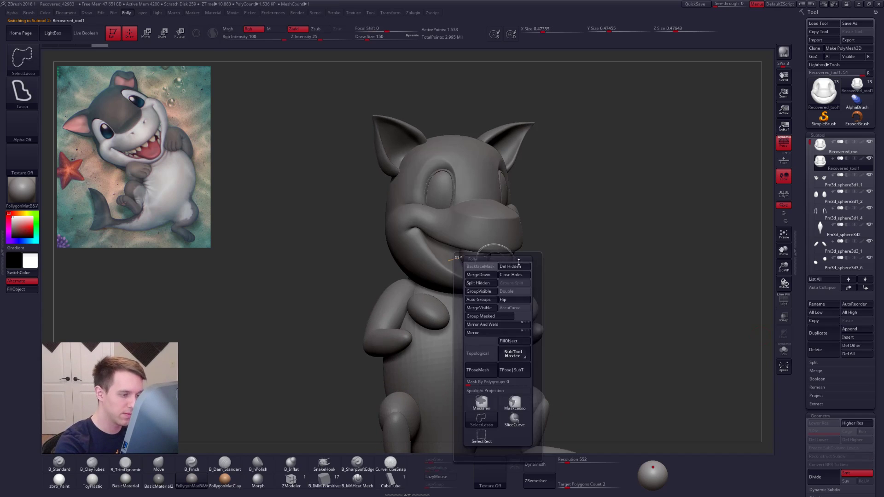
{"action": "left_click", "coordinate": [520, 308]}
Step: Position and flatten the sphere inside the mouth with a forward Transpose line in Move mode
{"action": "right_click_drag", "start_coordinate": [523, 230], "coordinate": [552, 233], "text": "shift"}
{"action": "key", "text": "w"}
{"action": "left_click_drag", "start_coordinate": [492, 260], "coordinate": [561, 226]}
{"action": "left_click_drag", "start_coordinate": [520, 246], "coordinate": [515, 249]}
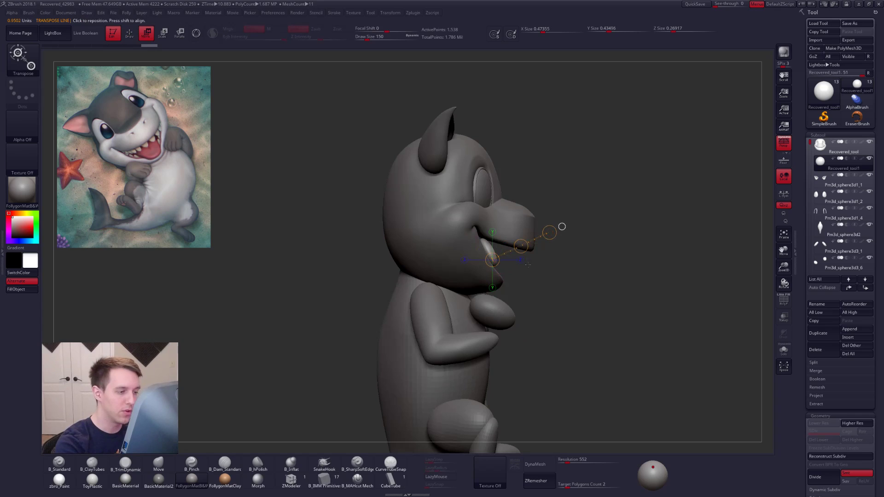
{"action": "right_click_drag", "start_coordinate": [517, 250], "coordinate": [485, 257]}
Step: Stretch the sphere into a long tongue hanging out of the mouth with the Move brush at draw size 350
{"action": "key", "text": "q"}
{"action": "key", "text": "space"}
{"action": "right_click_drag", "start_coordinate": [537, 276], "coordinate": [505, 278]}
{"action": "key", "text": "s"}
{"action": "left_click_drag", "start_coordinate": [505, 278], "coordinate": [509, 278]}
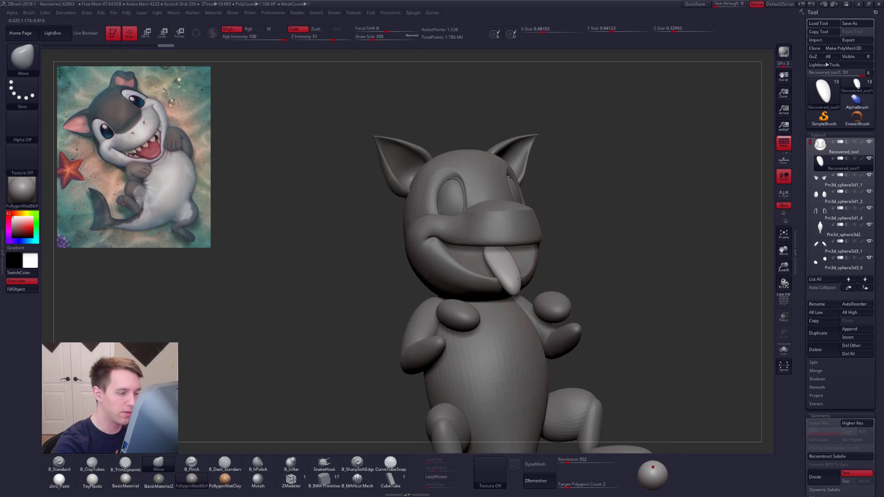
Step: Isolate the tongue, widen it with the Move brush, and show the whole character again
{"action": "right_click_drag", "start_coordinate": [505, 288], "coordinate": [484, 284]}
{"action": "key", "text": "shift+alt+s"}
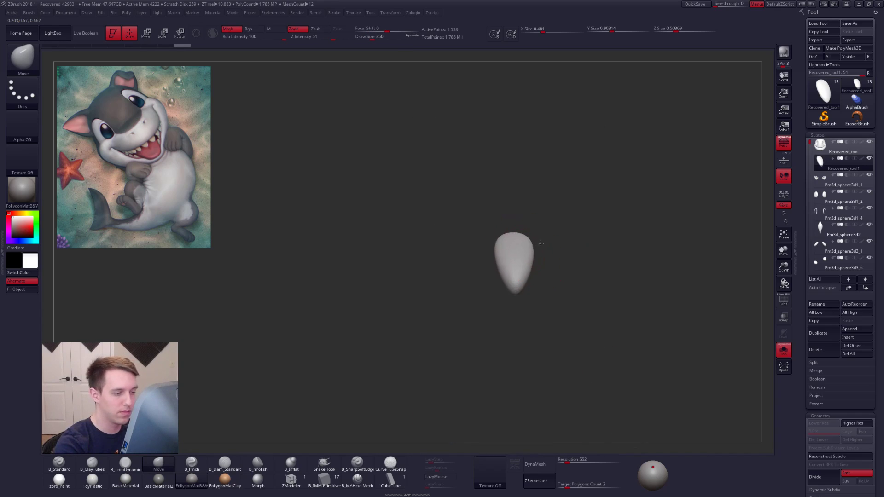
{"action": "key", "text": "space"}
{"action": "mouse_move", "coordinate": [538, 250]}
{"action": "left_mouse_down"}
{"action": "mouse_move", "coordinate": [526, 279]}
{"action": "mouse_move", "coordinate": [503, 254]}
{"action": "mouse_move", "coordinate": [508, 277]}
{"action": "mouse_move", "coordinate": [506, 268]}
{"action": "left_mouse_up"}
{"action": "key", "text": "shift+alt+s"}
{"action": "key", "text": "space"}
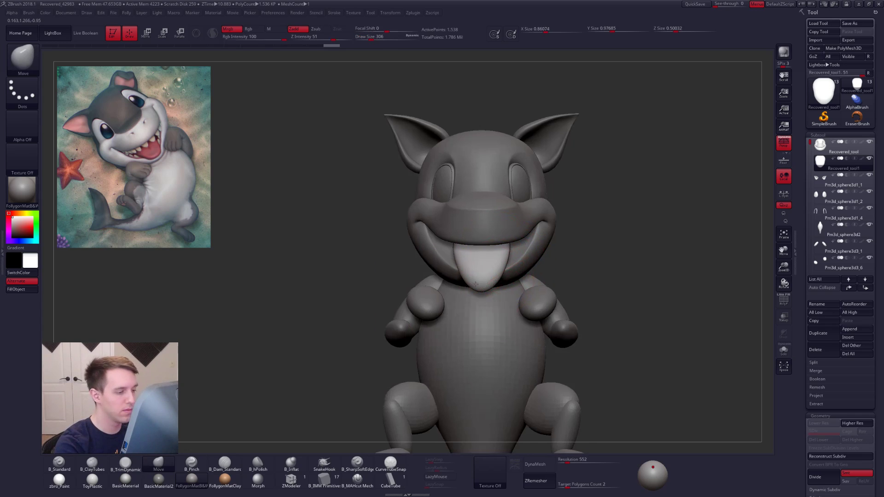
Step: Bend the tongue in side view so it curves over the lower lip, checking its shape in Solo mode
{"action": "right_click_drag", "start_coordinate": [543, 265], "coordinate": [505, 259], "text": "shift"}
{"action": "key", "text": "space"}
{"action": "left_click_drag", "start_coordinate": [504, 254], "coordinate": [505, 254]}
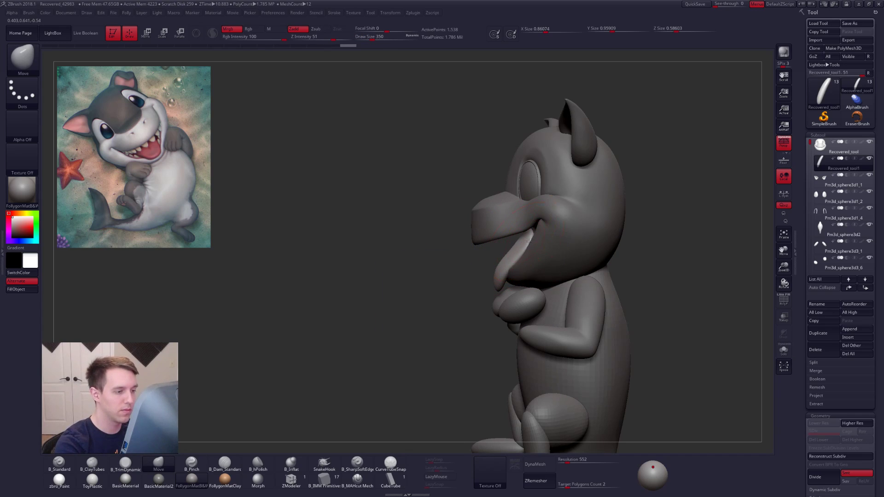
{"action": "right_click_drag", "start_coordinate": [509, 264], "coordinate": [519, 237]}
{"action": "key", "text": "shift+alt+s"}
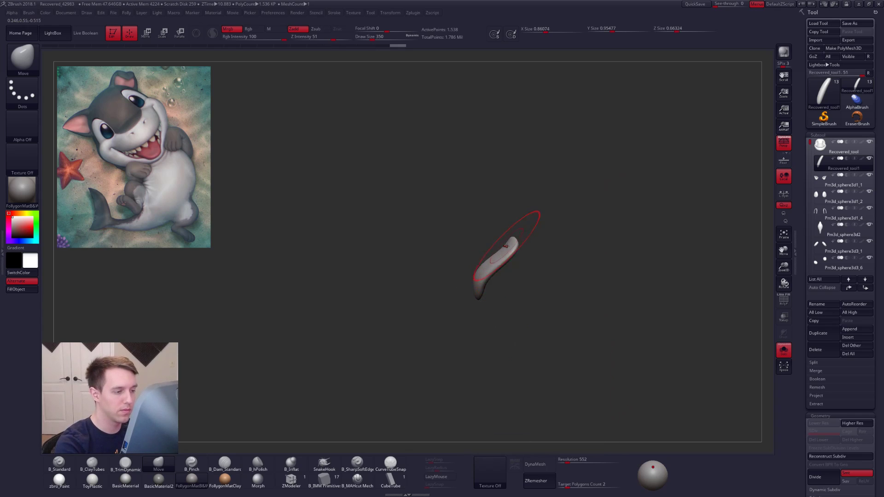
{"action": "key", "text": "shift+alt+s"}
{"action": "right_click_drag", "start_coordinate": [474, 258], "coordinate": [503, 259]}
Step: Refine the tongue's width and tip from the front with the Move brush, starting at draw size 215
{"action": "key", "text": "space"}
{"action": "left_click_drag", "start_coordinate": [499, 258], "coordinate": [495, 258]}
{"action": "right_click_drag", "start_coordinate": [495, 258], "coordinate": [501, 278], "text": "ctrl"}
{"action": "key", "text": "space"}
{"action": "left_click_drag", "start_coordinate": [508, 260], "coordinate": [505, 260]}
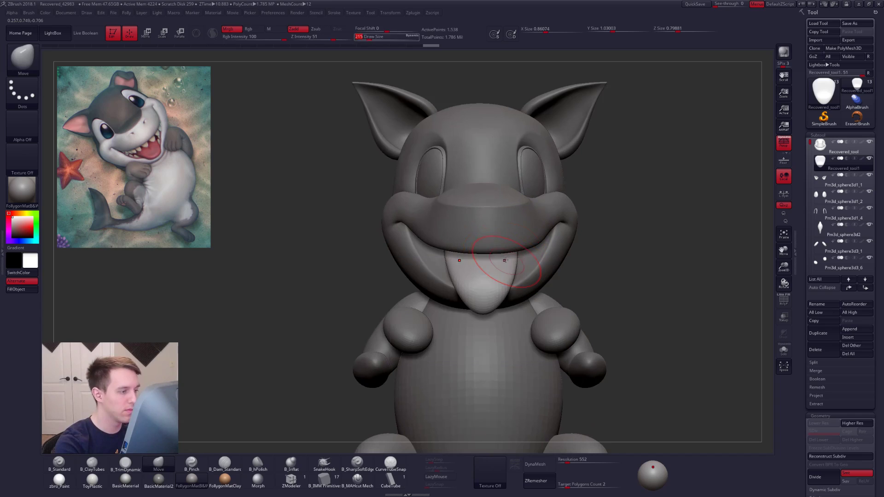
{"action": "key", "text": "space"}
{"action": "left_click_drag", "start_coordinate": [495, 281], "coordinate": [491, 282]}
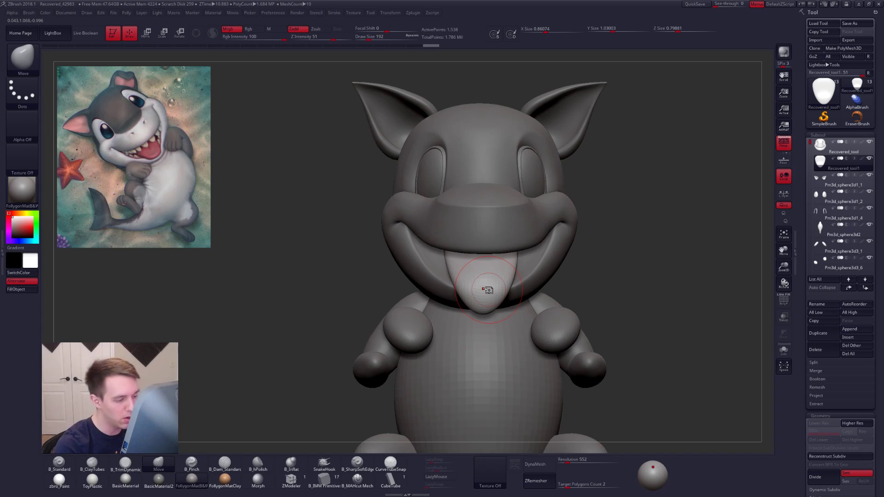
Step: Isolate the tongue and subdivide it twice to level 3
{"action": "key", "text": "alt+s"}
{"action": "key", "text": "ctrl+d"}
{"action": "key", "text": "ctrl+d"}
{"action": "key", "text": "space"}
{"action": "left_click_drag", "start_coordinate": [489, 255], "coordinate": [482, 253]}
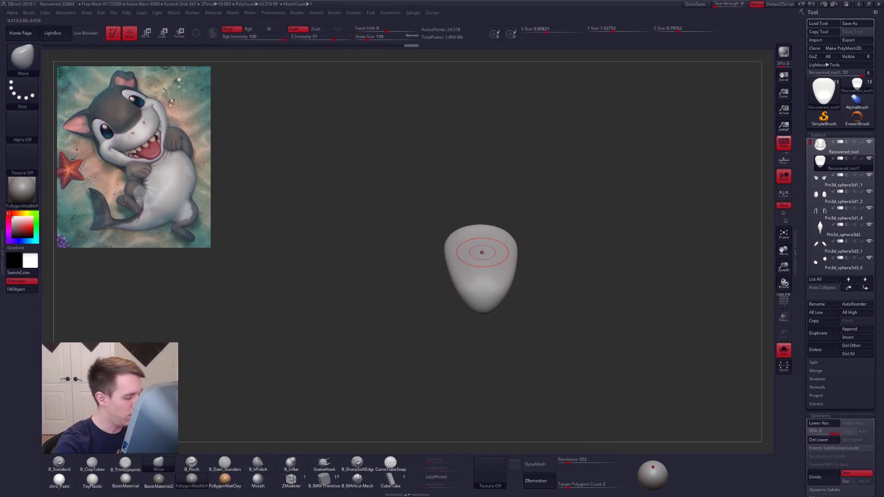
Step: Carve a groove along the tongue's centre with the MAHcut Mech brush at draw size 150 and LazyMouse enabled
{"action": "left_click", "coordinate": [357, 480]}
{"action": "left_click_drag", "start_coordinate": [473, 357], "coordinate": [483, 260]}
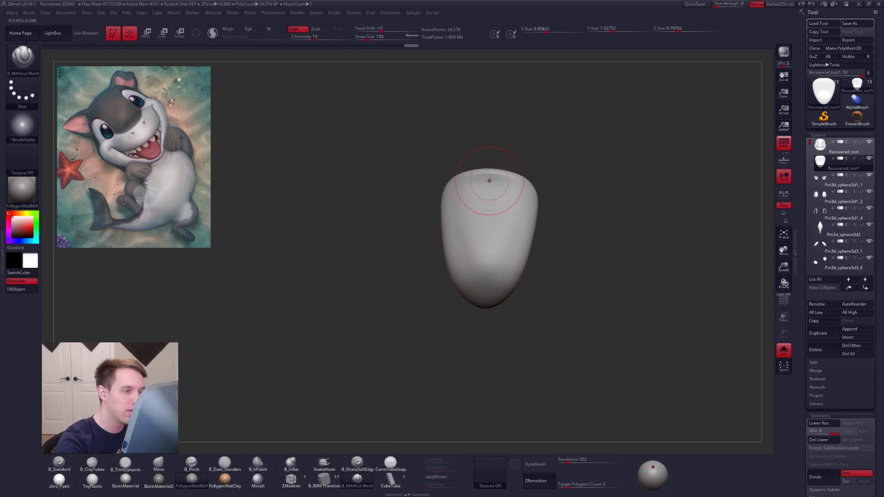
{"action": "left_click", "coordinate": [438, 477]}
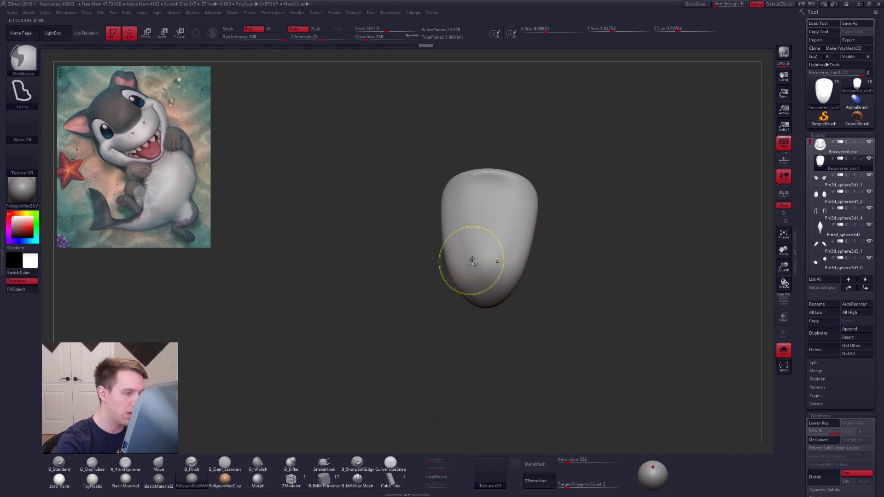
{"action": "left_click_drag", "start_coordinate": [467, 266], "coordinate": [483, 189], "text": "shift"}
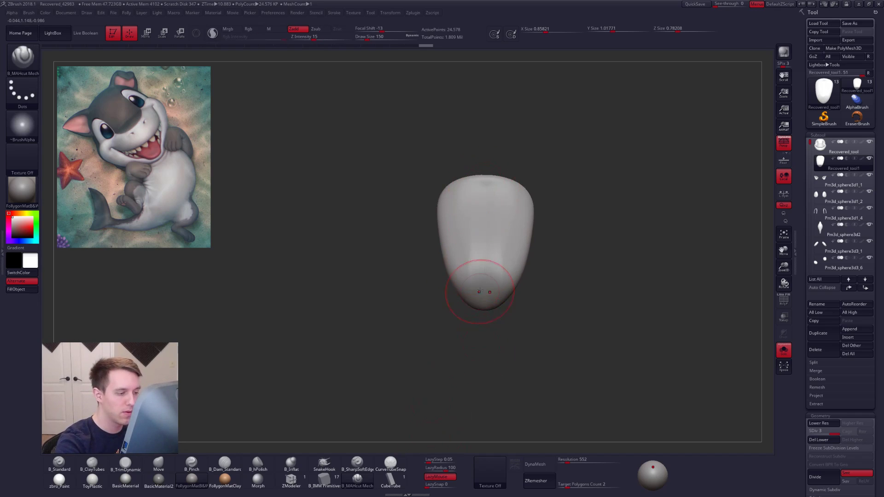
{"action": "left_click_drag", "start_coordinate": [479, 296], "coordinate": [488, 204]}
{"action": "left_click_drag", "start_coordinate": [478, 311], "coordinate": [497, 267]}
{"action": "right_click", "coordinate": [497, 266]}
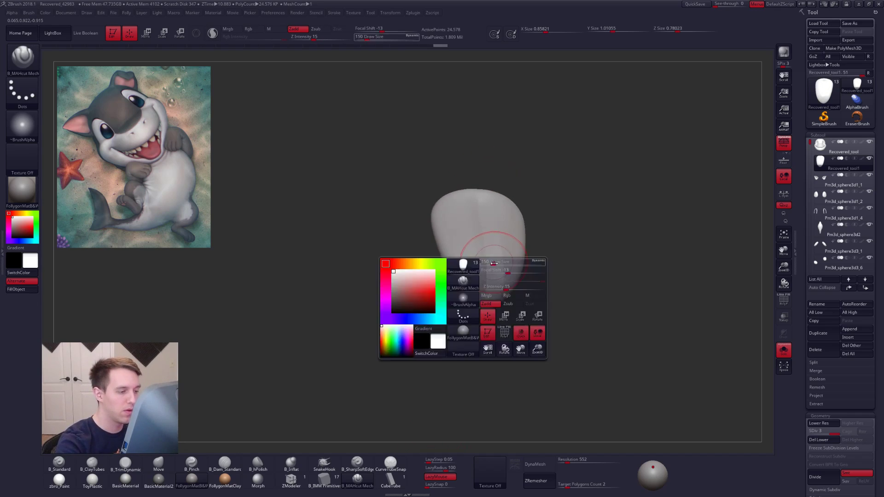
Step: Smooth the upper end of the tongue's groove and show the whole character again
{"action": "left_click_drag", "start_coordinate": [476, 203], "coordinate": [476, 195], "text": "shift"}
{"action": "mouse_move", "coordinate": [453, 281]}
{"action": "right_mouse_down"}
{"action": "mouse_move", "coordinate": [481, 292]}
{"action": "mouse_move", "coordinate": [460, 271]}
{"action": "right_mouse_up"}
{"action": "right_click_drag", "start_coordinate": [501, 294], "coordinate": [505, 256], "text": "ctrl"}
{"action": "key", "text": "alt+s"}
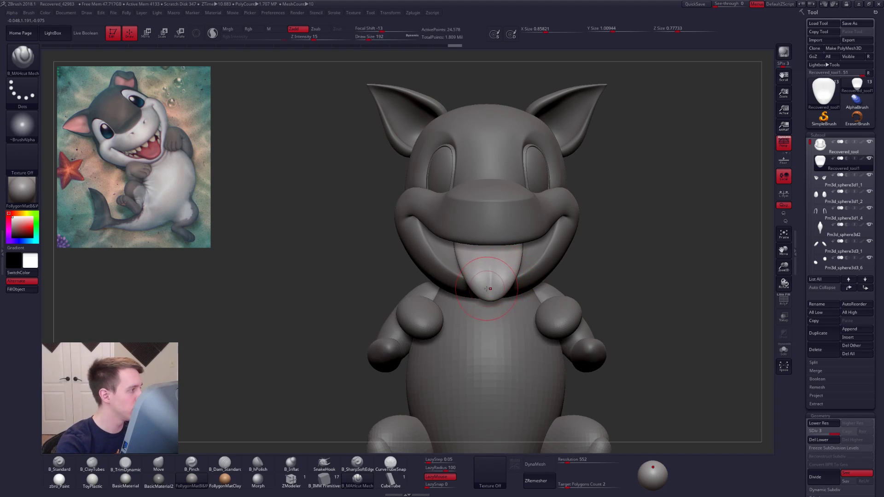
Step: Lower the tongue's subdivision level, reshape it with the Move brush at draw size 170, and step up to level 2
{"action": "key", "text": "b"}
{"action": "key", "text": "m"}
{"action": "key", "text": "v"}
{"action": "key", "text": "shift+d"}
{"action": "key", "text": "shift+d"}
{"action": "right_click_drag", "start_coordinate": [483, 299], "coordinate": [506, 317]}
{"action": "key", "text": "space"}
{"action": "left_click_drag", "start_coordinate": [506, 325], "coordinate": [504, 325]}
{"action": "mouse_move", "coordinate": [507, 318]}
{"action": "right_mouse_down", "text": "shift"}
{"action": "mouse_move", "coordinate": [479, 301]}
{"action": "mouse_move", "coordinate": [500, 275]}
{"action": "mouse_move", "coordinate": [488, 269]}
{"action": "right_mouse_up", "text": "shift"}
{"action": "key", "text": "d"}
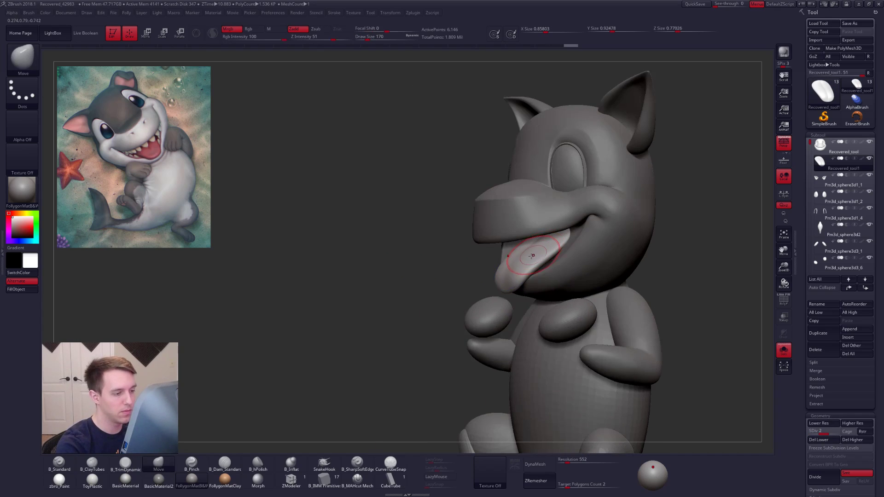
Step: Trim and refine the isolated tongue's surface with the TrimDynamic brush and return it to subdivision level 3
{"action": "key", "text": "shift+s"}
{"action": "key", "text": "space"}
{"action": "left_click_drag", "start_coordinate": [534, 291], "coordinate": [539, 291]}
{"action": "right_click_drag", "start_coordinate": [511, 244], "coordinate": [528, 262]}
{"action": "key", "text": "3"}
{"action": "mouse_move", "coordinate": [528, 258]}
{"action": "left_mouse_down"}
{"action": "mouse_move", "coordinate": [528, 233]}
{"action": "mouse_move", "coordinate": [523, 244]}
{"action": "left_mouse_up"}
{"action": "key", "text": "shift"}
{"action": "right_click_drag", "start_coordinate": [523, 244], "coordinate": [520, 255]}
{"action": "key", "text": "space"}
{"action": "left_click_drag", "start_coordinate": [525, 267], "coordinate": [518, 267]}
{"action": "key", "text": "ctrl"}
{"action": "right_click_drag", "start_coordinate": [511, 290], "coordinate": [494, 301]}
{"action": "key", "text": "d"}
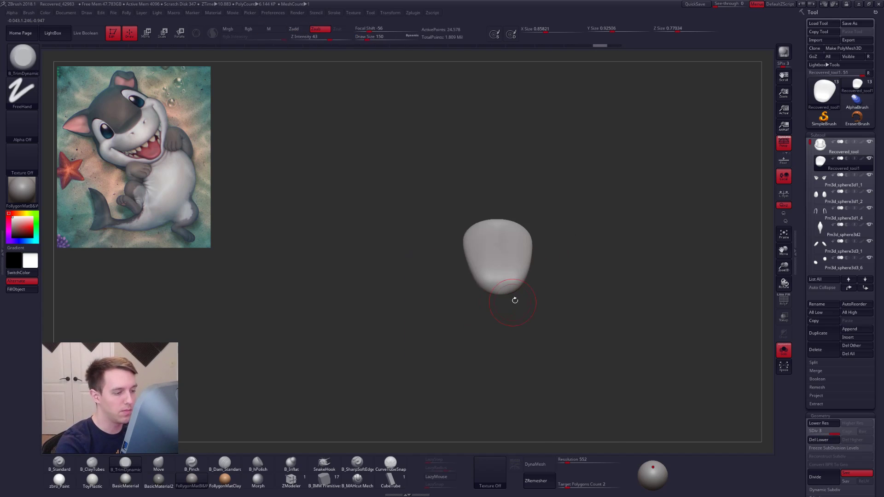
Step: Adjust the tongue's tip with the Move brush and show the full character from the front
{"action": "key", "text": "shift+s"}
{"action": "key", "text": "space"}
{"action": "key", "text": "4"}
{"action": "left_click_drag", "start_coordinate": [515, 302], "coordinate": [518, 275]}
{"action": "right_click_drag", "start_coordinate": [557, 277], "coordinate": [581, 325], "text": "ctrl"}
{"action": "mouse_move", "coordinate": [581, 324]}
{"action": "right_mouse_down", "text": "alt"}
{"action": "mouse_move", "coordinate": [564, 281]}
{"action": "mouse_move", "coordinate": [567, 318]}
{"action": "right_mouse_up", "text": "alt"}
{"action": "mouse_move", "coordinate": [439, 223]}
{"action": "right_mouse_down"}
{"action": "mouse_move", "coordinate": [484, 224]}
{"action": "mouse_move", "coordinate": [464, 228]}
{"action": "mouse_move", "coordinate": [454, 252]}
{"action": "right_mouse_up"}
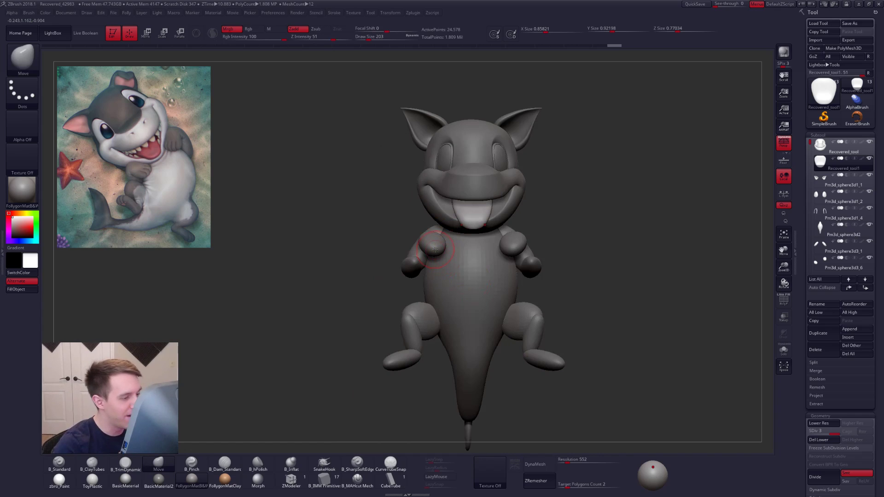
Step: Select the body subtool and reshape its back and tail curve in profile with the Move brush at draw size 615
{"action": "right_click_drag", "start_coordinate": [486, 296], "coordinate": [537, 258]}
{"action": "left_click", "coordinate": [456, 300], "text": "alt"}
{"action": "key", "text": "space"}
{"action": "left_click_drag", "start_coordinate": [485, 258], "coordinate": [498, 259]}
{"action": "key", "text": "alt+shift+s"}
{"action": "key", "text": "space"}
{"action": "left_click_drag", "start_coordinate": [419, 302], "coordinate": [455, 282]}
{"action": "key", "text": "alt+shift+s"}
{"action": "key", "text": "space"}
{"action": "key", "text": "space"}
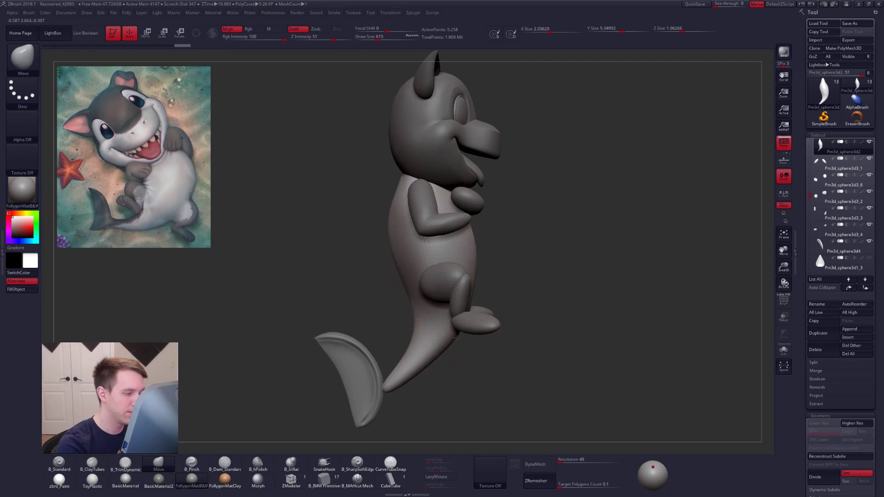
Step: Isolate the body subtool and refine its curve in profile with the Move brush at draw size 500
{"action": "right_click_drag", "start_coordinate": [461, 336], "coordinate": [438, 324], "text": "shift"}
{"action": "right_click_drag", "start_coordinate": [509, 271], "coordinate": [479, 279], "text": "alt"}
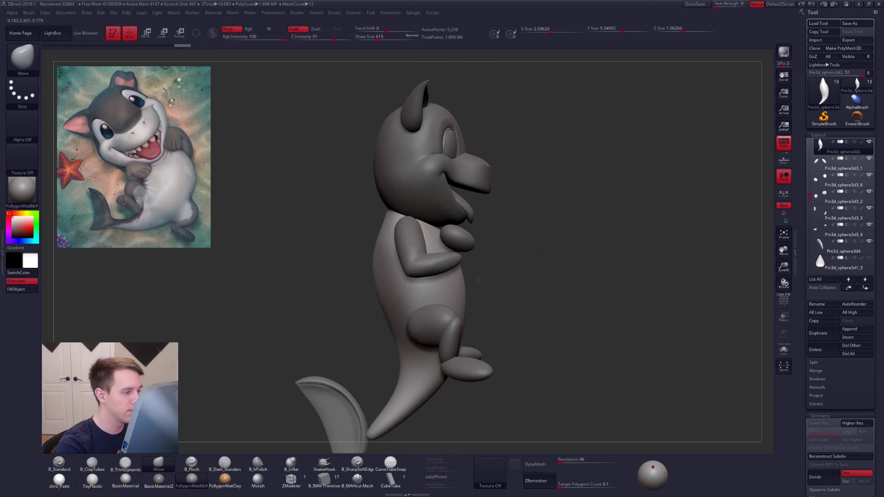
{"action": "key", "text": "alt+s"}
{"action": "key", "text": "space"}
{"action": "left_click_drag", "start_coordinate": [459, 235], "coordinate": [449, 244]}
{"action": "right_click_drag", "start_coordinate": [449, 246], "coordinate": [444, 256]}
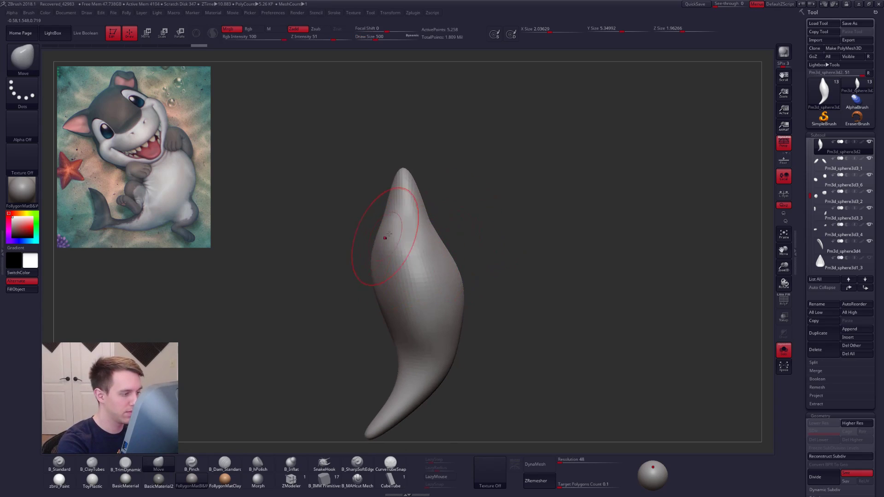
{"action": "mouse_move", "coordinate": [458, 285]}
{"action": "right_mouse_down", "text": "alt"}
{"action": "mouse_move", "coordinate": [466, 245]}
{"action": "mouse_move", "coordinate": [469, 291]}
{"action": "right_mouse_up", "text": "alt"}
Step: Show the whole character from the front and select the head subtool with the draw size at 170
{"action": "key", "text": "alt+s"}
{"action": "mouse_move", "coordinate": [539, 310]}
{"action": "right_mouse_down"}
{"action": "mouse_move", "coordinate": [481, 339]}
{"action": "mouse_move", "coordinate": [483, 362]}
{"action": "mouse_move", "coordinate": [463, 414]}
{"action": "right_mouse_up"}
{"action": "key", "text": "s"}
{"action": "left_click_drag", "start_coordinate": [479, 249], "coordinate": [474, 249]}
{"action": "right_click_drag", "start_coordinate": [473, 203], "coordinate": [469, 225], "text": "alt"}
{"action": "mouse_move", "coordinate": [469, 225]}
{"action": "right_mouse_down", "text": "ctrl"}
{"action": "mouse_move", "coordinate": [467, 241]}
{"action": "mouse_move", "coordinate": [470, 232]}
{"action": "right_mouse_up", "text": "ctrl"}
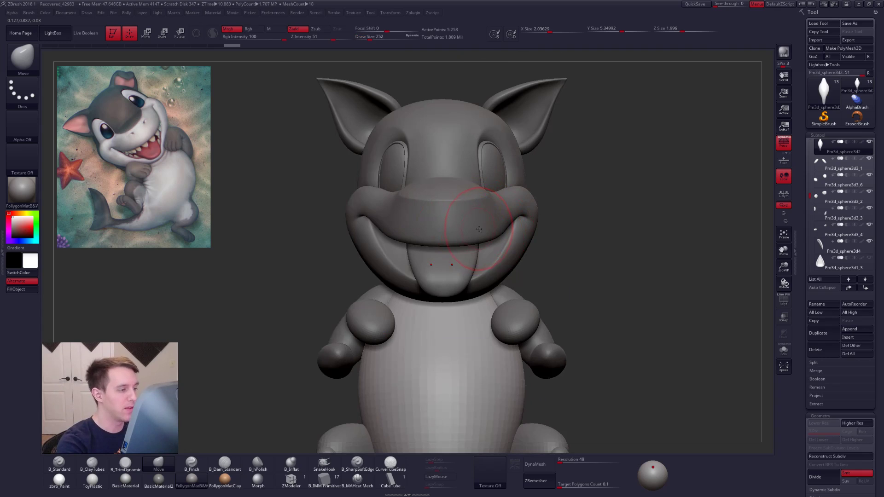
{"action": "left_click", "coordinate": [479, 229], "text": "alt"}
{"action": "key", "text": "space"}
{"action": "left_click_drag", "start_coordinate": [483, 236], "coordinate": [479, 236]}
{"action": "right_click_drag", "start_coordinate": [511, 321], "coordinate": [515, 326], "text": "alt"}
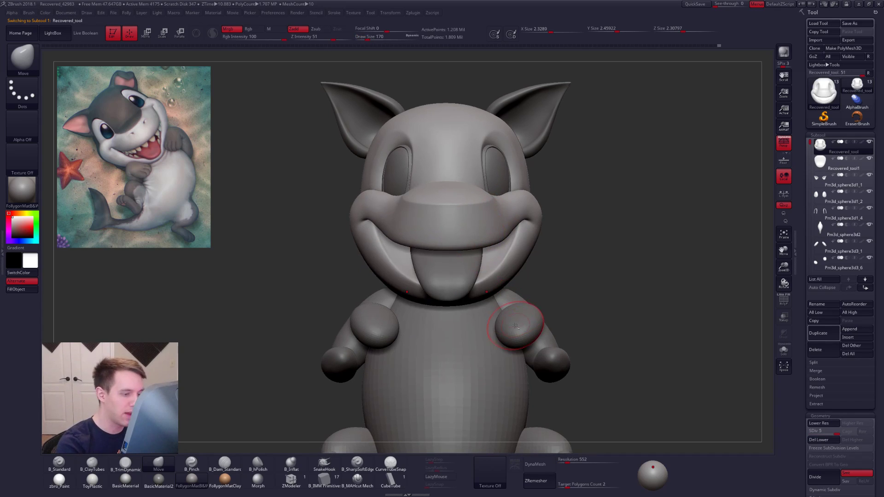
Step: Hide the hand and arm subtools and make the head the active subtool again
{"action": "left_click", "coordinate": [520, 315], "text": "alt"}
{"action": "left_click", "coordinate": [823, 170]}
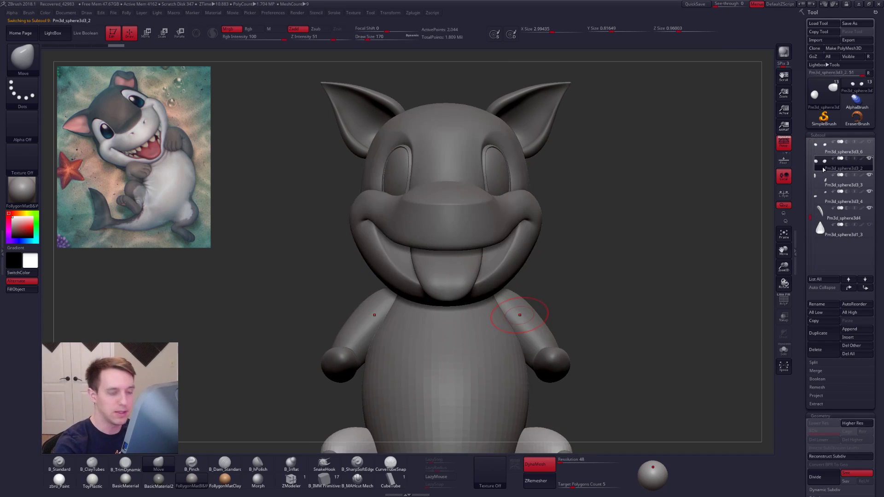
{"action": "left_click_drag", "start_coordinate": [810, 216], "coordinate": [812, 193]}
{"action": "left_click", "coordinate": [823, 169]}
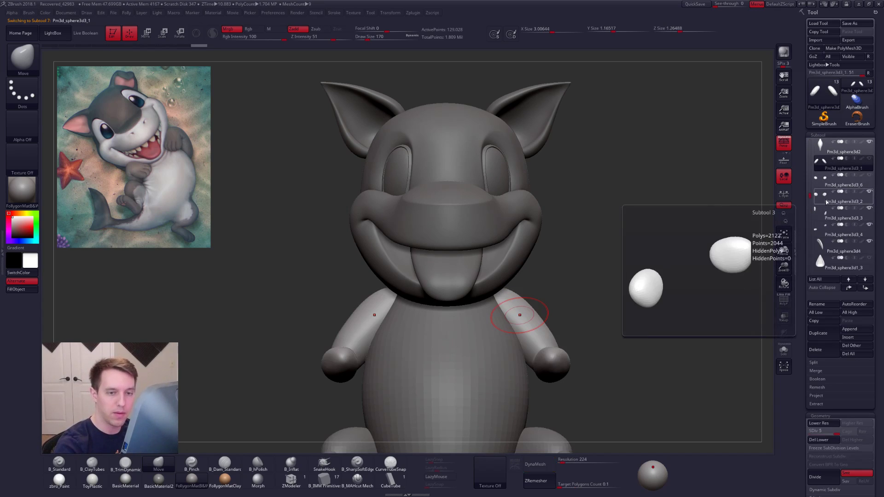
{"action": "left_click", "coordinate": [869, 159]}
{"action": "left_click", "coordinate": [510, 247], "text": "alt"}
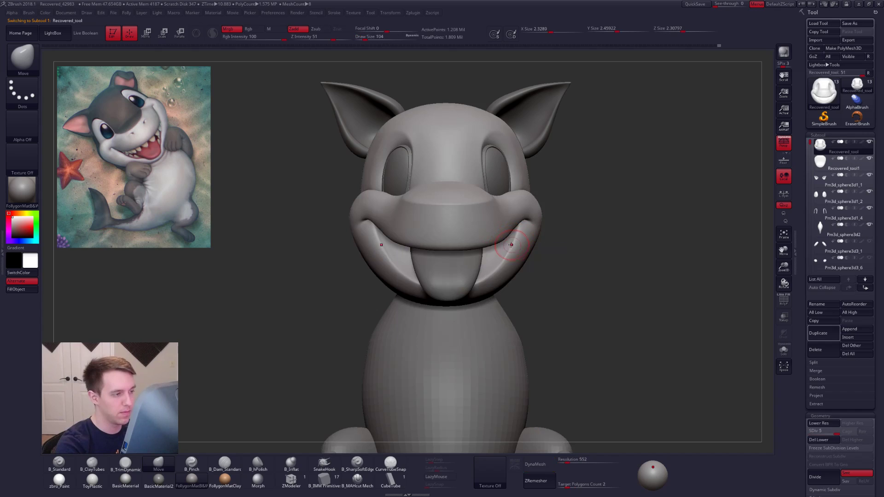
Step: Inspect the isolated head's mouth from several angles at subdivision level 3, and bring back the full character at level 5
{"action": "mouse_move", "coordinate": [516, 281]}
{"action": "left_mouse_down"}
{"action": "mouse_move", "coordinate": [571, 282]}
{"action": "mouse_move", "coordinate": [513, 280]}
{"action": "mouse_move", "coordinate": [513, 290]}
{"action": "left_mouse_up"}
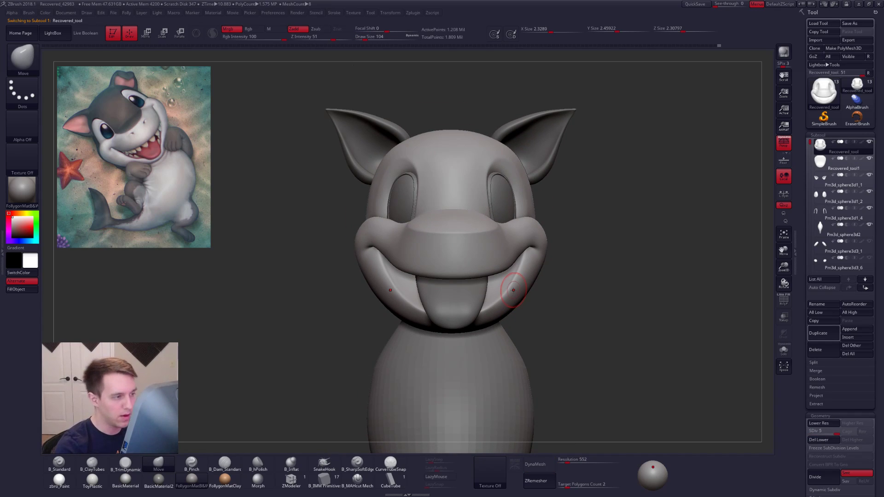
{"action": "left_click_drag", "start_coordinate": [619, 361], "coordinate": [615, 367]}
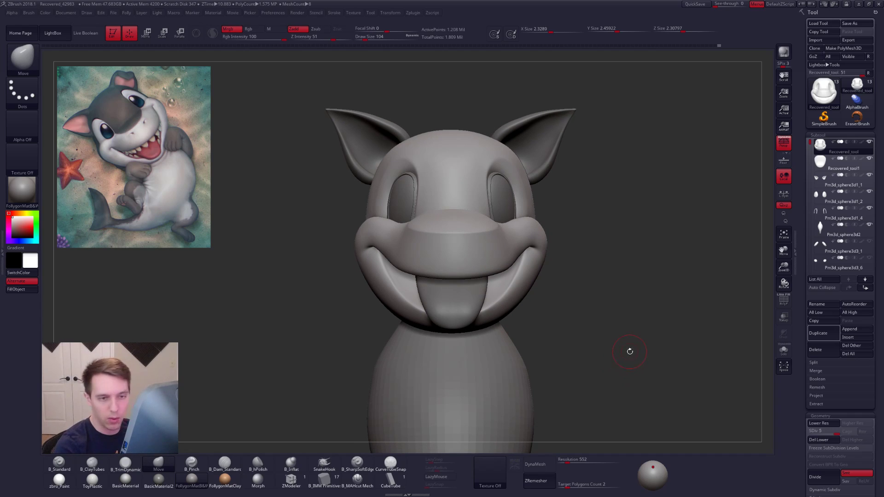
{"action": "key", "text": "alt+shift+s"}
{"action": "mouse_move", "coordinate": [630, 359]}
{"action": "left_mouse_down"}
{"action": "mouse_move", "coordinate": [702, 343]}
{"action": "mouse_move", "coordinate": [629, 341]}
{"action": "mouse_move", "coordinate": [583, 359]}
{"action": "left_mouse_up"}
{"action": "key", "text": "shift+d"}
{"action": "key", "text": "shift+d"}
{"action": "key", "text": "space"}
{"action": "left_click_drag", "start_coordinate": [534, 317], "coordinate": [525, 305]}
{"action": "left_click_drag", "start_coordinate": [599, 362], "coordinate": [644, 352]}
{"action": "left_click_drag", "start_coordinate": [511, 300], "coordinate": [444, 299], "text": "shift"}
{"action": "left_click_drag", "start_coordinate": [405, 371], "coordinate": [435, 381]}
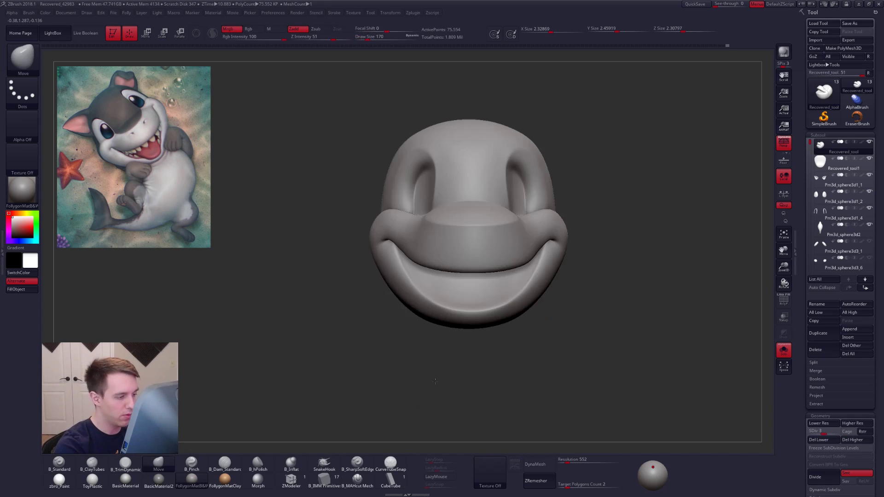
{"action": "left_click_drag", "start_coordinate": [630, 299], "coordinate": [609, 300], "text": "alt"}
{"action": "key", "text": "alt+s"}
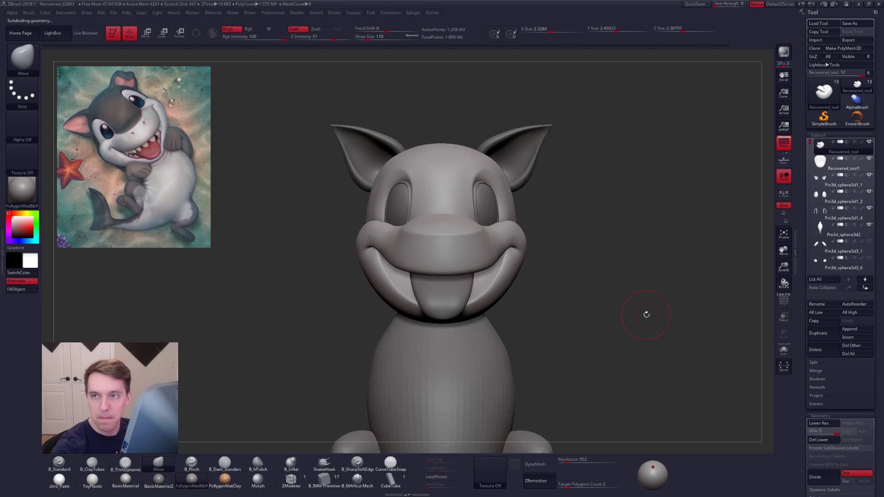
Step: Duplicate the head subtool, isolate the copy and choose the CurveTubeSnap brush at draw size 74
{"action": "left_click", "coordinate": [827, 338]}
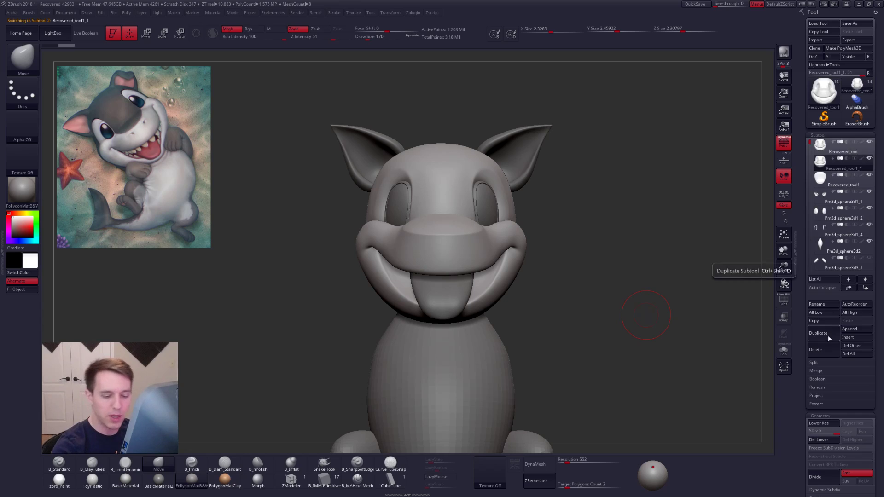
{"action": "left_click", "coordinate": [391, 462]}
{"action": "right_click_drag", "start_coordinate": [512, 292], "coordinate": [534, 278], "text": "alt"}
{"action": "key", "text": "alt+s"}
{"action": "key", "text": "s"}
{"action": "left_click_drag", "start_coordinate": [534, 278], "coordinate": [532, 276]}
{"action": "right_click_drag", "start_coordinate": [534, 275], "coordinate": [547, 259]}
{"action": "key", "text": "space"}
{"action": "left_click_drag", "start_coordinate": [549, 259], "coordinate": [547, 259]}
Step: Try to draw a tube inside the lower lip of the duplicated head with CurveTubeSnap at draw size 64
{"action": "right_click_drag", "start_coordinate": [513, 260], "coordinate": [419, 250]}
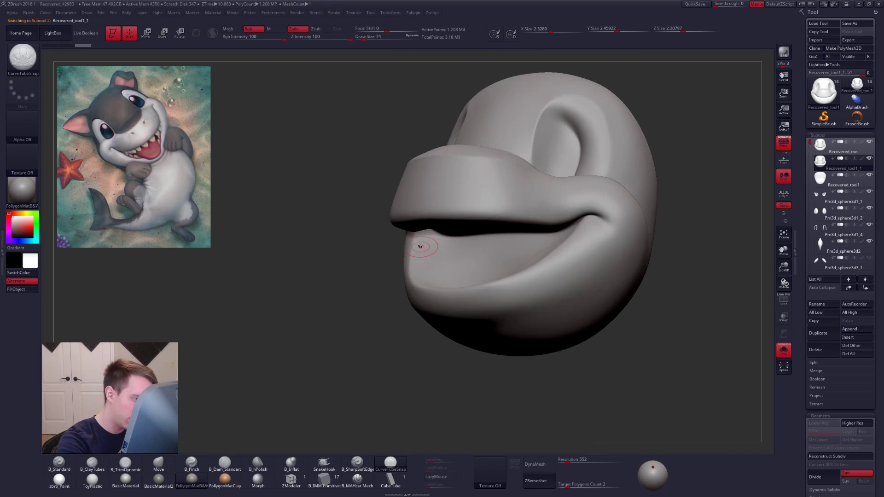
{"action": "left_click_drag", "start_coordinate": [424, 283], "coordinate": [424, 284]}
{"action": "mouse_move", "coordinate": [432, 279]}
{"action": "right_mouse_down"}
{"action": "mouse_move", "coordinate": [434, 305]}
{"action": "mouse_move", "coordinate": [431, 294]}
{"action": "right_mouse_up"}
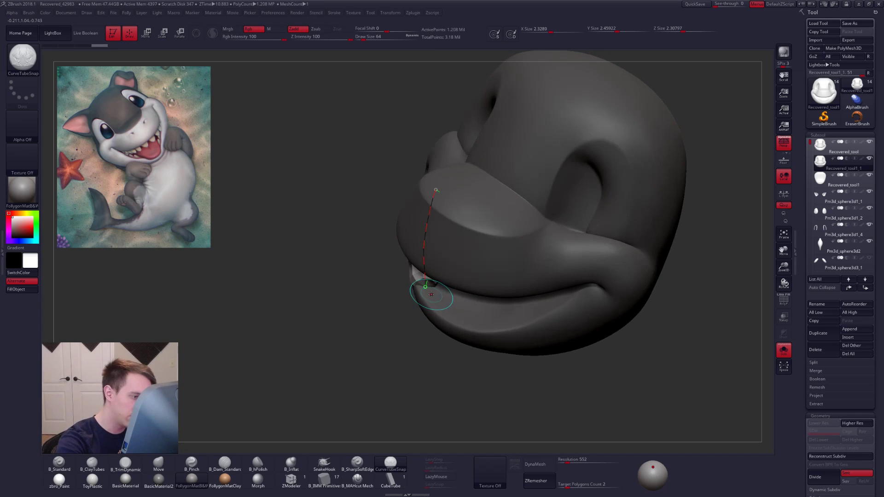
{"action": "mouse_move", "coordinate": [464, 350]}
{"action": "right_mouse_down"}
{"action": "mouse_move", "coordinate": [488, 328]}
{"action": "mouse_move", "coordinate": [507, 272]}
{"action": "mouse_move", "coordinate": [465, 279]}
{"action": "right_mouse_up"}
{"action": "key", "text": "space"}
{"action": "left_click_drag", "start_coordinate": [491, 272], "coordinate": [486, 272]}
{"action": "left_click", "coordinate": [404, 304]}
{"action": "right_click_drag", "start_coordinate": [406, 295], "coordinate": [449, 289], "text": "alt"}
Step: Draw a thin tube along the lower lip's inner edge, from mouth corner to just past centre, with CurveTubeSnap at draw size 21
{"action": "key", "text": "space"}
{"action": "left_click_drag", "start_coordinate": [460, 268], "coordinate": [456, 268]}
{"action": "right_click_drag", "start_coordinate": [444, 291], "coordinate": [460, 296]}
{"action": "left_click_drag", "start_coordinate": [466, 298], "coordinate": [472, 293]}
{"action": "right_click_drag", "start_coordinate": [475, 297], "coordinate": [489, 275]}
Step: Keep only the tube visible in the duplicated subtool and delete its hidden head geometry
{"action": "key", "text": "shift+f"}
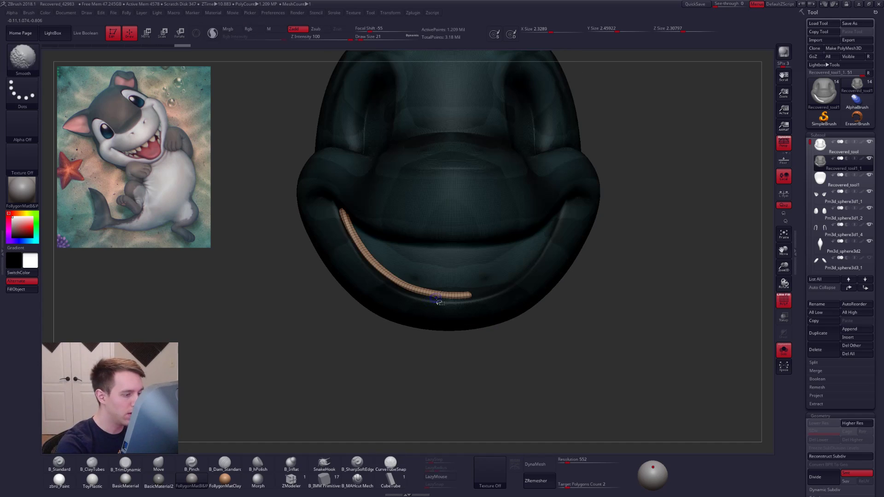
{"action": "left_click", "coordinate": [450, 295], "text": "ctrl+shift"}
{"action": "key", "text": "alt+f"}
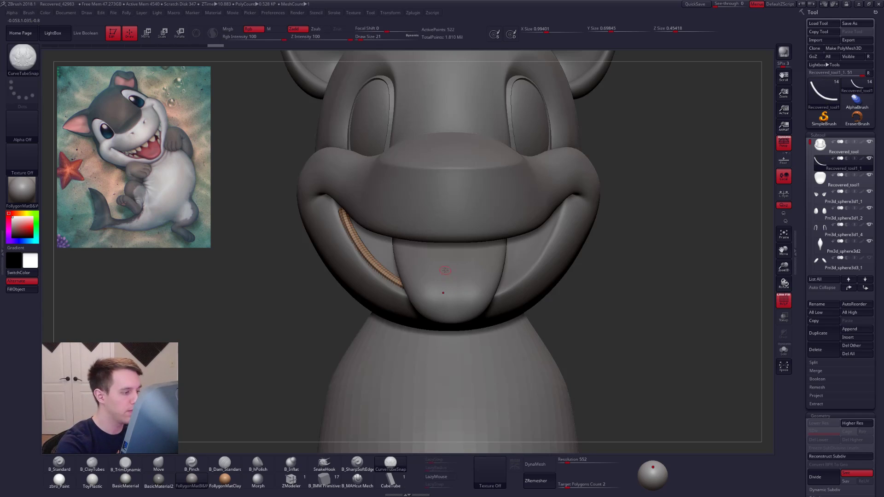
Step: Switch to the Move brush at draw size 160 and hide the tongue subtool
{"action": "key", "text": "b"}
{"action": "key", "text": "m"}
{"action": "key", "text": "v"}
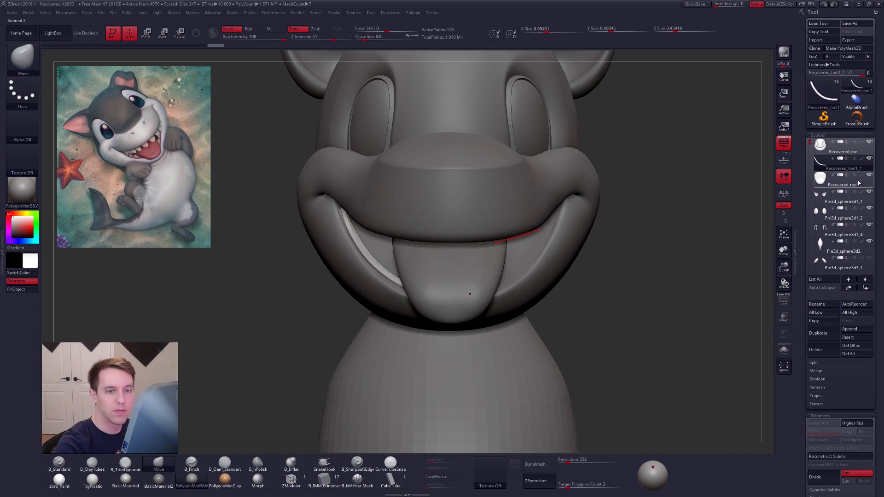
{"action": "left_click", "coordinate": [869, 174]}
{"action": "key", "text": "space"}
{"action": "left_click_drag", "start_coordinate": [413, 271], "coordinate": [417, 271]}
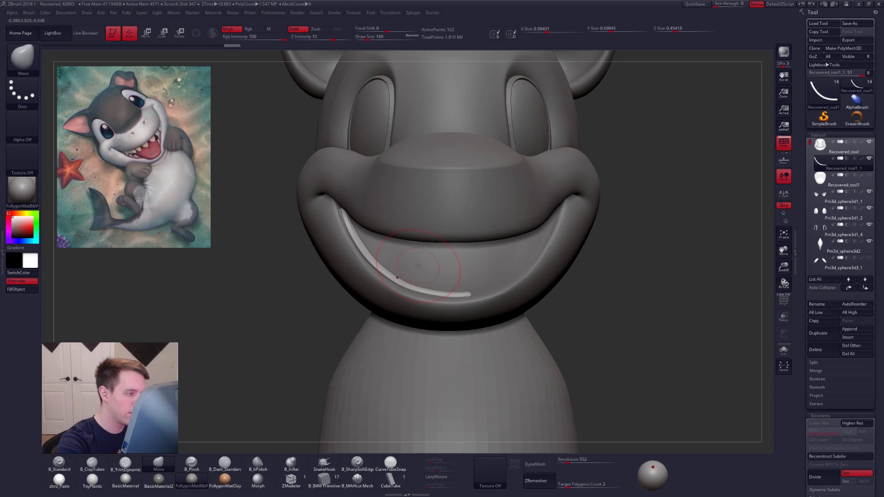
Step: Isolate the head and hide the polygons of its snout and front face to expose the lower jaw's interior
{"action": "left_click", "coordinate": [424, 261], "text": "alt"}
{"action": "right_click_drag", "start_coordinate": [423, 261], "coordinate": [495, 284]}
{"action": "key", "text": "alt+s"}
{"action": "key", "text": "shift+f"}
{"action": "key", "text": "ctrl+shift"}
{"action": "mouse_move", "coordinate": [443, 252]}
{"action": "left_mouse_down", "text": "ctrl+alt+shift"}
{"action": "mouse_move", "coordinate": [480, 113]}
{"action": "mouse_move", "coordinate": [673, 300]}
{"action": "left_mouse_up", "text": "ctrl+alt+shift"}
{"action": "right_click_drag", "start_coordinate": [646, 286], "coordinate": [522, 309], "text": "shift"}
{"action": "key", "text": "shift+f"}
{"action": "key", "text": "ctrl+space"}
{"action": "left_click", "coordinate": [597, 275]}
{"action": "key", "text": "alt+s"}
{"action": "right_click_drag", "start_coordinate": [469, 278], "coordinate": [469, 322], "text": "ctrl"}
Step: Make the head active, mask its visible part and unhide the face and snout polygons
{"action": "left_click", "coordinate": [402, 303], "text": "alt"}
{"action": "mouse_move", "coordinate": [402, 303]}
{"action": "right_mouse_down"}
{"action": "mouse_move", "coordinate": [368, 232]}
{"action": "mouse_move", "coordinate": [383, 216]}
{"action": "mouse_move", "coordinate": [401, 218]}
{"action": "right_mouse_up"}
{"action": "key", "text": "bracketleft"}
{"action": "right_click_drag", "start_coordinate": [432, 301], "coordinate": [427, 330], "text": "alt"}
{"action": "left_click", "coordinate": [409, 330], "text": "alt"}
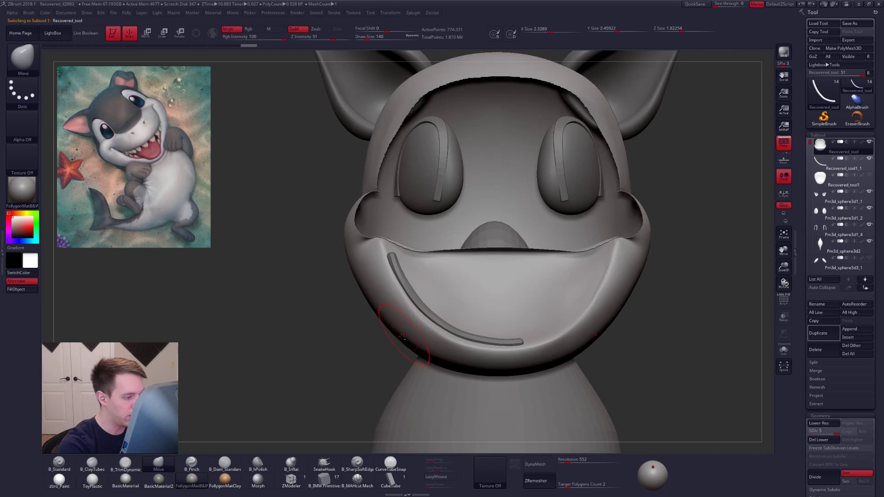
{"action": "left_click", "coordinate": [369, 358], "text": "ctrl"}
{"action": "left_click", "coordinate": [372, 355], "text": "ctrl+shift"}
Step: Lower the head to subdivision level 1, invert the mask to protect the snout and face, and soften its edge
{"action": "key", "text": "shift+d"}
{"action": "key", "text": "shift+d"}
{"action": "key", "text": "shift+d"}
{"action": "key", "text": "shift+d"}
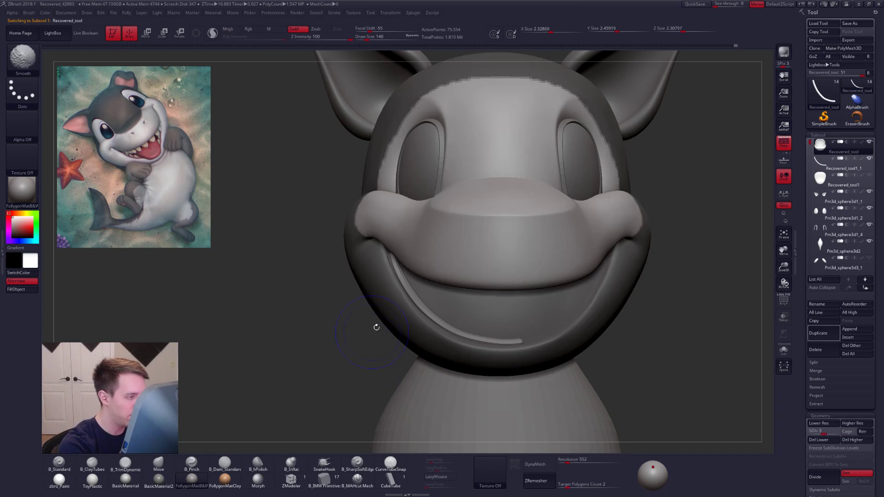
{"action": "left_click", "coordinate": [390, 318], "text": "ctrl"}
{"action": "left_click", "coordinate": [390, 318], "text": "ctrl"}
{"action": "left_click", "coordinate": [372, 334], "text": "ctrl"}
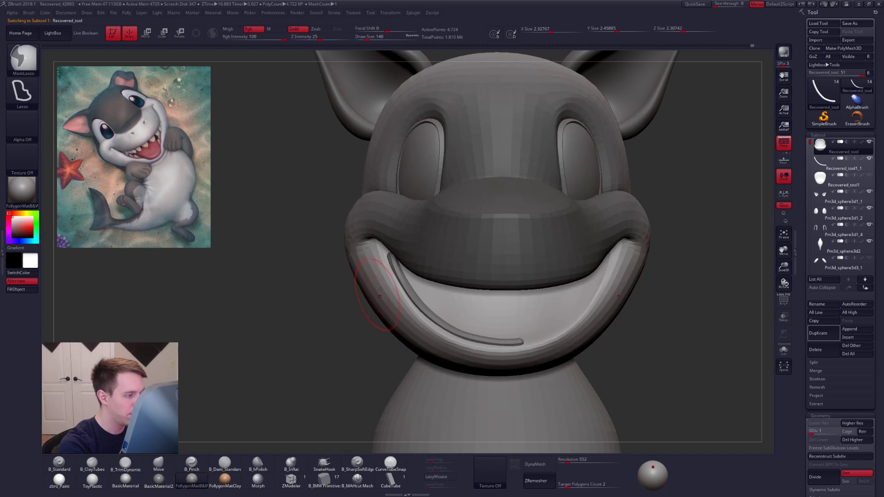
Step: Isolate the masked head and adjust the lower lip near the mouth's corners with the Move brush at draw size 239
{"action": "key", "text": "space"}
{"action": "left_click_drag", "start_coordinate": [382, 295], "coordinate": [391, 295]}
{"action": "key", "text": "alt+s"}
{"action": "left_click_drag", "start_coordinate": [386, 257], "coordinate": [392, 256]}
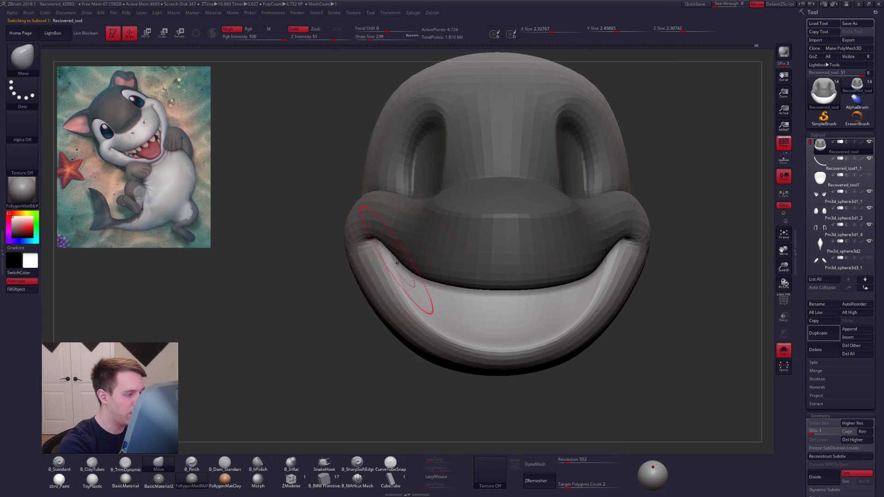
Step: Shape the lower jaw's inner surface and lip edge from angled views with the Move brush at draw size 181
{"action": "mouse_move", "coordinate": [398, 269]}
{"action": "right_mouse_down"}
{"action": "mouse_move", "coordinate": [414, 279]}
{"action": "mouse_move", "coordinate": [391, 318]}
{"action": "right_mouse_up"}
{"action": "key", "text": "space"}
{"action": "left_click_drag", "start_coordinate": [426, 294], "coordinate": [422, 294]}
{"action": "right_click_drag", "start_coordinate": [432, 272], "coordinate": [429, 284]}
{"action": "left_click_drag", "start_coordinate": [432, 281], "coordinate": [436, 277]}
{"action": "right_click_drag", "start_coordinate": [436, 277], "coordinate": [444, 267]}
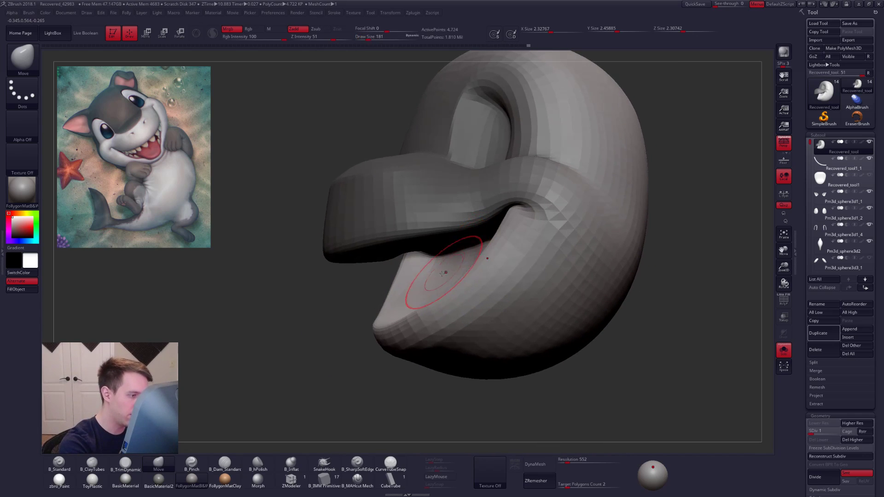
{"action": "left_click_drag", "start_coordinate": [467, 259], "coordinate": [464, 264]}
{"action": "mouse_move", "coordinate": [464, 263]}
{"action": "right_mouse_down"}
{"action": "mouse_move", "coordinate": [483, 272]}
{"action": "mouse_move", "coordinate": [475, 262]}
{"action": "mouse_move", "coordinate": [442, 302]}
{"action": "mouse_move", "coordinate": [453, 323]}
{"action": "mouse_move", "coordinate": [437, 293]}
{"action": "mouse_move", "coordinate": [451, 278]}
{"action": "right_mouse_up"}
Step: Refine the mouth's corner and jaw edge in profile with the Move brush at draw sizes 292 and 227, and clear the mask
{"action": "key", "text": "alt+s"}
{"action": "key", "text": "space"}
{"action": "left_click_drag", "start_coordinate": [426, 255], "coordinate": [432, 255]}
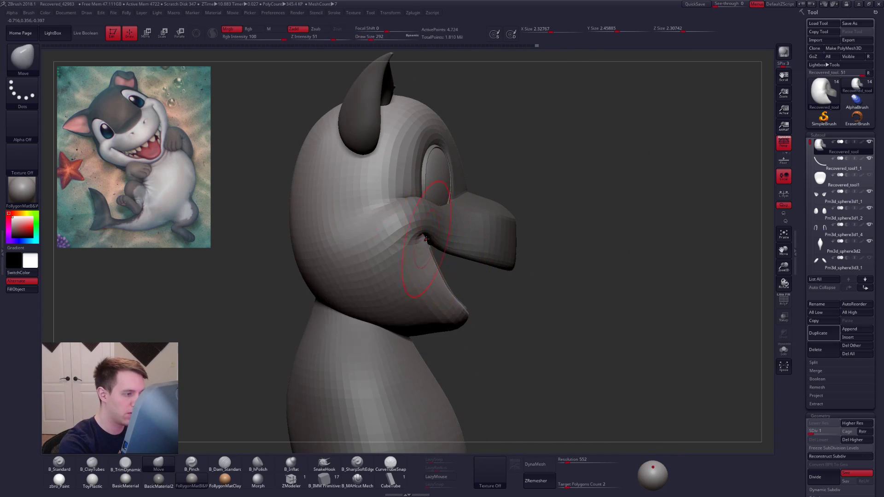
{"action": "key", "text": "space"}
{"action": "left_click_drag", "start_coordinate": [413, 304], "coordinate": [410, 304]}
{"action": "left_click_drag", "start_coordinate": [484, 279], "coordinate": [502, 315], "text": "ctrl"}
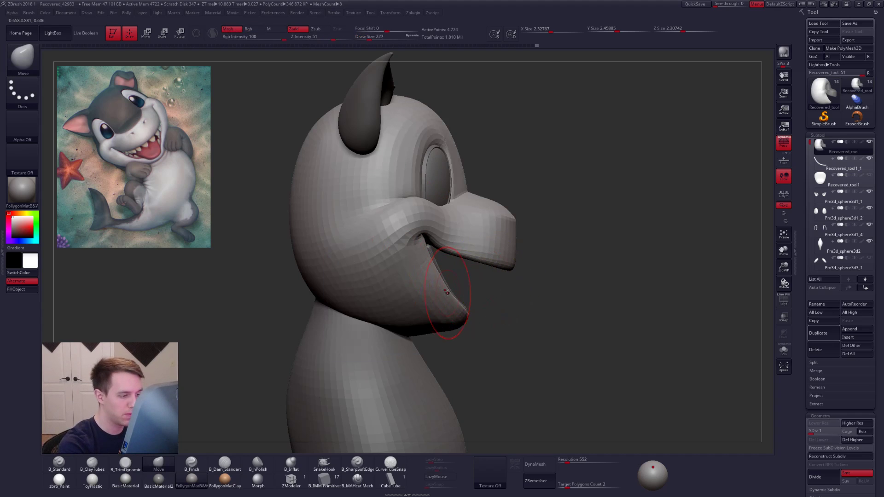
Step: Turn off perspective and lasso-mask the head in profile so only the lower jaw stays editable, with a softened mask edge
{"action": "mouse_move", "coordinate": [453, 298]}
{"action": "right_mouse_down", "text": "ctrl"}
{"action": "mouse_move", "coordinate": [497, 335]}
{"action": "mouse_move", "coordinate": [476, 338]}
{"action": "mouse_move", "coordinate": [500, 340]}
{"action": "mouse_move", "coordinate": [454, 344]}
{"action": "mouse_move", "coordinate": [468, 343]}
{"action": "mouse_move", "coordinate": [439, 283]}
{"action": "right_mouse_up", "text": "ctrl"}
{"action": "left_click", "coordinate": [783, 144]}
{"action": "right_click_drag", "start_coordinate": [395, 257], "coordinate": [383, 280], "text": "ctrl"}
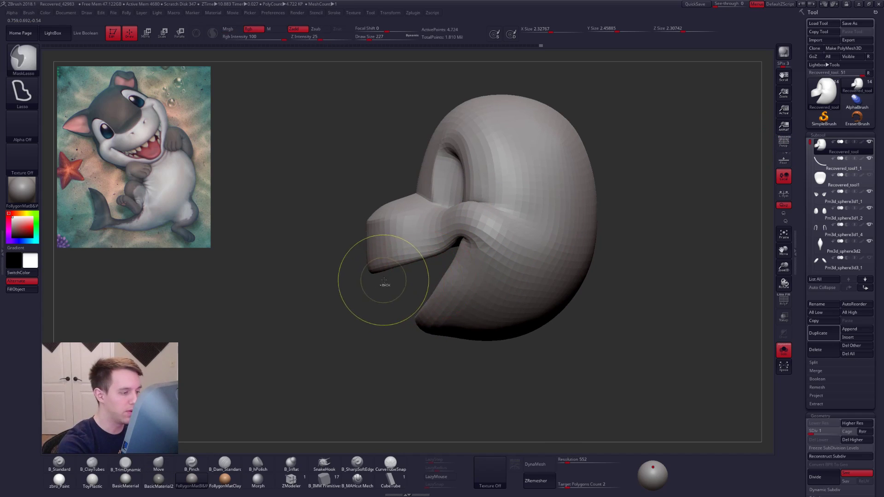
{"action": "left_click_drag", "start_coordinate": [482, 228], "coordinate": [481, 388], "text": "ctrl"}
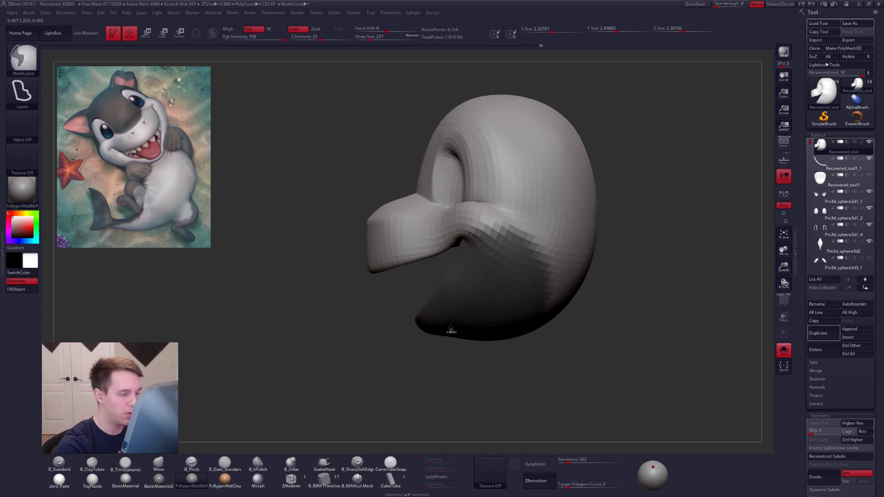
{"action": "left_click", "coordinate": [451, 329], "text": "ctrl"}
{"action": "key", "text": "ctrl+i"}
Step: Rotate the lower jaw about the mouth's corner with the transpose line to open the mouth wider
{"action": "key", "text": "r"}
{"action": "left_click_drag", "start_coordinate": [467, 239], "coordinate": [436, 303]}
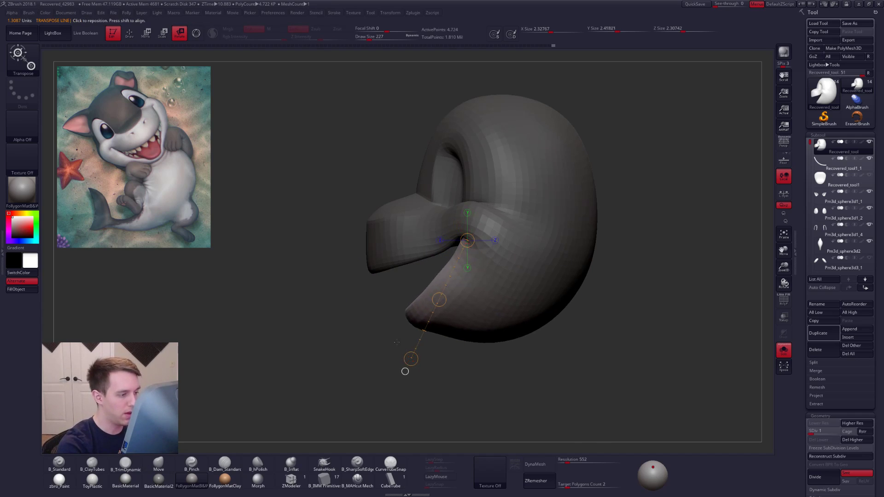
{"action": "left_click_drag", "start_coordinate": [396, 342], "coordinate": [397, 341]}
{"action": "key", "text": "q"}
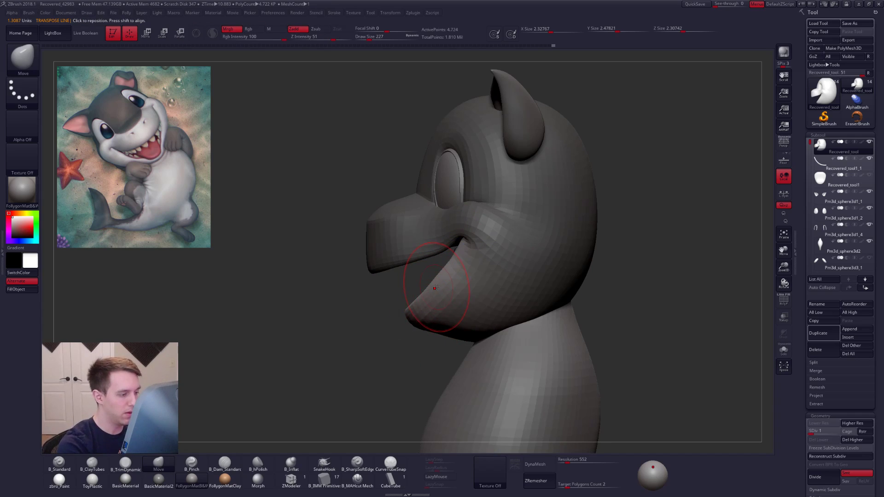
Step: Reshape the opened jaw's edge and pull its tip outward with the Move brush, raising the draw size to 321
{"action": "key", "text": "space"}
{"action": "left_click_drag", "start_coordinate": [436, 287], "coordinate": [438, 287]}
{"action": "mouse_move", "coordinate": [437, 287]}
{"action": "right_mouse_down"}
{"action": "mouse_move", "coordinate": [465, 297]}
{"action": "mouse_move", "coordinate": [421, 299]}
{"action": "mouse_move", "coordinate": [448, 304]}
{"action": "right_mouse_up"}
{"action": "key", "text": "space"}
{"action": "left_click_drag", "start_coordinate": [409, 309], "coordinate": [391, 321]}
{"action": "right_click_drag", "start_coordinate": [404, 315], "coordinate": [382, 315]}
{"action": "left_click_drag", "start_coordinate": [385, 316], "coordinate": [382, 318]}
{"action": "right_click_drag", "start_coordinate": [410, 318], "coordinate": [395, 316]}
{"action": "key", "text": "r"}
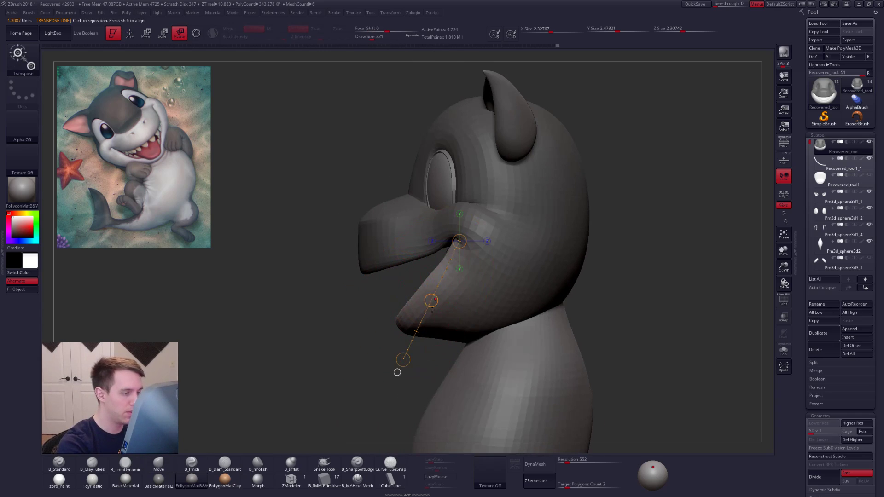
{"action": "left_click_drag", "start_coordinate": [372, 299], "coordinate": [390, 360]}
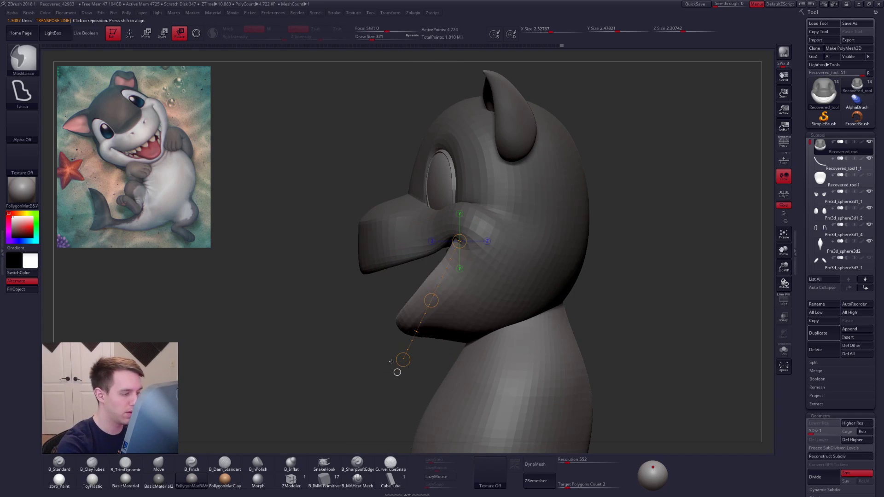
{"action": "key", "text": "q"}
Step: Show the head from the front, set the Move brush's draw size to 227 and clear the head's mask
{"action": "right_click_drag", "start_coordinate": [370, 317], "coordinate": [463, 317]}
{"action": "key", "text": "space"}
{"action": "left_click", "coordinate": [498, 314]}
{"action": "left_click_drag", "start_coordinate": [558, 300], "coordinate": [517, 285], "text": "ctrl"}
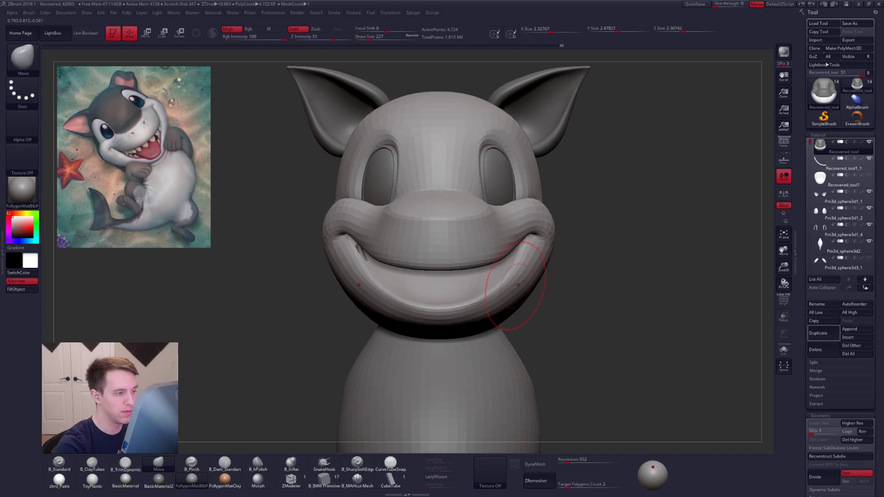
Step: Adjust the lower jaw's shape from the front with the Move brush, using draw sizes up to 519
{"action": "key", "text": "space"}
{"action": "left_click", "coordinate": [510, 285]}
{"action": "mouse_move", "coordinate": [511, 288]}
{"action": "right_mouse_down", "text": "alt"}
{"action": "mouse_move", "coordinate": [500, 278]}
{"action": "mouse_move", "coordinate": [502, 251]}
{"action": "mouse_move", "coordinate": [510, 265]}
{"action": "right_mouse_up", "text": "alt"}
{"action": "key", "text": "space"}
{"action": "left_click", "coordinate": [520, 291]}
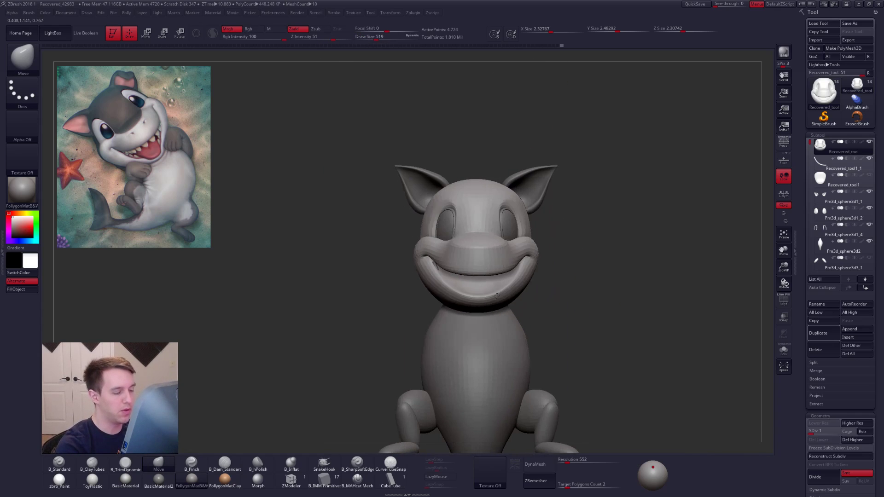
{"action": "mouse_move", "coordinate": [488, 218]}
{"action": "right_mouse_down", "text": "alt"}
{"action": "mouse_move", "coordinate": [462, 233]}
{"action": "mouse_move", "coordinate": [469, 272]}
{"action": "right_mouse_up", "text": "alt"}
{"action": "key", "text": "space"}
{"action": "left_click", "coordinate": [487, 300]}
Step: Select the tube subtool and rotate it in profile about the mouth's corner to follow the opened lower jaw
{"action": "left_click", "coordinate": [822, 165]}
{"action": "mouse_move", "coordinate": [543, 282]}
{"action": "right_mouse_down"}
{"action": "mouse_move", "coordinate": [476, 292]}
{"action": "mouse_move", "coordinate": [536, 285]}
{"action": "right_mouse_up"}
{"action": "key", "text": "r"}
{"action": "left_click_drag", "start_coordinate": [411, 259], "coordinate": [464, 372]}
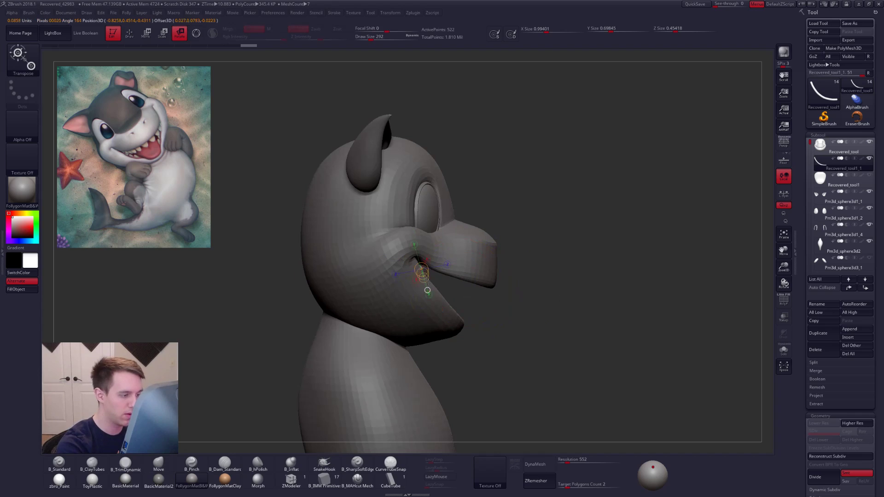
{"action": "right_click_drag", "start_coordinate": [524, 344], "coordinate": [456, 336]}
{"action": "key", "text": "q"}
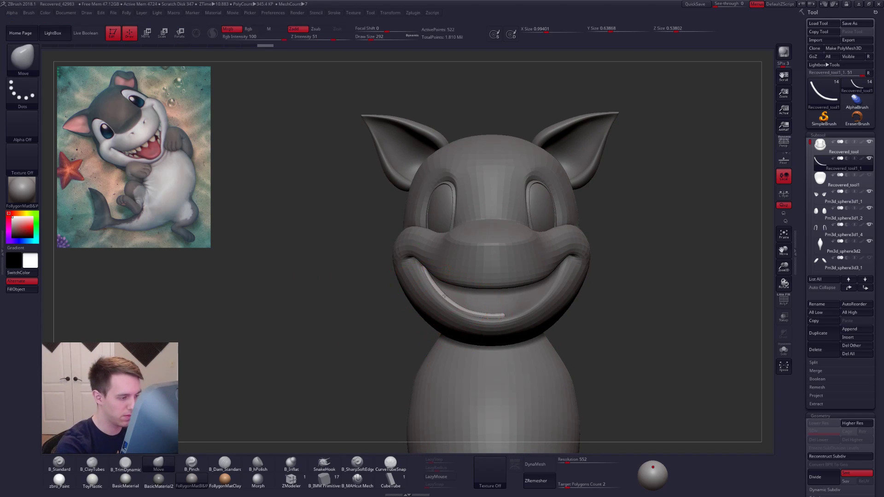
Step: Isolate the head at its highest subdivision level and hide its upper face with SelectLasso so the inside of the lower jaw is exposed
{"action": "left_click", "coordinate": [444, 295], "text": "alt"}
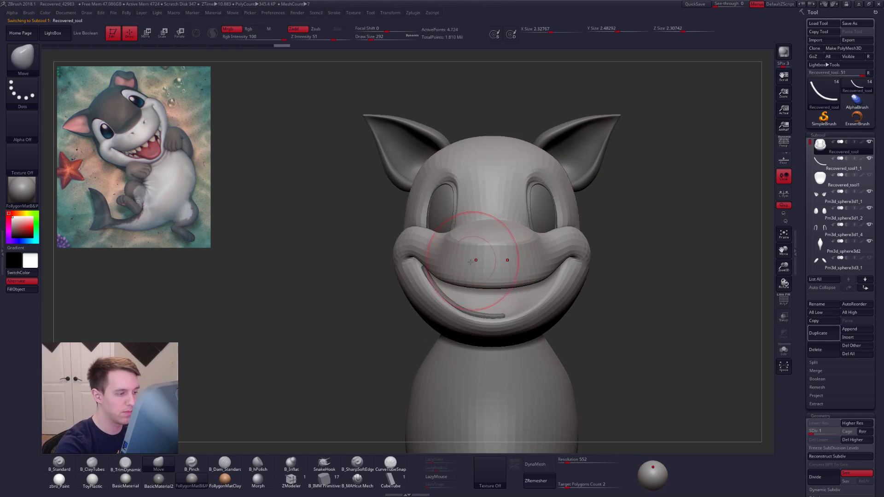
{"action": "key", "text": "d"}
{"action": "right_click_drag", "start_coordinate": [463, 291], "coordinate": [506, 282]}
{"action": "key", "text": "ctrl+shift+s"}
{"action": "left_click_drag", "start_coordinate": [431, 255], "coordinate": [512, 203], "text": "ctrl+shift"}
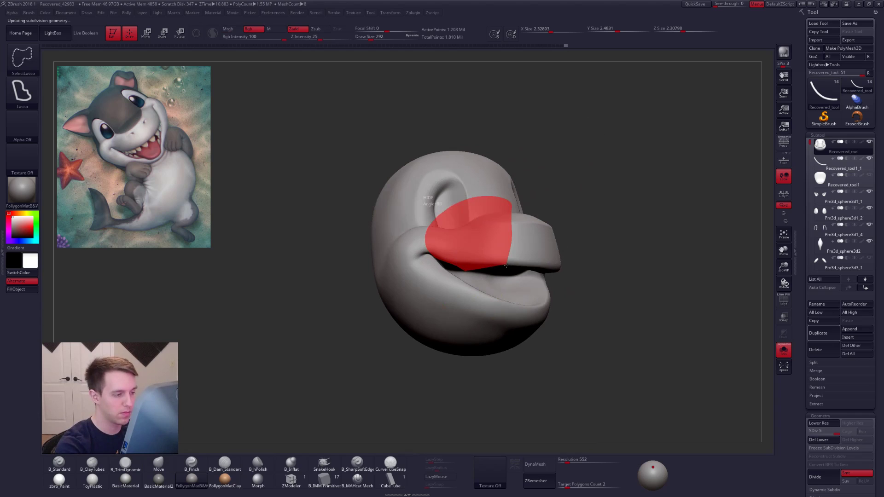
{"action": "left_click_drag", "start_coordinate": [506, 265], "coordinate": [506, 267], "text": "ctrl+alt+shift"}
{"action": "right_click_drag", "start_coordinate": [473, 286], "coordinate": [405, 266]}
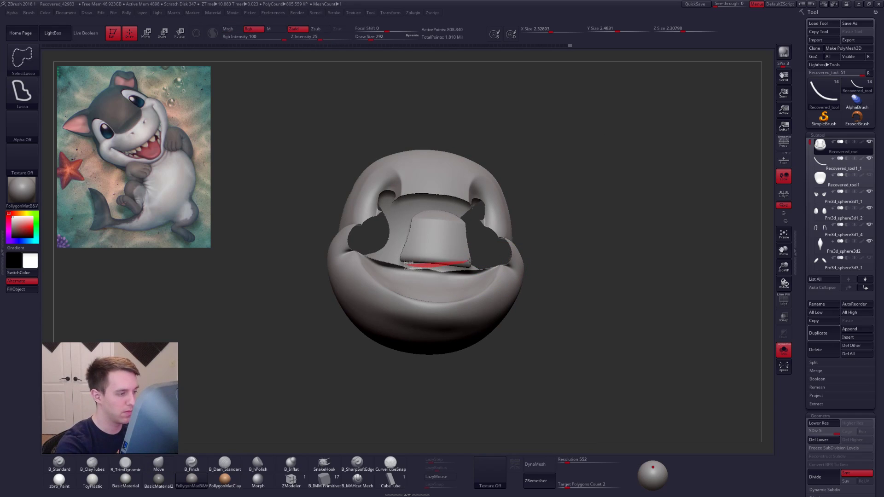
{"action": "left_click_drag", "start_coordinate": [417, 168], "coordinate": [353, 155], "text": "ctrl+shift"}
{"action": "left_click_drag", "start_coordinate": [395, 263], "coordinate": [395, 262], "text": "ctrl+shift"}
{"action": "right_click_drag", "start_coordinate": [395, 262], "coordinate": [422, 256]}
{"action": "mouse_move", "coordinate": [337, 262]}
{"action": "left_mouse_down", "text": "ctrl+alt+shift"}
{"action": "mouse_move", "coordinate": [548, 138]}
{"action": "mouse_move", "coordinate": [553, 143]}
{"action": "left_mouse_up", "text": "ctrl+alt+shift"}
{"action": "key", "text": "alt+s"}
Step: Select the lip tube and pull its end into the mouth's corner with the Move brush at draw sizes 170 and 96
{"action": "mouse_move", "coordinate": [441, 284]}
{"action": "right_mouse_down", "text": "alt"}
{"action": "mouse_move", "coordinate": [472, 264]}
{"action": "mouse_move", "coordinate": [411, 276]}
{"action": "mouse_move", "coordinate": [400, 310]}
{"action": "mouse_move", "coordinate": [378, 316]}
{"action": "right_mouse_up", "text": "alt"}
{"action": "left_click", "coordinate": [409, 279], "text": "alt"}
{"action": "key", "text": "space"}
{"action": "left_click_drag", "start_coordinate": [420, 282], "coordinate": [411, 283]}
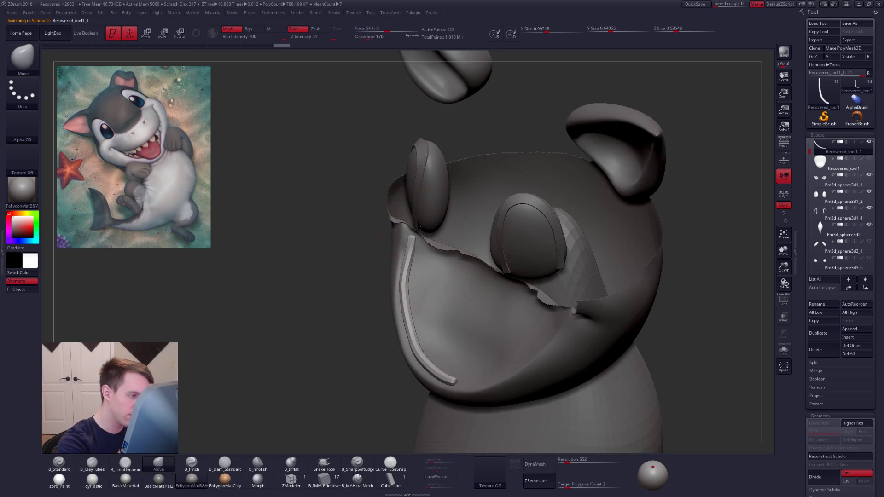
{"action": "key", "text": "space"}
{"action": "left_click_drag", "start_coordinate": [419, 239], "coordinate": [414, 245]}
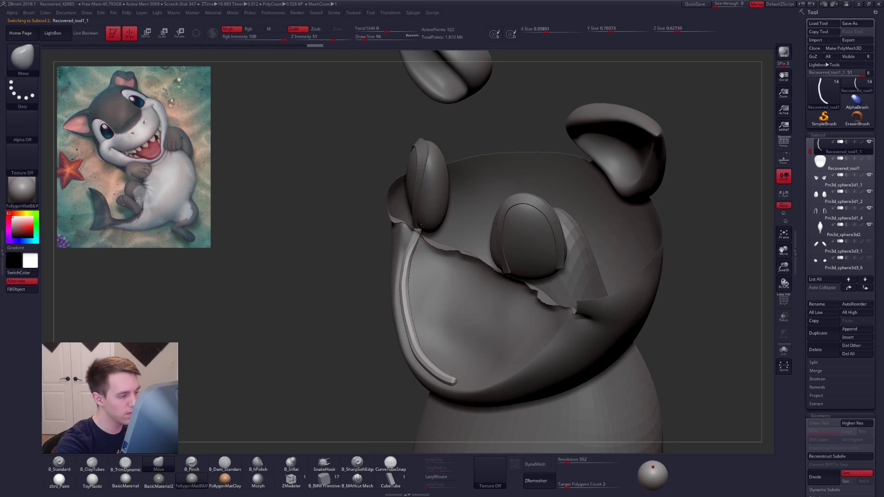
{"action": "right_click_drag", "start_coordinate": [447, 366], "coordinate": [577, 292]}
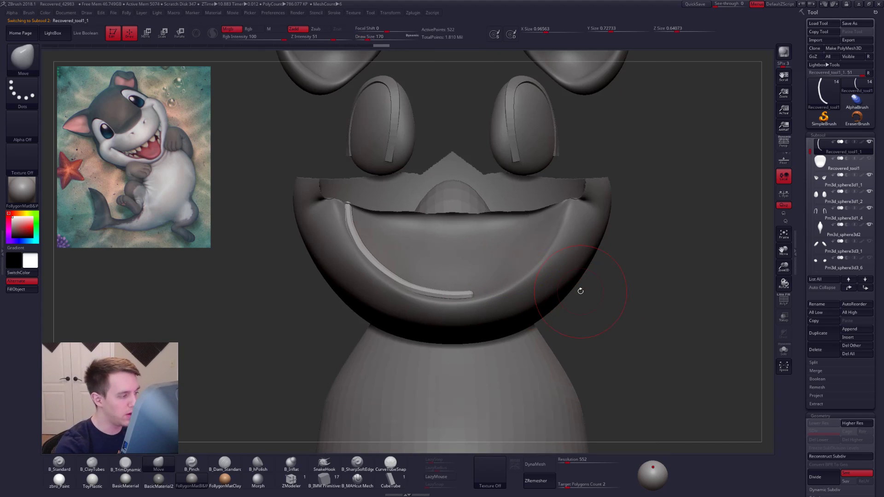
{"action": "right_click_drag", "start_coordinate": [355, 230], "coordinate": [507, 284]}
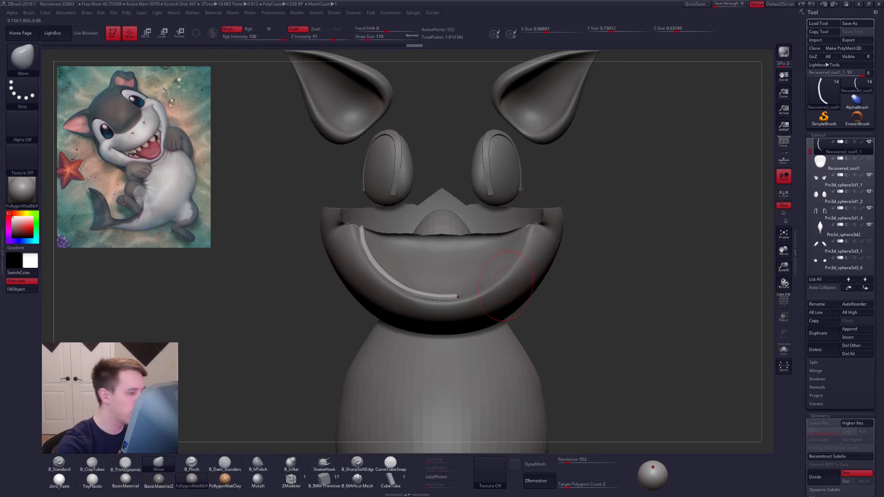
Step: Select the rounded tongue-shaped subtool and adjust its placement in the opened mouth with Rotate
{"action": "left_click", "coordinate": [824, 166]}
{"action": "right_click_drag", "start_coordinate": [377, 276], "coordinate": [490, 267]}
{"action": "key", "text": "r"}
{"action": "key", "text": "shift+s"}
{"action": "mouse_move", "coordinate": [438, 237]}
{"action": "left_mouse_down"}
{"action": "mouse_move", "coordinate": [563, 319]}
{"action": "mouse_move", "coordinate": [574, 314]}
{"action": "left_mouse_up"}
{"action": "key", "text": "shift+s"}
{"action": "key", "text": "q"}
{"action": "right_click_drag", "start_coordinate": [540, 319], "coordinate": [479, 317]}
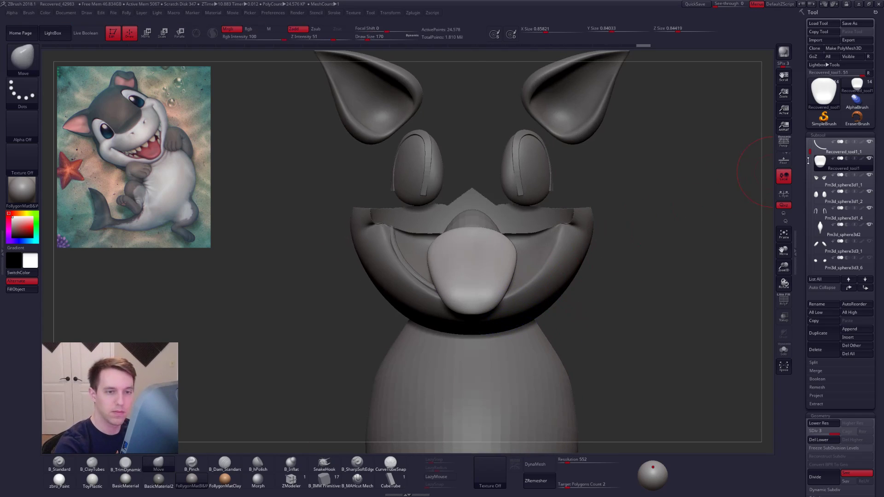
Step: Reselect the lip tube, set the Move brush's draw size to 239 and show the jaw from the front
{"action": "left_click", "coordinate": [821, 151]}
{"action": "key", "text": "space"}
{"action": "key", "text": "space"}
{"action": "left_click_drag", "start_coordinate": [420, 287], "coordinate": [439, 287]}
{"action": "right_click_drag", "start_coordinate": [523, 330], "coordinate": [506, 312], "text": "alt"}
{"action": "right_click_drag", "start_coordinate": [589, 326], "coordinate": [577, 375]}
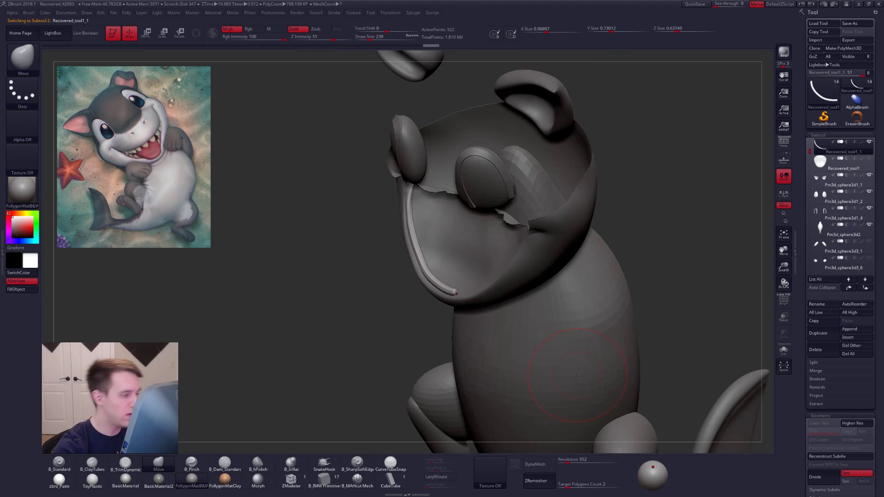
{"action": "right_click_drag", "start_coordinate": [419, 250], "coordinate": [587, 293], "text": "shift"}
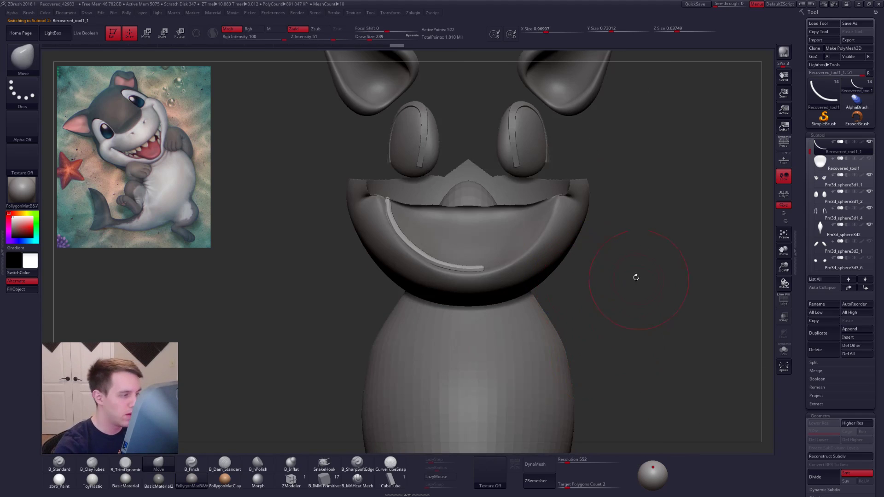
Step: Mirror and weld the lip tube so it runs along the whole lower jaw
{"action": "key", "text": "ctrl+alt+f"}
{"action": "left_click", "coordinate": [665, 342]}
{"action": "key", "text": "ctrl+shift+s"}
{"action": "right_click_drag", "start_coordinate": [483, 275], "coordinate": [454, 318], "text": "ctrl"}
{"action": "key", "text": "shift+f"}
{"action": "right_click", "coordinate": [445, 325]}
{"action": "key", "text": "shift+f"}
{"action": "key", "text": "ctrl+shift+s"}
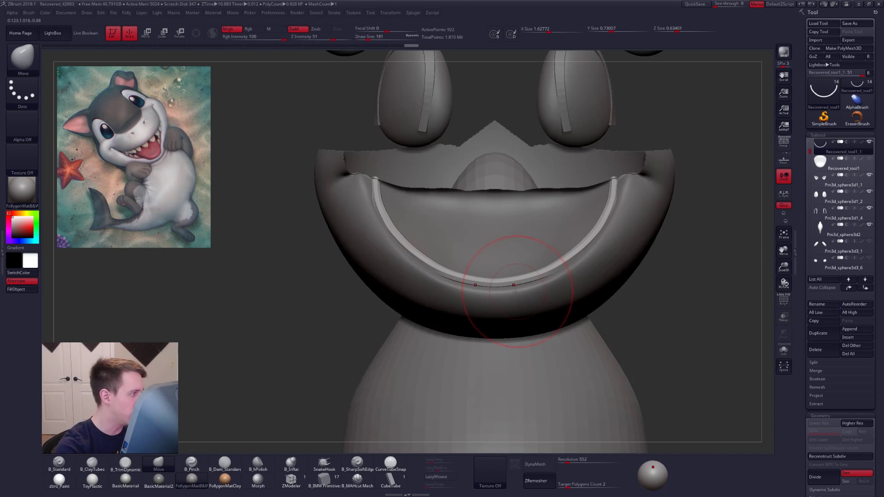
Step: Thicken the mirrored lip tube with the Inflate deformation and subdivide it to level 4
{"action": "right_click_drag", "start_coordinate": [546, 282], "coordinate": [529, 261], "text": "alt"}
{"action": "left_click_drag", "start_coordinate": [819, 398], "coordinate": [814, 138]}
{"action": "left_click_drag", "start_coordinate": [827, 375], "coordinate": [828, 288]}
{"action": "left_click", "coordinate": [822, 304]}
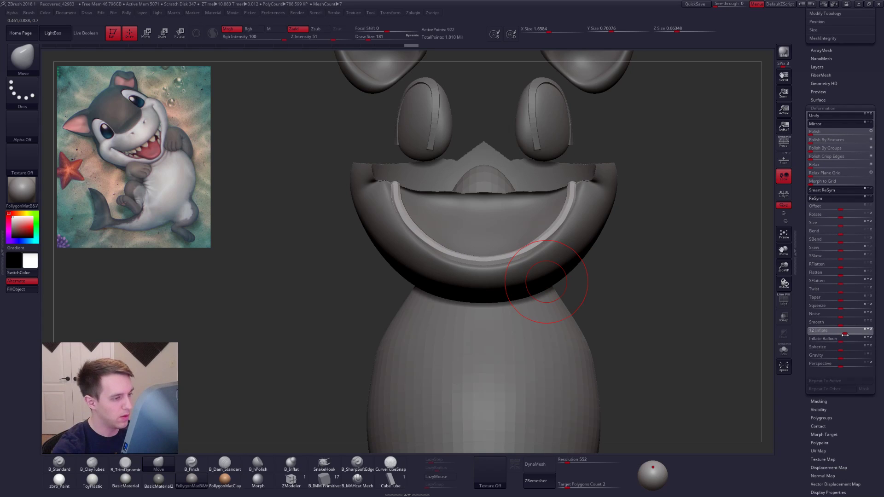
{"action": "left_click_drag", "start_coordinate": [844, 334], "coordinate": [845, 334]}
{"action": "mouse_move", "coordinate": [680, 341]}
{"action": "left_mouse_down"}
{"action": "mouse_move", "coordinate": [704, 343]}
{"action": "mouse_move", "coordinate": [679, 343]}
{"action": "left_mouse_up"}
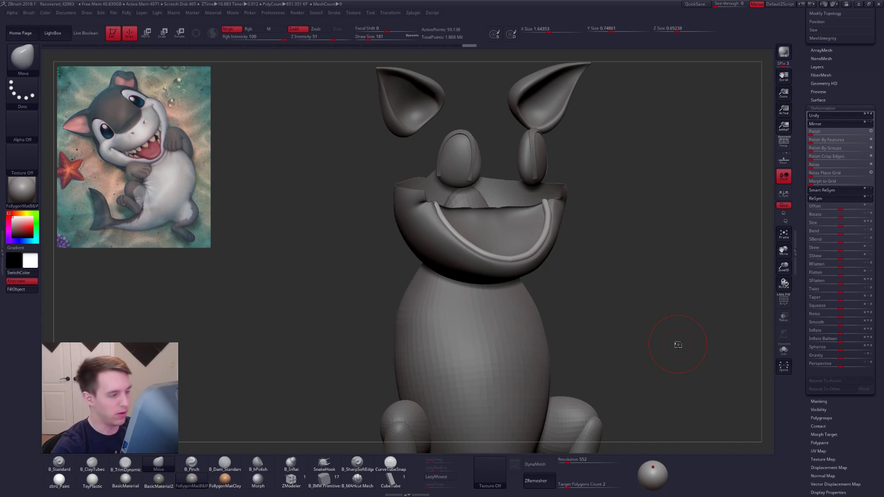
{"action": "left_click_drag", "start_coordinate": [806, 107], "coordinate": [805, 237]}
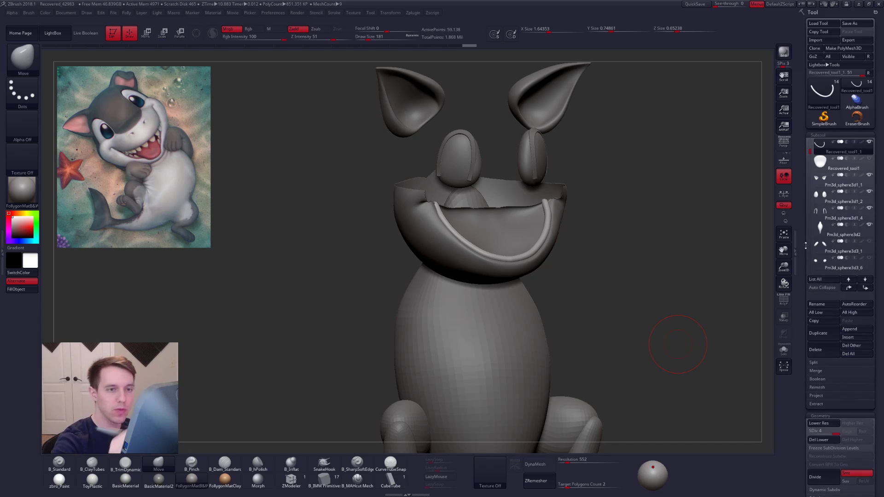
{"action": "key", "text": "ctrl+shift+z"}
{"action": "key", "text": "ctrl+shift+z"}
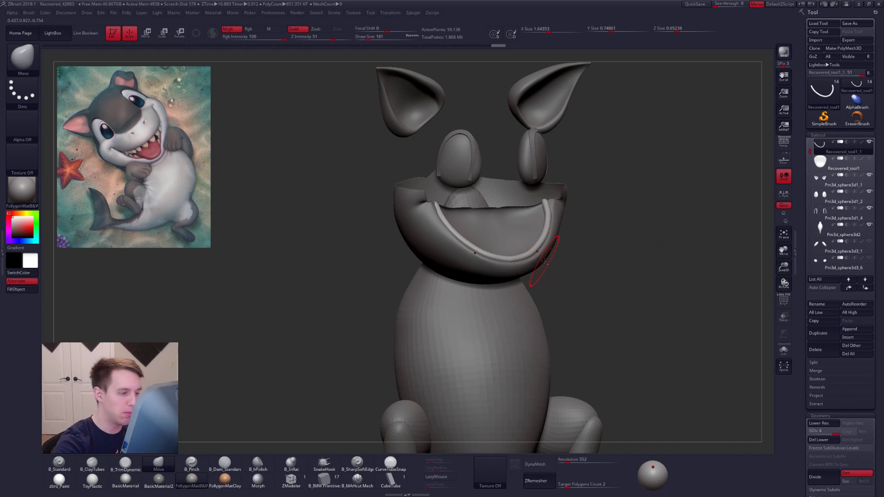
Step: Select the head and restore its hidden upper face
{"action": "left_click", "coordinate": [555, 221], "text": "alt"}
{"action": "left_click", "coordinate": [583, 231], "text": "ctrl+shift"}
{"action": "left_click_drag", "start_coordinate": [583, 231], "coordinate": [537, 274], "text": "alt"}
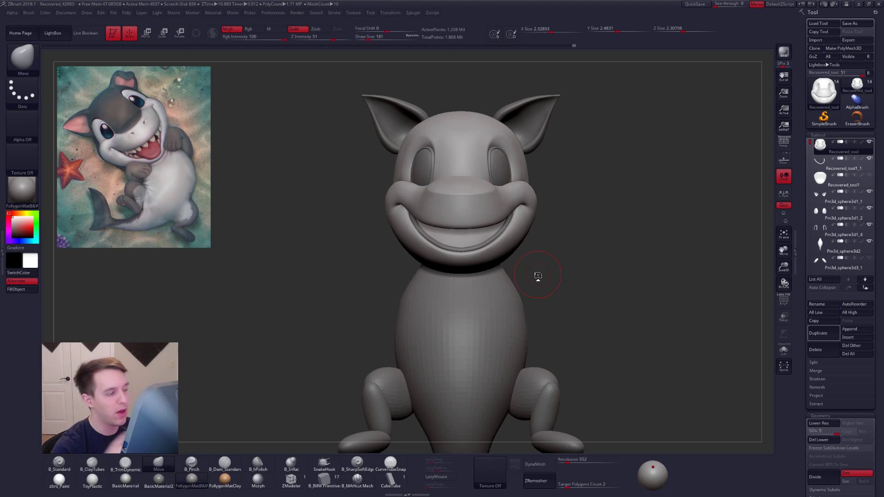
Step: Try to pull tooth-like points down from the isolated head's upper lip using the Move brush with AccuCurve at draw size 68
{"action": "key", "text": "alt+s"}
{"action": "right_click_drag", "start_coordinate": [437, 230], "coordinate": [478, 237]}
{"action": "key", "text": "bracketleft"}
{"action": "key", "text": "space"}
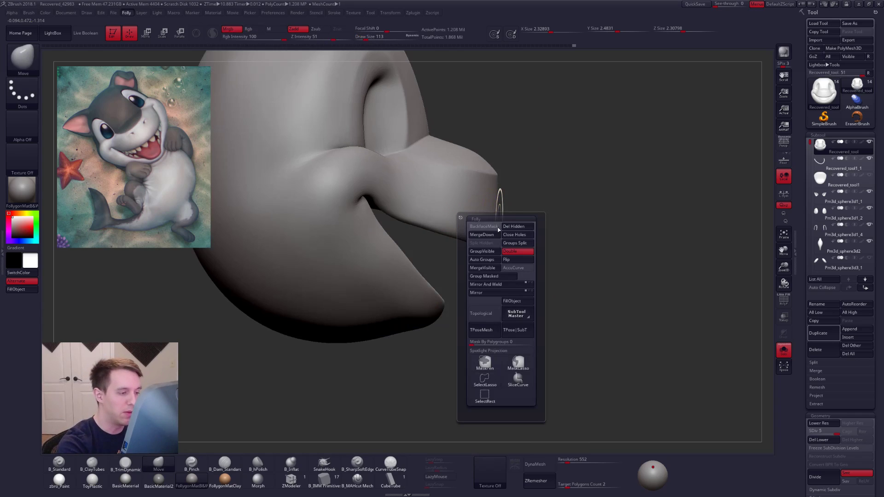
{"action": "key", "text": "space"}
{"action": "left_click_drag", "start_coordinate": [468, 243], "coordinate": [459, 265]}
{"action": "left_click_drag", "start_coordinate": [443, 234], "coordinate": [435, 260]}
{"action": "left_click_drag", "start_coordinate": [418, 224], "coordinate": [407, 252]}
{"action": "left_click_drag", "start_coordinate": [552, 278], "coordinate": [453, 279]}
{"action": "left_click_drag", "start_coordinate": [488, 246], "coordinate": [485, 272]}
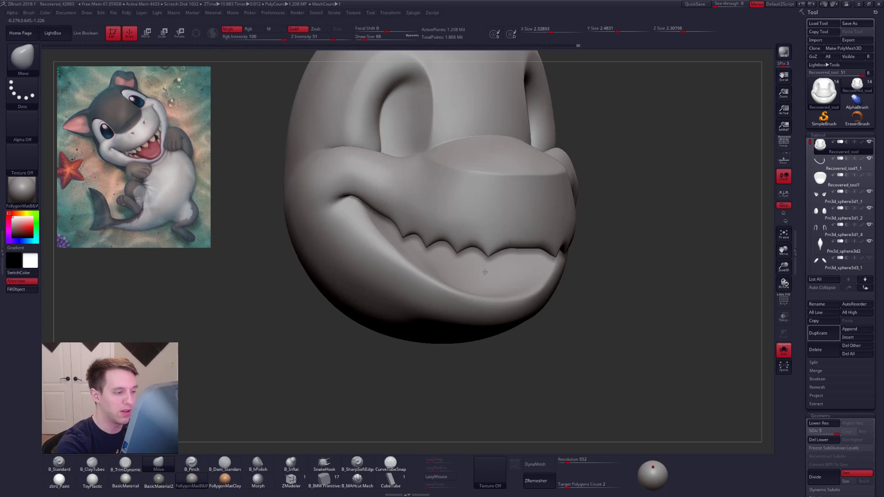
{"action": "left_click_drag", "start_coordinate": [601, 291], "coordinate": [576, 312]}
{"action": "left_click_drag", "start_coordinate": [636, 344], "coordinate": [634, 346]}
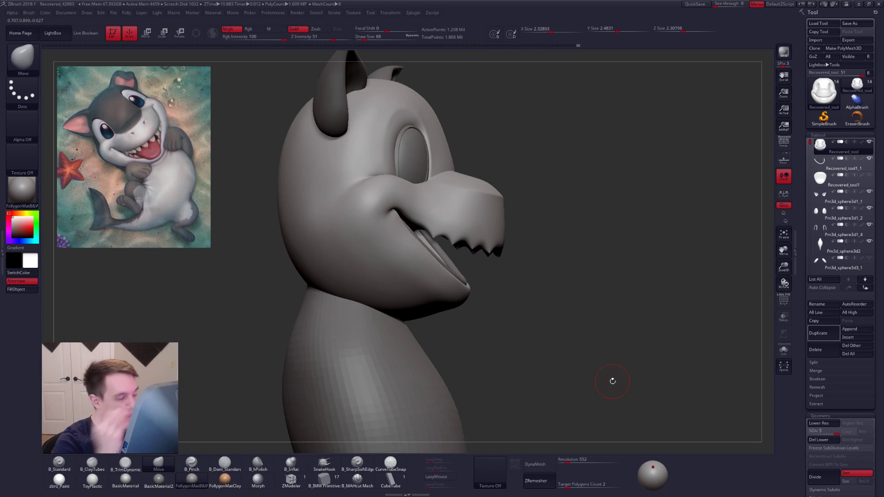
{"action": "key", "text": "alt+s"}
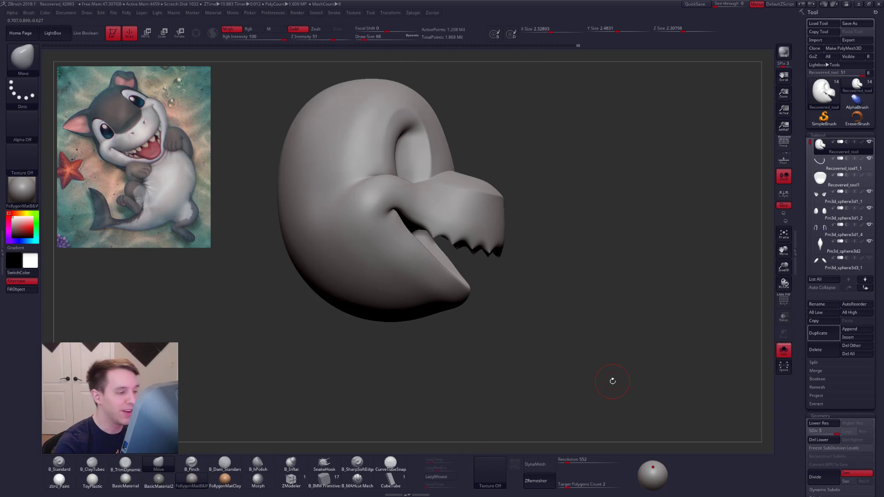
Step: Undo the tooth-like points pulled from the upper lip and show all subtools again
{"action": "key", "text": "ctrl+z"}
{"action": "key", "text": "ctrl+z"}
{"action": "key", "text": "ctrl+z"}
{"action": "key", "text": "ctrl+z"}
{"action": "key", "text": "ctrl+z"}
{"action": "key", "text": "ctrl+z"}
{"action": "key", "text": "space"}
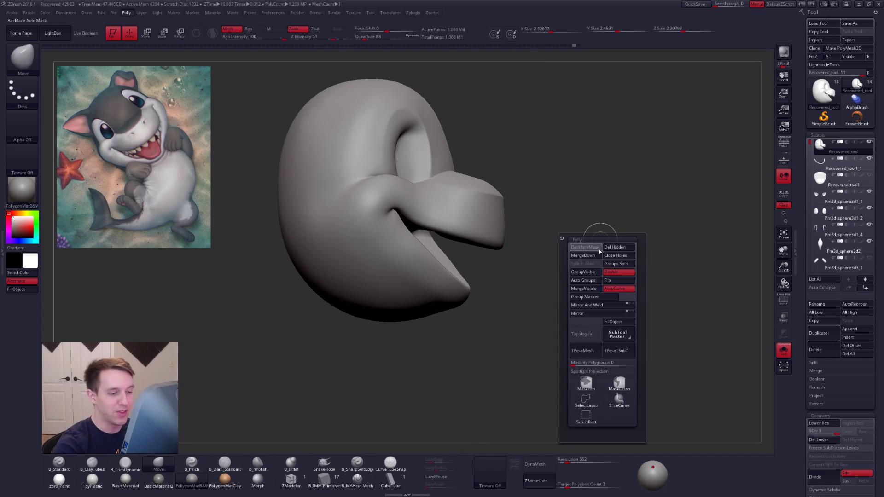
{"action": "left_click_drag", "start_coordinate": [661, 239], "coordinate": [575, 249]}
{"action": "key", "text": "alt+s"}
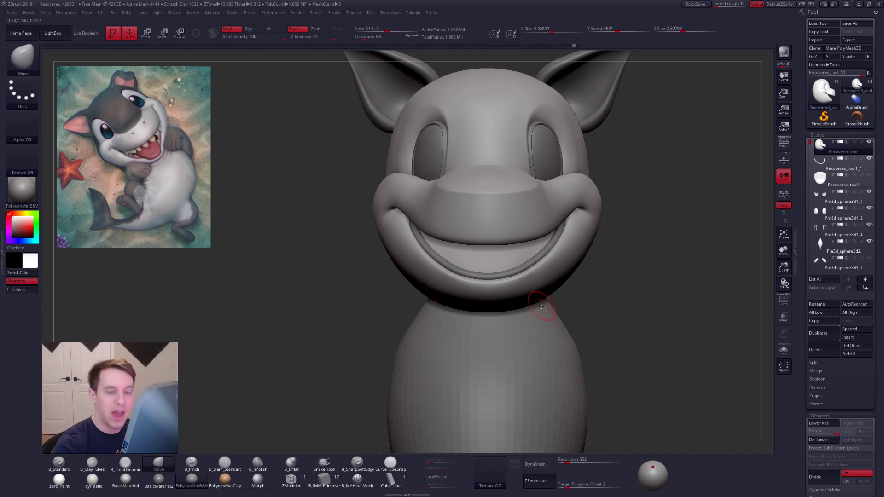
{"action": "key", "text": "alt+s"}
{"action": "left_click_drag", "start_coordinate": [635, 265], "coordinate": [547, 258]}
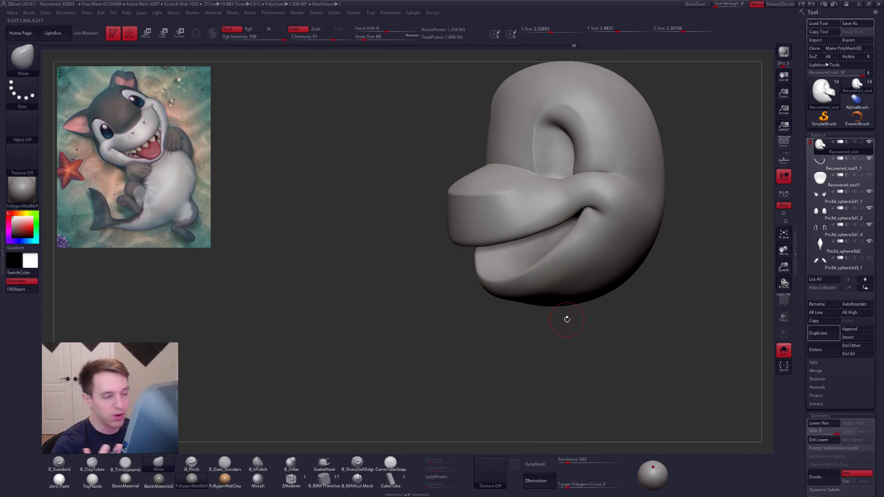
{"action": "key", "text": "alt+s"}
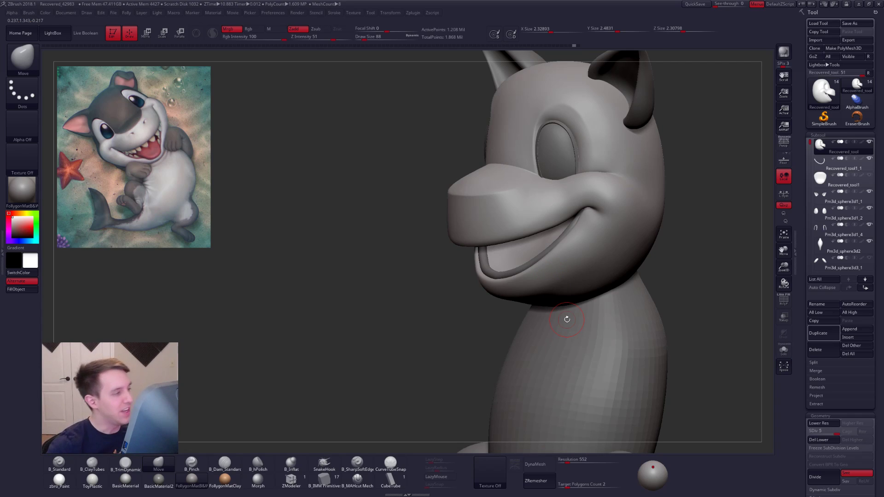
{"action": "mouse_move", "coordinate": [412, 273]}
{"action": "right_mouse_down", "text": "shift"}
{"action": "mouse_move", "coordinate": [452, 276]}
{"action": "mouse_move", "coordinate": [428, 272]}
{"action": "right_mouse_up", "text": "shift"}
Step: Switch to the browser, close the Curve Brushes page on Gumroad and examine the Dragon Bust artwork in the ArtStation portfolio
{"action": "key", "text": "alt+Tab"}
{"action": "left_click", "coordinate": [491, 175]}
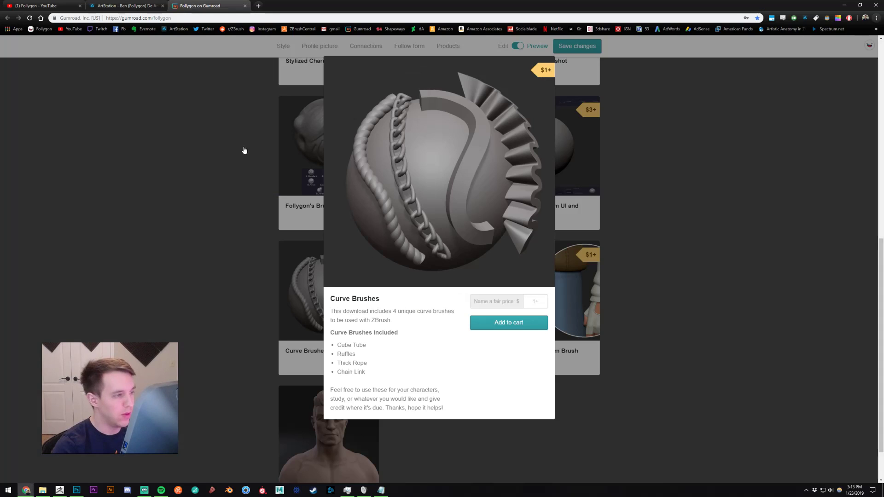
{"action": "left_click", "coordinate": [171, 158]}
{"action": "left_click", "coordinate": [133, 6]}
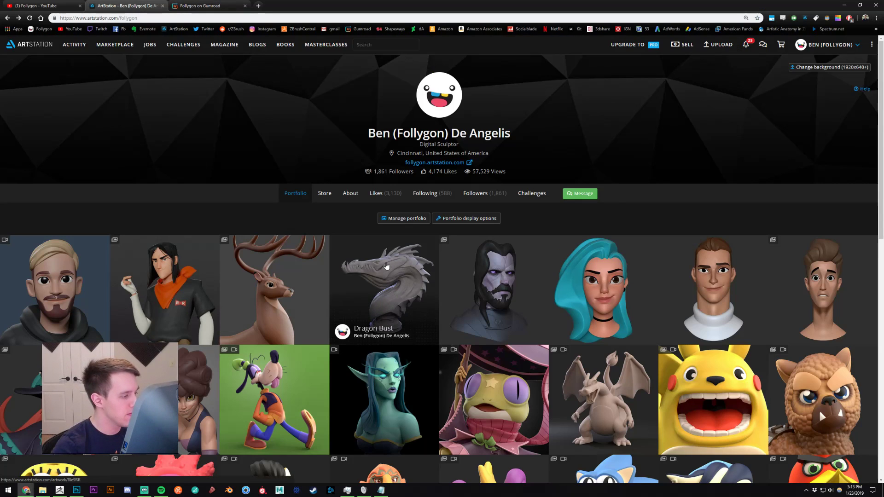
{"action": "left_click", "coordinate": [387, 267]}
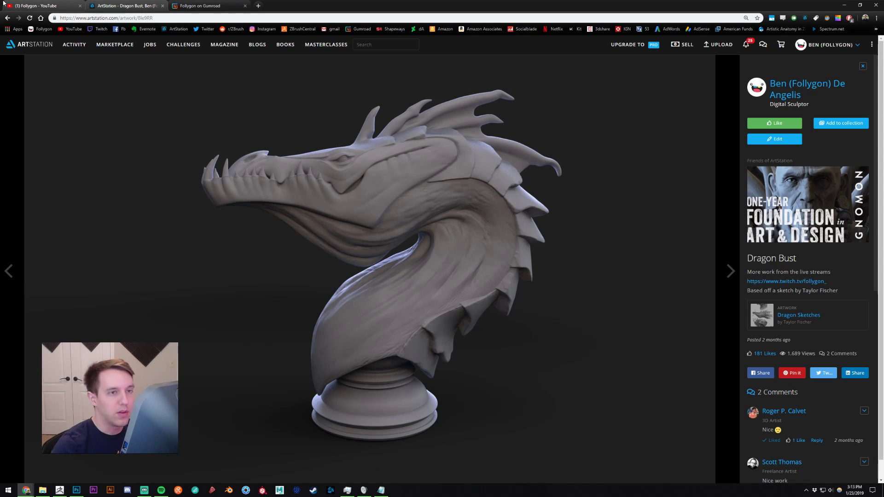
{"action": "left_click", "coordinate": [773, 101]}
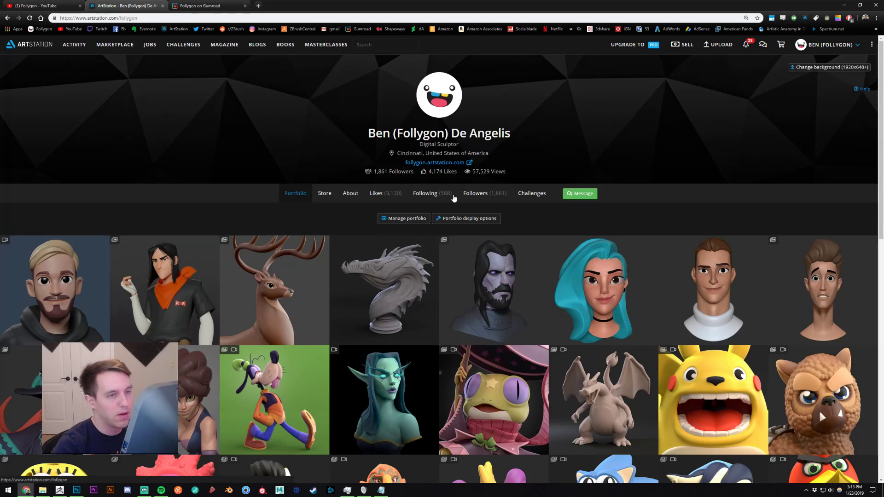
{"action": "key", "text": "alt+Tab"}
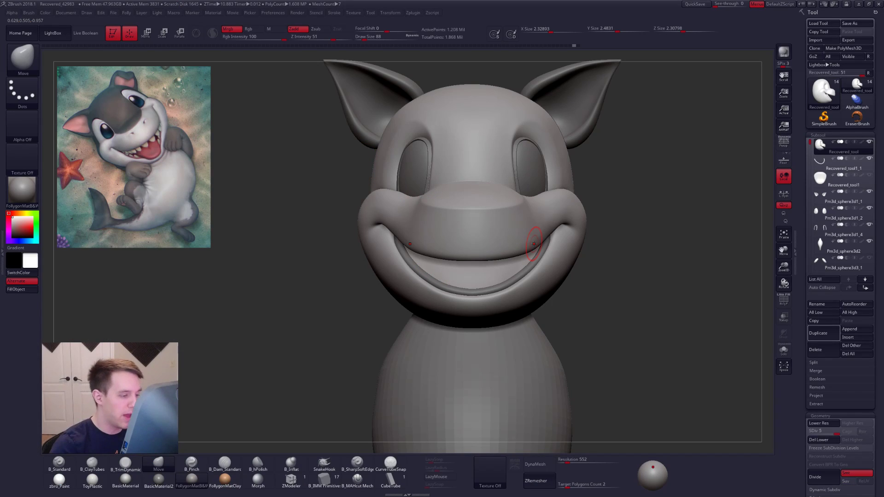
Step: Return to ZBrush, select the lip tube and fit it against the lower jaw with the Move brush at draw size 252
{"action": "left_click", "coordinate": [808, 169]}
{"action": "right_click_drag", "start_coordinate": [489, 292], "coordinate": [472, 336]}
{"action": "key", "text": "space"}
{"action": "left_click_drag", "start_coordinate": [496, 292], "coordinate": [501, 291]}
{"action": "right_click_drag", "start_coordinate": [464, 320], "coordinate": [479, 329]}
{"action": "key", "text": "space"}
{"action": "left_click_drag", "start_coordinate": [505, 286], "coordinate": [512, 286]}
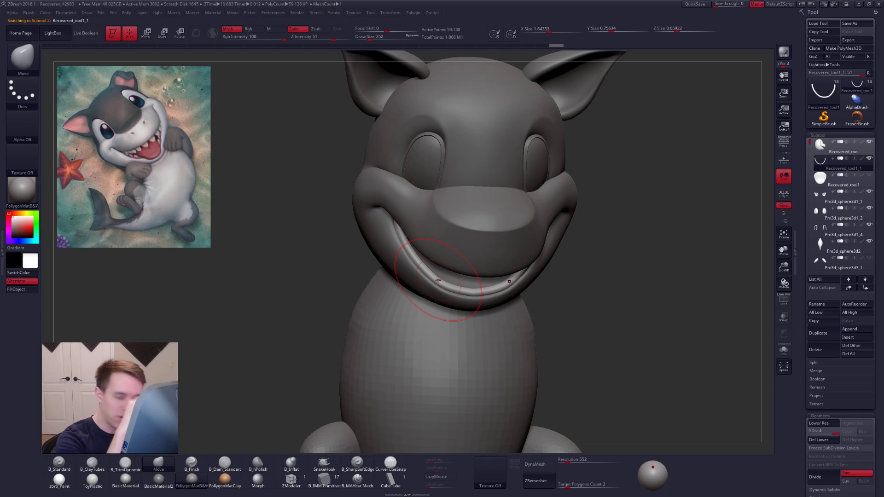
Step: Isolate the lip tube to refine its curve, show the other subtools again and fine-tune its fit at draw size 140
{"action": "key", "text": "alt+s"}
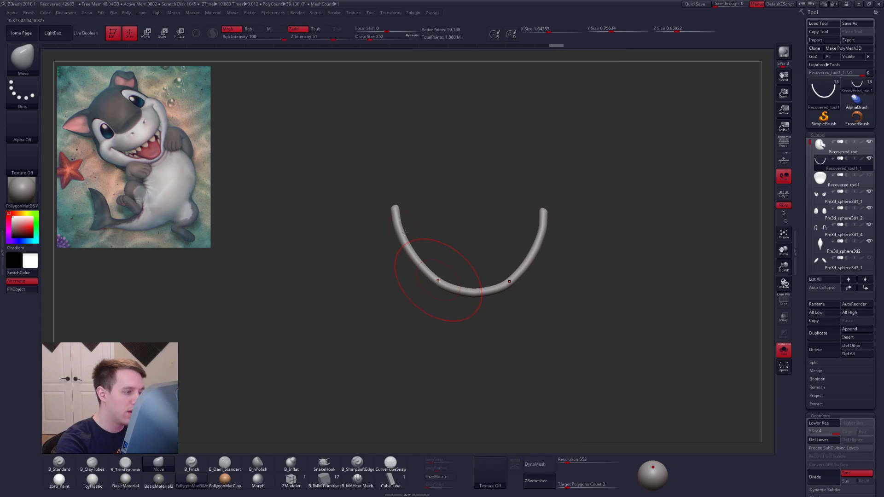
{"action": "left_click_drag", "start_coordinate": [433, 286], "coordinate": [402, 279]}
{"action": "key", "text": "space"}
{"action": "mouse_move", "coordinate": [402, 233]}
{"action": "left_mouse_down"}
{"action": "mouse_move", "coordinate": [394, 232]}
{"action": "mouse_move", "coordinate": [402, 213]}
{"action": "mouse_move", "coordinate": [419, 243]}
{"action": "left_mouse_up"}
{"action": "key", "text": "alt+s"}
{"action": "right_click_drag", "start_coordinate": [410, 237], "coordinate": [473, 231]}
{"action": "mouse_move", "coordinate": [533, 302]}
{"action": "right_mouse_down"}
{"action": "mouse_move", "coordinate": [530, 321]}
{"action": "mouse_move", "coordinate": [513, 323]}
{"action": "right_mouse_up"}
{"action": "key", "text": "s"}
{"action": "left_click_drag", "start_coordinate": [546, 314], "coordinate": [548, 313]}
{"action": "mouse_move", "coordinate": [548, 313]}
{"action": "right_mouse_down"}
{"action": "mouse_move", "coordinate": [581, 269]}
{"action": "mouse_move", "coordinate": [534, 292]}
{"action": "mouse_move", "coordinate": [555, 269]}
{"action": "right_mouse_up"}
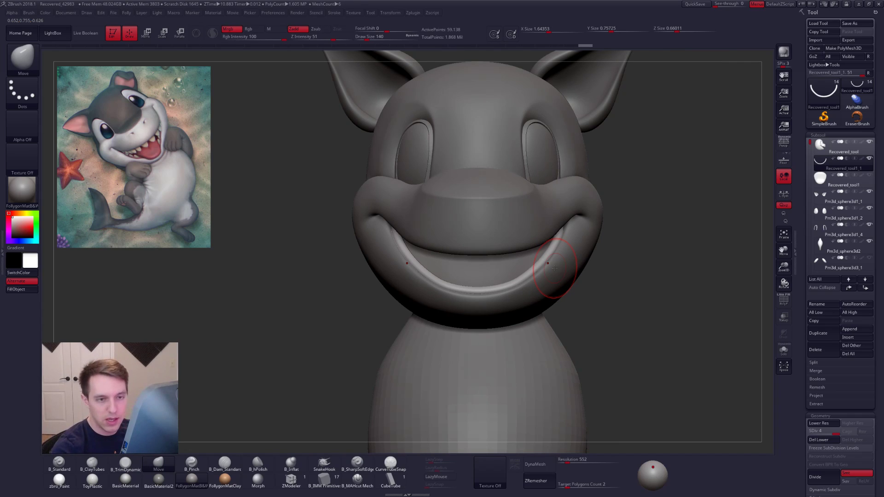
Step: Delete the lip tube's lower subdivision levels and duplicate the tube
{"action": "right_click_drag", "start_coordinate": [676, 362], "coordinate": [677, 329], "text": "ctrl"}
{"action": "right_click_drag", "start_coordinate": [677, 328], "coordinate": [646, 325], "text": "alt"}
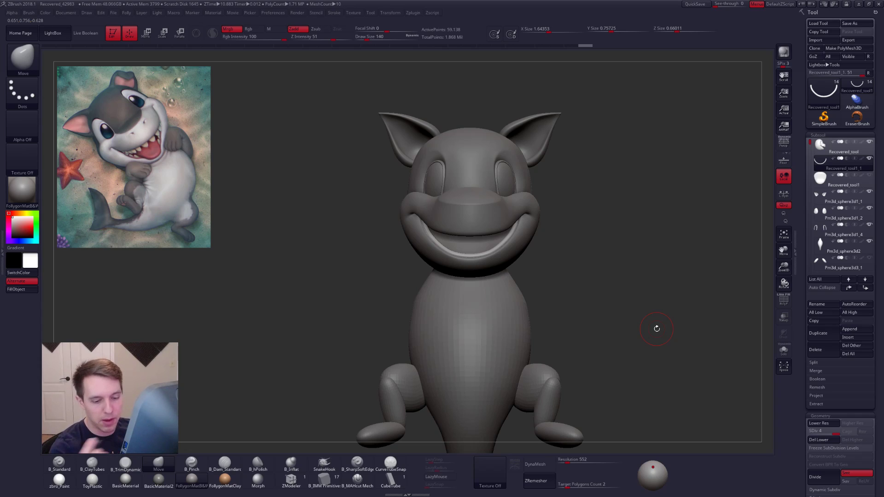
{"action": "left_click", "coordinate": [823, 440]}
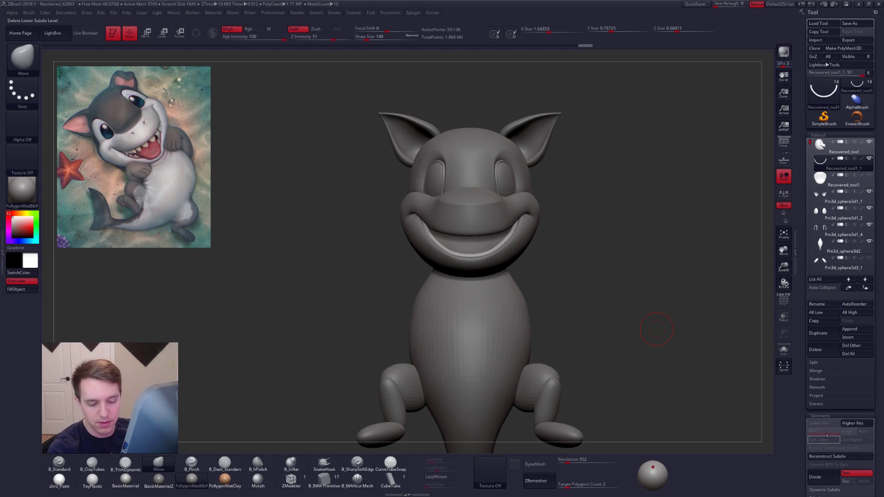
{"action": "left_click", "coordinate": [820, 334]}
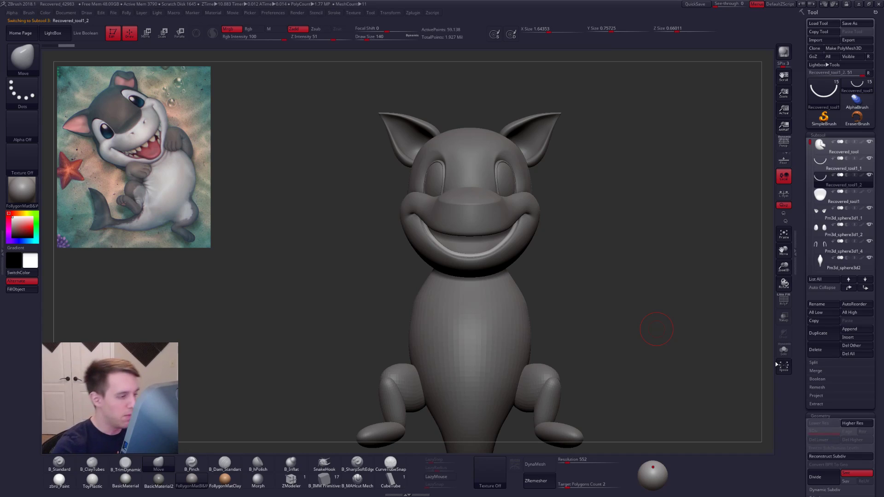
Step: Replace the duplicated tube's geometry with a QCube primitive at a resolution of 2 on each axis
{"action": "left_click_drag", "start_coordinate": [803, 329], "coordinate": [806, 191]}
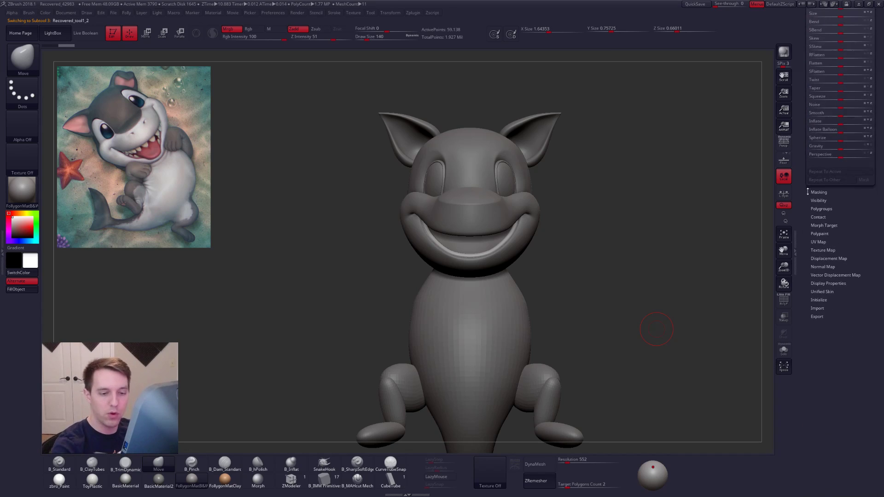
{"action": "left_click", "coordinate": [819, 300]}
{"action": "left_click", "coordinate": [815, 307]}
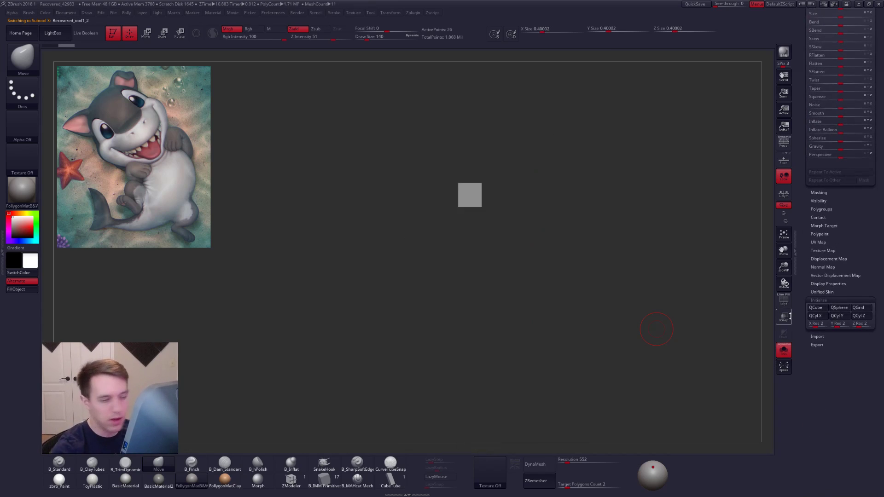
{"action": "left_click_drag", "start_coordinate": [497, 228], "coordinate": [475, 325], "text": "alt"}
{"action": "mouse_move", "coordinate": [475, 282]}
{"action": "left_mouse_down", "text": "alt"}
{"action": "mouse_move", "coordinate": [475, 306]}
{"action": "mouse_move", "coordinate": [503, 333]}
{"action": "mouse_move", "coordinate": [507, 293]}
{"action": "mouse_move", "coordinate": [489, 276]}
{"action": "left_mouse_up", "text": "alt"}
Step: Reduce the draw size to 54 and stretch the cube vertically to a Y size of about 0.62
{"action": "key", "text": "d"}
{"action": "key", "text": "shift+d"}
{"action": "key", "text": "space"}
{"action": "left_click_drag", "start_coordinate": [507, 260], "coordinate": [524, 266]}
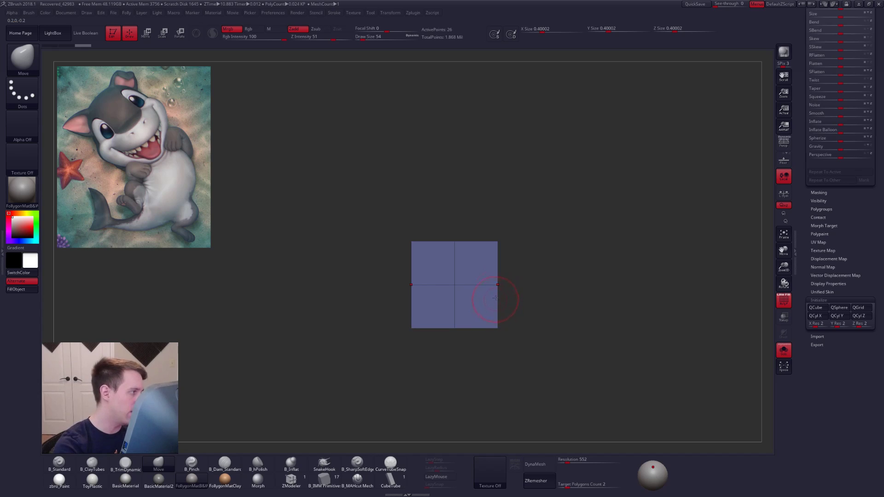
{"action": "key", "text": "w"}
{"action": "left_click_drag", "start_coordinate": [497, 328], "coordinate": [497, 231], "text": "shift"}
Step: Mask the cube's lower half and pinch its top edge inward to form a pointed tooth, with dynamic subdivision previewed
{"action": "key", "text": "d"}
{"action": "key", "text": "shift+d"}
{"action": "mouse_move", "coordinate": [396, 226]}
{"action": "left_mouse_down", "text": "ctrl"}
{"action": "mouse_move", "coordinate": [525, 177]}
{"action": "mouse_move", "coordinate": [548, 221]}
{"action": "left_mouse_up", "text": "ctrl"}
{"action": "left_click", "coordinate": [540, 220], "text": "ctrl"}
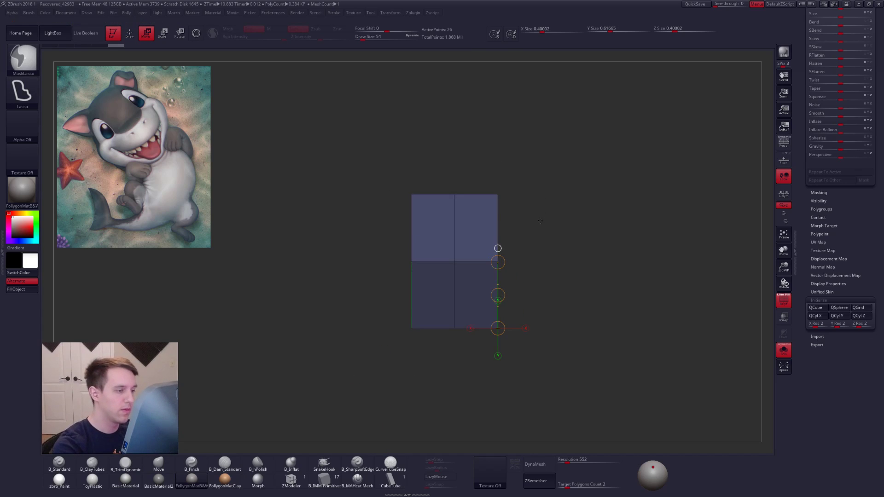
{"action": "mouse_move", "coordinate": [454, 262]}
{"action": "left_mouse_down", "text": "shift"}
{"action": "mouse_move", "coordinate": [534, 261]}
{"action": "mouse_move", "coordinate": [455, 260]}
{"action": "left_mouse_up", "text": "shift"}
{"action": "key", "text": "d"}
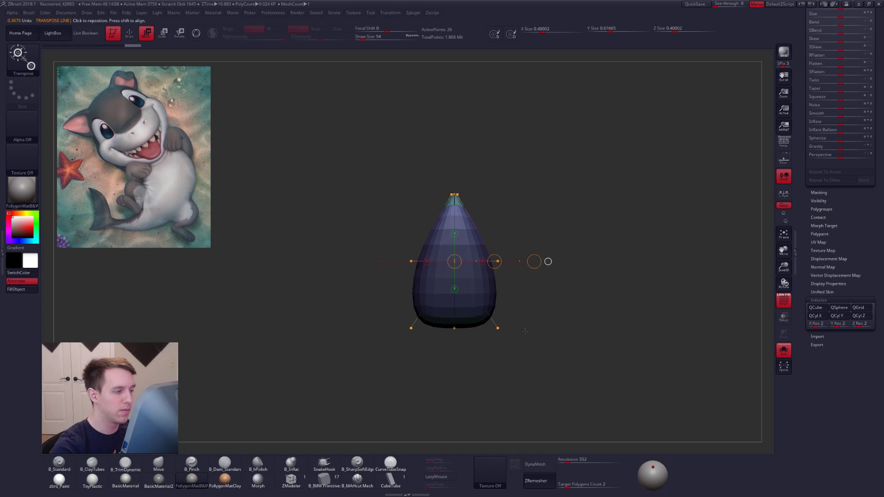
Step: Undo the last transpose changes and flatten the tooth front to back to a Z size of about 0.08
{"action": "key", "text": "ctrl+z"}
{"action": "key", "text": "ctrl+z"}
{"action": "mouse_move", "coordinate": [412, 302]}
{"action": "left_mouse_down", "text": "shift"}
{"action": "mouse_move", "coordinate": [506, 302]}
{"action": "mouse_move", "coordinate": [433, 302]}
{"action": "left_mouse_up", "text": "shift"}
{"action": "left_click_drag", "start_coordinate": [477, 330], "coordinate": [417, 336]}
{"action": "key", "text": "shift+f"}
{"action": "left_click_drag", "start_coordinate": [507, 285], "coordinate": [540, 303], "text": "alt"}
{"action": "key", "text": "q"}
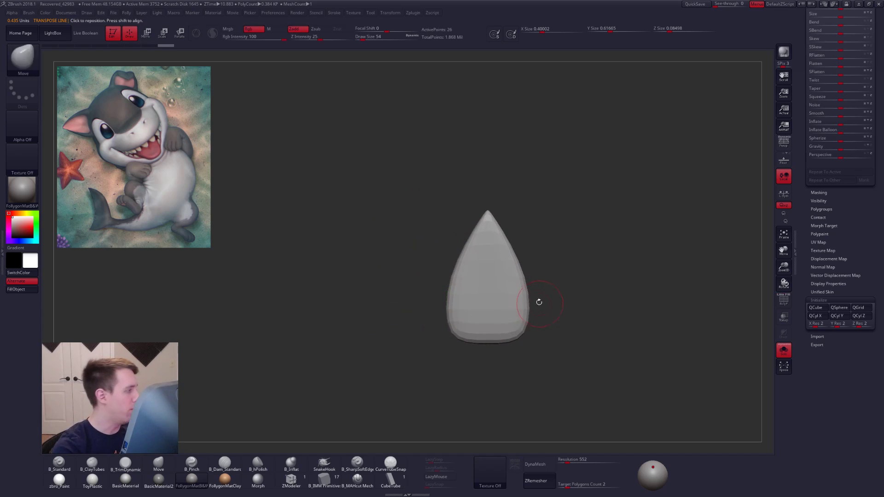
Step: Set the draw size to 88 and thin the tooth further in side view to a Z size of about 0.06
{"action": "key", "text": "space"}
{"action": "left_click", "coordinate": [511, 261]}
{"action": "key", "text": "space"}
{"action": "left_click", "coordinate": [518, 288]}
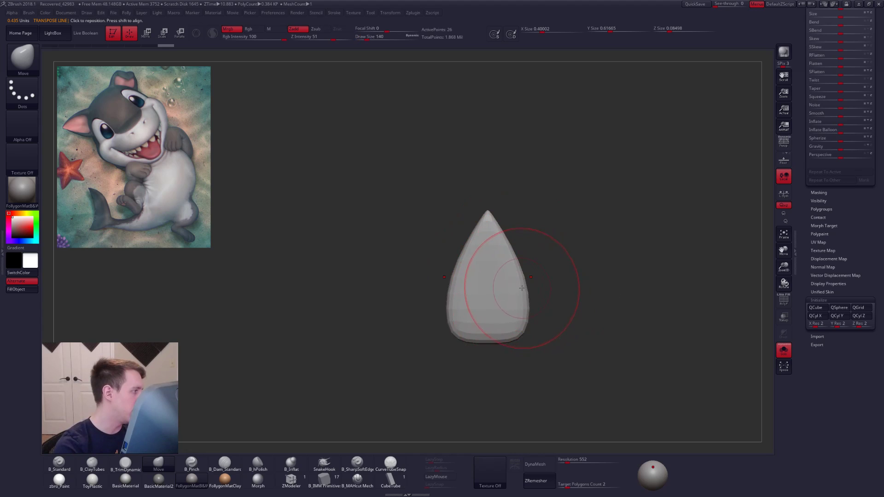
{"action": "left_click_drag", "start_coordinate": [531, 290], "coordinate": [519, 358], "text": "shift"}
{"action": "mouse_move", "coordinate": [507, 283]}
{"action": "left_mouse_down"}
{"action": "mouse_move", "coordinate": [515, 226]}
{"action": "mouse_move", "coordinate": [507, 310]}
{"action": "left_mouse_up"}
{"action": "key", "text": "space"}
{"action": "left_click", "coordinate": [524, 266]}
{"action": "key", "text": "shift+f"}
{"action": "mouse_move", "coordinate": [507, 271]}
{"action": "right_mouse_down", "text": "shift"}
{"action": "mouse_move", "coordinate": [543, 279]}
{"action": "mouse_move", "coordinate": [499, 267]}
{"action": "right_mouse_up", "text": "shift"}
{"action": "key", "text": "w"}
{"action": "mouse_move", "coordinate": [479, 266]}
{"action": "left_mouse_down", "text": "shift"}
{"action": "mouse_move", "coordinate": [545, 267]}
{"action": "mouse_move", "coordinate": [527, 268]}
{"action": "left_mouse_up", "text": "shift"}
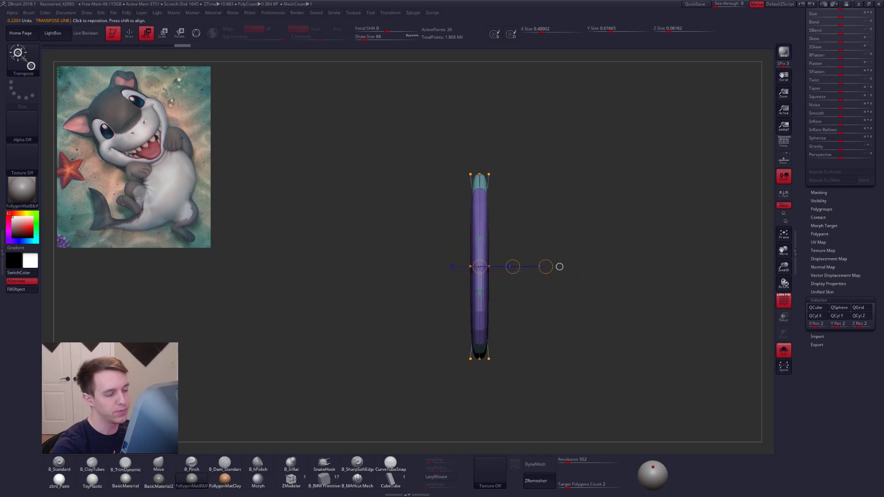
Step: Mask the tooth's body at draw size 33 and taper the tip to a point in side view
{"action": "key", "text": "shift+d"}
{"action": "key", "text": "q"}
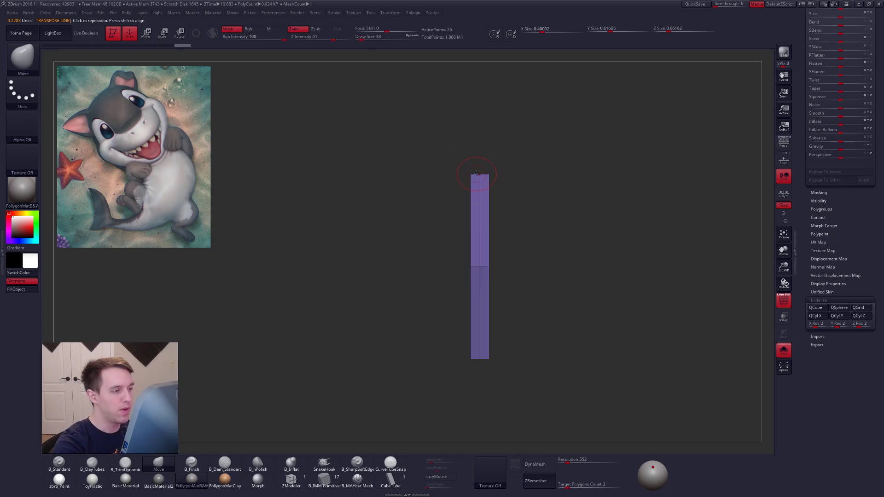
{"action": "left_click", "coordinate": [487, 167], "text": "ctrl"}
{"action": "mouse_move", "coordinate": [472, 167]}
{"action": "left_mouse_down", "text": "ctrl+alt"}
{"action": "mouse_move", "coordinate": [465, 183]}
{"action": "mouse_move", "coordinate": [492, 180]}
{"action": "mouse_move", "coordinate": [491, 246]}
{"action": "mouse_move", "coordinate": [491, 221]}
{"action": "left_mouse_up", "text": "ctrl+alt"}
{"action": "key", "text": "w"}
{"action": "key", "text": "d"}
{"action": "key", "text": "q"}
{"action": "left_click_drag", "start_coordinate": [506, 250], "coordinate": [518, 263], "text": "ctrl"}
{"action": "key", "text": "w"}
{"action": "key", "text": "shift+d"}
{"action": "key", "text": "q"}
Step: Activate Z symmetry alongside X symmetry for shaping the tooth
{"action": "mouse_move", "coordinate": [470, 180]}
{"action": "left_mouse_down", "text": "ctrl"}
{"action": "mouse_move", "coordinate": [454, 202]}
{"action": "mouse_move", "coordinate": [460, 386]}
{"action": "left_mouse_up", "text": "ctrl"}
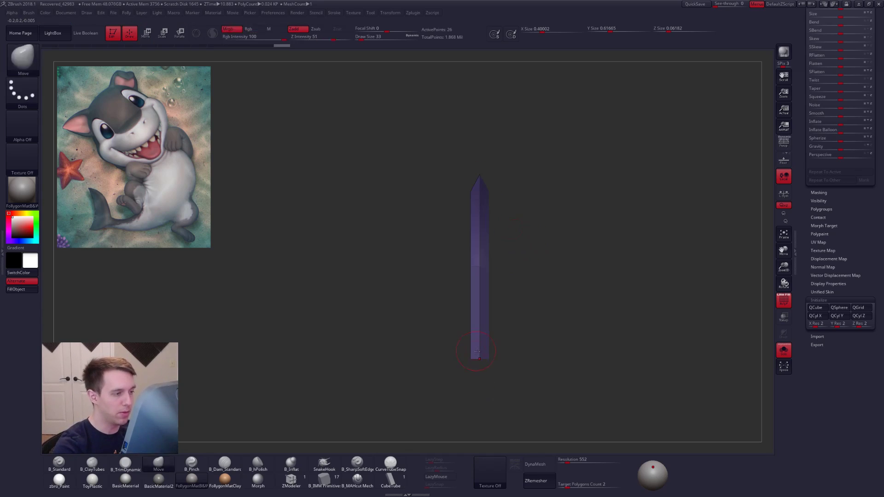
{"action": "mouse_move", "coordinate": [489, 183]}
{"action": "left_mouse_down", "text": "ctrl"}
{"action": "mouse_move", "coordinate": [509, 368]}
{"action": "mouse_move", "coordinate": [488, 382]}
{"action": "mouse_move", "coordinate": [490, 401]}
{"action": "left_mouse_up", "text": "ctrl"}
{"action": "left_click_drag", "start_coordinate": [498, 297], "coordinate": [483, 284]}
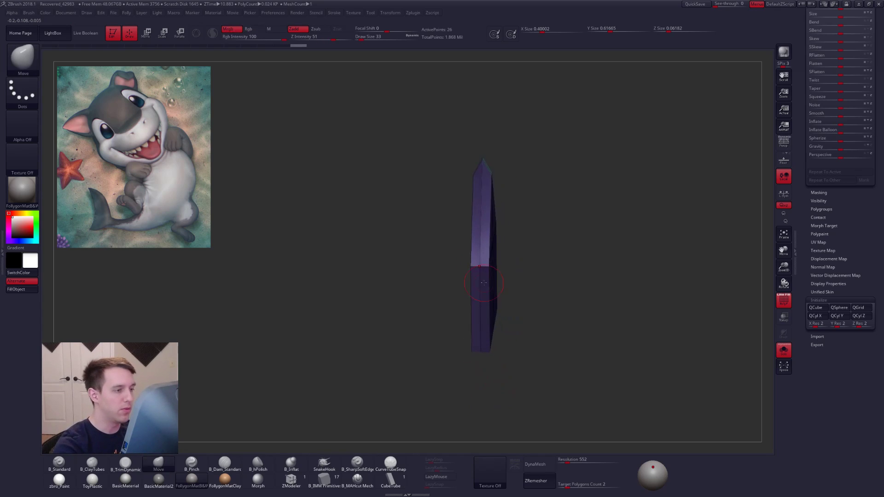
{"action": "left_click", "coordinate": [412, 14]}
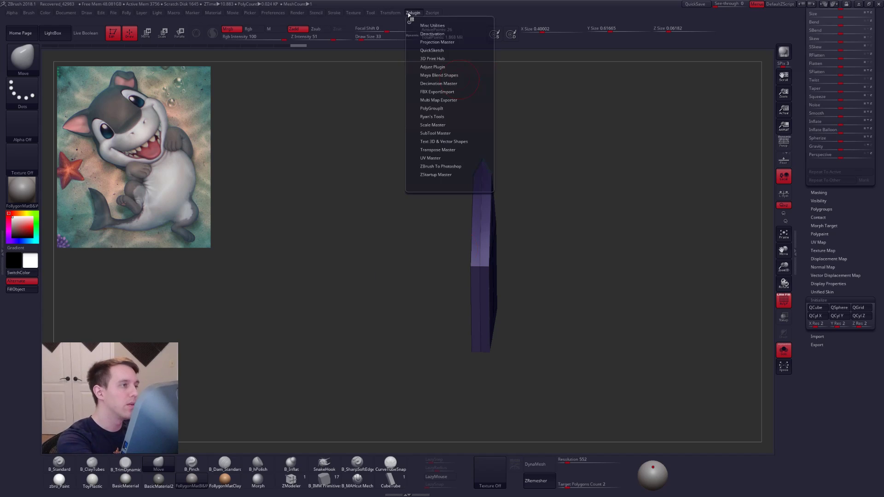
{"action": "mouse_move", "coordinate": [401, 13]}
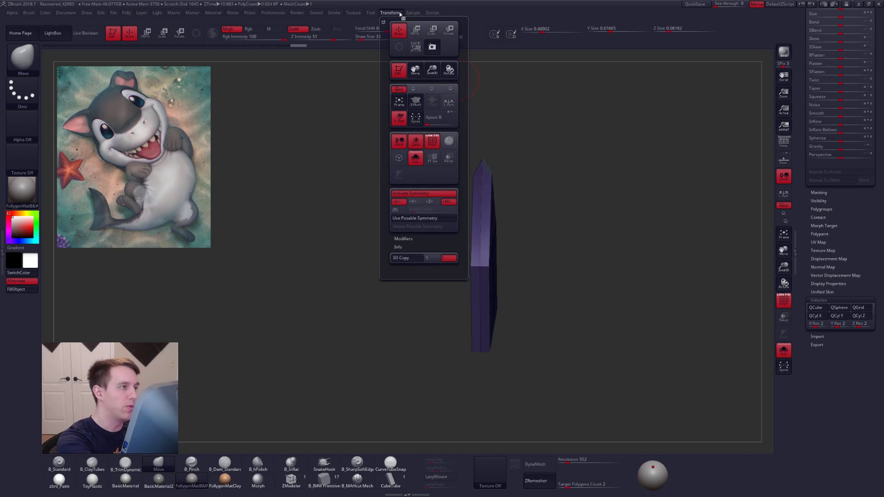
{"action": "left_click", "coordinate": [432, 203]}
{"action": "left_click", "coordinate": [404, 202]}
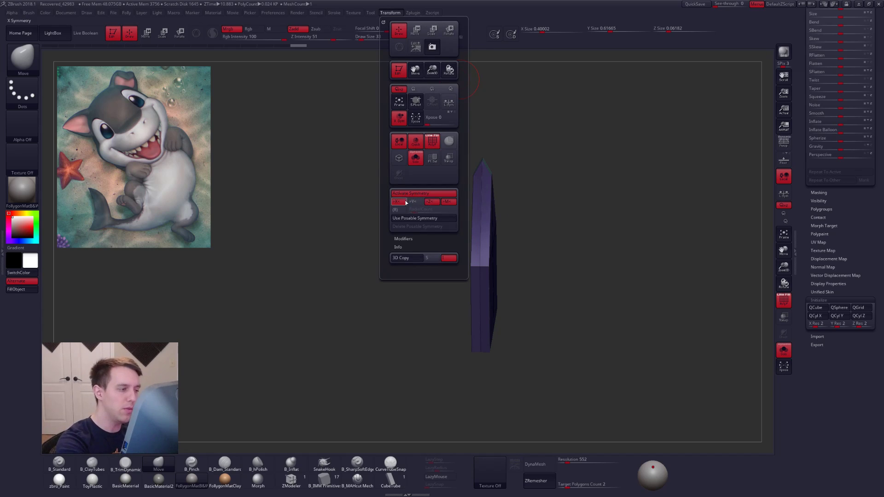
Step: Flare the tooth's base in side view by rotating its sides outward to a Z size of about 0.14
{"action": "left_click_drag", "start_coordinate": [359, 214], "coordinate": [371, 214], "text": "shift"}
{"action": "key", "text": "r"}
{"action": "left_click_drag", "start_coordinate": [465, 192], "coordinate": [457, 265]}
{"action": "left_click_drag", "start_coordinate": [470, 191], "coordinate": [471, 376]}
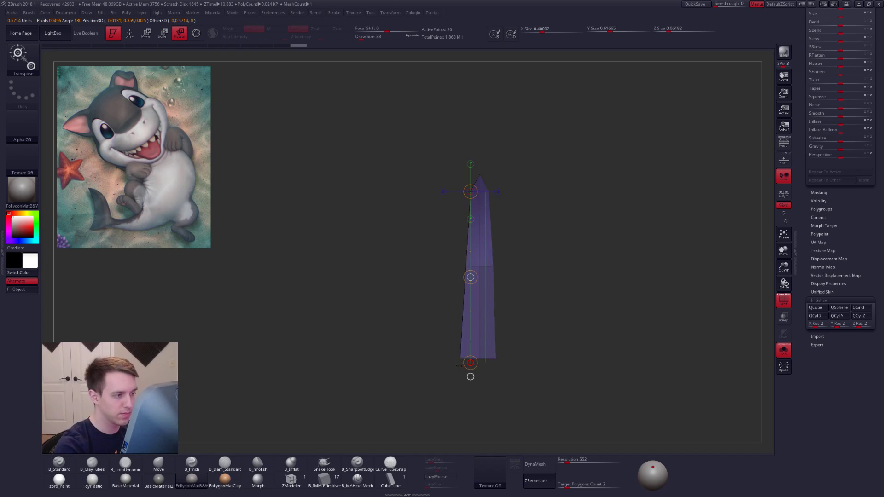
{"action": "left_click_drag", "start_coordinate": [458, 365], "coordinate": [459, 383]}
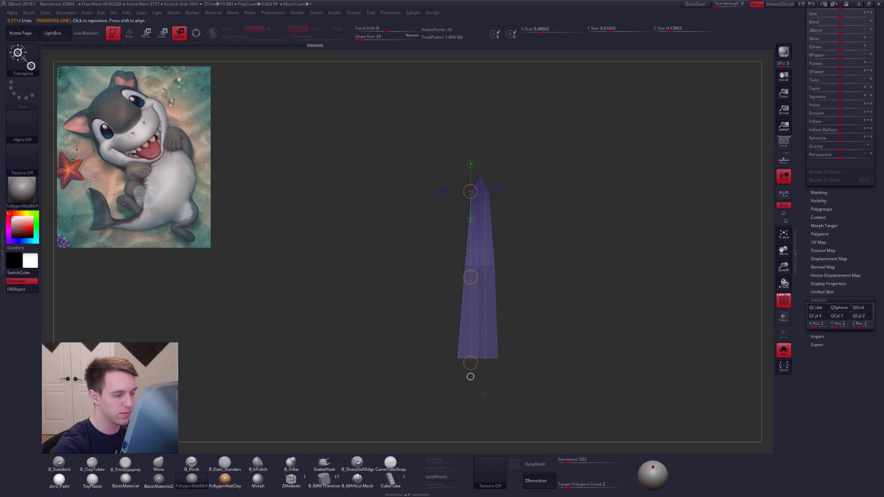
{"action": "key", "text": "q"}
{"action": "left_click_drag", "start_coordinate": [533, 338], "coordinate": [517, 309], "text": "alt"}
{"action": "key", "text": "d"}
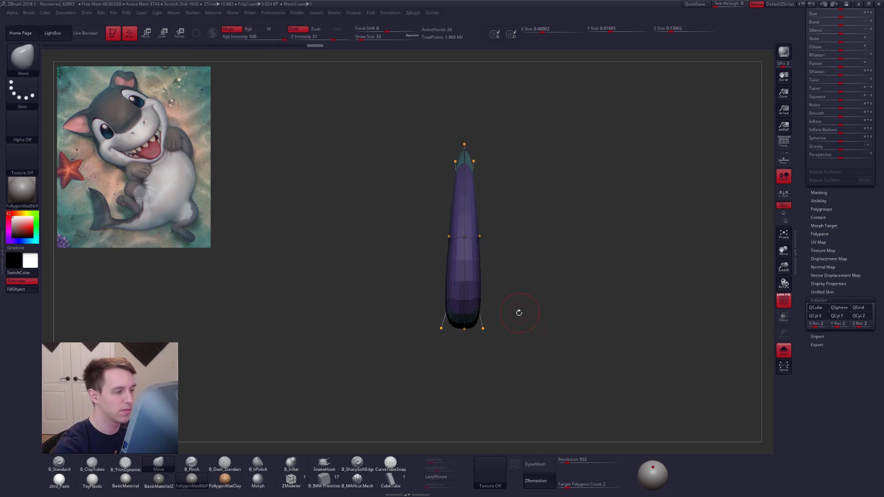
Step: Rotate the tooth's sides further outward to widen the base to a Z size of about 0.19
{"action": "key", "text": "shift+d"}
{"action": "key", "text": "r"}
{"action": "left_click_drag", "start_coordinate": [455, 333], "coordinate": [446, 335]}
{"action": "key", "text": "q"}
{"action": "key", "text": "w"}
{"action": "key", "text": "d"}
{"action": "key", "text": "shift+d"}
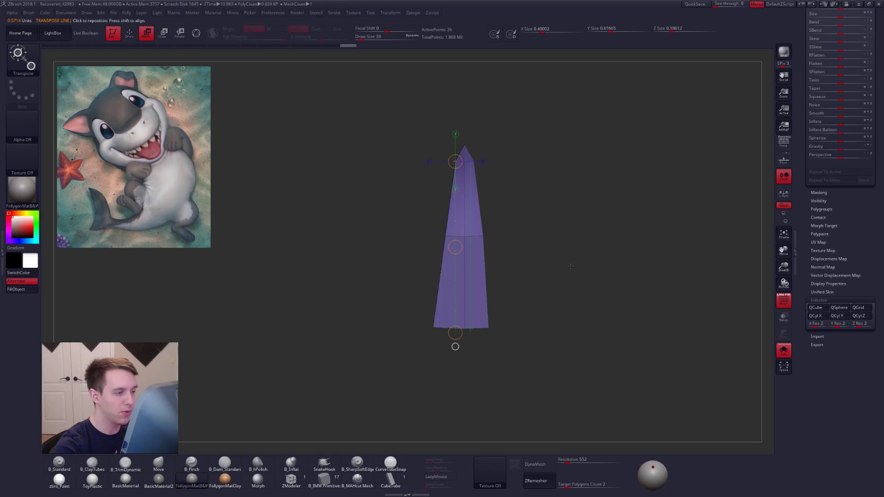
Step: Apply Mirror And Weld to the tooth so its halves match
{"action": "key", "text": "q"}
{"action": "key", "text": "ctrl+f"}
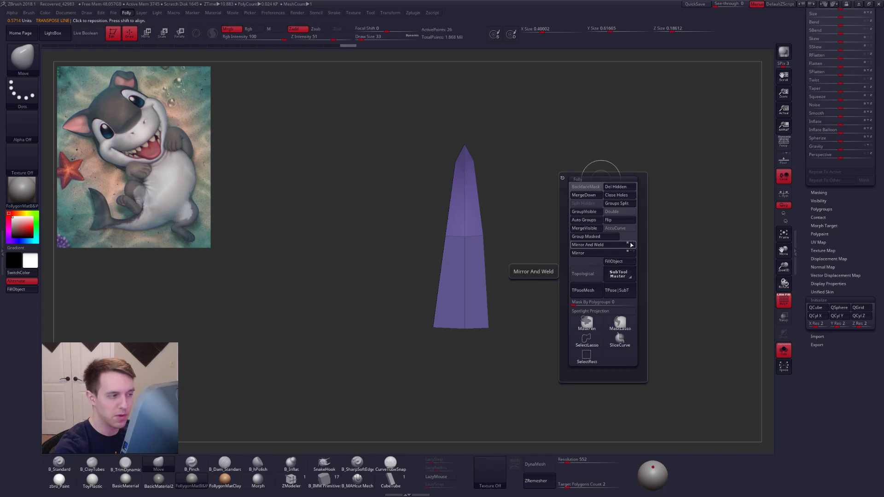
{"action": "left_click", "coordinate": [632, 245]}
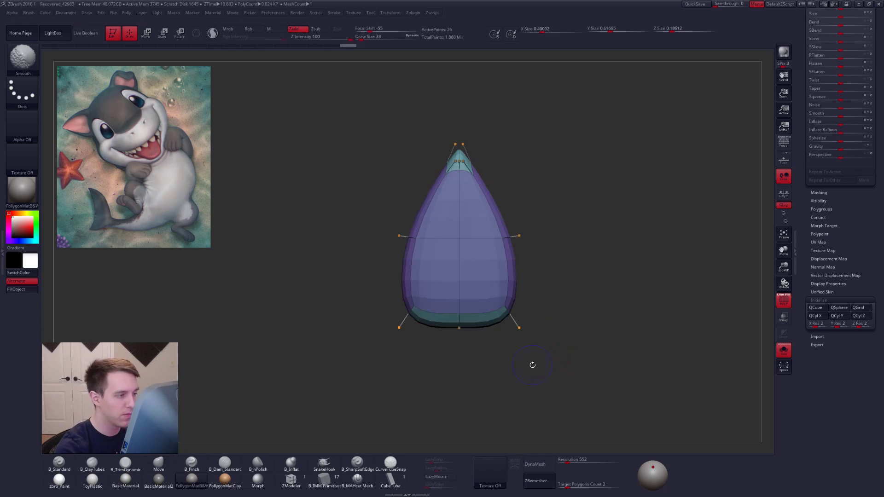
{"action": "mouse_move", "coordinate": [545, 365]}
{"action": "left_mouse_down", "text": "shift"}
{"action": "mouse_move", "coordinate": [581, 366]}
{"action": "mouse_move", "coordinate": [556, 375]}
{"action": "mouse_move", "coordinate": [584, 344]}
{"action": "left_mouse_up", "text": "shift"}
{"action": "left_click_drag", "start_coordinate": [603, 308], "coordinate": [634, 307]}
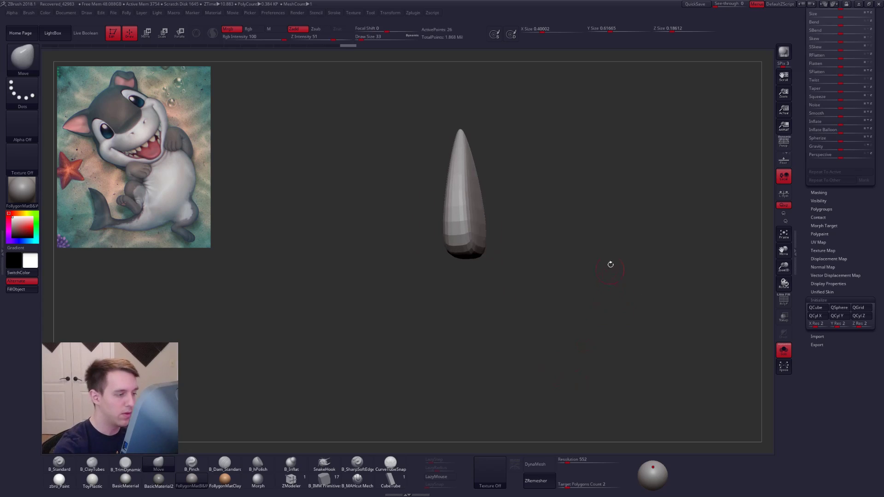
{"action": "key", "text": "f"}
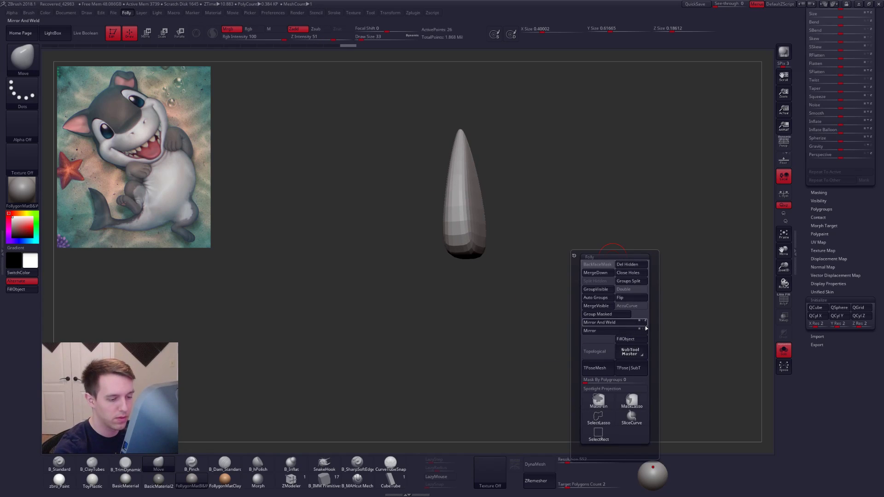
{"action": "left_click", "coordinate": [632, 325]}
Step: Pull one side of the tooth inward in side view and apply Mirror And Weld, narrowing the Z size to about 0.14
{"action": "left_click_drag", "start_coordinate": [497, 267], "coordinate": [497, 242]}
{"action": "key", "text": "shift+f"}
{"action": "key", "text": "shift+d"}
{"action": "key", "text": "ctrl+z"}
{"action": "key", "text": "r"}
{"action": "key", "text": "w"}
{"action": "left_click_drag", "start_coordinate": [494, 329], "coordinate": [555, 328], "text": "shift"}
{"action": "left_click", "coordinate": [525, 327]}
{"action": "key", "text": "ctrl+z"}
{"action": "left_click_drag", "start_coordinate": [525, 327], "coordinate": [518, 327]}
{"action": "key", "text": "ctrl+f"}
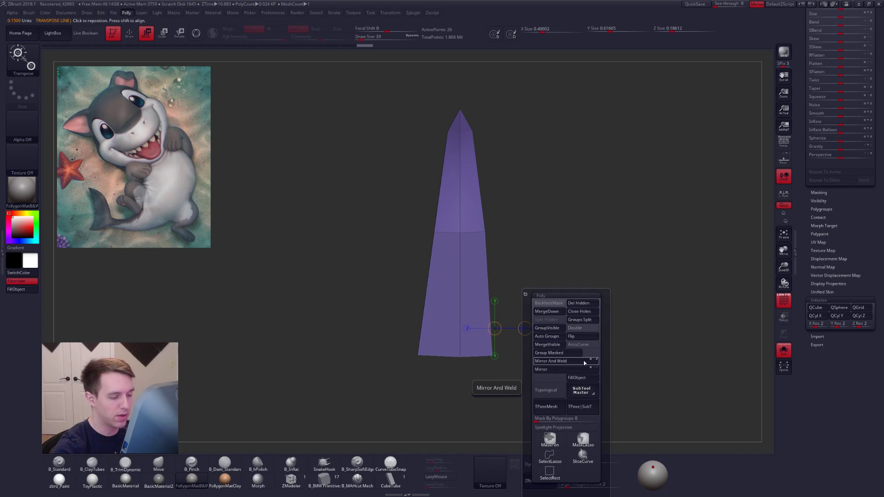
{"action": "left_click", "coordinate": [584, 361]}
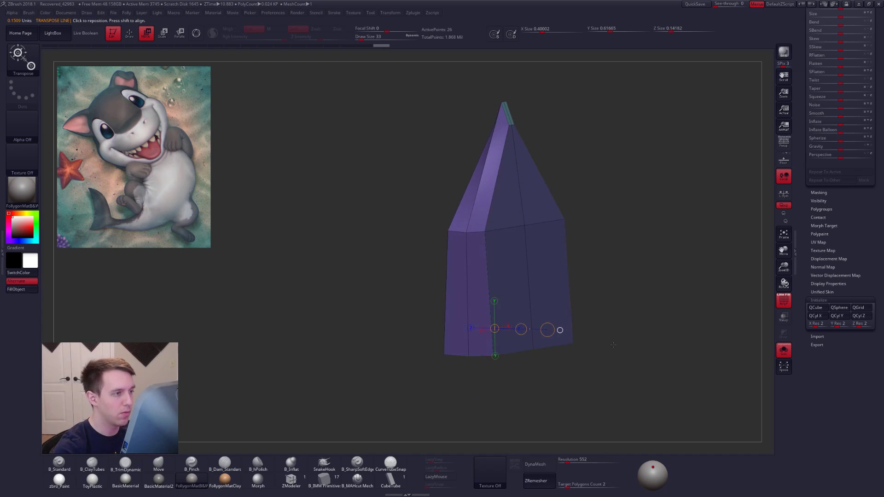
{"action": "mouse_move", "coordinate": [605, 349]}
{"action": "left_mouse_down"}
{"action": "mouse_move", "coordinate": [609, 367]}
{"action": "mouse_move", "coordinate": [508, 354]}
{"action": "mouse_move", "coordinate": [511, 318]}
{"action": "left_mouse_up"}
{"action": "key", "text": "d"}
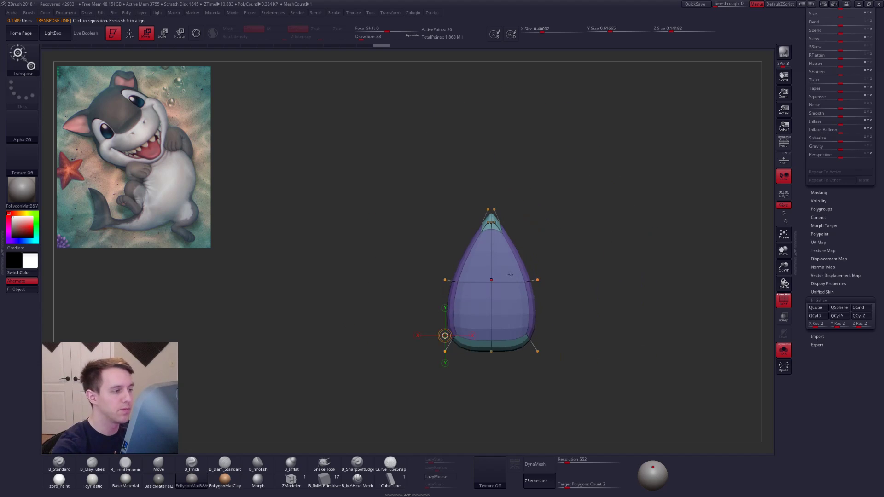
Step: Examine the smoothed tooth without its wireframe against the reference image and return to the subtool list
{"action": "key", "text": "q"}
{"action": "left_click_drag", "start_coordinate": [520, 251], "coordinate": [515, 330], "text": "shift"}
{"action": "key", "text": "shift+f"}
{"action": "key", "text": "space"}
{"action": "mouse_move", "coordinate": [502, 285]}
{"action": "left_mouse_down"}
{"action": "mouse_move", "coordinate": [511, 285]}
{"action": "mouse_move", "coordinate": [493, 276]}
{"action": "left_mouse_up"}
{"action": "left_click_drag", "start_coordinate": [501, 290], "coordinate": [534, 249], "text": "shift"}
{"action": "left_click_drag", "start_coordinate": [819, 225], "coordinate": [823, 405]}
{"action": "key", "text": "shift+d"}
{"action": "mouse_move", "coordinate": [658, 335]}
{"action": "left_mouse_down", "text": "alt"}
{"action": "mouse_move", "coordinate": [635, 372]}
{"action": "mouse_move", "coordinate": [662, 392]}
{"action": "mouse_move", "coordinate": [629, 394]}
{"action": "mouse_move", "coordinate": [651, 391]}
{"action": "mouse_move", "coordinate": [631, 382]}
{"action": "mouse_move", "coordinate": [620, 356]}
{"action": "left_mouse_up", "text": "alt"}
{"action": "key", "text": "d"}
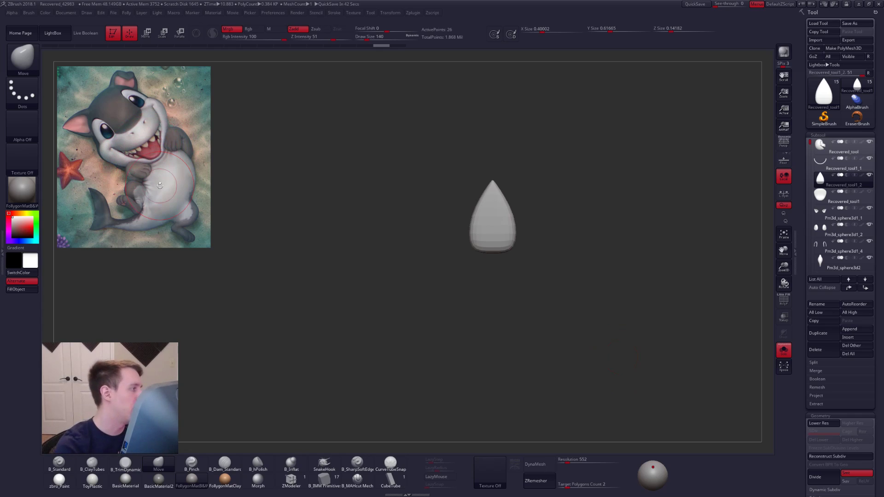
Step: Set the draw size to 61, mask all but the tooth's tip and lower the tip to a Y size of about 0.53
{"action": "right_click_drag", "start_coordinate": [502, 174], "coordinate": [523, 205], "text": "ctrl"}
{"action": "key", "text": "shift+d"}
{"action": "key", "text": "space"}
{"action": "left_click_drag", "start_coordinate": [538, 191], "coordinate": [527, 191]}
{"action": "right_click_drag", "start_coordinate": [512, 172], "coordinate": [513, 229], "text": "alt"}
{"action": "key", "text": "d"}
{"action": "key", "text": "shift+d"}
{"action": "mouse_move", "coordinate": [462, 189]}
{"action": "left_mouse_down", "text": "ctrl"}
{"action": "mouse_move", "coordinate": [546, 192]}
{"action": "mouse_move", "coordinate": [530, 166]}
{"action": "left_mouse_up", "text": "ctrl"}
{"action": "left_click", "coordinate": [515, 126], "text": "ctrl"}
{"action": "key", "text": "w"}
{"action": "left_click_drag", "start_coordinate": [520, 238], "coordinate": [521, 329], "text": "shift"}
{"action": "key", "text": "d"}
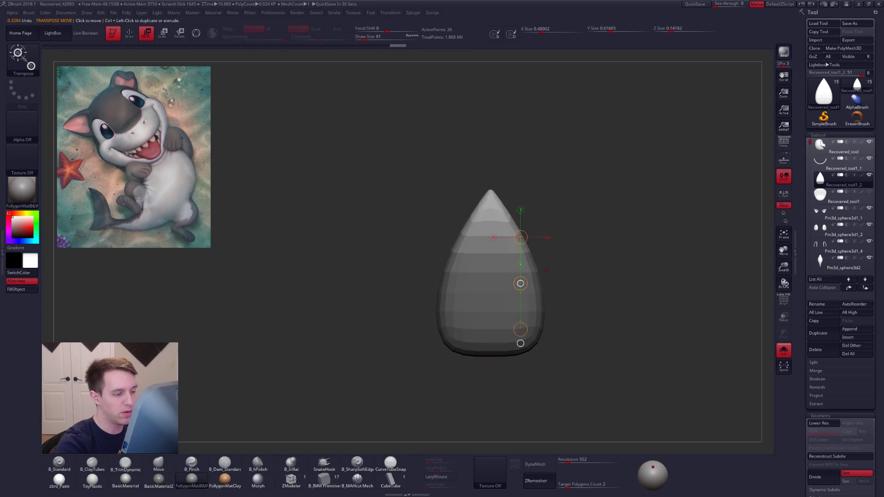
{"action": "left_click_drag", "start_coordinate": [521, 284], "coordinate": [523, 308]}
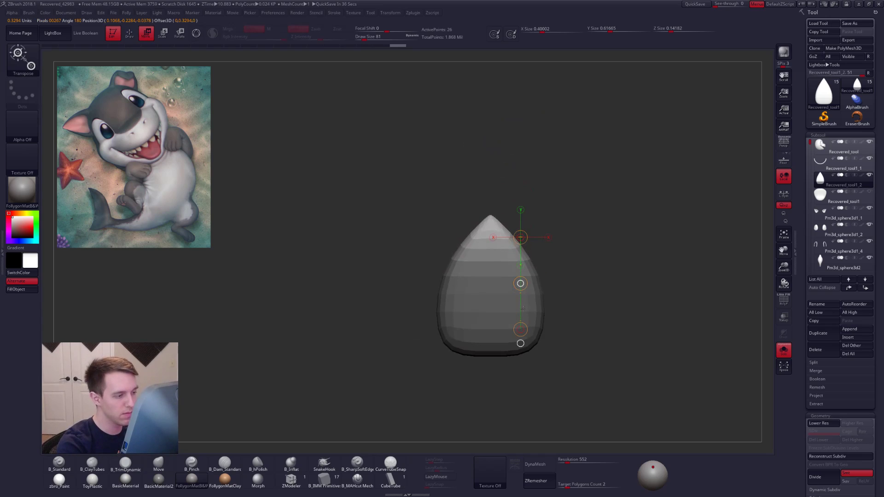
{"action": "mouse_move", "coordinate": [603, 313]}
{"action": "left_mouse_down", "text": "ctrl"}
{"action": "mouse_move", "coordinate": [617, 325]}
{"action": "mouse_move", "coordinate": [574, 292]}
{"action": "mouse_move", "coordinate": [596, 259]}
{"action": "left_mouse_up", "text": "ctrl"}
{"action": "key", "text": "q"}
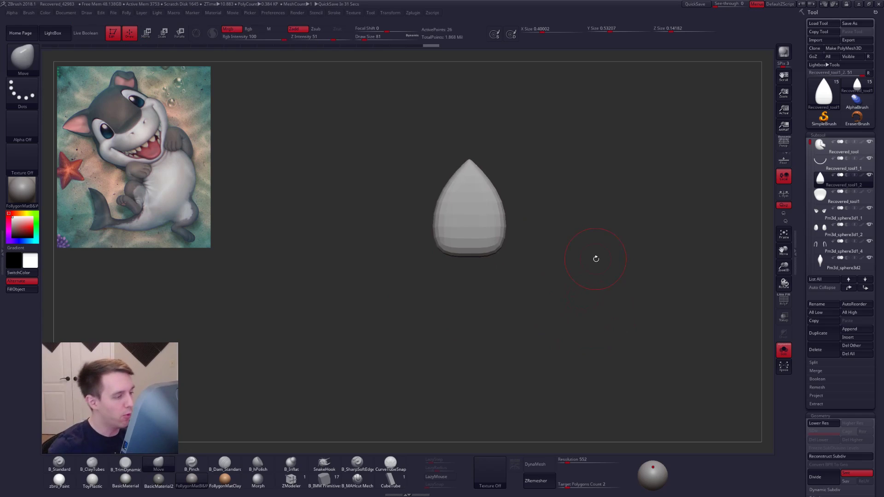
Step: Orient the tooth end-on and create a new InsertMesh brush from it
{"action": "mouse_move", "coordinate": [481, 200]}
{"action": "right_mouse_down", "text": "ctrl"}
{"action": "mouse_move", "coordinate": [491, 215]}
{"action": "mouse_move", "coordinate": [483, 202]}
{"action": "right_mouse_up", "text": "ctrl"}
{"action": "key", "text": "alt+s"}
{"action": "key", "text": "alt+s"}
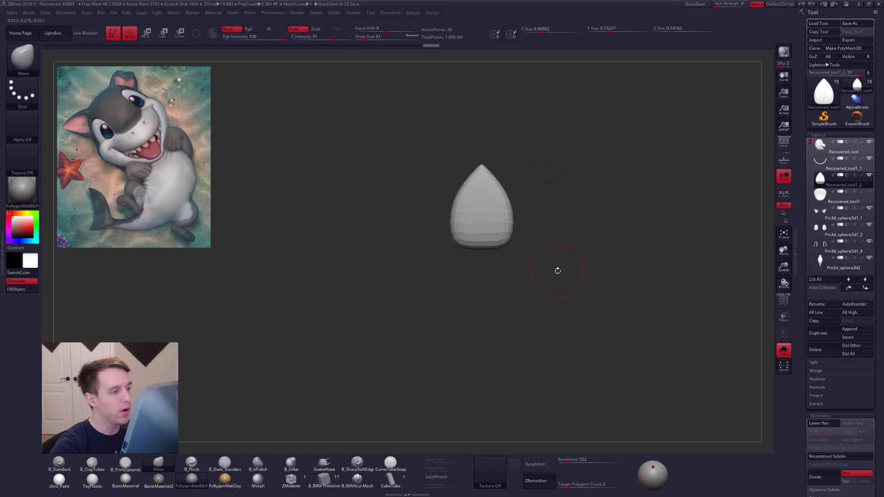
{"action": "left_click_drag", "start_coordinate": [556, 271], "coordinate": [554, 341]}
{"action": "right_click_drag", "start_coordinate": [558, 229], "coordinate": [549, 280], "text": "alt"}
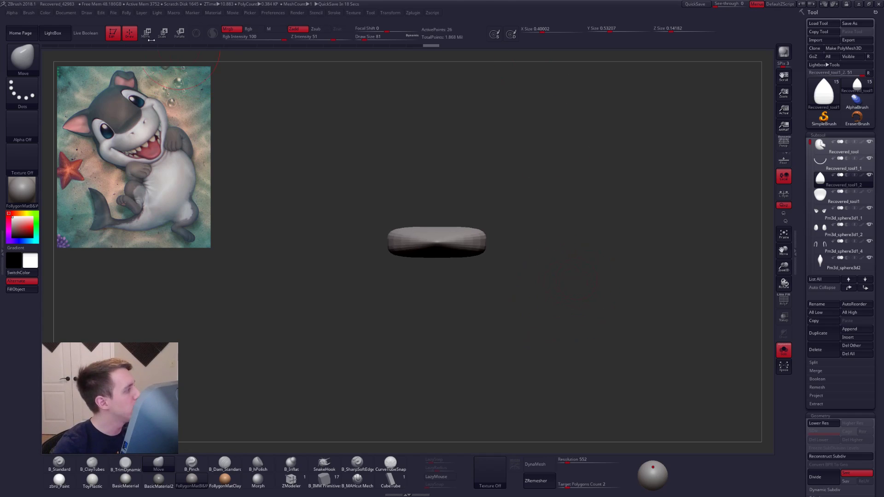
{"action": "left_click", "coordinate": [22, 58]}
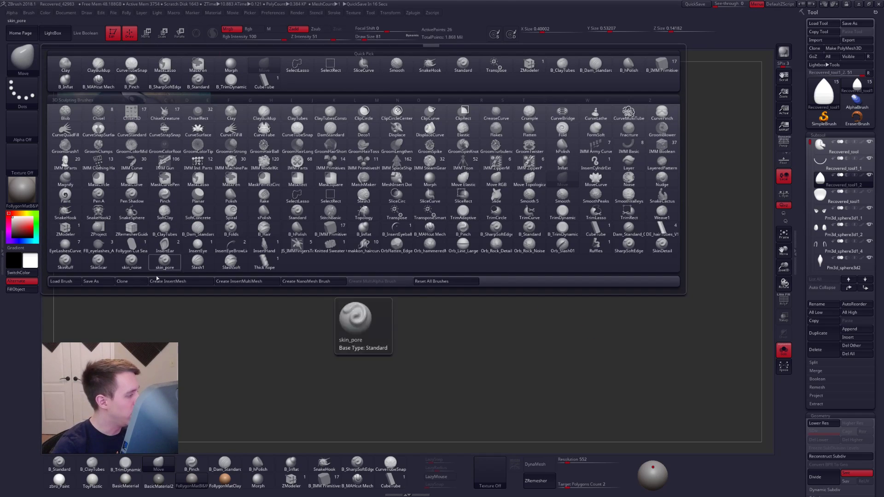
{"action": "left_click", "coordinate": [189, 282]}
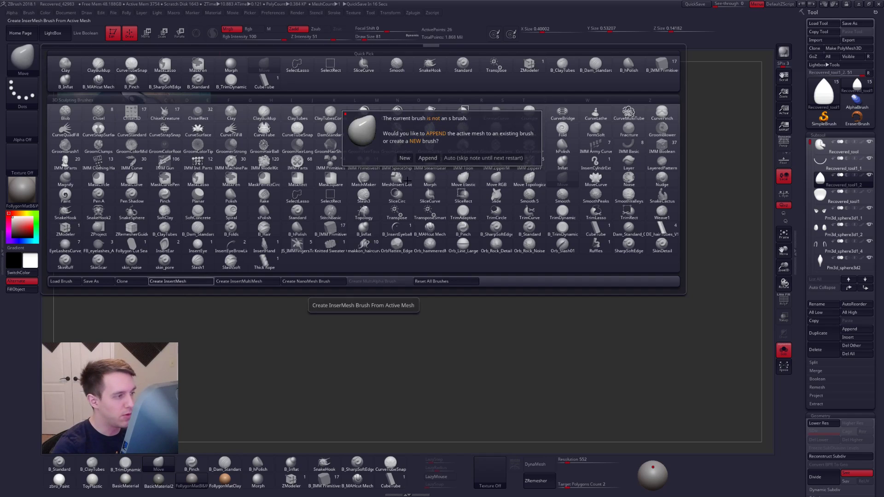
{"action": "left_click", "coordinate": [405, 159]}
Step: Try the new InsertMesh brush by placing two small teeth on the tooth's front, and undo them
{"action": "mouse_move", "coordinate": [405, 189]}
{"action": "right_mouse_down"}
{"action": "mouse_move", "coordinate": [434, 225]}
{"action": "mouse_move", "coordinate": [457, 234]}
{"action": "right_mouse_up"}
{"action": "right_click_drag", "start_coordinate": [457, 234], "coordinate": [464, 189], "text": "alt"}
{"action": "left_click_drag", "start_coordinate": [464, 224], "coordinate": [440, 277]}
{"action": "left_click_drag", "start_coordinate": [436, 221], "coordinate": [423, 240]}
{"action": "key", "text": "ctrl+z"}
{"action": "key", "text": "ctrl+z"}
{"action": "key", "text": "ctrl+z"}
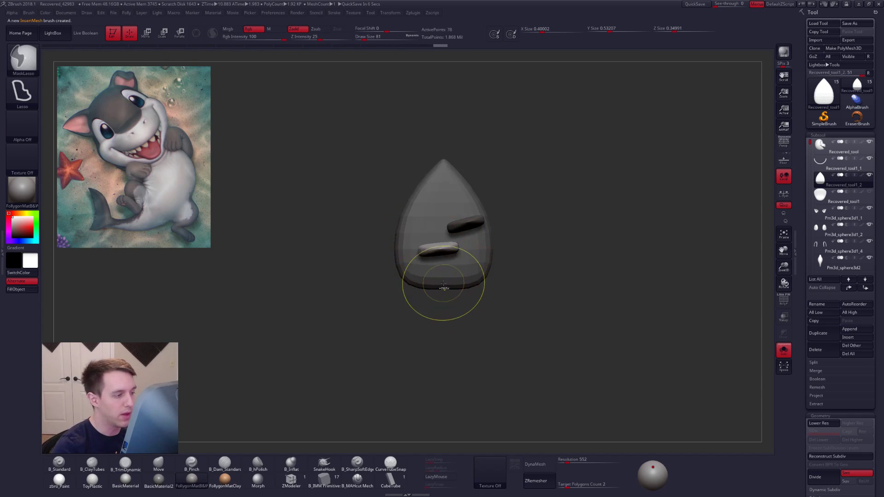
Step: Adjust the InsertMesh brush's embed depth in its depth settings and test it with a tooth on the front of the original tooth
{"action": "left_click", "coordinate": [37, 13]}
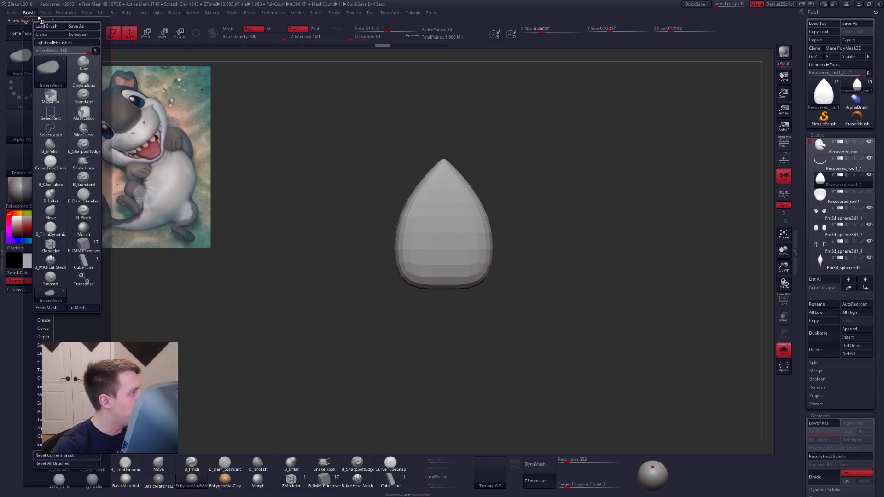
{"action": "left_click_drag", "start_coordinate": [74, 325], "coordinate": [75, 233]}
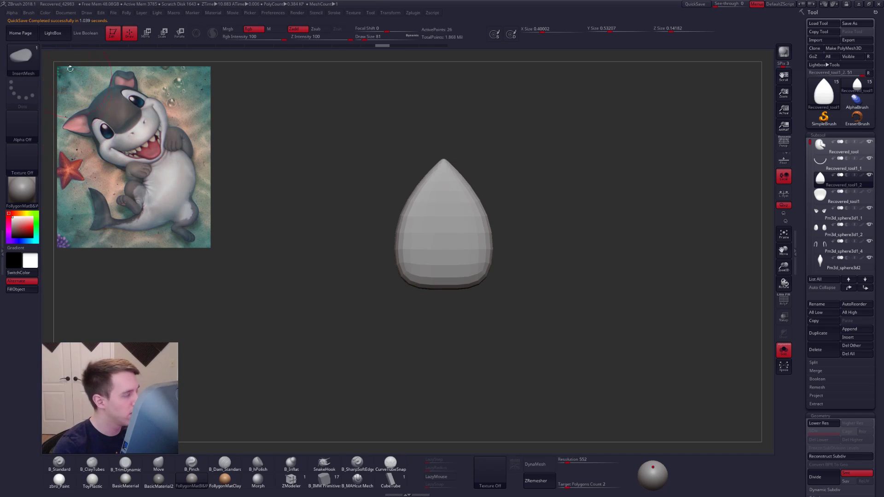
{"action": "left_click", "coordinate": [28, 13]}
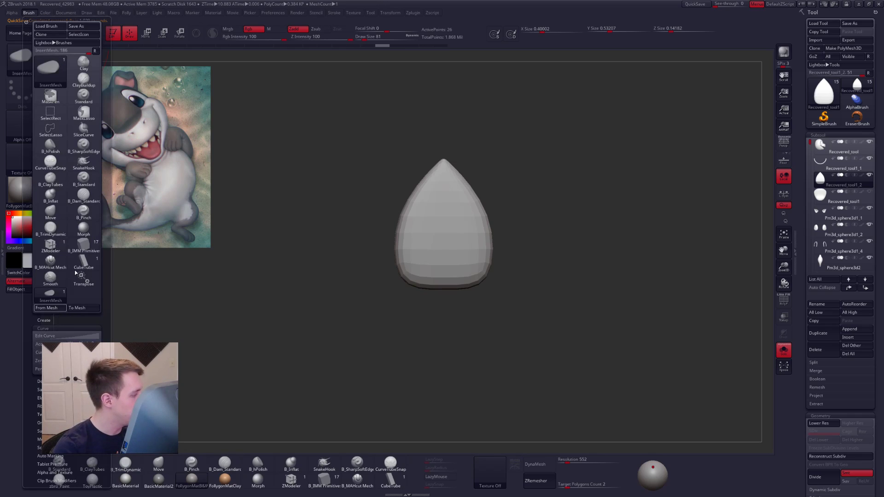
{"action": "scroll", "coordinate": [84, 338], "scroll_direction": "down", "scroll_amount": 5}
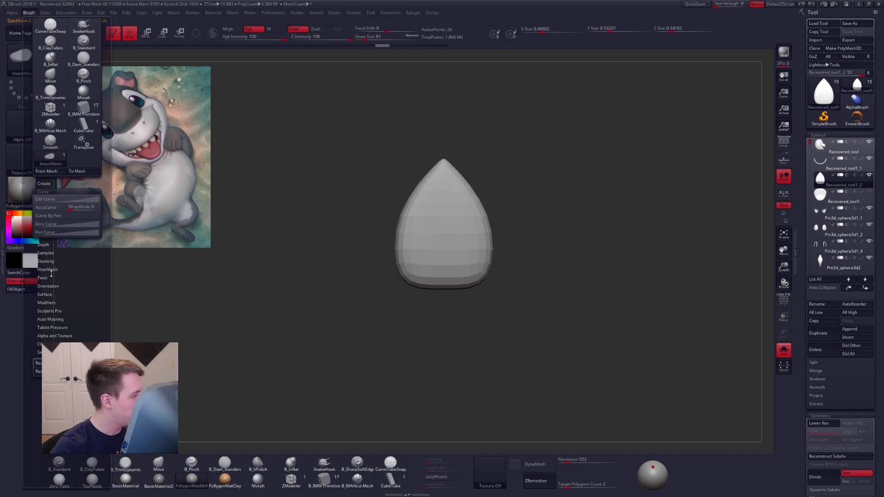
{"action": "left_click", "coordinate": [46, 245]}
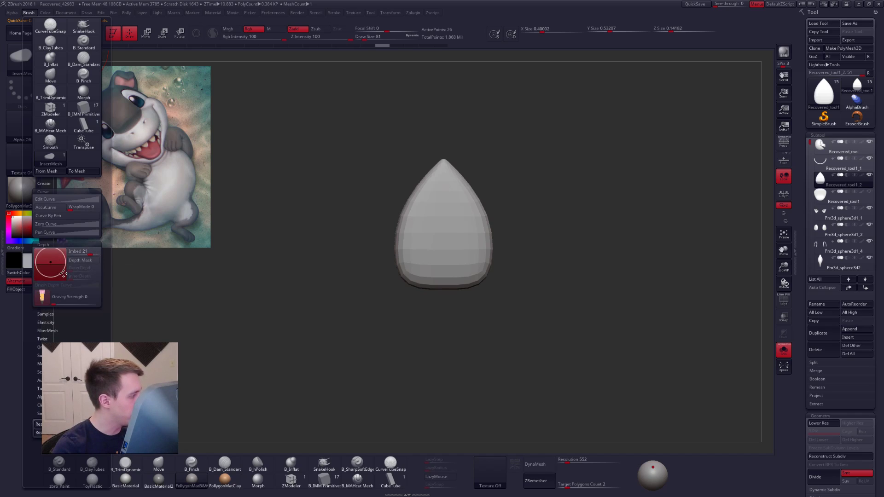
{"action": "mouse_move", "coordinate": [266, 266]}
{"action": "left_mouse_down"}
{"action": "mouse_move", "coordinate": [438, 196]}
{"action": "mouse_move", "coordinate": [447, 248]}
{"action": "mouse_move", "coordinate": [456, 226]}
{"action": "left_mouse_up"}
Step: Undo the test insert, readjust the brush's embed depth and place another test tooth on the original tooth's front
{"action": "left_click", "coordinate": [29, 13]}
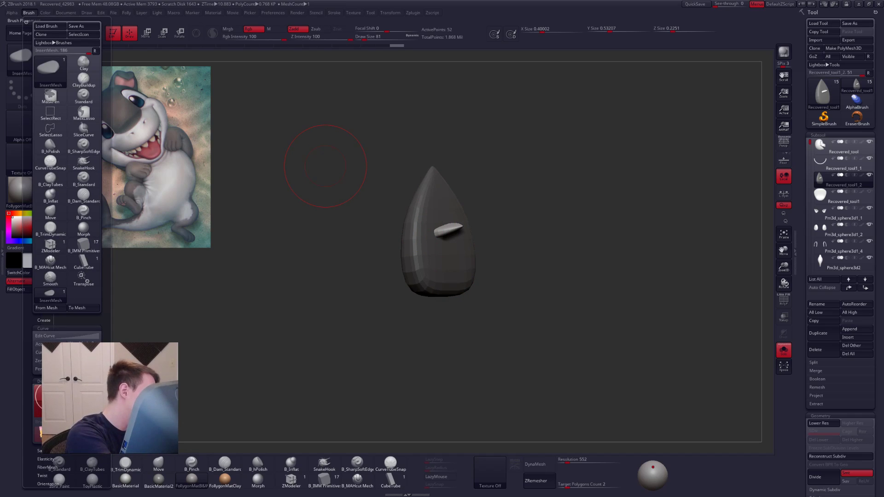
{"action": "left_click", "coordinate": [71, 329]}
{"action": "key", "text": "ctrl+z"}
{"action": "left_click_drag", "start_coordinate": [445, 240], "coordinate": [456, 258]}
{"action": "mouse_move", "coordinate": [457, 260]}
{"action": "right_mouse_down"}
{"action": "mouse_move", "coordinate": [481, 275]}
{"action": "mouse_move", "coordinate": [449, 270]}
{"action": "mouse_move", "coordinate": [457, 221]}
{"action": "mouse_move", "coordinate": [458, 294]}
{"action": "mouse_move", "coordinate": [464, 249]}
{"action": "right_mouse_up"}
{"action": "right_click_drag", "start_coordinate": [522, 261], "coordinate": [527, 253], "text": "ctrl"}
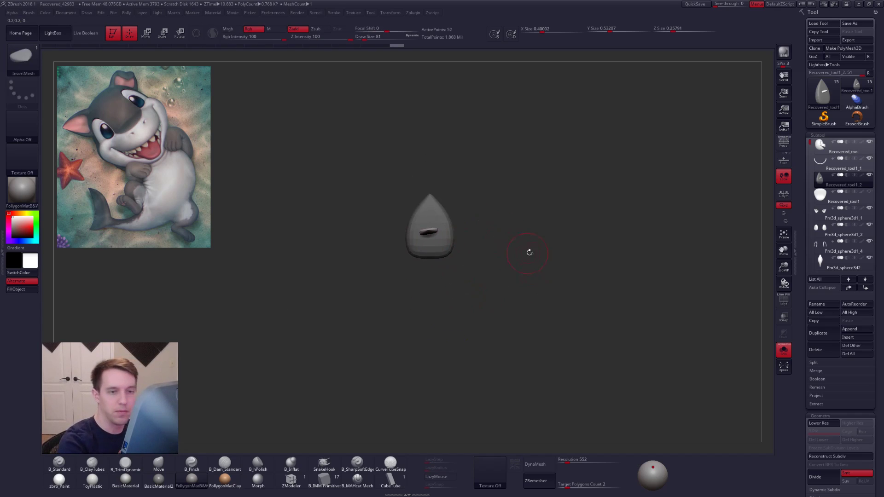
Step: Bring back the full character and make the gum strip subtool Recovered_tool1_1 active, with the mouth in close view
{"action": "key", "text": "alt+s"}
{"action": "left_click", "coordinate": [842, 164]}
{"action": "key", "text": "ctrl+shift+d"}
{"action": "right_click_drag", "start_coordinate": [550, 312], "coordinate": [534, 206]}
{"action": "key", "text": "alt+s"}
{"action": "key", "text": "alt+s"}
Step: Try a mirrored pair of inserted teeth at the gum strip's ends near the mouth corners
{"action": "left_click_drag", "start_coordinate": [543, 213], "coordinate": [541, 222]}
{"action": "right_click_drag", "start_coordinate": [558, 205], "coordinate": [554, 212]}
{"action": "key", "text": "d"}
{"action": "right_click_drag", "start_coordinate": [545, 247], "coordinate": [540, 269]}
{"action": "key", "text": "alt+s"}
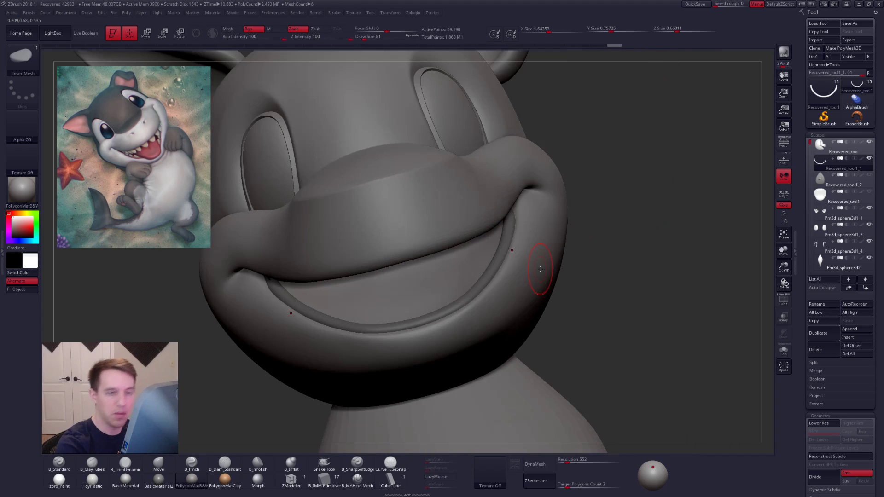
Step: Isolate the gum strip to examine how the test teeth sit on its ends, and bring the rest of the character back
{"action": "left_click", "coordinate": [869, 158], "text": "shift"}
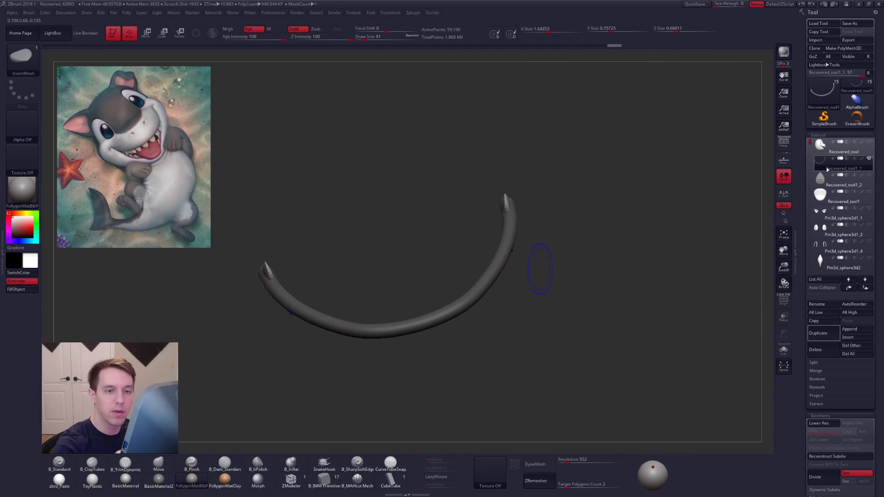
{"action": "right_click_drag", "start_coordinate": [489, 248], "coordinate": [493, 281]}
{"action": "mouse_move", "coordinate": [510, 225]}
{"action": "right_mouse_down", "text": "ctrl"}
{"action": "mouse_move", "coordinate": [504, 231]}
{"action": "mouse_move", "coordinate": [526, 228]}
{"action": "right_mouse_up", "text": "ctrl"}
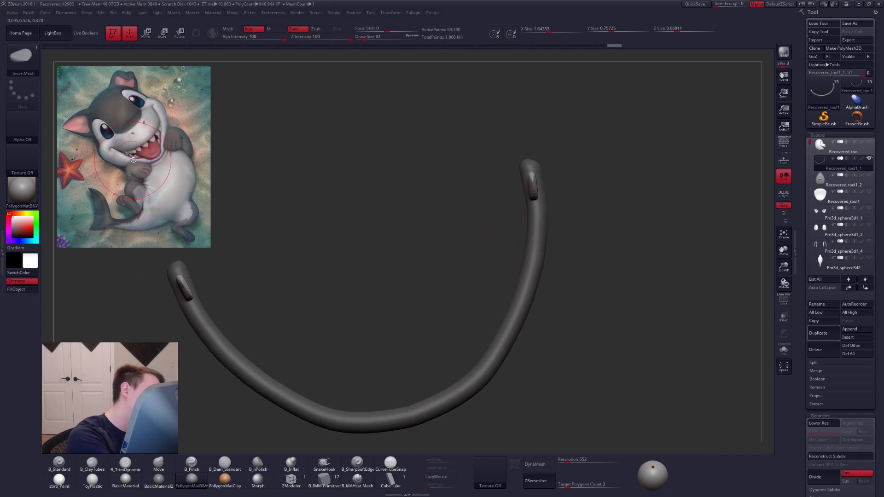
{"action": "key", "text": "alt+s"}
{"action": "right_click_drag", "start_coordinate": [489, 230], "coordinate": [503, 225]}
{"action": "right_click_drag", "start_coordinate": [525, 272], "coordinate": [547, 244], "text": "ctrl"}
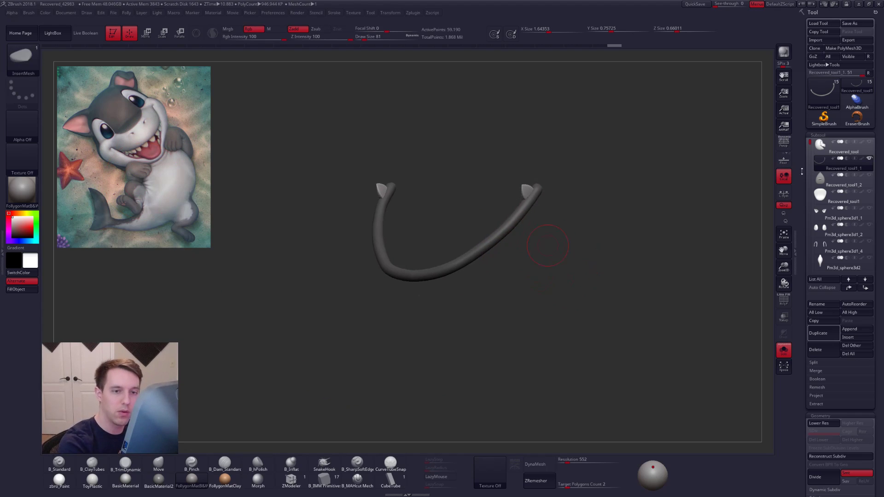
{"action": "key", "text": "alt+s"}
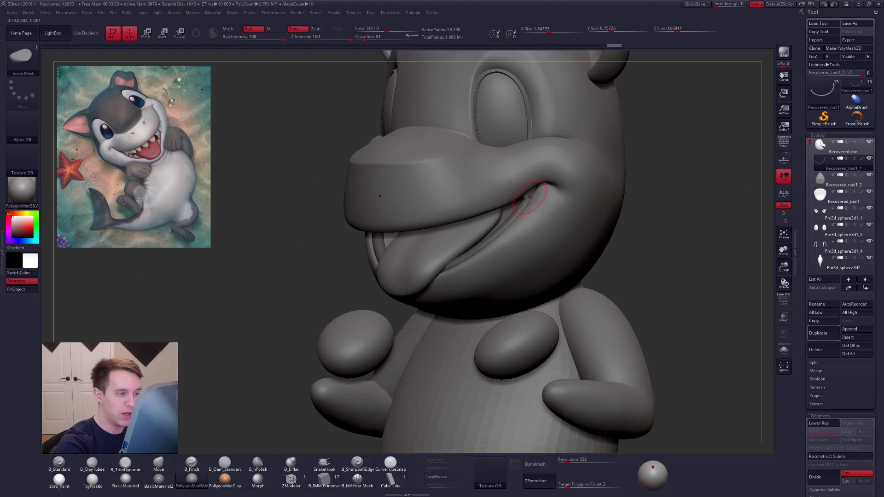
Step: Undo the test teeth on the gum strip's ends and view the mouth from the front
{"action": "right_click_drag", "start_coordinate": [492, 252], "coordinate": [459, 261], "text": "shift"}
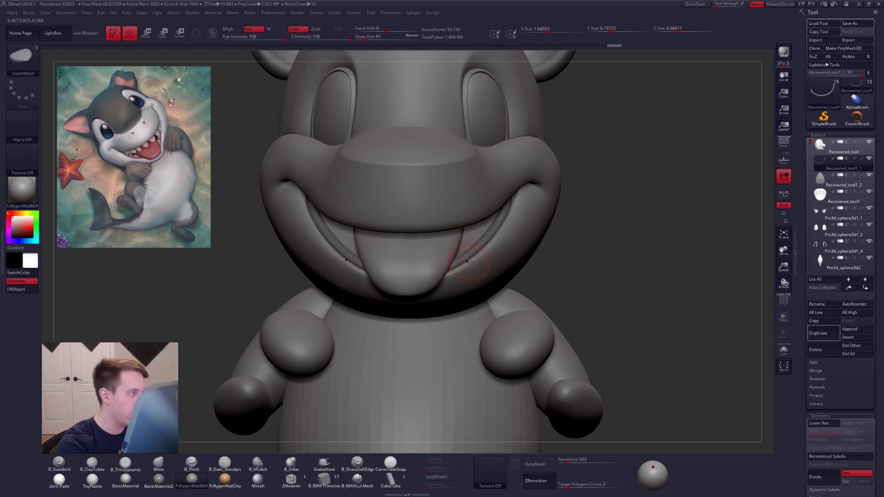
{"action": "right_click_drag", "start_coordinate": [471, 255], "coordinate": [485, 253]}
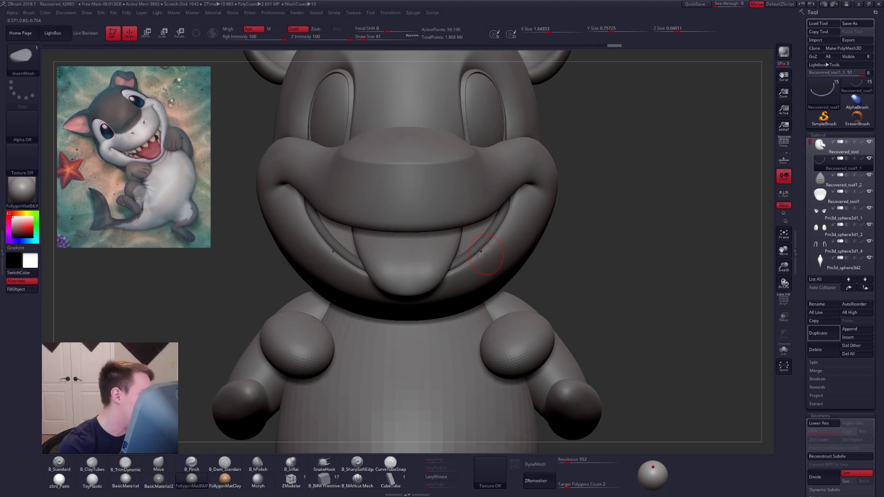
{"action": "right_click_drag", "start_coordinate": [385, 276], "coordinate": [396, 323]}
{"action": "key", "text": "shift+s"}
{"action": "key", "text": "ctrl+z"}
{"action": "key", "text": "shift+s"}
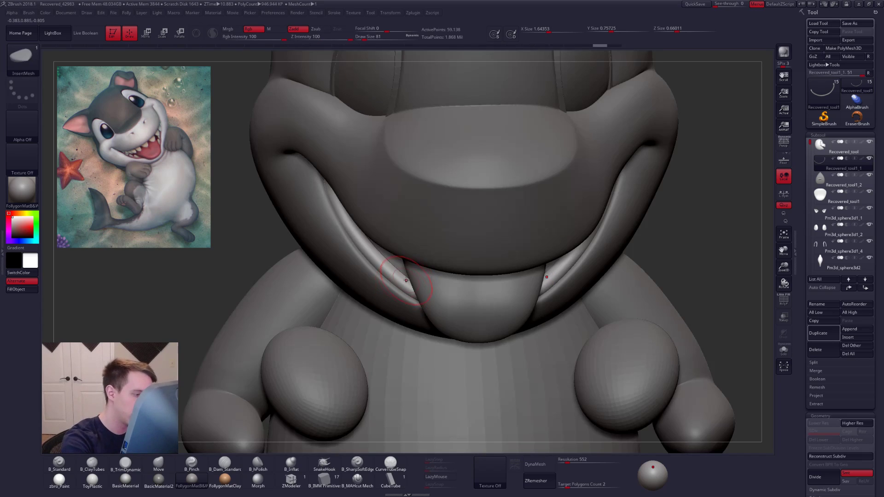
Step: Insert a mirrored pair of teeth on the lower gum strip beside the tongue
{"action": "right_click_drag", "start_coordinate": [394, 272], "coordinate": [405, 283], "text": "alt"}
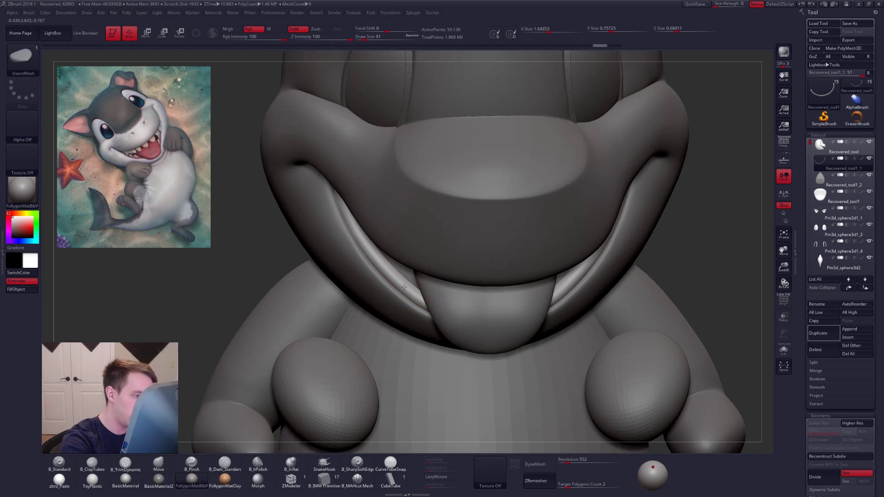
{"action": "key", "text": "shift+s"}
{"action": "left_click_drag", "start_coordinate": [405, 285], "coordinate": [397, 291]}
{"action": "mouse_move", "coordinate": [405, 276]}
{"action": "right_mouse_down"}
{"action": "mouse_move", "coordinate": [412, 266]}
{"action": "mouse_move", "coordinate": [405, 260]}
{"action": "mouse_move", "coordinate": [396, 283]}
{"action": "mouse_move", "coordinate": [384, 264]}
{"action": "right_mouse_up"}
{"action": "key", "text": "shift+s"}
{"action": "key", "text": "d"}
Step: Insert three more mirrored pairs of teeth along the gum strip, working back towards the mouth corners
{"action": "key", "text": "alt+s"}
{"action": "left_click_drag", "start_coordinate": [382, 261], "coordinate": [366, 273]}
{"action": "right_click_drag", "start_coordinate": [364, 225], "coordinate": [376, 258], "text": "alt"}
{"action": "left_click_drag", "start_coordinate": [366, 250], "coordinate": [387, 246]}
{"action": "right_click_drag", "start_coordinate": [387, 247], "coordinate": [401, 272], "text": "alt"}
{"action": "left_click_drag", "start_coordinate": [367, 233], "coordinate": [387, 227]}
{"action": "mouse_move", "coordinate": [388, 226]}
{"action": "right_mouse_down", "text": "ctrl"}
{"action": "mouse_move", "coordinate": [450, 205]}
{"action": "mouse_move", "coordinate": [526, 271]}
{"action": "mouse_move", "coordinate": [536, 303]}
{"action": "right_mouse_up", "text": "ctrl"}
Step: Show the whole character from the front, switch to the Move brush and select the dorsal fin subtool
{"action": "key", "text": "alt+s"}
{"action": "mouse_move", "coordinate": [570, 341]}
{"action": "right_mouse_down"}
{"action": "mouse_move", "coordinate": [614, 367]}
{"action": "mouse_move", "coordinate": [610, 333]}
{"action": "mouse_move", "coordinate": [560, 321]}
{"action": "right_mouse_up"}
{"action": "mouse_move", "coordinate": [516, 295]}
{"action": "right_mouse_down", "text": "alt"}
{"action": "mouse_move", "coordinate": [513, 272]}
{"action": "mouse_move", "coordinate": [492, 291]}
{"action": "mouse_move", "coordinate": [593, 251]}
{"action": "mouse_move", "coordinate": [608, 259]}
{"action": "mouse_move", "coordinate": [593, 216]}
{"action": "mouse_move", "coordinate": [579, 208]}
{"action": "right_mouse_up", "text": "alt"}
{"action": "key", "text": "b"}
{"action": "key", "text": "m"}
{"action": "key", "text": "v"}
{"action": "left_click", "coordinate": [462, 116], "text": "alt"}
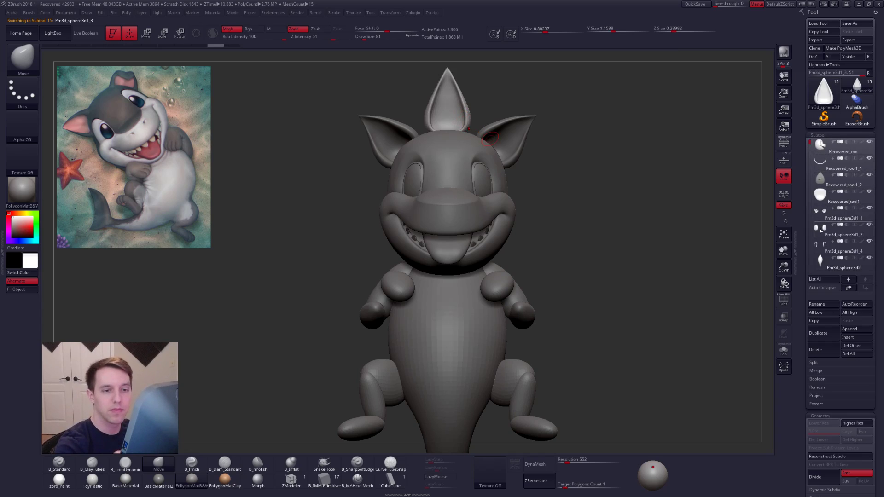
Step: Send the original tooth subtool to the end of the subtool list and undo the test insert on it
{"action": "left_click", "coordinate": [825, 182]}
{"action": "left_click", "coordinate": [864, 288], "text": "shift"}
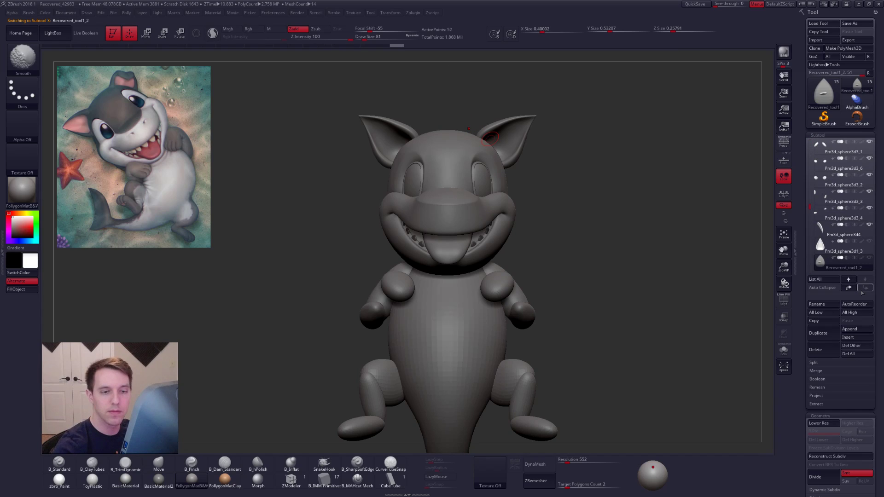
{"action": "key", "text": "alt+s"}
{"action": "key", "text": "ctrl+z"}
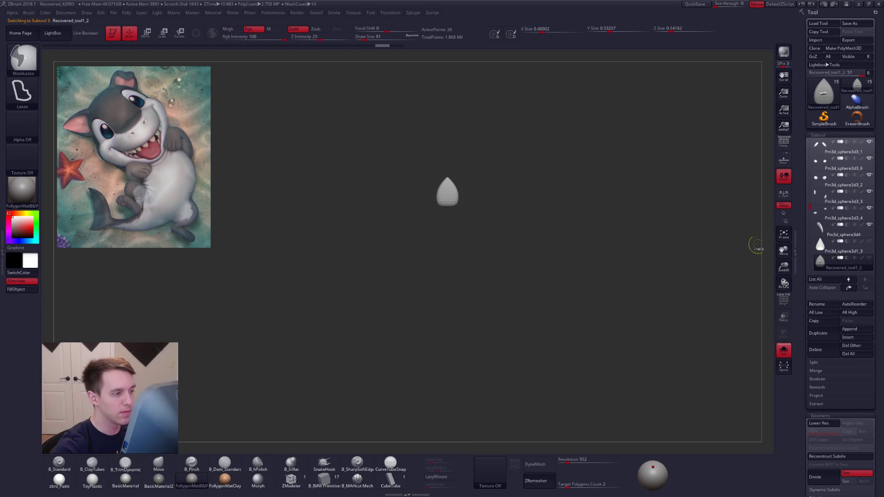
Step: Turn off the head's isolation and select the gum strip with its inserted teeth in the mouth
{"action": "left_click", "coordinate": [811, 143]}
{"action": "left_click", "coordinate": [820, 145]}
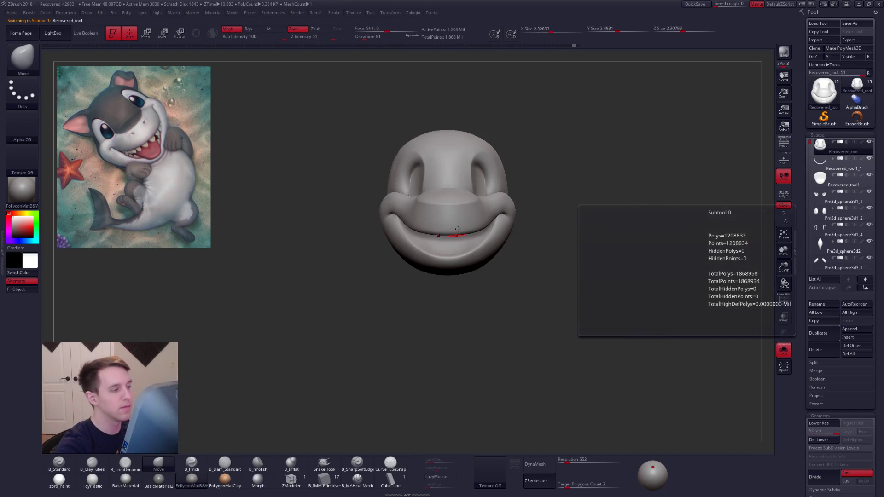
{"action": "left_click", "coordinate": [783, 350]}
{"action": "right_click_drag", "start_coordinate": [454, 226], "coordinate": [569, 375], "text": "alt"}
{"action": "left_click", "coordinate": [493, 266], "text": "alt"}
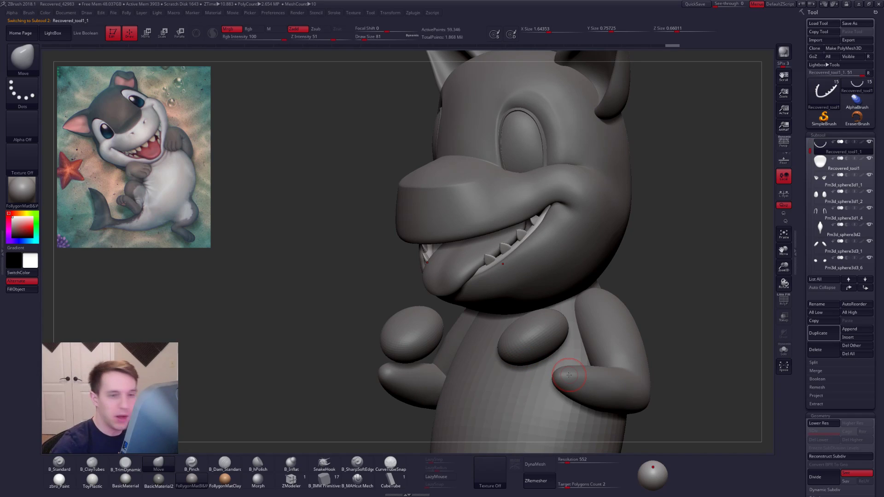
Step: Isolate the gum strip with polygroups shown, split the inserted teeth into their own subtool and select them
{"action": "key", "text": "alt+s"}
{"action": "key", "text": "f"}
{"action": "key", "text": "shift+f"}
{"action": "left_click", "coordinate": [527, 248], "text": "ctrl+shift"}
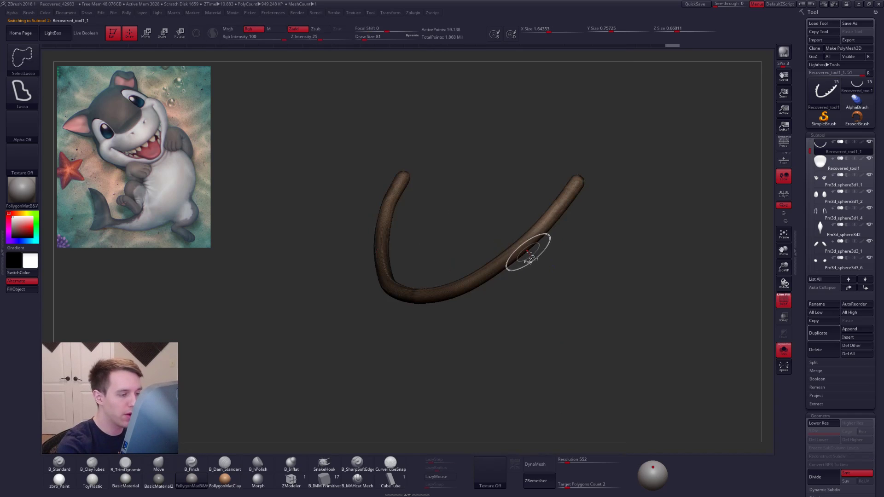
{"action": "key", "text": "ctrl+shift+f"}
{"action": "left_click", "coordinate": [601, 262]}
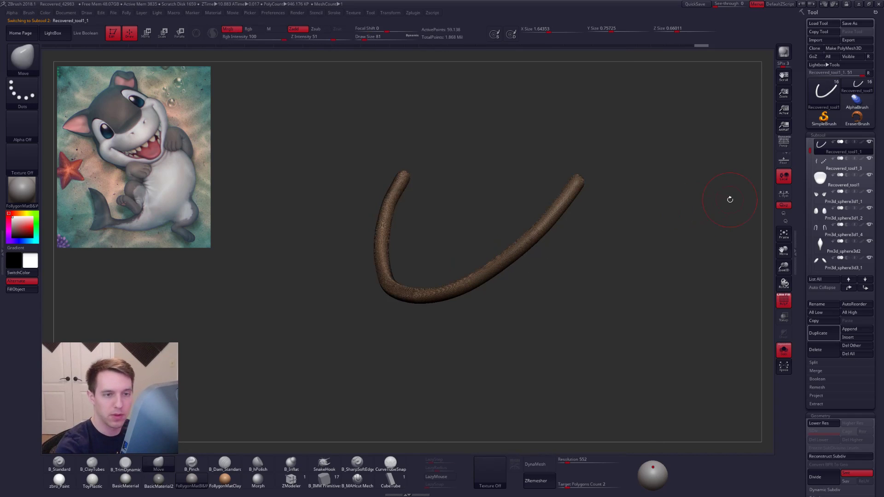
{"action": "left_click", "coordinate": [823, 167]}
{"action": "left_click_drag", "start_coordinate": [592, 277], "coordinate": [617, 282], "text": "shift"}
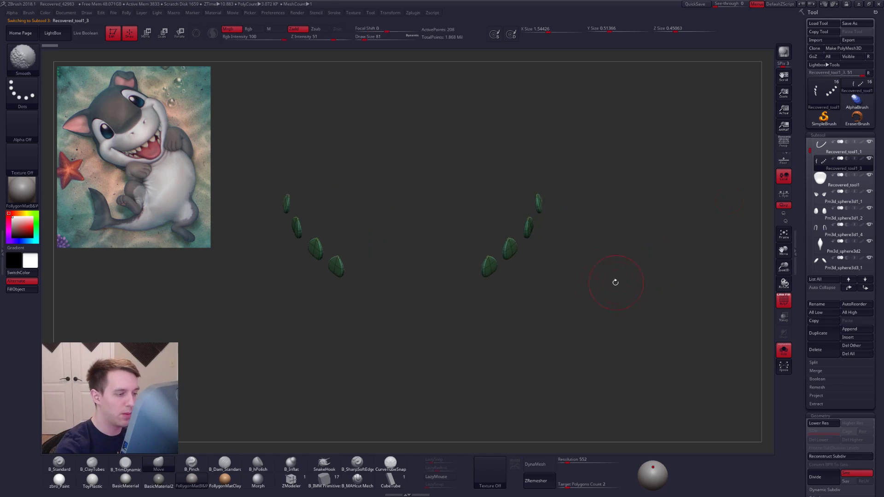
Step: Show the full character without the wireframe and slightly inflate the separated teeth with the Inflate deformation
{"action": "key", "text": "alt+s"}
{"action": "key", "text": "shift+f"}
{"action": "left_click_drag", "start_coordinate": [798, 309], "coordinate": [806, 200]}
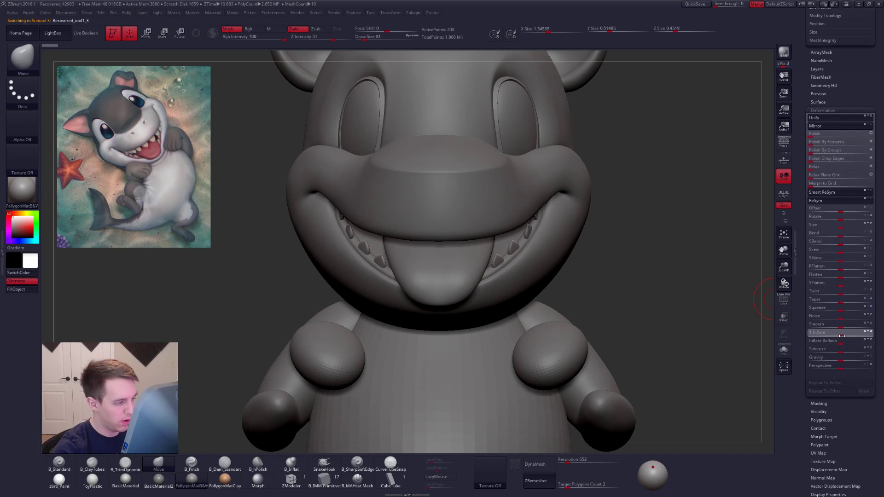
{"action": "left_click_drag", "start_coordinate": [842, 337], "coordinate": [843, 337]}
{"action": "right_click_drag", "start_coordinate": [590, 361], "coordinate": [667, 363]}
Step: Isolate the teeth and delete the rearmost pair nearest the mouth corners, keeping three pairs
{"action": "key", "text": "alt+s"}
{"action": "right_click_drag", "start_coordinate": [386, 175], "coordinate": [373, 205], "text": "ctrl"}
{"action": "key", "text": "shift+d"}
{"action": "mouse_move", "coordinate": [349, 197]}
{"action": "left_mouse_down", "text": "ctrl+alt+shift"}
{"action": "mouse_move", "coordinate": [321, 229]}
{"action": "mouse_move", "coordinate": [322, 145]}
{"action": "left_mouse_up", "text": "ctrl+alt+shift"}
{"action": "mouse_move", "coordinate": [482, 268]}
{"action": "right_mouse_down", "text": "ctrl"}
{"action": "mouse_move", "coordinate": [534, 224]}
{"action": "mouse_move", "coordinate": [529, 244]}
{"action": "mouse_move", "coordinate": [562, 264]}
{"action": "right_mouse_up", "text": "ctrl"}
{"action": "key", "text": "ctrl+shift+f"}
{"action": "key", "text": "d"}
{"action": "key", "text": "alt+s"}
{"action": "right_click_drag", "start_coordinate": [496, 277], "coordinate": [557, 271]}
{"action": "right_click_drag", "start_coordinate": [461, 244], "coordinate": [466, 251], "text": "alt"}
{"action": "right_click_drag", "start_coordinate": [466, 251], "coordinate": [448, 273], "text": "ctrl"}
{"action": "key", "text": "alt+s"}
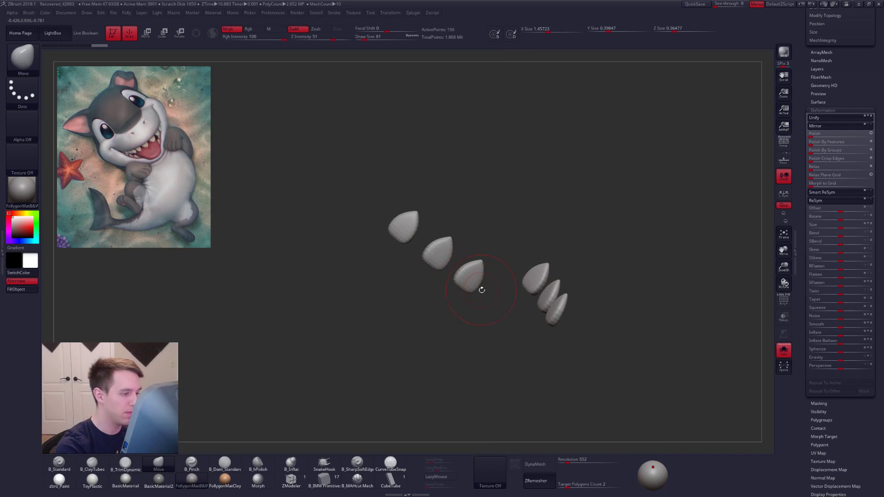
Step: Show only the gum strip together with the teeth and make the teeth subtool active
{"action": "left_click_drag", "start_coordinate": [802, 88], "coordinate": [787, 284]}
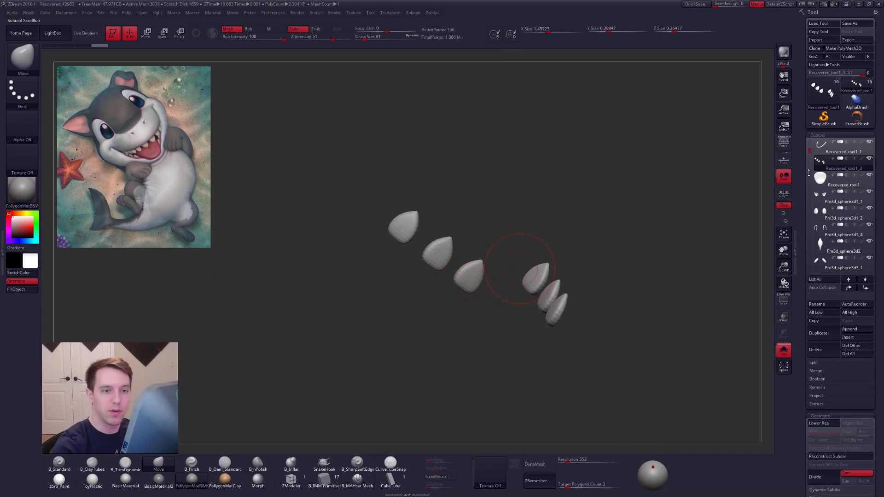
{"action": "left_click", "coordinate": [826, 152]}
{"action": "mouse_move", "coordinate": [757, 230]}
{"action": "right_mouse_down"}
{"action": "mouse_move", "coordinate": [736, 280]}
{"action": "mouse_move", "coordinate": [573, 256]}
{"action": "mouse_move", "coordinate": [536, 260]}
{"action": "mouse_move", "coordinate": [537, 236]}
{"action": "mouse_move", "coordinate": [519, 257]}
{"action": "mouse_move", "coordinate": [521, 280]}
{"action": "right_mouse_up"}
{"action": "key", "text": "alt+s"}
{"action": "left_click", "coordinate": [521, 243], "text": "alt"}
Step: Mask everything except the rearmost tooth and rotate it to follow the gum strip
{"action": "left_click_drag", "start_coordinate": [493, 265], "coordinate": [536, 272], "text": "ctrl"}
{"action": "left_click", "coordinate": [572, 233], "text": "ctrl"}
{"action": "key", "text": "r"}
{"action": "left_click_drag", "start_coordinate": [518, 241], "coordinate": [592, 272]}
{"action": "key", "text": "q"}
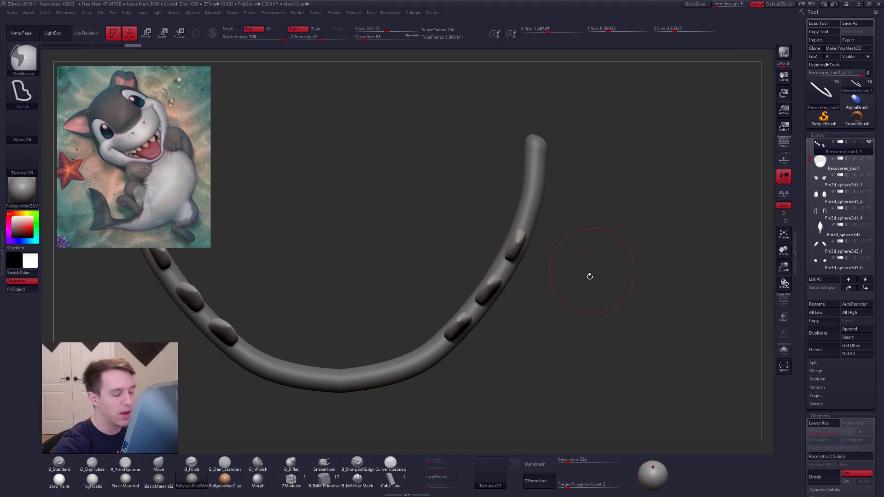
Step: Set the draw size to 40 and nudge the teeth into line along the gum strip with the Move brush
{"action": "right_click_drag", "start_coordinate": [592, 272], "coordinate": [571, 258], "text": "ctrl"}
{"action": "right_click_drag", "start_coordinate": [571, 258], "coordinate": [559, 260]}
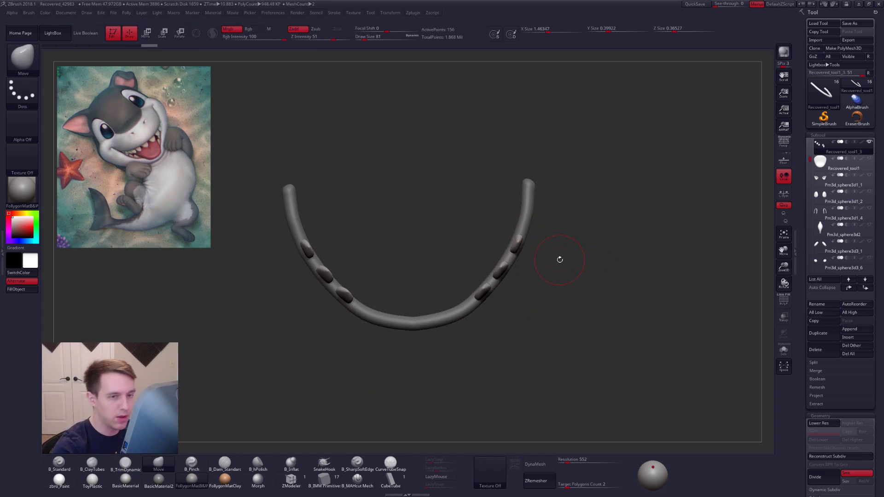
{"action": "key", "text": "s"}
{"action": "left_click_drag", "start_coordinate": [509, 257], "coordinate": [504, 257]}
{"action": "mouse_move", "coordinate": [519, 254]}
{"action": "right_mouse_down"}
{"action": "mouse_move", "coordinate": [511, 251]}
{"action": "mouse_move", "coordinate": [526, 267]}
{"action": "mouse_move", "coordinate": [579, 252]}
{"action": "mouse_move", "coordinate": [562, 258]}
{"action": "right_mouse_up"}
{"action": "mouse_move", "coordinate": [561, 258]}
{"action": "right_mouse_down"}
{"action": "mouse_move", "coordinate": [542, 282]}
{"action": "mouse_move", "coordinate": [563, 253]}
{"action": "right_mouse_up"}
{"action": "left_click_drag", "start_coordinate": [811, 159], "coordinate": [813, 150]}
{"action": "mouse_move", "coordinate": [819, 155]}
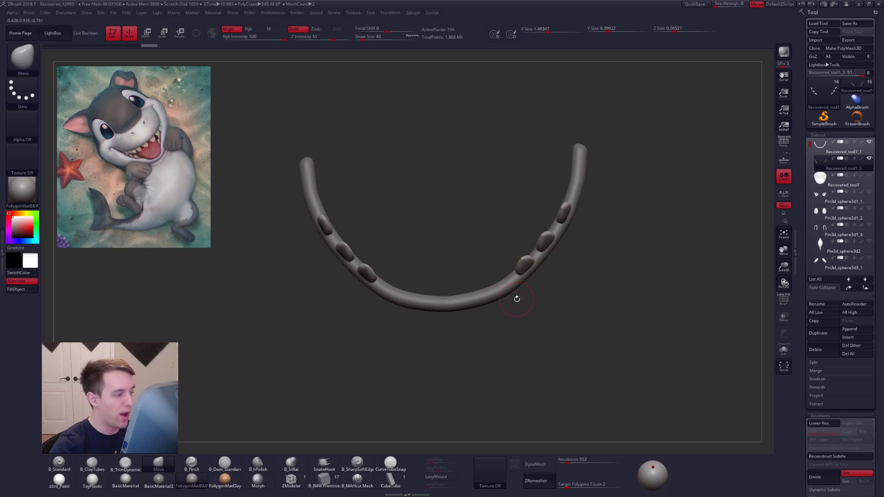
{"action": "right_click_drag", "start_coordinate": [547, 283], "coordinate": [536, 227]}
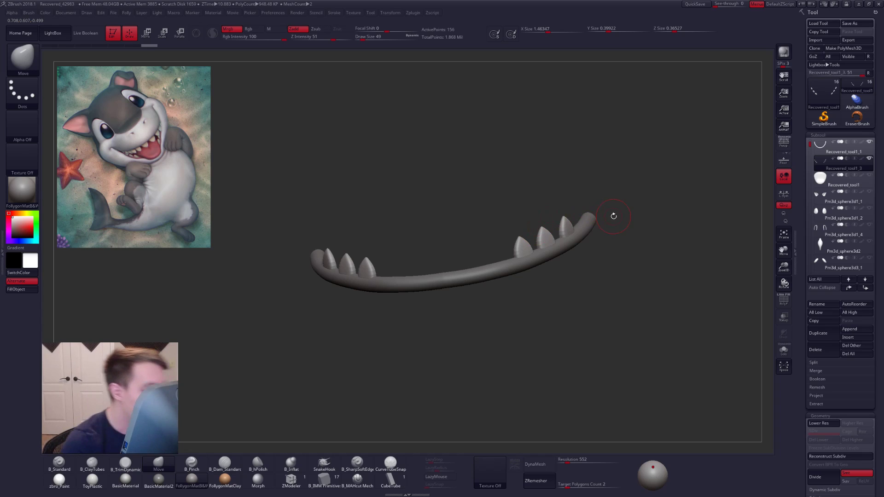
Step: Turn off the teeth's dynamic smoothing preview and divide them up to subdivision level 5
{"action": "key", "text": "shift+d"}
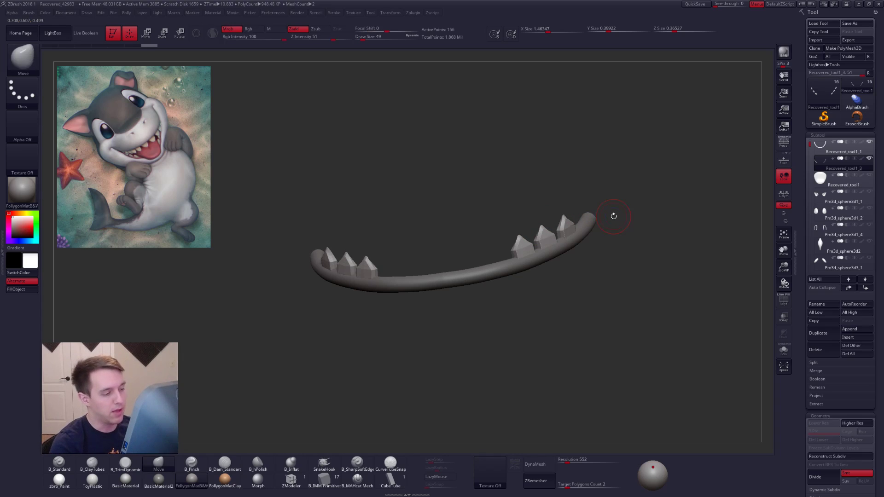
{"action": "key", "text": "ctrl+d"}
{"action": "key", "text": "ctrl+d"}
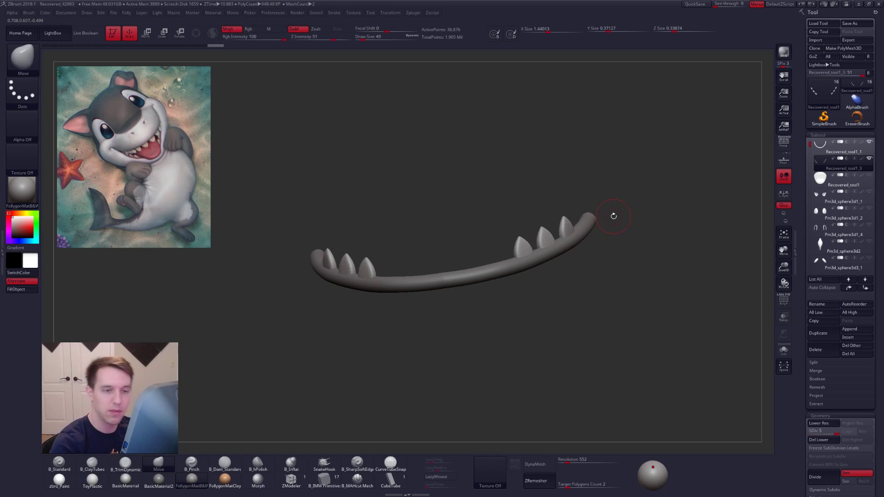
Step: Duplicate the teeth subtool and set the copy to Boolean subtraction
{"action": "left_click", "coordinate": [824, 335]}
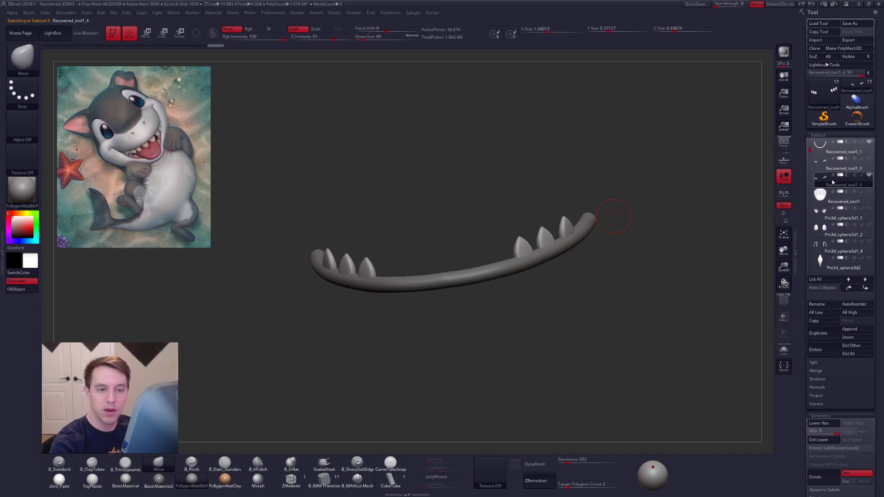
{"action": "mouse_move", "coordinate": [847, 178]}
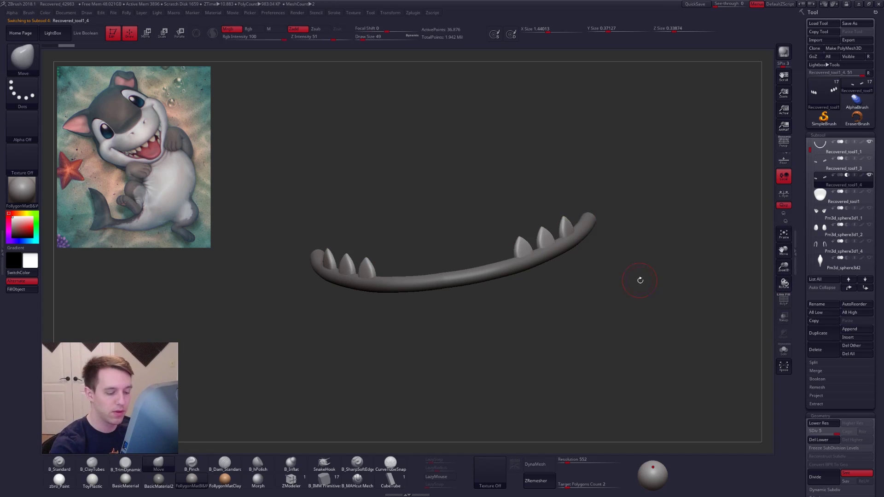
Step: DynaMesh the subtraction copy of the teeth at resolution 552 and move it directly below the gum strip in the subtool order
{"action": "left_click", "coordinate": [535, 464]}
{"action": "left_click", "coordinate": [501, 474]}
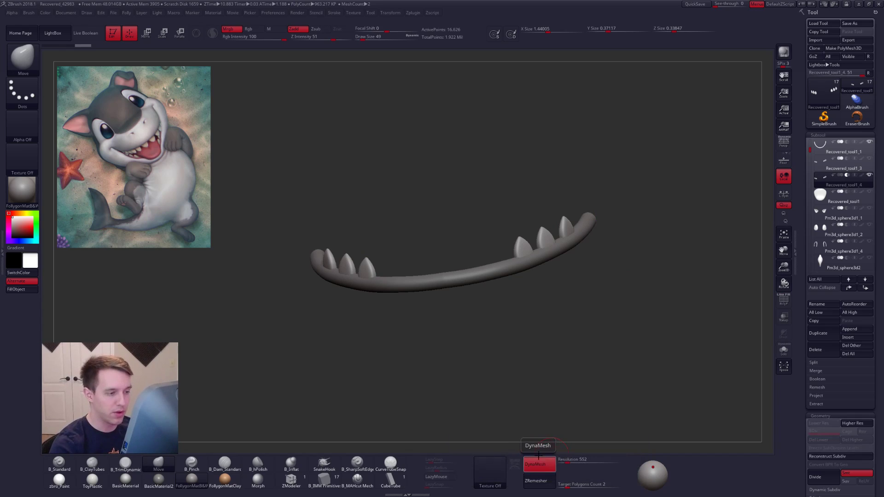
{"action": "left_click_drag", "start_coordinate": [532, 424], "coordinate": [537, 301]}
{"action": "left_click", "coordinate": [848, 288]}
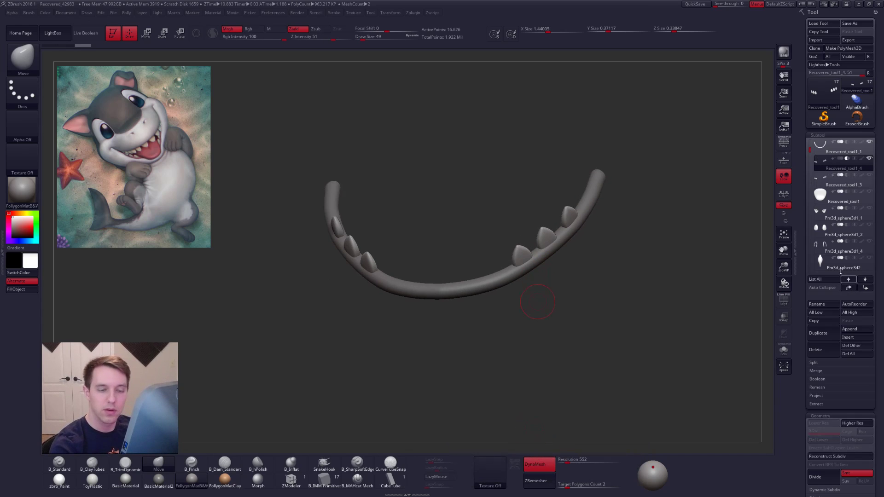
Step: Merge the subtraction teeth into the gum strip, DynaMesh it to cut the tooth sockets, and show the original teeth
{"action": "left_click", "coordinate": [829, 147]}
{"action": "key", "text": "shift+f"}
{"action": "mouse_move", "coordinate": [504, 258]}
{"action": "left_mouse_down"}
{"action": "mouse_move", "coordinate": [548, 261]}
{"action": "mouse_move", "coordinate": [551, 247]}
{"action": "left_mouse_up"}
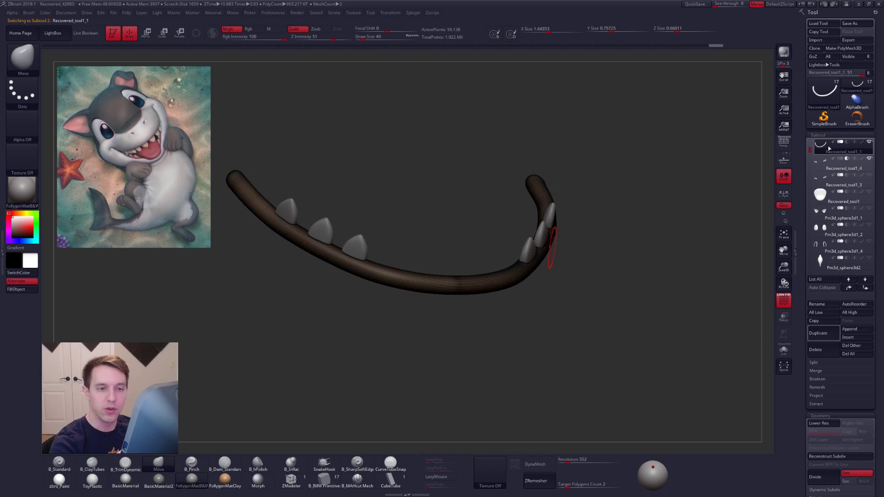
{"action": "mouse_move", "coordinate": [825, 163]}
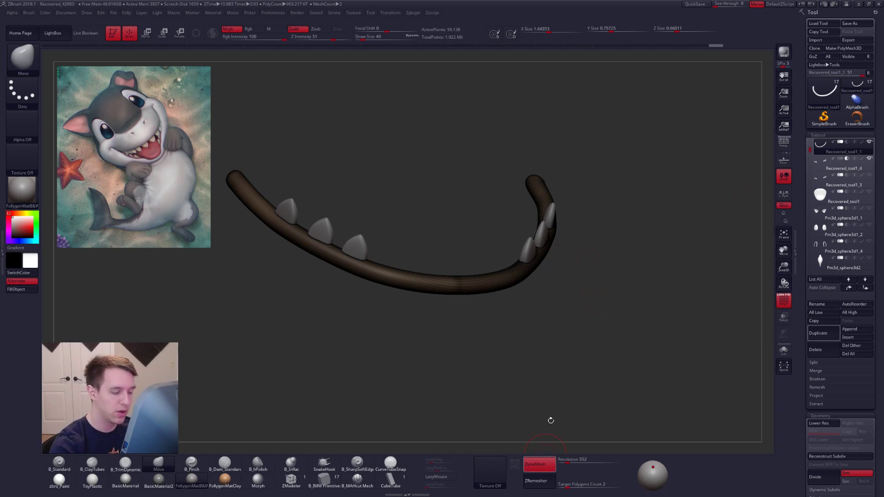
{"action": "key", "text": "ctrl+shift+s"}
{"action": "left_click", "coordinate": [656, 227]}
{"action": "left_click", "coordinate": [631, 243]}
{"action": "mouse_move", "coordinate": [513, 389]}
{"action": "left_mouse_down", "text": "ctrl"}
{"action": "mouse_move", "coordinate": [573, 340]}
{"action": "mouse_move", "coordinate": [536, 350]}
{"action": "mouse_move", "coordinate": [535, 363]}
{"action": "mouse_move", "coordinate": [532, 329]}
{"action": "left_mouse_up", "text": "ctrl"}
{"action": "key", "text": "shift+f"}
{"action": "left_click", "coordinate": [868, 159]}
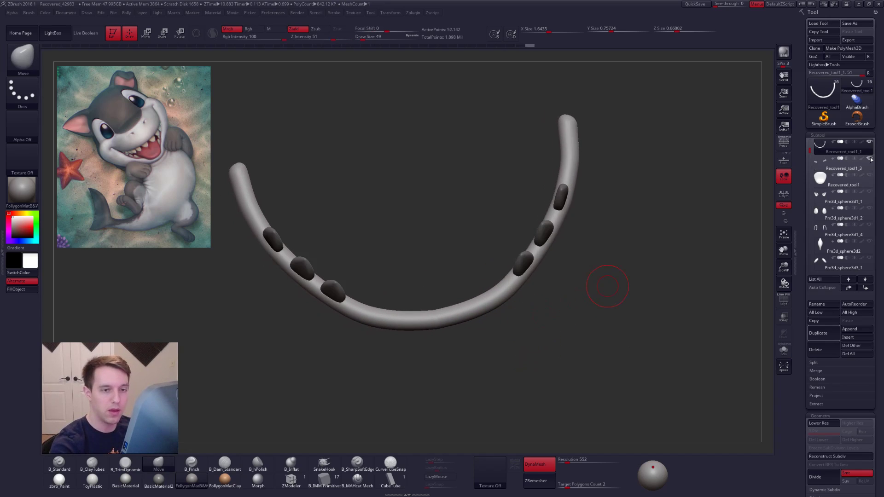
Step: Isolate the gum strip and smooth the edges of the tooth sockets
{"action": "mouse_move", "coordinate": [548, 290]}
{"action": "left_mouse_down"}
{"action": "mouse_move", "coordinate": [573, 290]}
{"action": "mouse_move", "coordinate": [537, 257]}
{"action": "left_mouse_up"}
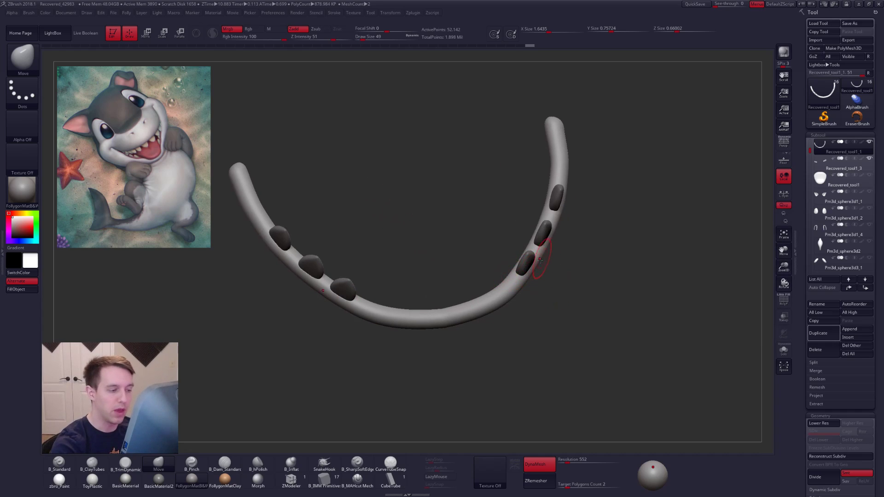
{"action": "key", "text": "alt+s"}
{"action": "mouse_move", "coordinate": [524, 263]}
{"action": "right_mouse_down"}
{"action": "mouse_move", "coordinate": [532, 272]}
{"action": "mouse_move", "coordinate": [497, 273]}
{"action": "right_mouse_up"}
{"action": "left_click_drag", "start_coordinate": [526, 259], "coordinate": [535, 254], "text": "shift"}
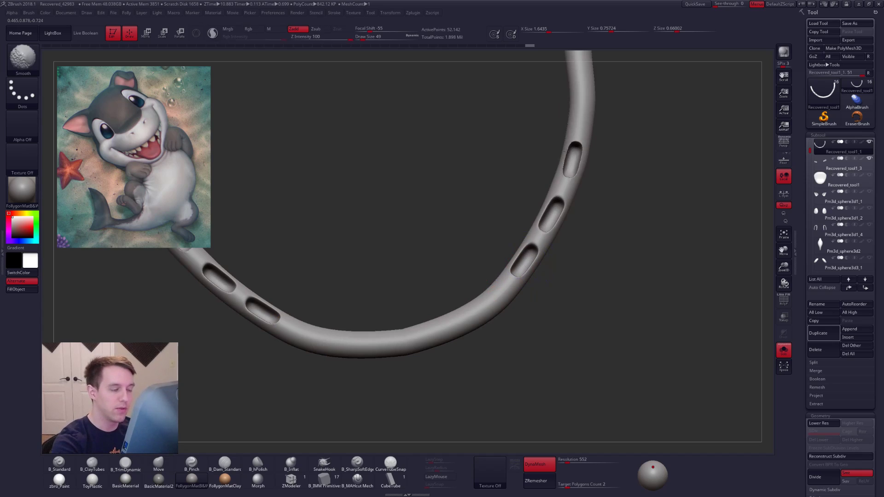
{"action": "right_click_drag", "start_coordinate": [522, 272], "coordinate": [542, 259]}
{"action": "mouse_move", "coordinate": [587, 282]}
{"action": "right_mouse_down"}
{"action": "mouse_move", "coordinate": [585, 263]}
{"action": "mouse_move", "coordinate": [577, 271]}
{"action": "mouse_move", "coordinate": [525, 269]}
{"action": "mouse_move", "coordinate": [544, 267]}
{"action": "right_mouse_up"}
{"action": "key", "text": "alt+s"}
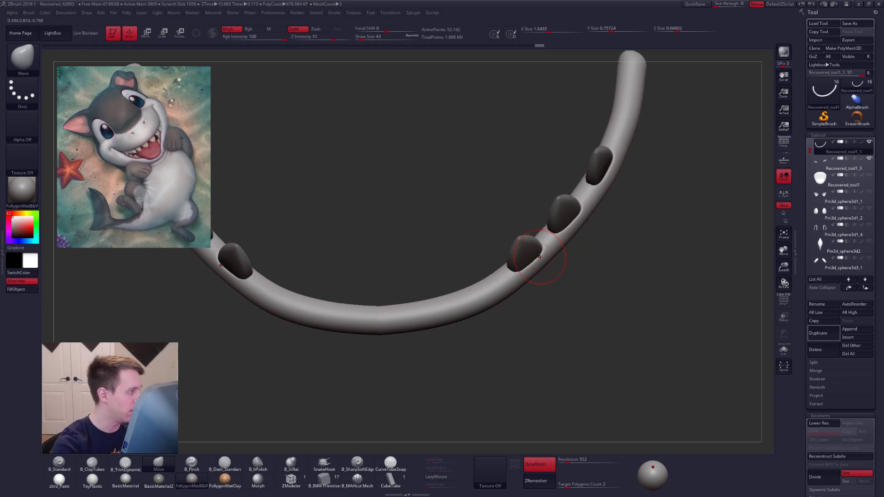
Step: Inflate the rim of the frontmost socket using the Inflat brush with draw size 25, Z intensity 9 and LazyMouse off
{"action": "left_click", "coordinate": [291, 464]}
{"action": "key", "text": "alt+s"}
{"action": "mouse_move", "coordinate": [554, 275]}
{"action": "right_mouse_down"}
{"action": "mouse_move", "coordinate": [528, 278]}
{"action": "mouse_move", "coordinate": [521, 290]}
{"action": "right_mouse_up"}
{"action": "key", "text": "space"}
{"action": "left_click_drag", "start_coordinate": [548, 245], "coordinate": [539, 244]}
{"action": "left_click", "coordinate": [438, 476]}
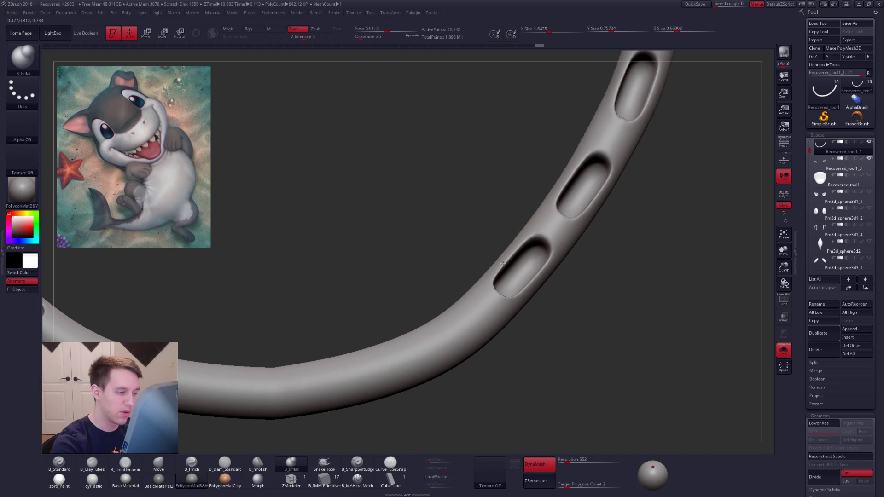
{"action": "key", "text": "space"}
{"action": "left_click_drag", "start_coordinate": [529, 264], "coordinate": [538, 266]}
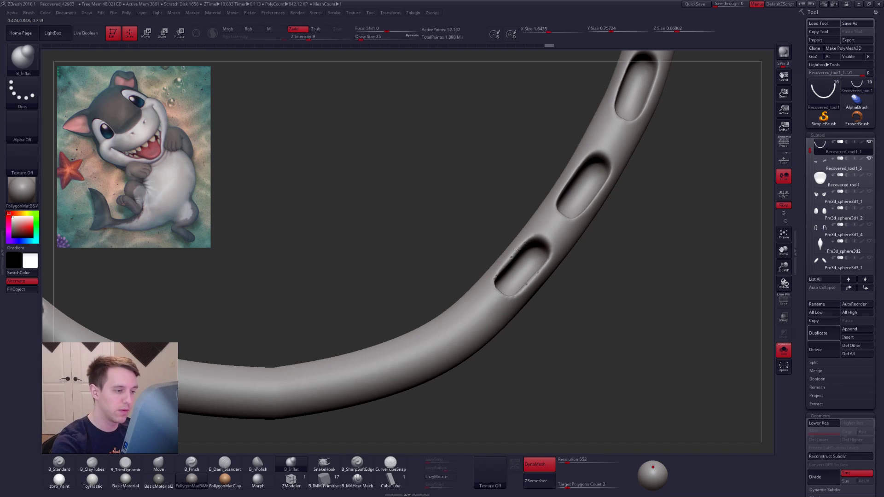
Step: Shape the gum around the base of the frontmost tooth with the Move brush at draw size 25
{"action": "key", "text": "alt+shift+s"}
{"action": "mouse_move", "coordinate": [569, 363]}
{"action": "left_mouse_down"}
{"action": "mouse_move", "coordinate": [559, 308]}
{"action": "mouse_move", "coordinate": [512, 272]}
{"action": "left_mouse_up"}
{"action": "key", "text": "b"}
{"action": "key", "text": "m"}
{"action": "key", "text": "v"}
{"action": "left_click_drag", "start_coordinate": [552, 267], "coordinate": [551, 265]}
{"action": "key", "text": "shift+f"}
{"action": "key", "text": "shift+f"}
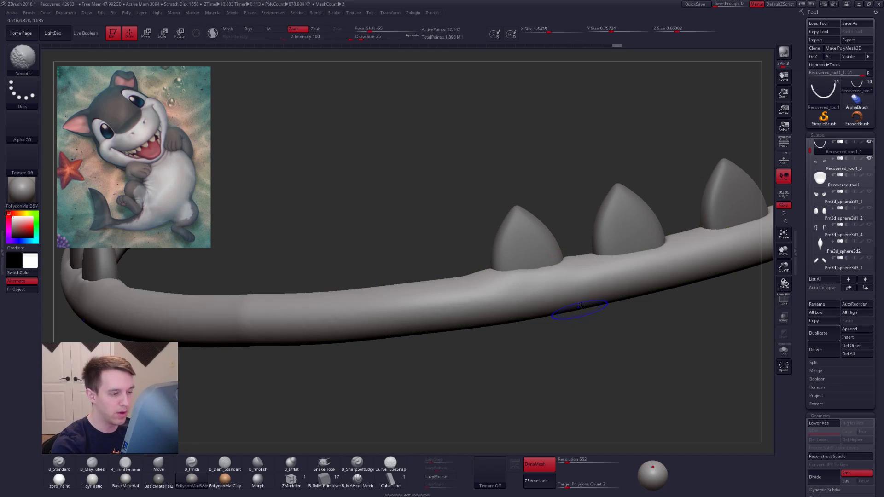
{"action": "right_click_drag", "start_coordinate": [566, 277], "coordinate": [537, 277], "text": "ctrl"}
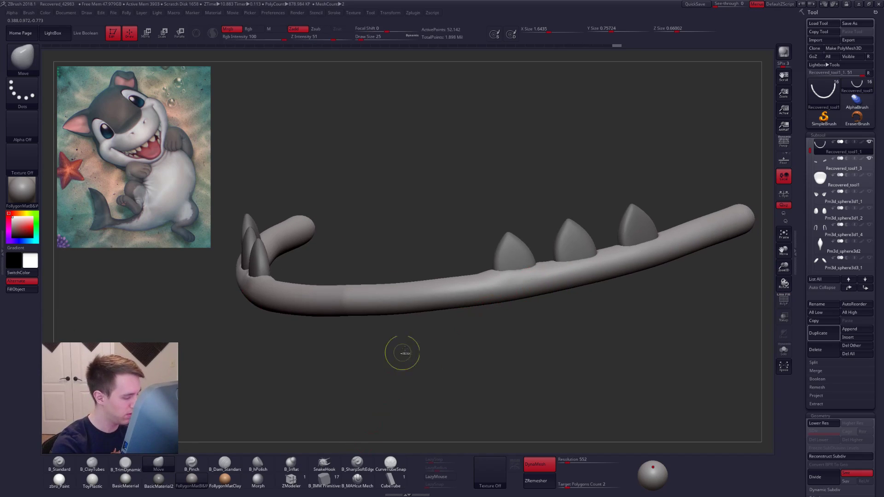
Step: Re-DynaMesh the gum strip at resolution 552 and isolate it for detailing
{"action": "key", "text": "shift+d"}
{"action": "key", "text": "space"}
{"action": "left_click_drag", "start_coordinate": [512, 301], "coordinate": [516, 302]}
{"action": "left_click_drag", "start_coordinate": [572, 294], "coordinate": [575, 295], "text": "ctrl"}
{"action": "key", "text": "alt+shift+s"}
{"action": "mouse_move", "coordinate": [533, 270]}
{"action": "right_mouse_down"}
{"action": "mouse_move", "coordinate": [520, 281]}
{"action": "mouse_move", "coordinate": [529, 272]}
{"action": "right_mouse_up"}
{"action": "key", "text": "2"}
{"action": "mouse_move", "coordinate": [390, 325]}
{"action": "left_mouse_down"}
{"action": "mouse_move", "coordinate": [450, 310]}
{"action": "mouse_move", "coordinate": [400, 334]}
{"action": "left_mouse_up"}
{"action": "key", "text": "ctrl+z"}
Step: Inflate the front socket's rim using the Inflat brush with draw size 18 and Z intensity 18, discarding the test strokes
{"action": "key", "text": "space"}
{"action": "left_click_drag", "start_coordinate": [514, 305], "coordinate": [510, 304]}
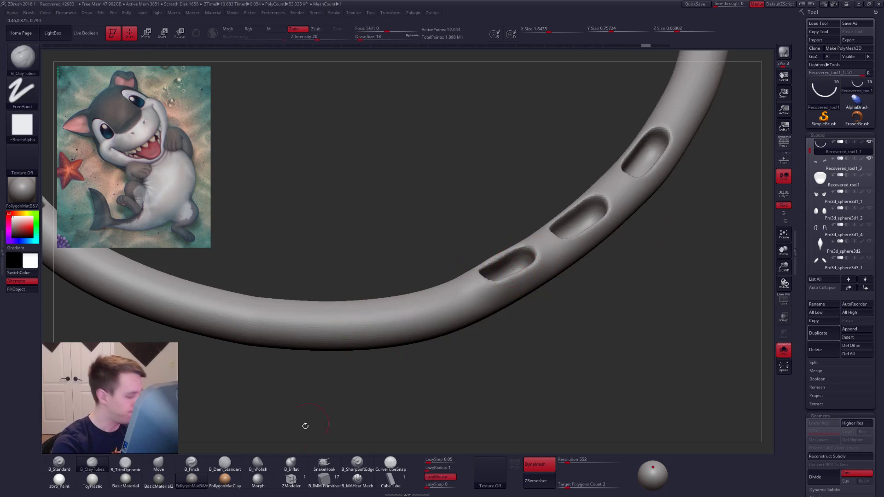
{"action": "left_click", "coordinate": [291, 463]}
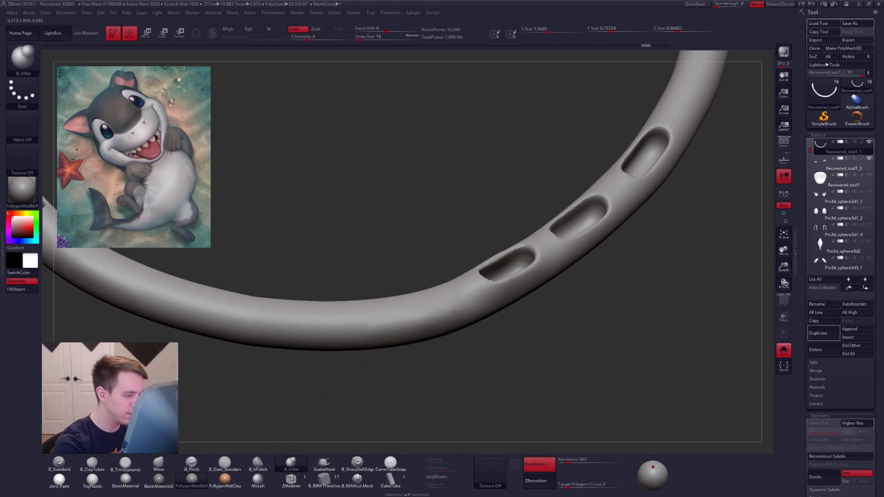
{"action": "key", "text": "space"}
{"action": "left_click_drag", "start_coordinate": [524, 318], "coordinate": [529, 318]}
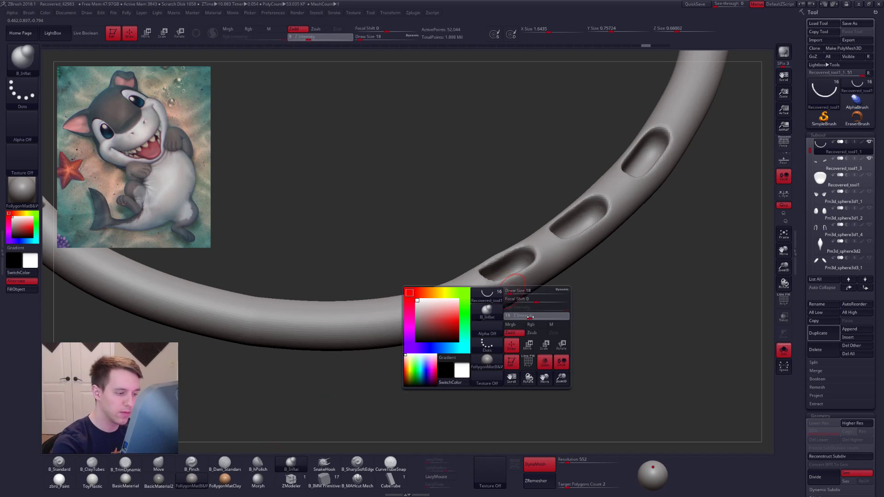
{"action": "mouse_move", "coordinate": [366, 329]}
{"action": "left_mouse_down"}
{"action": "mouse_move", "coordinate": [418, 319]}
{"action": "mouse_move", "coordinate": [375, 333]}
{"action": "left_mouse_up"}
{"action": "key", "text": "ctrl+z"}
{"action": "mouse_move", "coordinate": [523, 272]}
{"action": "right_mouse_down"}
{"action": "mouse_move", "coordinate": [503, 263]}
{"action": "mouse_move", "coordinate": [505, 252]}
{"action": "right_mouse_up"}
{"action": "key", "text": "ctrl+z"}
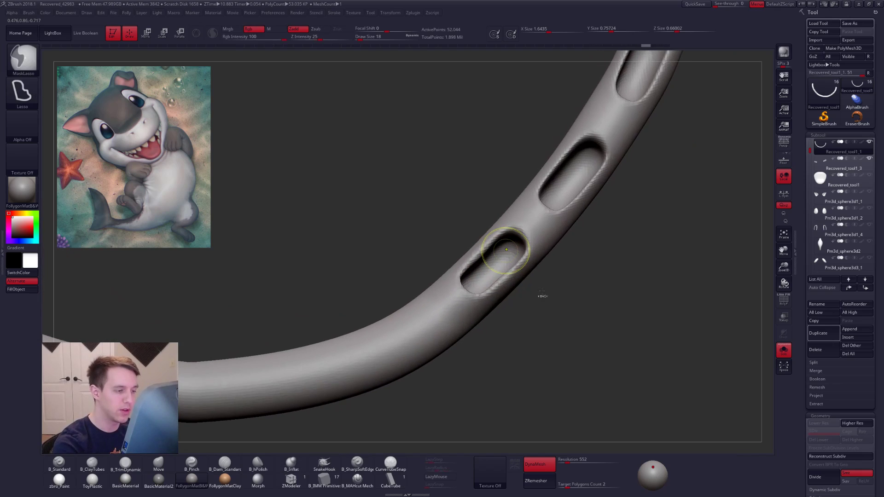
{"action": "left_click_drag", "start_coordinate": [563, 416], "coordinate": [647, 333], "text": "ctrl"}
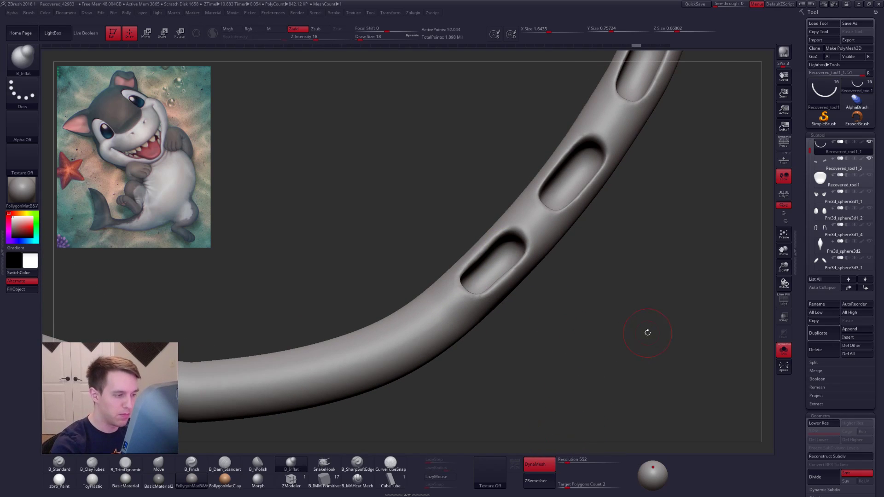
{"action": "left_click_drag", "start_coordinate": [516, 225], "coordinate": [506, 229]}
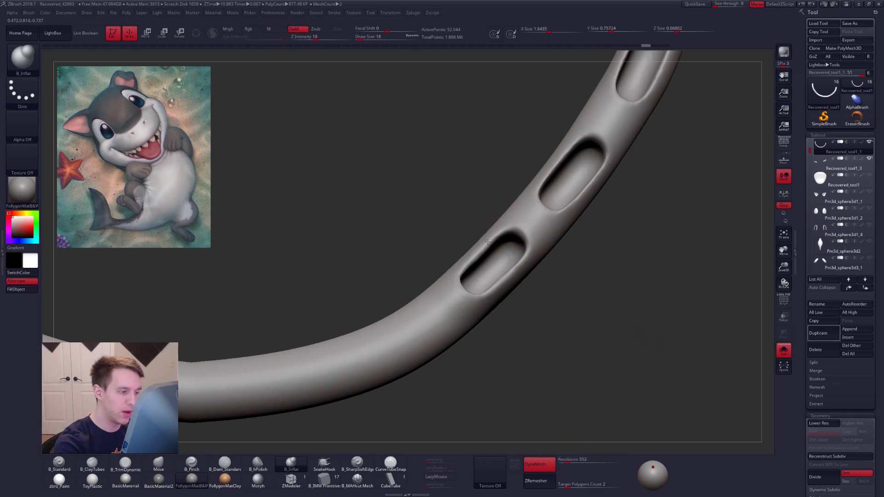
Step: DynaMesh the gum strip again at resolution 808
{"action": "right_click_drag", "start_coordinate": [493, 248], "coordinate": [509, 259], "text": "ctrl"}
{"action": "key", "text": "ctrl+f"}
{"action": "left_click", "coordinate": [594, 238]}
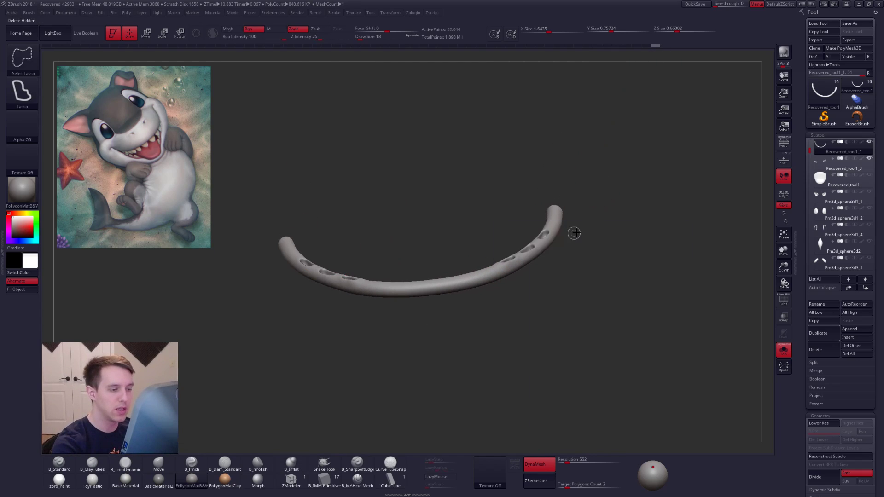
{"action": "right_click_drag", "start_coordinate": [497, 275], "coordinate": [515, 311]}
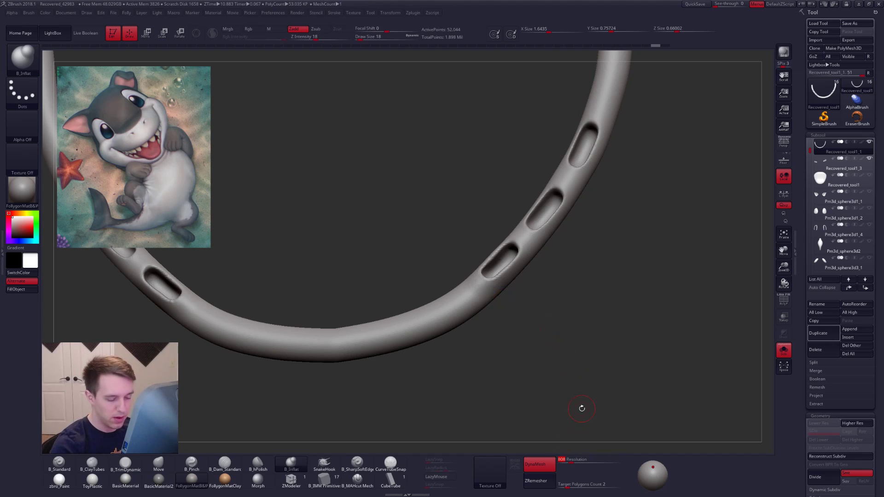
{"action": "left_click_drag", "start_coordinate": [562, 416], "coordinate": [676, 302], "text": "ctrl"}
Step: Puff out the gum around the front tooth socket using the Inflat brush with draw size 33 and Z intensity 11
{"action": "mouse_move", "coordinate": [509, 276]}
{"action": "right_mouse_down"}
{"action": "mouse_move", "coordinate": [499, 274]}
{"action": "mouse_move", "coordinate": [488, 295]}
{"action": "right_mouse_up"}
{"action": "mouse_move", "coordinate": [511, 230]}
{"action": "left_mouse_down"}
{"action": "mouse_move", "coordinate": [488, 243]}
{"action": "mouse_move", "coordinate": [470, 273]}
{"action": "left_mouse_up"}
{"action": "key", "text": "ctrl+z"}
{"action": "key", "text": "ctrl+z"}
{"action": "key", "text": "space"}
{"action": "left_click_drag", "start_coordinate": [581, 295], "coordinate": [577, 295]}
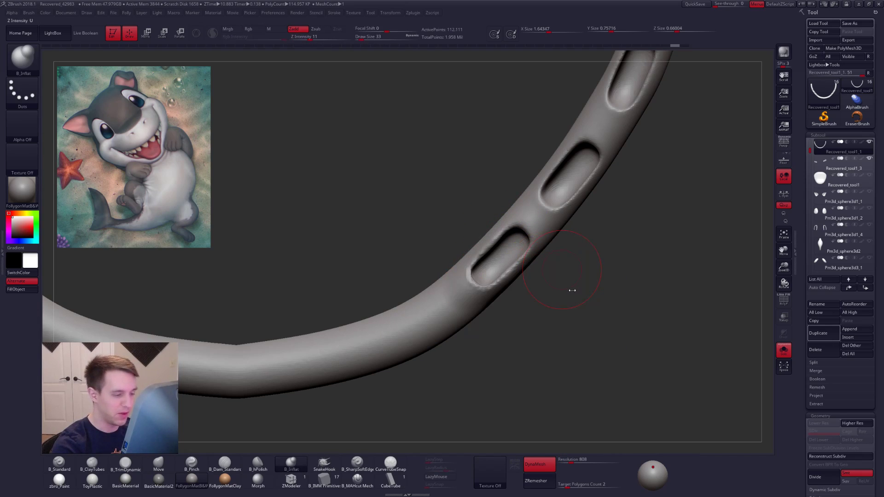
{"action": "mouse_move", "coordinate": [494, 238]}
{"action": "left_mouse_down"}
{"action": "mouse_move", "coordinate": [470, 271]}
{"action": "mouse_move", "coordinate": [480, 287]}
{"action": "left_mouse_up"}
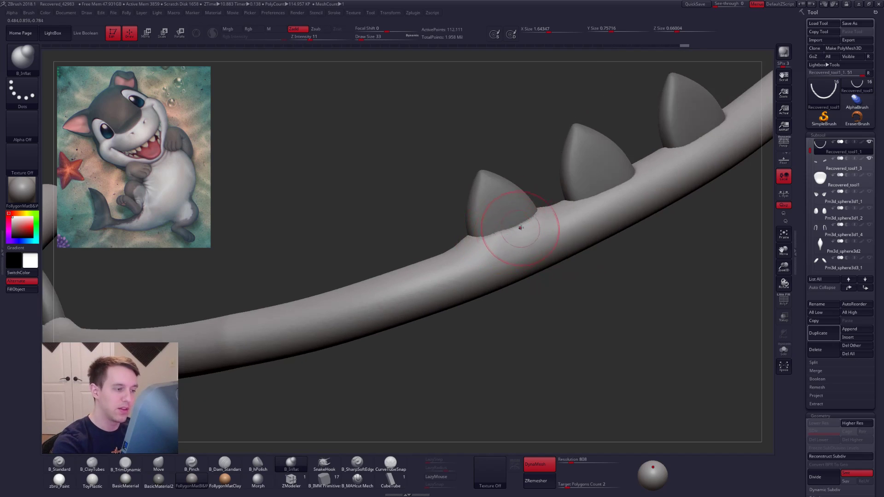
Step: Refine the gum around the tooth bases with the Move and ClayTubes brushes at draw size 33, smoothing as needed
{"action": "key", "text": "b"}
{"action": "key", "text": "m"}
{"action": "key", "text": "v"}
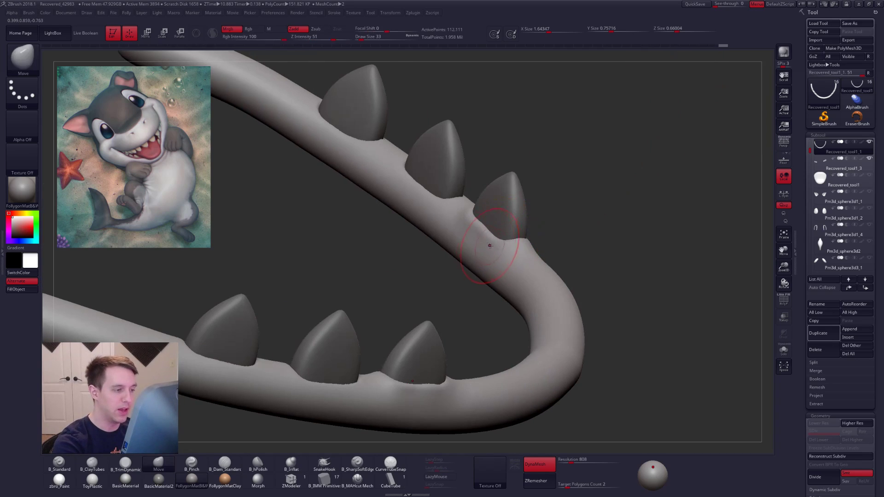
{"action": "key", "text": "b"}
{"action": "key", "text": "c"}
{"action": "key", "text": "t"}
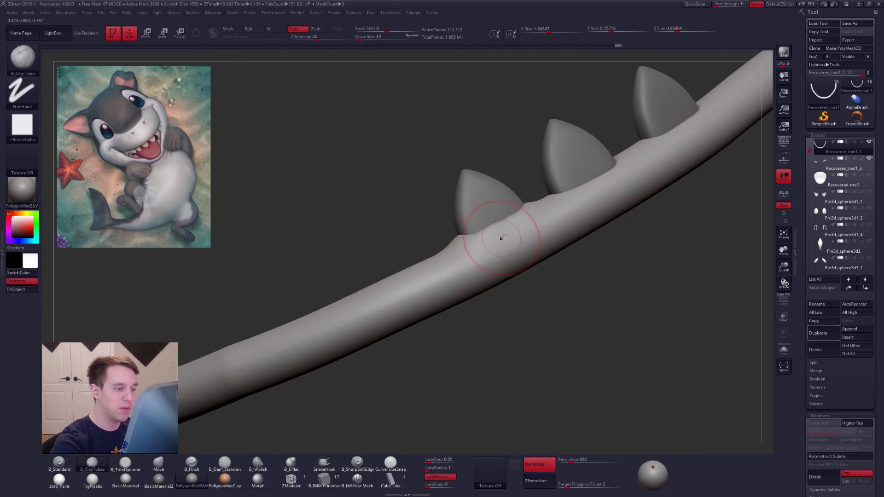
{"action": "right_click_drag", "start_coordinate": [524, 268], "coordinate": [593, 290]}
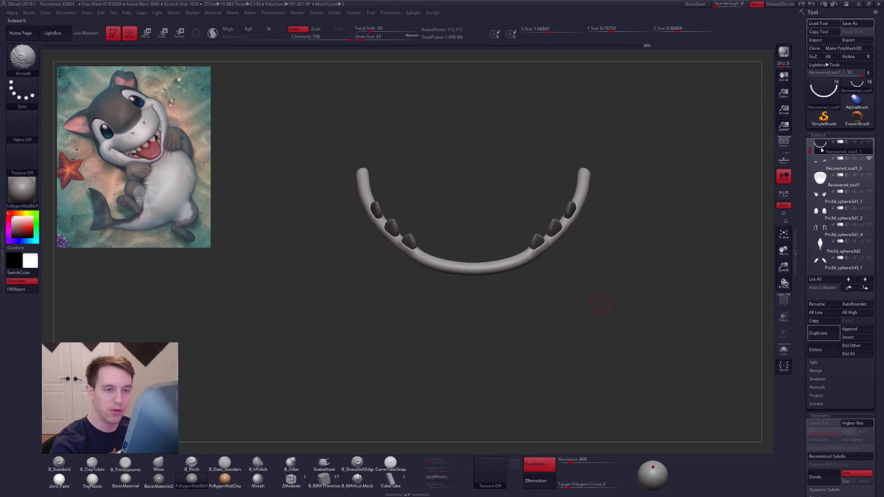
Step: Show all subtools of the character and set the draw size to 121
{"action": "left_click", "coordinate": [869, 142], "text": "shift"}
{"action": "key", "text": "space"}
{"action": "left_click_drag", "start_coordinate": [527, 260], "coordinate": [530, 261]}
{"action": "mouse_move", "coordinate": [553, 278]}
{"action": "right_mouse_down"}
{"action": "mouse_move", "coordinate": [518, 271]}
{"action": "mouse_move", "coordinate": [527, 261]}
{"action": "right_mouse_up"}
{"action": "key", "text": "space"}
{"action": "left_click_drag", "start_coordinate": [527, 261], "coordinate": [532, 261]}
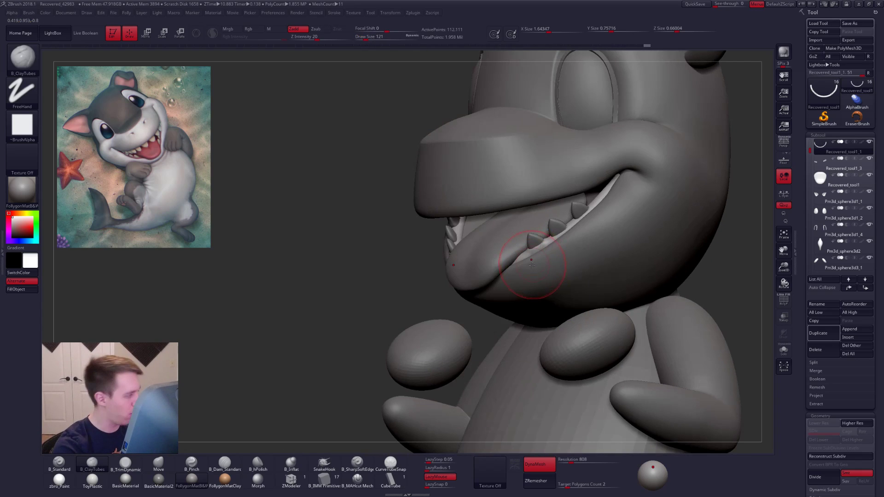
{"action": "mouse_move", "coordinate": [535, 271]}
{"action": "right_mouse_down"}
{"action": "mouse_move", "coordinate": [553, 266]}
{"action": "mouse_move", "coordinate": [627, 300]}
{"action": "mouse_move", "coordinate": [578, 280]}
{"action": "right_mouse_up"}
Step: Hide the fin subtools Pm3d_sphere3d1_3 and Recovered_tool1_2, and select the head
{"action": "left_click", "coordinate": [469, 121], "text": "alt"}
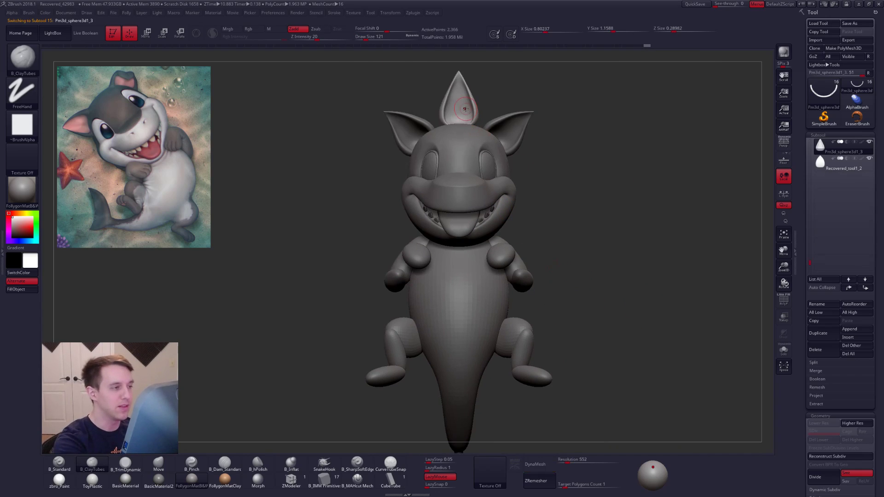
{"action": "left_click", "coordinate": [827, 169]}
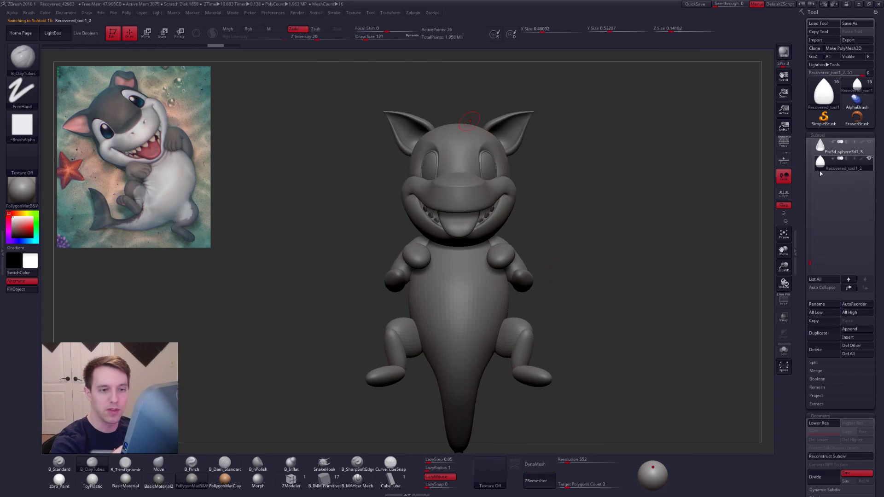
{"action": "left_click_drag", "start_coordinate": [810, 262], "coordinate": [815, 143]}
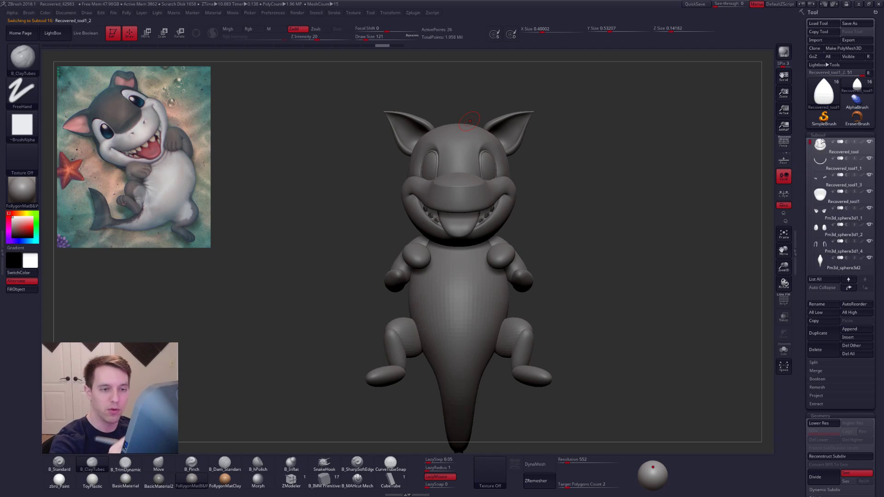
{"action": "left_click", "coordinate": [827, 146]}
{"action": "right_click_drag", "start_coordinate": [684, 229], "coordinate": [612, 219], "text": "ctrl"}
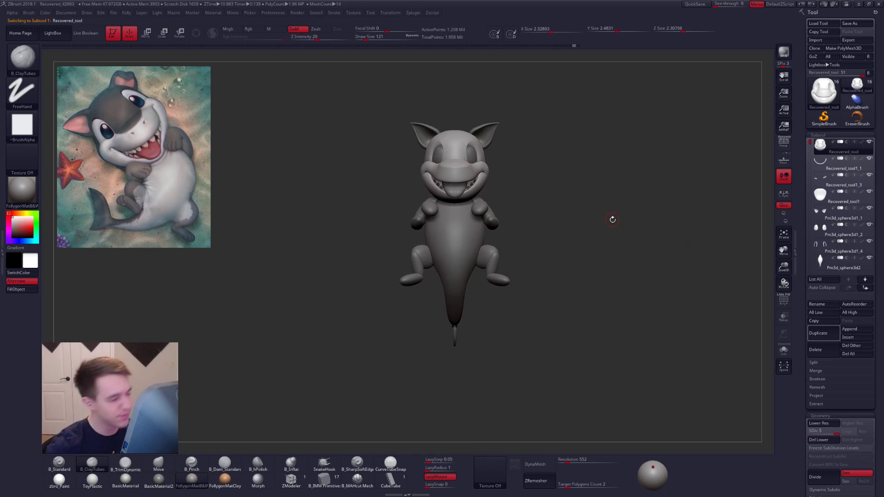
Step: Turn on perspective display and frame the whole character from the front
{"action": "right_click_drag", "start_coordinate": [446, 216], "coordinate": [493, 229], "text": "ctrl"}
{"action": "left_click", "coordinate": [788, 146]}
{"action": "right_click_drag", "start_coordinate": [545, 137], "coordinate": [511, 182], "text": "alt"}
{"action": "right_click", "coordinate": [517, 179], "text": "ctrl"}
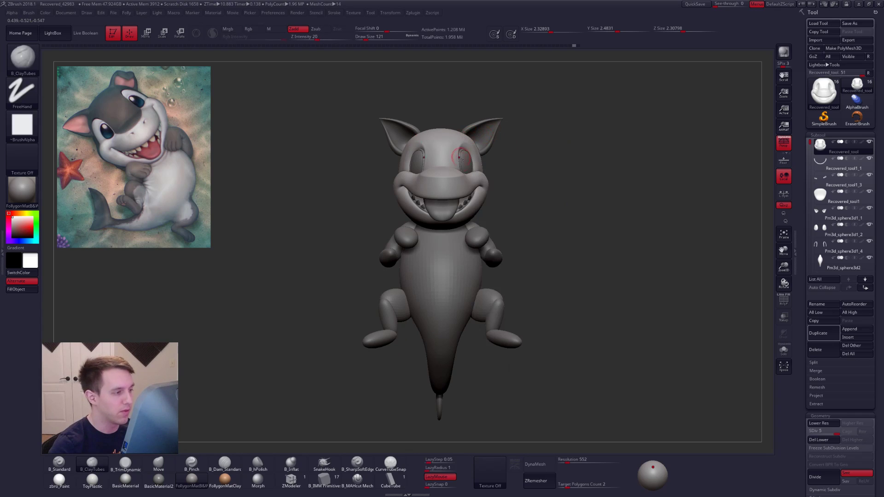
{"action": "right_click_drag", "start_coordinate": [462, 163], "coordinate": [474, 182], "text": "alt"}
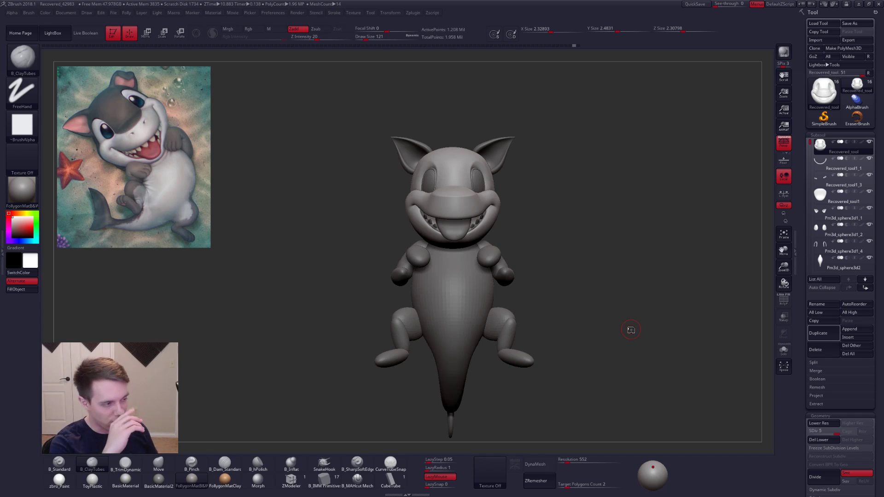
Step: Reframe the full character and switch to the browser showing the ArtStation portfolio
{"action": "key", "text": "ctrl+z"}
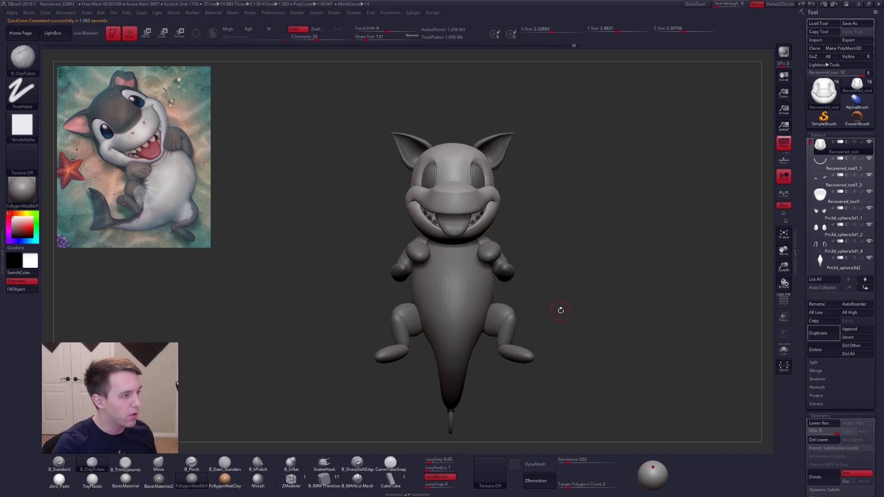
{"action": "left_click_drag", "start_coordinate": [601, 288], "coordinate": [584, 261], "text": "alt"}
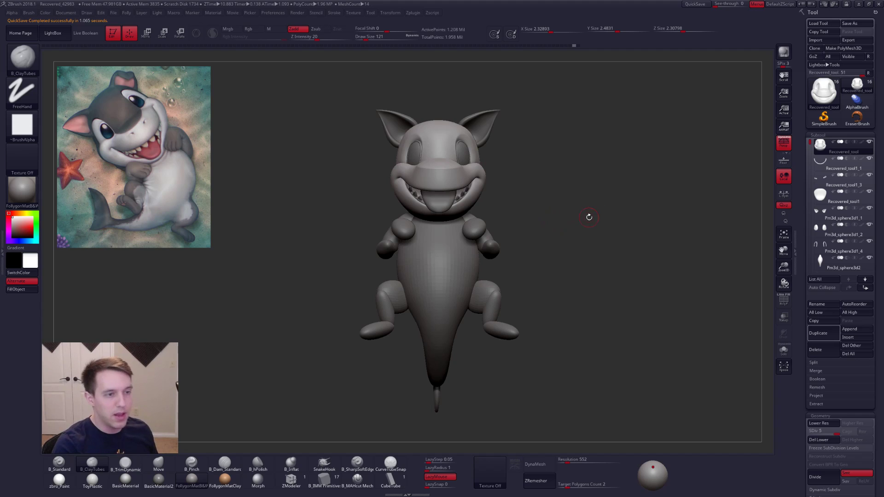
{"action": "key", "text": "alt+Tab"}
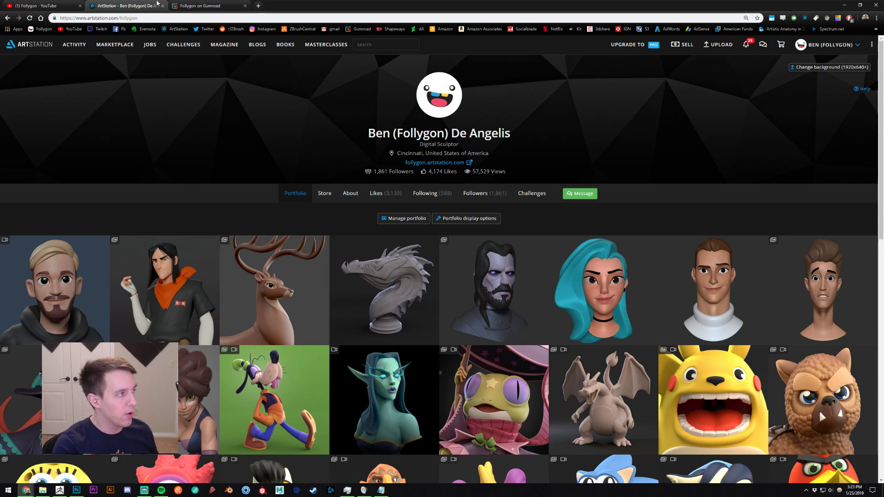
Step: Look over the products on the Follygon Gumroad page, and switch back to ZBrush
{"action": "left_click", "coordinate": [200, 5]}
{"action": "scroll", "coordinate": [630, 258], "scroll_direction": "up", "scroll_amount": 4}
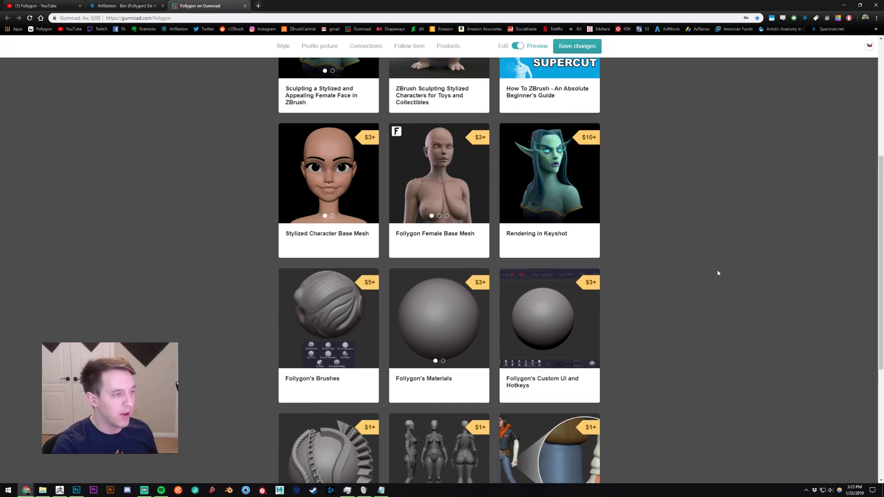
{"action": "scroll", "coordinate": [717, 271], "scroll_direction": "up", "scroll_amount": 2}
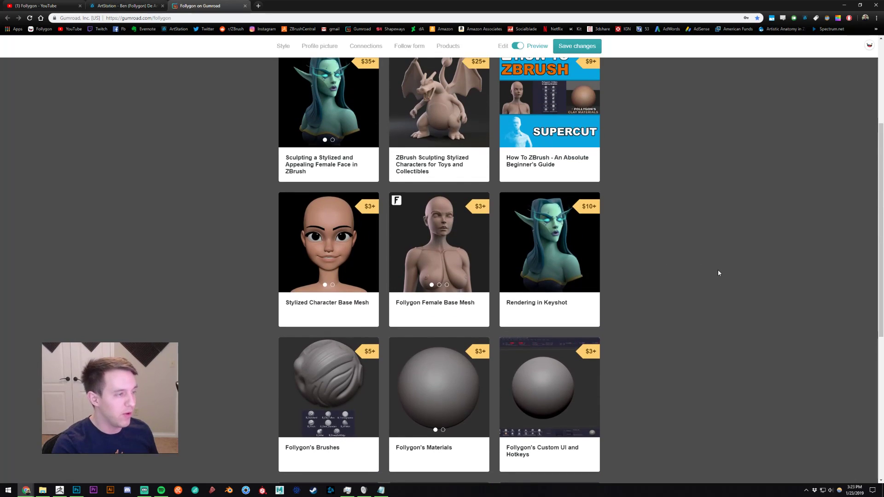
{"action": "left_click", "coordinate": [59, 490]}
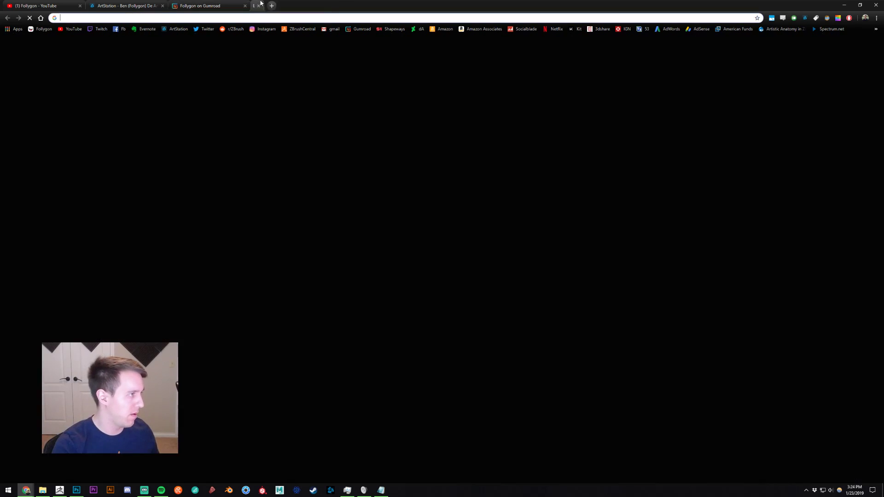
Step: Search the web for "lilibz art" in the browser and open the lilibz DeviantArt profile
{"action": "left_click", "coordinate": [258, 5]}
{"action": "type", "text": "lilibz art"}
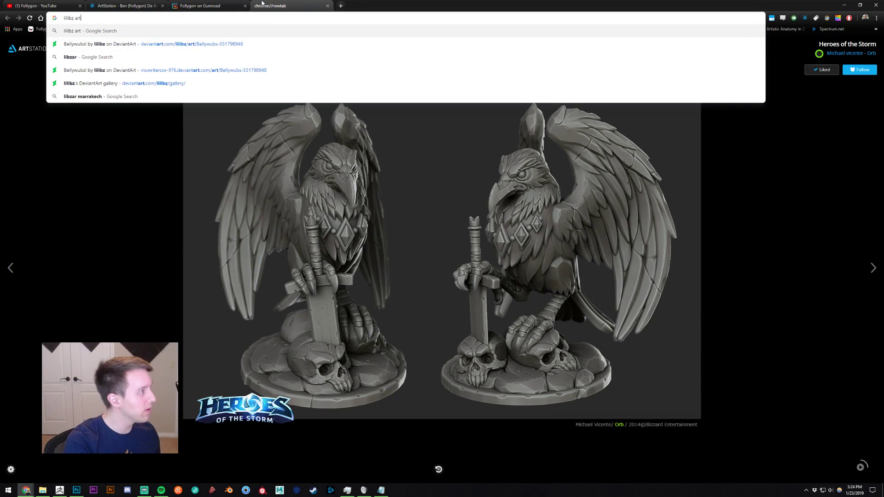
{"action": "key", "text": "Return"}
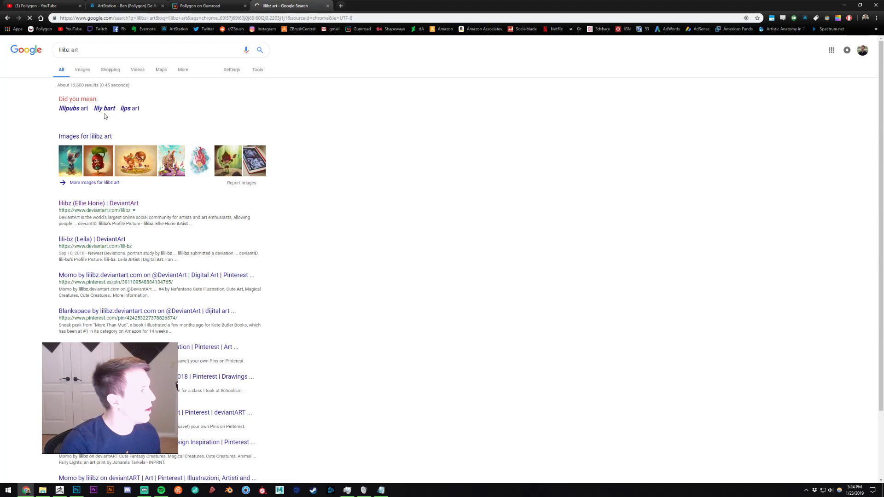
{"action": "left_click", "coordinate": [108, 203]}
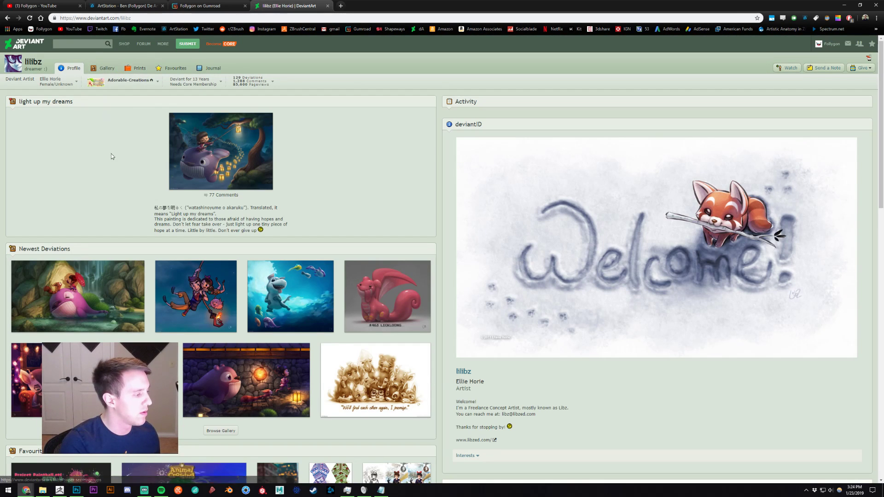
Step: View the Bellywubs! shark artwork in the artist's gallery, close its page and switch back to ZBrush
{"action": "left_click", "coordinate": [107, 70]}
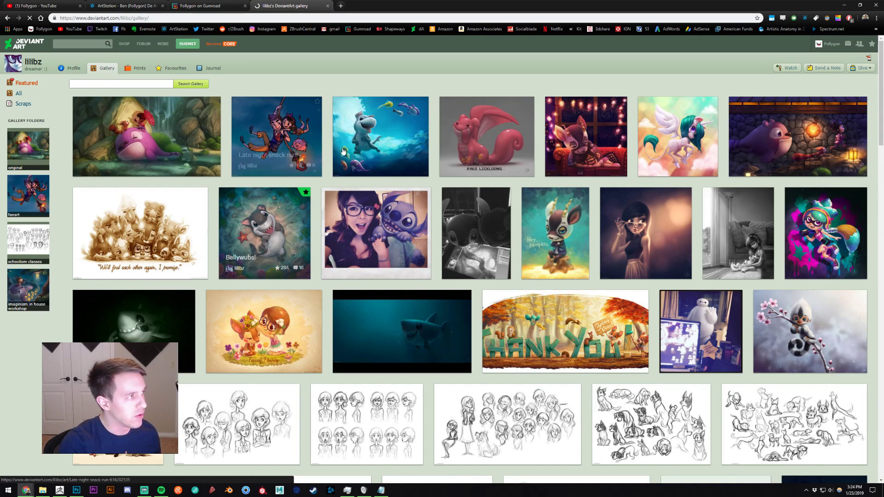
{"action": "left_click", "coordinate": [272, 226]}
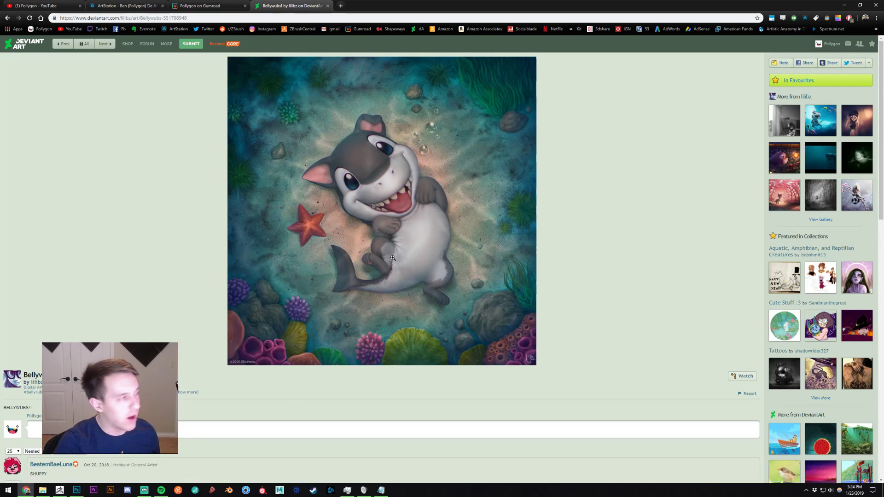
{"action": "key", "text": "ctrl+w"}
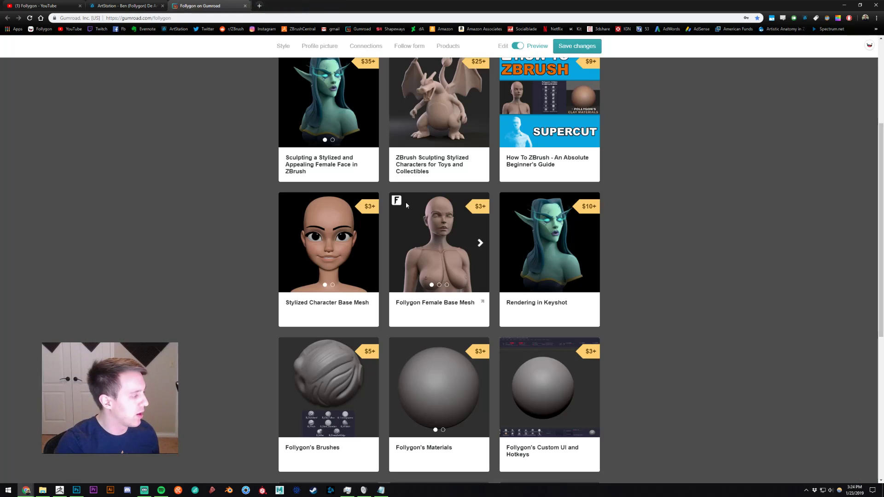
{"action": "left_click", "coordinate": [59, 489]}
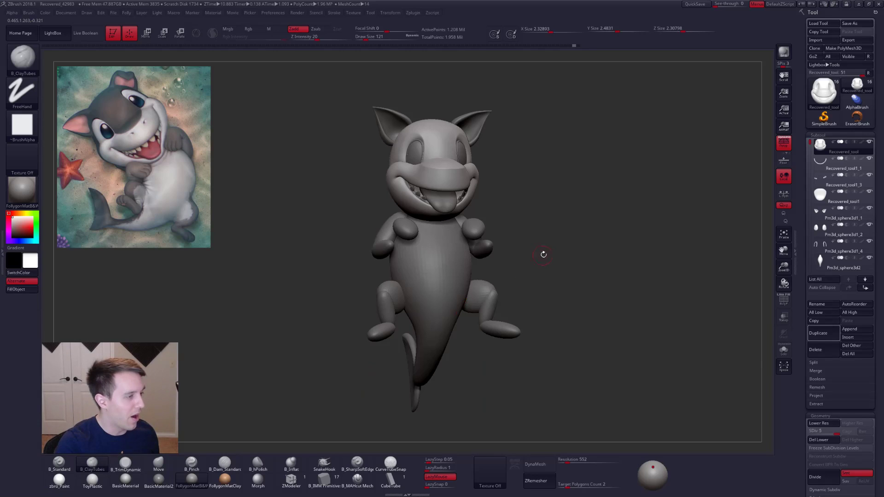